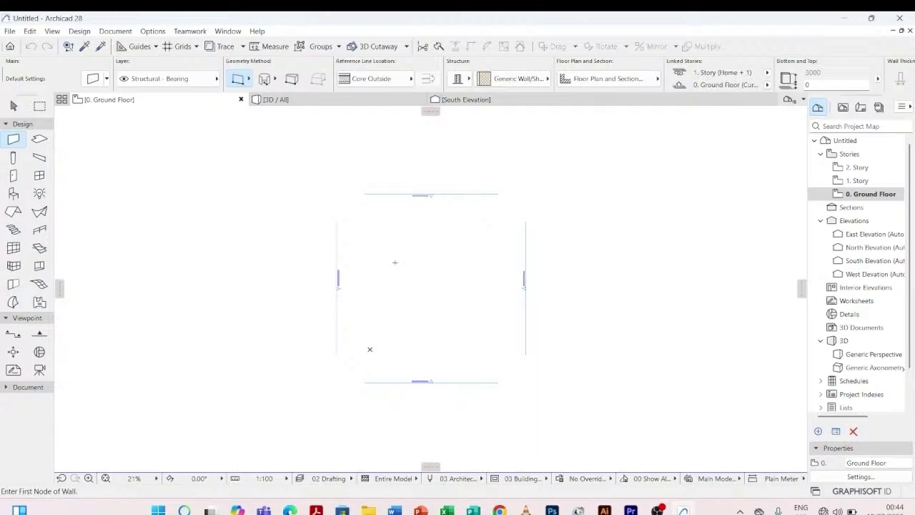
- Set the decimals for numbers without units to 0 in the project's working units, keeping millimeter as the length unit
click(153, 32)
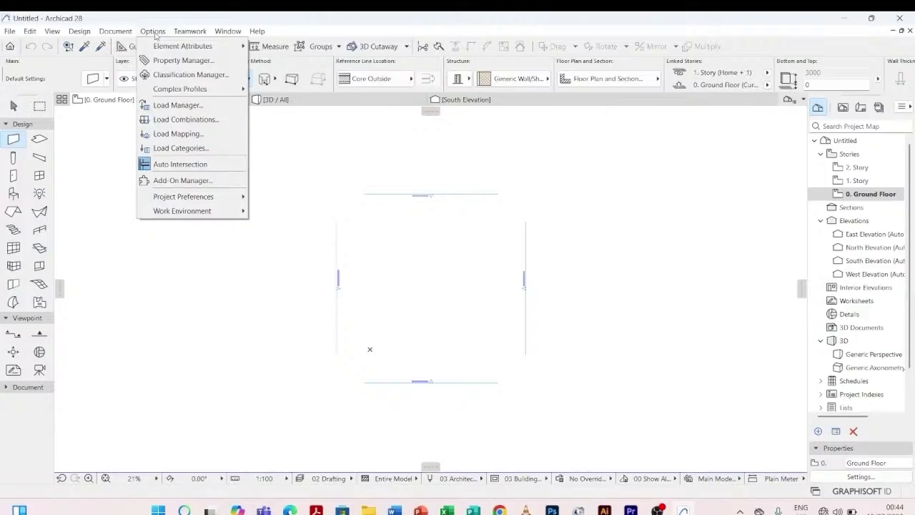
mouse_move(214, 196)
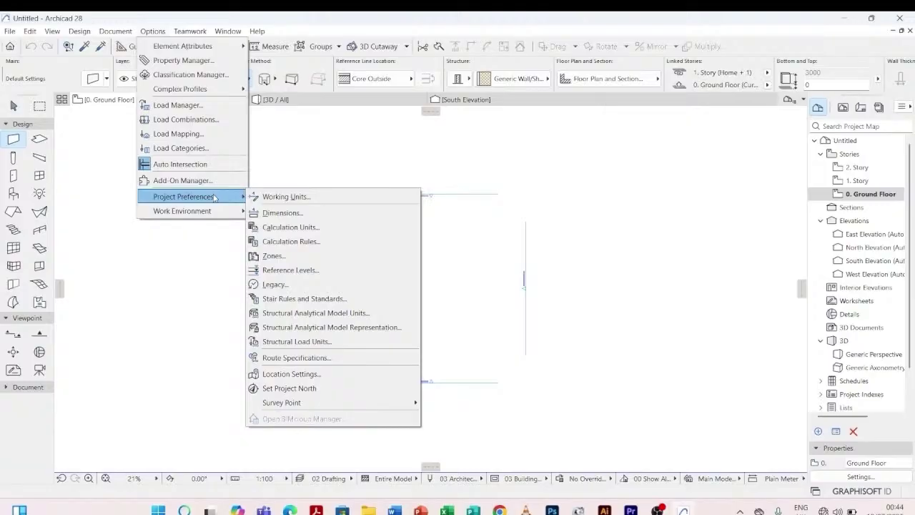
click(314, 197)
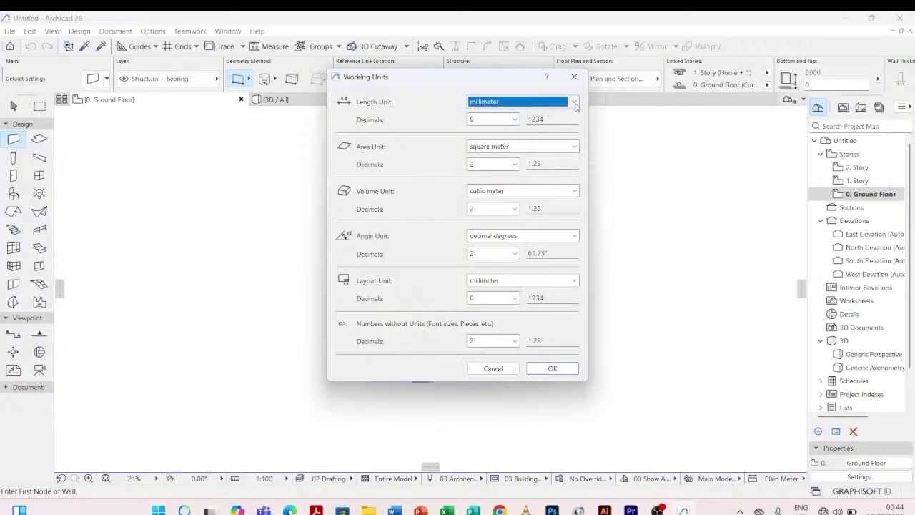
click(513, 343)
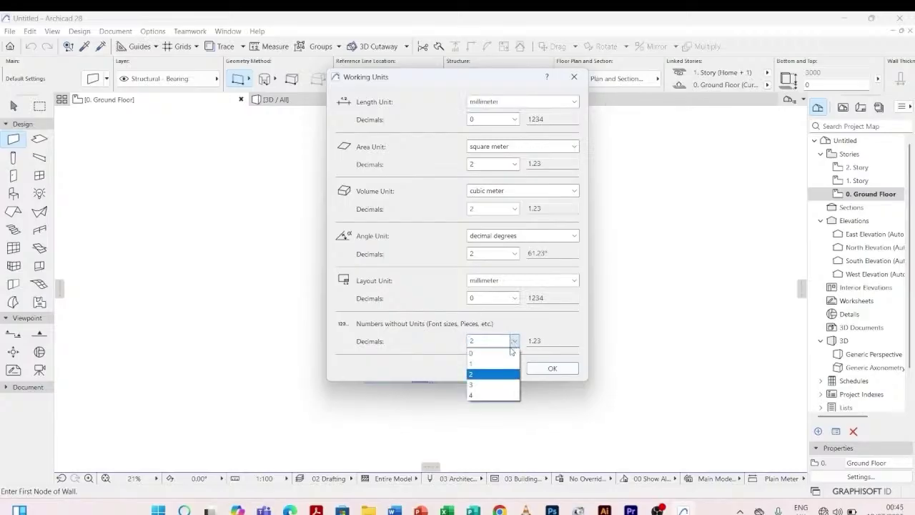
click(500, 353)
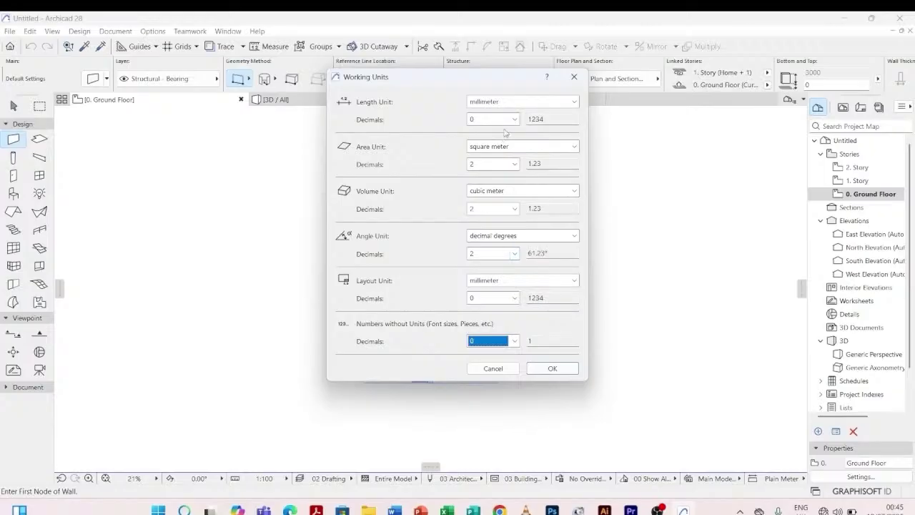
click(576, 102)
click(575, 102)
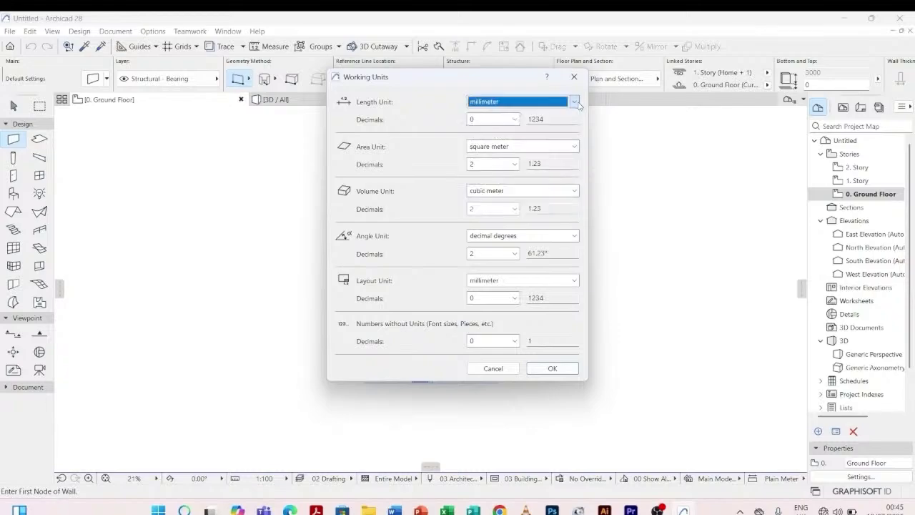
click(551, 368)
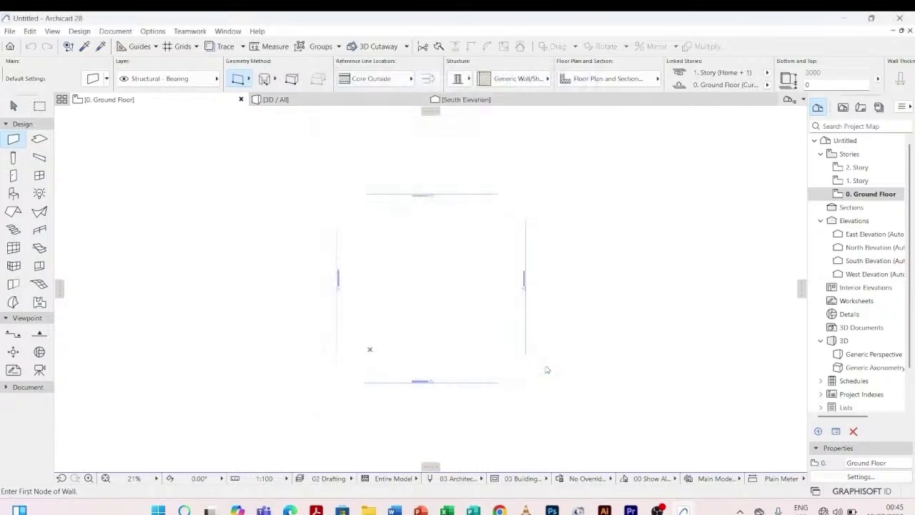
- Set the project's dimension standard to Plain Millimeter, with millimeter as the linear dimension unit
click(152, 32)
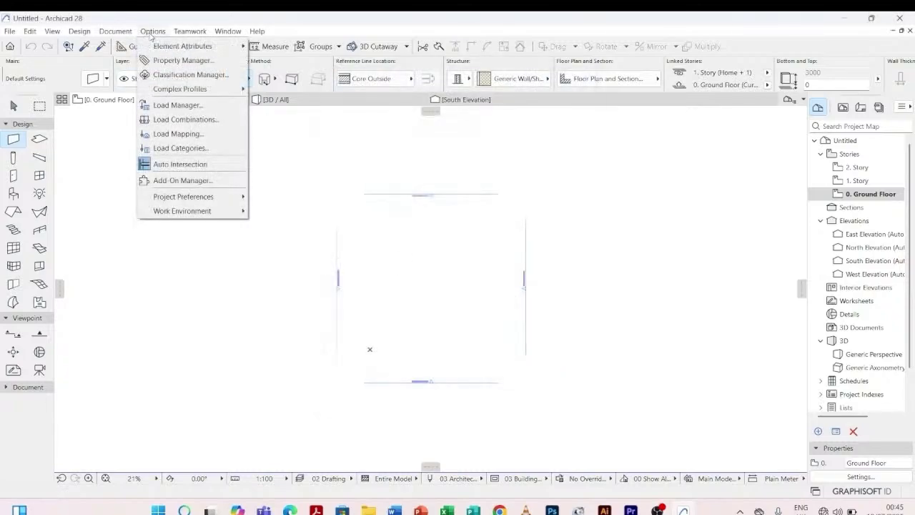
mouse_move(175, 209)
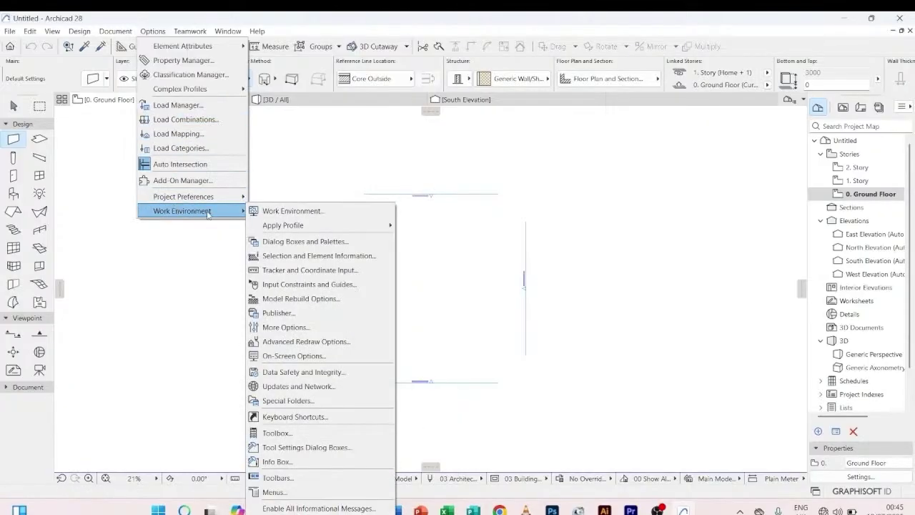
mouse_move(215, 197)
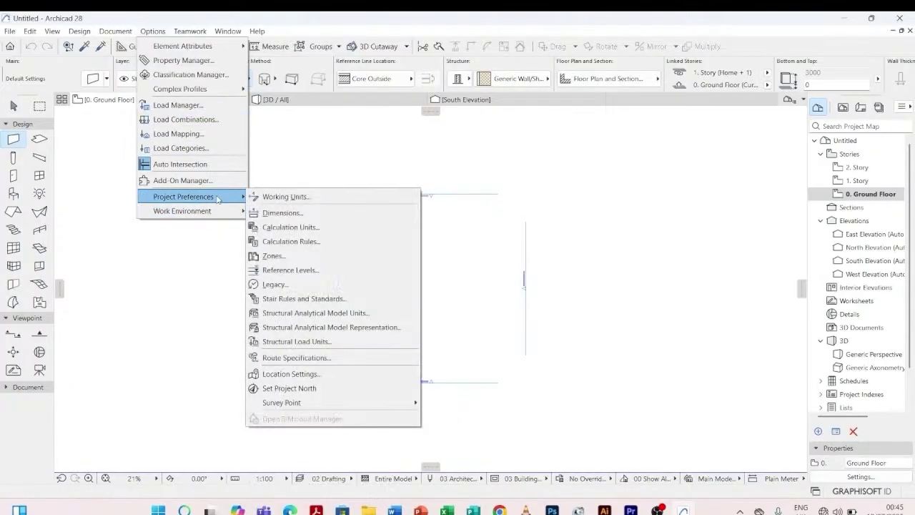
click(306, 213)
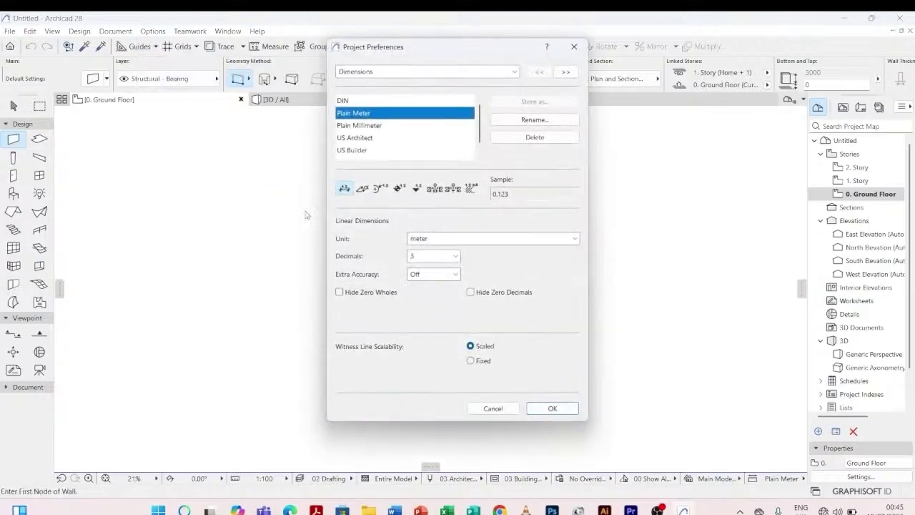
click(367, 127)
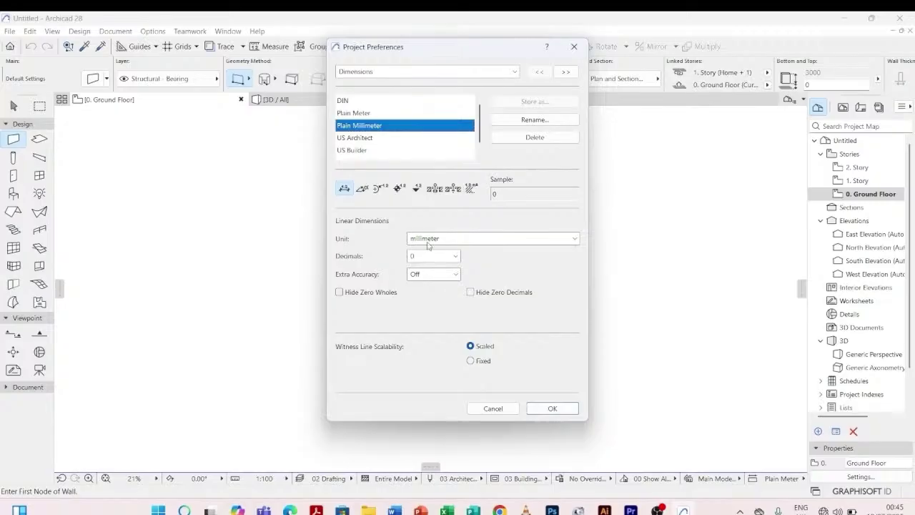
click(574, 239)
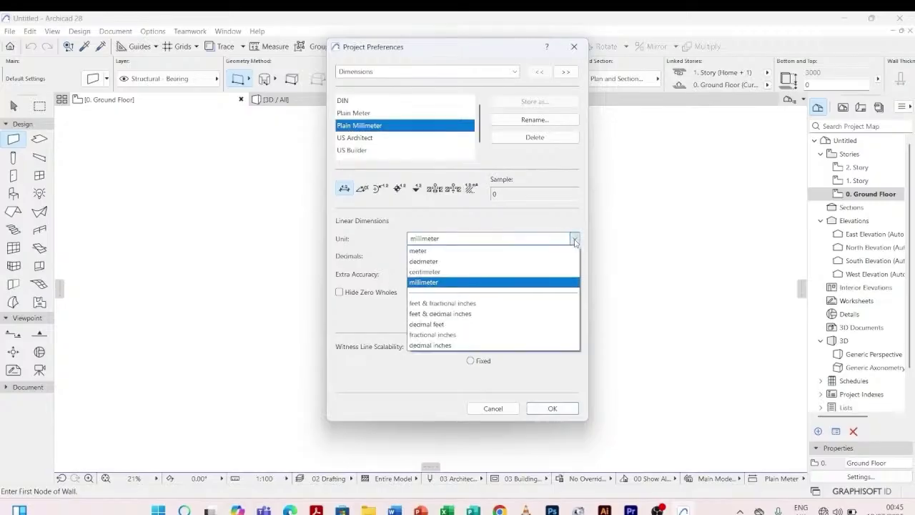
click(574, 239)
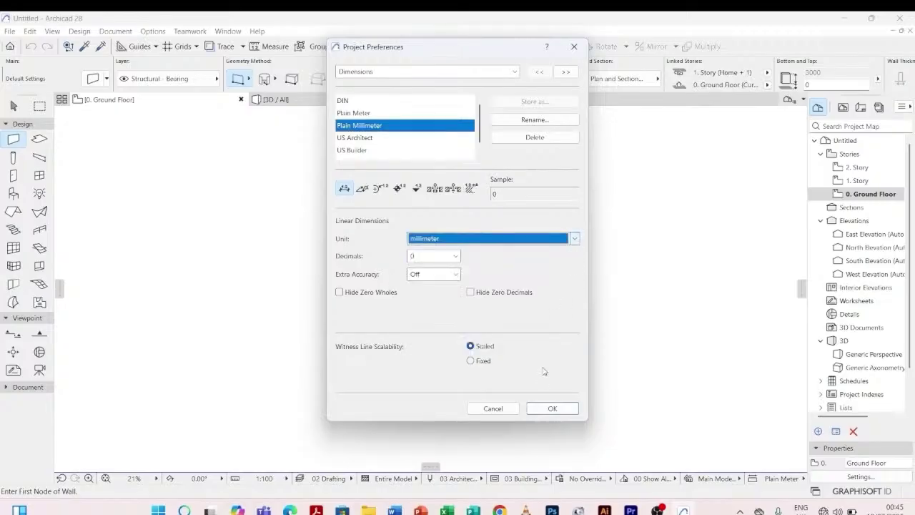
click(551, 409)
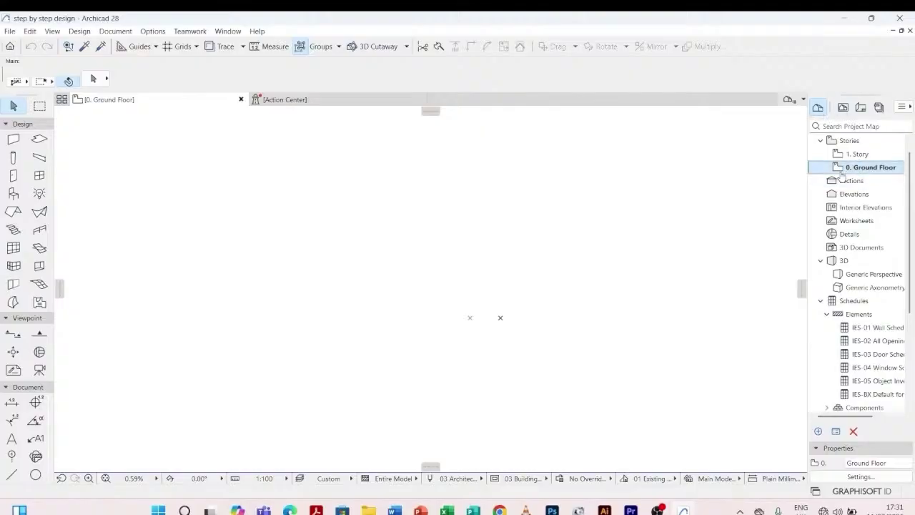
- Insert a new story below the Ground Floor in the story settings and name it Foundation Floor
click(860, 168)
right_click(857, 171)
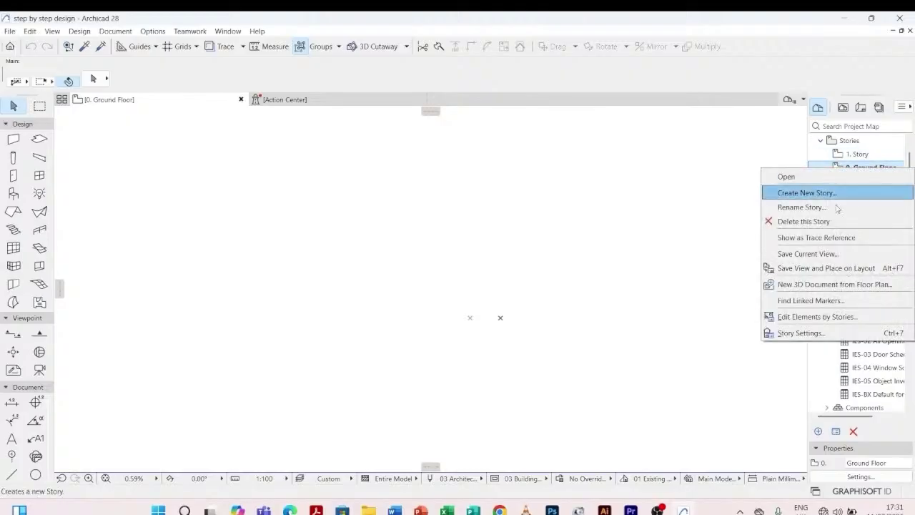
click(798, 335)
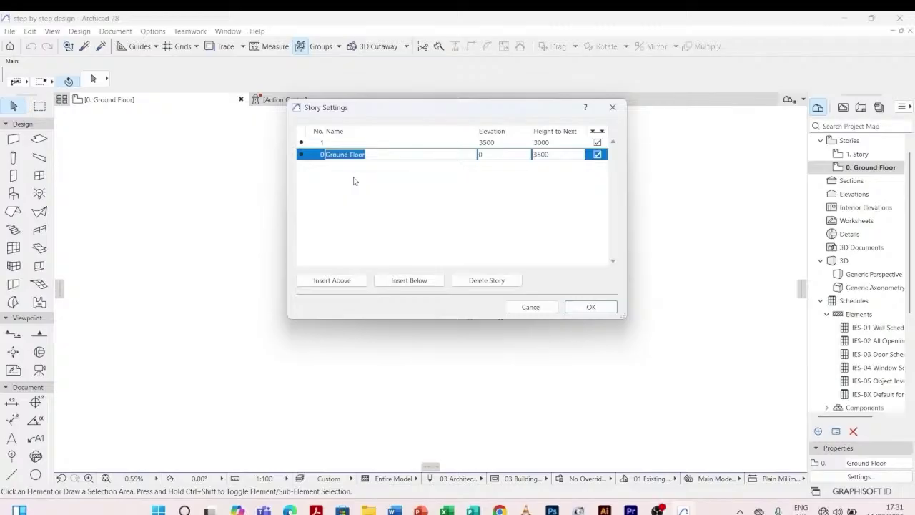
click(409, 280)
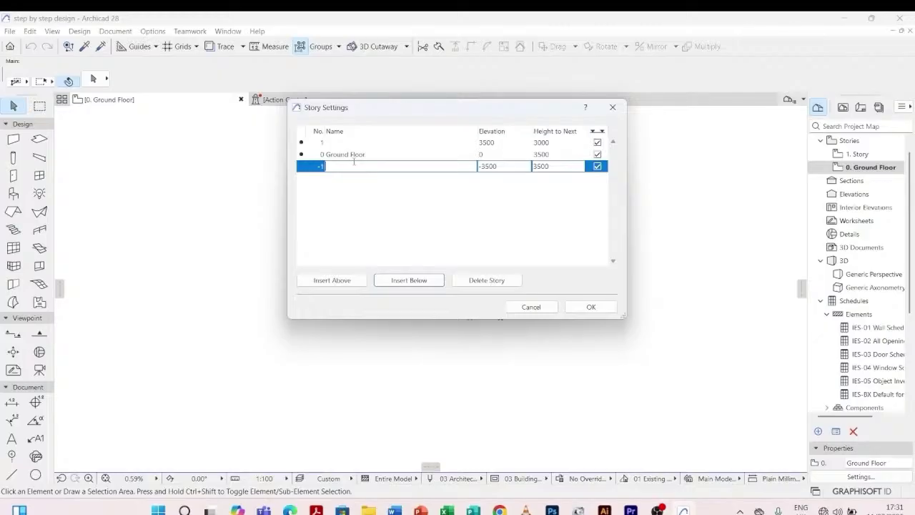
text(Foundation Floor L)
key(BackSpace)
key(BackSpace)
- Name story 1 First Floor
click(353, 143)
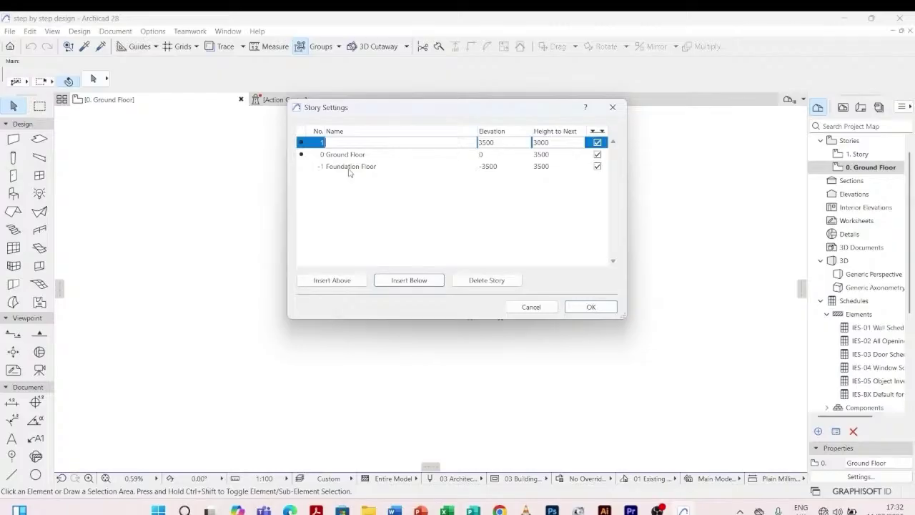
text(f)
text(irdst)
key(BackSpace)
key(BackSpace)
key(BackSpace)
key(BackSpace)
text(rst Floor)
click(362, 211)
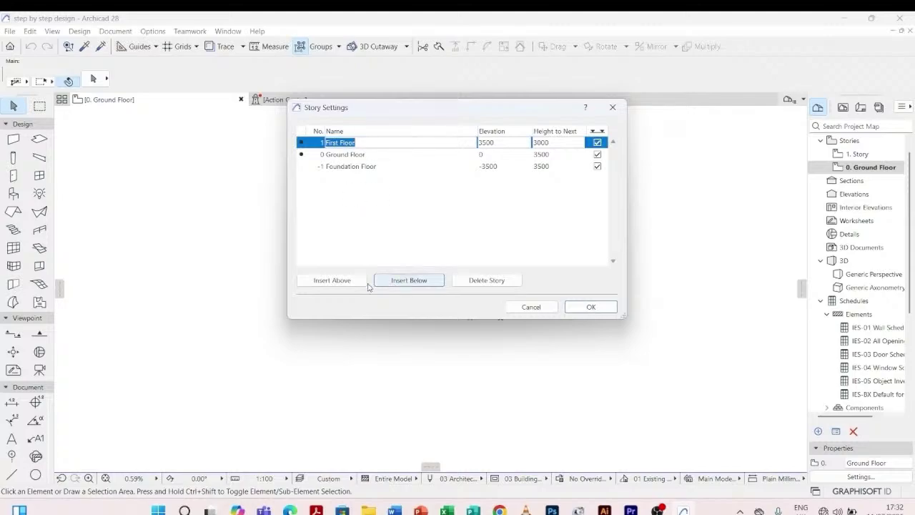
- Insert a new story above the First Floor and name it Roof Level
click(339, 282)
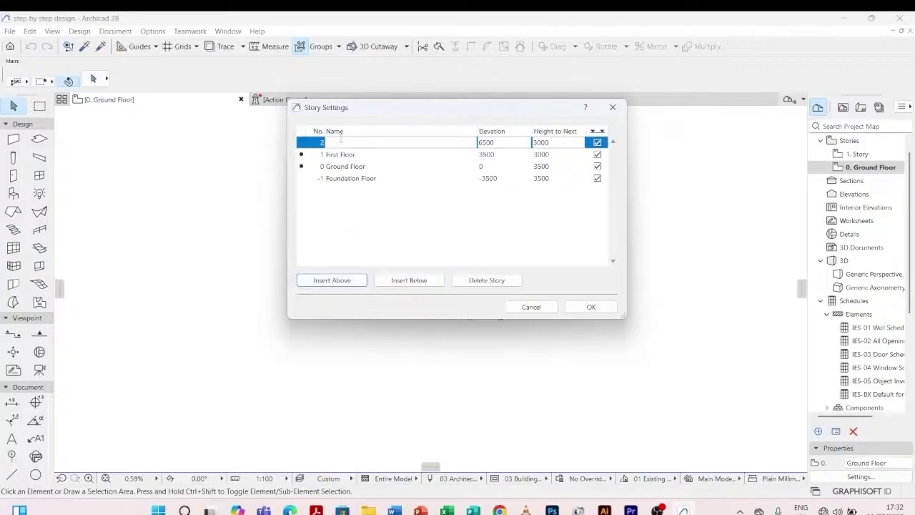
text(Roof Level)
click(262, 207)
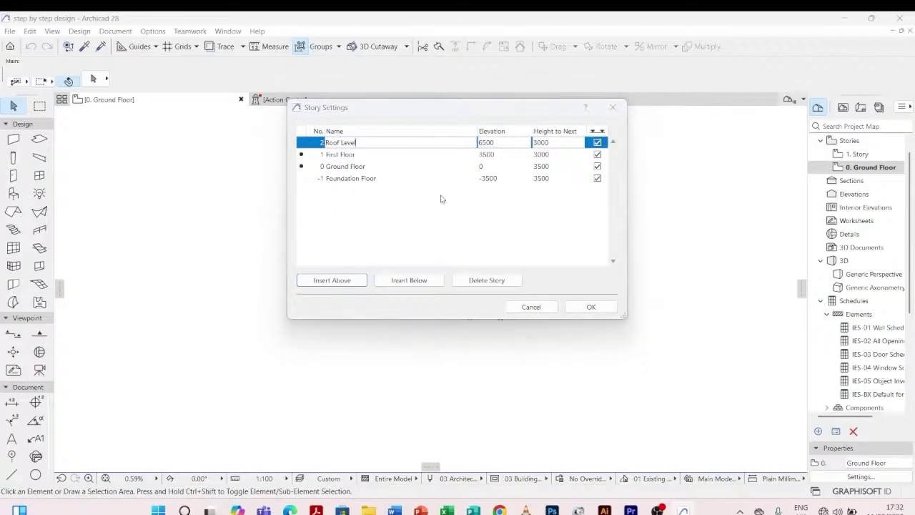
- Set the Foundation Floor's elevation to -1500
click(500, 178)
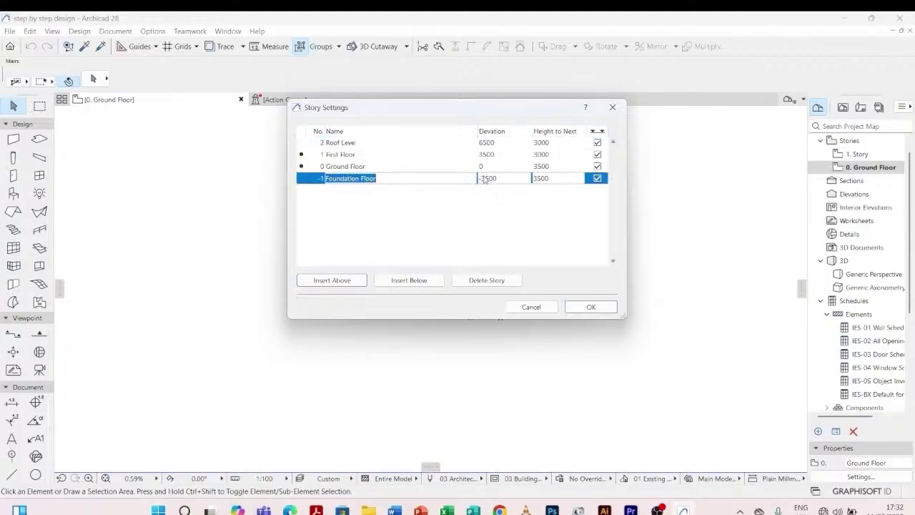
drag(499, 178, 482, 179)
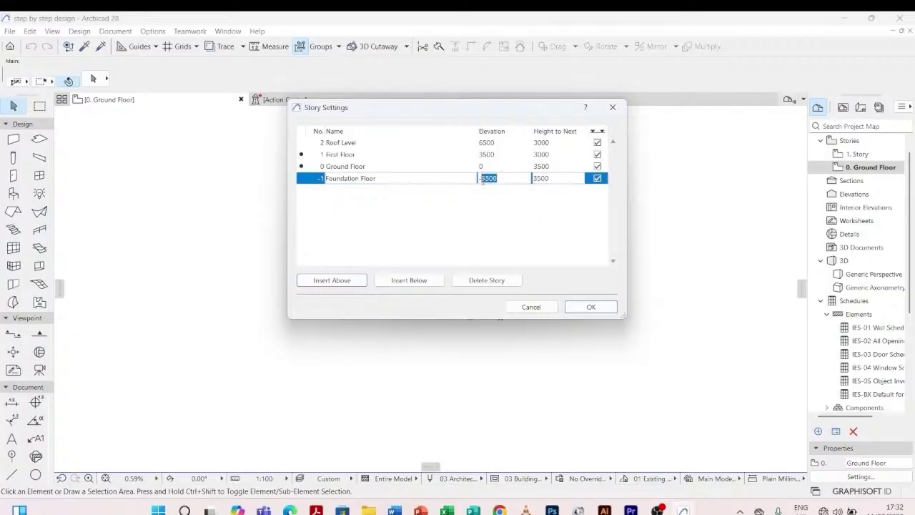
text(1500)
key(ctrl+a)
- Set the First Floor's height to next to 3500 and apply the story settings
click(558, 158)
drag(549, 154, 537, 154)
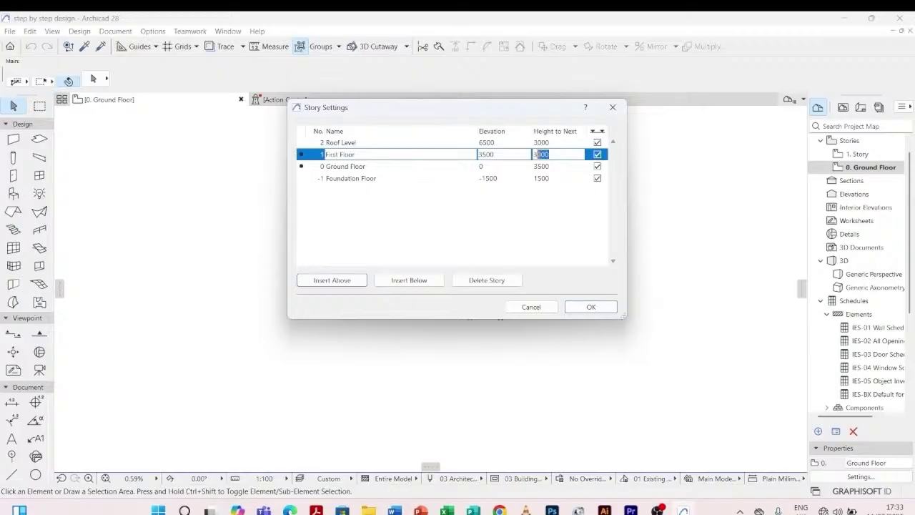
text(500)
key(Return)
click(588, 307)
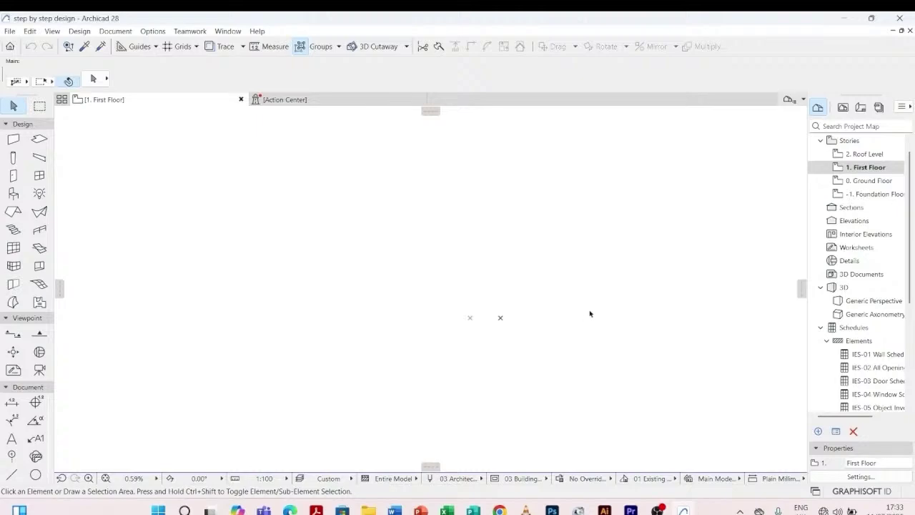
- Open the Ground Floor plan from the project's stories
click(869, 183)
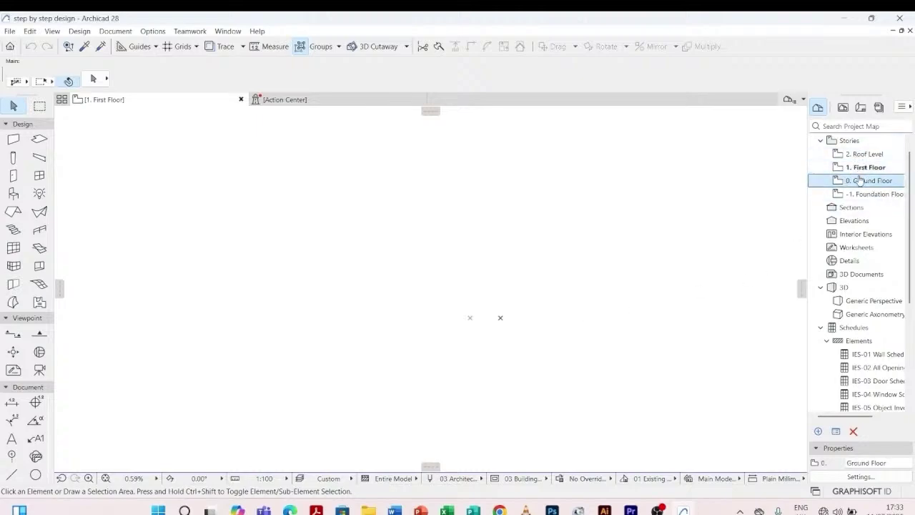
double_click(860, 180)
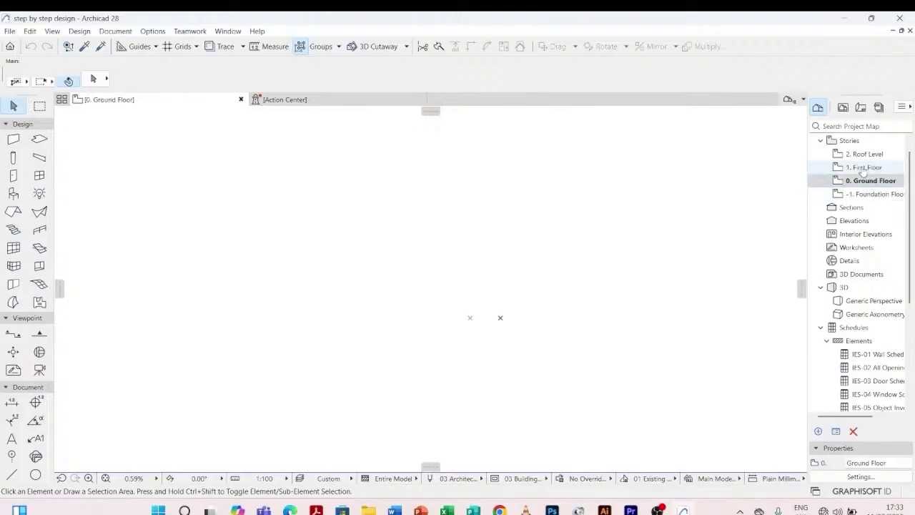
scroll(570, 179, down, 1)
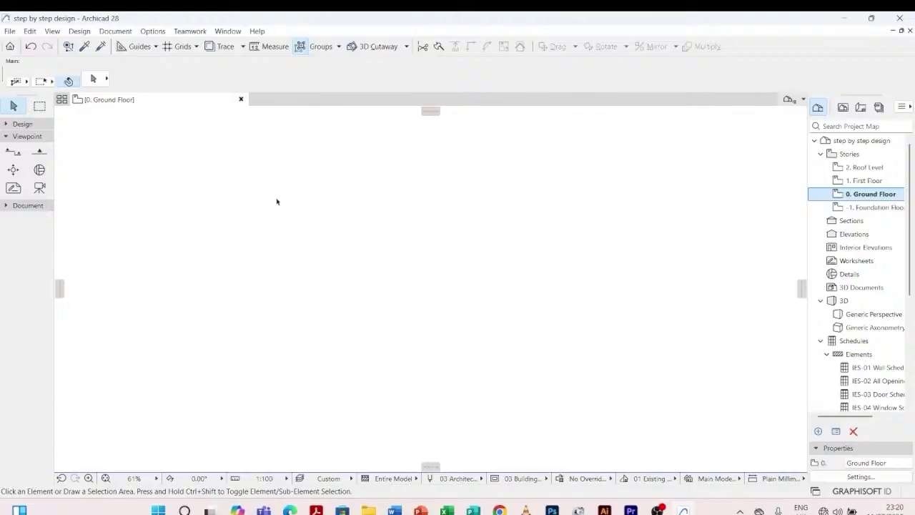
- Expand the design tools and review the Wall tool's straight geometry methods
click(15, 125)
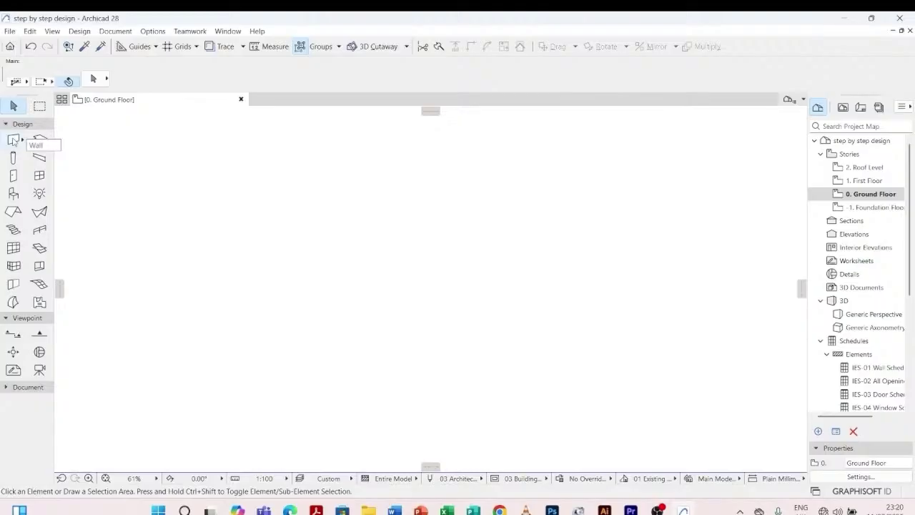
click(12, 140)
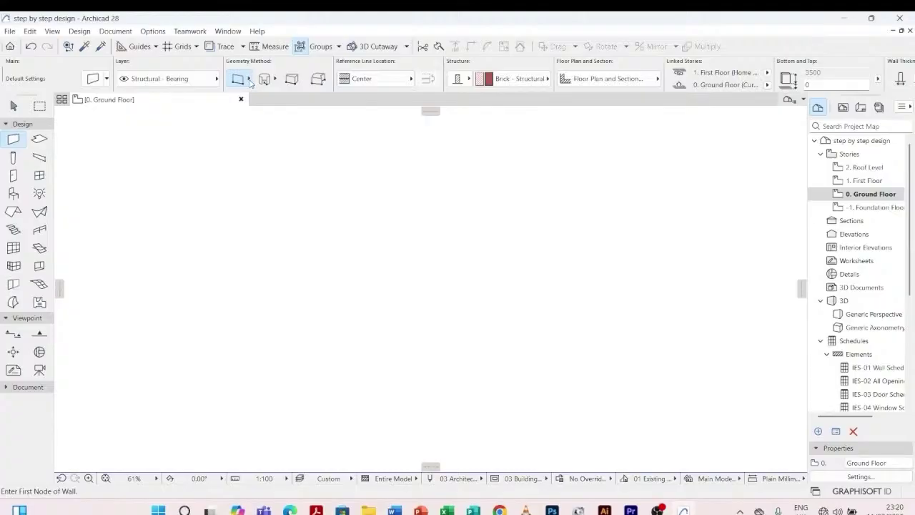
key(Escape)
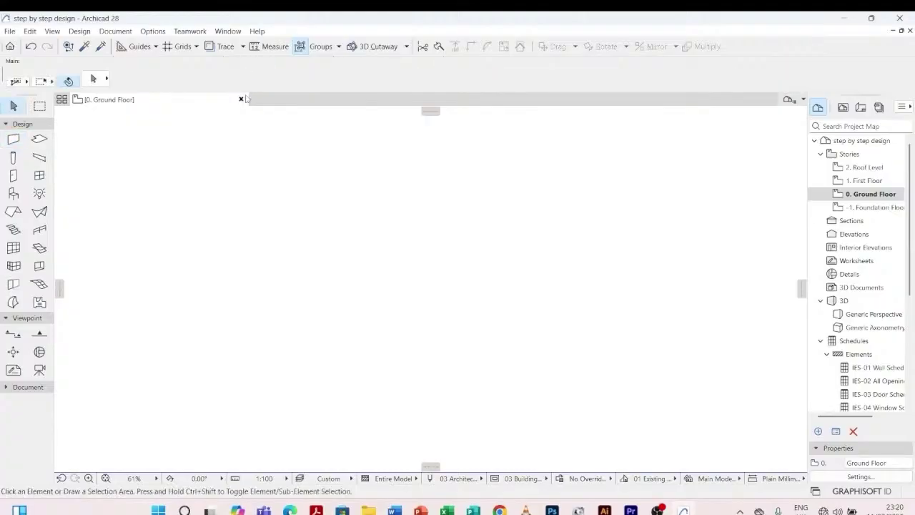
click(13, 142)
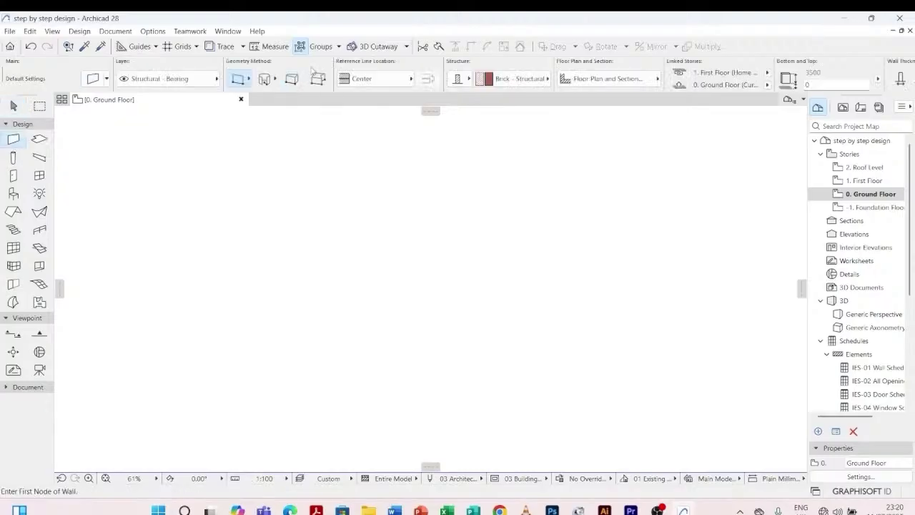
click(249, 80)
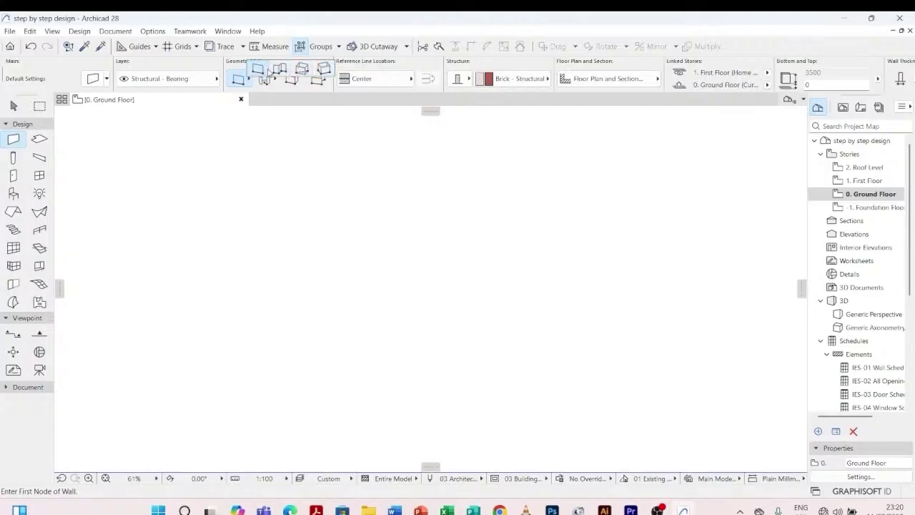
click(266, 117)
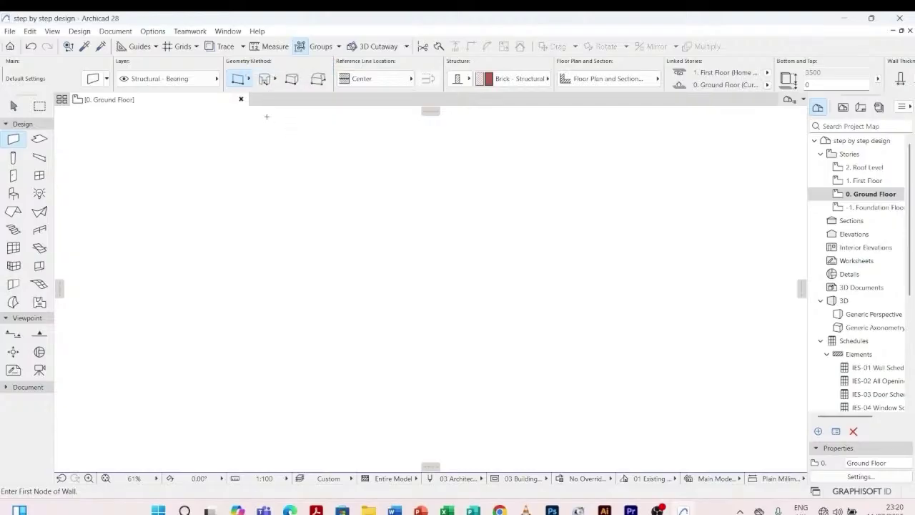
key(Escape)
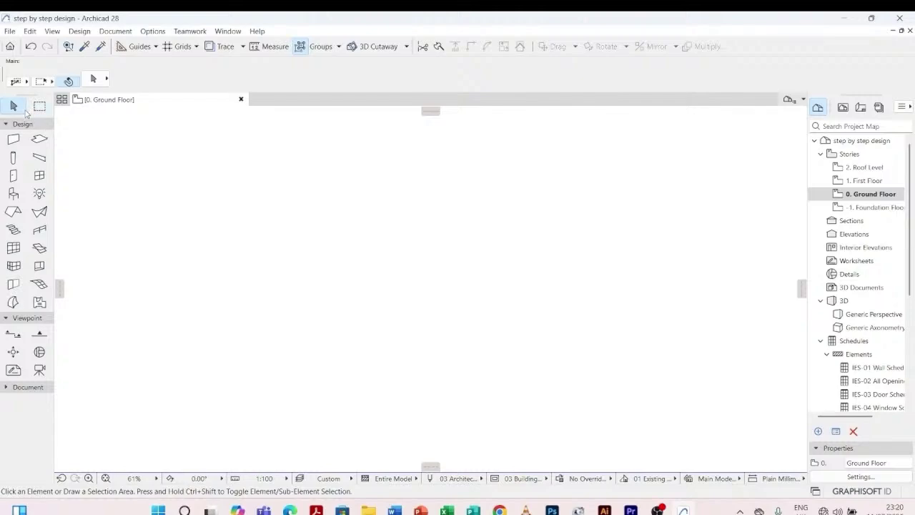
- Activate the Wall tool and choose Center as the reference line location for new walls
click(15, 143)
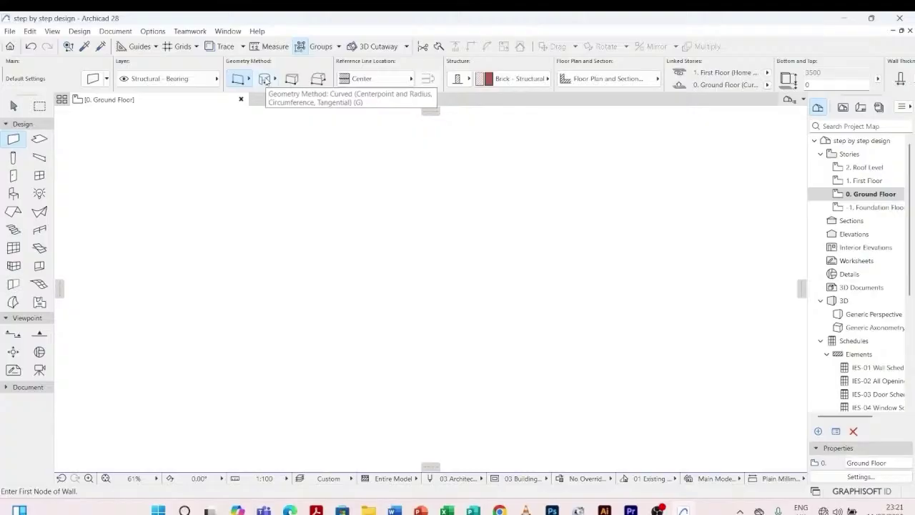
click(275, 80)
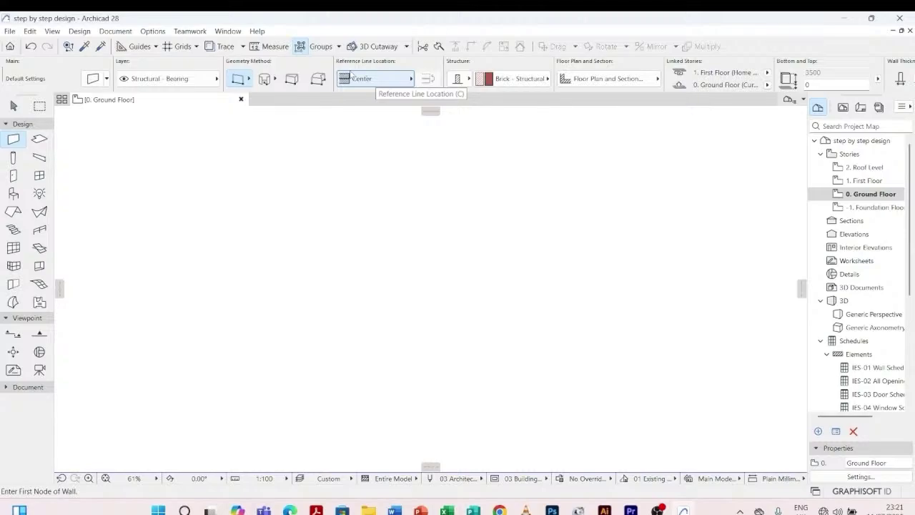
click(413, 80)
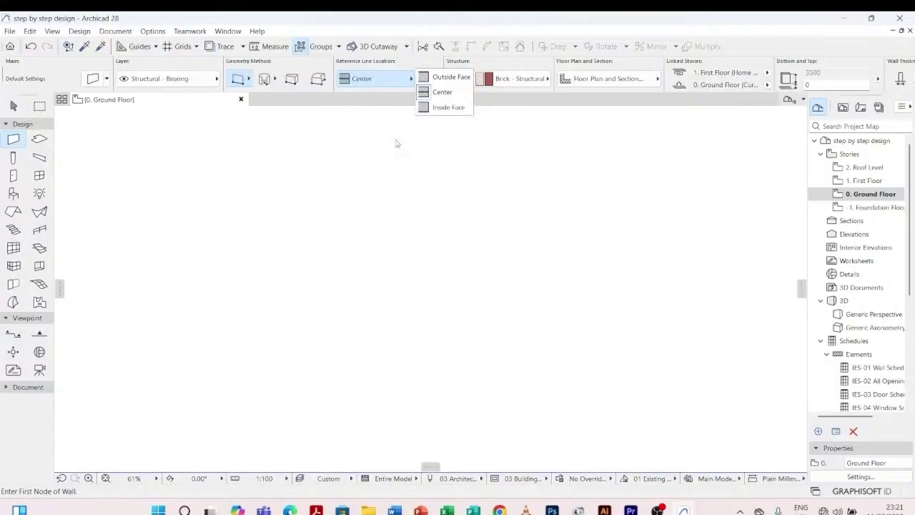
click(427, 93)
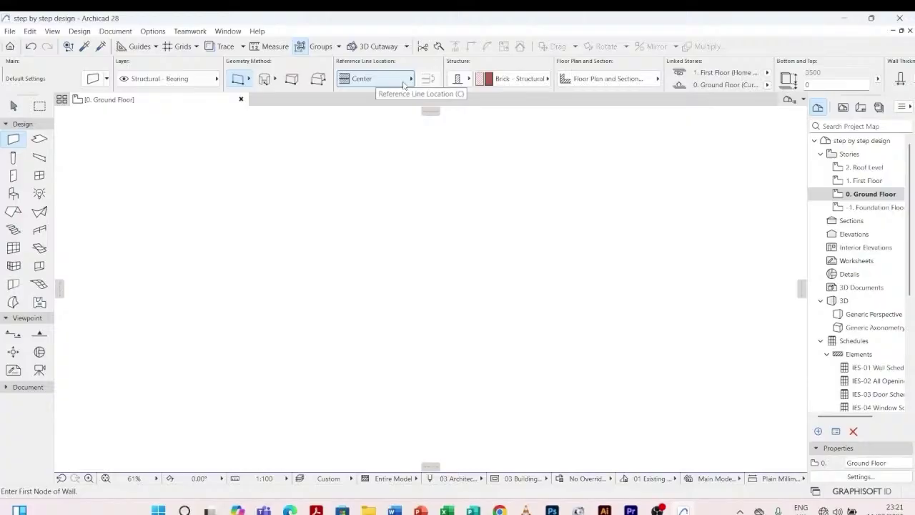
- Review the wall structure types and browse the building materials, choosing Brick - Structural for the default wall
click(469, 79)
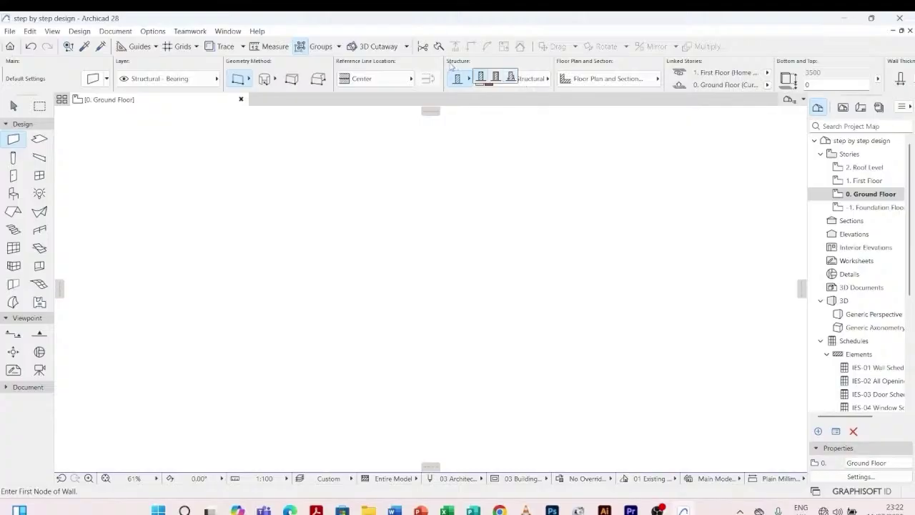
click(543, 85)
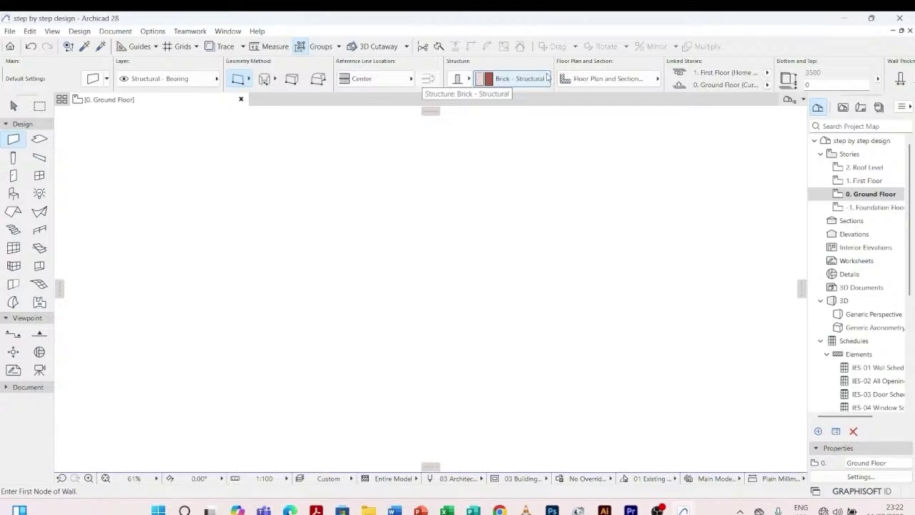
click(546, 80)
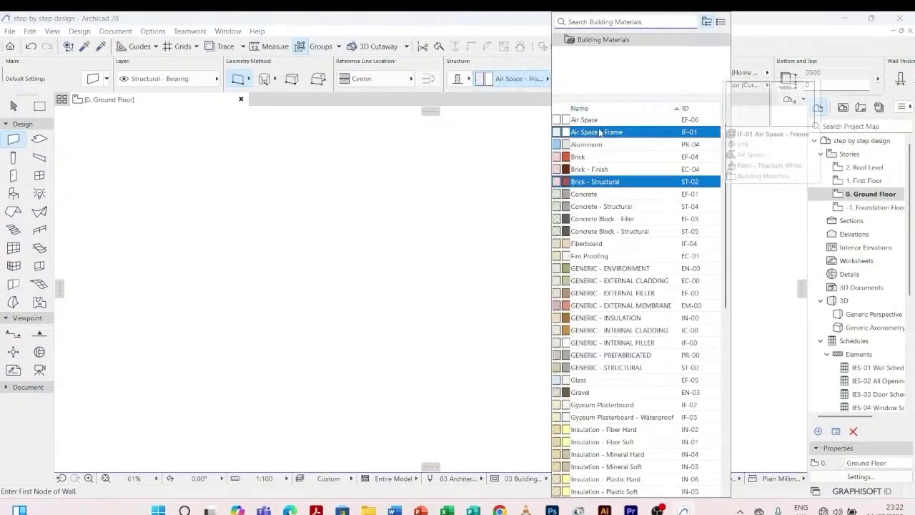
scroll(599, 136, down, 7)
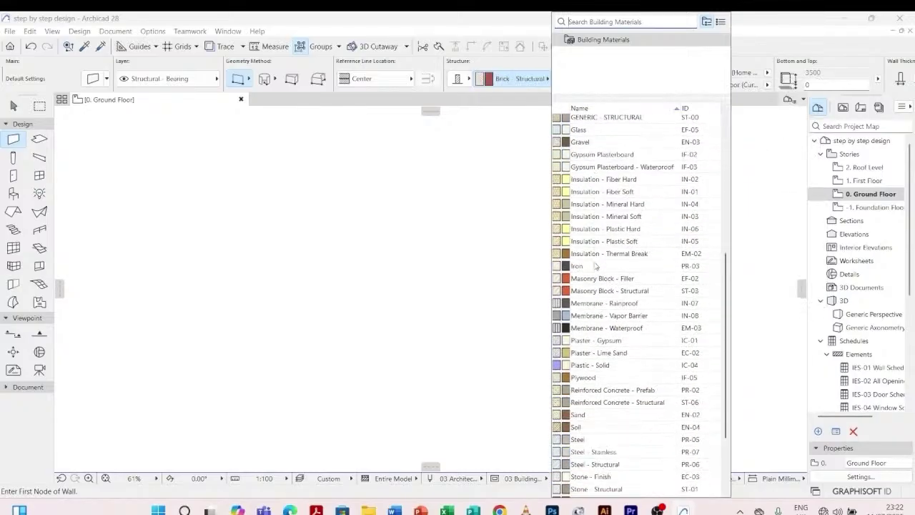
scroll(592, 343, down, 3)
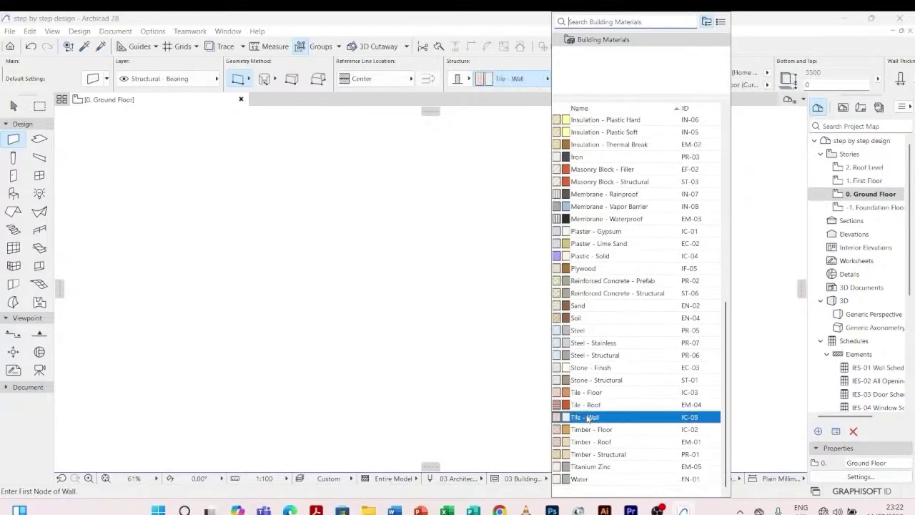
scroll(587, 418, up, 5)
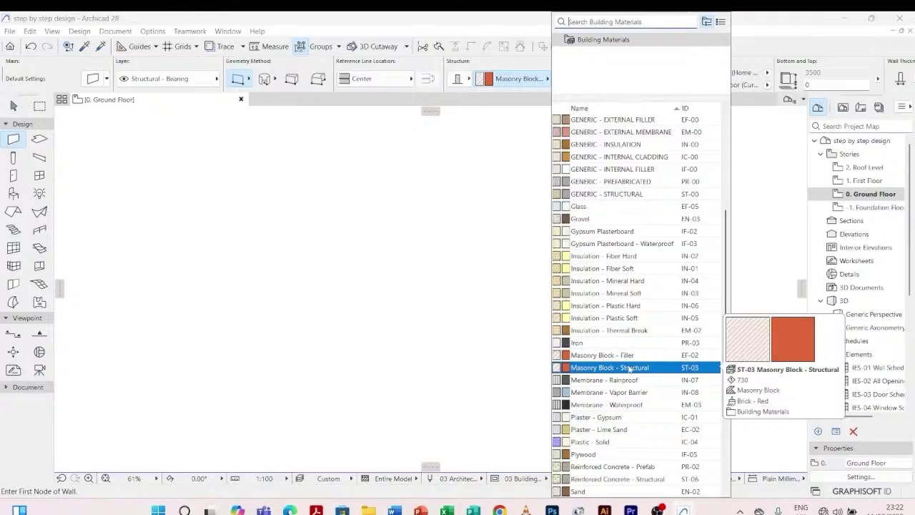
scroll(615, 286, up, 5)
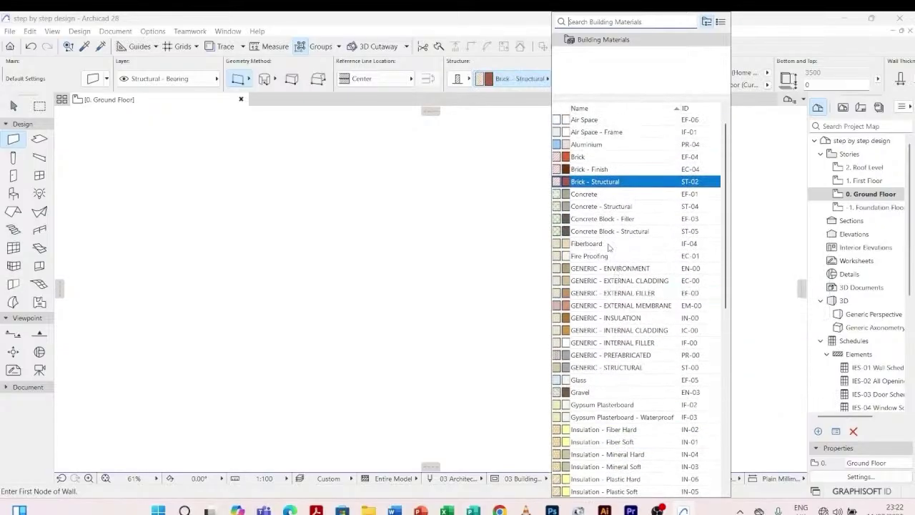
mouse_move(572, 183)
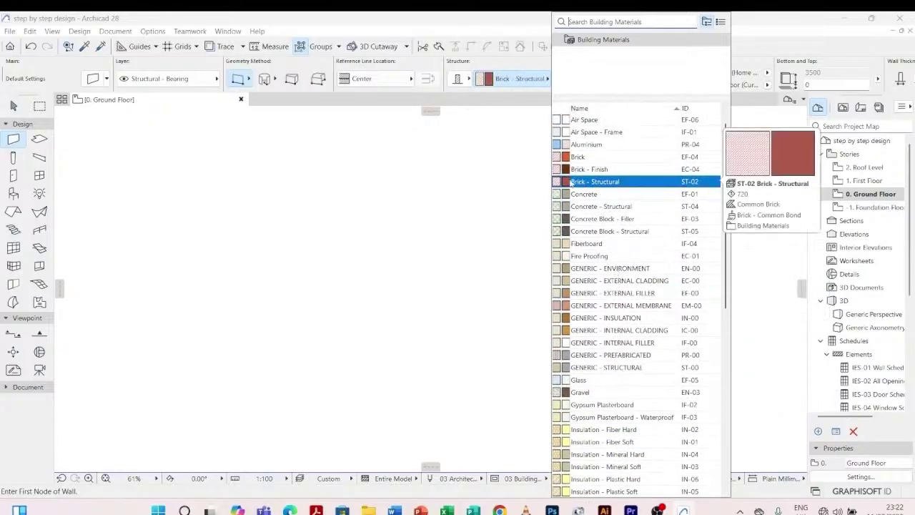
click(622, 182)
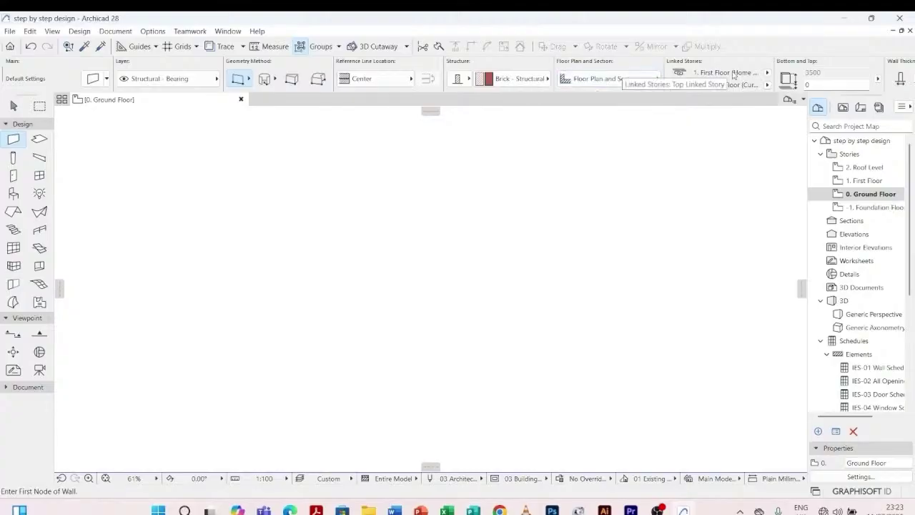
- Examine the default wall's thickness, slant angle, and surface override options
scroll(735, 76, down, 1)
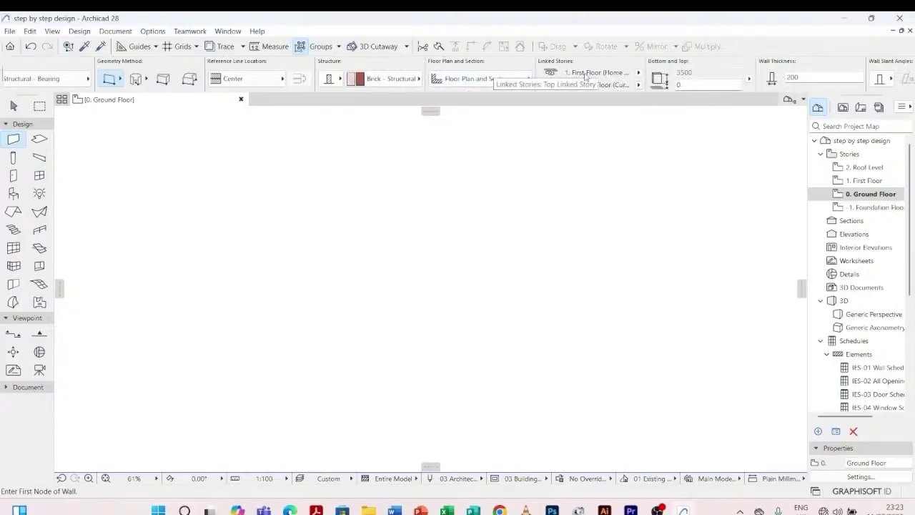
scroll(758, 80, down, 1)
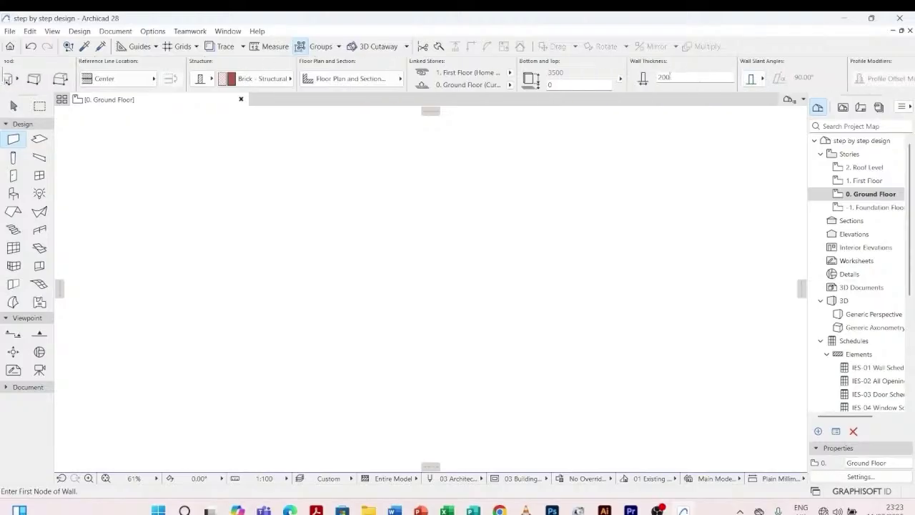
click(762, 77)
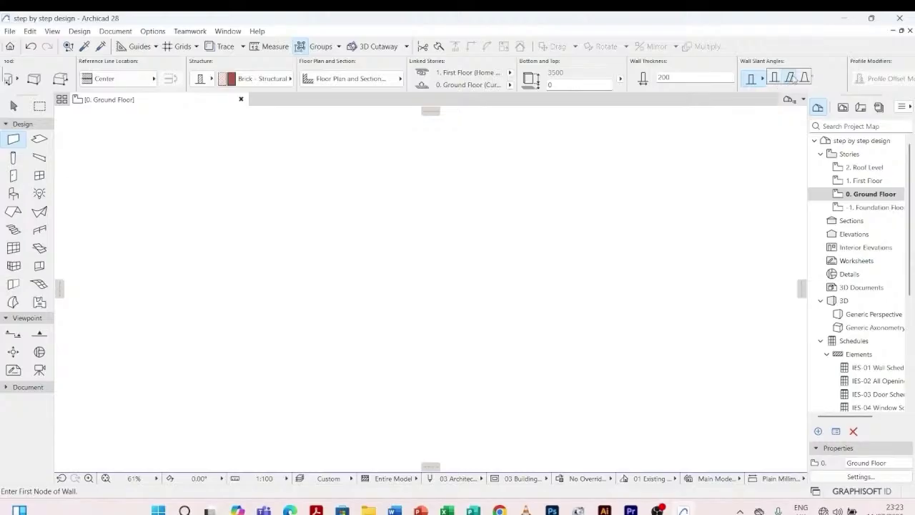
click(790, 77)
scroll(531, 84, down, 5)
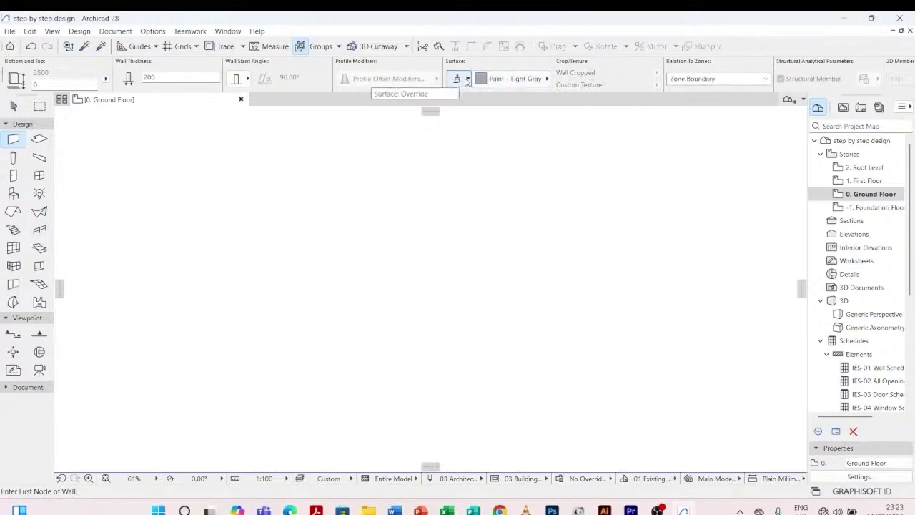
scroll(465, 80, up, 5)
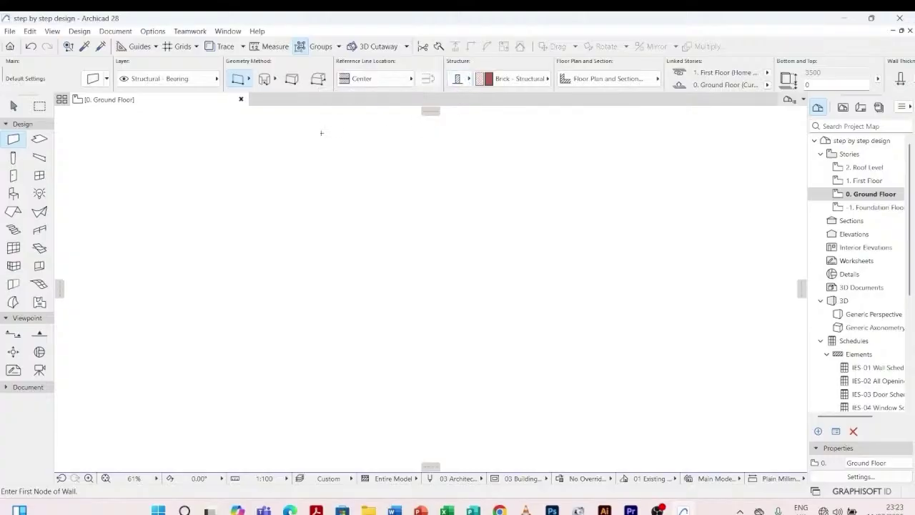
- Review the Wall Default Settings, including geometry and positioning and the model's surface overrides, and accept them
key(ctrl+t)
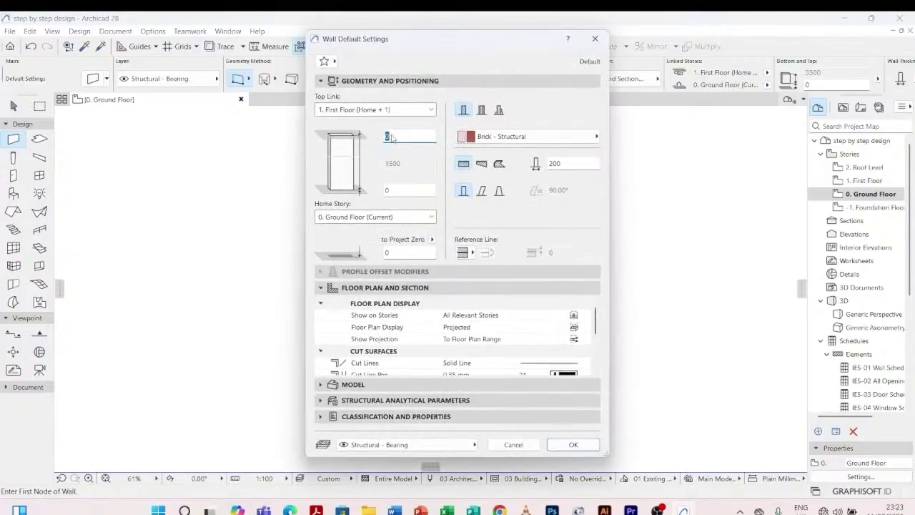
click(596, 39)
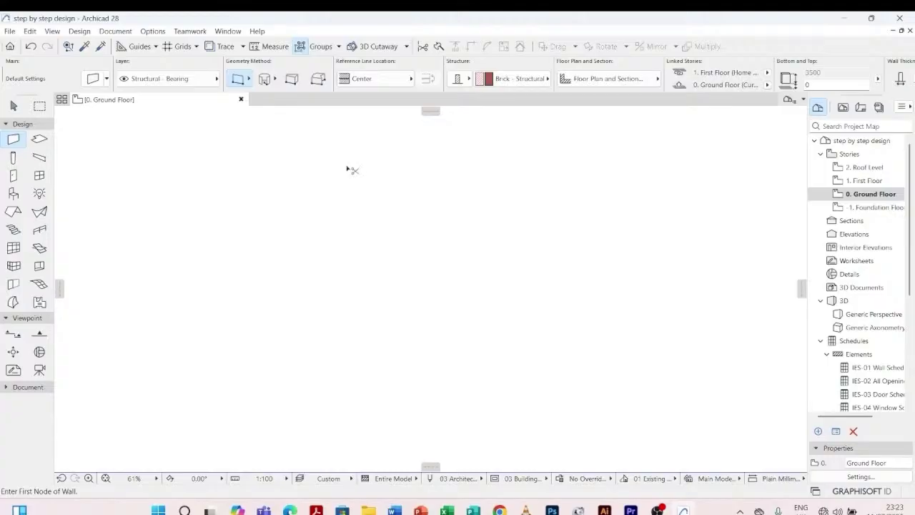
key(ctrl+t)
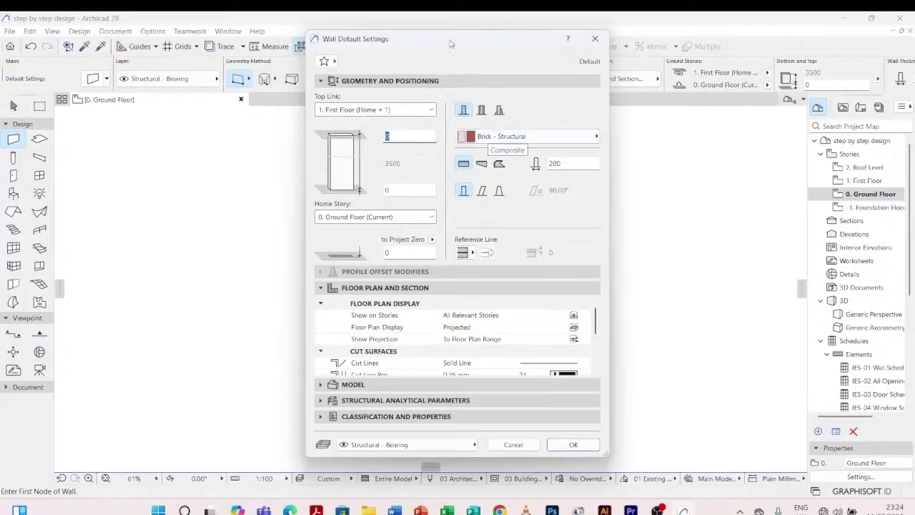
drag(450, 44, 436, 73)
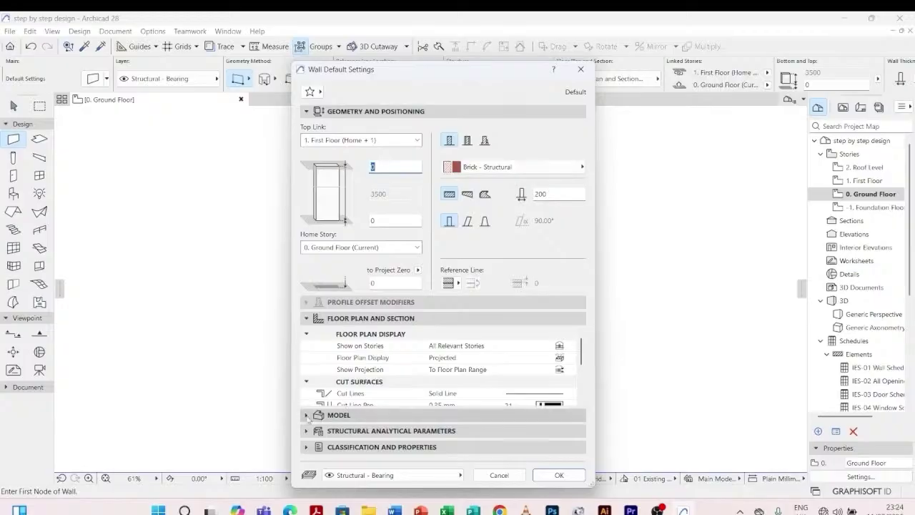
click(322, 415)
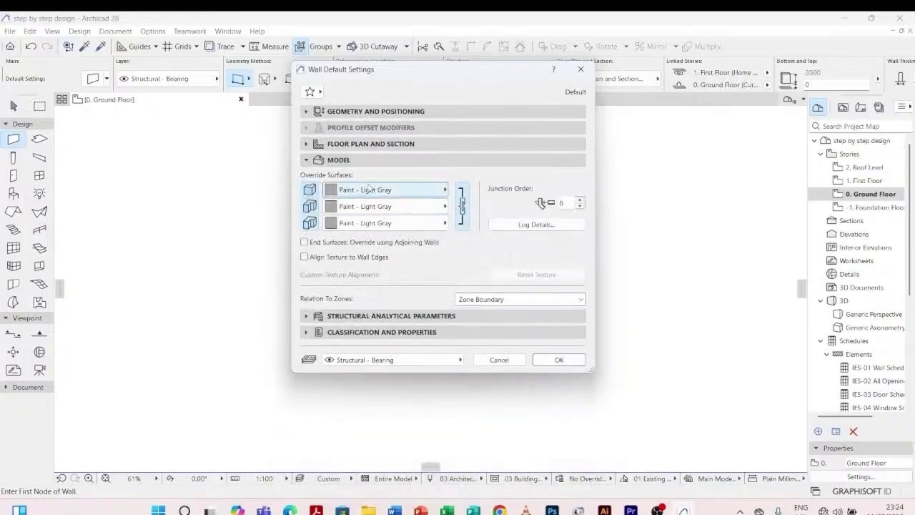
click(562, 359)
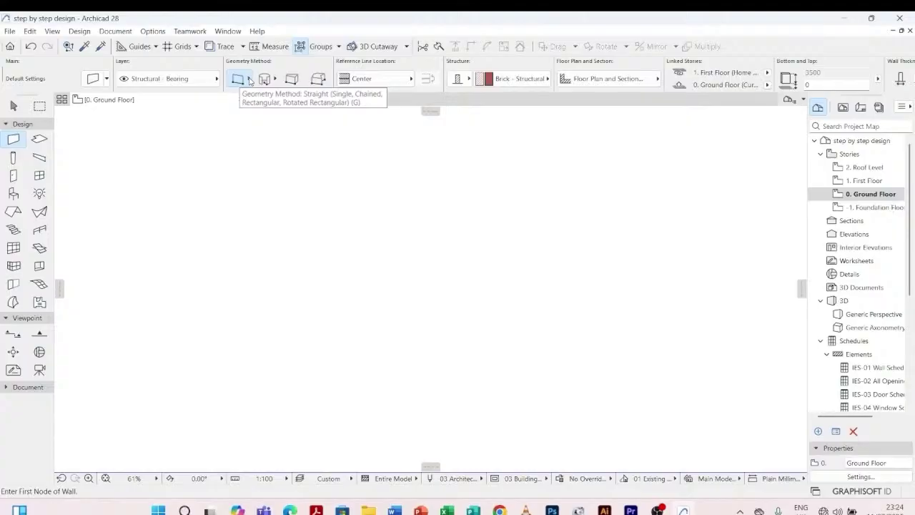
- Draw one vertical wall segment on the Ground Floor plan using the Single straight geometry method
click(250, 80)
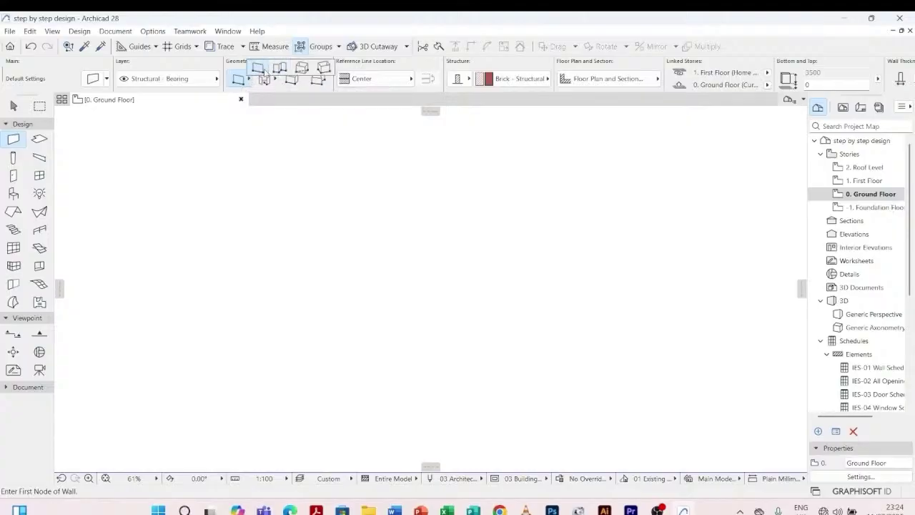
click(260, 71)
click(273, 295)
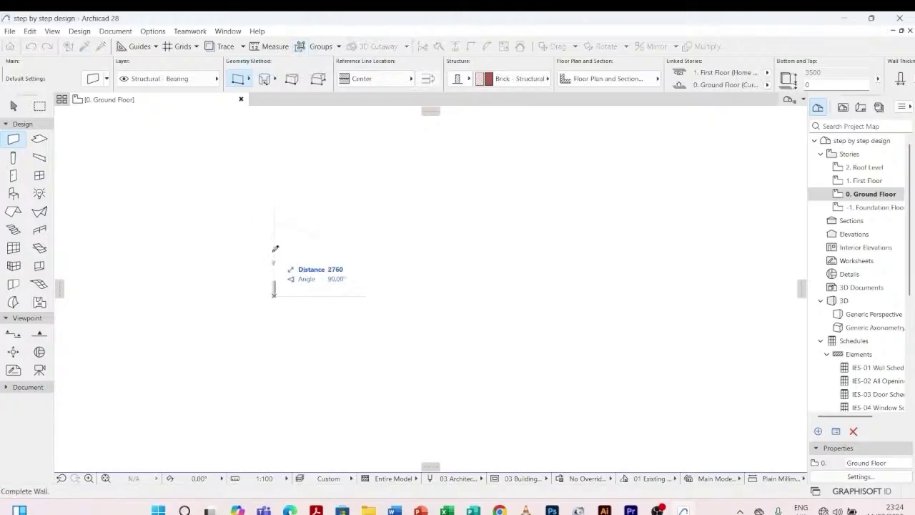
click(275, 226)
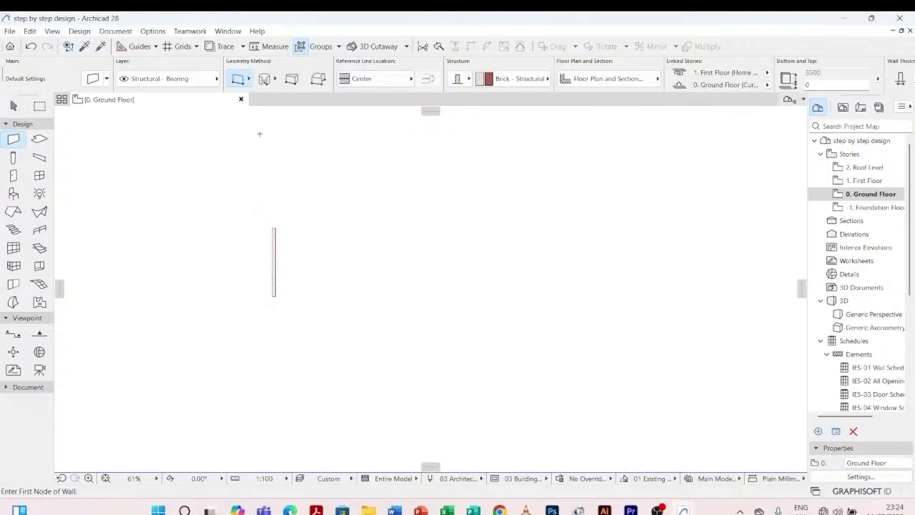
- Draw a four-segment wall to the right of the single vertical wall using the Chained straight geometry method
click(237, 79)
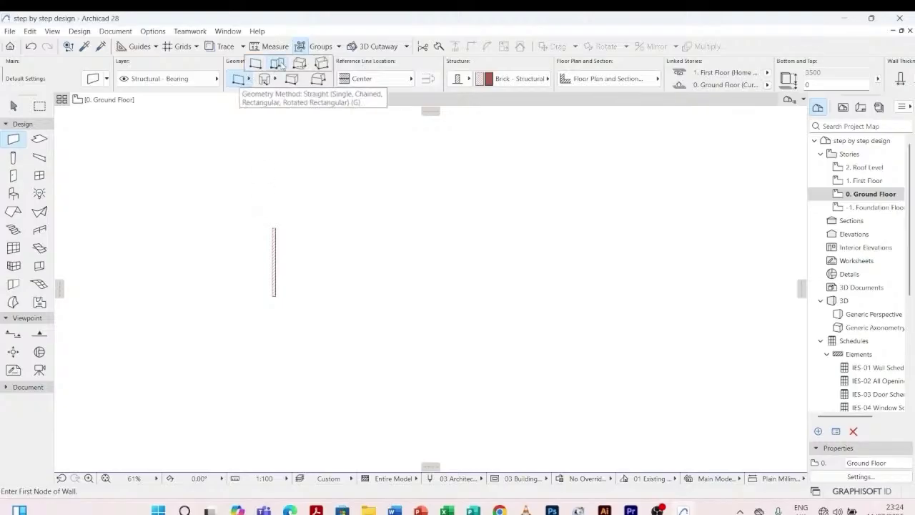
click(278, 64)
click(313, 264)
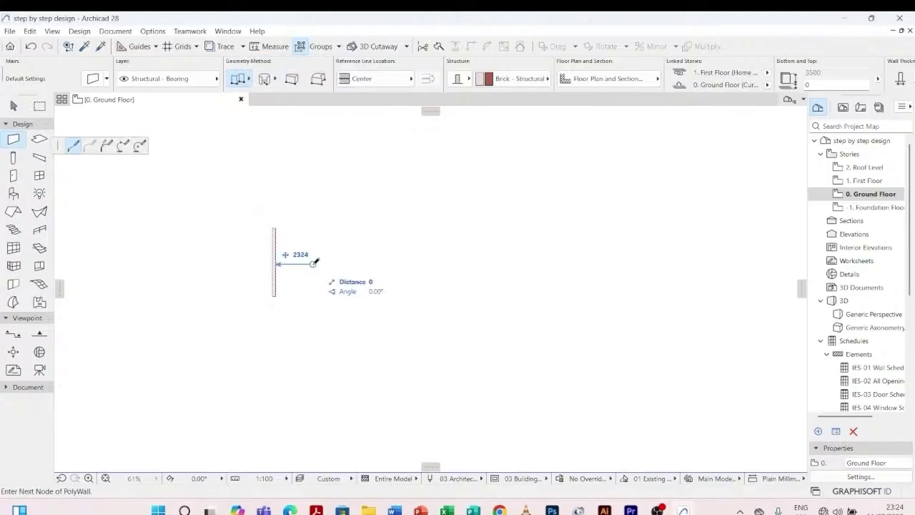
click(323, 218)
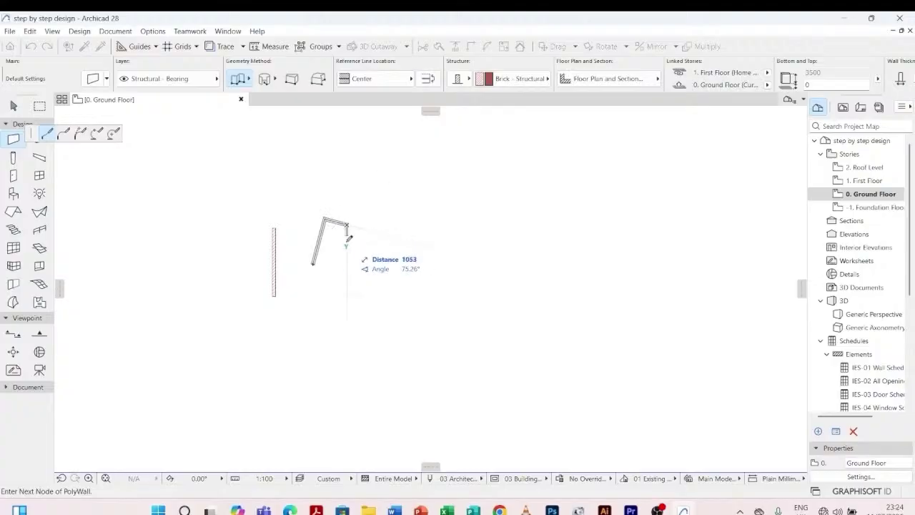
click(347, 224)
click(347, 274)
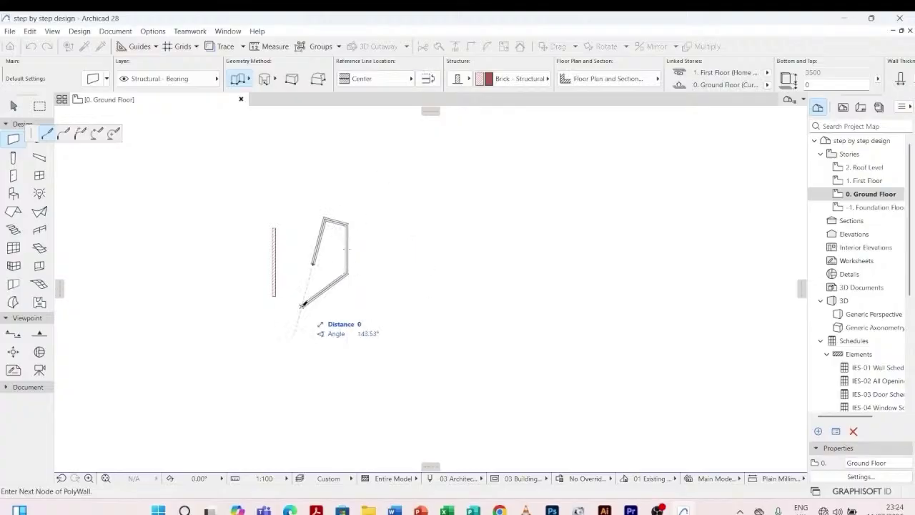
double_click(302, 304)
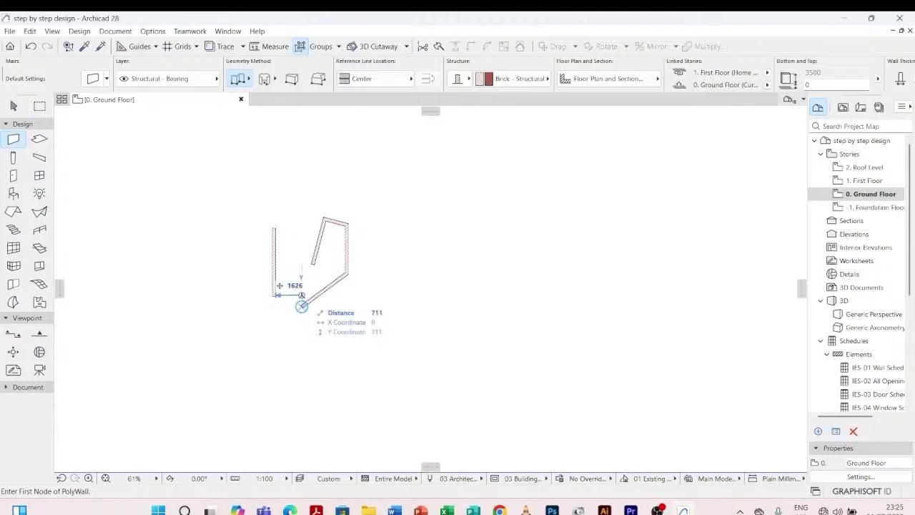
- Draw a closed rectangle of walls to the right of the chained walls using the Rectangular geometry method
click(252, 79)
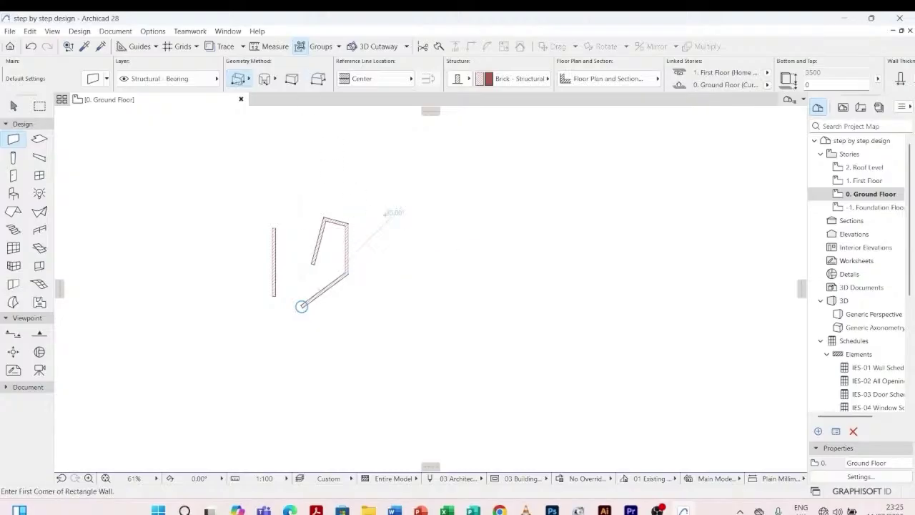
click(387, 213)
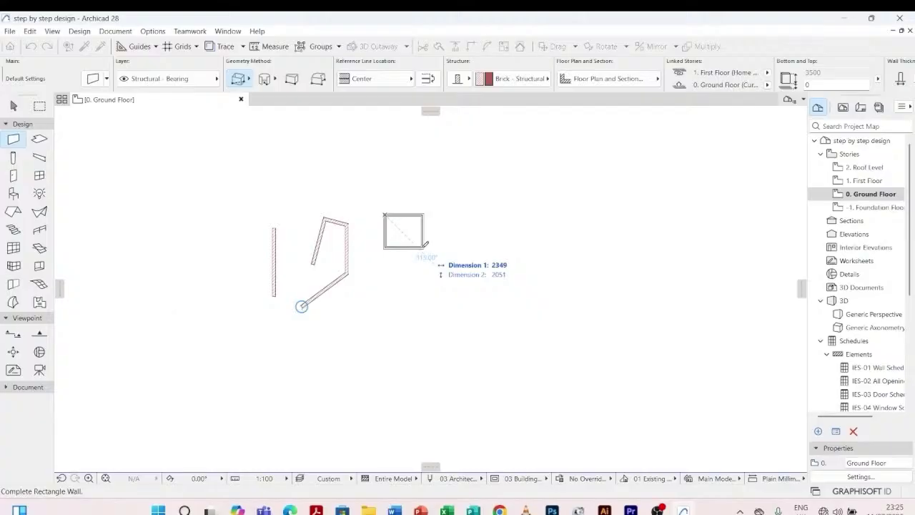
click(417, 257)
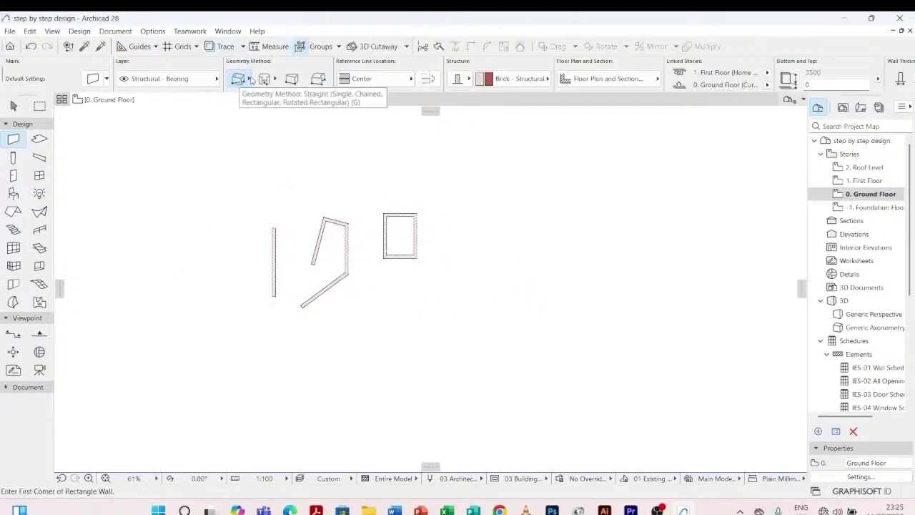
- Draw an upright rectangle of walls below the first one using the Rotated Rectangular geometry method with a vertical rotation vector
click(249, 80)
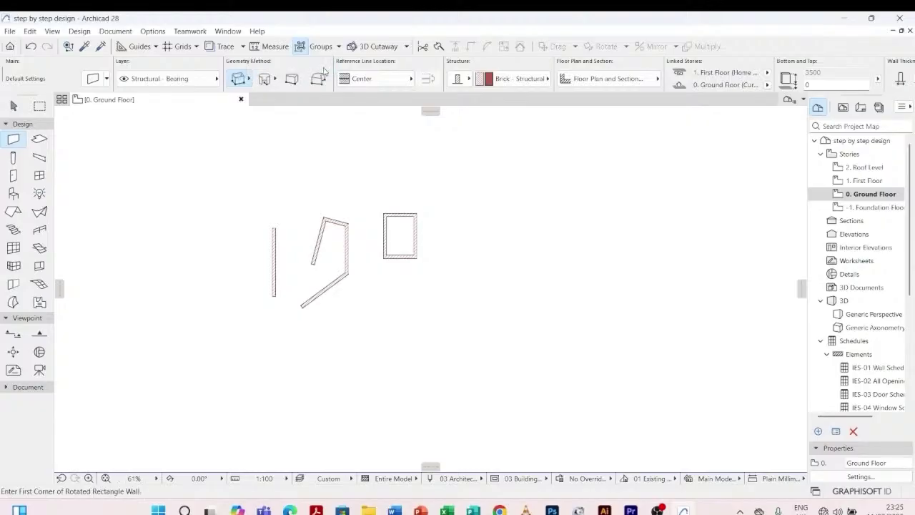
click(324, 68)
click(275, 290)
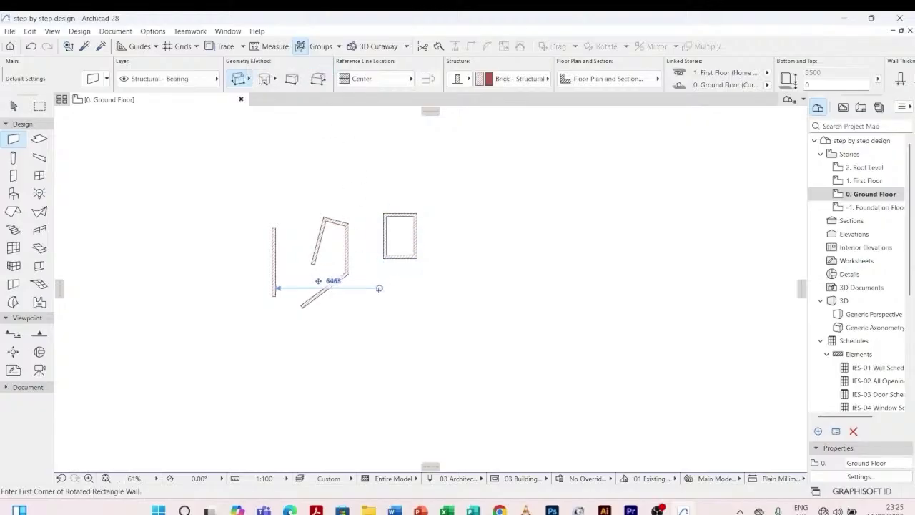
scroll(378, 290, up, 2)
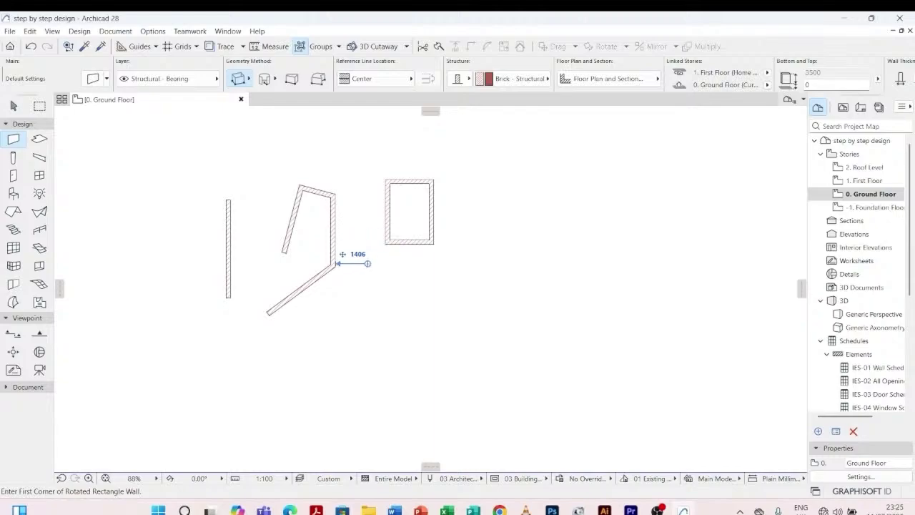
click(367, 263)
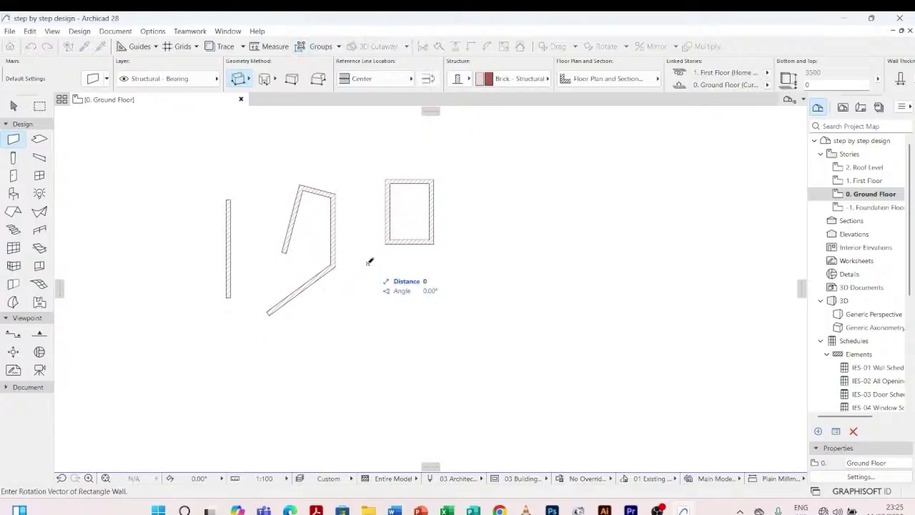
click(369, 328)
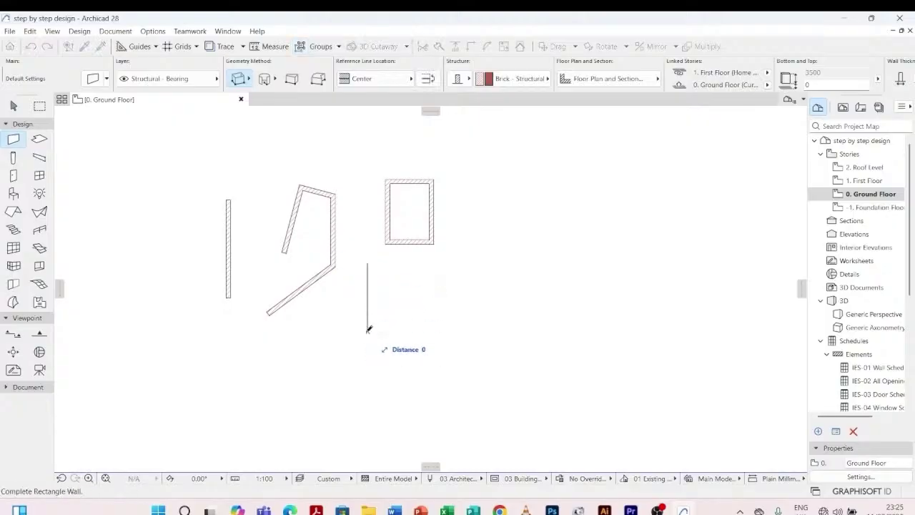
click(418, 324)
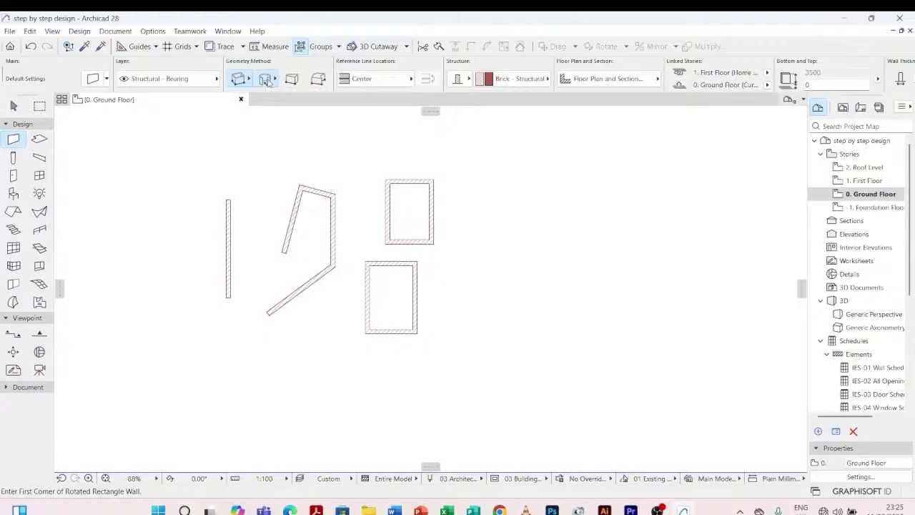
- Draw a full circular wall of about 960 mm radius to the right of the rectangles using the Centerpoint and Radius curved method
click(266, 81)
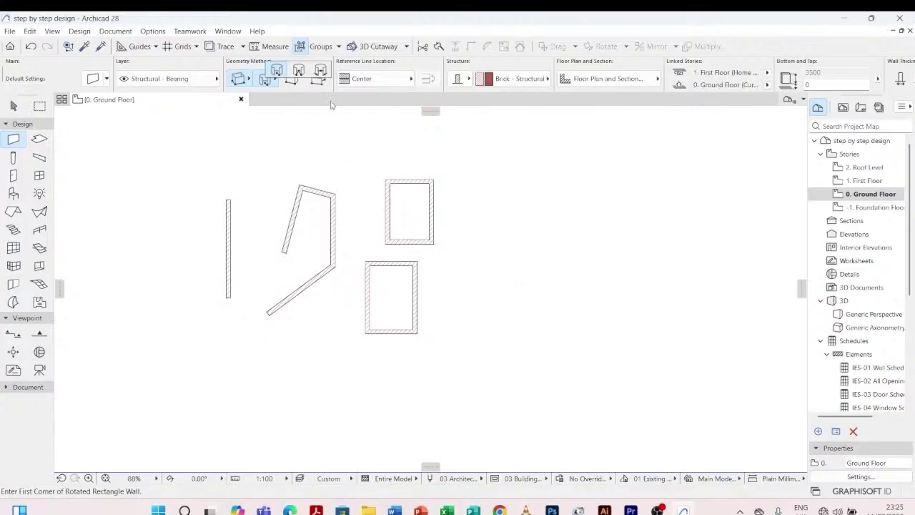
click(277, 71)
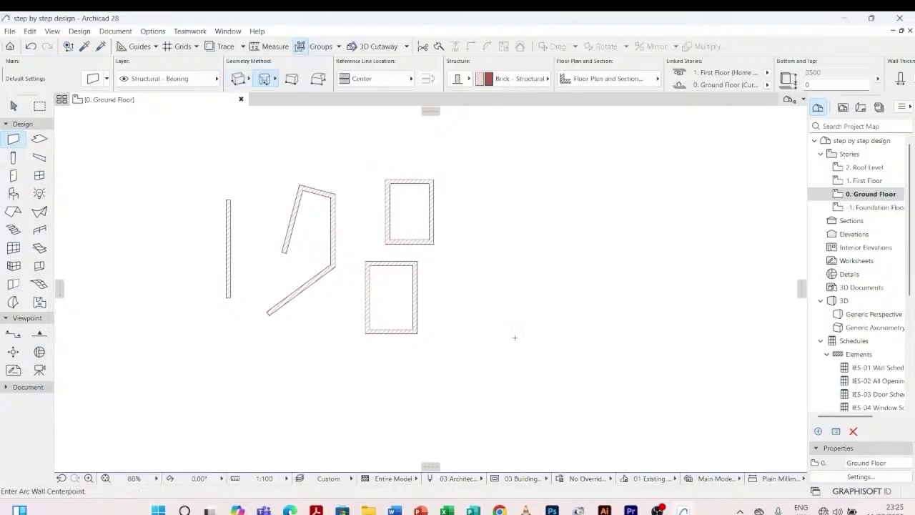
click(507, 258)
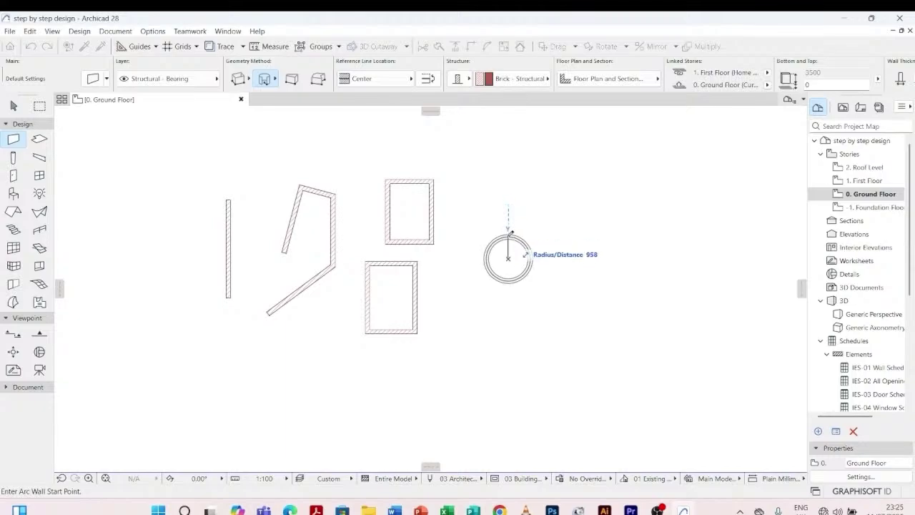
click(507, 236)
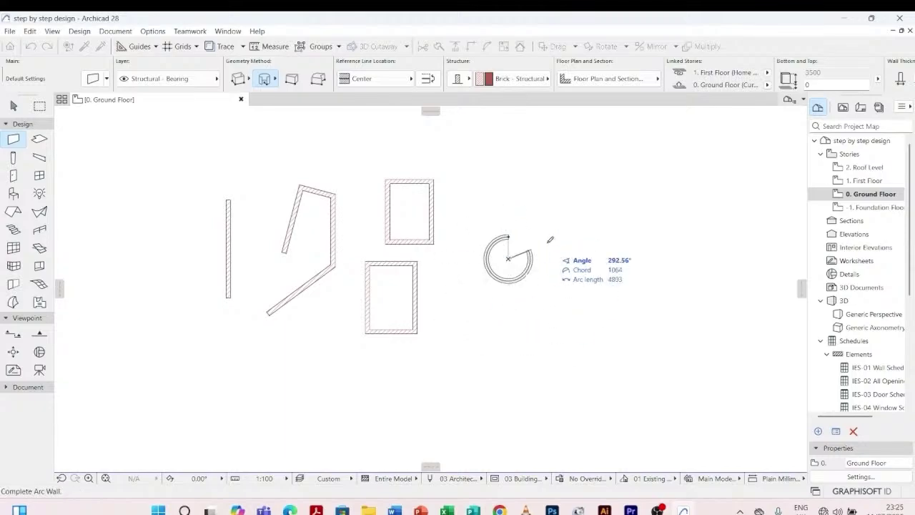
click(509, 233)
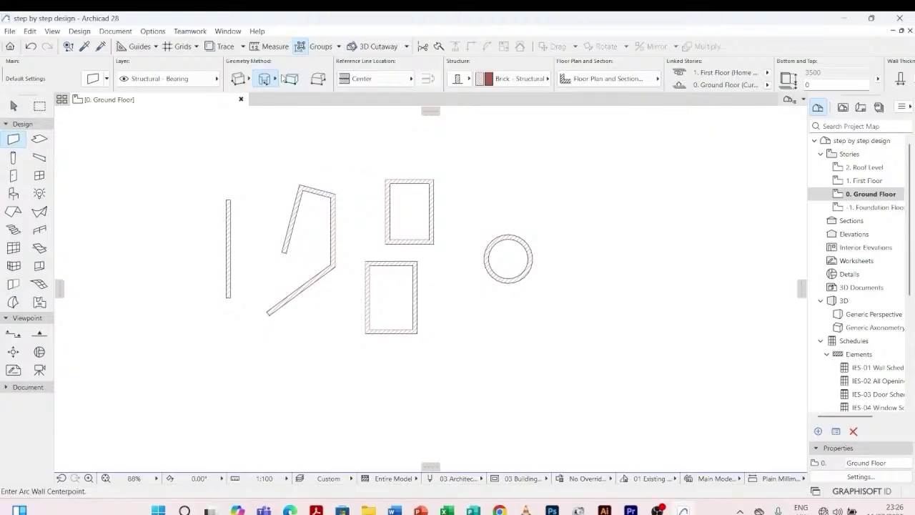
- Draw a full circular wall through three points below the chained walls using the Circumference curved method
click(265, 79)
click(304, 72)
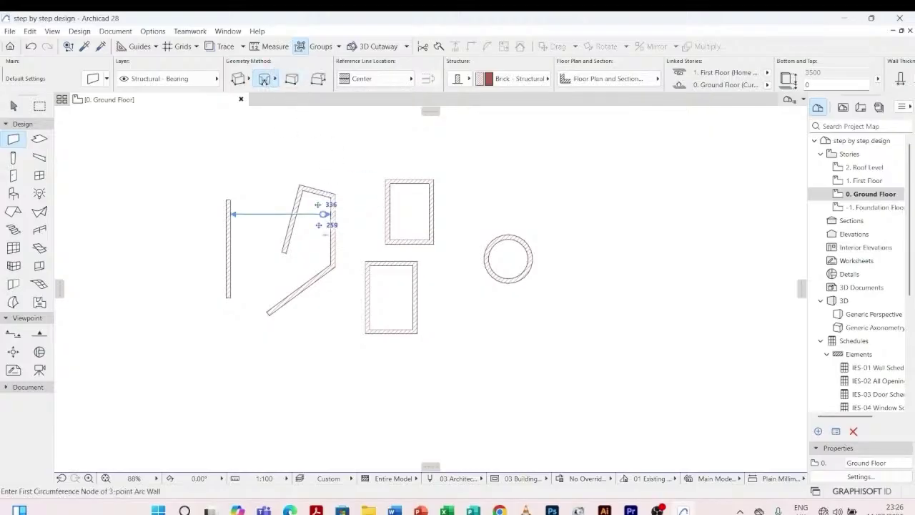
click(331, 341)
click(323, 395)
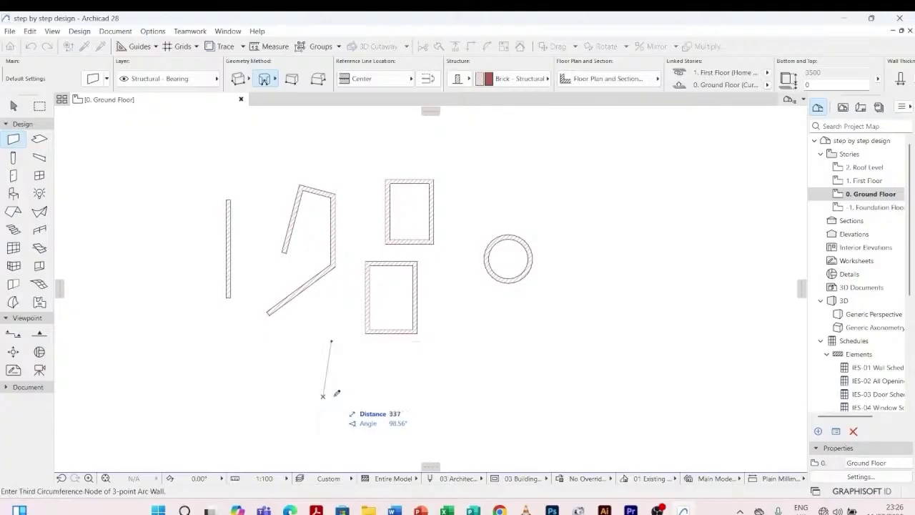
click(346, 357)
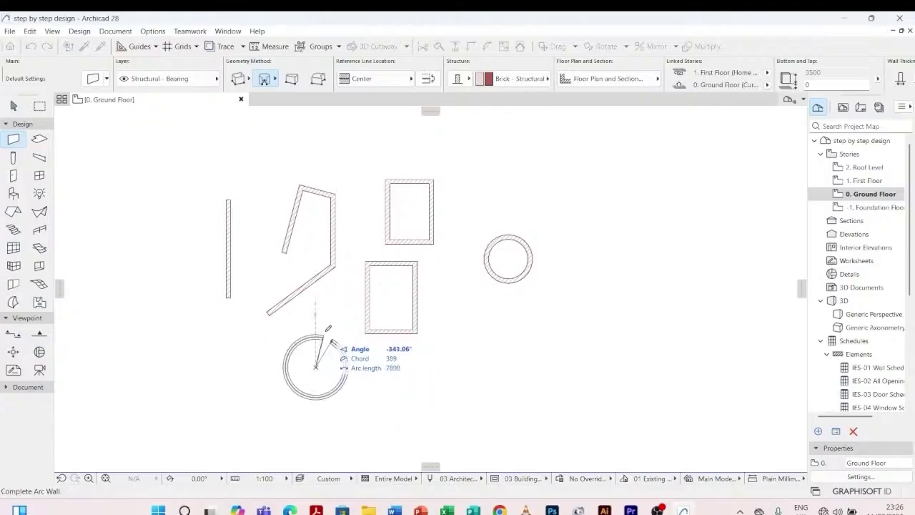
click(331, 338)
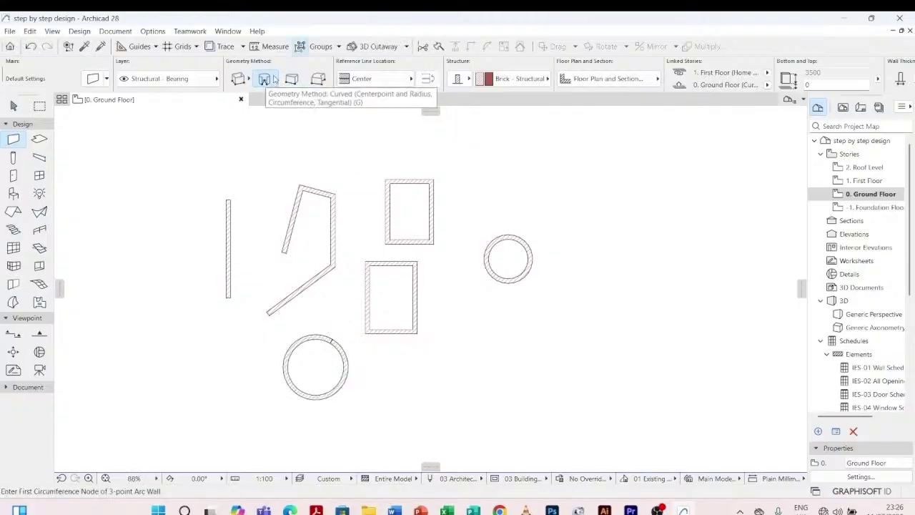
- Try the Tangential curved method on a small circular wall below the lower rectangle and undo that wall
click(276, 79)
click(328, 65)
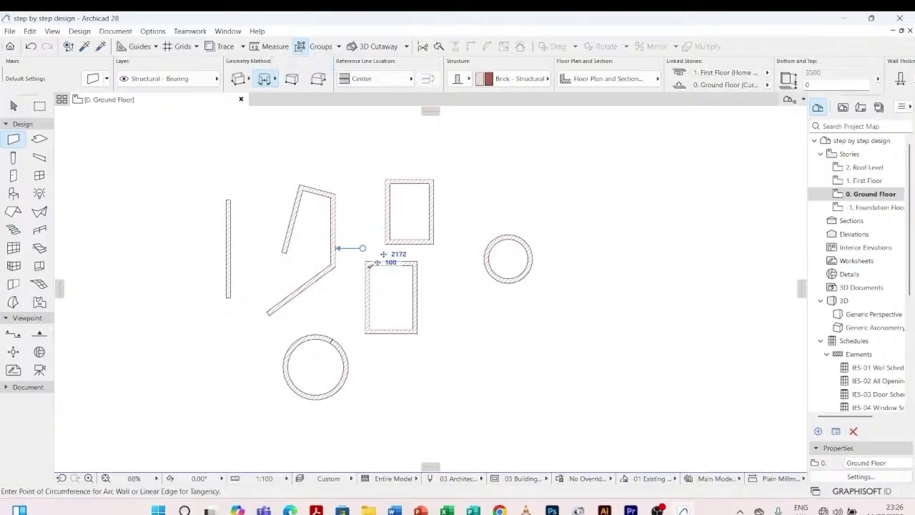
click(436, 375)
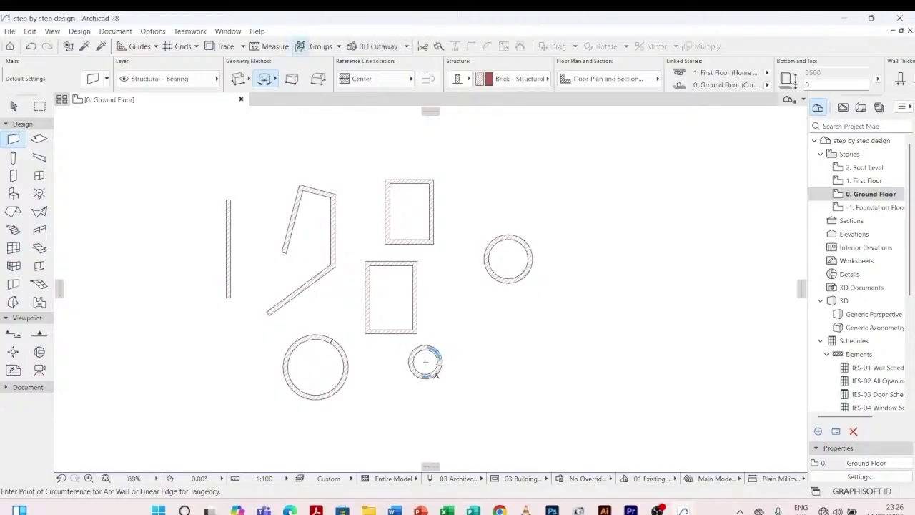
scroll(432, 372, up, 4)
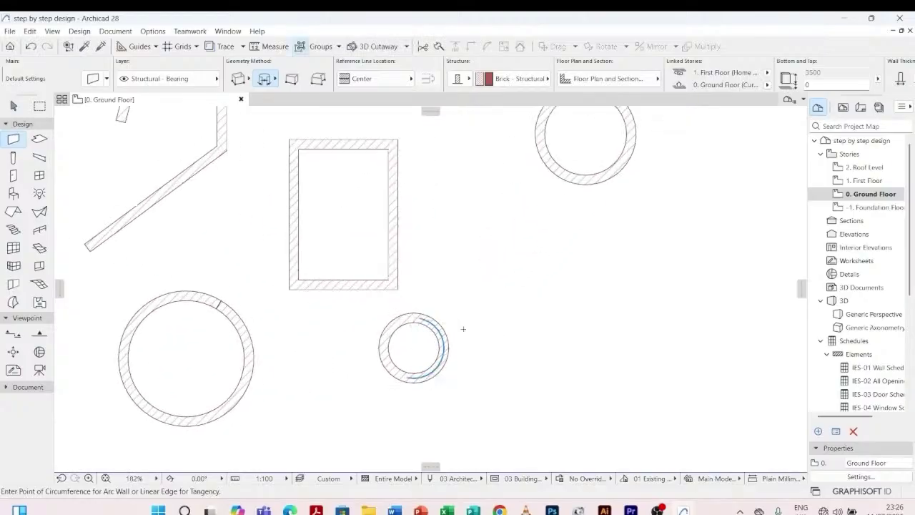
scroll(437, 368, down, 4)
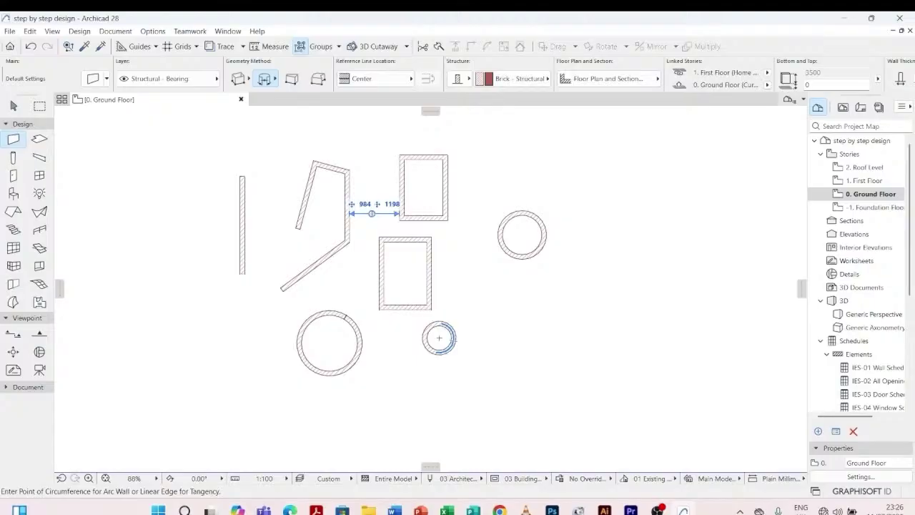
key(Escape)
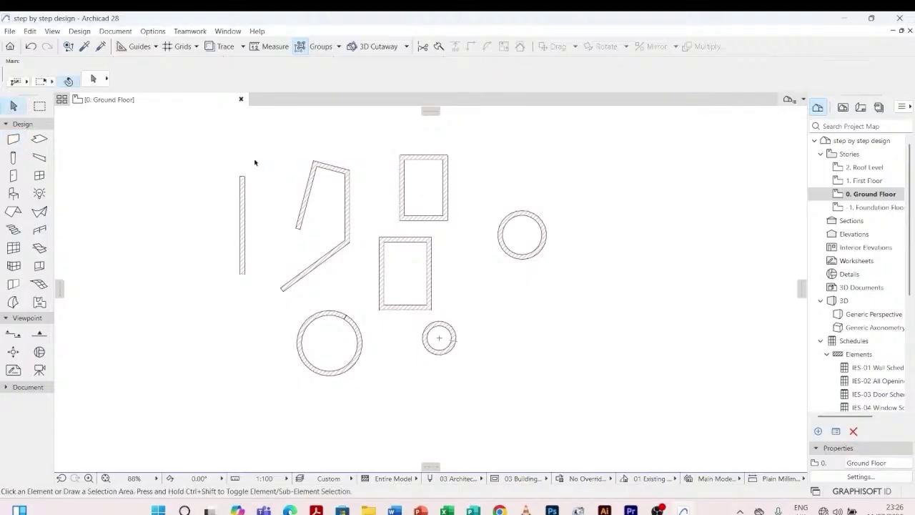
key(ctrl+z)
- Select all the walls on the Ground Floor with one selection area and clear the selection
scroll(254, 160, down, 3)
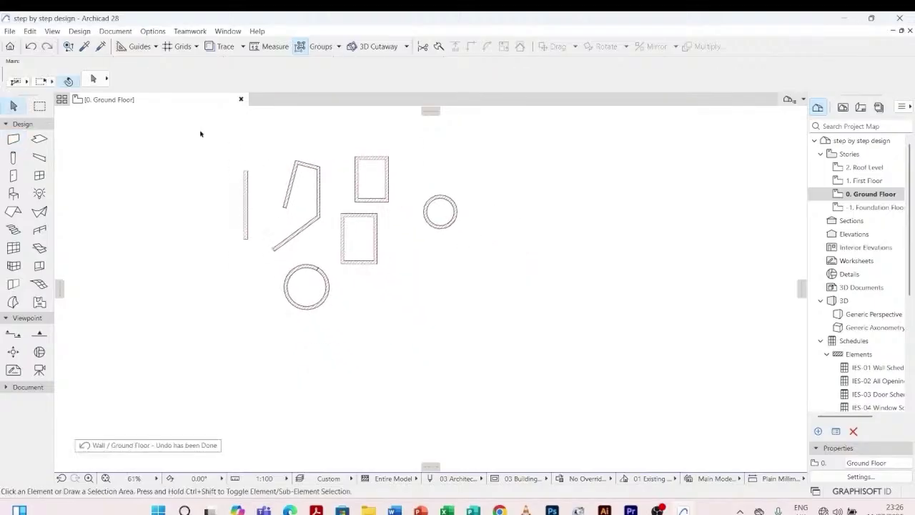
drag(199, 132, 476, 314)
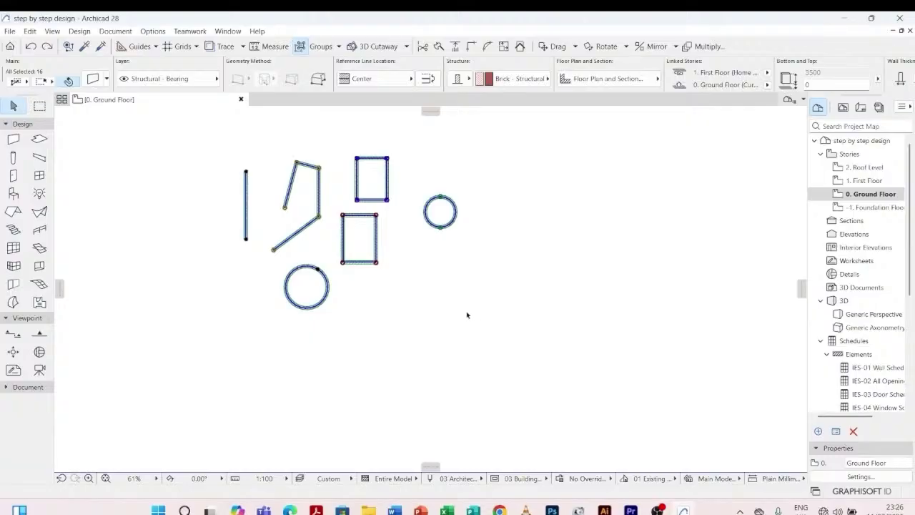
key(Escape)
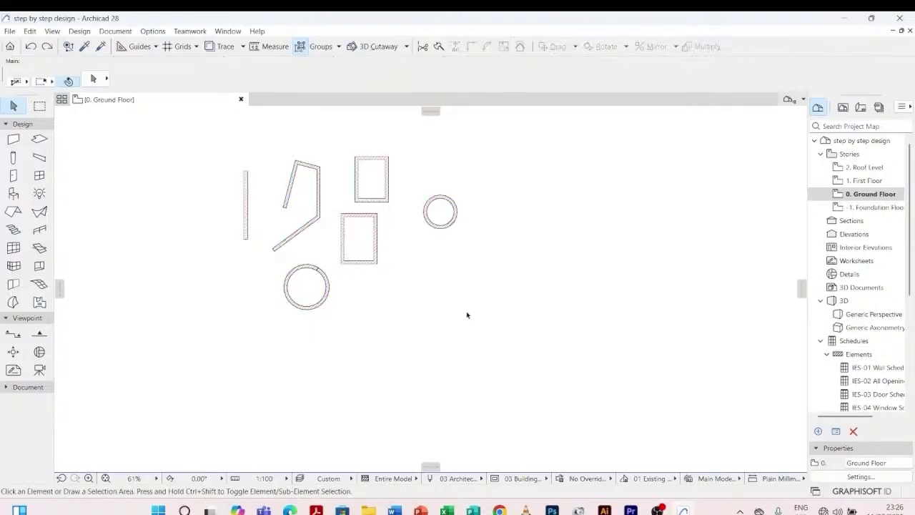
- Select the single vertical wall together with three segments of the chained wall, and clear the selection
click(246, 179)
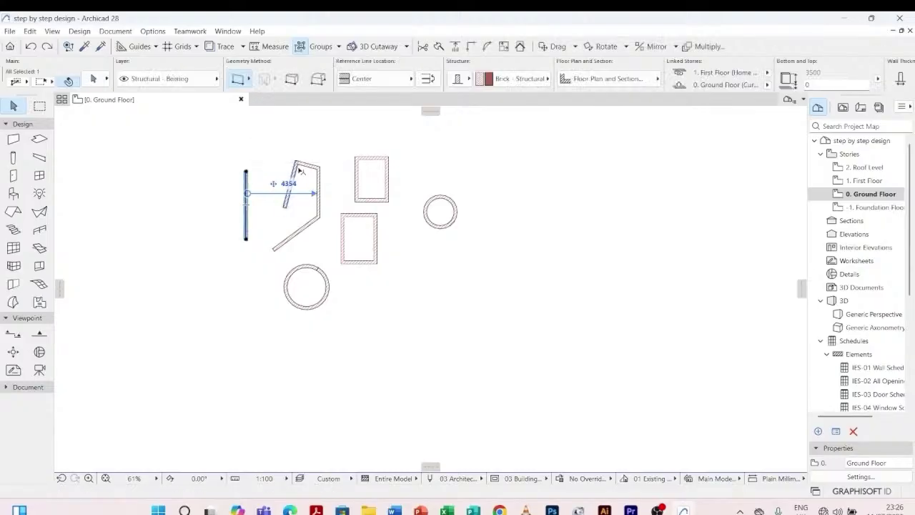
shift+click(302, 169)
shift+click(309, 166)
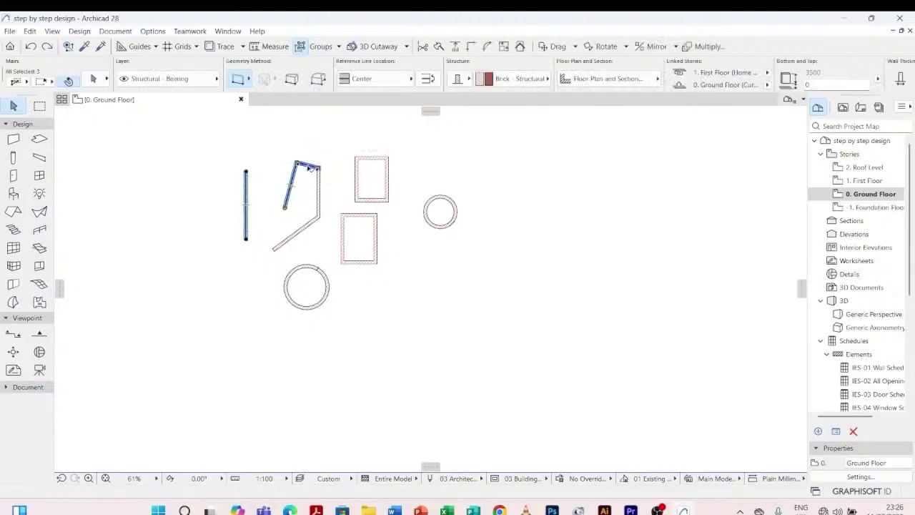
shift+click(320, 206)
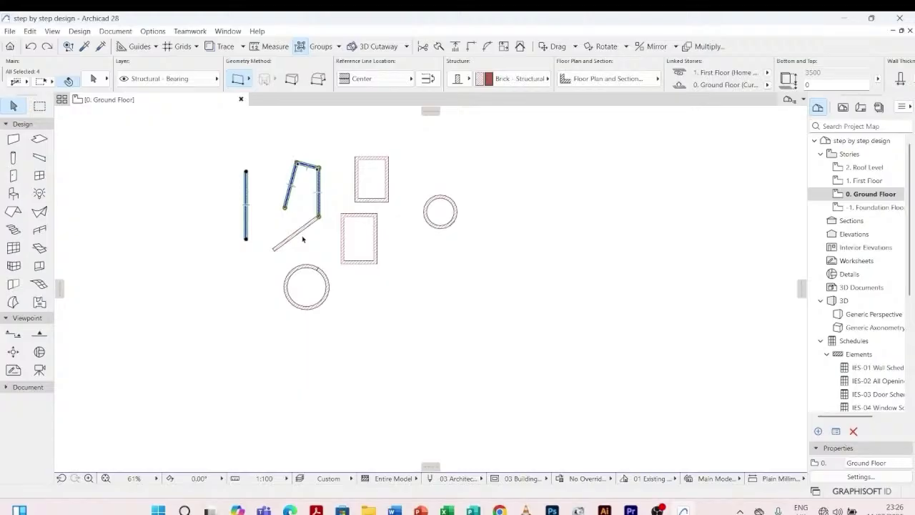
click(243, 259)
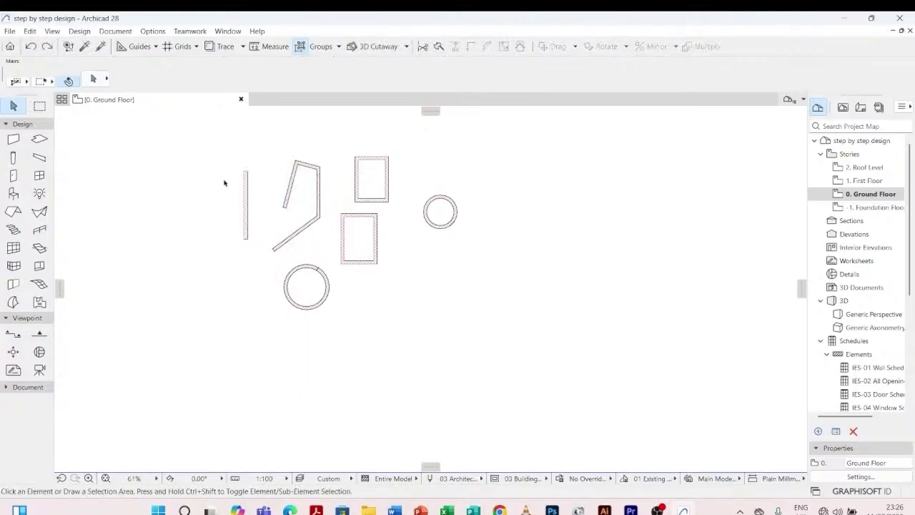
- Select all the practice walls on the Ground Floor with one selection area and delete them
click(208, 138)
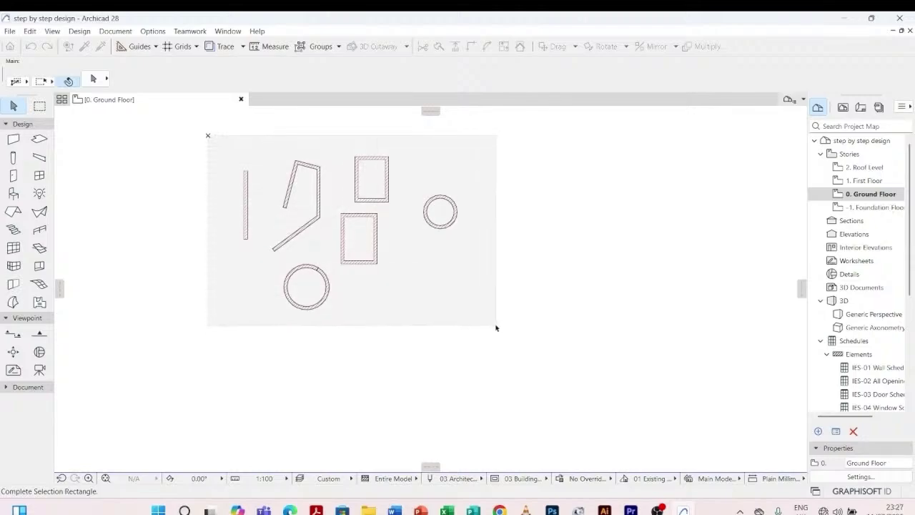
click(496, 328)
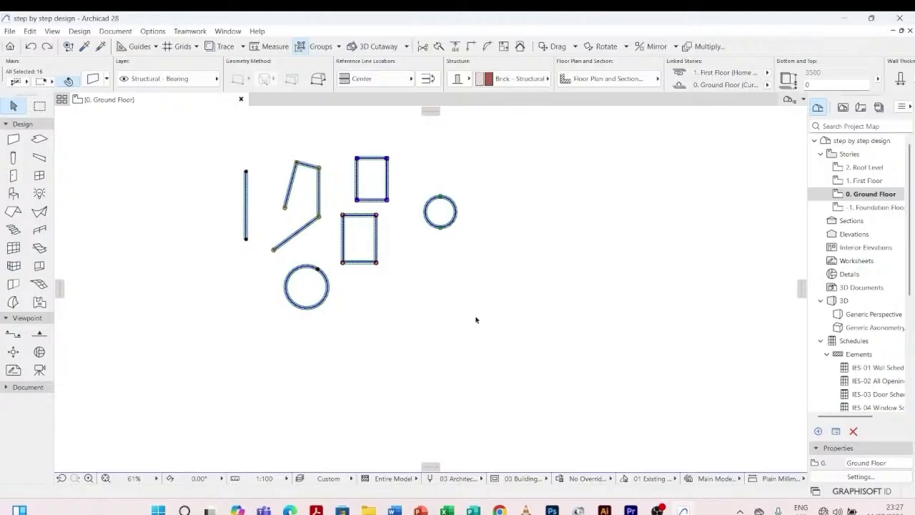
key(Delete)
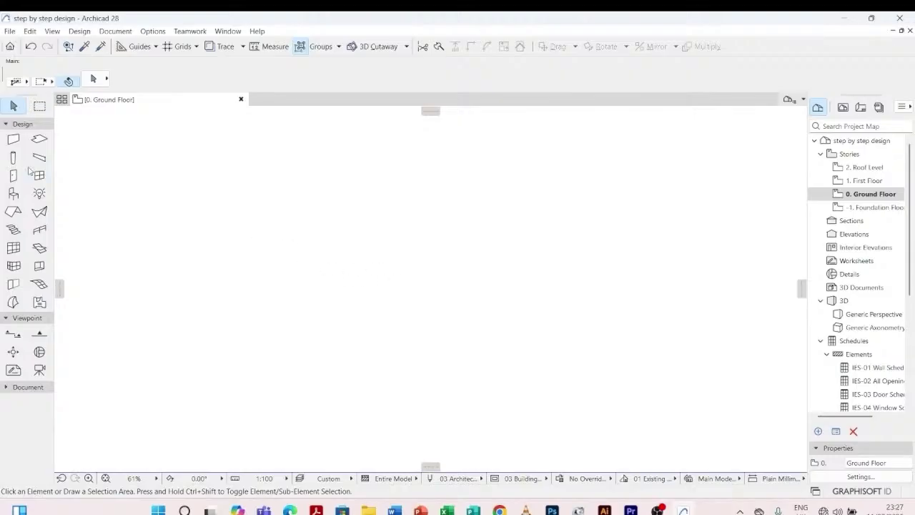
- Check the default wall thickness setting of the Wall tool
click(14, 143)
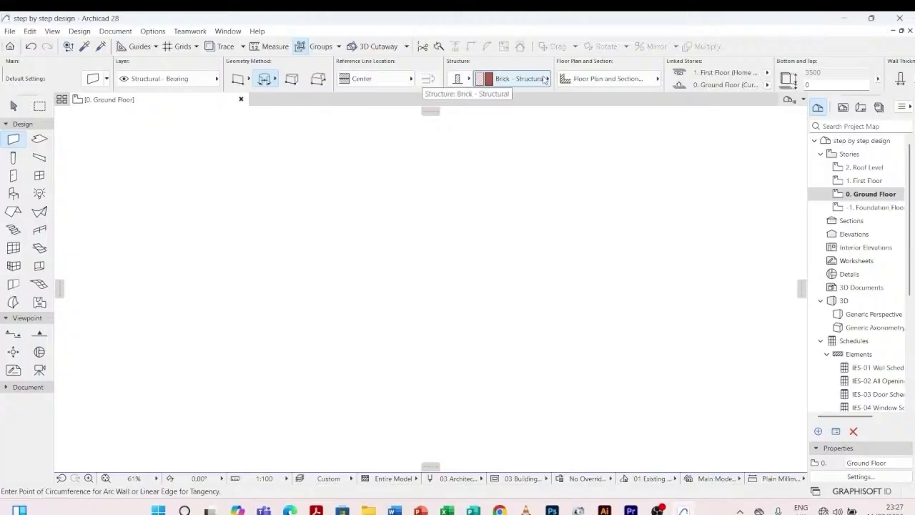
scroll(545, 79, down, 2)
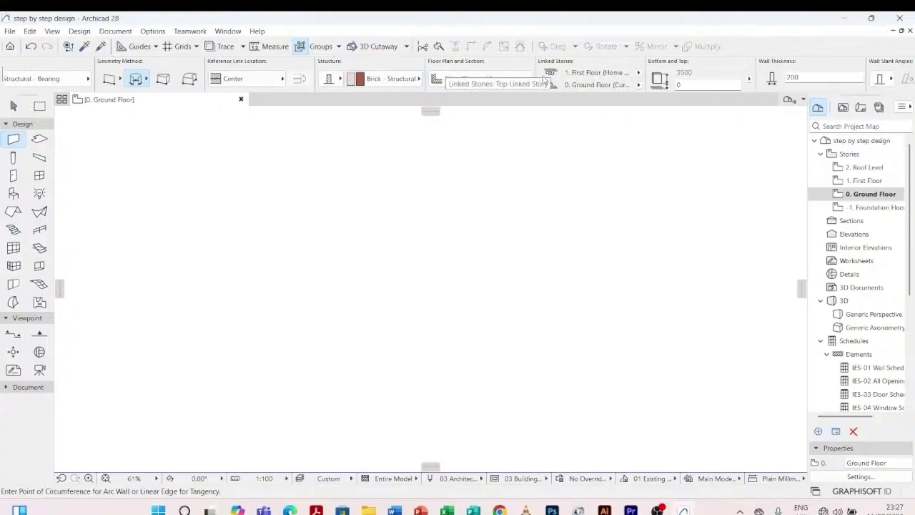
scroll(812, 77, down, 2)
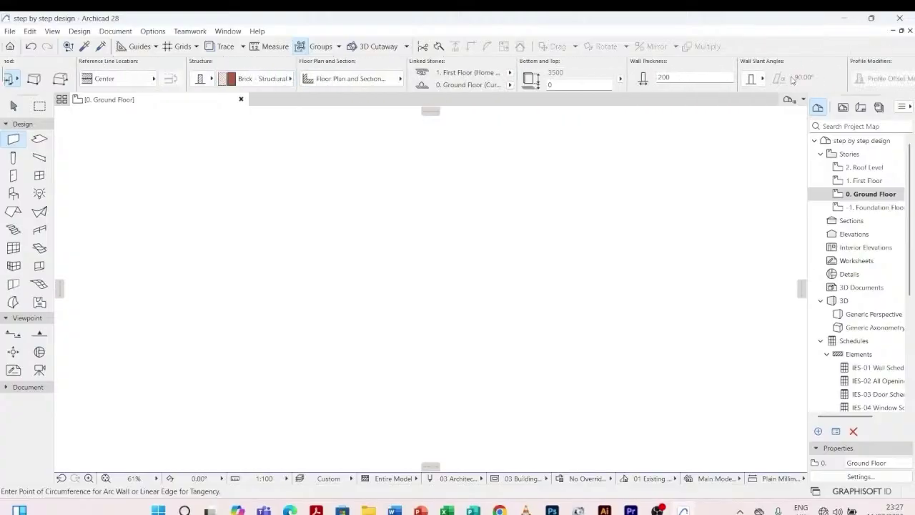
click(696, 78)
text(2)
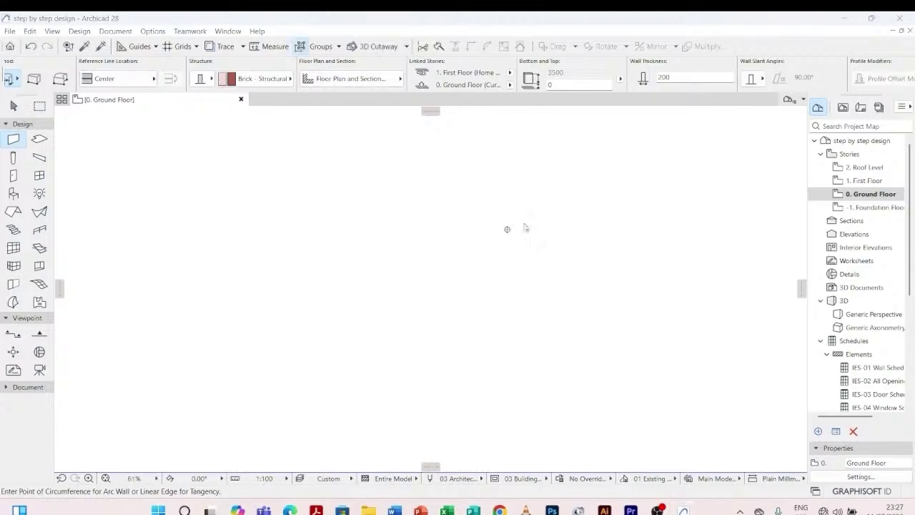
key(super)
key(super)
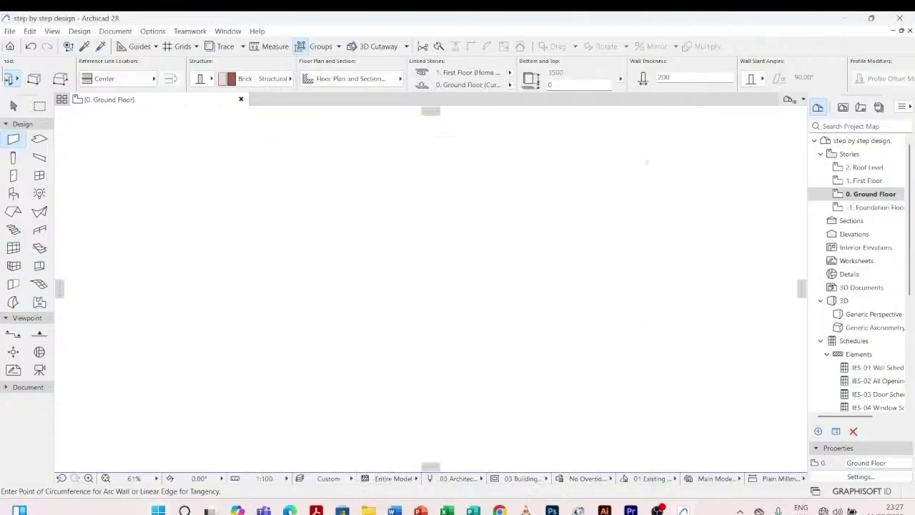
- Draw a single vertical wall with the straight geometry method, then select it and clear the selection
scroll(410, 246, down, 3)
scroll(57, 82, up, 3)
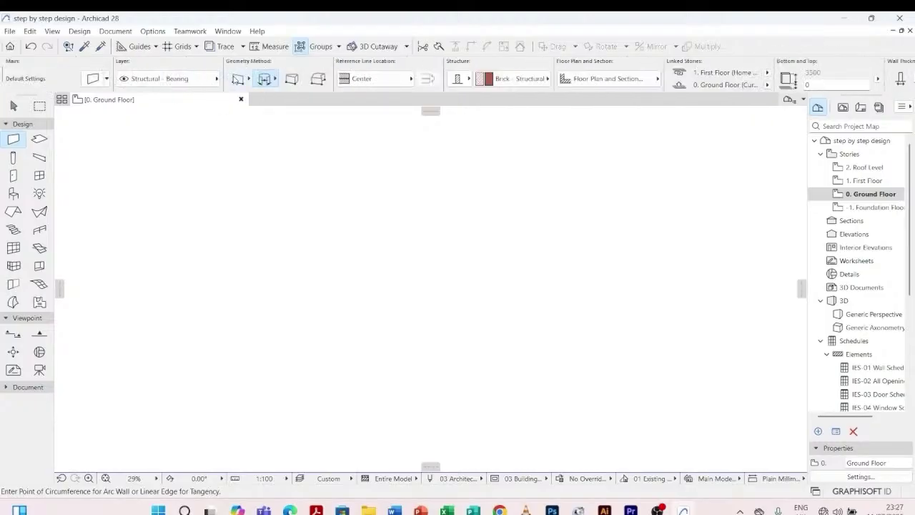
click(236, 79)
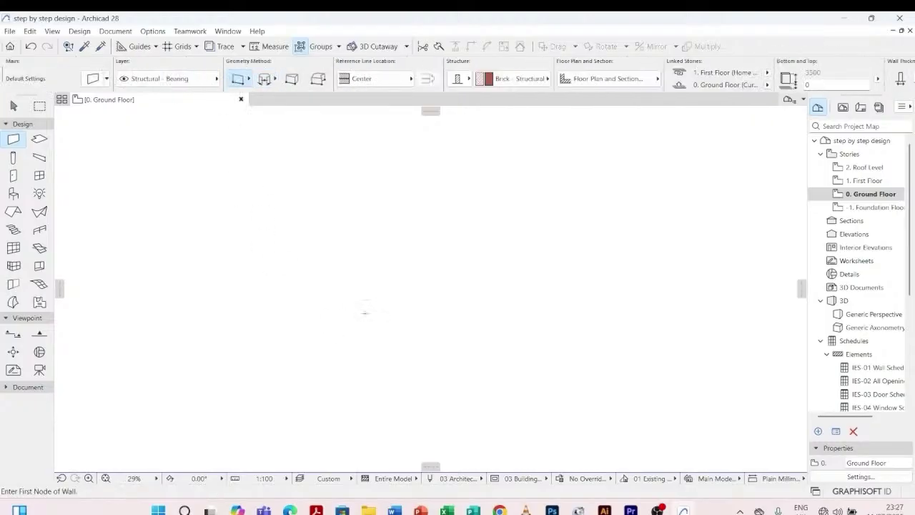
click(361, 332)
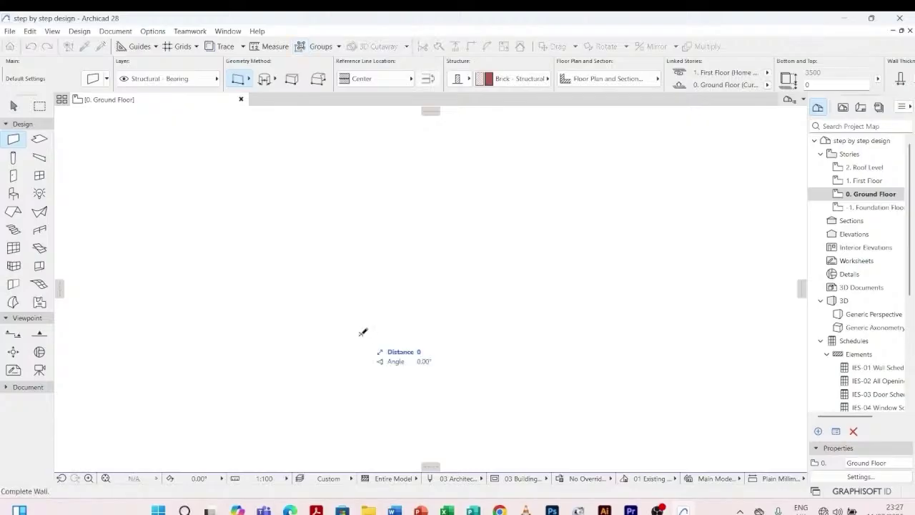
click(361, 263)
key(Escape)
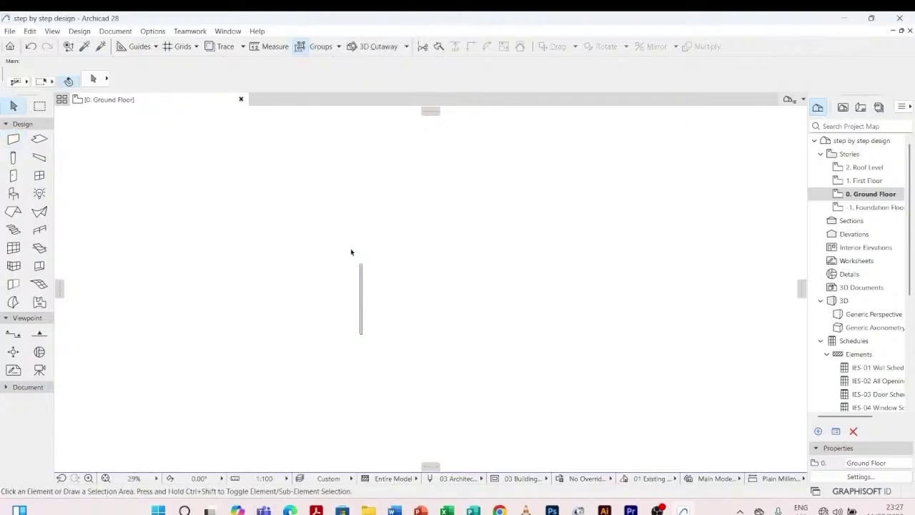
click(360, 273)
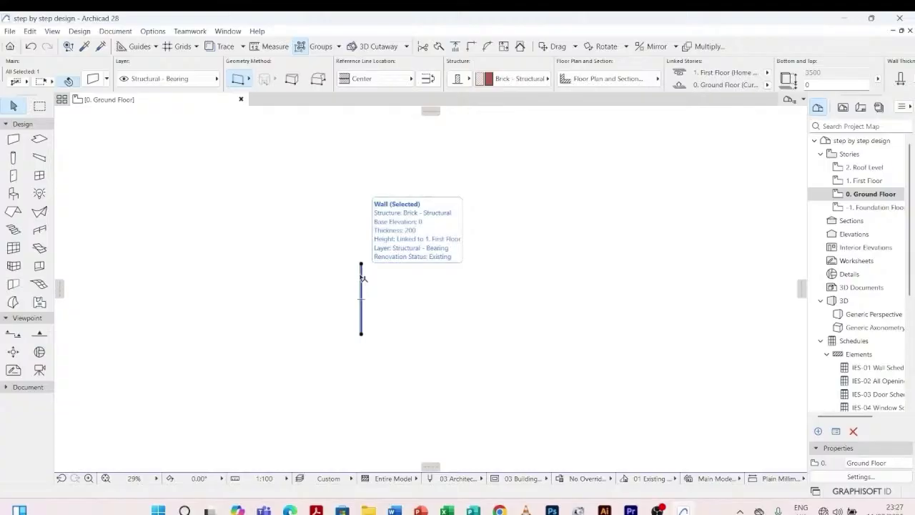
key(Escape)
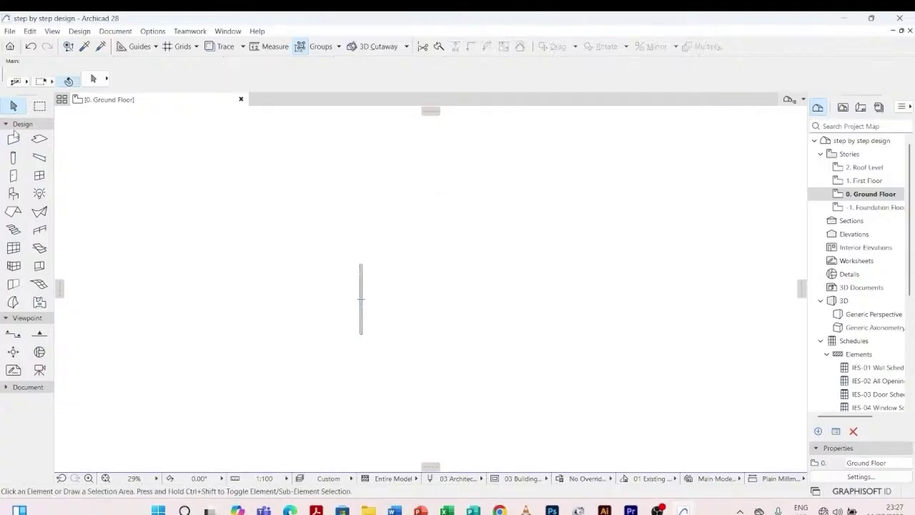
- Draw a short horizontal straight wall that crosses the vertical wall near its lower end
click(13, 139)
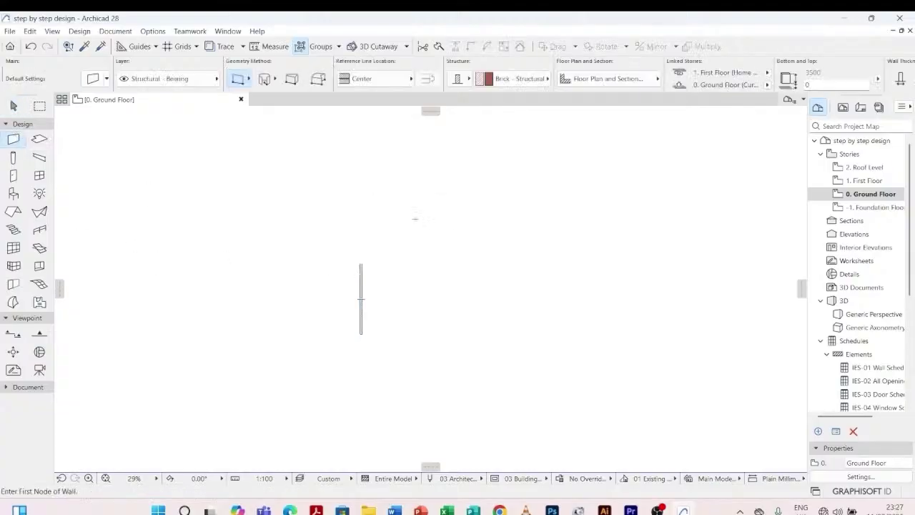
click(350, 321)
click(405, 320)
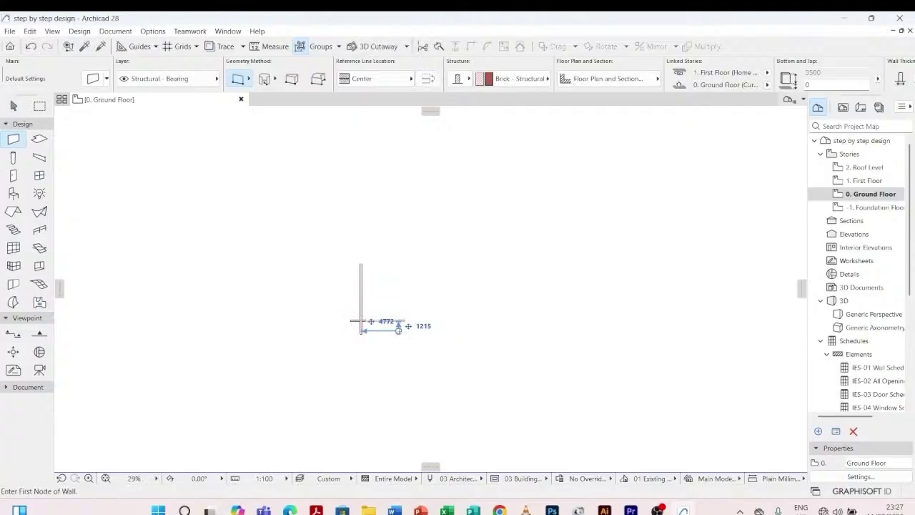
- Draw a second vertical wall about 8800 mm long, parallel to the first and crossing the horizontal wall near its right end
click(398, 332)
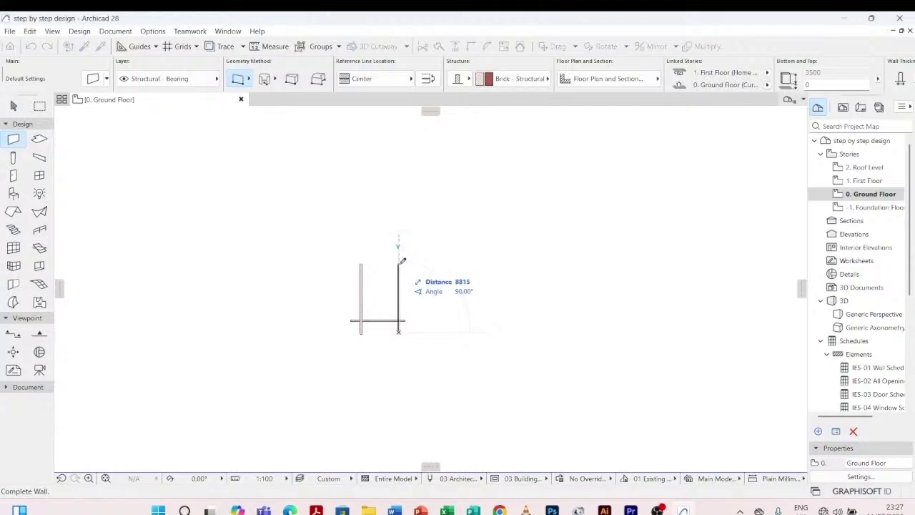
click(398, 264)
scroll(429, 343, up, 2)
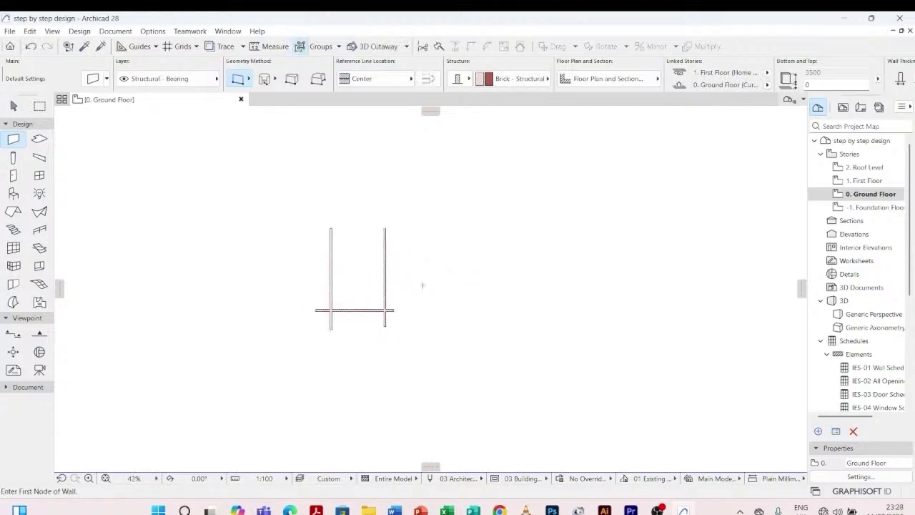
scroll(422, 284, up, 2)
scroll(378, 286, down, 2)
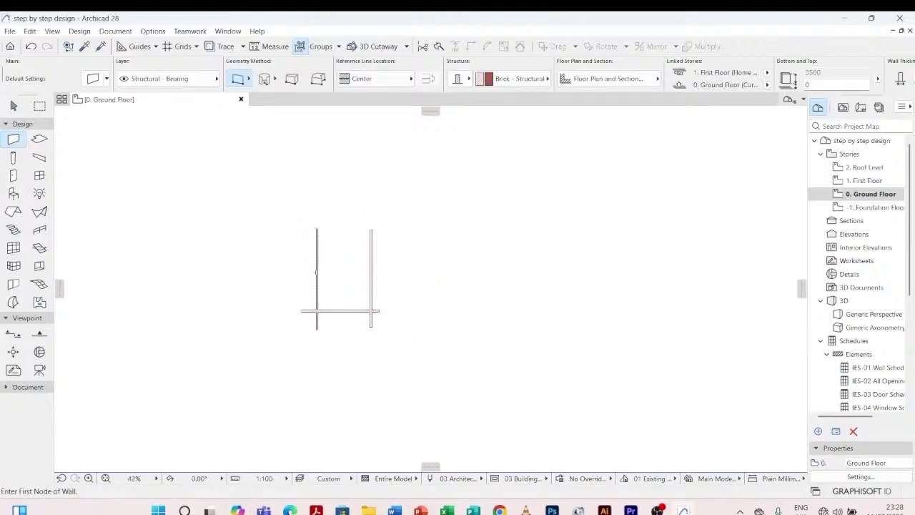
scroll(312, 273, up, 3)
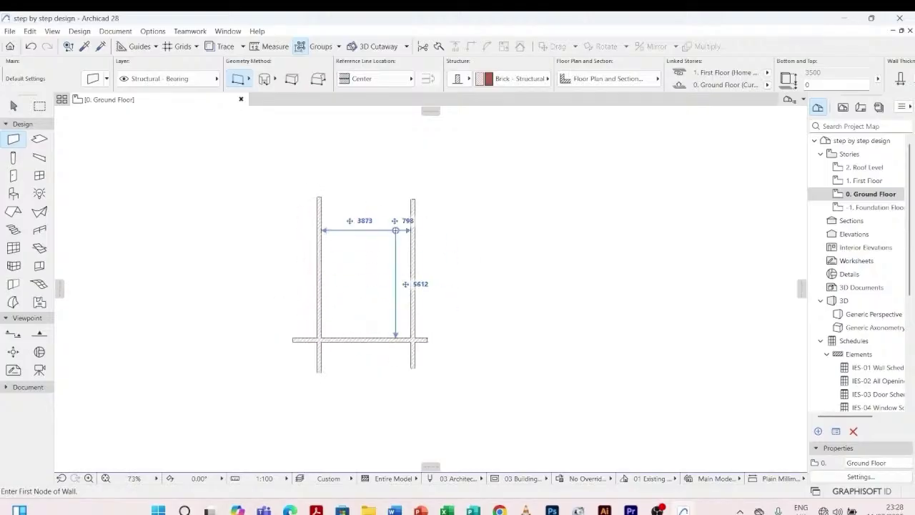
key(Escape)
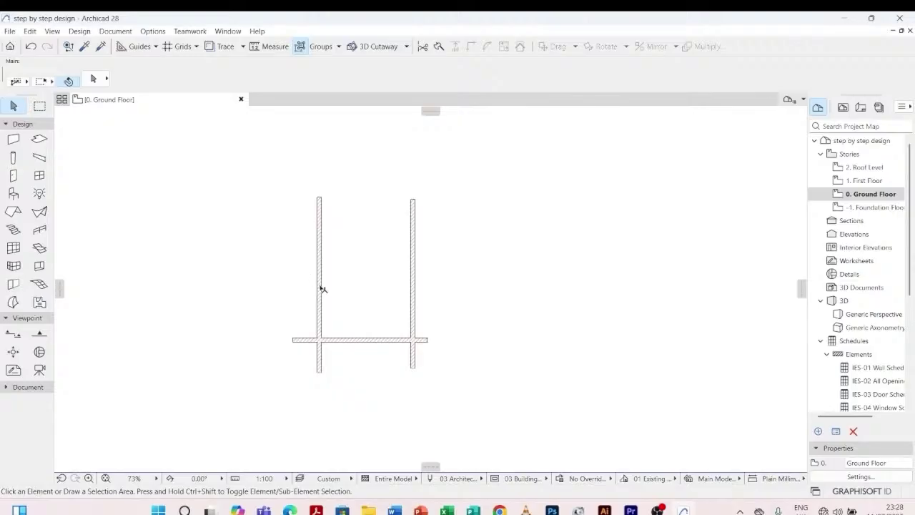
- Check the spacing between the two vertical walls by selecting each in turn, and clear the selection
click(321, 288)
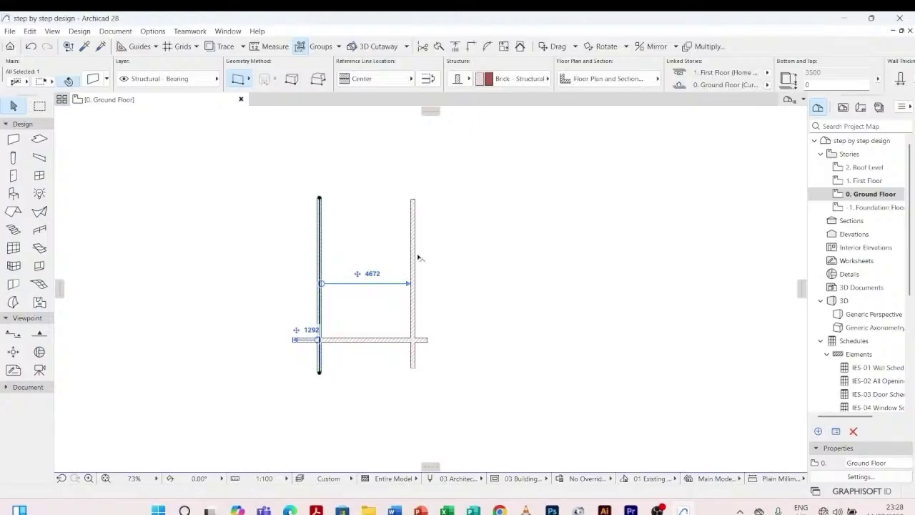
click(414, 250)
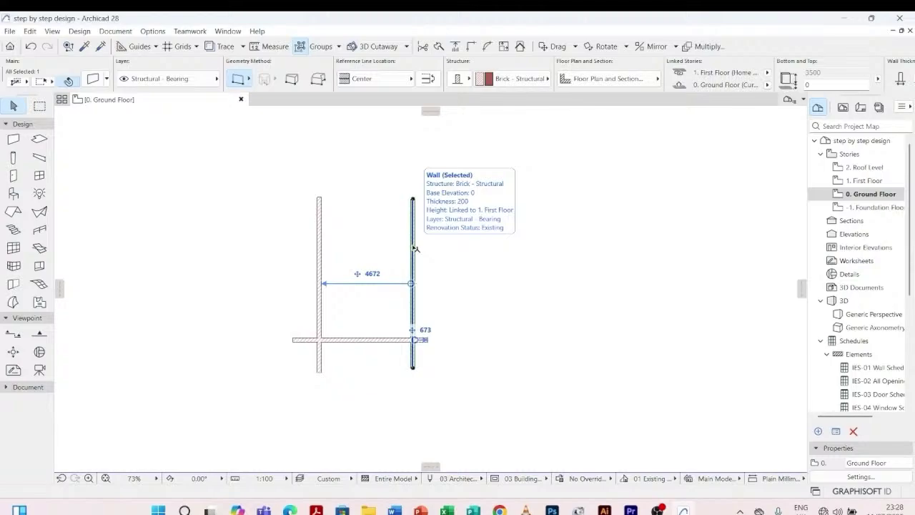
text(2)
key(Escape)
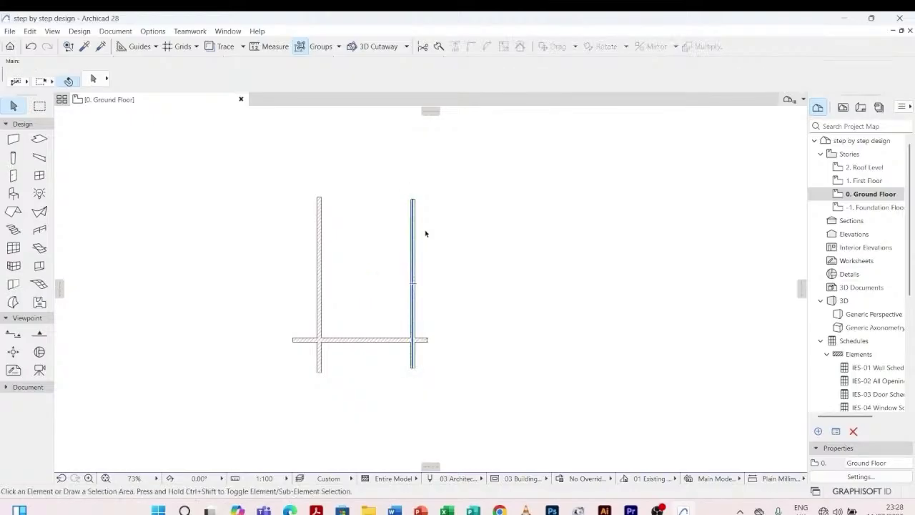
mouse_move(417, 263)
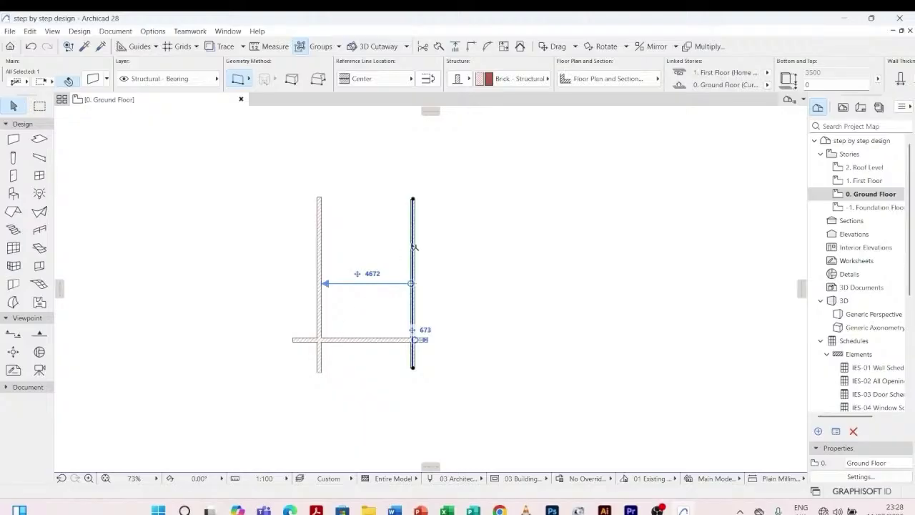
click(450, 204)
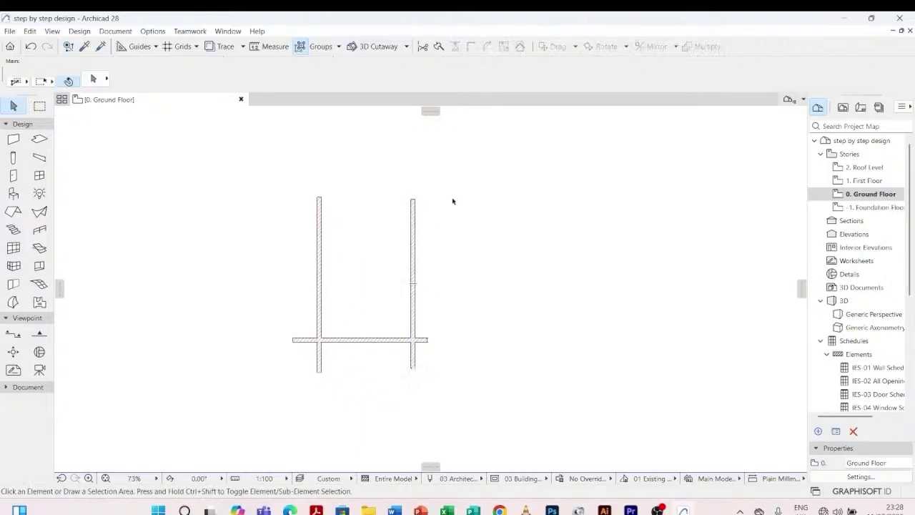
- Move the right vertical wall by setting its clear distance from the left vertical wall to 2600 mm, and clear the selection
click(414, 249)
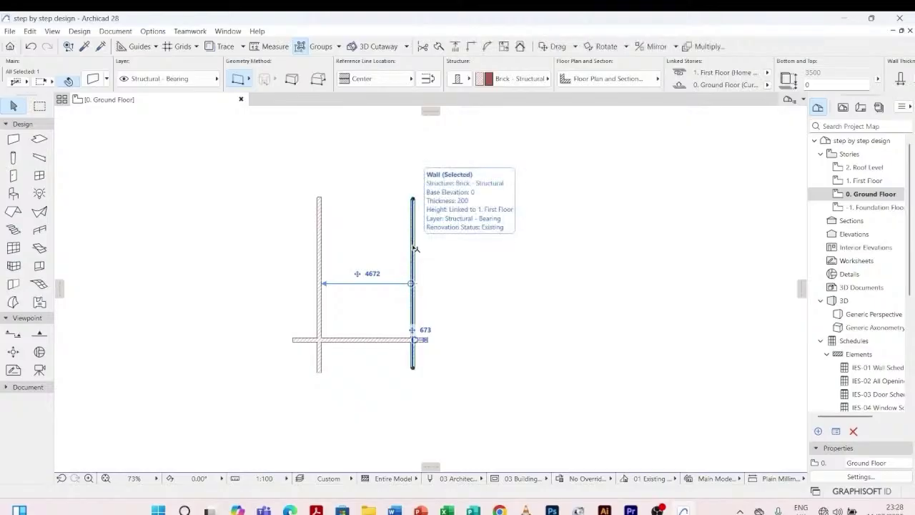
click(377, 273)
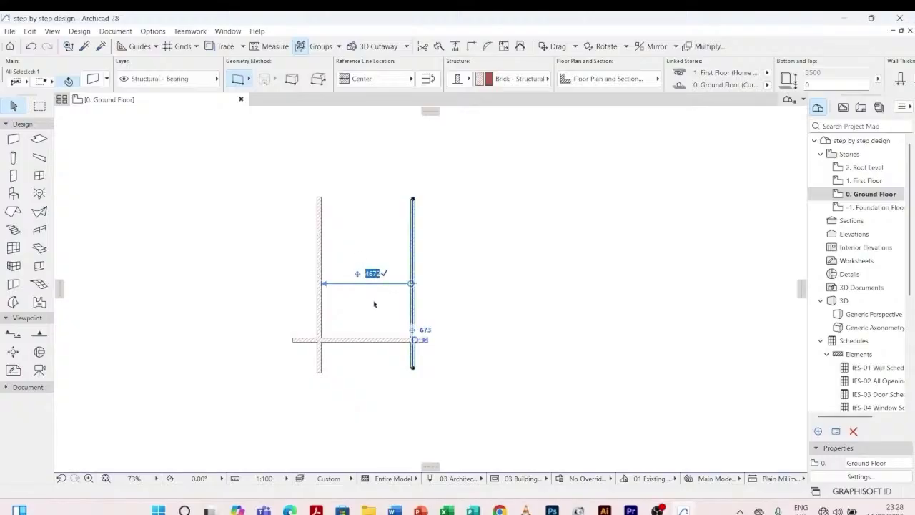
text(2600)
key(Return)
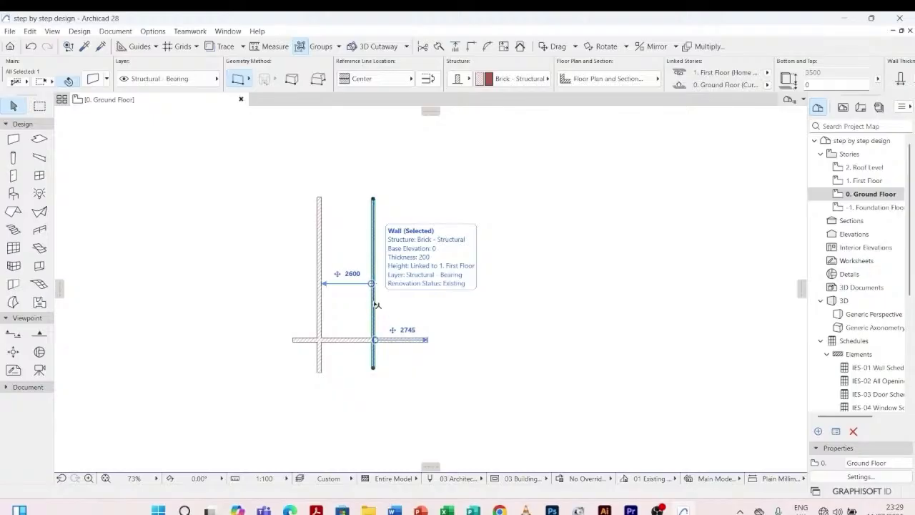
scroll(374, 384, up, 3)
click(387, 366)
scroll(384, 363, down, 2)
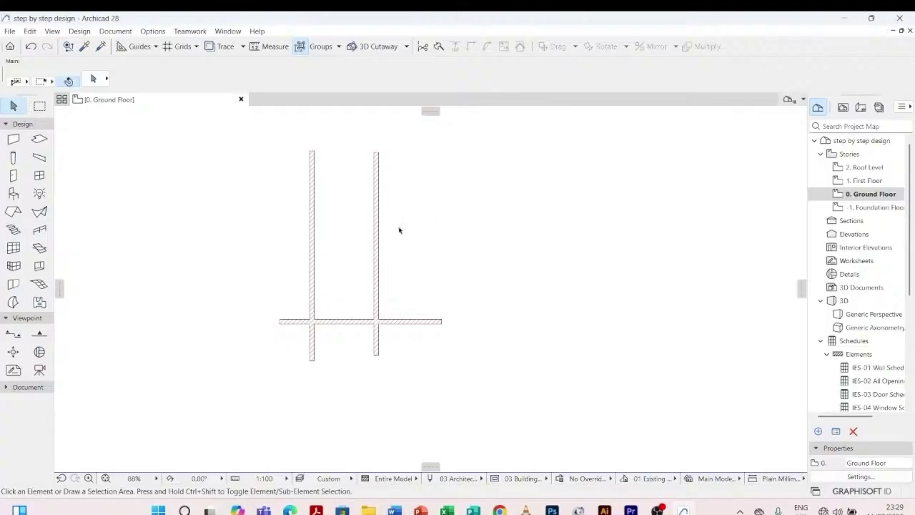
- Inspect the right vertical wall's distances to the left wall and to the horizontal wall's end, and clear the selection
click(377, 226)
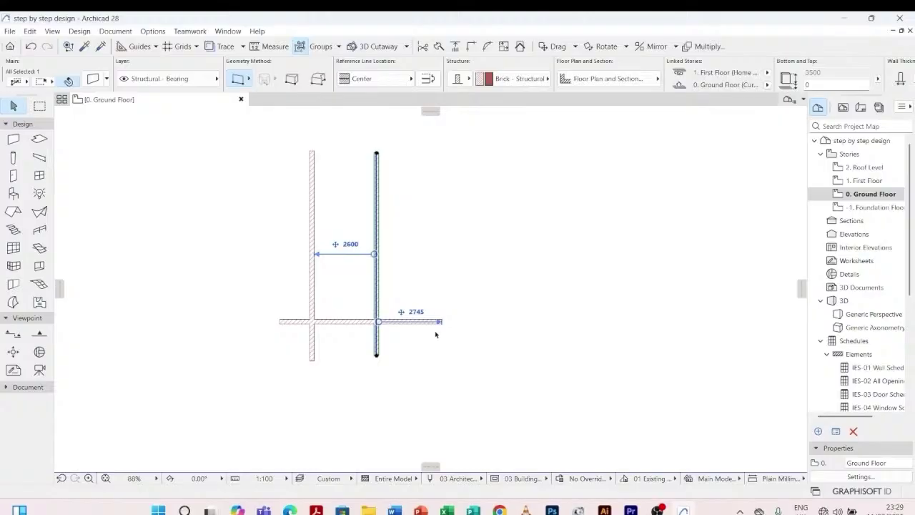
scroll(407, 347, up, 3)
click(398, 353)
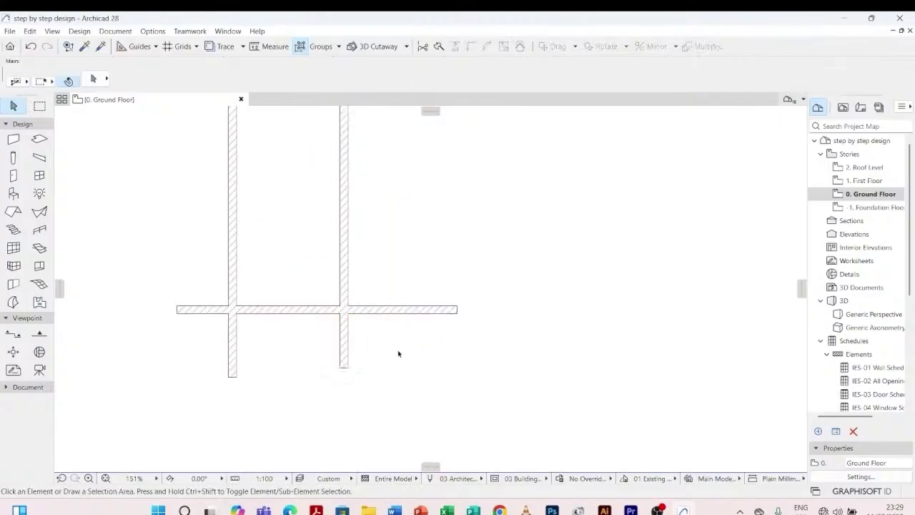
click(349, 194)
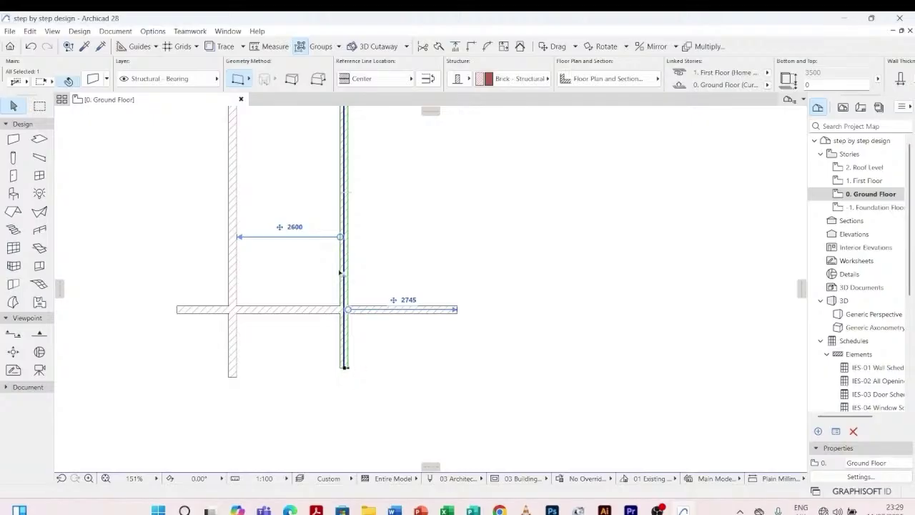
click(351, 293)
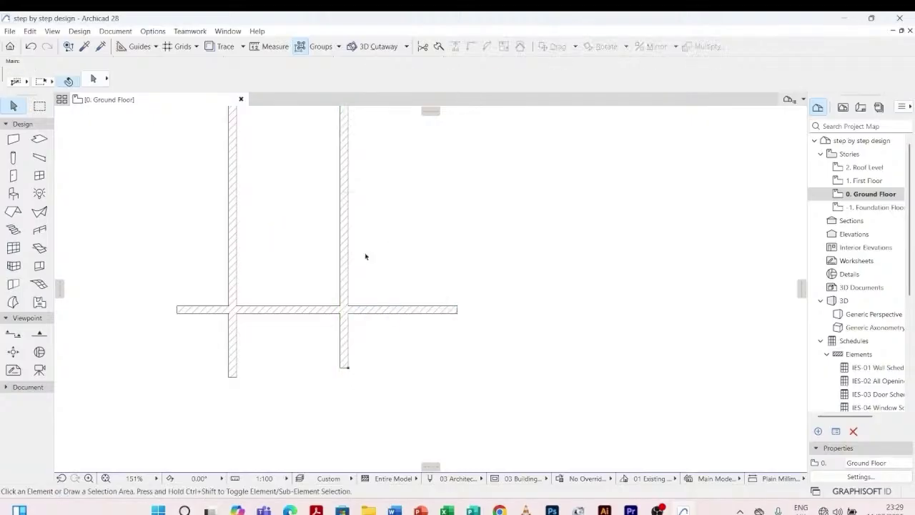
- Draw a third vertical wall, shorter than the other two, just beyond the horizontal wall's right end, and clear the selection
click(13, 140)
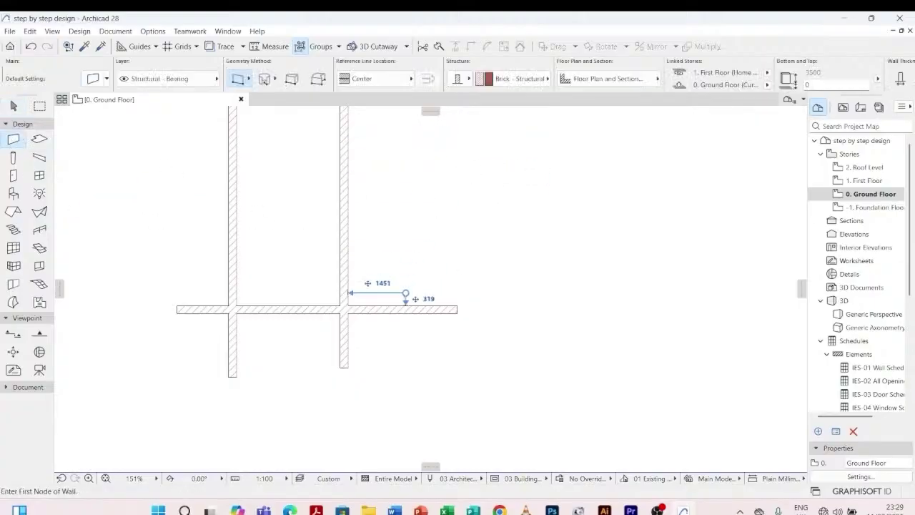
scroll(405, 297, down, 1)
click(476, 133)
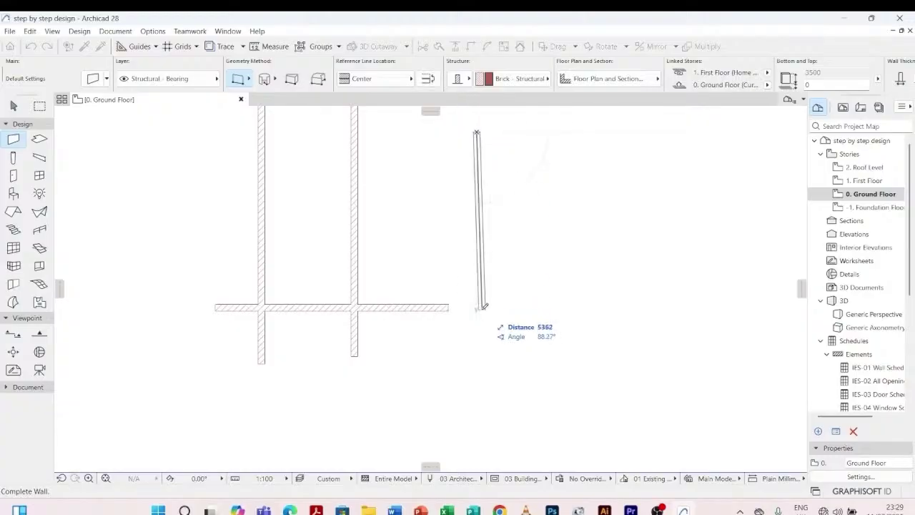
click(477, 326)
key(Escape)
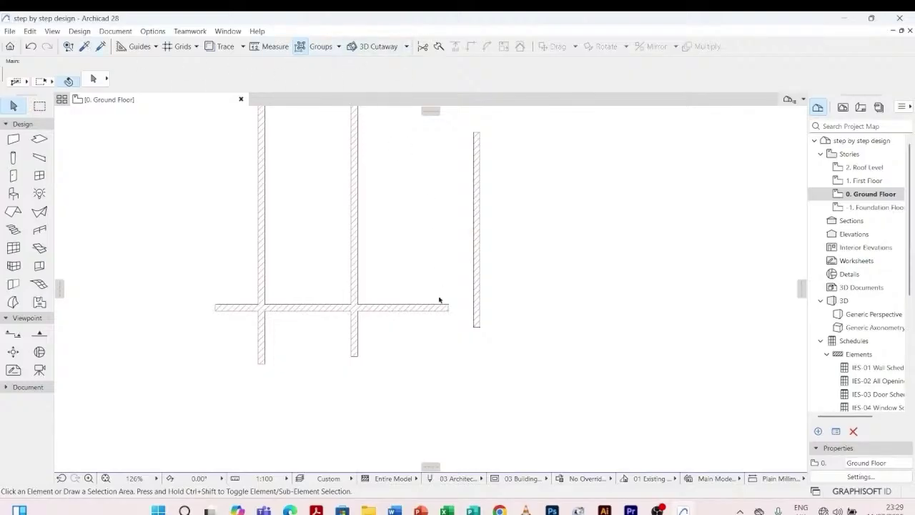
click(480, 267)
click(453, 264)
- Pick up the third vertical wall's parameters and draw a separate horizontal wall with them, below the existing walls
key(alt+c)
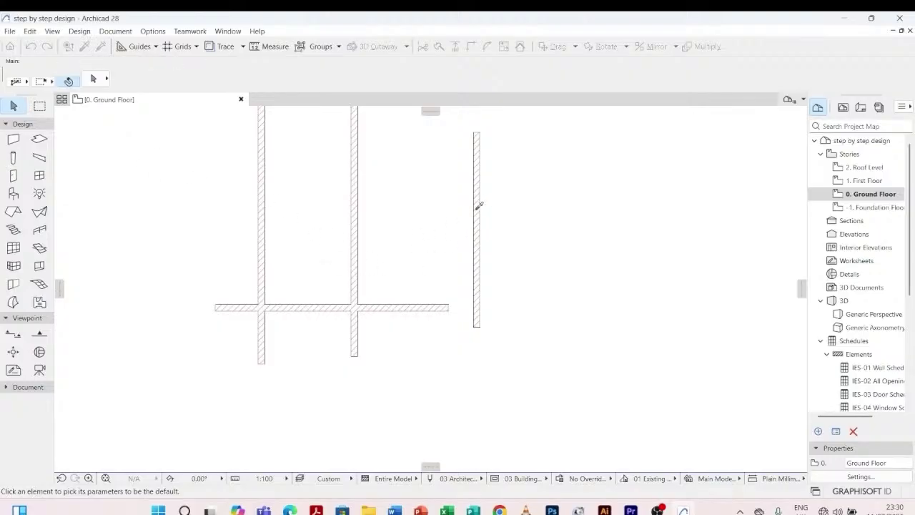
click(477, 206)
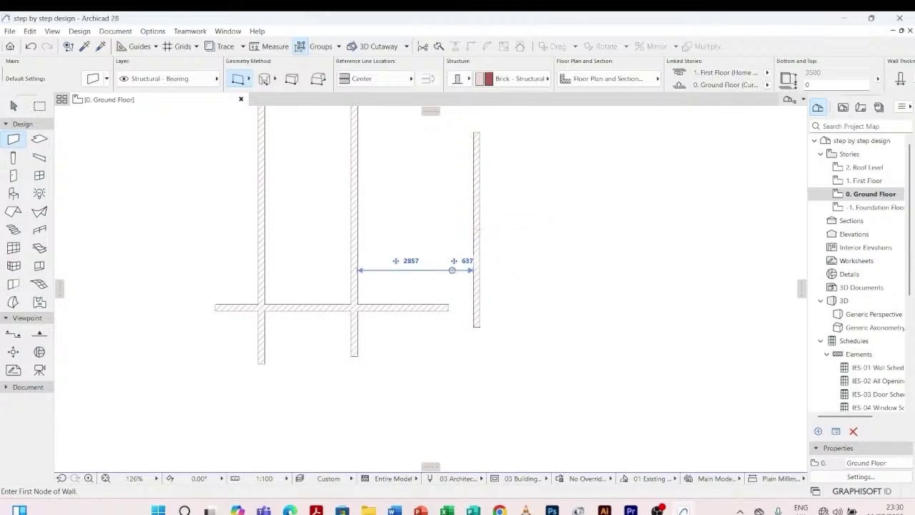
scroll(415, 258, down, 3)
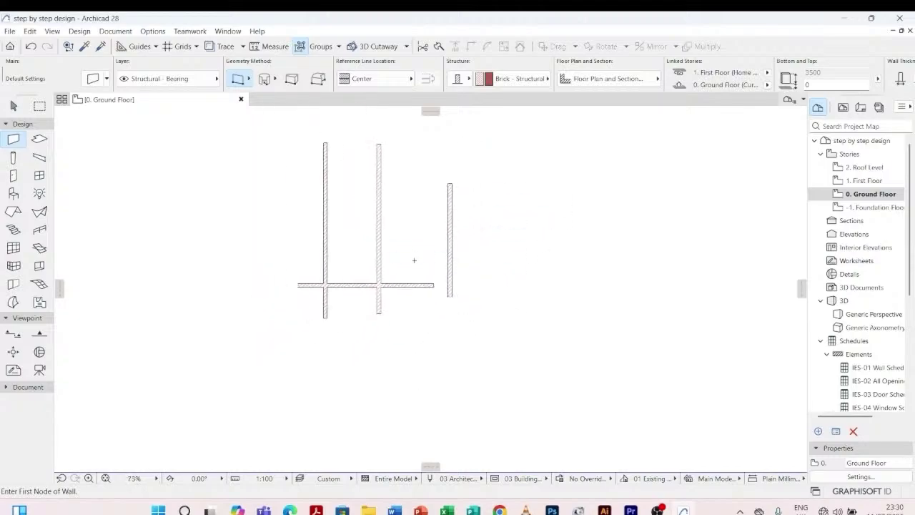
click(422, 366)
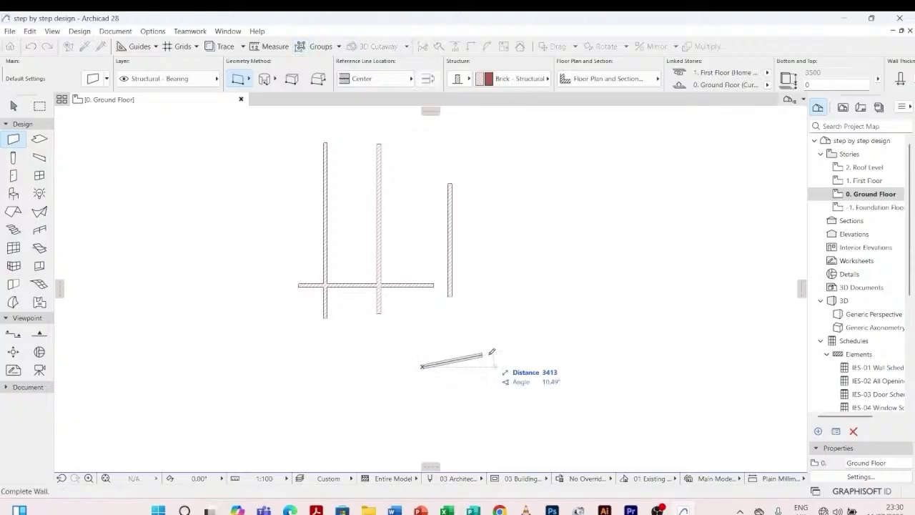
click(541, 366)
key(Escape)
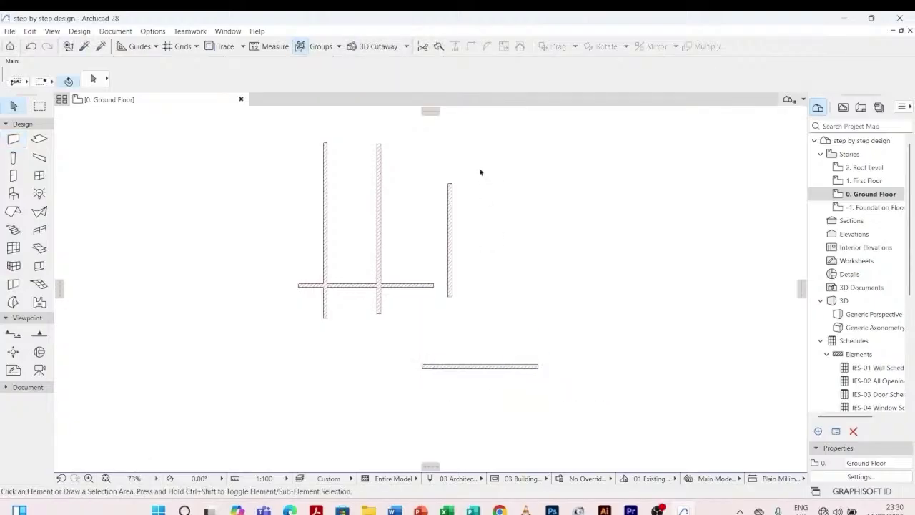
- Drag a copy of the third vertical wall to its right, leaving about 5310 mm clear between them, and undo the copy
click(449, 241)
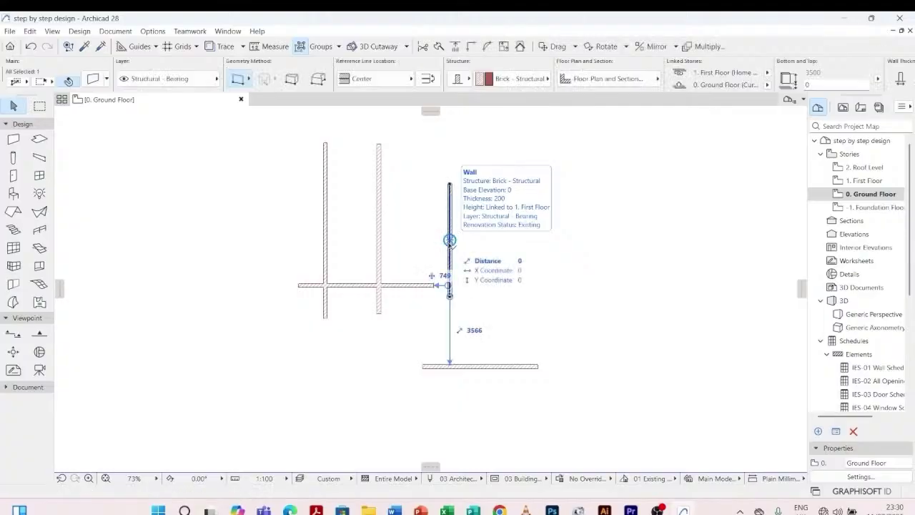
right_click(449, 241)
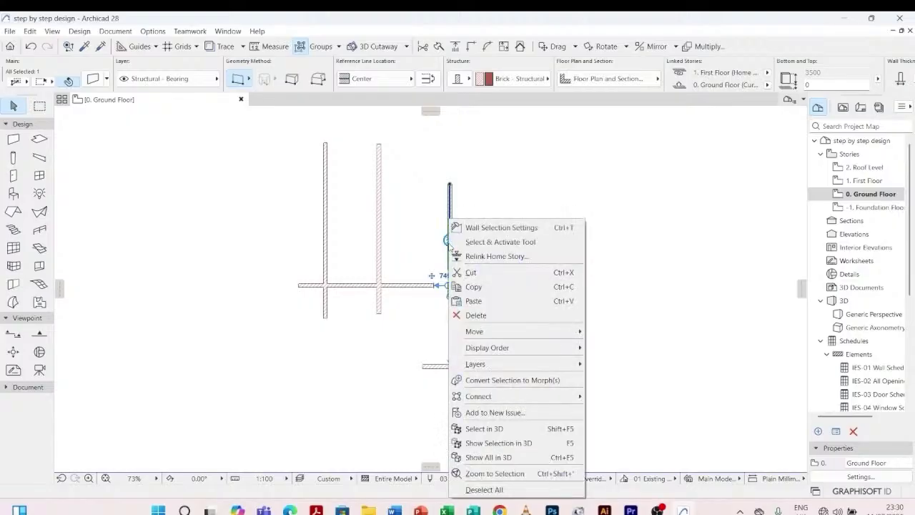
mouse_move(508, 336)
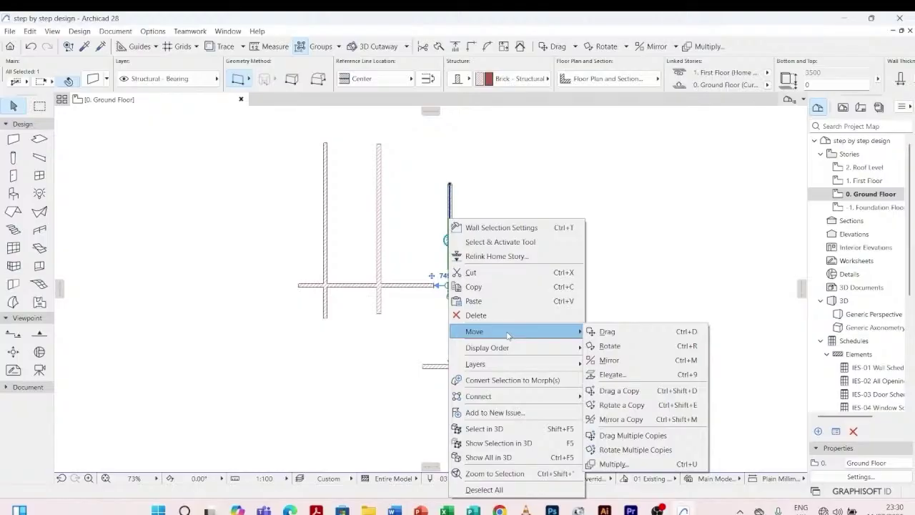
click(634, 391)
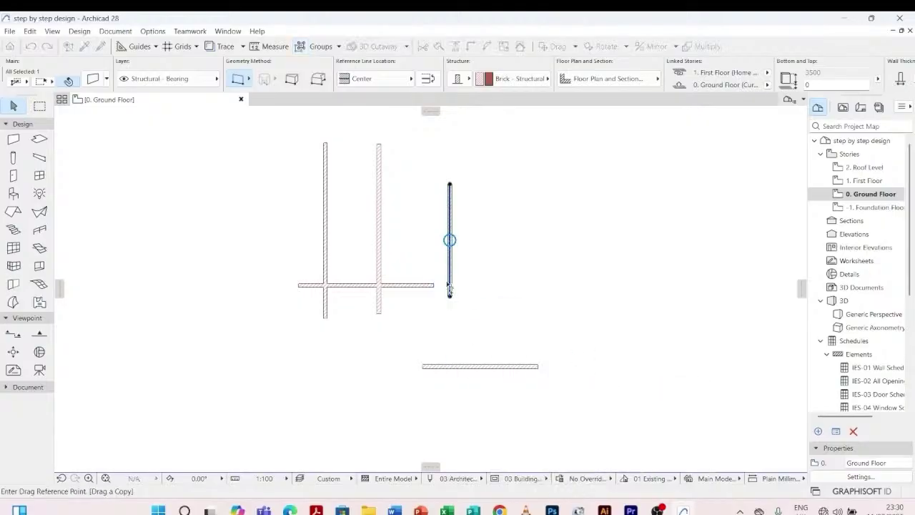
click(449, 289)
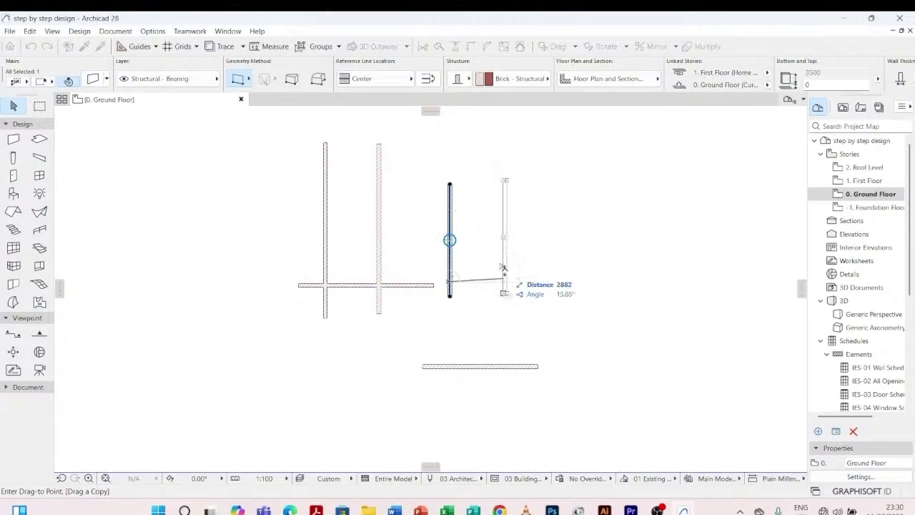
click(555, 290)
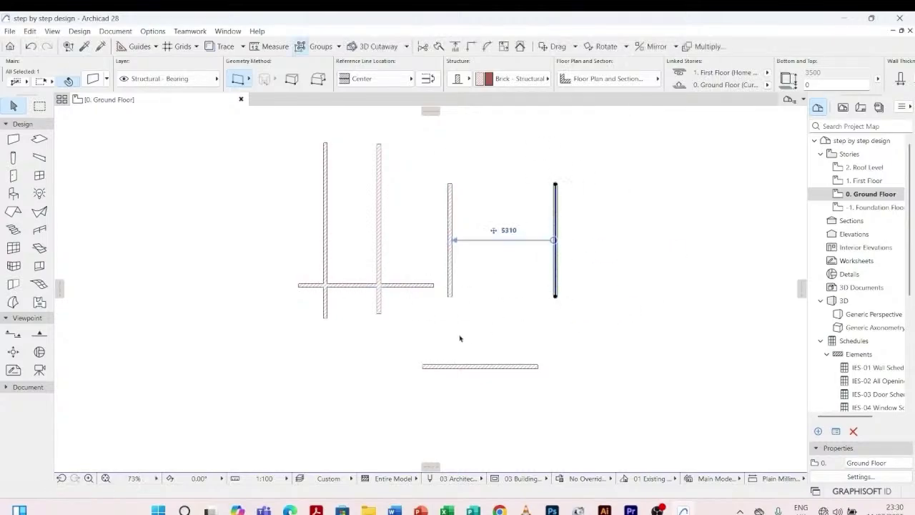
click(458, 338)
scroll(459, 255, up, 4)
scroll(388, 302, down, 4)
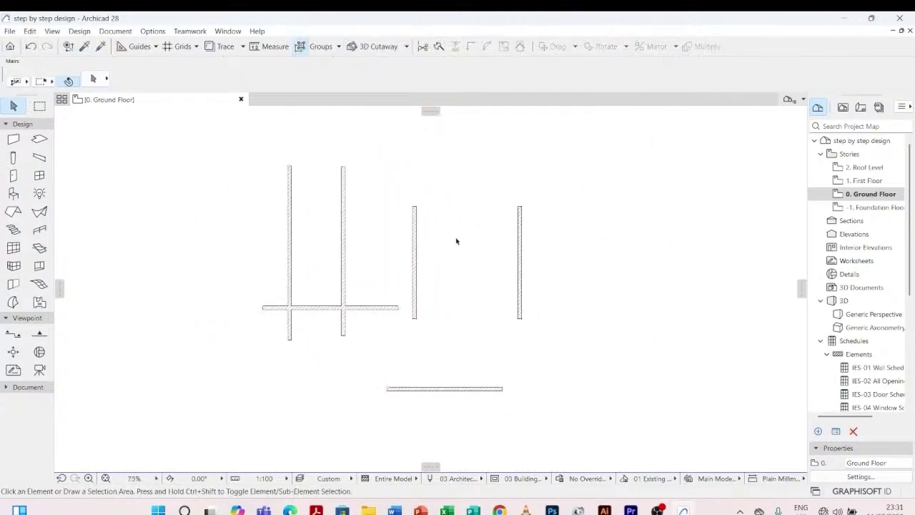
key(ctrl+z)
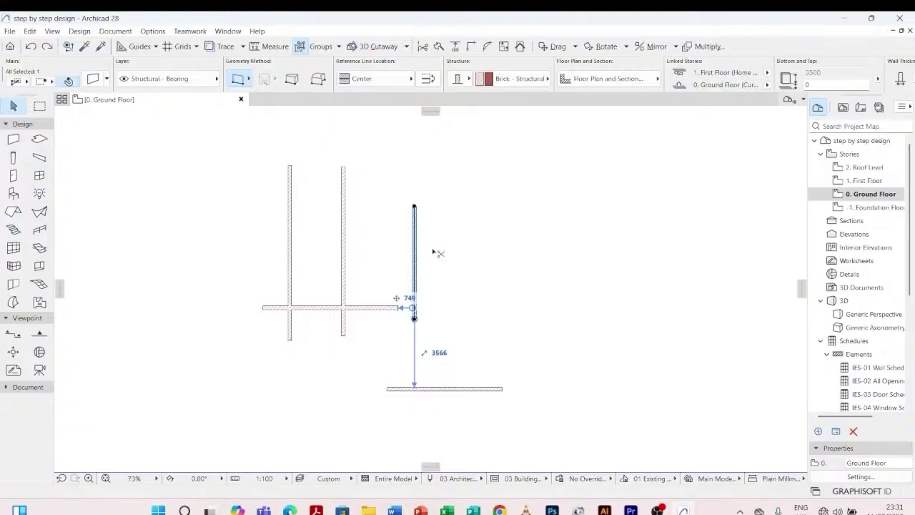
- Drag a copy of the third vertical wall straight to its right, leaving about 4200 mm clear, and clear the selection
key(ctrl+shift+d)
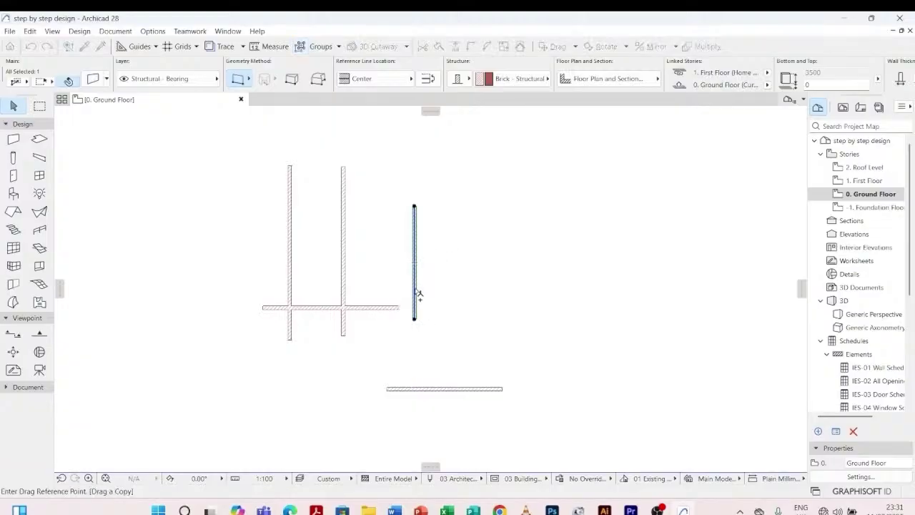
click(414, 294)
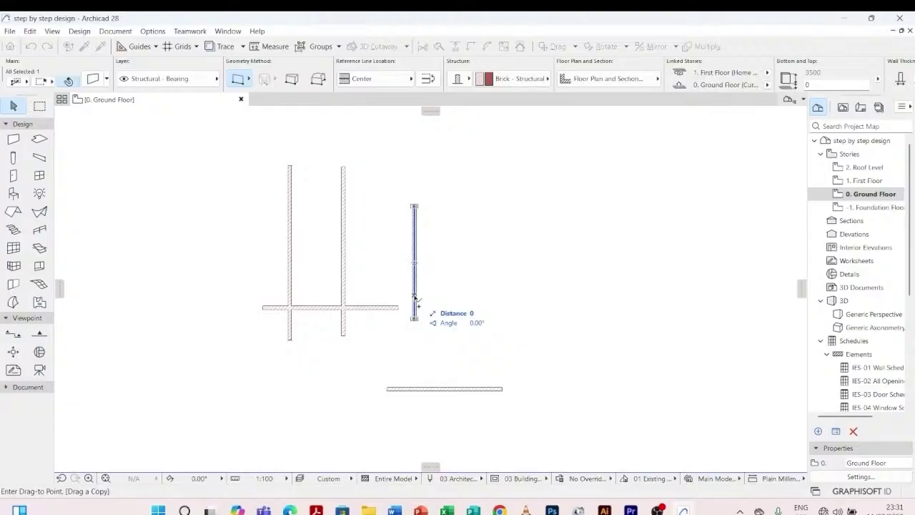
click(497, 294)
scroll(490, 293, up, 3)
key(Escape)
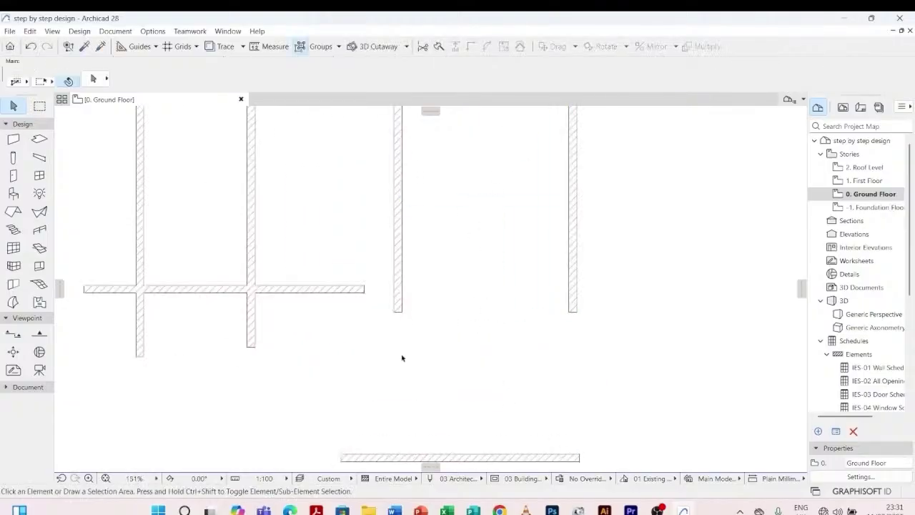
- Try to stretch the crossing horizontal wall's right end by hand to the far-right vertical wall, and undo the stretch
scroll(374, 227, down, 4)
scroll(331, 276, up, 3)
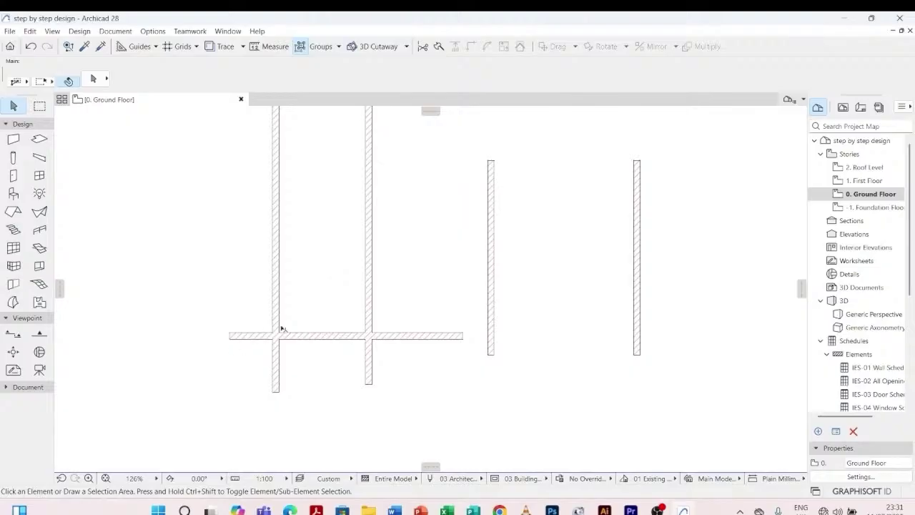
click(491, 286)
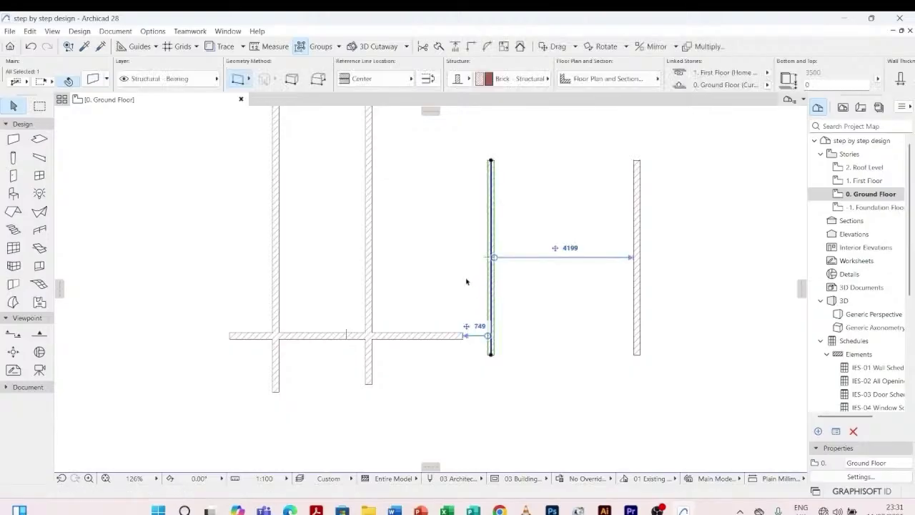
click(458, 336)
click(463, 335)
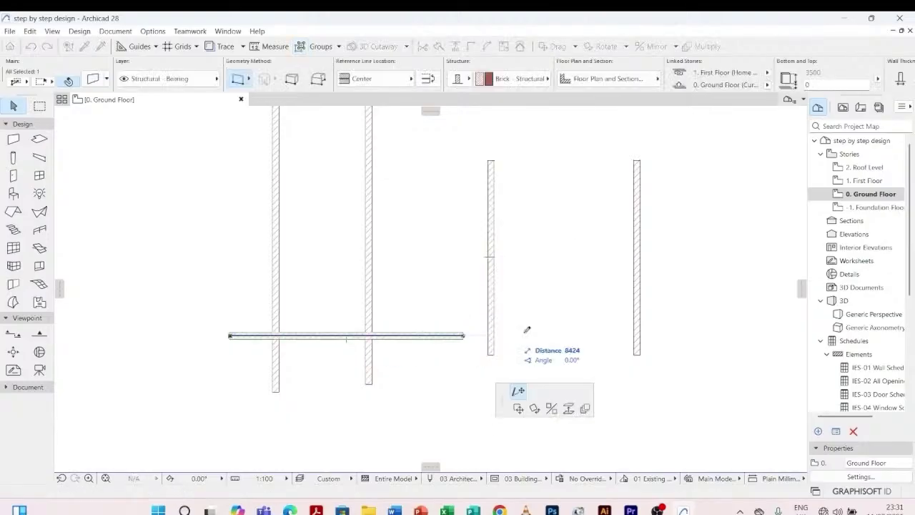
click(464, 335)
scroll(466, 339, up, 2)
scroll(465, 336, up, 2)
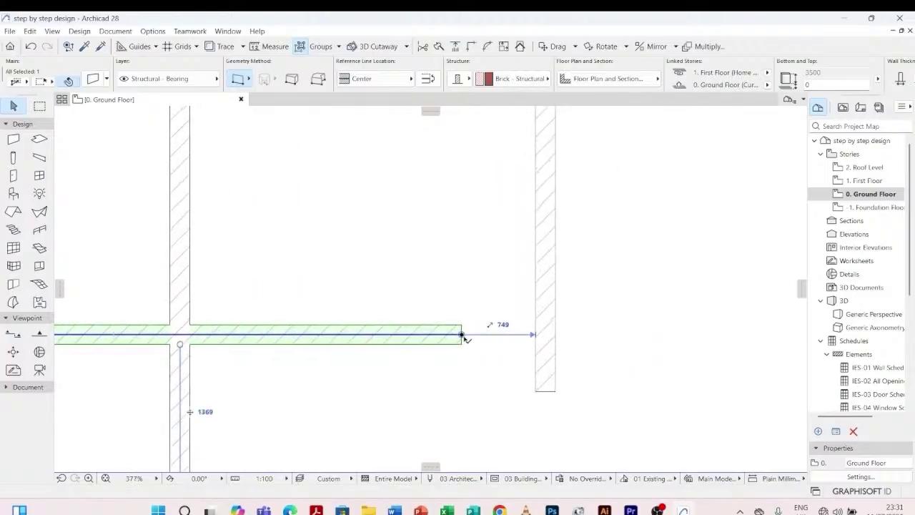
click(463, 333)
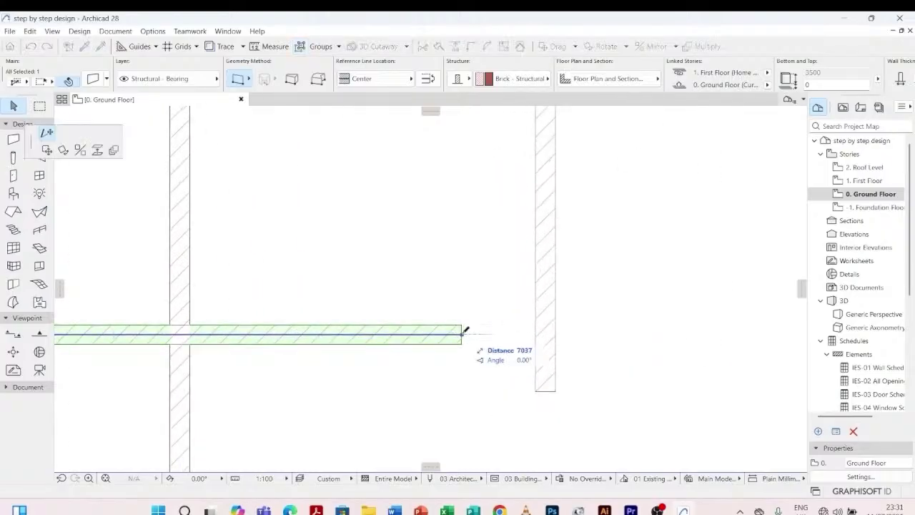
scroll(465, 331, down, 2)
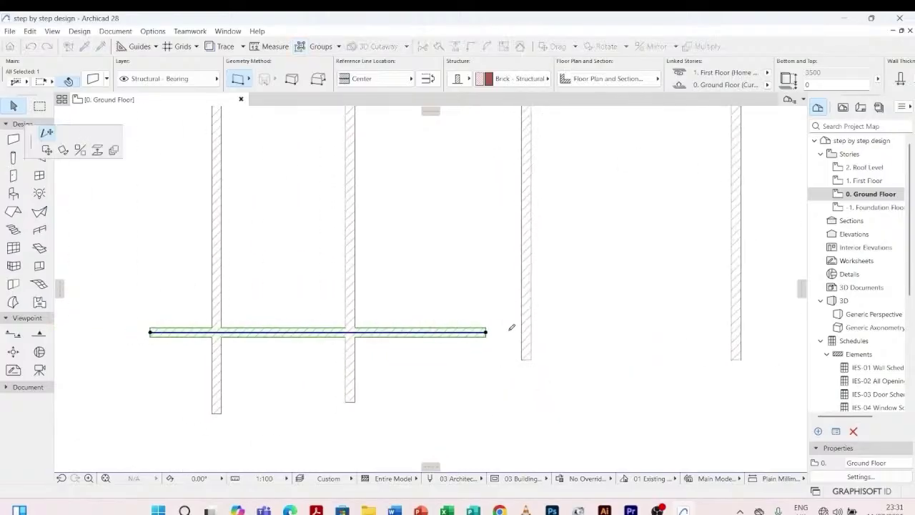
click(740, 326)
click(572, 378)
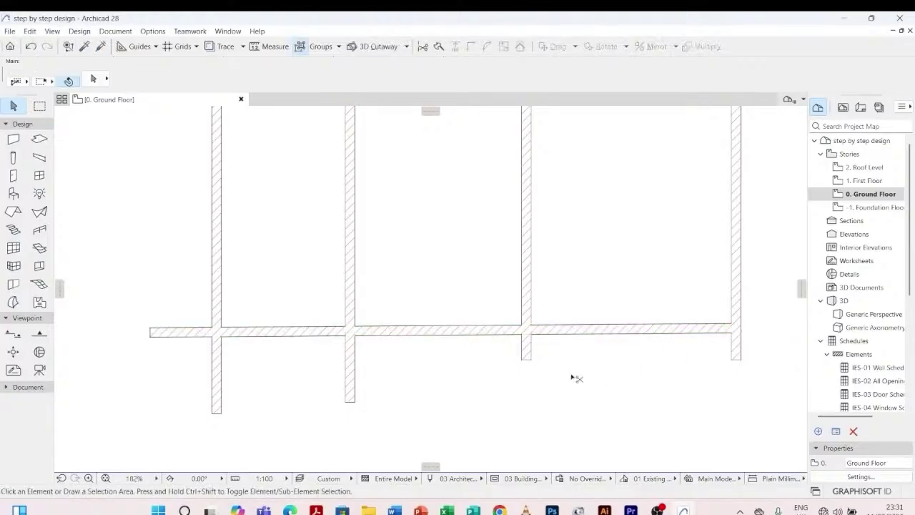
key(ctrl+z)
click(591, 285)
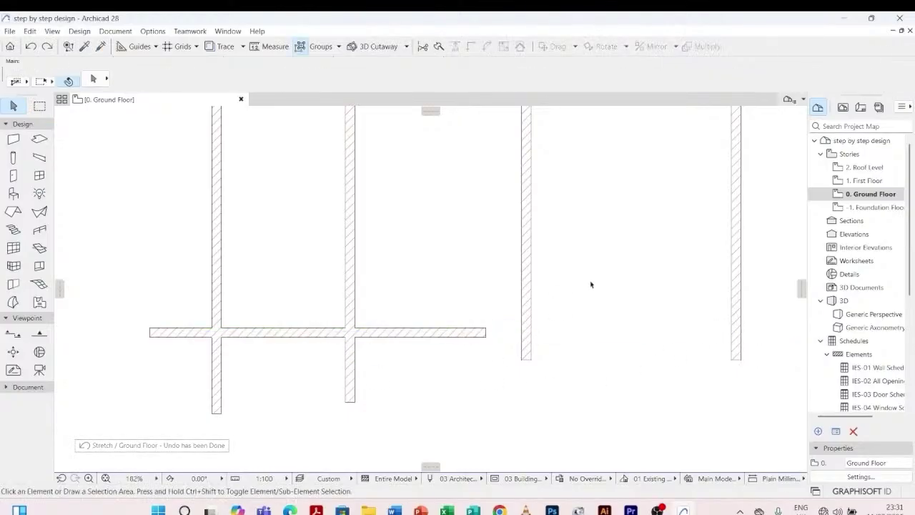
- Extend the crossing horizontal wall to the far-right vertical wall with Adjust, and undo the adjustment
click(411, 340)
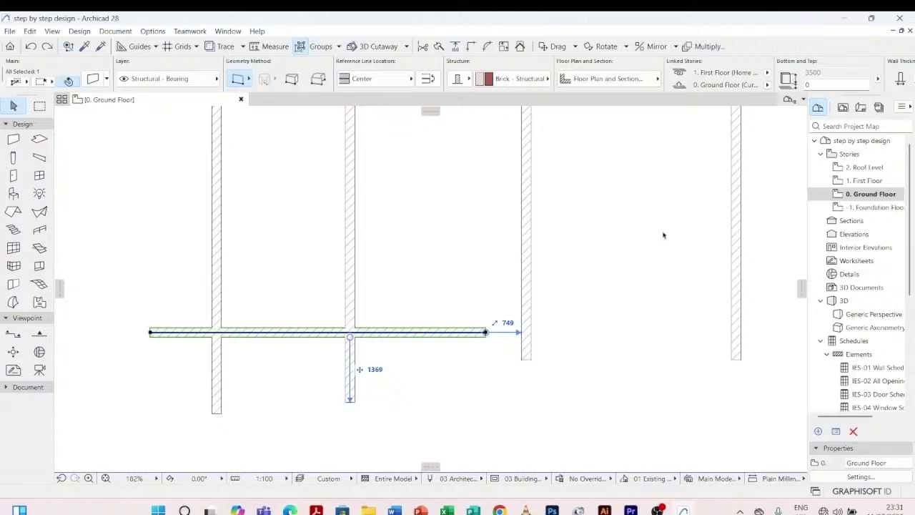
click(456, 48)
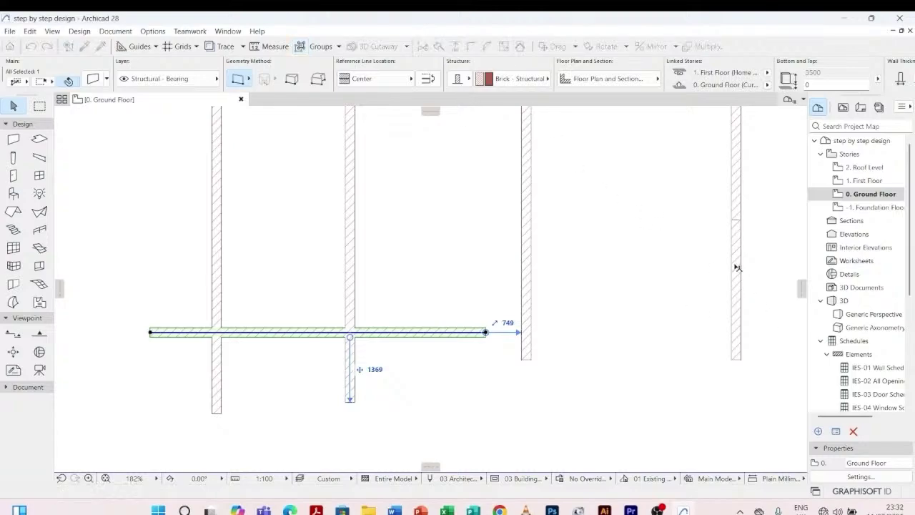
click(738, 294)
click(683, 421)
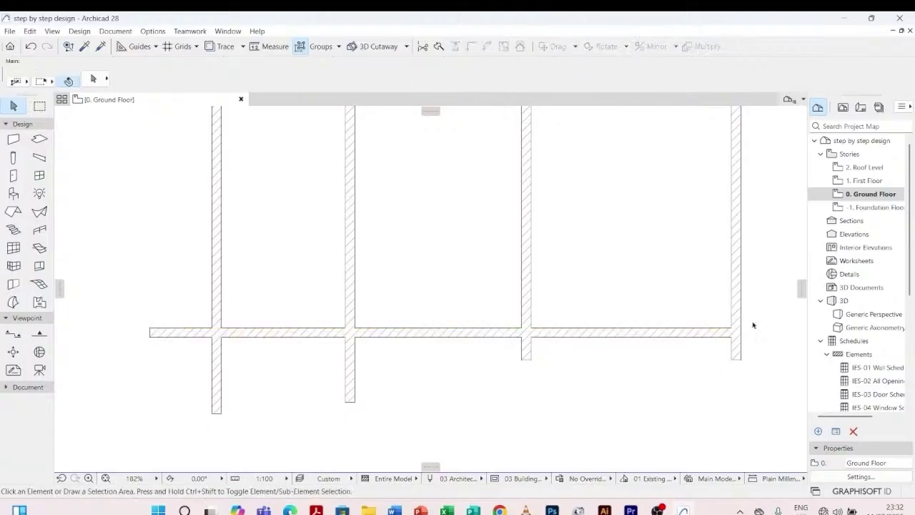
scroll(753, 325, up, 3)
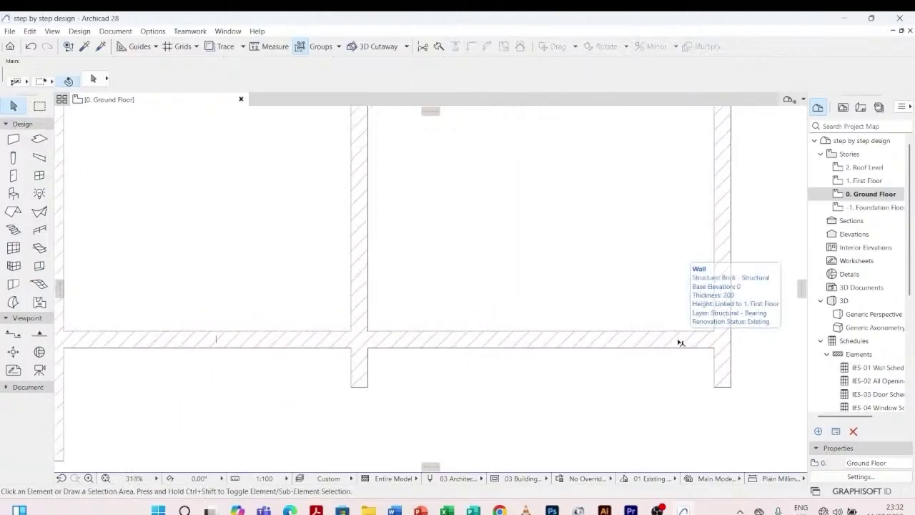
key(ctrl+z)
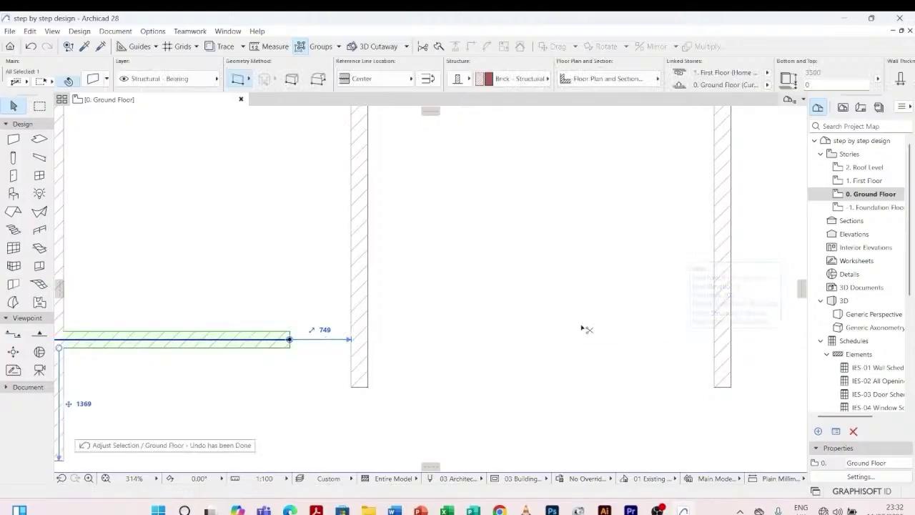
- Join the crossing horizontal wall and the far-right vertical wall into a clean corner with Intersect, and clear the selection
scroll(565, 321, down, 4)
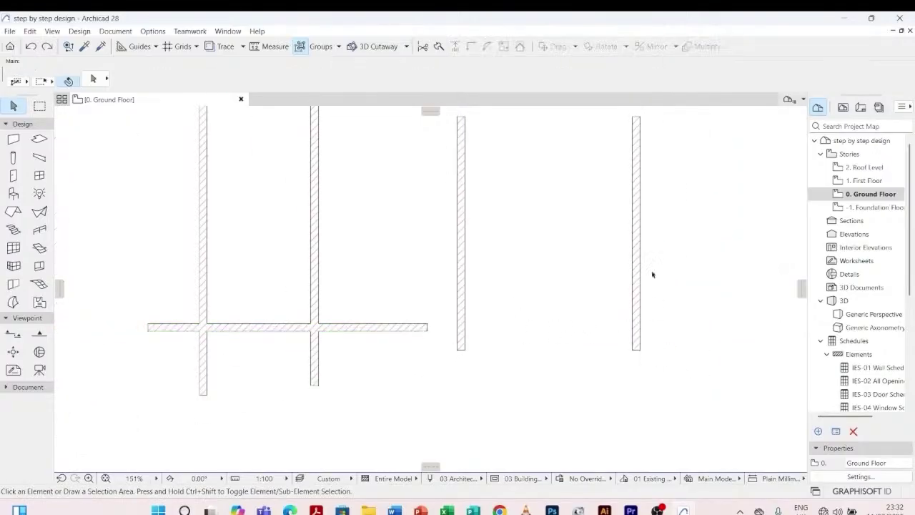
click(415, 330)
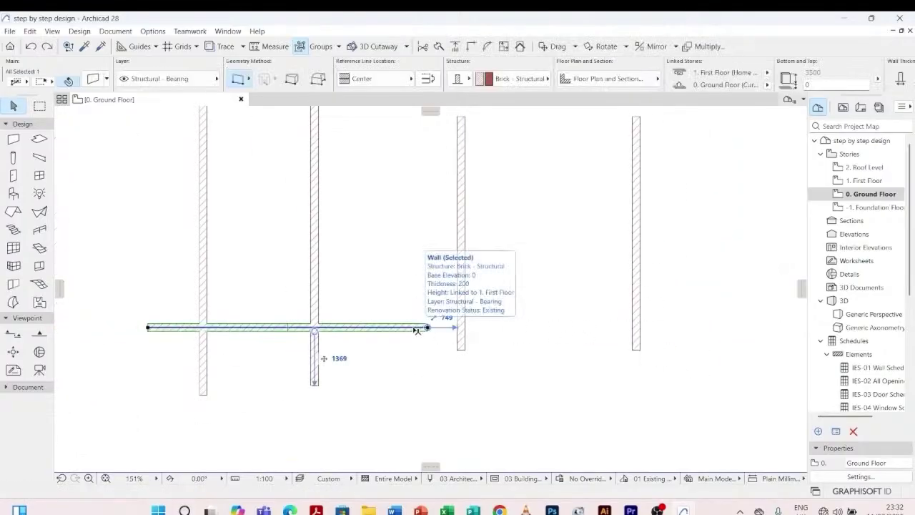
shift+click(641, 218)
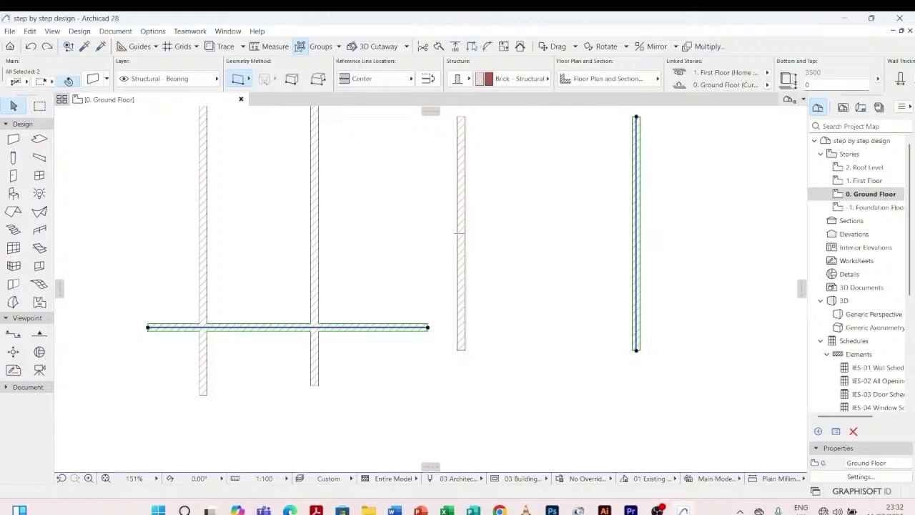
click(472, 46)
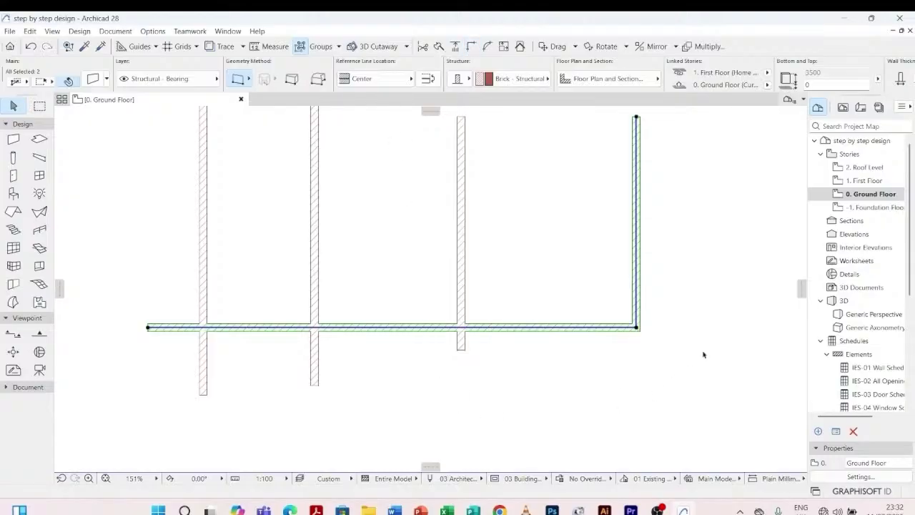
click(473, 372)
scroll(344, 362, up, 3)
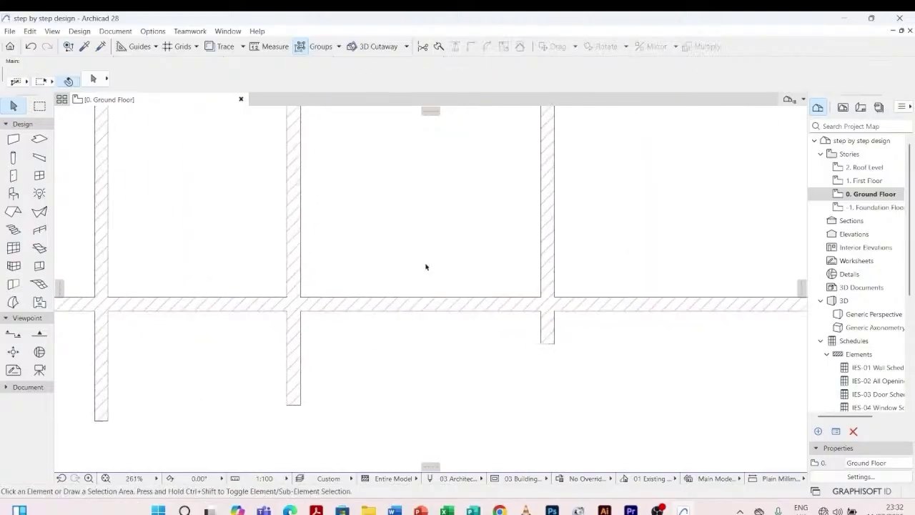
scroll(493, 222, down, 4)
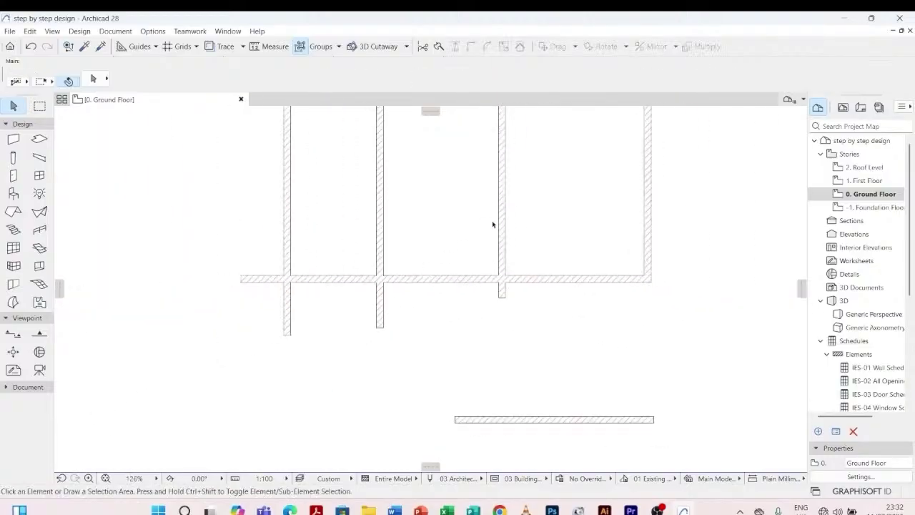
scroll(504, 205, up, 3)
click(502, 206)
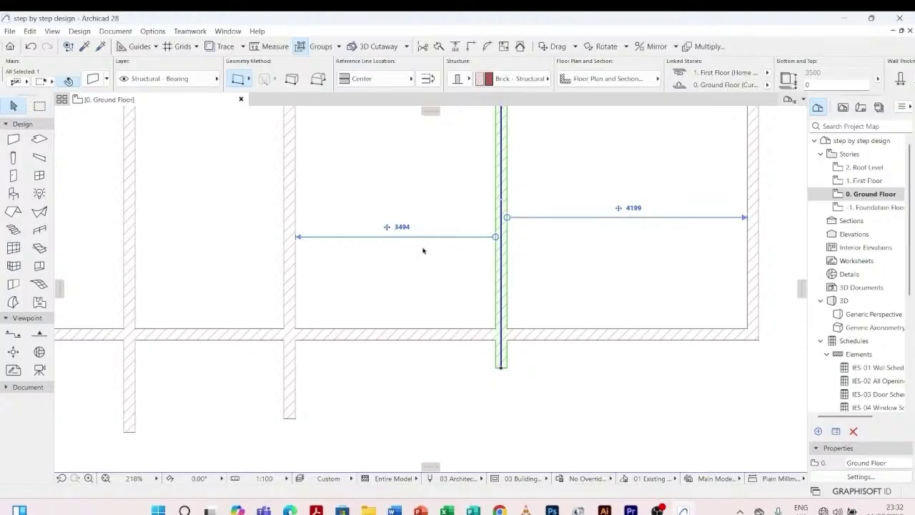
click(403, 227)
key(Escape)
click(505, 271)
click(400, 228)
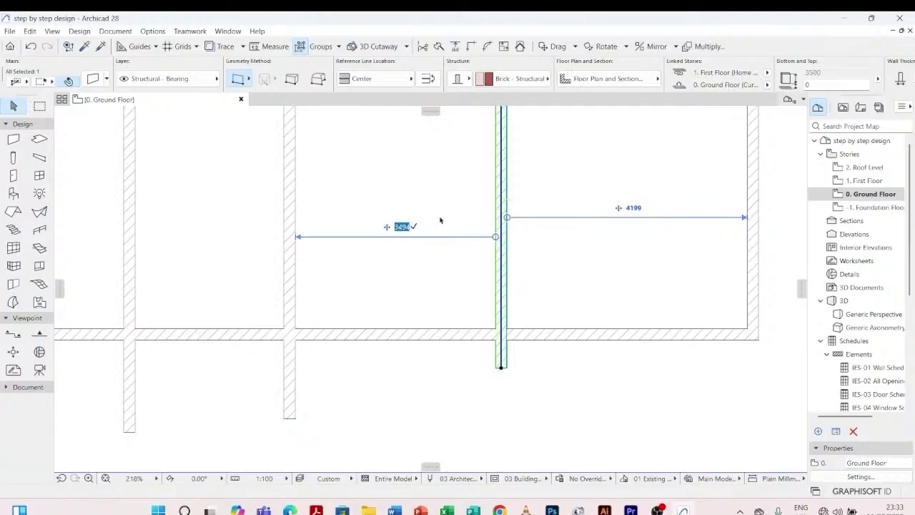
click(537, 248)
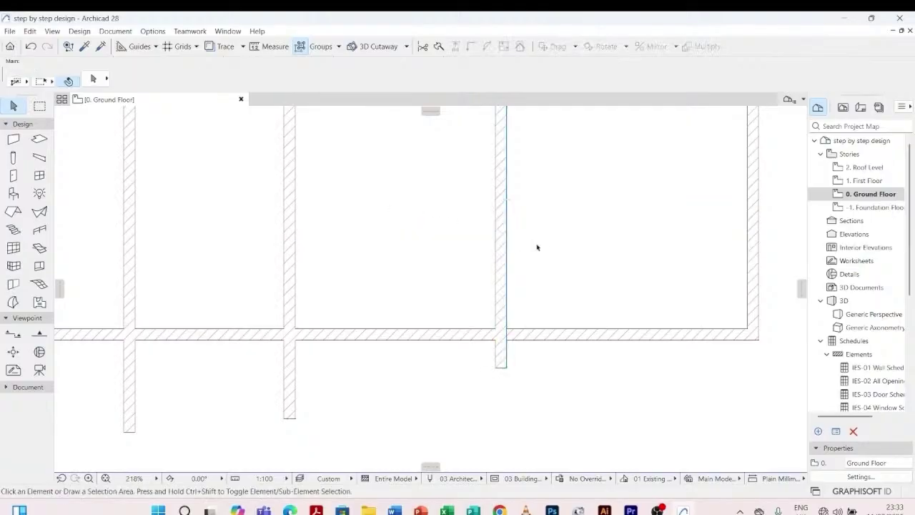
- Shorten the third vertical wall's lower end to meet the crossing horizontal wall, and clear the selection
click(503, 266)
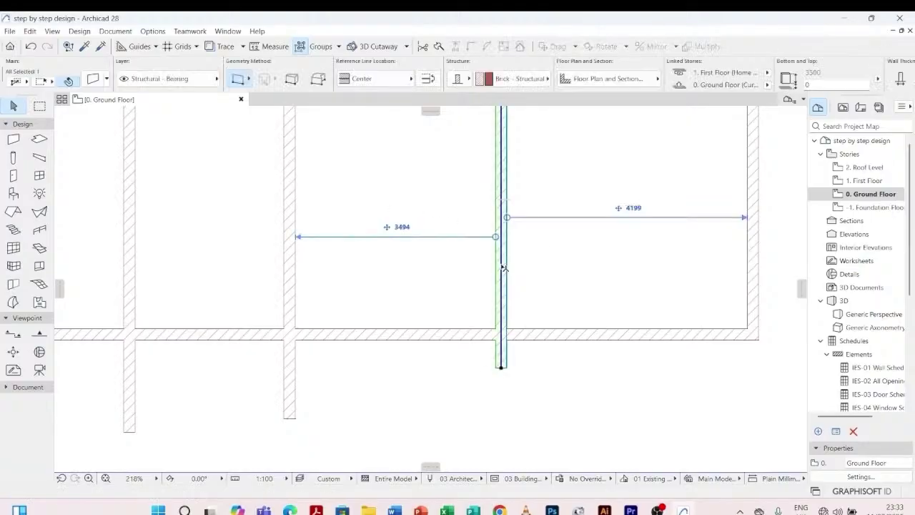
click(501, 367)
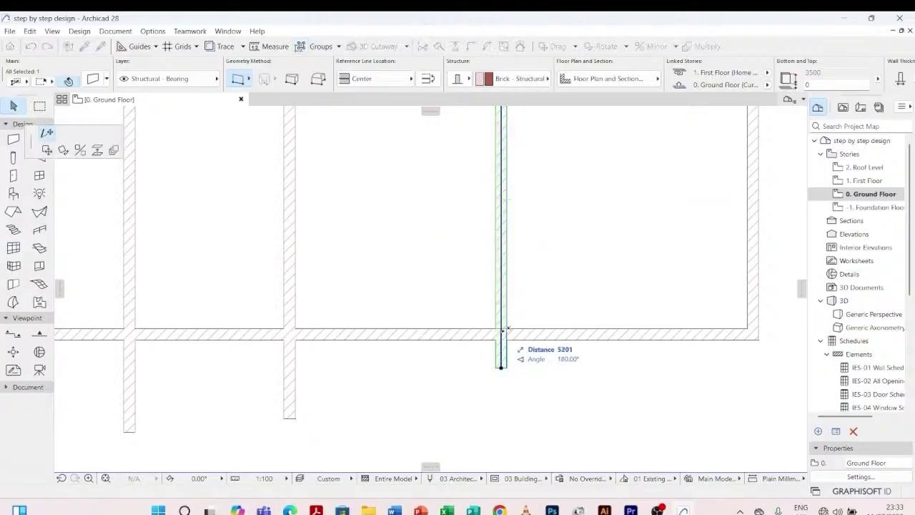
key(Escape)
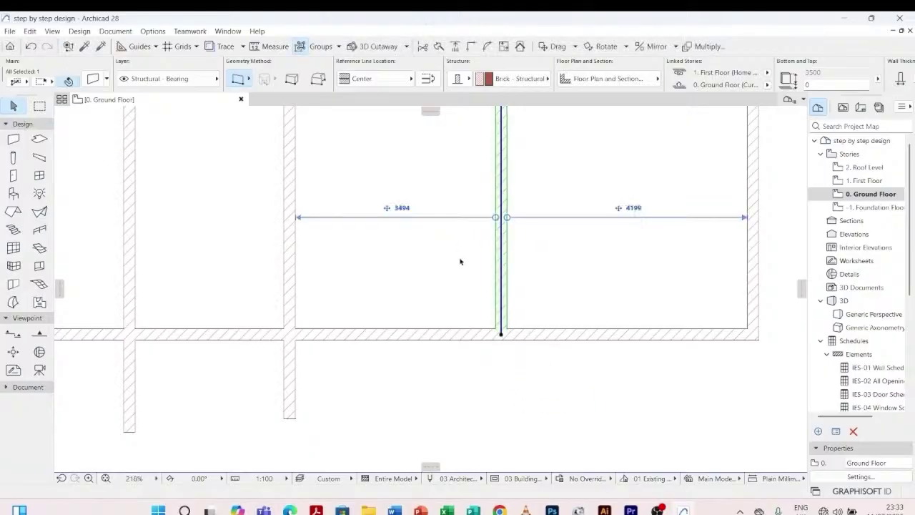
click(460, 262)
click(507, 247)
key(ctrl+d)
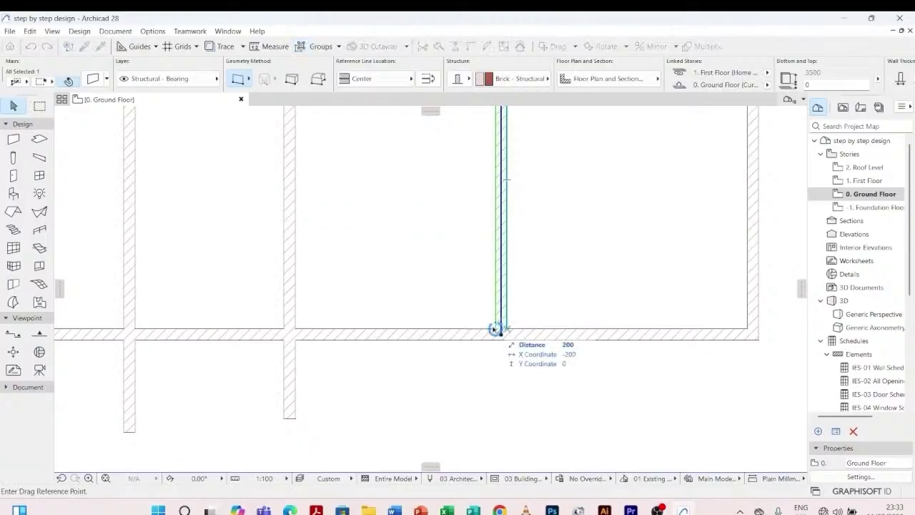
click(495, 330)
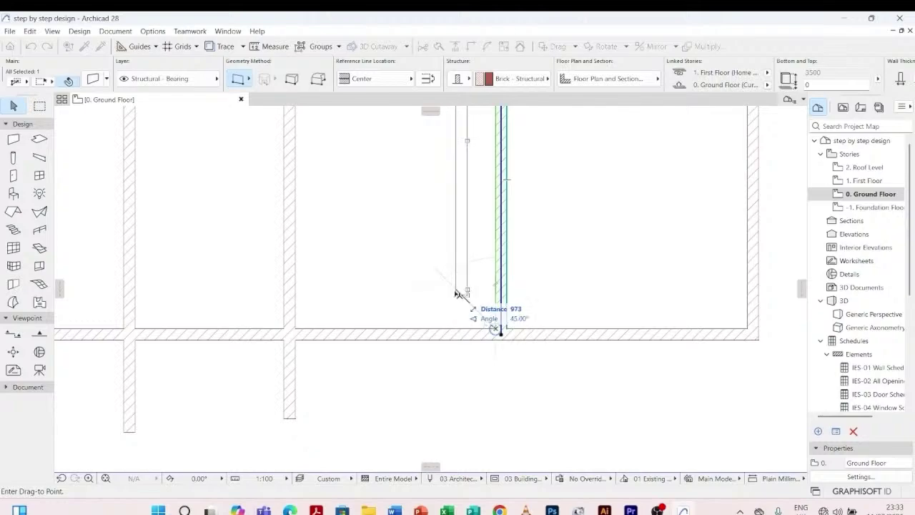
click(501, 325)
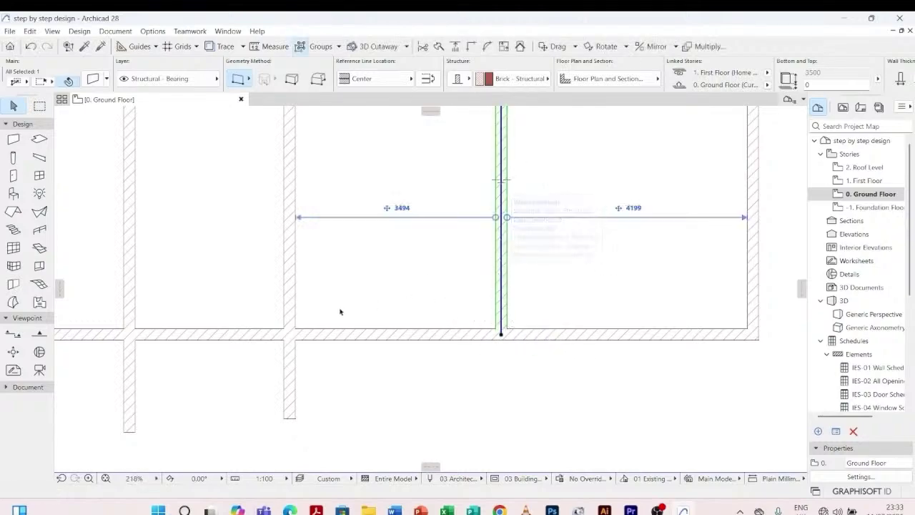
- Drag the third vertical wall by its lower-left corner until it sits flush against the second vertical wall's right face
right_click(504, 237)
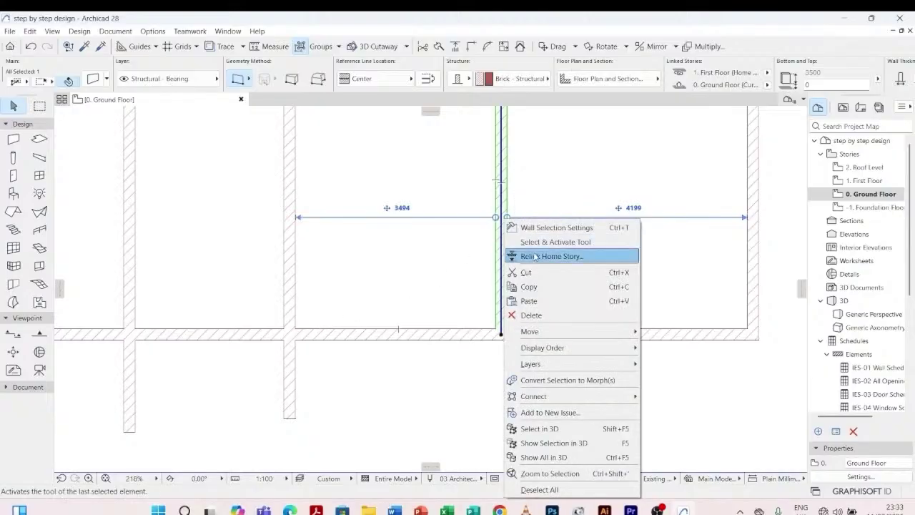
mouse_move(565, 337)
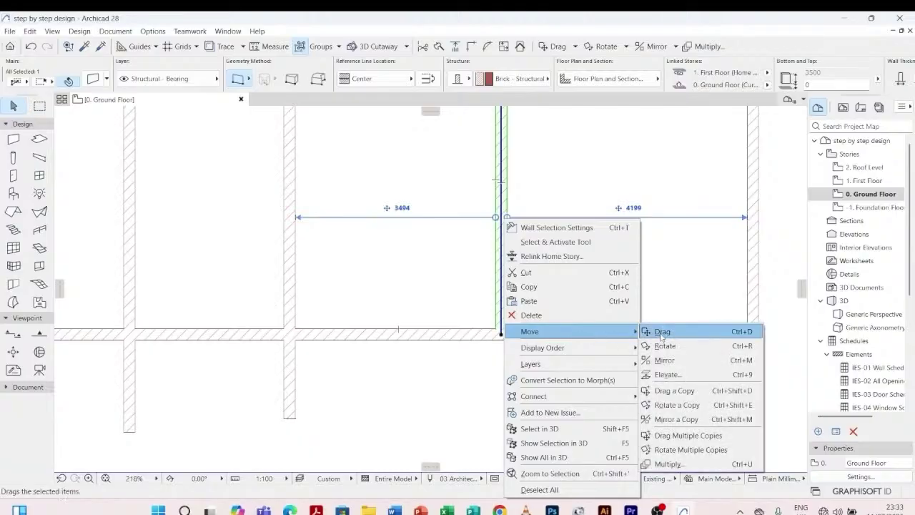
click(662, 334)
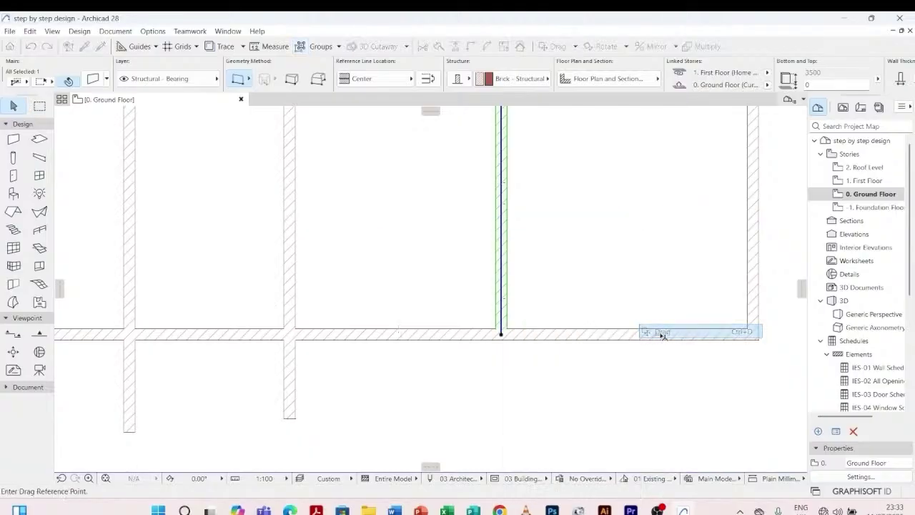
click(498, 330)
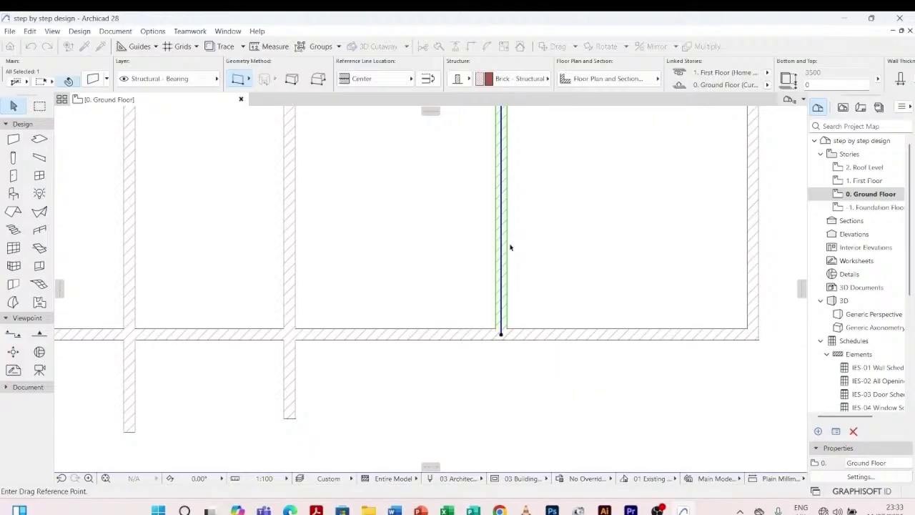
click(495, 331)
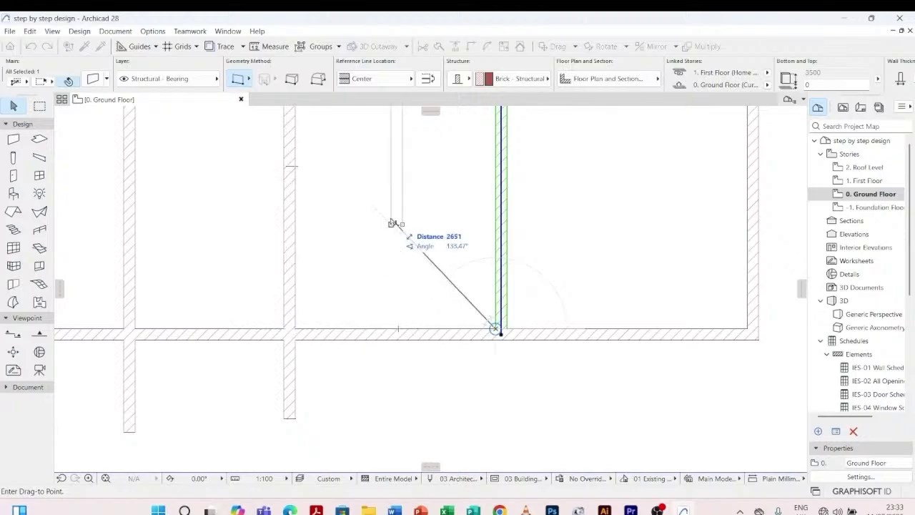
scroll(434, 294, down, 2)
scroll(421, 241, up, 2)
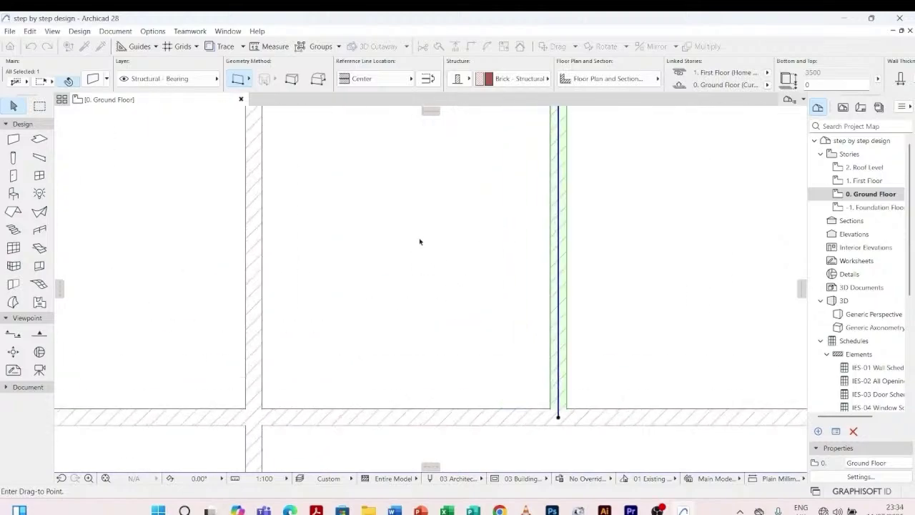
scroll(421, 254, down, 2)
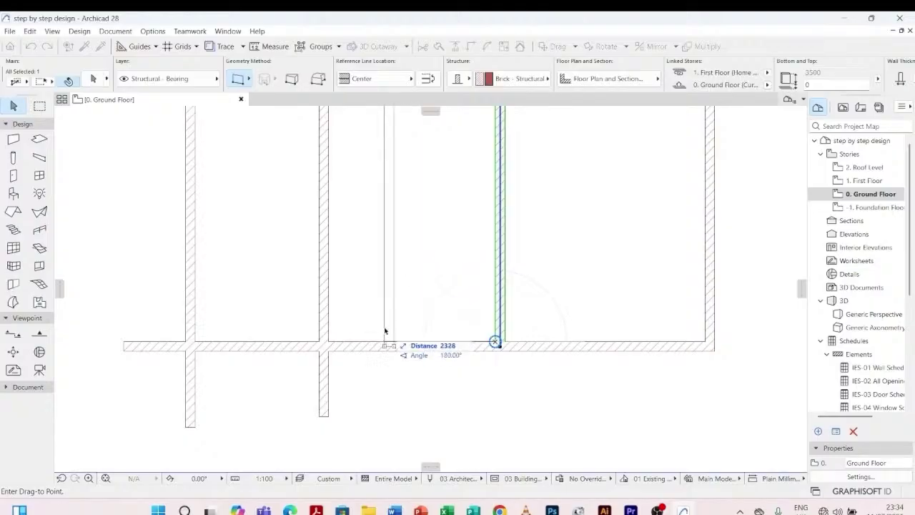
scroll(419, 224, down, 3)
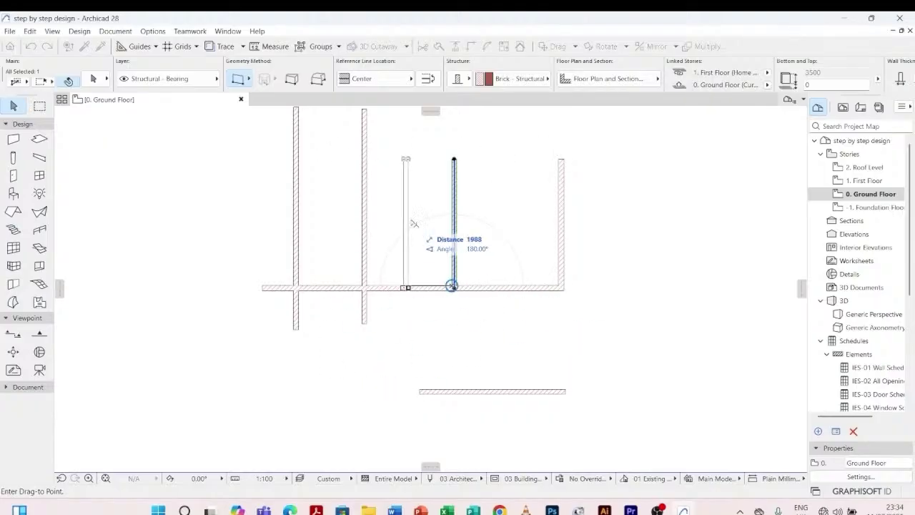
scroll(407, 202, up, 3)
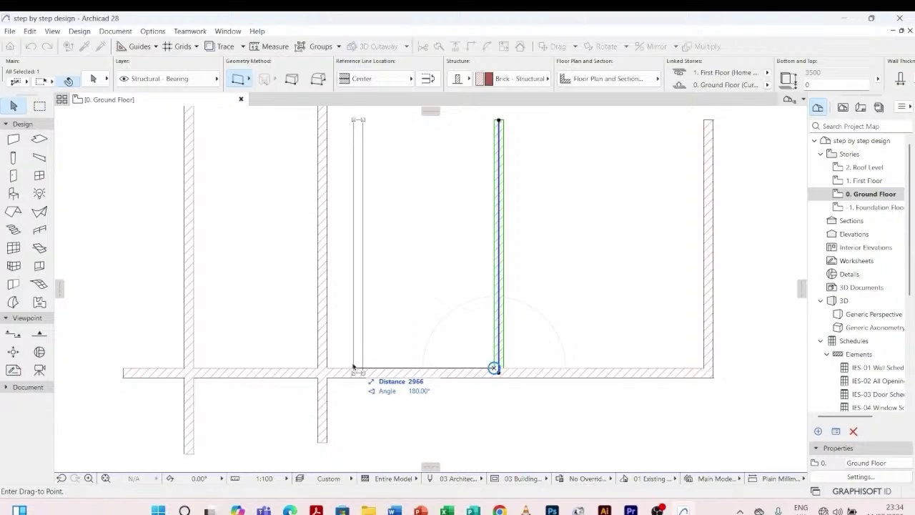
scroll(334, 371, up, 3)
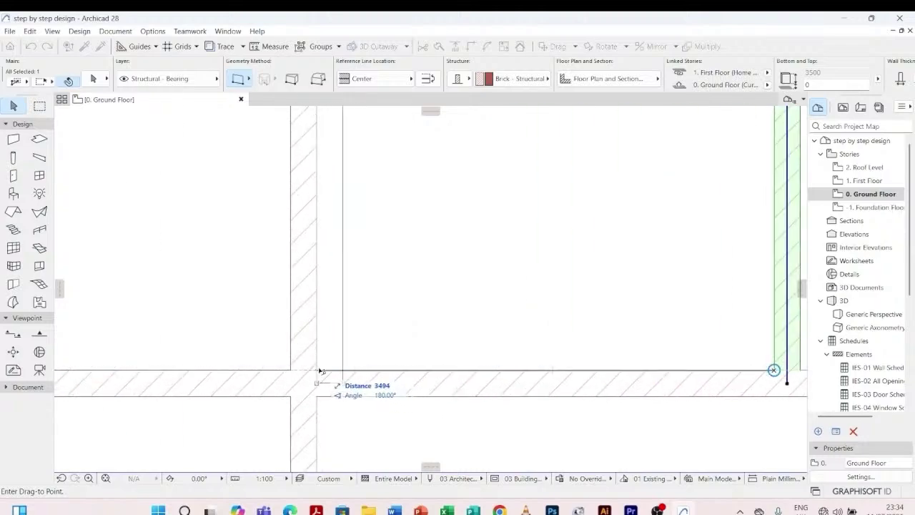
click(318, 371)
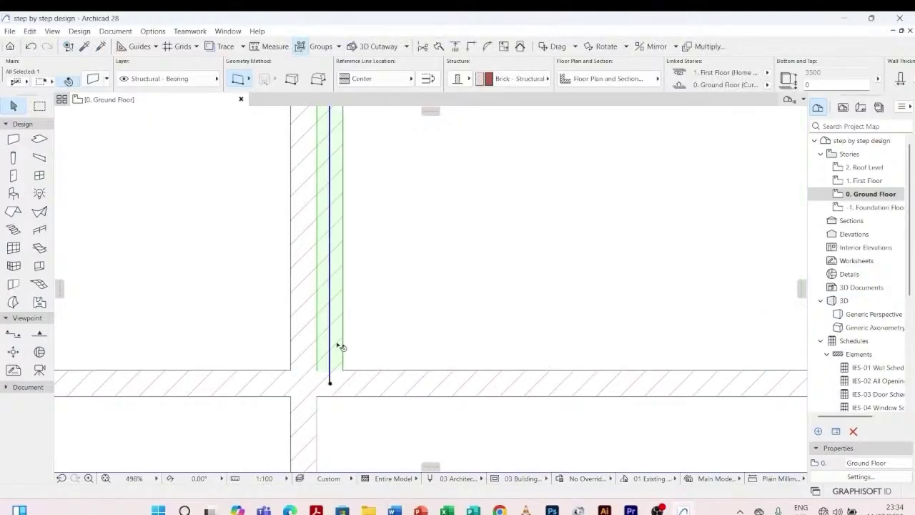
- Drag the third vertical wall from the second wall's face 7000 mm to the right, and clear the selection
right_click(330, 368)
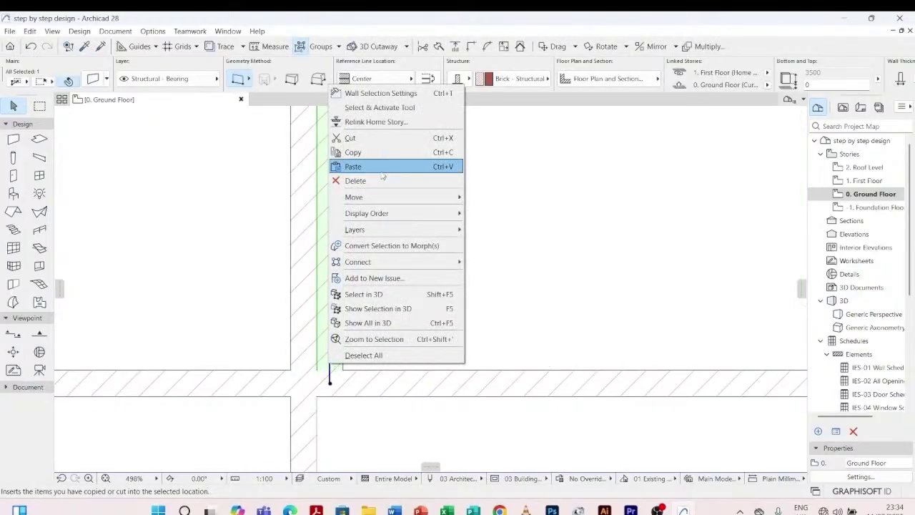
mouse_move(393, 196)
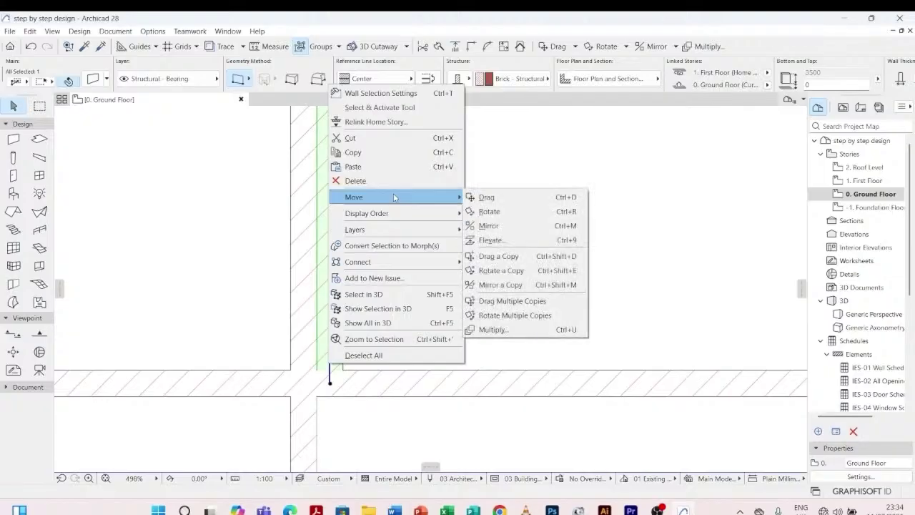
click(487, 197)
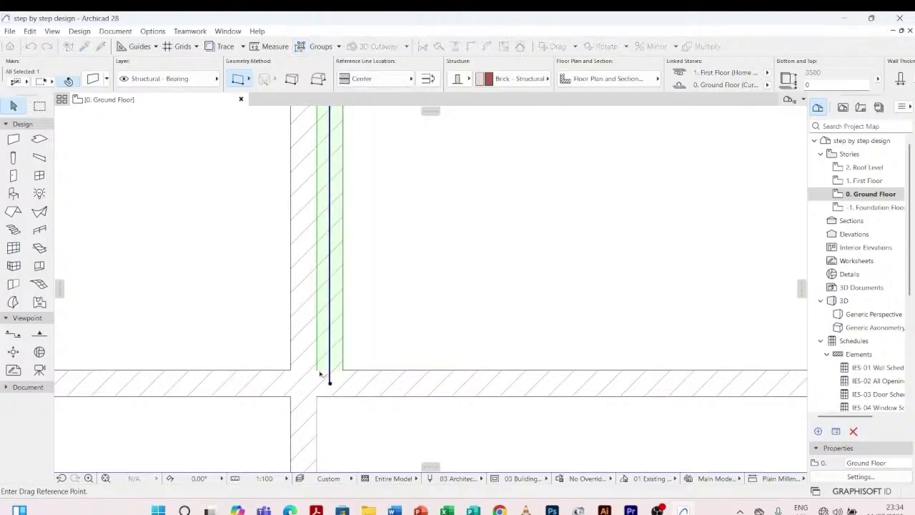
click(317, 369)
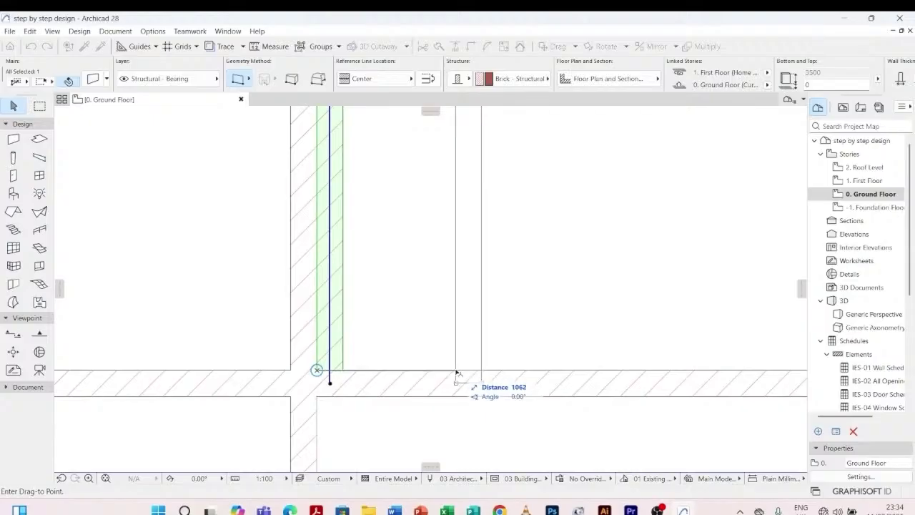
text(7000)
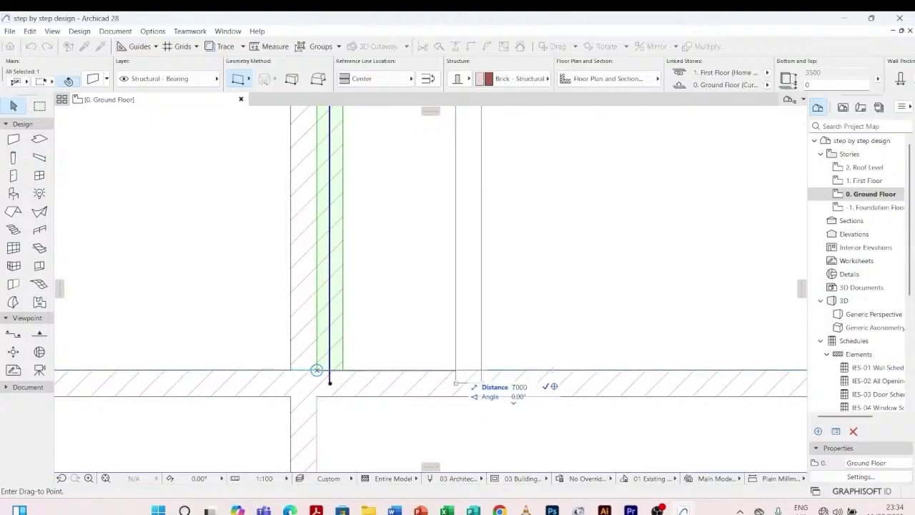
key(Return)
scroll(314, 375, down, 5)
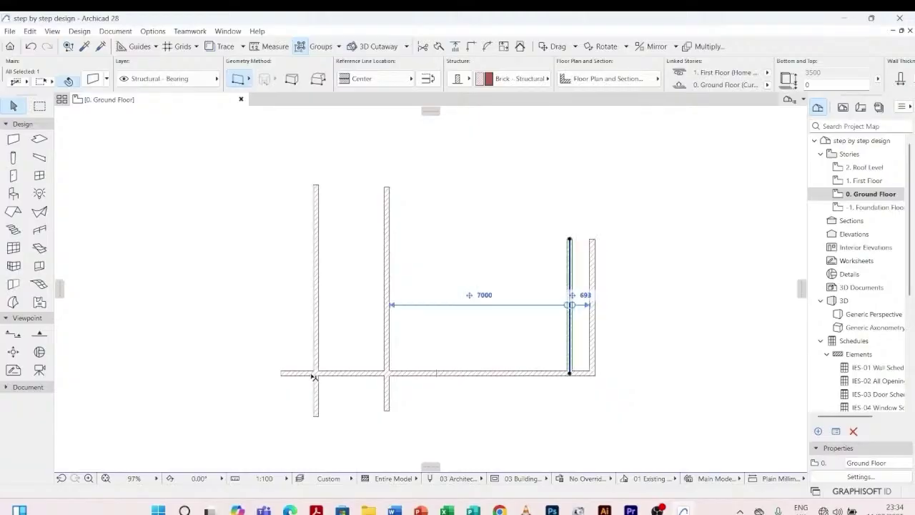
click(525, 328)
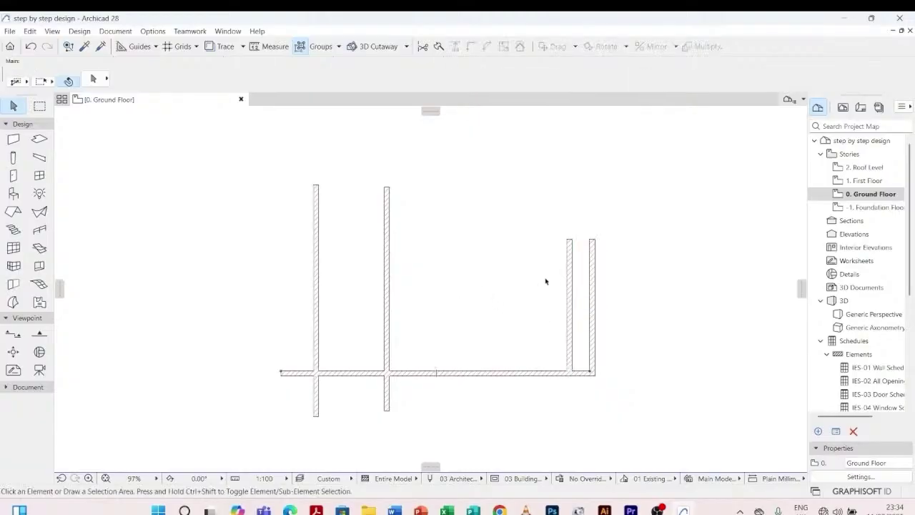
click(568, 269)
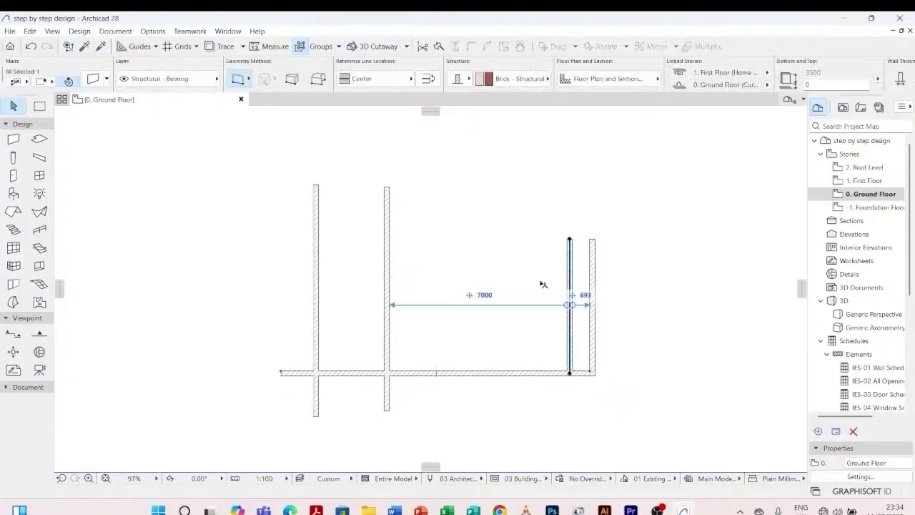
click(452, 348)
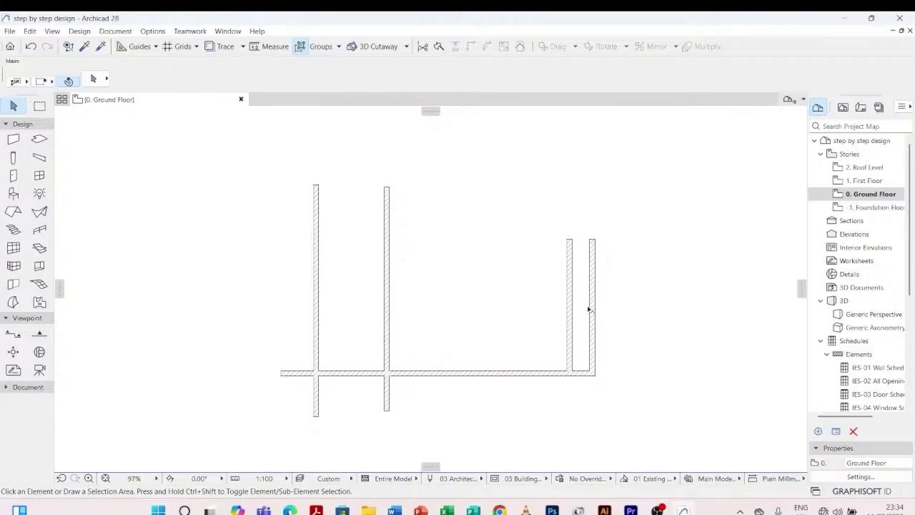
- Stretch the second vertical wall's lower end down to about the level of the detached lower horizontal wall, and clear the selection
scroll(400, 379, up, 3)
scroll(381, 331, up, 2)
scroll(389, 333, down, 4)
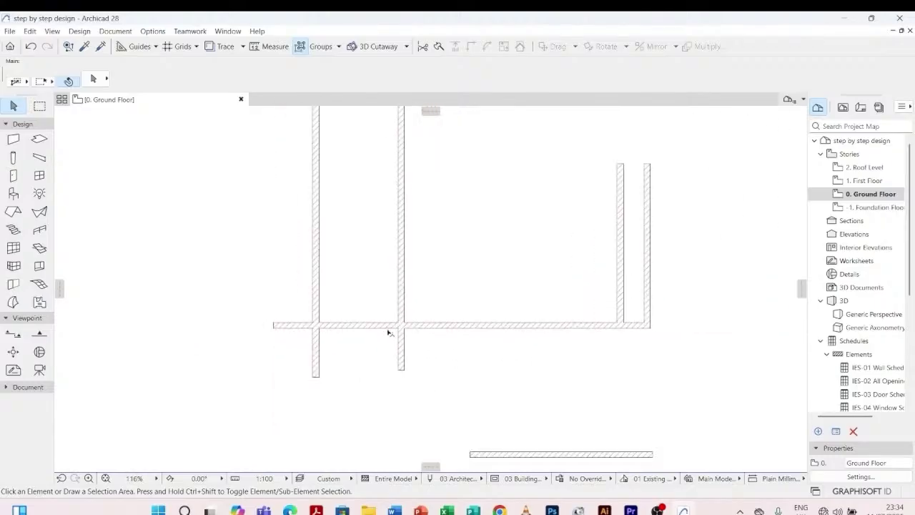
scroll(388, 321, down, 5)
click(398, 325)
scroll(399, 343, up, 6)
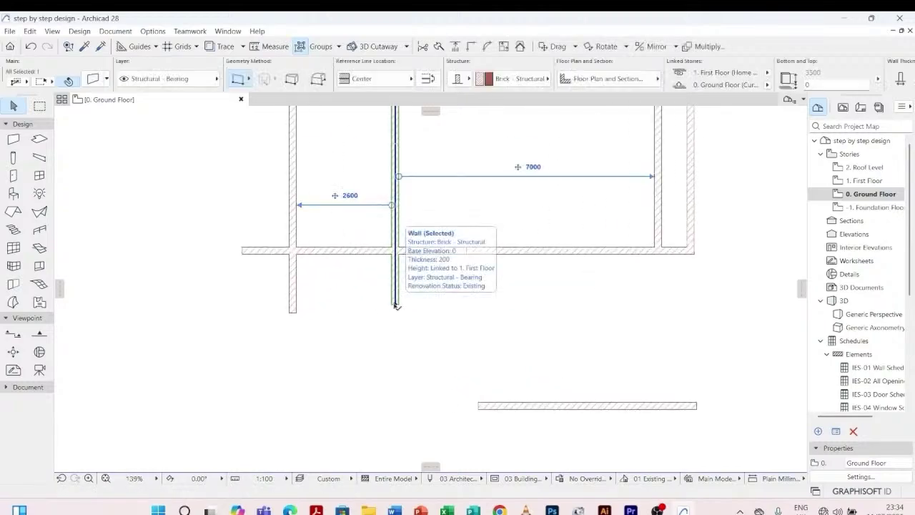
click(484, 405)
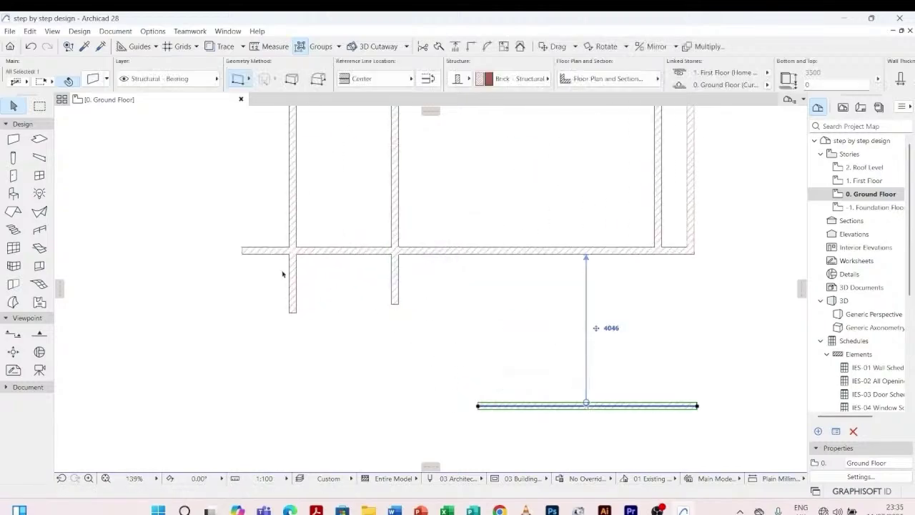
click(395, 284)
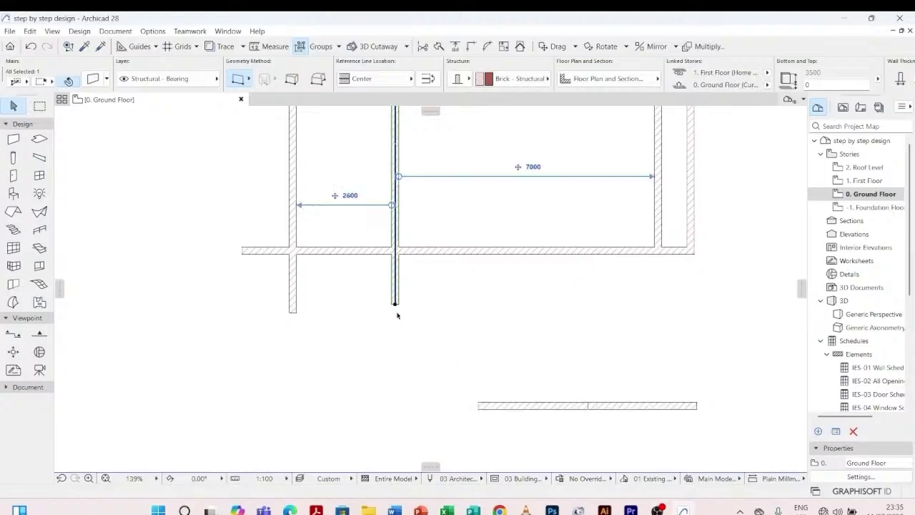
click(397, 306)
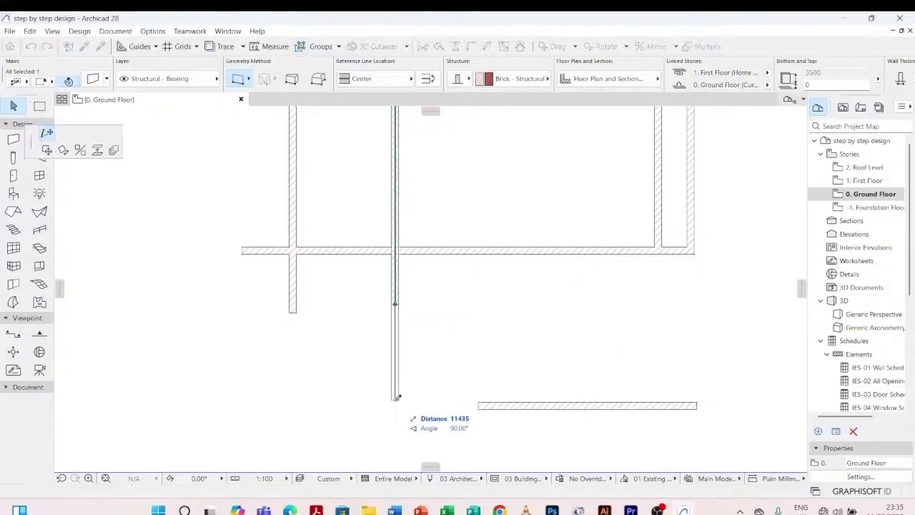
click(430, 308)
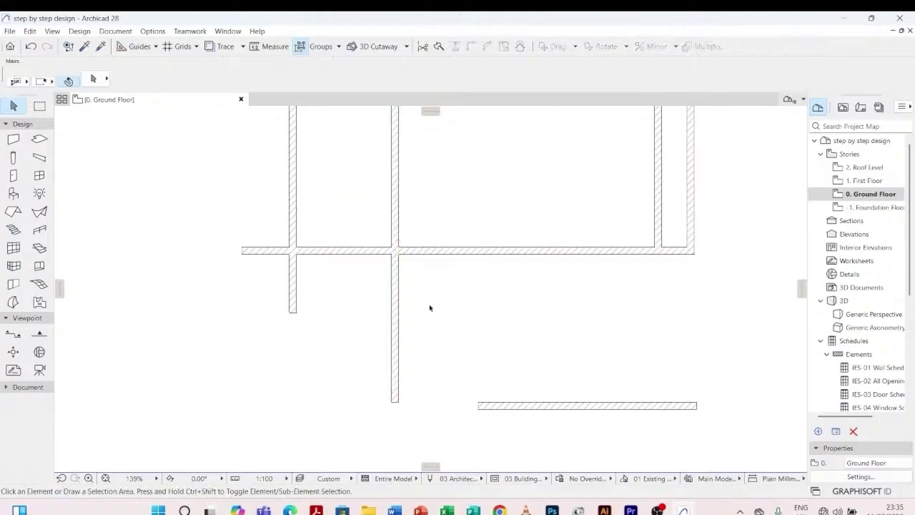
- Shorten the crossing horizontal wall's left end to meet the second vertical wall, and clear the selection
click(353, 252)
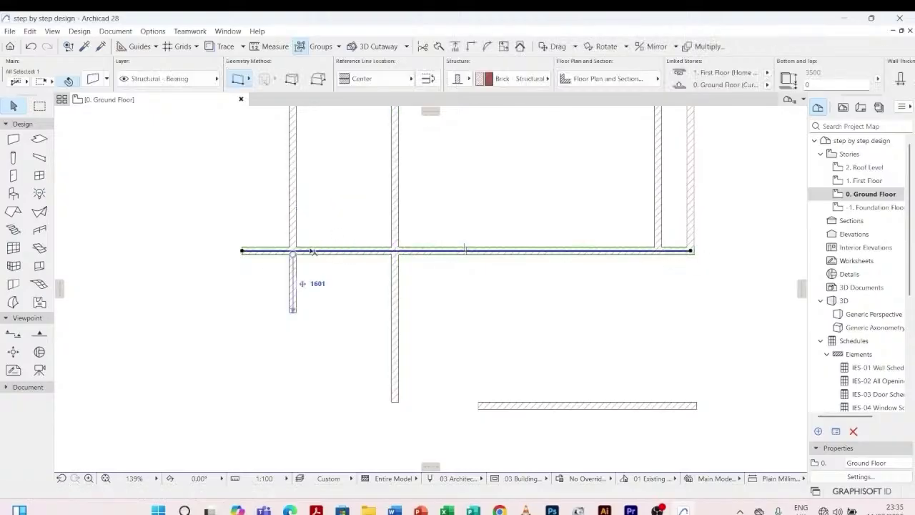
click(242, 251)
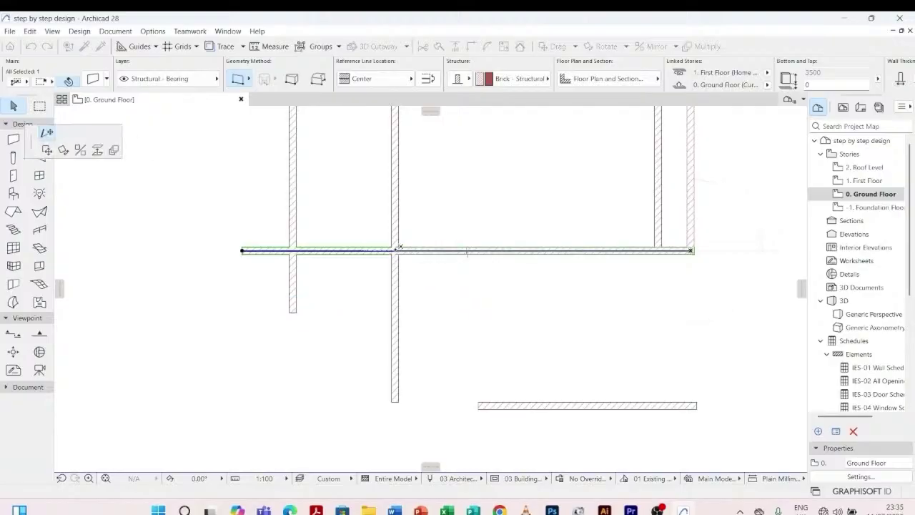
click(396, 250)
click(426, 276)
scroll(436, 278, down, 3)
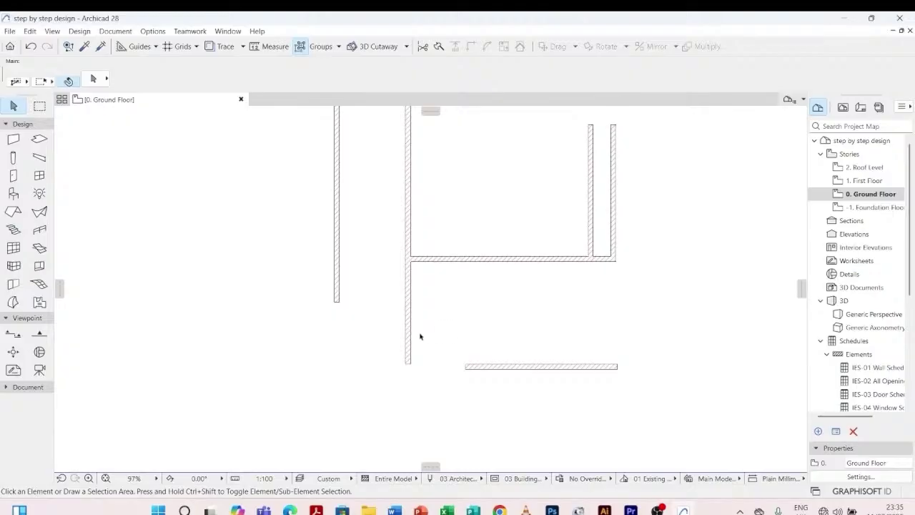
- Move the detached horizontal wall just below the first vertical wall's lower end, crossing the second vertical wall, and clear the selection
click(488, 367)
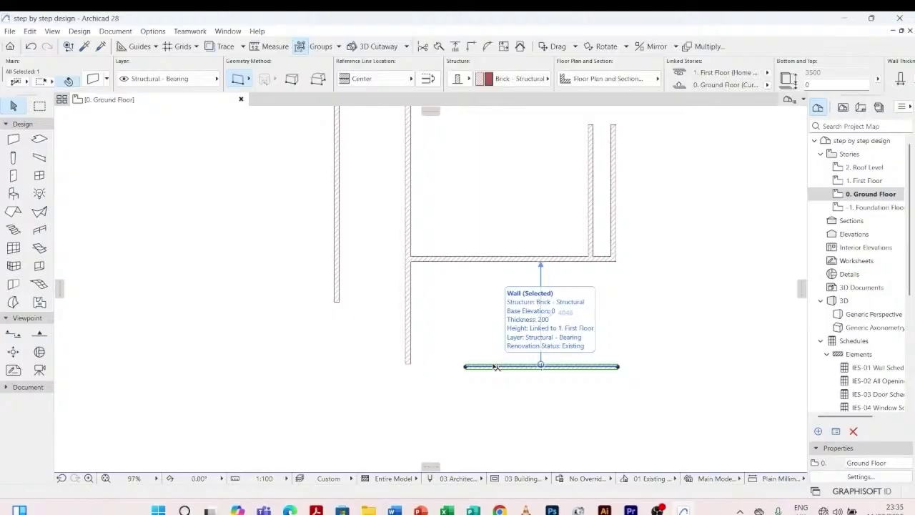
drag(493, 367, 334, 300)
scroll(306, 318, up, 3)
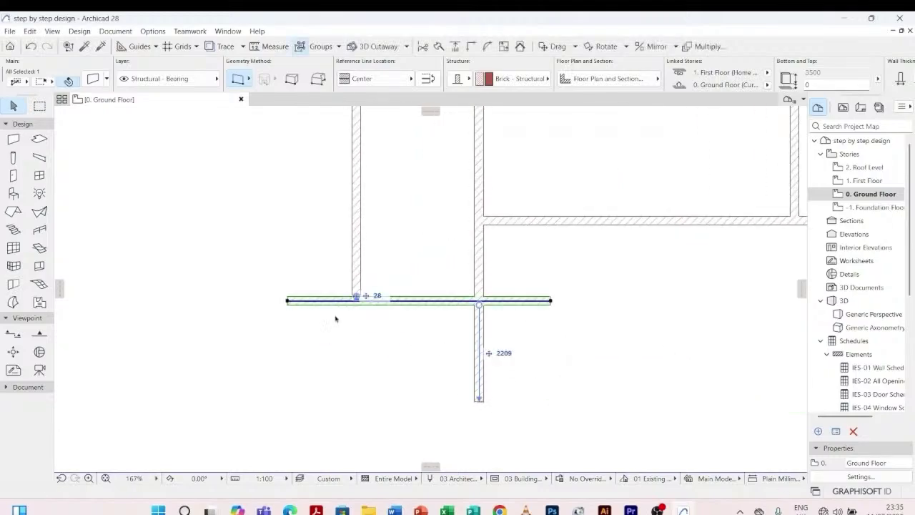
click(334, 363)
scroll(467, 239, up, 2)
scroll(437, 270, down, 3)
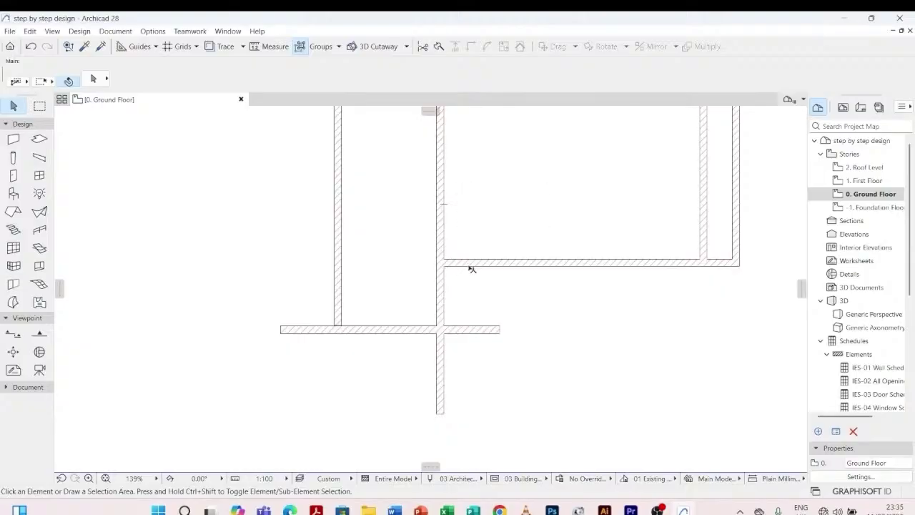
- Trim the lower horizontal wall's right end to the second vertical wall, and clear the selection
click(464, 329)
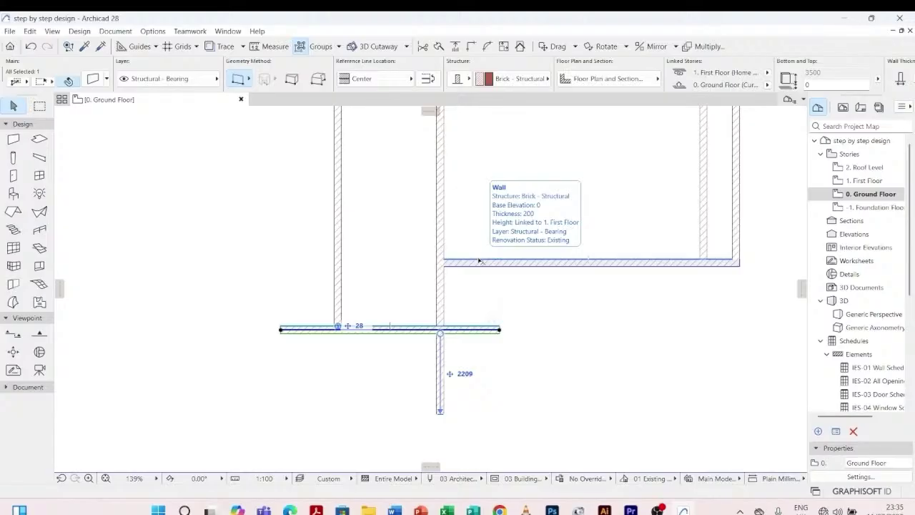
scroll(493, 336, up, 3)
click(483, 306)
click(472, 325)
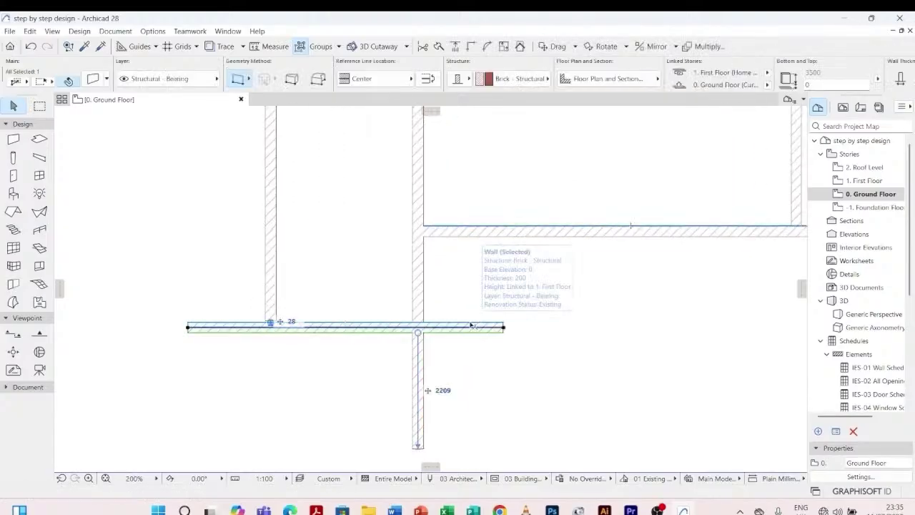
click(455, 46)
scroll(421, 315, up, 3)
click(427, 258)
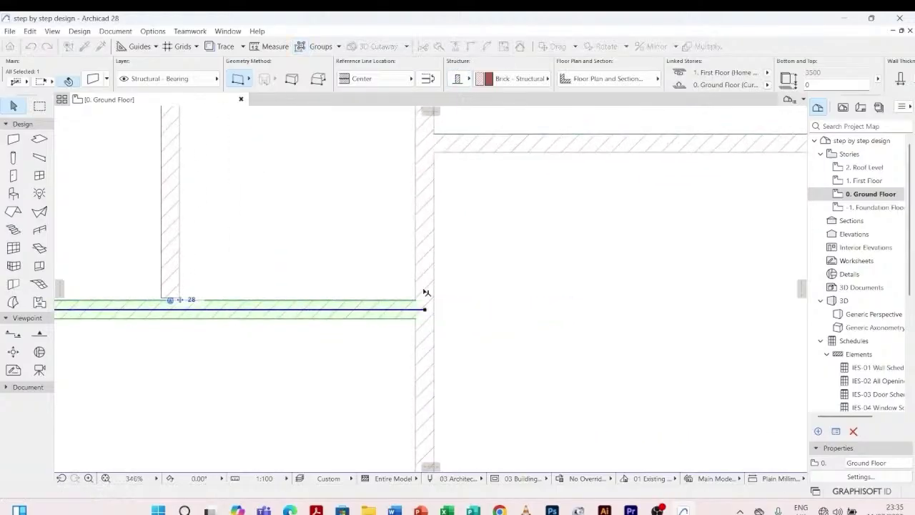
click(321, 354)
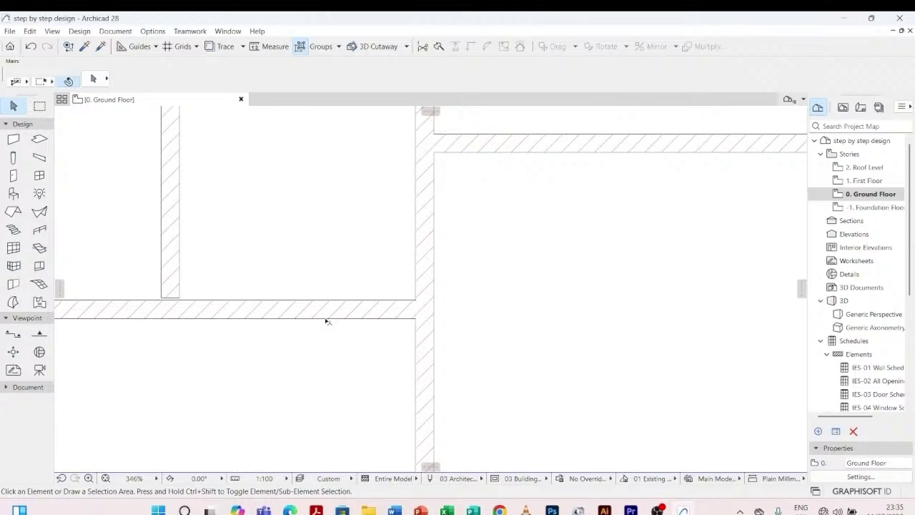
- Drag the lower horizontal wall by its upper-right corner up to align with the lower face of the long horizontal wall
click(327, 320)
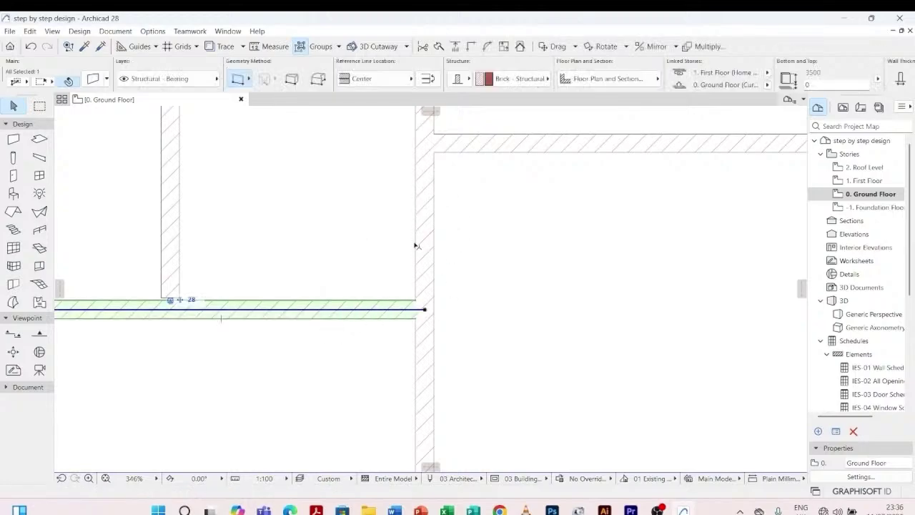
right_click(416, 301)
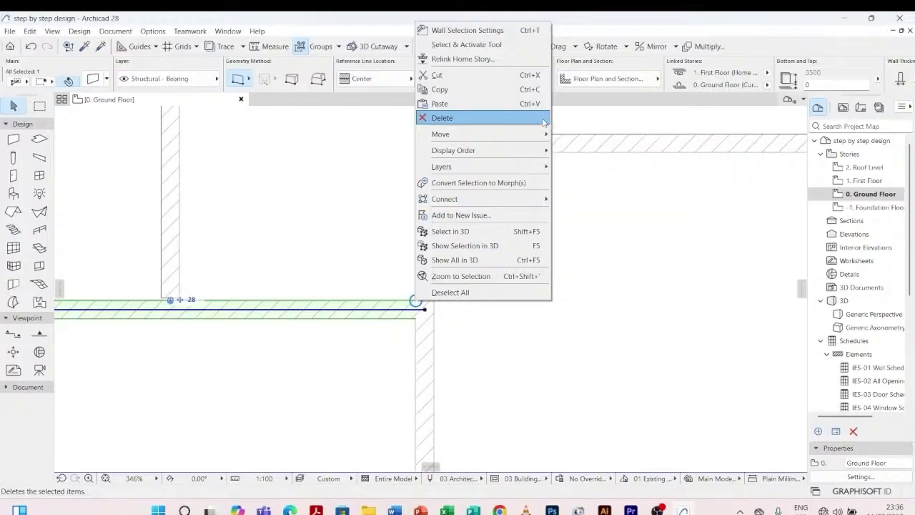
click(571, 134)
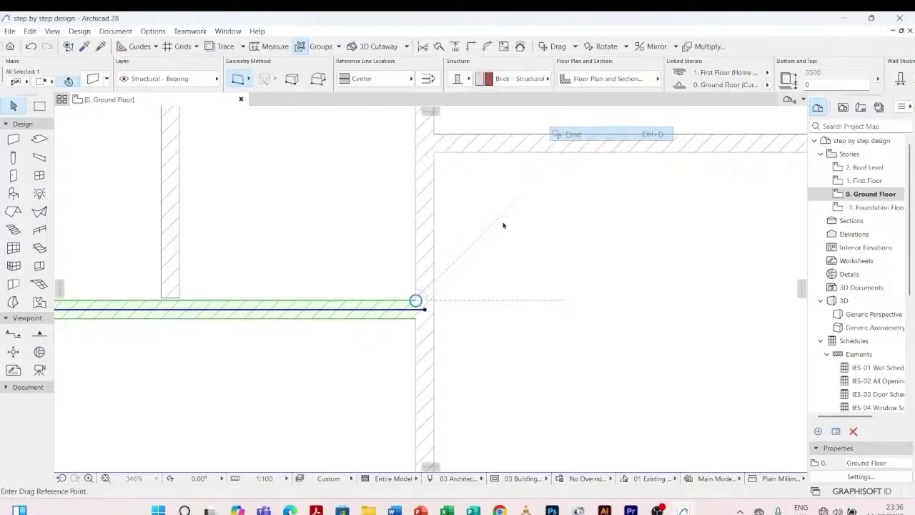
click(416, 304)
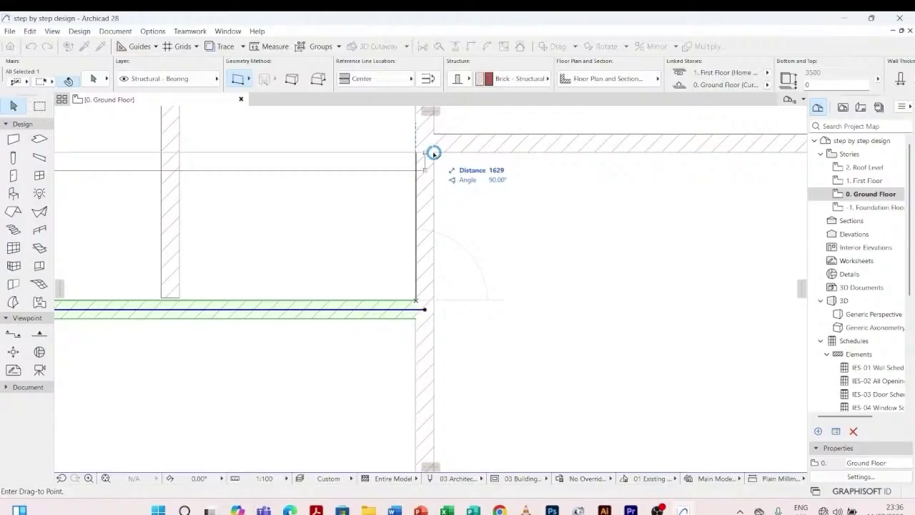
click(422, 156)
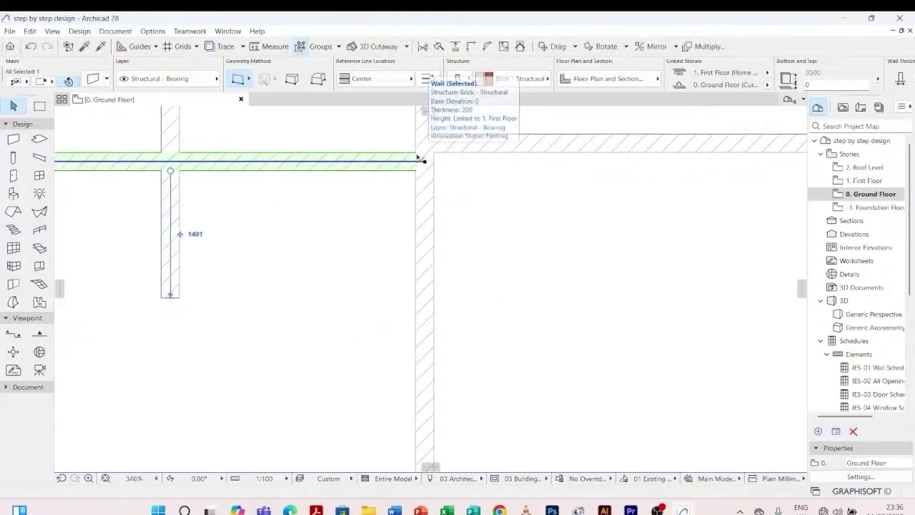
- Drag the short horizontal wall 3000 mm down along the second vertical wall's left face, and clear the selection
key(ctrl+d)
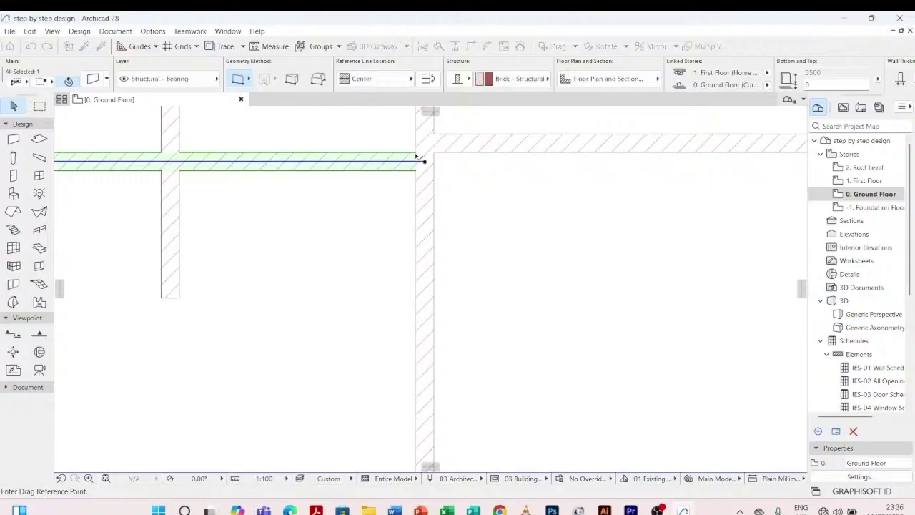
click(416, 155)
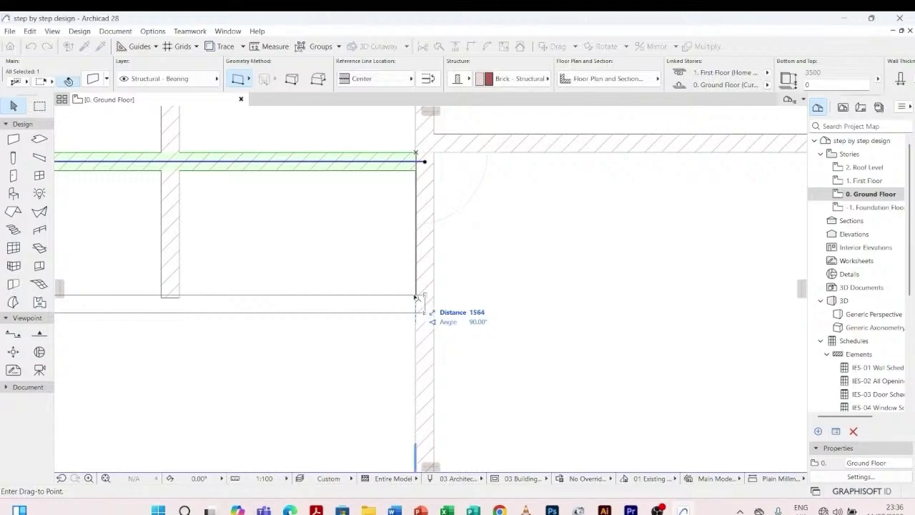
text(3000)
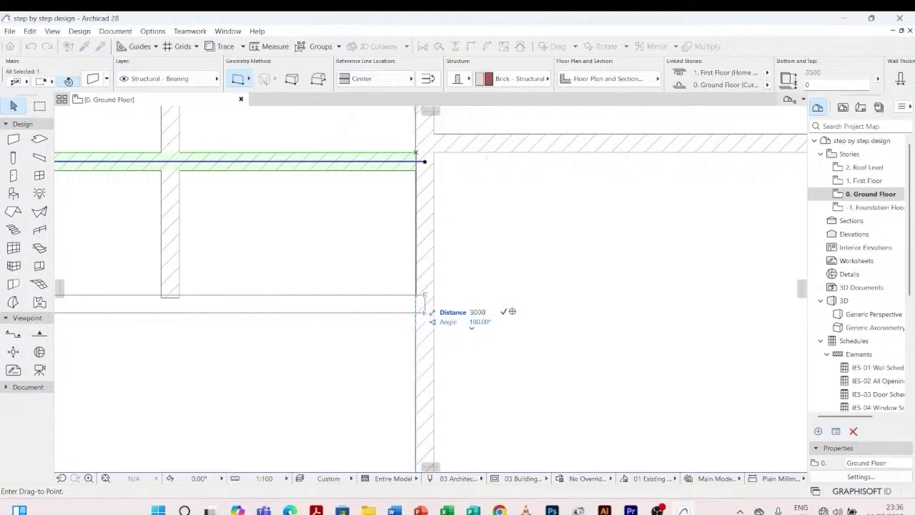
key(Return)
scroll(443, 329, down, 3)
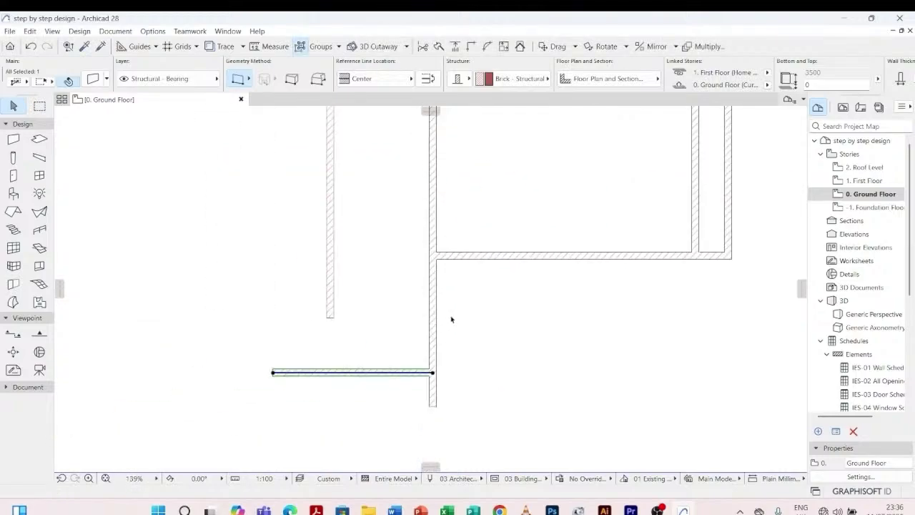
click(467, 323)
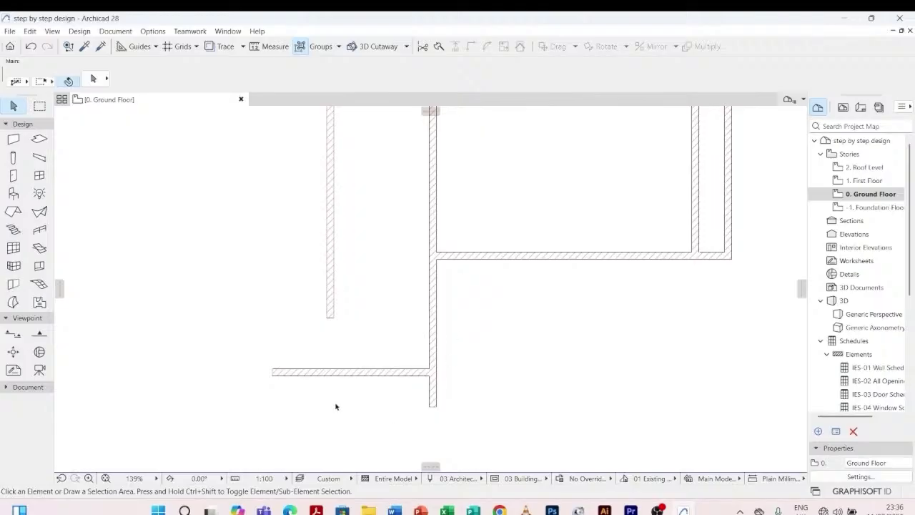
- Join the first vertical wall and the lower horizontal wall into a clean corner with Intersect, and clear the selection
click(332, 287)
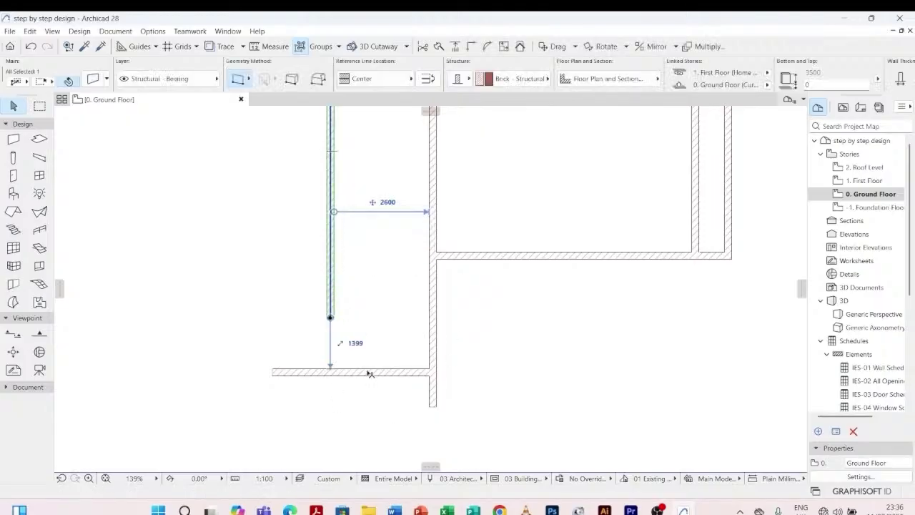
click(351, 356)
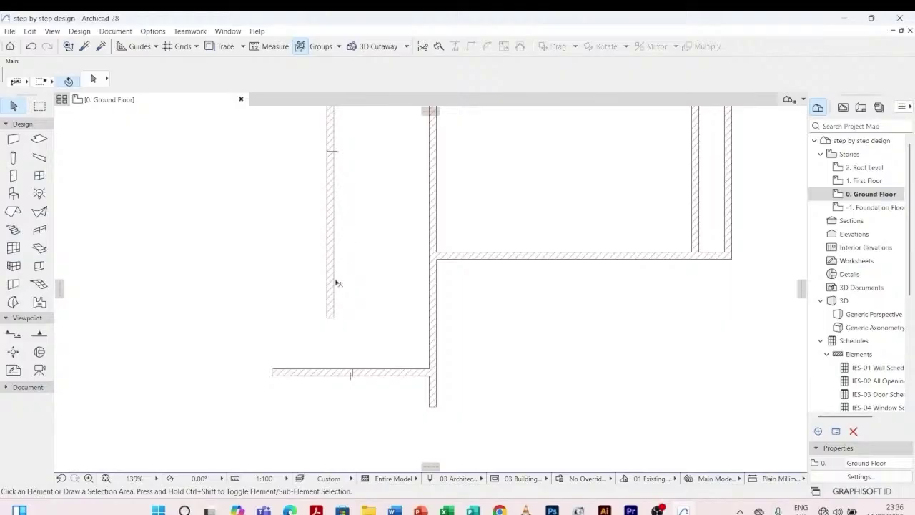
click(337, 283)
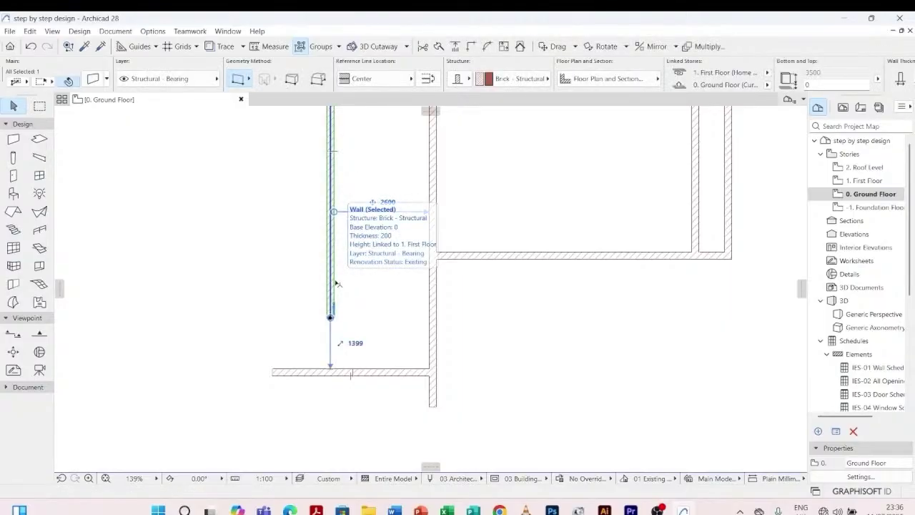
shift+click(365, 373)
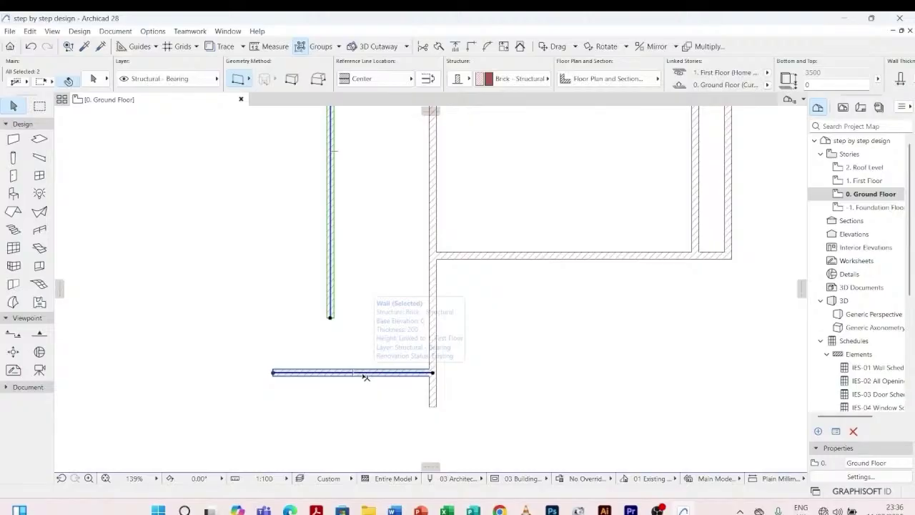
click(470, 46)
click(375, 315)
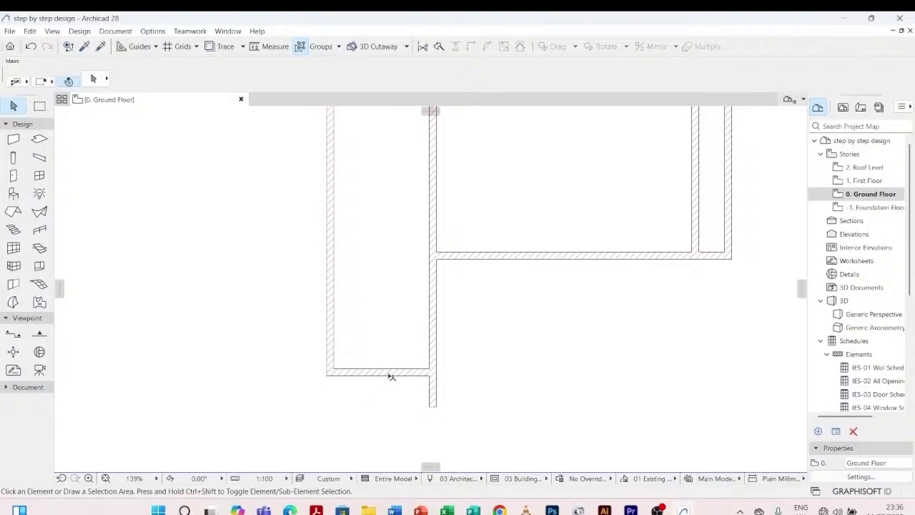
- Pick up the long horizontal wall's settings and draw a short horizontal wall just left of the first vertical wall
scroll(403, 330, down, 3)
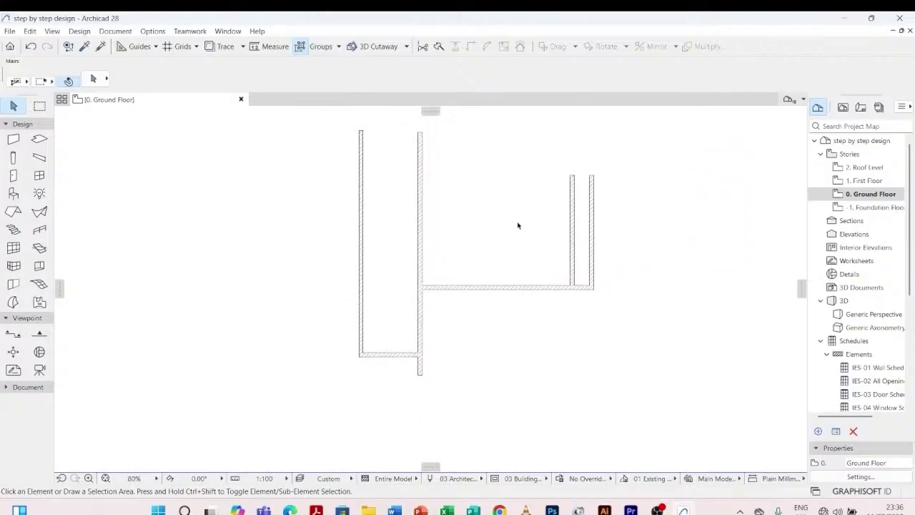
scroll(519, 225, down, 1)
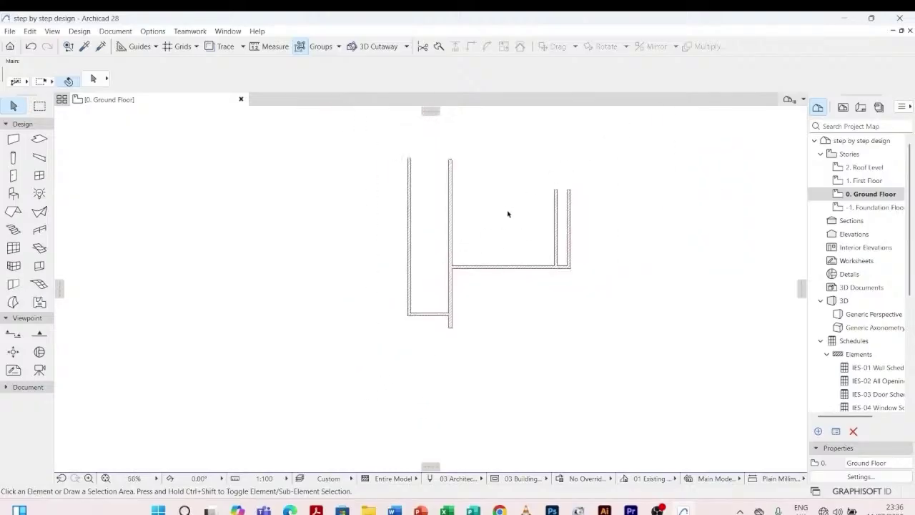
scroll(382, 255, up, 2)
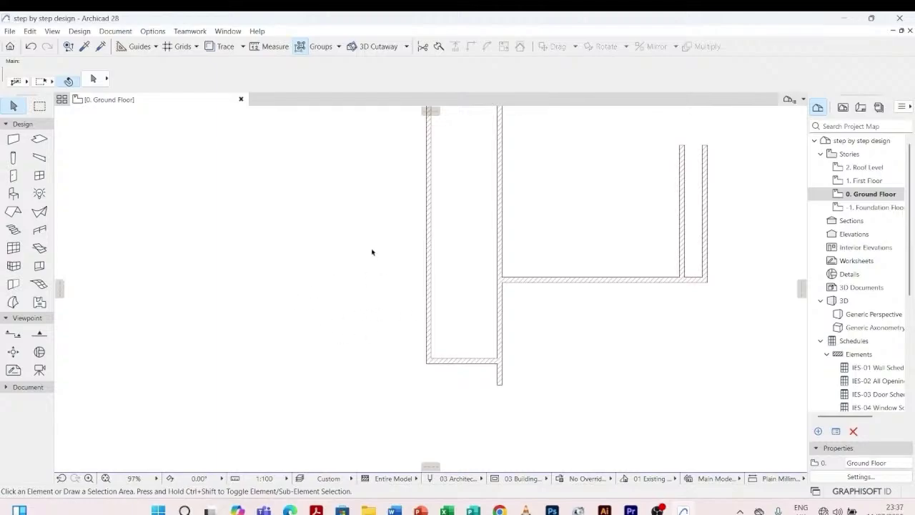
click(536, 283)
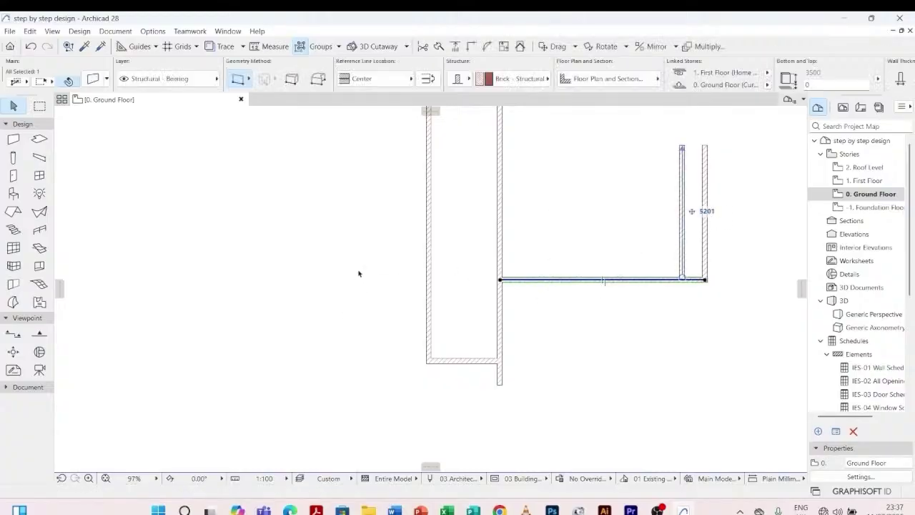
click(542, 309)
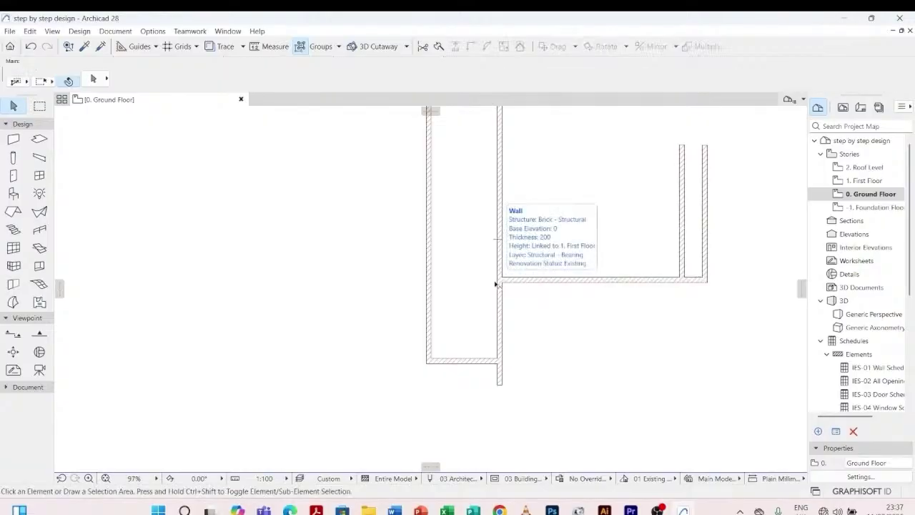
key(alt)
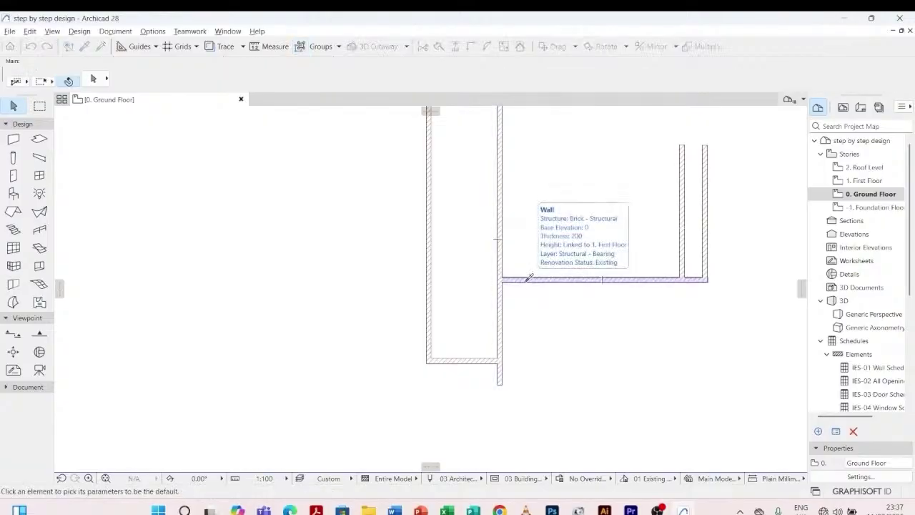
alt+click(529, 278)
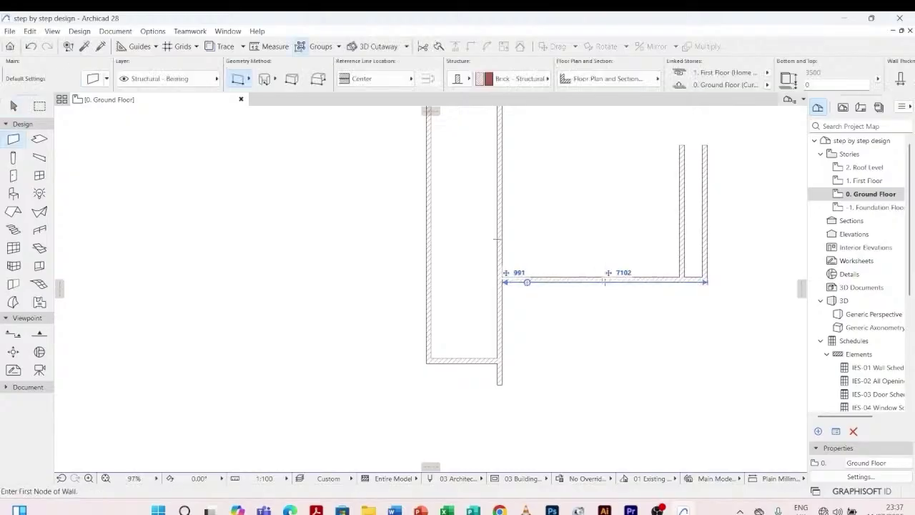
click(415, 305)
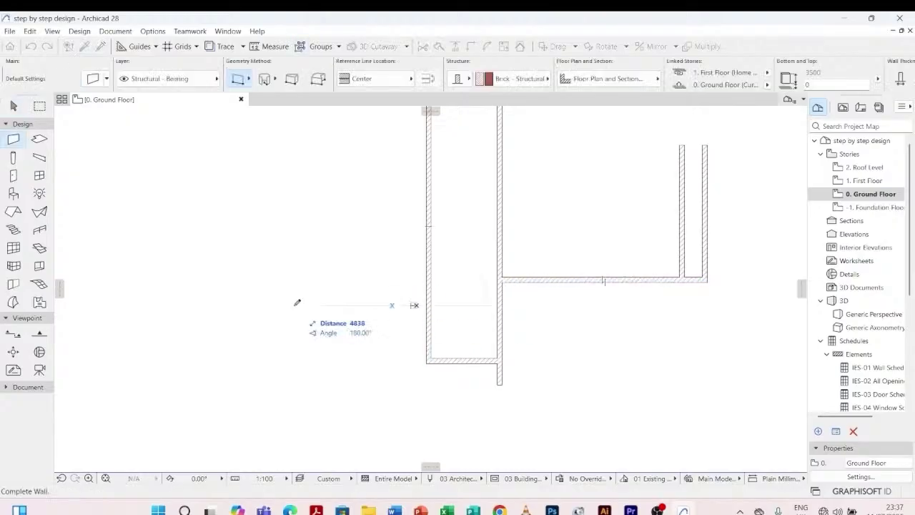
click(336, 305)
key(Escape)
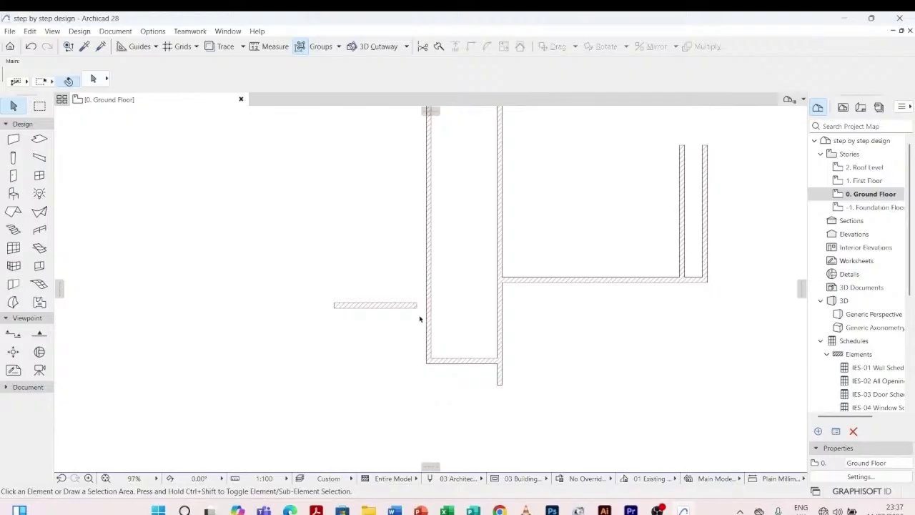
- Stretch the new short wall's right end to the first vertical wall's centre line, making it about 3718 mm long
scroll(423, 315, up, 3)
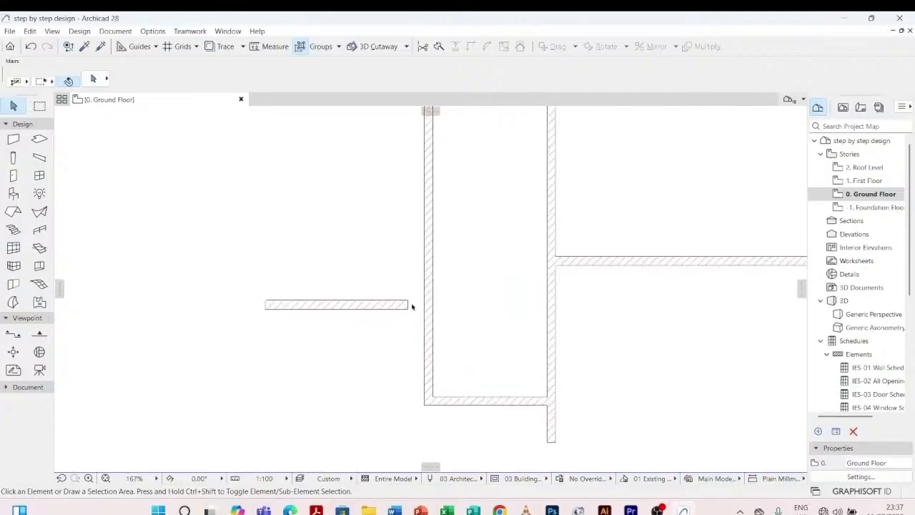
click(410, 305)
click(409, 305)
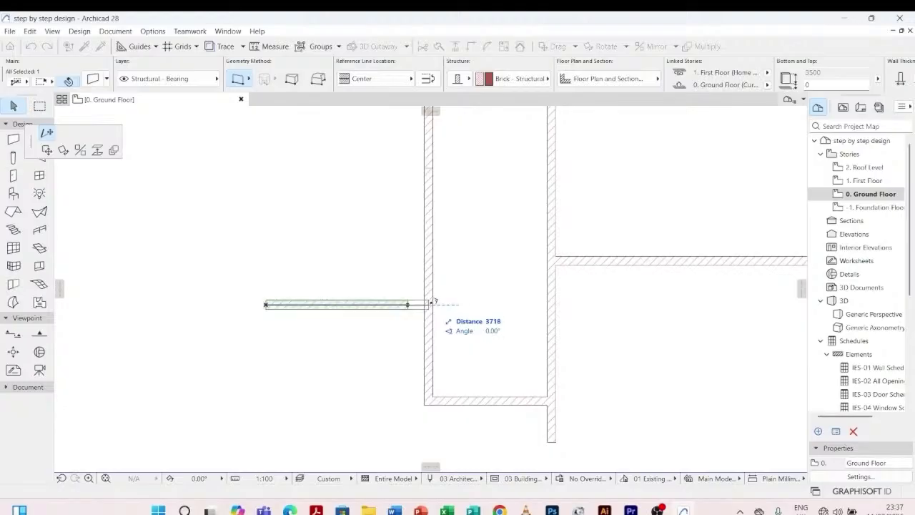
click(429, 305)
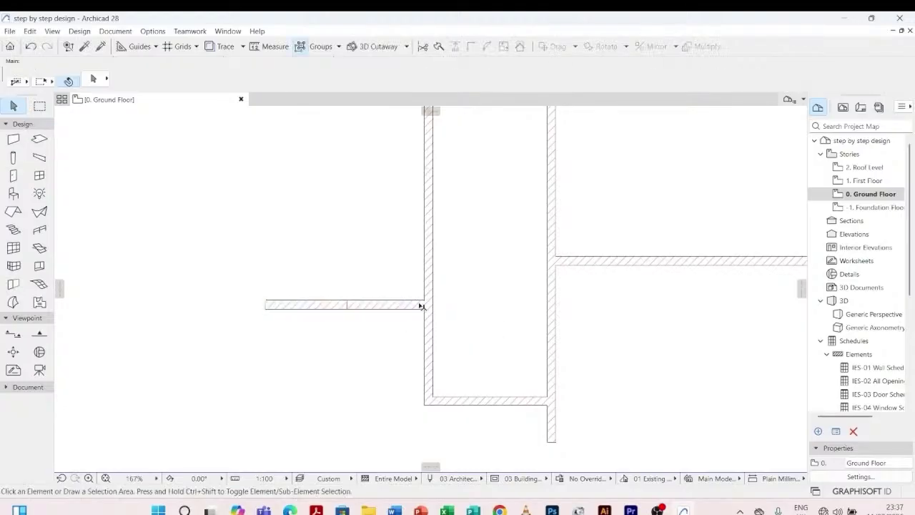
- Drag the new short wall by its upper-right corner up to align with the lower face of the long horizontal wall
click(421, 305)
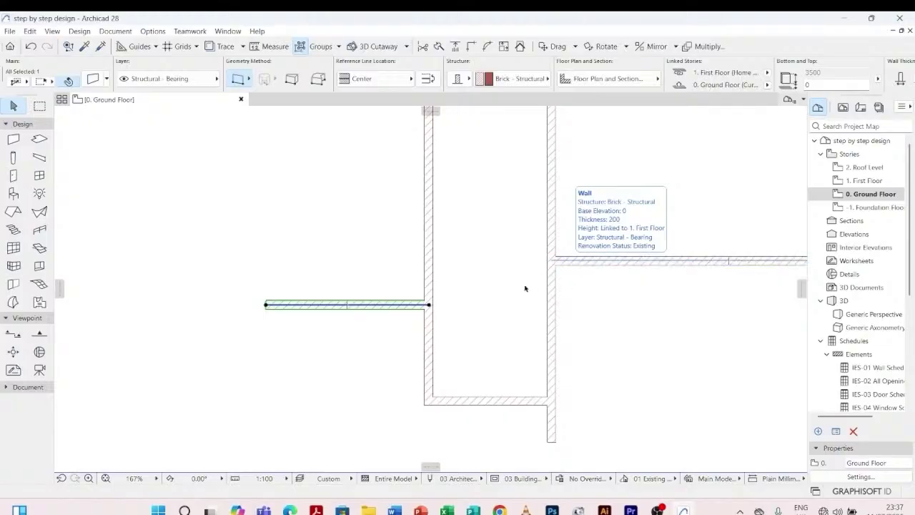
key(ctrl+d)
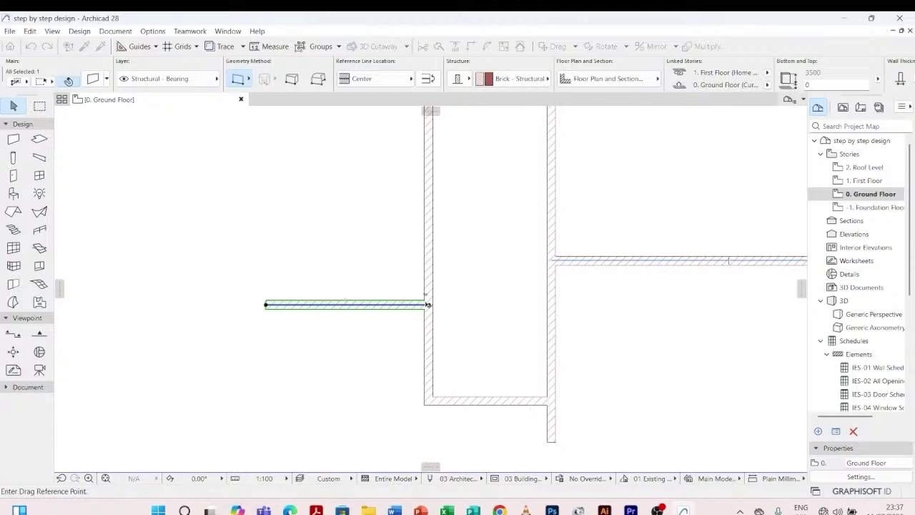
click(427, 305)
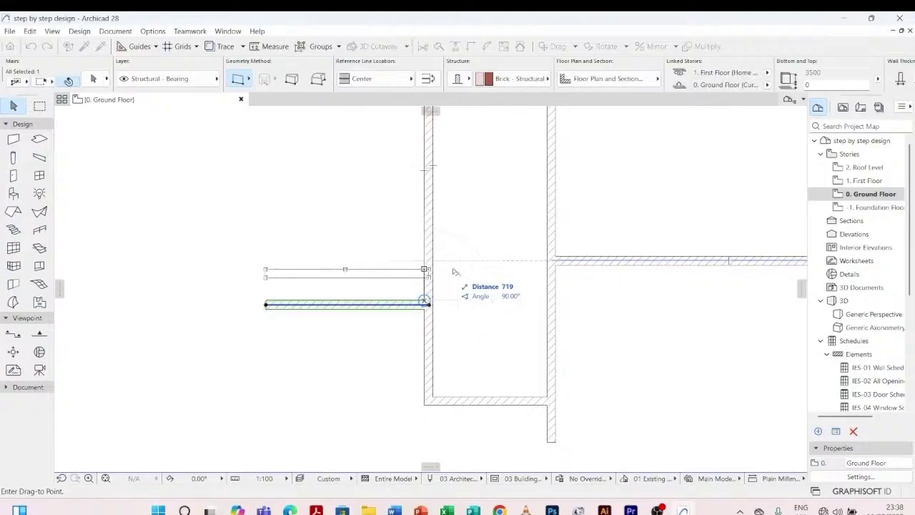
scroll(539, 270, up, 3)
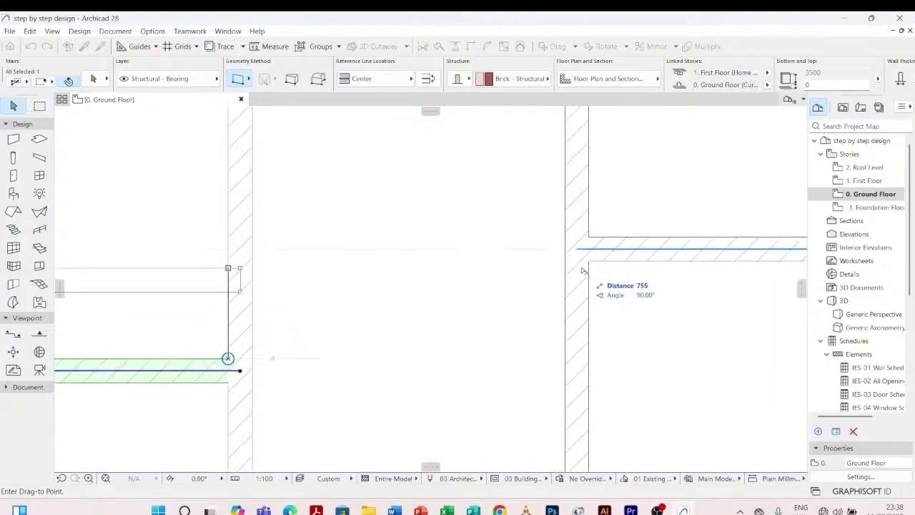
click(589, 264)
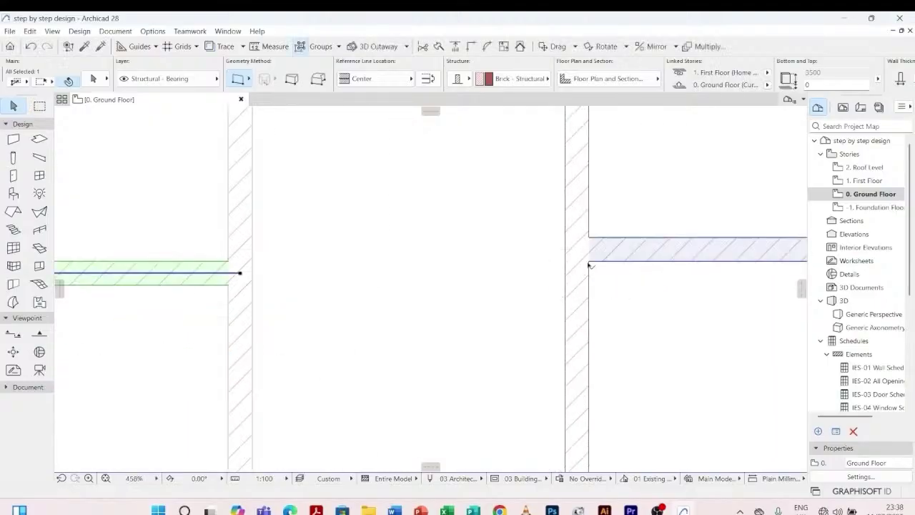
scroll(253, 271, down, 2)
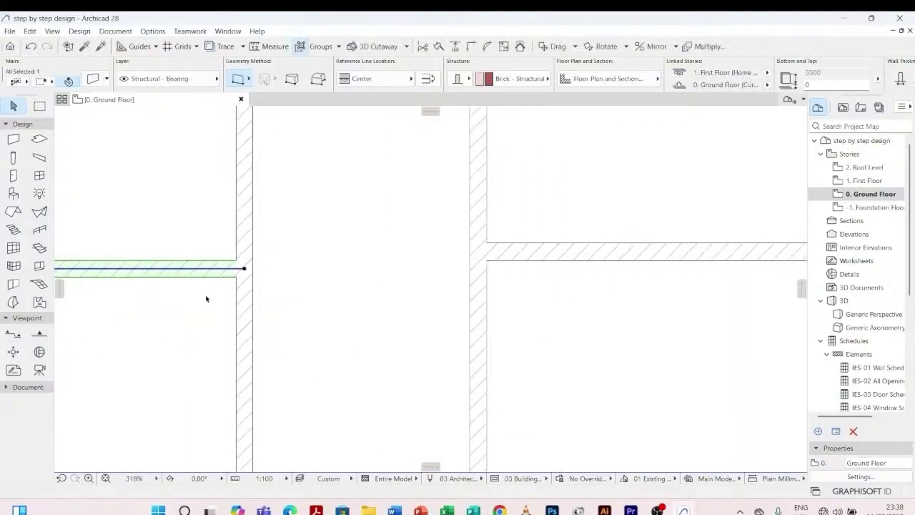
- Drag the new short wall 1200 mm down along the first vertical wall's left face, and clear the selection
right_click(212, 273)
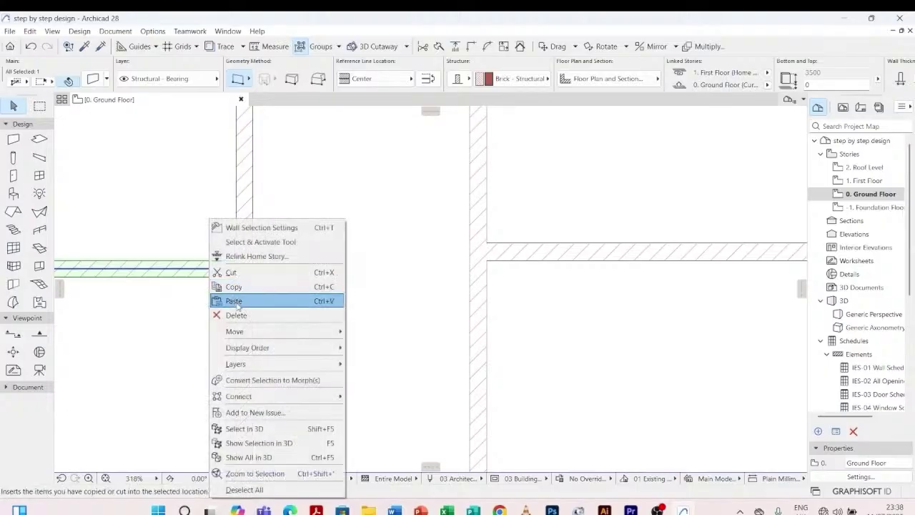
mouse_move(242, 331)
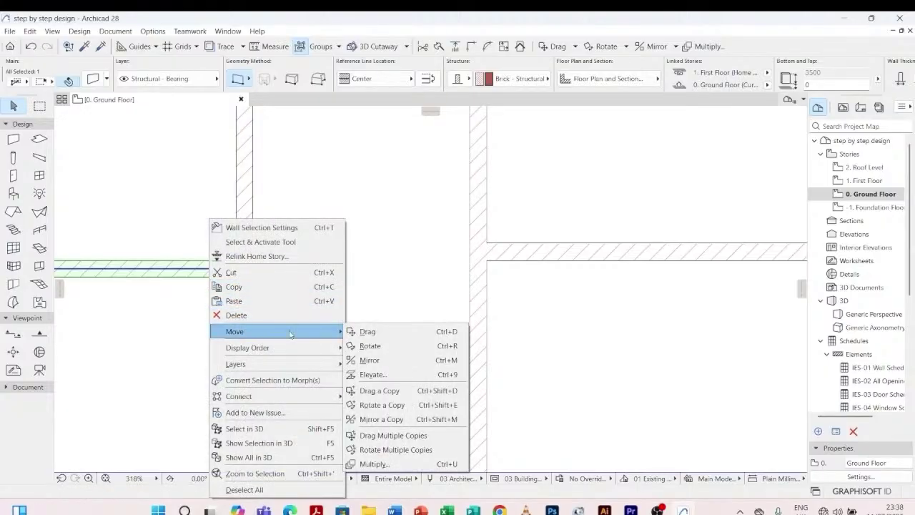
click(372, 332)
scroll(246, 265, down, 2)
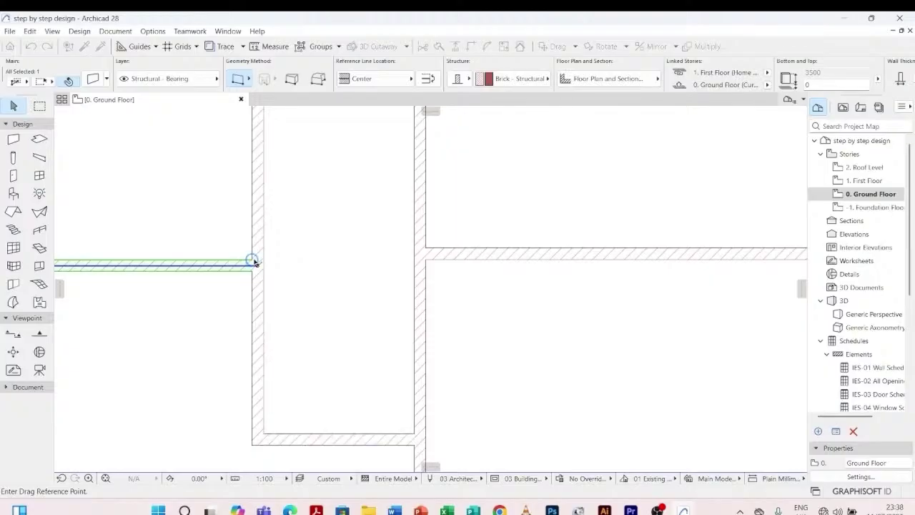
click(252, 261)
text(12)
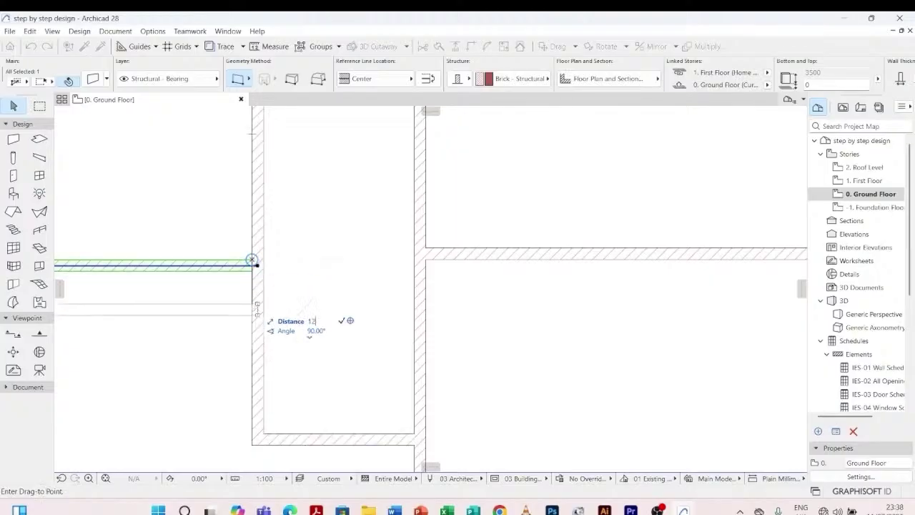
text(00)
key(Return)
scroll(267, 324, down, 2)
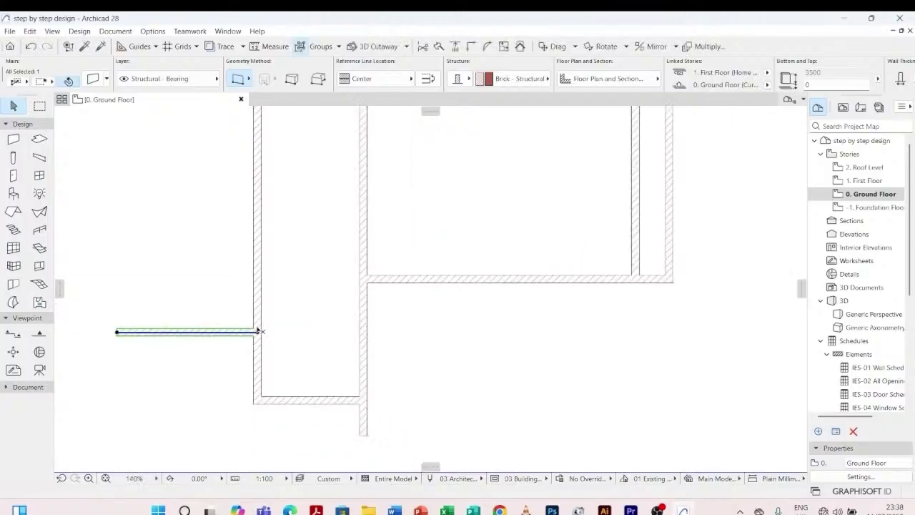
click(368, 324)
- Drag a copy of the first vertical wall from its lower end to the new short wall's lower-left corner, and clear the selection
scroll(373, 365, down, 3)
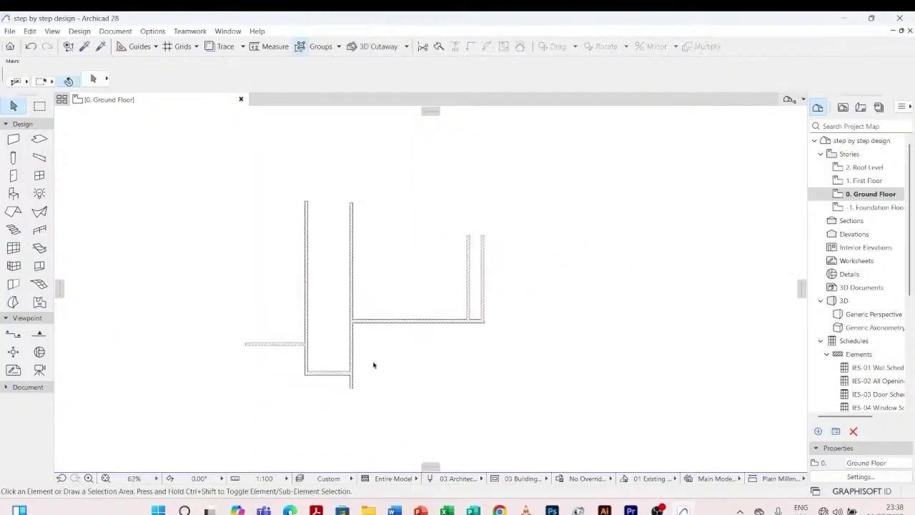
scroll(249, 320, up, 2)
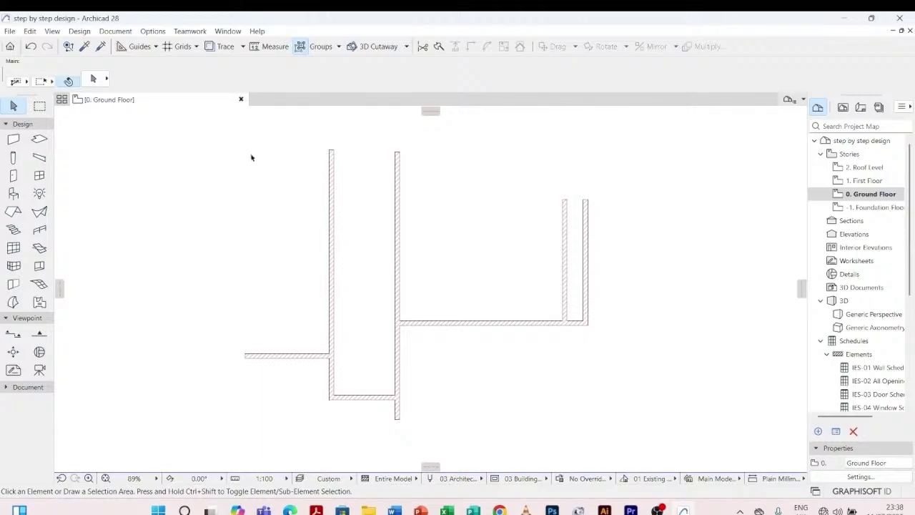
scroll(372, 253, down, 3)
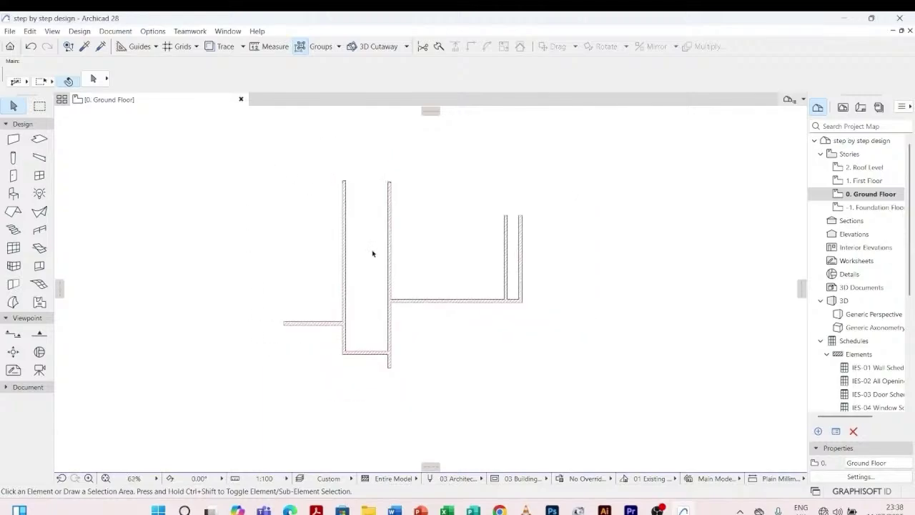
scroll(293, 314, up, 3)
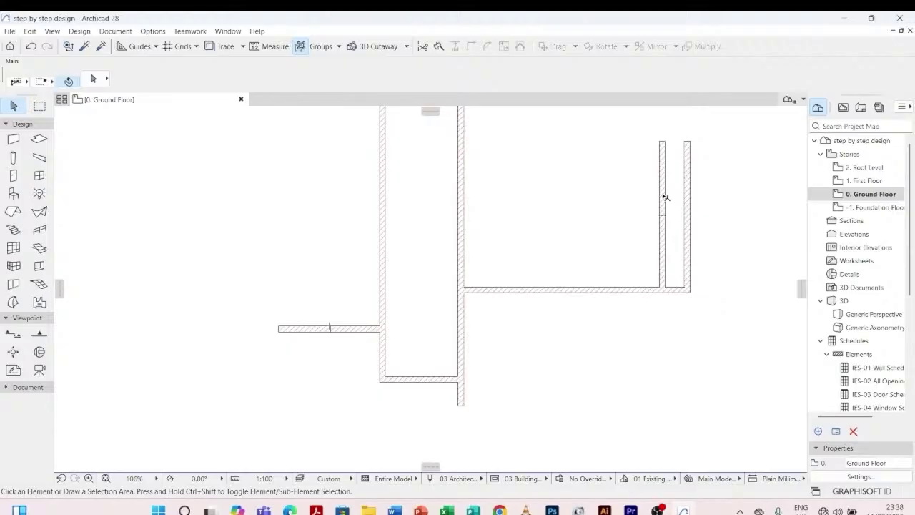
click(384, 214)
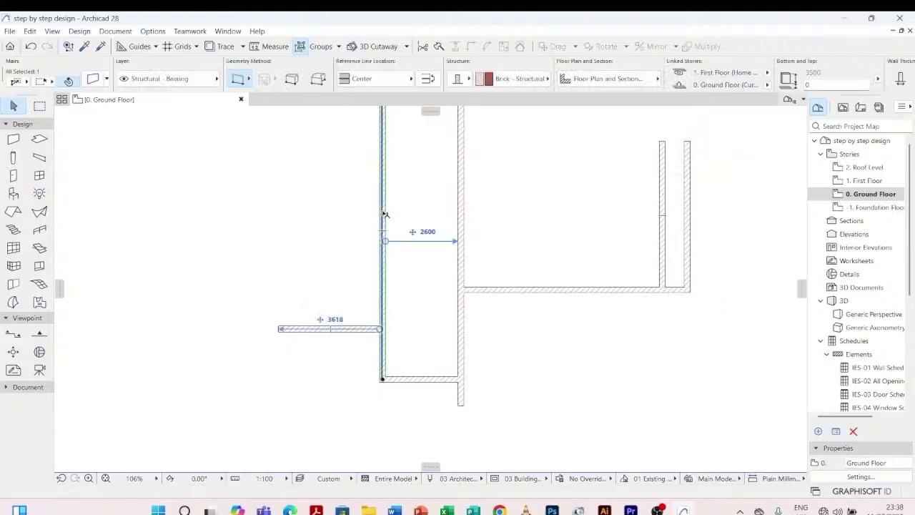
right_click(384, 214)
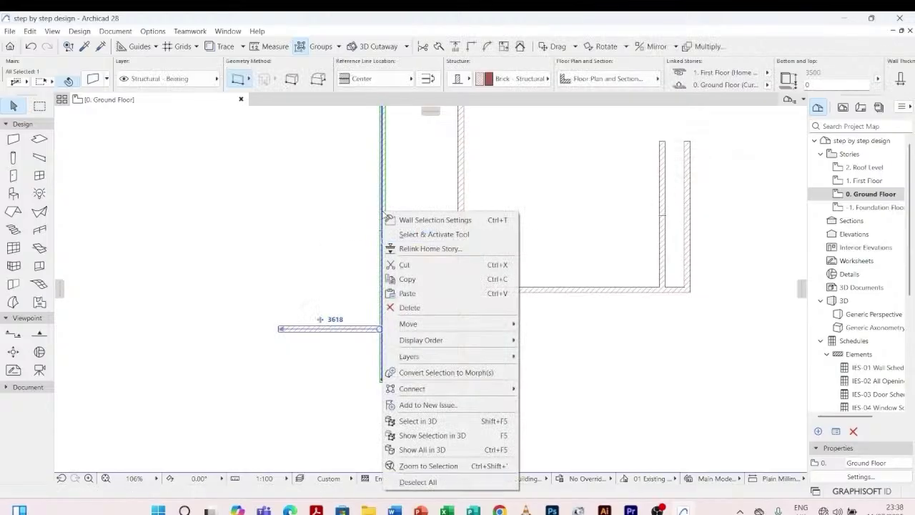
mouse_move(450, 322)
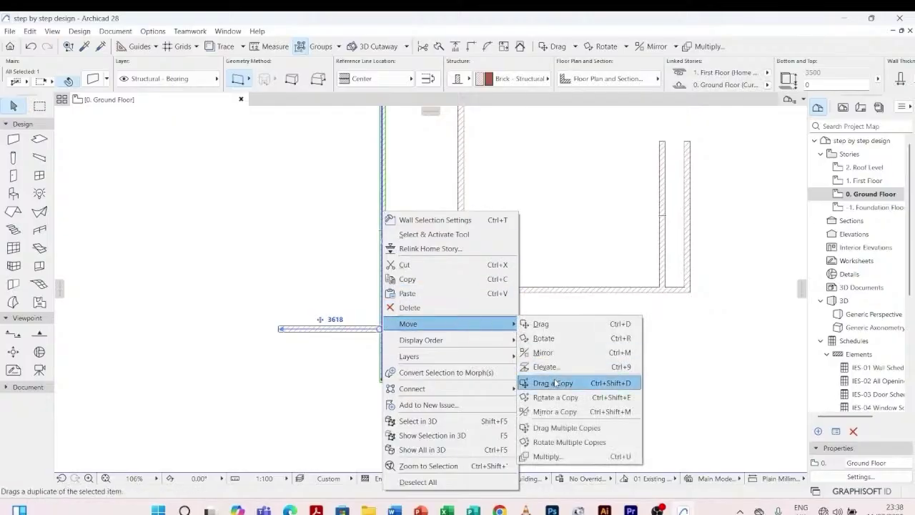
click(555, 384)
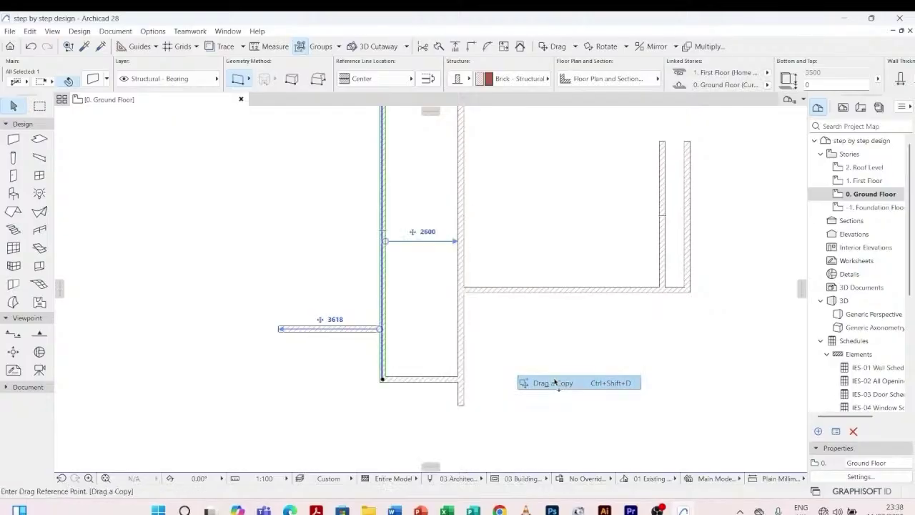
click(382, 380)
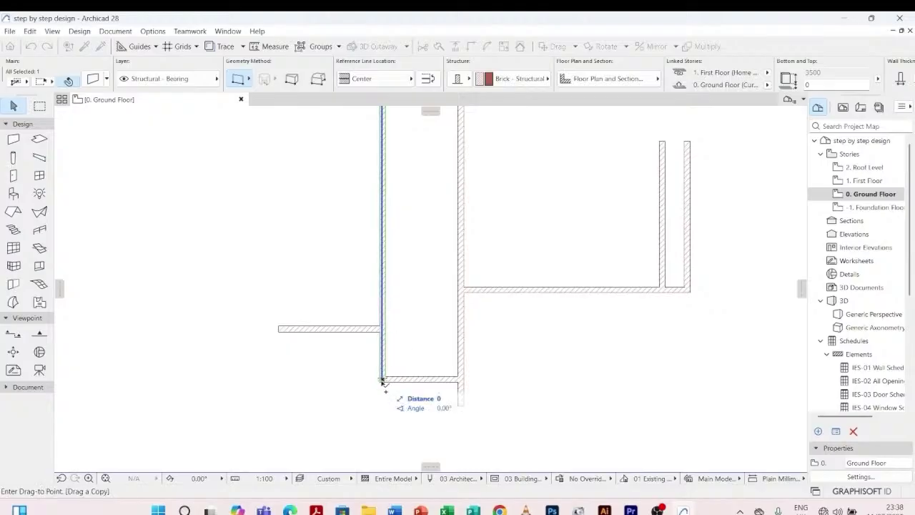
click(277, 333)
key(Escape)
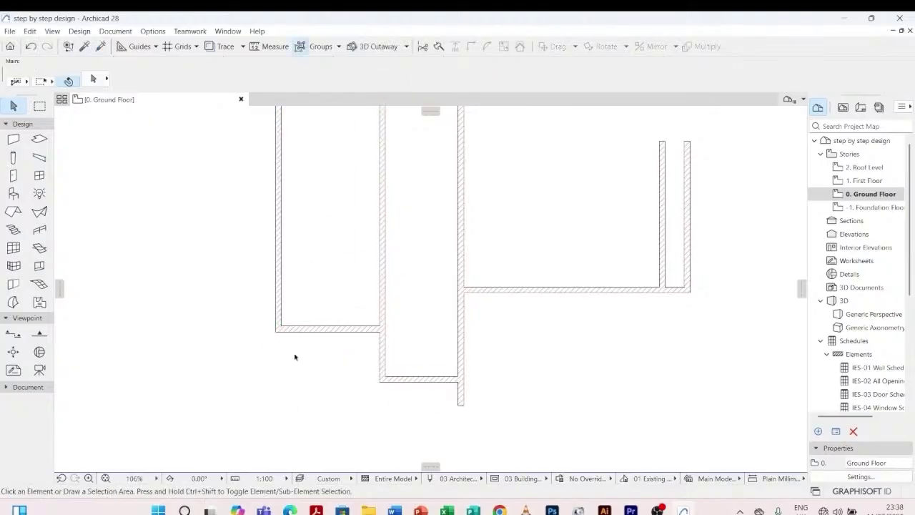
- Set the clear distance from the far-left vertical wall to the adjacent vertical wall to 3500 mm, and clear the selection
click(284, 219)
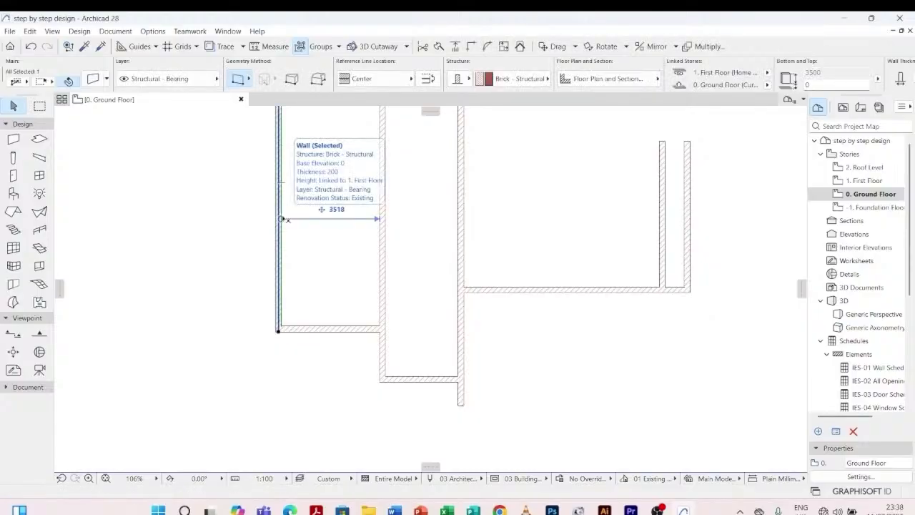
scroll(286, 272, down, 3)
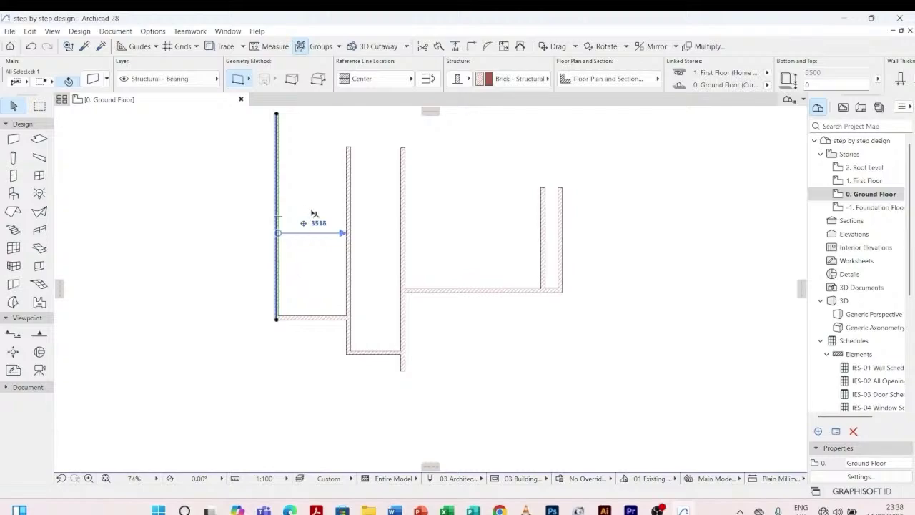
scroll(319, 230, up, 3)
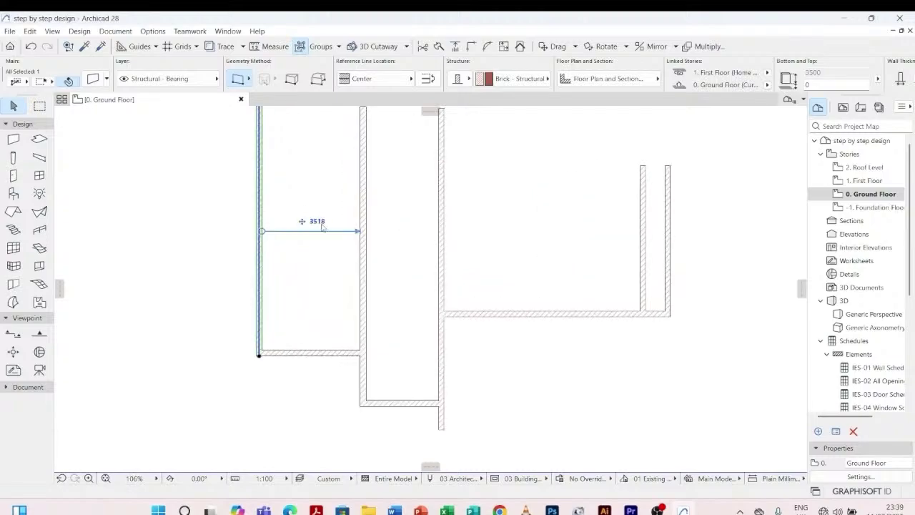
click(320, 222)
text(3500)
key(Return)
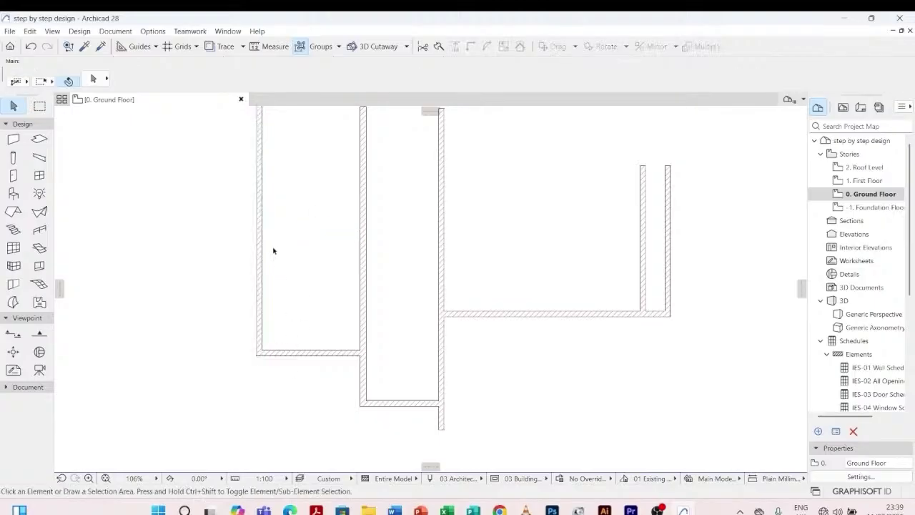
click(261, 225)
click(315, 223)
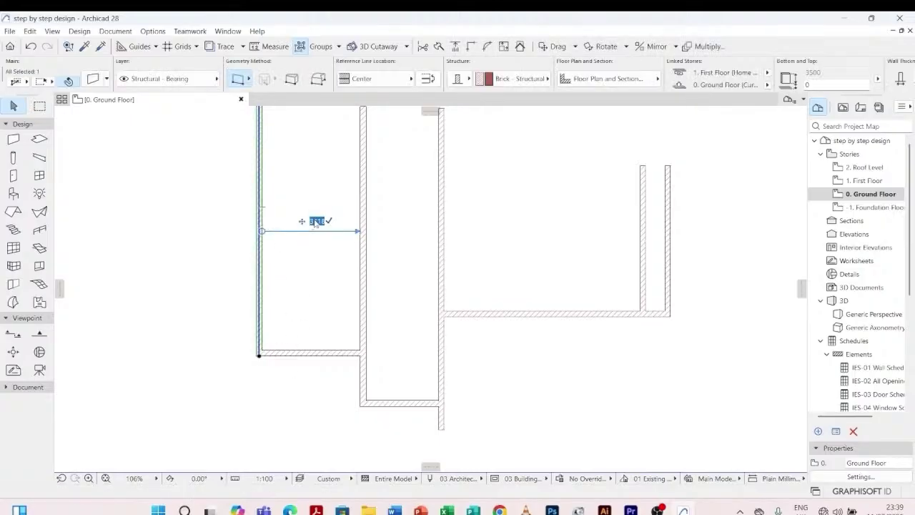
text(3500)
key(Return)
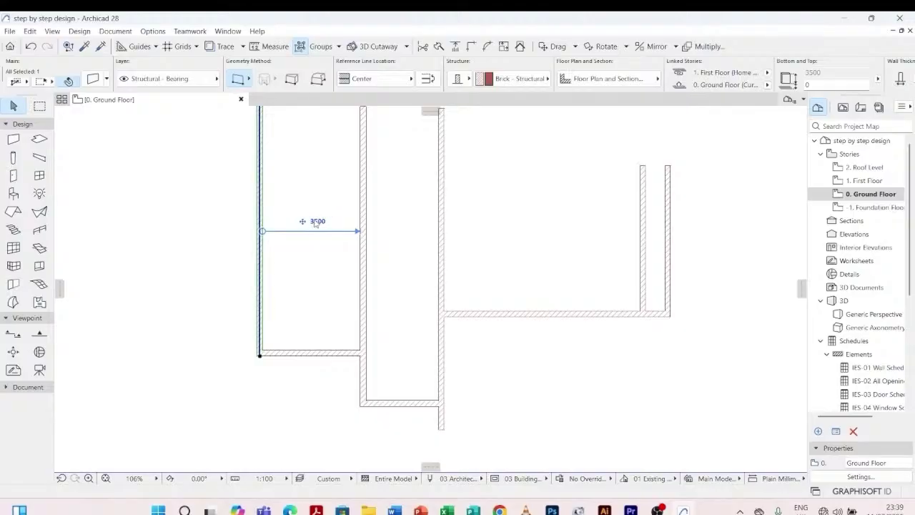
click(203, 223)
- Drag a copy of the far-left short horizontal wall upward from its left end, leaving about 3110 mm clear between the two
scroll(303, 321, down, 2)
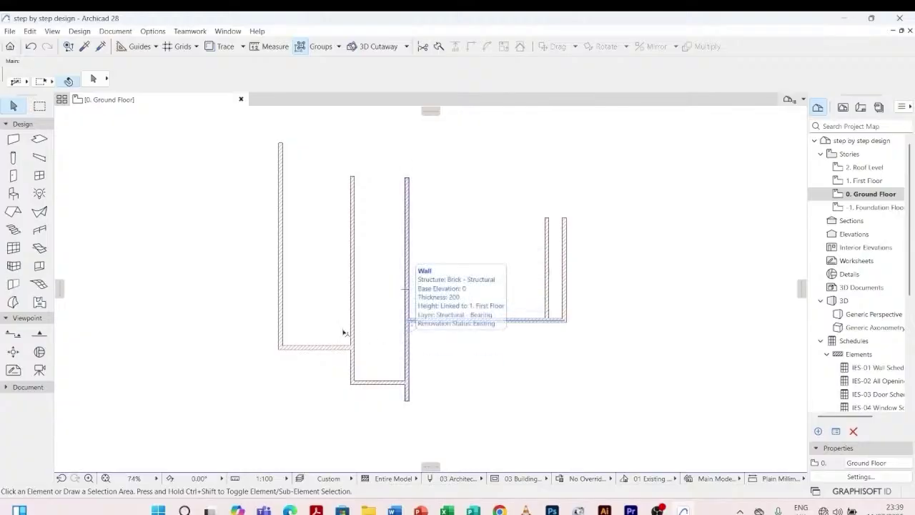
scroll(280, 263, up, 3)
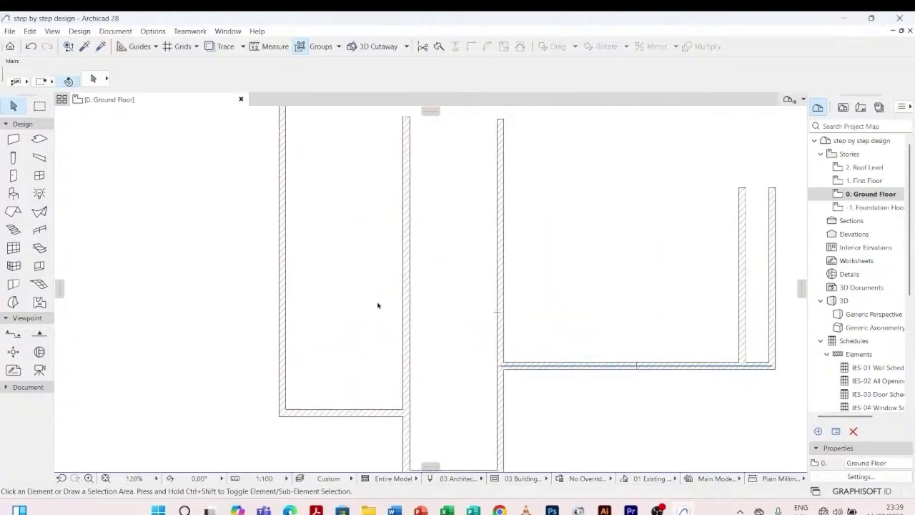
click(323, 412)
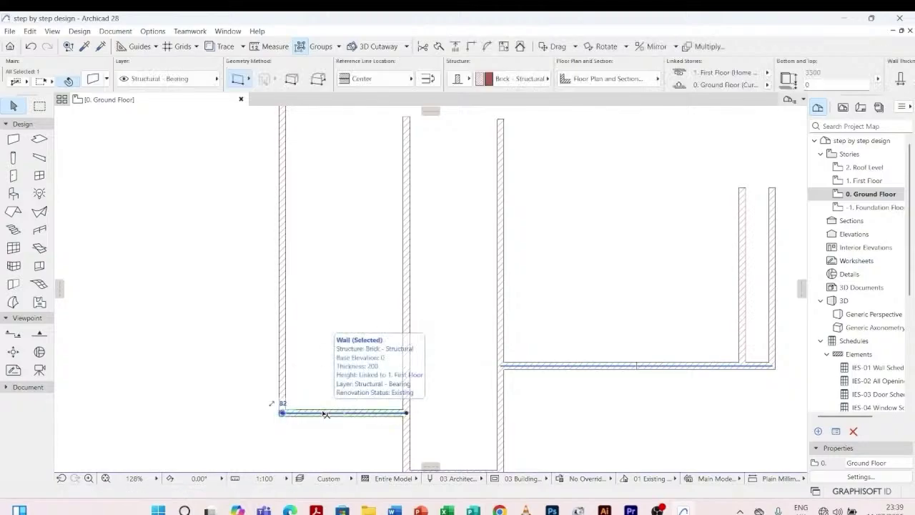
right_click(324, 413)
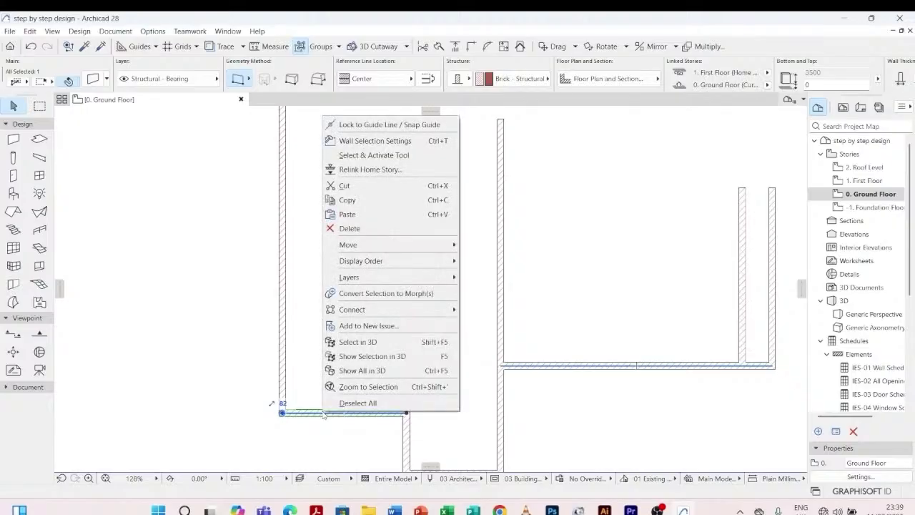
mouse_move(358, 245)
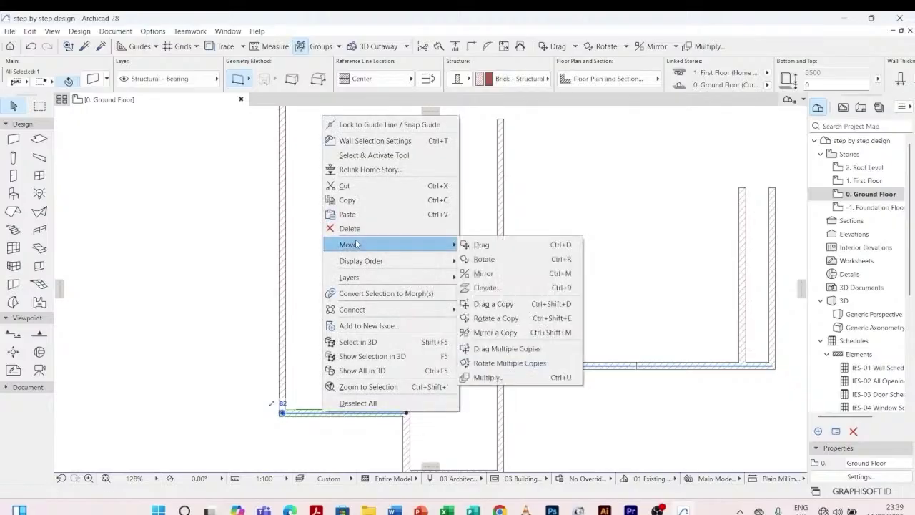
click(497, 304)
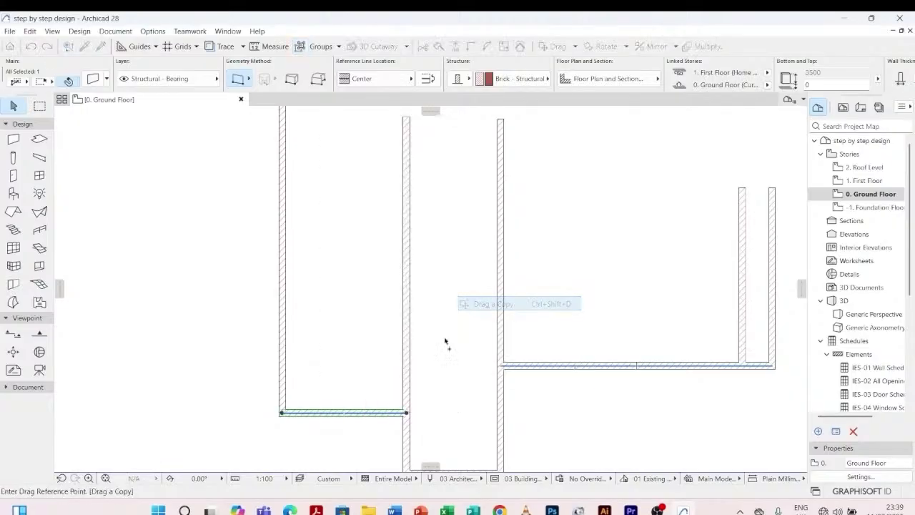
click(281, 413)
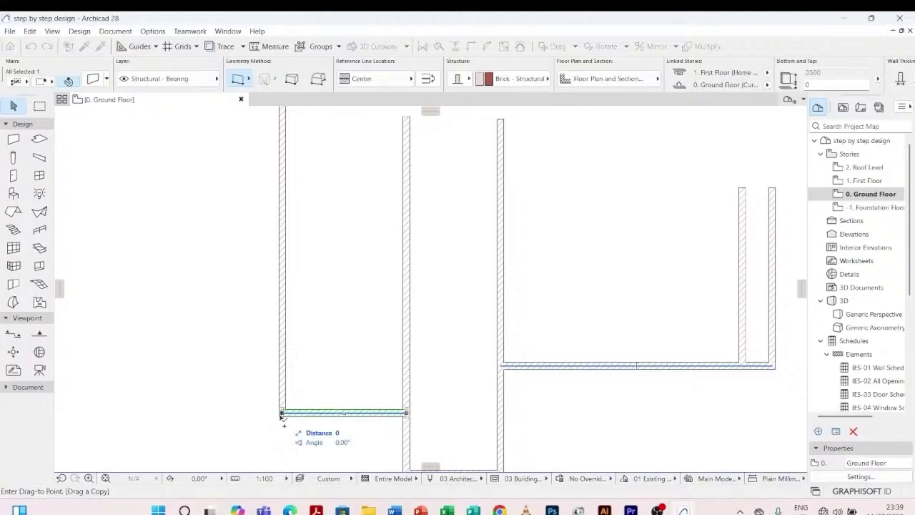
click(283, 304)
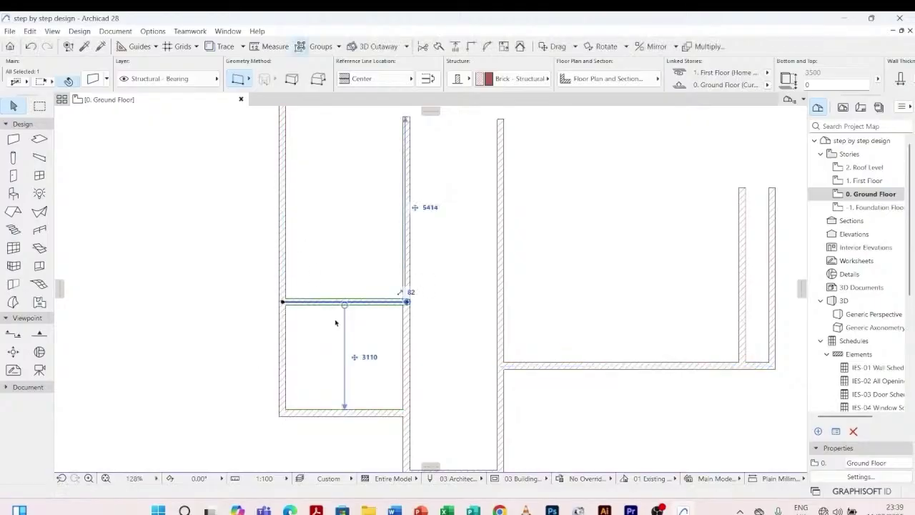
- Set the clear distance between the copied short wall and the short wall below it to 2800 mm
click(368, 356)
text(2800)
key(Return)
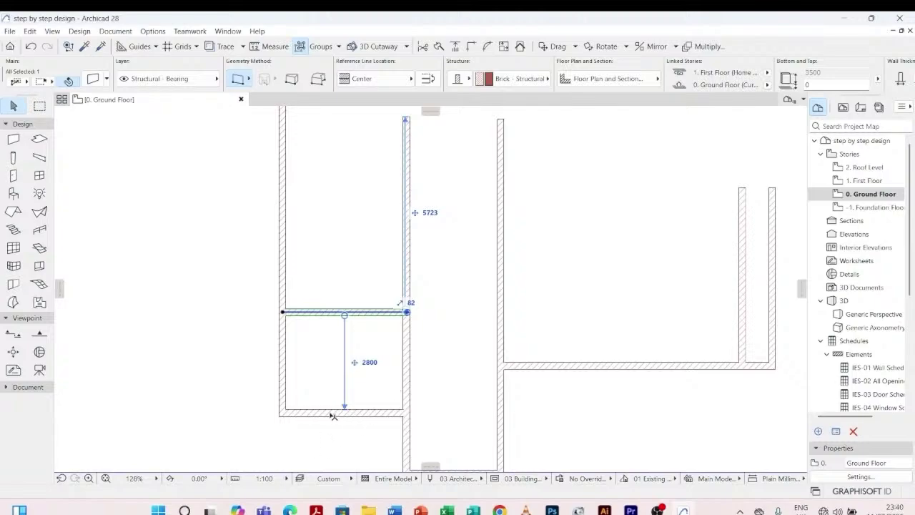
- Set the clear distance between the copied short wall and the short wall below it to 2500 mm, and clear the selection
click(372, 362)
text(2500)
click(351, 239)
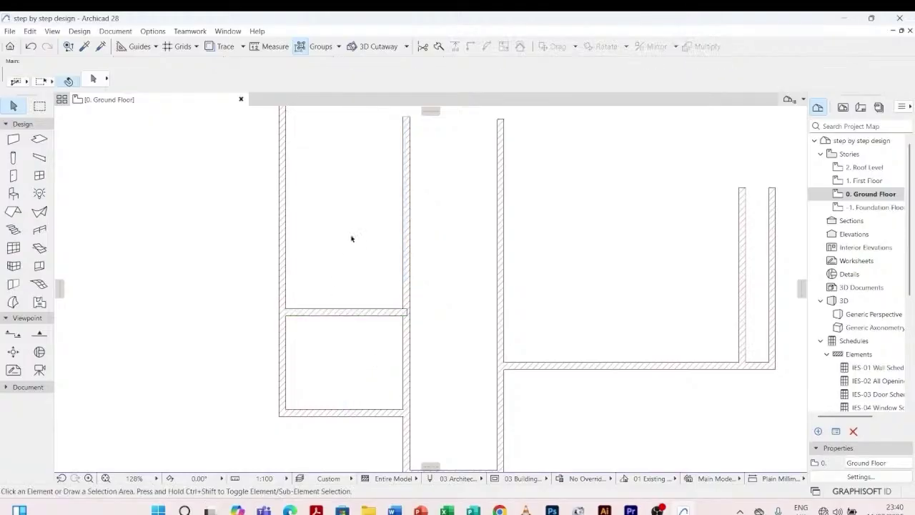
click(353, 309)
click(372, 364)
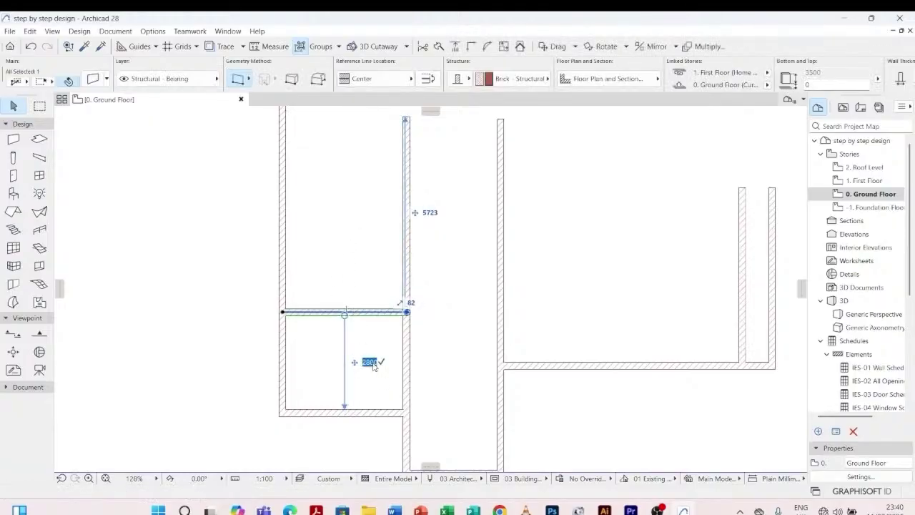
text(2500)
key(Return)
key(Escape)
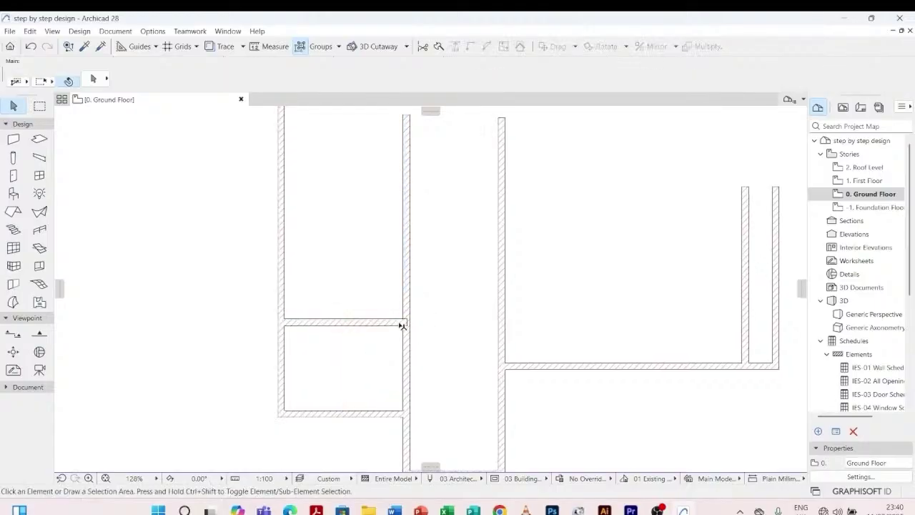
- Adjust the copied short wall's right end to meet the adjacent vertical wall, and clear the selection
scroll(400, 321, up, 3)
click(413, 322)
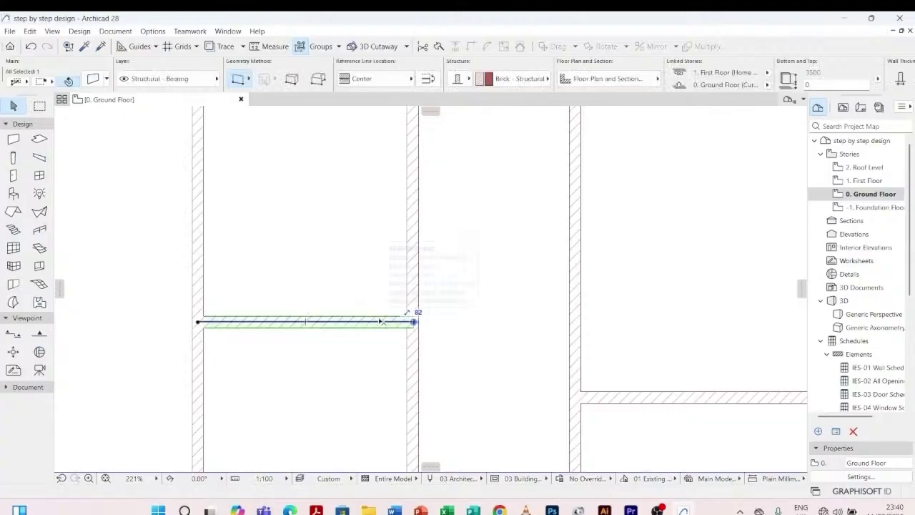
scroll(414, 322, up, 4)
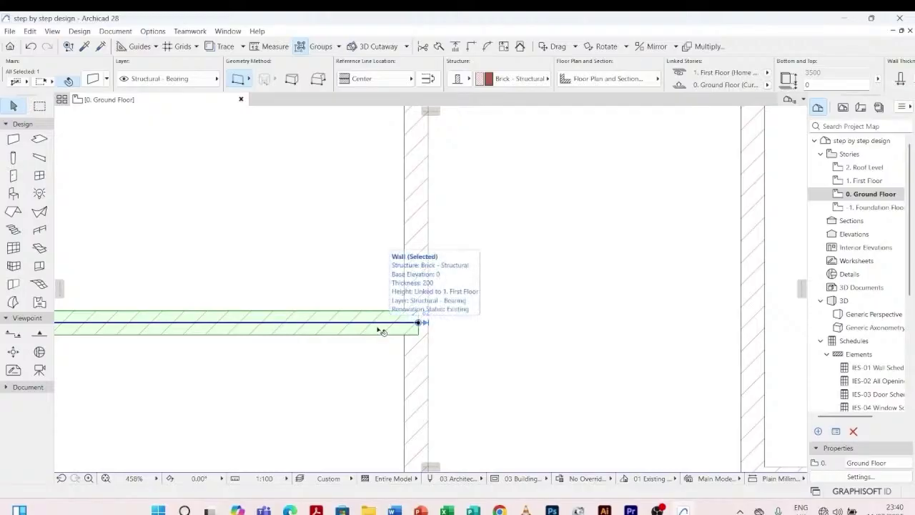
click(456, 48)
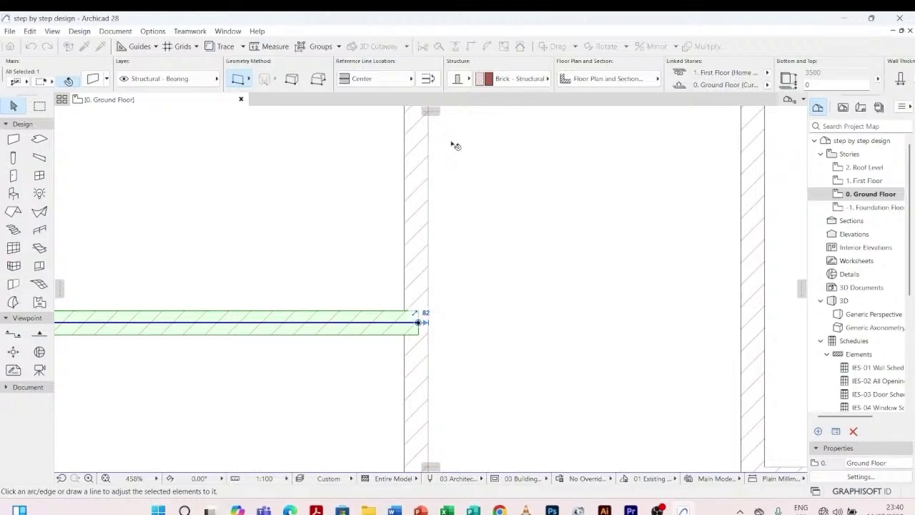
click(420, 224)
click(523, 182)
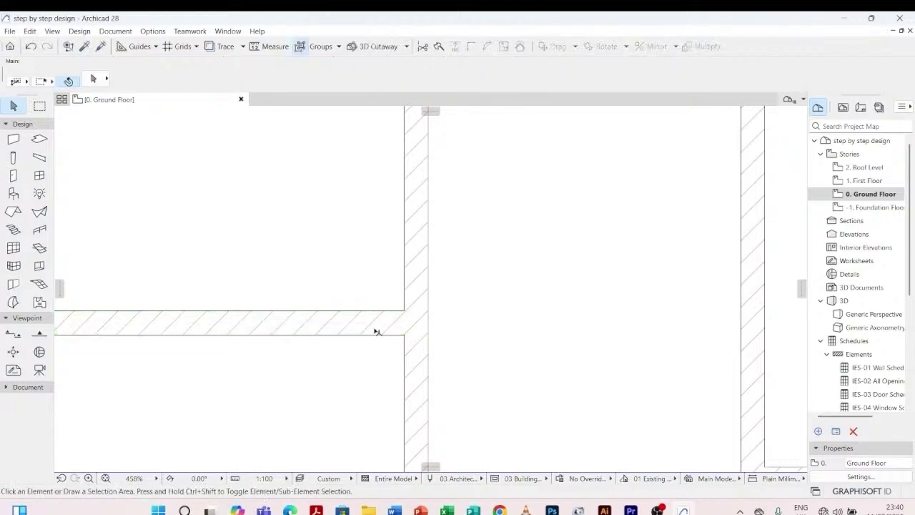
- Drag a copy of the adjusted short horizontal wall about 1831 mm straight up along the far-left wall's inner face
scroll(379, 332, down, 5)
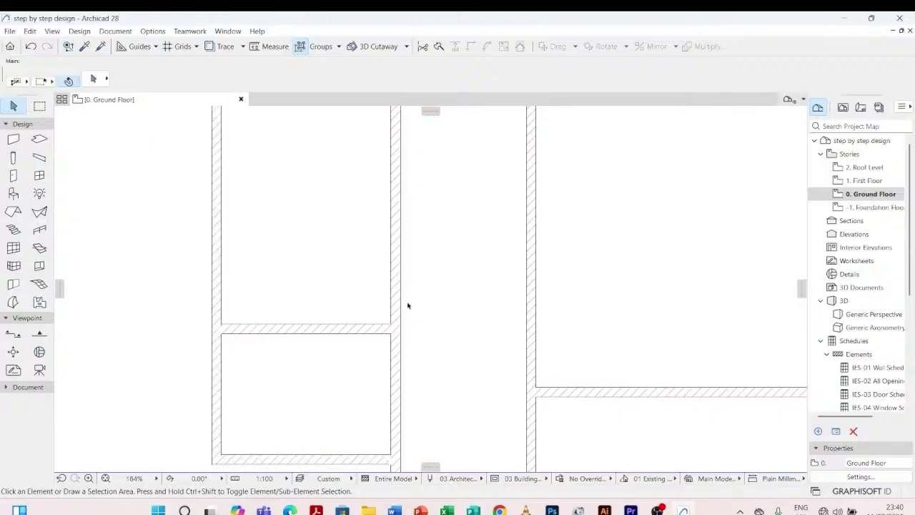
click(334, 330)
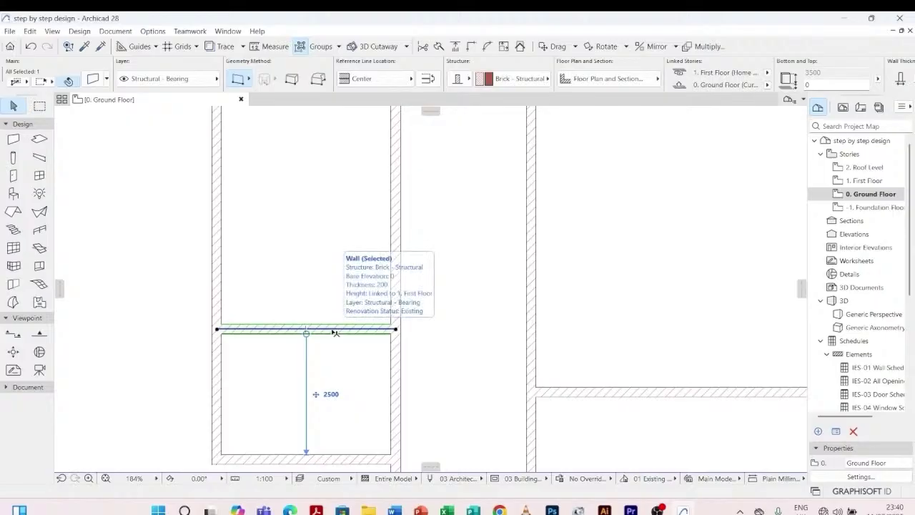
scroll(347, 301, down, 2)
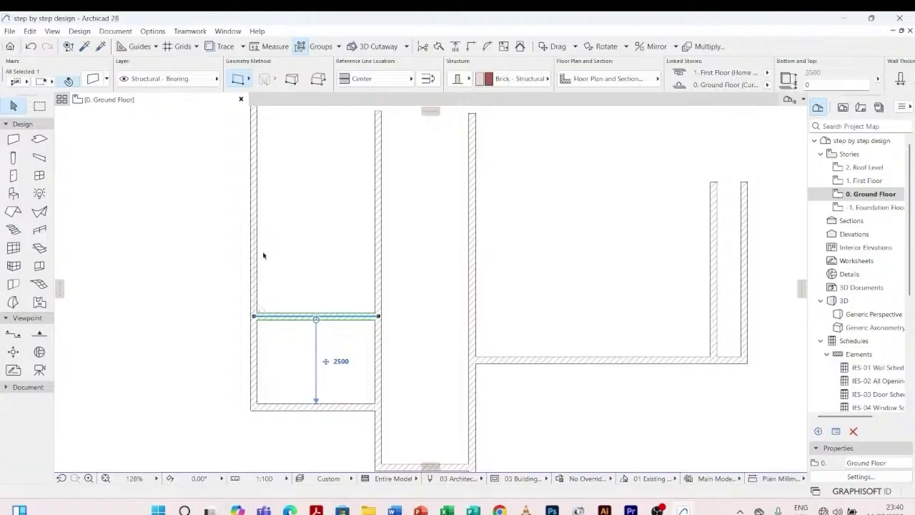
scroll(281, 324, up, 2)
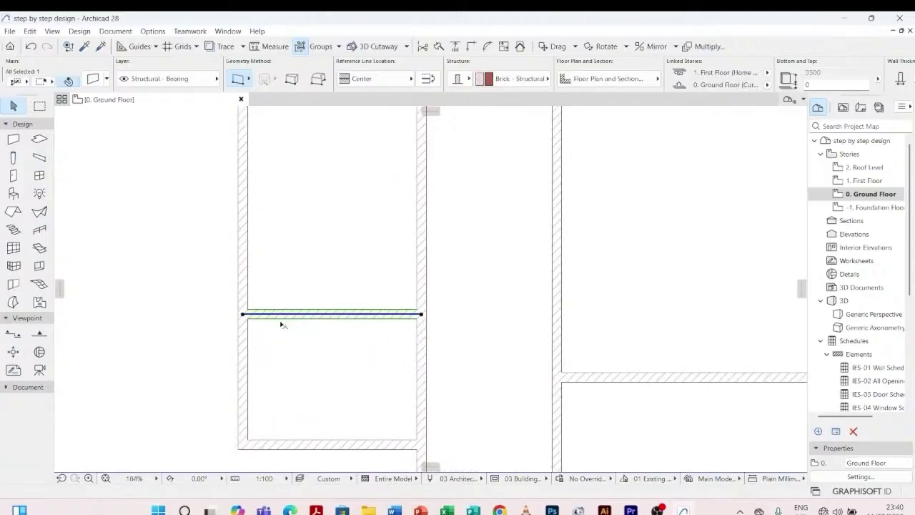
right_click(263, 319)
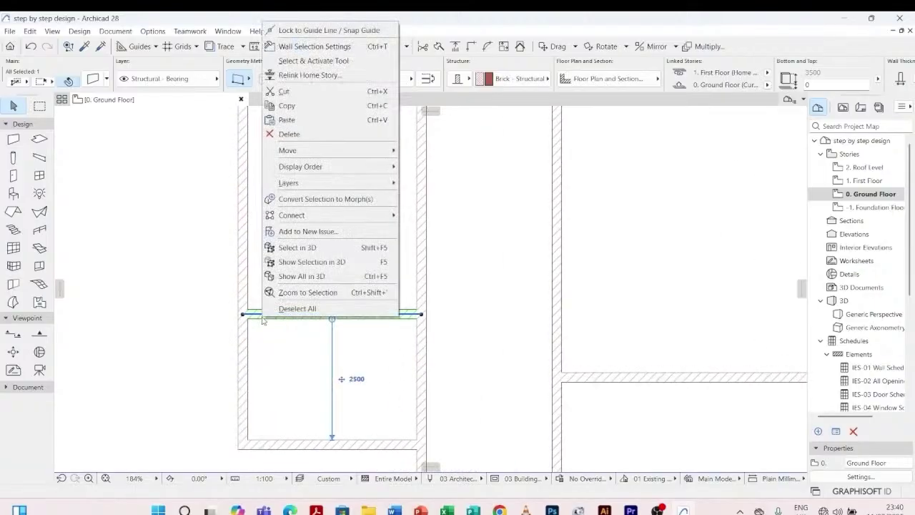
mouse_move(328, 145)
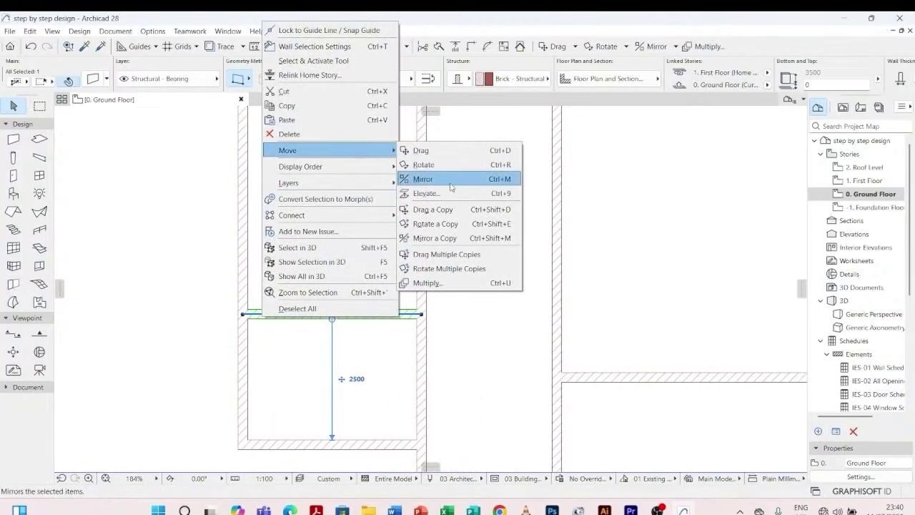
click(461, 210)
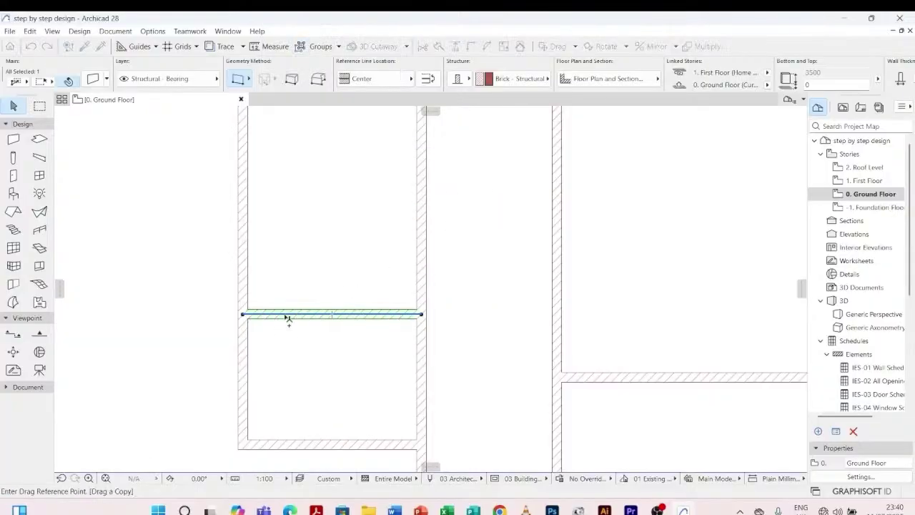
click(248, 313)
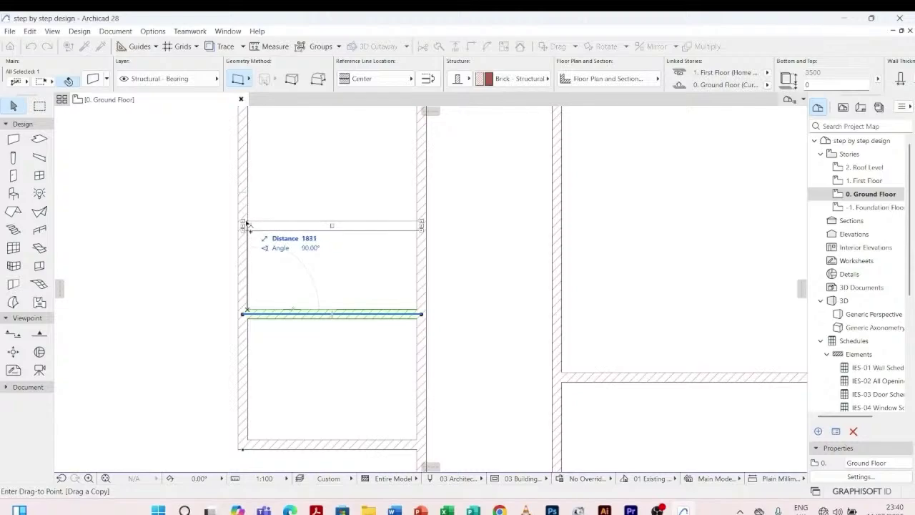
click(248, 225)
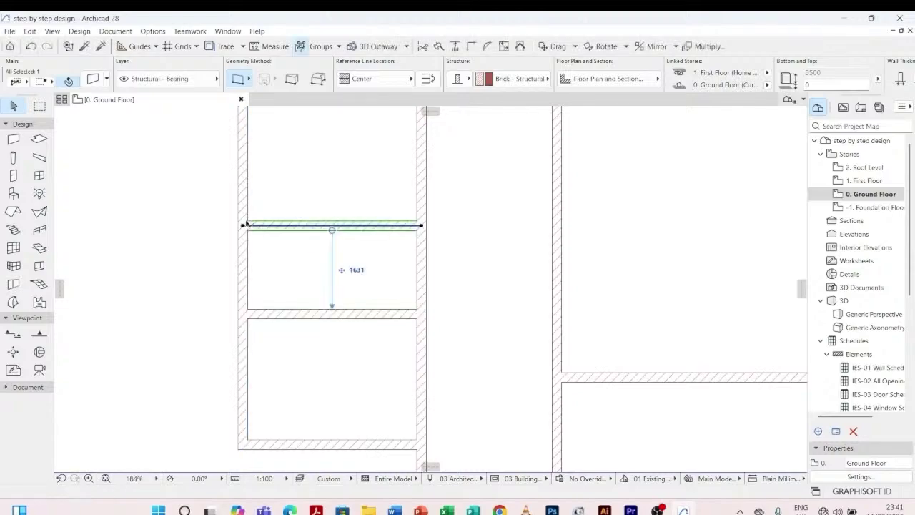
- Set the clear distance between the newest short wall and the short wall below it to 1500 mm, and clear the selection
scroll(272, 220, up, 1)
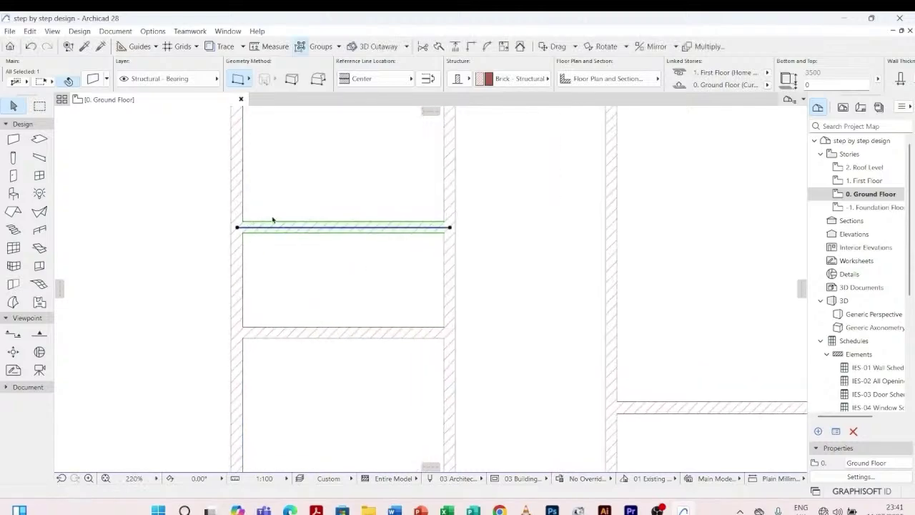
click(367, 281)
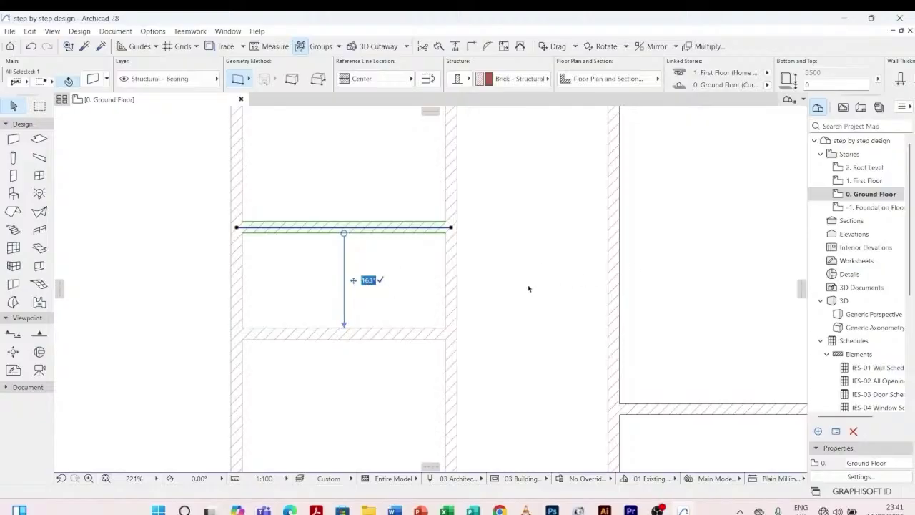
text(1500)
key(Escape)
click(375, 229)
text(1500)
key(Return)
click(190, 265)
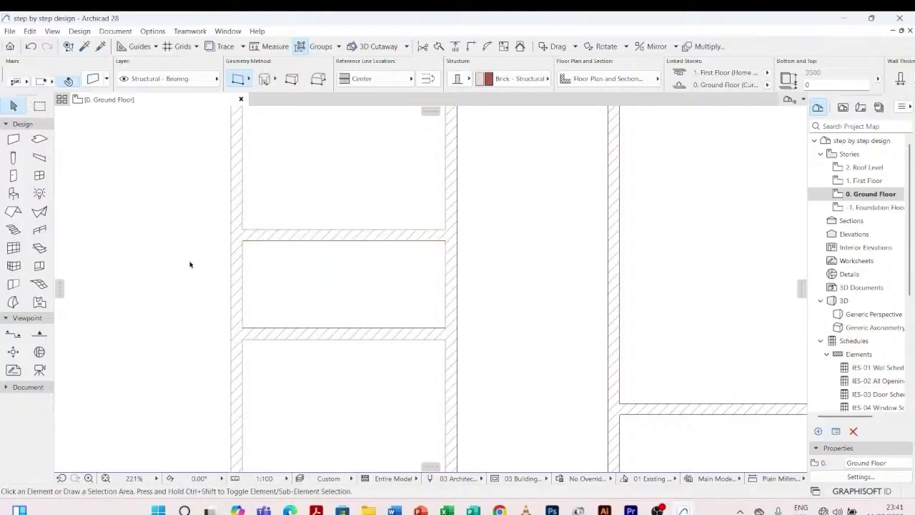
- Drag a copy of the uppermost short horizontal wall straight up along the far-left wall, leaving about 2762 mm clear between them
scroll(286, 284, down, 5)
click(291, 264)
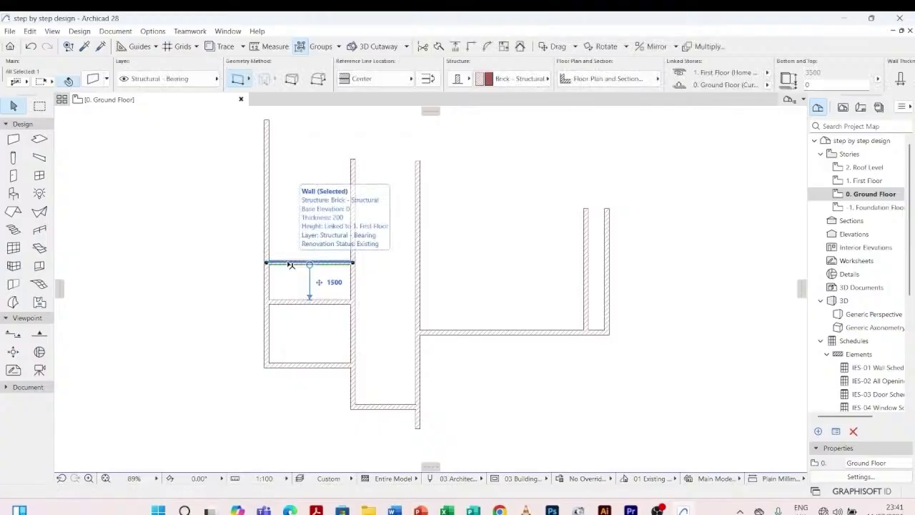
scroll(275, 265, up, 3)
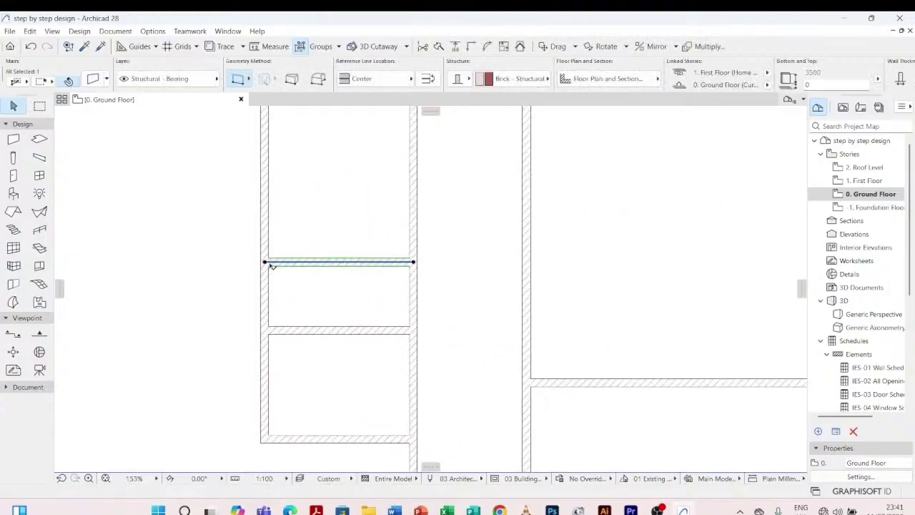
right_click(273, 265)
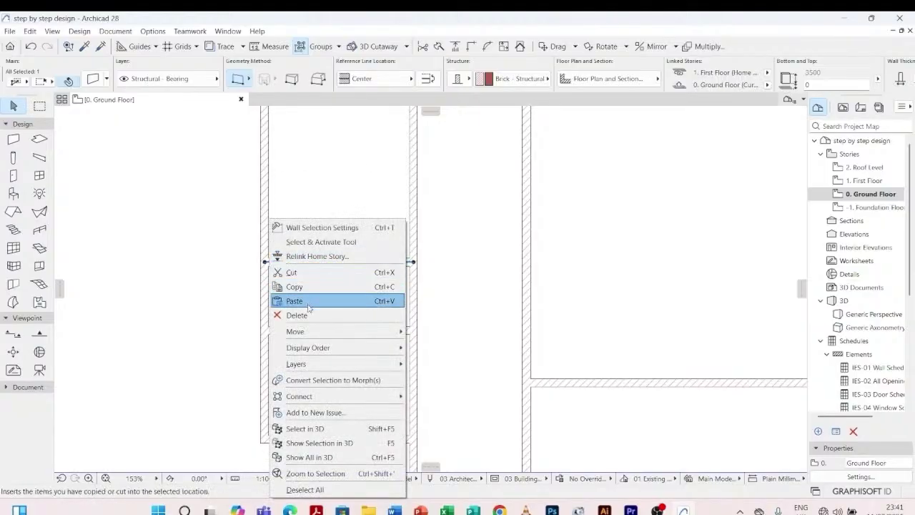
mouse_move(311, 331)
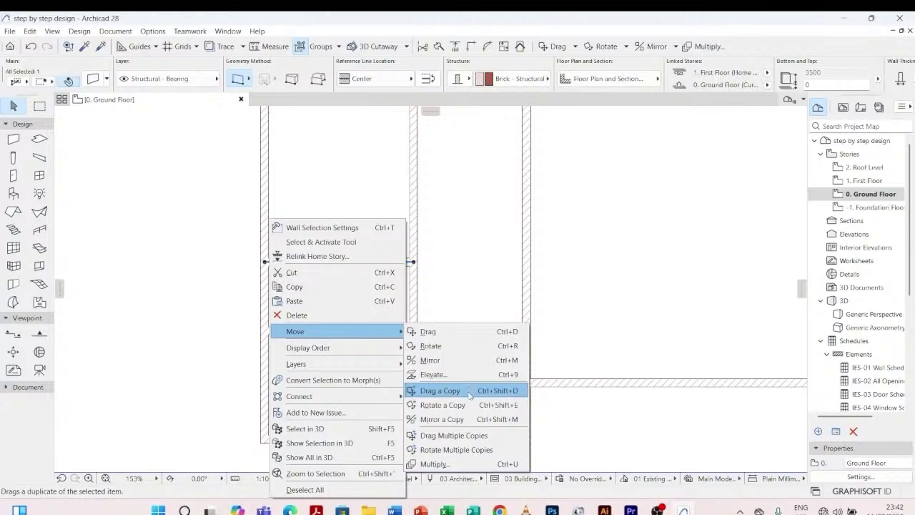
click(470, 392)
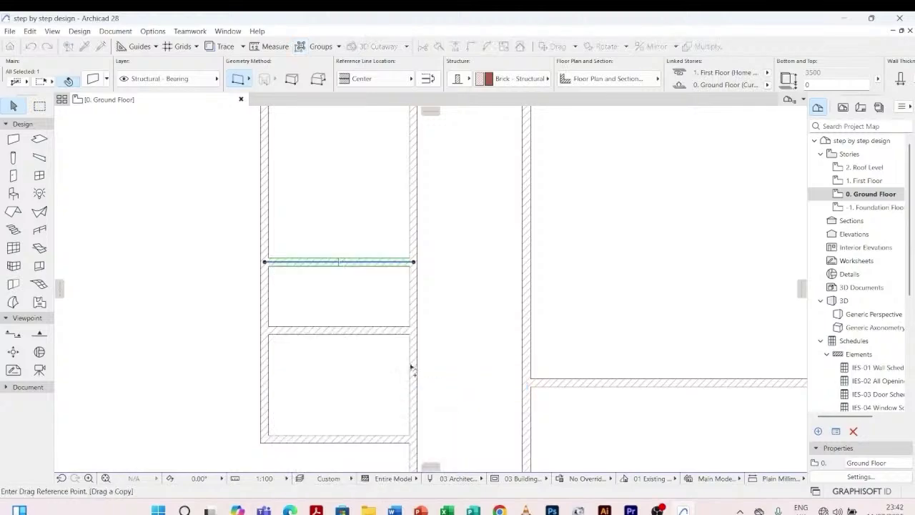
click(264, 262)
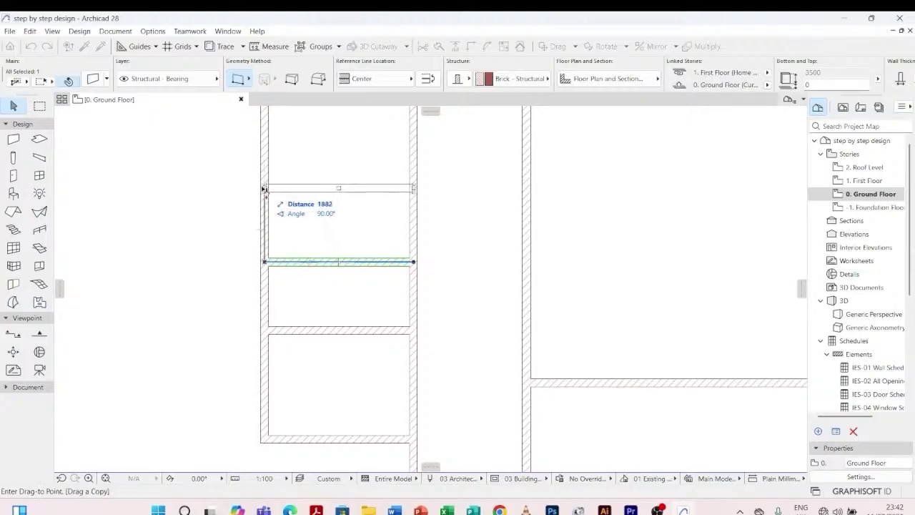
click(266, 147)
scroll(309, 274, down, 3)
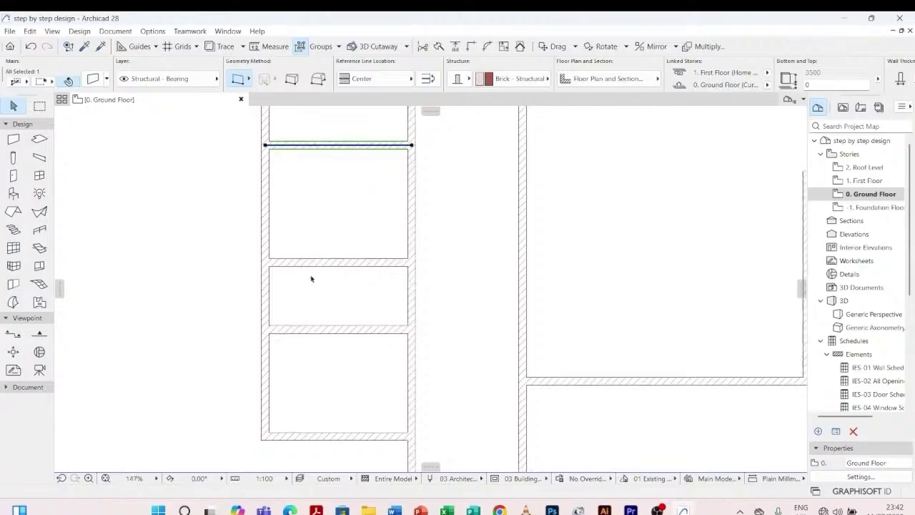
- Set the clear distance between the new short wall and the short wall below it to 3500 mm, and clear the selection
scroll(301, 201, up, 3)
click(328, 201)
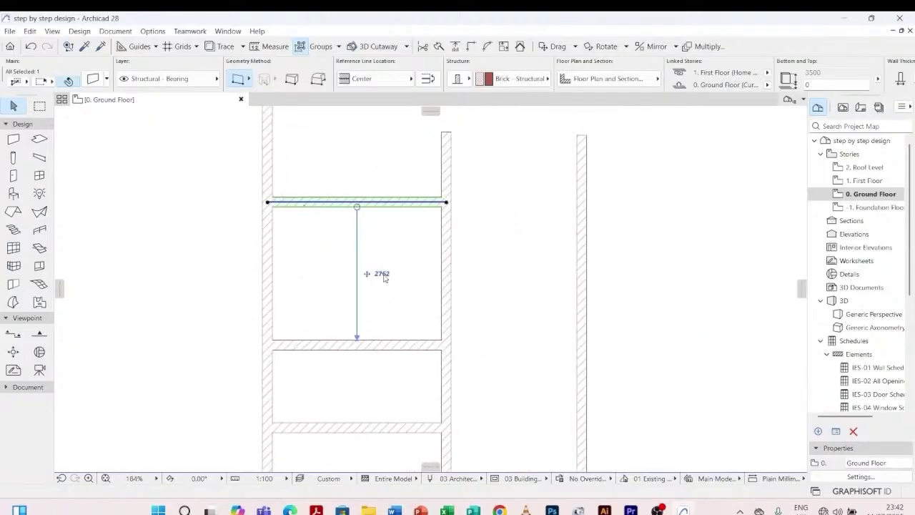
text(3500)
key(Return)
scroll(282, 313, down, 5)
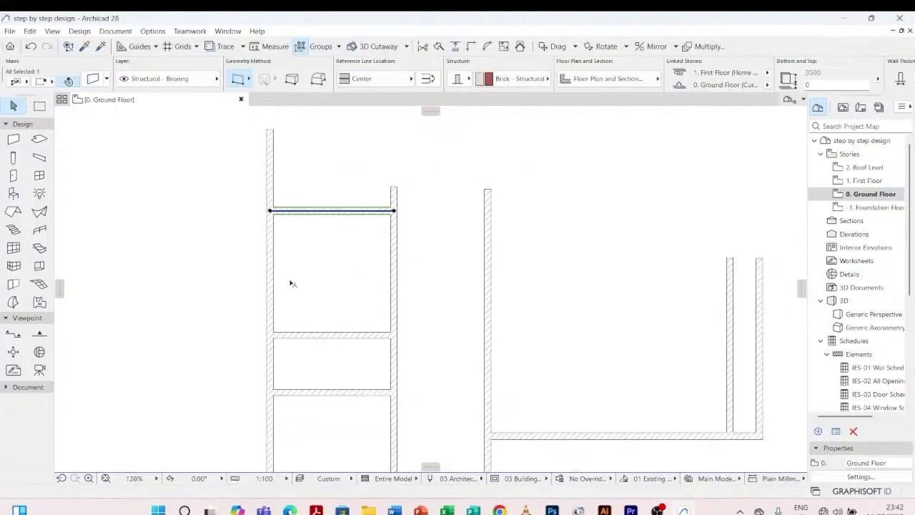
click(246, 264)
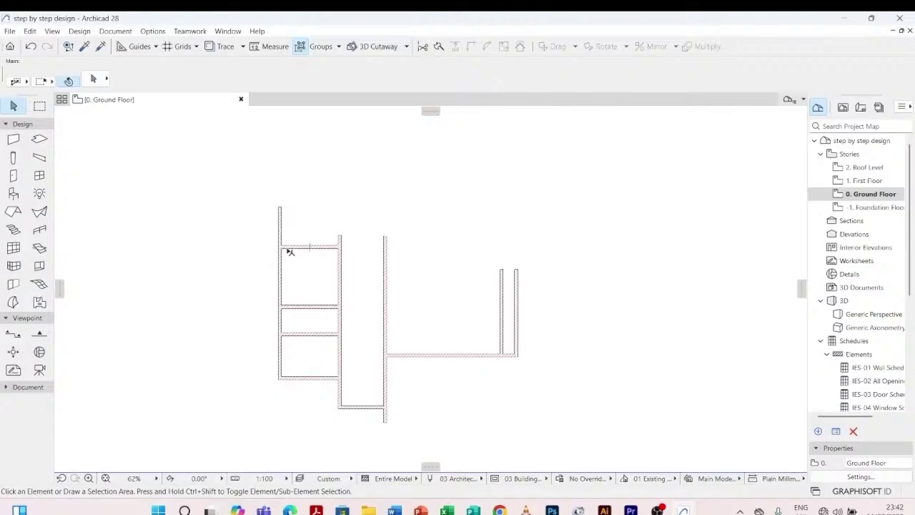
- Intersect the far-left vertical wall with the topmost short horizontal wall to form a clean corner, and clear the selection
scroll(286, 268, up, 3)
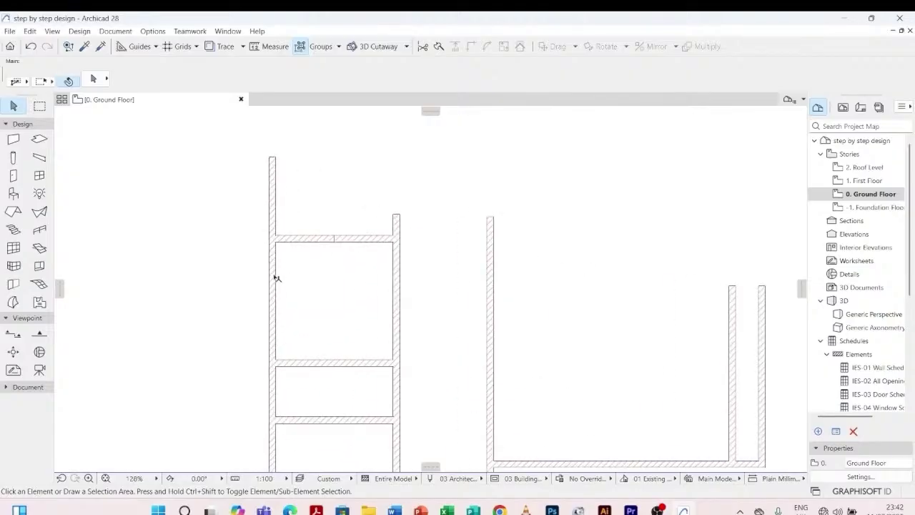
click(274, 276)
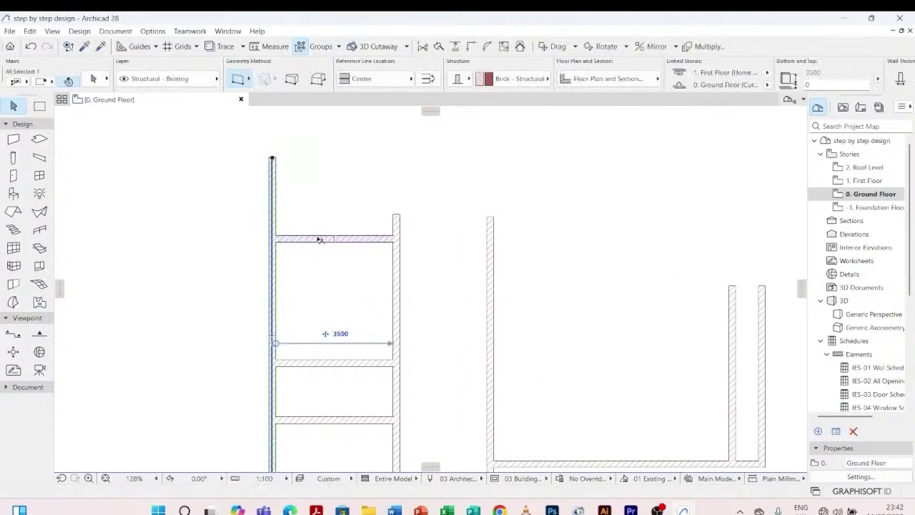
shift+click(321, 239)
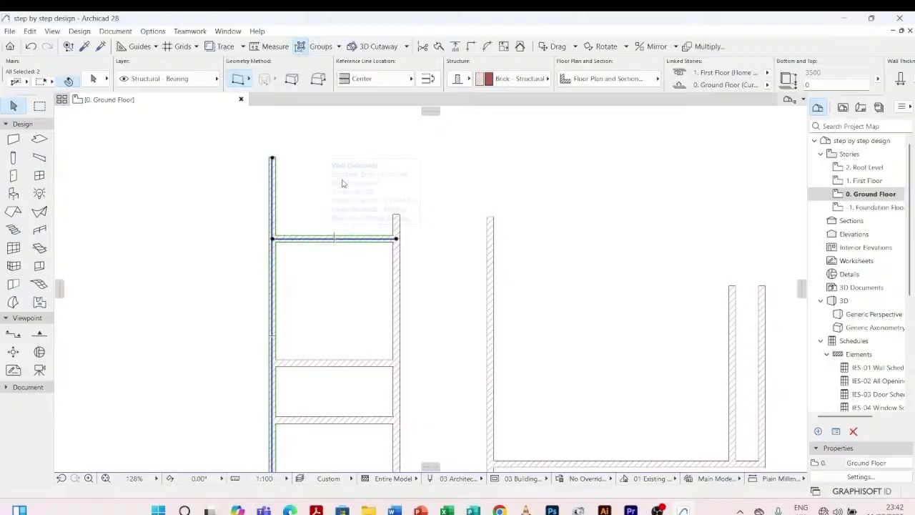
click(471, 47)
key(Escape)
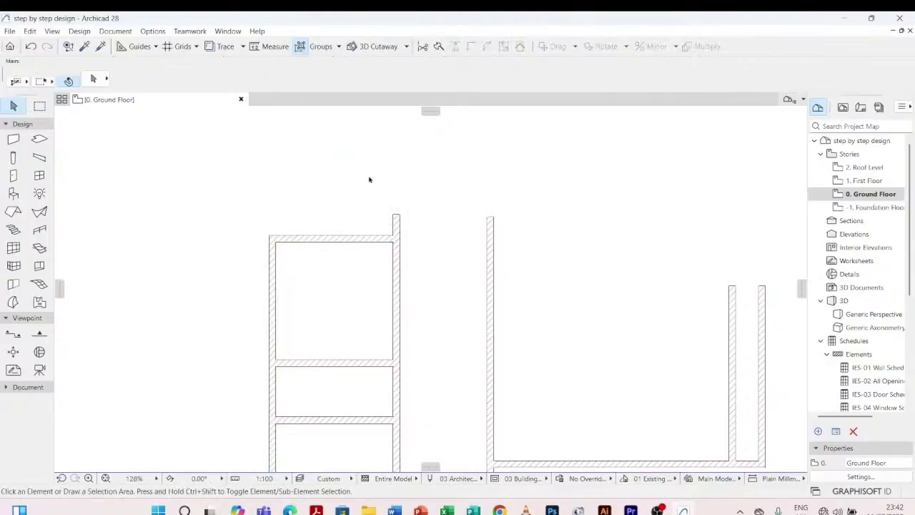
- Delete the far-right vertical wall at the end of the long horizontal wall
scroll(364, 209, down, 2)
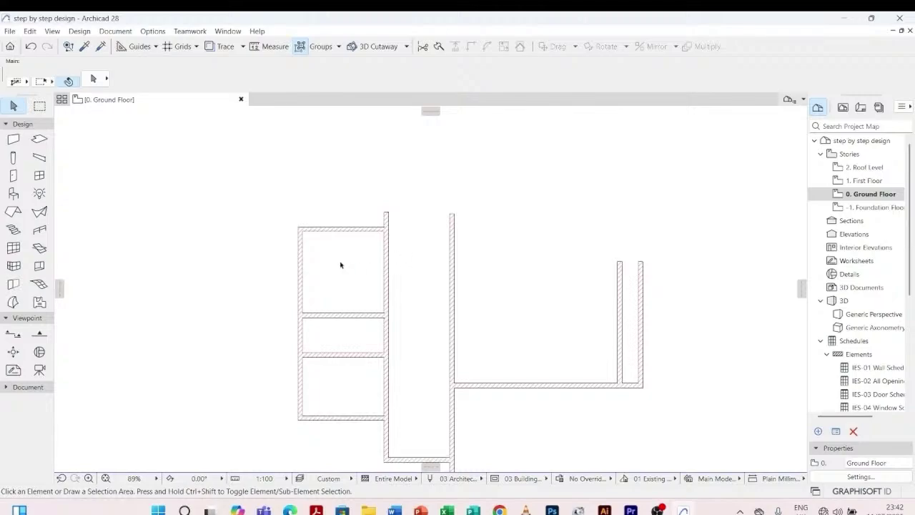
scroll(344, 251, down, 2)
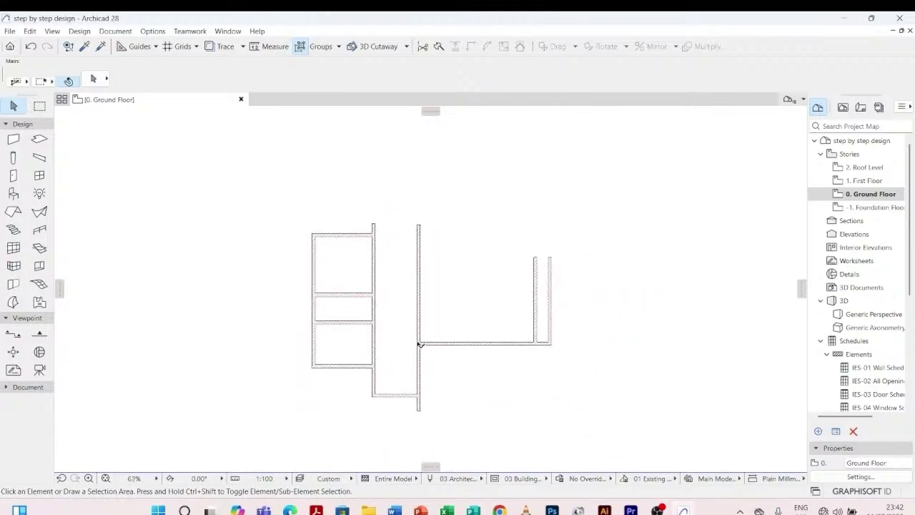
scroll(403, 324, up, 1)
scroll(403, 324, up, 1)
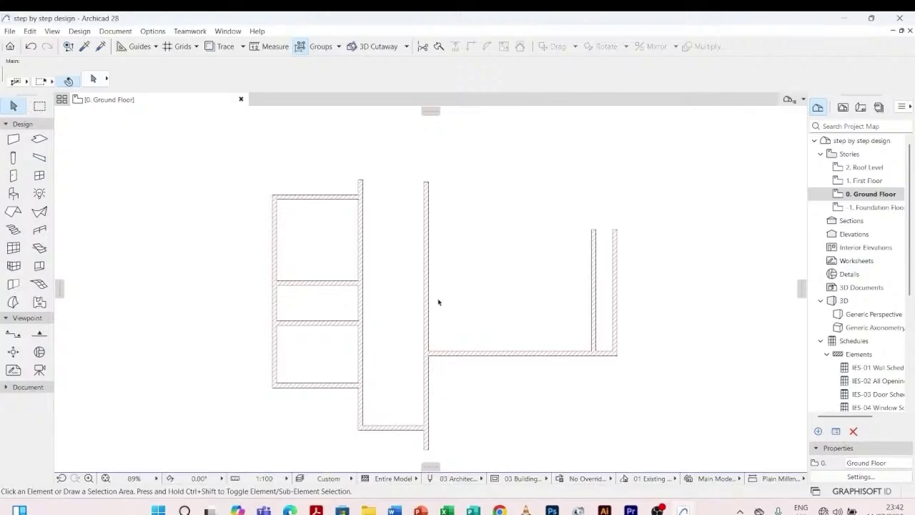
scroll(438, 301, down, 2)
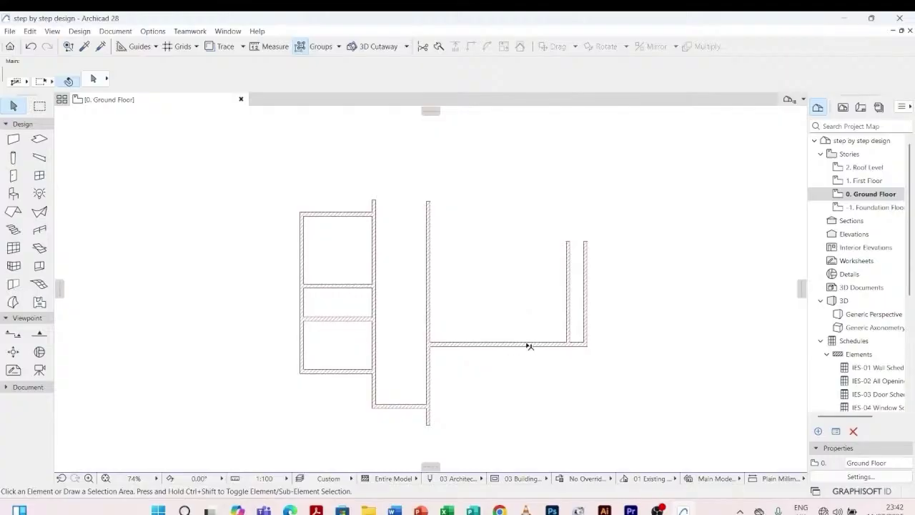
mouse_move(527, 343)
click(586, 298)
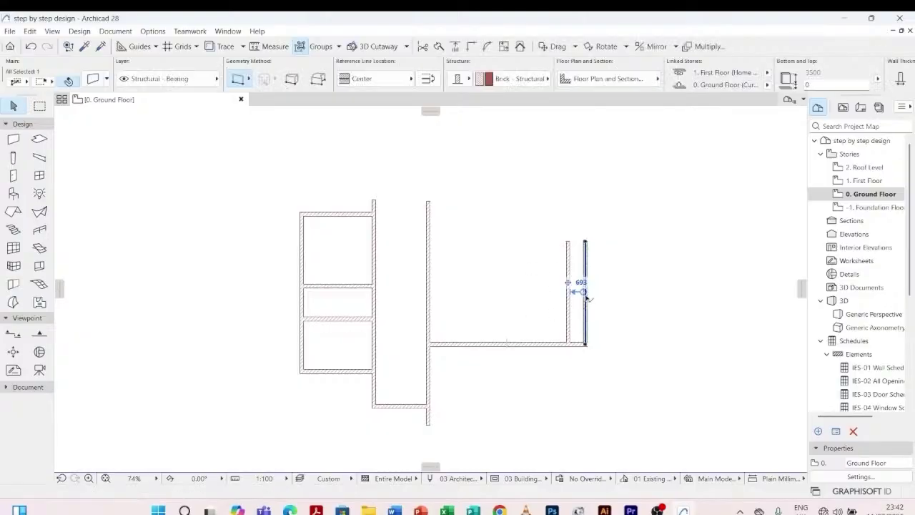
key(Delete)
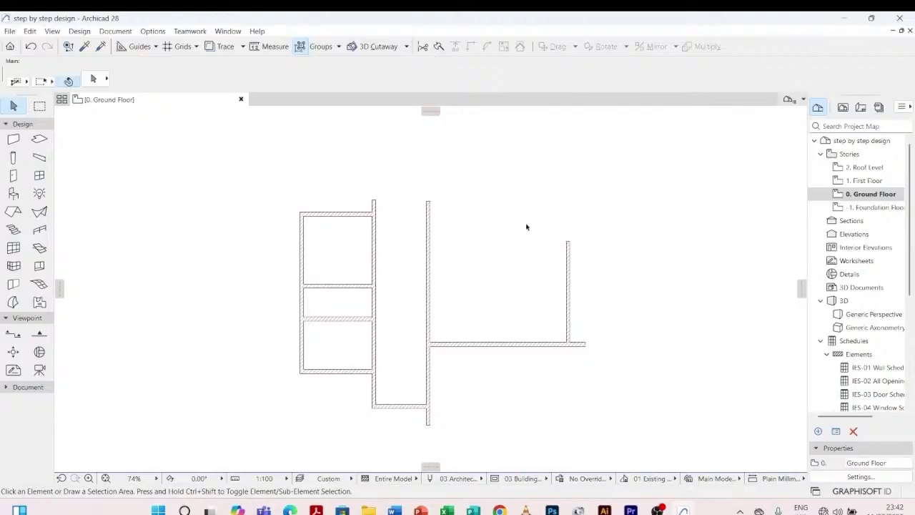
- Drag a copy of the long horizontal wall straight up, leaving about 4397 mm clear between them, and clear the selection
scroll(526, 227, up, 1)
click(519, 368)
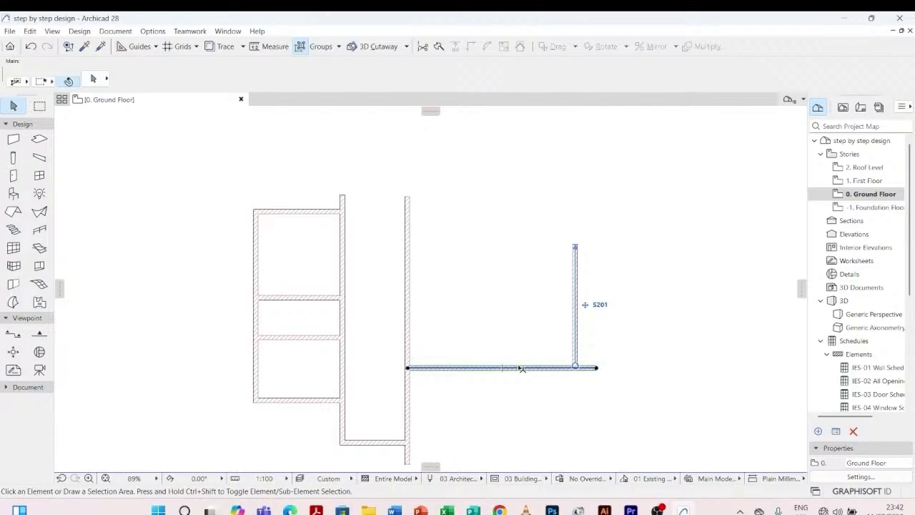
right_click(409, 370)
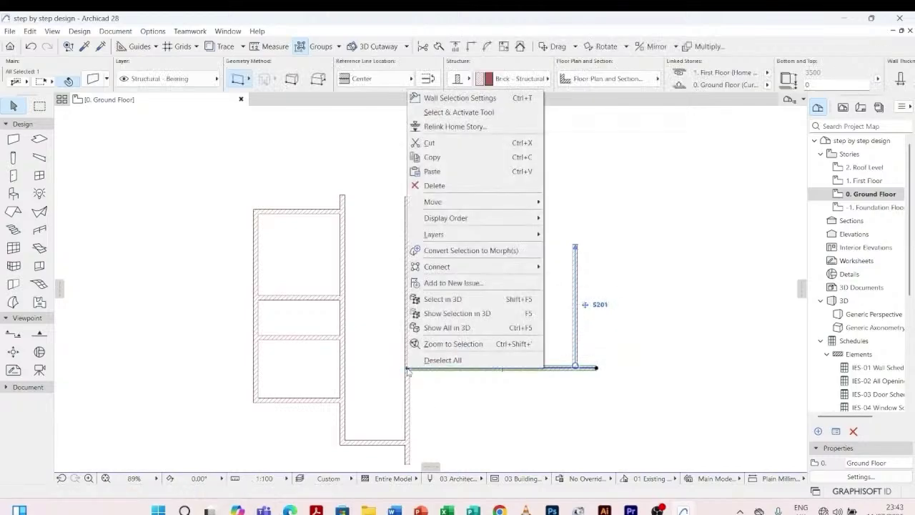
mouse_move(449, 204)
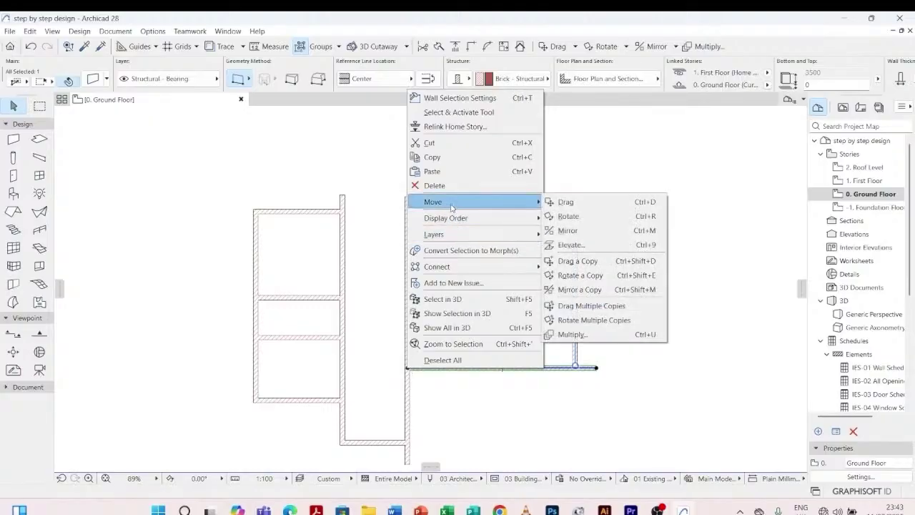
click(581, 266)
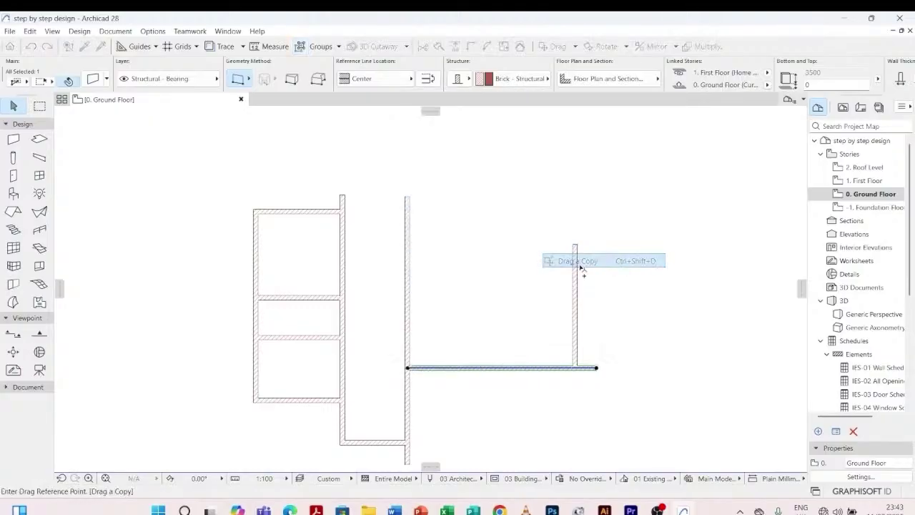
click(407, 367)
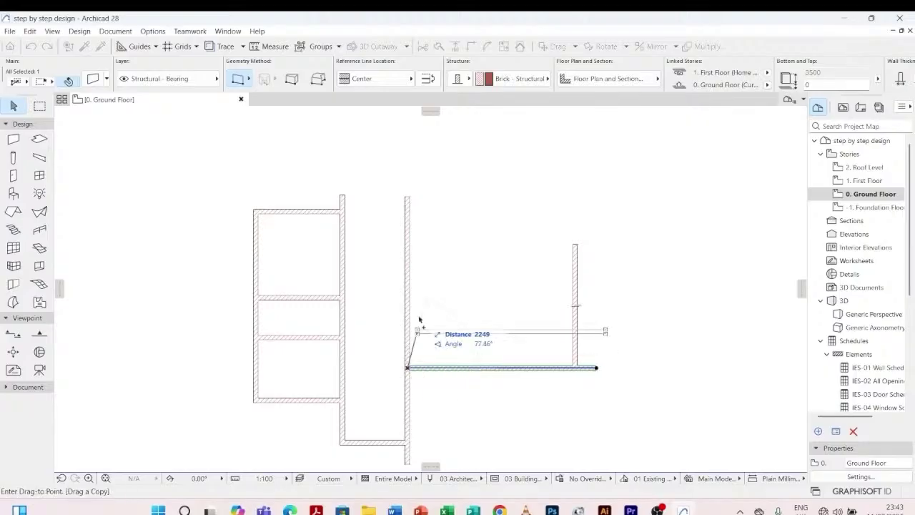
click(410, 263)
key(Escape)
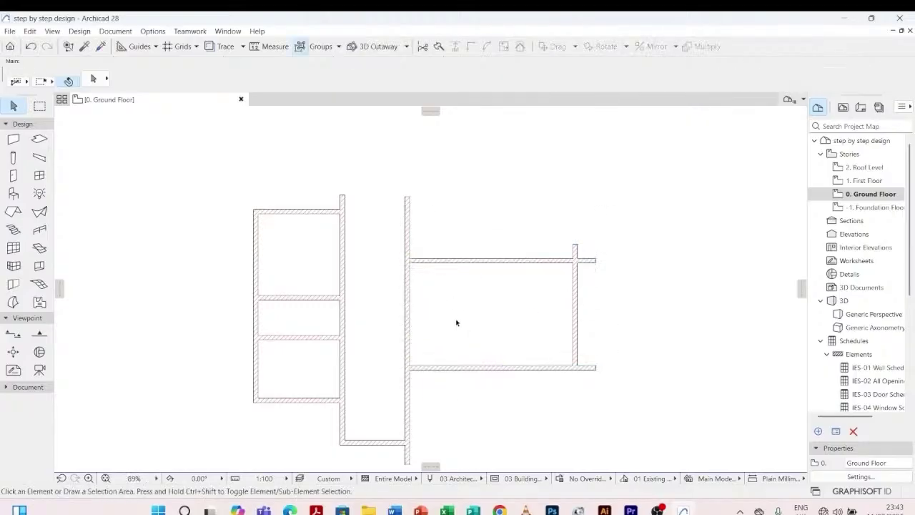
- Move the copied long horizontal wall down 1597 mm so its lower face aligns with the upper-middle short wall's lower face
scroll(478, 338, up, 5)
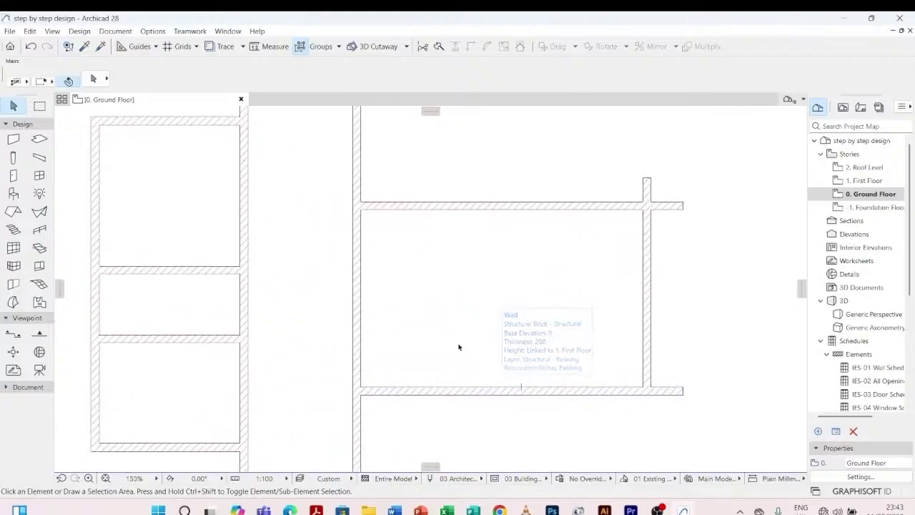
click(461, 204)
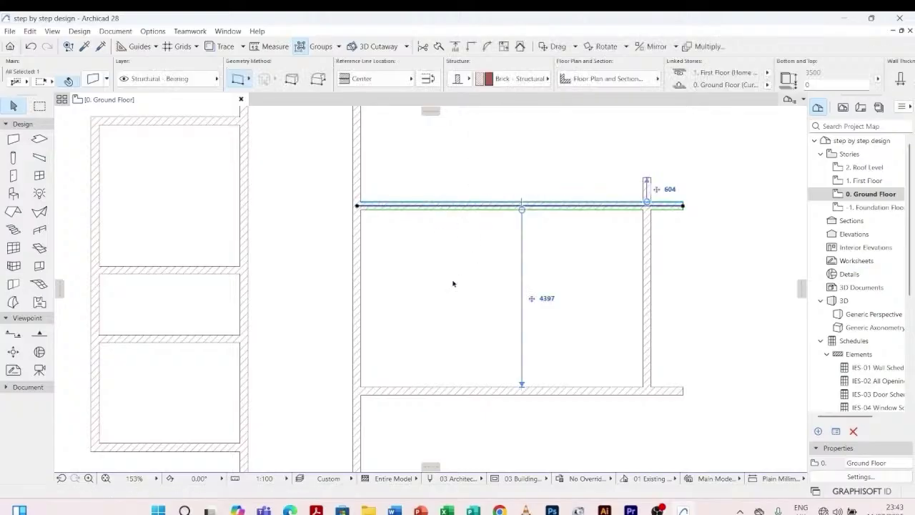
scroll(472, 310, down, 3)
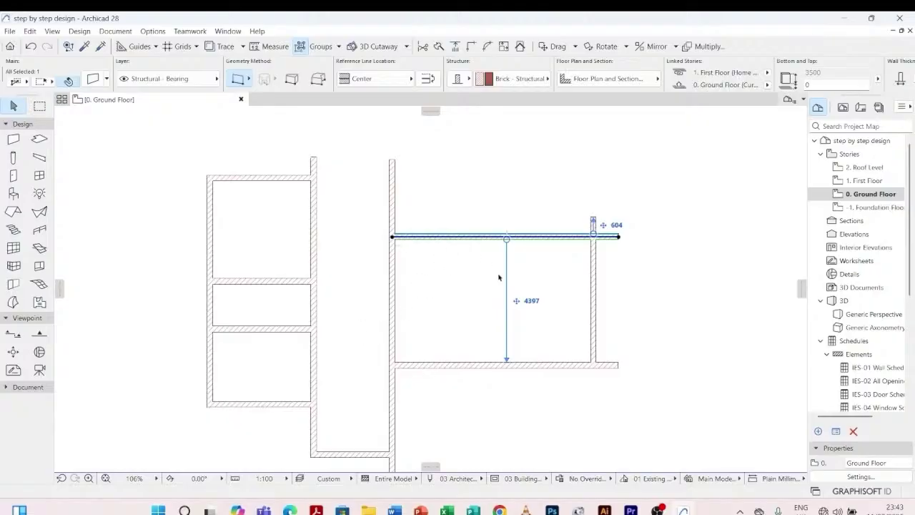
scroll(402, 248, up, 5)
scroll(389, 236, up, 1)
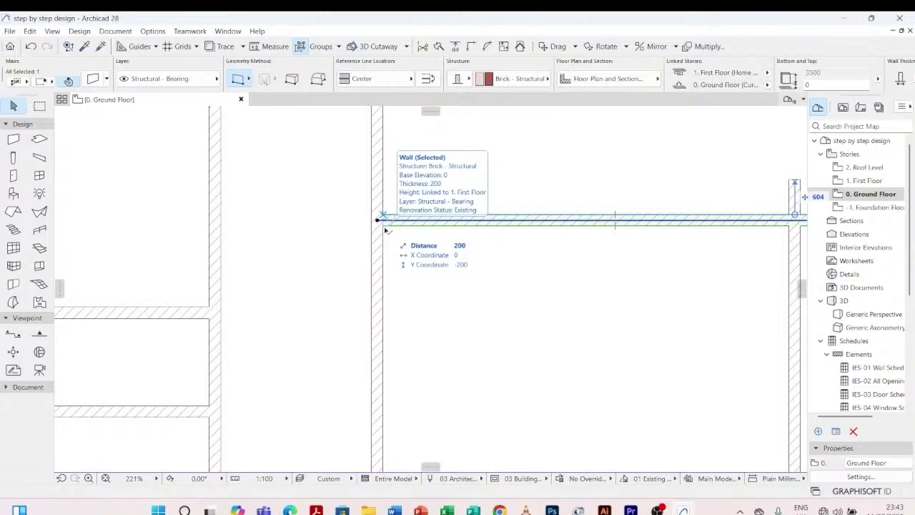
click(384, 228)
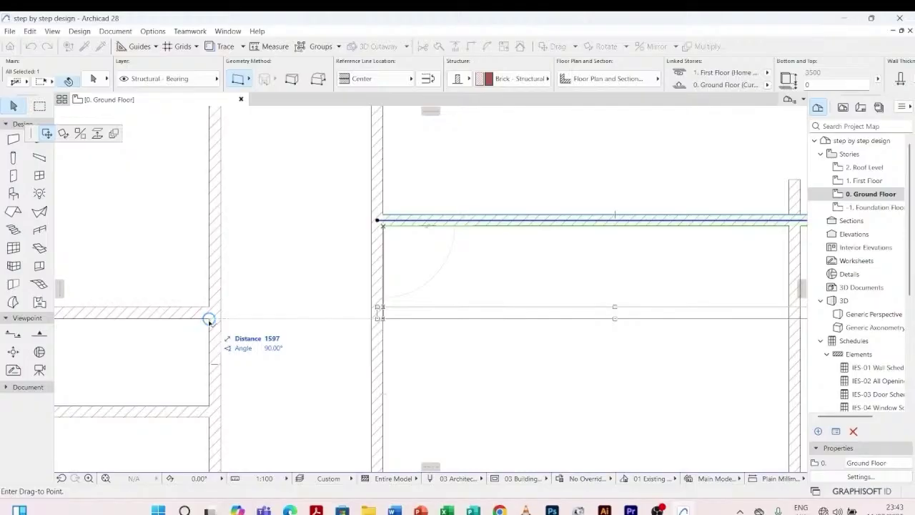
click(207, 318)
- Set the clear distance between the copied long horizontal wall and the long wall below it to 4000 mm, and clear the selection
scroll(358, 222, down, 4)
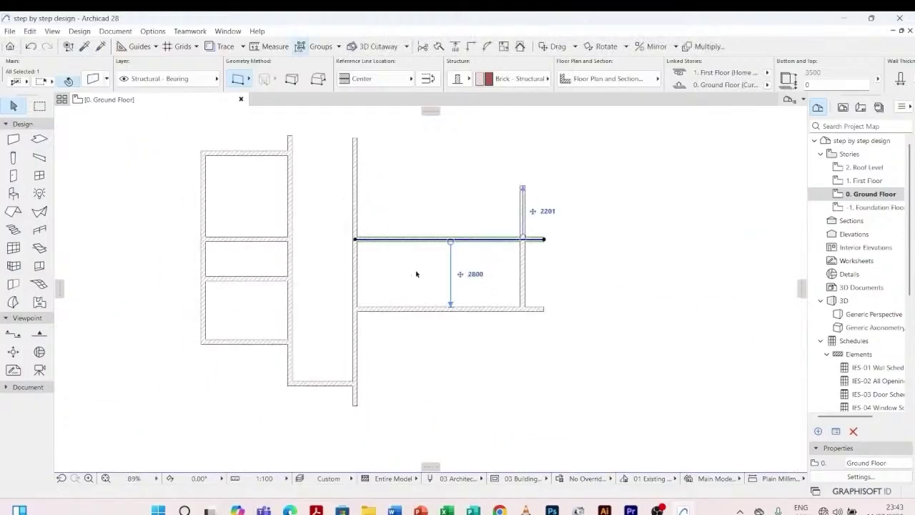
click(475, 276)
text(4000)
key(Return)
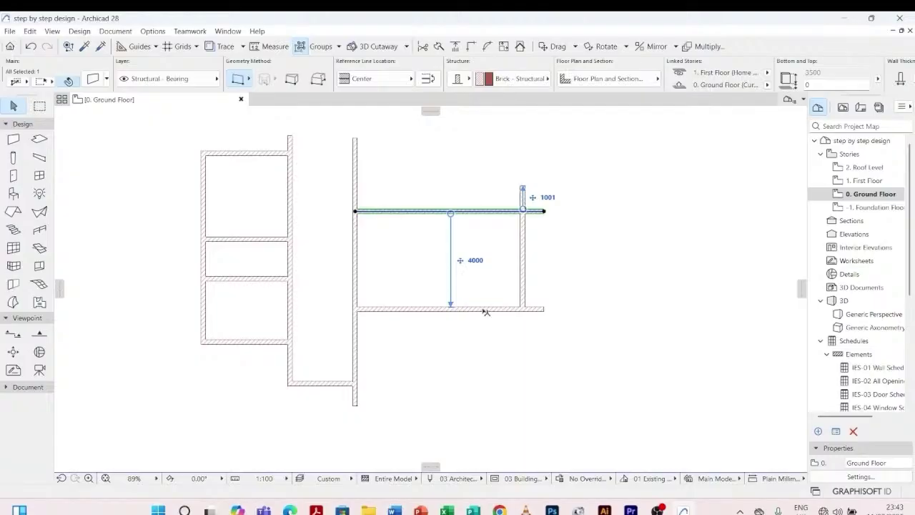
click(480, 363)
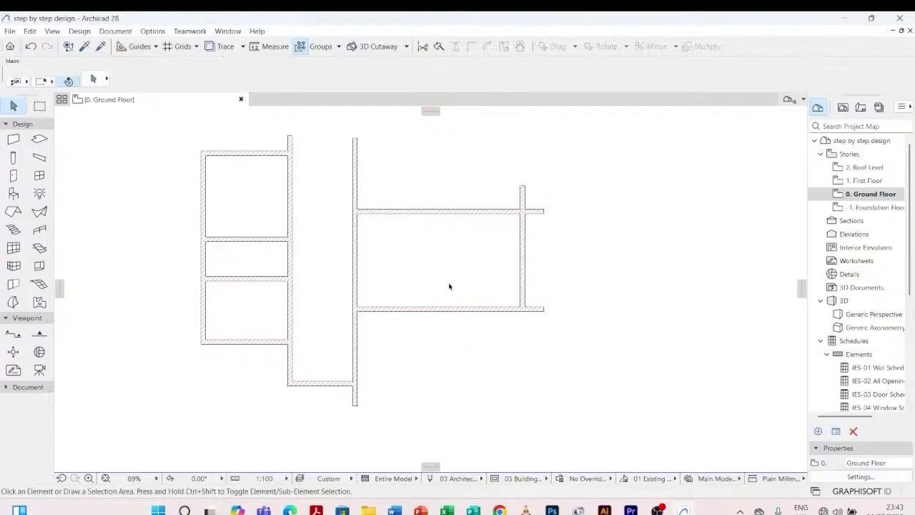
scroll(428, 366, down, 2)
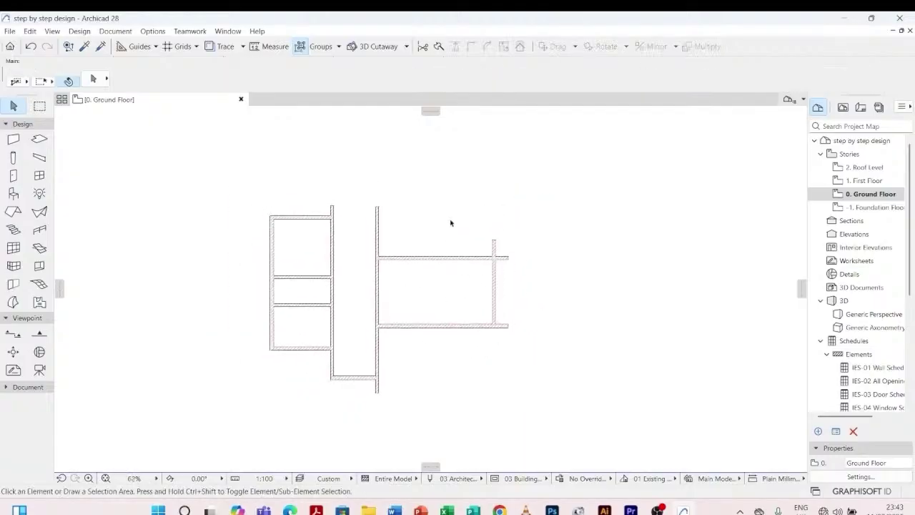
- Set the clear distance between the right vertical wall and the long vertical wall left of it to 5000 mm, and clear the selection
scroll(451, 223, up, 2)
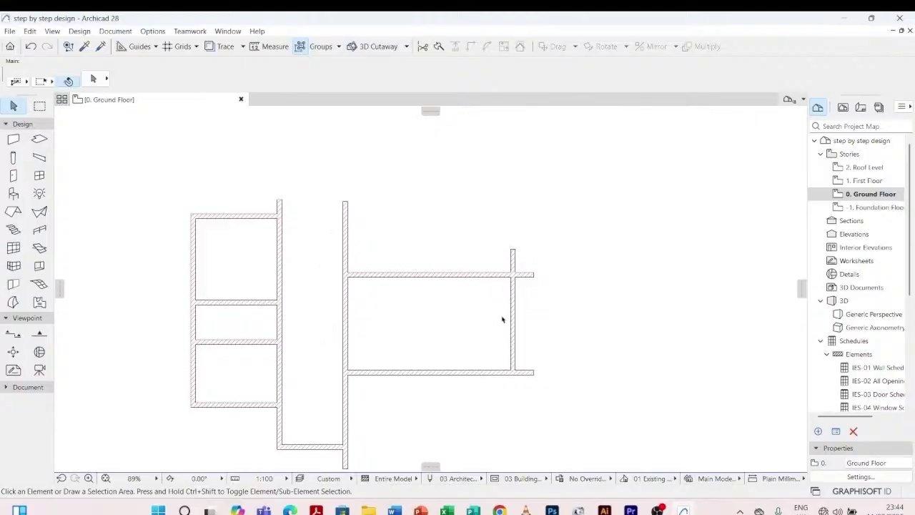
mouse_move(513, 311)
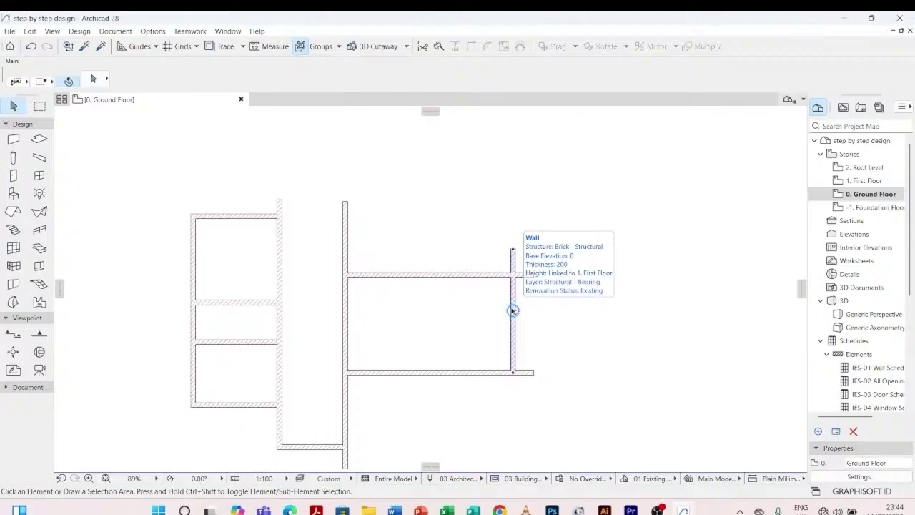
click(513, 311)
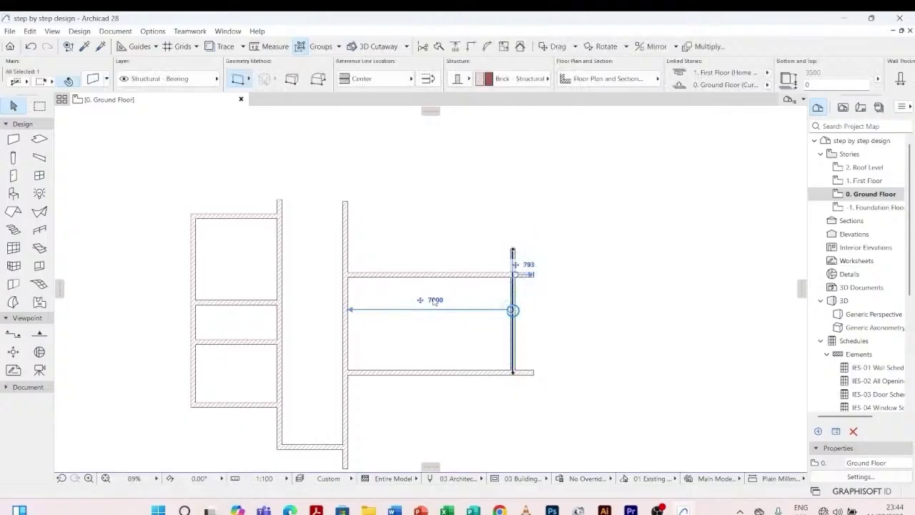
click(436, 300)
scroll(433, 337, up, 3)
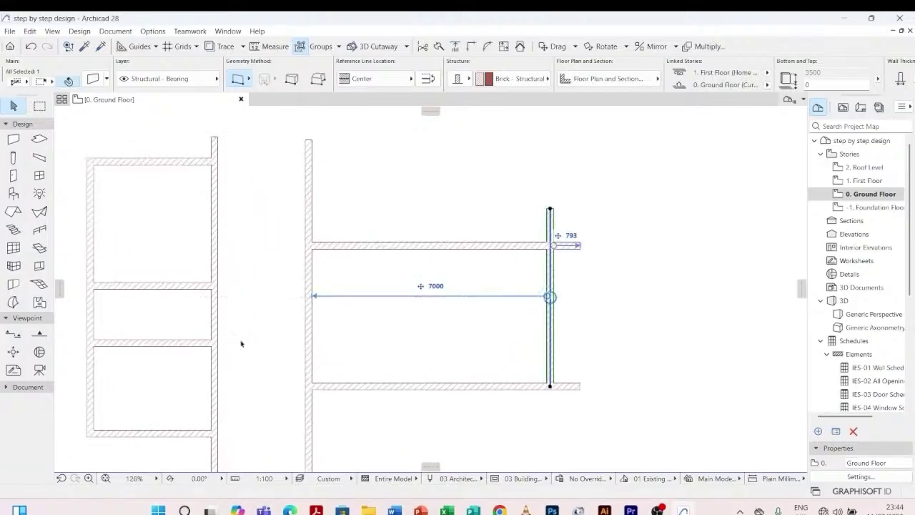
click(435, 286)
text(5000)
key(Return)
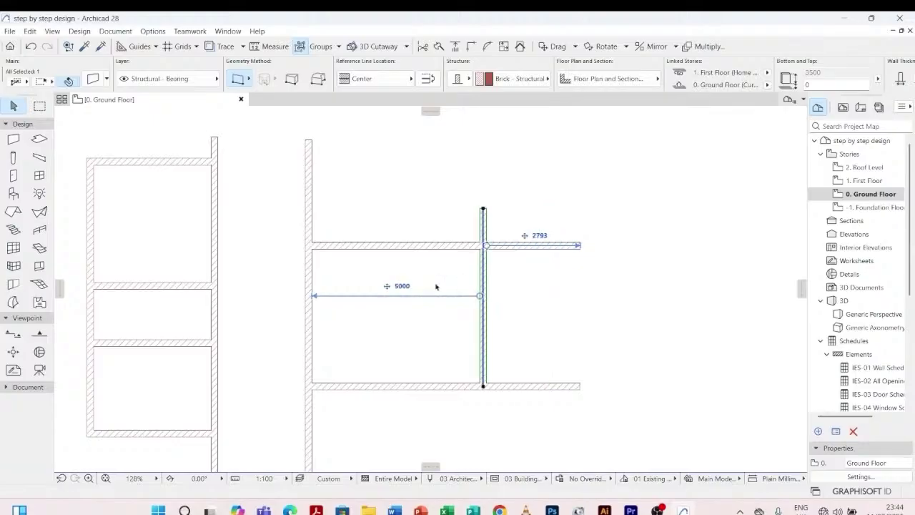
scroll(436, 287, down, 4)
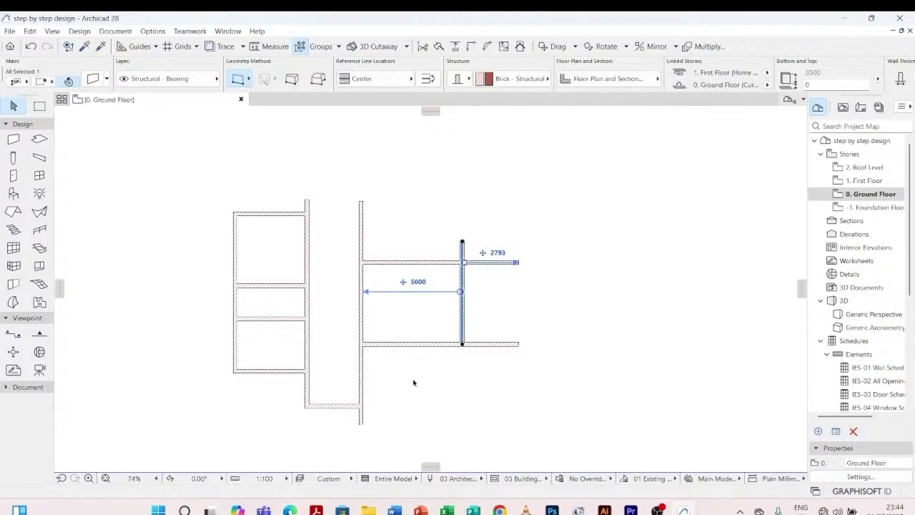
key(Escape)
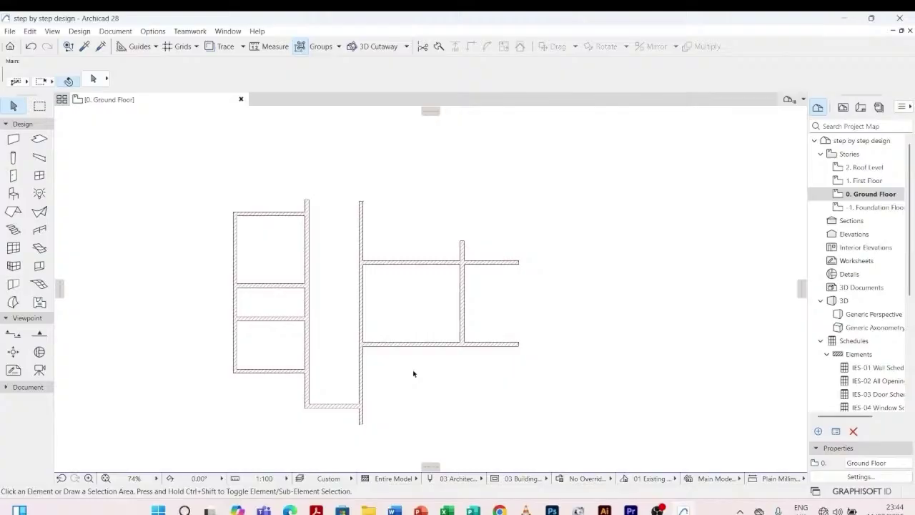
click(463, 246)
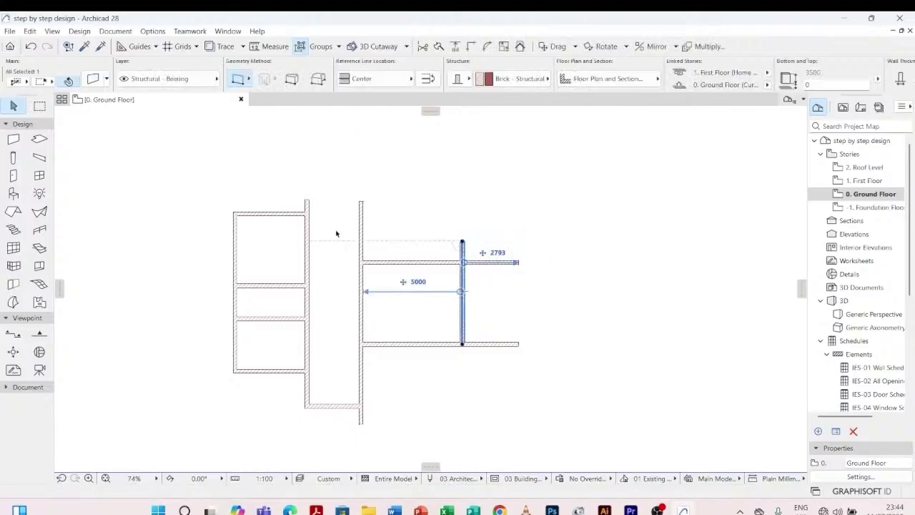
shift+click(286, 214)
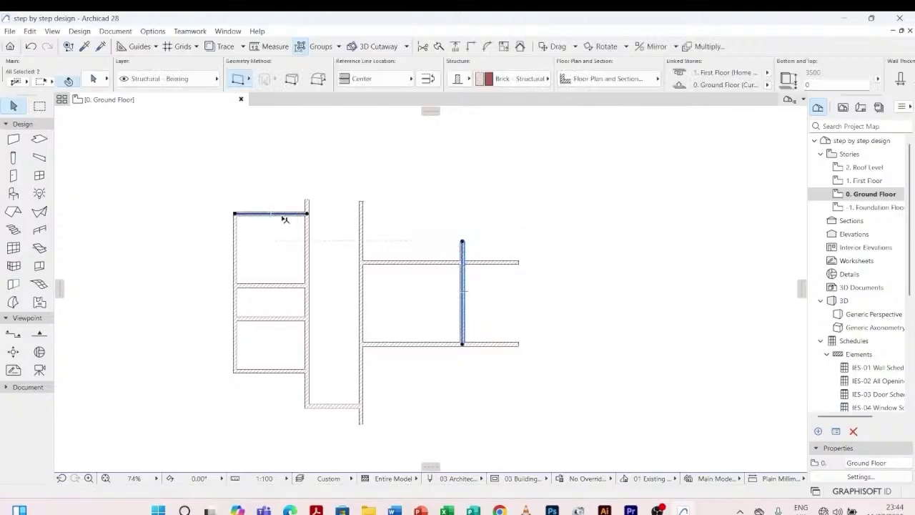
click(473, 221)
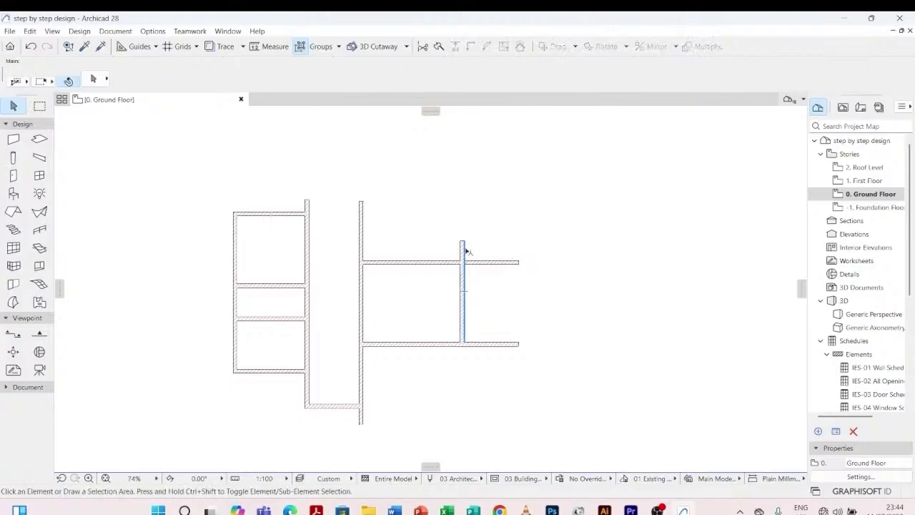
- Intersect the right vertical wall with the top wall of the left rooms so they meet at a corner, and clear the selection
click(464, 246)
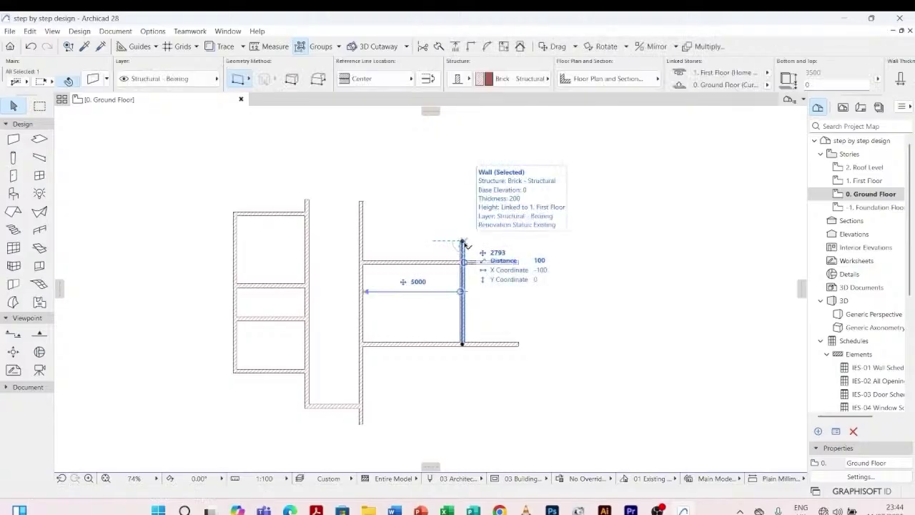
shift+click(268, 214)
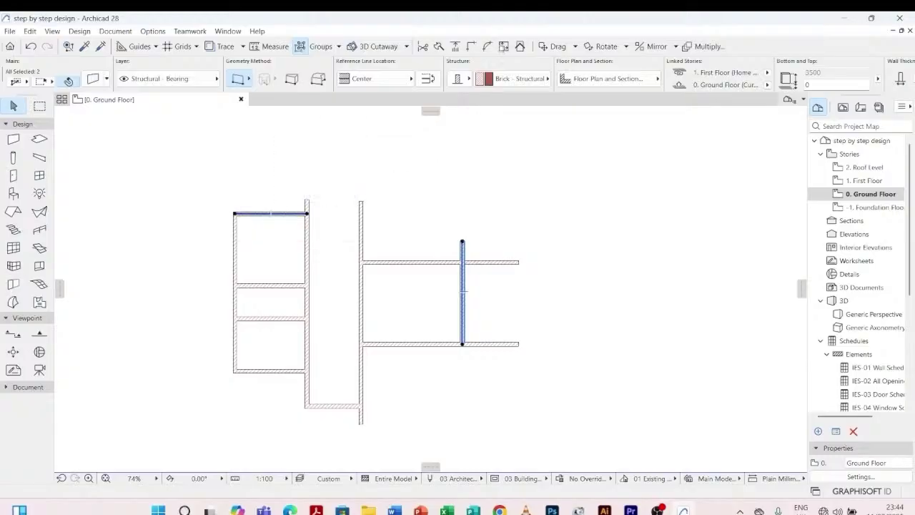
click(472, 47)
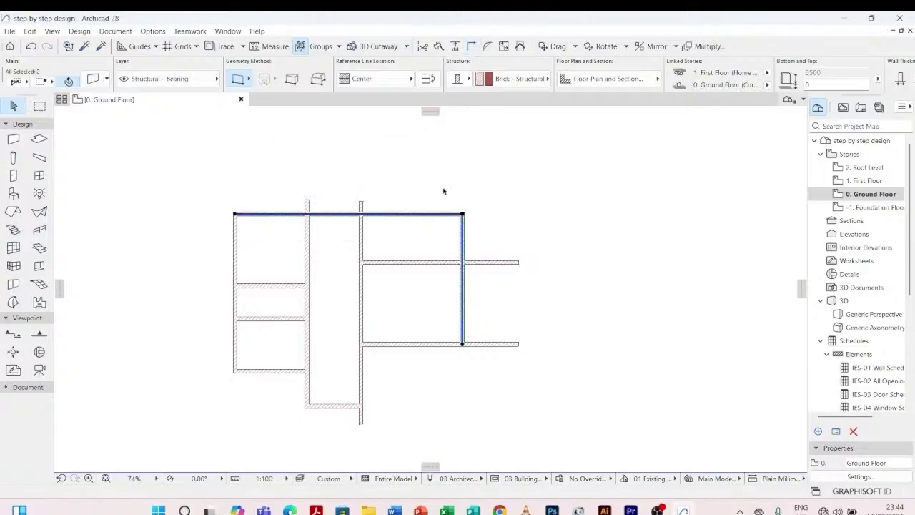
click(439, 191)
- Examine the clear distances around the extended top wall and the horizontal wall below it
scroll(434, 210, up, 4)
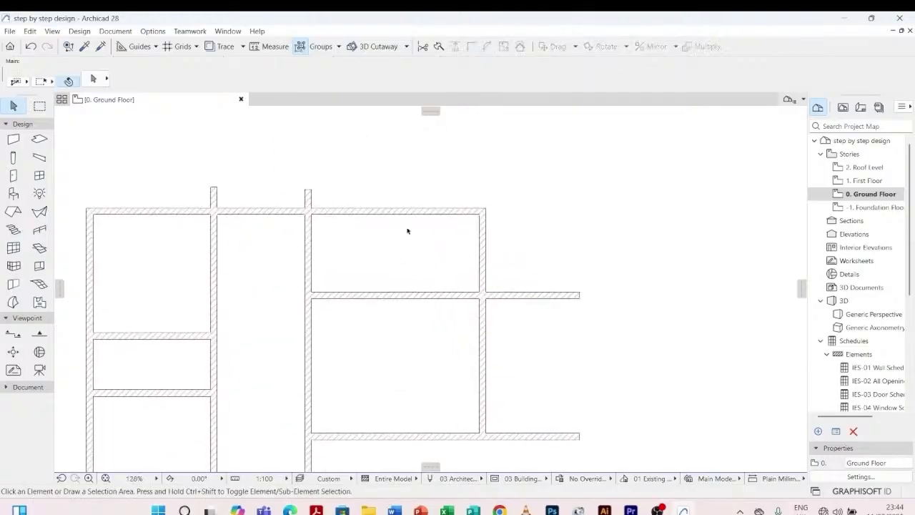
click(417, 212)
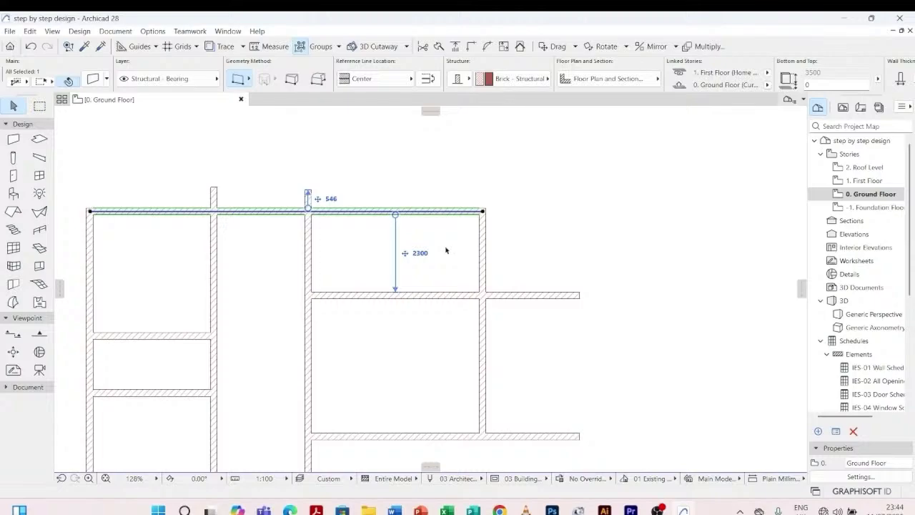
click(447, 252)
click(441, 296)
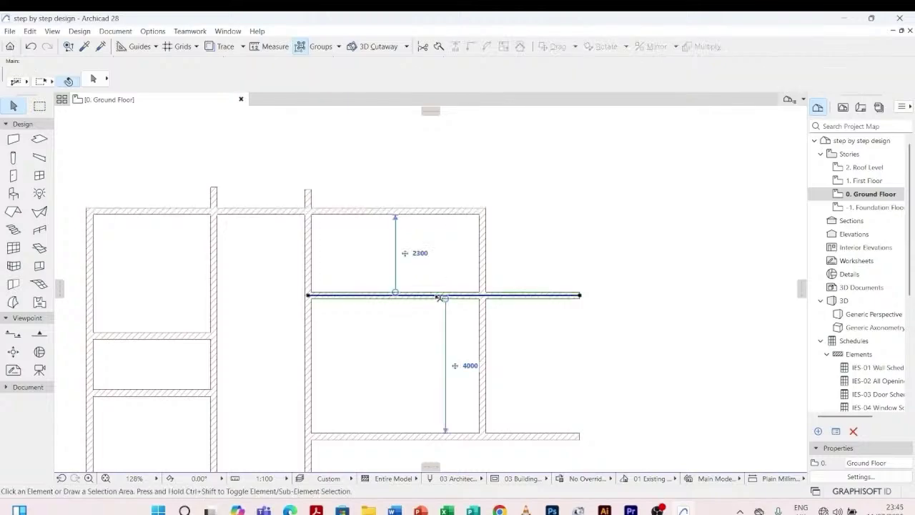
click(452, 265)
click(443, 211)
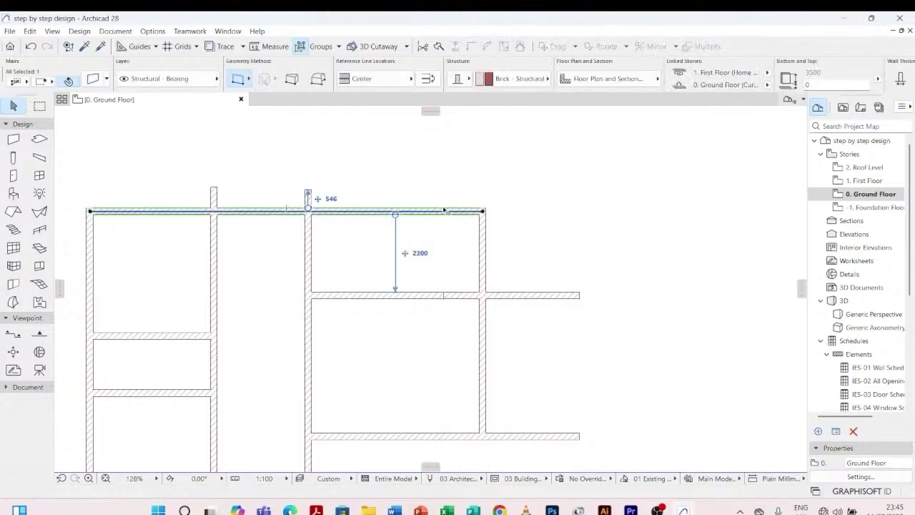
click(272, 219)
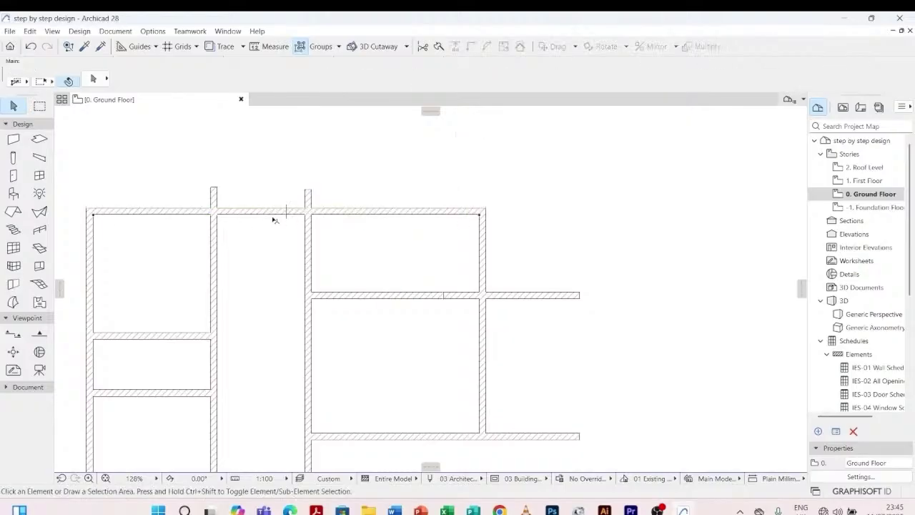
click(345, 214)
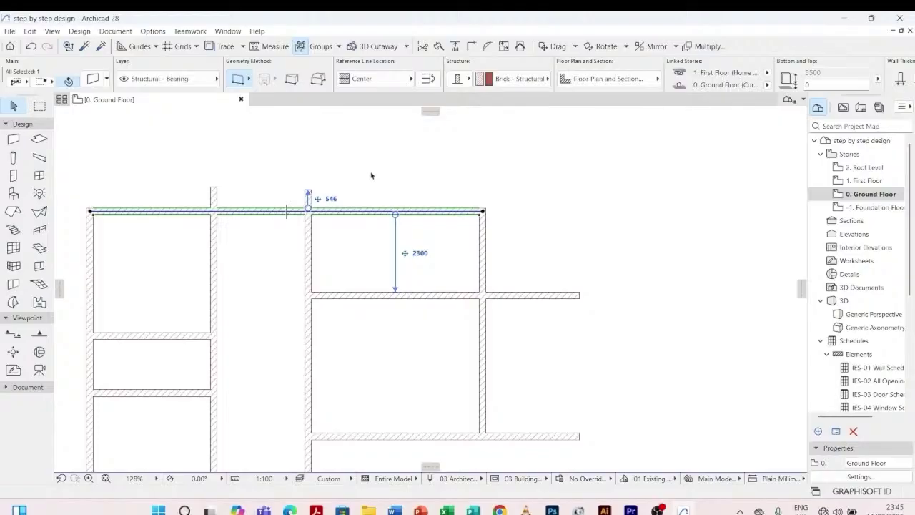
click(373, 204)
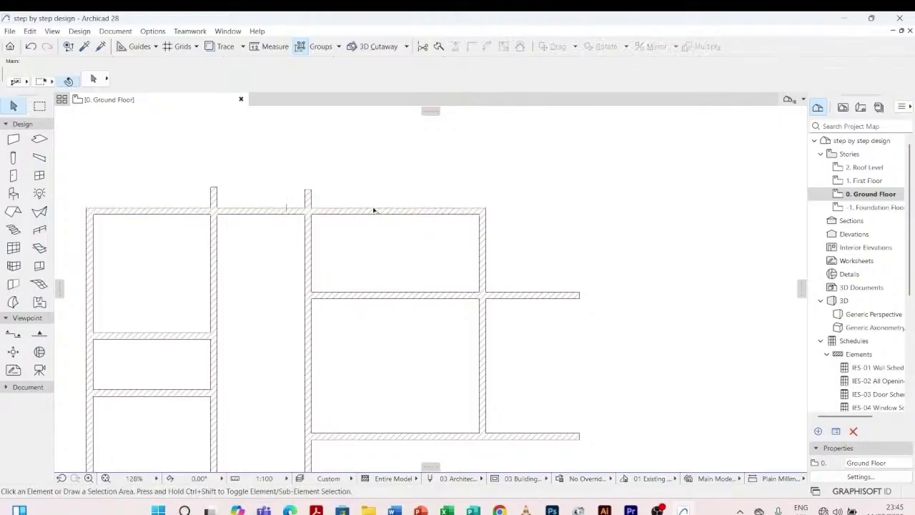
- Split the extended top wall just right of the middle long vertical wall, keeping the right-hand segment selected
click(439, 46)
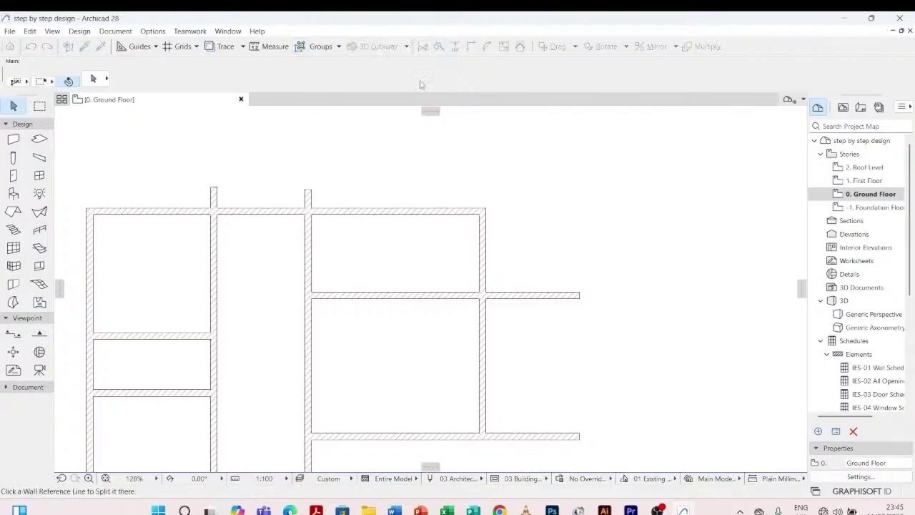
click(337, 212)
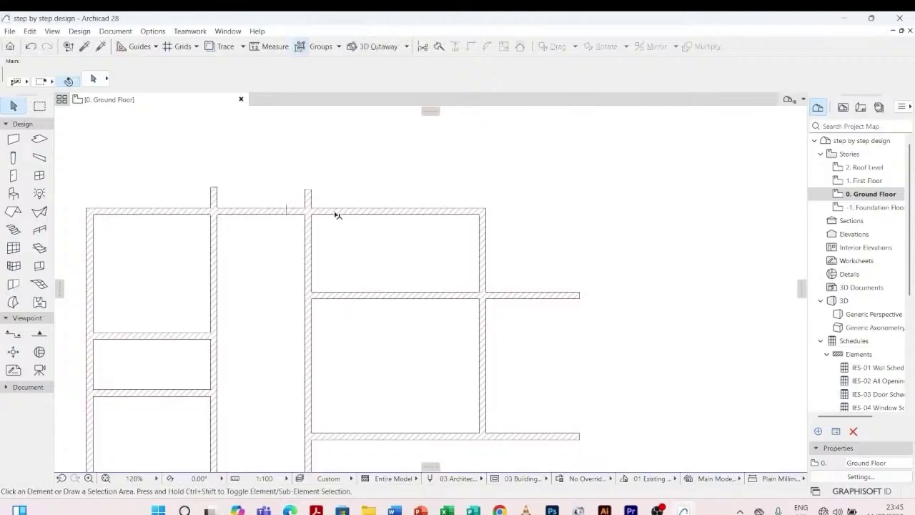
click(337, 214)
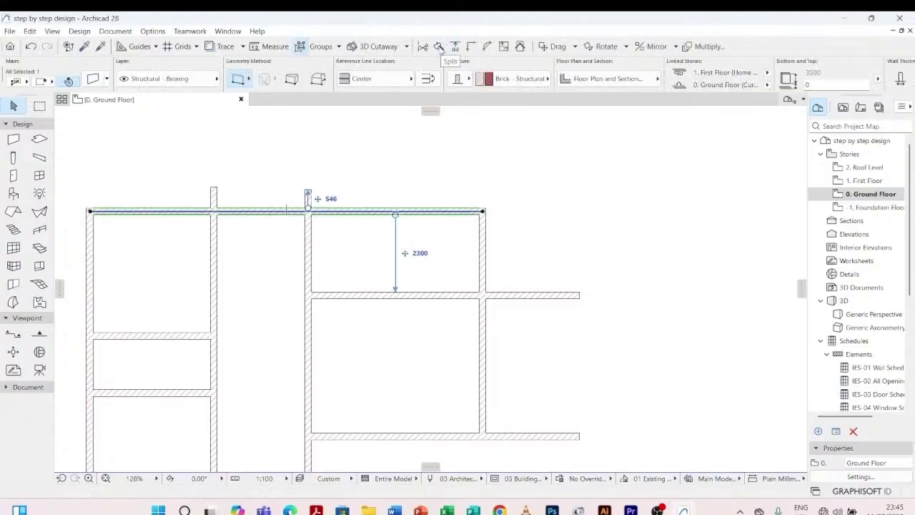
click(439, 47)
click(344, 218)
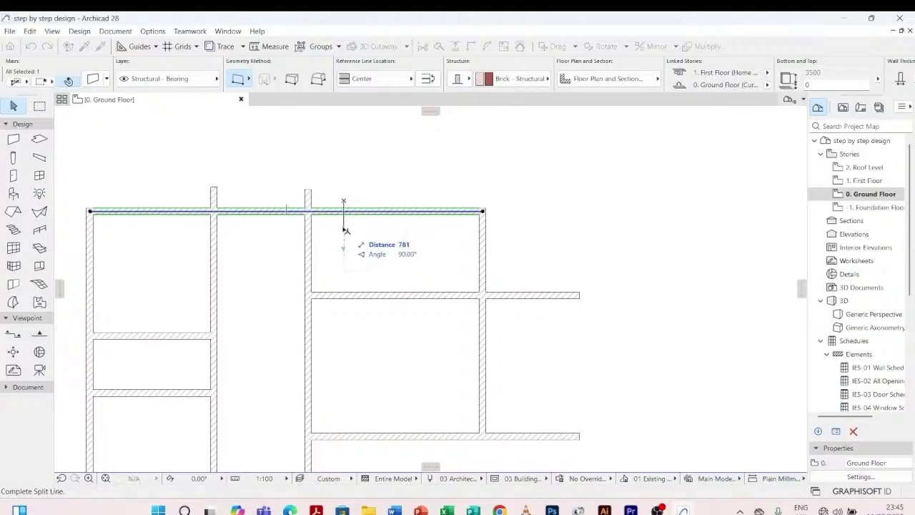
click(344, 231)
click(400, 228)
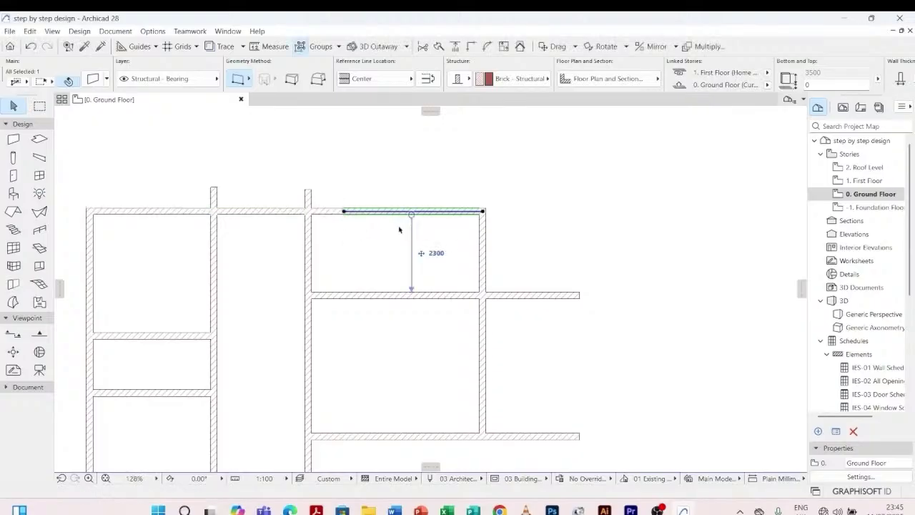
- Set the clear distance between the split-off top wall segment and the horizontal wall below it to 3000 mm, and clear the selection
scroll(399, 230, up, 3)
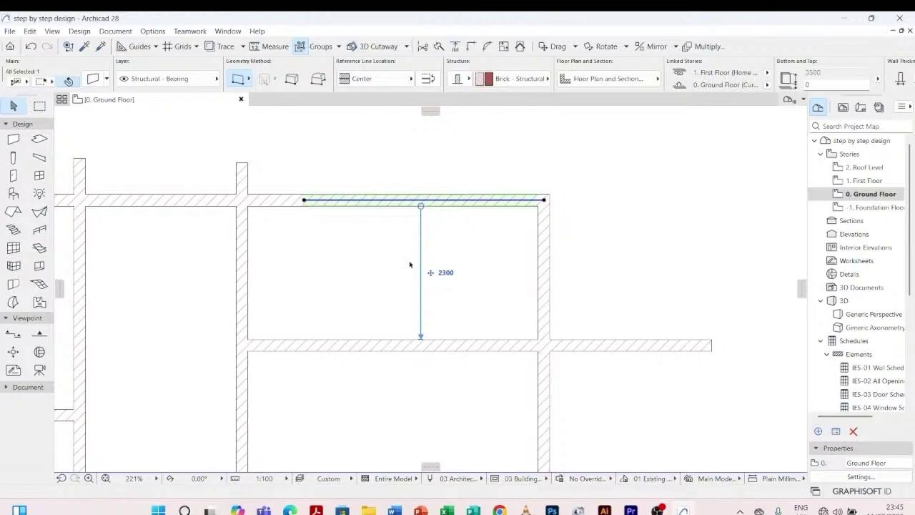
click(447, 275)
text(3000)
key(Return)
key(Escape)
scroll(447, 274, down, 4)
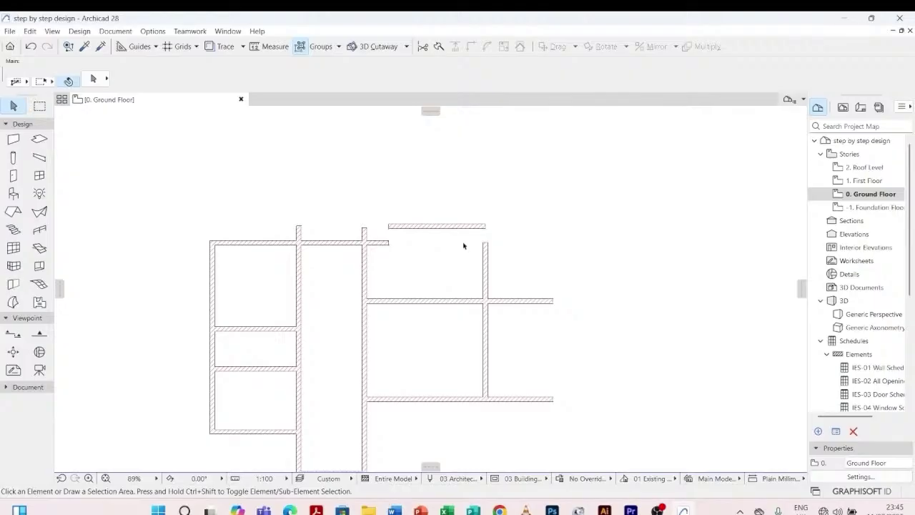
- Intersect the right vertical wall with the raised top wall segment to form a corner, and clear the selection
click(487, 254)
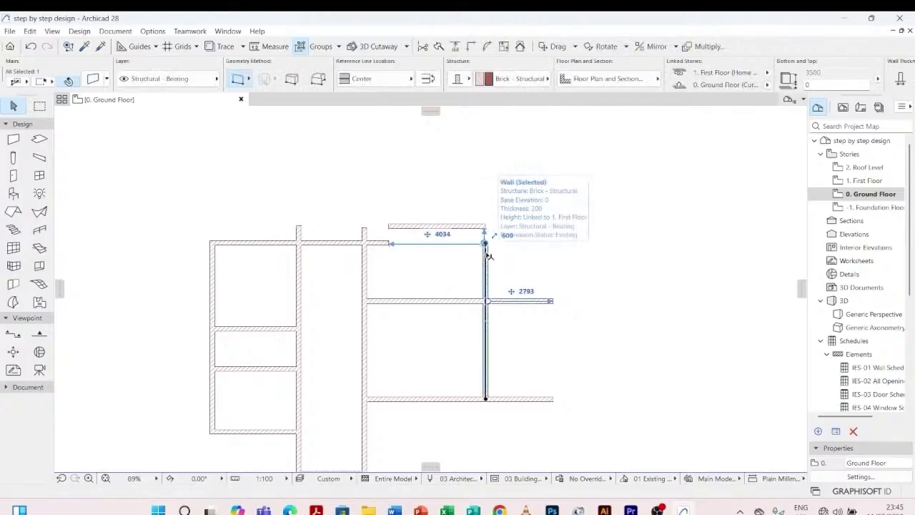
shift+click(461, 225)
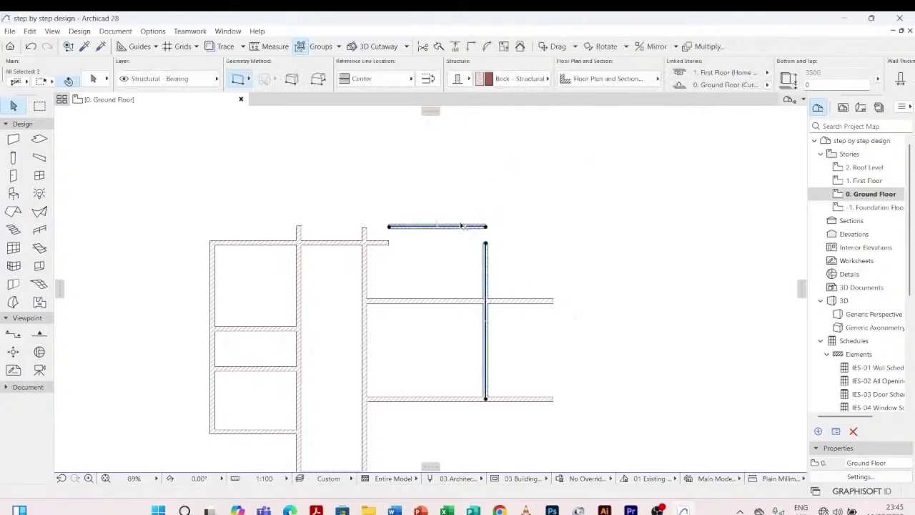
click(471, 45)
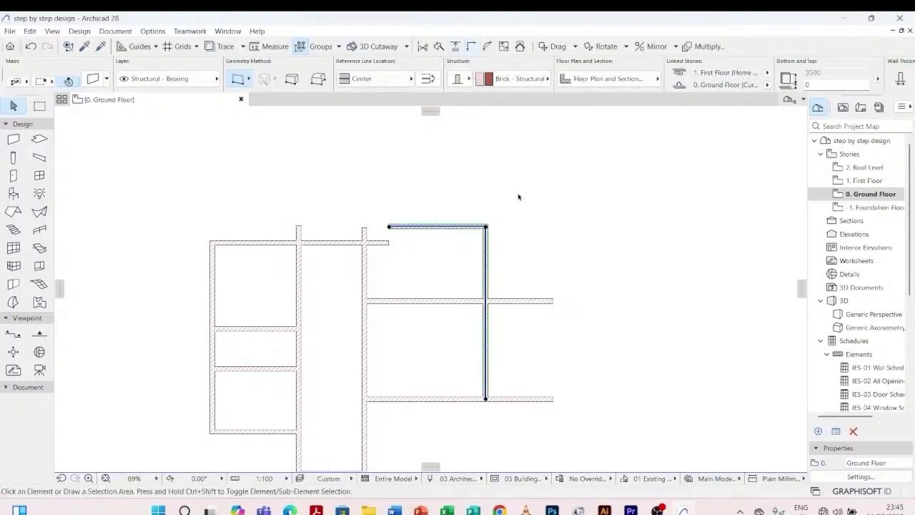
key(Escape)
- Examine the clear distances around the middle long vertical wall and the raised top wall segment, leaving them unselected
scroll(382, 279, up, 1)
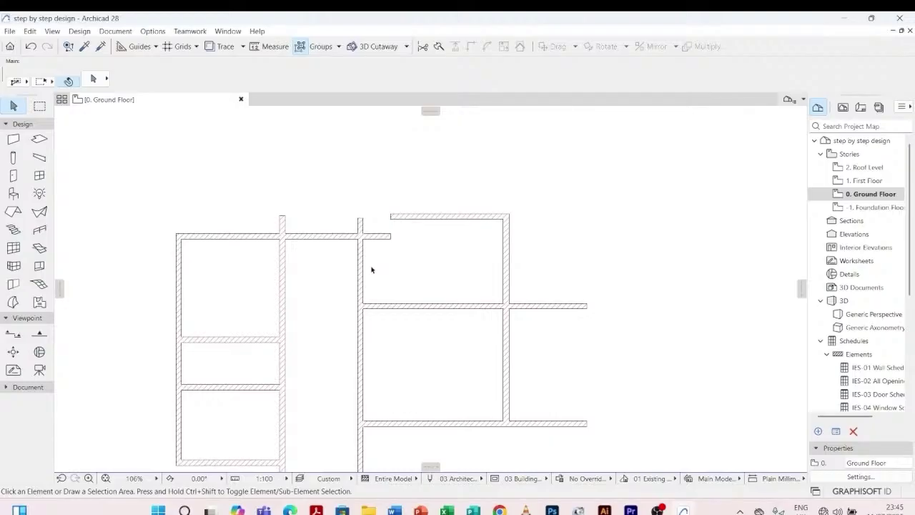
scroll(369, 266, up, 2)
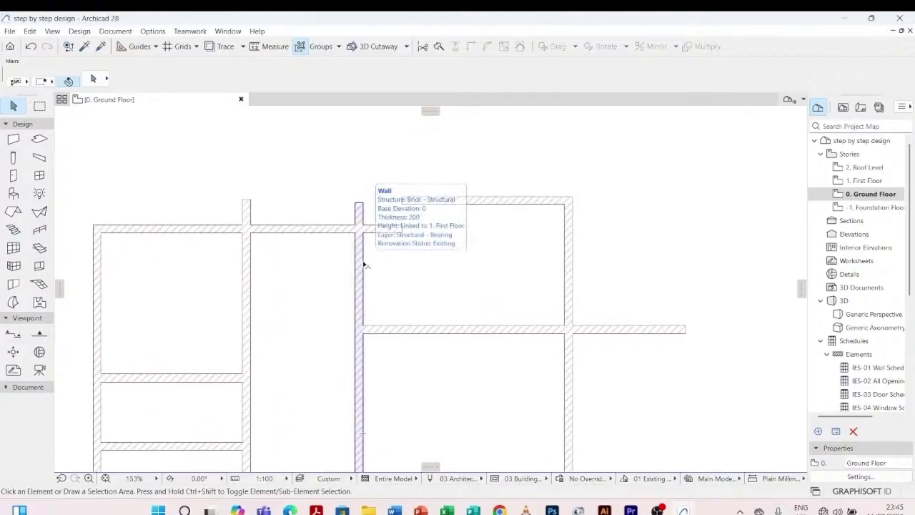
scroll(382, 260, down, 3)
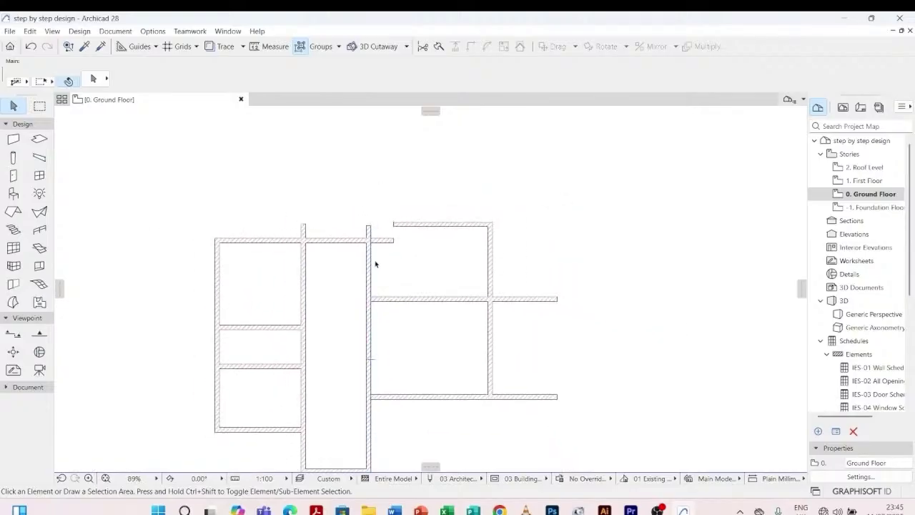
click(372, 266)
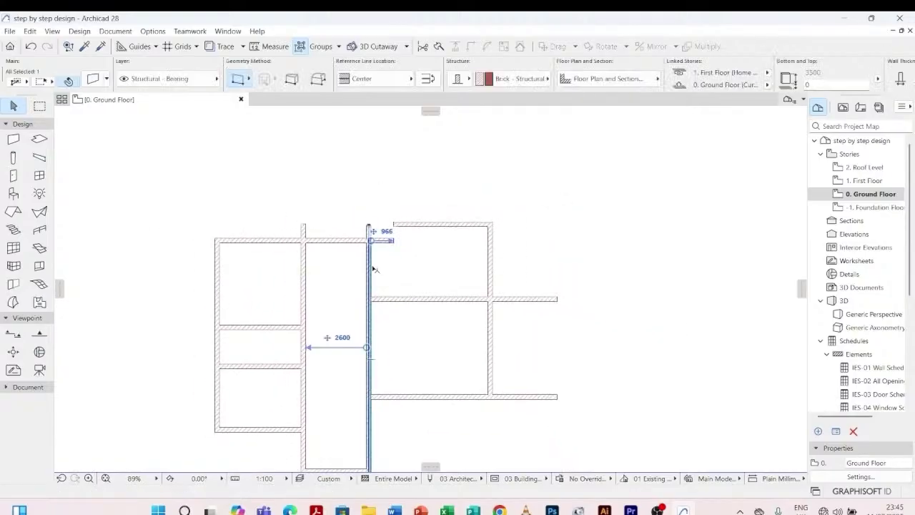
click(371, 231)
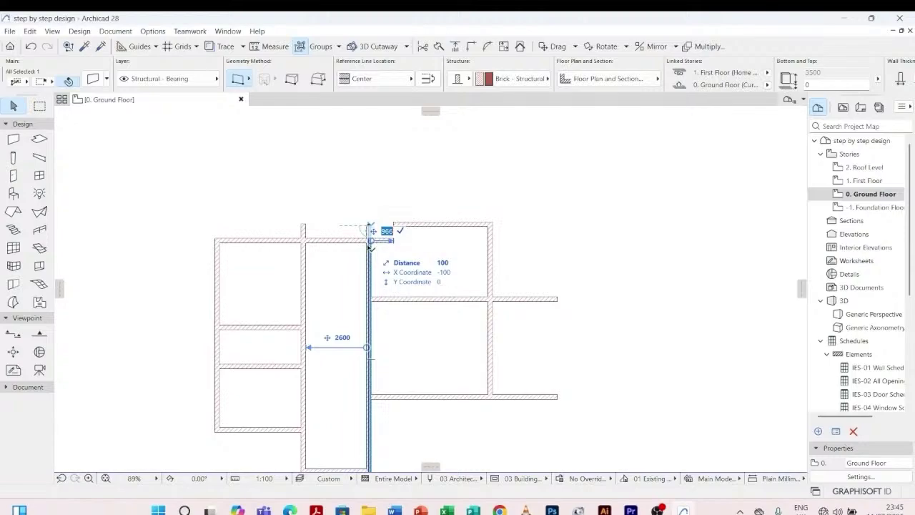
key(Escape)
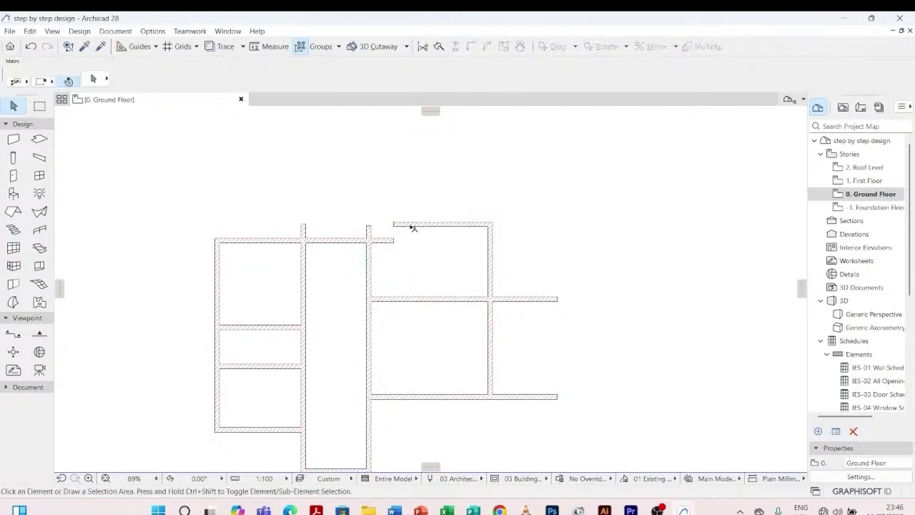
click(413, 226)
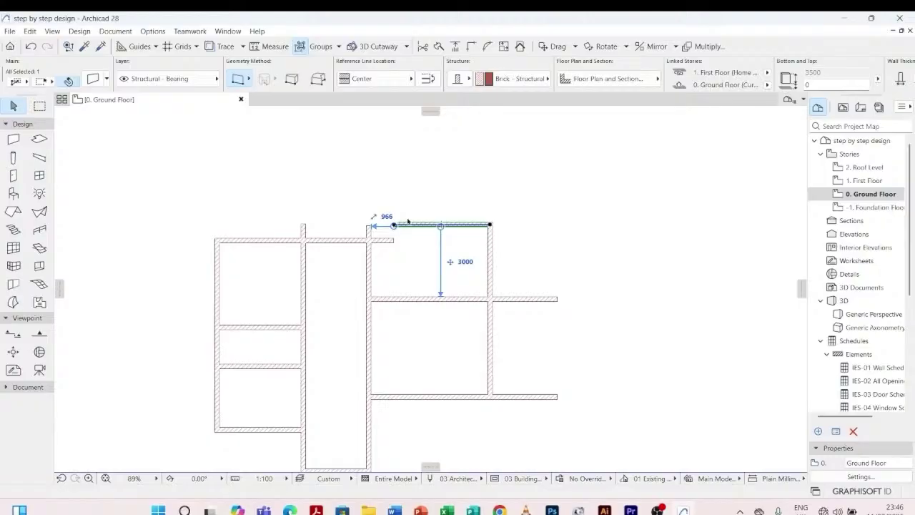
key(Escape)
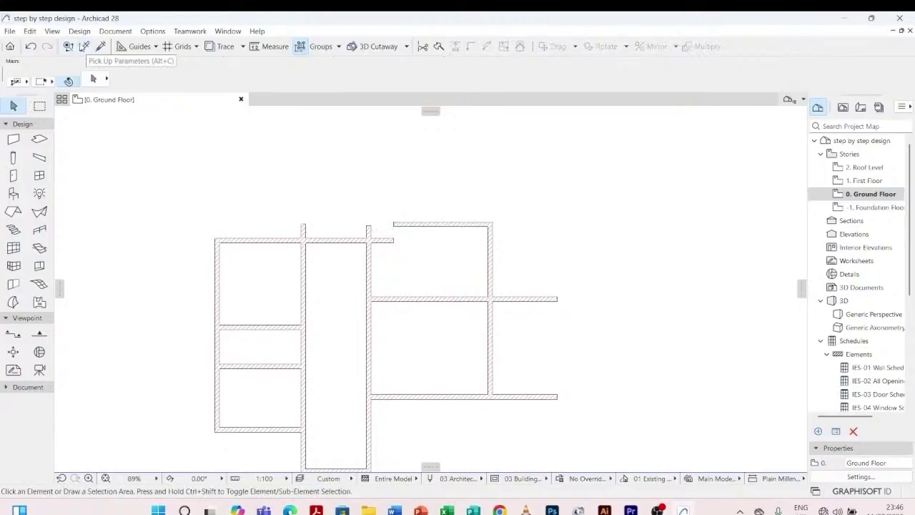
- Pick up the raised top wall segment's parameters and start a new wall just below that segment
click(84, 47)
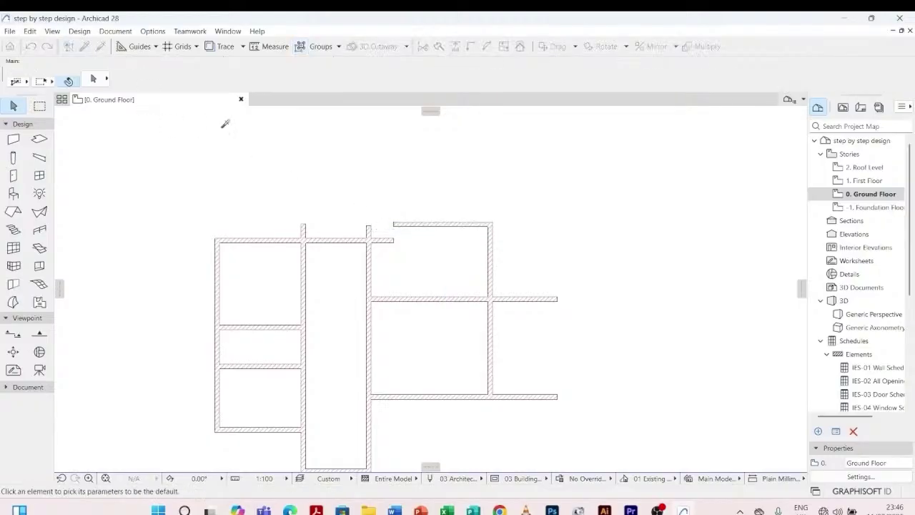
click(428, 220)
scroll(414, 258, up, 3)
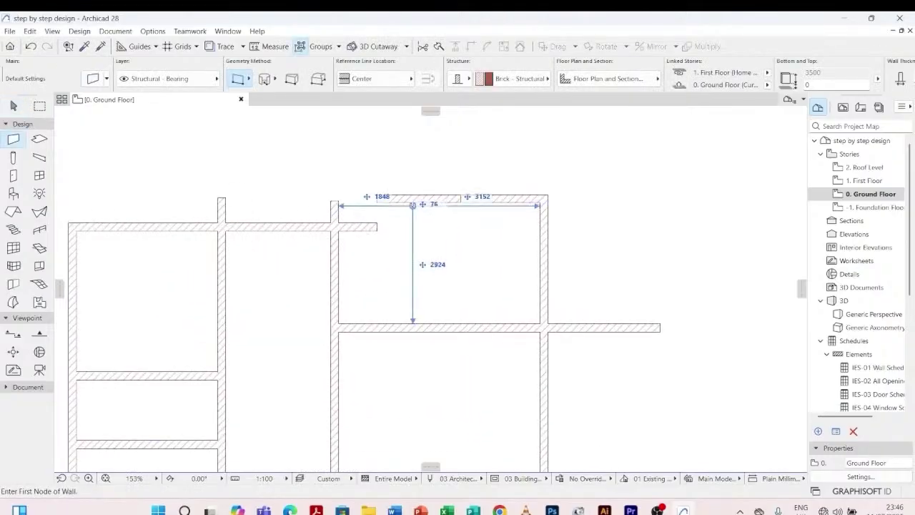
click(412, 205)
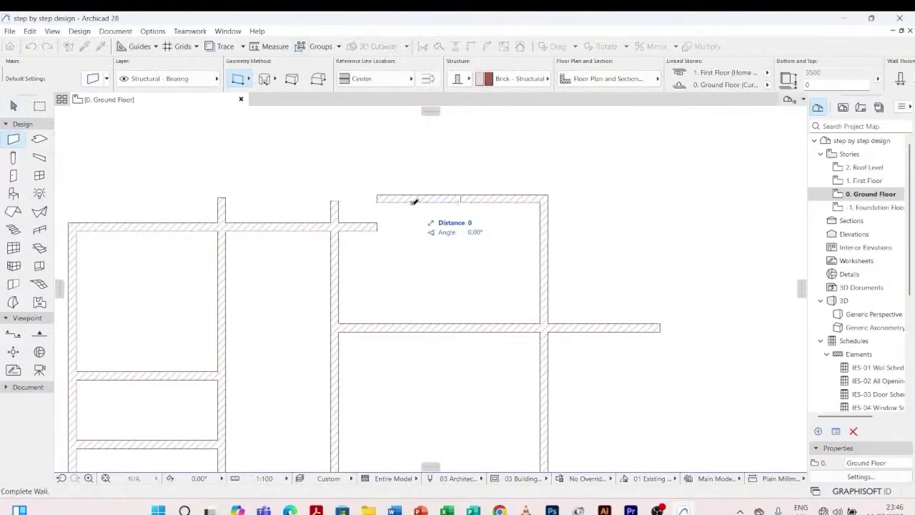
- Draw a vertical wall down from the top wall to the horizontal wall below, then set its clear distance to the east wall to 3500
click(416, 324)
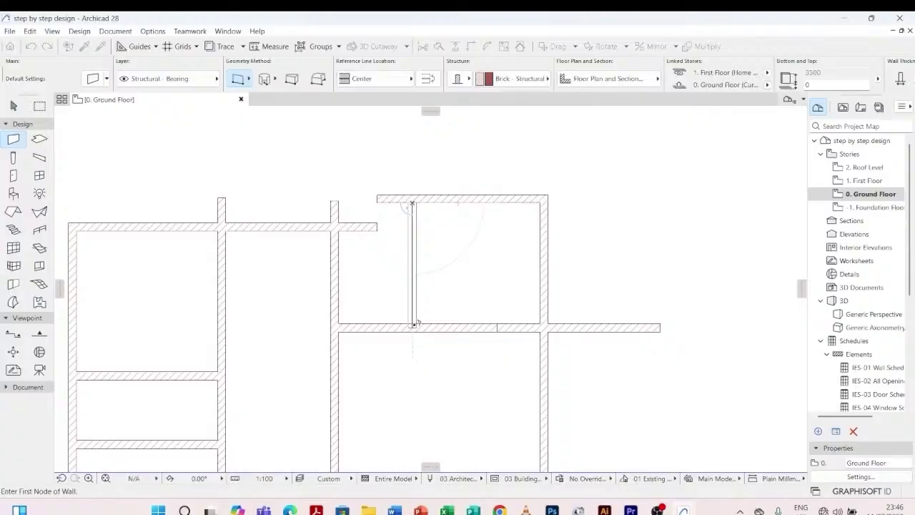
key(Escape)
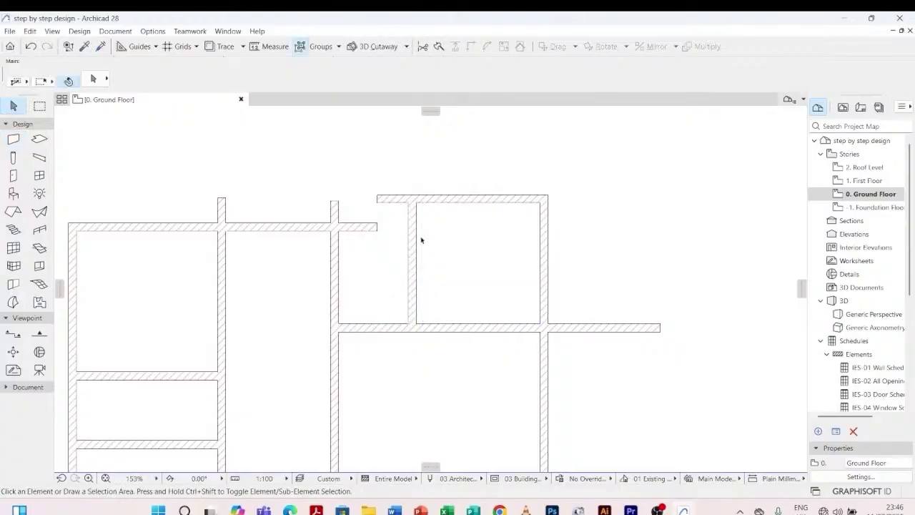
scroll(421, 240, down, 2)
click(415, 252)
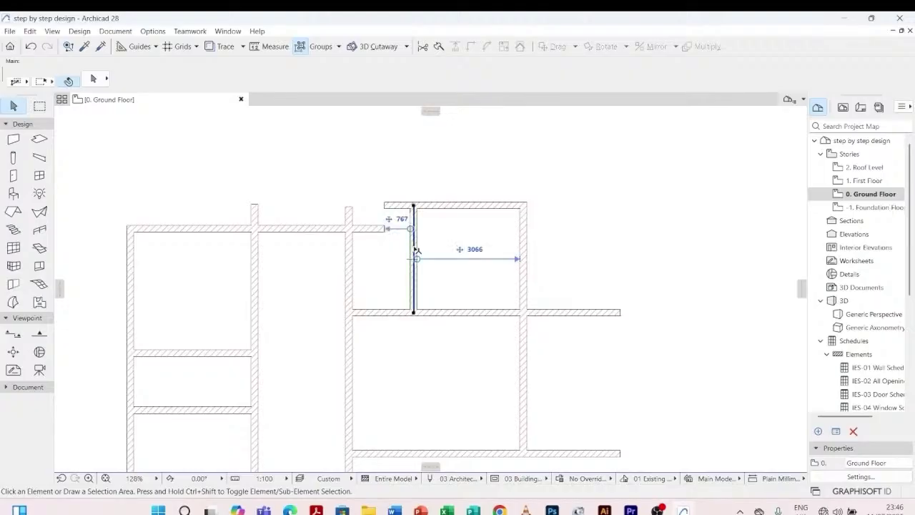
click(476, 248)
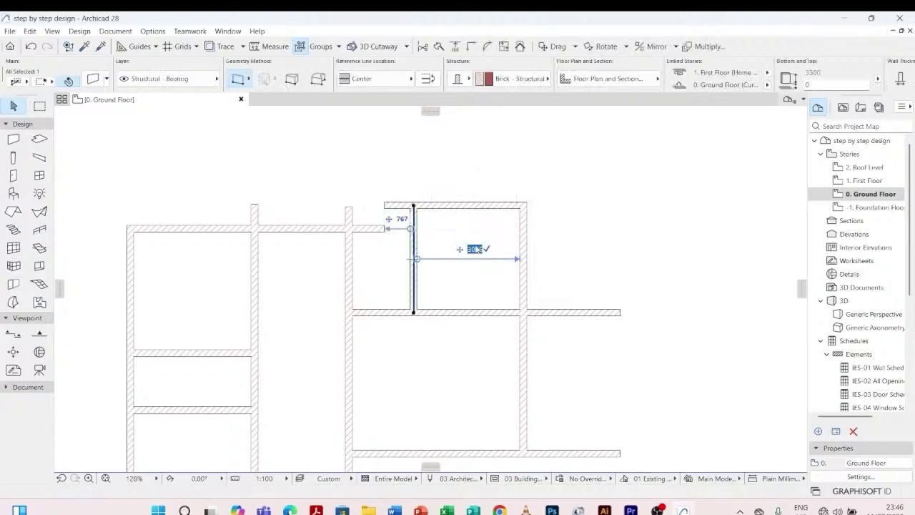
text(3500)
key(Return)
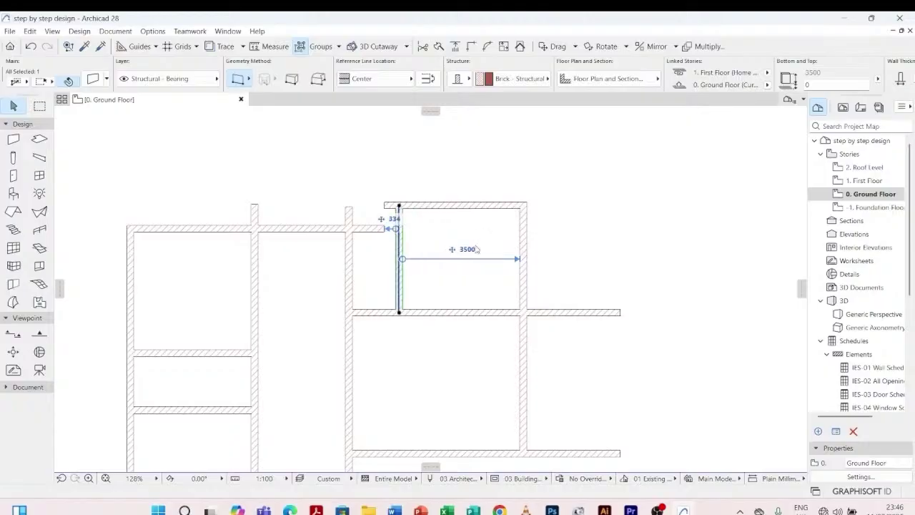
click(556, 198)
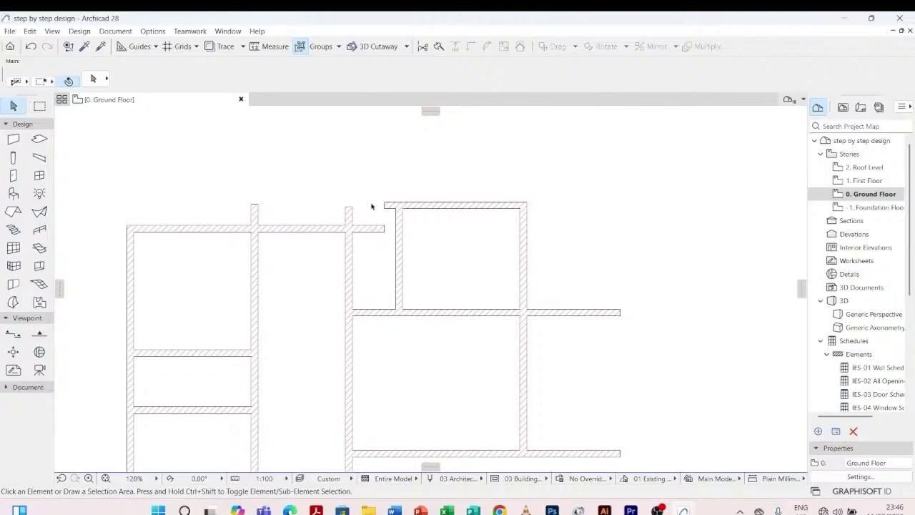
- Shorten the long vertical wall west of the new room so its upper end meets the room's lower horizontal wall at a corner
click(349, 265)
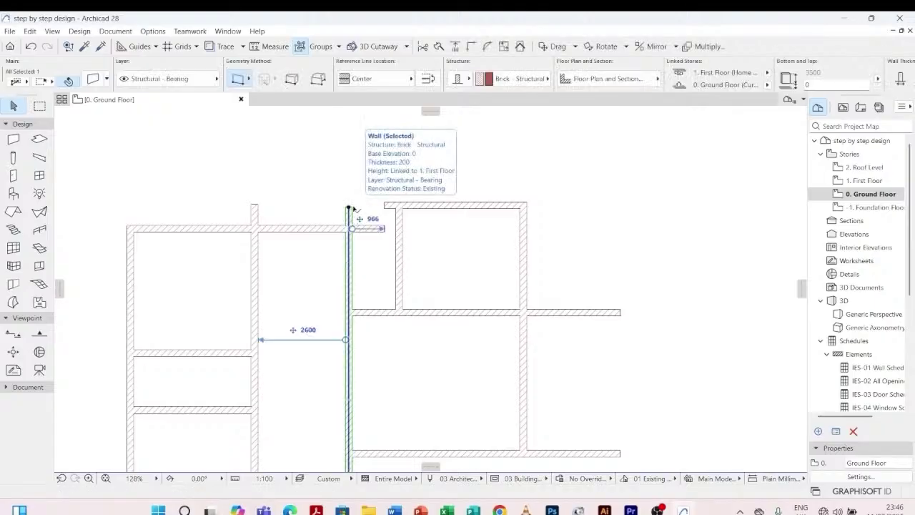
click(348, 207)
key(Escape)
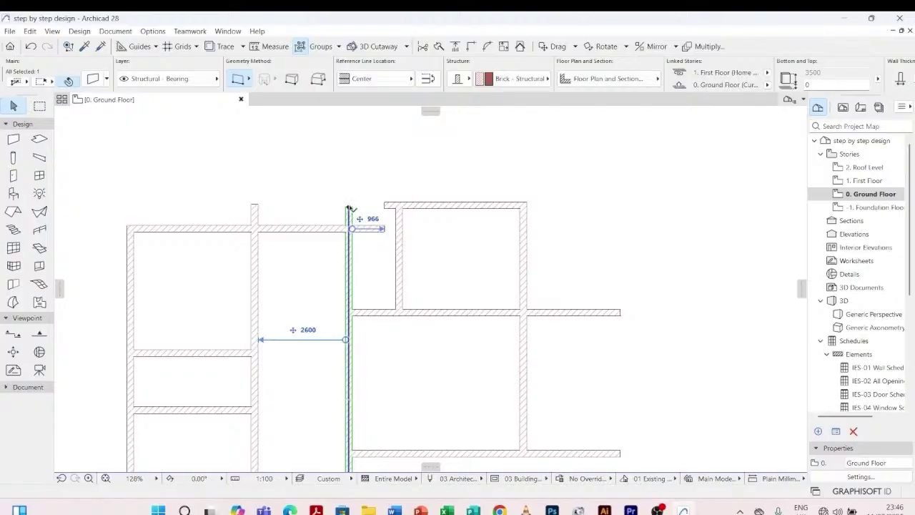
click(349, 207)
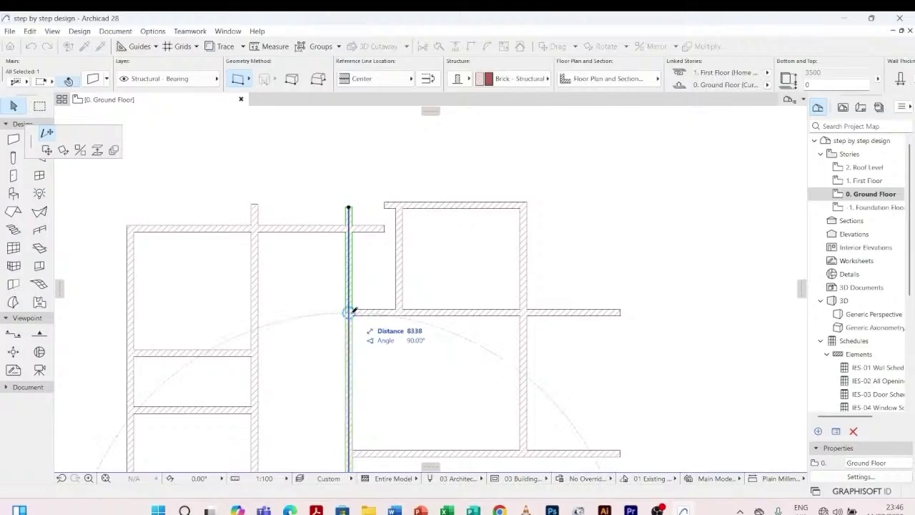
click(349, 312)
click(351, 288)
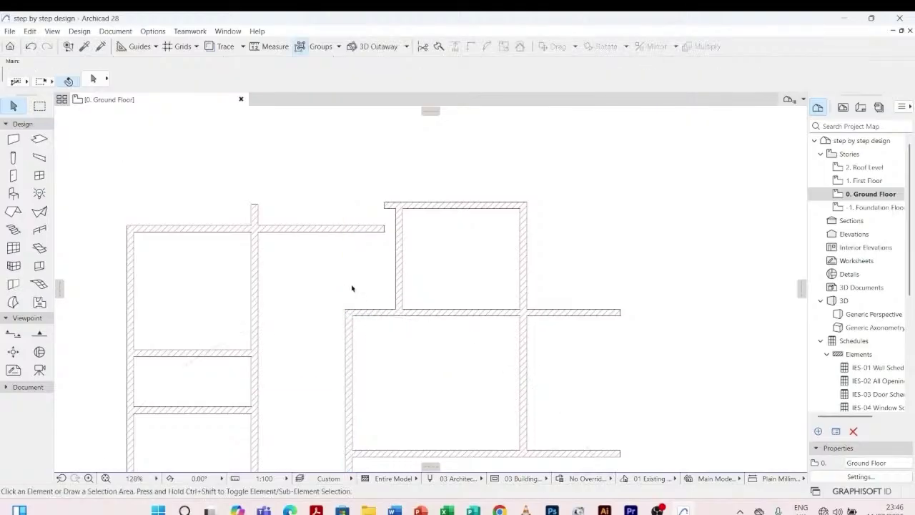
- Pick up the settings of the new room's west wall and draw a short vertical wall crossing the upper horizontal wall
click(401, 239)
click(403, 272)
click(84, 46)
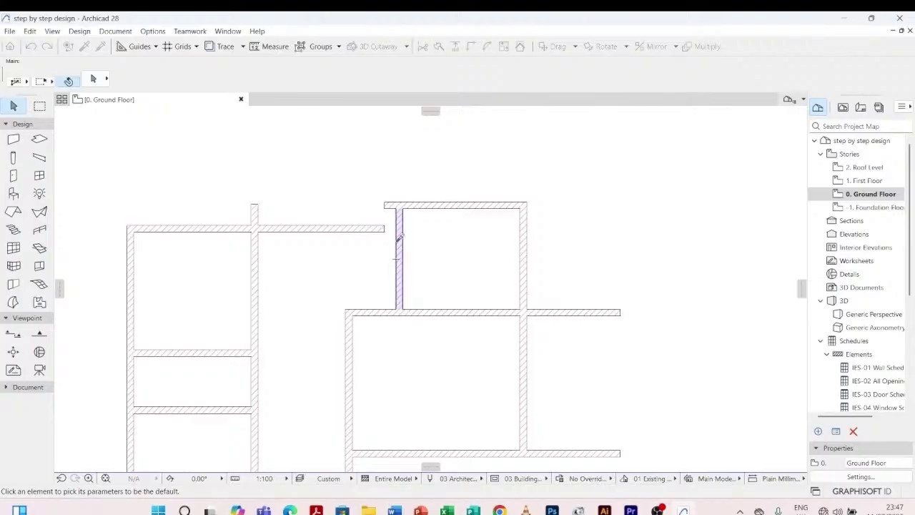
click(399, 238)
click(338, 191)
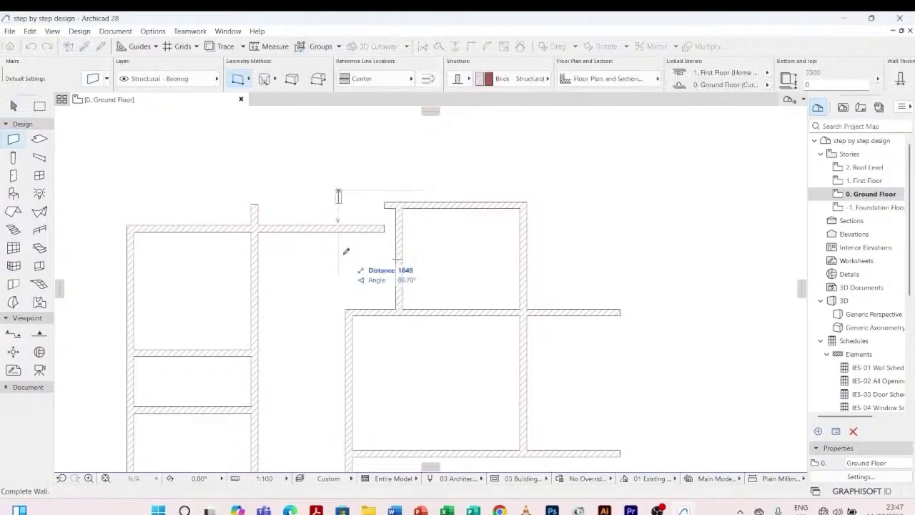
click(338, 288)
key(Escape)
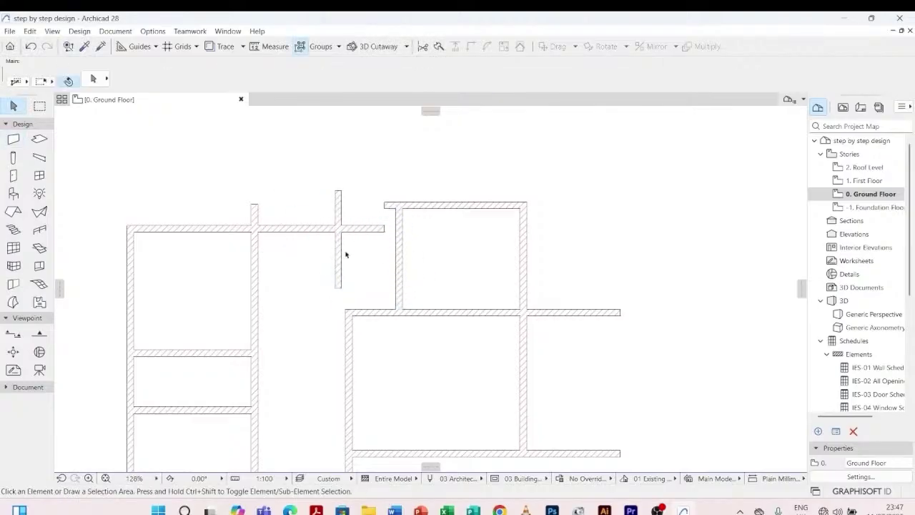
- Intersect the small room's top wall with its west wall to form a clean corner without the overhang
click(342, 270)
scroll(376, 216, up, 4)
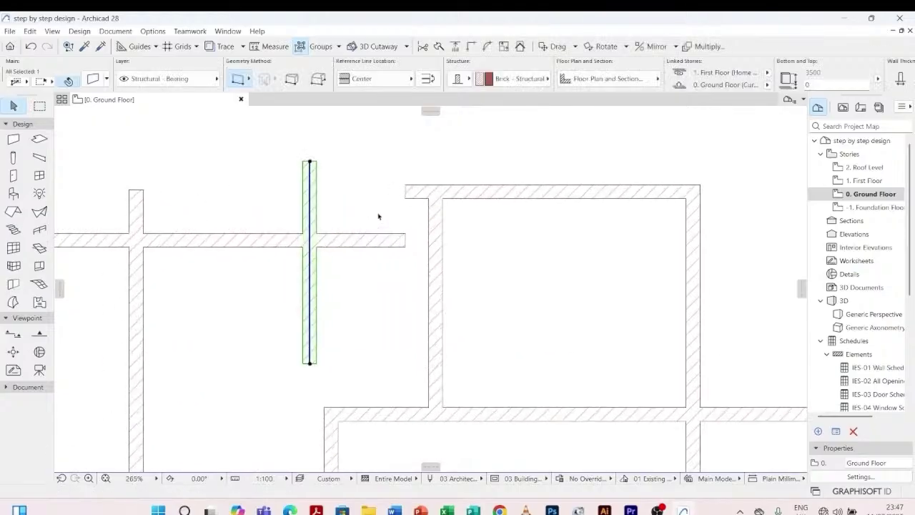
click(415, 202)
click(411, 193)
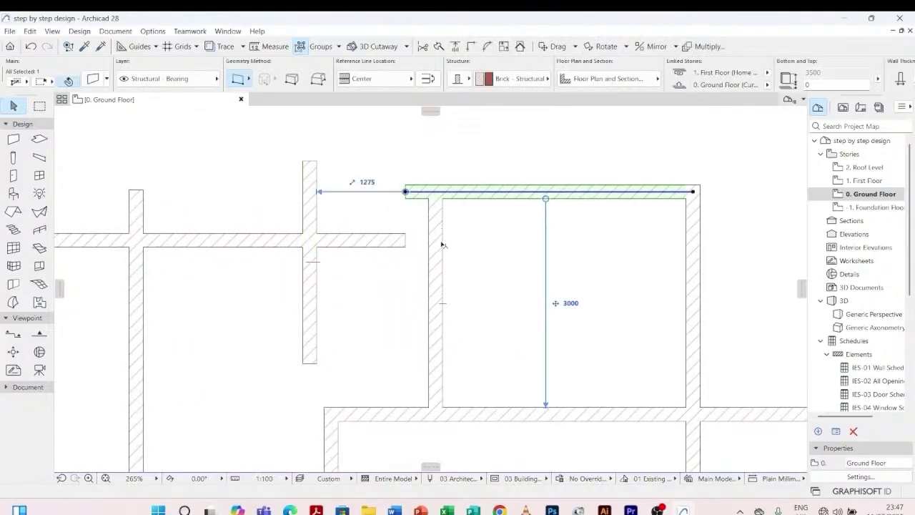
shift+click(437, 242)
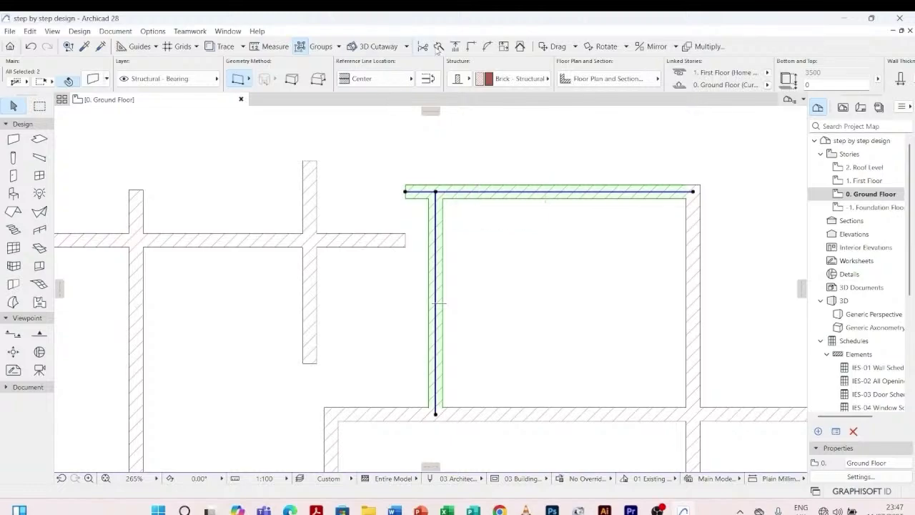
click(471, 46)
click(361, 251)
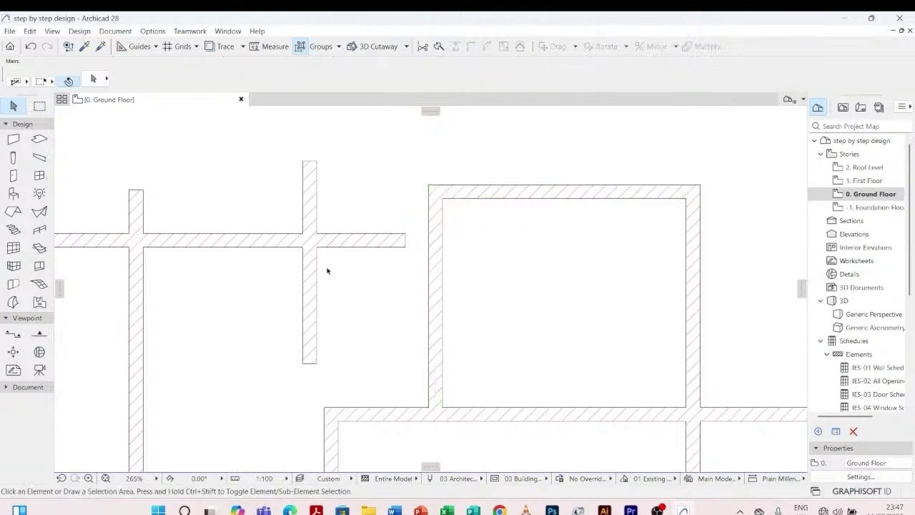
- Move the free-standing short vertical wall sideways until its east face touches the outer face of the small room's west wall
scroll(327, 270, down, 3)
click(322, 258)
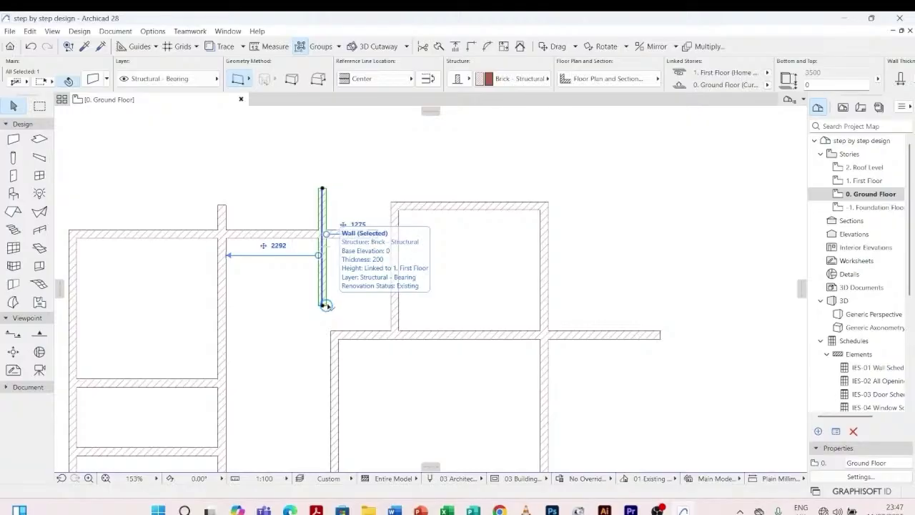
right_click(326, 305)
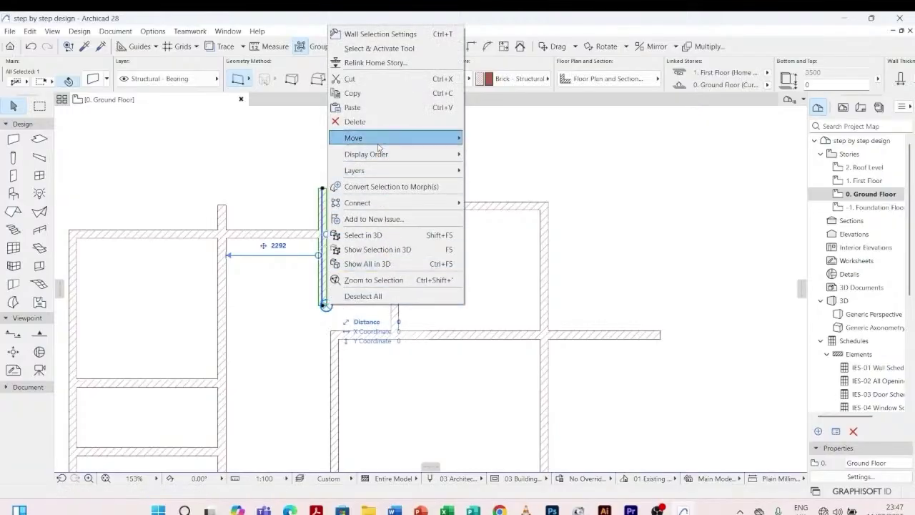
mouse_move(379, 138)
click(503, 140)
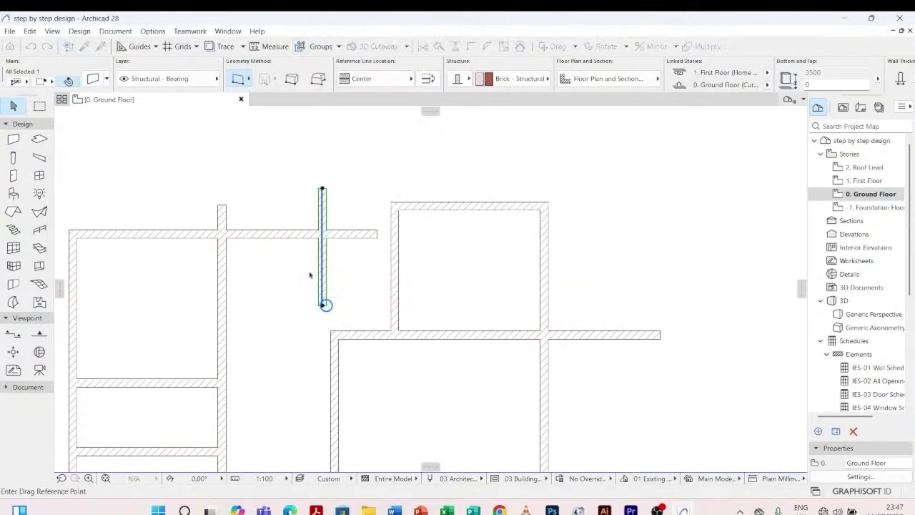
click(326, 238)
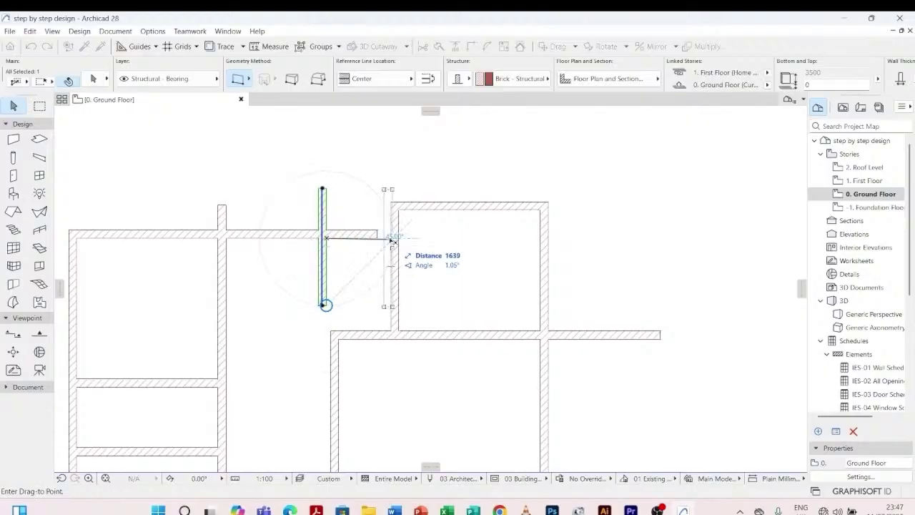
scroll(391, 243, up, 4)
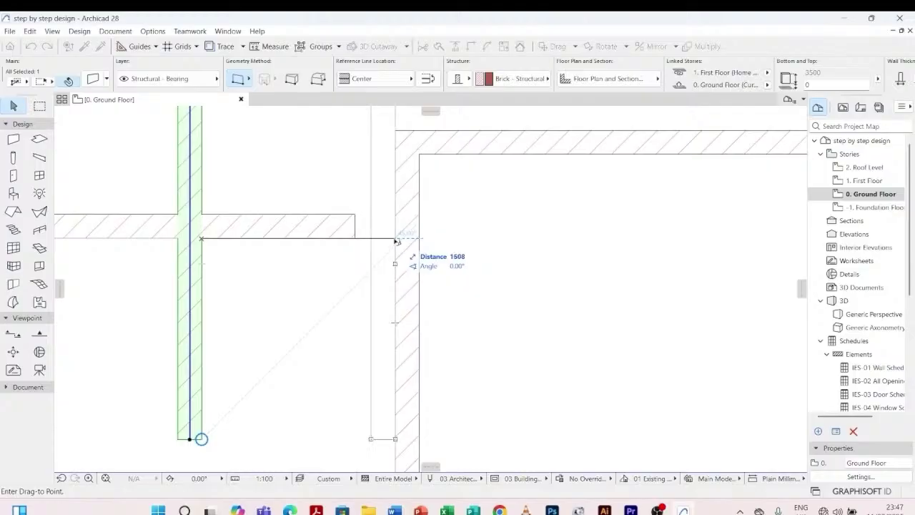
click(391, 243)
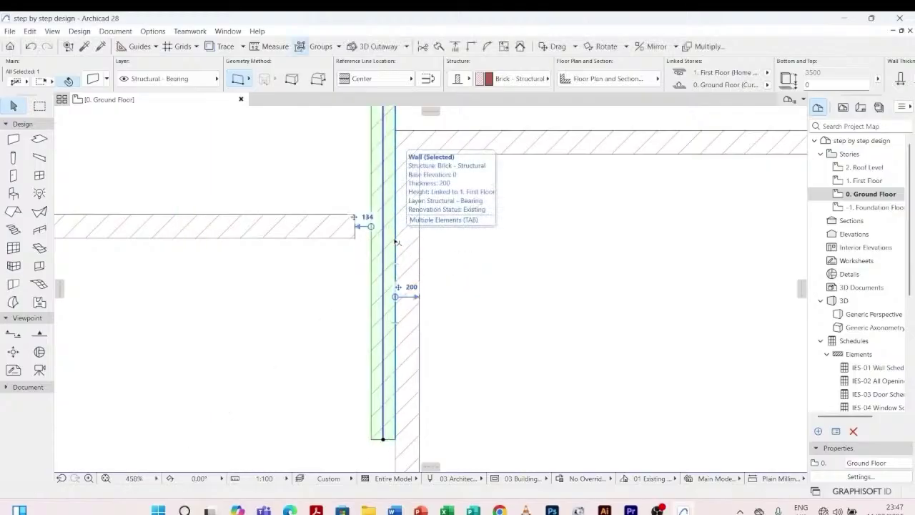
- Move the short vertical wall 2300 horizontally to the west, away from the small room
key(ctrl+d)
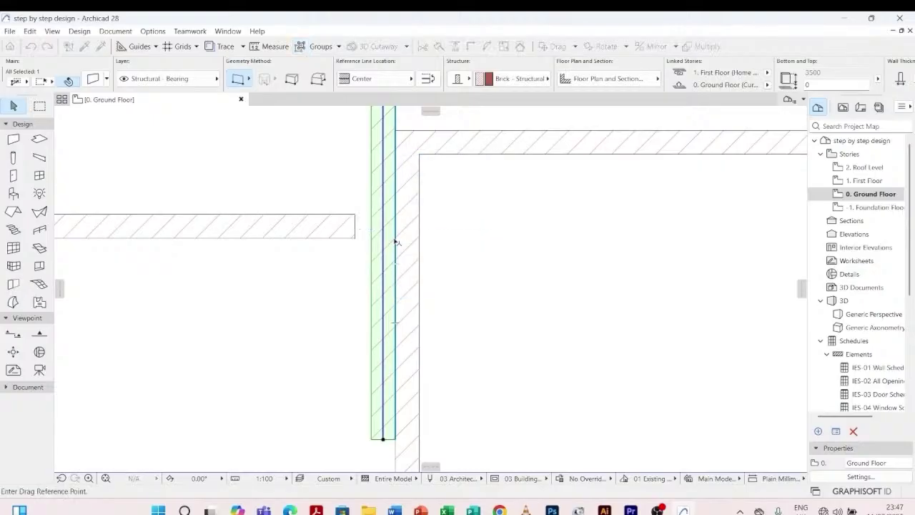
click(395, 243)
scroll(196, 251, down, 3)
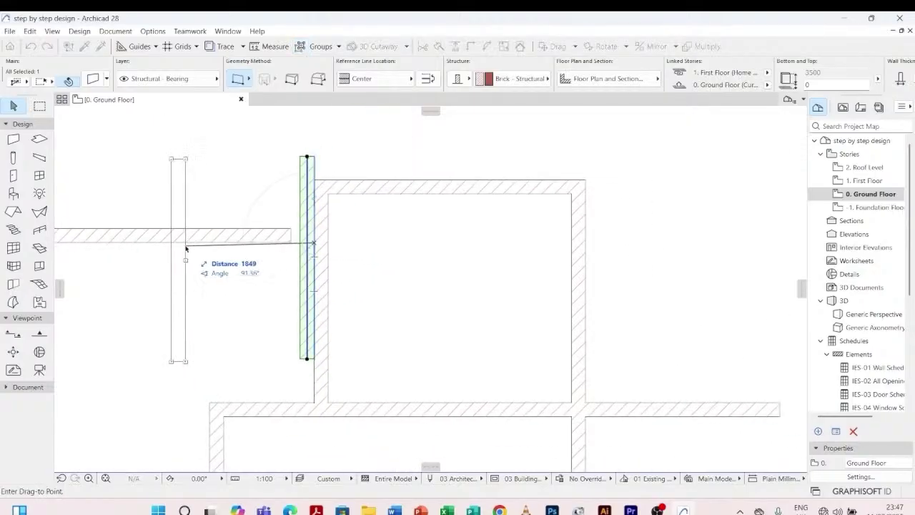
scroll(186, 248, down, 3)
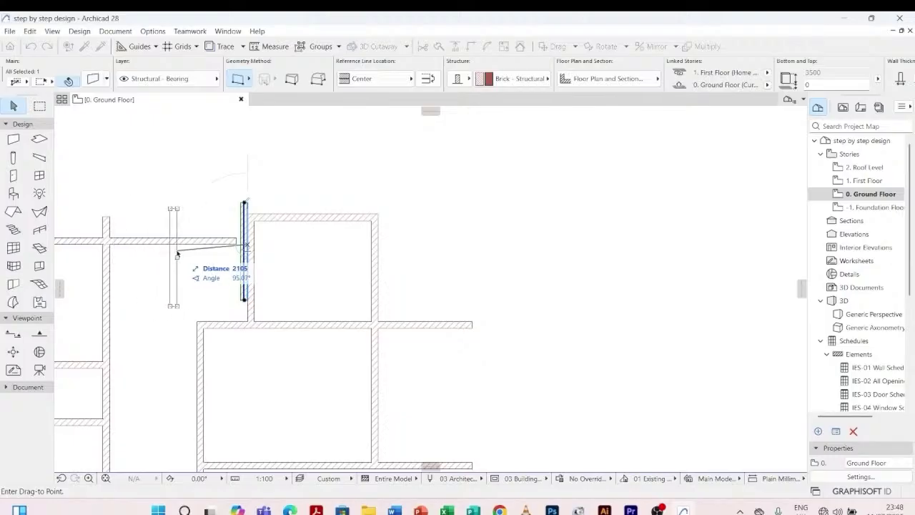
text(2)
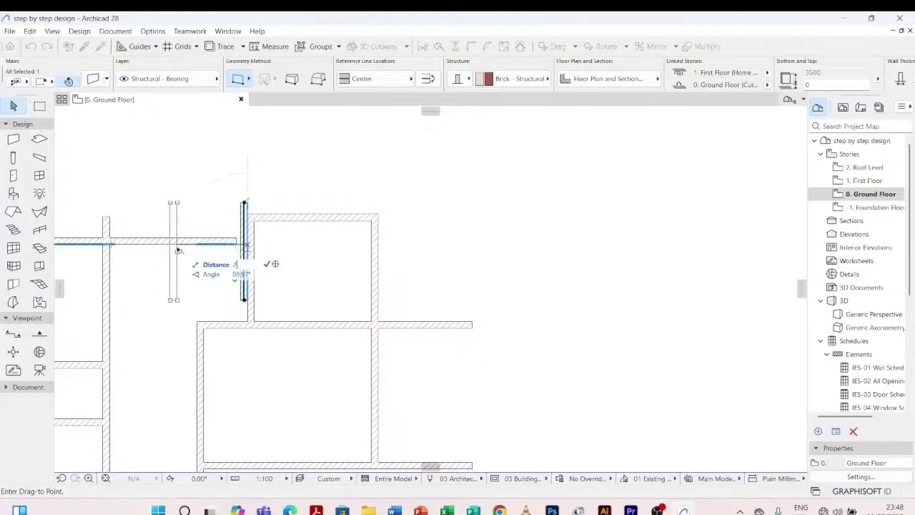
text(300)
key(Return)
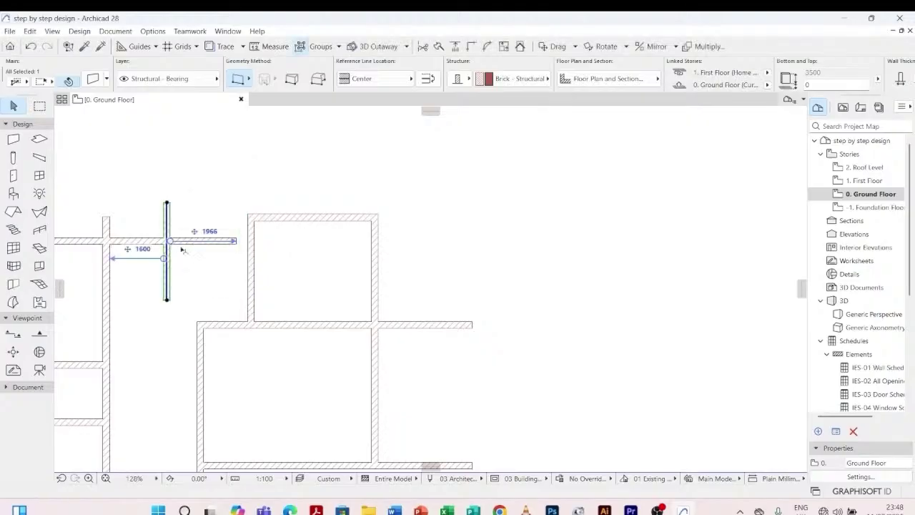
click(261, 234)
- Intersect the short vertical wall with the small room's top wall so the two meet at a new northwest corner
scroll(304, 279, down, 3)
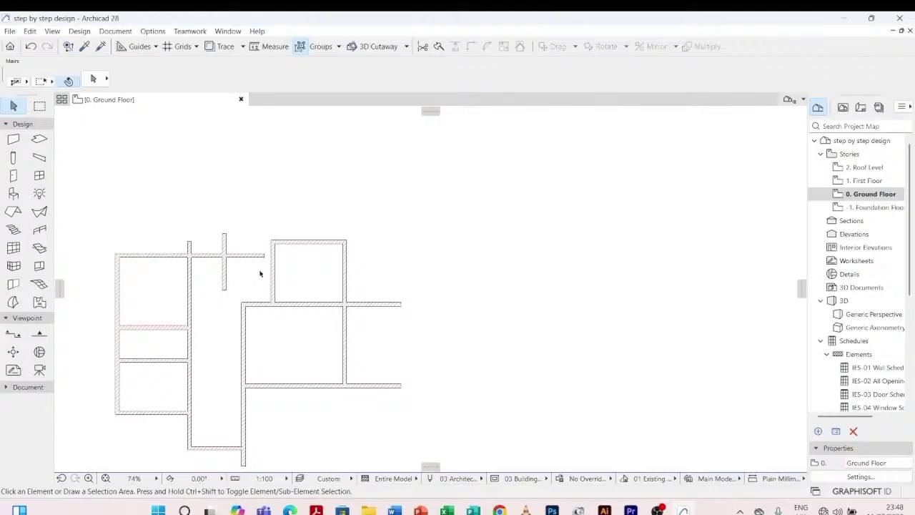
scroll(260, 274, up, 2)
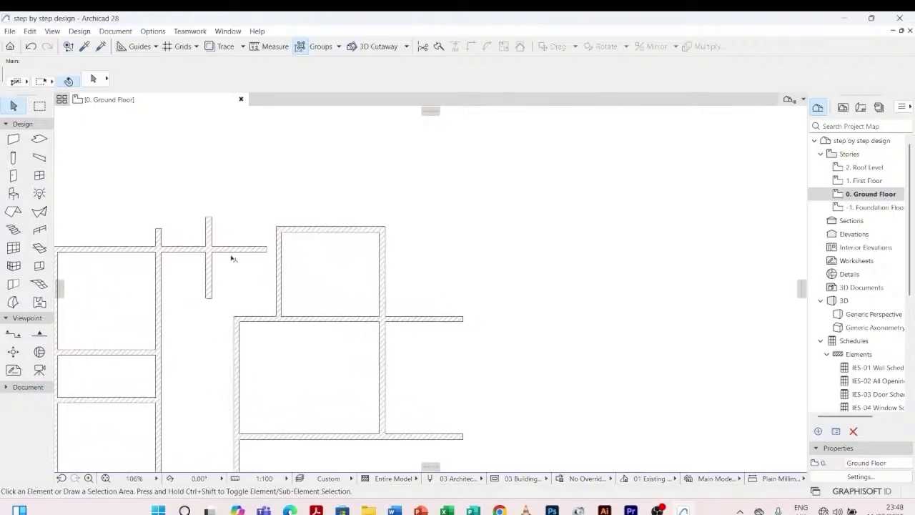
click(209, 277)
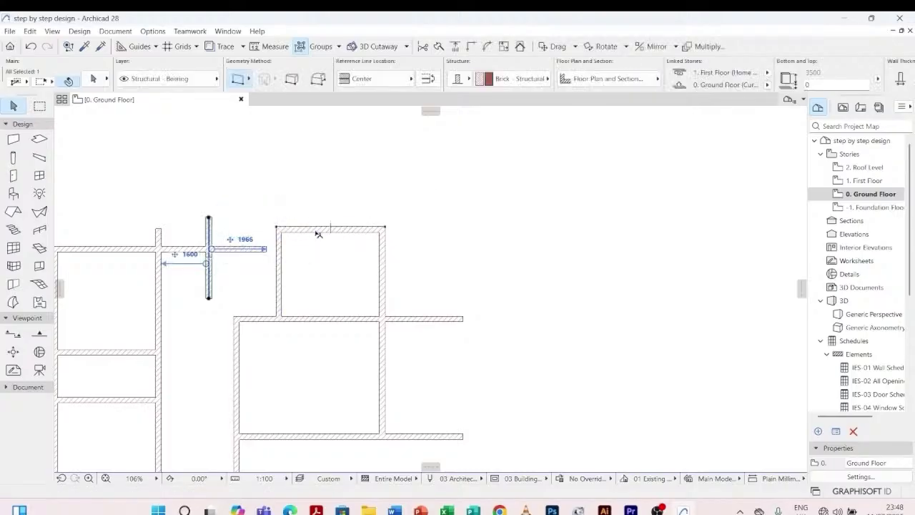
shift+click(318, 230)
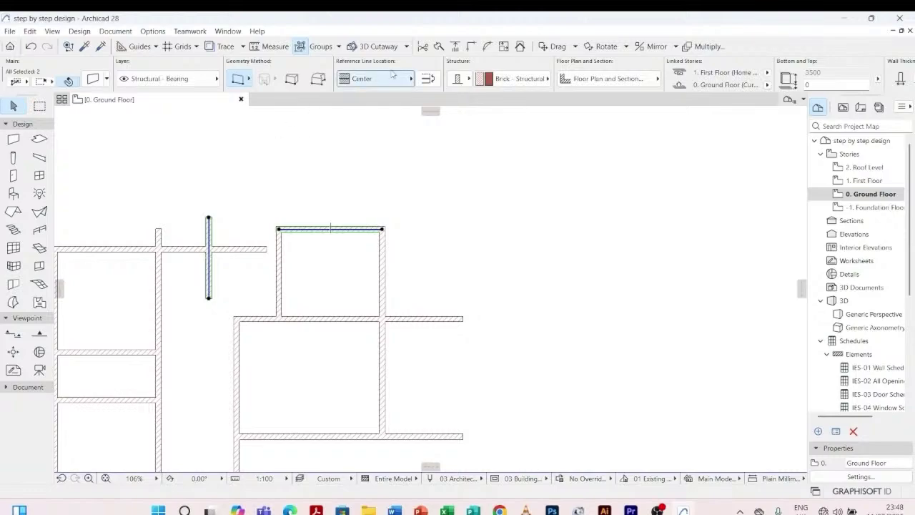
click(471, 46)
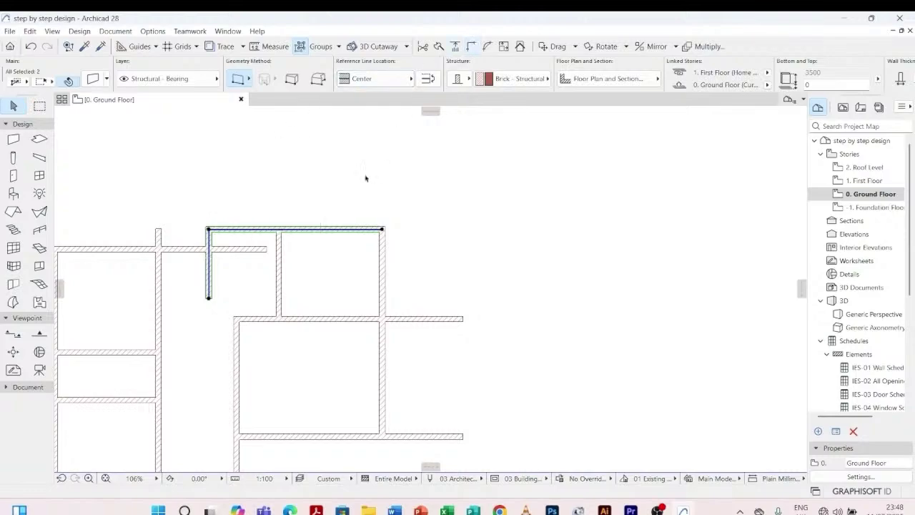
click(313, 275)
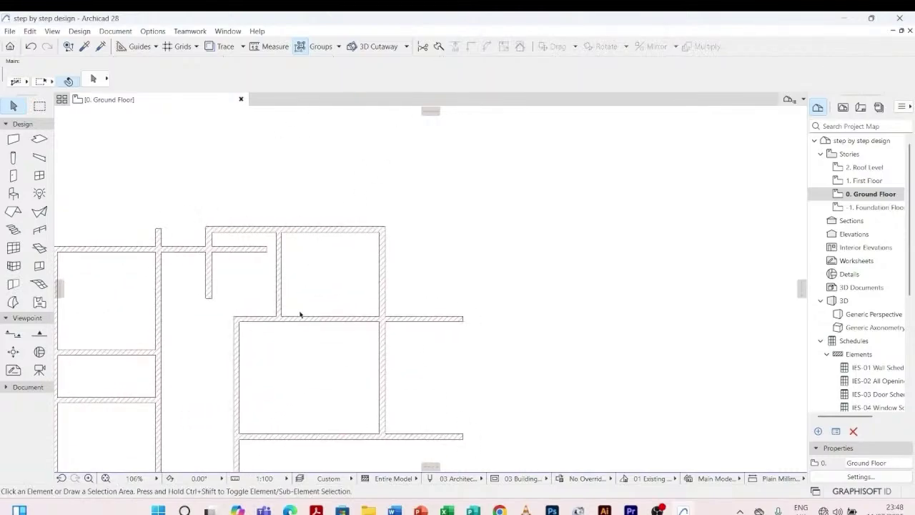
scroll(325, 328, down, 3)
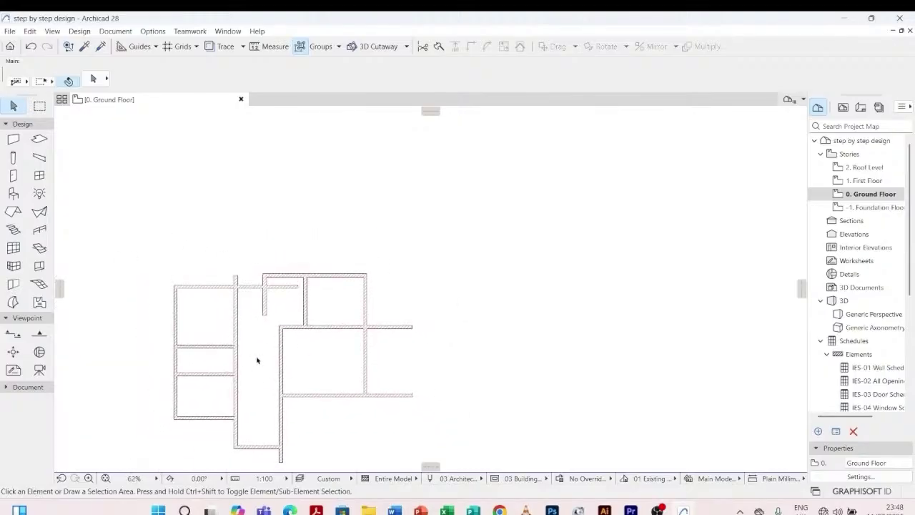
- Shorten the west rooms' top wall by pulling its east end back to the short vertical wall's centreline
scroll(262, 304, up, 4)
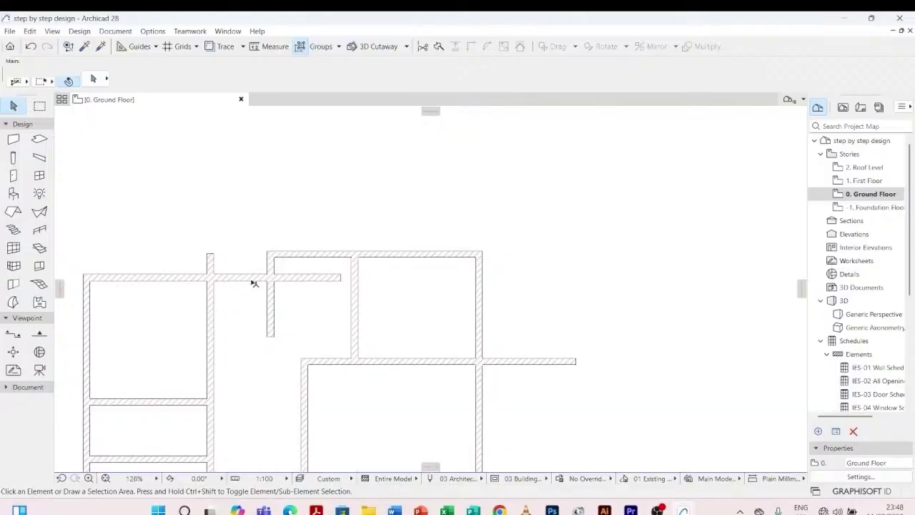
scroll(257, 284, down, 3)
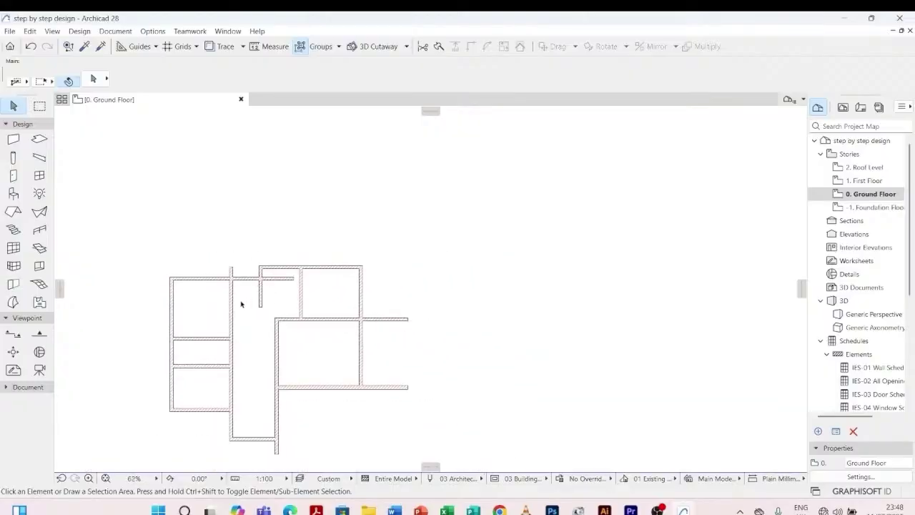
scroll(240, 306, up, 4)
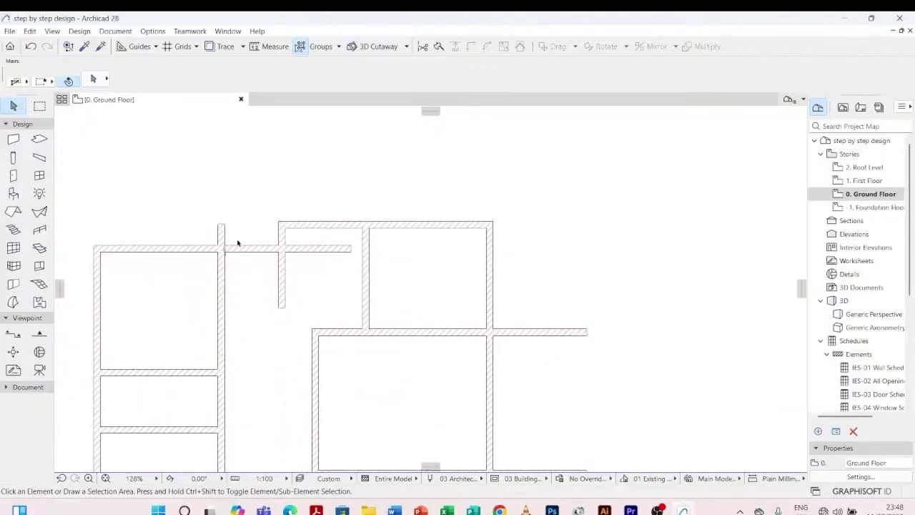
click(346, 248)
scroll(329, 245, up, 2)
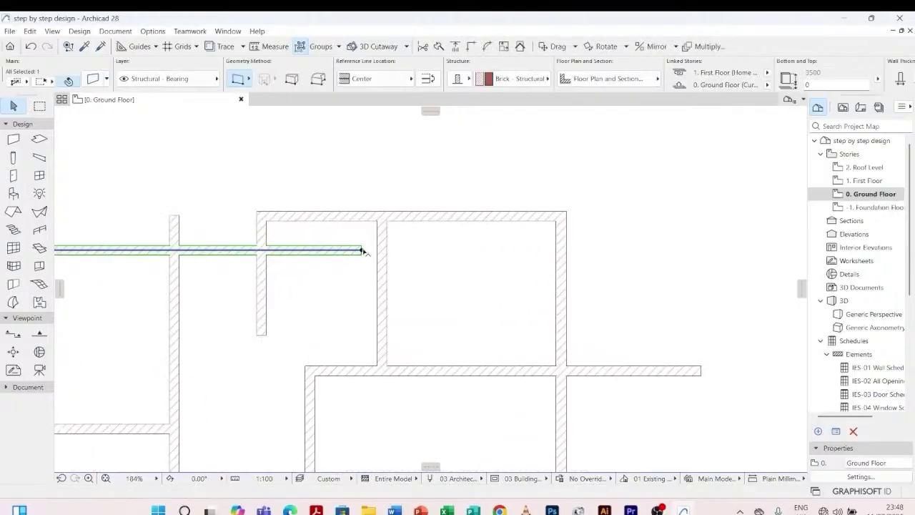
click(362, 251)
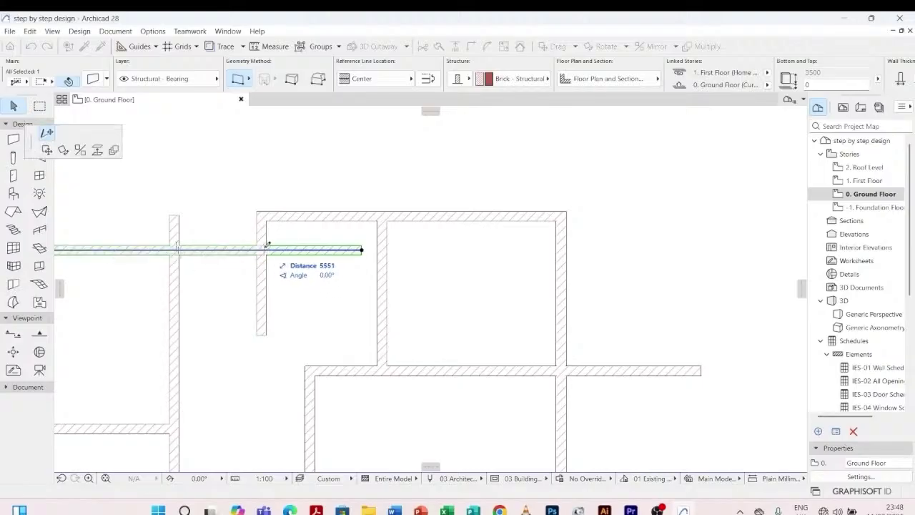
click(263, 249)
key(Escape)
scroll(301, 220, down, 3)
scroll(300, 220, down, 1)
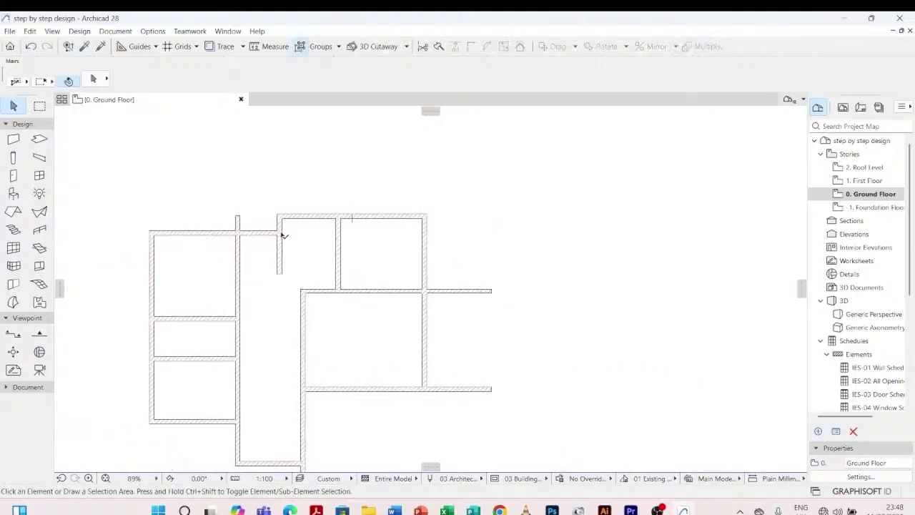
scroll(274, 207, down, 2)
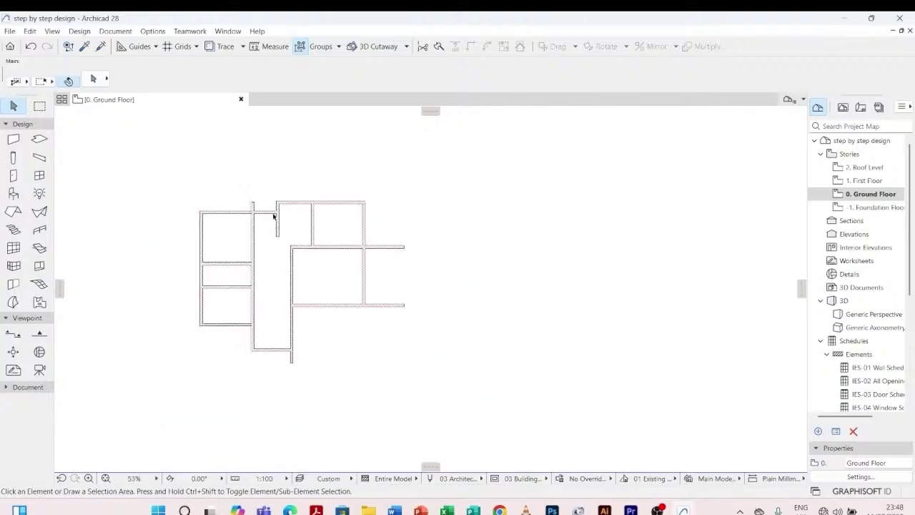
scroll(280, 221, up, 3)
scroll(300, 239, down, 1)
scroll(310, 257, up, 2)
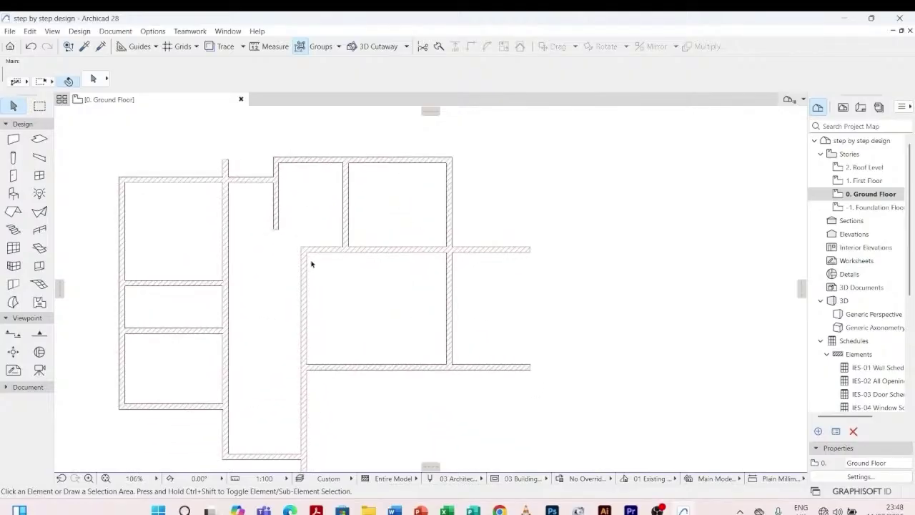
scroll(311, 263, down, 4)
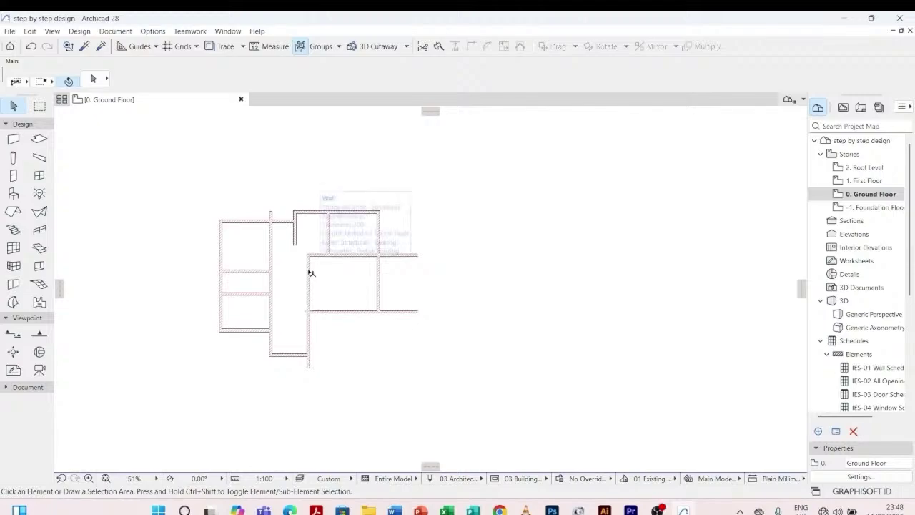
click(309, 272)
scroll(312, 279, up, 5)
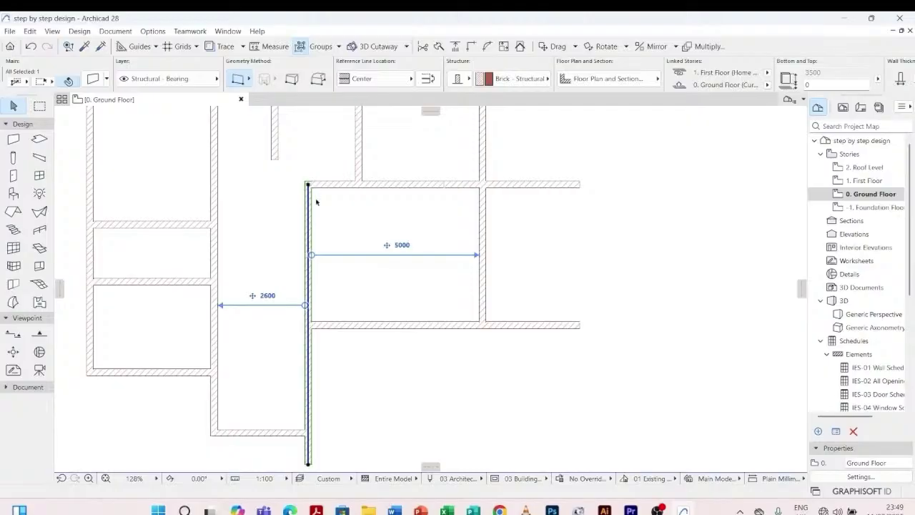
key(Escape)
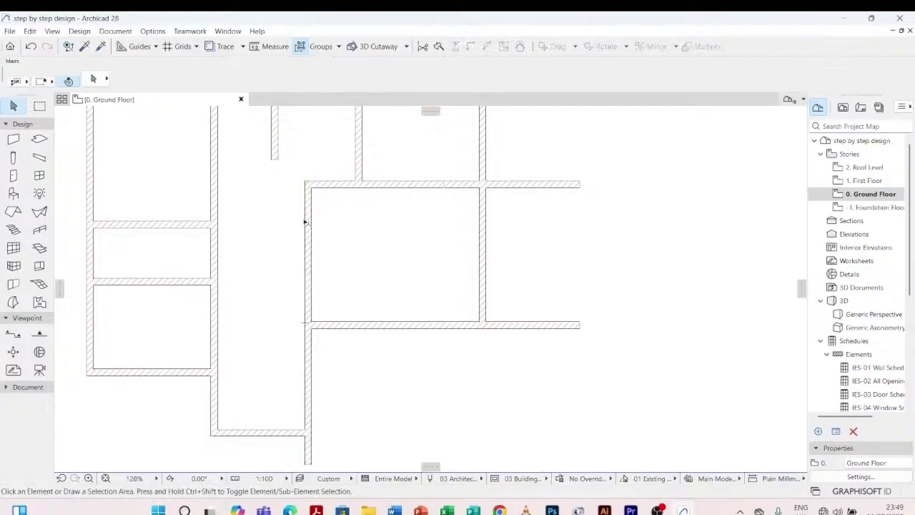
click(305, 222)
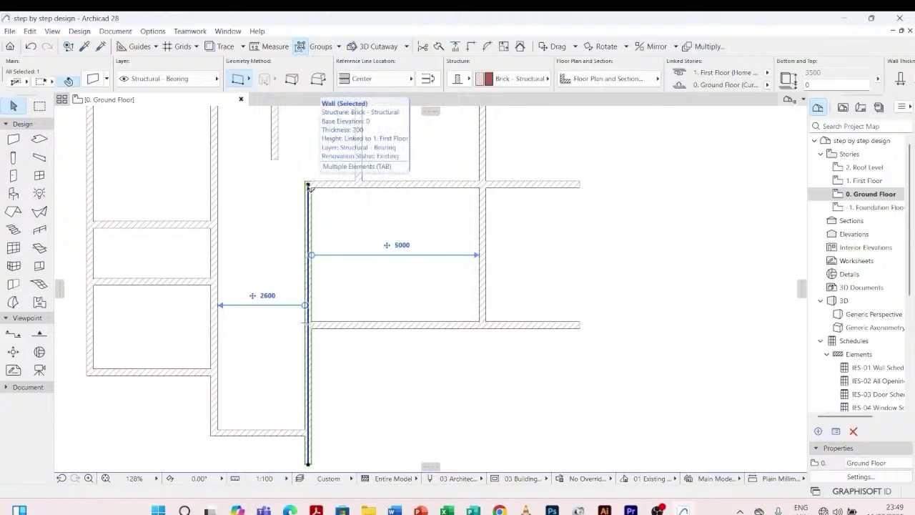
click(308, 184)
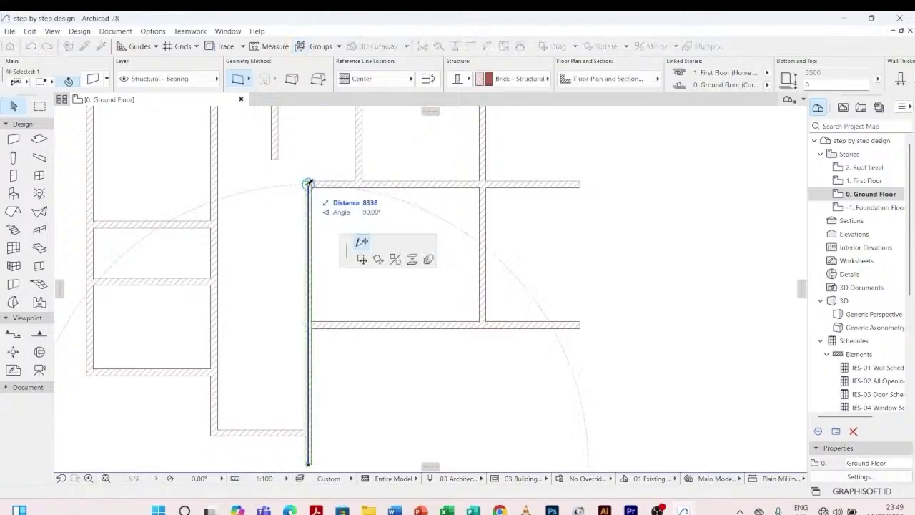
key(Escape)
key(Escape)
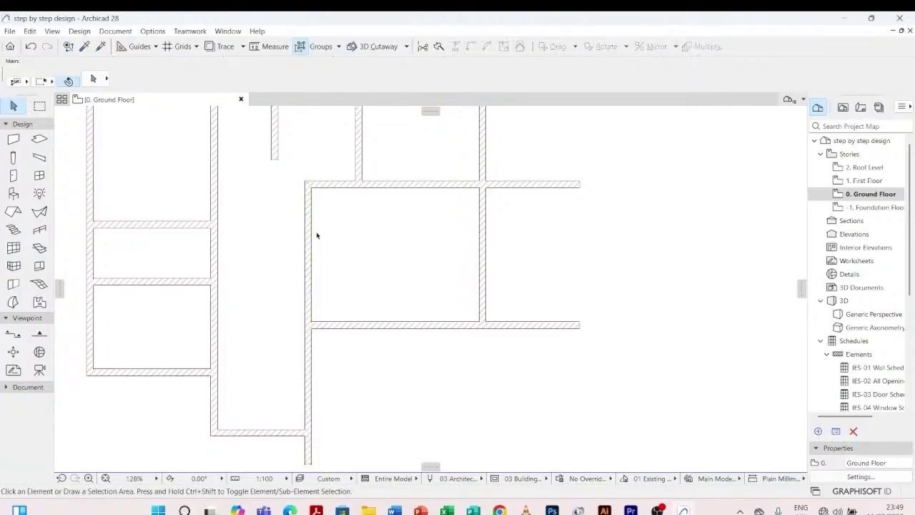
- Intersect the upper rooms' top wall with the west rooms' long east wall so both meet at a new northwest corner
scroll(348, 337, down, 3)
scroll(286, 209, up, 5)
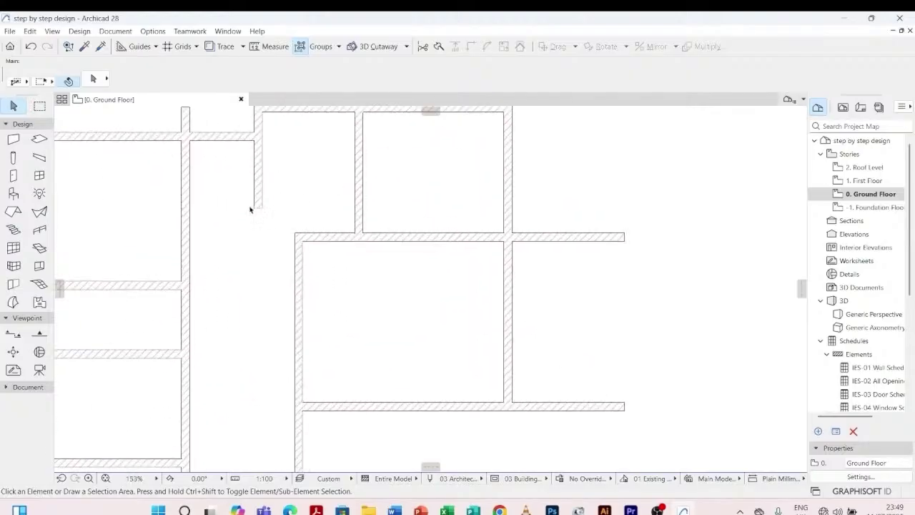
scroll(282, 245, down, 3)
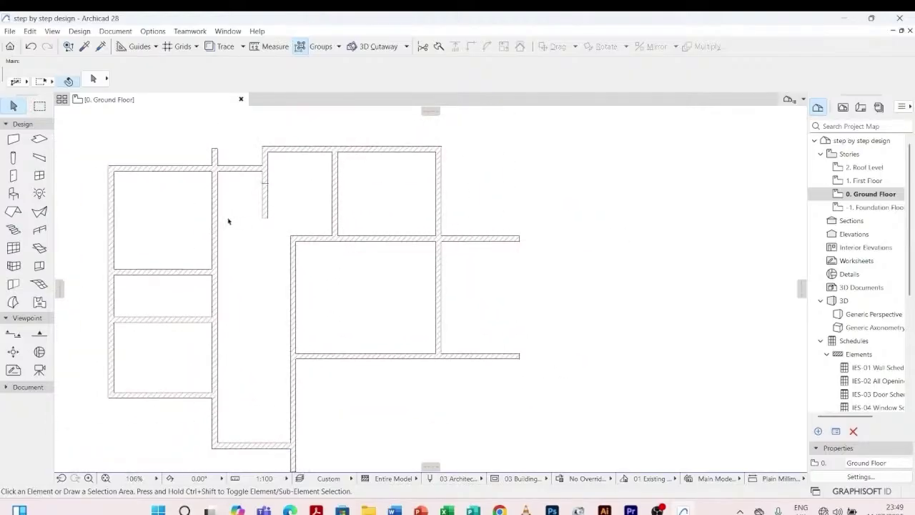
scroll(216, 222, up, 6)
scroll(276, 242, down, 2)
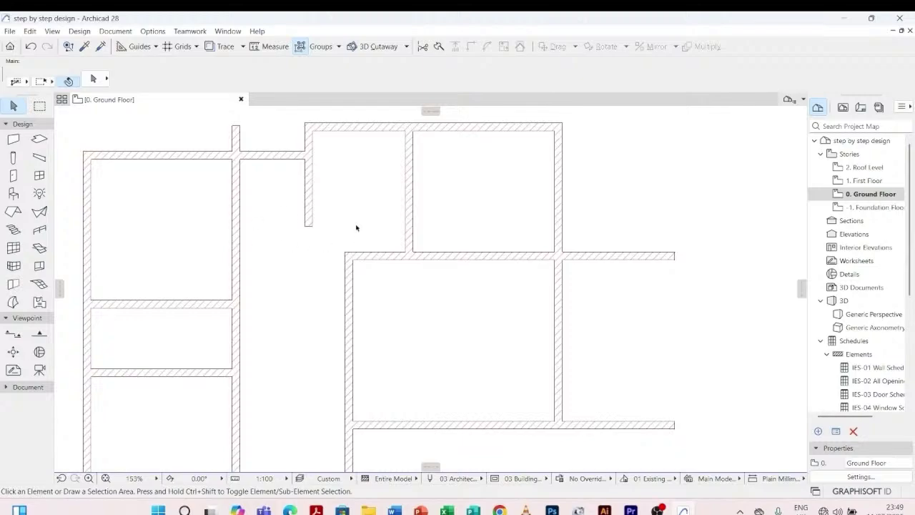
click(386, 259)
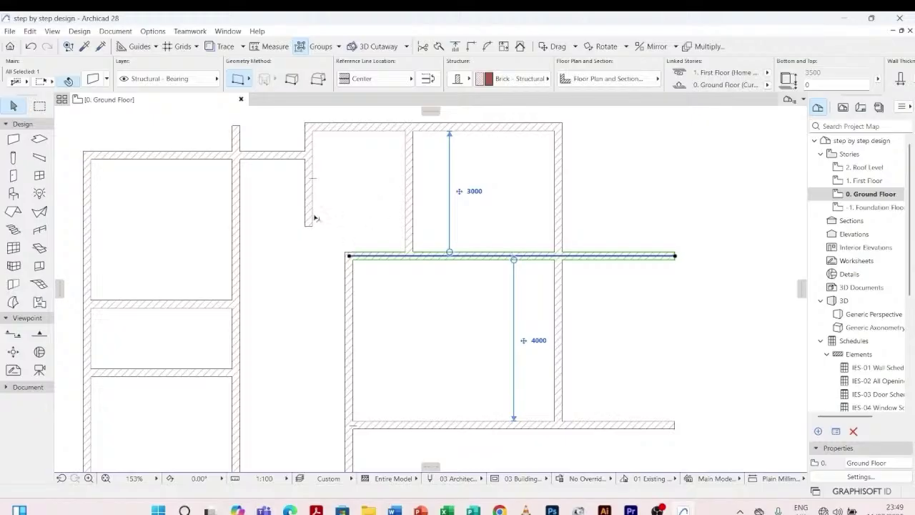
scroll(307, 206, up, 4)
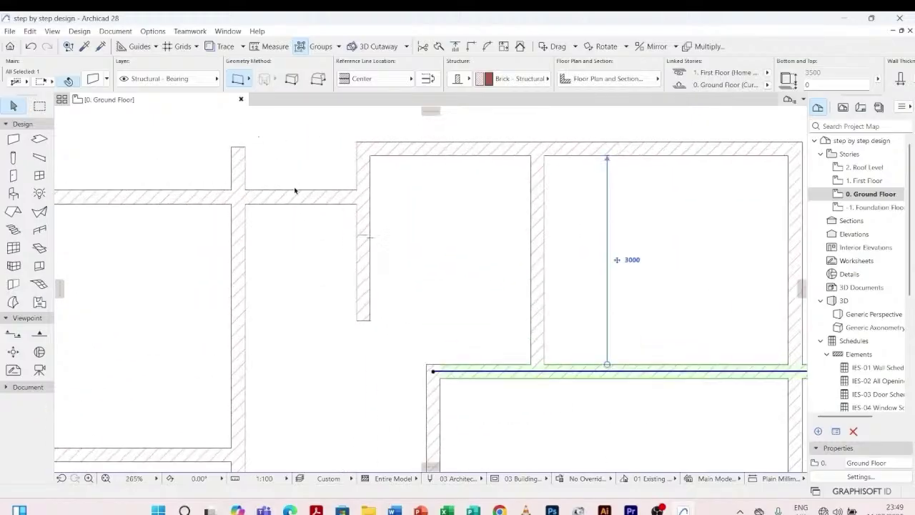
click(394, 149)
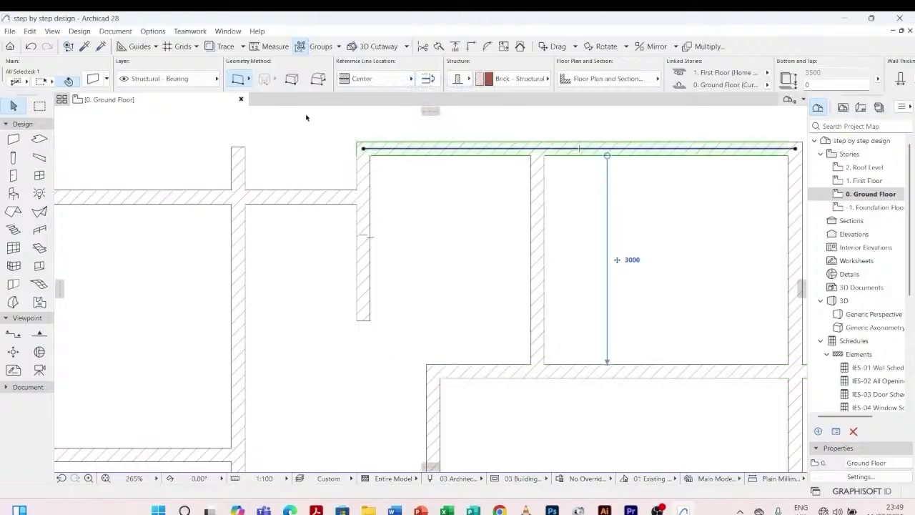
shift+click(240, 229)
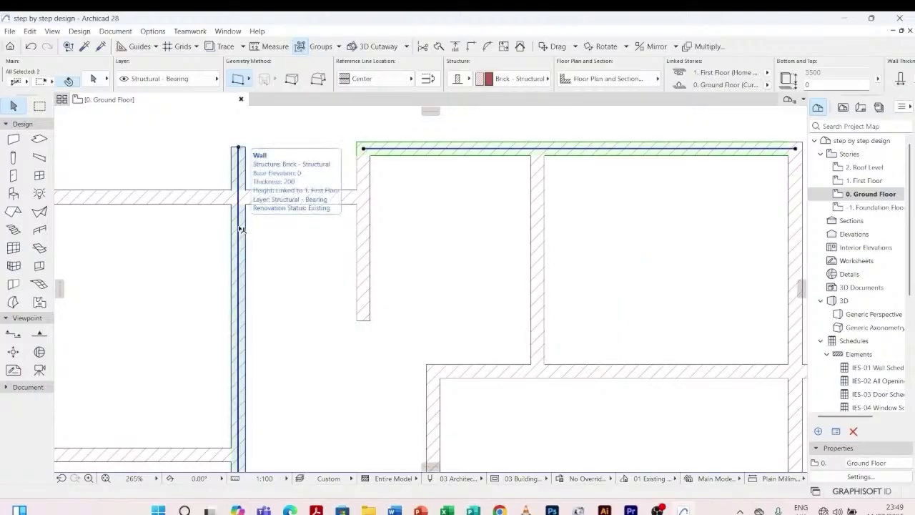
click(471, 51)
click(484, 263)
scroll(484, 263, down, 2)
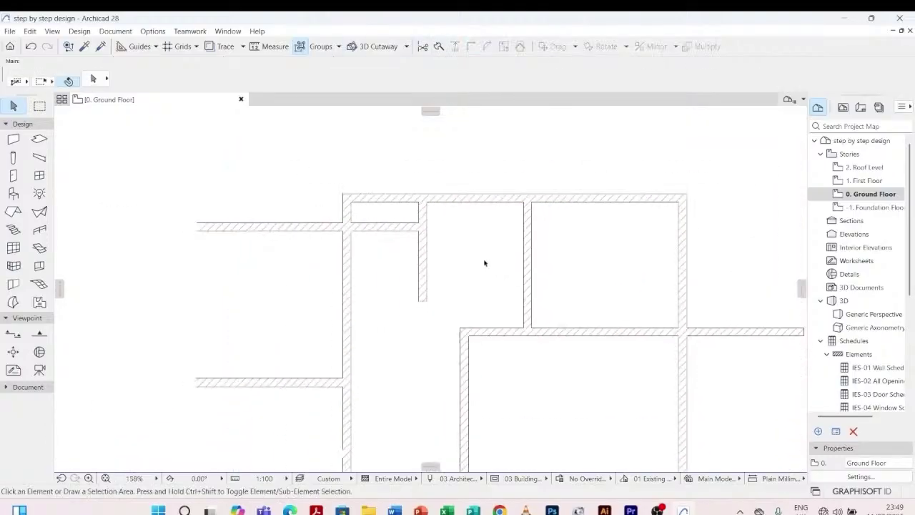
scroll(429, 250, down, 1)
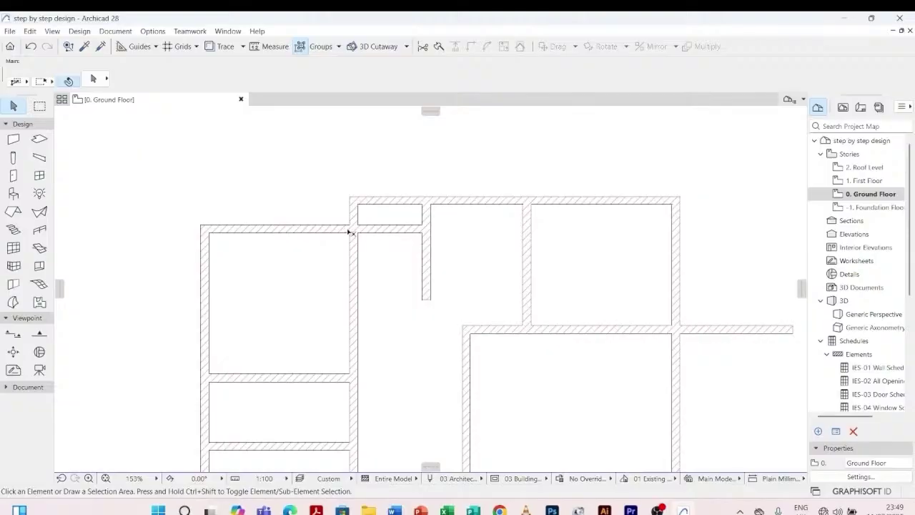
- Adjust the west rooms' top wall to the long vertical wall, removing the part that runs on to the short wall
click(313, 229)
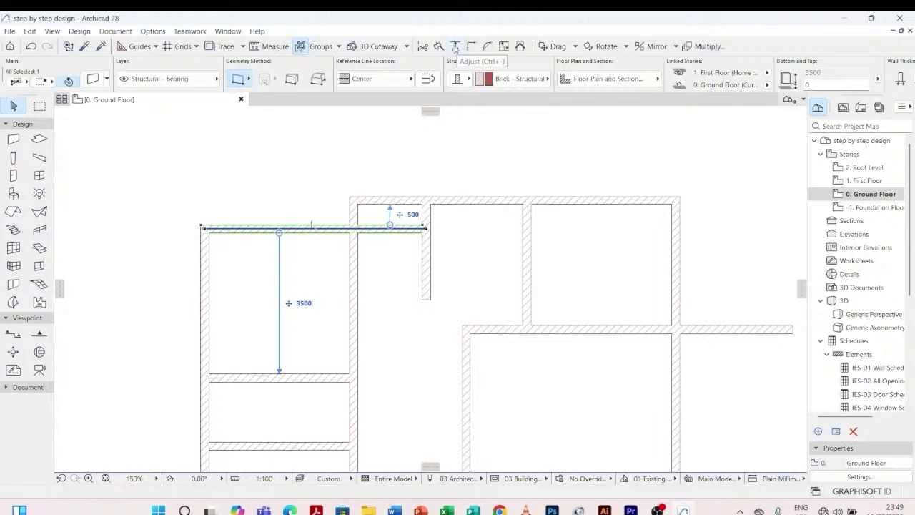
click(455, 48)
scroll(360, 213, up, 5)
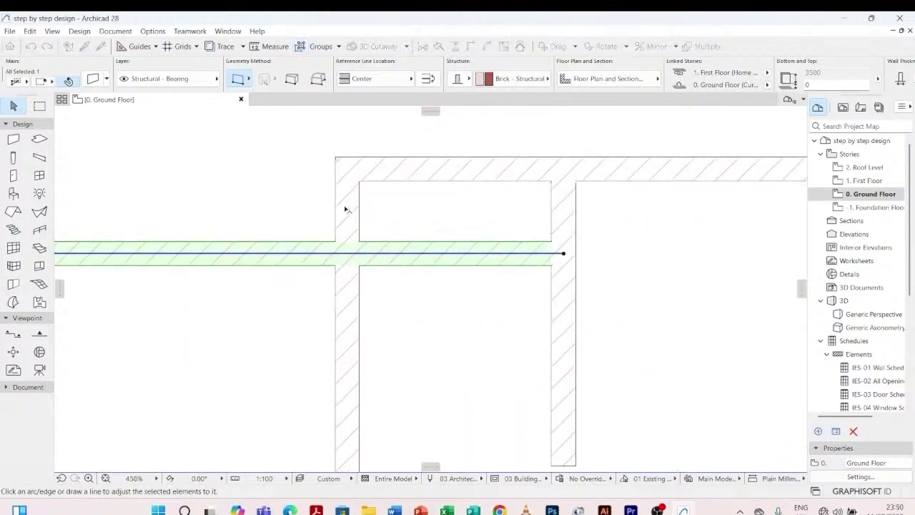
click(347, 210)
scroll(351, 244, down, 4)
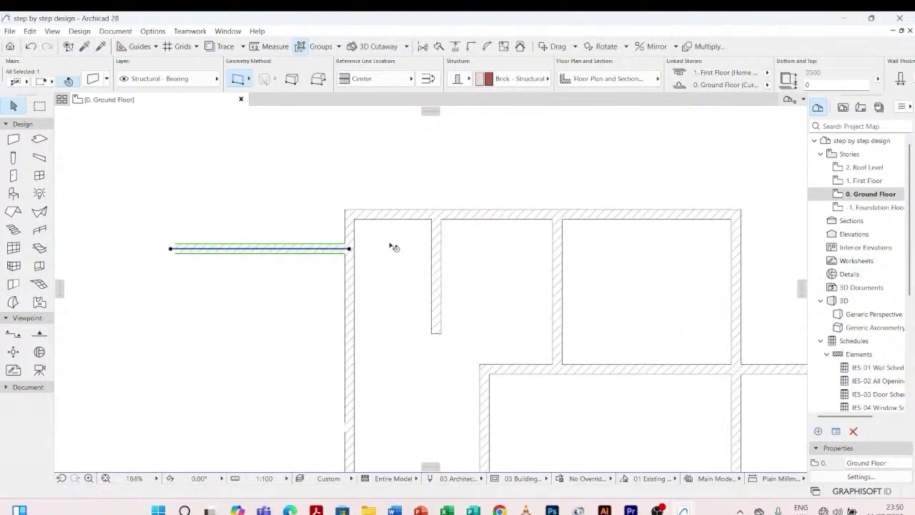
key(Escape)
scroll(390, 239, down, 3)
scroll(397, 263, up, 2)
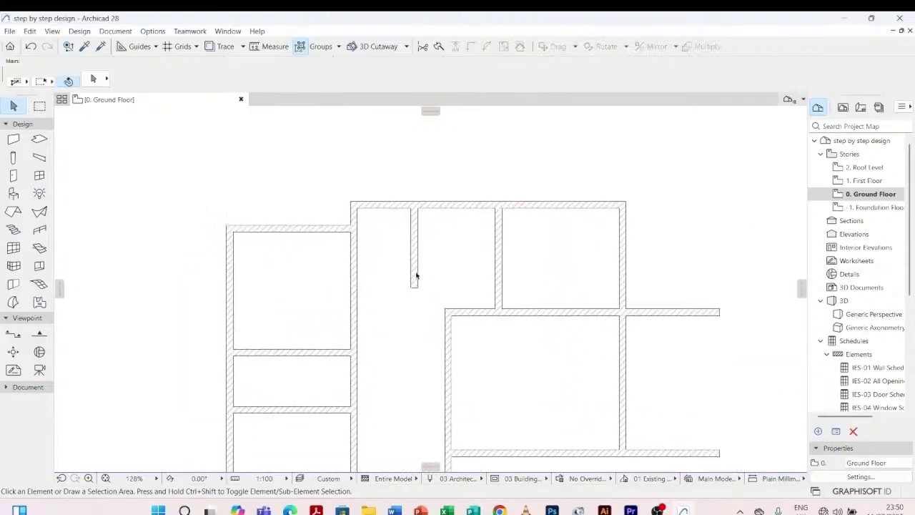
click(416, 273)
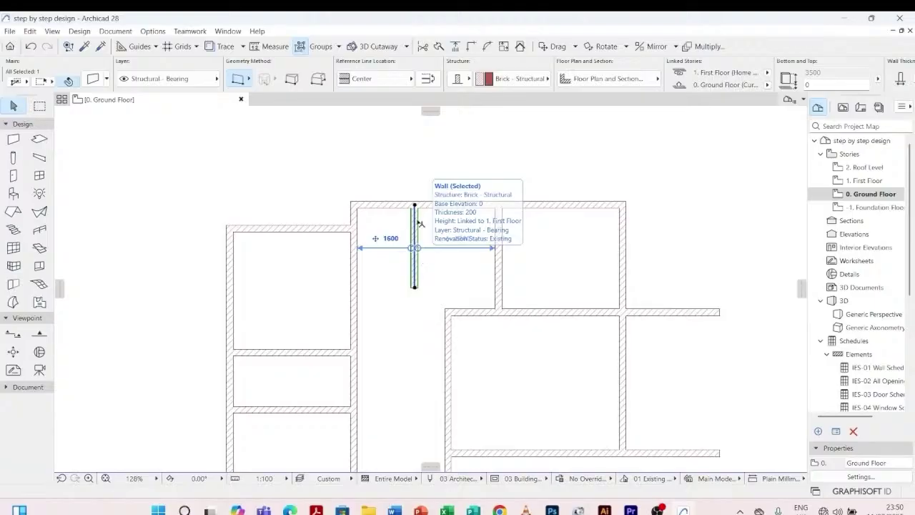
scroll(382, 270, up, 3)
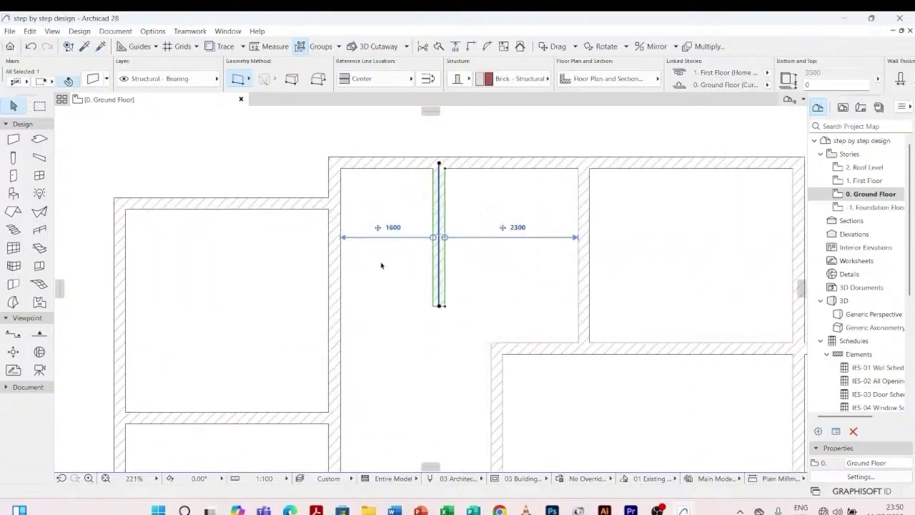
key(Escape)
click(443, 256)
key(Escape)
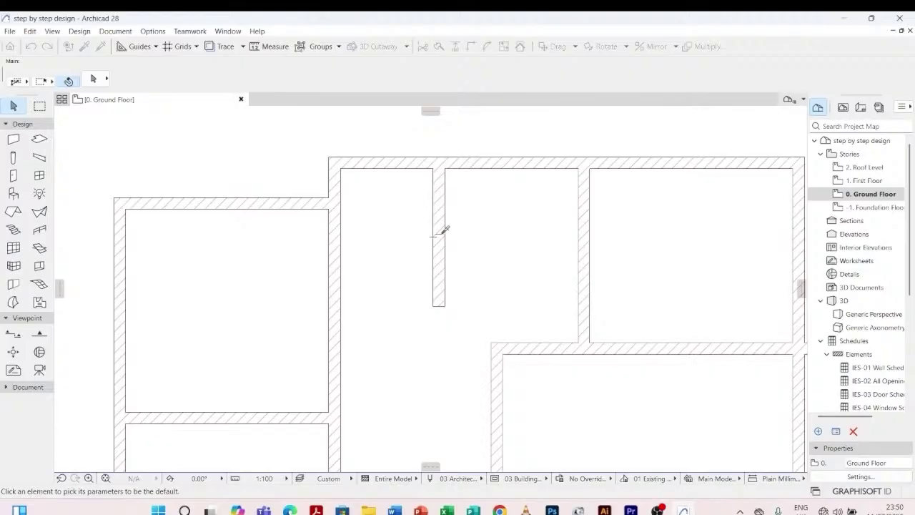
- Draw a roughly horizontal wall about 1700 long from the long vertical wall to the short wall, using the short wall's settings
alt+click(441, 233)
click(341, 282)
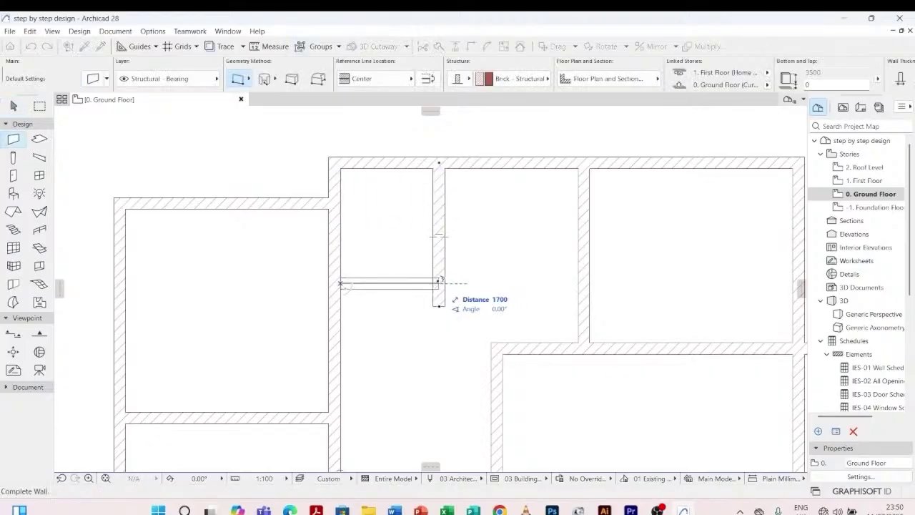
click(440, 277)
key(Escape)
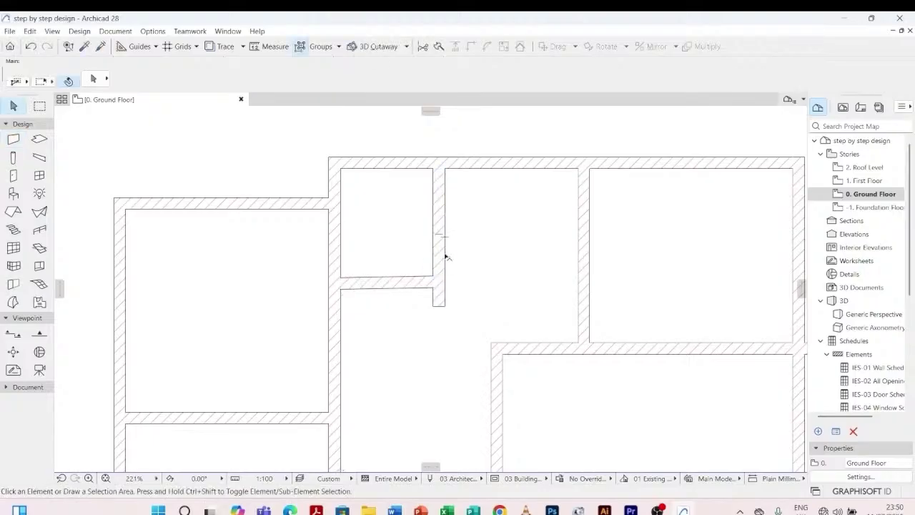
scroll(429, 239, down, 3)
scroll(407, 250, down, 4)
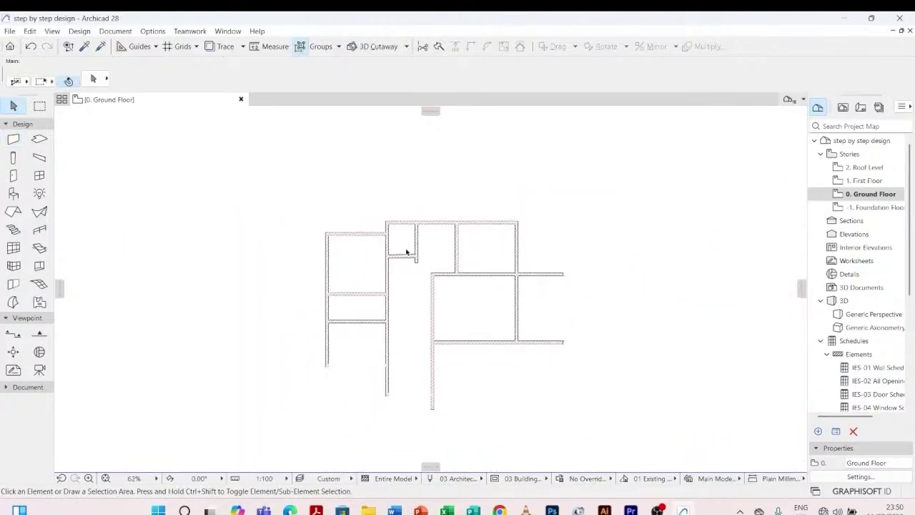
scroll(409, 251, up, 6)
scroll(411, 253, up, 1)
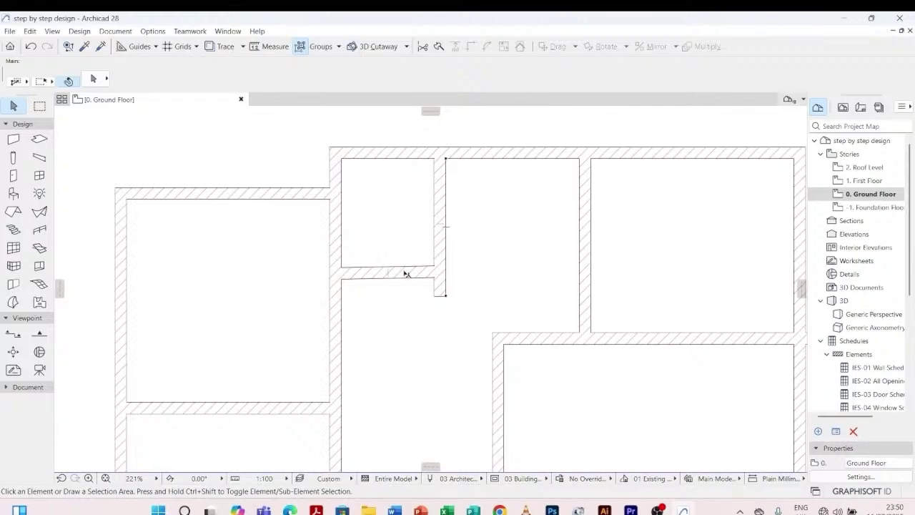
click(405, 273)
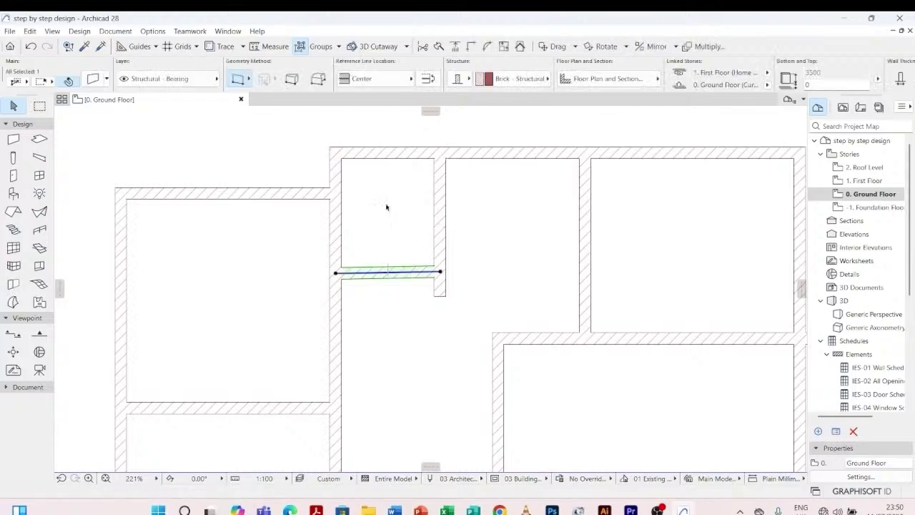
scroll(375, 261, down, 7)
click(377, 268)
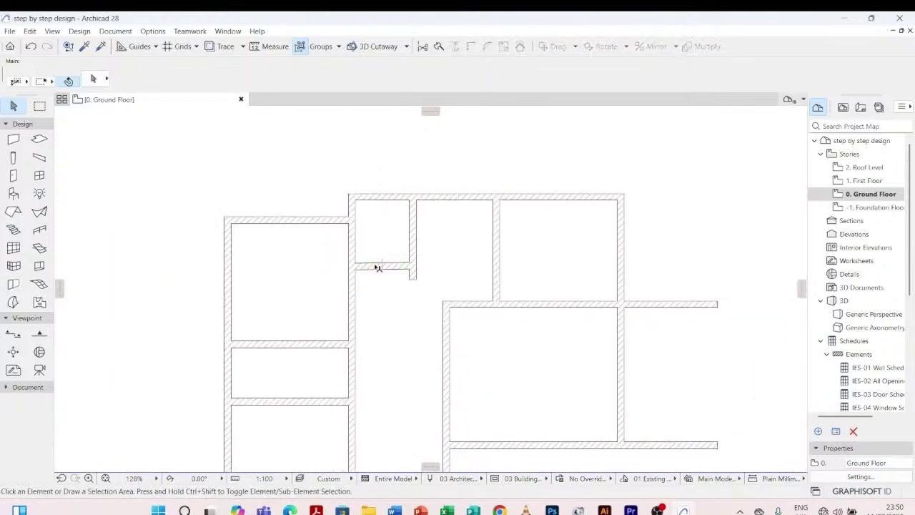
click(376, 266)
click(409, 235)
click(413, 233)
scroll(404, 243, up, 7)
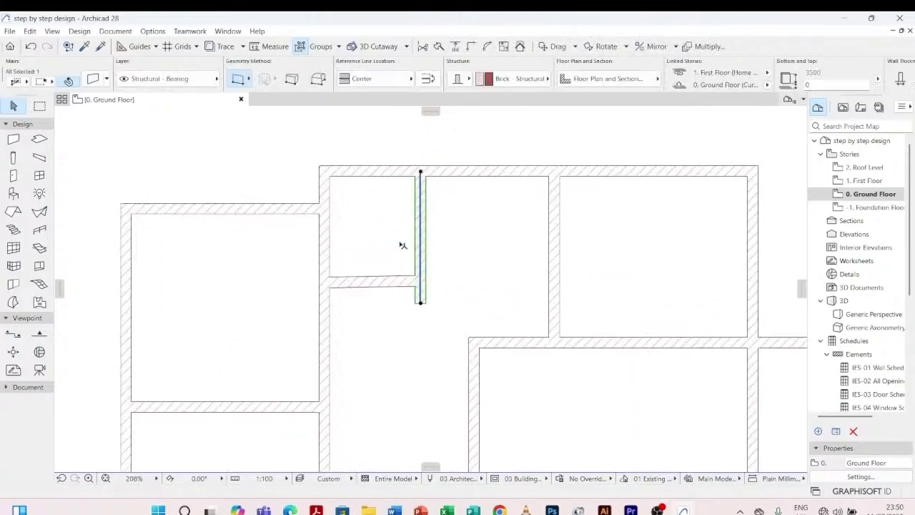
click(383, 284)
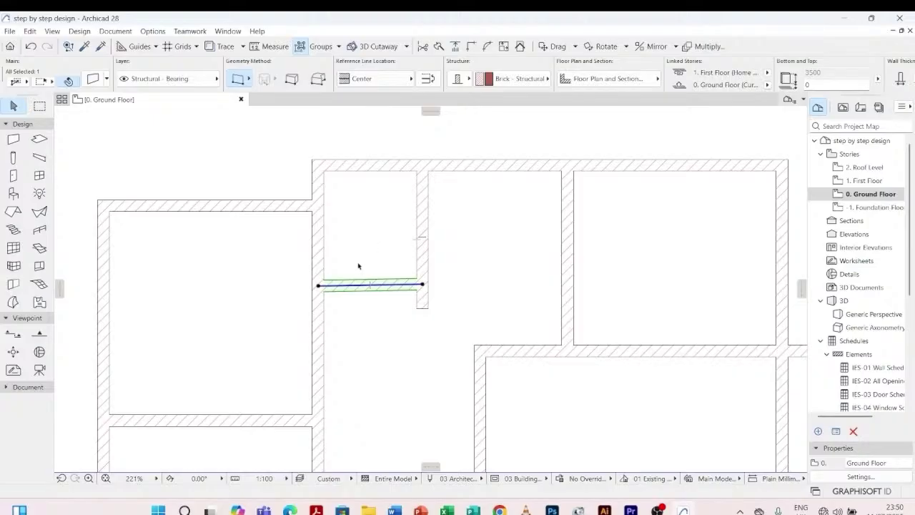
scroll(396, 302, up, 6)
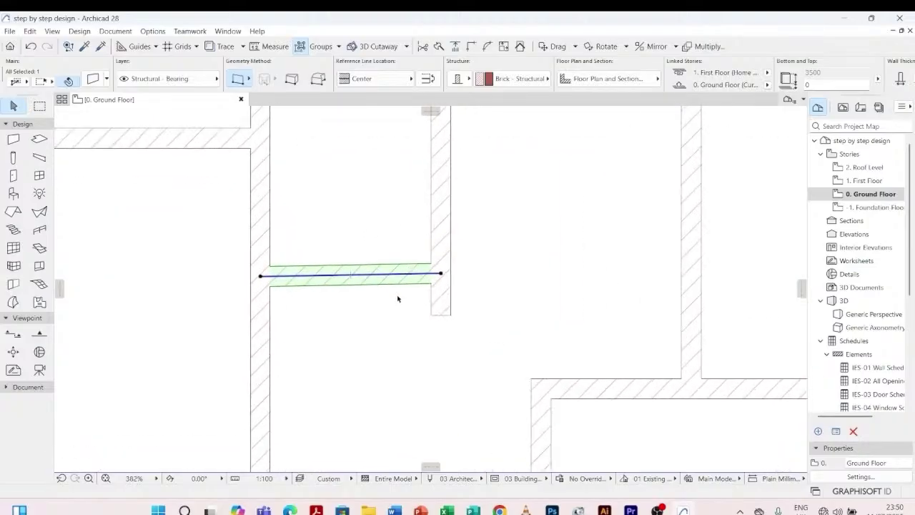
scroll(399, 299, down, 8)
scroll(392, 308, up, 7)
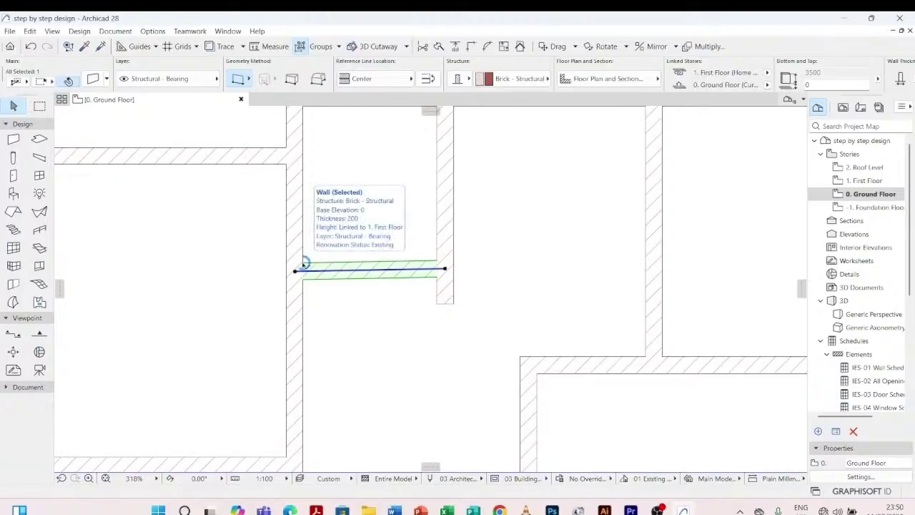
click(303, 263)
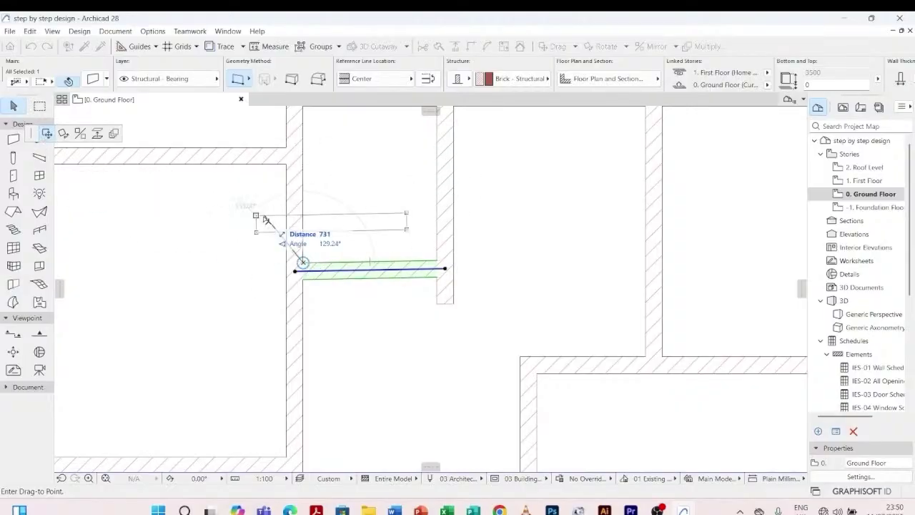
scroll(287, 243, down, 2)
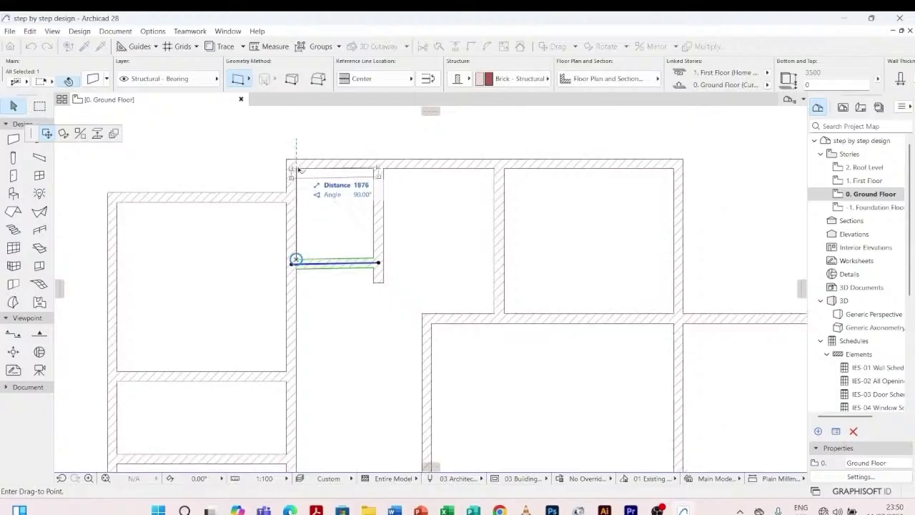
scroll(290, 175, up, 2)
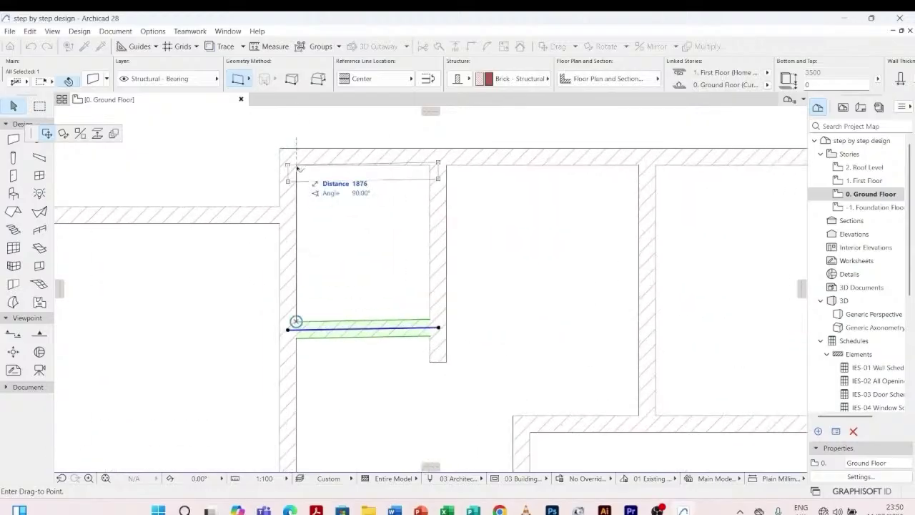
key(Escape)
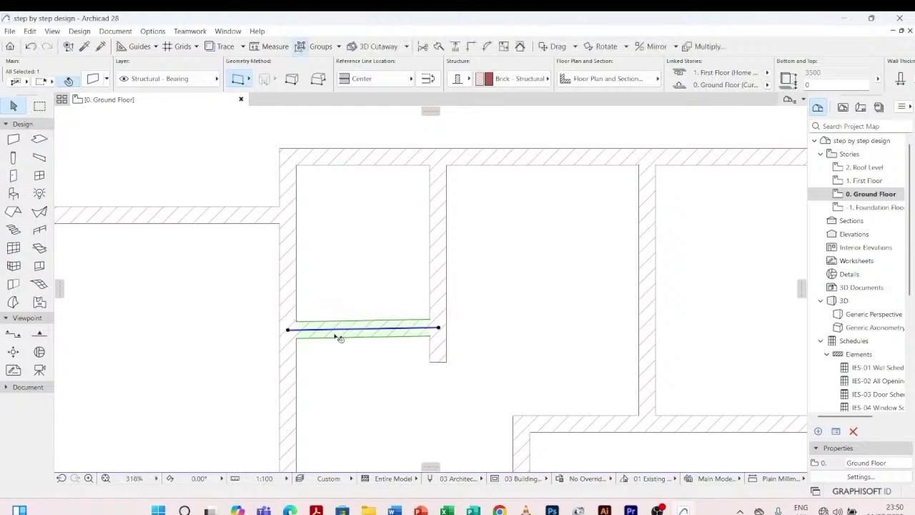
- Straighten the slightly tilted short wall by moving its east end along the short vertical wall's centreline until it runs horizontal
click(438, 328)
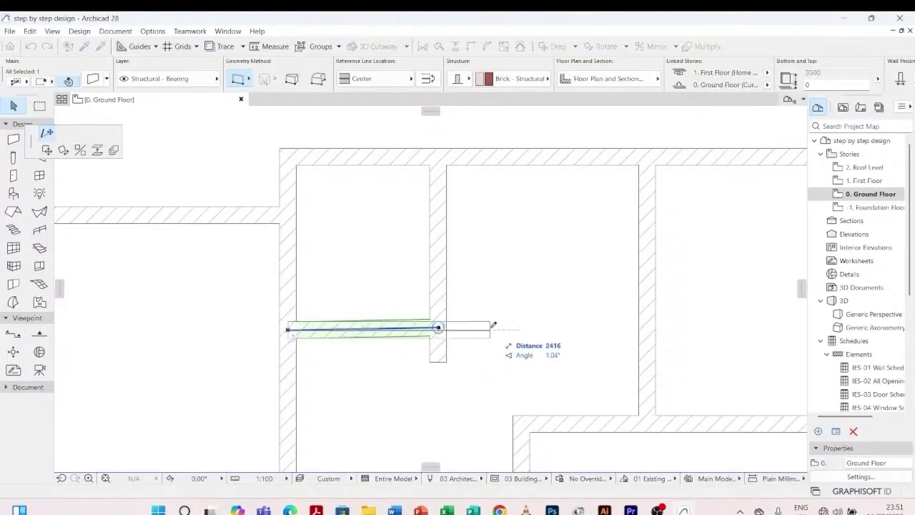
scroll(431, 328, up, 5)
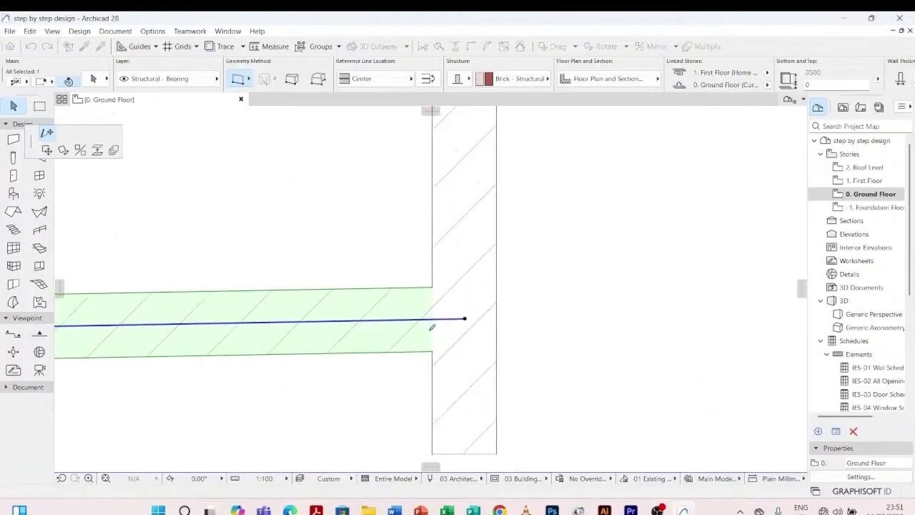
scroll(463, 321, down, 3)
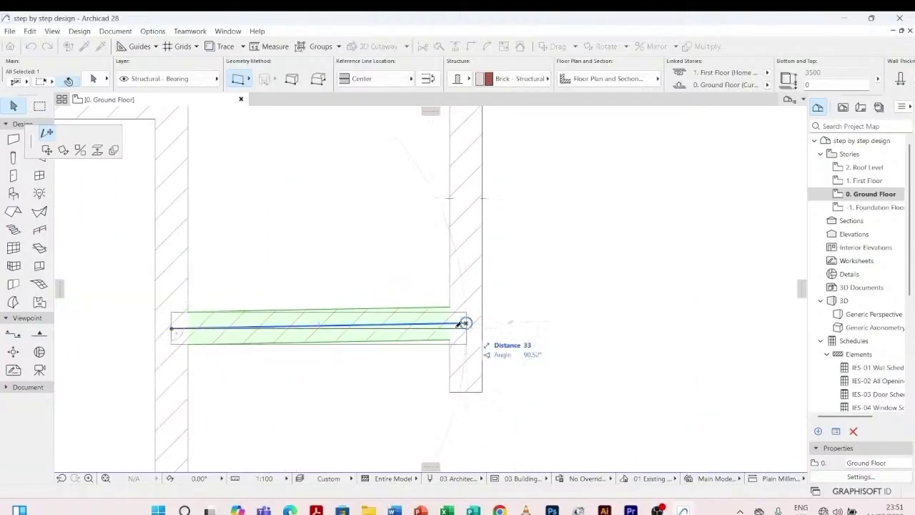
click(467, 327)
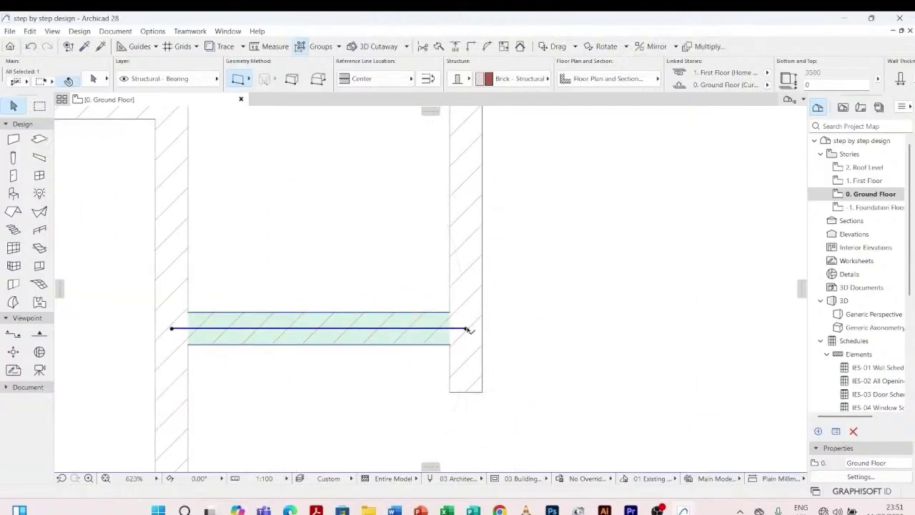
click(363, 393)
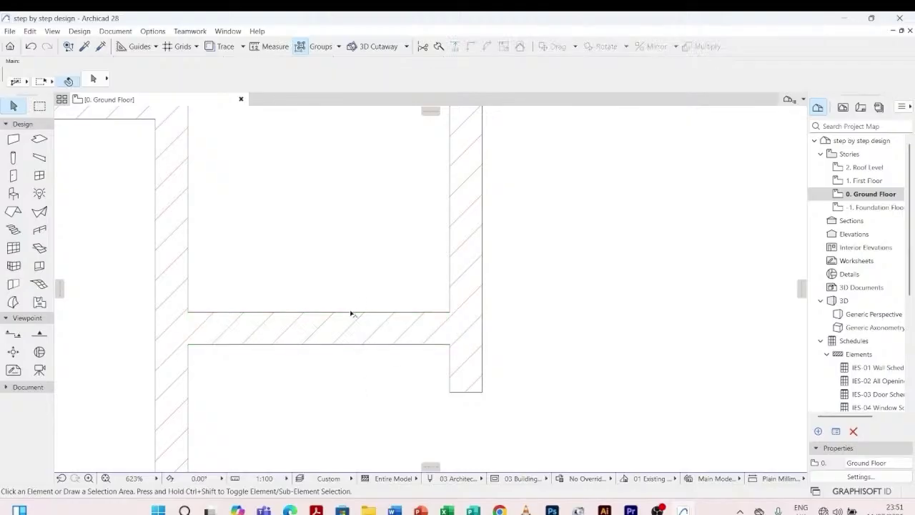
- Move the short horizontal wall straight up so its upper face lies on the top wall's inner face
click(350, 314)
scroll(350, 312, down, 3)
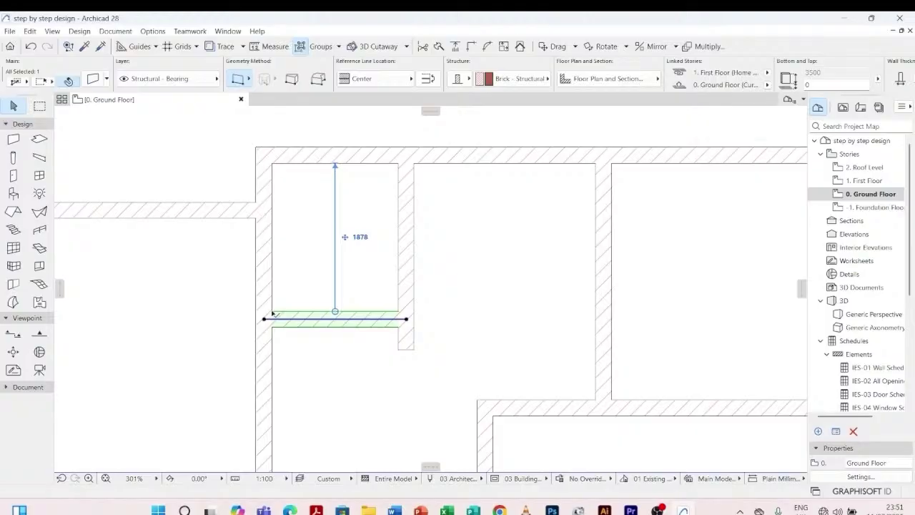
click(273, 314)
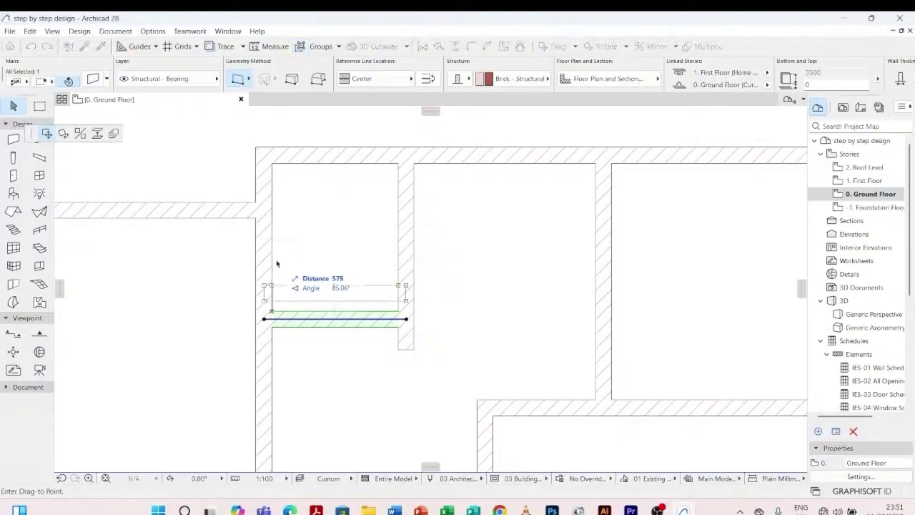
click(271, 165)
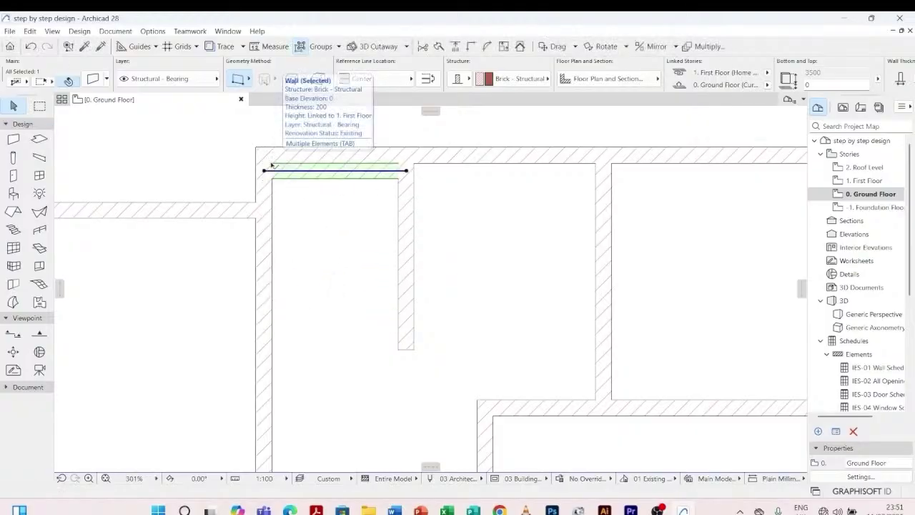
- Move the short horizontal wall 1750 straight down from the top wall's inner face
click(271, 165)
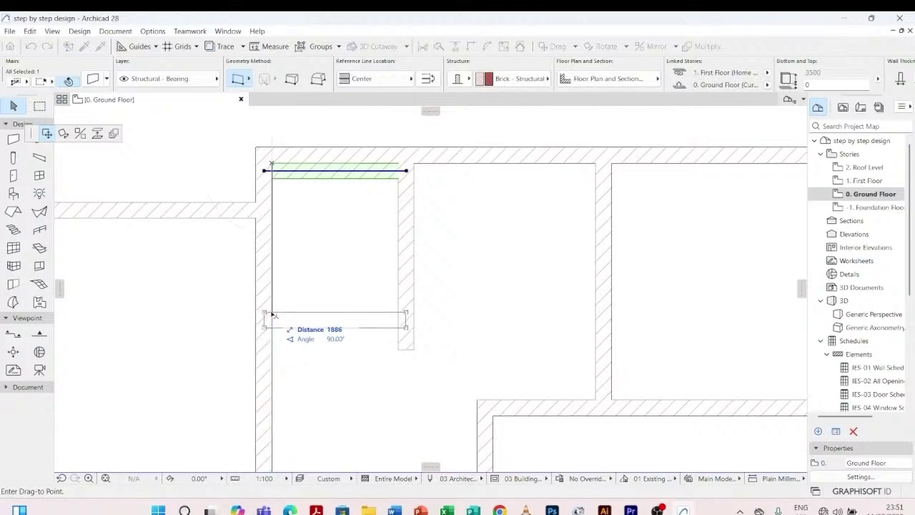
text(1750)
key(Return)
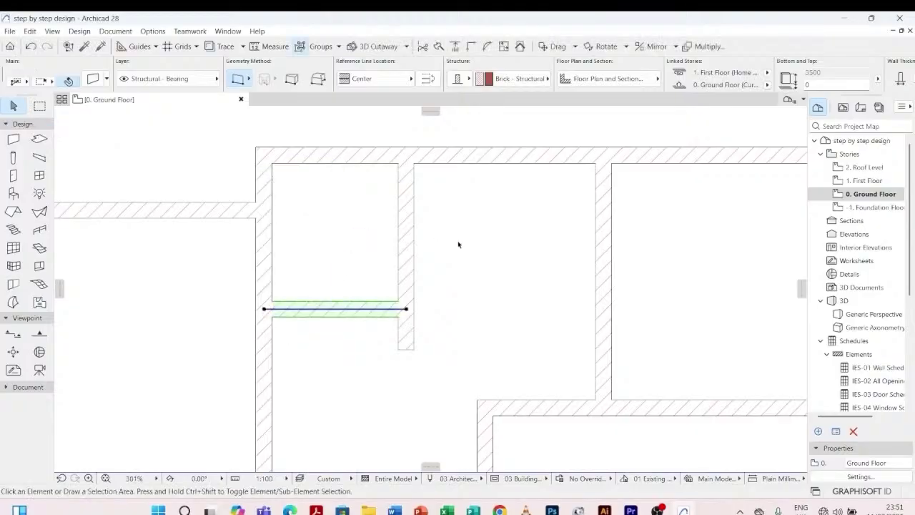
click(458, 244)
- Examine the whole ground floor wall layout for wall ends that run past their junctions
scroll(406, 254, down, 2)
scroll(406, 261, down, 1)
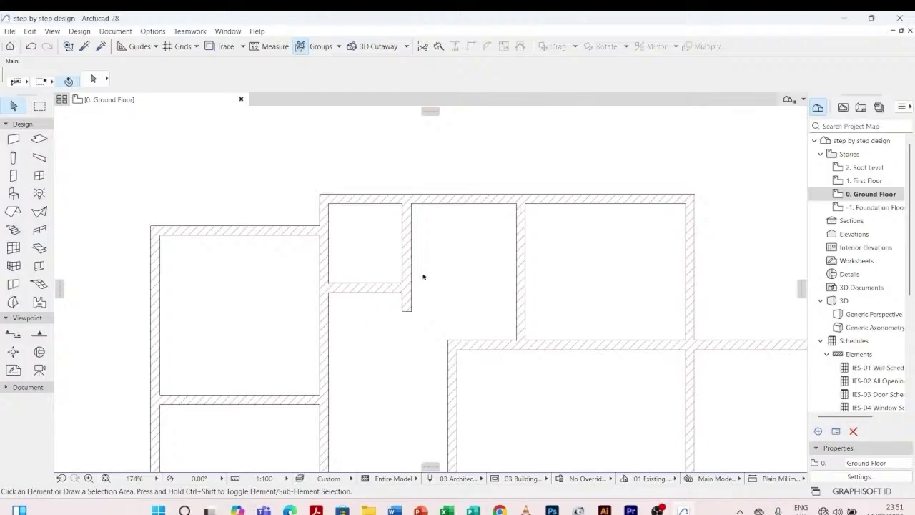
scroll(408, 272, down, 4)
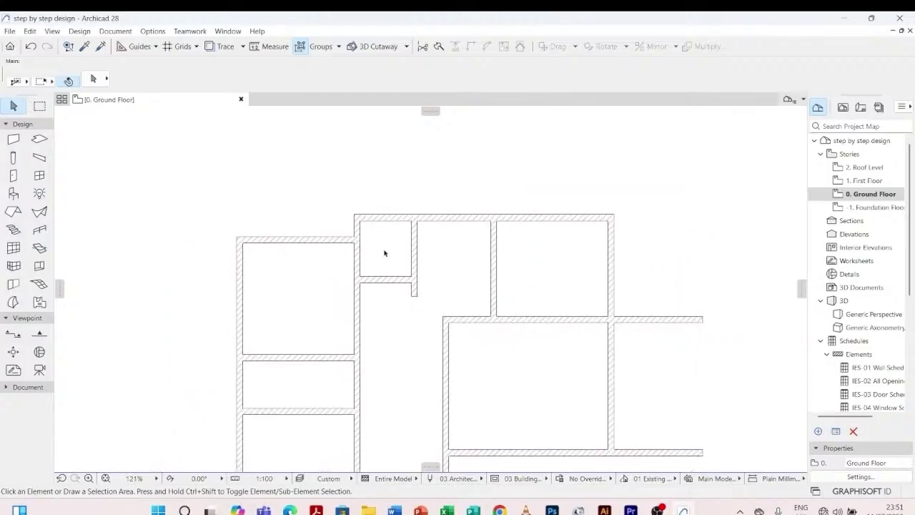
scroll(346, 267, down, 6)
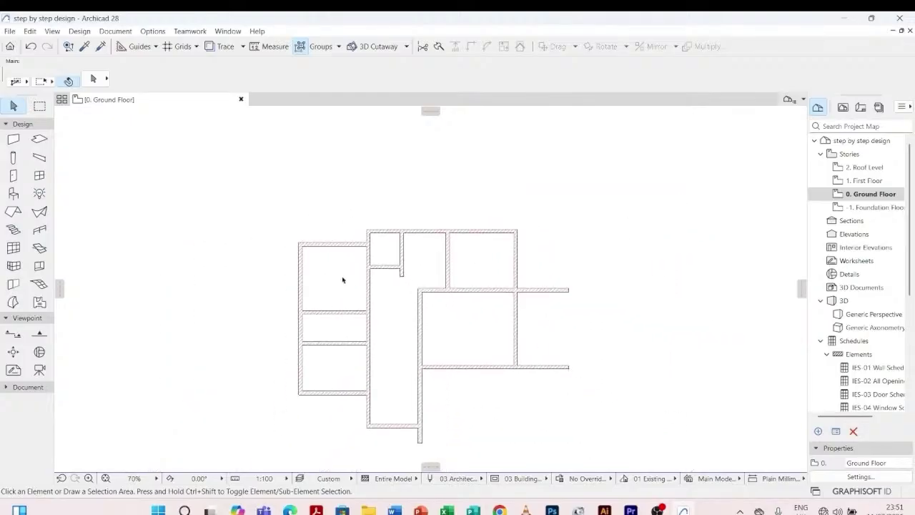
scroll(343, 279, up, 6)
scroll(340, 250, down, 6)
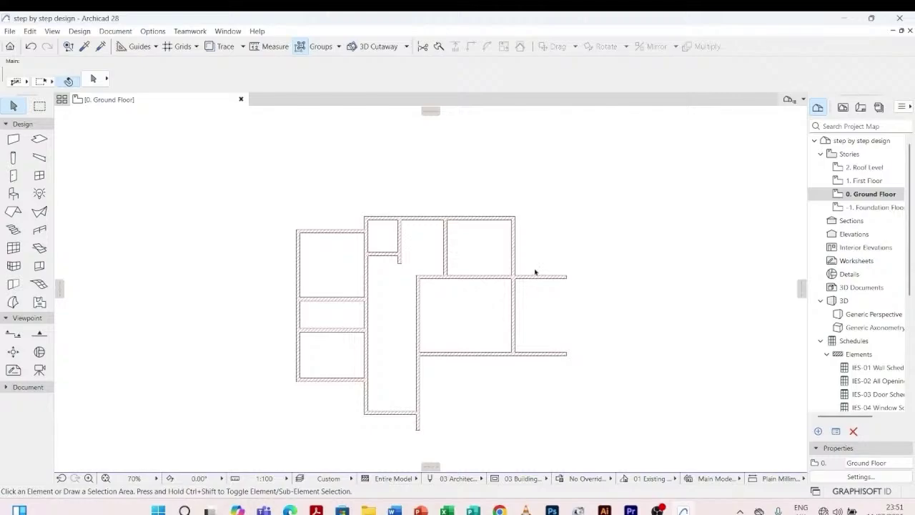
scroll(535, 273, down, 2)
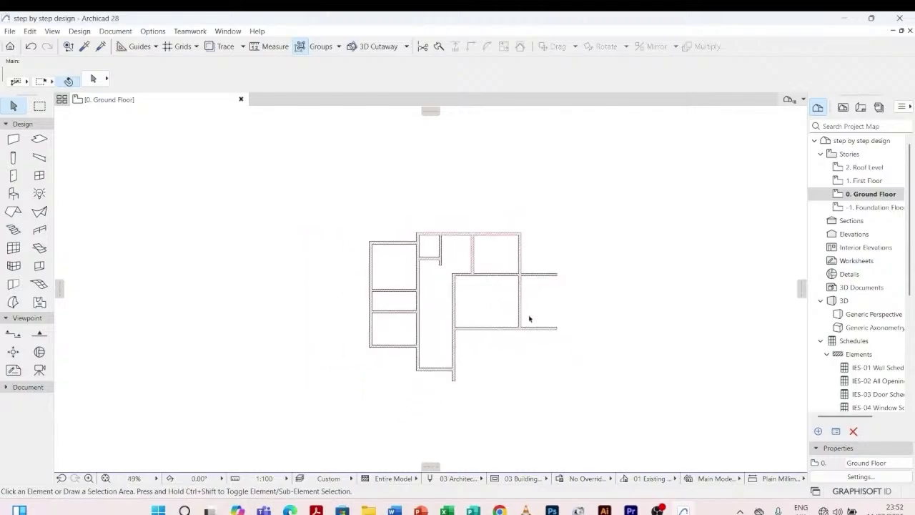
scroll(529, 300, up, 1)
scroll(492, 233, up, 3)
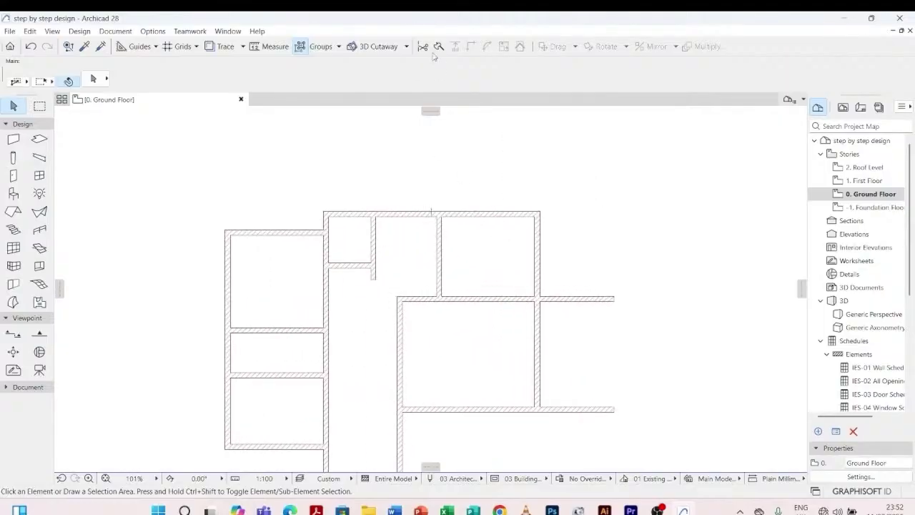
- Adjust the horizontal wall below the upper east rooms to the east vertical wall, removing the part that runs beyond it
click(472, 300)
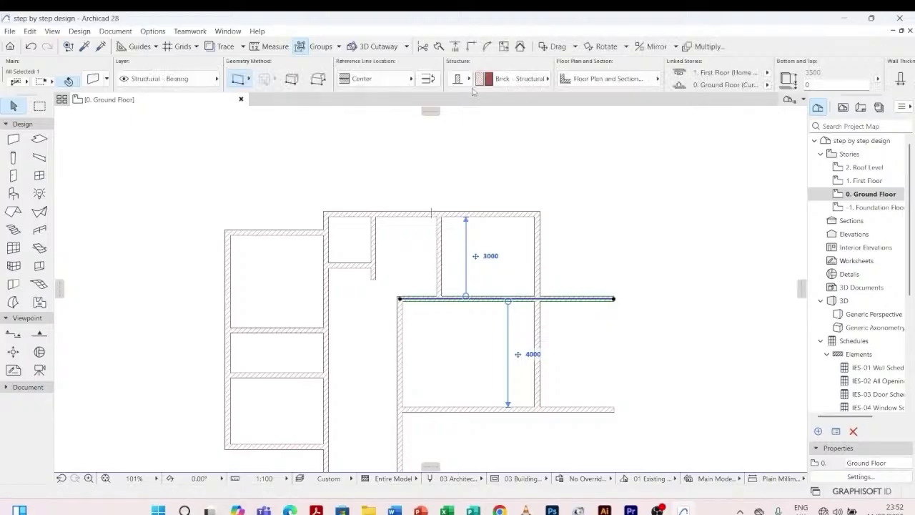
scroll(582, 316, up, 3)
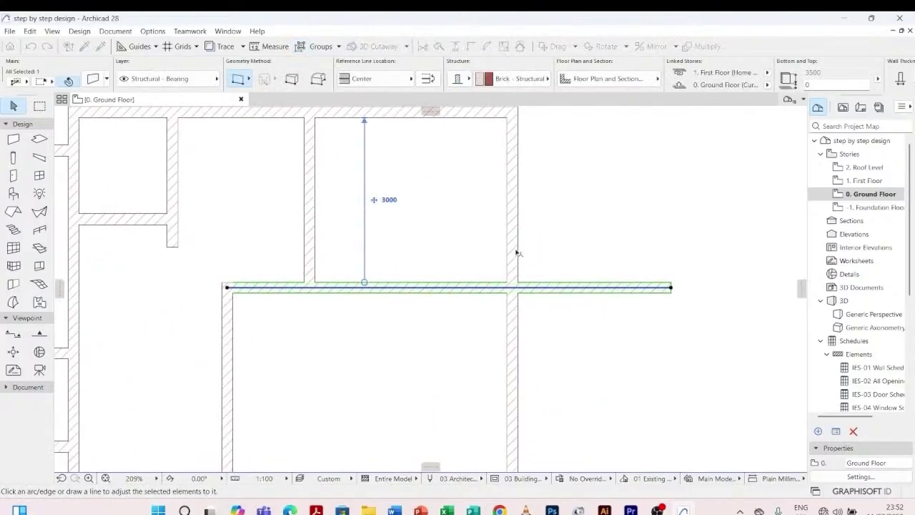
scroll(554, 251, down, 4)
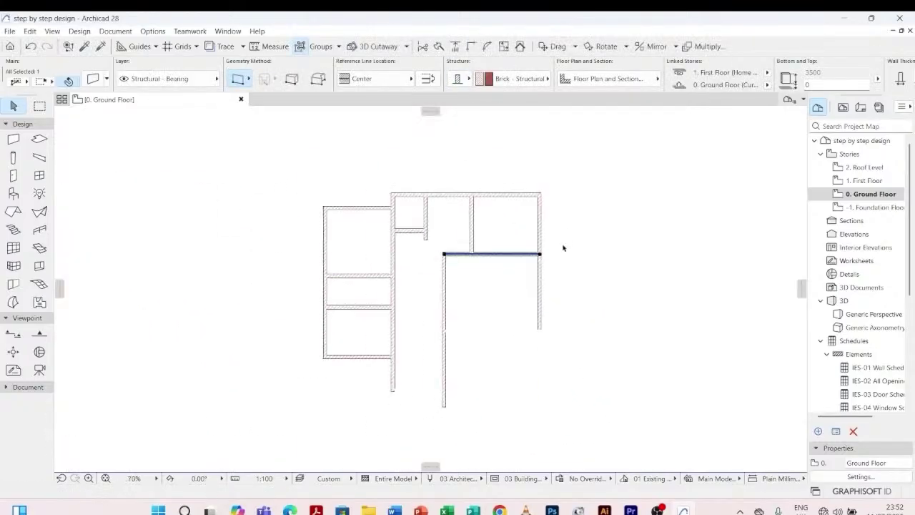
key(Escape)
- Adjust the large east room's bottom wall to the east vertical wall, removing its overrun to form a clean southeast corner
click(516, 332)
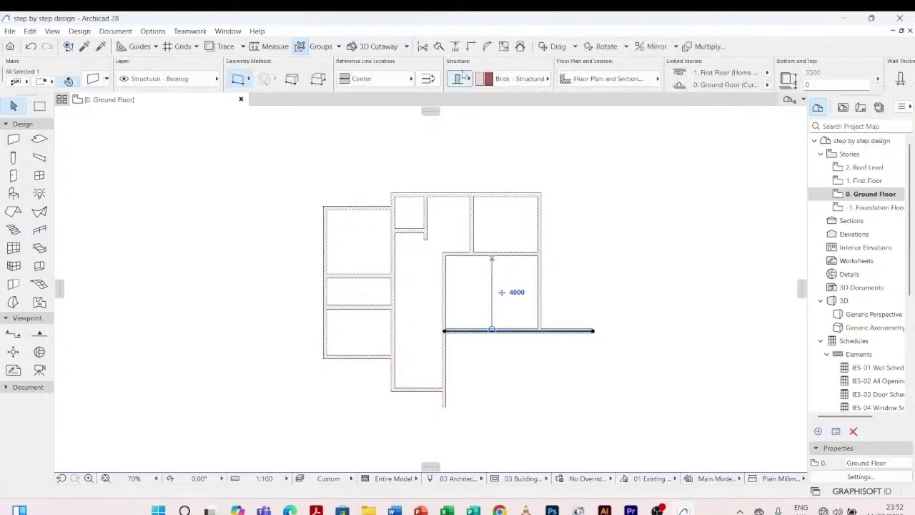
click(457, 48)
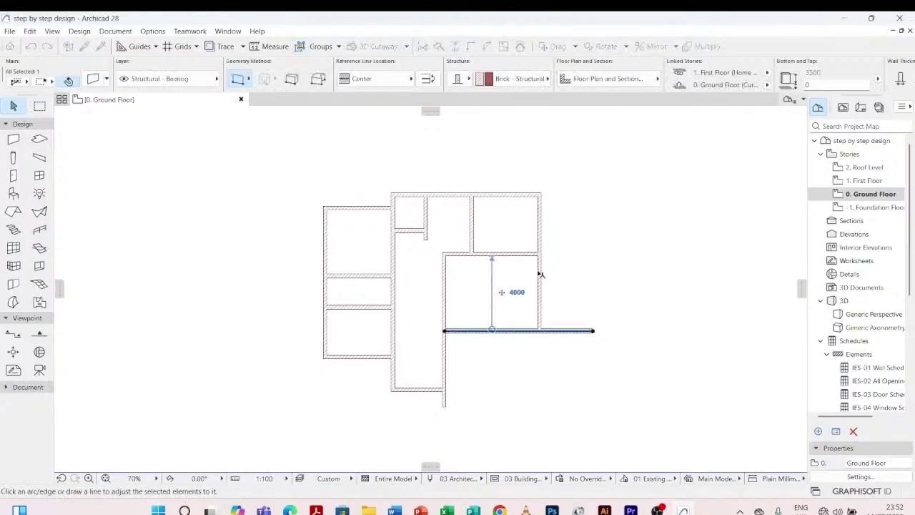
scroll(540, 274, up, 3)
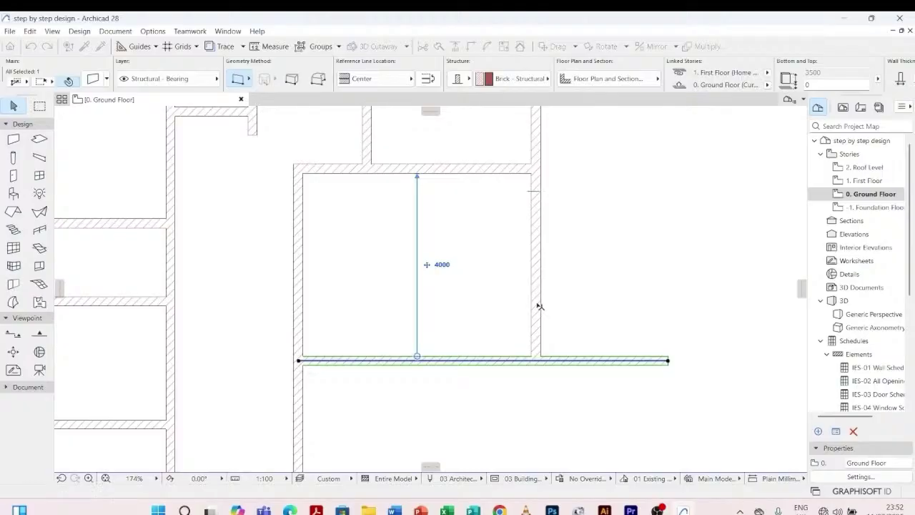
key(Escape)
key(Escape)
scroll(536, 307, down, 5)
scroll(446, 293, up, 4)
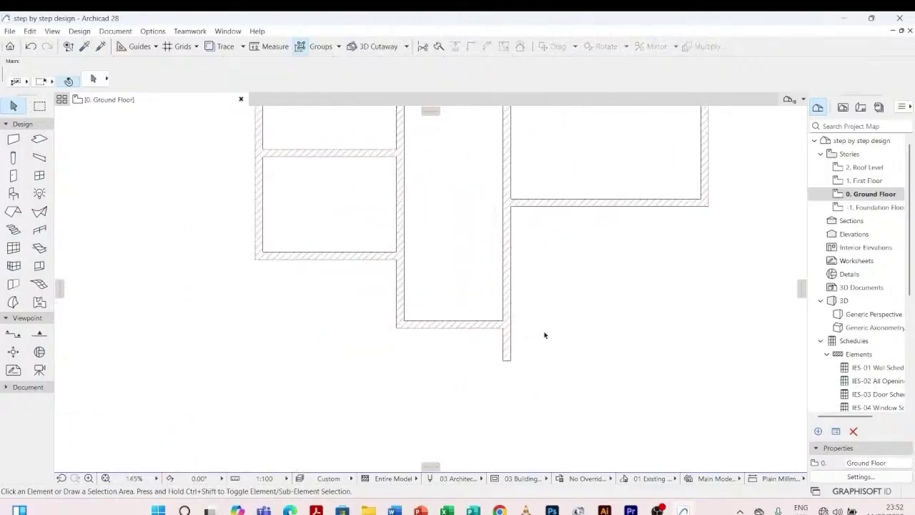
- Intersect the long vertical wall east of the corridor with the corridor's bottom wall, removing its overrun to form a clean corner
click(508, 292)
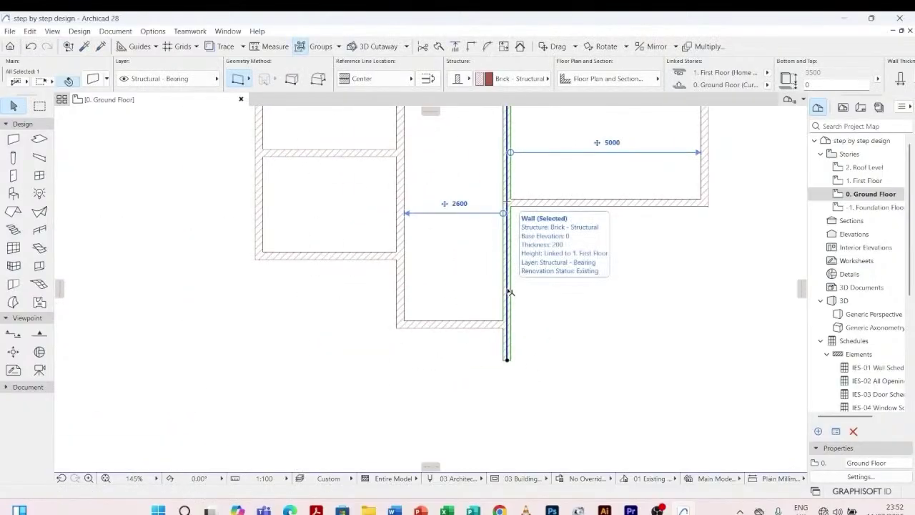
shift+click(466, 324)
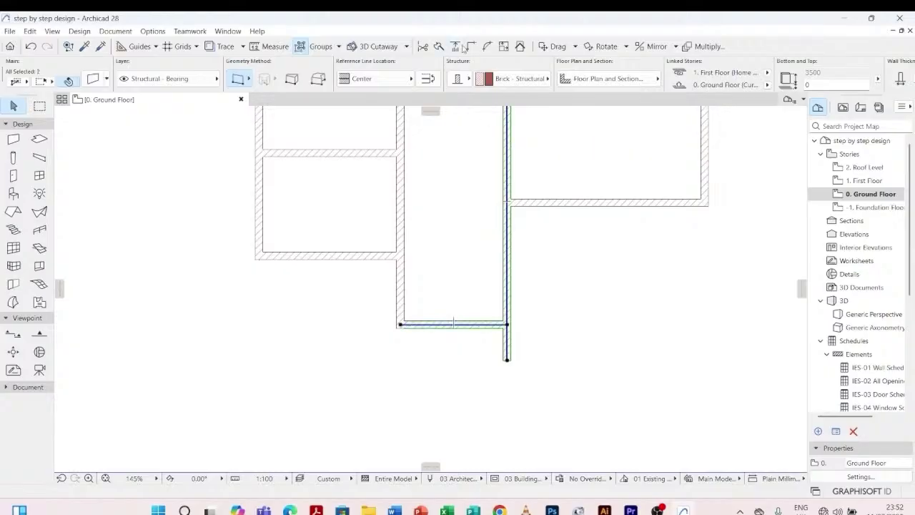
click(472, 48)
scroll(448, 357, down, 3)
key(Escape)
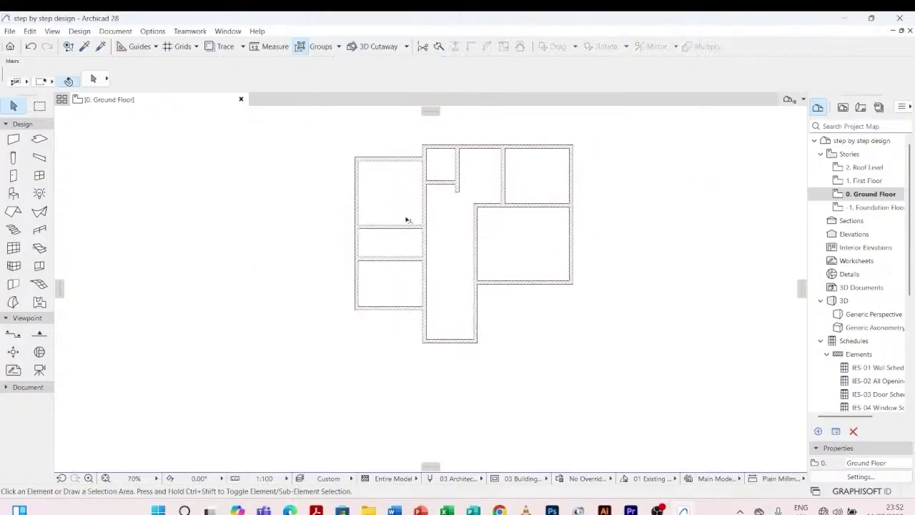
- Intersect the small north room's bottom wall with its short east wall, removing the vertical wall's overrun below the corner
scroll(433, 151, up, 4)
click(450, 223)
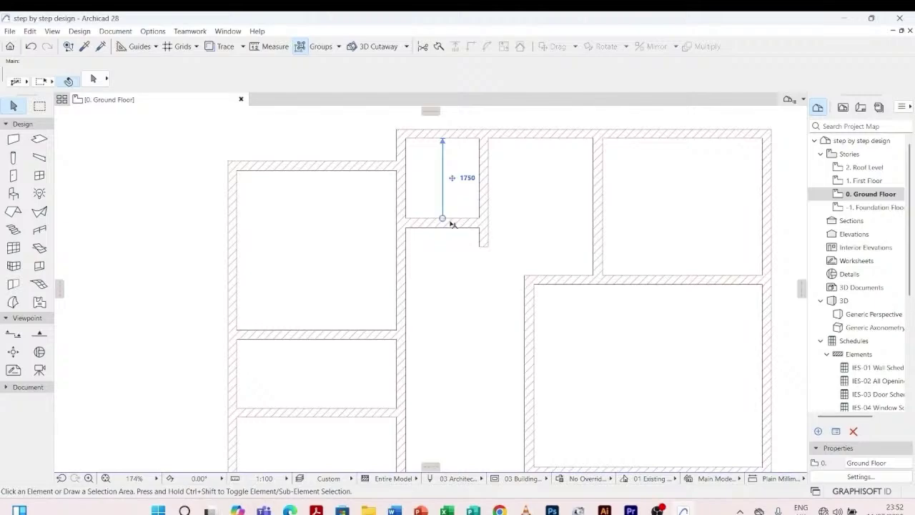
shift+click(484, 178)
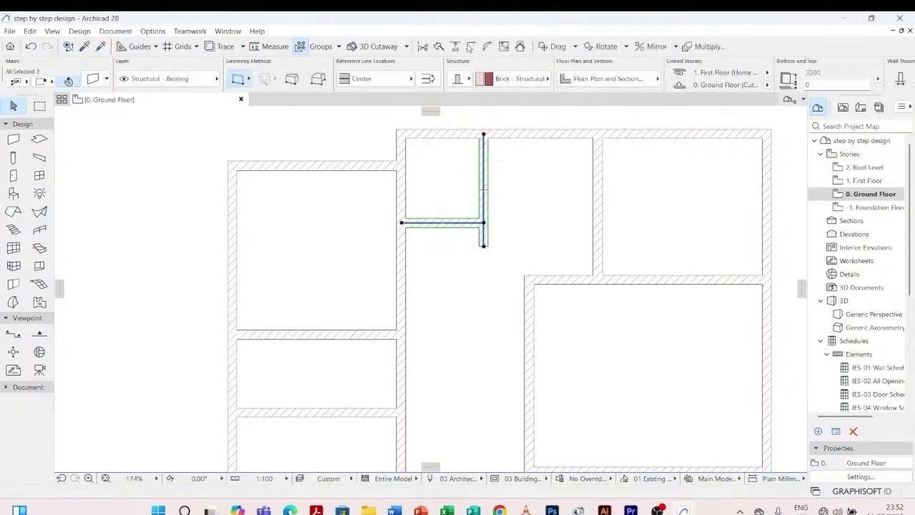
click(471, 47)
key(Escape)
scroll(479, 220, down, 4)
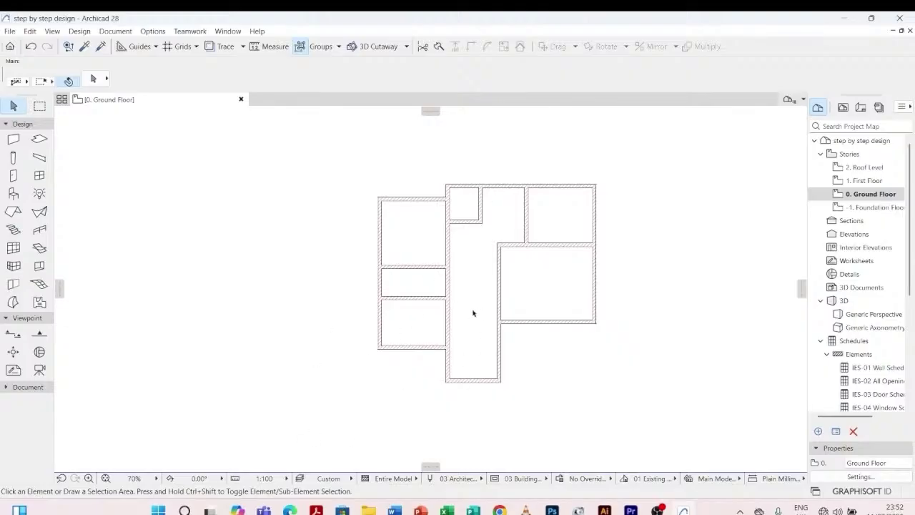
- Enclose the whole floor plan in an all-floors marquee and show its contents in 3D, fitted to the window
scroll(586, 229, up, 1)
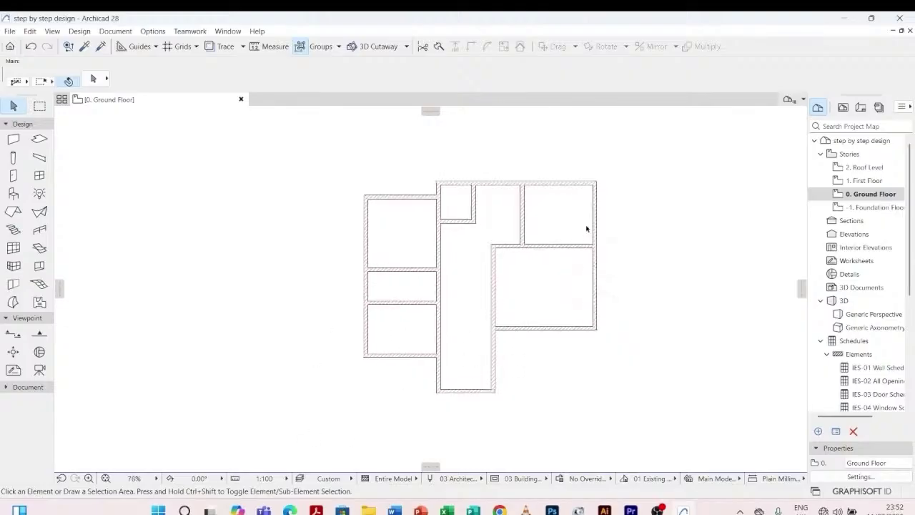
scroll(451, 249, down, 2)
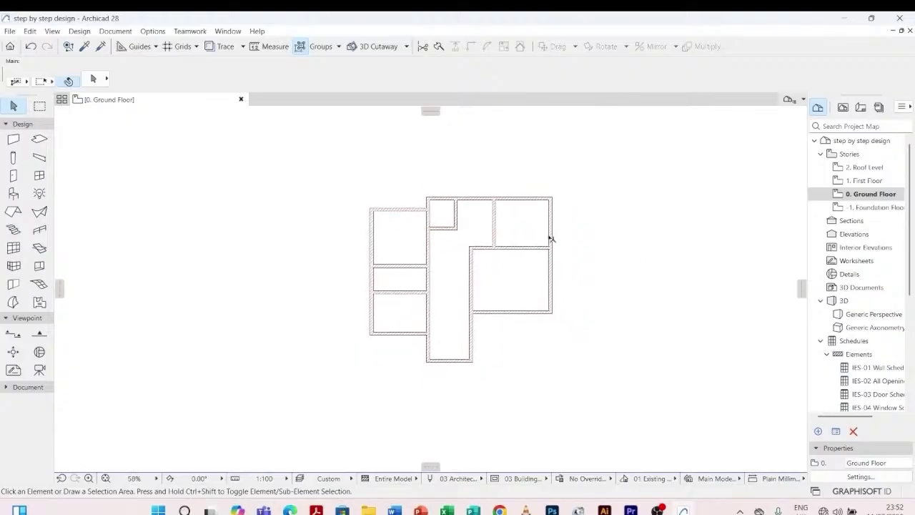
scroll(550, 238, up, 1)
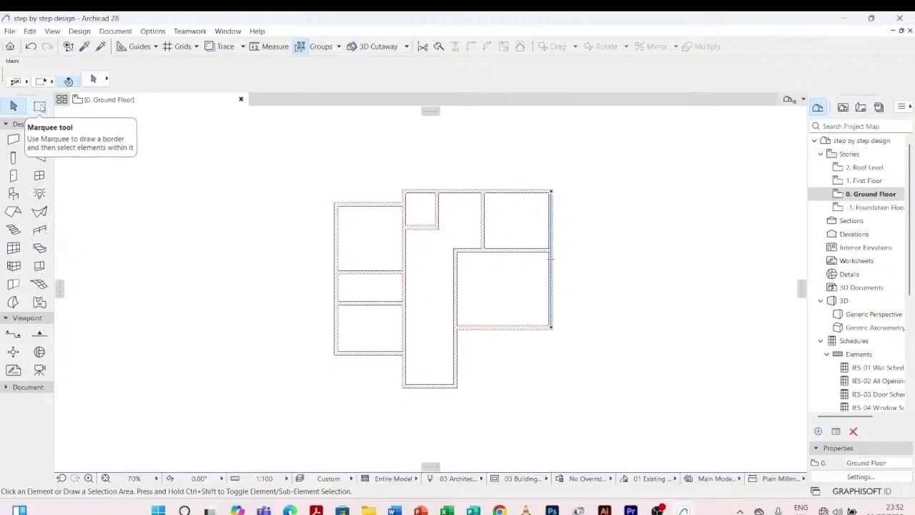
click(40, 106)
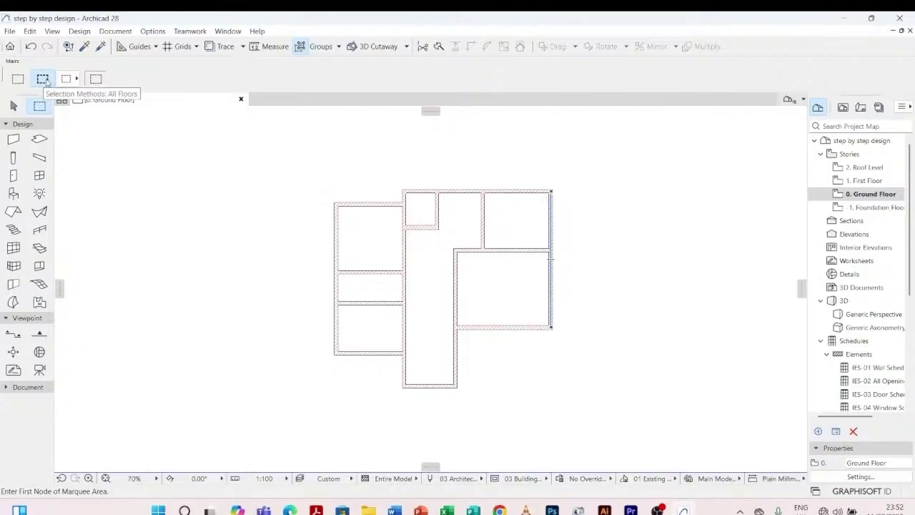
click(307, 159)
click(573, 417)
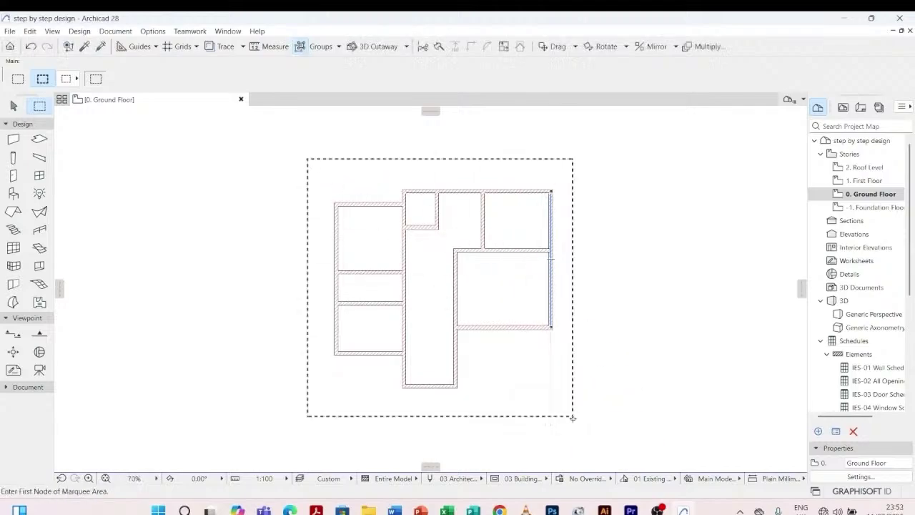
right_click(582, 278)
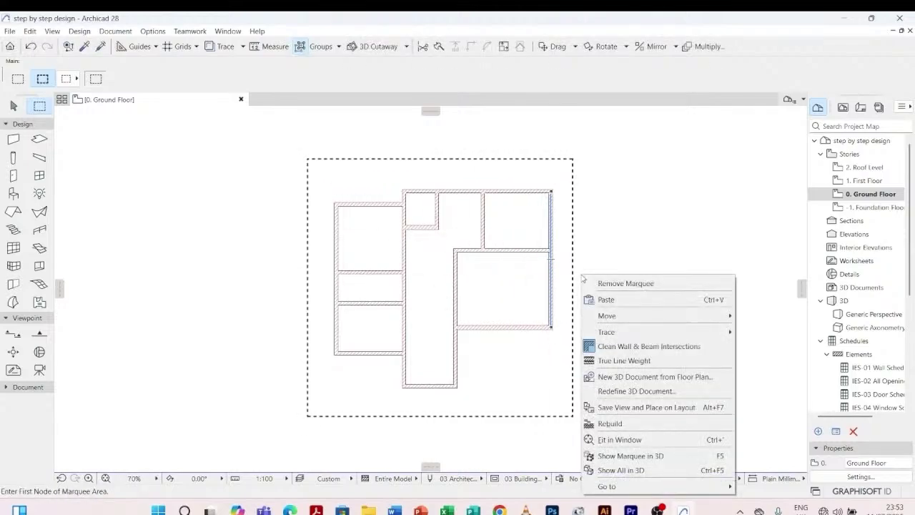
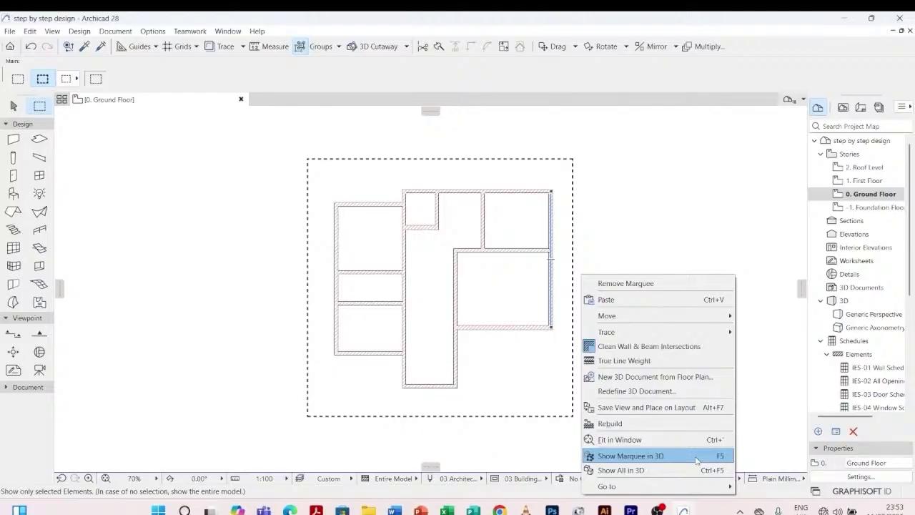
click(697, 457)
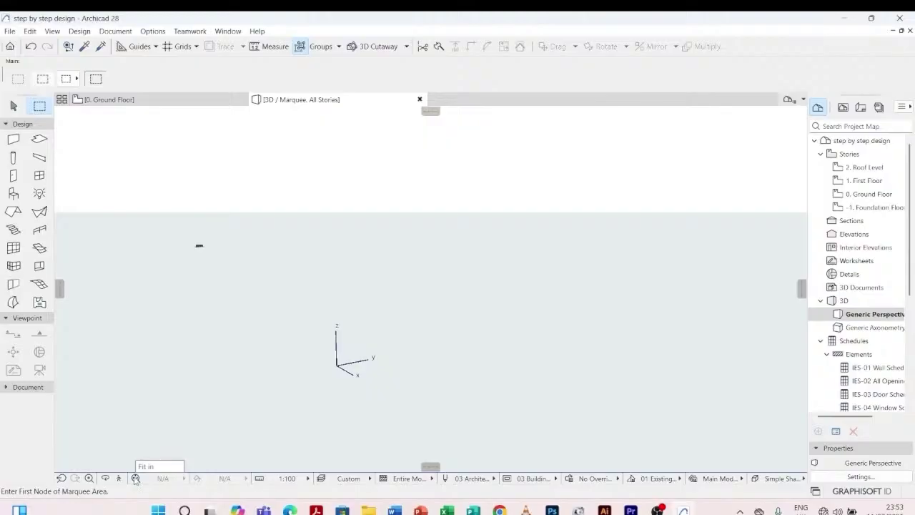
click(136, 479)
scroll(543, 209, up, 3)
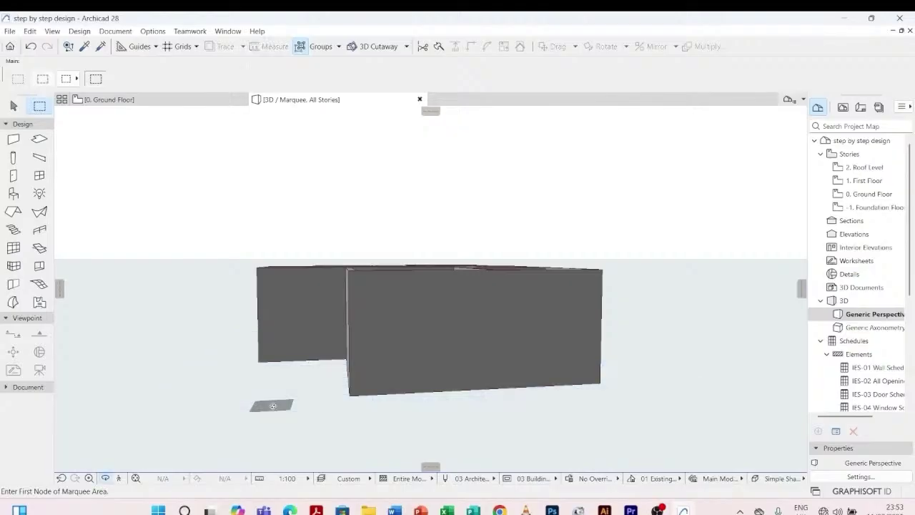
- Orbit the 3D wall model to examine it from several sides, ending with a view of the large east room's outer walls
key(o)
drag(271, 379, 225, 391)
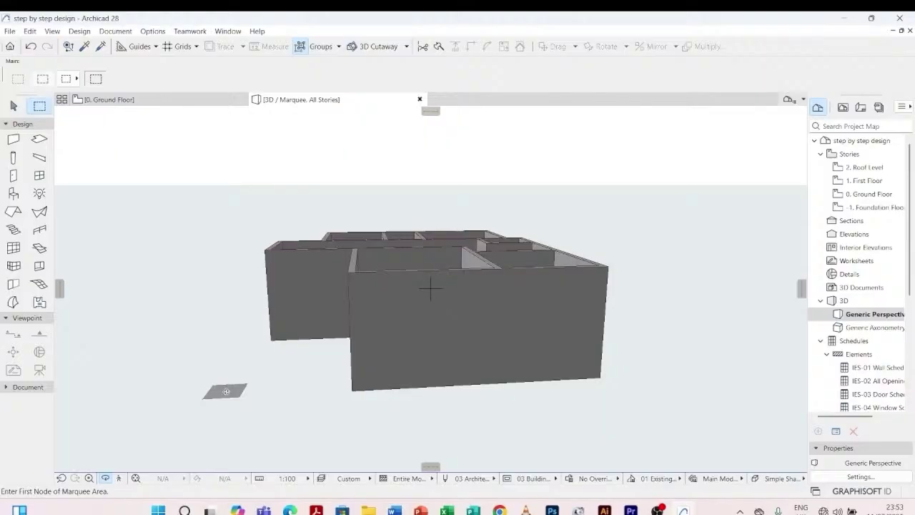
key(o)
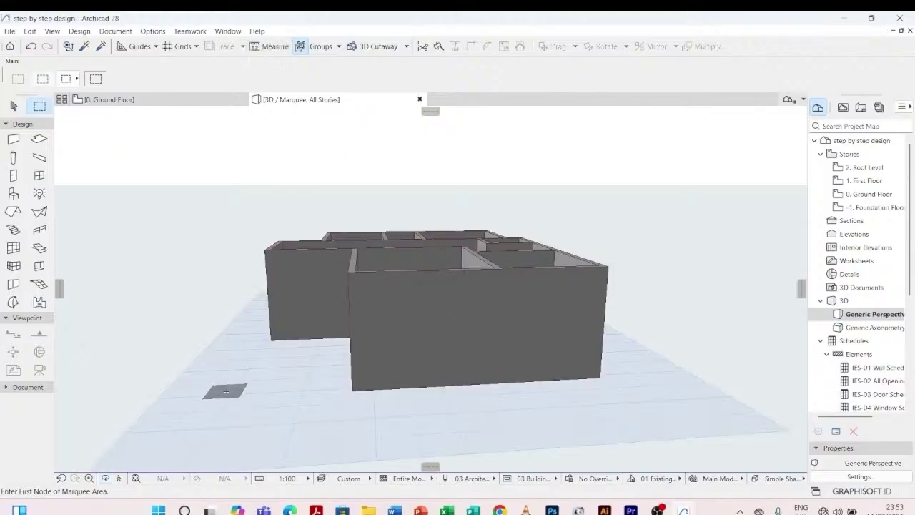
click(112, 477)
drag(192, 371, 597, 411)
scroll(545, 339, down, 3)
scroll(460, 380, up, 2)
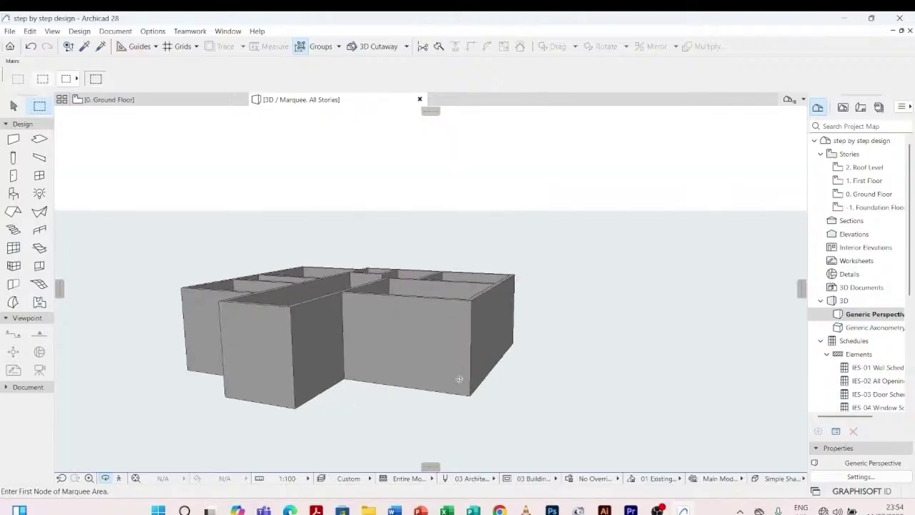
key(Escape)
key(Escape)
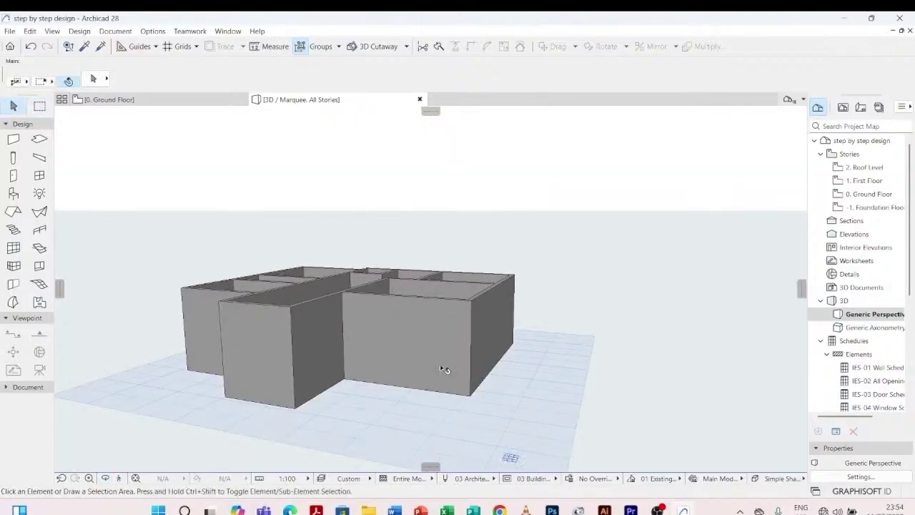
- Override all surfaces of the large east room's south wall with Paint - Glossy White
click(469, 305)
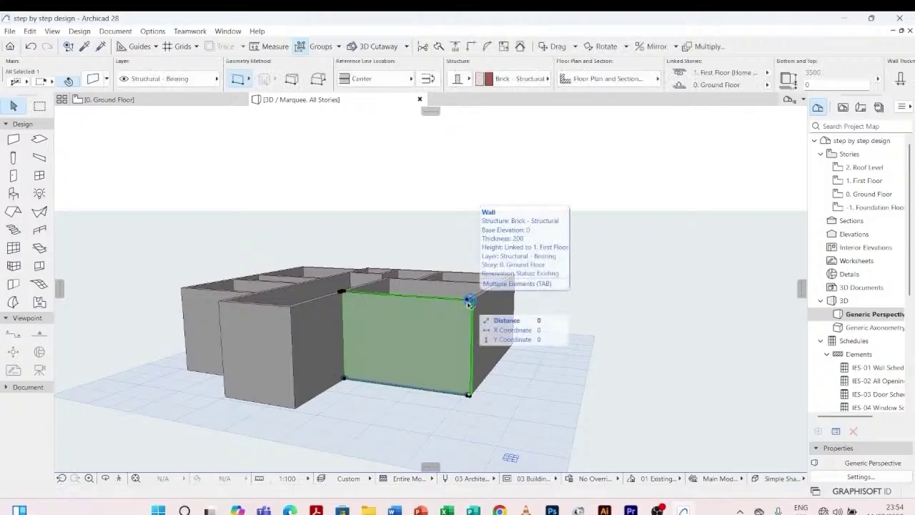
right_click(469, 305)
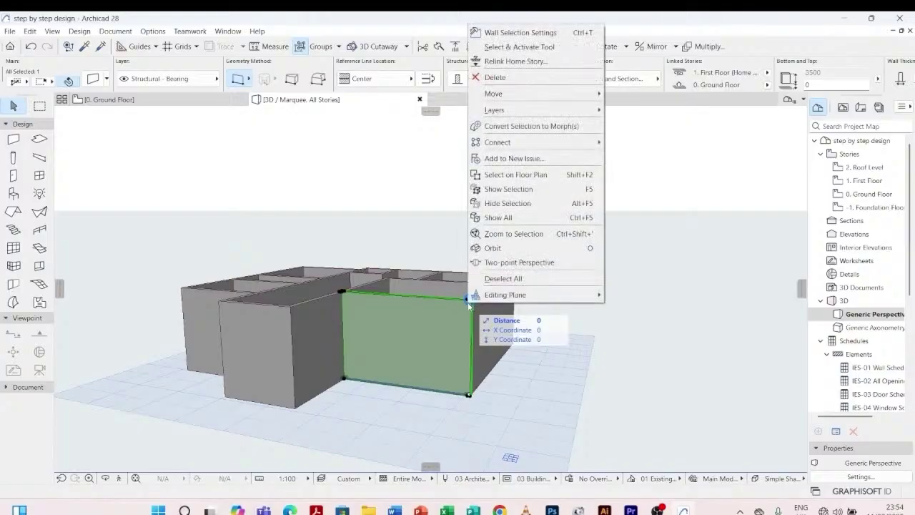
click(511, 34)
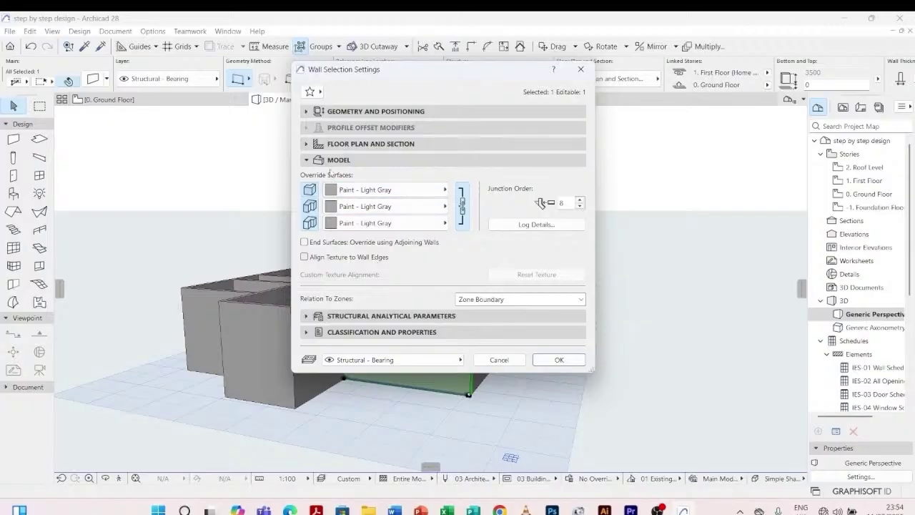
click(315, 162)
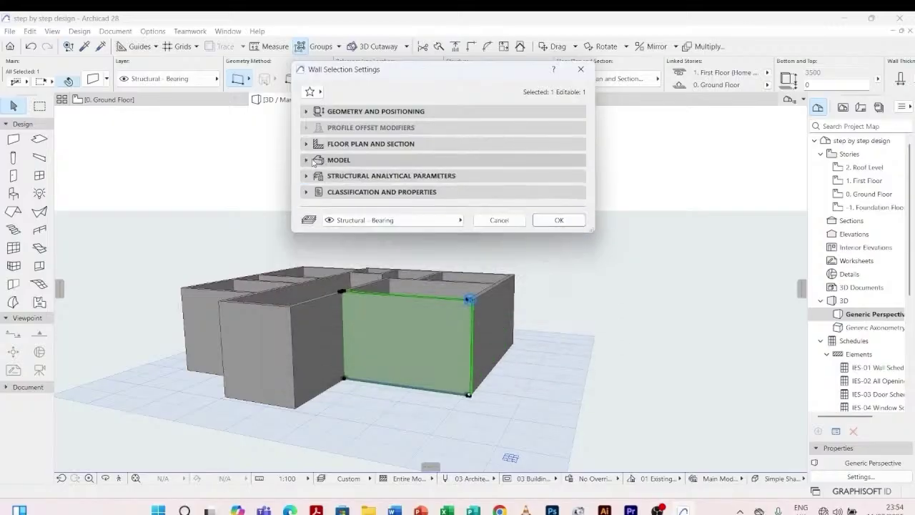
click(314, 162)
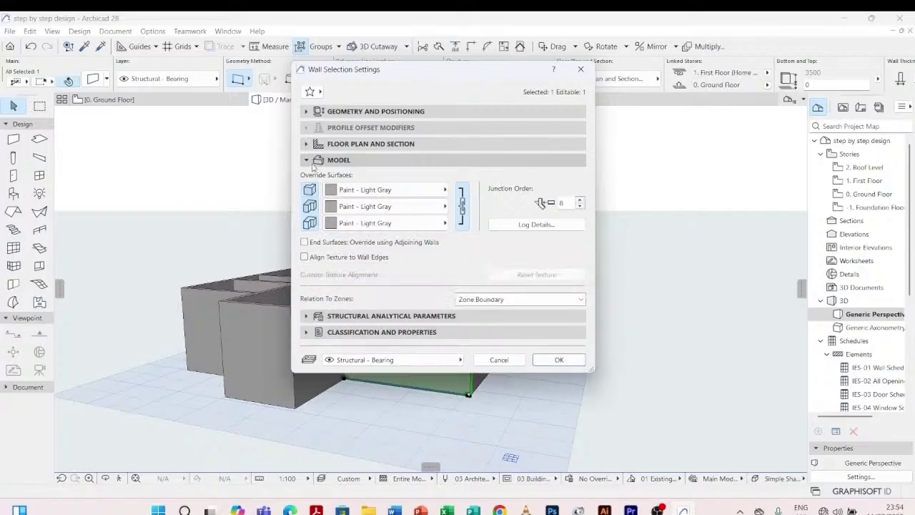
click(438, 191)
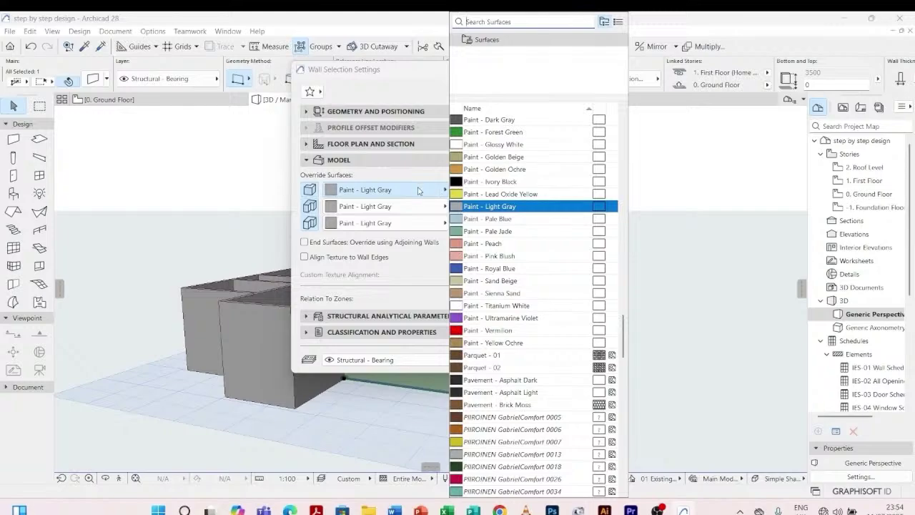
click(477, 145)
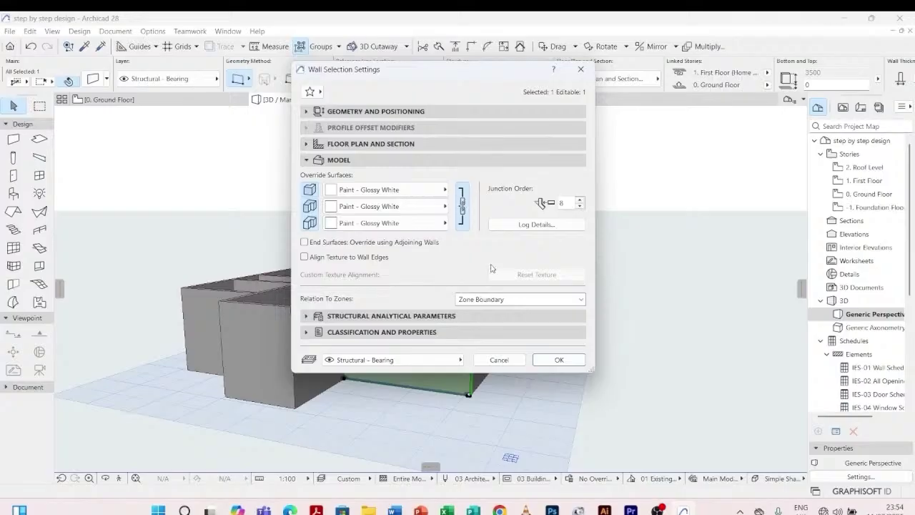
click(558, 359)
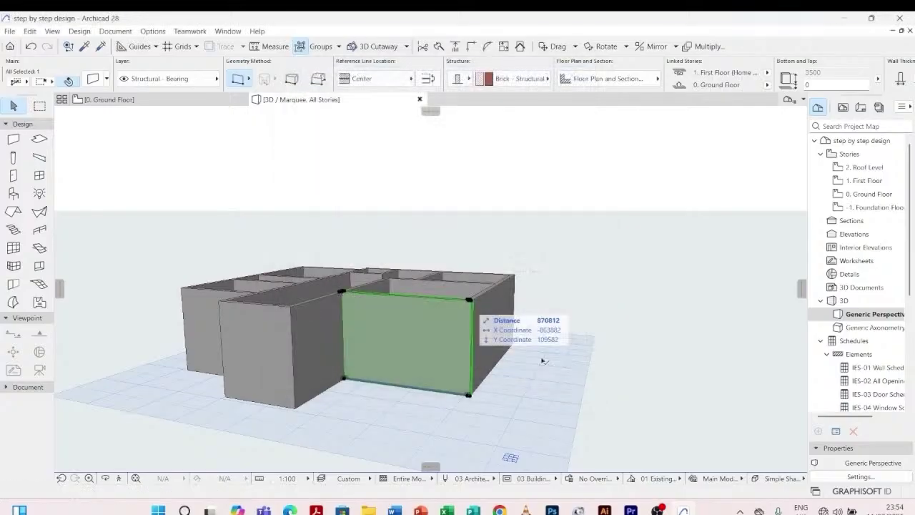
click(537, 268)
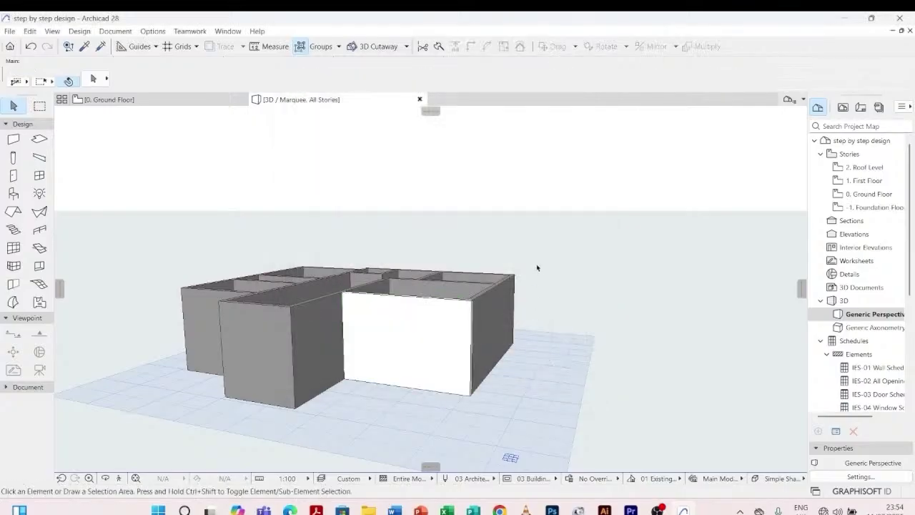
- Pick up the white south wall's parameters and transfer them to the adjoining outer east wall
click(462, 302)
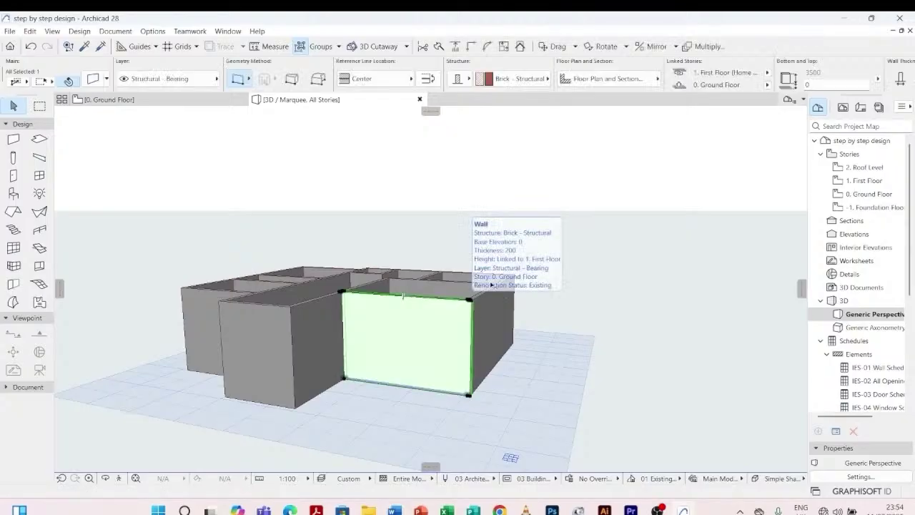
click(543, 235)
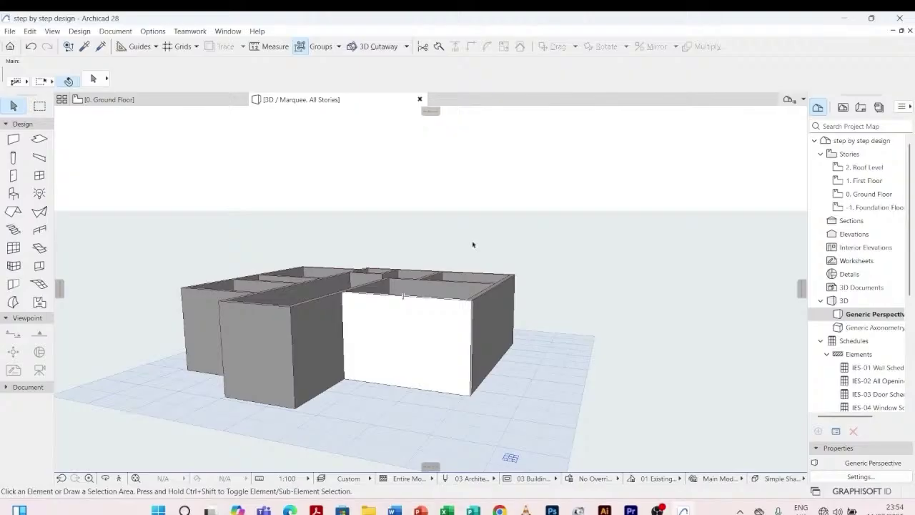
click(83, 46)
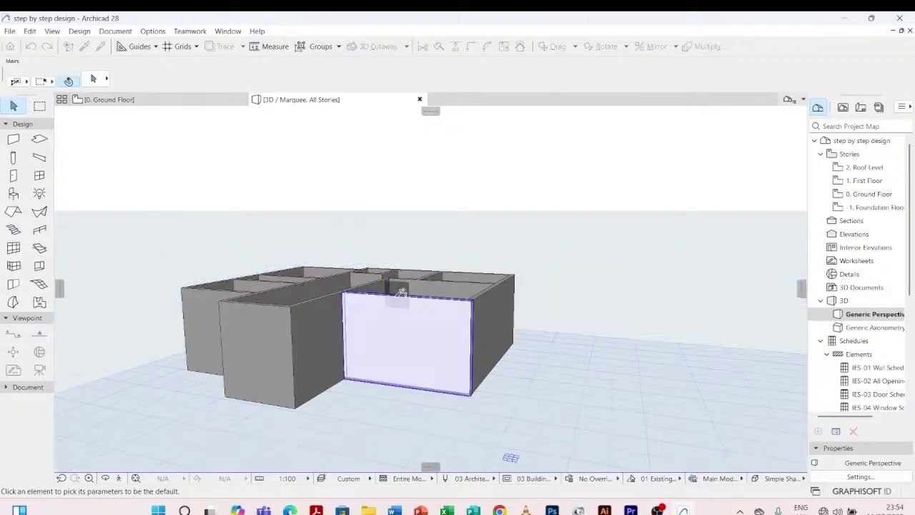
click(401, 293)
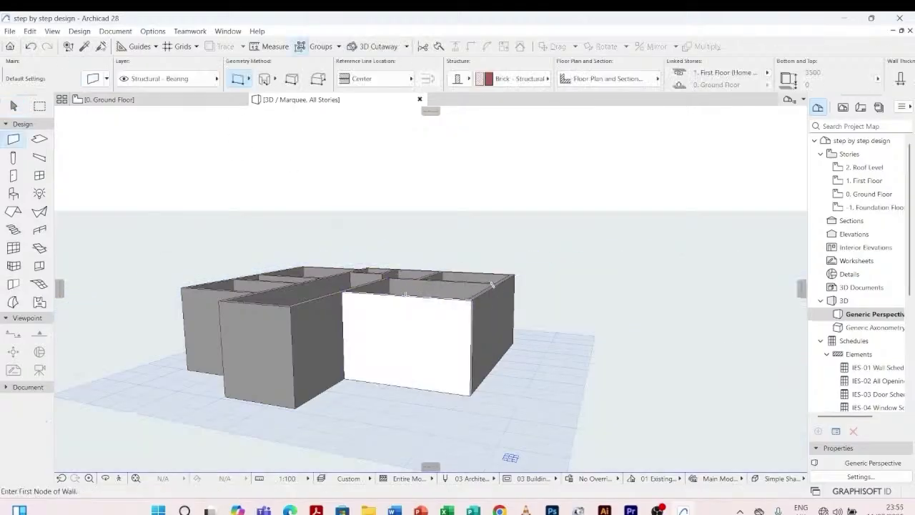
click(100, 46)
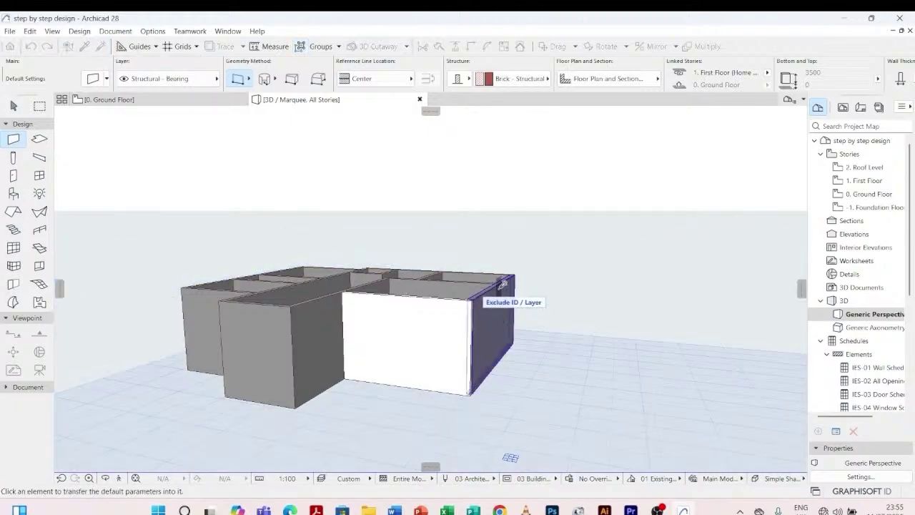
click(498, 326)
scroll(530, 241, up, 2)
scroll(531, 241, down, 2)
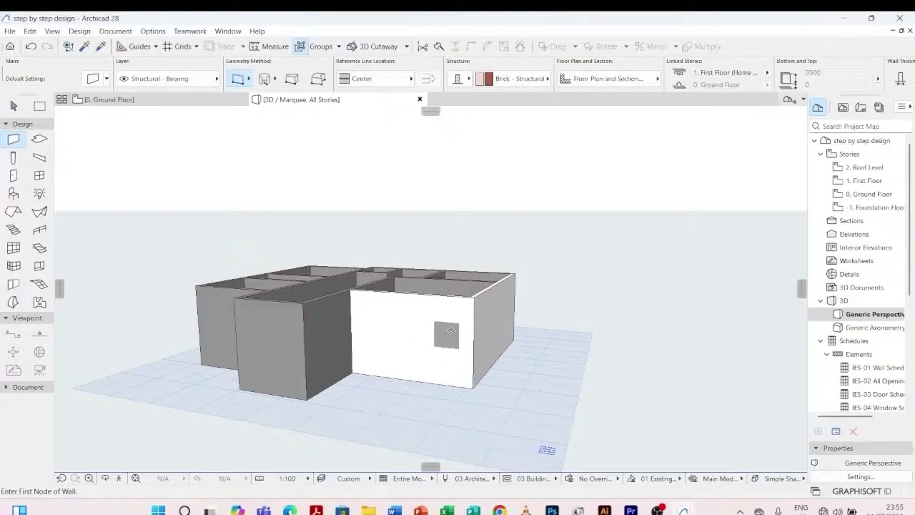
key(Escape)
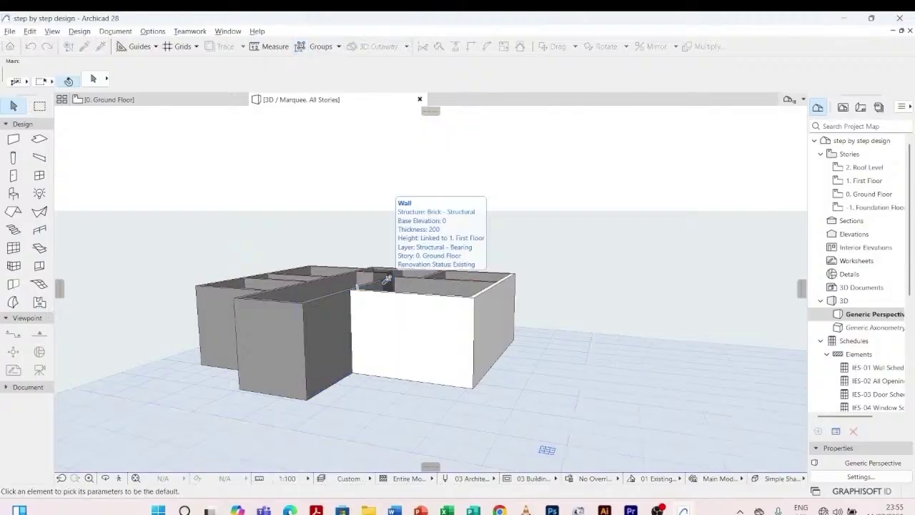
- Pick up the parameters of the large east room's white south wall and transfer them to the long corridor's east wall
alt+click(401, 299)
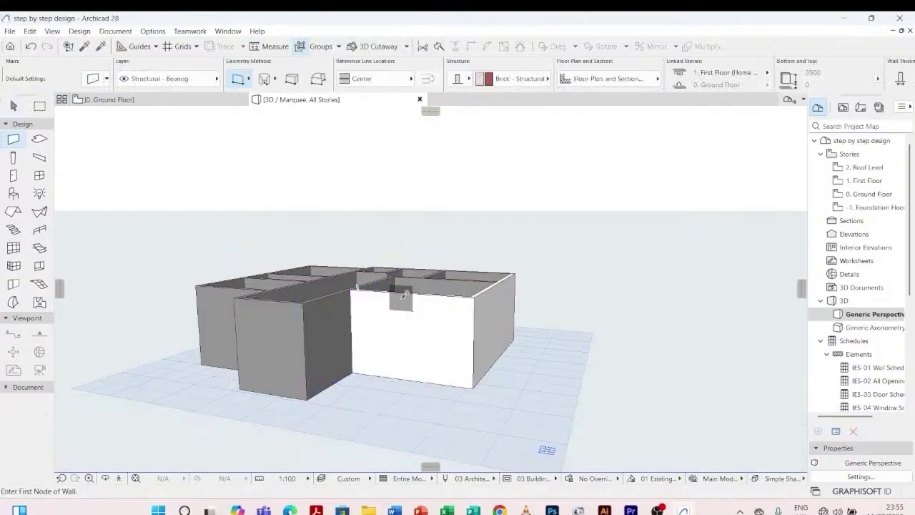
key(ctrl+alt)
ctrl+alt+click(317, 296)
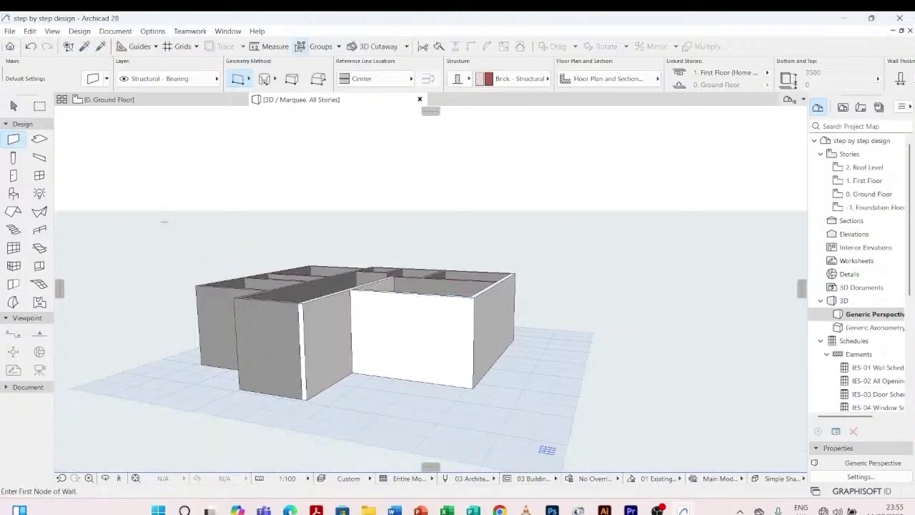
key(Escape)
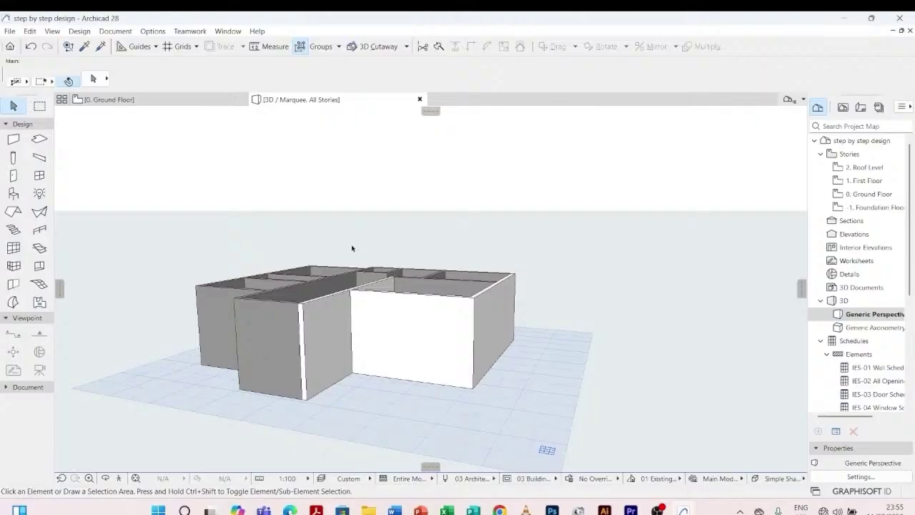
- Select the twelve remaining gray walls in 3D and override all their surfaces with Paint - Glossy White
shift+middle_drag(352, 248, 404, 276)
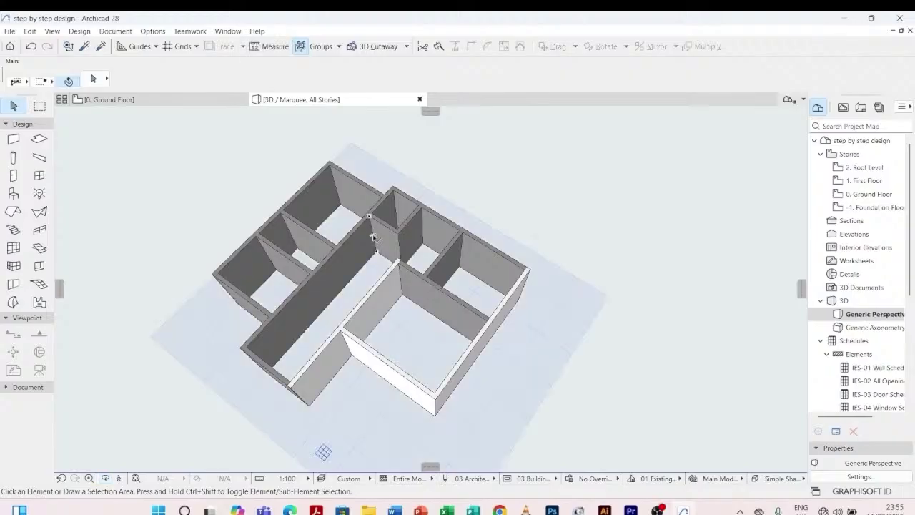
click(439, 289)
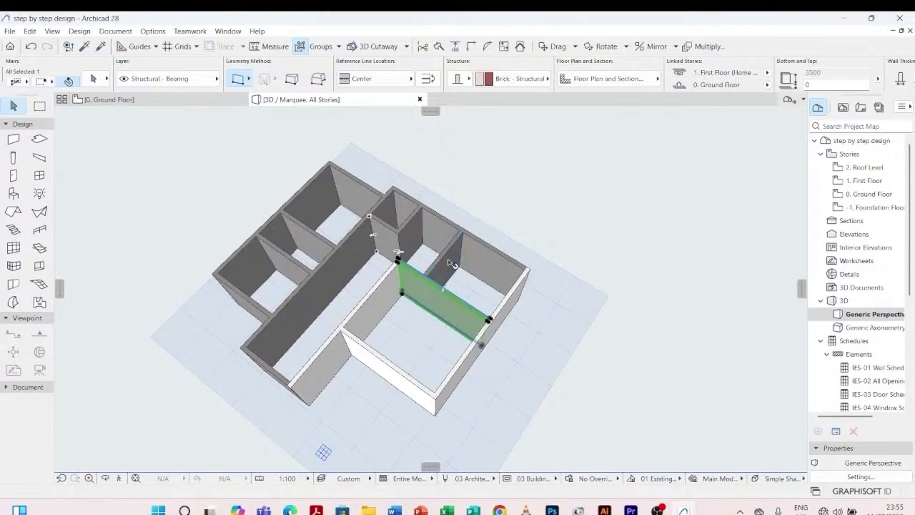
shift+click(452, 265)
shift+click(479, 242)
shift+click(406, 222)
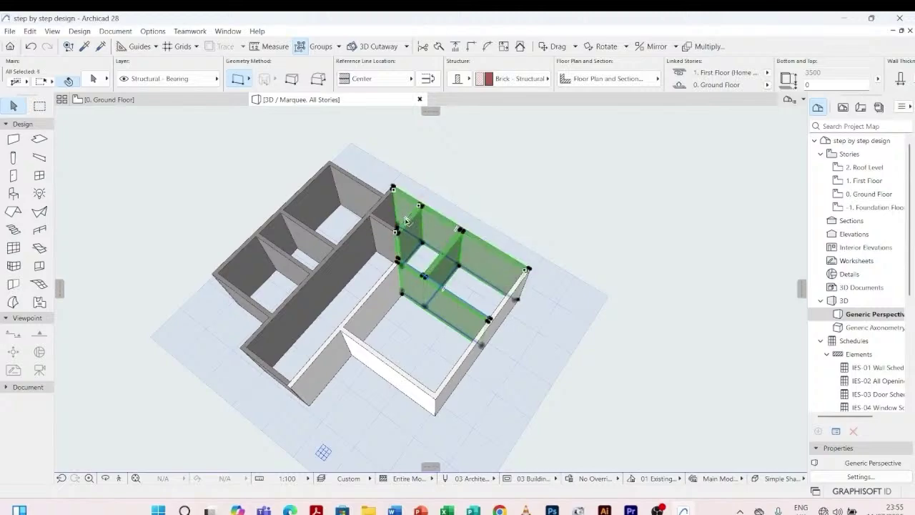
shift+click(379, 207)
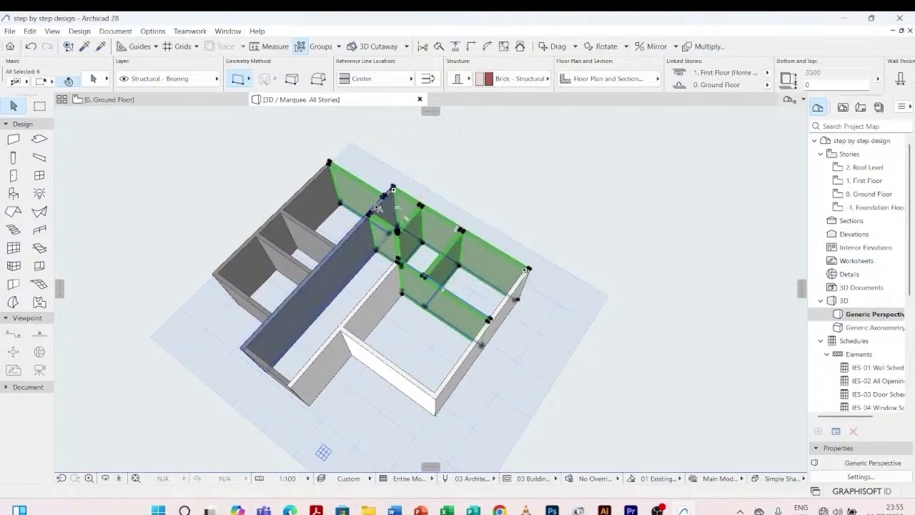
shift+click(326, 262)
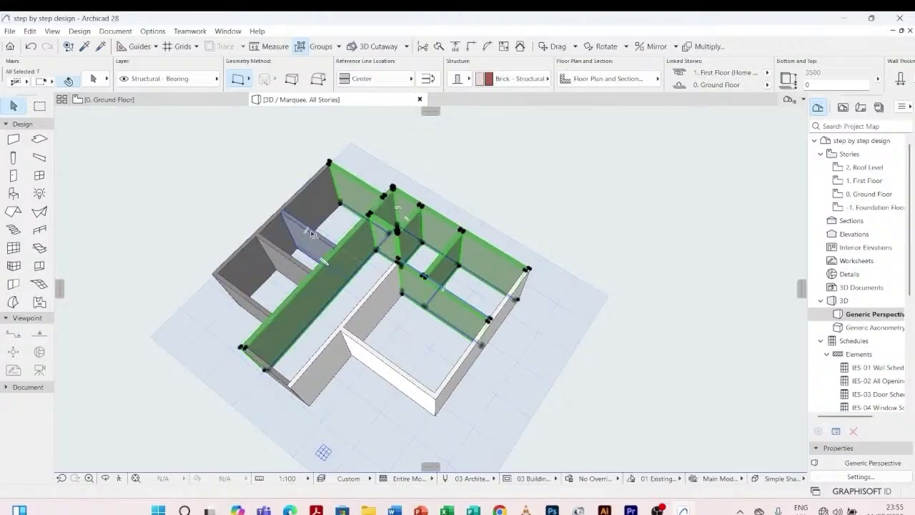
shift+click(311, 233)
shift+click(267, 255)
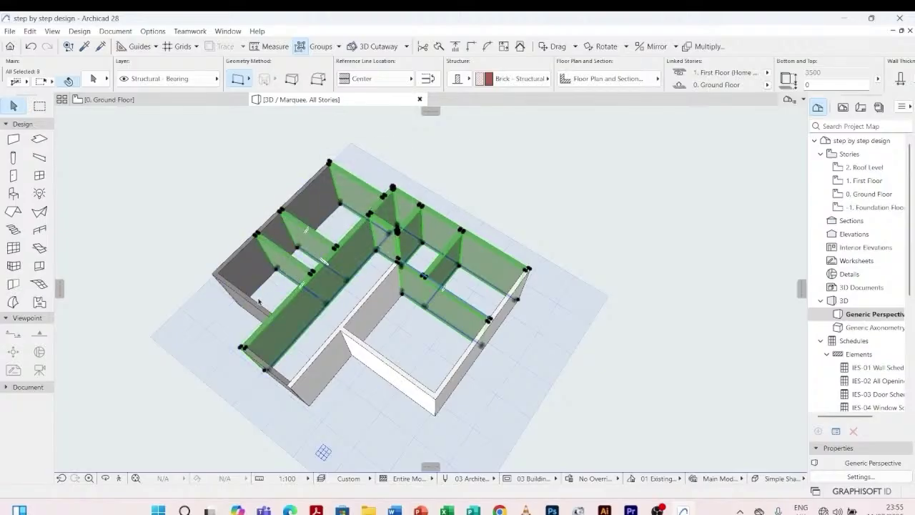
shift+click(256, 298)
shift+click(249, 256)
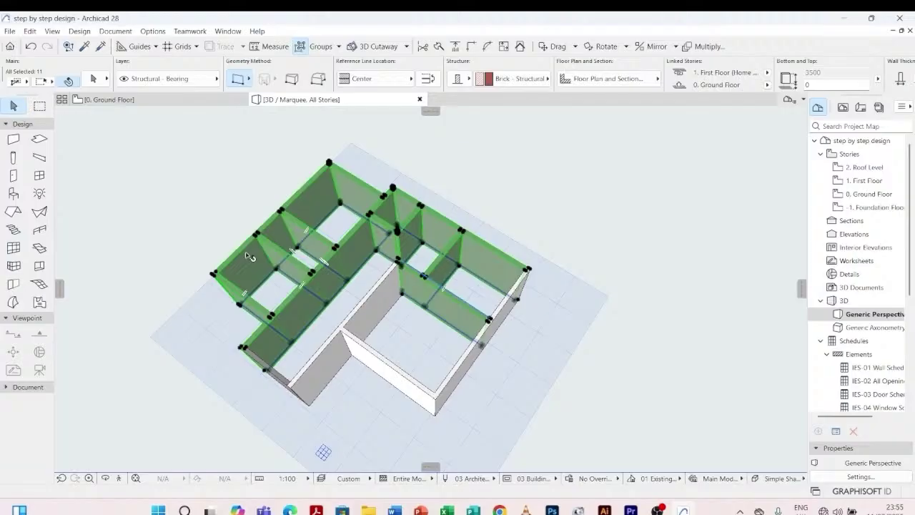
shift+click(280, 383)
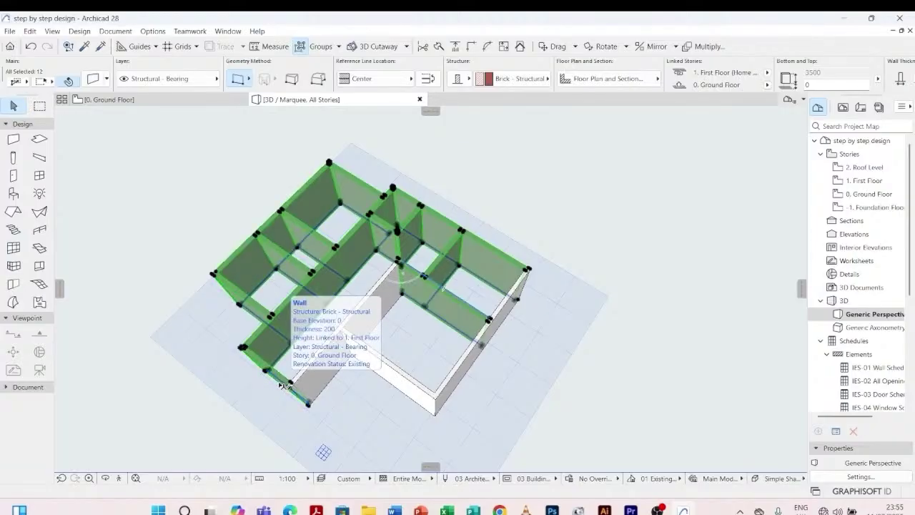
double_click(282, 385)
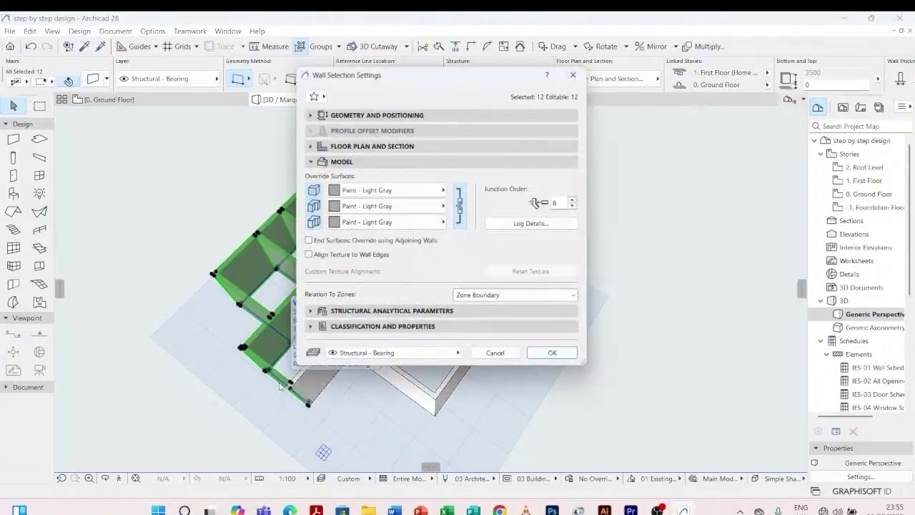
click(309, 190)
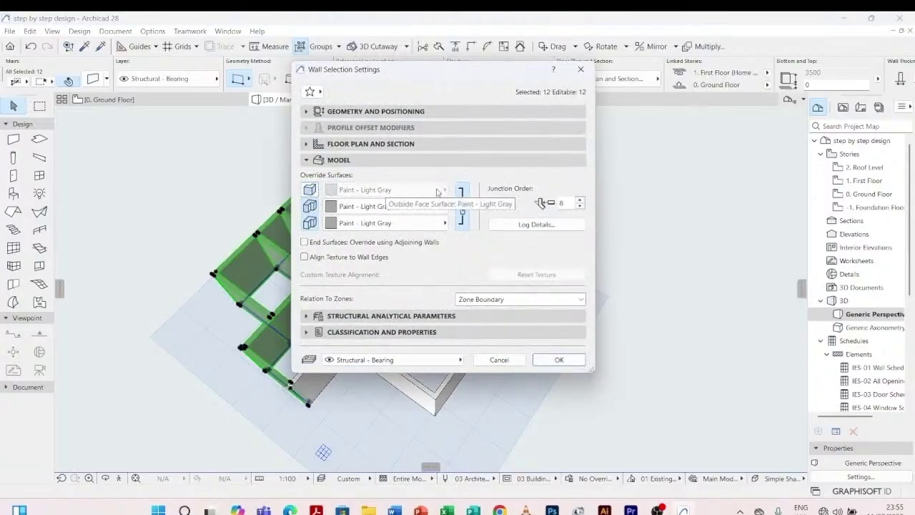
click(309, 189)
click(440, 189)
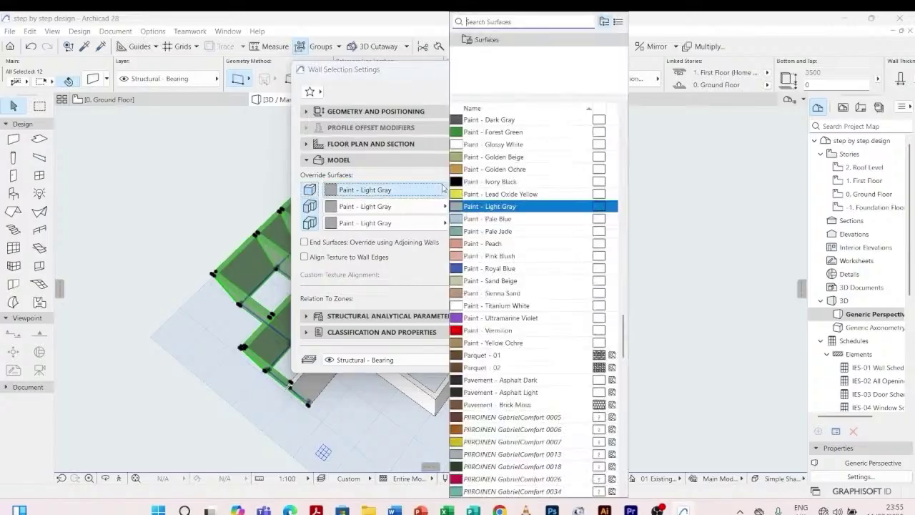
click(494, 145)
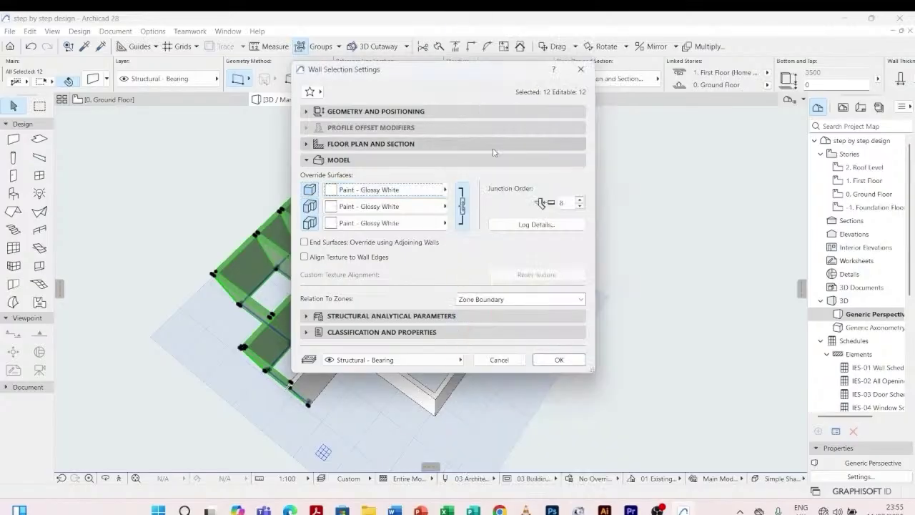
click(559, 360)
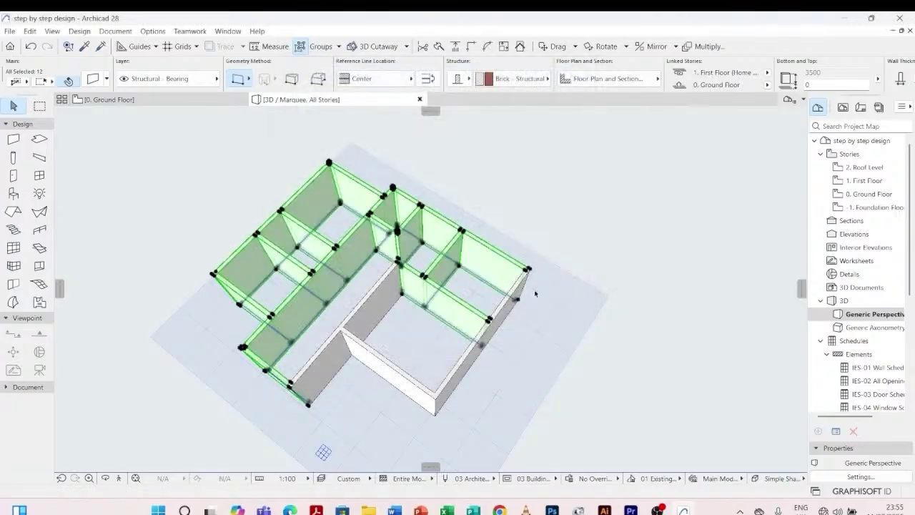
click(577, 263)
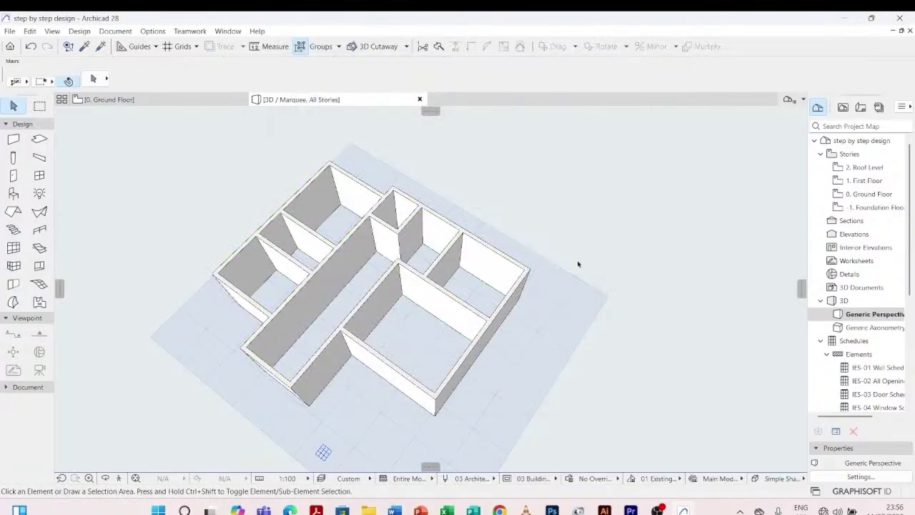
- Orbit the 3D model to examine the white finish on the walls from several sides
shift+middle_drag(564, 364, 419, 205)
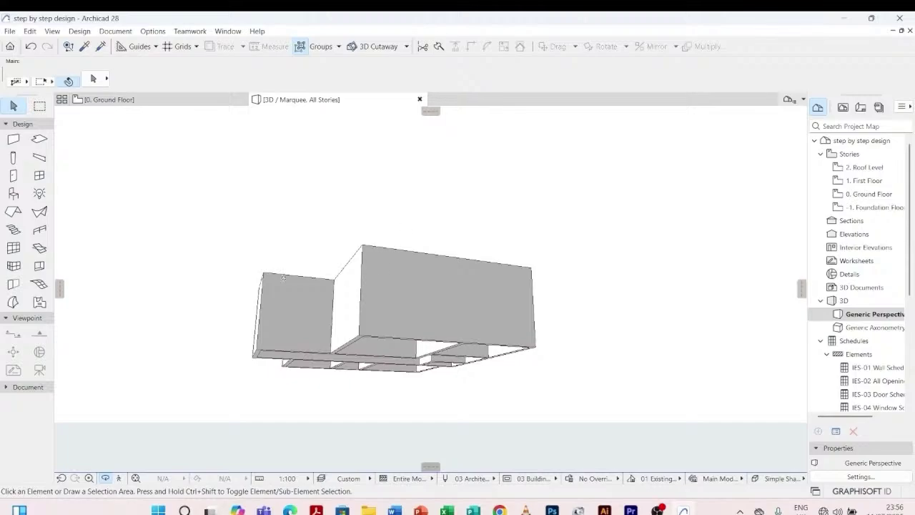
shift+middle_drag(283, 277, 351, 364)
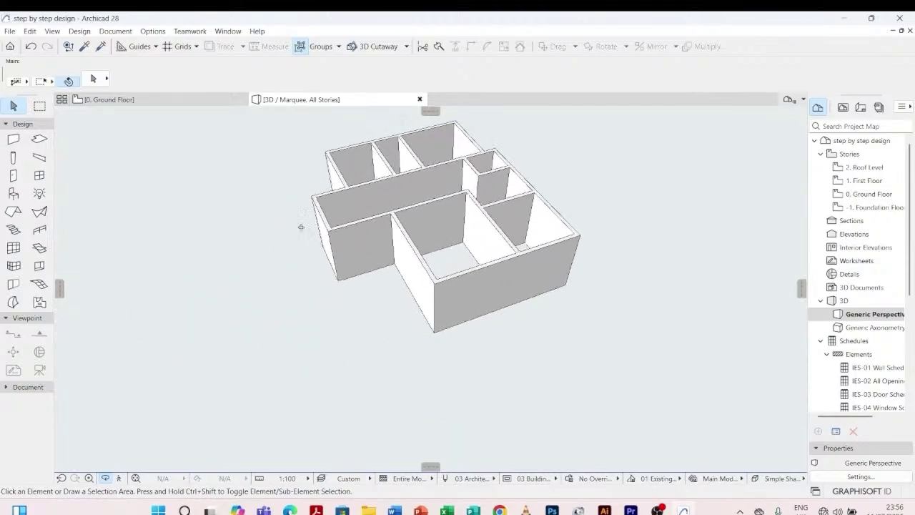
shift+middle_drag(296, 302, 496, 200)
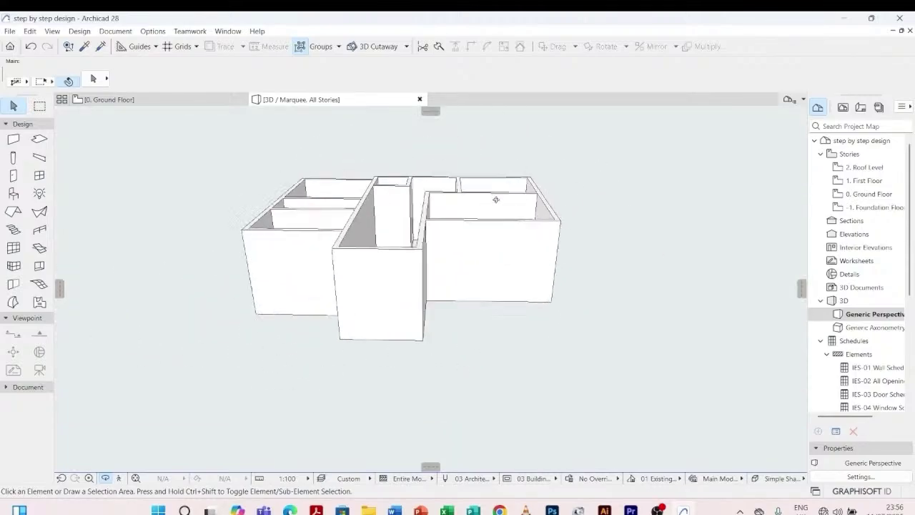
scroll(496, 199, up, 2)
shift+middle_drag(590, 179, 204, 164)
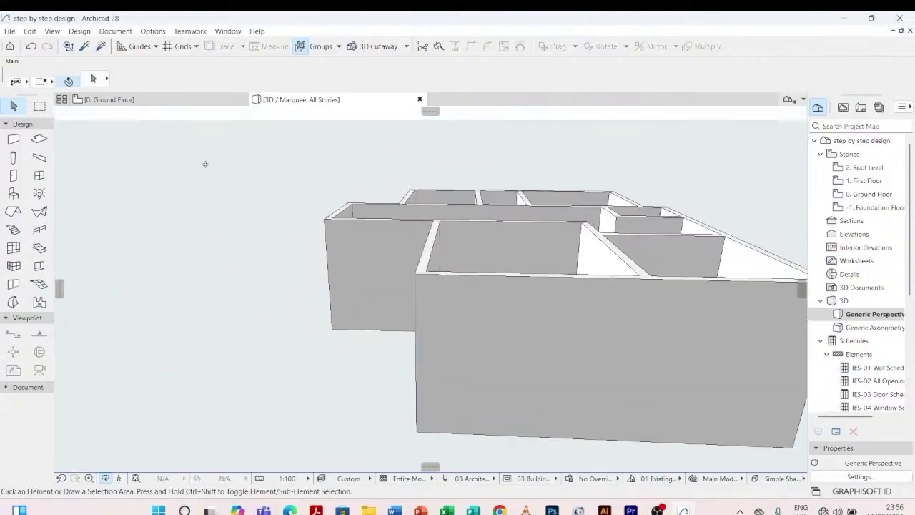
- Return to the ground floor plan and examine its wall layout and junctions
click(178, 100)
key(Escape)
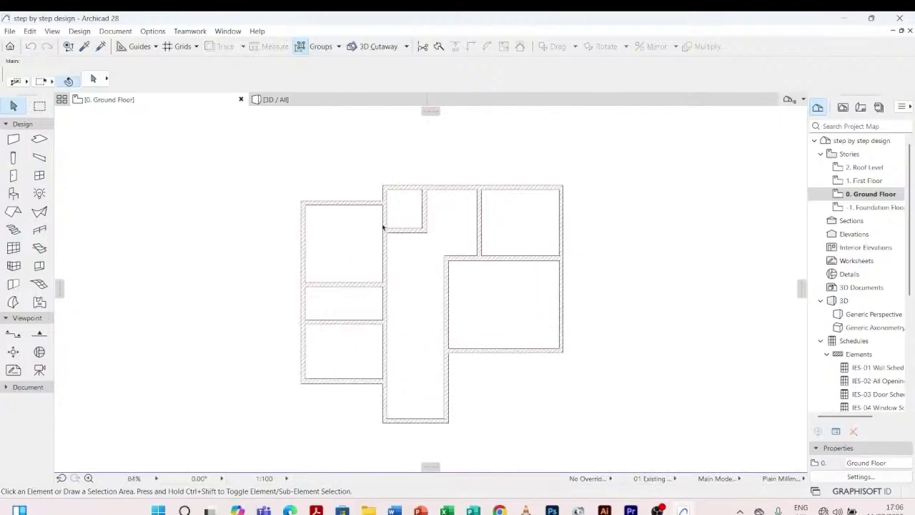
mouse_move(385, 227)
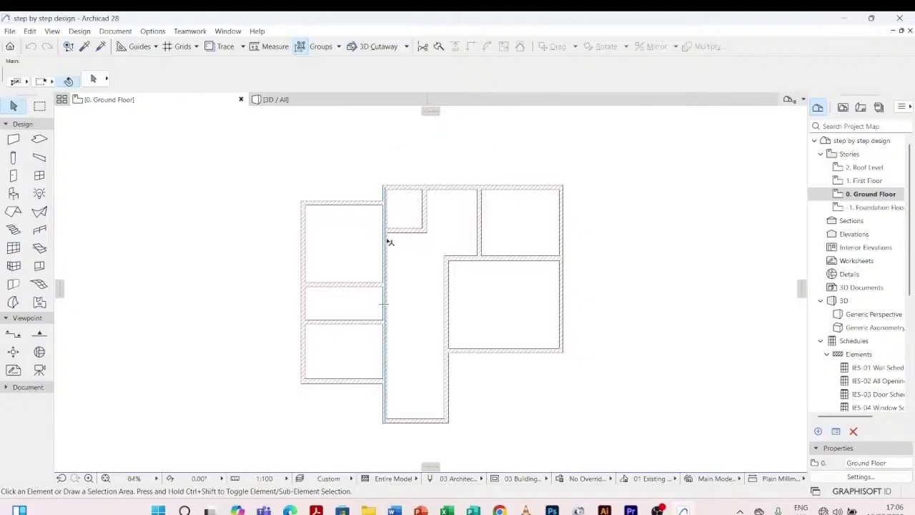
scroll(406, 224, down, 3)
scroll(406, 224, up, 3)
scroll(447, 164, down, 2)
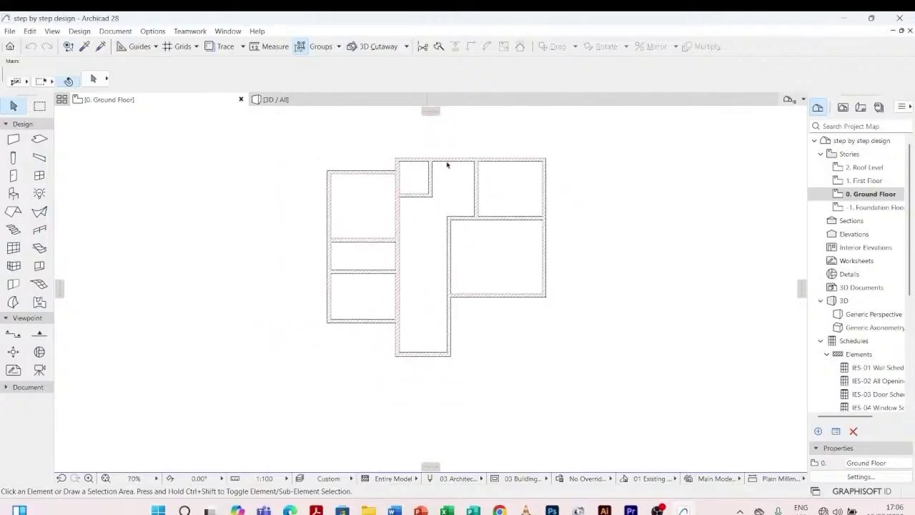
scroll(510, 153, up, 1)
scroll(518, 272, up, 1)
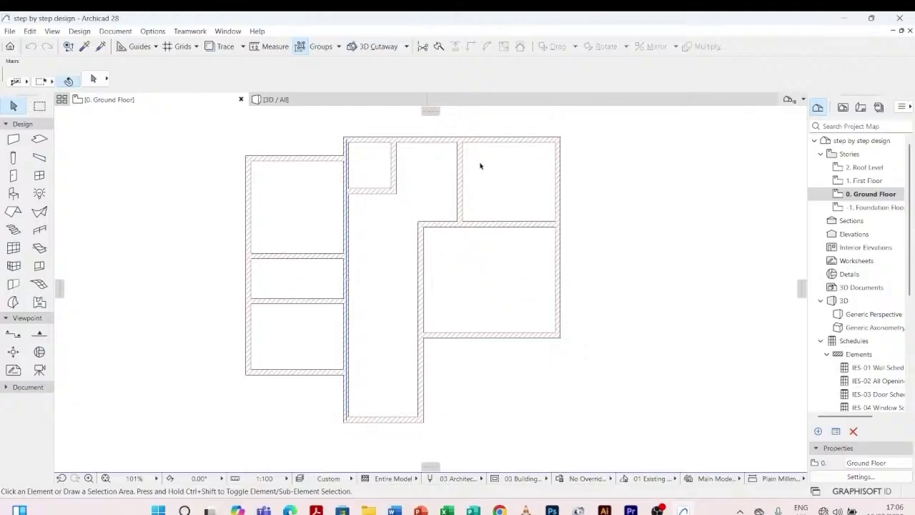
click(392, 169)
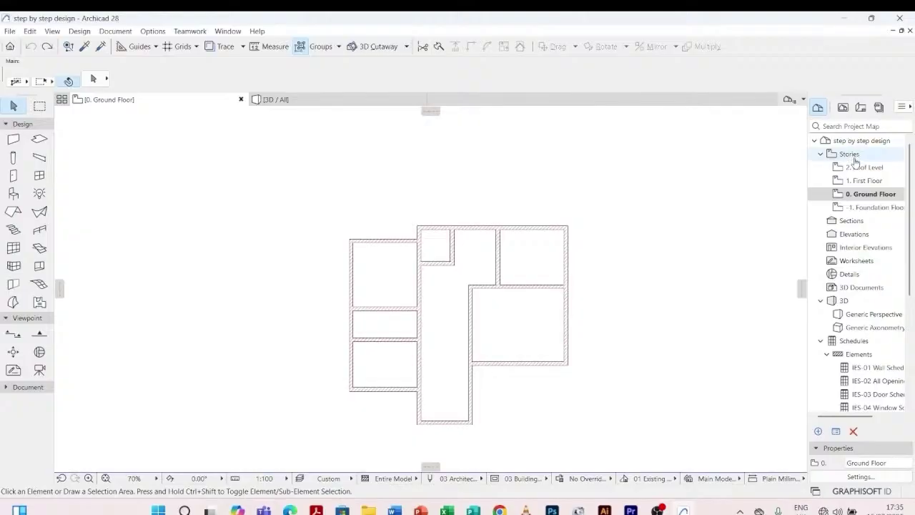
- Open the First Floor story and draw an L-shaped chained wall there, running south and turning east
double_click(856, 181)
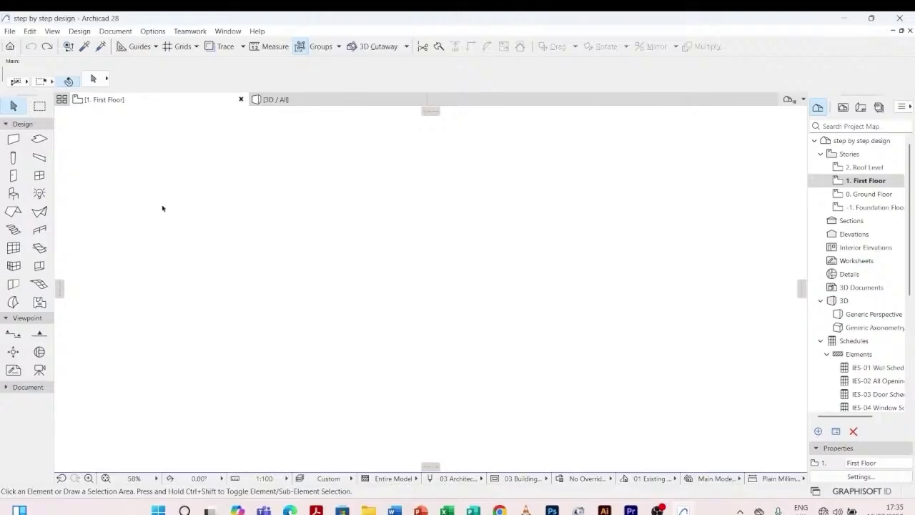
click(14, 139)
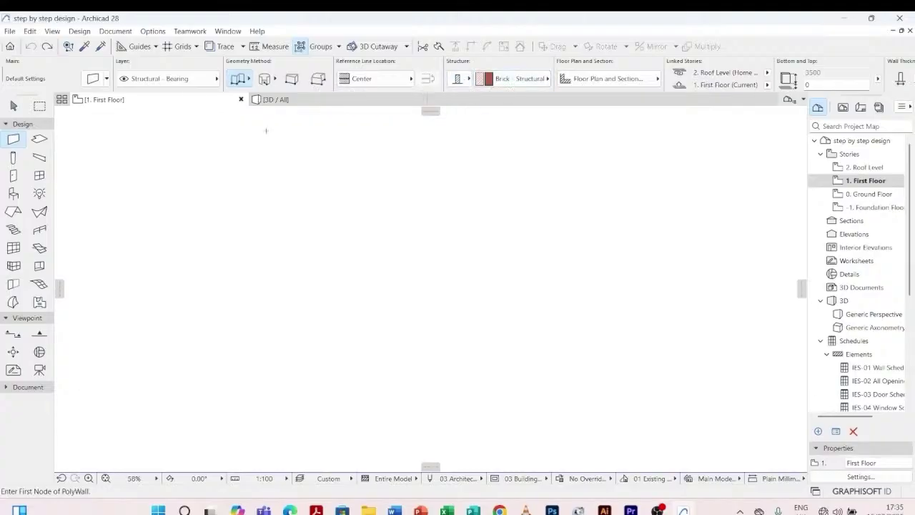
click(342, 230)
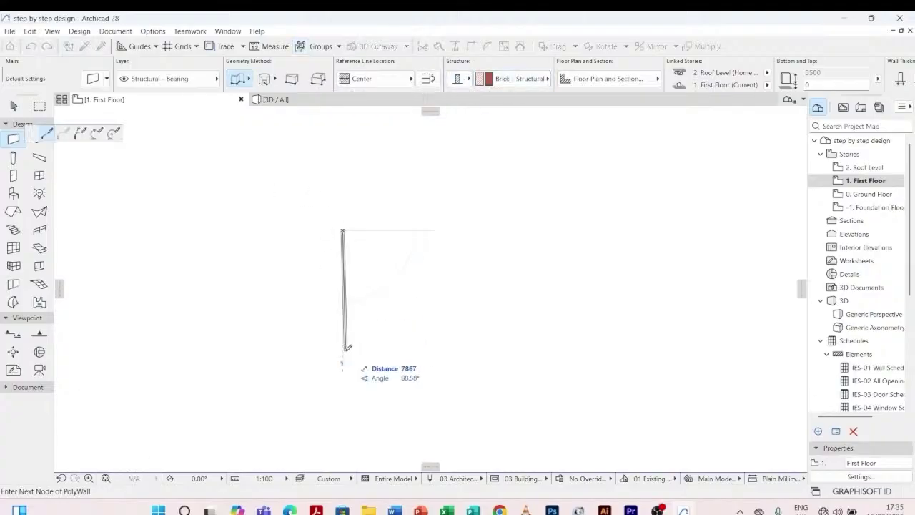
scroll(347, 348, up, 3)
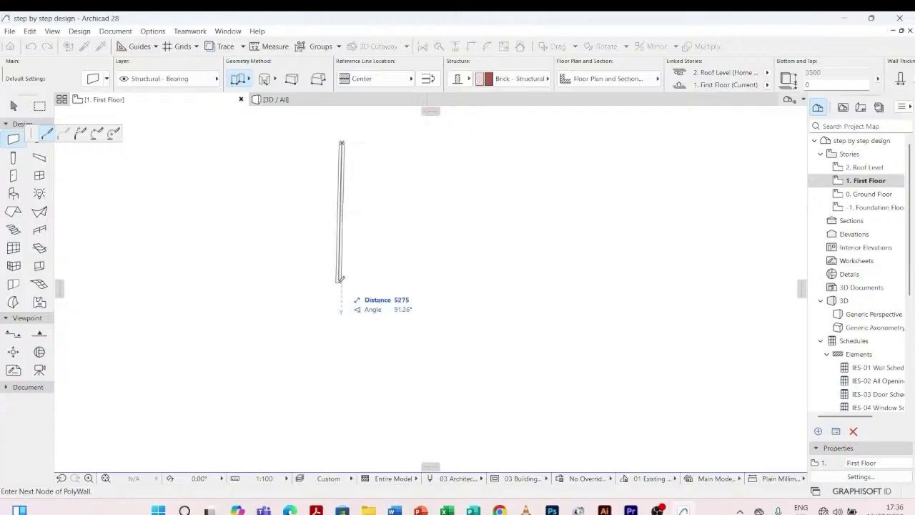
click(341, 294)
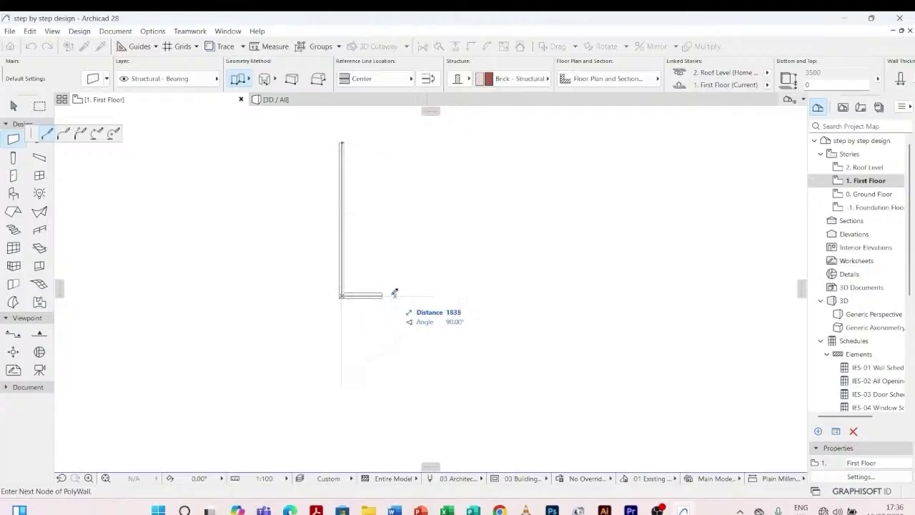
double_click(425, 296)
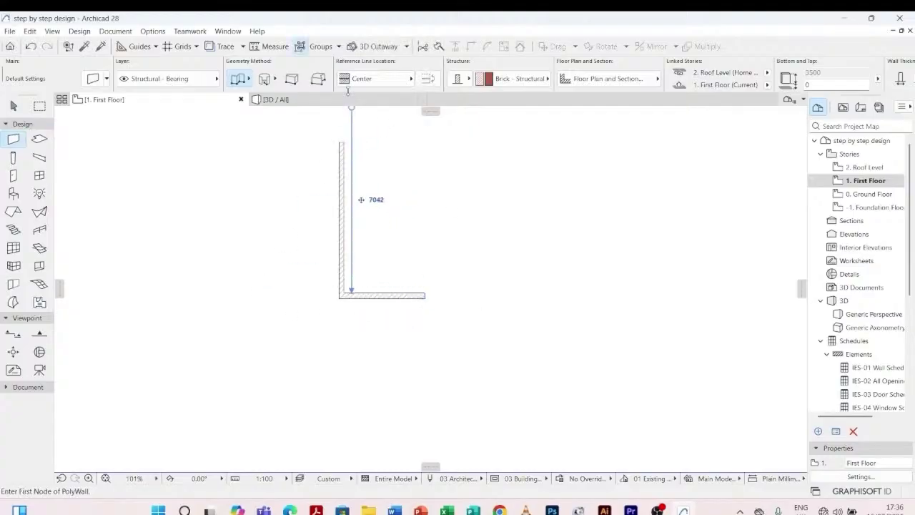
- Examine in 3D how the first floor's L-shaped wall sits relative to the ground floor walls, and return to the First Floor plan
click(331, 102)
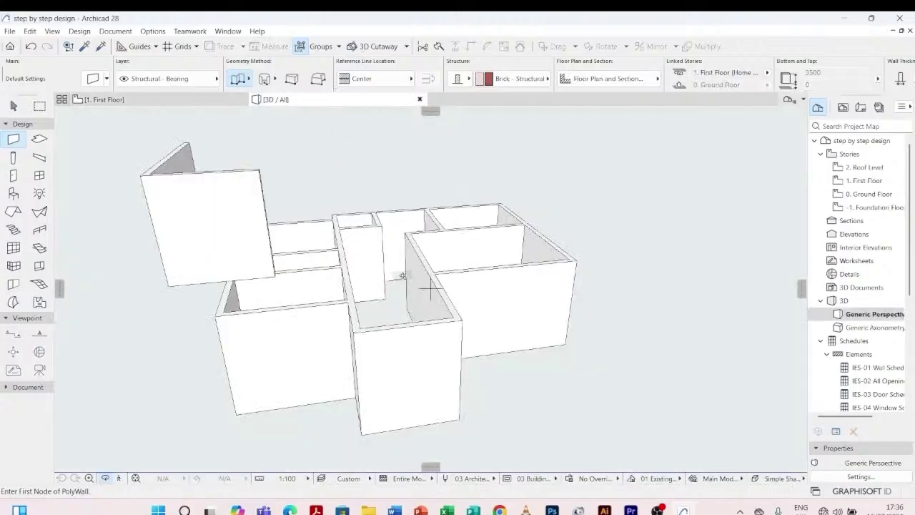
shift+middle_drag(171, 331, 263, 209)
scroll(491, 286, down, 4)
scroll(475, 288, up, 3)
shift+middle_drag(546, 276, 507, 259)
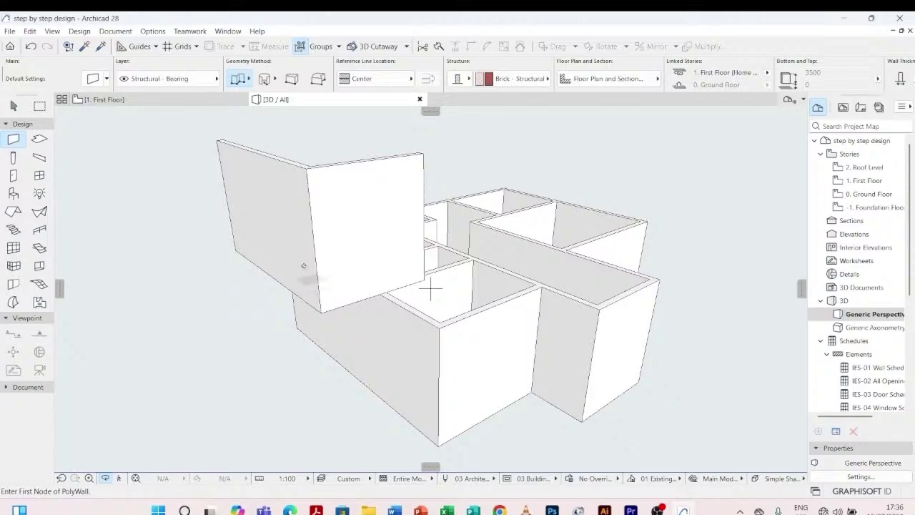
click(184, 101)
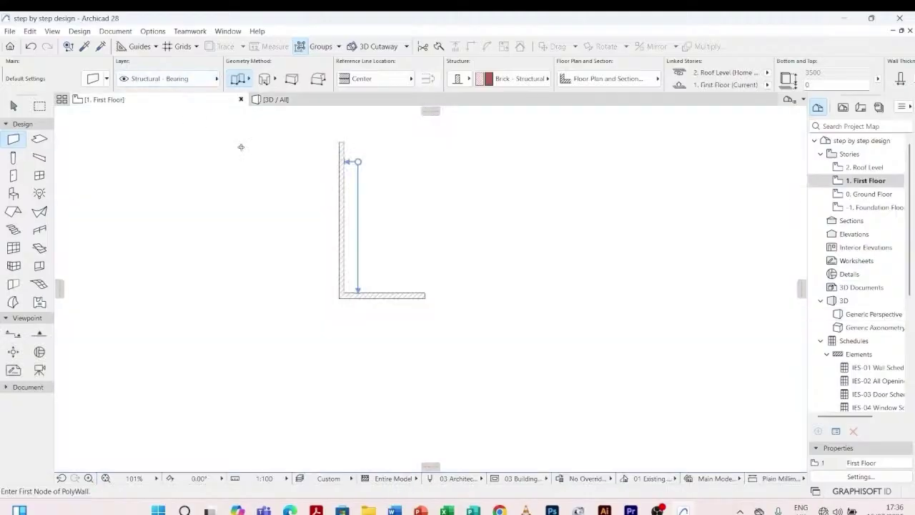
- Display the ground floor walls as a trace reference beneath the First Floor plan
scroll(354, 179, up, 4)
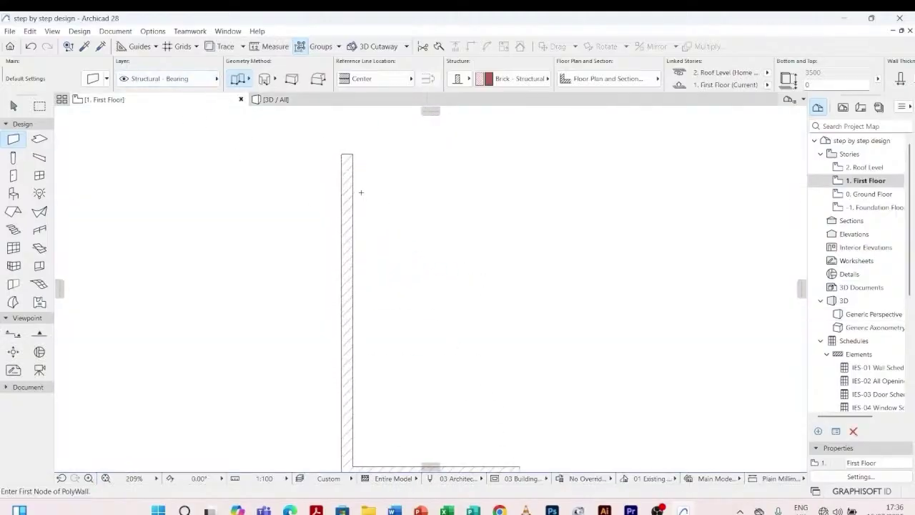
scroll(360, 237, down, 2)
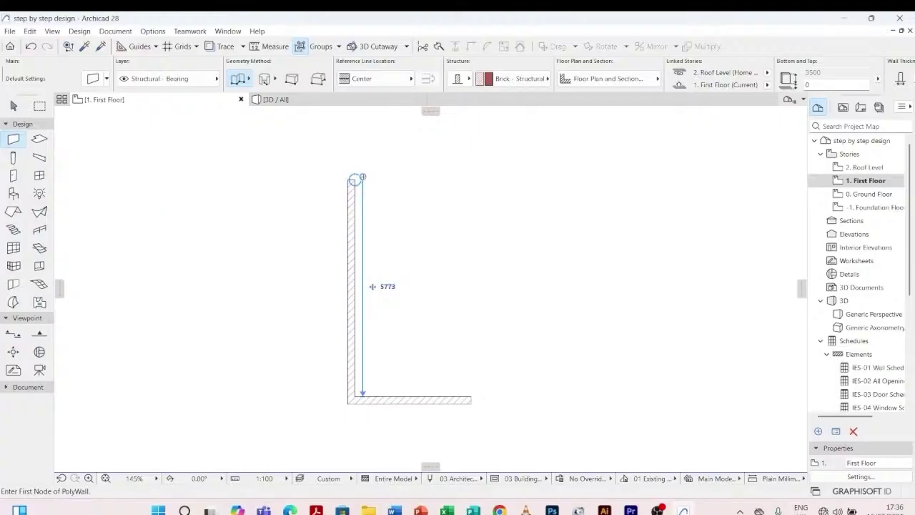
click(225, 47)
scroll(329, 247, down, 3)
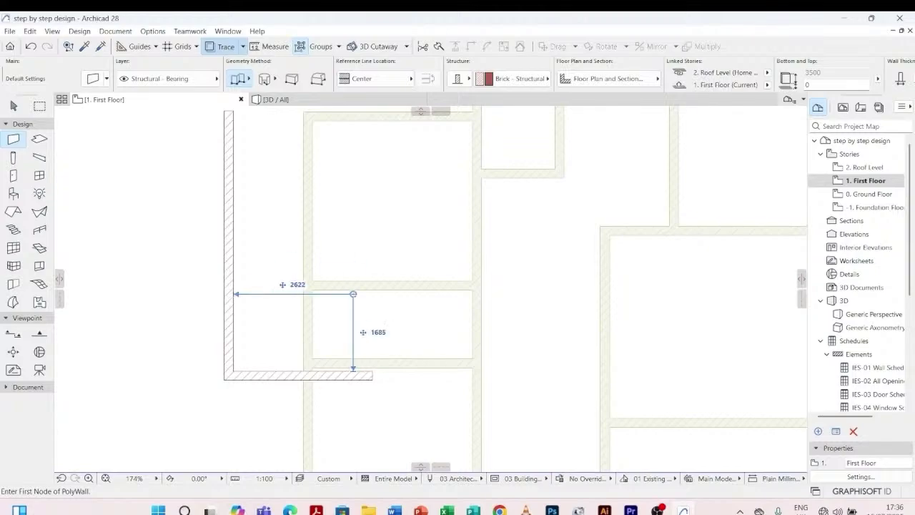
- Try to select the traced ground floor walls from the First Floor plan with selection rectangles around them
key(Escape)
click(372, 287)
key(Escape)
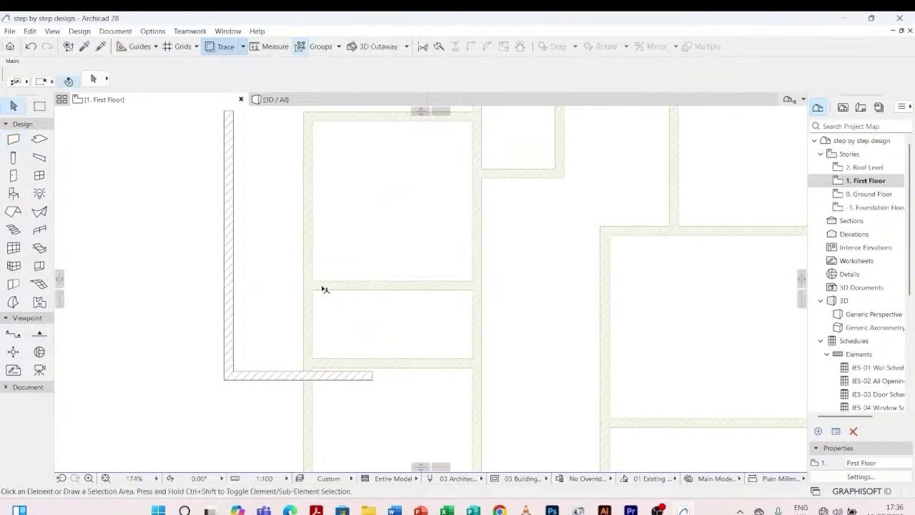
click(282, 200)
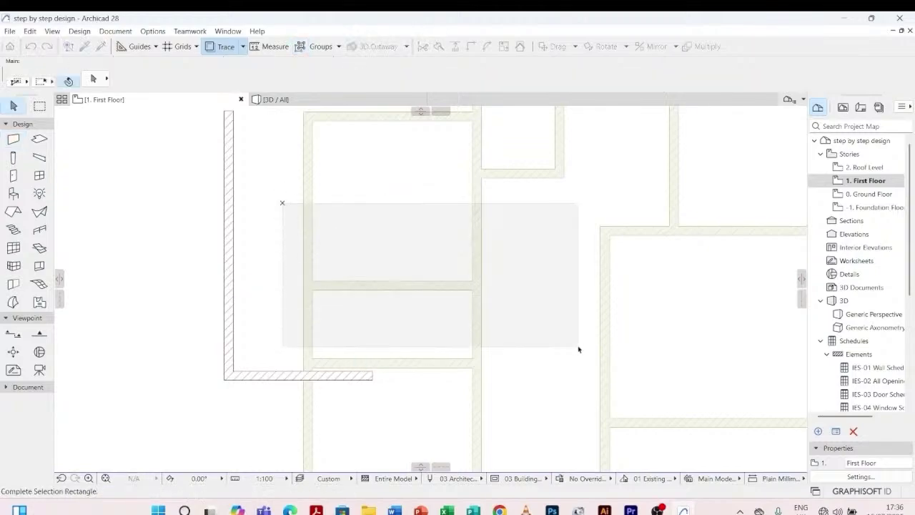
key(Escape)
scroll(395, 275, down, 5)
click(330, 153)
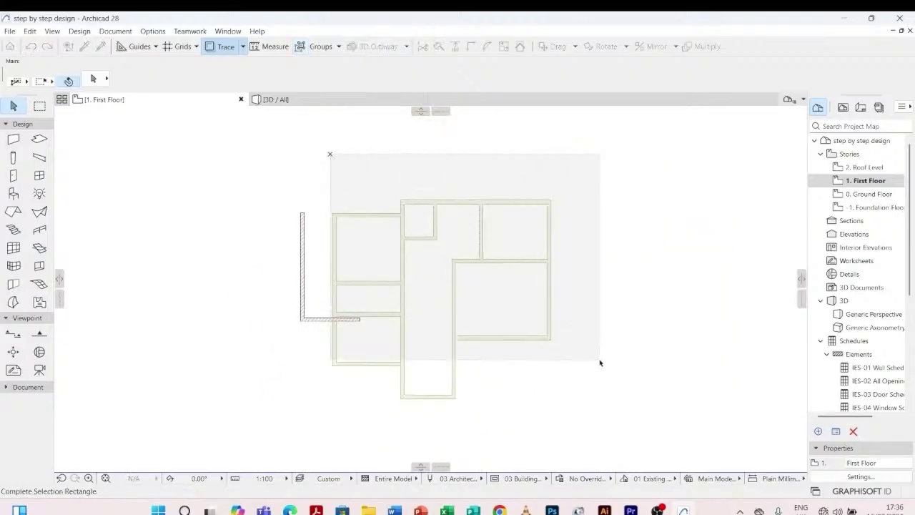
key(Escape)
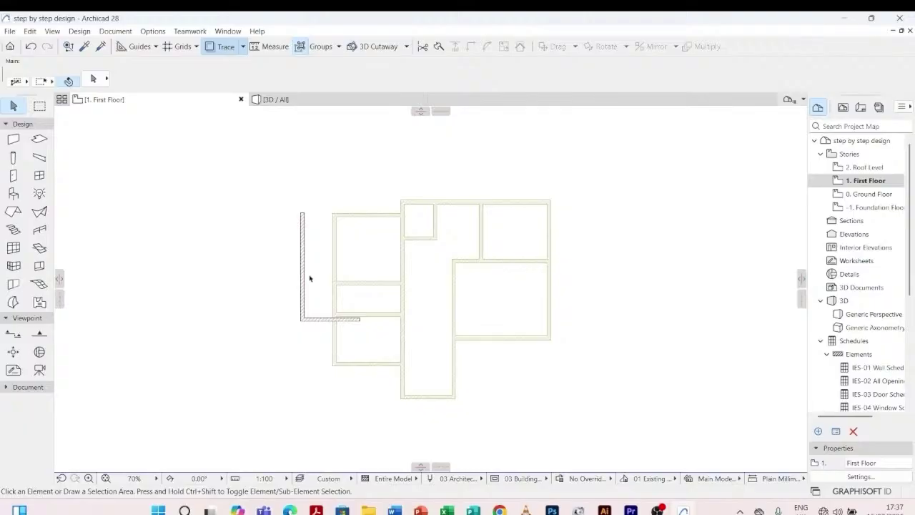
scroll(310, 278, up, 2)
scroll(341, 278, down, 3)
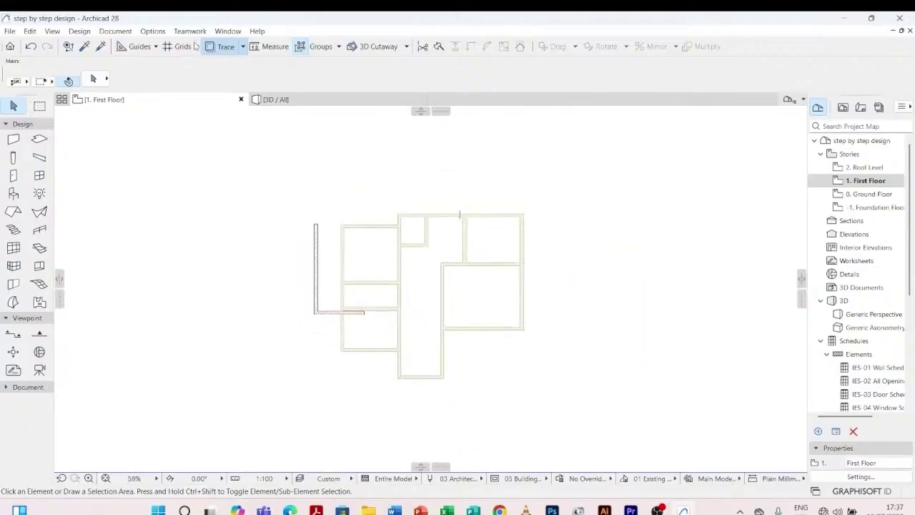
- Review the choices for the trace reference and the stories in its browser, then close it without choosing another story
click(242, 47)
mouse_move(256, 68)
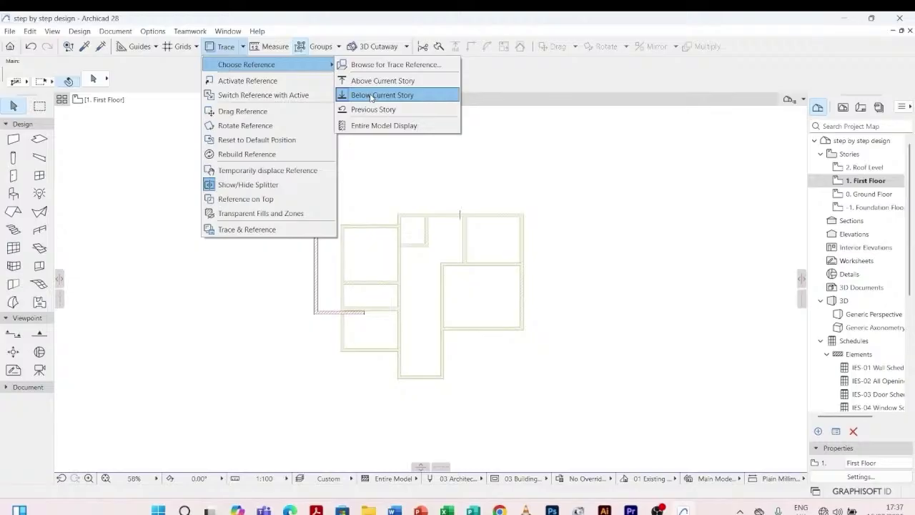
click(414, 65)
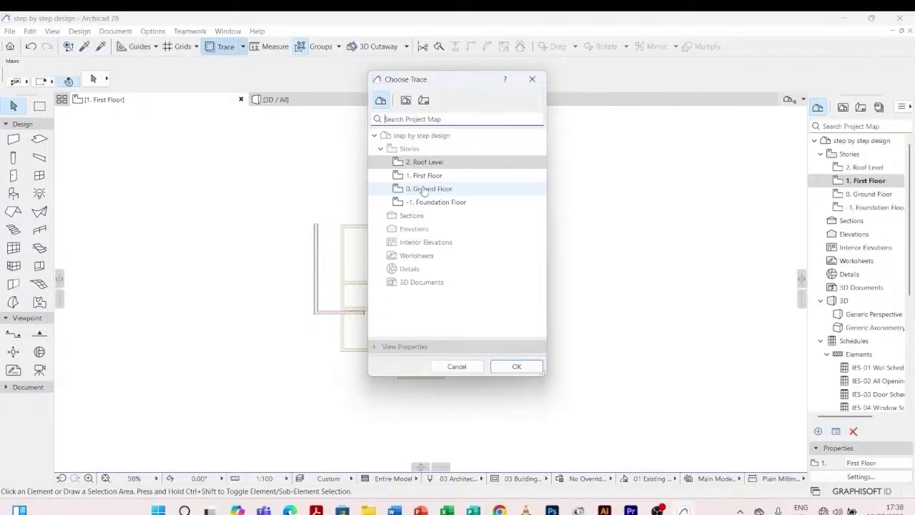
click(531, 79)
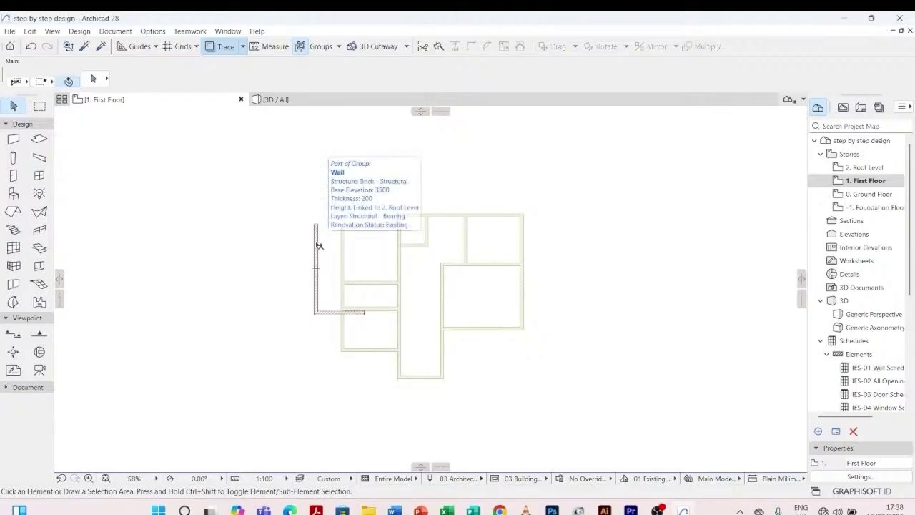
- Turn the trace reference off and on again, and compare the L-shaped wall with the ground floor layout
click(216, 47)
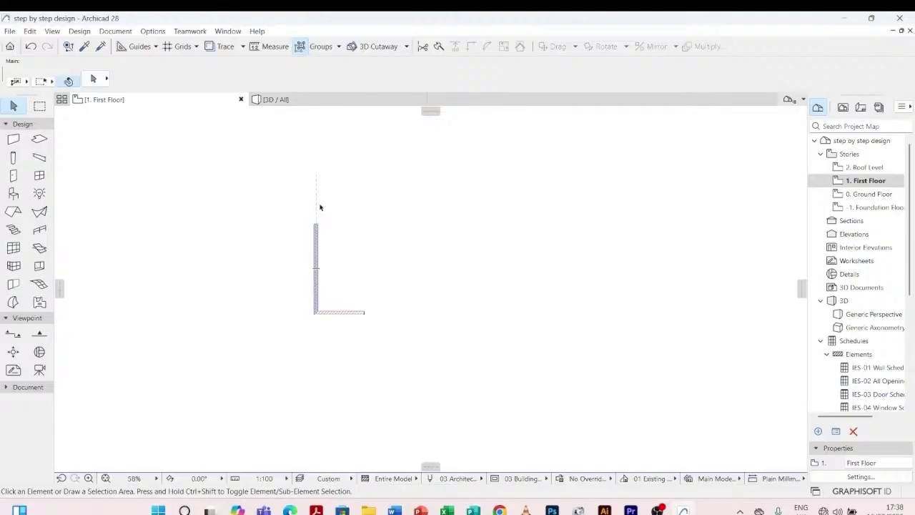
key(alt+F2)
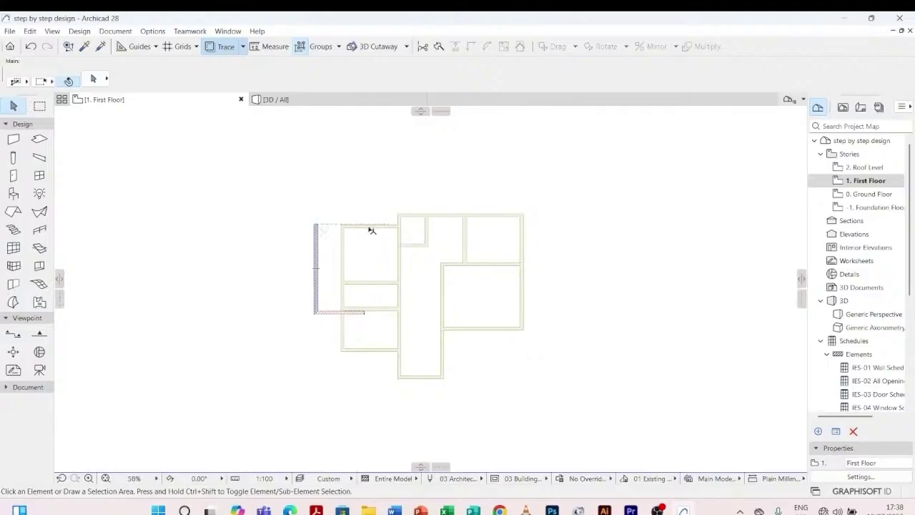
scroll(351, 331, up, 3)
scroll(351, 327, up, 1)
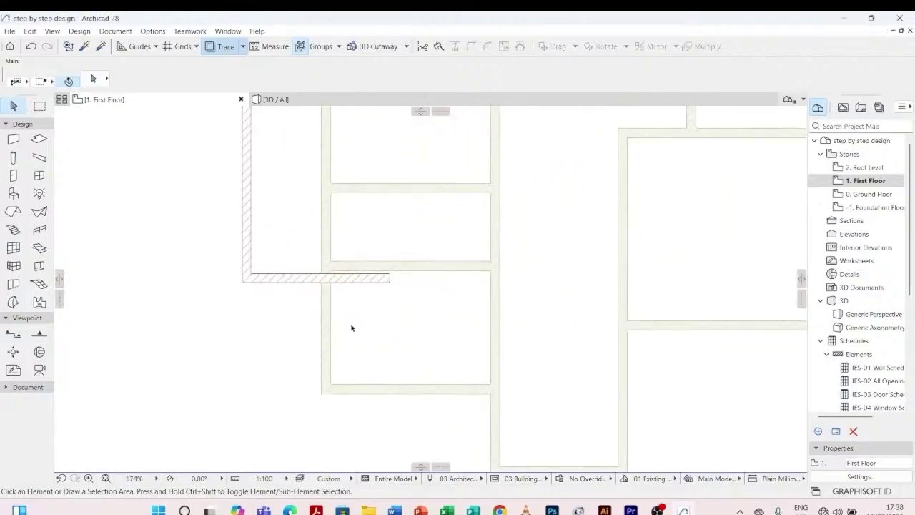
scroll(282, 291, down, 4)
scroll(281, 264, up, 1)
scroll(281, 264, up, 4)
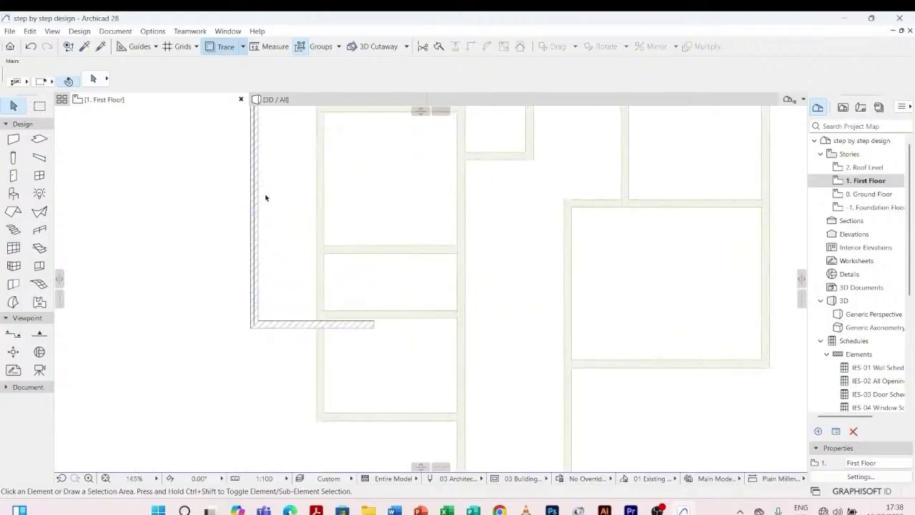
- Move the first floor's vertical wall onto the traced west wall, with its upper end at the northwest corner
scroll(267, 255, down, 2)
click(258, 170)
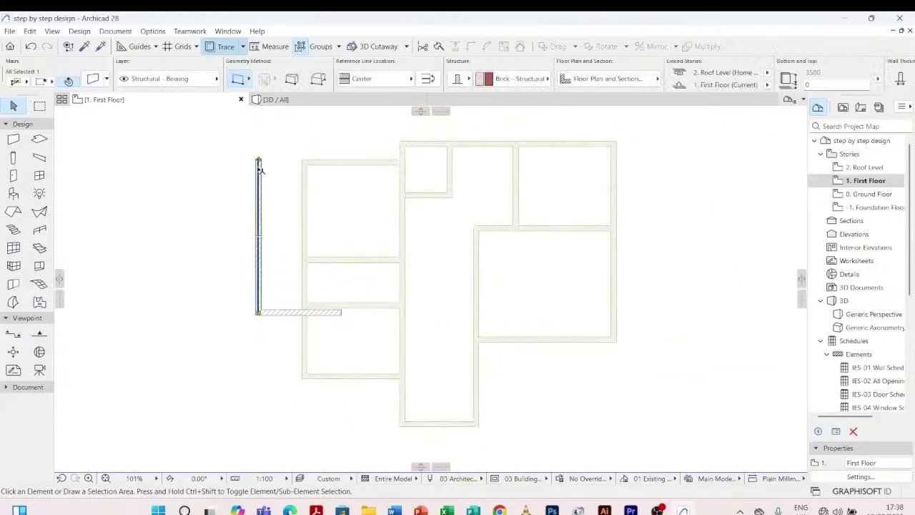
scroll(258, 159, up, 4)
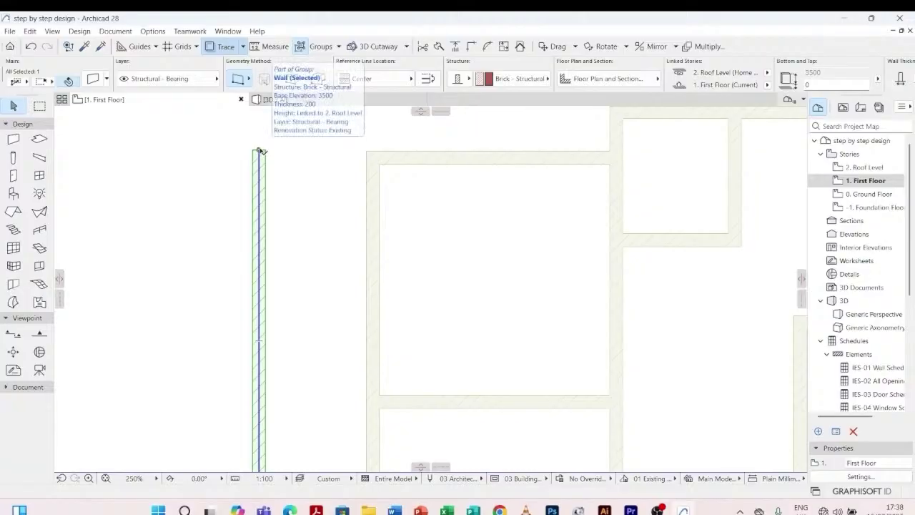
click(261, 150)
scroll(344, 155, down, 2)
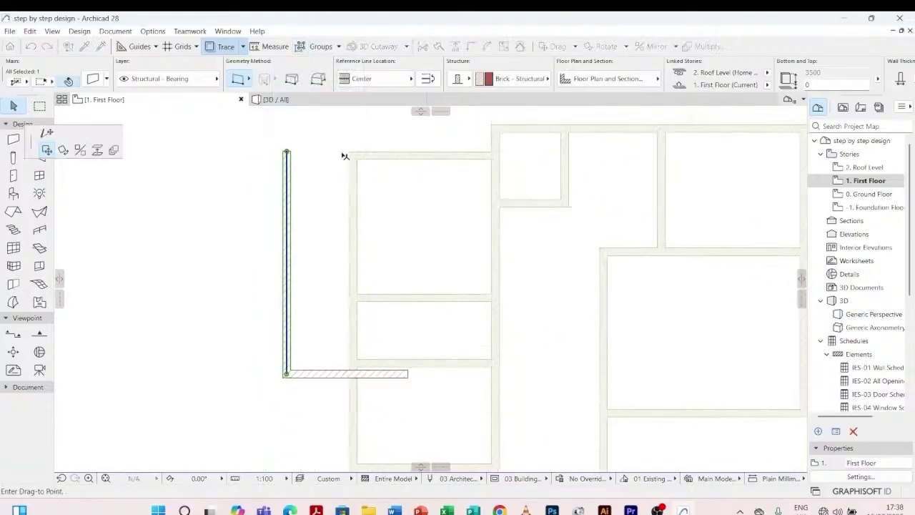
scroll(354, 157, up, 5)
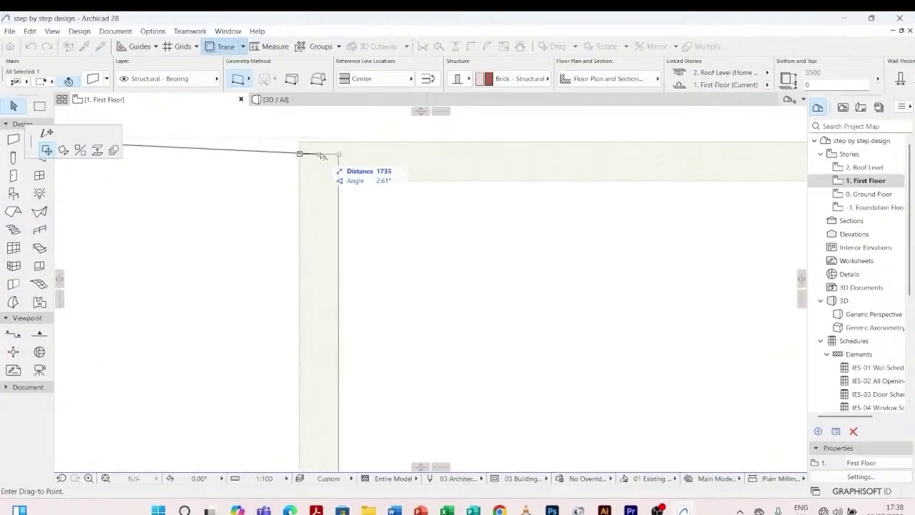
click(333, 154)
scroll(302, 122, down, 3)
scroll(303, 143, down, 2)
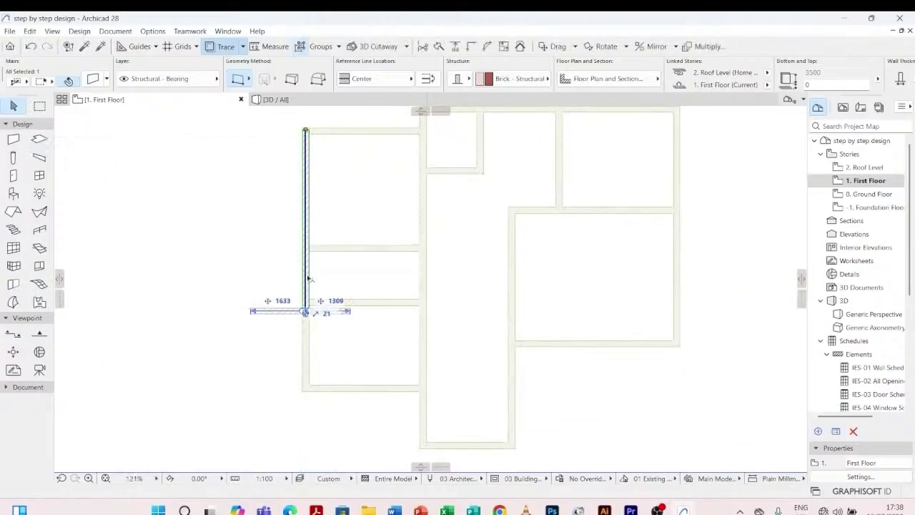
- Move the first floor's horizontal wall onto the traced partition, with its west end against the vertical wall's inner face
scroll(271, 314, down, 3)
click(291, 304)
scroll(290, 304, up, 4)
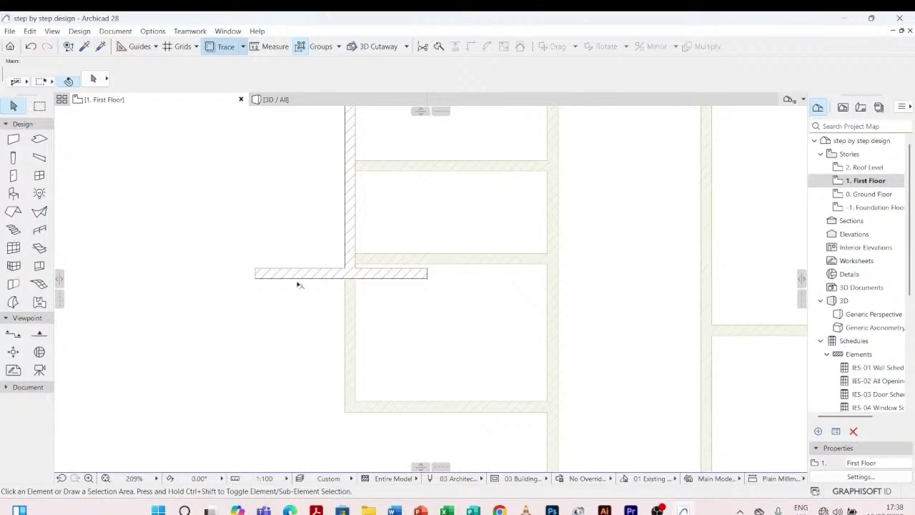
click(299, 277)
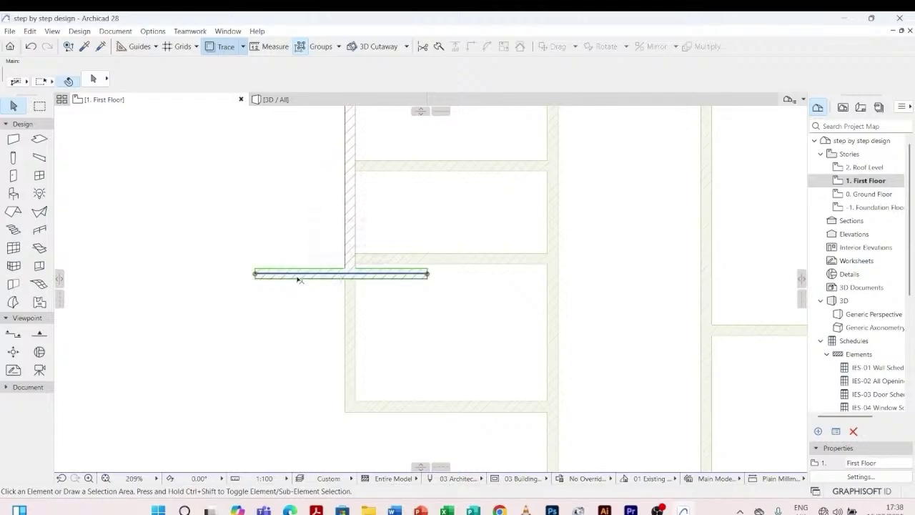
click(255, 275)
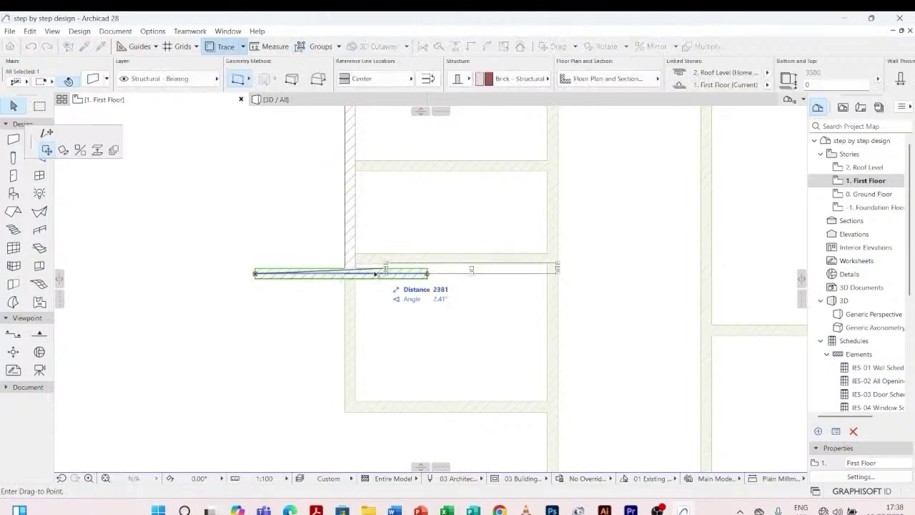
scroll(364, 268, up, 3)
click(338, 232)
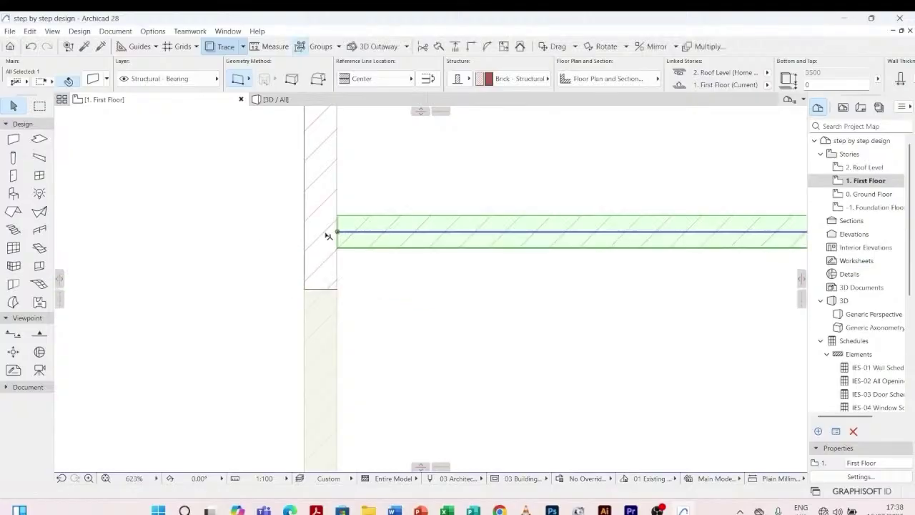
scroll(263, 265, down, 3)
key(Escape)
- Pick up the horizontal first floor wall's parameters as the defaults for new walls
scroll(398, 248, down, 3)
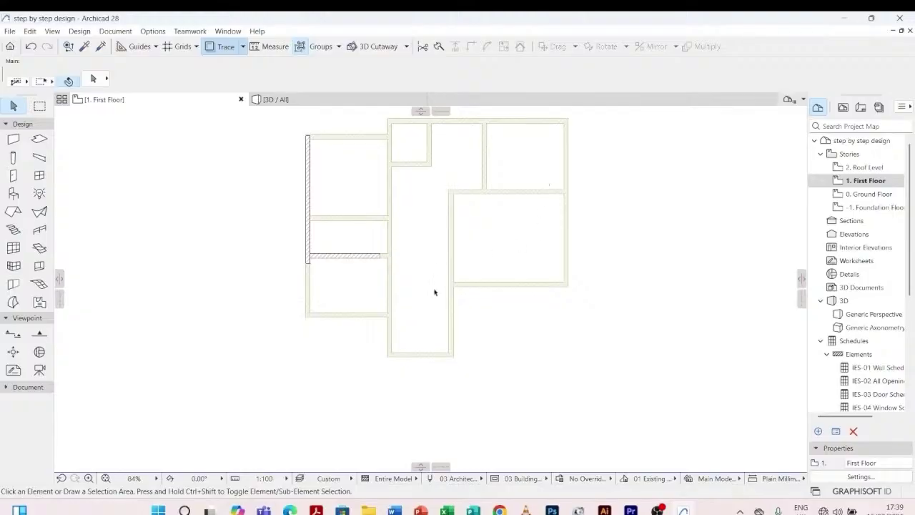
scroll(491, 298, down, 1)
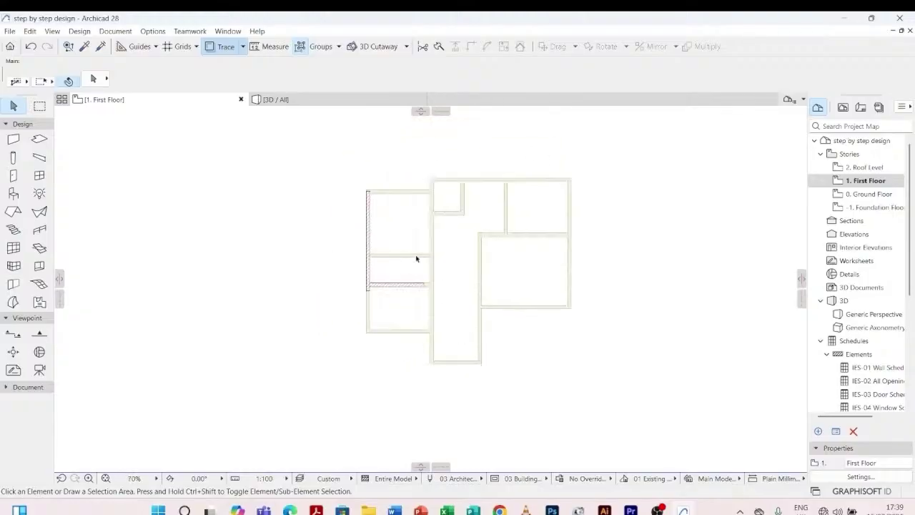
scroll(416, 258, up, 5)
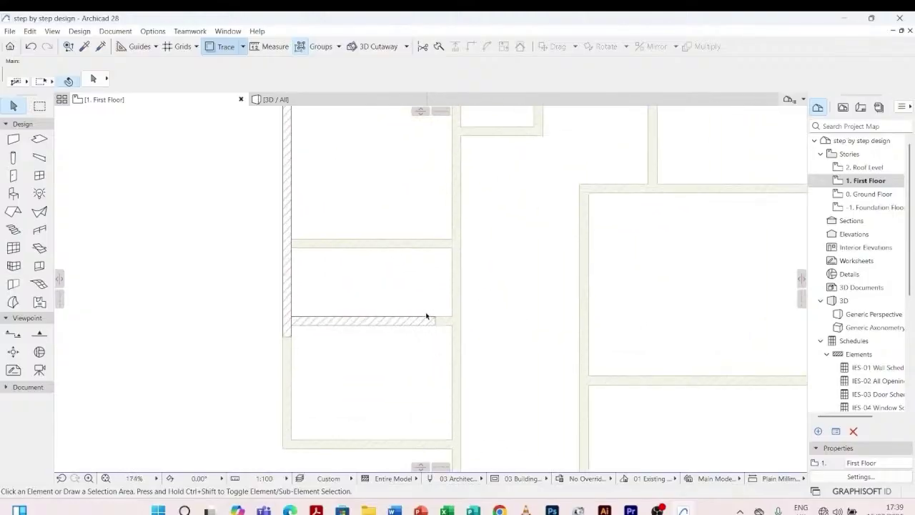
click(85, 47)
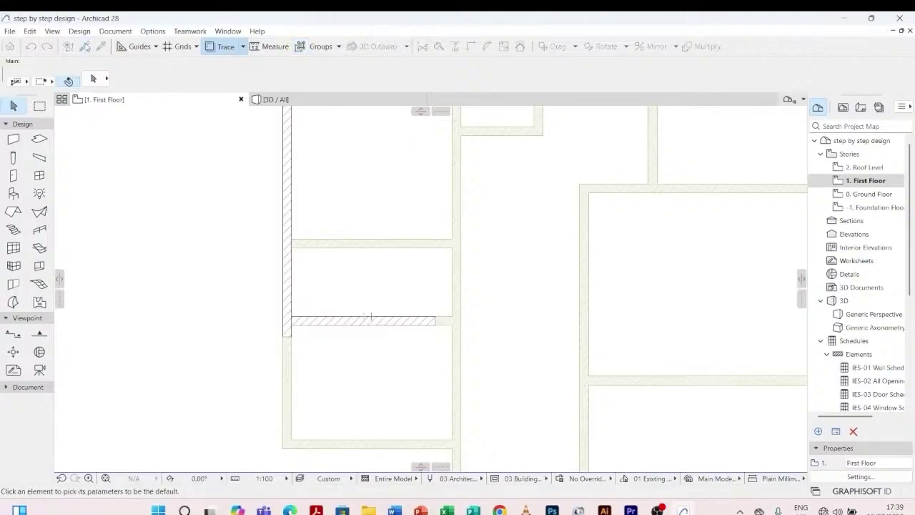
click(363, 319)
click(333, 319)
scroll(288, 351, down, 2)
scroll(293, 272, up, 5)
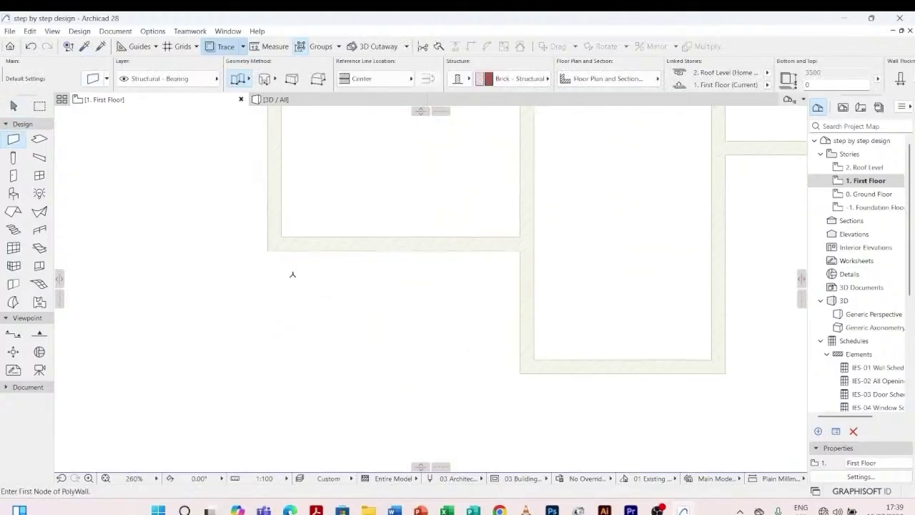
- Start a chained wall along the traced south wall of the southwest room, then down to the projecting room's southwest corner
click(279, 232)
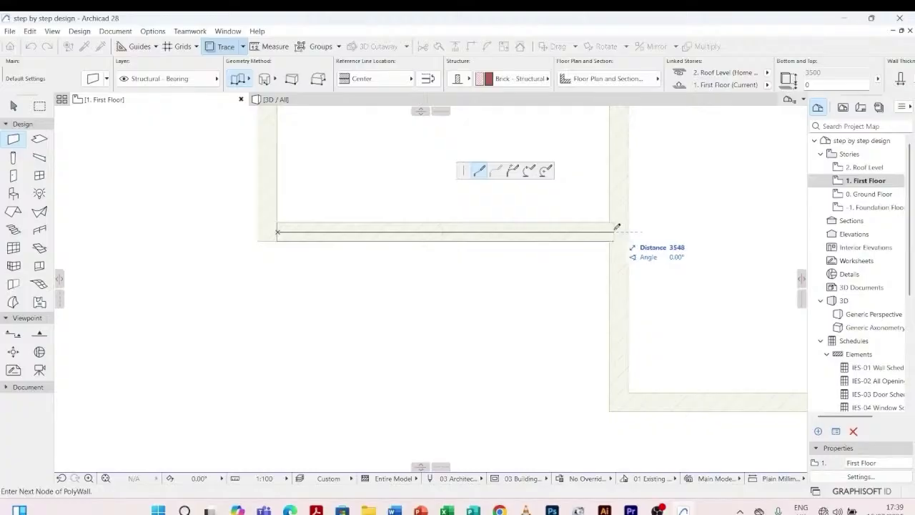
scroll(617, 227, up, 5)
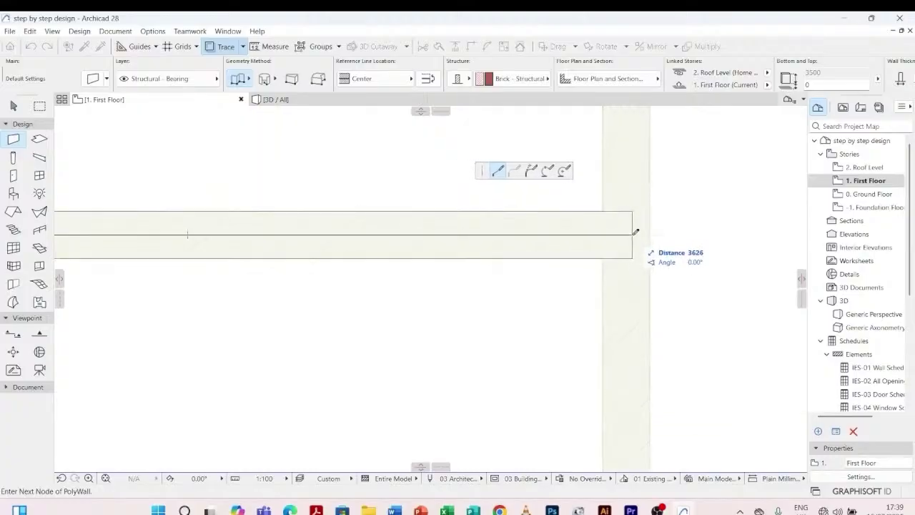
click(627, 235)
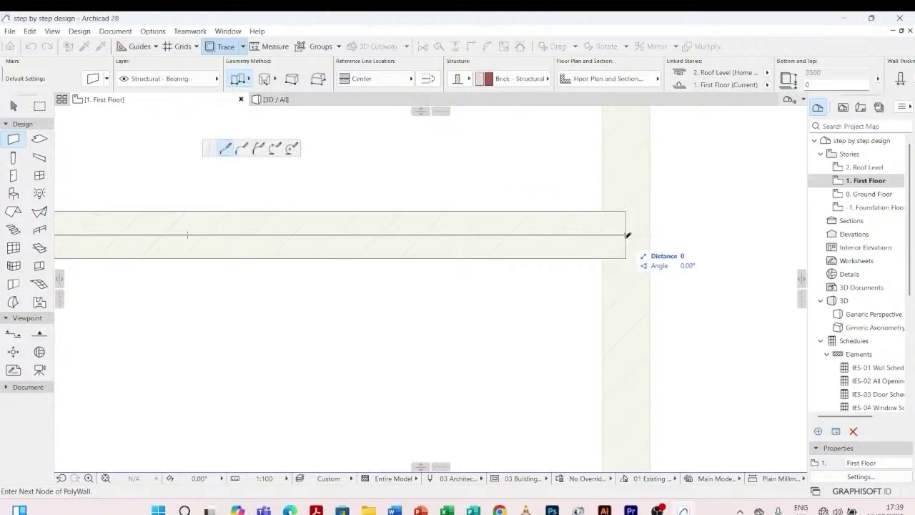
scroll(584, 257, down, 4)
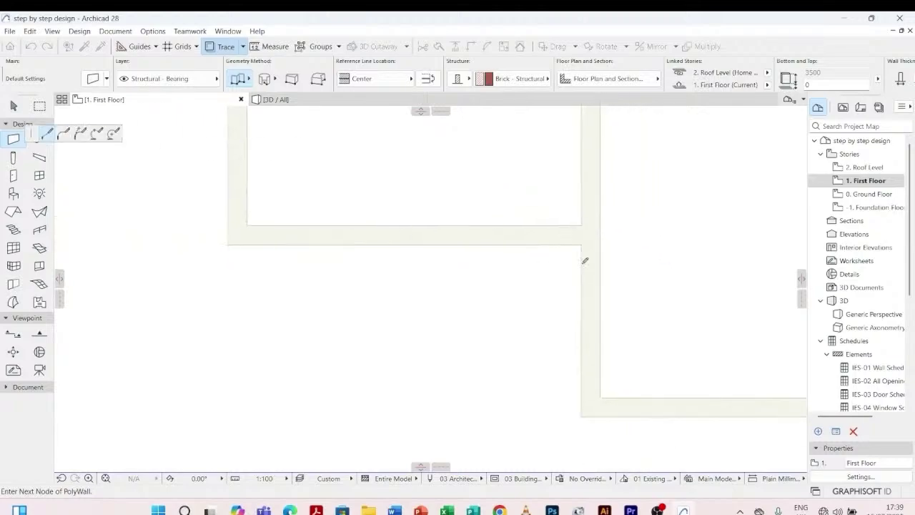
click(593, 408)
scroll(380, 360, down, 5)
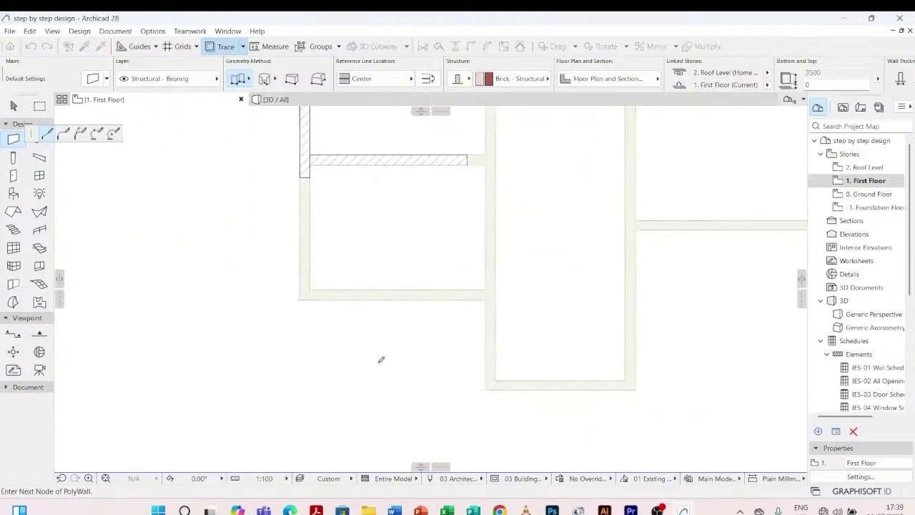
- Continue the wall chain along the projecting room's south wall and up its east wall to the traced inner corner
scroll(611, 386, up, 4)
scroll(406, 349, up, 4)
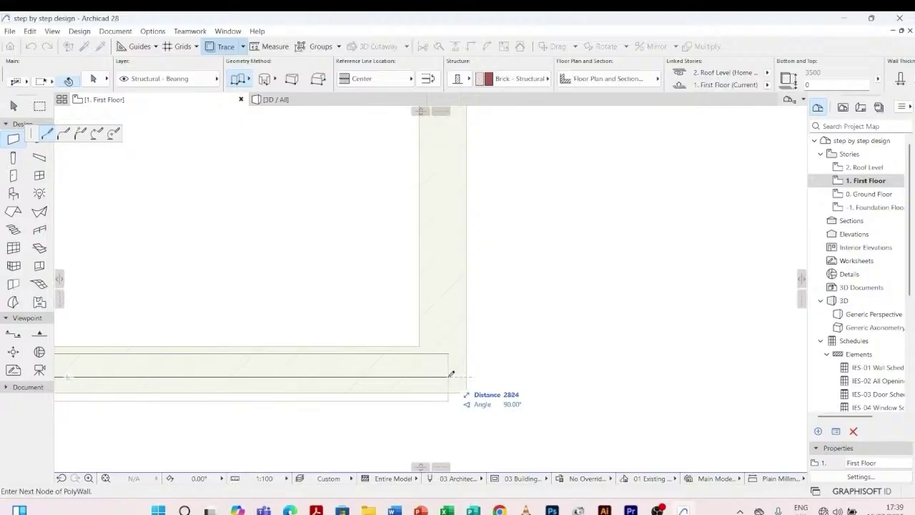
click(452, 374)
scroll(450, 203, down, 3)
scroll(450, 202, down, 5)
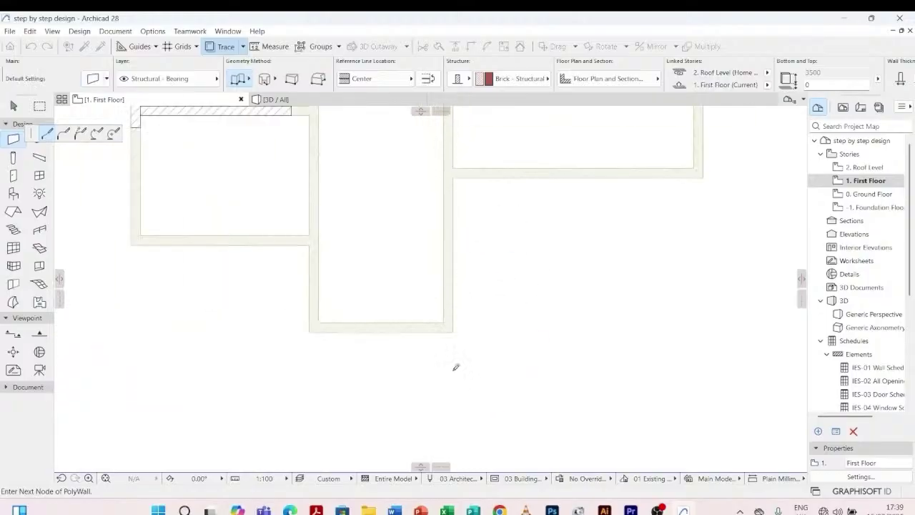
scroll(456, 196, up, 5)
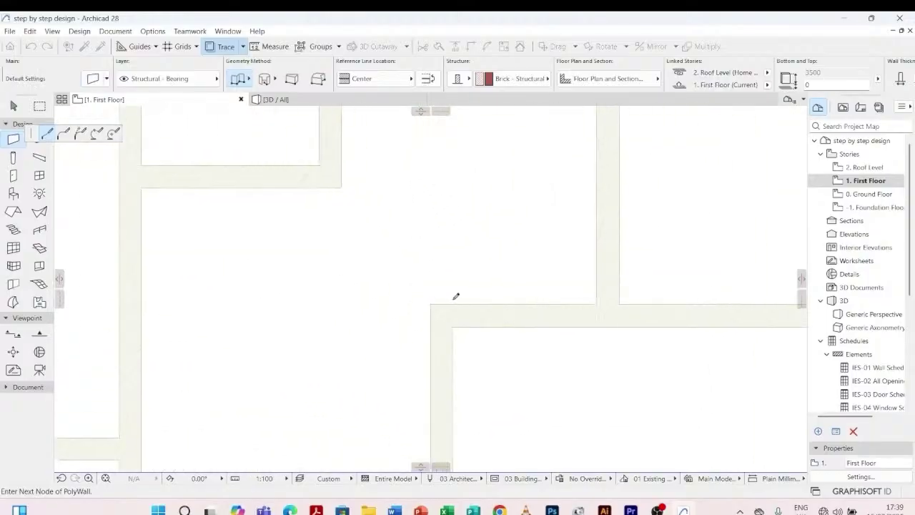
click(443, 307)
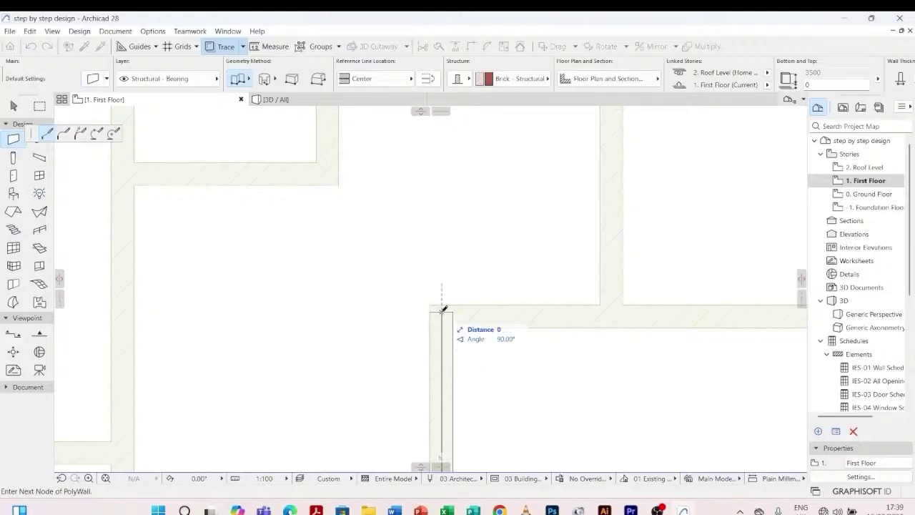
- Continue the wall chain east along the traced horizontal wall, then up the east wall to the building's northeast corner
scroll(443, 309, down, 4)
scroll(673, 309, up, 4)
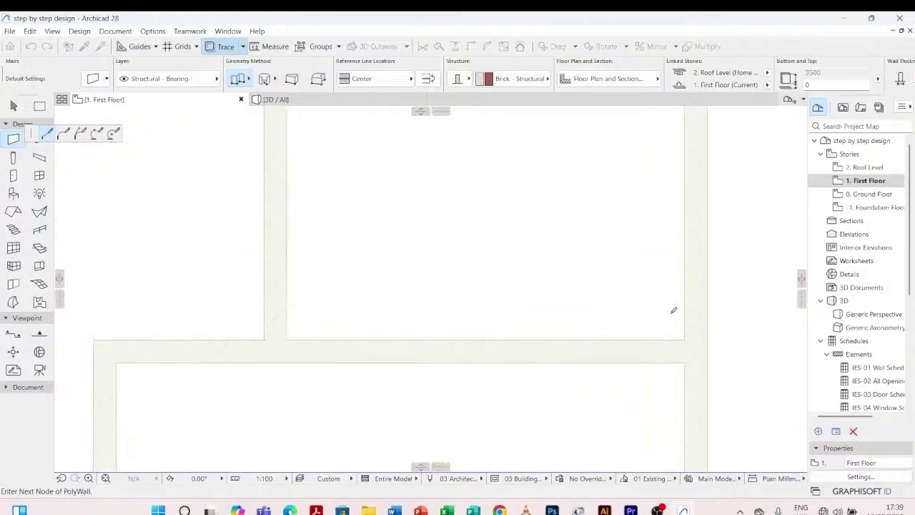
click(696, 349)
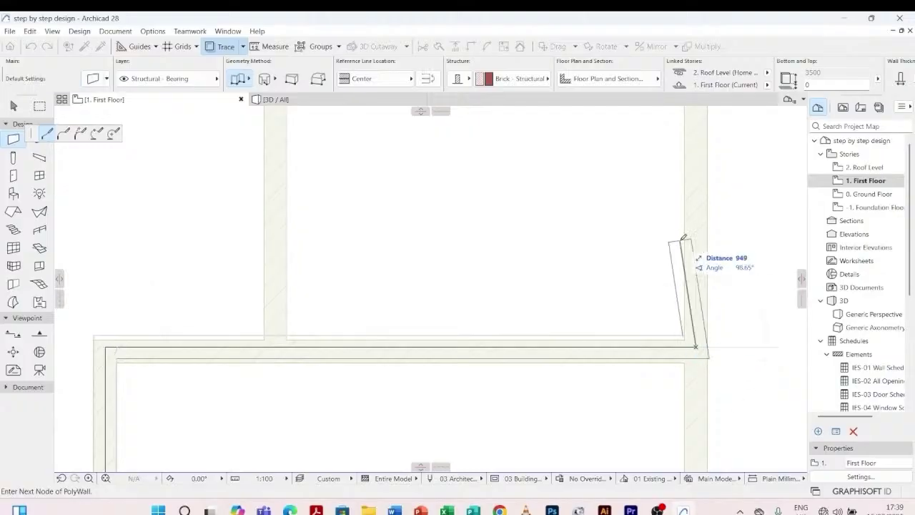
scroll(685, 229, down, 3)
scroll(689, 190, up, 3)
scroll(688, 156, up, 2)
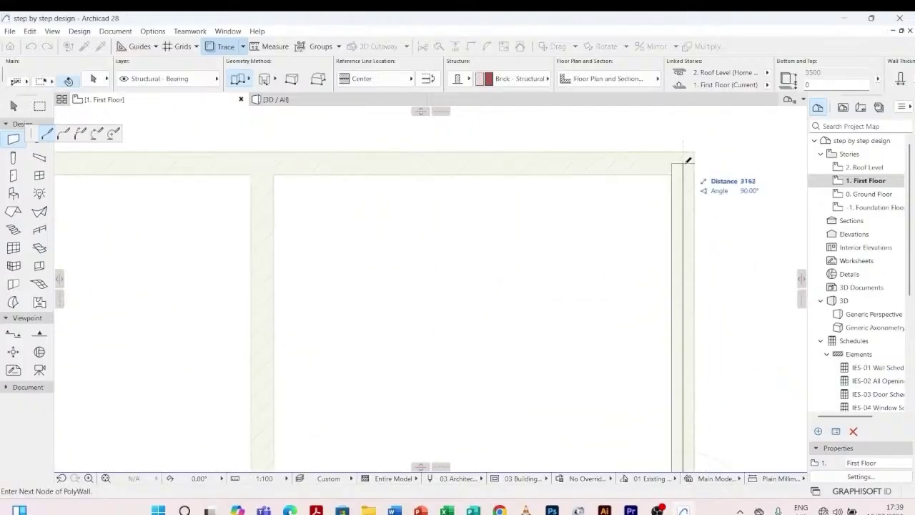
click(685, 162)
- Continue the wall chain west along the north wall and down the central wall, ending it below the hatched partition
scroll(652, 181, down, 3)
scroll(280, 174, up, 2)
scroll(262, 164, up, 2)
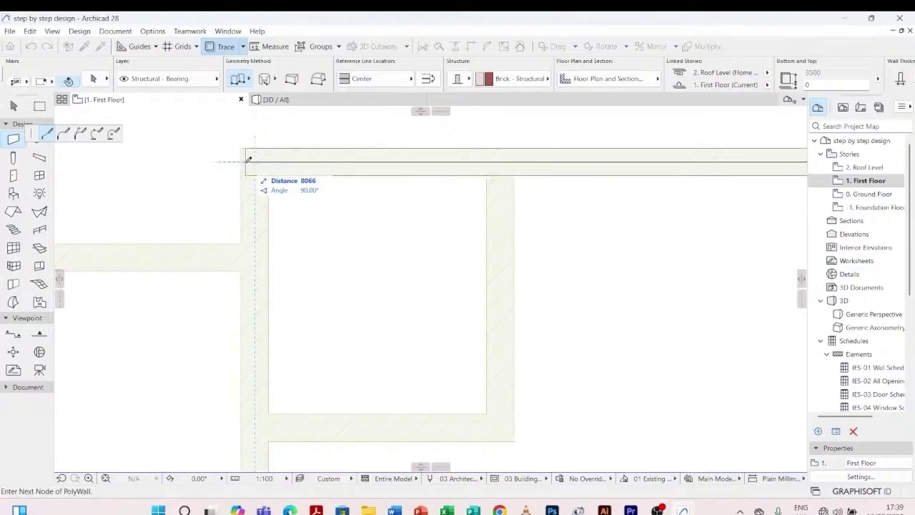
click(256, 158)
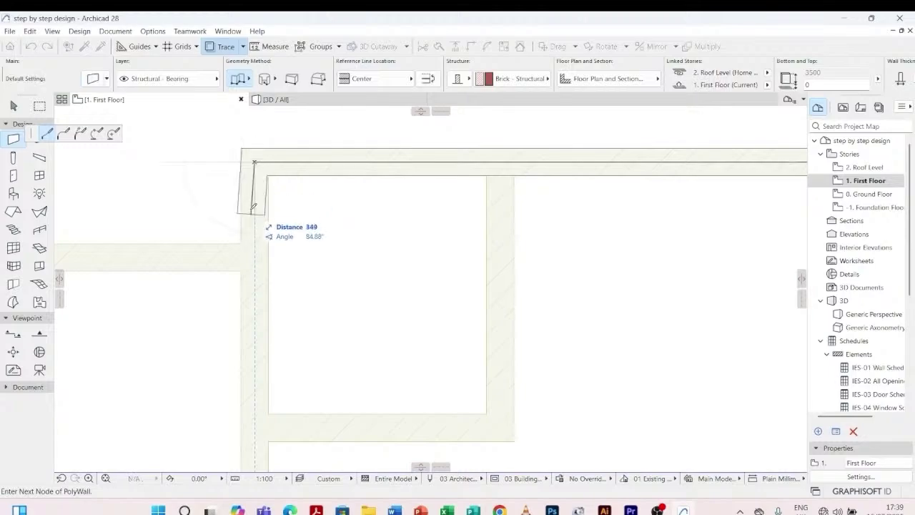
scroll(251, 214, down, 4)
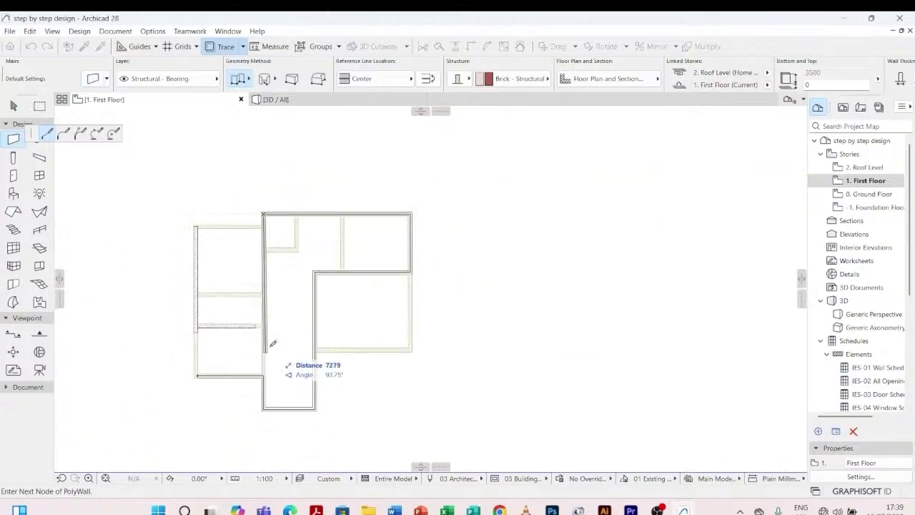
scroll(260, 313, up, 4)
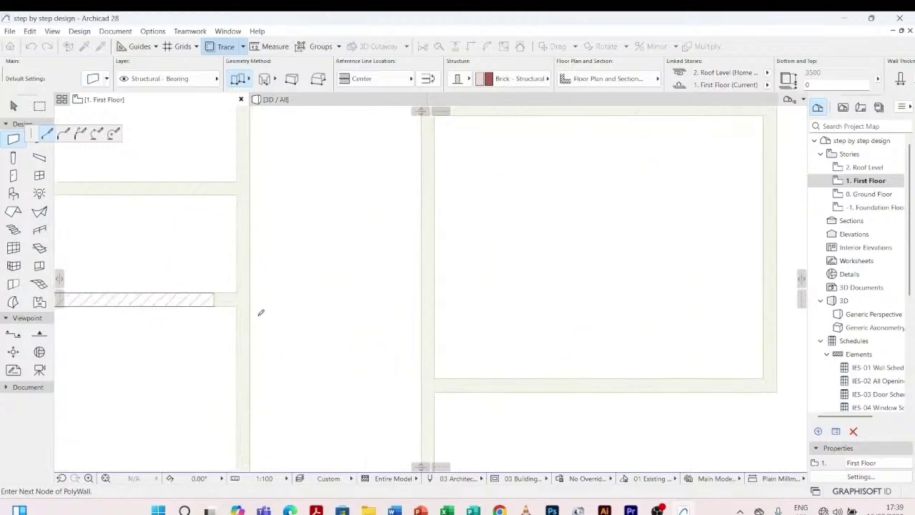
double_click(244, 432)
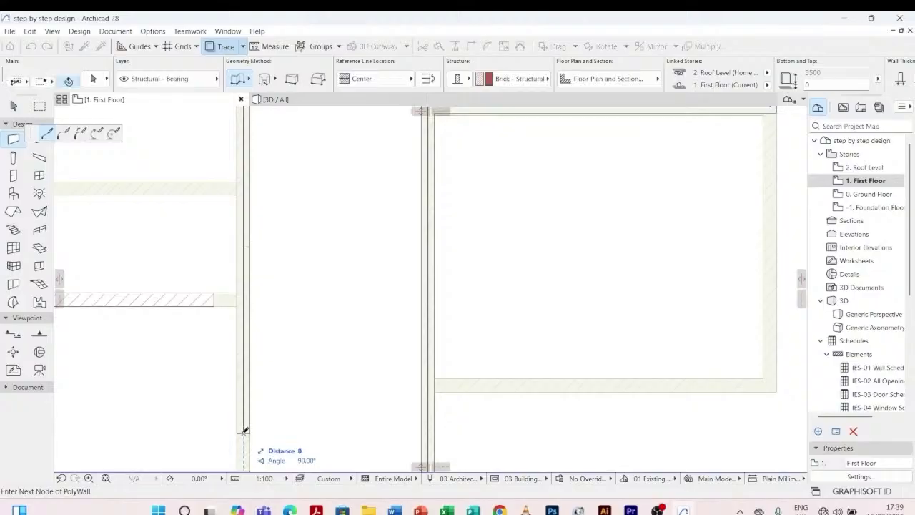
scroll(359, 252, down, 4)
scroll(349, 422, up, 7)
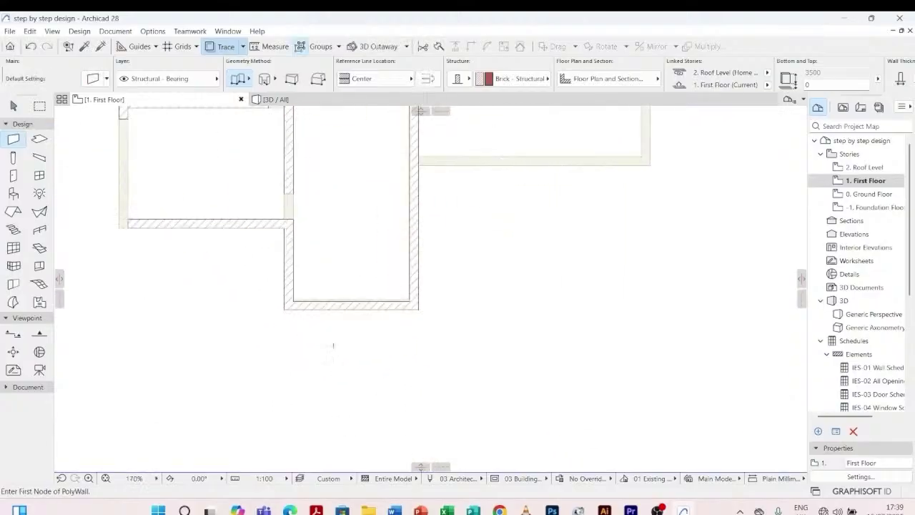
key(Escape)
- Move the projecting room's south wall up so its inner face aligns with the traced ground floor wall
scroll(449, 234, down, 4)
scroll(374, 271, up, 4)
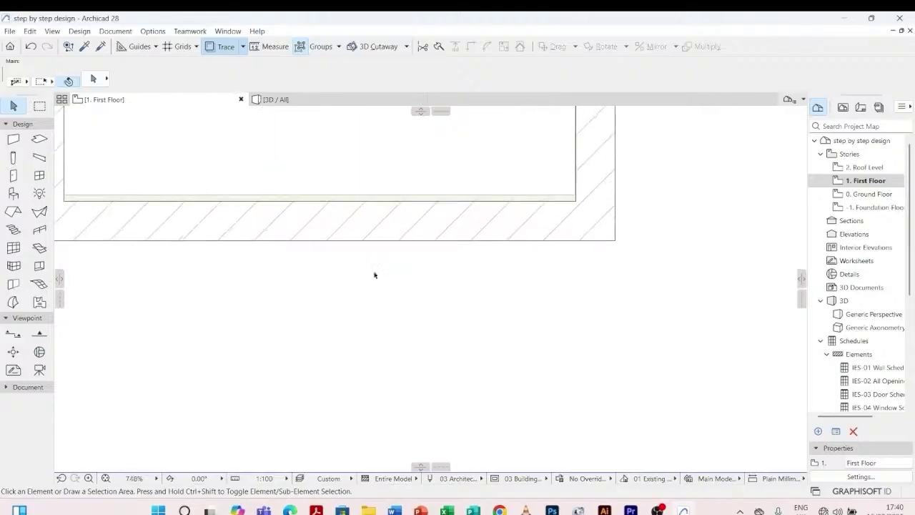
scroll(337, 262, down, 3)
scroll(276, 289, up, 1)
scroll(276, 289, up, 3)
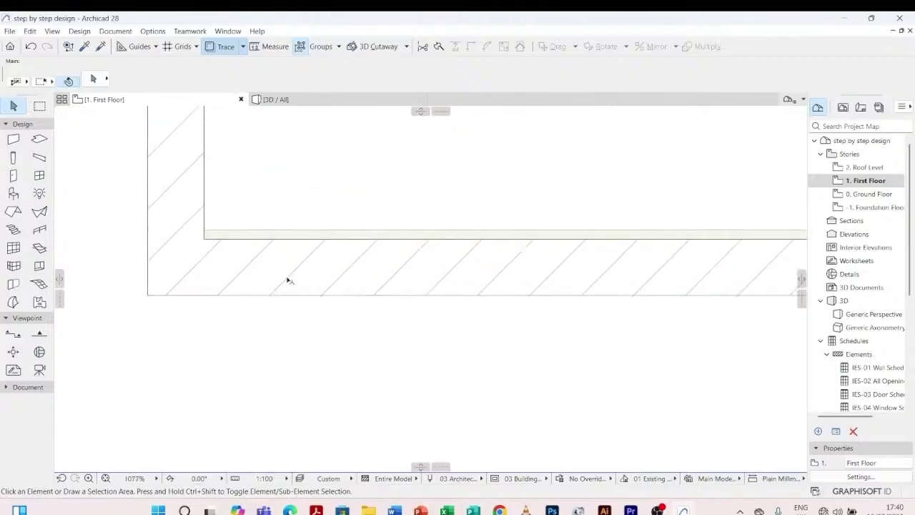
click(292, 241)
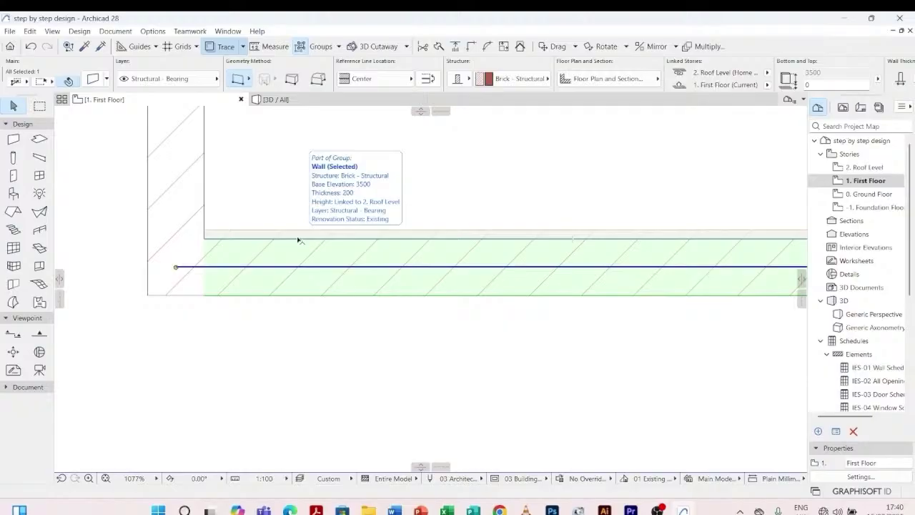
key(ctrl+d)
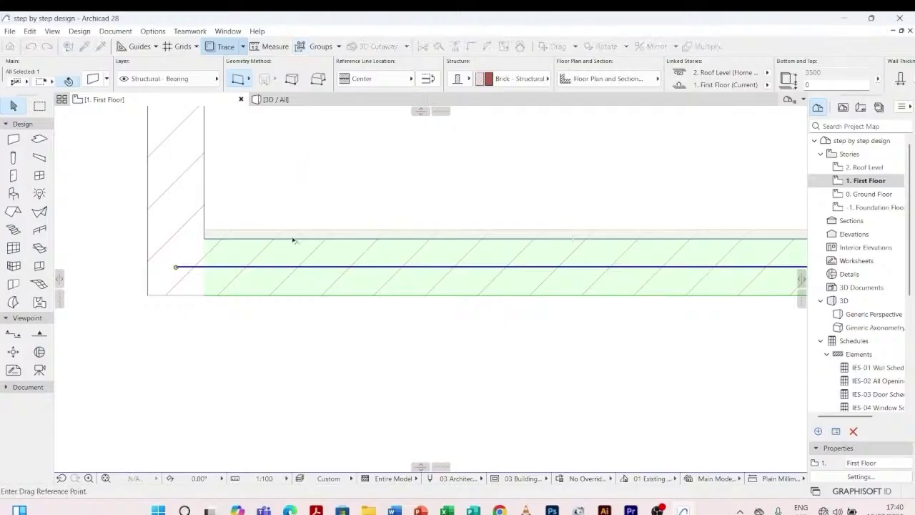
click(293, 241)
click(296, 232)
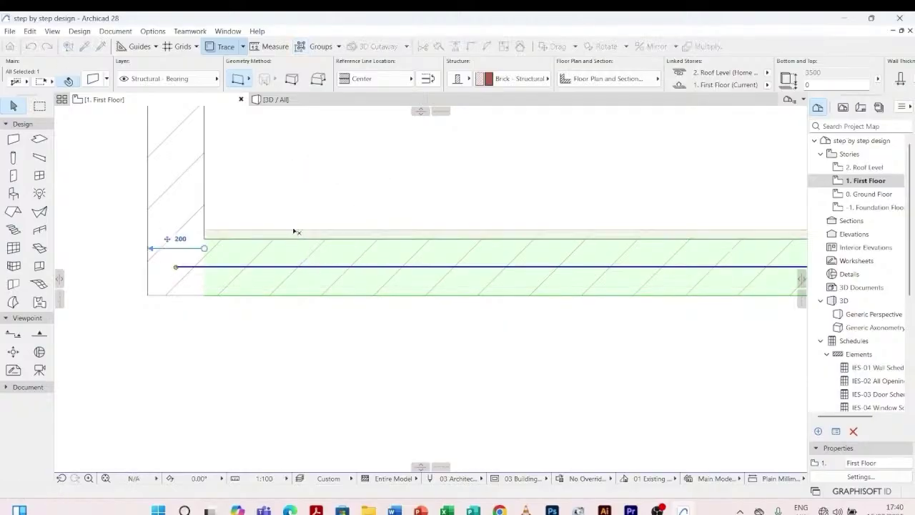
key(Escape)
scroll(355, 296, down, 5)
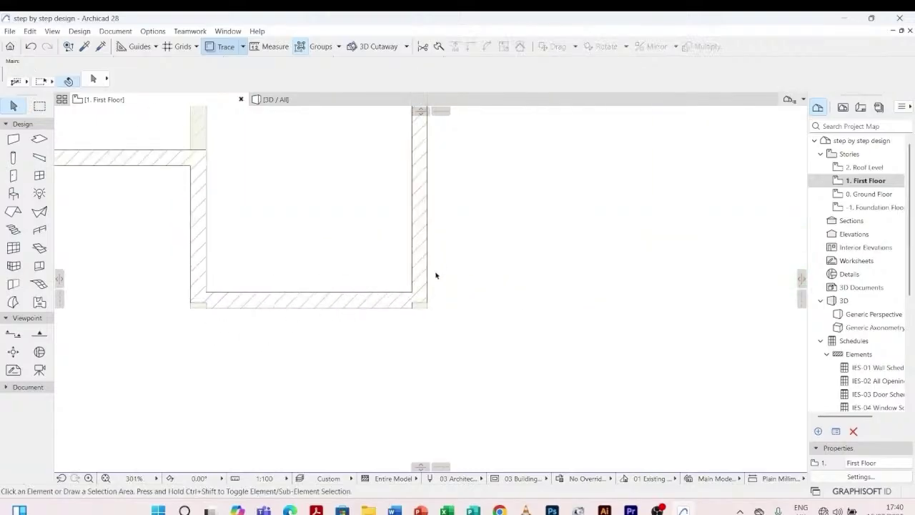
- Move the projecting room's east wall west so its inner face lines up with the traced wall's inner face
scroll(433, 274, up, 4)
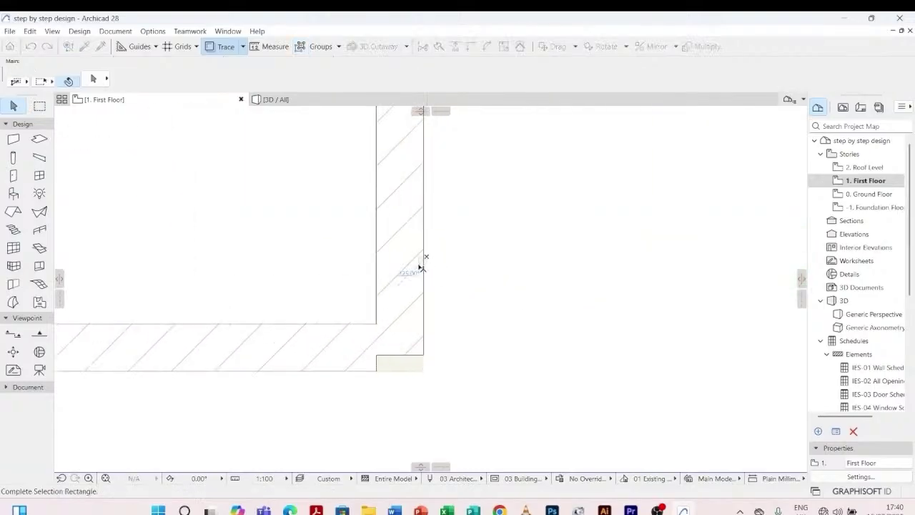
click(423, 259)
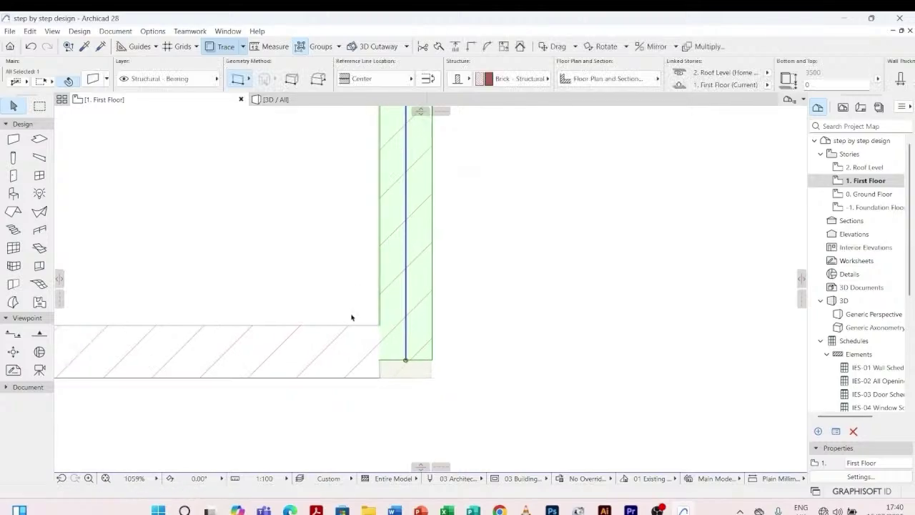
scroll(458, 349, up, 10)
scroll(357, 341, down, 3)
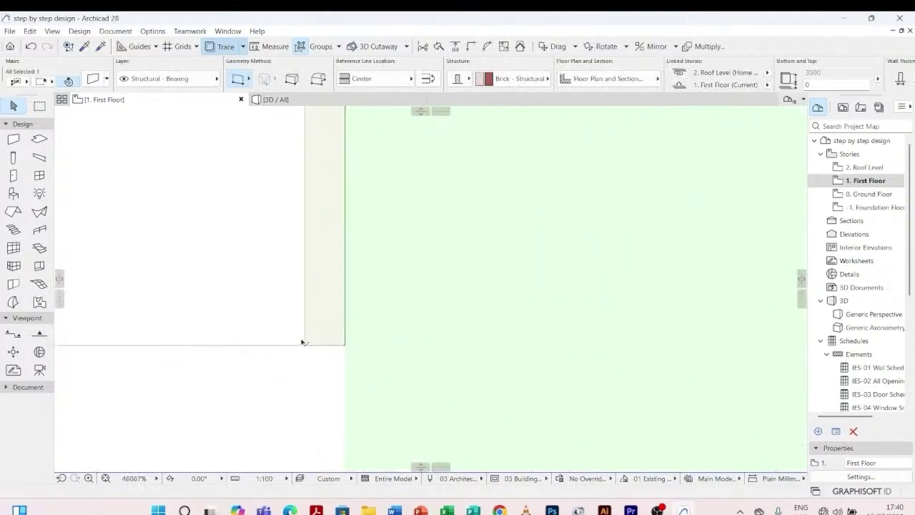
key(ctrl+d)
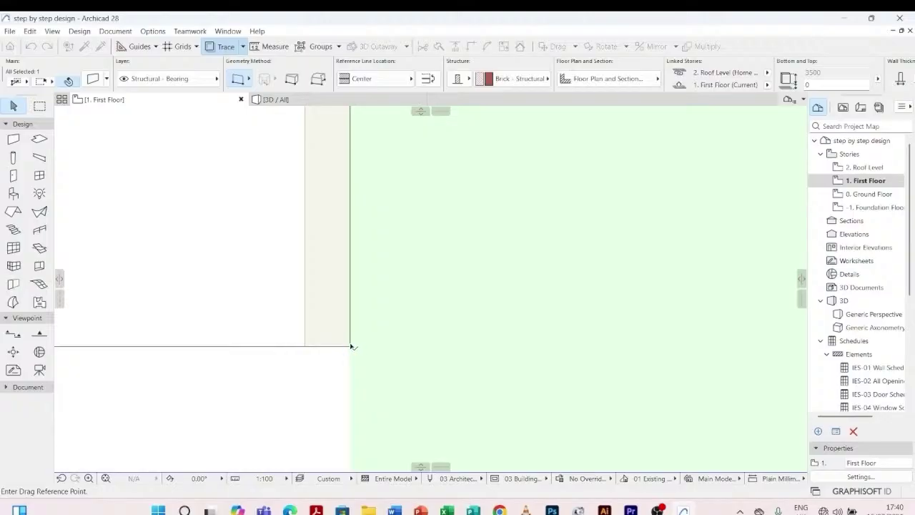
click(351, 346)
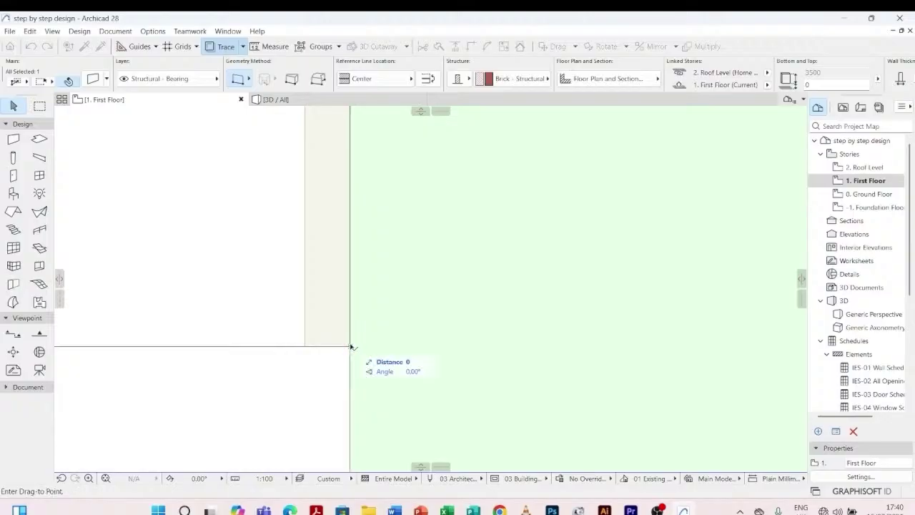
click(310, 350)
scroll(370, 368, down, 6)
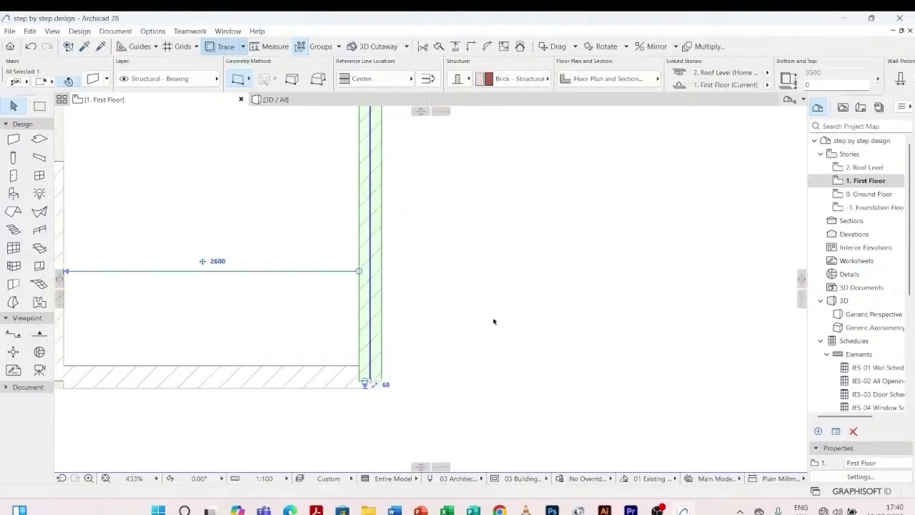
click(435, 374)
- Move the horizontal wall south of the northeast room down so its lower face aligns with the traced ground floor wall
scroll(458, 301, down, 3)
scroll(433, 157, up, 3)
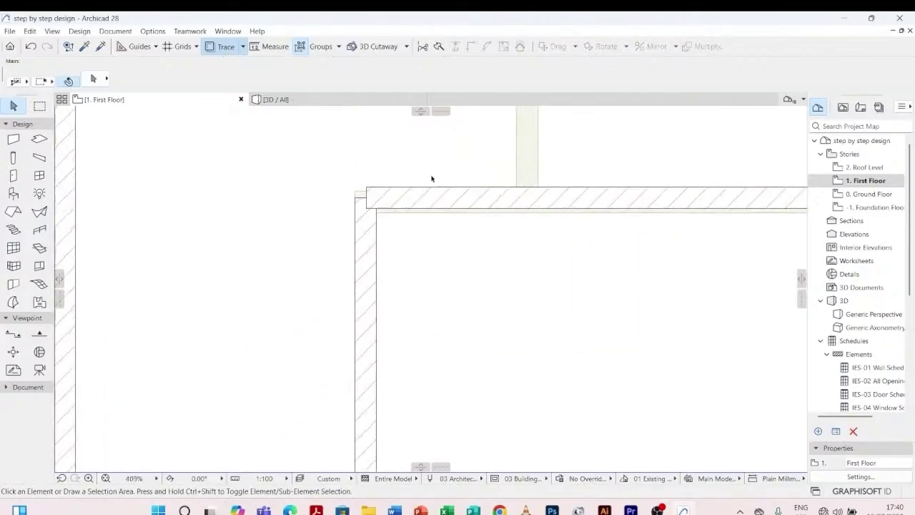
scroll(431, 178, up, 3)
click(420, 201)
right_click(421, 201)
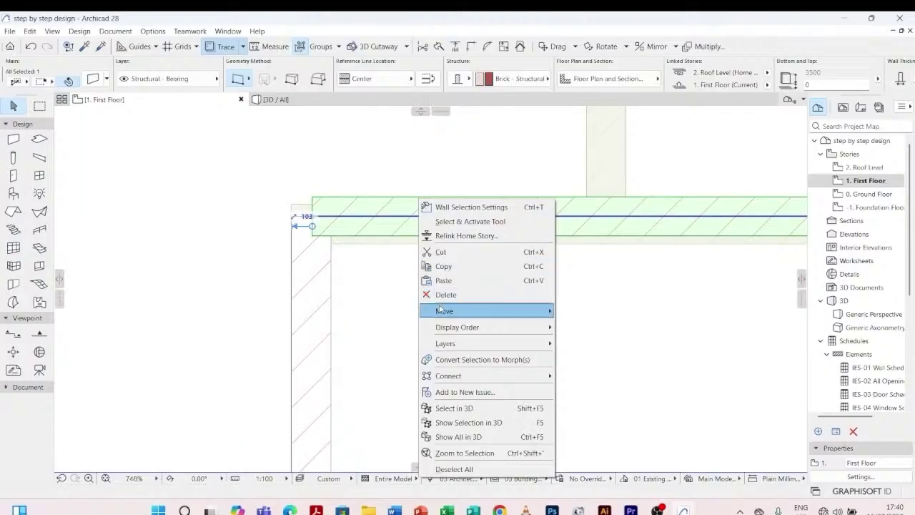
mouse_move(444, 313)
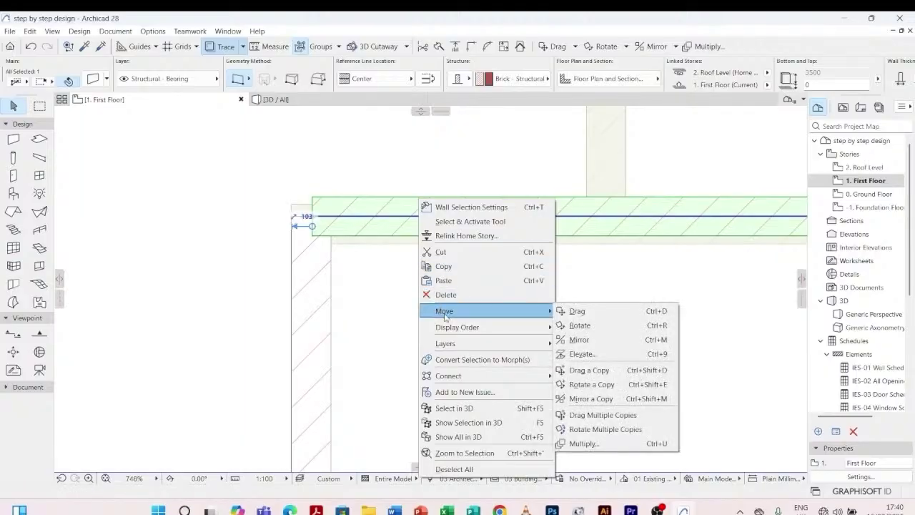
click(597, 313)
scroll(351, 237, up, 4)
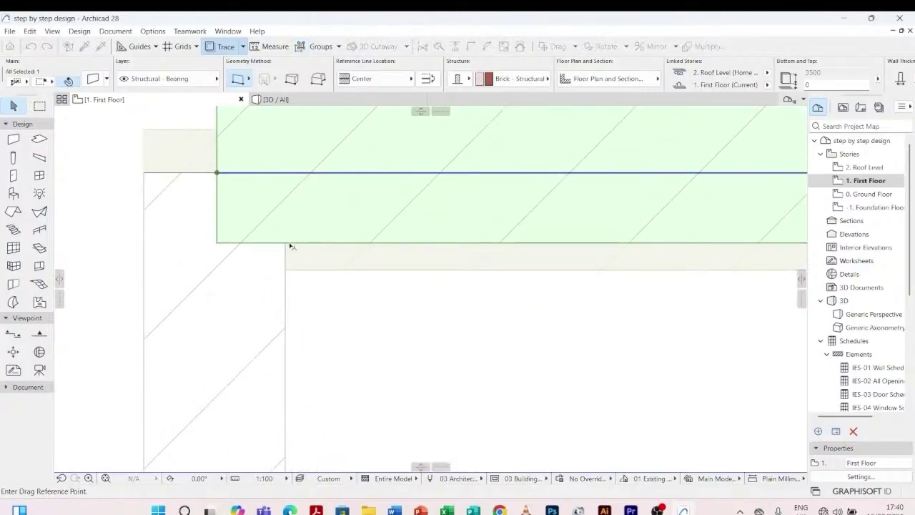
click(285, 244)
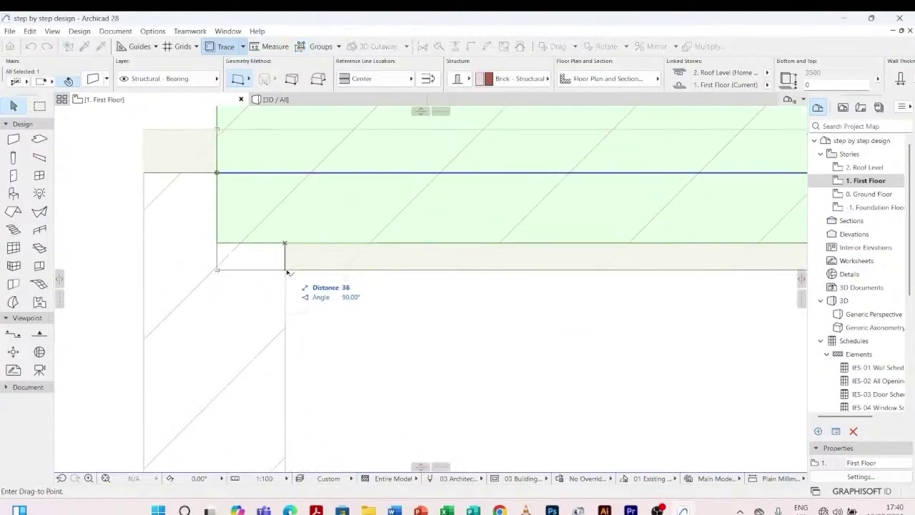
click(286, 271)
scroll(286, 272, down, 5)
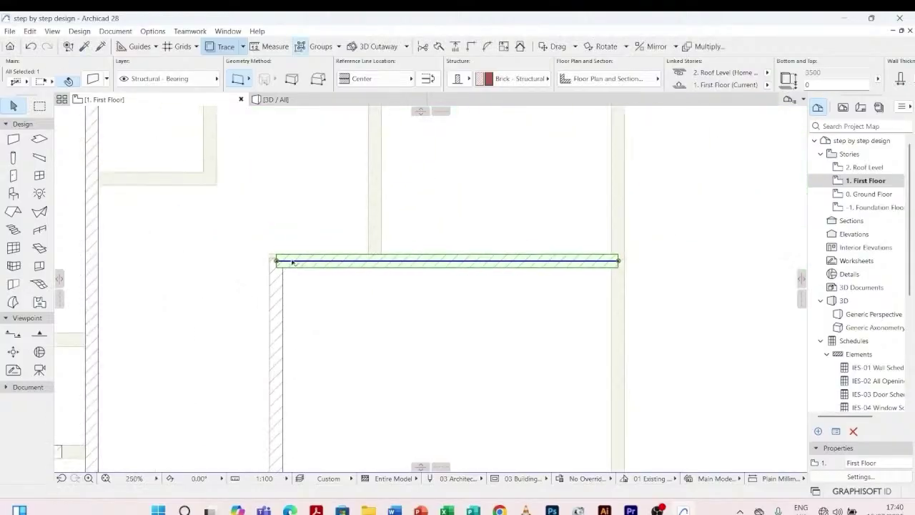
scroll(384, 289, down, 4)
key(Escape)
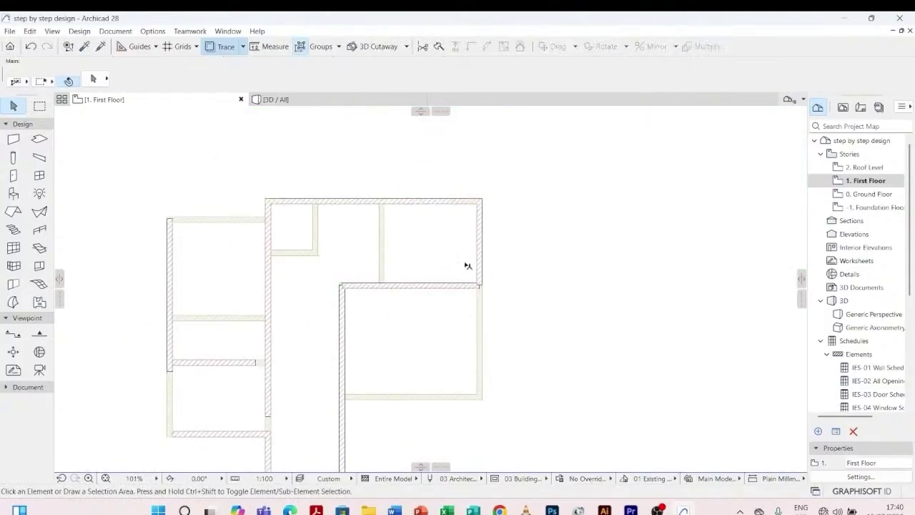
- Examine the first floor wall corners and ends for gaps and misalignment against the traced ground floor walls
scroll(493, 282, up, 8)
scroll(521, 298, up, 3)
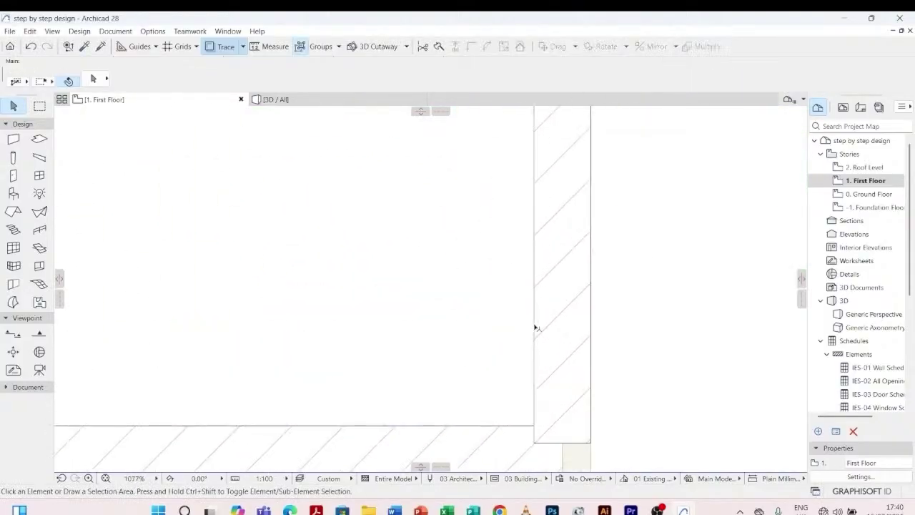
click(587, 307)
scroll(548, 350, down, 5)
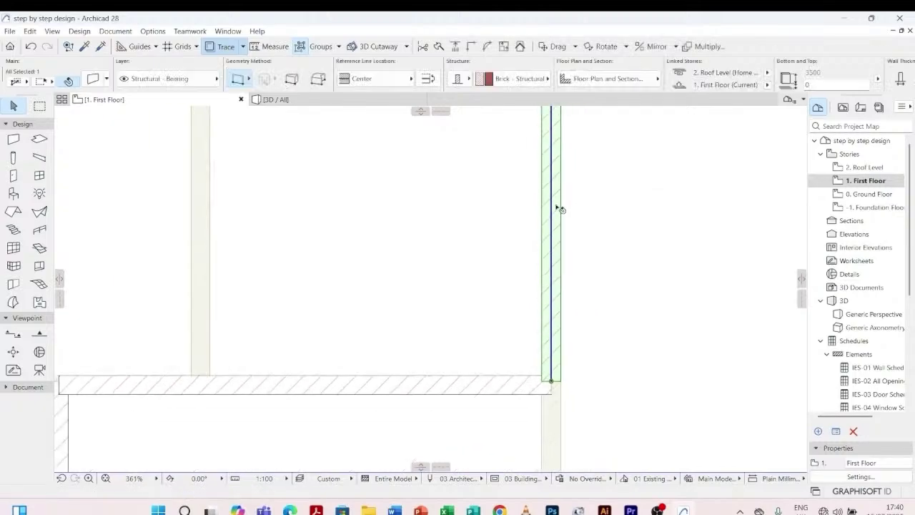
key(Escape)
scroll(517, 196, down, 4)
scroll(358, 208, up, 6)
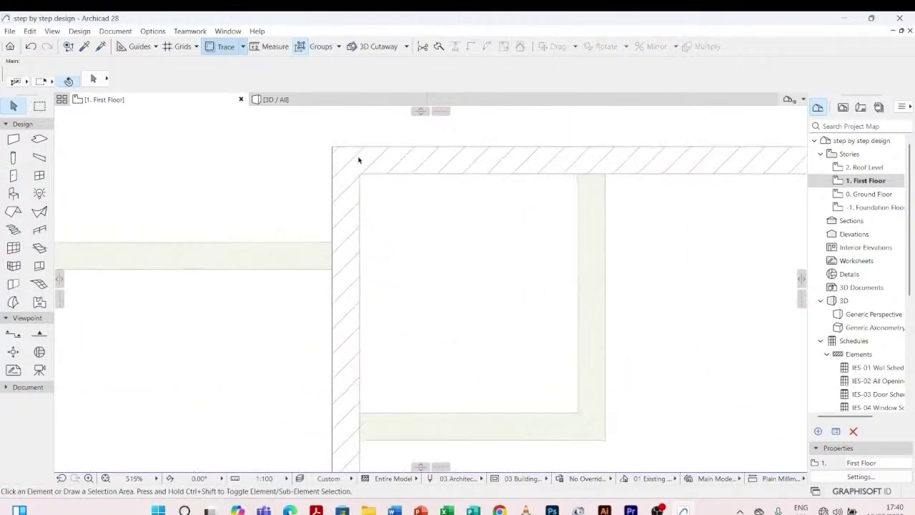
scroll(359, 160, down, 6)
scroll(452, 282, up, 4)
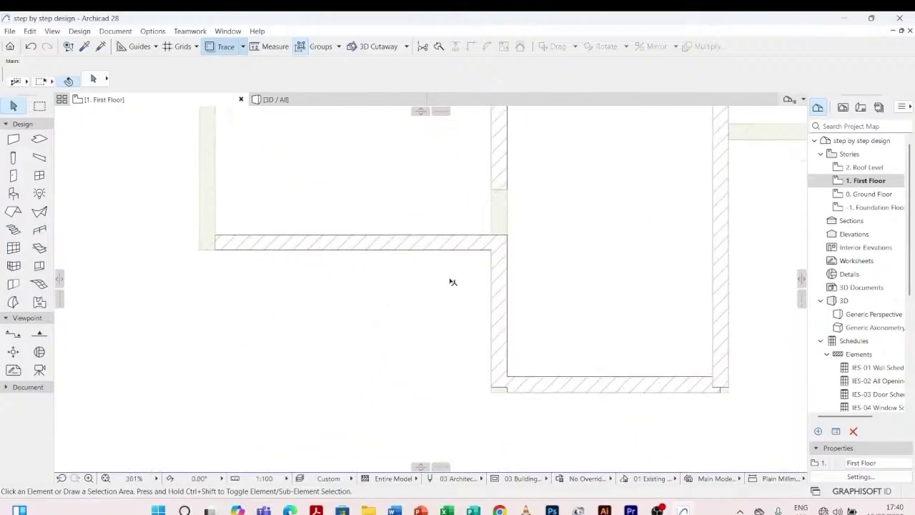
scroll(424, 285, down, 3)
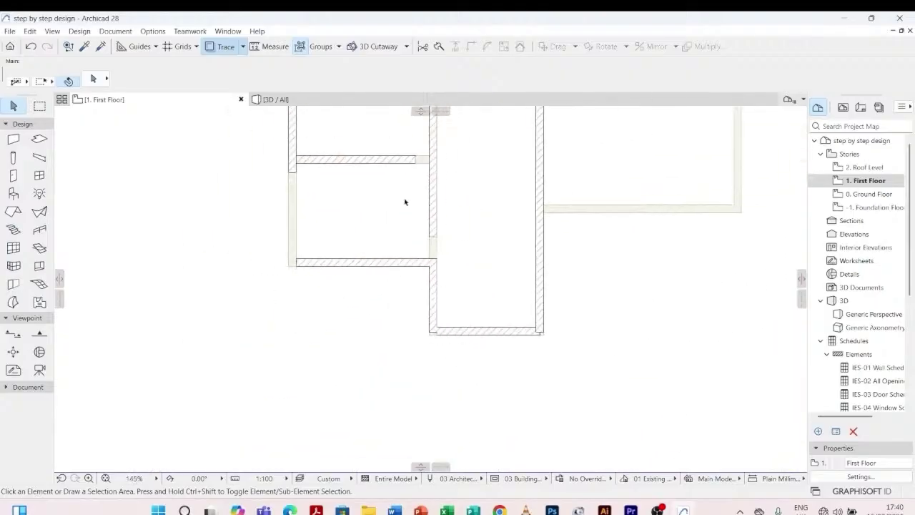
click(434, 316)
scroll(453, 325, up, 3)
key(Escape)
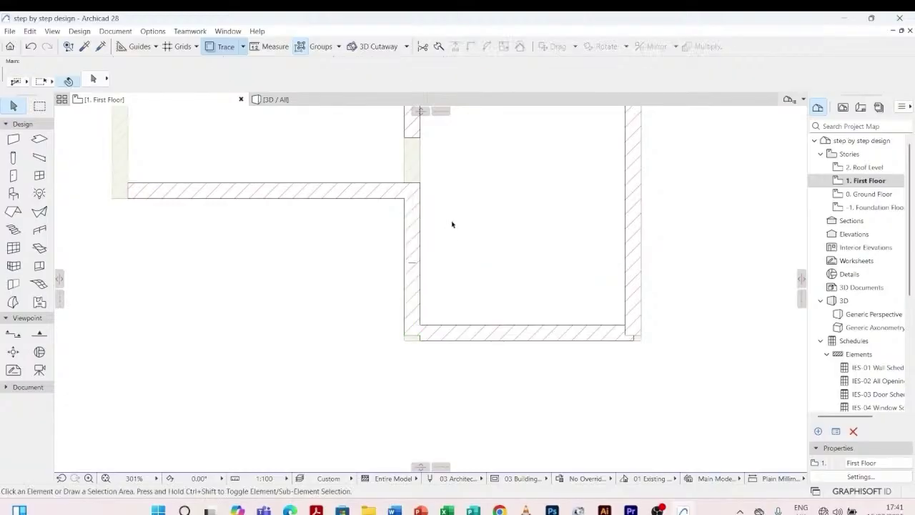
- Intersect the projecting room's west, south and east walls and the northeast room's south wall so their shared corners close
click(419, 256)
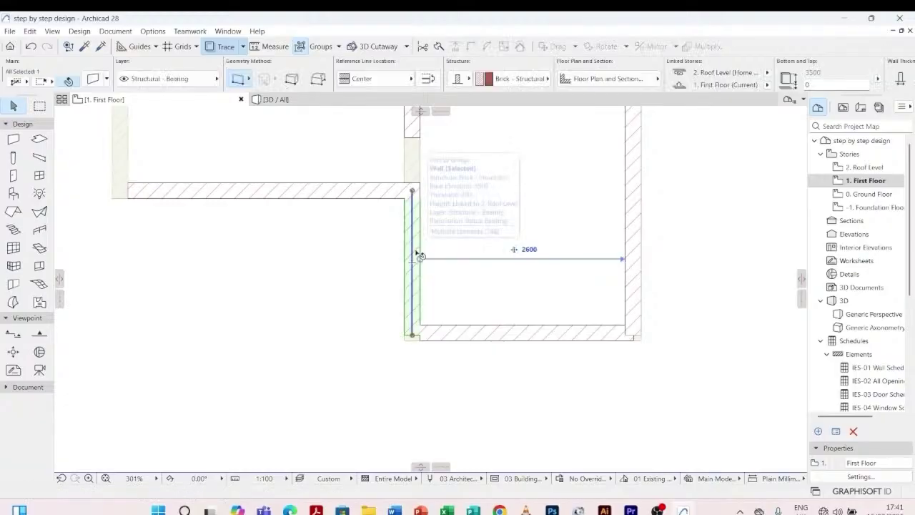
shift+click(504, 333)
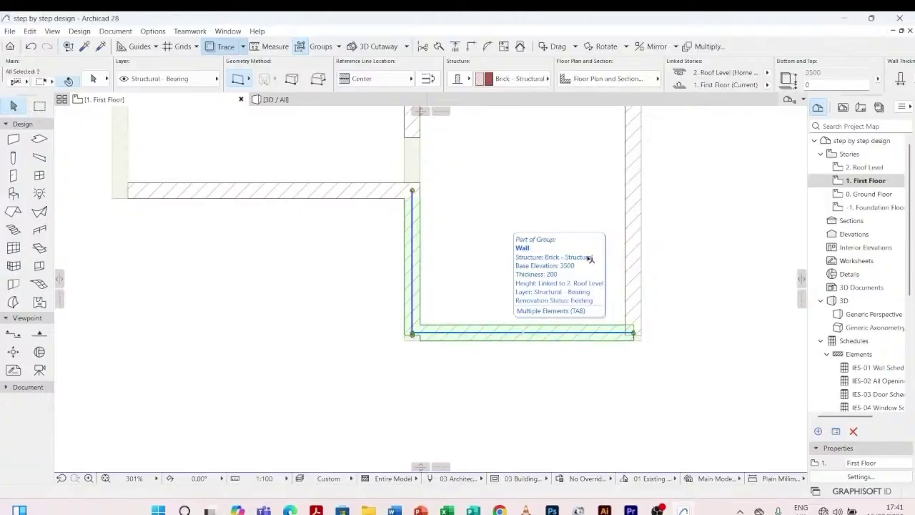
shift+click(627, 210)
scroll(384, 396, down, 5)
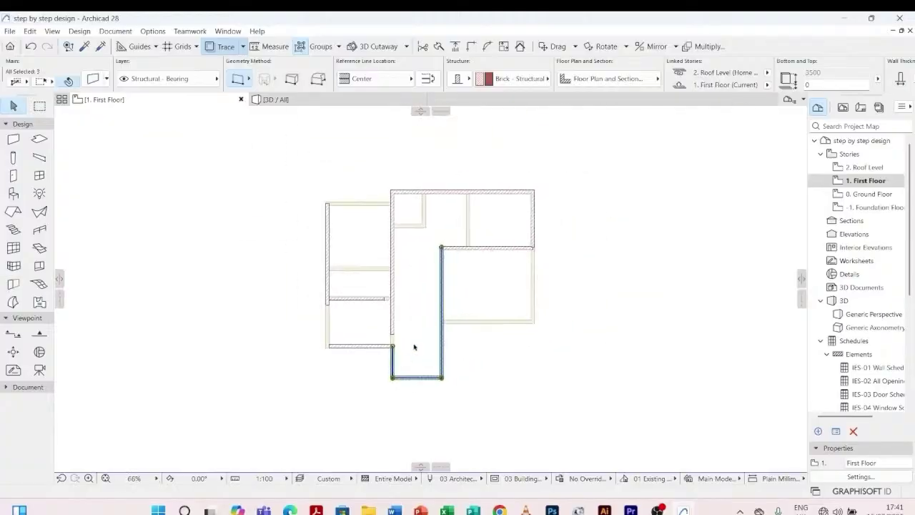
scroll(438, 287, up, 4)
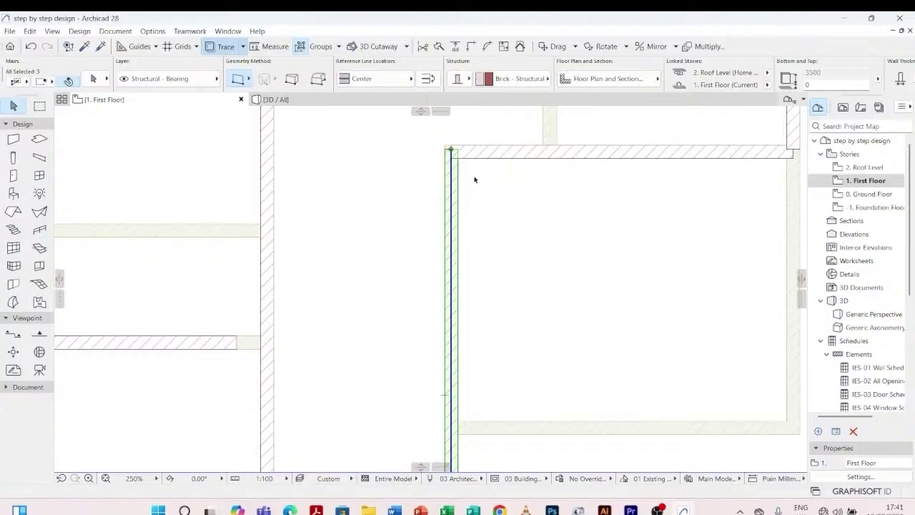
shift+click(483, 154)
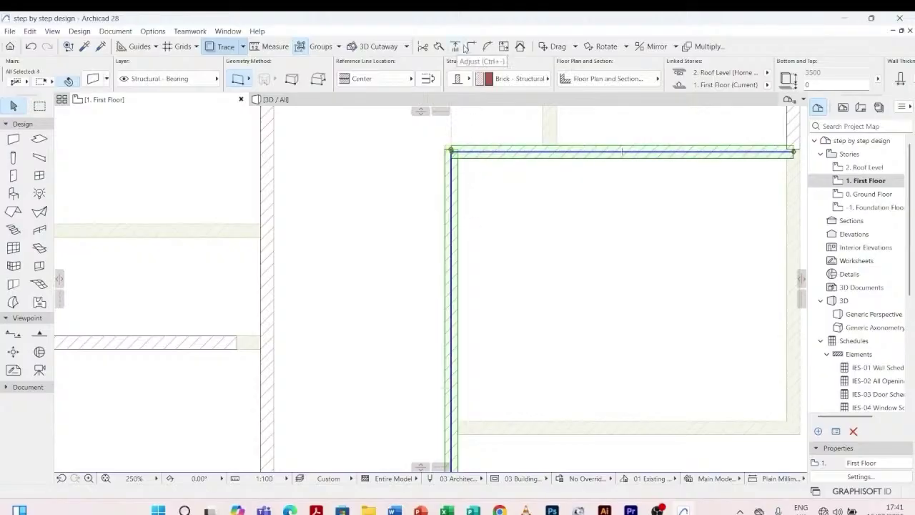
scroll(400, 258, down, 3)
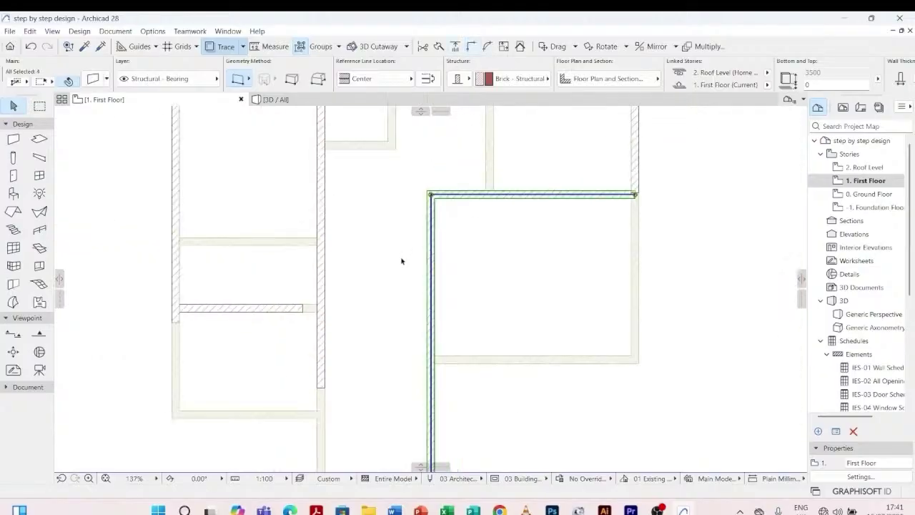
click(484, 402)
- Intersect the northeast room's east wall with its south wall to close their corner
scroll(535, 184, up, 5)
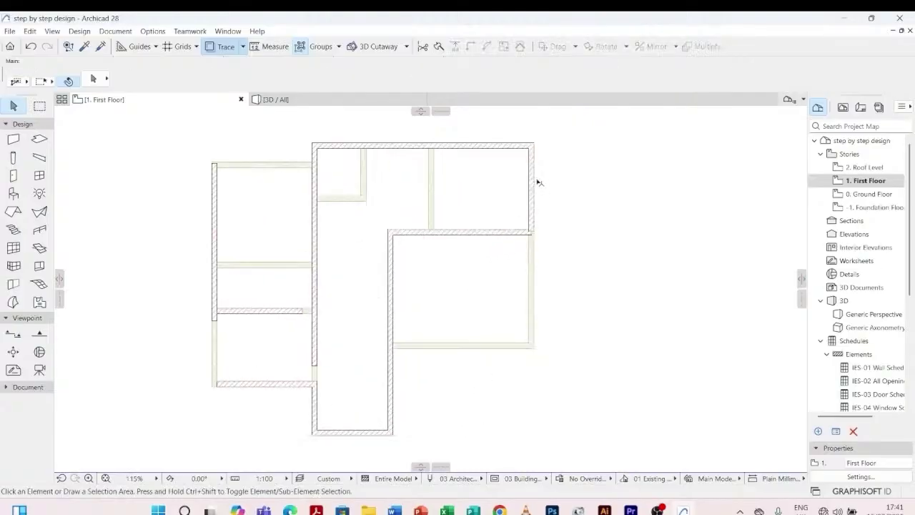
click(521, 286)
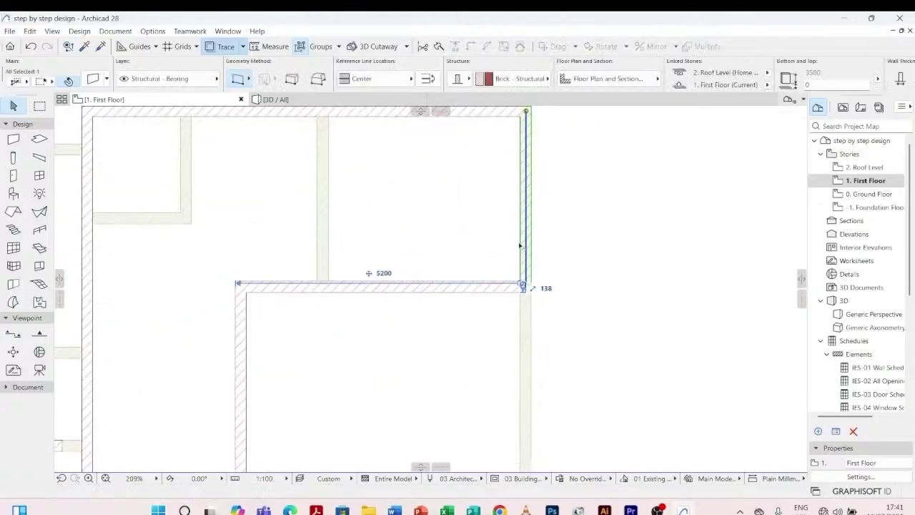
shift+click(484, 292)
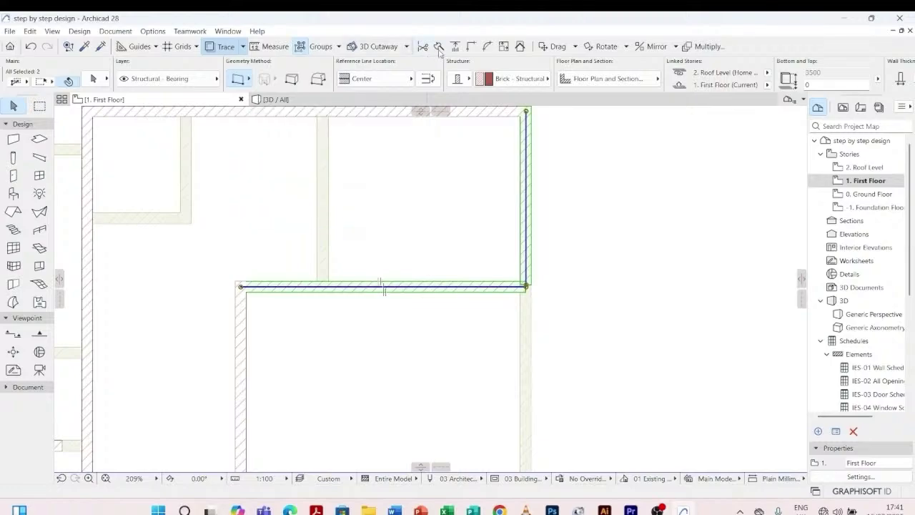
scroll(527, 231, down, 7)
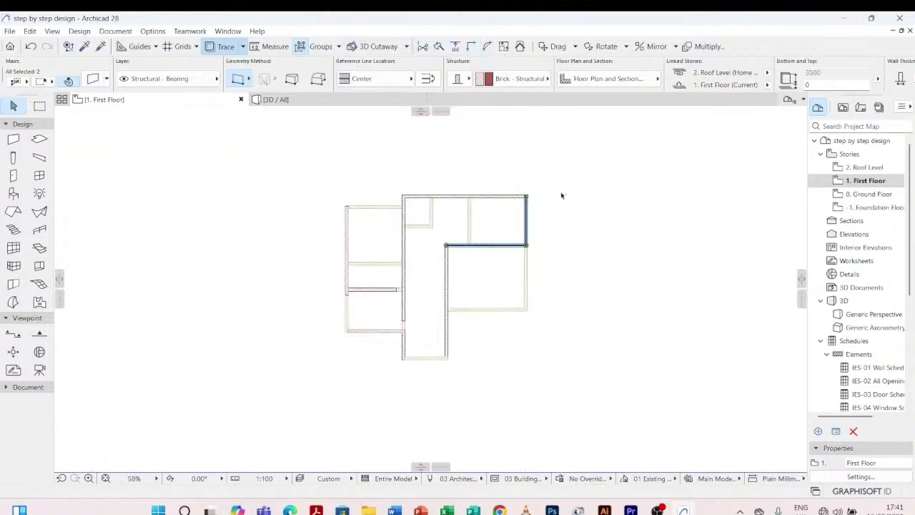
click(558, 201)
- Try to join the central wall with the collinear wall segment below its gap using Intersect
scroll(419, 304, up, 5)
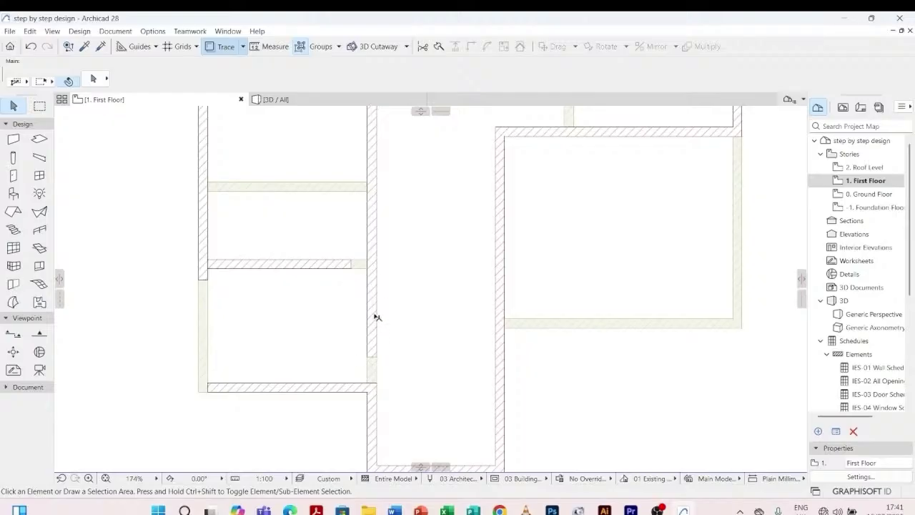
click(377, 317)
shift+click(378, 411)
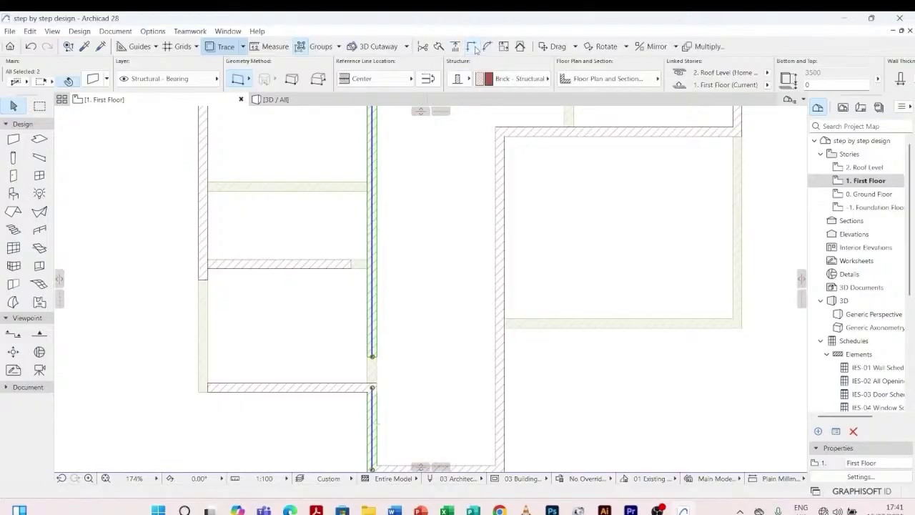
click(411, 240)
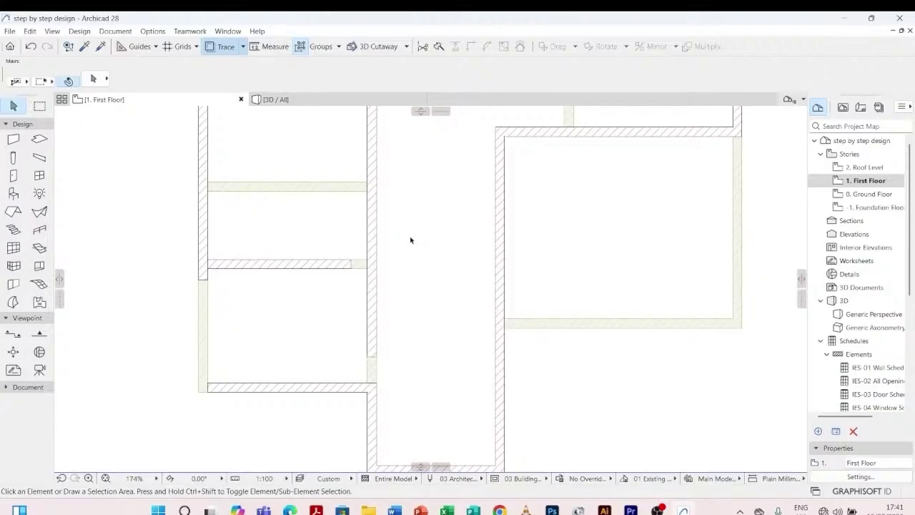
- Extend the central wall down to the southwest room's south wall with Adjust
click(378, 290)
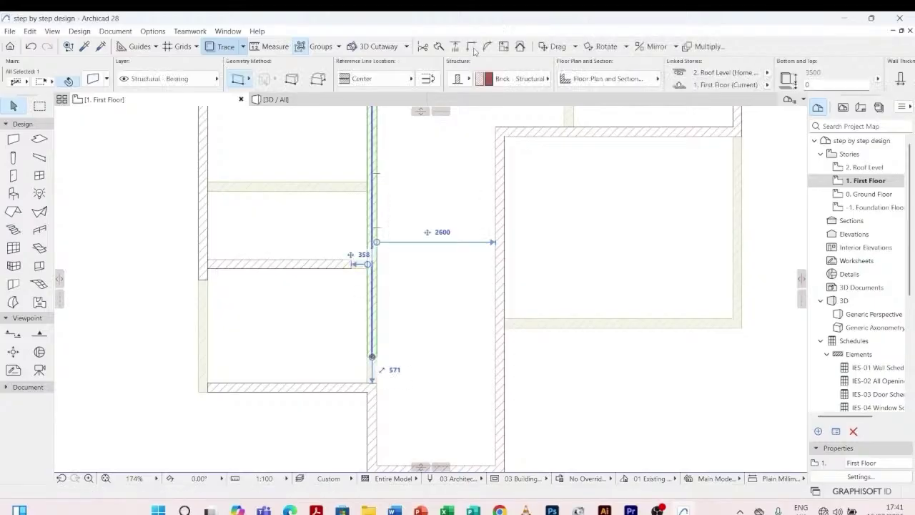
click(472, 48)
scroll(368, 371, up, 4)
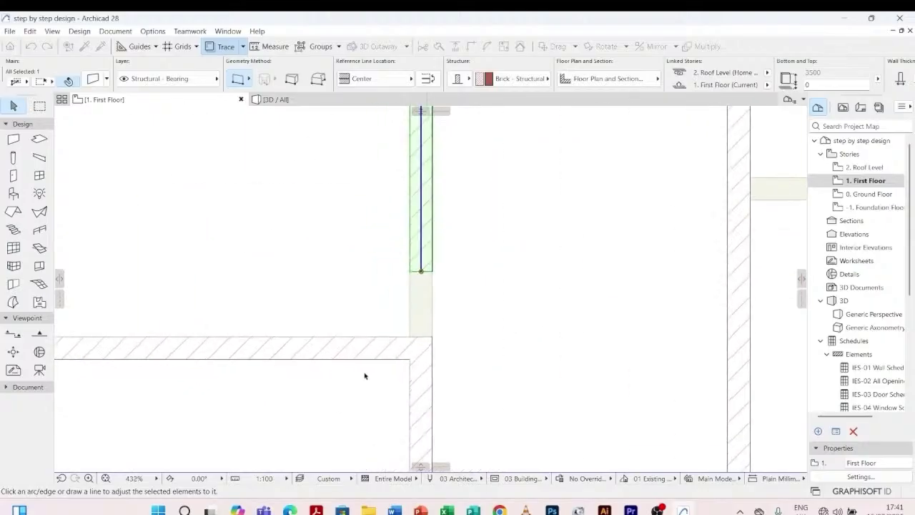
click(389, 349)
click(455, 314)
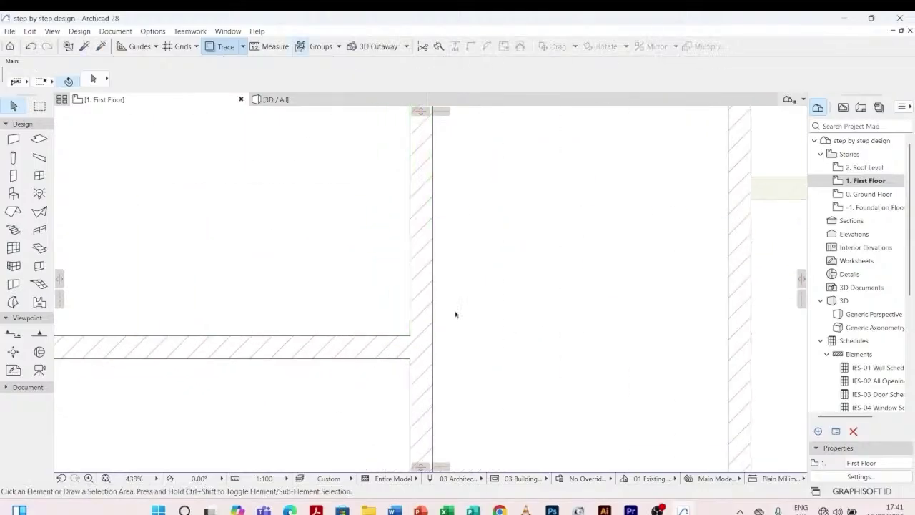
- Intersect the west exterior wall with the southwest room's south wall to close the building's southwest corner
scroll(429, 329, down, 6)
click(352, 229)
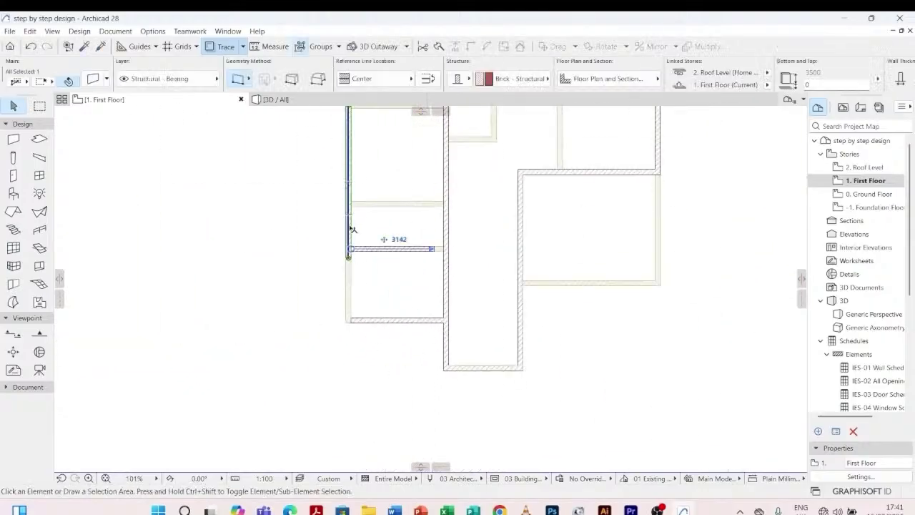
shift+click(369, 322)
click(472, 46)
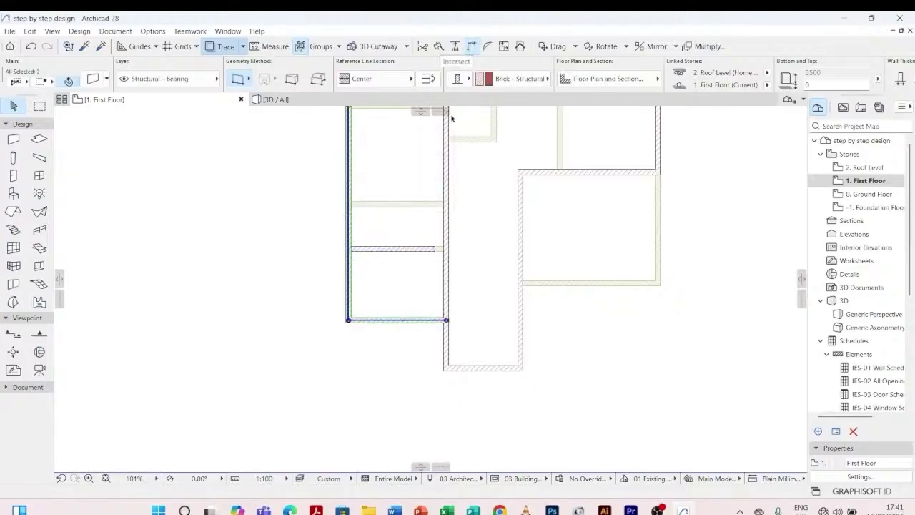
click(403, 380)
- Extend the southwest room's north partition into the west exterior wall by adjusting it to a vertical line drawn inside that wall
scroll(397, 239, up, 5)
scroll(396, 239, up, 1)
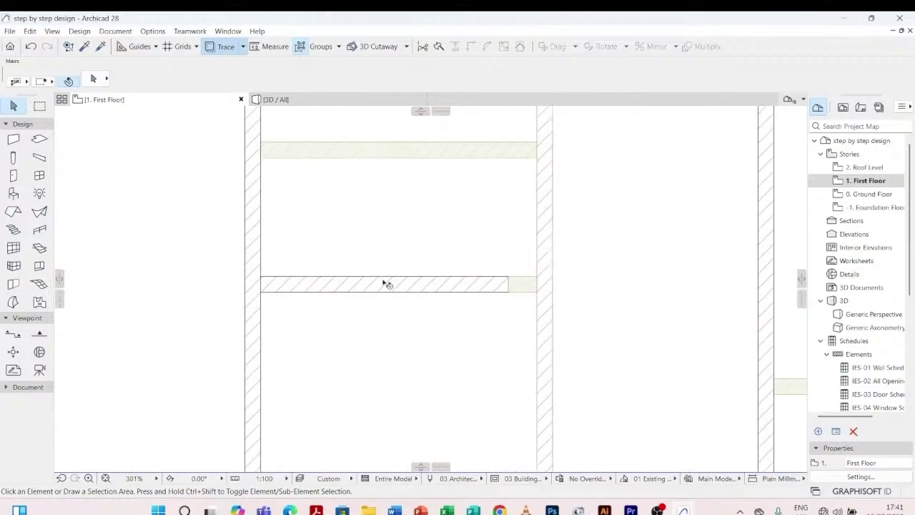
click(384, 283)
click(458, 48)
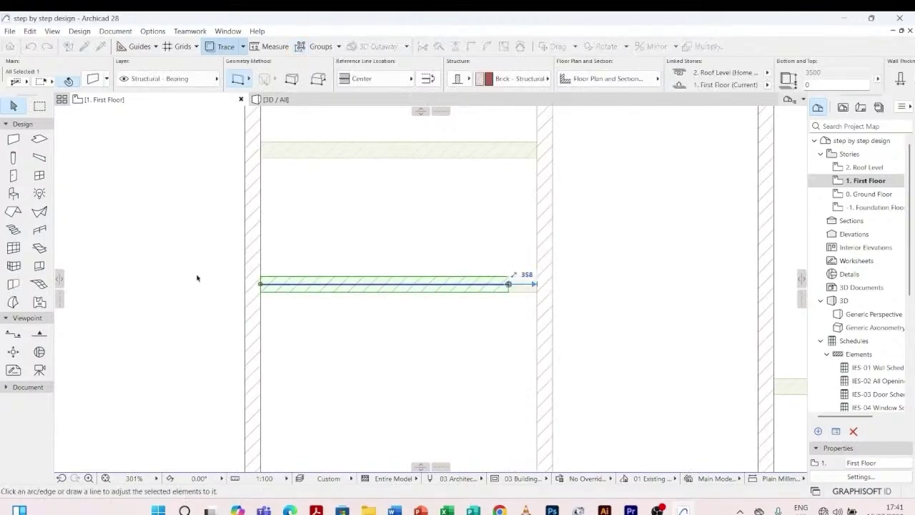
scroll(240, 247, up, 4)
click(264, 215)
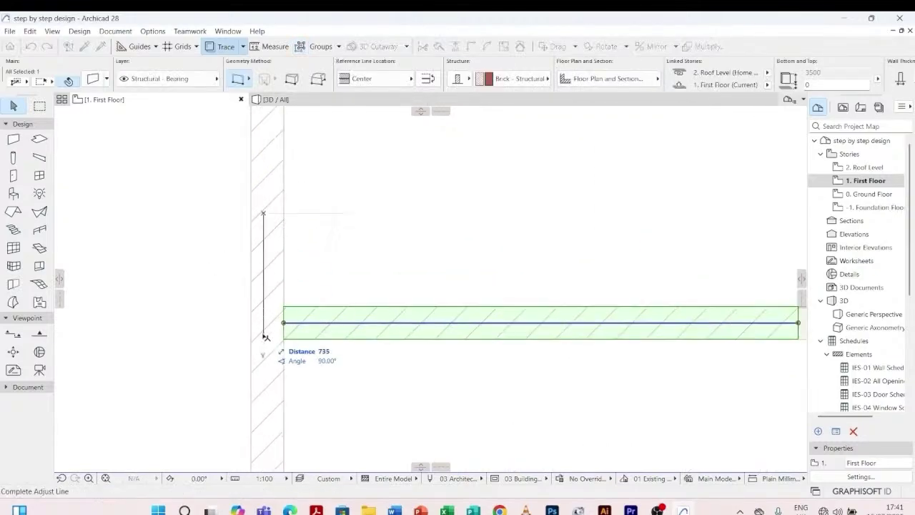
click(265, 356)
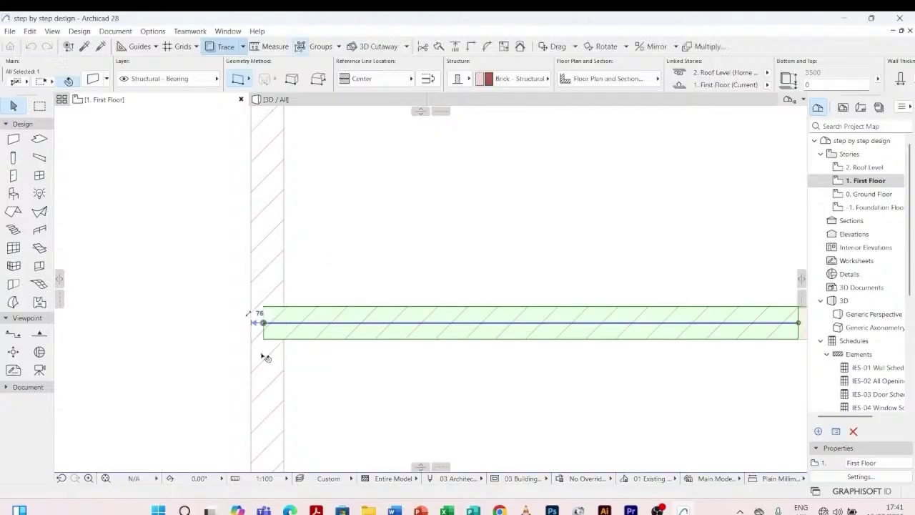
- Adjust the southwest room's north partition to another vertical line drawn near the middle of the west exterior wall
click(344, 227)
click(332, 312)
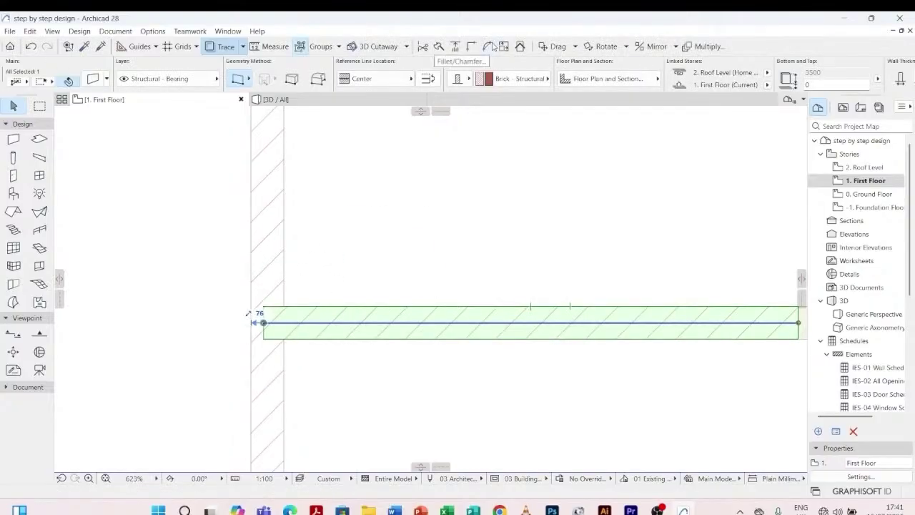
click(458, 48)
scroll(270, 279, up, 4)
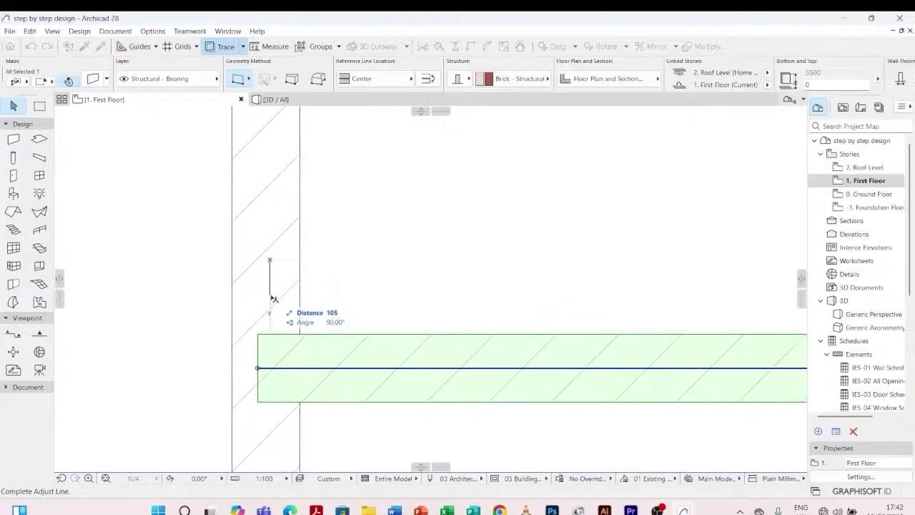
click(271, 300)
scroll(252, 251, down, 6)
click(331, 224)
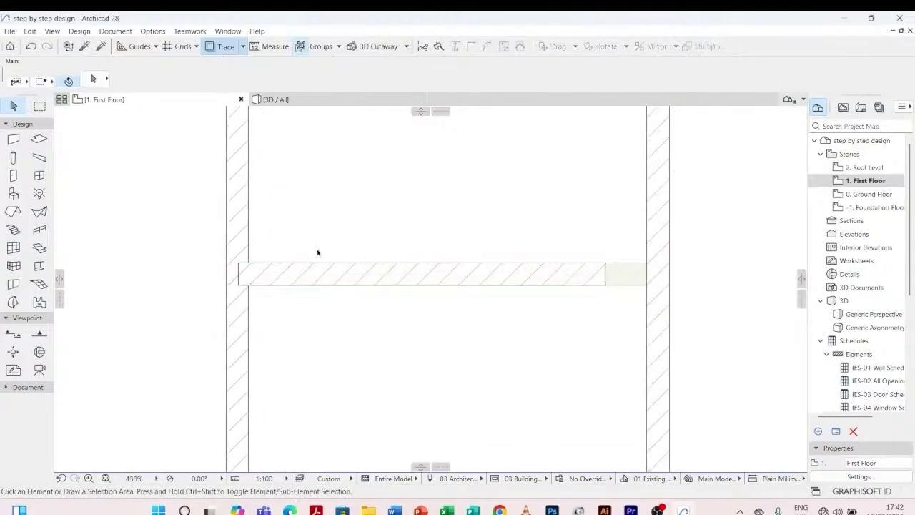
- Stretch the southwest room's north partition about 12 mm west so its end meets the west exterior wall's centre line
click(310, 266)
scroll(238, 274, up, 4)
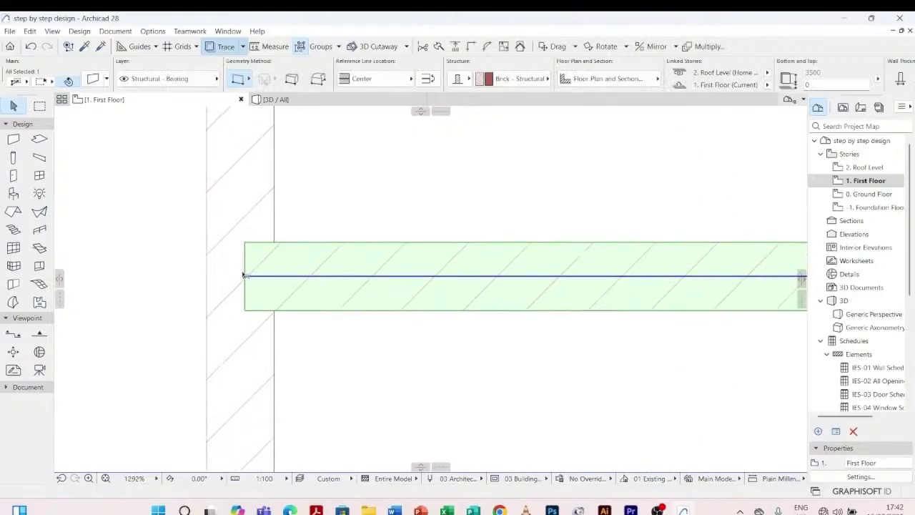
click(243, 276)
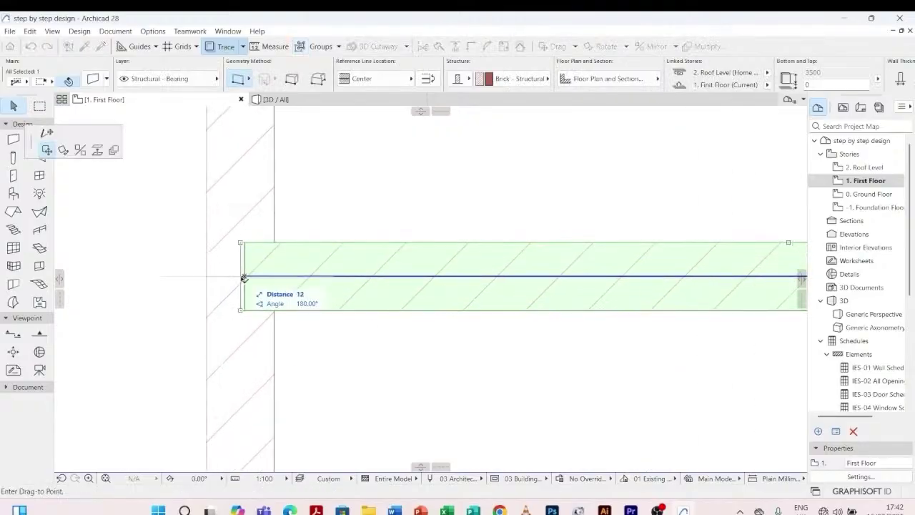
click(240, 276)
click(288, 212)
scroll(294, 248, down, 3)
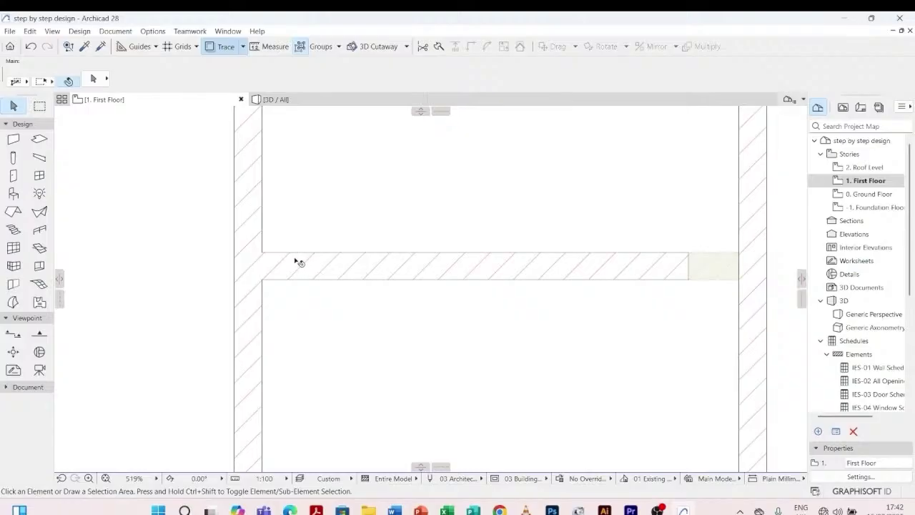
- Stretch the east end of the southwest room's north partition across the gap into the central wall
click(299, 262)
scroll(414, 255, down, 3)
scroll(500, 279, up, 5)
click(452, 240)
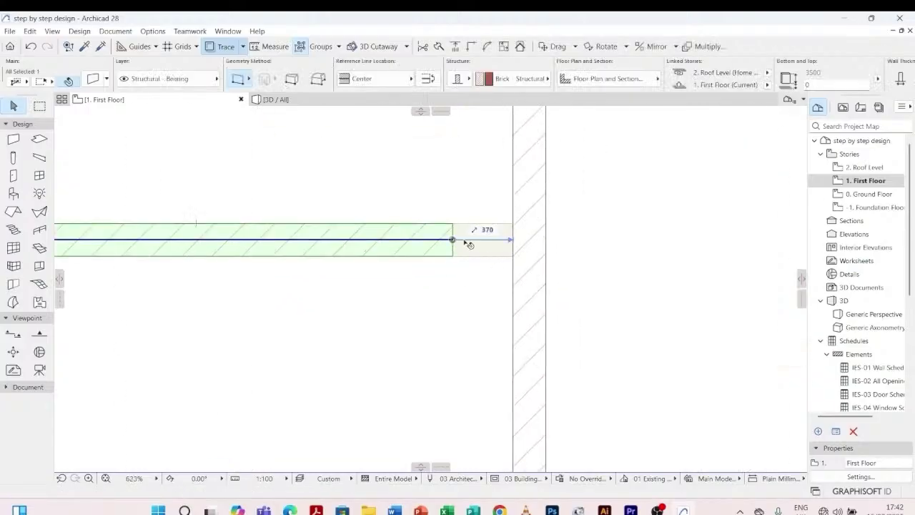
click(452, 240)
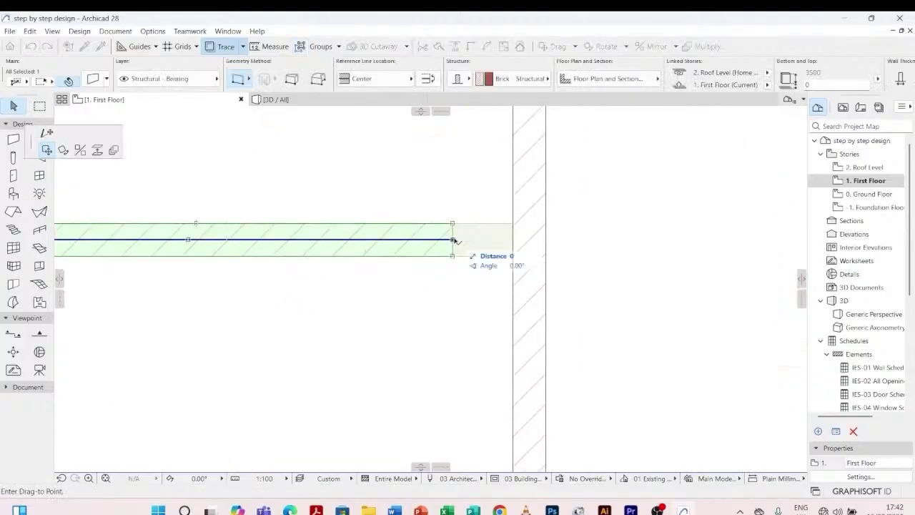
click(46, 133)
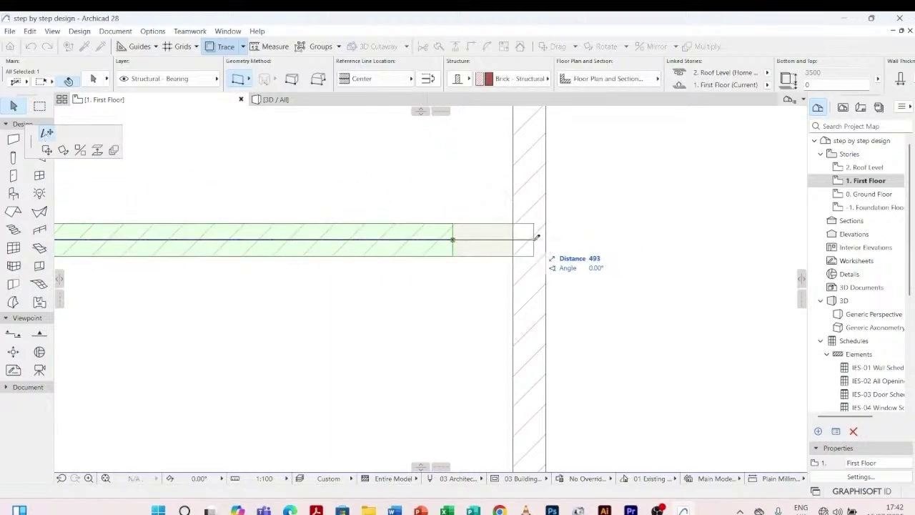
click(536, 236)
scroll(500, 257, down, 6)
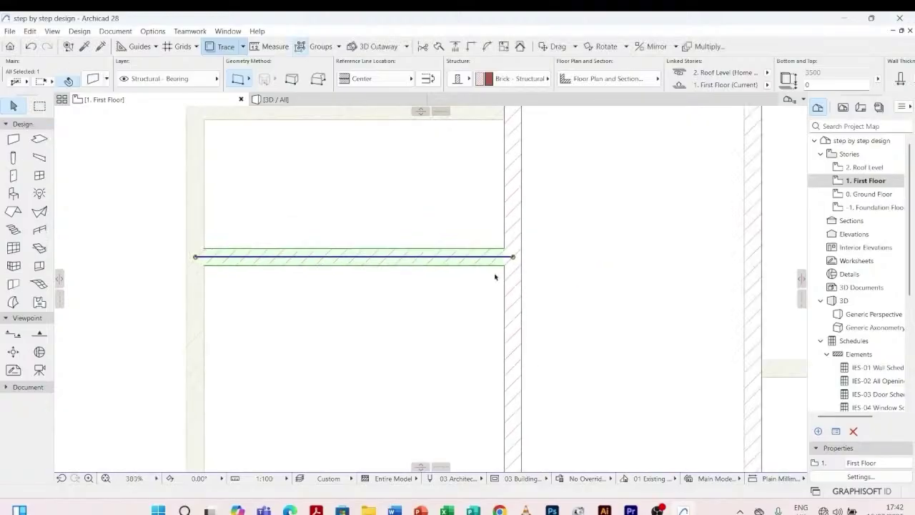
click(410, 373)
scroll(446, 282, down, 3)
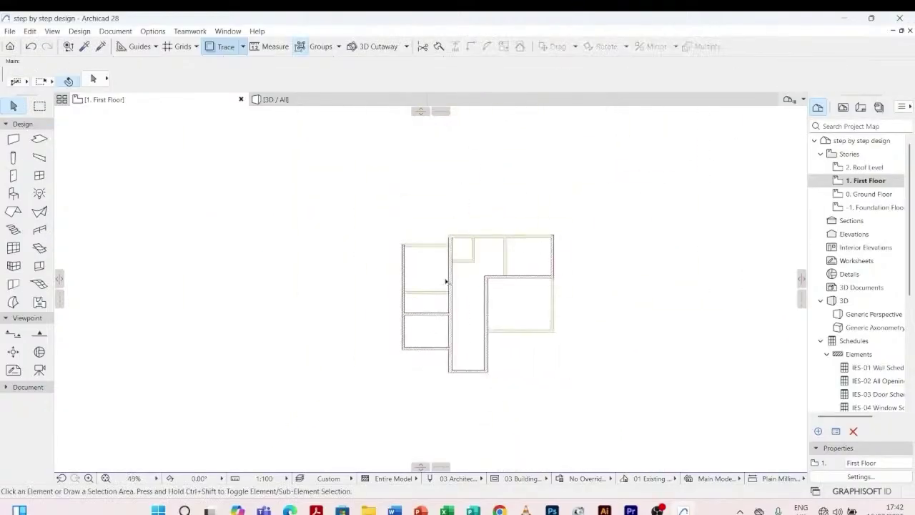
scroll(419, 251, up, 5)
scroll(383, 294, down, 4)
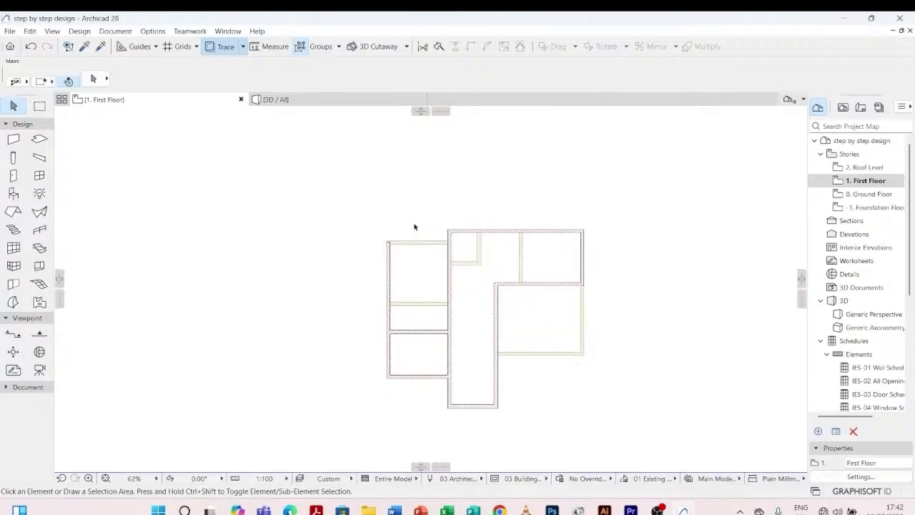
click(393, 259)
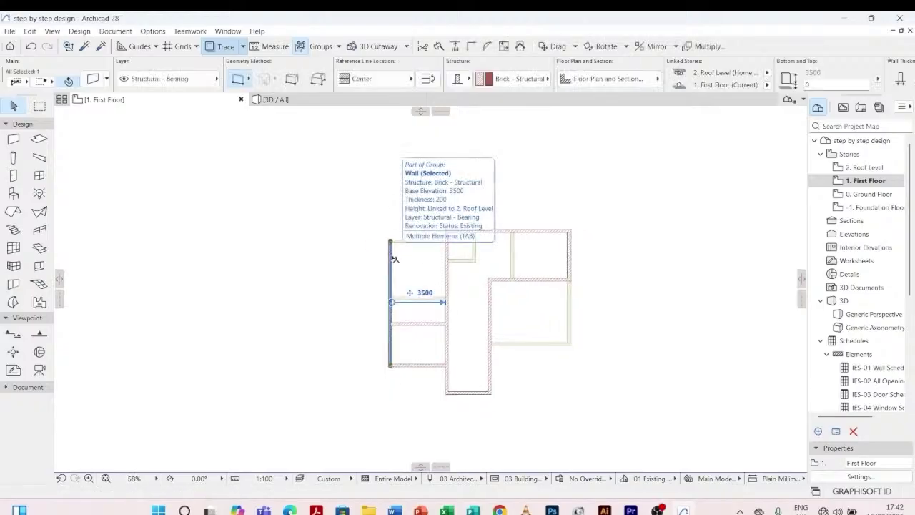
click(297, 197)
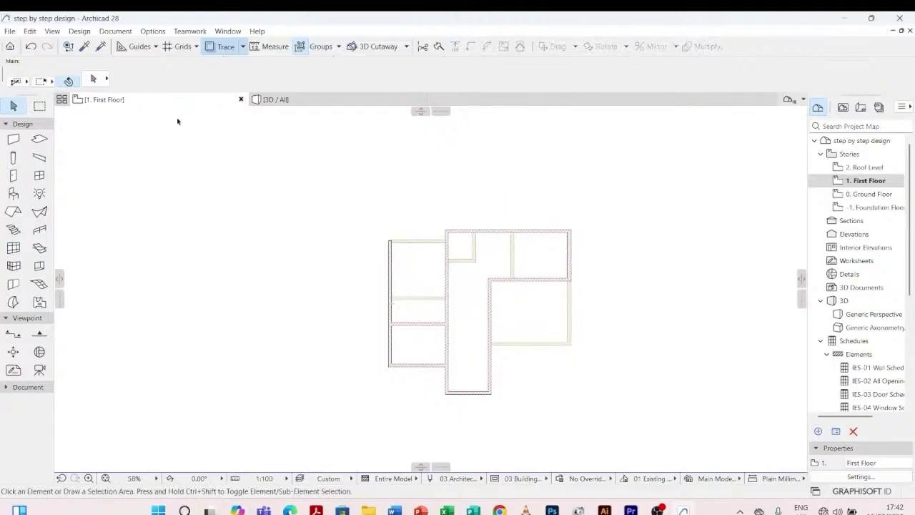
- Draw the northwest room's north wall over the trace into the central wall, using the settings picked up from the west exterior wall
click(86, 46)
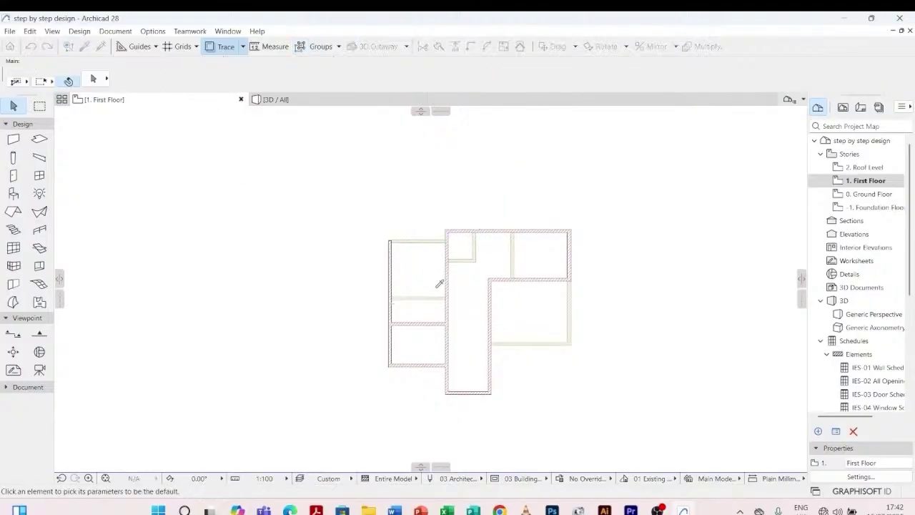
click(389, 249)
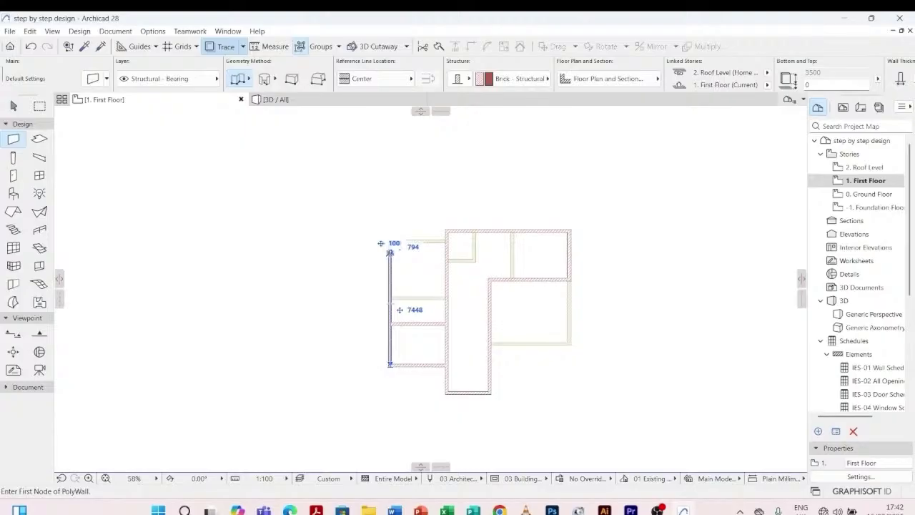
scroll(399, 236, up, 8)
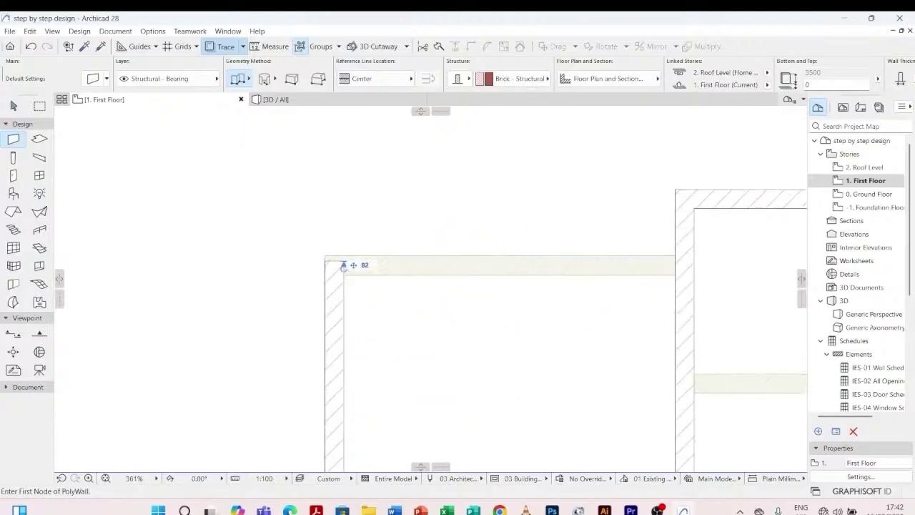
scroll(350, 268, up, 4)
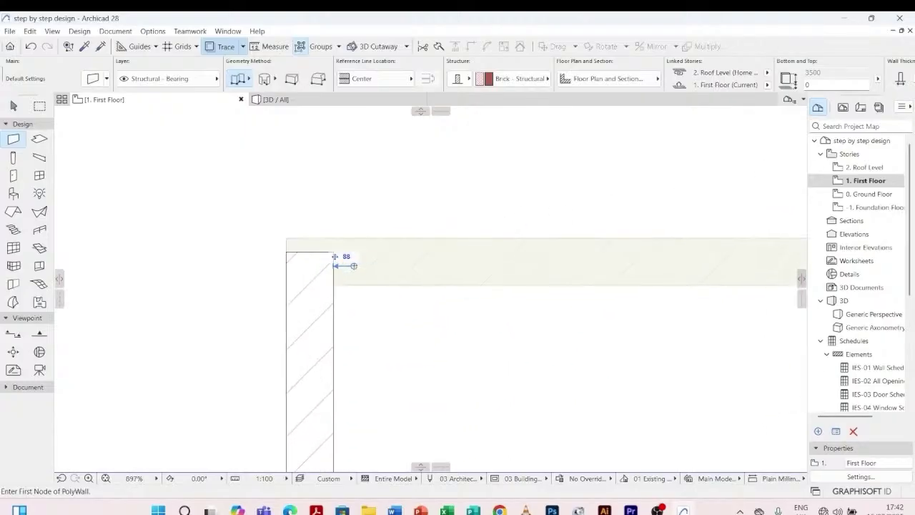
scroll(353, 263, down, 3)
click(361, 255)
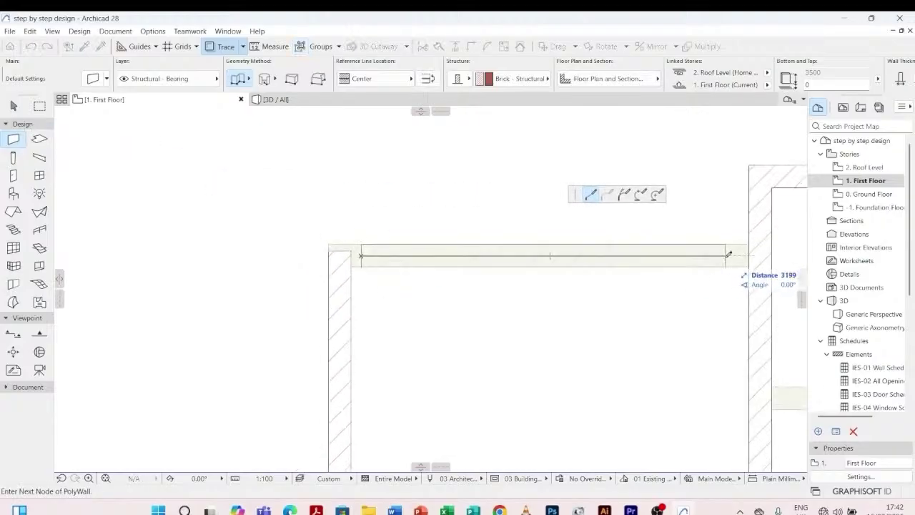
double_click(756, 254)
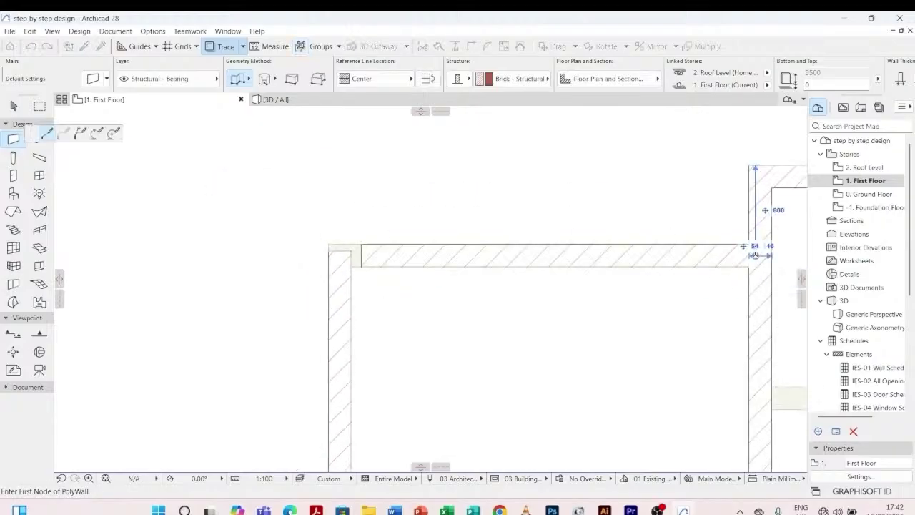
click(755, 255)
key(Escape)
key(Escape)
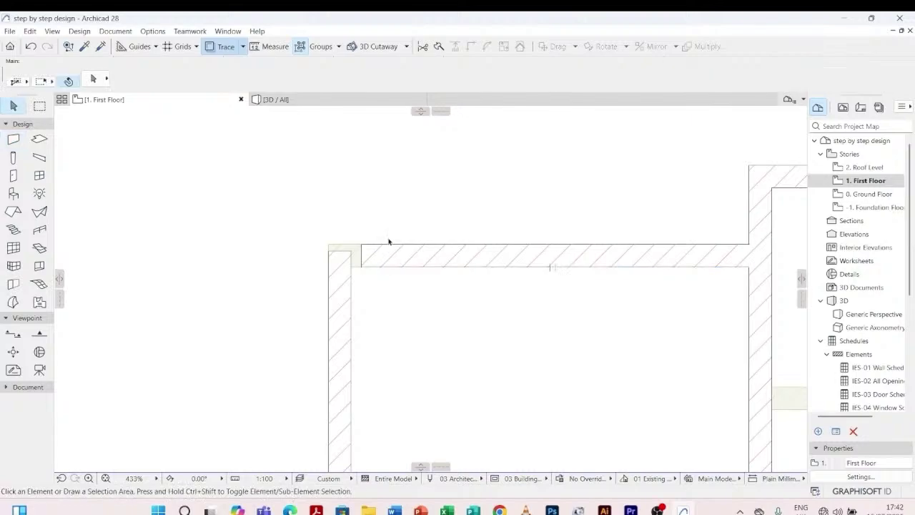
- Intersect the northwest room's north wall with the west exterior wall to close the corner
click(379, 250)
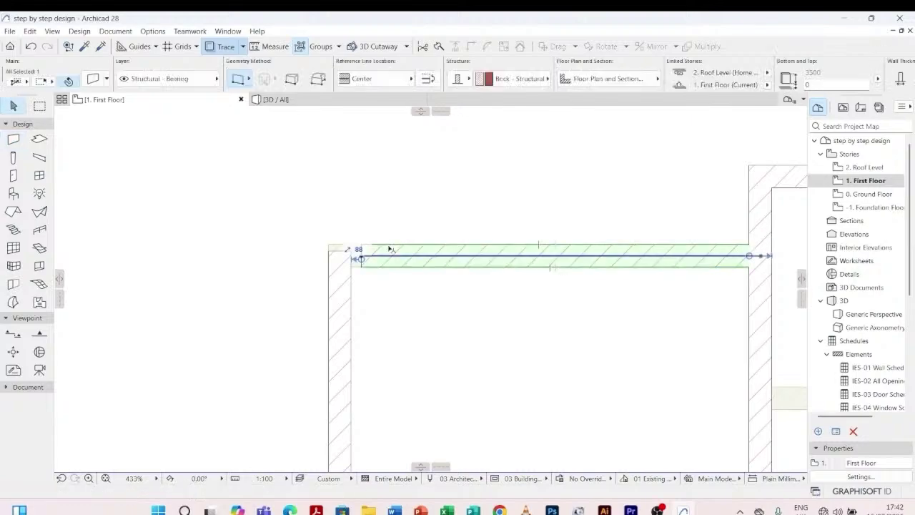
shift+click(347, 315)
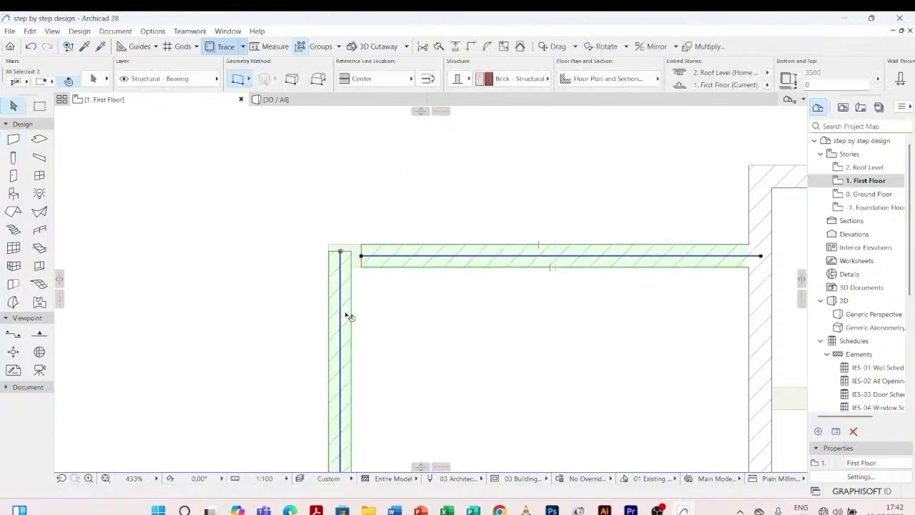
click(471, 47)
click(391, 180)
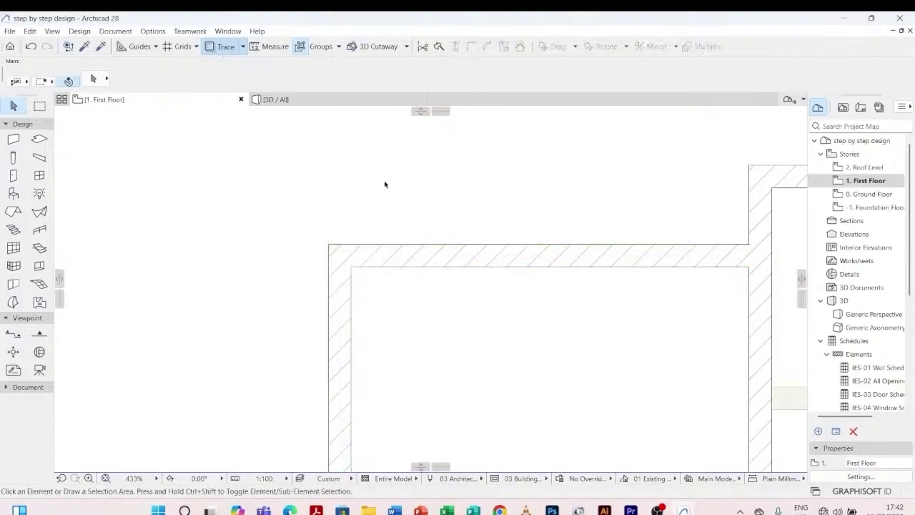
- Draw the northwest room's south partition over the trace between the west exterior and central walls, using the picked-up partition settings
scroll(350, 208, down, 8)
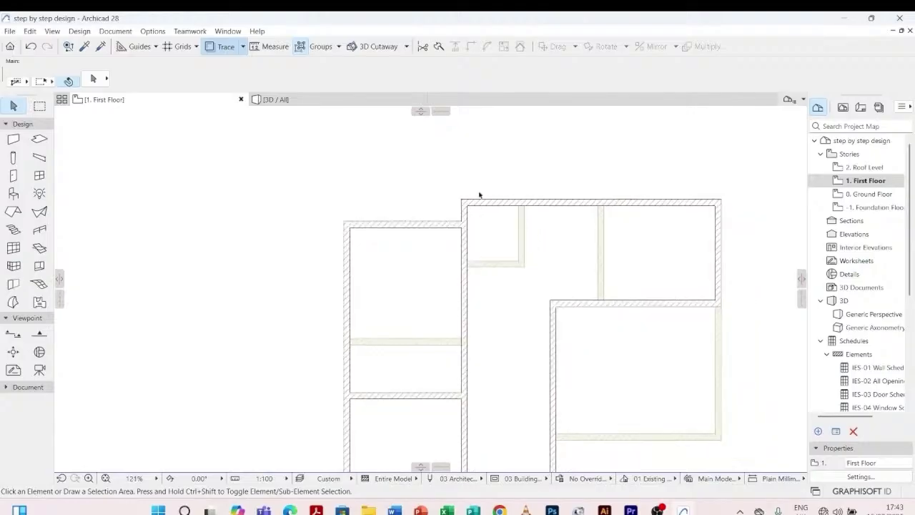
scroll(483, 194, down, 3)
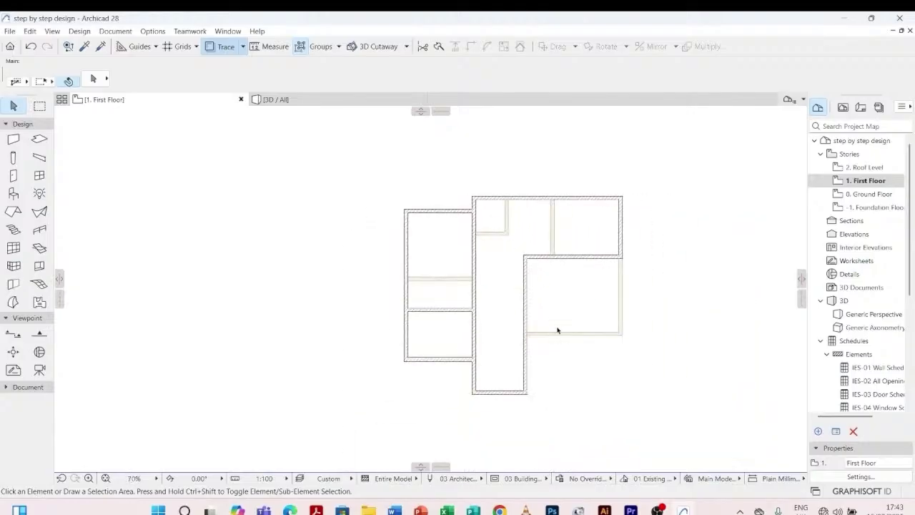
scroll(557, 330, up, 3)
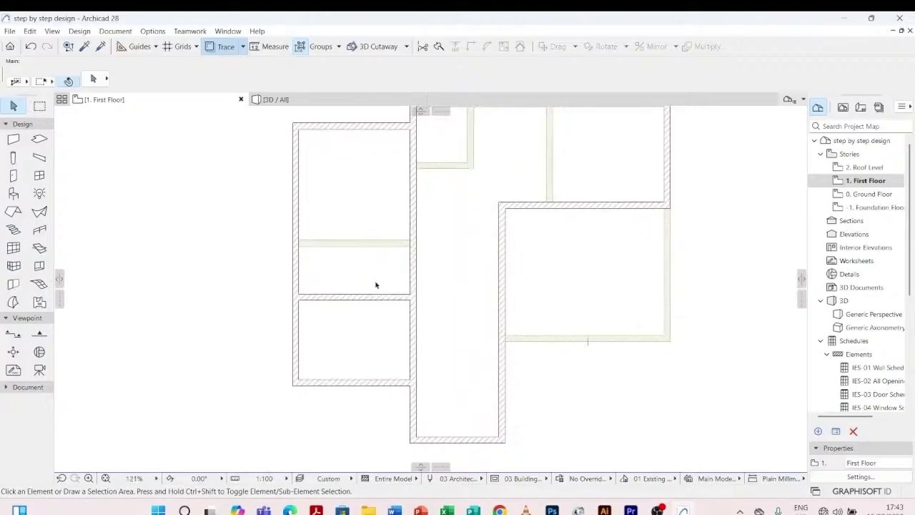
scroll(306, 327, up, 3)
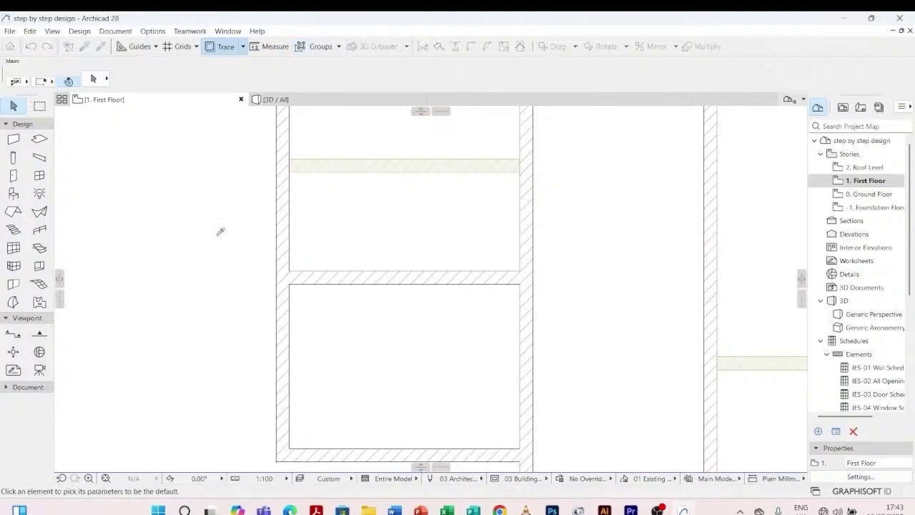
click(308, 275)
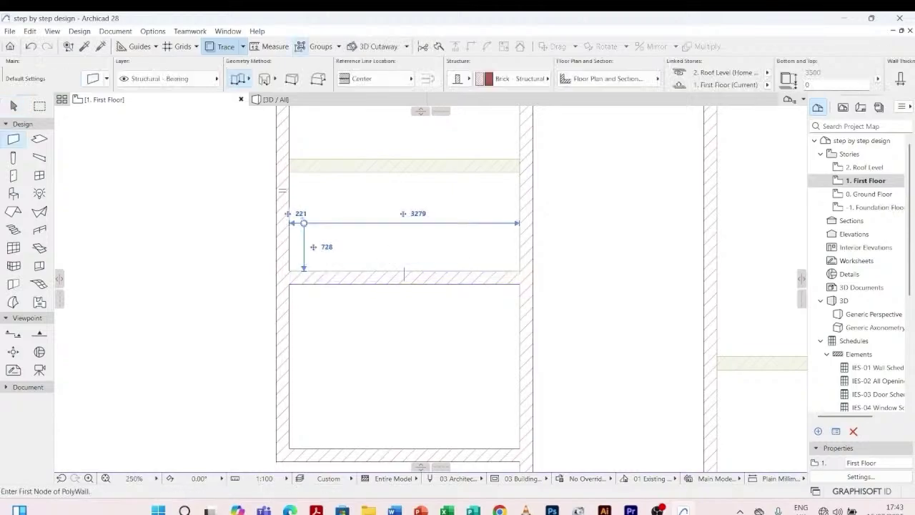
scroll(300, 168, up, 3)
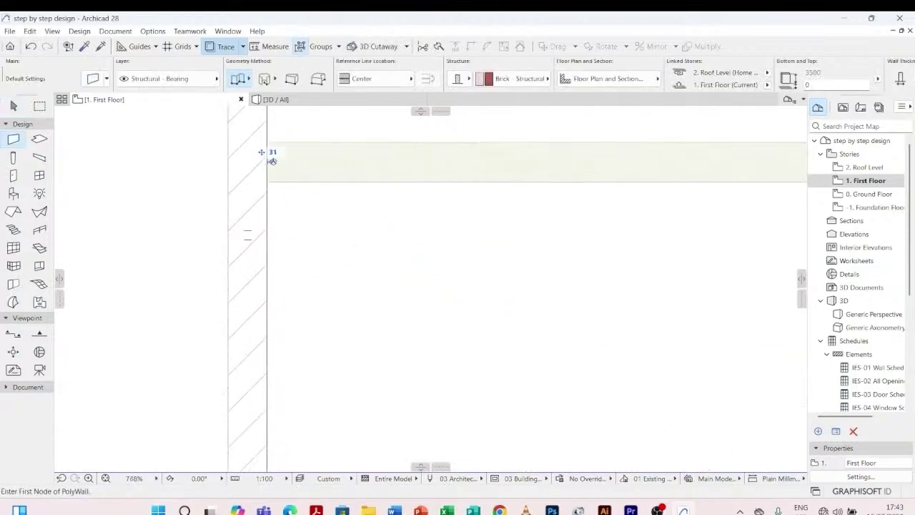
click(255, 158)
scroll(283, 166, down, 3)
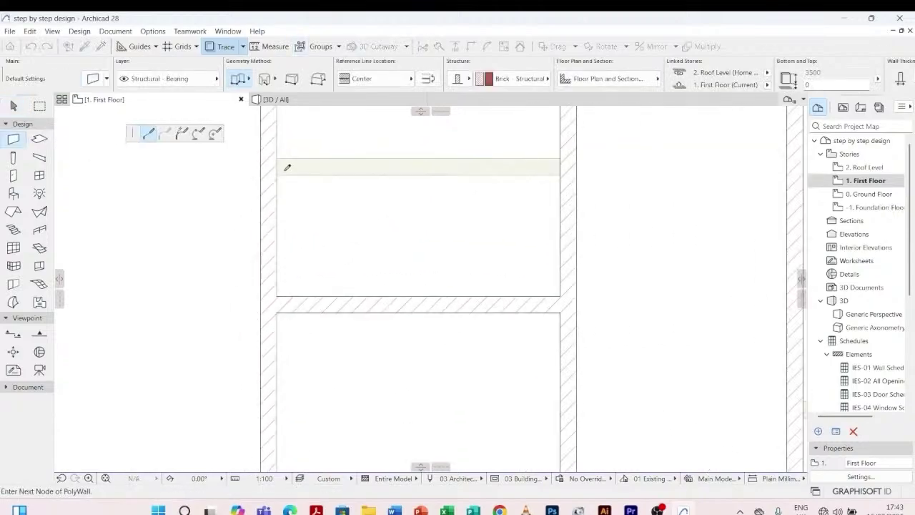
click(561, 166)
click(561, 167)
scroll(253, 211, down, 3)
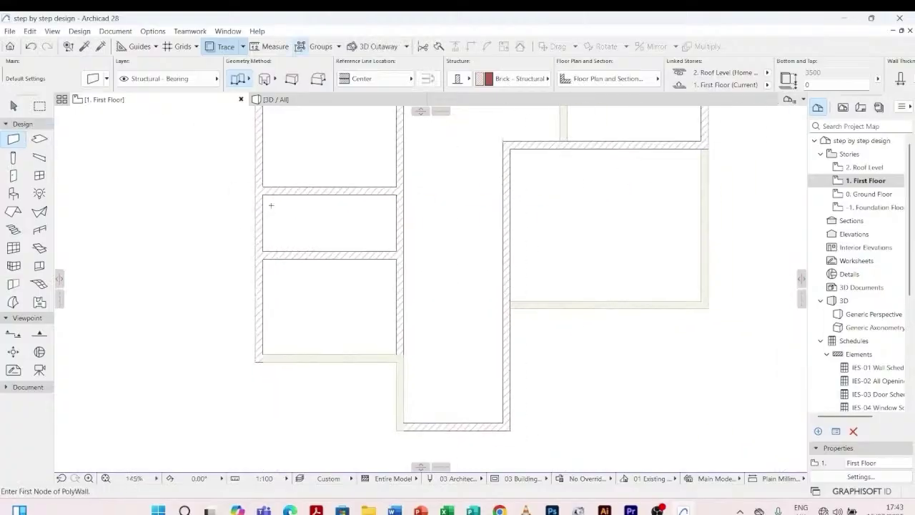
- Draw the southeast room's south wall over the trace, from the corridor's east wall to the traced east exterior wall
scroll(488, 303, up, 1)
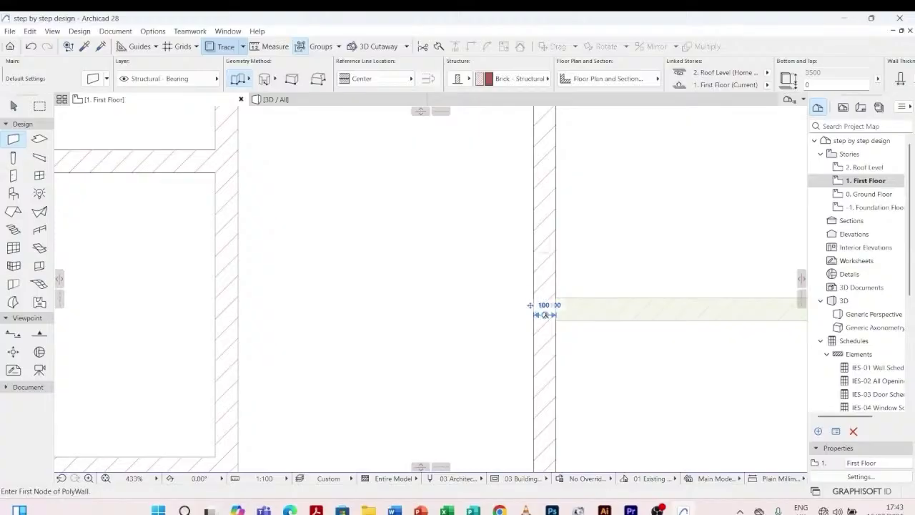
click(557, 311)
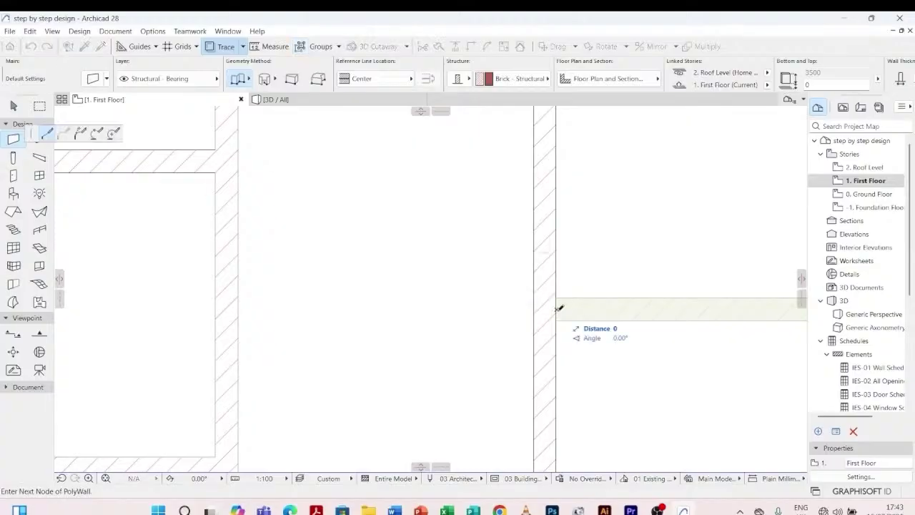
scroll(500, 300, down, 5)
scroll(643, 304, up, 5)
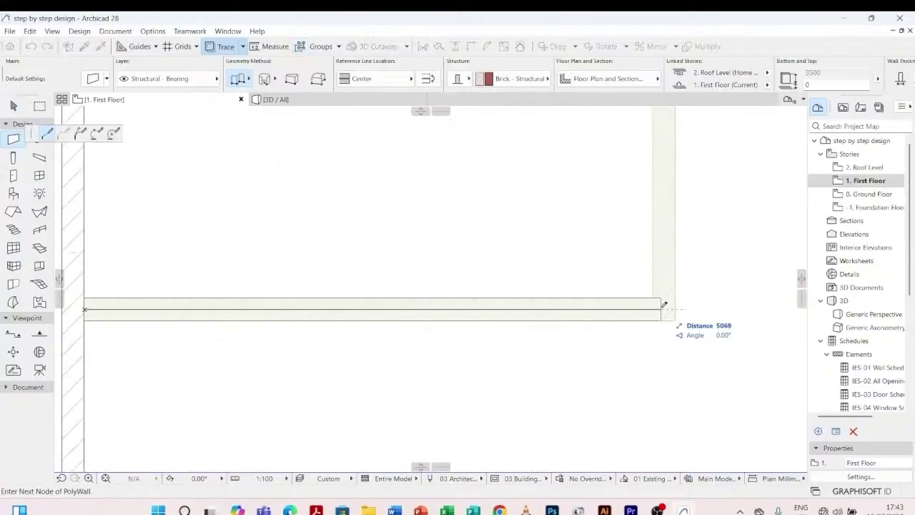
double_click(662, 305)
key(Escape)
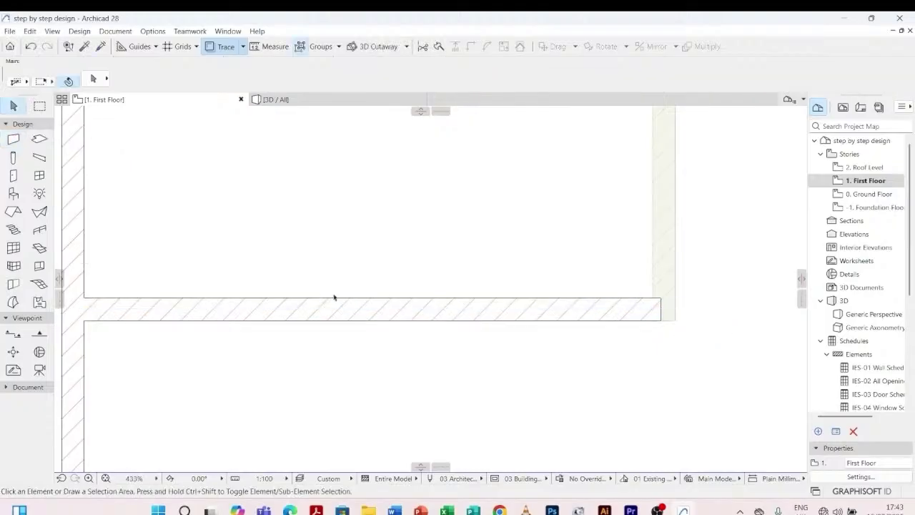
- Intersect the southeast room's south wall with the east exterior wall to close the corner
click(327, 308)
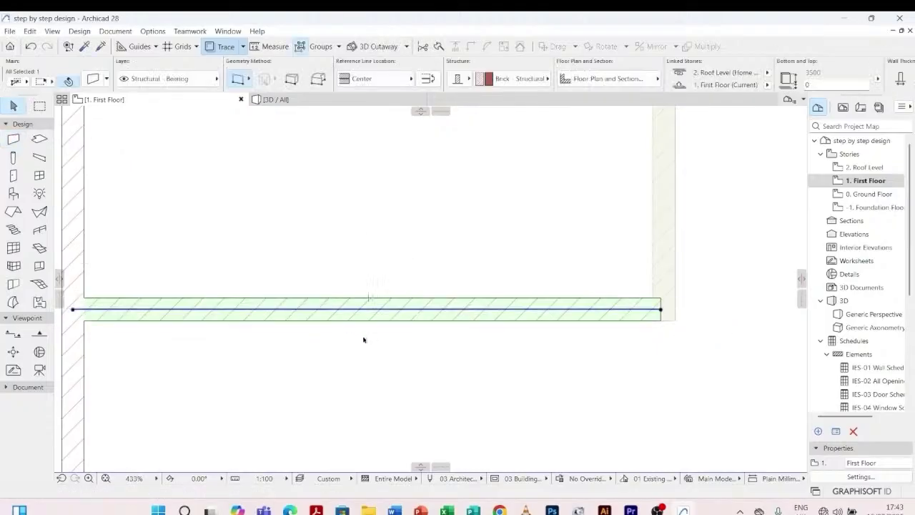
scroll(364, 333, down, 5)
scroll(397, 332, down, 4)
shift+click(432, 231)
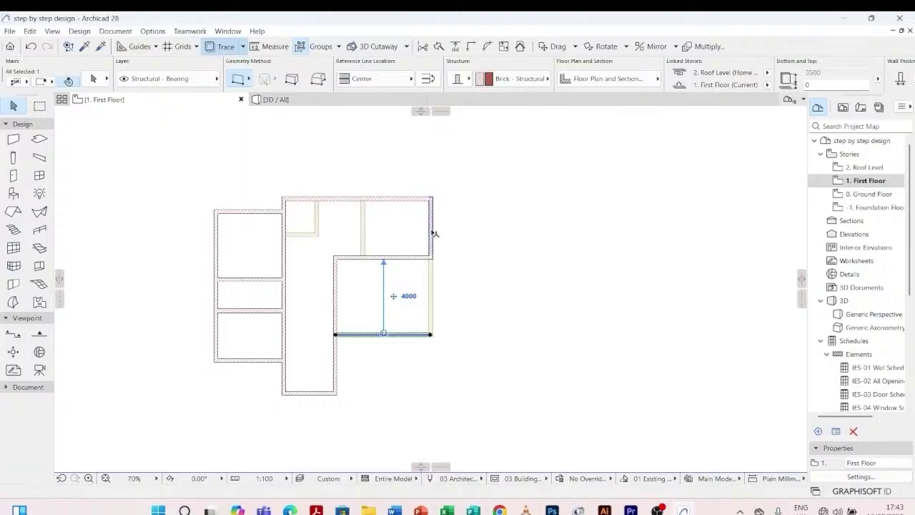
click(464, 248)
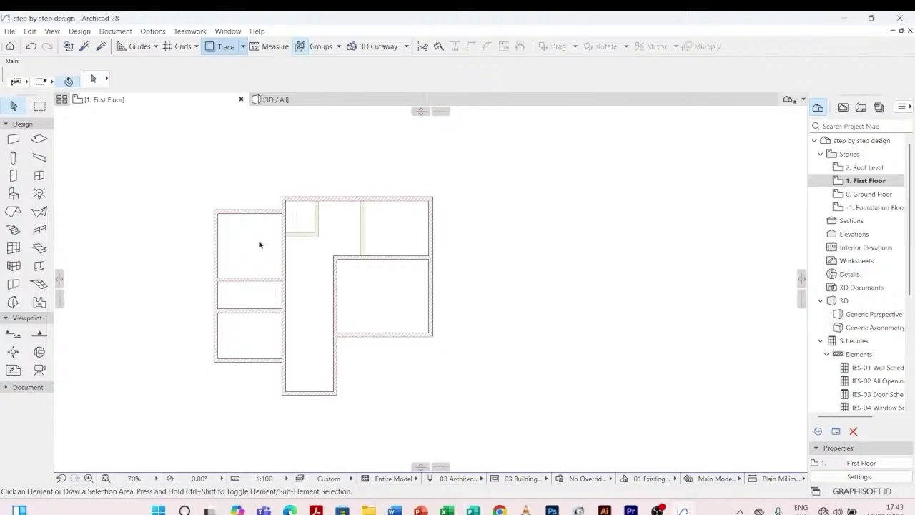
- Open the Ground Floor plan
scroll(256, 252, up, 2)
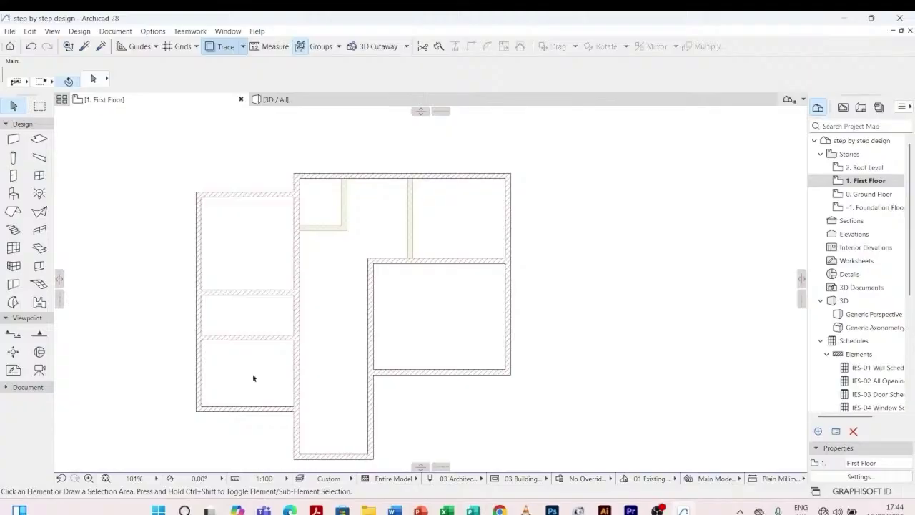
scroll(267, 265, down, 2)
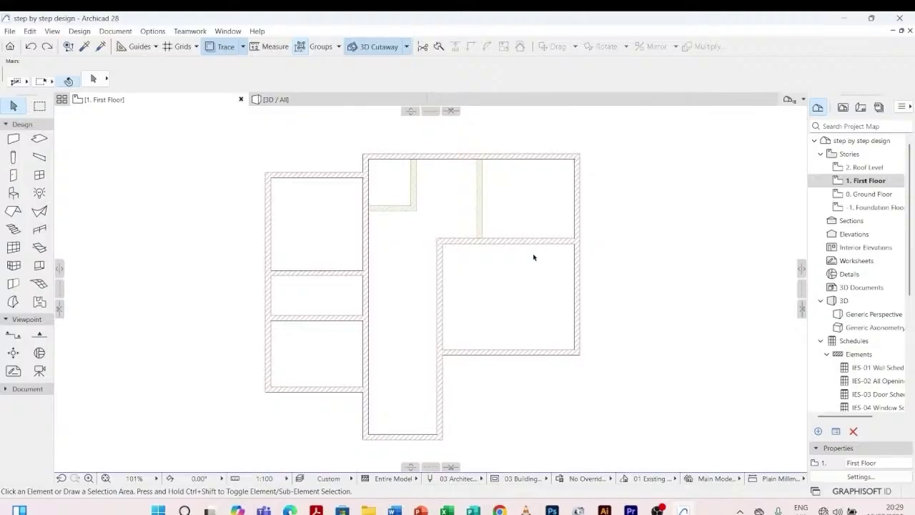
click(862, 198)
double_click(862, 197)
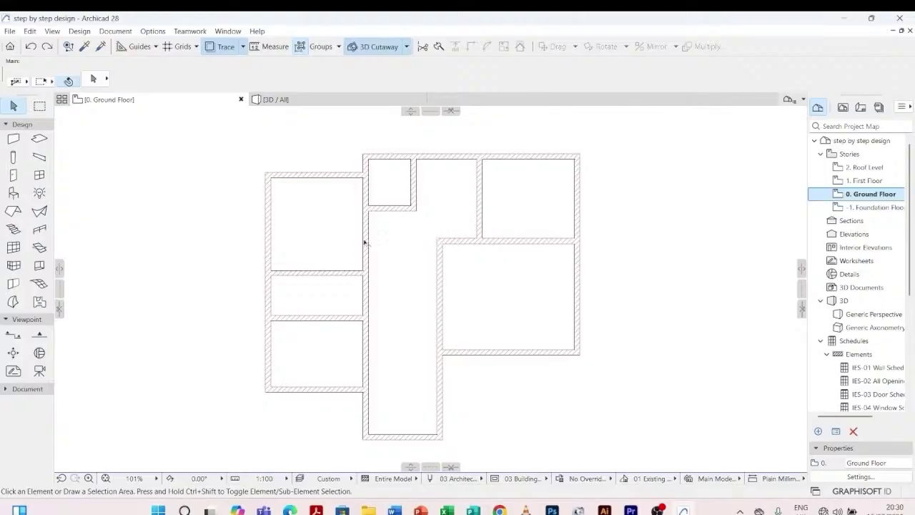
- Check the clear width of the corridor between the central wall and the southeast room's west wall
scroll(378, 427, up, 3)
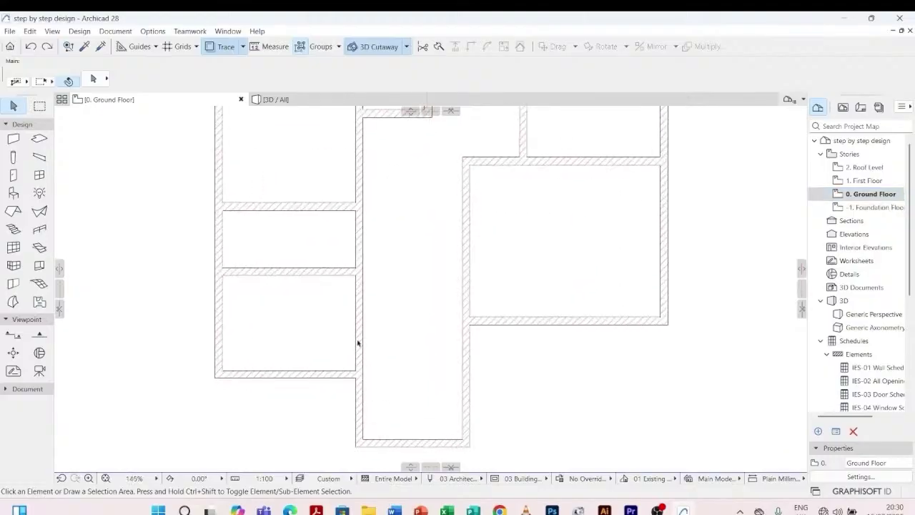
click(359, 330)
scroll(395, 316, down, 2)
click(486, 378)
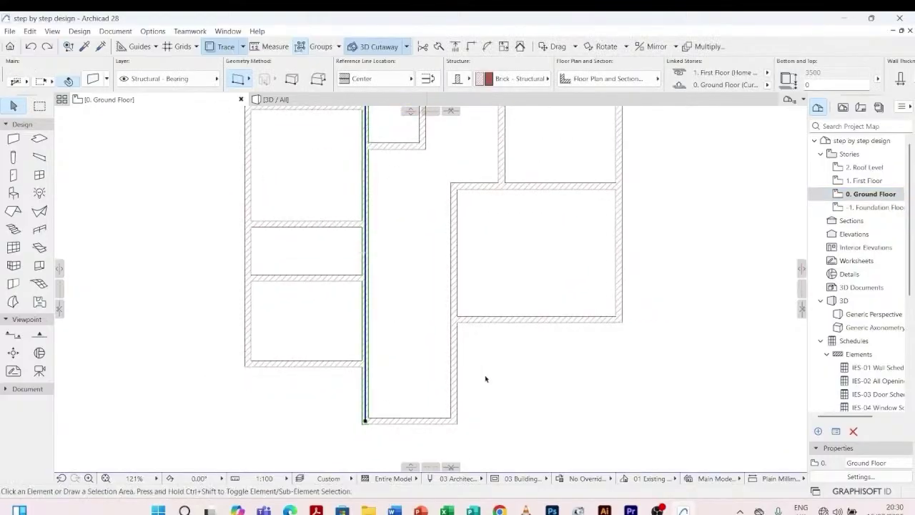
click(455, 368)
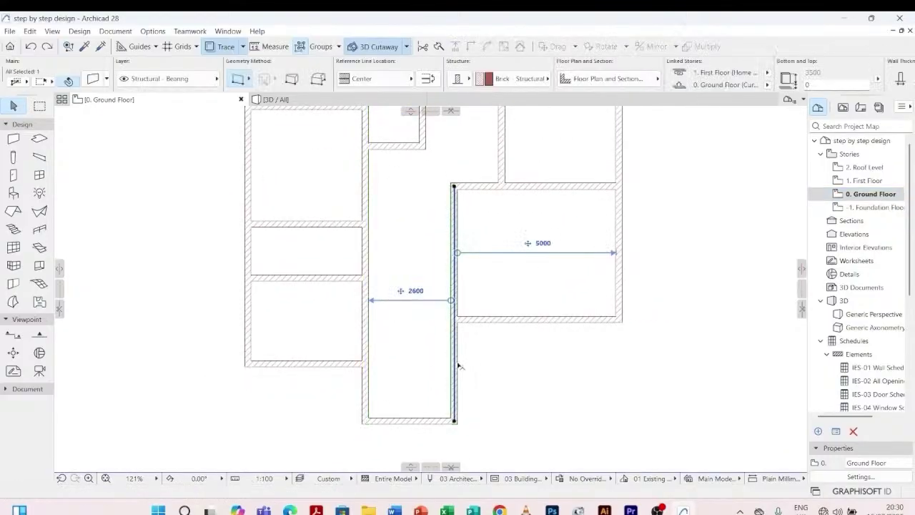
scroll(426, 275, up, 2)
scroll(426, 274, up, 1)
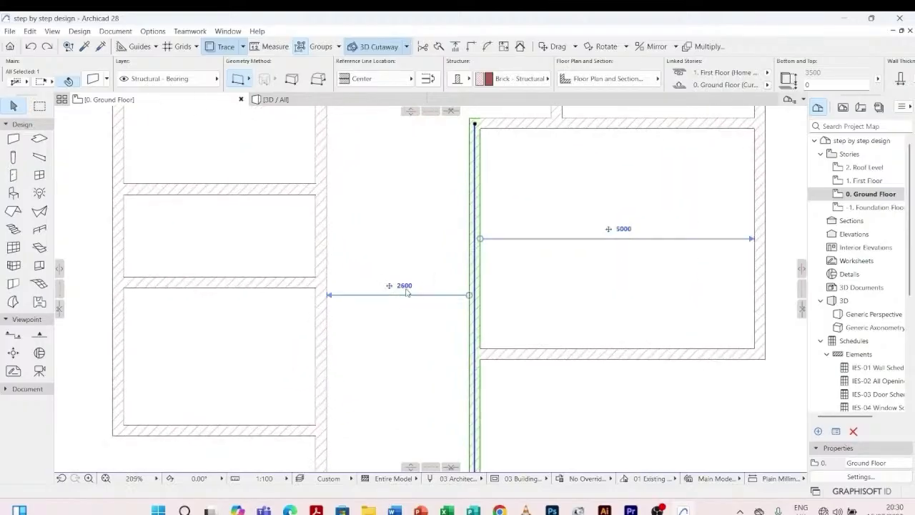
click(377, 297)
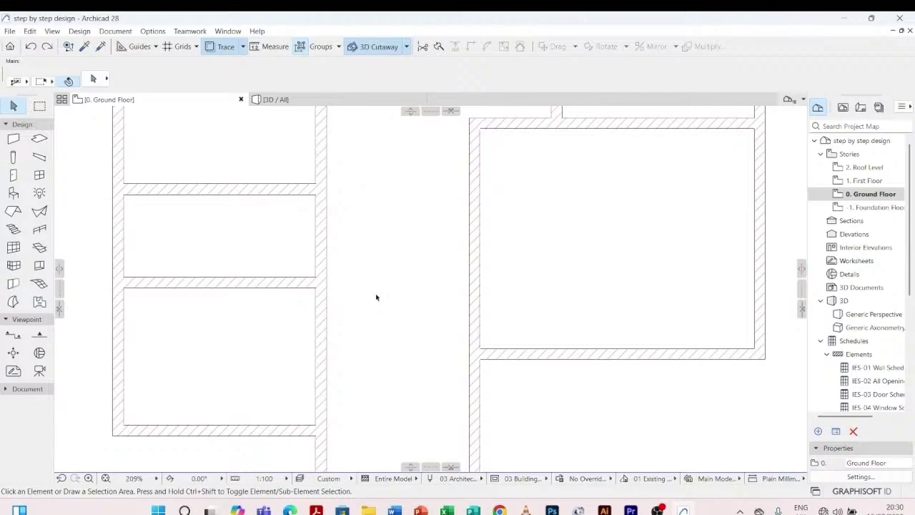
scroll(377, 298, down, 3)
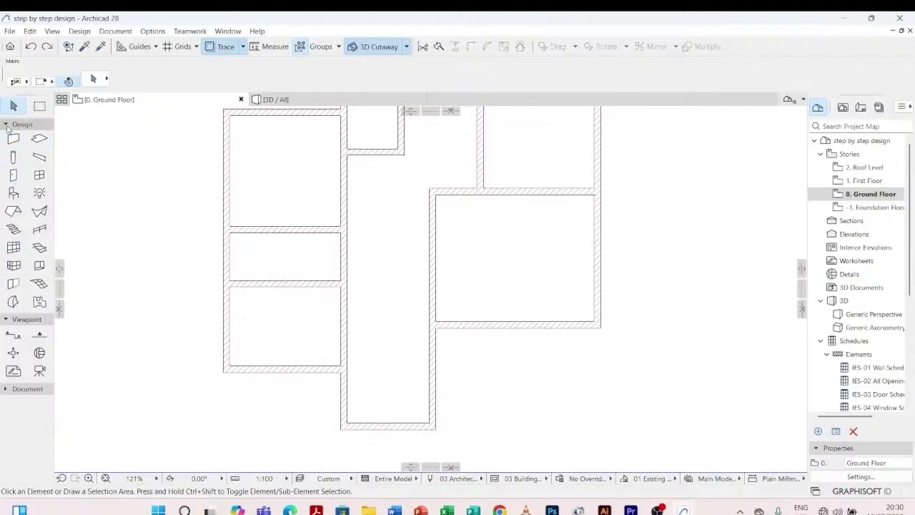
- Open the default settings for a new stair, with Ground Floor as home story and First Floor as top link
click(13, 230)
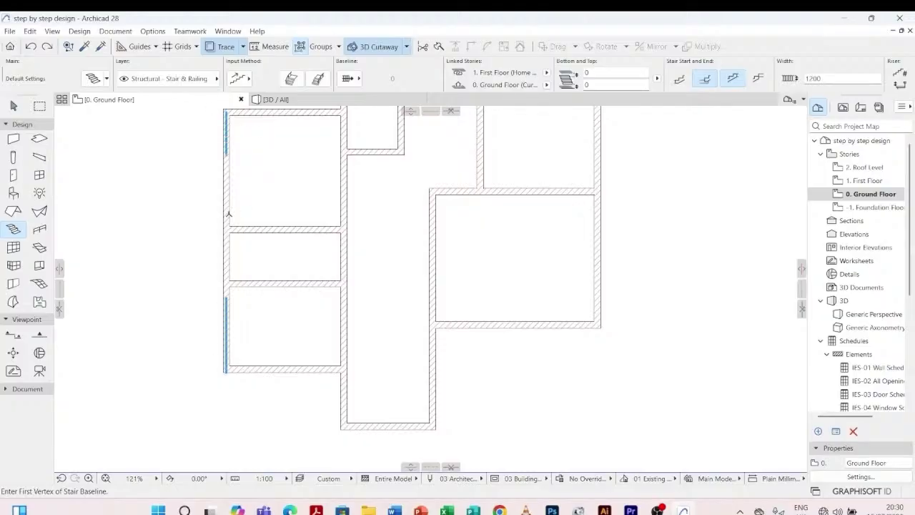
key(ctrl+t)
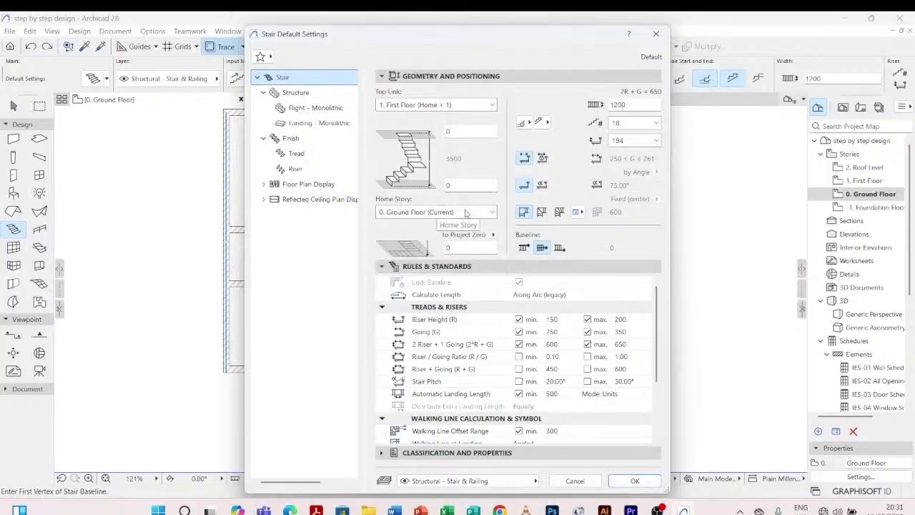
click(492, 213)
click(492, 213)
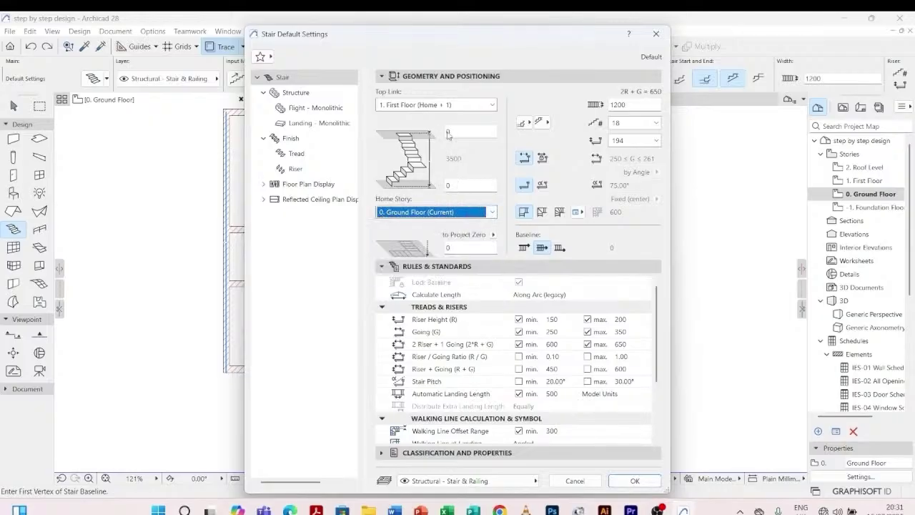
click(491, 105)
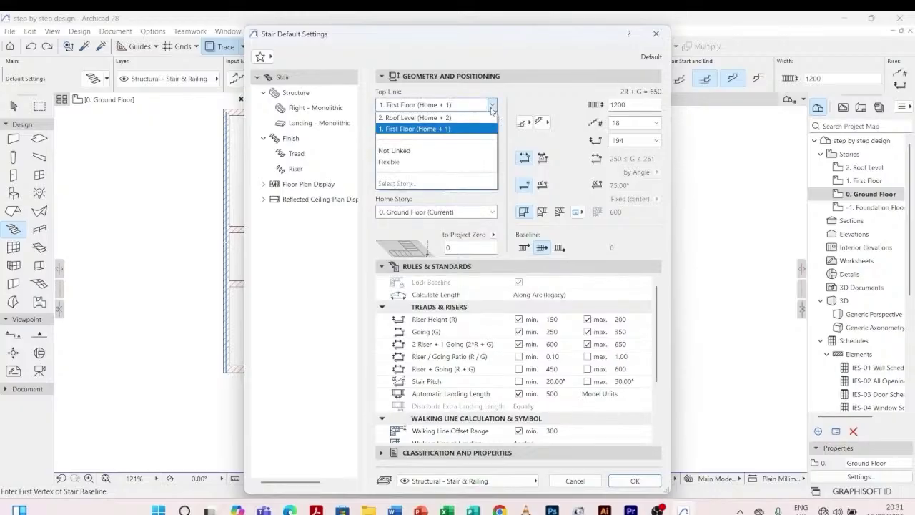
click(433, 132)
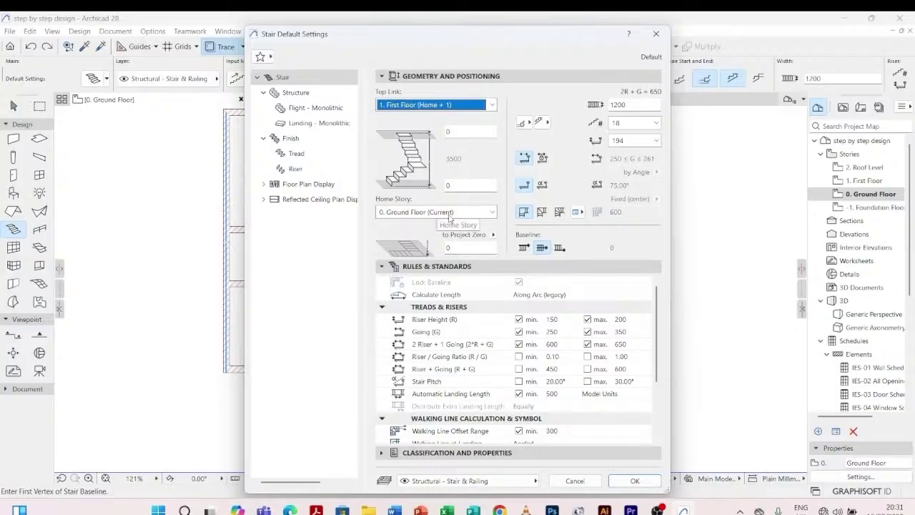
- Make the stair start with a riser and end with a tread, keeping a stair width of 1200
click(527, 125)
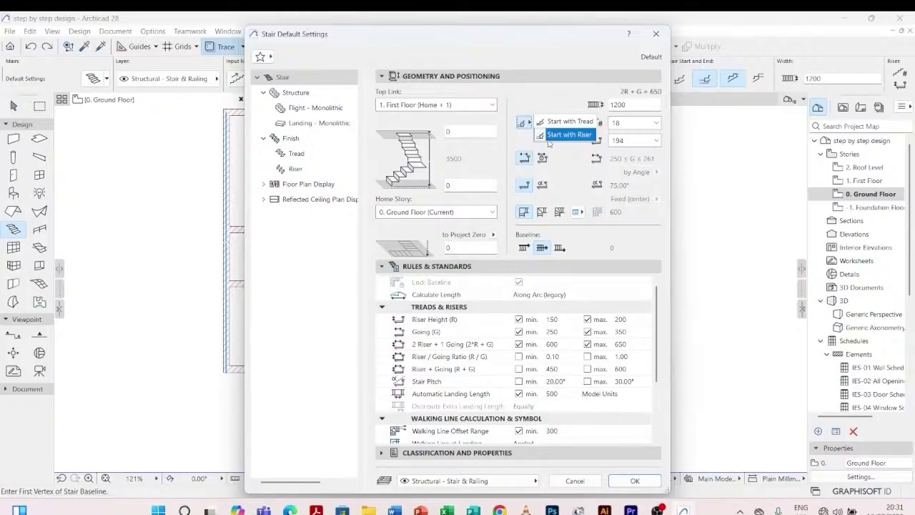
click(548, 138)
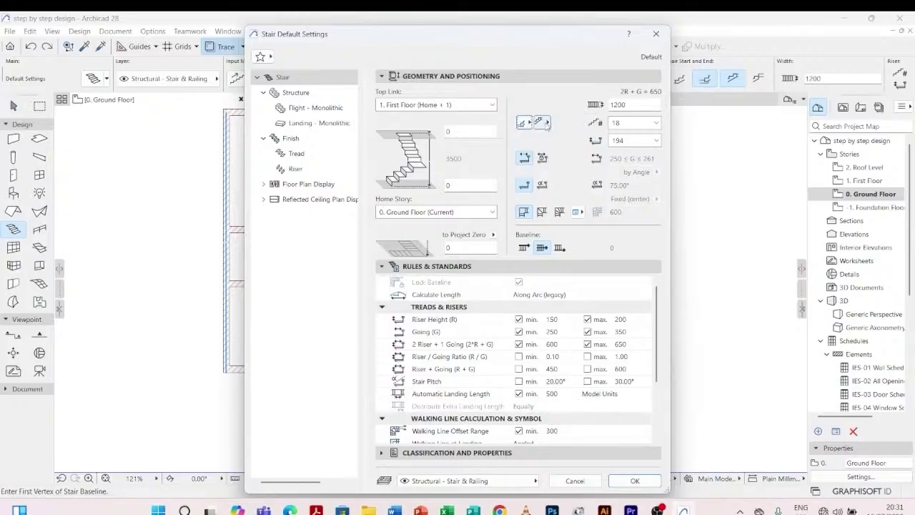
click(547, 123)
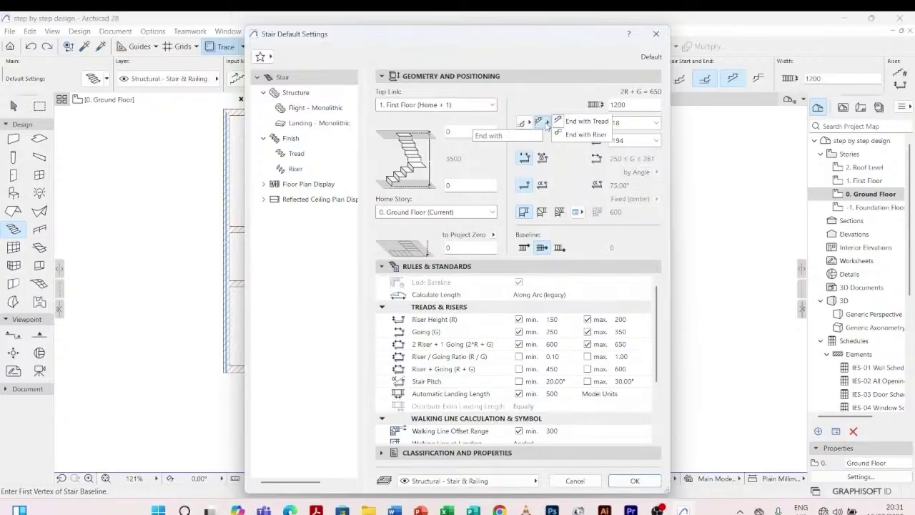
click(547, 126)
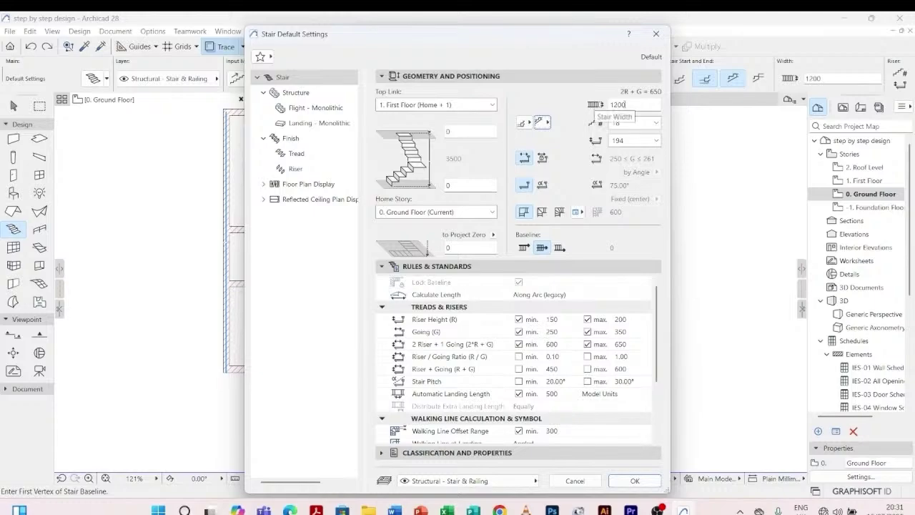
drag(625, 105, 592, 107)
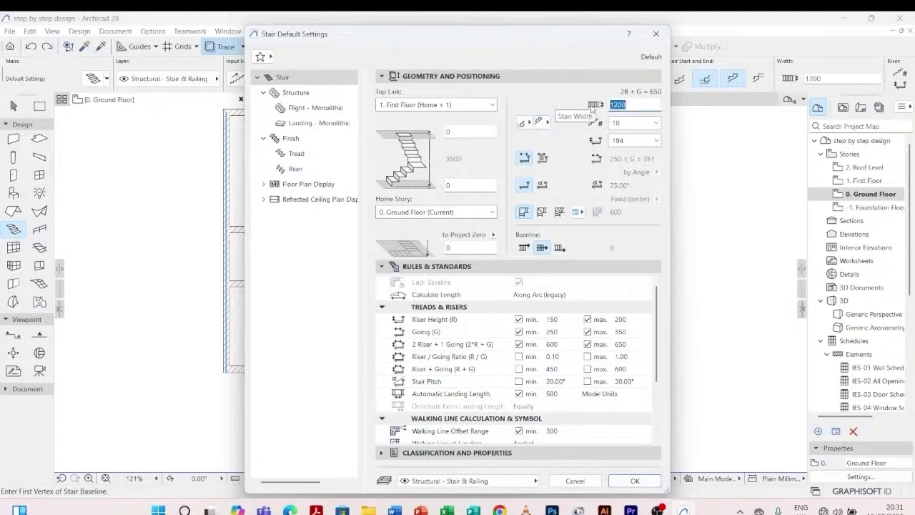
click(615, 105)
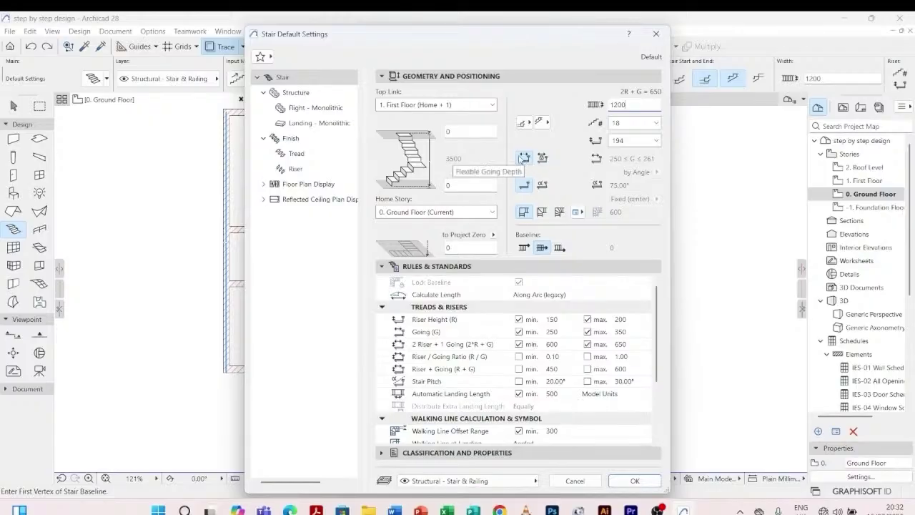
- Try to fix the stair's going depth at 300
click(542, 158)
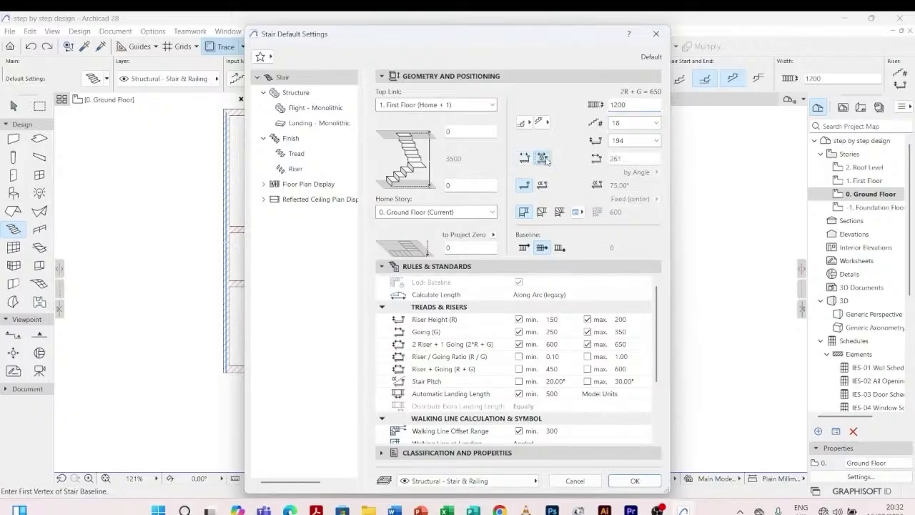
double_click(623, 157)
text(300)
key(Tab)
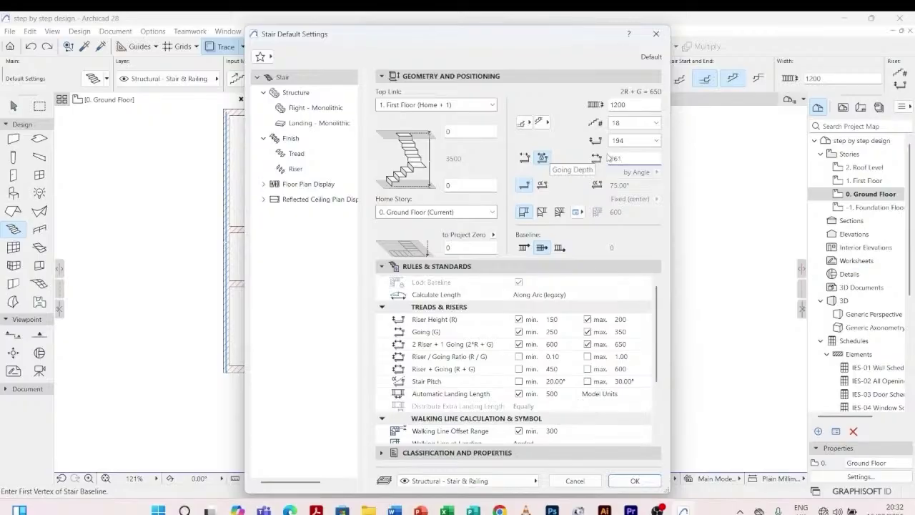
- Set the stair's riser height to 175
click(657, 141)
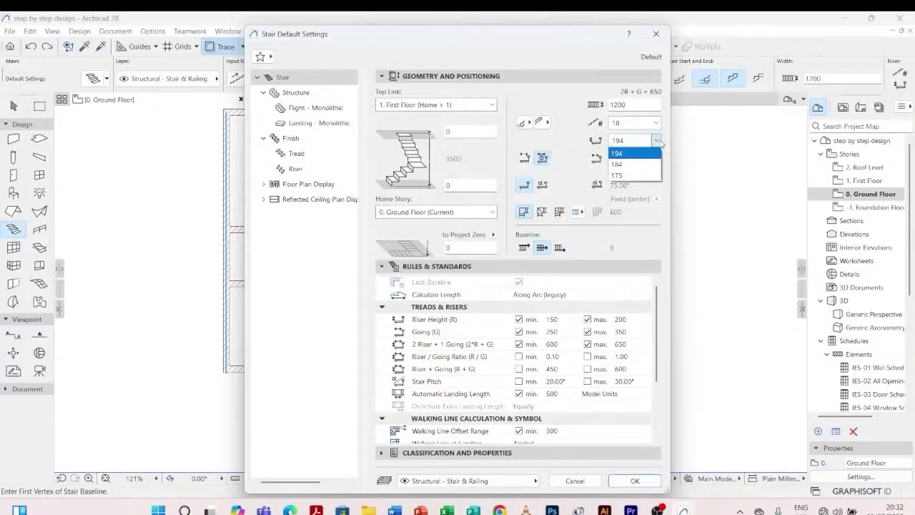
click(630, 176)
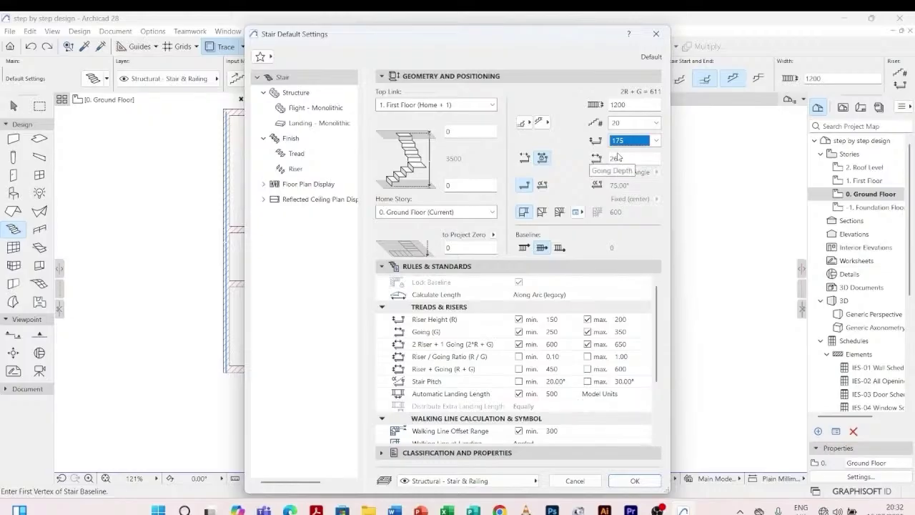
click(658, 140)
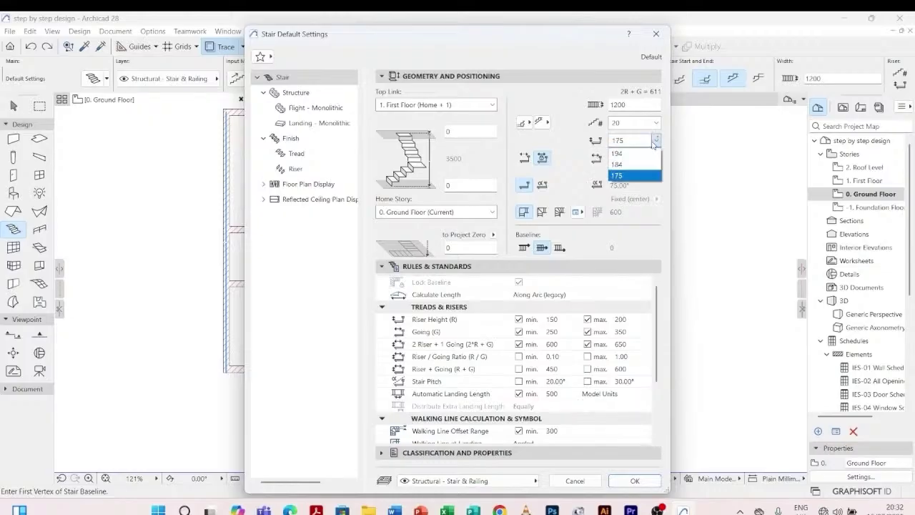
click(655, 143)
click(655, 142)
- Switch the stair to a flexible going depth and make its risers slanted
click(524, 158)
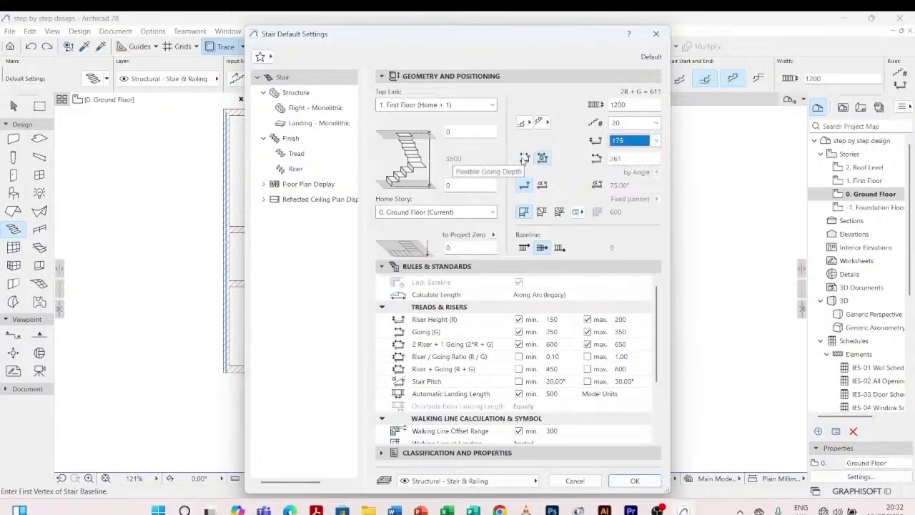
click(524, 159)
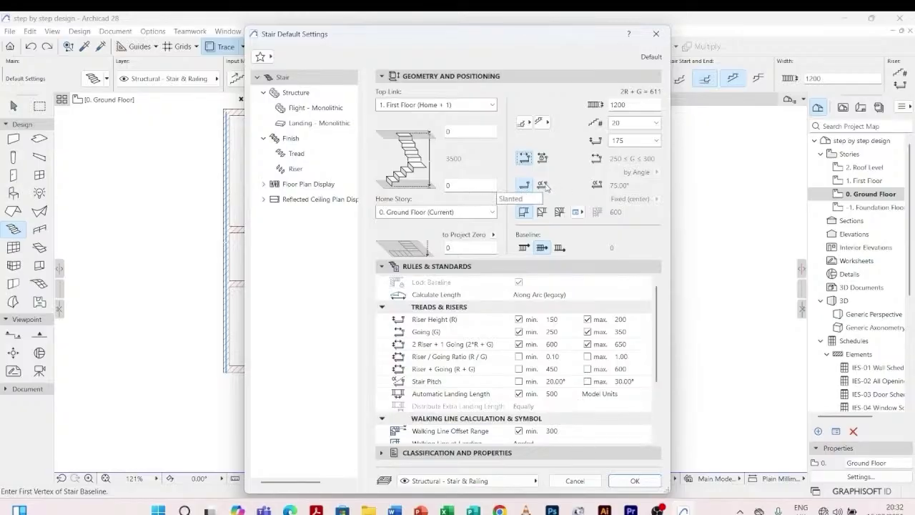
click(543, 185)
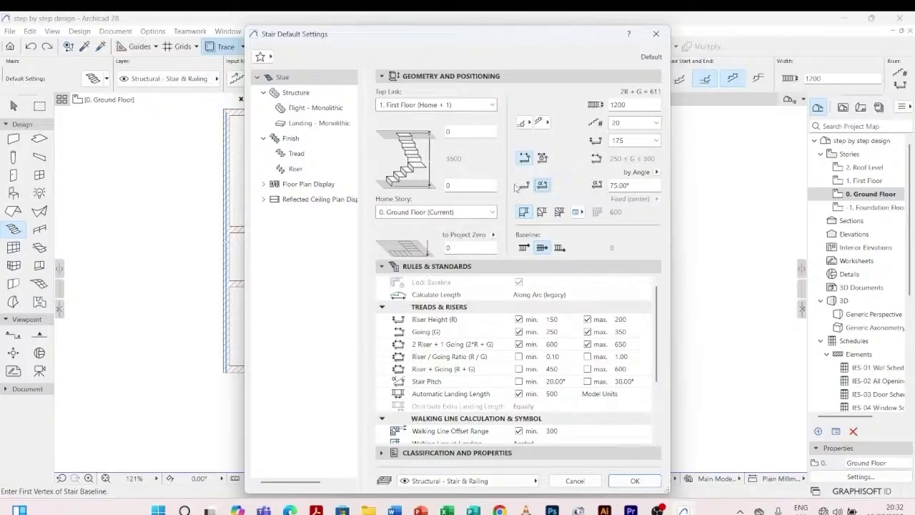
- Make the stair risers vertical, and set the monolithic flight's structure thickness to 175 with Concrete - Structural as building material
click(520, 186)
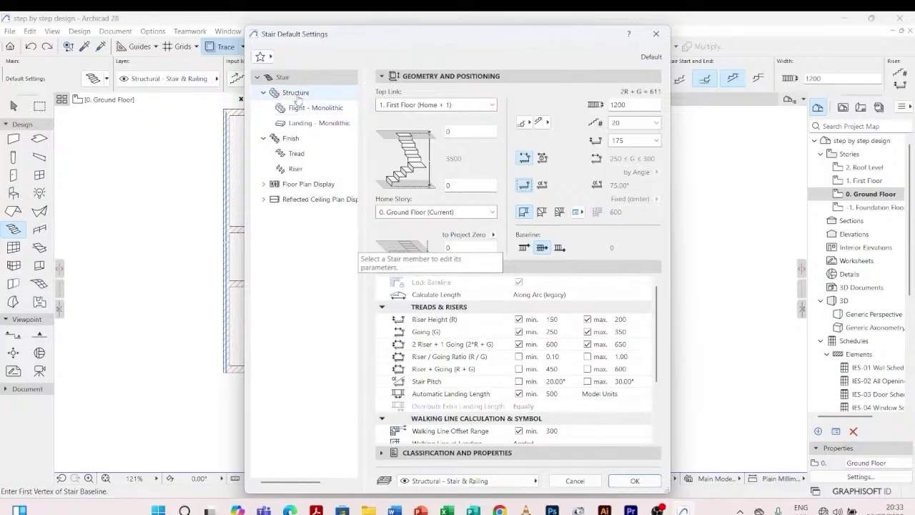
click(298, 97)
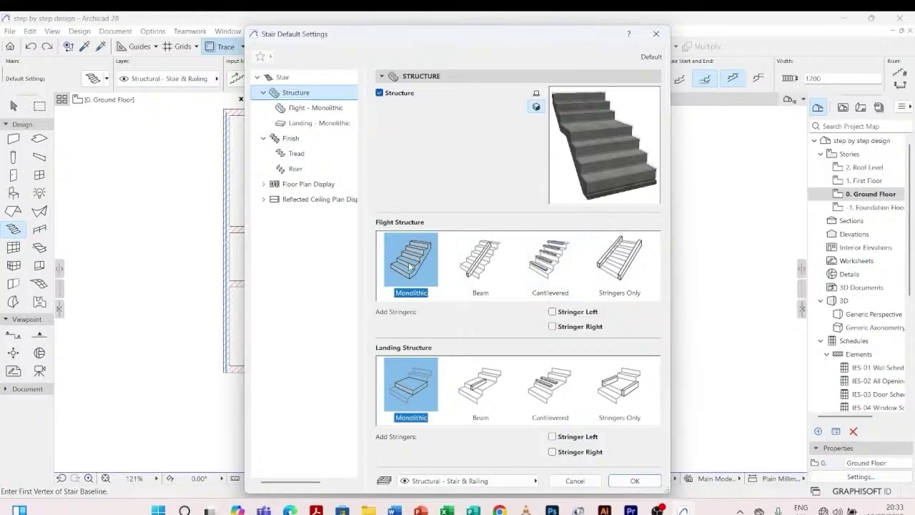
click(334, 112)
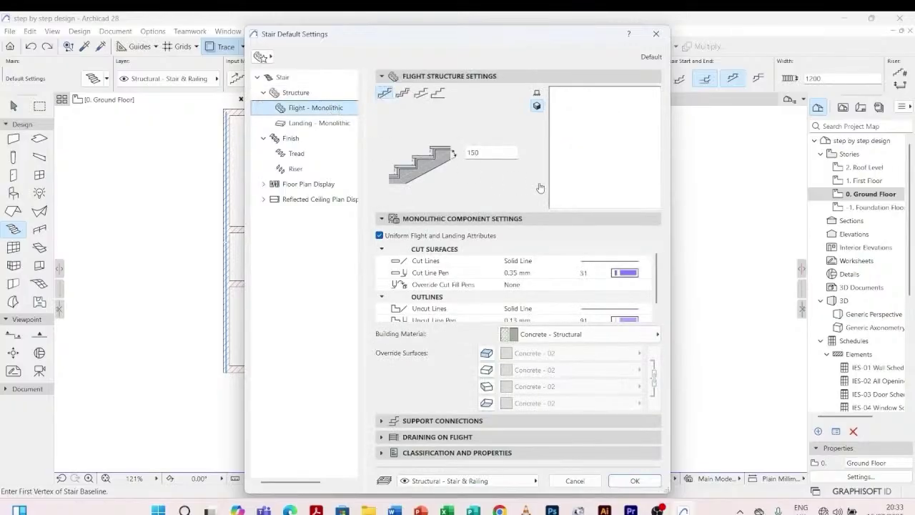
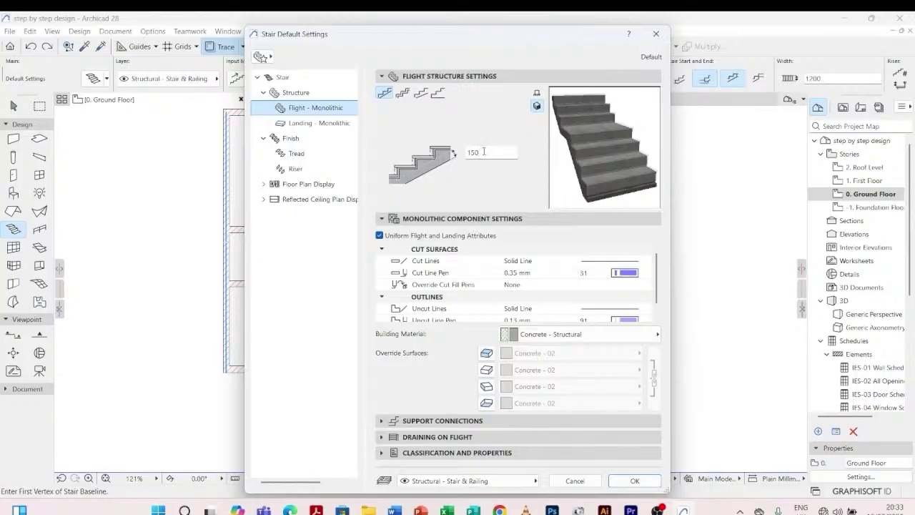
double_click(484, 151)
text(175)
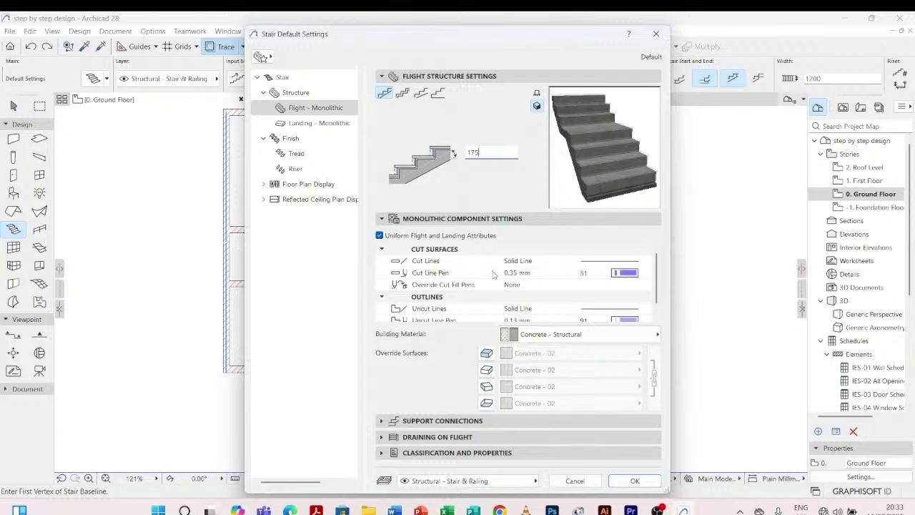
click(657, 336)
mouse_move(712, 206)
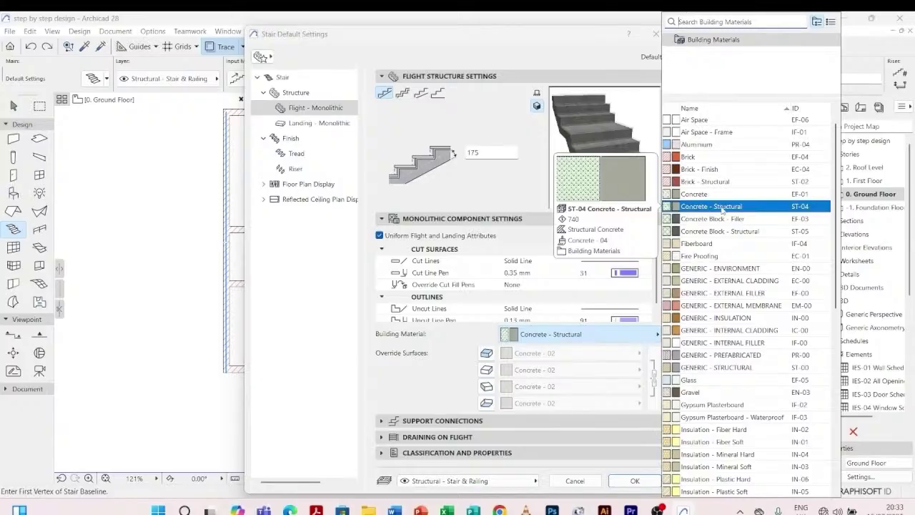
click(723, 210)
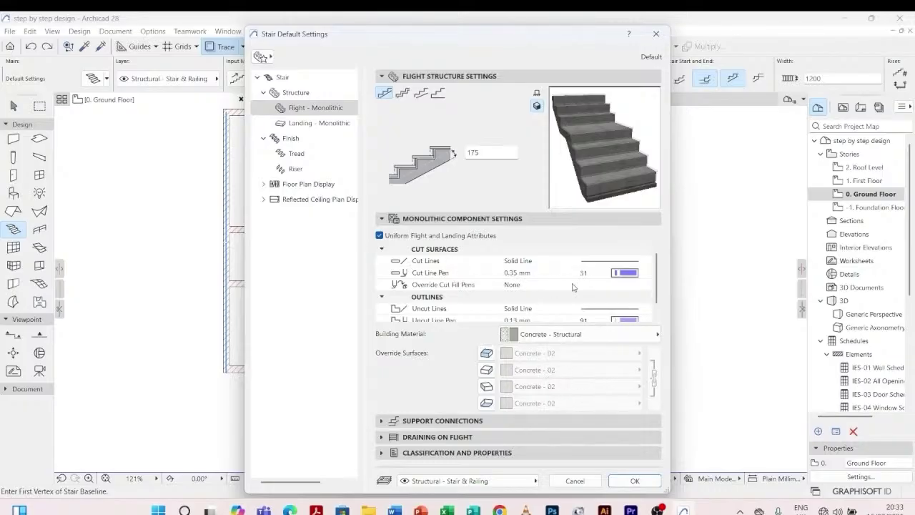
- Review the stair's landing structure, finish, tread and riser settings, and dismiss the stair settings without applying them
scroll(409, 265, down, 1)
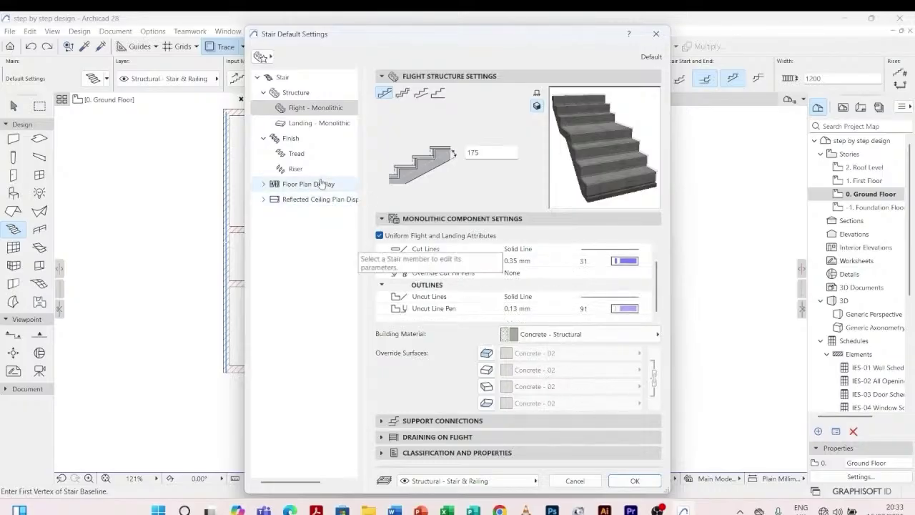
click(301, 125)
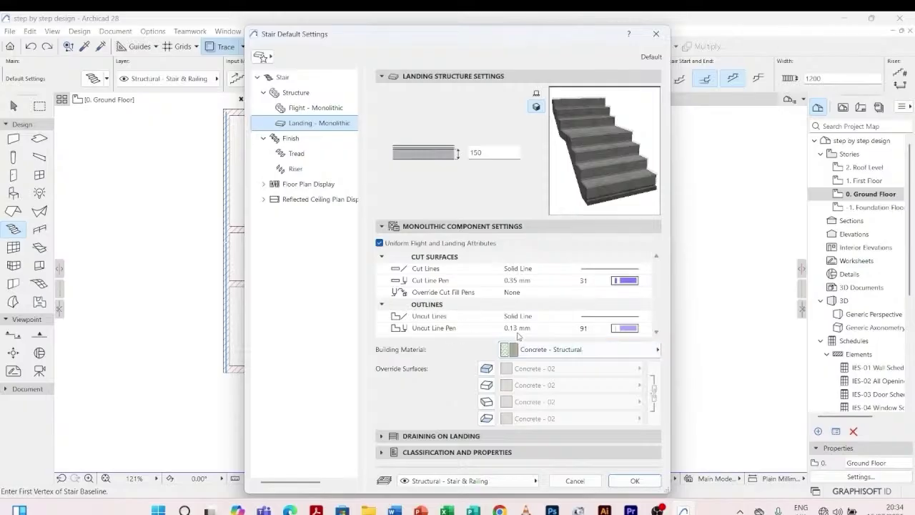
click(292, 138)
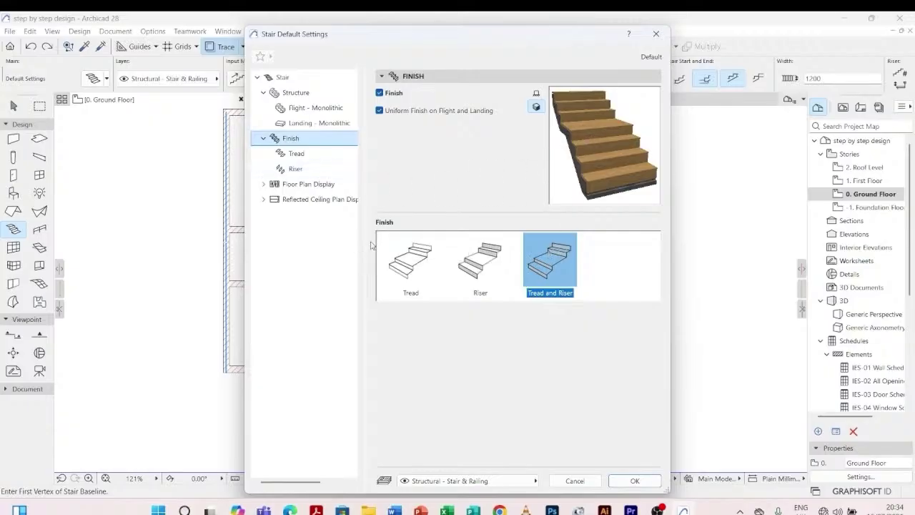
click(294, 156)
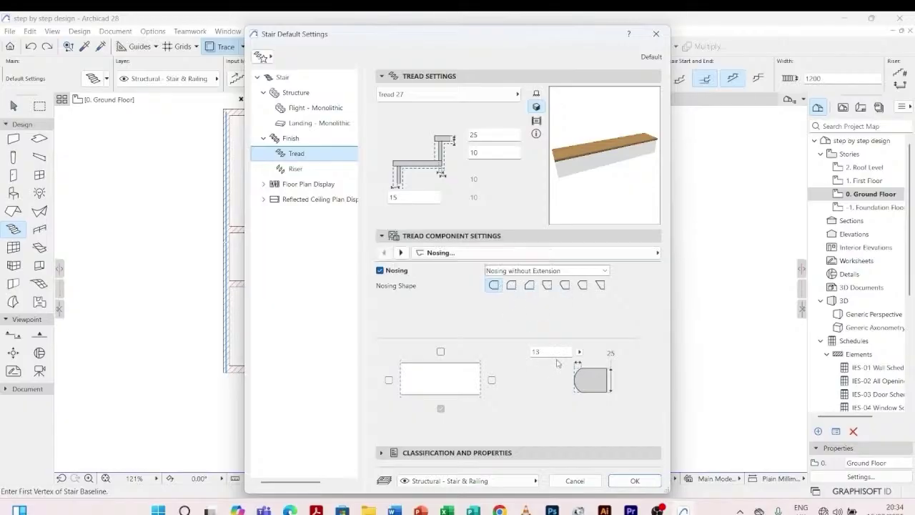
click(295, 169)
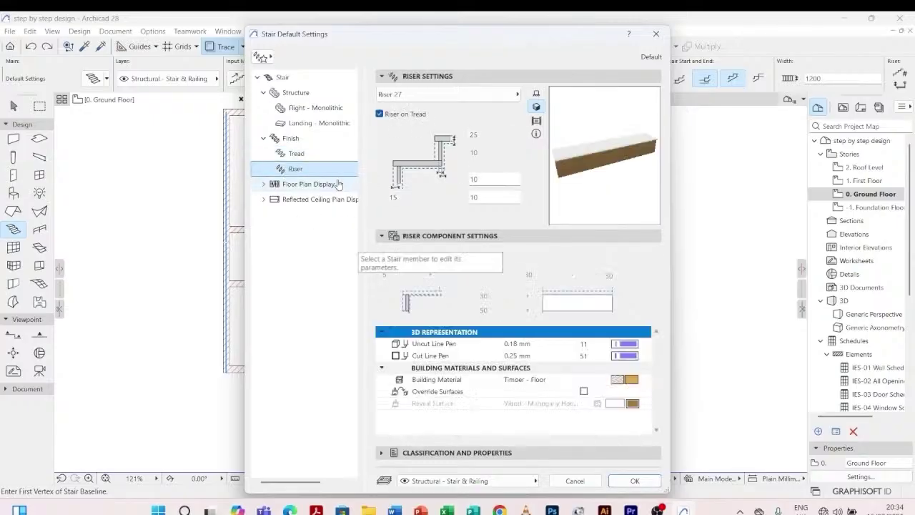
click(655, 34)
- Set the stair's baseline position to the centre of the flight
scroll(423, 78, down, 3)
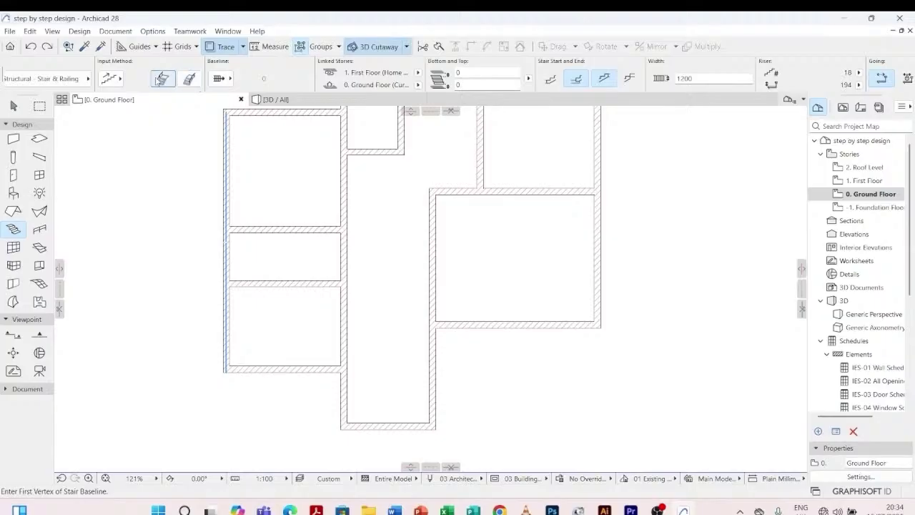
scroll(193, 82, up, 3)
click(290, 79)
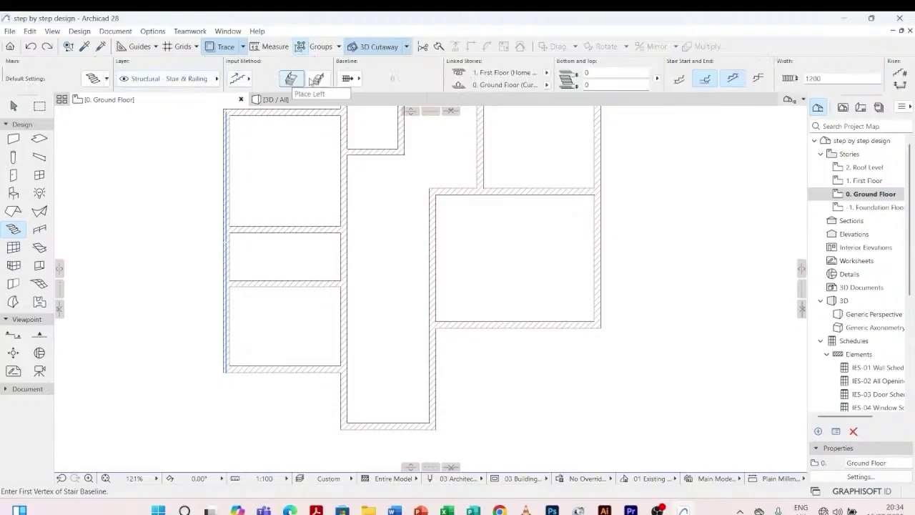
click(312, 79)
click(293, 79)
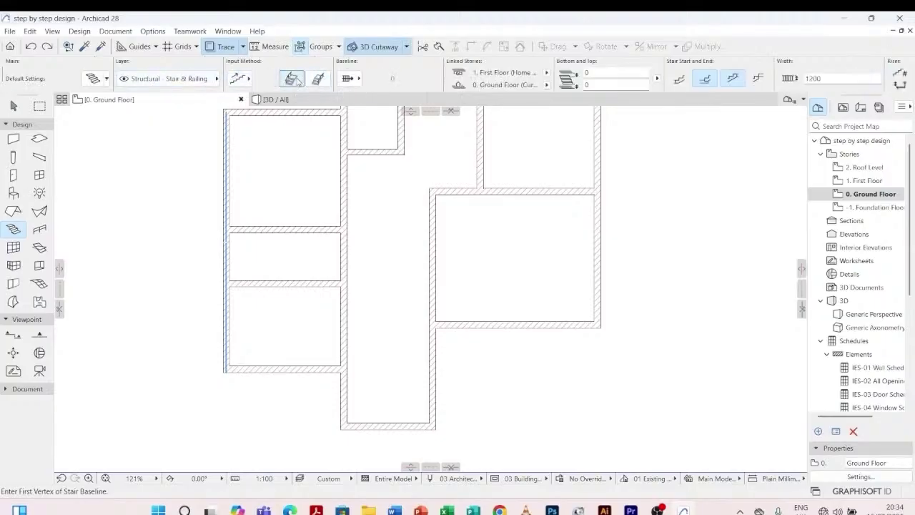
click(359, 80)
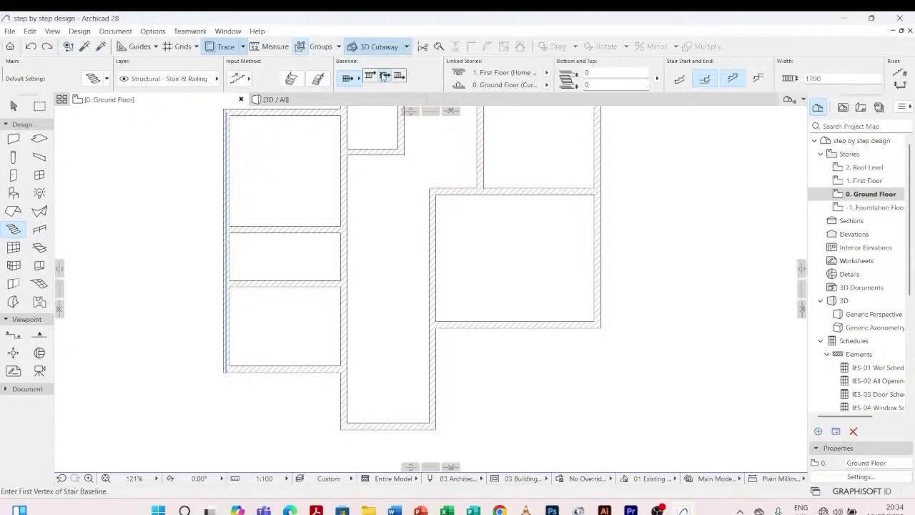
click(384, 76)
click(384, 76)
- Draw the stair's first flight beside the right-hand wall of the narrow corridor, heading towards its closed end
scroll(415, 77, down, 2)
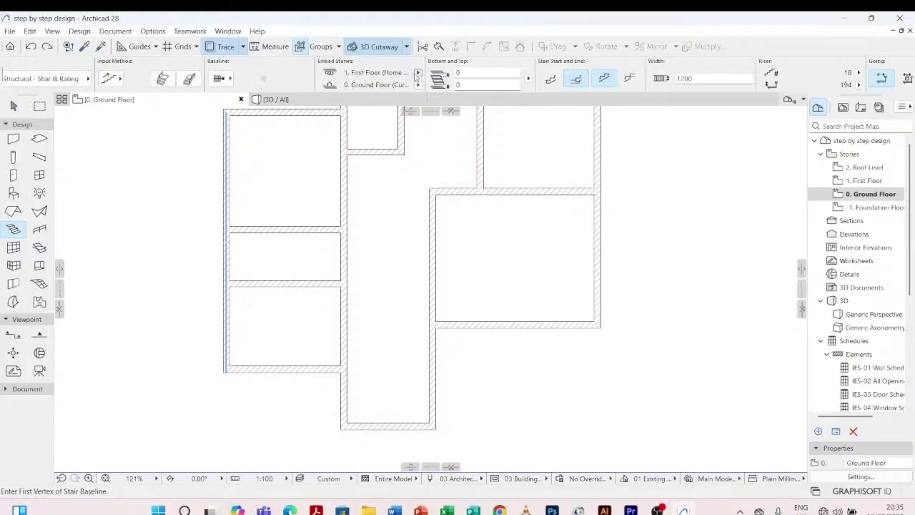
scroll(417, 75, down, 2)
scroll(627, 78, down, 2)
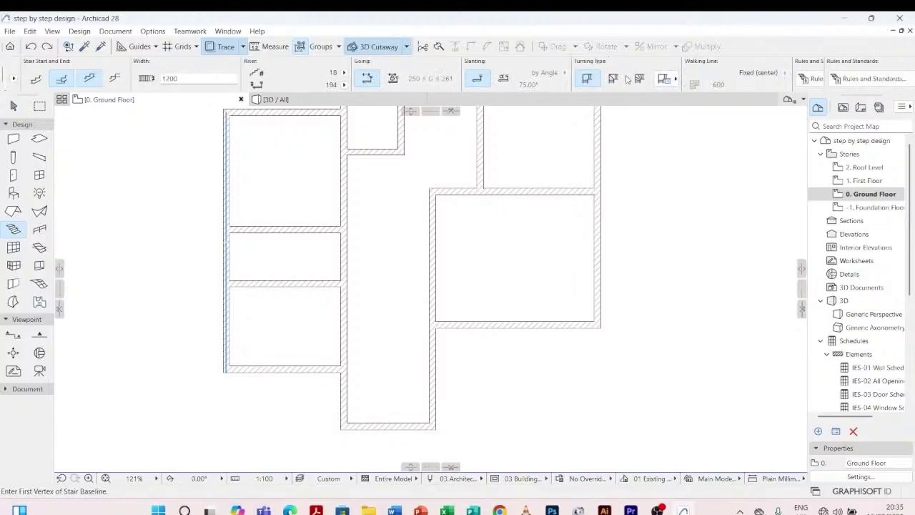
scroll(627, 79, down, 6)
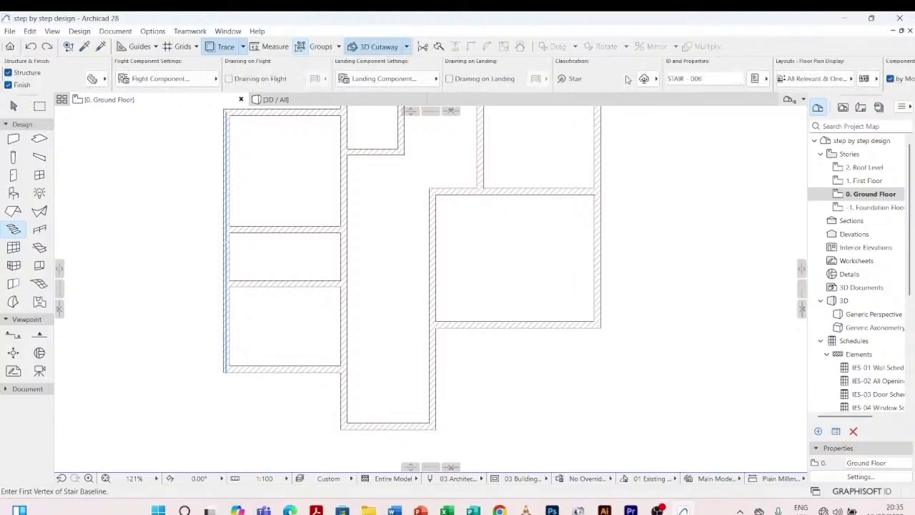
scroll(627, 79, up, 12)
scroll(424, 170, up, 2)
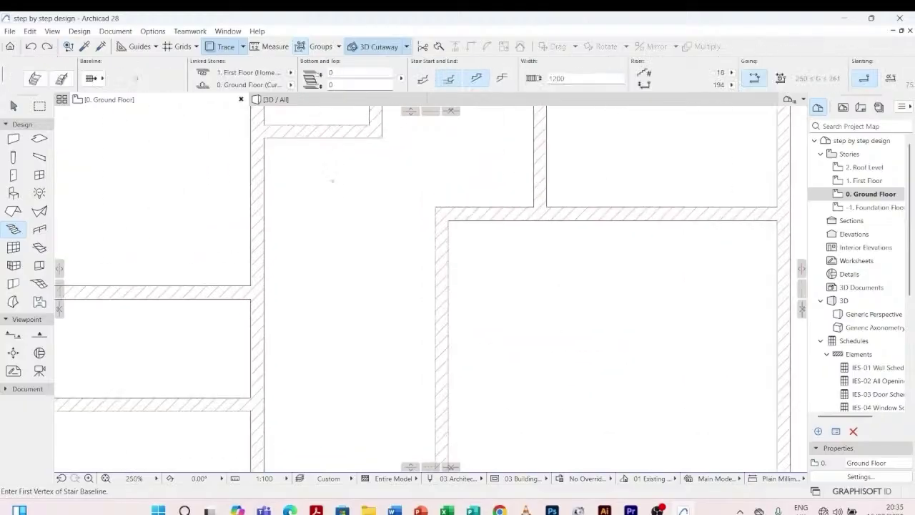
scroll(426, 321, down, 5)
scroll(415, 336, up, 11)
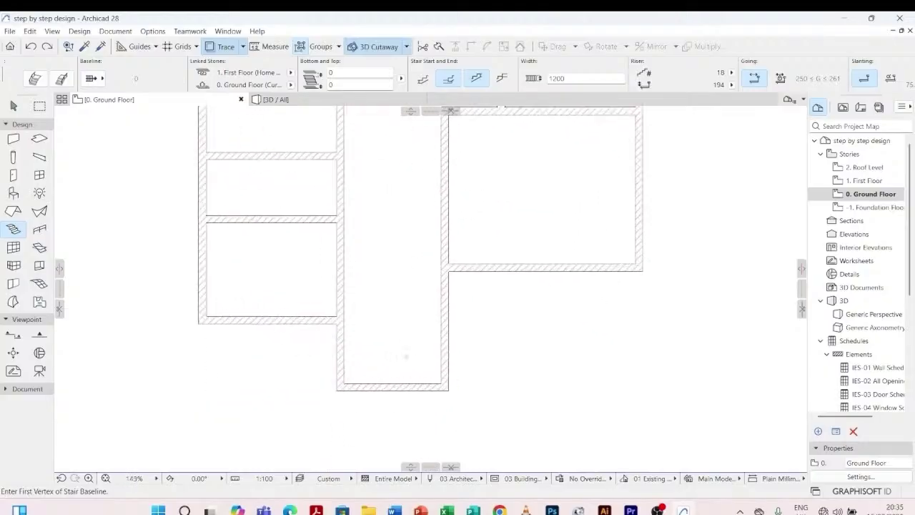
scroll(420, 247, down, 2)
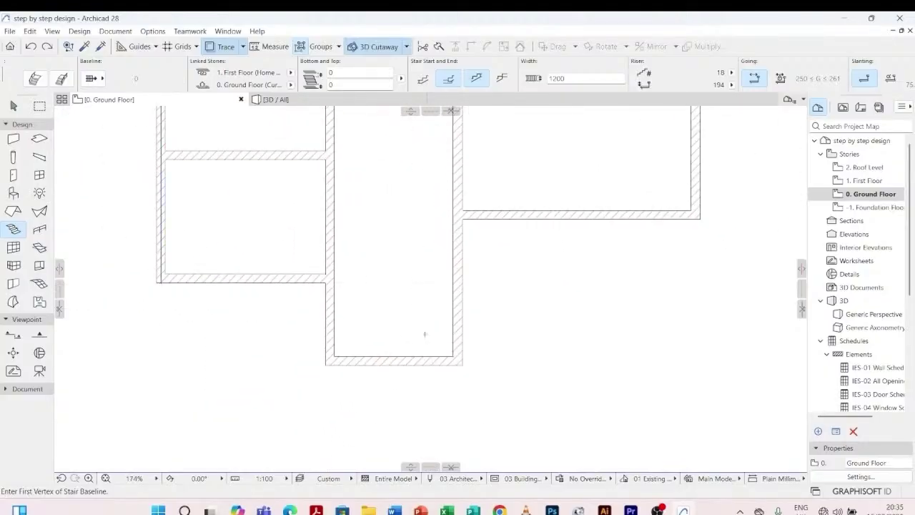
scroll(425, 341, up, 1)
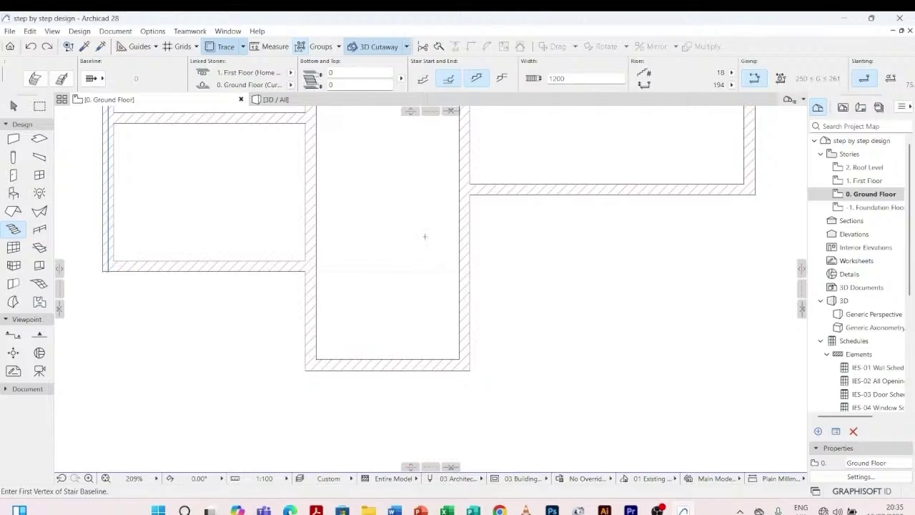
click(427, 201)
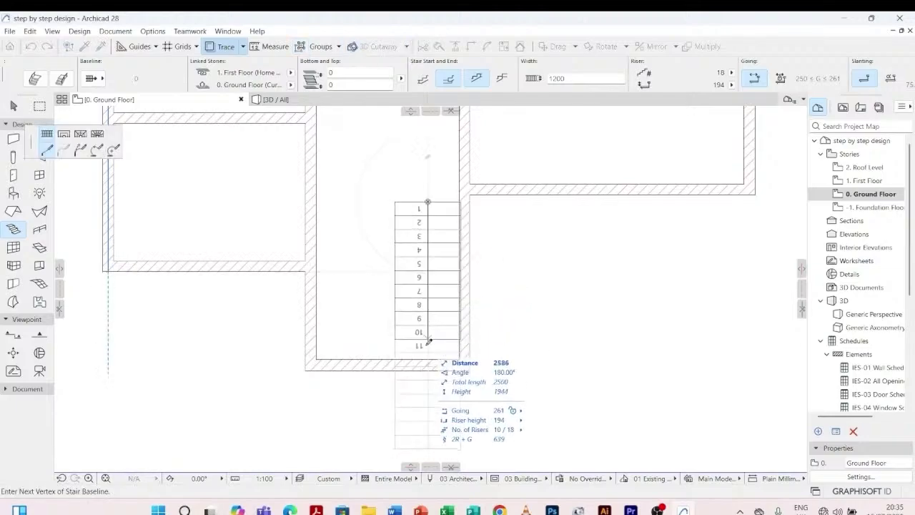
scroll(429, 336, up, 2)
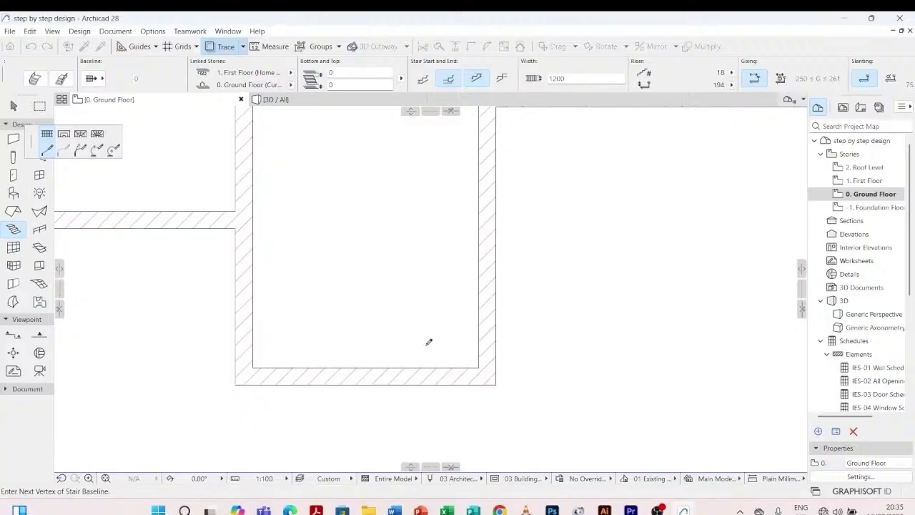
click(429, 309)
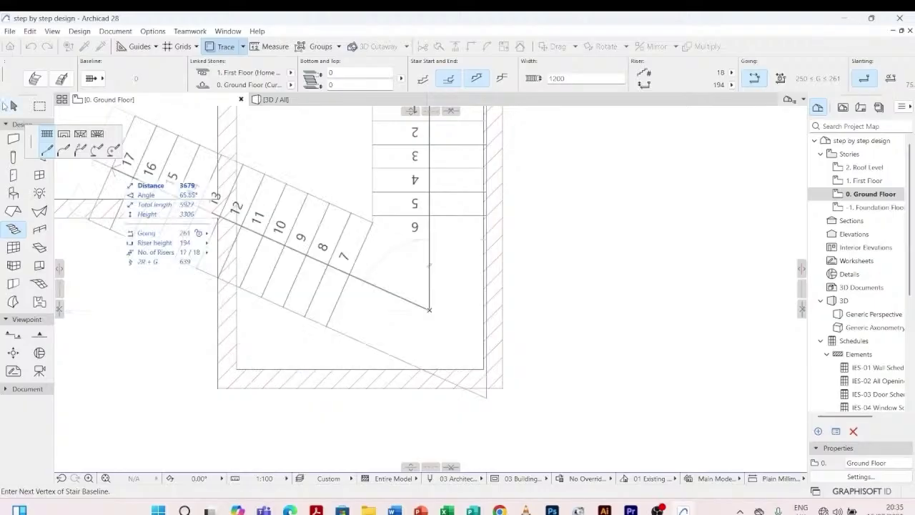
- Add a landing segment about 1534 mm long across the corridor's end, and complete the U-shaped stair with a parallel return flight
click(64, 135)
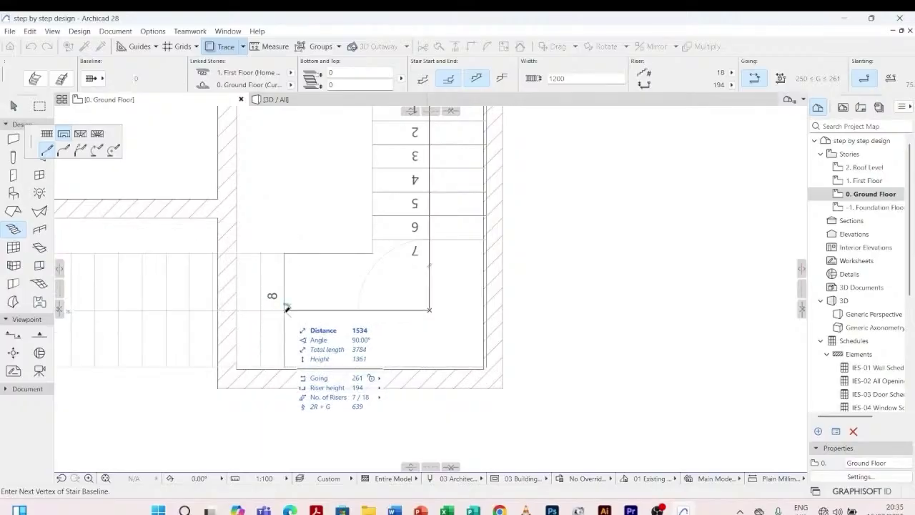
click(285, 308)
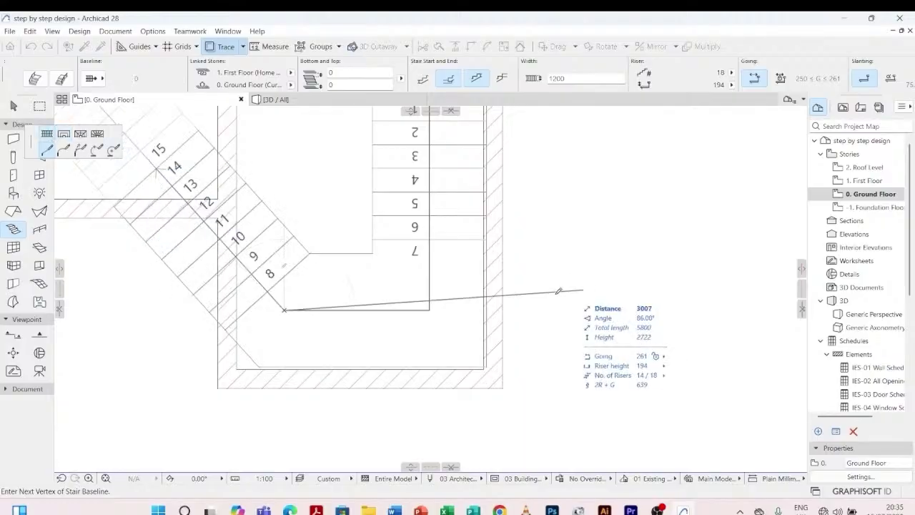
scroll(501, 301, down, 2)
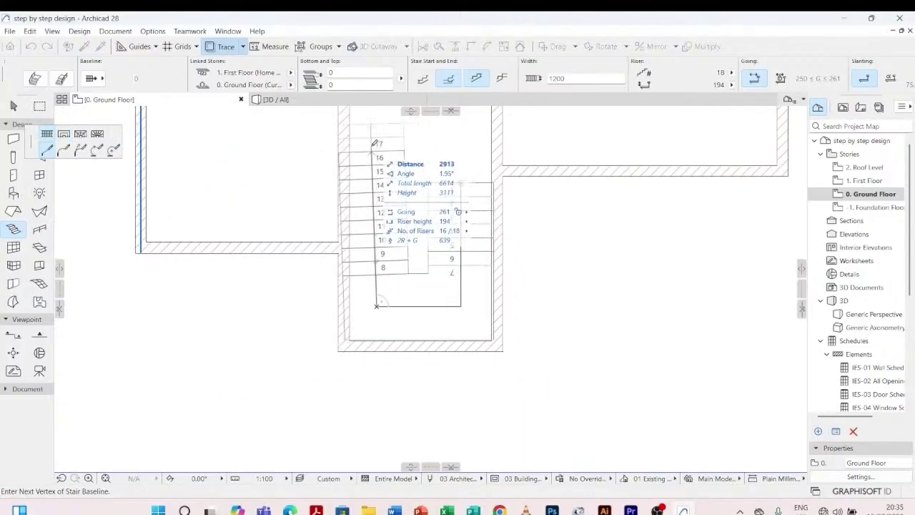
scroll(383, 127, down, 2)
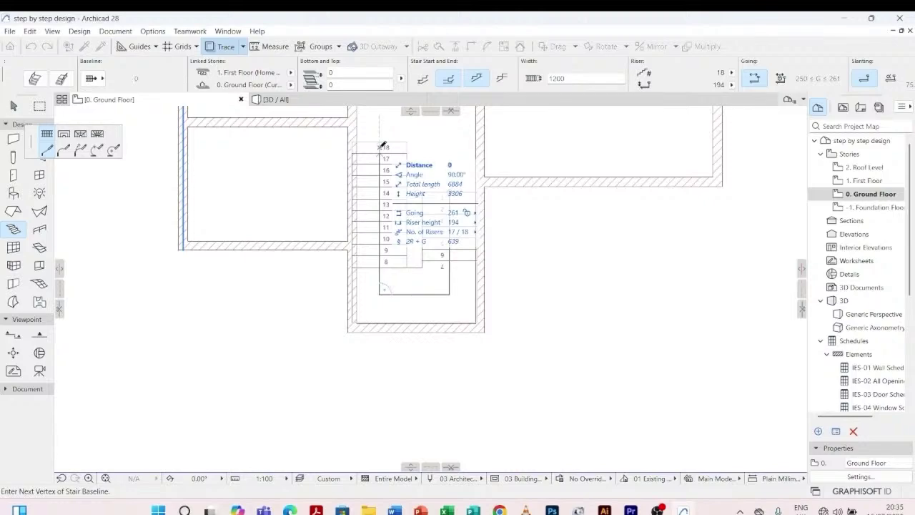
double_click(382, 146)
scroll(381, 147, up, 1)
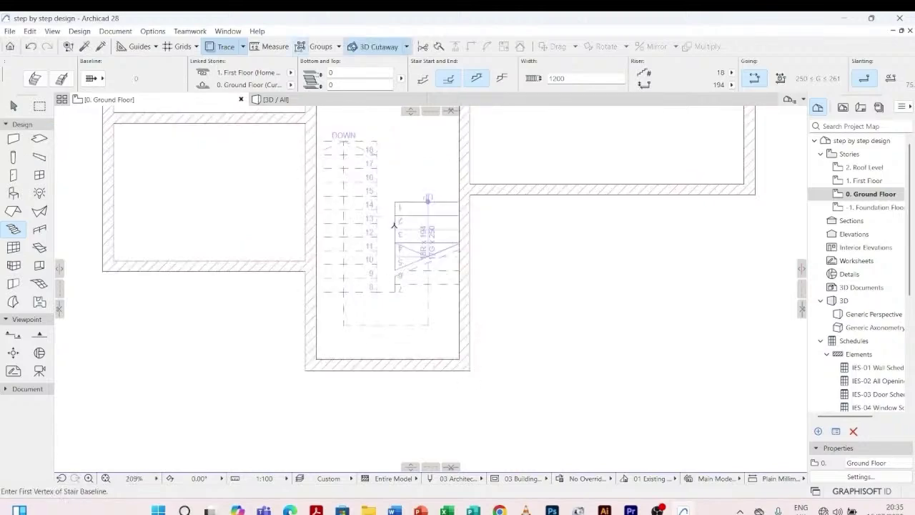
key(Escape)
- Offset the first flight's baseline edge inwards by about 45 mm, aligning the flight with the inner face of the adjacent wall
click(406, 204)
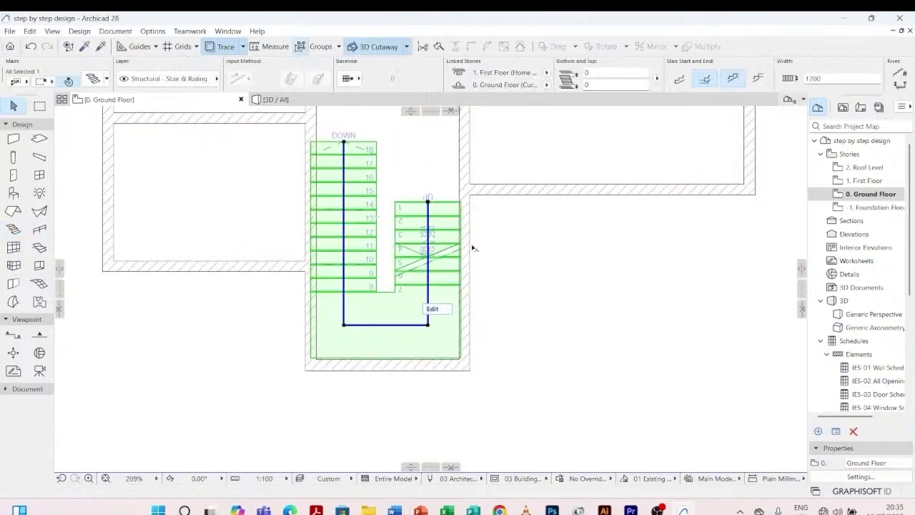
scroll(464, 324, up, 2)
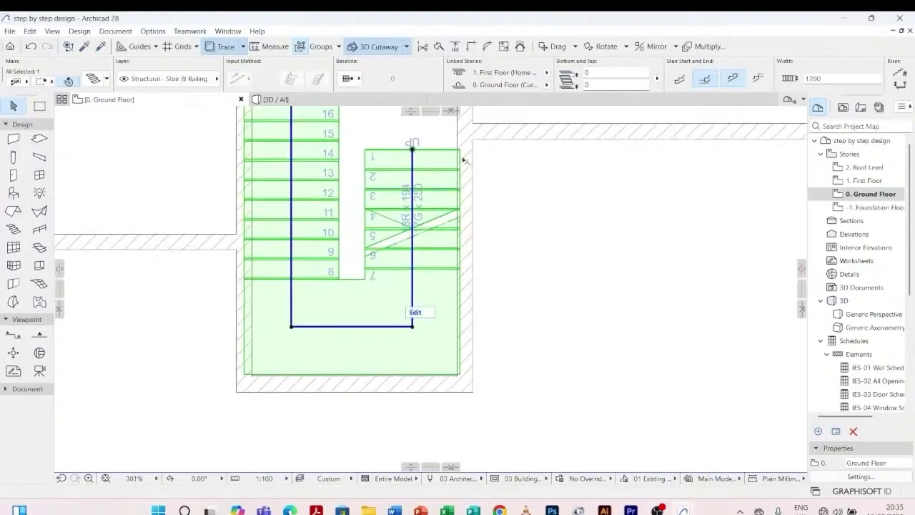
click(413, 178)
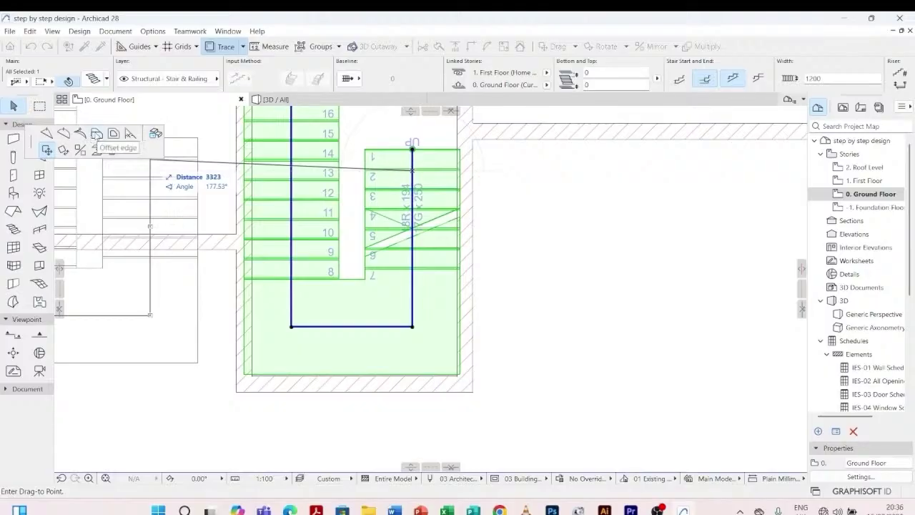
click(95, 136)
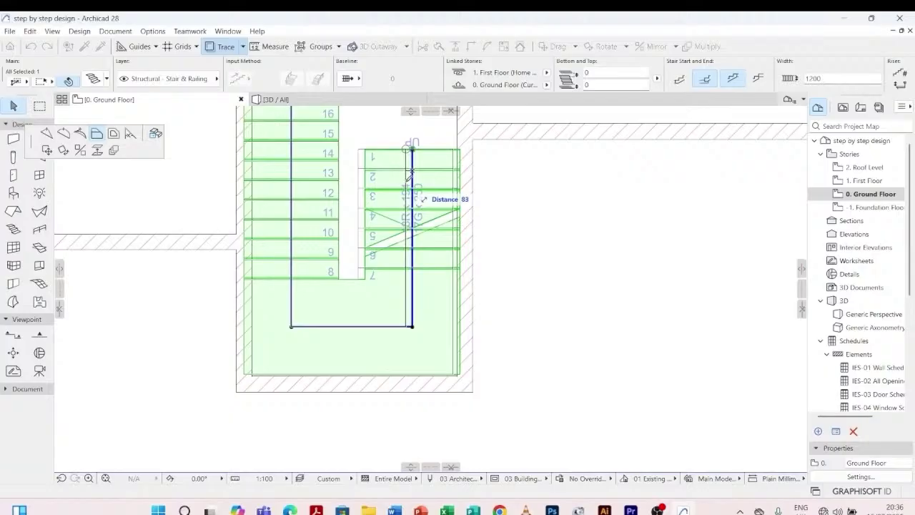
scroll(412, 173, up, 1)
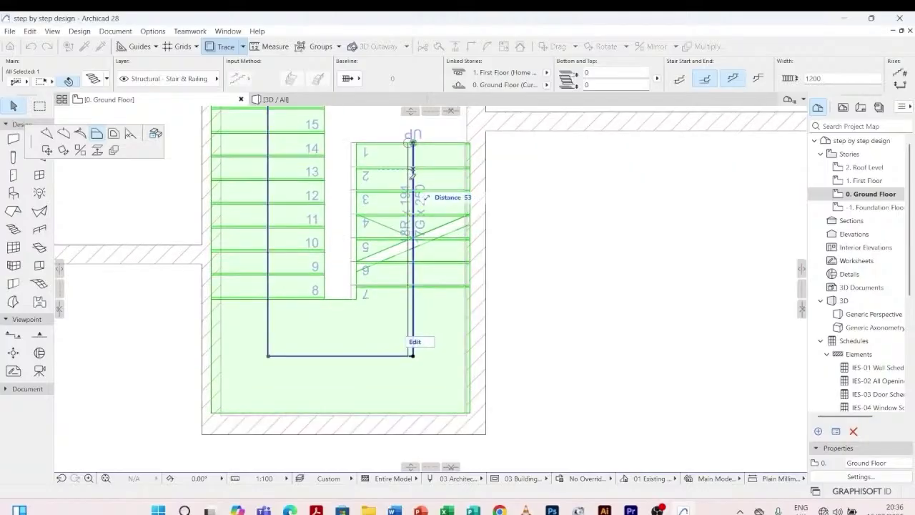
scroll(411, 173, up, 2)
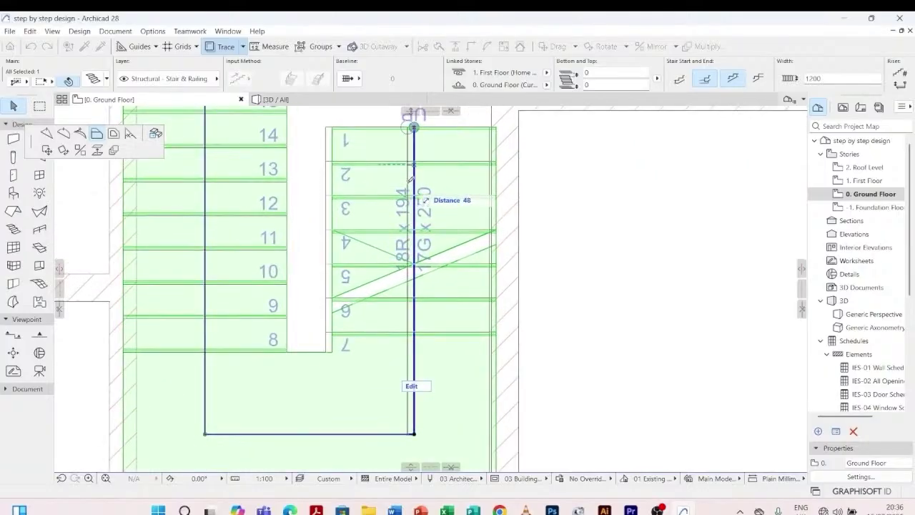
scroll(412, 173, up, 2)
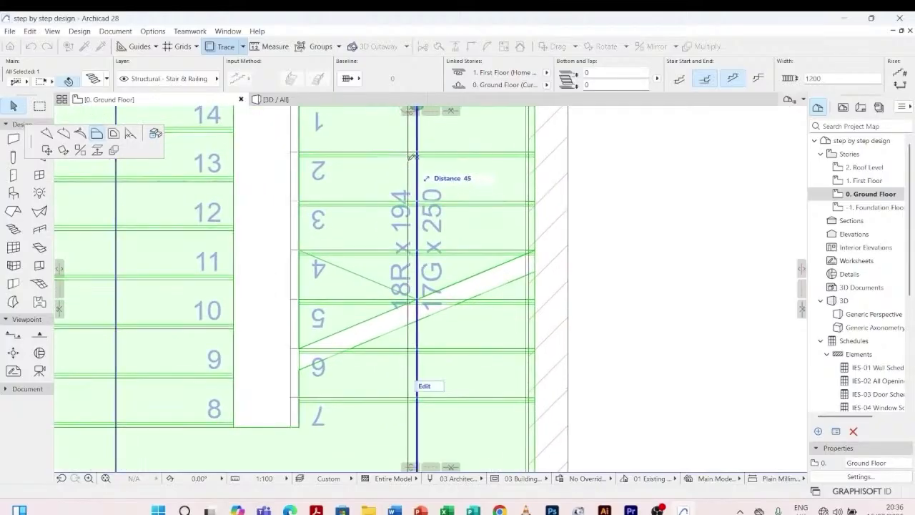
scroll(413, 154, down, 3)
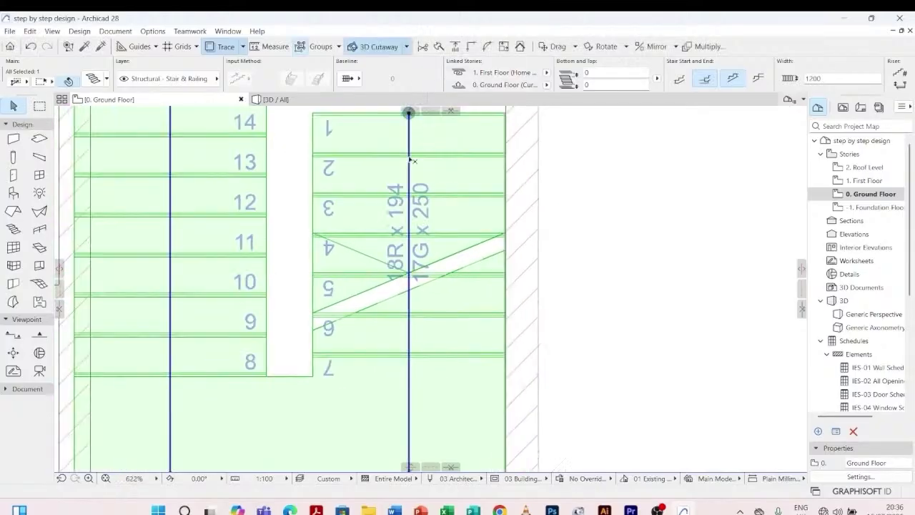
- Offset the baseline of the right stair flight about 10 mm outward so its outer edge meets the right wall's inner face
scroll(450, 132, up, 5)
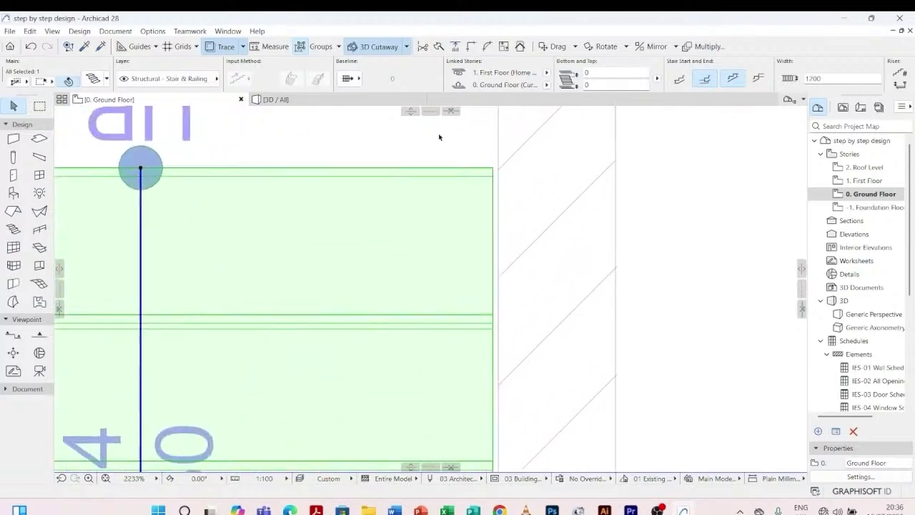
click(143, 204)
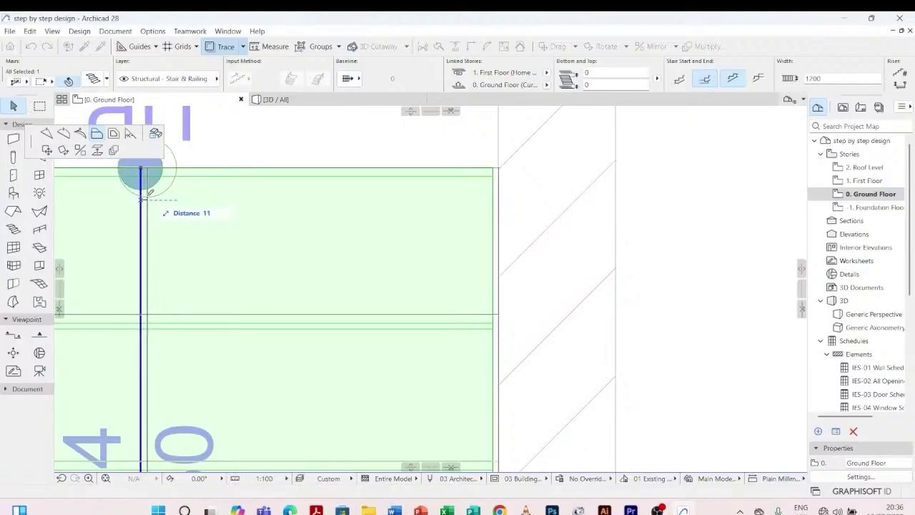
scroll(142, 199, up, 2)
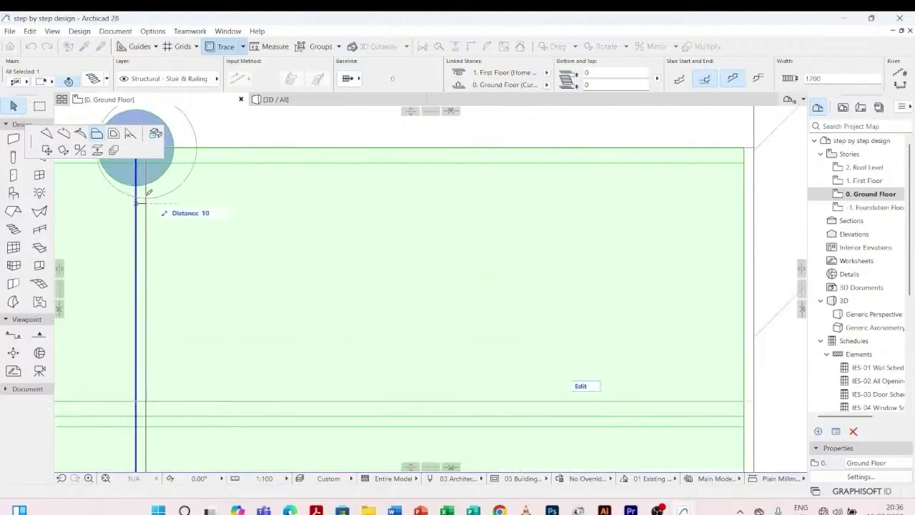
click(148, 196)
scroll(359, 160, down, 3)
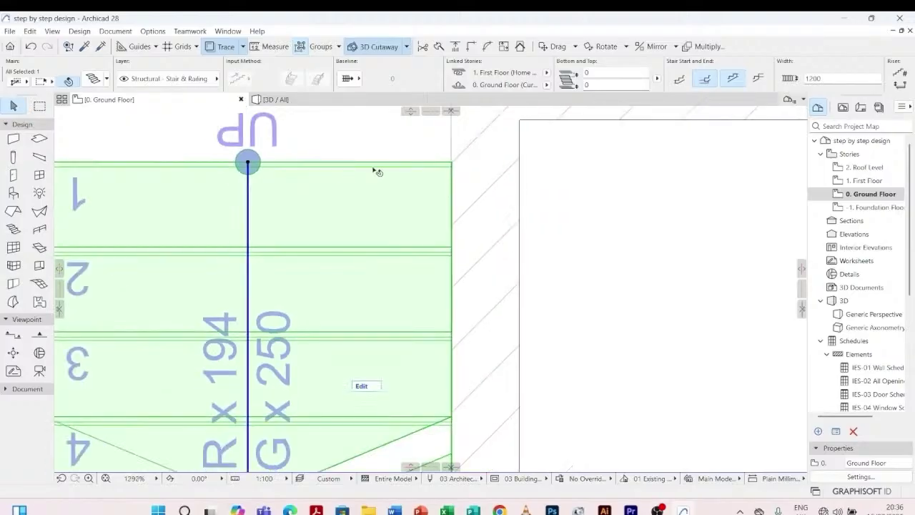
- Drag the whole stair horizontally left so its right edge snaps exactly to the right wall's inner face
scroll(463, 165, up, 7)
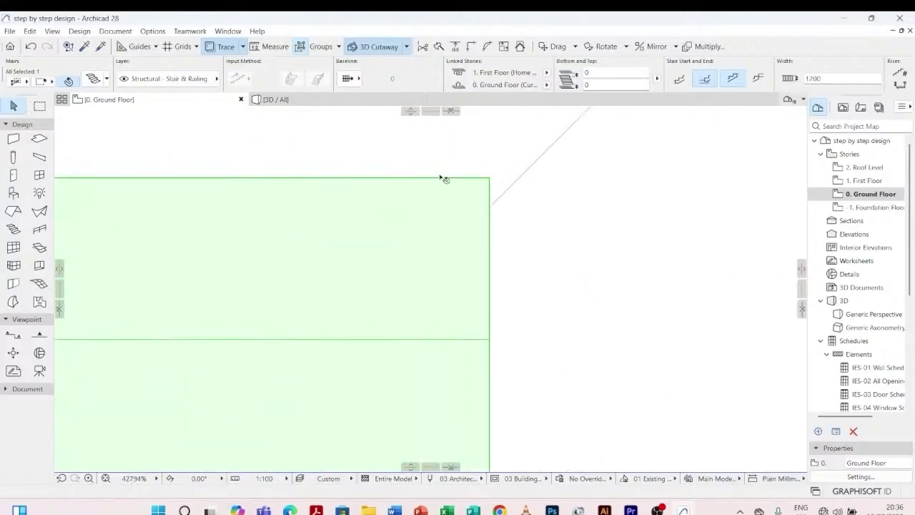
scroll(564, 186, up, 3)
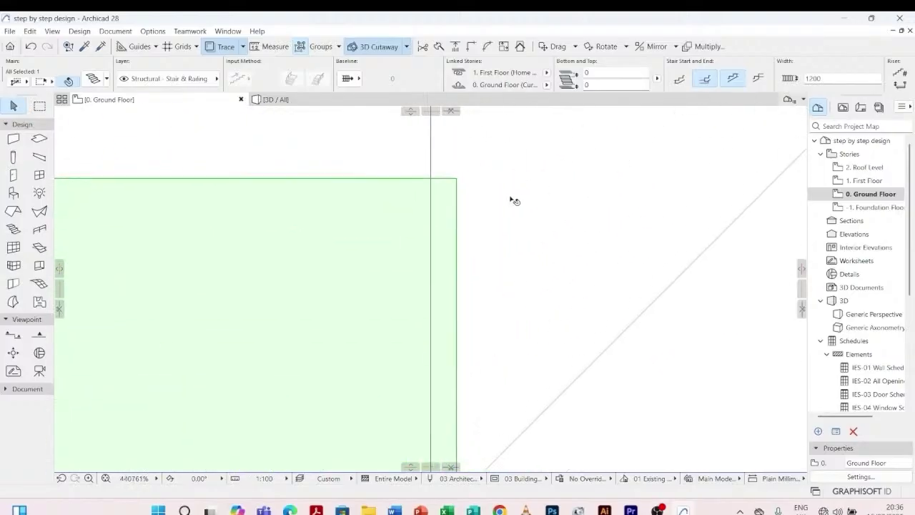
click(458, 197)
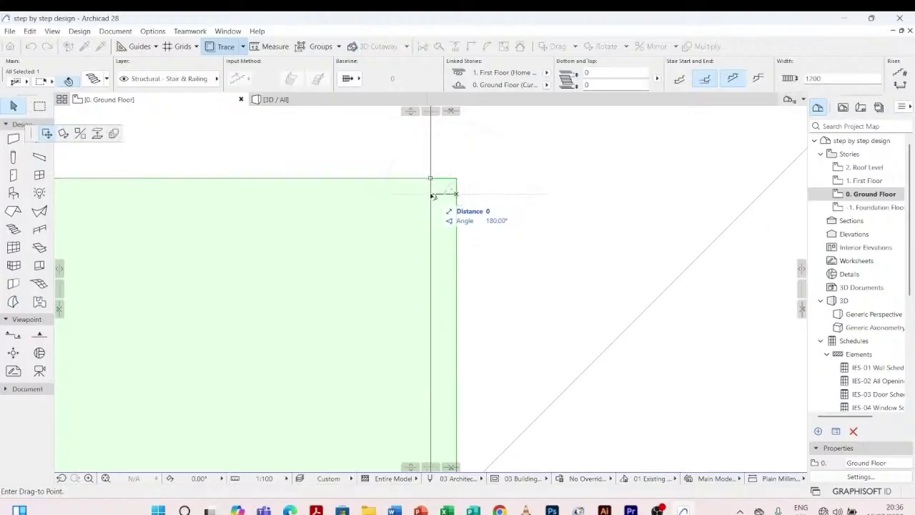
click(431, 196)
scroll(492, 168, down, 15)
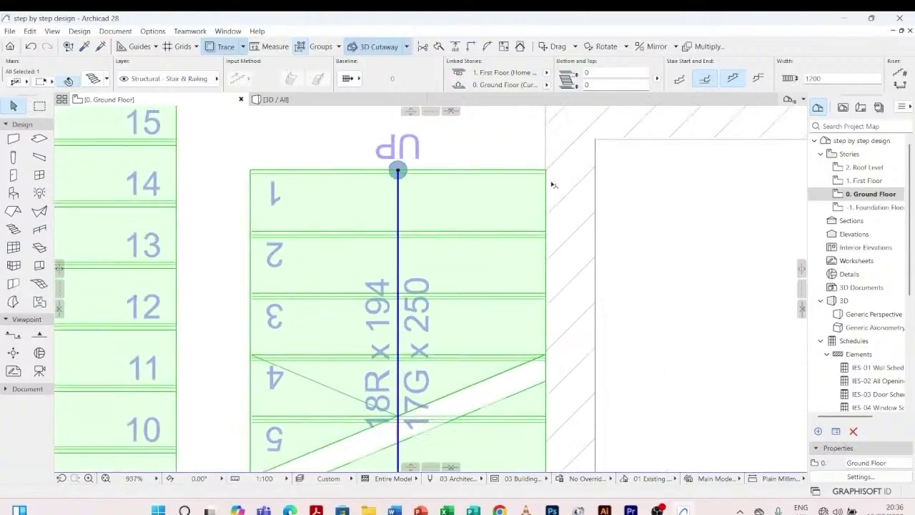
scroll(553, 184, down, 5)
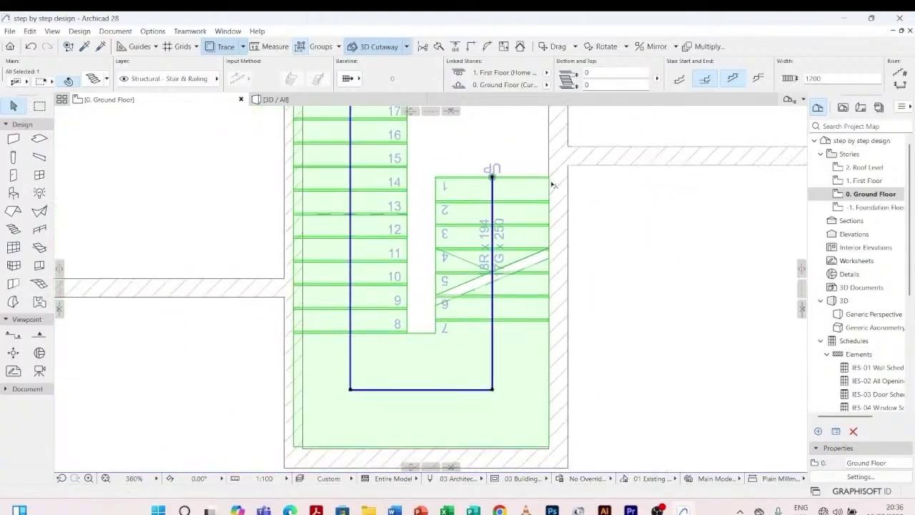
- Offset the baseline of the left stair flight inward so its outer edge clears the left wall's hatching
click(351, 193)
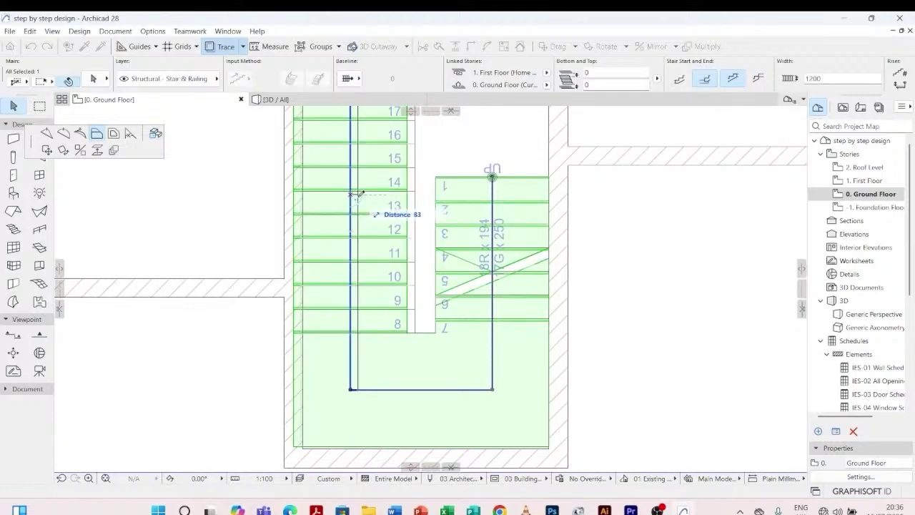
scroll(363, 193, up, 5)
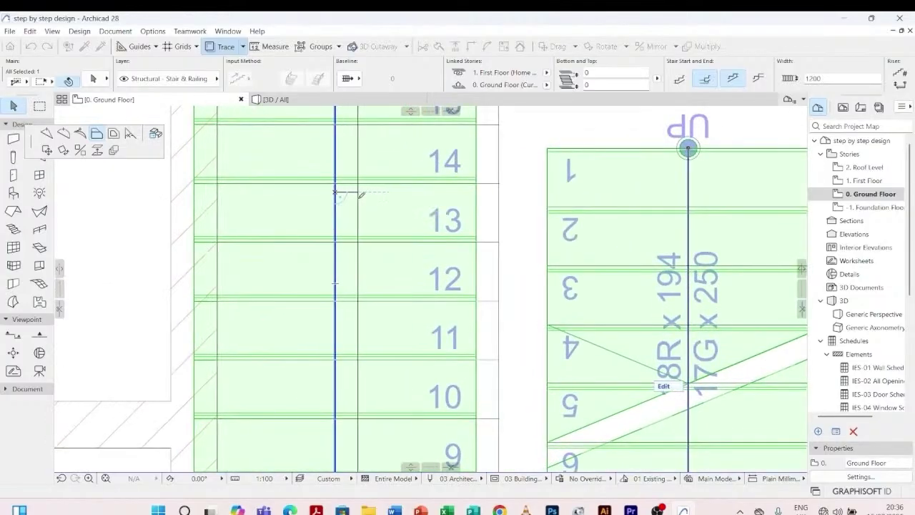
click(361, 194)
scroll(361, 200, down, 5)
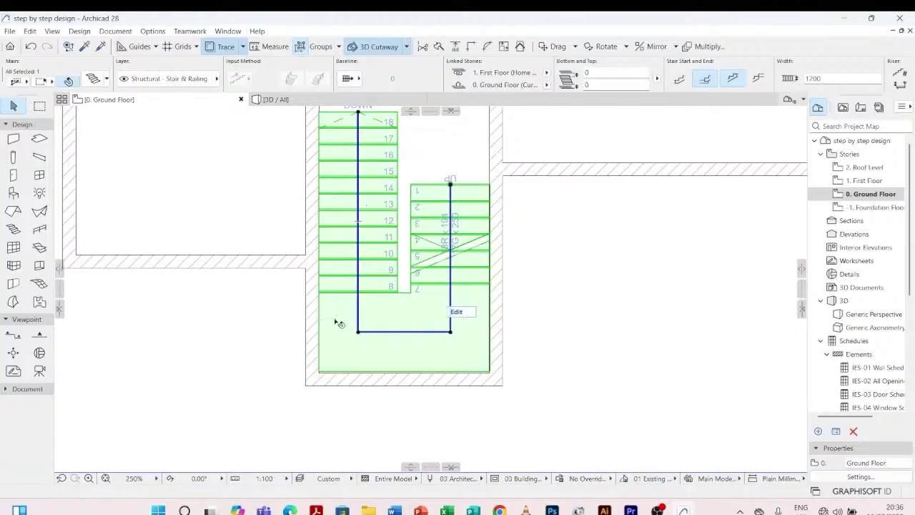
- Offset the left flight's baseline slightly further inward, away from the left wall
scroll(337, 382, up, 8)
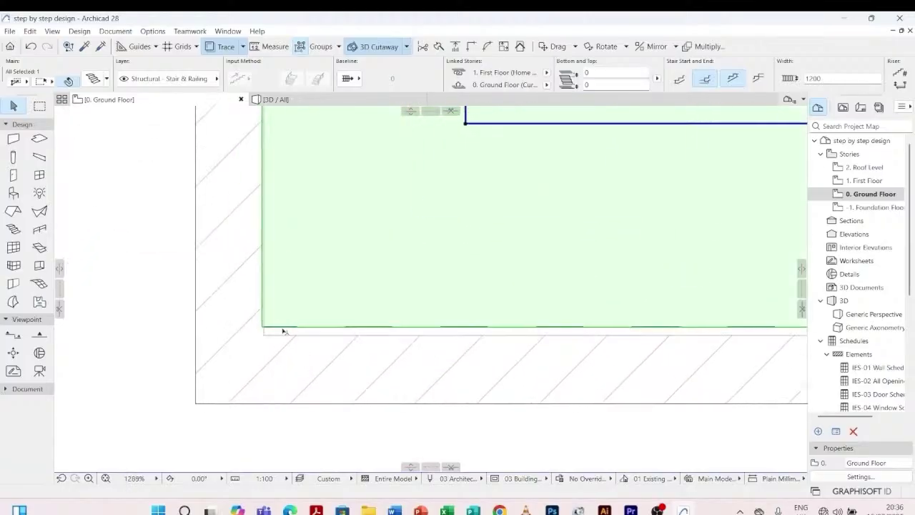
scroll(283, 331, down, 2)
scroll(409, 161, up, 3)
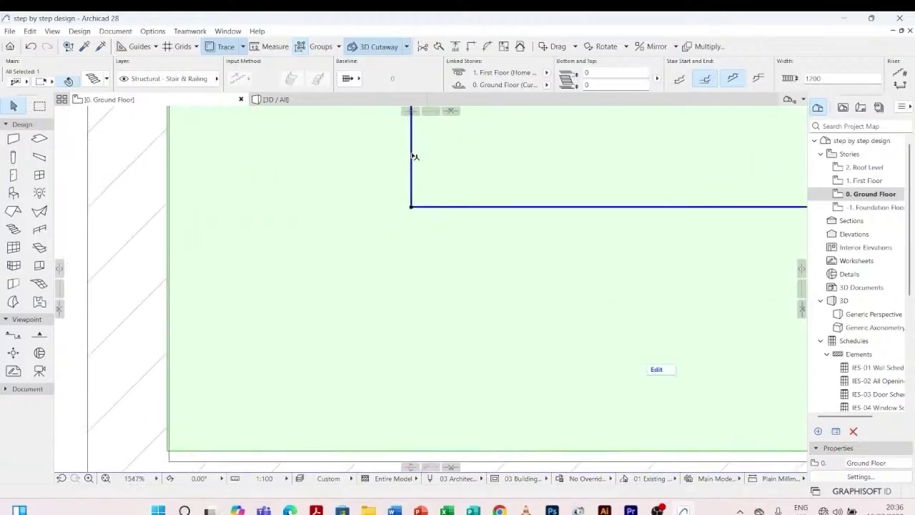
click(412, 156)
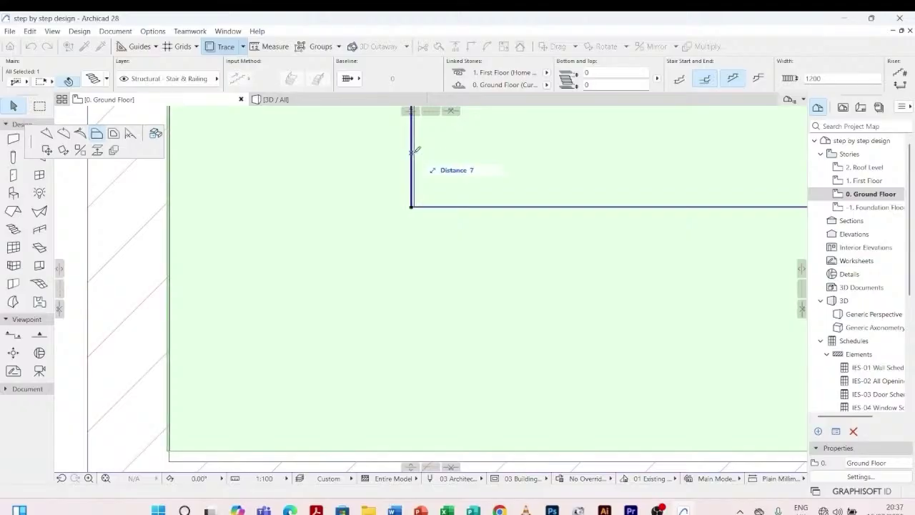
scroll(416, 149, up, 3)
scroll(416, 149, down, 1)
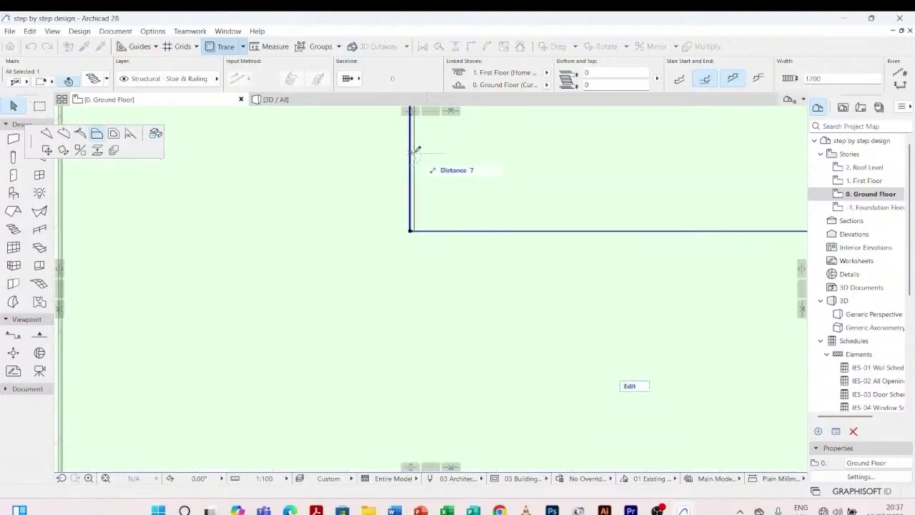
click(426, 149)
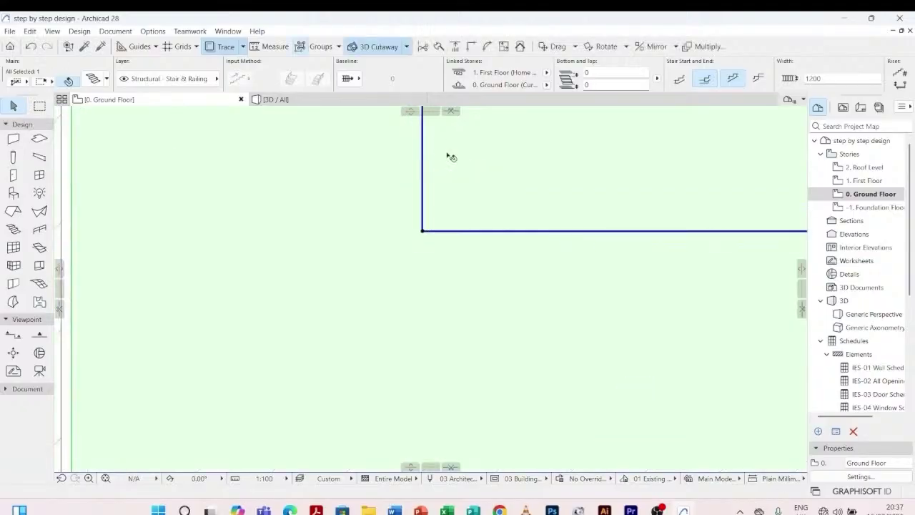
- Measure the horizontal gap between the stair landing's left edge and the left wall's inner face
scroll(348, 199, down, 2)
scroll(288, 333, up, 5)
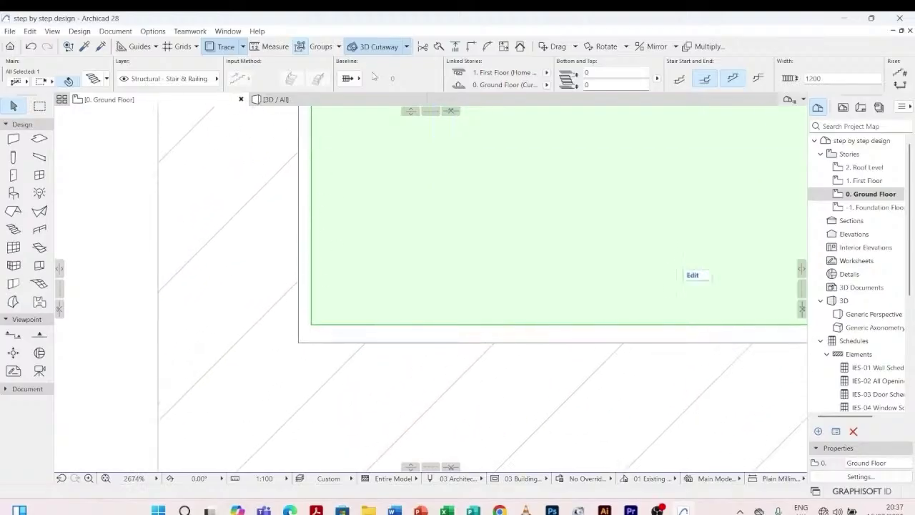
click(255, 46)
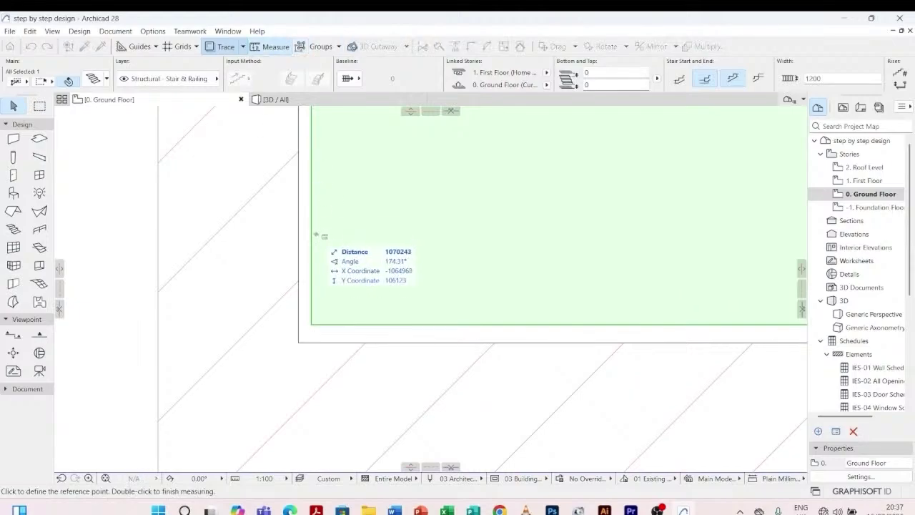
click(309, 230)
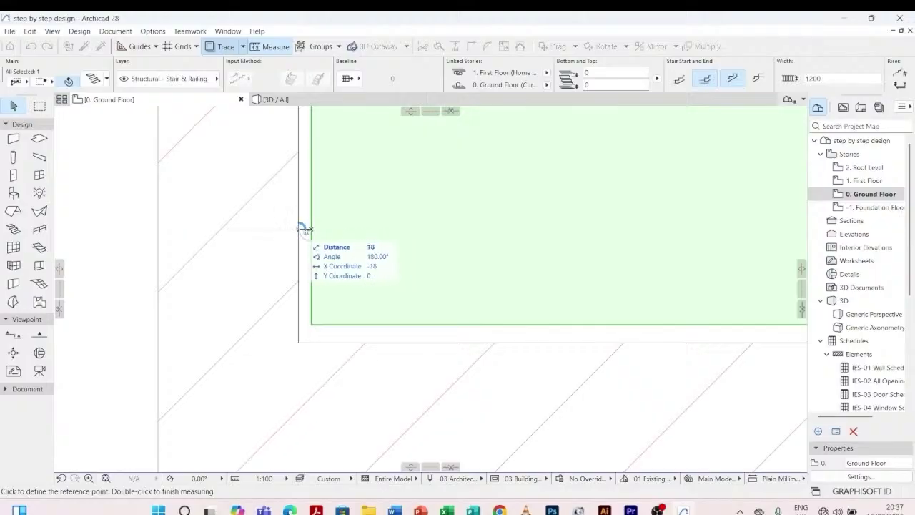
double_click(452, 339)
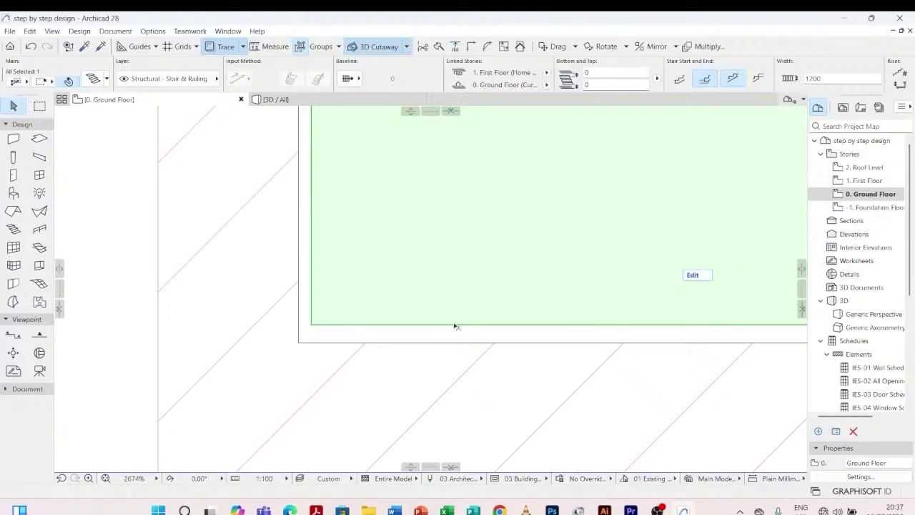
click(267, 49)
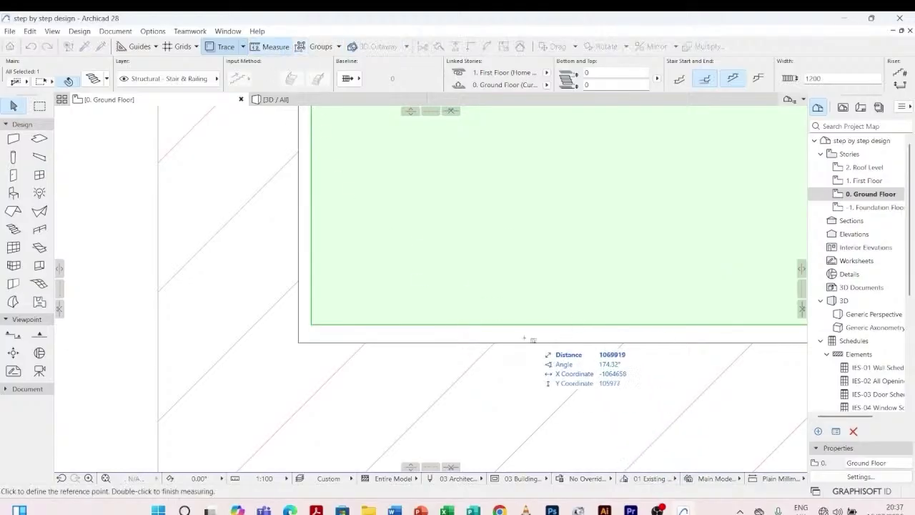
scroll(330, 288, down, 2)
key(Escape)
scroll(436, 172, up, 5)
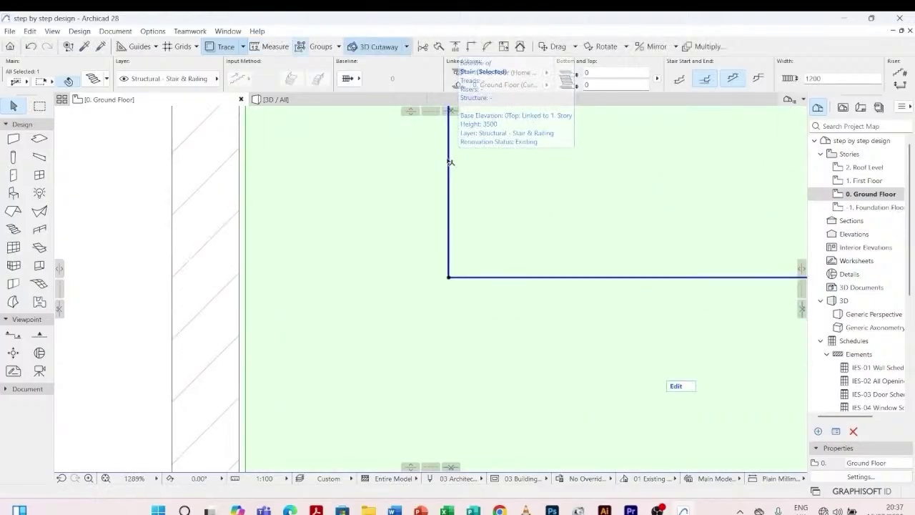
- Offset the left flight's baseline 18 mm toward the left wall to close the gap to its inner face
key(m)
click(448, 159)
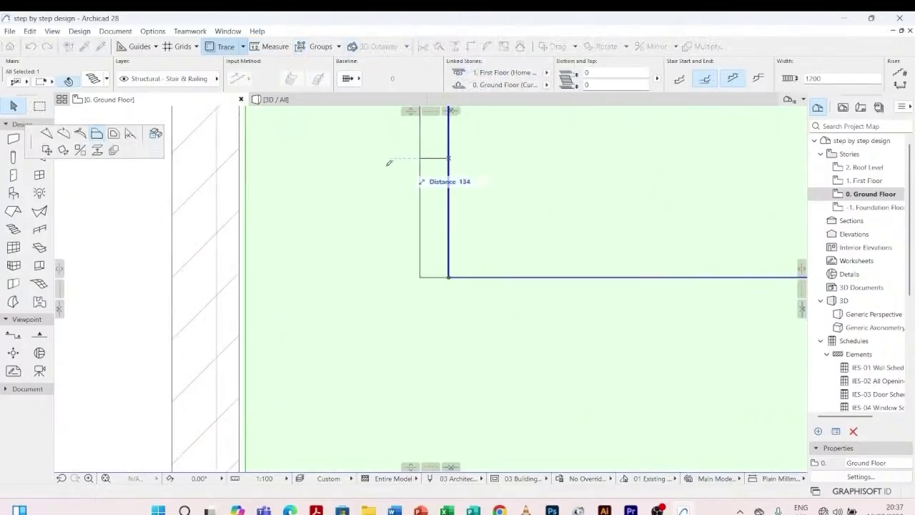
click(97, 135)
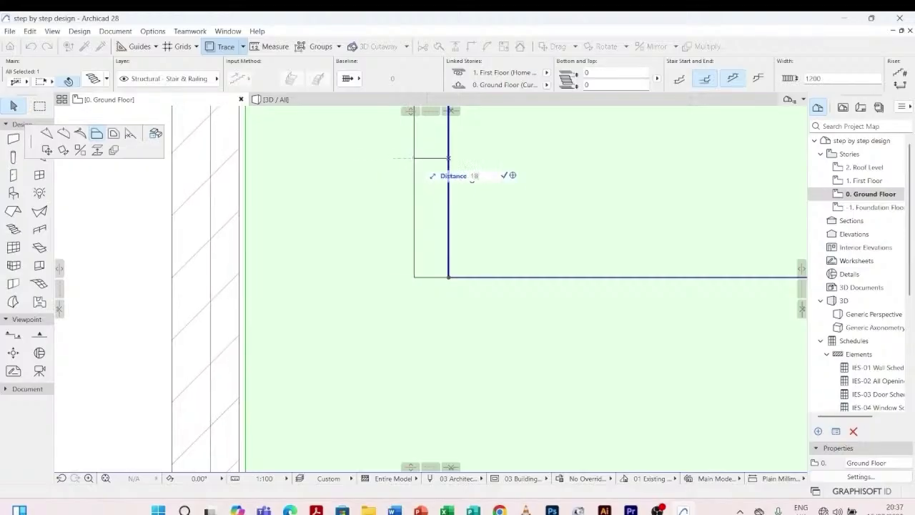
key(Escape)
scroll(319, 250, down, 3)
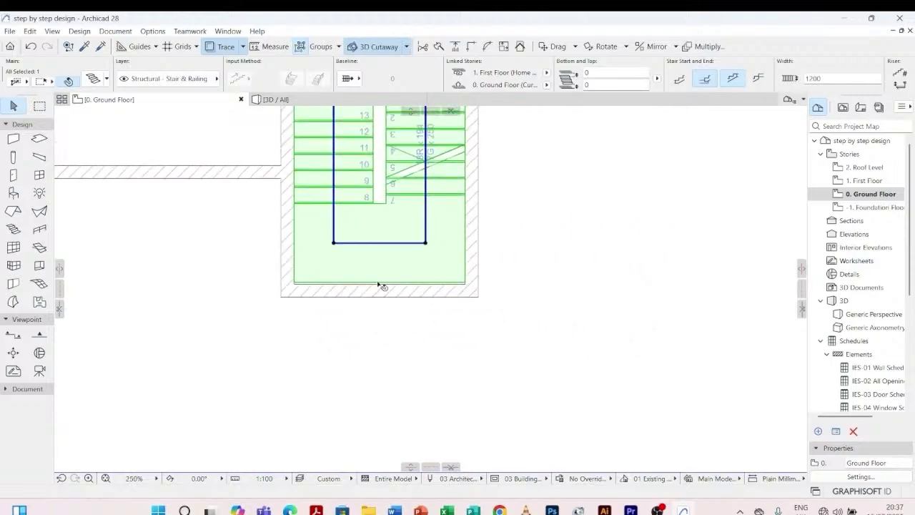
scroll(378, 285, up, 5)
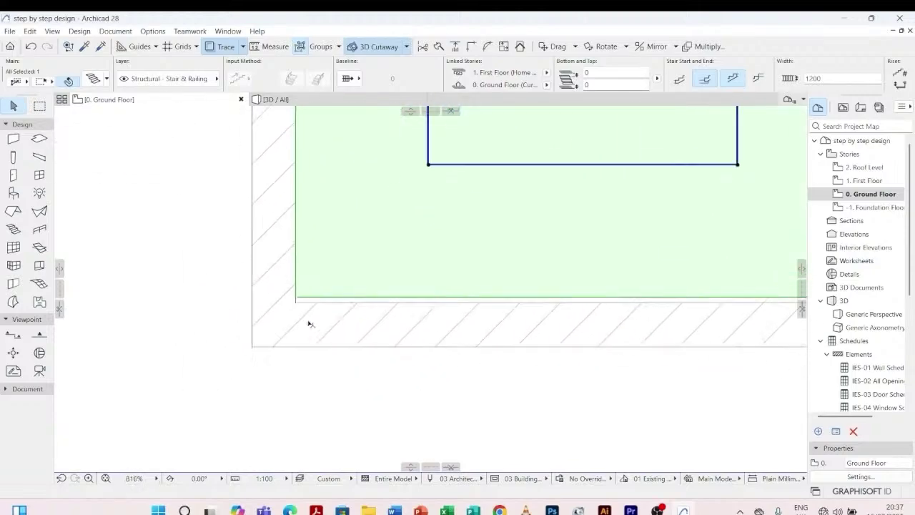
scroll(310, 324, down, 5)
scroll(308, 308, up, 4)
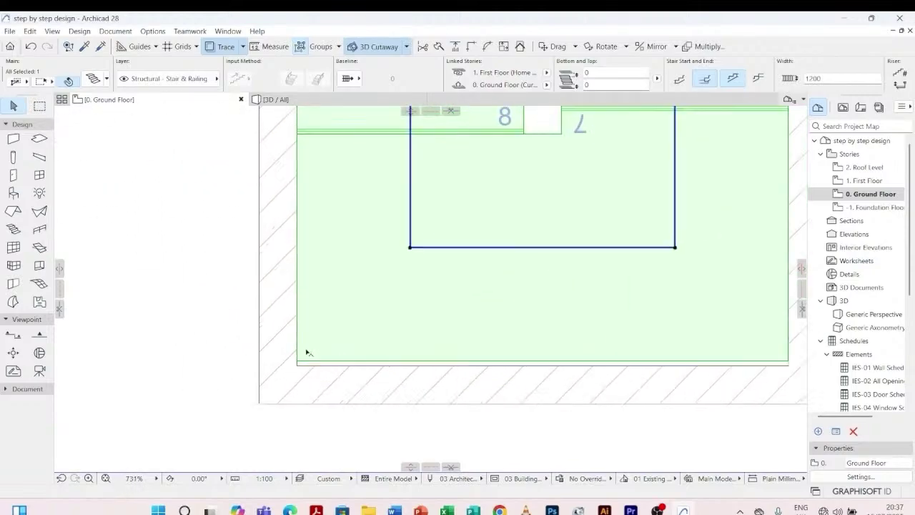
scroll(303, 357, up, 5)
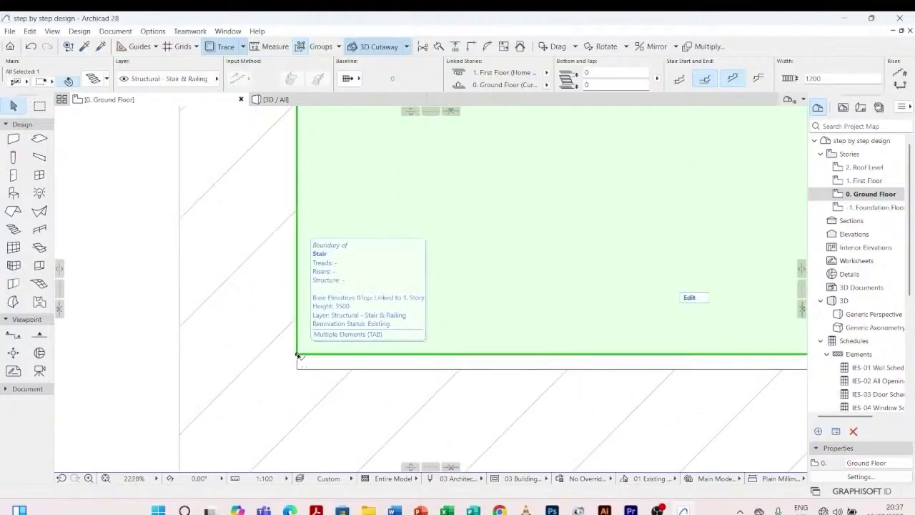
click(297, 355)
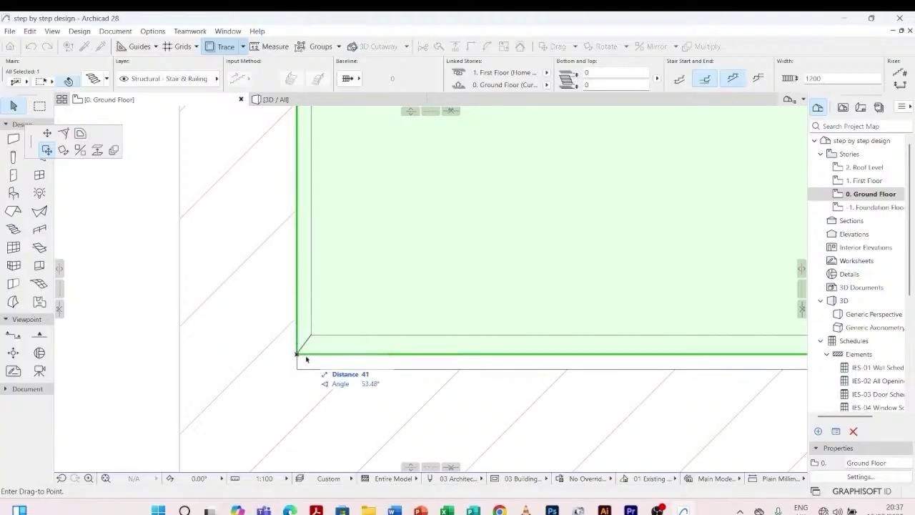
scroll(304, 351, down, 5)
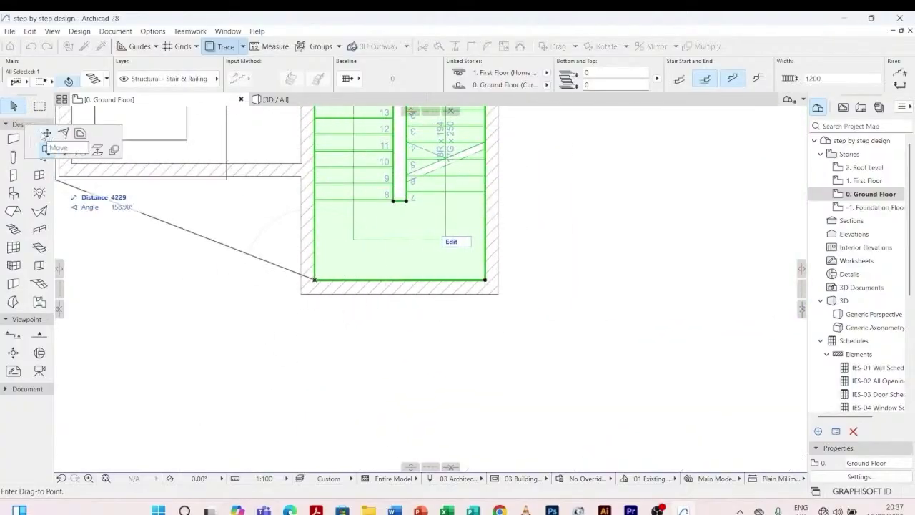
click(48, 133)
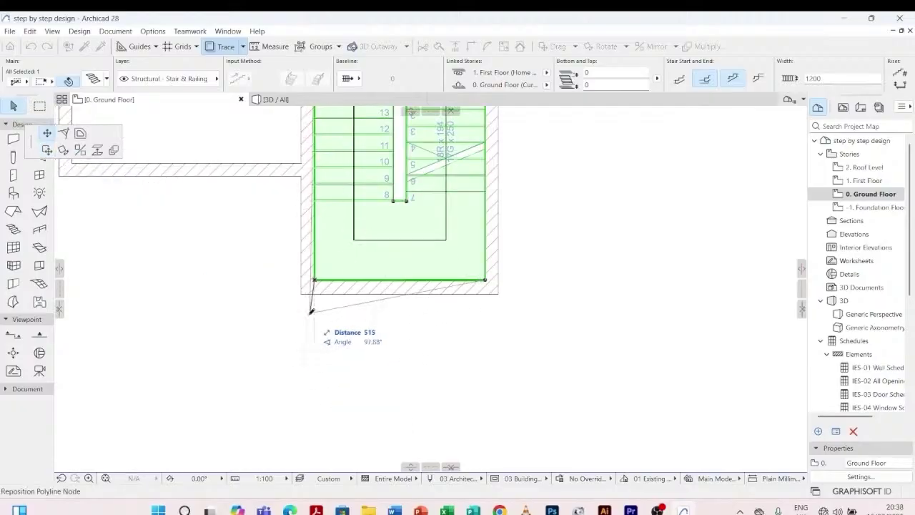
- Drag the whole stair by the landing's lower-left corner onto the inner corner of the stairwell walls
scroll(318, 264, up, 5)
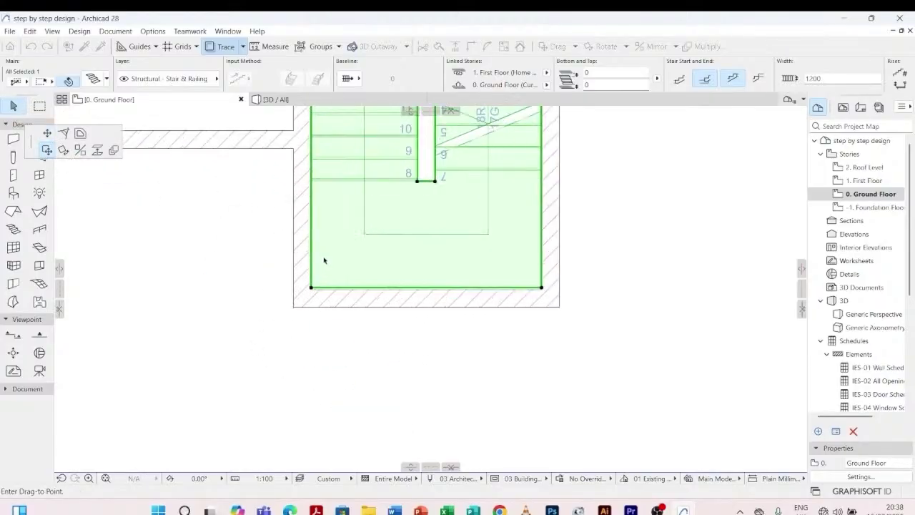
click(287, 370)
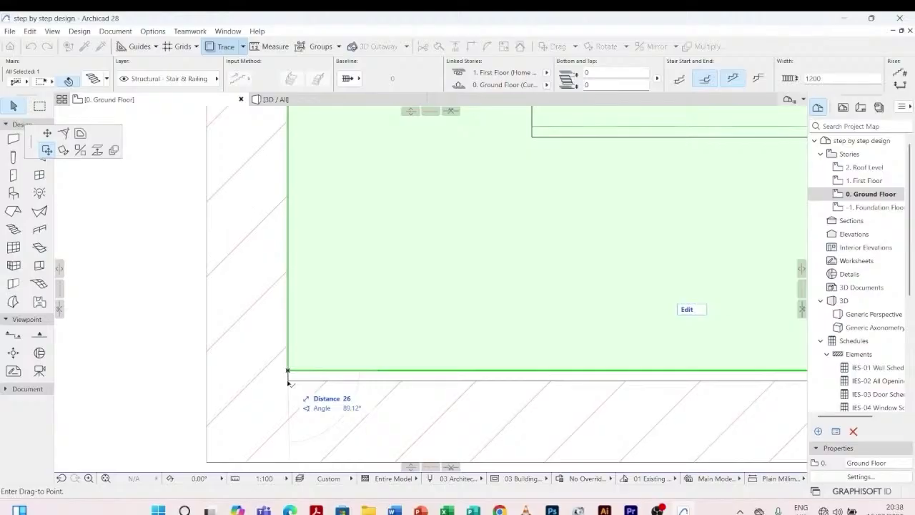
scroll(289, 382, up, 2)
click(289, 381)
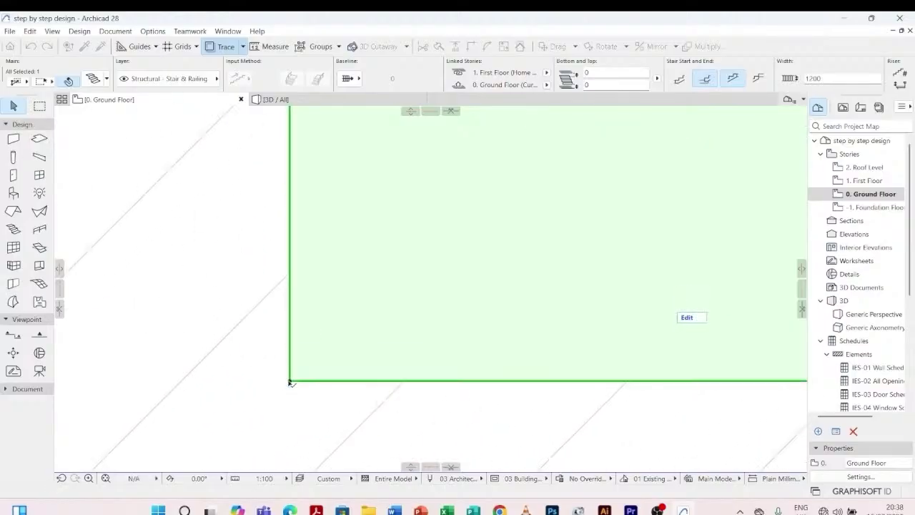
scroll(271, 300, down, 5)
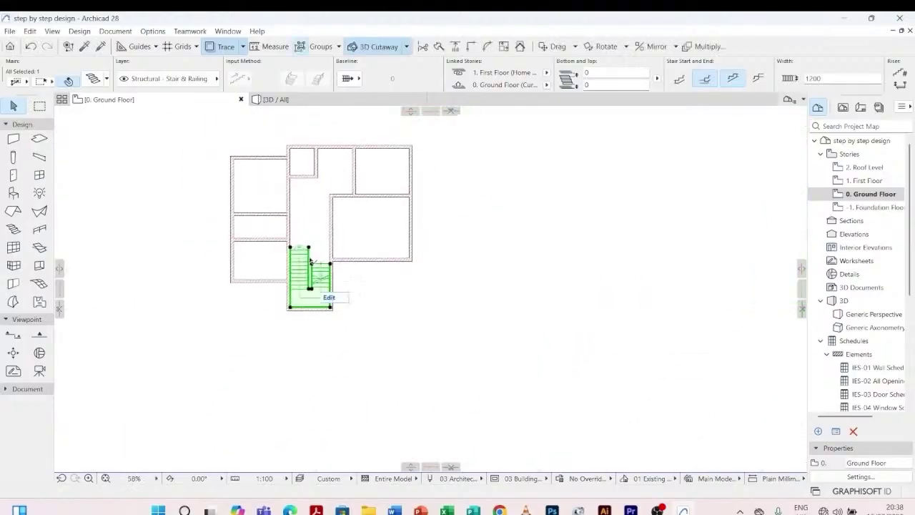
scroll(325, 298, up, 5)
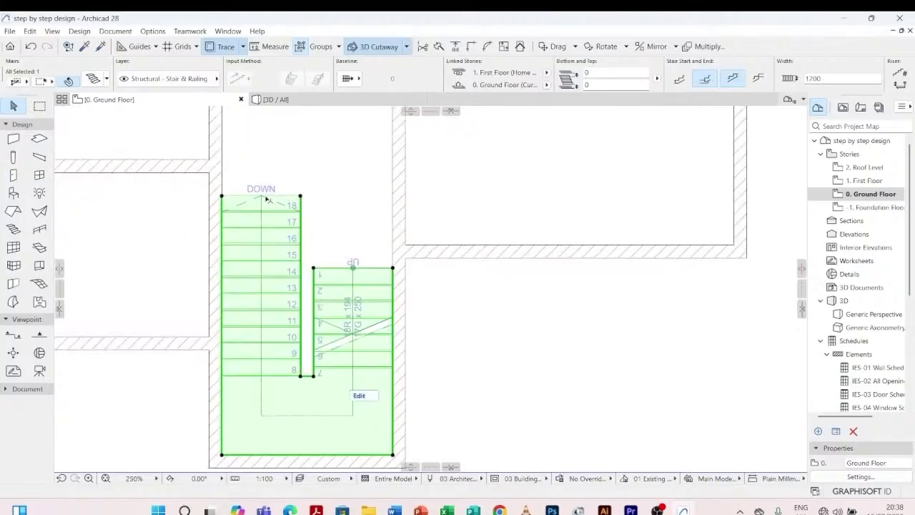
click(305, 241)
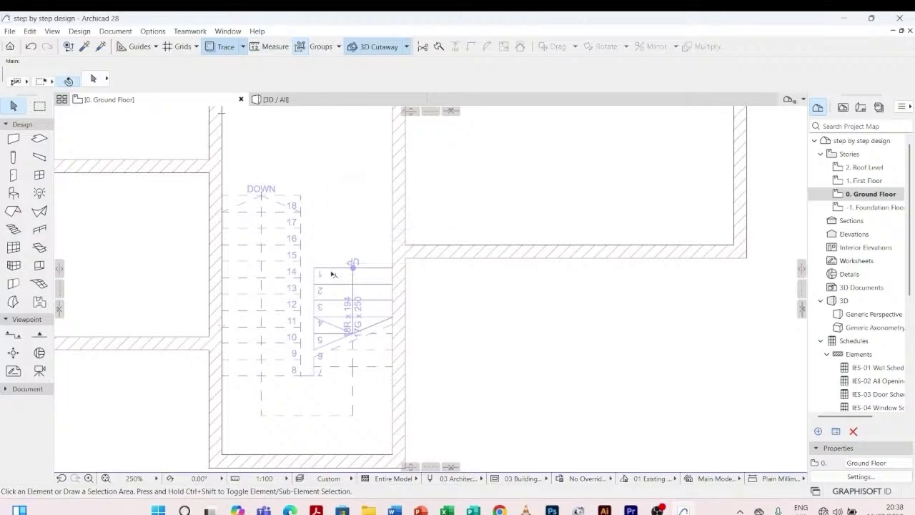
click(333, 275)
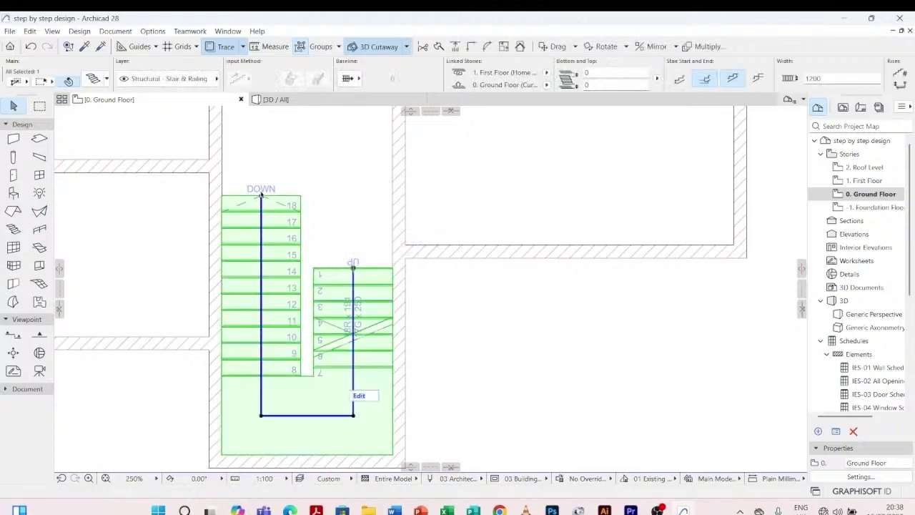
key(Escape)
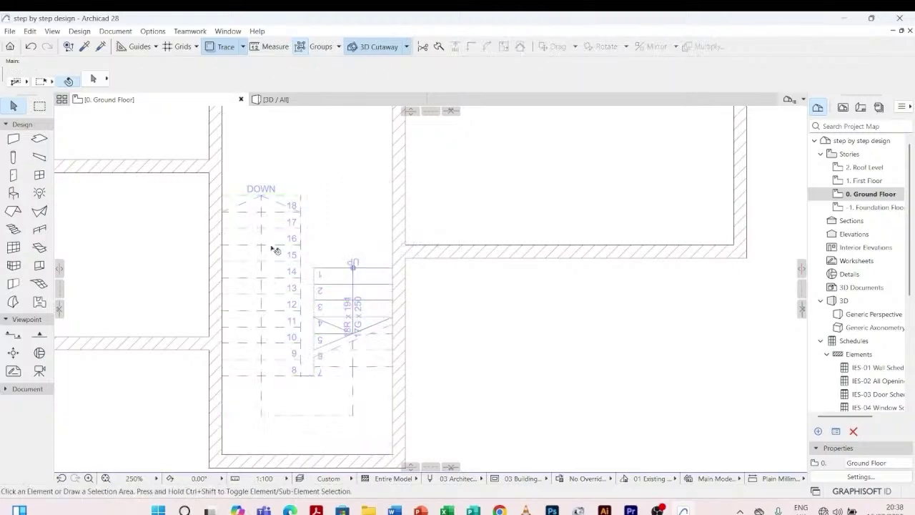
click(302, 201)
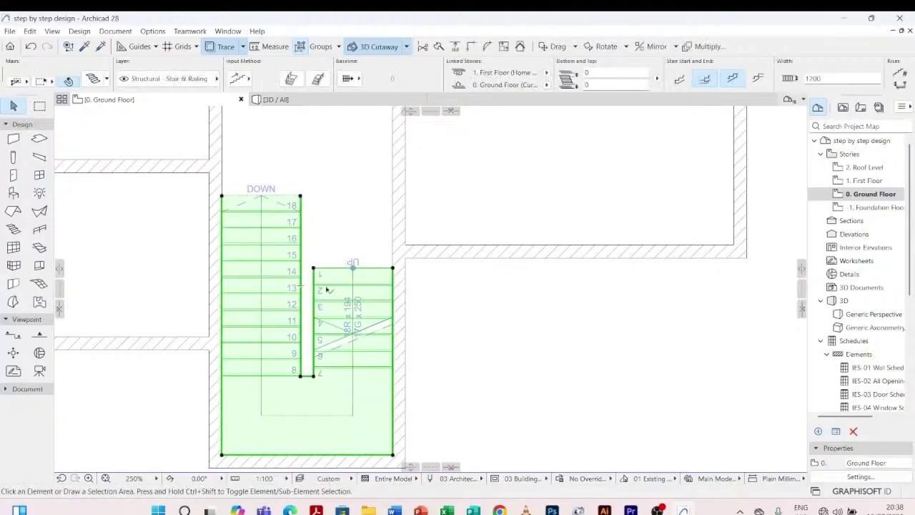
key(Escape)
- Rearrange the U-shaped stair's steps by pulling the DOWN flight's end vertex two treads toward the landing, shifting those steps to the UP flight
click(354, 268)
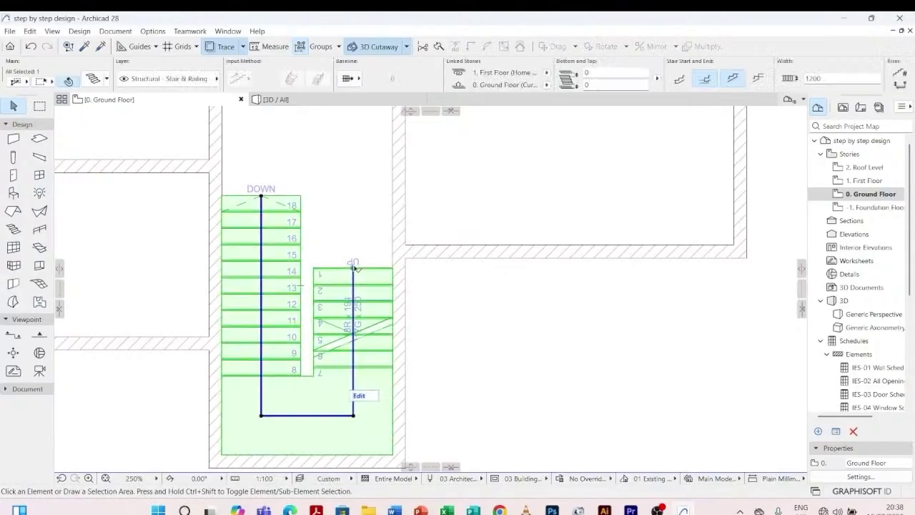
click(261, 198)
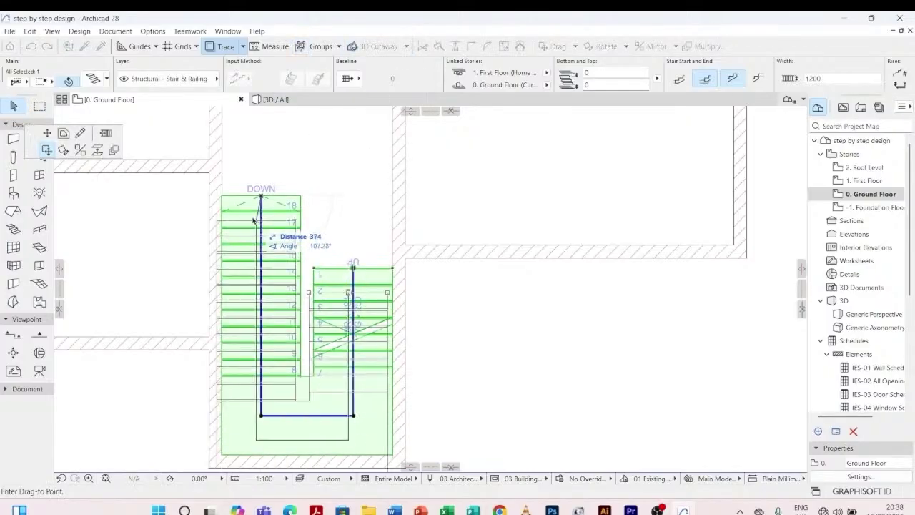
click(107, 134)
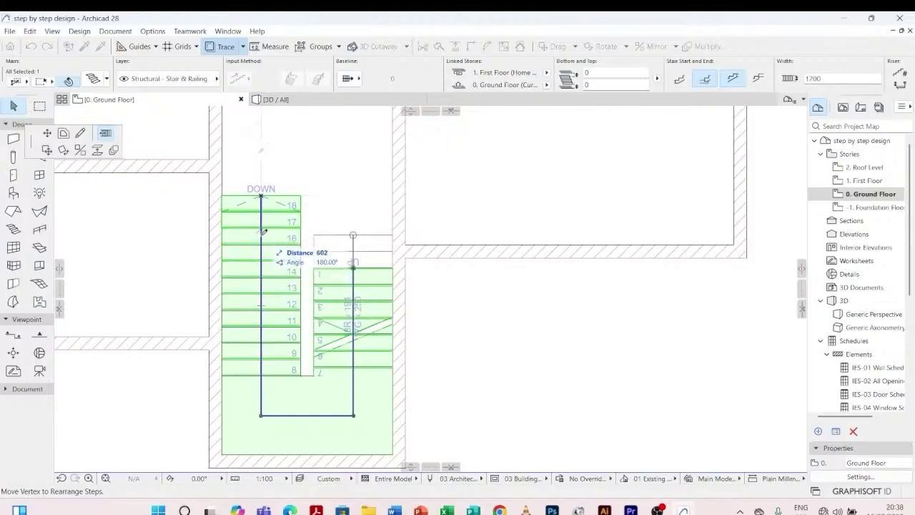
click(263, 224)
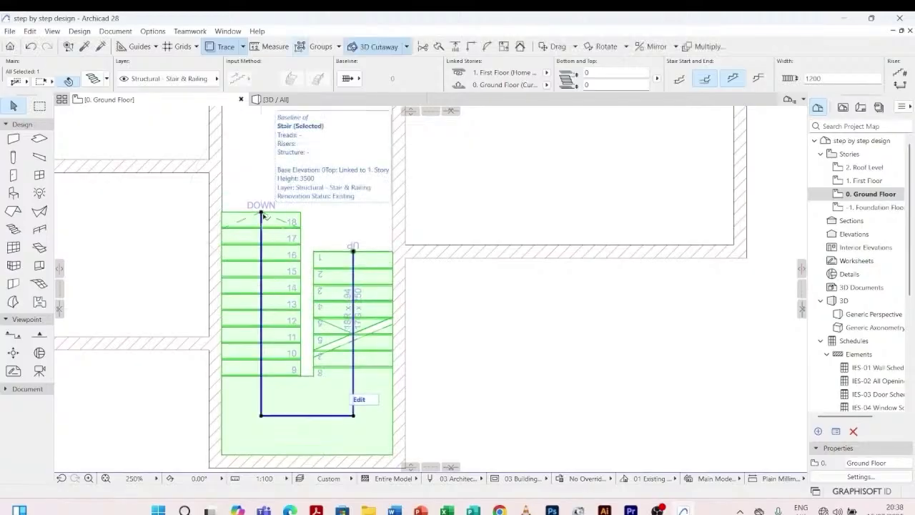
click(261, 213)
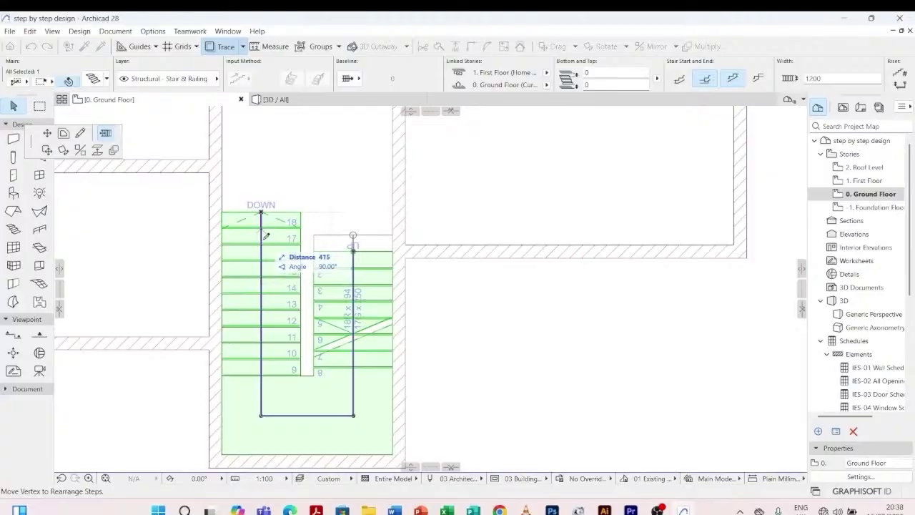
click(263, 233)
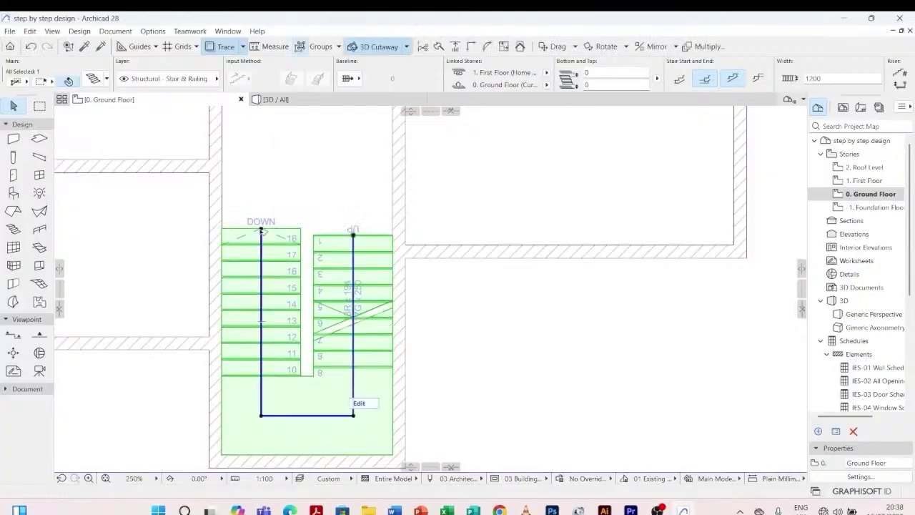
- Try to rearrange the stair's steps once more from the DOWN flight's end vertex, and clear the selection
scroll(262, 231, up, 5)
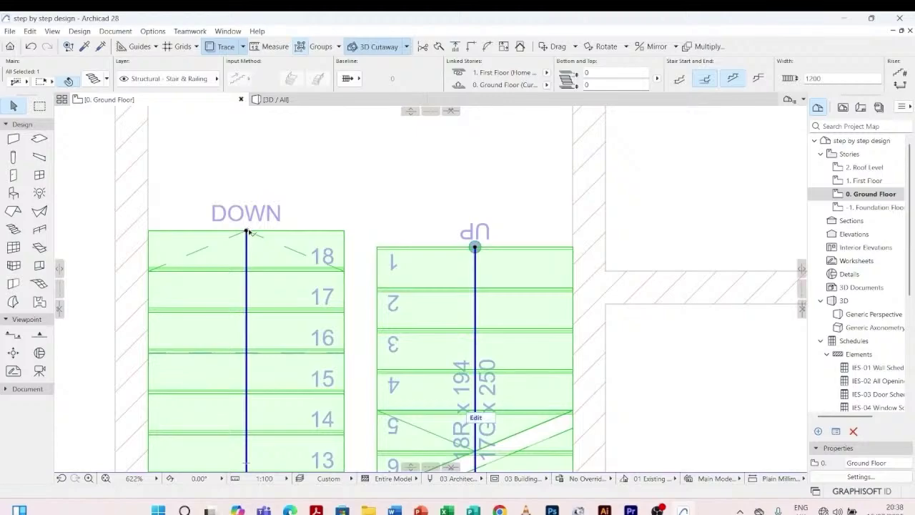
click(247, 231)
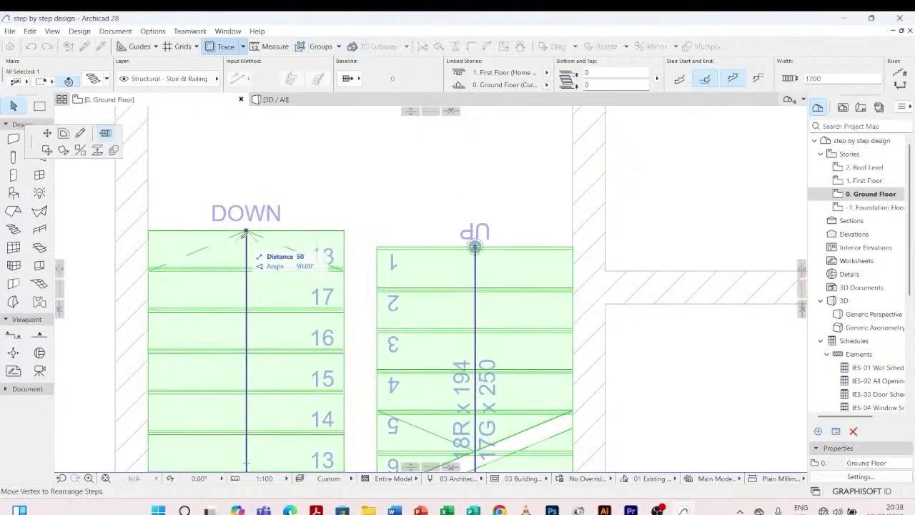
click(248, 229)
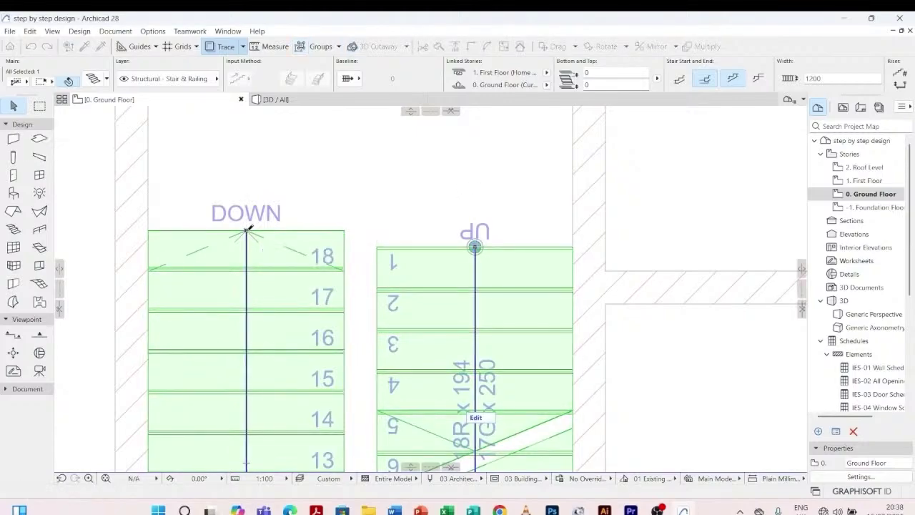
scroll(279, 179, down, 10)
click(352, 249)
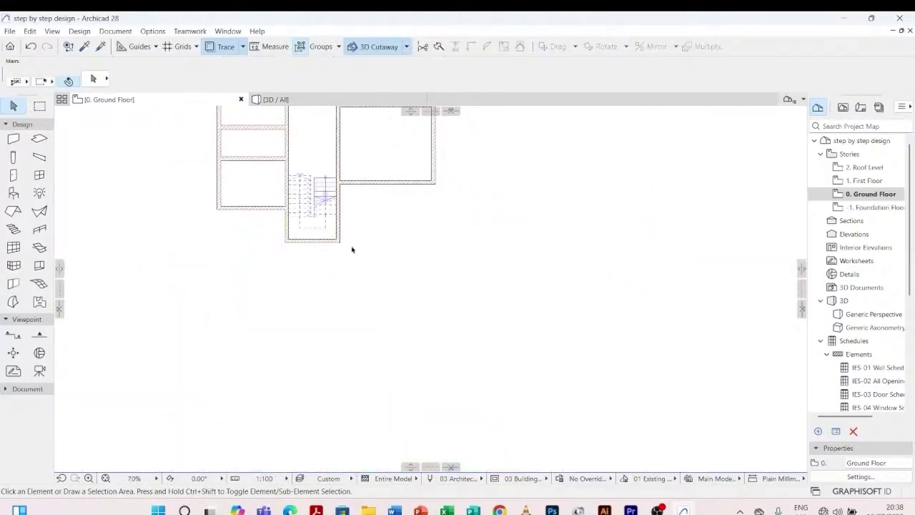
scroll(347, 241, down, 2)
scroll(342, 232, up, 3)
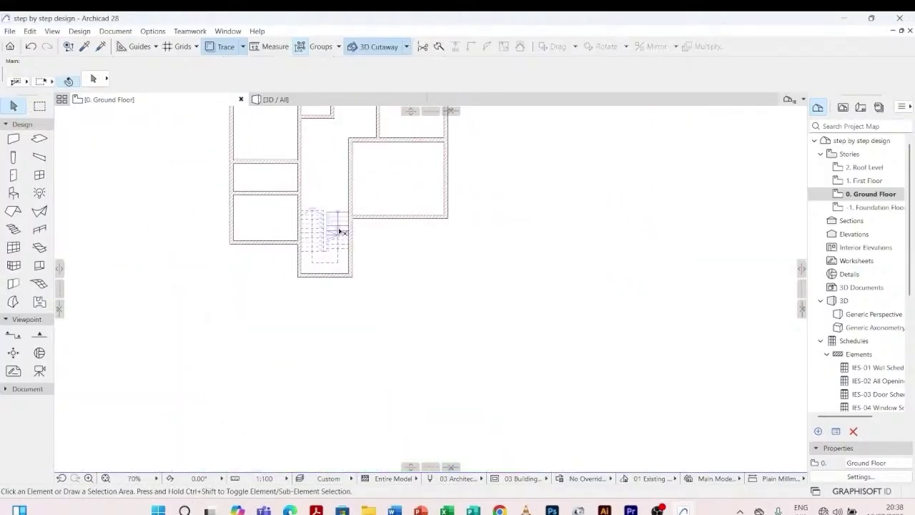
- Examine the landing and both flights of the stair inside the stairwell from several angles in 3D
click(276, 99)
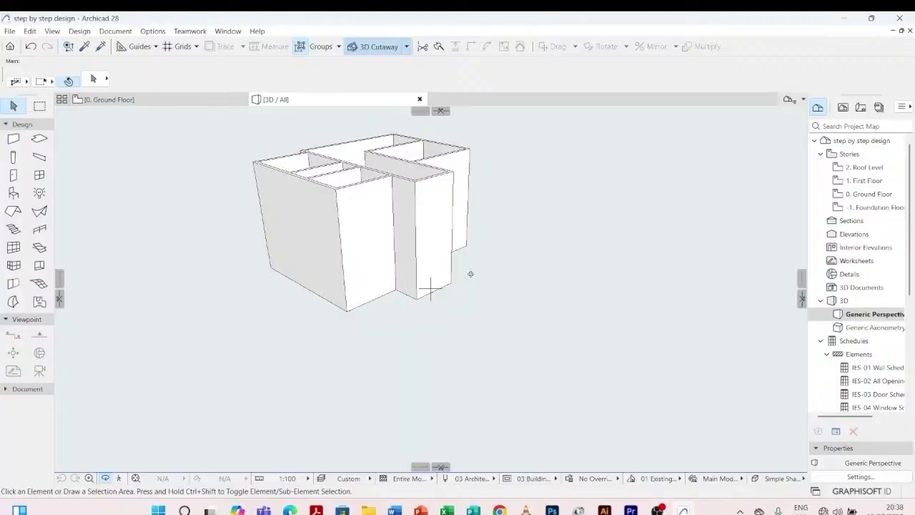
drag(471, 274, 493, 146)
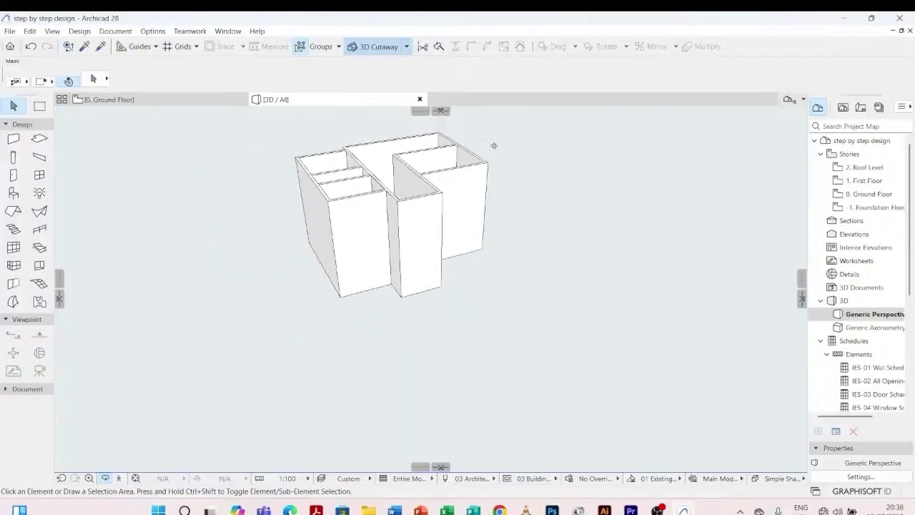
scroll(429, 187, up, 3)
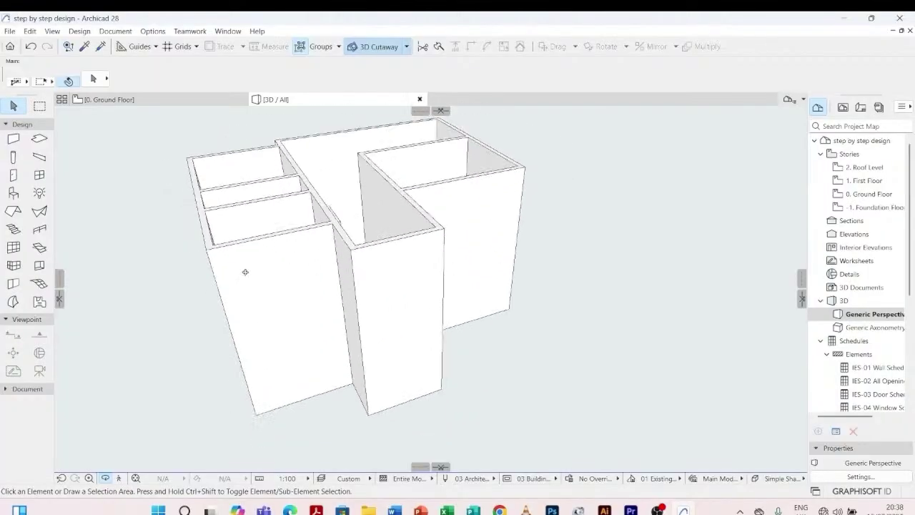
scroll(429, 286, down, 3)
drag(508, 253, 172, 211)
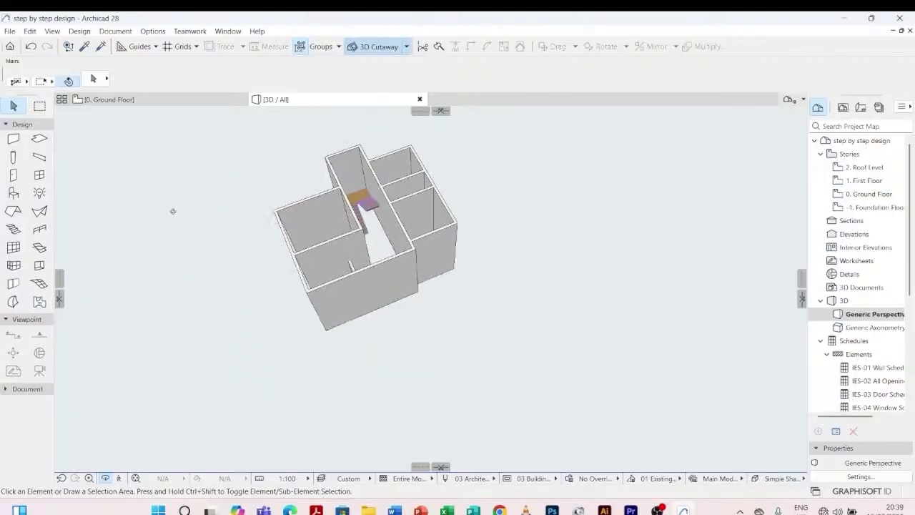
scroll(390, 218, up, 5)
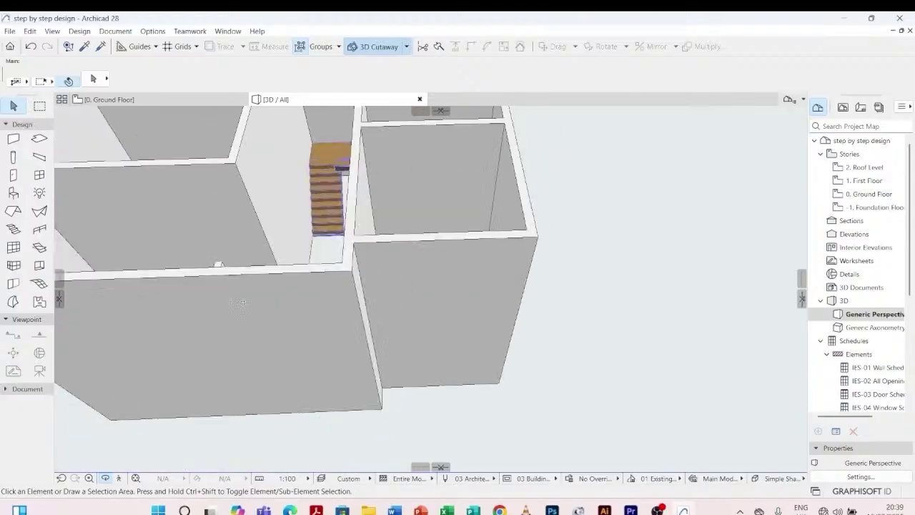
drag(243, 301, 261, 255)
scroll(288, 208, up, 2)
drag(290, 229, 377, 214)
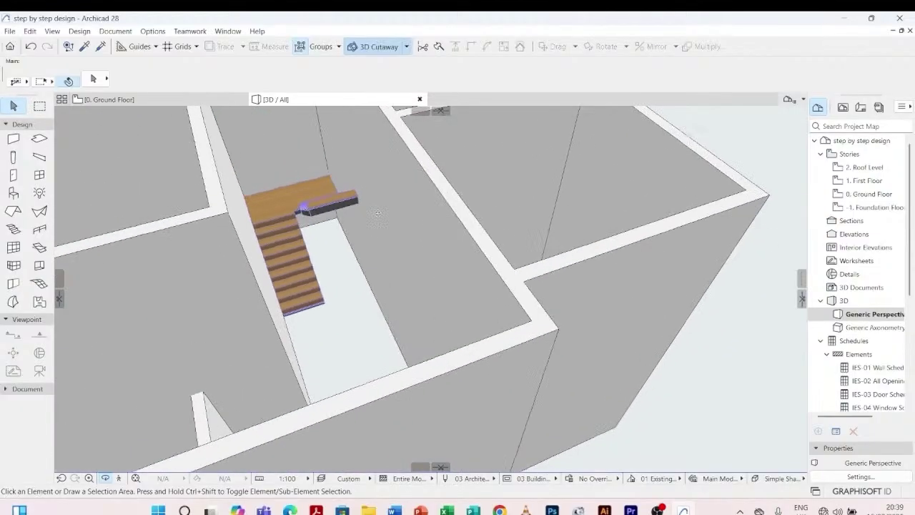
scroll(377, 213, up, 4)
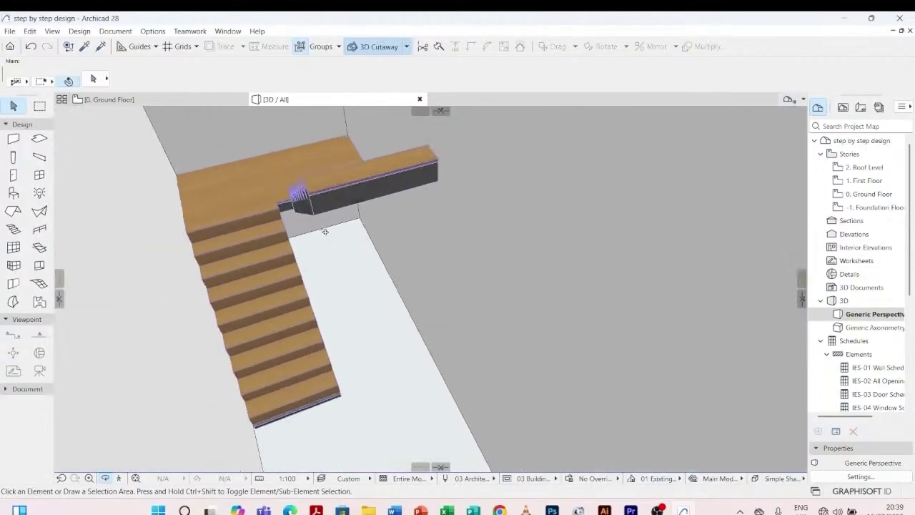
click(313, 206)
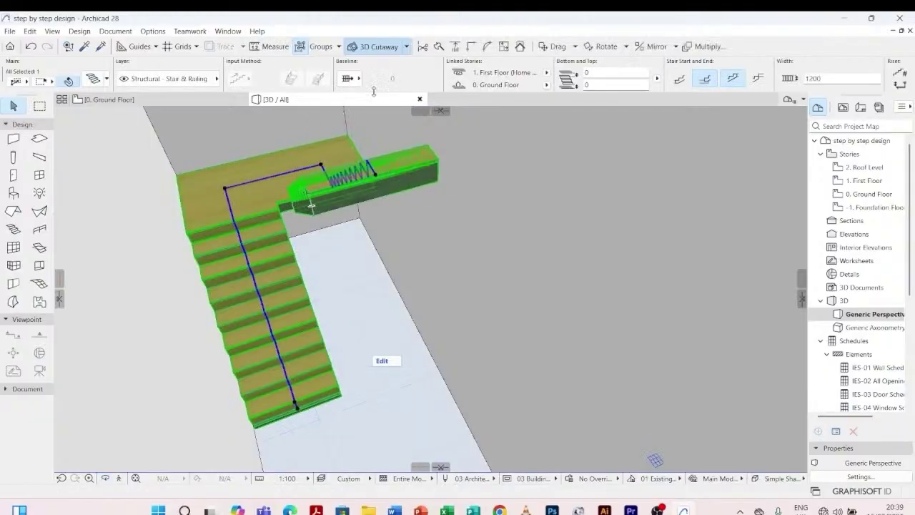
click(418, 221)
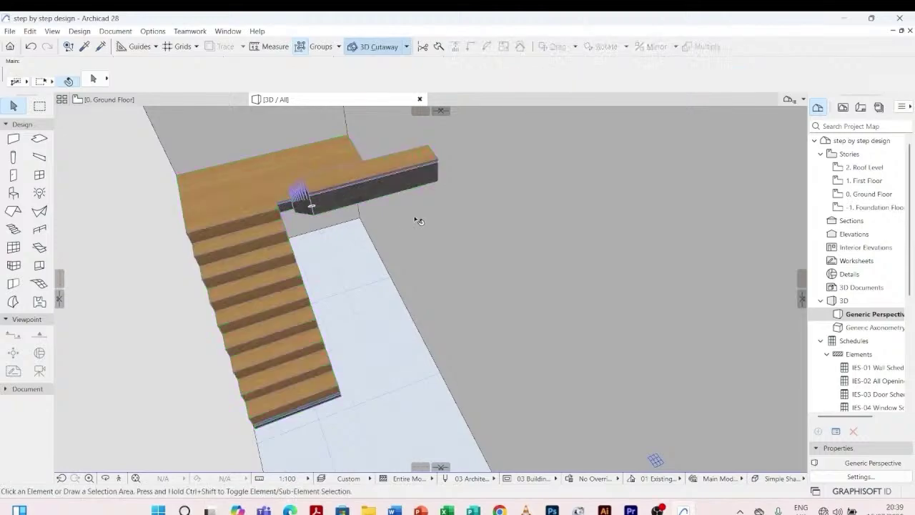
scroll(322, 221, down, 10)
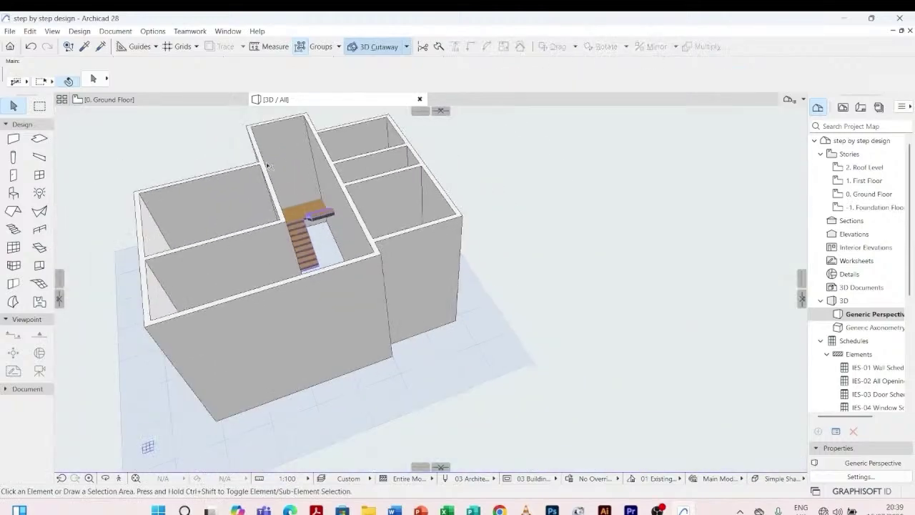
- Return from 3D to the floor plans and open the First Floor plan at the stairwell
click(200, 100)
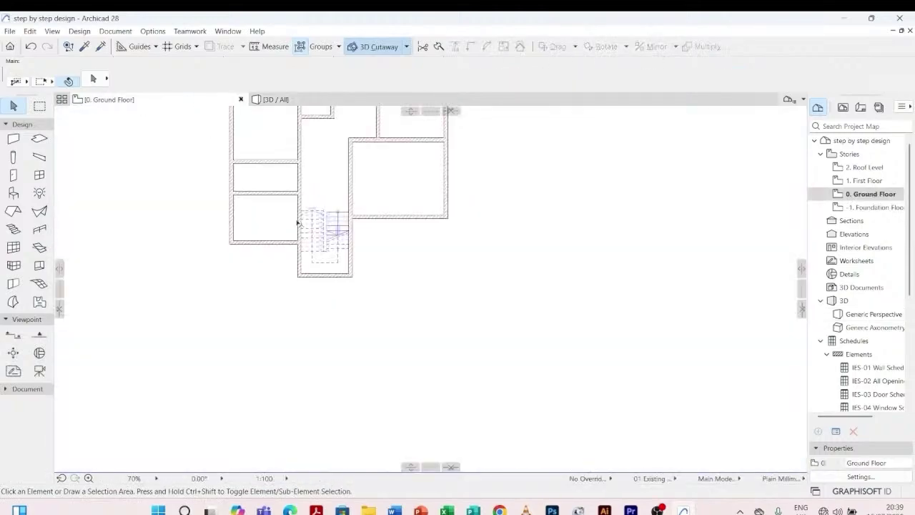
scroll(297, 223, down, 4)
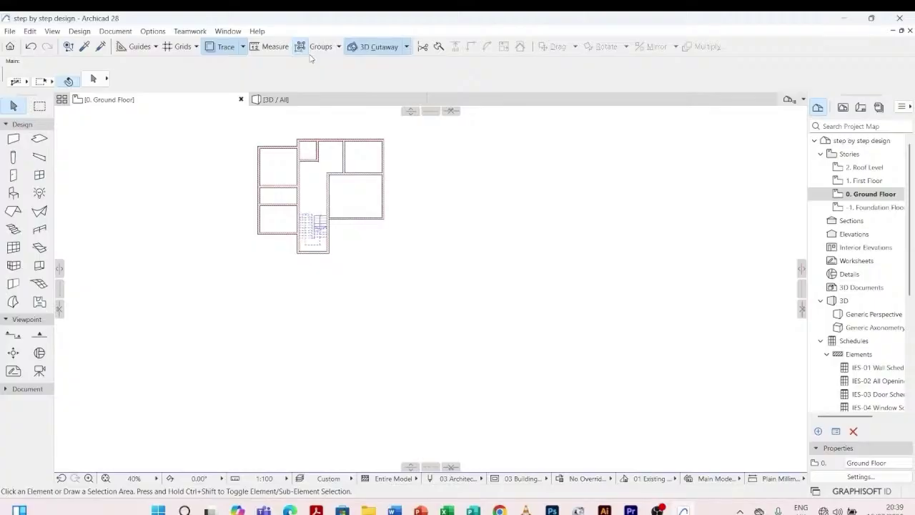
double_click(865, 180)
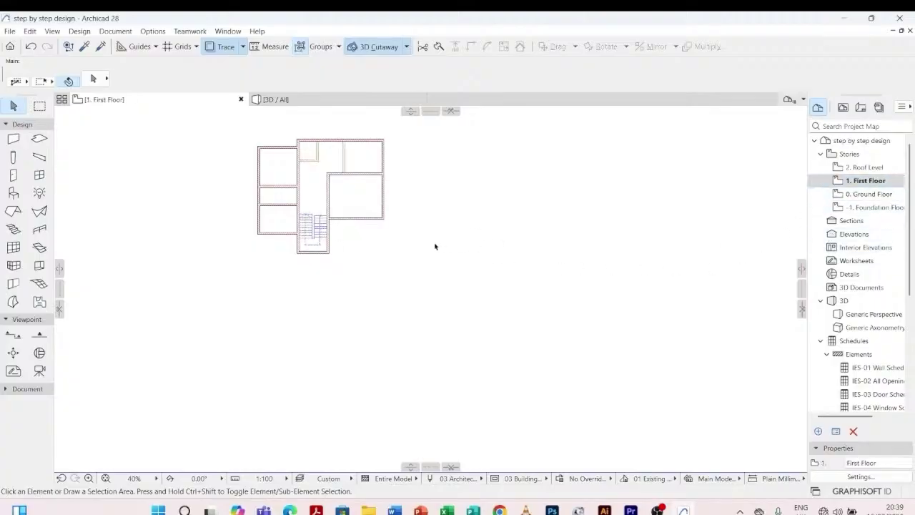
scroll(346, 235, up, 10)
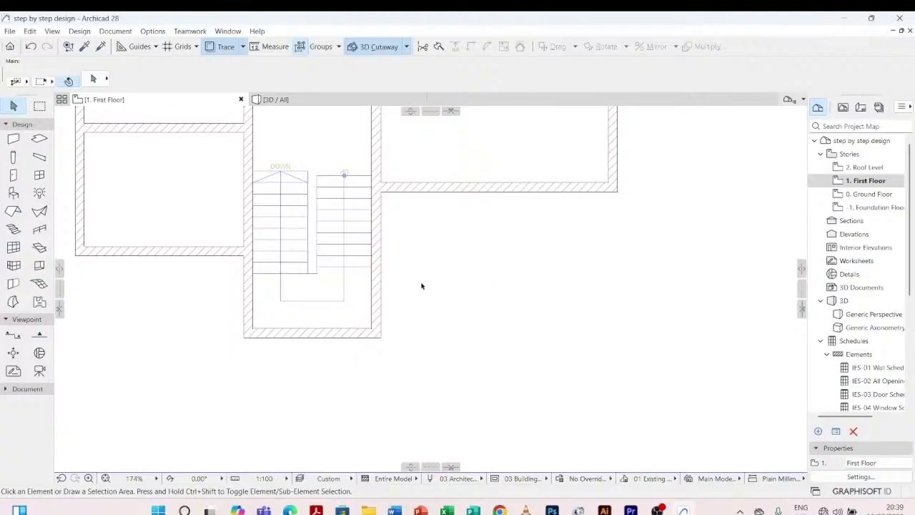
scroll(424, 339, up, 2)
scroll(422, 301, down, 4)
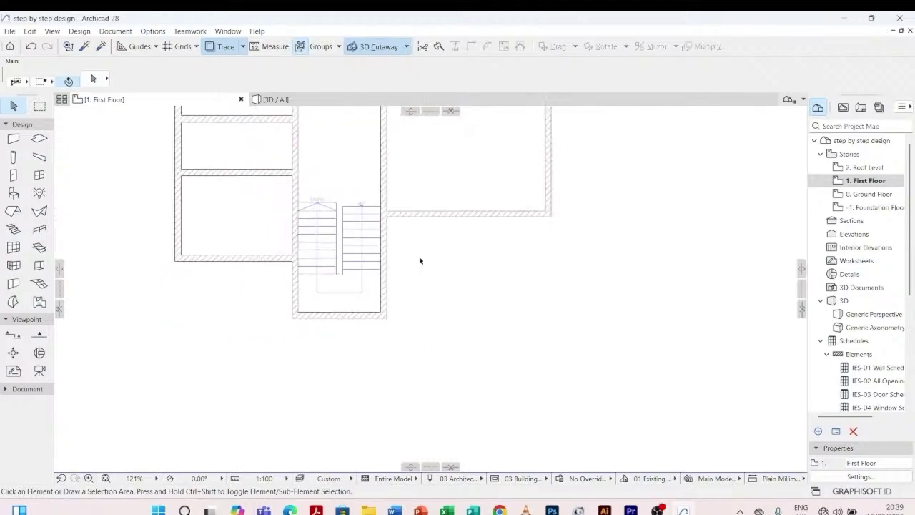
- Move the horizontal wall beside the stairwell down until its outer face aligns with the stairwell's bottom outer corner
click(431, 215)
scroll(418, 262, up, 3)
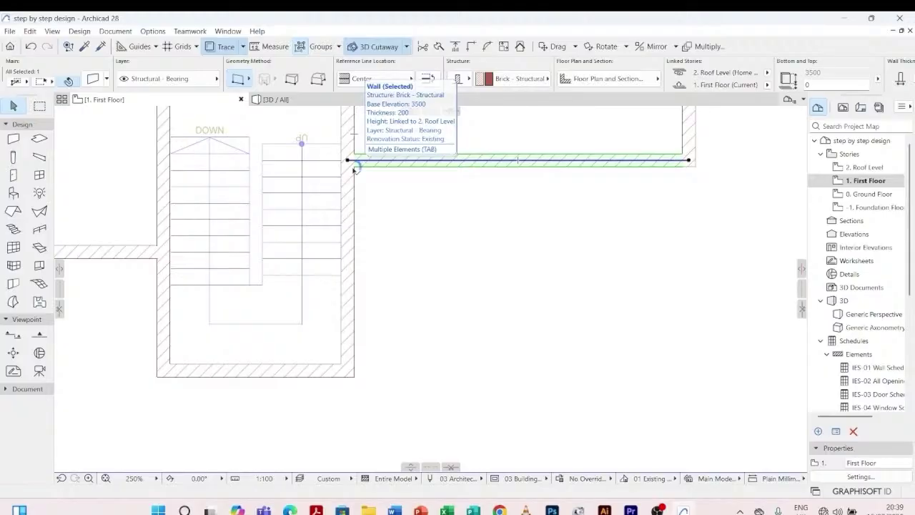
mouse_move(354, 169)
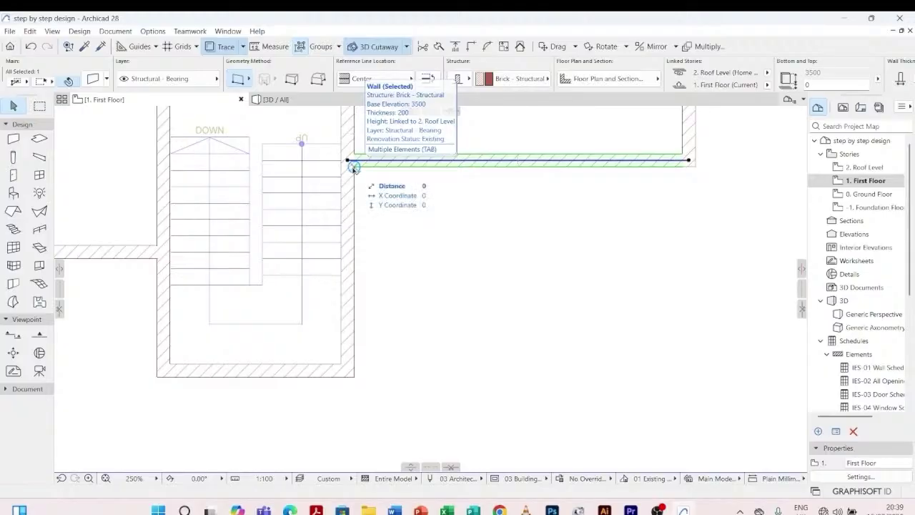
key(ctrl+d)
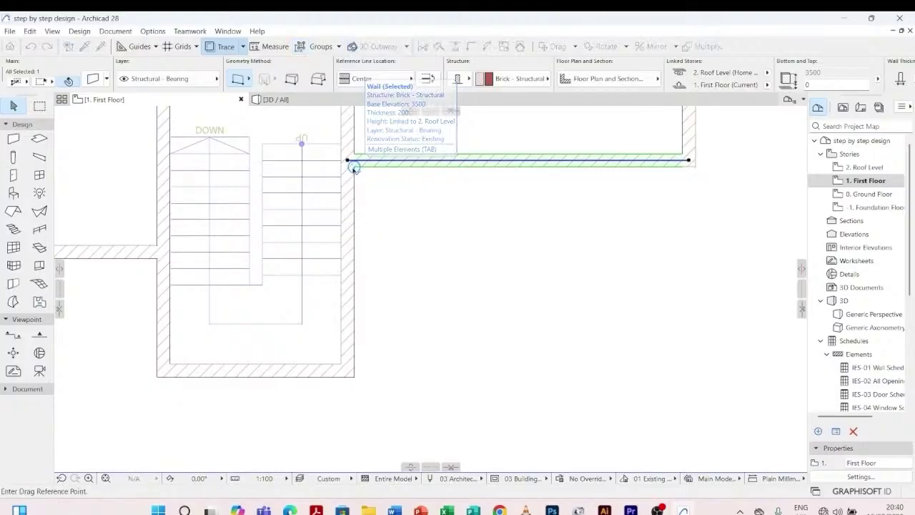
click(354, 168)
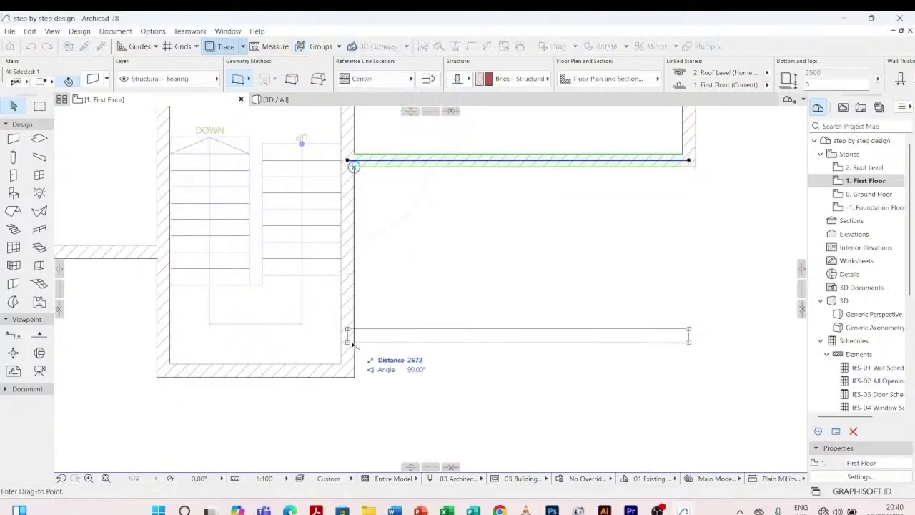
click(353, 379)
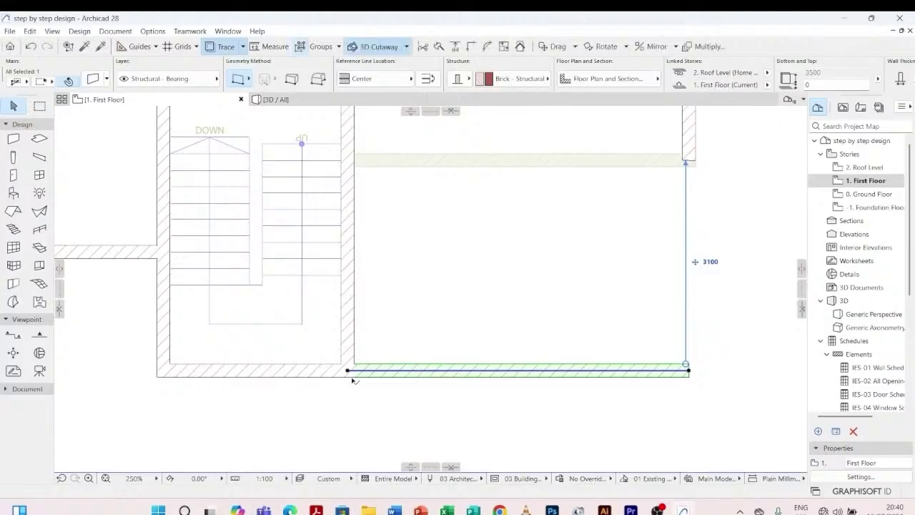
- Move the same wall 1200 mm back up from the stairwell's bottom outer corner
key(ctrl+d)
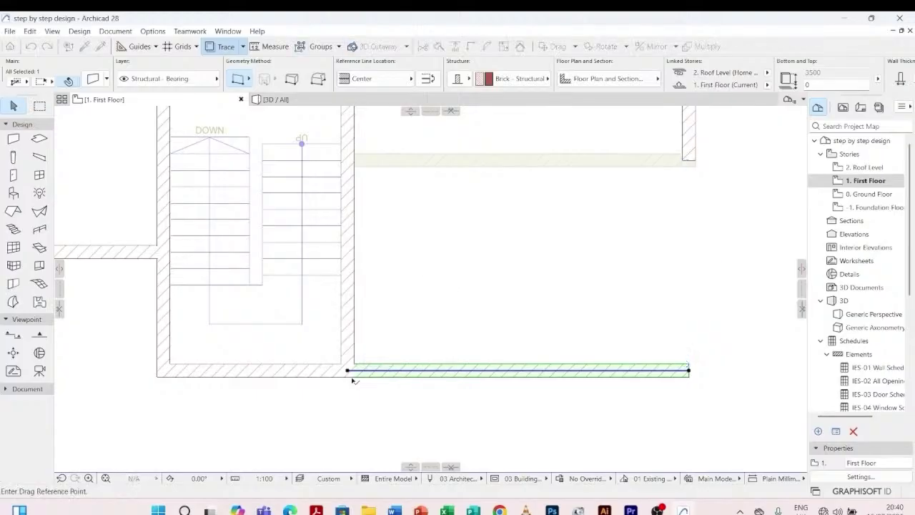
click(353, 376)
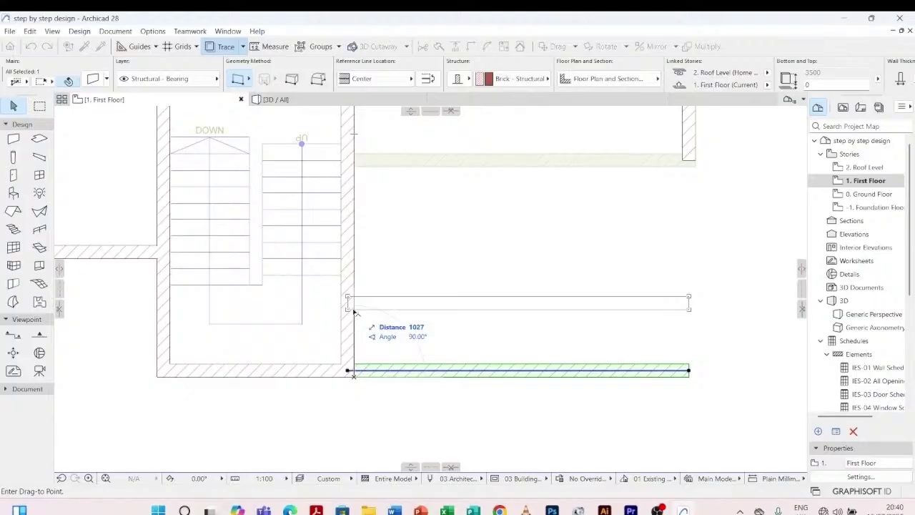
text(120)
key(Return)
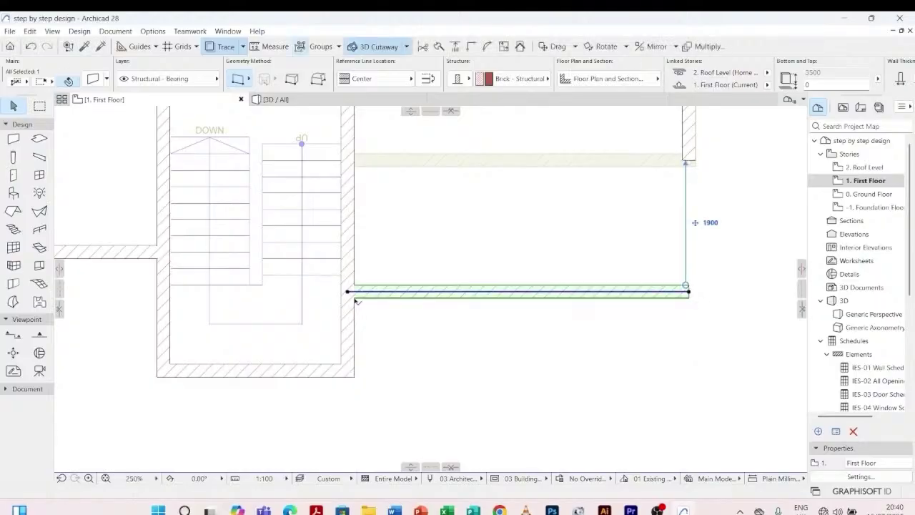
- Move the wall 200 mm down along the stairwell's side wall and clear the selection
scroll(356, 296, down, 3)
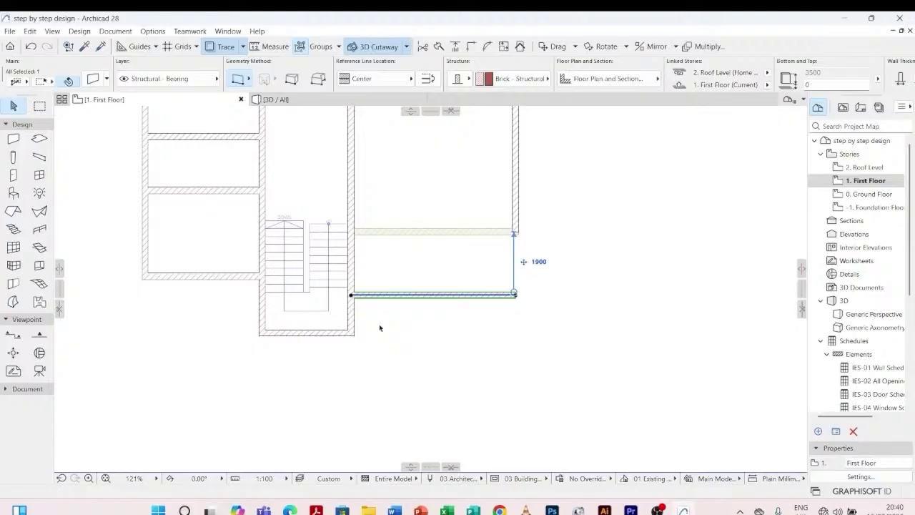
scroll(373, 315, up, 4)
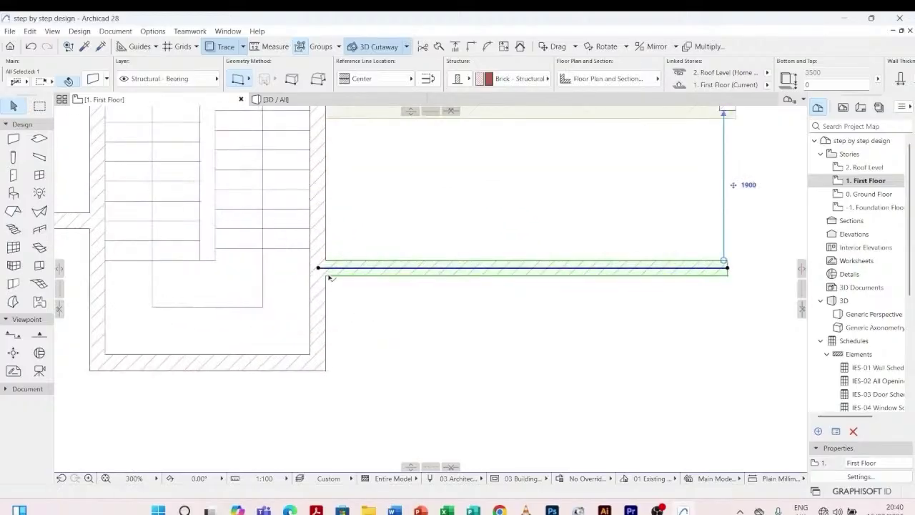
click(326, 278)
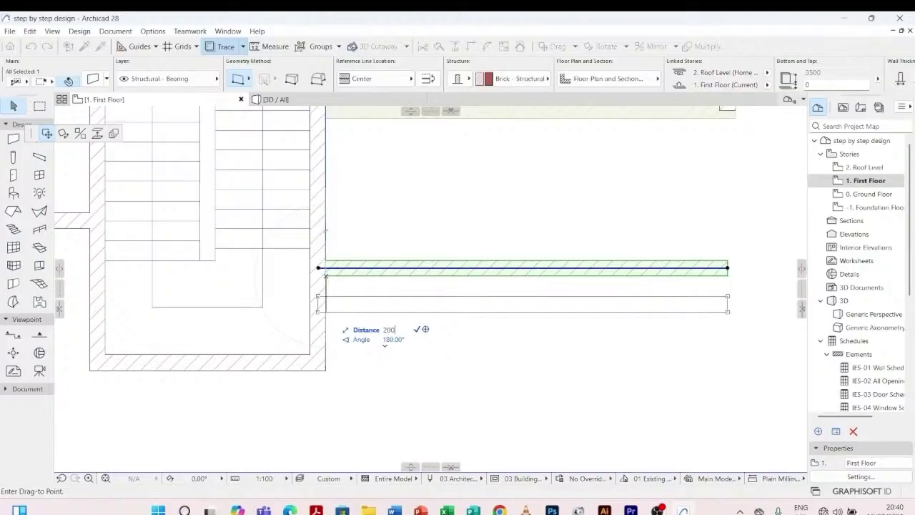
click(336, 307)
scroll(392, 366, down, 5)
click(403, 383)
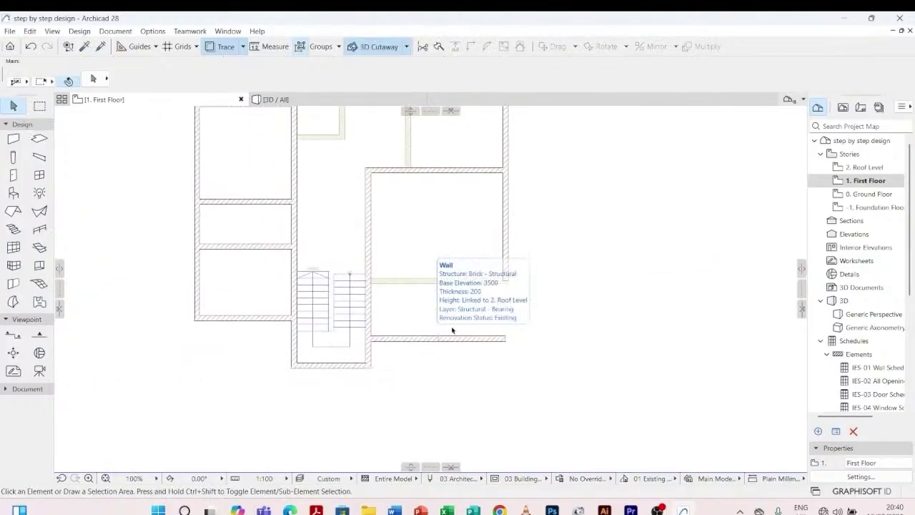
- Intersect the right exterior wall with the moved horizontal wall so they close the room's lower-right corner
scroll(415, 414, down, 2)
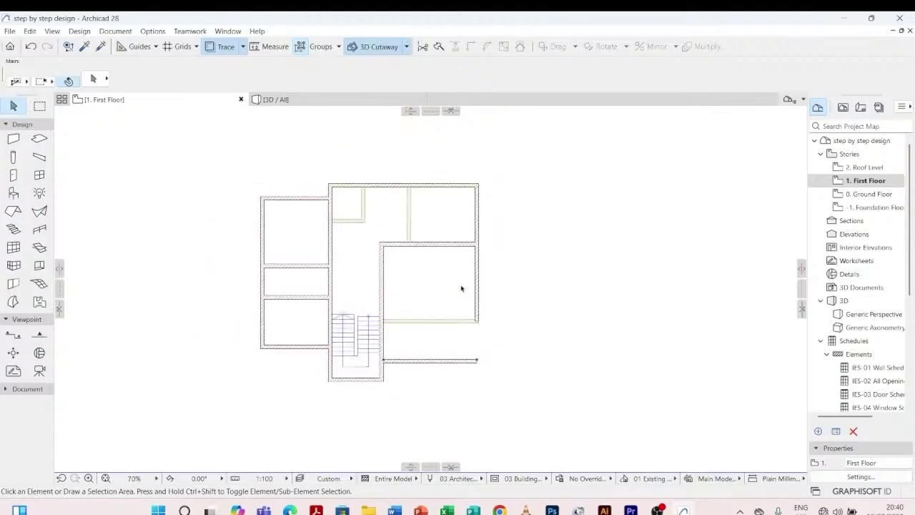
scroll(472, 363, up, 3)
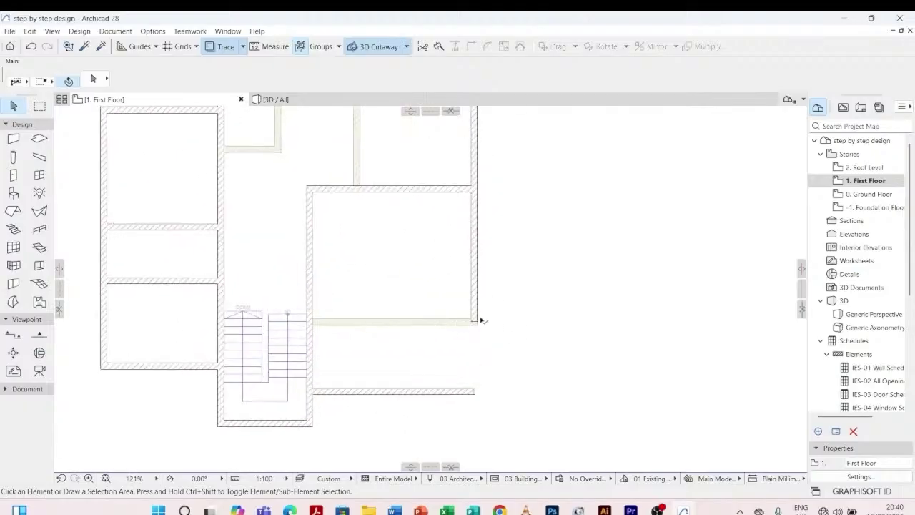
click(475, 284)
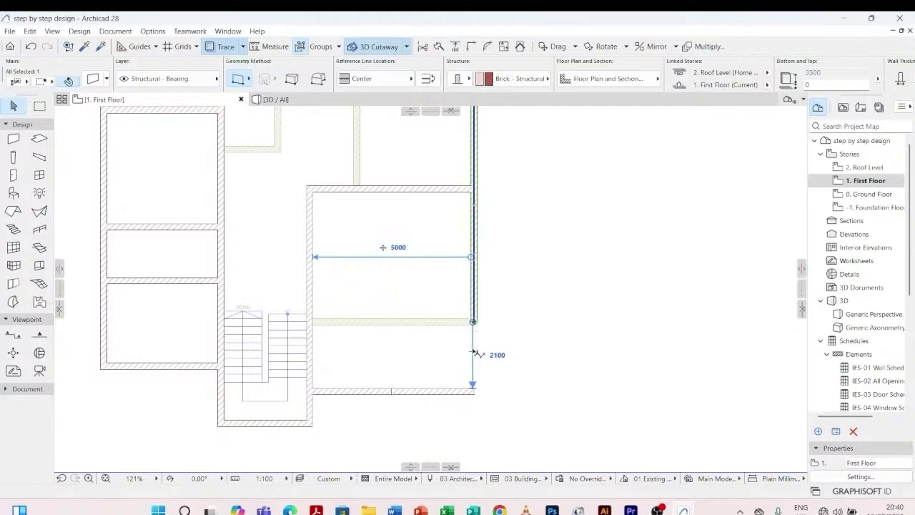
shift+click(425, 392)
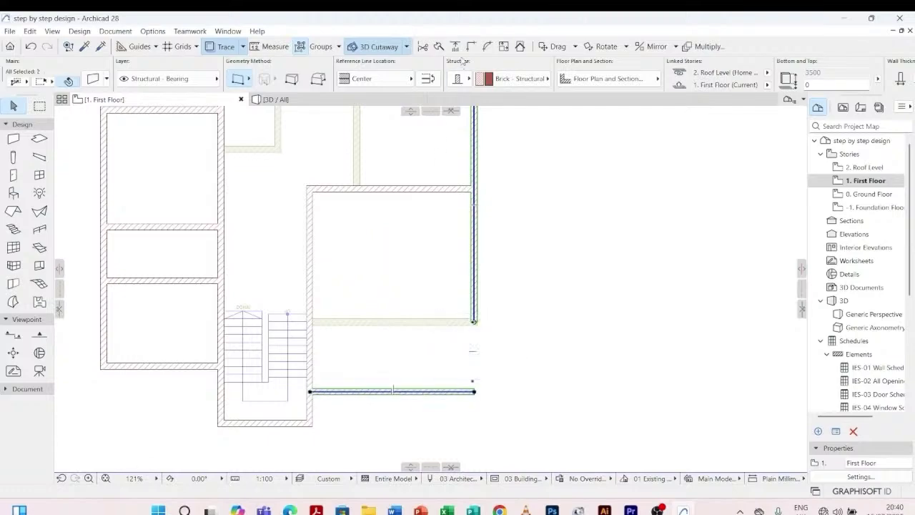
click(471, 47)
key(Escape)
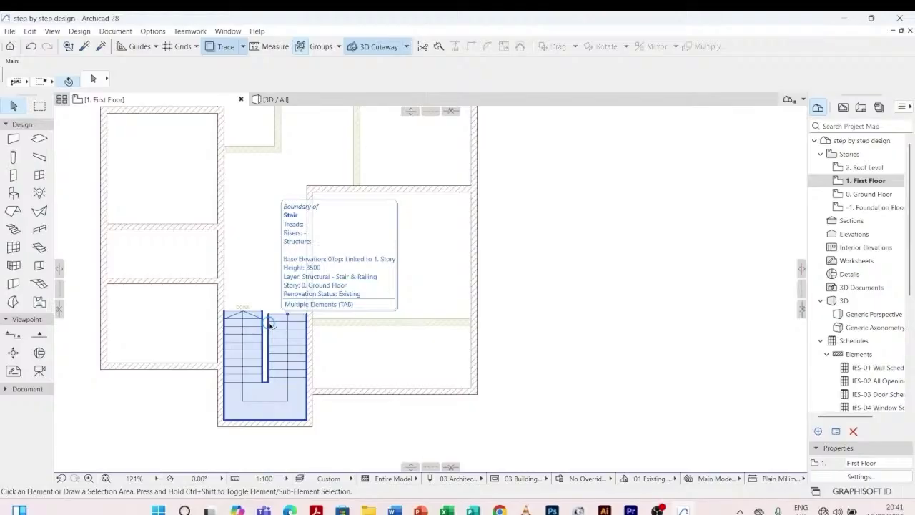
- Measure the clear depth of the lower-left room beside the stairwell, between its bottom and top walls
scroll(482, 297, down, 3)
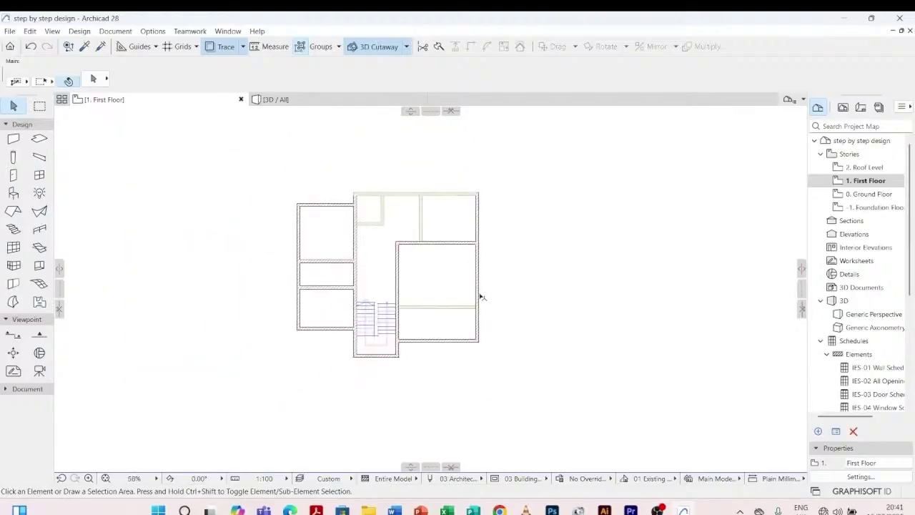
scroll(300, 327, up, 5)
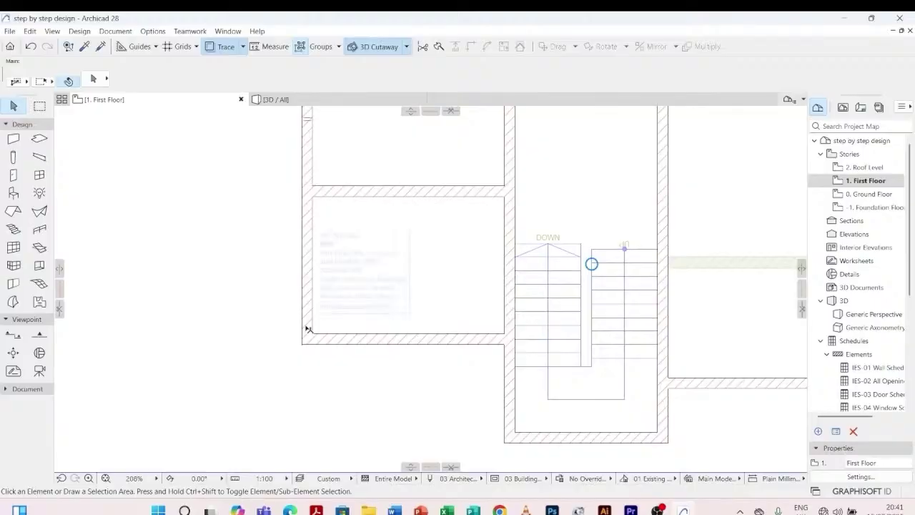
scroll(316, 316, down, 4)
scroll(399, 319, up, 2)
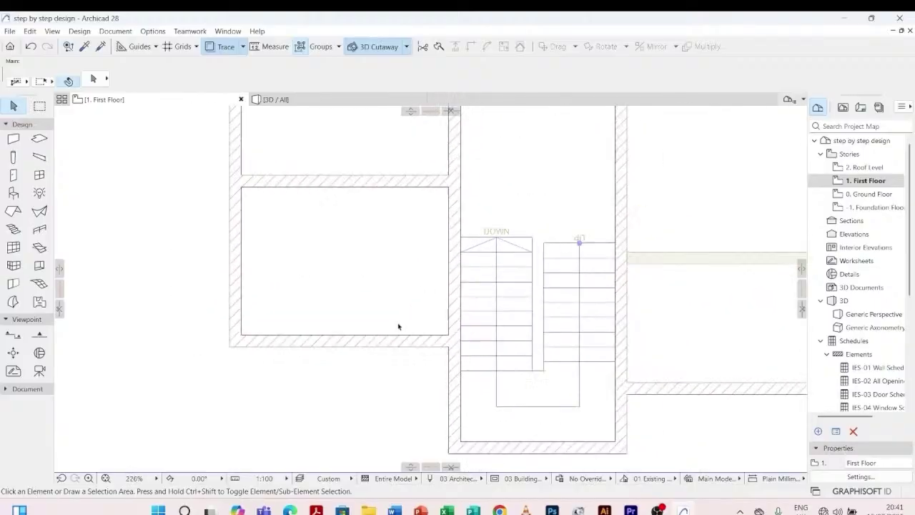
scroll(398, 323, down, 2)
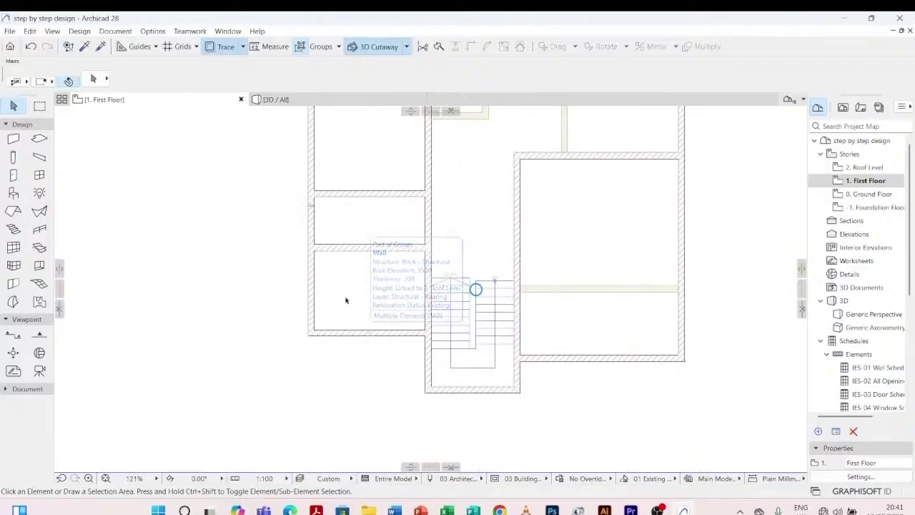
click(272, 46)
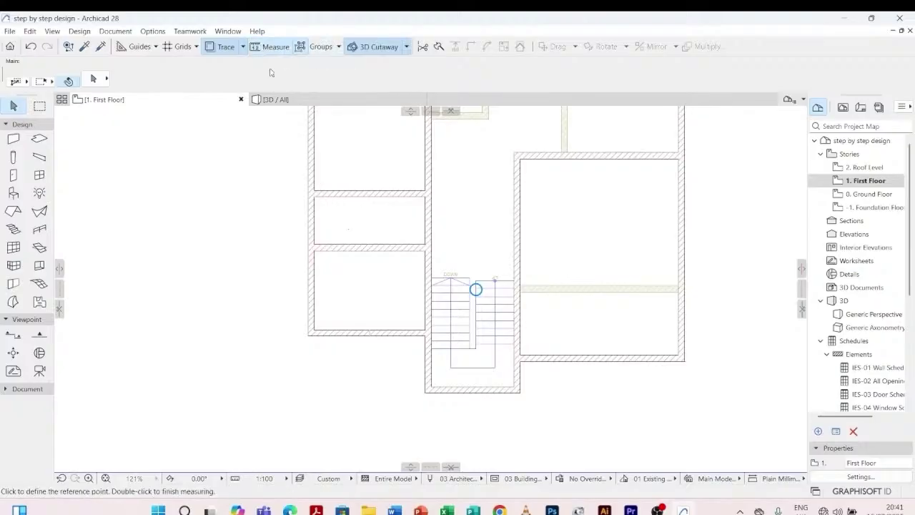
scroll(361, 326, up, 6)
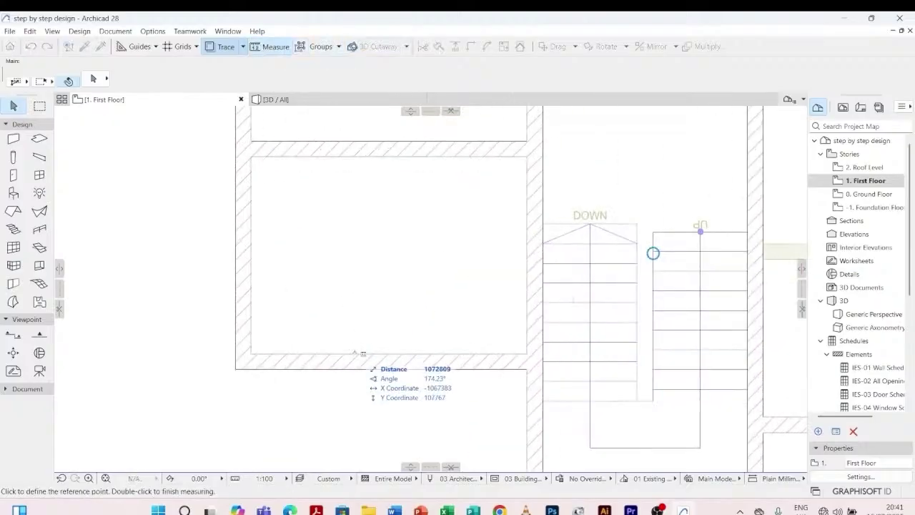
click(355, 354)
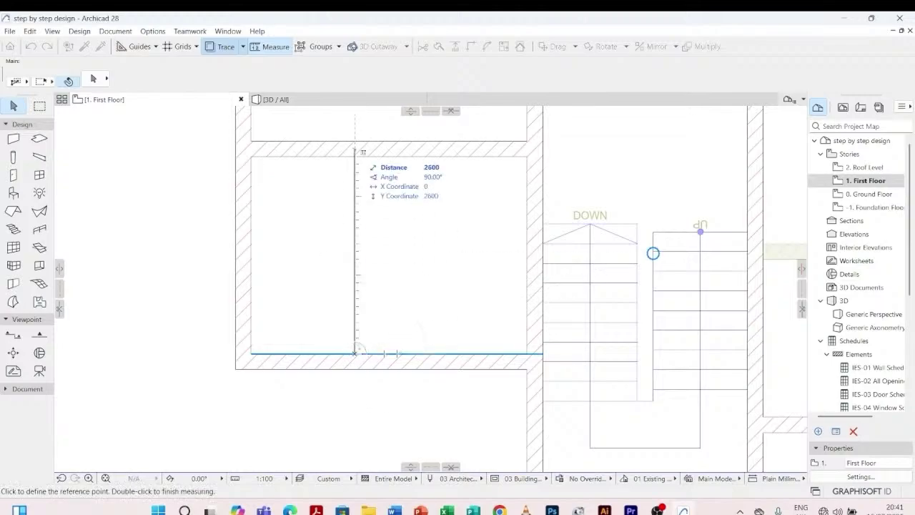
scroll(381, 280, down, 5)
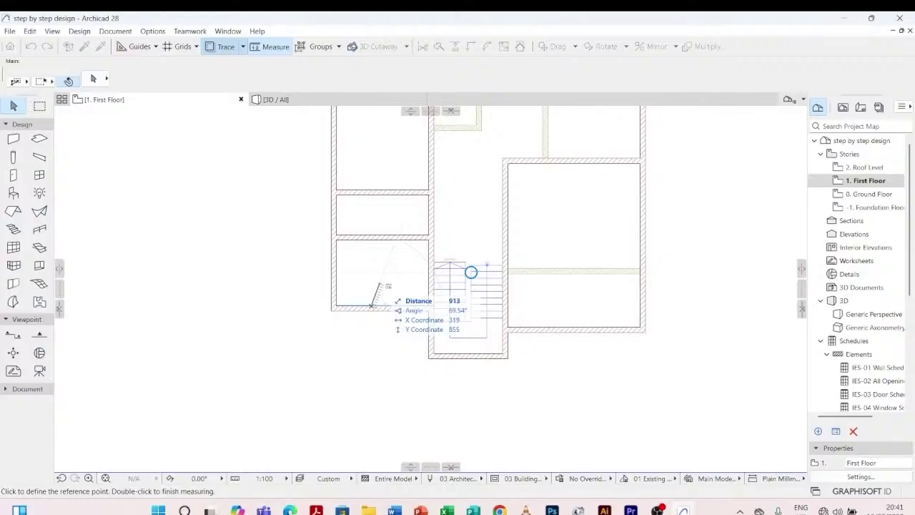
scroll(372, 305, down, 5)
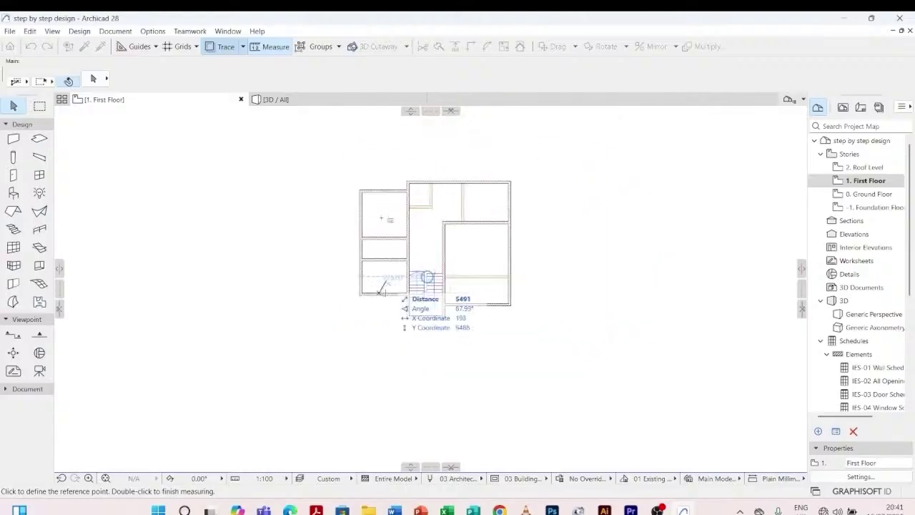
key(Escape)
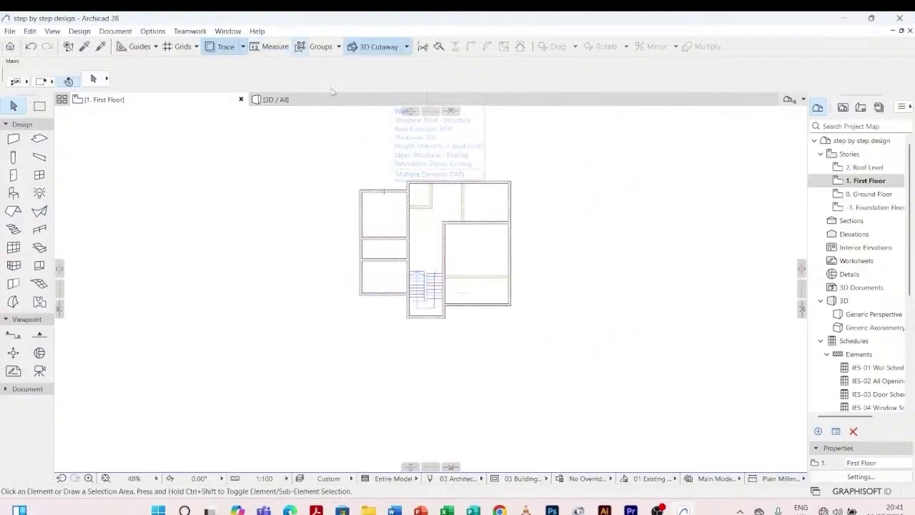
- Measure the clear depth of the upper-left room from its top wall to the partition below
click(251, 45)
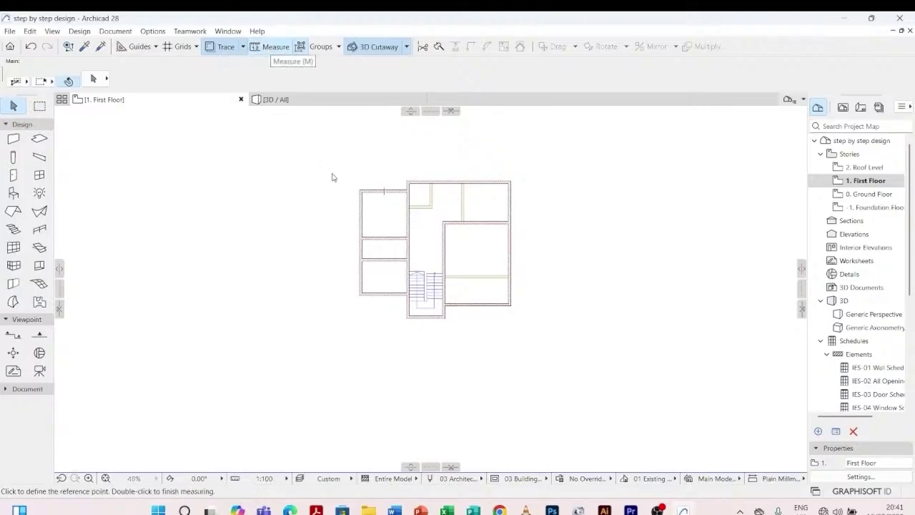
scroll(374, 195, up, 4)
scroll(373, 194, up, 1)
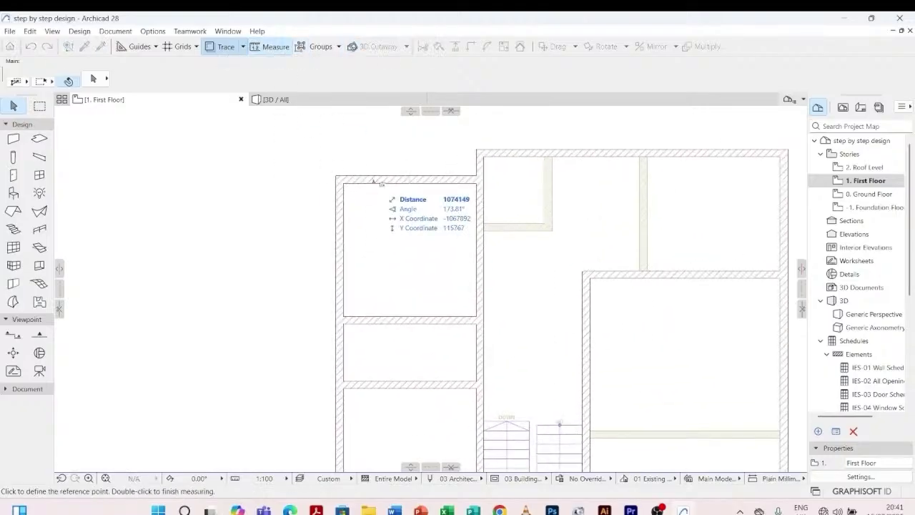
click(372, 184)
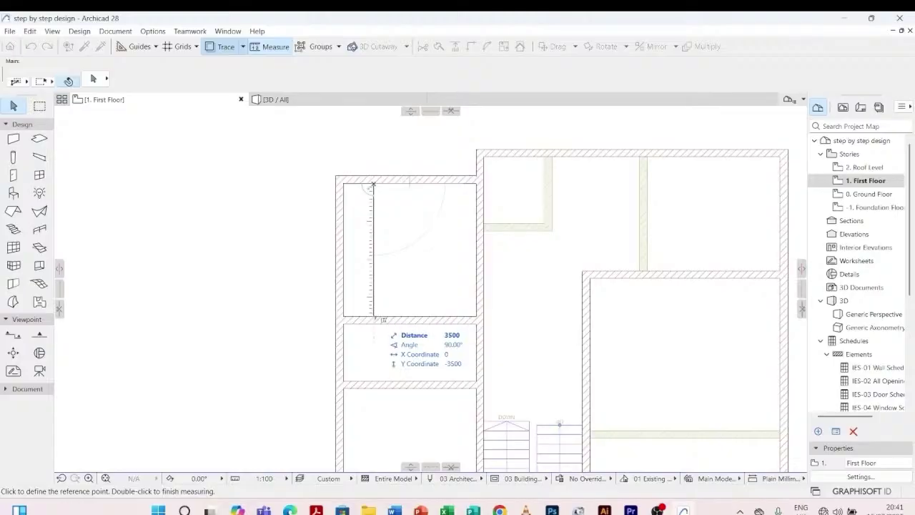
scroll(376, 221, down, 4)
key(Escape)
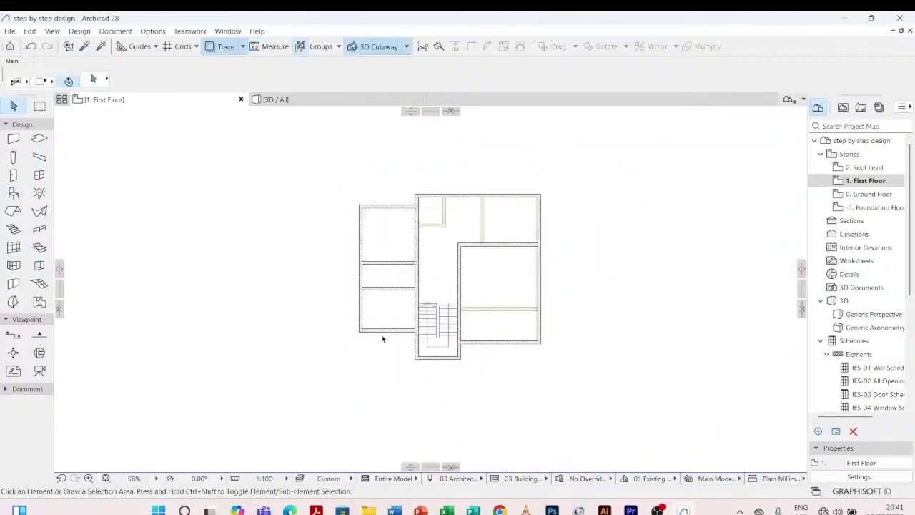
- Try to set the lower-left room's clear depth to 3500 mm from its bottom wall, and clear the selection
scroll(384, 339, up, 2)
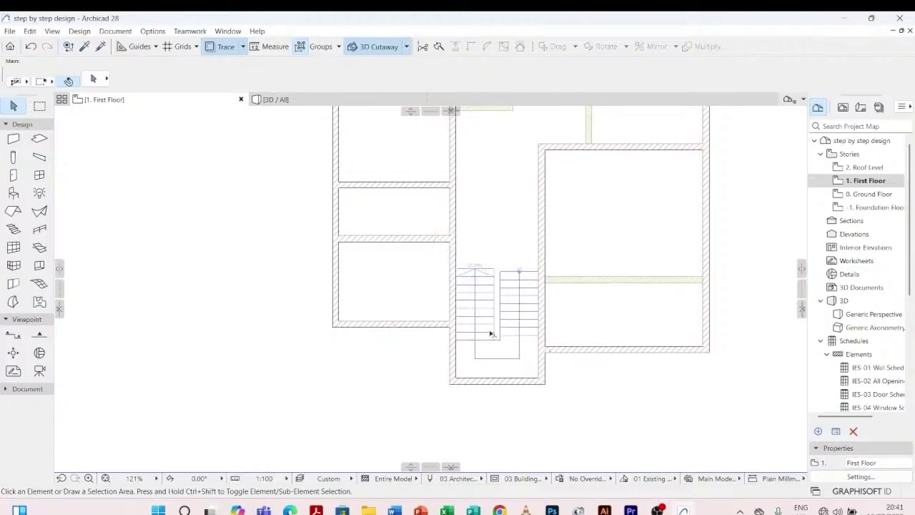
click(413, 323)
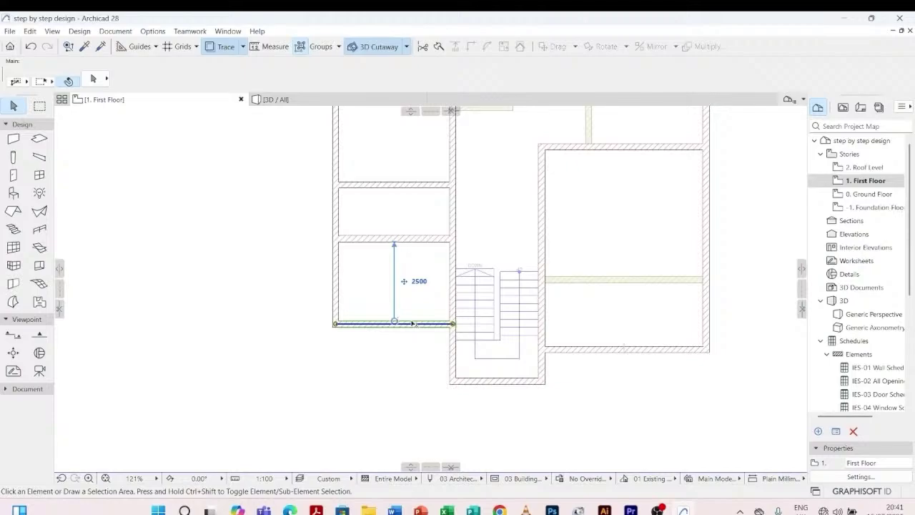
click(420, 281)
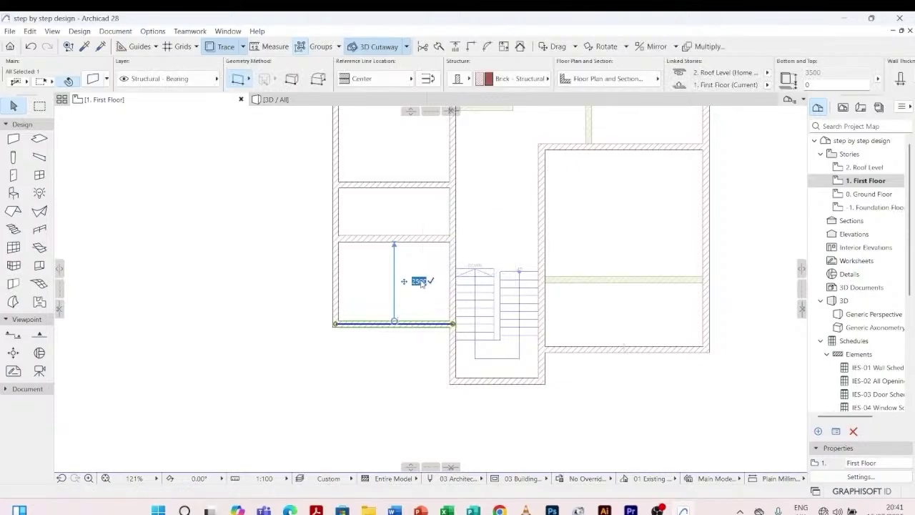
text(3500)
click(326, 279)
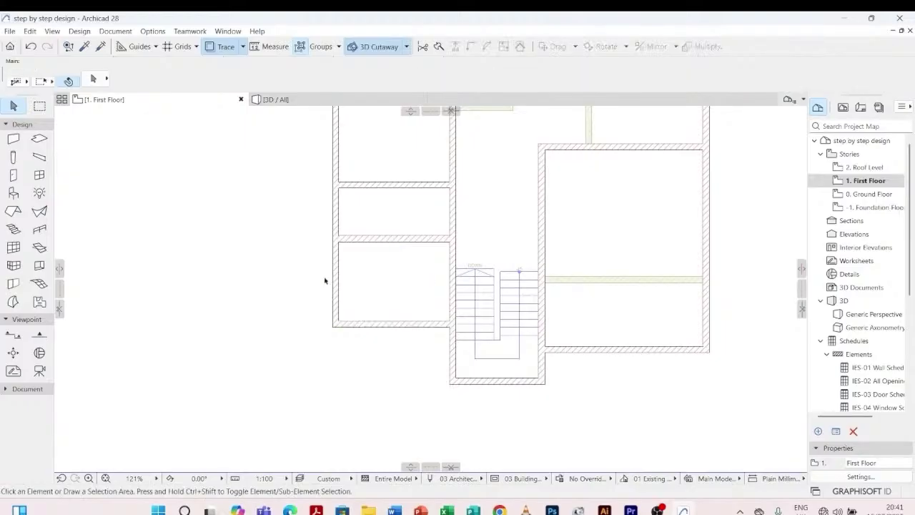
- Set the lower-left room's clear depth to 3500 mm by moving its bottom wall, and clear the selection
click(405, 325)
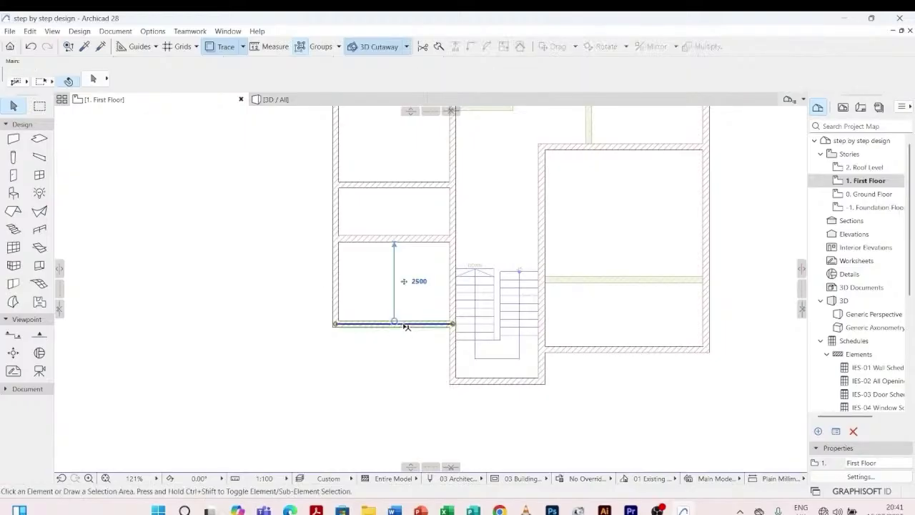
click(419, 282)
text(35)
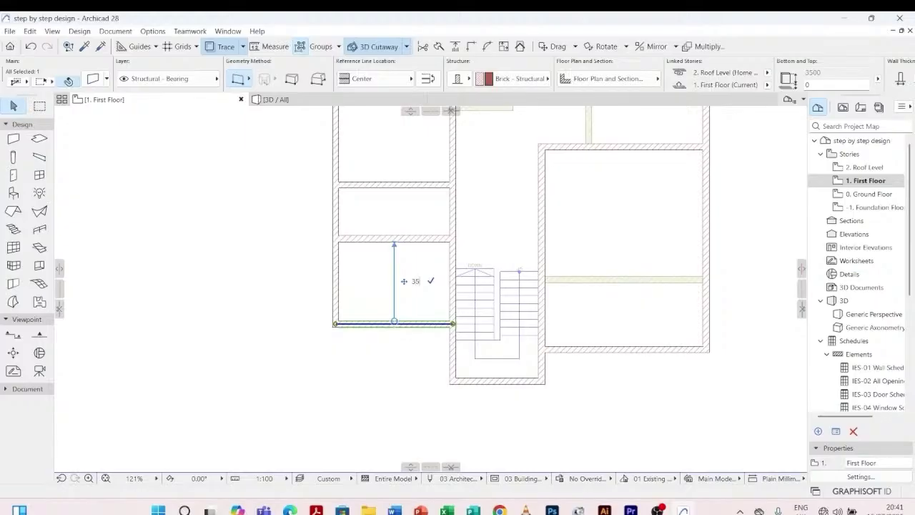
text(00)
key(Return)
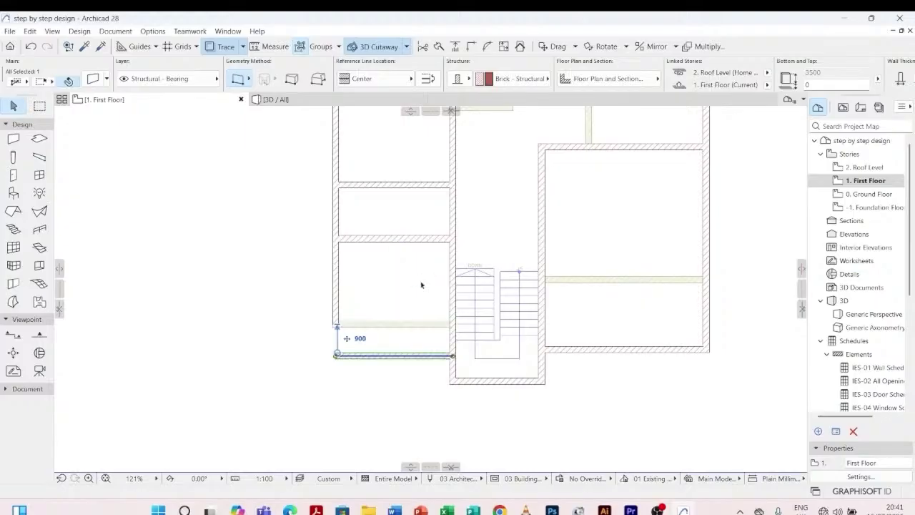
click(371, 403)
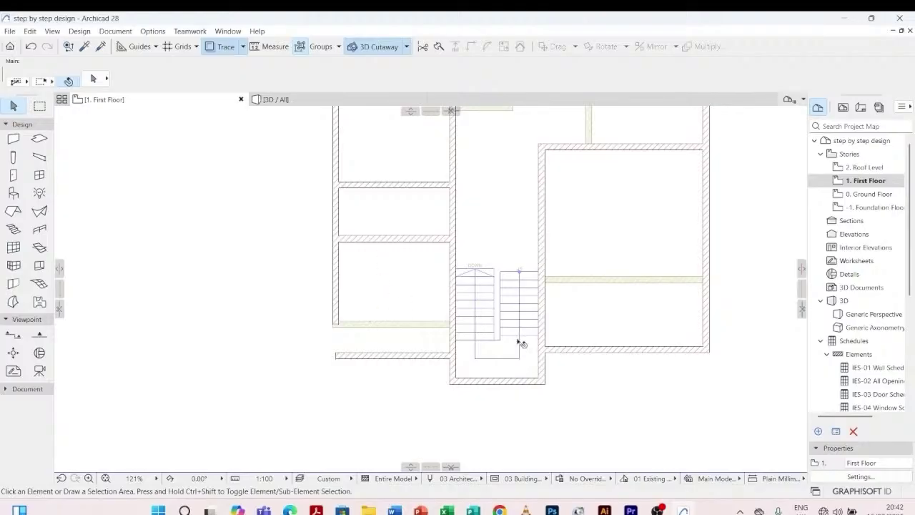
- Move the lower-left room's bottom wall vertically to line up with the bottom wall of the room across the stairwell
scroll(566, 354, up, 2)
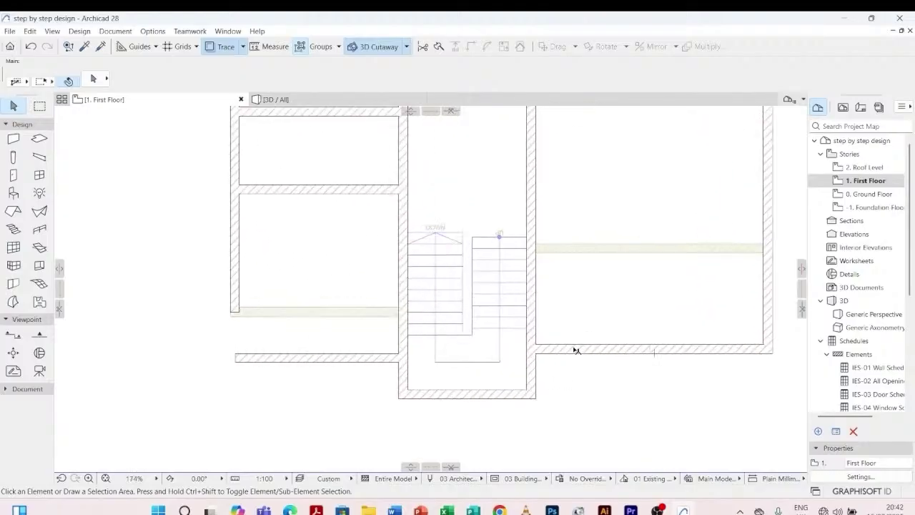
click(378, 356)
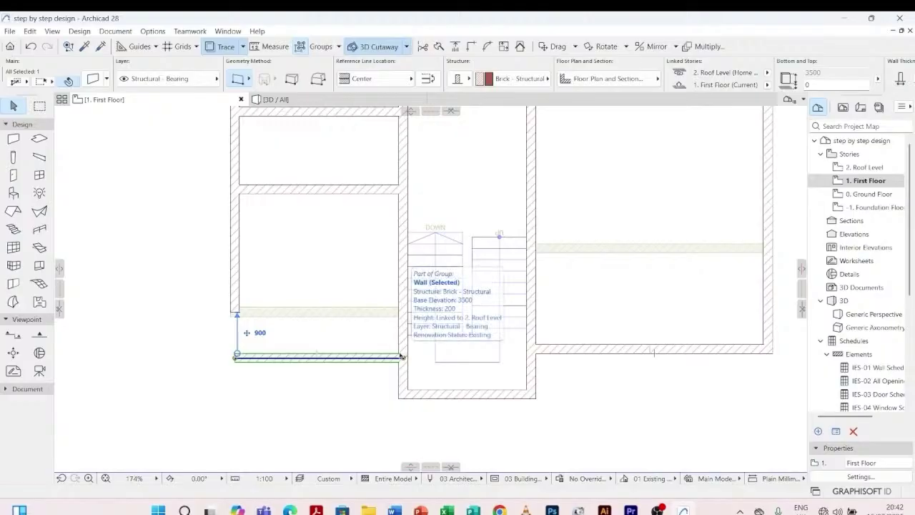
key(ctrl+d)
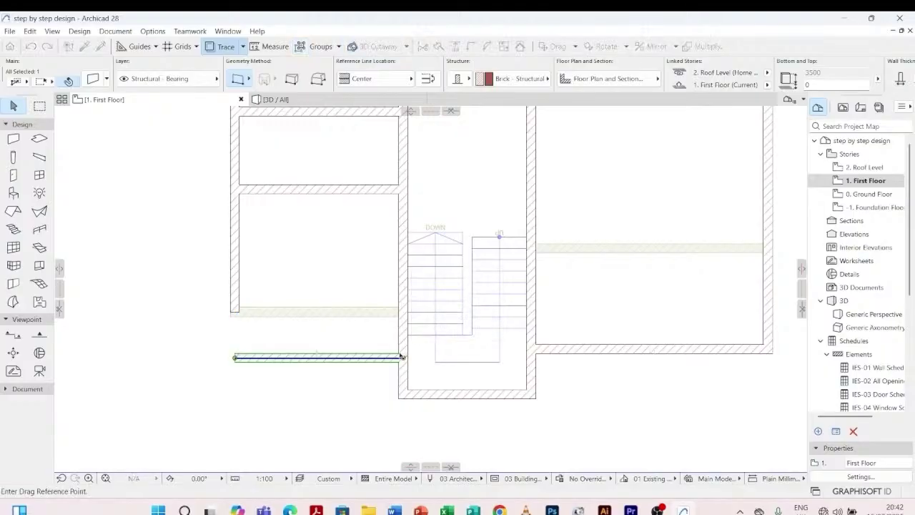
click(401, 356)
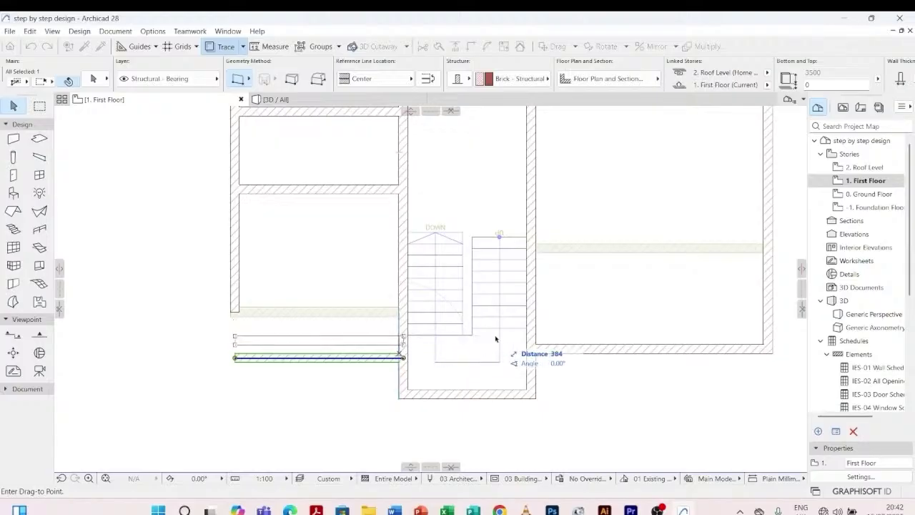
click(537, 349)
- Intersect the left exterior wall with the moved bottom wall so they close the building's lower-left corner
scroll(550, 380, down, 4)
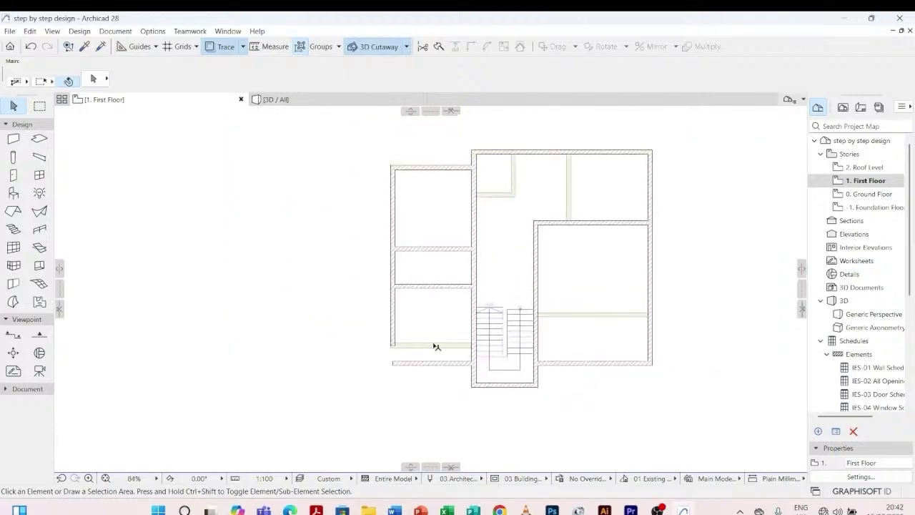
click(394, 348)
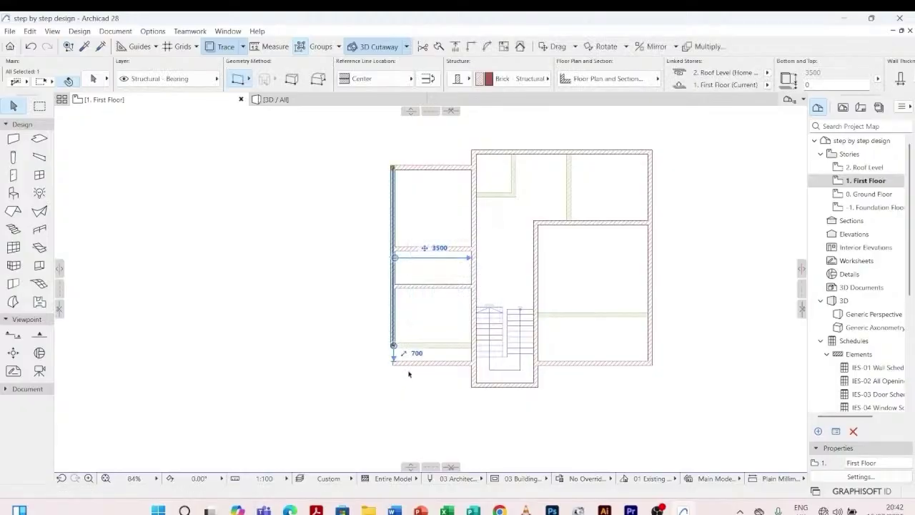
shift+click(409, 364)
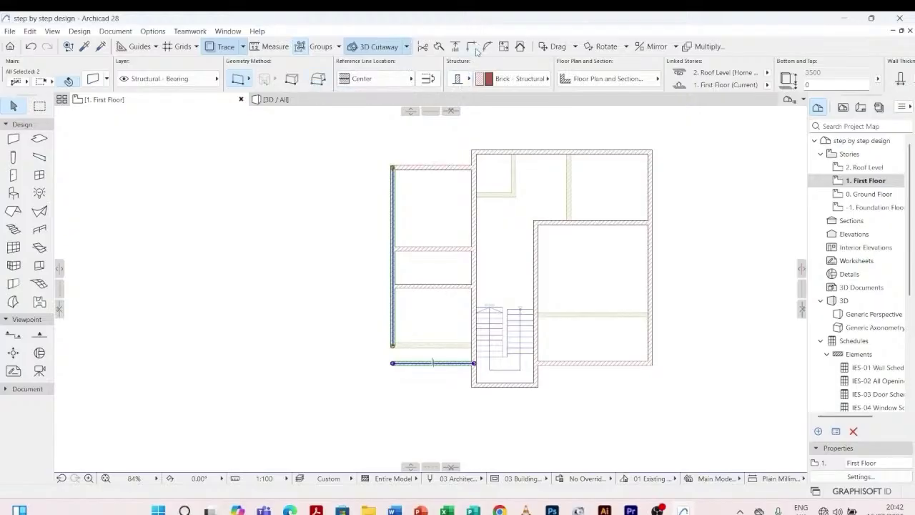
click(292, 218)
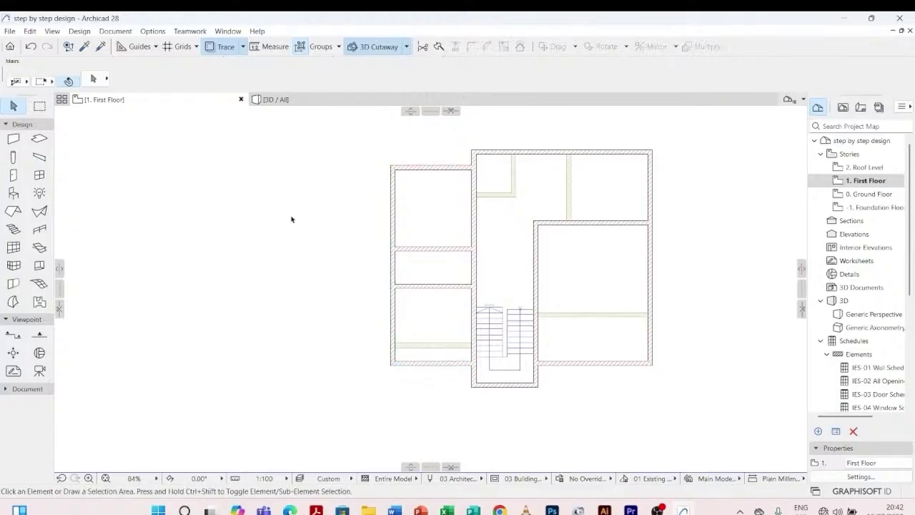
- Examine the building in 3D from the stairwell side, and return to the First Floor plan
scroll(291, 219, down, 1)
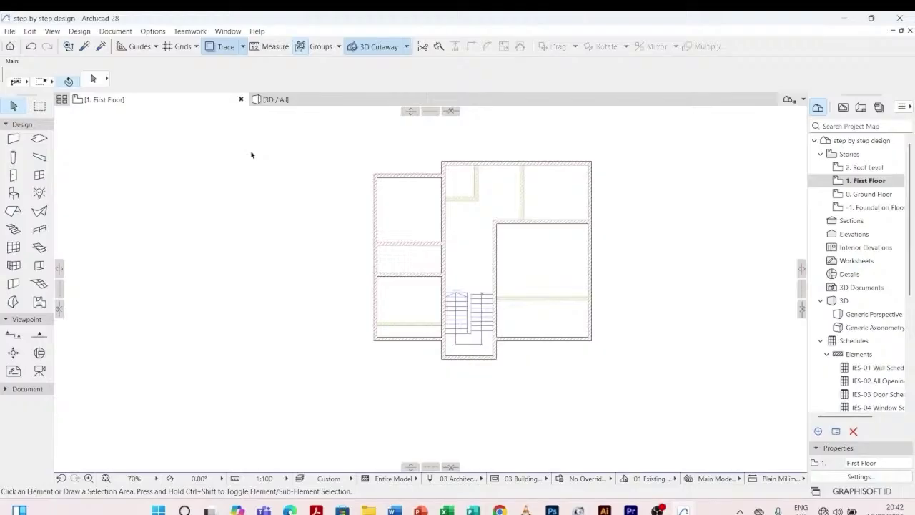
click(310, 101)
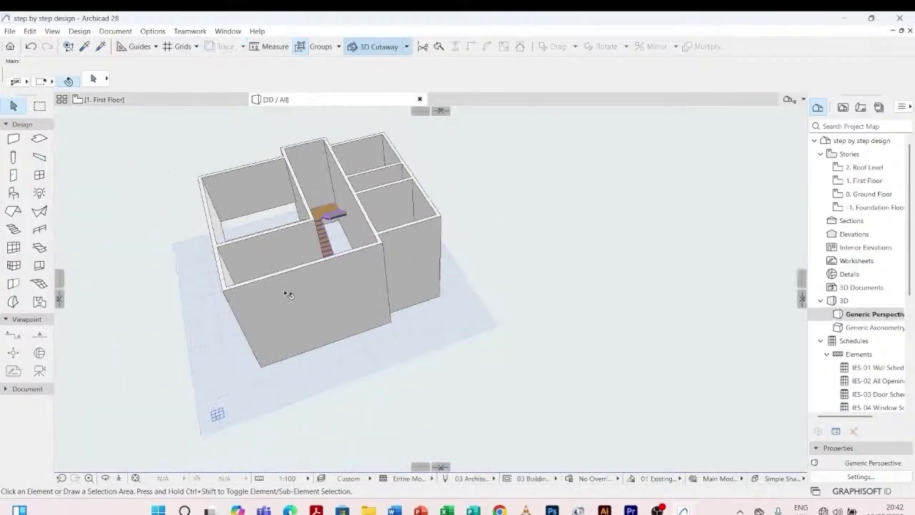
shift+middle_drag(288, 294, 10, 254)
shift+middle_drag(306, 264, 279, 294)
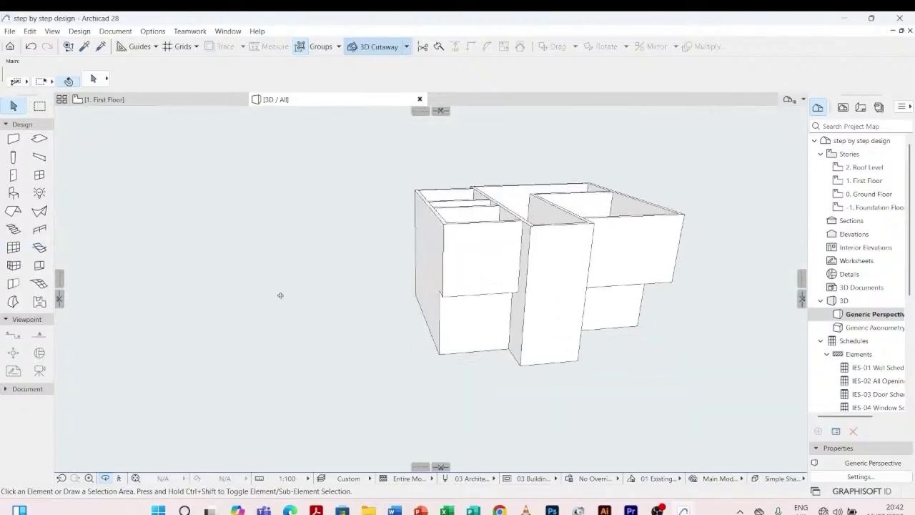
key(F2)
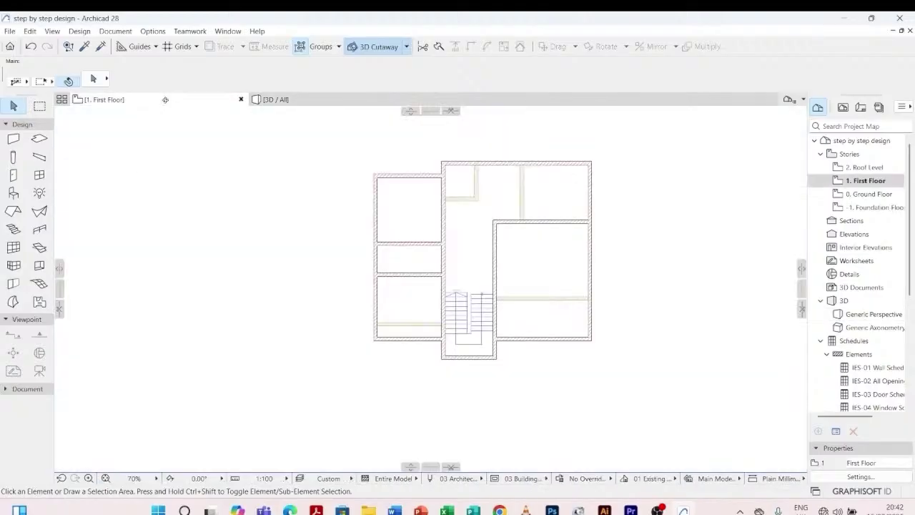
- Check the clear depth of the narrow middle room on the left side of the First Floor plan
scroll(315, 262, down, 2)
scroll(376, 262, up, 5)
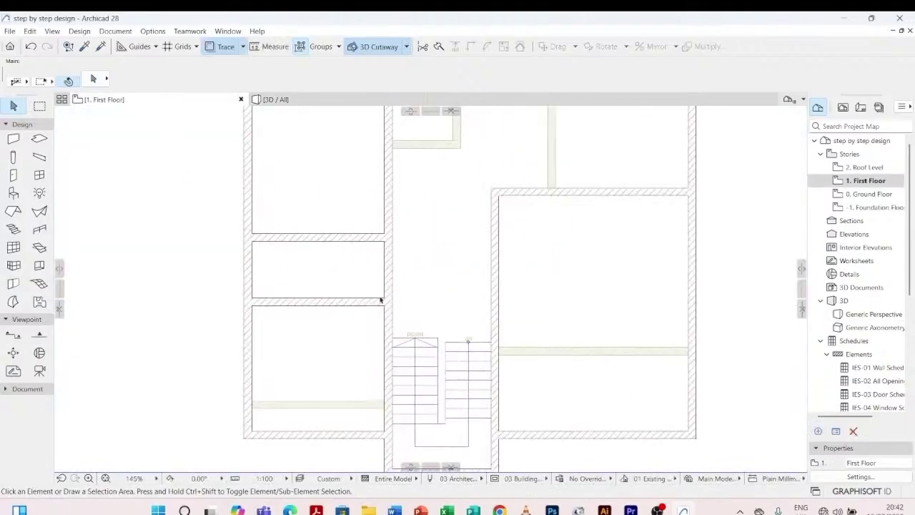
scroll(400, 309, down, 3)
scroll(414, 331, up, 4)
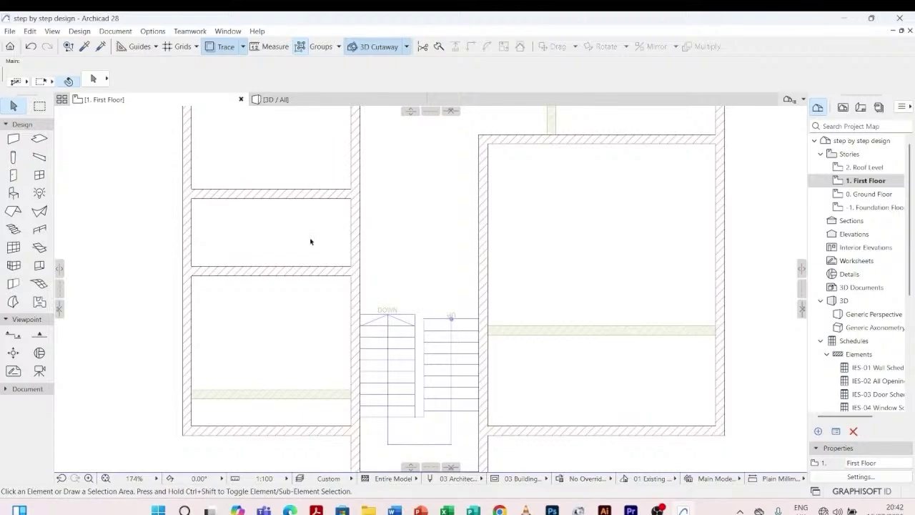
scroll(309, 236, down, 3)
scroll(303, 219, up, 3)
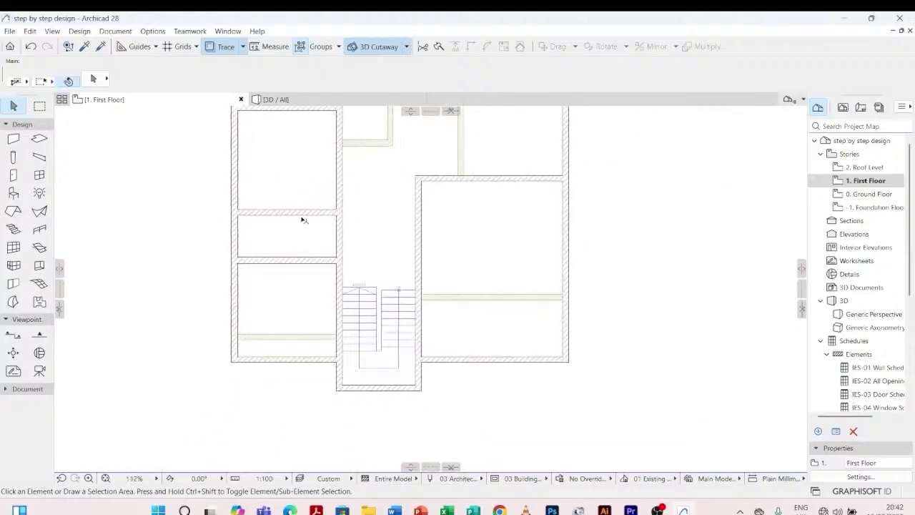
click(303, 214)
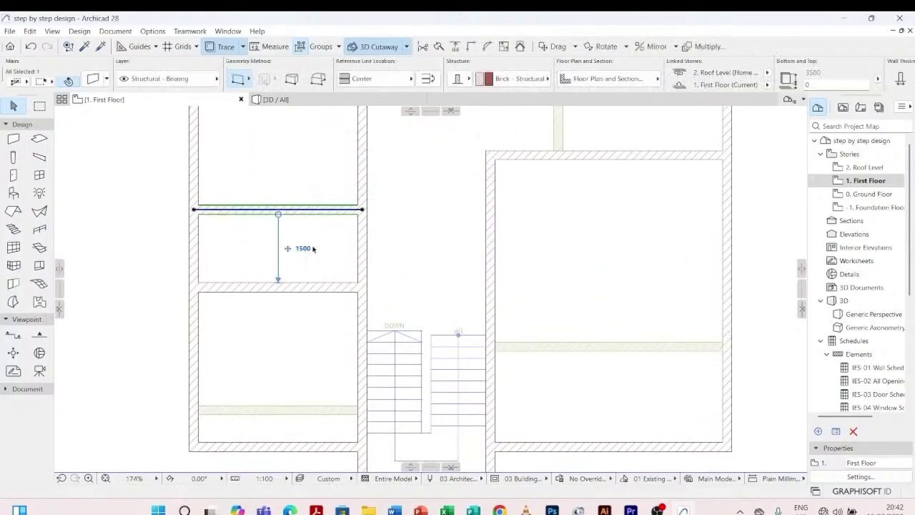
key(Escape)
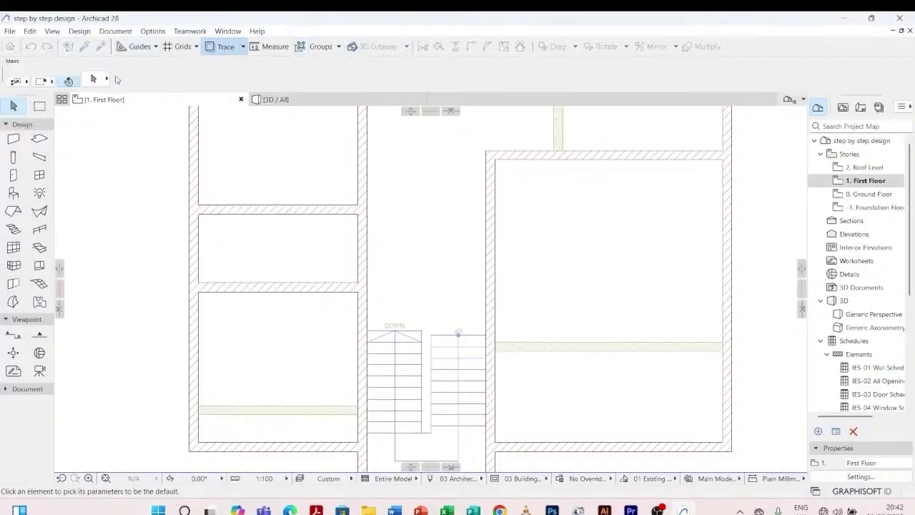
- Draw a vertical partition across the narrow middle-left room with the lower partition's wall settings, about 1150 mm from the stair-side wall
click(295, 283)
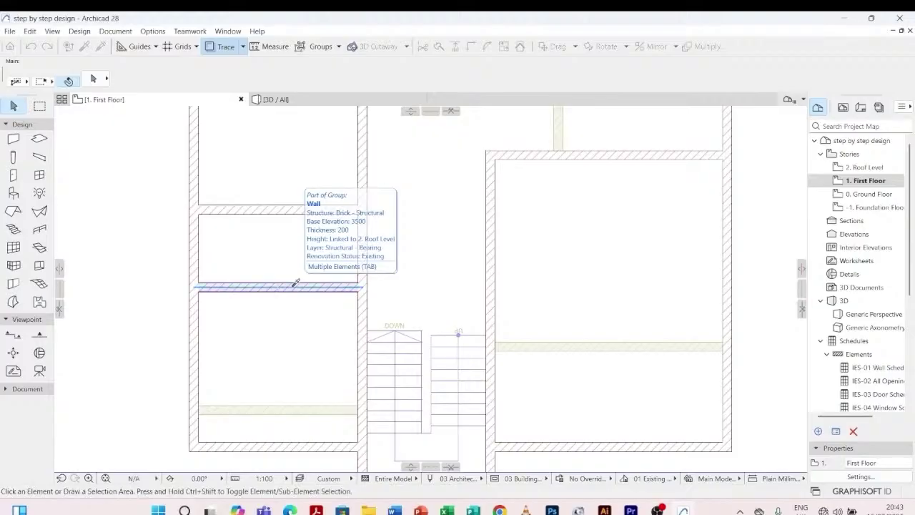
click(295, 283)
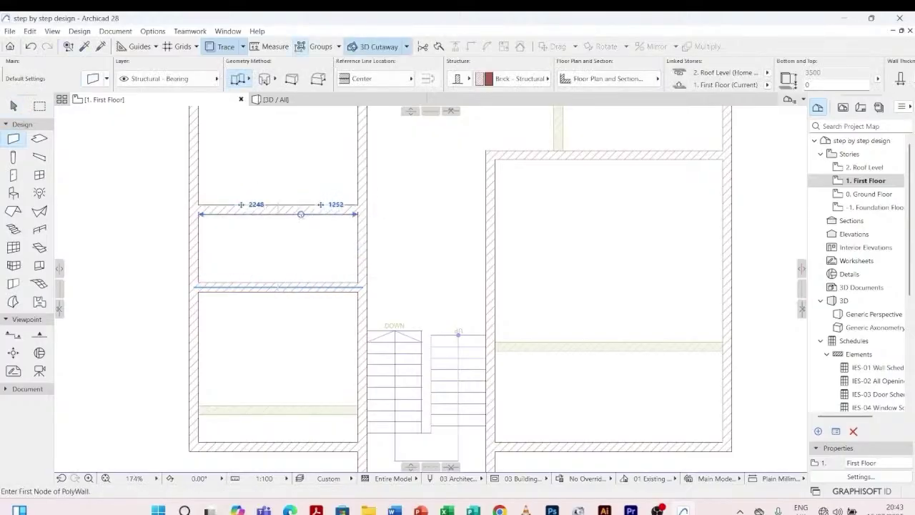
click(301, 213)
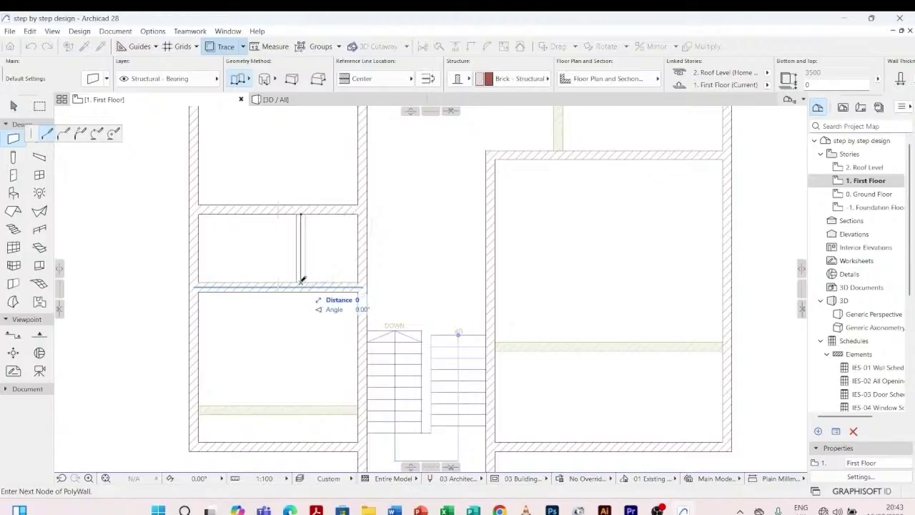
double_click(301, 283)
key(Escape)
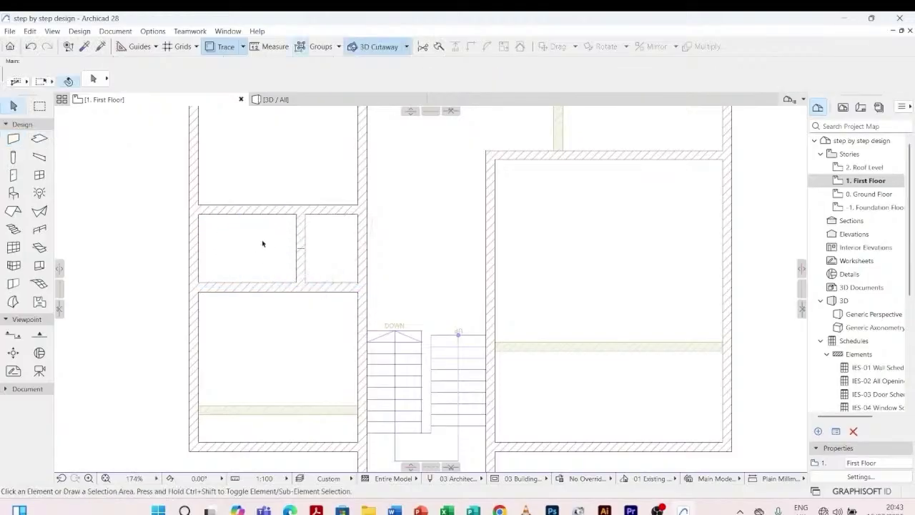
- Set the clear distance between the new vertical partition and the stair-side wall to 1000 mm
click(303, 239)
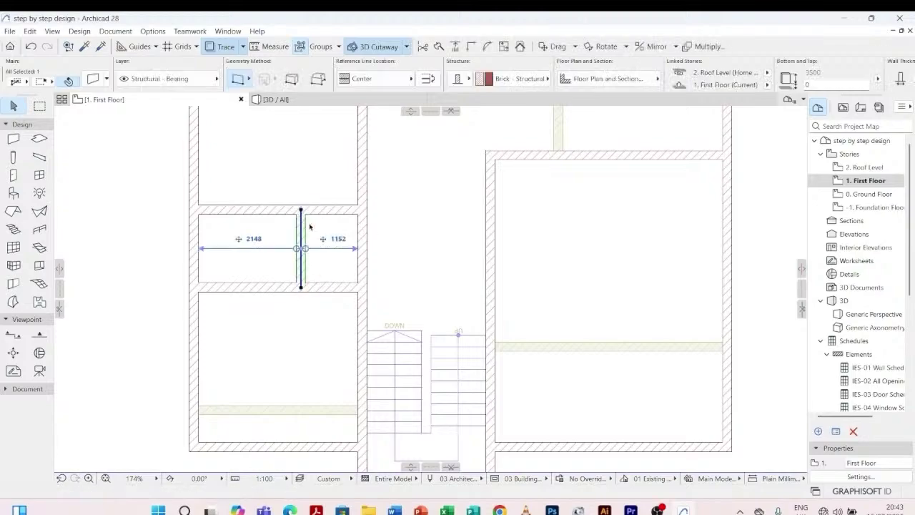
click(337, 239)
text(1000)
key(Return)
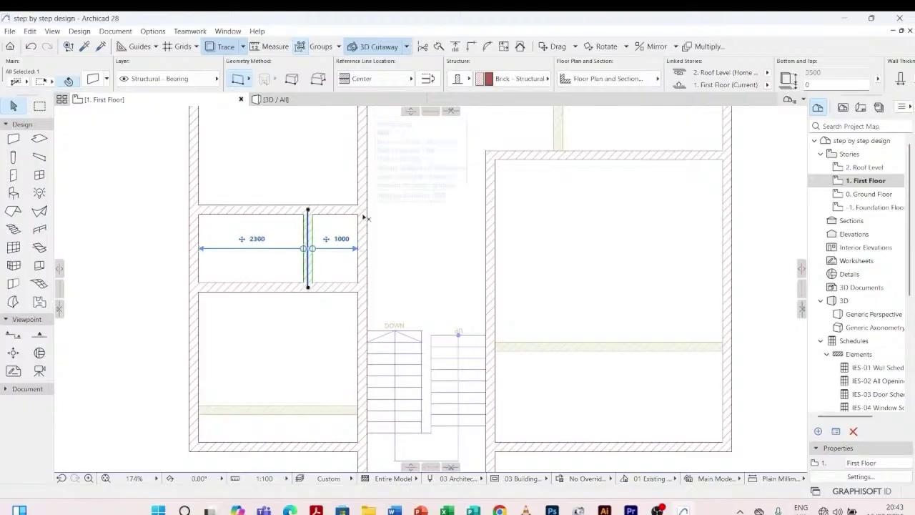
click(394, 186)
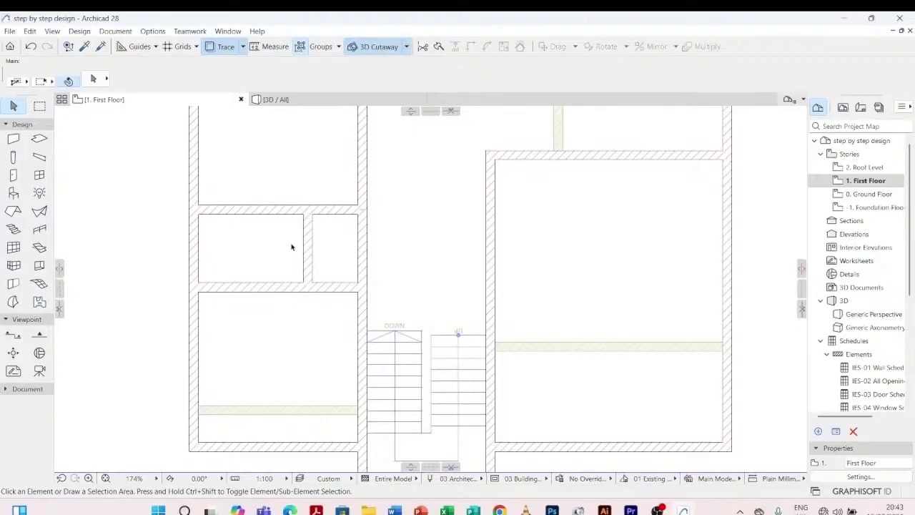
- Set the upper-right room's clear depth to 3500 mm by moving the horizontal wall below it
scroll(384, 246, down, 4)
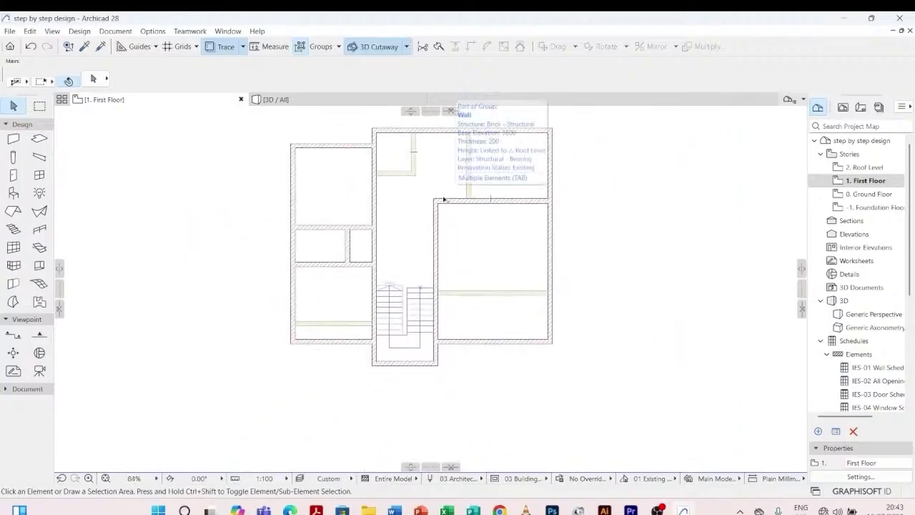
scroll(474, 205, up, 3)
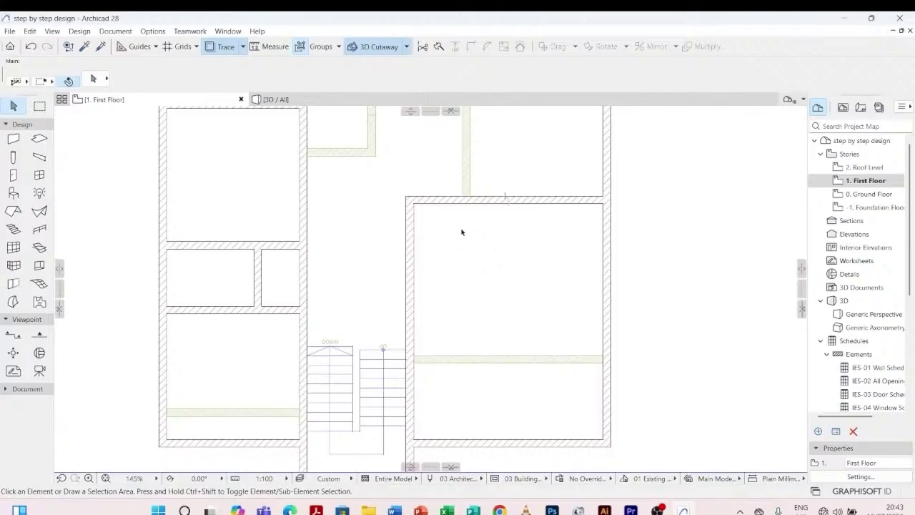
scroll(461, 232, down, 2)
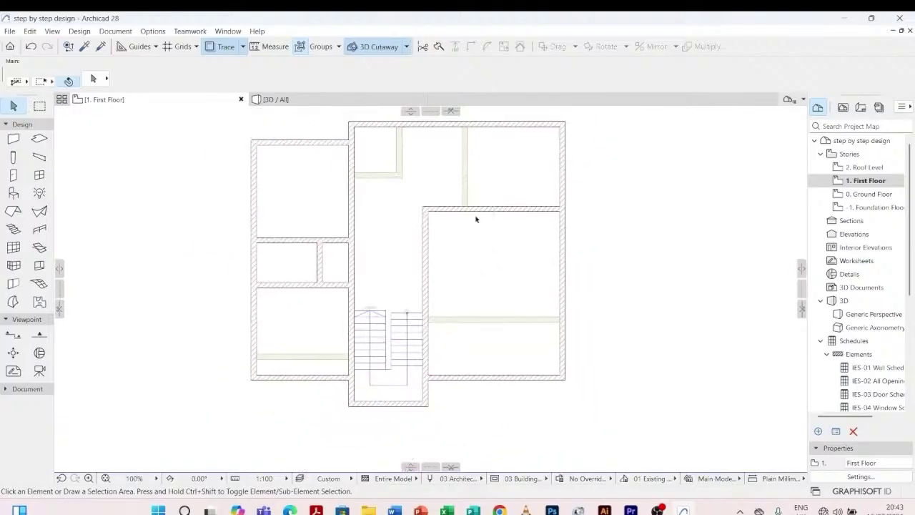
click(478, 209)
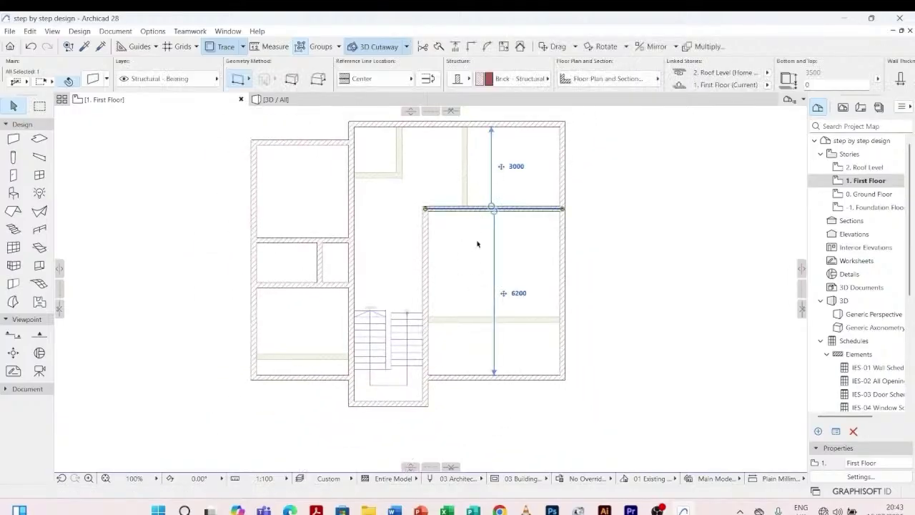
click(517, 169)
text(3500)
key(Return)
key(Escape)
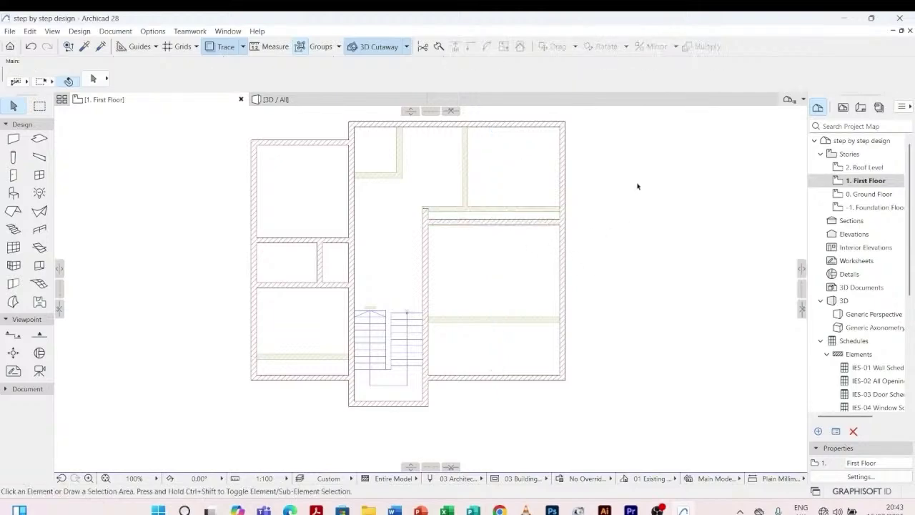
scroll(522, 268, up, 2)
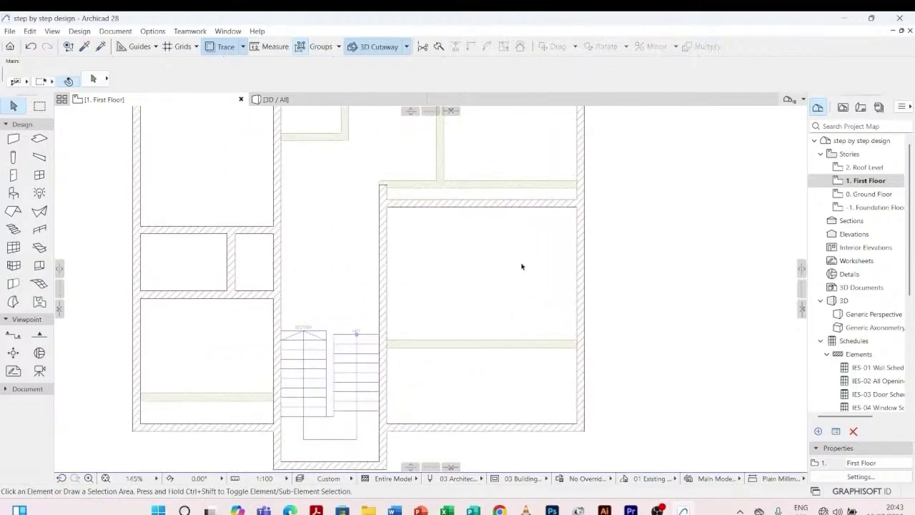
scroll(475, 206, down, 3)
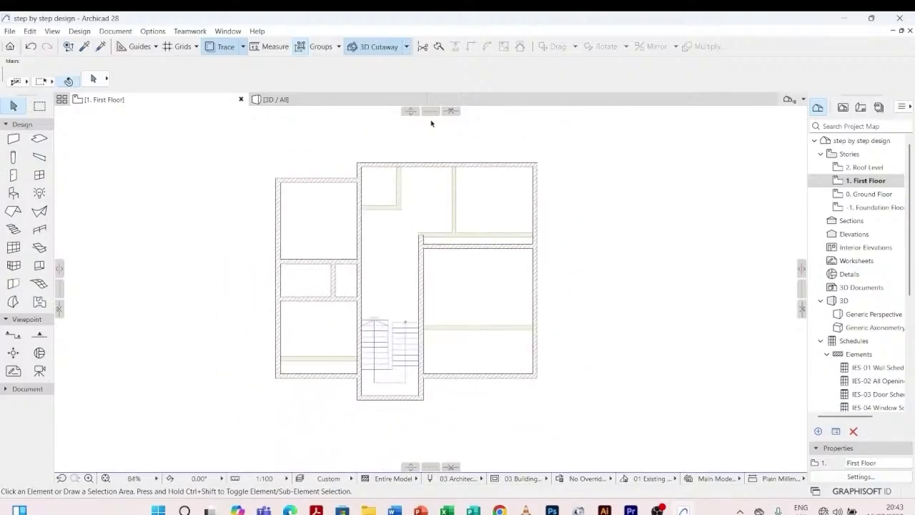
- Extend the wall on the right side of the stair up to the building's upper exterior wall with Adjust
scroll(433, 172, up, 2)
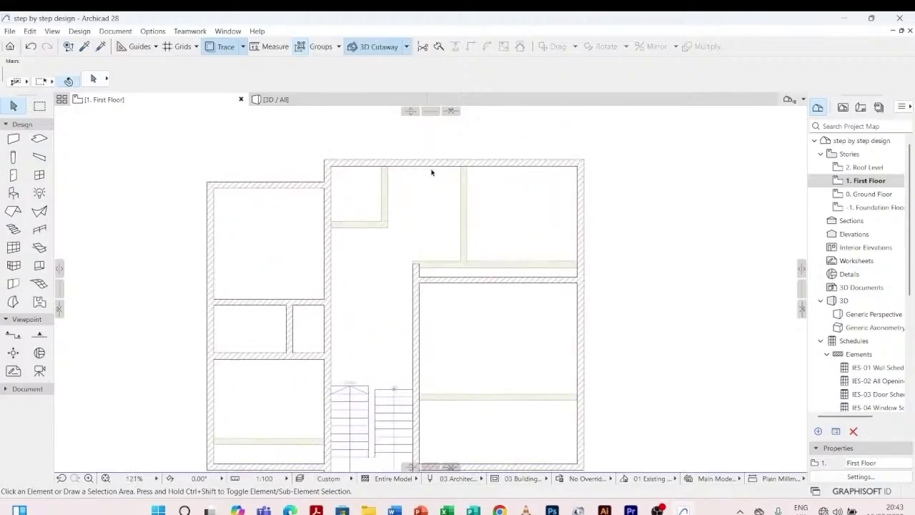
scroll(440, 245, down, 2)
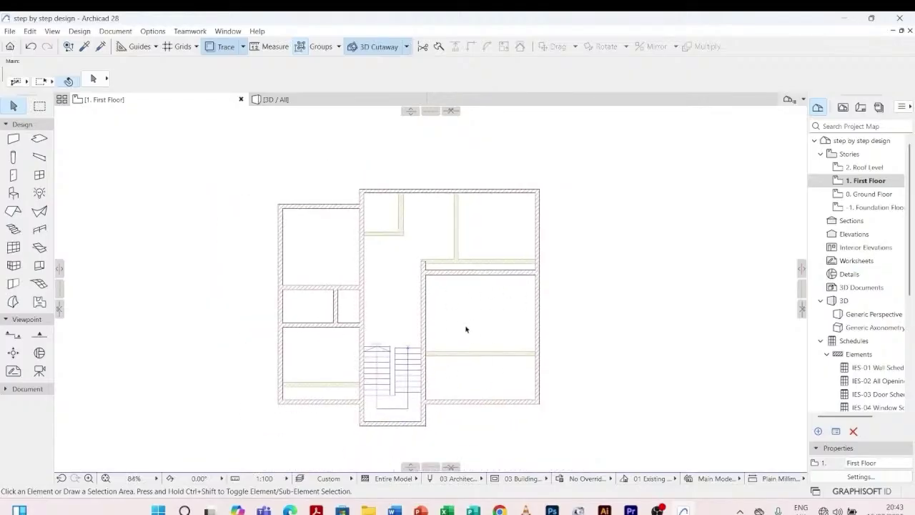
click(426, 284)
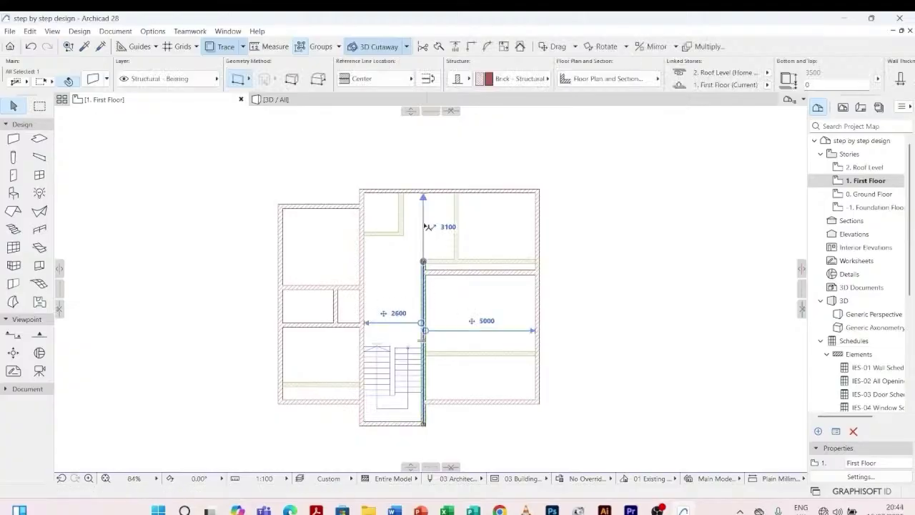
click(427, 156)
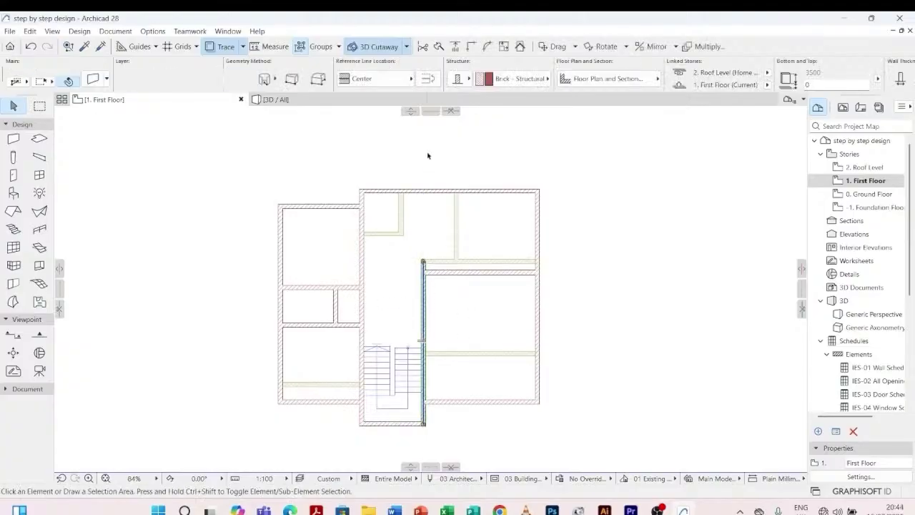
click(425, 264)
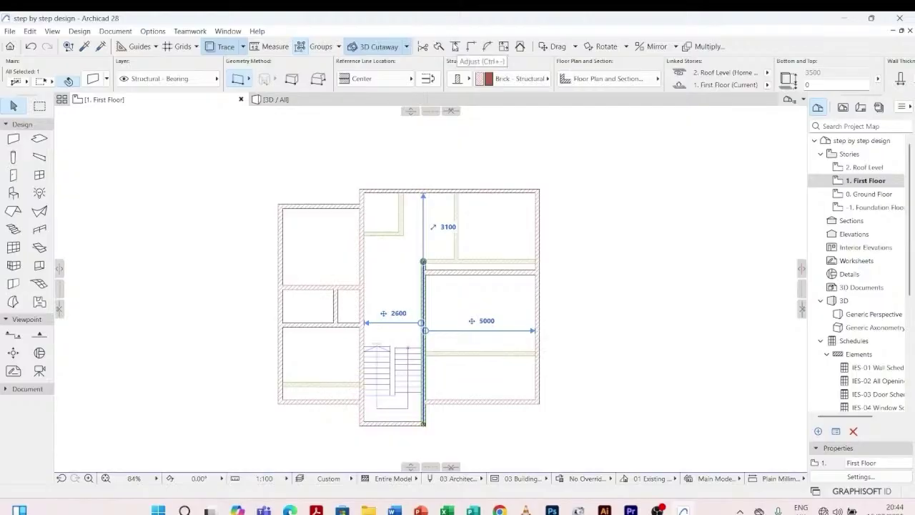
click(455, 46)
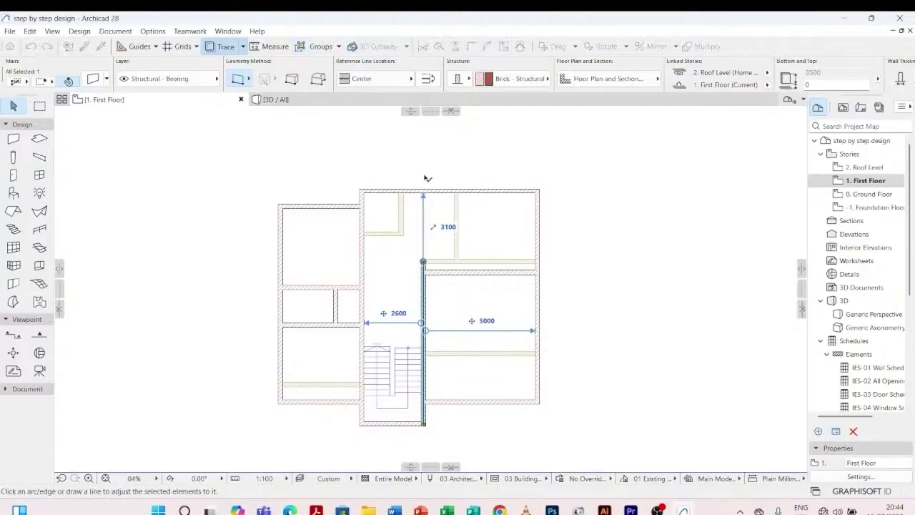
scroll(421, 204, up, 5)
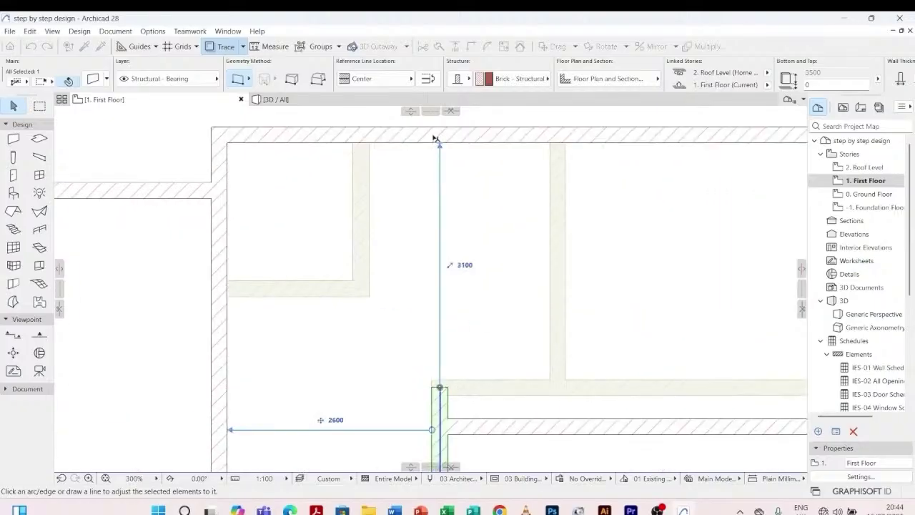
click(435, 139)
key(Escape)
scroll(421, 196, down, 5)
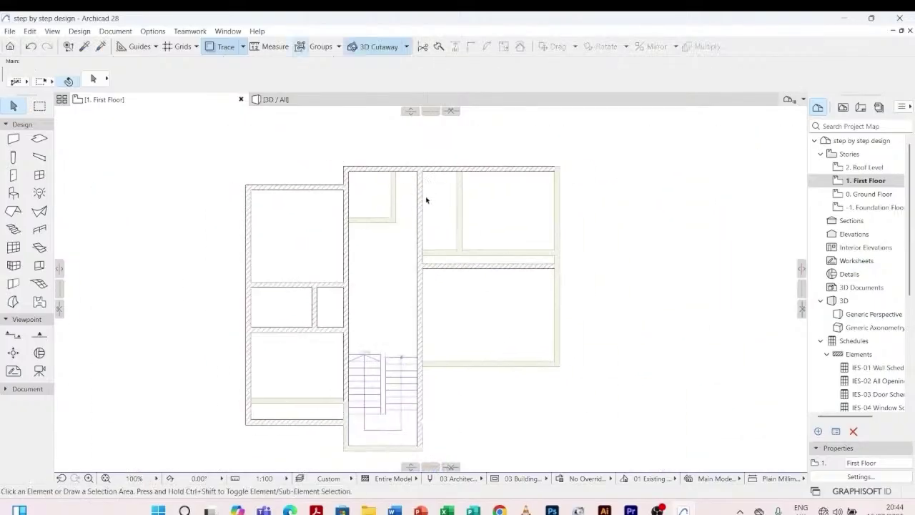
click(425, 204)
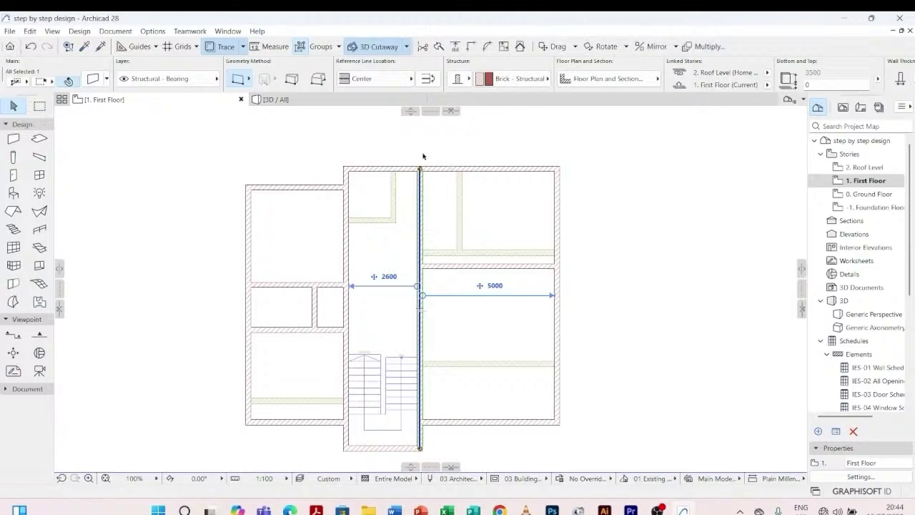
key(Delete)
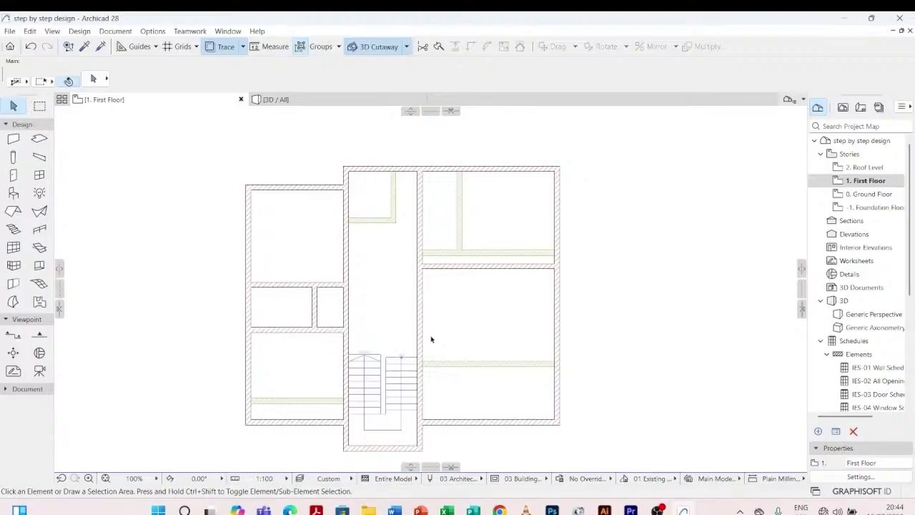
- Draw a horizontal wall between the two stair-side walls with the left one's settings, about 2355 mm clear below the upper exterior wall
scroll(360, 210, up, 2)
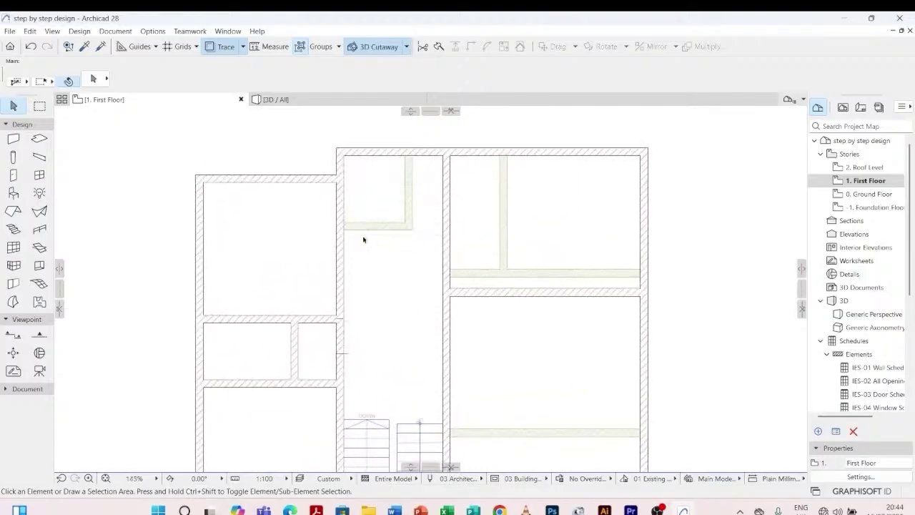
scroll(402, 200, down, 4)
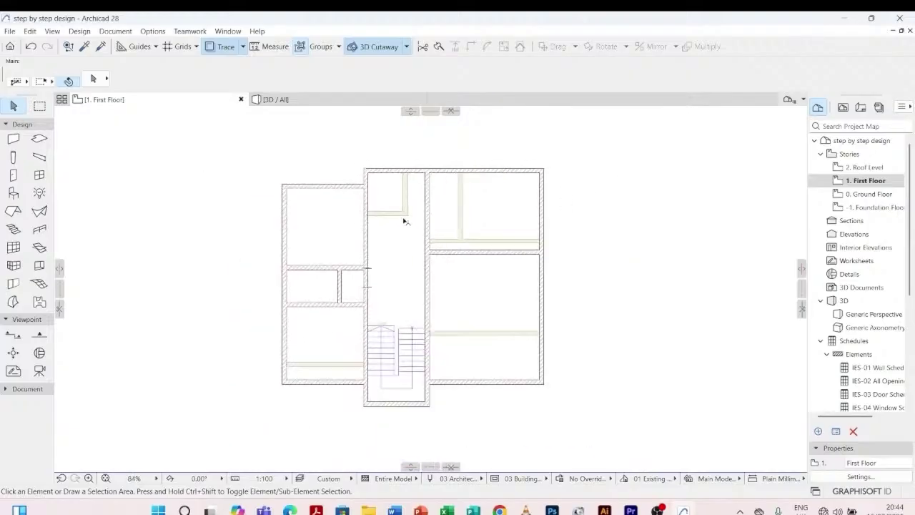
scroll(348, 229, up, 4)
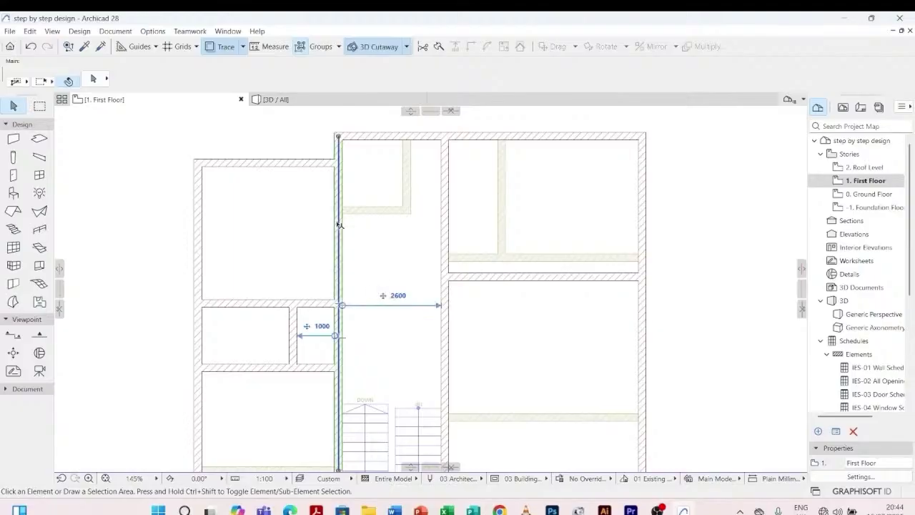
click(338, 300)
click(321, 206)
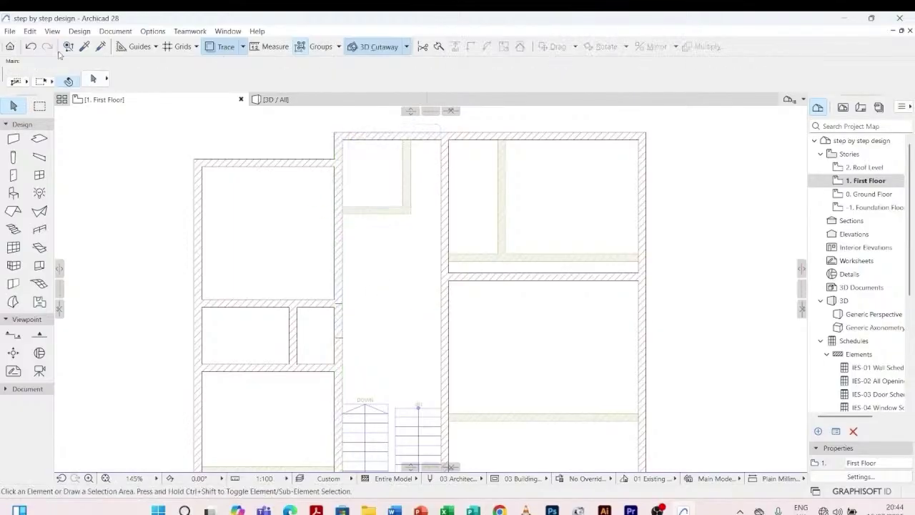
click(84, 48)
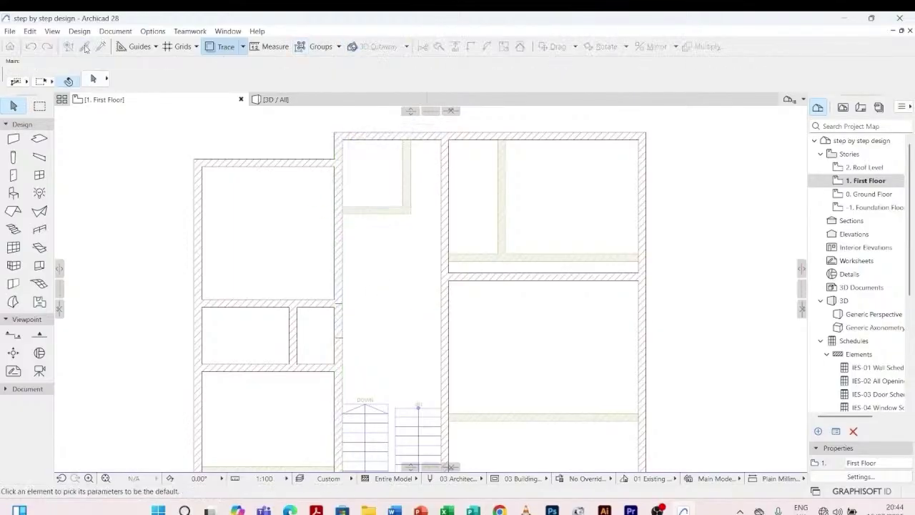
click(335, 225)
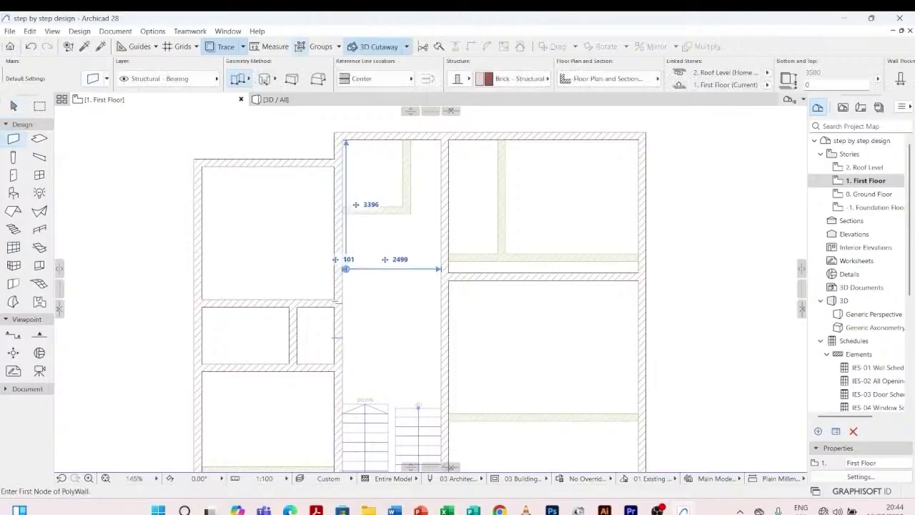
click(338, 233)
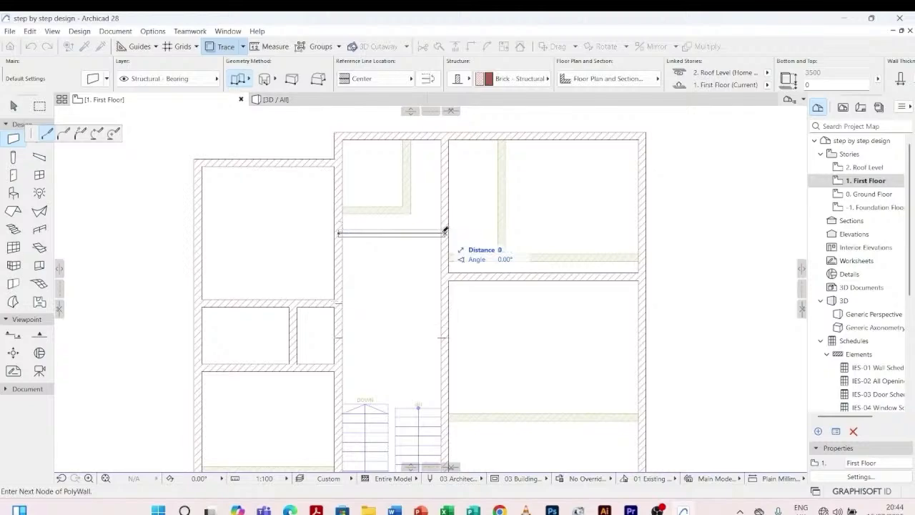
double_click(443, 233)
key(Escape)
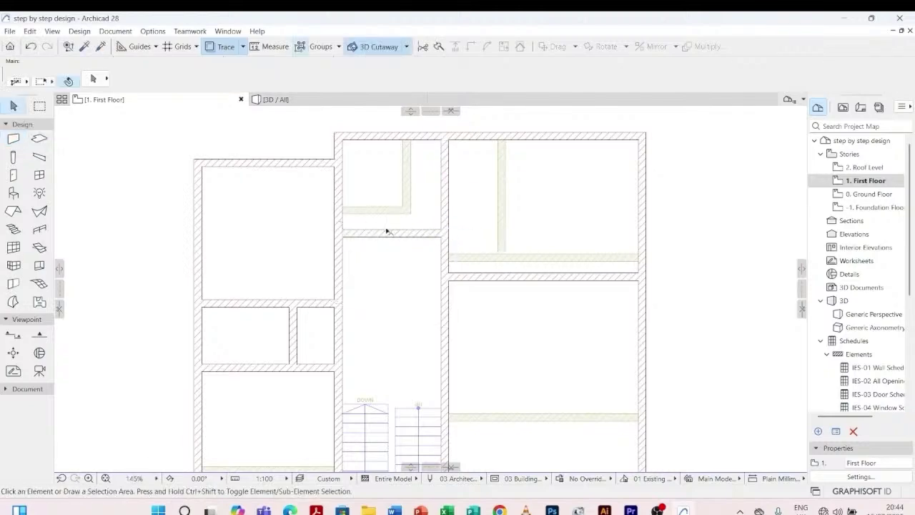
- Set the clear distance between the new horizontal wall and the upper exterior wall to 2100 mm
click(386, 231)
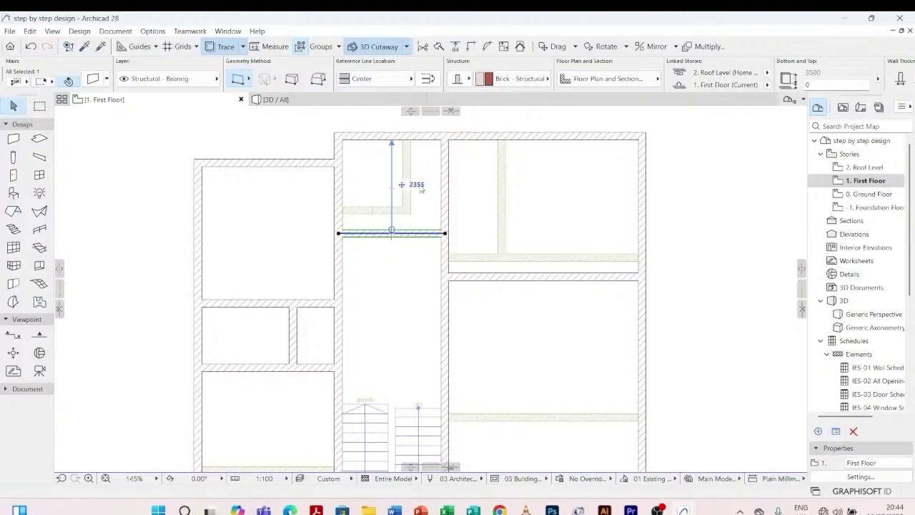
key(Tab)
text(2)
text(100)
key(Return)
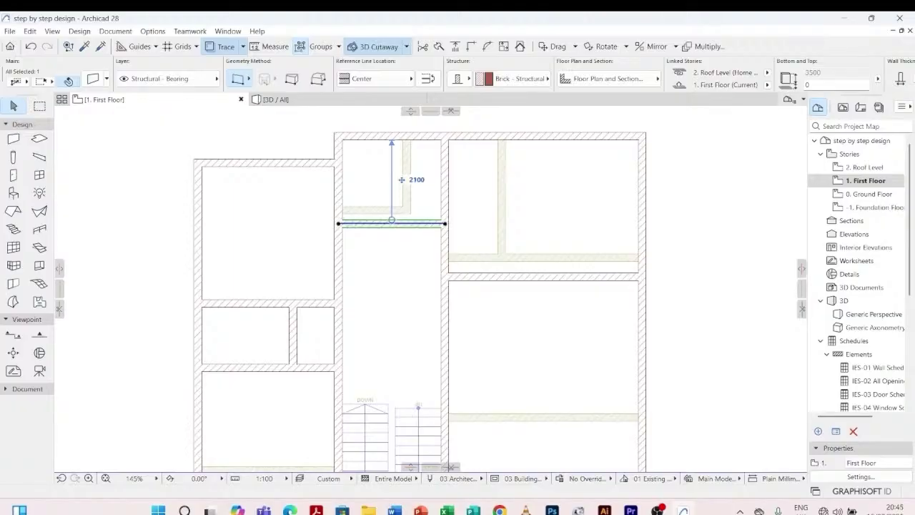
- Set the clear depth of the small room above the stair hall to 2300 mm by moving its lower wall
click(422, 182)
text(2300)
key(Return)
key(Escape)
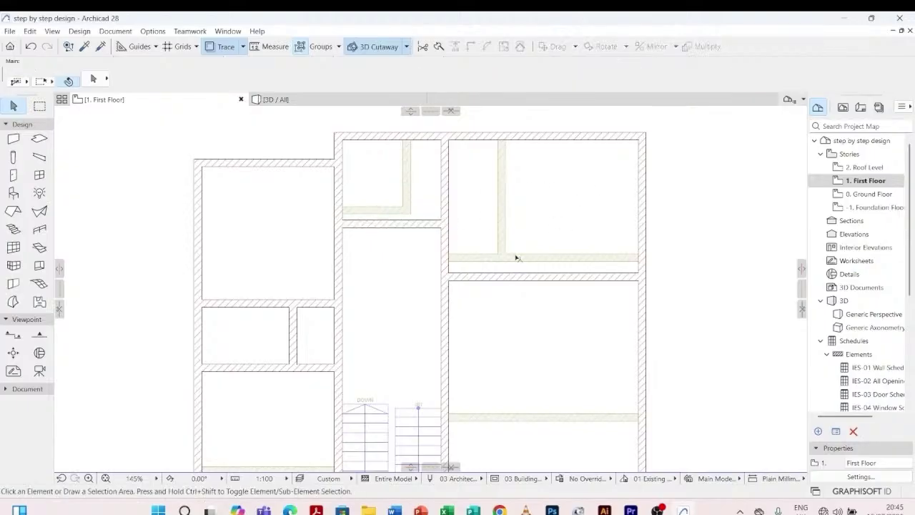
click(427, 228)
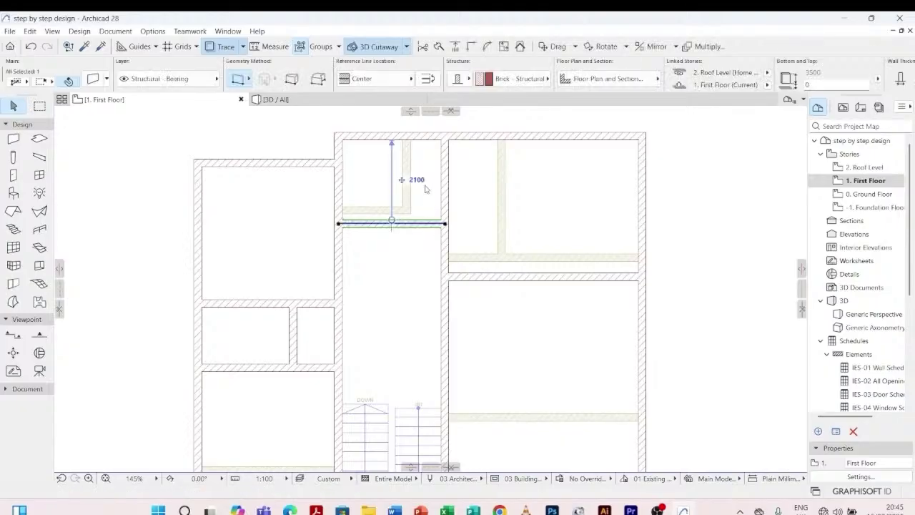
click(419, 179)
text(2300)
key(Return)
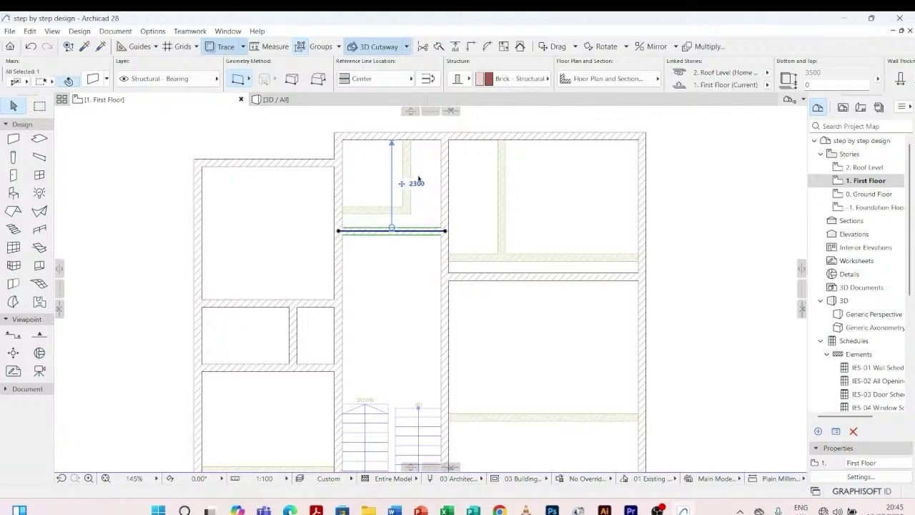
scroll(408, 214, down, 4)
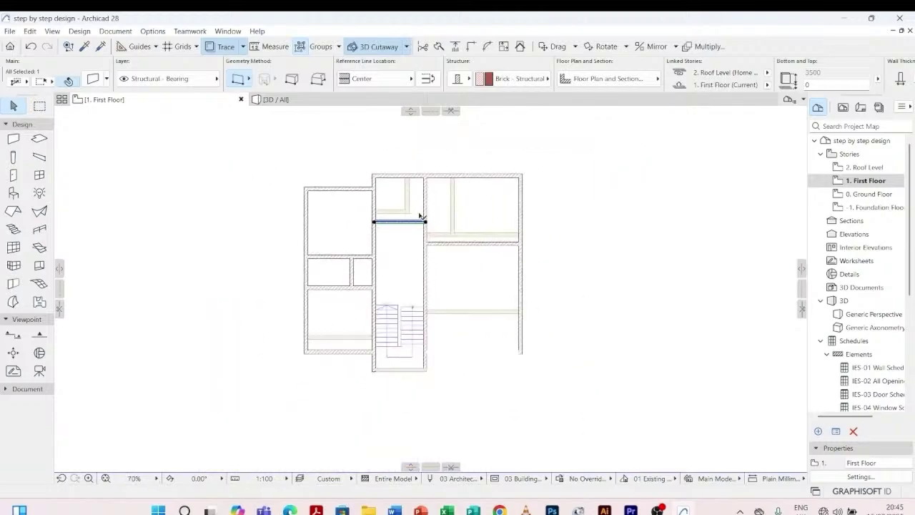
click(578, 192)
- Check the clear depth of the large lower-right room on the First Floor plan
scroll(437, 253, up, 3)
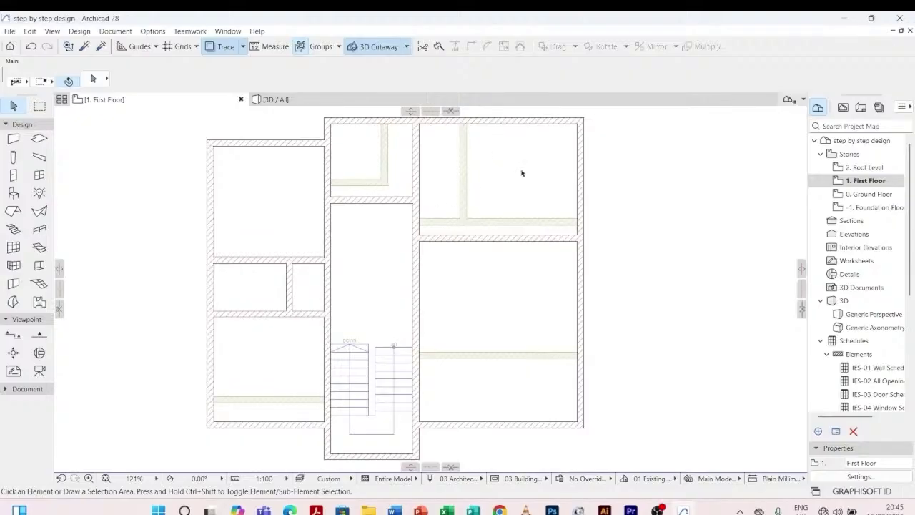
scroll(468, 151, up, 2)
scroll(458, 171, down, 4)
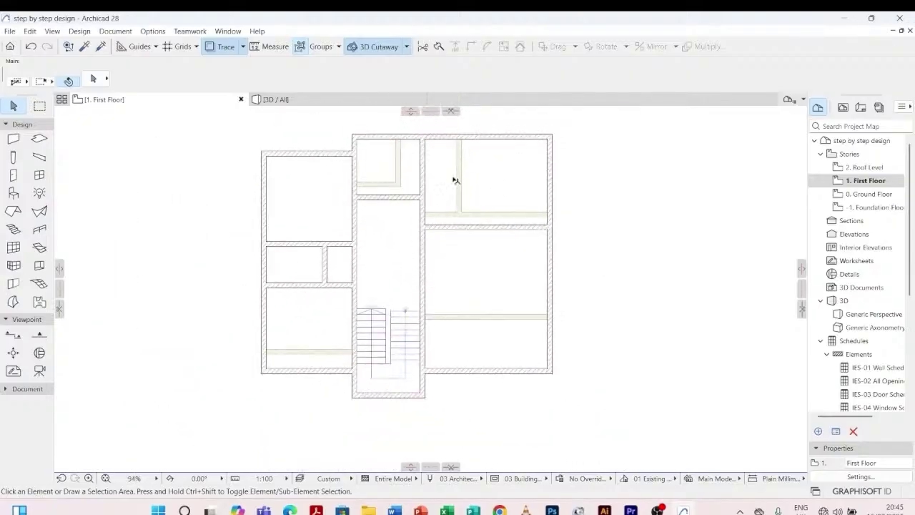
scroll(403, 253, up, 3)
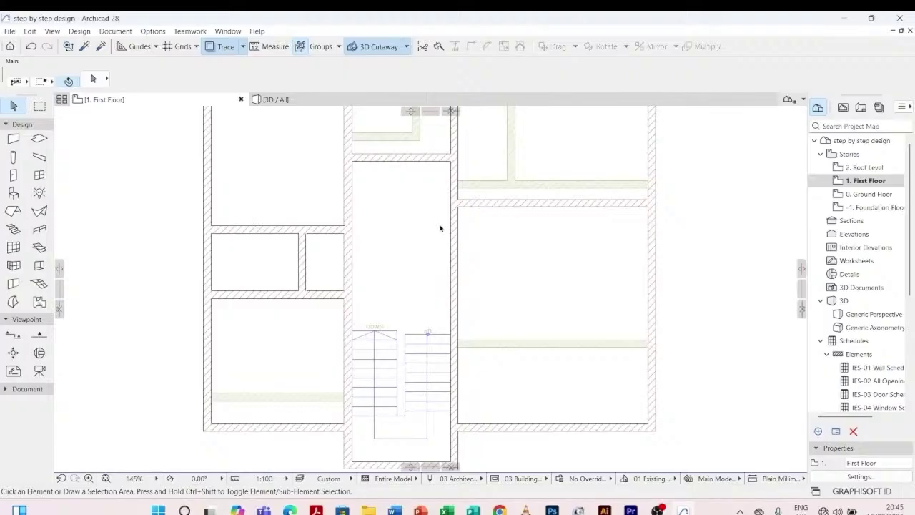
click(500, 201)
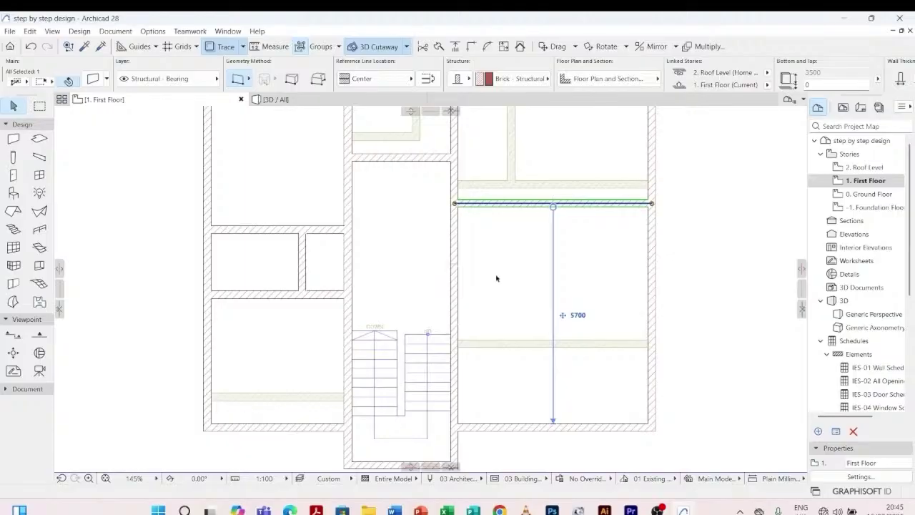
scroll(488, 270, up, 2)
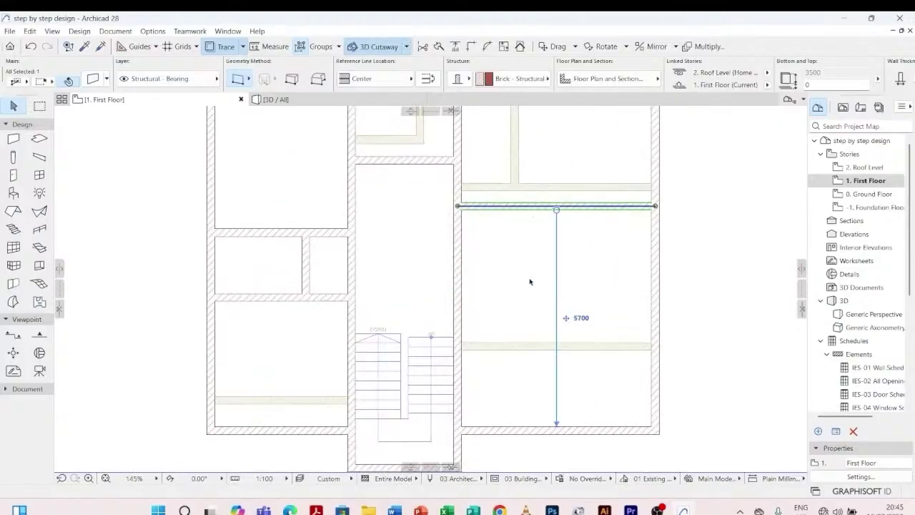
click(573, 213)
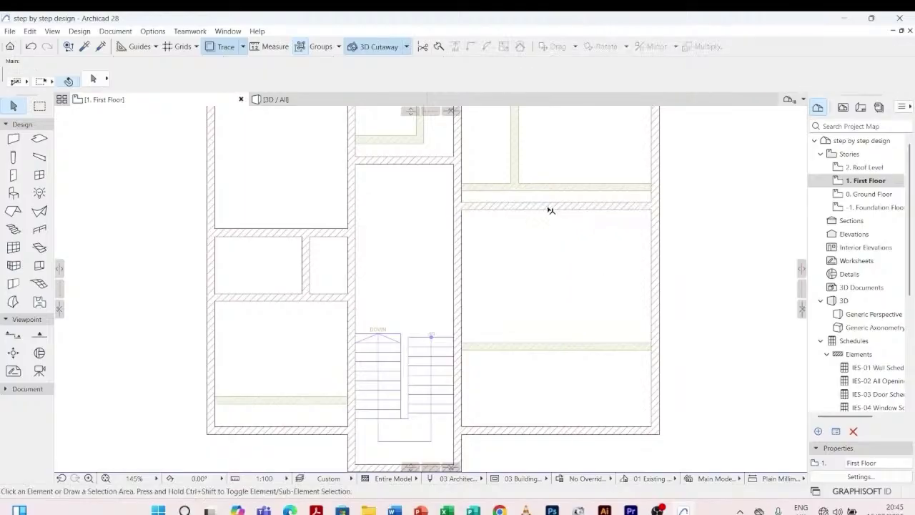
click(549, 207)
key(Escape)
- Draw a horizontal wall about 3300 mm long inward from the right exterior wall, about 1140 mm below the room's upper wall, reusing that wall's settings
click(69, 46)
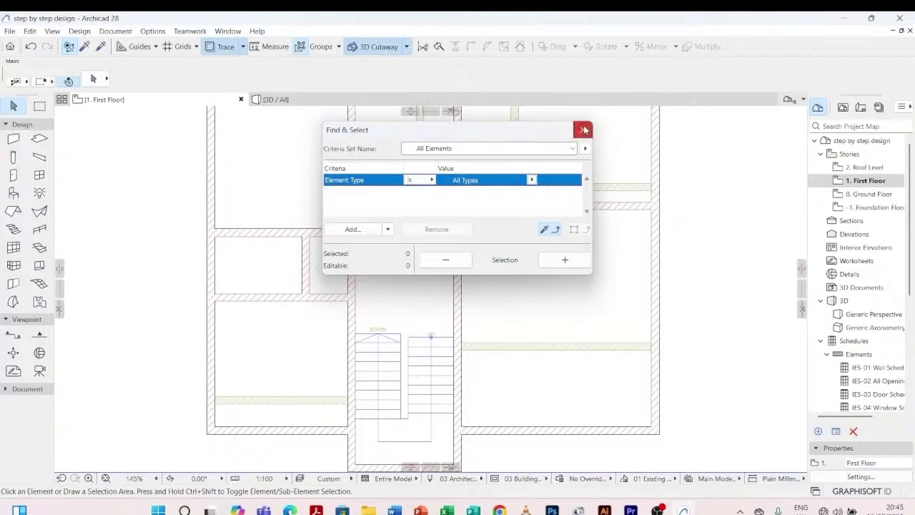
click(580, 130)
key(alt)
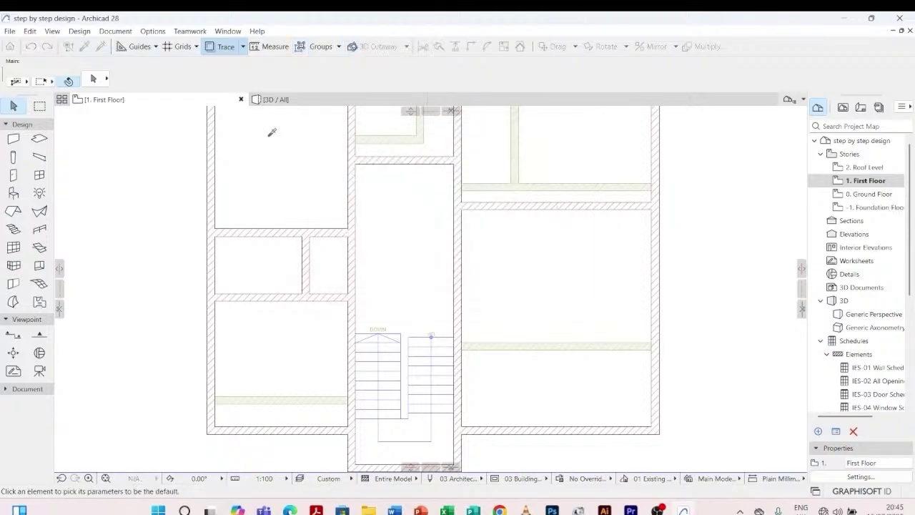
alt+click(573, 207)
scroll(653, 241, up, 2)
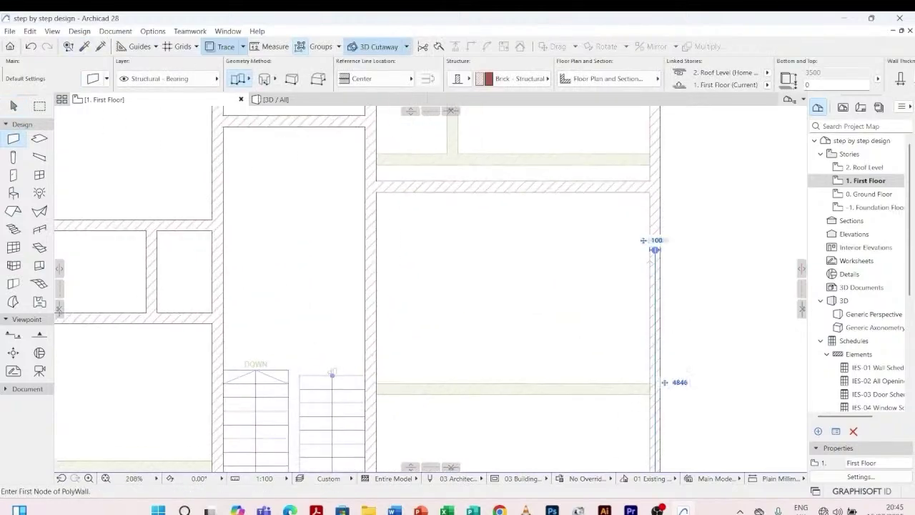
click(649, 260)
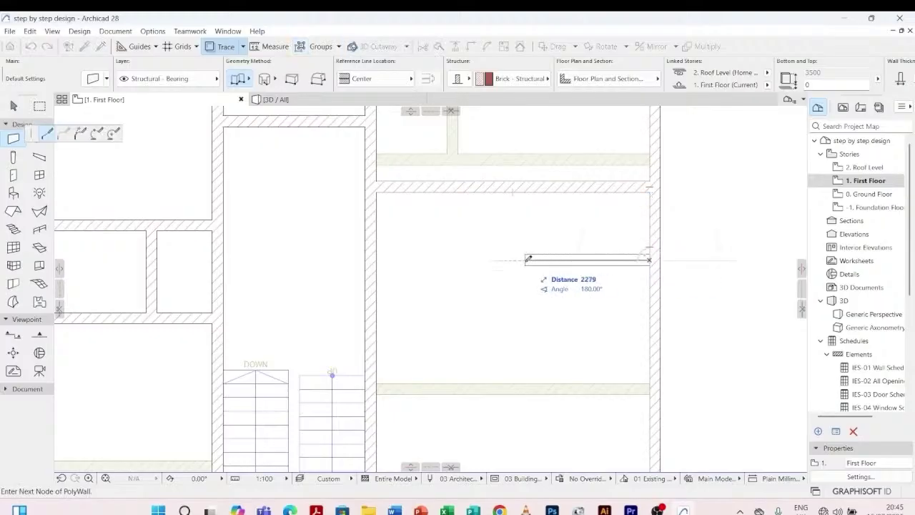
double_click(468, 259)
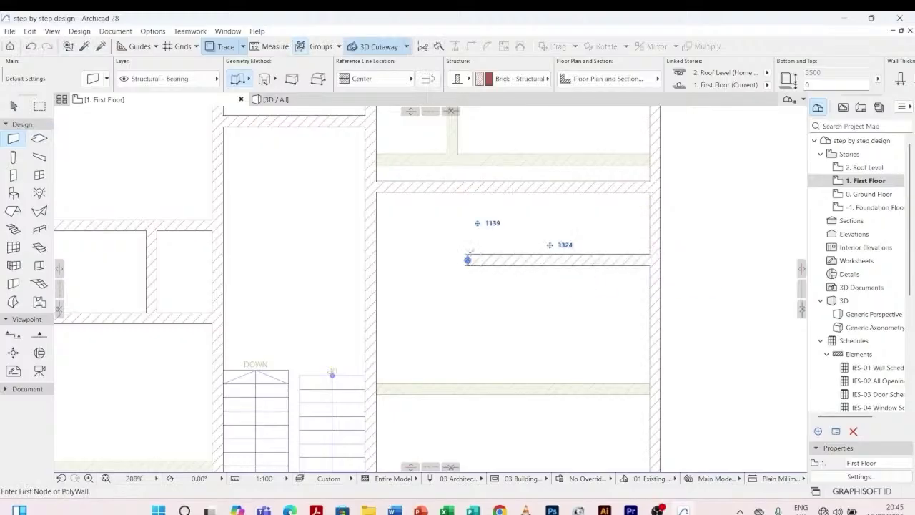
- Set the clear distance between the new horizontal partition in the lower-right room and the wall above it to 2000 mm
click(507, 256)
scroll(490, 251, down, 3)
scroll(515, 260, up, 2)
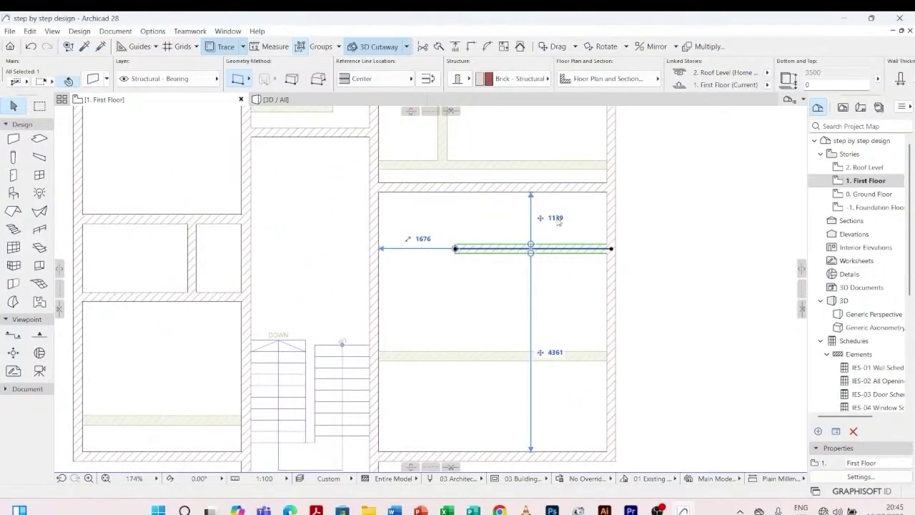
click(558, 219)
text(2000)
key(Return)
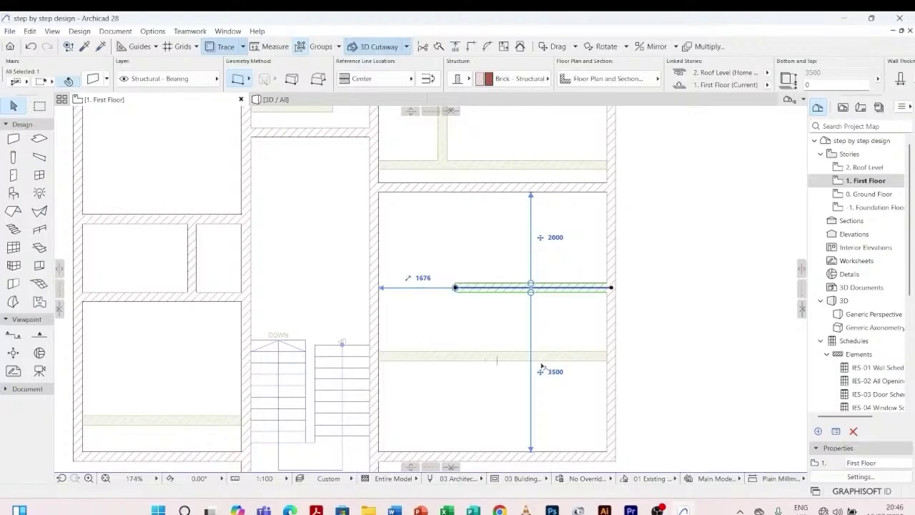
- Set the clear distance between the partition and the wall above it to 1750 mm
scroll(539, 295, down, 2)
scroll(540, 294, down, 1)
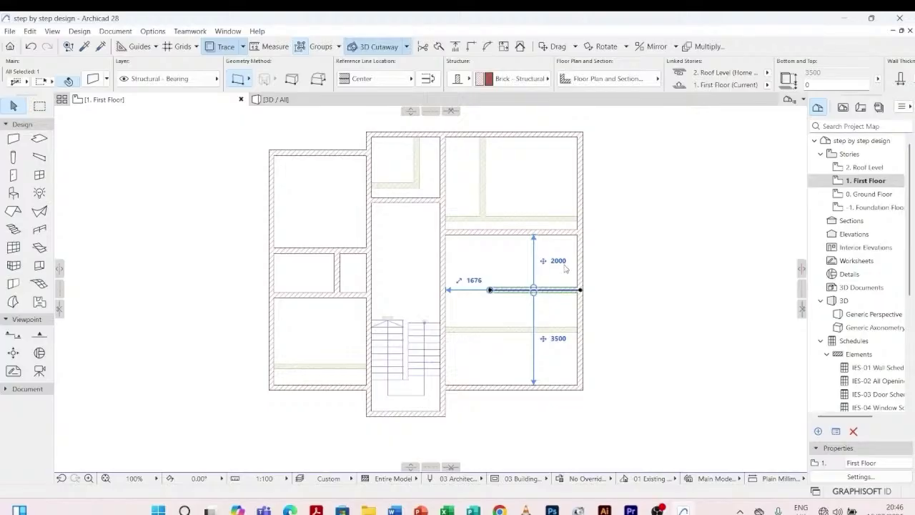
click(562, 263)
text(1750)
key(Return)
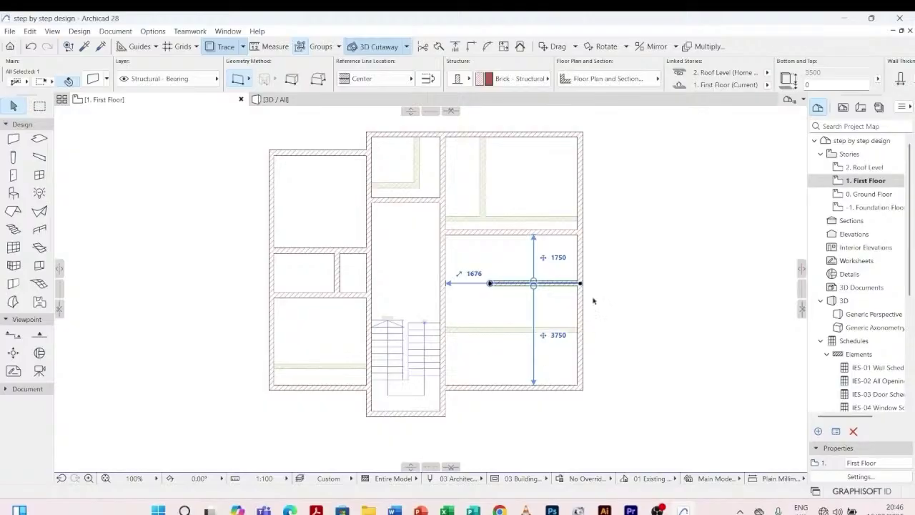
click(617, 251)
scroll(557, 362, up, 3)
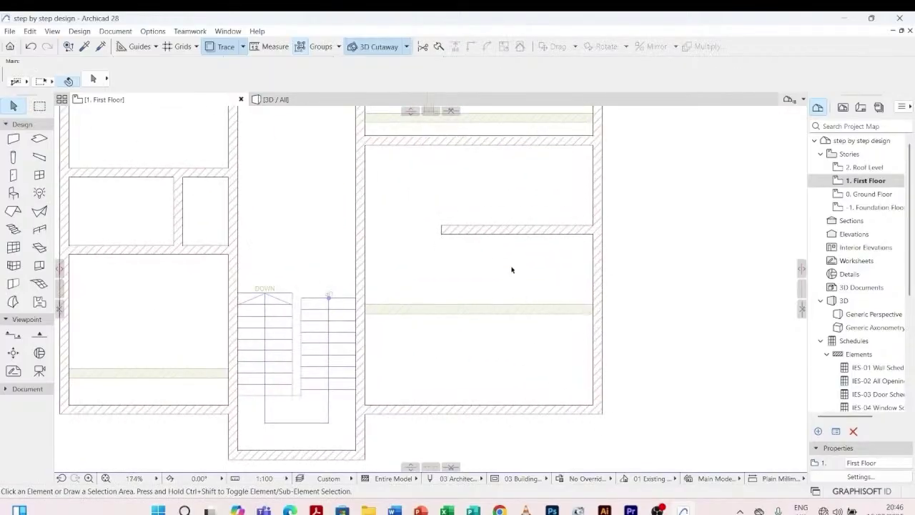
click(510, 230)
scroll(502, 250, down, 5)
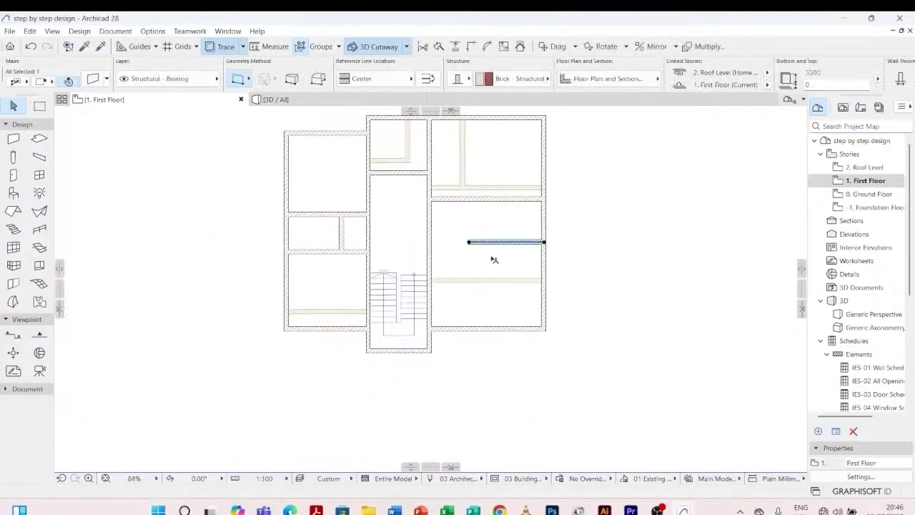
click(479, 264)
scroll(472, 200, up, 4)
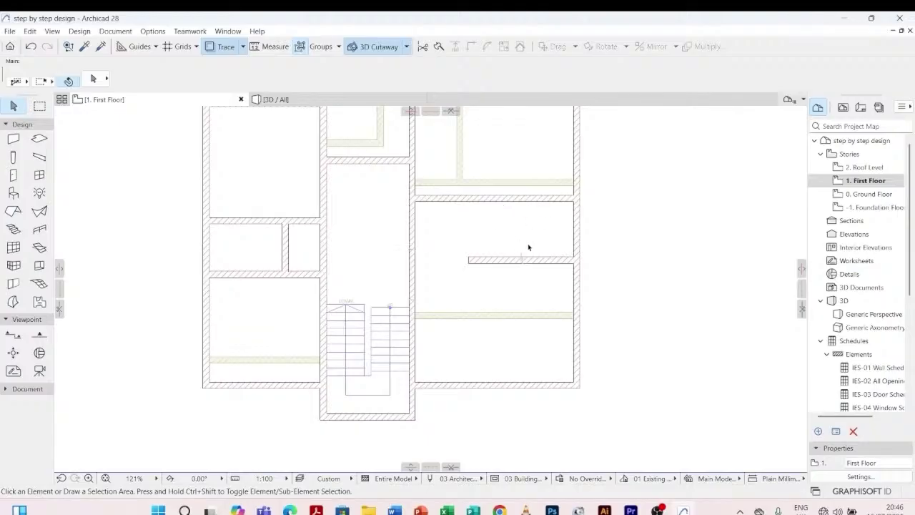
- Extend the partition's free end to meet the vertical wall beside the stair hall
scroll(528, 248, down, 2)
scroll(509, 251, up, 4)
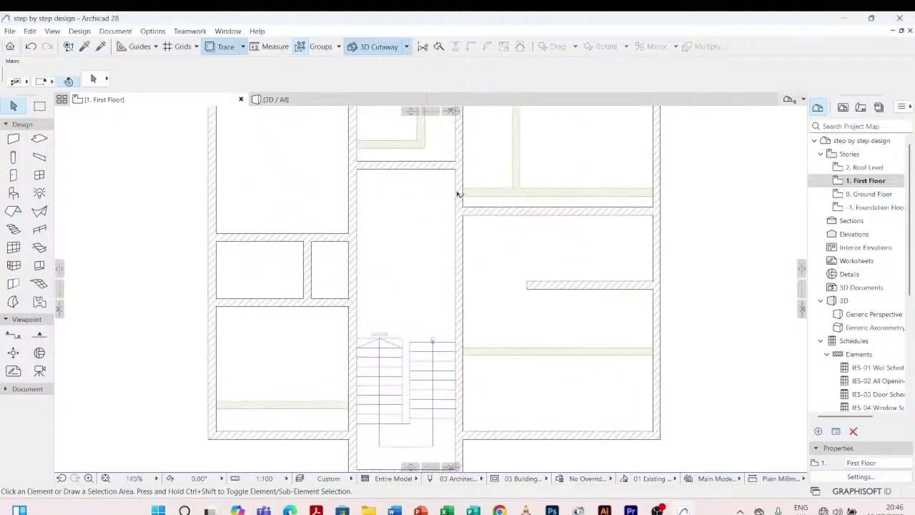
click(528, 285)
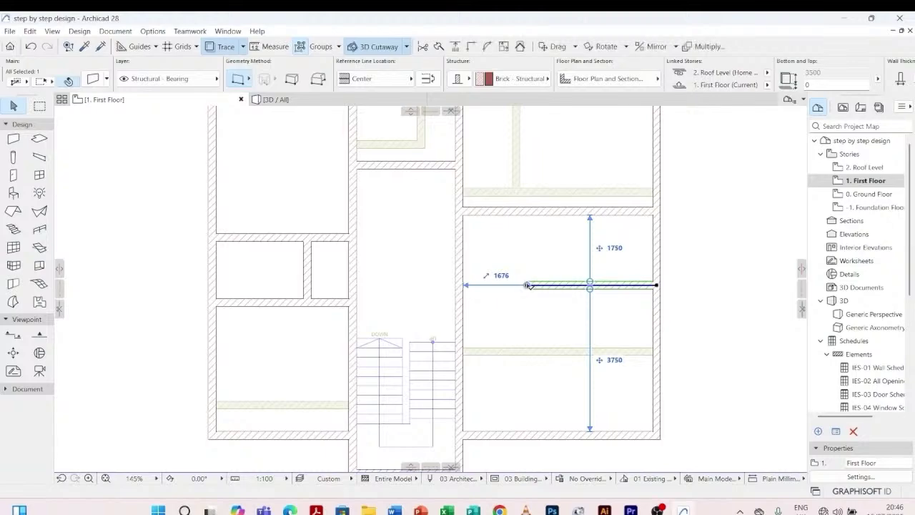
click(527, 284)
key(Escape)
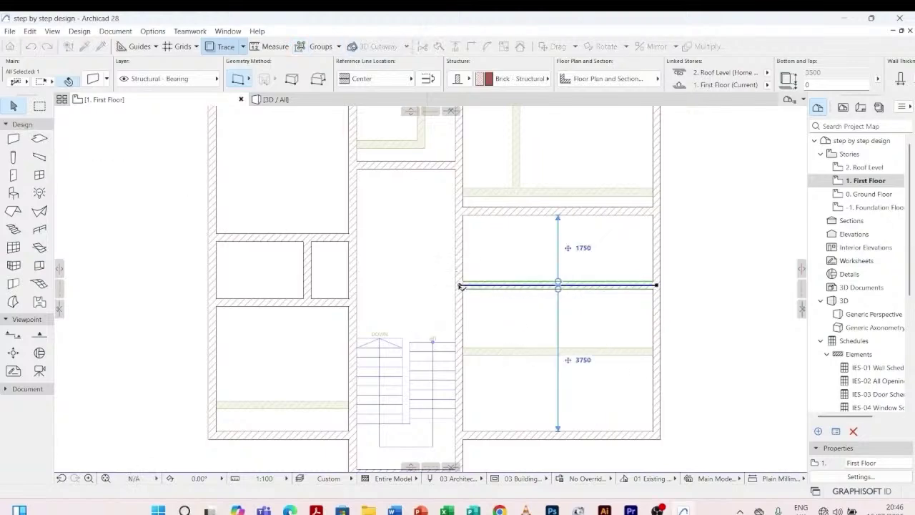
key(Escape)
scroll(536, 248, down, 3)
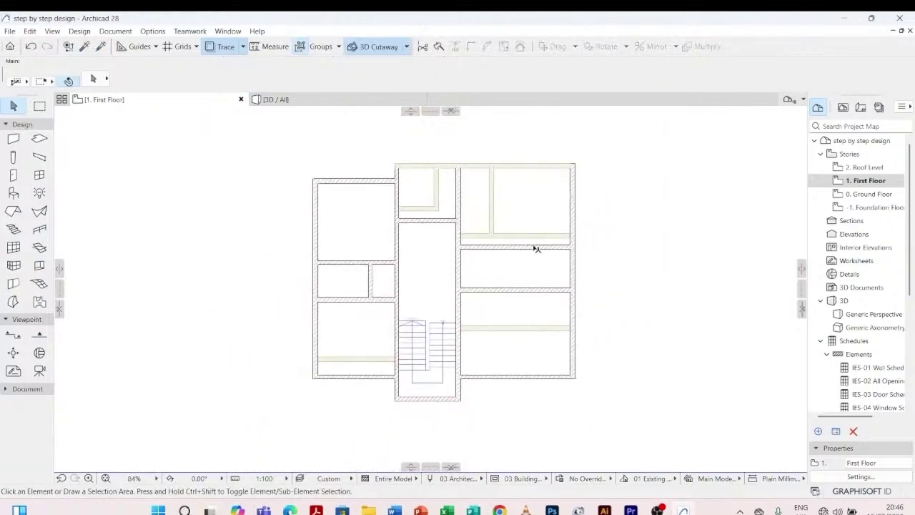
click(435, 221)
key(Delete)
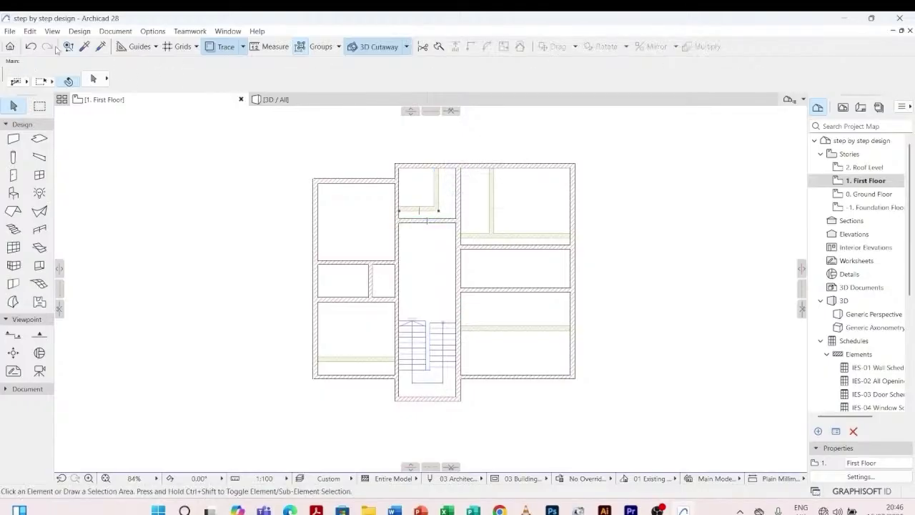
- Draw a vertical partition across the middle of the 1750 mm deep strip on the stair's right side, reusing the stair-side wall's settings
click(83, 47)
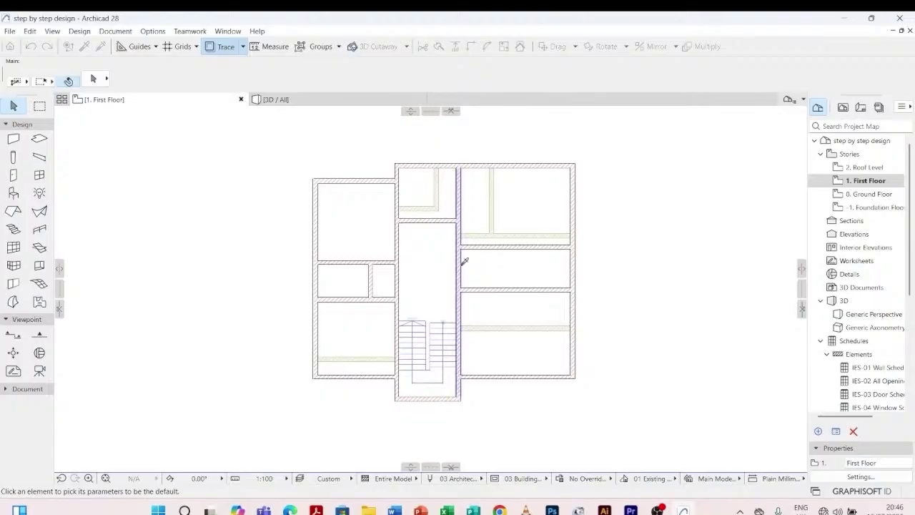
click(461, 261)
scroll(518, 270, up, 3)
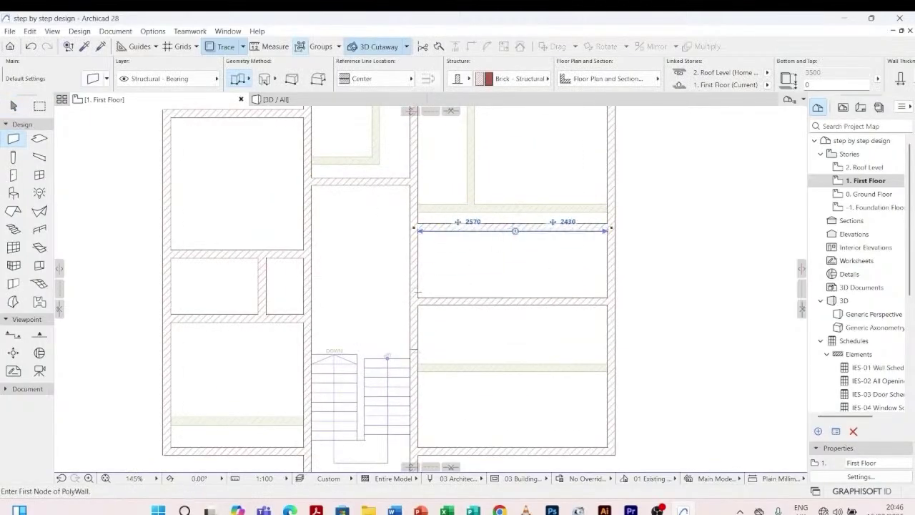
click(513, 231)
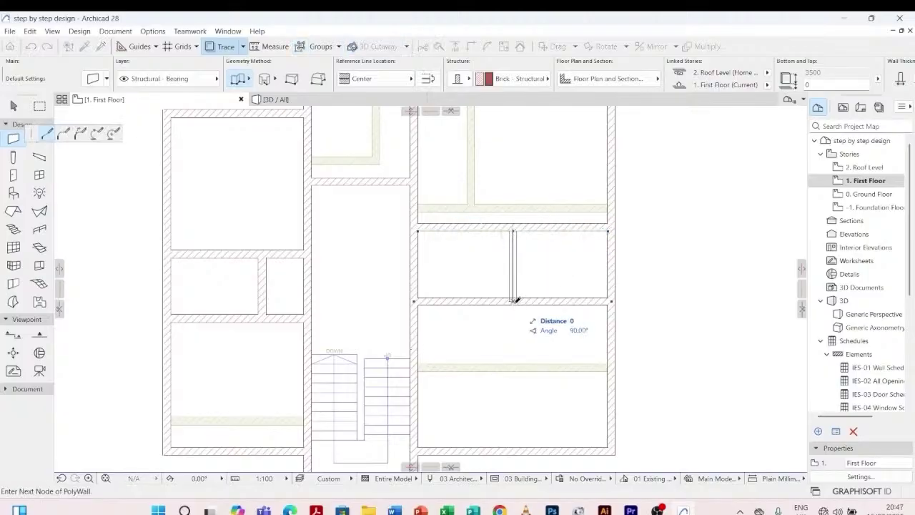
double_click(515, 299)
double_click(515, 288)
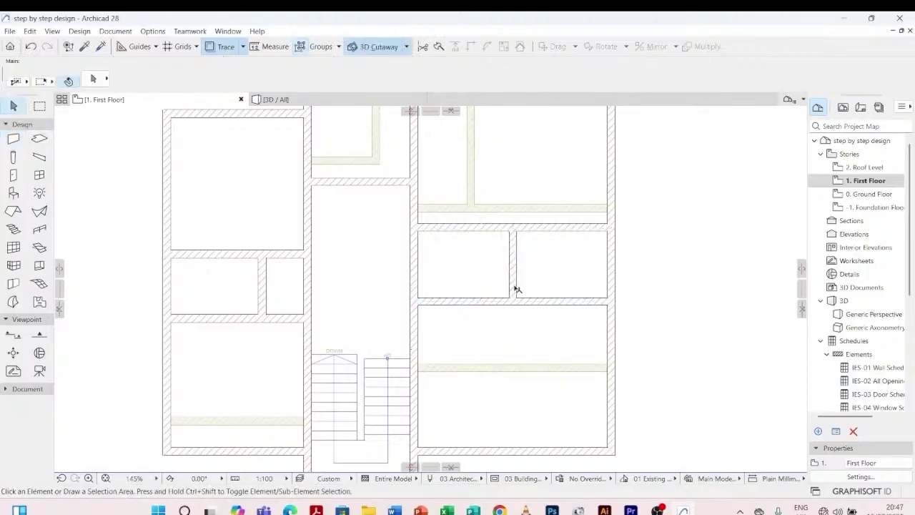
- Set the clear distance between the new vertical partition and the stair-side wall to 1500 mm
click(513, 245)
click(469, 255)
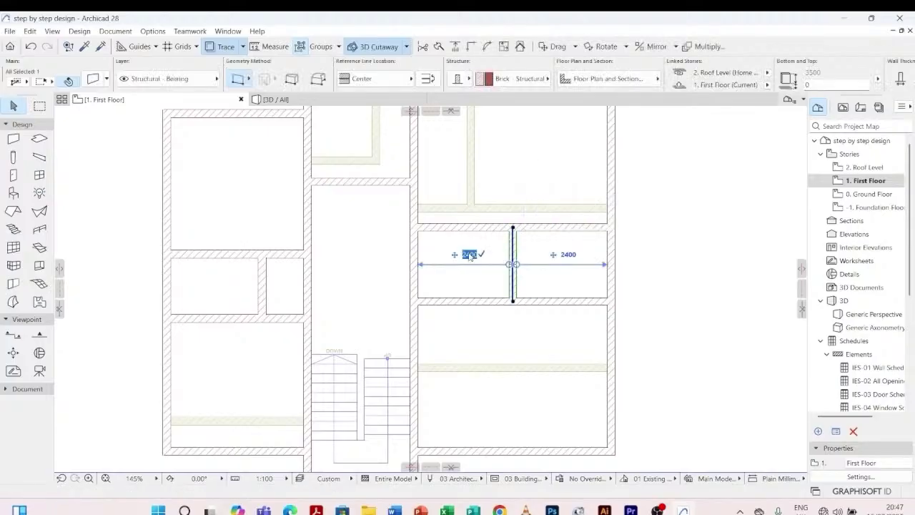
text(1500)
key(Return)
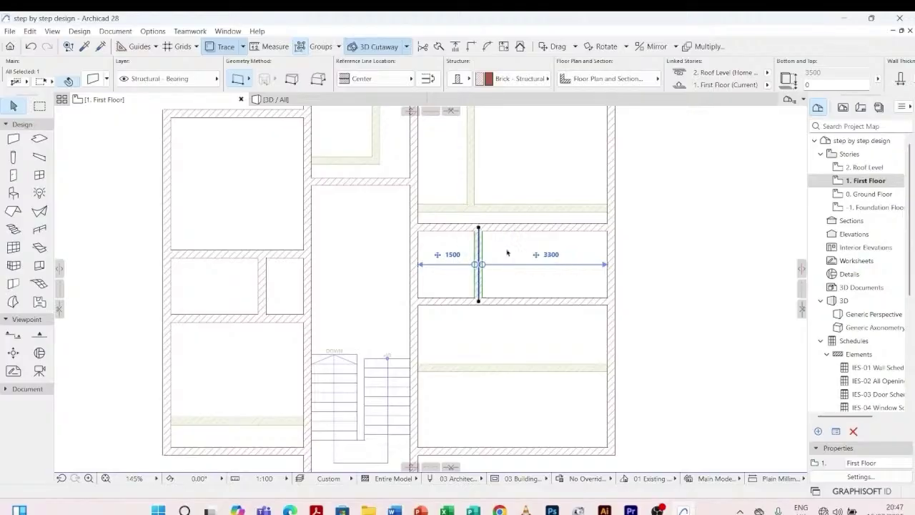
- Set the clear distance between the vertical partition and the stair-side wall to 2000 mm
click(453, 254)
text(2000)
key(Return)
click(540, 324)
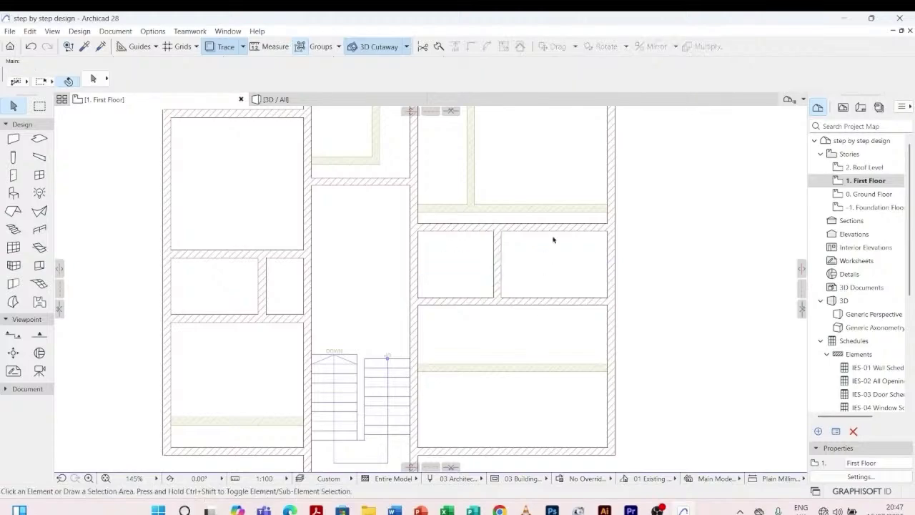
- Examine the First Floor layout and the whole building in 3D, and return to the First Floor plan
scroll(552, 240, down, 3)
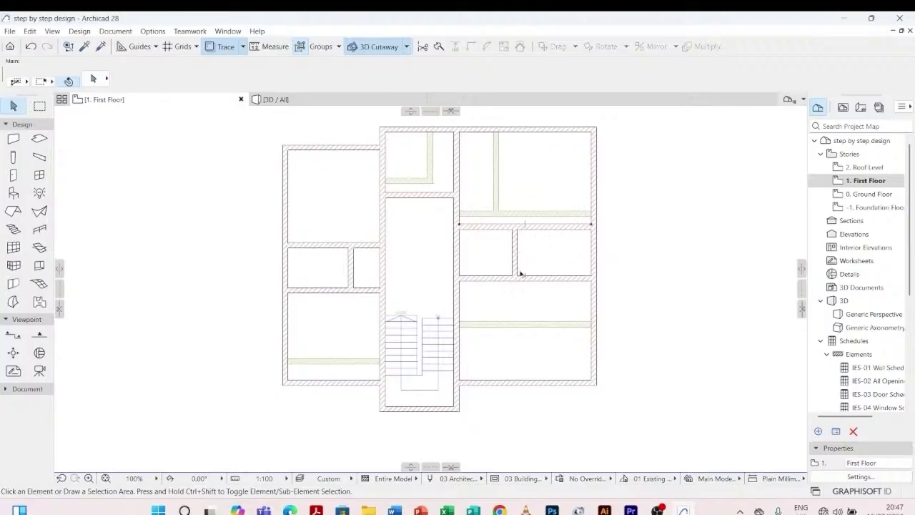
scroll(520, 274, up, 2)
scroll(518, 275, down, 2)
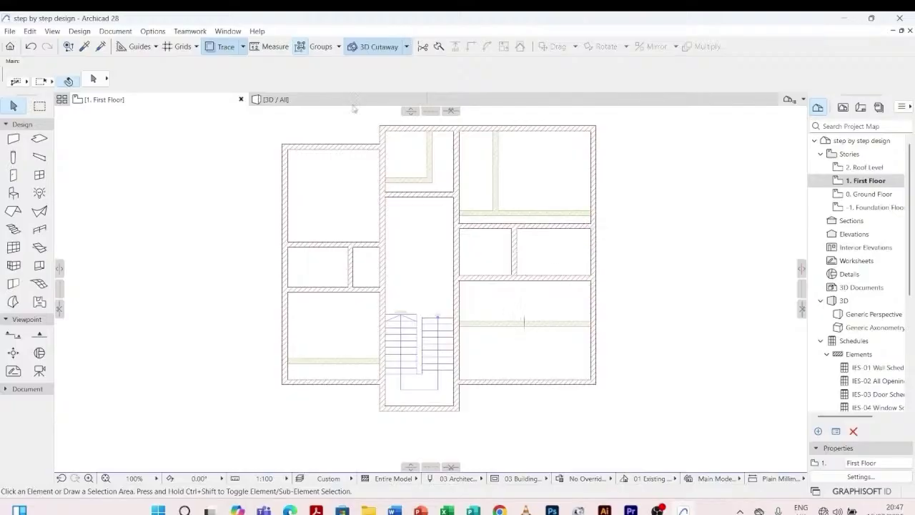
click(354, 103)
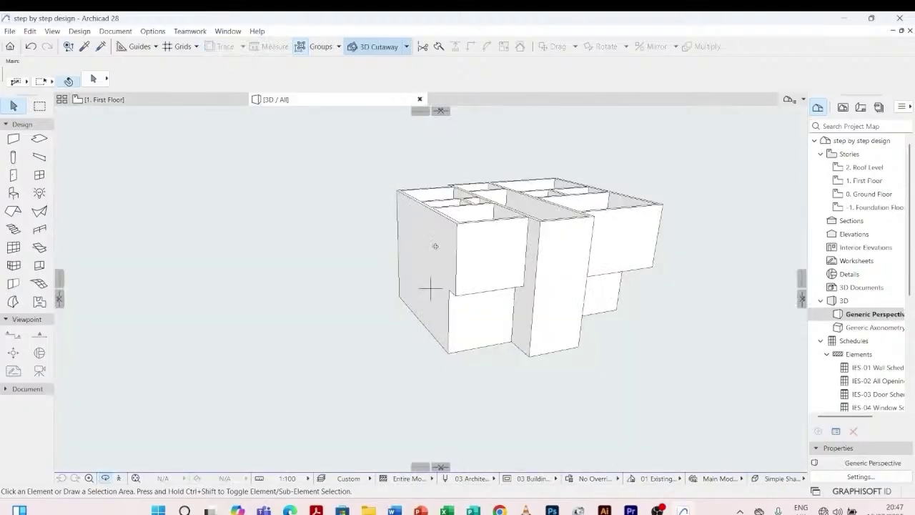
mouse_move(433, 245)
shift+middle_down()
mouse_move(435, 253)
mouse_move(324, 233)
mouse_move(429, 291)
mouse_move(562, 239)
mouse_move(440, 266)
mouse_move(419, 185)
mouse_move(512, 199)
mouse_move(453, 177)
shift+middle_up()
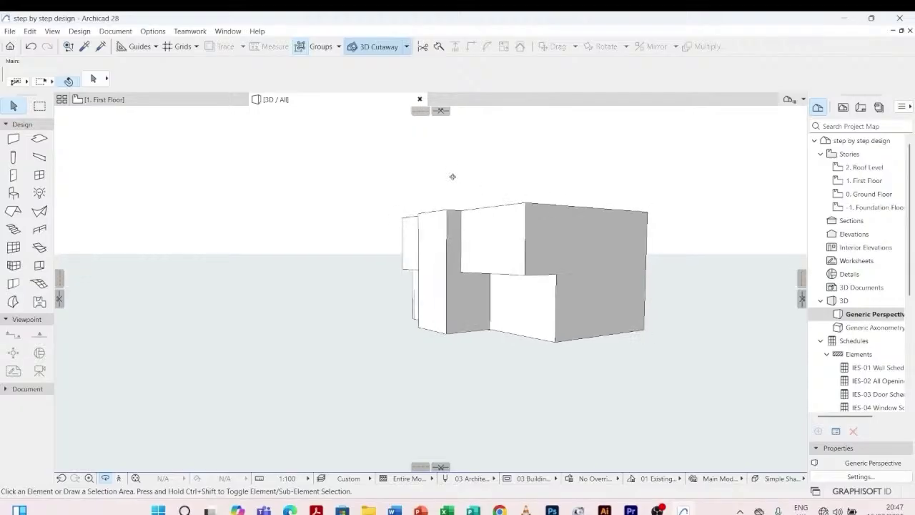
click(163, 95)
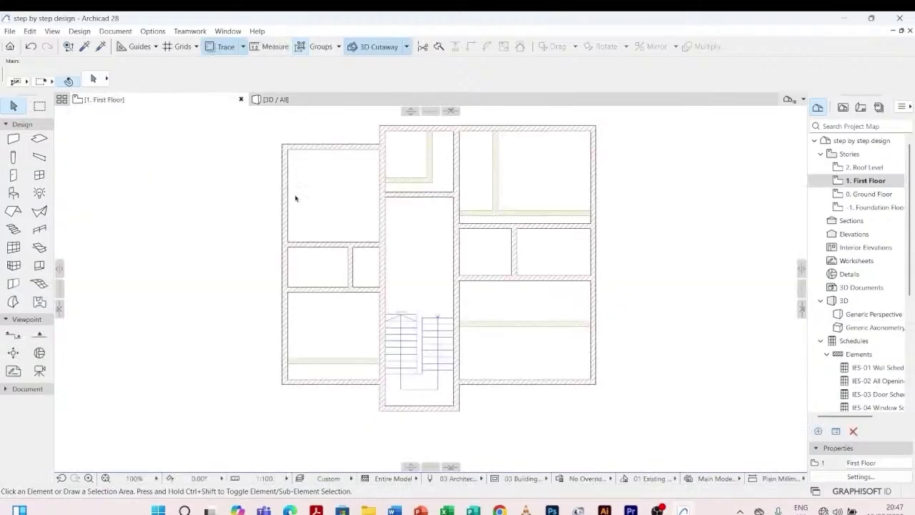
scroll(345, 193, down, 2)
scroll(402, 153, up, 2)
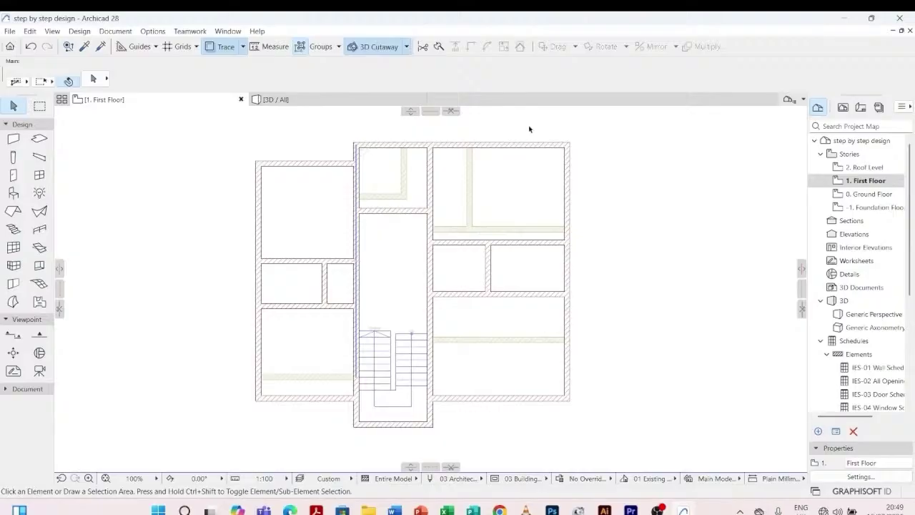
- Examine the Ground Floor plan and the overhanging upper storey in 3D, and return to the Ground Floor plan
key(ctrl+Down)
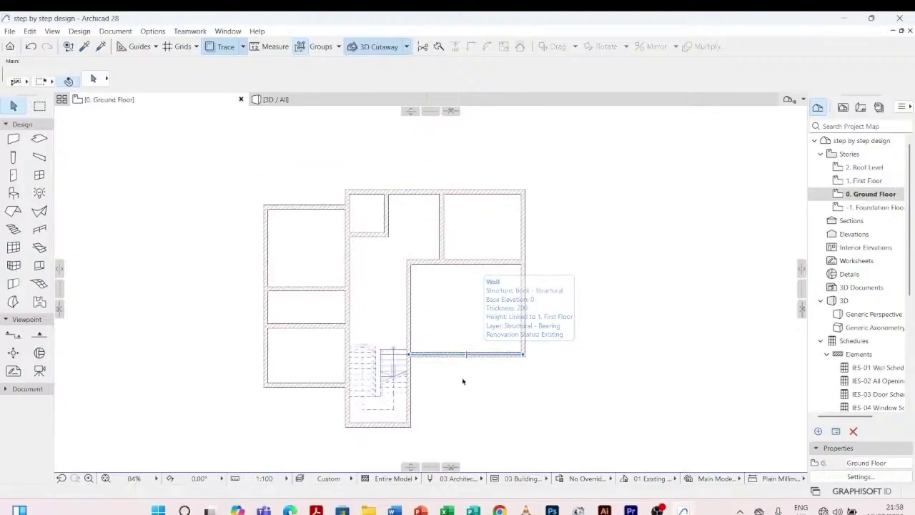
scroll(352, 431, up, 1)
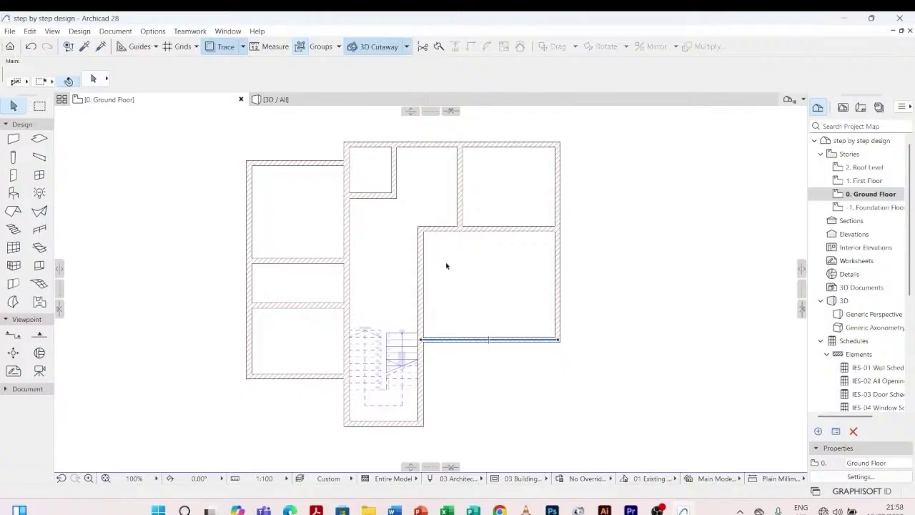
scroll(446, 266, up, 2)
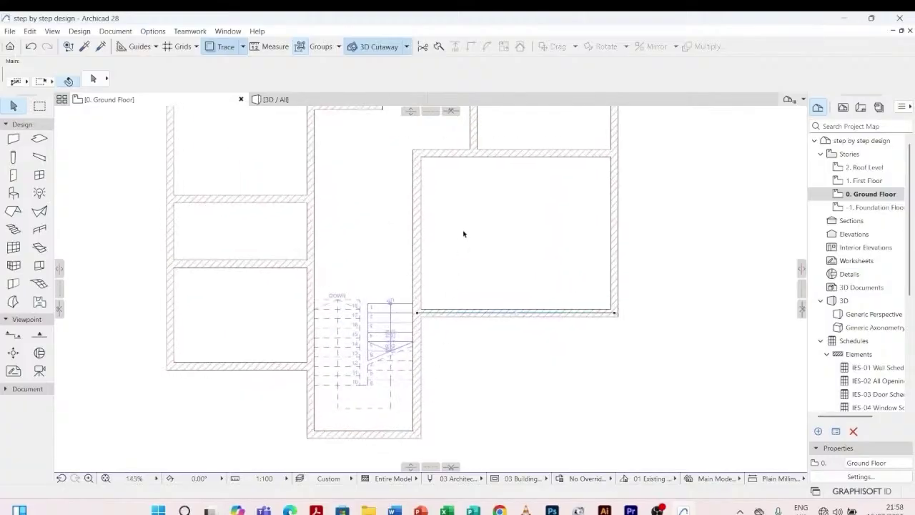
key(F3)
shift+middle_drag(369, 286, 392, 321)
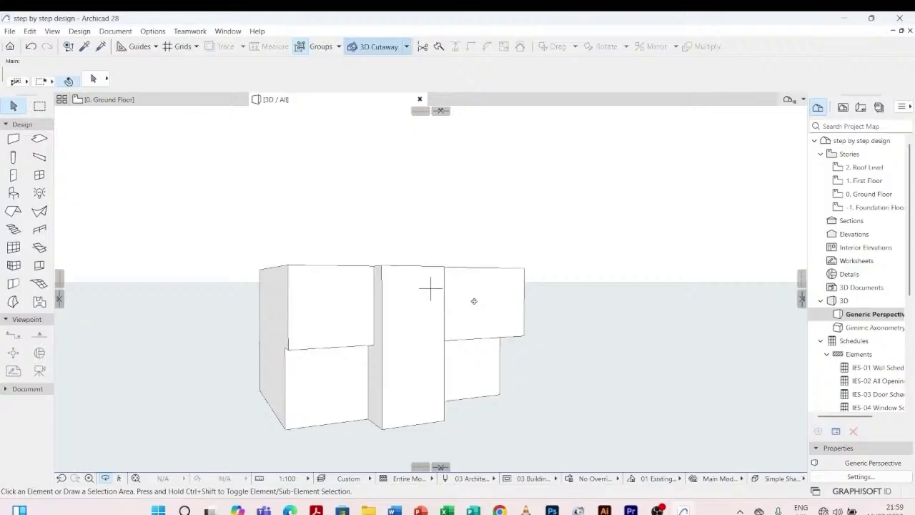
click(160, 102)
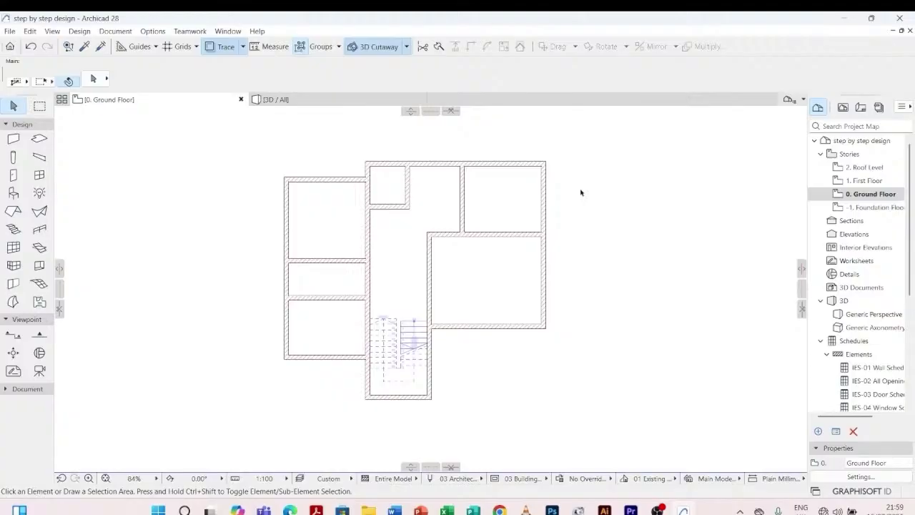
- Check the clear depth of the large lower-right room on the Ground Floor from its lower exterior wall
mouse_move(549, 180)
click(458, 326)
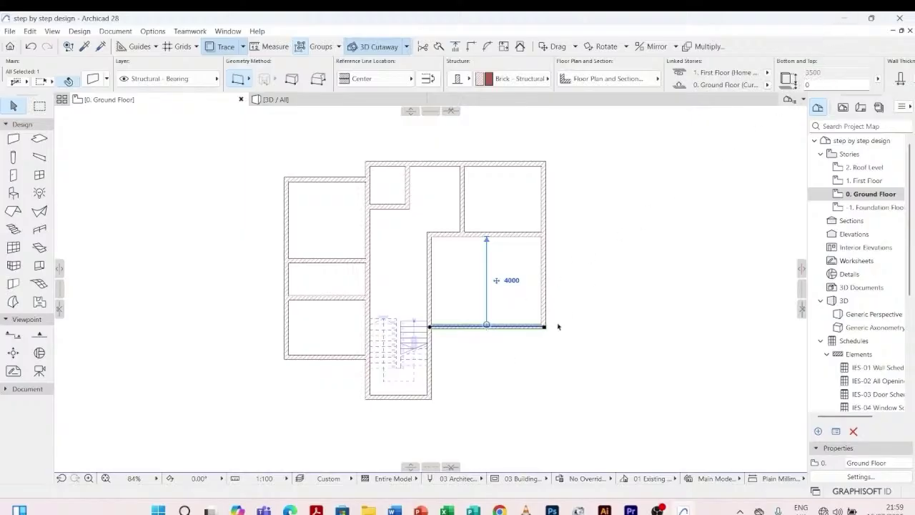
click(528, 365)
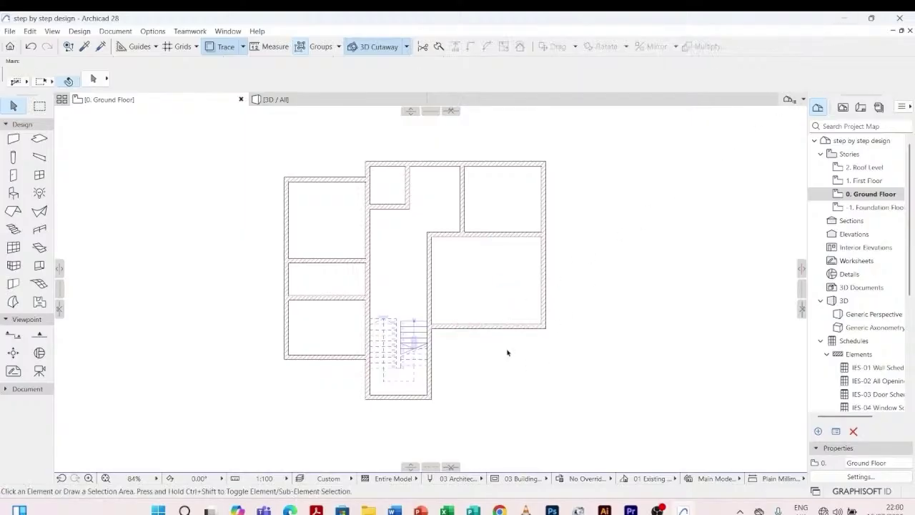
click(462, 332)
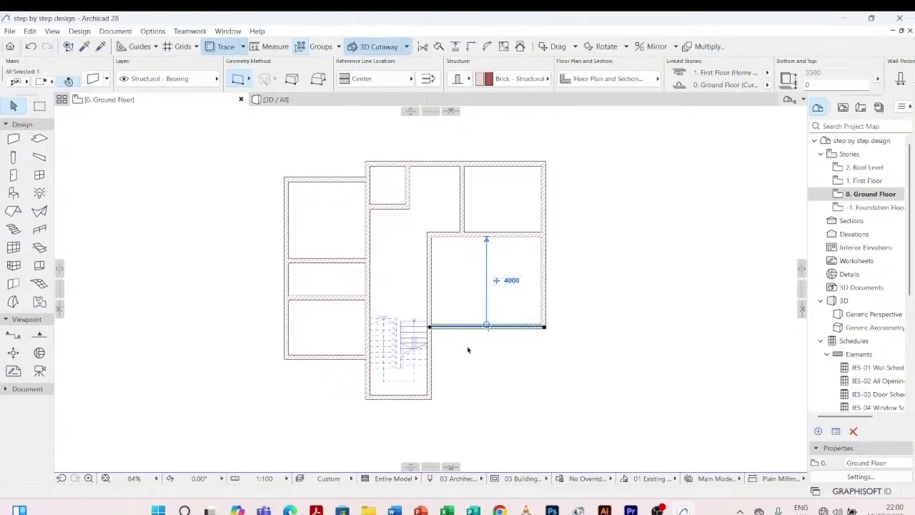
click(469, 350)
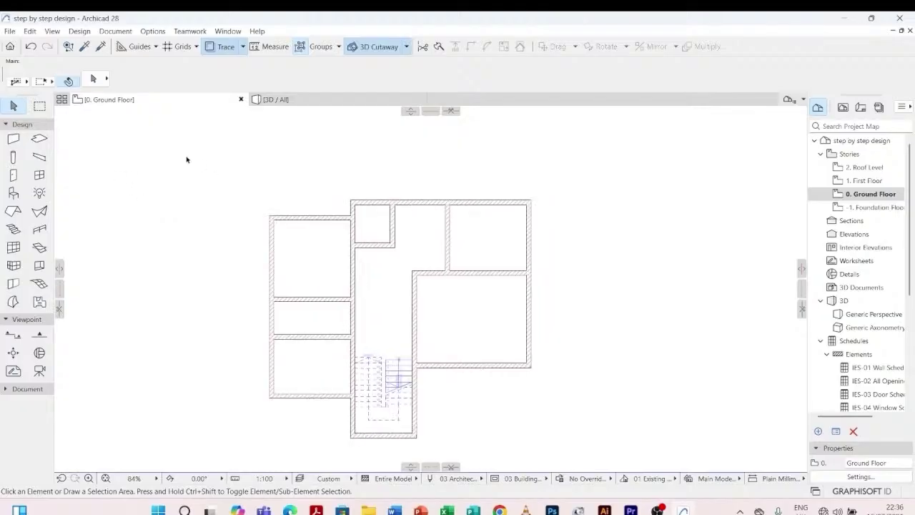
- Browse the door library categories in the Door tool's default settings, from Empty Door Openings to Sliding Folding Doors
click(5, 126)
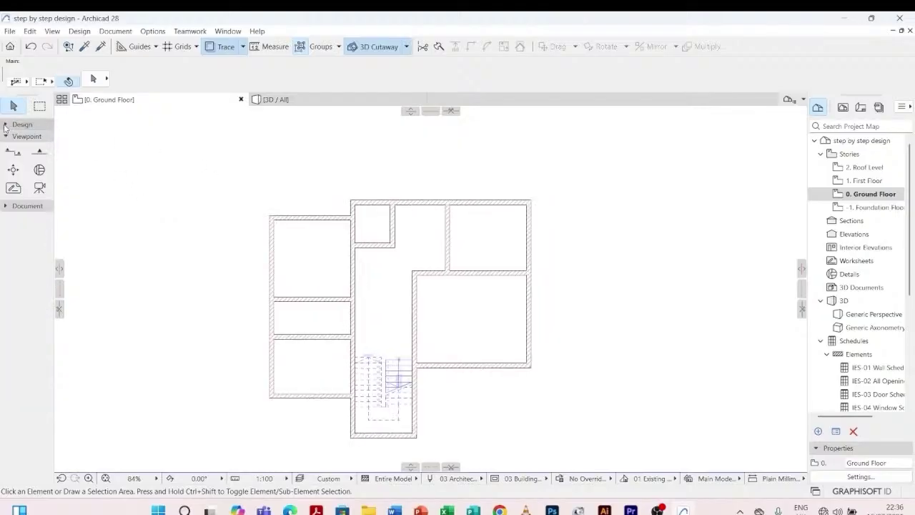
click(5, 126)
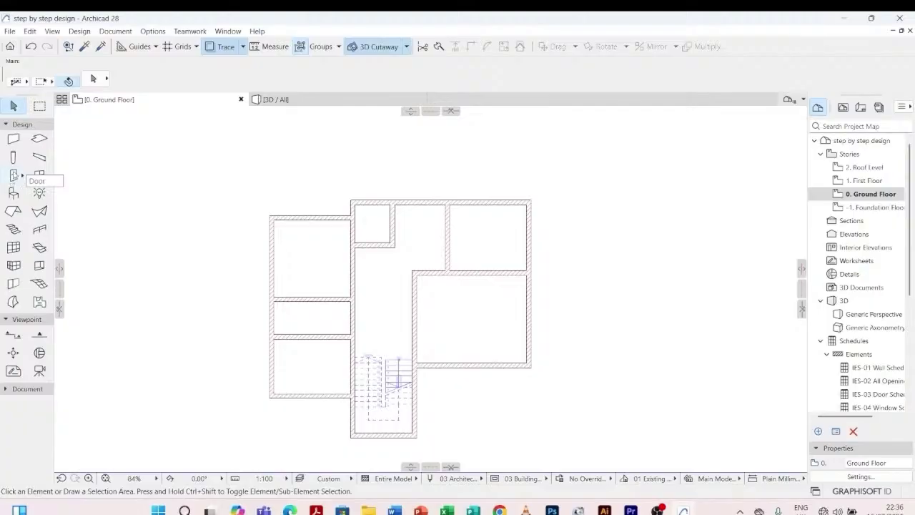
click(13, 175)
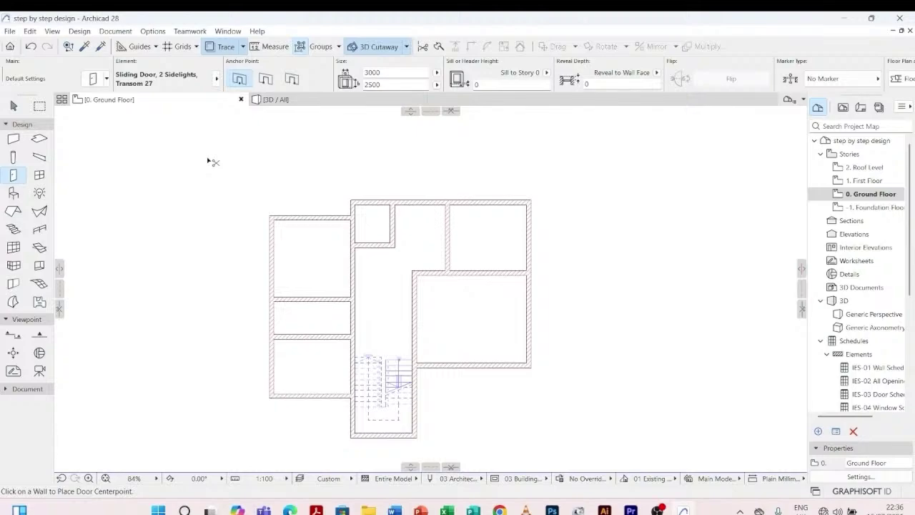
key(ctrl+t)
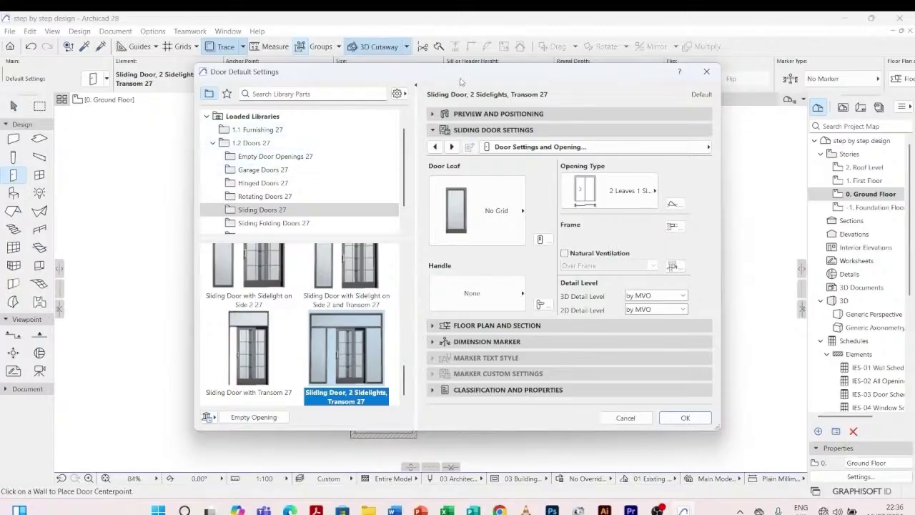
drag(458, 77, 452, 78)
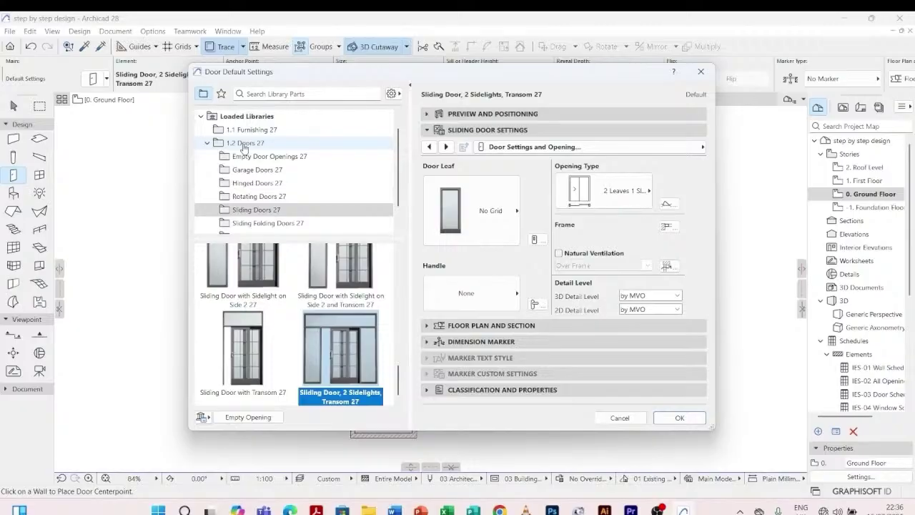
scroll(247, 179, down, 2)
scroll(257, 184, up, 3)
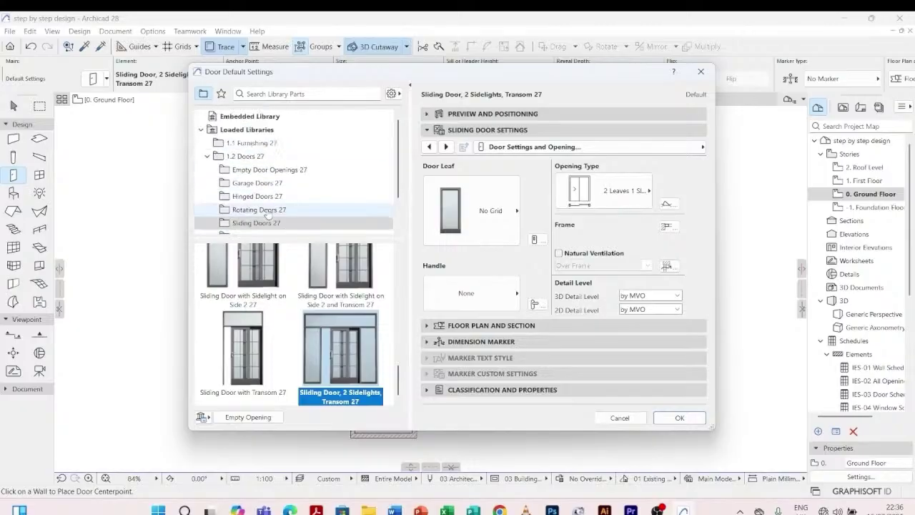
click(257, 161)
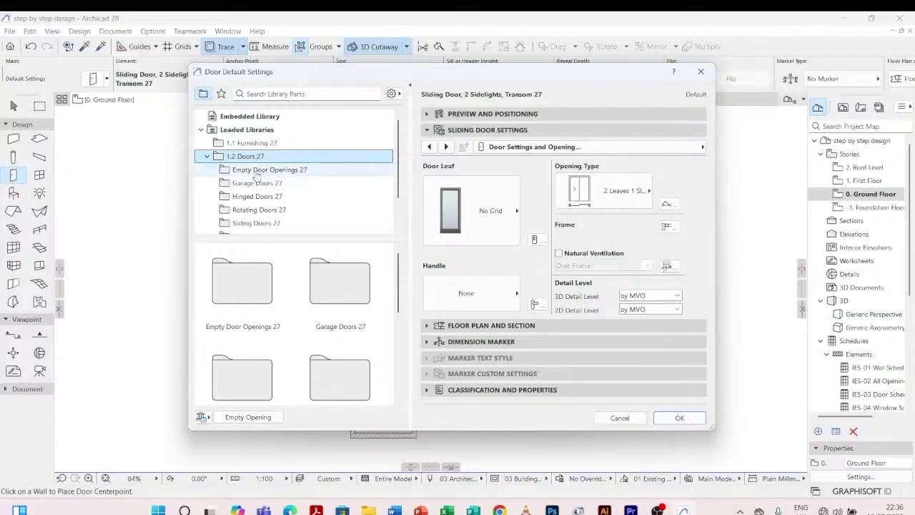
click(256, 171)
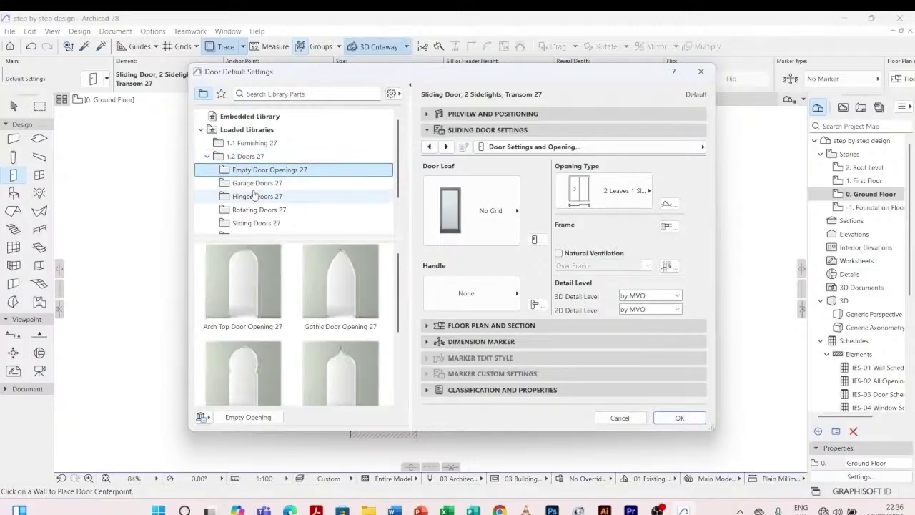
click(256, 183)
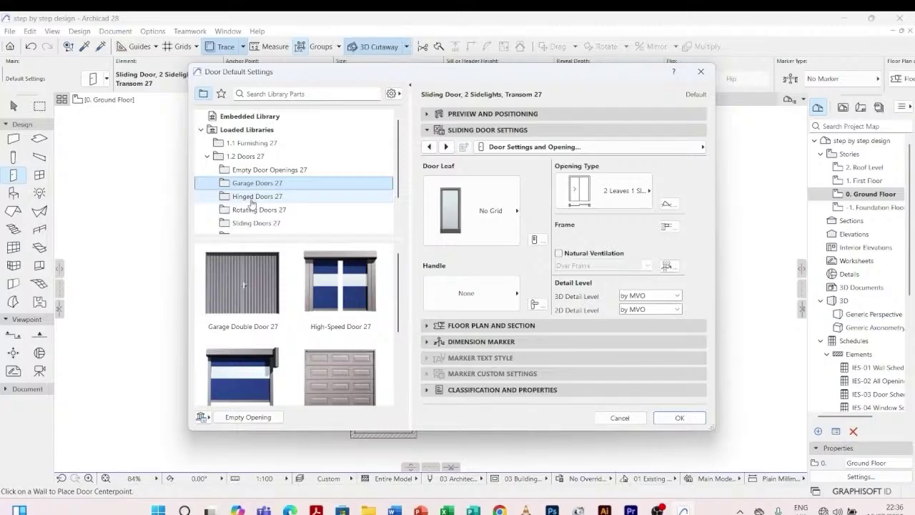
click(253, 199)
click(255, 210)
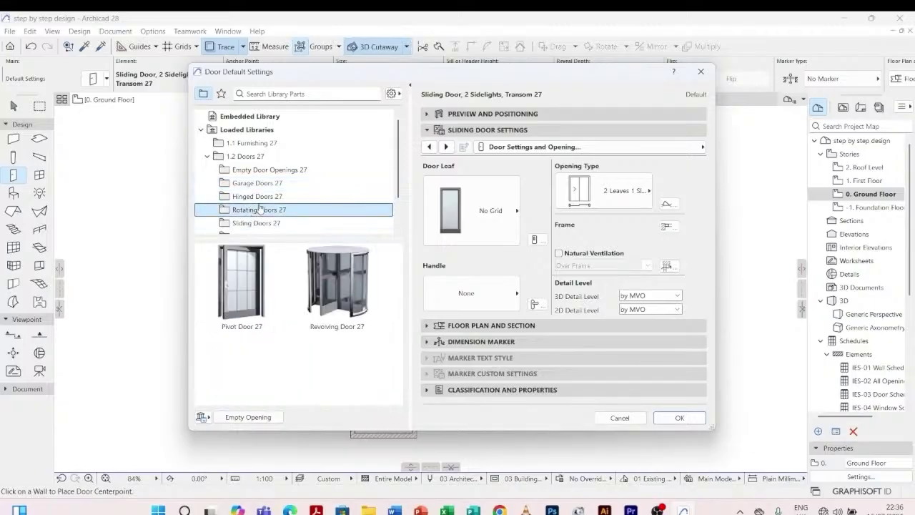
click(262, 223)
scroll(260, 215, down, 3)
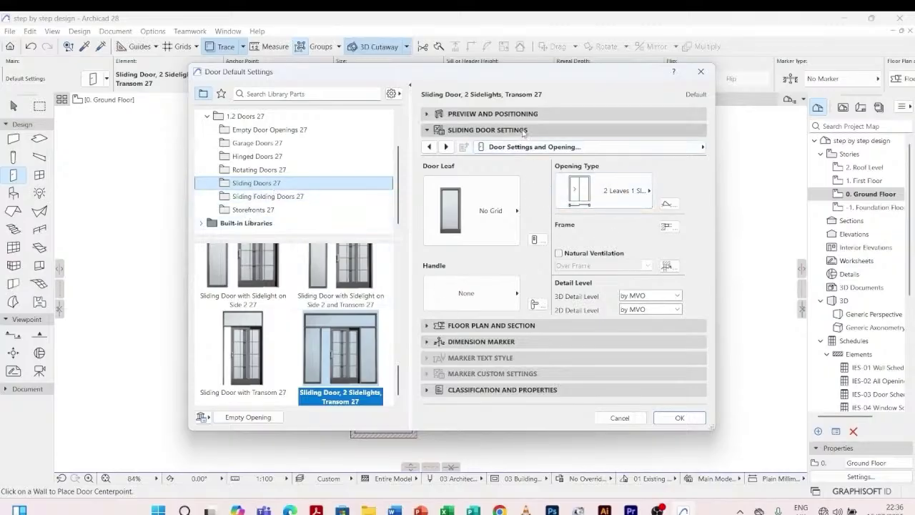
click(272, 200)
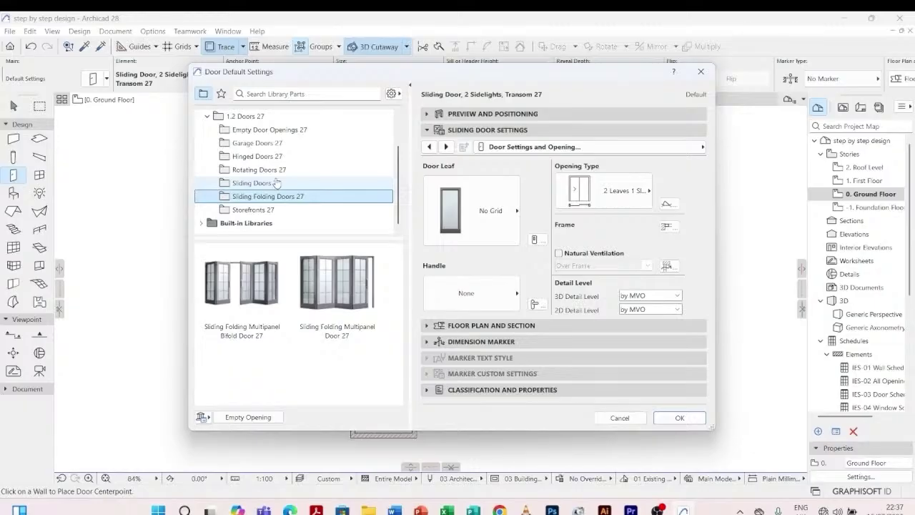
- Review the sliding door types and choose Sliding Door, 2 Sidelights, Transom 27 as the default door
click(267, 183)
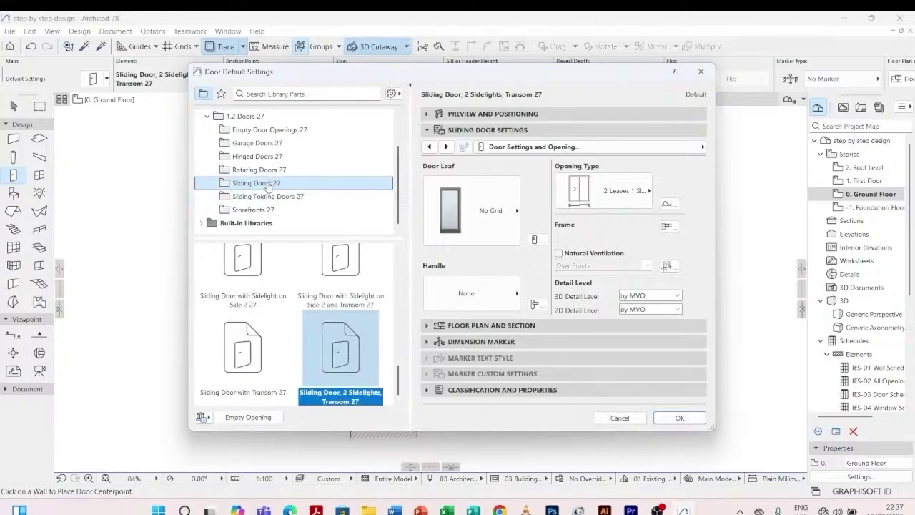
scroll(297, 327, up, 5)
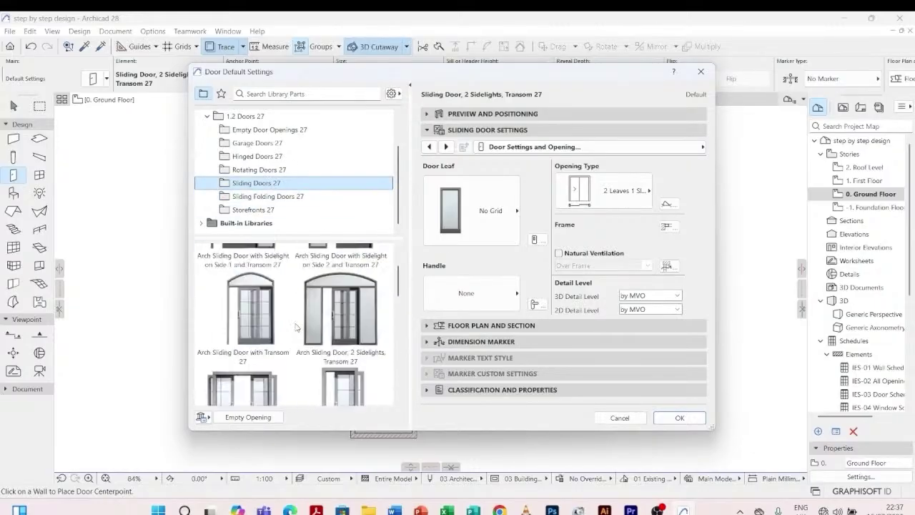
scroll(301, 326, down, 3)
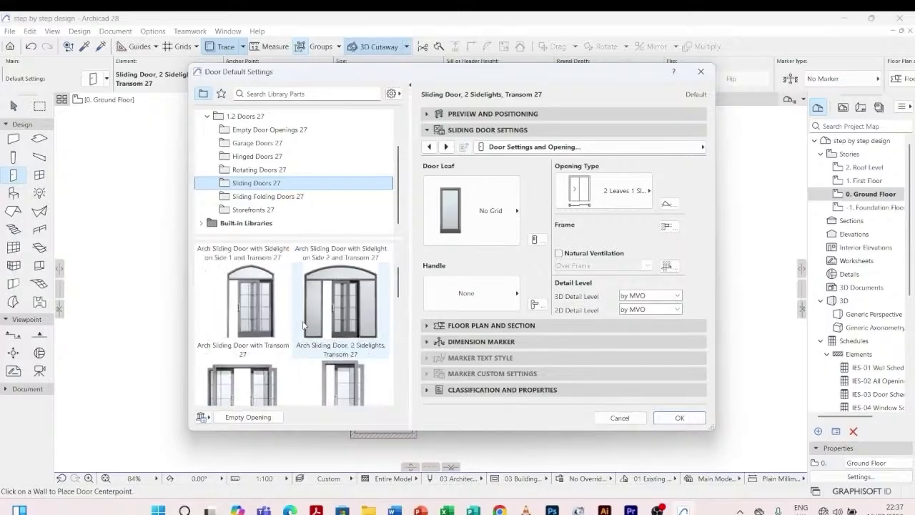
scroll(303, 325, down, 3)
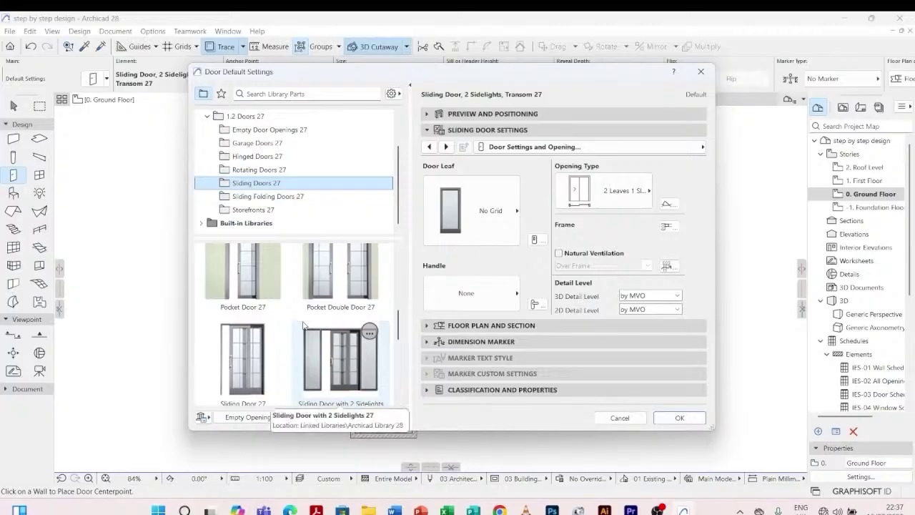
scroll(303, 326, down, 3)
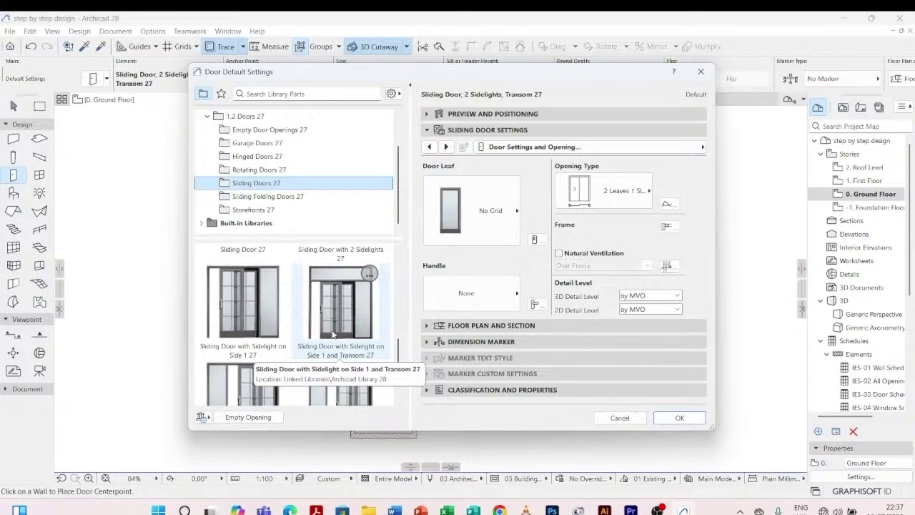
scroll(332, 328, down, 1)
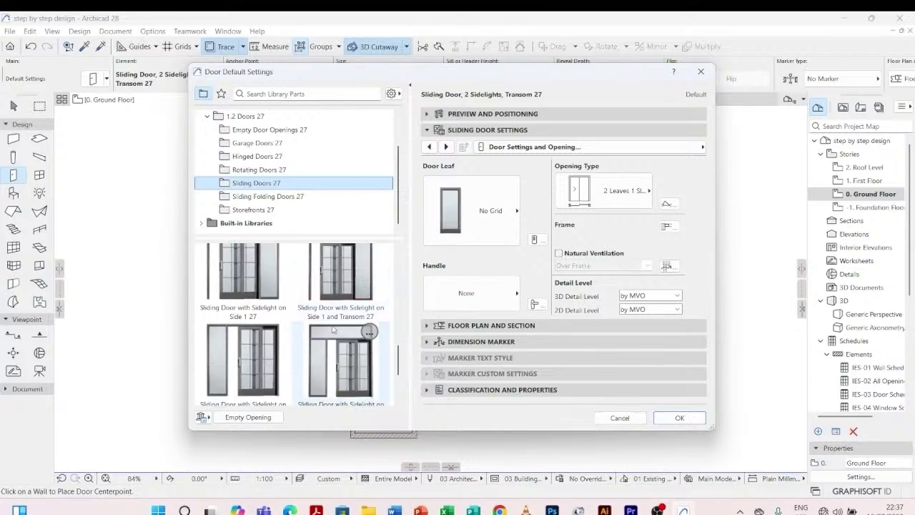
scroll(333, 328, down, 1)
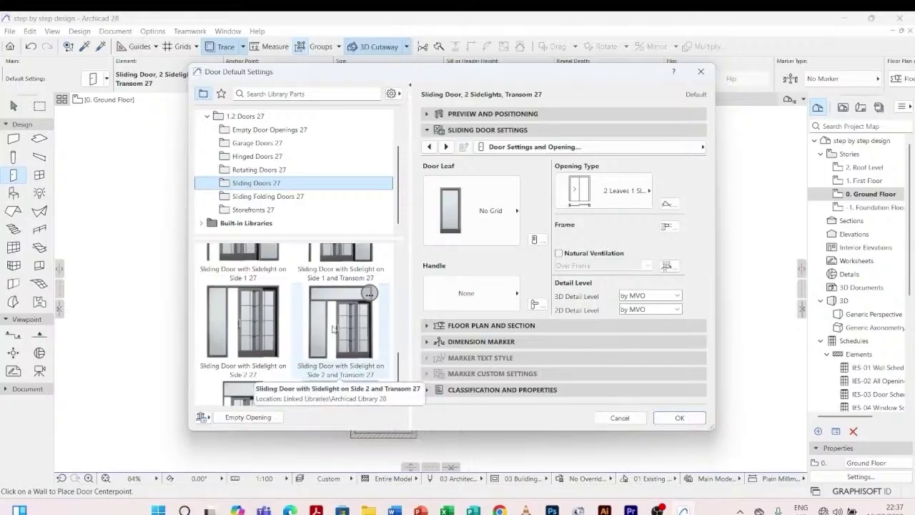
scroll(333, 328, down, 1)
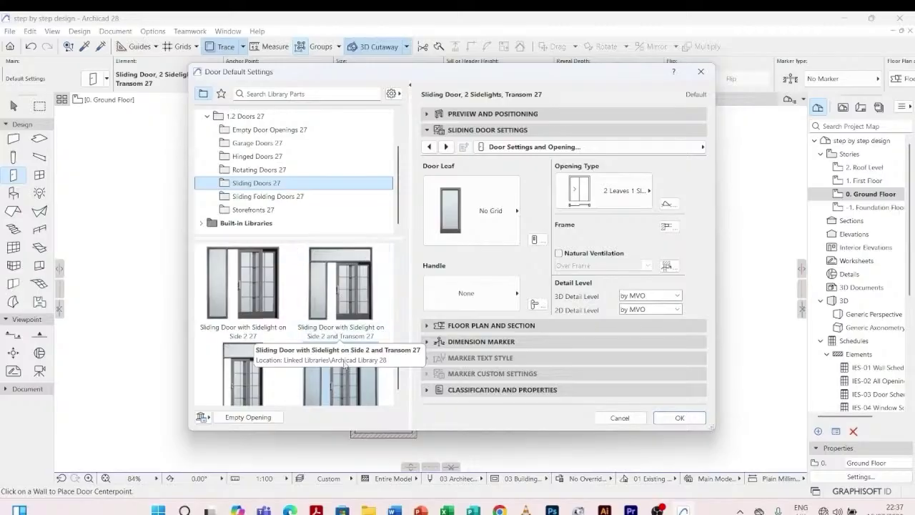
scroll(341, 363, down, 1)
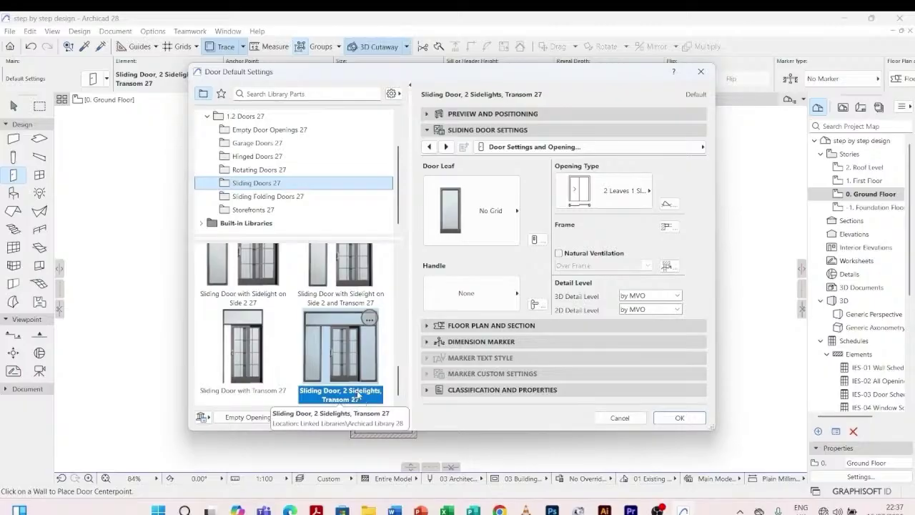
scroll(357, 390, up, 1)
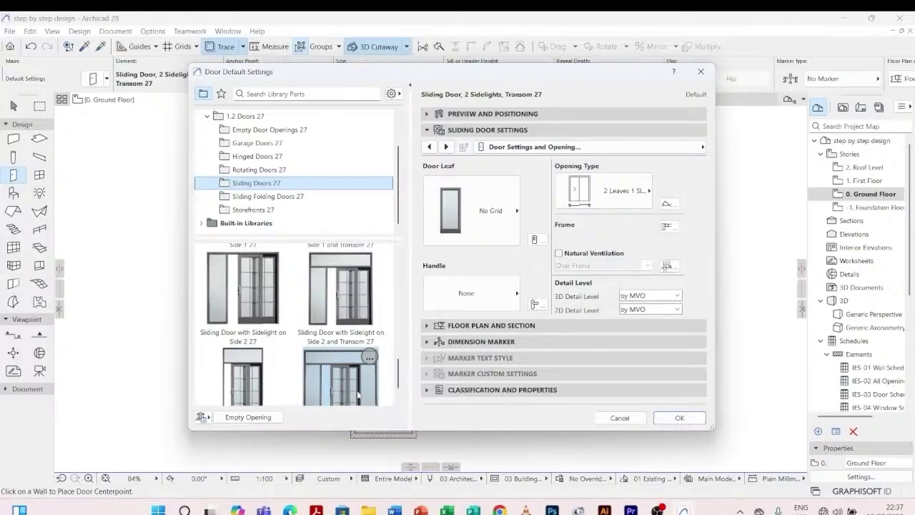
scroll(358, 395, down, 1)
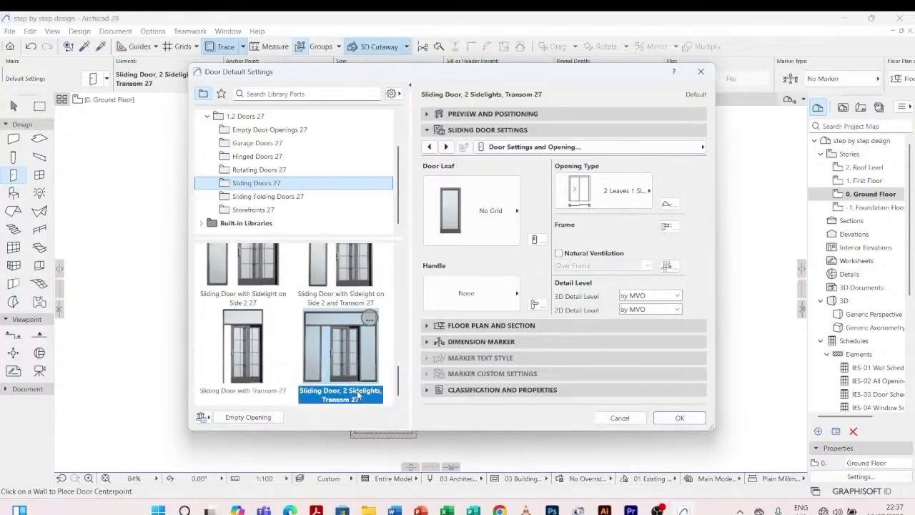
click(341, 353)
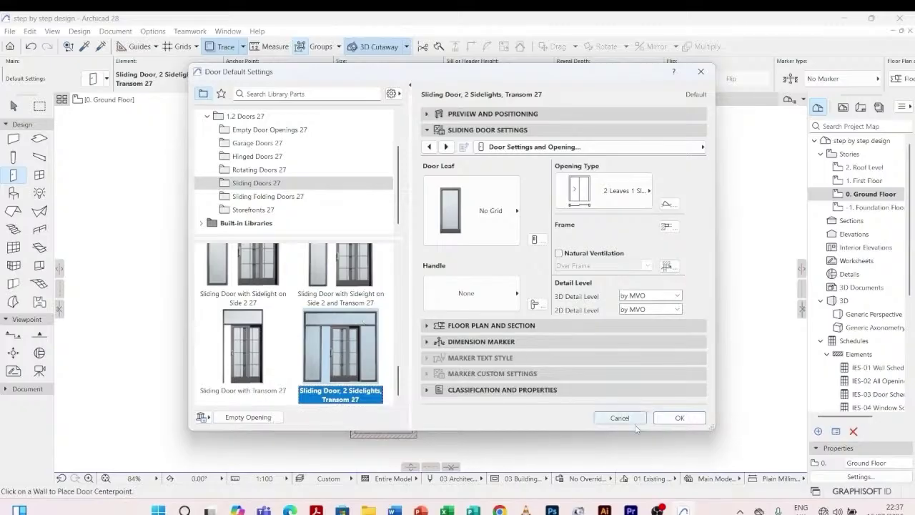
click(668, 417)
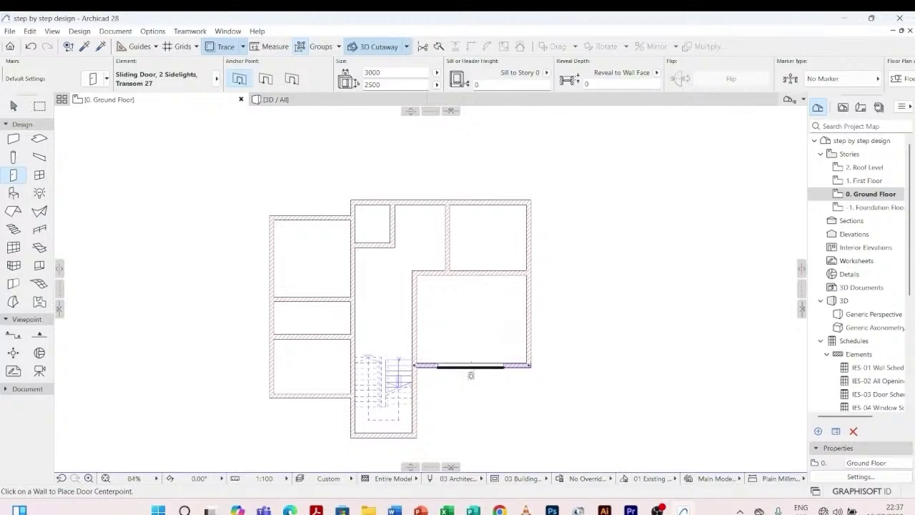
- Place the 3000 x 2500 mm sliding door in the large lower-right room's lower exterior wall, about 1018 mm from the stair-side wall
scroll(469, 372, up, 4)
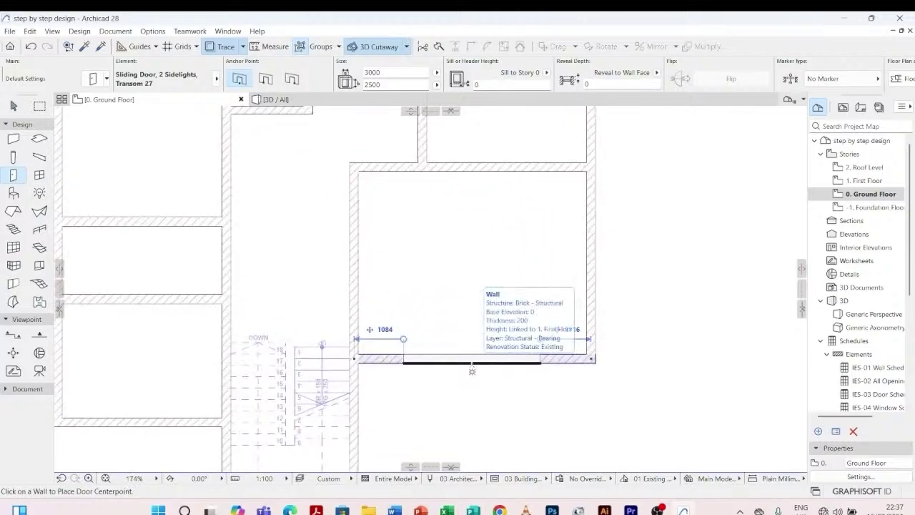
scroll(472, 371, up, 2)
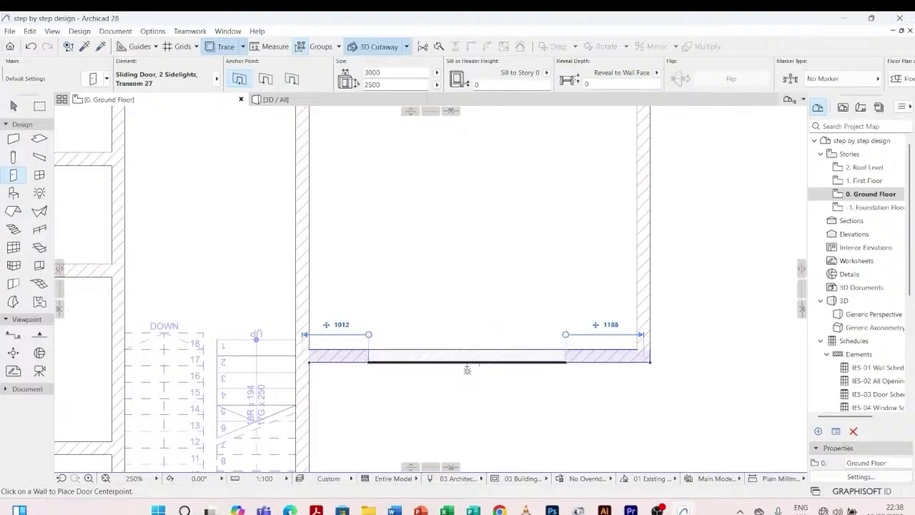
scroll(472, 368, up, 2)
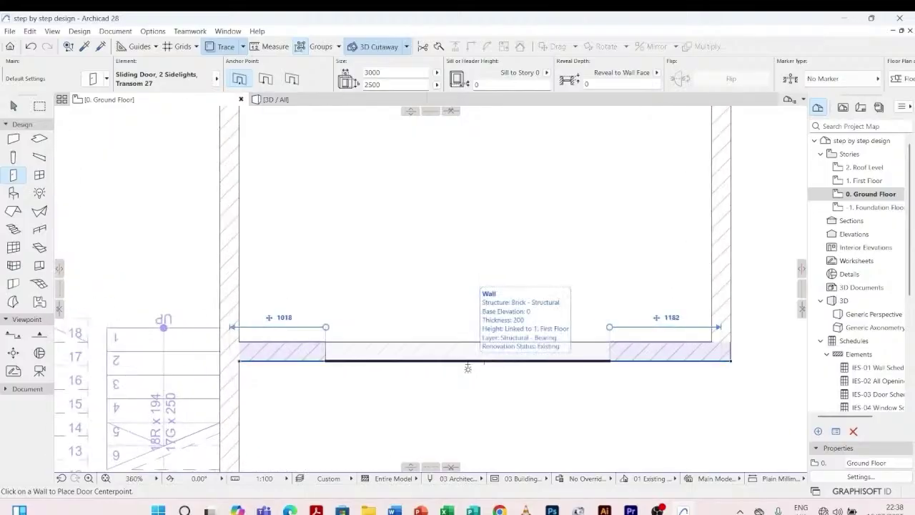
click(468, 367)
click(620, 370)
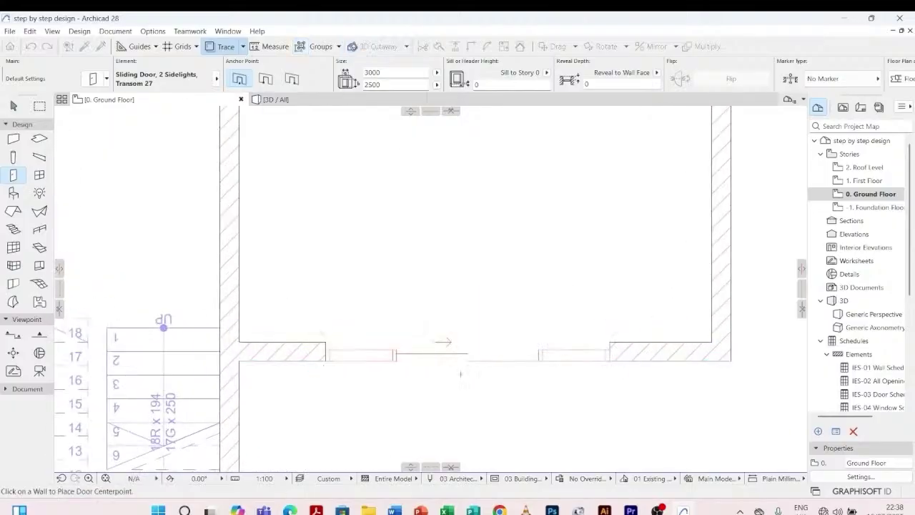
- Switch to the 3D view and select the new sliding door in the exterior wall
click(311, 100)
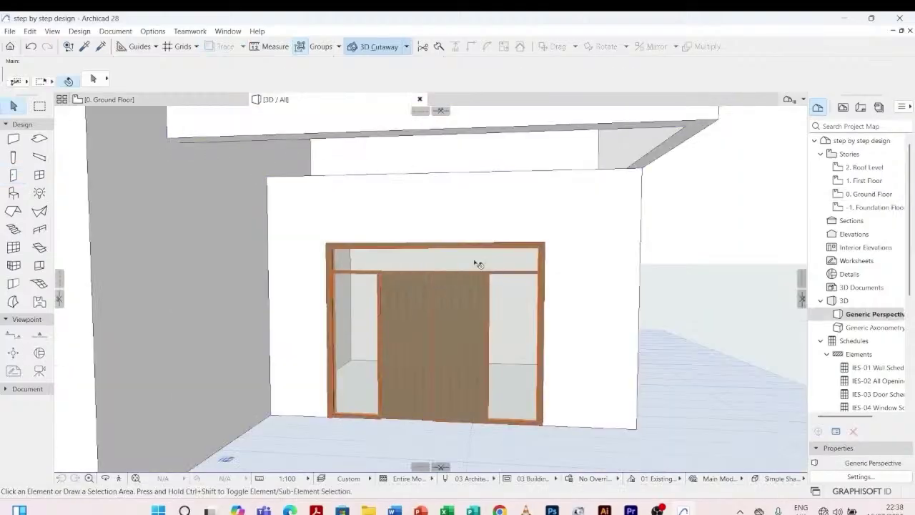
click(541, 245)
scroll(329, 242, down, 3)
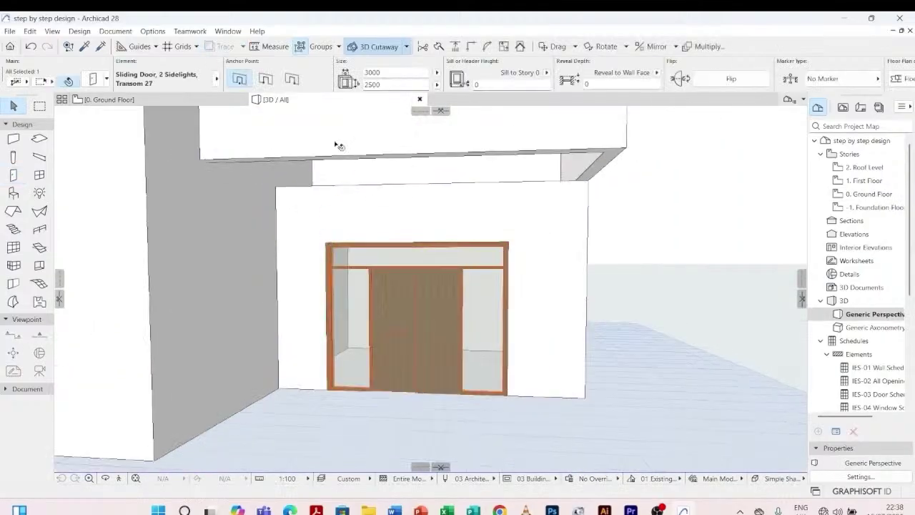
scroll(423, 81, down, 6)
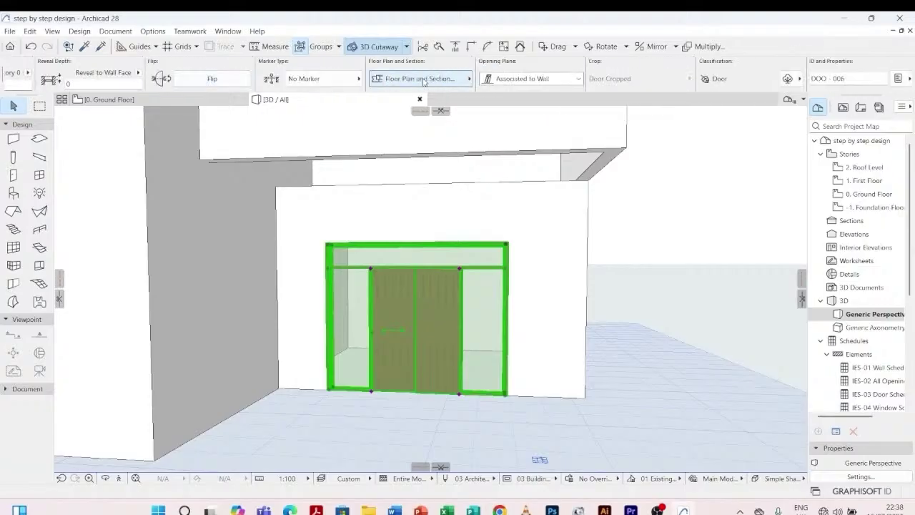
scroll(423, 81, up, 6)
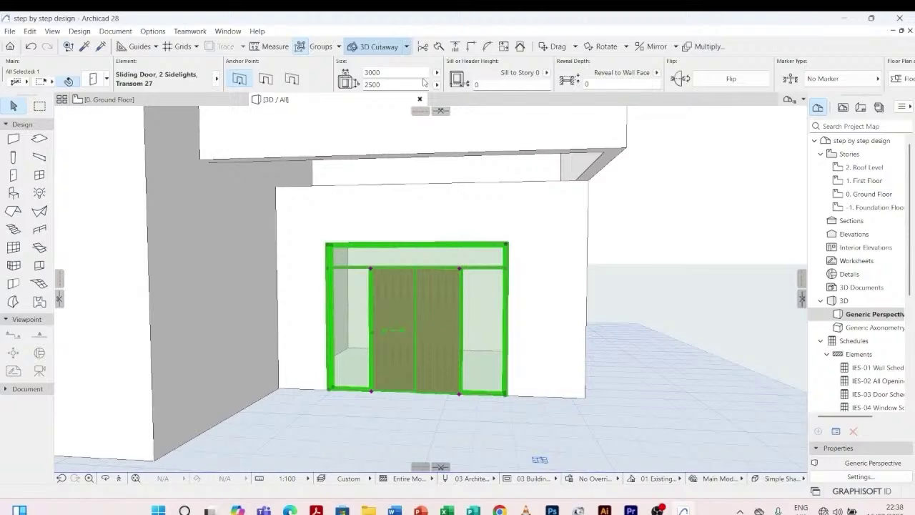
- Review the selected sliding door's width and height in its preview and positioning settings
double_click(509, 244)
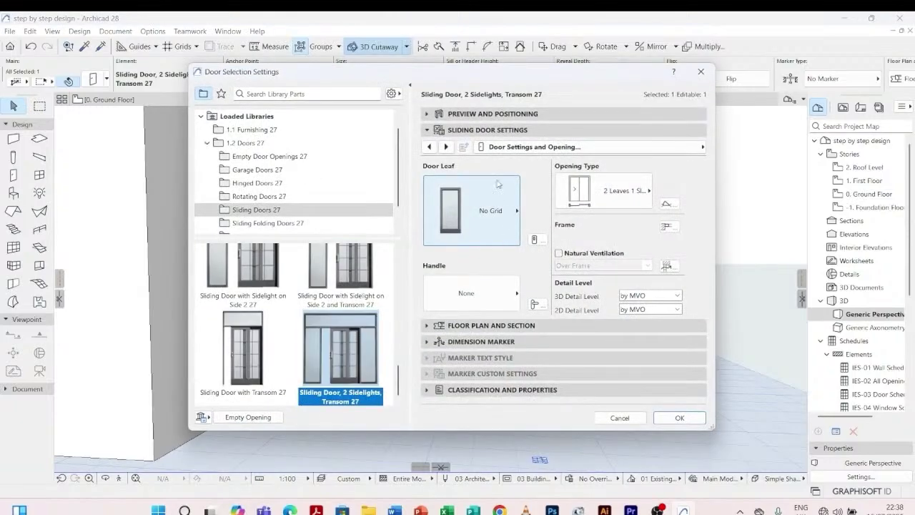
click(464, 114)
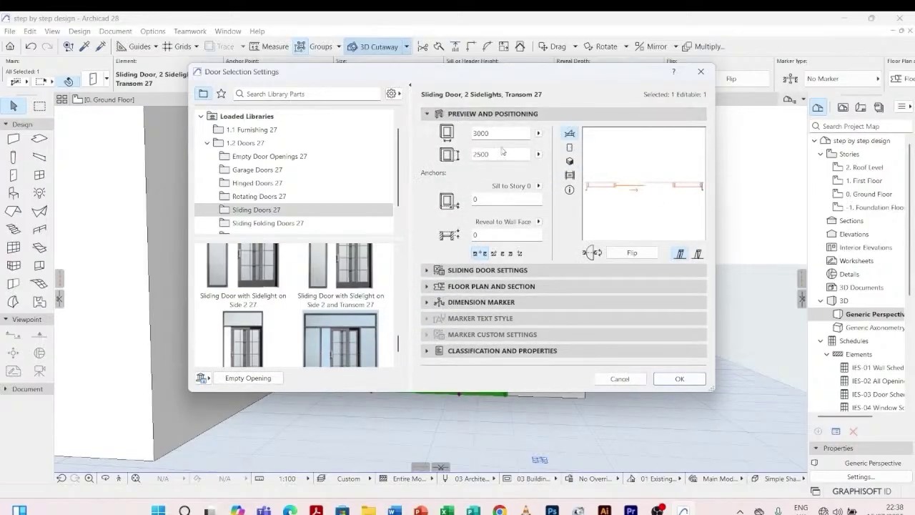
double_click(479, 133)
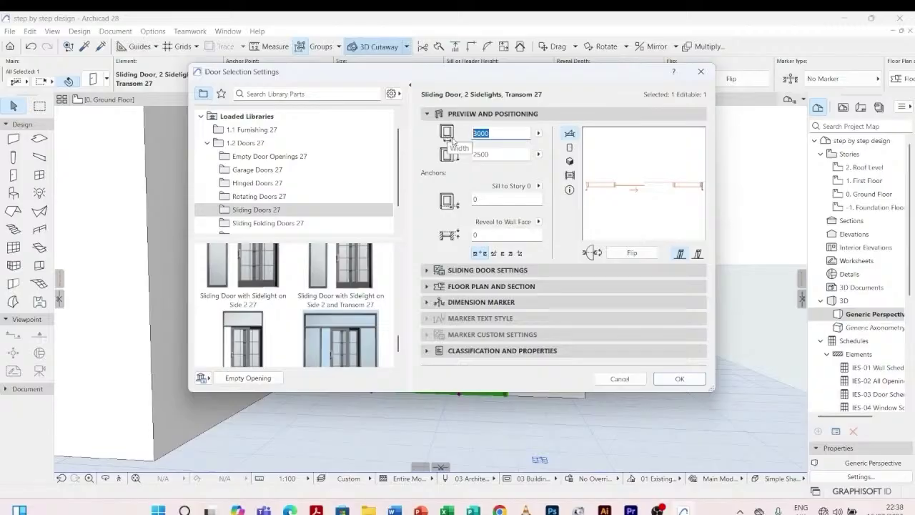
click(503, 155)
double_click(503, 154)
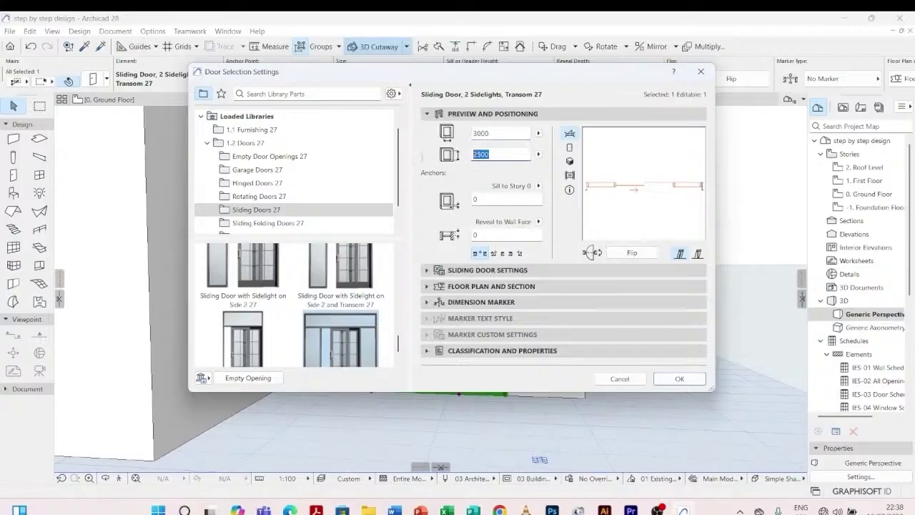
click(505, 155)
click(426, 270)
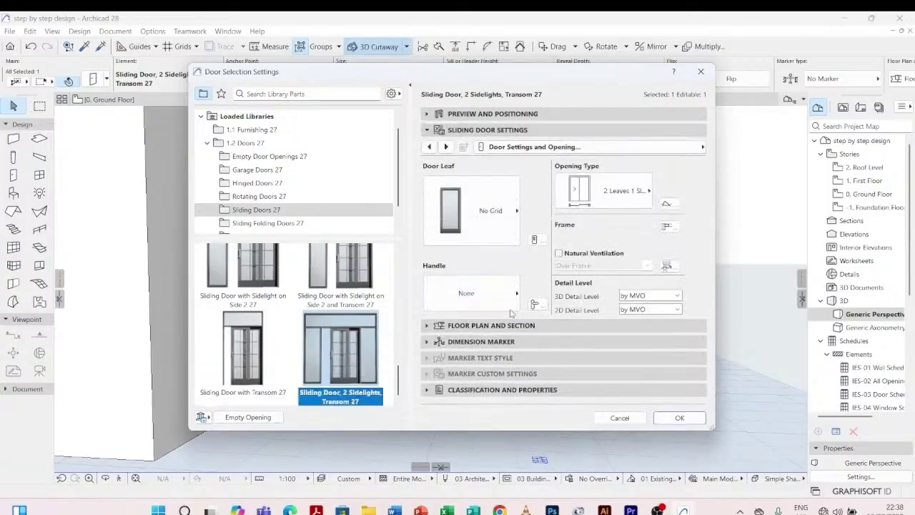
- Browse the available door leaf styles and set the sliding door's leaf to H-V Grid
click(505, 202)
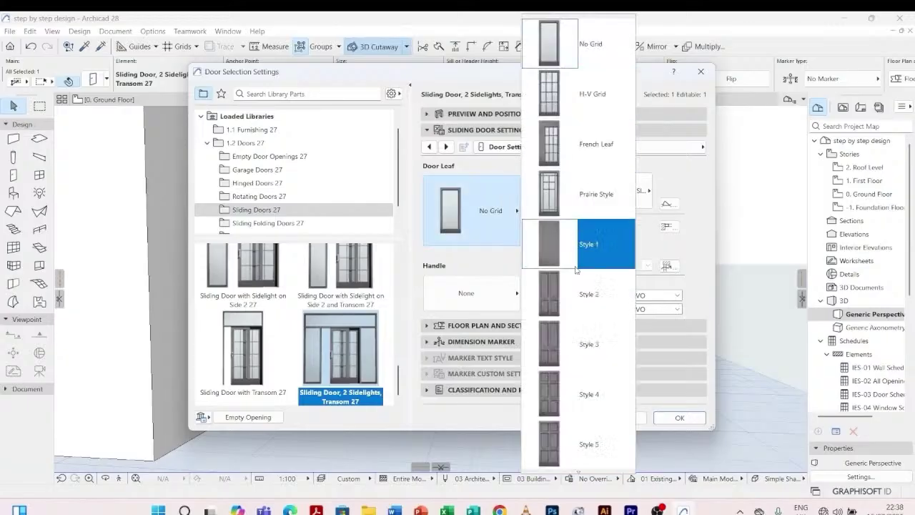
scroll(563, 369, down, 3)
scroll(571, 307, down, 4)
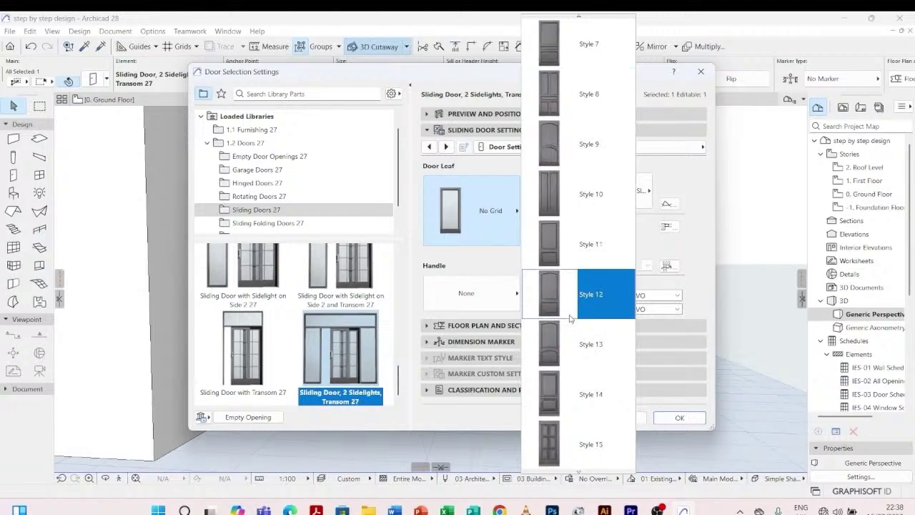
scroll(570, 303, down, 3)
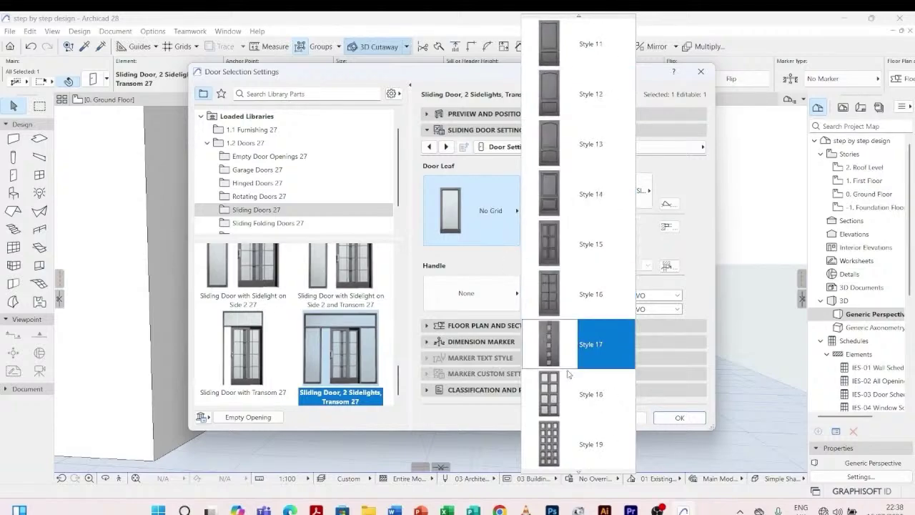
scroll(584, 411, down, 4)
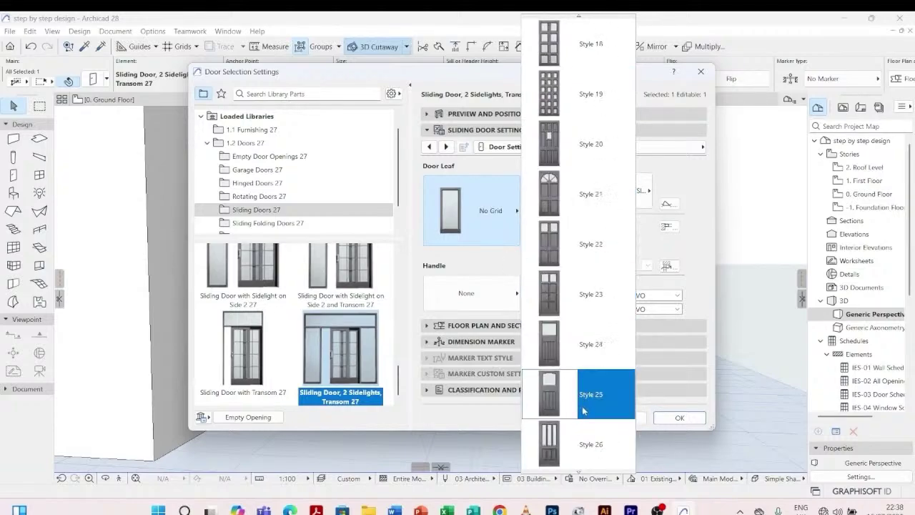
scroll(584, 410, down, 6)
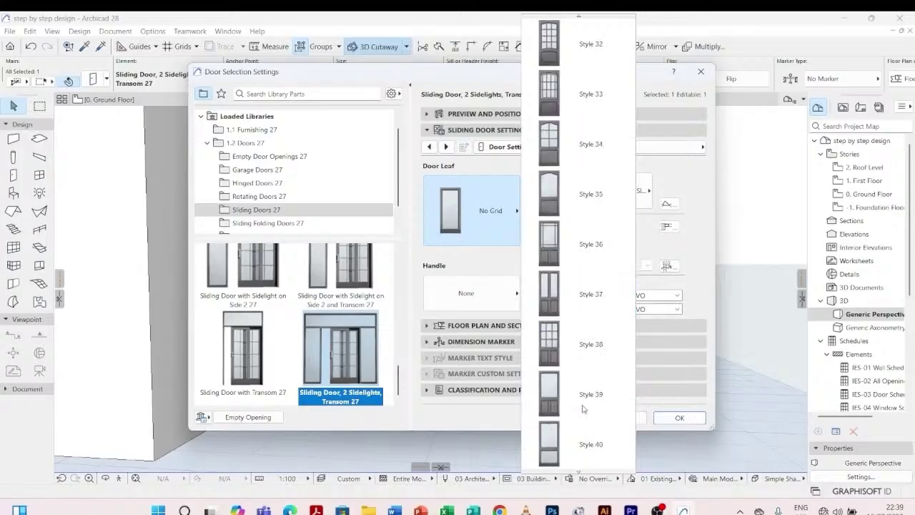
scroll(583, 408, up, 20)
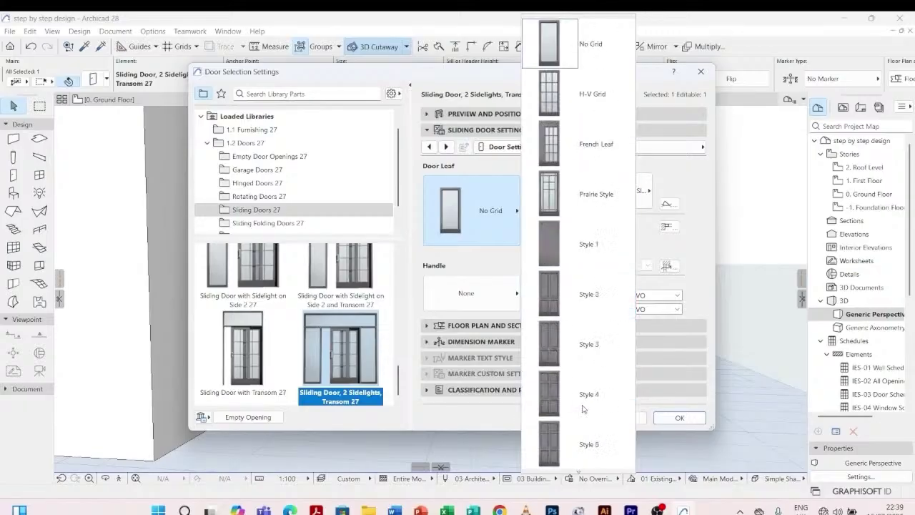
click(584, 99)
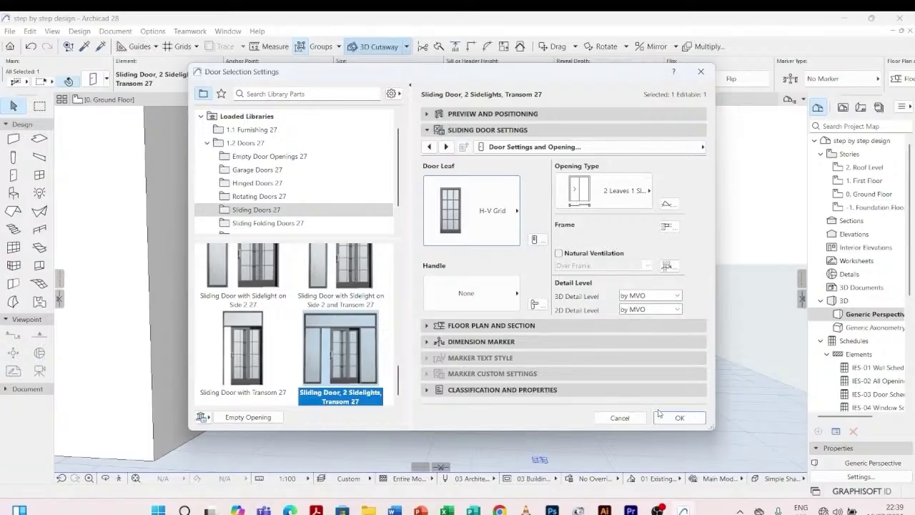
click(679, 417)
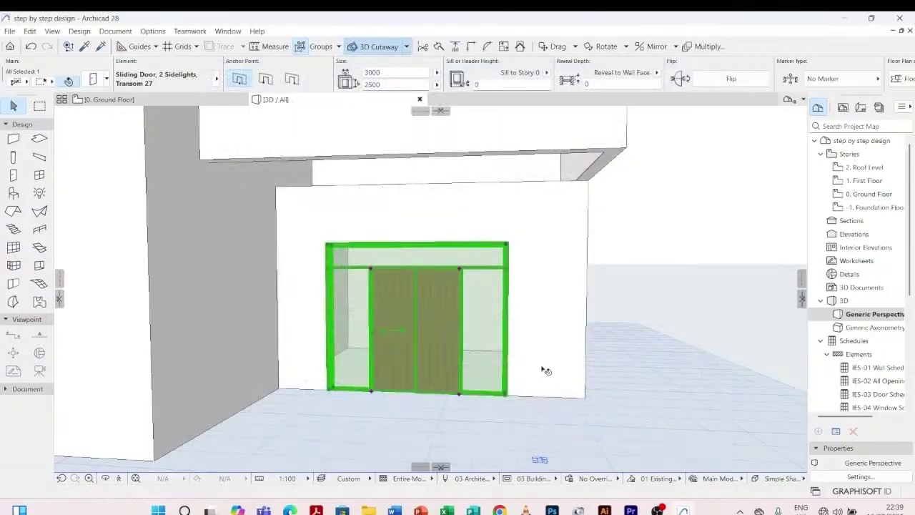
- Set the sliding door's 3D detail level to Full
scroll(394, 336, up, 2)
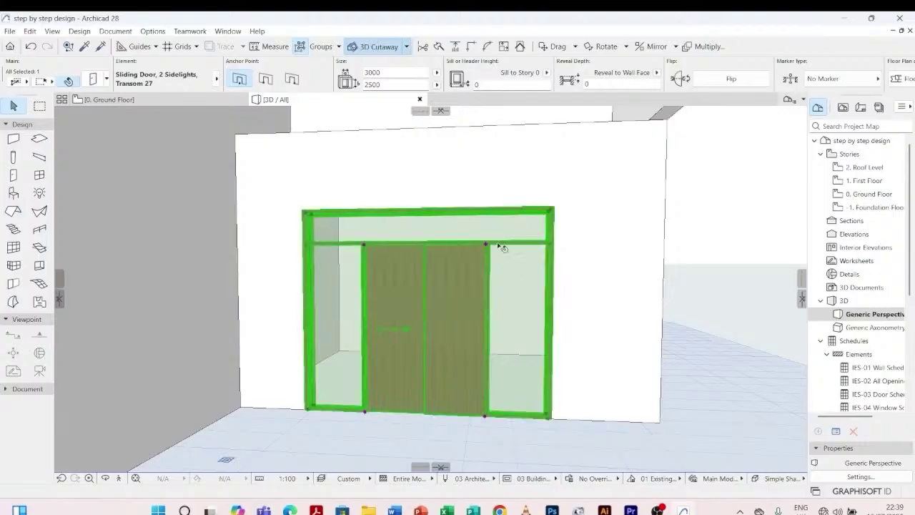
scroll(495, 271, down, 1)
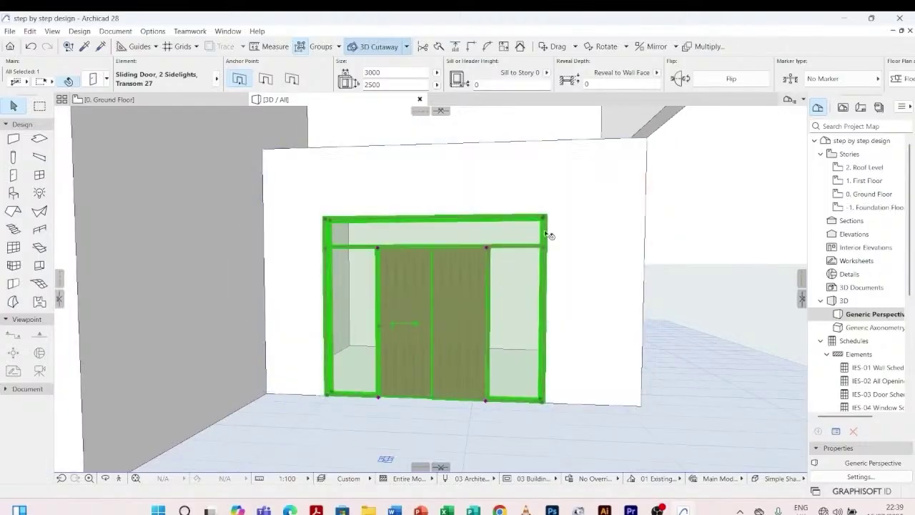
double_click(546, 222)
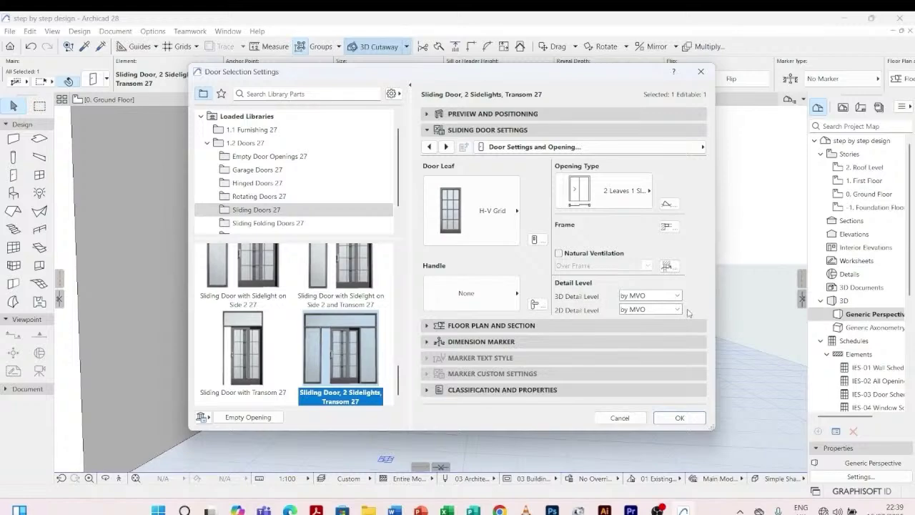
click(676, 295)
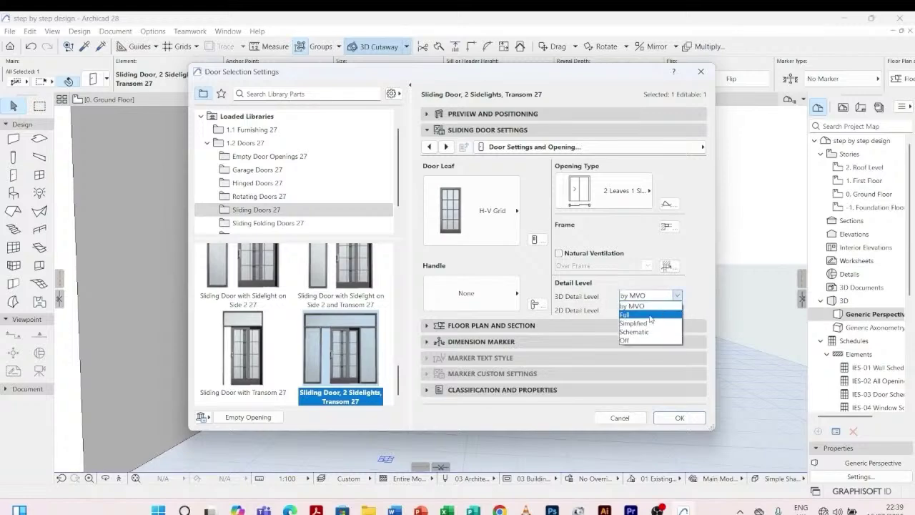
click(651, 318)
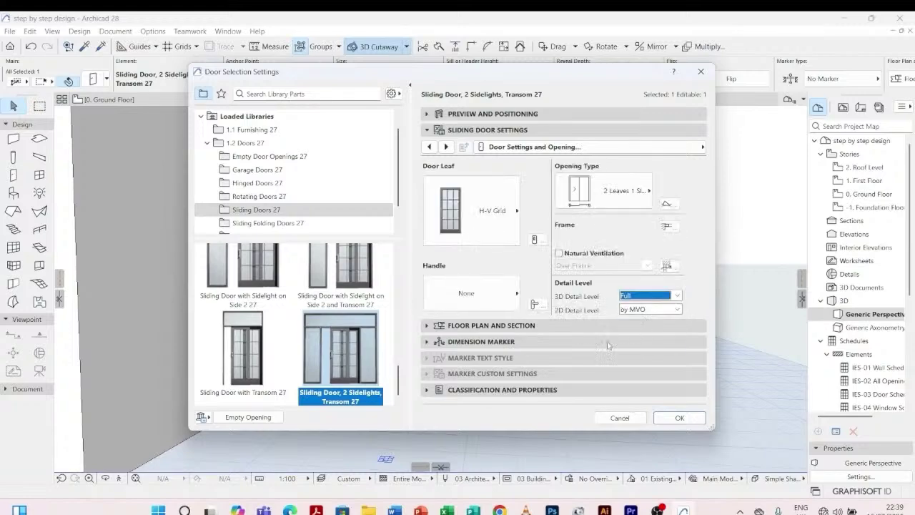
click(677, 417)
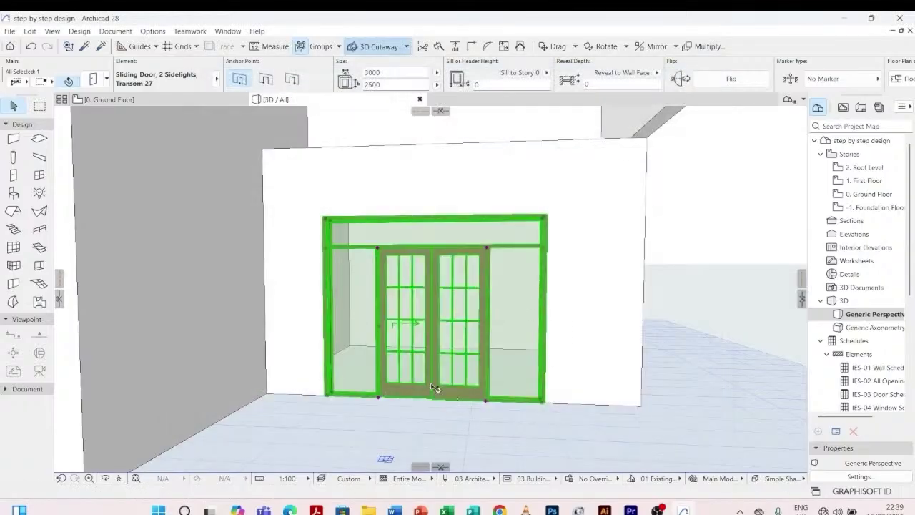
- Set the sliding door's leaf style to No Grid and its opening type to 3 Leaves 2 Sliding
scroll(428, 386, up, 2)
scroll(355, 336, up, 2)
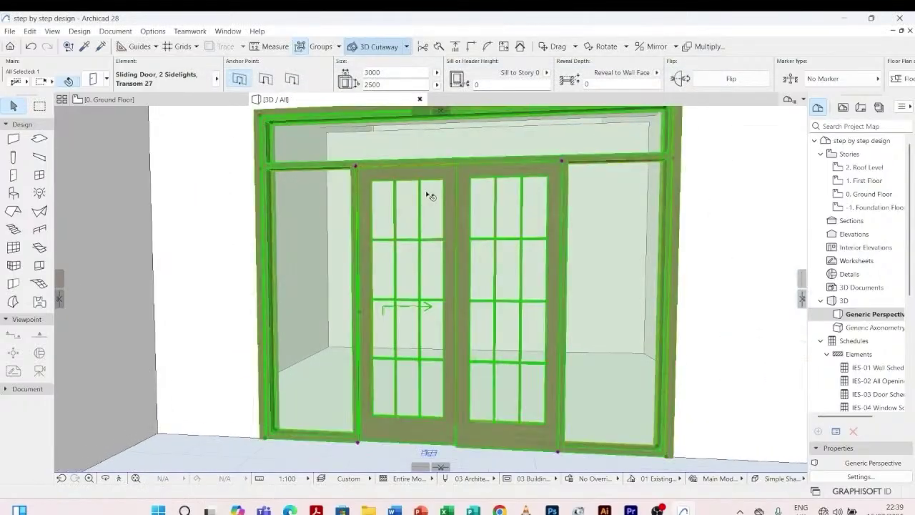
scroll(430, 195, down, 1)
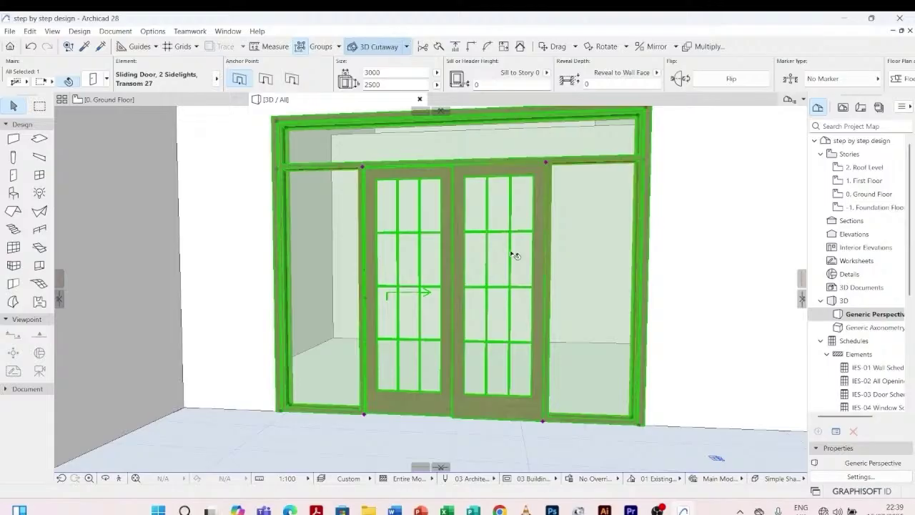
scroll(515, 257, down, 1)
scroll(513, 269, down, 1)
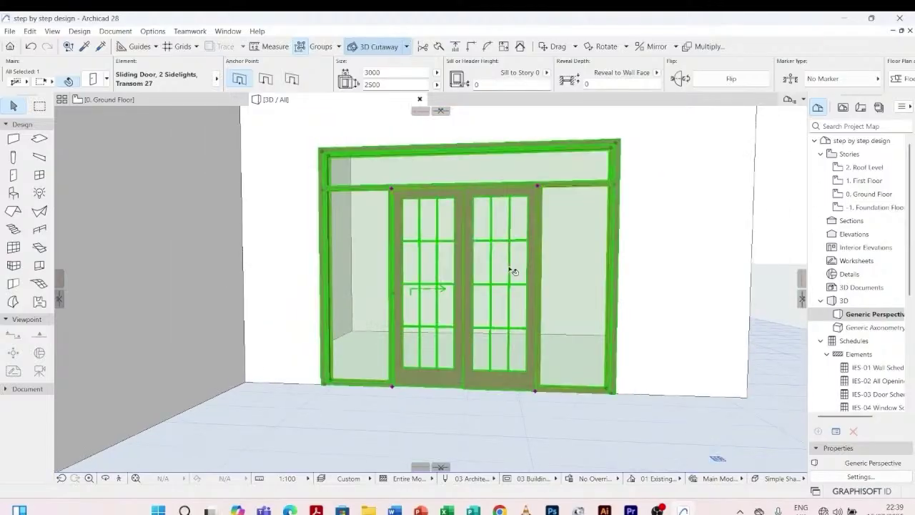
double_click(513, 271)
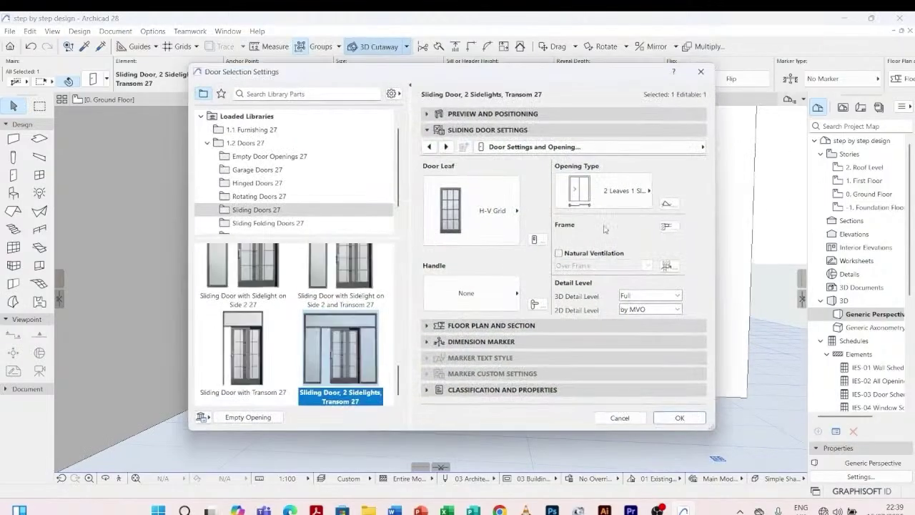
click(505, 199)
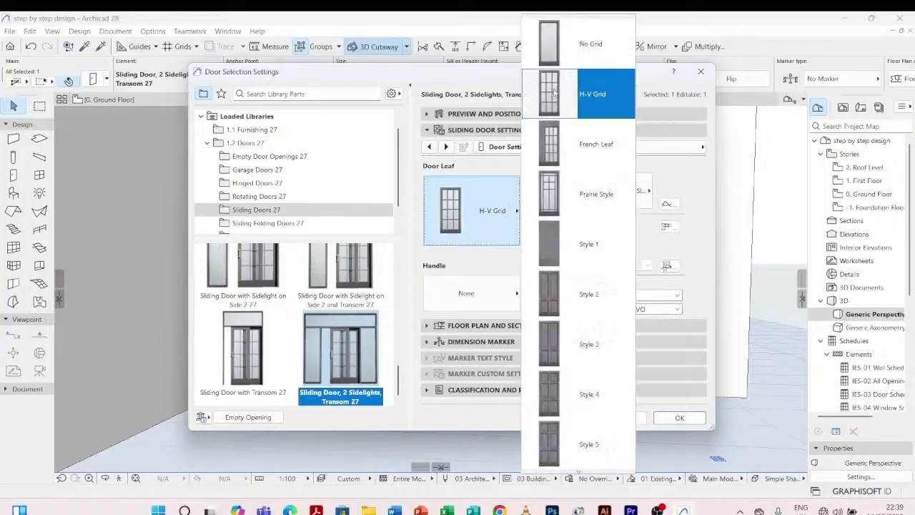
click(585, 57)
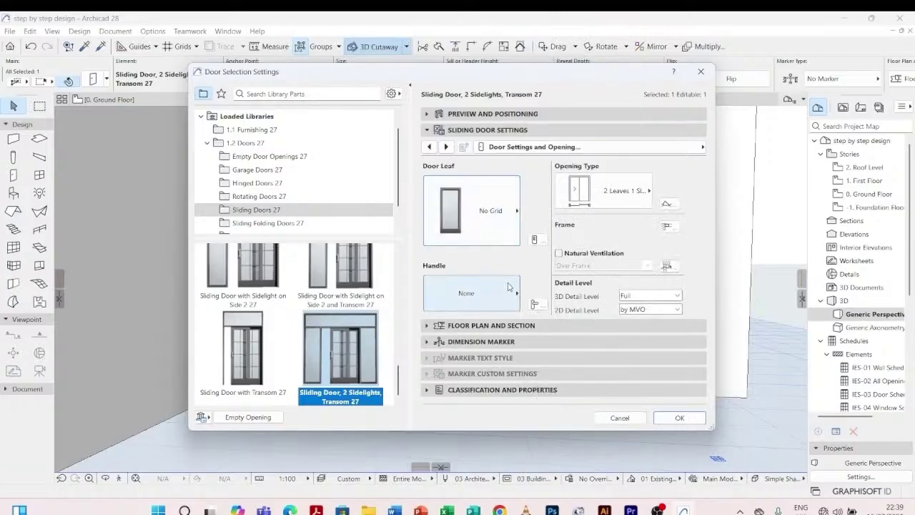
click(643, 199)
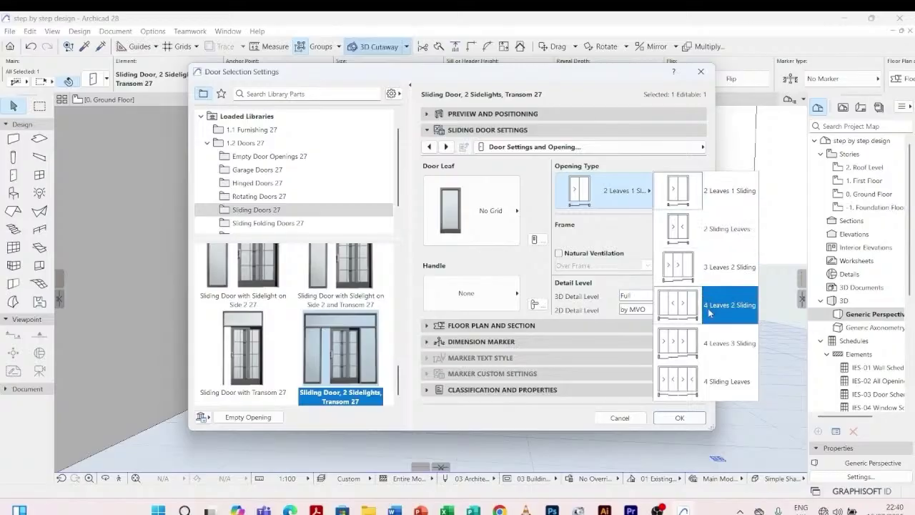
click(709, 276)
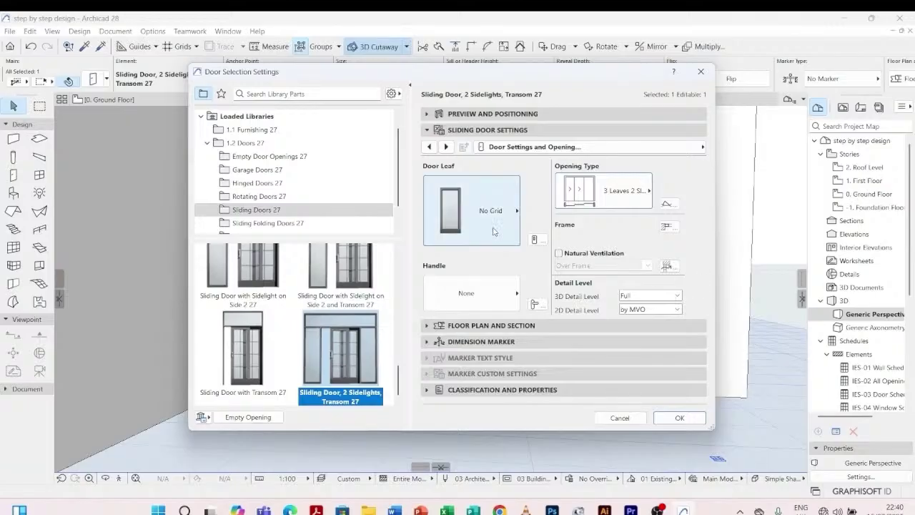
click(679, 420)
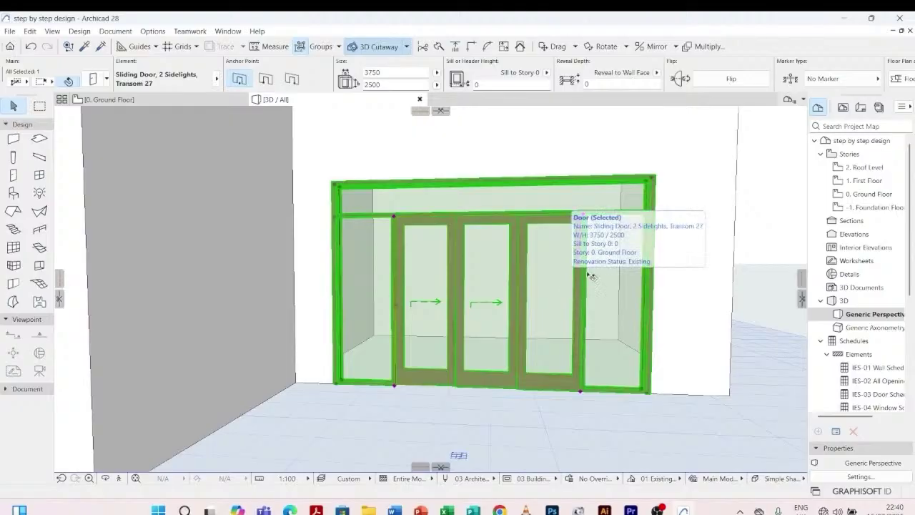
- Set the sliding door's opening type to 2 Sliding Leaves and its handle to Fix Handle 5
scroll(578, 369, down, 5)
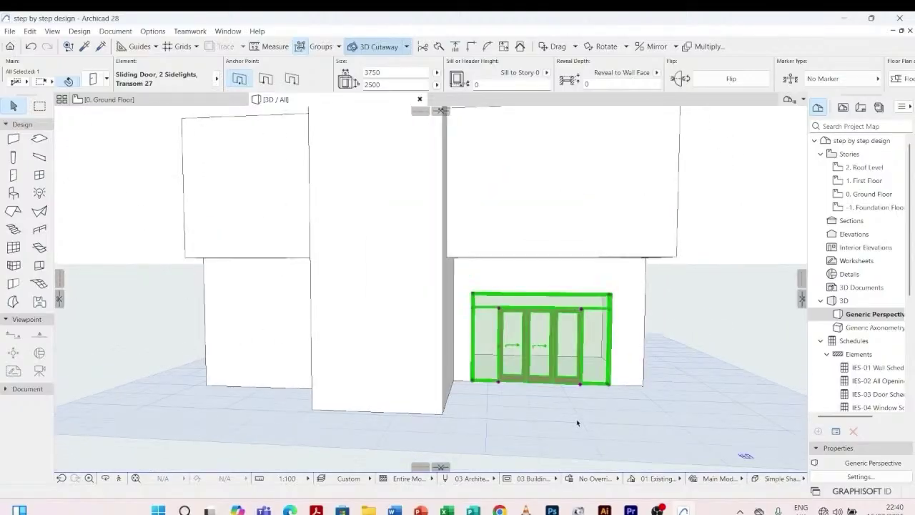
scroll(581, 347, up, 3)
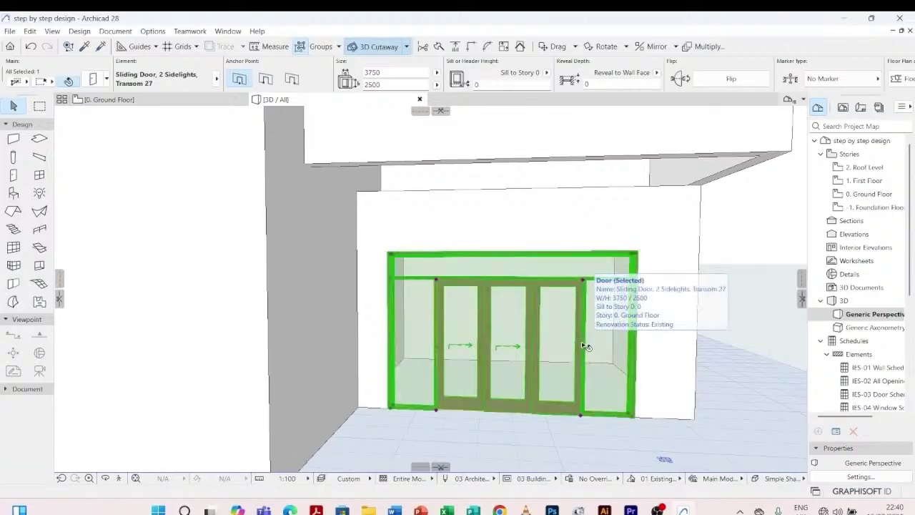
double_click(584, 346)
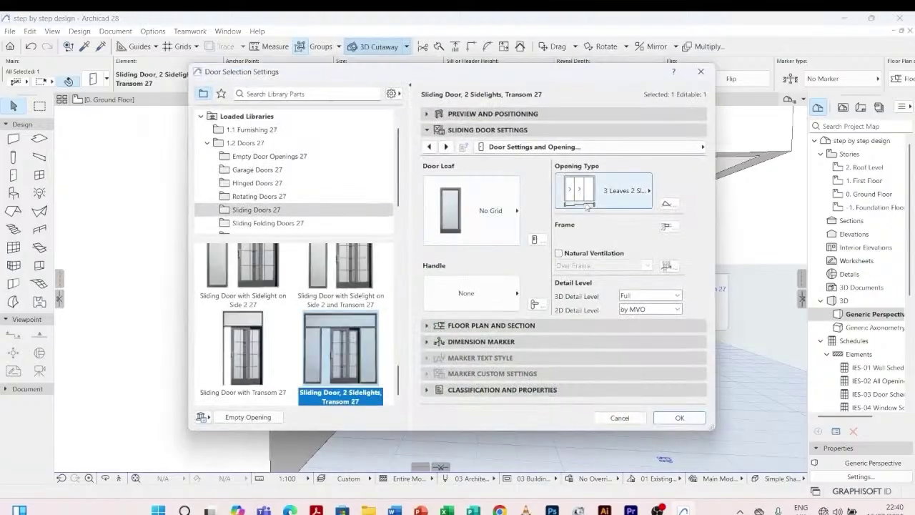
click(648, 191)
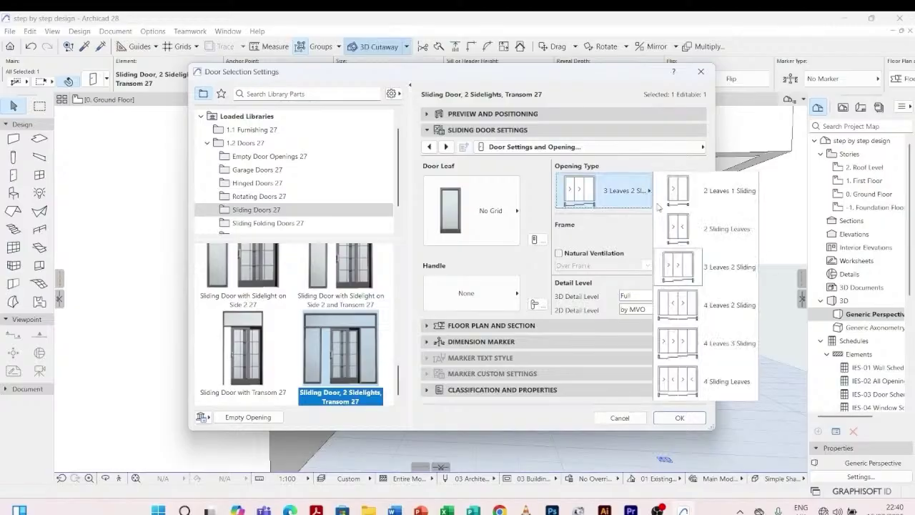
click(715, 238)
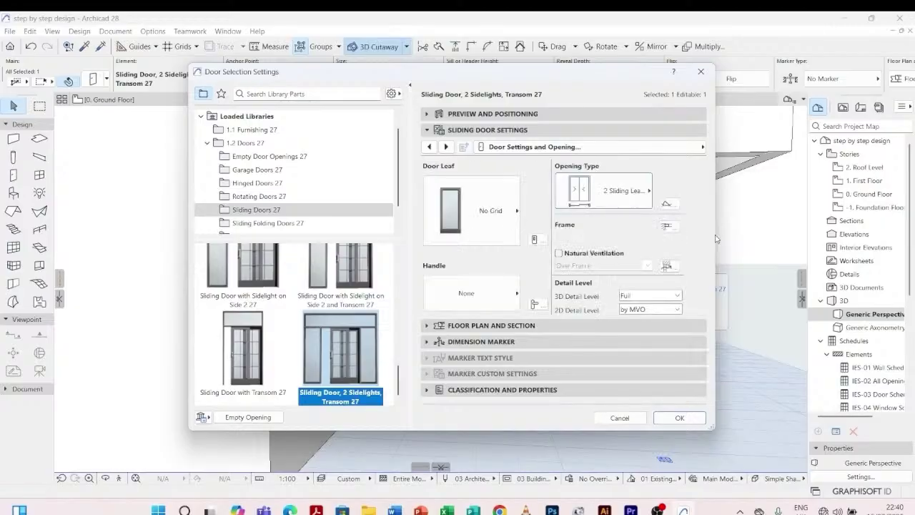
click(510, 292)
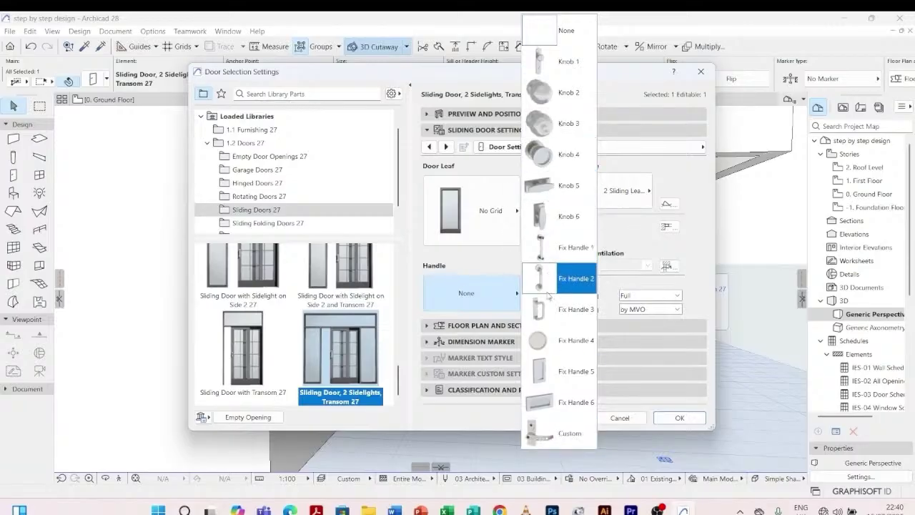
click(549, 371)
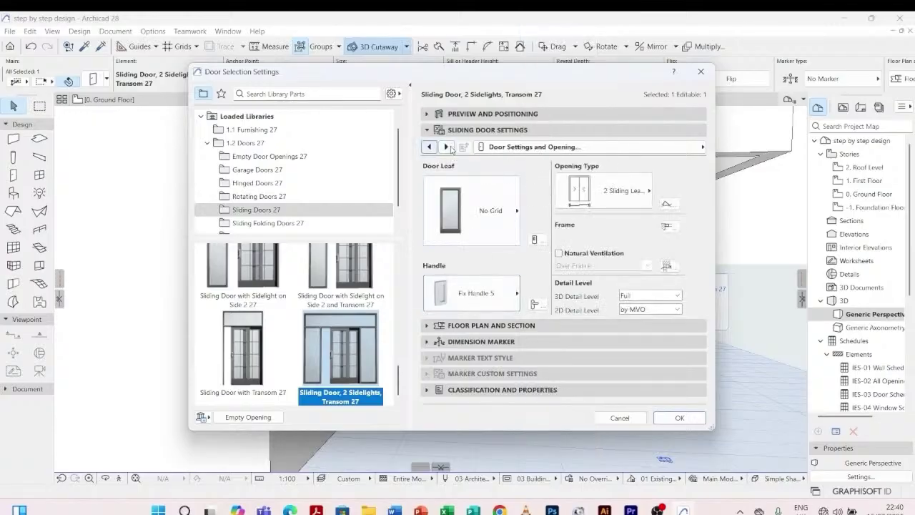
- Make the sliding door's frame thickness equal to the wall thickness in its frame style and dimension settings
click(448, 147)
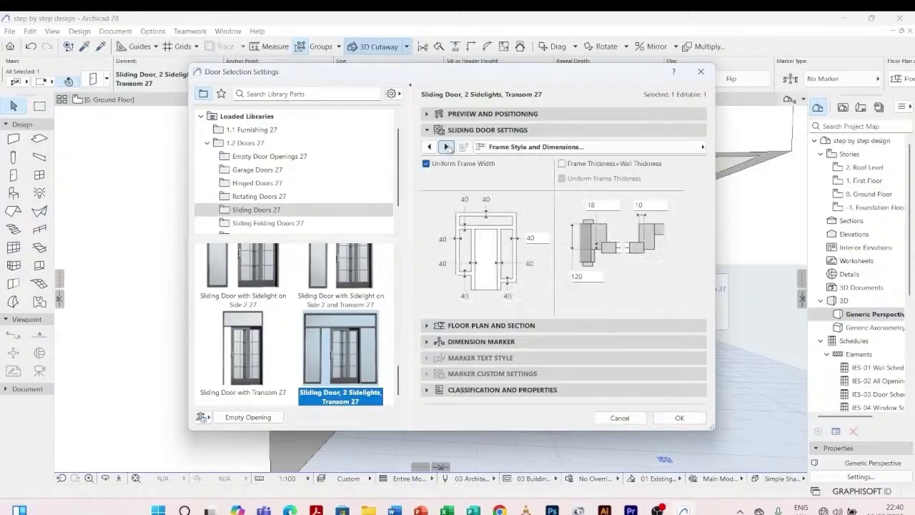
click(429, 146)
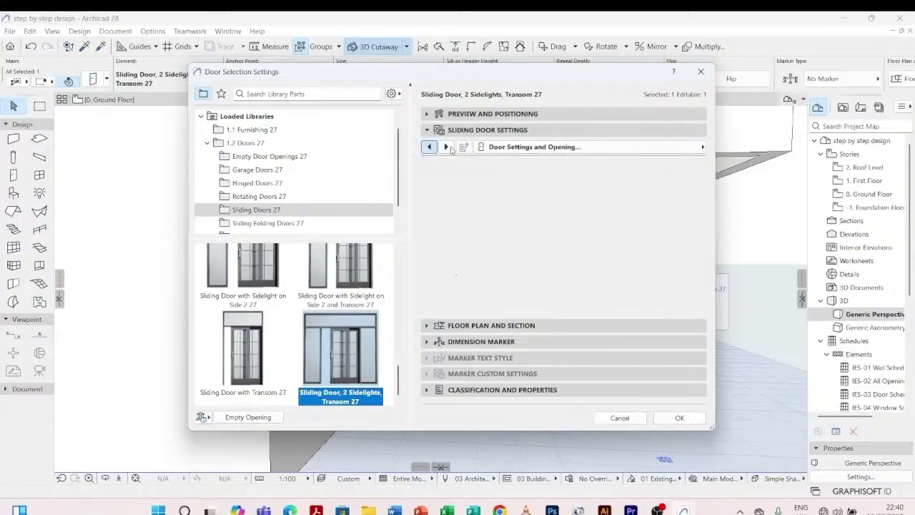
click(702, 147)
scroll(722, 271, down, 3)
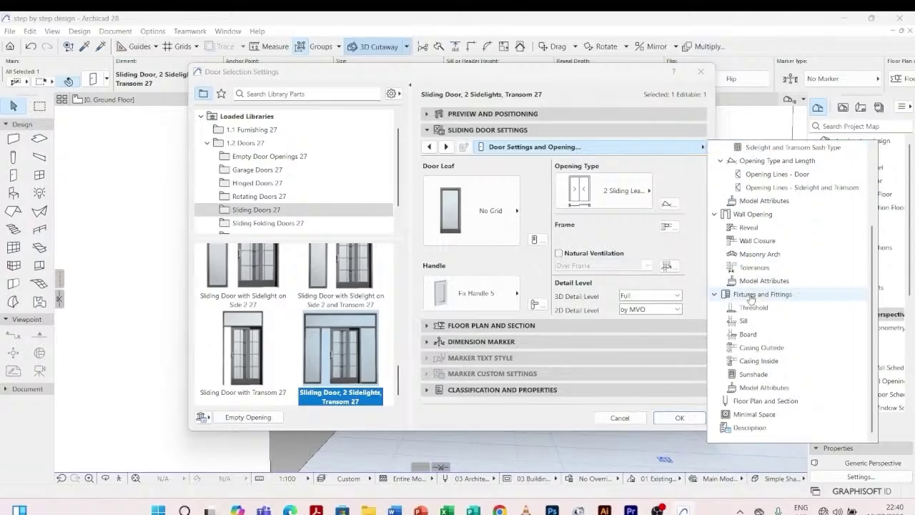
scroll(749, 278, up, 3)
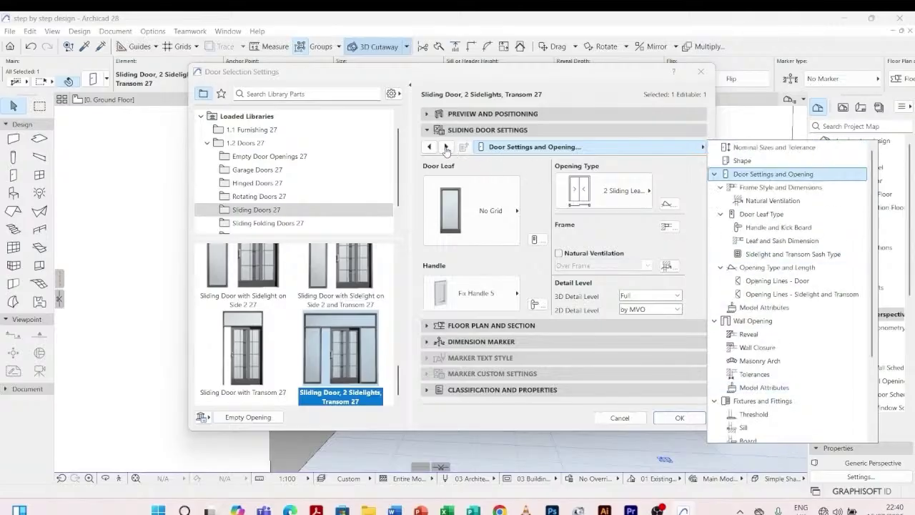
click(446, 148)
click(446, 147)
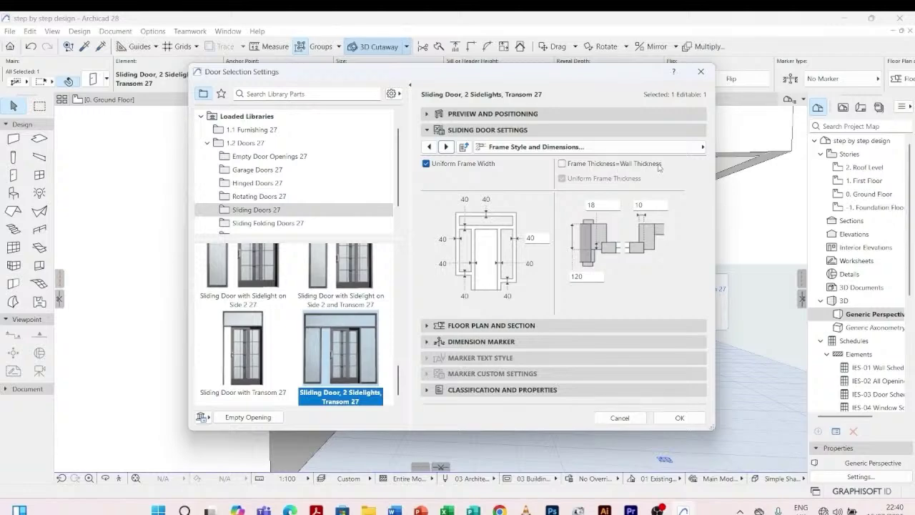
click(562, 163)
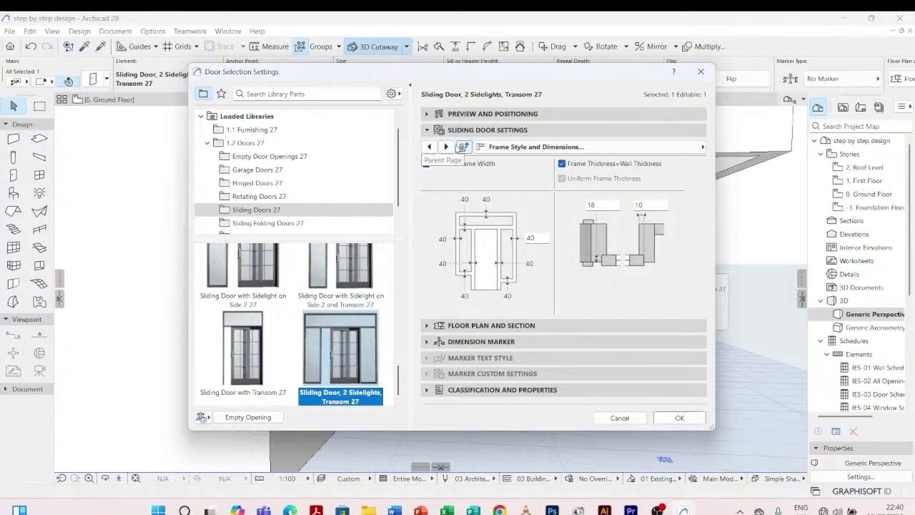
- Turn on natural ventilation for the sliding door with the Over Glazing option and apply the door settings
click(447, 146)
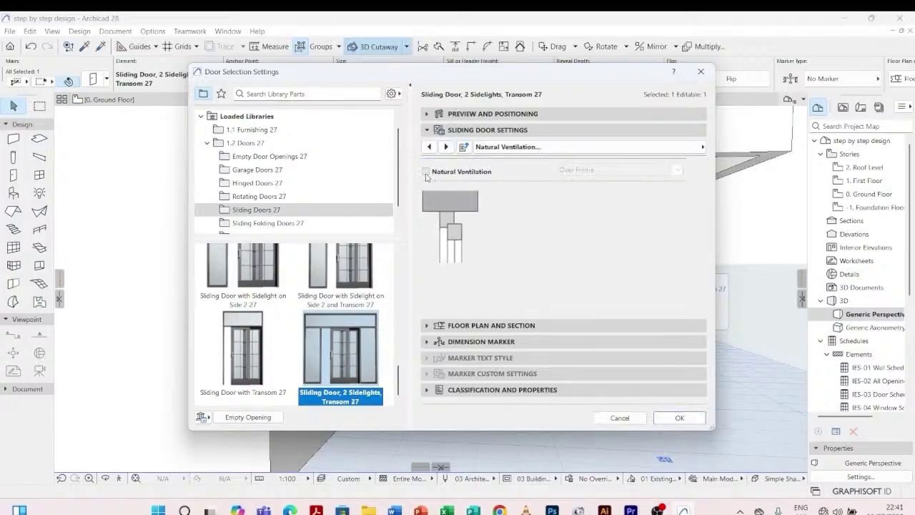
click(426, 173)
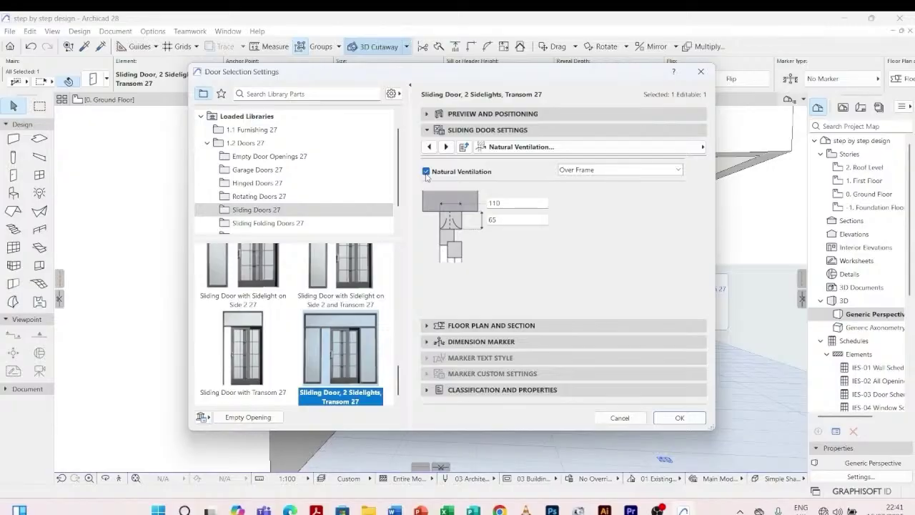
click(670, 172)
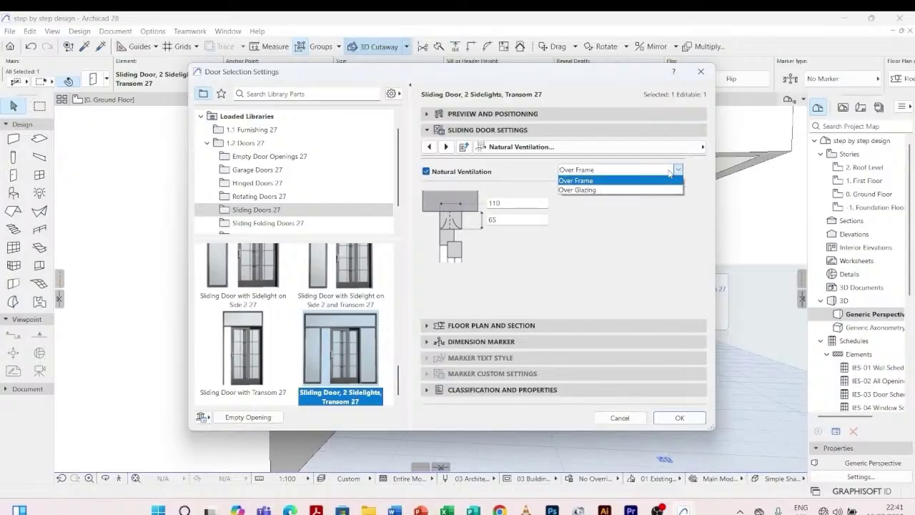
click(662, 191)
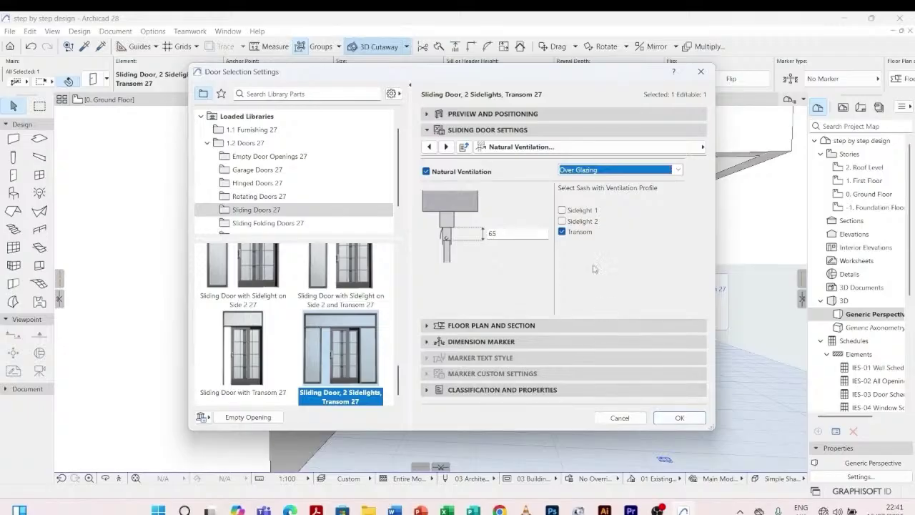
click(673, 420)
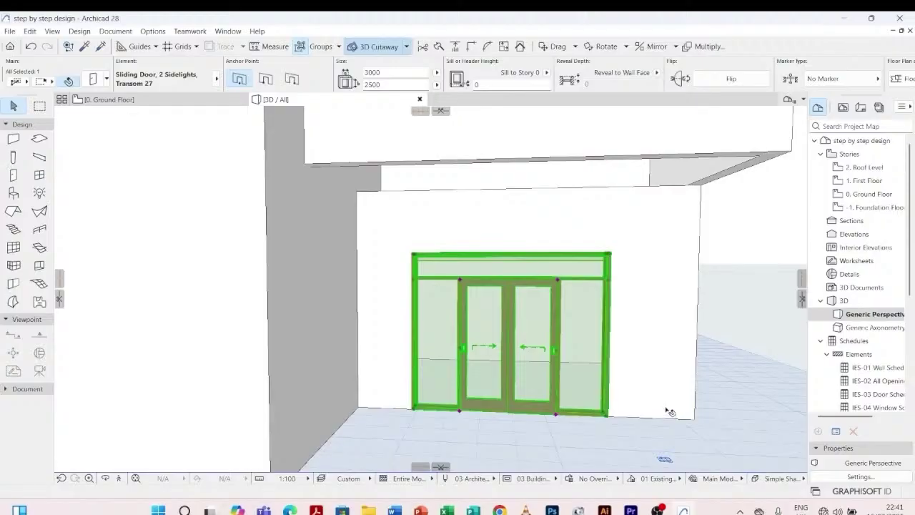
- Examine the sliding door's frame, leaves and handles up close in the 3D view
scroll(665, 408, up, 2)
scroll(482, 280, up, 5)
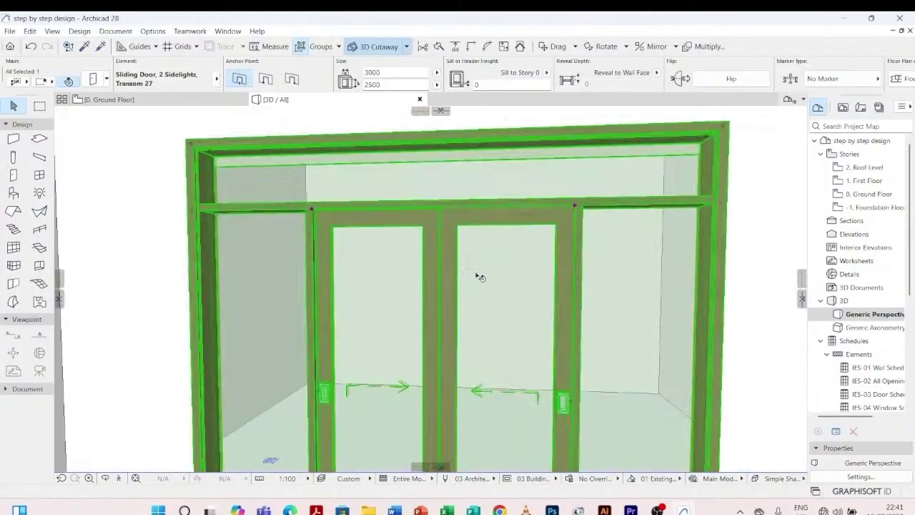
scroll(447, 212, down, 5)
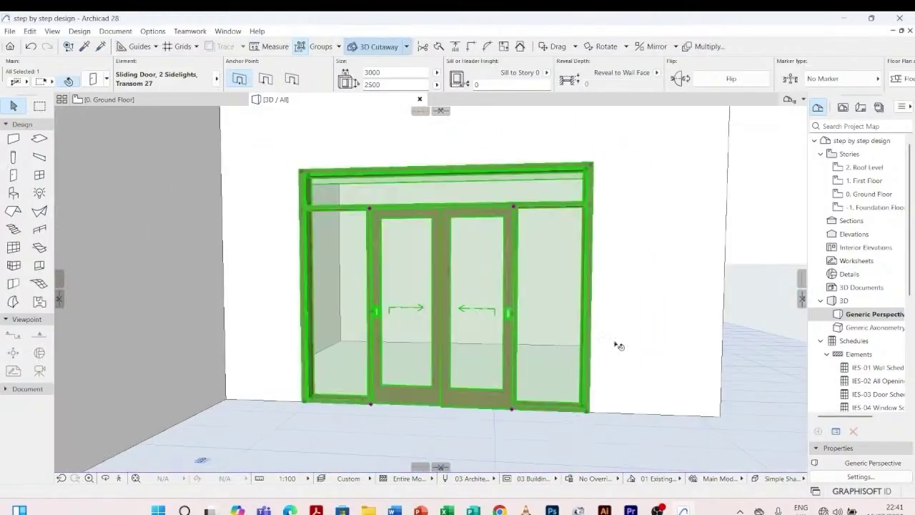
scroll(565, 361, up, 5)
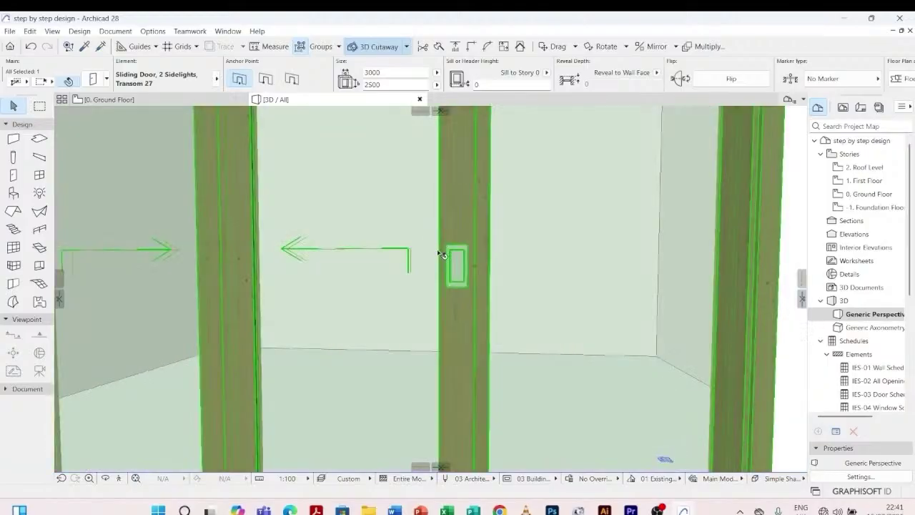
scroll(551, 317, down, 6)
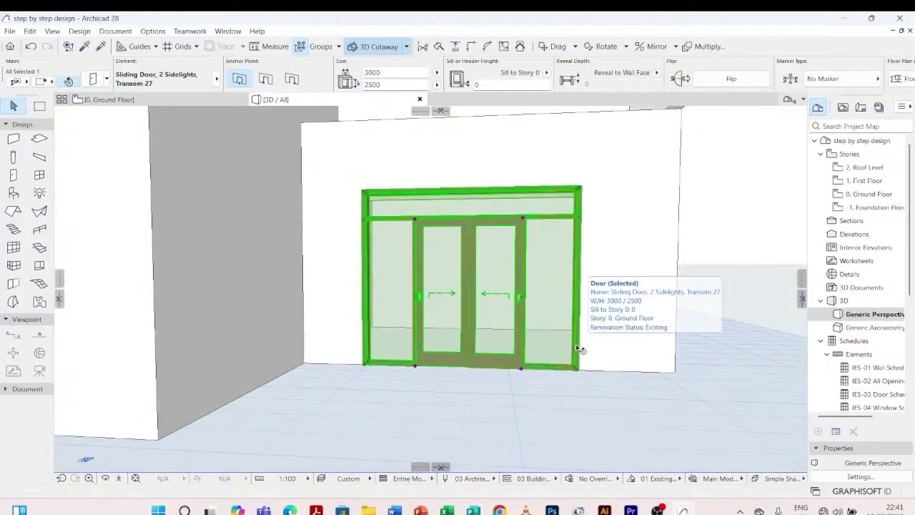
- Review the sliding door's leaf type, handle and leaf dimension settings, and browse the sash styles available for the transom
double_click(580, 349)
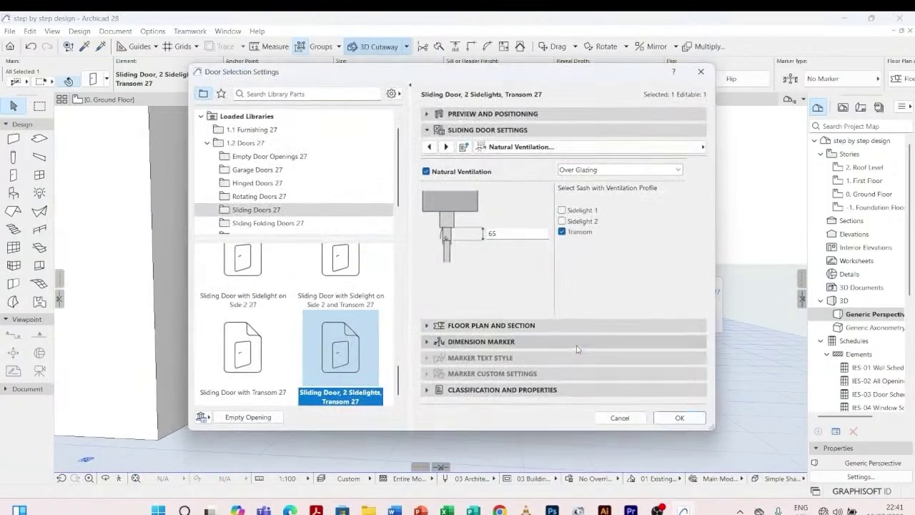
click(449, 147)
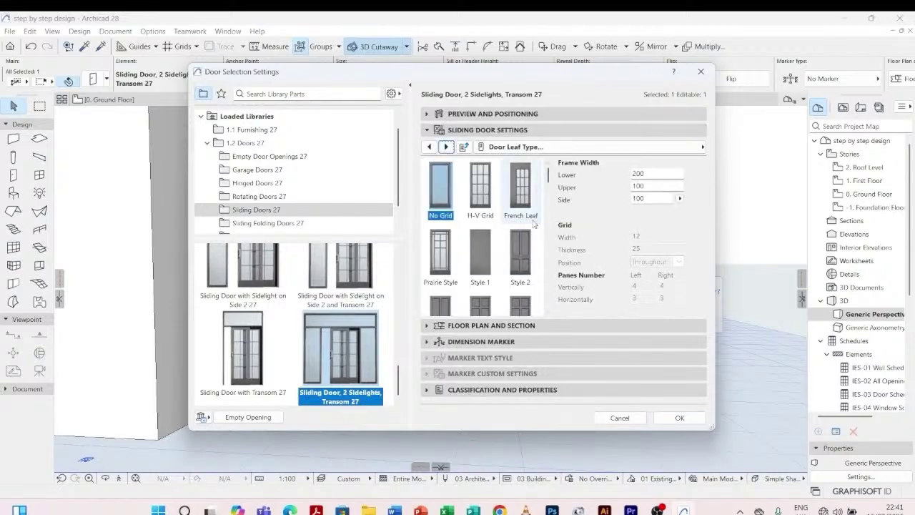
click(445, 147)
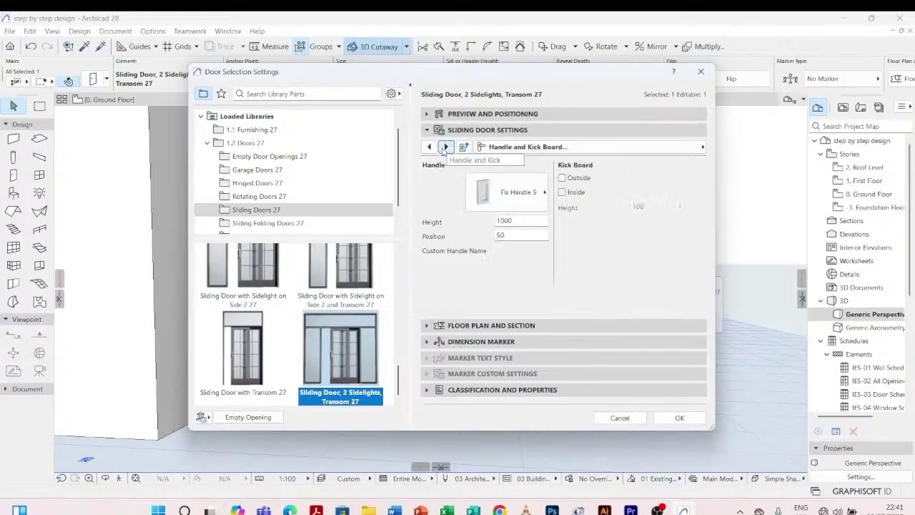
click(445, 146)
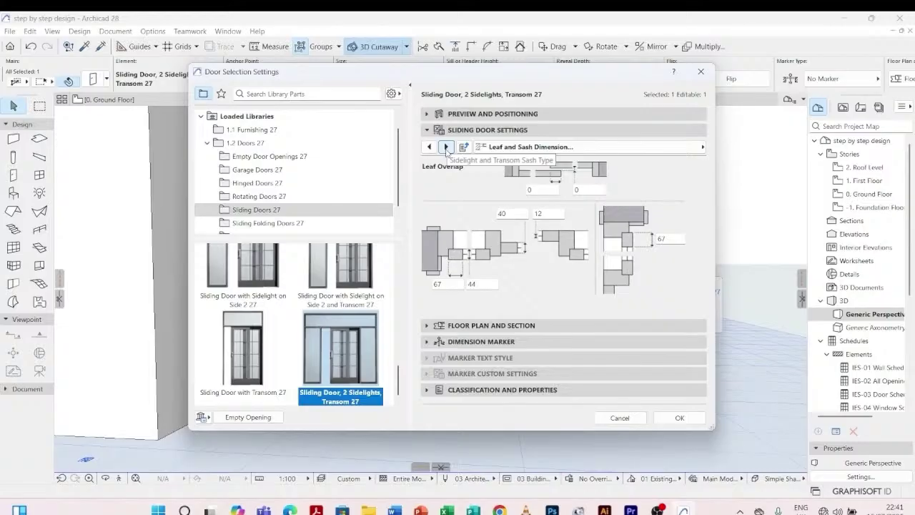
click(446, 147)
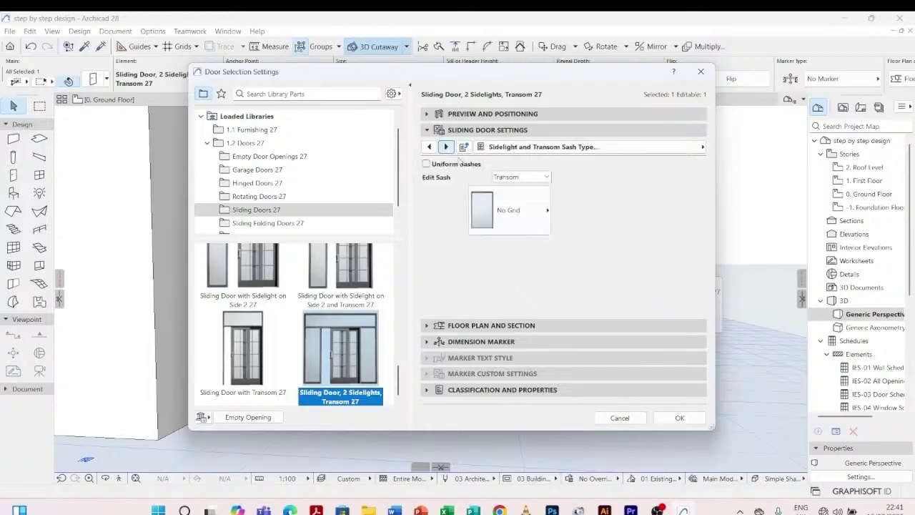
click(547, 178)
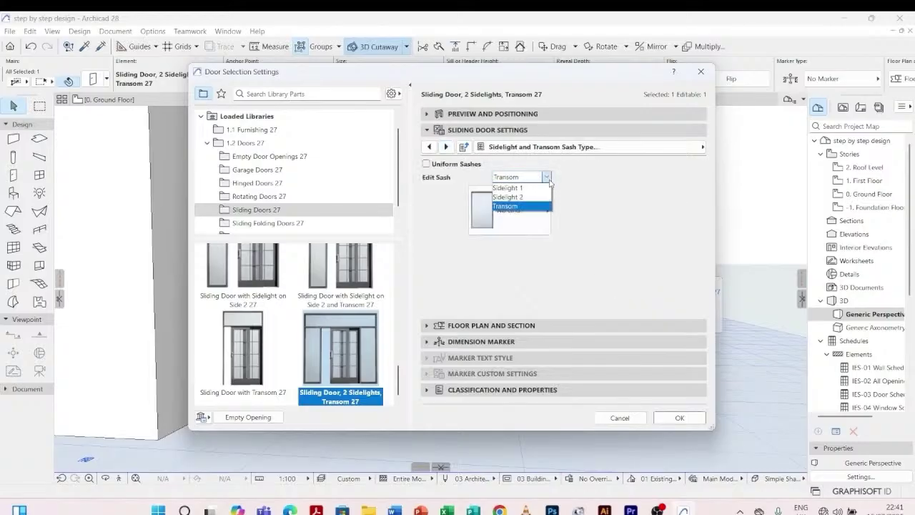
click(545, 207)
click(543, 210)
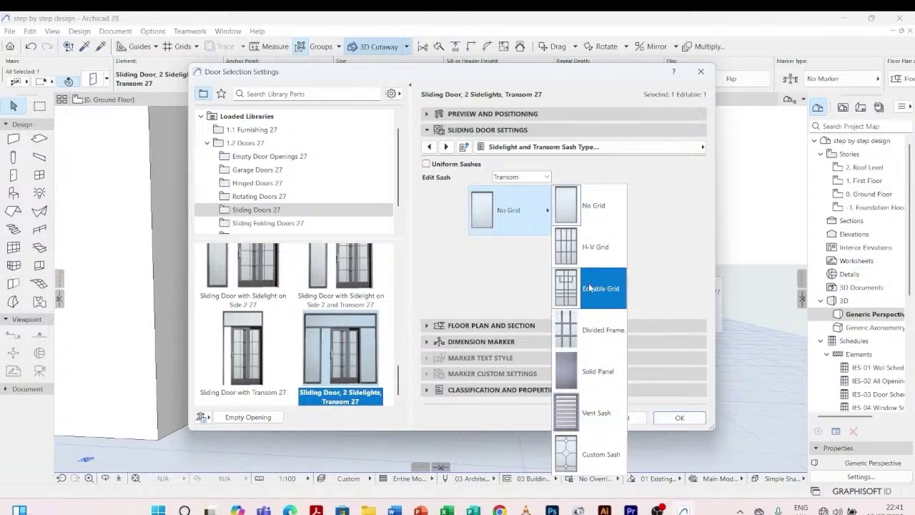
click(498, 254)
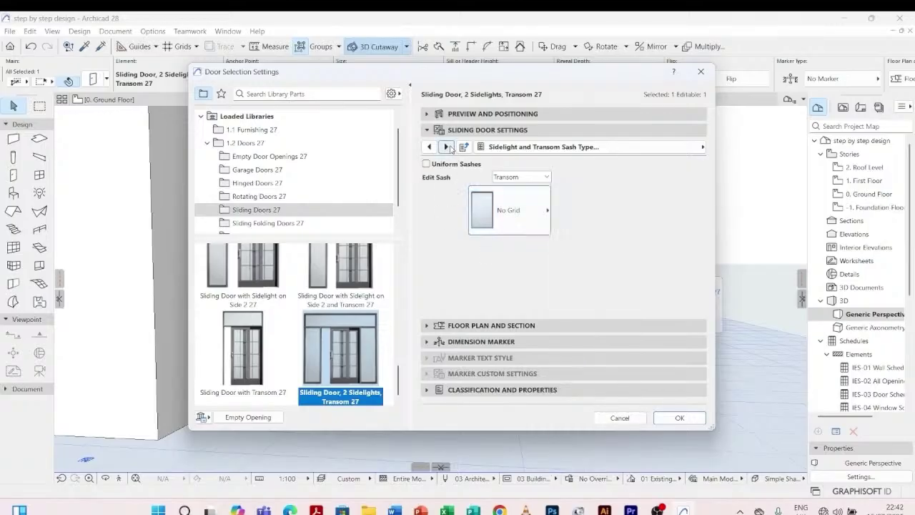
- Override the model view options for the door's 3D projections and turn off its opening line
click(447, 146)
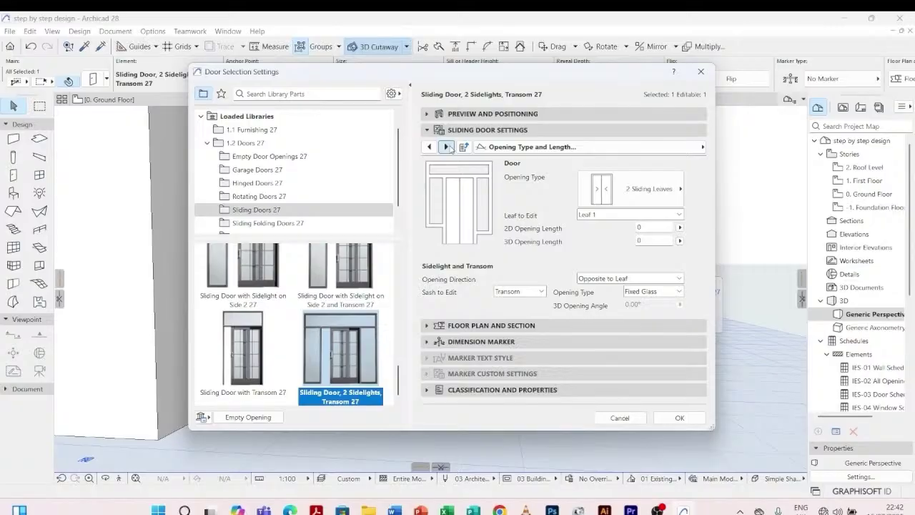
click(448, 146)
click(447, 147)
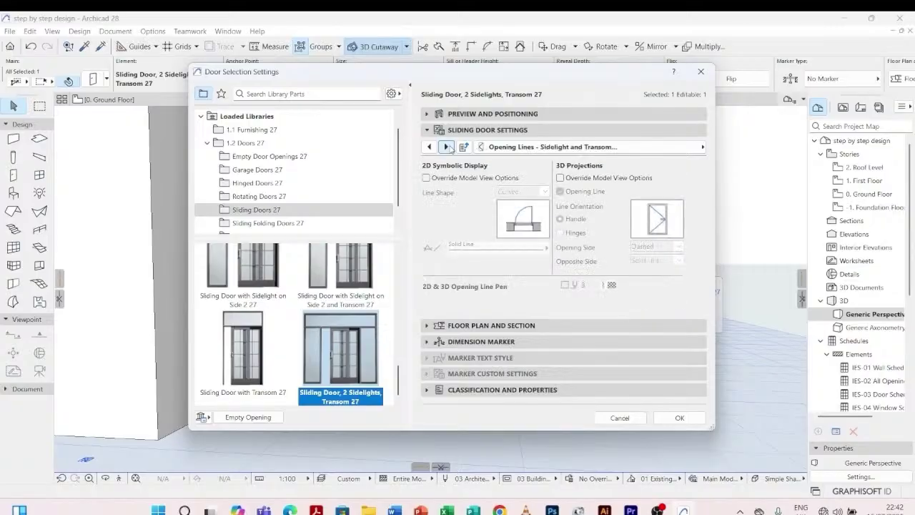
click(429, 147)
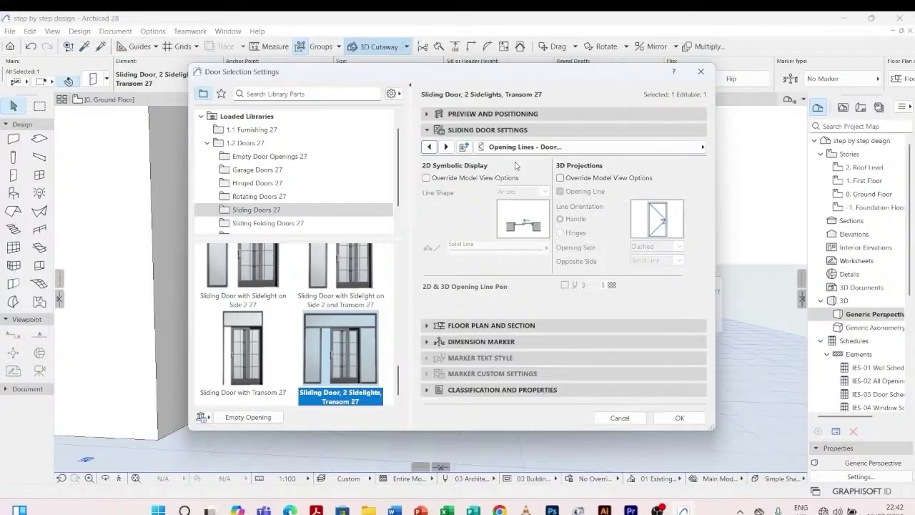
click(559, 178)
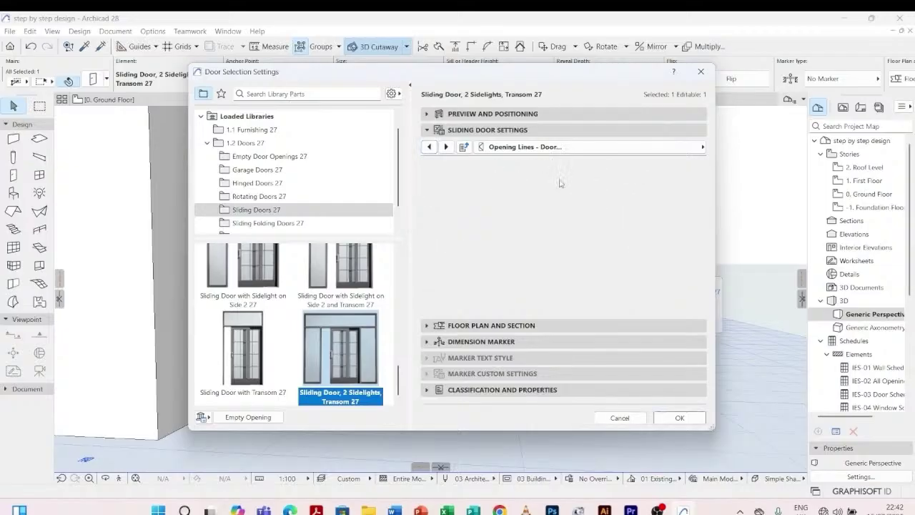
click(560, 191)
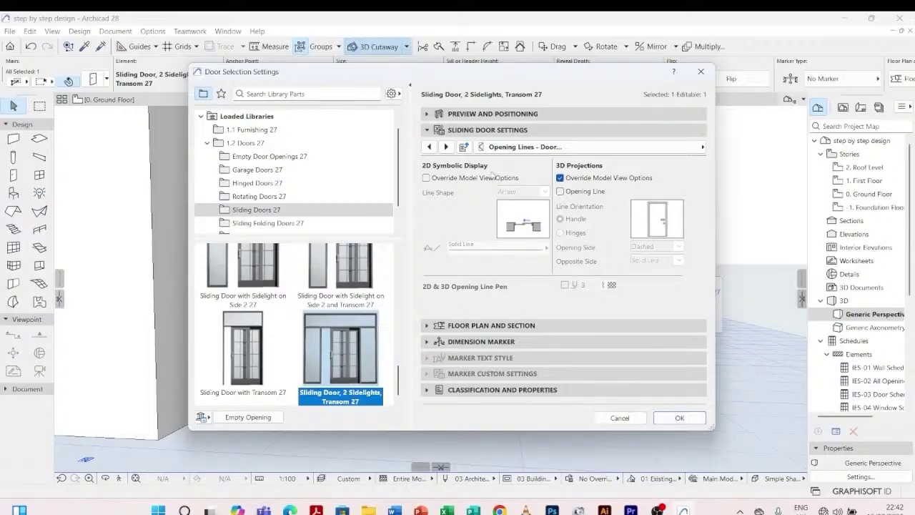
- Override the model view options for the sidelight and transom 3D projections and turn off their opening line
click(444, 148)
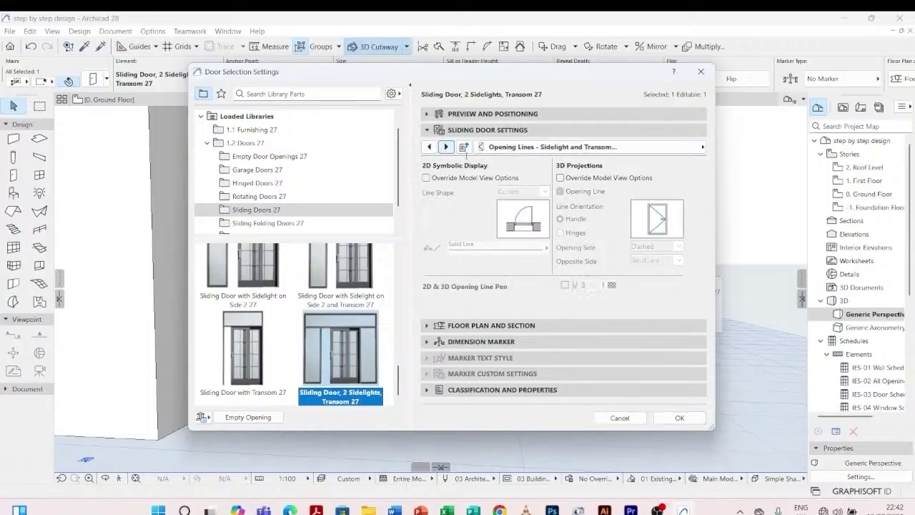
click(560, 178)
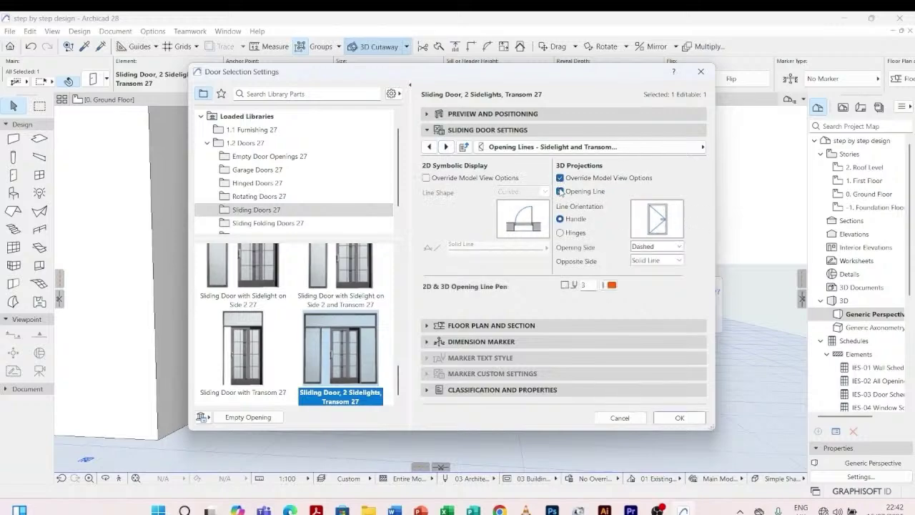
click(559, 191)
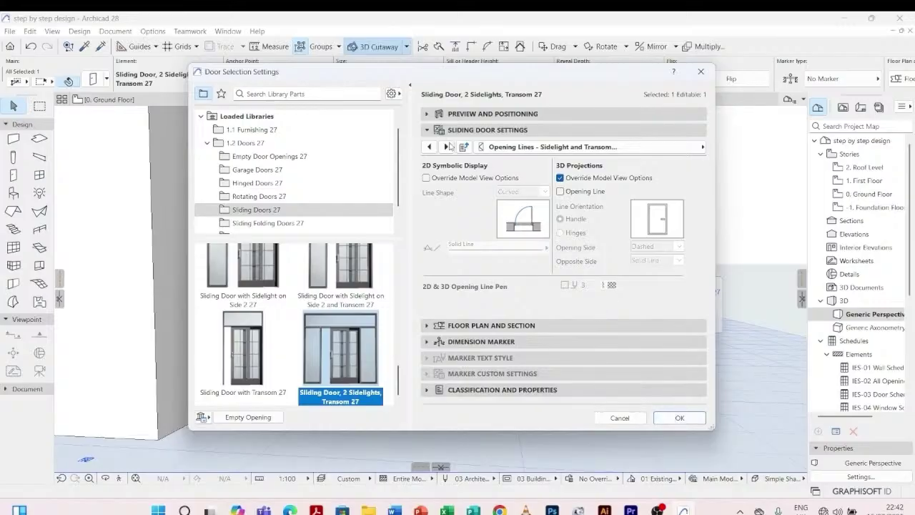
- Review the sliding door's model attributes, including surfaces and pens, and its wall opening, closure and tolerance settings
click(446, 147)
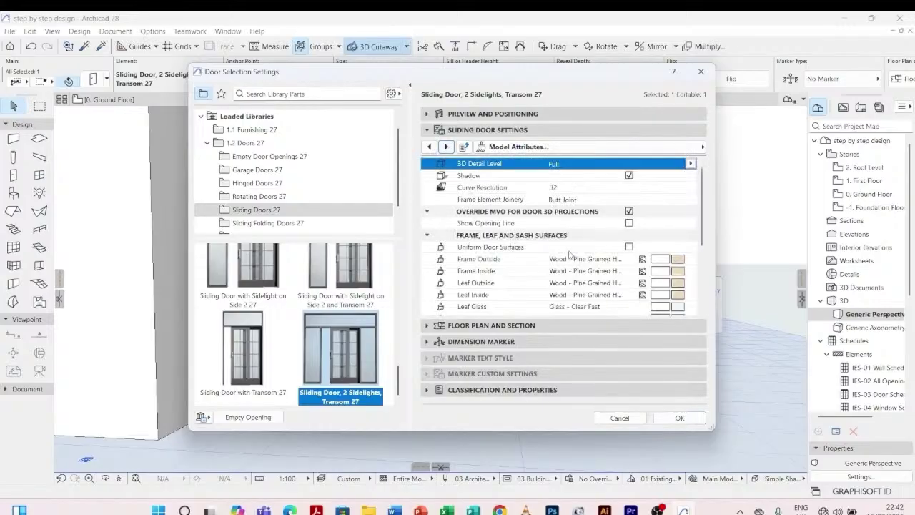
scroll(544, 272, down, 3)
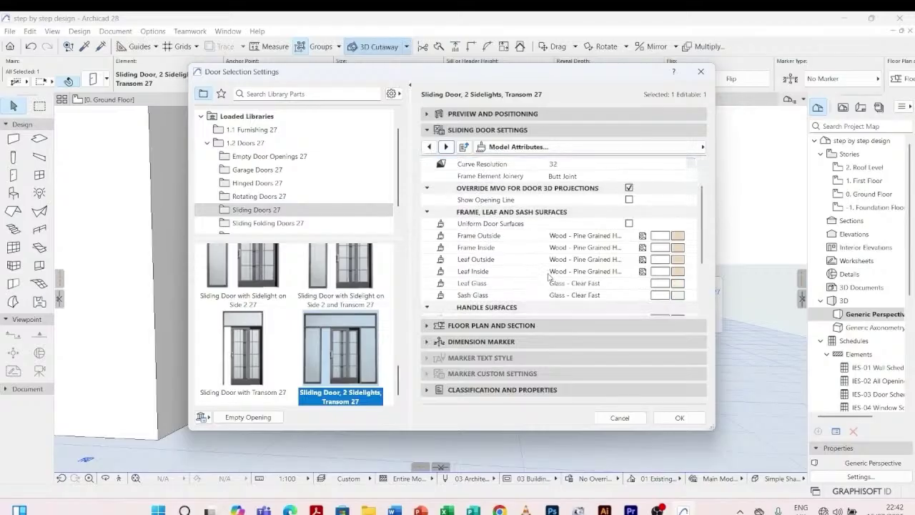
scroll(629, 258, down, 2)
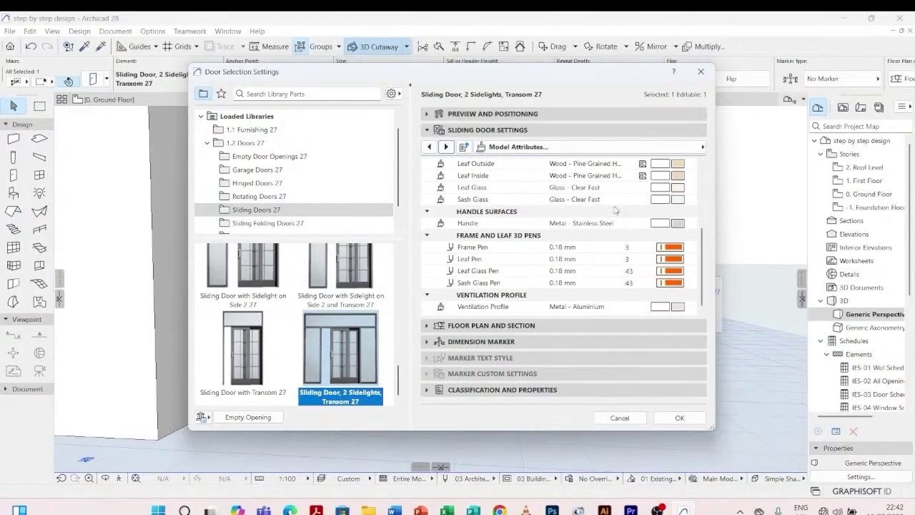
scroll(615, 209, up, 5)
click(436, 163)
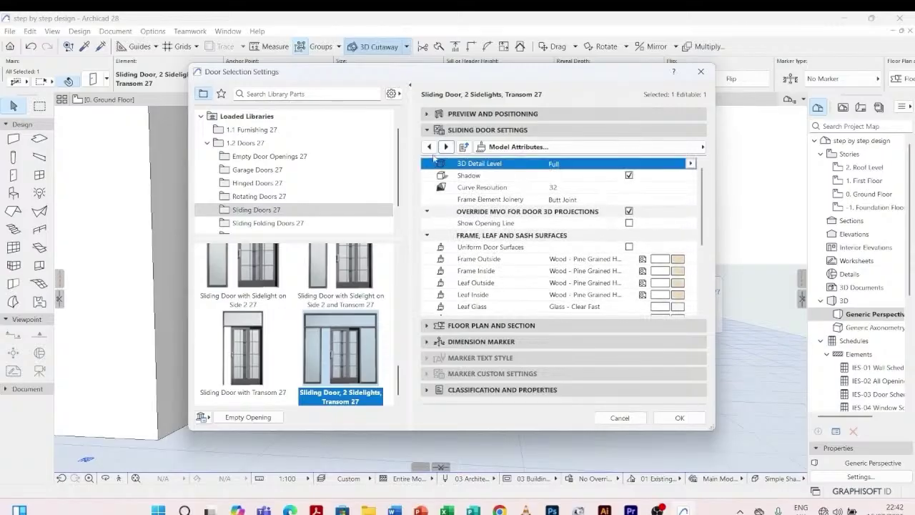
click(446, 147)
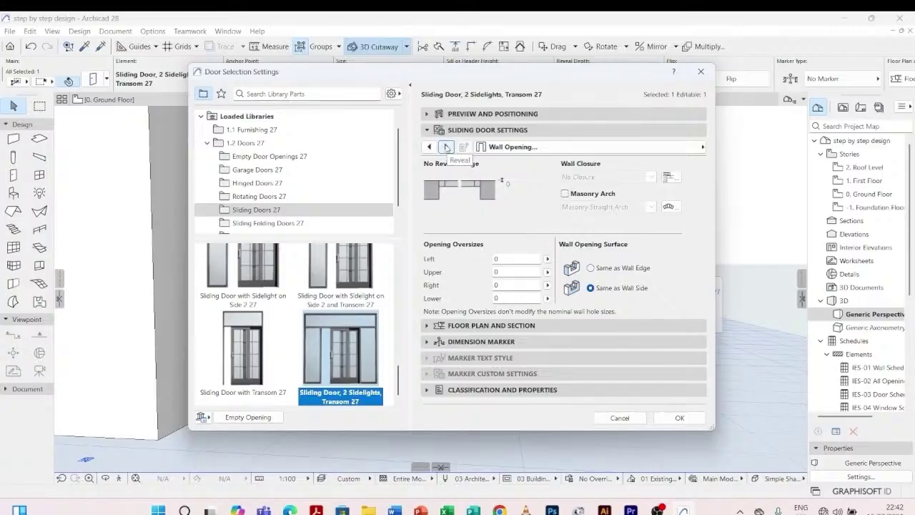
click(446, 147)
click(446, 147)
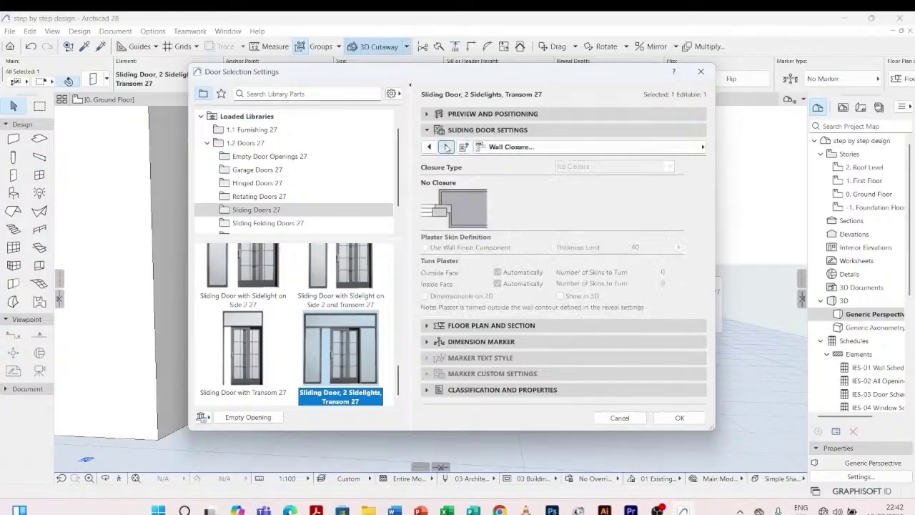
click(446, 148)
click(446, 147)
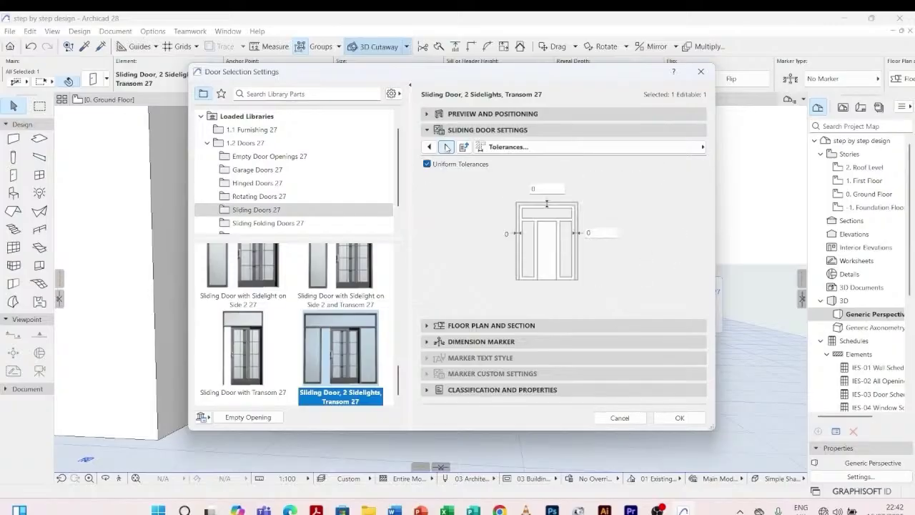
click(446, 148)
- Apply the door settings, deselect the door and view the building facade around it in 3D
click(672, 419)
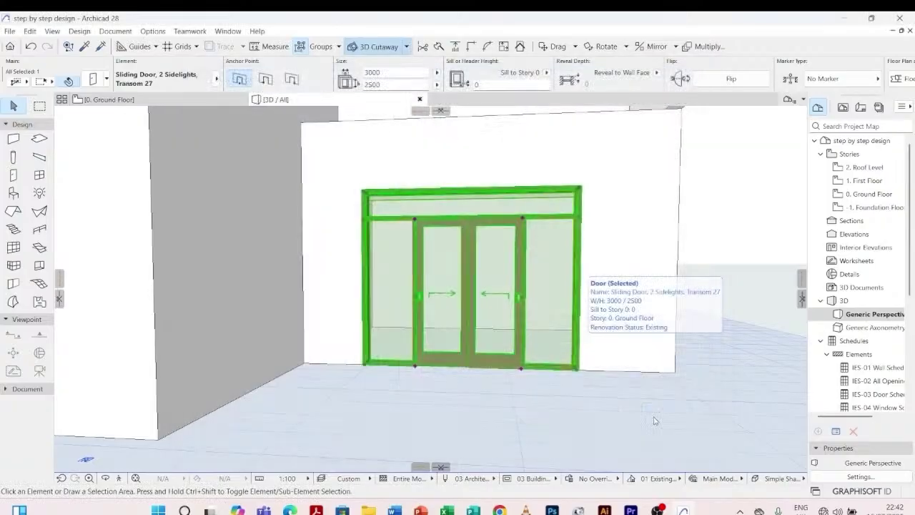
click(540, 417)
scroll(540, 417, down, 4)
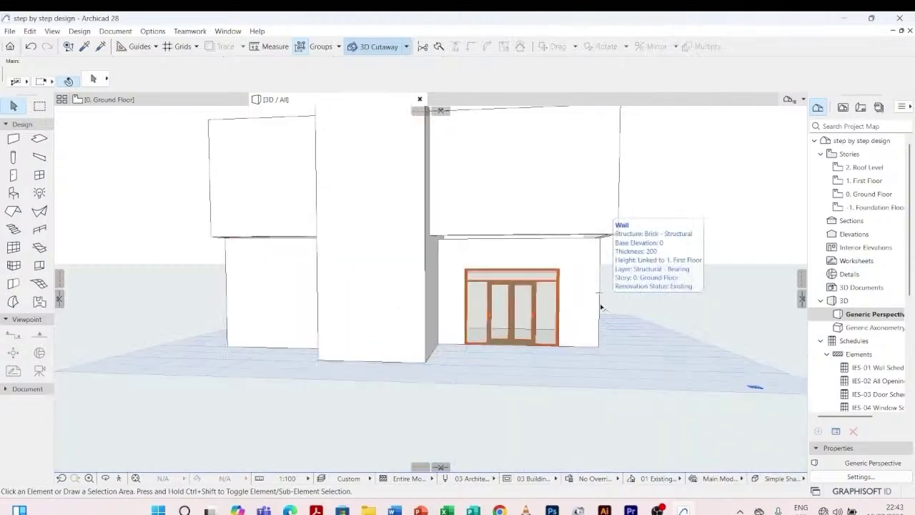
key(o)
mouse_move(647, 295)
mouse_down()
mouse_move(627, 288)
mouse_move(672, 289)
mouse_move(608, 294)
mouse_move(623, 306)
mouse_move(662, 285)
mouse_up()
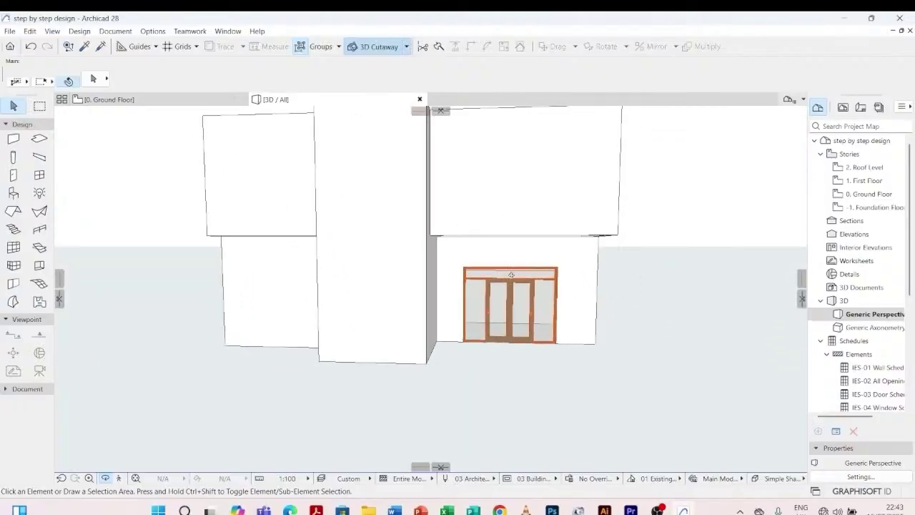
scroll(511, 274, up, 2)
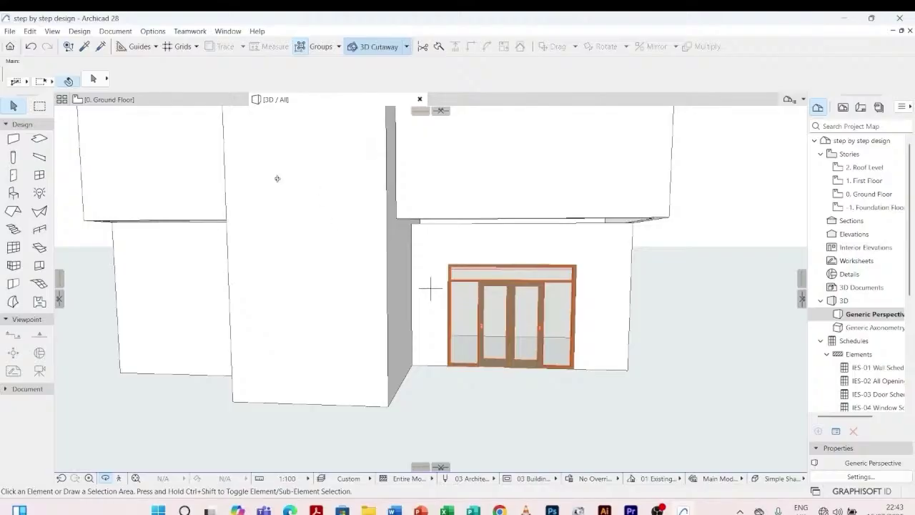
- On the Ground Floor plan, set the large room's sliding door width to 3500 and deselect it
click(188, 99)
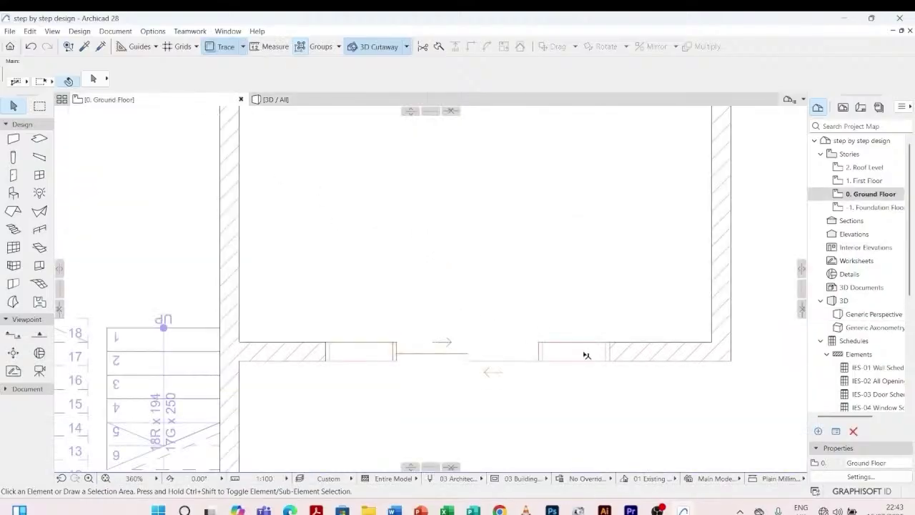
click(607, 352)
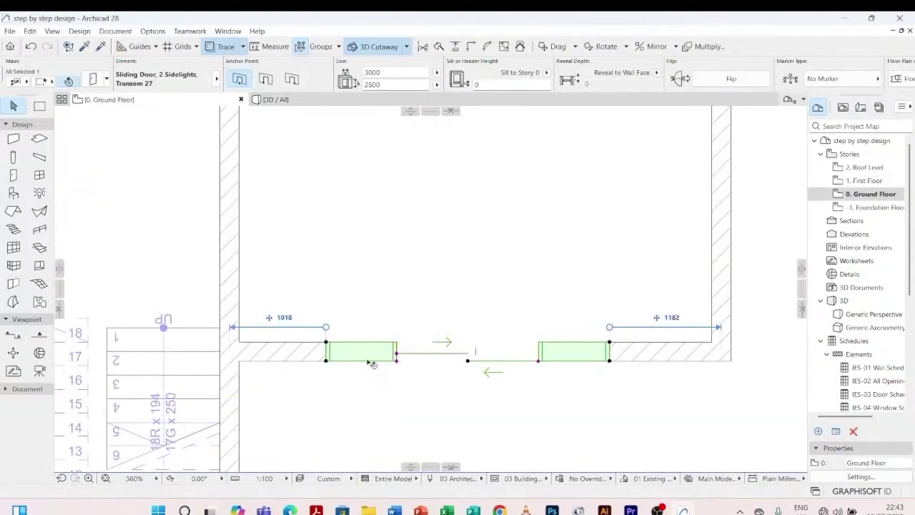
scroll(476, 347, down, 3)
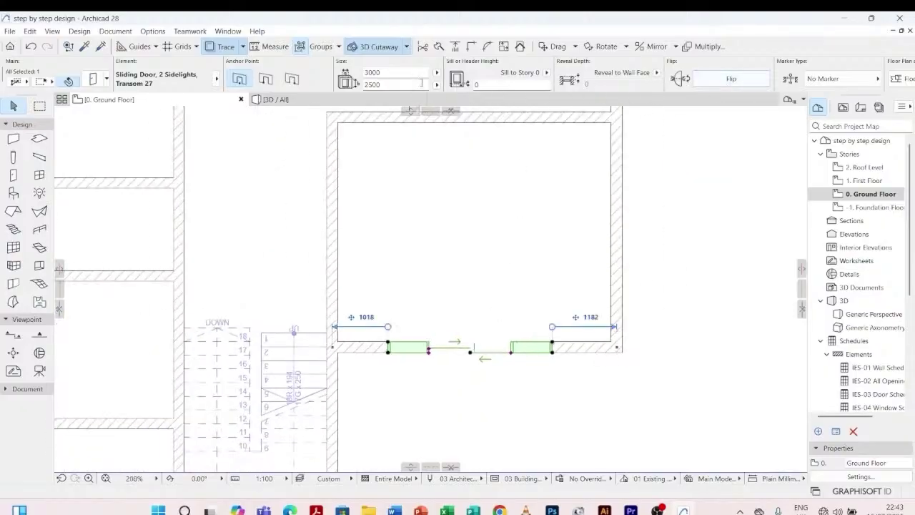
click(397, 72)
text(3500)
key(Return)
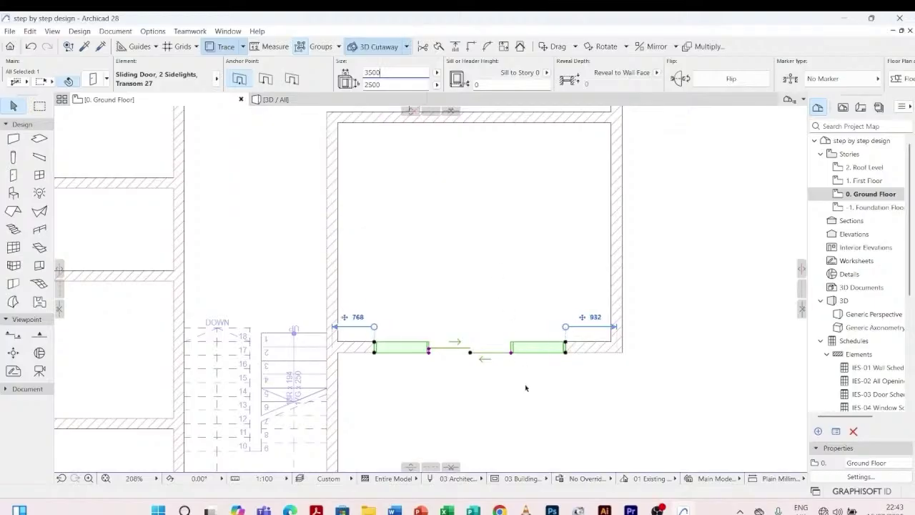
click(390, 72)
click(452, 289)
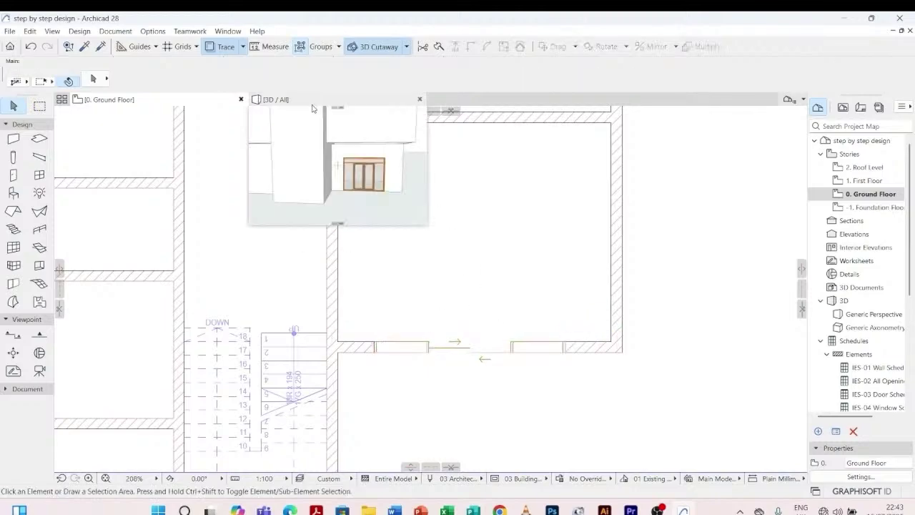
- Examine the widened sliding door from several angles in the 3D view
click(275, 100)
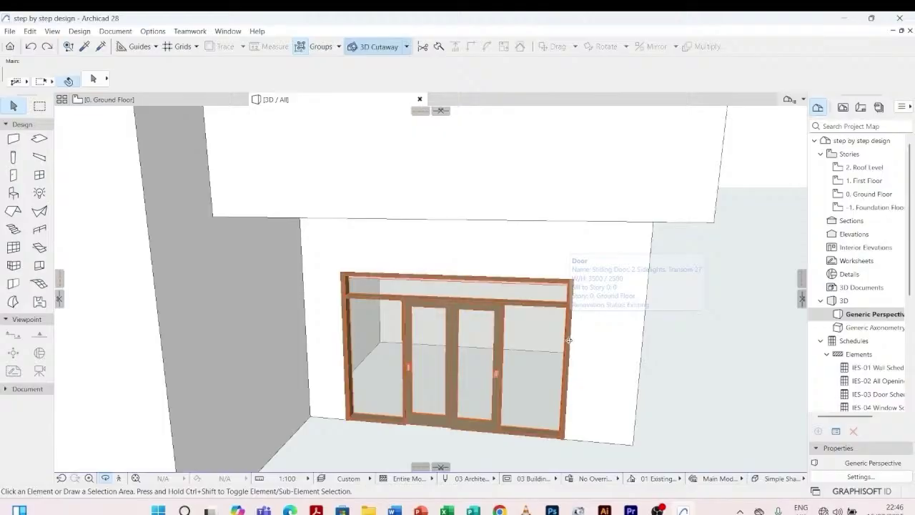
shift+middle_drag(572, 293, 465, 310)
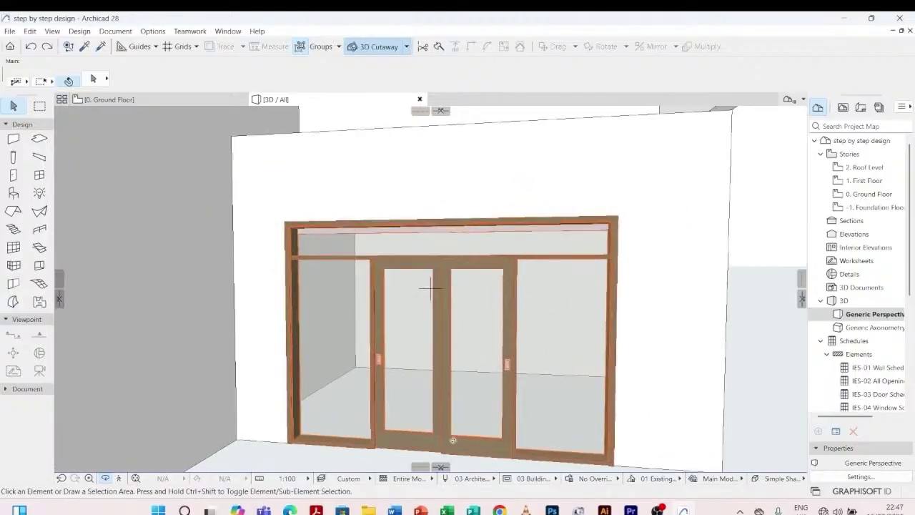
shift+middle_drag(453, 441, 496, 282)
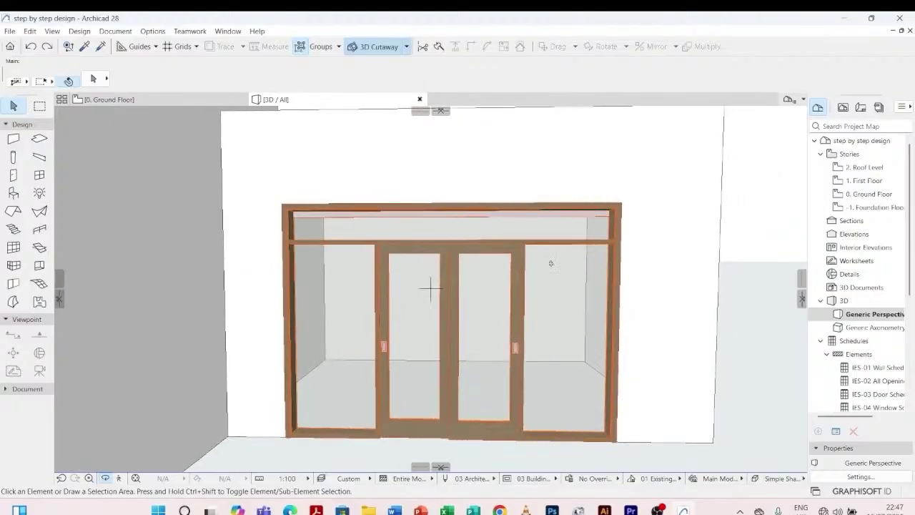
shift+middle_drag(604, 204, 574, 265)
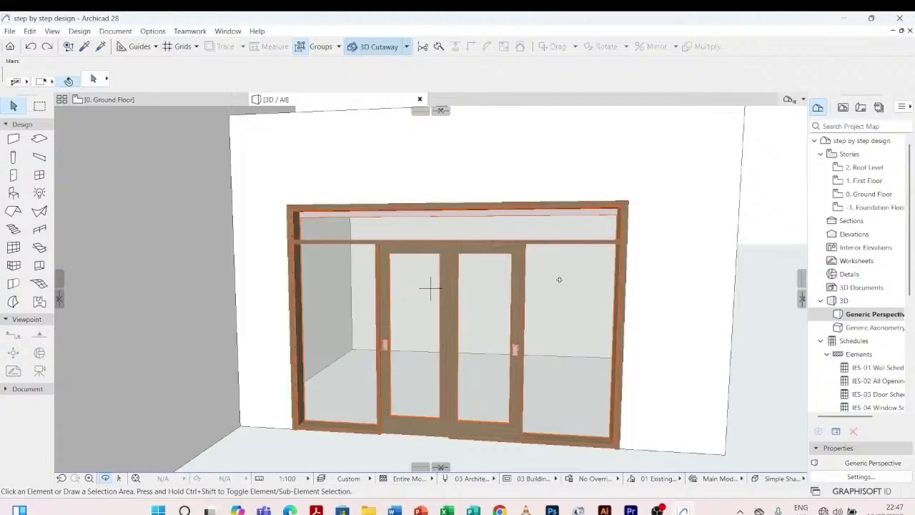
scroll(578, 268, down, 2)
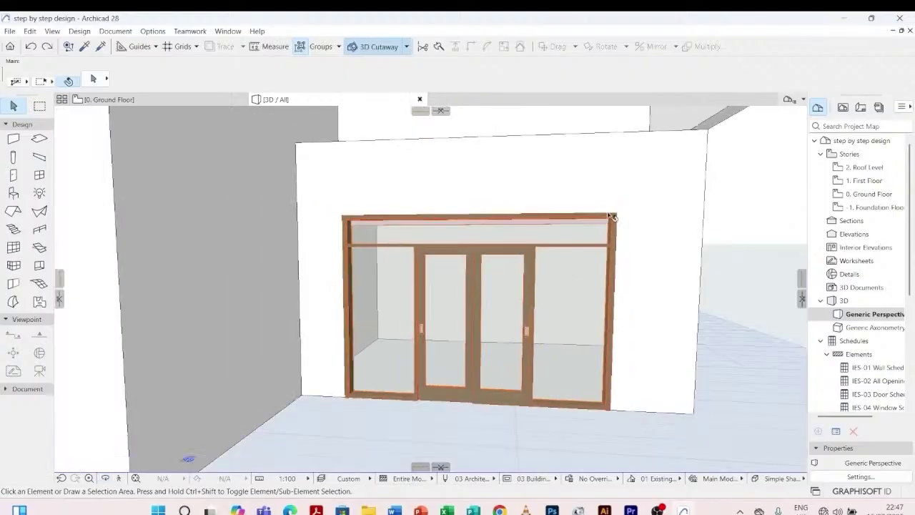
- Open the sliding door's settings from the 3D view and go to its Nominal Sizes and Tolerance options
click(609, 218)
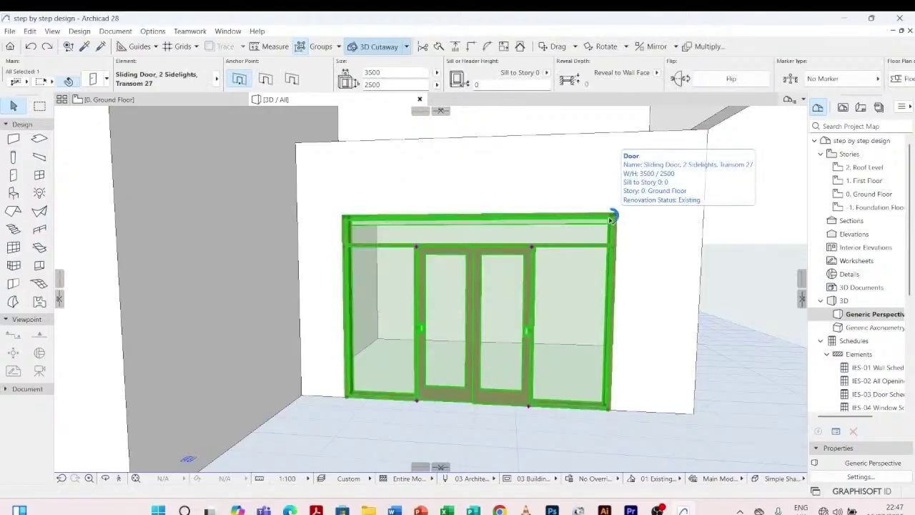
double_click(609, 218)
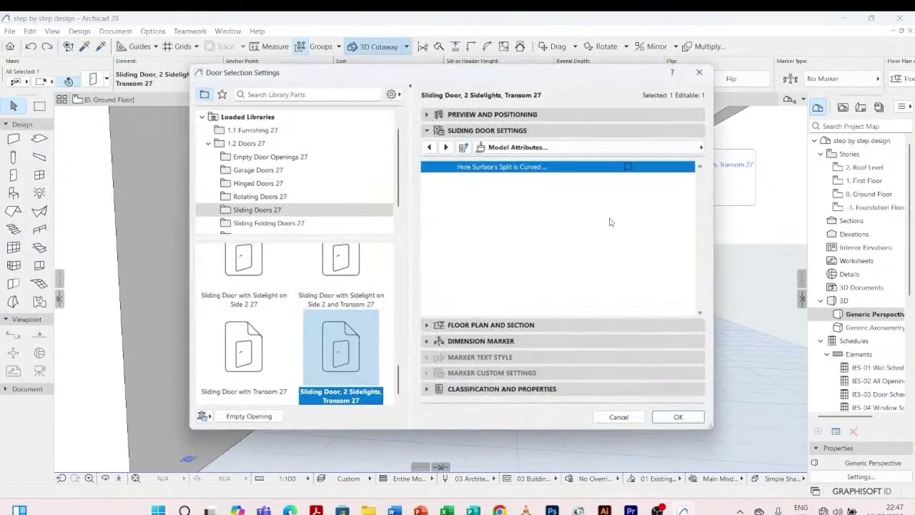
click(430, 147)
click(431, 147)
click(431, 146)
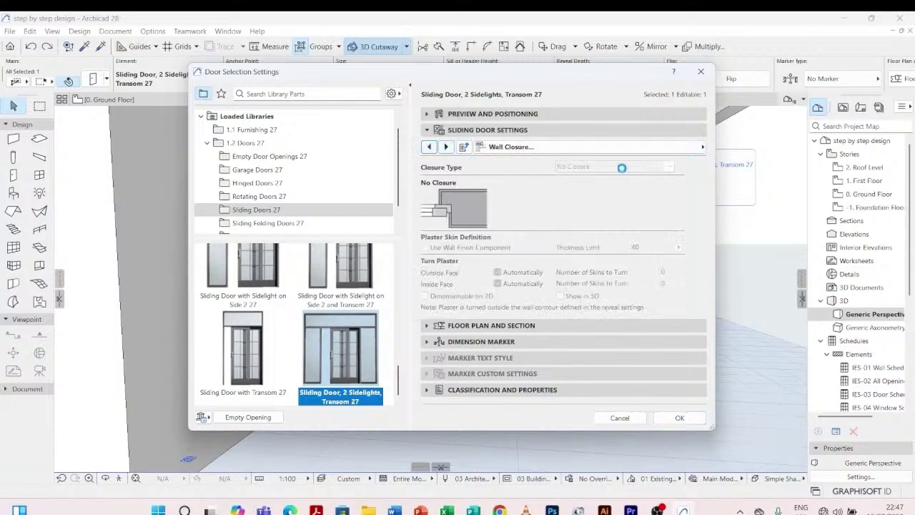
click(701, 147)
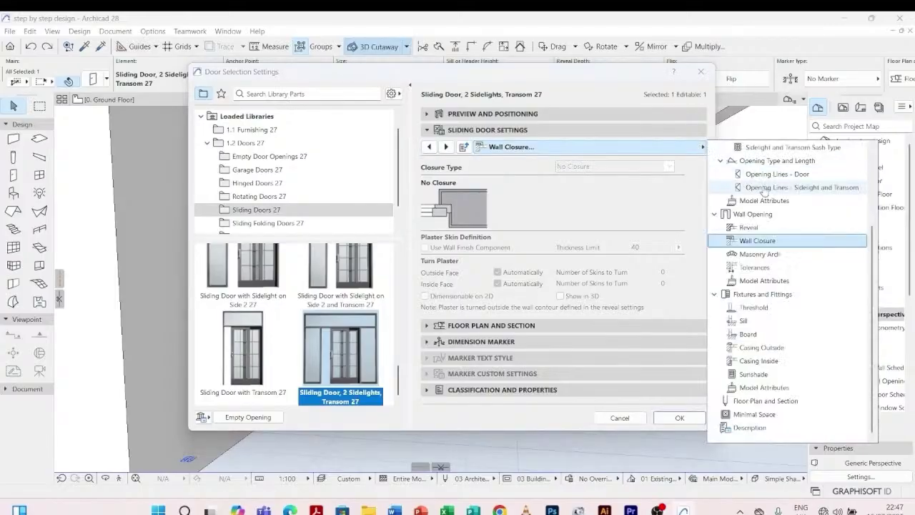
scroll(765, 190, up, 1)
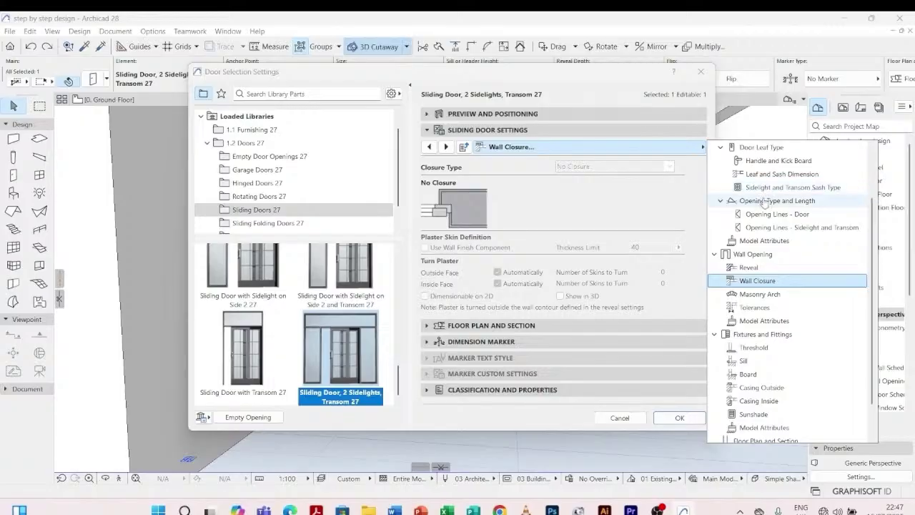
scroll(763, 194, up, 1)
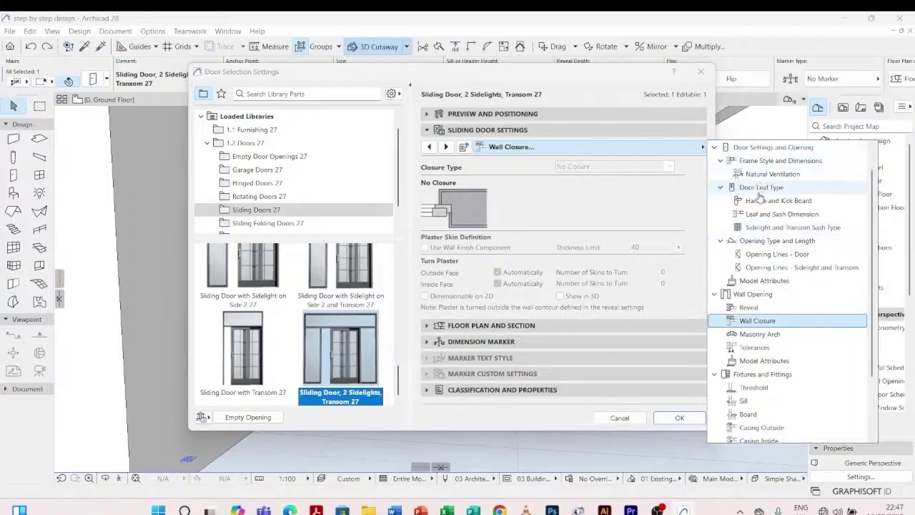
scroll(760, 197, up, 1)
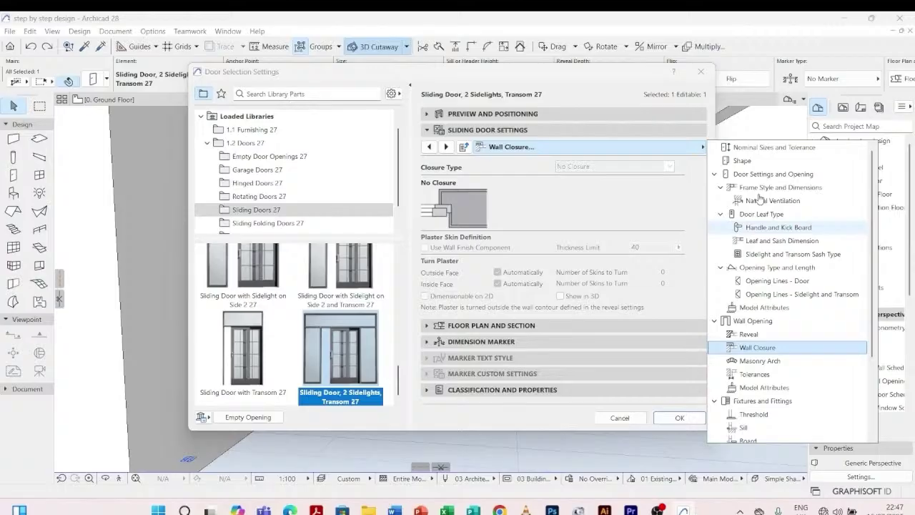
click(765, 148)
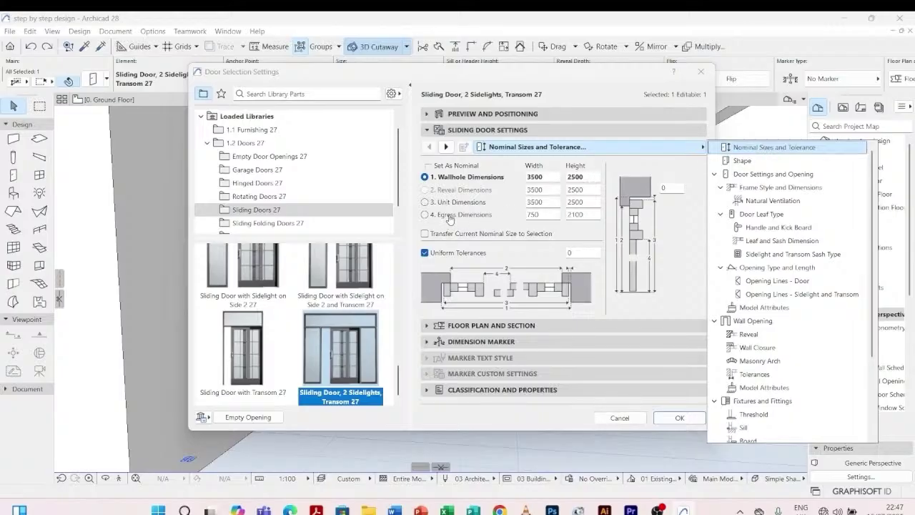
- Set the sliding door's egress width to 900, apply the settings and view the result on the facade
click(548, 221)
drag(547, 214, 508, 215)
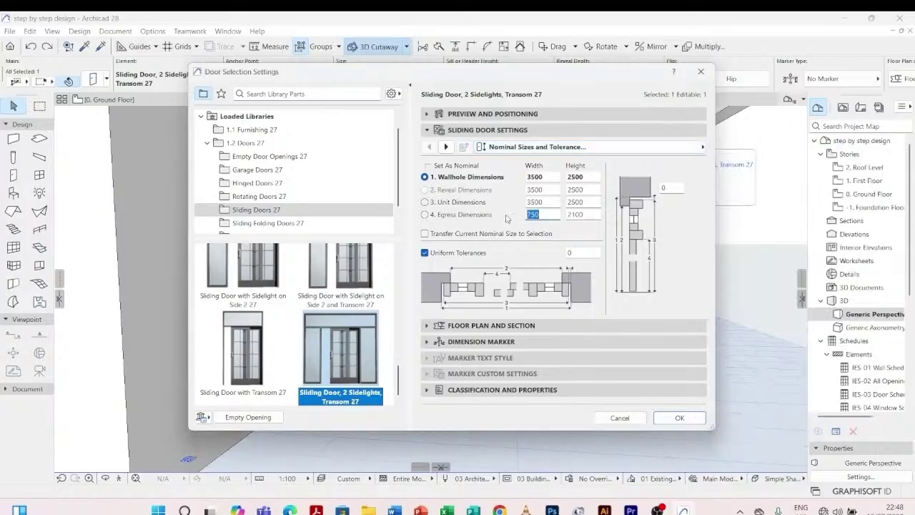
text(900)
click(669, 417)
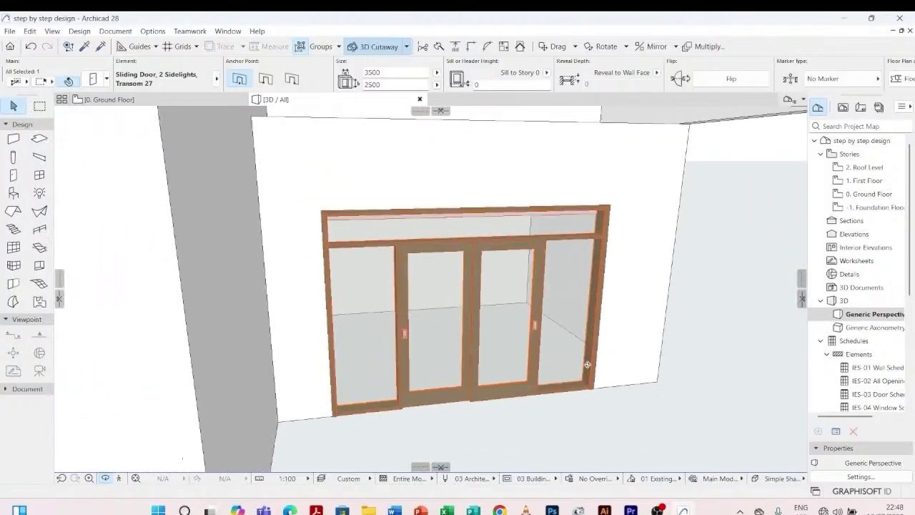
scroll(513, 280, down, 8)
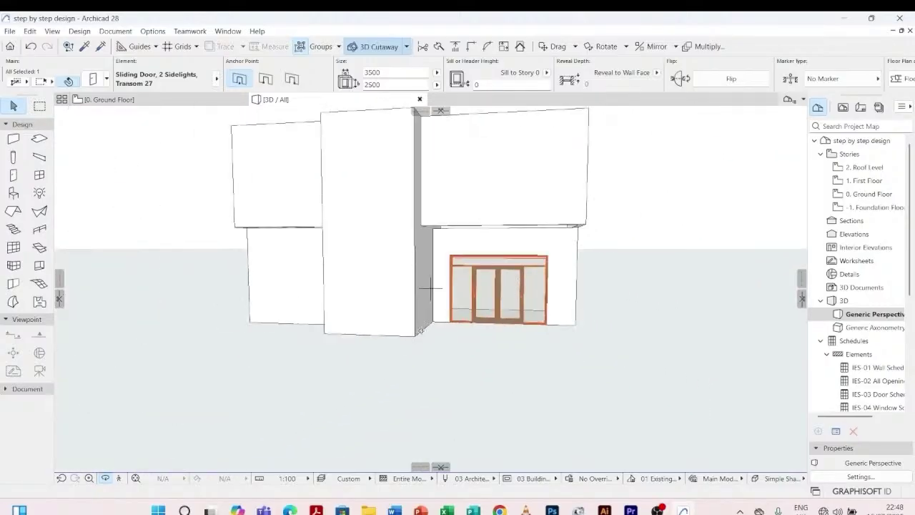
- Return to the Ground Floor plan and examine the large room's sliding door there
shift+middle_drag(473, 315, 543, 279)
key(F2)
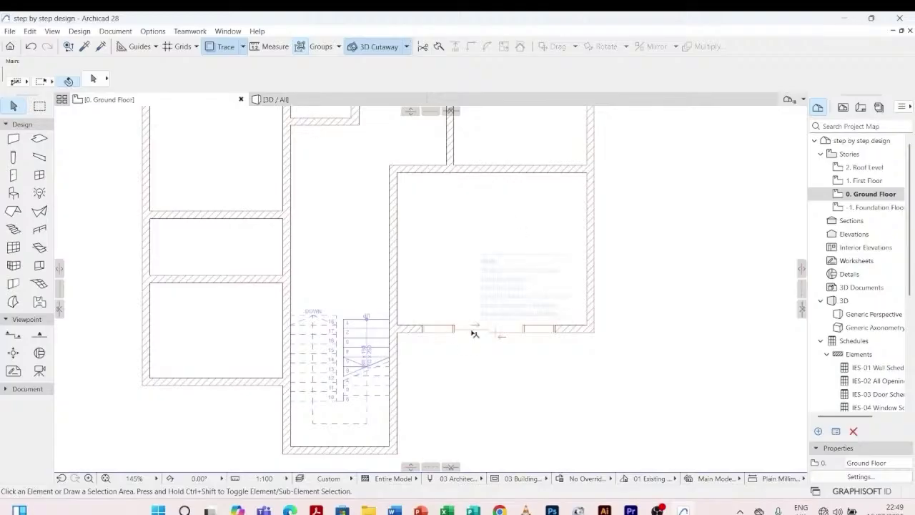
scroll(513, 283, down, 2)
scroll(518, 221, up, 2)
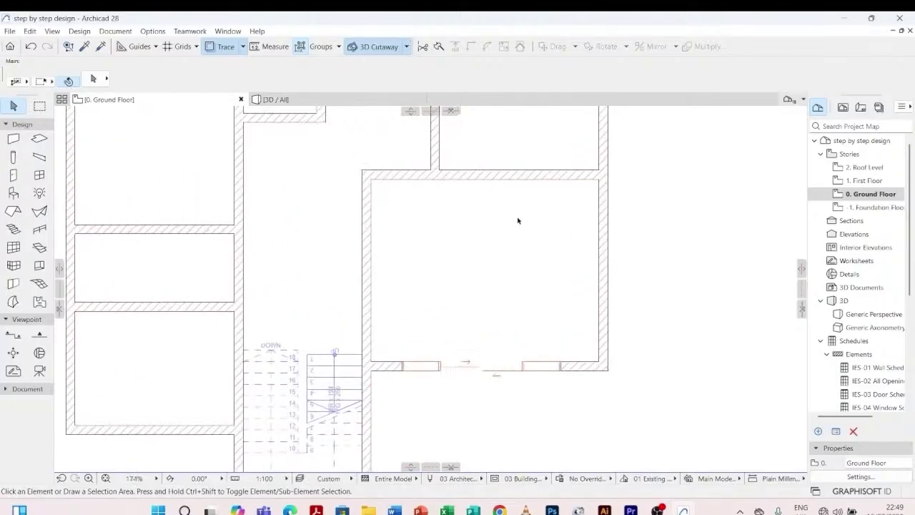
scroll(542, 224, down, 2)
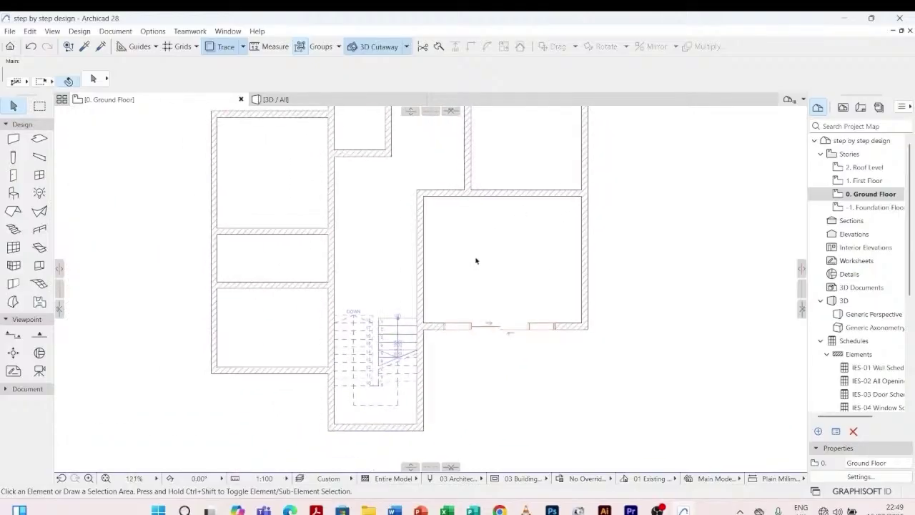
- Try to open up the large room by shortening the wall it shares with the hall, moving its upper end down to beside the stairs
click(421, 233)
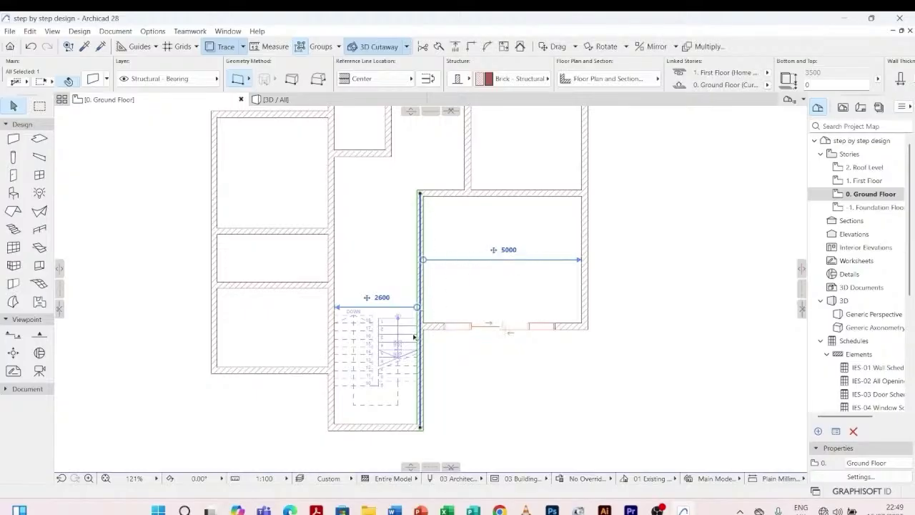
scroll(413, 337, up, 2)
scroll(421, 281, down, 3)
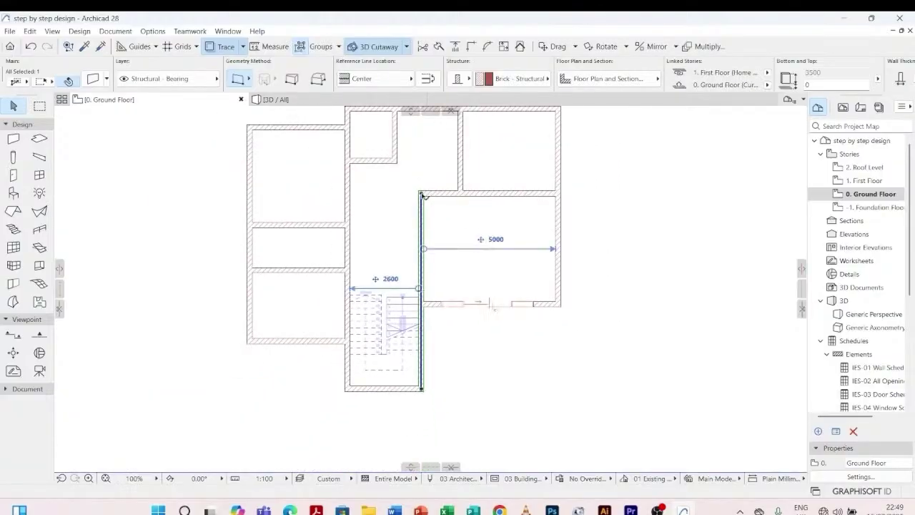
click(421, 194)
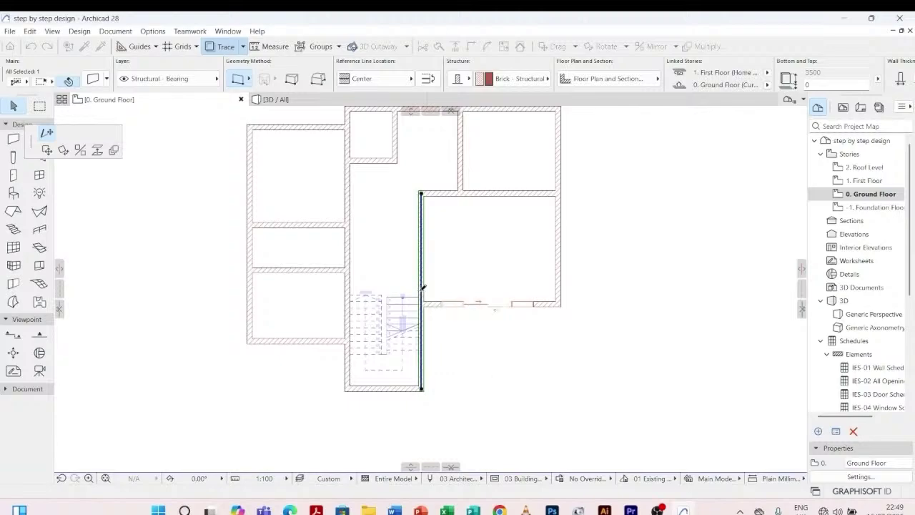
scroll(422, 284, up, 4)
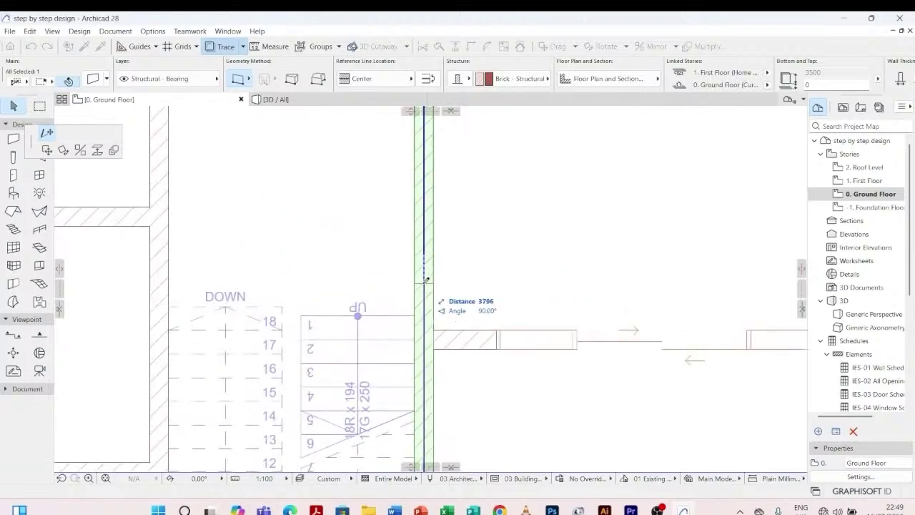
click(426, 281)
scroll(426, 228, down, 4)
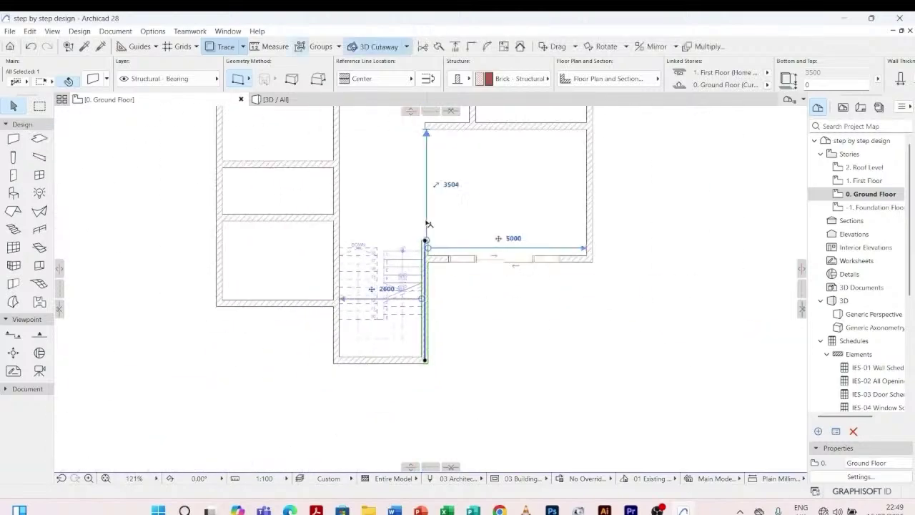
click(474, 160)
scroll(474, 208, down, 2)
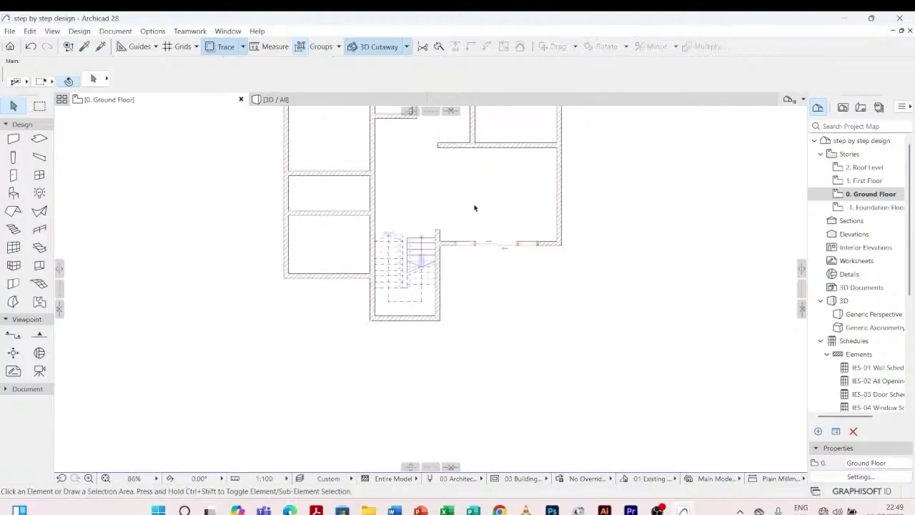
- Undo the stretch of the wall between the hall and the large room and deselect the wall
scroll(474, 208, down, 1)
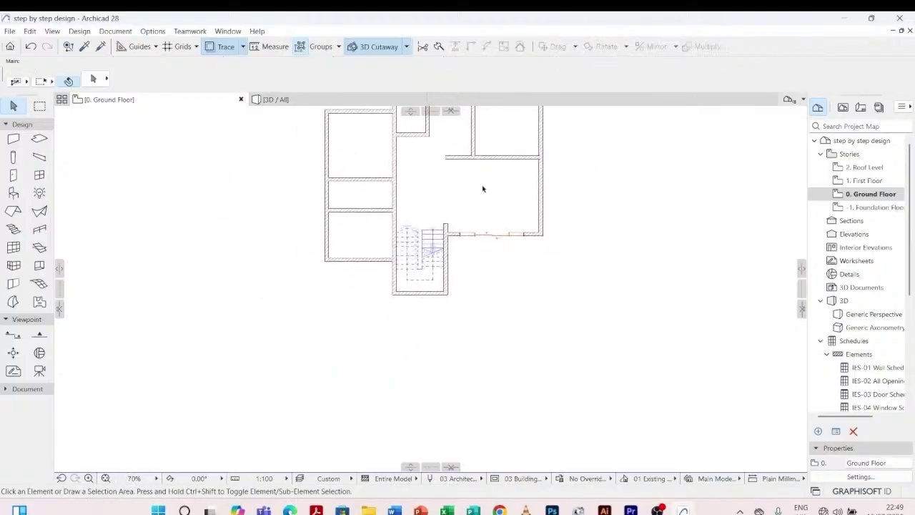
scroll(483, 189, up, 3)
scroll(413, 200, down, 1)
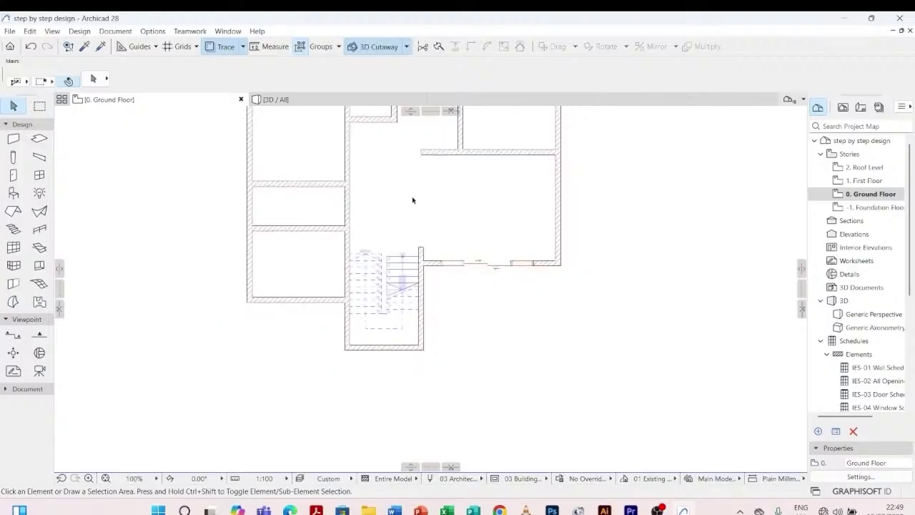
click(426, 153)
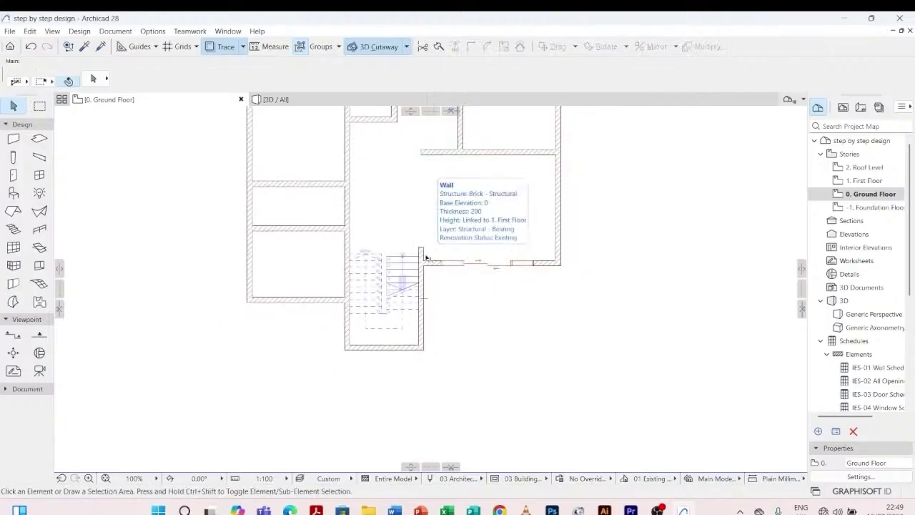
key(ctrl+z)
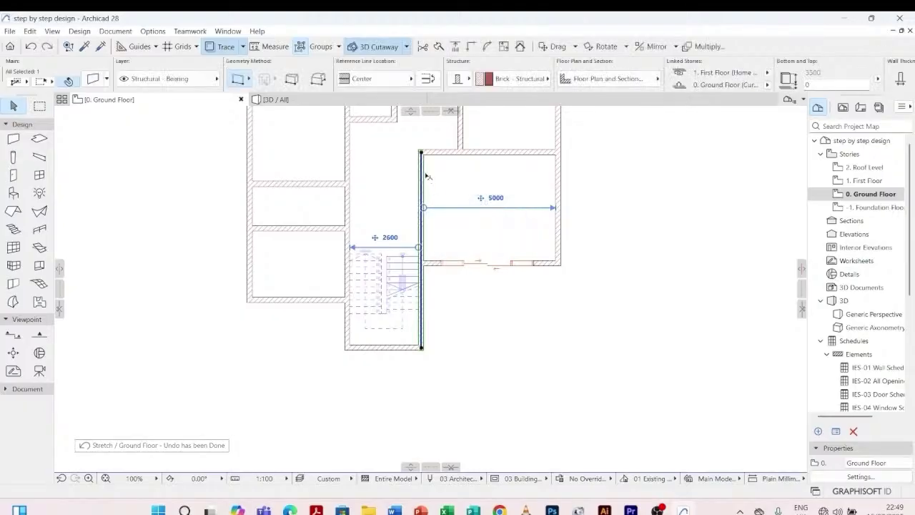
click(443, 174)
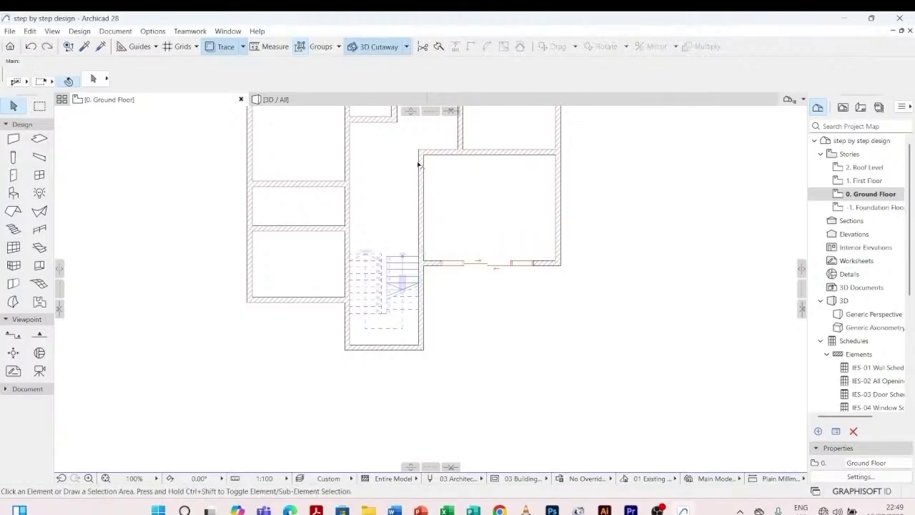
- Choose Rectangular Door Opening 27 from the Empty Door Openings 27 library as the default door type
click(14, 175)
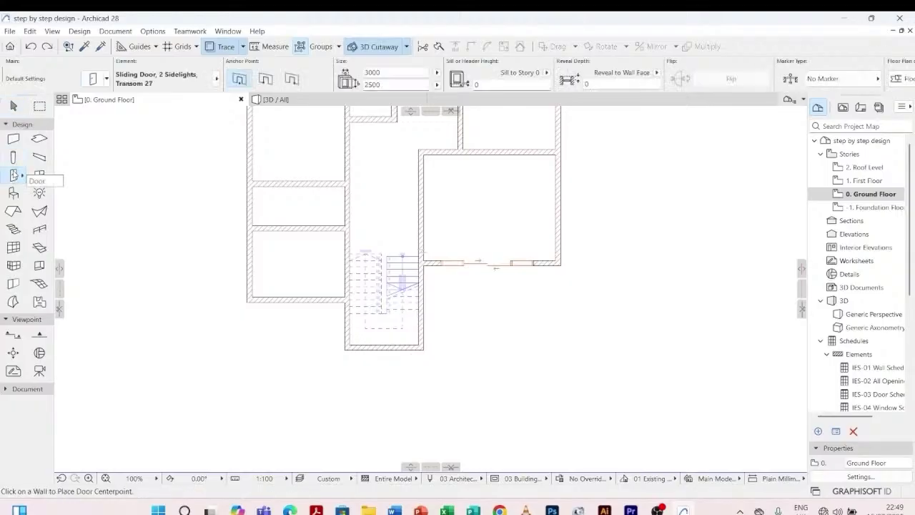
click(92, 79)
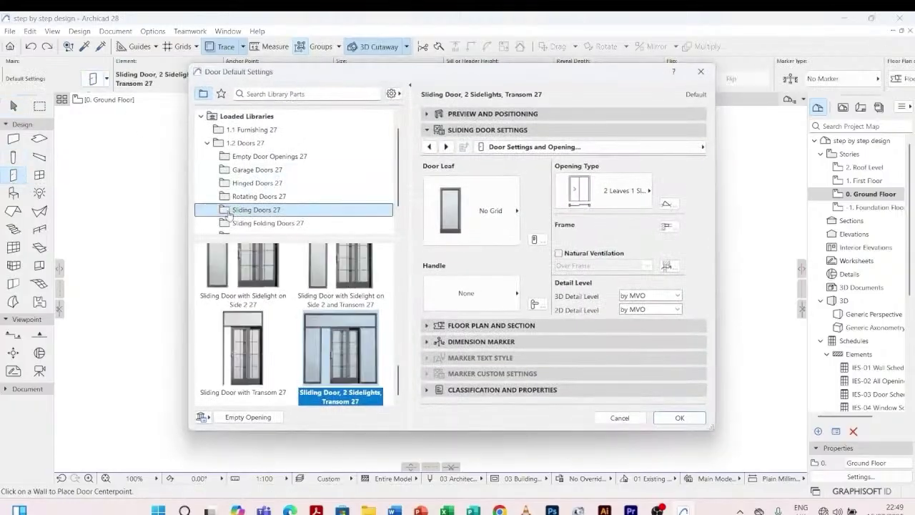
click(271, 160)
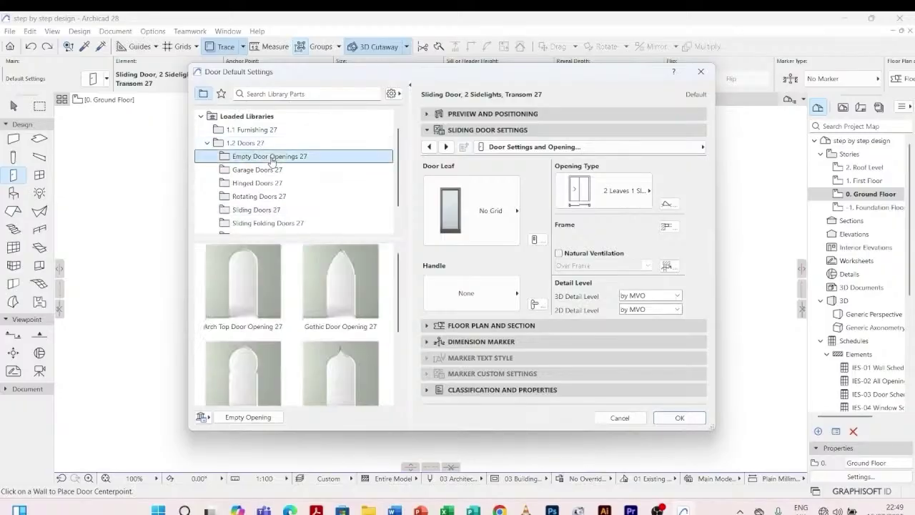
scroll(267, 293, down, 3)
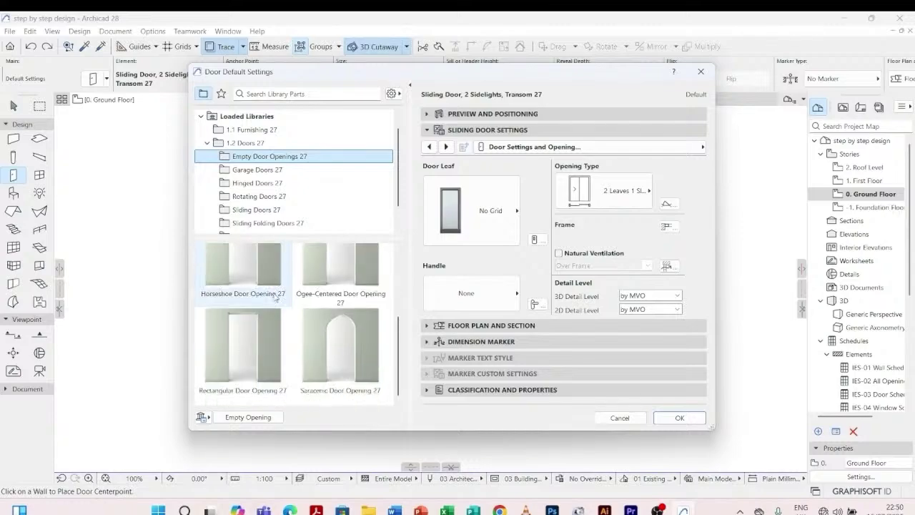
scroll(254, 336, up, 2)
scroll(243, 354, down, 2)
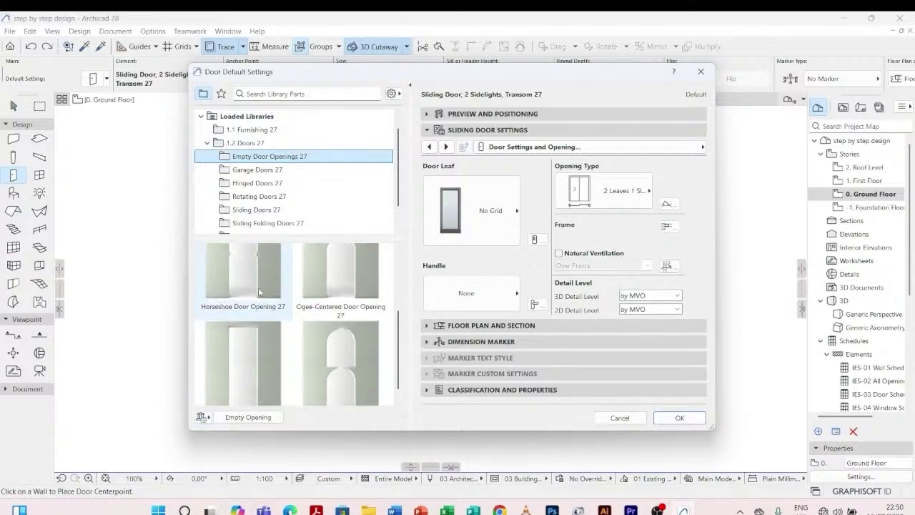
click(239, 348)
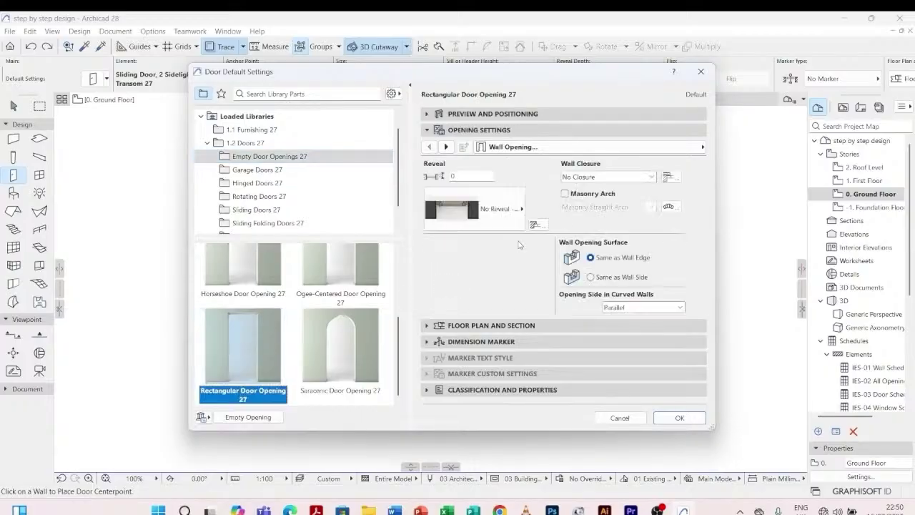
click(673, 417)
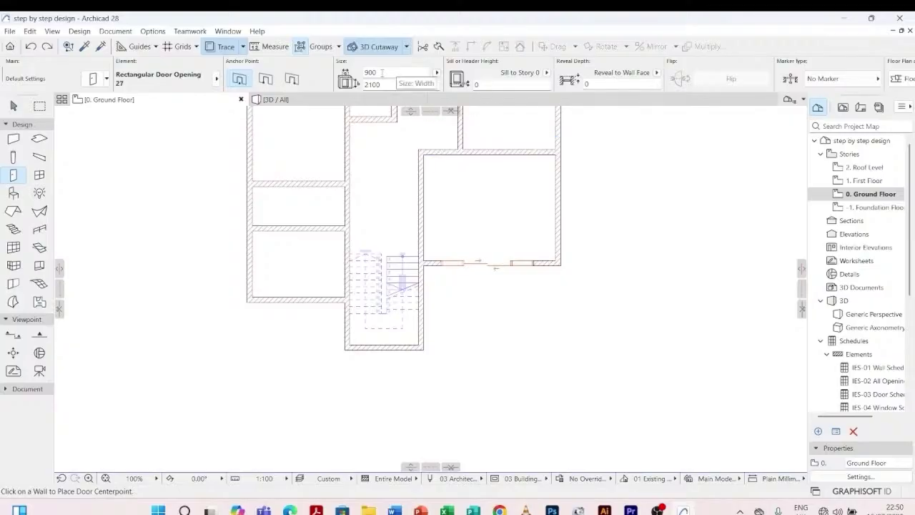
- Set the rectangular opening's size to 4000 wide and 2500 high and preview it on the hall wall
click(380, 72)
double_click(380, 72)
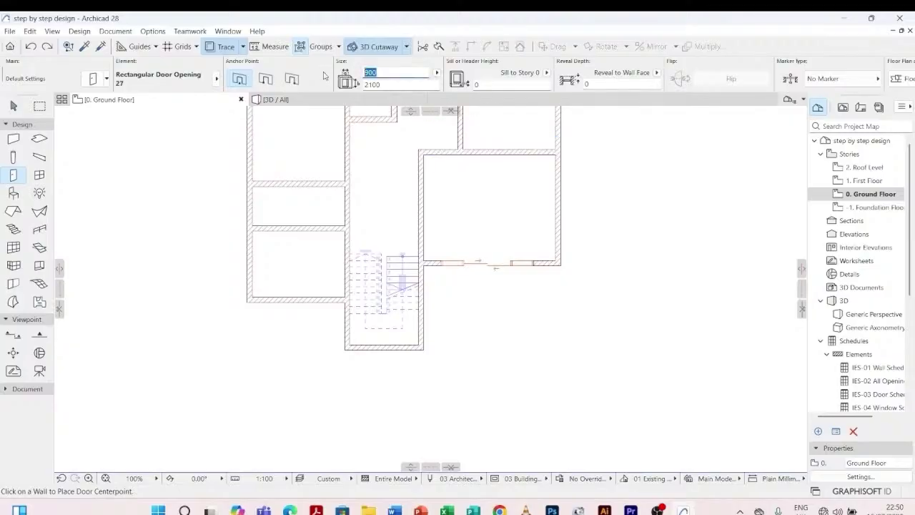
text(4000)
key(Tab)
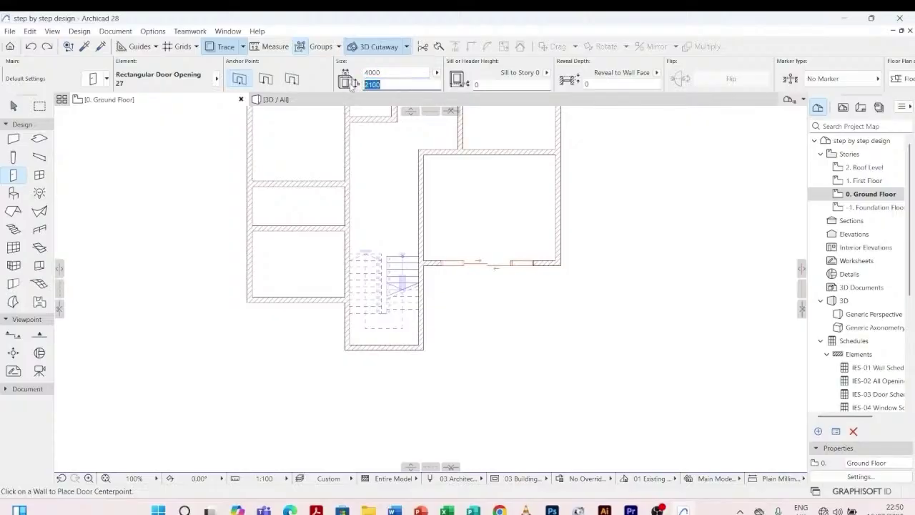
text(25)
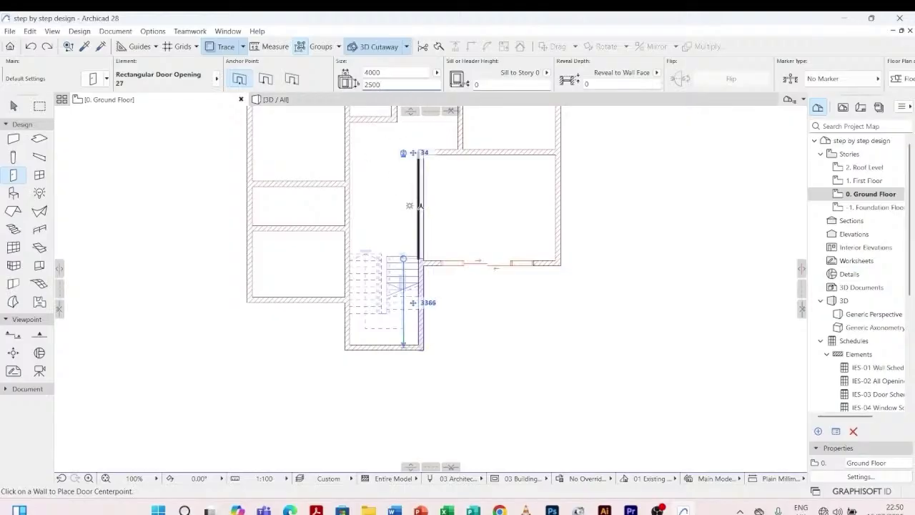
scroll(420, 206, up, 3)
scroll(420, 206, up, 1)
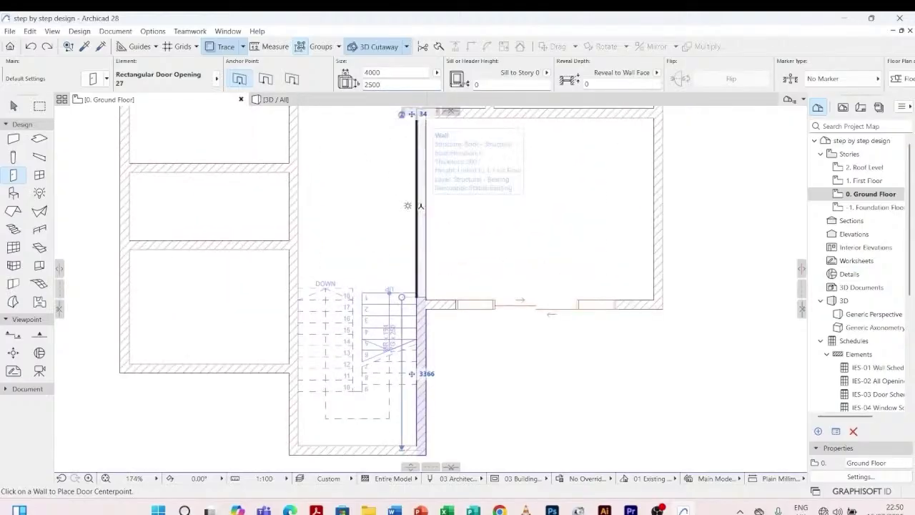
- Set the opening's width to 3500 and place it in the wall between the hall and the large room, above the stairs
click(373, 72)
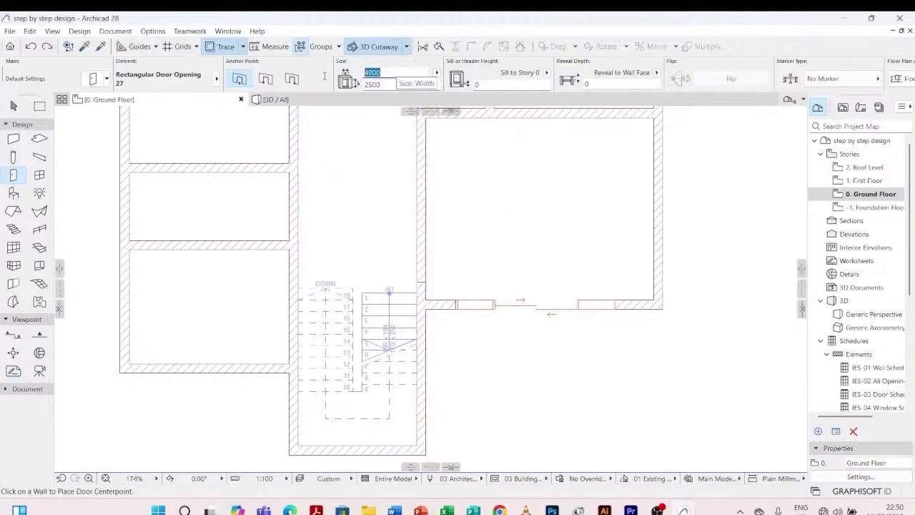
text(3500)
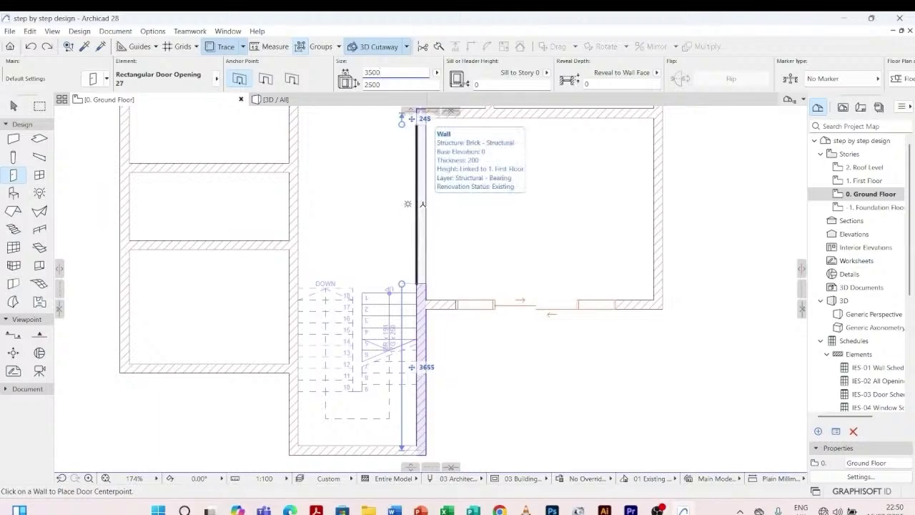
scroll(421, 203, up, 1)
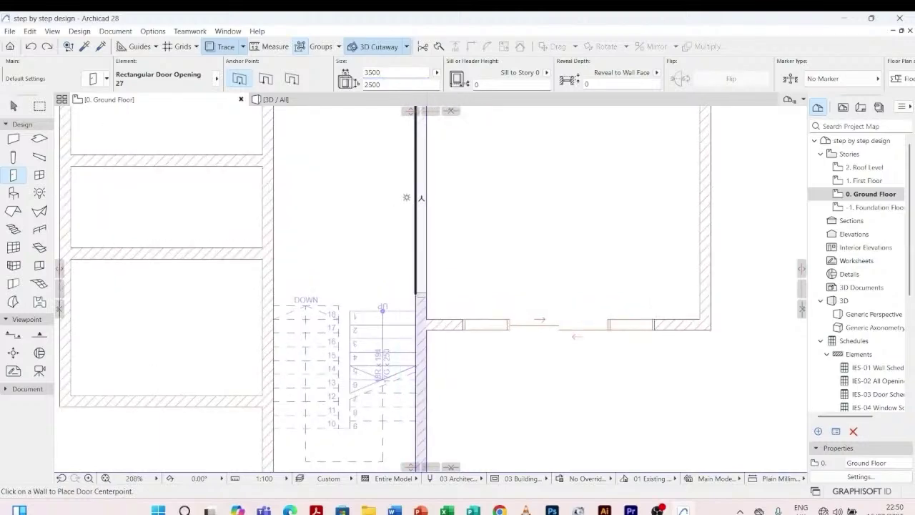
click(421, 198)
click(392, 202)
scroll(391, 203, down, 5)
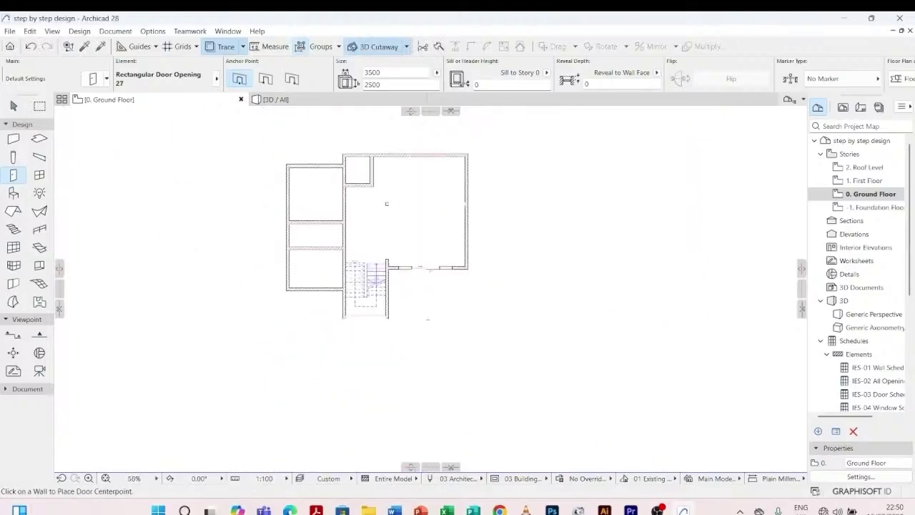
scroll(396, 248, up, 3)
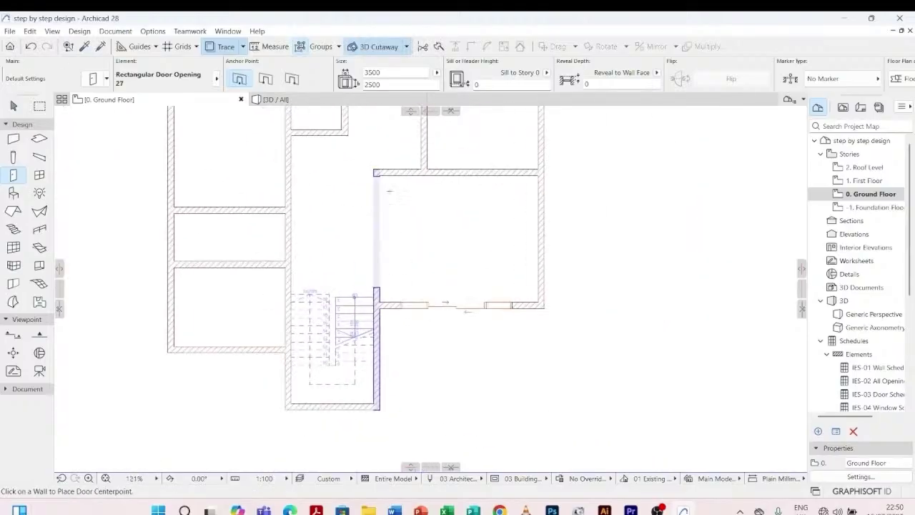
key(Escape)
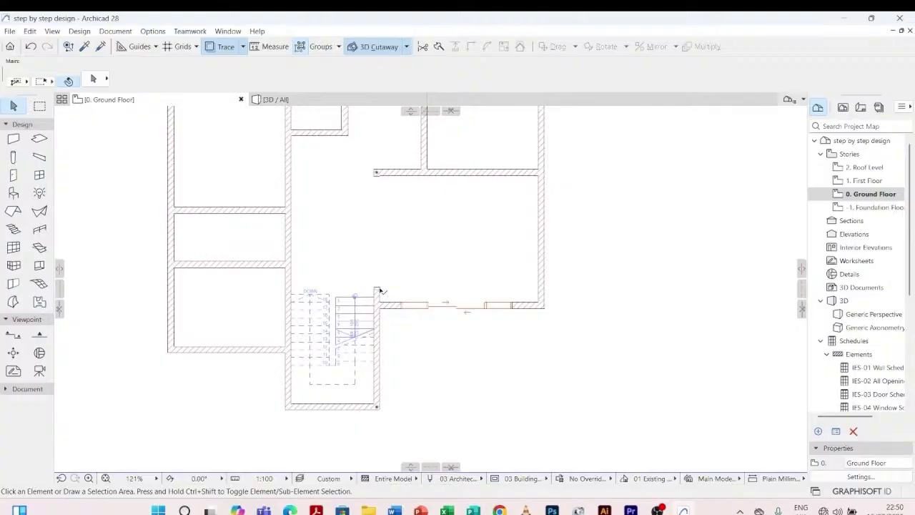
- Set the width of the placed rectangular opening between the hall and the large room to 3000 and deselect it
scroll(386, 180, up, 4)
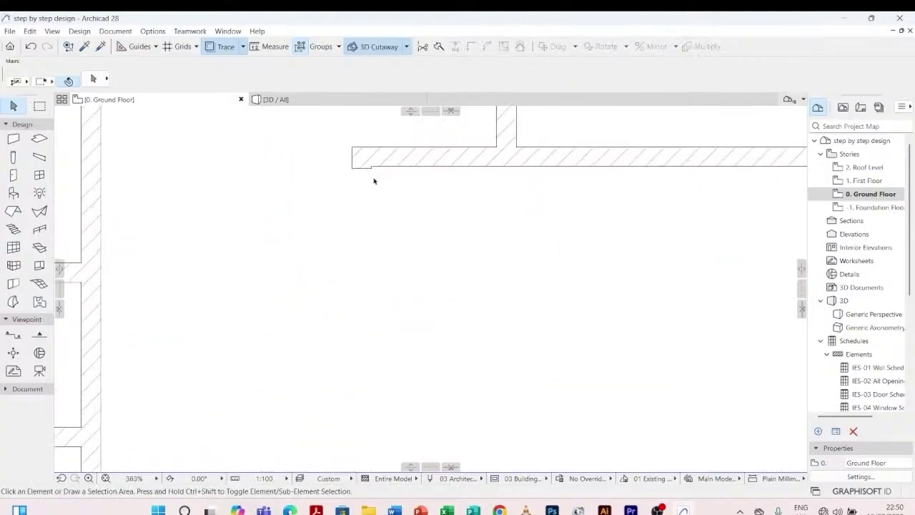
scroll(373, 179, up, 1)
click(370, 168)
scroll(370, 175, down, 5)
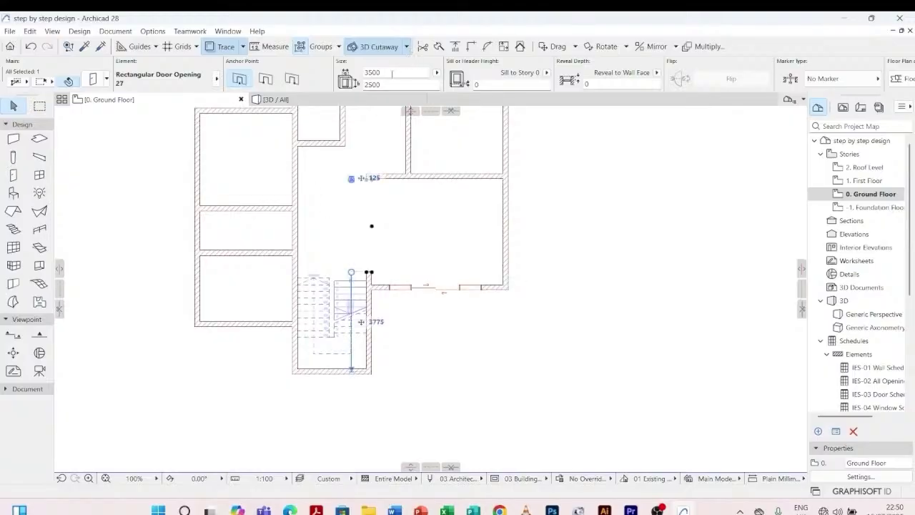
click(373, 72)
text(3000)
click(407, 235)
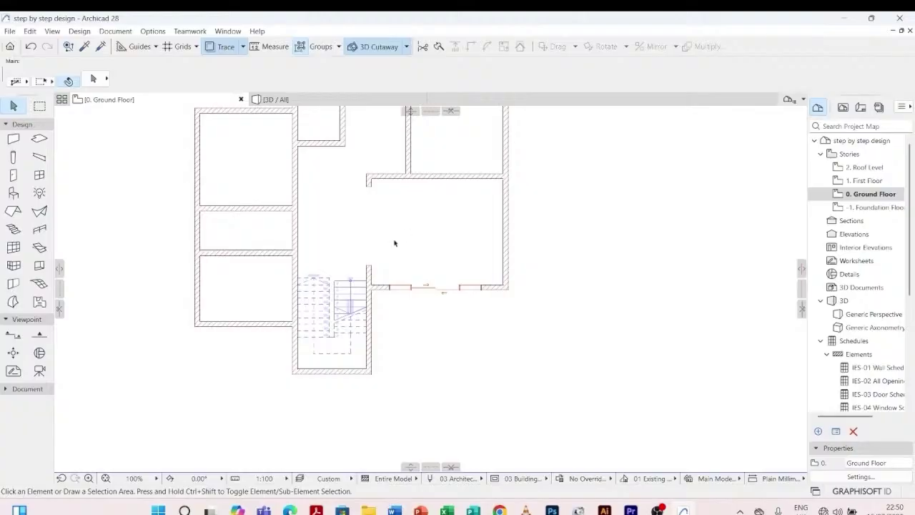
scroll(369, 272, up, 2)
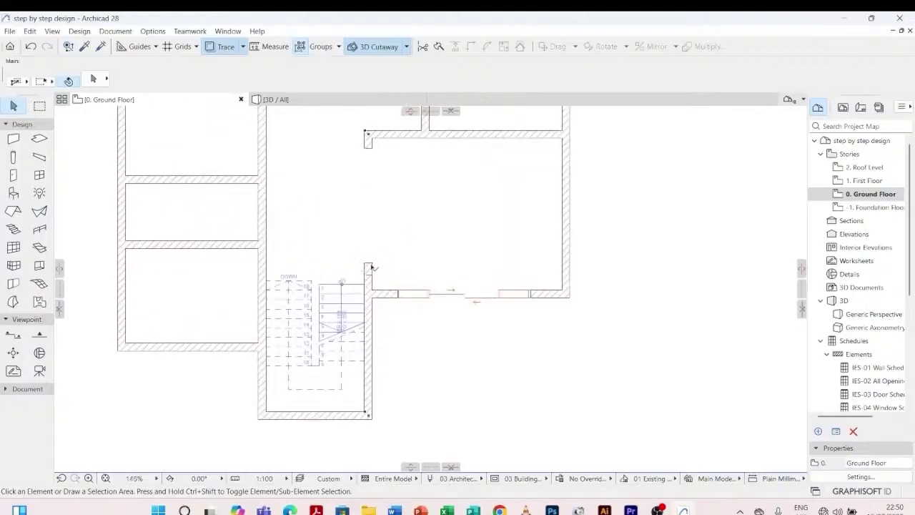
scroll(481, 187, down, 2)
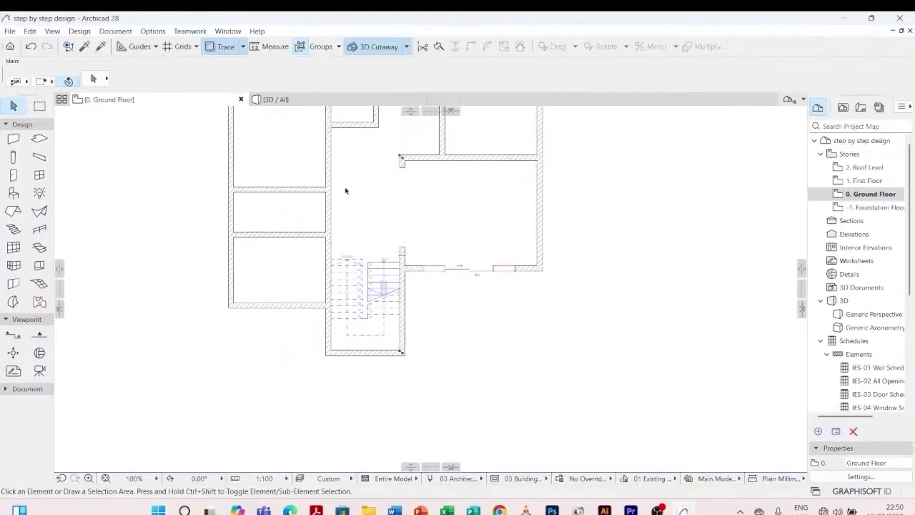
- Examine the ground floor room layout and check the depth of the narrow room between the two larger rooms of the west wing
scroll(453, 248, down, 2)
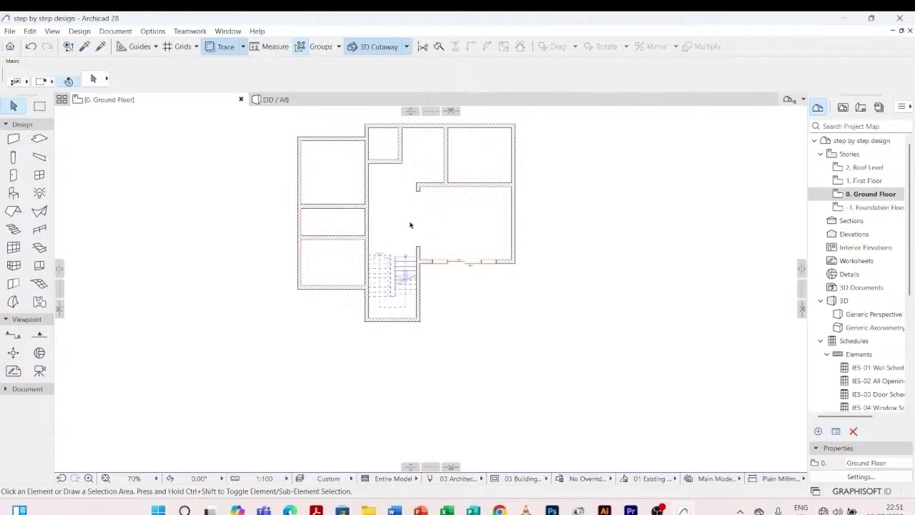
scroll(368, 221, up, 3)
scroll(360, 282, down, 4)
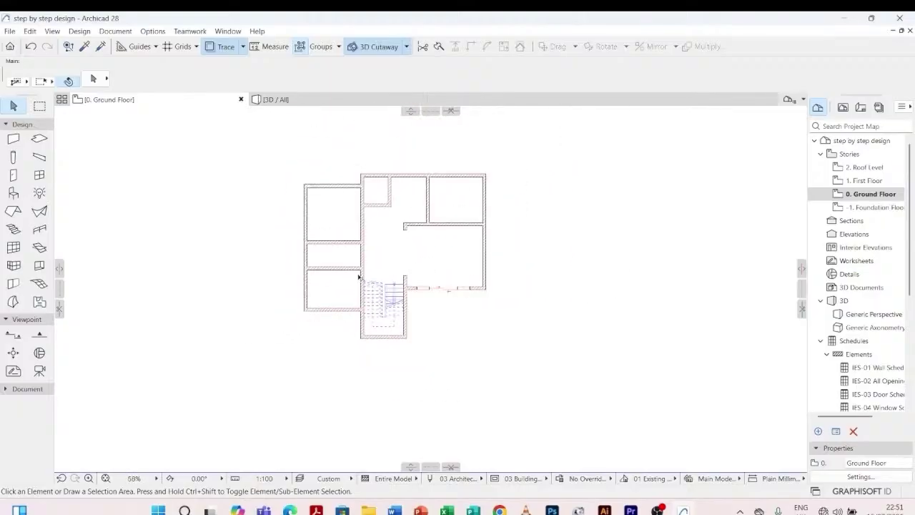
scroll(349, 279, up, 3)
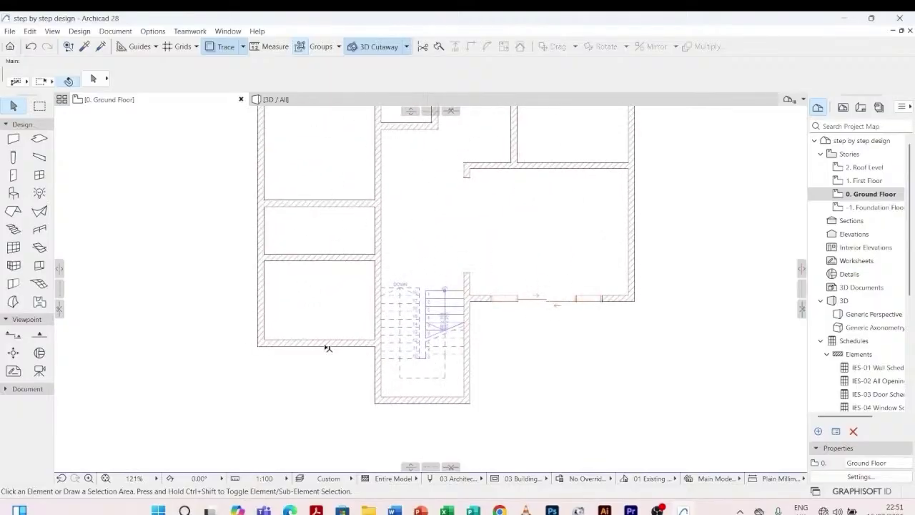
scroll(328, 348, down, 3)
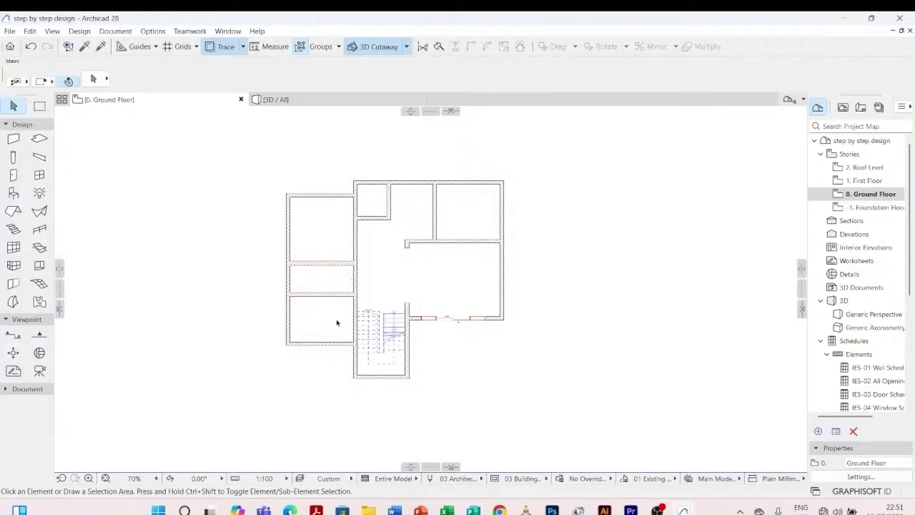
scroll(337, 322, up, 2)
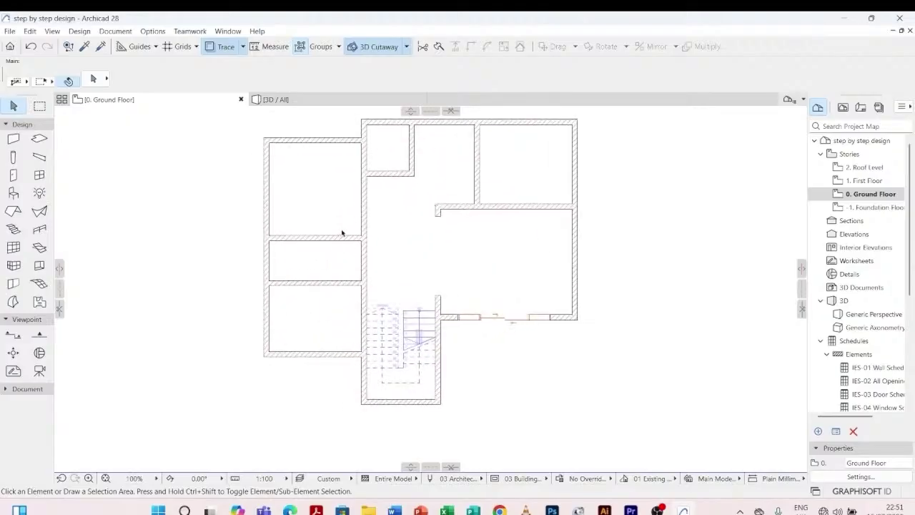
scroll(341, 233, up, 3)
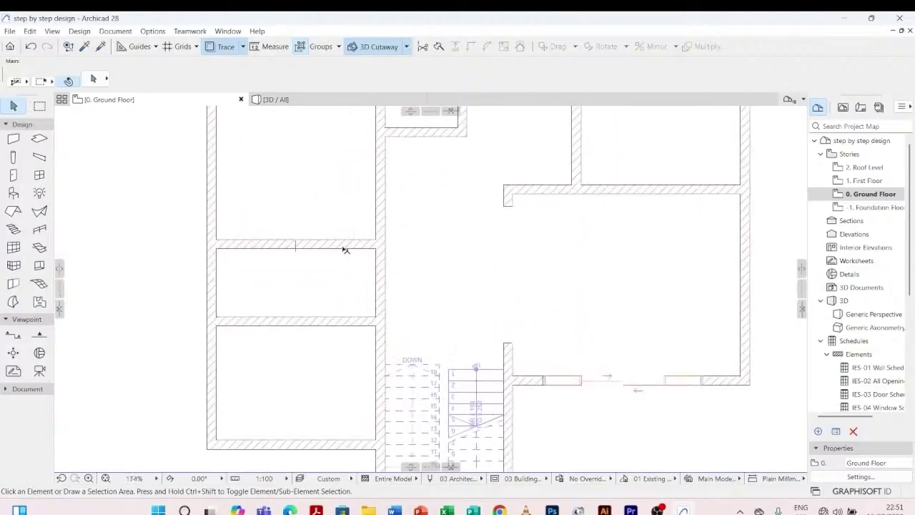
click(344, 247)
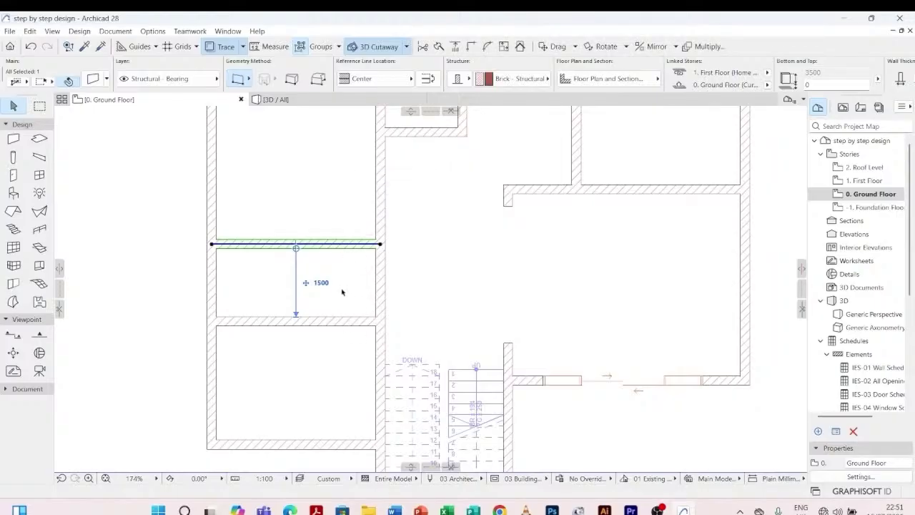
click(401, 279)
scroll(380, 231, down, 3)
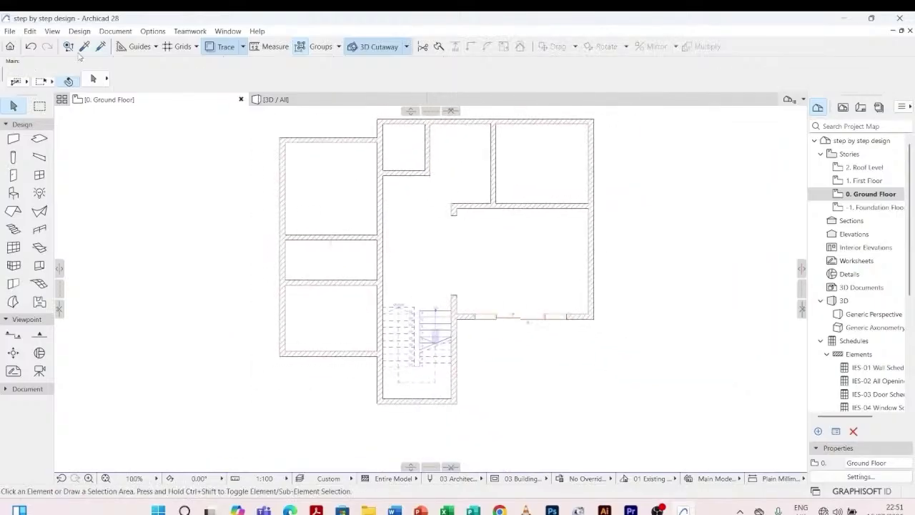
- Using the parameters of the narrow room's upper wall, draw a partition across that room about 960 mm from the corridor wall
click(84, 46)
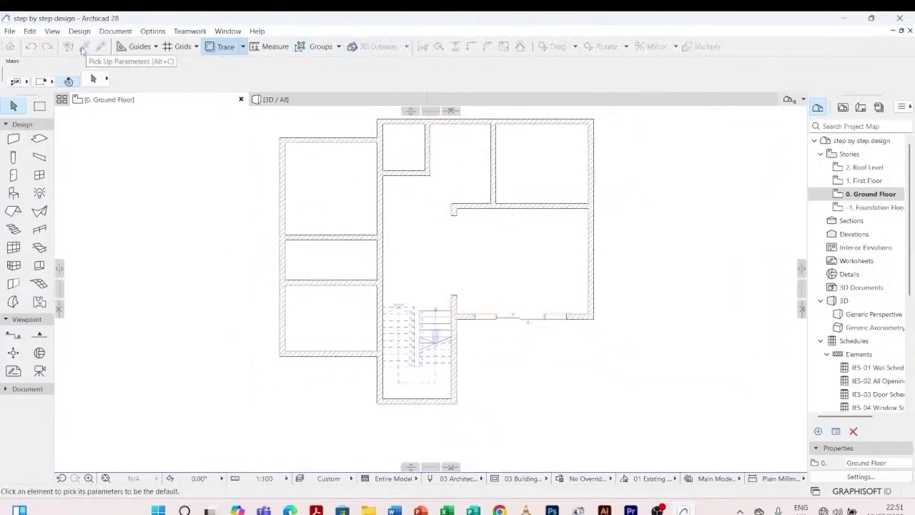
click(307, 235)
scroll(377, 273, up, 4)
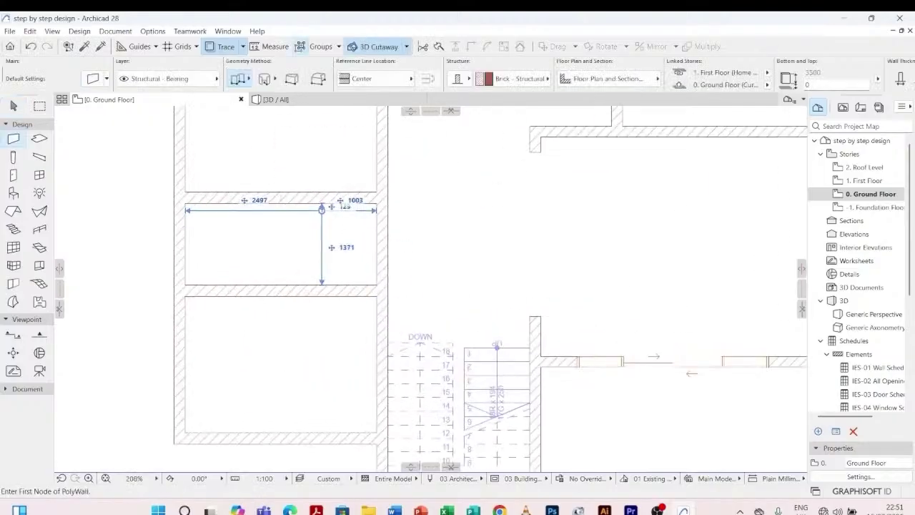
click(318, 204)
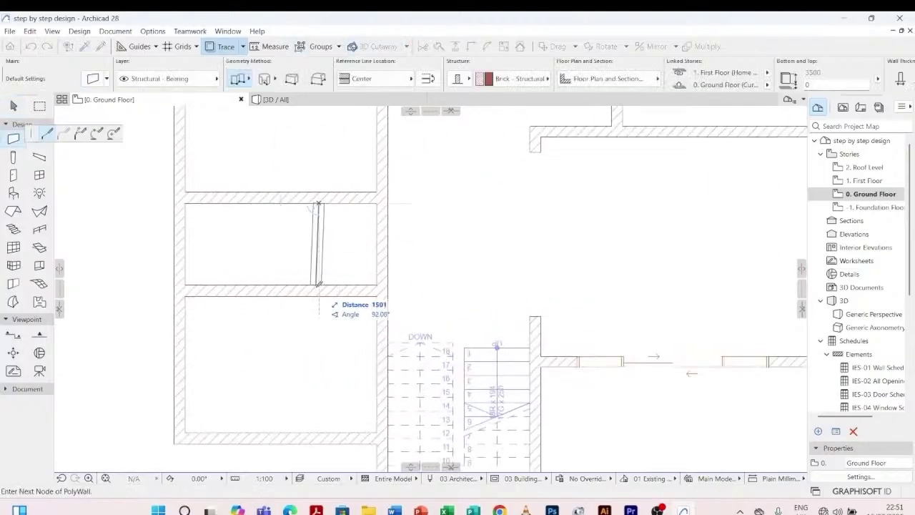
click(319, 284)
click(319, 285)
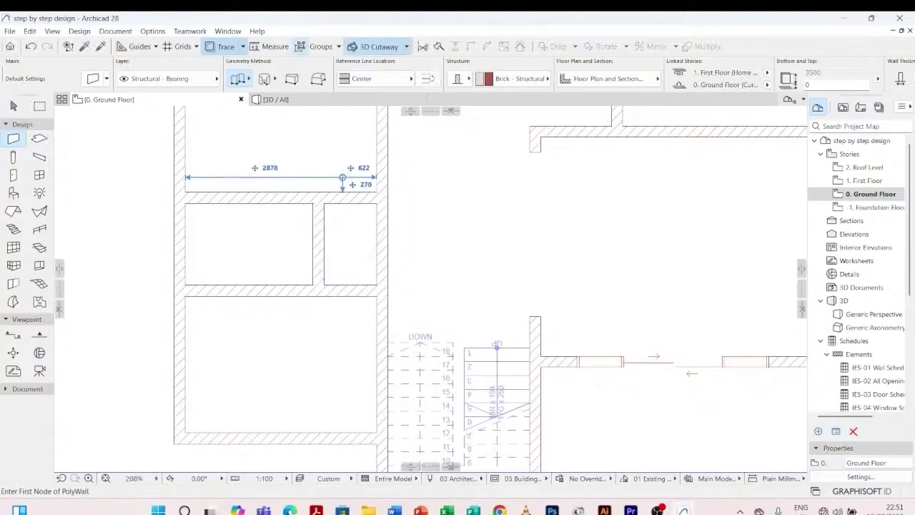
key(Escape)
- Set the new partition's clear distance to the corridor wall to 1000 mm
click(318, 229)
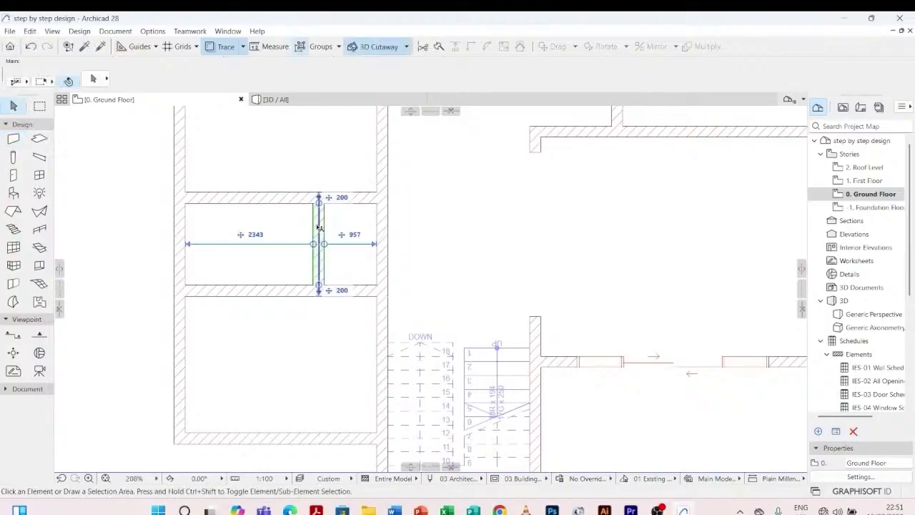
click(353, 237)
text(10)
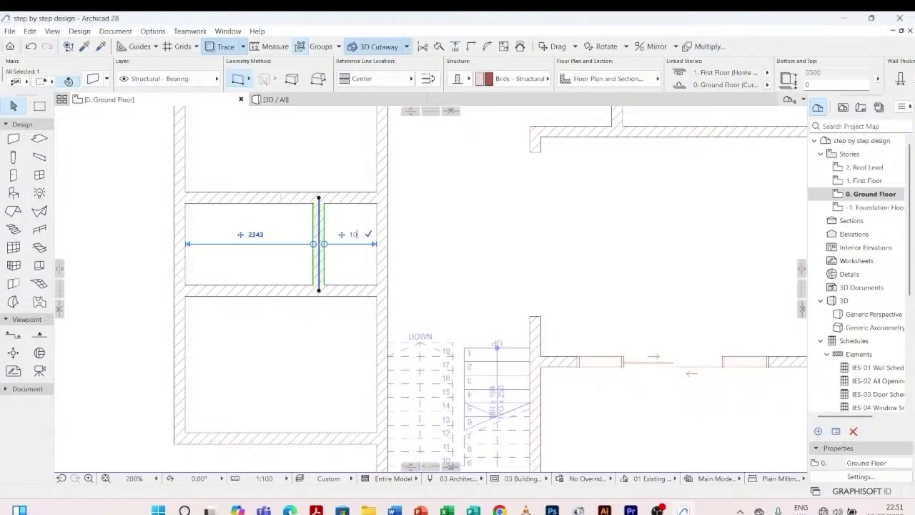
text(00)
key(Return)
click(411, 207)
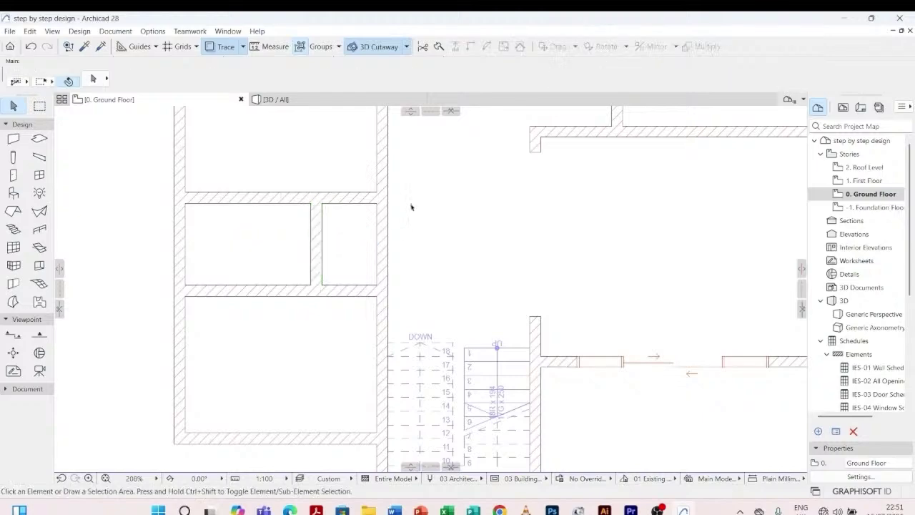
- Pick up the settings of the large room's rectangular door opening and set the default opening width to 1000 mm
scroll(400, 229, down, 2)
scroll(397, 243, down, 2)
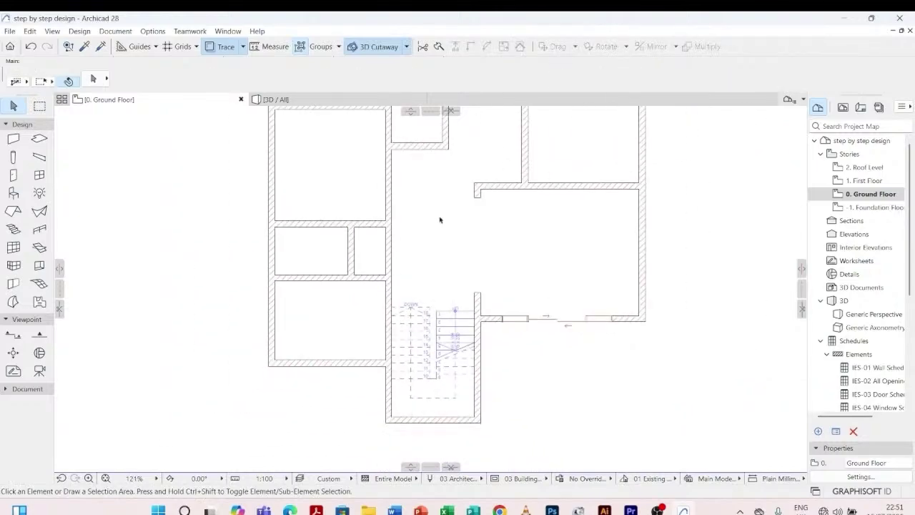
click(85, 46)
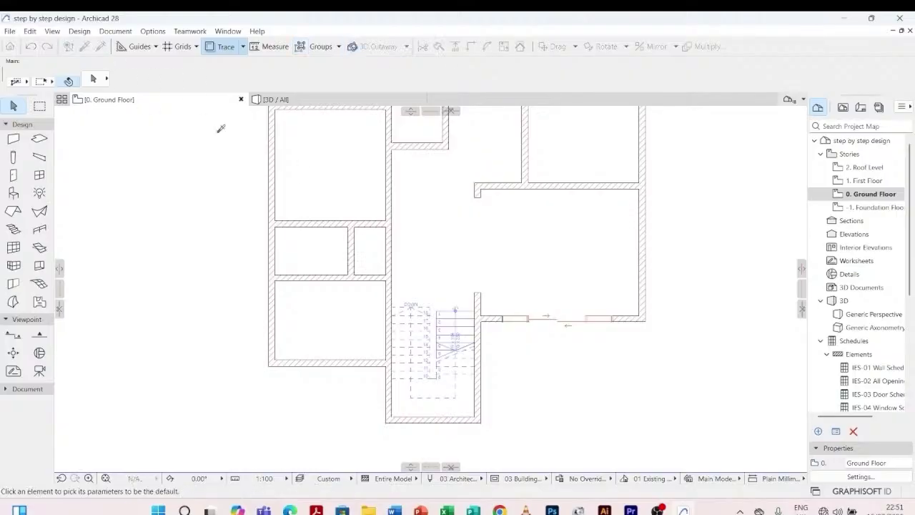
click(477, 191)
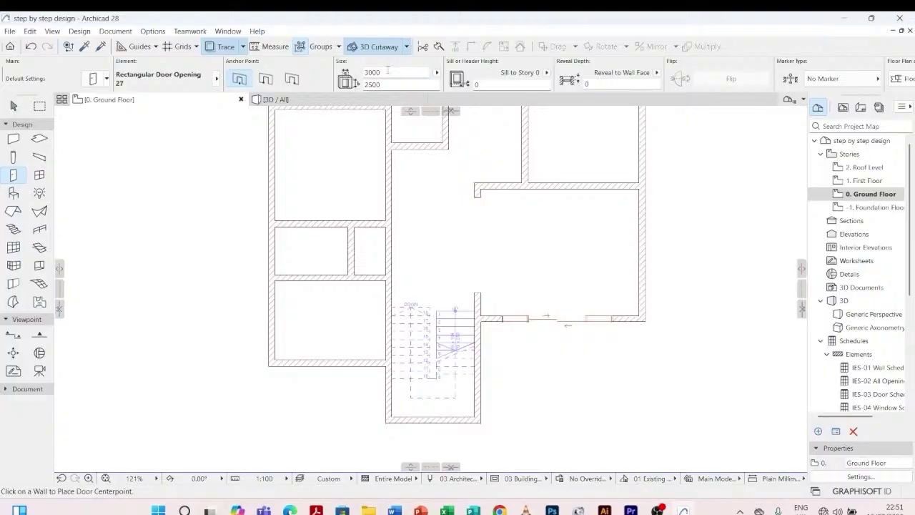
click(388, 71)
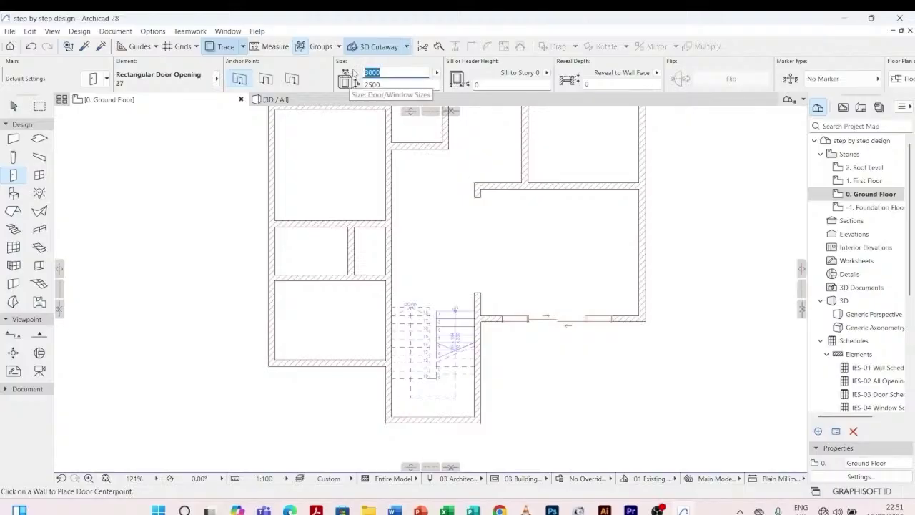
text(20)
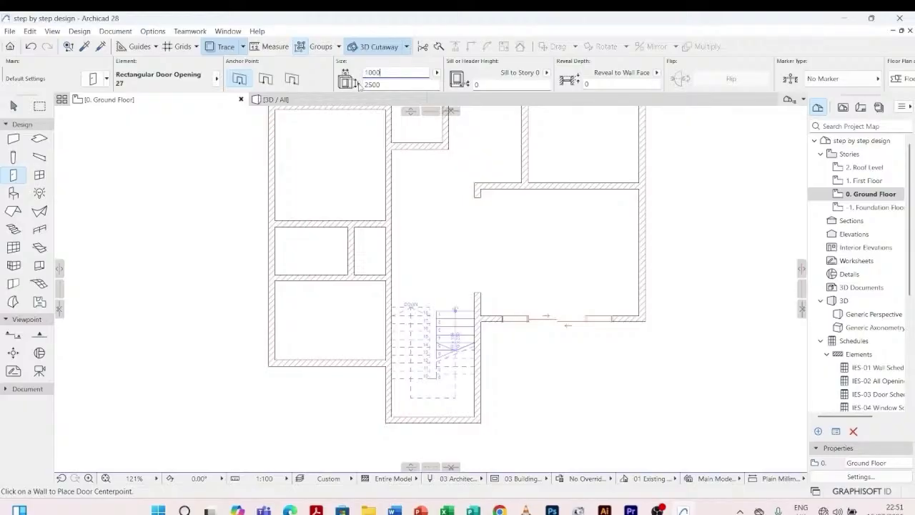
- Place the rectangular door opening in the corridor wall at the small lobby beside the new partition
scroll(388, 247, up, 2)
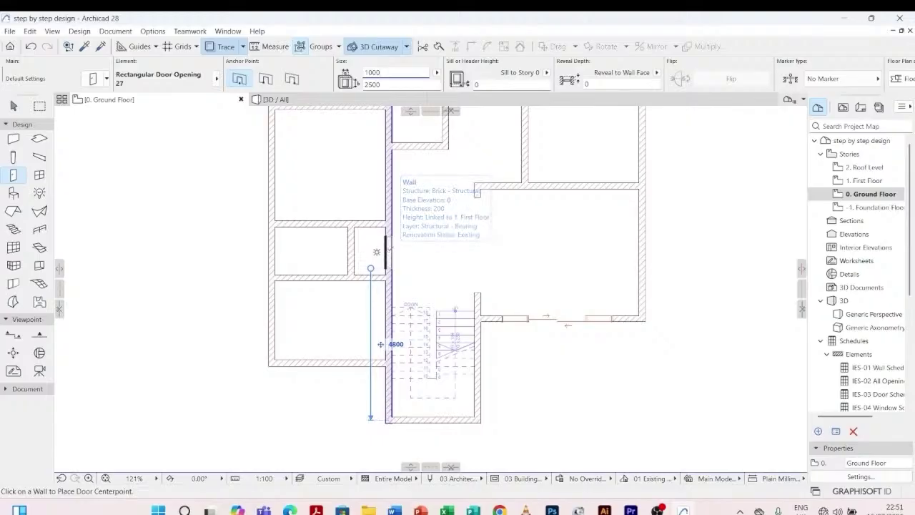
scroll(389, 248, up, 3)
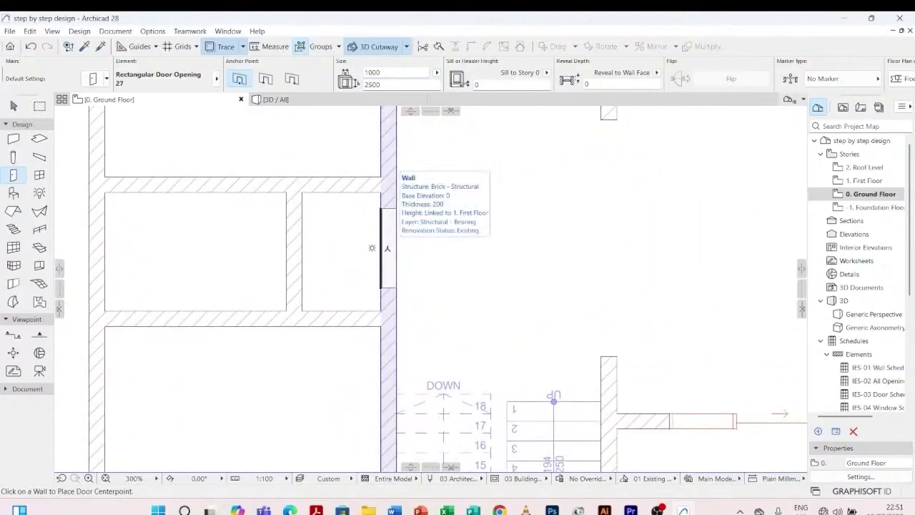
click(390, 247)
click(336, 250)
scroll(386, 218, down, 5)
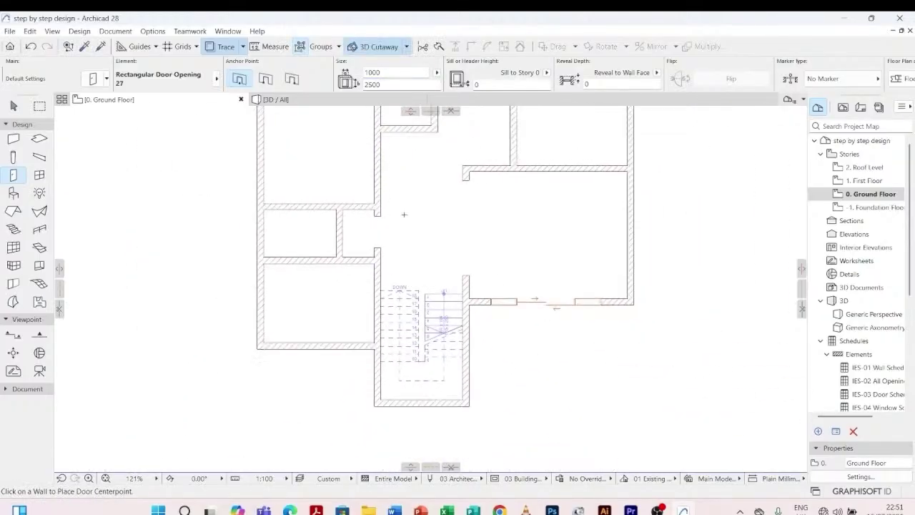
key(Escape)
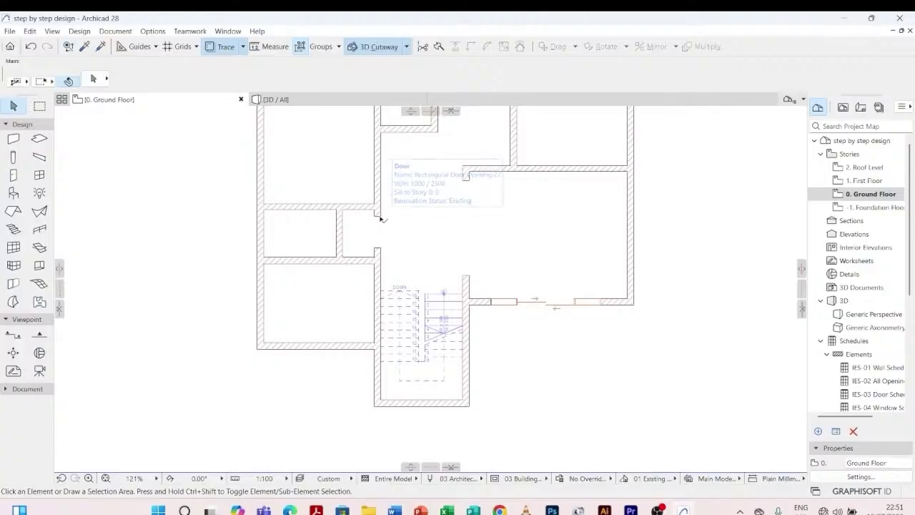
- Set the width of the lobby's door opening to 1200 mm
click(381, 222)
click(366, 72)
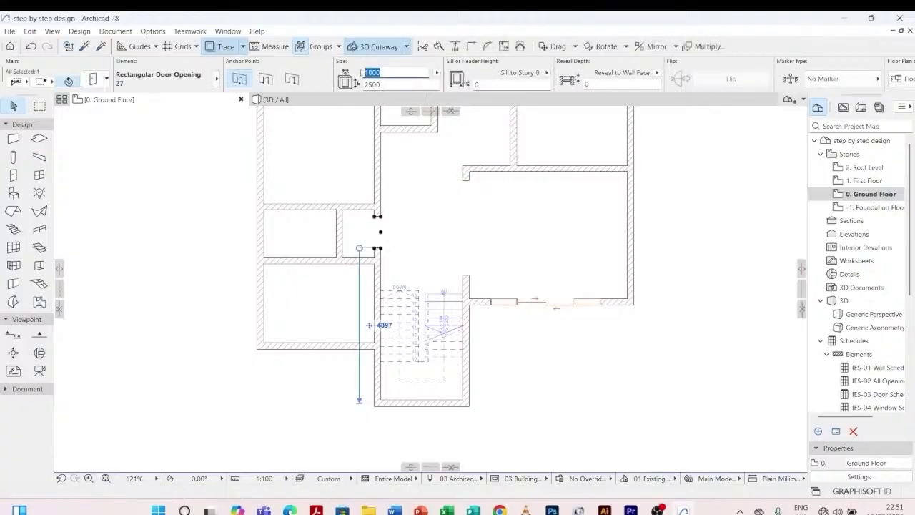
text(1200)
click(426, 219)
- Shift the lobby's door opening along the corridor wall to centre it between the two cross walls
scroll(386, 243, up, 5)
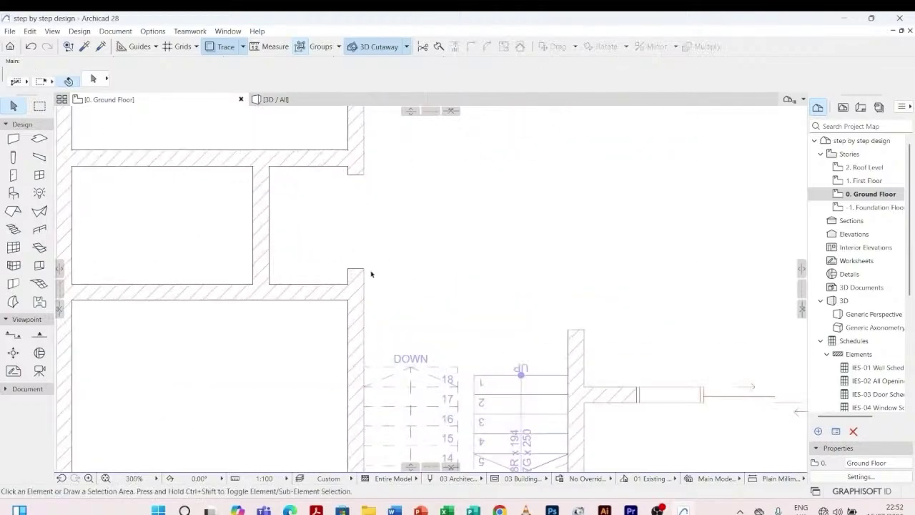
click(366, 271)
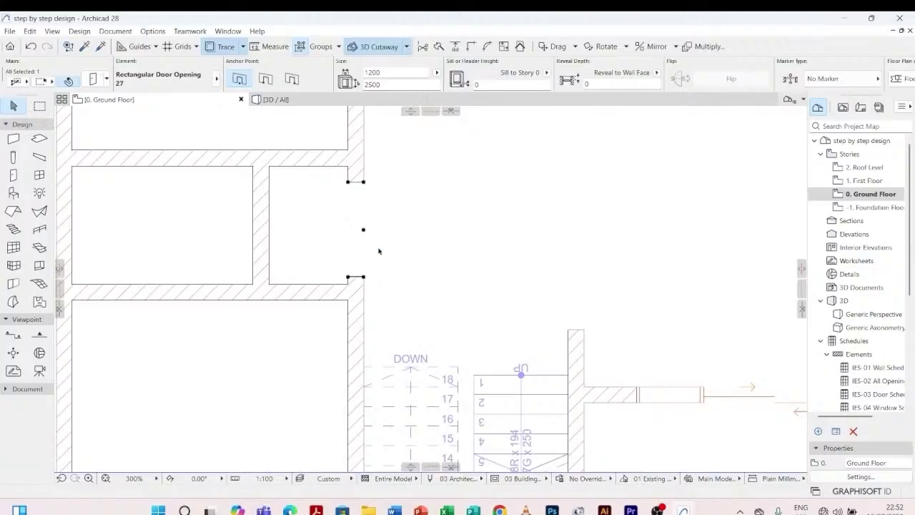
key(Escape)
scroll(329, 276, down, 4)
scroll(327, 275, up, 4)
scroll(321, 236, down, 4)
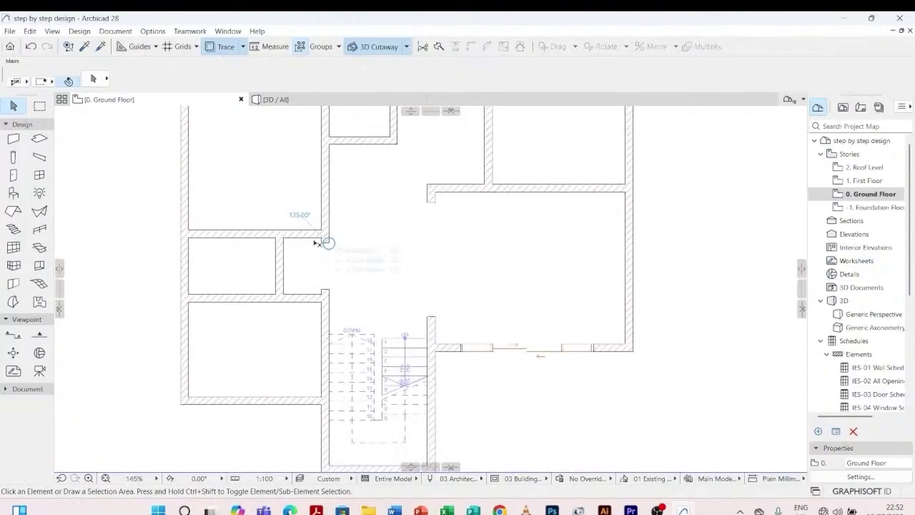
- Choose Door with Transom 27 from the Hinged Doors 27 library folder as the default door type
scroll(301, 264, down, 2)
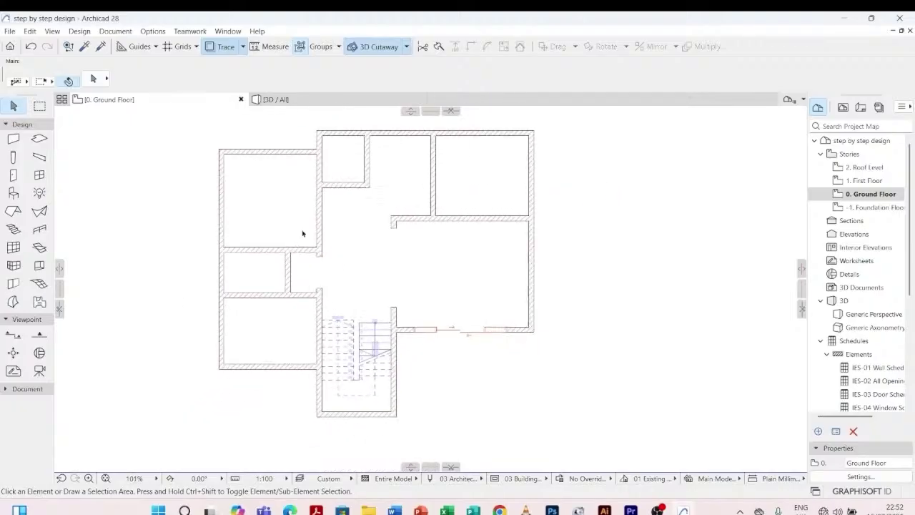
scroll(300, 251, up, 2)
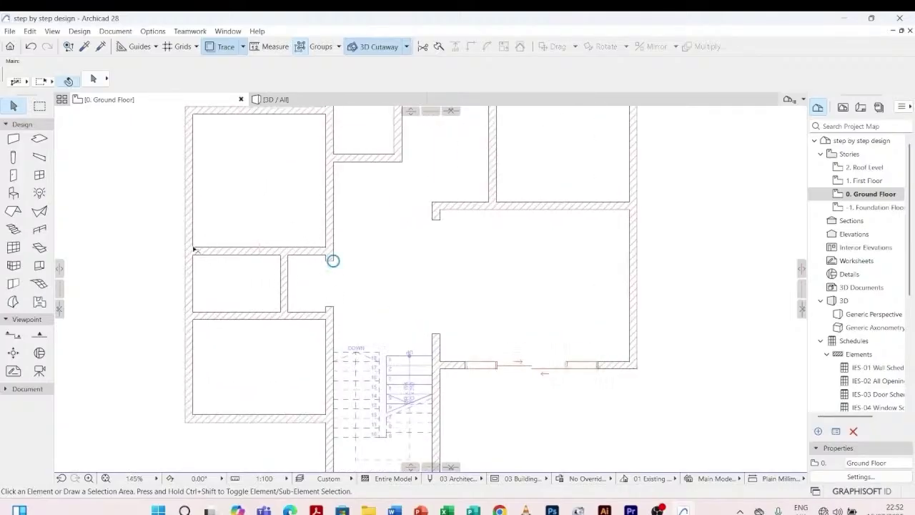
click(13, 176)
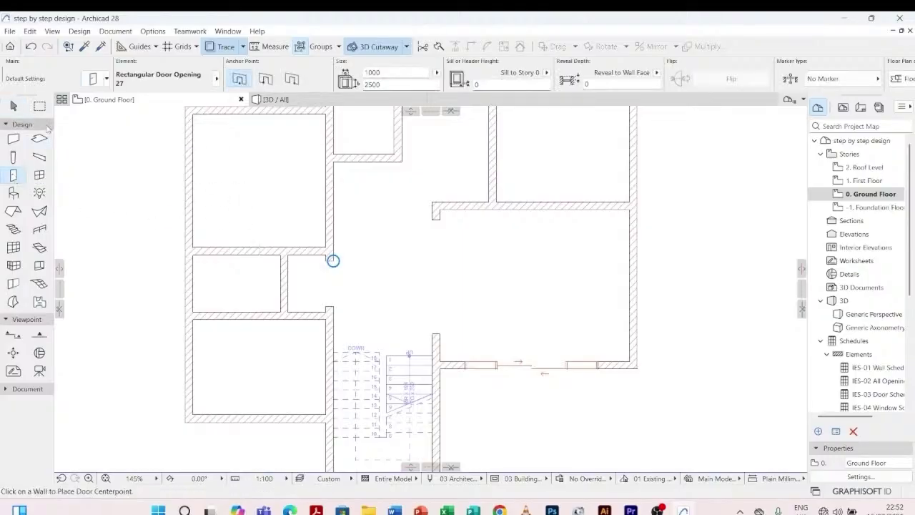
click(93, 78)
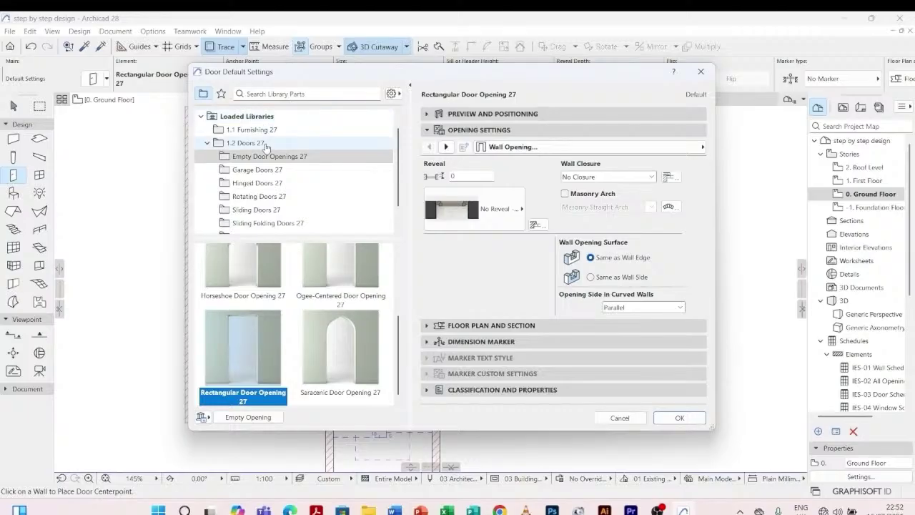
click(257, 183)
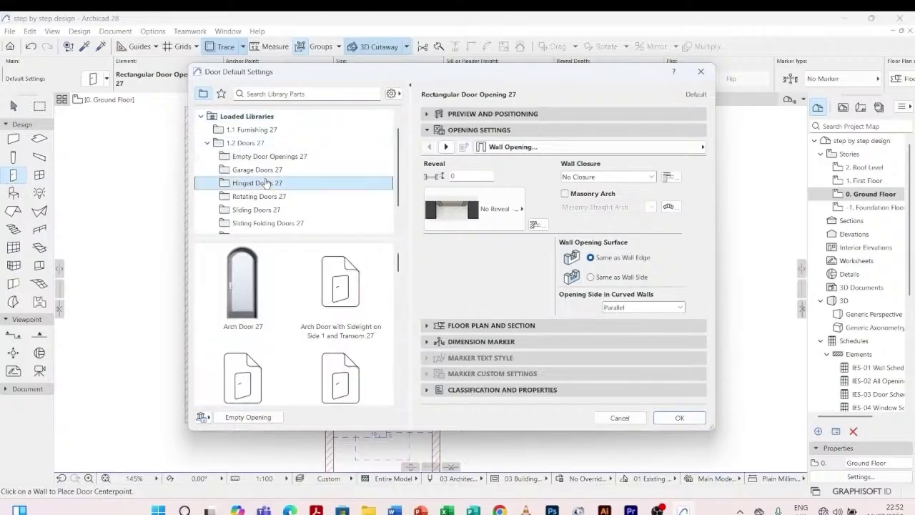
scroll(283, 281, down, 2)
scroll(282, 282, down, 5)
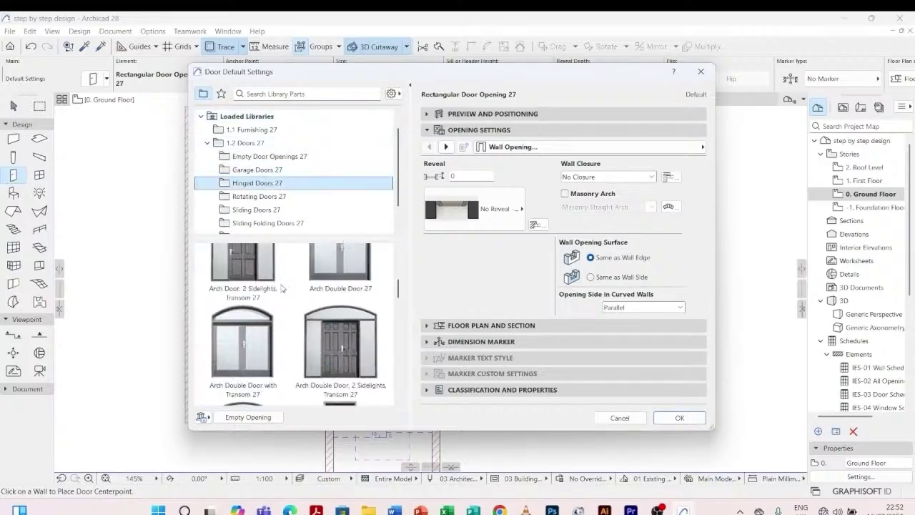
scroll(282, 287, down, 5)
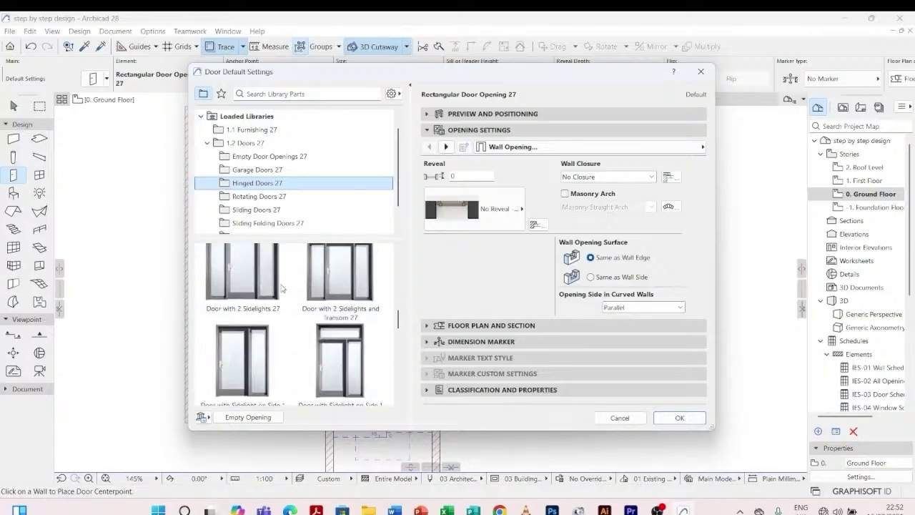
scroll(282, 287, down, 2)
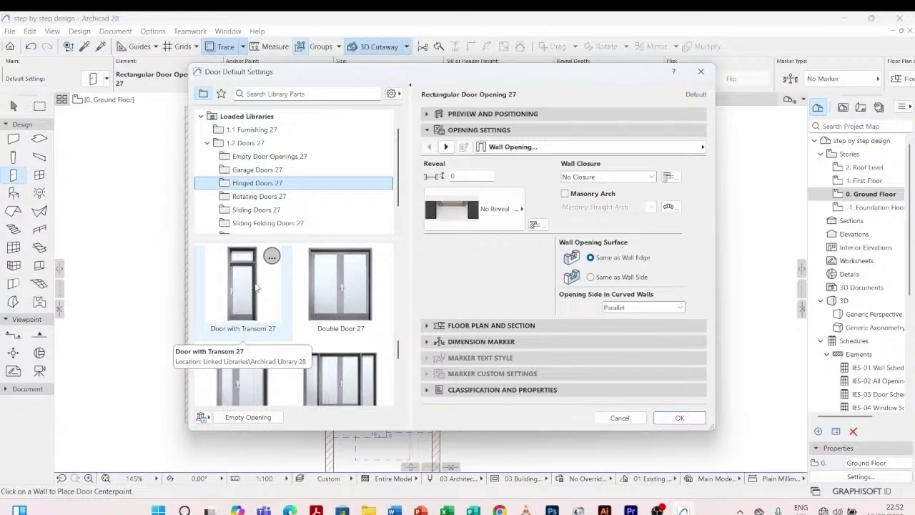
click(254, 288)
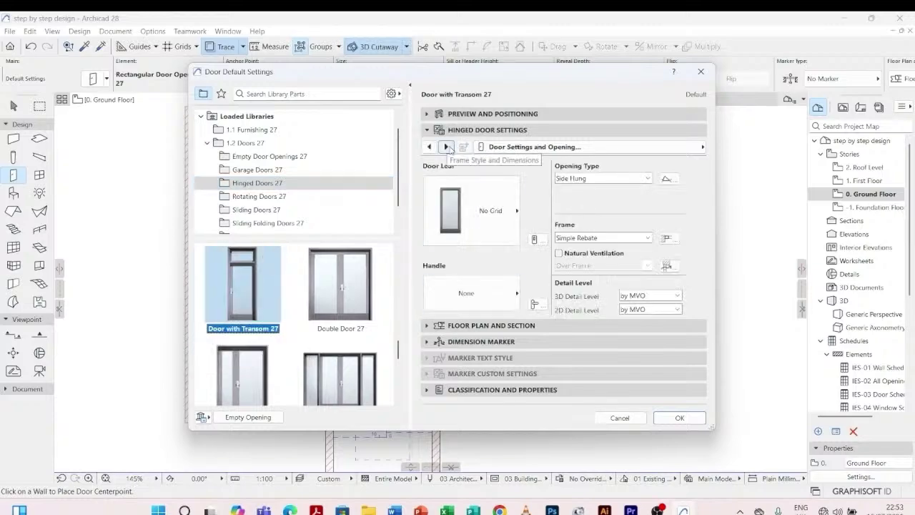
- Check the transom door's frame, ventilation and leaf settings, accept them and set the default door height to 2500 mm
click(447, 146)
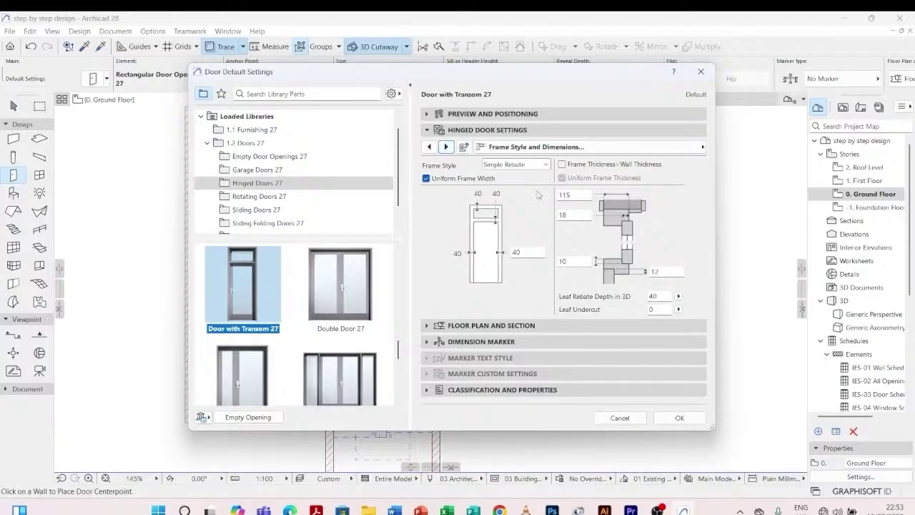
click(447, 147)
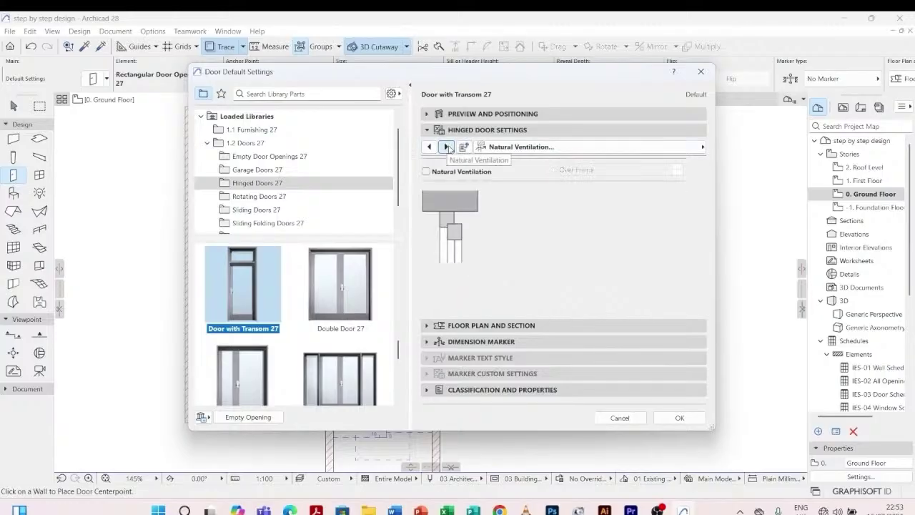
click(447, 147)
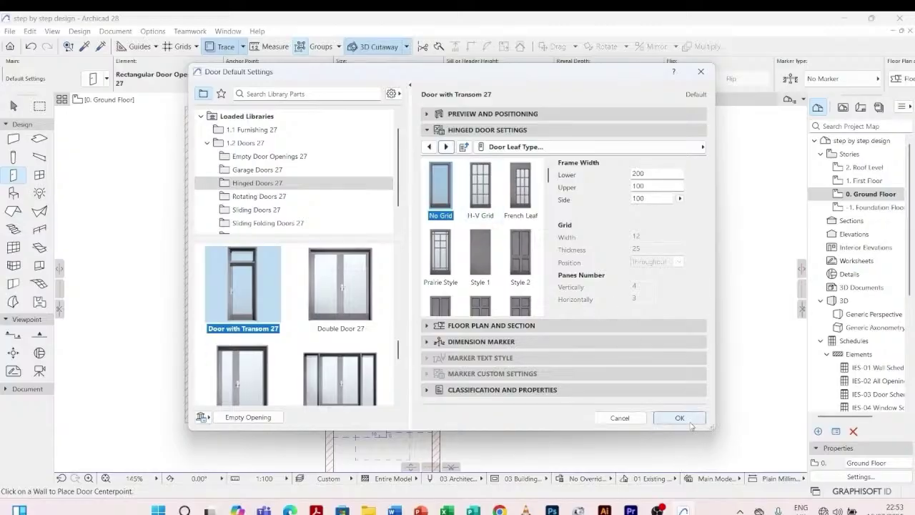
click(679, 418)
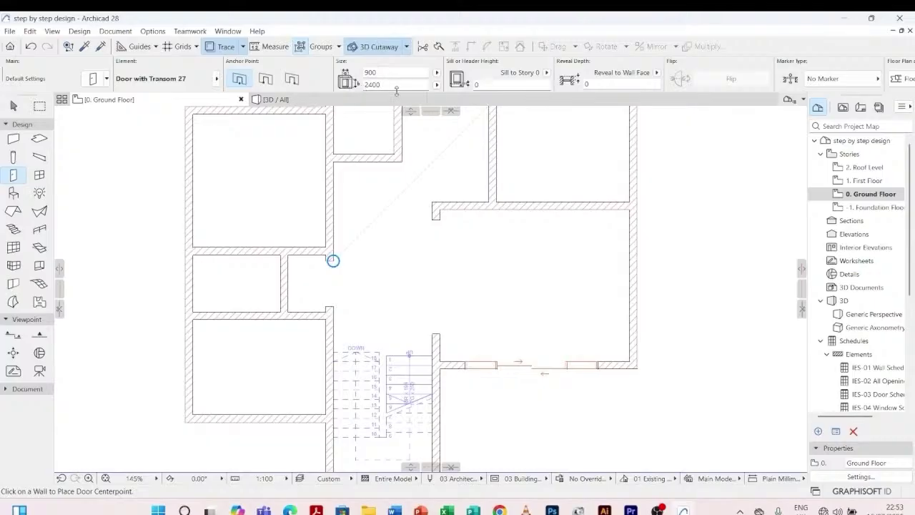
drag(387, 86, 361, 84)
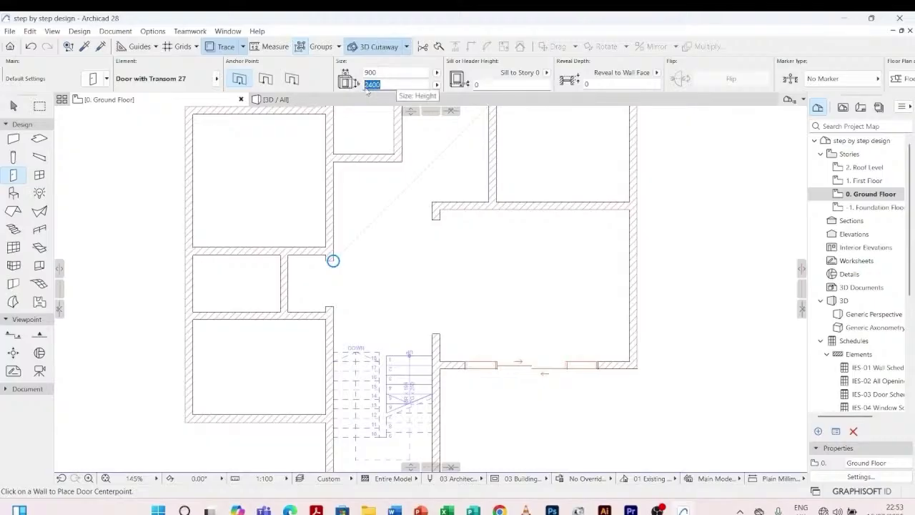
text(2)
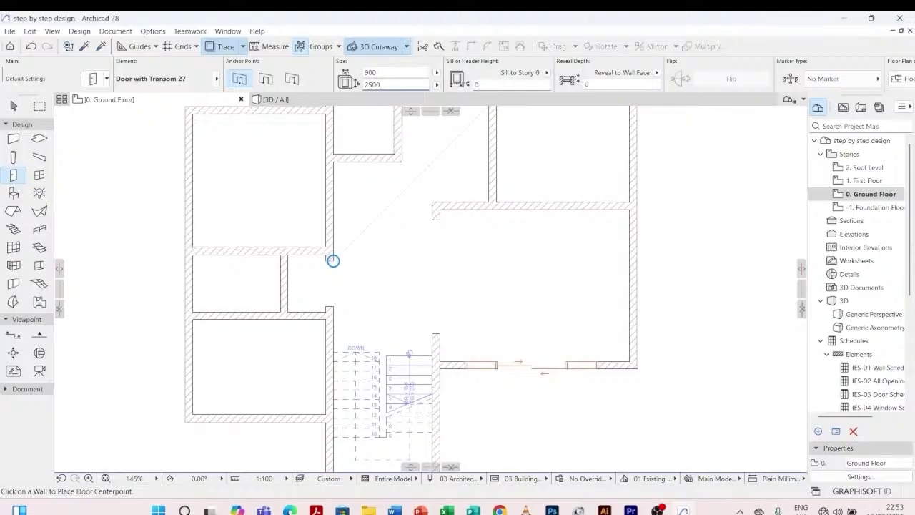
- Place the 900 mm door in the wall north of the lobby, hinged beside the corridor wall and opening into the upper-left room
scroll(333, 260, up, 5)
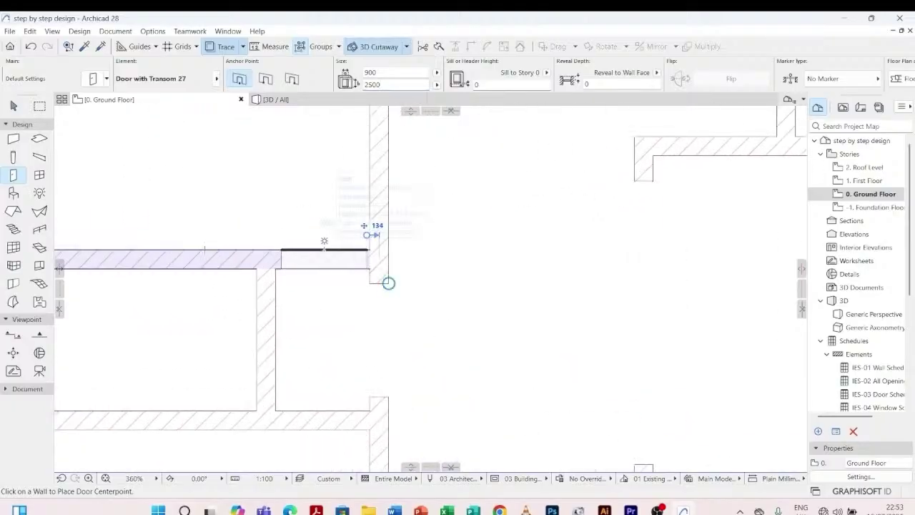
click(325, 243)
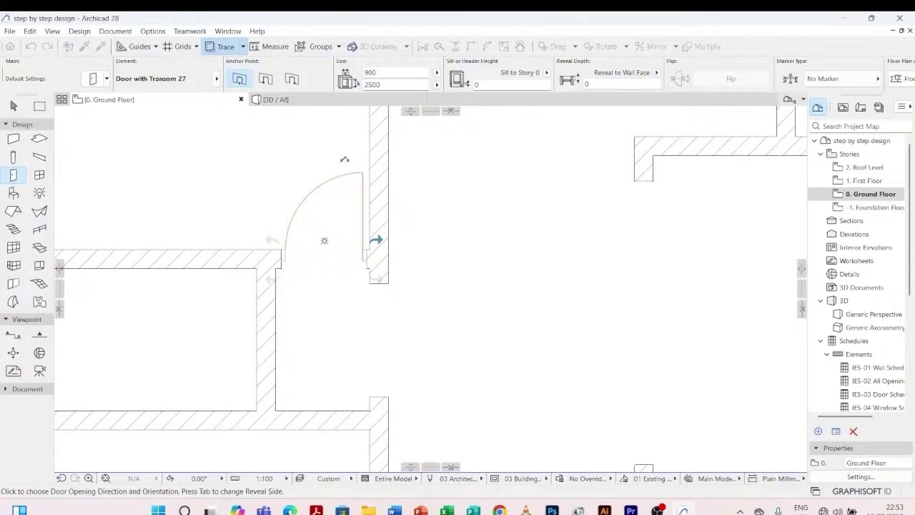
click(324, 240)
- Place a matching door in the wall south of the lobby, hinged beside the corridor wall and opening into the lower-left room
scroll(376, 172, down, 5)
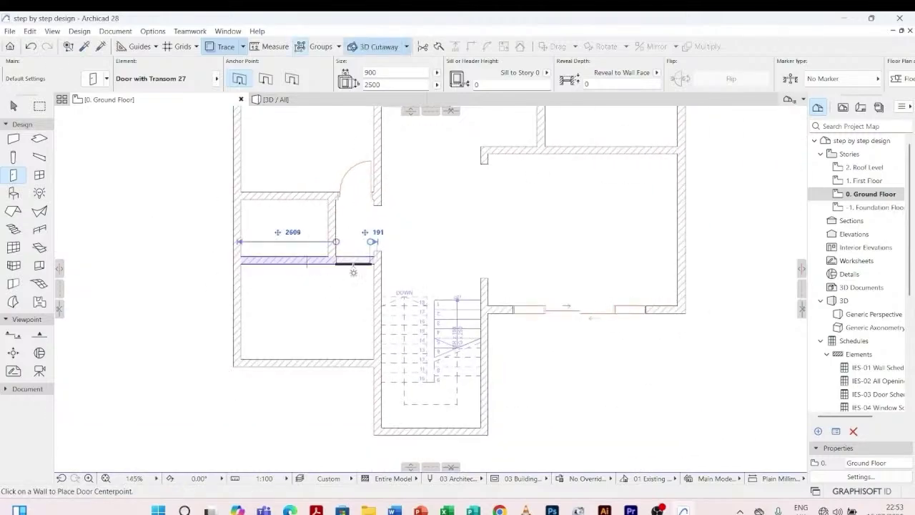
scroll(353, 272, up, 4)
click(355, 264)
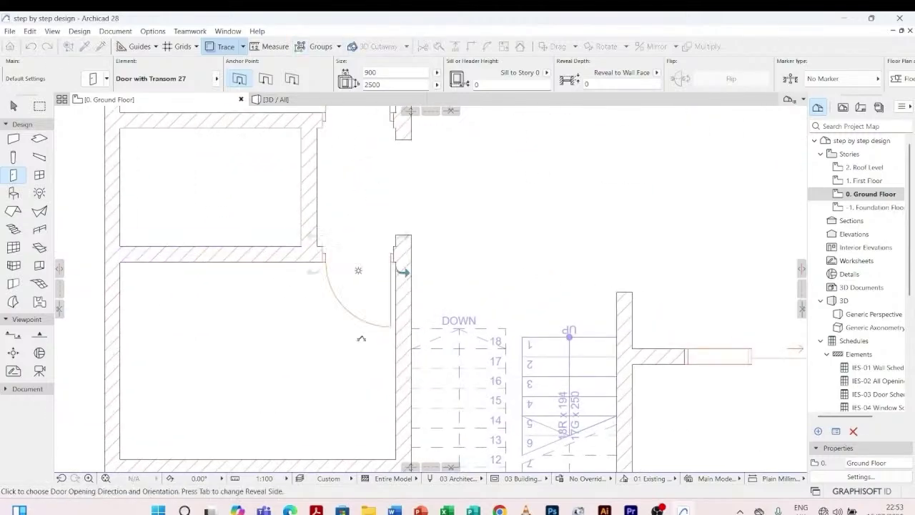
click(361, 339)
- Place a door at the lower end of the upper-right room's west wall, hinged at its south side and opening into the room
scroll(372, 201, down, 5)
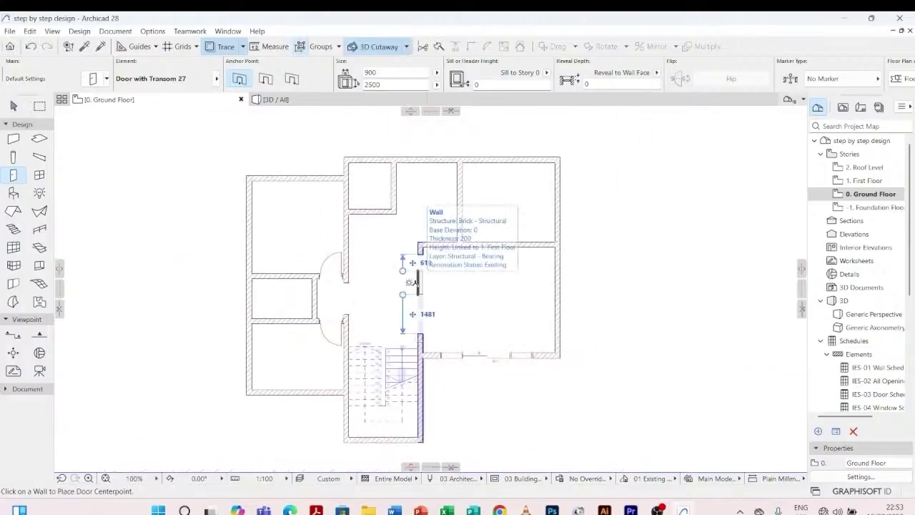
scroll(404, 190, up, 3)
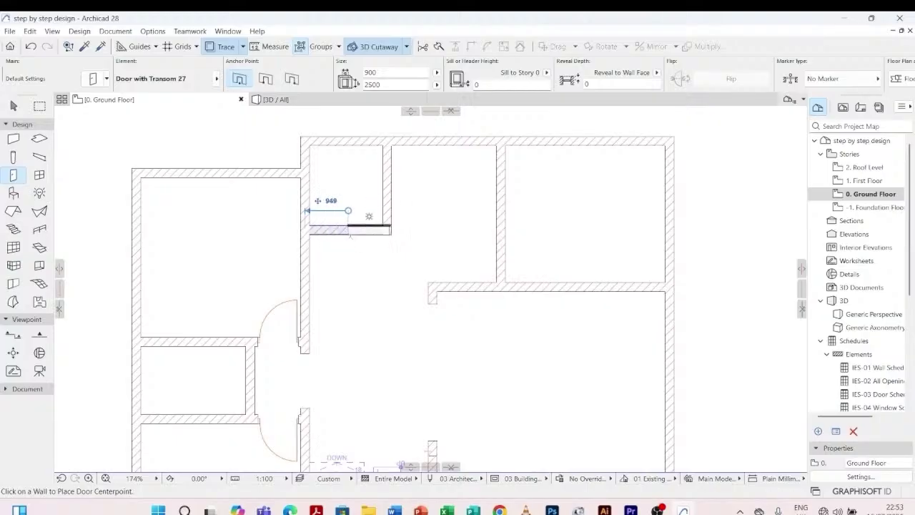
scroll(341, 172, down, 3)
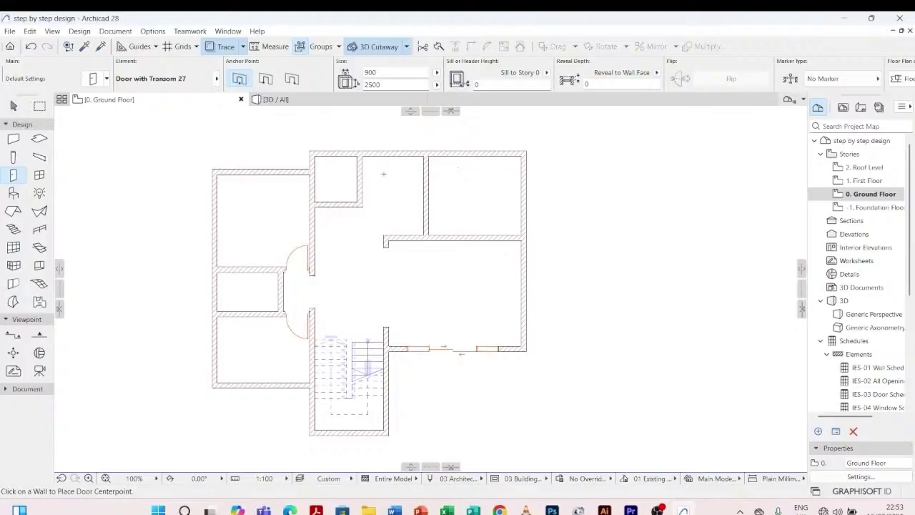
scroll(367, 185, up, 3)
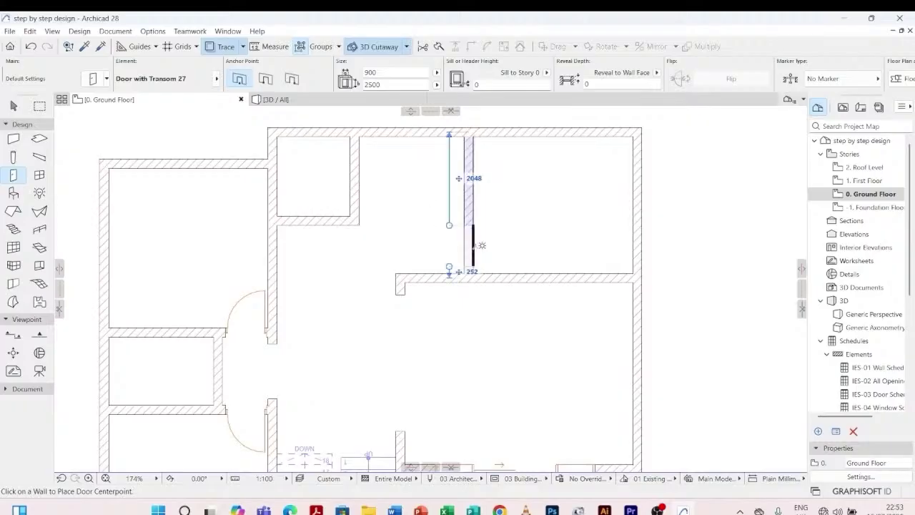
scroll(481, 249, up, 2)
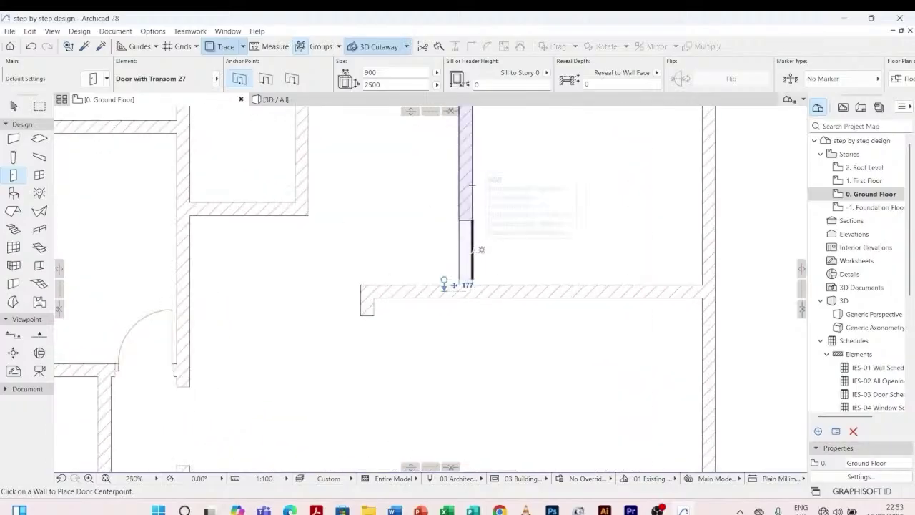
click(481, 250)
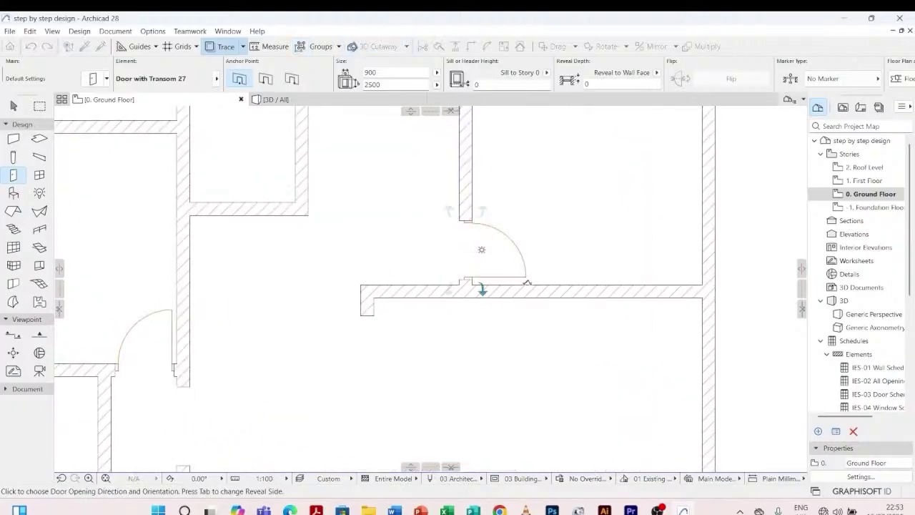
click(541, 284)
scroll(482, 225, down, 5)
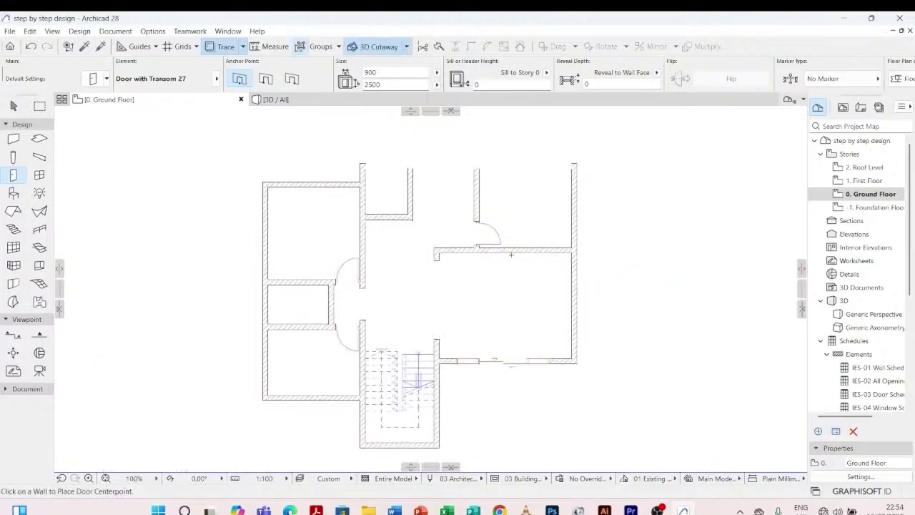
scroll(510, 185, up, 3)
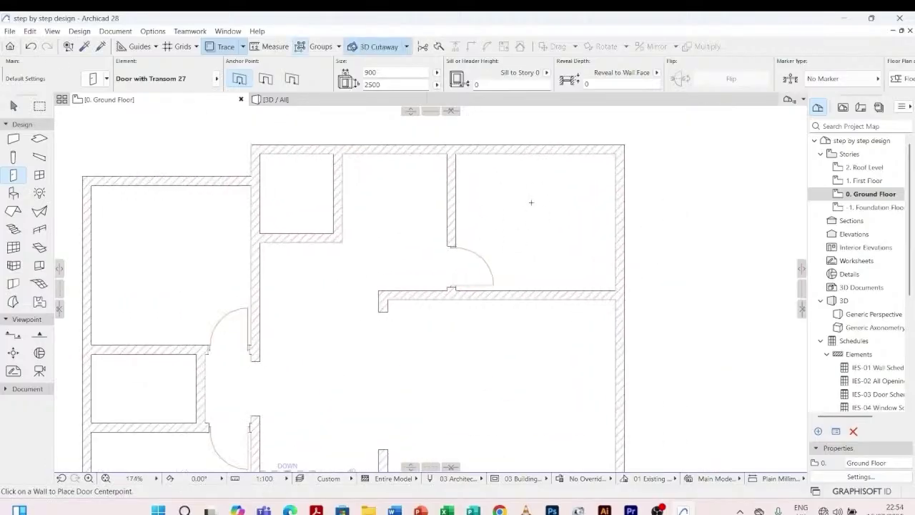
scroll(531, 202, down, 1)
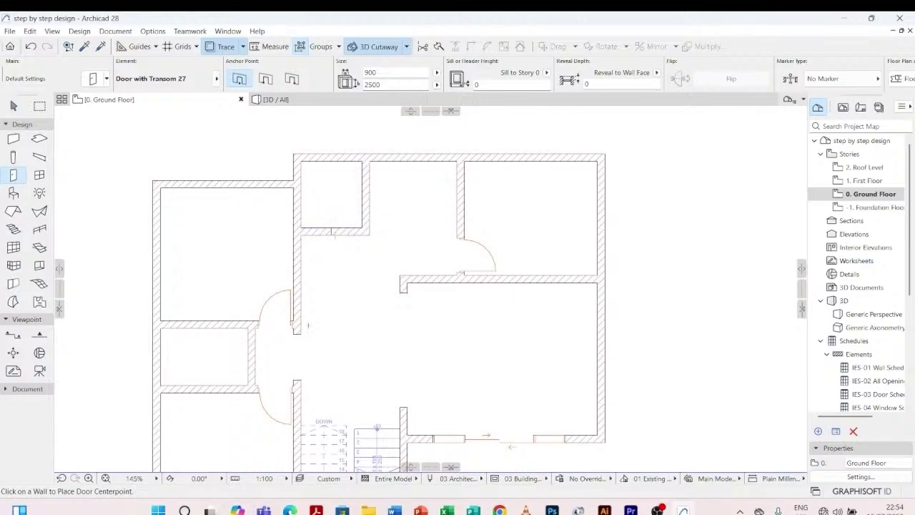
scroll(254, 354, down, 3)
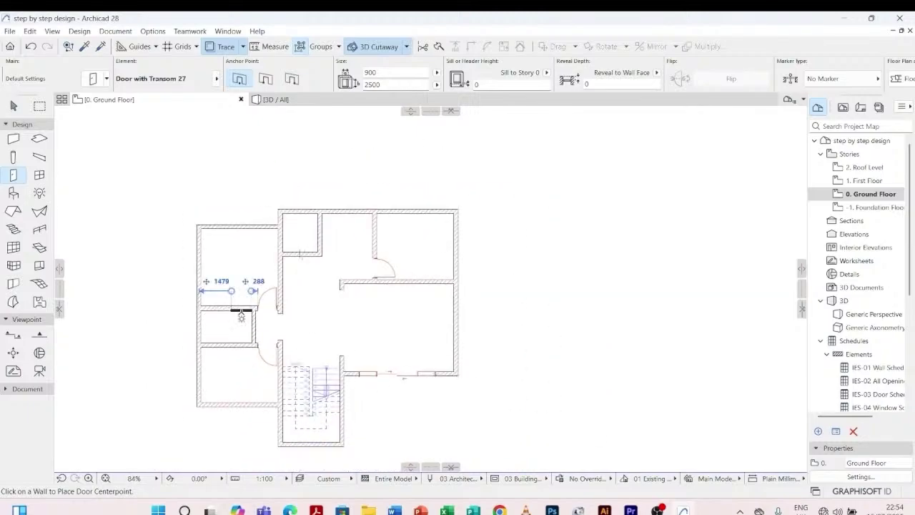
scroll(238, 315, up, 3)
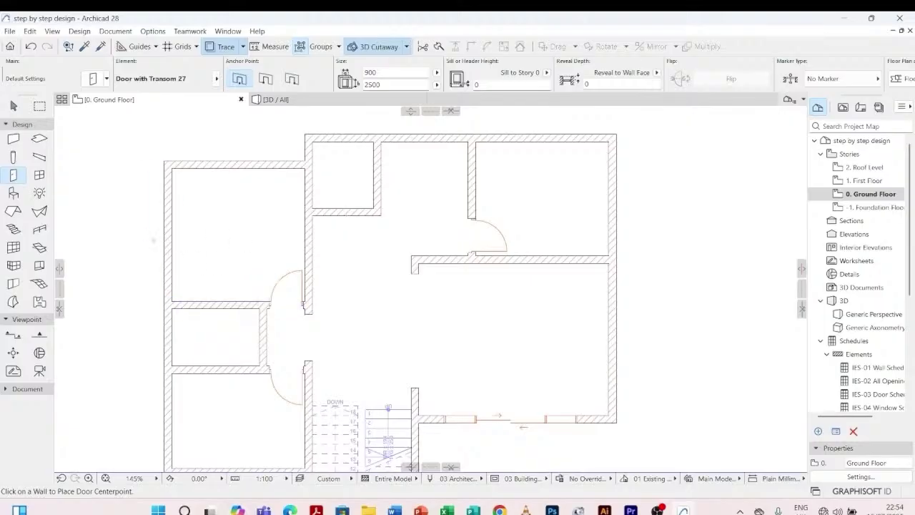
- Choose the plain hinged model Door 27 for the default door
click(94, 78)
scroll(309, 307, down, 3)
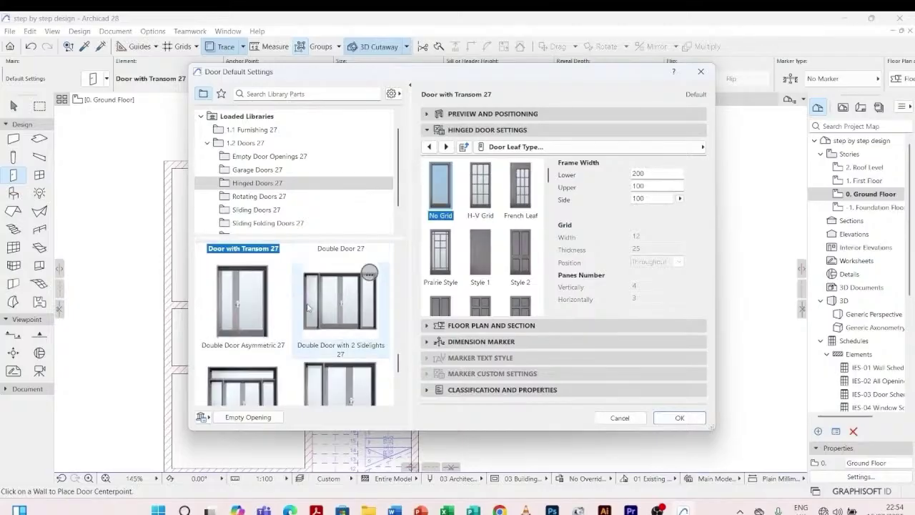
scroll(308, 307, down, 1)
scroll(308, 308, down, 5)
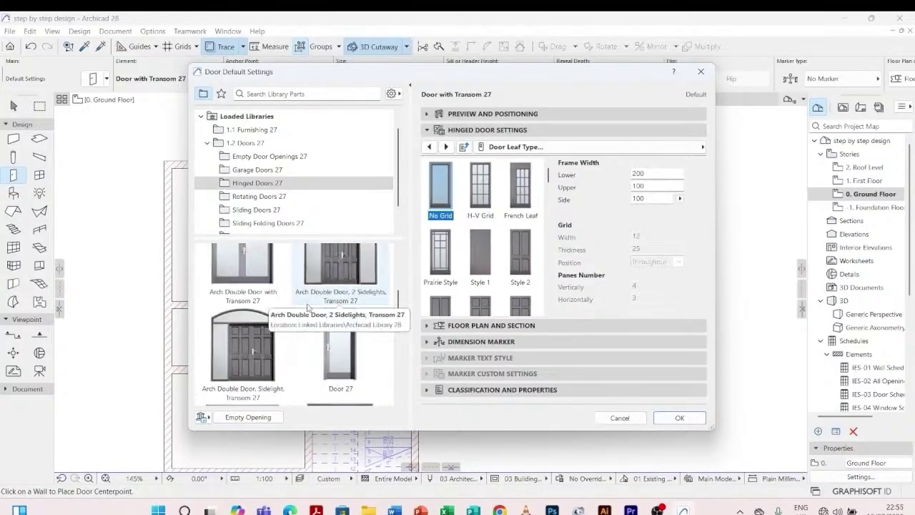
click(340, 334)
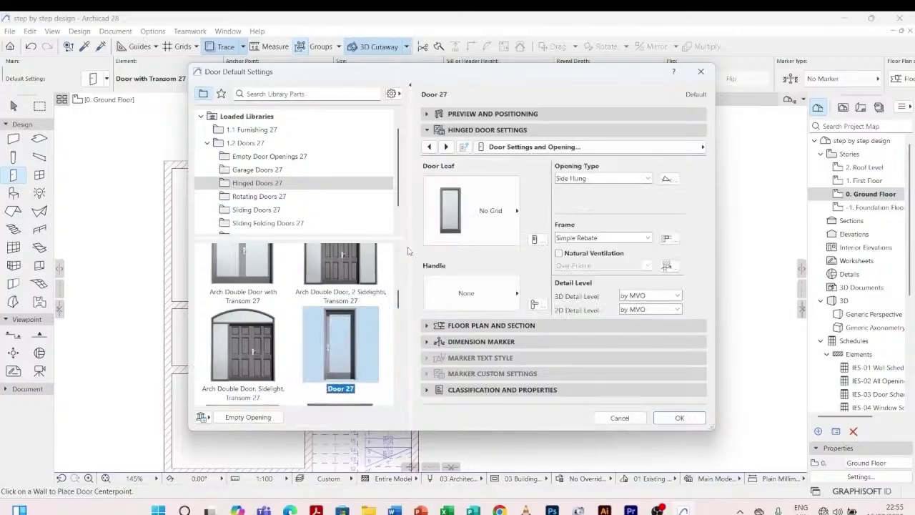
- Set the default door's leaf to Style 11 and accept the settings
click(505, 201)
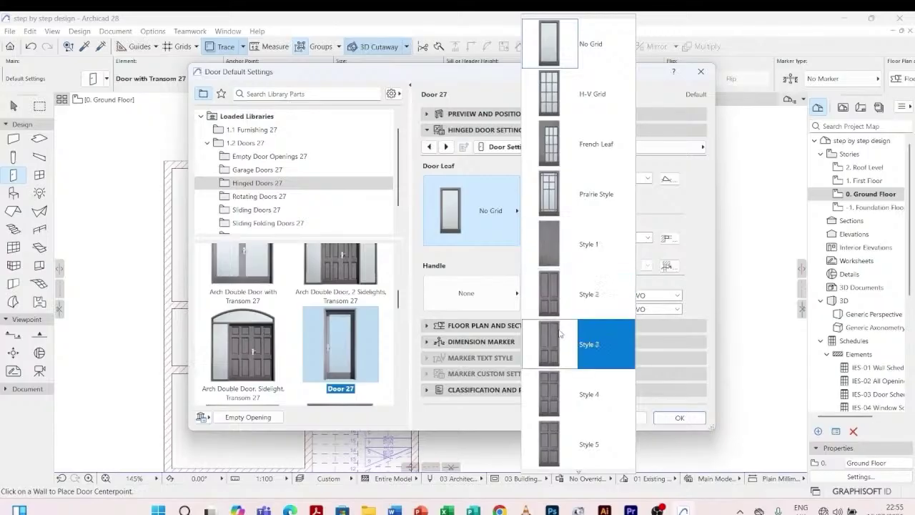
scroll(558, 356, down, 1)
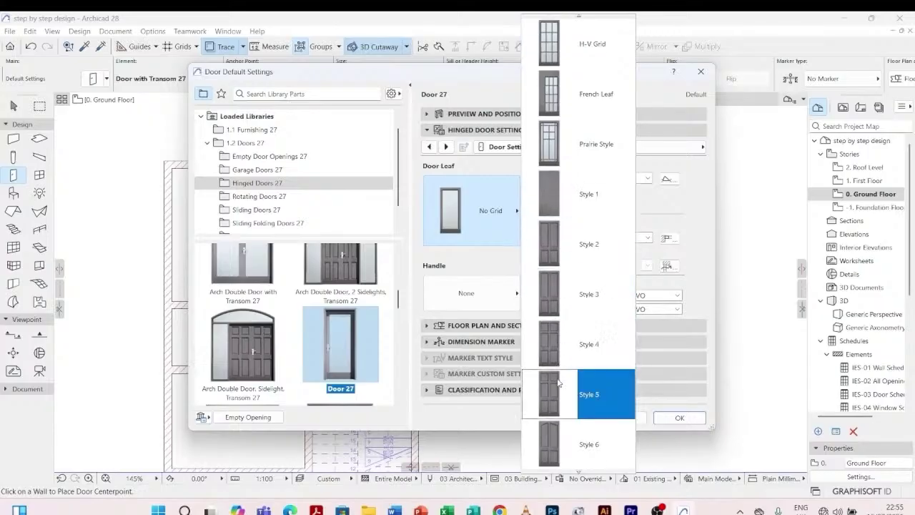
scroll(559, 383, down, 3)
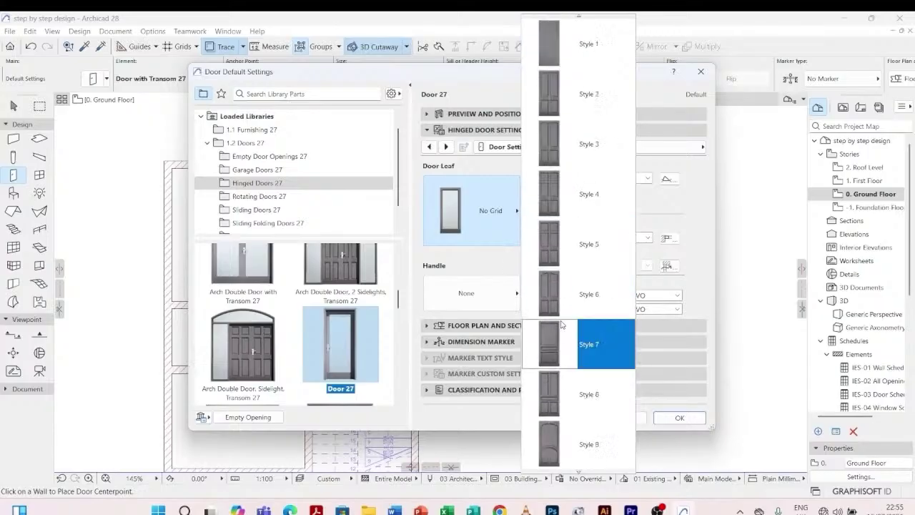
scroll(545, 236, down, 4)
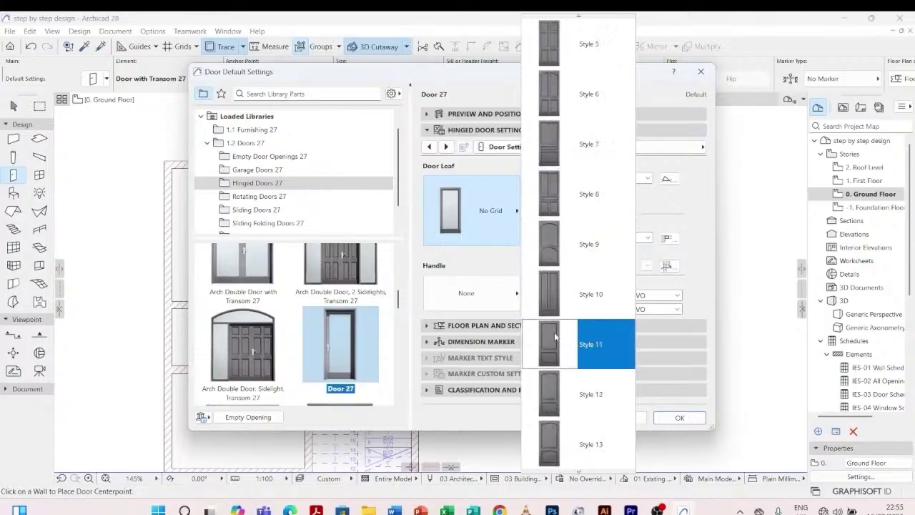
click(554, 336)
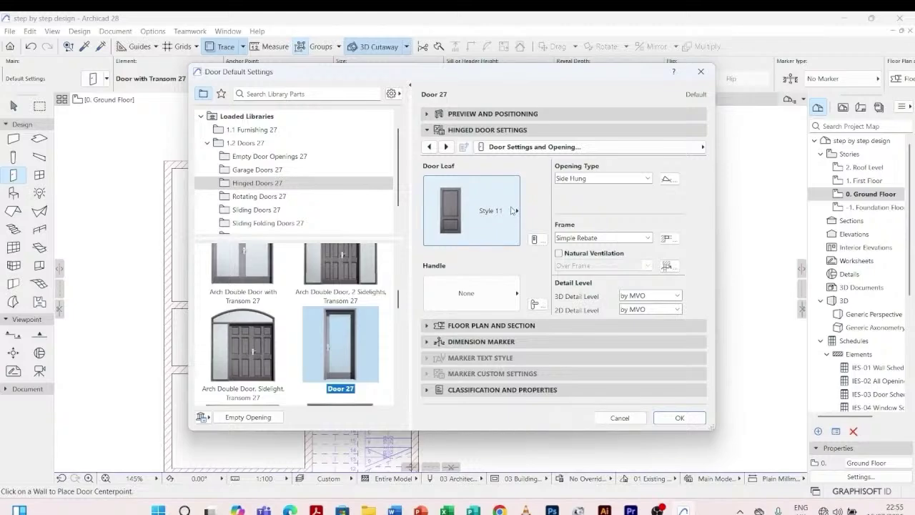
click(679, 417)
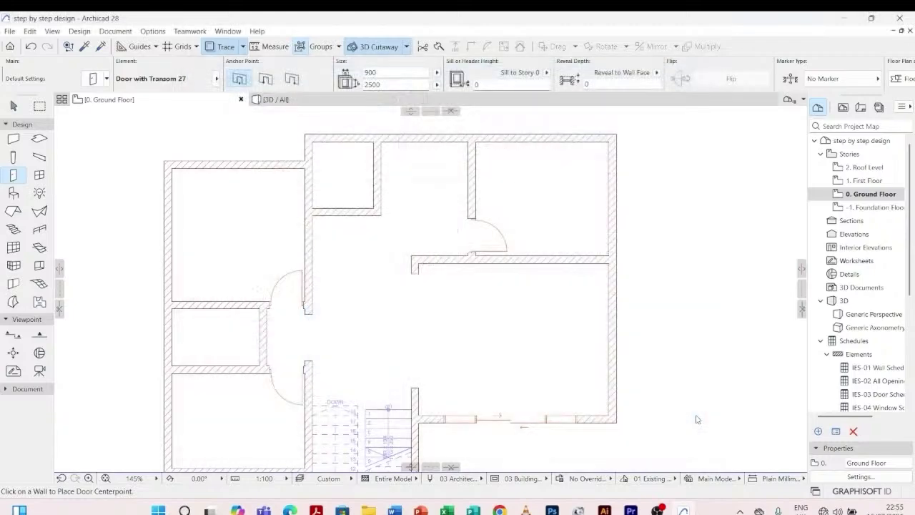
- Place an 800 mm door in the small west room's north wall, hinged at its east end and opening into that room
click(386, 71)
text(800)
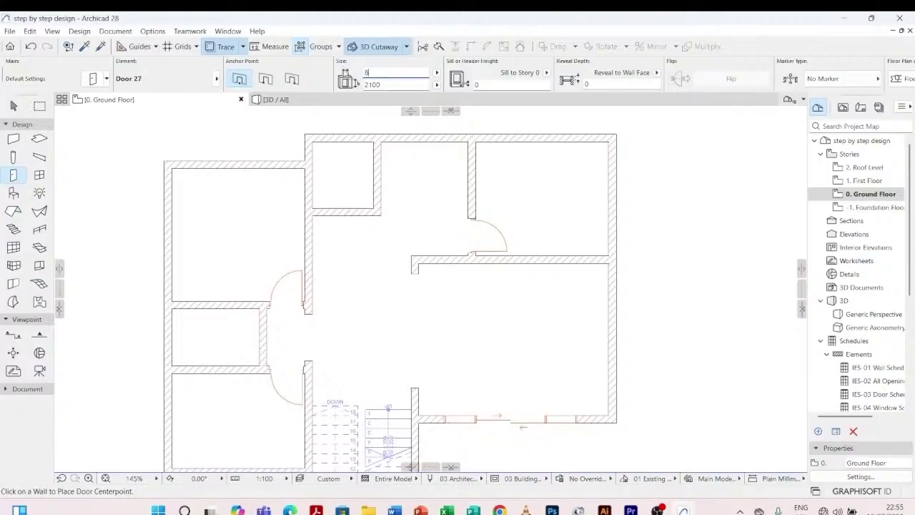
key(Return)
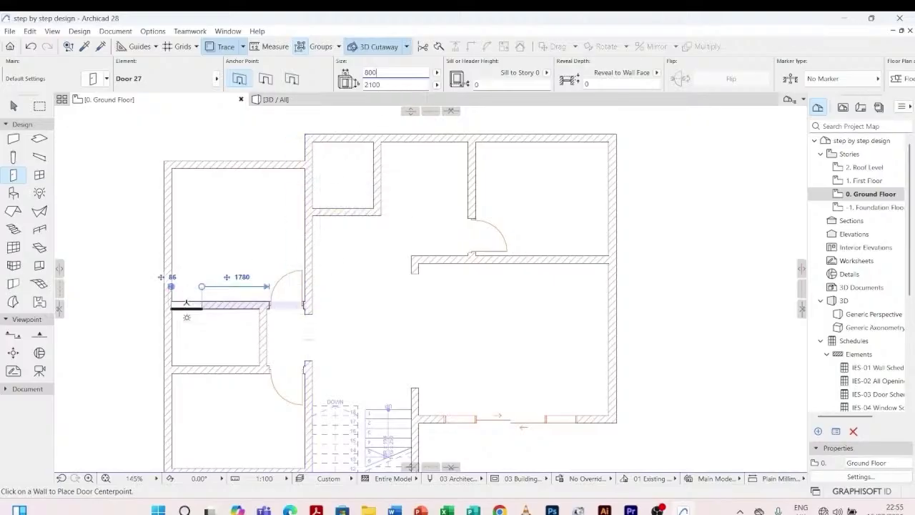
scroll(251, 298, up, 5)
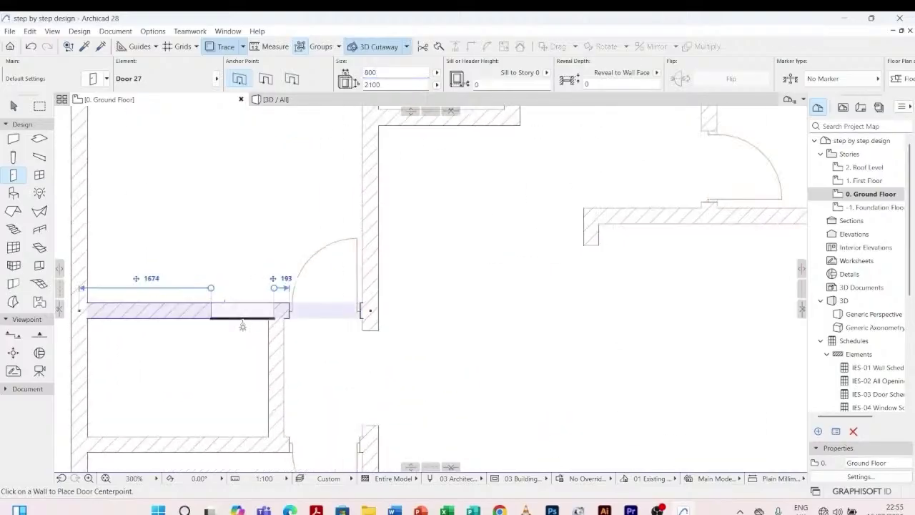
click(236, 327)
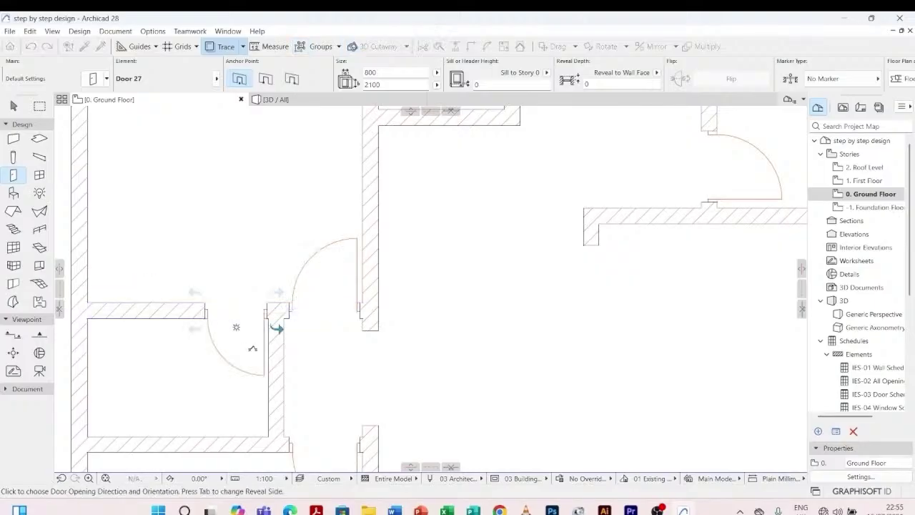
click(264, 349)
- Place a matching door in the small upper room's south wall, hinged at its west end and opening into that room
scroll(261, 227, down, 7)
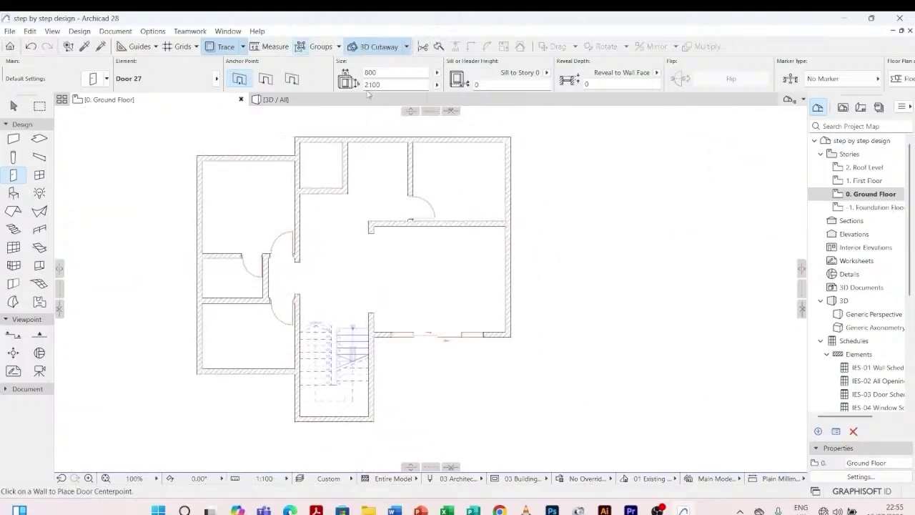
scroll(329, 192, up, 5)
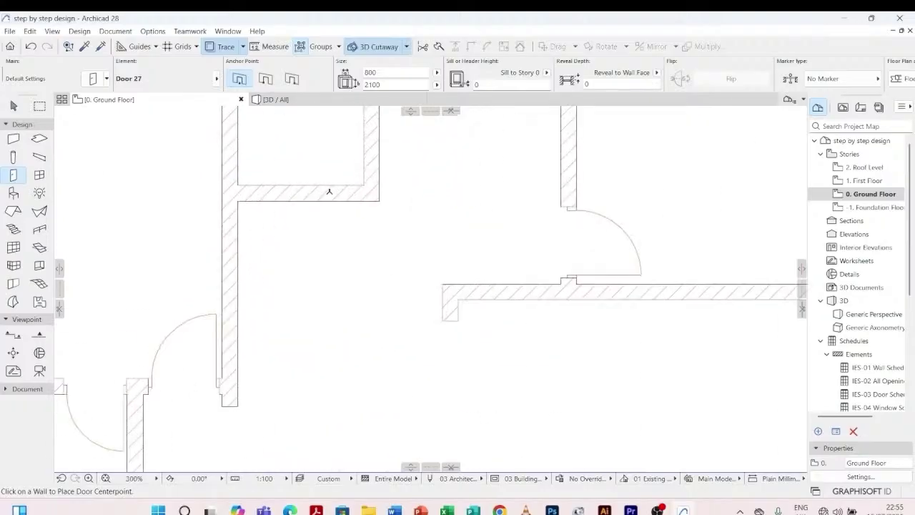
scroll(329, 192, down, 4)
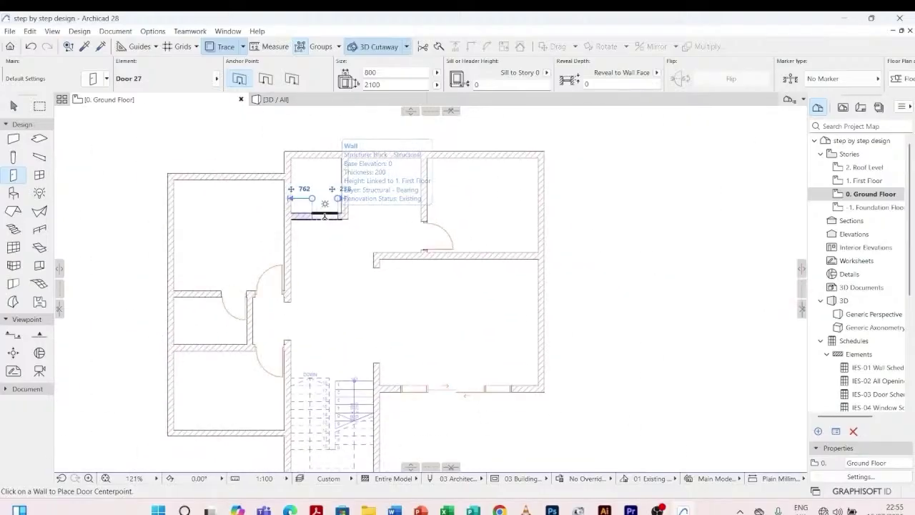
scroll(323, 216, up, 2)
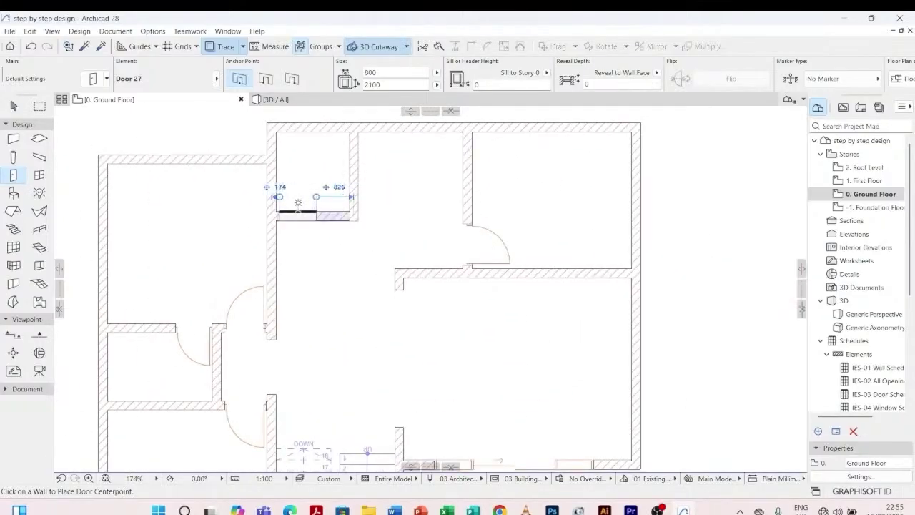
click(298, 202)
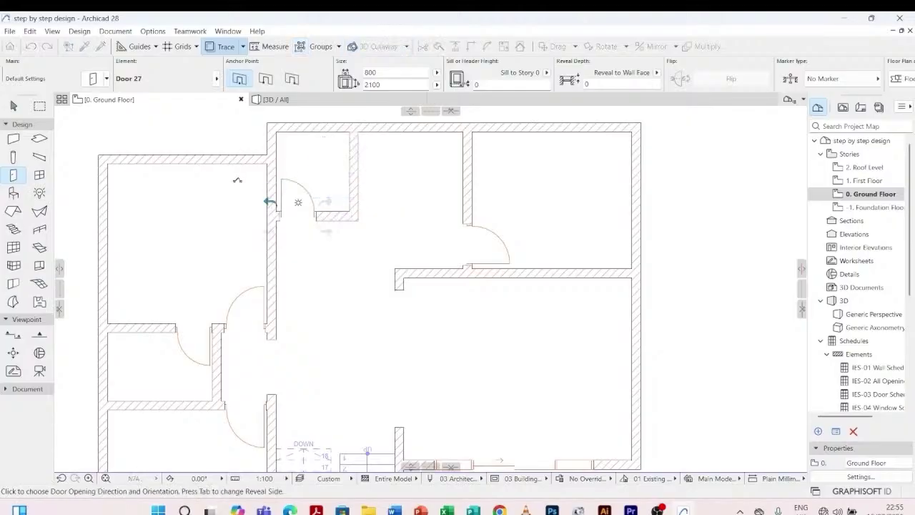
click(238, 180)
- Inspect the small west room's door and how its open leaf sits against the adjoining east wall
scroll(239, 185, down, 4)
scroll(261, 237, up, 4)
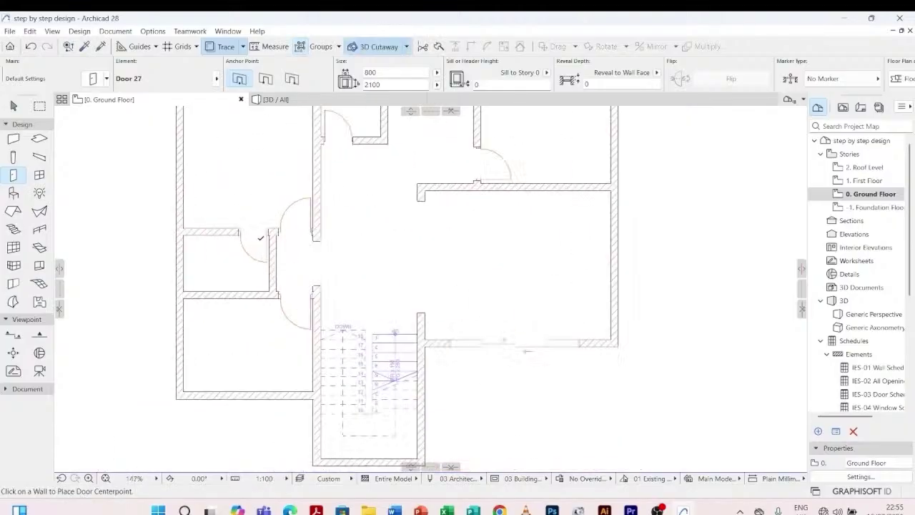
scroll(261, 237, up, 3)
scroll(315, 292, down, 3)
key(Escape)
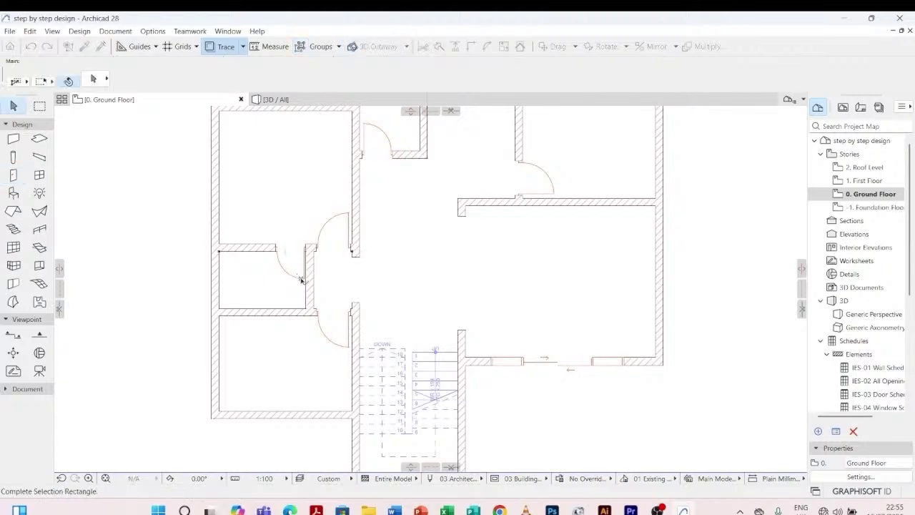
scroll(302, 281, up, 5)
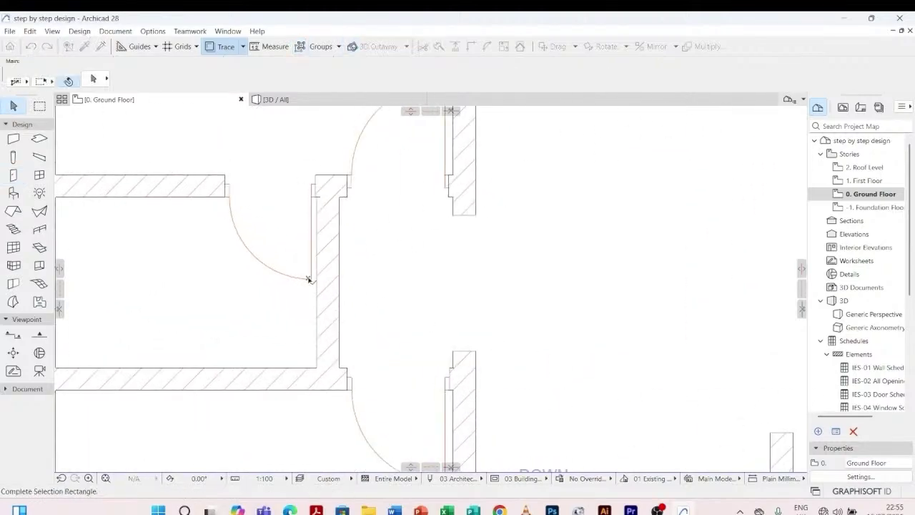
click(310, 278)
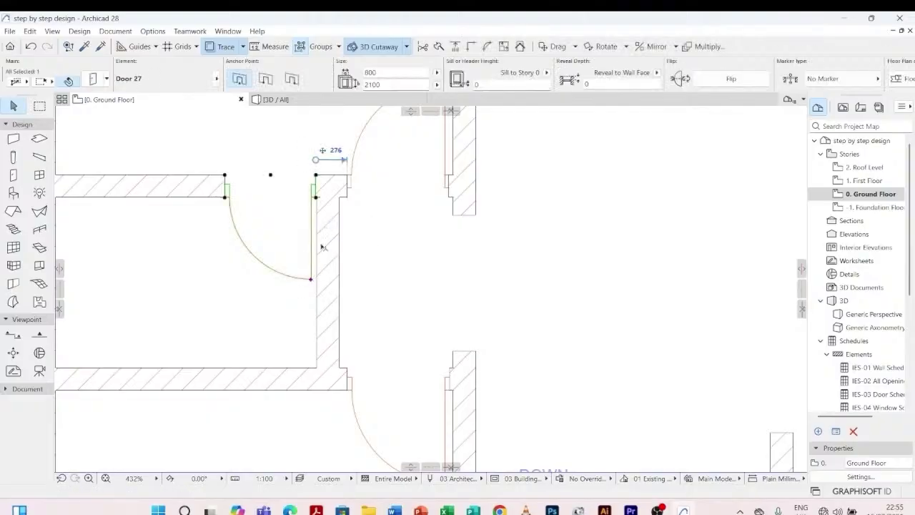
click(401, 228)
- Review the door layout across the ground floor, including the open space between the upper rooms and its north exterior wall
scroll(324, 253, down, 6)
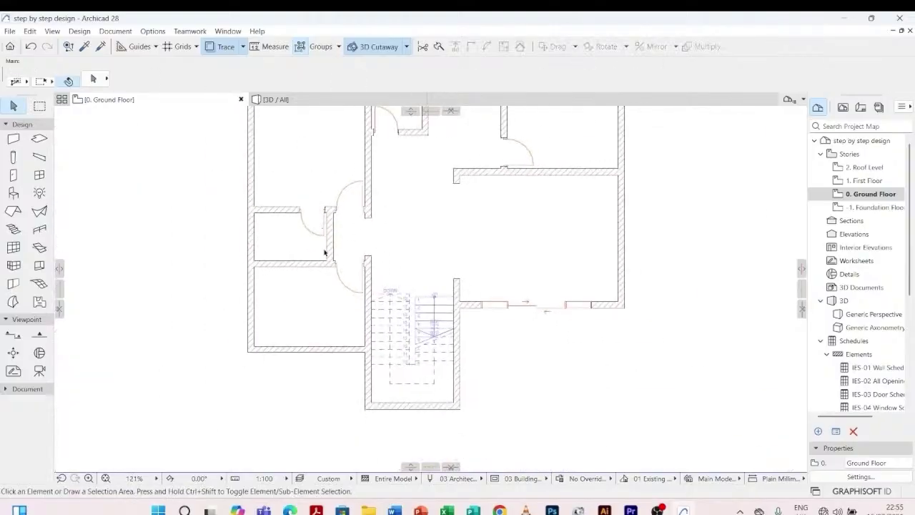
scroll(324, 253, down, 3)
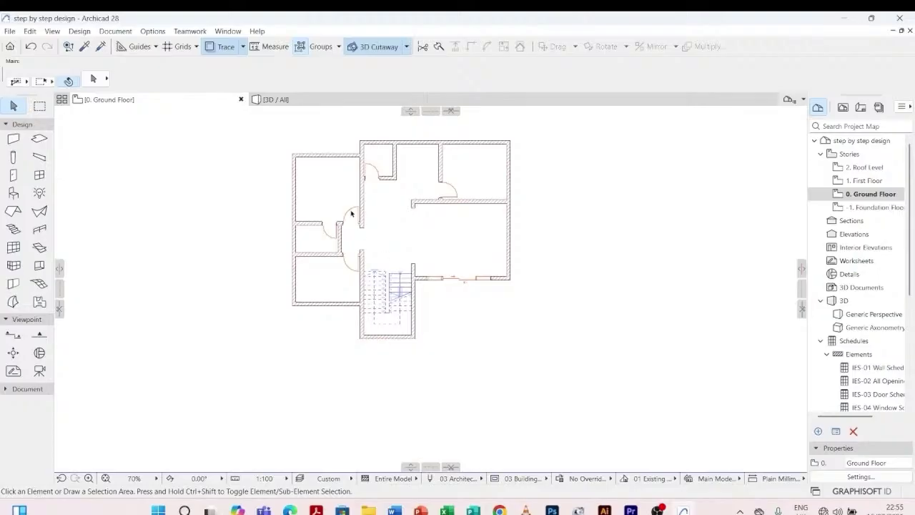
scroll(351, 213, up, 3)
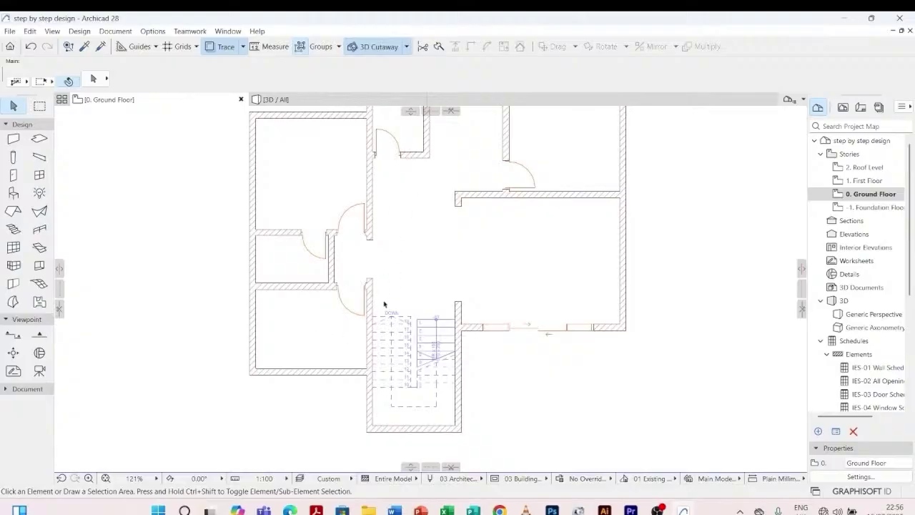
scroll(386, 300, down, 1)
scroll(462, 188, up, 1)
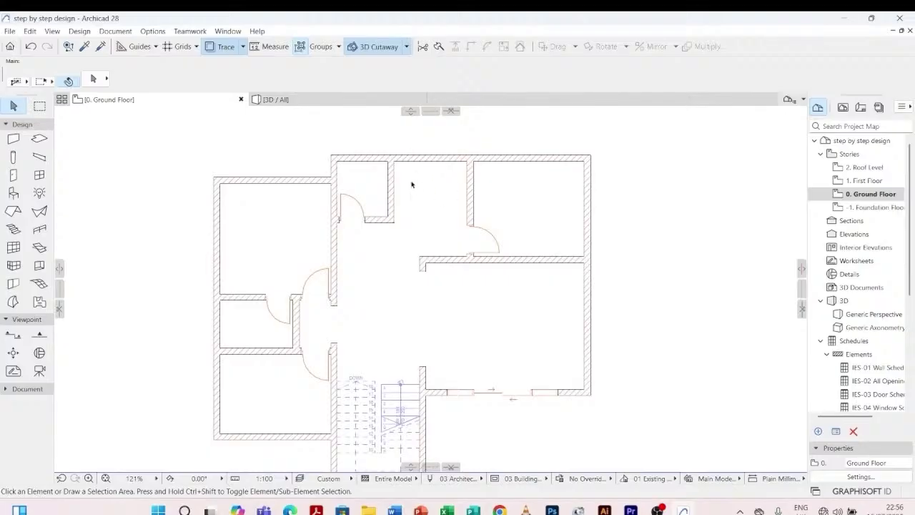
scroll(441, 210, down, 1)
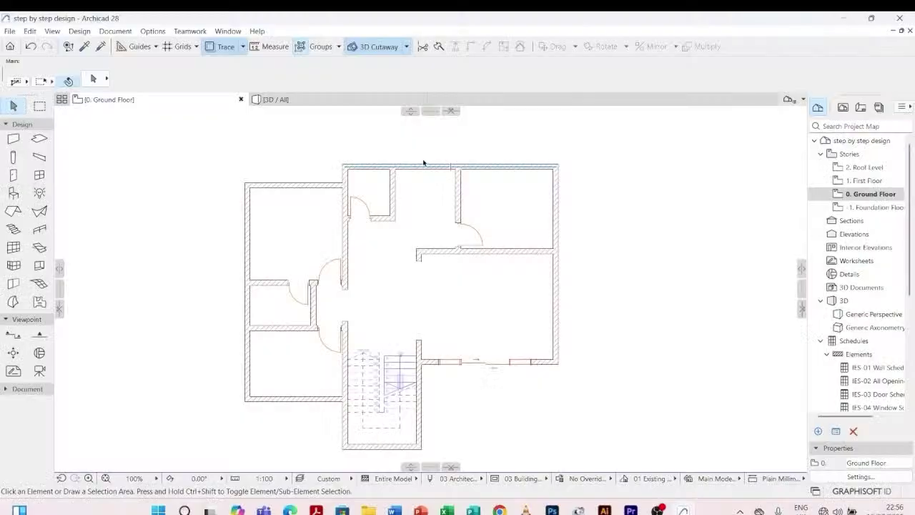
scroll(423, 159, up, 3)
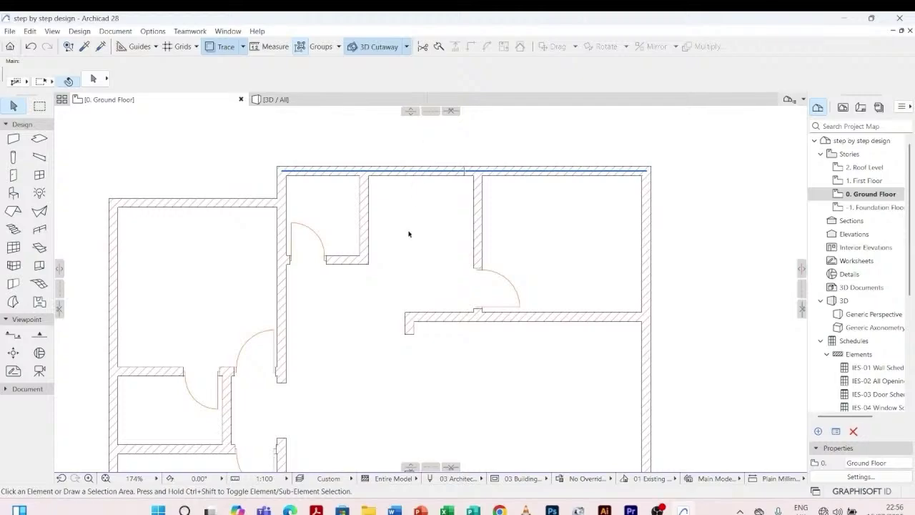
scroll(410, 236, down, 2)
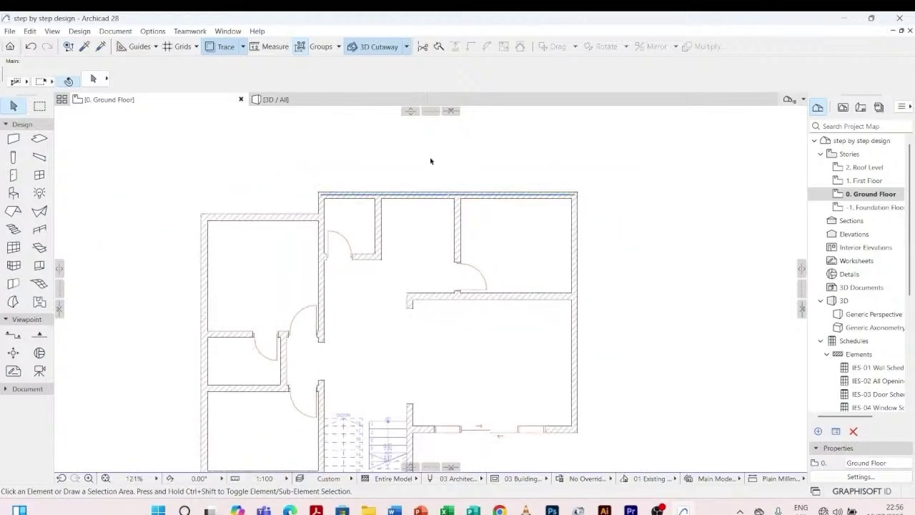
scroll(537, 199, up, 2)
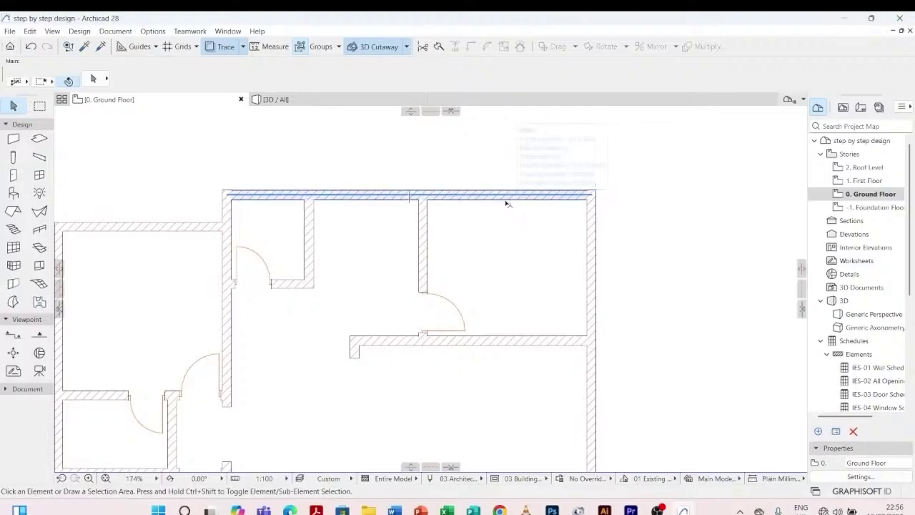
scroll(480, 201, down, 2)
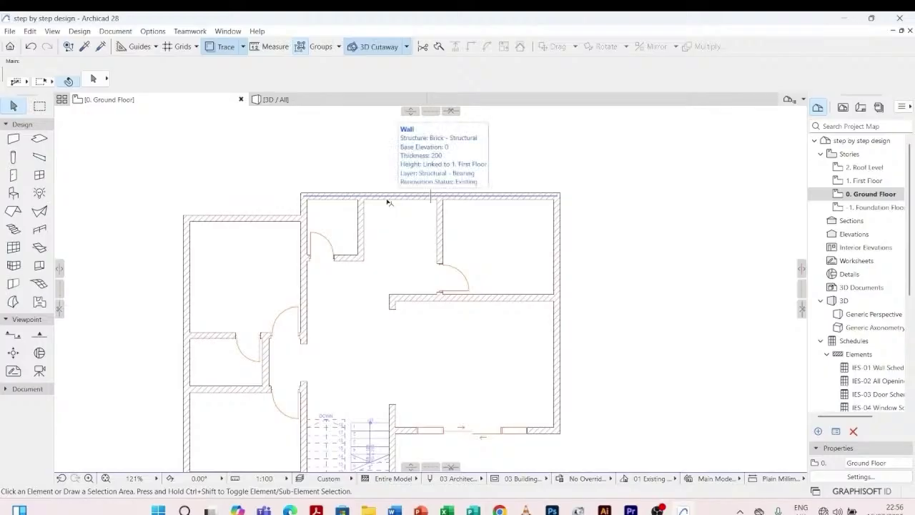
scroll(391, 191, down, 1)
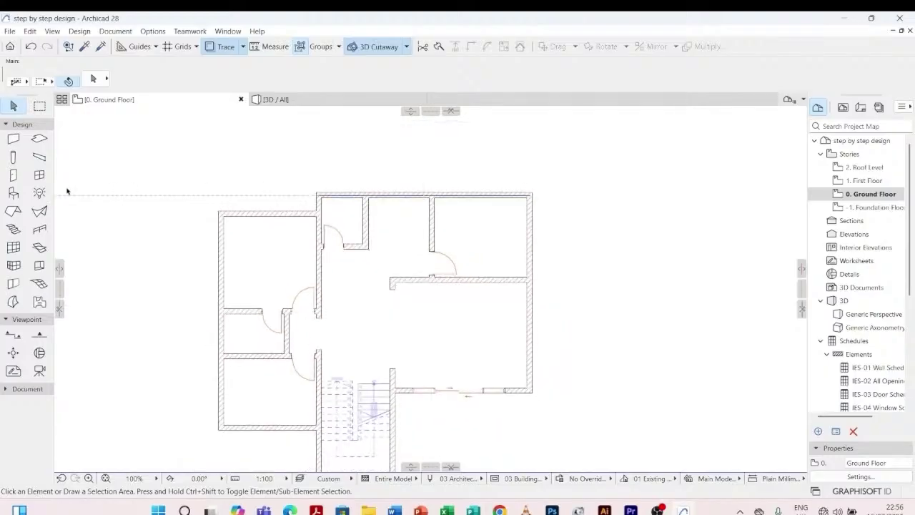
- Set the default door to the hinged Door with Sidelight on Side 1 and Transom 27, with a height of 2500 mm
click(13, 175)
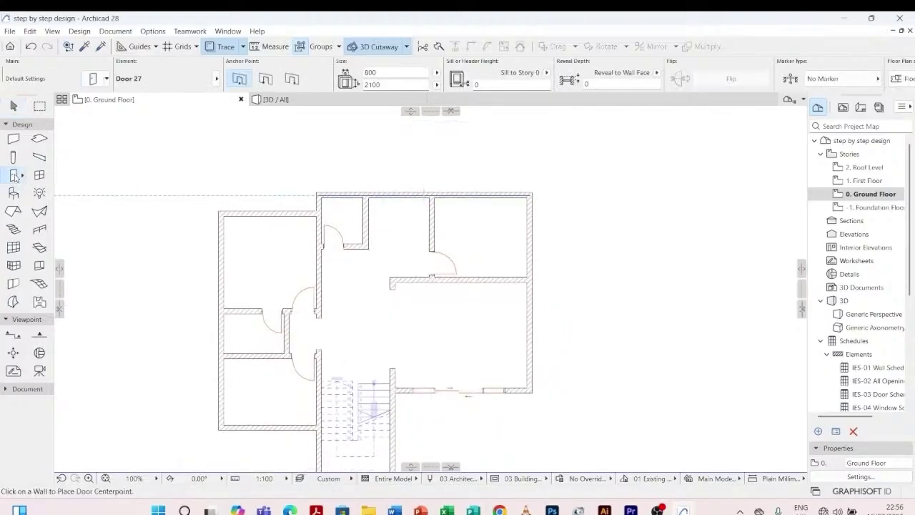
click(95, 79)
scroll(331, 309, down, 1)
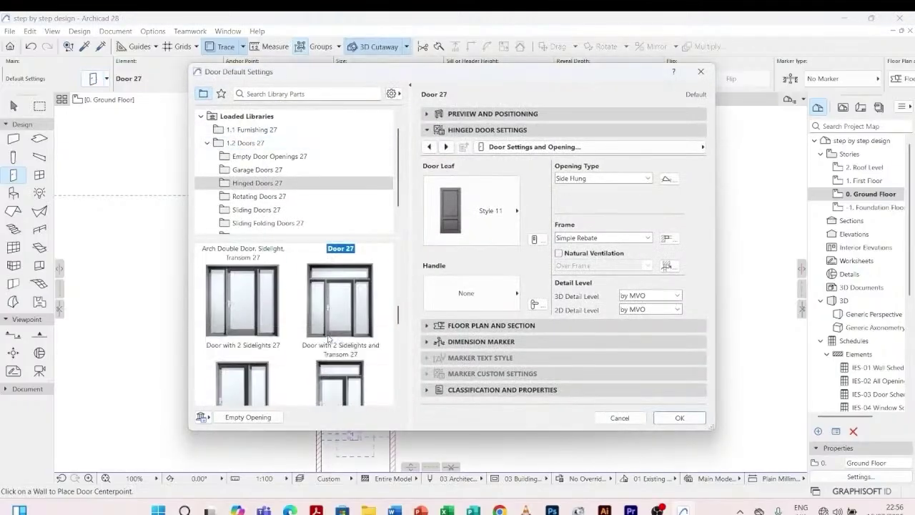
scroll(331, 309, down, 1)
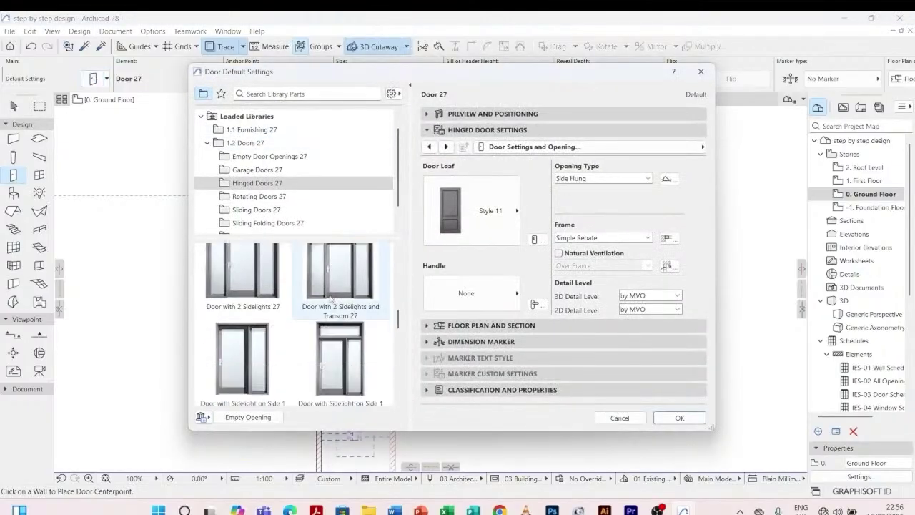
click(338, 360)
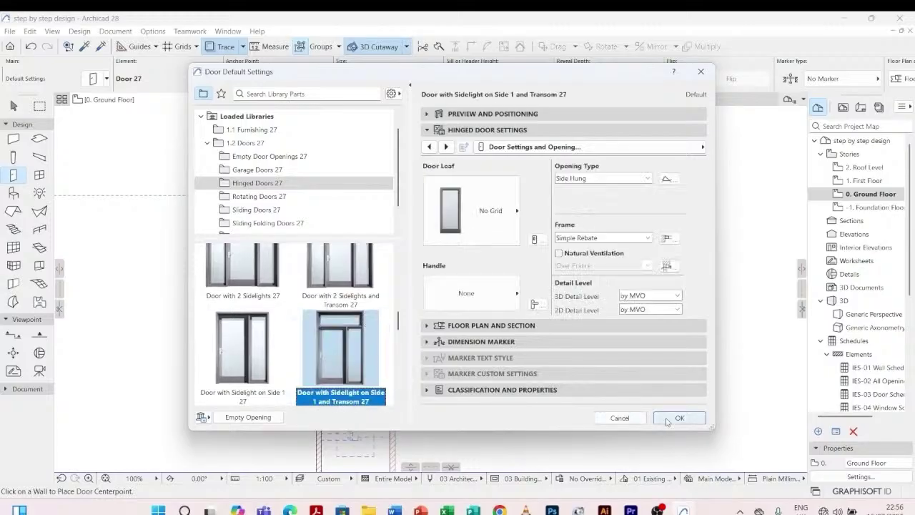
click(666, 421)
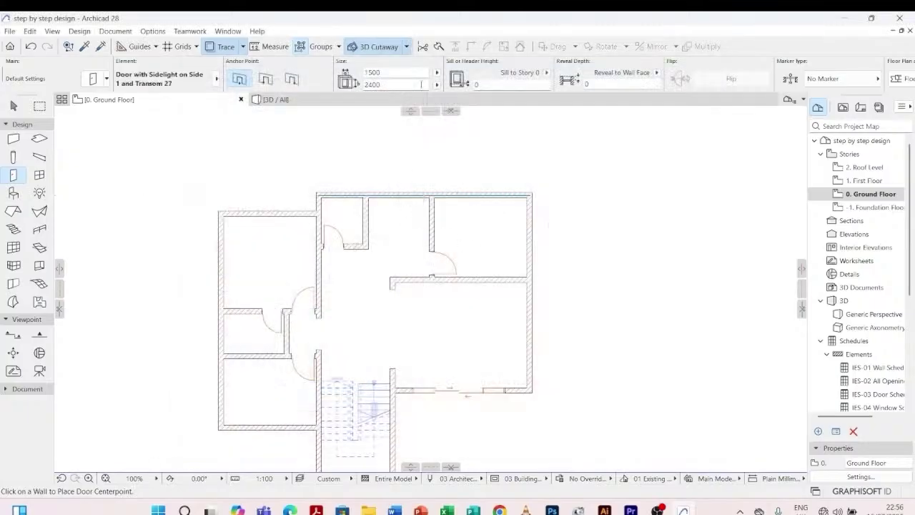
click(422, 85)
text(2)
key(Return)
- Place the 1500 mm sidelight door in the northeast room's north exterior wall, sidelight on the west and leaf opening outward
scroll(392, 195, up, 3)
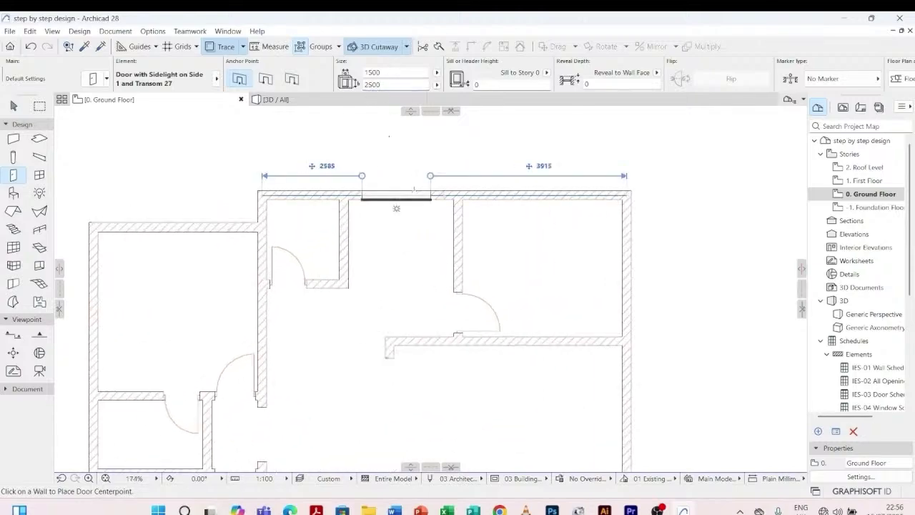
click(414, 181)
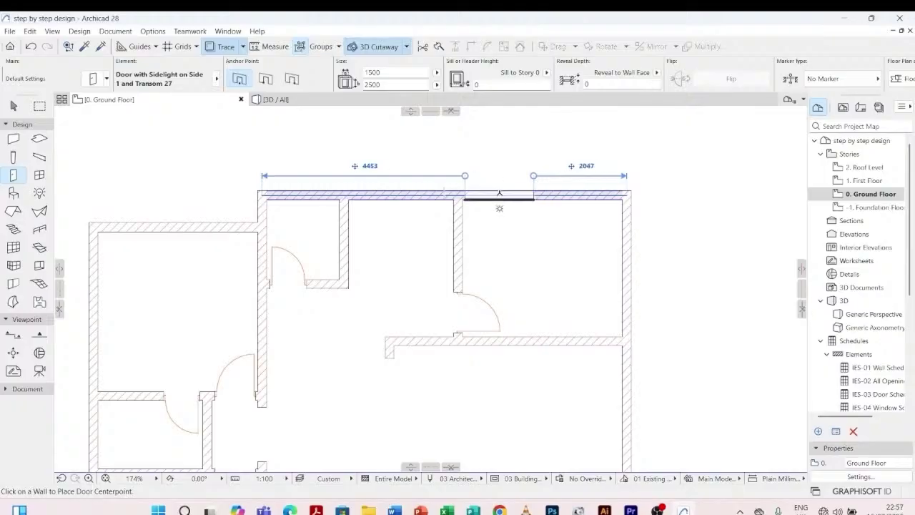
click(499, 181)
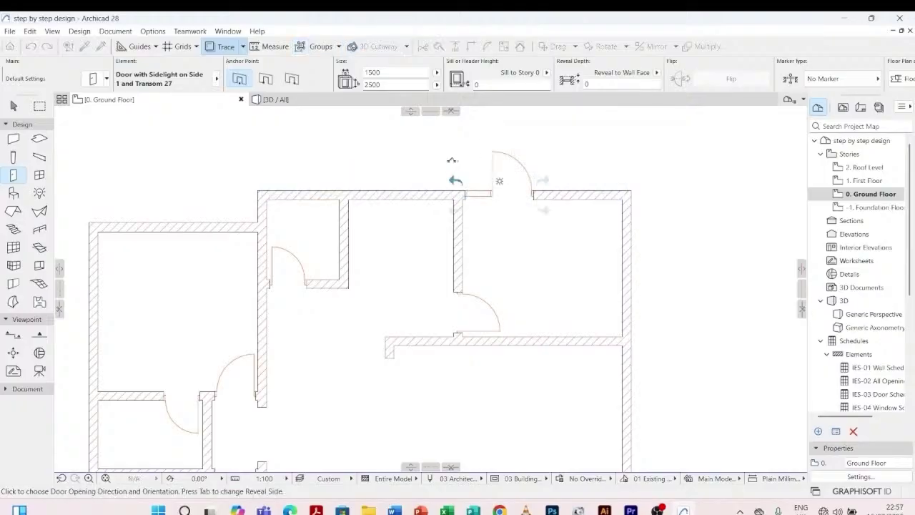
click(499, 180)
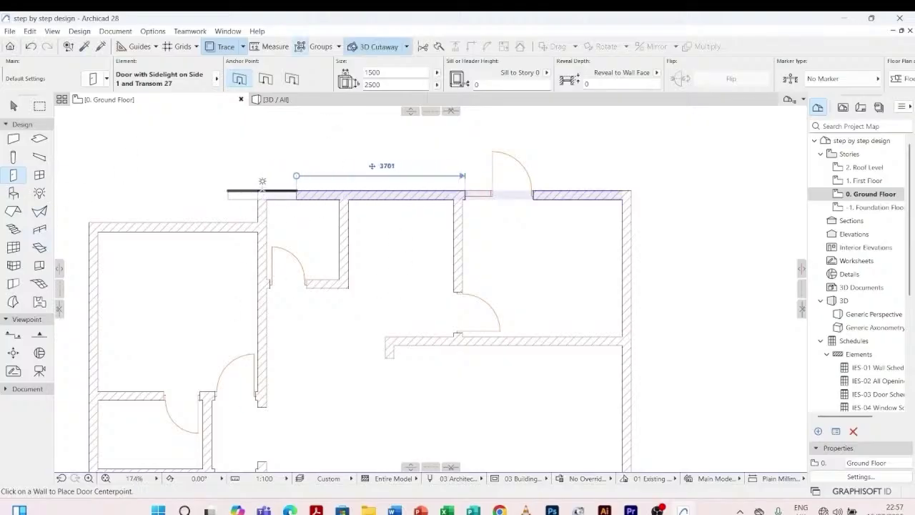
double_click(20, 180)
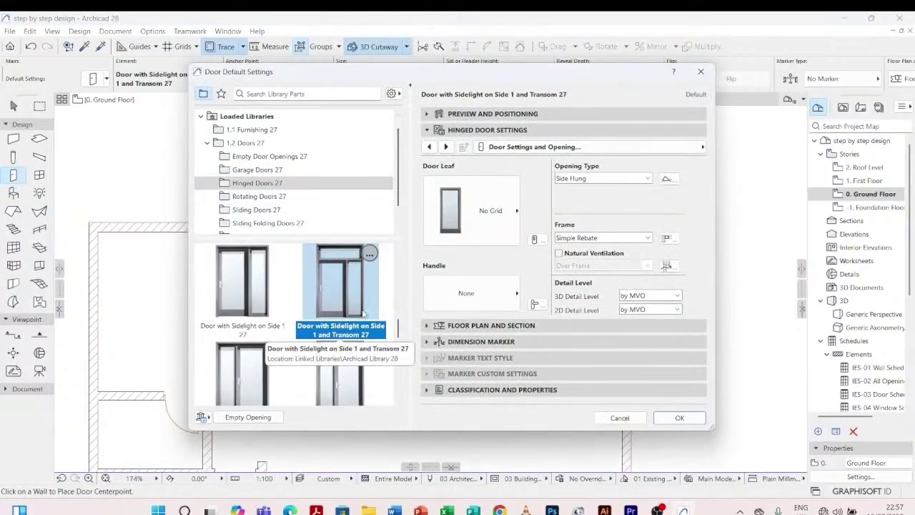
scroll(343, 308, down, 2)
scroll(328, 309, down, 3)
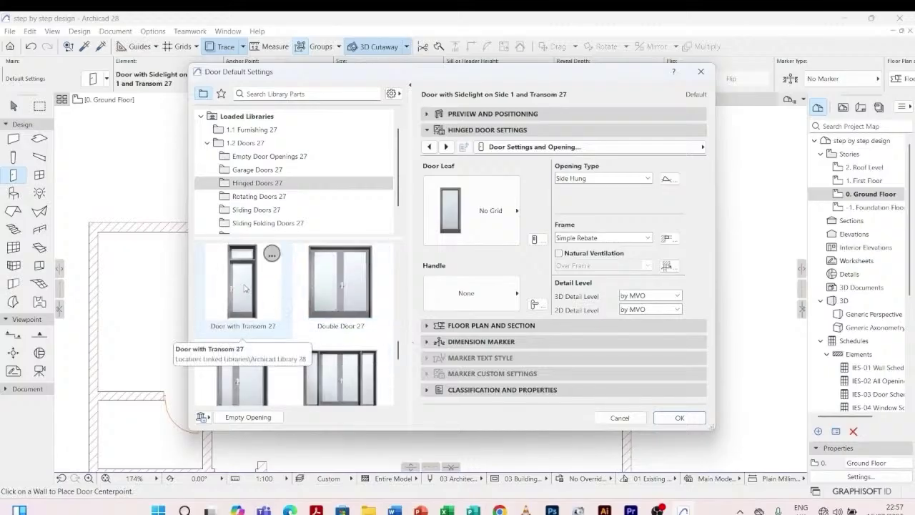
click(700, 72)
key(Escape)
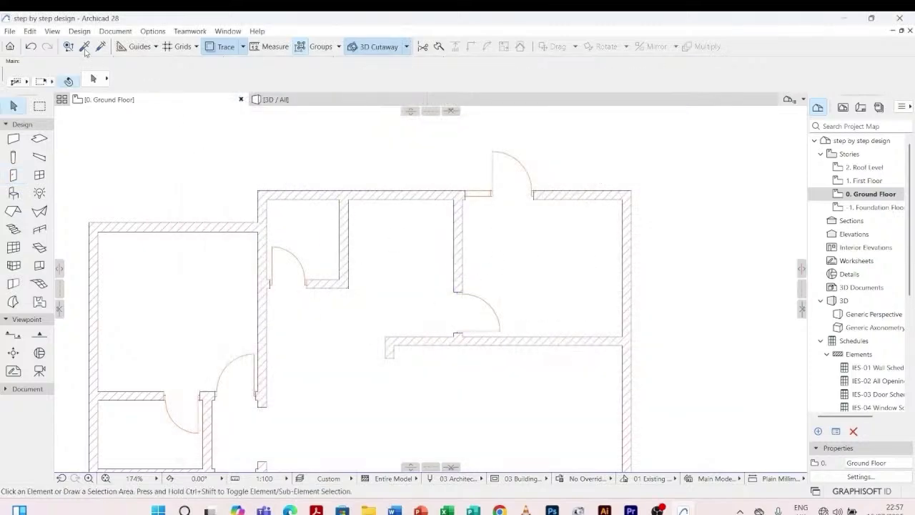
- Copy the northeast room's 900 × 2500 mm interior transom door into the adjoining central space's north exterior wall, hinged west and opening outward
key(alt)
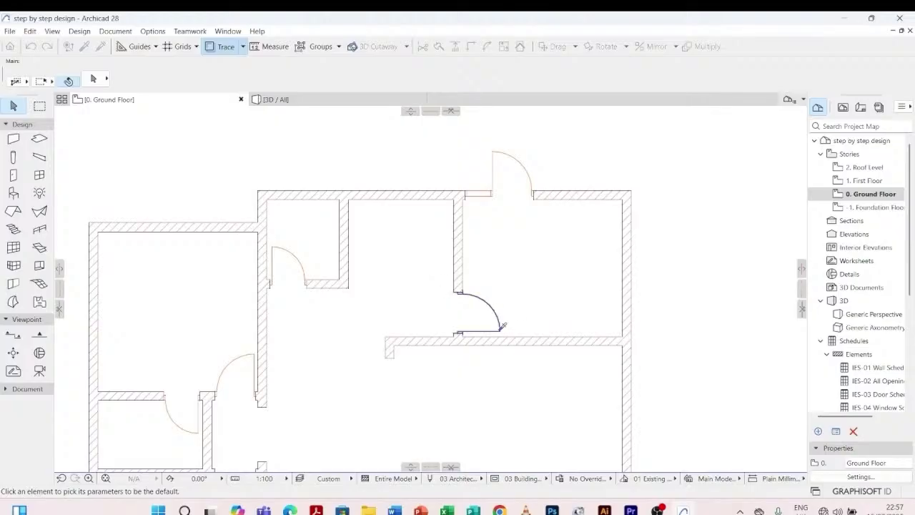
alt+click(500, 325)
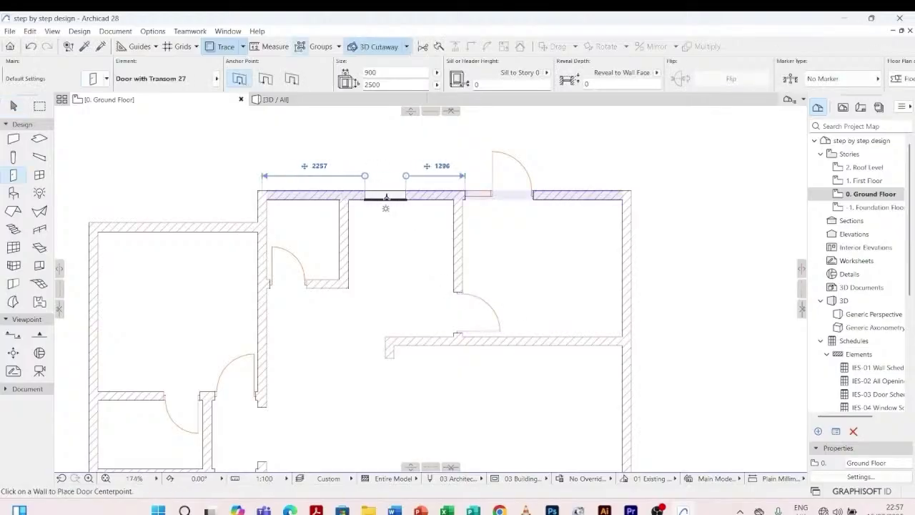
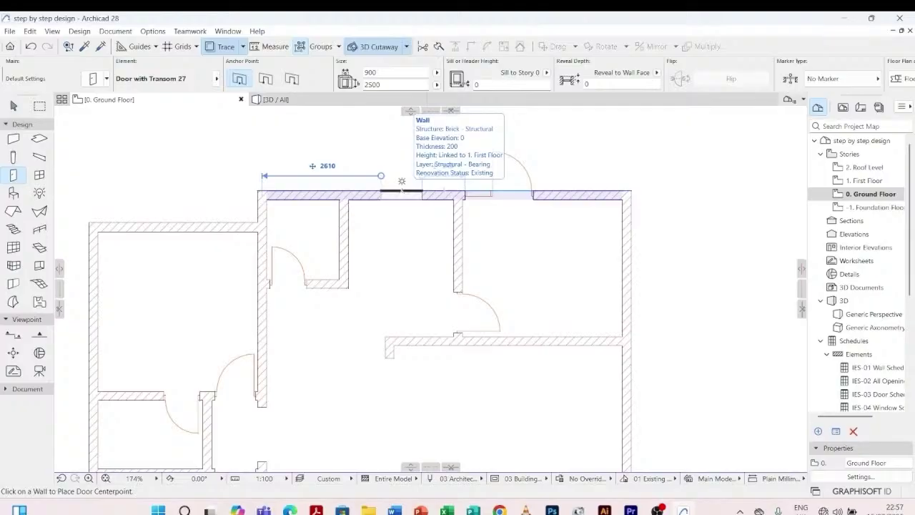
click(401, 191)
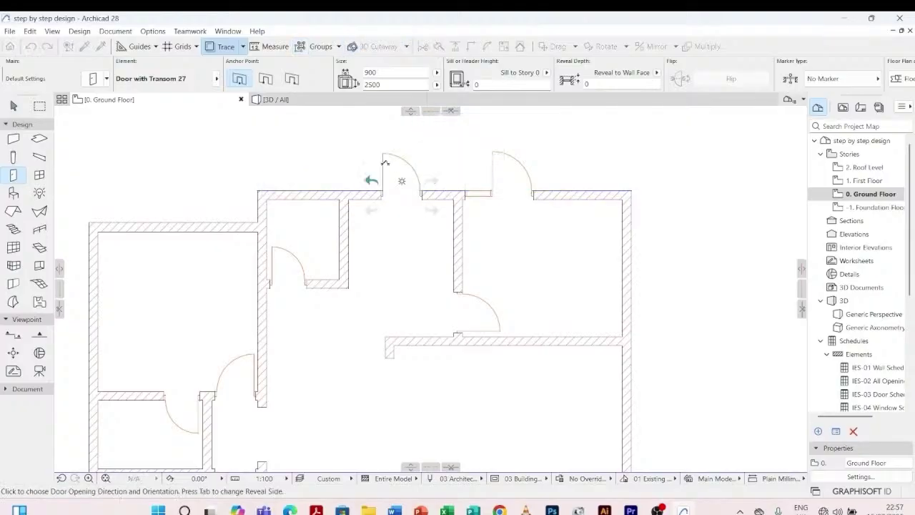
click(384, 163)
scroll(420, 205, down, 3)
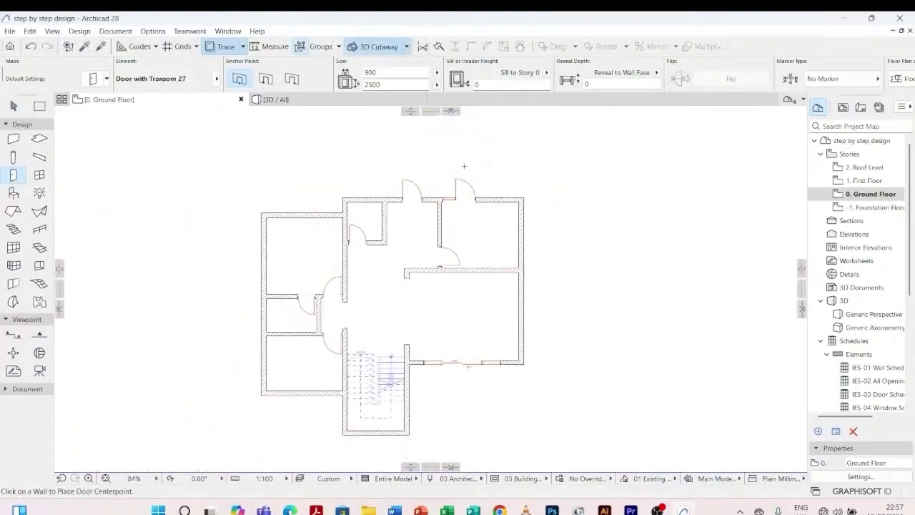
key(Escape)
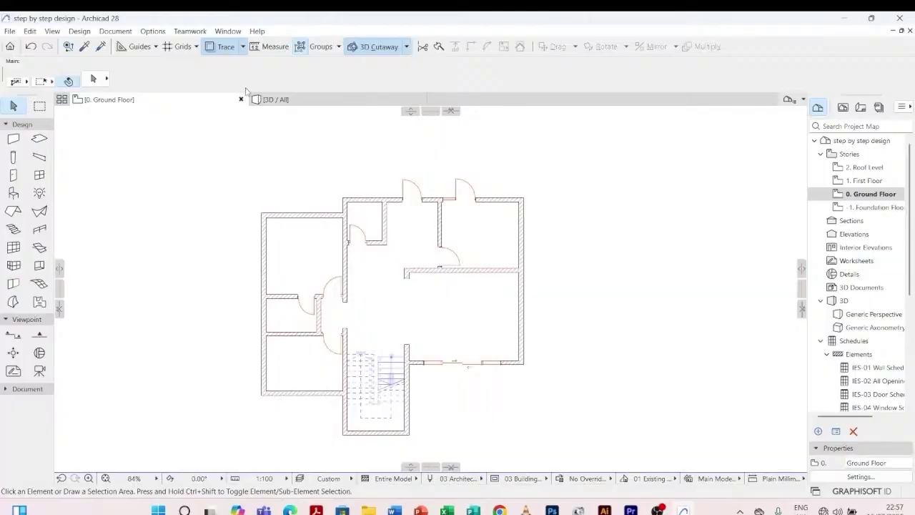
- Inspect the house in 3D from all sides, examining the north exterior doors, south sliding door and interior rooms from above
click(273, 99)
click(500, 289)
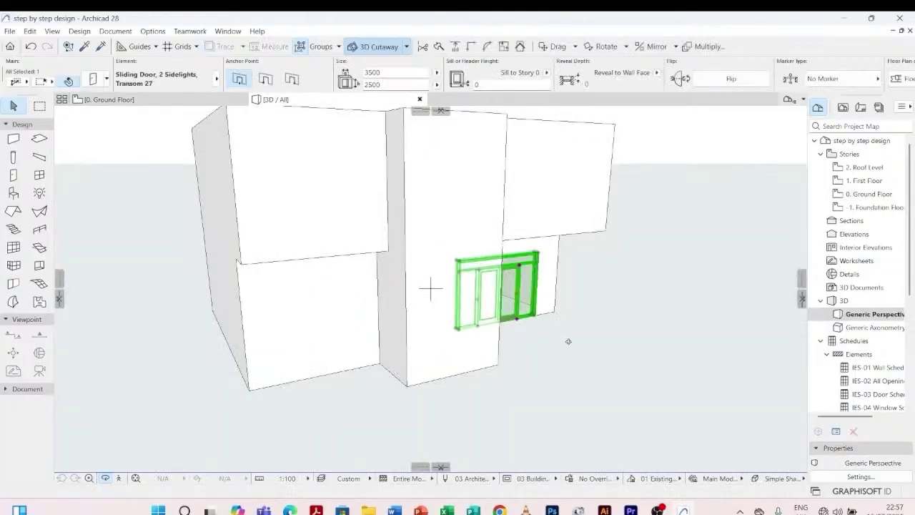
shift+middle_drag(586, 341, 300, 321)
scroll(300, 328, down, 3)
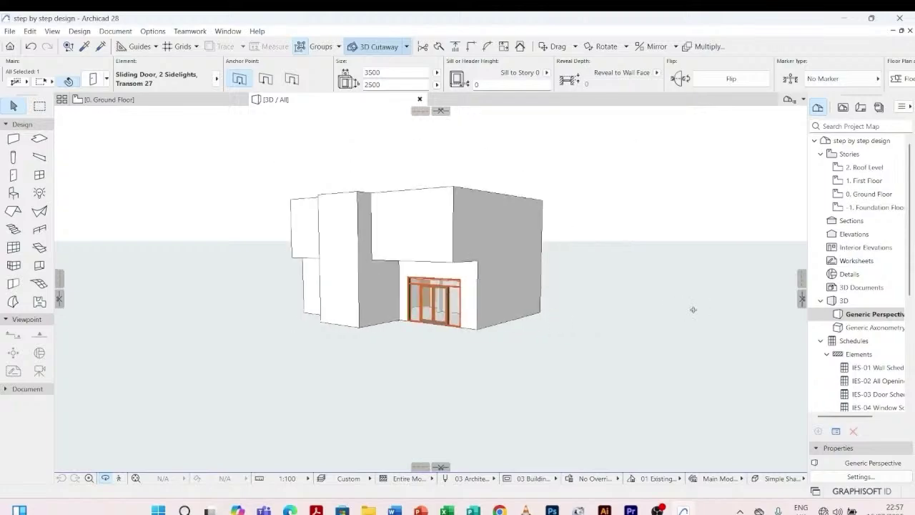
shift+middle_drag(694, 309, 273, 317)
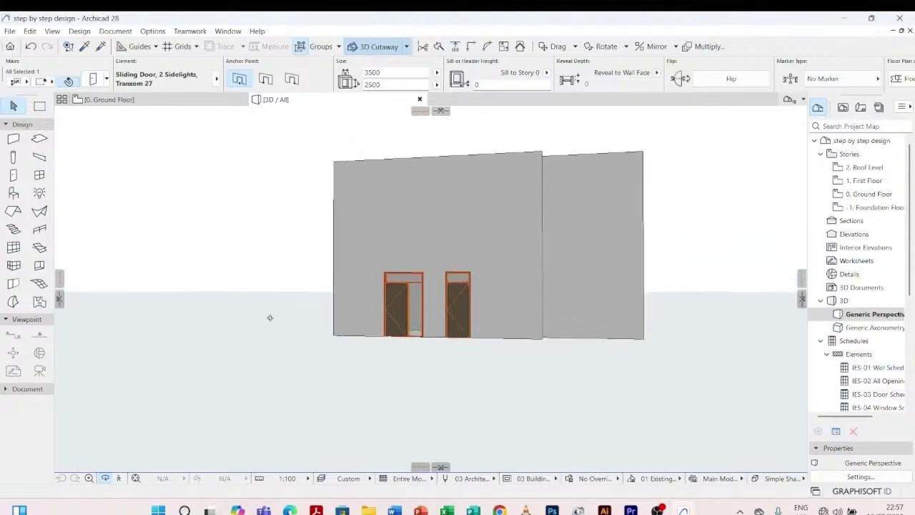
scroll(501, 322, up, 5)
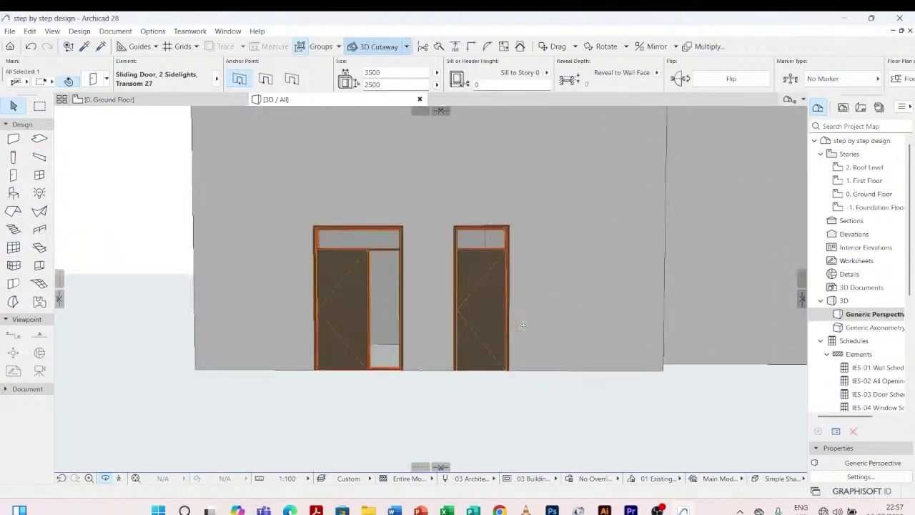
shift+middle_drag(554, 311, 449, 318)
scroll(434, 278, down, 5)
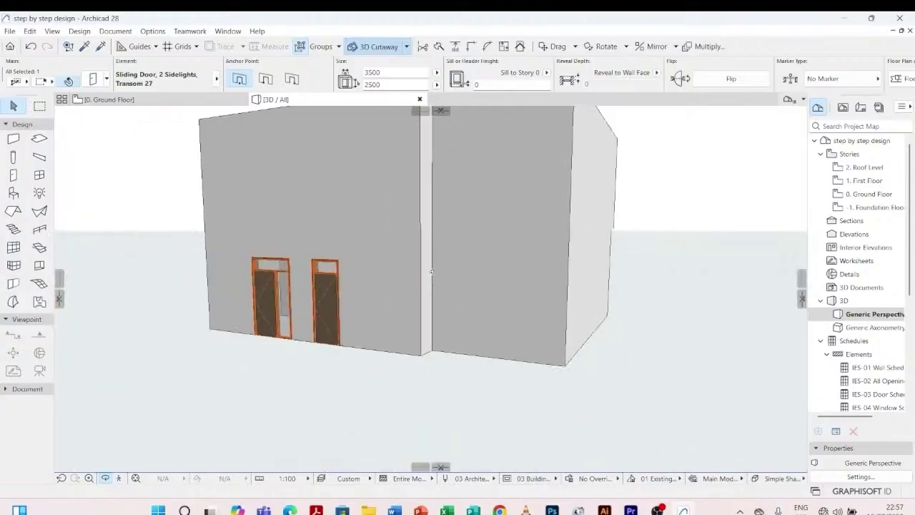
shift+middle_drag(300, 360, 655, 351)
scroll(642, 337, up, 5)
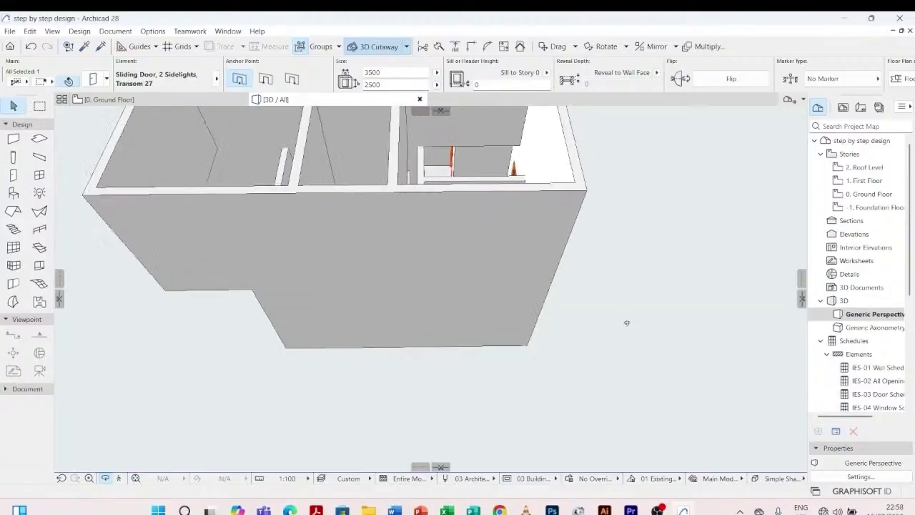
scroll(553, 322, down, 4)
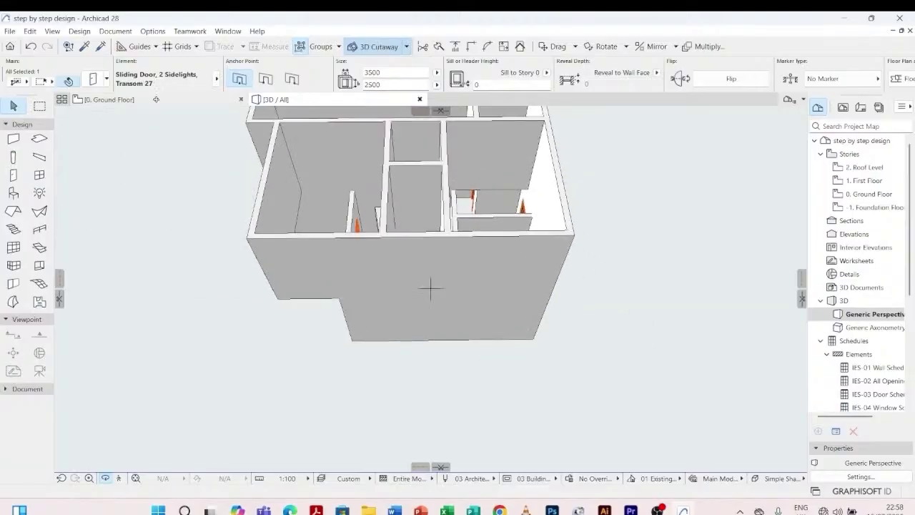
click(157, 101)
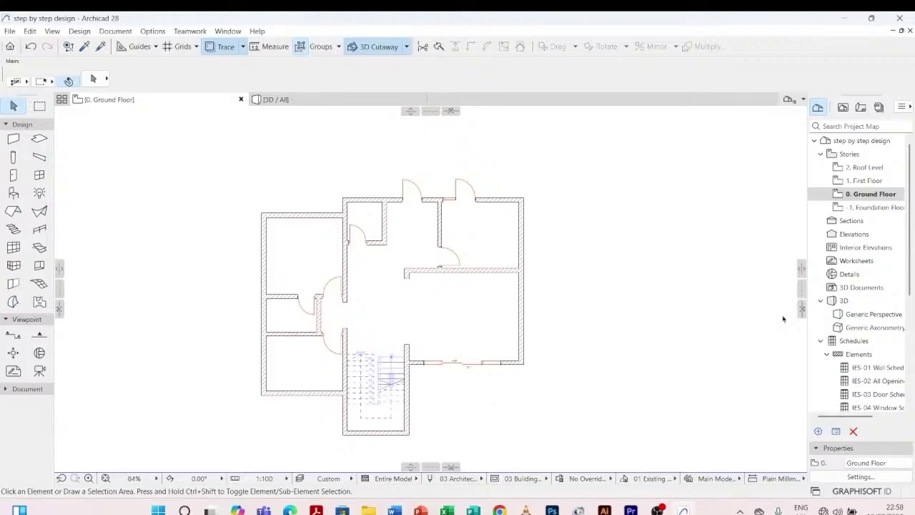
- Check the first floor's southeast room and pick up the settings of the ground floor's 3500 × 2500 mm sliding door with two sidelights
double_click(866, 181)
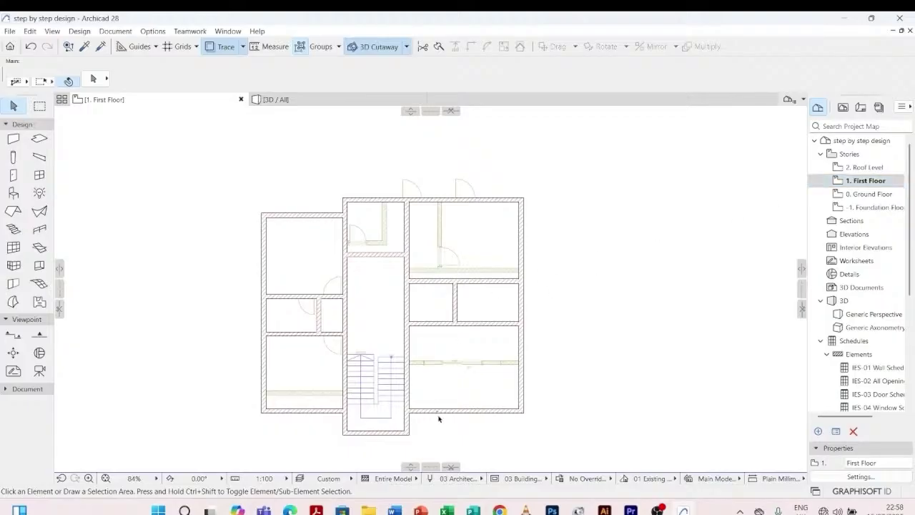
scroll(439, 419, up, 3)
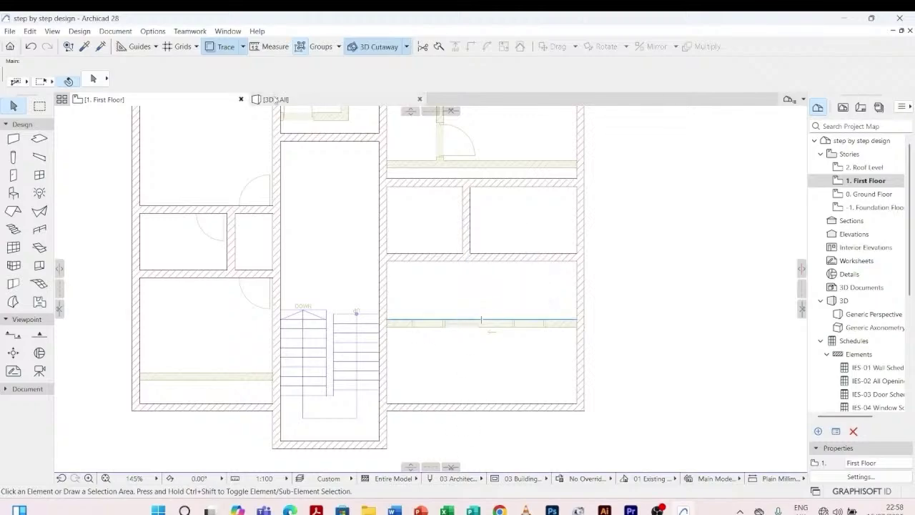
double_click(869, 194)
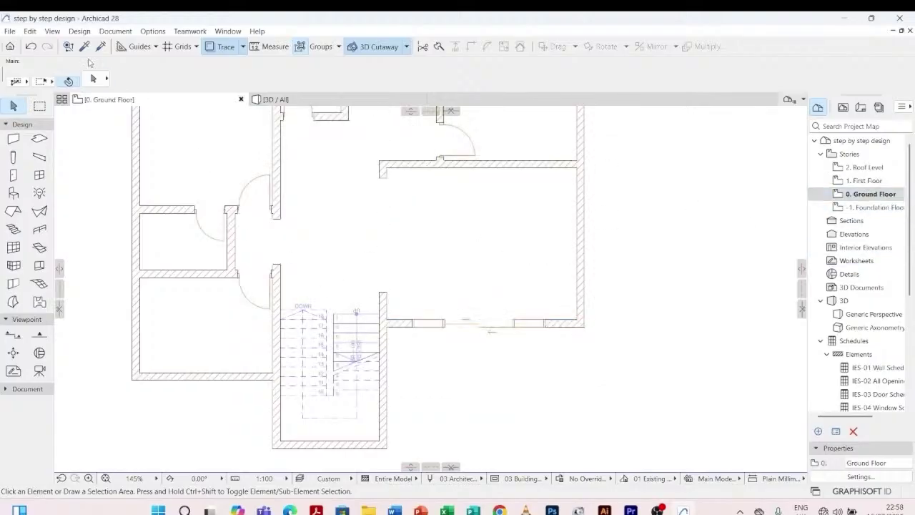
click(85, 46)
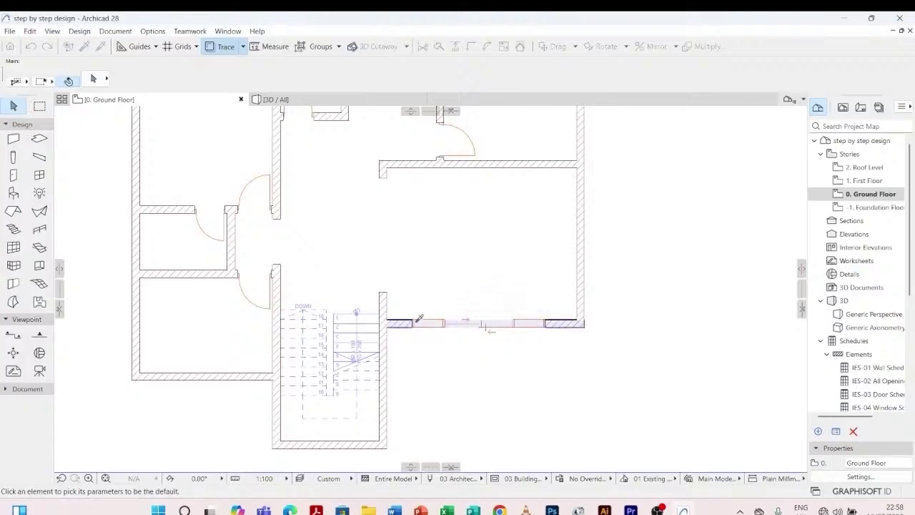
scroll(418, 318, up, 3)
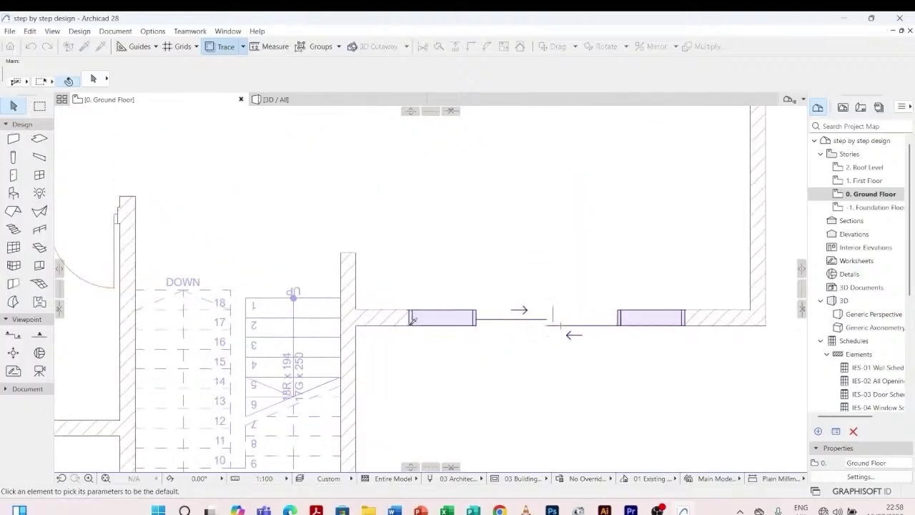
click(411, 322)
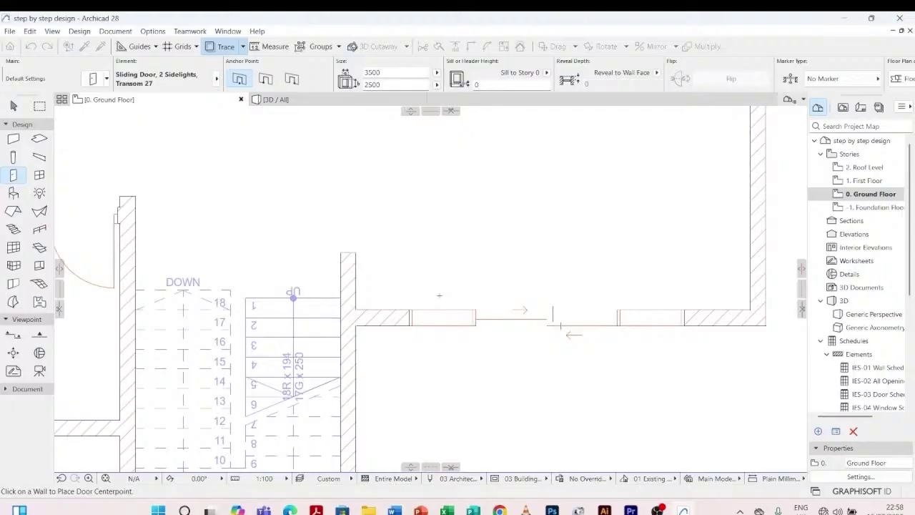
- Place the 3500 × 2500 mm sliding door with two sidelights and transom near the middle of the first floor southeast room's south wall
double_click(866, 181)
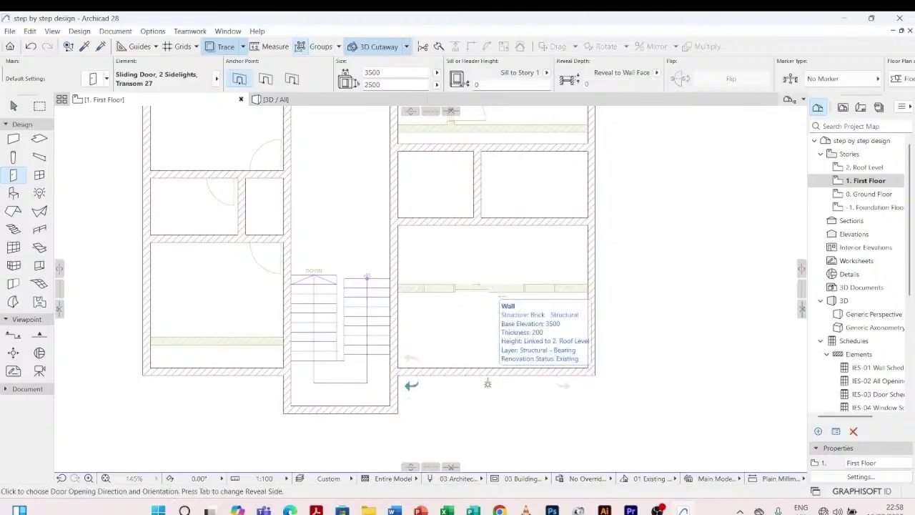
scroll(569, 288, up, 3)
scroll(567, 287, up, 2)
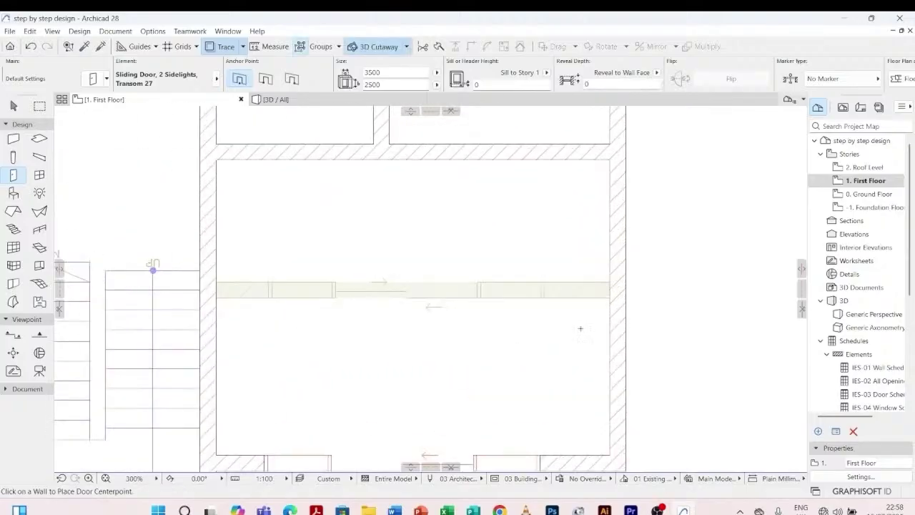
key(Escape)
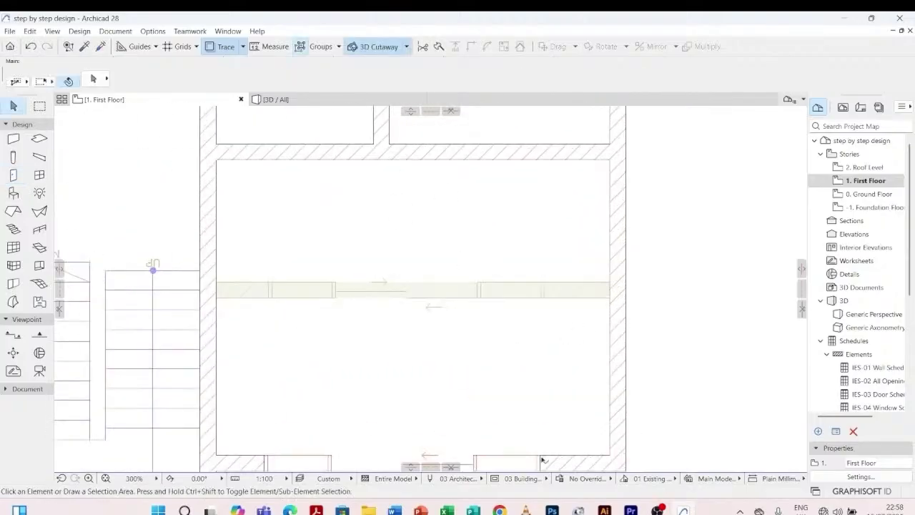
click(541, 460)
click(539, 456)
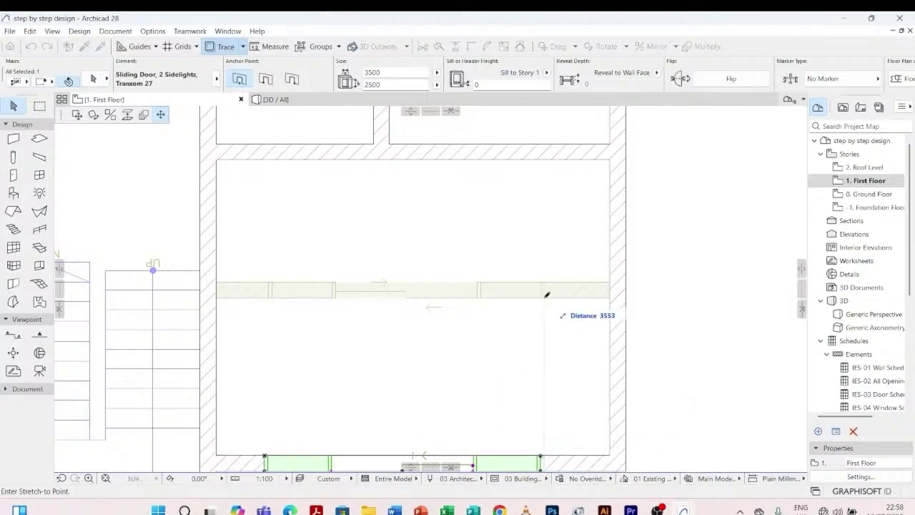
key(Escape)
key(Escape)
- Pick up the settings of the ground floor's 1200 × 2500 mm rectangular door opening in the central hall's west wall
scroll(499, 287, down, 5)
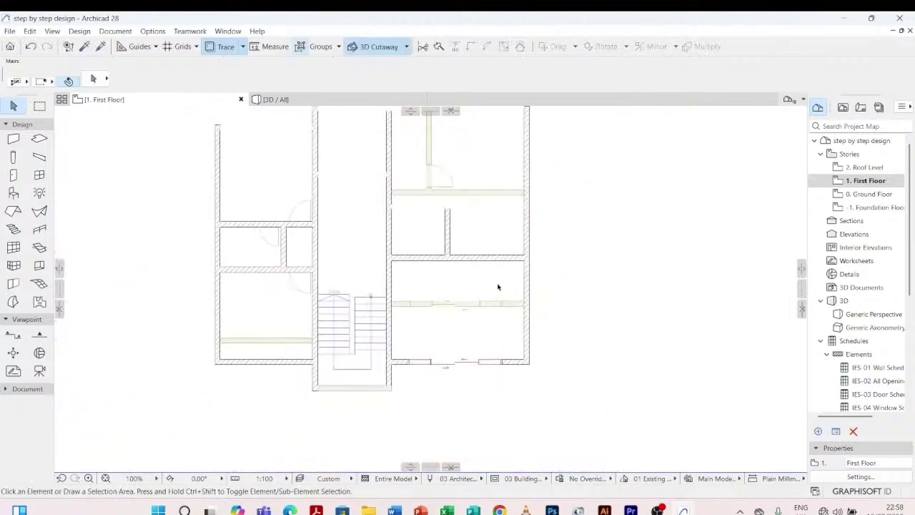
scroll(458, 268, down, 3)
scroll(429, 279, up, 3)
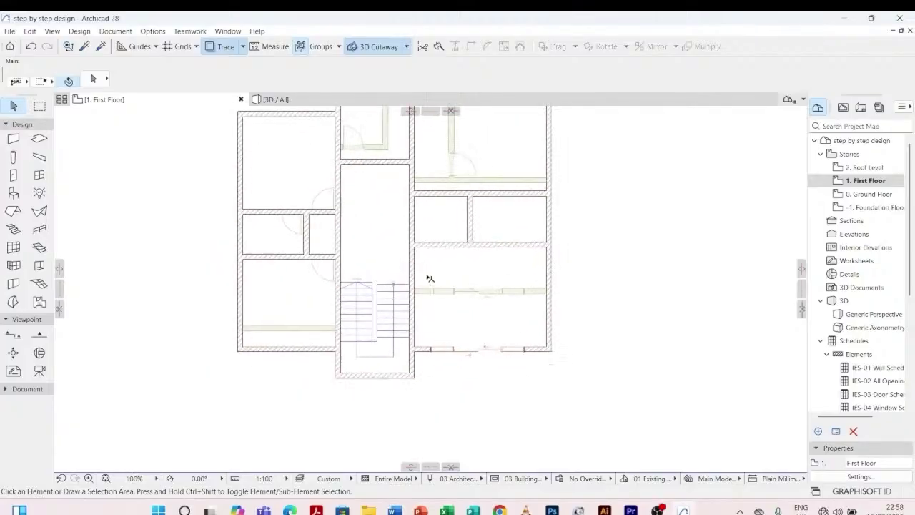
scroll(439, 302, down, 3)
scroll(432, 176, up, 2)
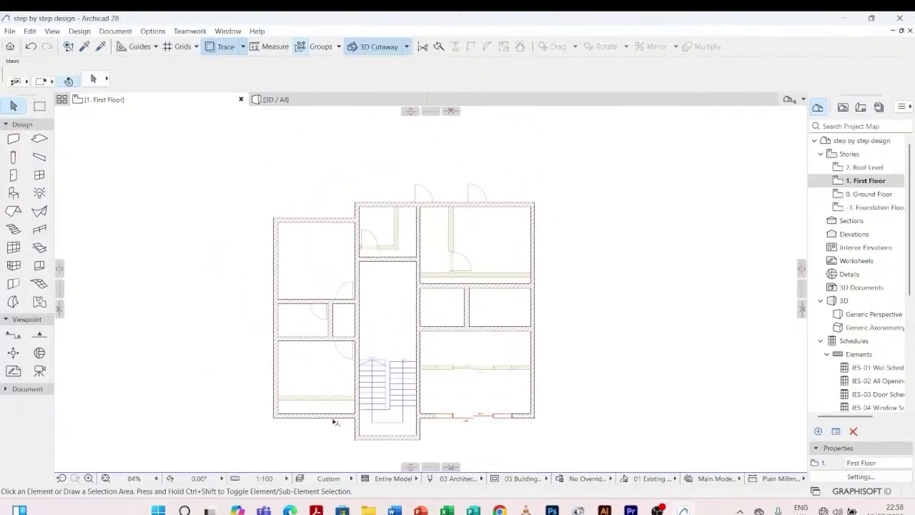
scroll(334, 422, up, 2)
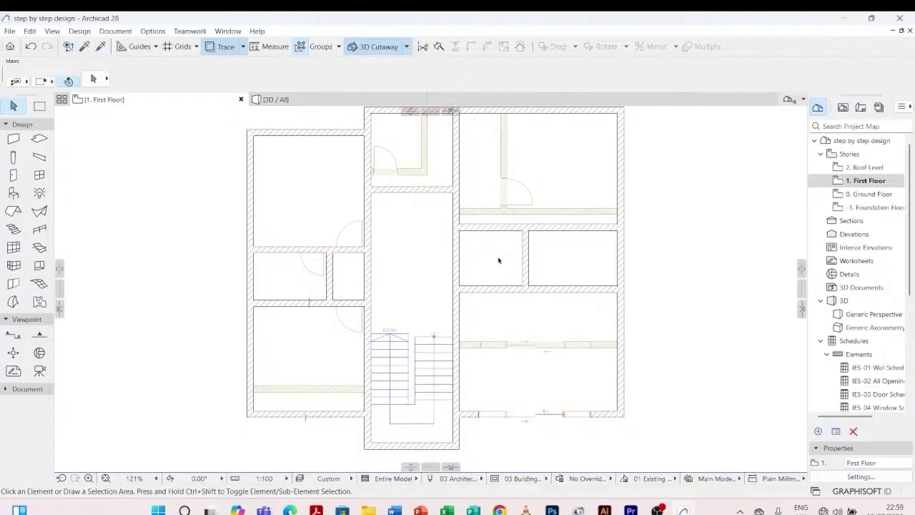
scroll(484, 377, down, 2)
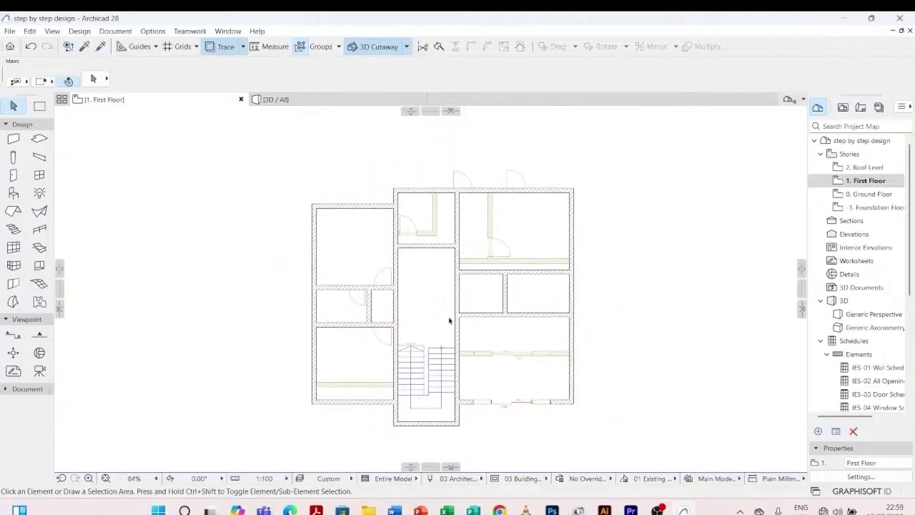
click(869, 185)
double_click(870, 193)
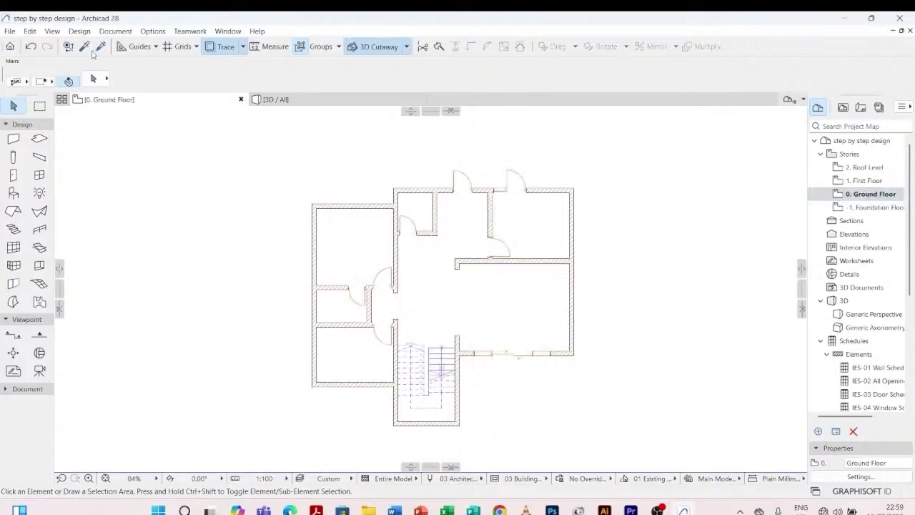
click(85, 48)
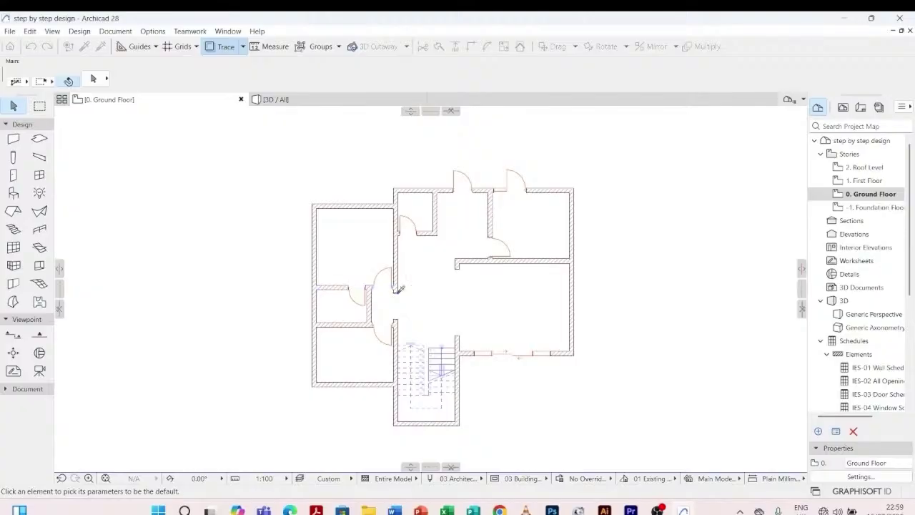
click(396, 291)
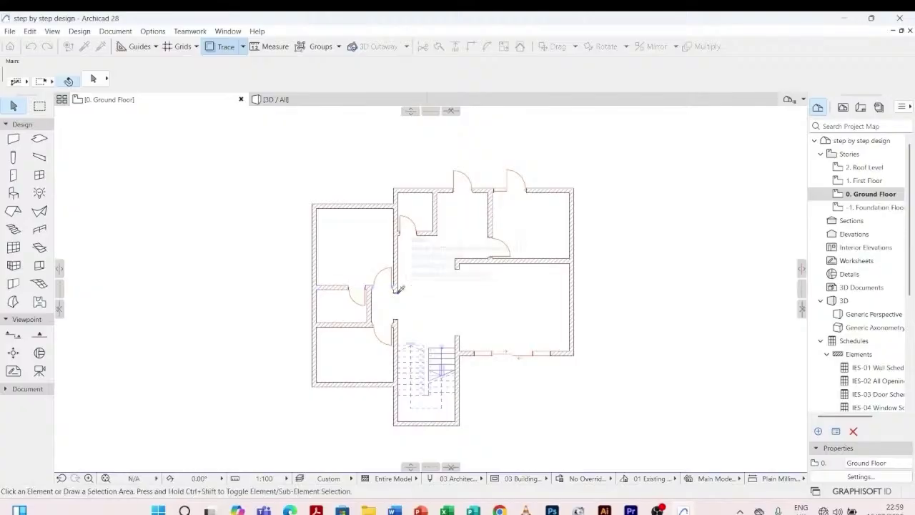
- Place the 1200 × 2500 mm rectangular opening in the first floor hall's west wall, opposite the small lobby between the west rooms
click(864, 181)
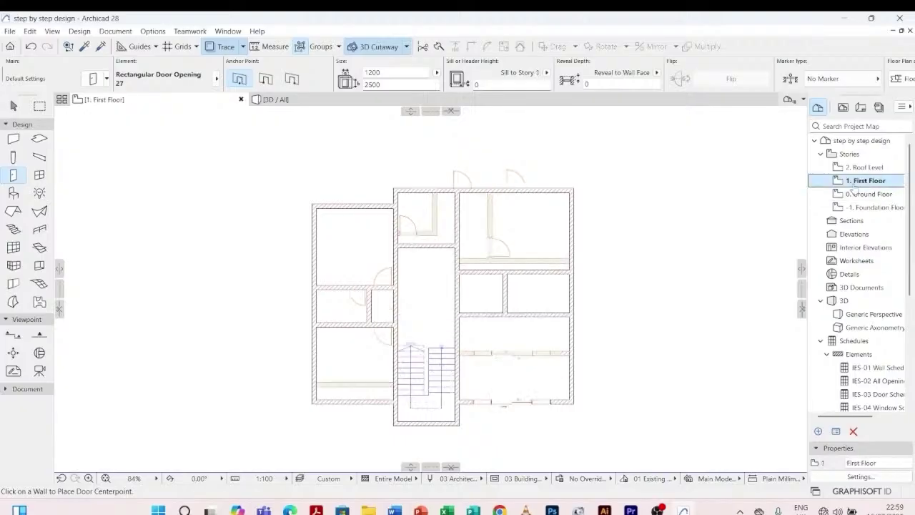
scroll(402, 301, up, 5)
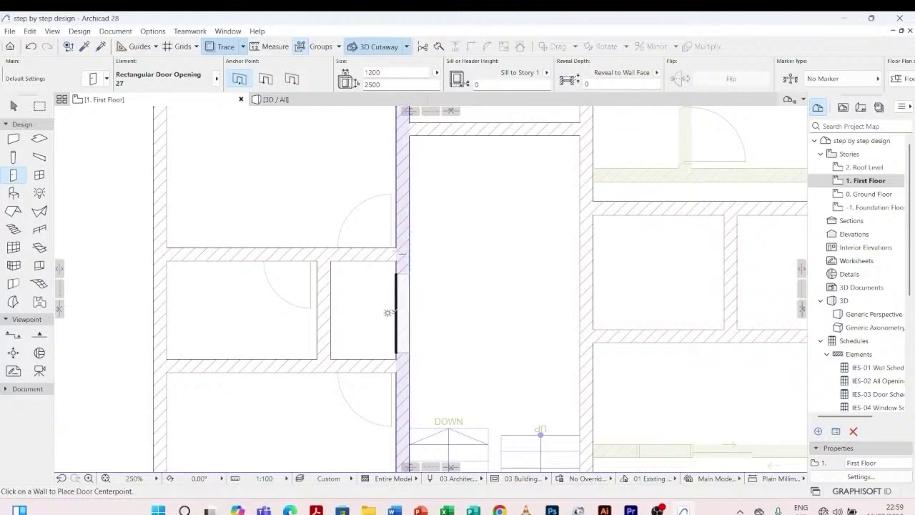
click(387, 312)
click(386, 311)
scroll(607, 240, down, 5)
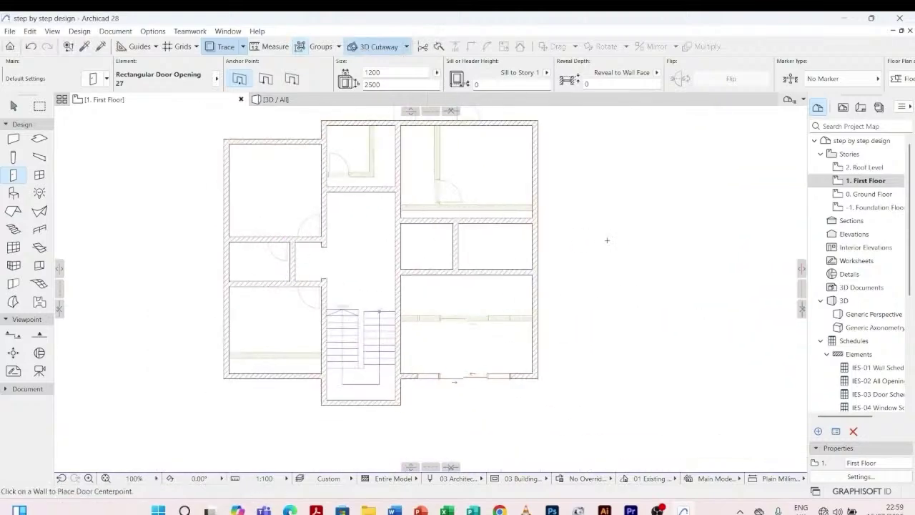
- Place a second rectangular opening in the first floor southeast room's north wall, just west of the partition between the two small rooms
scroll(445, 279, up, 5)
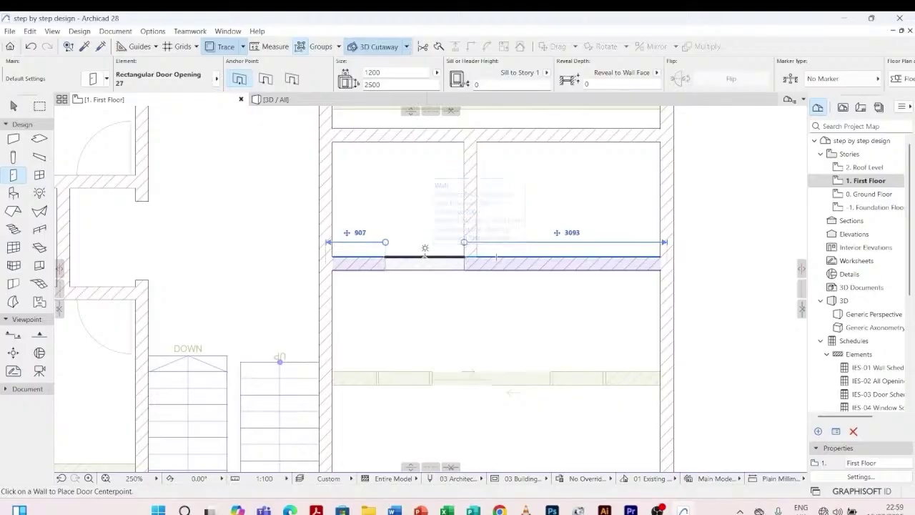
click(425, 250)
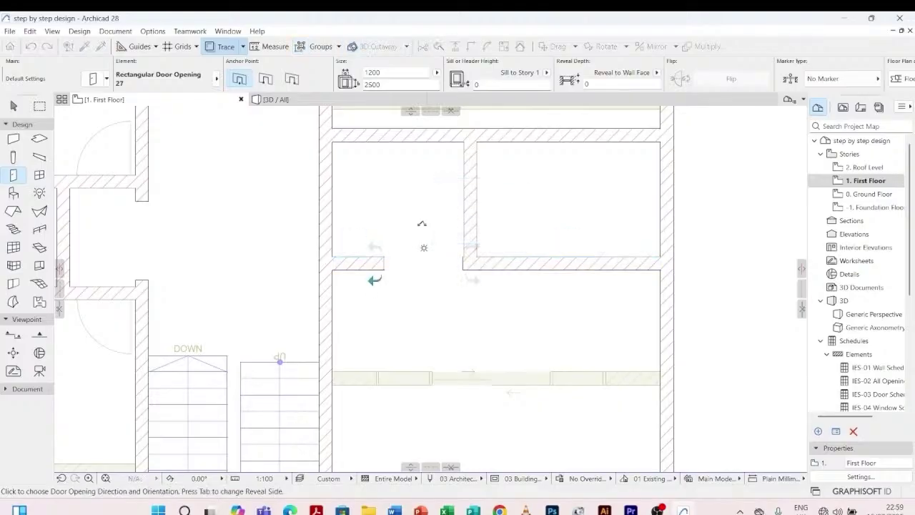
click(421, 225)
key(Escape)
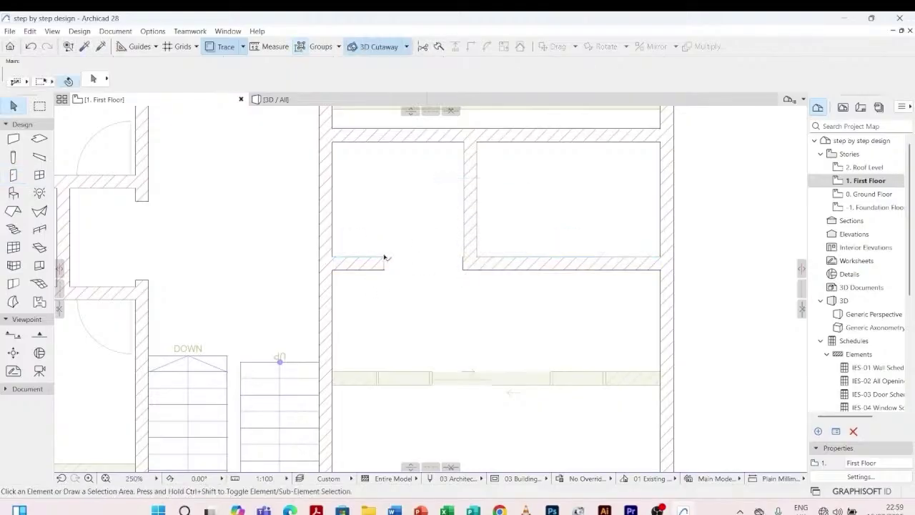
- Set the width of the opening in the southeast room's north wall to 1000 mm
click(384, 257)
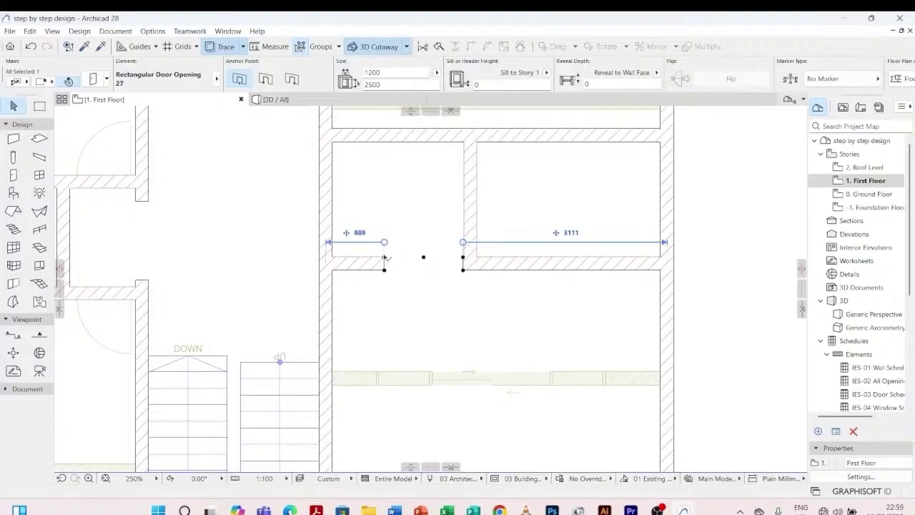
click(376, 72)
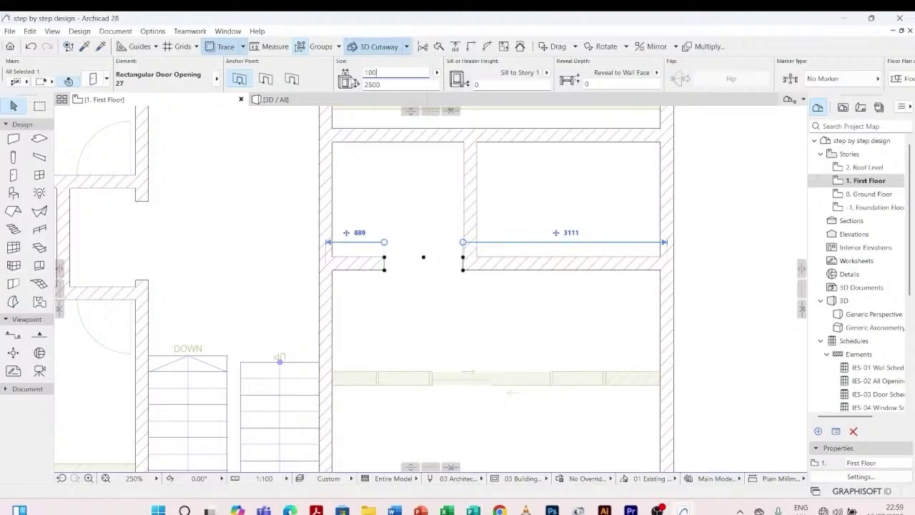
click(446, 308)
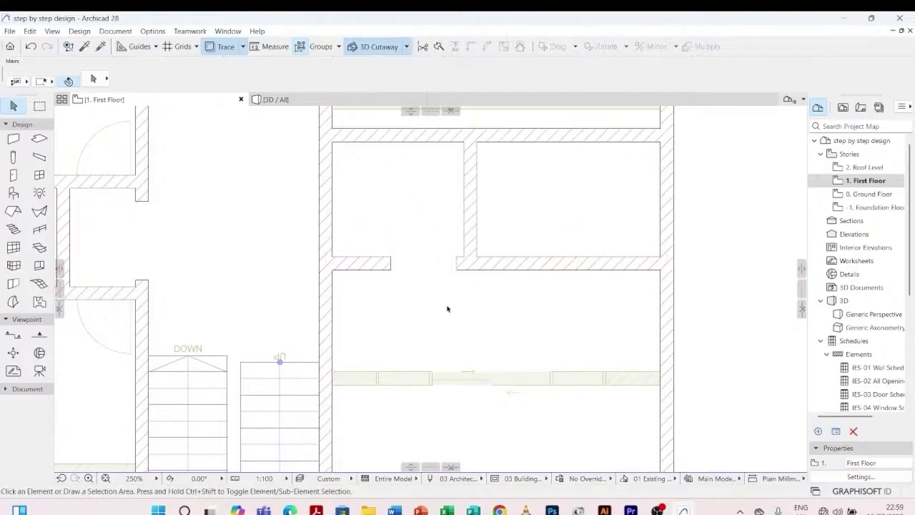
- Move the 1000 mm opening east until its east edge aligns with the west face of the partition between the small rooms
click(457, 259)
scroll(458, 261, up, 5)
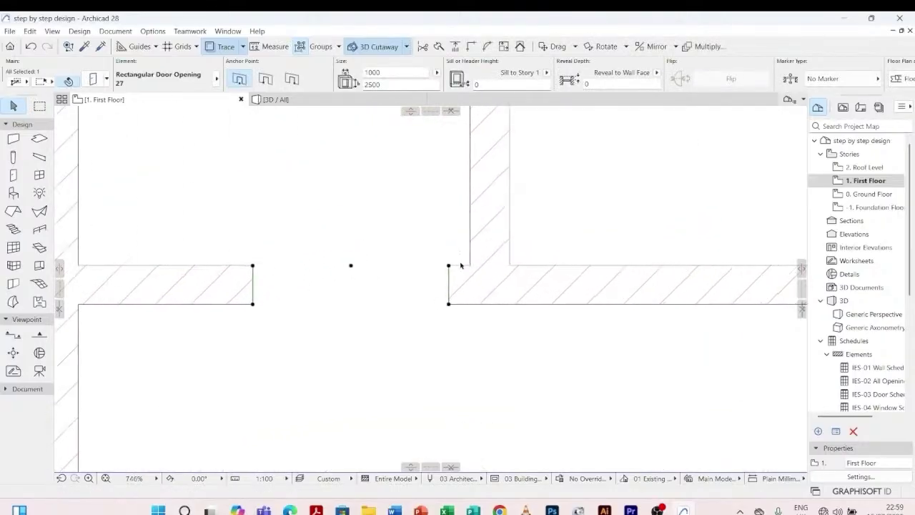
key(ctrl+d)
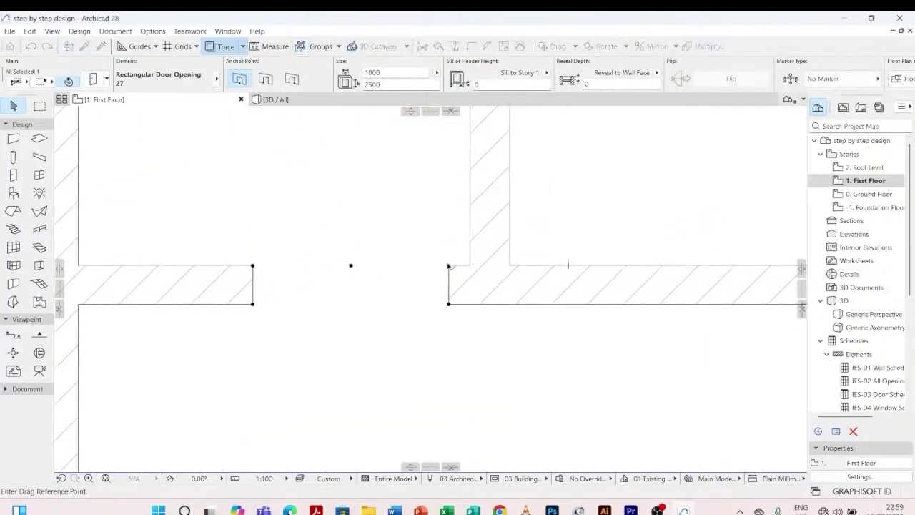
click(449, 267)
click(471, 266)
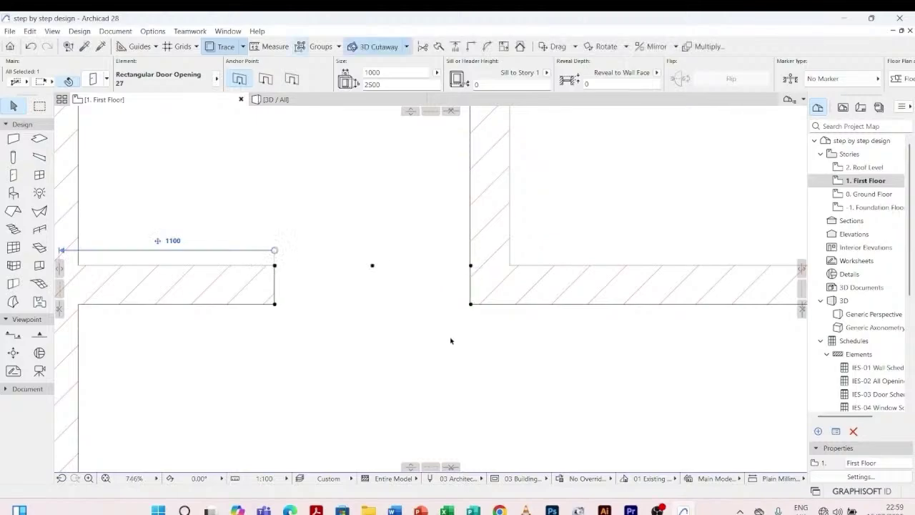
key(Escape)
- Pick up the settings of the ground floor southwest room's 900 × 2500 mm door with transom
scroll(414, 267, down, 6)
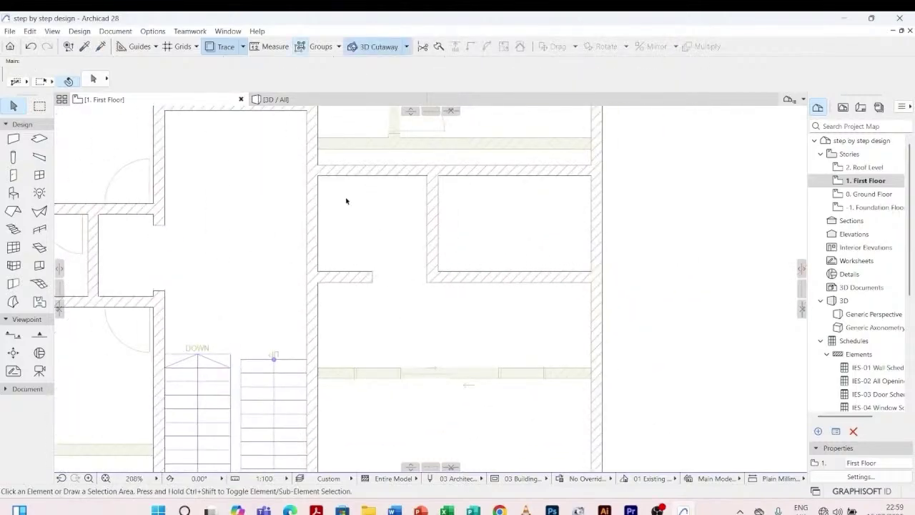
scroll(390, 325, down, 3)
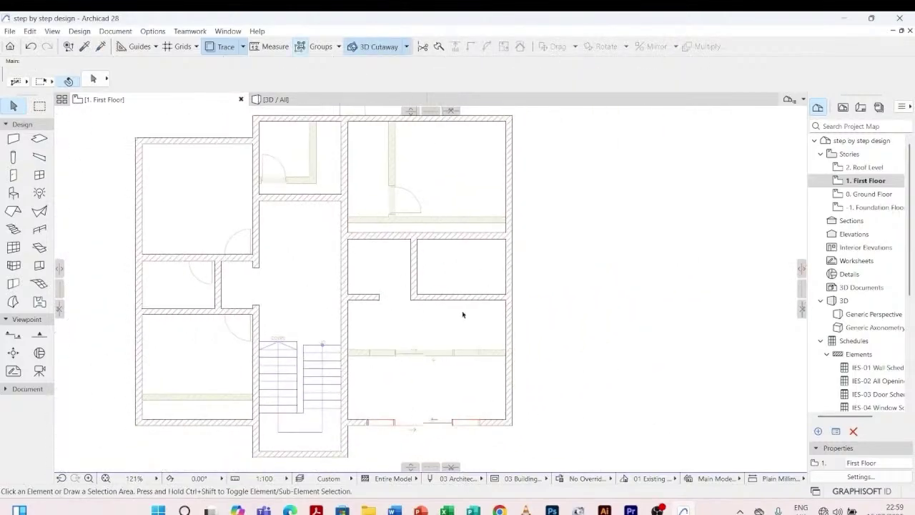
double_click(858, 194)
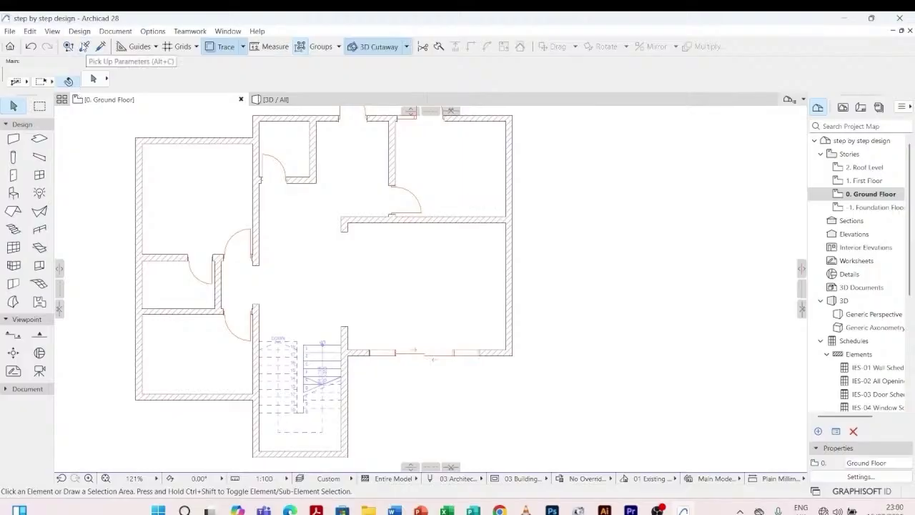
click(84, 45)
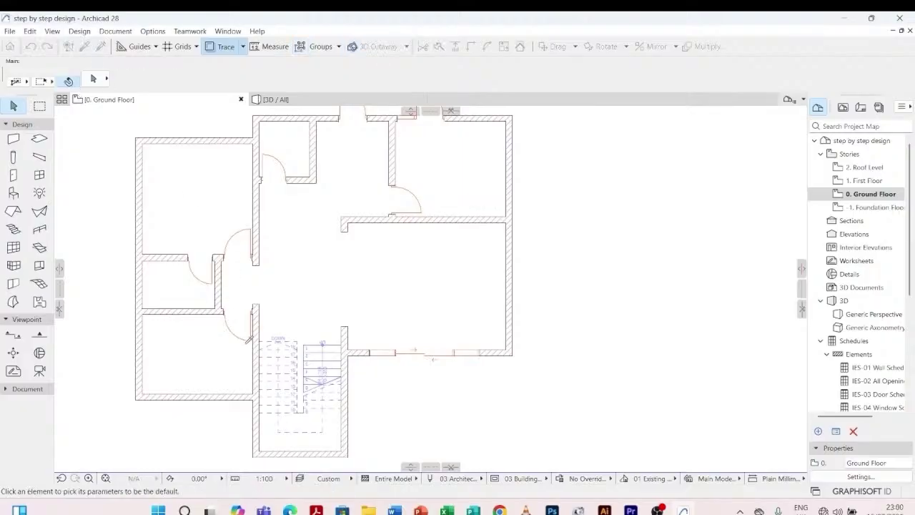
click(254, 331)
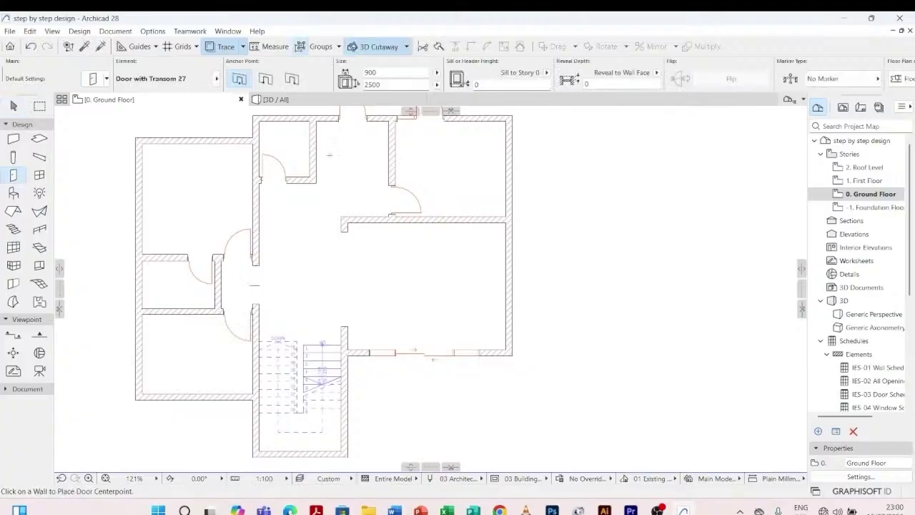
- Place the 900 × 2500 mm transom door between the first floor hall and southeast room, hinged north and opening into the room
double_click(864, 180)
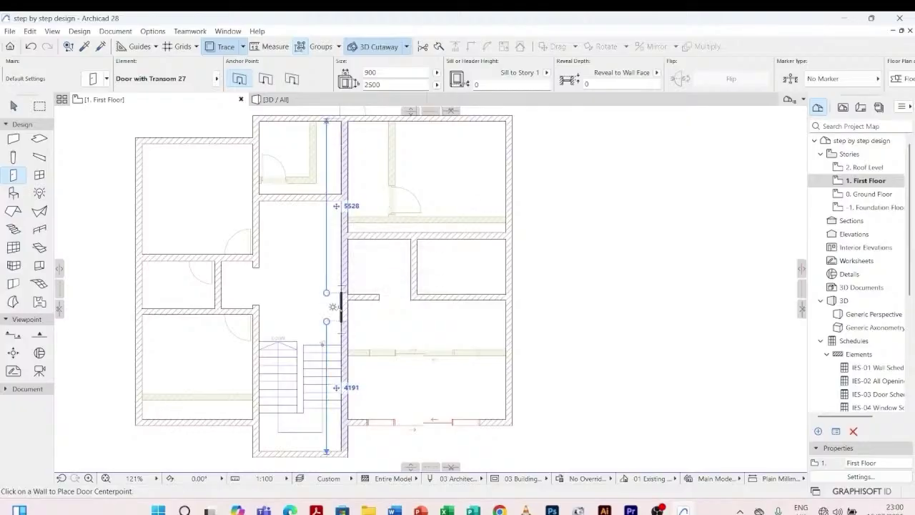
scroll(342, 308, up, 5)
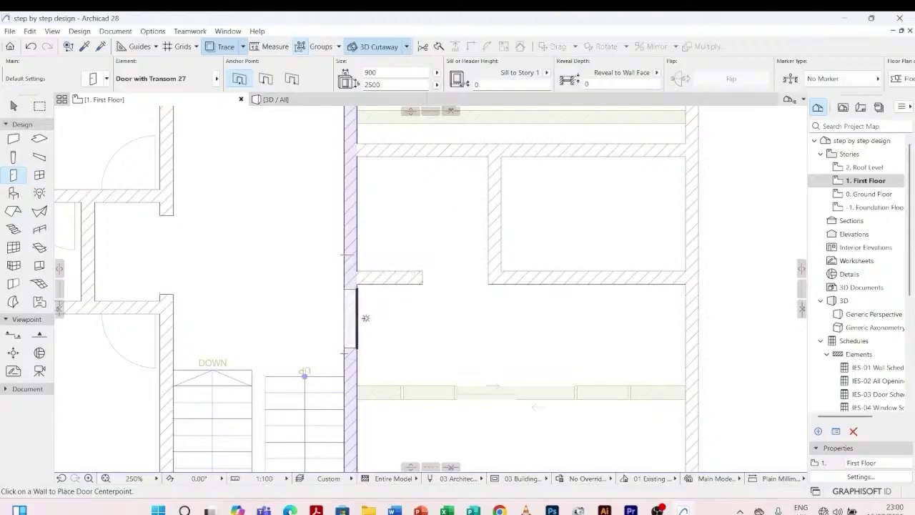
click(366, 318)
click(375, 245)
scroll(291, 256, down, 4)
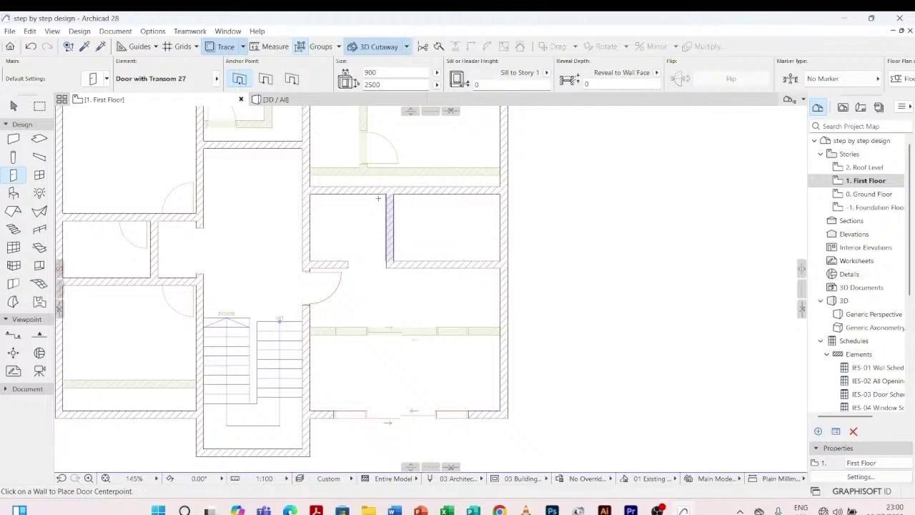
- Place another 900 × 2500 mm transom door between the hall and the northeast room, hinged south and opening into the room
scroll(444, 277, down, 3)
scroll(378, 214, up, 4)
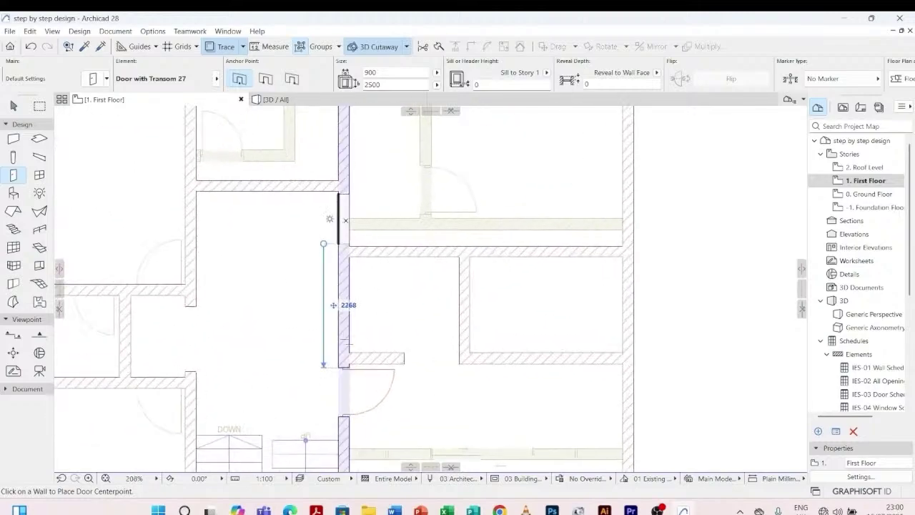
click(349, 219)
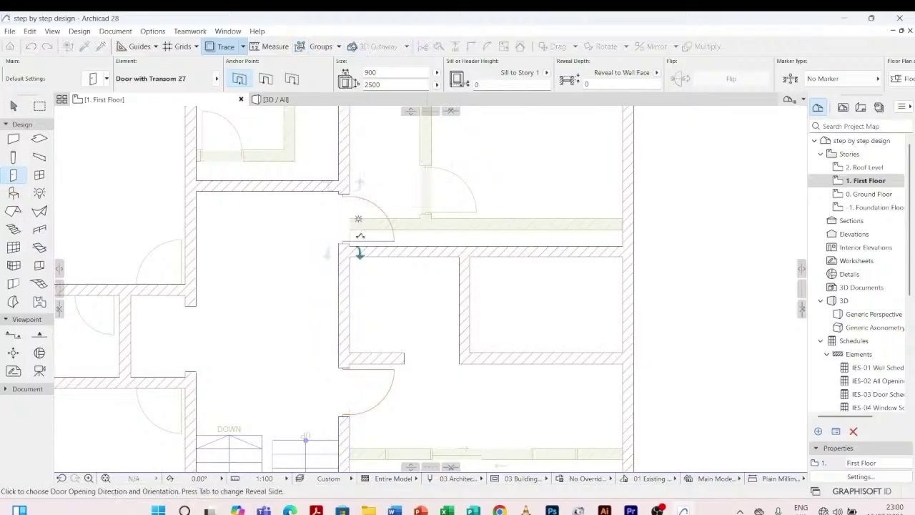
click(379, 277)
scroll(377, 235, down, 3)
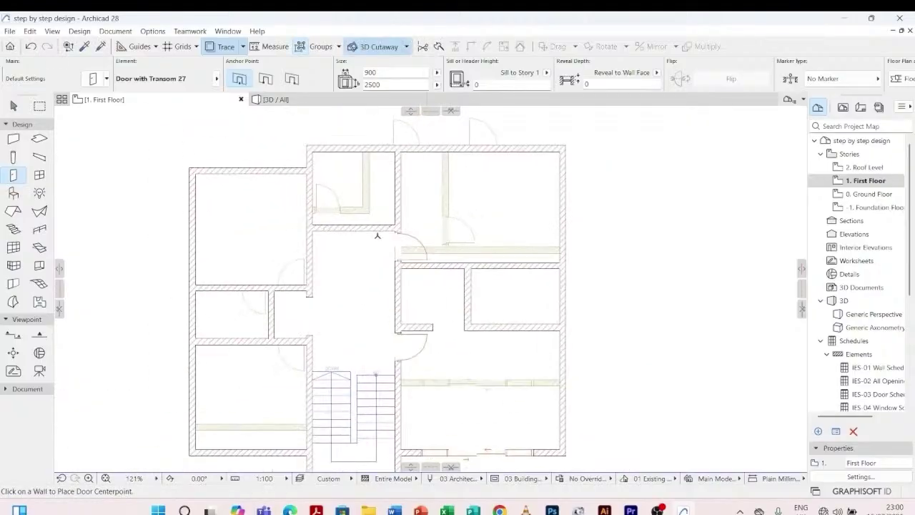
- Place the 900 × 2500 mm transom door in the hall's north wall, about 214 mm from the east wall's centreline, hinged east and opening north
scroll(375, 221, up, 3)
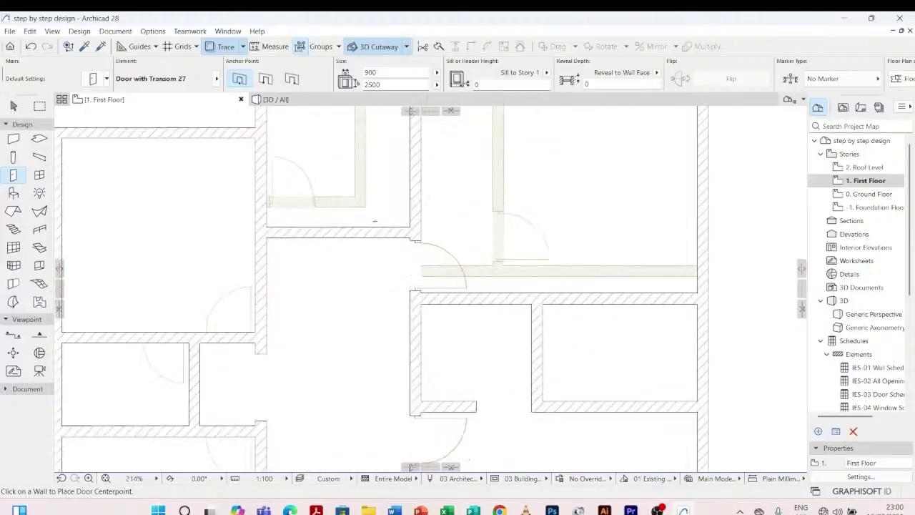
scroll(375, 221, up, 1)
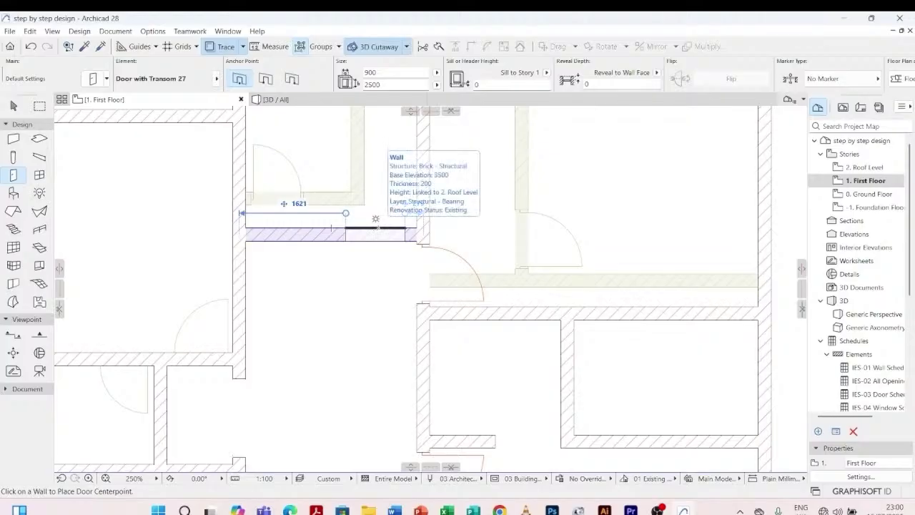
scroll(375, 218, up, 6)
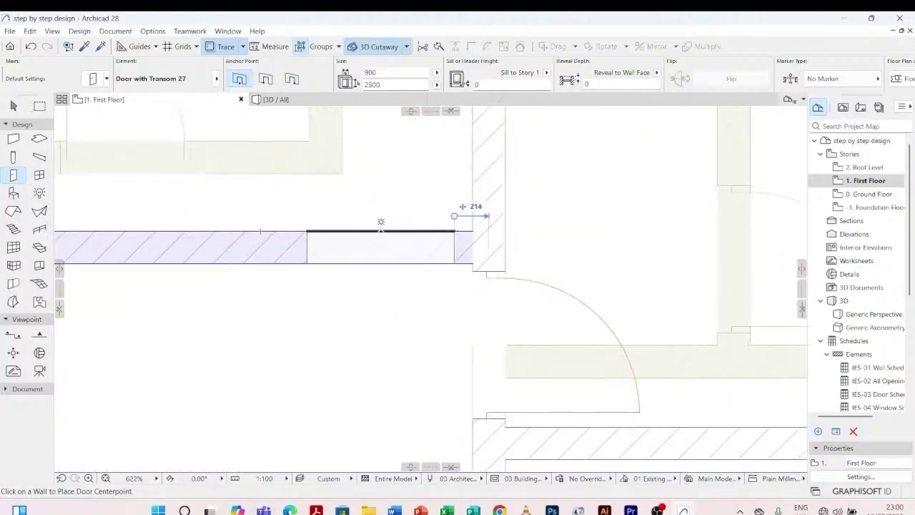
click(381, 222)
click(380, 221)
scroll(379, 221, down, 12)
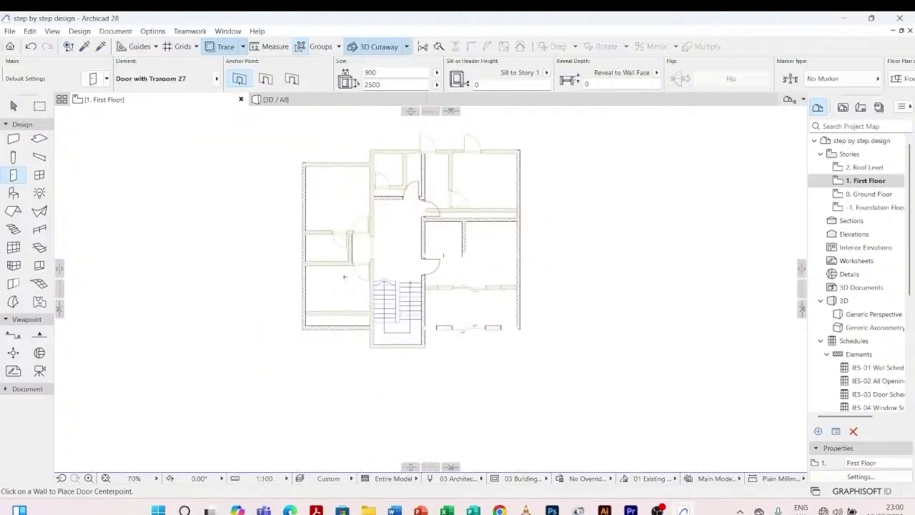
- Place a 900 × 2500 mm transom door in the southwest room's north wall near the traced ground floor door, hinged east and opening into the room
scroll(345, 276, up, 10)
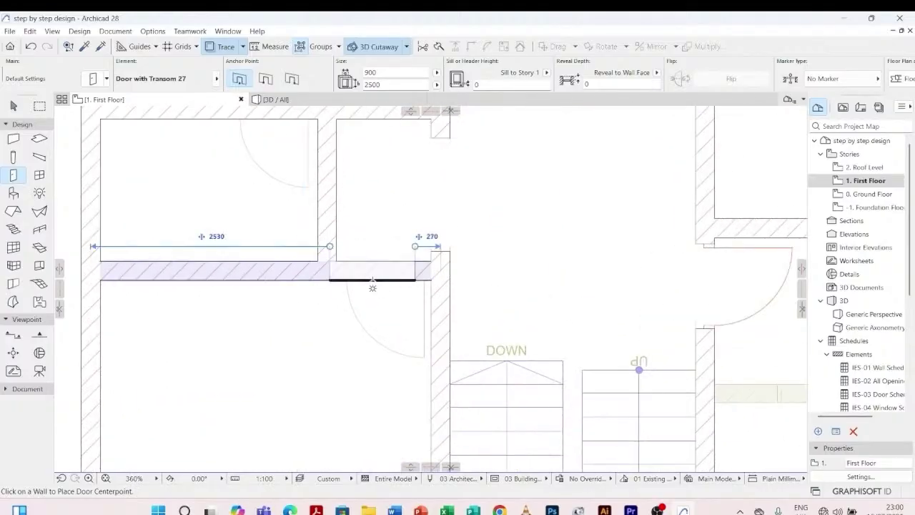
click(381, 288)
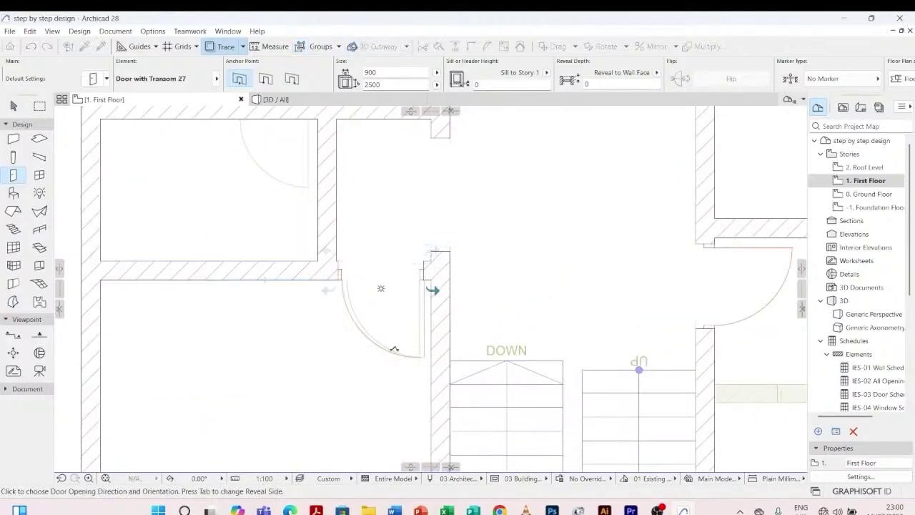
click(381, 287)
scroll(381, 287, down, 5)
- Place a 900 × 2500 mm transom door in the northwest room's south wall over the traced ground floor door, hinged east and opening into the room
scroll(372, 235, up, 5)
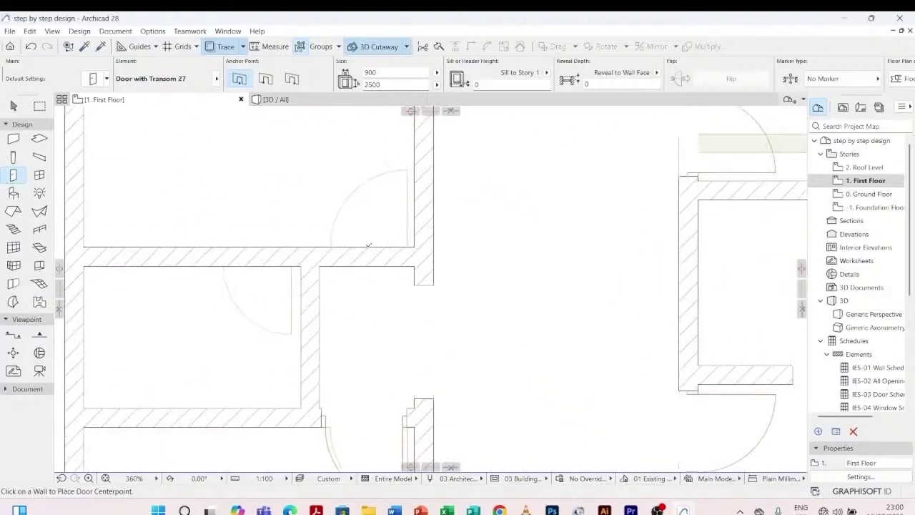
click(368, 241)
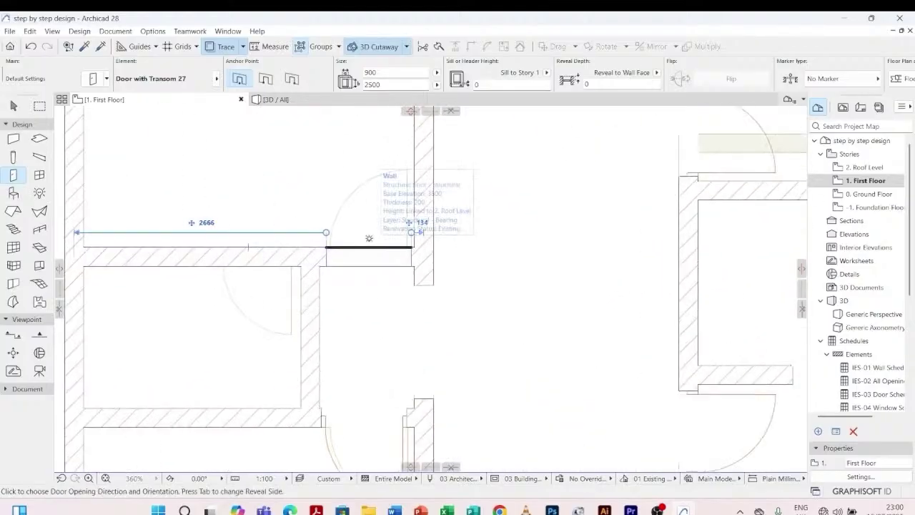
click(369, 238)
scroll(358, 271, down, 5)
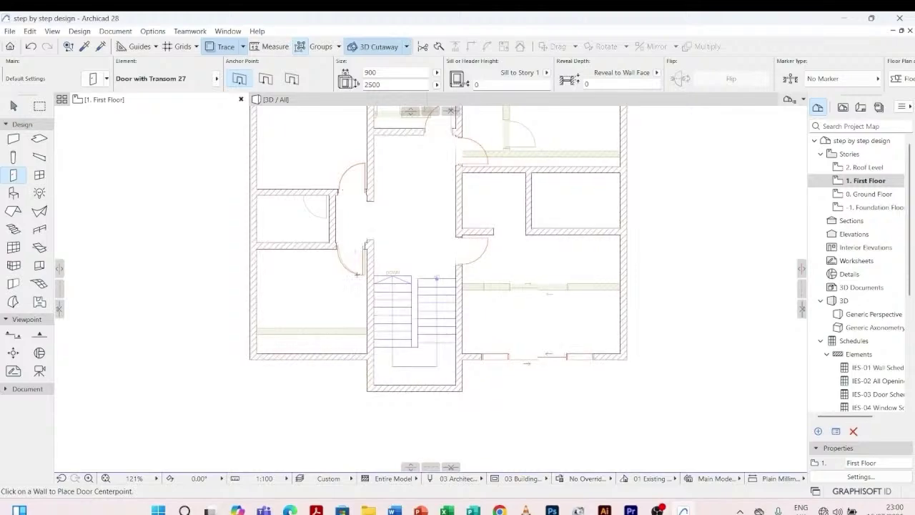
- Move the southwest room's transom door slightly east towards the traced ground floor door
scroll(359, 274, up, 6)
key(Escape)
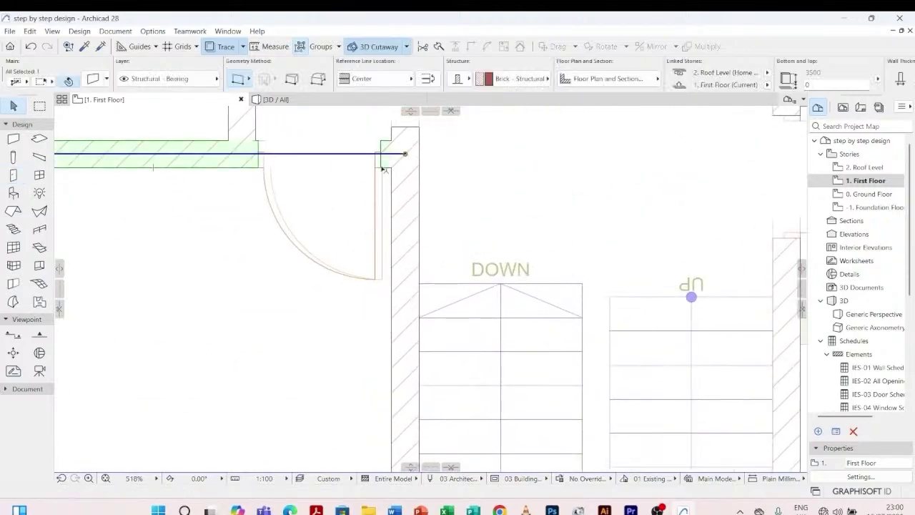
scroll(377, 172, up, 5)
click(380, 171)
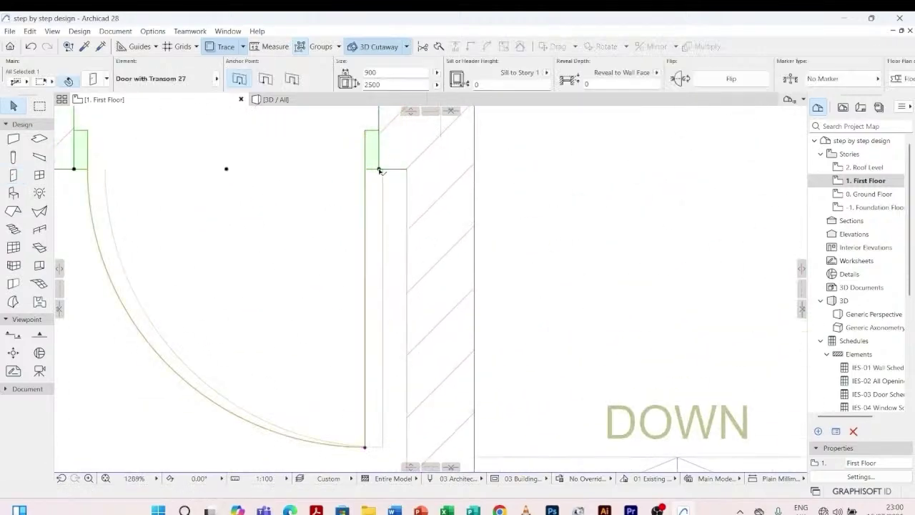
key(ctrl+d)
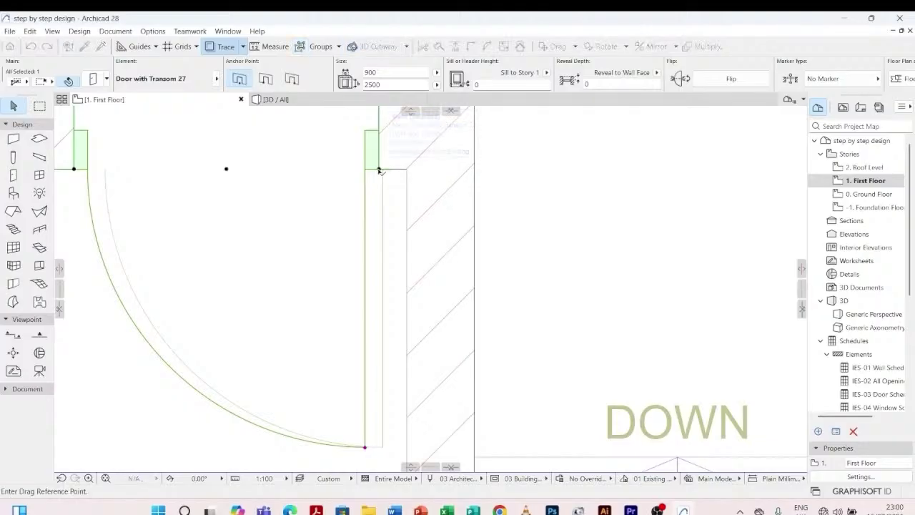
click(383, 170)
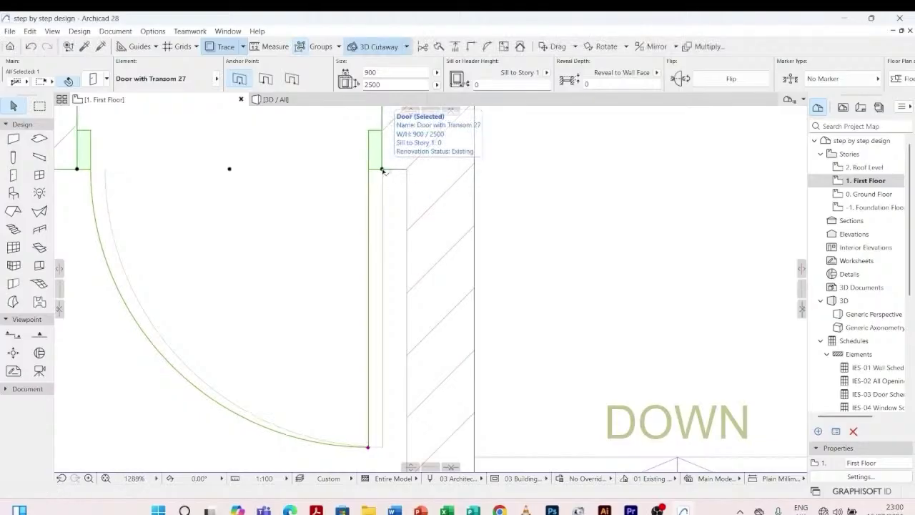
key(ctrl+d)
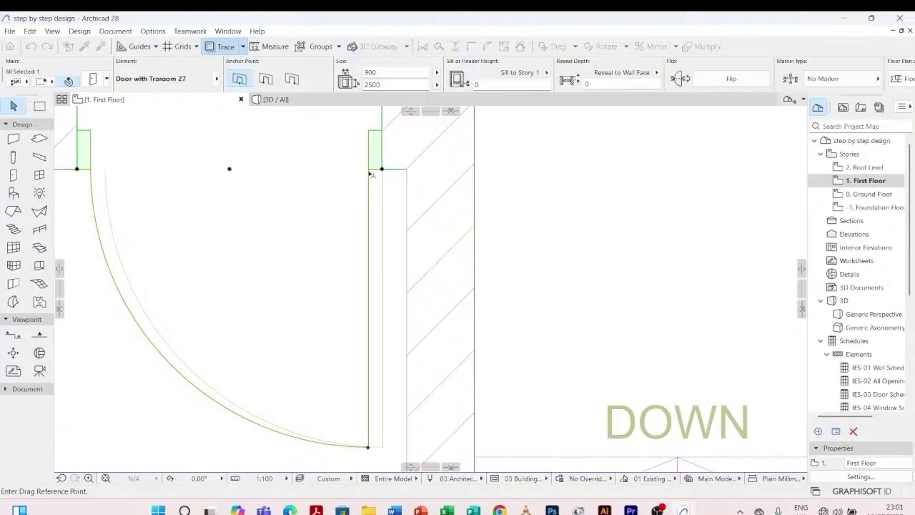
click(370, 174)
click(394, 180)
- Refine the southwest room door's position by moving its leaf edge onto the leaf line of the traced ground floor door
scroll(331, 188, down, 3)
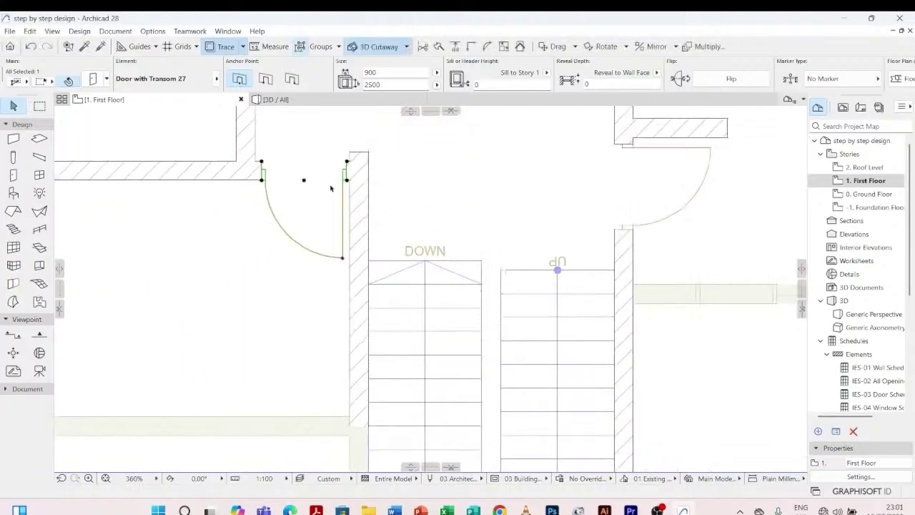
scroll(331, 188, up, 10)
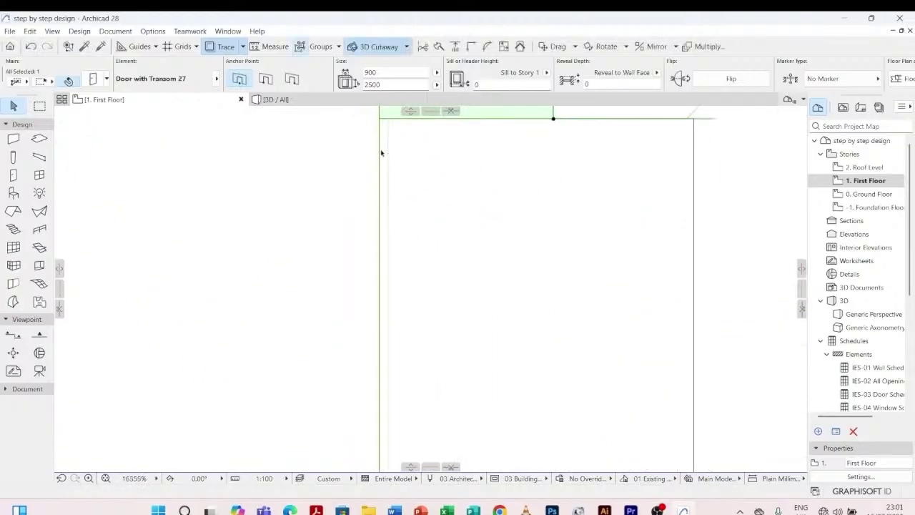
key(ctrl+d)
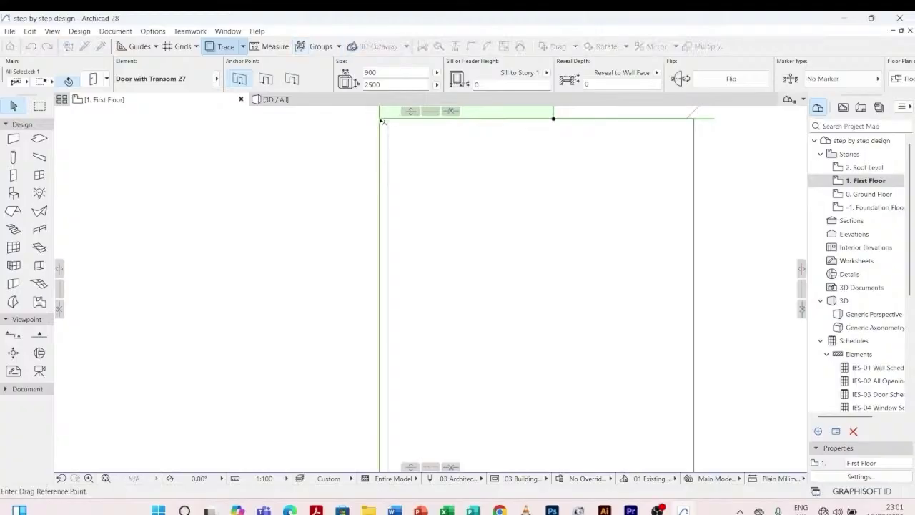
click(382, 122)
click(388, 117)
scroll(350, 180, down, 5)
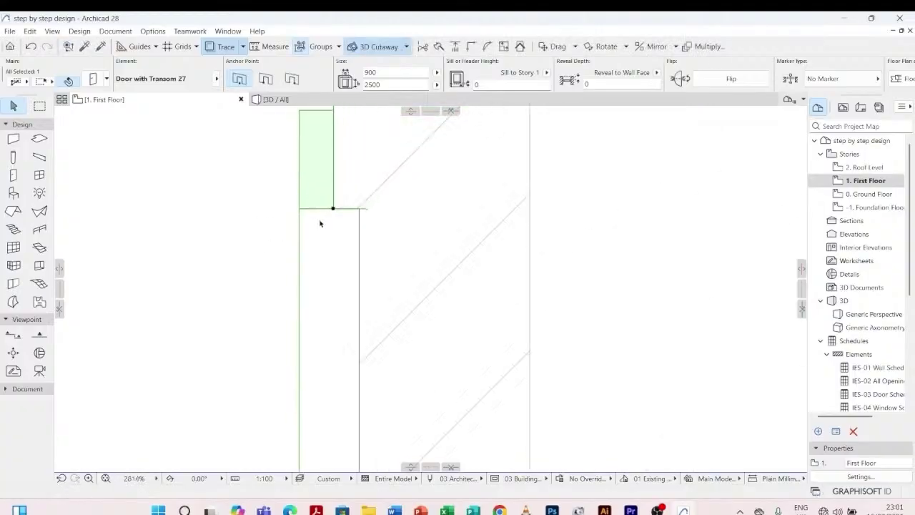
scroll(319, 223, down, 10)
click(331, 228)
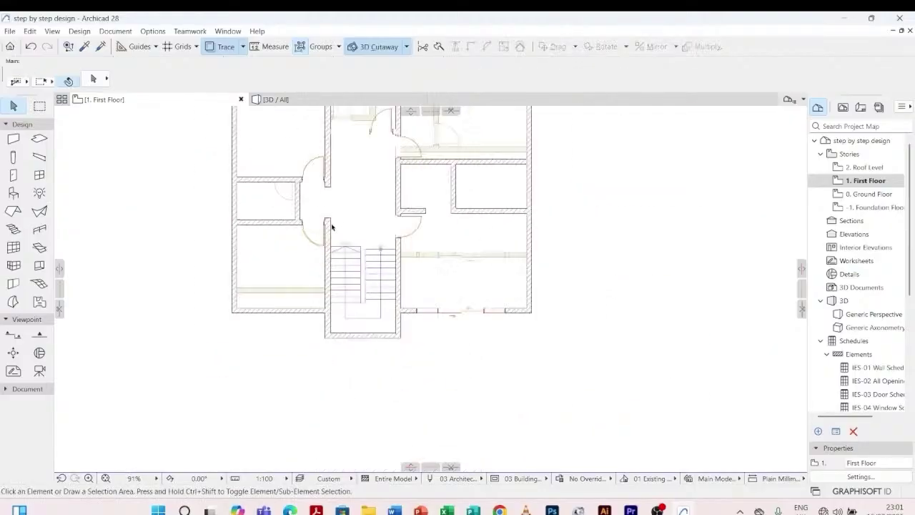
- Pick up the settings of the 800 × 2100 mm door of the small west room on the ground floor
scroll(331, 227, down, 4)
scroll(373, 274, up, 3)
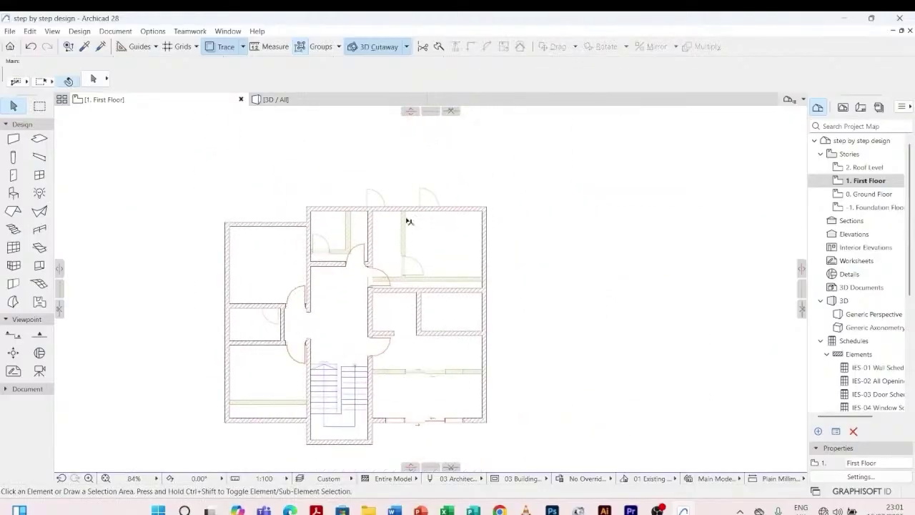
scroll(408, 220, down, 2)
scroll(404, 267, up, 2)
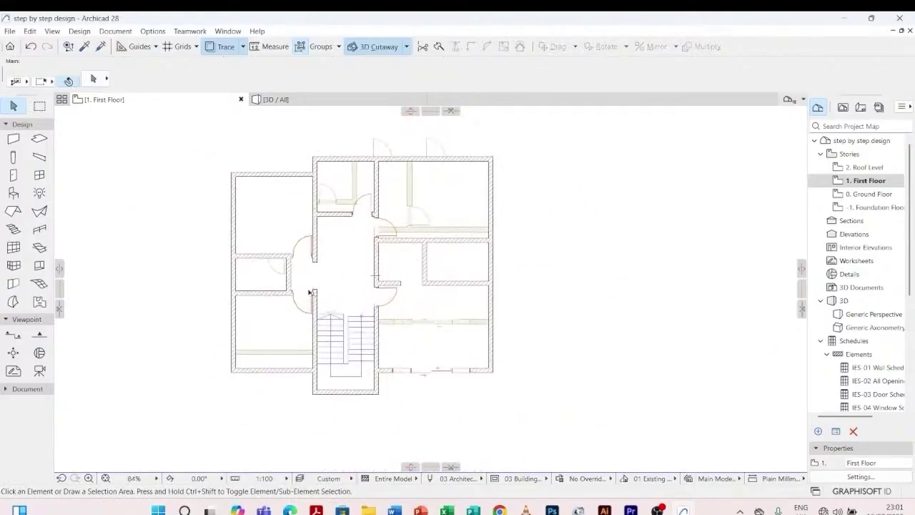
scroll(311, 292, up, 2)
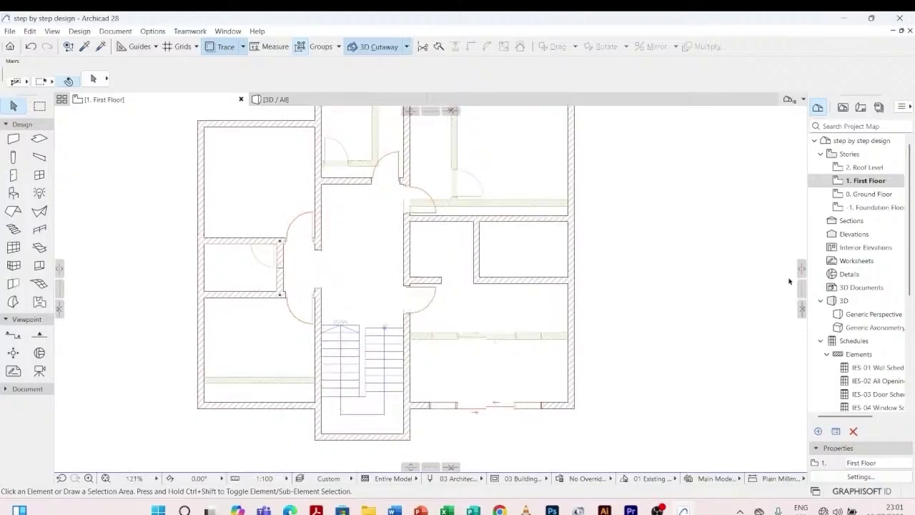
double_click(869, 194)
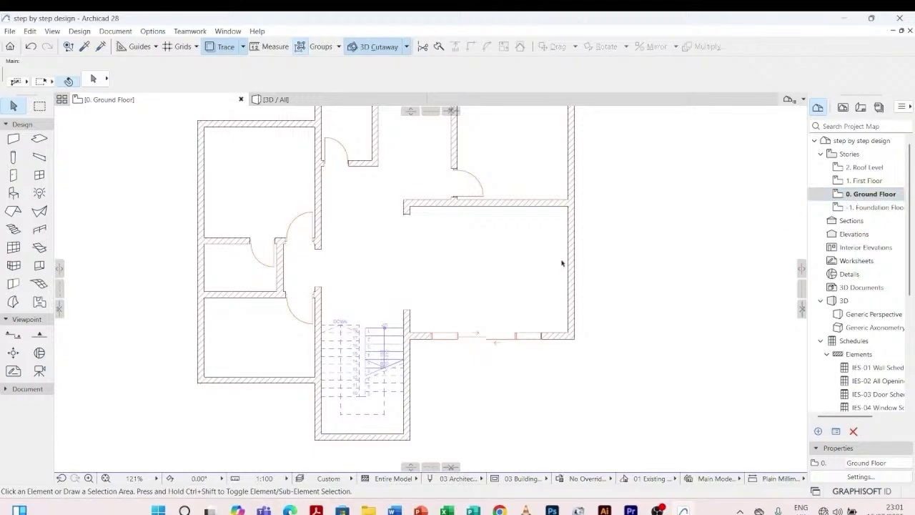
click(85, 47)
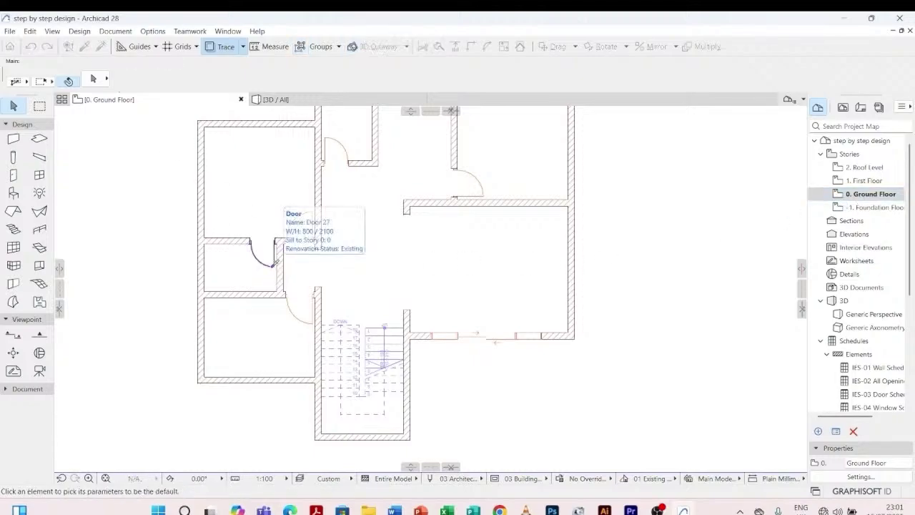
click(274, 262)
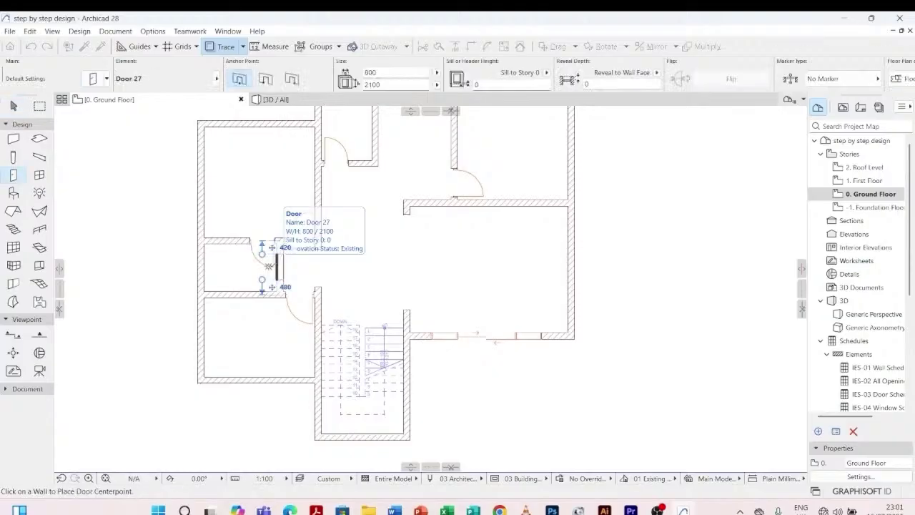
- Place the 800 × 2100 mm door in the first floor small west room's east wall, about 200 mm from the south wall's centreline, hinged south, opening inward
double_click(871, 181)
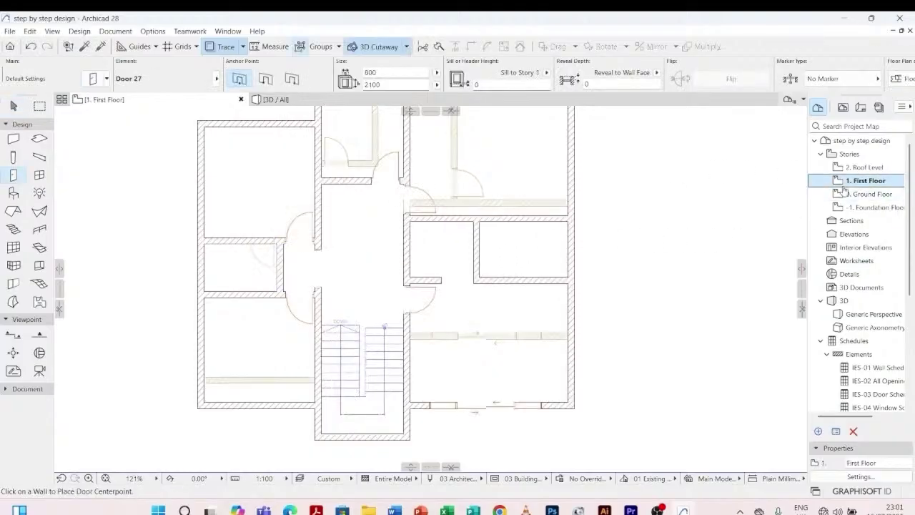
scroll(319, 285, up, 5)
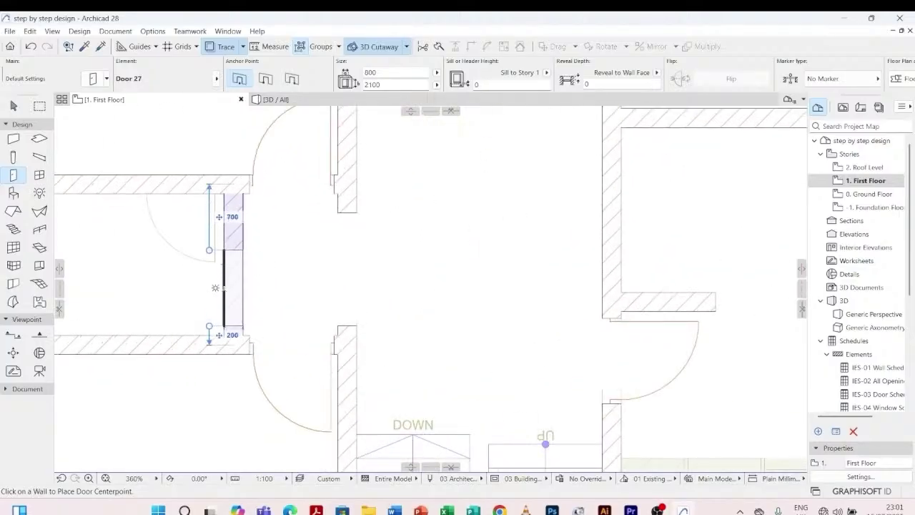
click(215, 289)
click(215, 289)
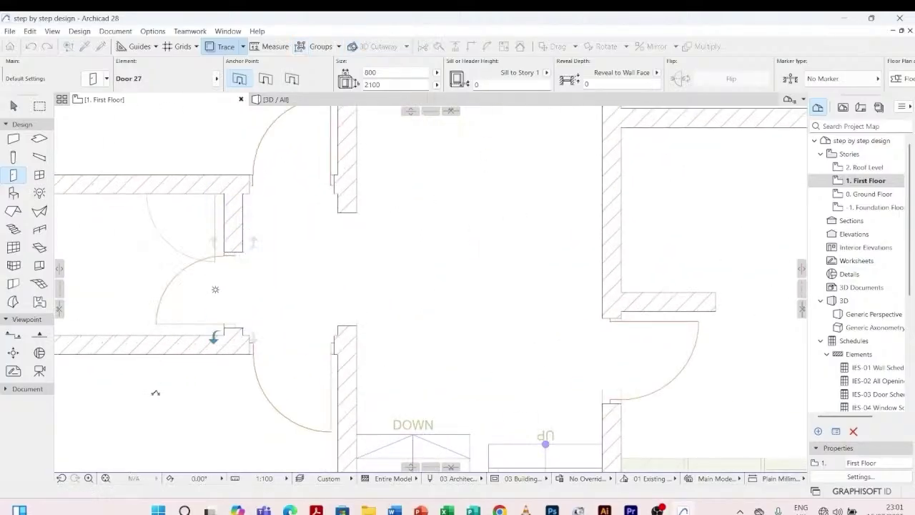
scroll(275, 262, down, 4)
scroll(274, 261, down, 3)
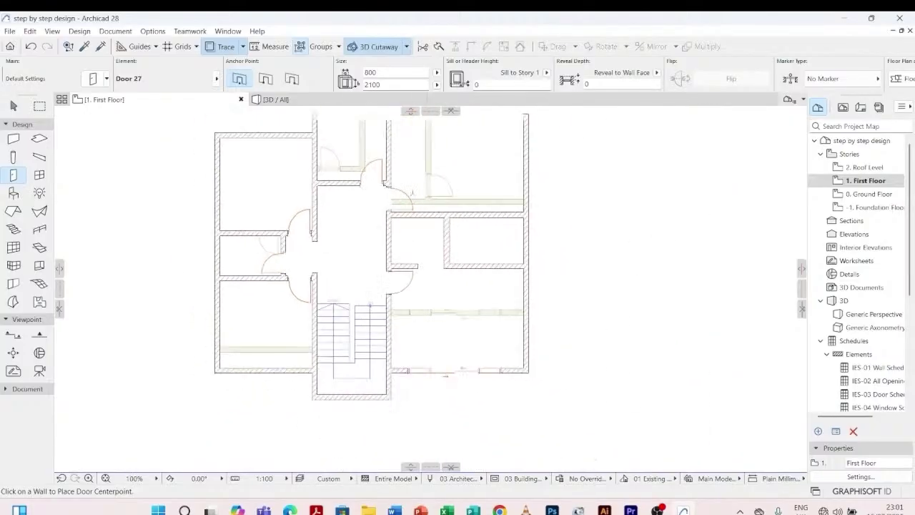
- Place an 800 × 2100 mm door in the partition between the small east rooms, about 147 mm from the south wall's centreline, hinged south, opening east
scroll(438, 181, up, 4)
scroll(397, 296, down, 4)
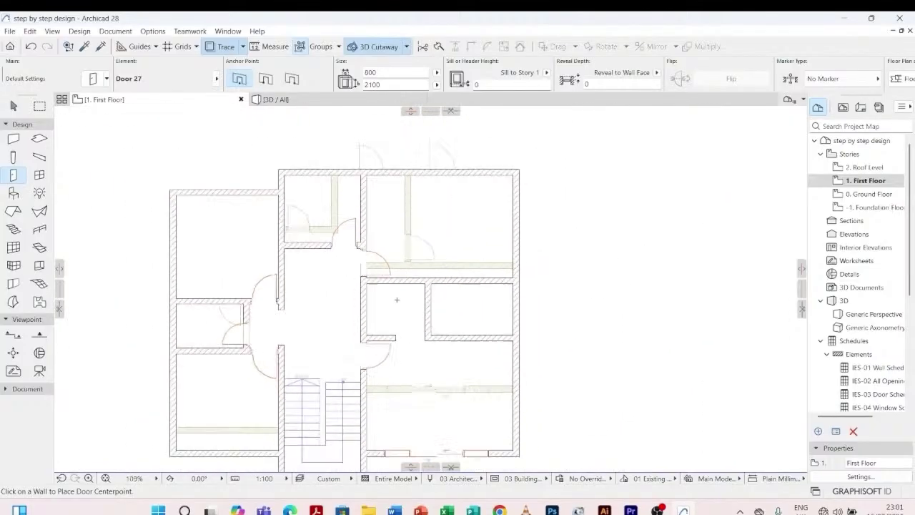
scroll(429, 311, up, 4)
scroll(434, 318, up, 4)
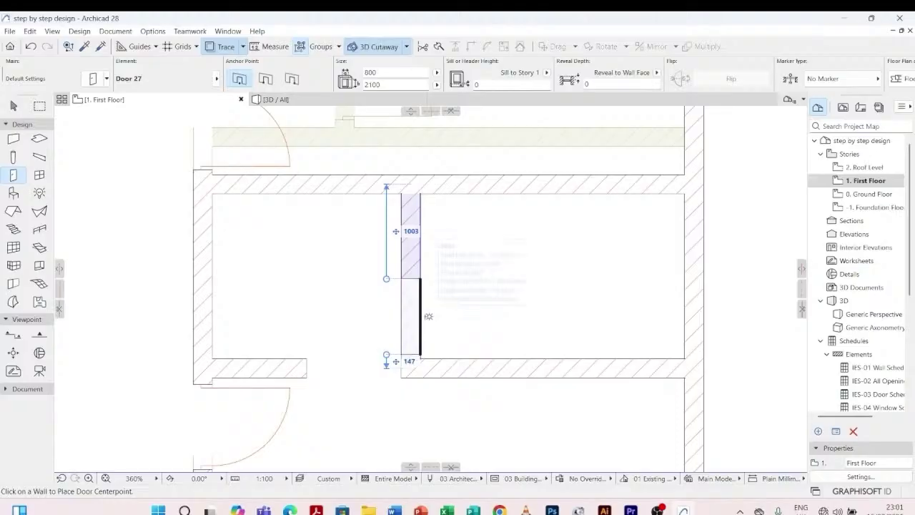
click(429, 316)
click(429, 316)
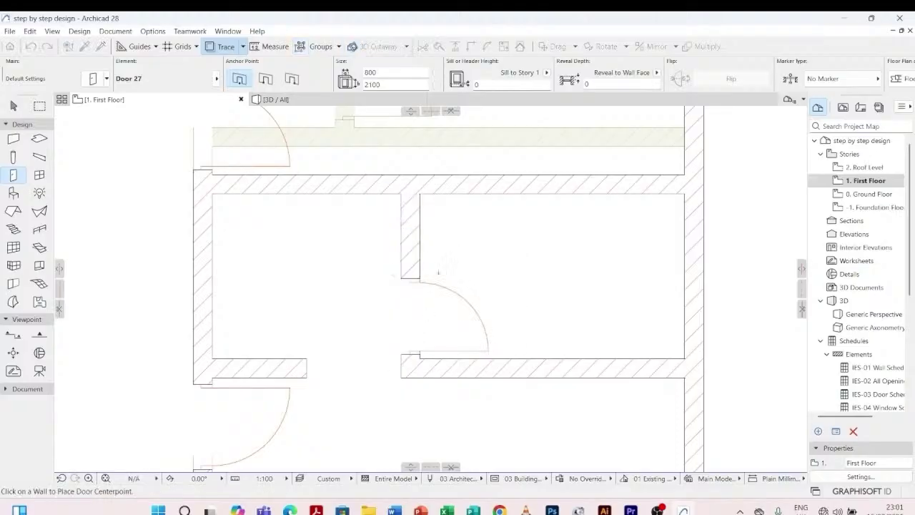
scroll(435, 286, down, 7)
scroll(484, 179, up, 4)
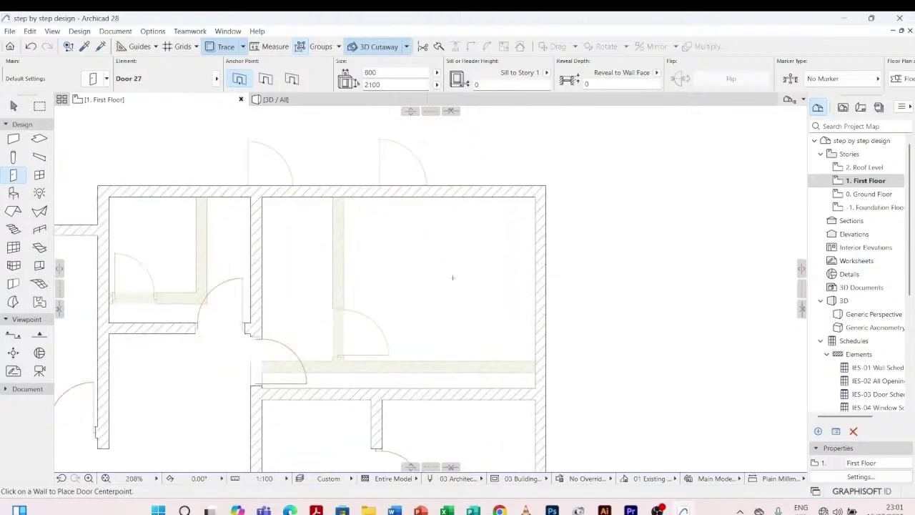
key(Escape)
- Draw a north-south structural brick wall across the northeast room, from the north wall's centreline to the south wall's centreline
scroll(361, 225, down, 3)
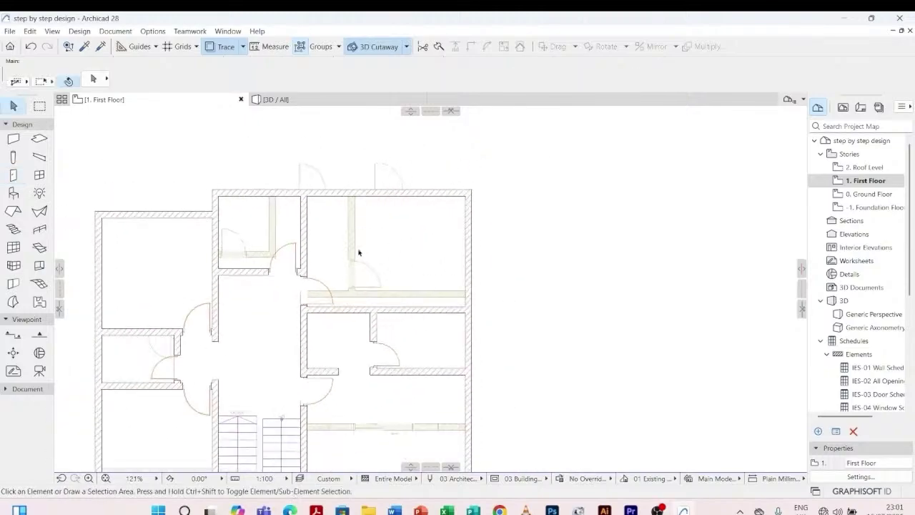
click(304, 217)
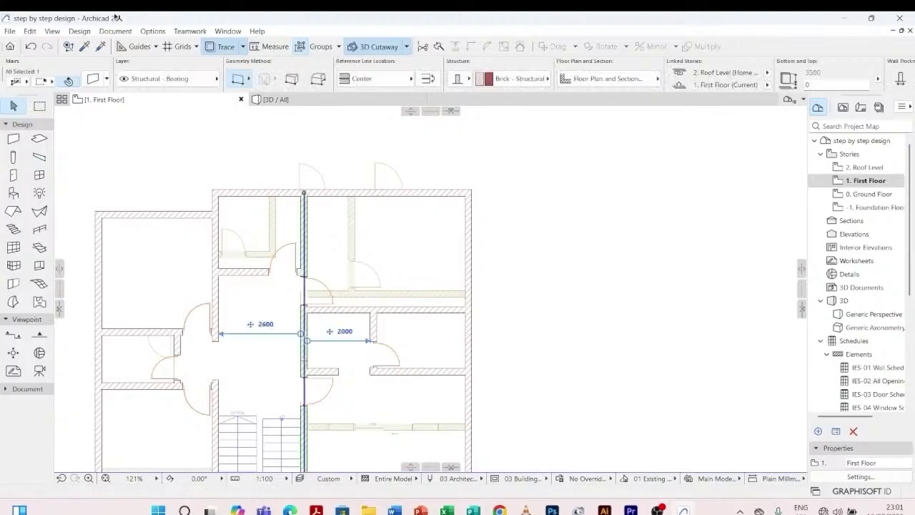
key(Escape)
click(13, 138)
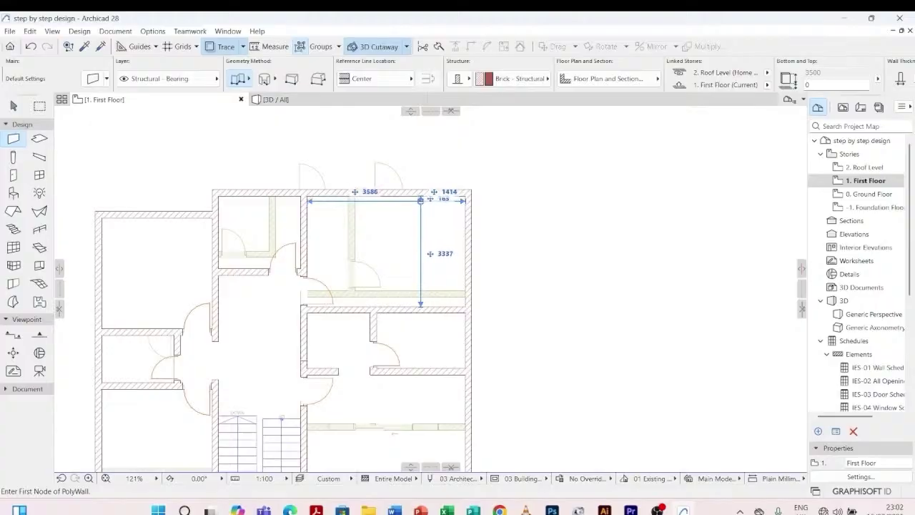
click(421, 200)
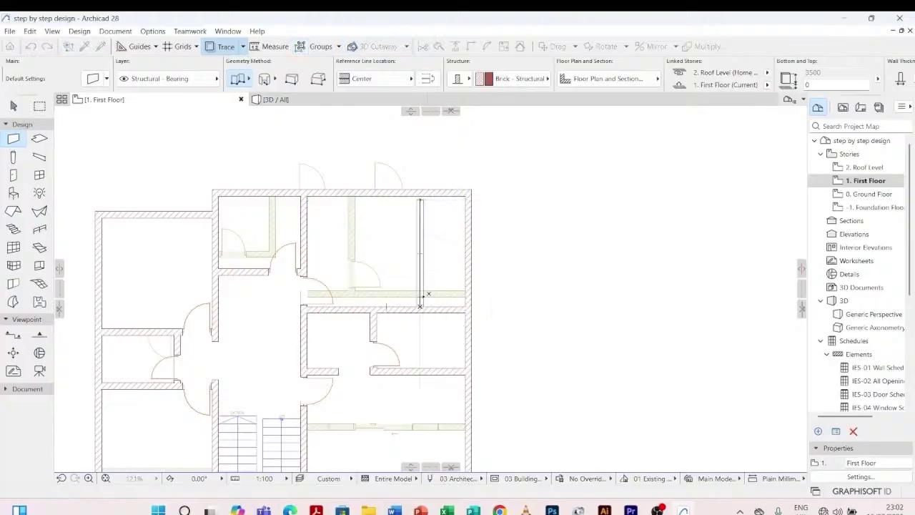
double_click(422, 299)
click(418, 193)
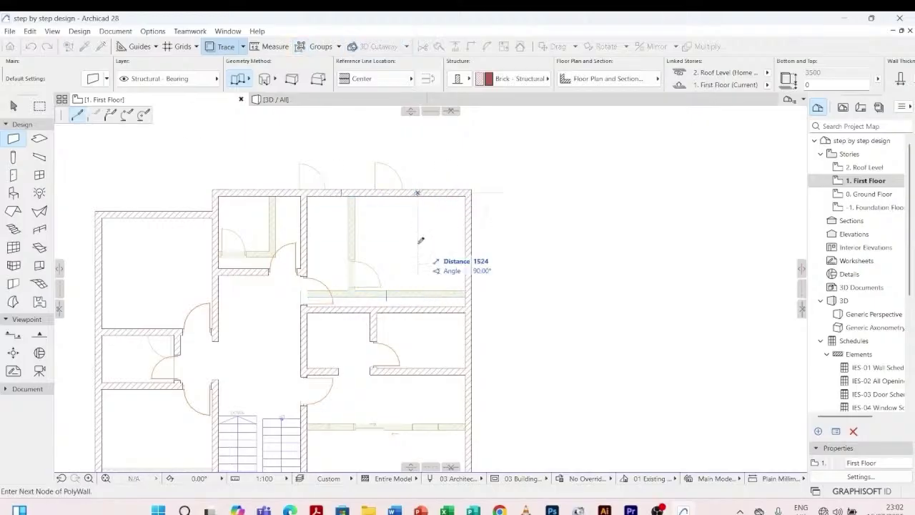
double_click(419, 308)
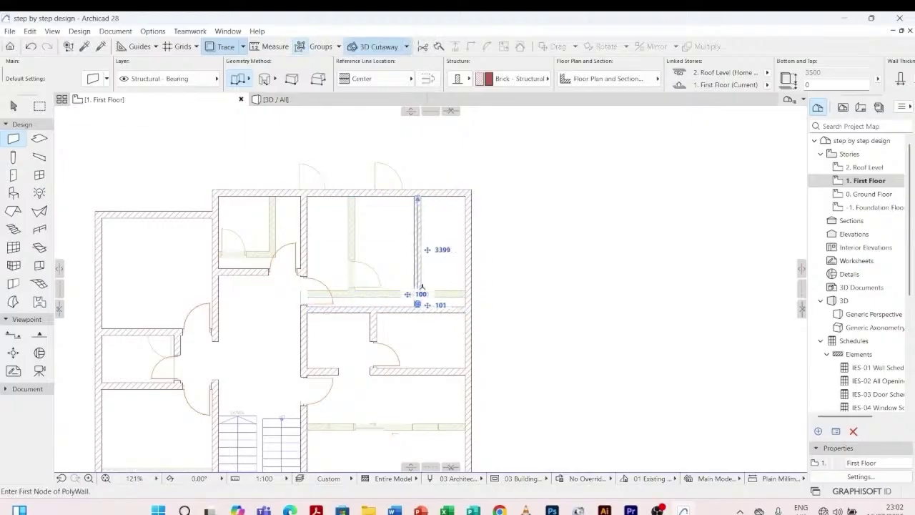
key(Escape)
- Set the clear distance between the new north-south partition and the east exterior wall to 1500 mm
click(419, 236)
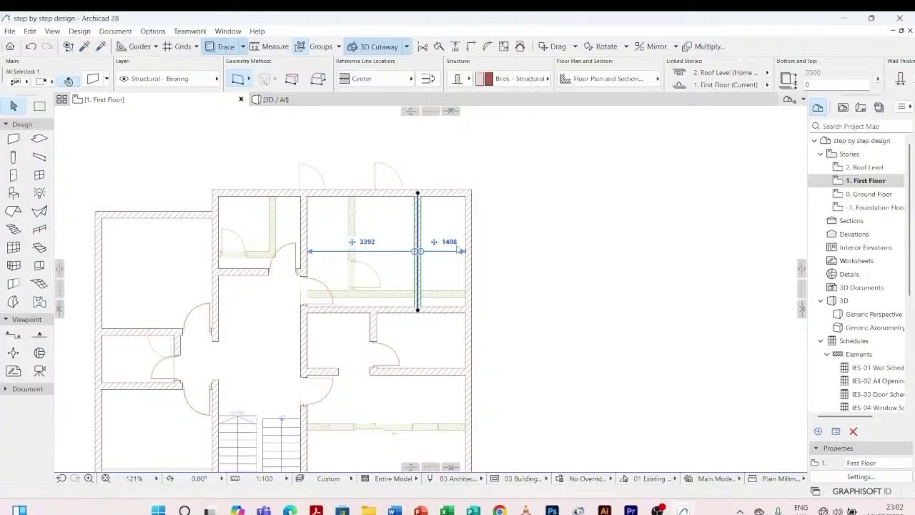
click(452, 242)
text(1500)
key(Return)
key(Escape)
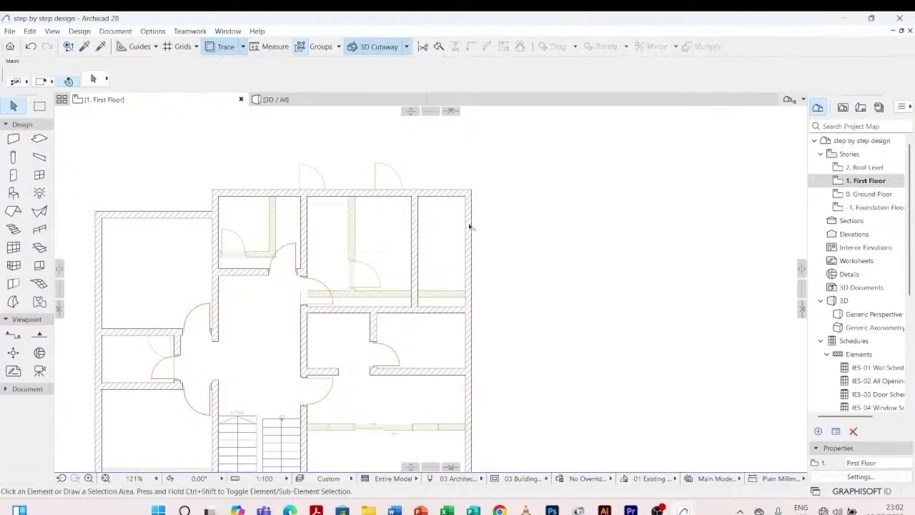
- Draw an east-west brick wall from the midpoint of the new partition to the east exterior wall, using the partition's settings
scroll(358, 243, up, 2)
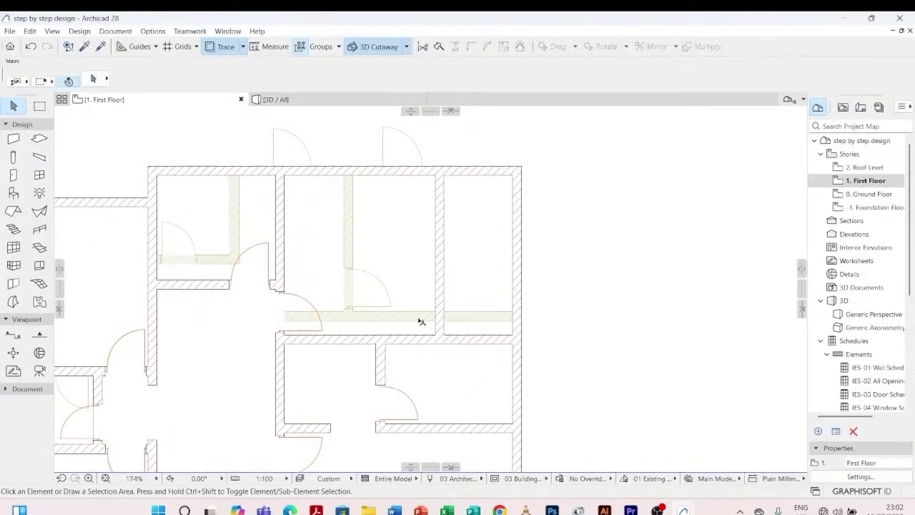
click(439, 262)
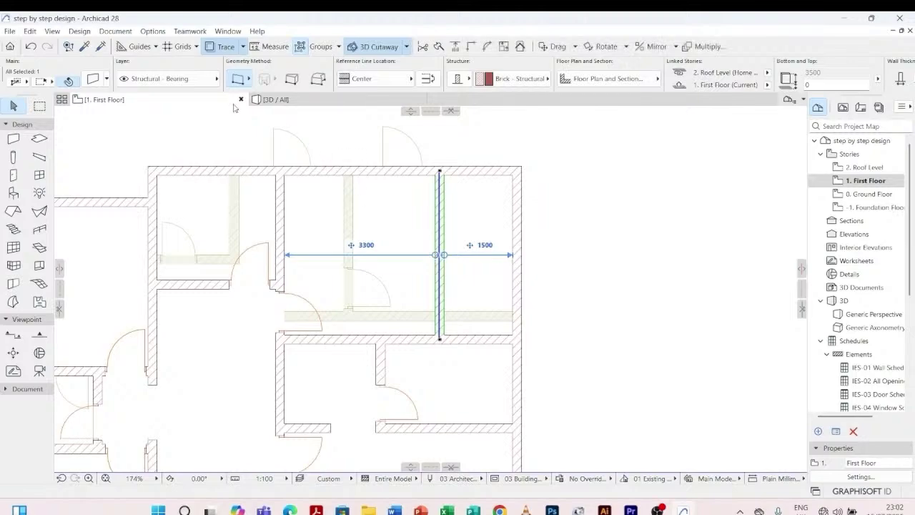
click(69, 45)
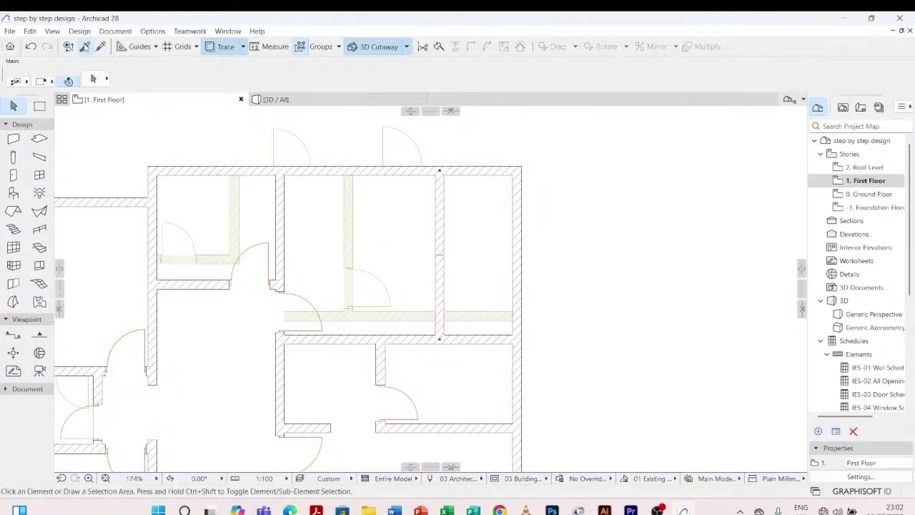
click(441, 252)
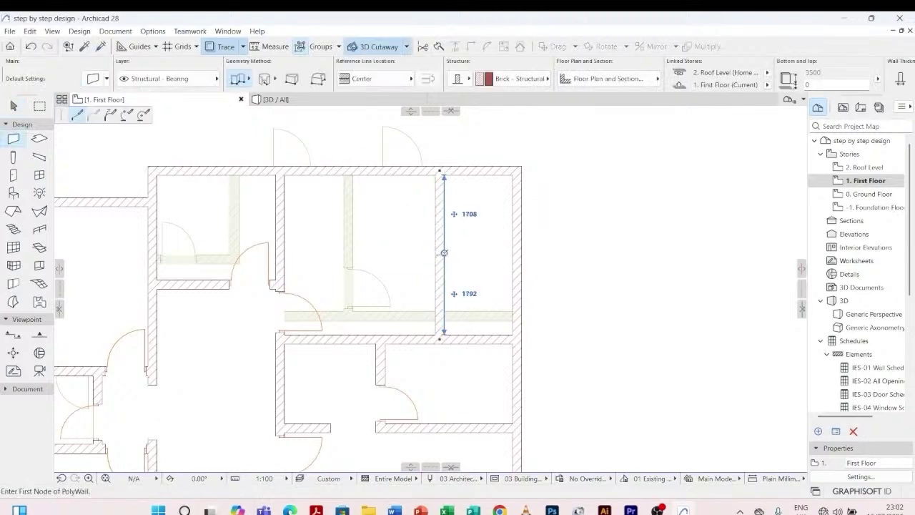
click(444, 253)
double_click(511, 255)
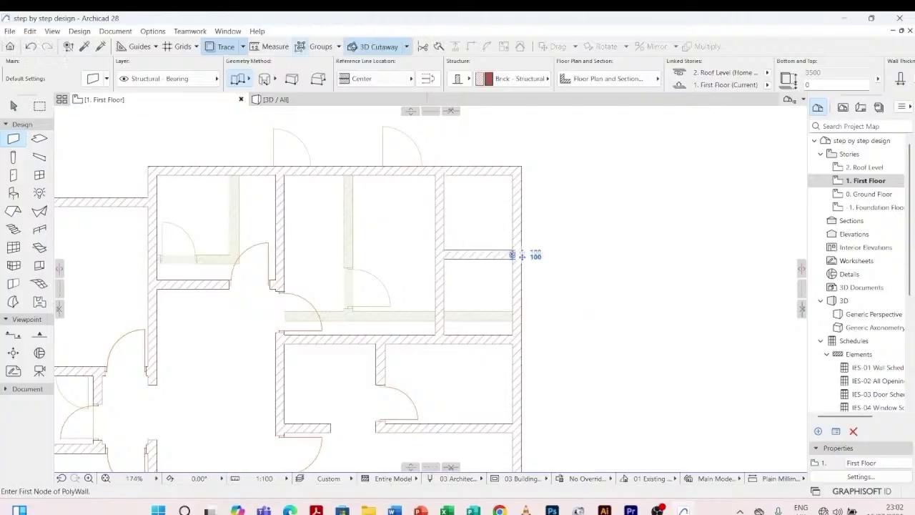
key(Escape)
- Set the clear distance between the new east-west wall and the north exterior wall to 2000 mm
click(499, 257)
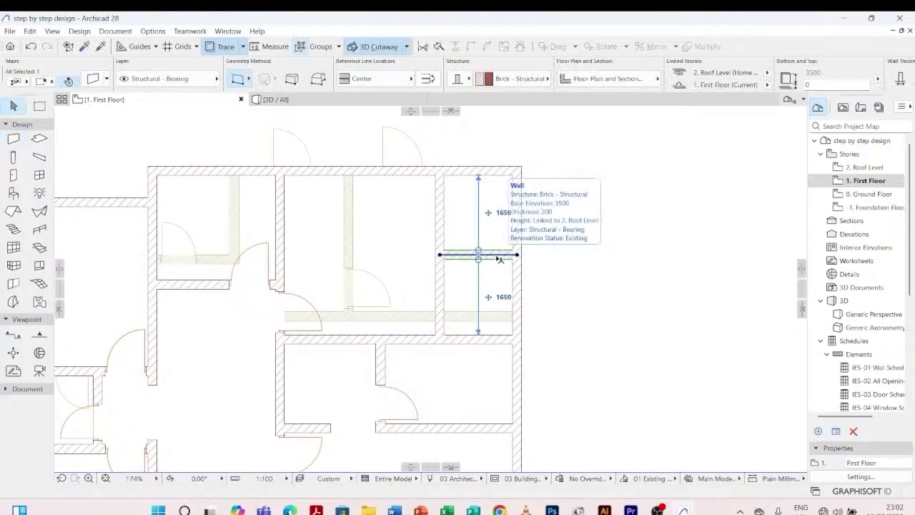
click(503, 213)
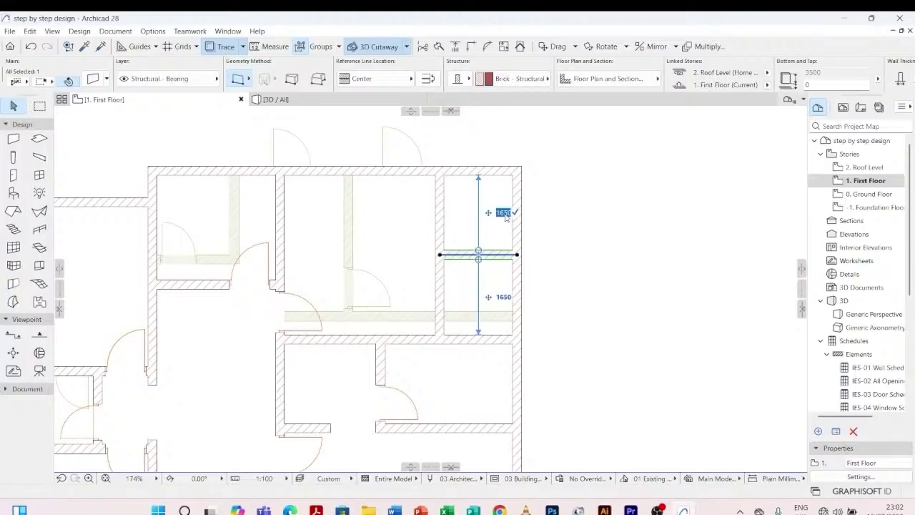
text(2000)
key(Return)
key(Escape)
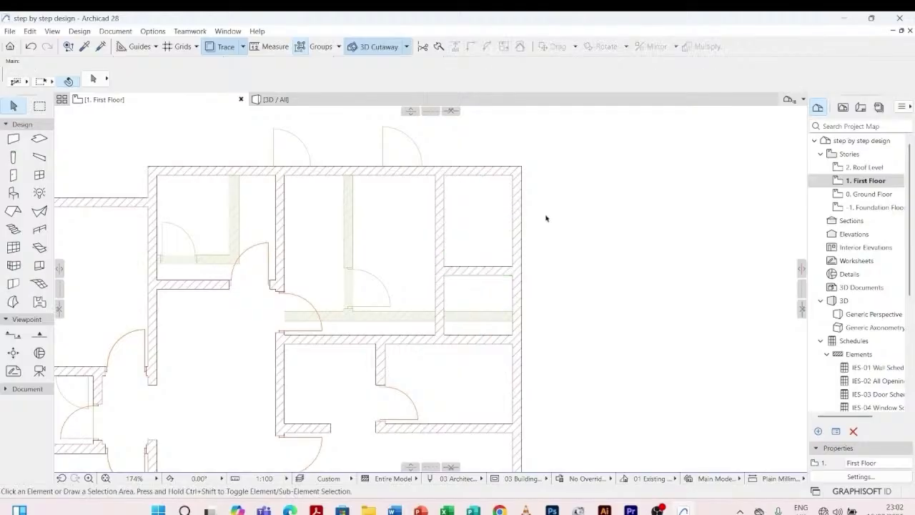
- Pick up the settings of the 1000 × 2500 mm rectangular door opening in the south wall of the small east rooms
scroll(459, 303, up, 3)
scroll(498, 301, down, 3)
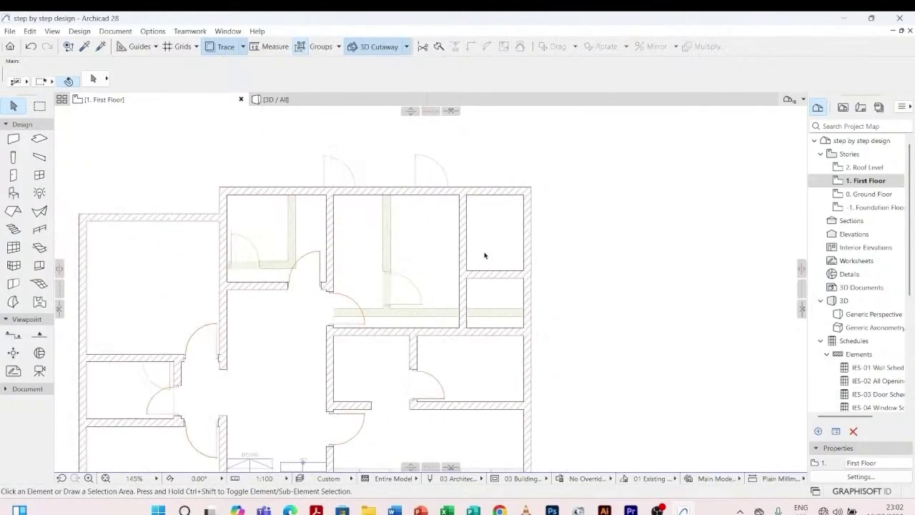
scroll(466, 294, down, 2)
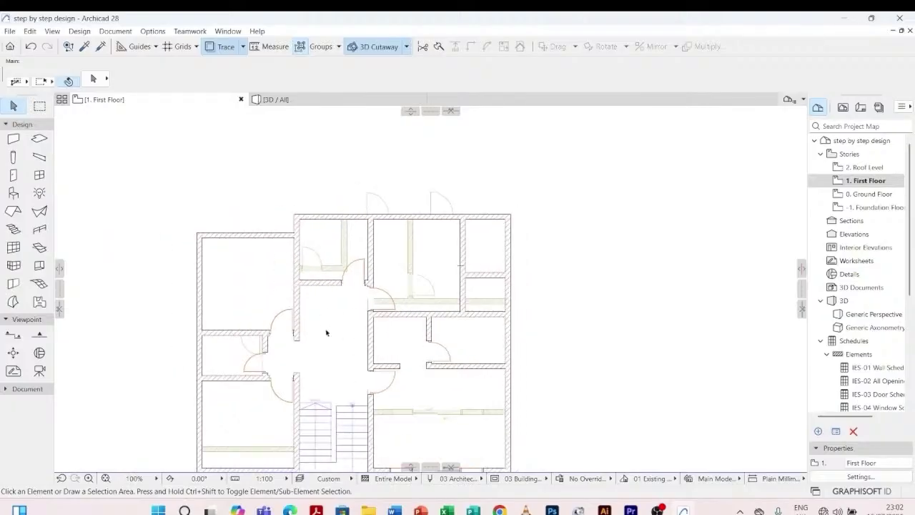
scroll(416, 376, up, 3)
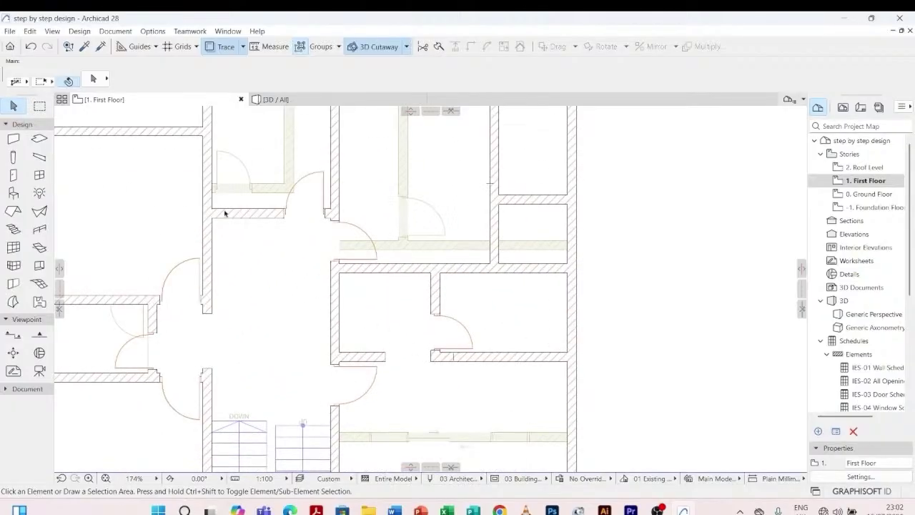
click(85, 48)
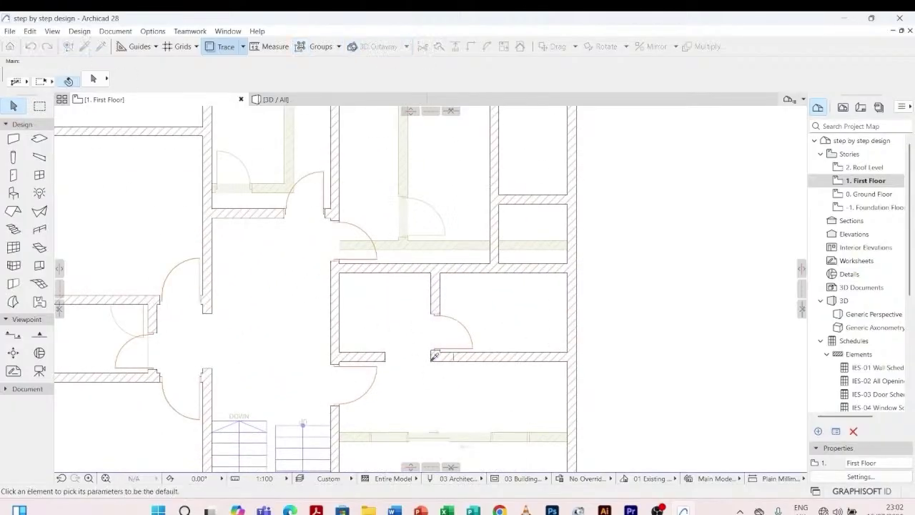
click(434, 355)
- Place the 1000 × 2500 mm rectangular opening in the new north-south partition, about 288 mm from the south wall's centreline
scroll(493, 247, up, 4)
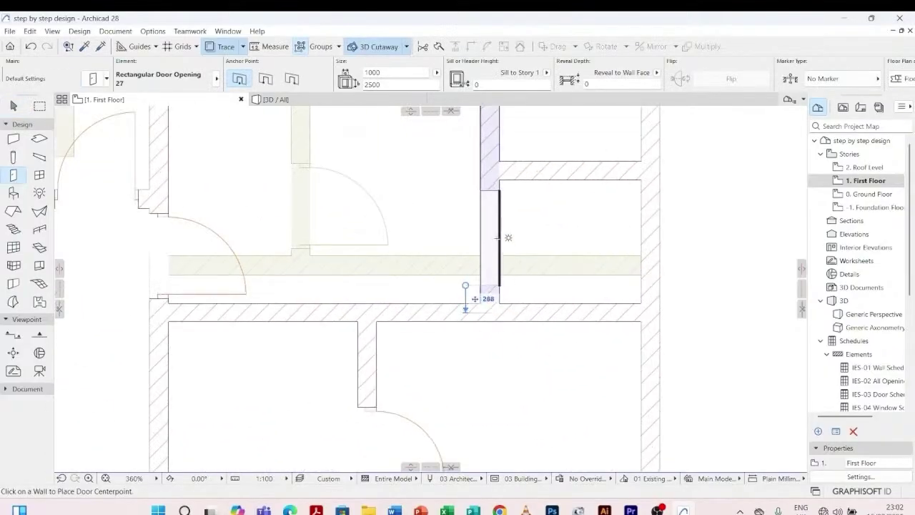
click(508, 237)
click(438, 243)
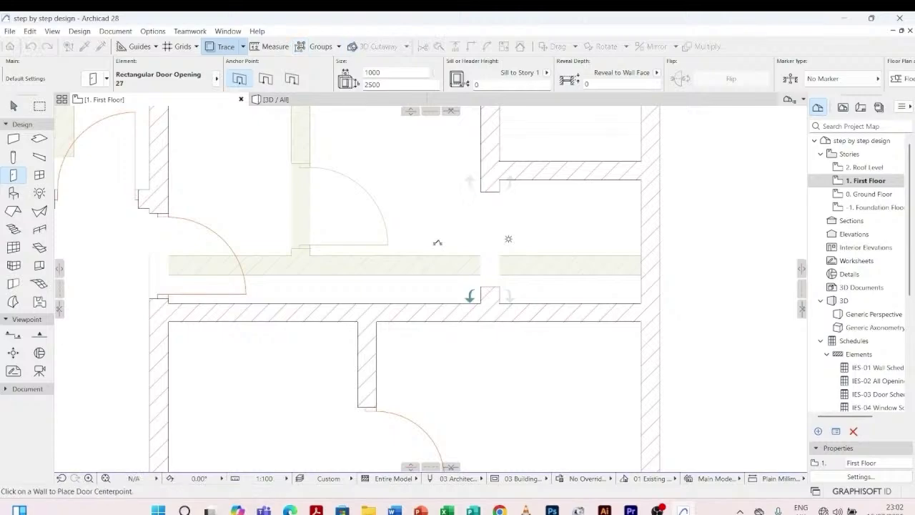
scroll(437, 243, down, 5)
scroll(472, 279, up, 4)
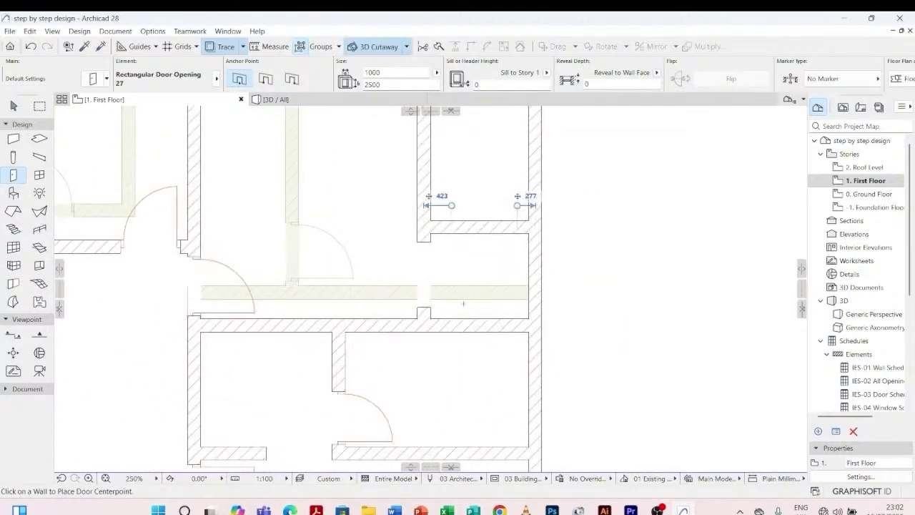
scroll(463, 303, down, 3)
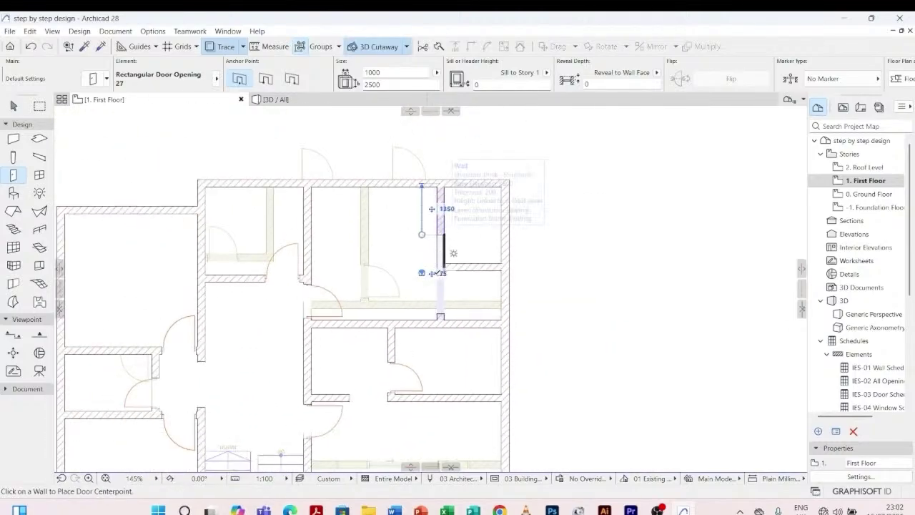
key(Escape)
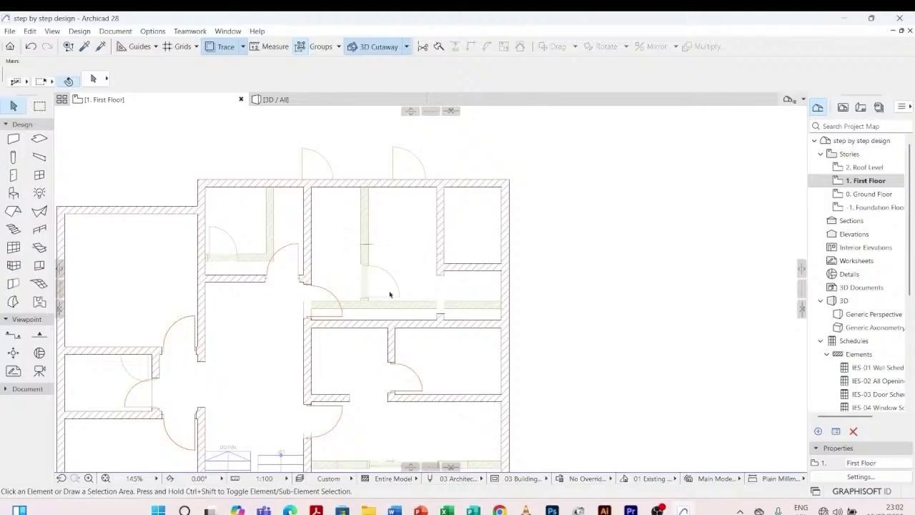
- Copy the 800 × 2100 mm door between the small east rooms into the new east-west wall, near its west end, hinged west, opening north
click(84, 46)
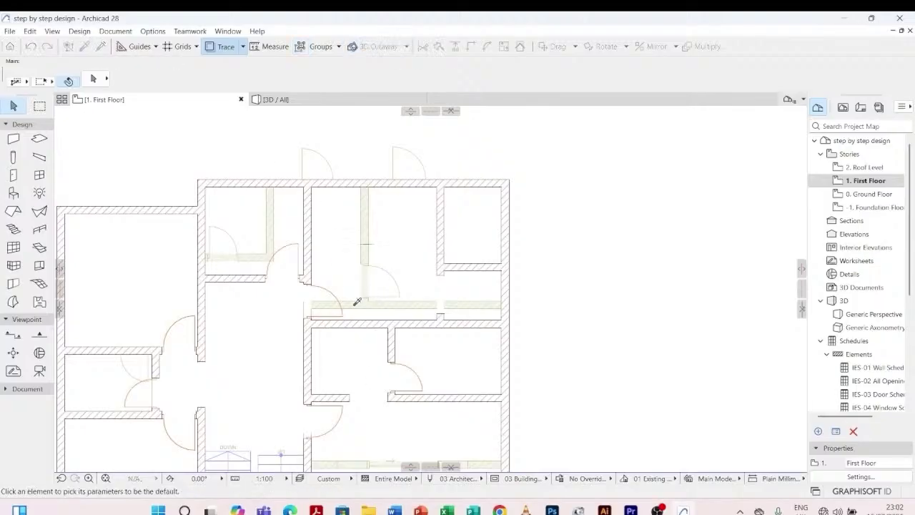
click(422, 389)
scroll(458, 266, up, 3)
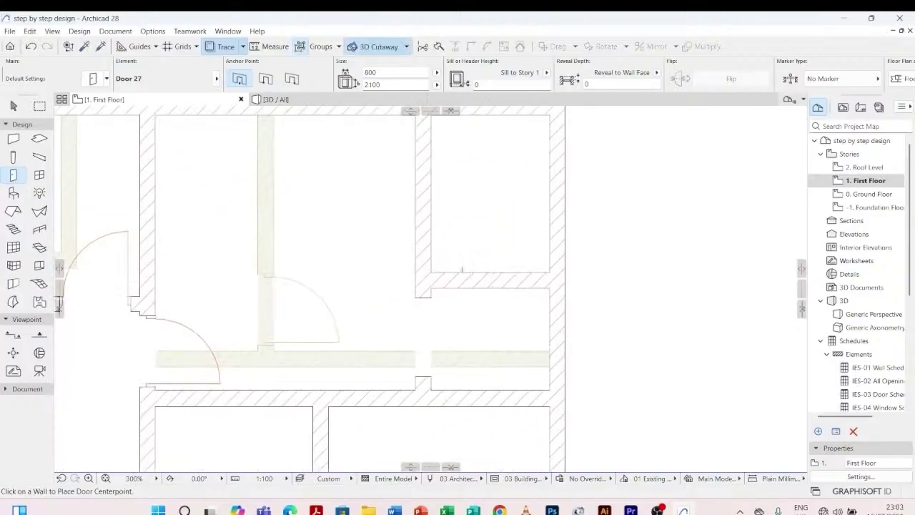
click(468, 270)
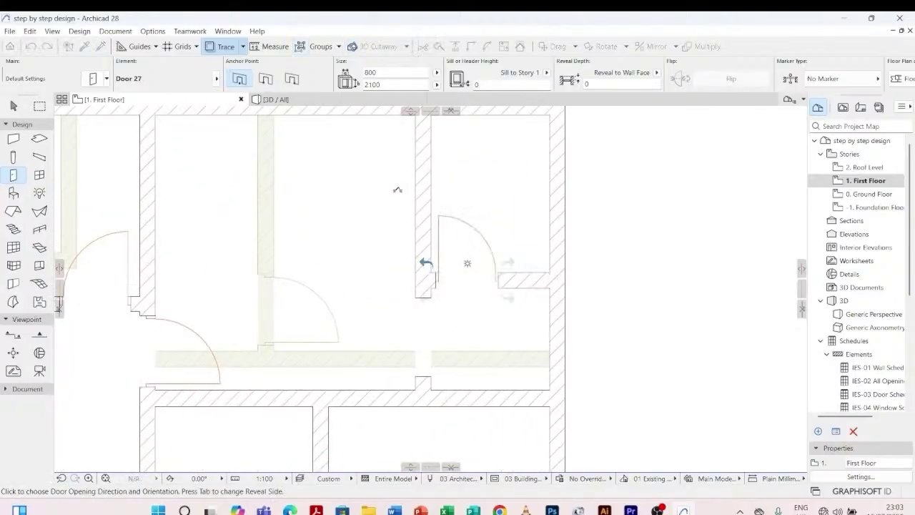
click(369, 191)
scroll(370, 192, down, 5)
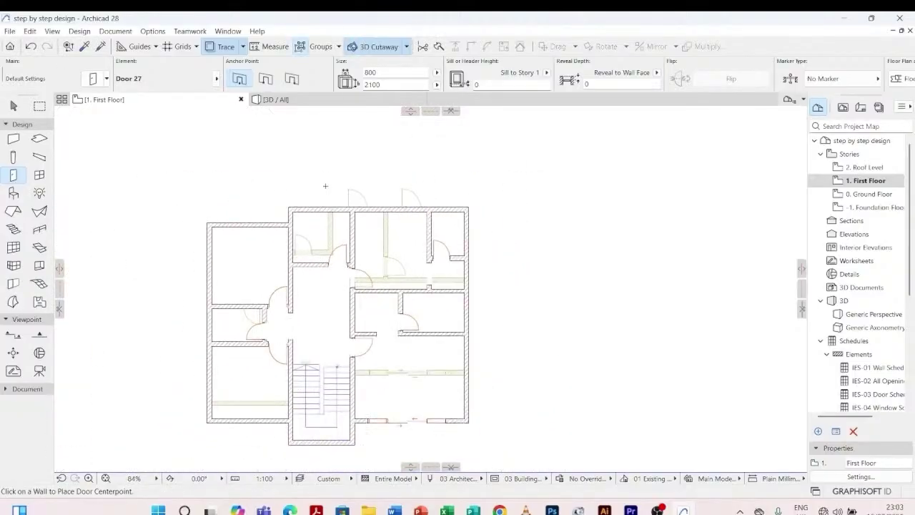
key(Escape)
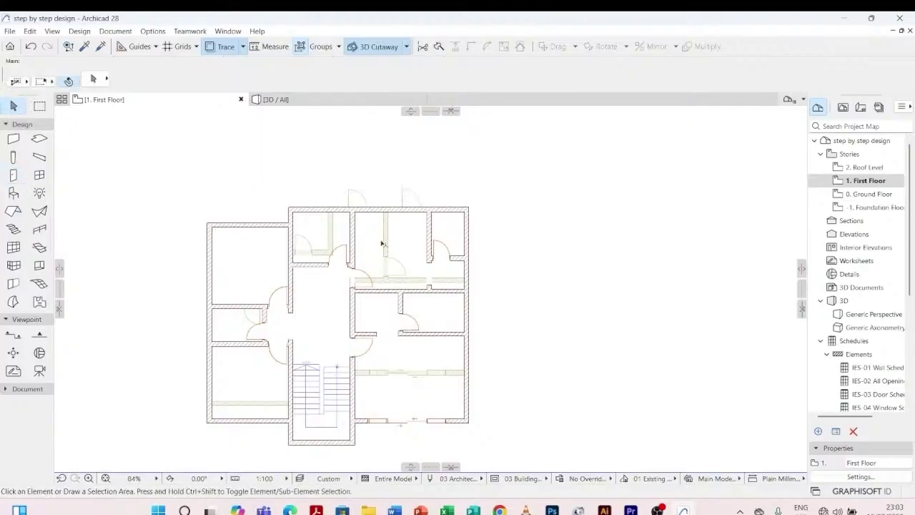
- Examine the house in the 3D perspective, including the sliding doors on both floors, and return to the first floor plan
scroll(291, 416, up, 2)
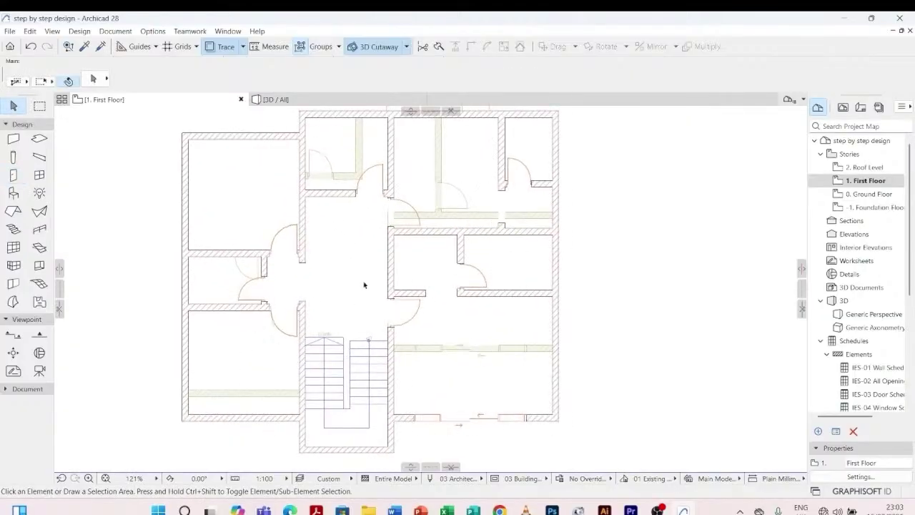
scroll(362, 276, down, 2)
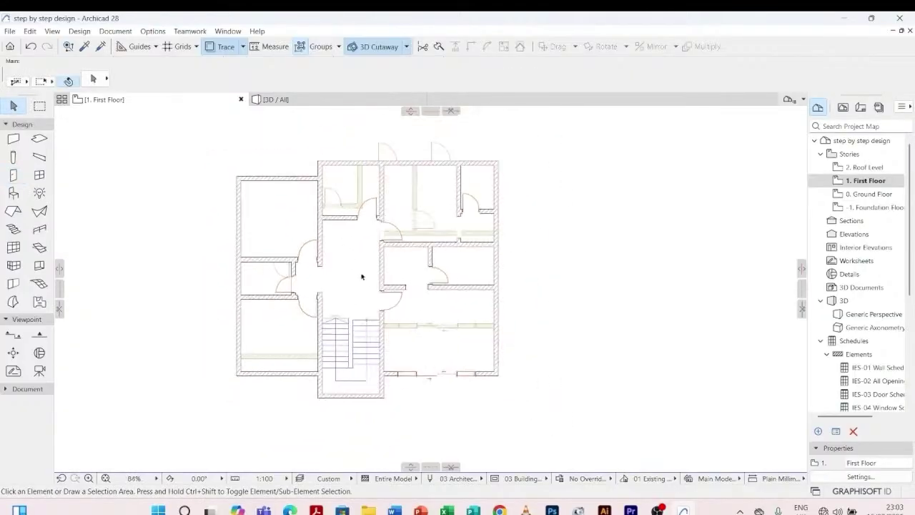
click(314, 105)
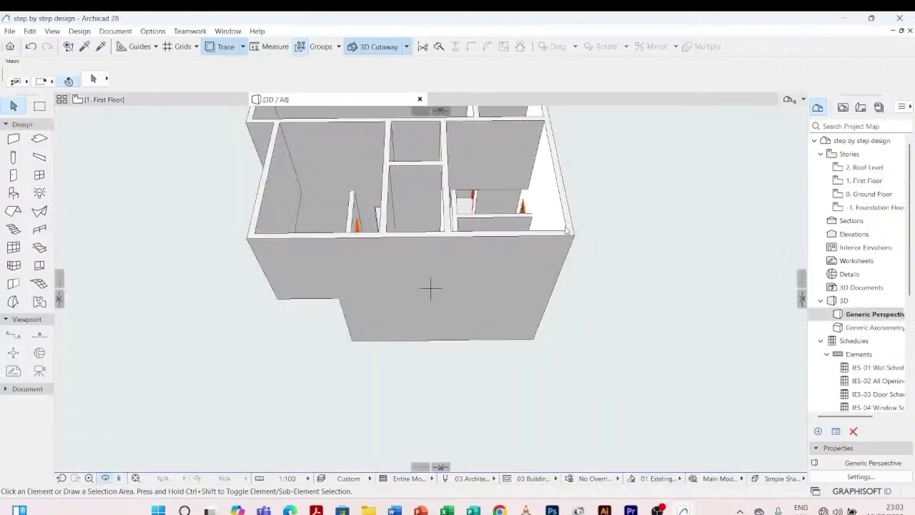
shift+middle_drag(566, 231, 219, 274)
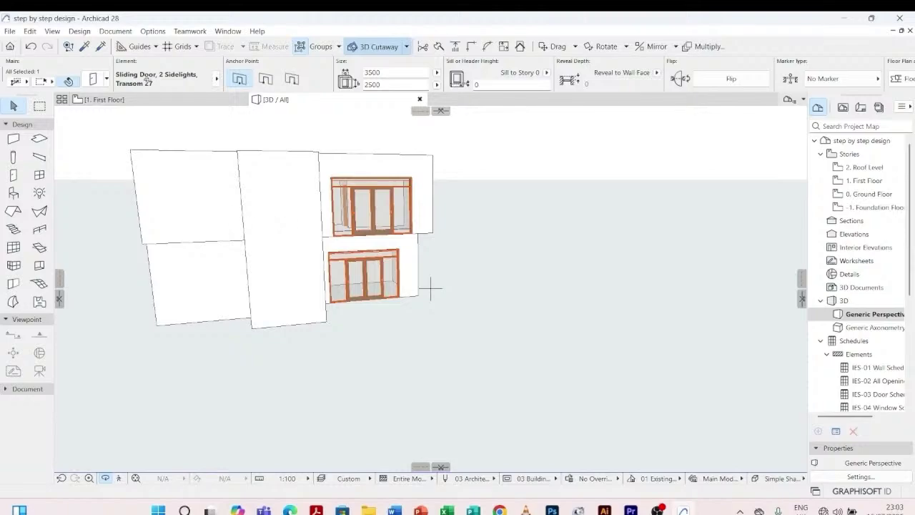
key(F2)
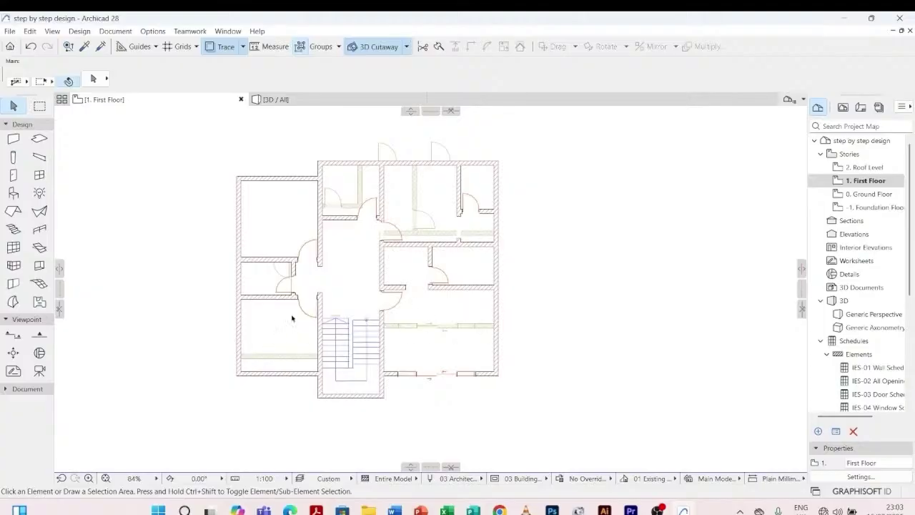
- Open the ground floor plan and examine the outer walls of its rooms
scroll(303, 326, up, 3)
scroll(308, 321, down, 3)
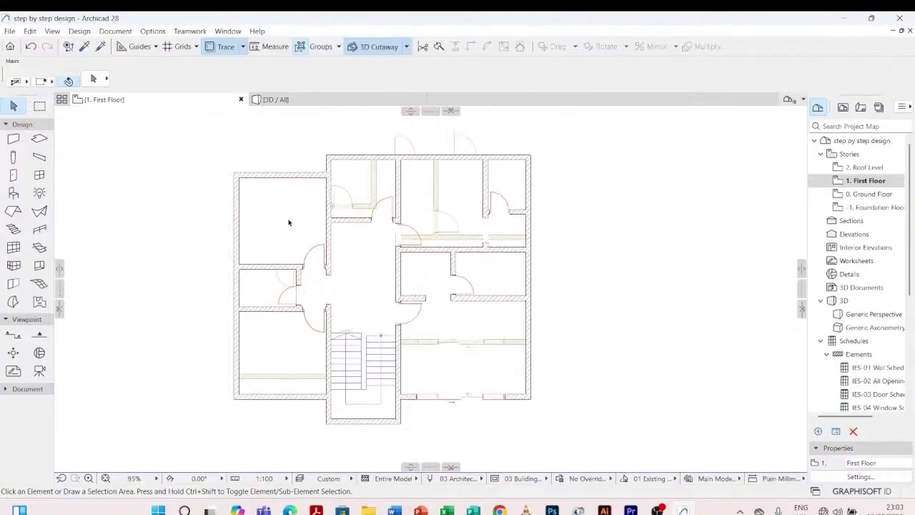
scroll(288, 220, up, 1)
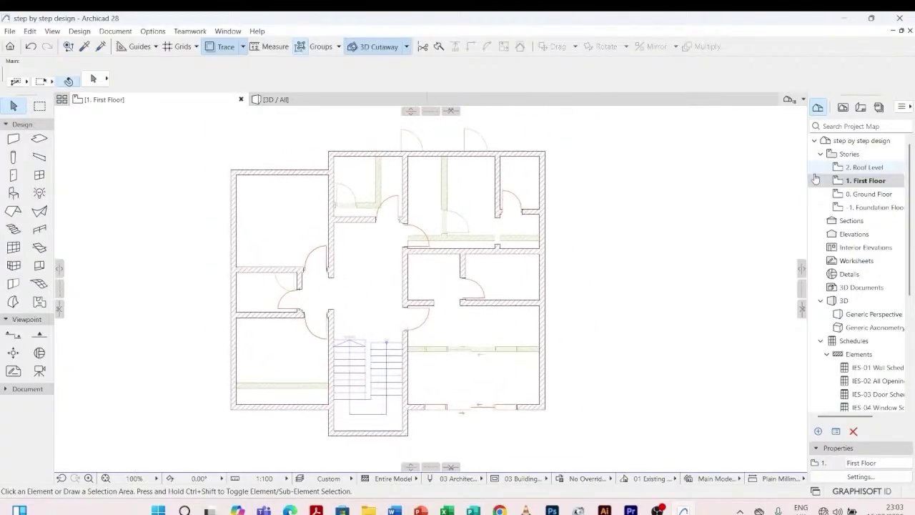
double_click(865, 196)
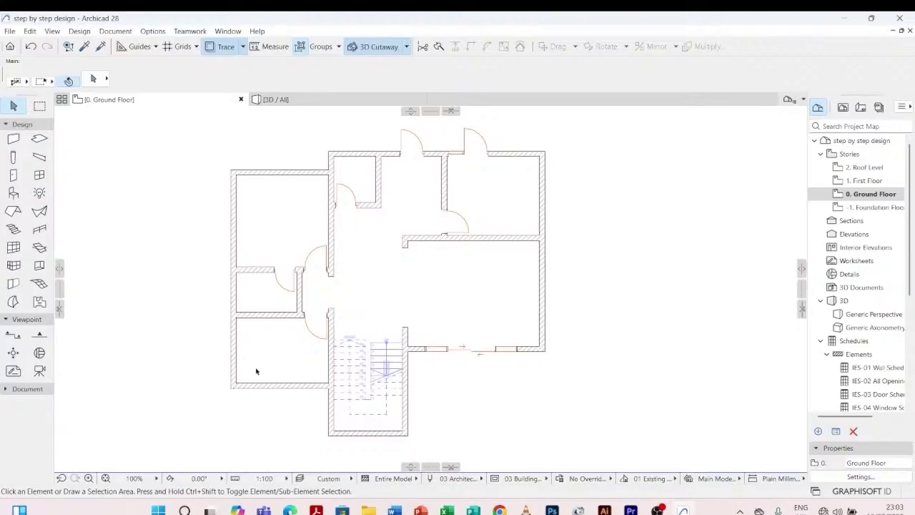
scroll(279, 382, up, 5)
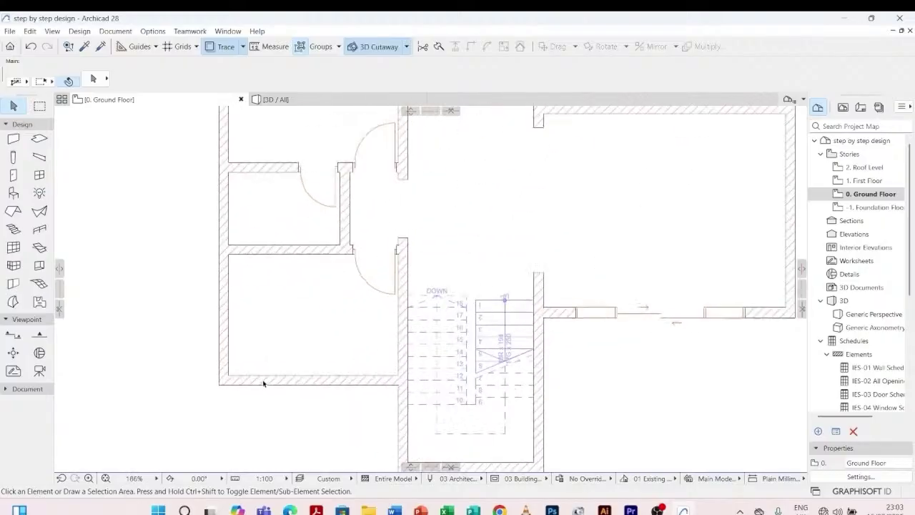
scroll(266, 379, down, 4)
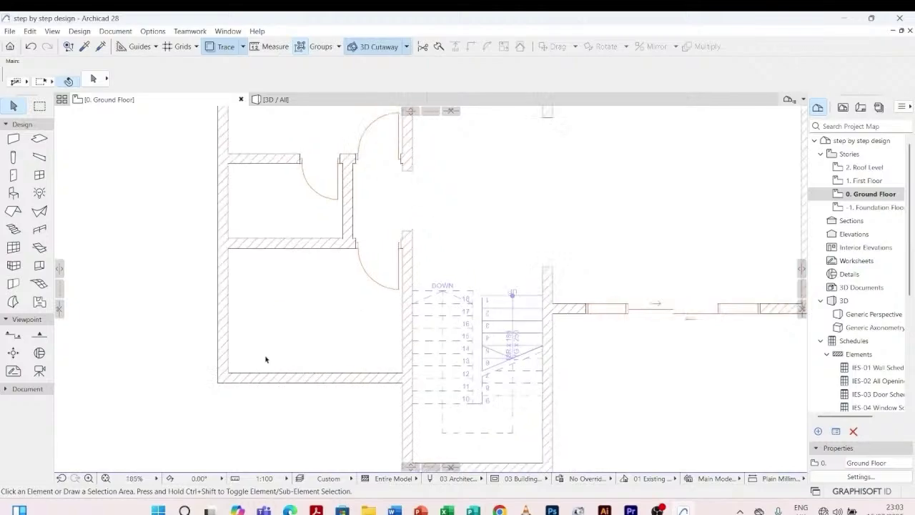
scroll(297, 378, down, 2)
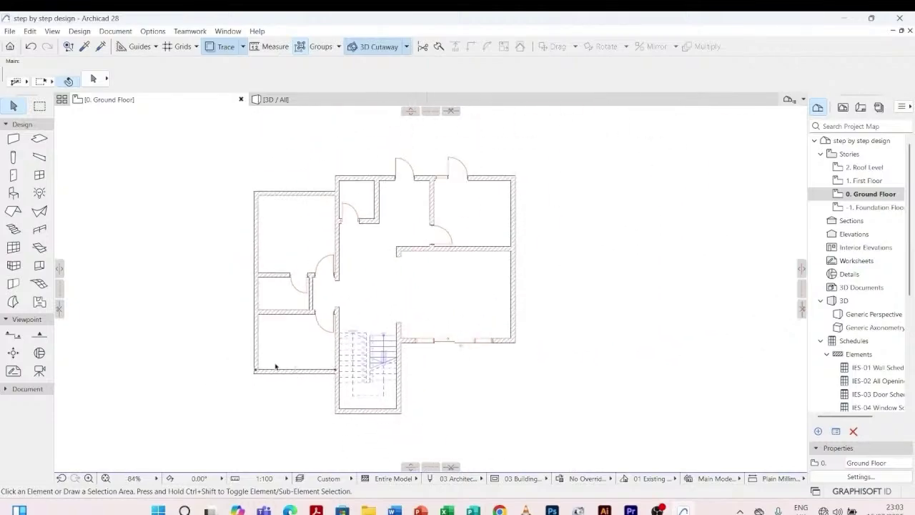
scroll(279, 366, up, 3)
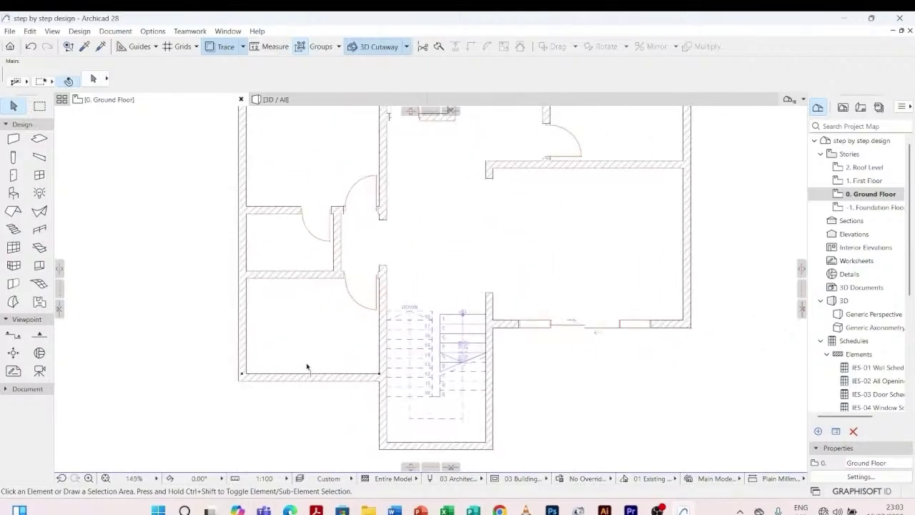
scroll(296, 334, down, 4)
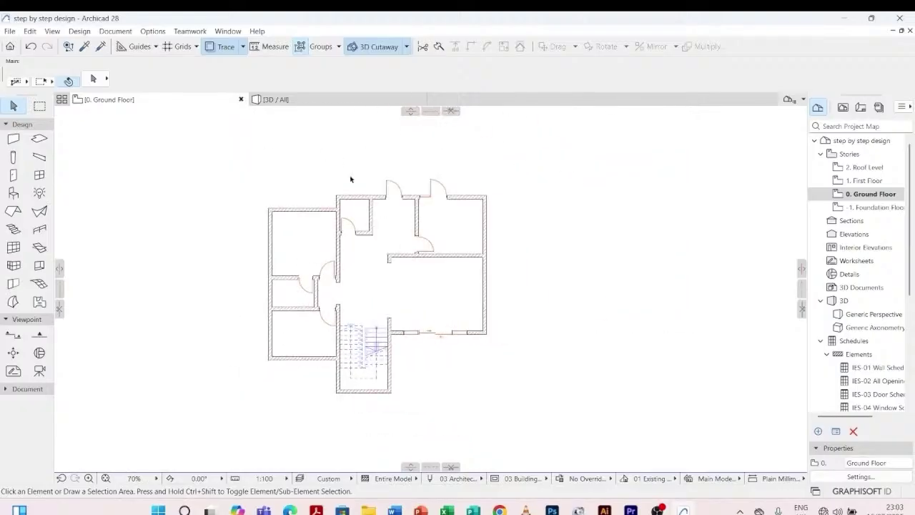
scroll(461, 198, up, 3)
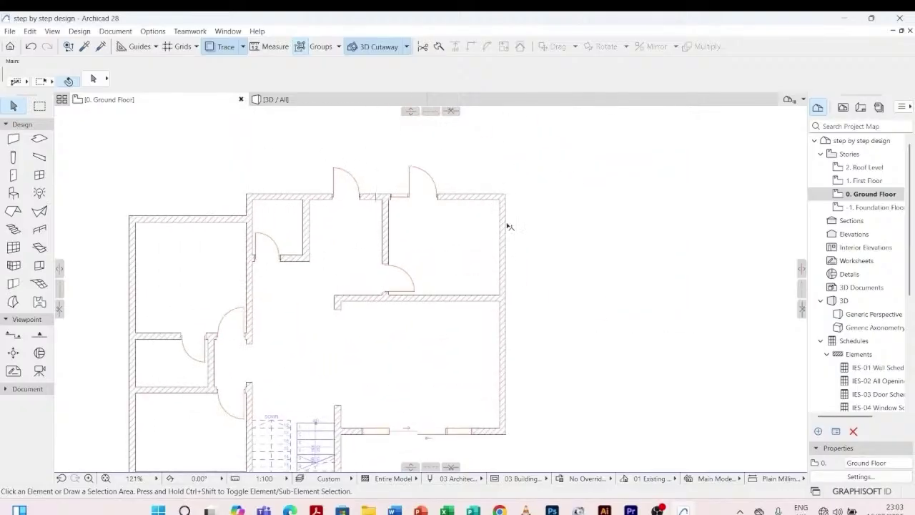
- Start the Window tool and choose the 3-Sash Sliding Window 27 from the sliding windows library as the default
click(40, 175)
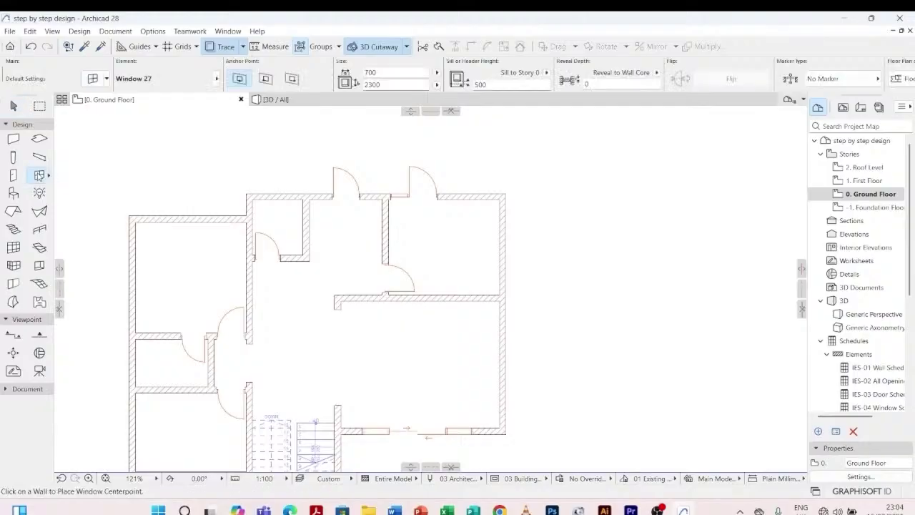
click(92, 78)
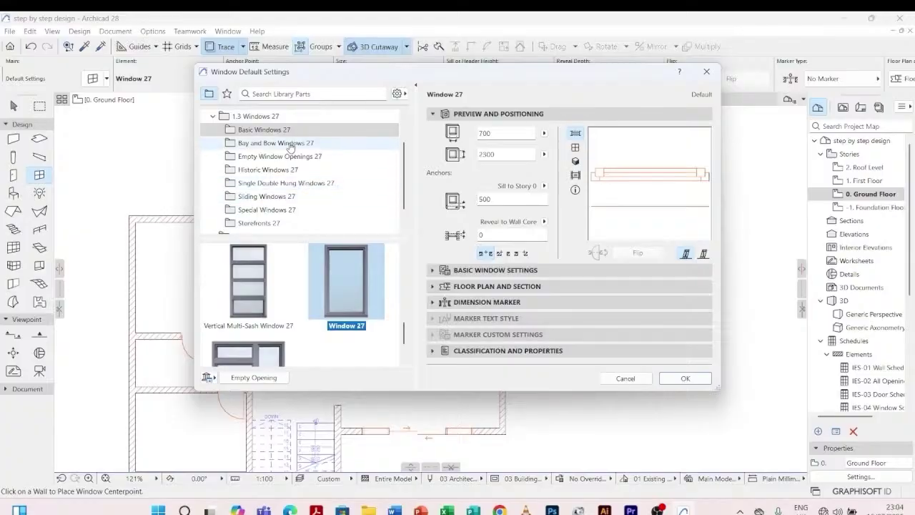
click(264, 131)
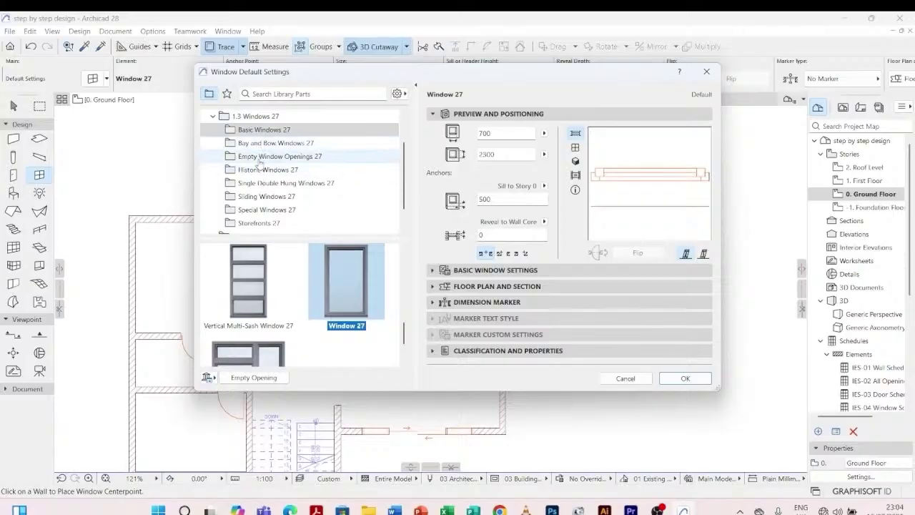
click(269, 198)
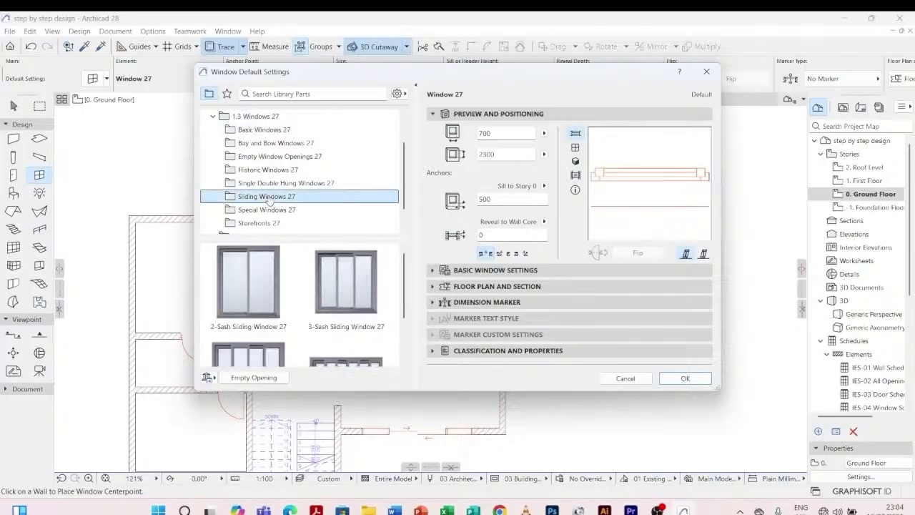
scroll(301, 262, down, 3)
scroll(301, 262, up, 2)
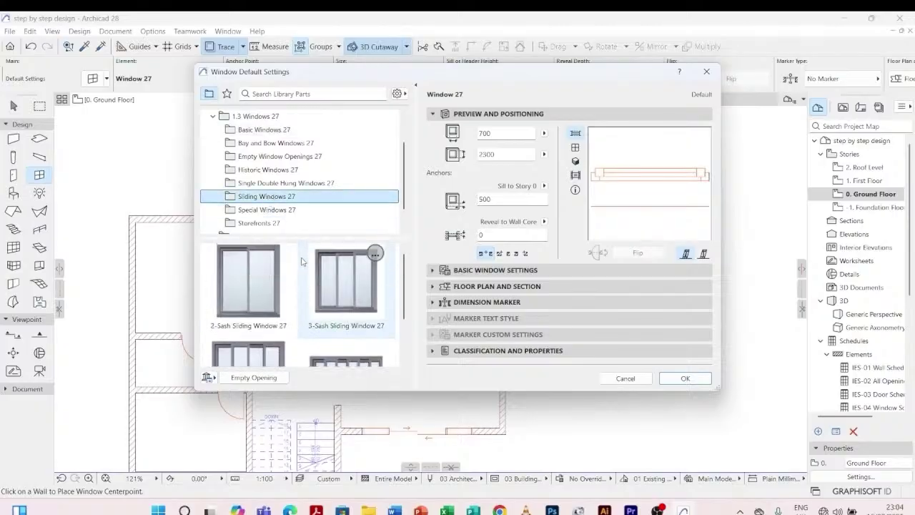
scroll(269, 218, down, 1)
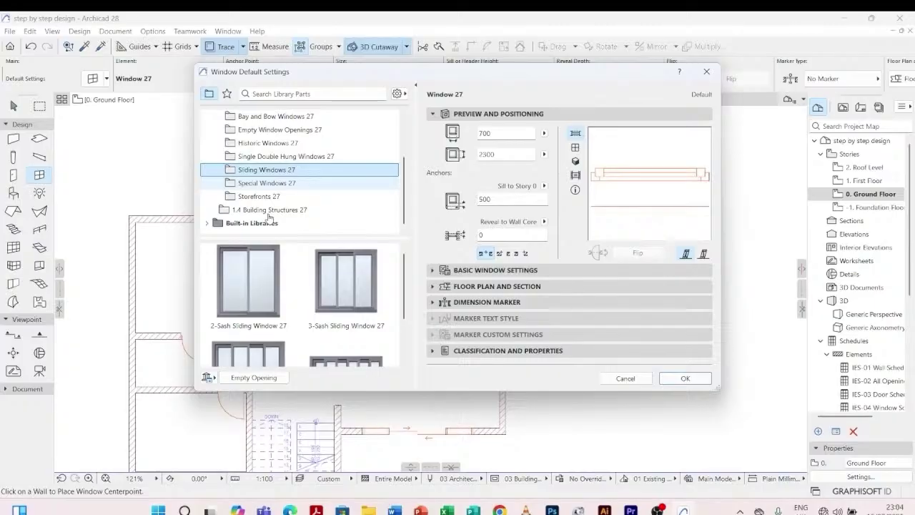
scroll(268, 218, up, 2)
scroll(269, 218, down, 2)
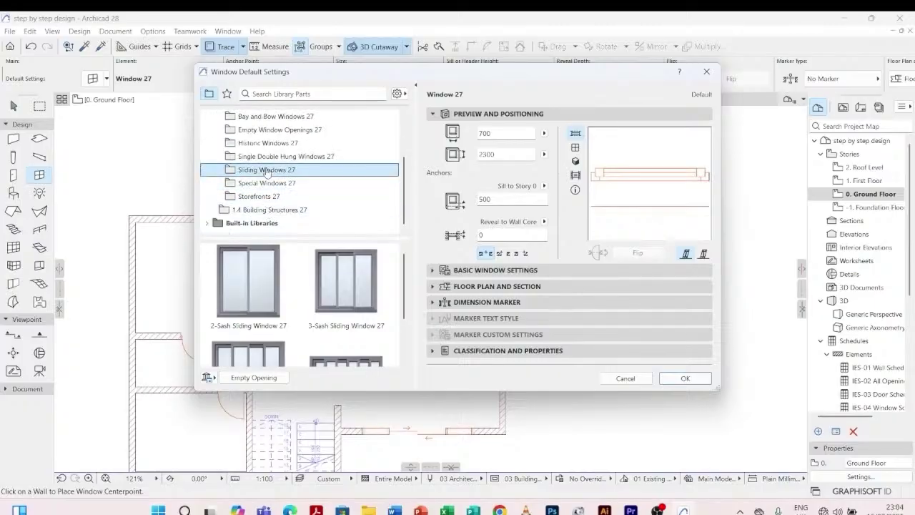
scroll(294, 285, down, 1)
scroll(293, 285, down, 1)
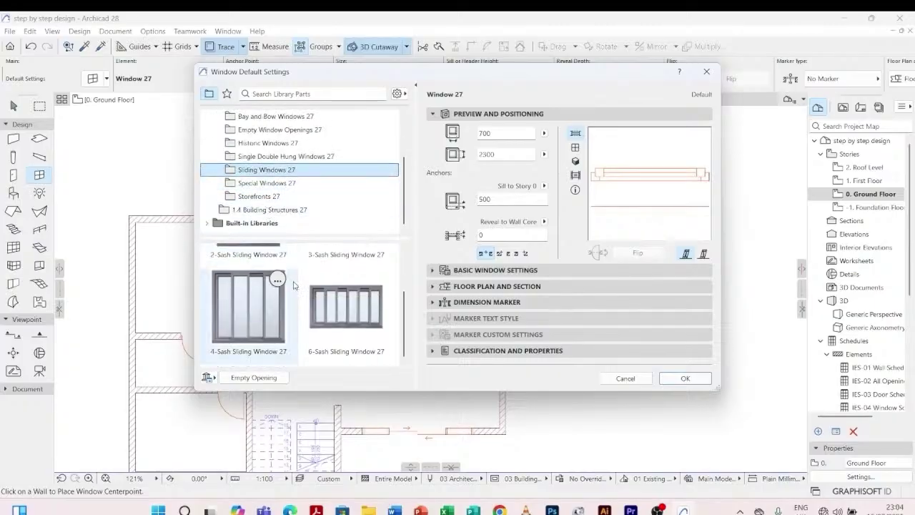
scroll(293, 285, up, 2)
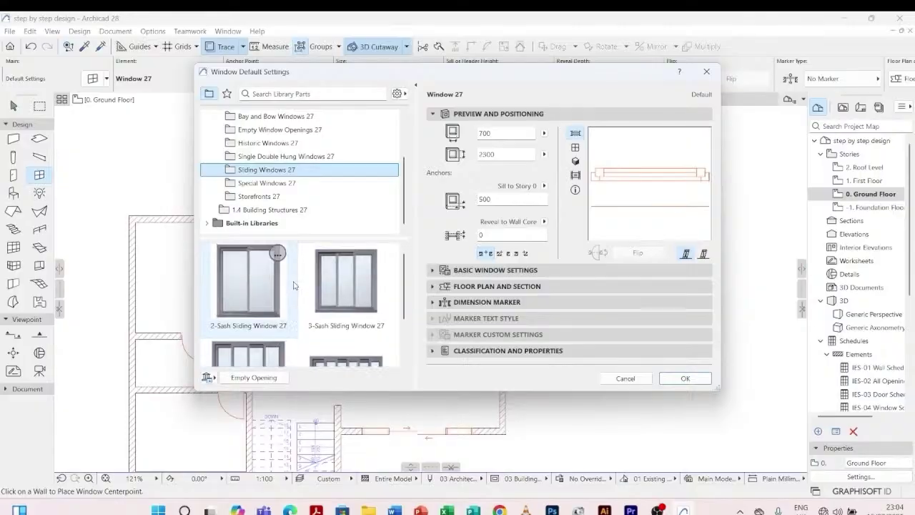
click(340, 284)
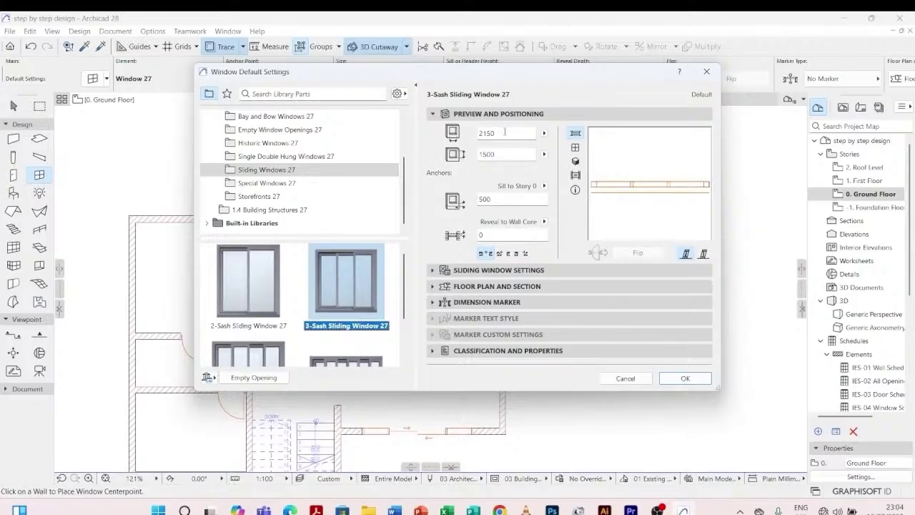
- Set the default sliding window's width to 2500 mm and its height to 2000 mm
drag(505, 132, 466, 132)
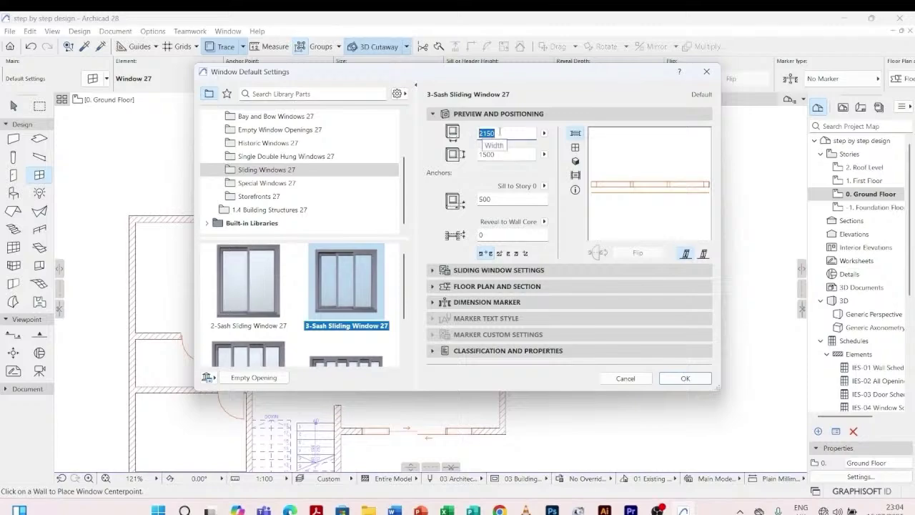
text(2)
click(506, 155)
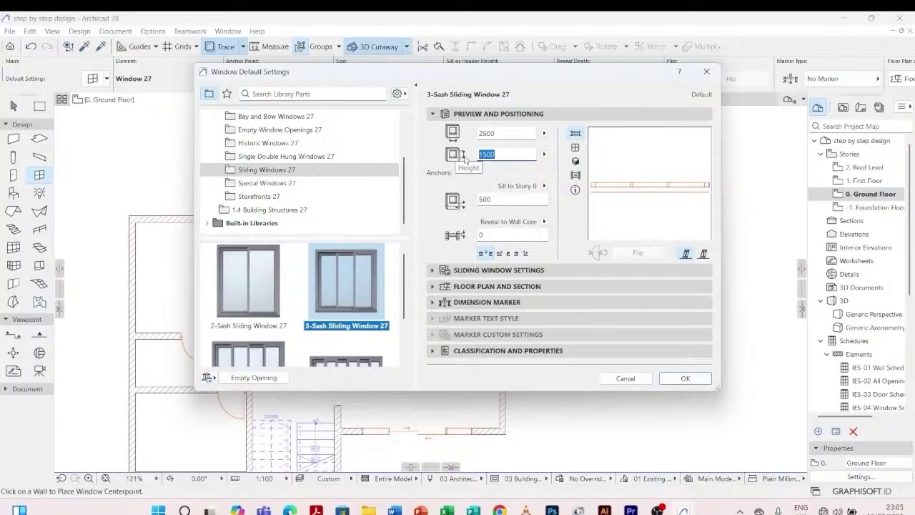
text(25)
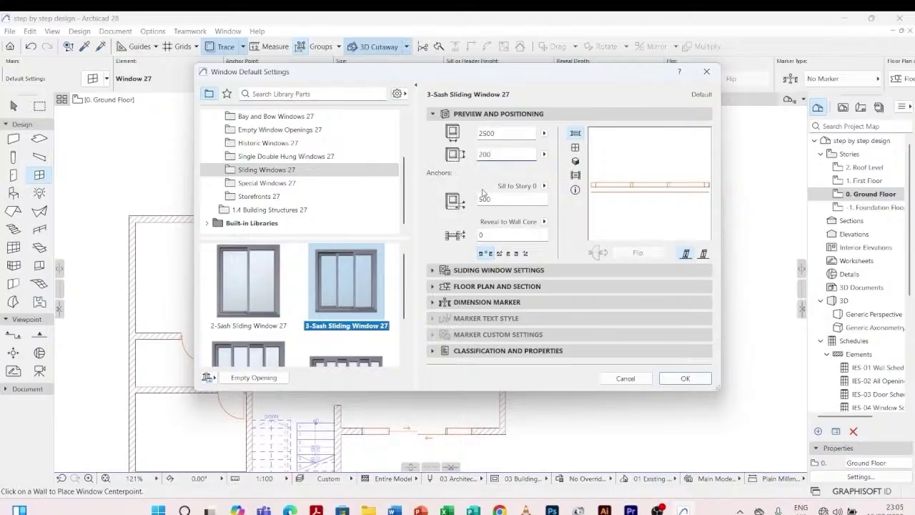
text(00)
key(BackSpace)
key(BackSpace)
key(BackSpace)
text(510)
double_click(501, 155)
text(2)
click(502, 202)
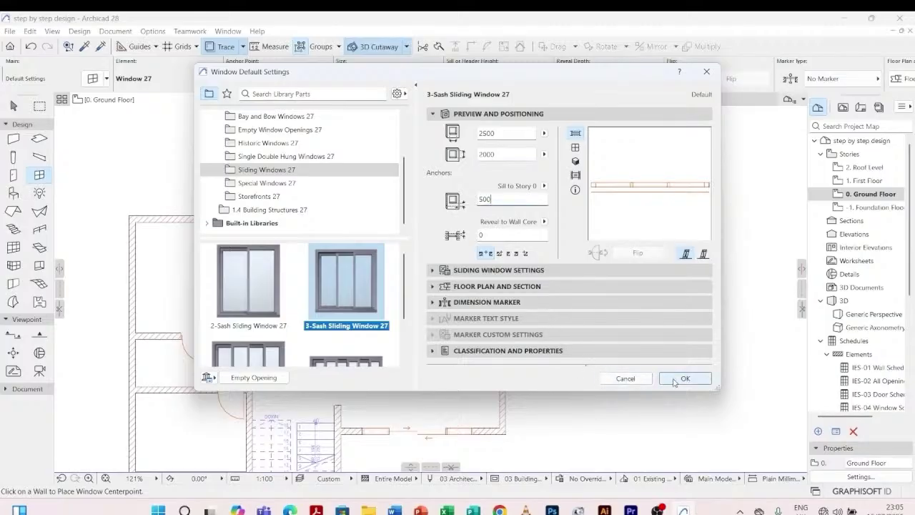
- Set the sliding window's 3D detail level to Full and look through the main sash opening types
click(437, 269)
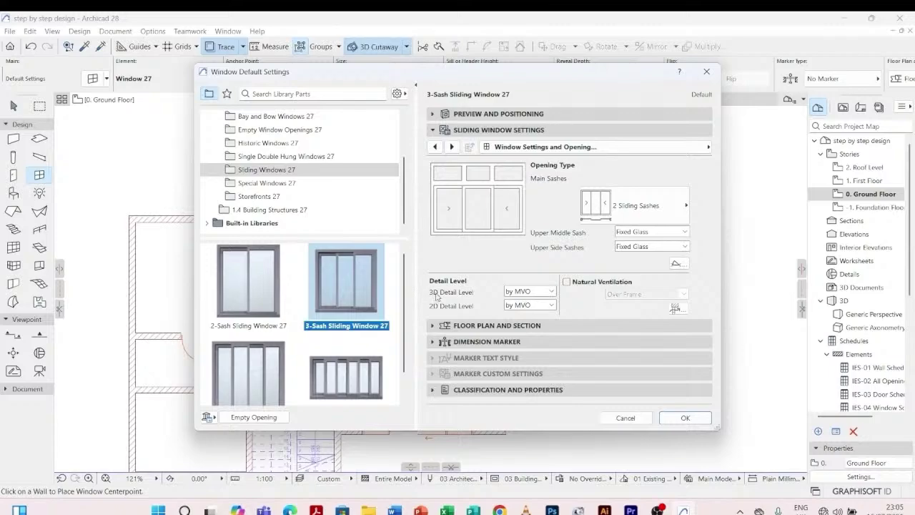
click(530, 291)
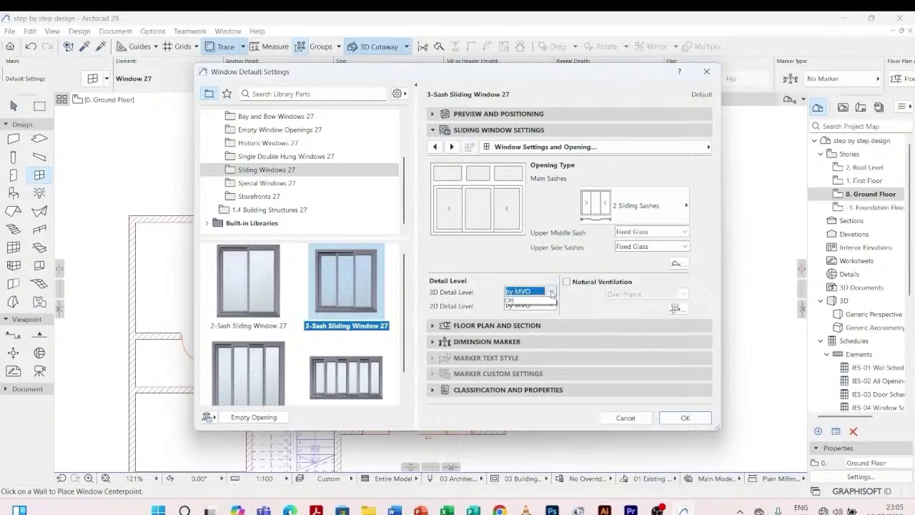
click(531, 304)
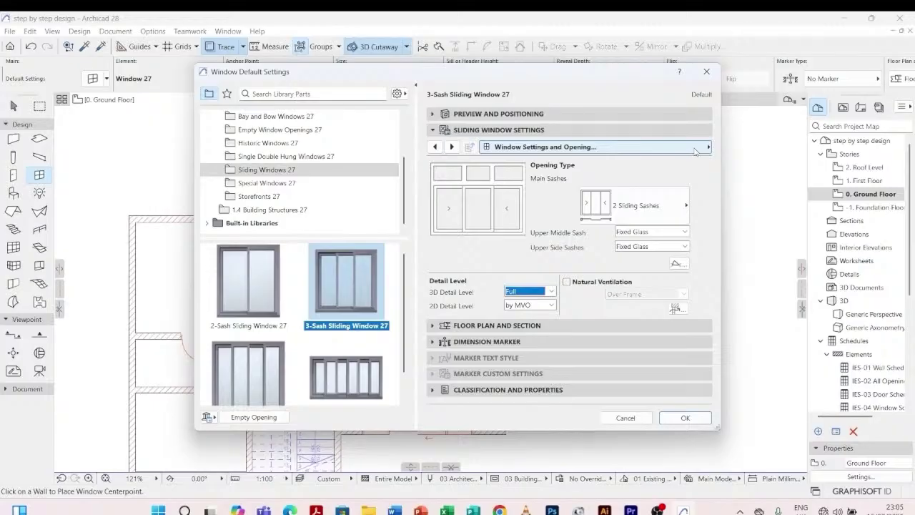
click(669, 201)
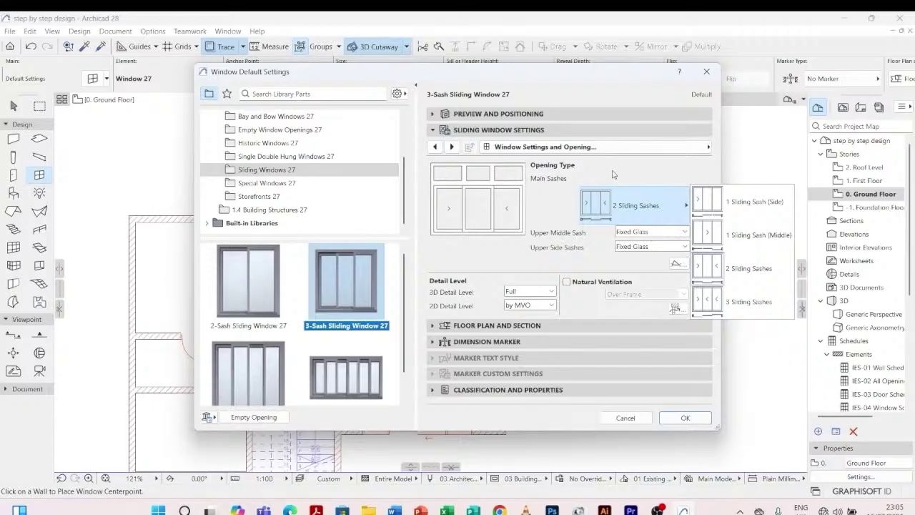
- Turn on uniform frame width in the sliding window's frame and sash settings
click(682, 148)
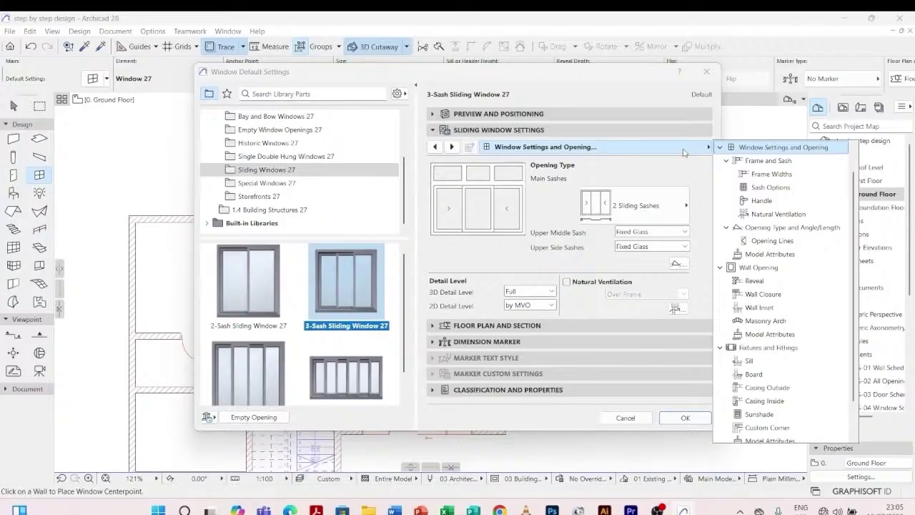
click(765, 164)
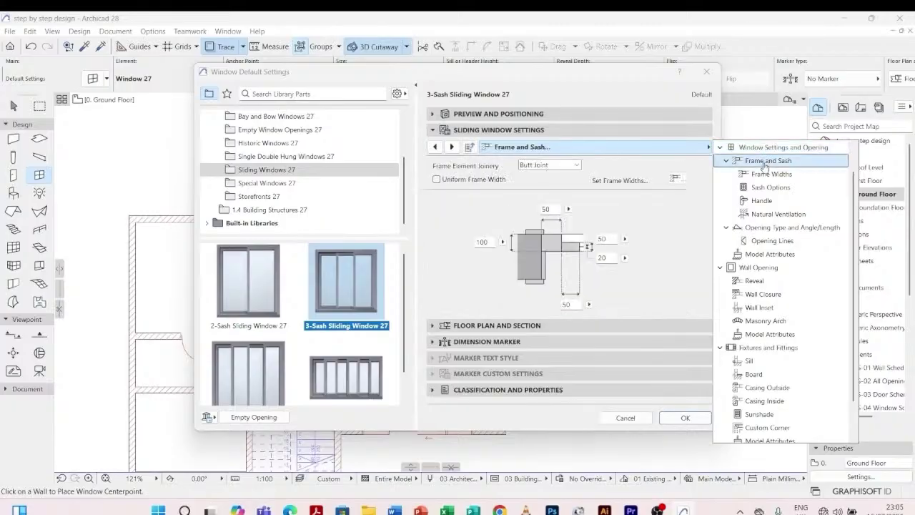
click(441, 183)
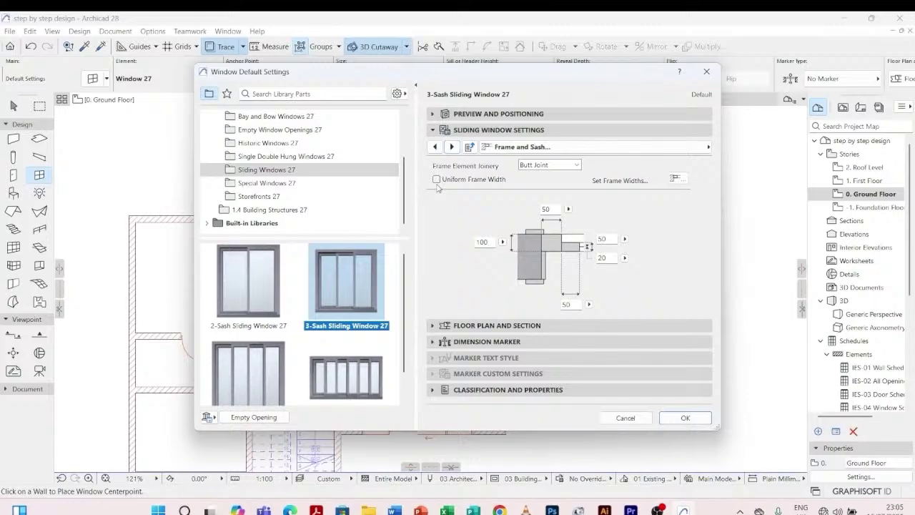
click(436, 180)
click(451, 147)
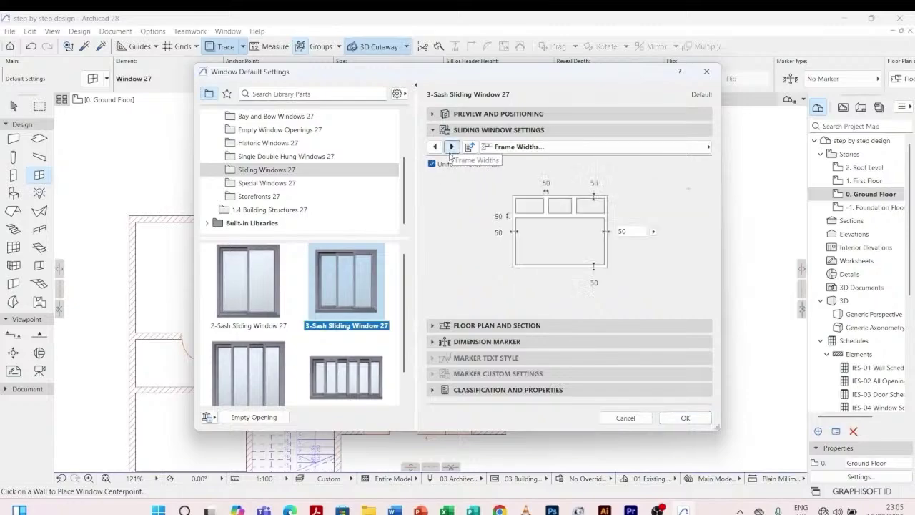
- Turn on uniform sashes with no grid in the sliding window's sash options
click(451, 146)
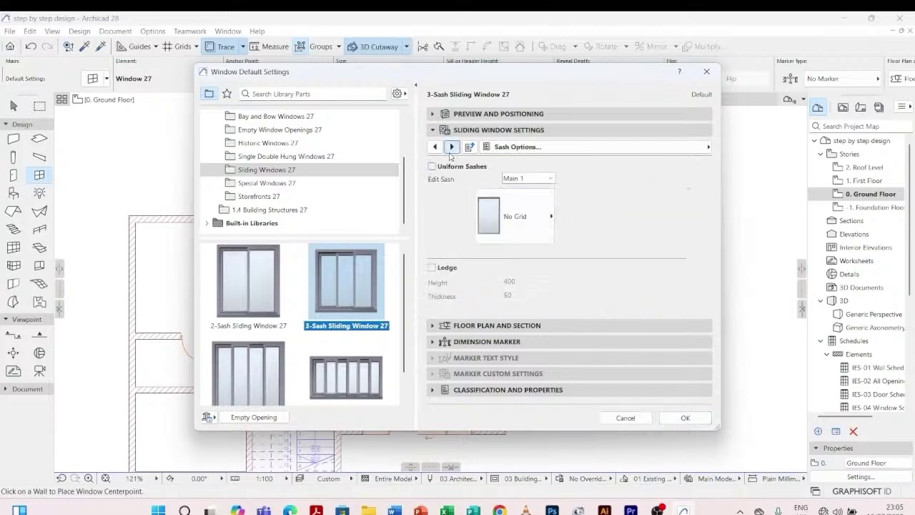
click(540, 180)
click(529, 188)
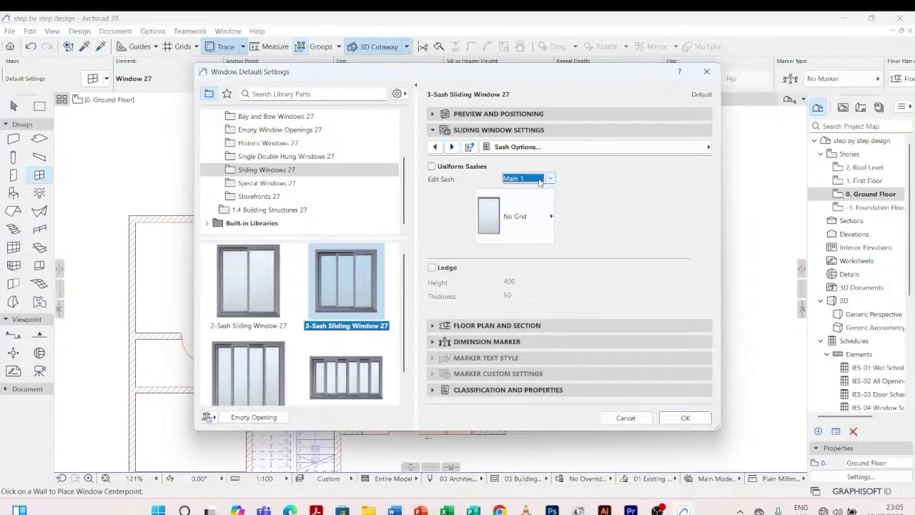
click(516, 215)
click(582, 205)
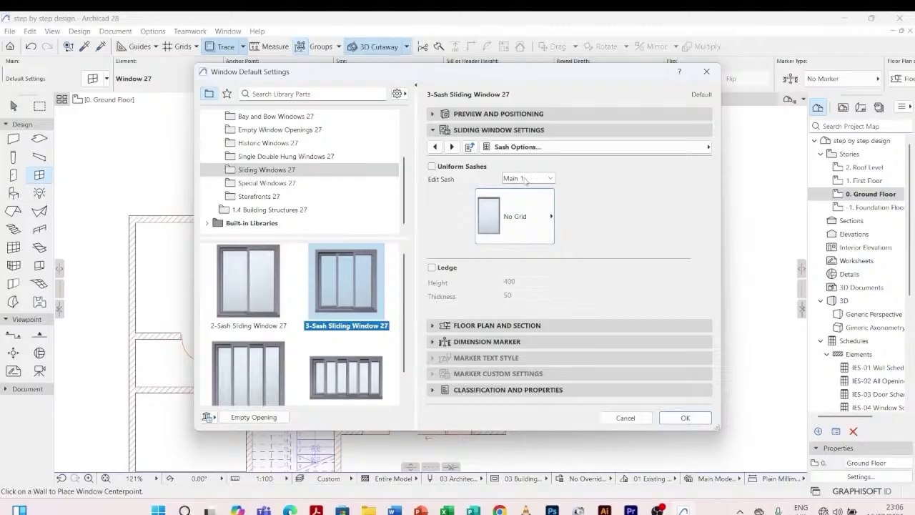
click(432, 166)
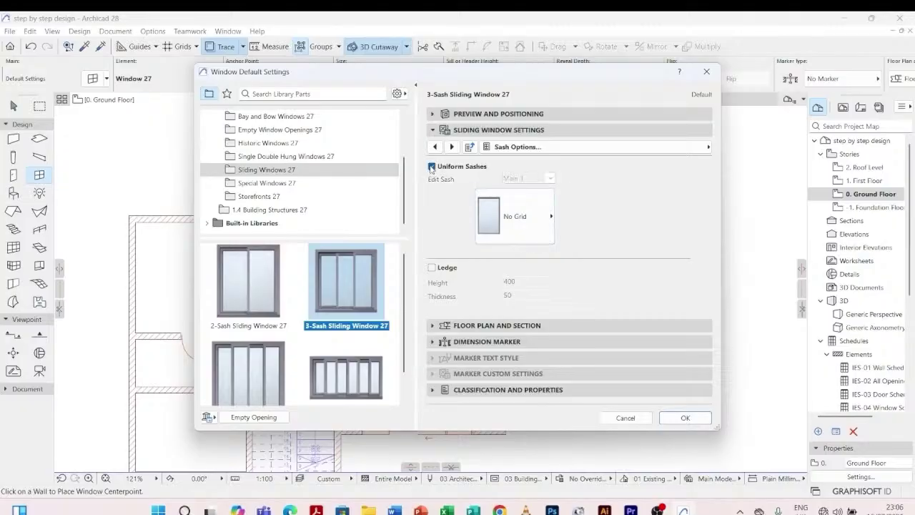
- Review the three-sash sliding window's preview and positioning values, its settings pages and its opening type
click(693, 152)
click(446, 117)
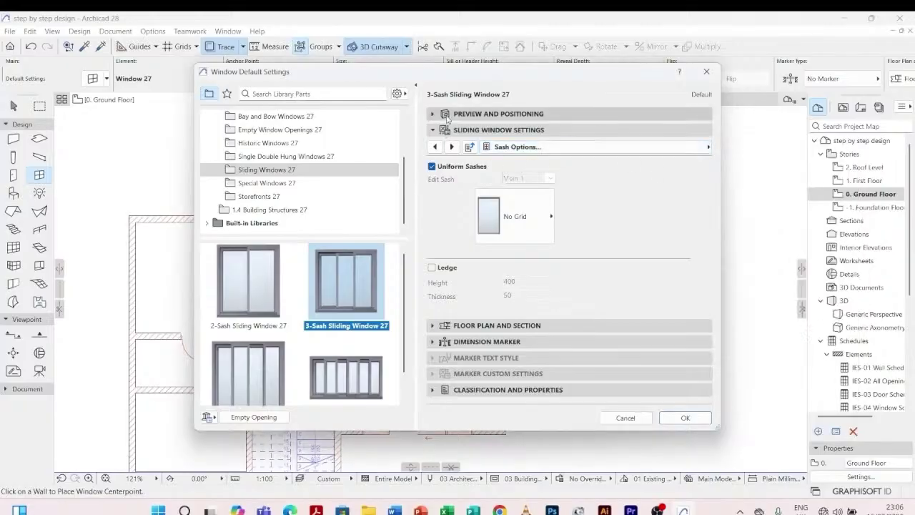
click(432, 114)
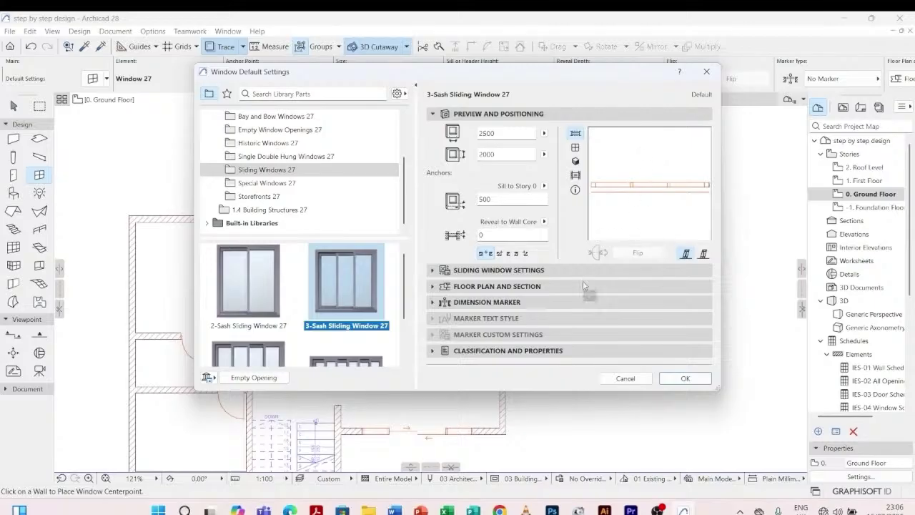
click(434, 270)
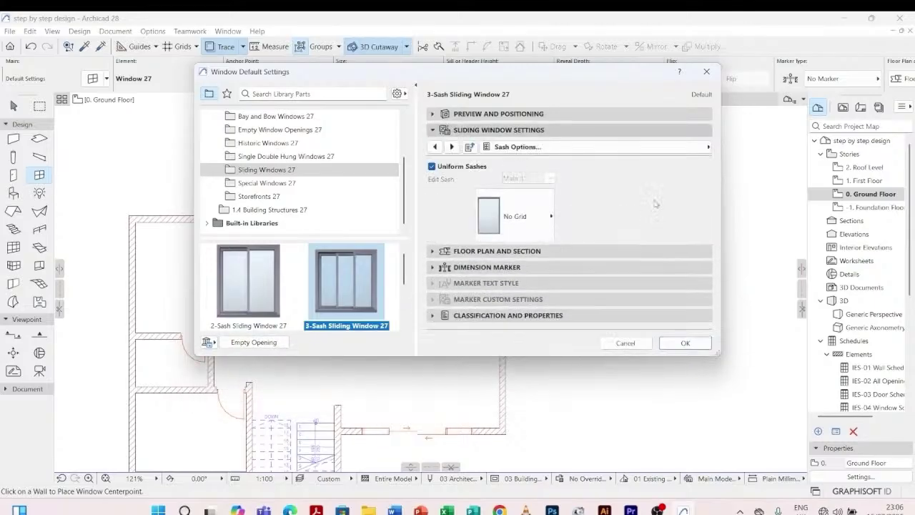
click(702, 147)
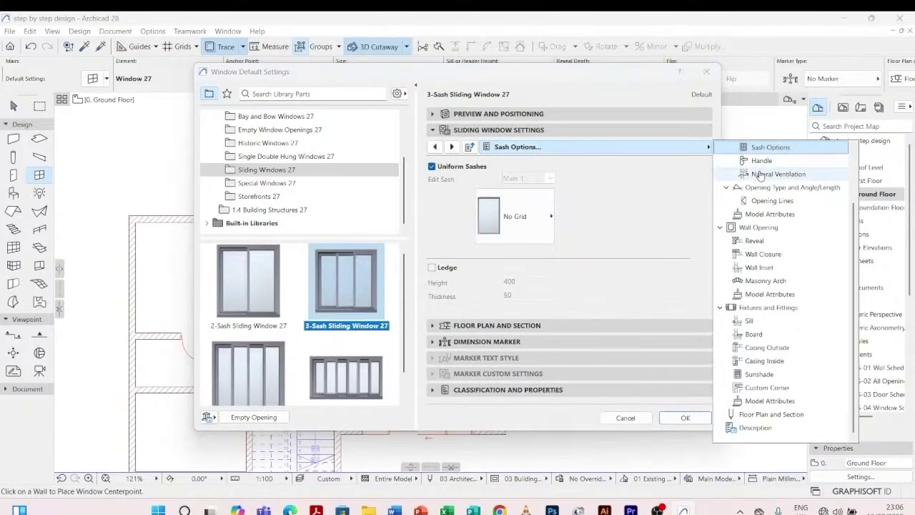
scroll(760, 186, up, 1)
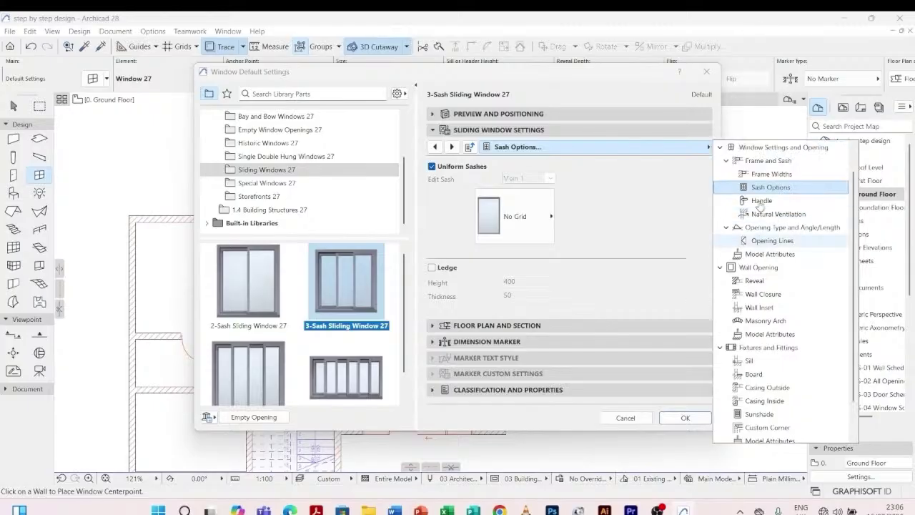
click(783, 147)
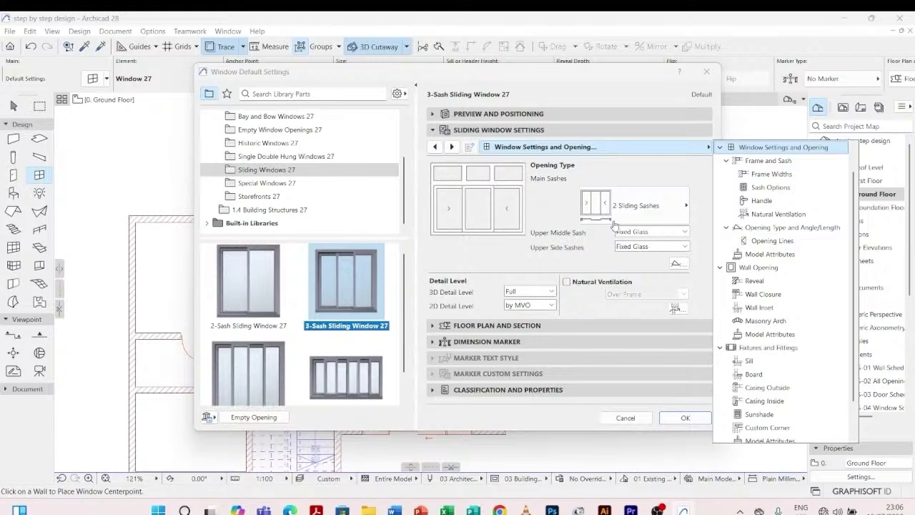
click(612, 223)
- Look through the sliding window's frame and sash, frame widths, handle and opening angle settings
click(452, 146)
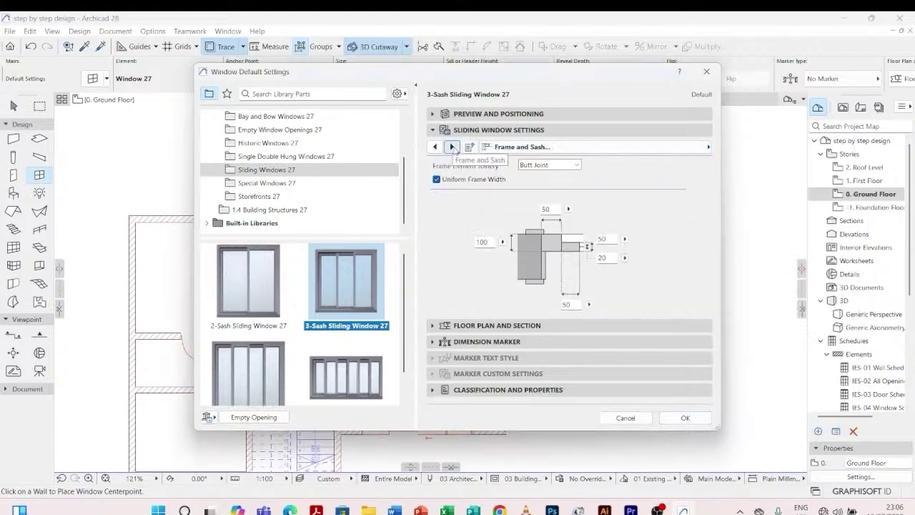
click(451, 147)
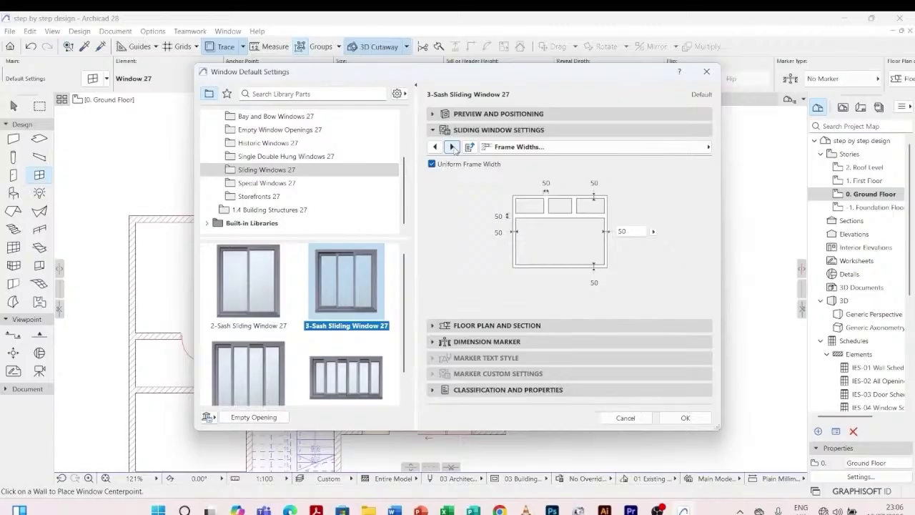
click(452, 146)
click(452, 146)
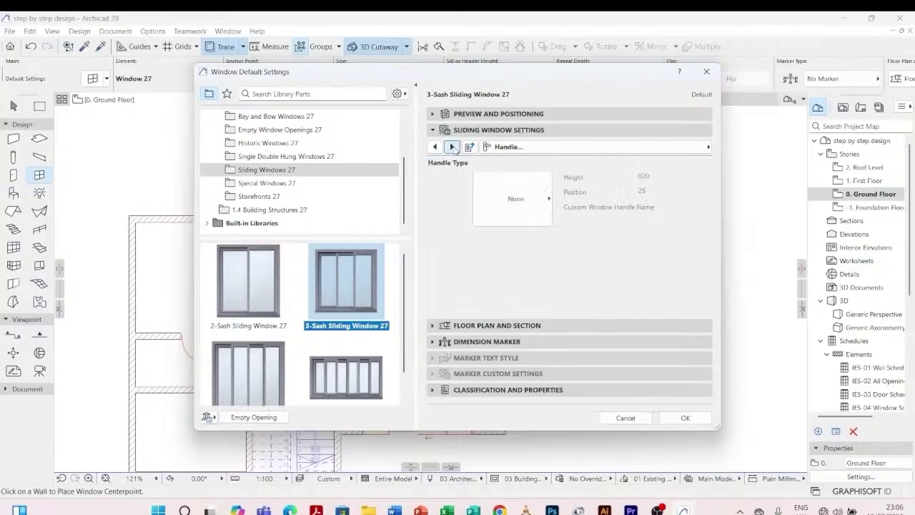
click(452, 146)
click(452, 146)
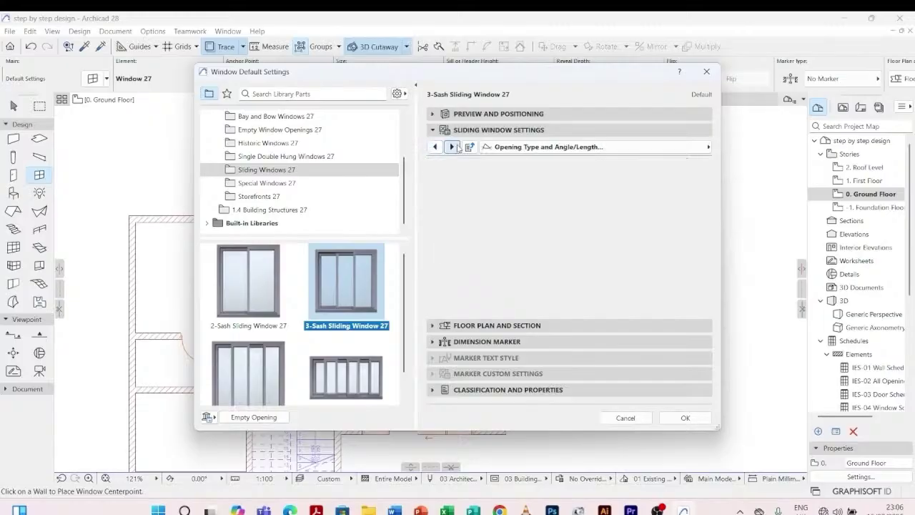
- Override the model view options for the sliding window's 3D projections, turn off its opening line and accept the window defaults
click(453, 147)
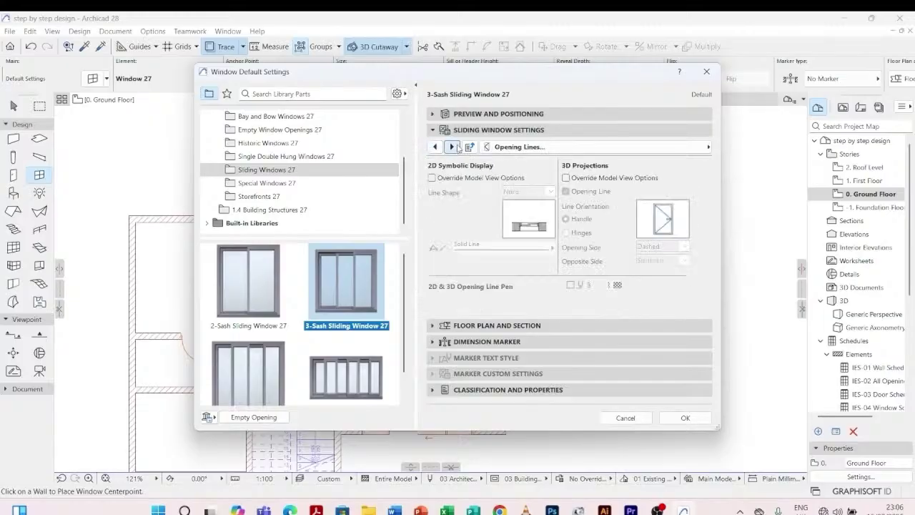
click(453, 147)
click(451, 146)
click(566, 178)
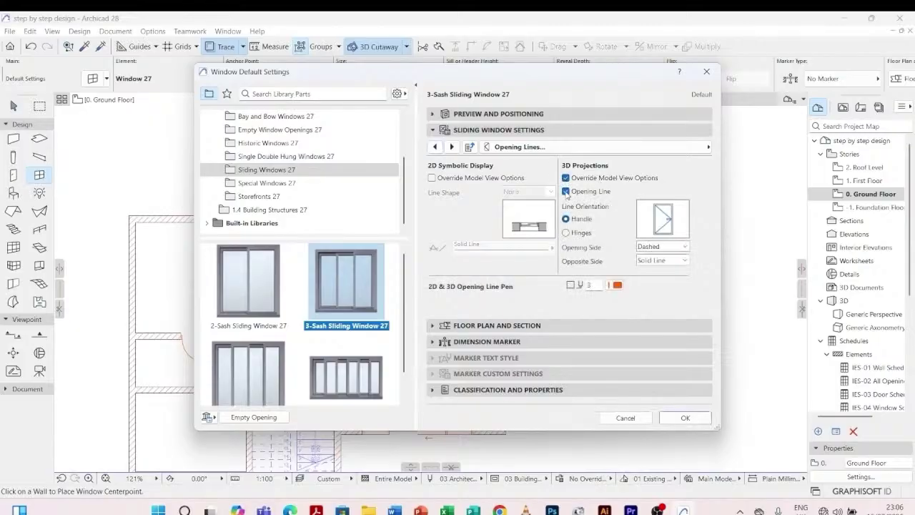
click(566, 191)
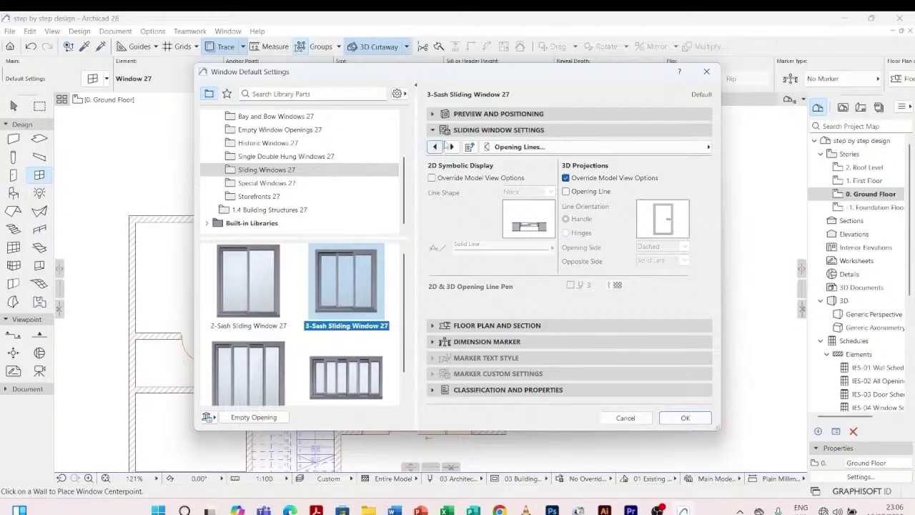
click(452, 147)
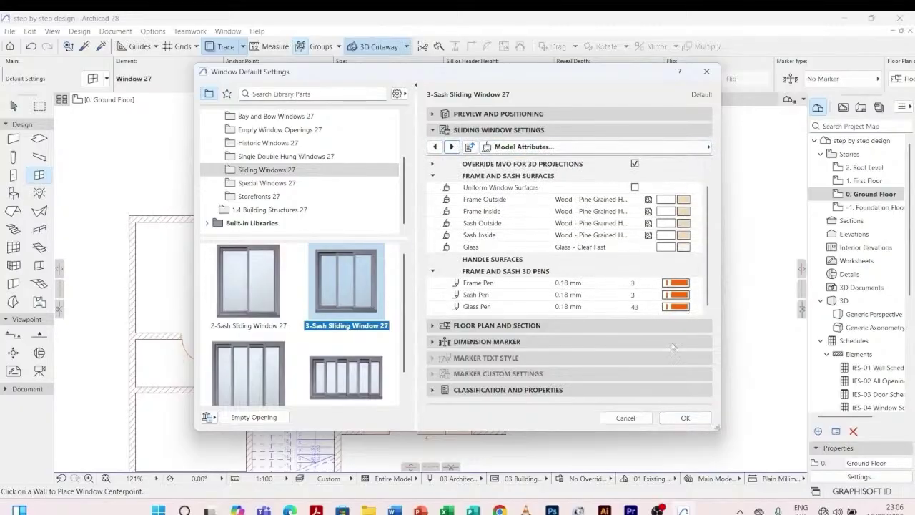
click(682, 417)
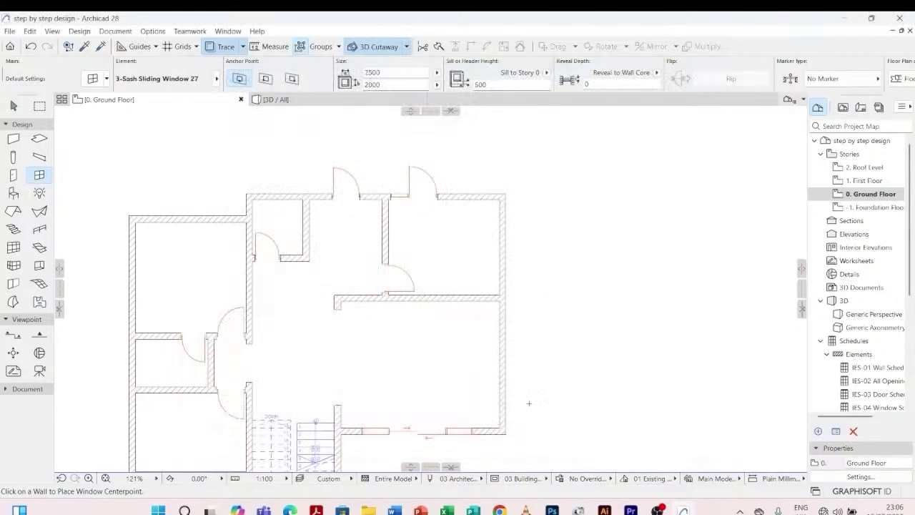
- Place the 2500 × 2000 mm three-sash sliding window in the lower-left room's bottom outer wall, about 628 mm from the house's outer corner
scroll(375, 267, down, 3)
scroll(322, 331, up, 5)
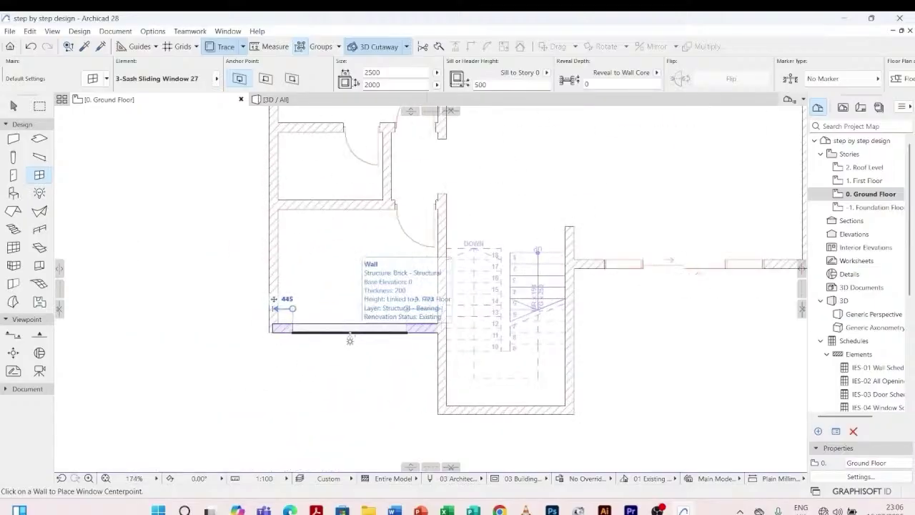
scroll(348, 334, up, 2)
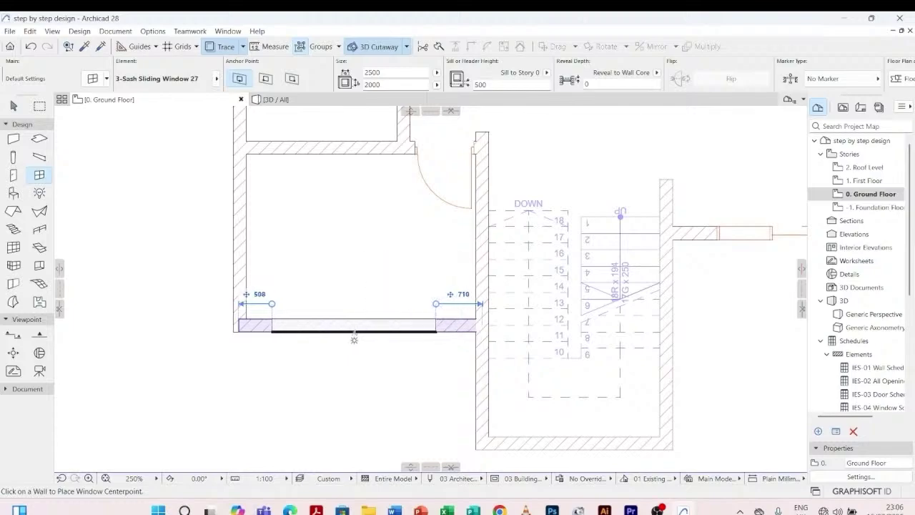
scroll(353, 339, up, 2)
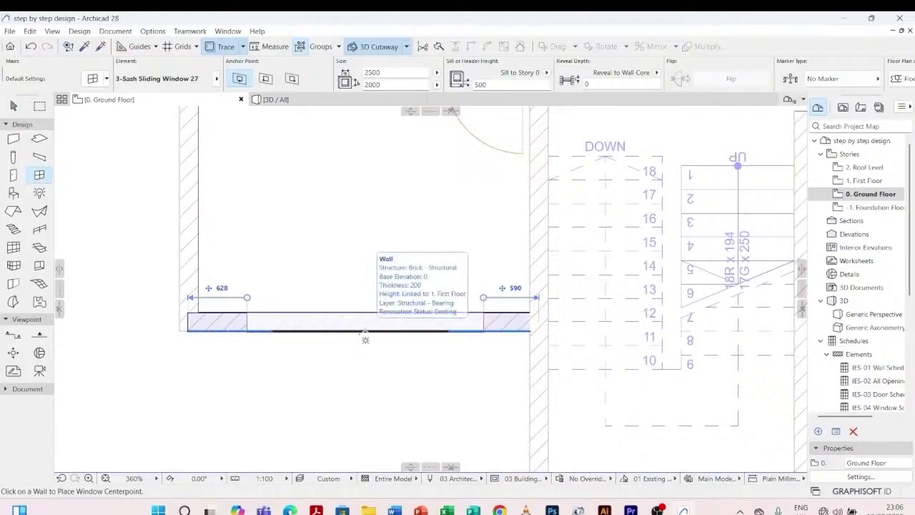
click(364, 339)
click(361, 368)
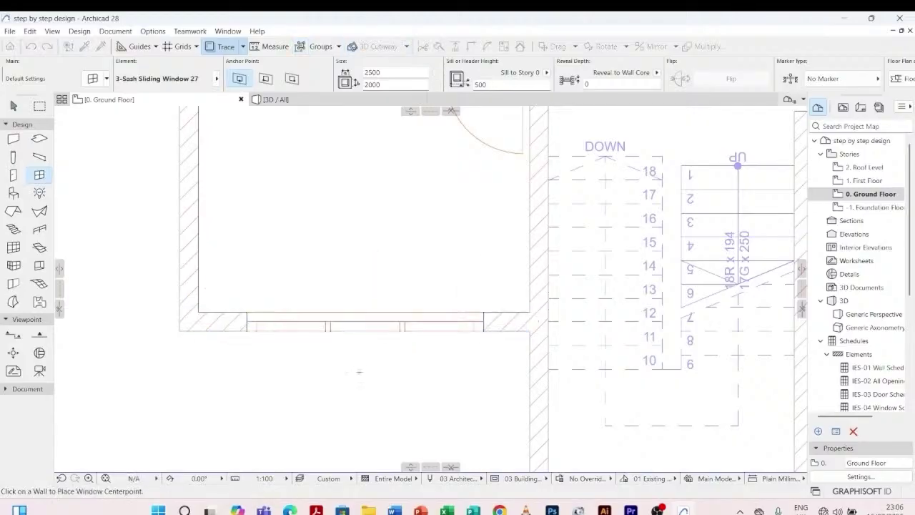
- Place a three-sash sliding window near the middle of the upper-left room's top outer wall, opening towards the outside
scroll(331, 379, down, 3)
scroll(282, 371, down, 6)
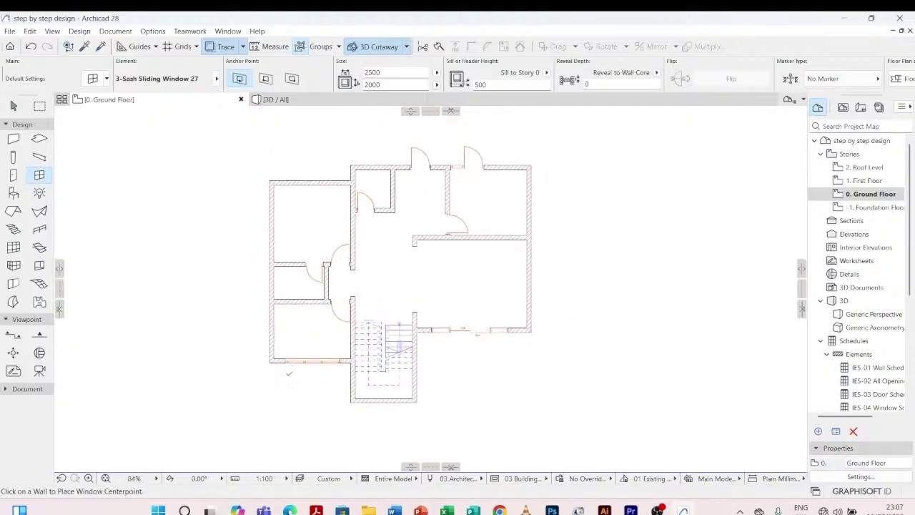
scroll(299, 208, up, 5)
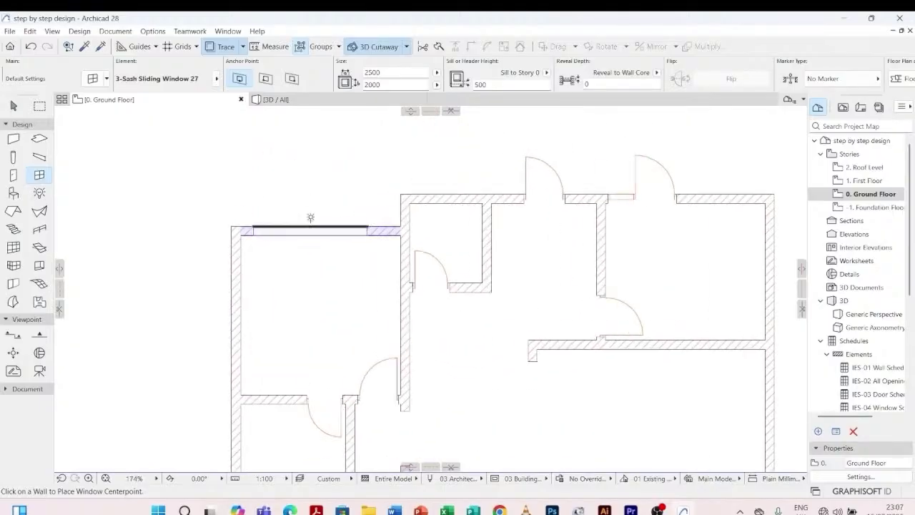
click(319, 227)
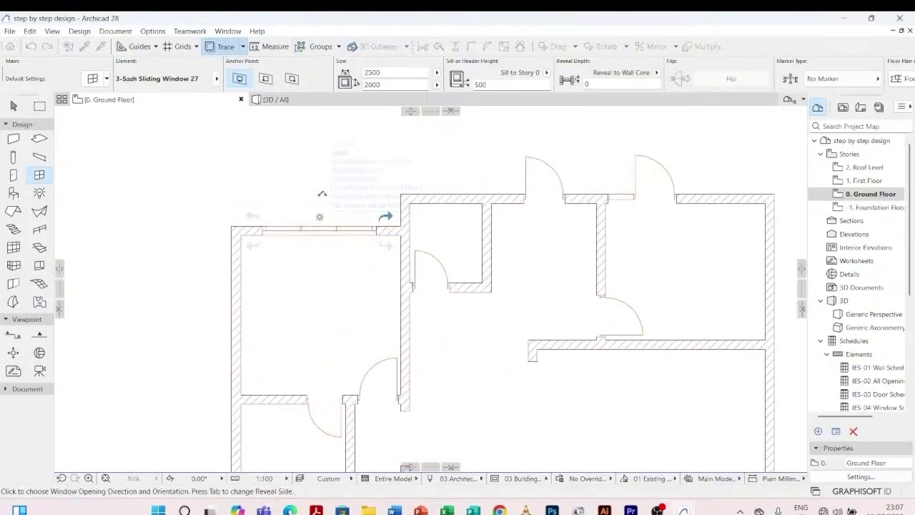
click(320, 209)
scroll(299, 171, down, 3)
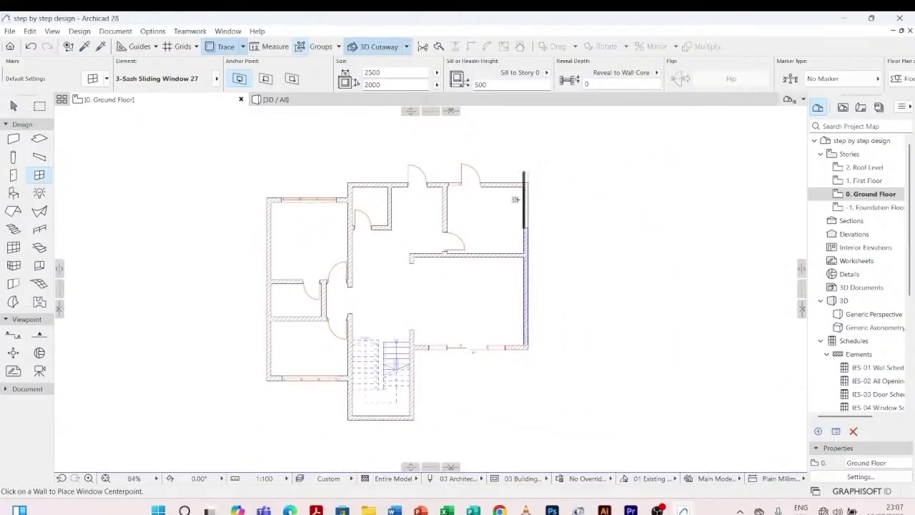
scroll(534, 315, up, 3)
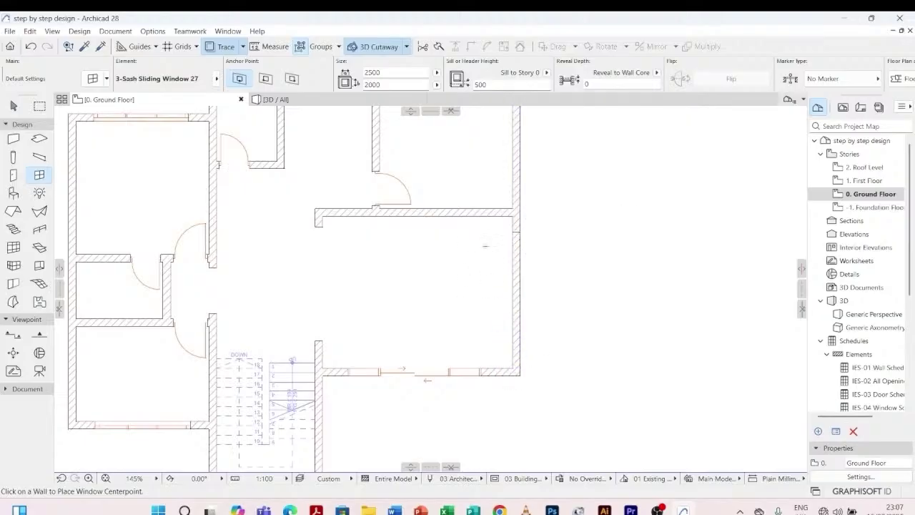
scroll(379, 272, down, 3)
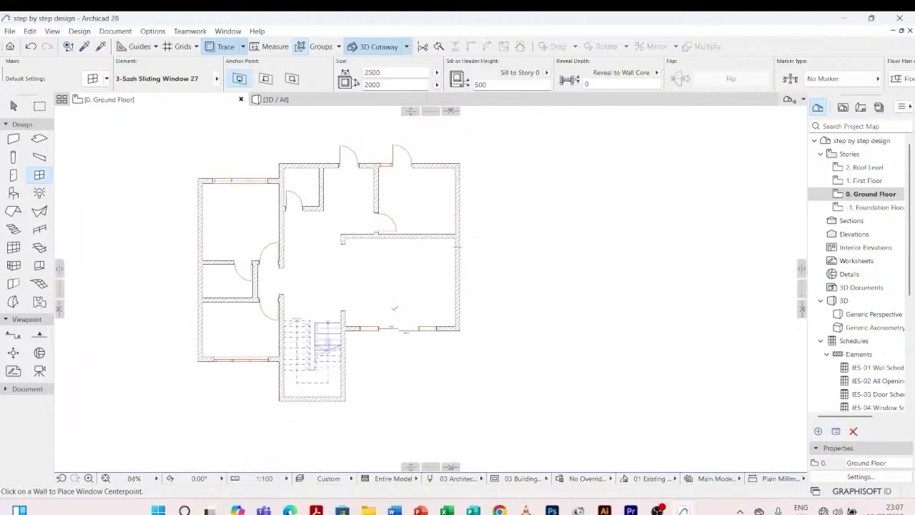
scroll(415, 375, down, 3)
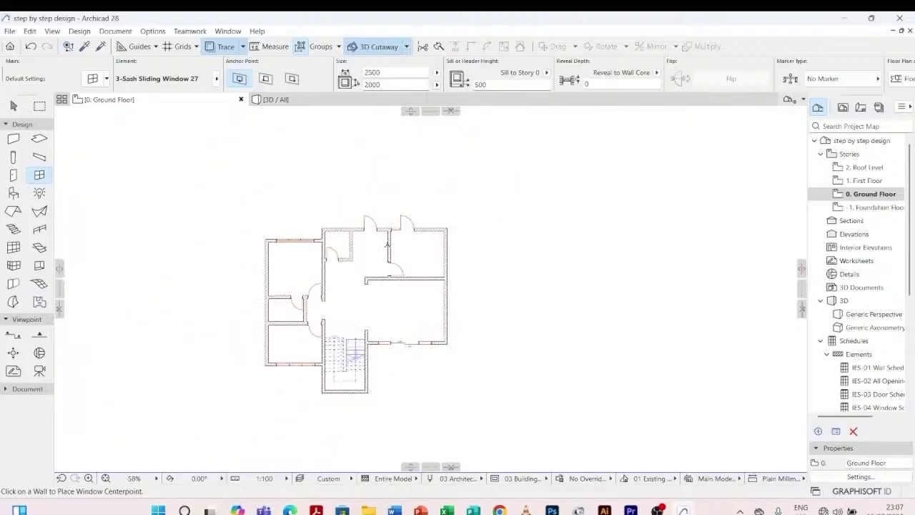
scroll(474, 255, up, 2)
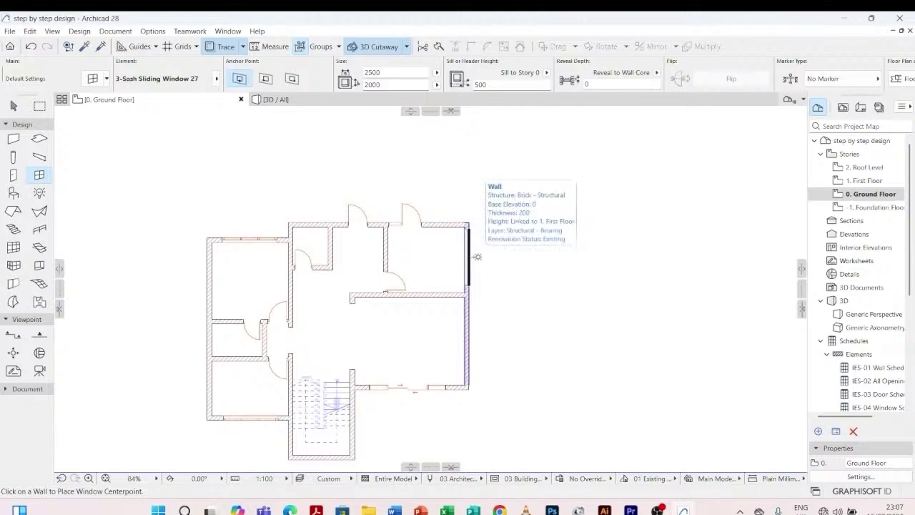
scroll(473, 256, up, 2)
click(469, 262)
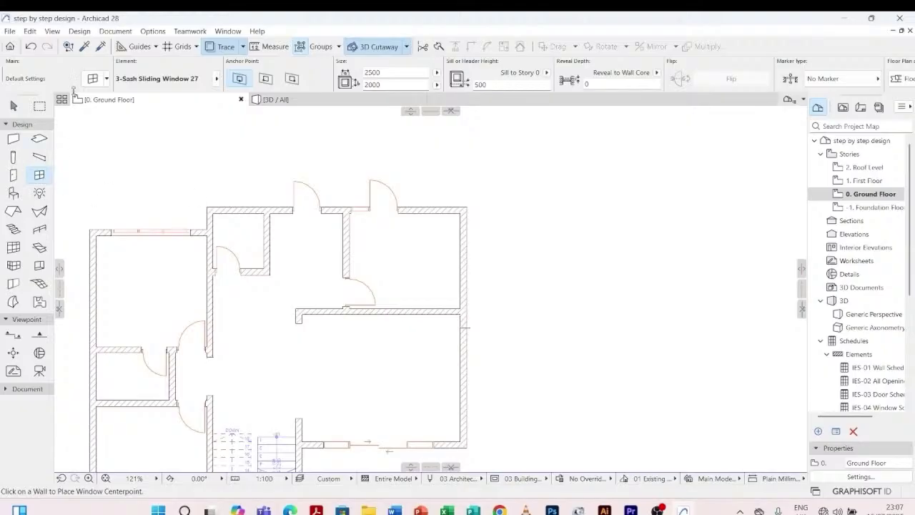
- Choose 2-Sash Sliding Window 27 as the default window and set its 3D detail level to Full
click(85, 84)
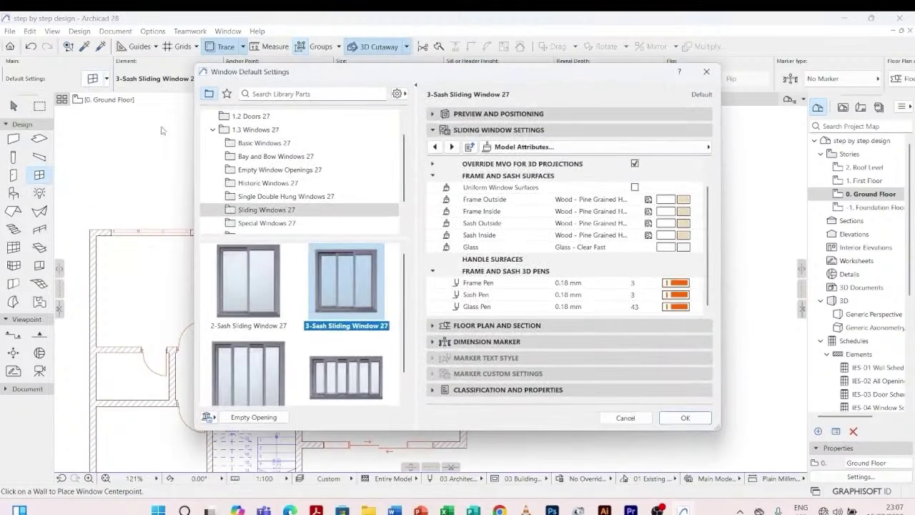
click(248, 273)
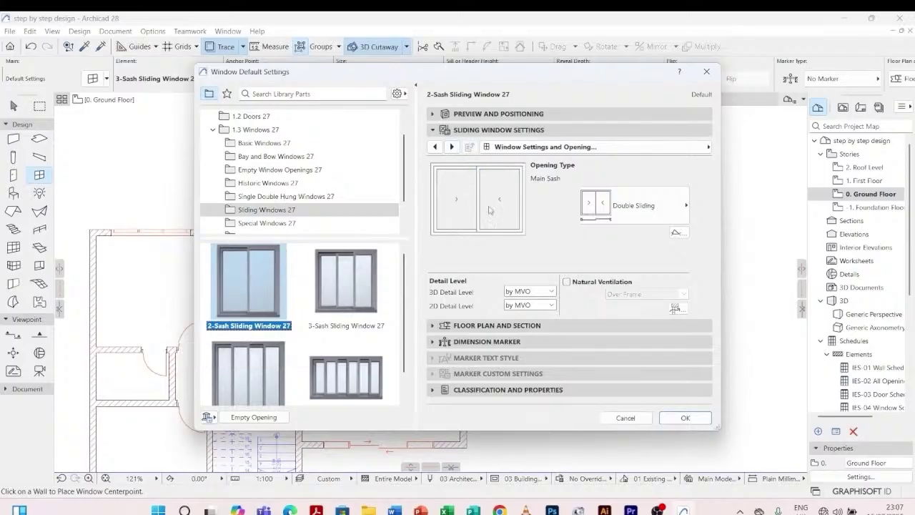
click(550, 291)
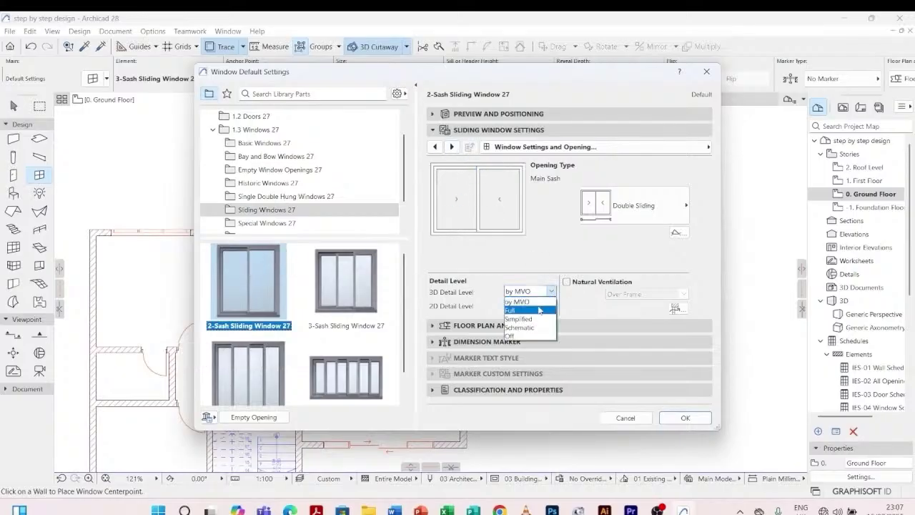
click(522, 300)
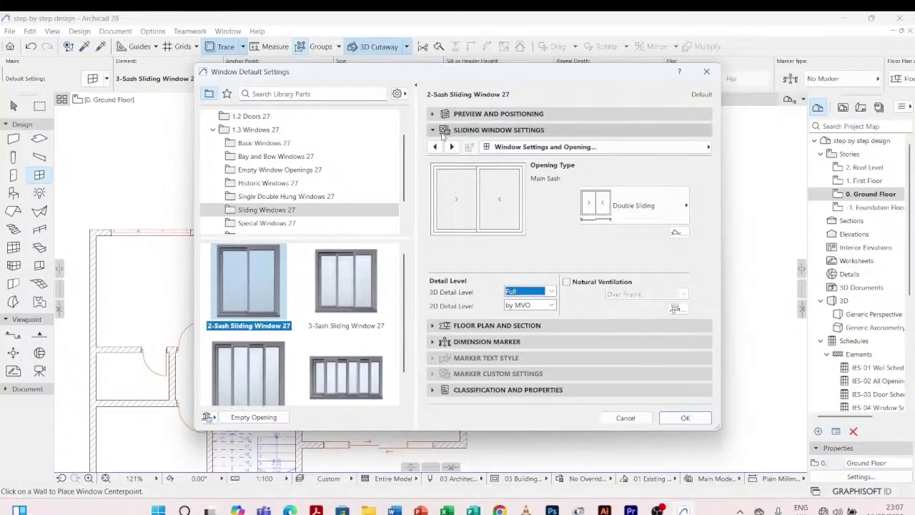
- Set the two-sash sliding window's sill height to 1000 mm above Story 0 and accept the window defaults
click(449, 132)
click(468, 114)
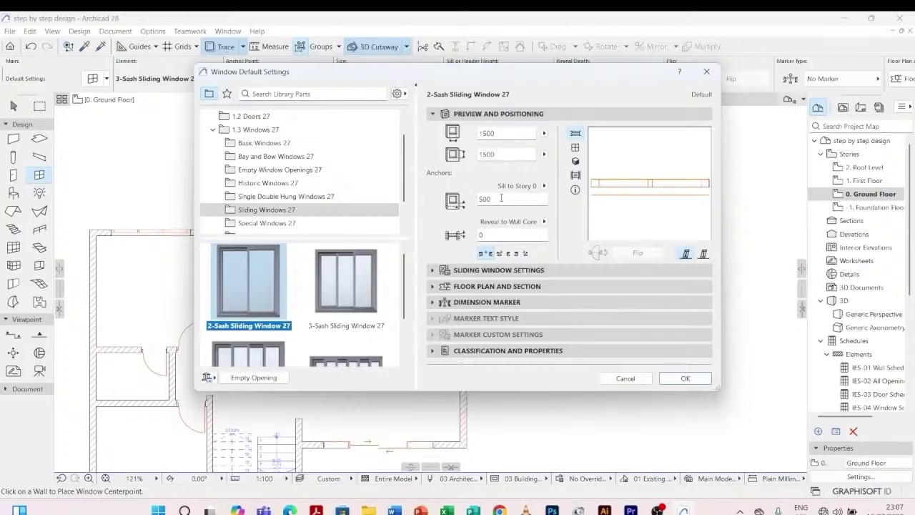
click(477, 198)
text(1000)
click(672, 378)
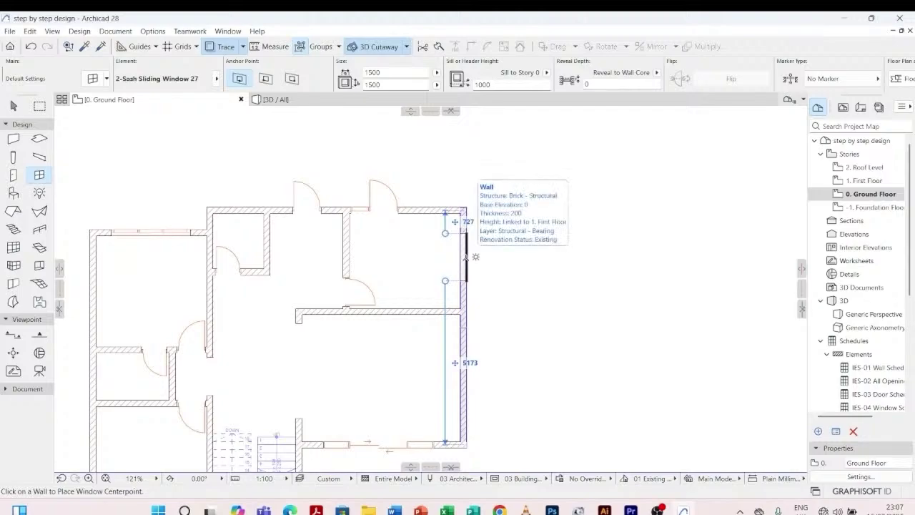
scroll(463, 251, up, 2)
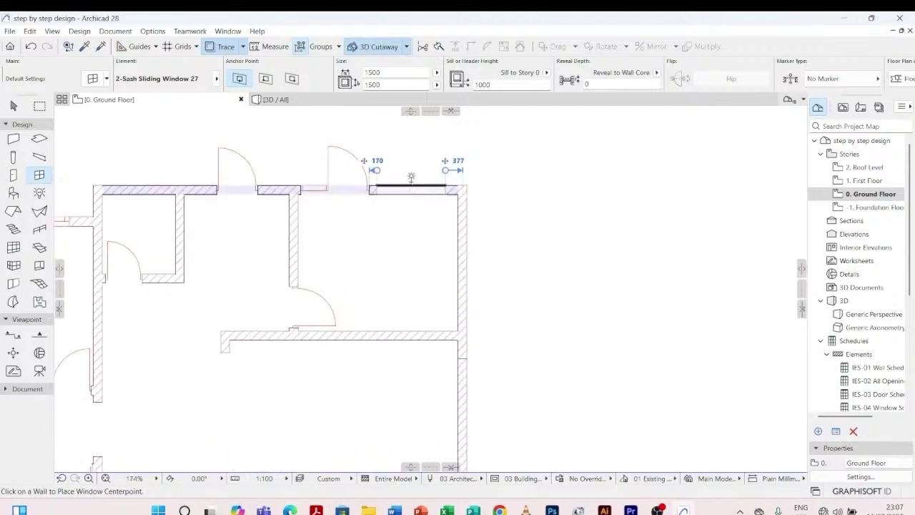
- Place the 1500 × 1500 mm two-sash sliding window in the upper-right room's top outer wall, about 213 mm from the door opening, facing outside
scroll(412, 187, up, 1)
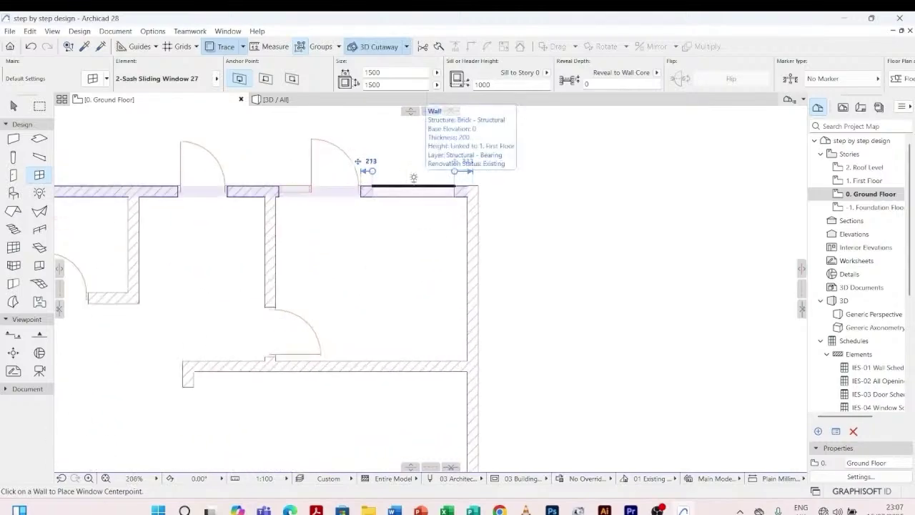
click(413, 179)
click(431, 166)
scroll(431, 166, down, 6)
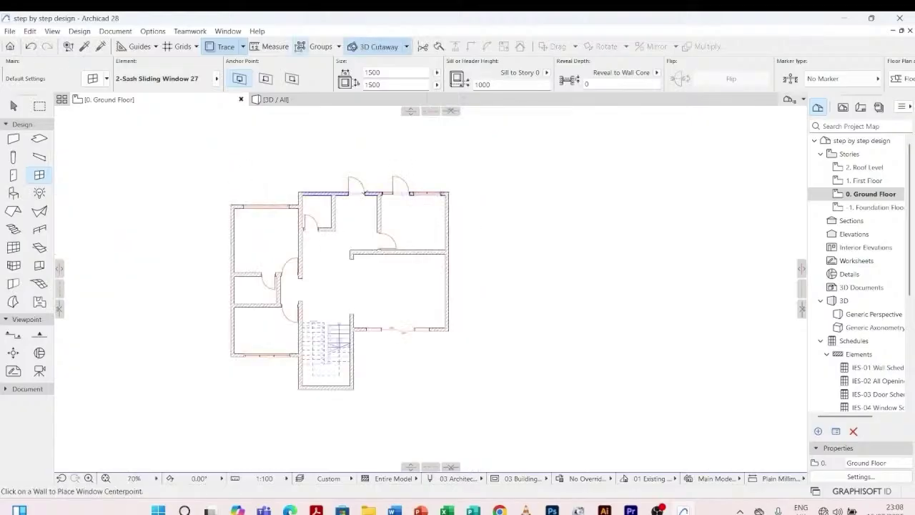
scroll(348, 211, up, 5)
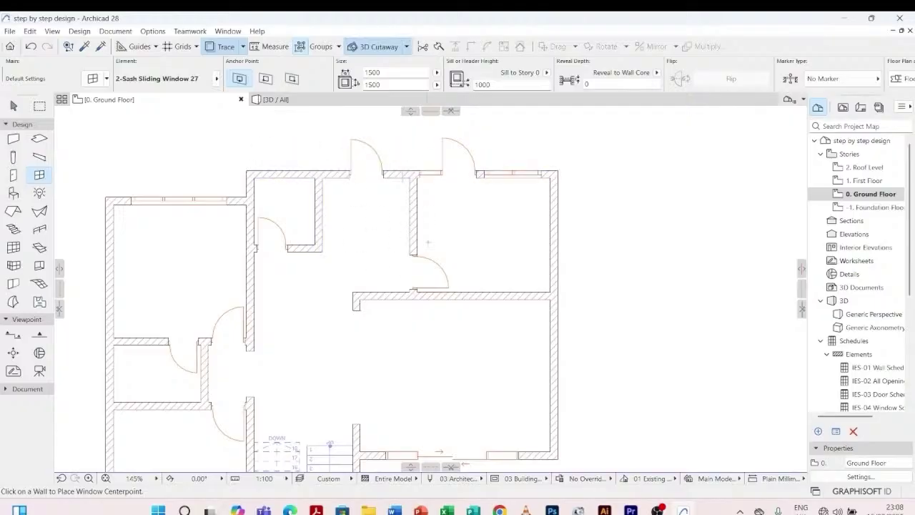
scroll(427, 241, down, 2)
scroll(275, 212, up, 4)
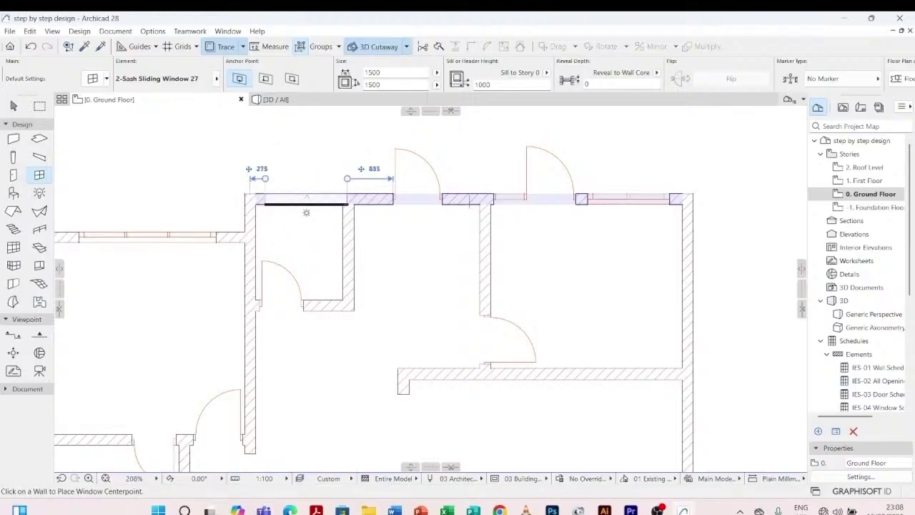
key(Escape)
scroll(313, 187, down, 5)
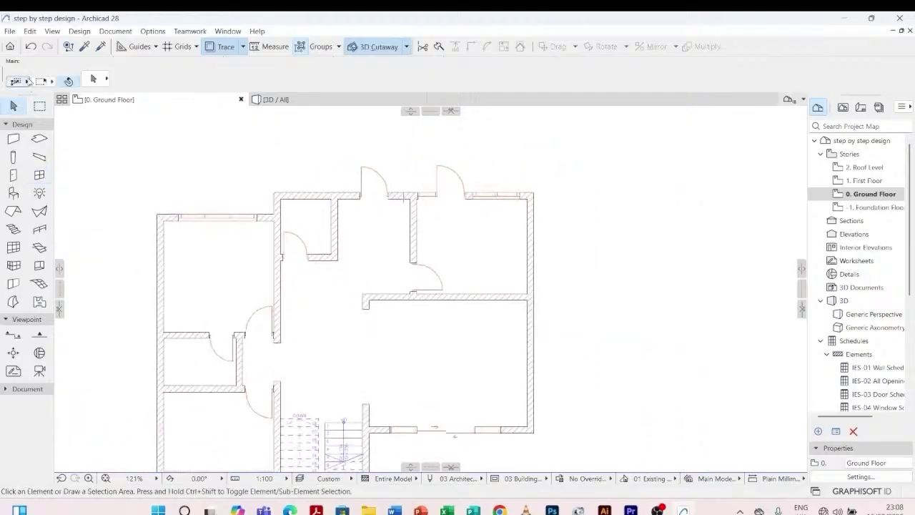
- Choose Window 27 from the Basic Windows 27 library folder as the default window
click(39, 175)
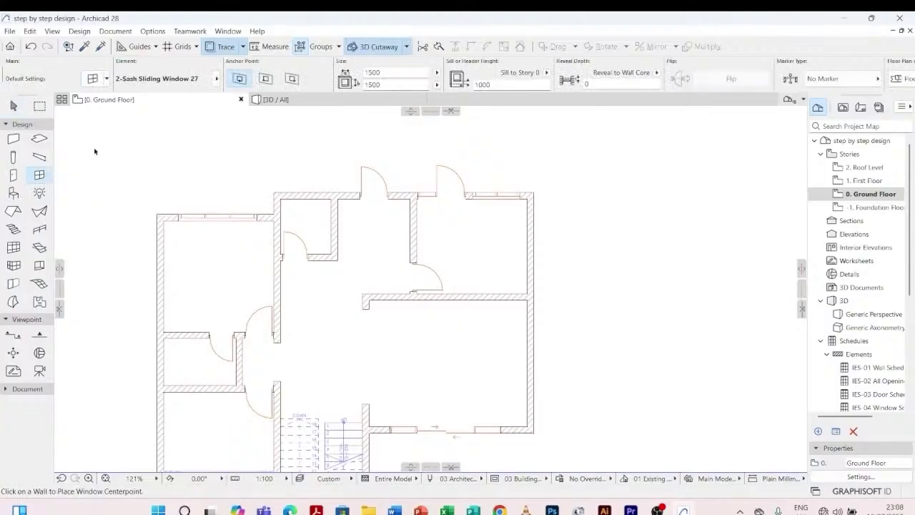
click(93, 78)
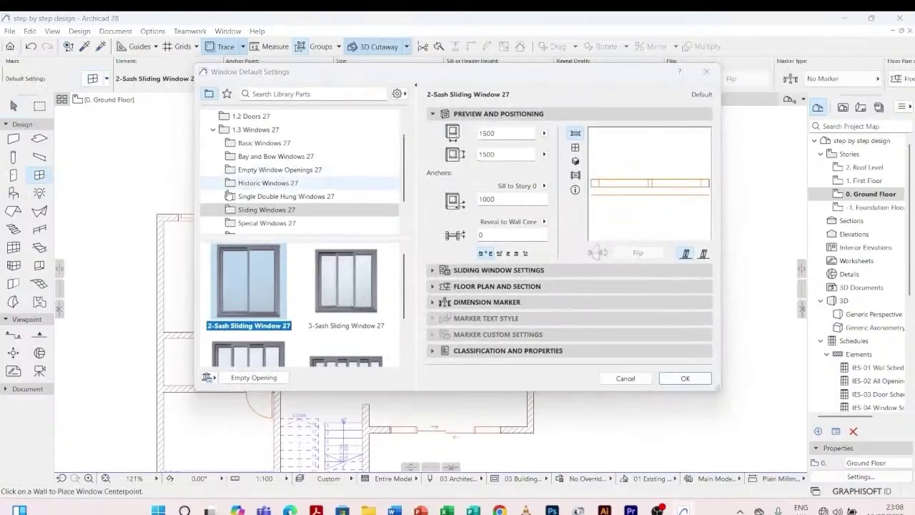
scroll(266, 304, down, 2)
scroll(266, 304, down, 1)
scroll(265, 304, up, 3)
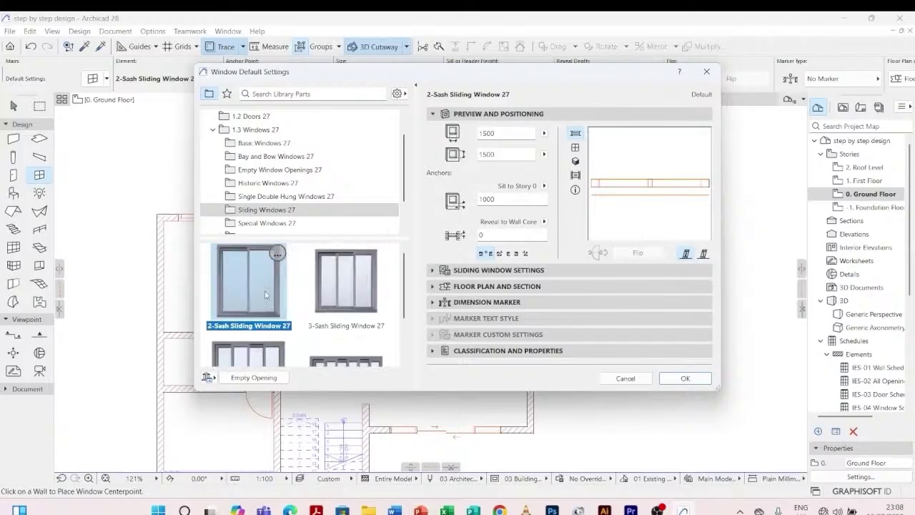
click(261, 146)
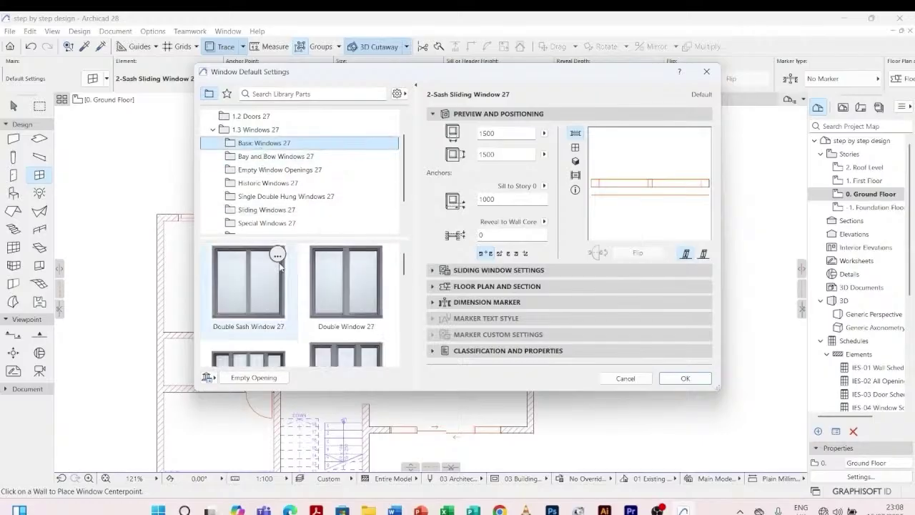
scroll(278, 259, down, 1)
scroll(279, 262, down, 1)
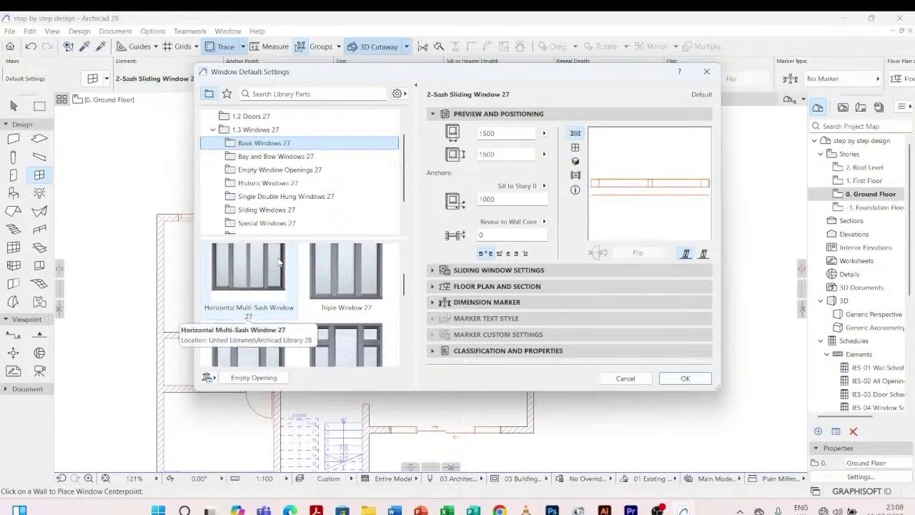
scroll(279, 262, down, 1)
scroll(278, 262, down, 2)
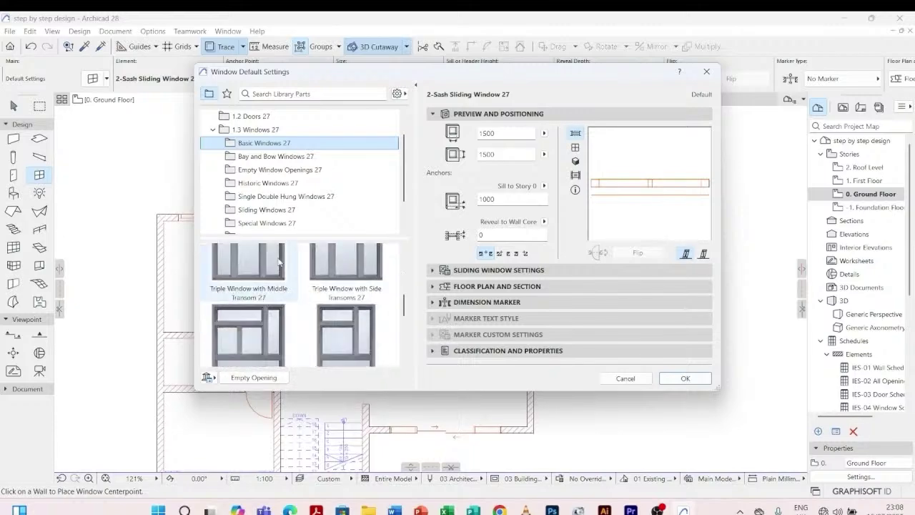
scroll(279, 262, down, 4)
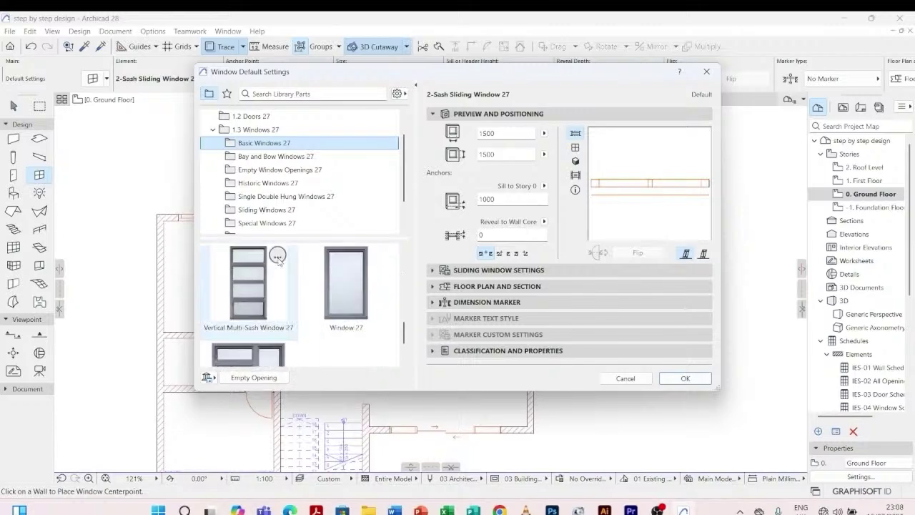
scroll(278, 262, up, 3)
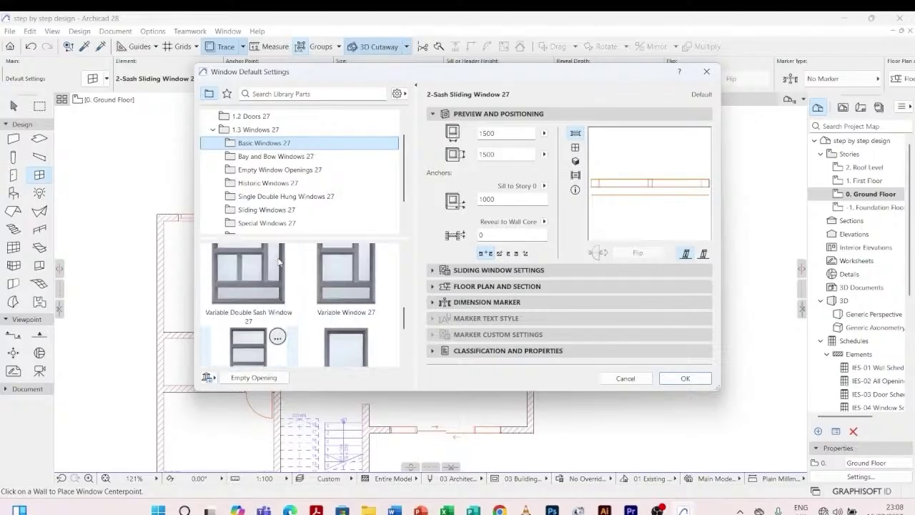
scroll(279, 262, down, 3)
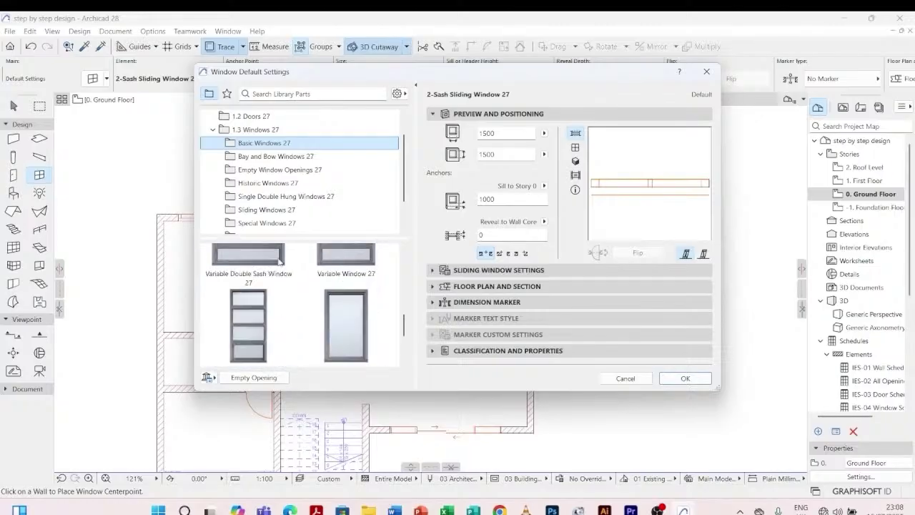
click(344, 292)
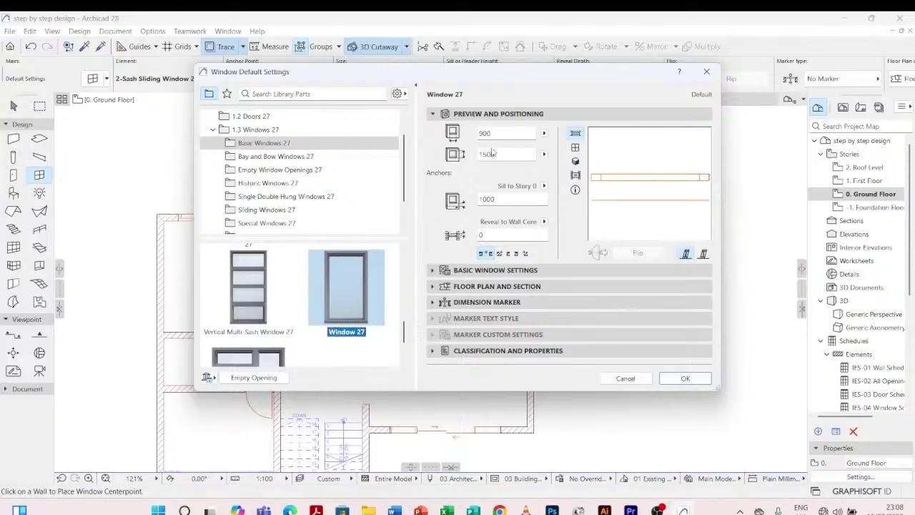
- Set the default window's width to 700 mm, its height to 1000 mm and its sill height to 1500 mm above Story 0
double_click(506, 136)
text(21000)
drag(497, 157, 484, 155)
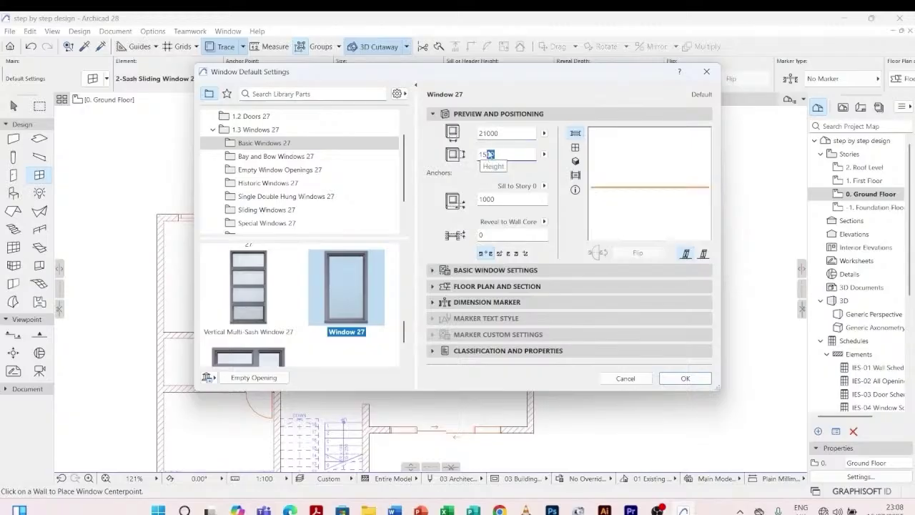
drag(498, 136, 479, 134)
text(700)
click(502, 155)
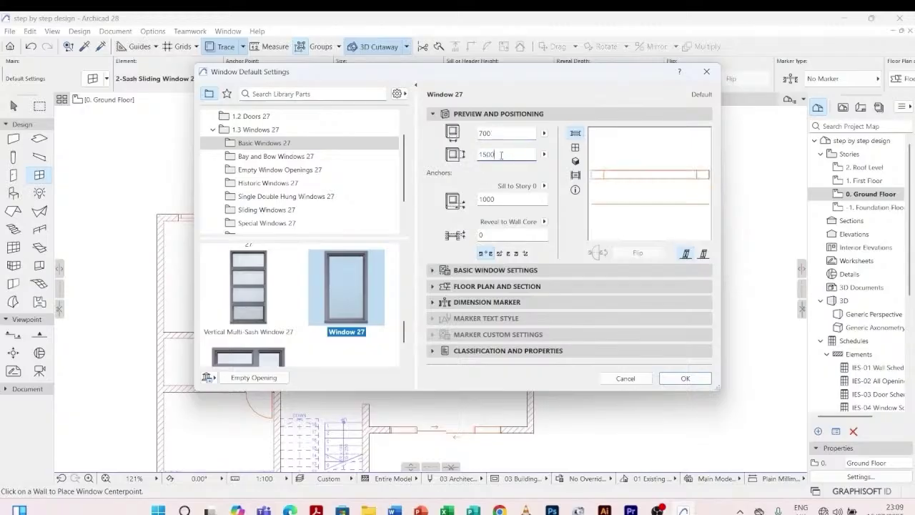
text(100)
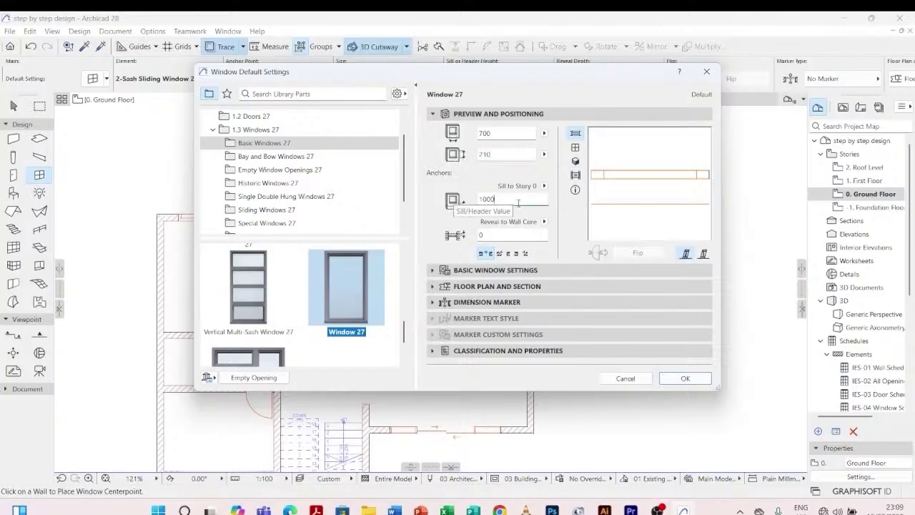
drag(509, 155, 478, 155)
text(210)
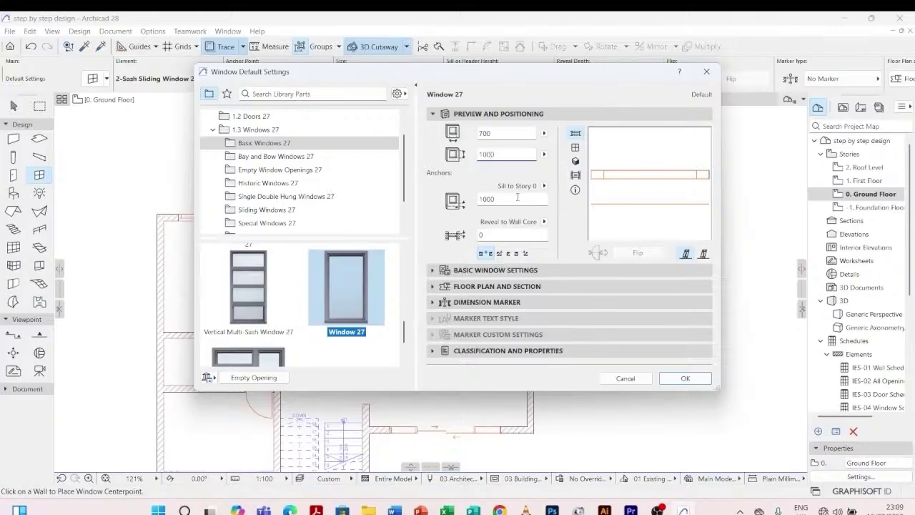
drag(513, 202, 479, 200)
- Set the window's 3D detail level to Full and keep Side Hung as the main sash's opening type
click(434, 271)
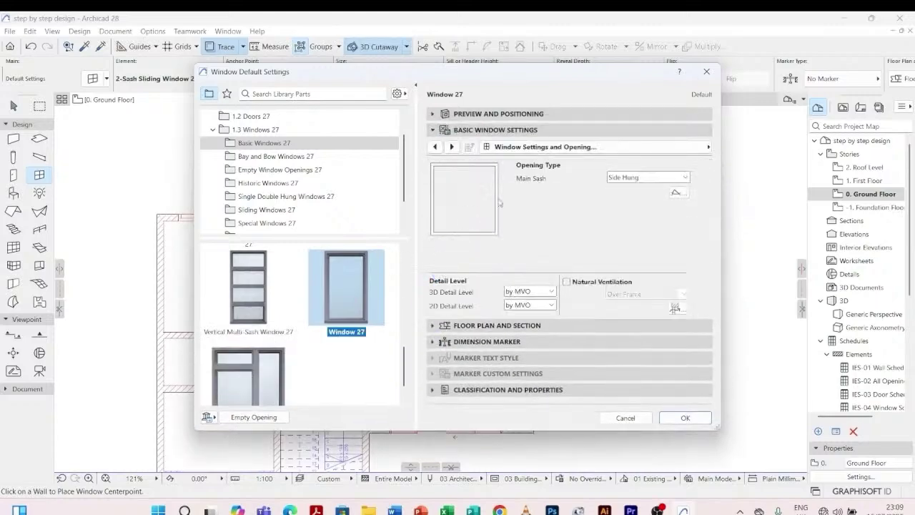
click(549, 292)
click(532, 310)
click(676, 178)
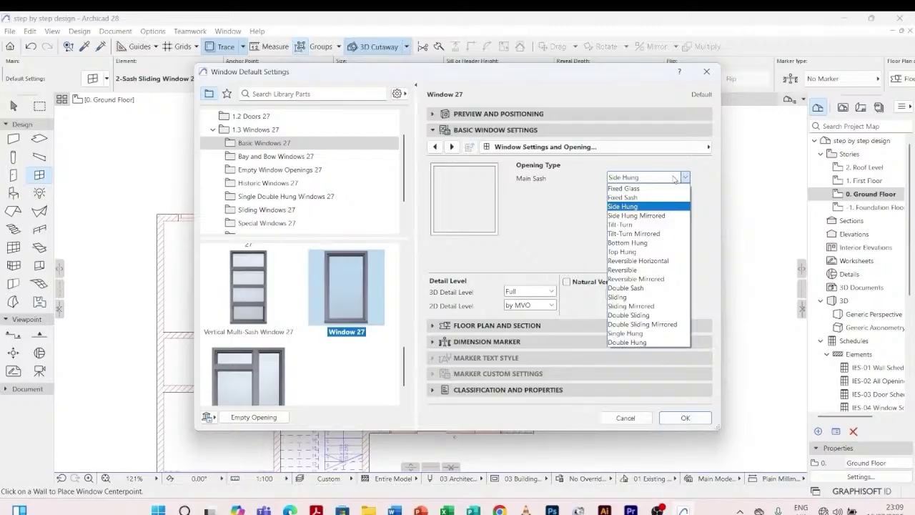
click(674, 178)
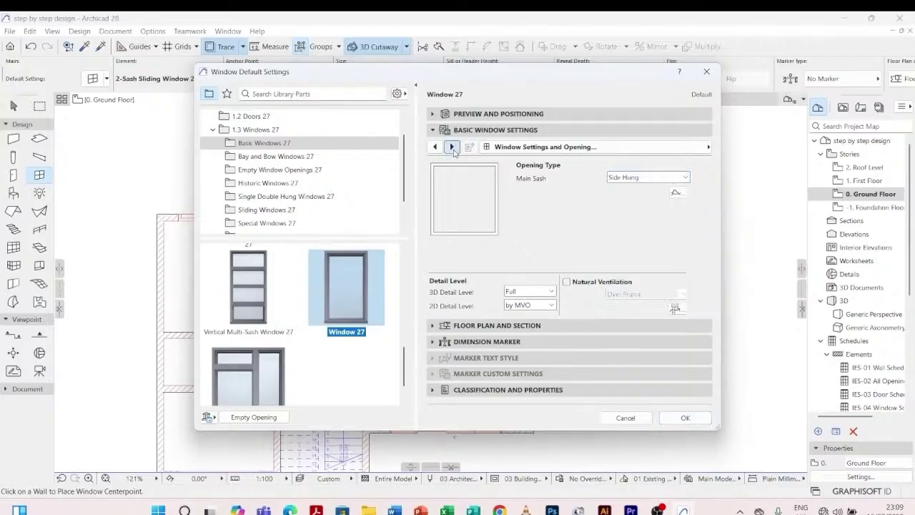
- Review the window's frame, sash, opening, model attribute and wall inset settings, and accept the window defaults
click(452, 146)
click(452, 147)
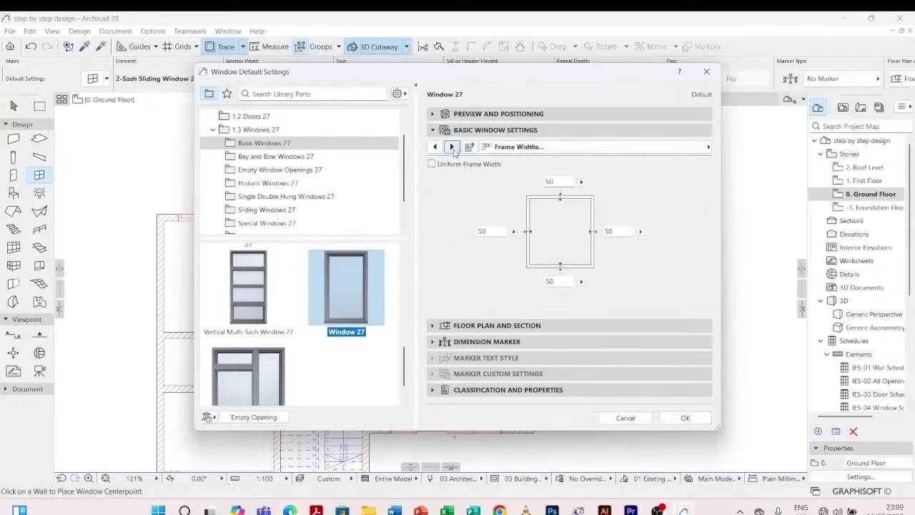
click(451, 146)
click(452, 146)
click(451, 146)
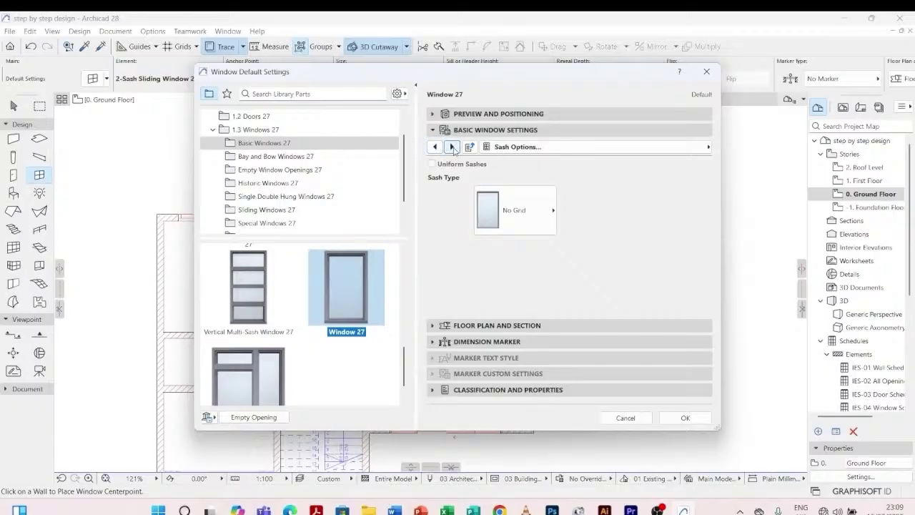
click(451, 147)
click(452, 146)
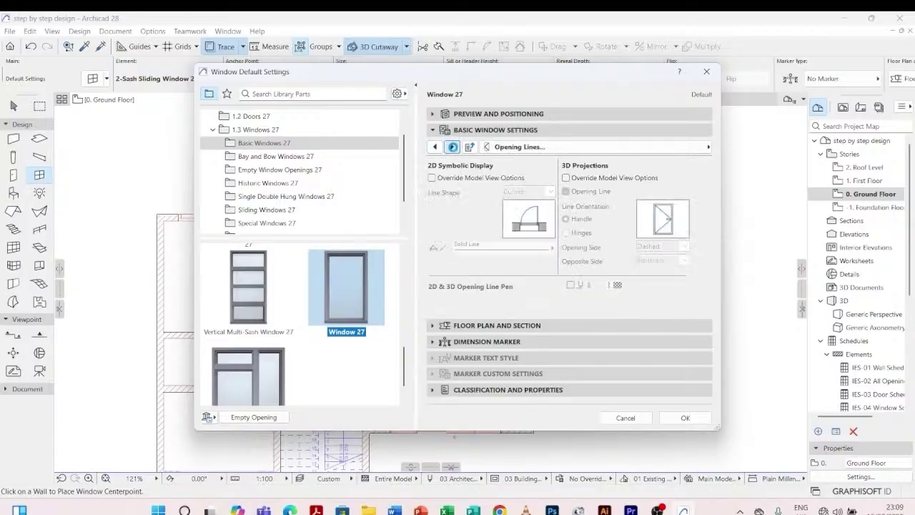
click(434, 147)
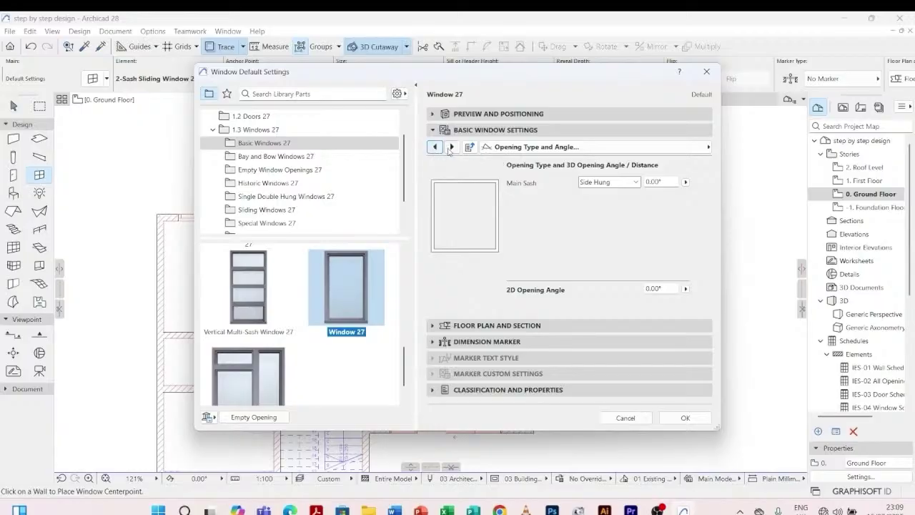
click(452, 146)
click(452, 146)
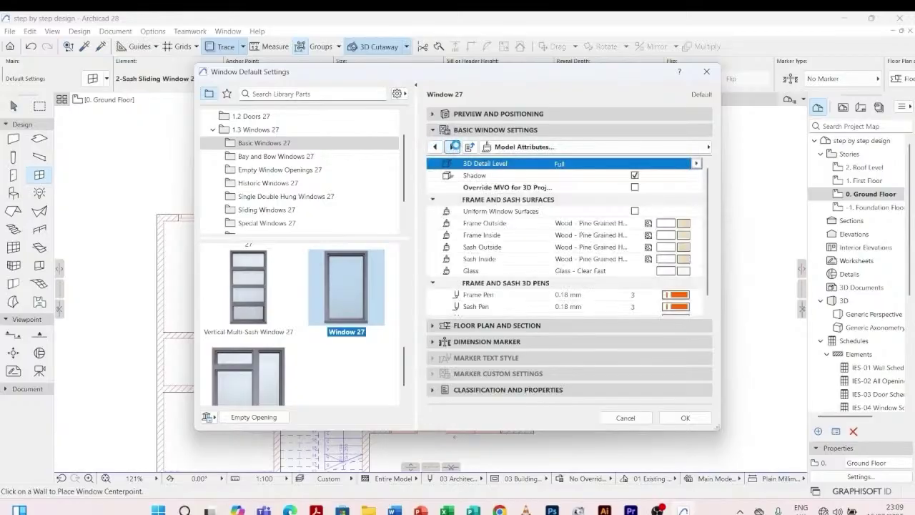
click(451, 147)
click(452, 147)
click(452, 146)
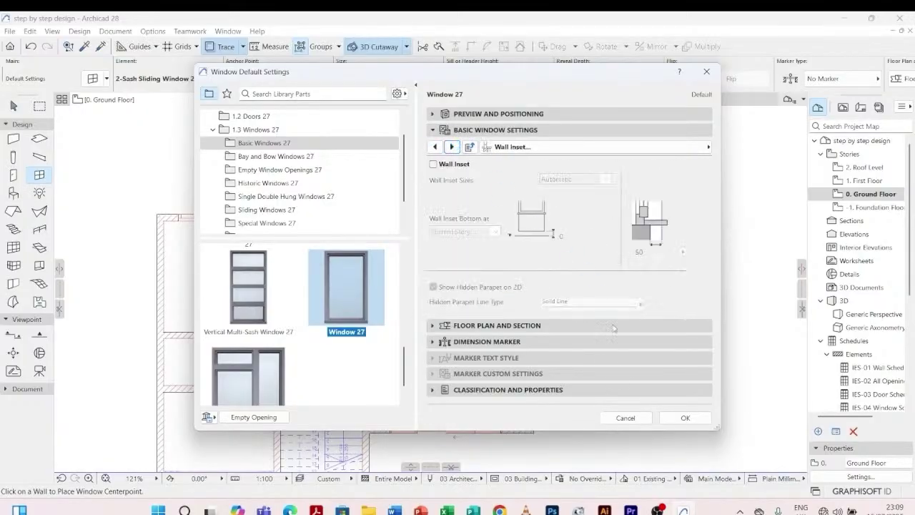
click(685, 417)
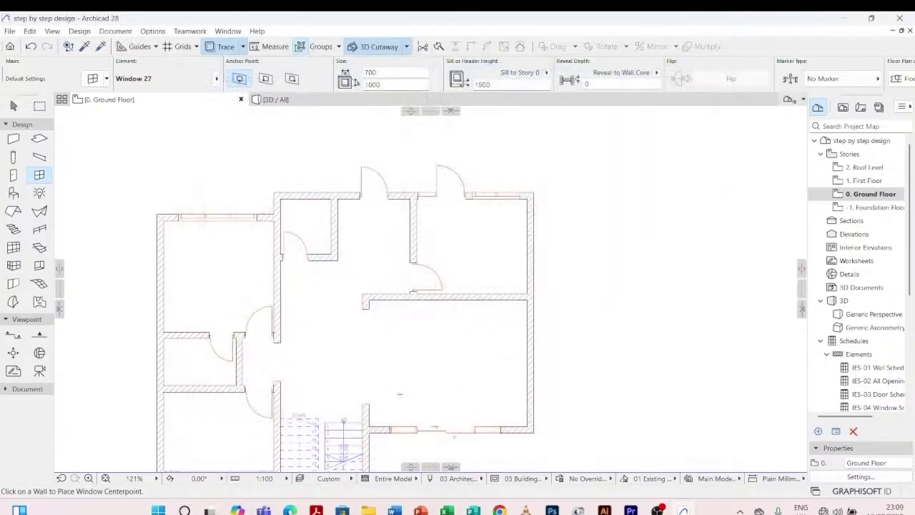
- Place 700 × 1000 mm windows in the small top room's top outer wall, about 600 mm from the corner, and in the small left room's left outer wall
scroll(236, 338, down, 2)
scroll(301, 236, up, 4)
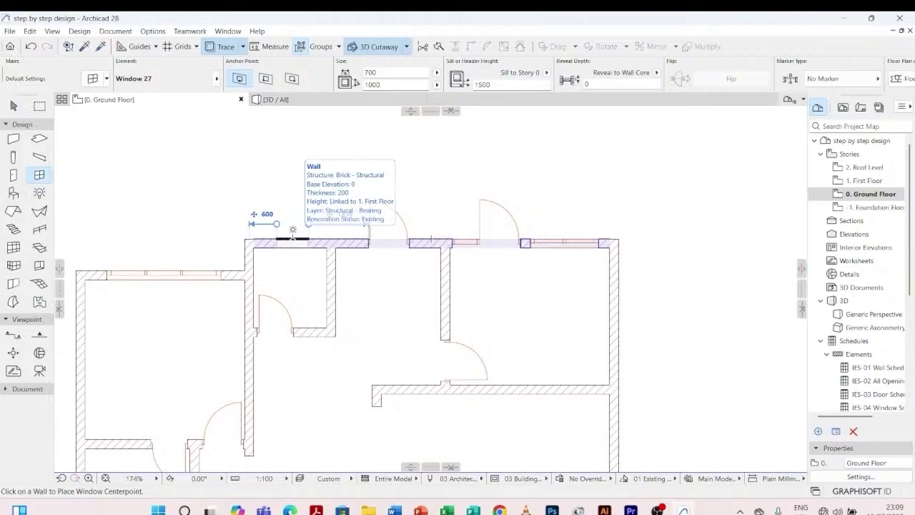
scroll(293, 228, down, 2)
scroll(212, 299, up, 2)
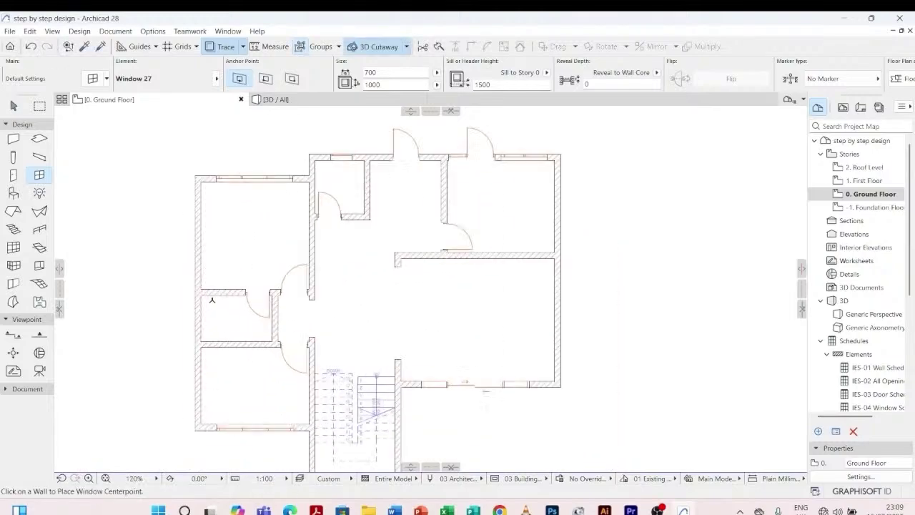
scroll(212, 300, up, 3)
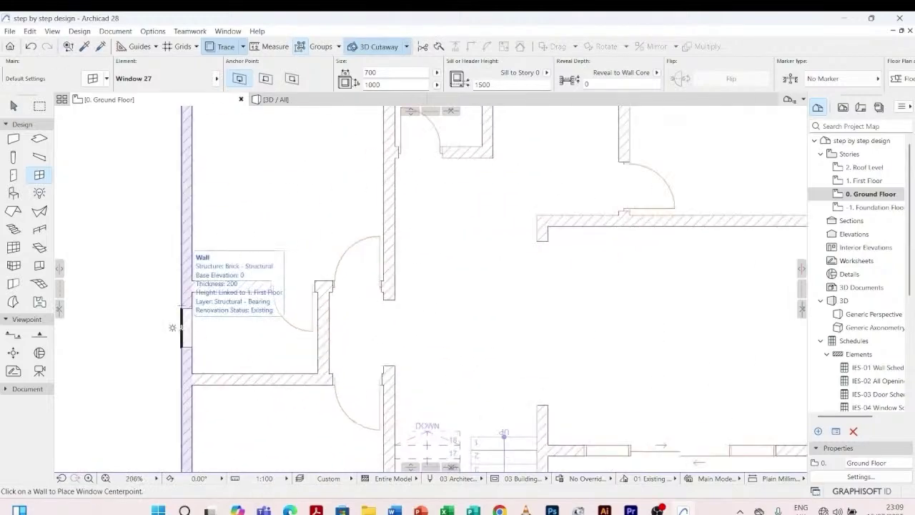
scroll(200, 245, down, 4)
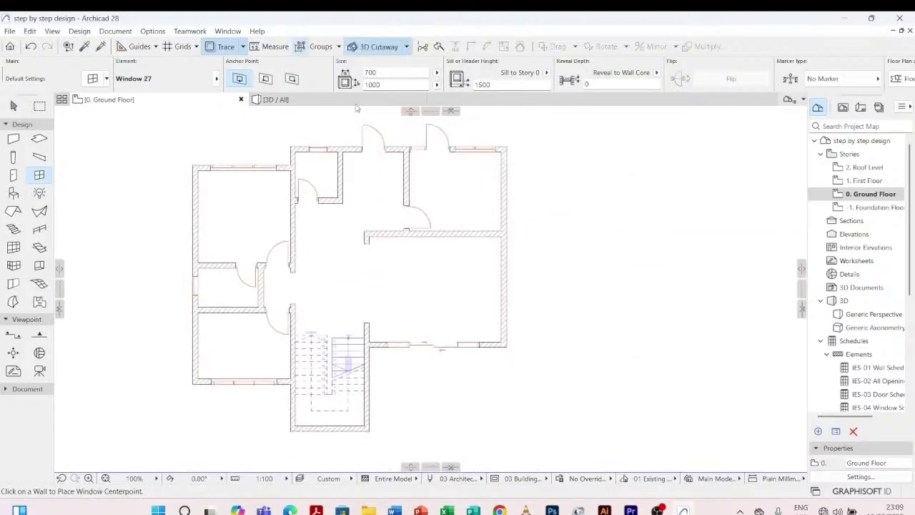
- On the First Floor, place 700 × 1000 mm windows in the top-right small room's top outer wall and the small left room's left outer wall
double_click(866, 180)
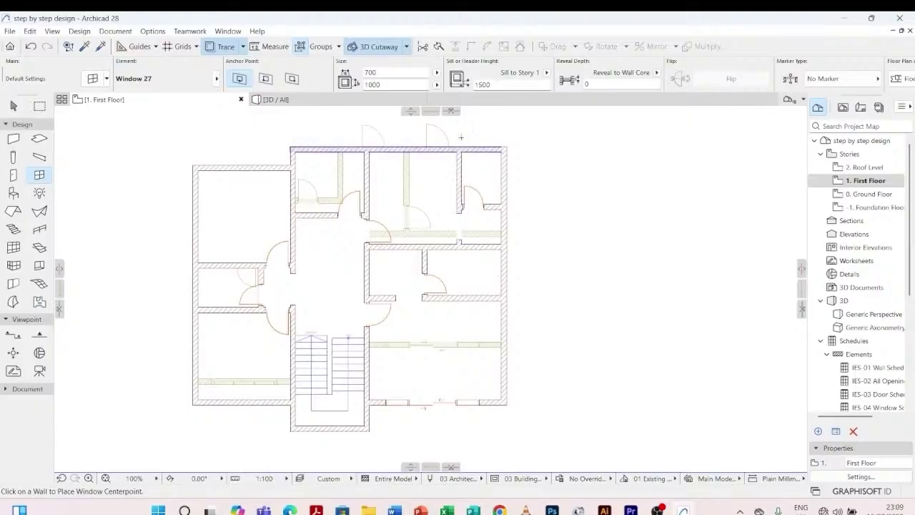
scroll(484, 146, up, 4)
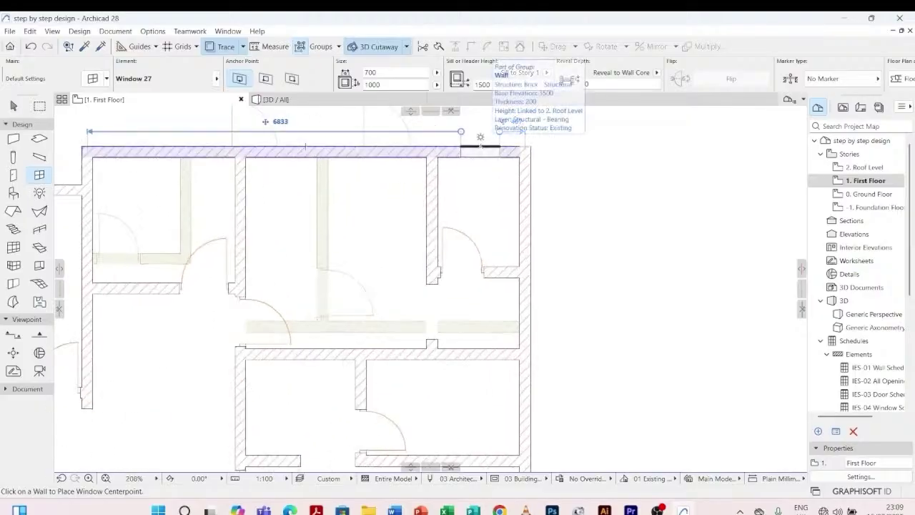
scroll(444, 249, down, 4)
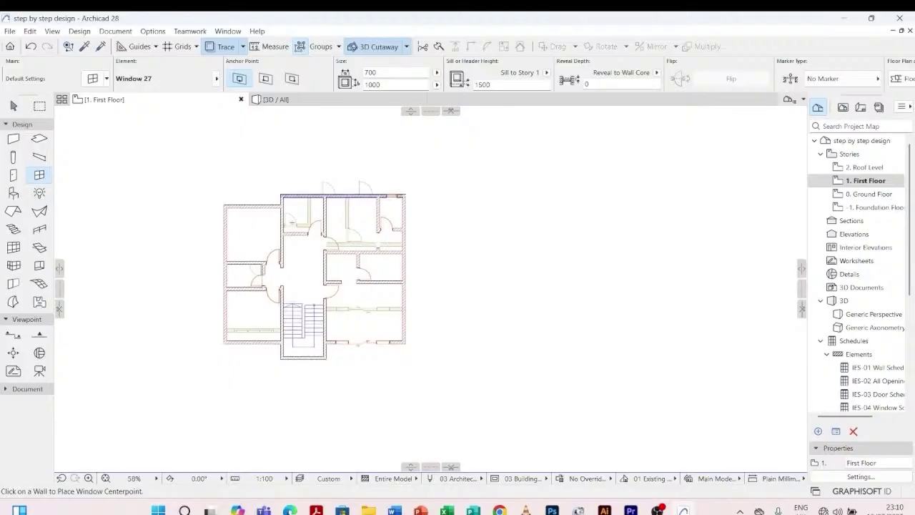
scroll(228, 275, up, 2)
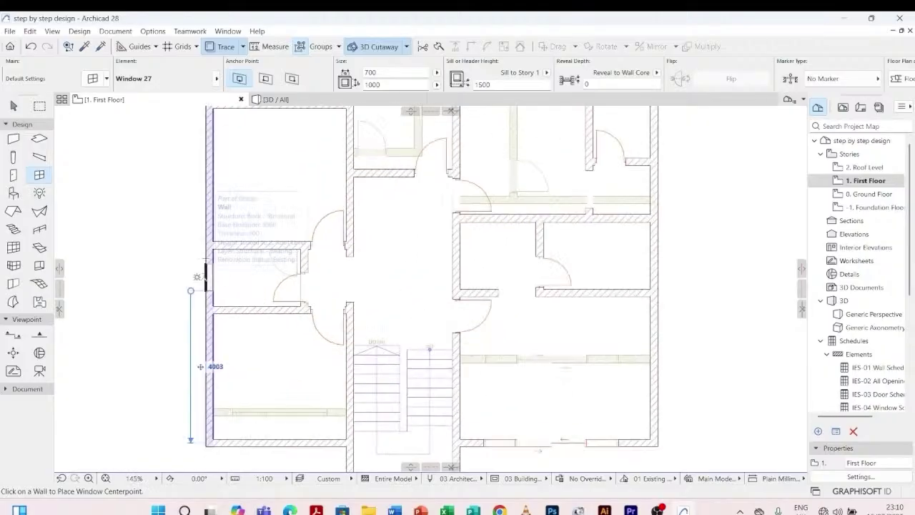
click(208, 278)
click(181, 278)
scroll(363, 245, down, 4)
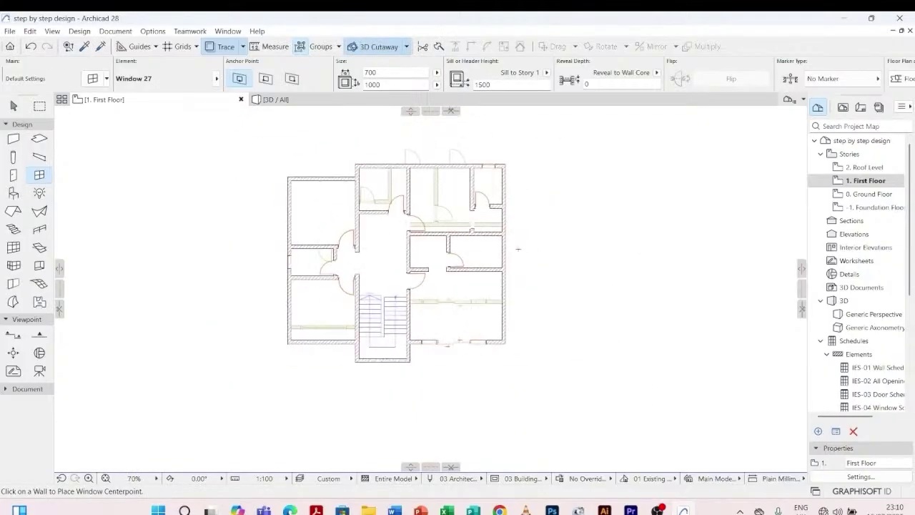
- Place another 700 × 1000 mm window in the right outer wall of the small room at the middle of the east side
scroll(518, 249, up, 3)
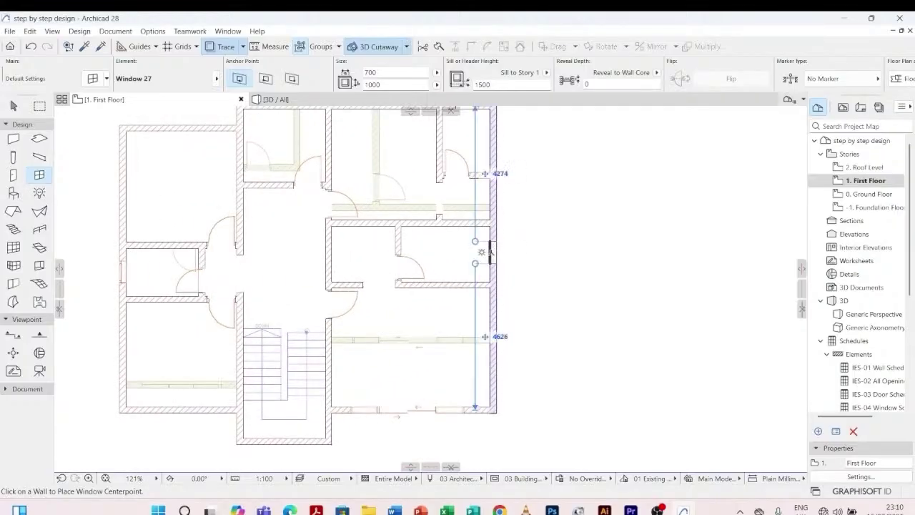
scroll(490, 251, up, 5)
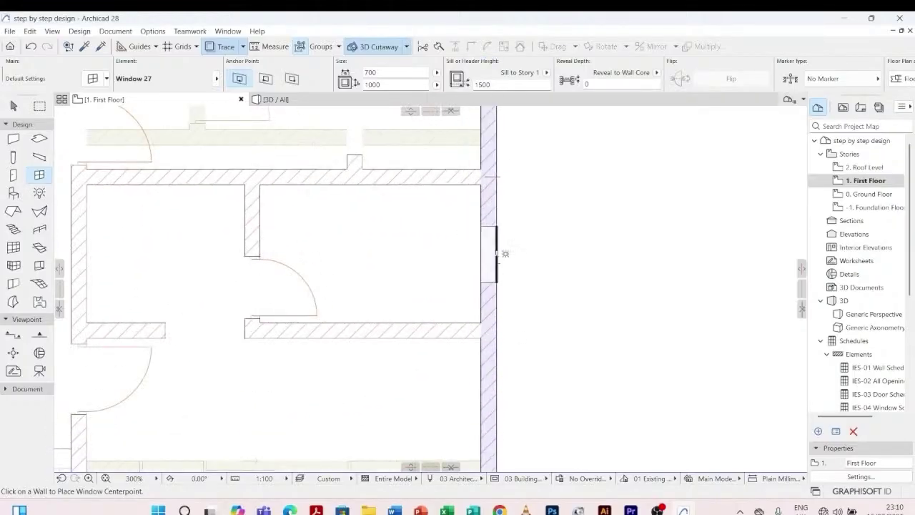
scroll(478, 209, down, 8)
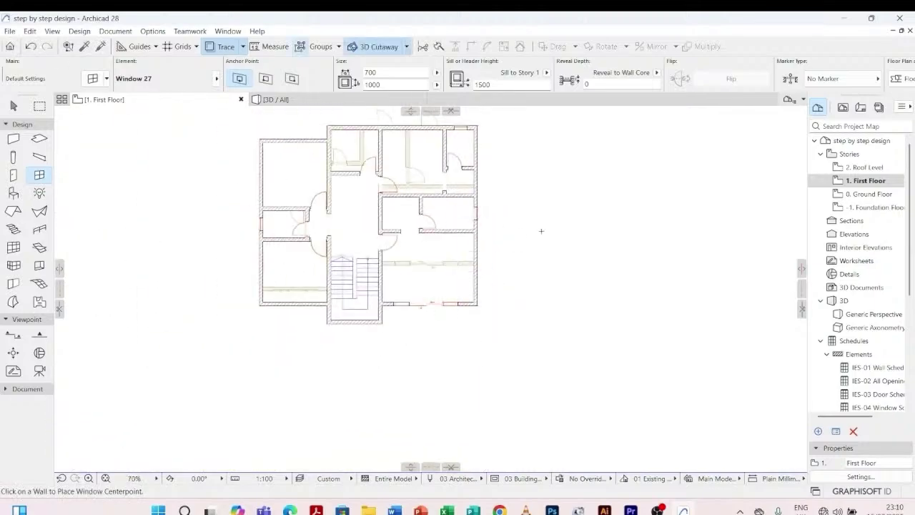
key(Escape)
scroll(455, 330, down, 2)
scroll(441, 218, up, 3)
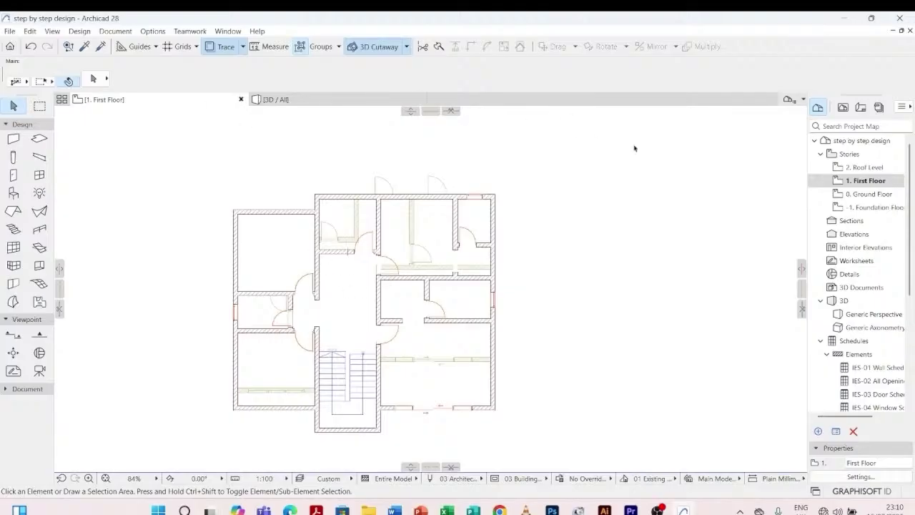
- Pick up the ground floor's 2500 × 2000 mm 3-sash sliding window settings as the default and return to the First Floor
double_click(871, 194)
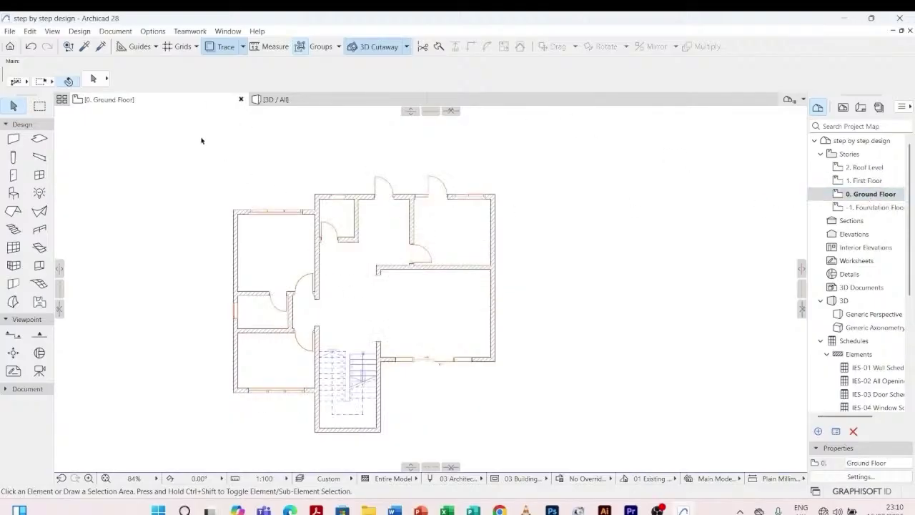
key(alt)
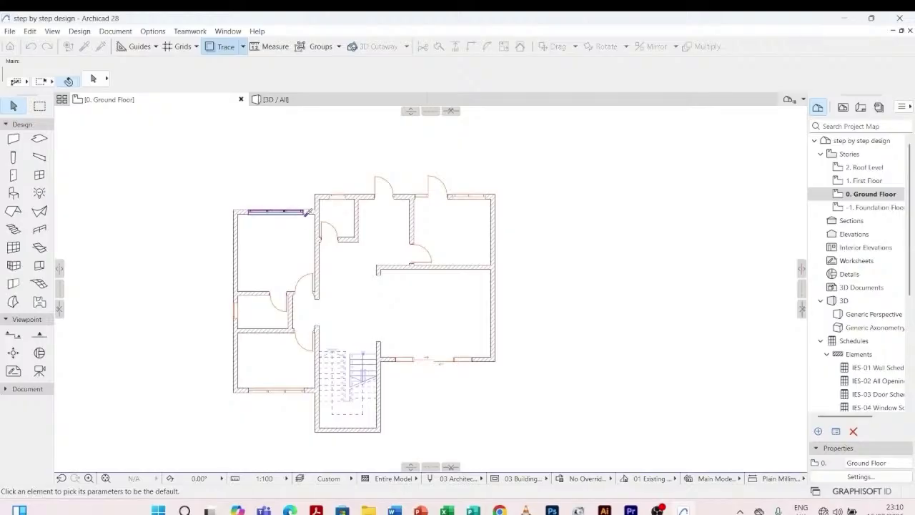
click(308, 212)
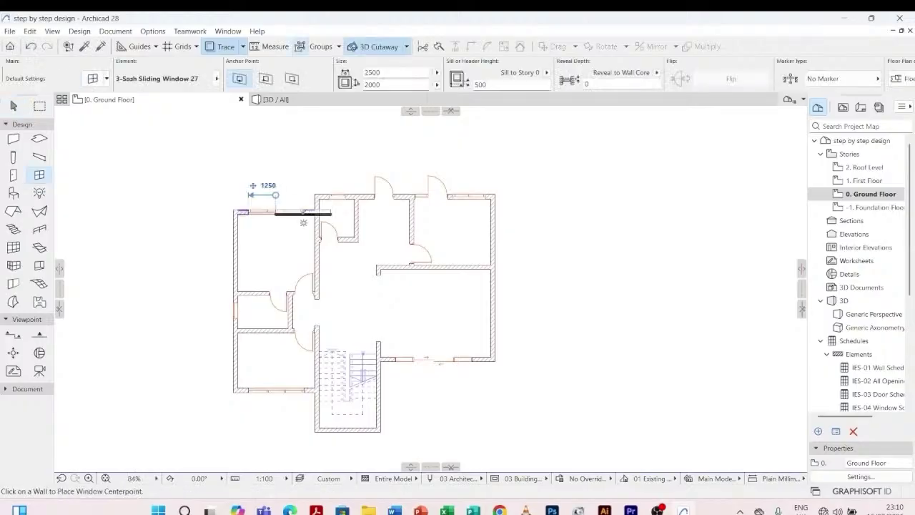
click(866, 183)
double_click(864, 184)
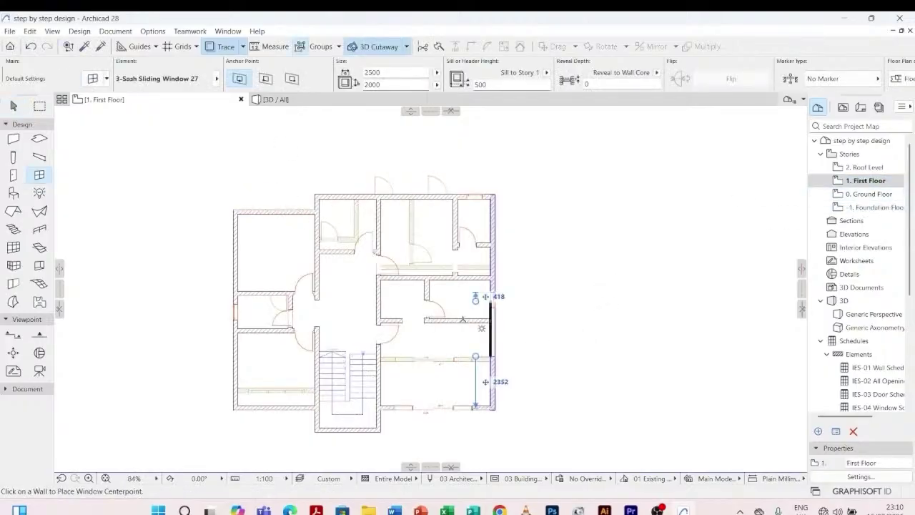
- Place 2500 × 2000 mm 3-sash sliding windows in the top-left room's top outer wall and the bottom-left room's bottom outer wall
scroll(268, 219, up, 3)
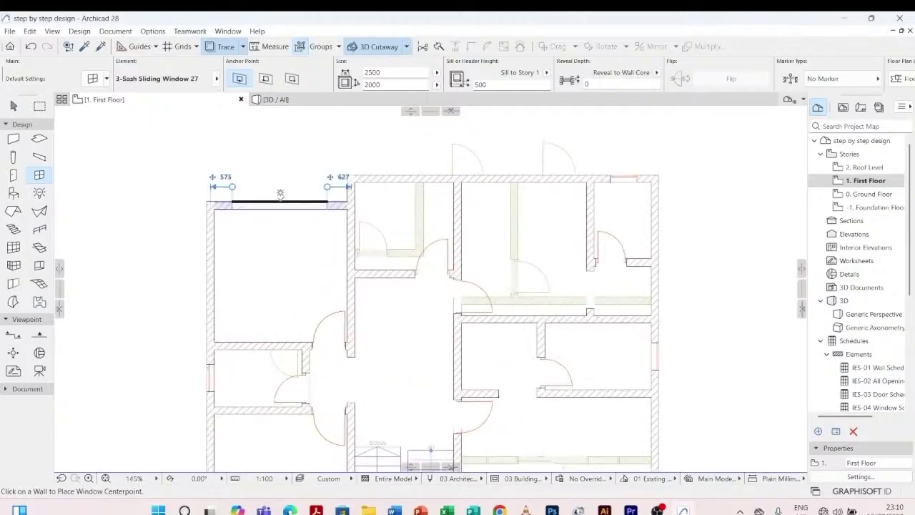
scroll(272, 358, down, 3)
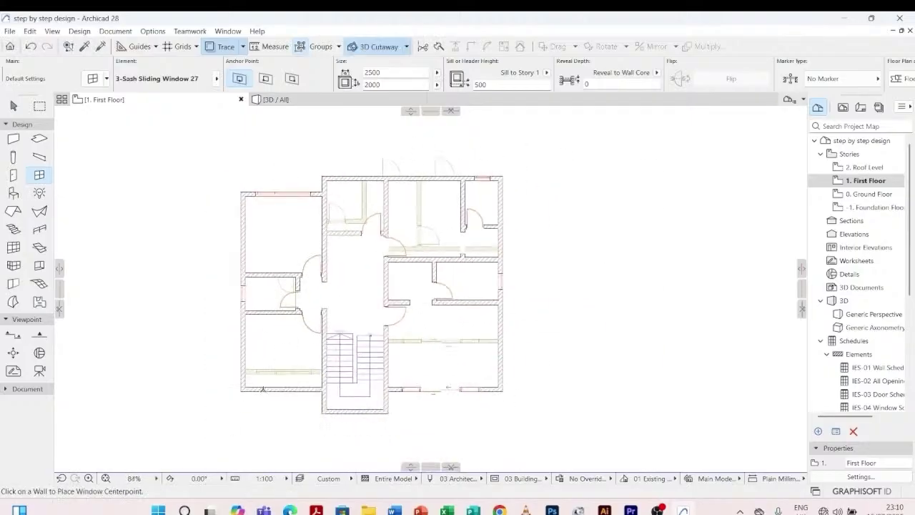
scroll(265, 392, up, 3)
scroll(269, 391, up, 1)
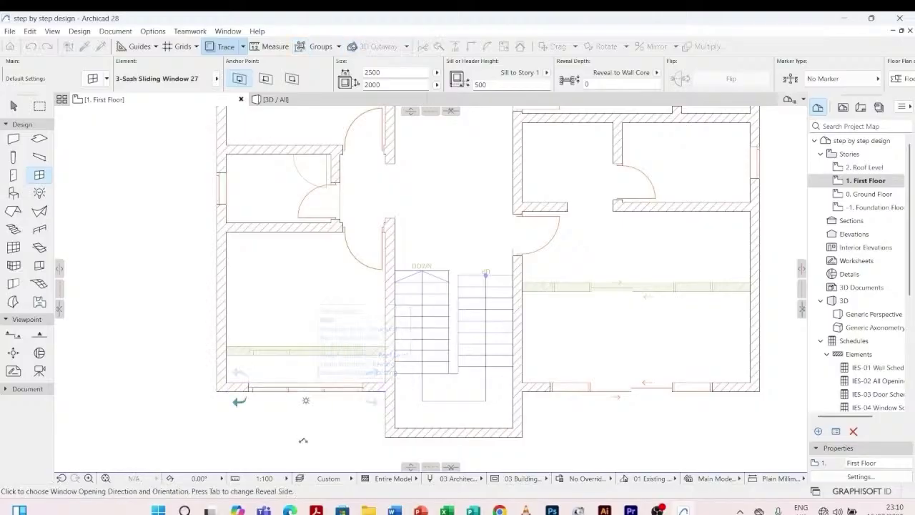
- Move the bottom-left room's 3-sash window along its wall to align its left edge with the traced ground-floor window
scroll(232, 386, up, 4)
key(Escape)
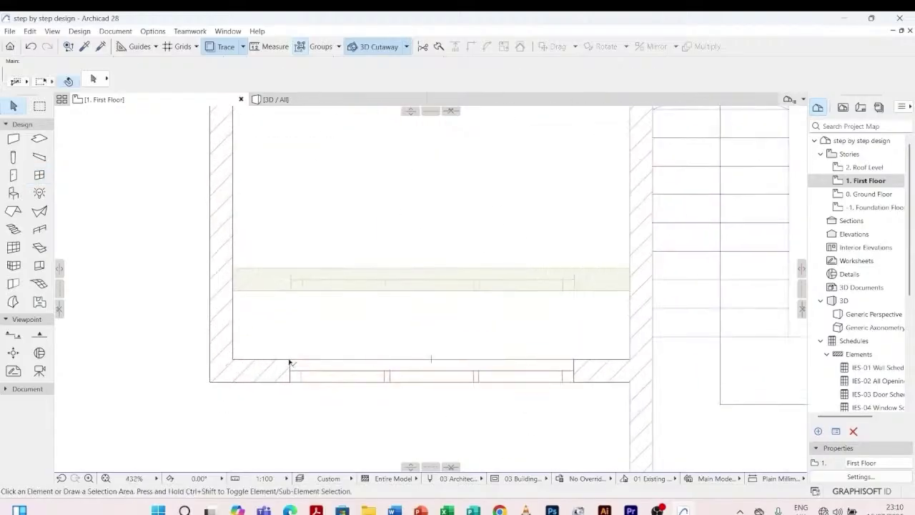
click(289, 362)
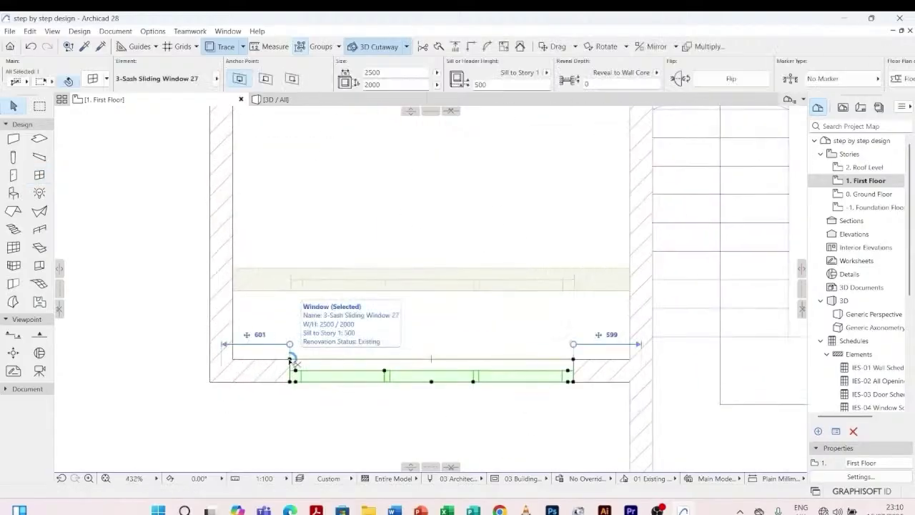
key(ctrl+d)
click(289, 361)
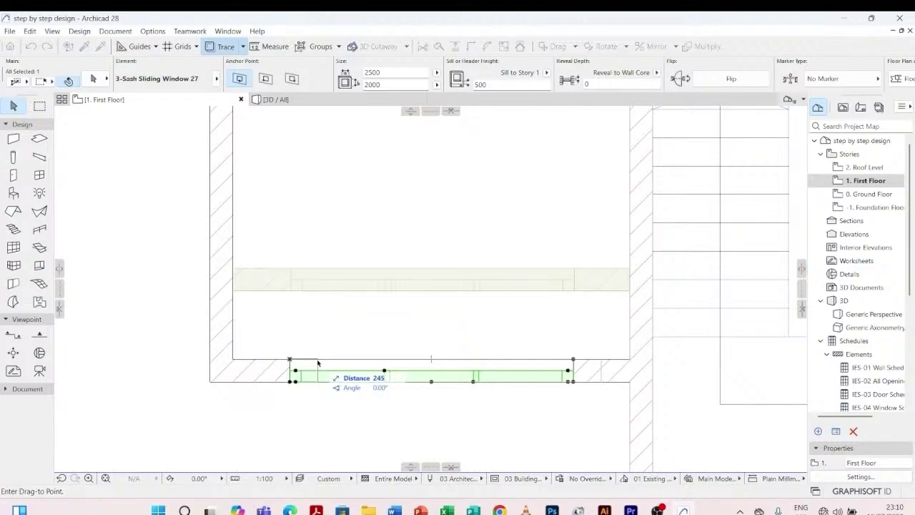
click(296, 294)
key(Escape)
- Pick up the ground floor's 1500 × 1500 mm 2-sash sliding window settings as the default and return to the First Floor
scroll(315, 421, down, 6)
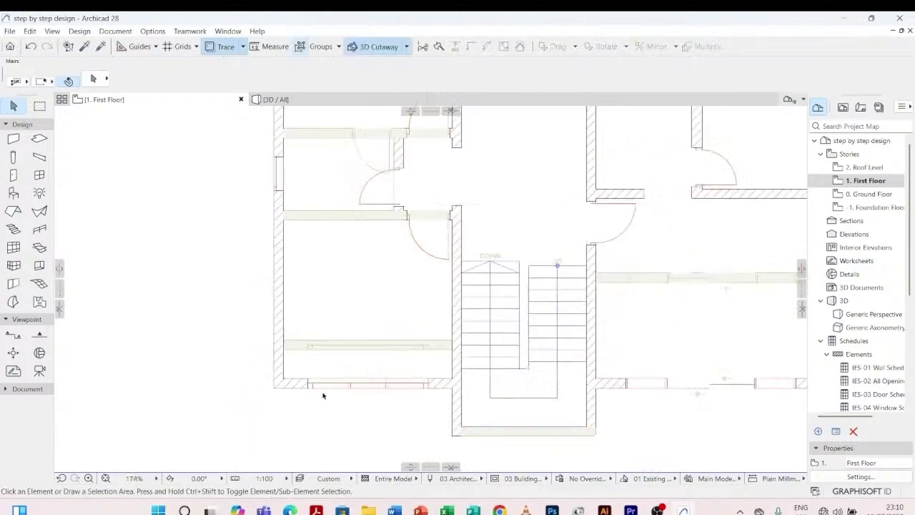
scroll(386, 236, up, 3)
scroll(400, 242, down, 3)
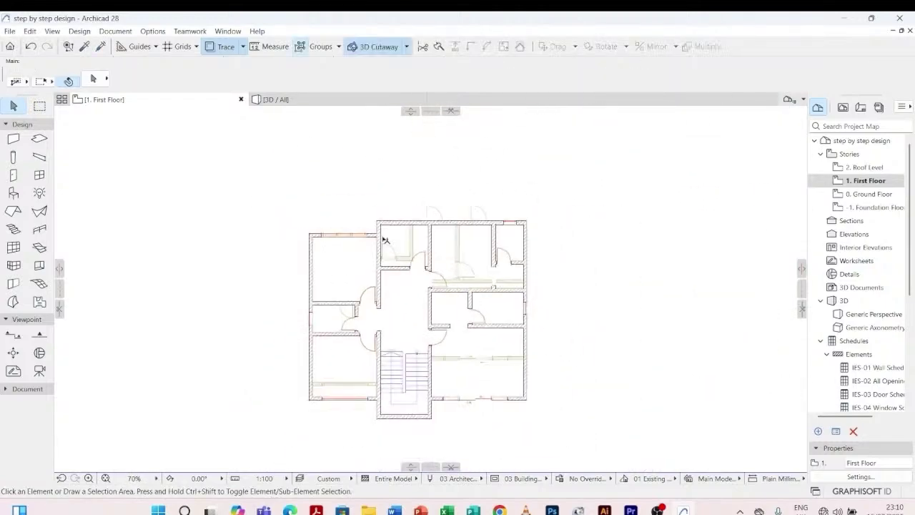
scroll(429, 234, up, 2)
scroll(429, 246, down, 2)
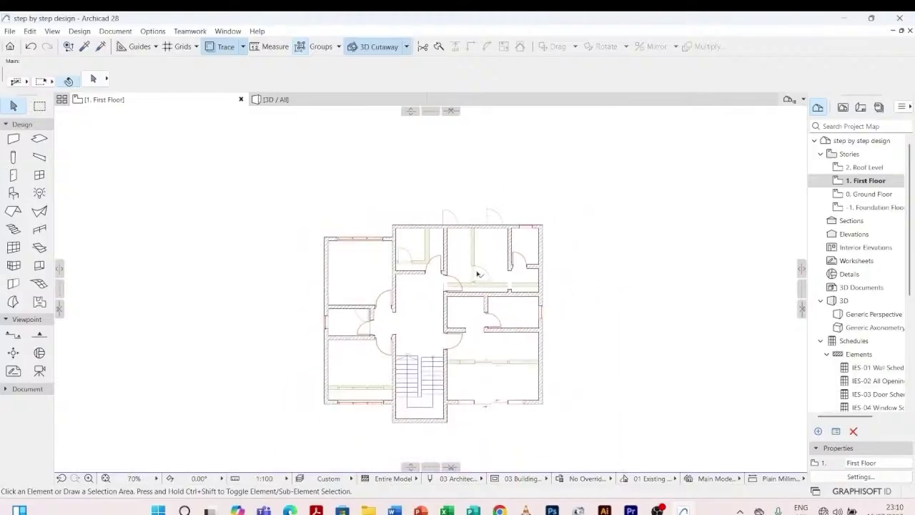
scroll(423, 237, up, 2)
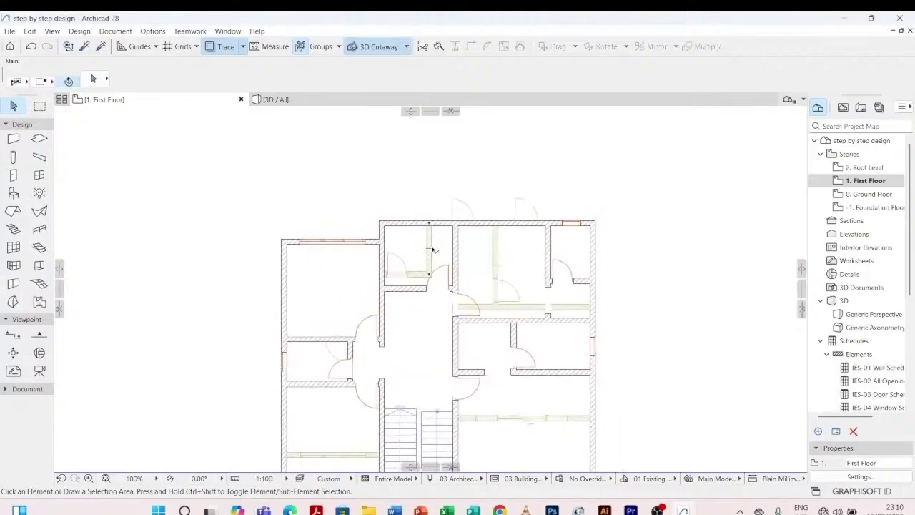
scroll(433, 250, up, 1)
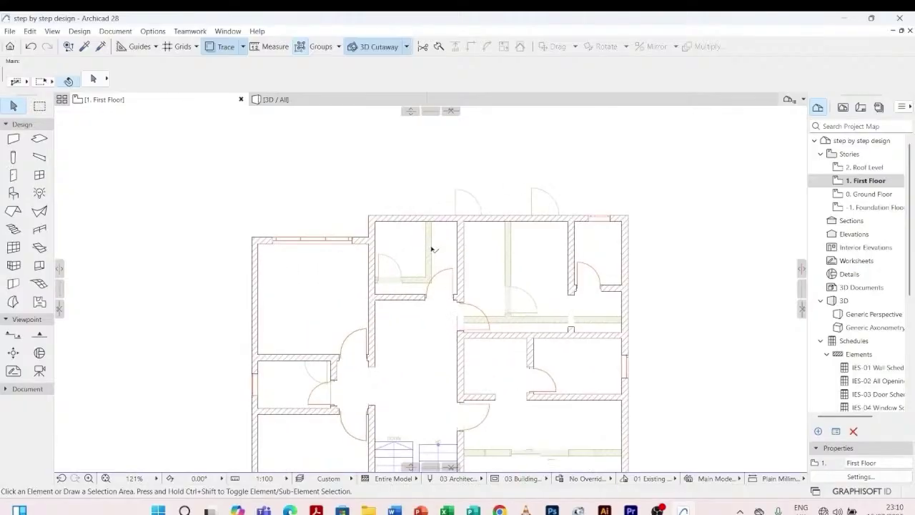
double_click(869, 194)
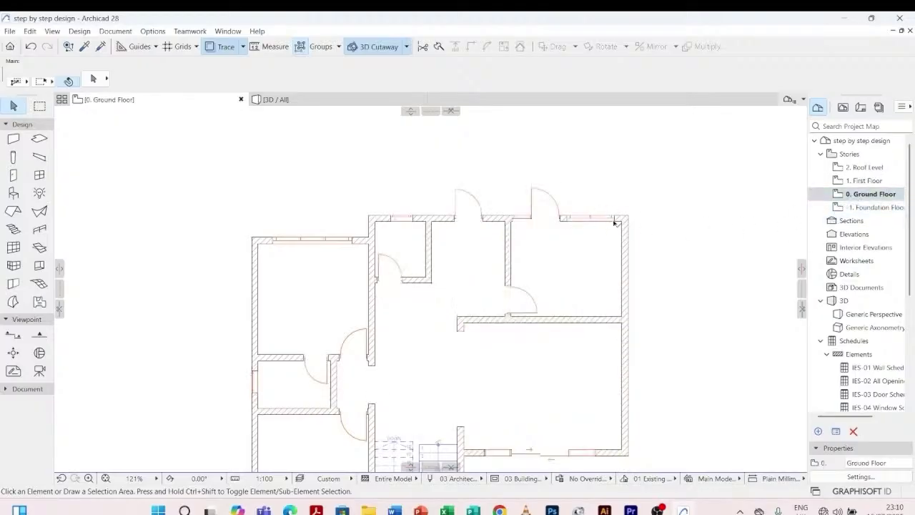
key(alt)
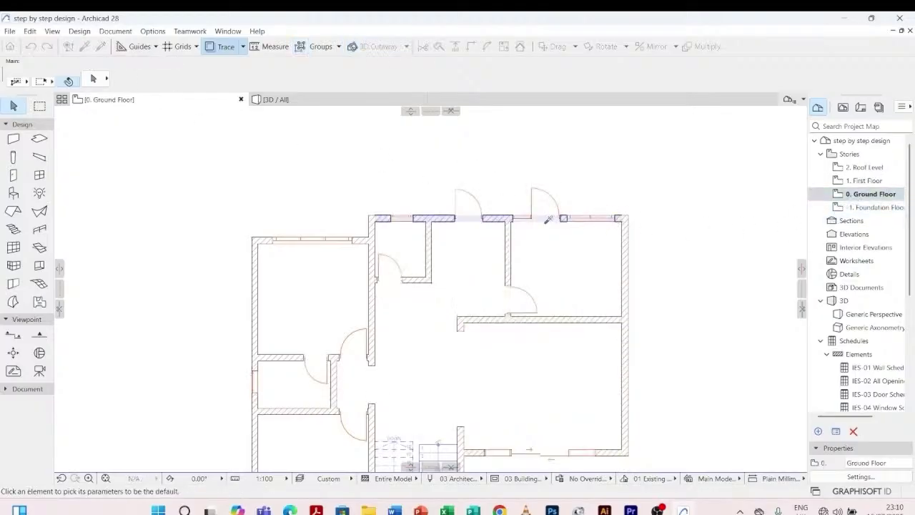
alt+click(579, 218)
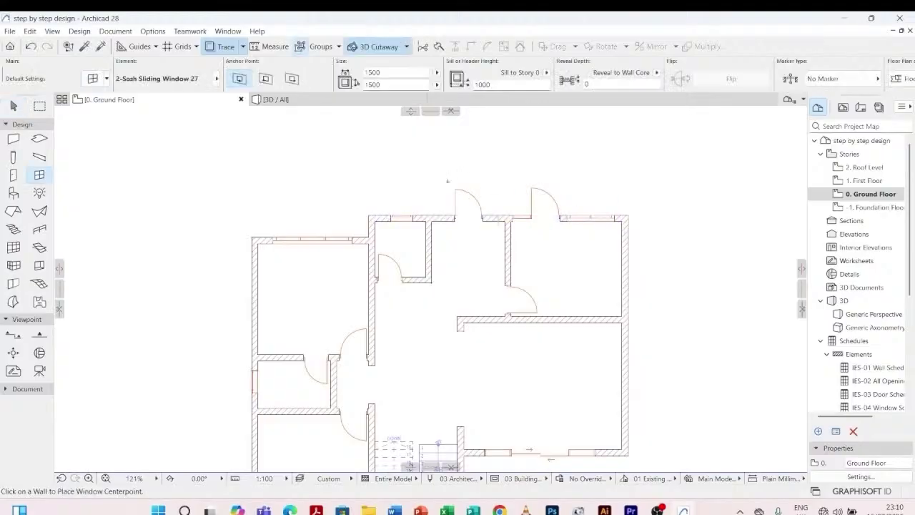
click(869, 207)
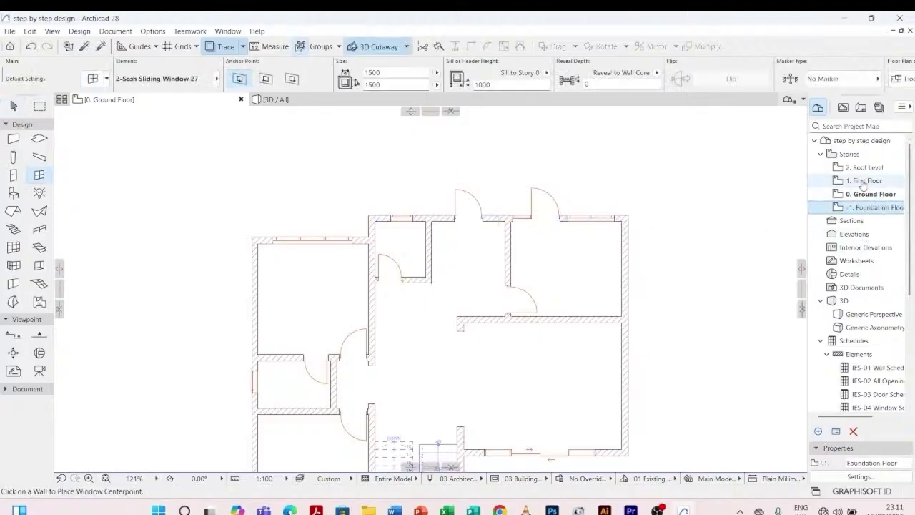
click(863, 183)
double_click(864, 182)
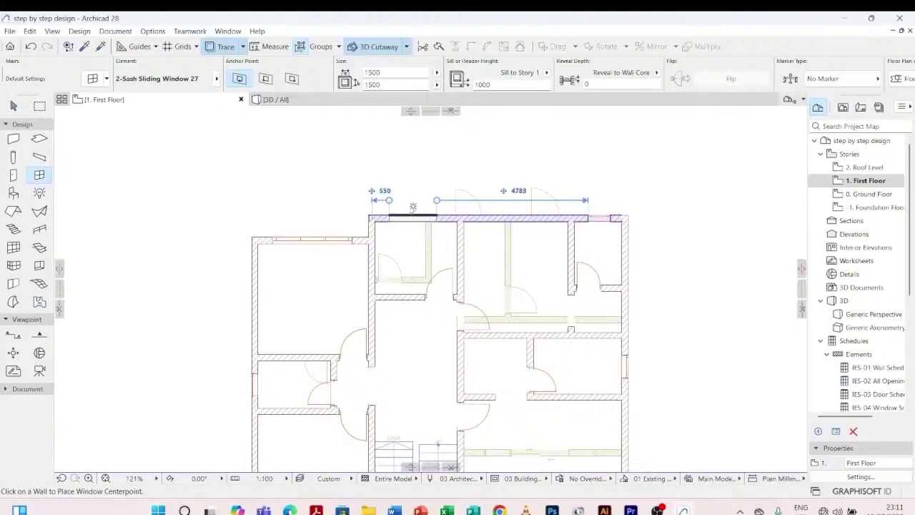
- Place a 1500 × 1500 mm 2-sash sliding window in the long top outer wall, about 550 mm from its left end
scroll(413, 207, up, 3)
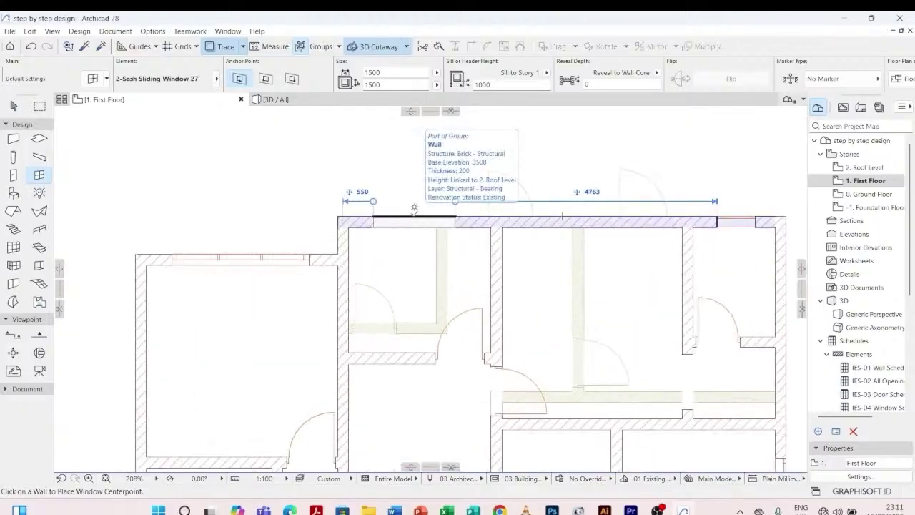
click(414, 208)
click(413, 197)
scroll(408, 188, down, 5)
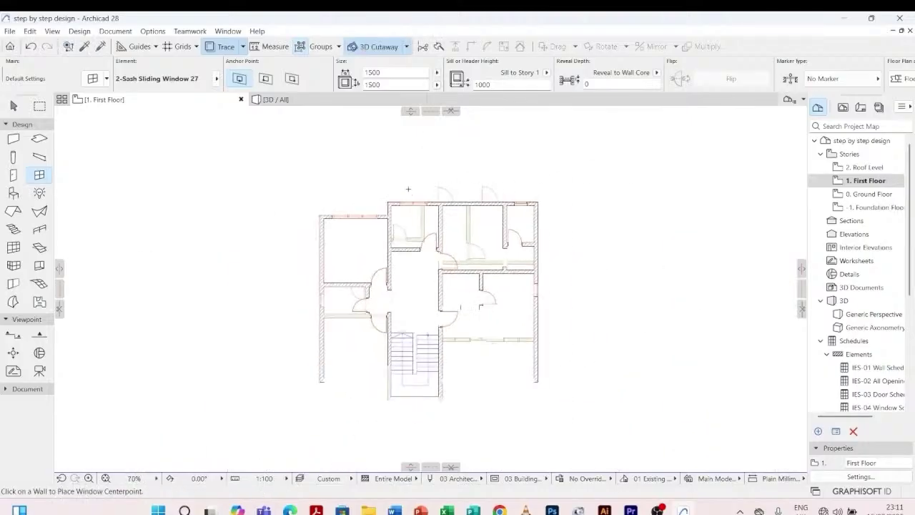
key(Escape)
- Examine the windows and doors on all facades in 3D, and select the first-floor 3-sash sliding window beside the stair block
click(276, 100)
click(429, 288)
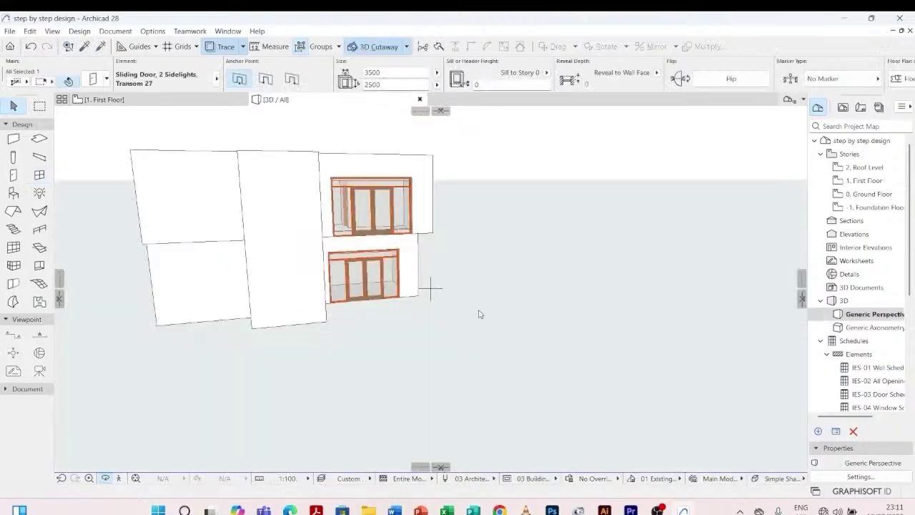
drag(352, 360, 674, 361)
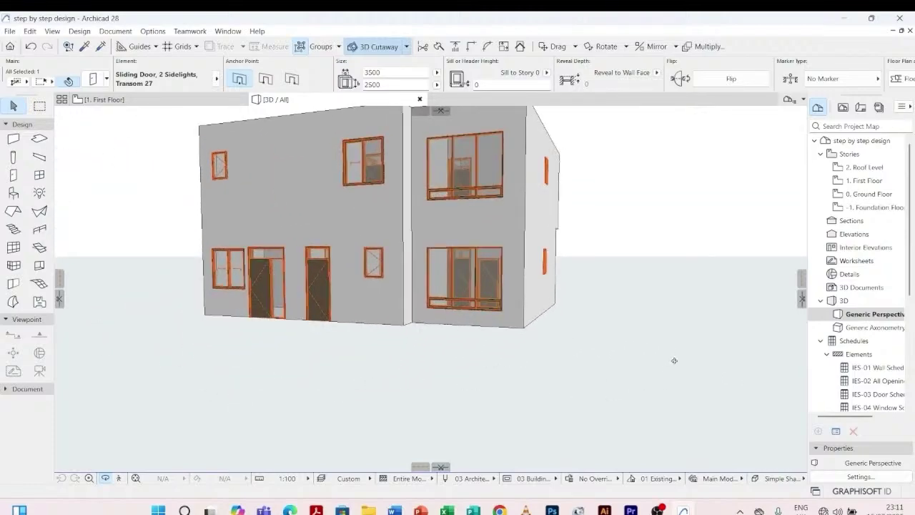
drag(673, 360, 163, 359)
scroll(290, 327, up, 5)
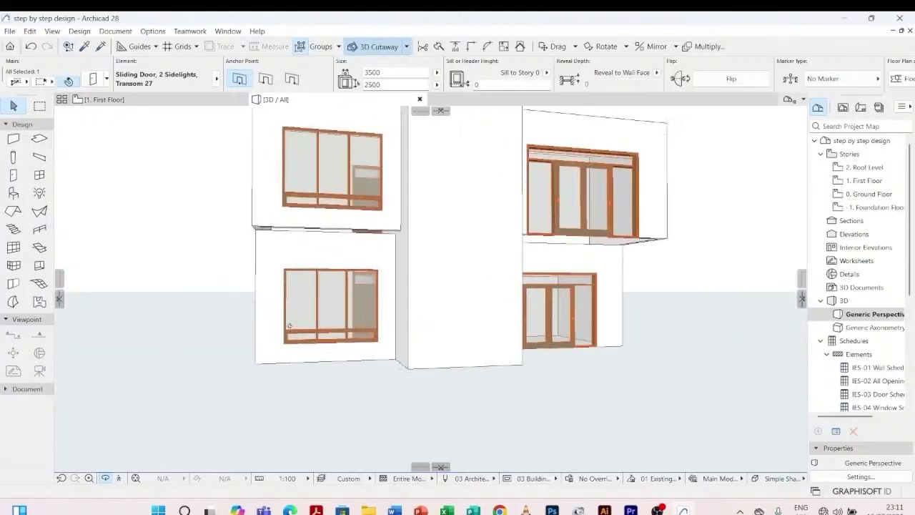
scroll(315, 351, down, 3)
drag(286, 354, 268, 194)
click(273, 227)
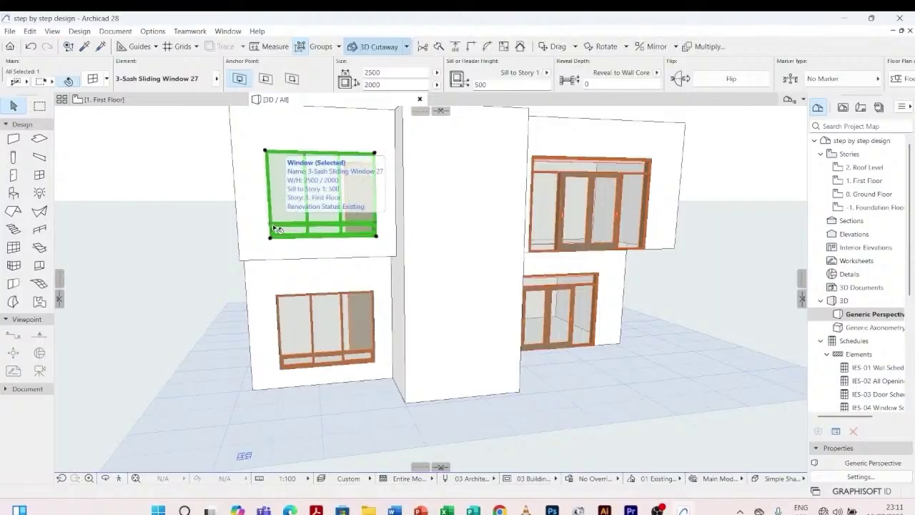
- Set the height of the upper transom's horizontal division to 1700 mm in the selected first-floor 3-sash sliding window's shape settings, and deselect the window
double_click(275, 229)
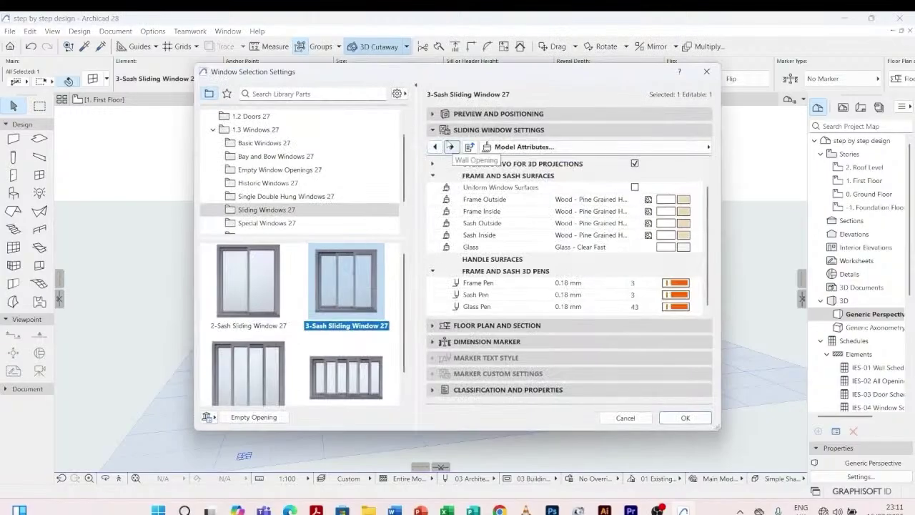
click(451, 146)
click(450, 147)
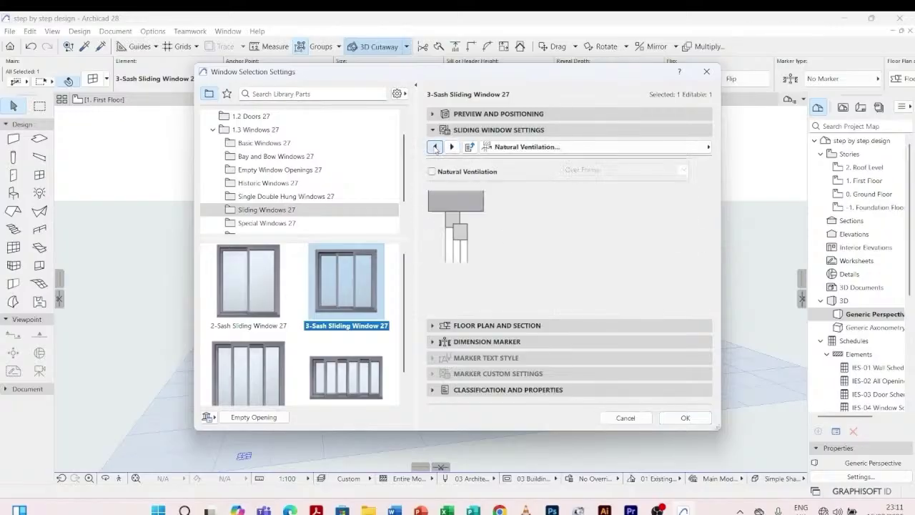
click(436, 146)
click(435, 147)
click(435, 146)
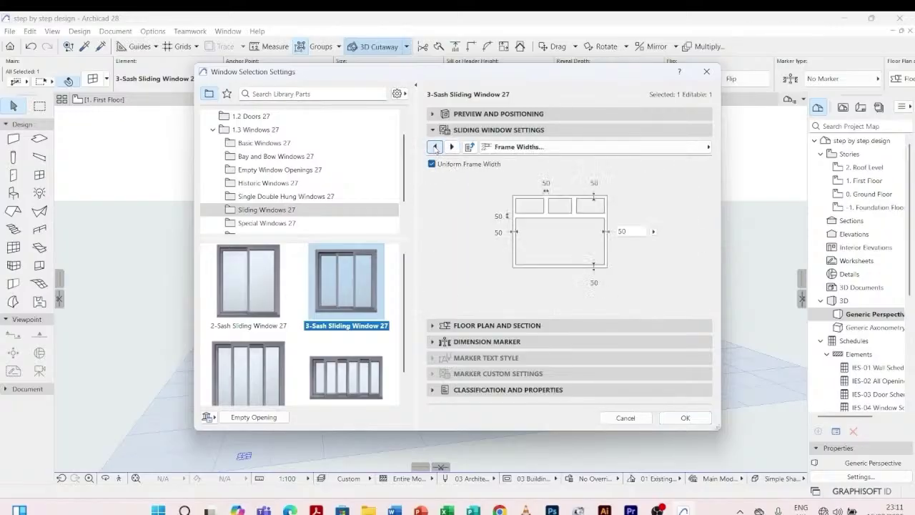
click(435, 146)
click(435, 146)
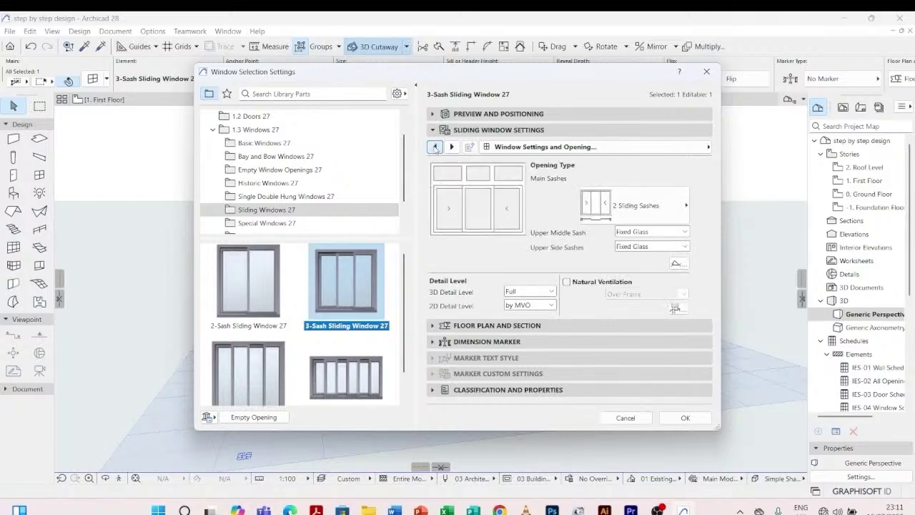
click(435, 146)
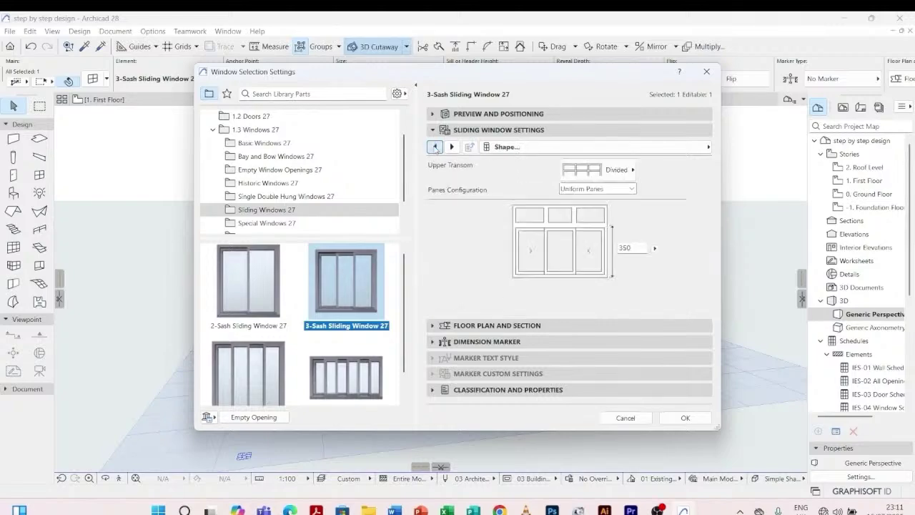
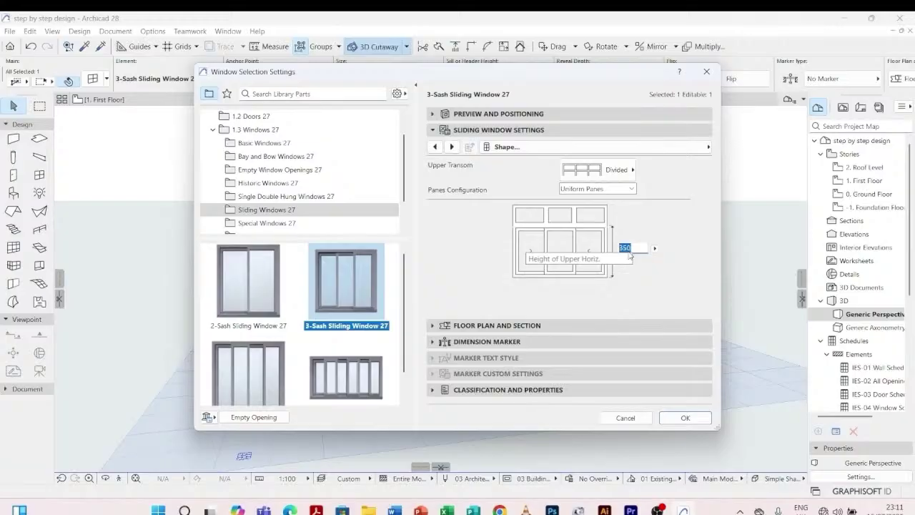
text(1)
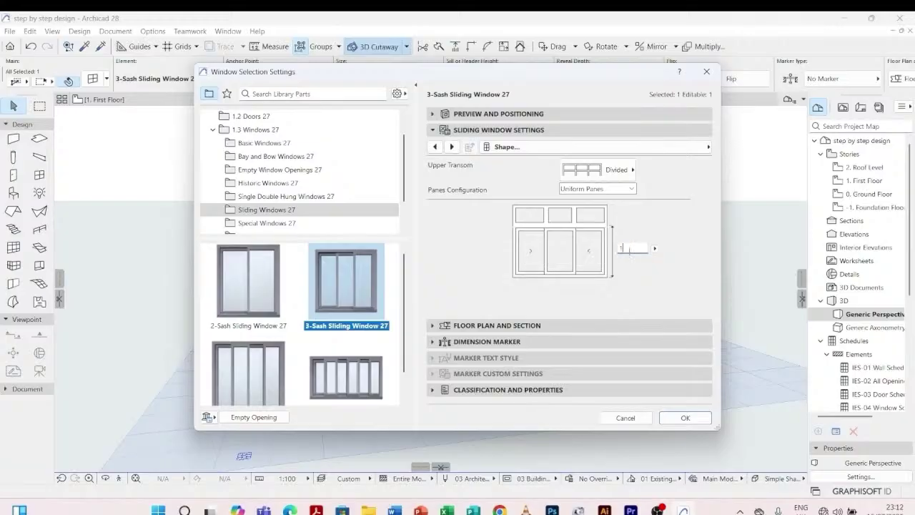
text(85)
key(Tab)
text(8)
text(1)
text(700)
key(Tab)
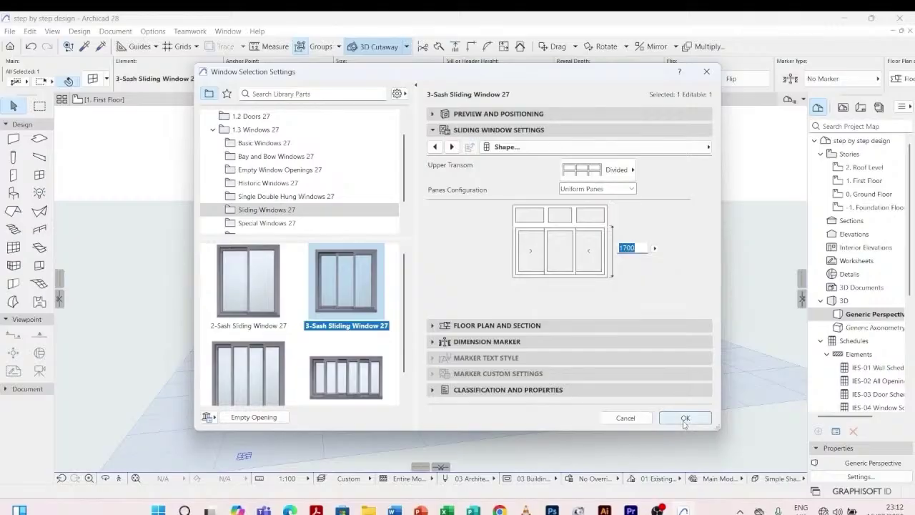
click(684, 420)
scroll(626, 413, down, 2)
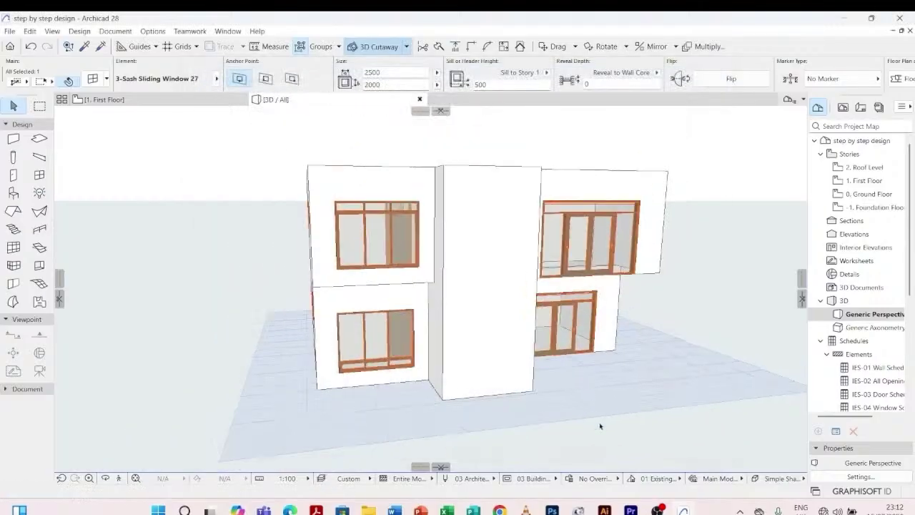
key(Escape)
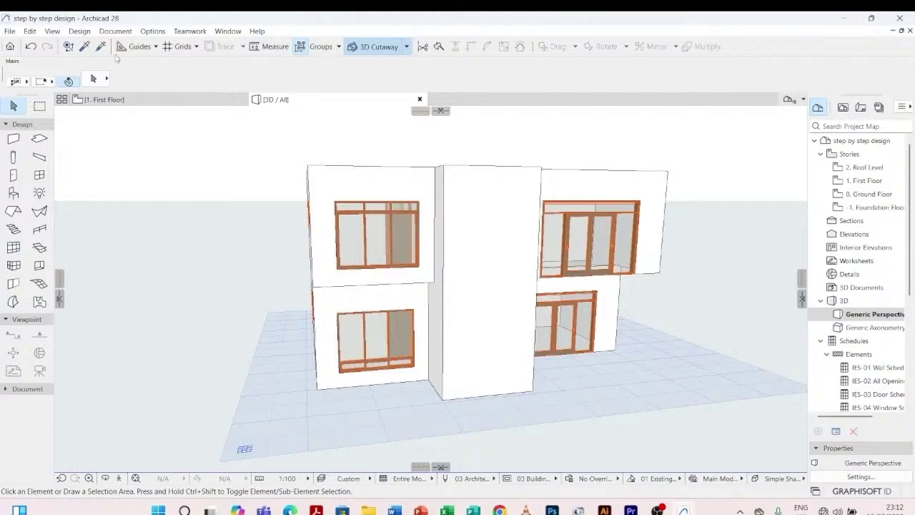
- Transfer the parameters of the first-floor 3-sash sliding window to the ground-floor window directly below it
click(85, 47)
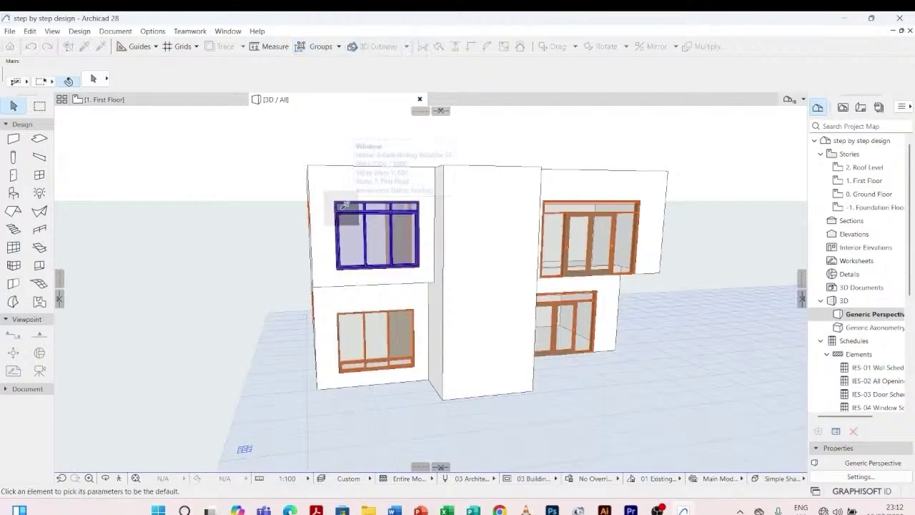
click(377, 229)
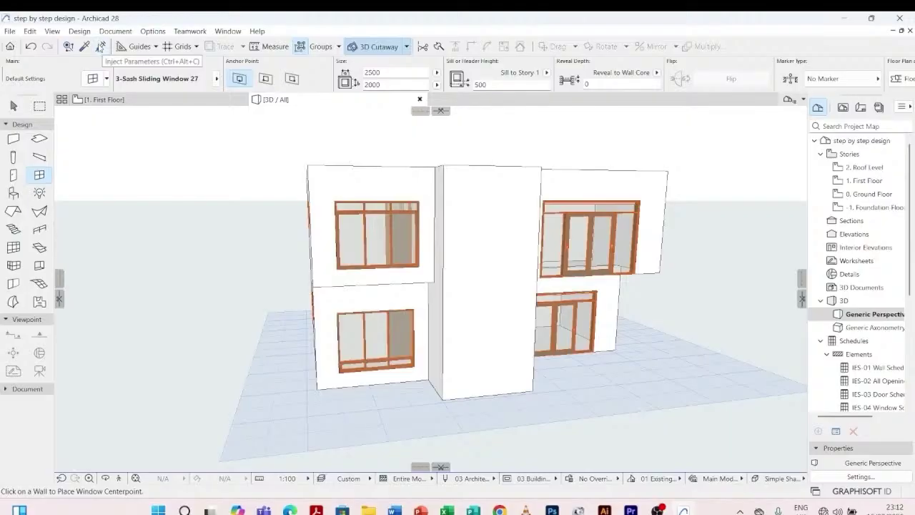
click(100, 48)
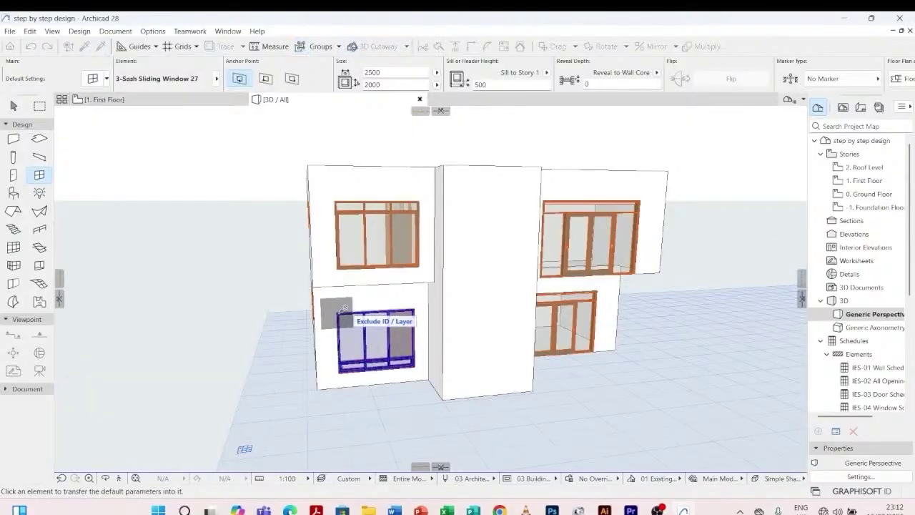
click(343, 307)
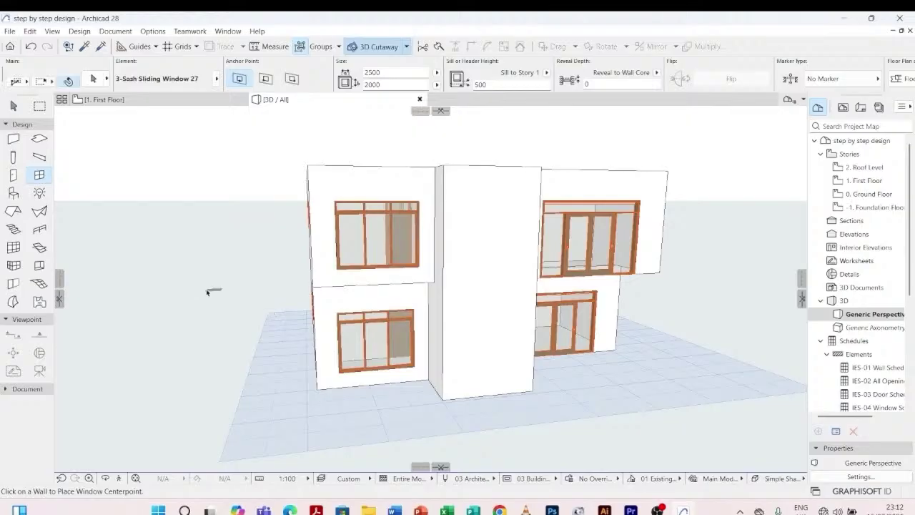
right_click(263, 287)
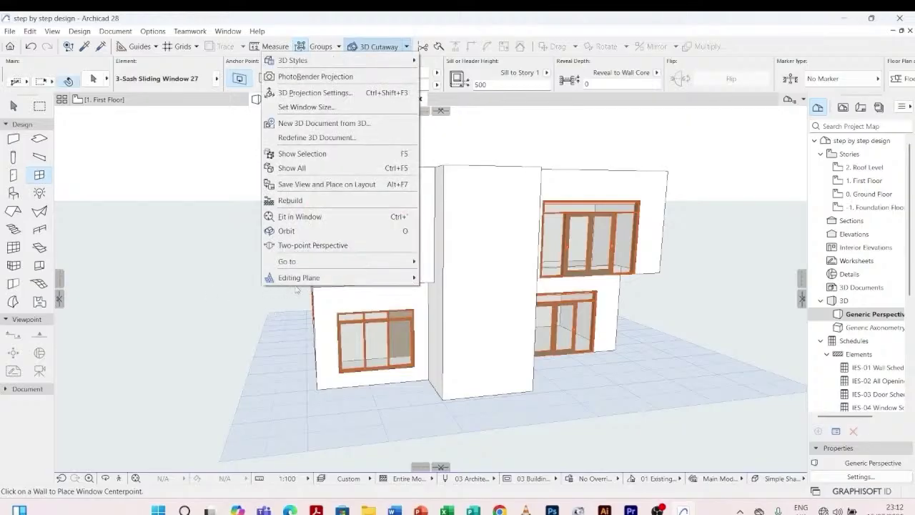
click(377, 236)
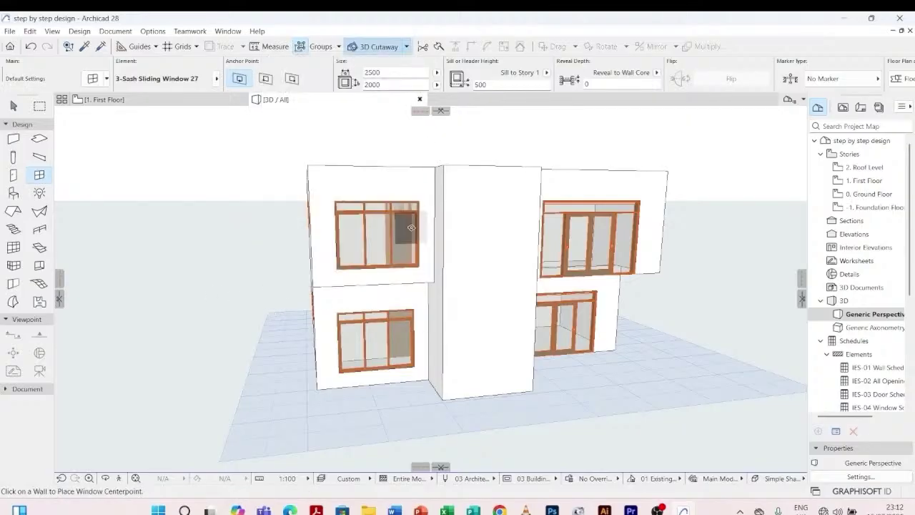
shift+middle_drag(419, 224, 369, 319)
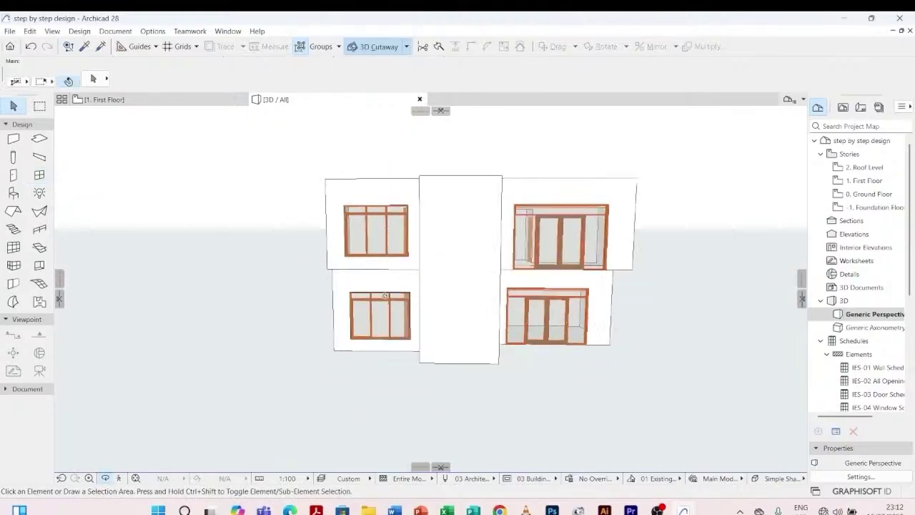
scroll(430, 293, down, 2)
shift+middle_drag(664, 380, 453, 298)
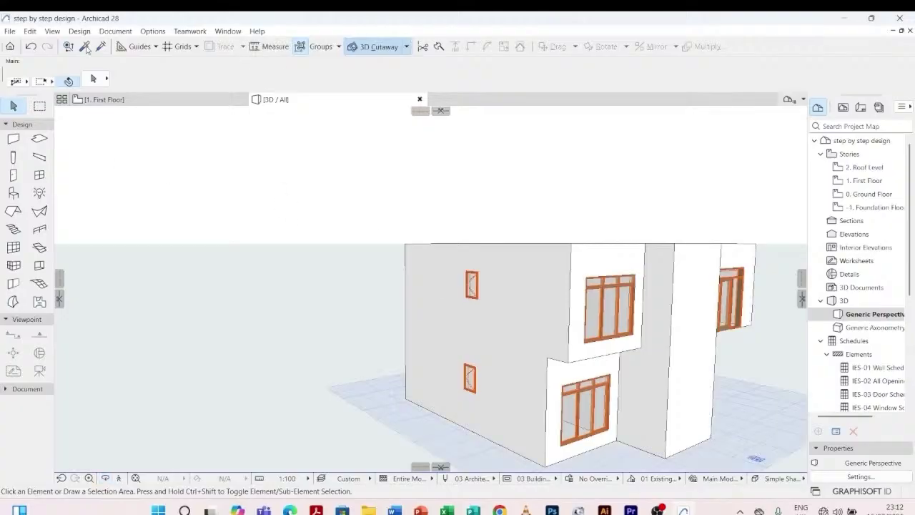
click(85, 47)
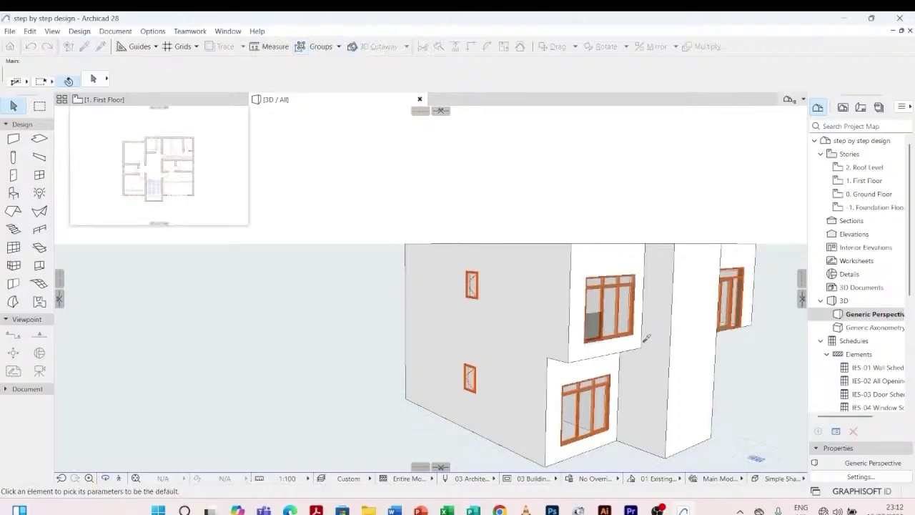
click(635, 272)
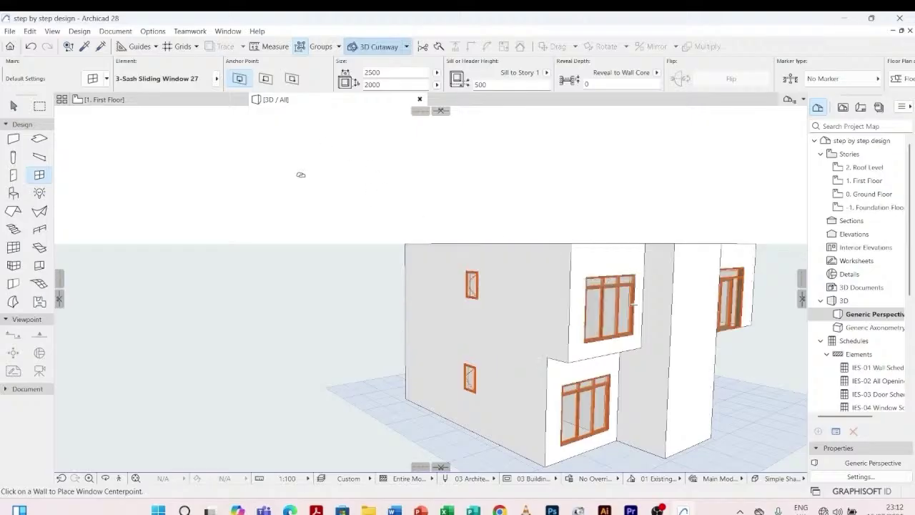
click(101, 47)
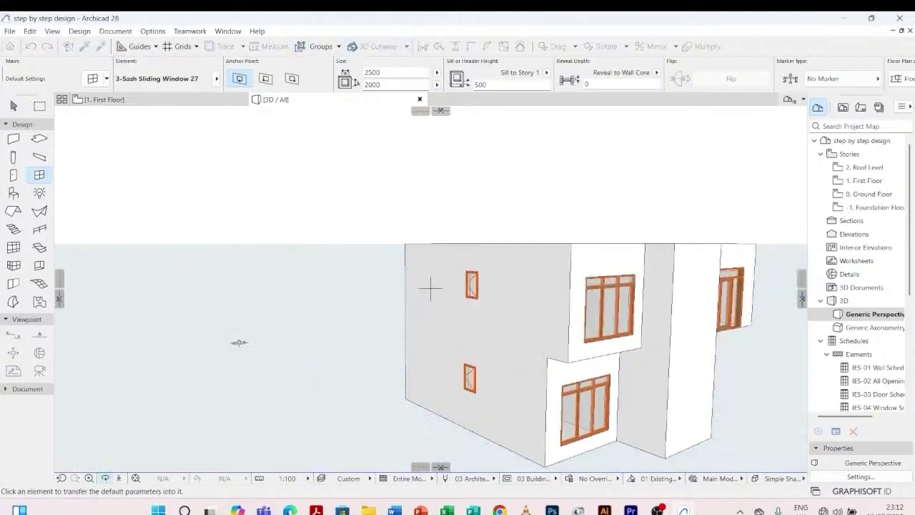
shift+middle_drag(430, 288, 339, 296)
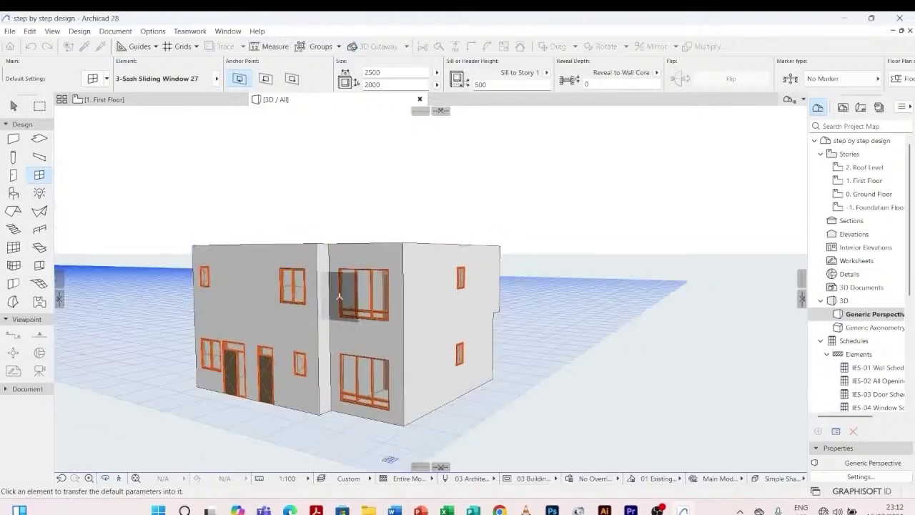
click(339, 296)
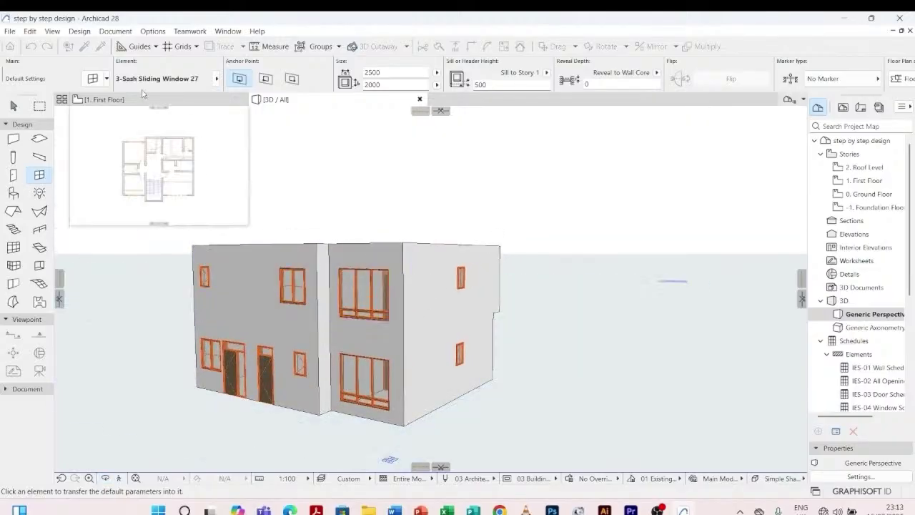
scroll(363, 320, up, 2)
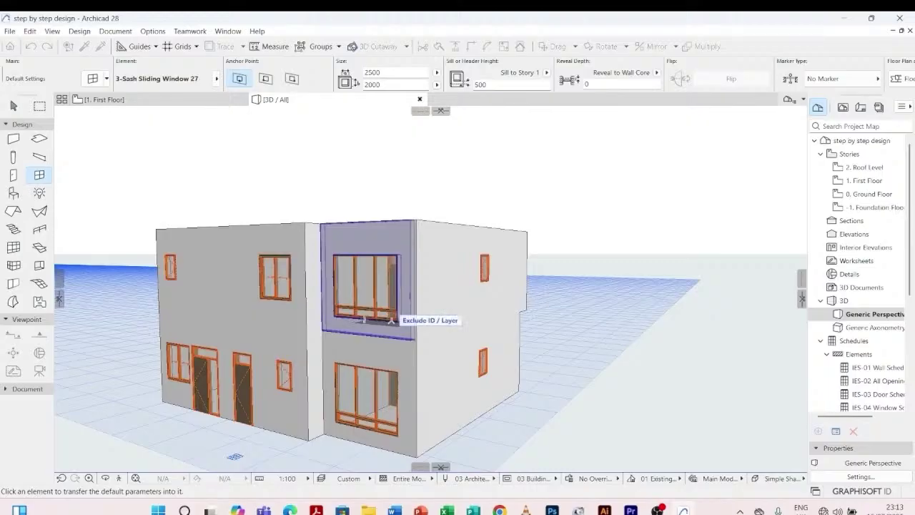
scroll(397, 278, up, 2)
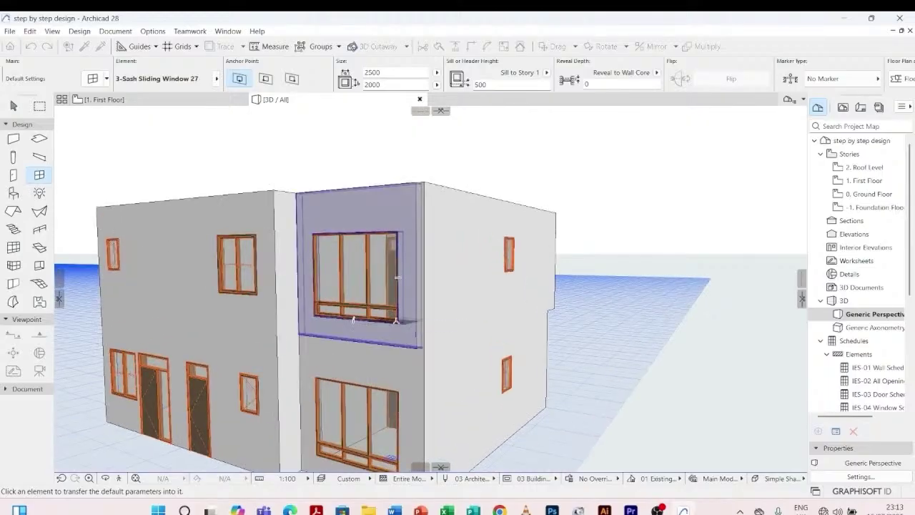
key(Escape)
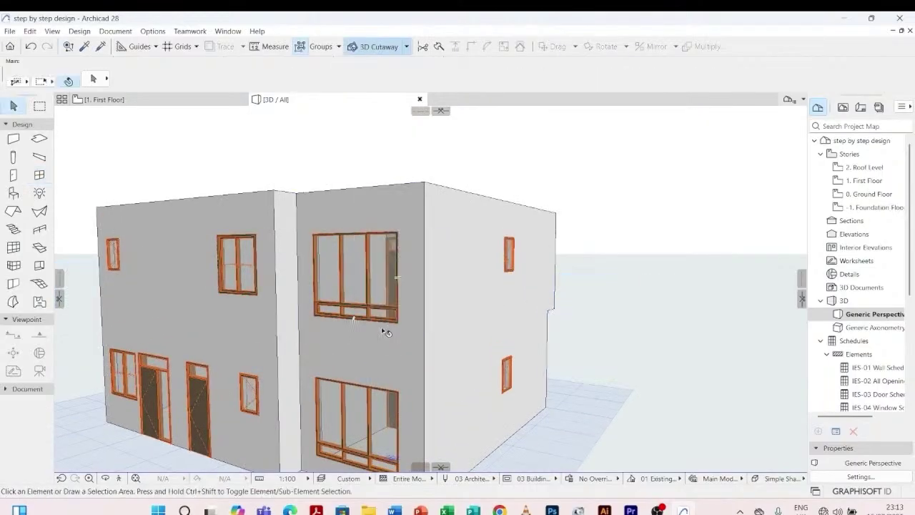
- Set the height dimension in the Shape settings of the first-floor 3-sash sliding window on the two-door facade to 1700
click(399, 322)
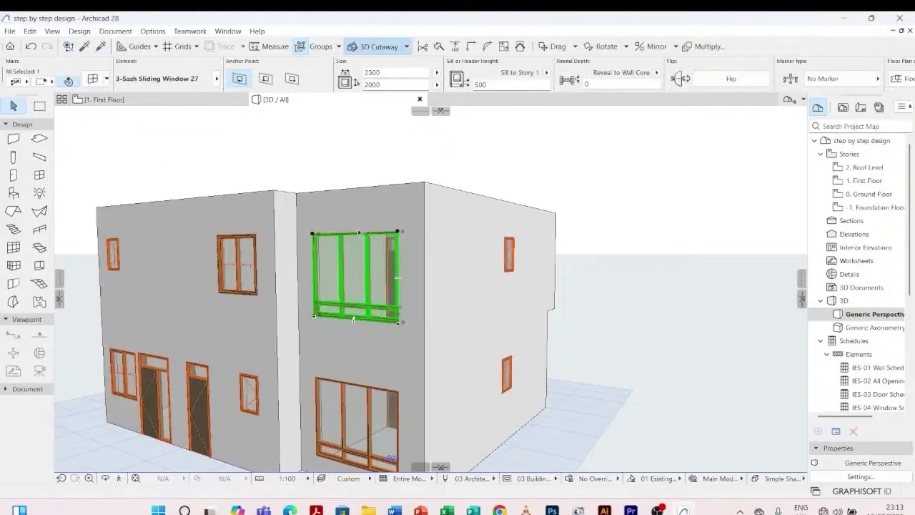
double_click(359, 233)
click(436, 147)
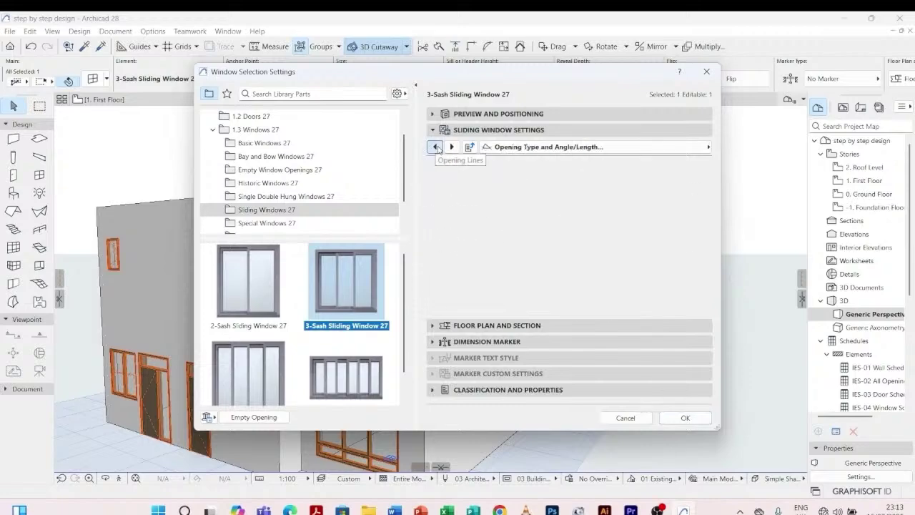
click(436, 147)
click(437, 147)
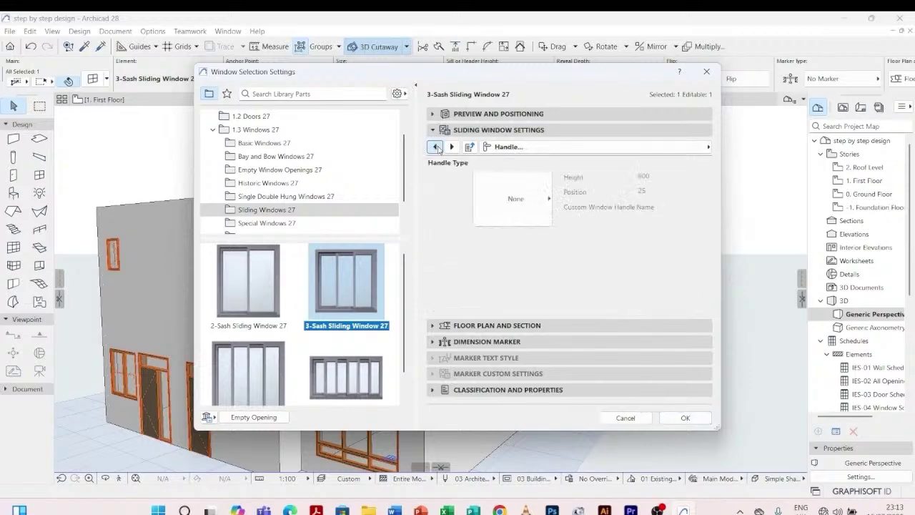
click(436, 147)
click(436, 147)
click(437, 146)
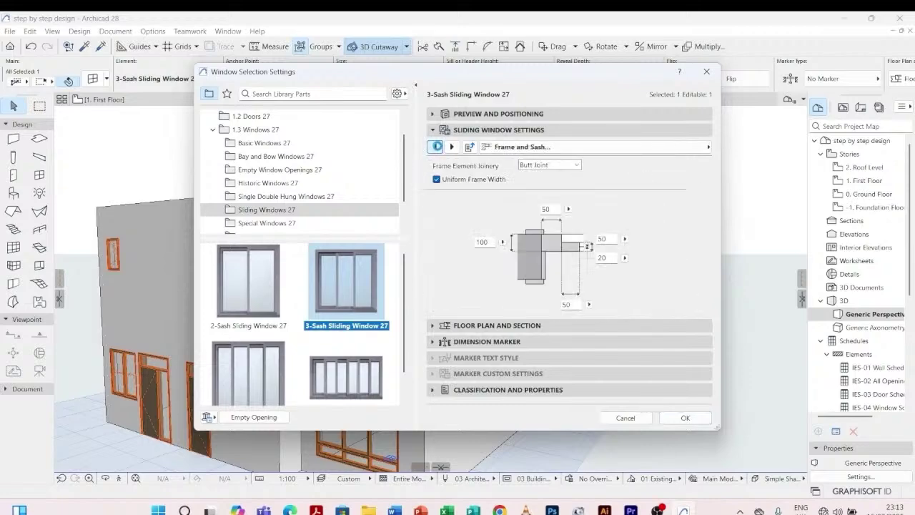
click(436, 146)
click(436, 146)
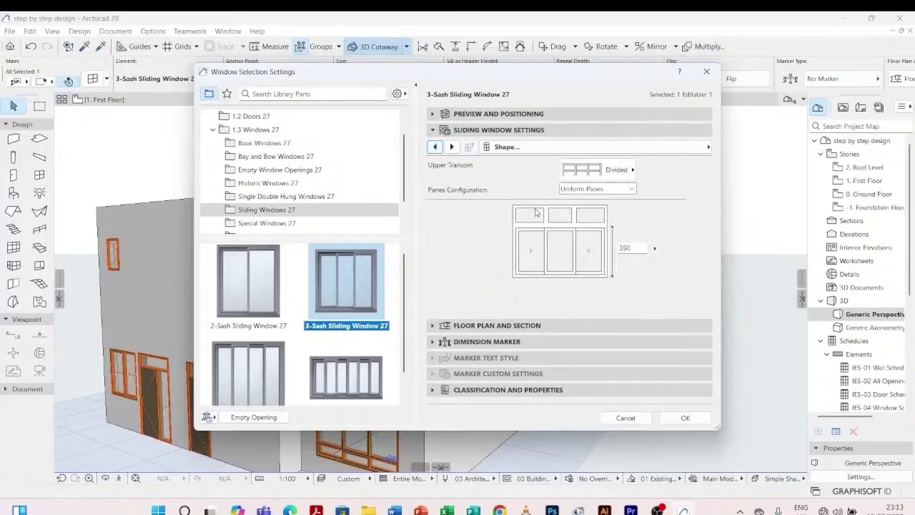
click(638, 247)
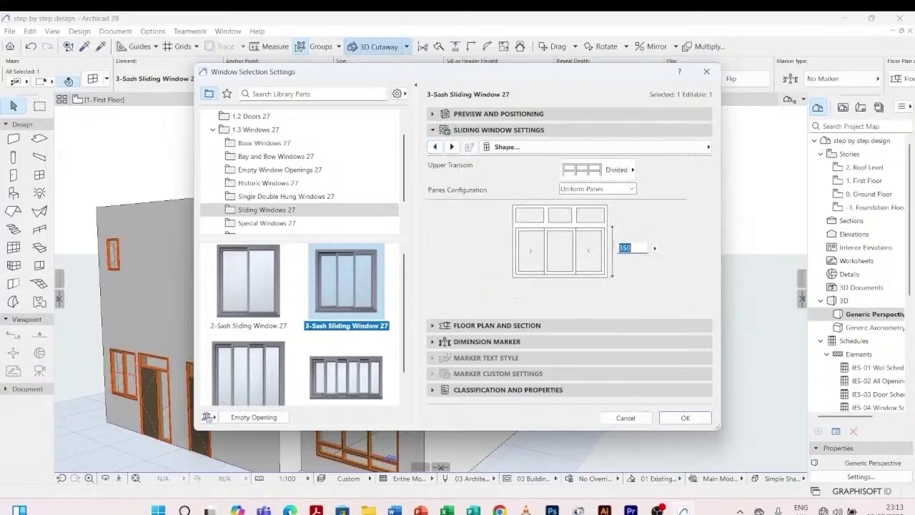
text(1700)
click(672, 419)
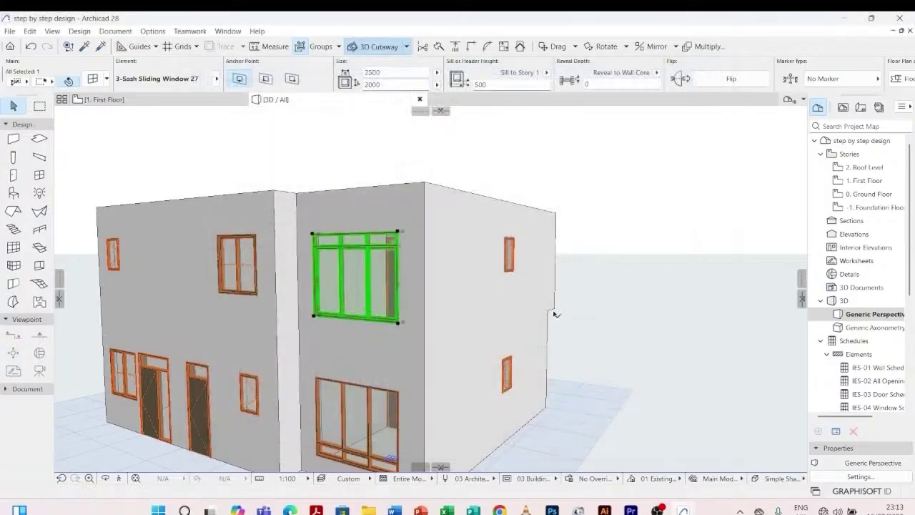
scroll(553, 311, down, 2)
click(591, 235)
- Set the Shape height dimension of the ground-floor 3-sash sliding window on the same facade to 1700, matching the window above
scroll(458, 357, up, 1)
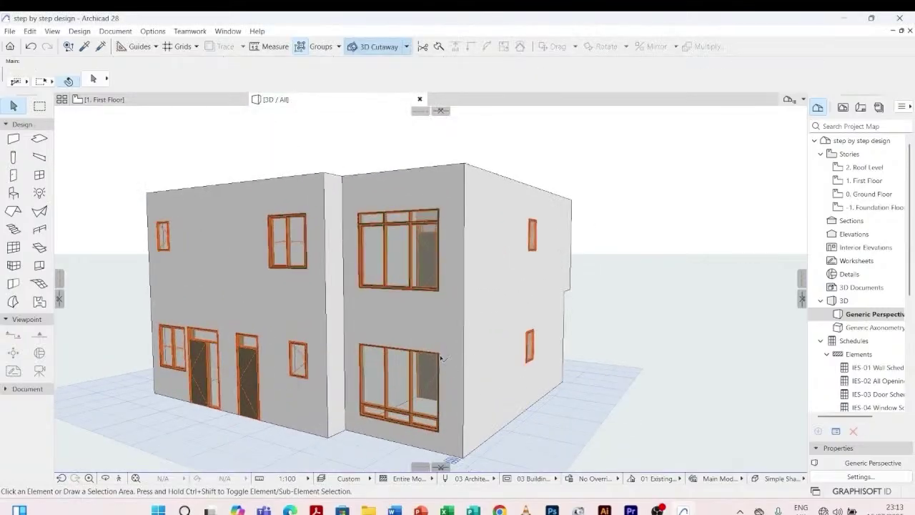
click(440, 361)
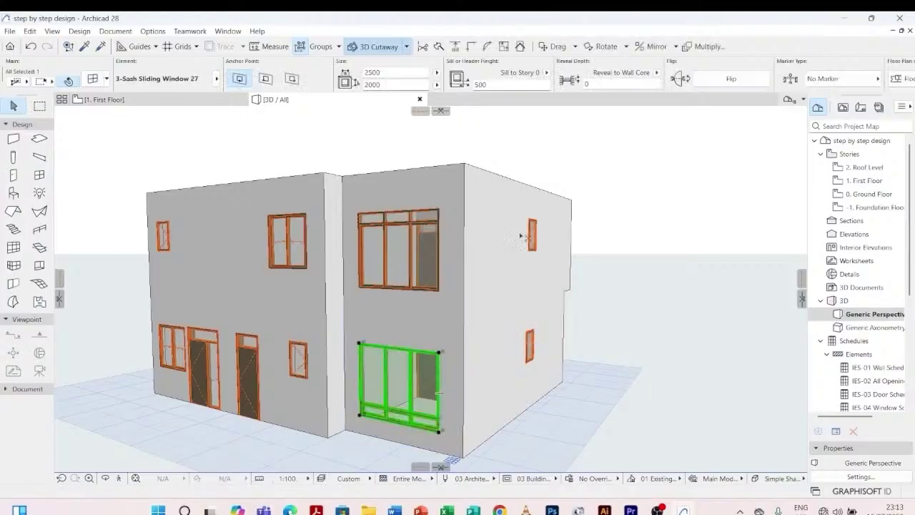
key(ctrl+t)
click(436, 147)
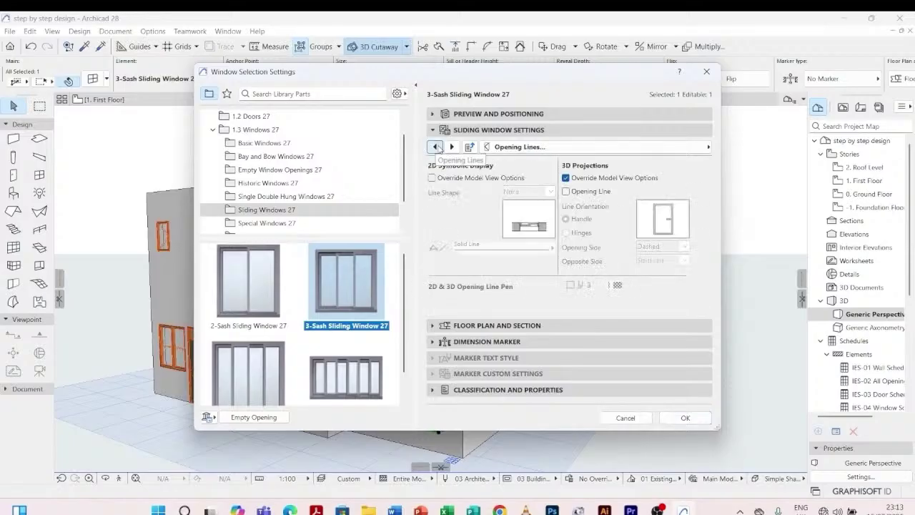
click(435, 146)
click(435, 147)
click(436, 147)
click(437, 147)
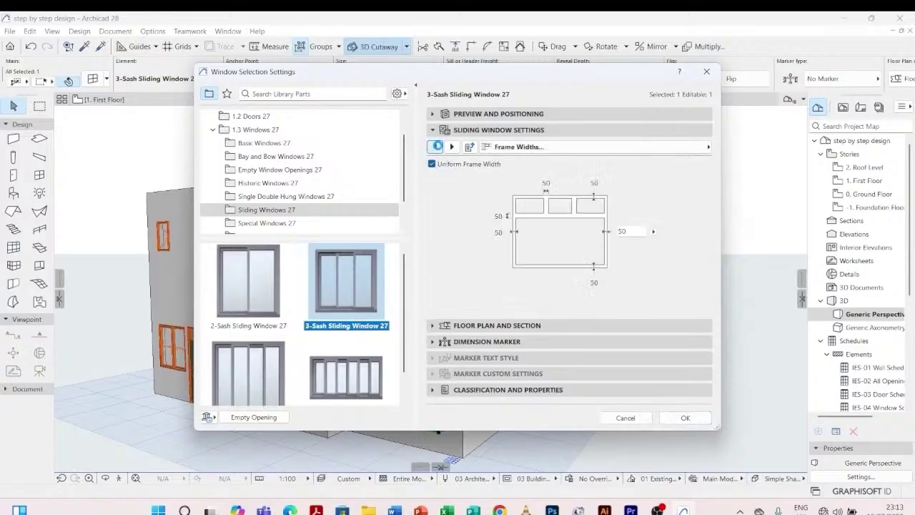
click(437, 146)
click(437, 147)
click(437, 147)
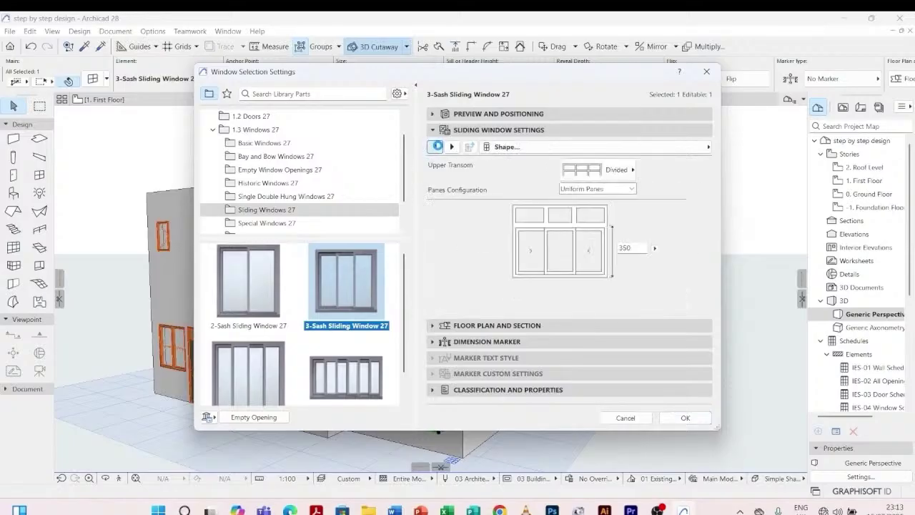
click(437, 146)
click(451, 147)
click(638, 247)
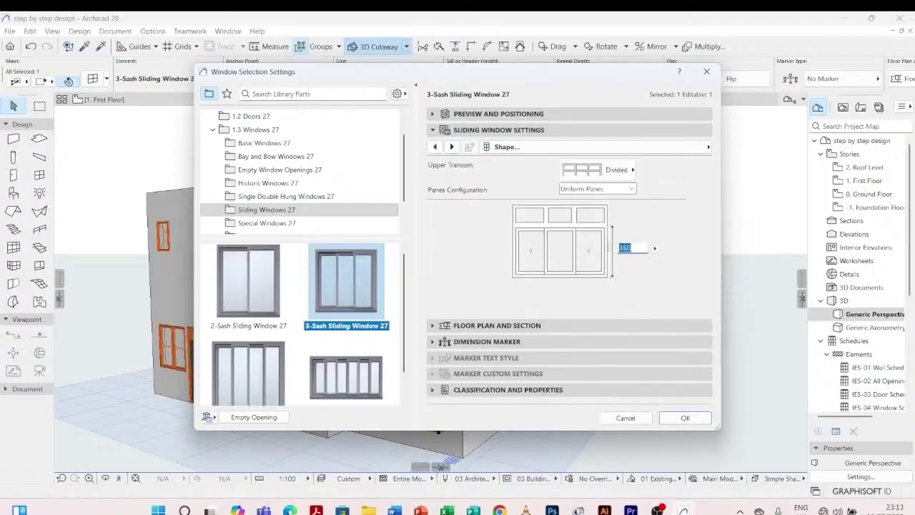
text(1700)
click(685, 417)
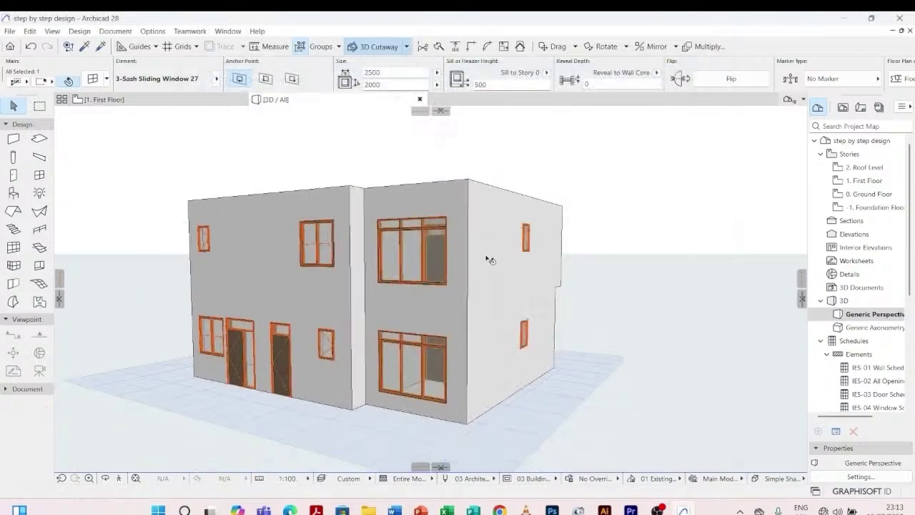
click(465, 163)
- Examine the windows and doors on all facades of the building in the 3D view
scroll(396, 317, down, 3)
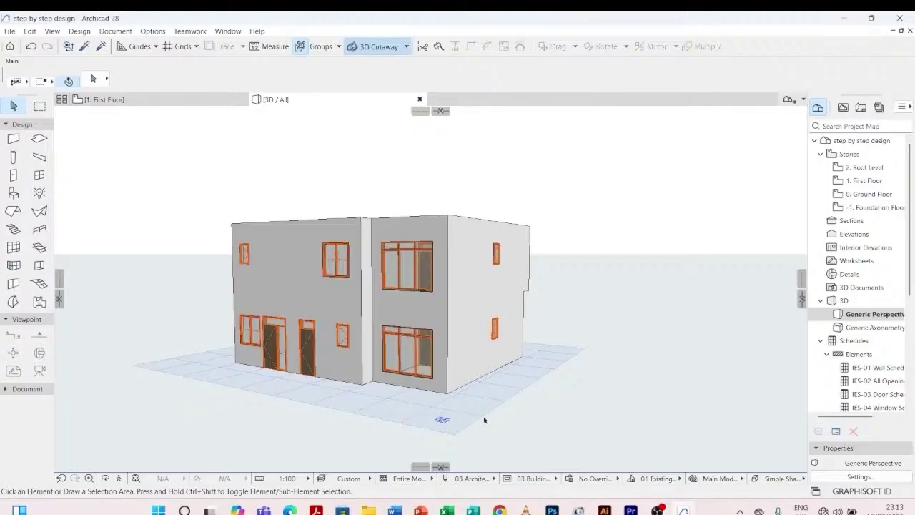
shift+middle_drag(484, 420, 283, 331)
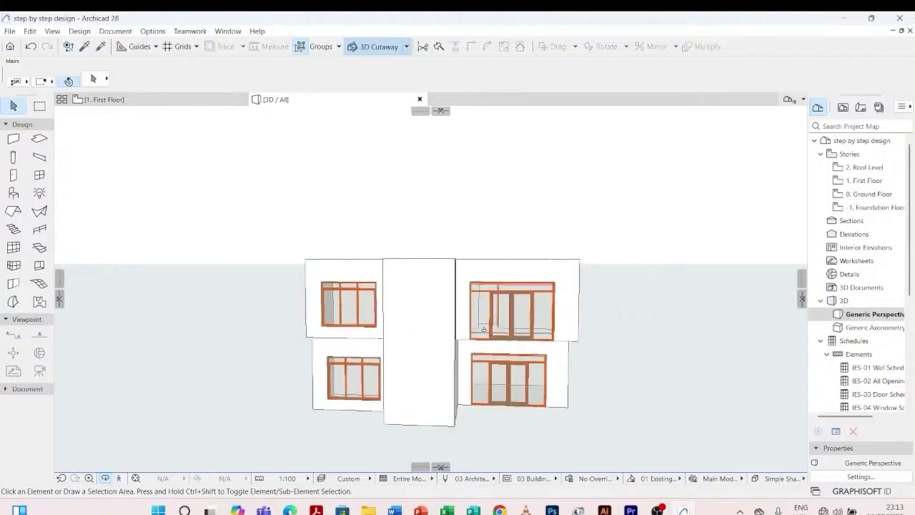
mouse_move(484, 330)
shift+middle_down()
mouse_move(633, 306)
mouse_move(340, 304)
shift+middle_up()
scroll(341, 305, down, 4)
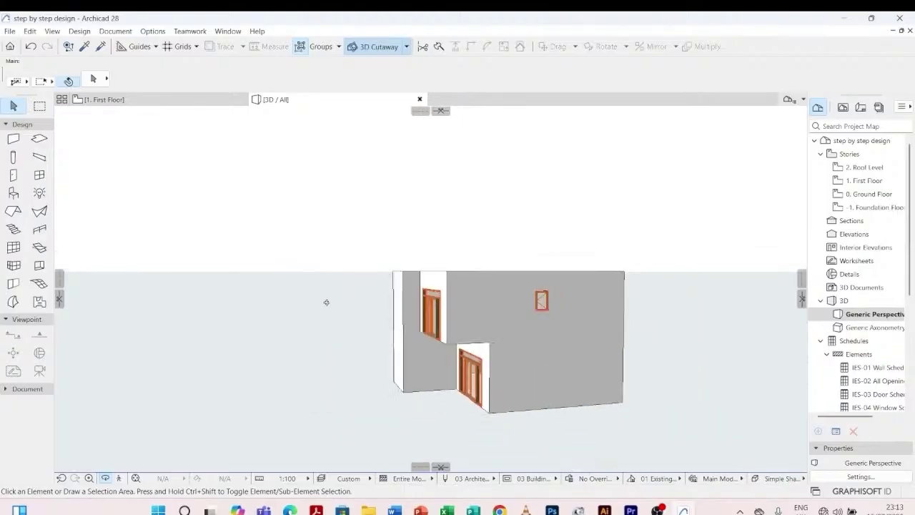
shift+middle_drag(599, 321, 548, 354)
scroll(547, 355, up, 5)
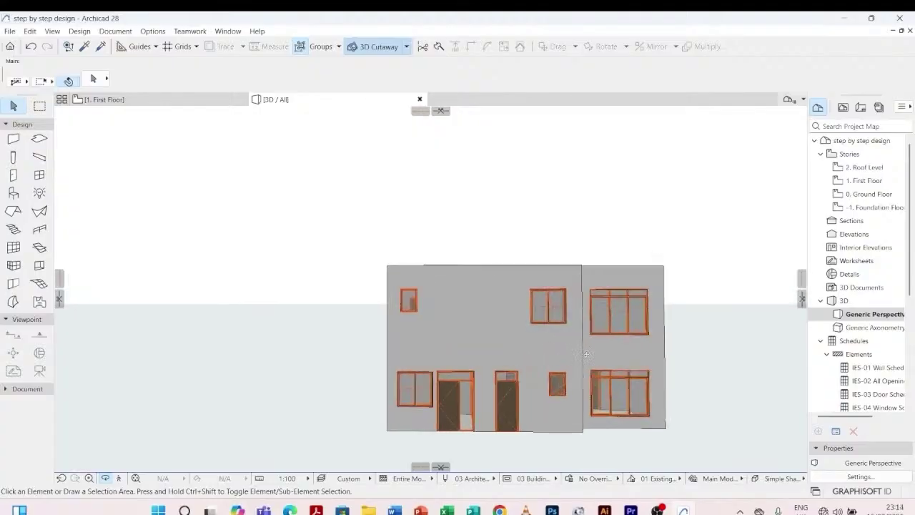
scroll(561, 388, down, 2)
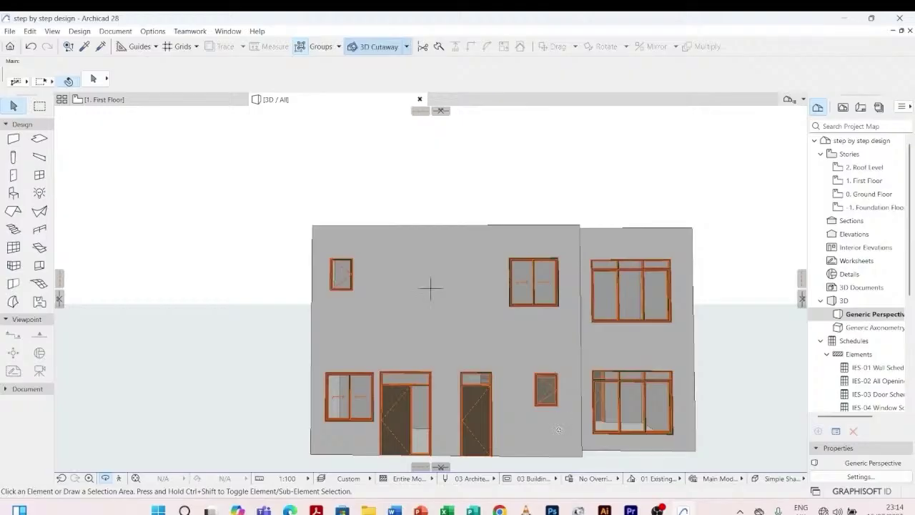
- Set the Shape panes configuration of the first-floor 2-sash sliding window on the two-door facade to Custom
scroll(543, 368, up, 2)
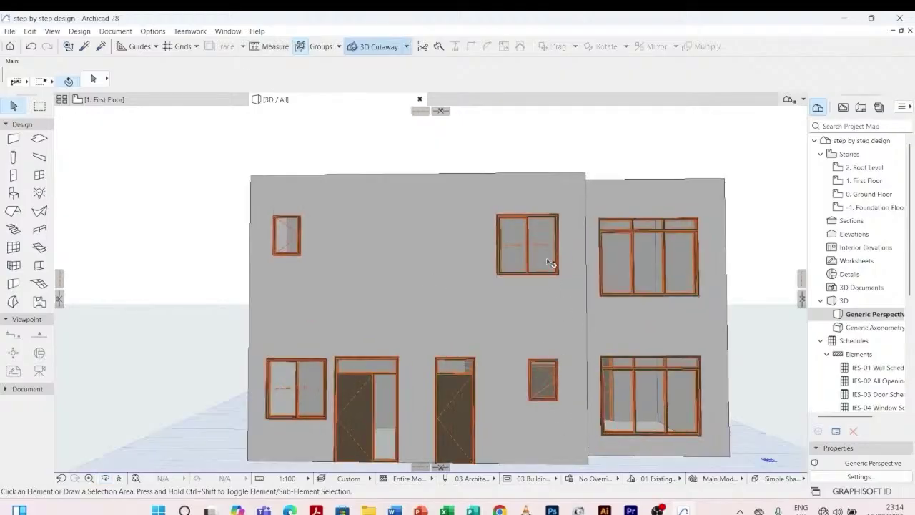
click(557, 274)
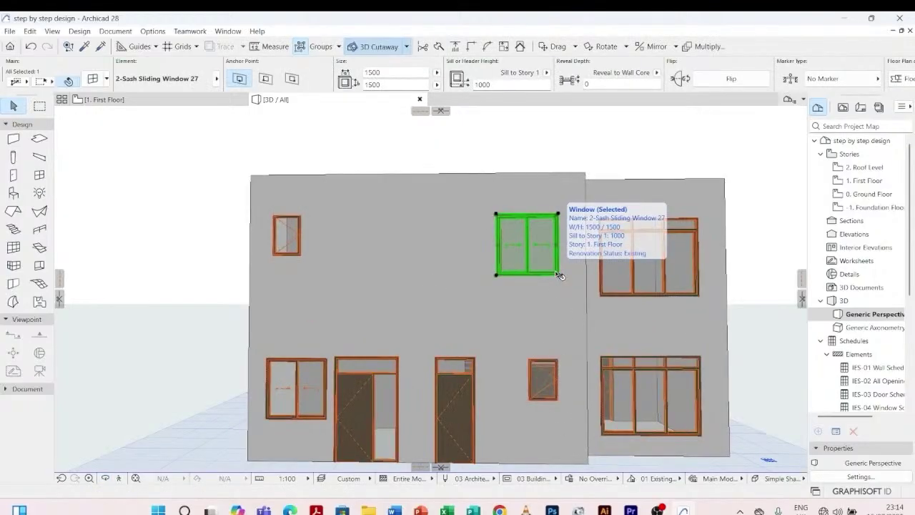
double_click(562, 277)
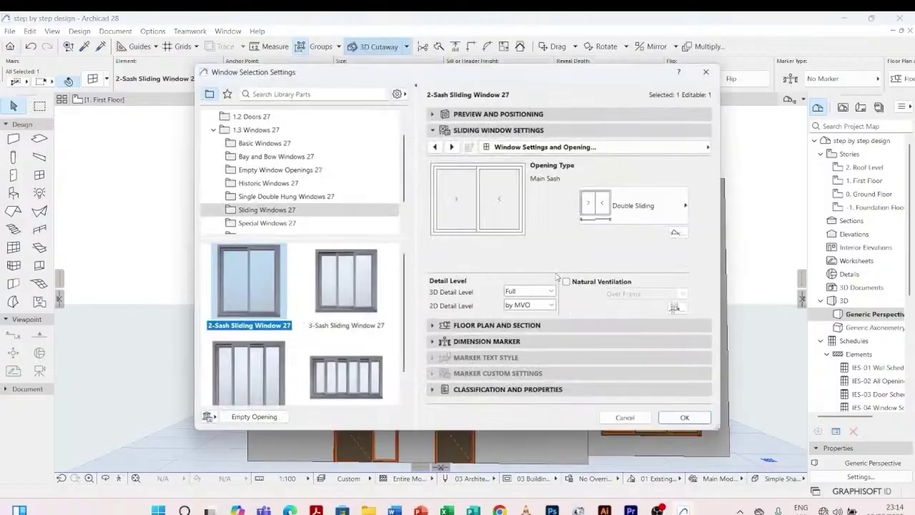
click(433, 147)
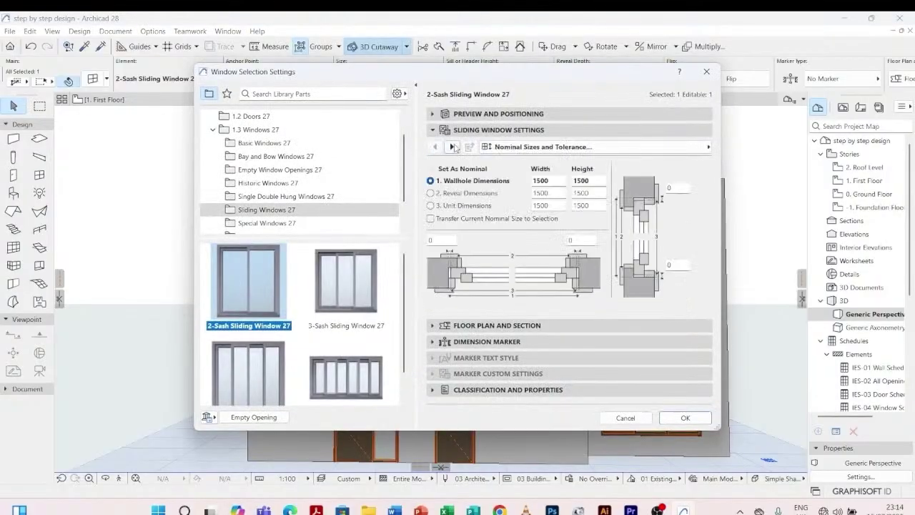
click(452, 147)
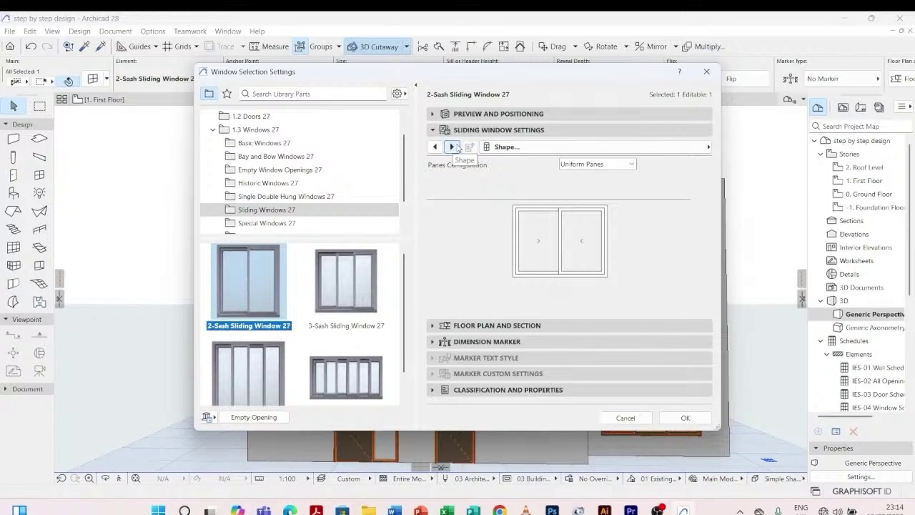
click(632, 166)
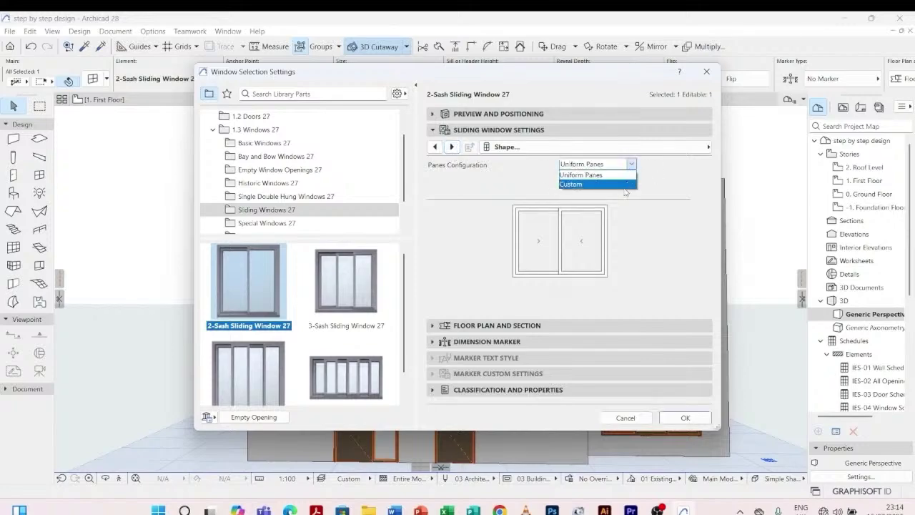
click(625, 184)
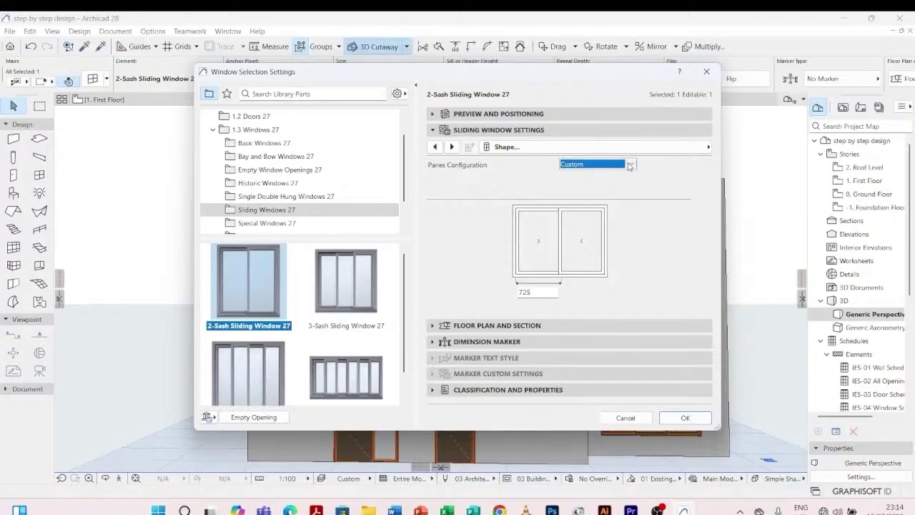
click(630, 165)
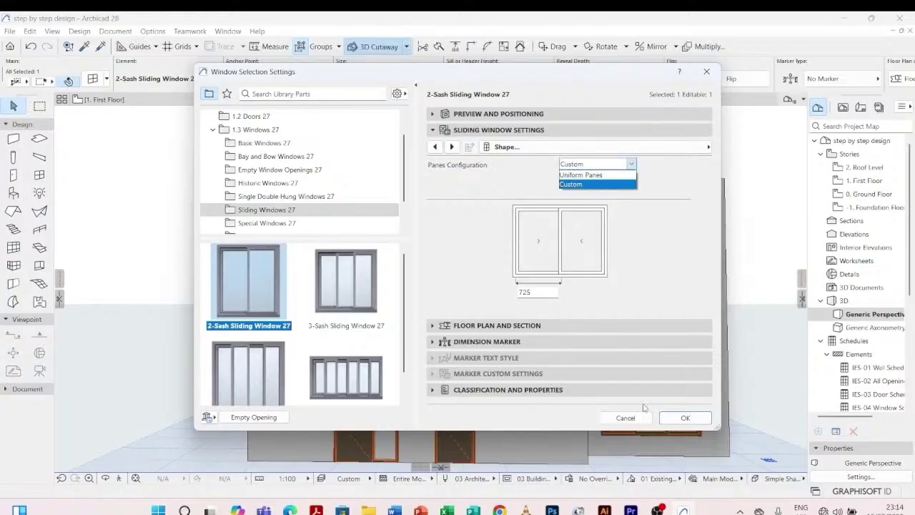
click(670, 417)
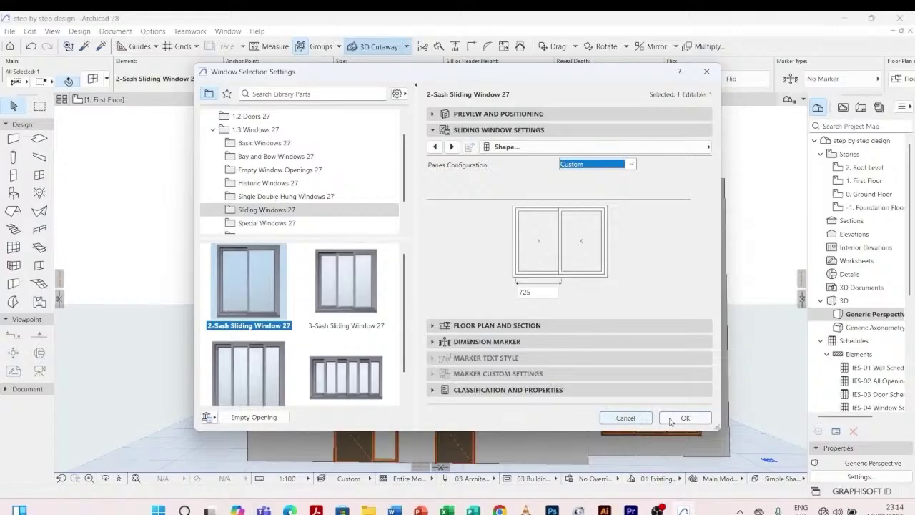
click(684, 417)
scroll(425, 242, down, 2)
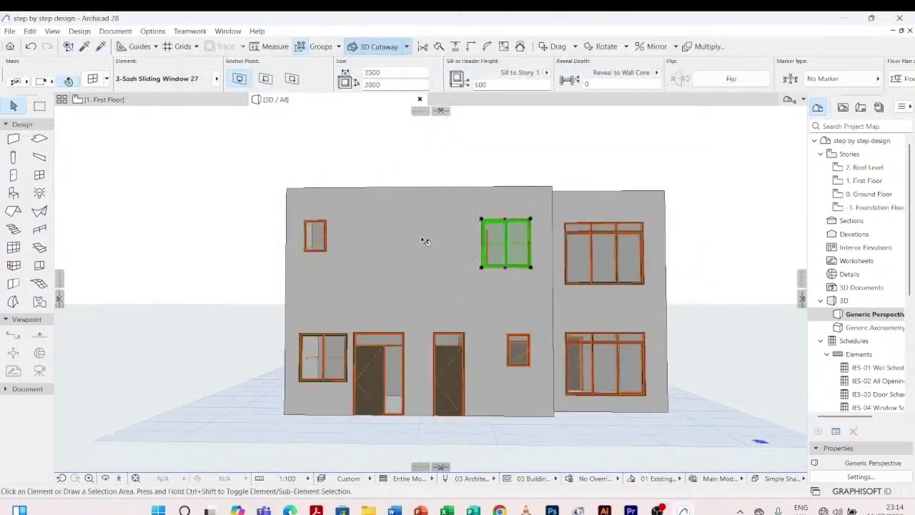
key(Escape)
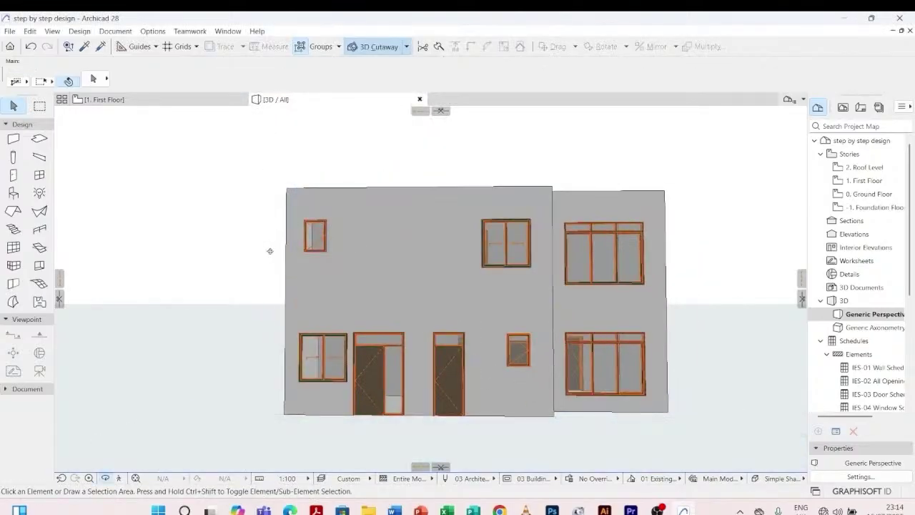
- Override the model view options for the 3D projections of the first-floor 2-sash sliding window and switch off its opening line
shift+middle_drag(270, 251, 290, 257)
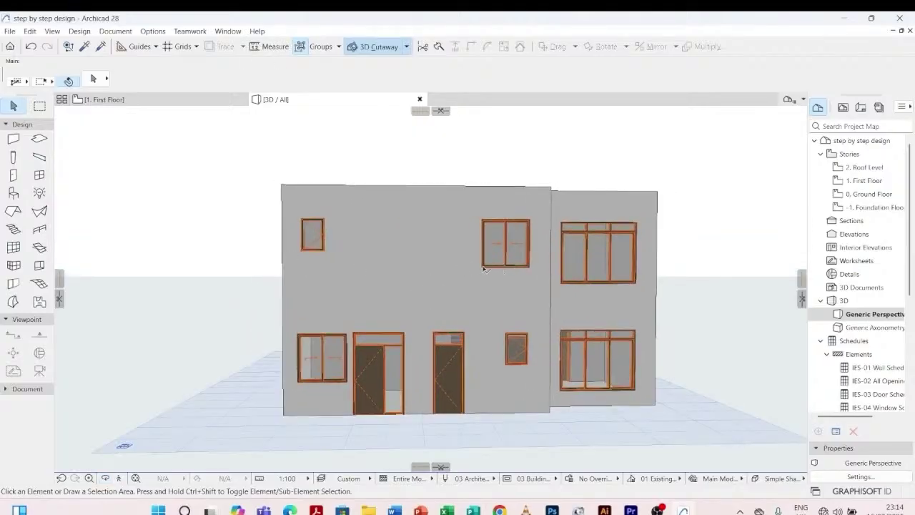
click(502, 242)
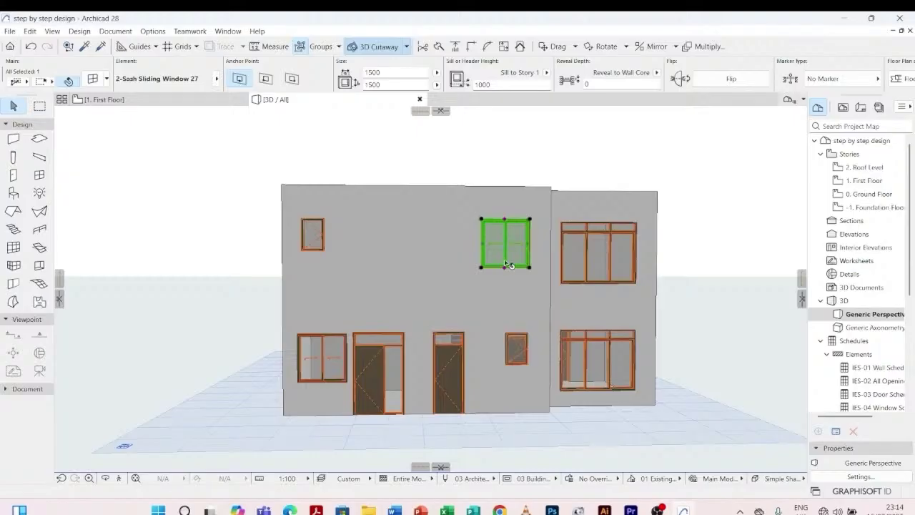
double_click(508, 264)
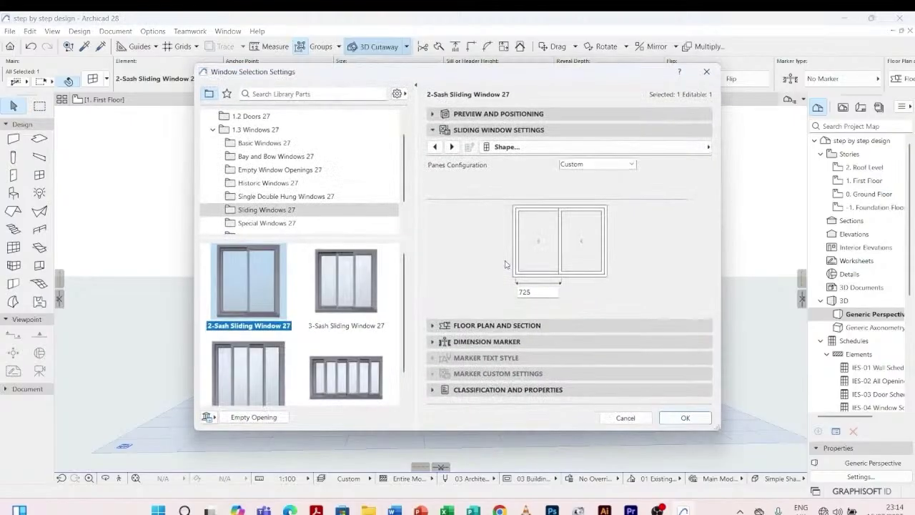
click(691, 152)
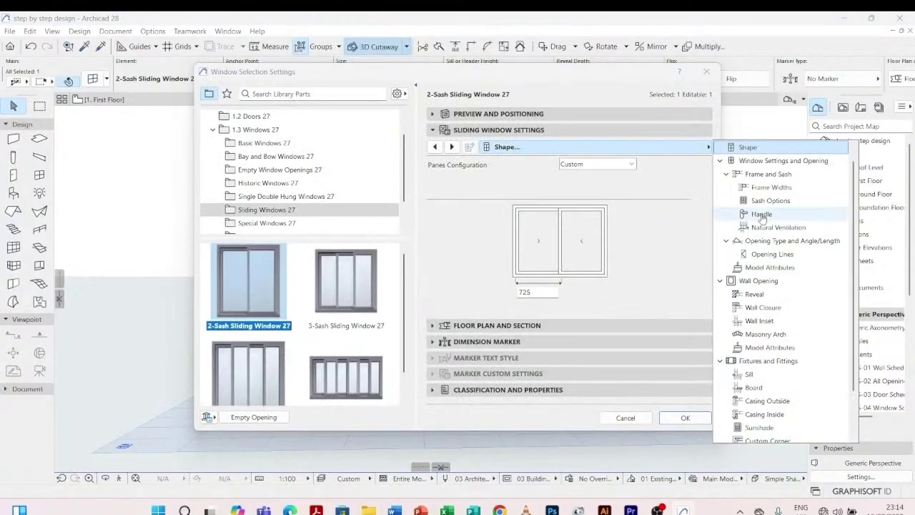
click(718, 241)
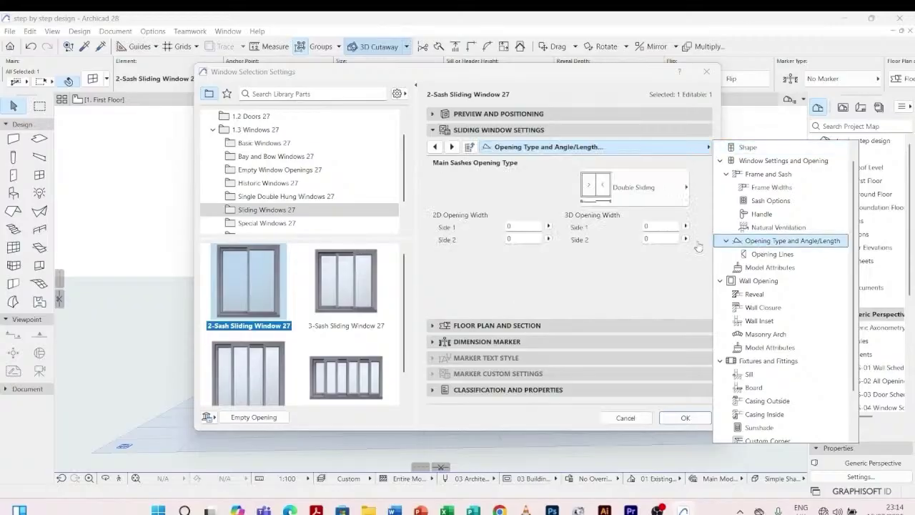
click(765, 256)
click(570, 180)
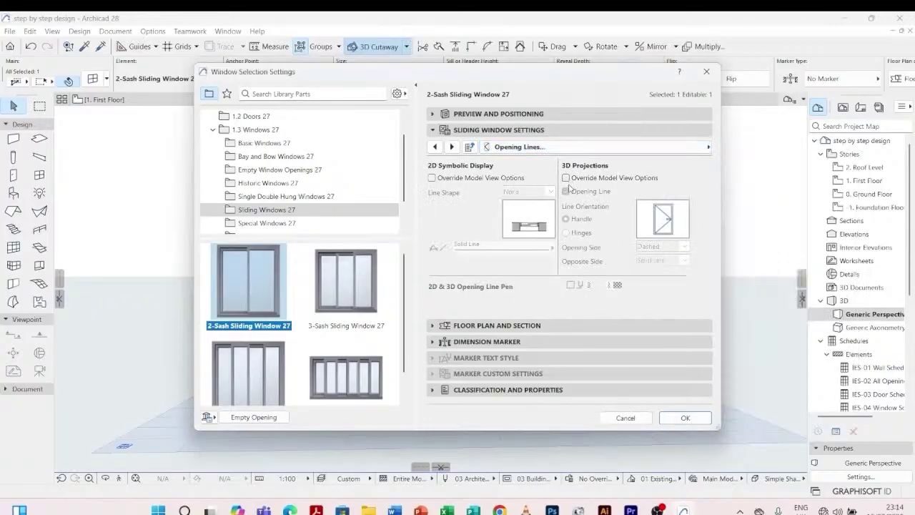
click(566, 178)
click(566, 191)
click(685, 418)
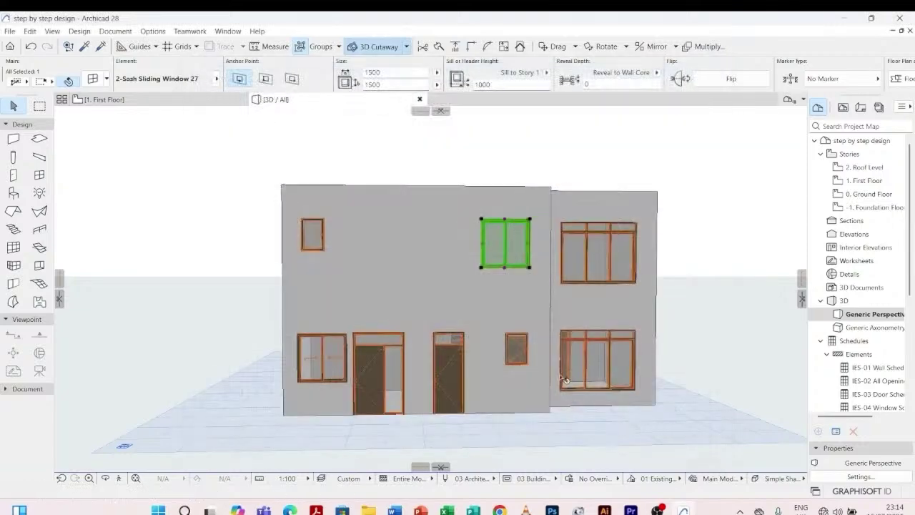
- Override the 3D model view options of the small ground-floor window beside the single door and disable its opening line
click(509, 348)
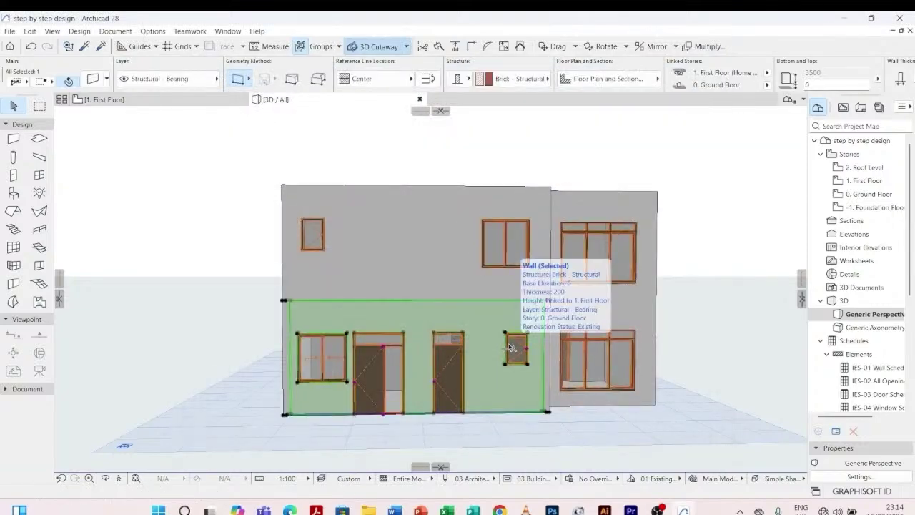
key(Escape)
click(524, 341)
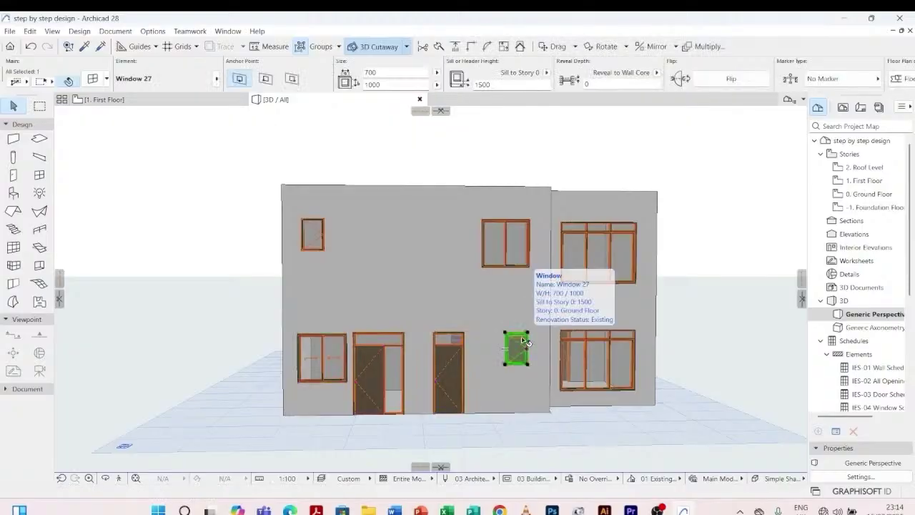
double_click(524, 341)
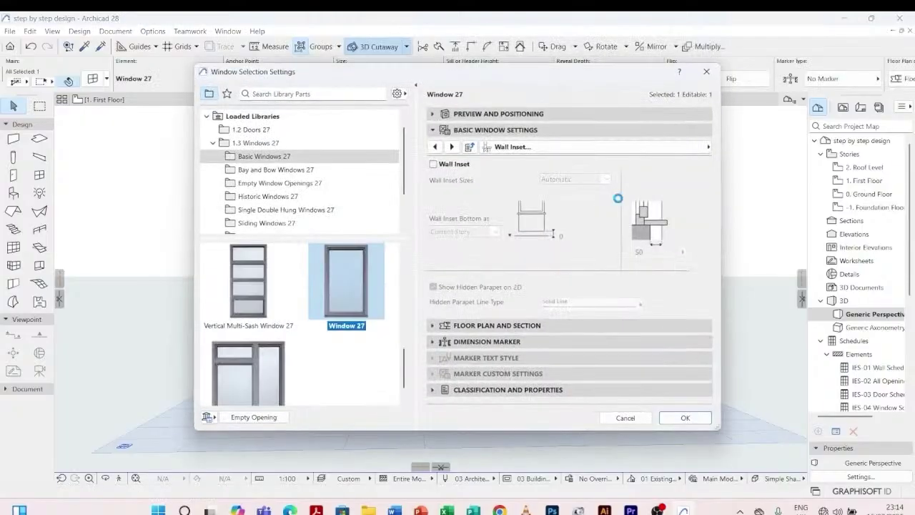
click(678, 149)
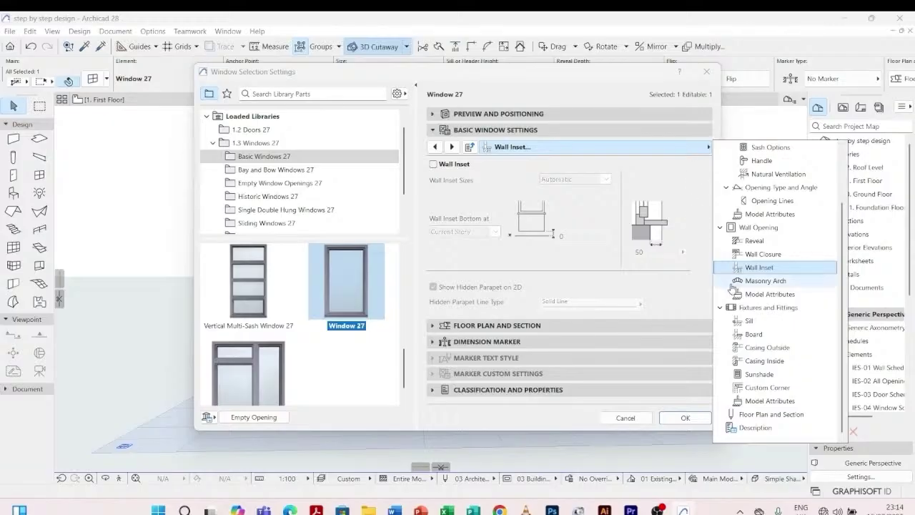
click(772, 201)
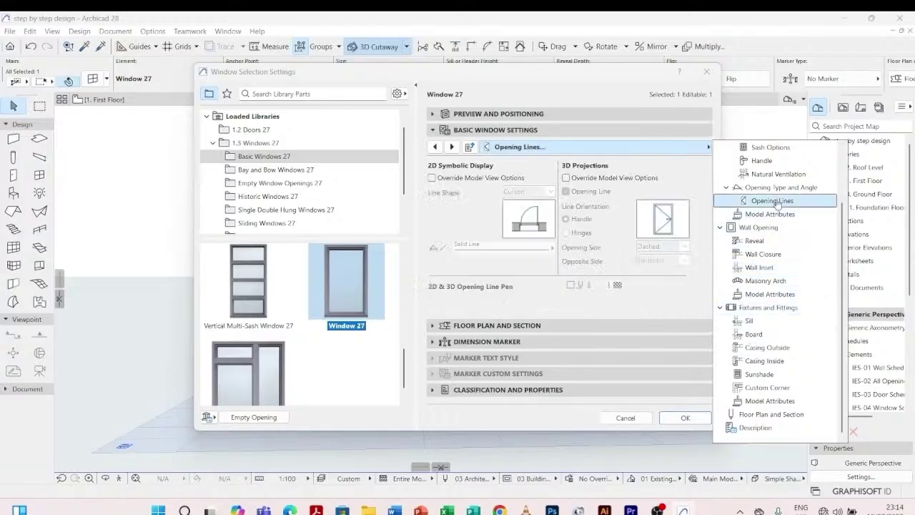
click(567, 178)
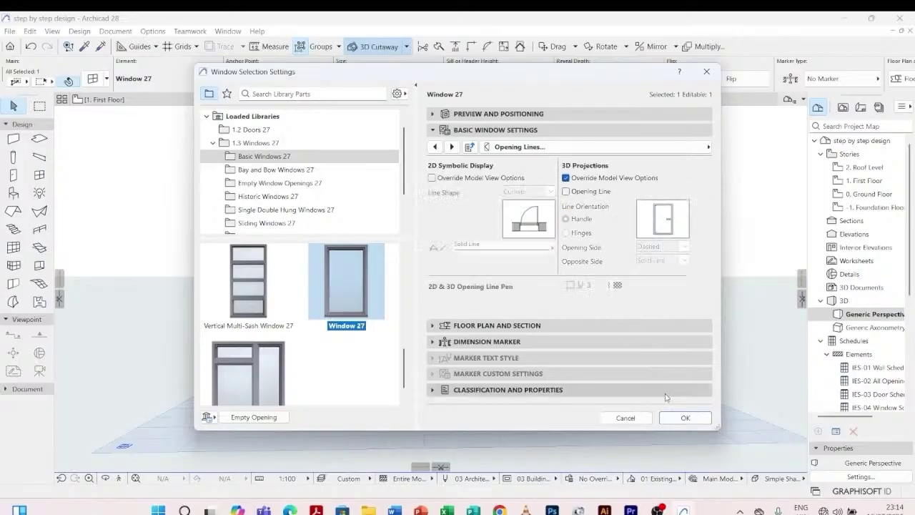
click(685, 418)
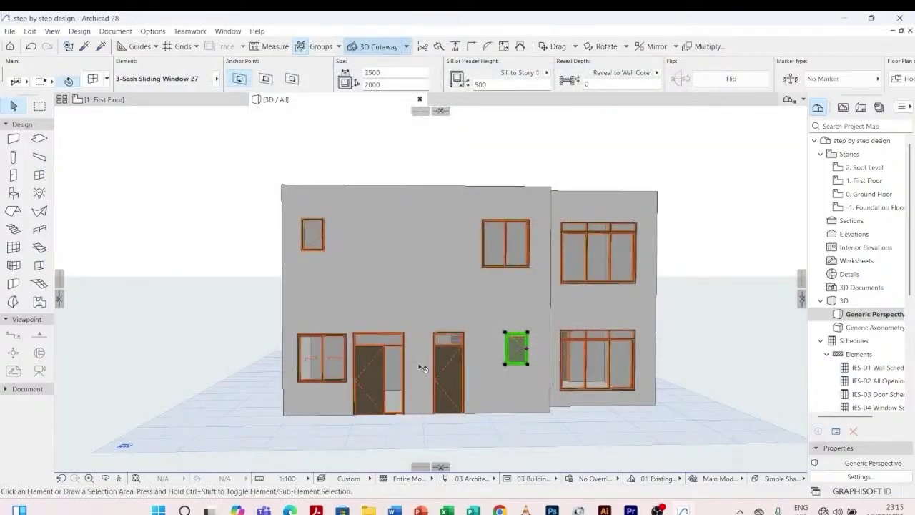
key(Escape)
- Override the 3D model view options for the leaf of the 900 mm wide door with transom and turn off its opening line
scroll(449, 372, up, 2)
scroll(449, 372, up, 1)
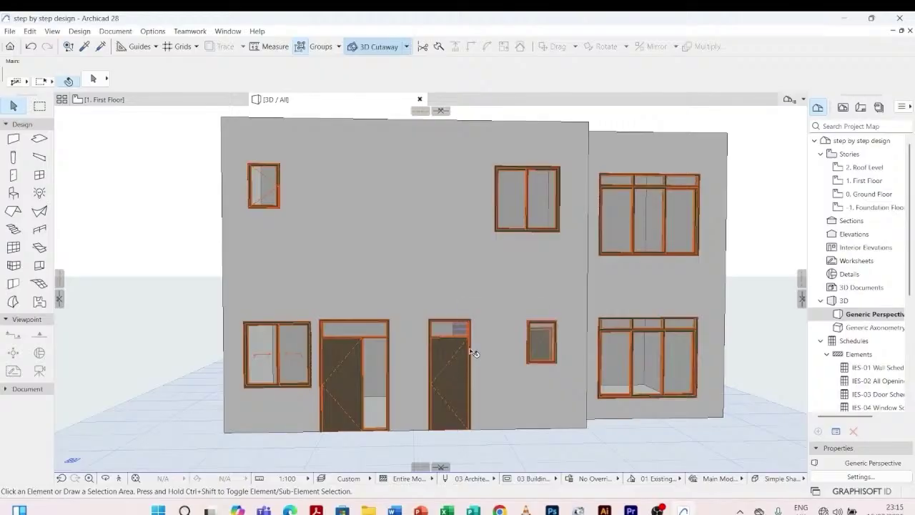
click(471, 341)
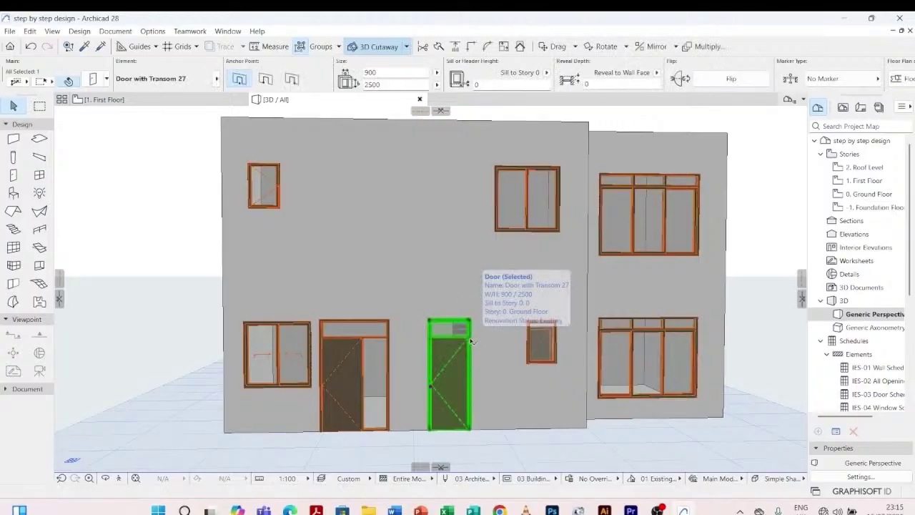
double_click(472, 342)
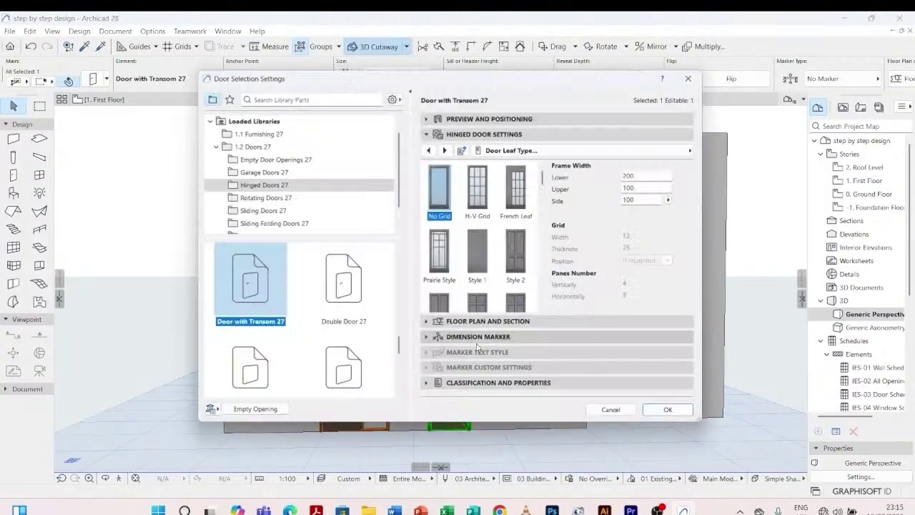
click(700, 147)
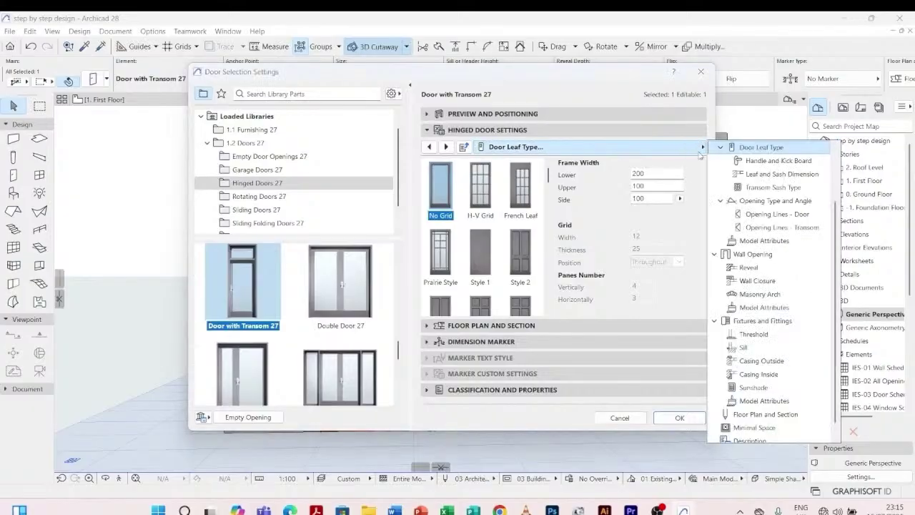
click(754, 214)
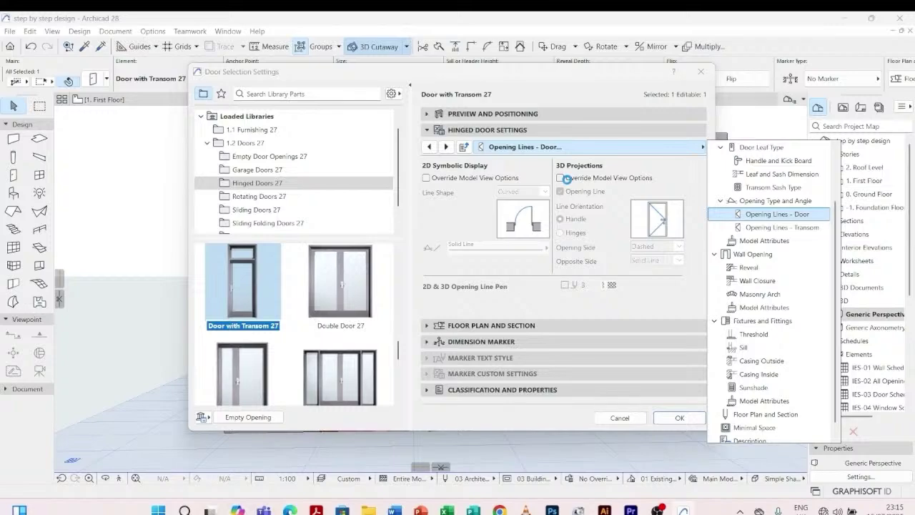
click(561, 178)
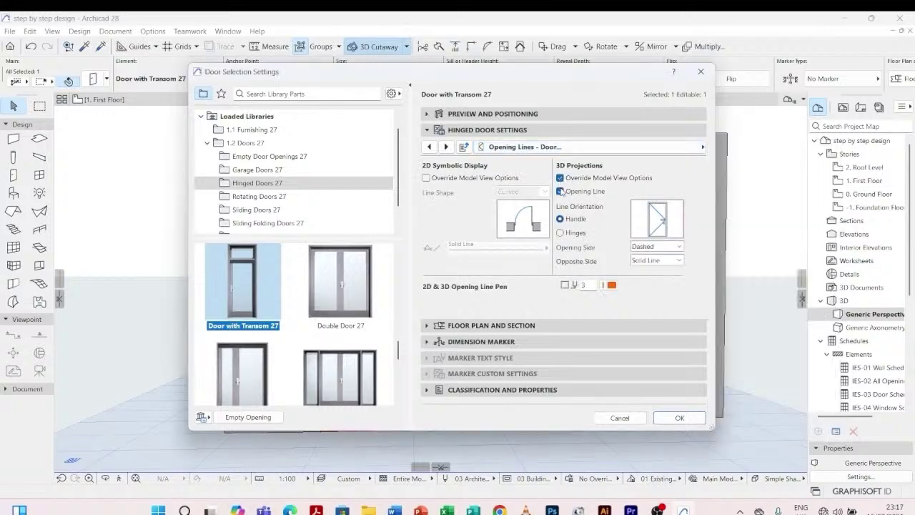
click(676, 417)
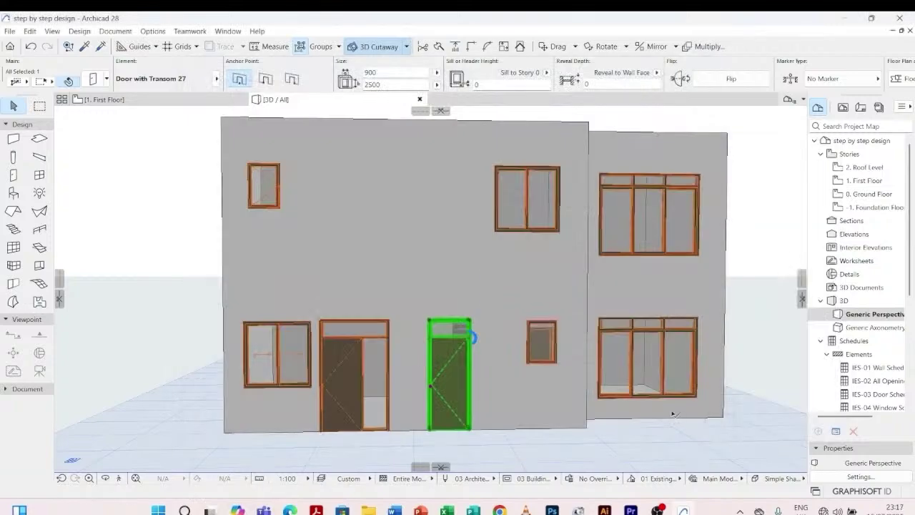
- Override the 3D model view options for the door leaf of the 1500 mm door with sidelight and transom and disable its opening line
click(384, 339)
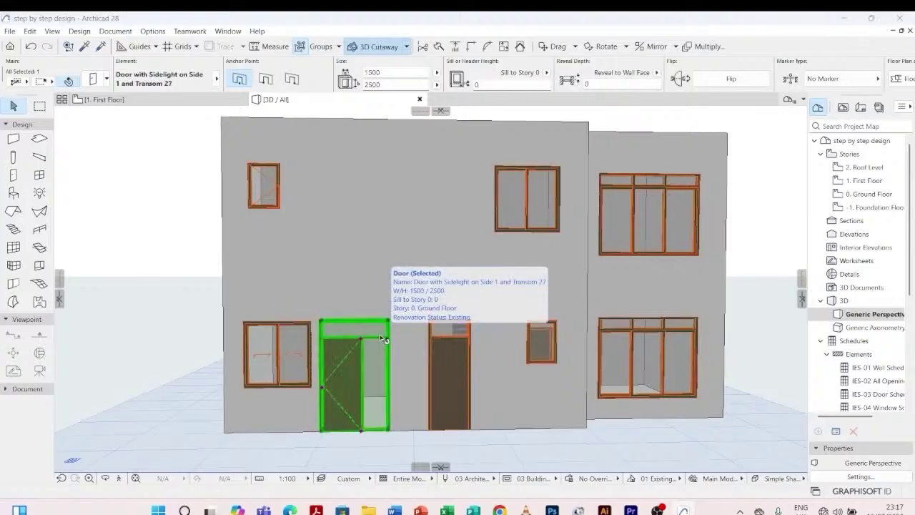
double_click(383, 339)
click(676, 151)
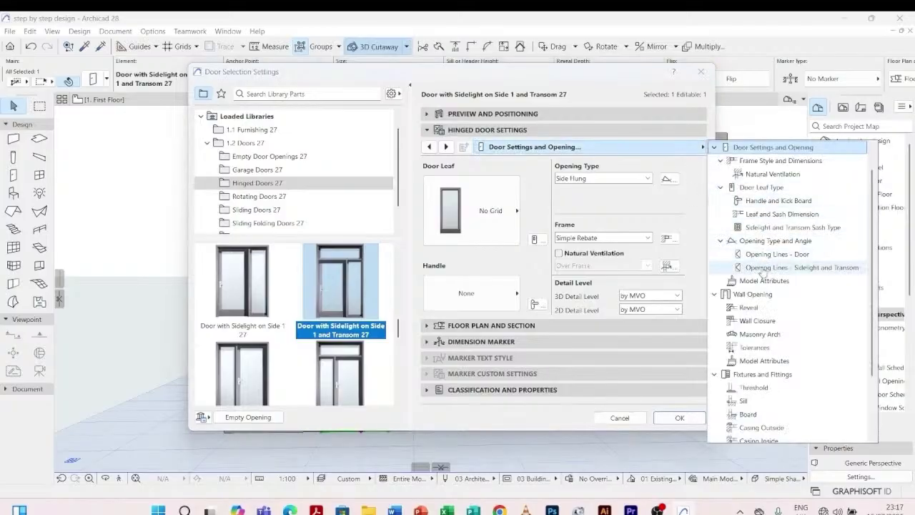
click(762, 256)
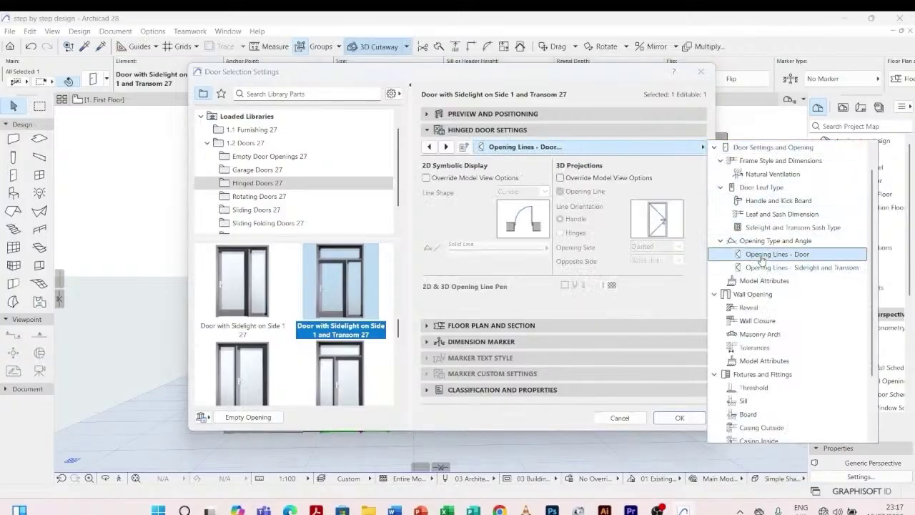
click(562, 180)
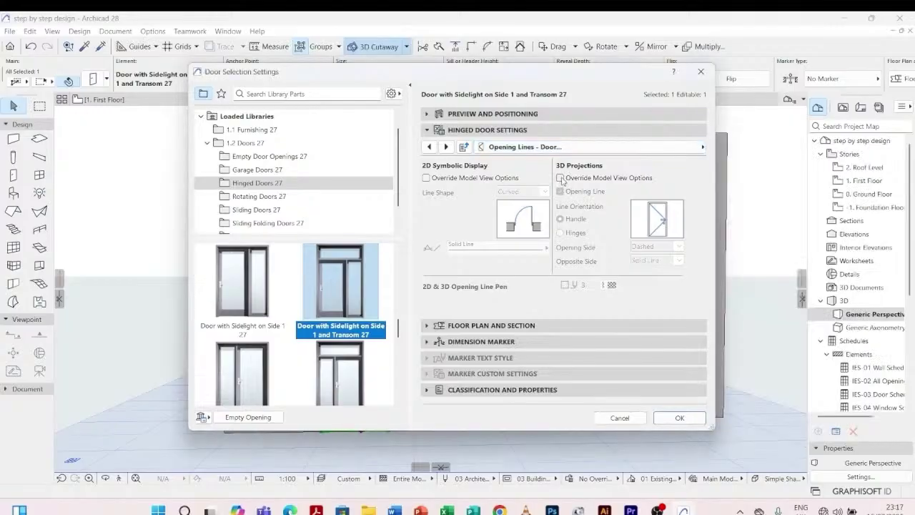
click(561, 178)
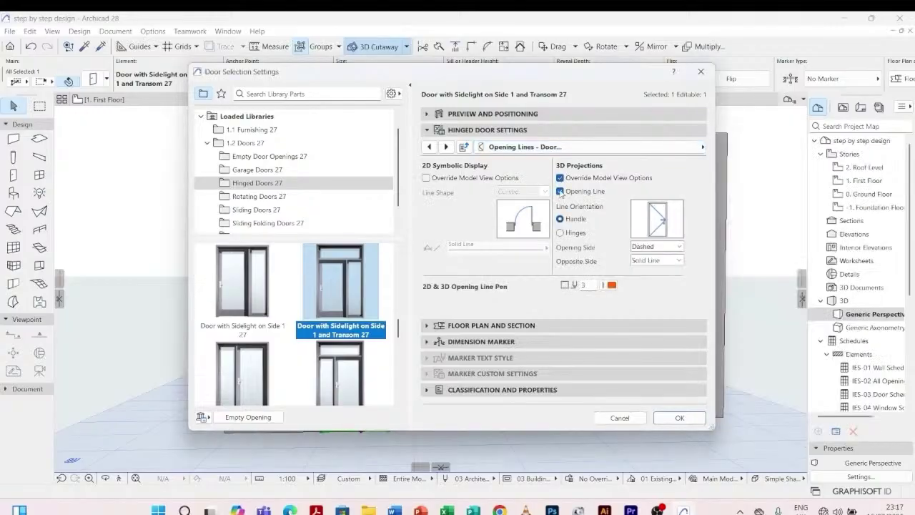
click(561, 191)
click(676, 418)
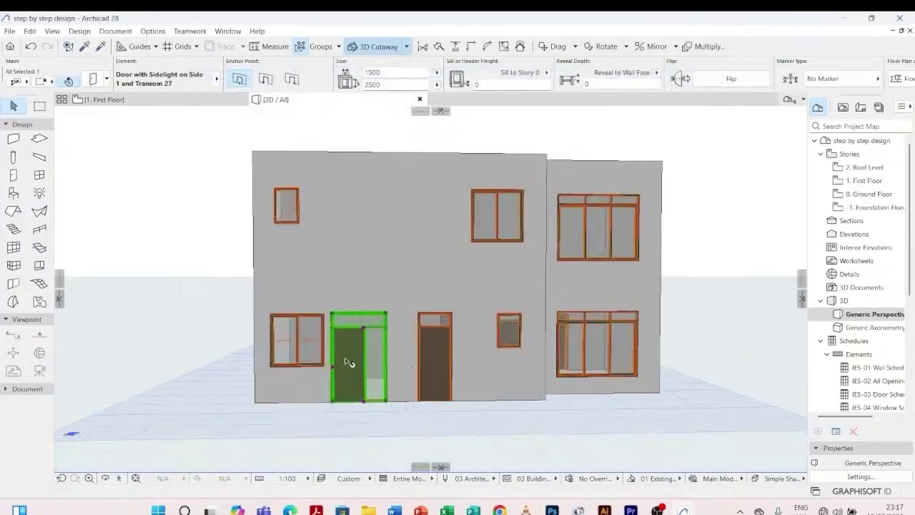
key(Escape)
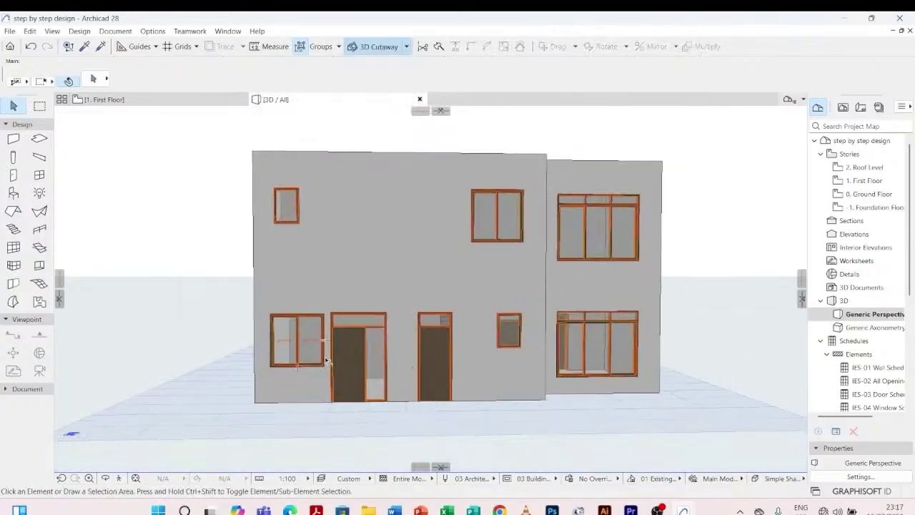
- Transfer the settings of the first-floor 2-sash sliding window to the ground-floor sliding window beside the sidelight door
click(323, 364)
key(Escape)
key(alt)
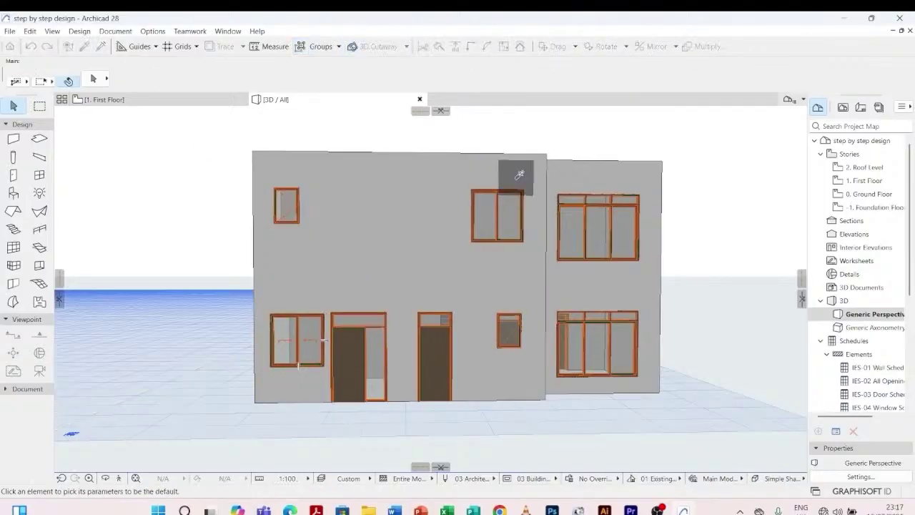
alt+click(506, 203)
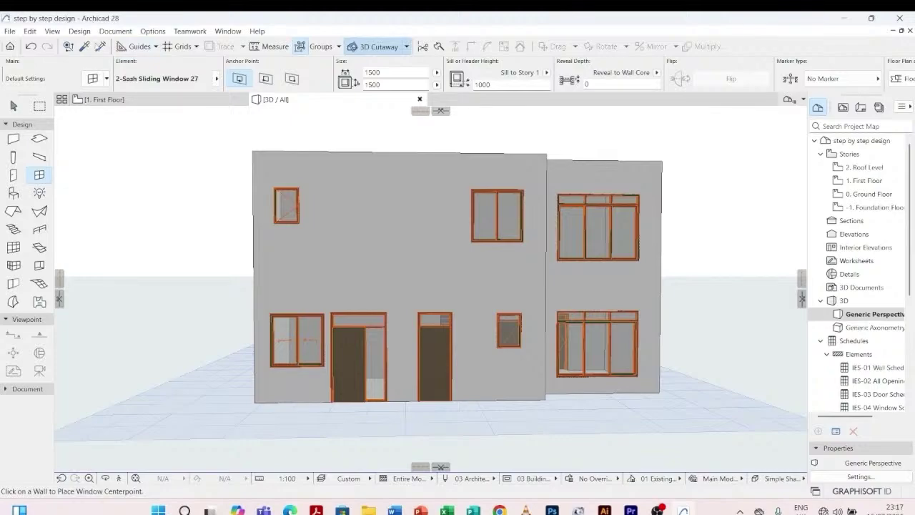
key(ctrl+alt)
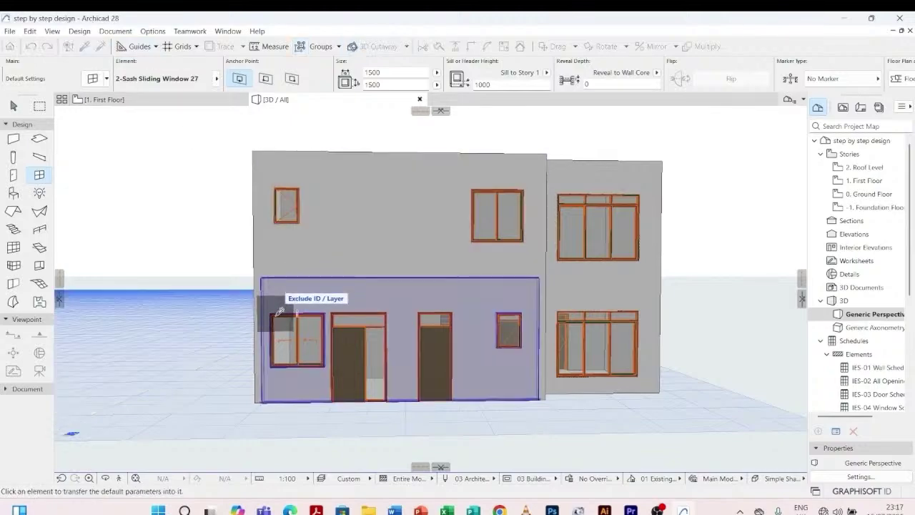
ctrl+alt+click(280, 315)
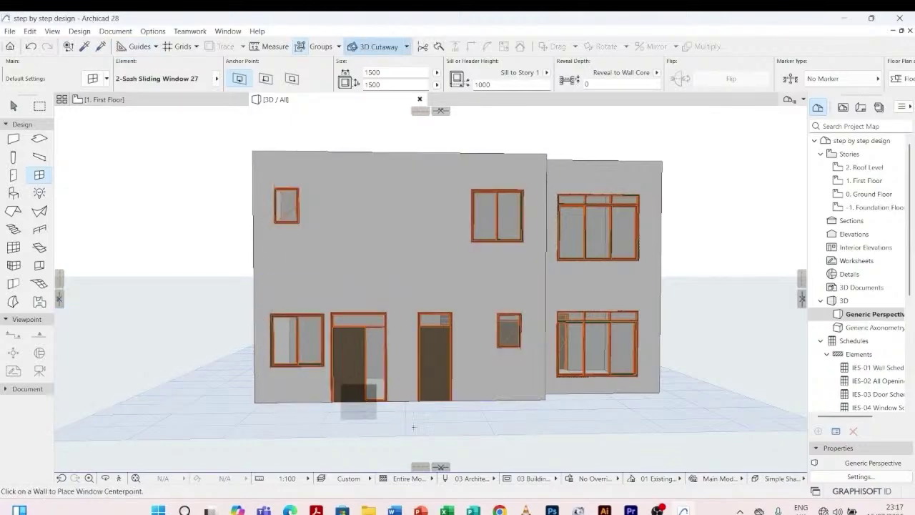
key(Escape)
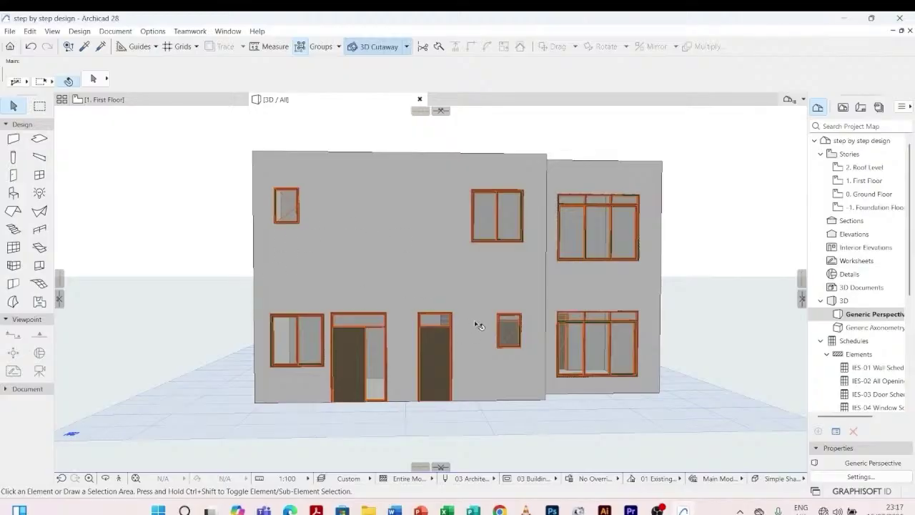
- Copy the parameters of the small ground-floor window beside the single door onto the small first-floor window of the same facade
scroll(524, 342, up, 2)
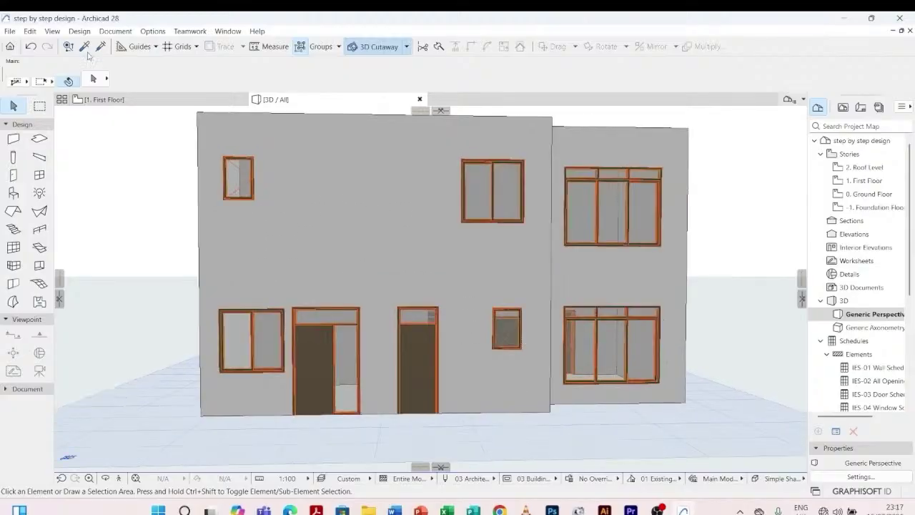
click(85, 47)
click(506, 328)
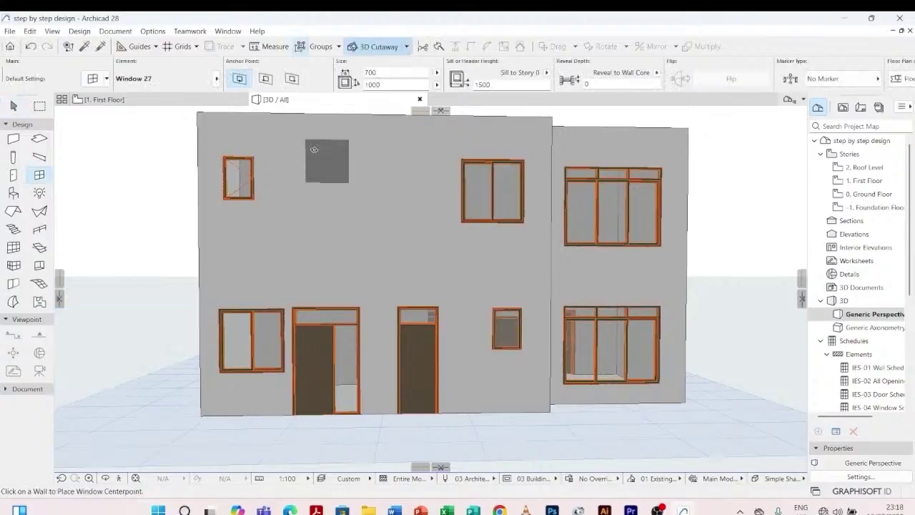
click(101, 46)
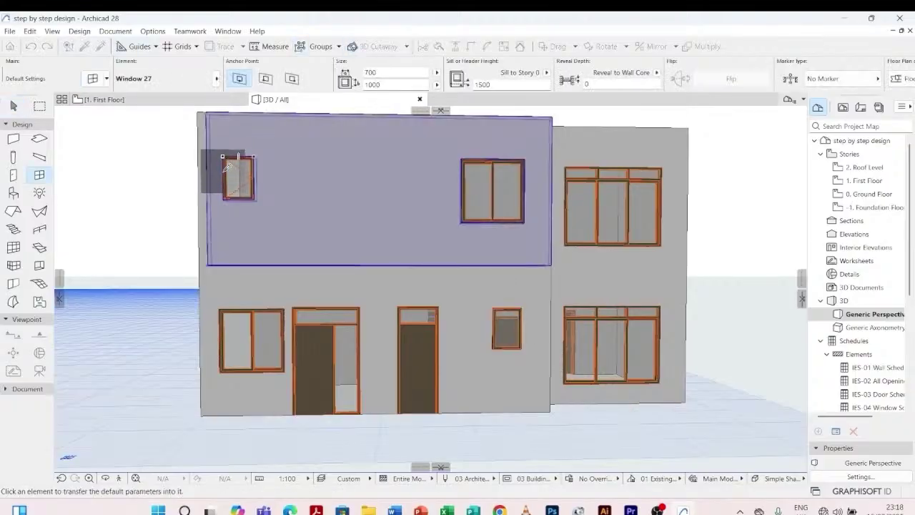
scroll(230, 194, up, 2)
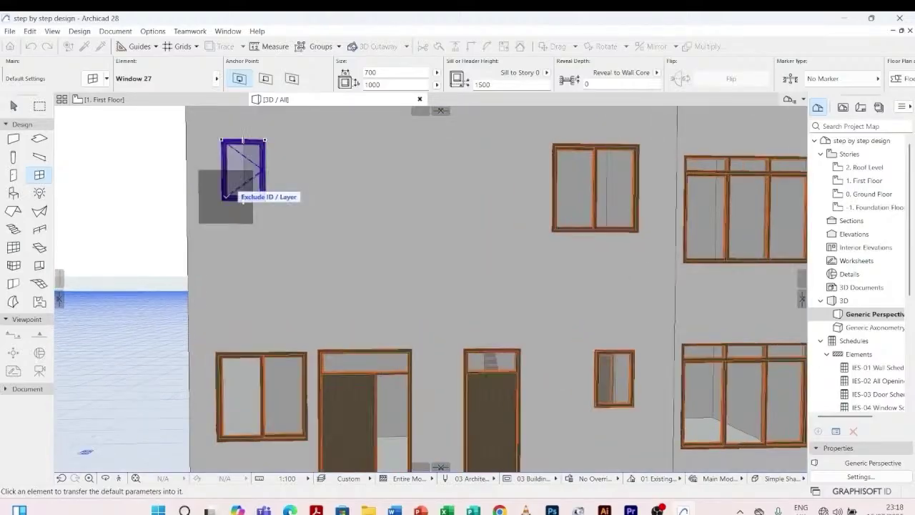
click(232, 192)
- Pick up the parameters of the small first-floor facade window and transfer them to the first-floor window on the adjoining side wall
scroll(302, 180, down, 3)
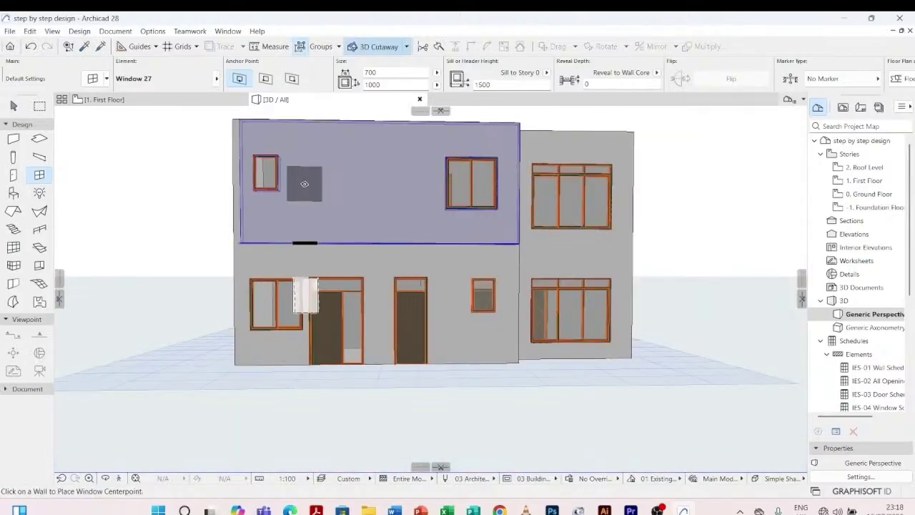
scroll(212, 265, down, 2)
shift+middle_drag(212, 265, 594, 285)
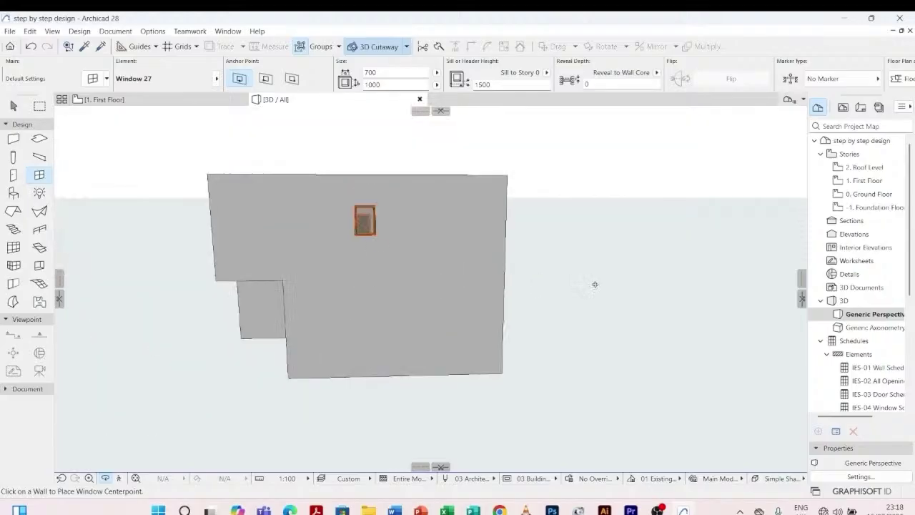
shift+middle_drag(392, 303, 366, 291)
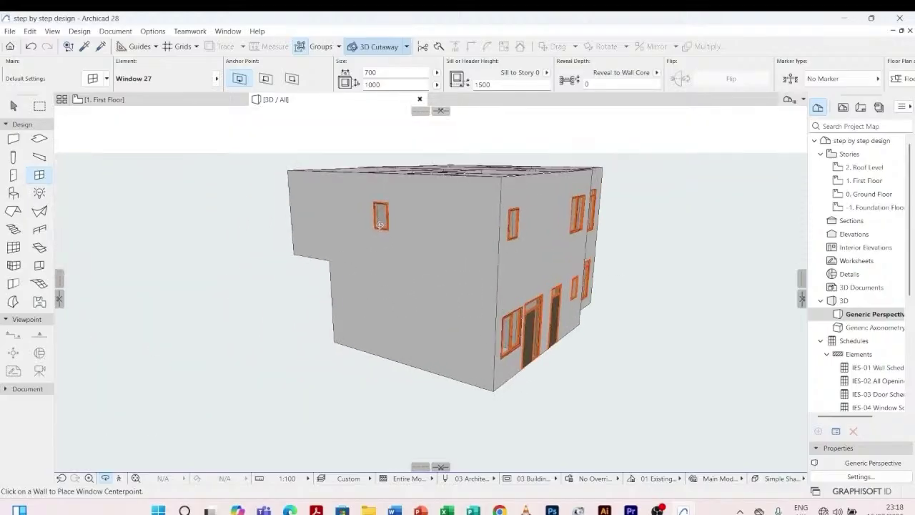
scroll(379, 224, up, 3)
shift+middle_drag(380, 224, 227, 119)
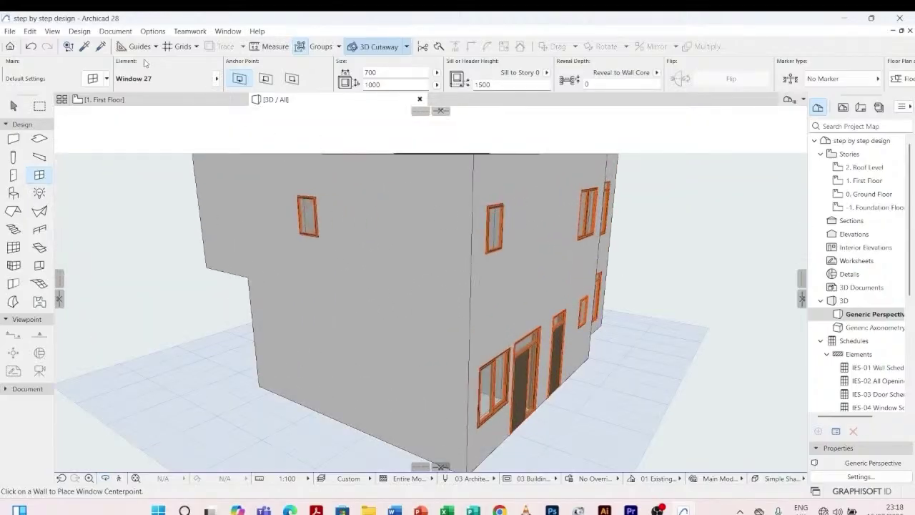
key(alt)
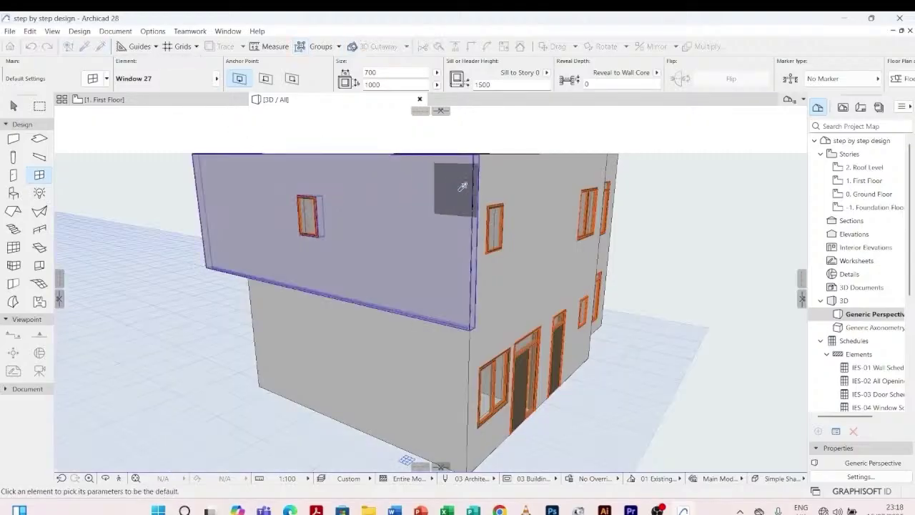
click(492, 220)
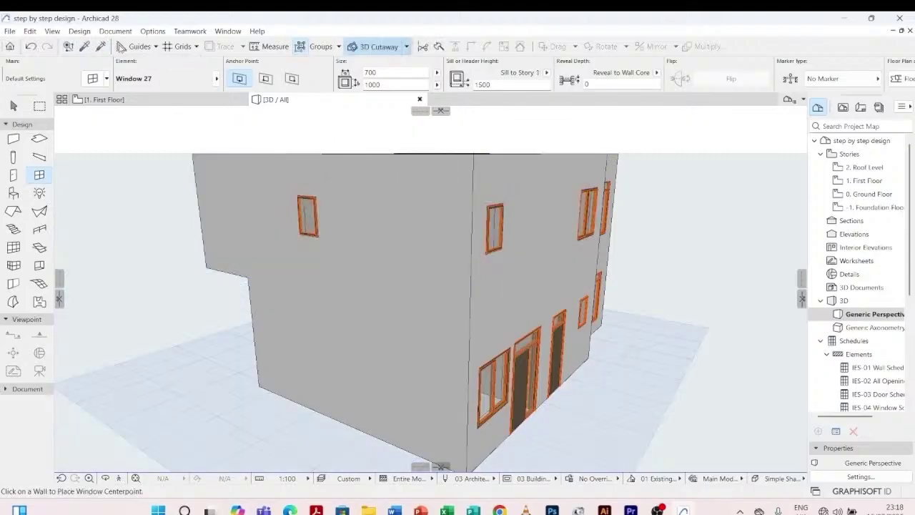
key(ctrl+alt)
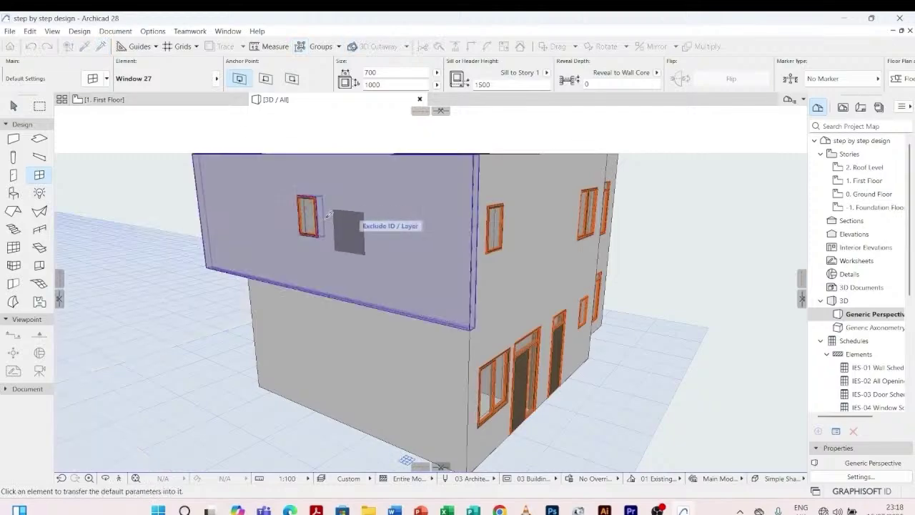
ctrl+alt+click(317, 196)
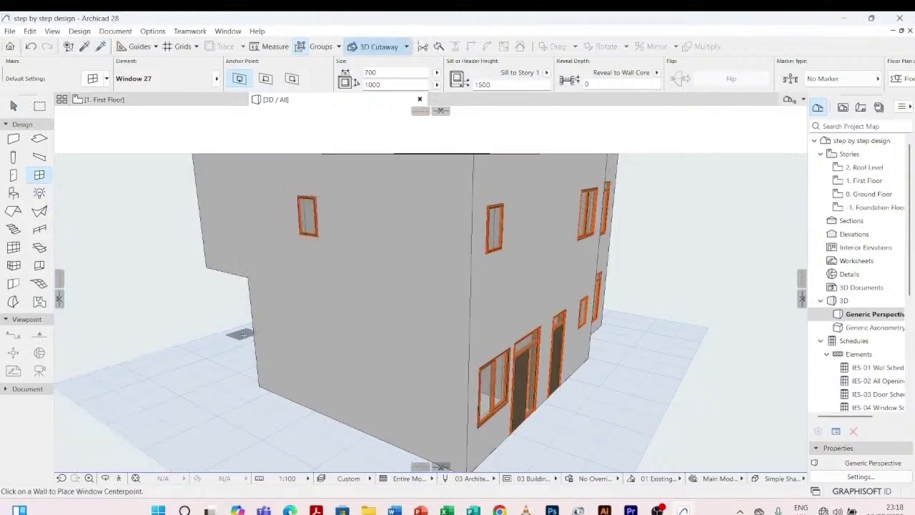
- Open the Ground Floor plan at the stairwell and leave window placement
scroll(241, 333, down, 3)
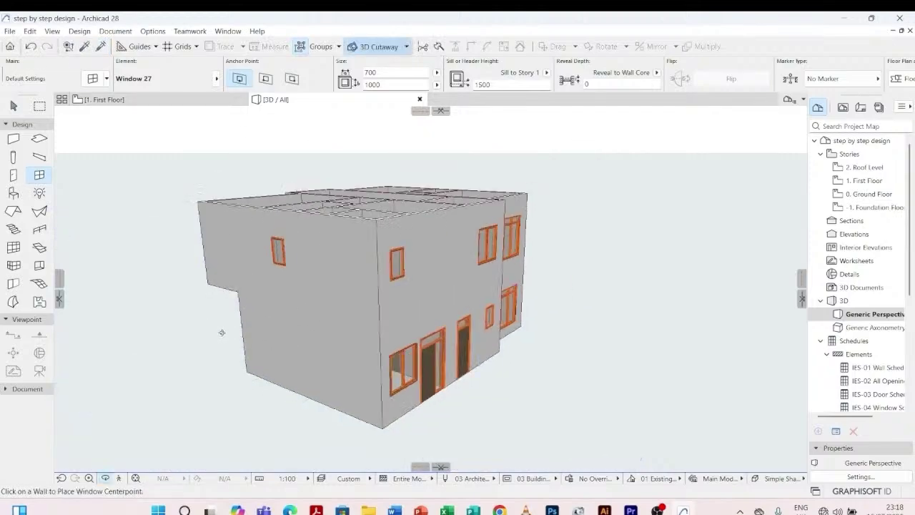
shift+middle_drag(194, 329, 515, 359)
scroll(577, 309, down, 3)
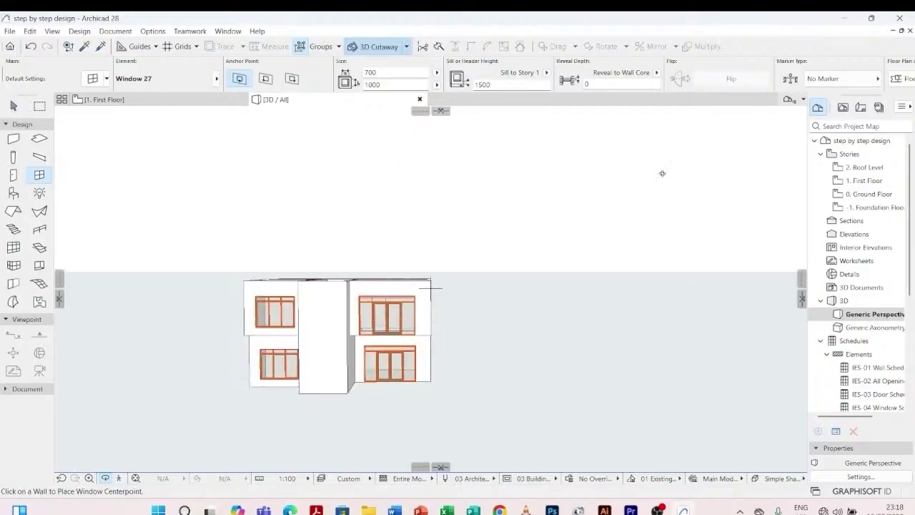
double_click(868, 194)
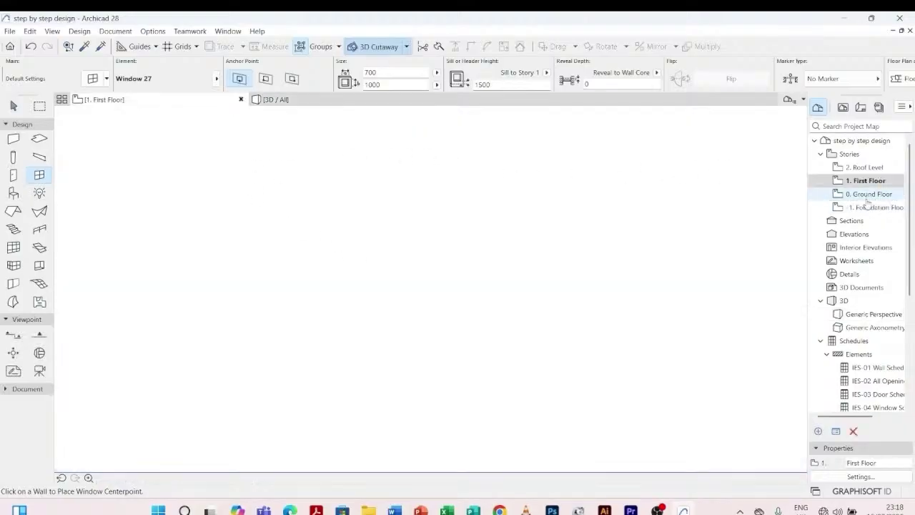
double_click(868, 196)
scroll(402, 411, up, 6)
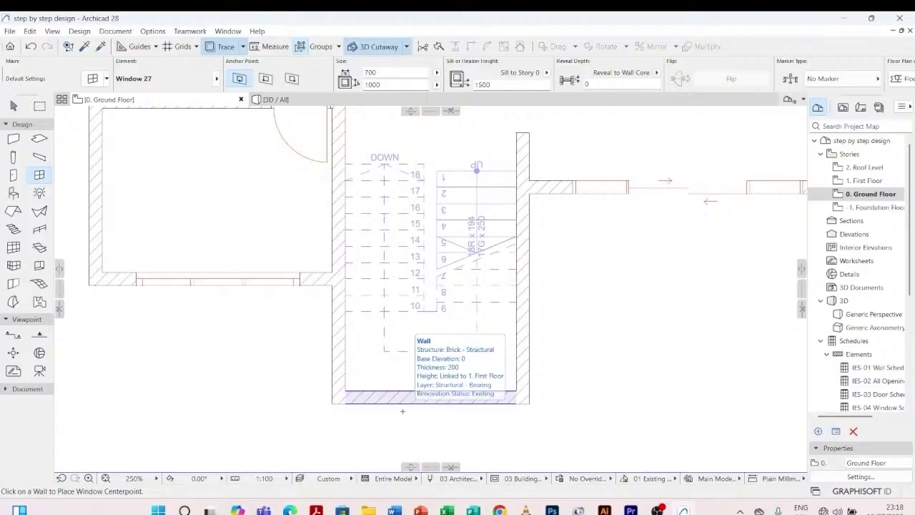
key(Escape)
middle_drag(388, 409, 388, 372)
scroll(398, 373, down, 3)
scroll(306, 337, up, 2)
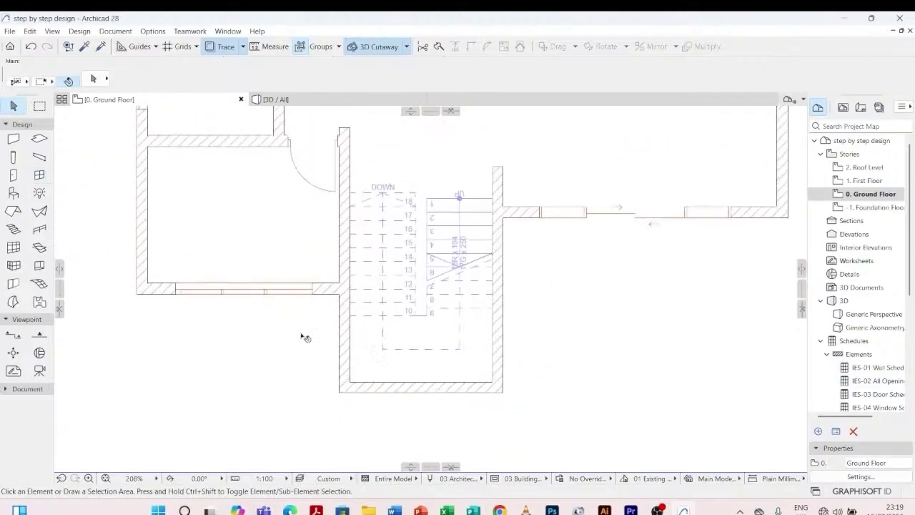
scroll(283, 318, down, 2)
- Choose Vertical Multi-Sash Window 27 as the default window and set its 3D Detail Level to Full
double_click(43, 175)
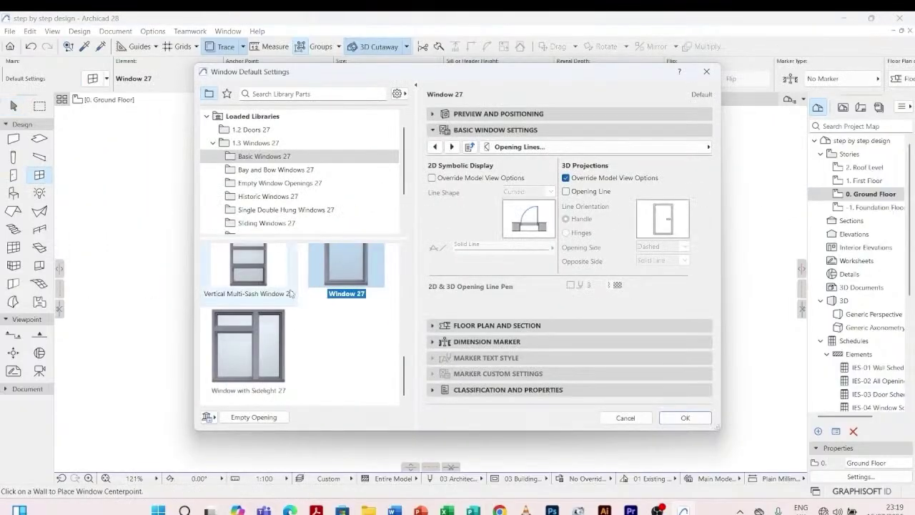
click(246, 266)
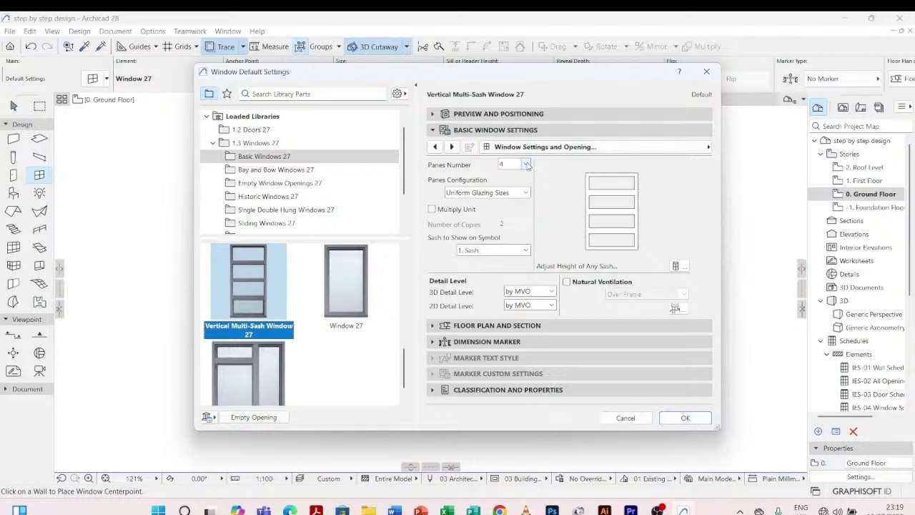
click(548, 291)
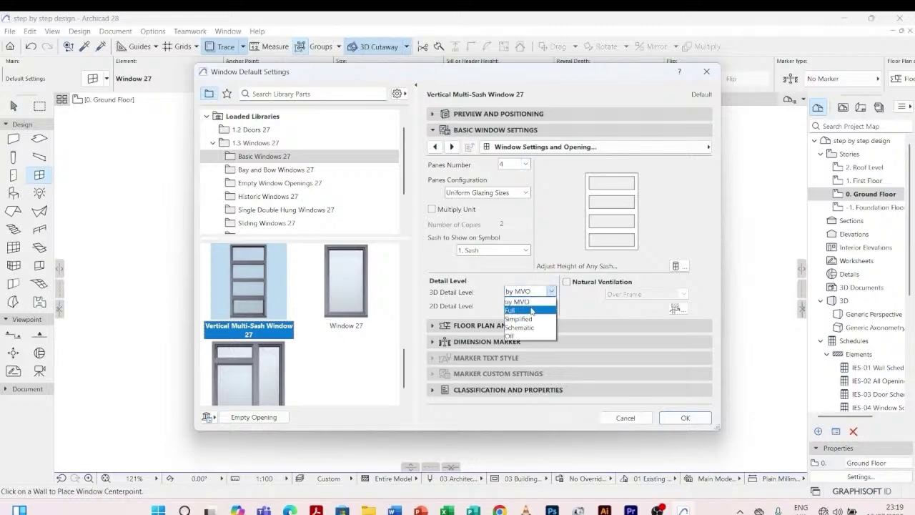
click(532, 311)
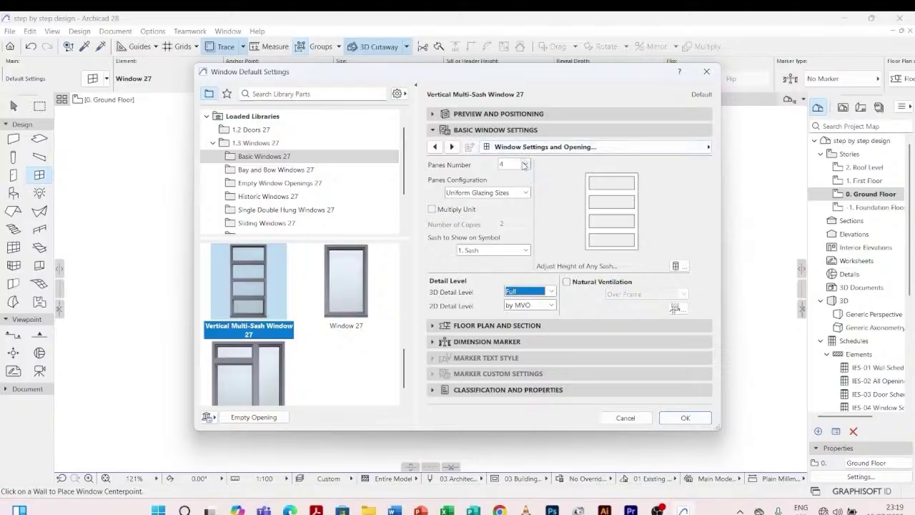
click(678, 420)
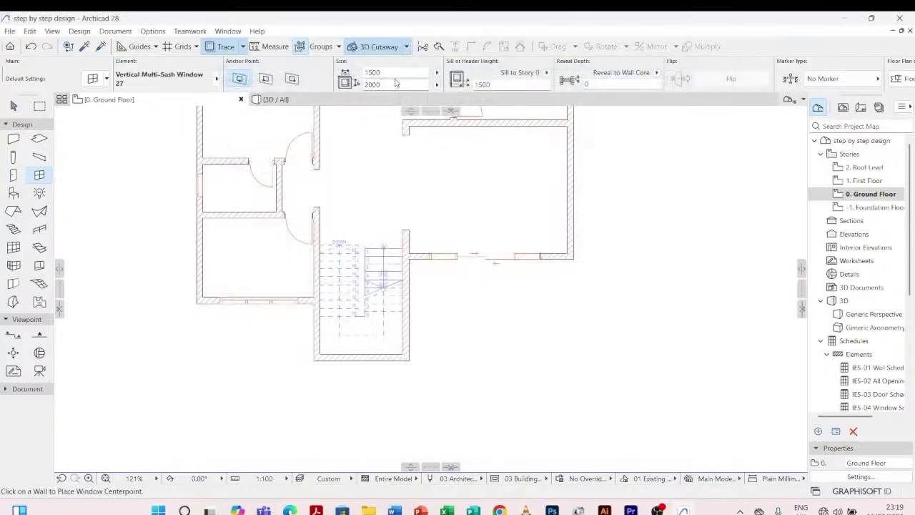
- Set the default vertical multi-sash window's width to 1500 and its height to 3000
click(389, 73)
text(3000)
click(392, 85)
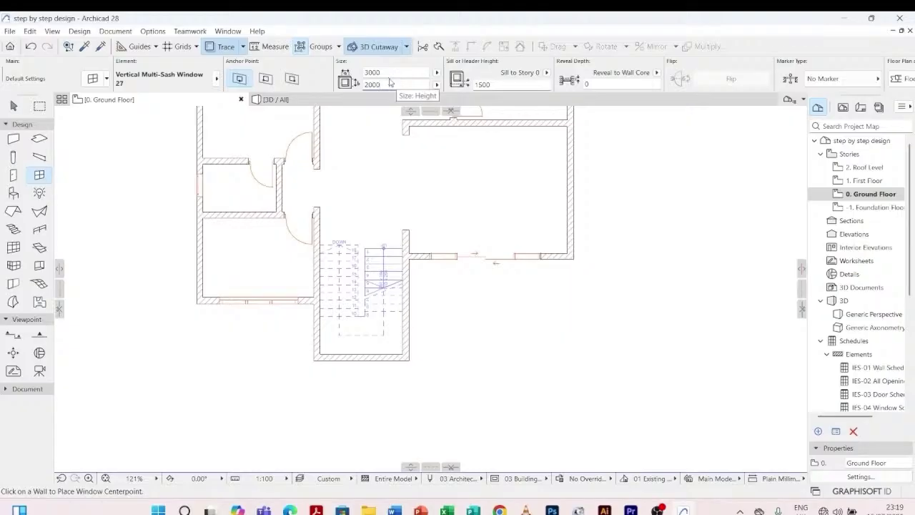
key(shift+Tab)
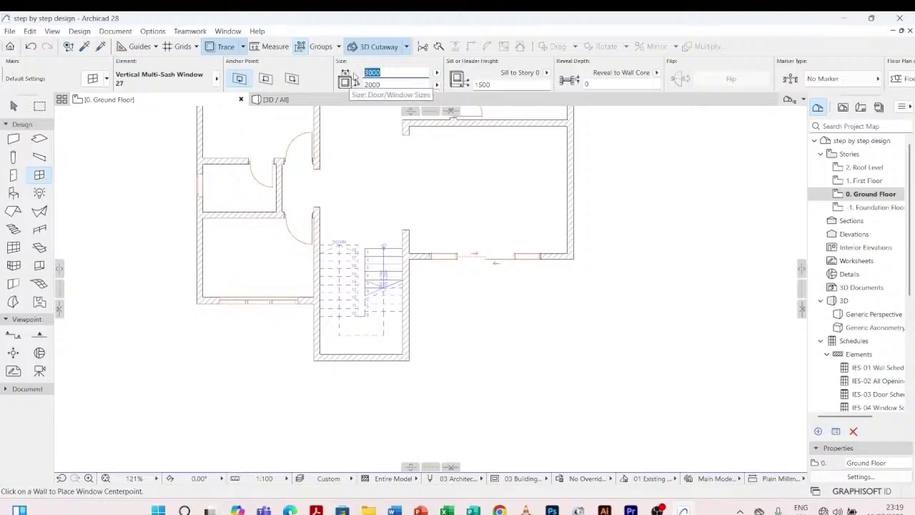
text(15)
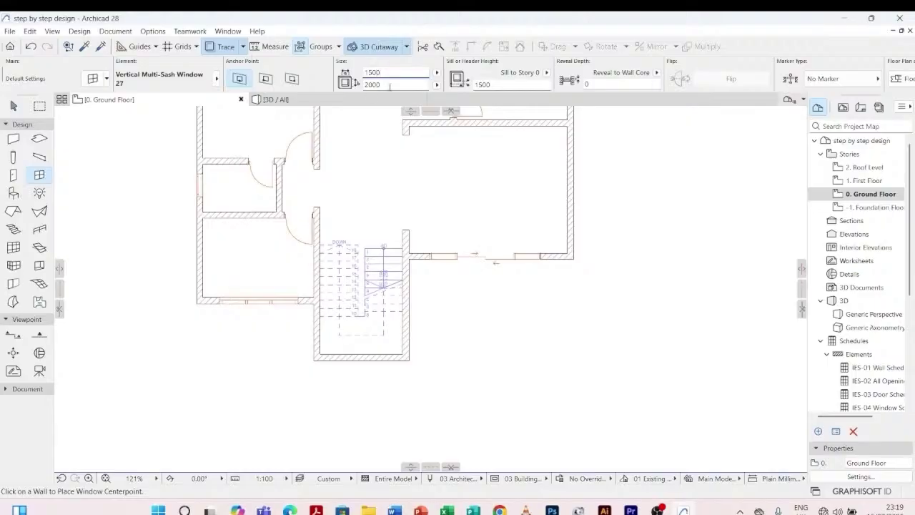
key(Tab)
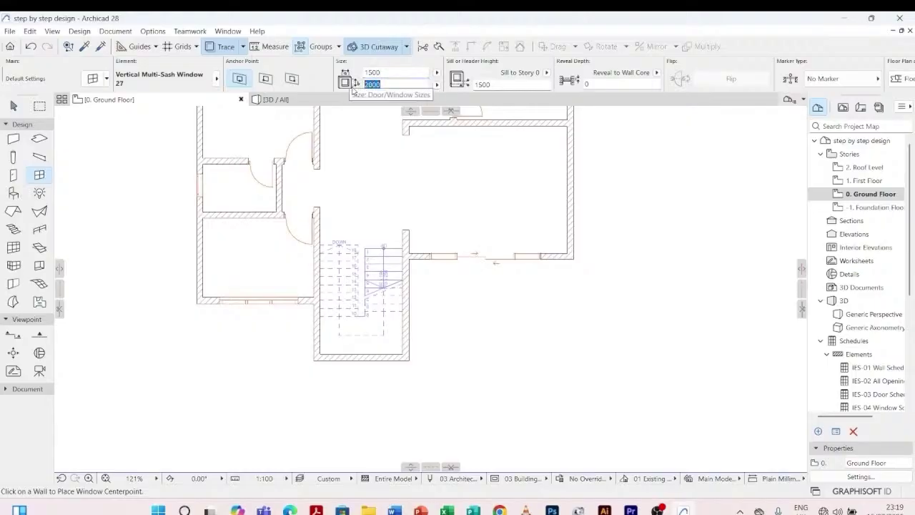
text(3)
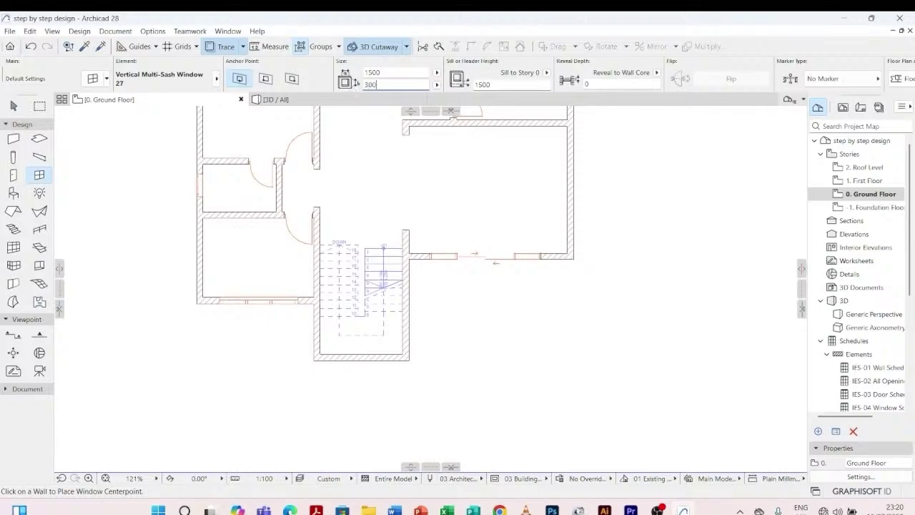
click(494, 84)
key(Return)
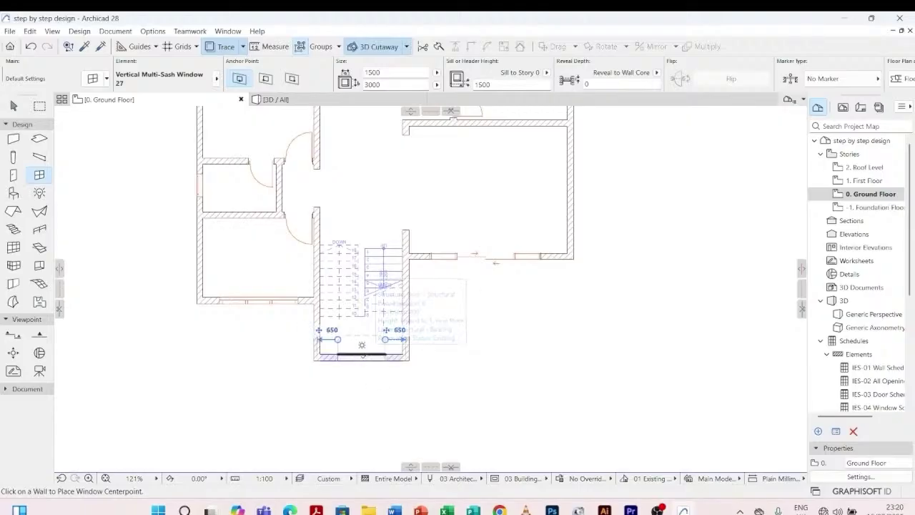
- Place the window centred on the stairwell's outer end wall, 650 from each side wall, and inspect it in the 3D view
click(338, 355)
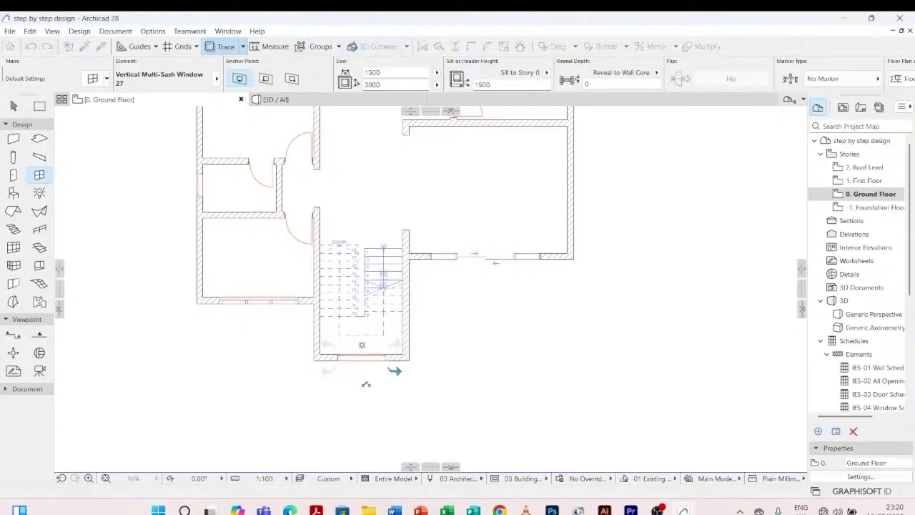
click(292, 101)
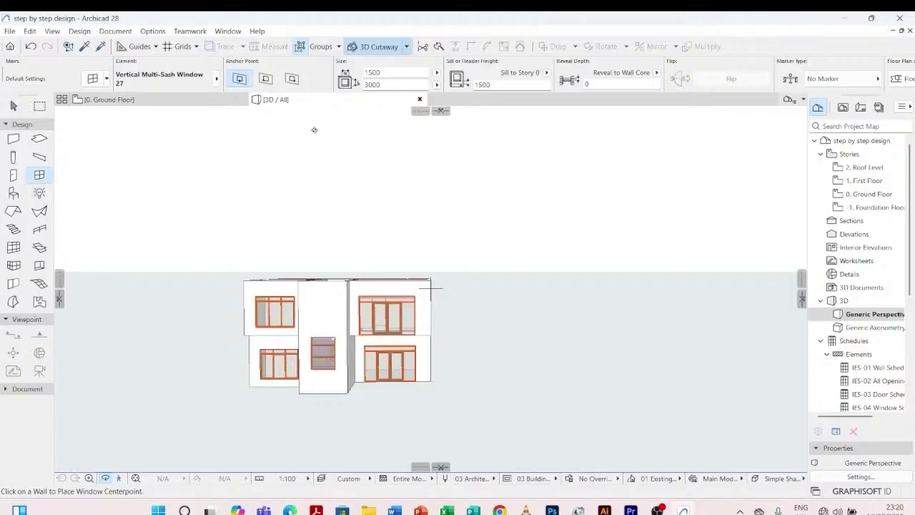
scroll(326, 381, up, 2)
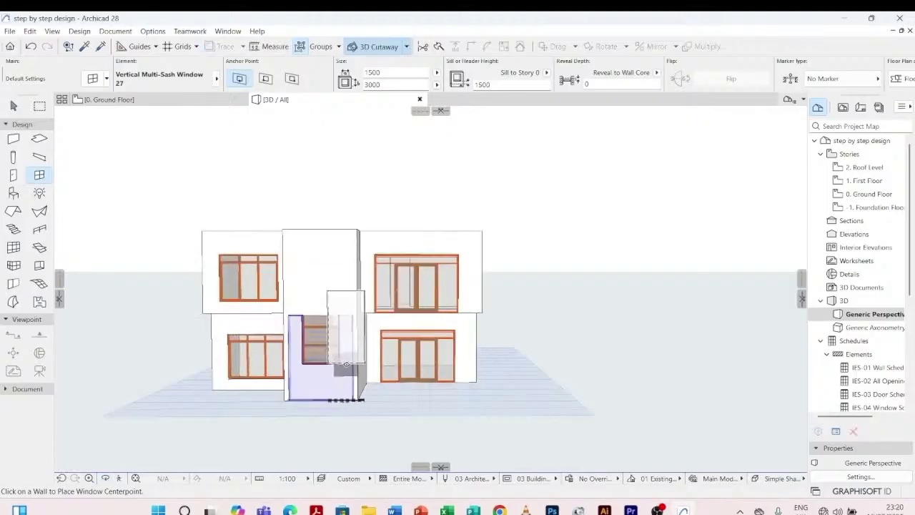
key(Escape)
click(336, 343)
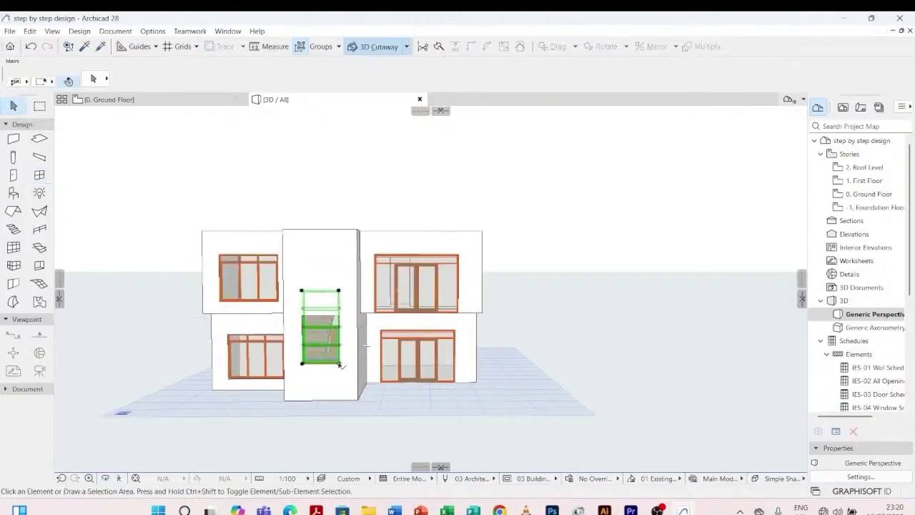
scroll(333, 307, up, 3)
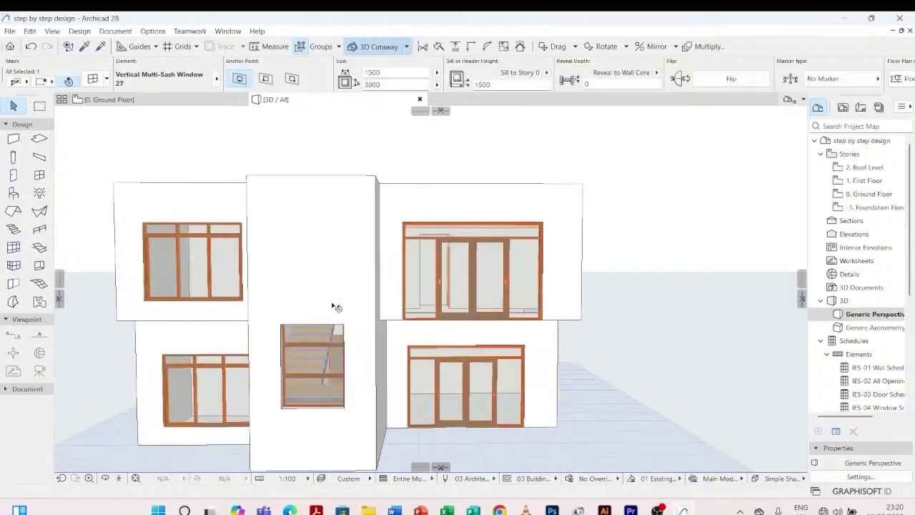
key(Escape)
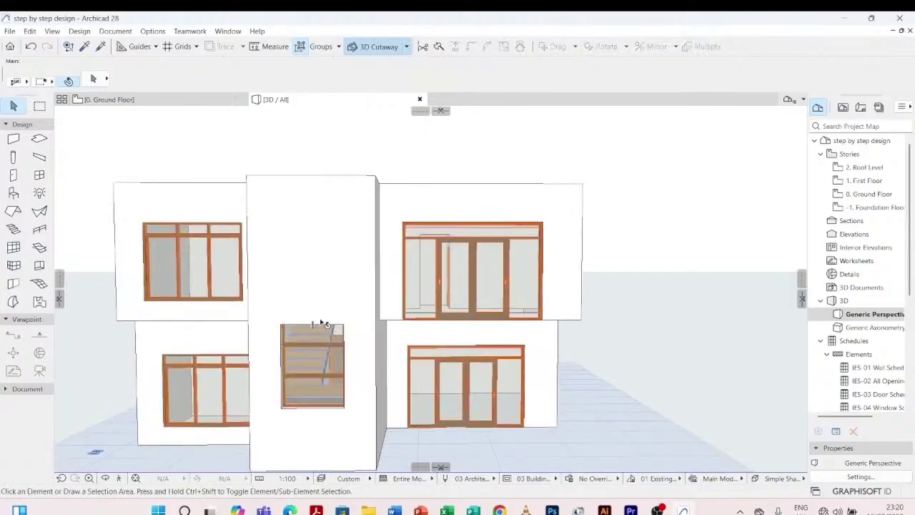
- Delete the first-floor stairwell end wall that covers the upper part of the new window
scroll(361, 293, down, 3)
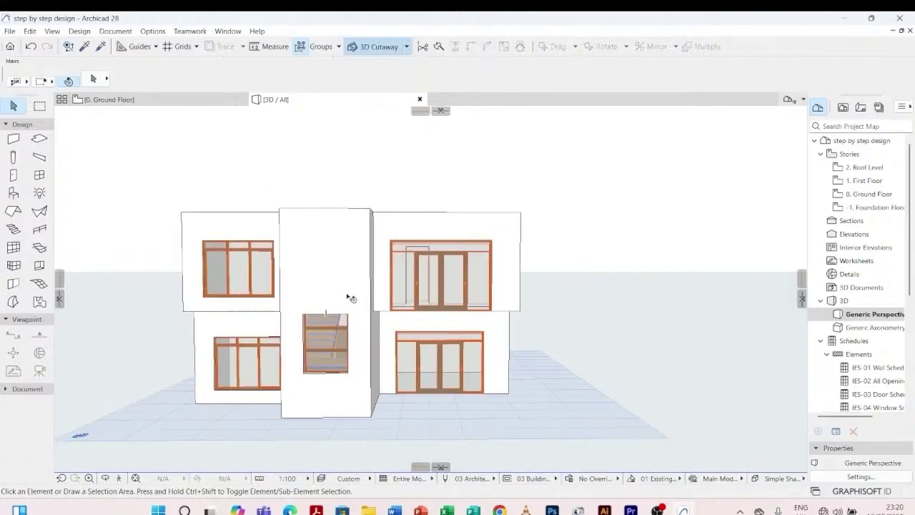
click(332, 220)
scroll(336, 326, up, 3)
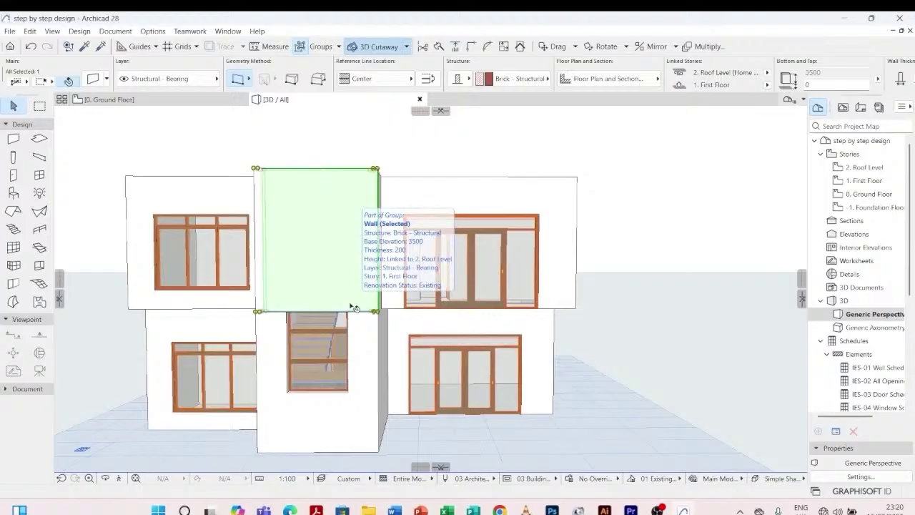
click(352, 141)
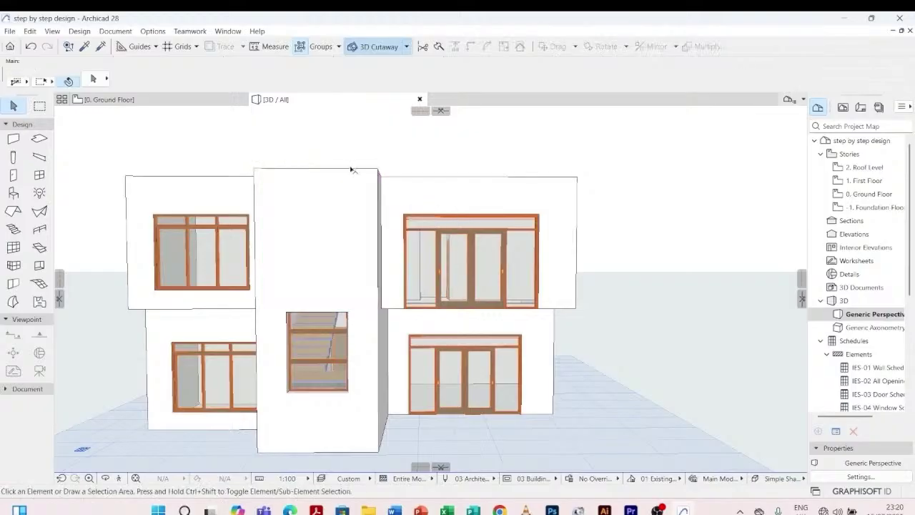
click(352, 169)
key(Delete)
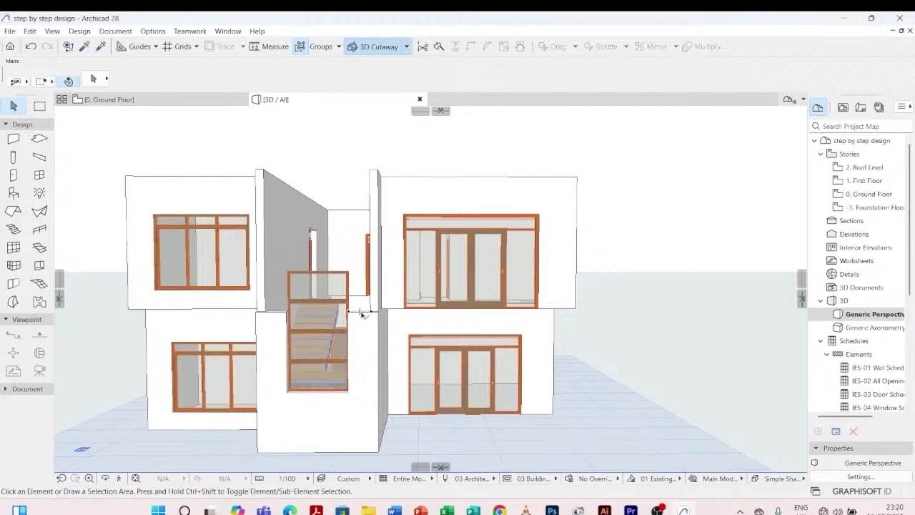
click(363, 313)
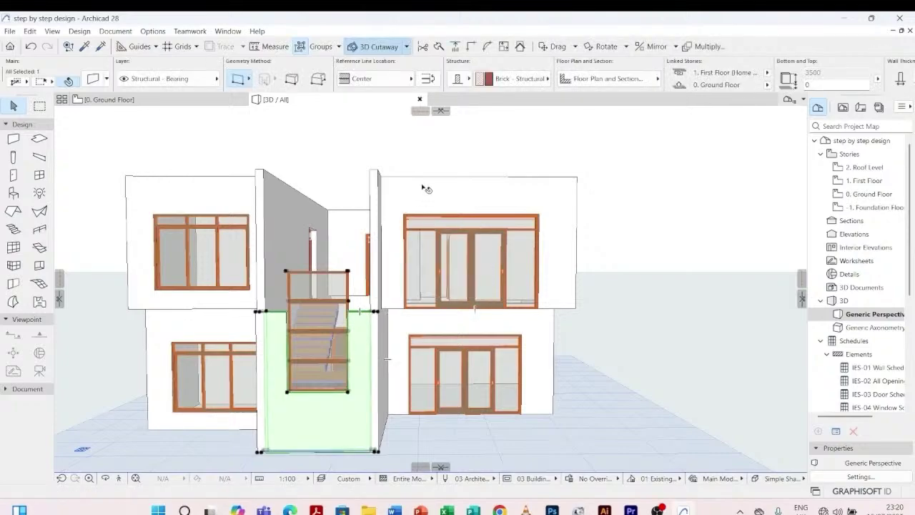
key(o)
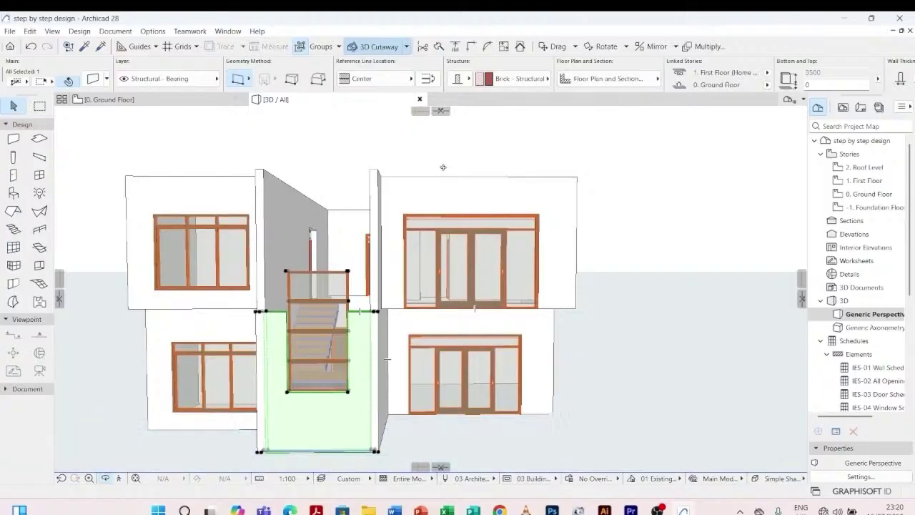
right_click(443, 167)
click(459, 151)
key(Escape)
key(Escape)
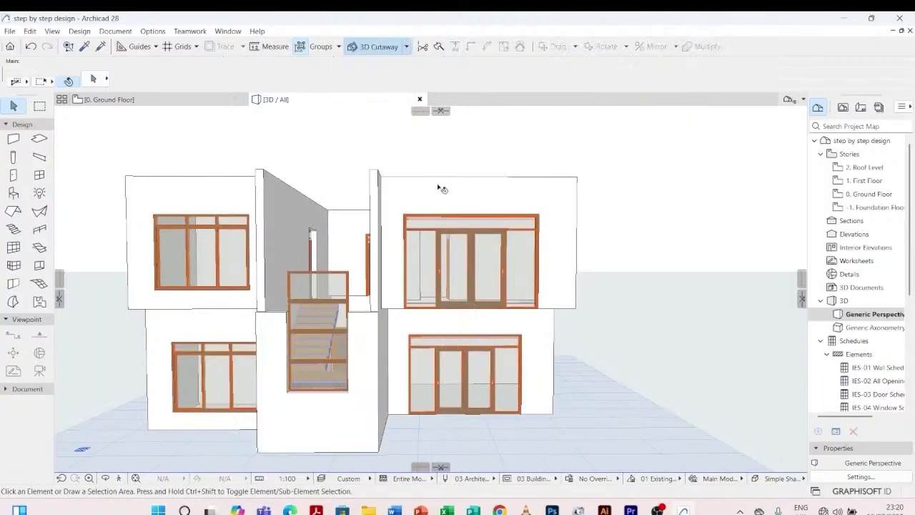
- Stretch the height of the ground-floor stairwell end wall up to the top of the adjoining first-floor walls, making it 7000 high
key(o)
drag(460, 147, 435, 228)
key(Escape)
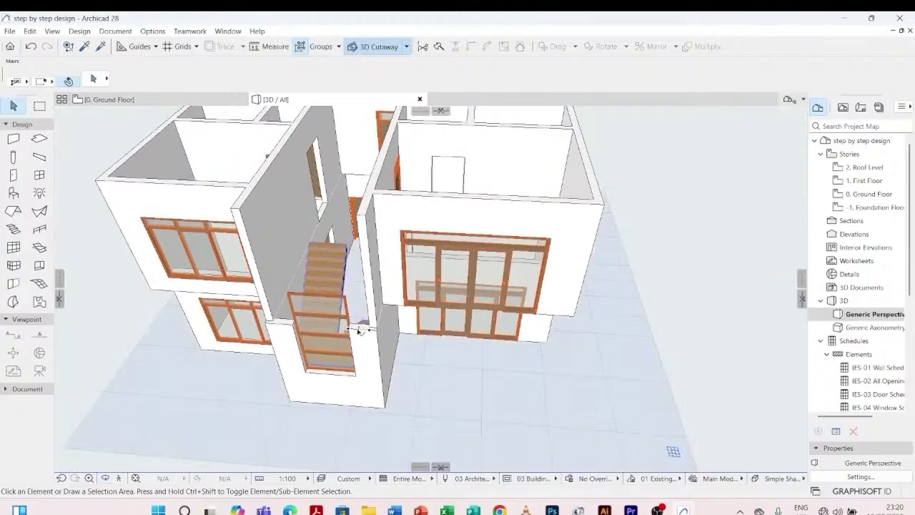
click(360, 330)
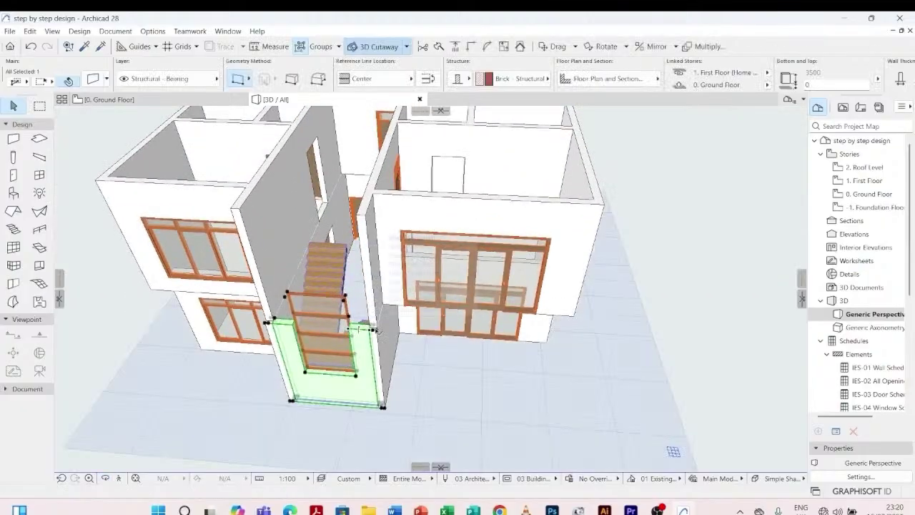
click(374, 330)
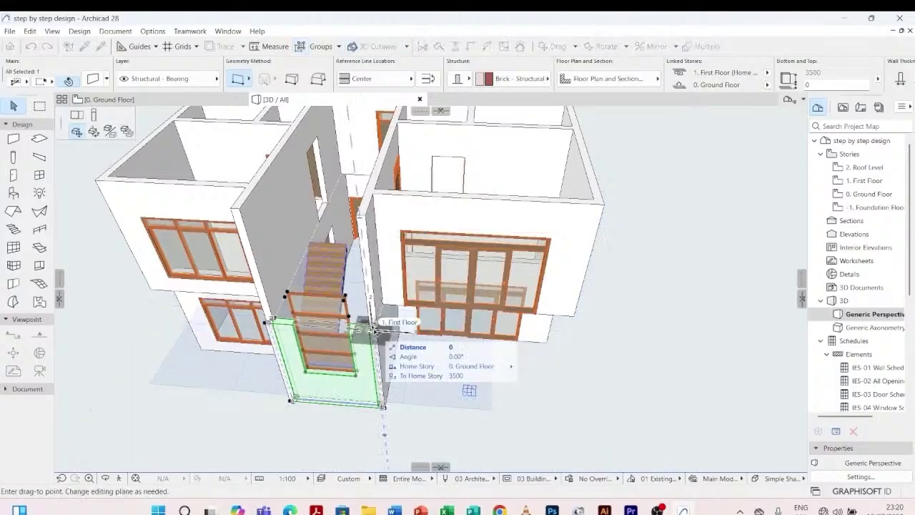
scroll(373, 329, up, 3)
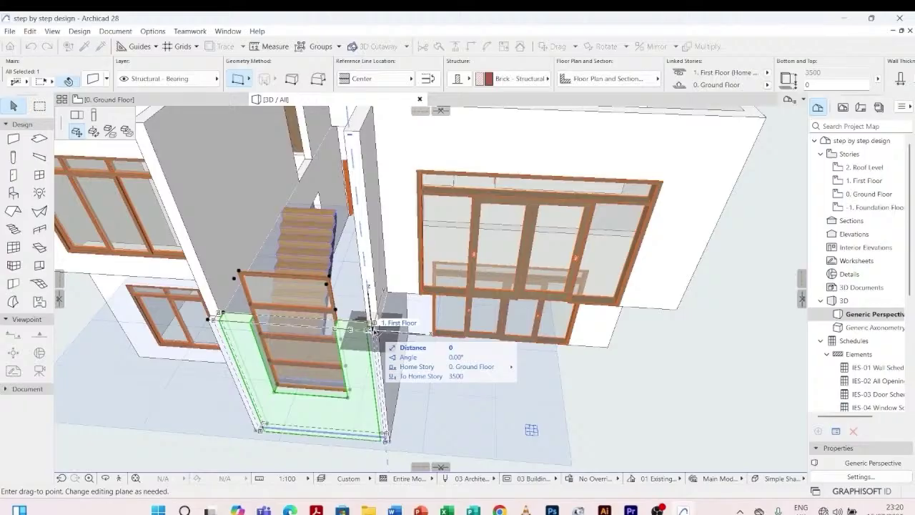
scroll(374, 330, down, 1)
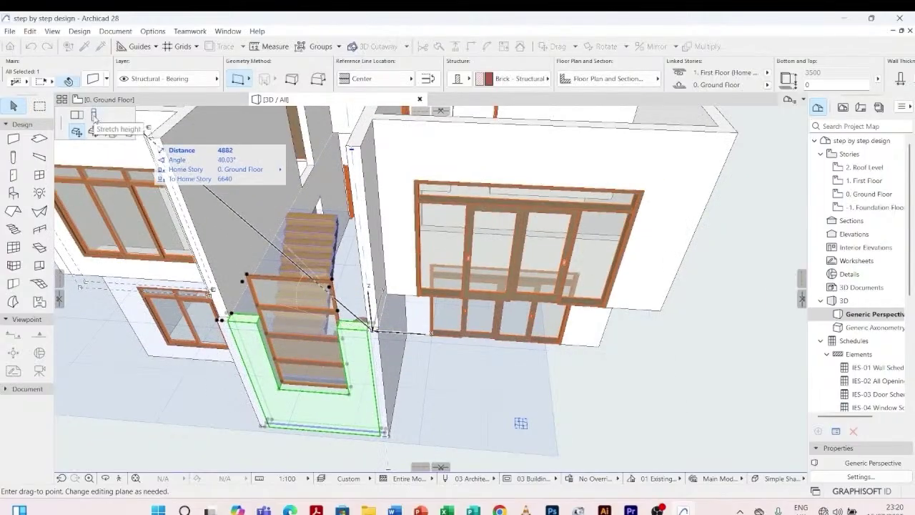
click(94, 116)
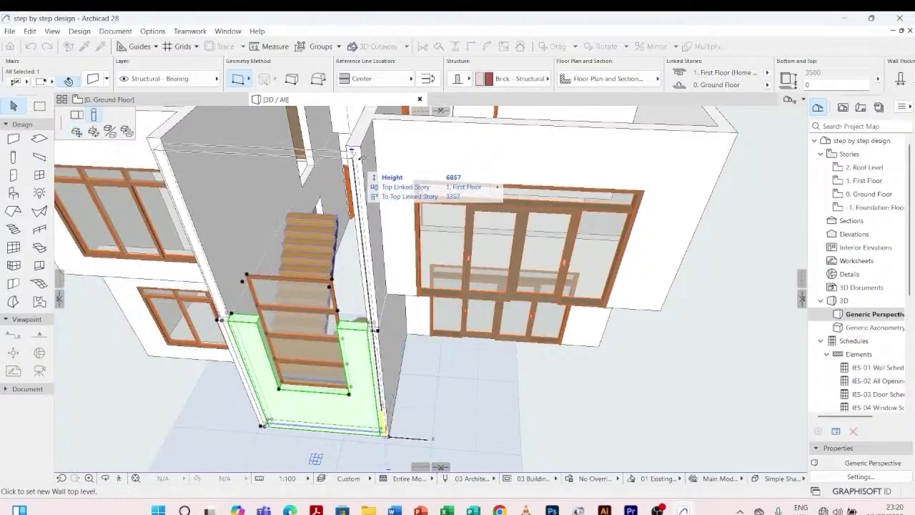
click(361, 144)
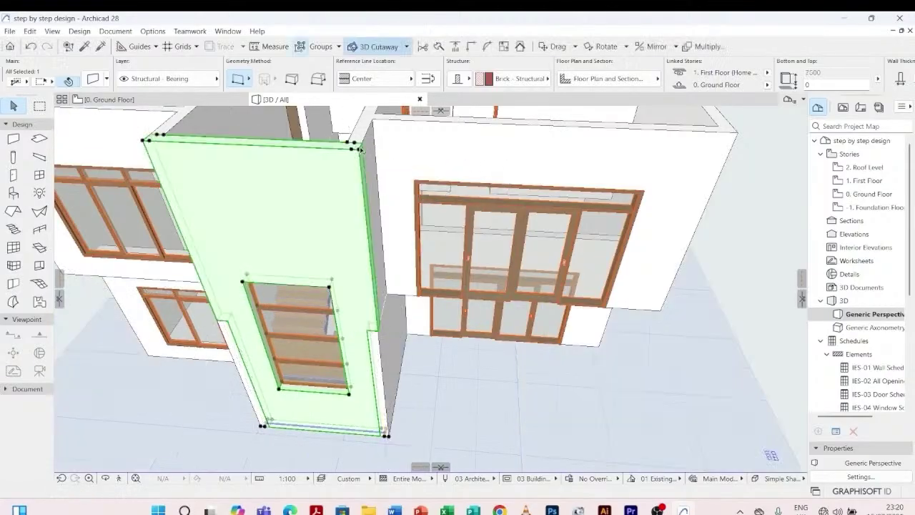
key(Escape)
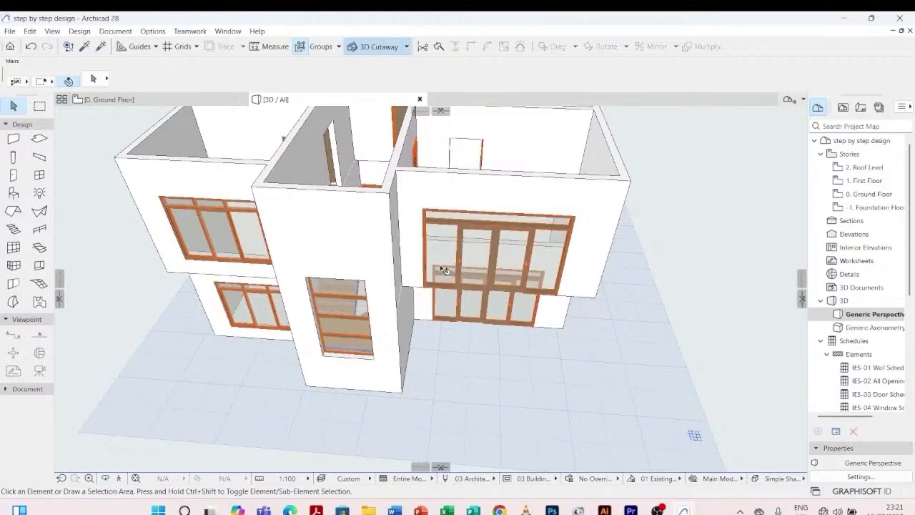
- Stretch the stairwell window's height to 4500, level with the top of the neighbouring first-floor door unit
shift+middle_drag(423, 374, 452, 271)
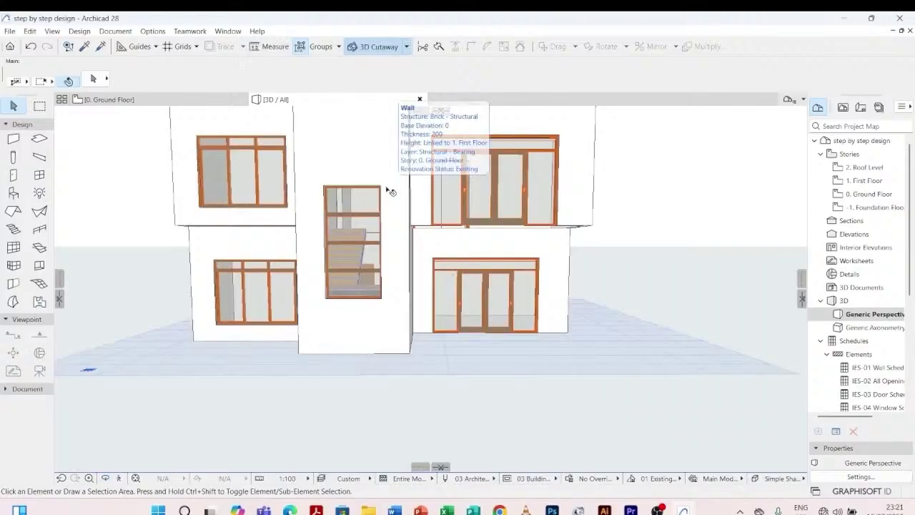
click(387, 192)
scroll(397, 218, down, 2)
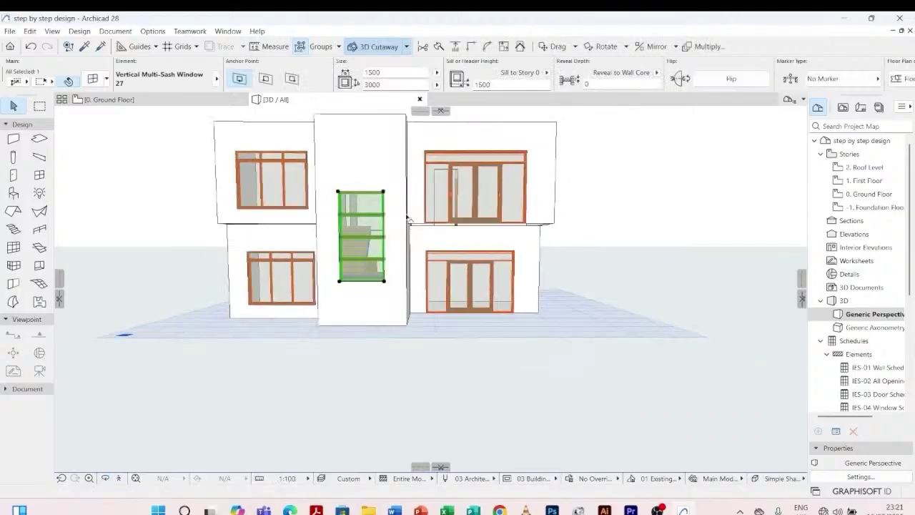
click(384, 193)
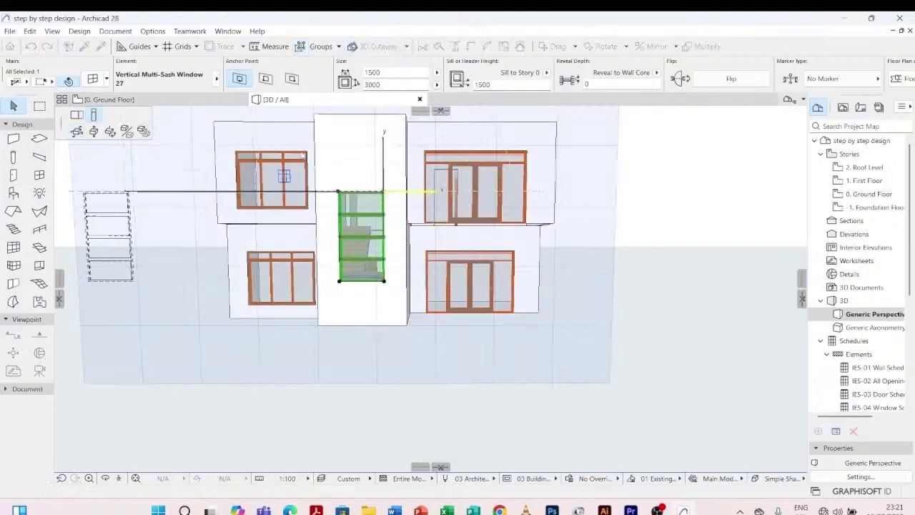
click(93, 114)
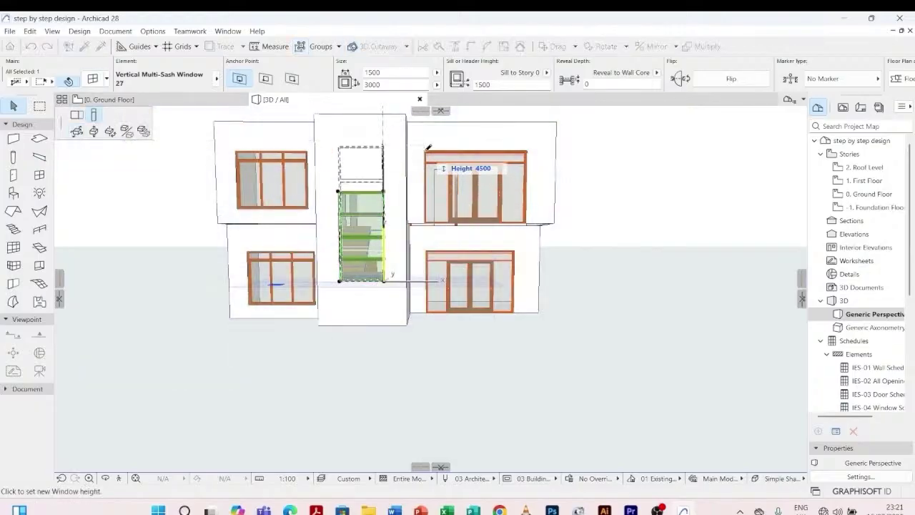
click(428, 148)
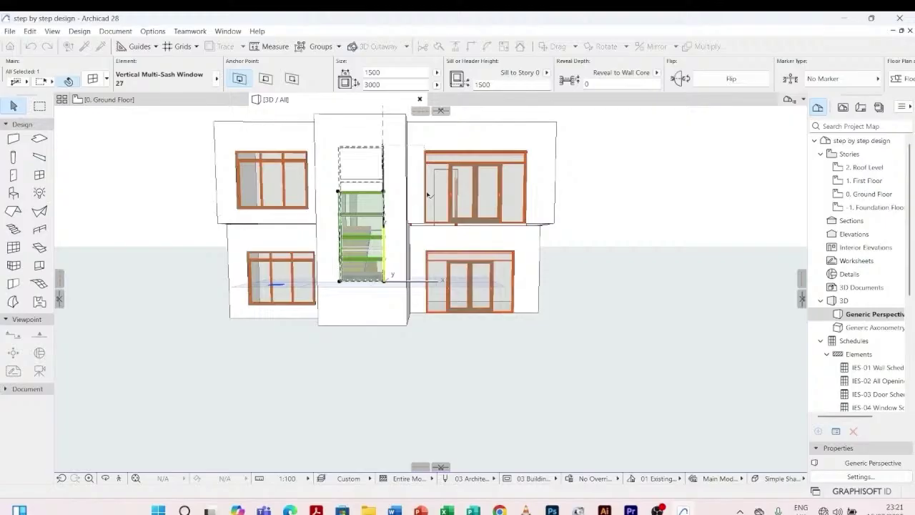
click(478, 365)
- Look over the finished stairwell facade in 3D and return to the Ground Floor plan
scroll(476, 348, down, 3)
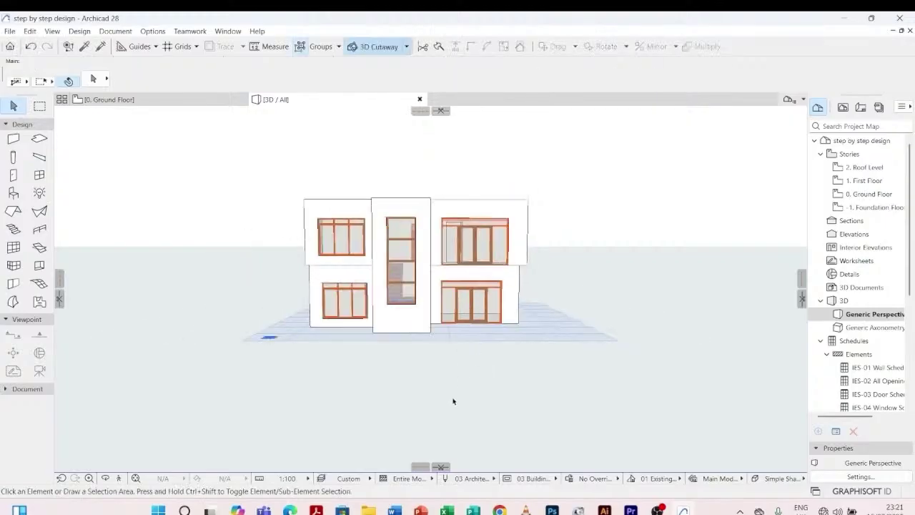
key(shift+o)
drag(503, 378, 527, 383)
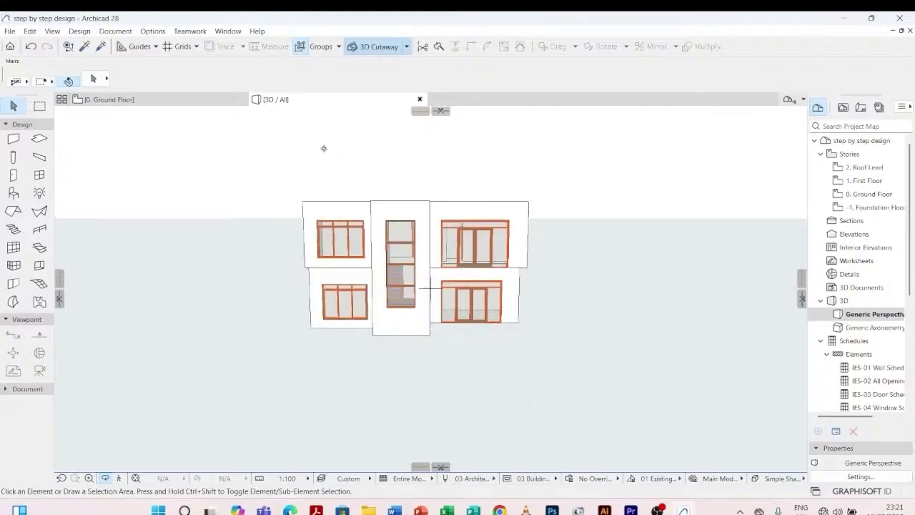
click(191, 100)
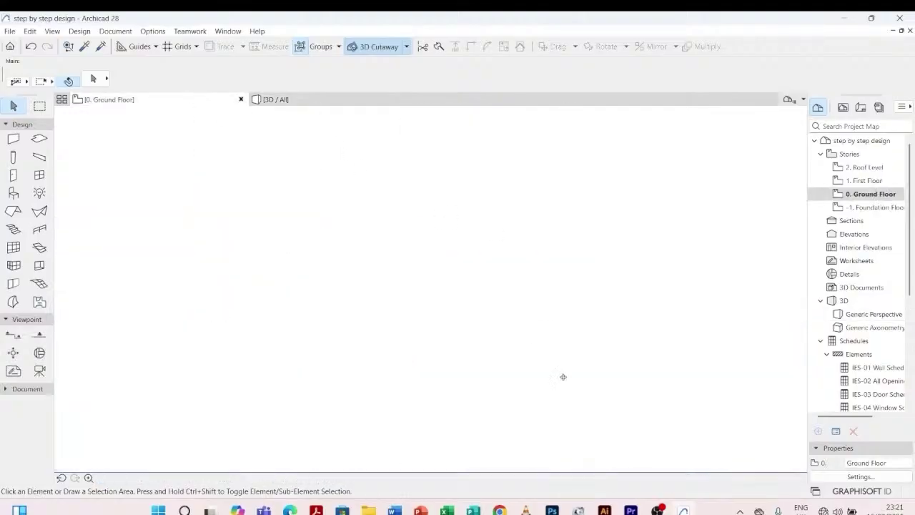
- Examine the house exterior from several sides in the 3D perspective and return to the Ground Floor plan
scroll(500, 431, down, 4)
scroll(485, 344, up, 2)
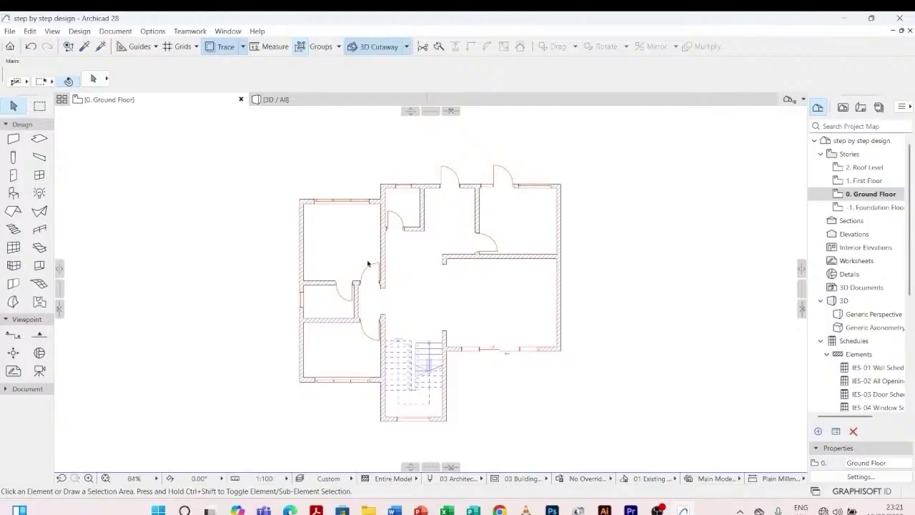
double_click(872, 181)
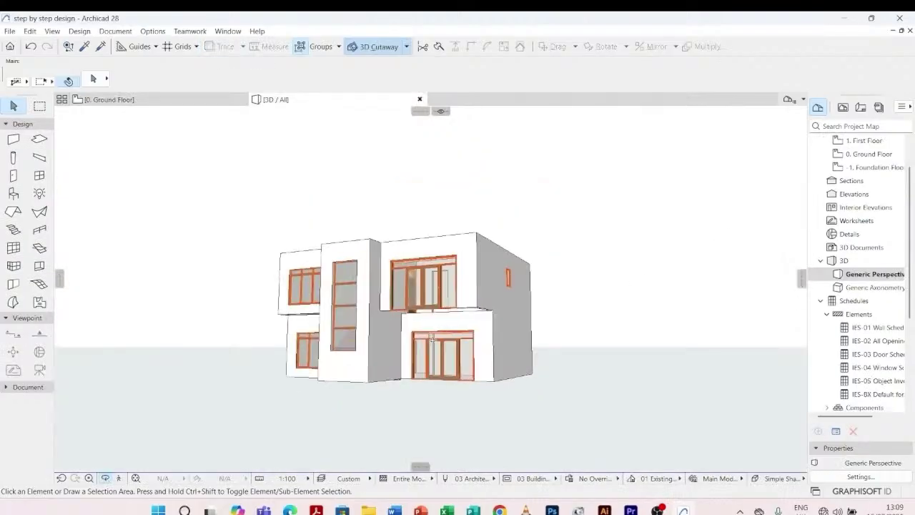
drag(431, 338, 353, 390)
drag(184, 303, 341, 319)
drag(221, 320, 247, 308)
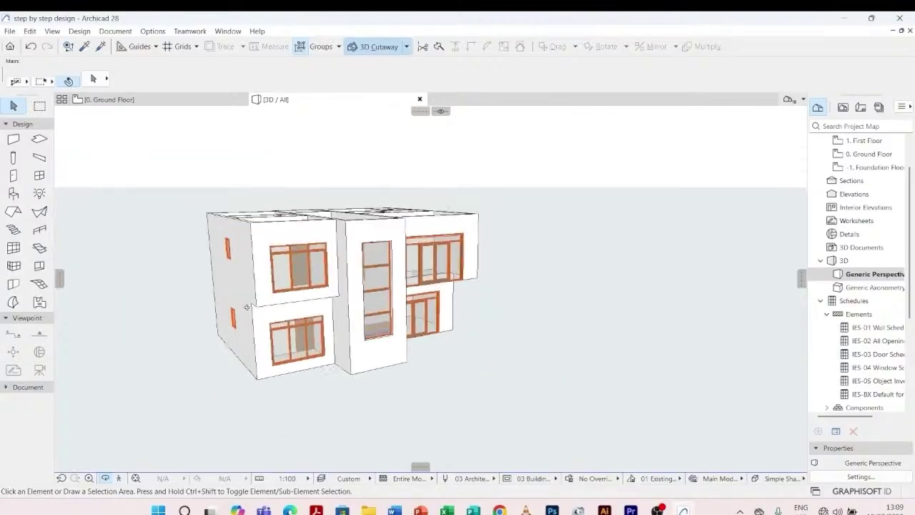
scroll(251, 221, up, 2)
mouse_move(250, 220)
mouse_down()
mouse_move(240, 237)
mouse_move(242, 229)
mouse_up()
scroll(243, 232, up, 2)
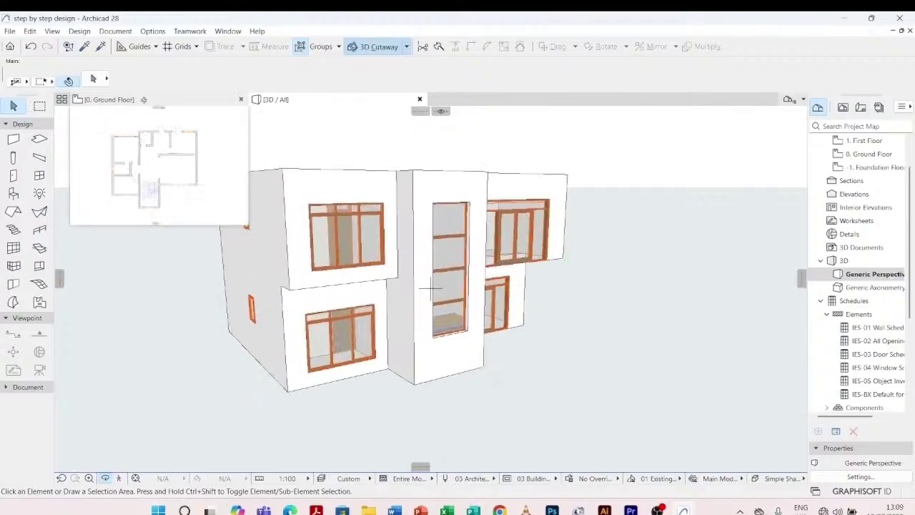
click(144, 100)
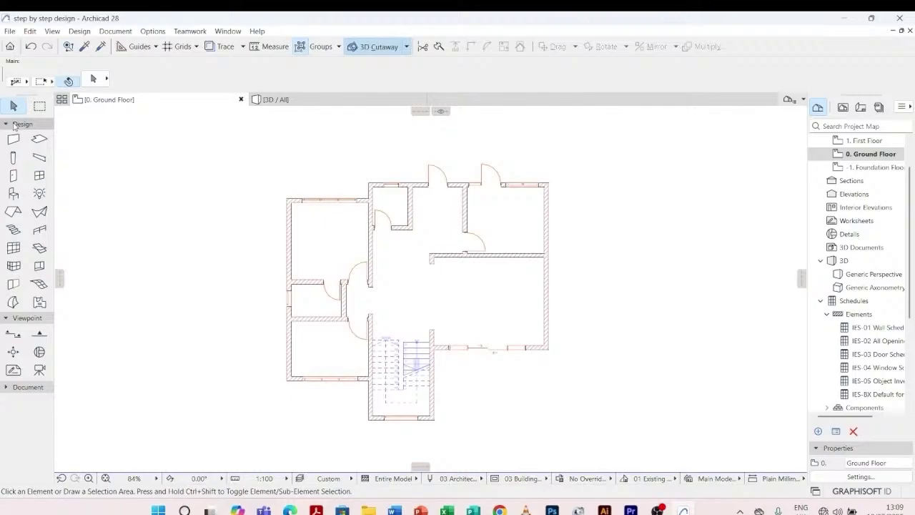
- Draw an irregular seven-cornered slab with the polygonal geometry method in the empty area west of the house
click(15, 125)
click(15, 125)
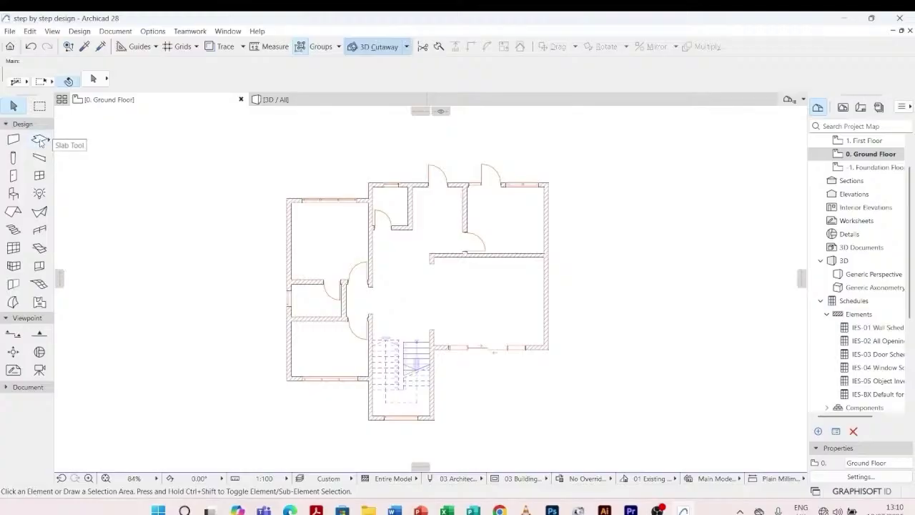
click(40, 140)
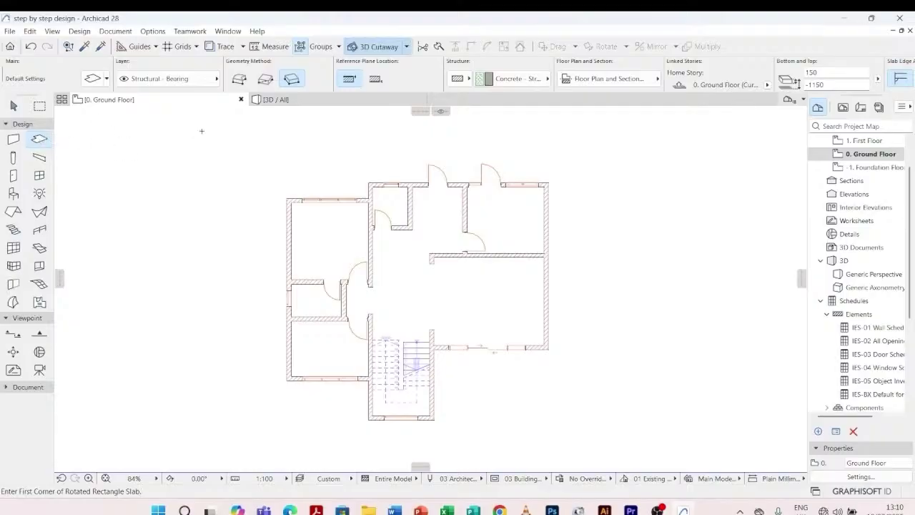
click(239, 79)
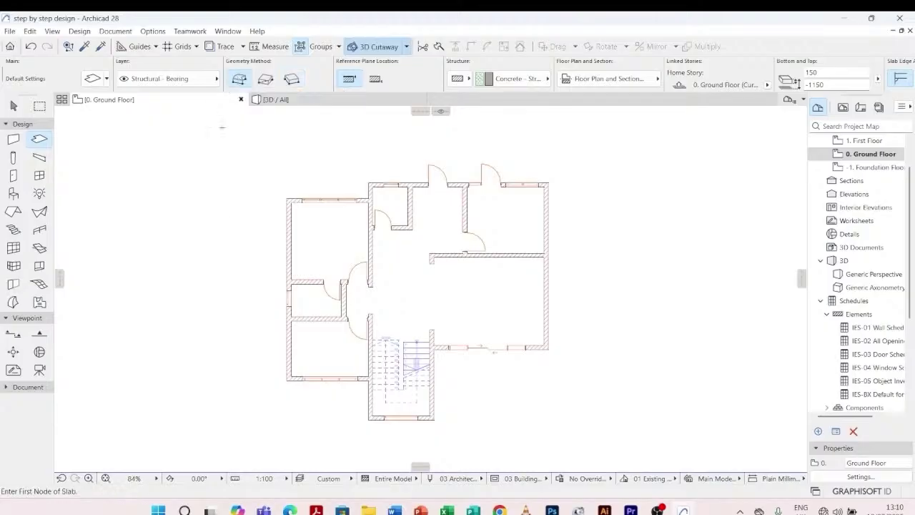
click(222, 307)
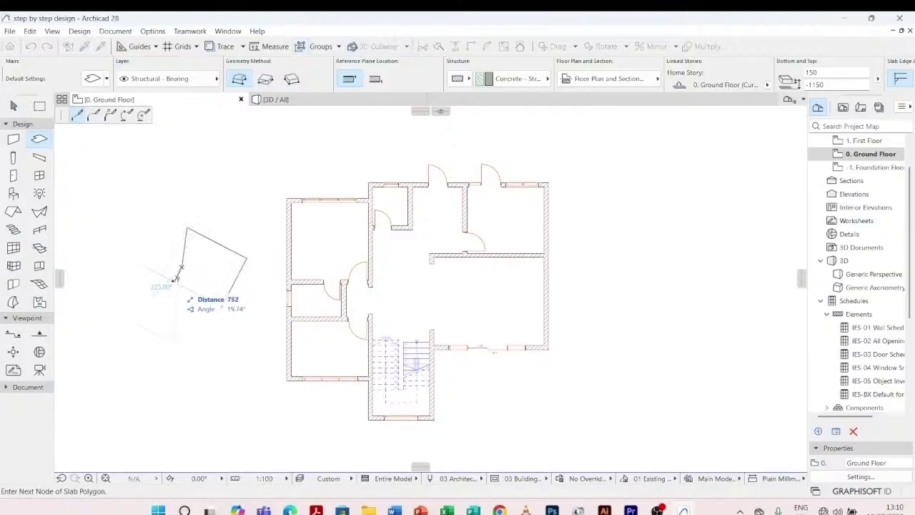
click(158, 273)
click(173, 329)
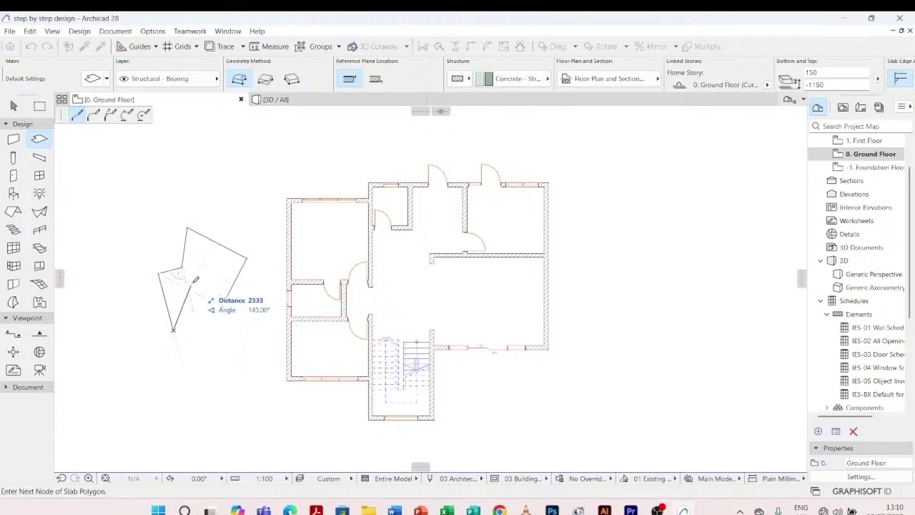
click(202, 272)
scroll(210, 289, up, 4)
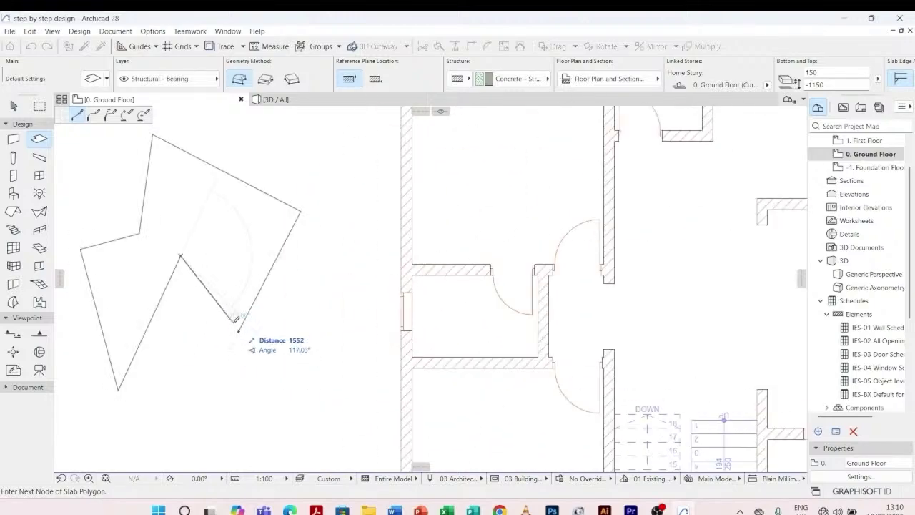
double_click(242, 327)
scroll(275, 211, down, 4)
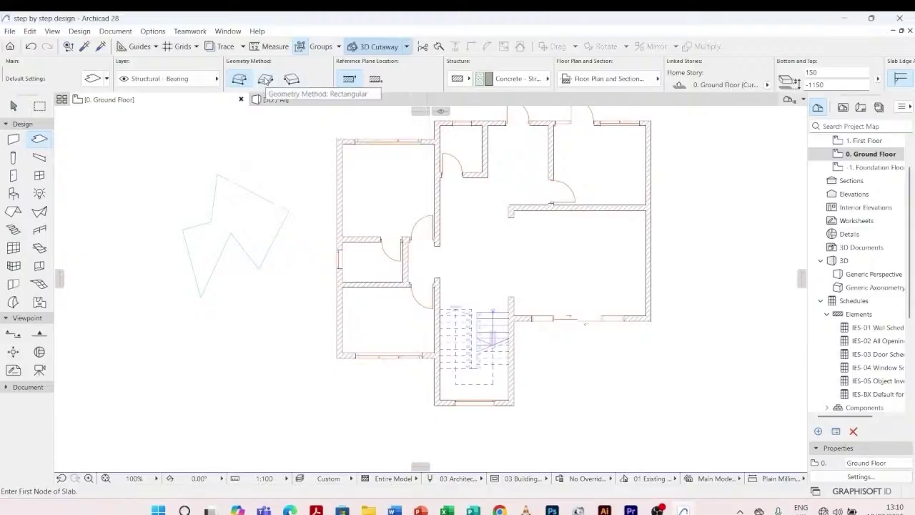
- Draw a small slab with the rectangular geometry method, just below the irregular slab beside the house
click(266, 79)
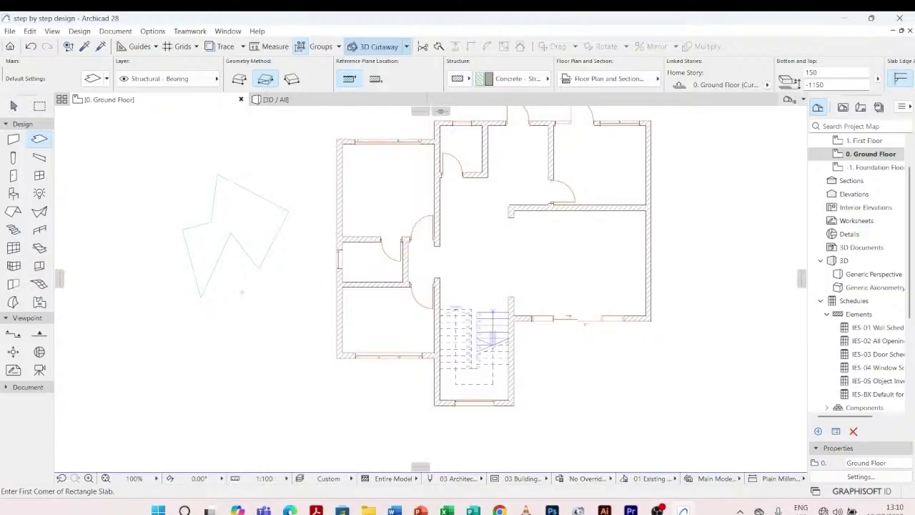
click(242, 292)
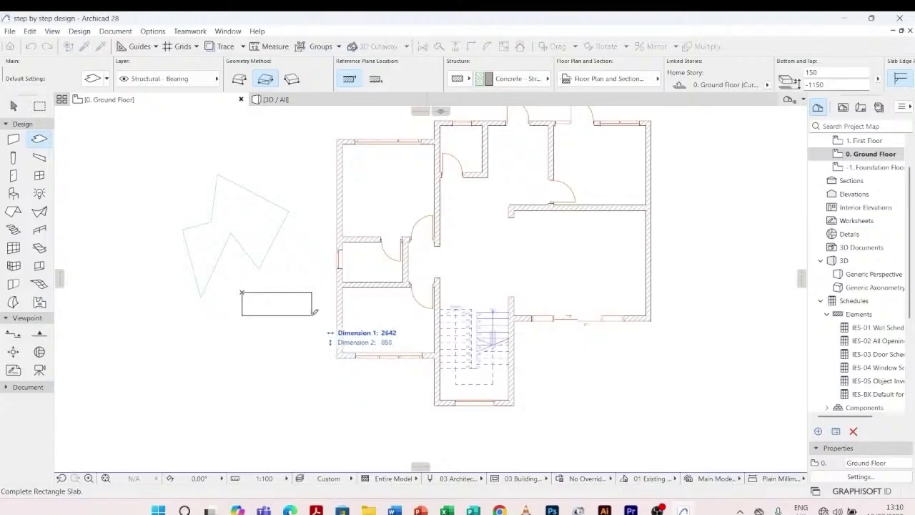
click(306, 341)
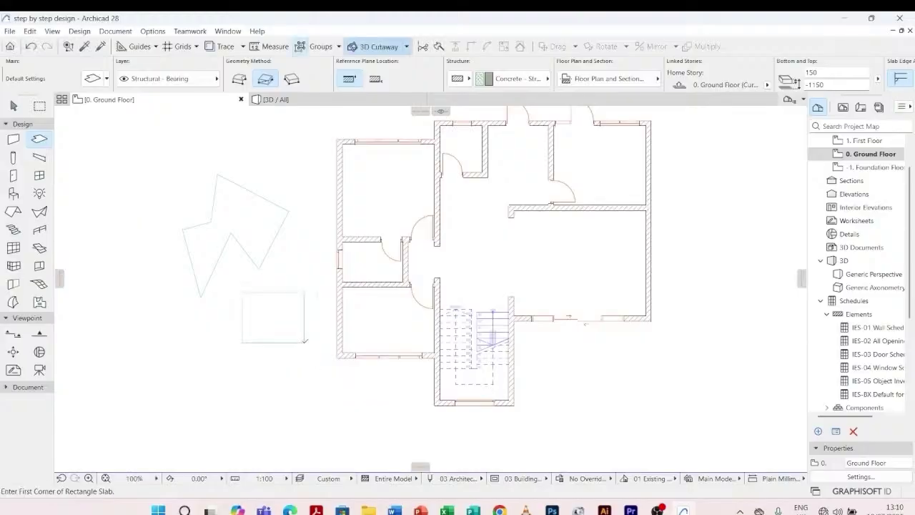
- Draw a rotated-rectangle slab about 2040 wide above the irregular slab, with its rotation vector running vertically
click(291, 79)
mouse_move(303, 100)
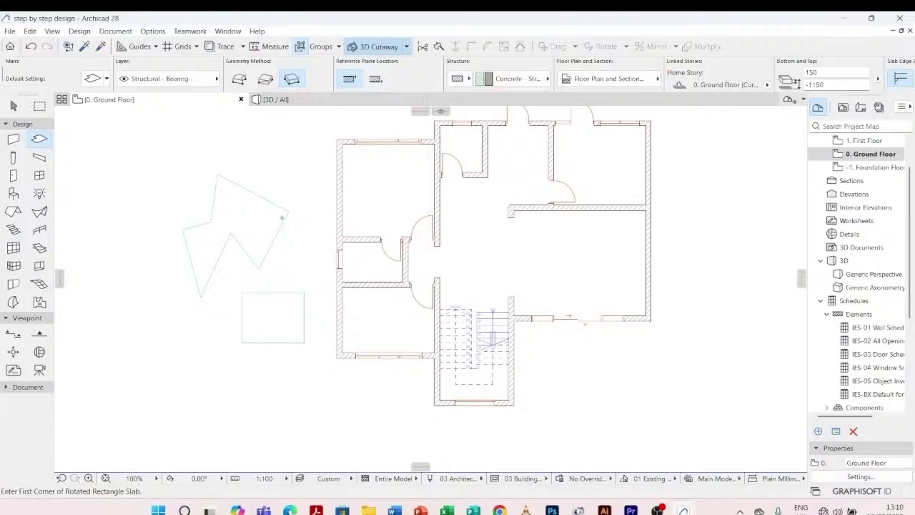
scroll(277, 258, down, 3)
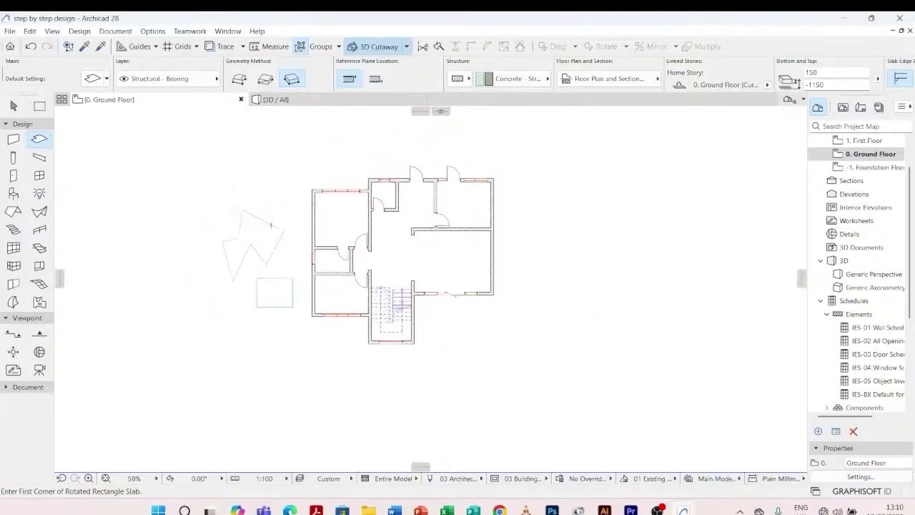
click(266, 150)
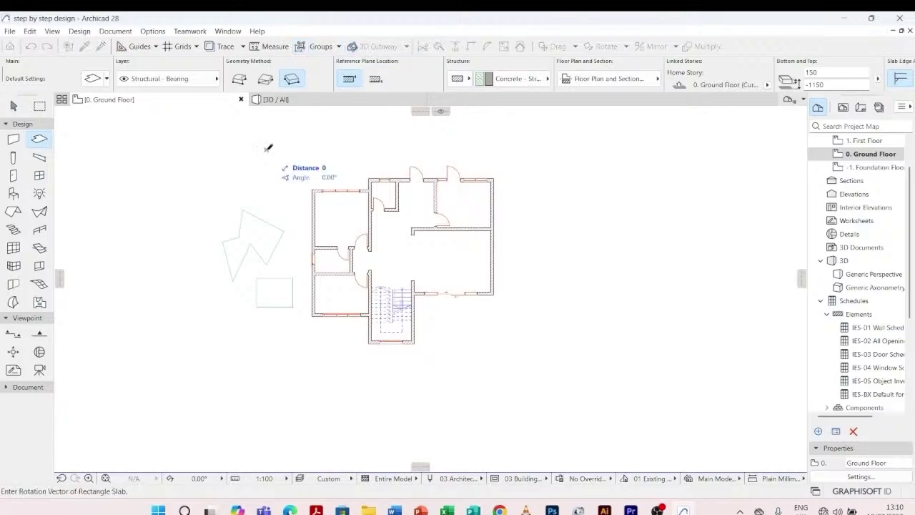
click(268, 197)
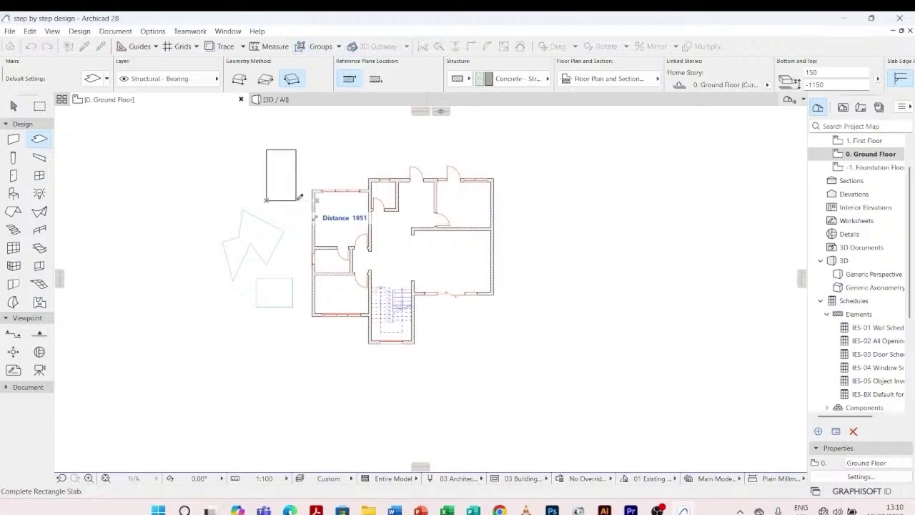
scroll(300, 197, up, 1)
scroll(299, 197, up, 2)
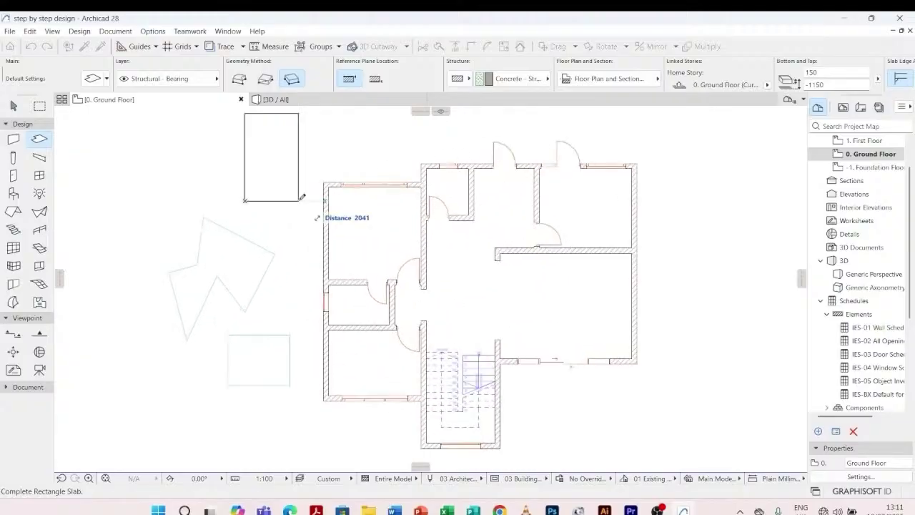
click(300, 198)
scroll(292, 240, down, 3)
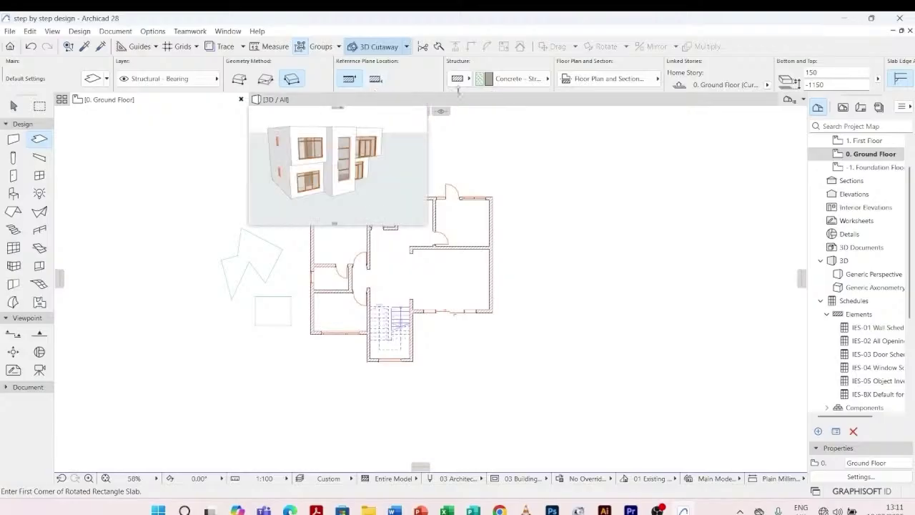
- Choose the basic structure for the slab and browse the building materials, selecting Concrete - Structural
click(469, 80)
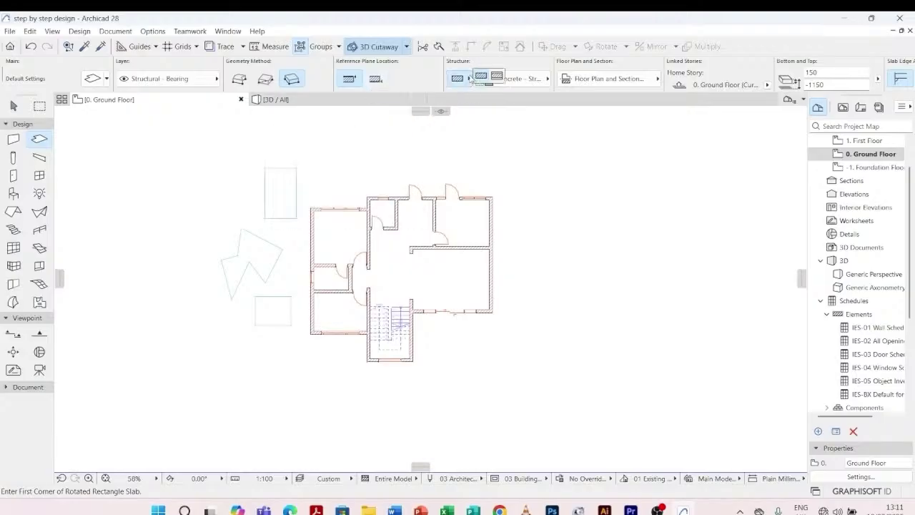
click(478, 79)
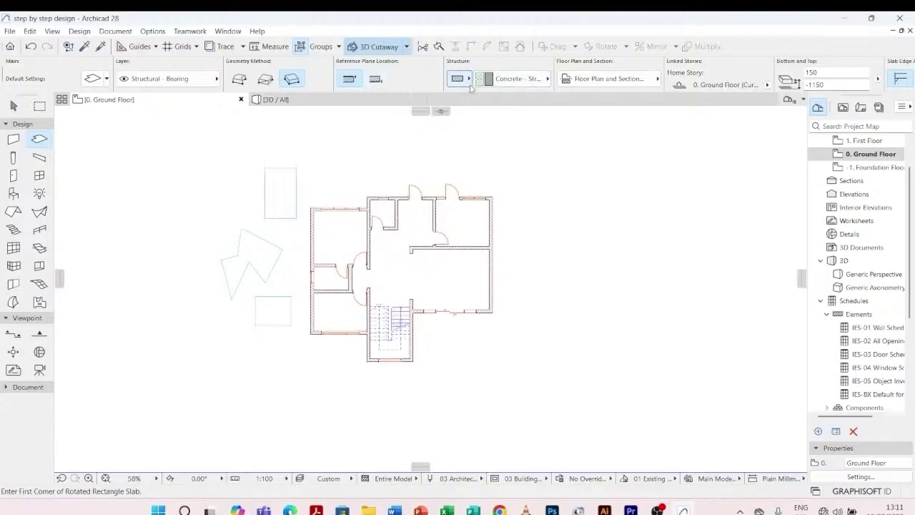
click(549, 79)
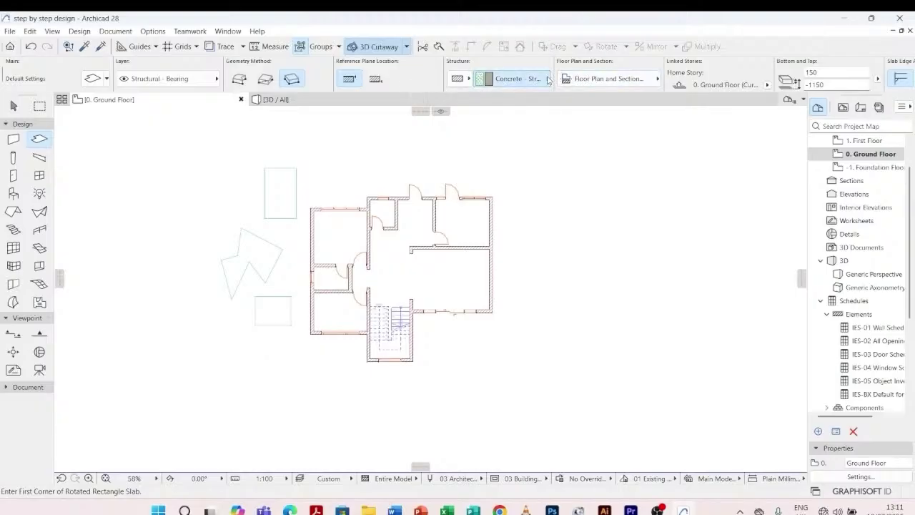
mouse_move(598, 209)
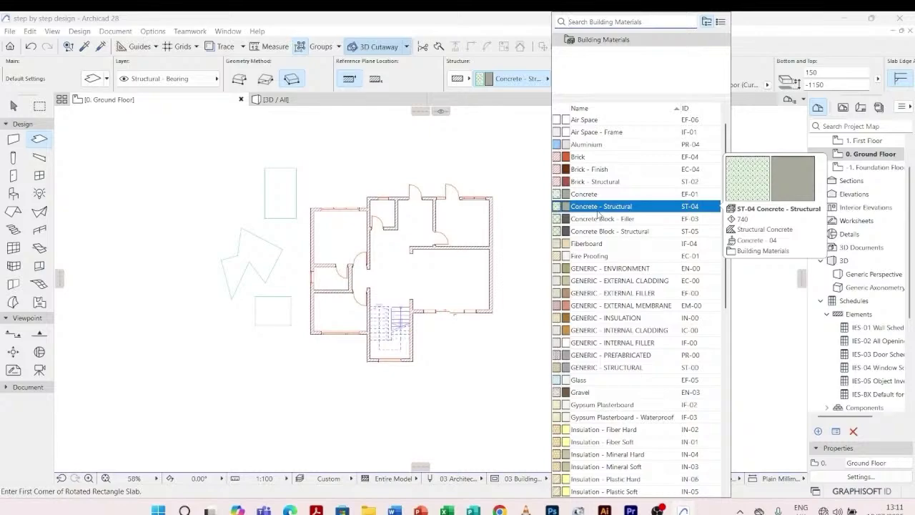
scroll(598, 215, down, 7)
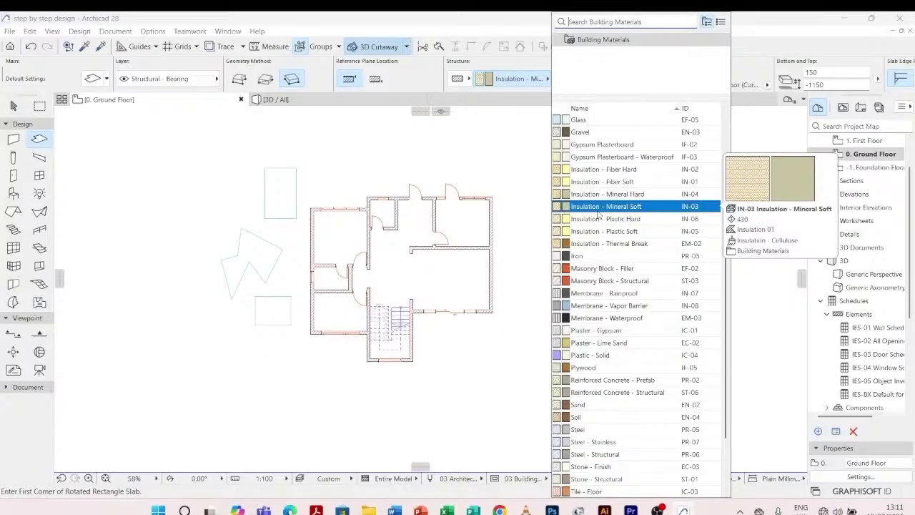
scroll(597, 215, down, 3)
scroll(598, 213, up, 4)
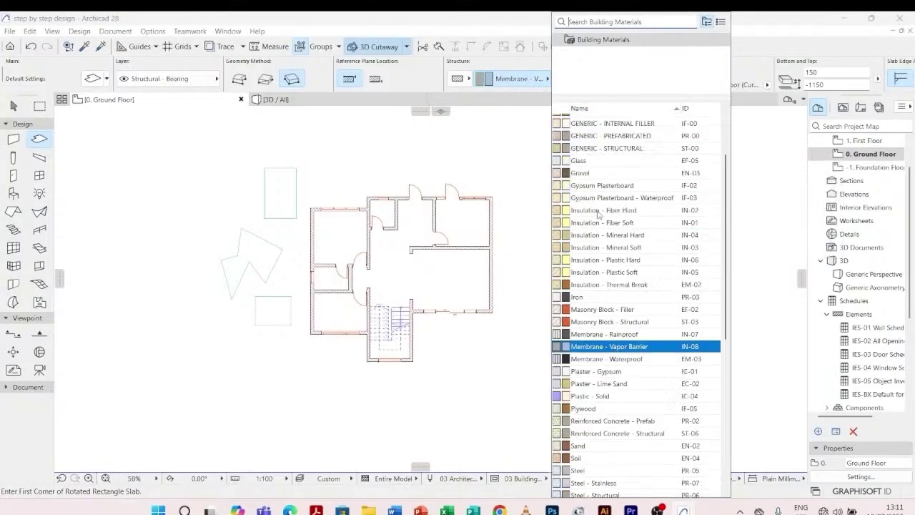
scroll(597, 213, up, 4)
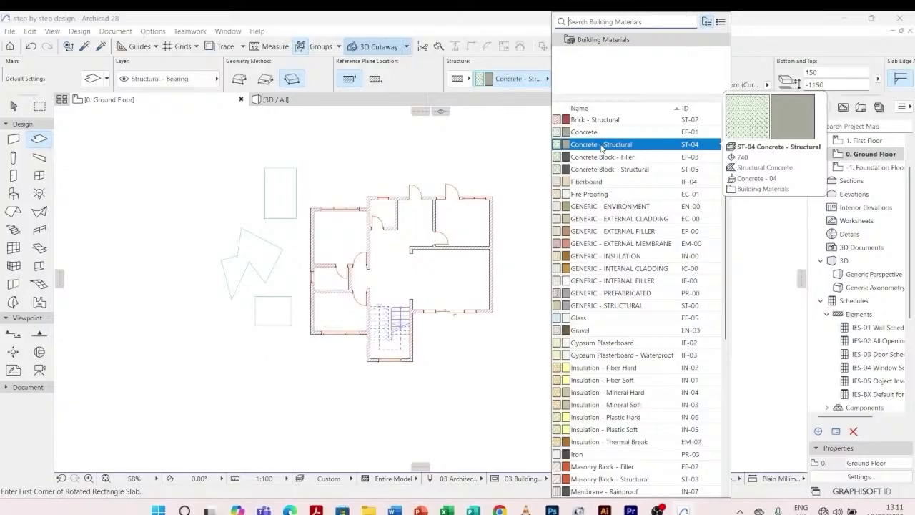
click(601, 146)
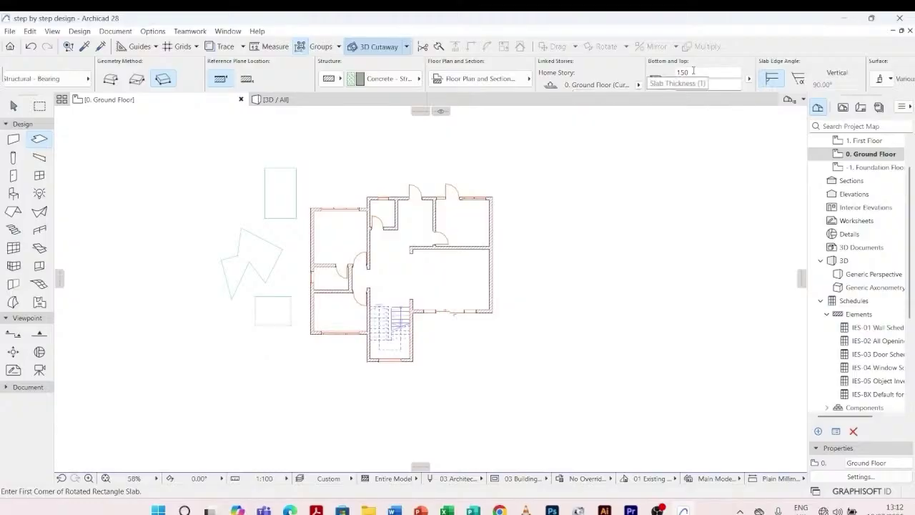
- Use a vertical slab edge angle and select Tiles - Tan 30x30 as the slab's top surface override
scroll(694, 72, down, 3)
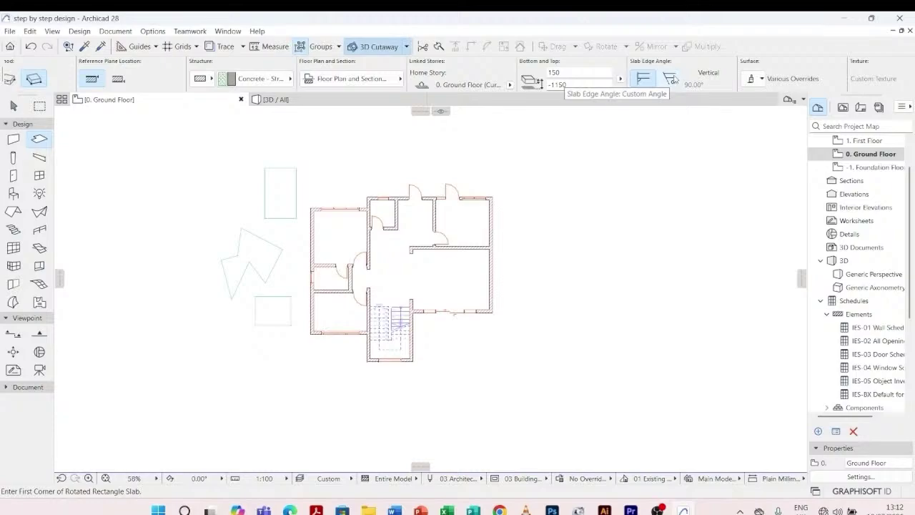
click(672, 80)
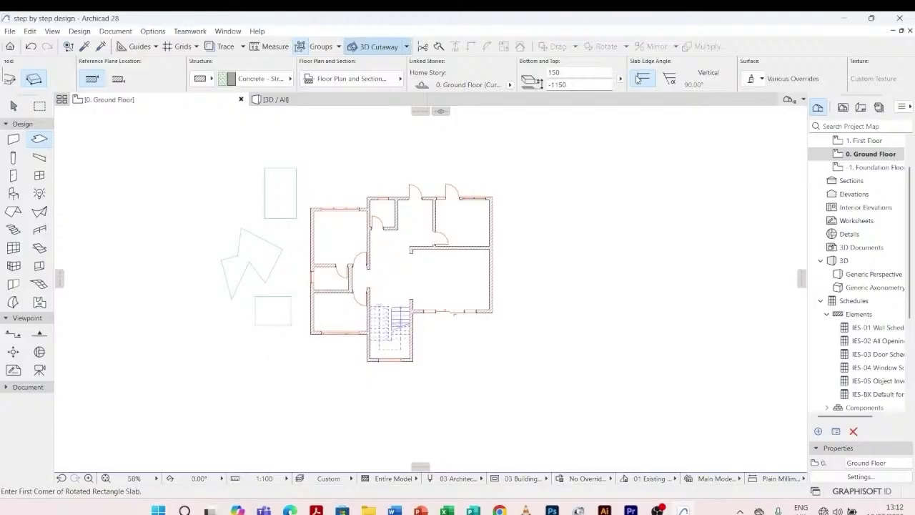
scroll(636, 80, down, 2)
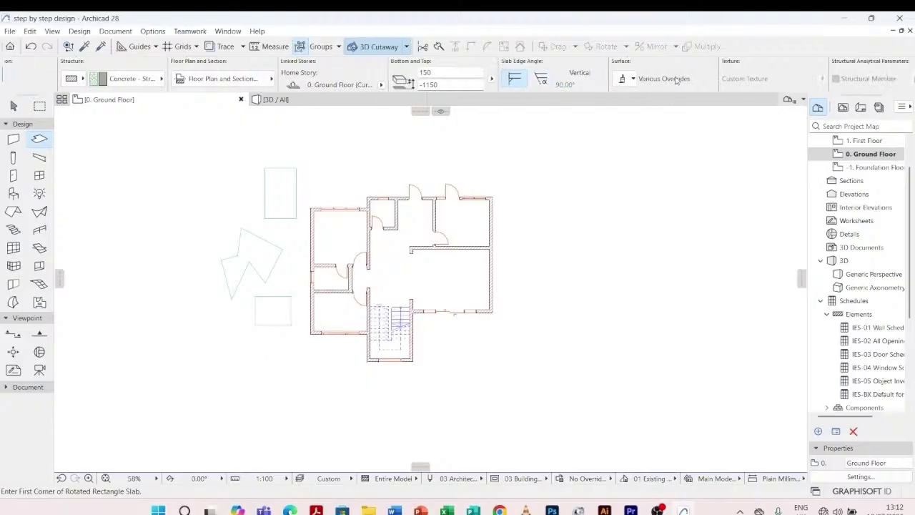
click(632, 80)
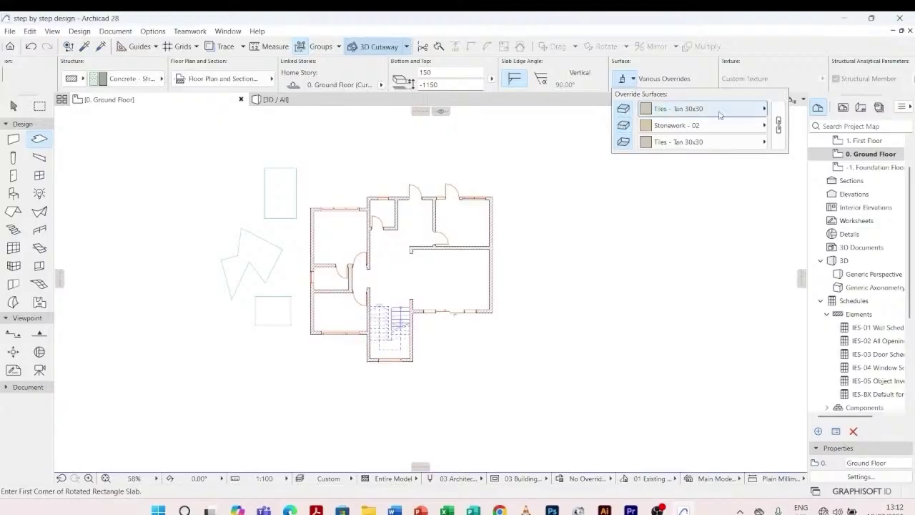
click(749, 113)
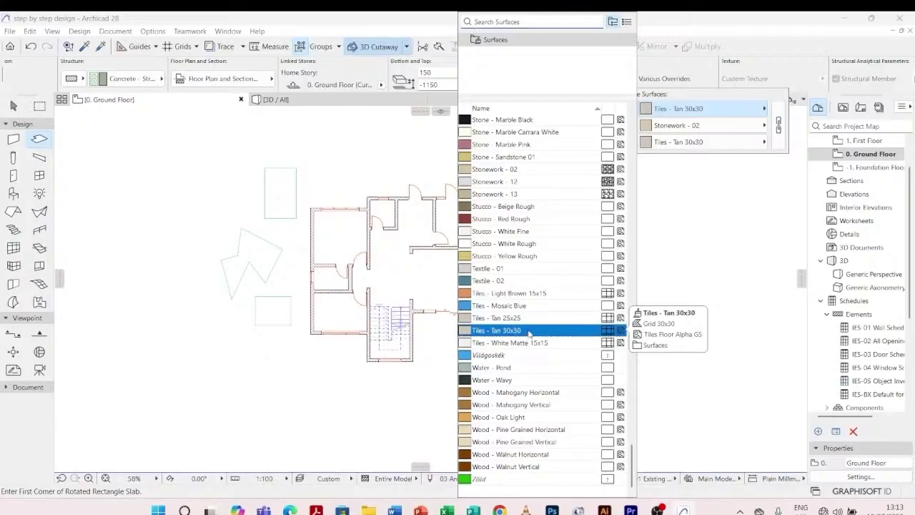
click(529, 331)
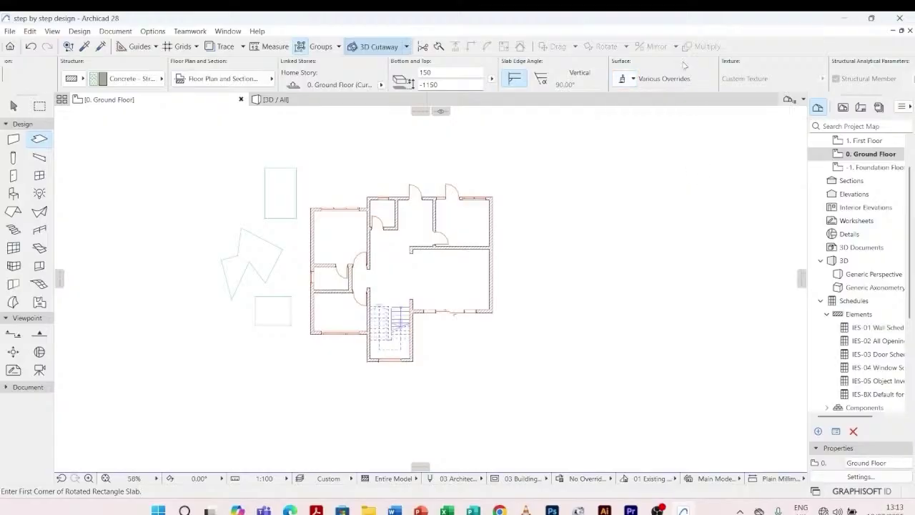
- Choose the polygonal geometry method for the slab and set its thickness to 150 and its offset to the home story to 0
scroll(685, 72, right, 5)
scroll(681, 81, left, 6)
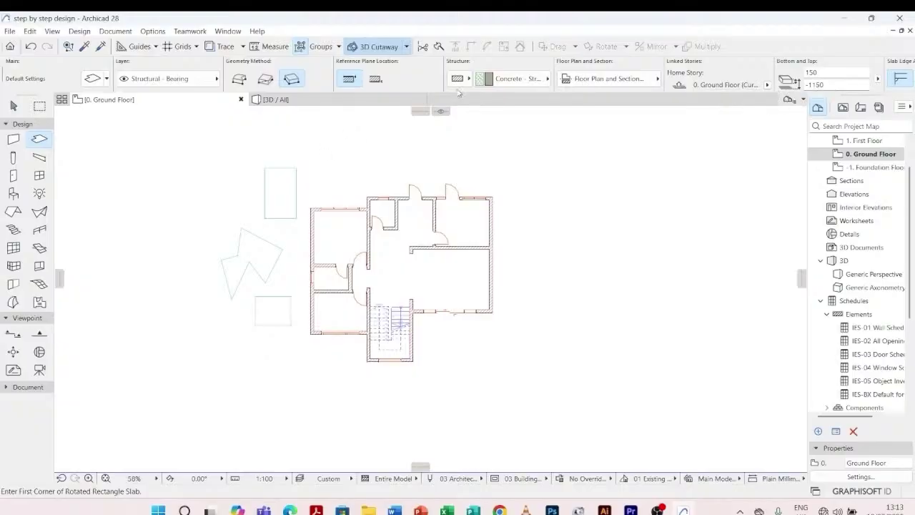
click(238, 80)
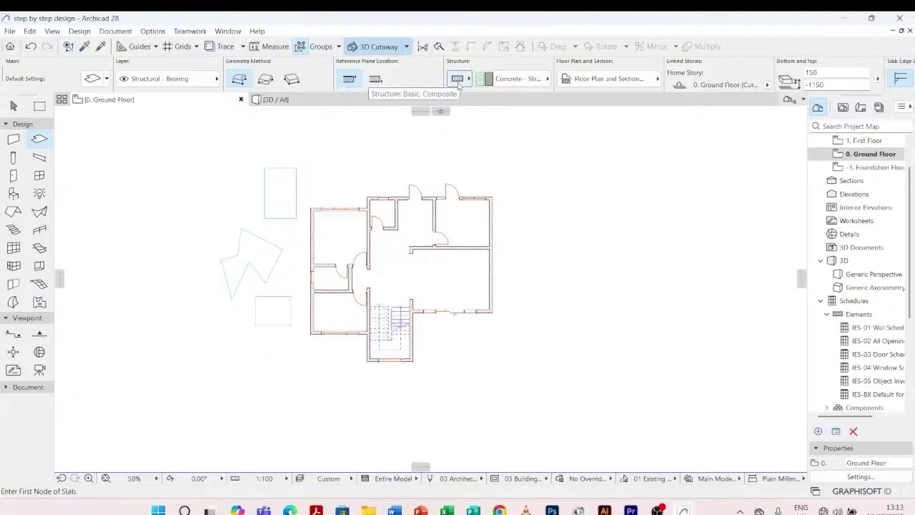
scroll(459, 82, down, 2)
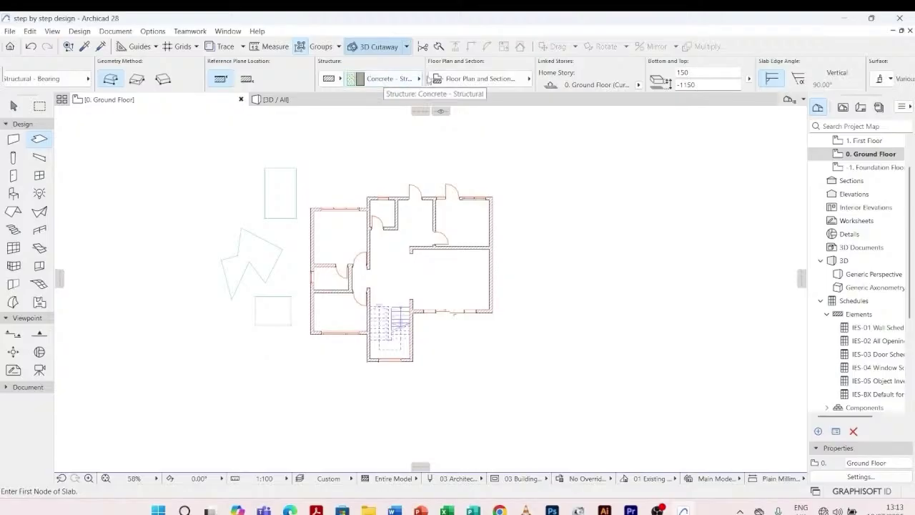
scroll(477, 76, down, 2)
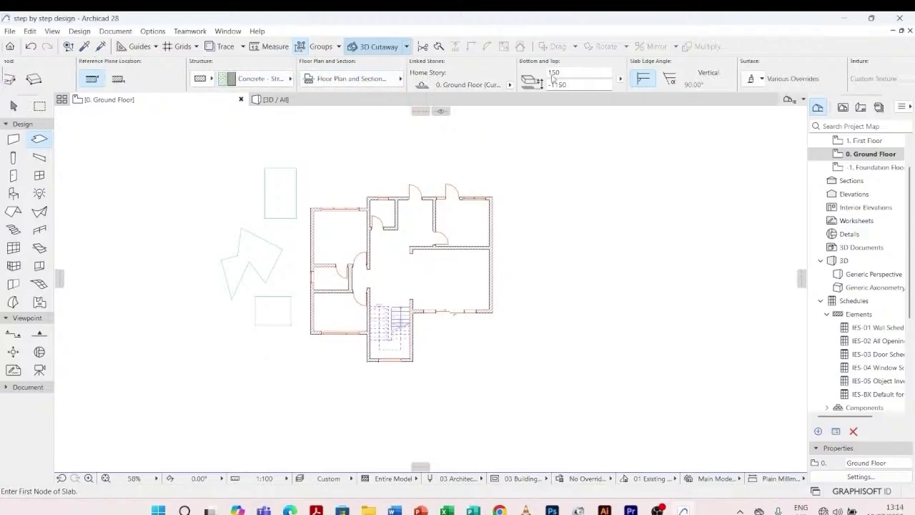
click(587, 85)
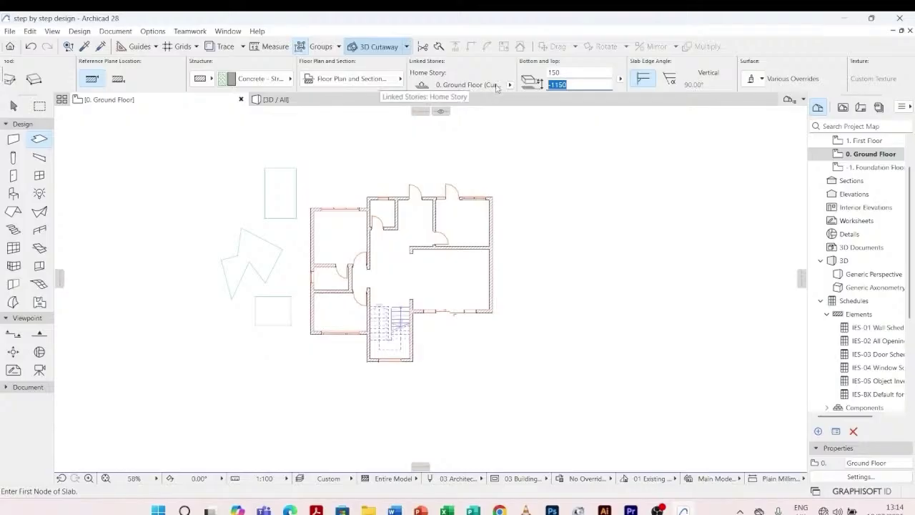
text(0)
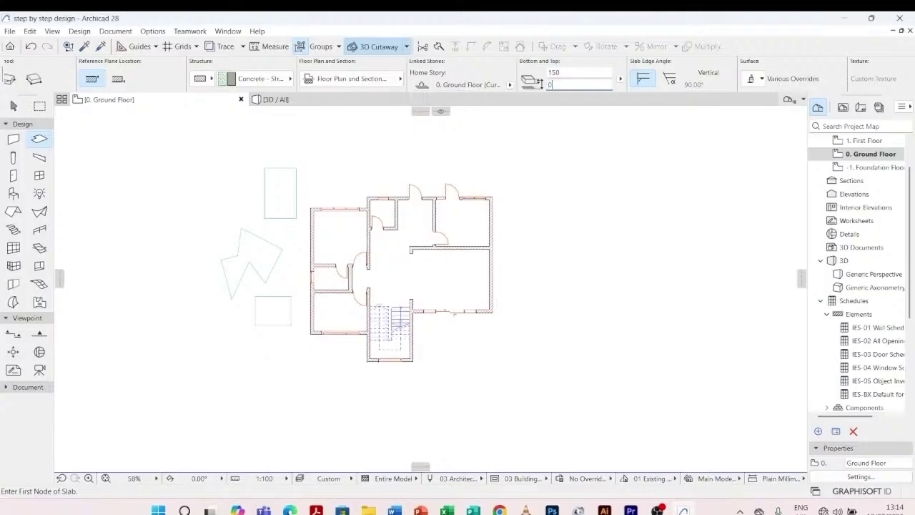
click(591, 72)
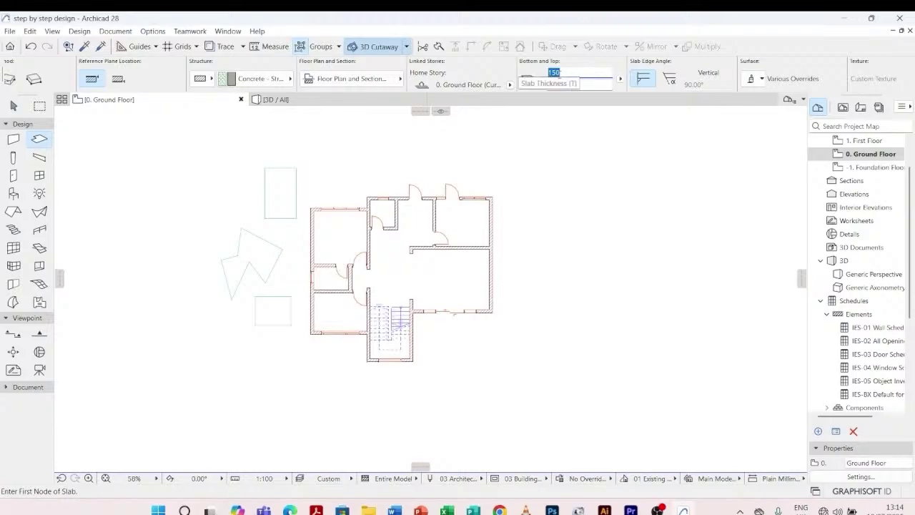
click(573, 71)
key(ctrl+a)
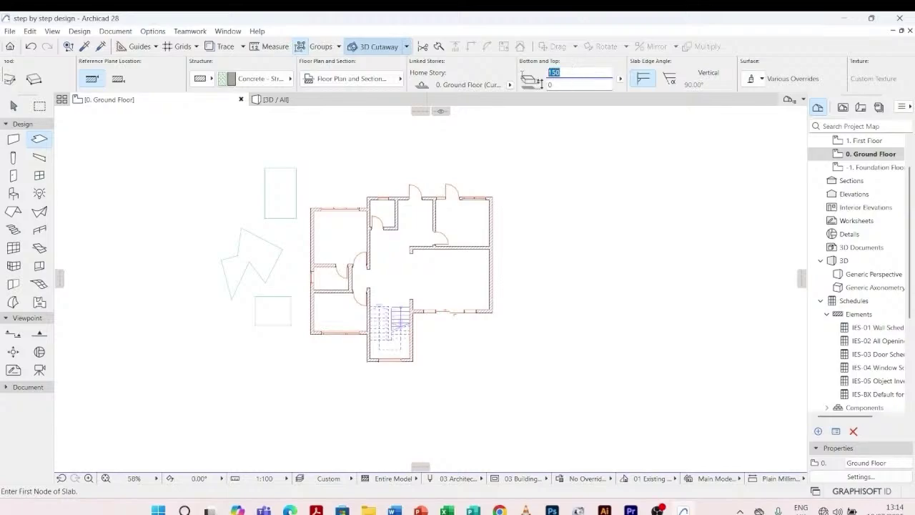
text(150)
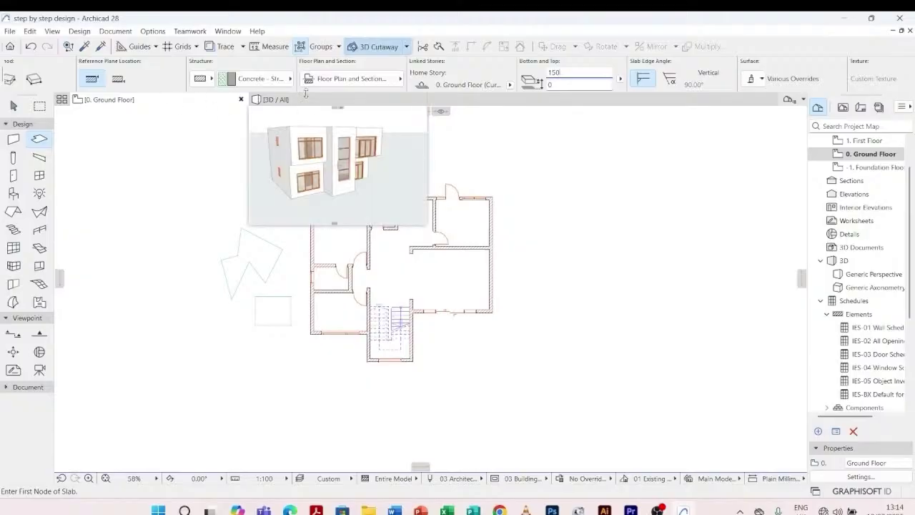
- Start the ground-floor slab at the lower-left outer wall corner and trace its outline along the front wall and around the stairwell's outer corners
scroll(317, 370, up, 5)
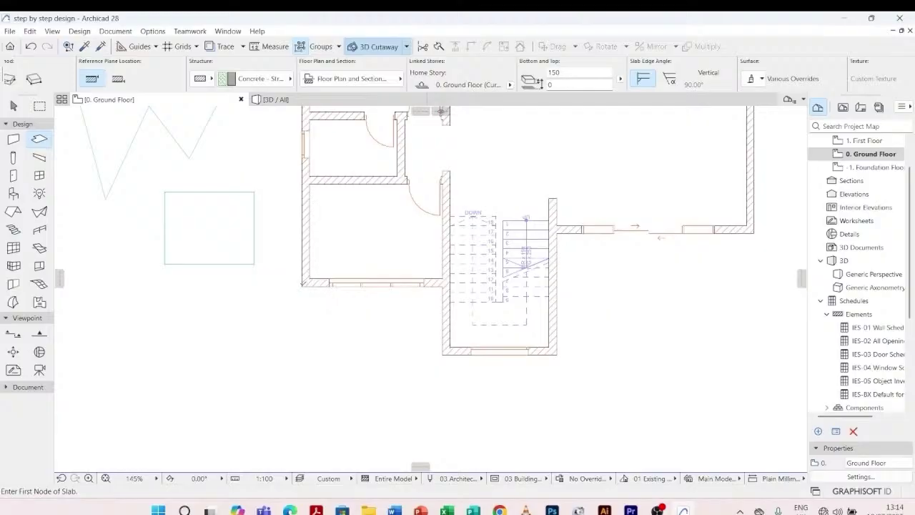
scroll(303, 283, up, 5)
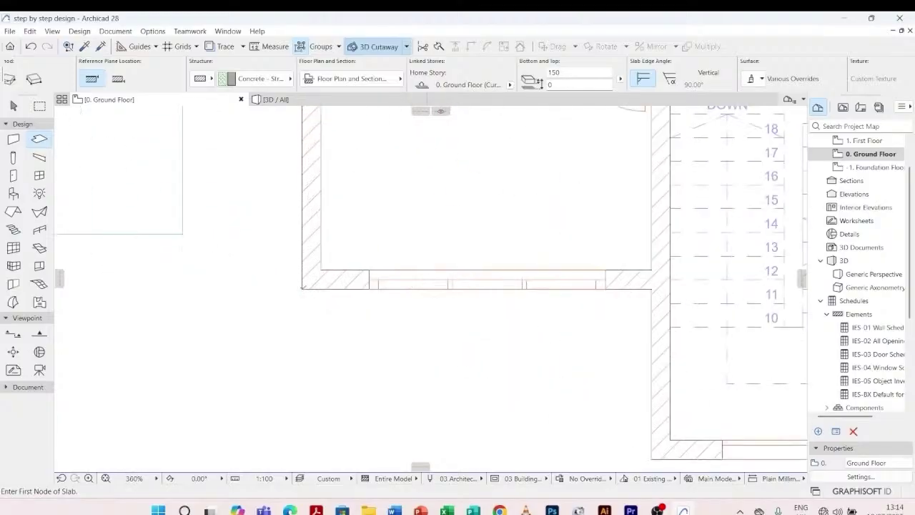
click(302, 288)
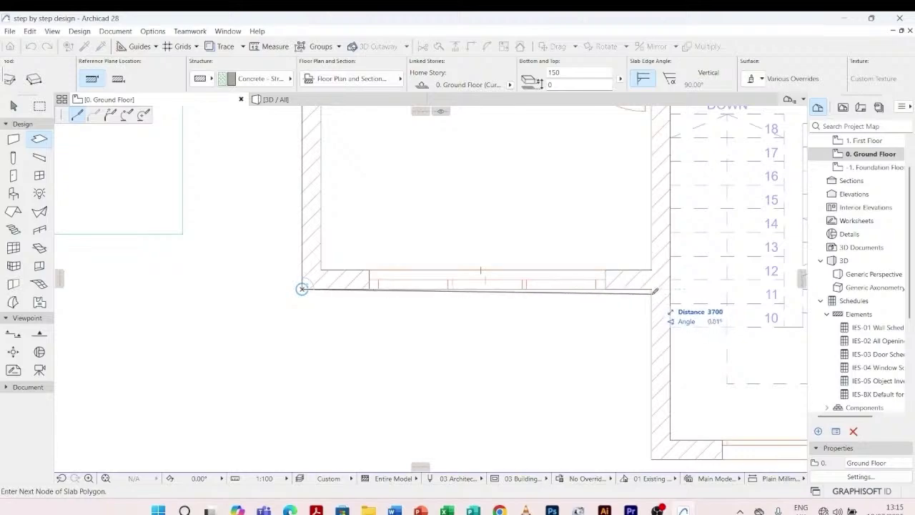
click(655, 288)
scroll(653, 300, down, 3)
scroll(629, 314, up, 2)
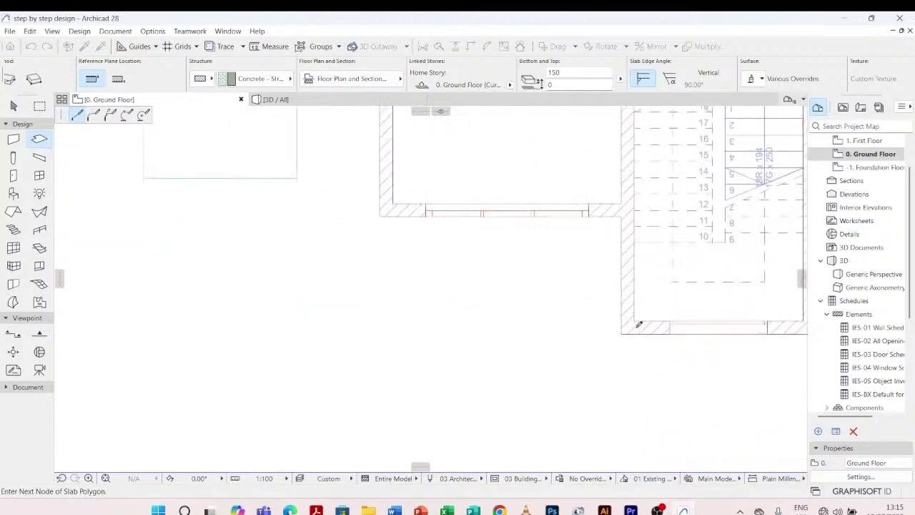
click(622, 332)
scroll(622, 332, down, 3)
scroll(616, 323, up, 3)
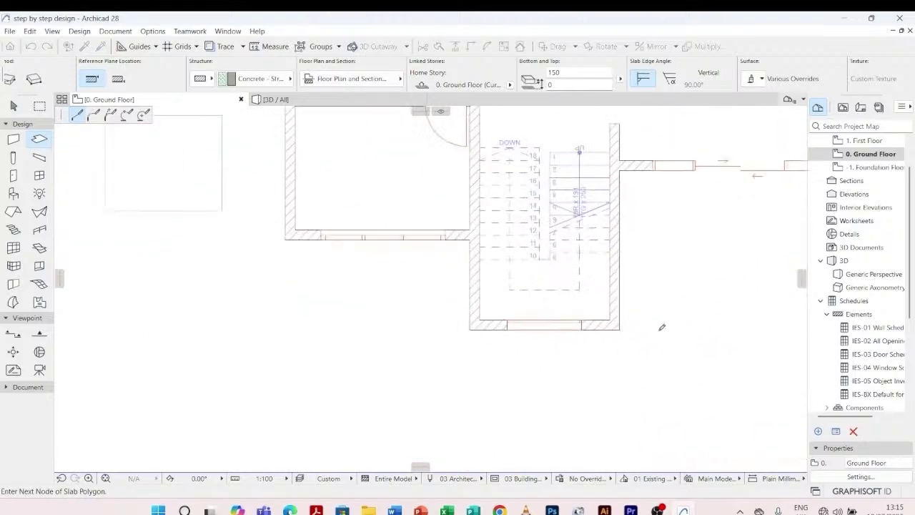
click(615, 327)
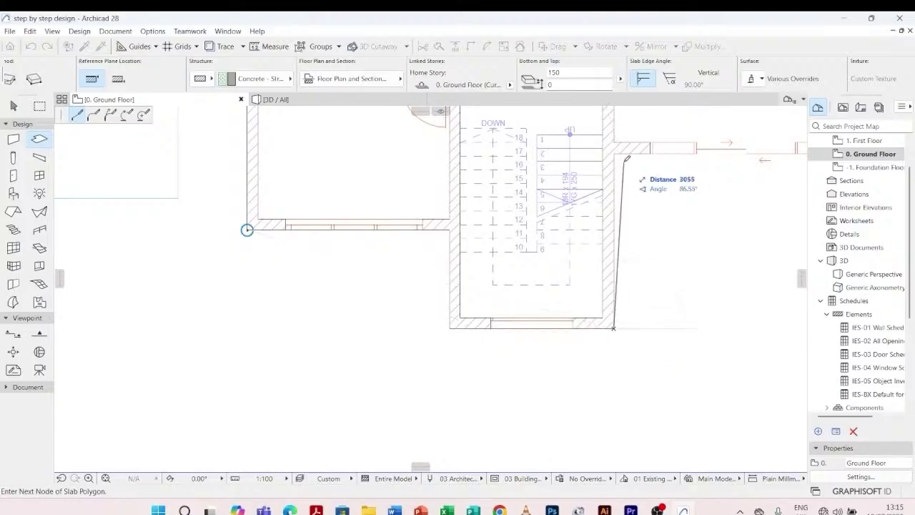
- Continue the slab outline up the stairwell's right wall, 5200 along the right wing's front wall and 7600 up its outer side wall
click(625, 152)
scroll(625, 152, down, 3)
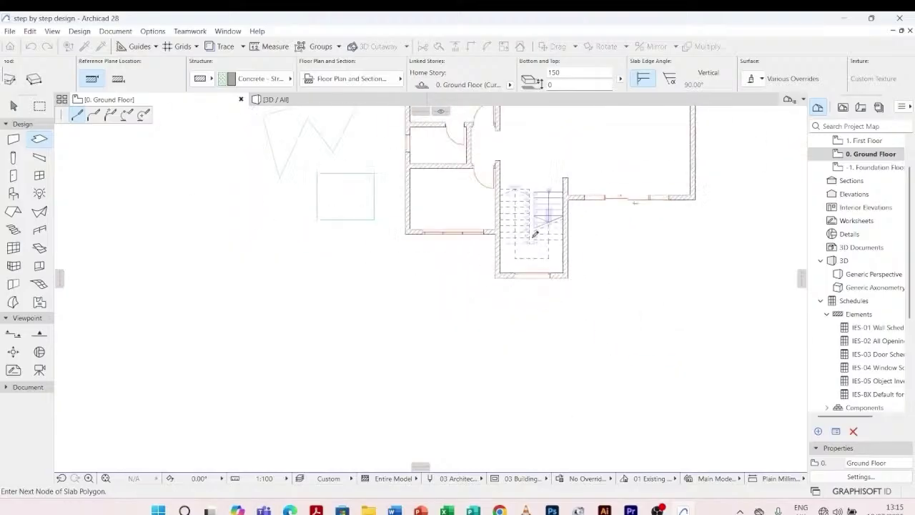
scroll(632, 225, up, 3)
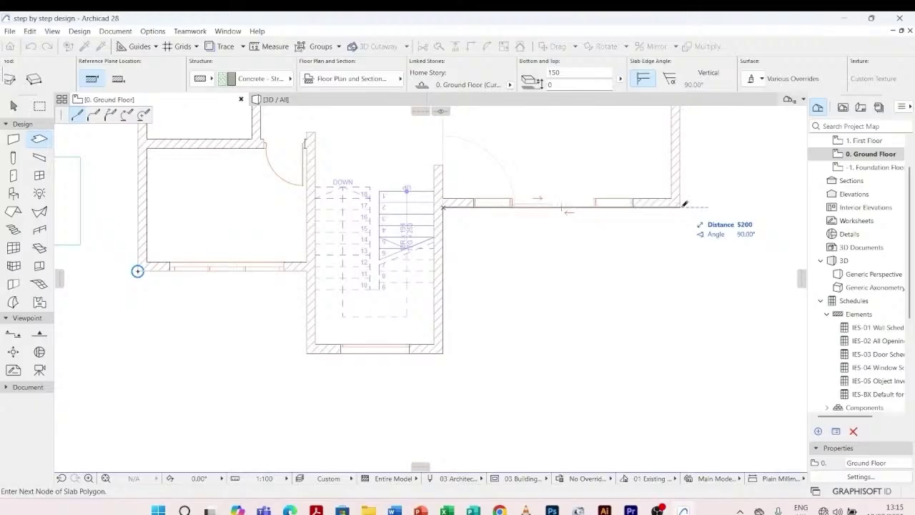
scroll(609, 321, down, 4)
scroll(634, 190, up, 6)
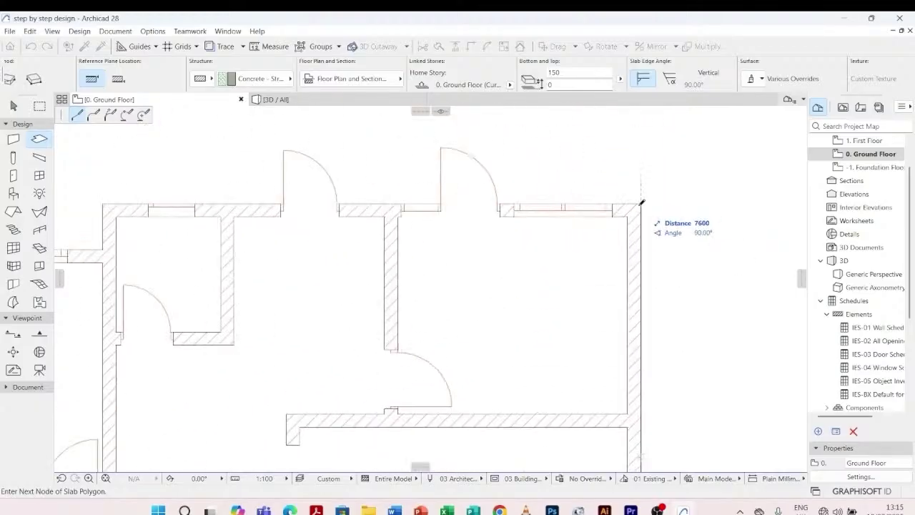
click(642, 202)
- Extend the slab outline along the rear wall and down the setback to where the left wing's rear wall begins
scroll(645, 198, down, 3)
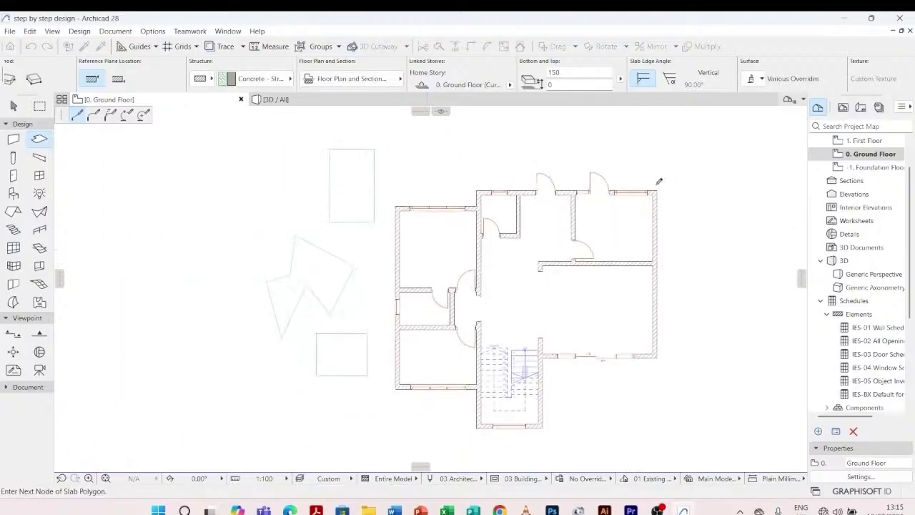
scroll(484, 183, up, 5)
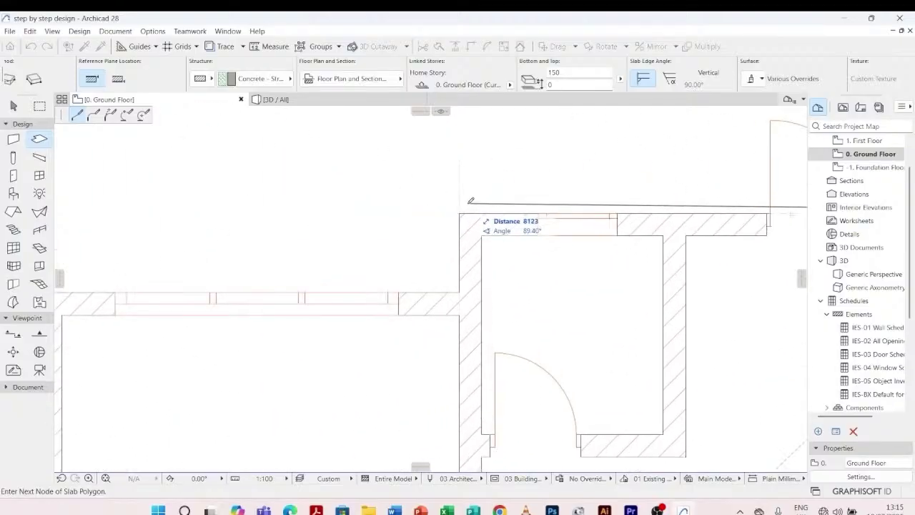
click(459, 212)
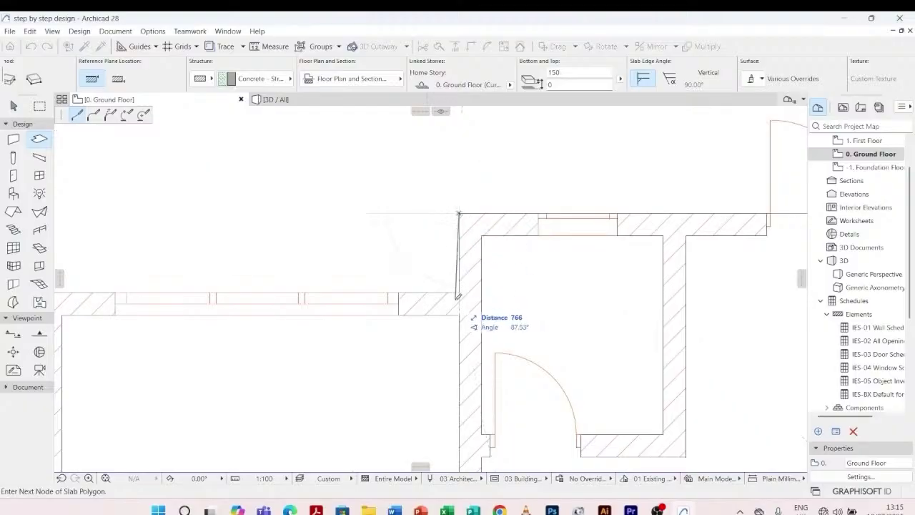
click(462, 289)
- Trace the left wing's rear wall and its 8300 outer side wall, closing the slab outline at the starting corner
scroll(463, 290, down, 3)
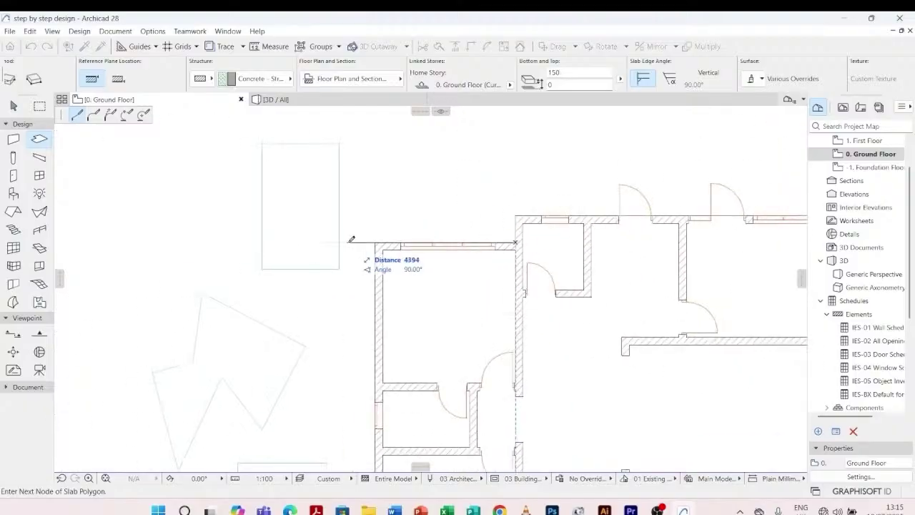
scroll(371, 237, up, 3)
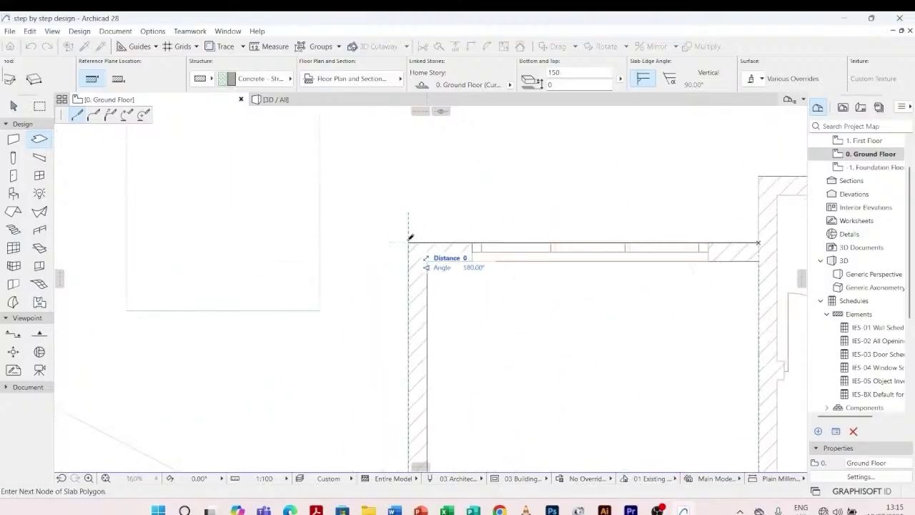
scroll(408, 236, down, 3)
scroll(408, 236, down, 2)
scroll(390, 350, up, 5)
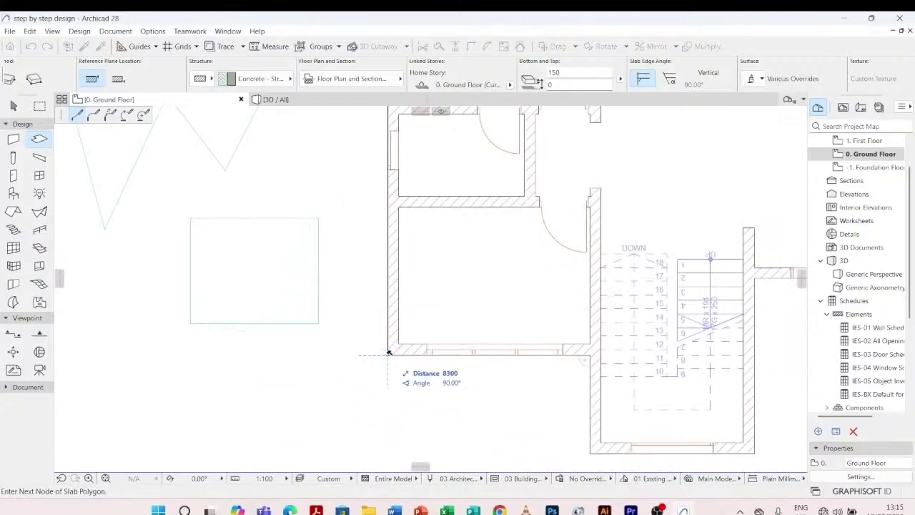
click(386, 355)
scroll(390, 270, down, 3)
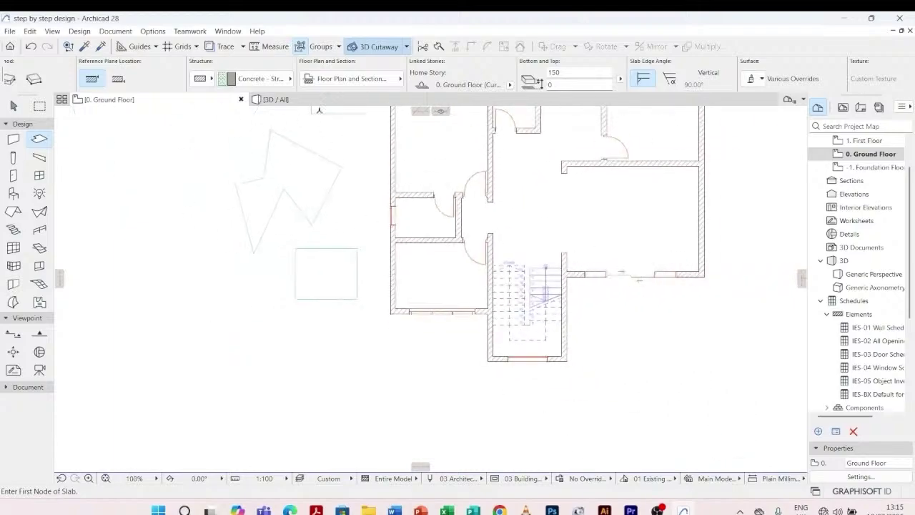
- Switch to the 3D view and delete the three trial slabs lying beside the house
click(301, 100)
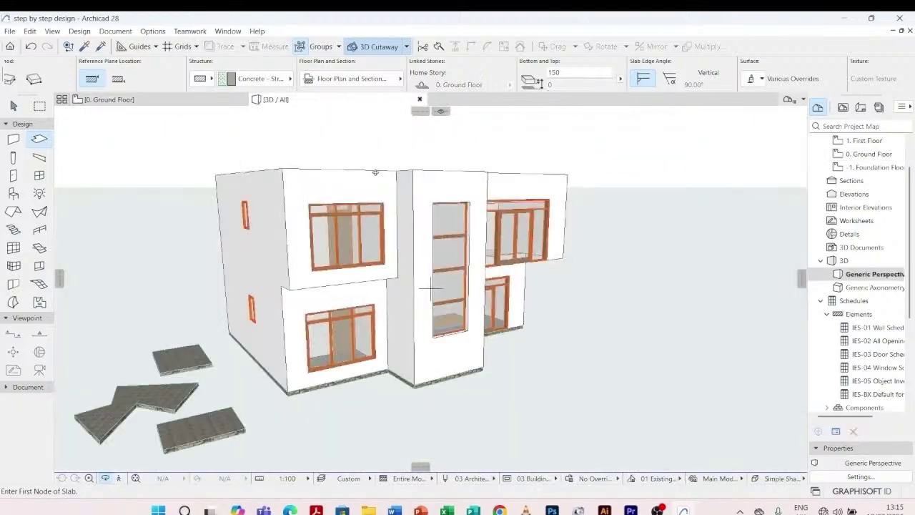
scroll(435, 203, down, 2)
scroll(281, 418, up, 3)
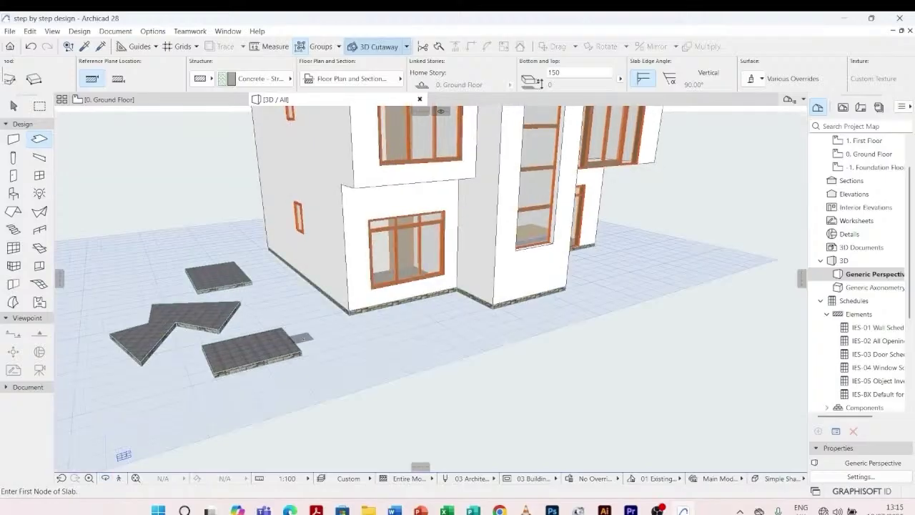
key(Escape)
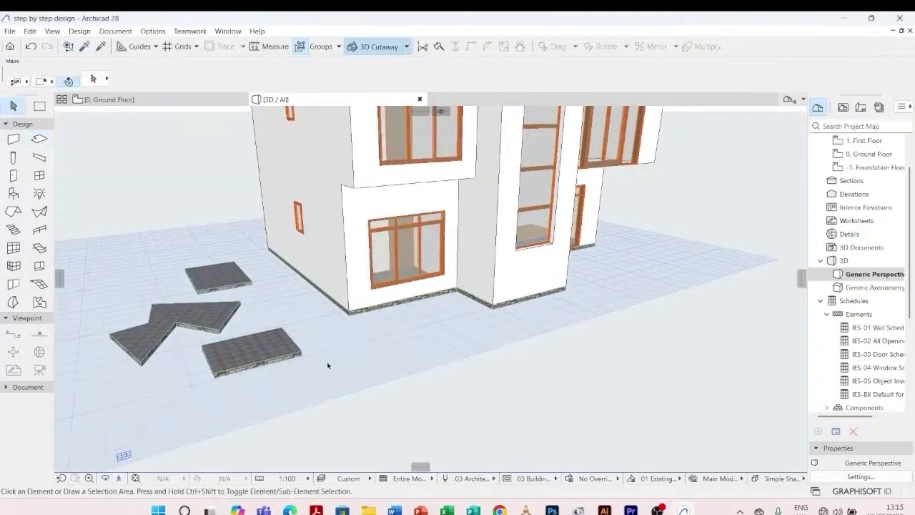
click(293, 348)
key(Delete)
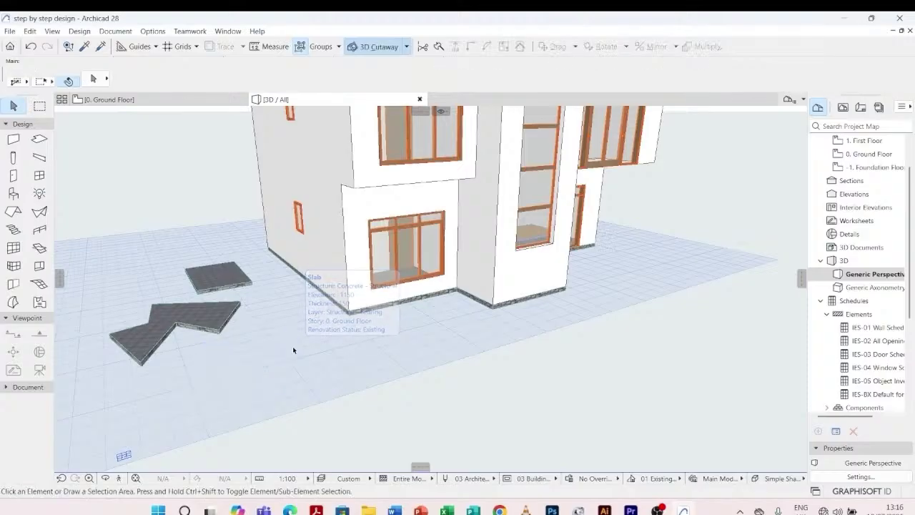
click(237, 305)
key(Delete)
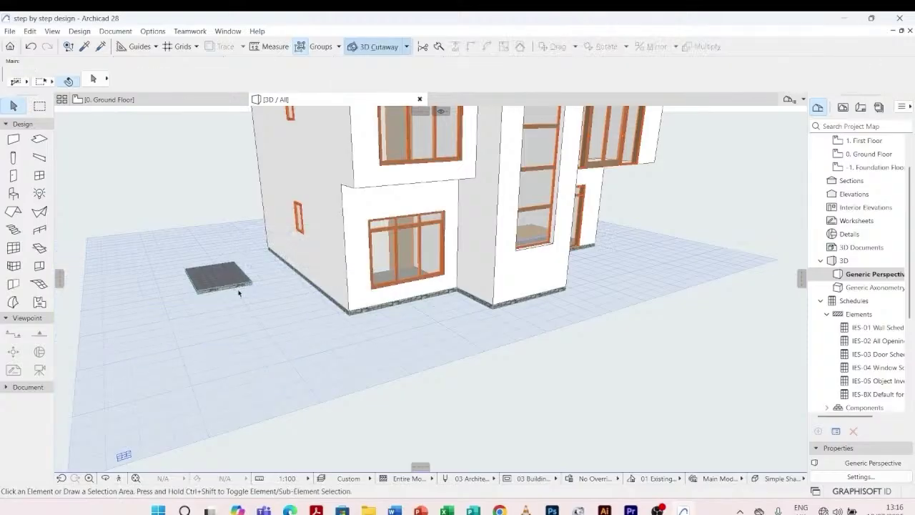
click(238, 292)
key(Delete)
scroll(442, 288, up, 3)
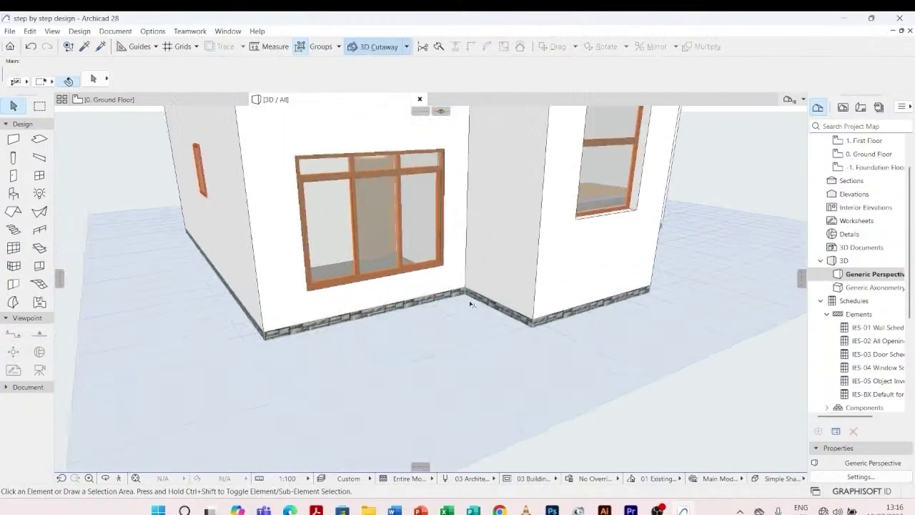
shift+middle_drag(603, 345, 529, 286)
scroll(510, 317, up, 2)
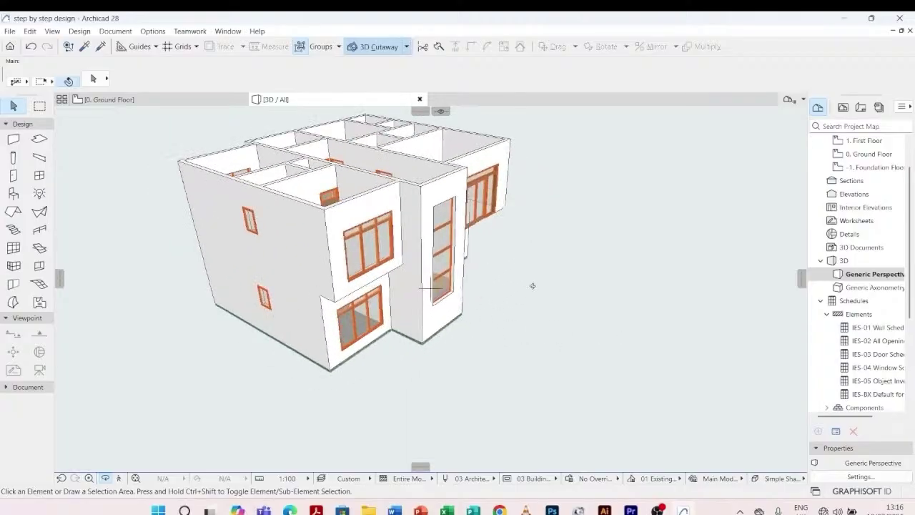
- Open the First Floor plan and start a slab at the left wing's inner front corner, running 3700 to the stairwell's left wall
double_click(865, 141)
scroll(333, 419, down, 4)
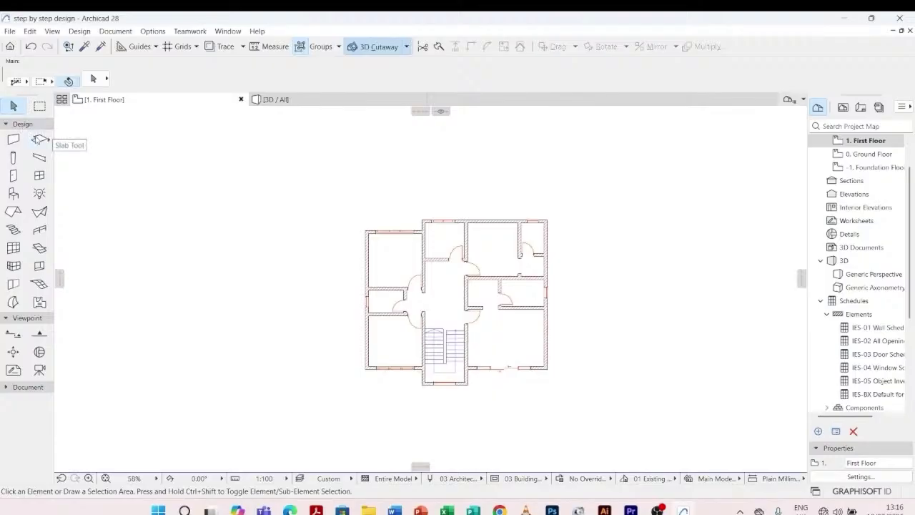
click(38, 141)
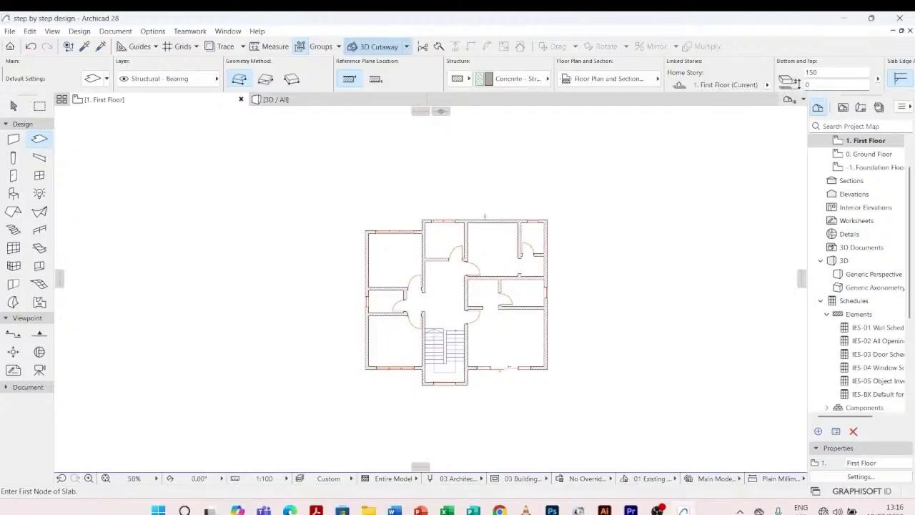
scroll(399, 404, up, 5)
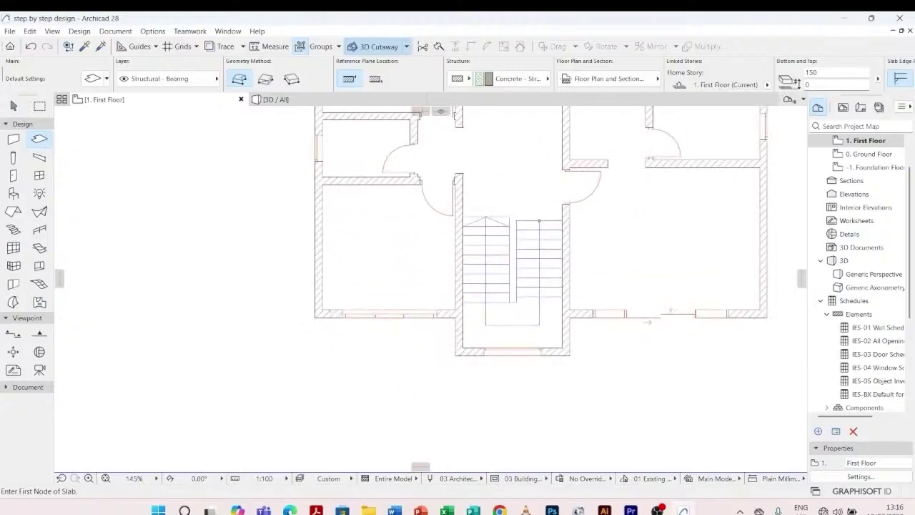
scroll(329, 311, up, 4)
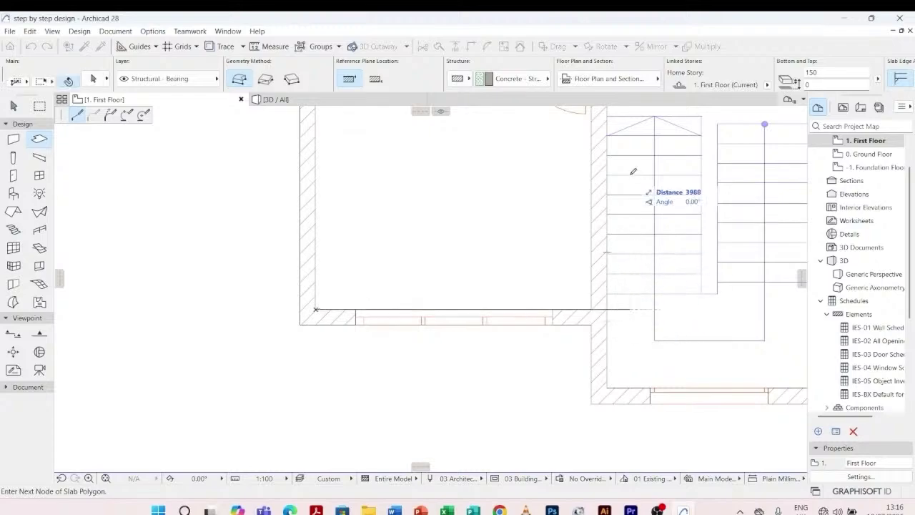
scroll(545, 138, up, 2)
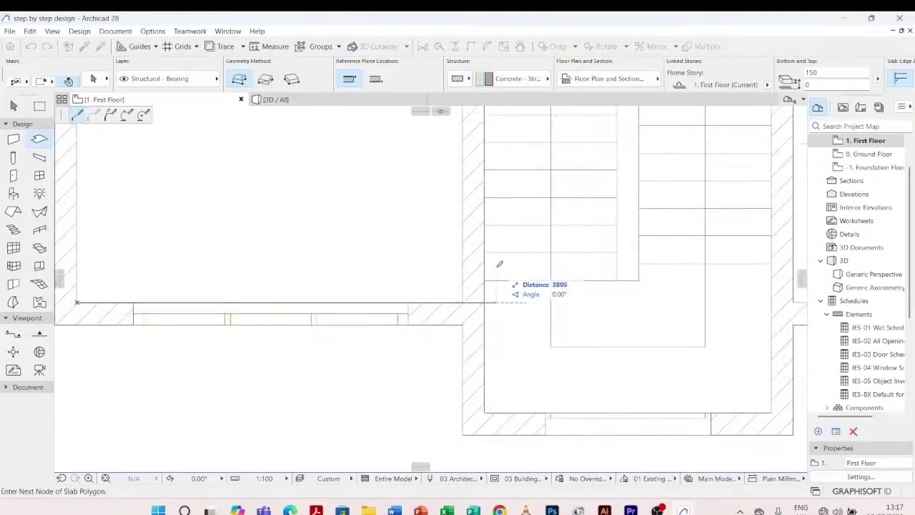
scroll(491, 309, up, 3)
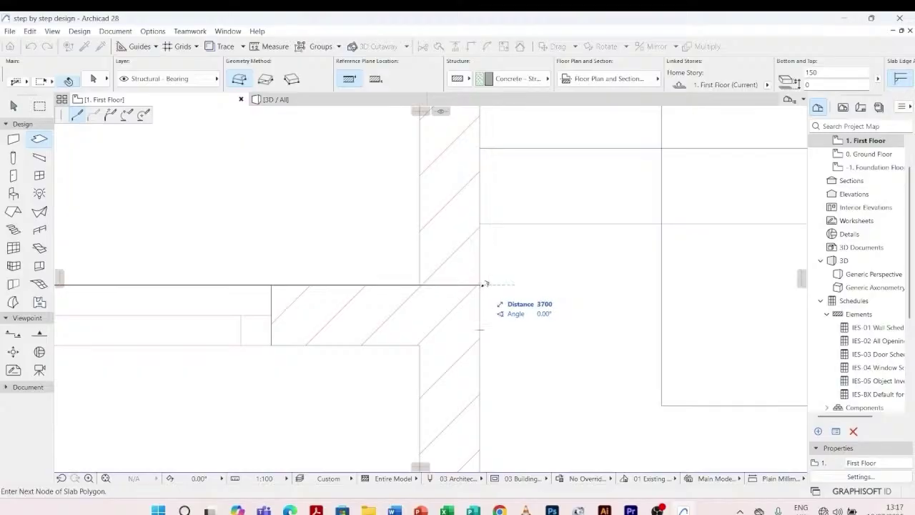
click(484, 285)
- Extend the slab outline down the inner face of the stairwell's left wall and 2600 along its front wall
scroll(529, 300, down, 5)
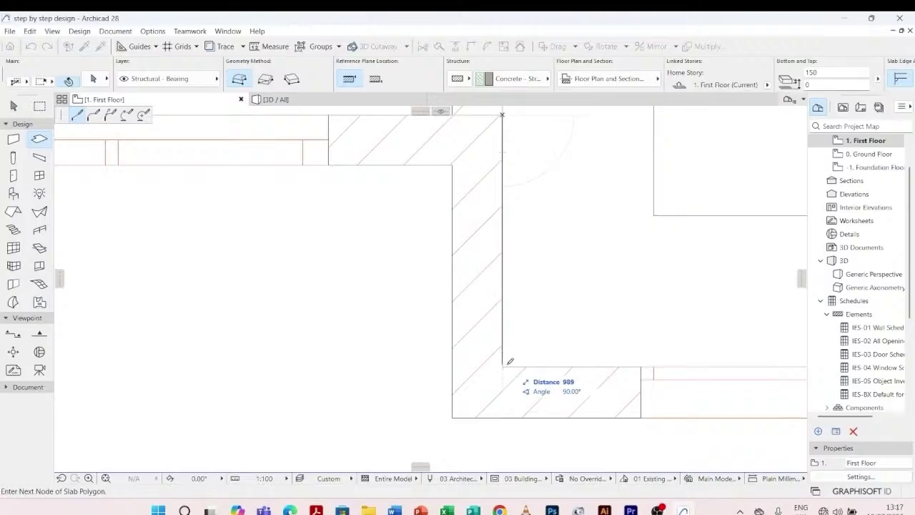
click(505, 364)
scroll(507, 361, down, 5)
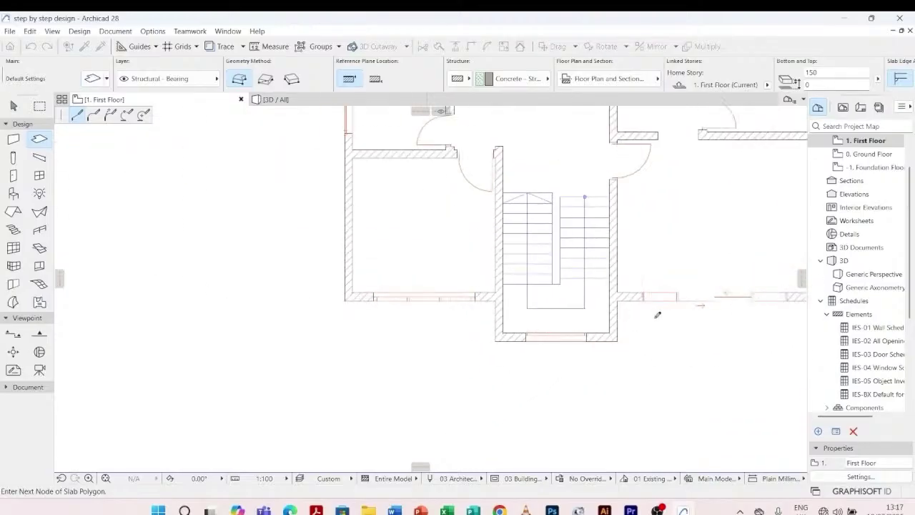
scroll(593, 315, up, 5)
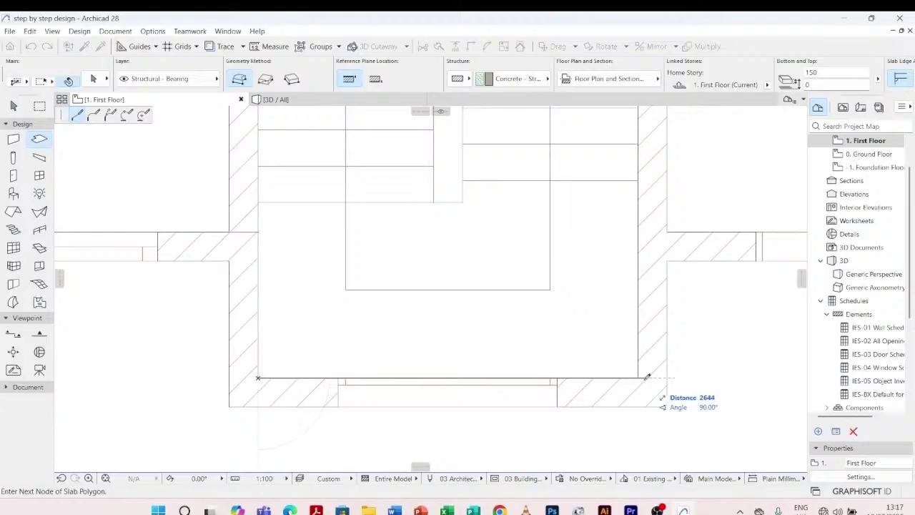
scroll(640, 374, up, 4)
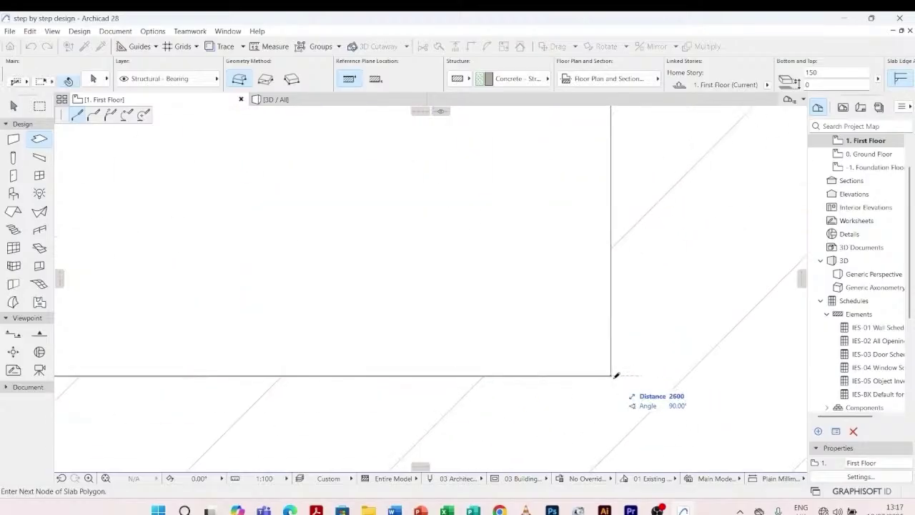
click(615, 374)
- Continue the slab outline up the stairwell's right wall and 5200 along the inner face of the right wing's front wall
scroll(614, 367, down, 4)
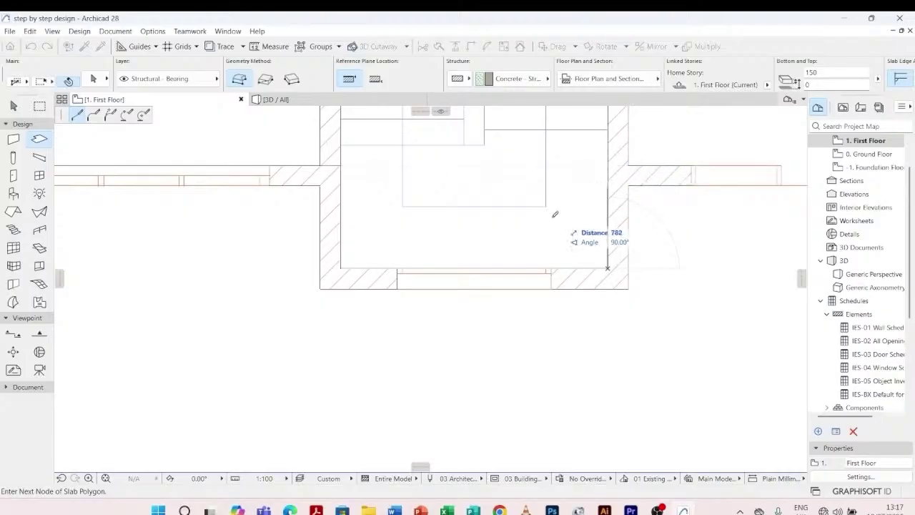
scroll(565, 211, down, 3)
scroll(592, 185, up, 5)
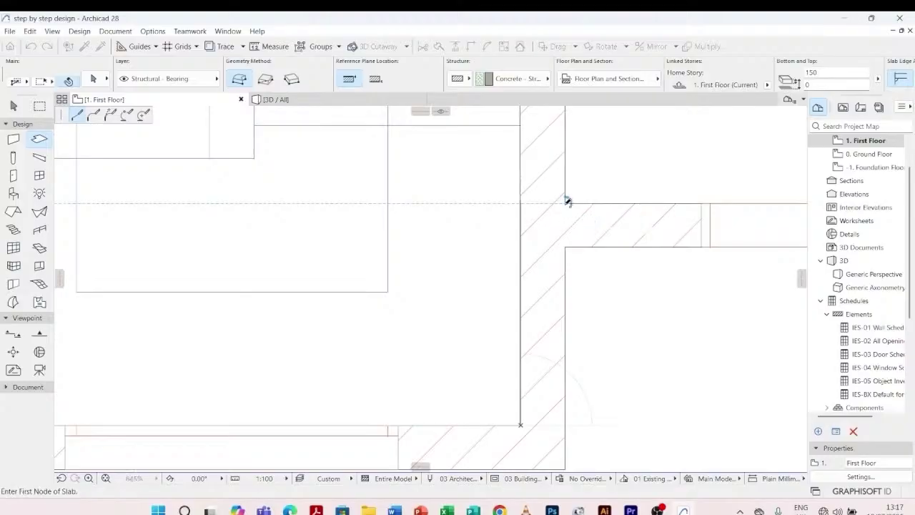
click(567, 201)
scroll(461, 224, down, 5)
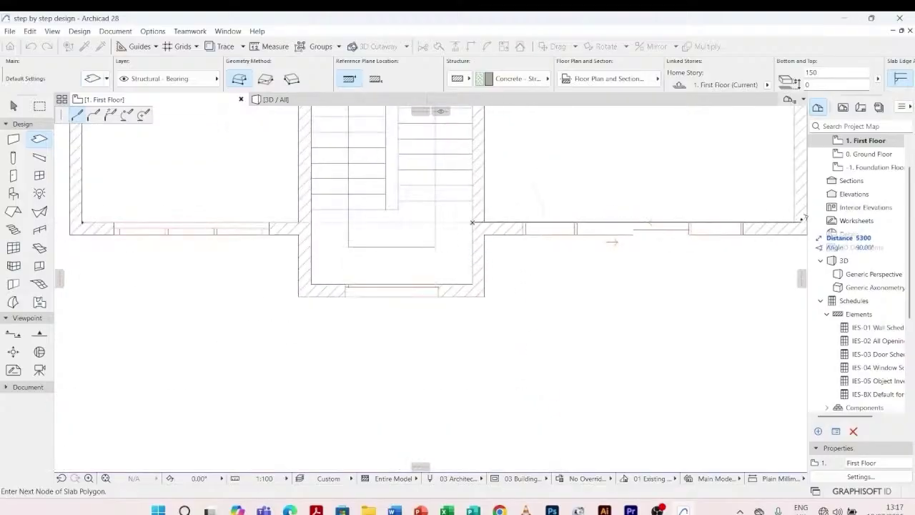
scroll(802, 218, up, 5)
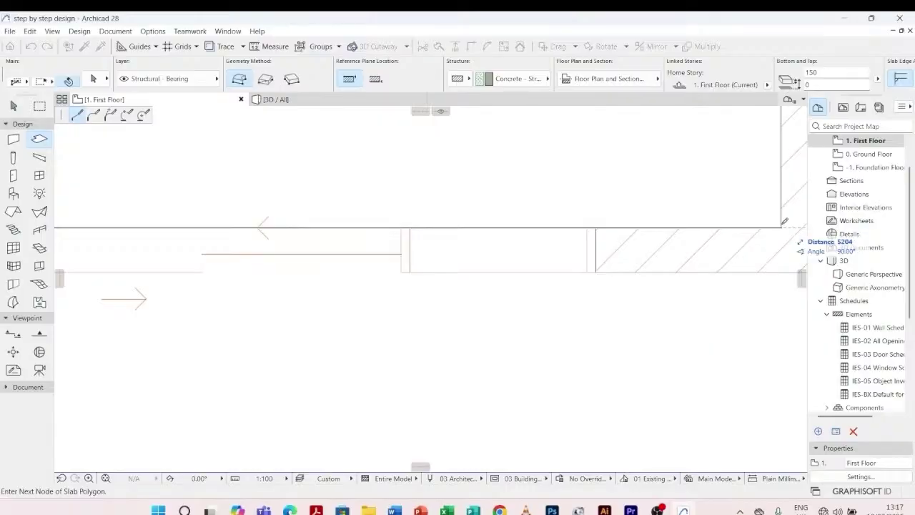
scroll(784, 222, up, 3)
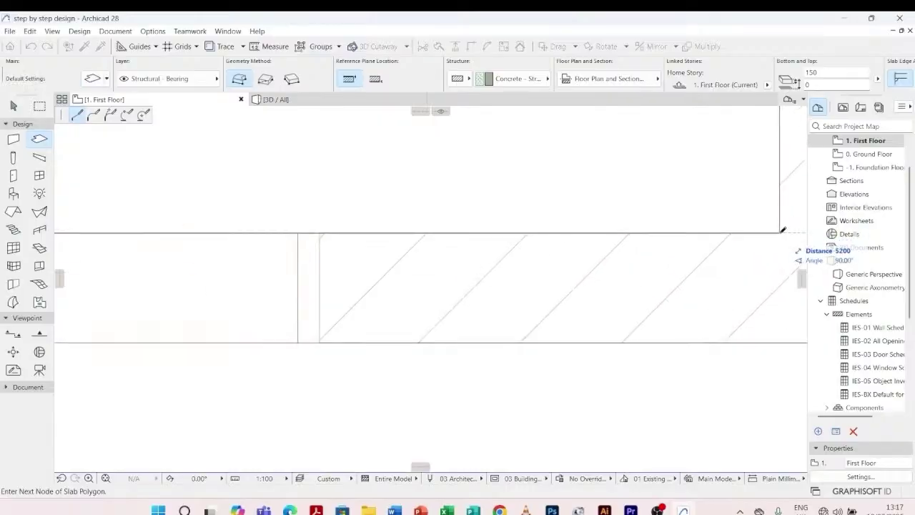
- Run the slab outline 9400 up the right wing's outer side wall and along the rear wall to the setback corner
scroll(783, 230, down, 6)
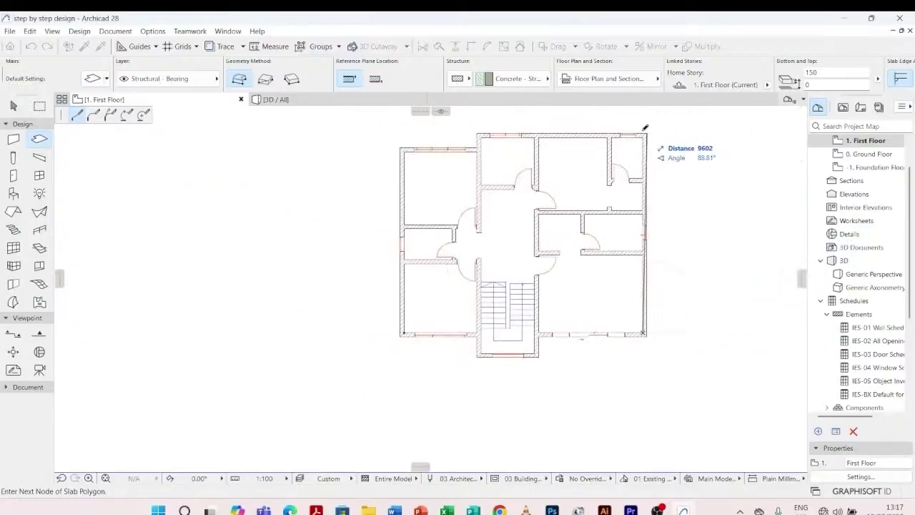
scroll(646, 127, up, 5)
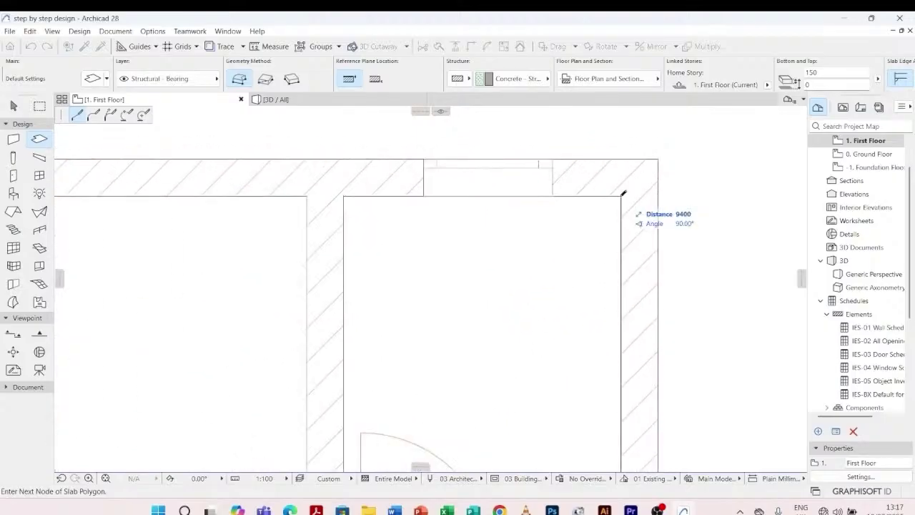
scroll(684, 172, down, 5)
scroll(551, 188, up, 6)
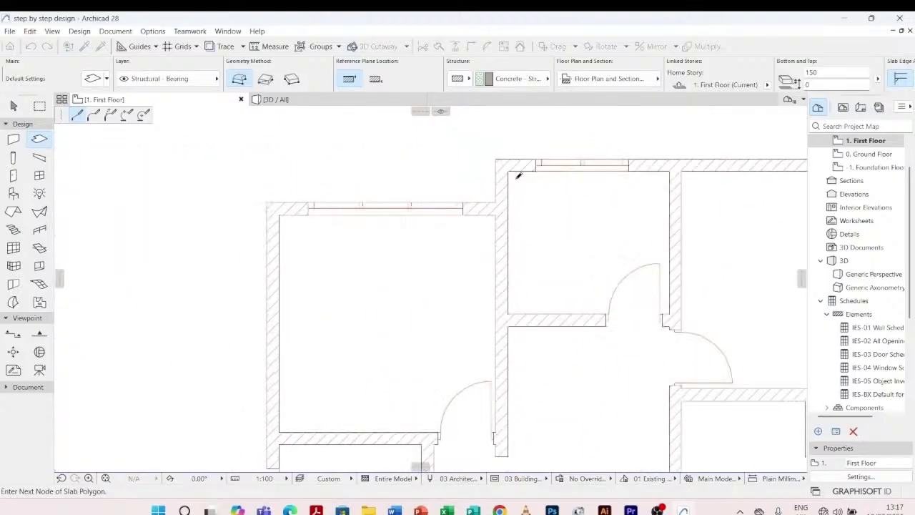
scroll(519, 176, up, 3)
click(501, 164)
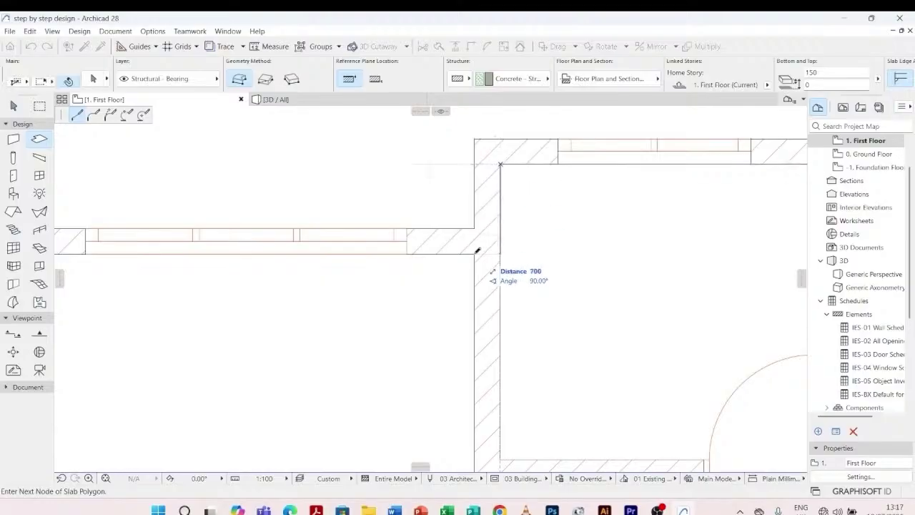
- Trace 700 down the setback, the left wing's rear wall and its outer side wall, closing the slab outline at the starting corner
scroll(543, 231, down, 5)
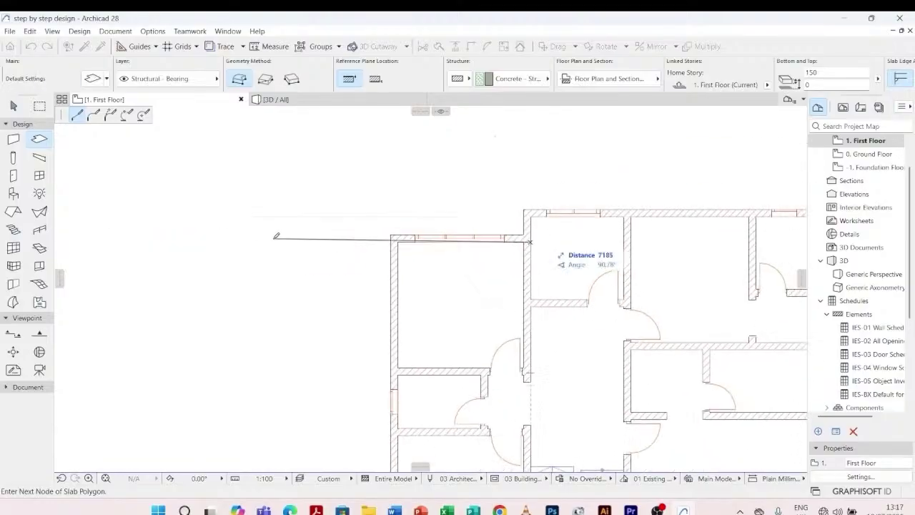
scroll(405, 240, up, 4)
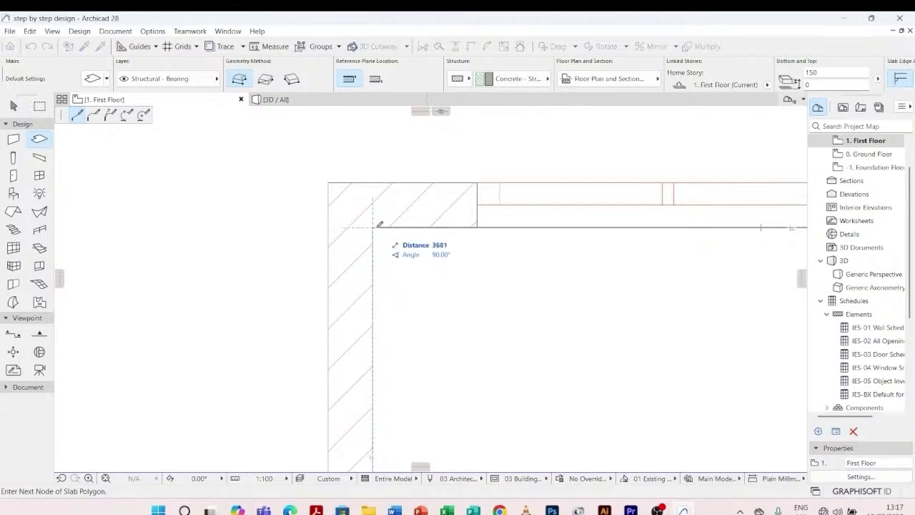
scroll(379, 223, up, 5)
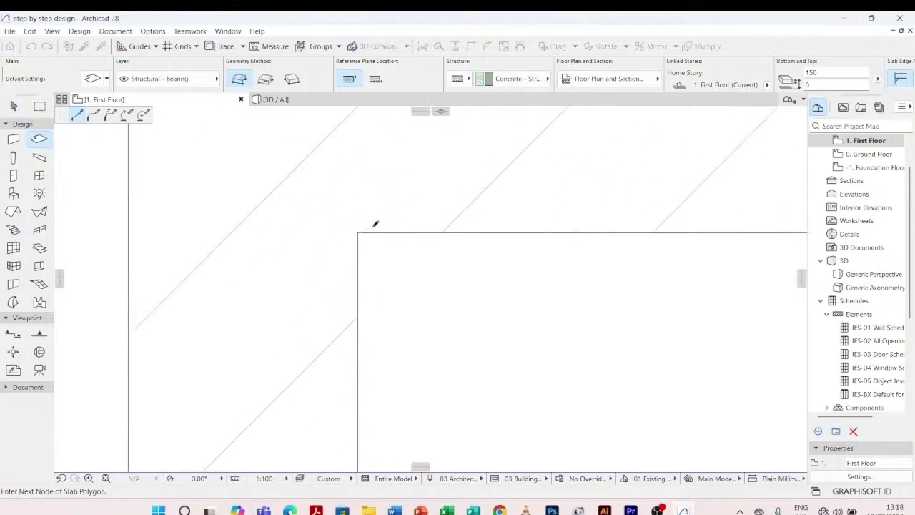
scroll(363, 229, down, 10)
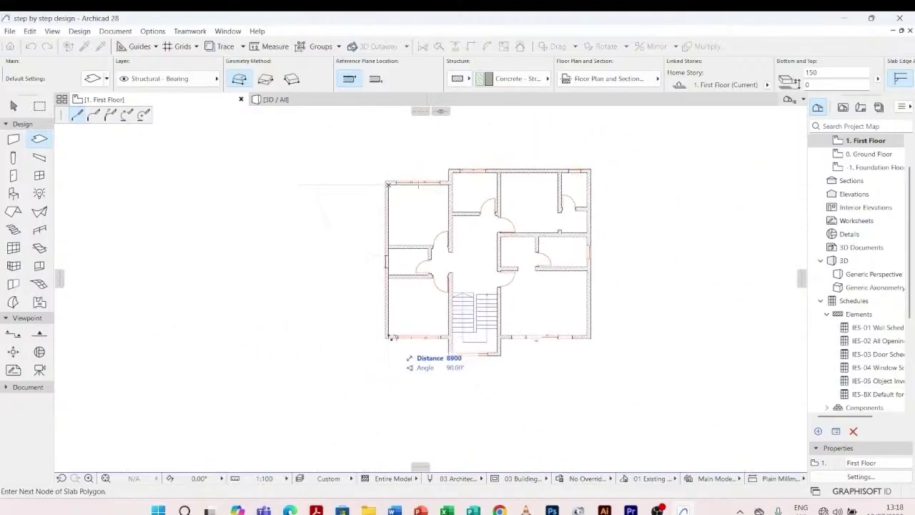
scroll(394, 337, up, 5)
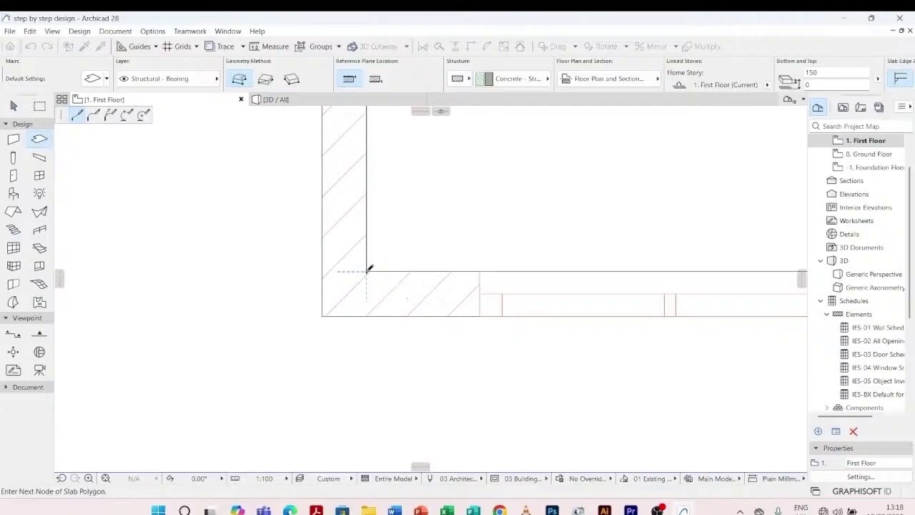
key(Escape)
scroll(336, 327, down, 6)
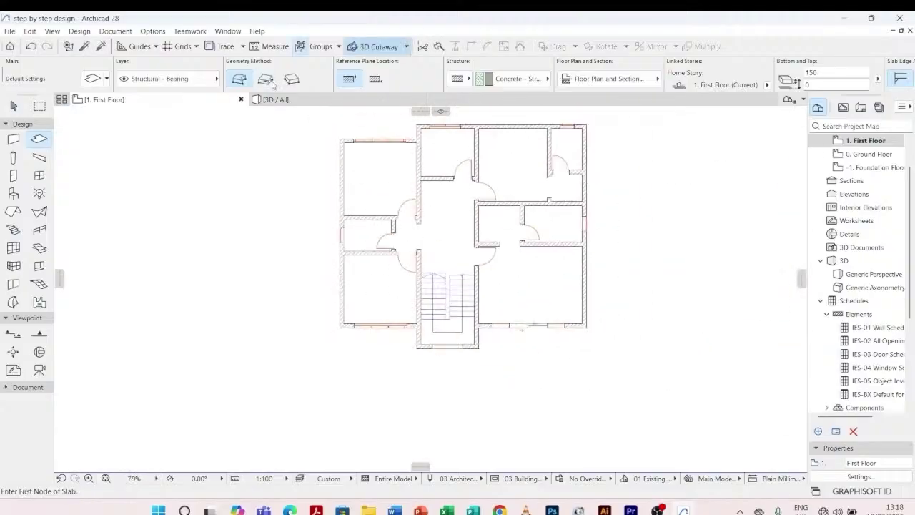
- Switch to the 3D view and examine the first-floor slab from above, especially where it crosses the stairwell
click(296, 100)
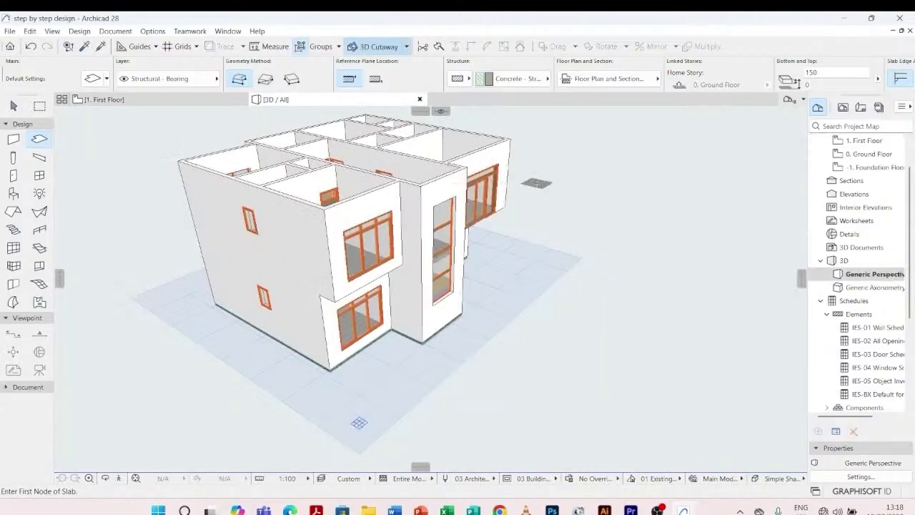
shift+middle_drag(537, 183, 574, 267)
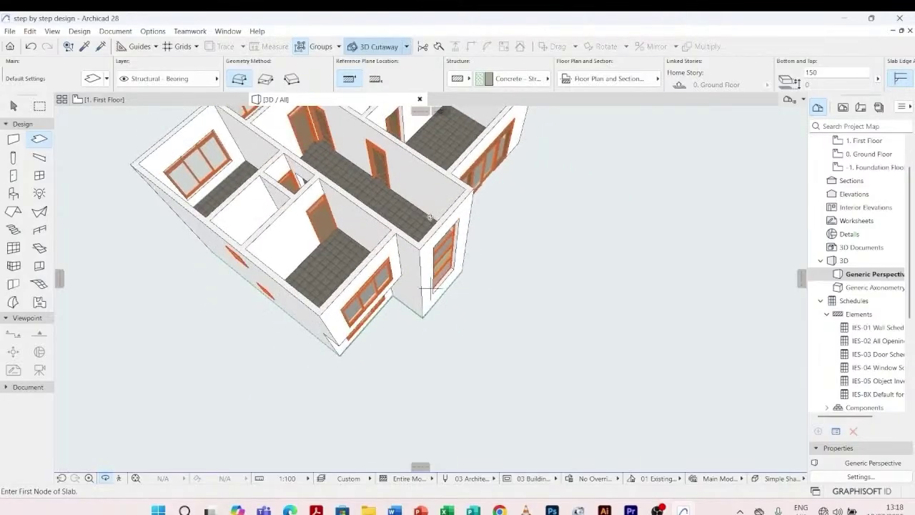
scroll(430, 216, up, 5)
shift+middle_drag(593, 216, 422, 237)
scroll(459, 157, up, 3)
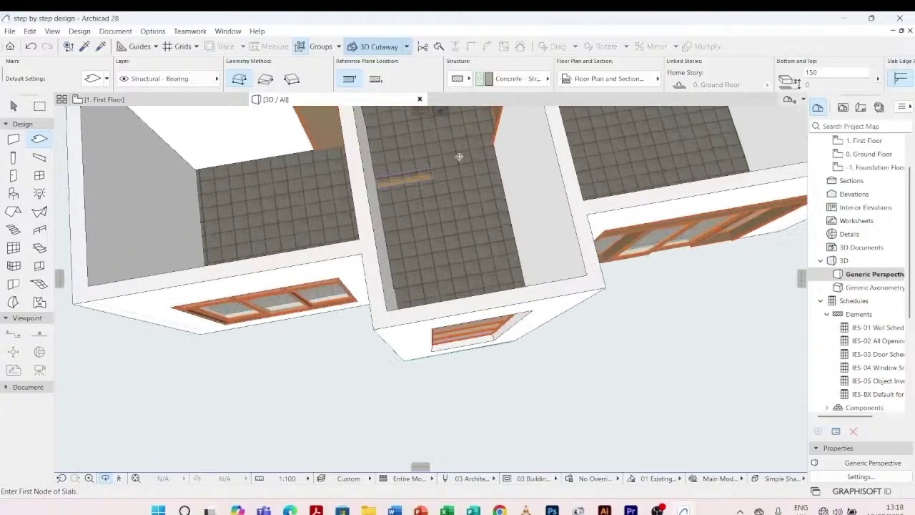
scroll(459, 157, up, 1)
scroll(411, 187, up, 3)
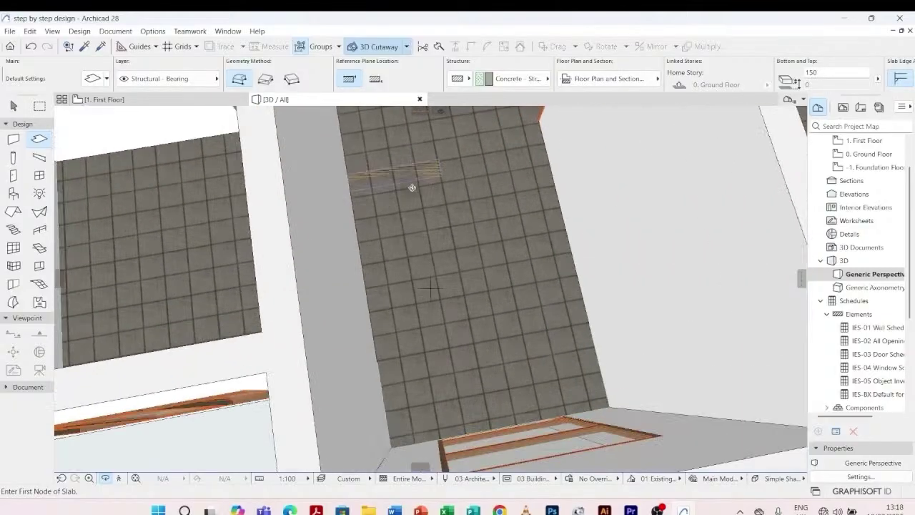
scroll(411, 188, down, 6)
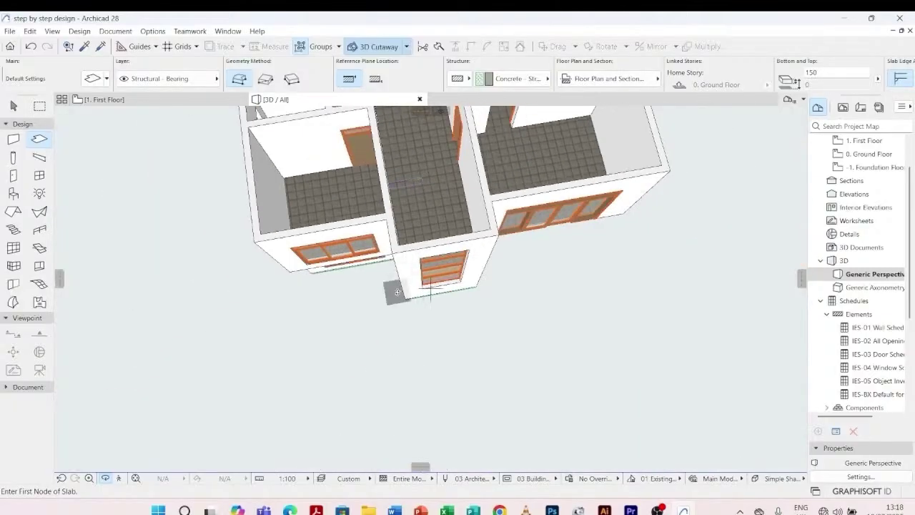
shift+middle_drag(398, 292, 444, 189)
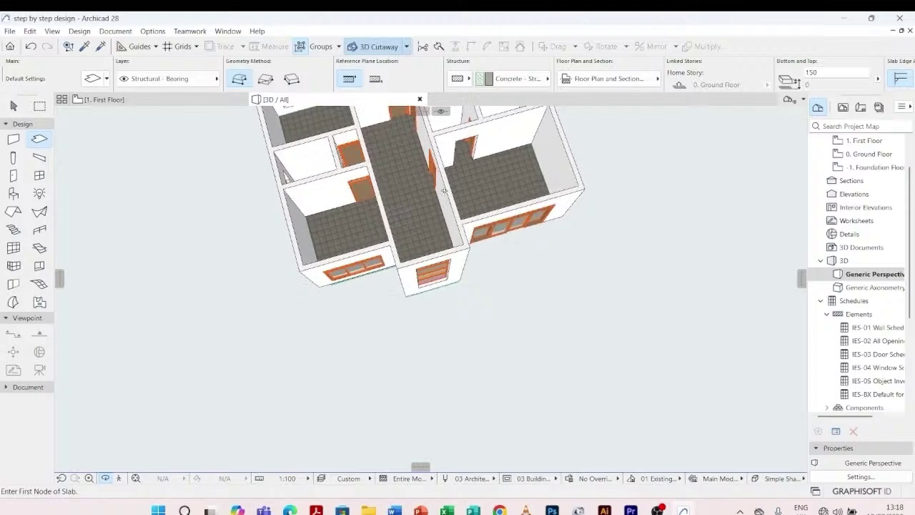
scroll(443, 190, up, 3)
- Leave the Slab tool and select the first-floor slab in the right wing's front room
key(shift)
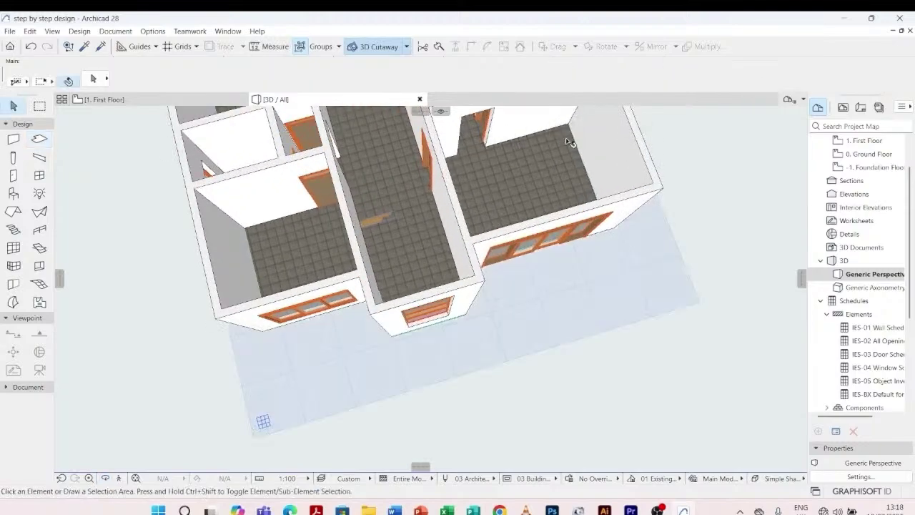
mouse_move(551, 183)
scroll(592, 194, up, 3)
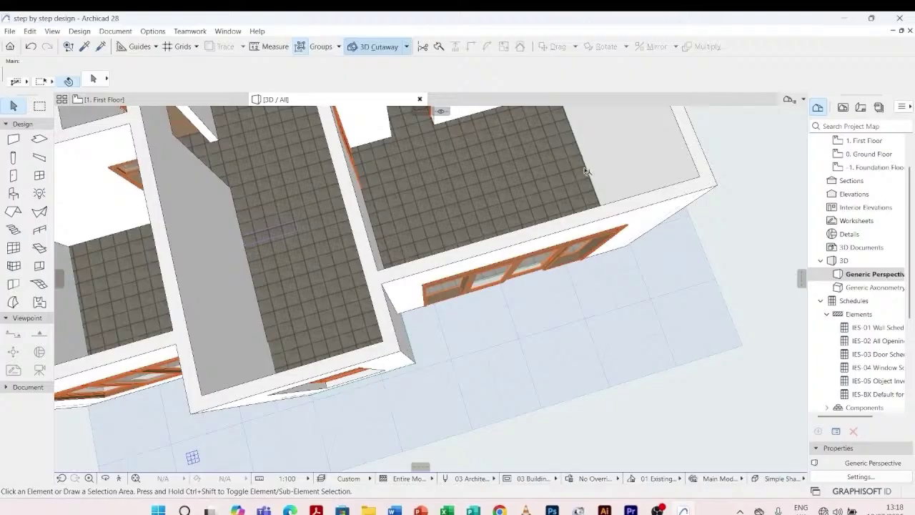
click(585, 169)
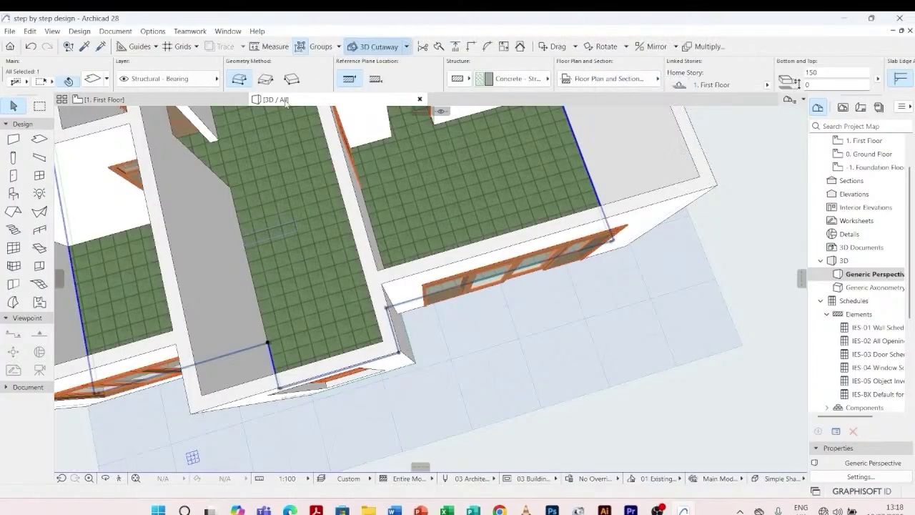
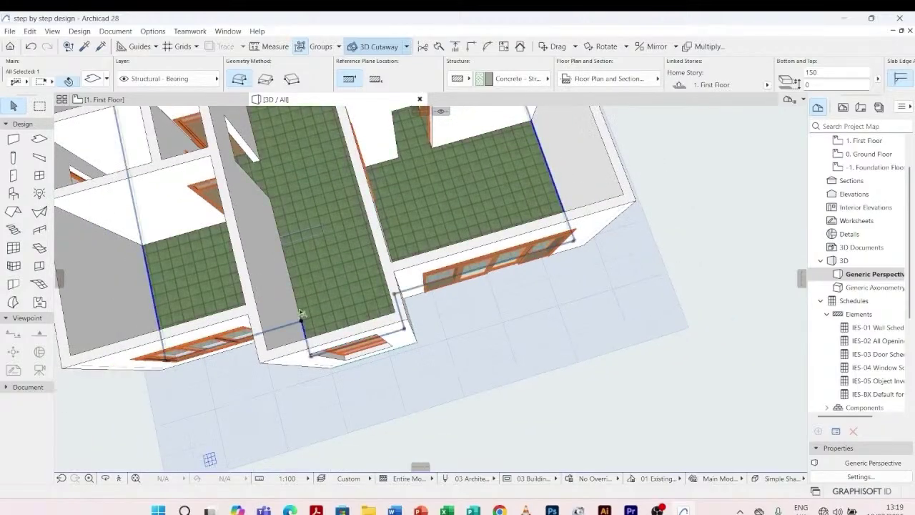
- Offset the first-floor slab's front edge inside the stairwell back to the top riser of the stair, opening up the stairwell
scroll(381, 267, up, 3)
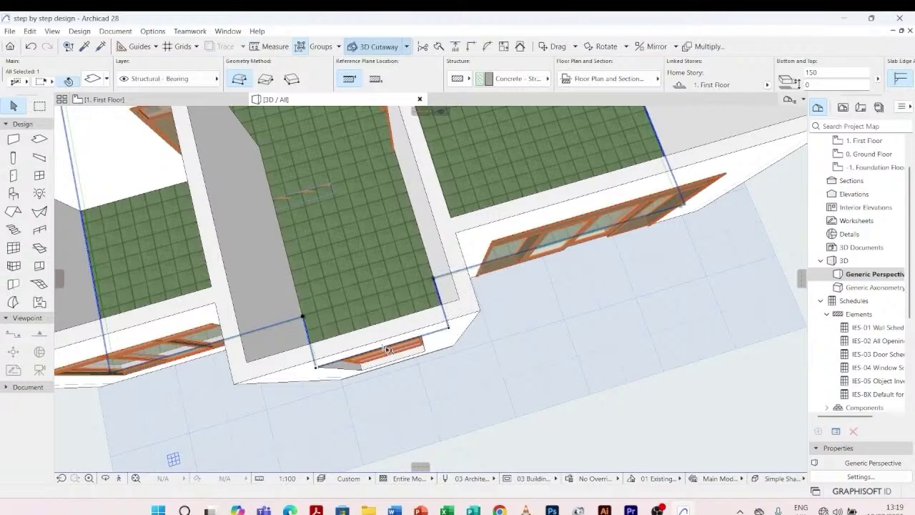
scroll(391, 348, up, 2)
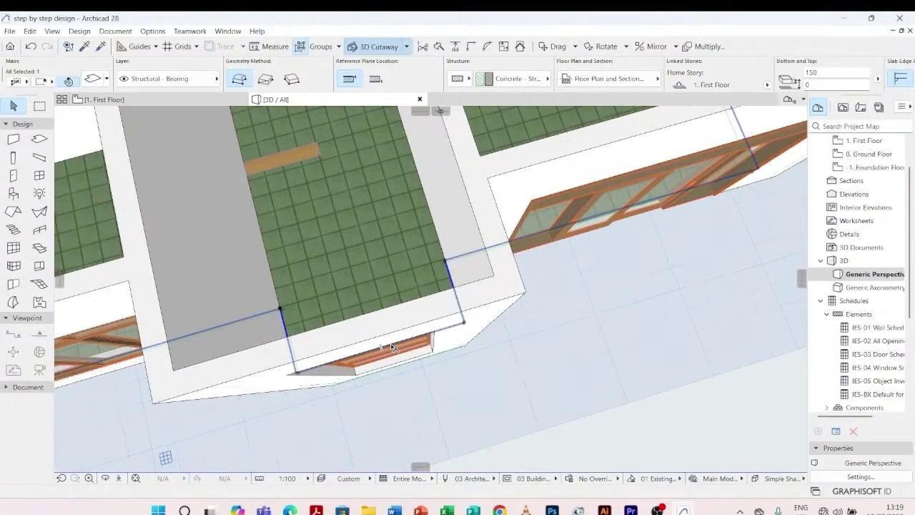
click(392, 348)
click(401, 400)
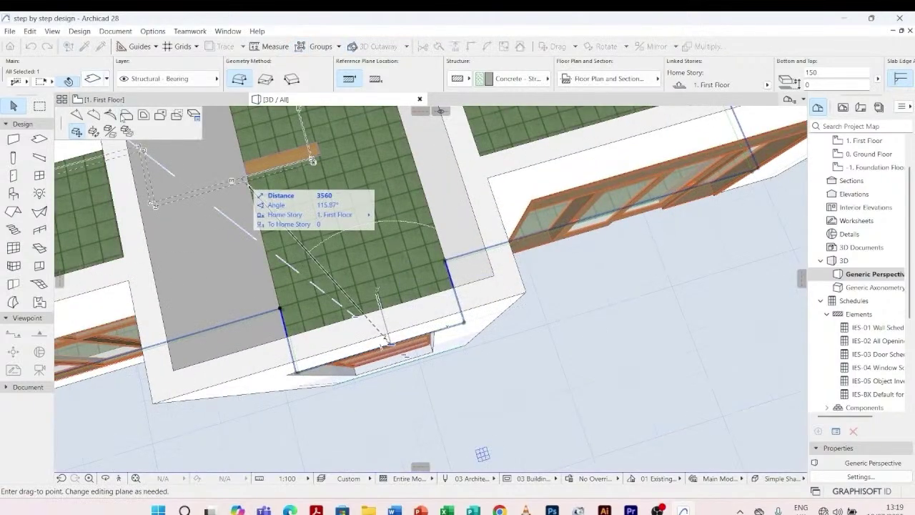
click(127, 117)
scroll(321, 229, down, 1)
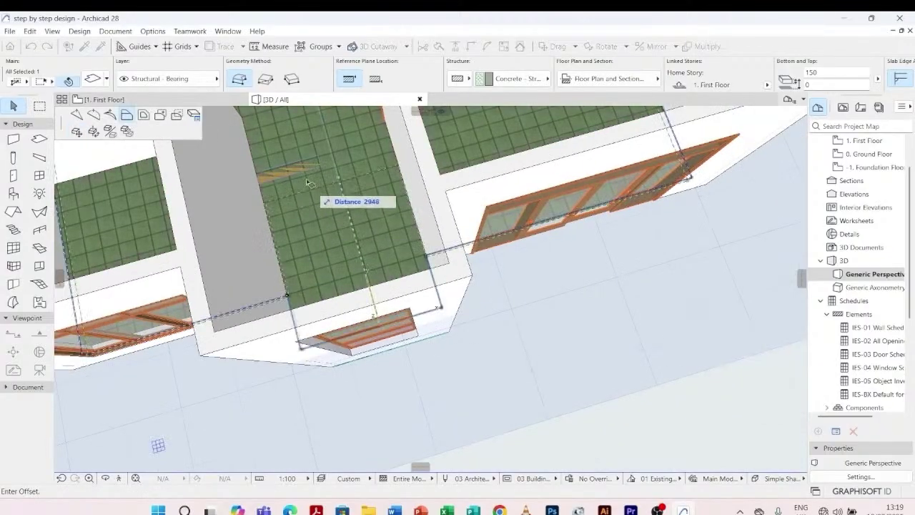
scroll(308, 157, up, 2)
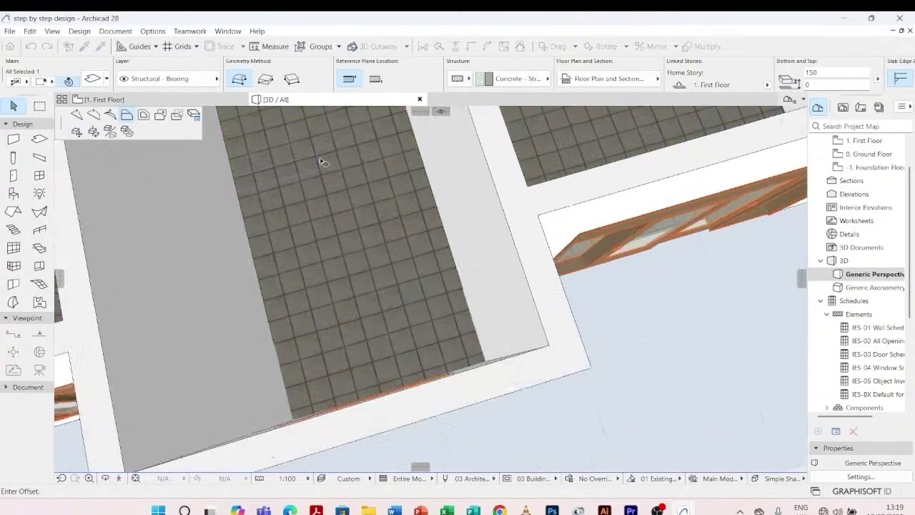
click(318, 155)
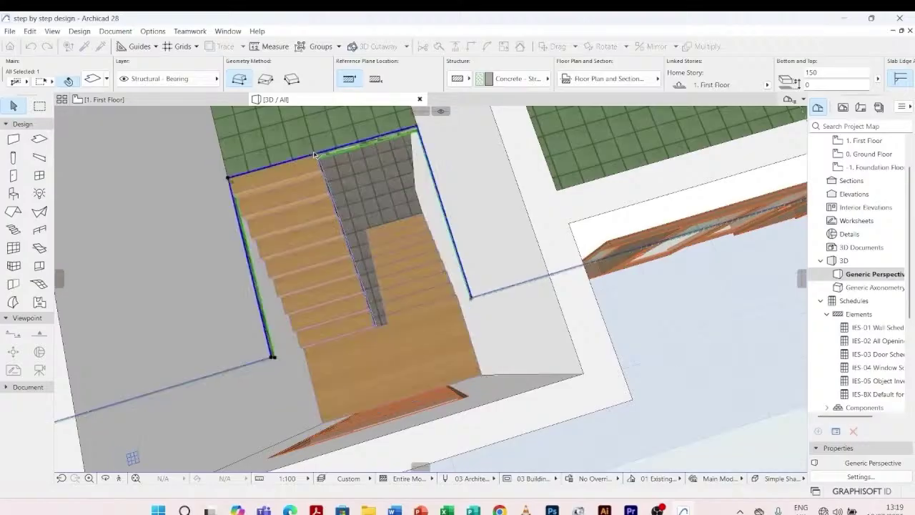
- Offset the slab's edge along the stairwell's right side outward into the right stair wall
scroll(343, 236, down, 4)
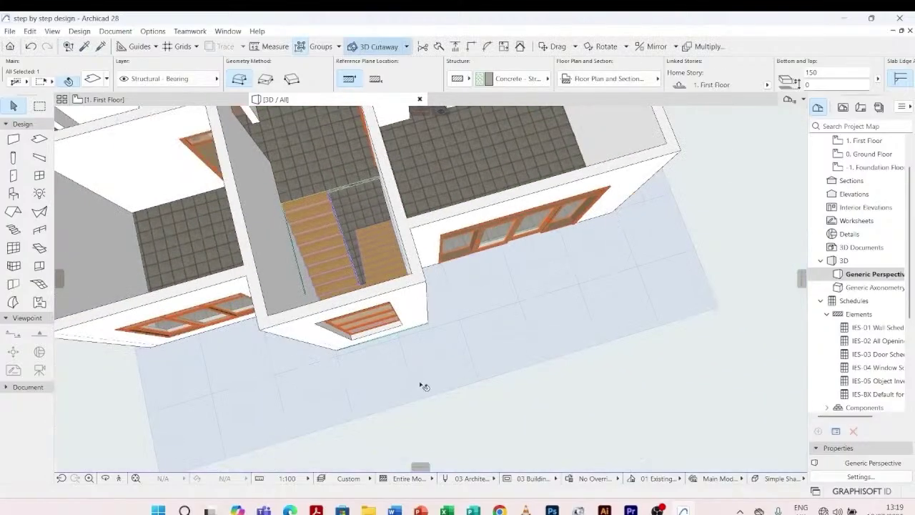
scroll(380, 189, up, 3)
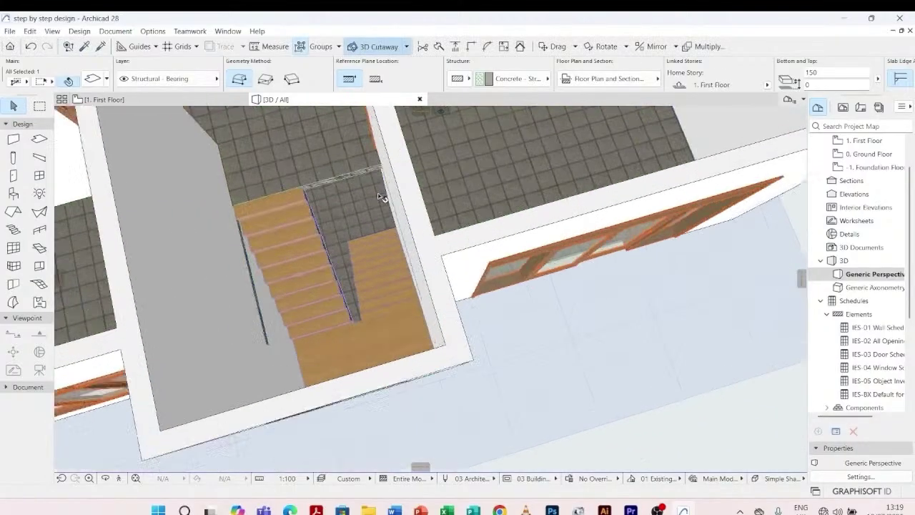
scroll(381, 198, up, 2)
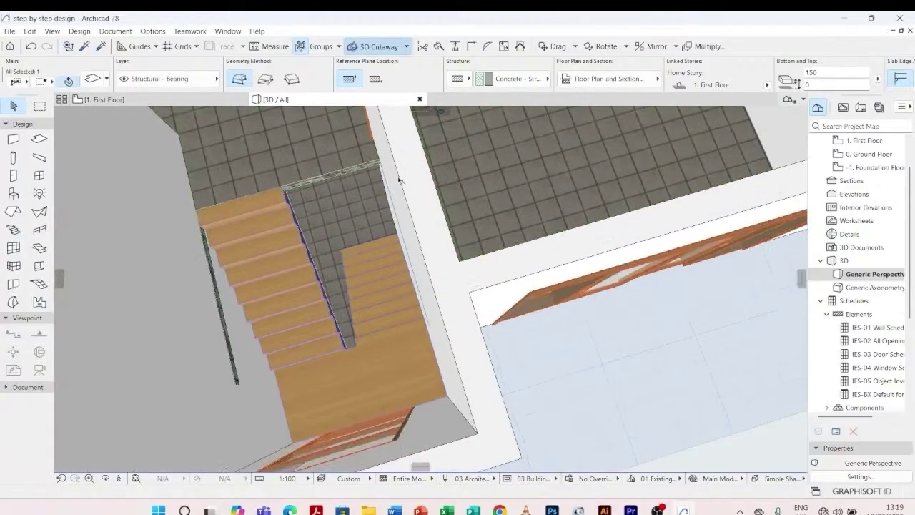
click(398, 220)
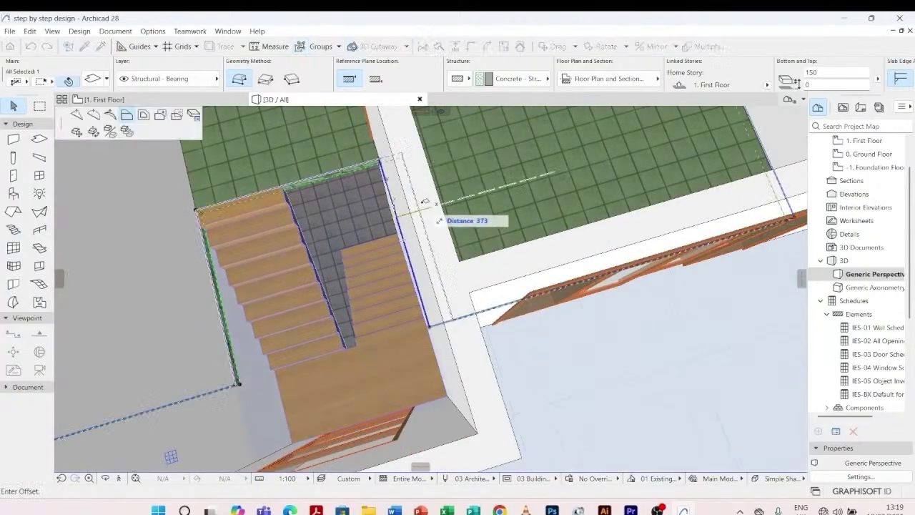
click(463, 259)
- Offset the slab's edge along the stairwell's left side outward by 200 into the left stair wall
scroll(466, 212, down, 3)
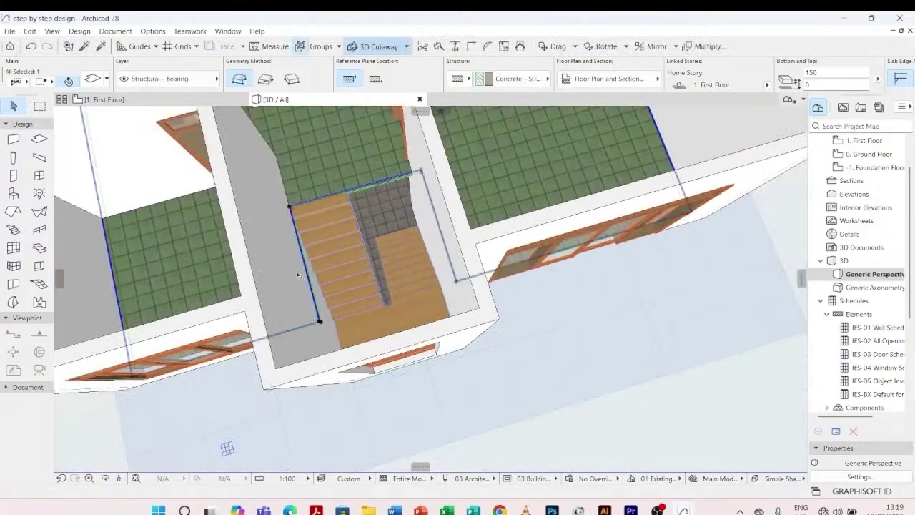
scroll(306, 264, up, 2)
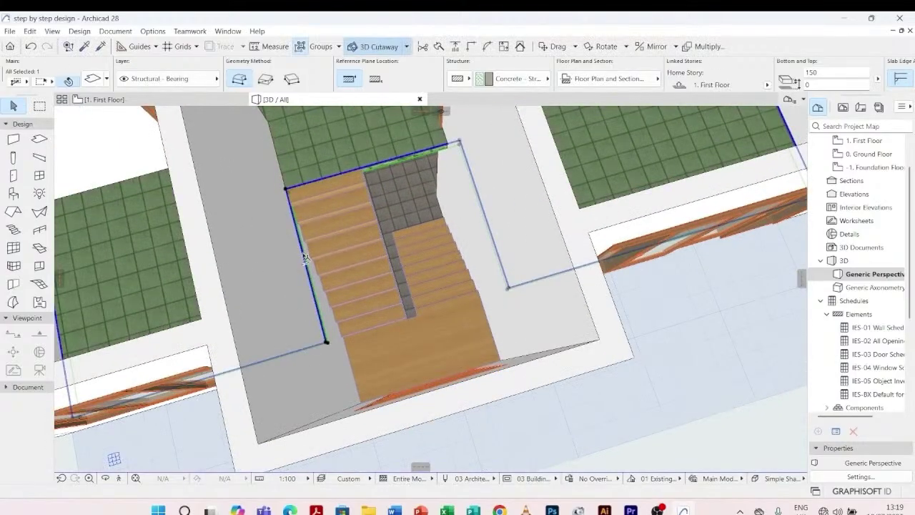
click(306, 259)
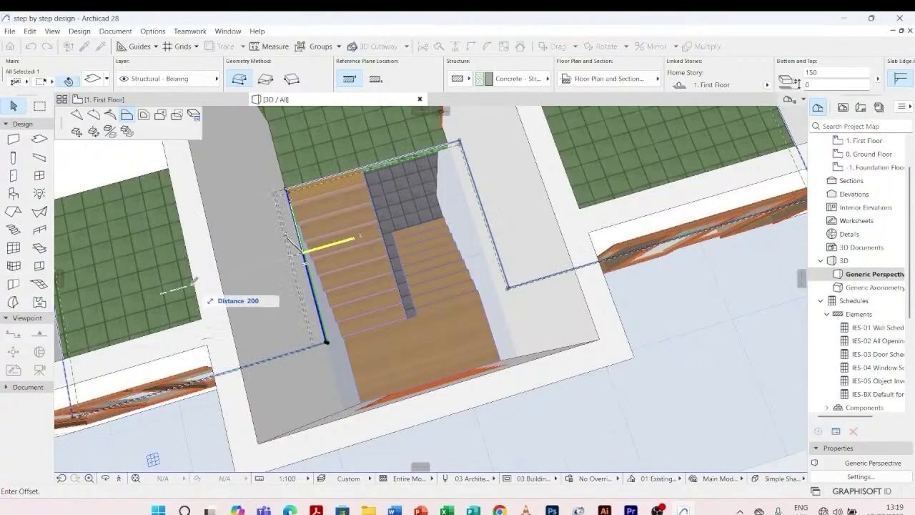
click(193, 283)
scroll(204, 278, down, 2)
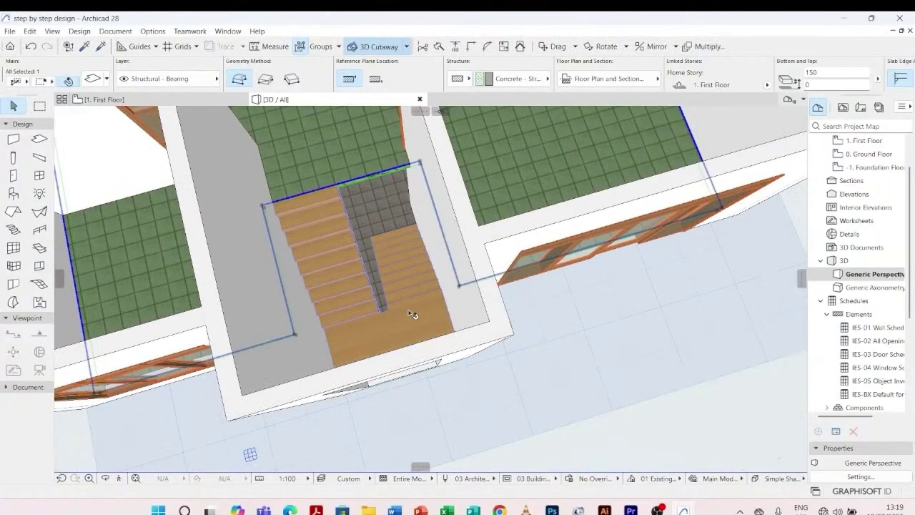
- Examine the slab's junction with the top stair step, and its edge outside beneath the left wing's upper front wall
shift+middle_drag(417, 361, 333, 236)
scroll(332, 236, up, 5)
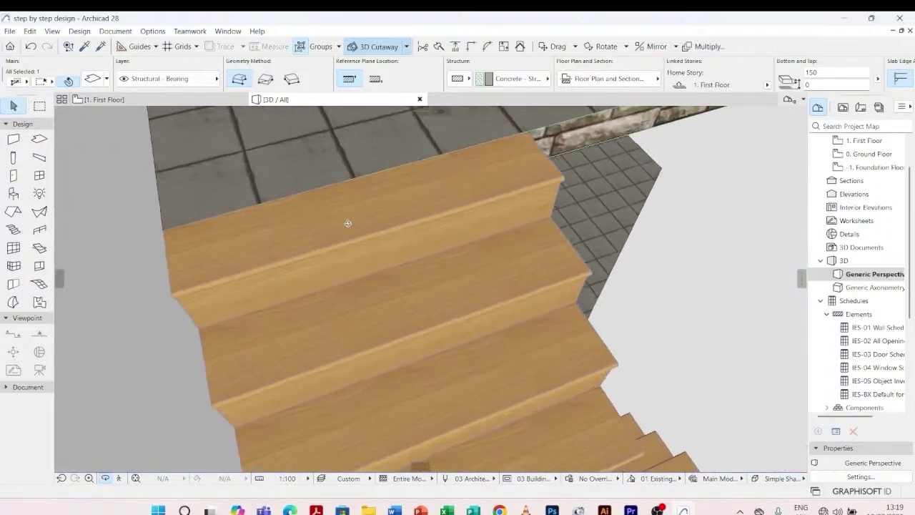
scroll(348, 223, up, 3)
scroll(353, 193, down, 5)
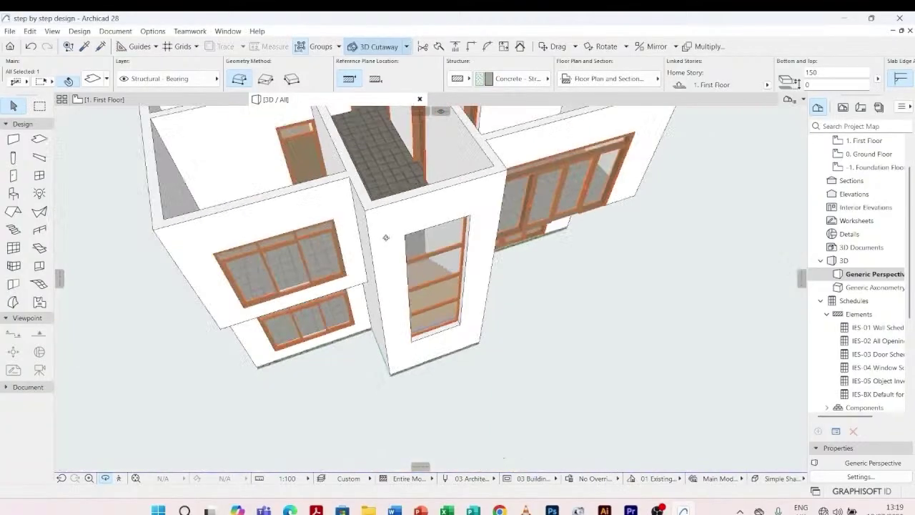
shift+middle_drag(504, 291, 486, 260)
scroll(377, 171, up, 5)
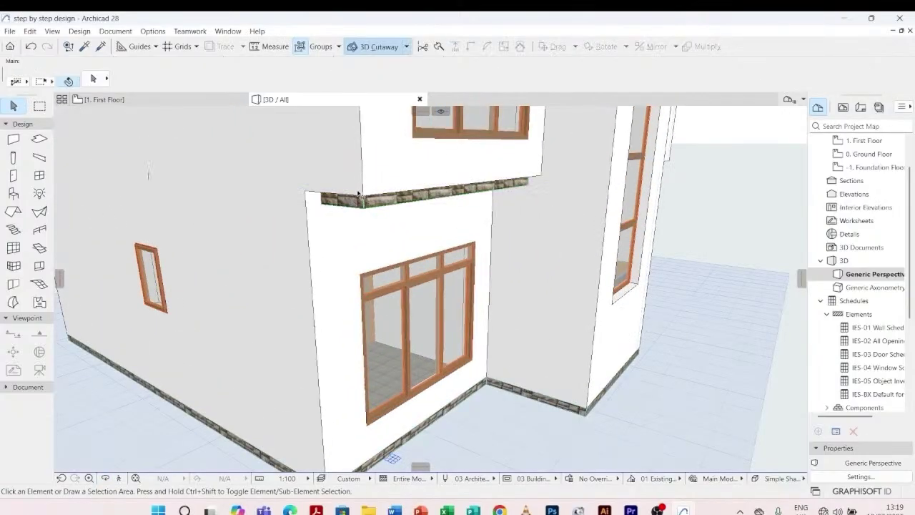
- Select the slab and inspect its exposed edge at the left wing's front overhang, then clear the selection
click(359, 193)
key(Escape)
click(441, 187)
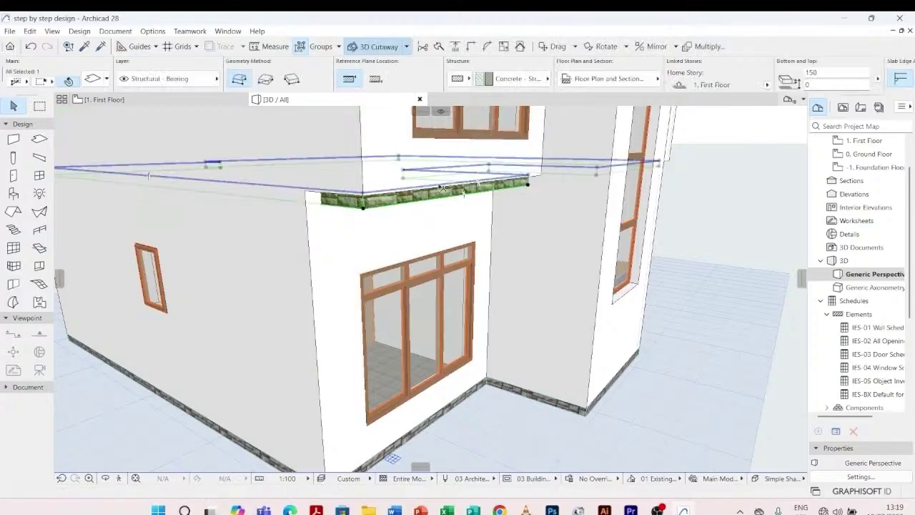
key(Escape)
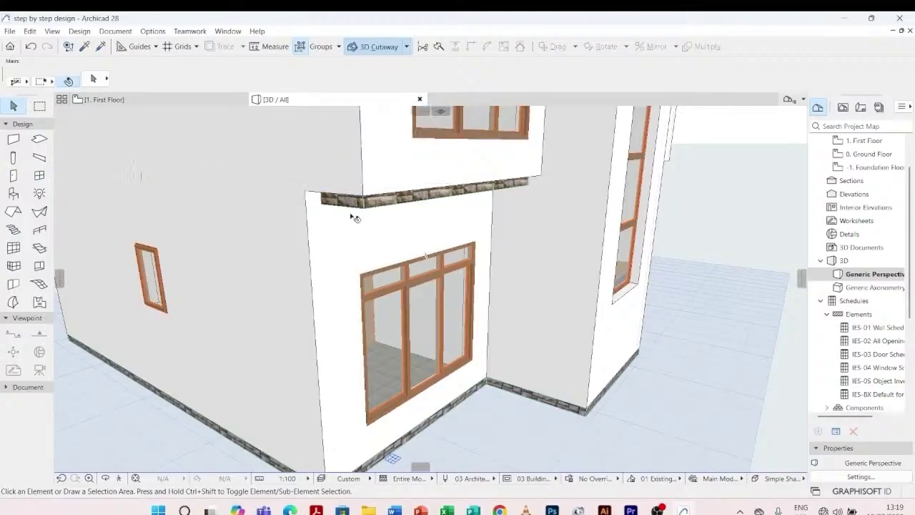
click(523, 182)
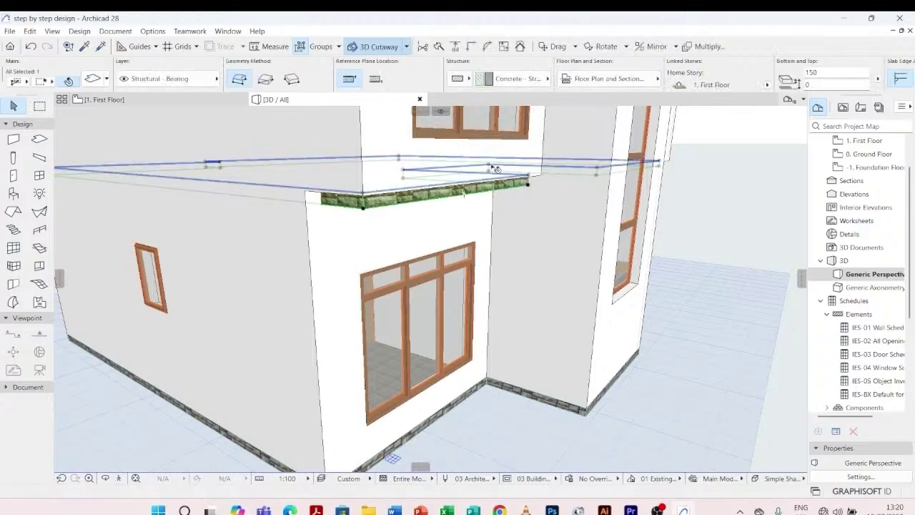
scroll(489, 195, up, 3)
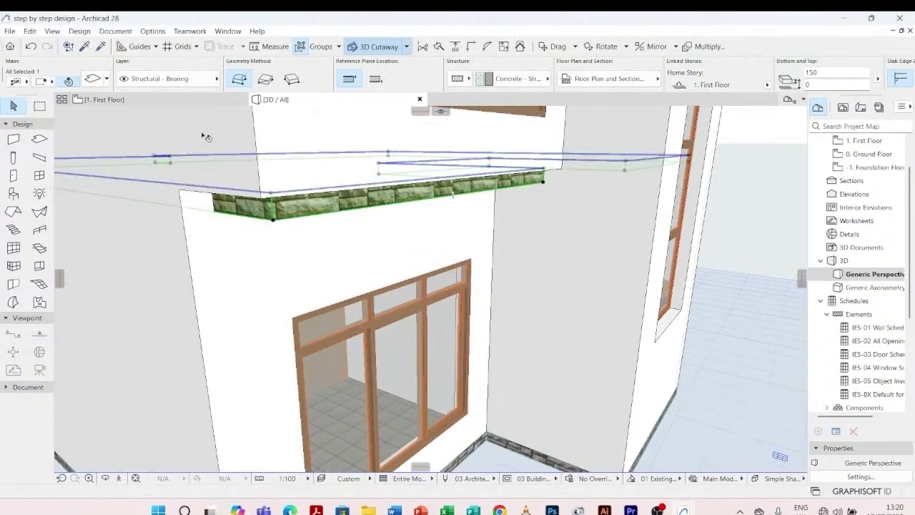
scroll(416, 203, down, 2)
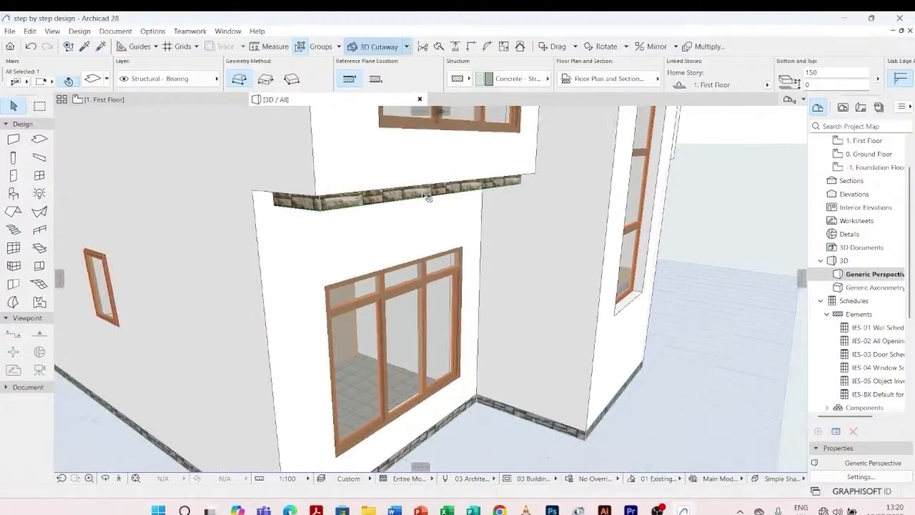
key(Escape)
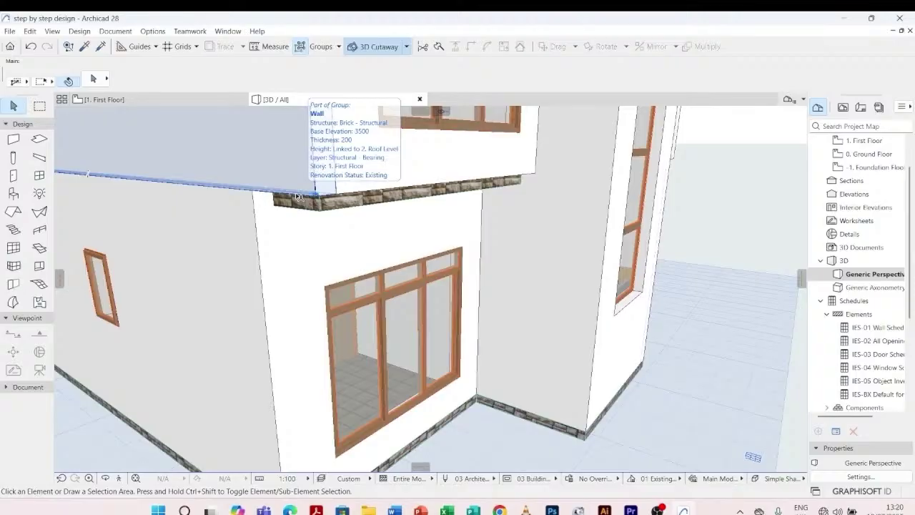
- Select the left wing's first-floor outer side wall in 3D and compare its front corner with the first-floor plan
click(298, 197)
scroll(298, 196, down, 3)
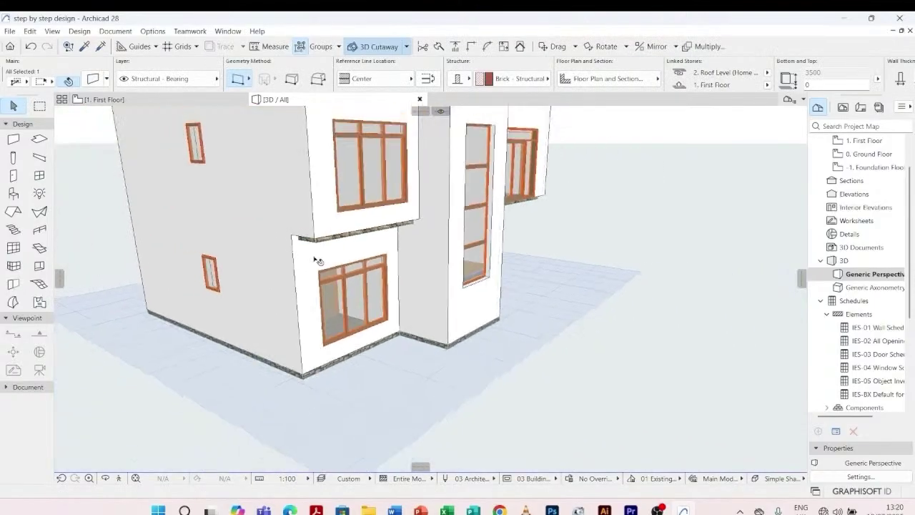
scroll(316, 257, down, 2)
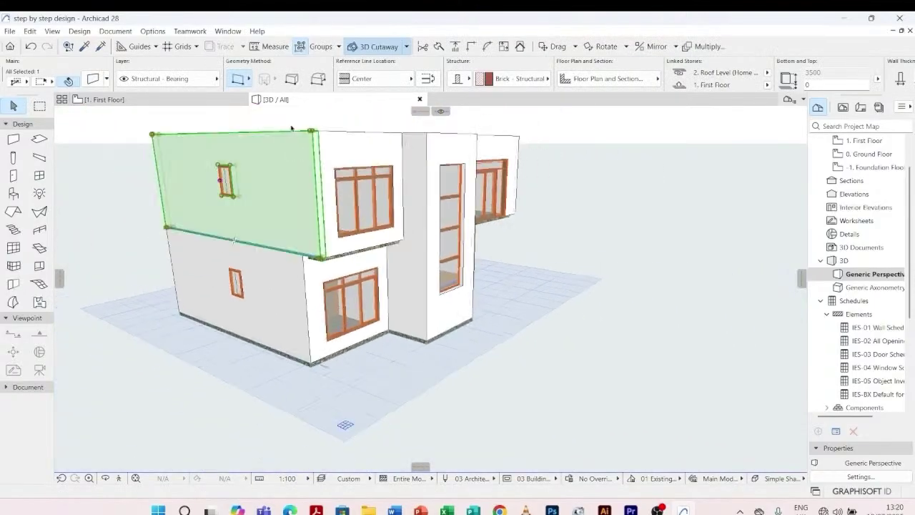
scroll(291, 130, up, 2)
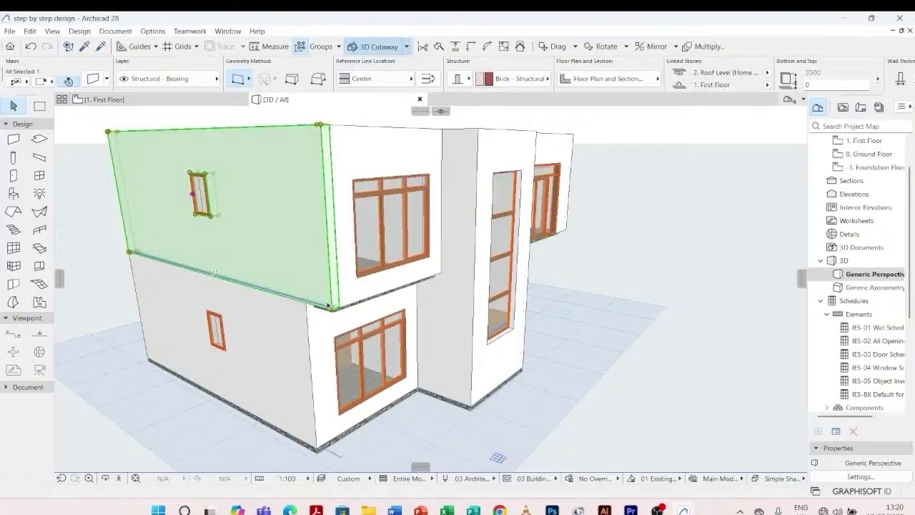
click(220, 103)
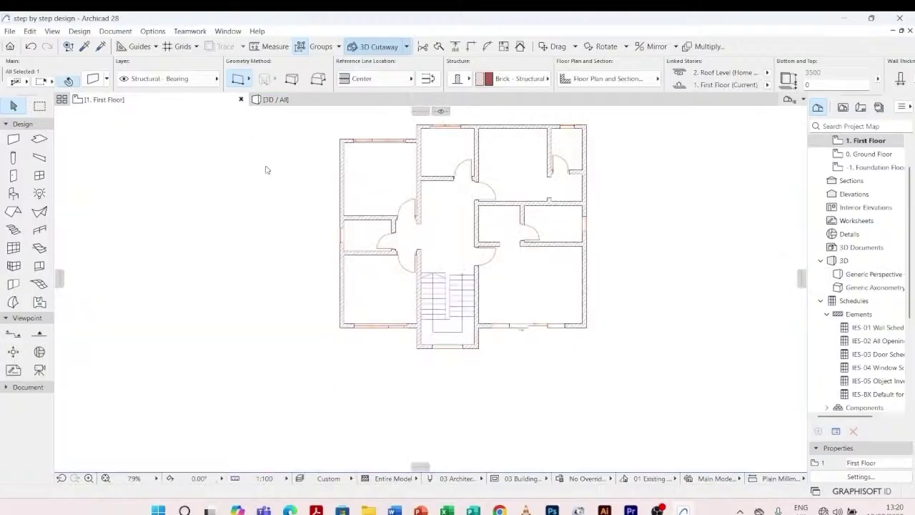
scroll(422, 342, up, 5)
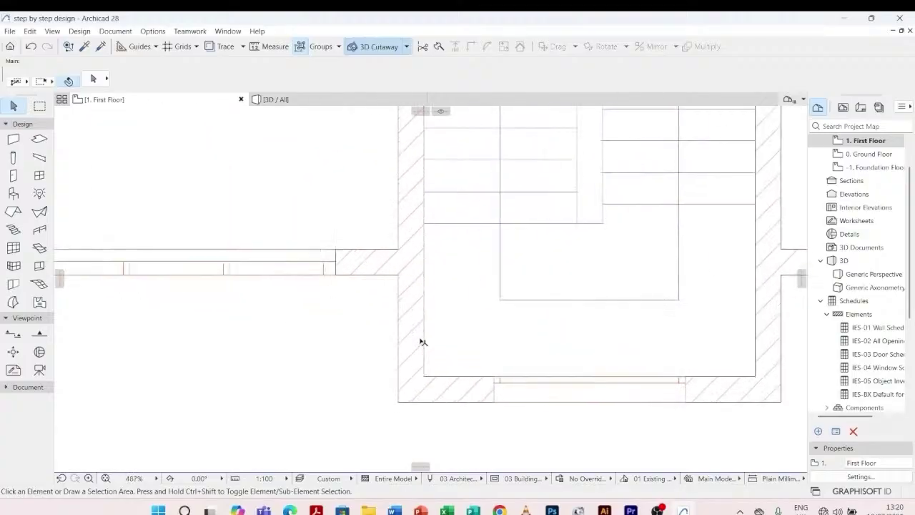
scroll(458, 330, down, 6)
scroll(415, 342, up, 4)
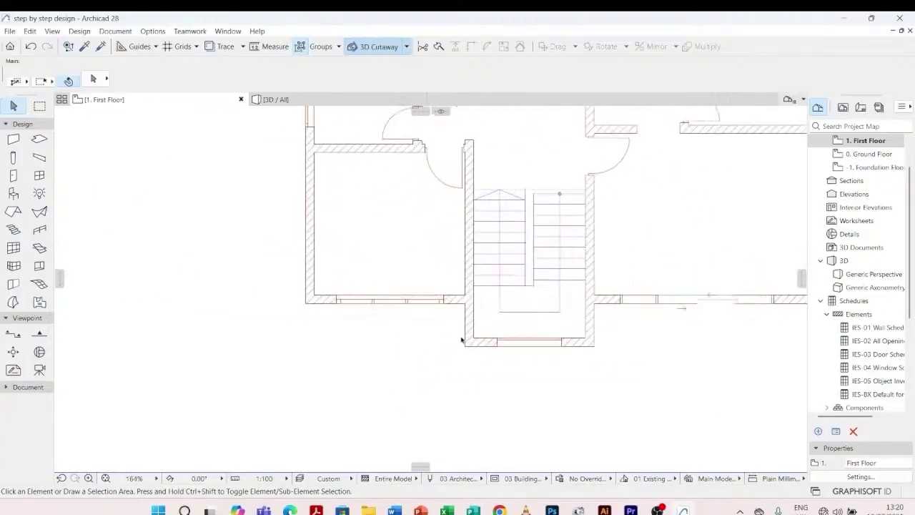
click(318, 100)
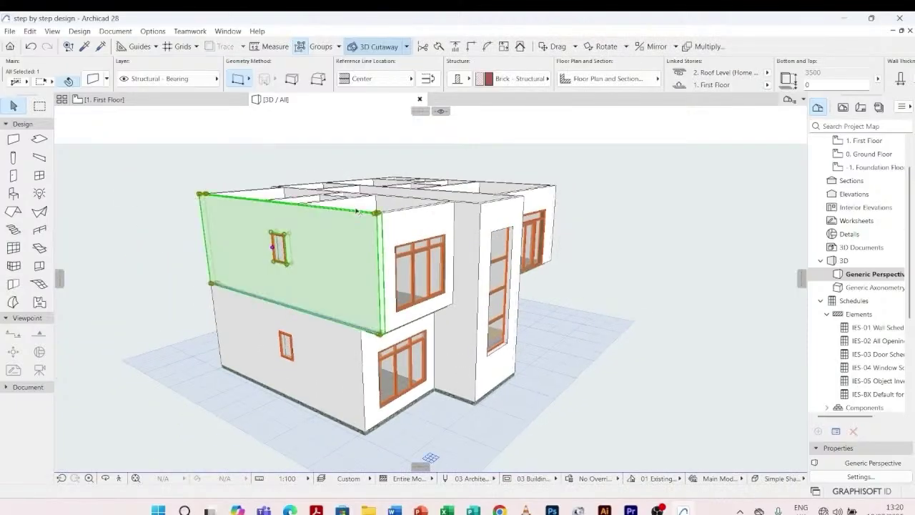
click(182, 102)
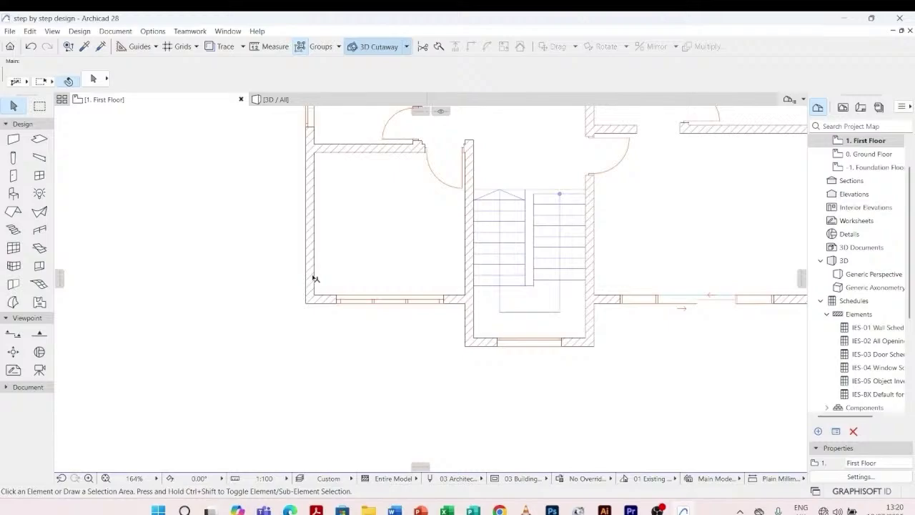
scroll(354, 240, down, 5)
scroll(361, 283, up, 3)
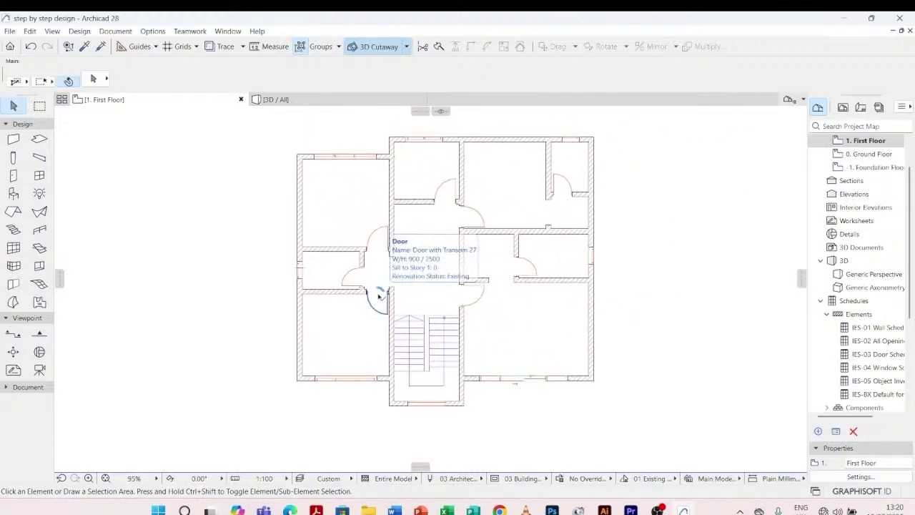
- Show the ground-floor trace and split the left wing's first-floor outer side wall in line with the ground-floor front wall's outer face
key(alt+F2)
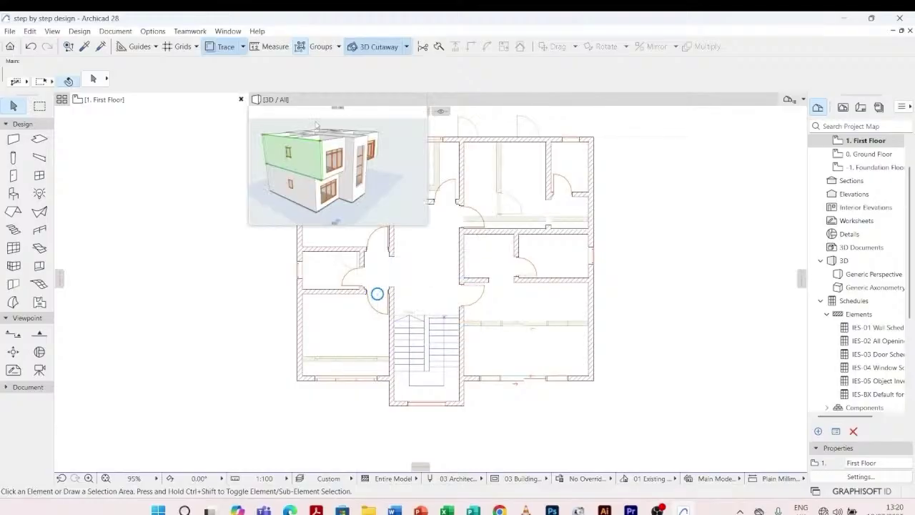
scroll(325, 294, up, 10)
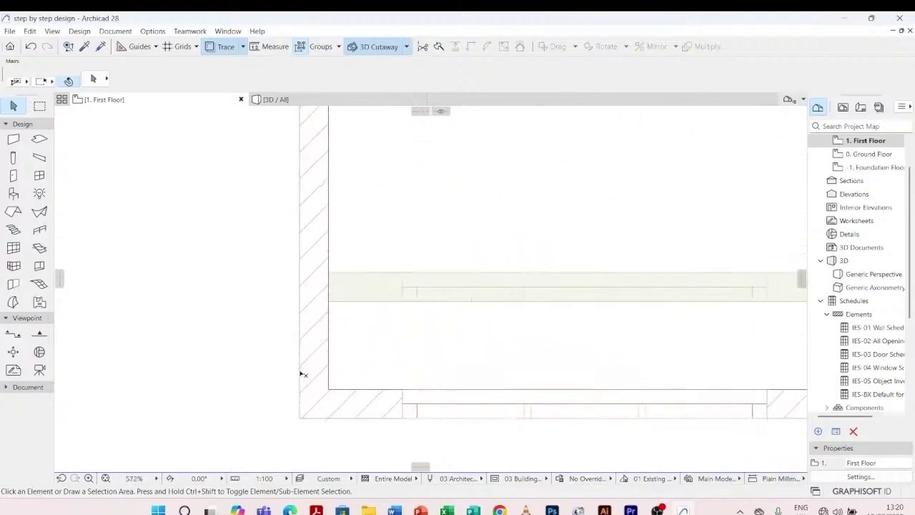
click(331, 321)
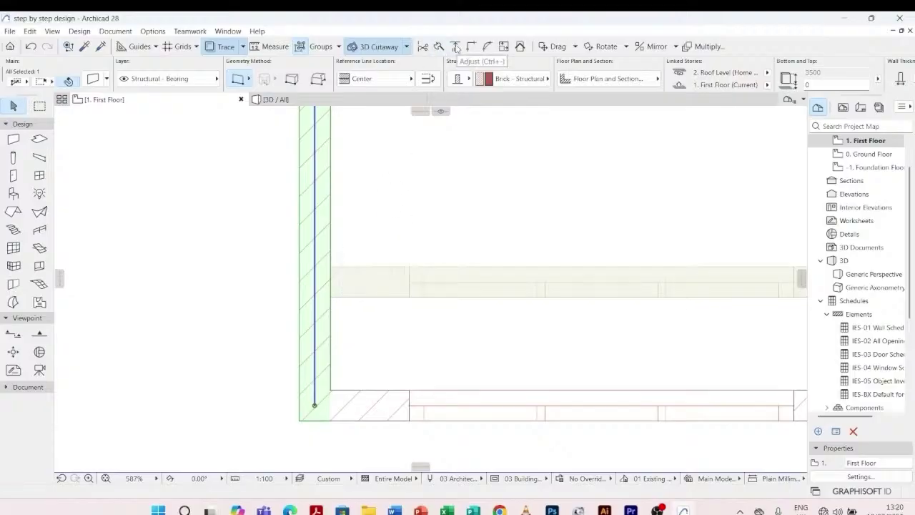
click(456, 48)
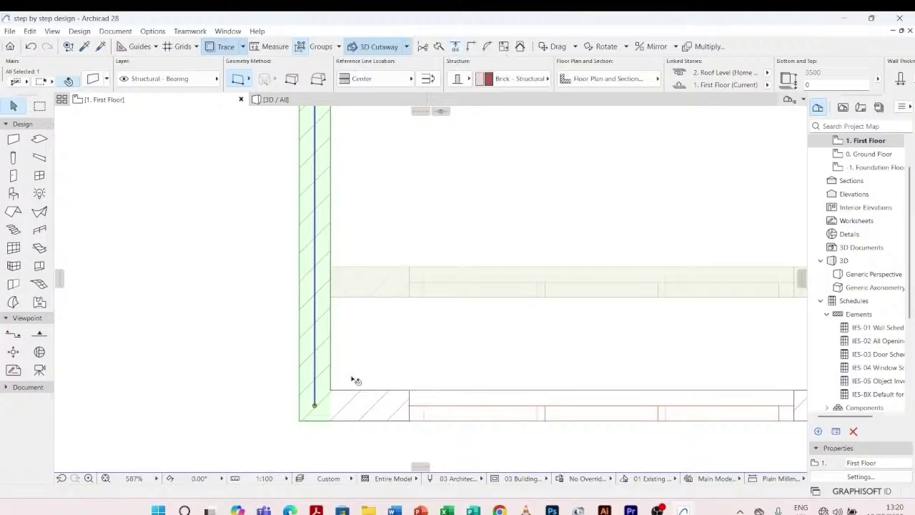
click(331, 311)
click(439, 47)
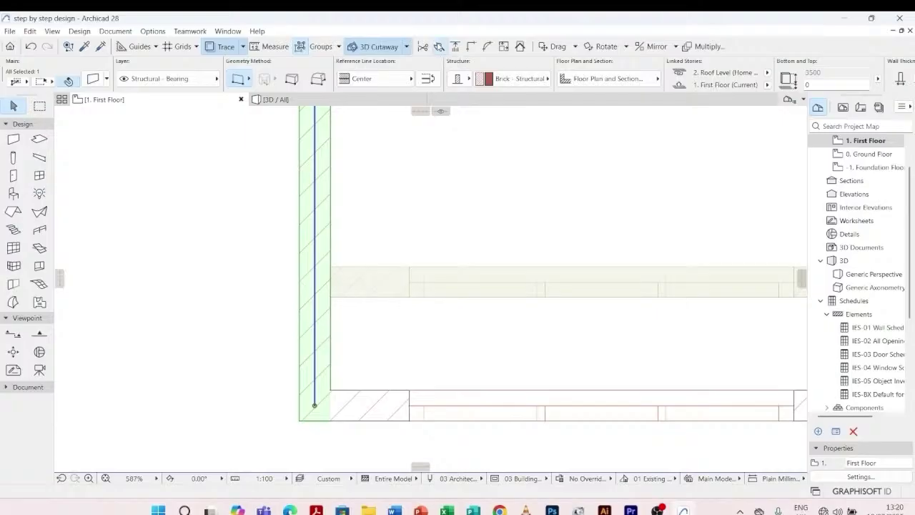
click(329, 296)
click(300, 297)
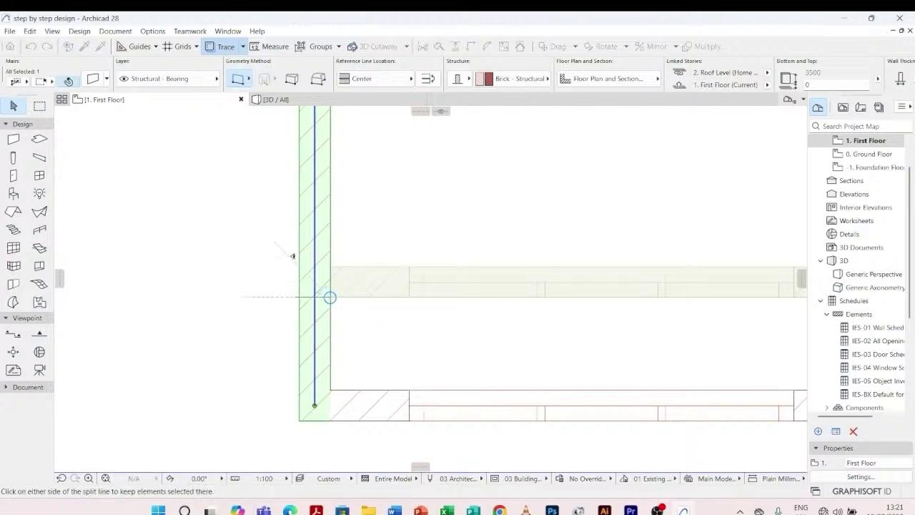
click(289, 210)
scroll(299, 325, down, 5)
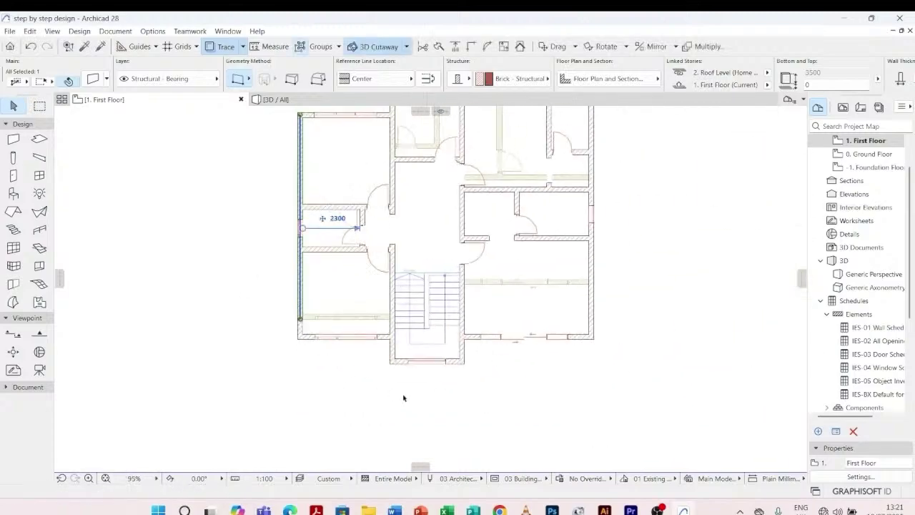
click(457, 386)
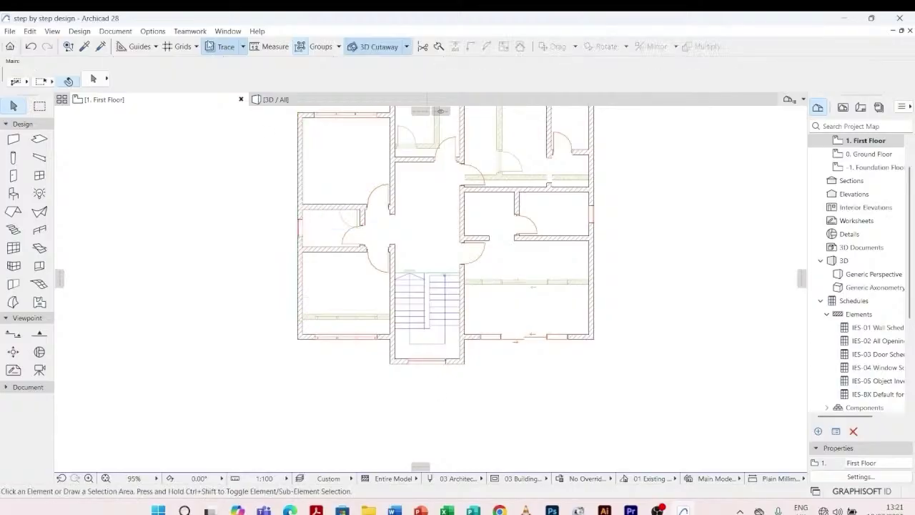
- In 3D, set the base offset of the left wing's overhanging side wall segment to -150
click(289, 100)
click(373, 310)
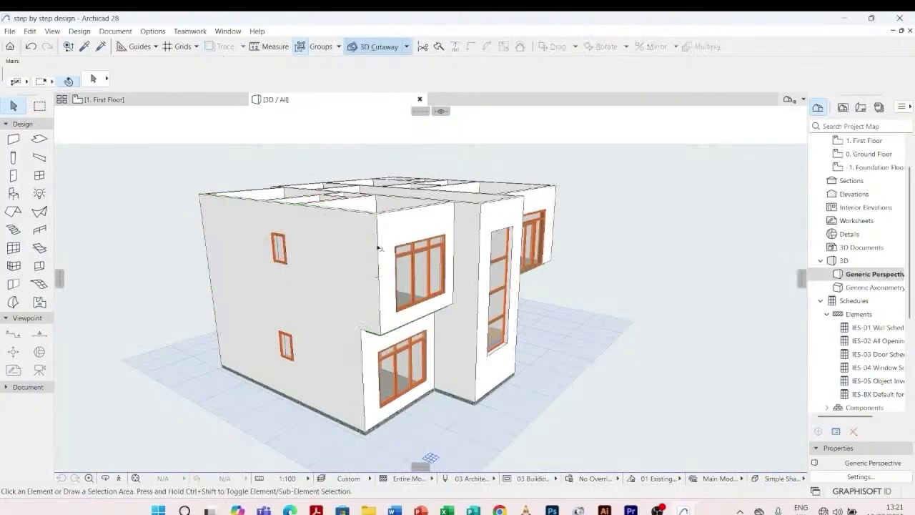
click(368, 216)
scroll(384, 330, up, 3)
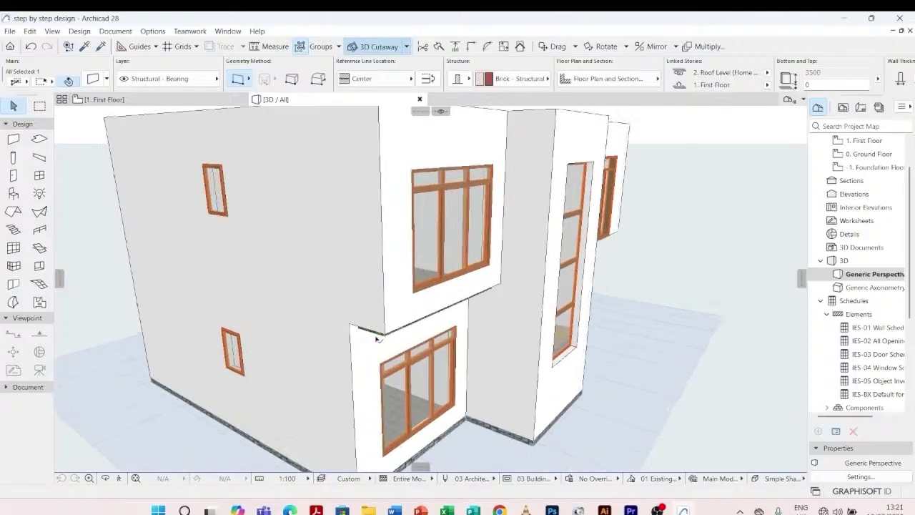
scroll(386, 339, up, 3)
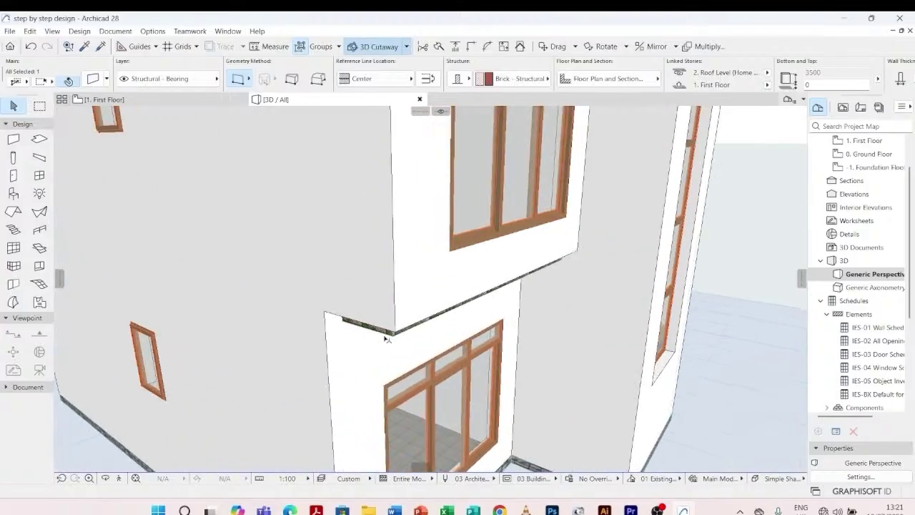
click(822, 86)
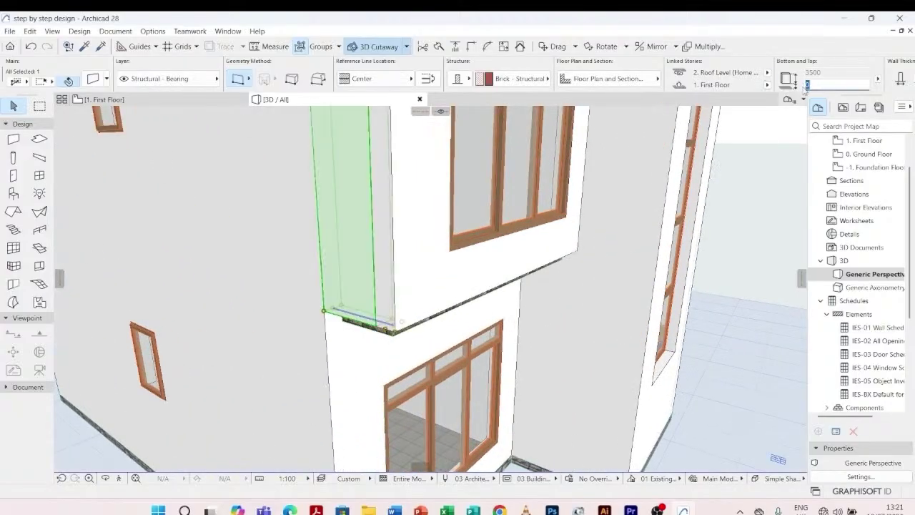
text(-15)
key(Return)
click(738, 225)
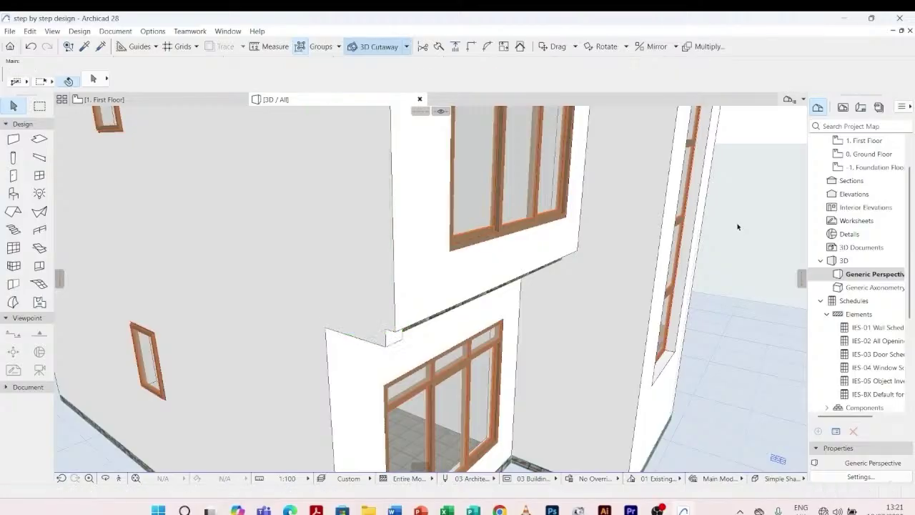
scroll(264, 348, down, 1)
scroll(359, 306, down, 1)
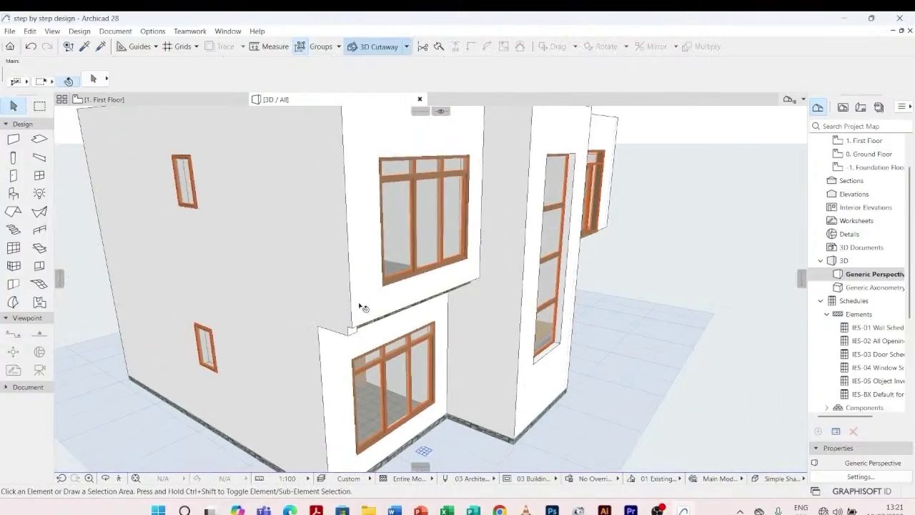
- Set the base offset of the left wing's upper front wall to -150 to cover the slab edge
shift+middle_drag(390, 360, 328, 293)
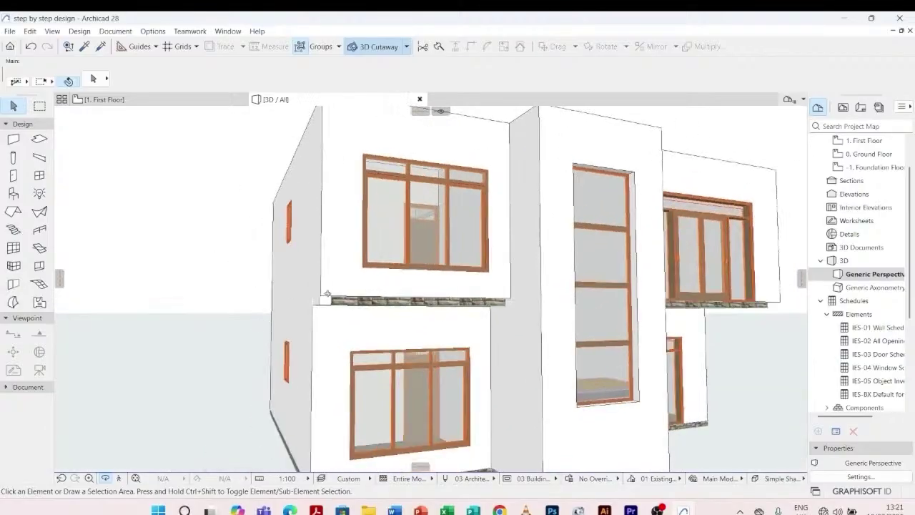
click(498, 297)
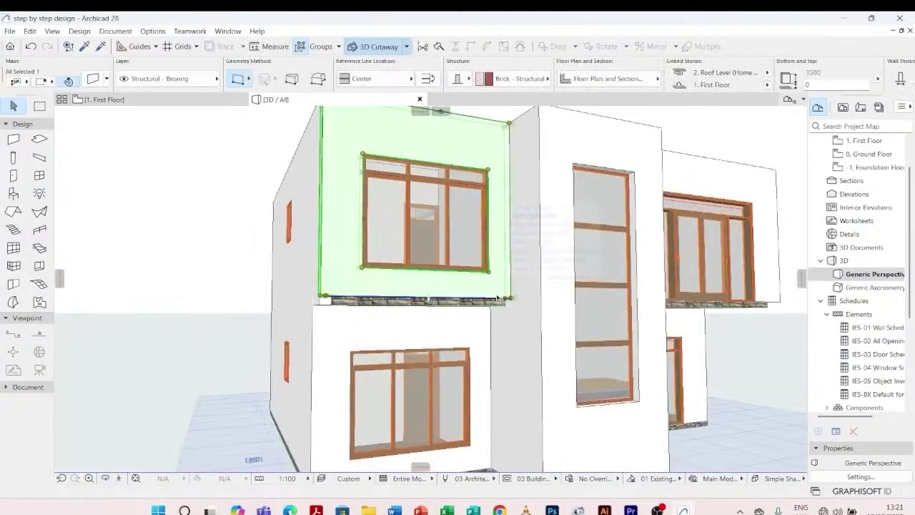
scroll(498, 298, down, 3)
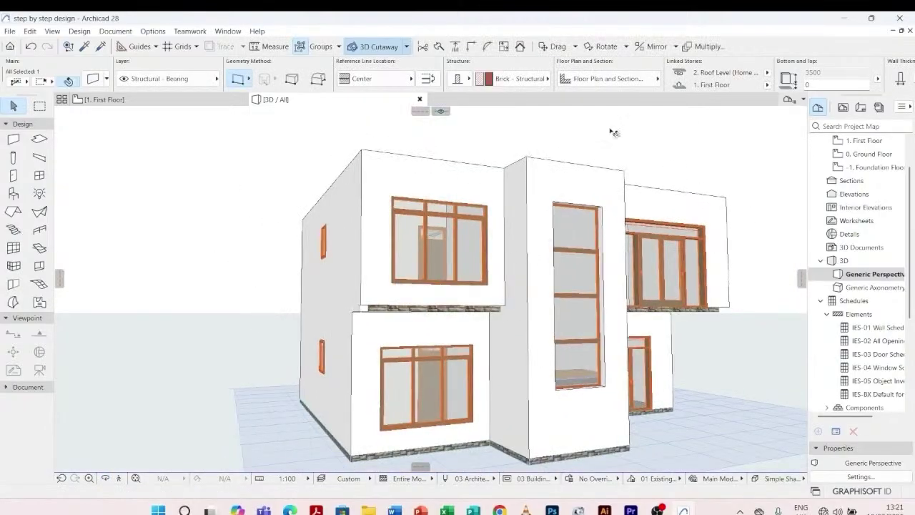
click(815, 84)
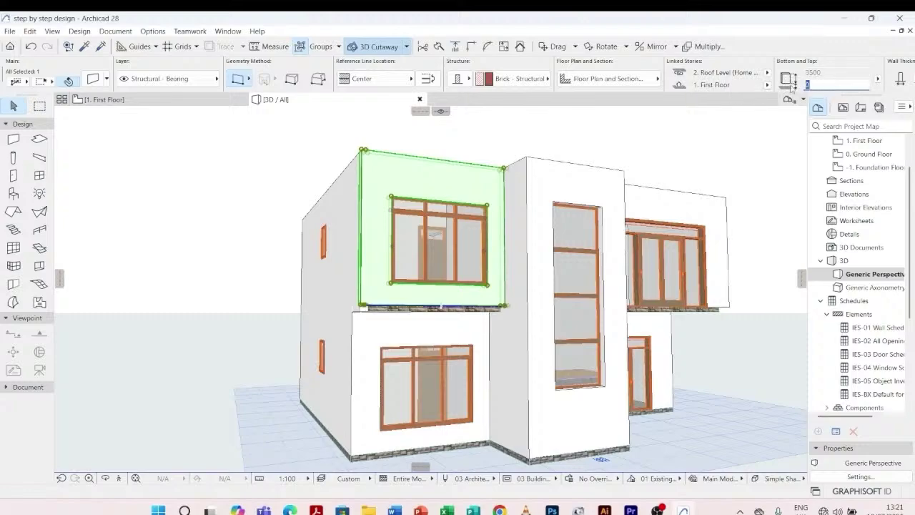
text(-15)
click(709, 135)
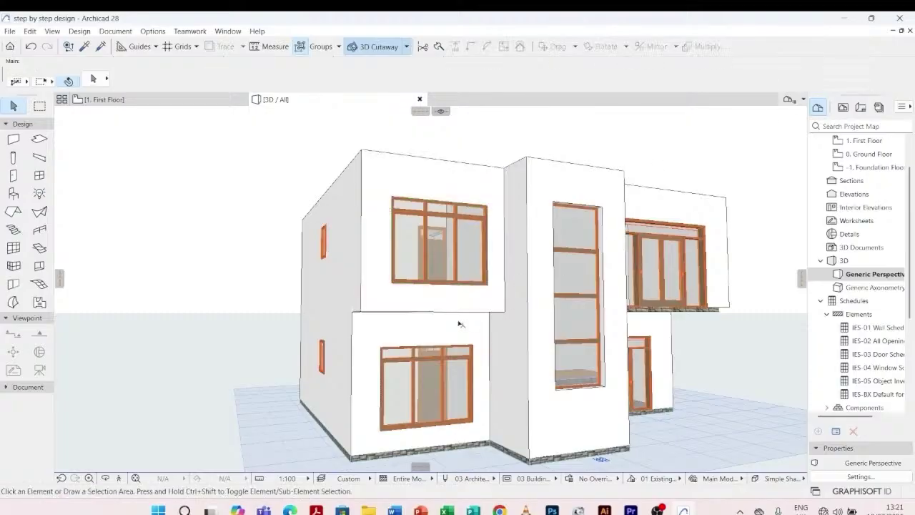
- On the first-floor plan, split the right wing's outer side wall in line with the traced ground-floor front wall's outer face
scroll(461, 323, down, 2)
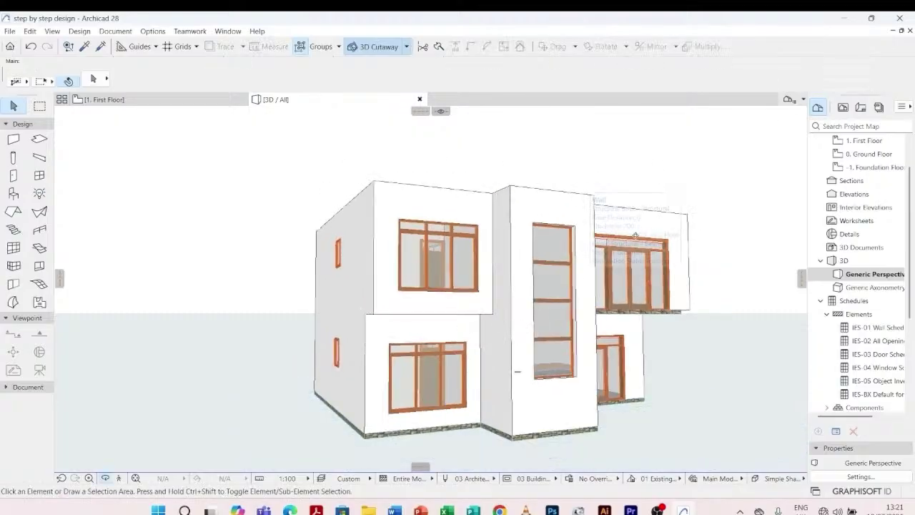
shift+middle_drag(662, 176, 514, 325)
scroll(672, 289, up, 3)
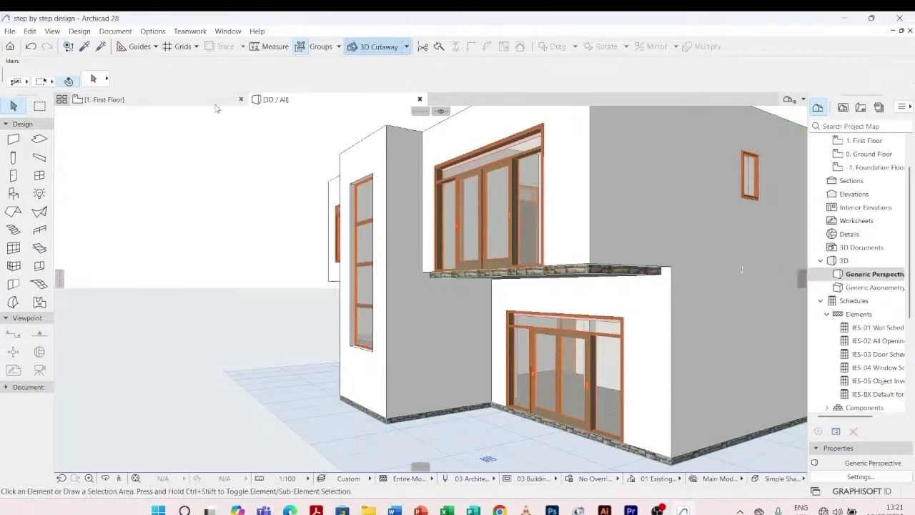
mouse_move(216, 108)
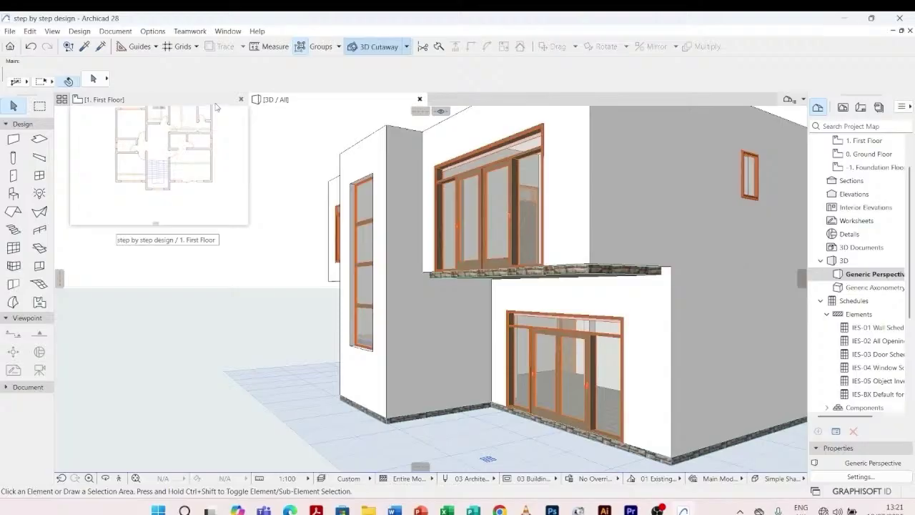
click(216, 107)
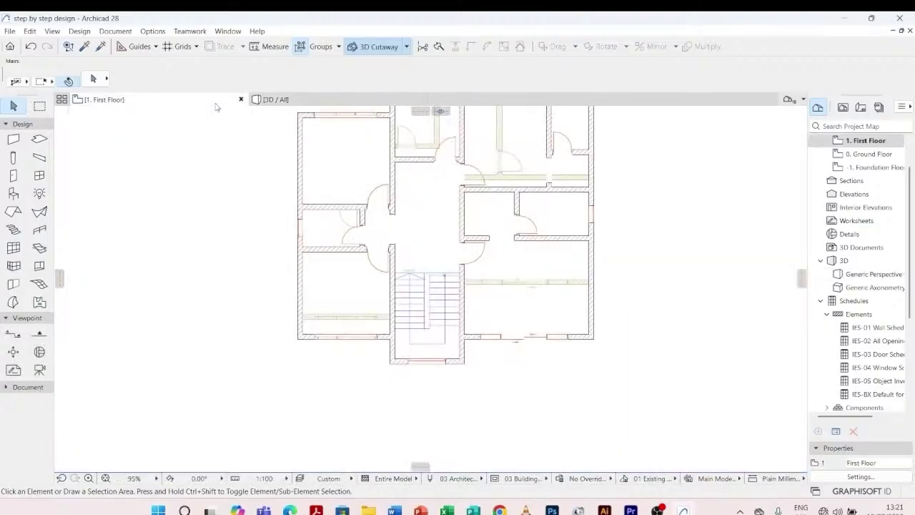
click(592, 303)
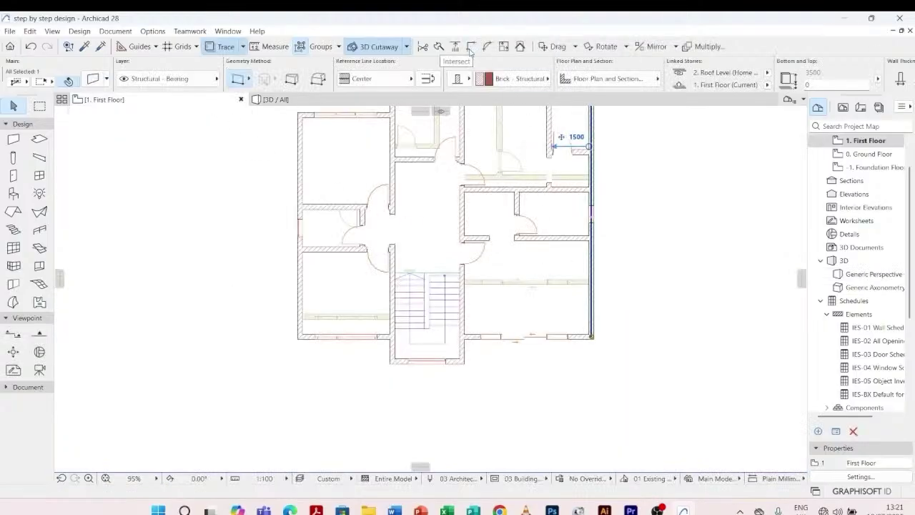
click(471, 47)
scroll(595, 298, up, 3)
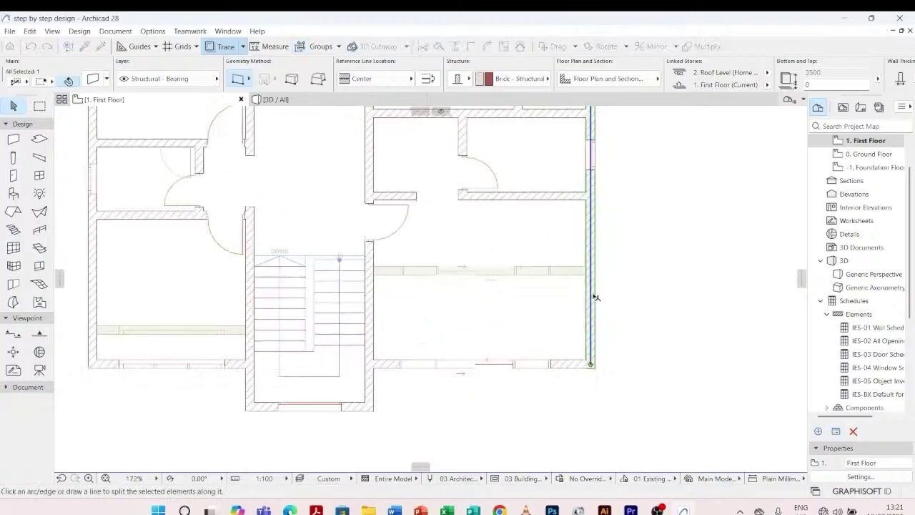
scroll(596, 297, up, 5)
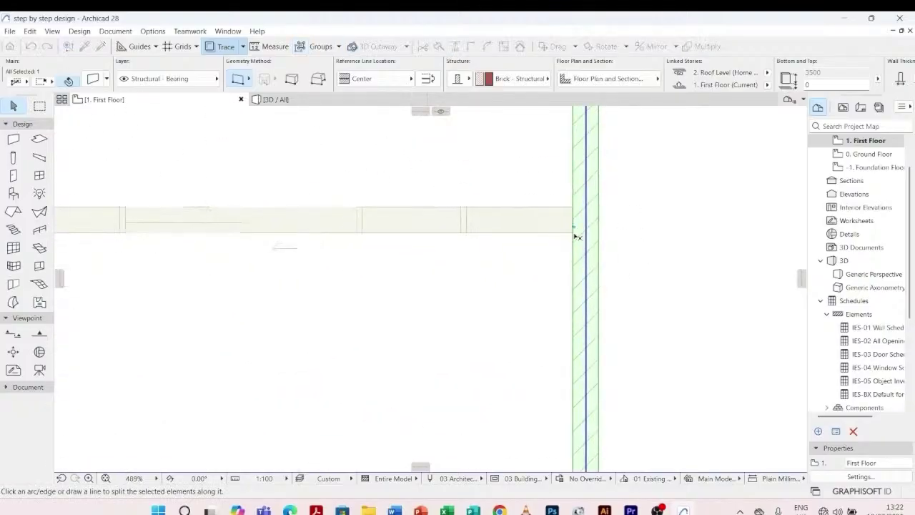
click(573, 233)
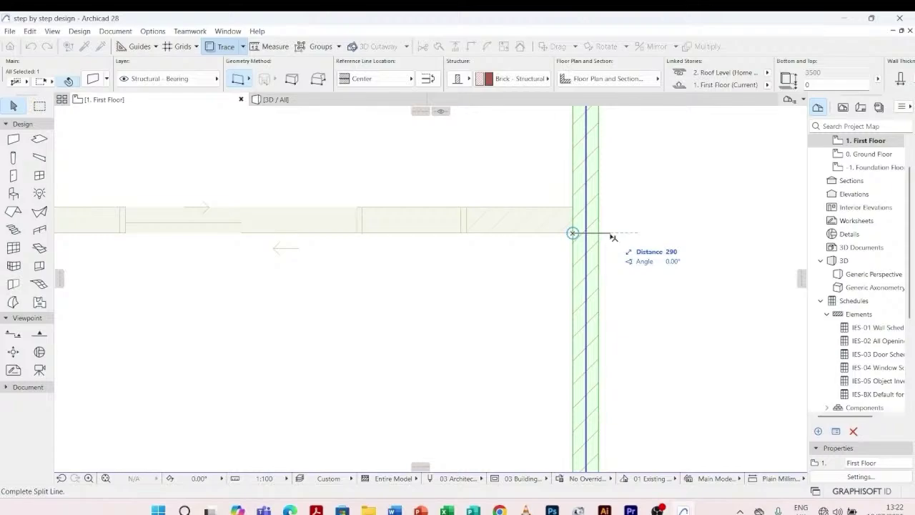
click(614, 237)
click(610, 200)
scroll(608, 205, up, 1)
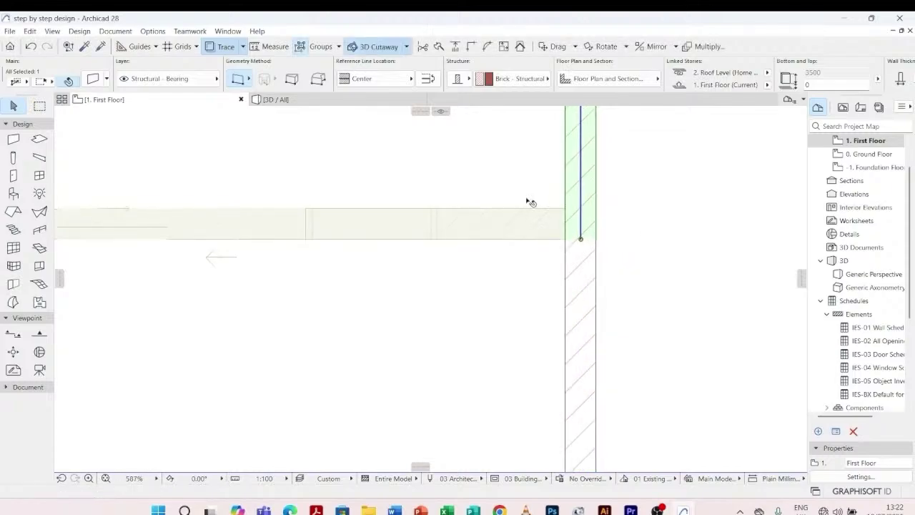
- In 3D, set the base offset of the right wing's overhanging side wall segment to -150
click(318, 103)
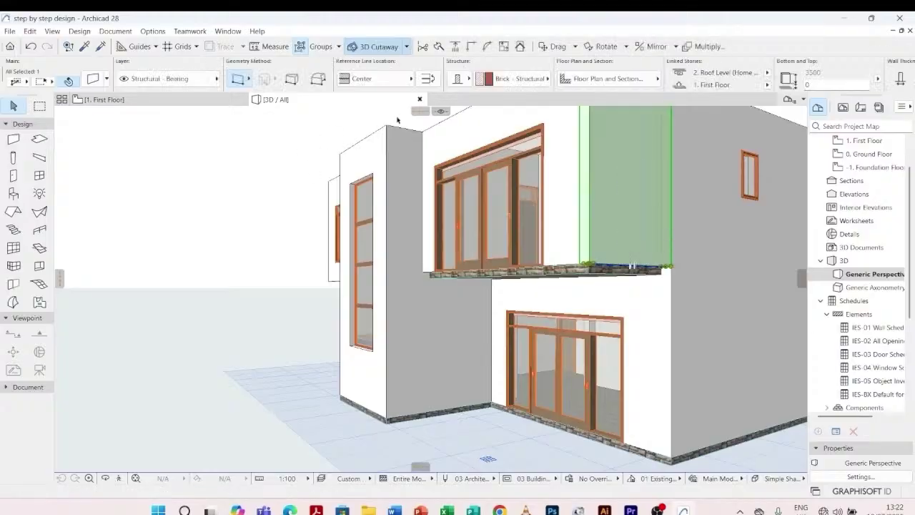
click(850, 85)
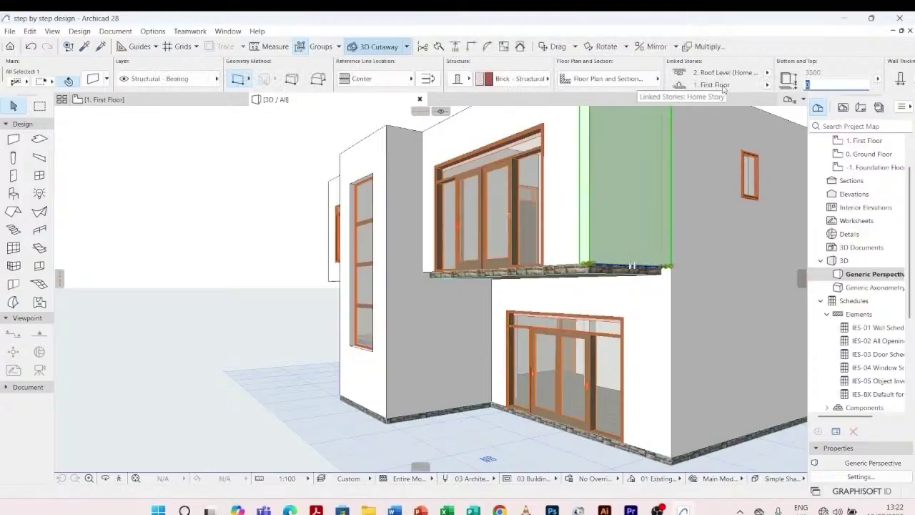
text(-15)
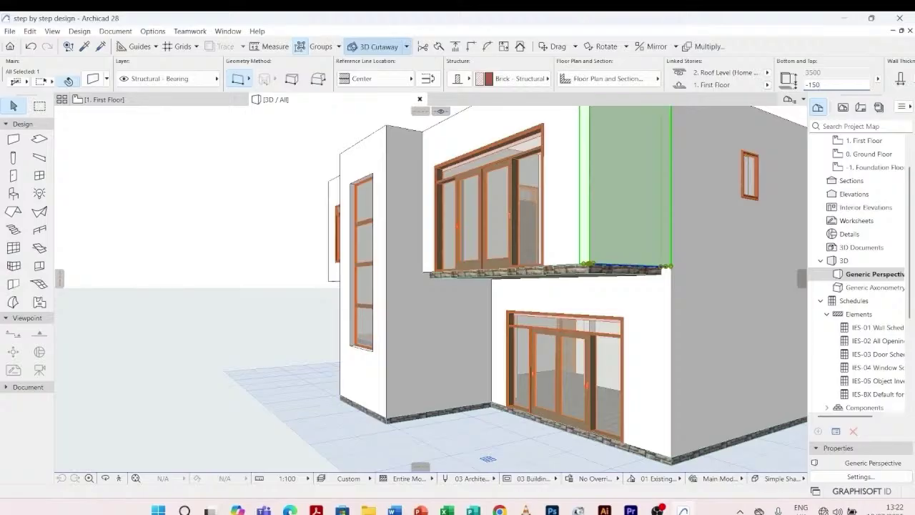
key(Return)
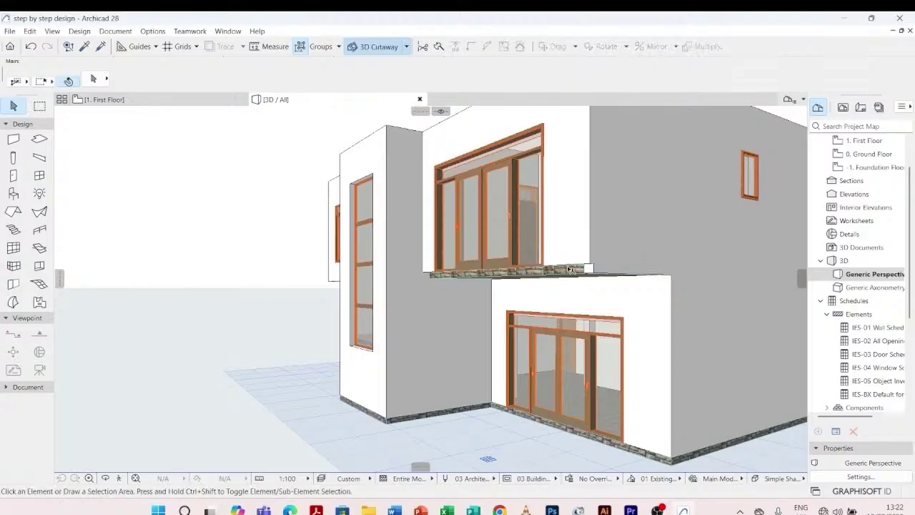
key(Escape)
- Transfer the wall settings with base offset -150 from the right wing's overhanging side wall segment to its upper front wall
scroll(539, 245, down, 1)
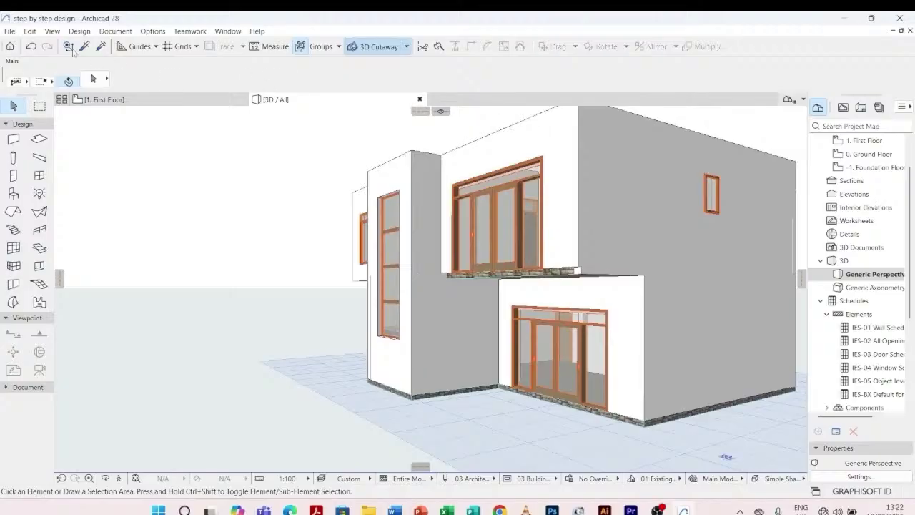
click(85, 46)
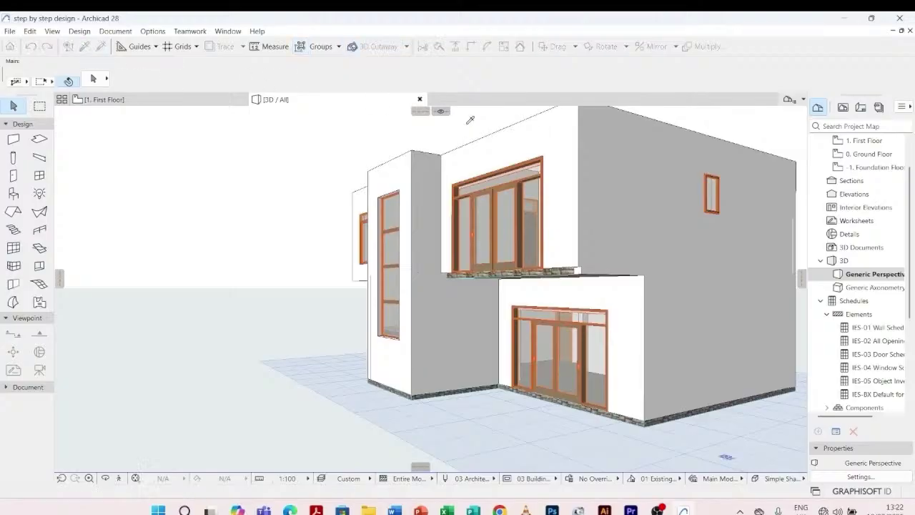
click(582, 261)
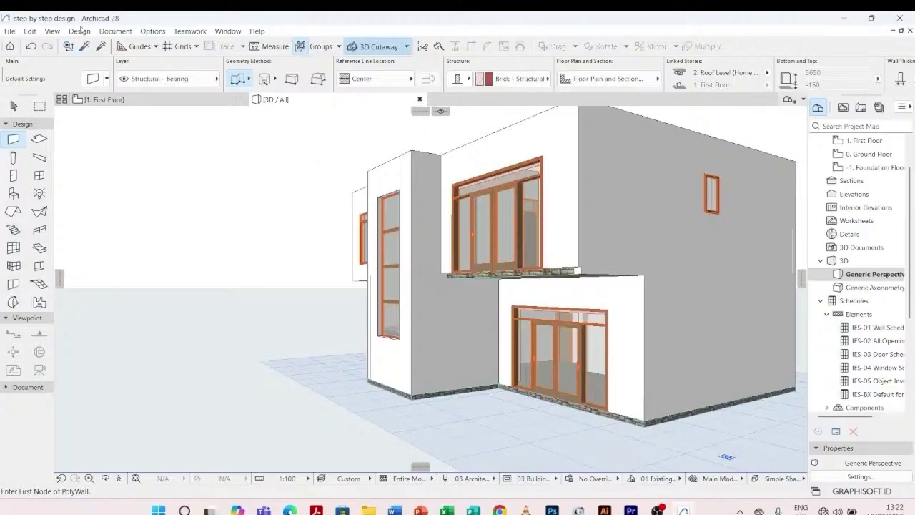
key(ctrl+alt)
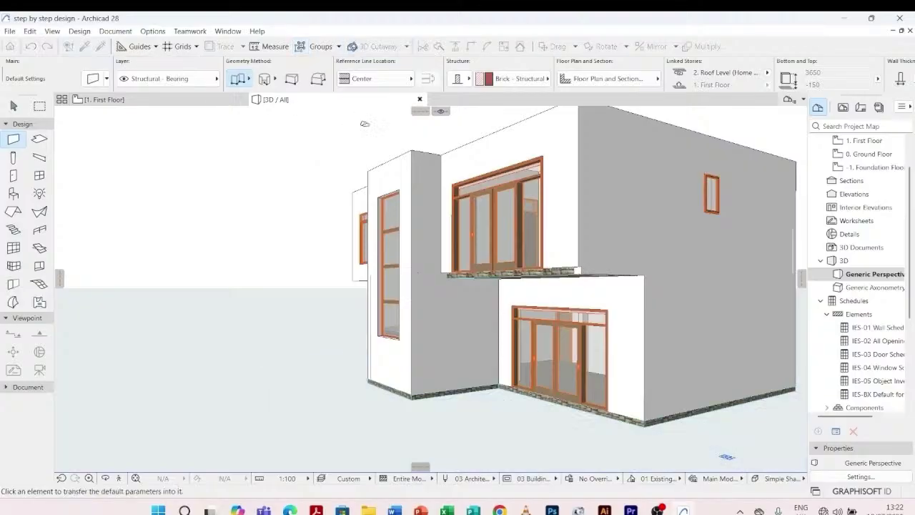
ctrl+alt+click(455, 136)
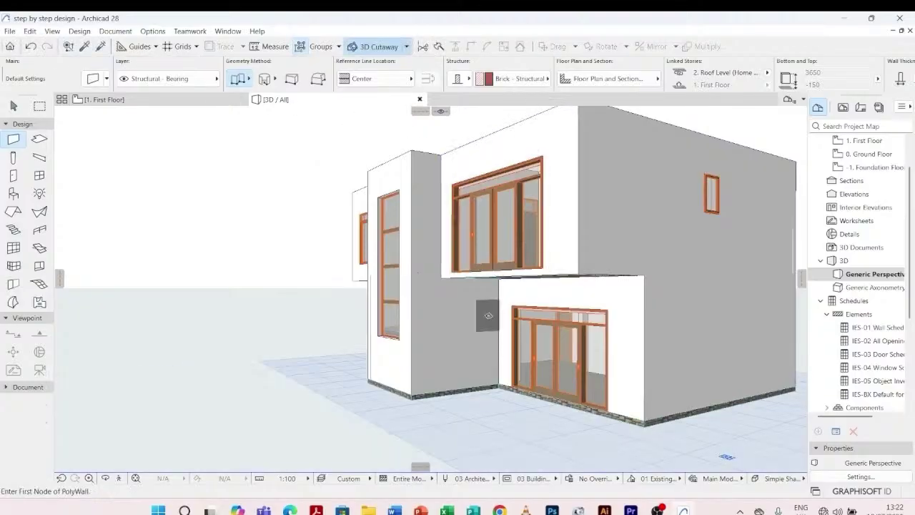
key(Escape)
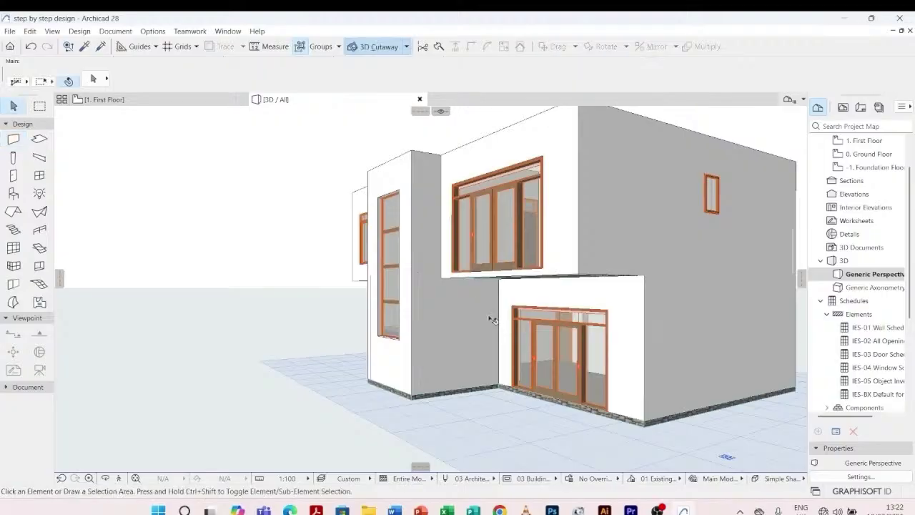
- Examine the house in 3D from the front and the left side to check the extended walls at both overhangs
shift+middle_drag(242, 331, 498, 328)
scroll(498, 328, down, 3)
shift+middle_drag(272, 397, 577, 348)
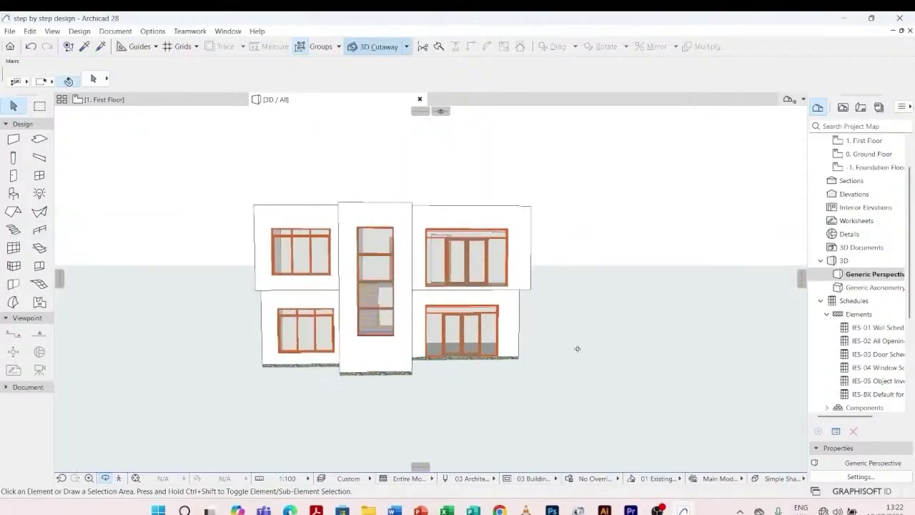
scroll(312, 272, up, 1)
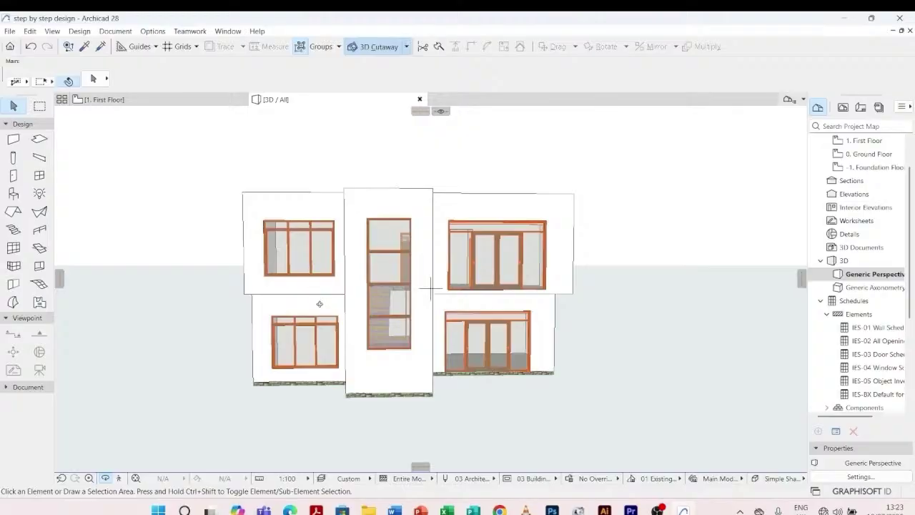
shift+middle_drag(319, 304, 392, 289)
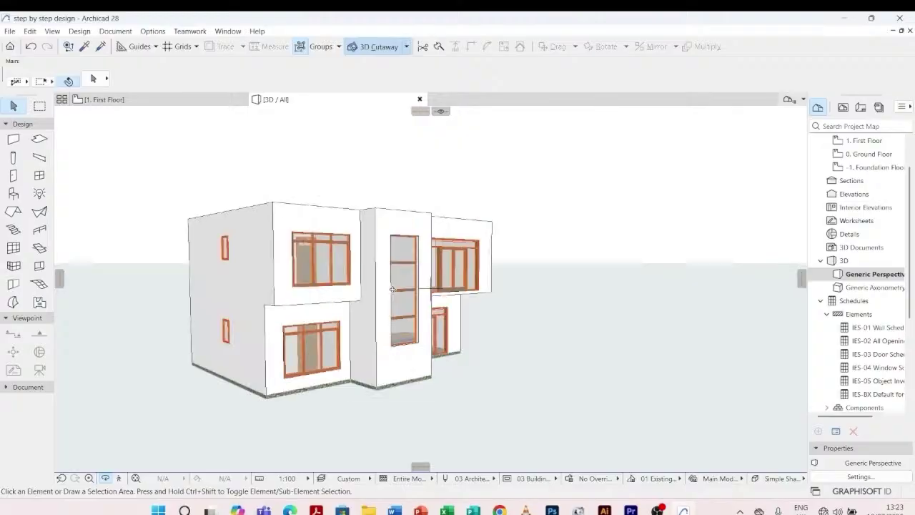
scroll(423, 321, down, 1)
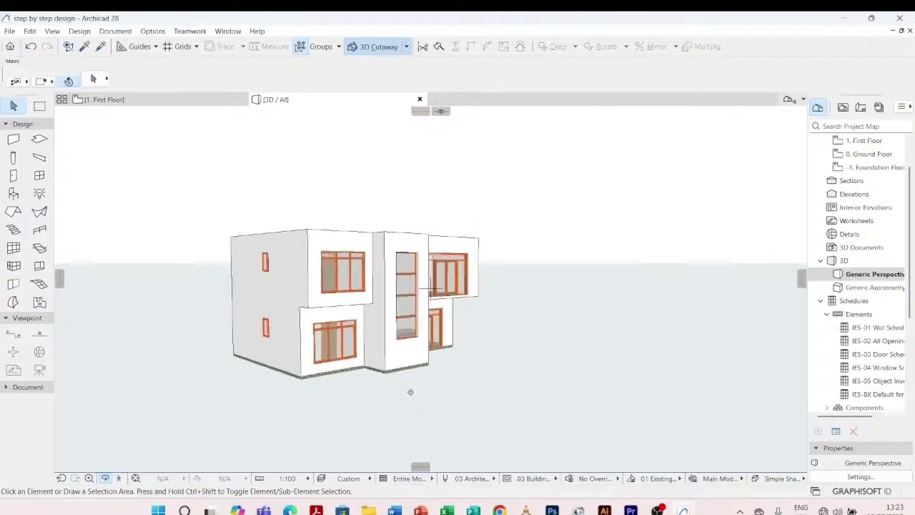
shift+middle_drag(408, 391, 359, 394)
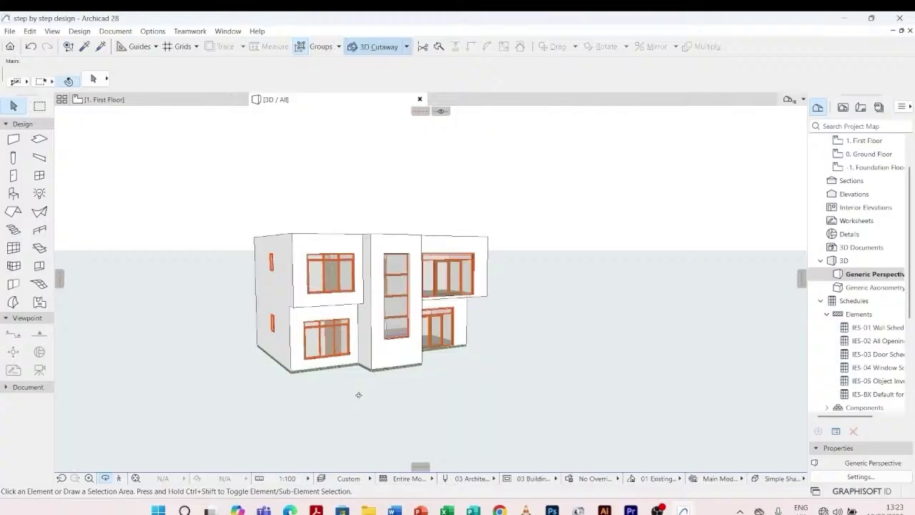
- On the Foundation Floor plan, display the story above as the trace reference
double_click(888, 166)
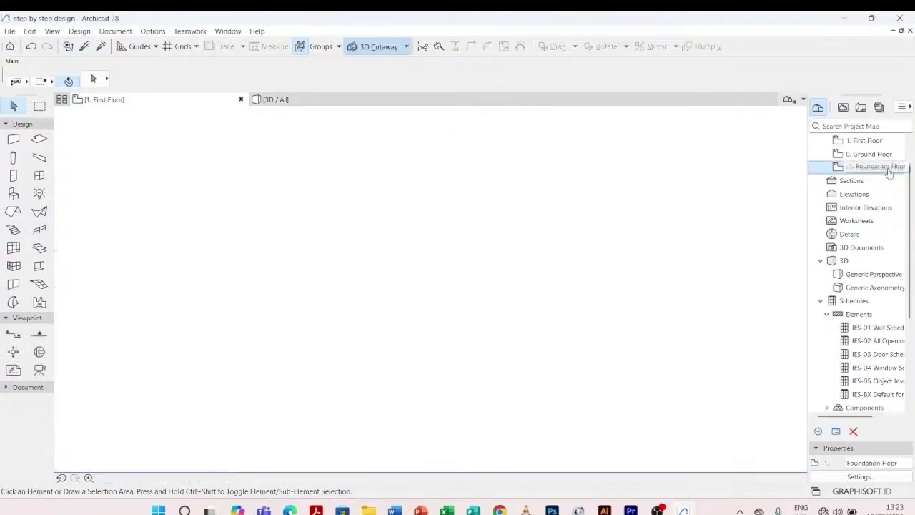
scroll(459, 280, down, 3)
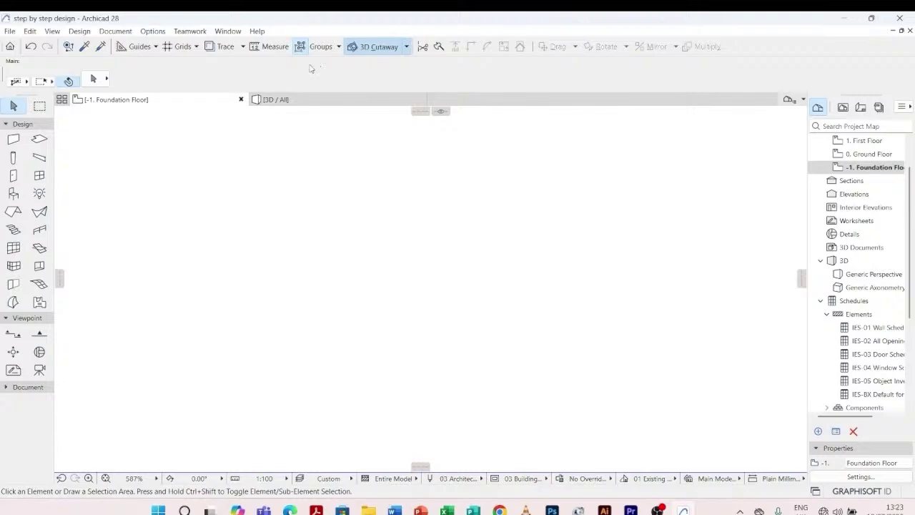
key(alt+F2)
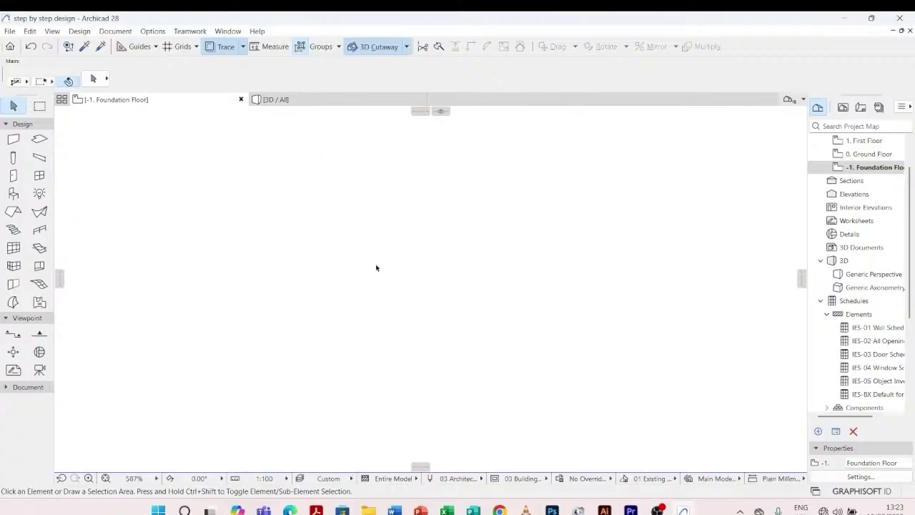
click(243, 47)
mouse_move(254, 69)
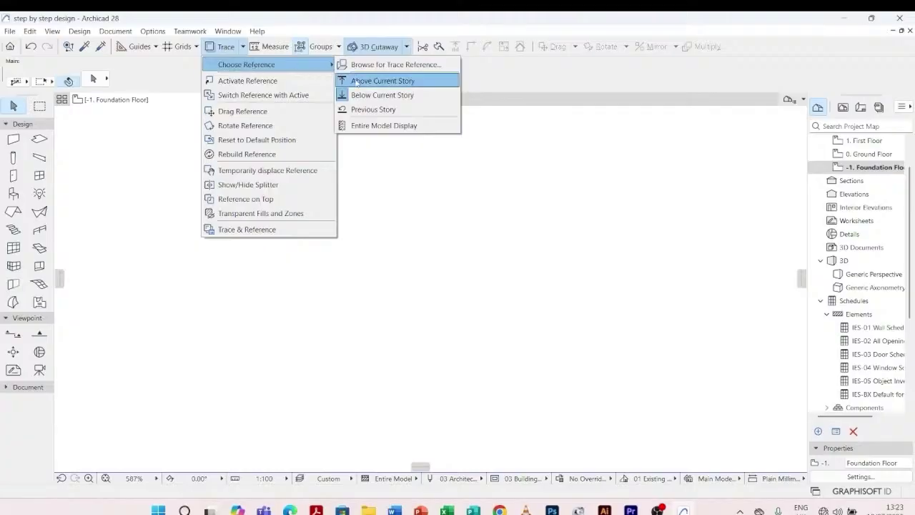
click(356, 83)
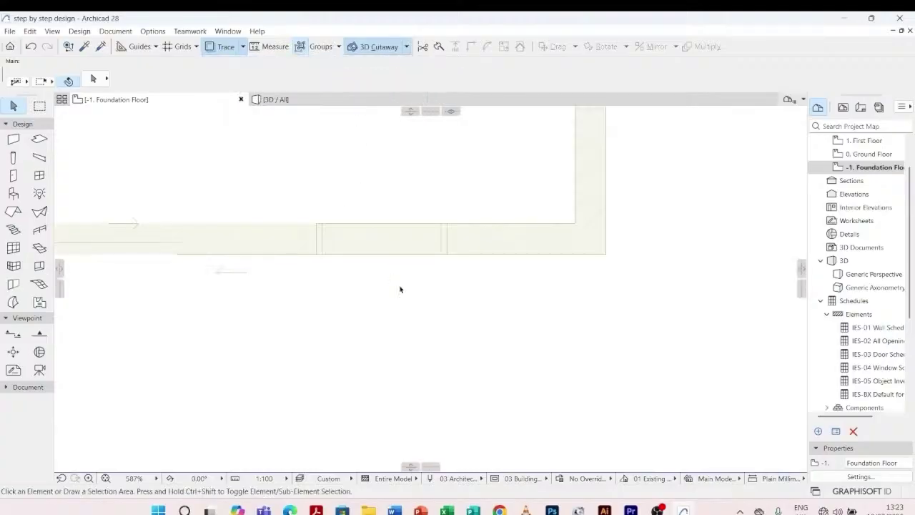
scroll(498, 339, down, 8)
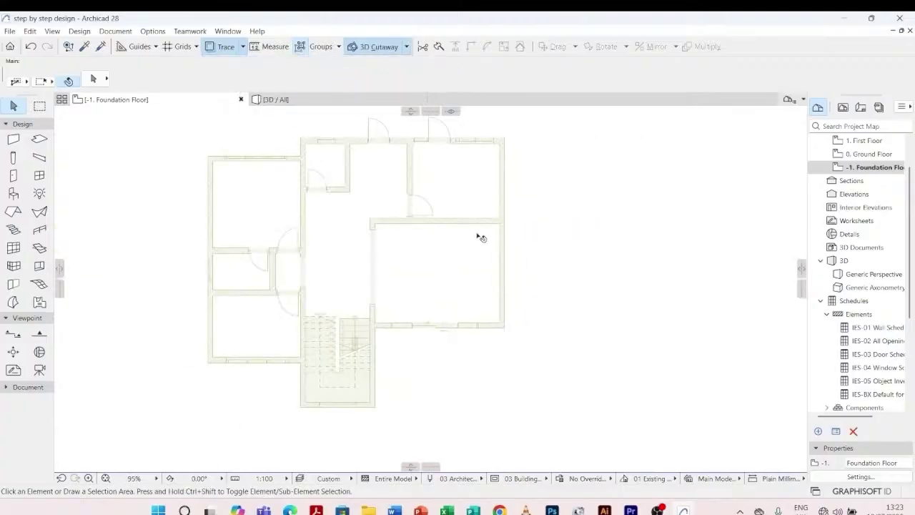
scroll(482, 238, down, 3)
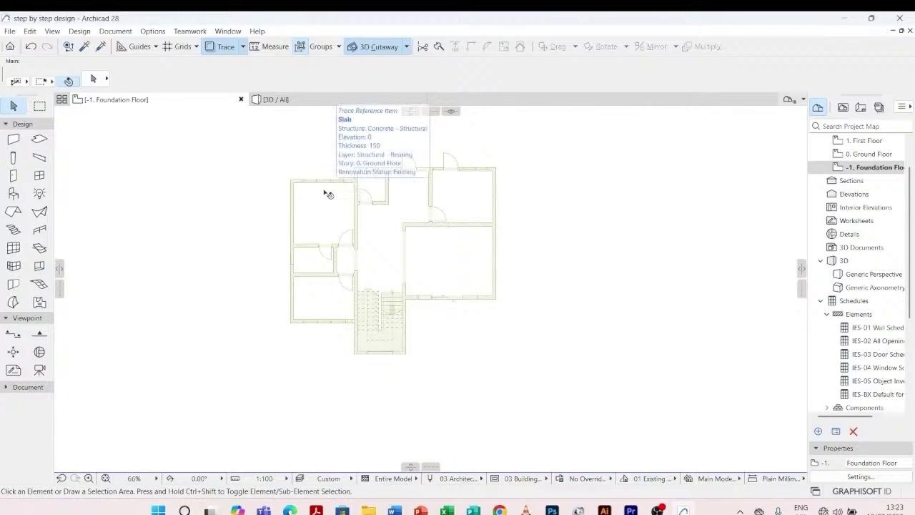
scroll(325, 190, up, 1)
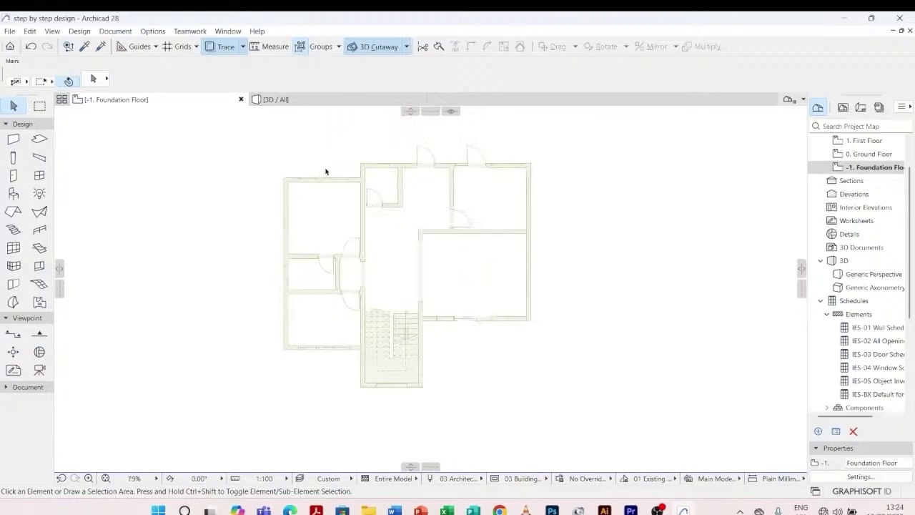
- Start a chain of 200 mm brick foundation walls over the traced left wing's front wall and the stairwell's left and front walls
scroll(308, 237, up, 2)
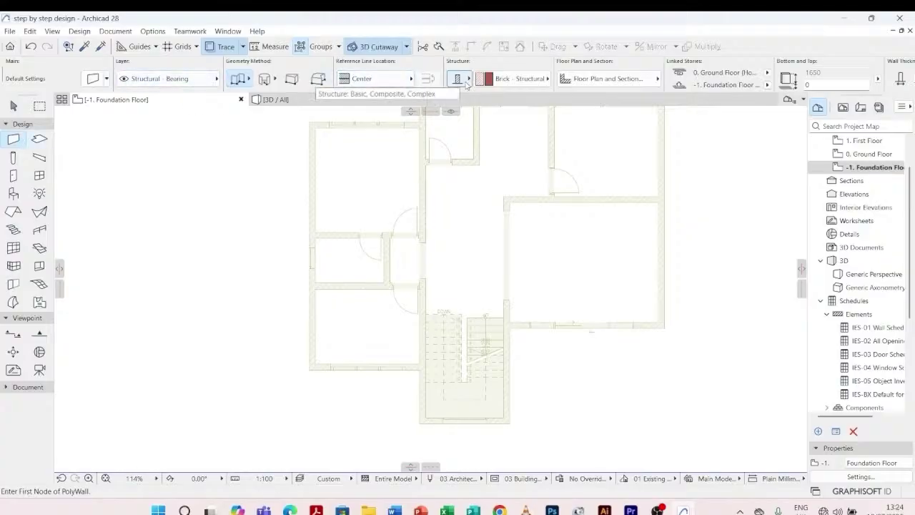
scroll(583, 81, down, 2)
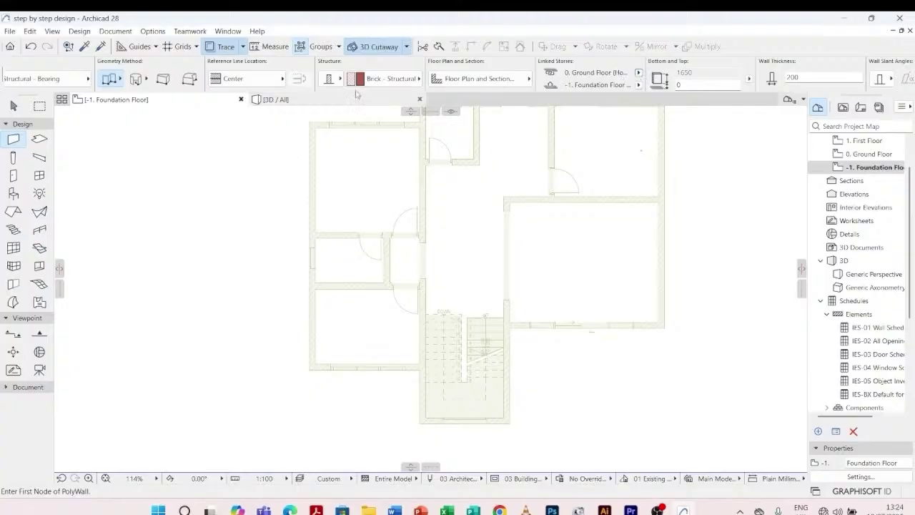
scroll(312, 353, up, 5)
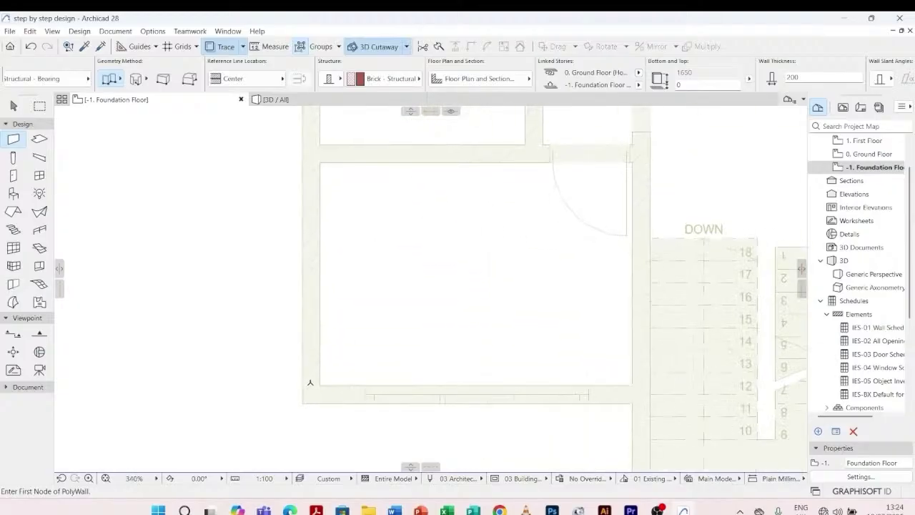
click(309, 393)
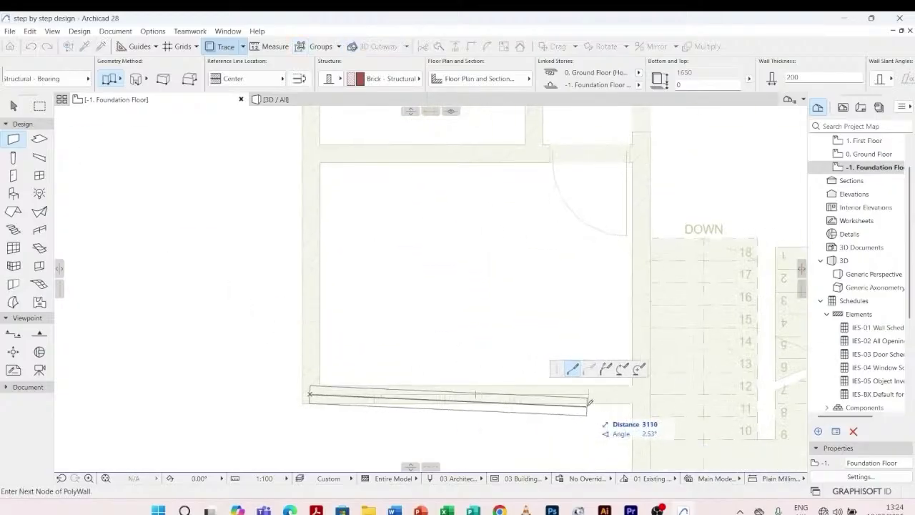
click(641, 391)
scroll(648, 370, down, 2)
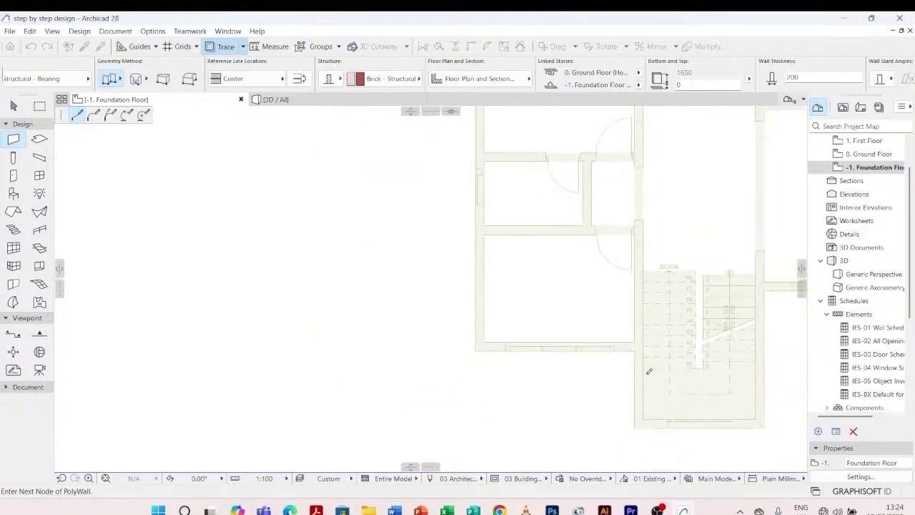
scroll(645, 410, up, 3)
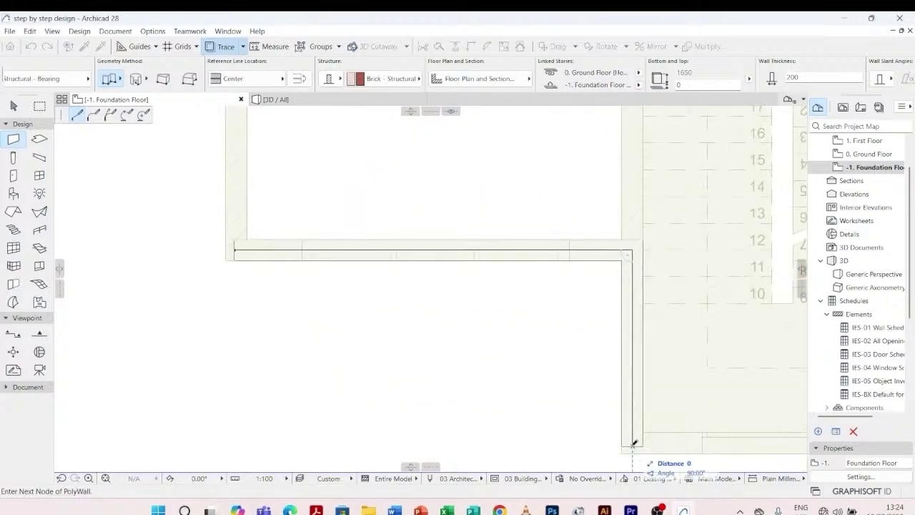
click(633, 444)
scroll(591, 407, down, 3)
scroll(621, 419, up, 4)
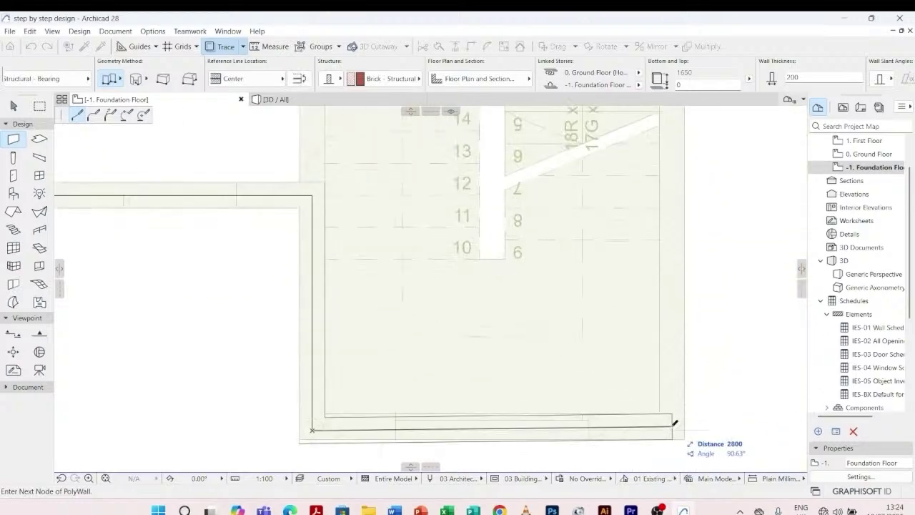
click(674, 423)
- Continue the foundation walls 7400 mm back along the stairwell's right side, then 5200 mm over the partition to the right outer wall
scroll(666, 293, down, 3)
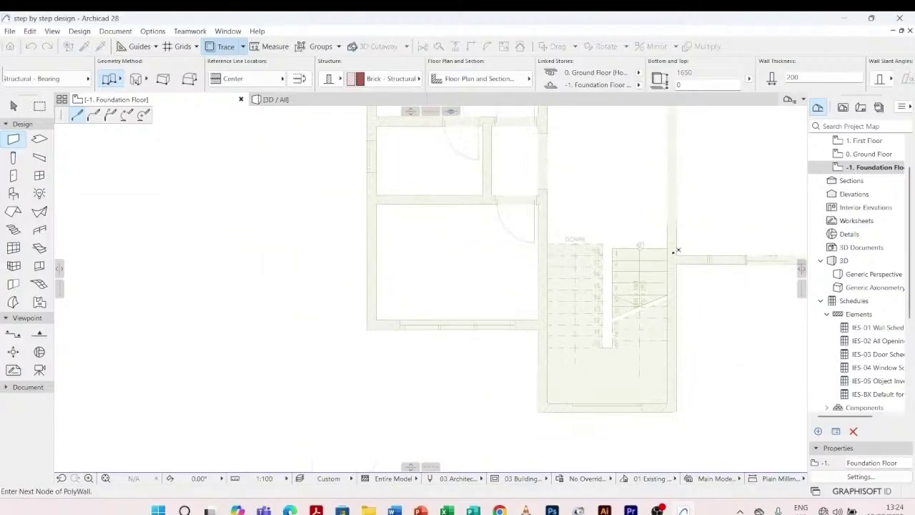
scroll(676, 250, up, 4)
scroll(672, 286, down, 4)
scroll(670, 260, up, 5)
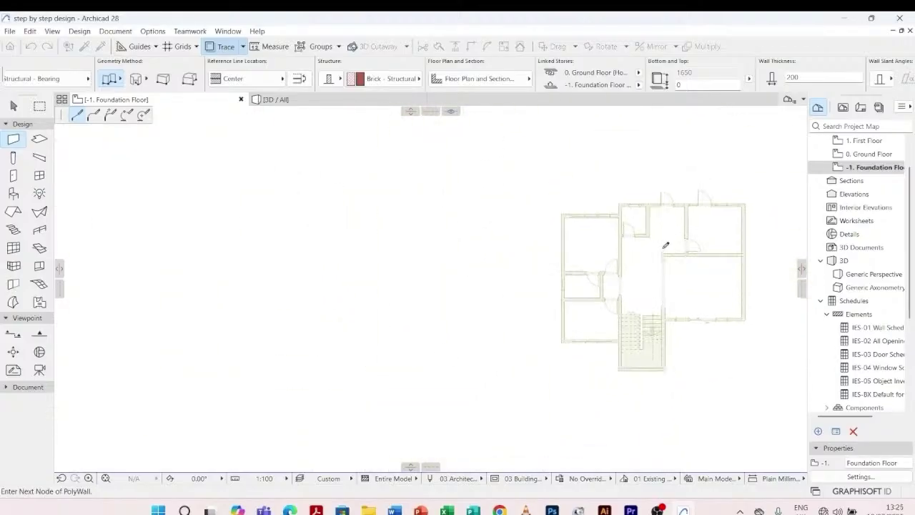
scroll(667, 258, up, 1)
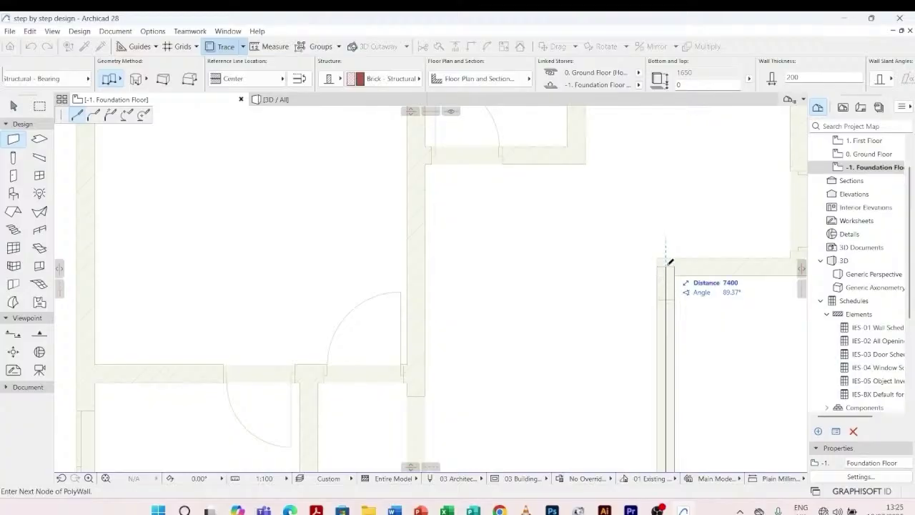
scroll(653, 261, down, 5)
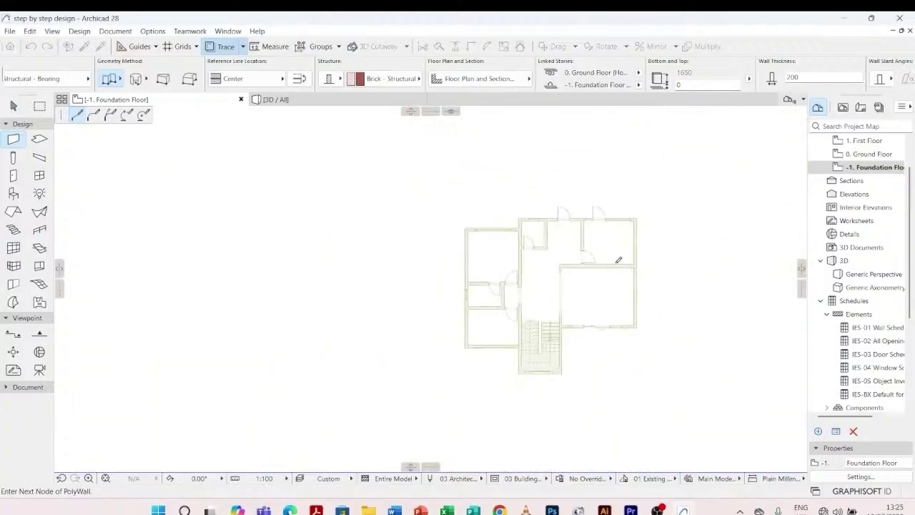
scroll(642, 260, up, 6)
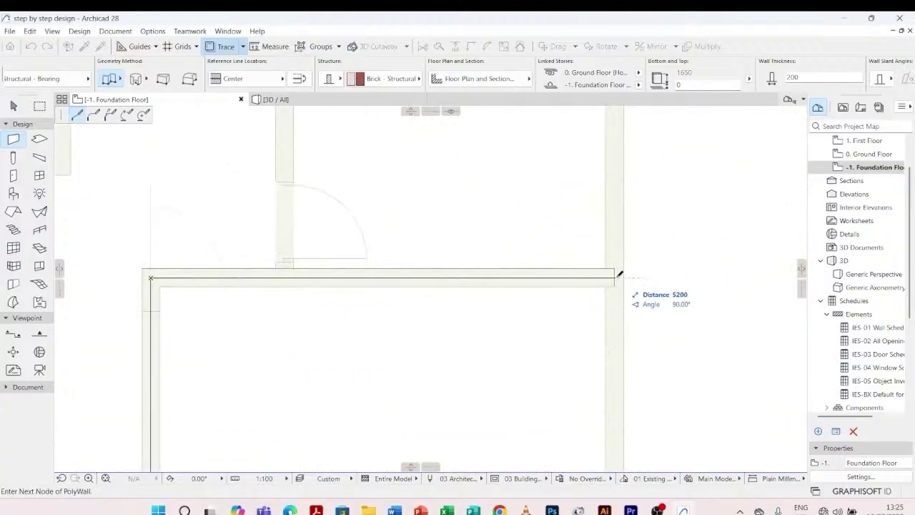
- Continue the foundation wall chain along the right outer wall, the main rear wall and the short return at the rear step
scroll(623, 286, down, 5)
scroll(624, 208, up, 5)
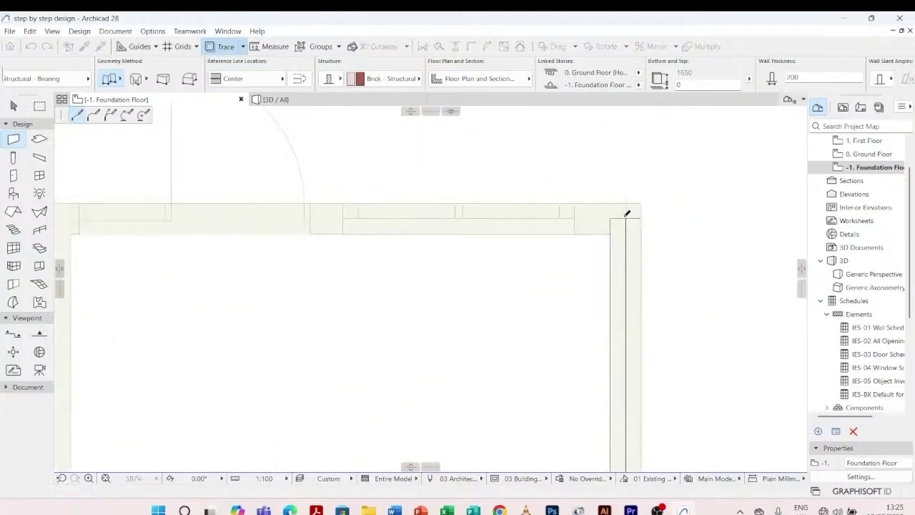
scroll(672, 228, down, 3)
scroll(552, 225, down, 3)
scroll(541, 229, up, 6)
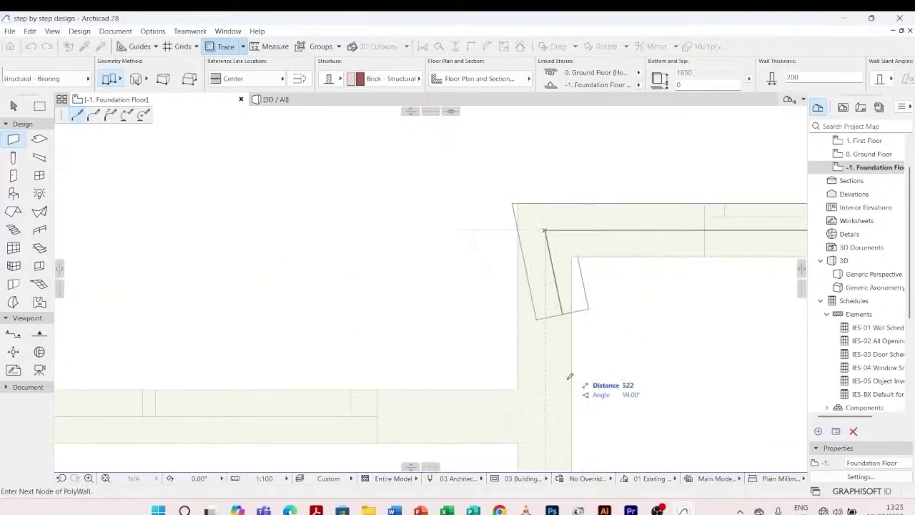
scroll(576, 302, down, 3)
scroll(576, 301, up, 5)
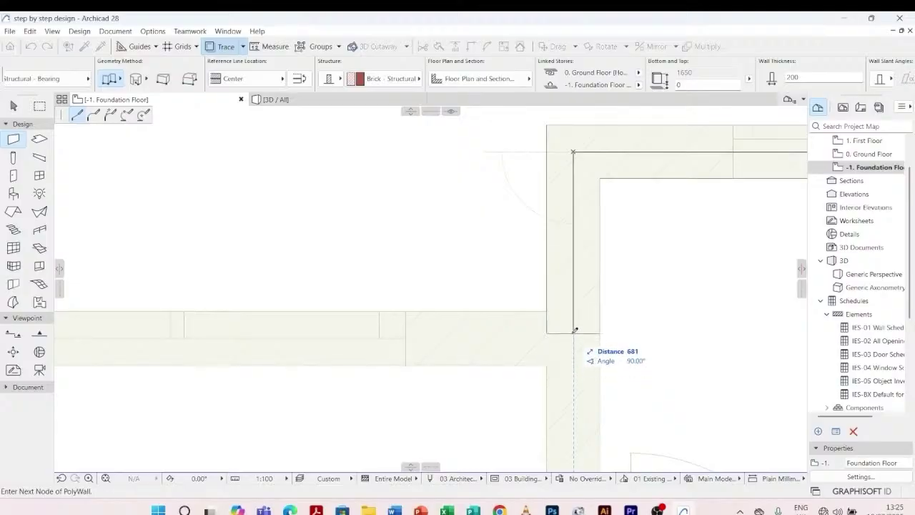
click(574, 338)
- Trace the left wing's rear wall and close the chain with an 8100 mm left outer wall to the front corner
scroll(577, 339, down, 4)
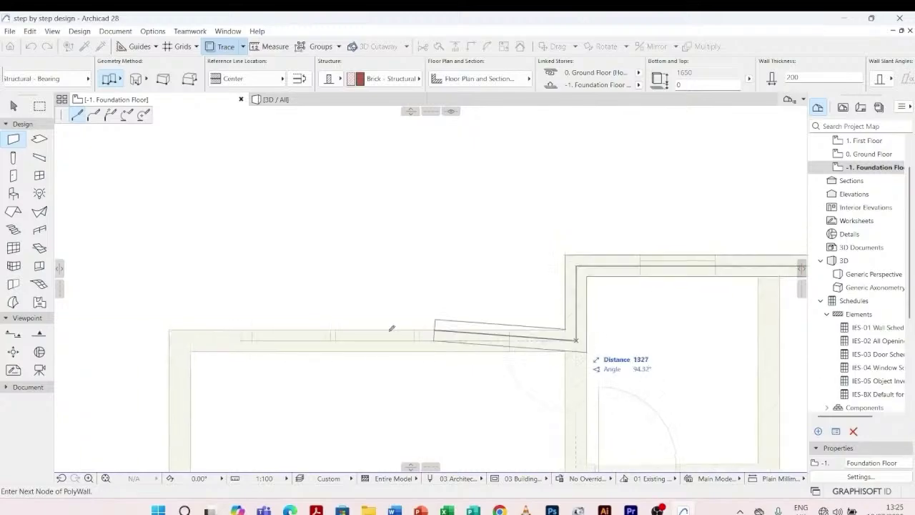
scroll(465, 304, down, 3)
scroll(329, 322, up, 5)
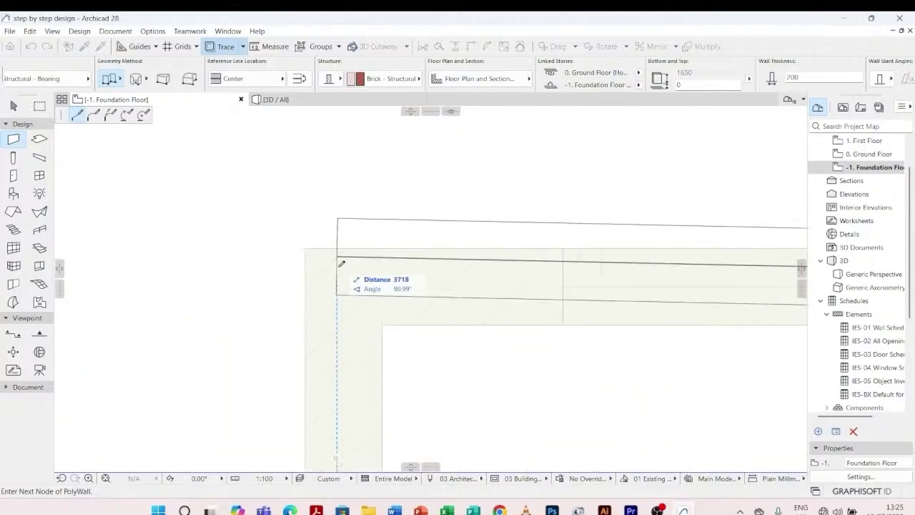
scroll(351, 257, down, 5)
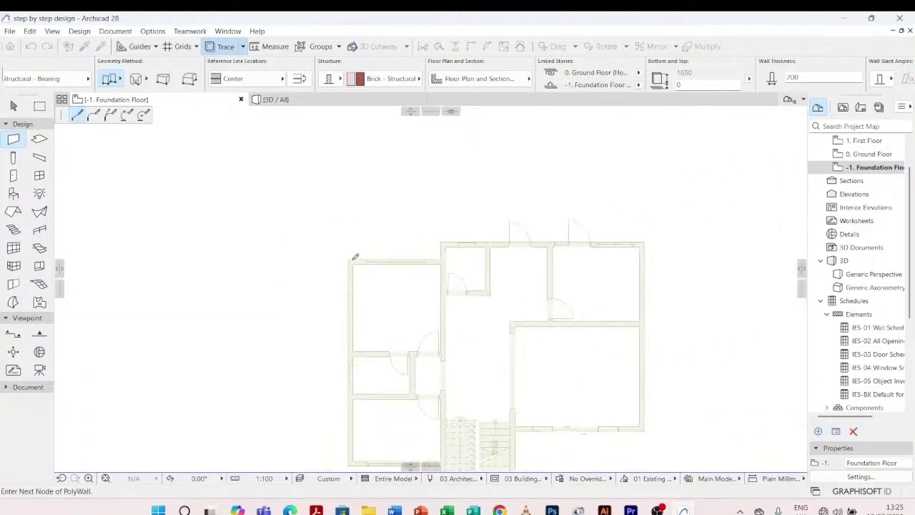
scroll(361, 354, down, 2)
scroll(366, 372, up, 6)
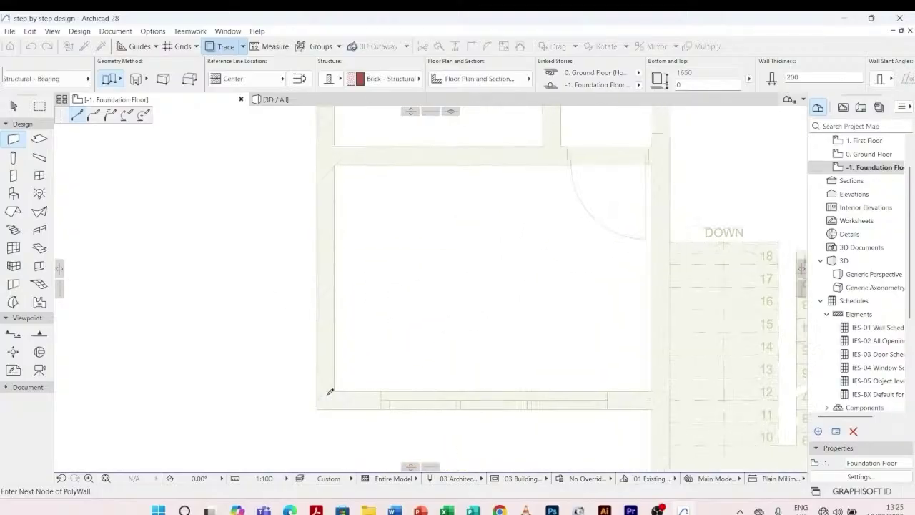
scroll(328, 400, up, 2)
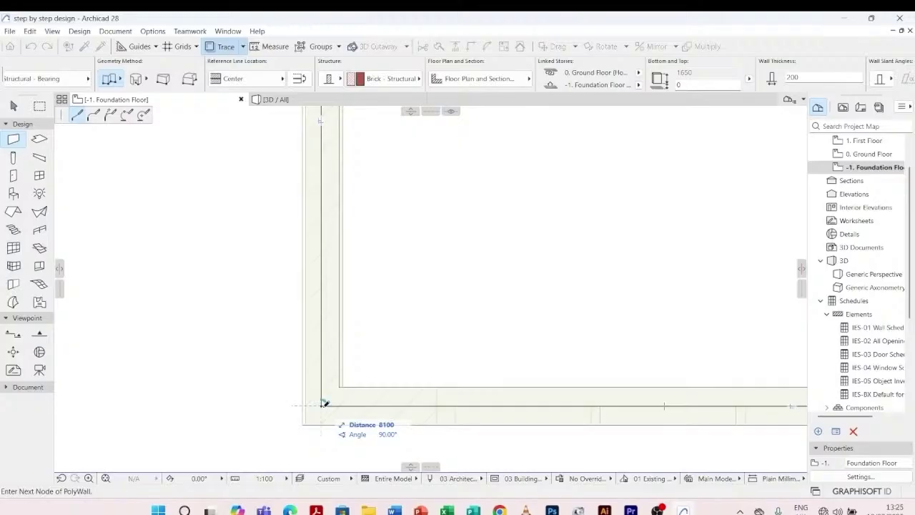
click(322, 404)
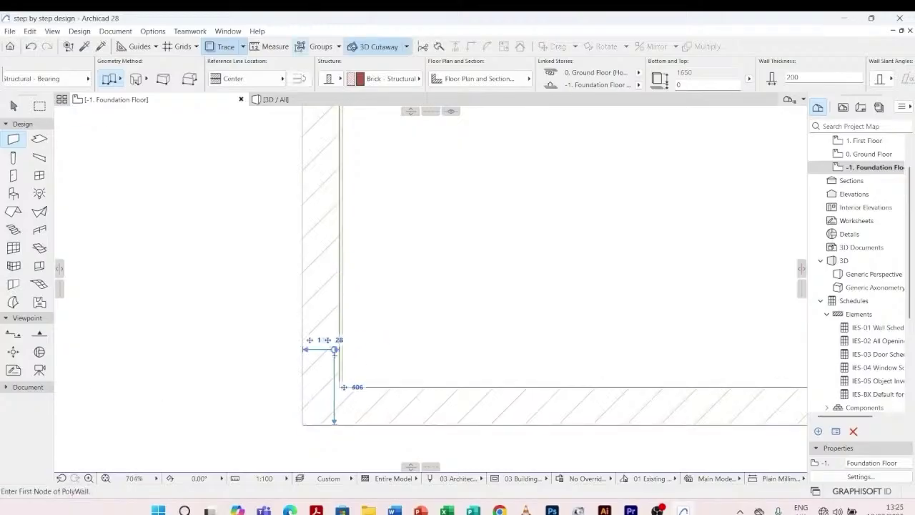
- Move the left wing's left outer foundation wall slightly inward so its inner face aligns with the traced wall's inner edge
key(Escape)
click(303, 217)
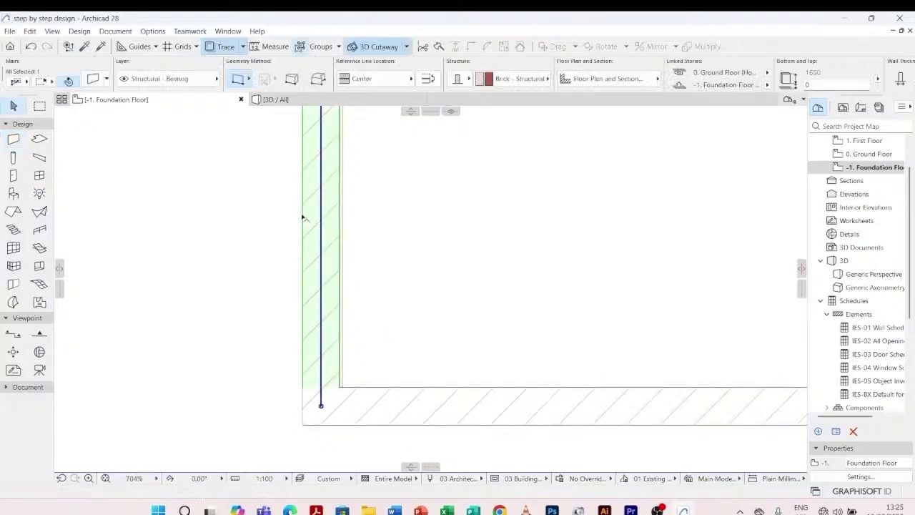
scroll(358, 365, down, 2)
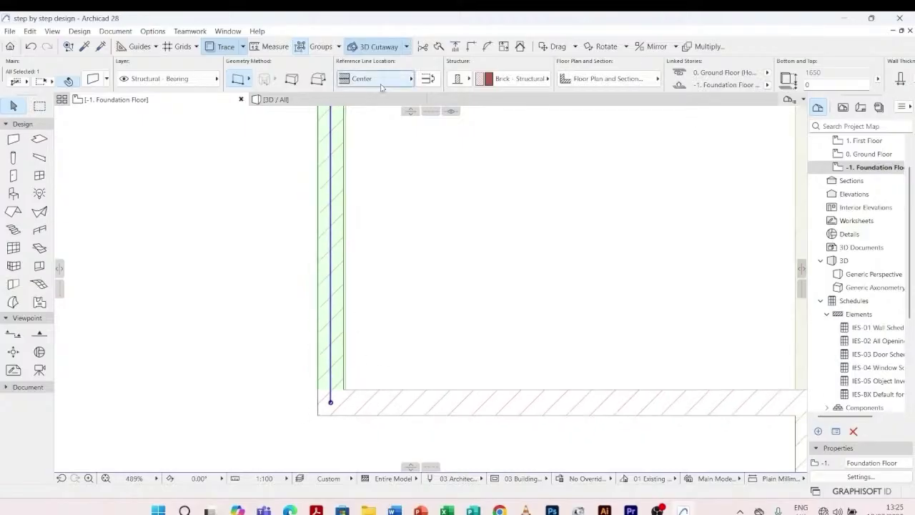
scroll(326, 406, up, 4)
scroll(404, 318, up, 2)
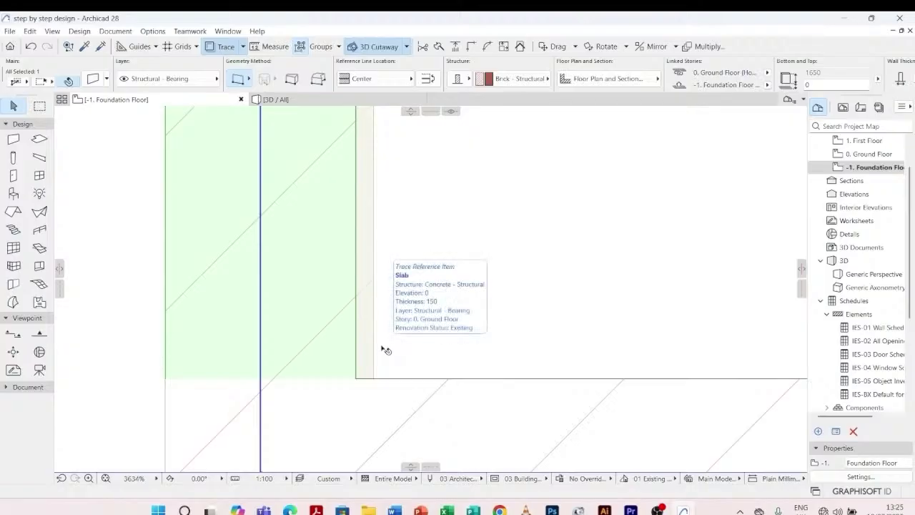
scroll(362, 303, down, 3)
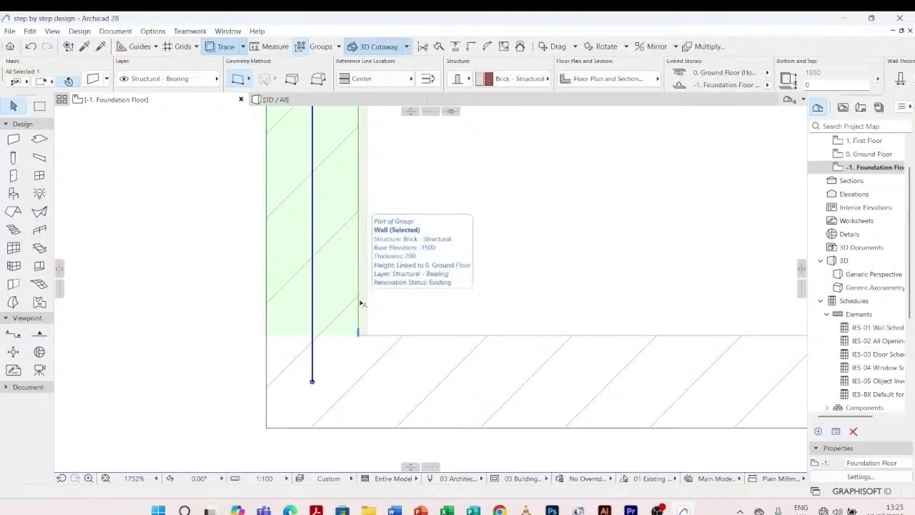
key(ctrl+d)
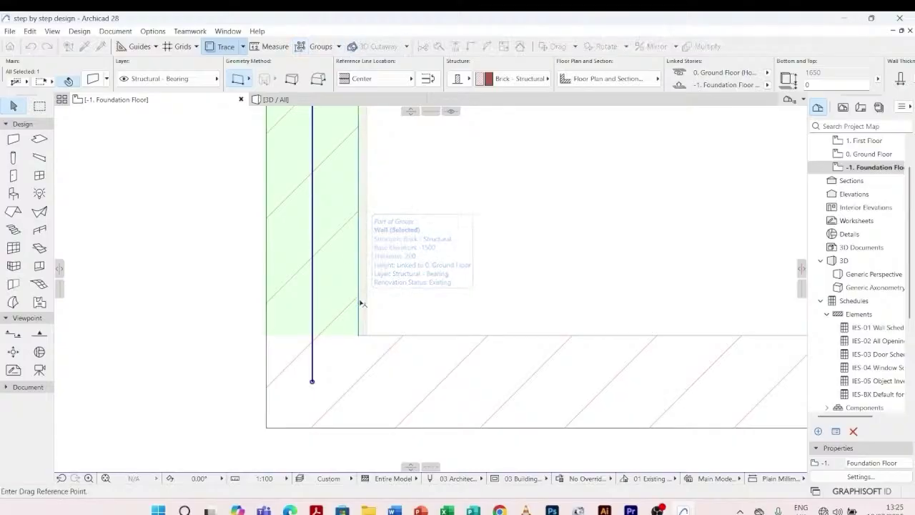
click(358, 336)
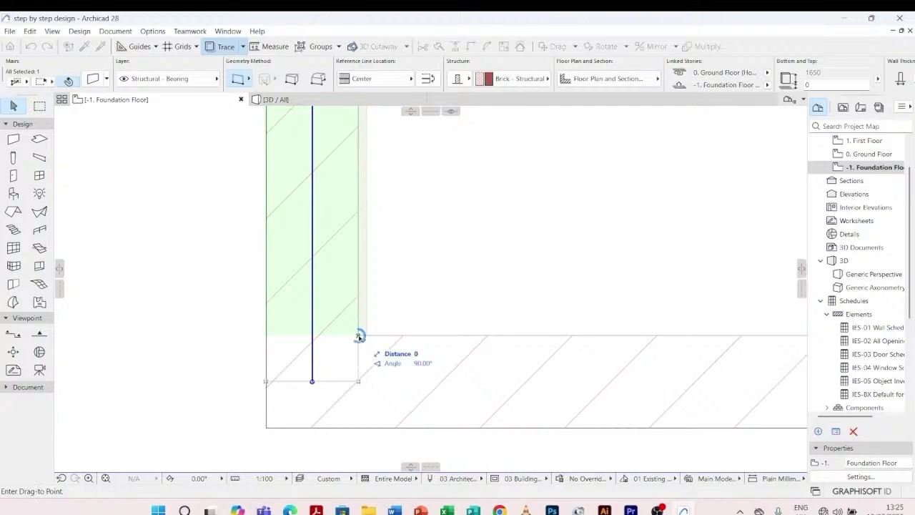
click(366, 336)
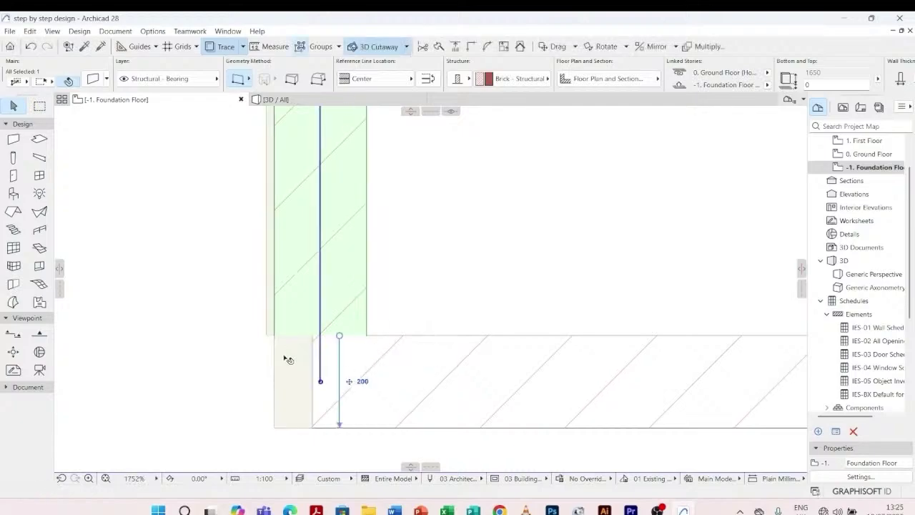
scroll(286, 359, down, 5)
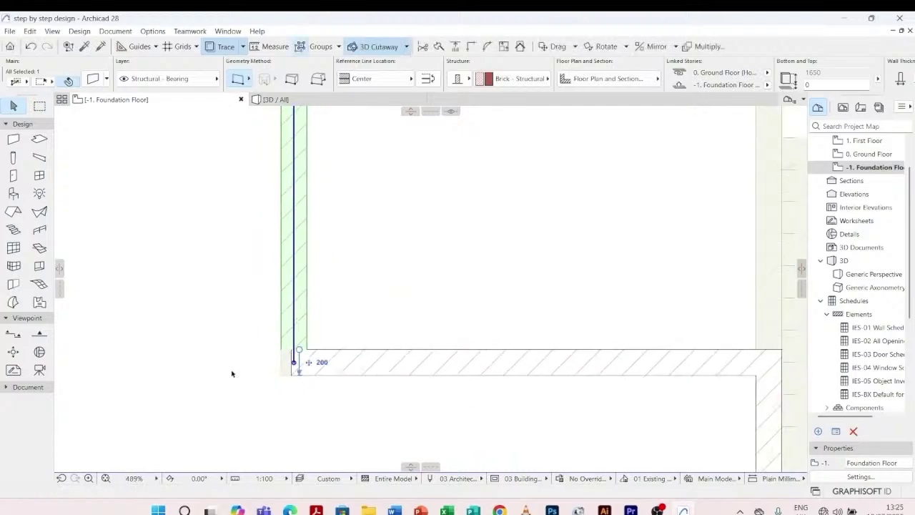
key(Escape)
- Join the left wing's left outer wall with its front and rear walls using Intersect
scroll(306, 339, up, 4)
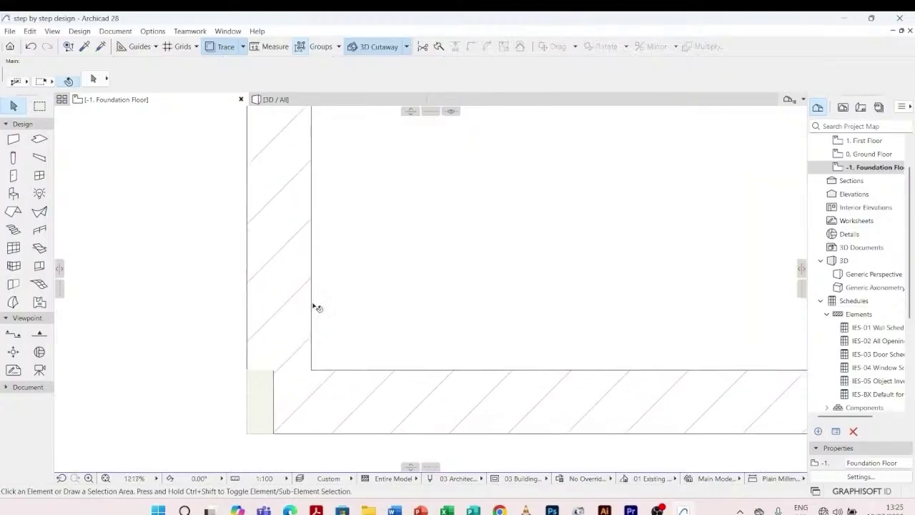
click(313, 306)
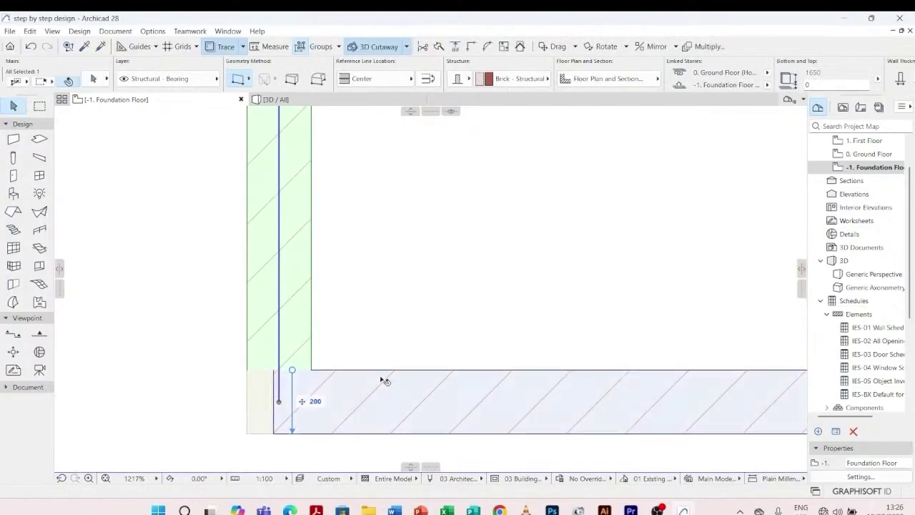
shift+click(383, 379)
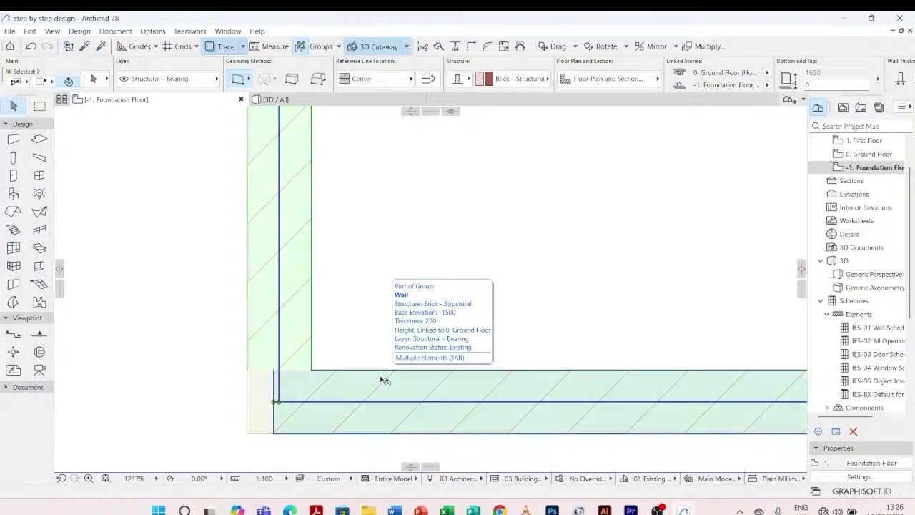
scroll(331, 407, down, 8)
scroll(436, 283, down, 2)
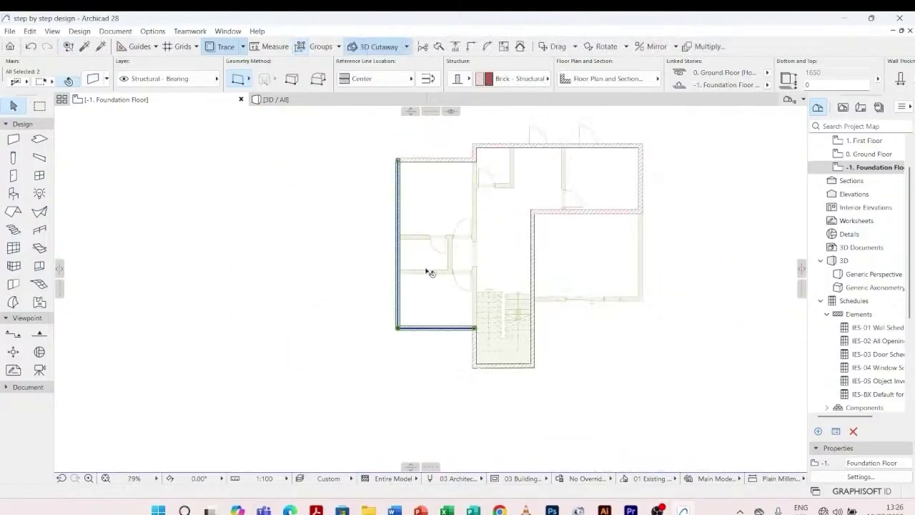
scroll(413, 172, up, 6)
shift+click(419, 190)
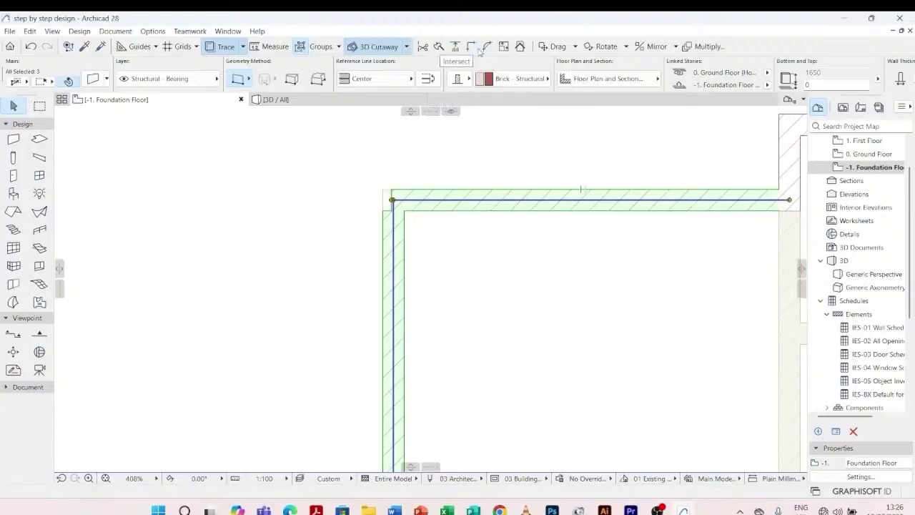
click(366, 250)
- Stretch the stairwell's left foundation wall back to its junction with the left wing's rear wall
scroll(361, 236, down, 7)
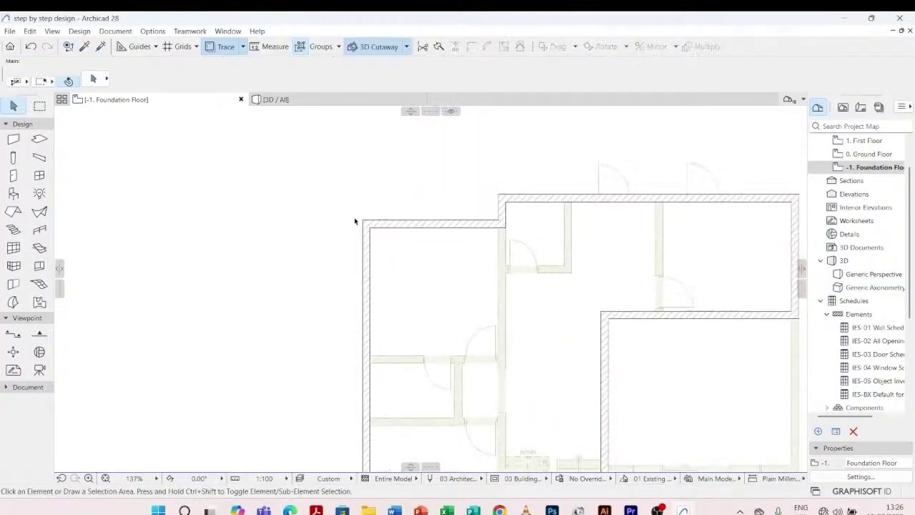
scroll(431, 227, up, 2)
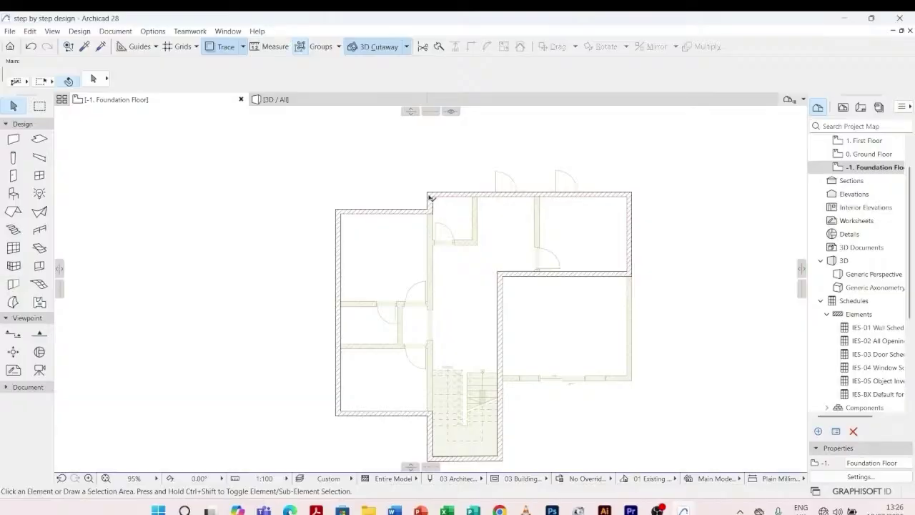
click(431, 207)
click(438, 426)
click(432, 429)
click(431, 426)
click(429, 428)
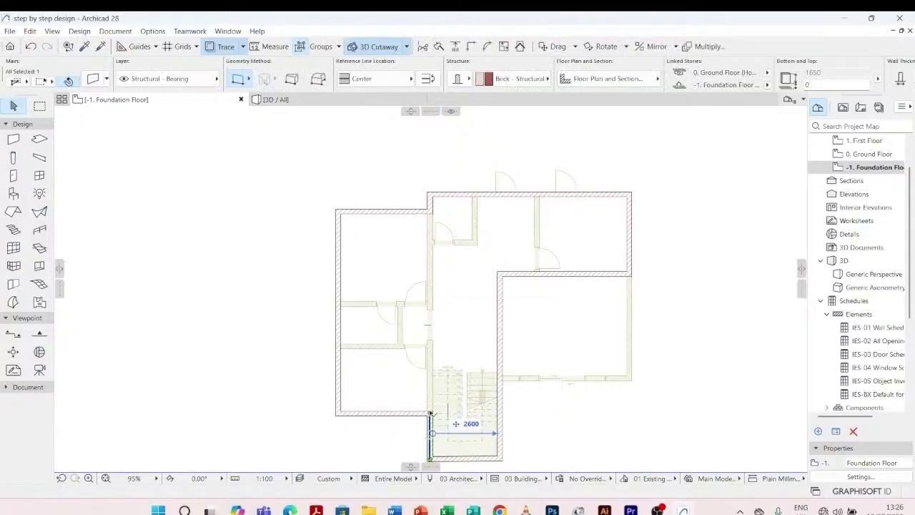
click(432, 415)
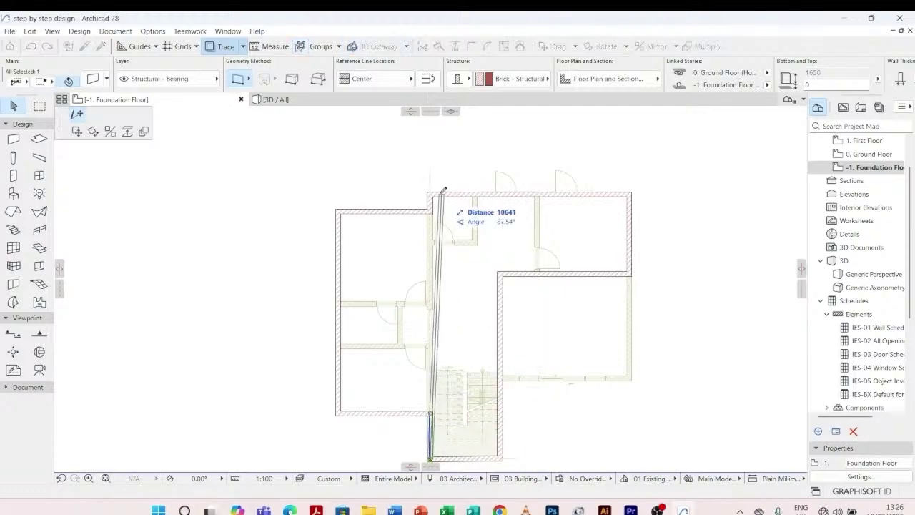
scroll(431, 204, up, 5)
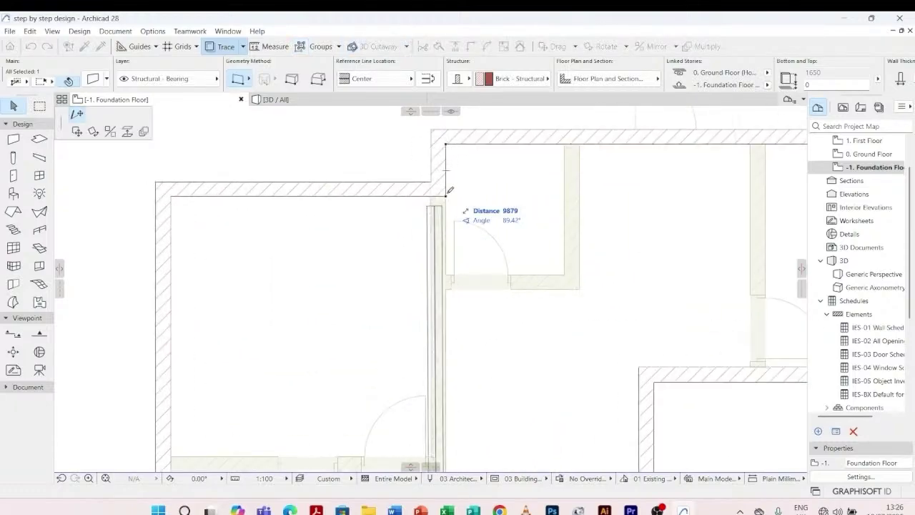
click(442, 193)
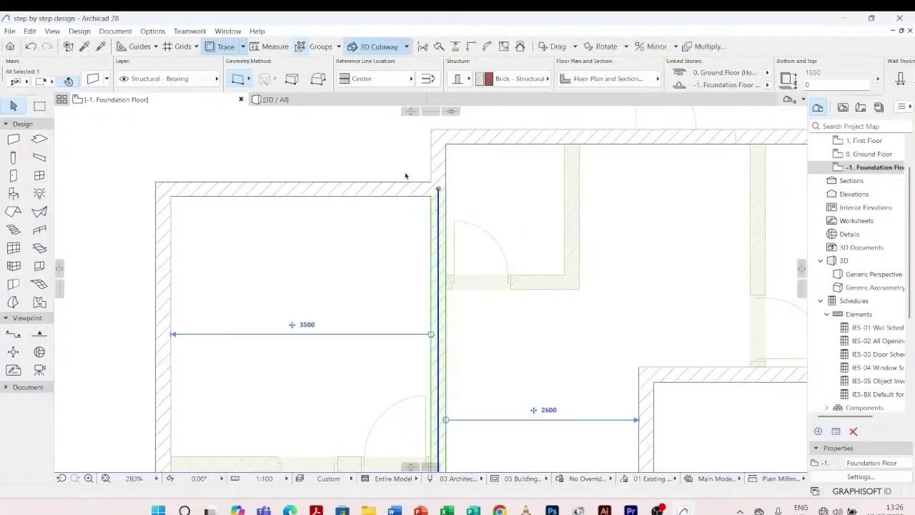
click(387, 153)
scroll(427, 165, down, 5)
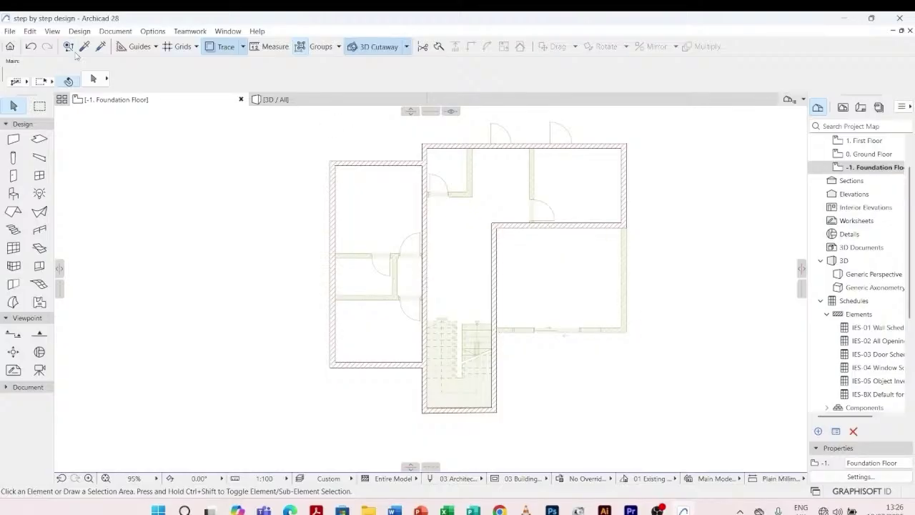
- Using the existing foundation wall's settings, draw the right front room's front wall from the stairwell wall to the right outer corner
click(84, 47)
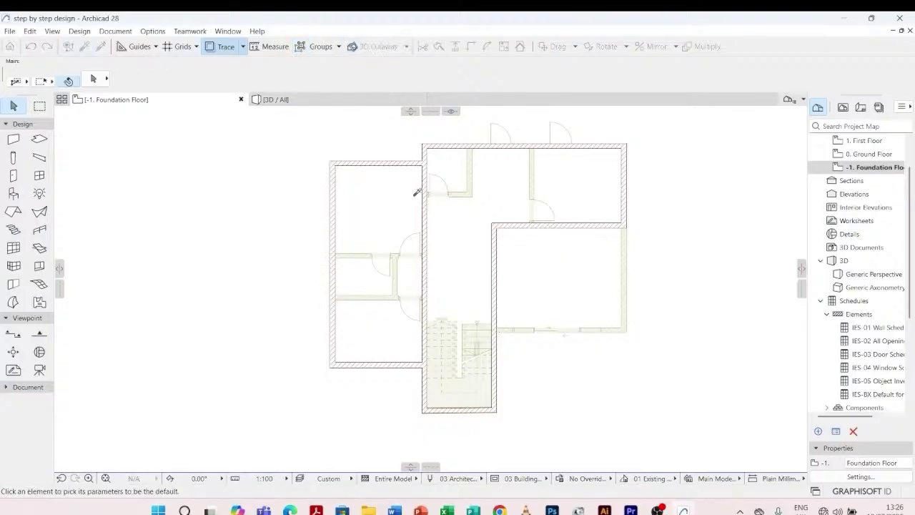
click(512, 217)
scroll(496, 327, up, 8)
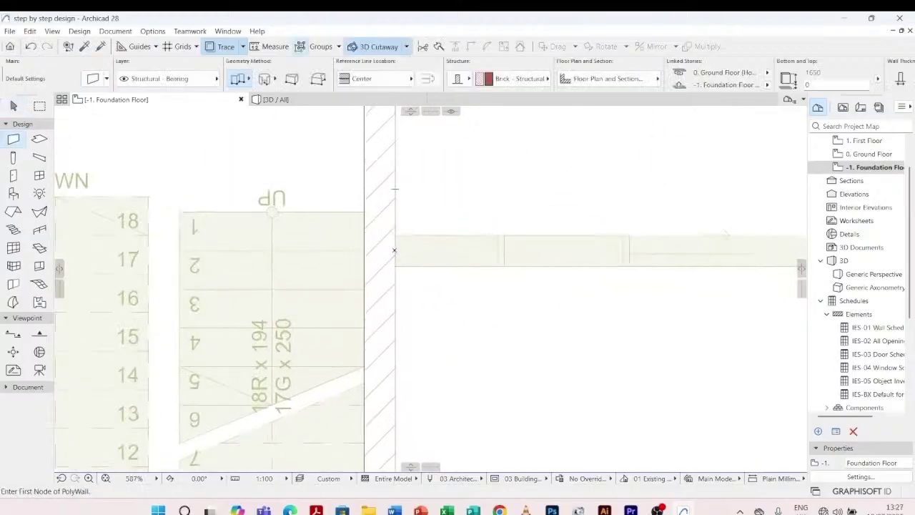
click(395, 250)
scroll(469, 250, down, 7)
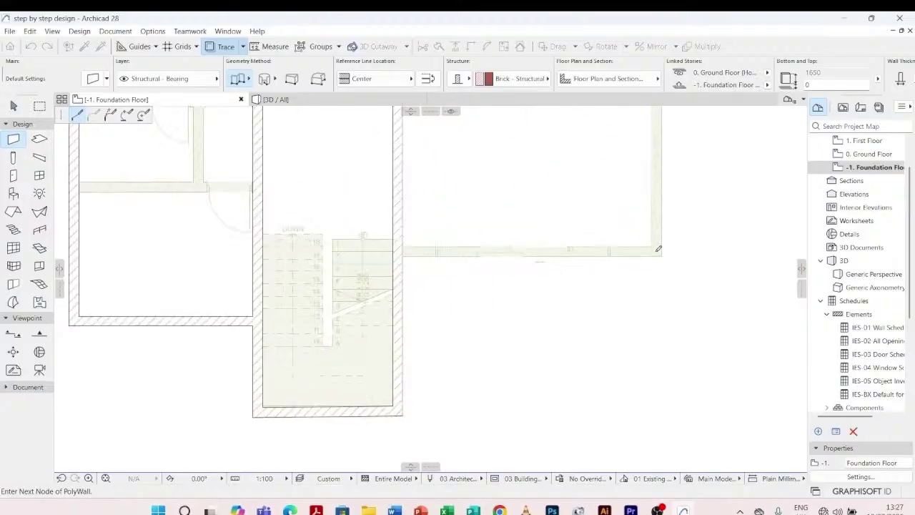
scroll(658, 248, up, 1)
click(659, 250)
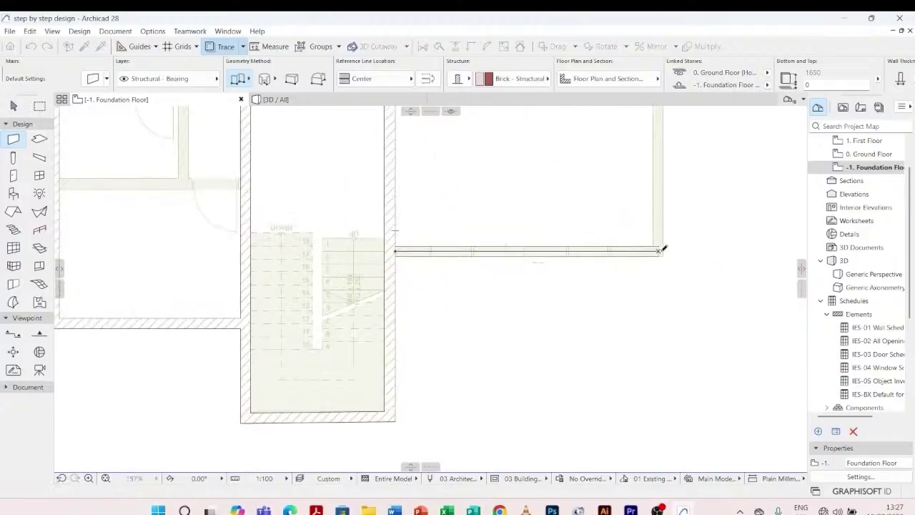
- Draw a foundation wall over the rear right room's left partition, from the rear wall to the front room's back wall
scroll(586, 355, down, 4)
scroll(552, 175, up, 5)
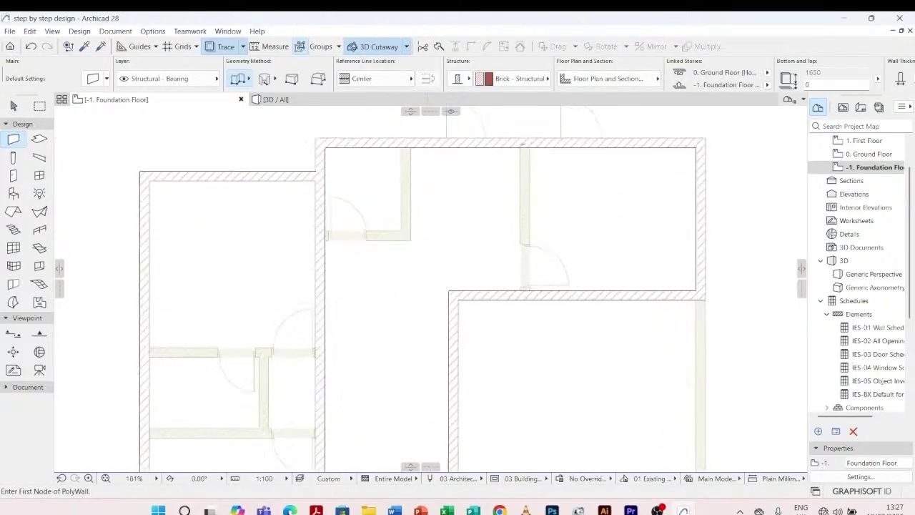
click(525, 147)
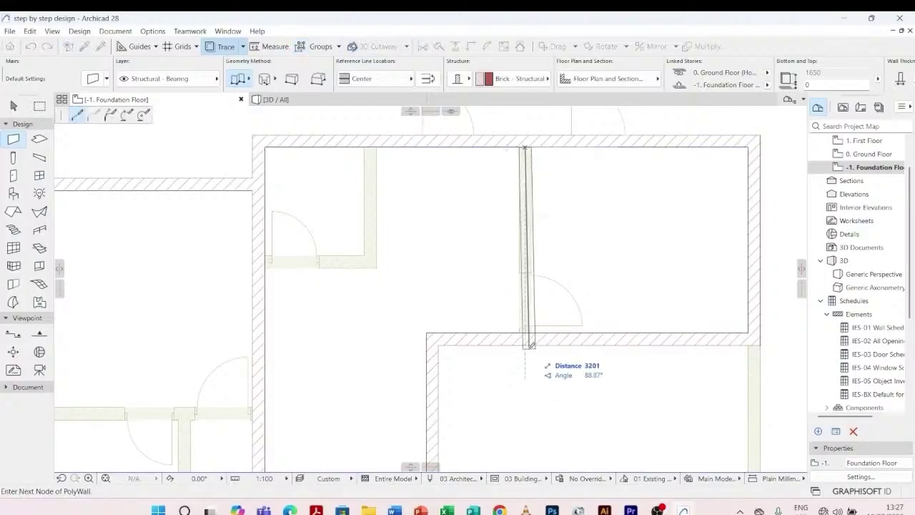
double_click(526, 334)
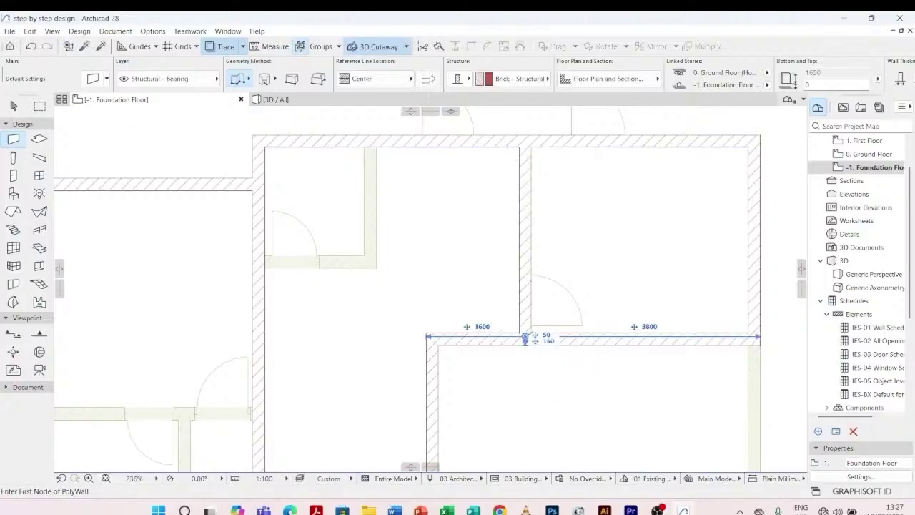
- Draw the L-shaped foundation walls enclosing the small rear room, from the rear wall to the stairwell's extended left wall
scroll(526, 334, down, 3)
scroll(468, 207, up, 6)
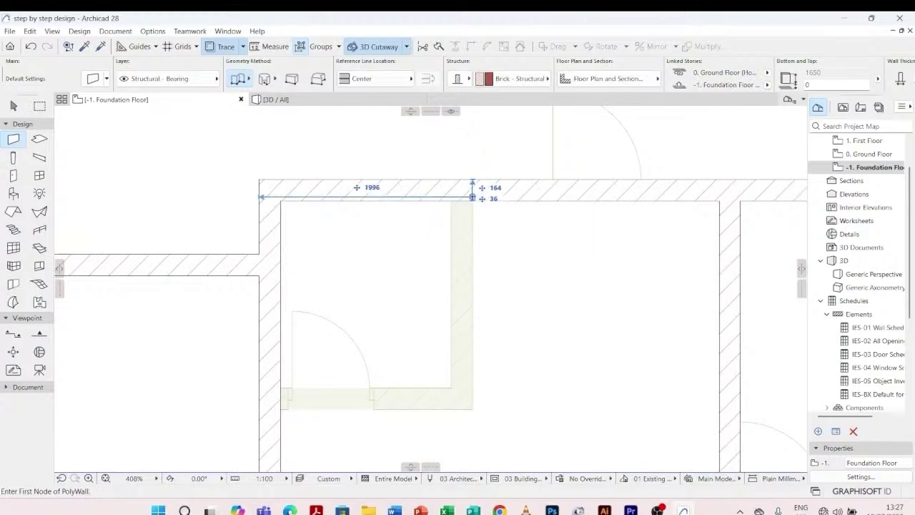
click(462, 201)
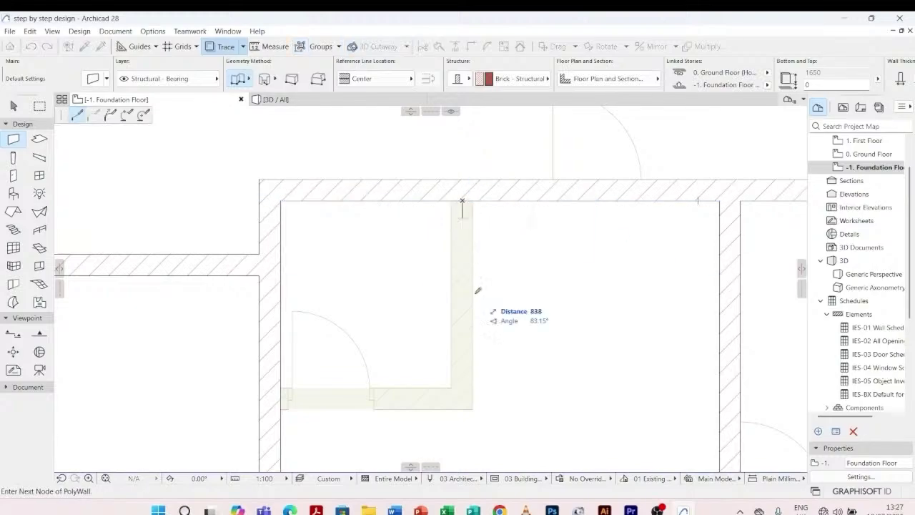
click(462, 397)
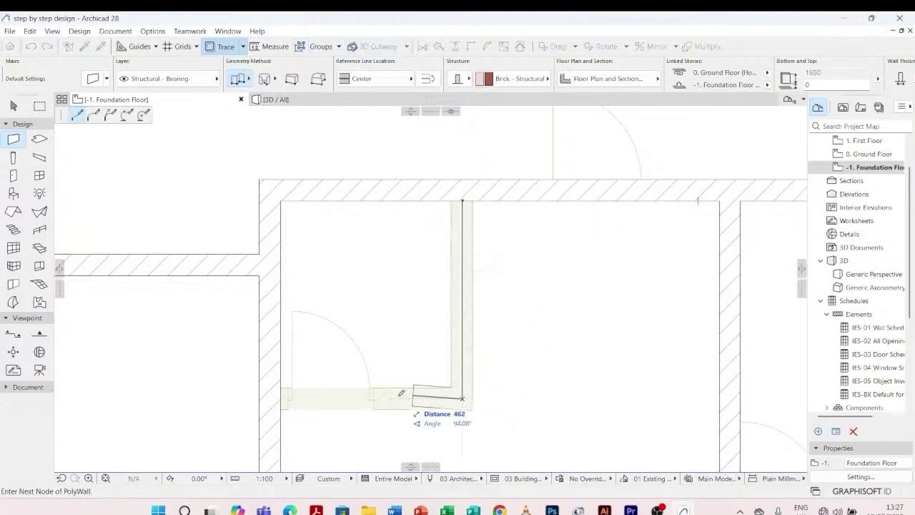
double_click(285, 394)
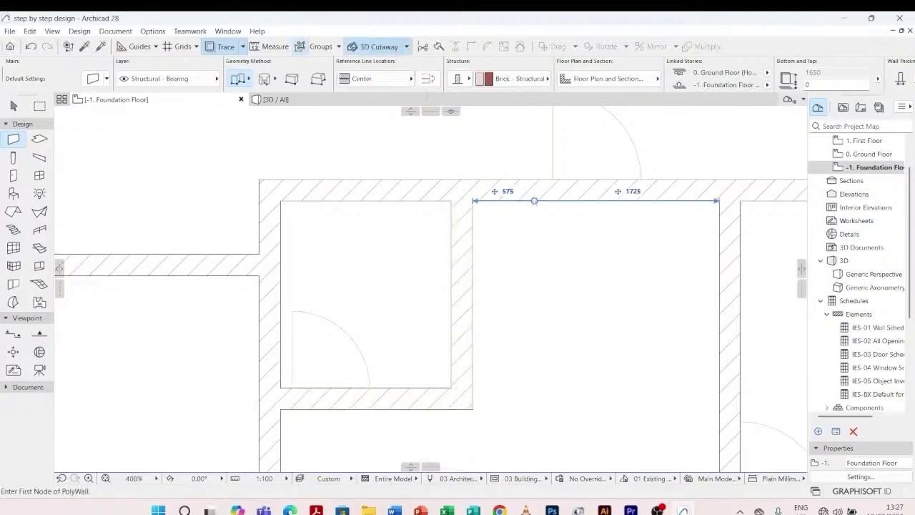
- Draw a foundation wall across the plan's left wing along the upper traced partition, spanning between the two side walls
scroll(473, 286, down, 5)
scroll(477, 274, up, 5)
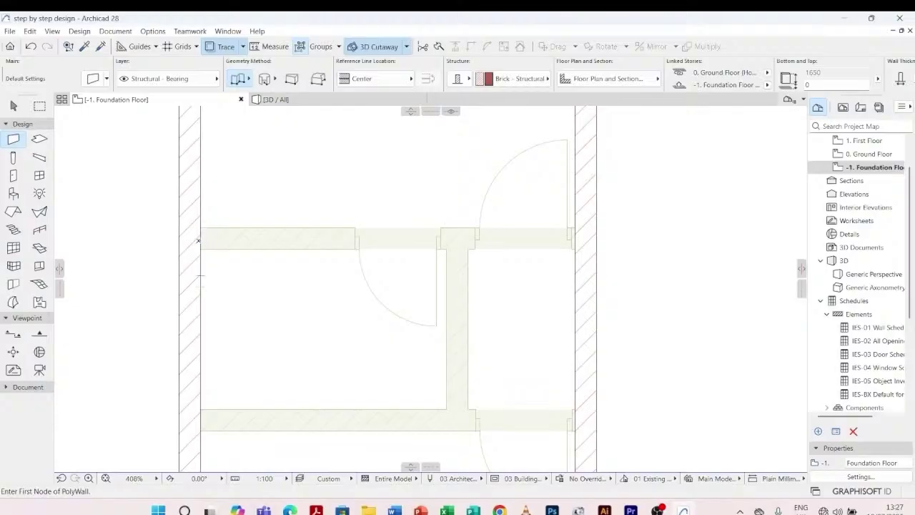
click(200, 238)
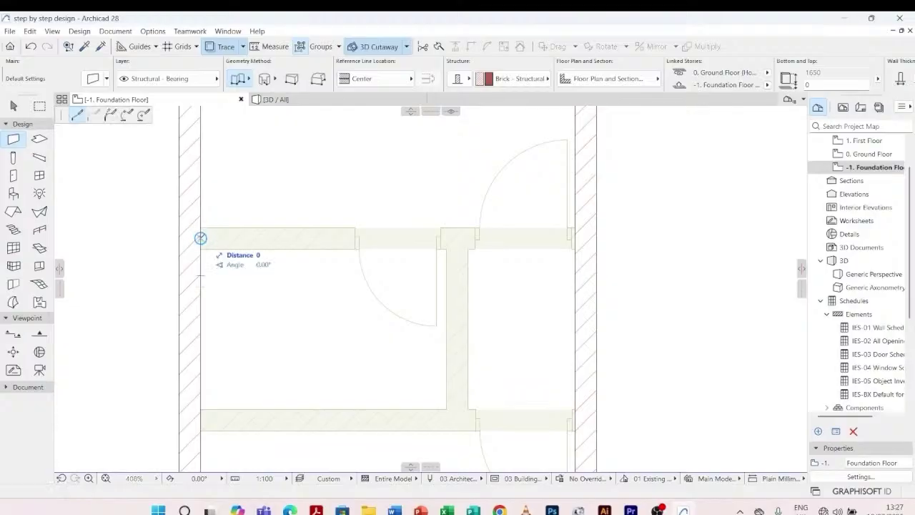
double_click(580, 237)
scroll(429, 300, down, 2)
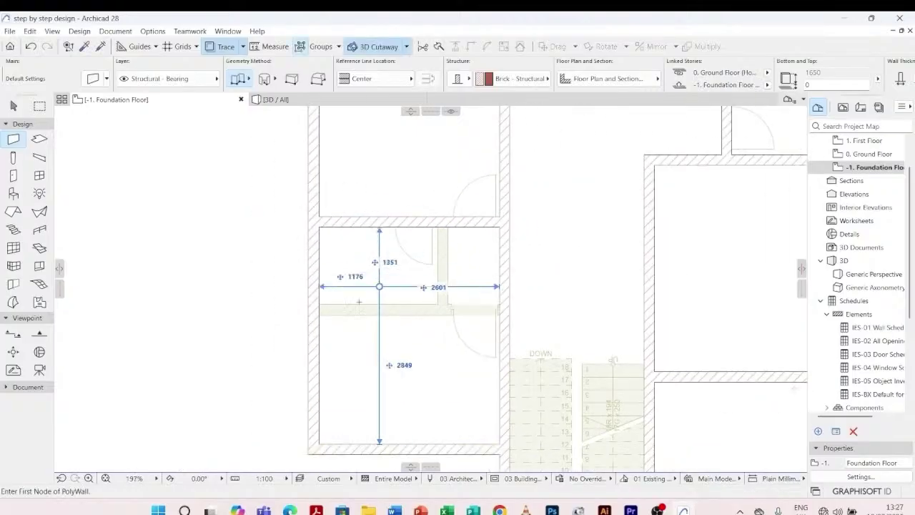
- Draw a second foundation wall across the left wing along the lower traced partition, ending at the inner side wall
scroll(359, 301, up, 3)
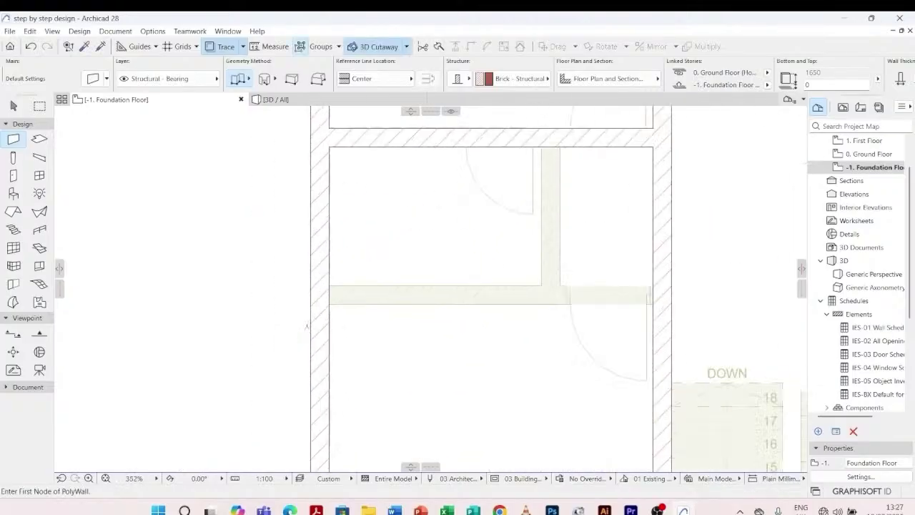
click(339, 283)
scroll(457, 272, down, 2)
scroll(529, 276, up, 2)
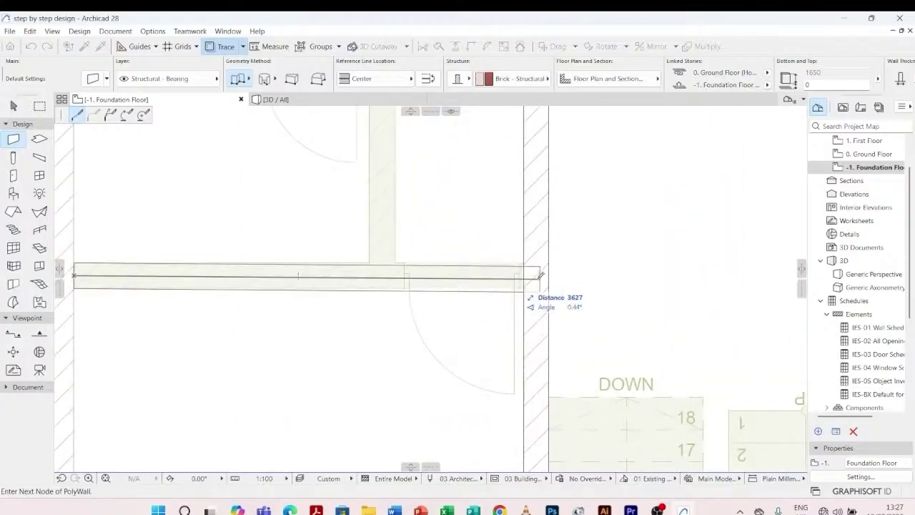
double_click(529, 273)
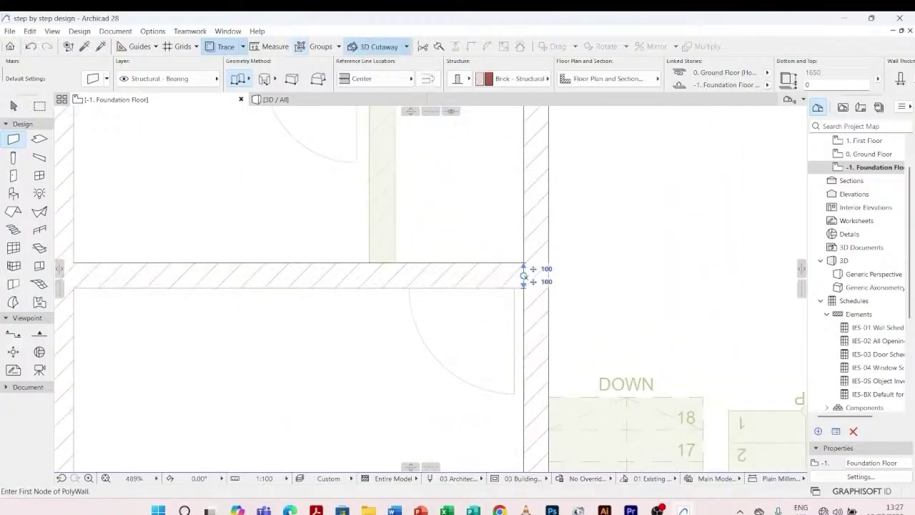
- Draw the short vertical foundation wall joining the two new cross walls along the traced partition, and leave the Wall tool
scroll(356, 211, down, 3)
scroll(356, 211, up, 3)
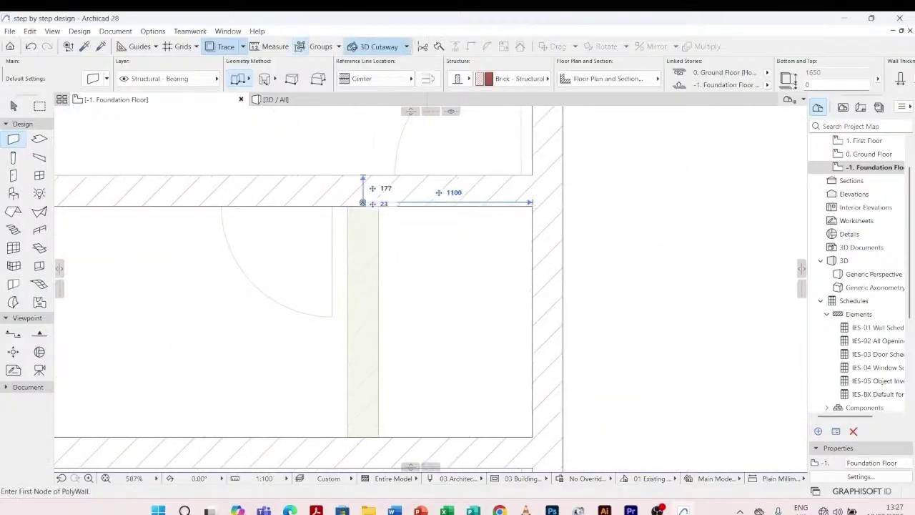
click(362, 205)
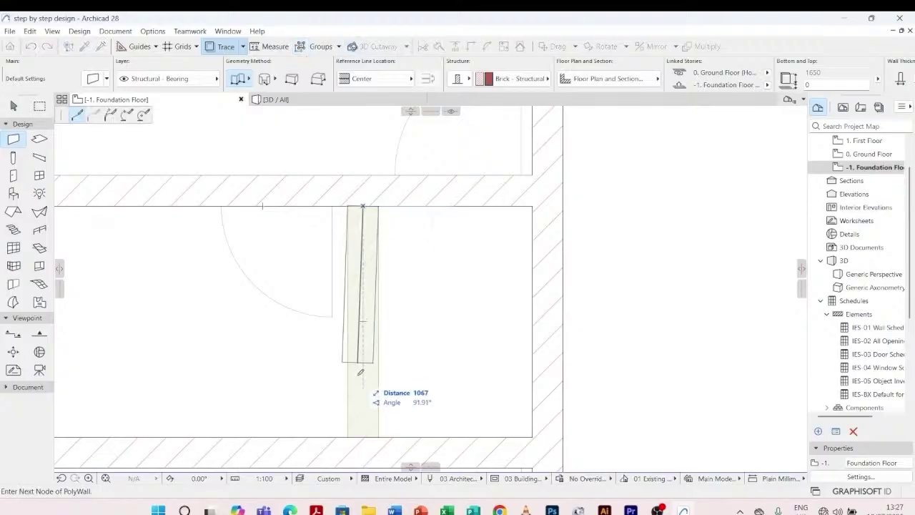
double_click(362, 436)
scroll(362, 436, down, 6)
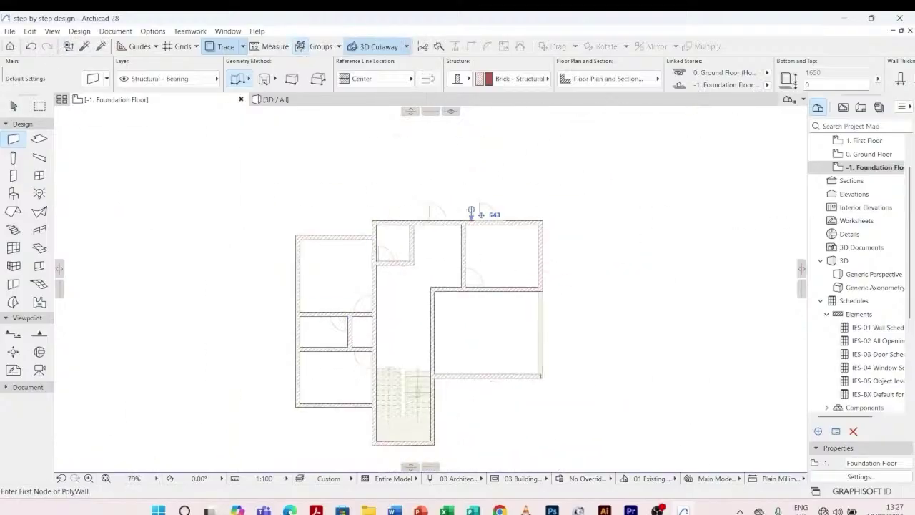
key(Escape)
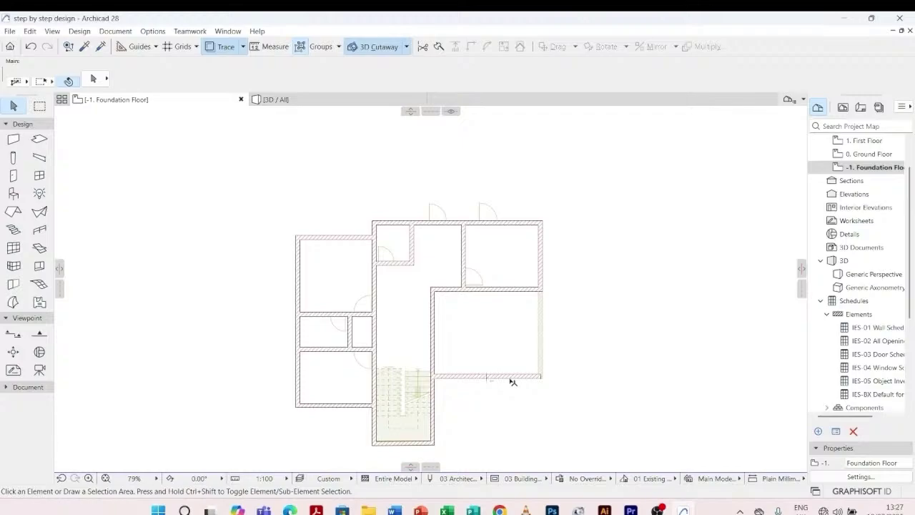
- Use Intersect on the large right room's lower wall and the outer right wall above it to close the corner
click(512, 380)
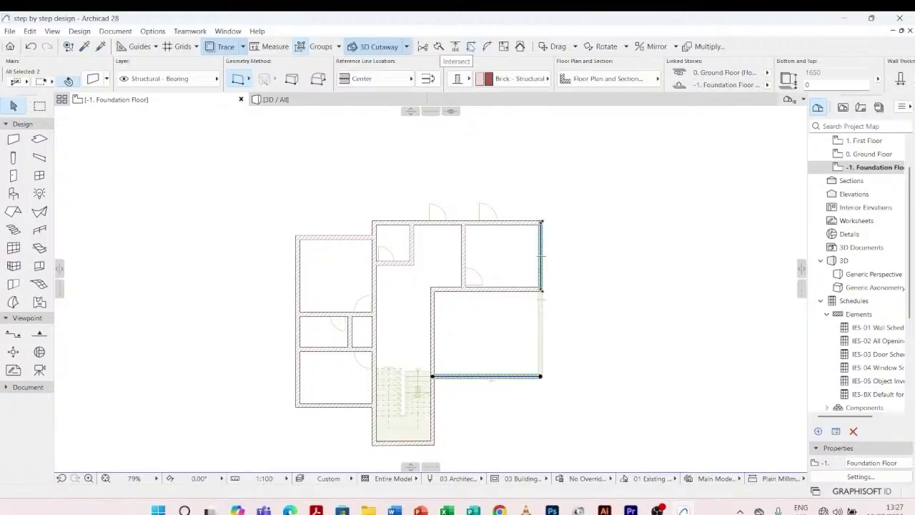
click(576, 268)
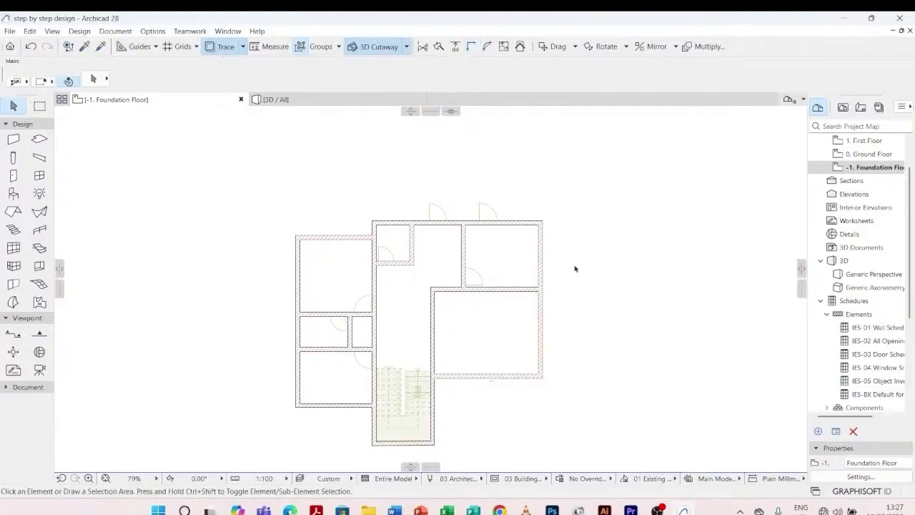
- Examine the building in 3D from several sides, focusing on where the foundation walls meet the ground-floor walls
click(303, 100)
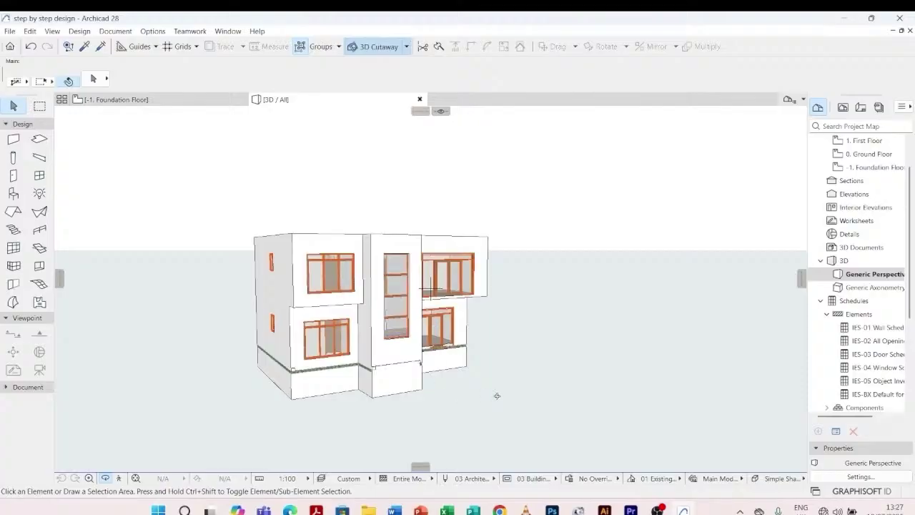
shift+middle_drag(497, 395, 550, 380)
scroll(290, 421, up, 3)
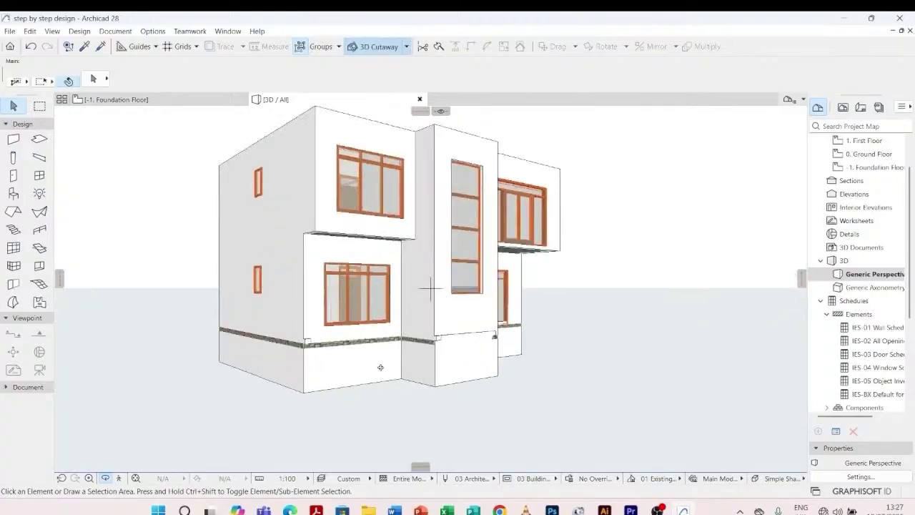
scroll(467, 362, up, 2)
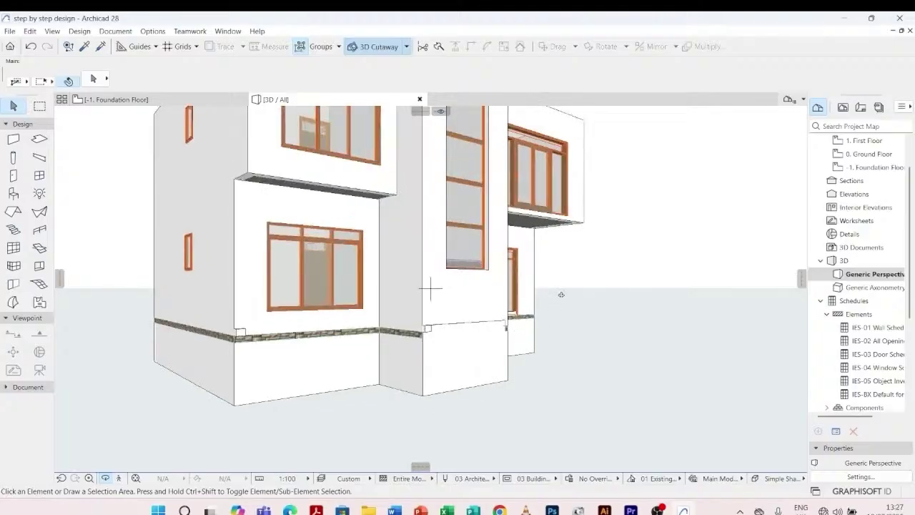
scroll(562, 294, down, 3)
drag(583, 277, 570, 310)
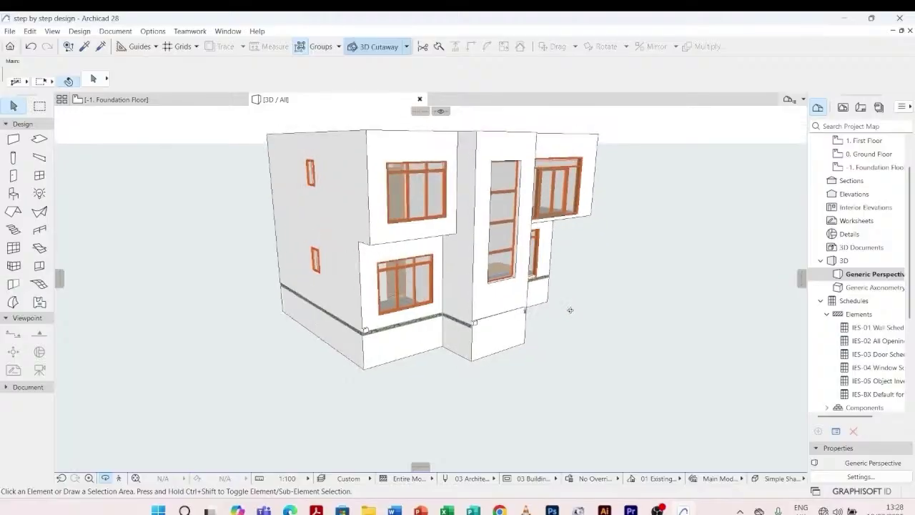
scroll(479, 358, up, 4)
drag(539, 384, 603, 374)
scroll(603, 374, down, 3)
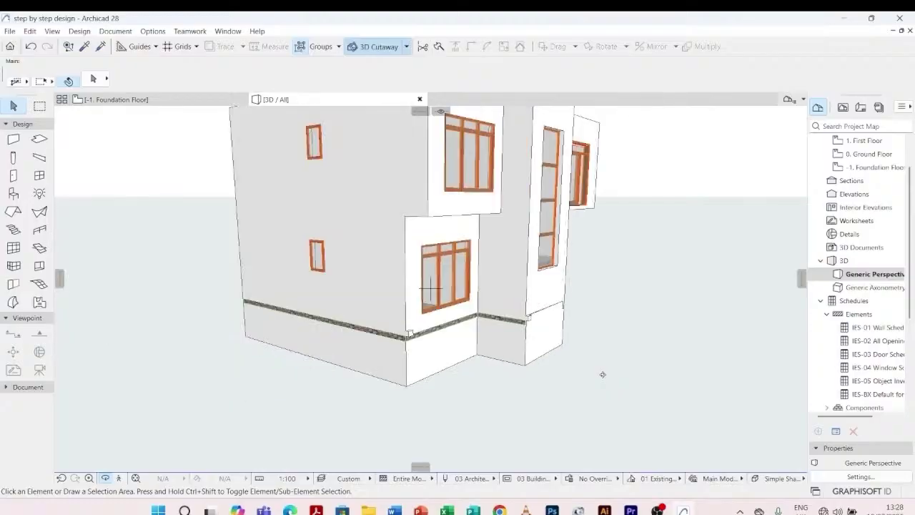
drag(601, 374, 411, 326)
drag(451, 216, 412, 329)
scroll(413, 329, up, 5)
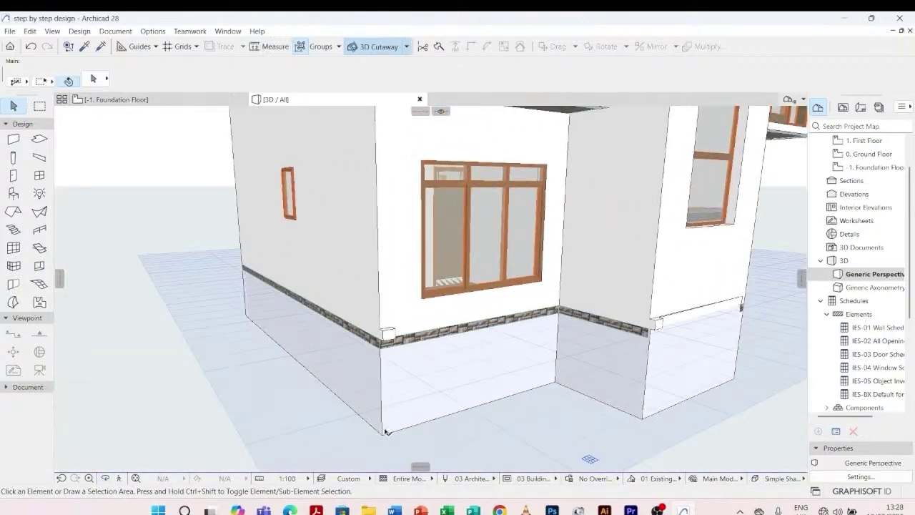
- Set the top link of the foundation wall below the ground-floor corner window to Not Linked and its height to 1500
click(388, 341)
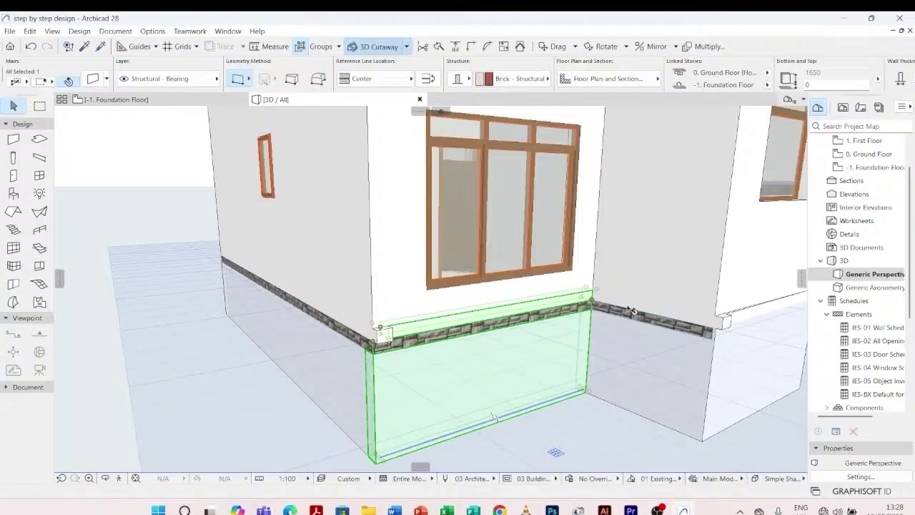
key(Escape)
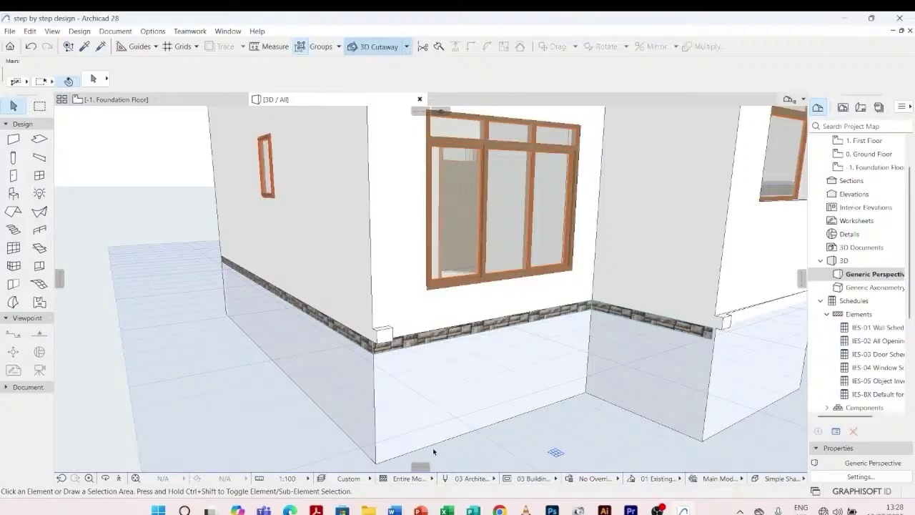
click(435, 444)
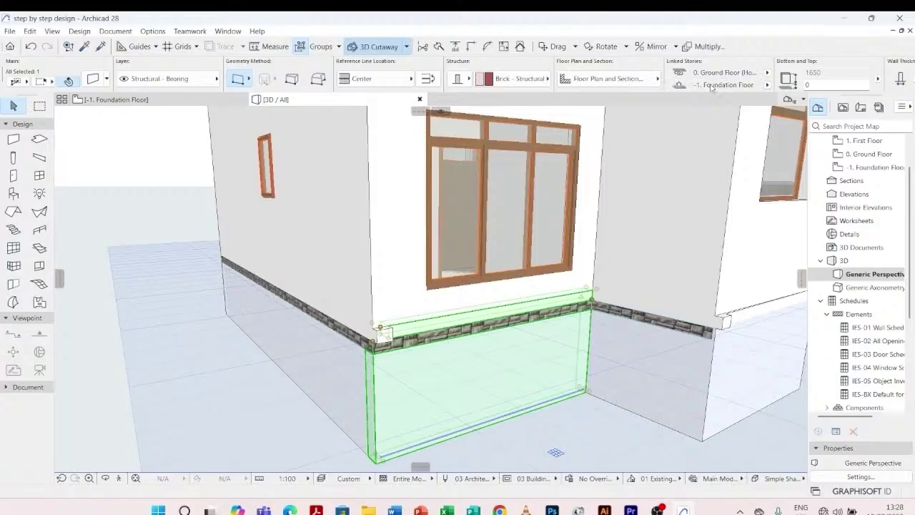
click(769, 74)
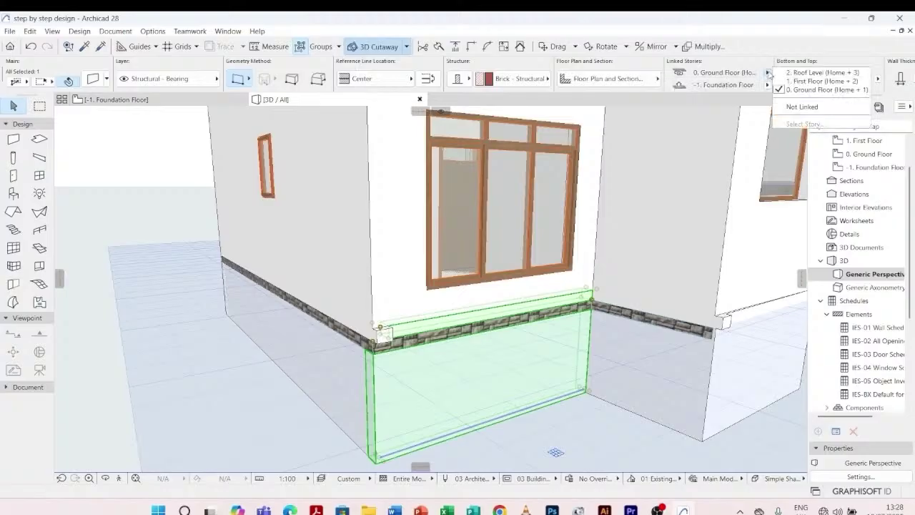
click(800, 111)
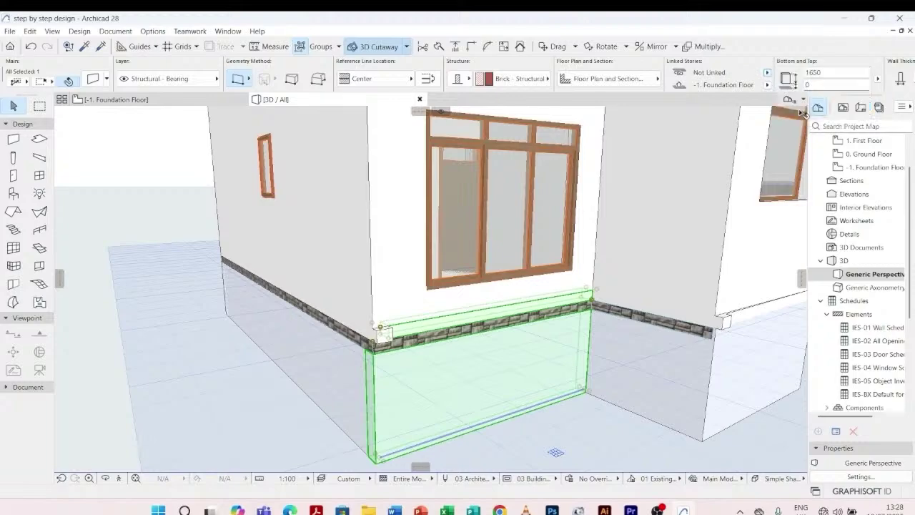
click(834, 74)
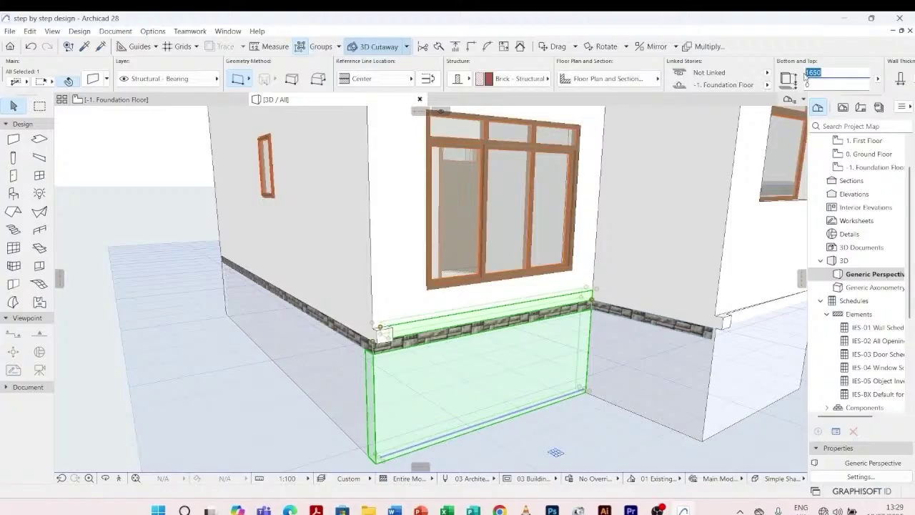
text(1)
key(Return)
key(Escape)
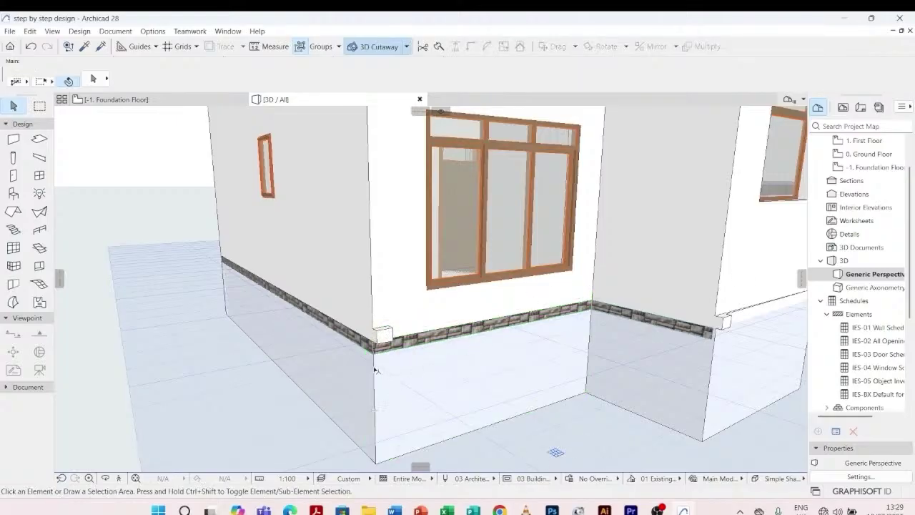
- Inspect the shortened foundation wall and the adjoining side wall at the building corner in 3D
scroll(427, 417, down, 2)
click(425, 423)
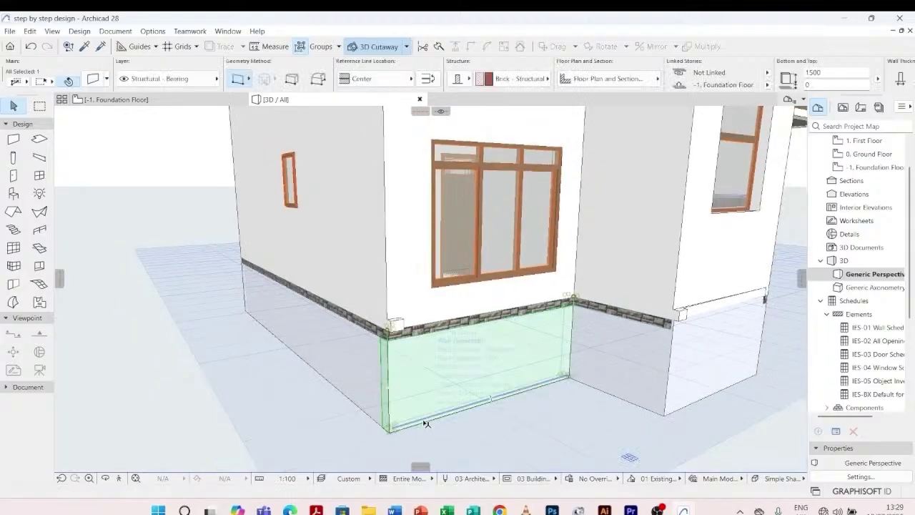
key(Escape)
scroll(483, 243, down, 2)
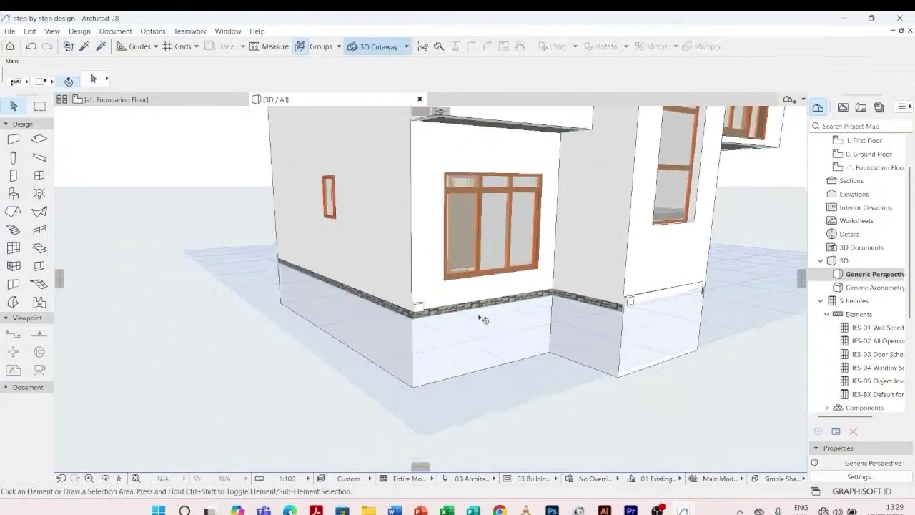
scroll(413, 315, up, 2)
click(422, 306)
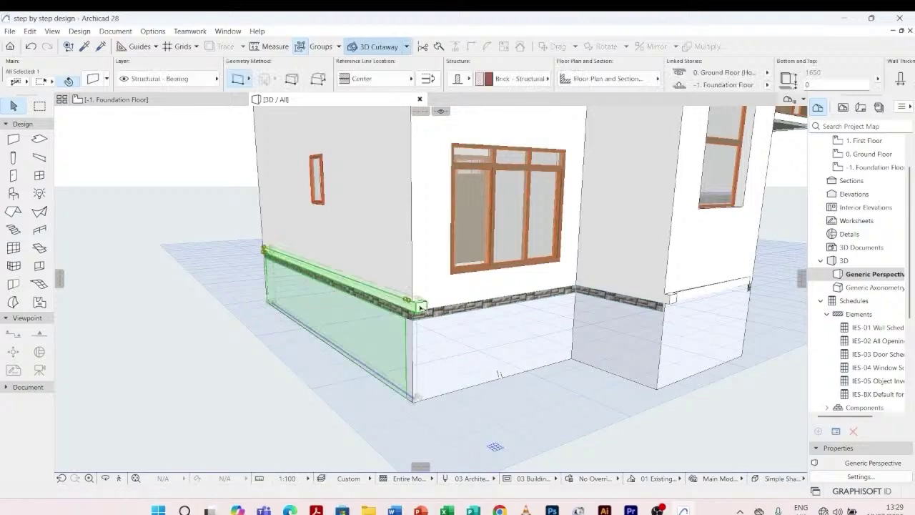
key(Escape)
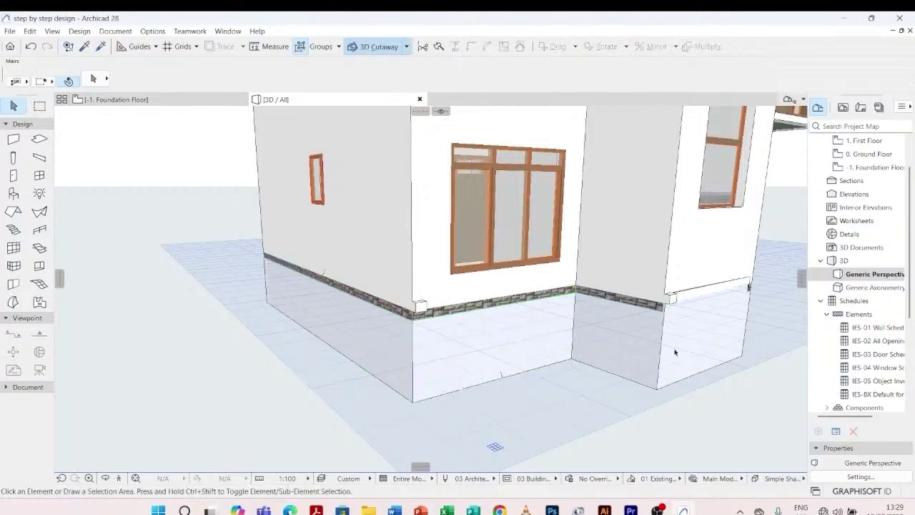
scroll(486, 345, down, 2)
scroll(658, 300, down, 2)
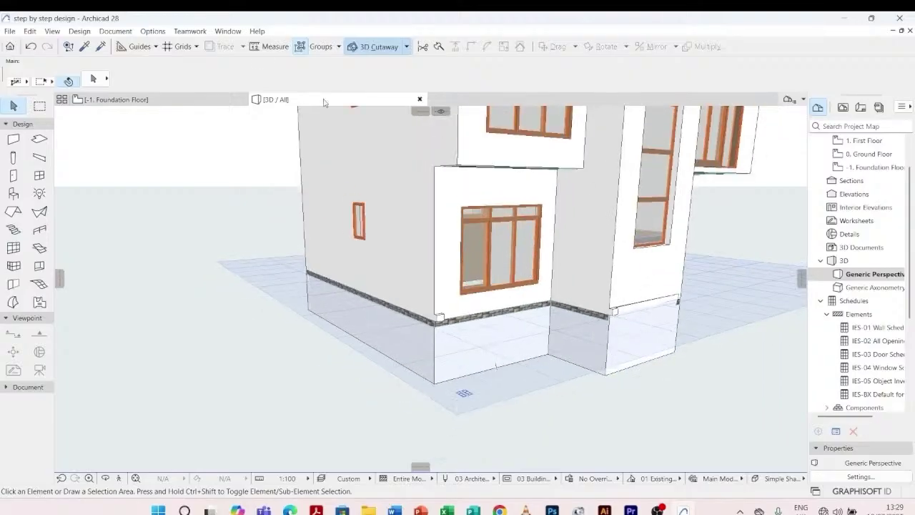
- On the Foundation Floor plan, set the top link of all walls except the lower-left room's bottom wall to Not Linked
click(178, 100)
scroll(402, 196, down, 3)
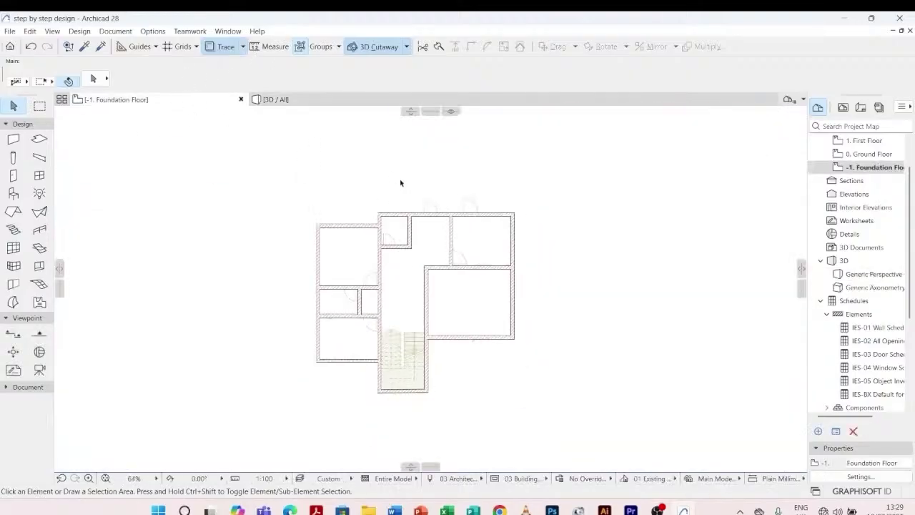
drag(312, 175, 555, 336)
scroll(389, 326, up, 5)
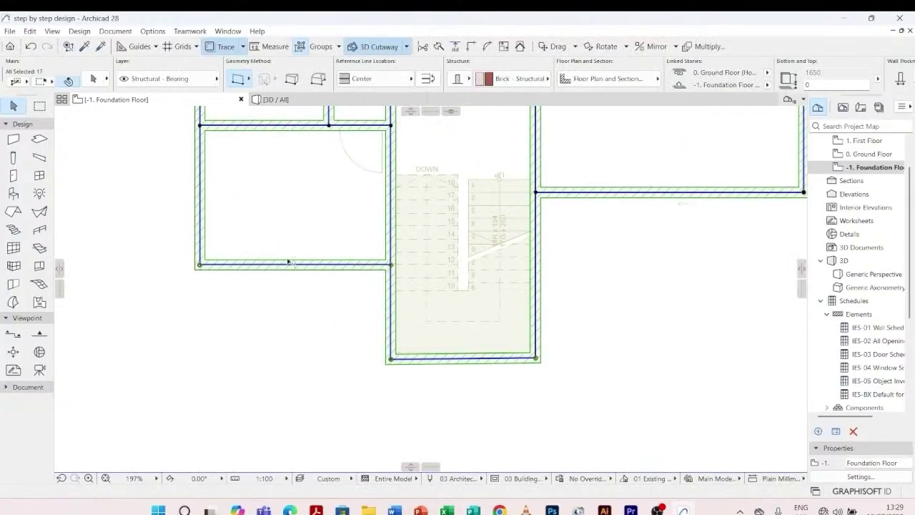
shift+click(290, 265)
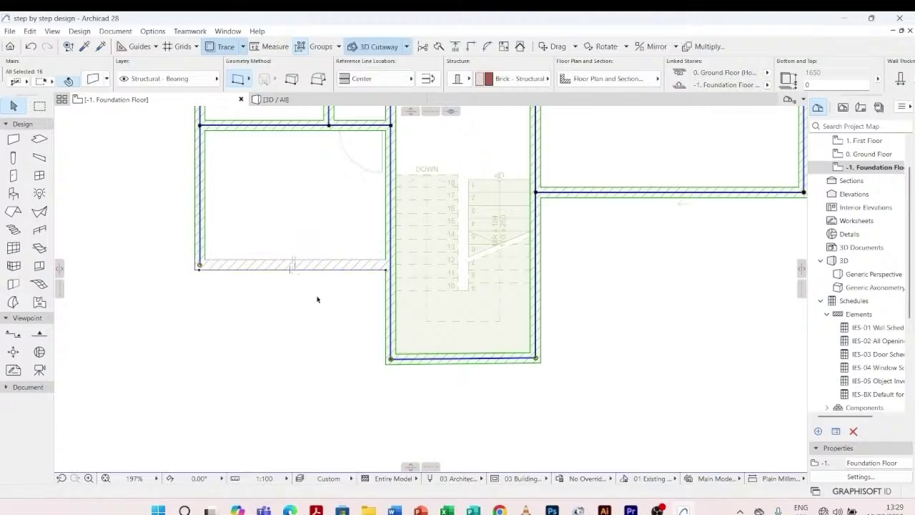
scroll(318, 299, down, 3)
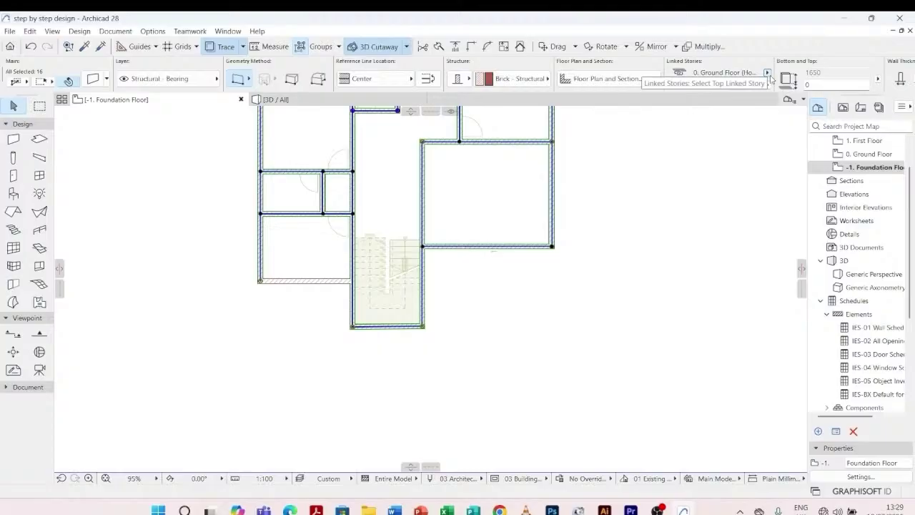
click(768, 75)
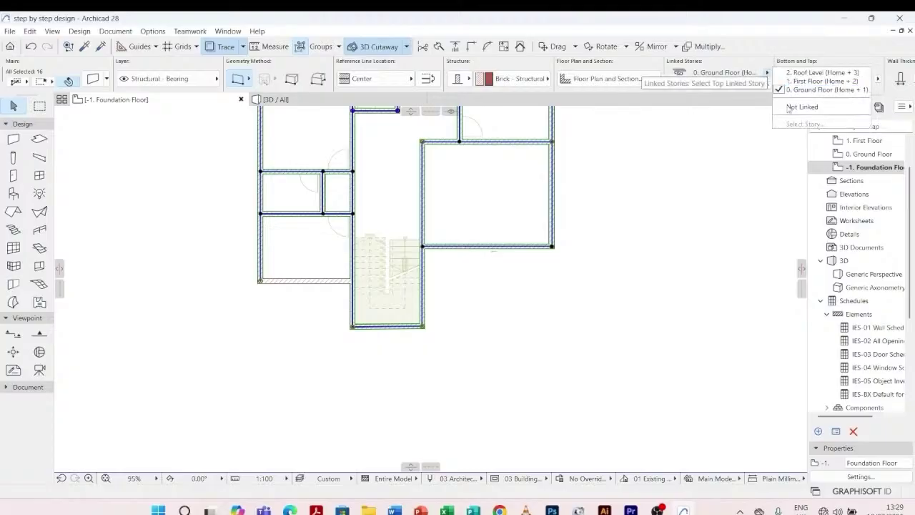
click(790, 107)
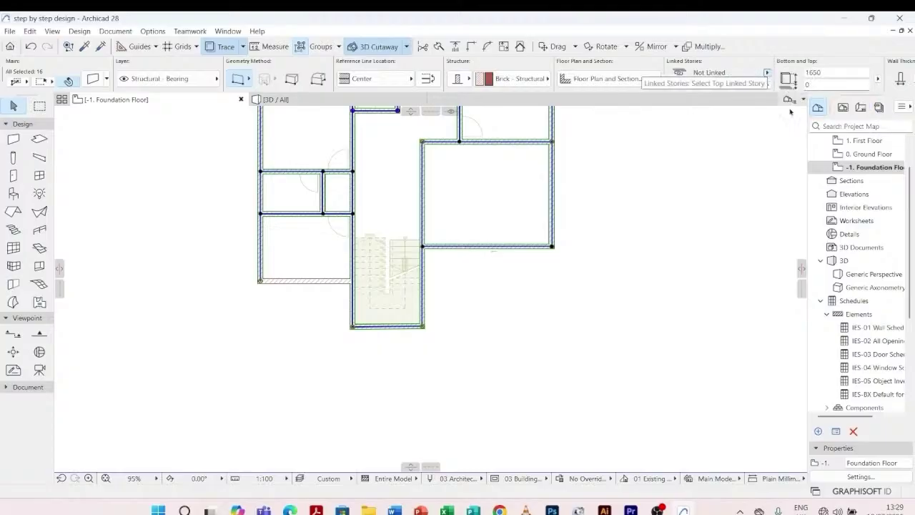
- Set the height of the selected foundation walls to 1500 and return to the 3D view with nothing selected
click(830, 71)
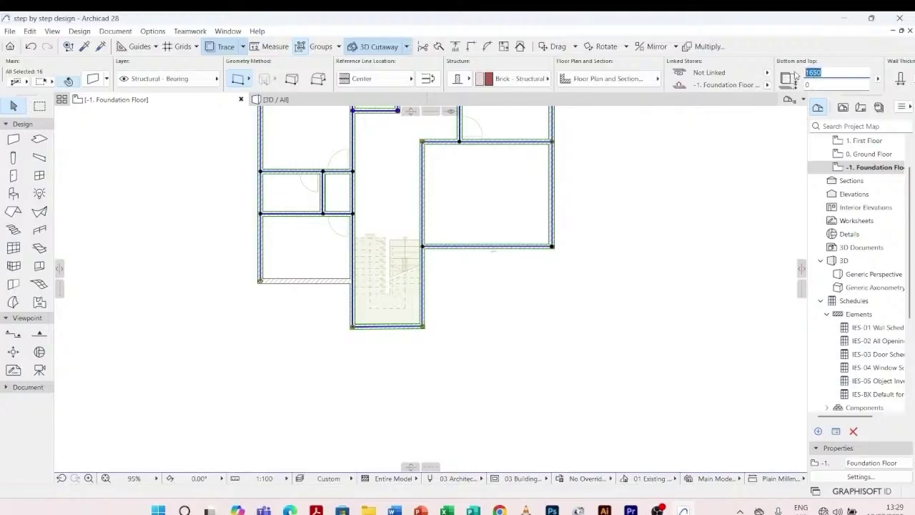
key(BackSpace)
key(BackSpace)
key(BackSpace)
key(BackSpace)
text(150)
click(302, 101)
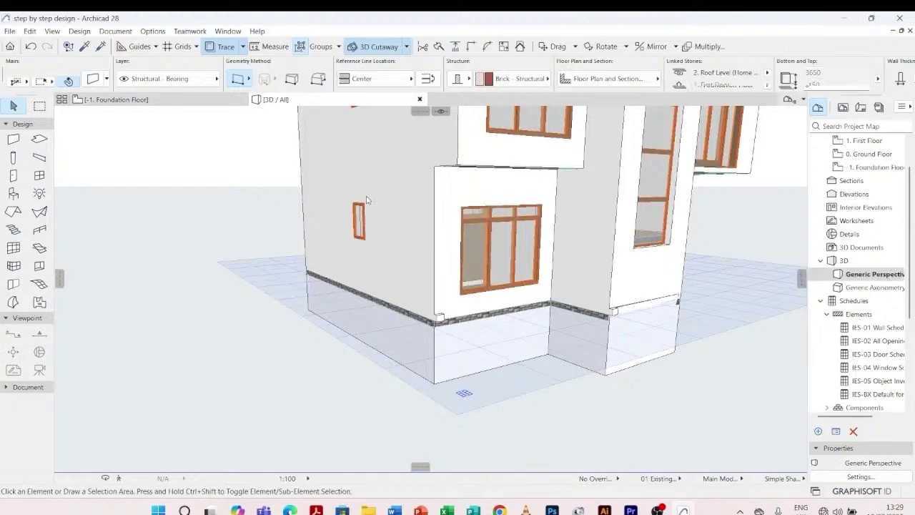
key(Escape)
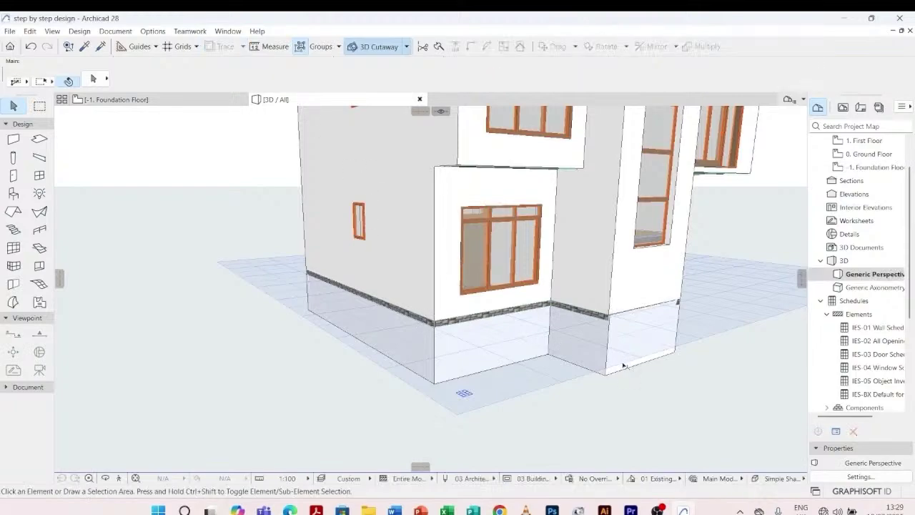
- Inspect the shortened foundation walls in 3D, focusing on the front wall of the stairwell projection and its stone band
shift+middle_drag(623, 365, 517, 357)
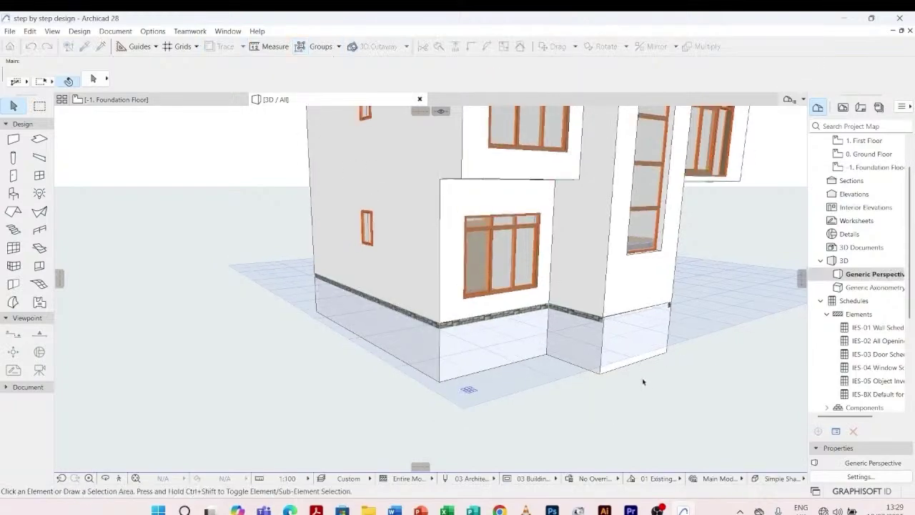
shift+middle_drag(644, 380, 434, 348)
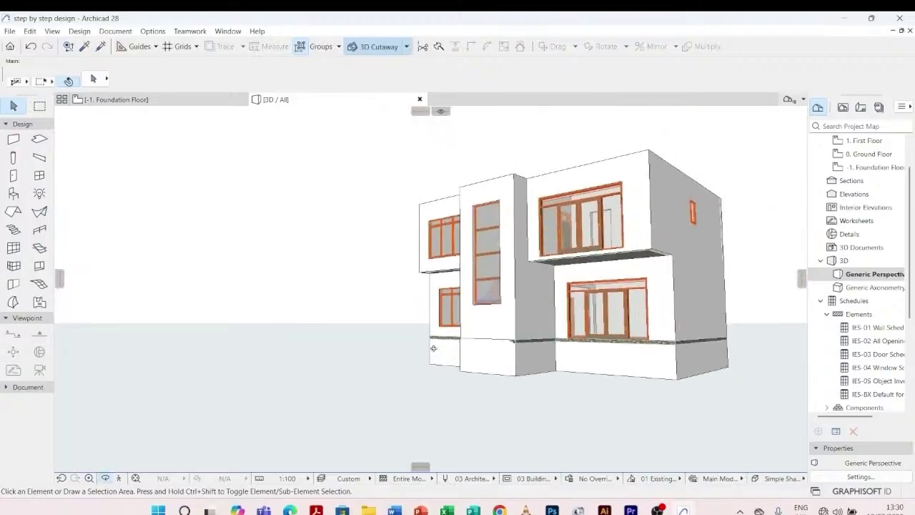
scroll(440, 348, up, 3)
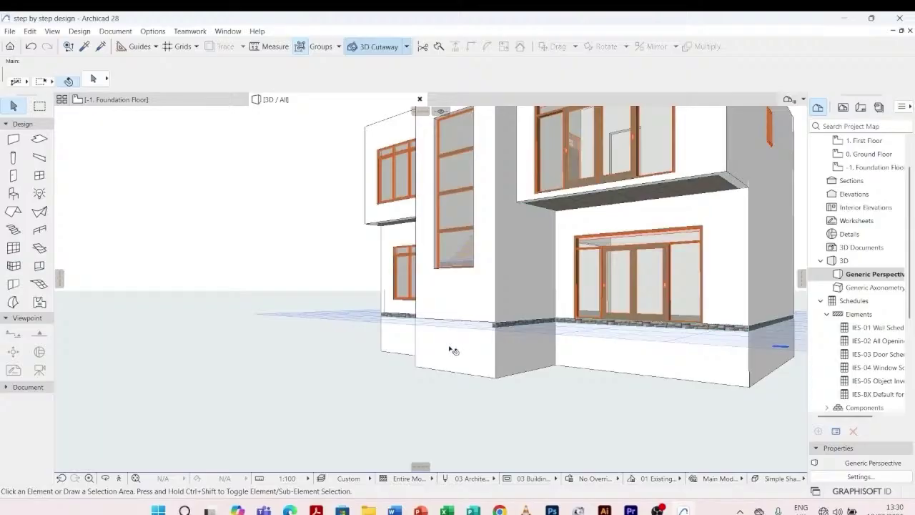
click(457, 372)
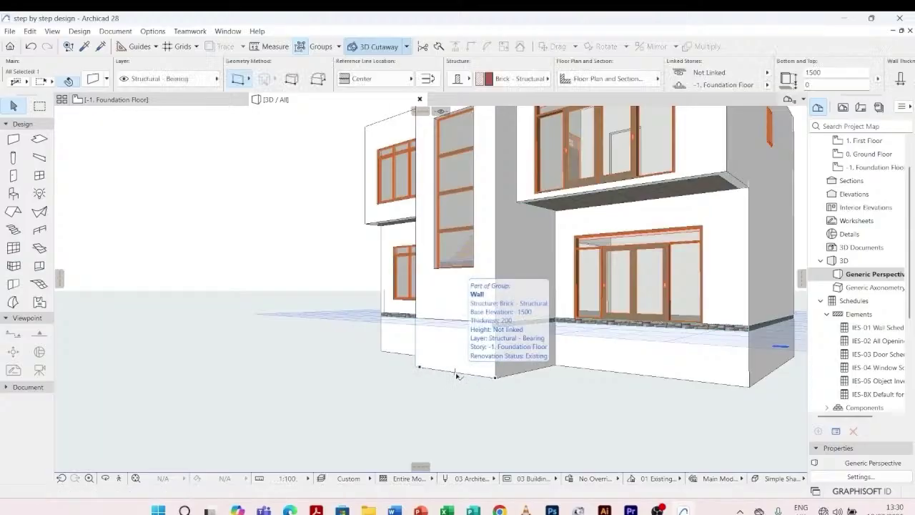
scroll(530, 351, up, 5)
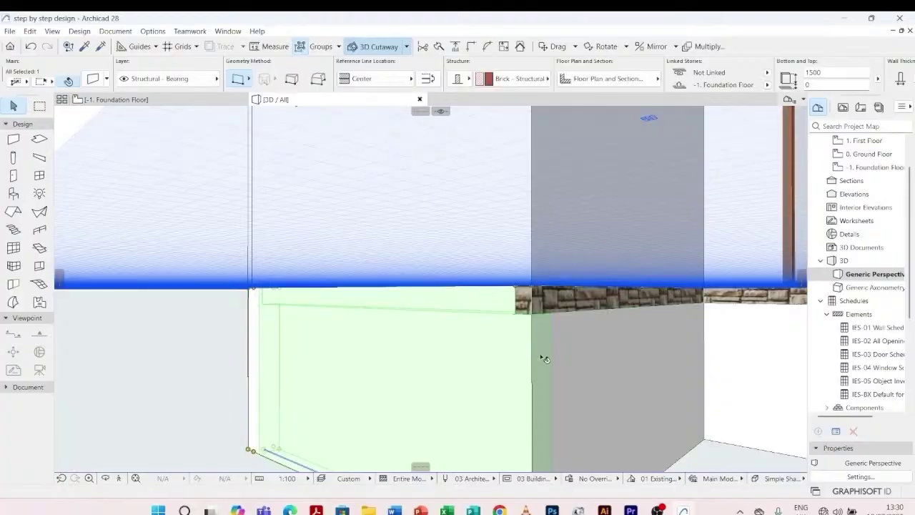
scroll(494, 216, down, 3)
key(Escape)
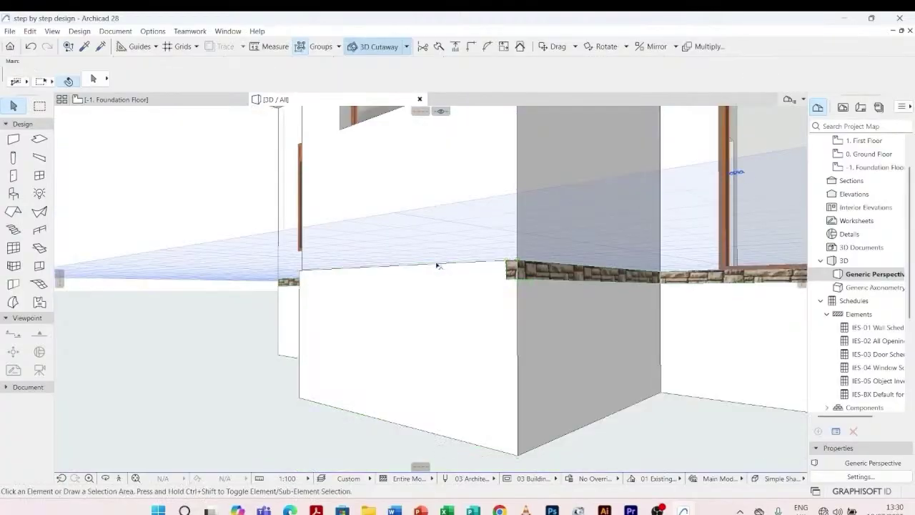
shift+middle_drag(286, 347, 491, 368)
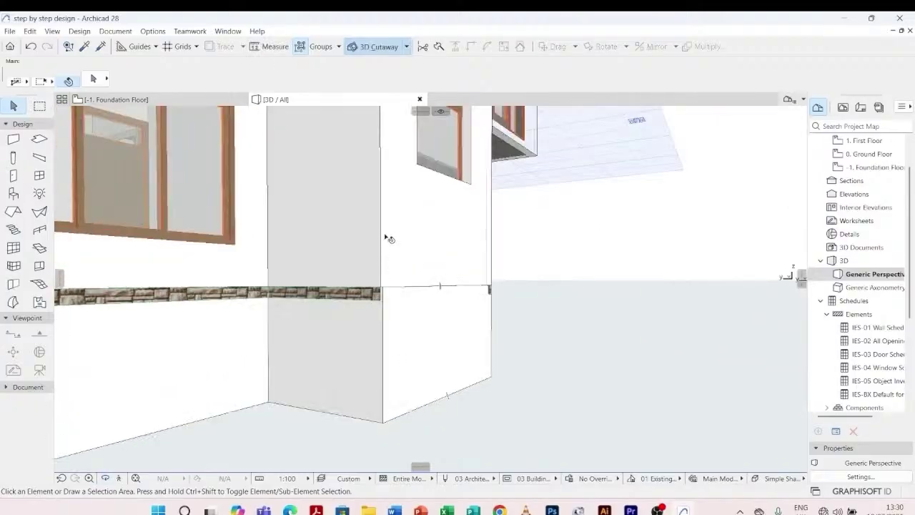
- Straighten the stairwell's bottom foundation wall on the plan by moving its left end level with its right end
click(193, 100)
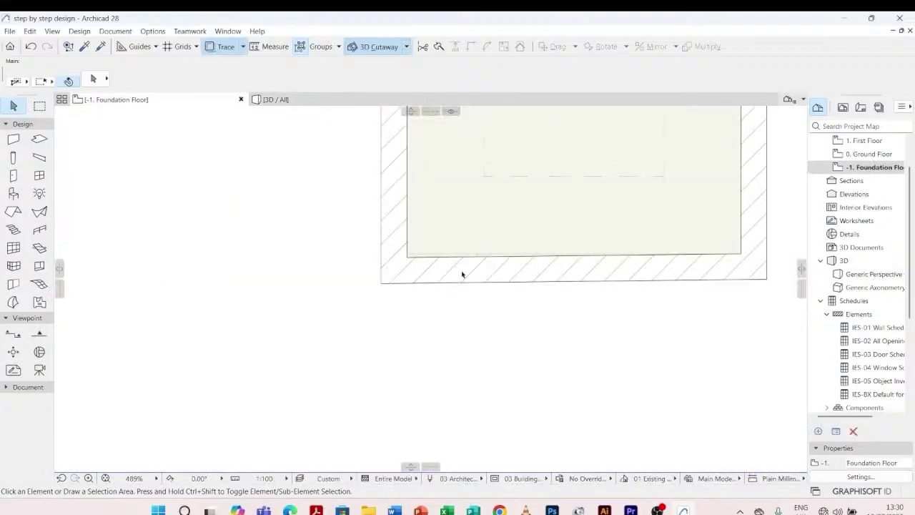
scroll(464, 261, up, 5)
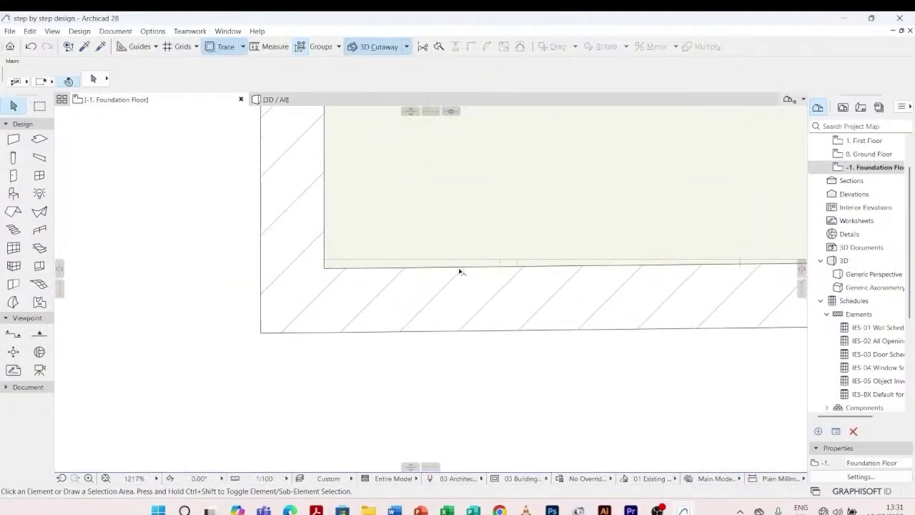
click(461, 263)
scroll(377, 318, down, 4)
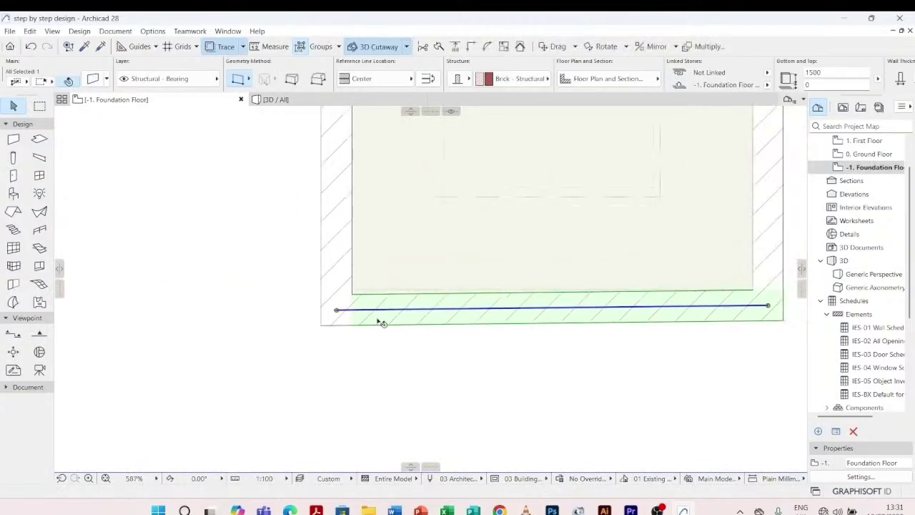
click(337, 311)
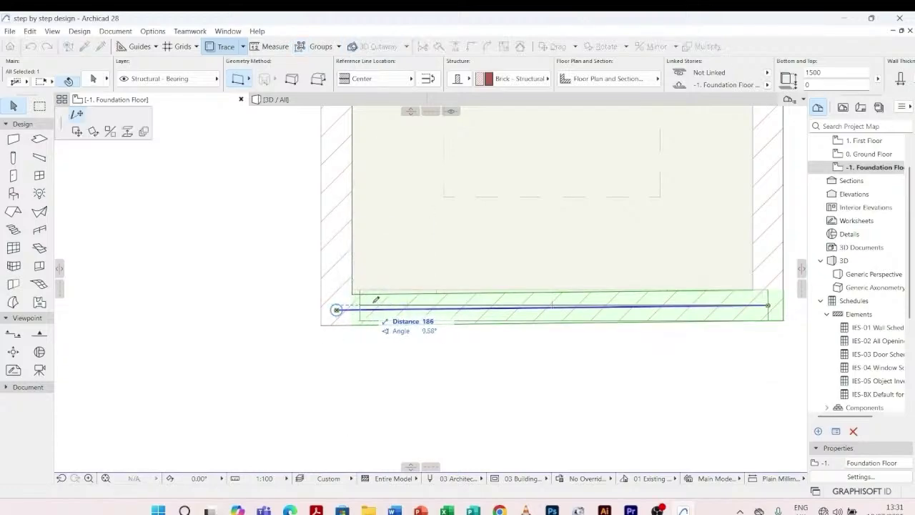
click(336, 305)
click(381, 364)
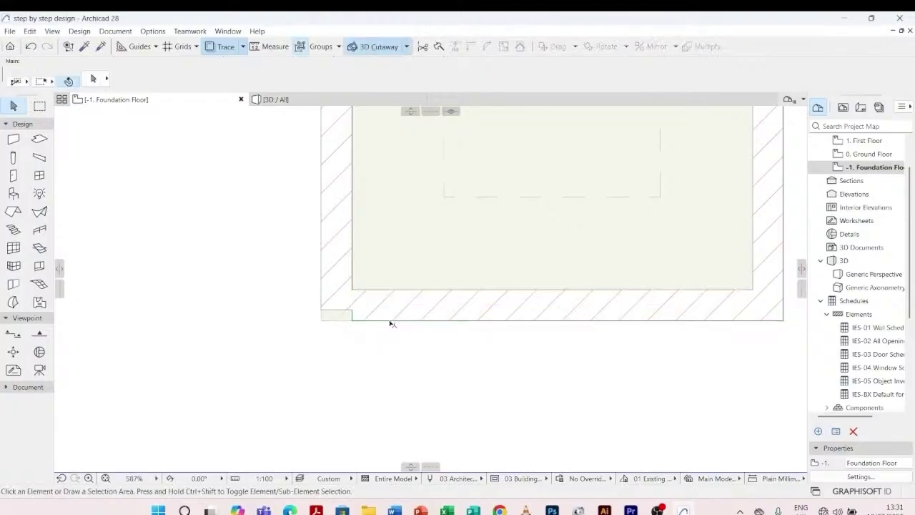
- Use Intersect on the stairwell's bottom and left foundation walls to close their corner
click(392, 291)
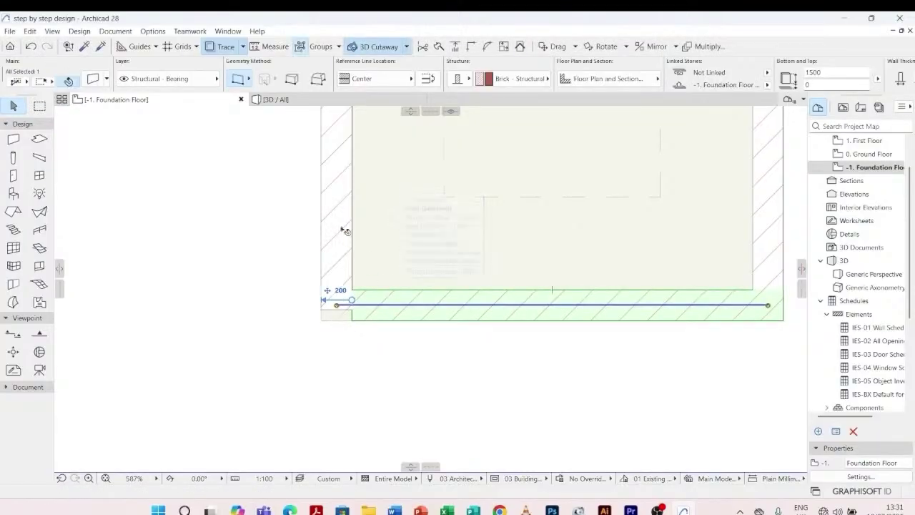
shift+click(331, 206)
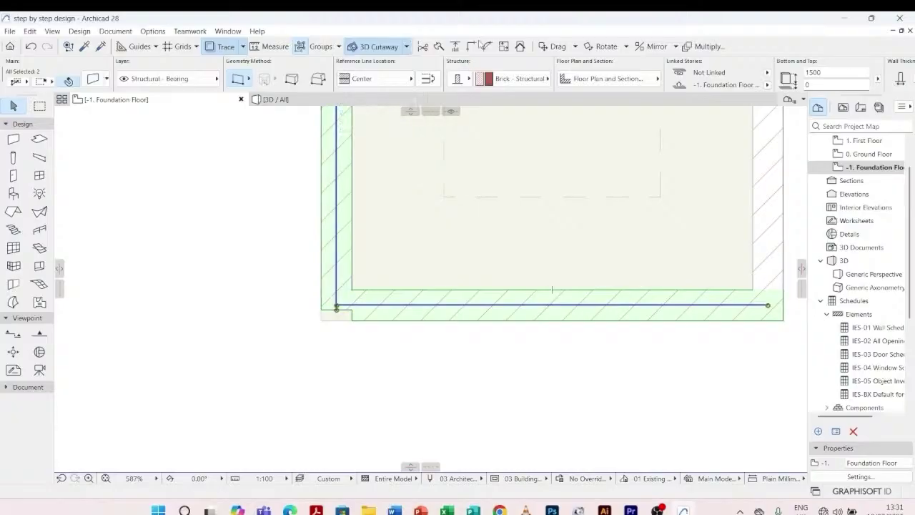
click(470, 411)
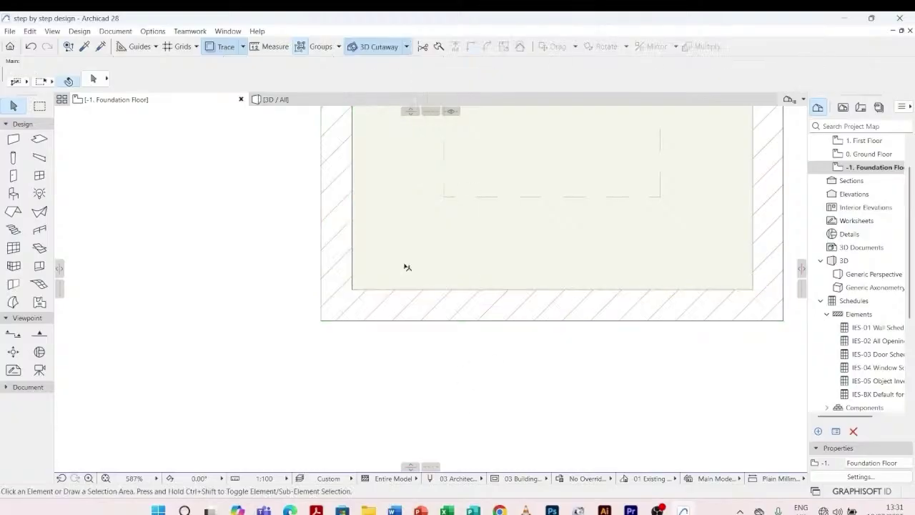
- Check the corrected stairwell corner and the continuity of the stone band around it in 3D
click(311, 99)
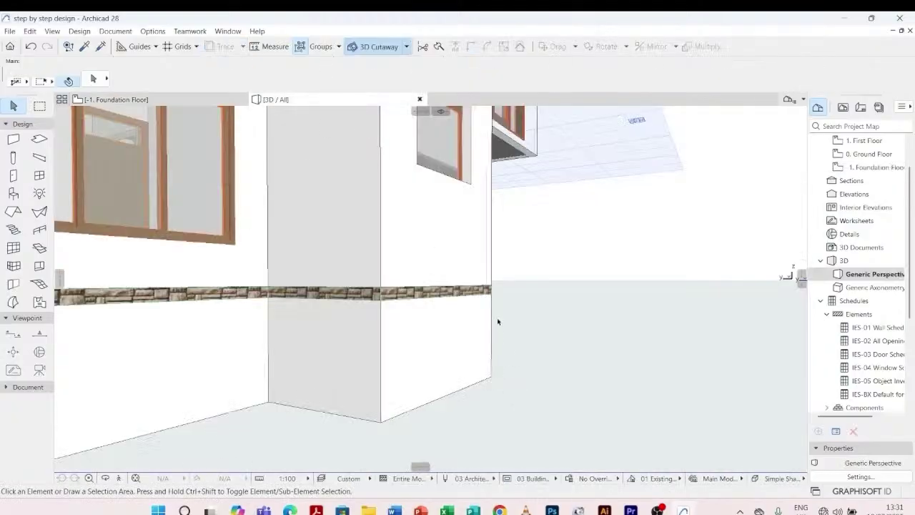
scroll(533, 336, down, 10)
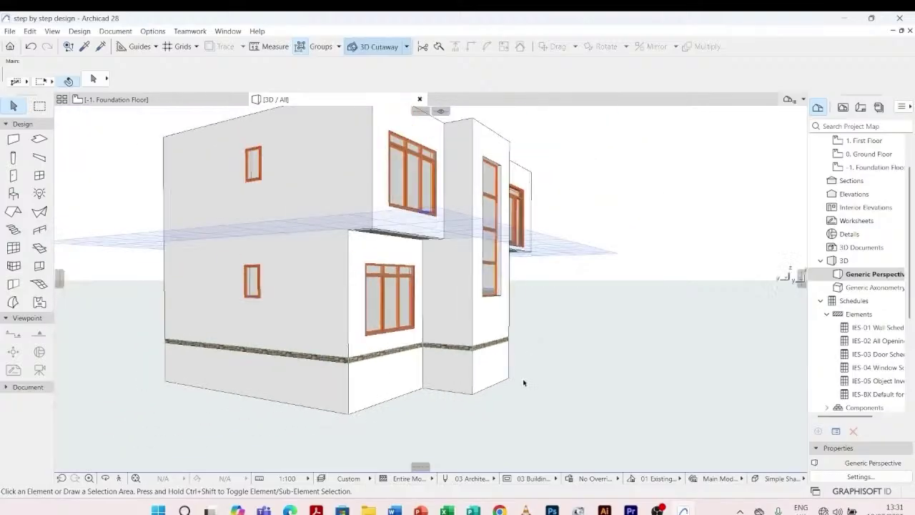
click(575, 353)
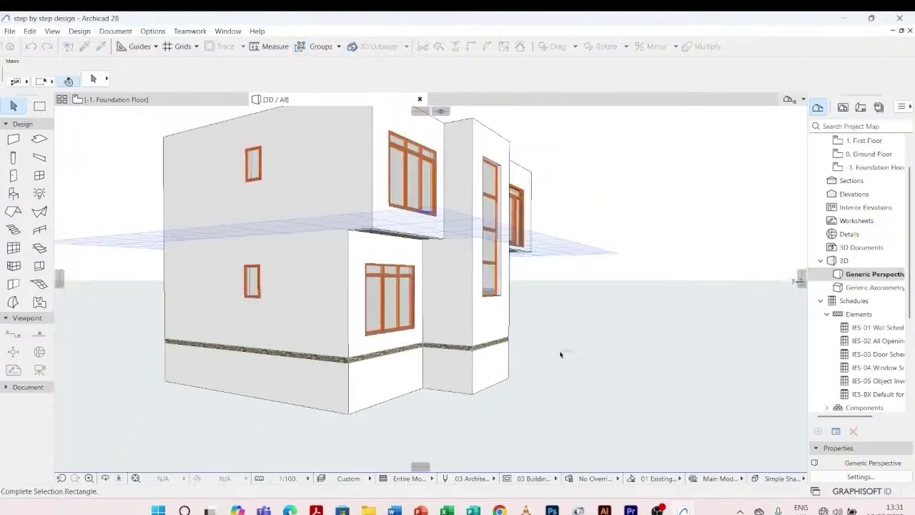
key(Escape)
shift+middle_drag(561, 354, 521, 392)
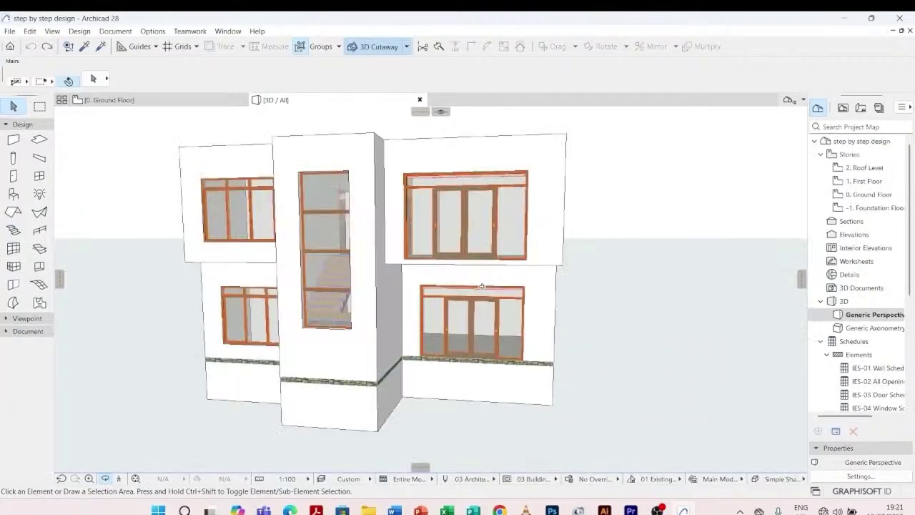
- Examine the whole building in 3D from the front, side and rear, focusing on the foundation walls and door thresholds
shift+middle_drag(609, 292, 499, 304)
scroll(499, 302, down, 4)
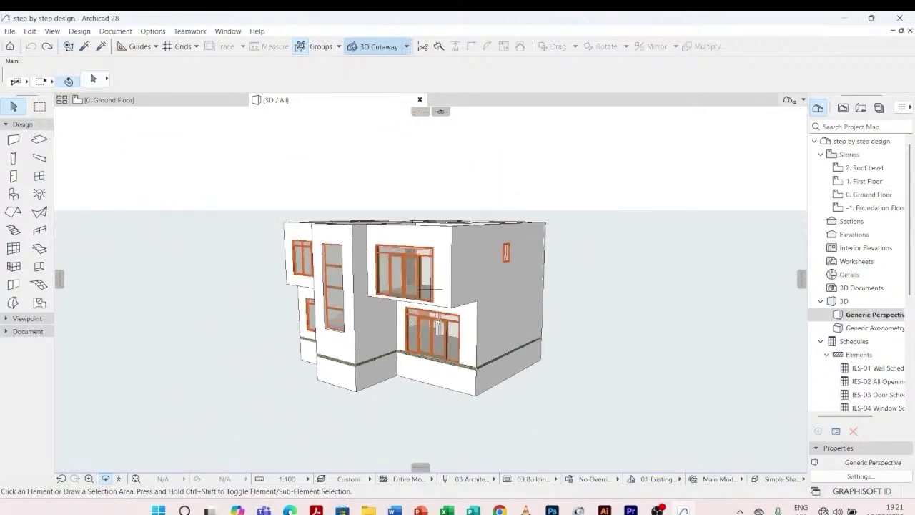
shift+middle_drag(512, 307, 585, 318)
scroll(691, 347, up, 4)
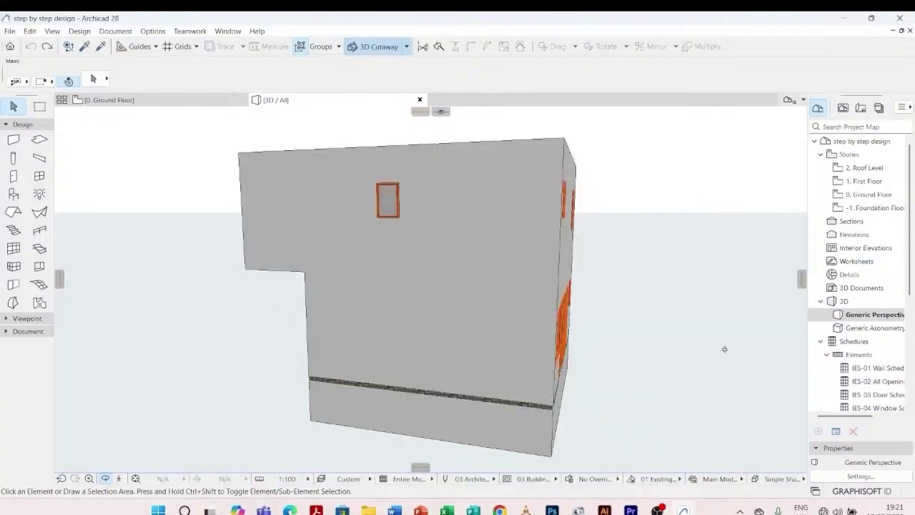
shift+middle_drag(723, 349, 498, 396)
scroll(471, 341, down, 2)
scroll(498, 396, up, 3)
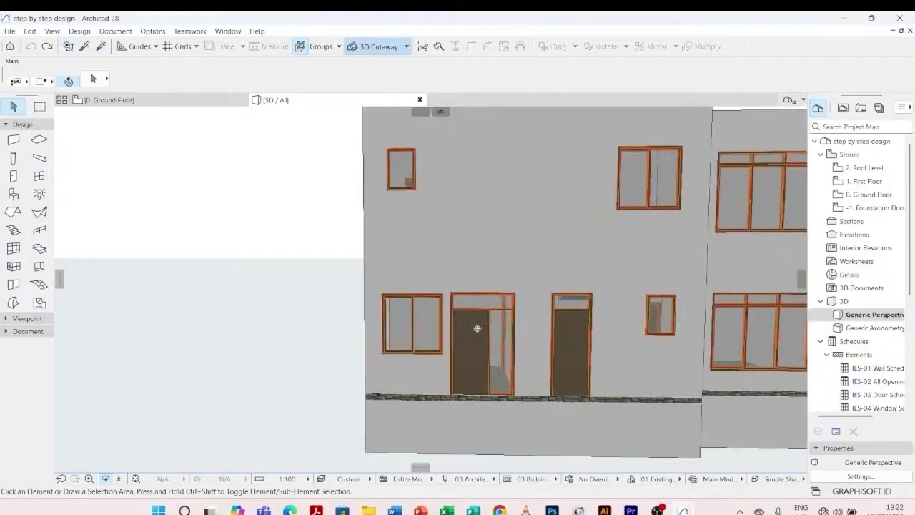
scroll(591, 326, down, 3)
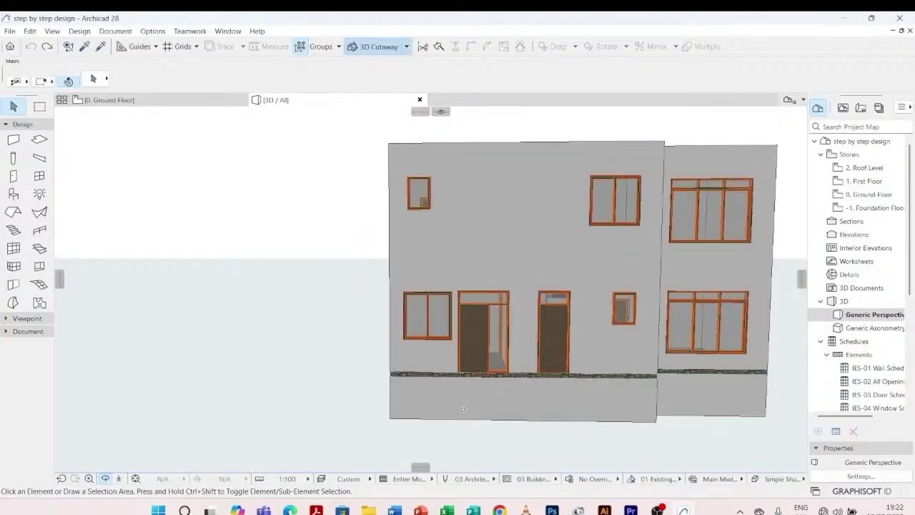
shift+middle_drag(463, 400, 508, 409)
scroll(508, 409, up, 2)
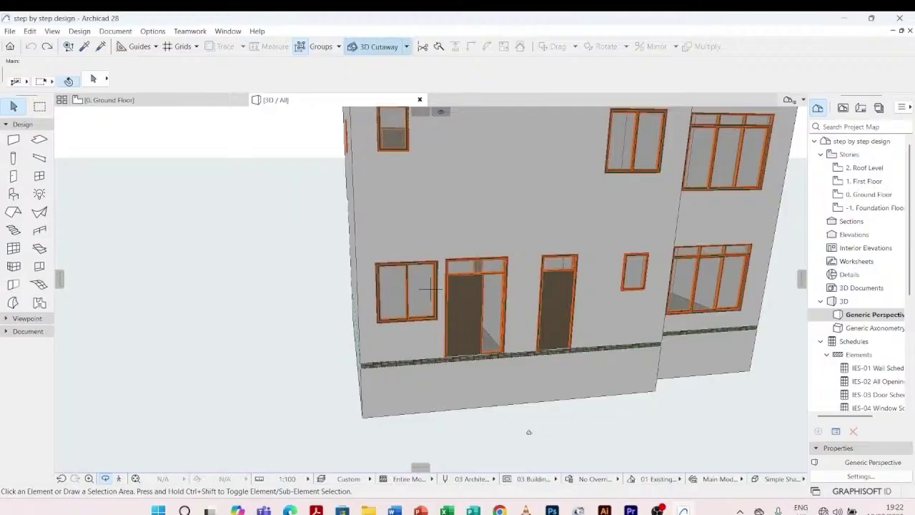
scroll(529, 431, down, 5)
shift+middle_drag(306, 378, 629, 376)
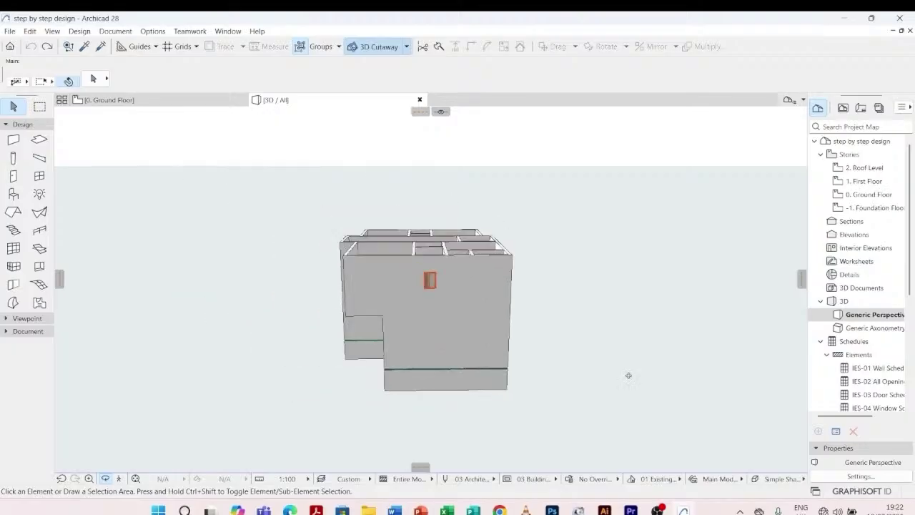
shift+middle_drag(371, 368, 560, 374)
scroll(543, 345, up, 5)
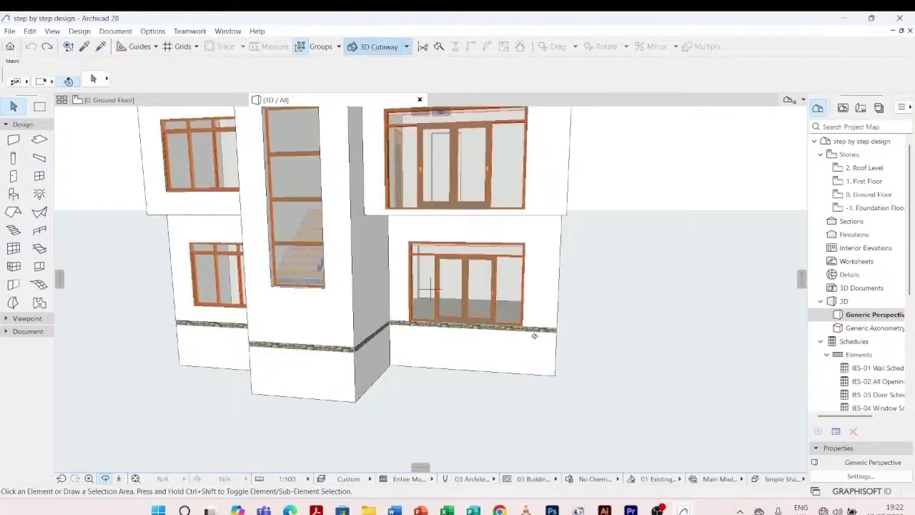
- Override the bottom surface of the first-floor slab's overhang with Stucco - White Fine
shift+middle_drag(477, 392, 414, 412)
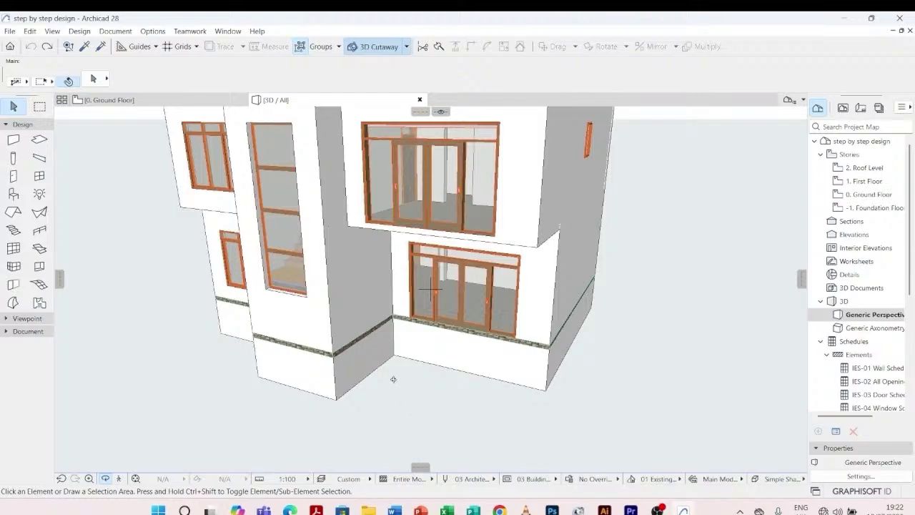
shift+middle_drag(406, 415, 411, 290)
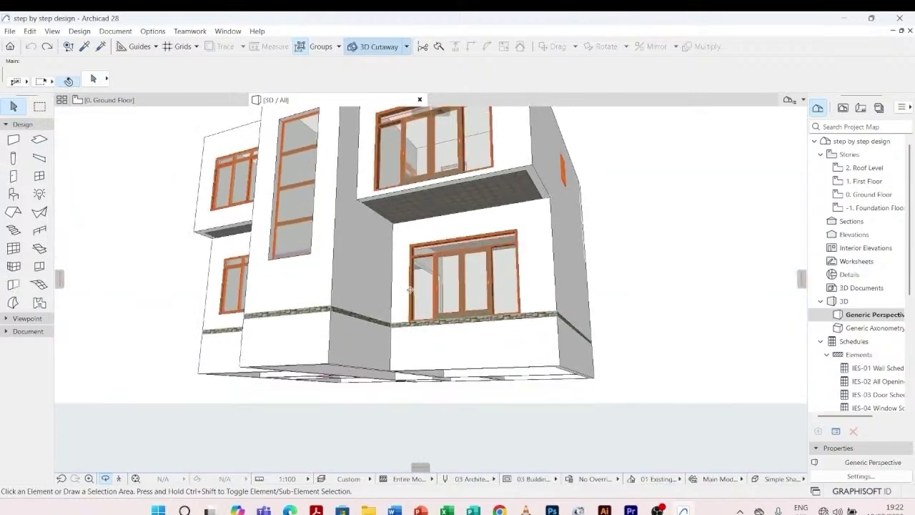
scroll(383, 206, up, 2)
scroll(384, 206, up, 2)
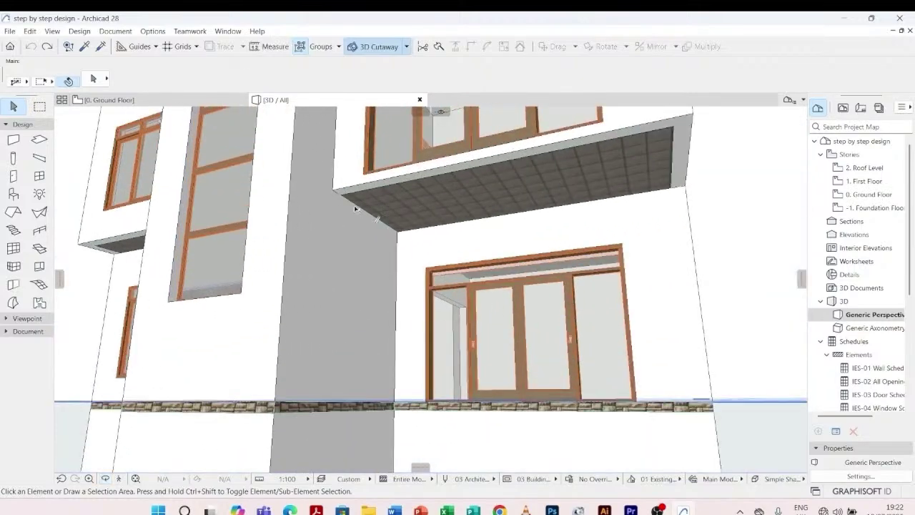
click(357, 205)
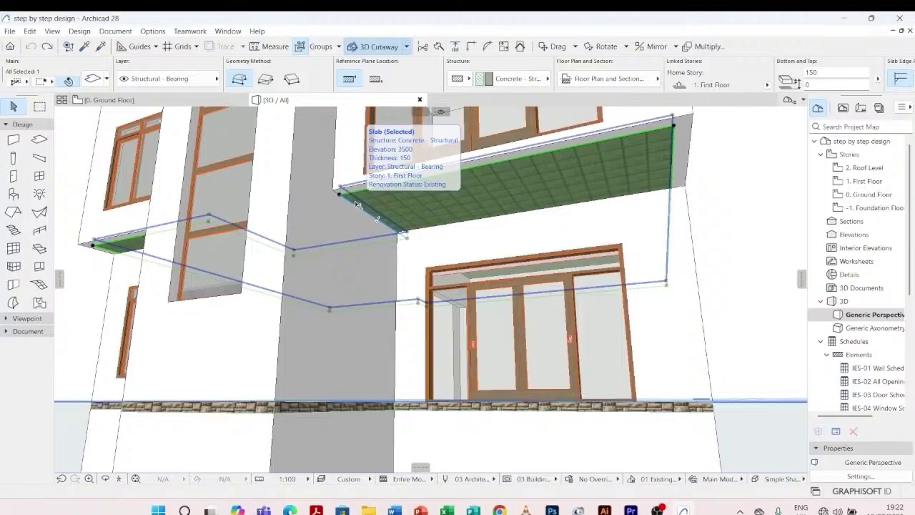
right_click(357, 205)
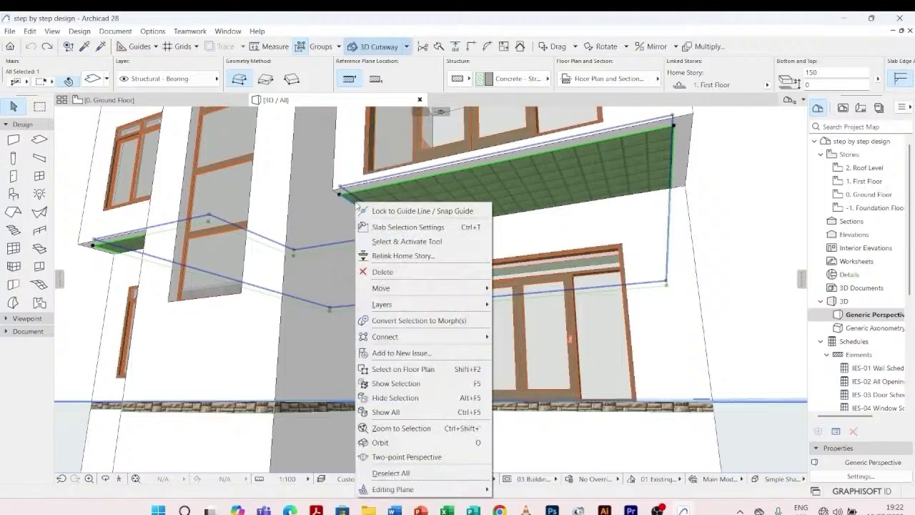
click(409, 227)
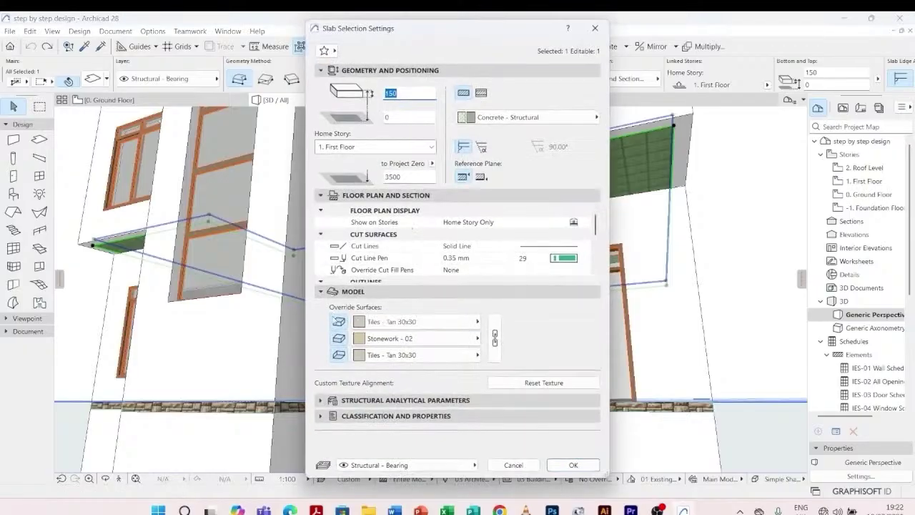
click(474, 356)
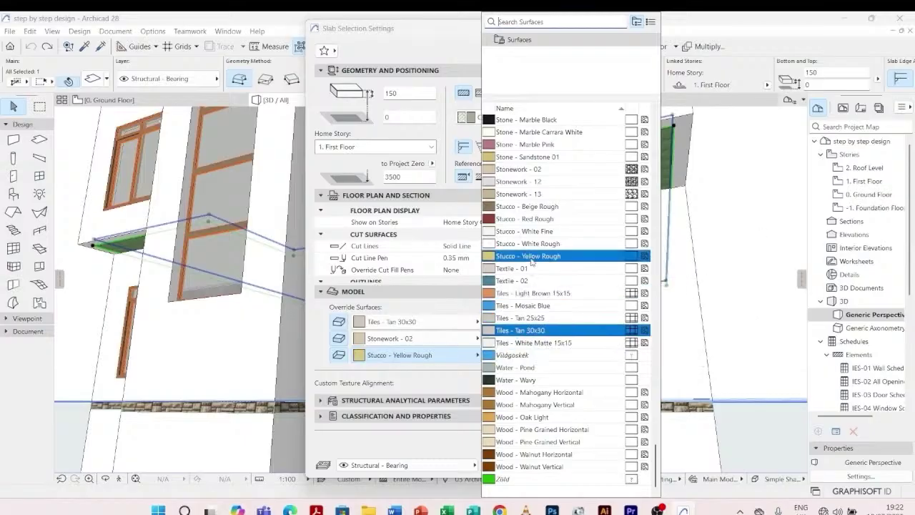
scroll(531, 262, up, 7)
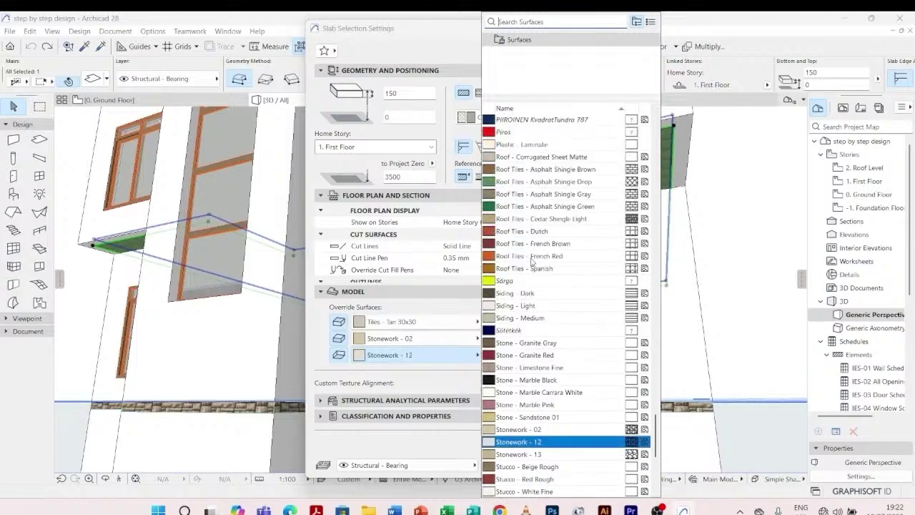
scroll(531, 262, down, 3)
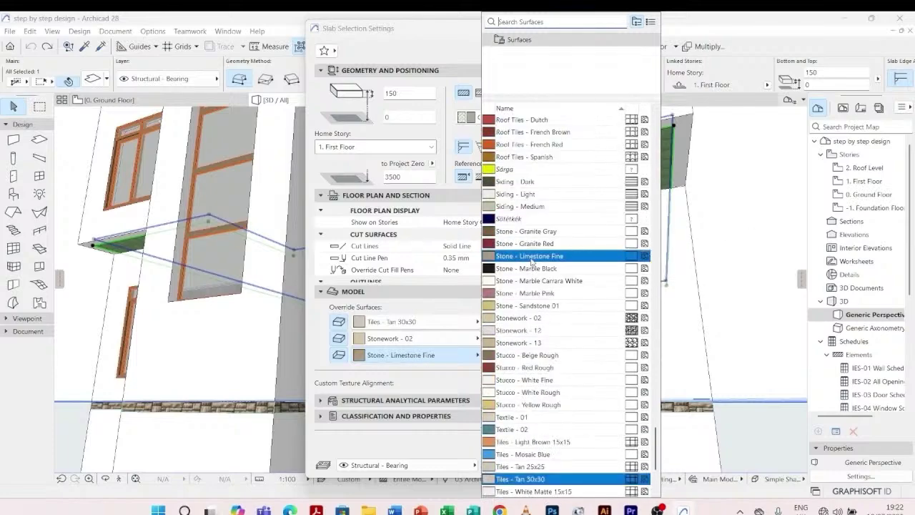
click(529, 380)
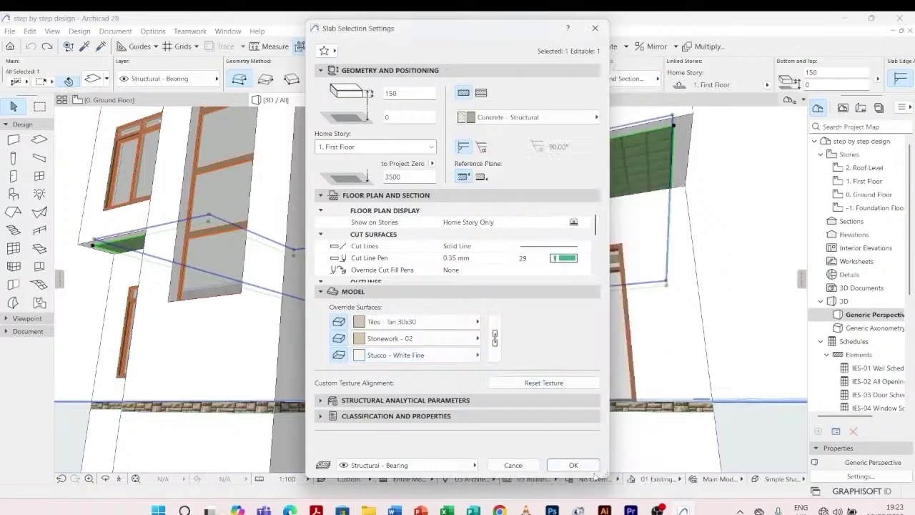
click(572, 465)
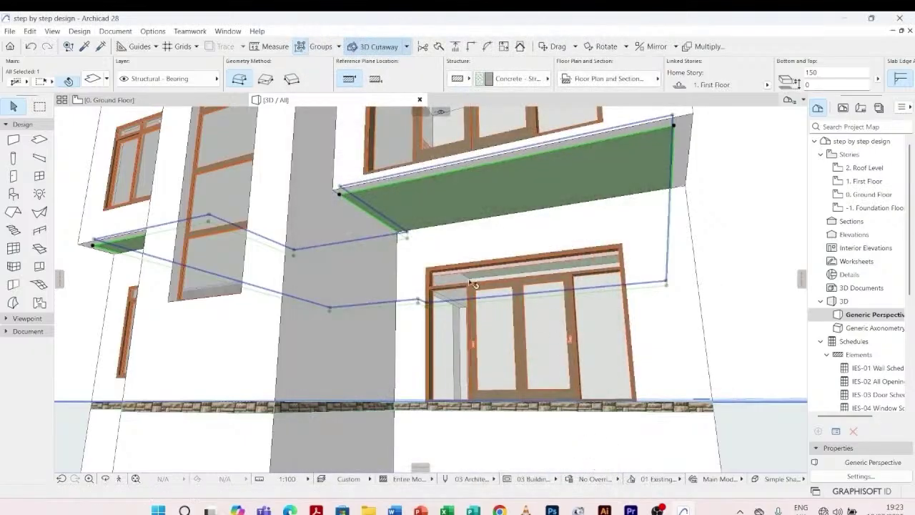
key(Escape)
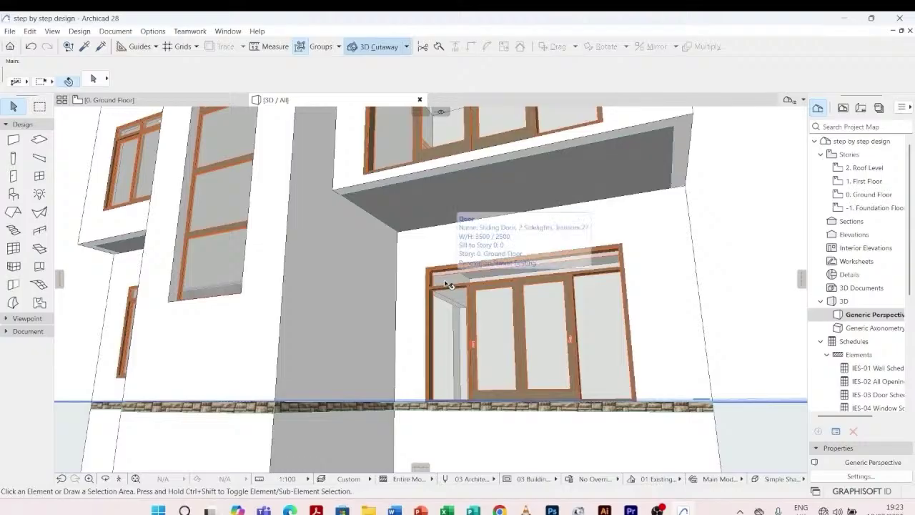
shift+middle_drag(448, 284, 392, 183)
scroll(428, 294, down, 8)
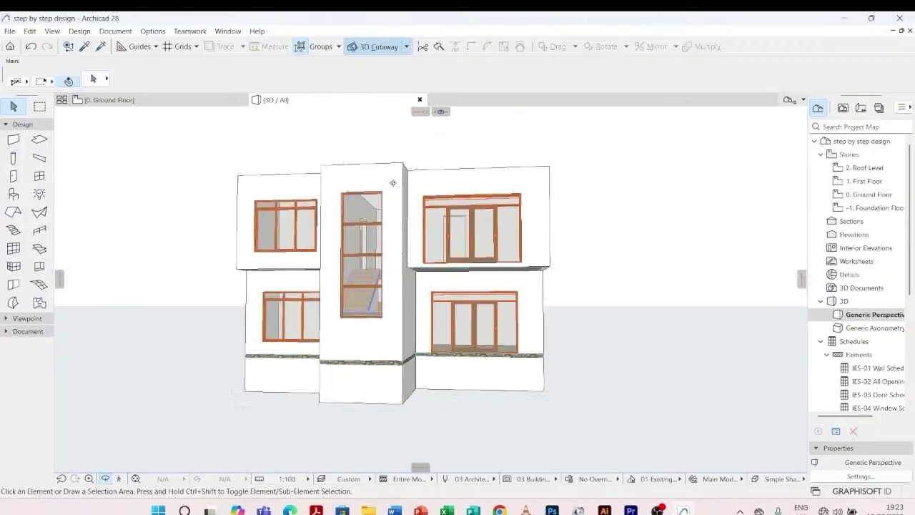
- On the ground-floor plan, draw a single vertical solid line to the left of the building with the Line tool
click(166, 99)
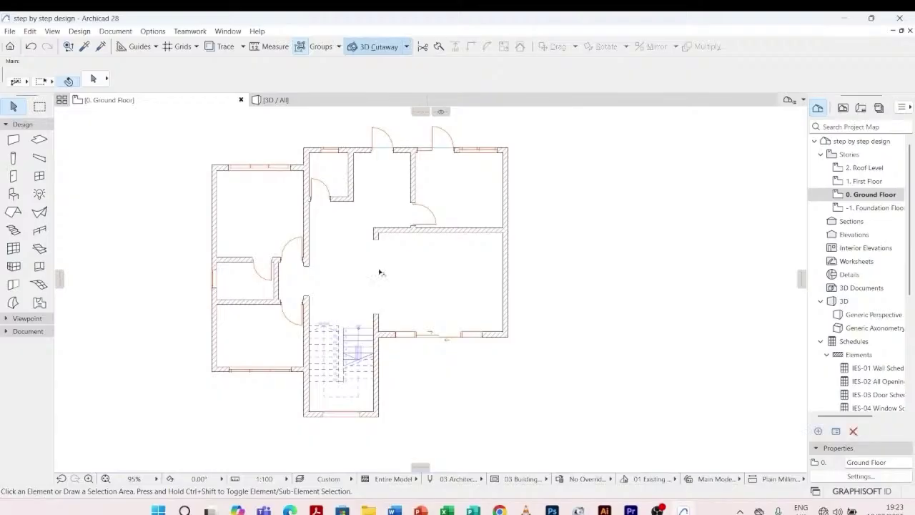
scroll(380, 273, down, 2)
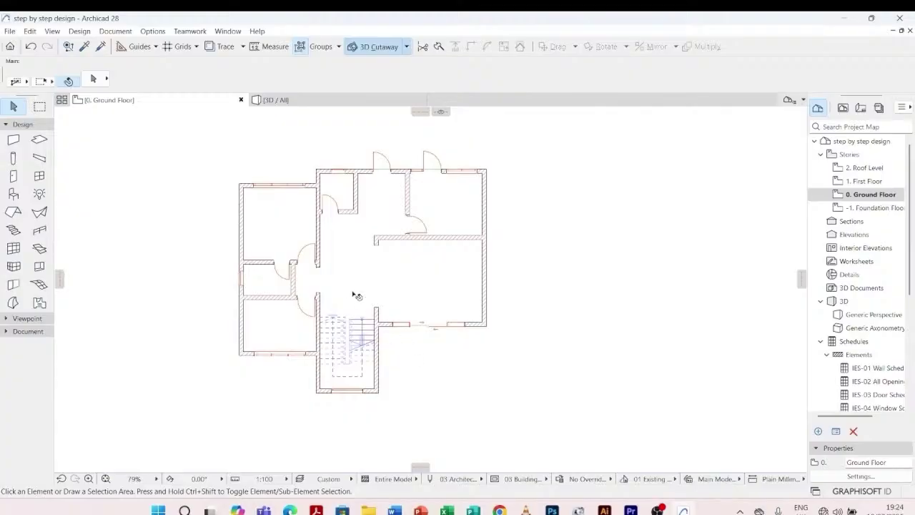
click(6, 332)
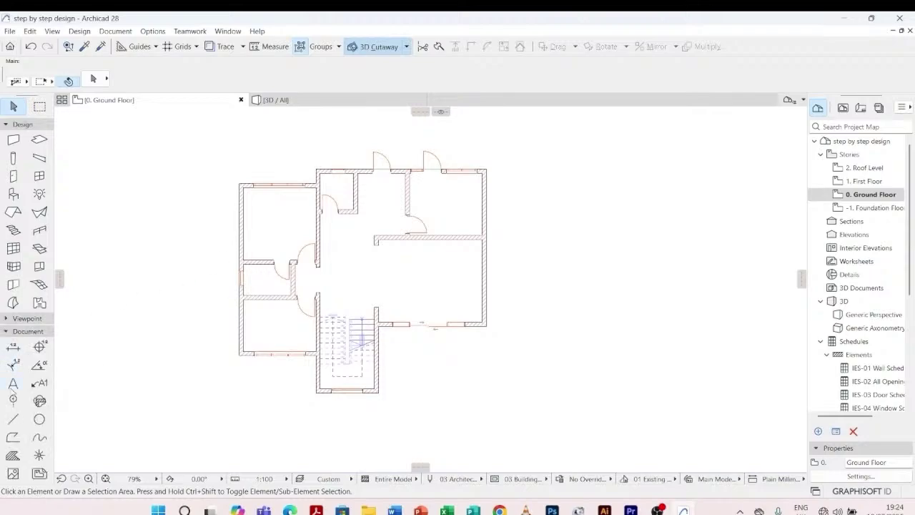
click(13, 421)
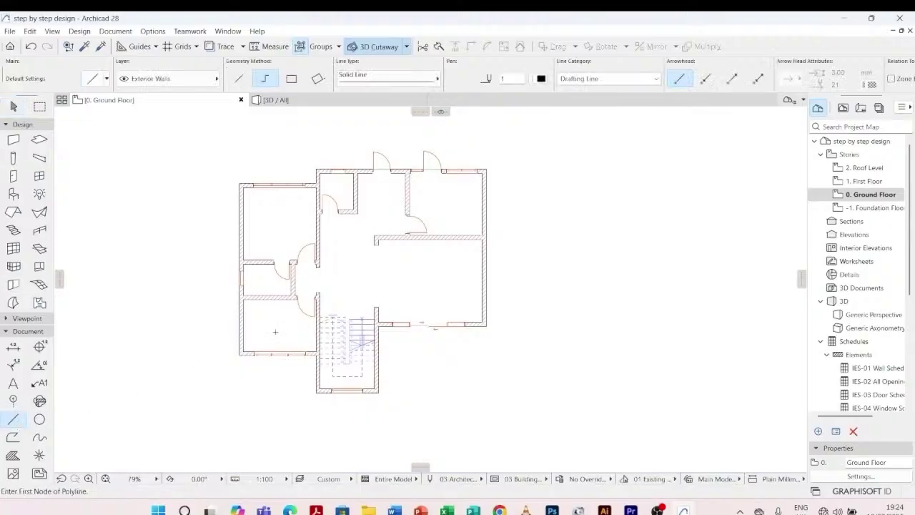
scroll(446, 290, down, 1)
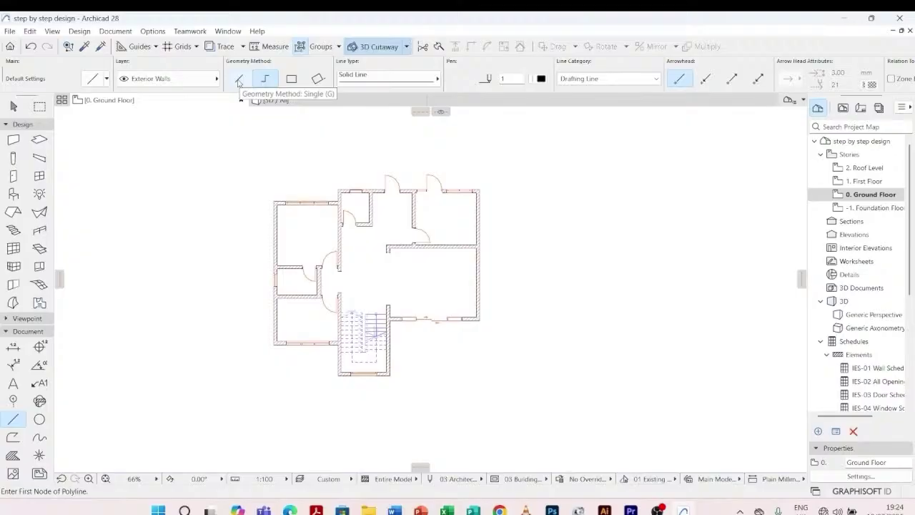
click(239, 83)
click(202, 351)
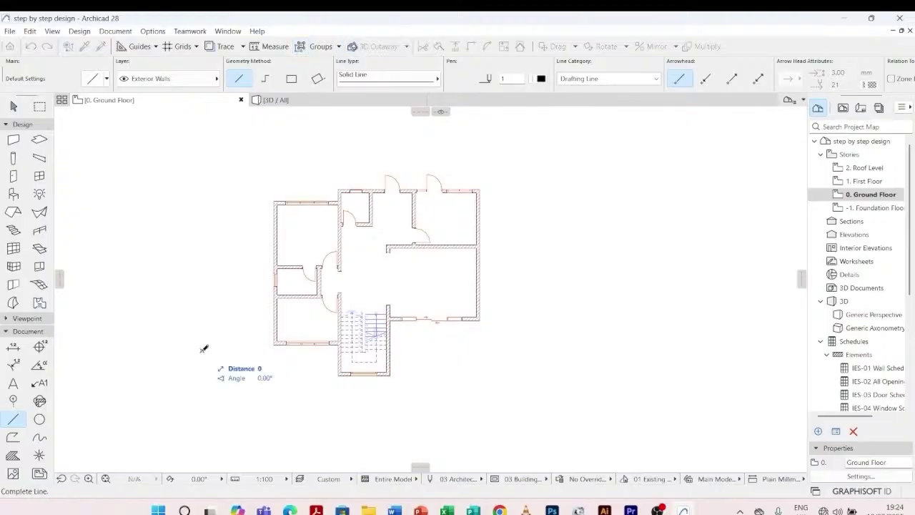
click(203, 269)
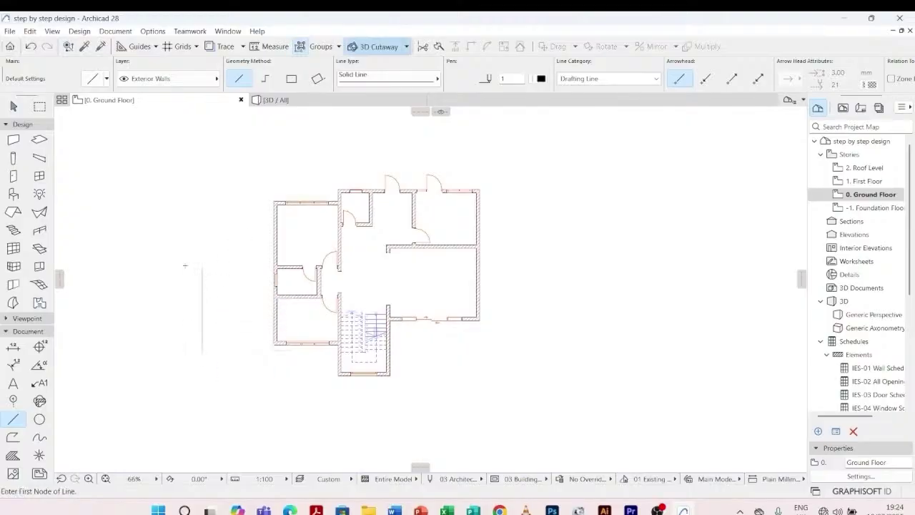
- Draw an open six-segment line with the Chained geometry method between the vertical line and the building
scroll(185, 265, up, 3)
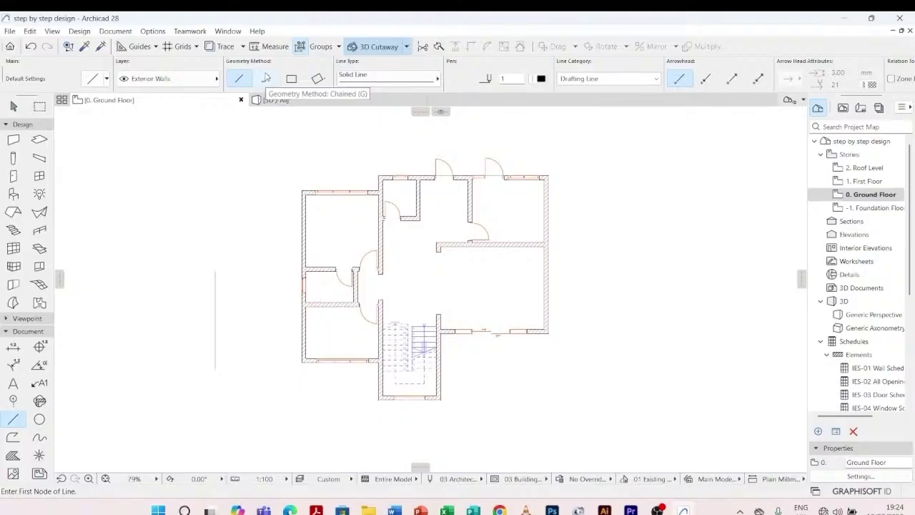
click(266, 77)
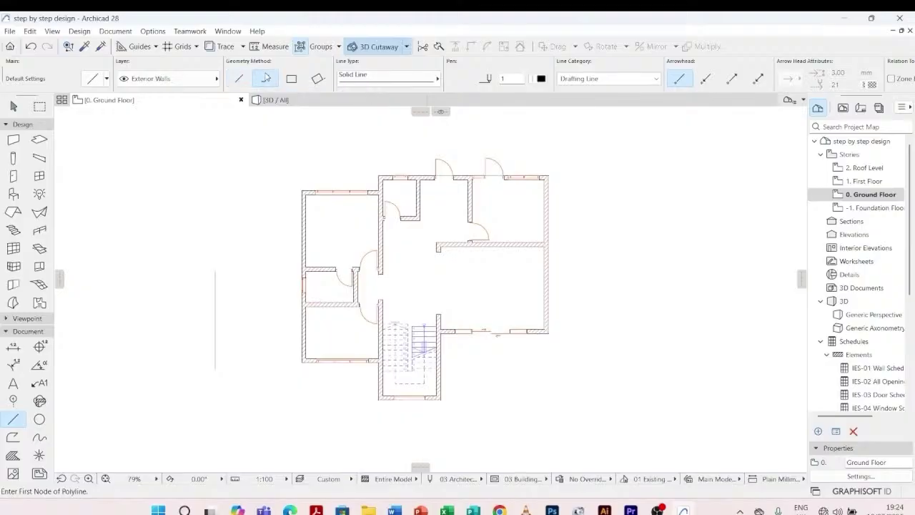
click(237, 321)
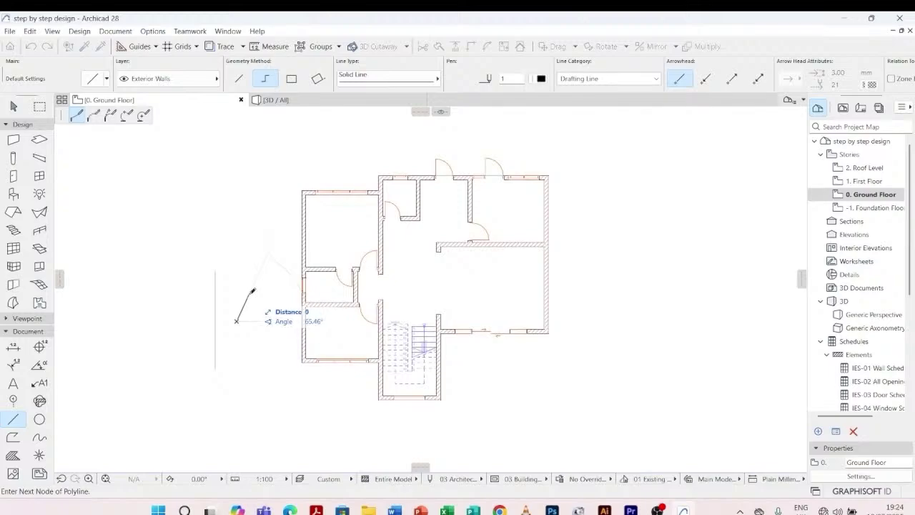
click(249, 293)
click(266, 317)
click(266, 381)
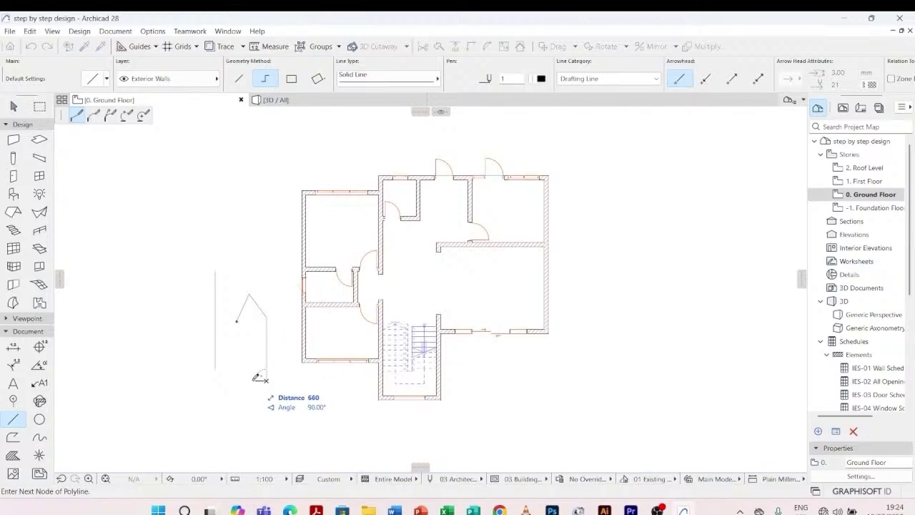
click(237, 372)
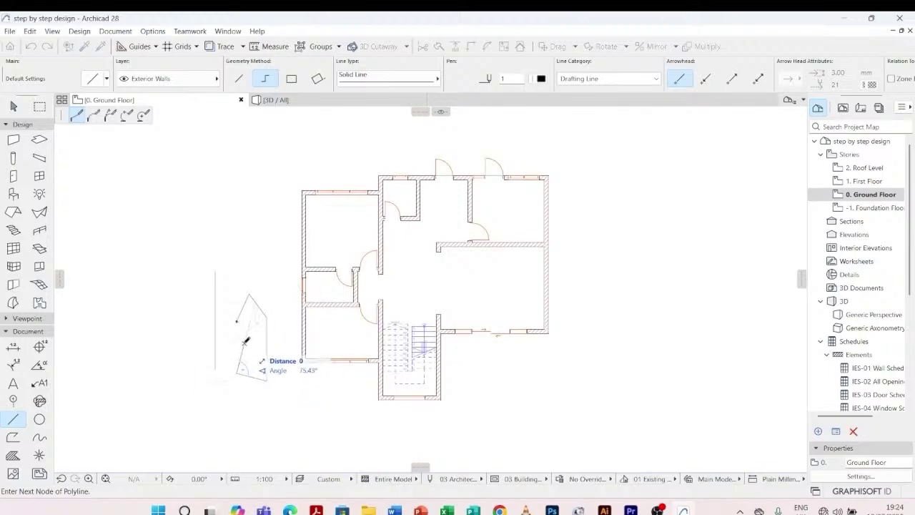
double_click(227, 331)
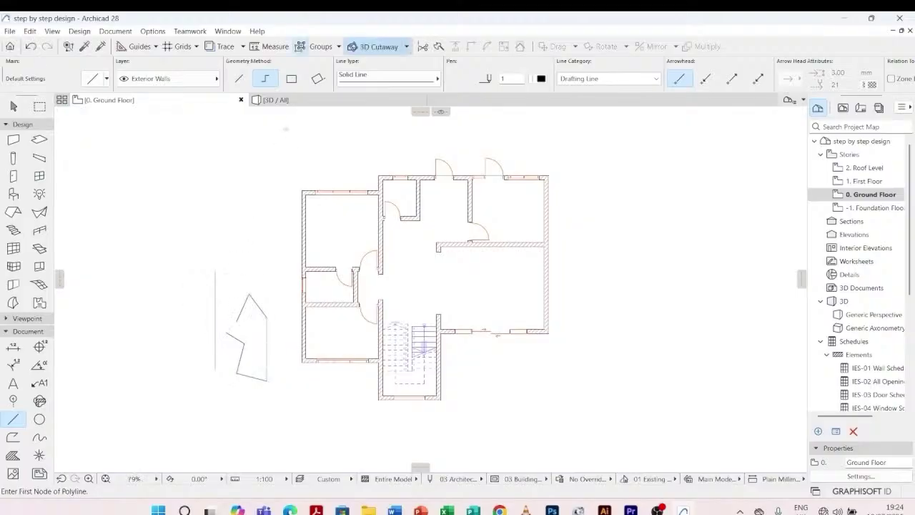
- Draw a square outline just below the chained lines using the Rectangular geometry method
click(291, 80)
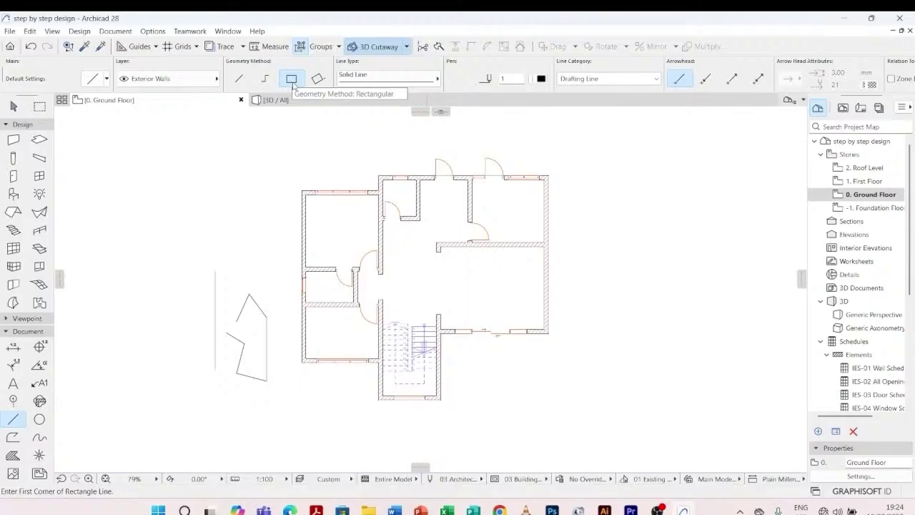
scroll(253, 358, up, 4)
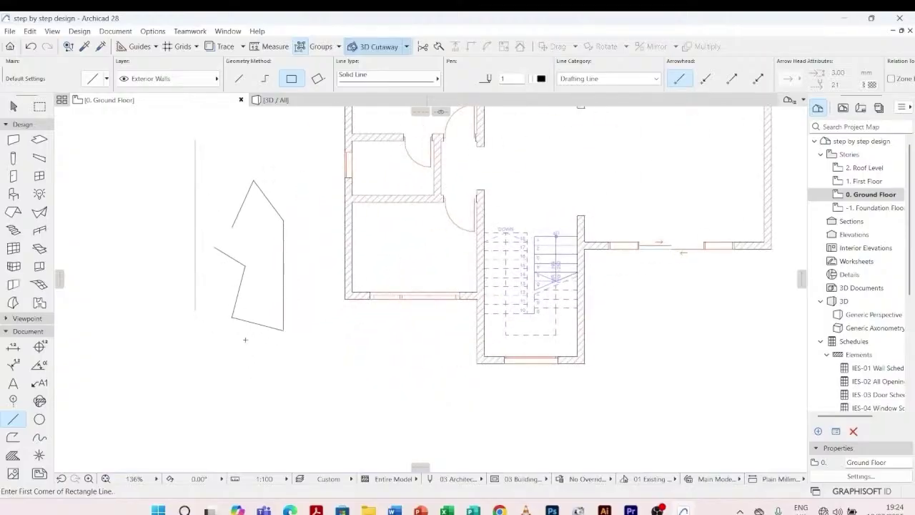
click(245, 340)
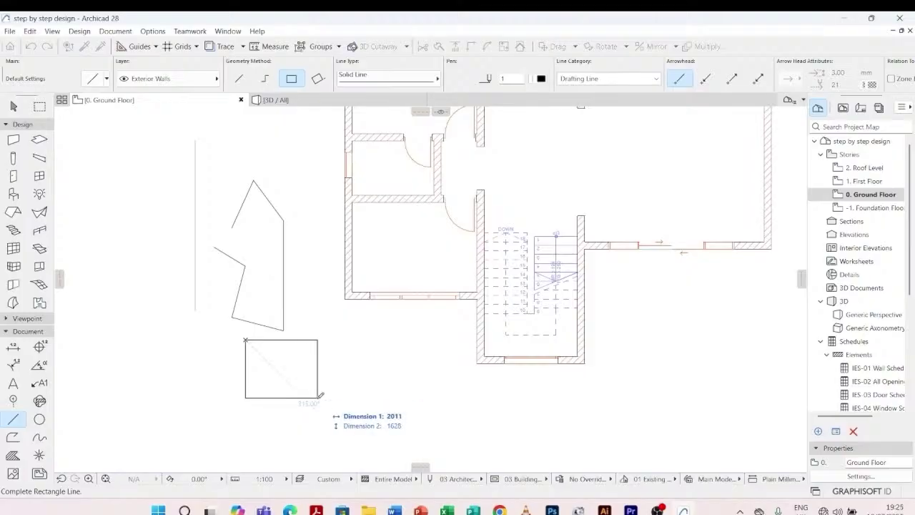
click(304, 398)
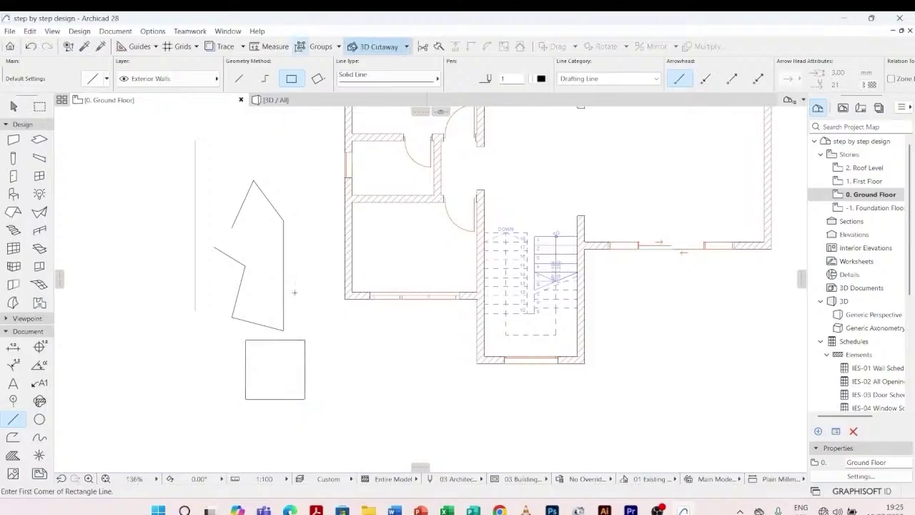
- Draw an upright rectangle beside the square, below the plan's lower-left room, using the Rotated Rectangle geometry method
click(318, 79)
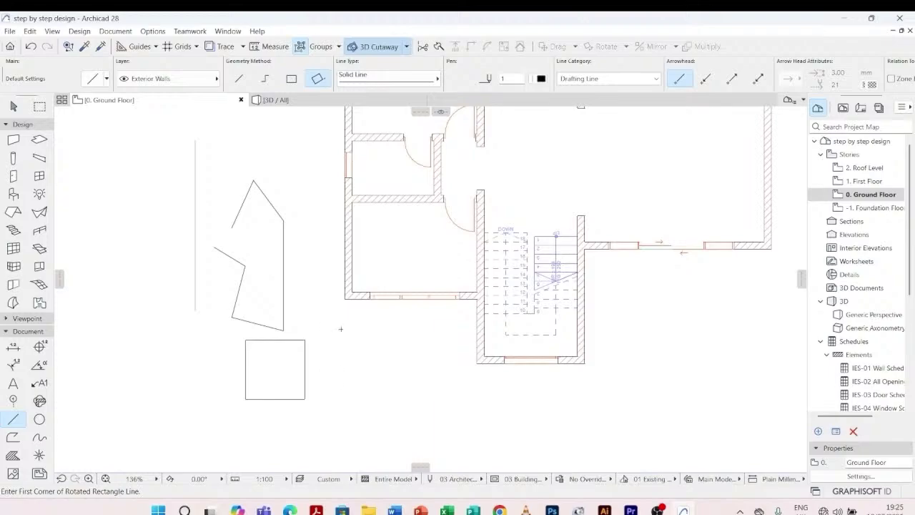
click(340, 329)
click(341, 399)
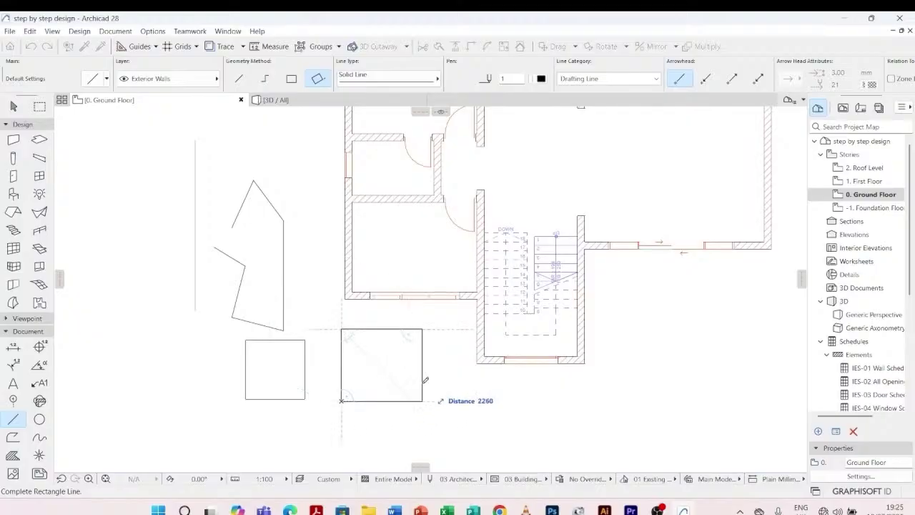
click(399, 379)
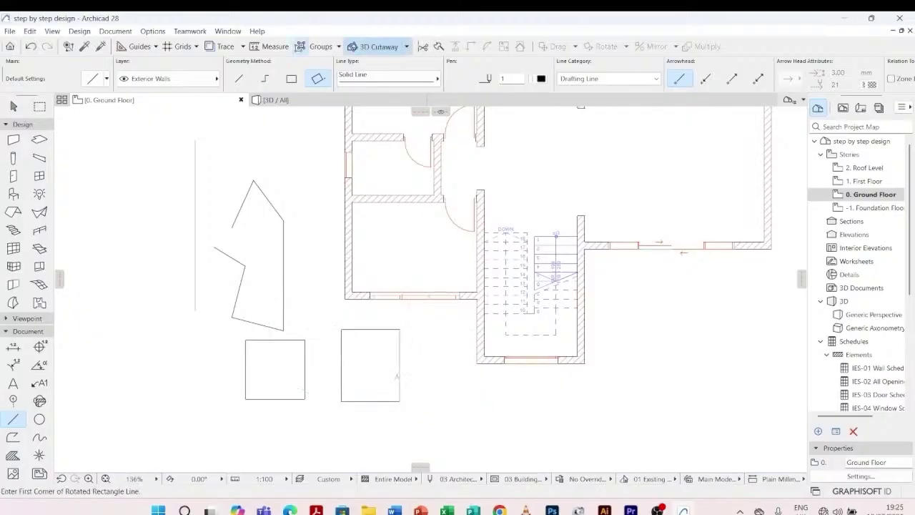
- Review the Line tool's available line types, keeping Solid Line, and look over its pen, category and arrowhead settings
scroll(331, 353, down, 2)
scroll(331, 353, down, 1)
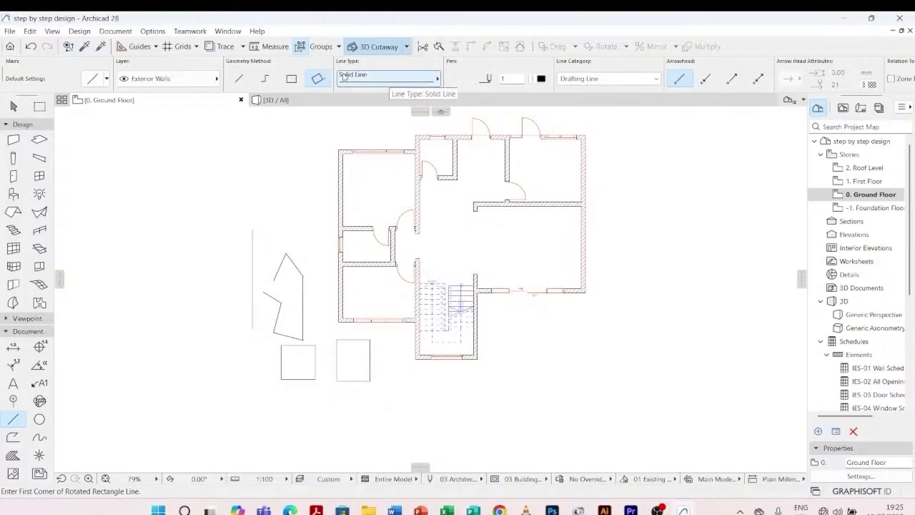
click(401, 77)
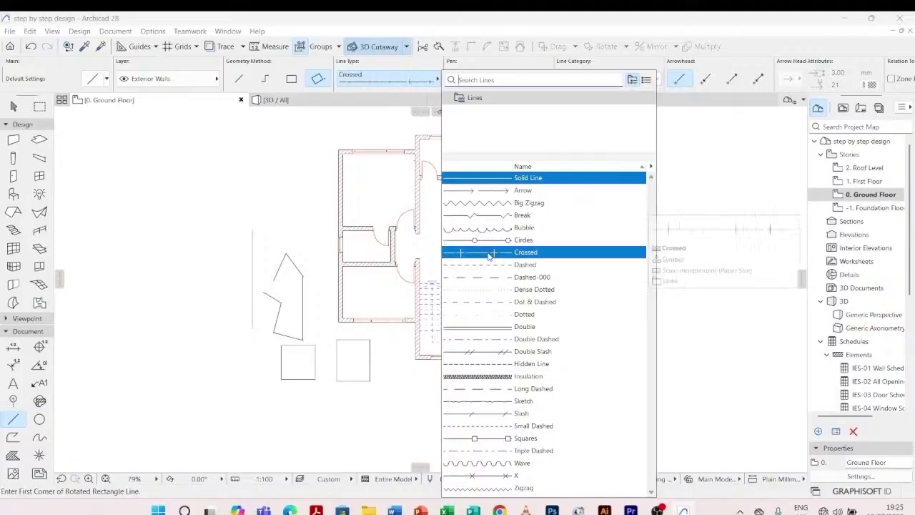
click(492, 180)
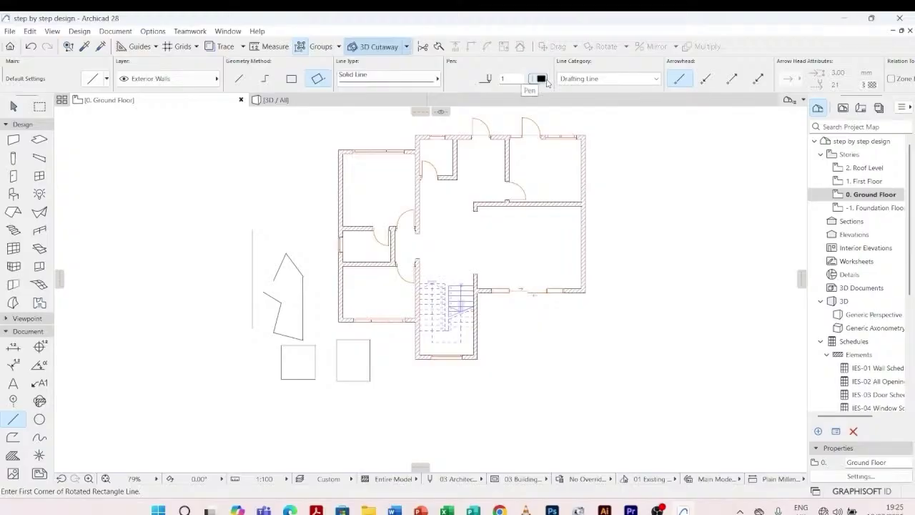
scroll(547, 83, right, 3)
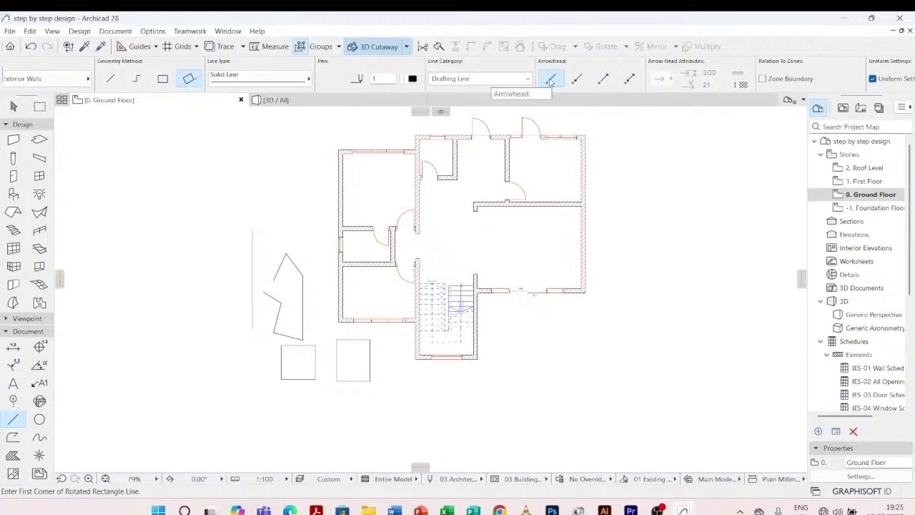
scroll(550, 82, down, 3)
scroll(549, 82, up, 5)
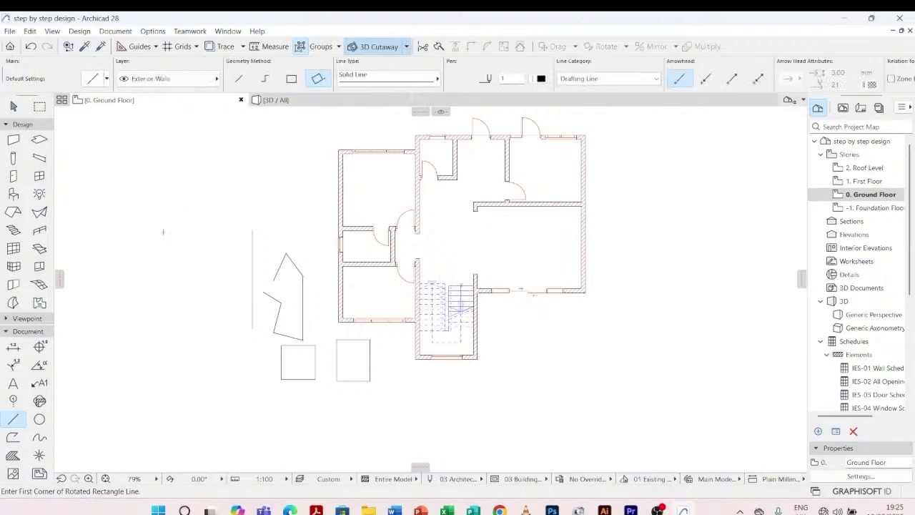
- Delete all the practice lines and rectangles drawn beside the ground-floor plan
key(Escape)
drag(205, 209, 327, 414)
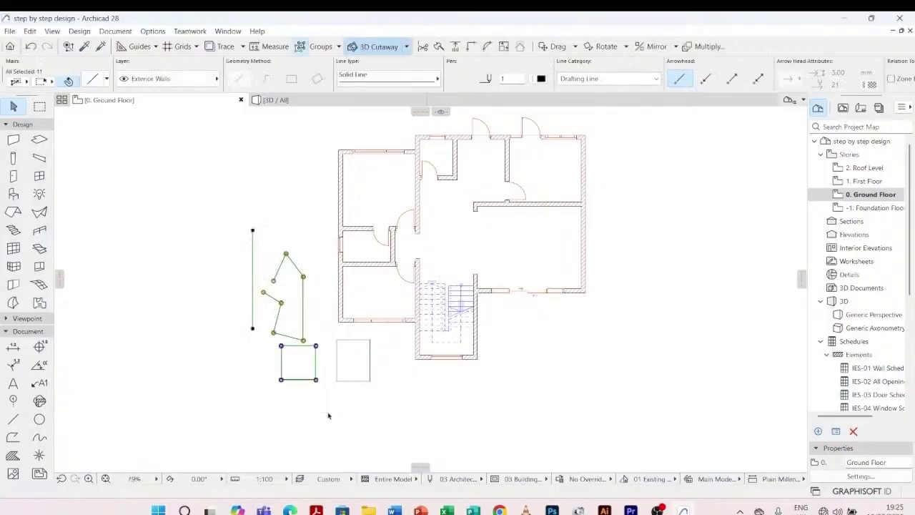
key(Delete)
drag(314, 331, 393, 406)
key(Delete)
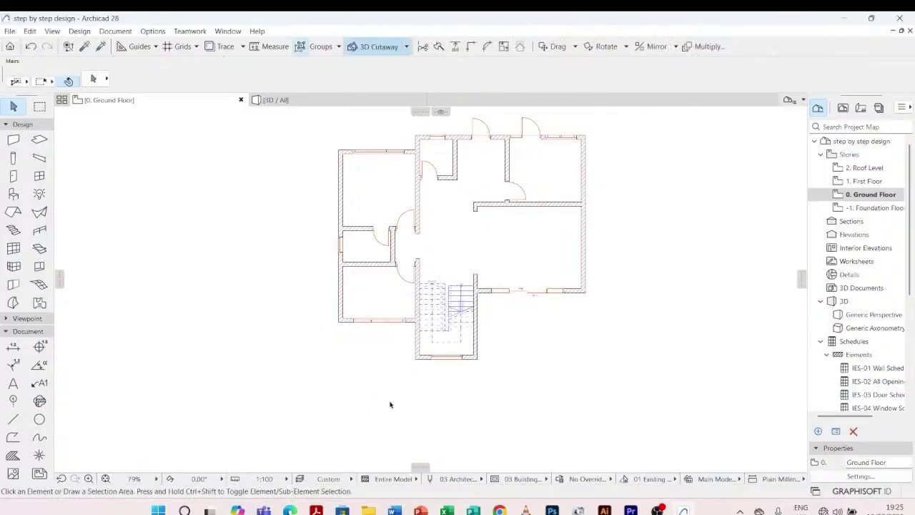
scroll(472, 167, up, 1)
scroll(472, 168, up, 4)
scroll(384, 221, down, 3)
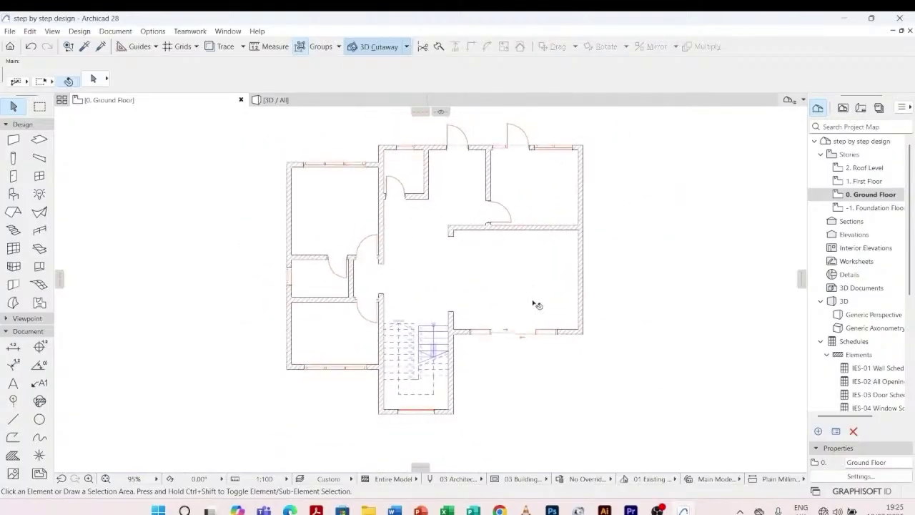
scroll(553, 353, up, 3)
scroll(453, 347, down, 2)
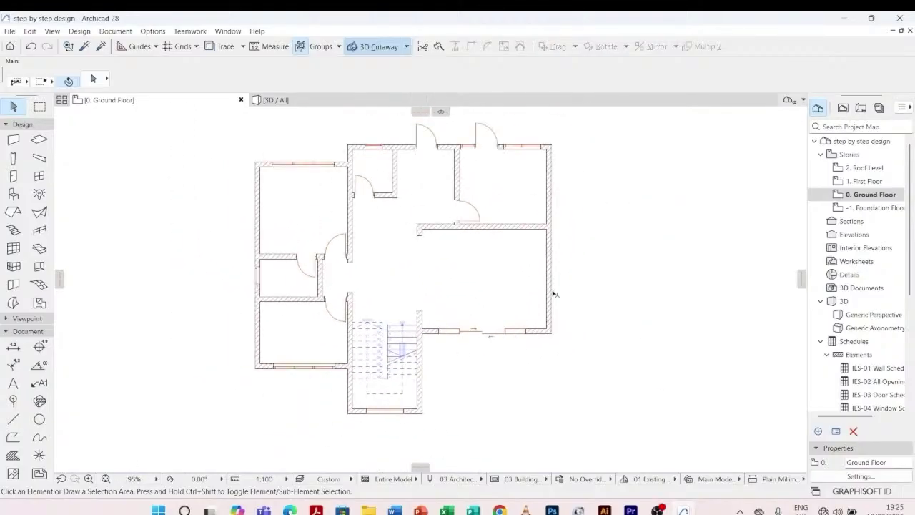
scroll(558, 336, up, 1)
scroll(527, 343, down, 2)
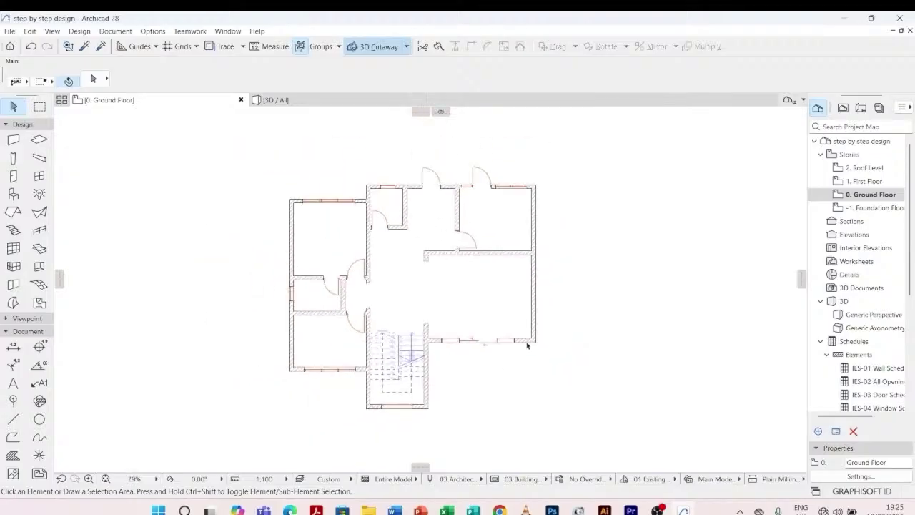
scroll(542, 339, up, 2)
scroll(485, 373, up, 1)
scroll(501, 371, down, 2)
scroll(504, 357, up, 1)
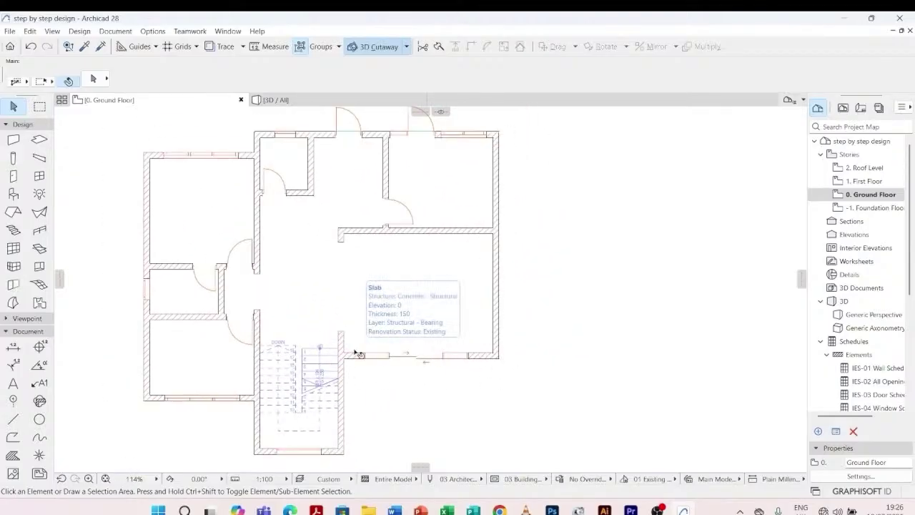
- Draw a 5200 × 1200 mm Rectangular line outline outside the sliding-door wall, from the building's outer corner to the staircase wall
click(13, 421)
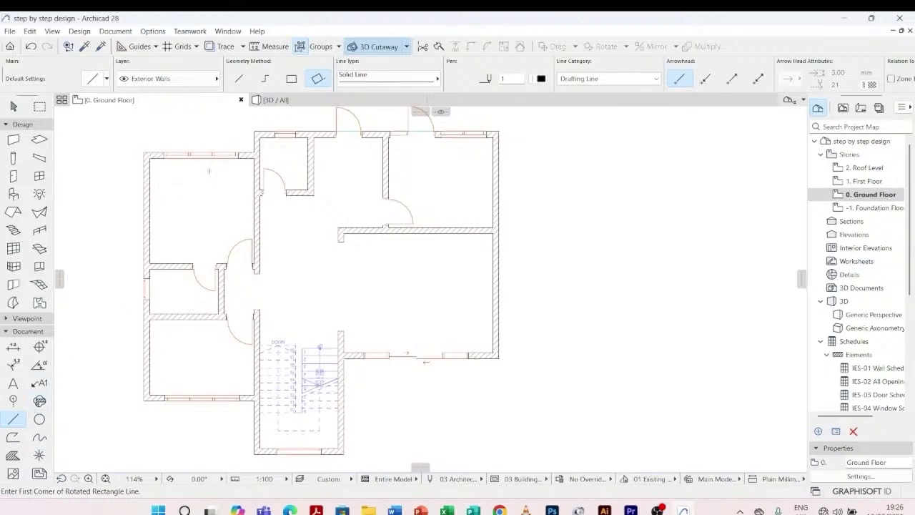
click(292, 79)
scroll(413, 405, up, 3)
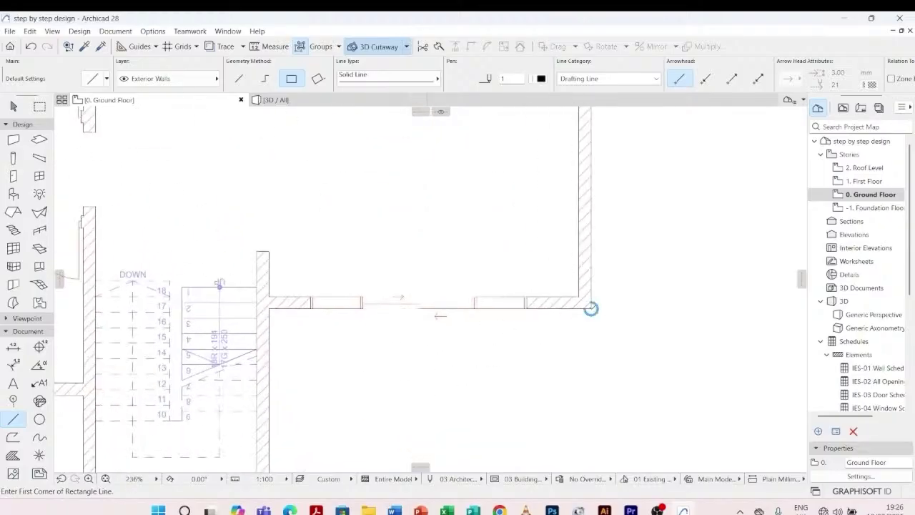
click(591, 308)
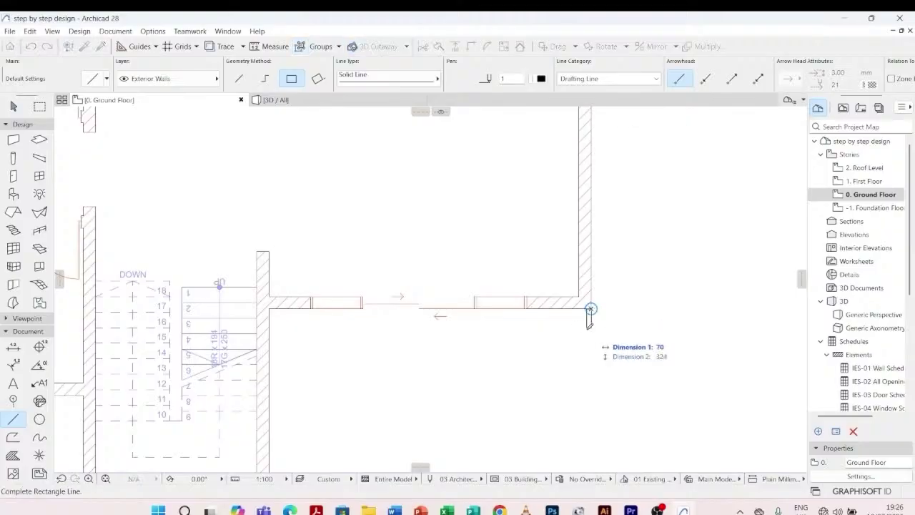
scroll(566, 349, down, 3)
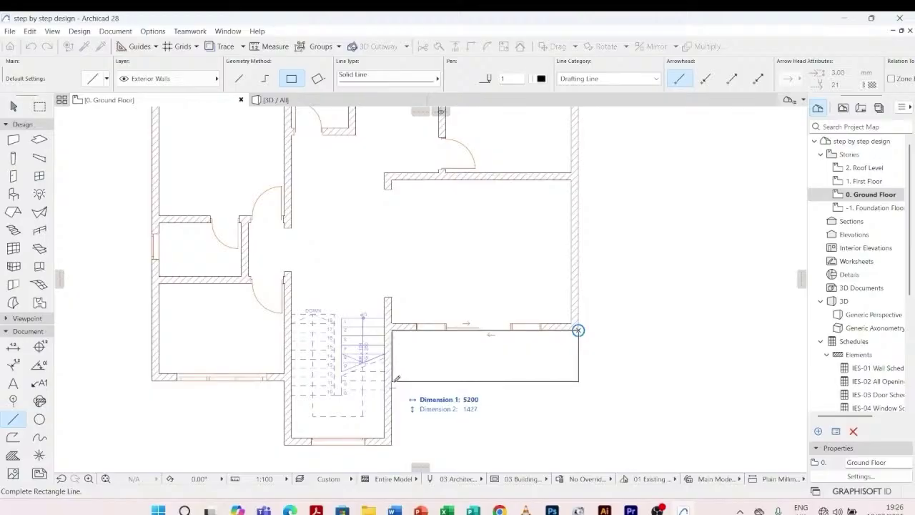
scroll(399, 319, up, 3)
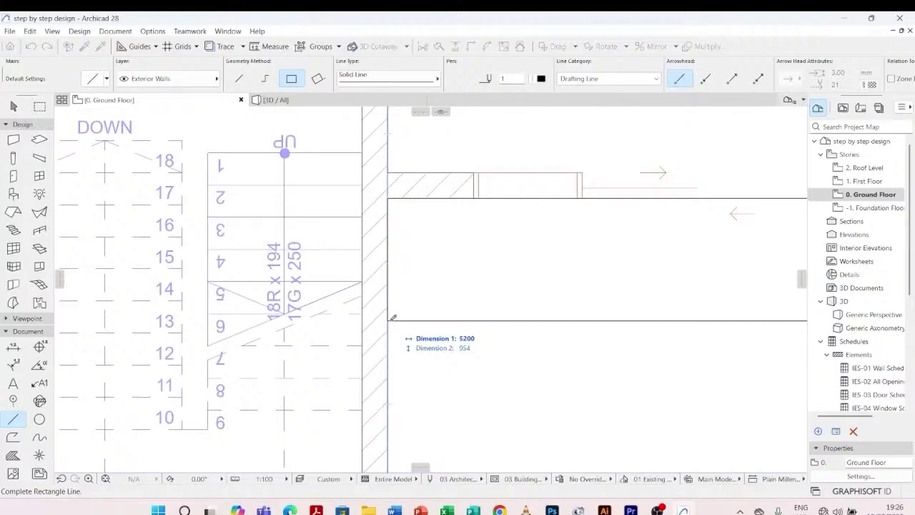
key(Tab)
key(Tab)
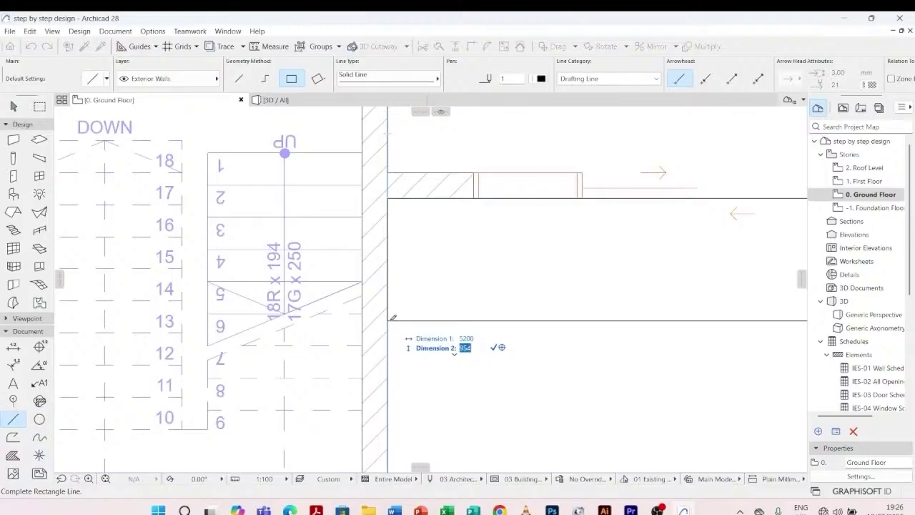
text(1200)
key(Return)
scroll(349, 313, down, 5)
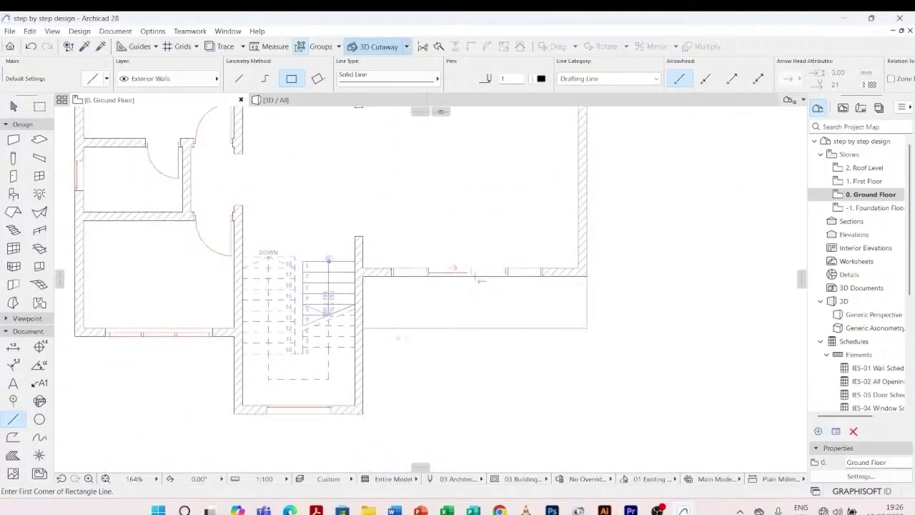
- Draw a 1200 × 2000 mm rectangle against the staircase's outer wall, starting where the sliding-door outline's outer edge meets that wall
scroll(397, 338, up, 3)
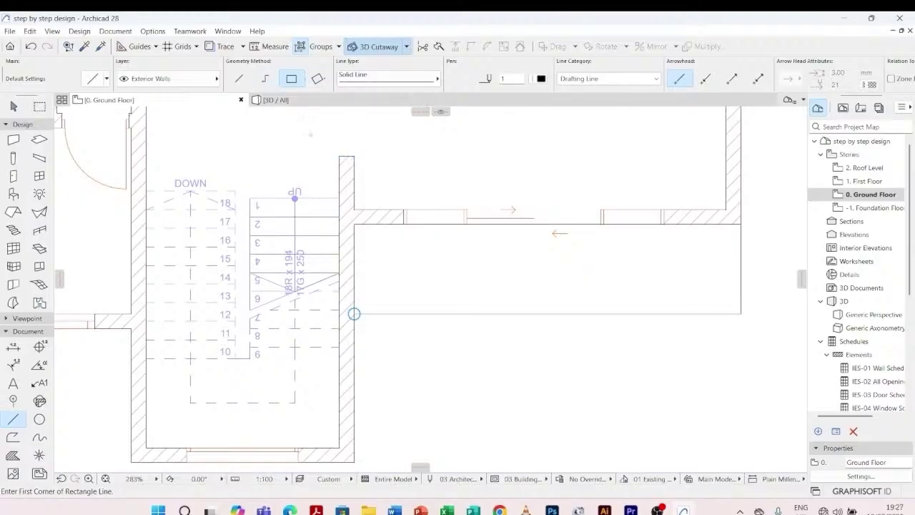
scroll(354, 313, down, 1)
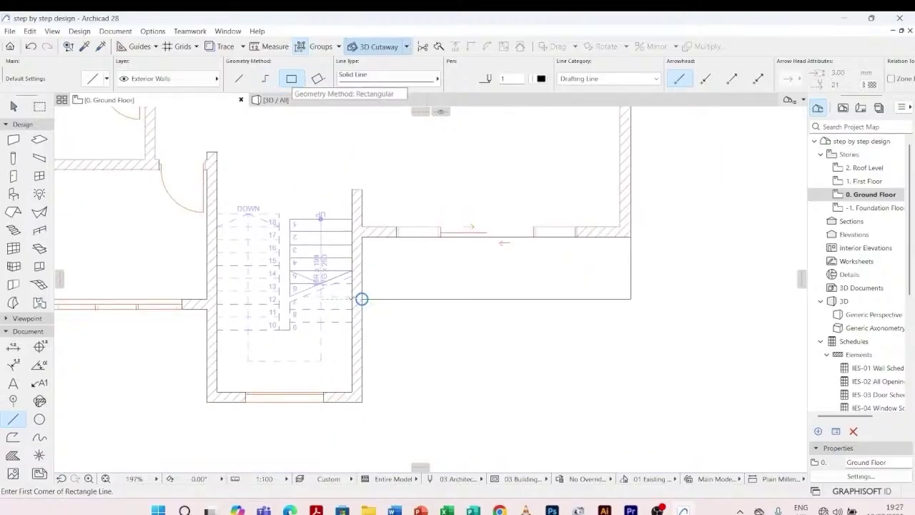
scroll(362, 298, up, 2)
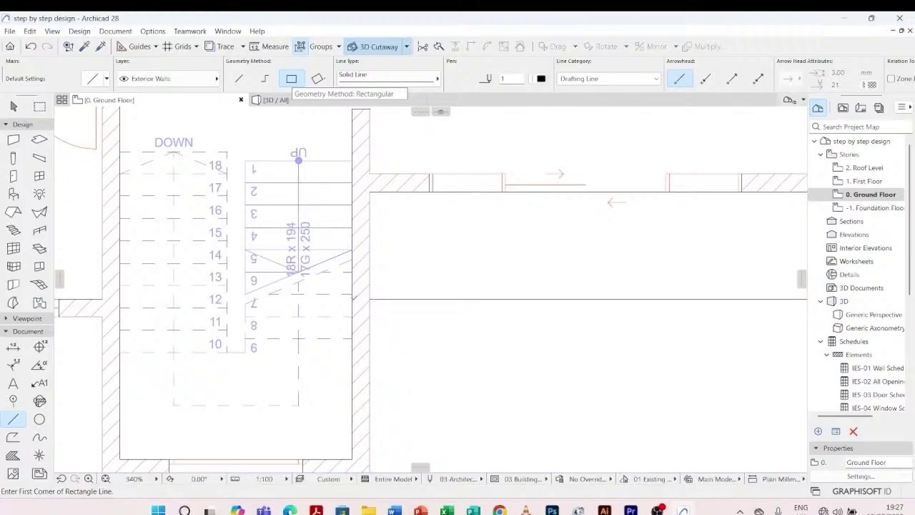
click(370, 295)
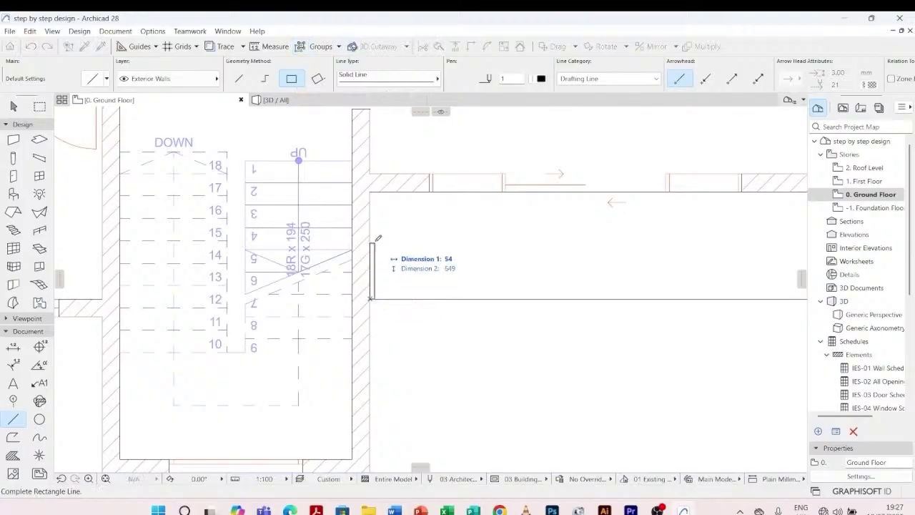
scroll(388, 292, down, 3)
scroll(388, 306, up, 3)
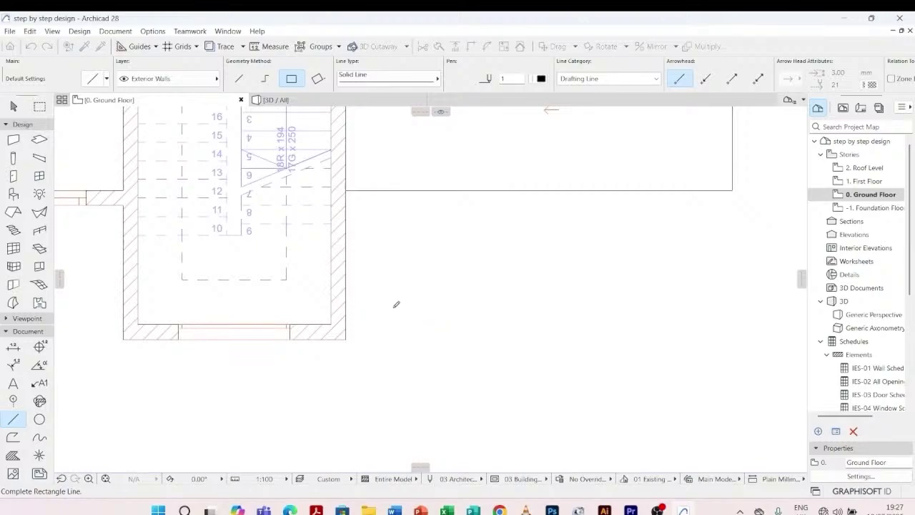
scroll(397, 306, up, 3)
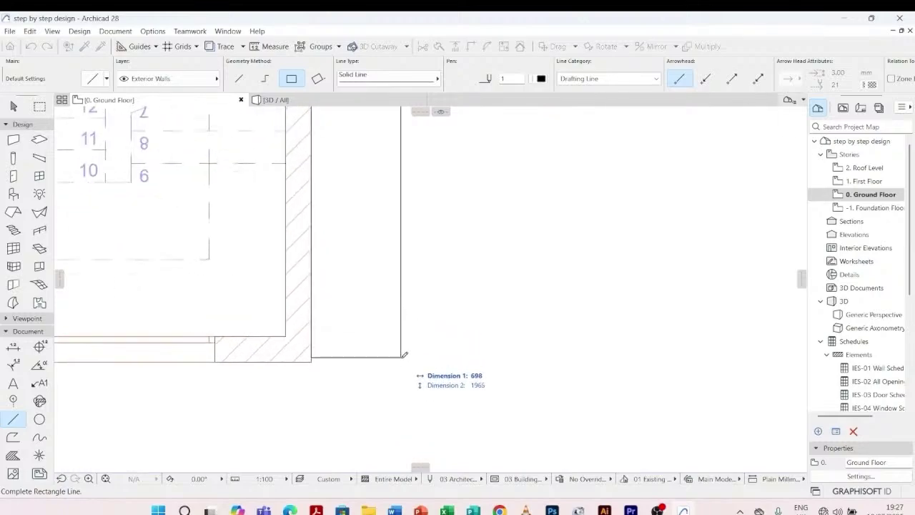
scroll(404, 358, up, 2)
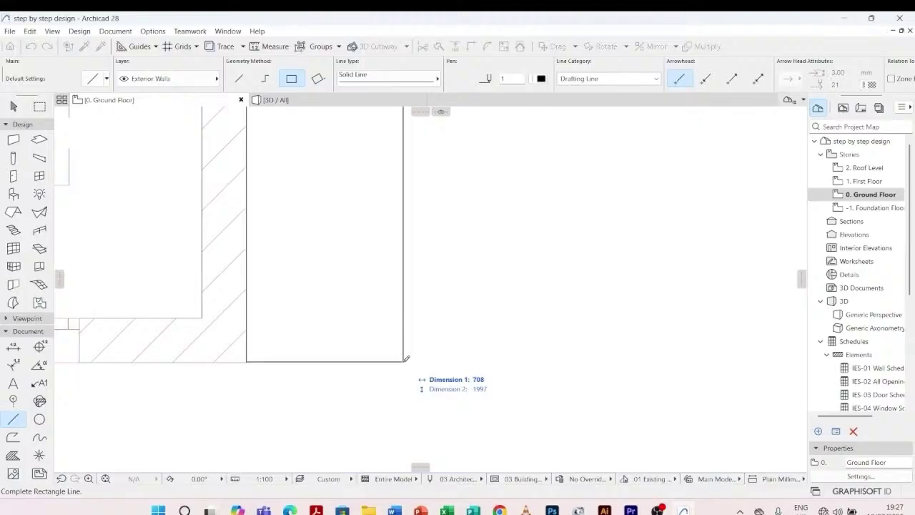
key(Tab)
text(1200)
key(Tab)
text(200)
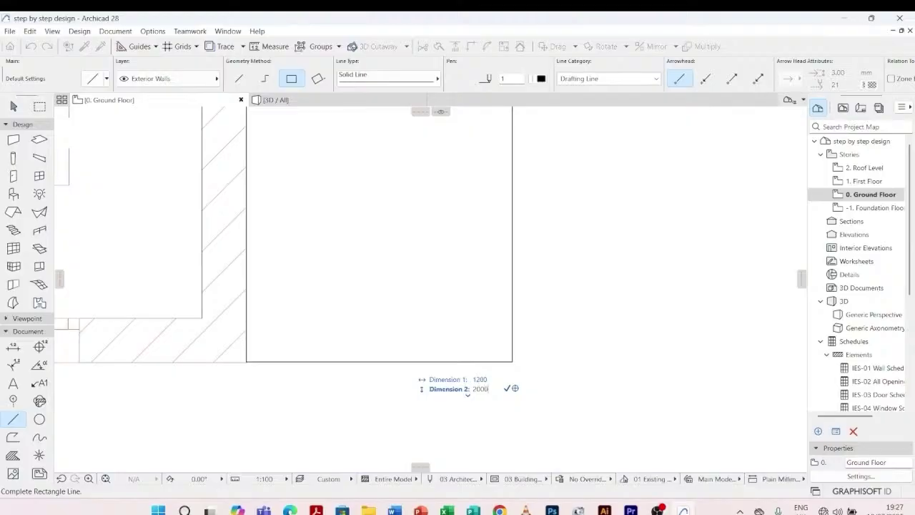
key(Return)
scroll(354, 402, down, 5)
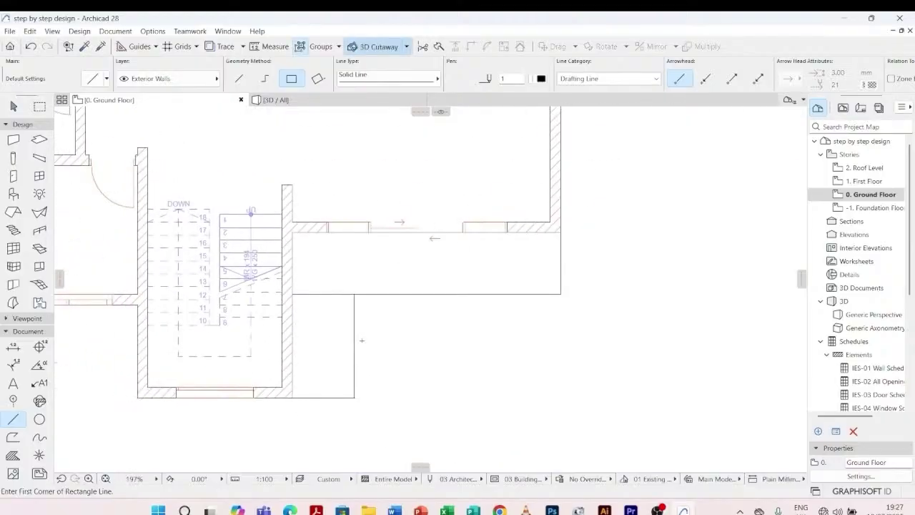
- Draw a 2500 × 300 mm step rectangle along the outer edge of the outline in front of the sliding door
scroll(355, 308, up, 2)
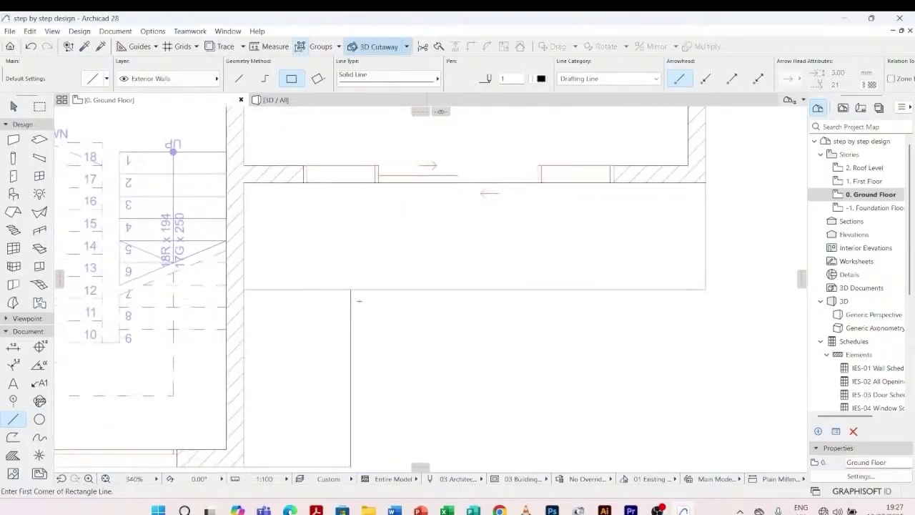
scroll(341, 280, down, 3)
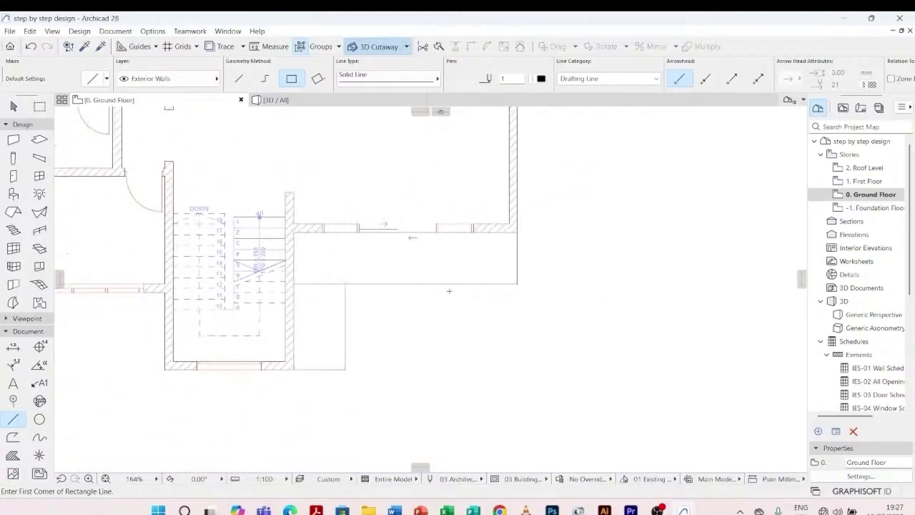
scroll(357, 305, up, 3)
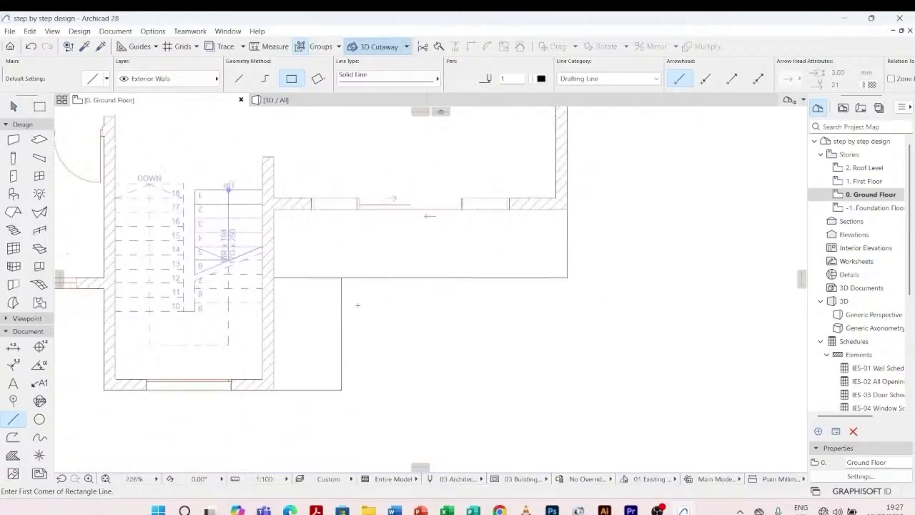
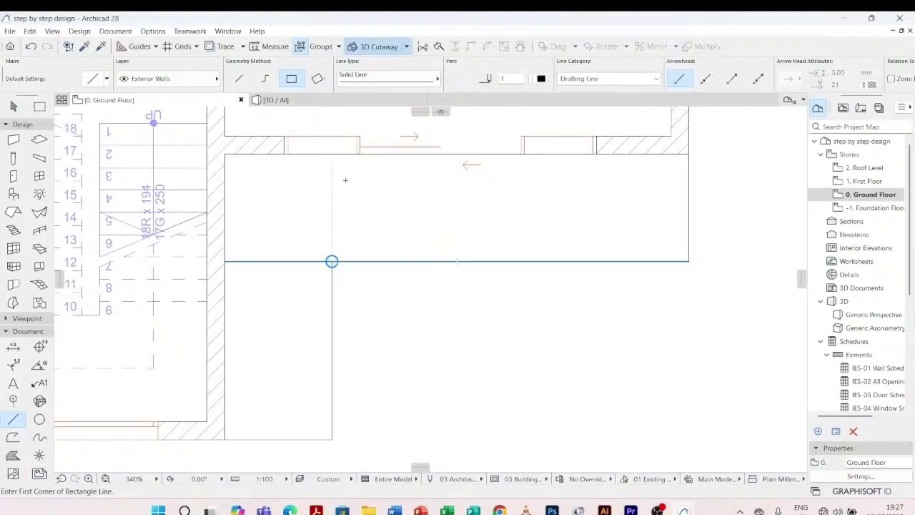
click(374, 262)
scroll(383, 281, down, 2)
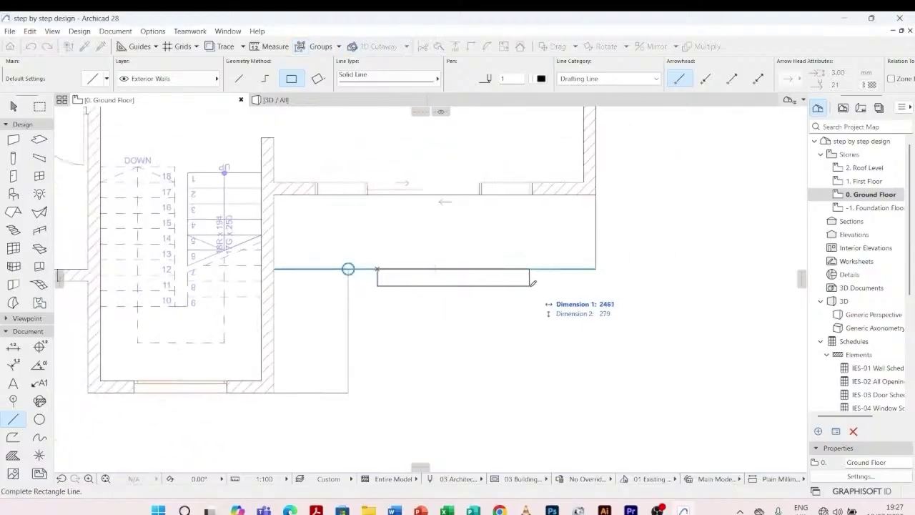
scroll(533, 283, up, 2)
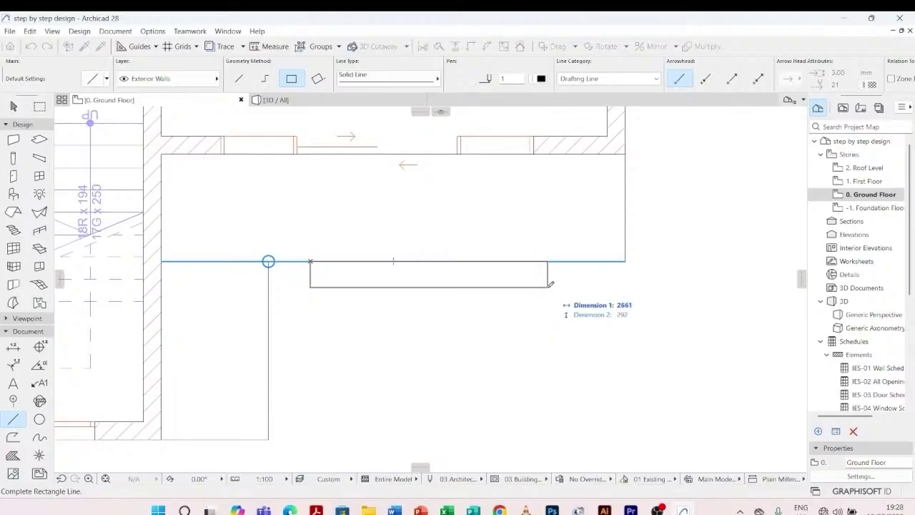
text(2500)
key(Tab)
text(300)
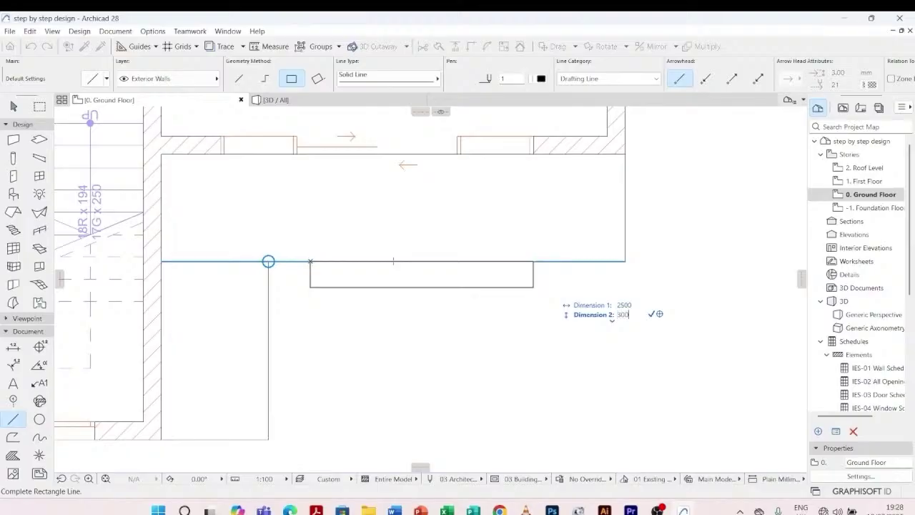
key(Return)
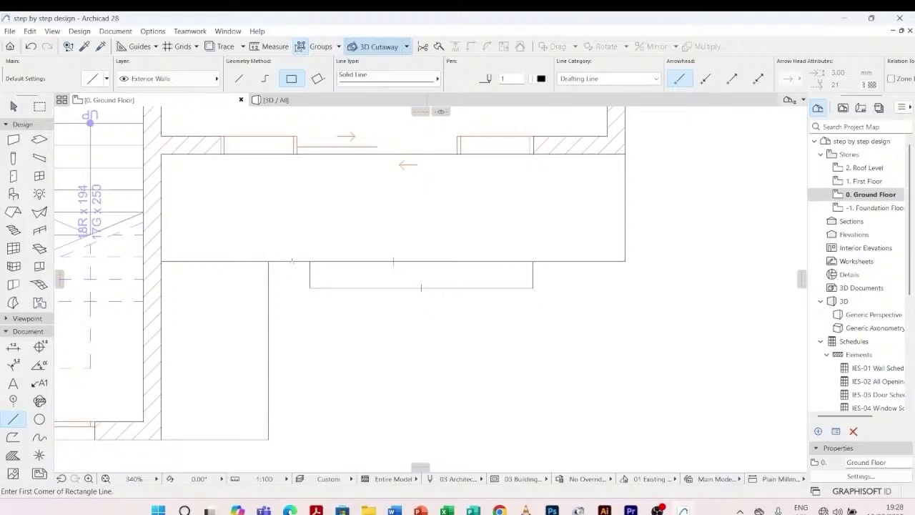
- Measure the gap between the step rectangle's end line and the rectangle along the staircase wall
key(Escape)
click(310, 274)
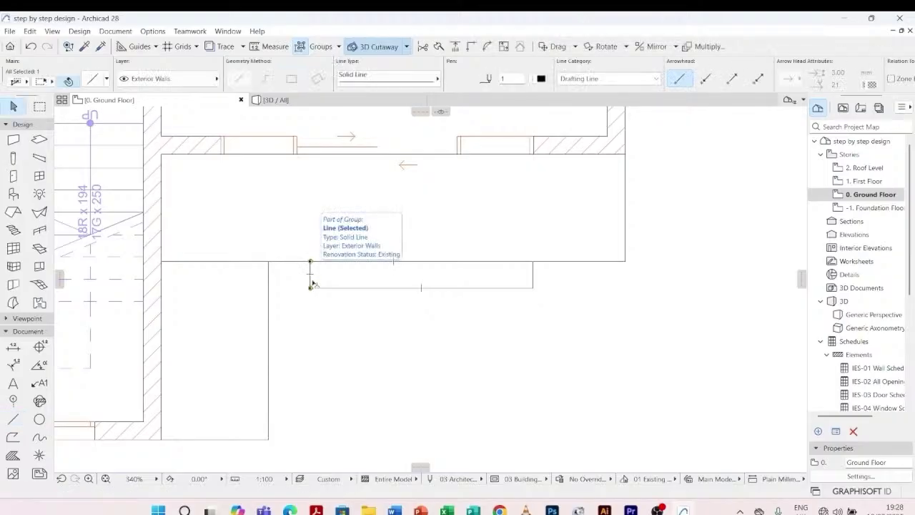
scroll(316, 275, up, 2)
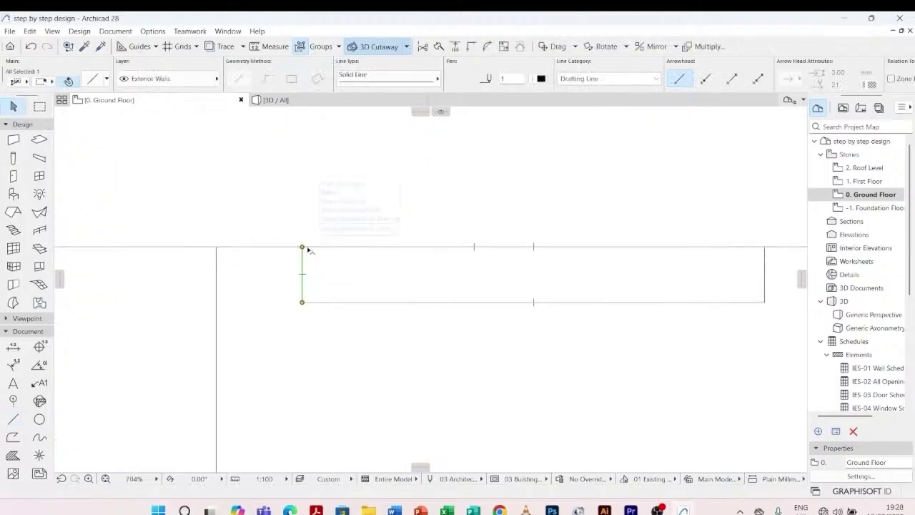
key(Escape)
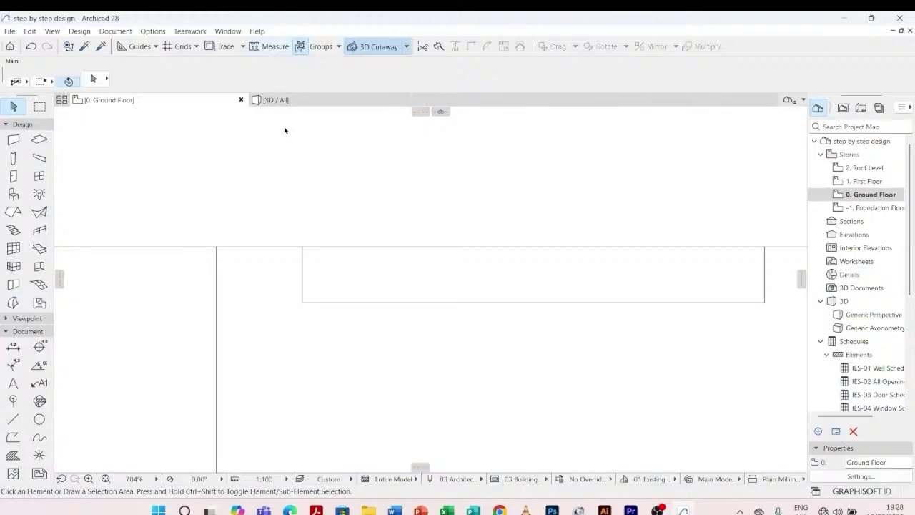
key(m)
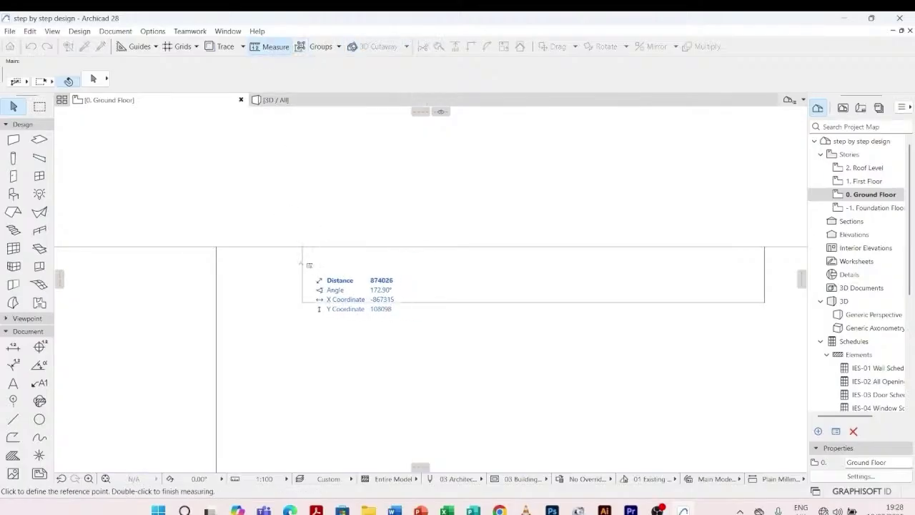
click(302, 257)
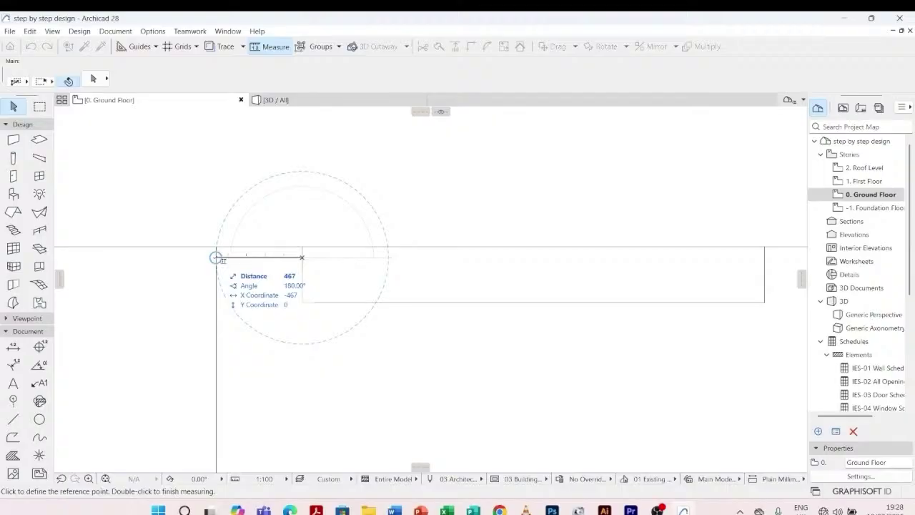
key(Escape)
- Select all four lines of the step rectangle and move it so its inner corner meets the staircase-side rectangle's corner
click(301, 270)
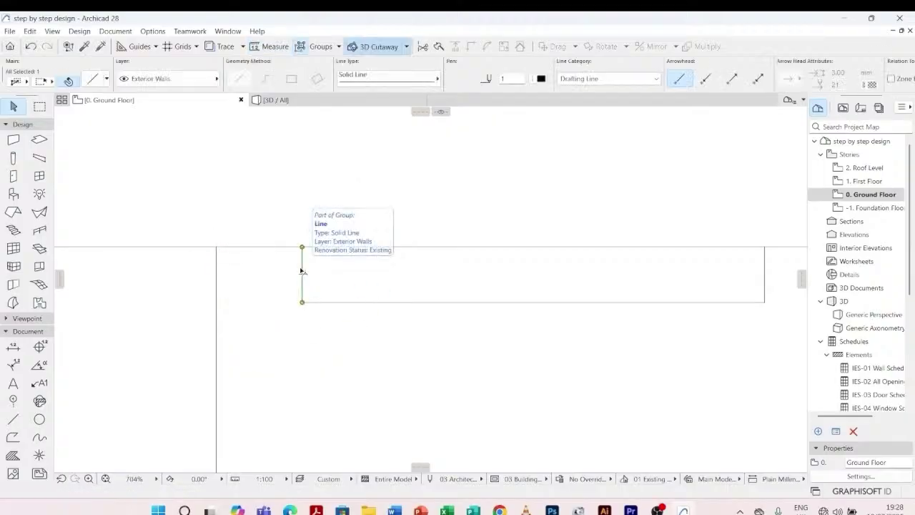
scroll(244, 266, down, 3)
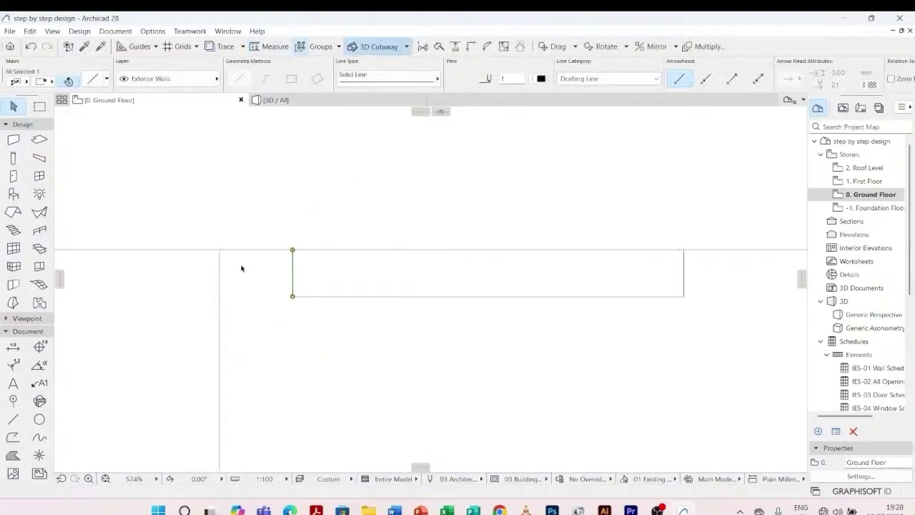
shift+click(326, 257)
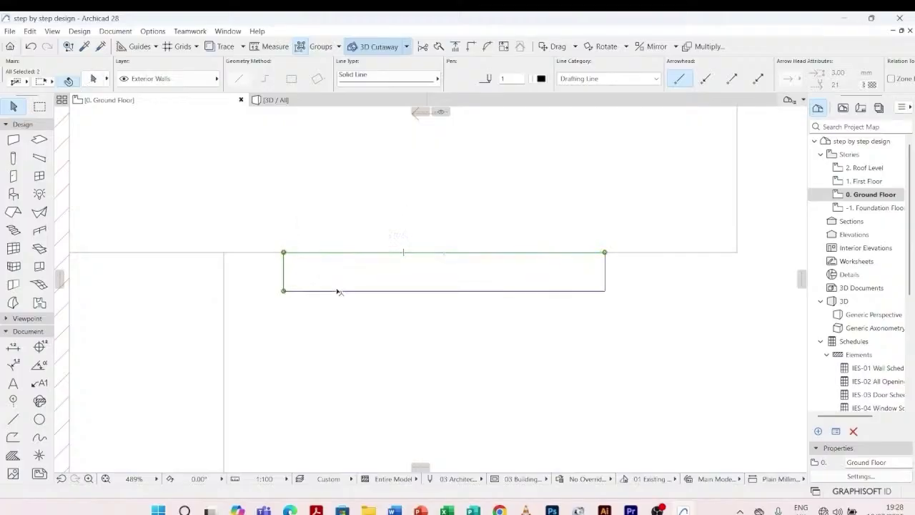
shift+click(339, 291)
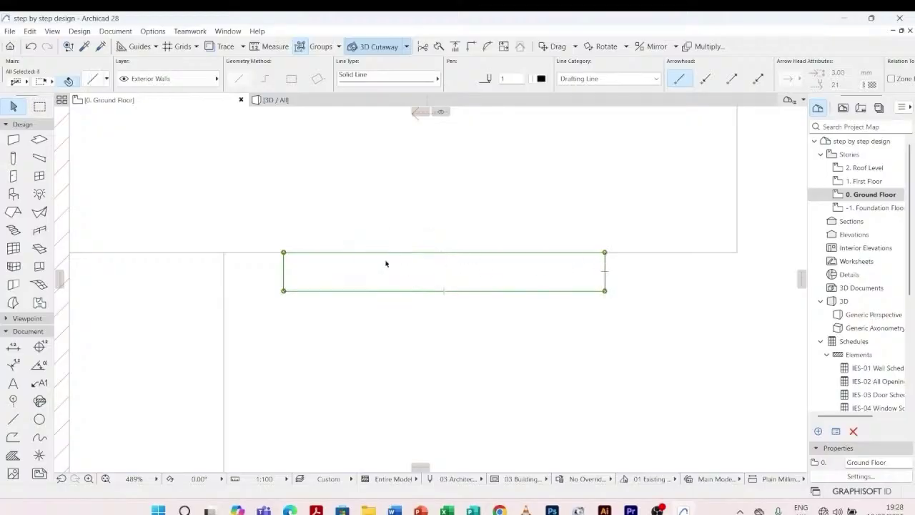
shift+click(275, 256)
key(ctrl+d)
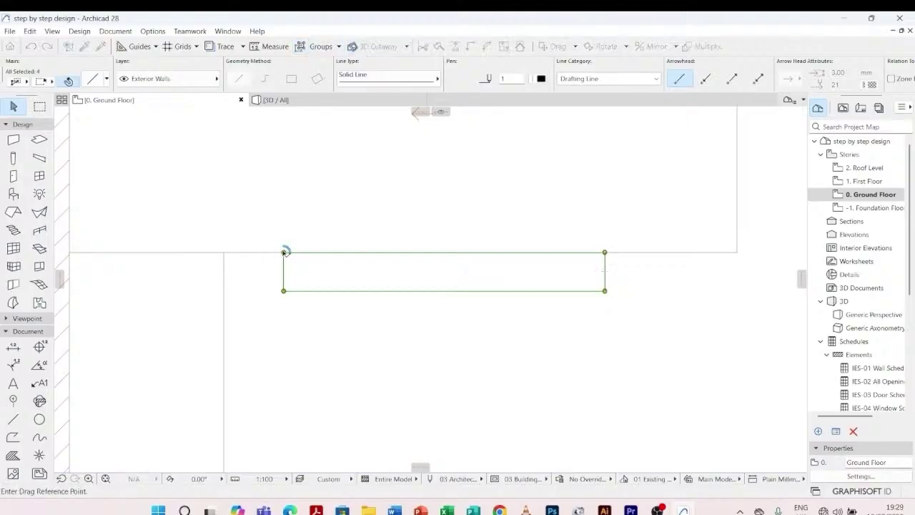
click(283, 252)
click(224, 253)
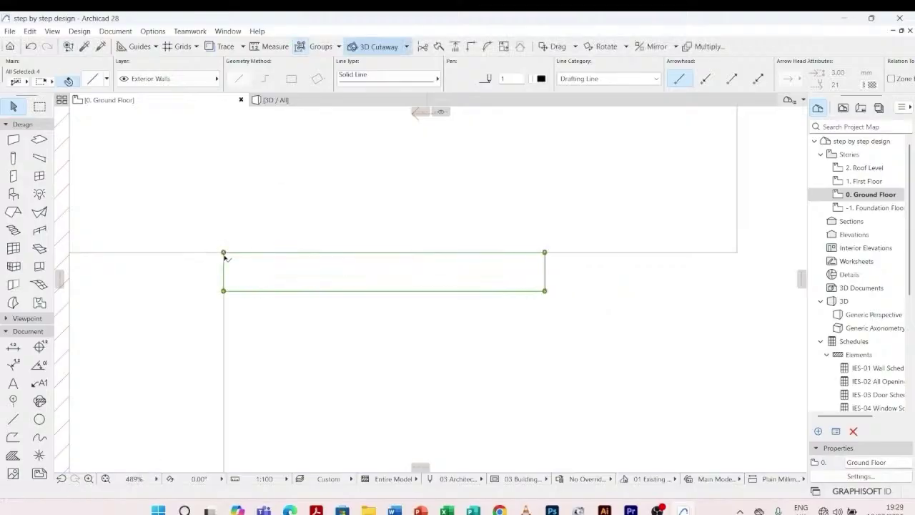
- Move the step rectangle 600 mm along the landing's outer edge, away from the staircase-side rectangle
click(224, 253)
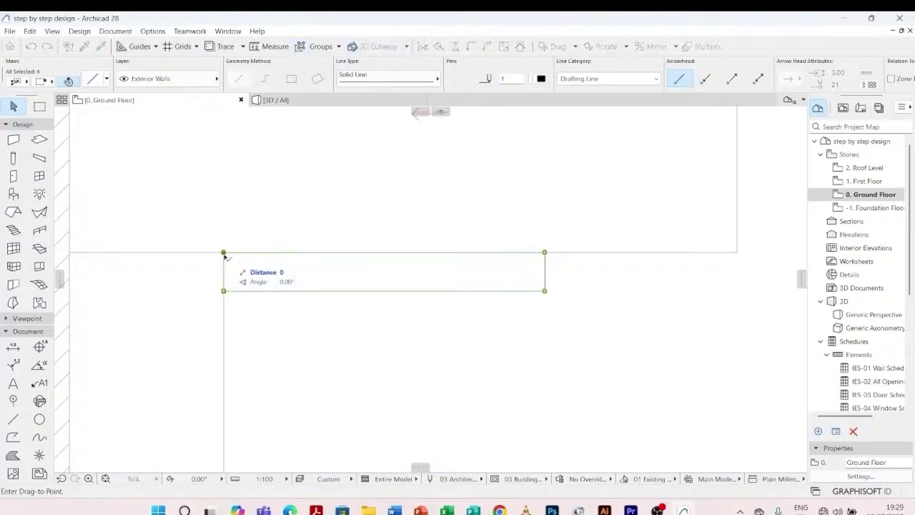
click(301, 253)
scroll(301, 253, down, 3)
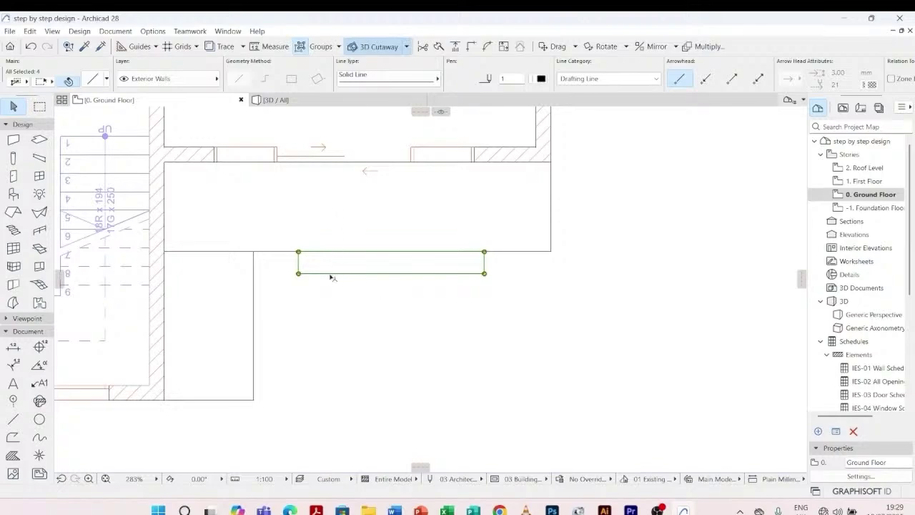
scroll(287, 278, up, 2)
key(Escape)
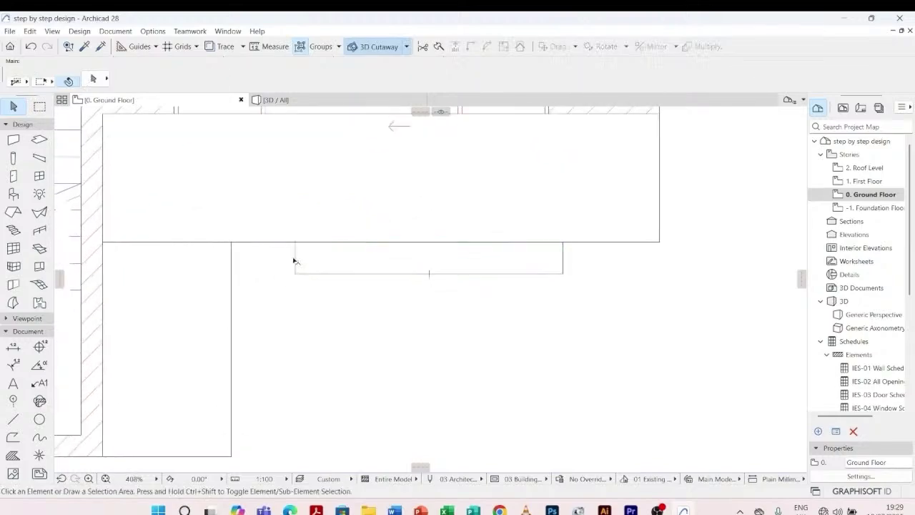
- Delete the step rectangle's end line nearest the staircase wall and undo the deletion
click(295, 261)
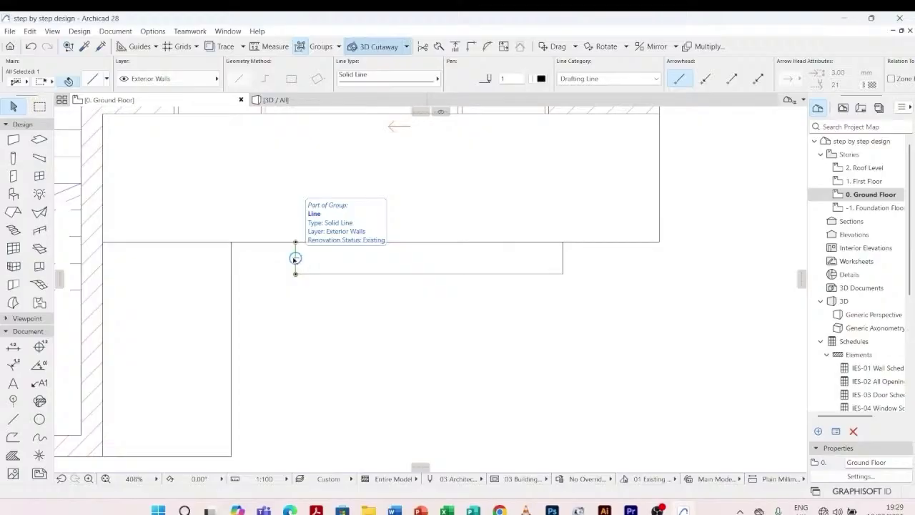
key(Delete)
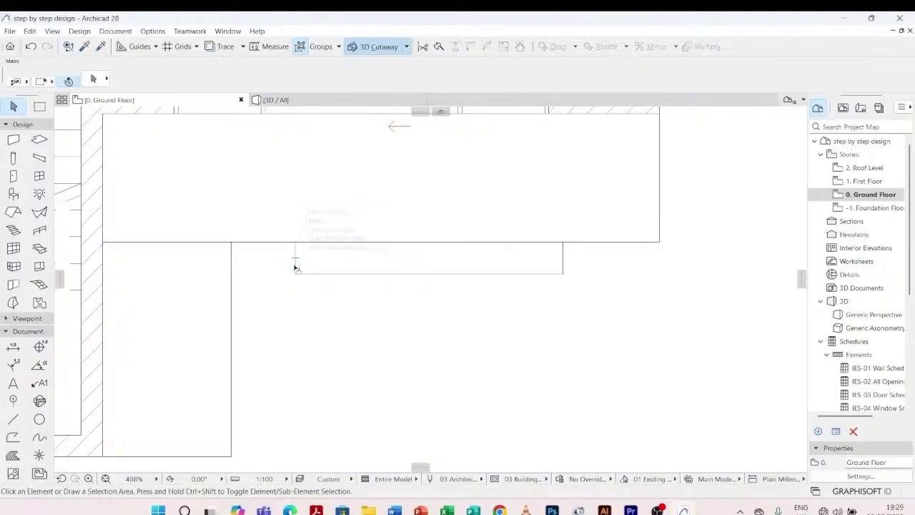
key(ctrl+z)
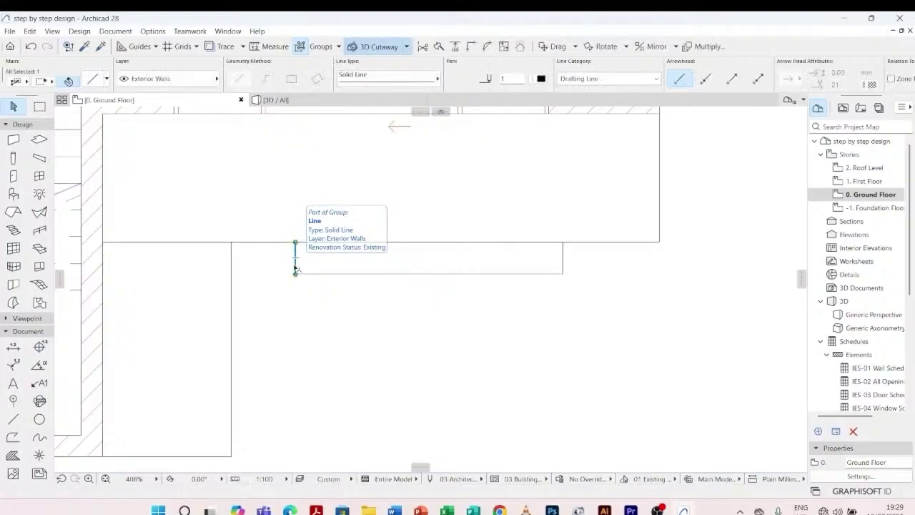
key(Escape)
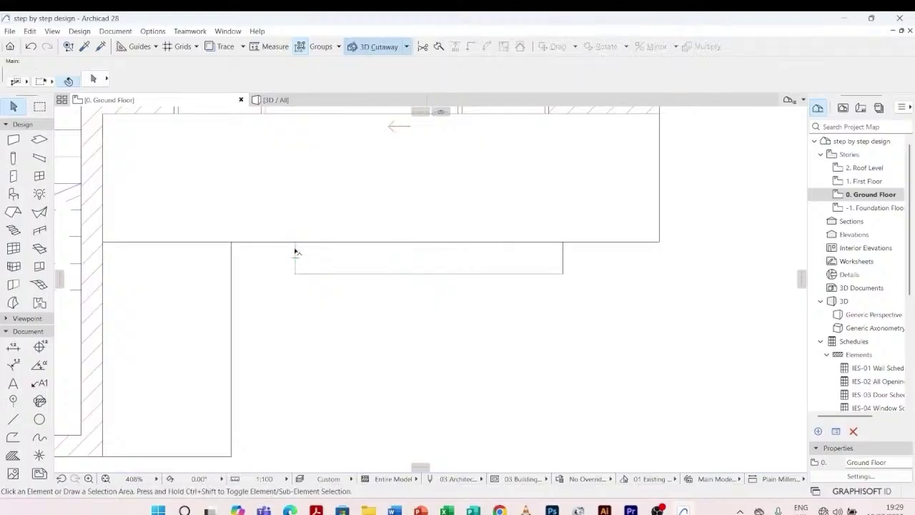
- Drag a copy of the step's end line nearest the staircase wall 300 mm outward from the landing
click(295, 252)
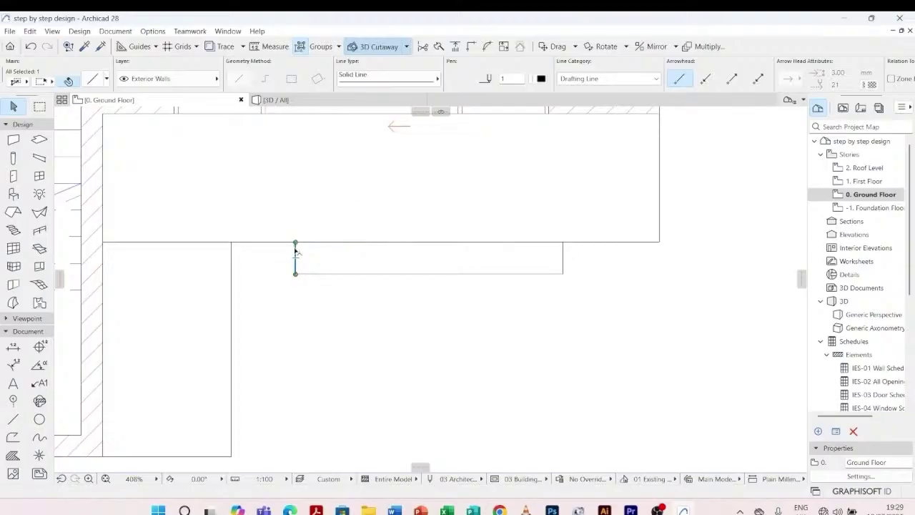
right_click(296, 251)
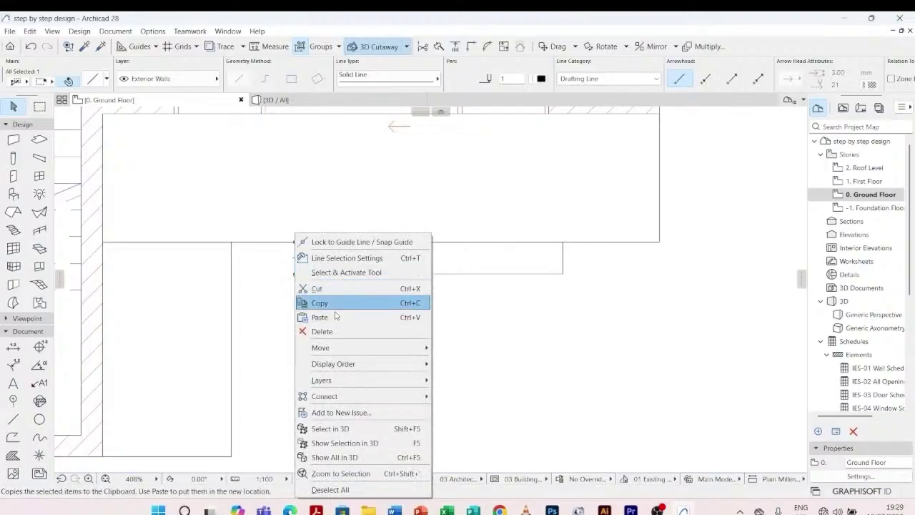
mouse_move(422, 353)
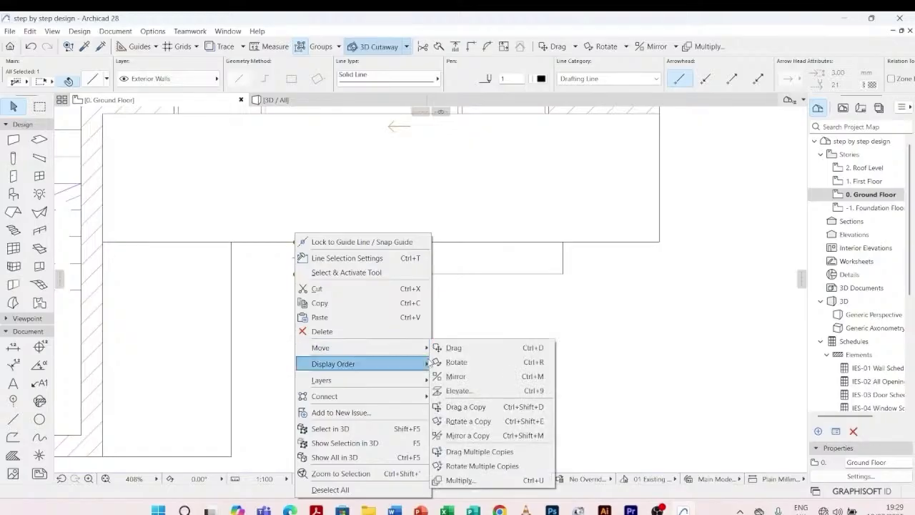
click(458, 406)
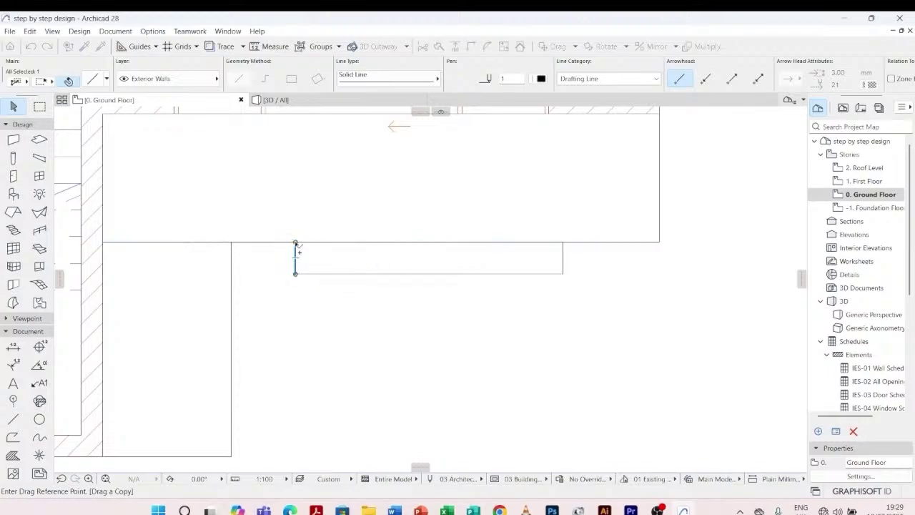
click(295, 243)
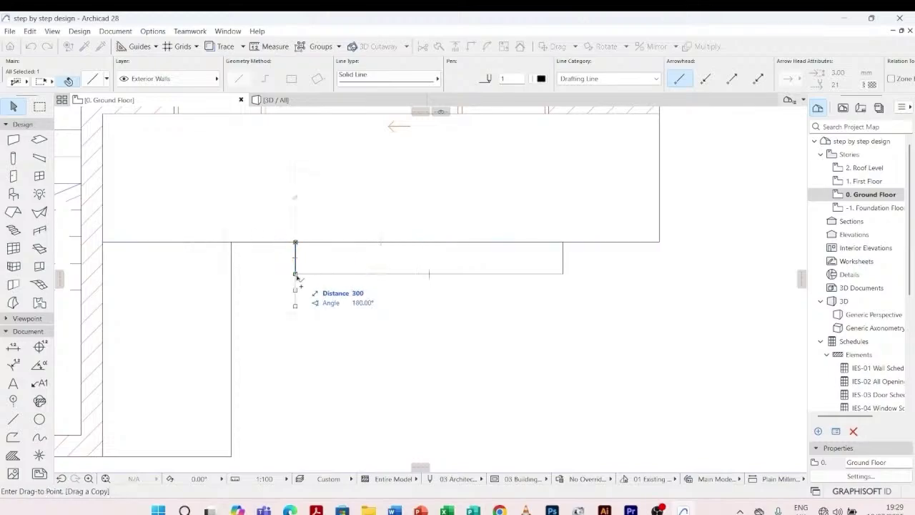
click(295, 274)
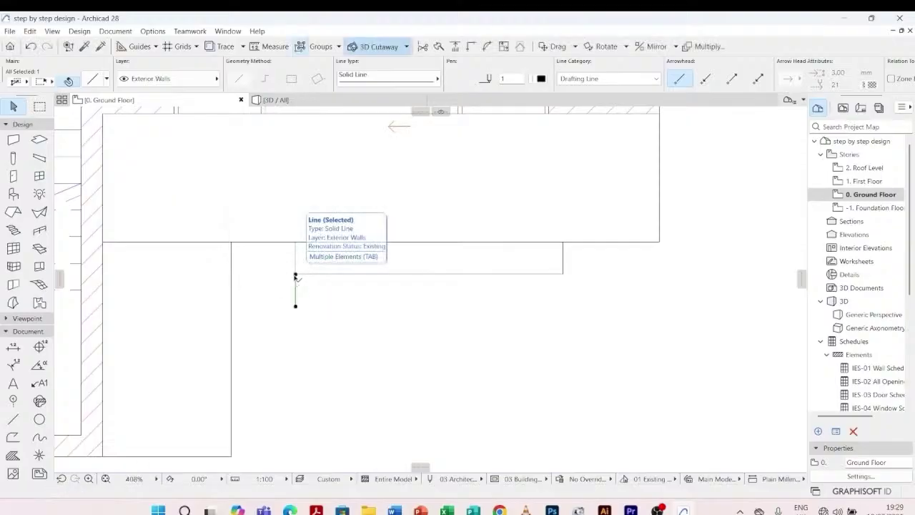
- Move the copied line sideways from the step's outer corner toward the staircase-side rectangle and deselect it
key(ctrl+d)
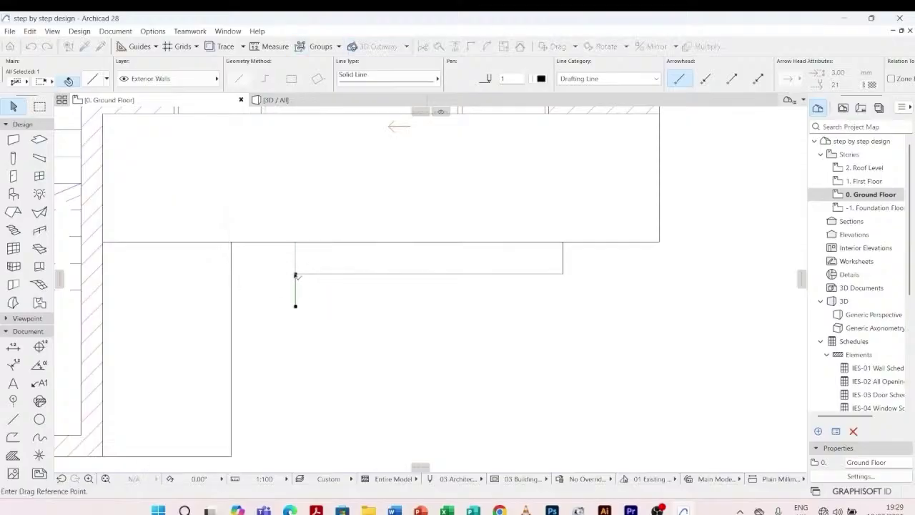
click(295, 274)
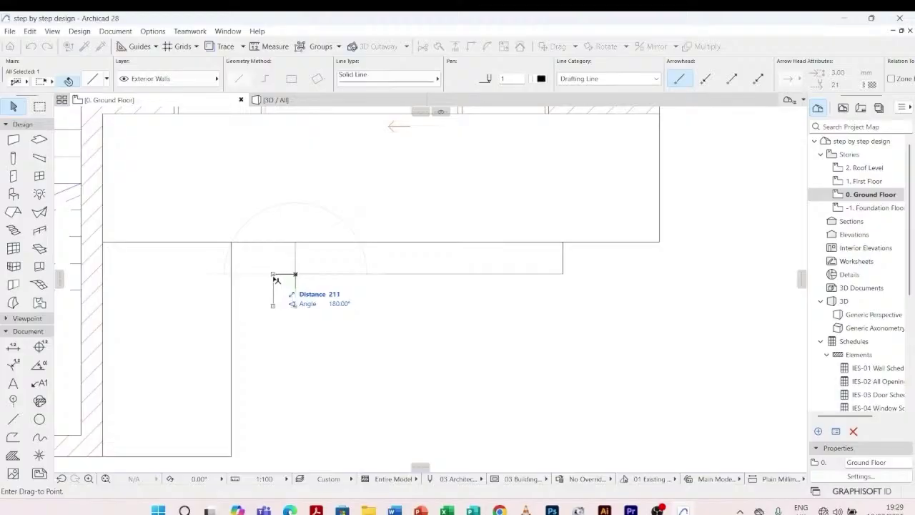
click(264, 275)
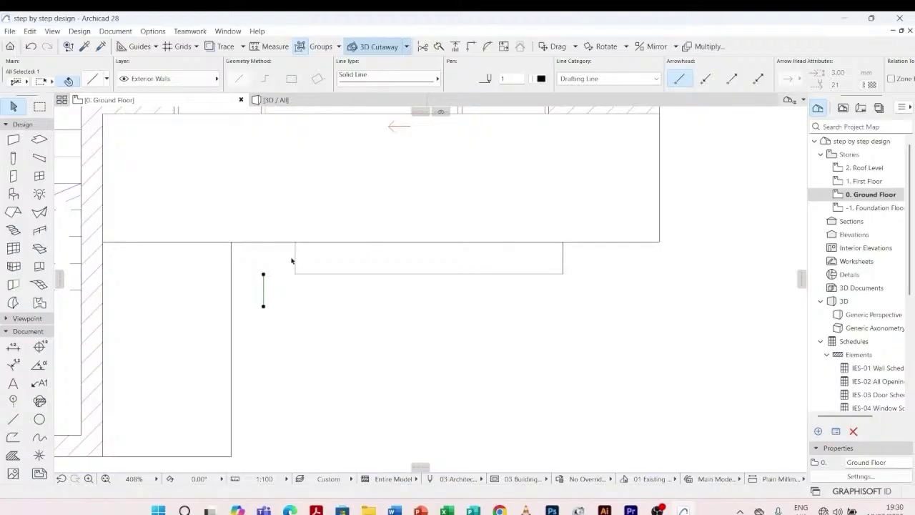
click(291, 261)
scroll(290, 286, down, 3)
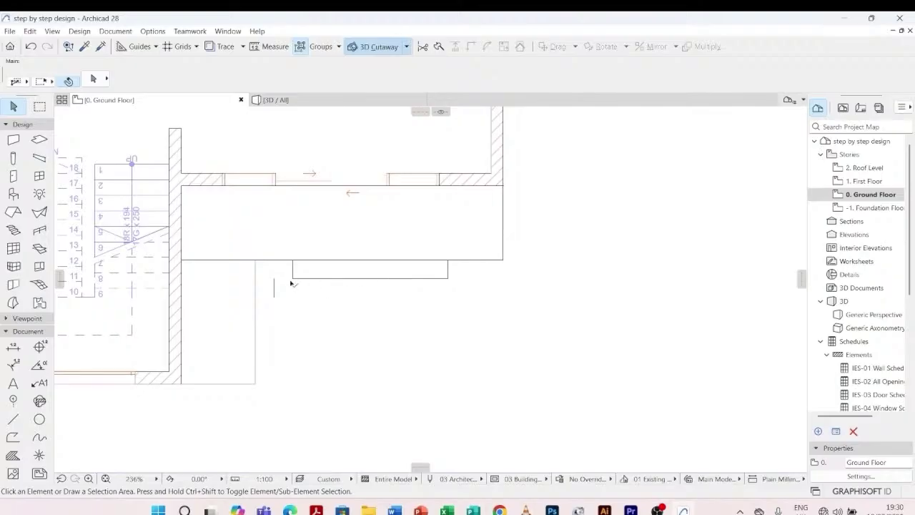
scroll(293, 283, up, 2)
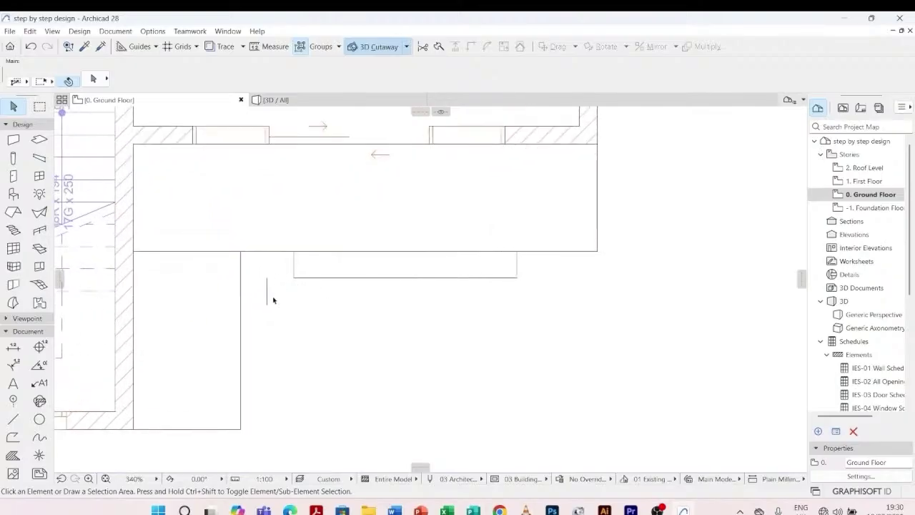
- Delete the copied line and the step rectangle's end line nearest the staircase wall
click(267, 290)
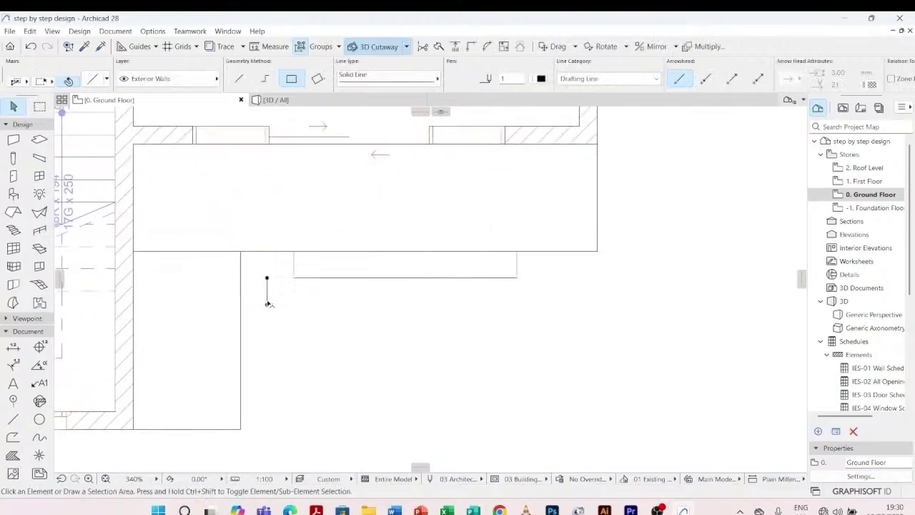
drag(267, 290, 294, 263)
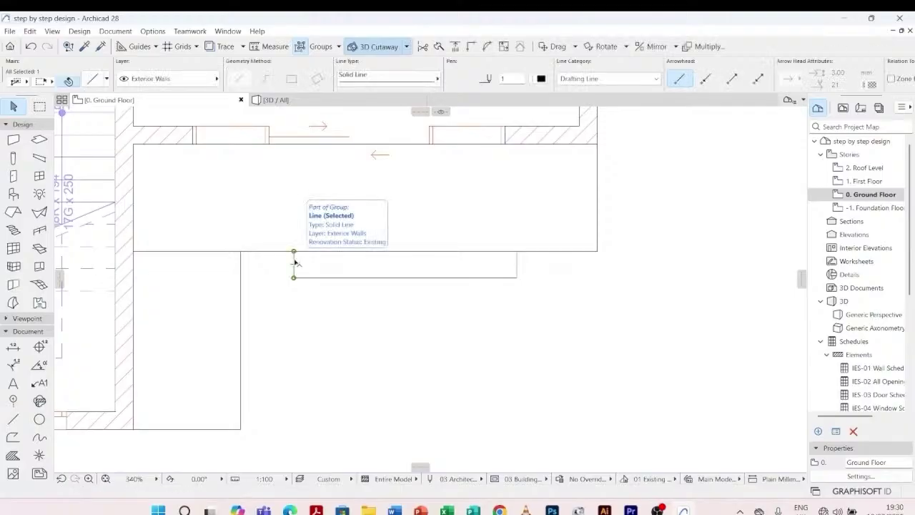
key(Delete)
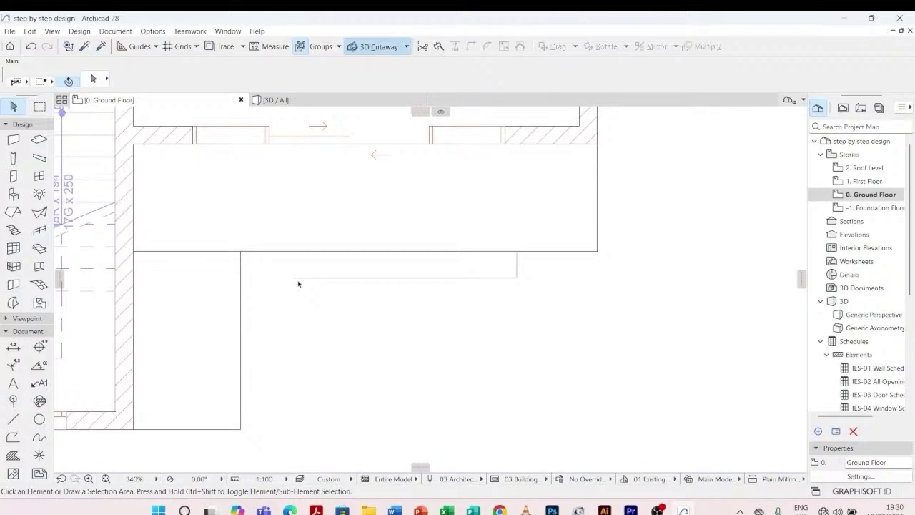
- Stretch the step's outer line 600 mm to meet the edge of the staircase-side rectangle
click(296, 279)
click(294, 277)
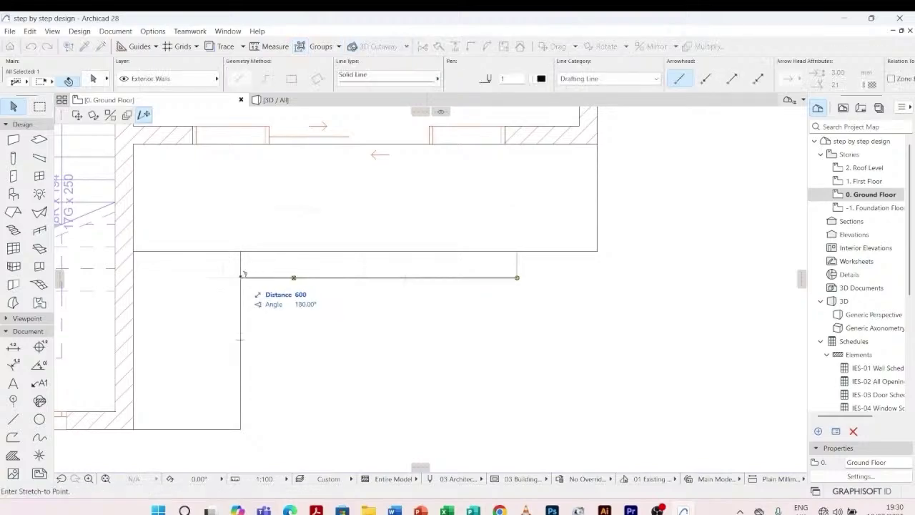
click(242, 274)
click(531, 272)
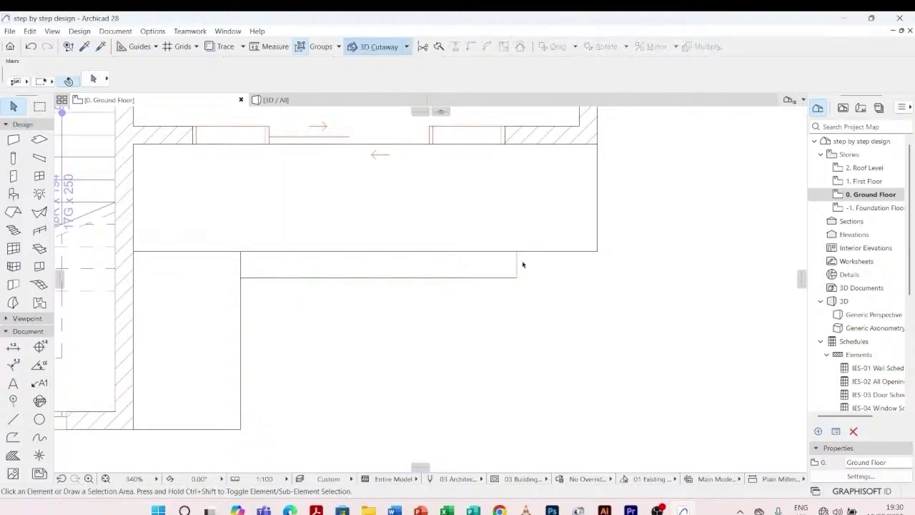
- Move the landing's end line farthest from the staircase 200 mm inward, in line with the exterior wall's inner face
click(518, 266)
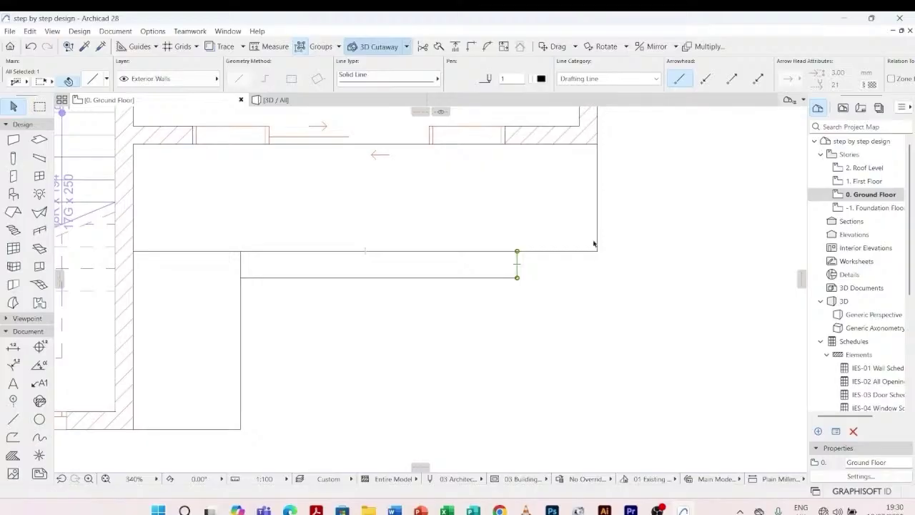
click(593, 245)
click(597, 163)
key(ctrl+d)
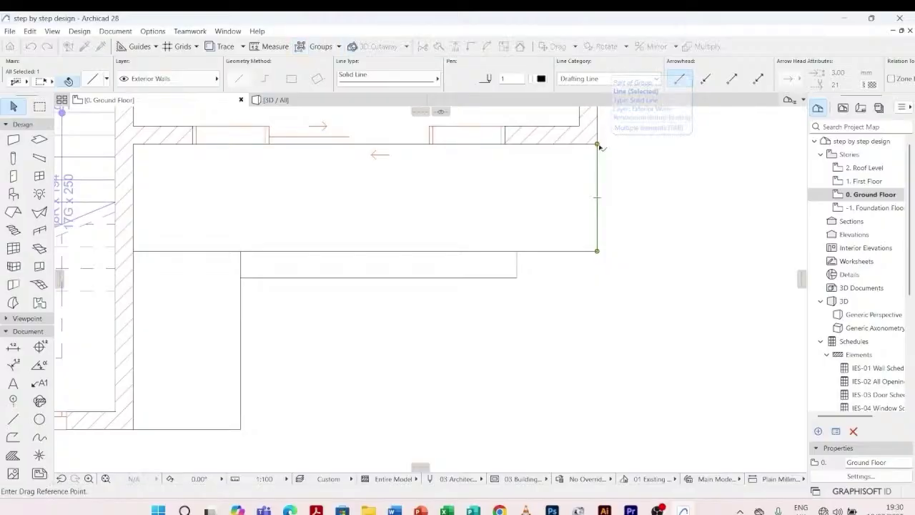
click(597, 143)
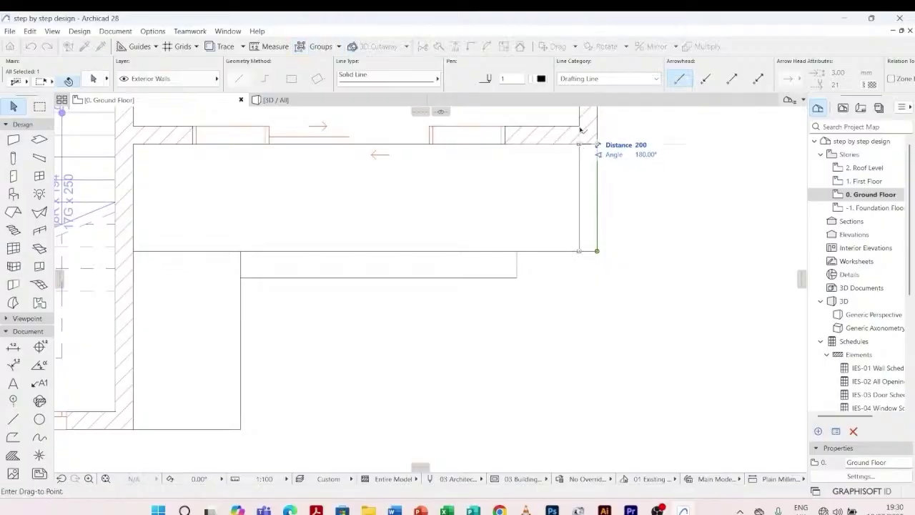
click(581, 130)
click(586, 291)
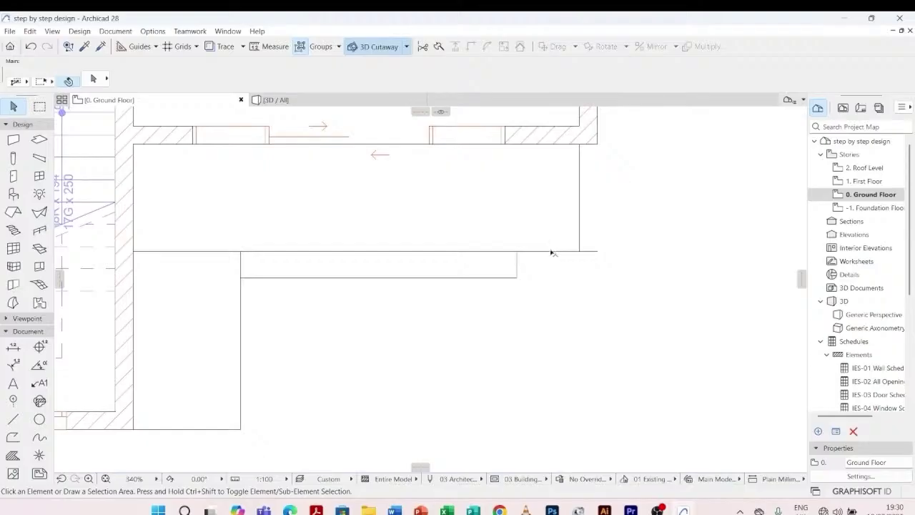
- Intersect the landing's outer line with its moved end line so that they meet at a corner
click(552, 252)
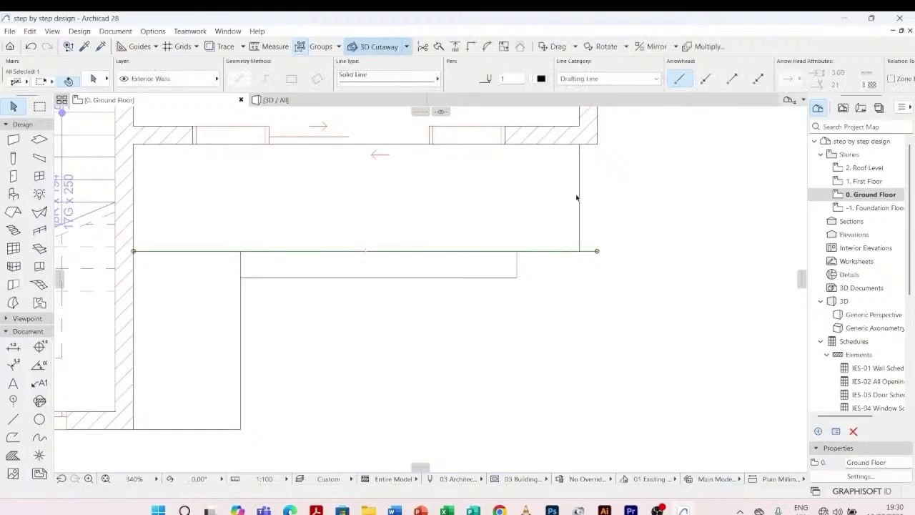
shift+click(579, 197)
click(509, 266)
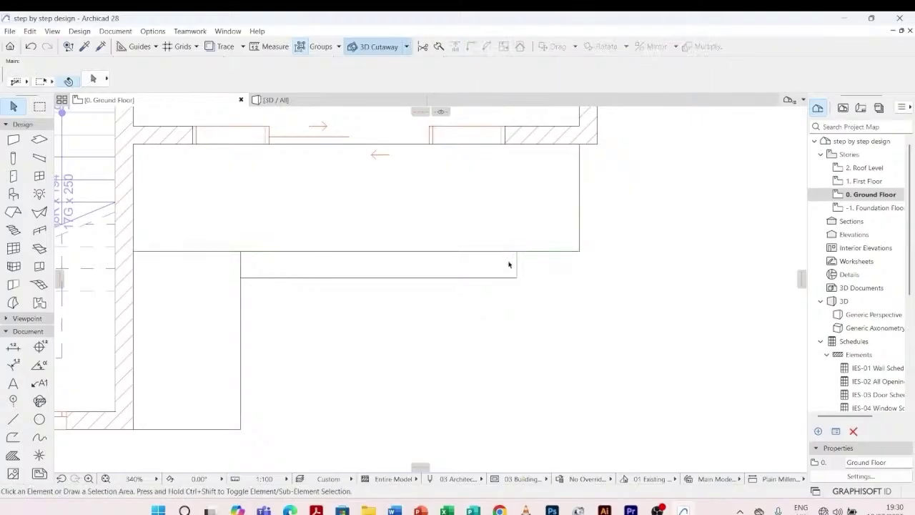
- Move the step's end line 900 mm outward to align with the exterior wall corner and intersect it with the step's outer line
click(518, 264)
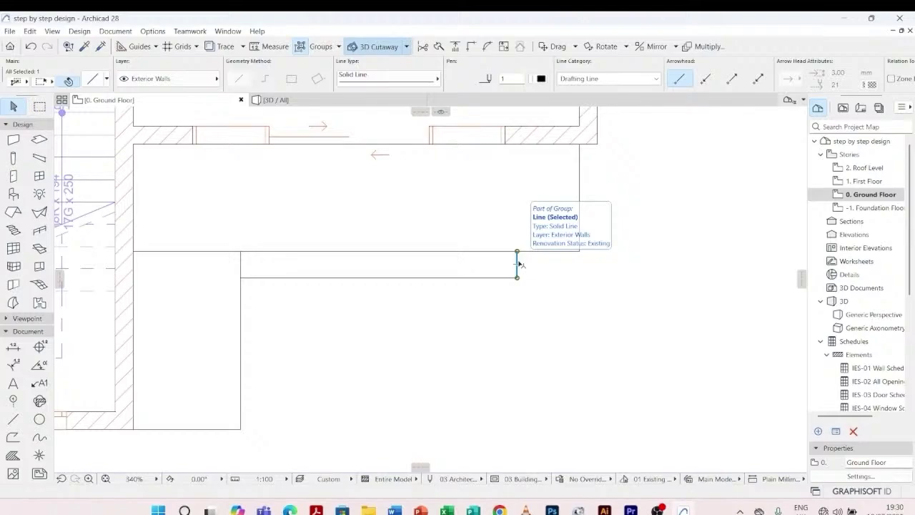
click(519, 264)
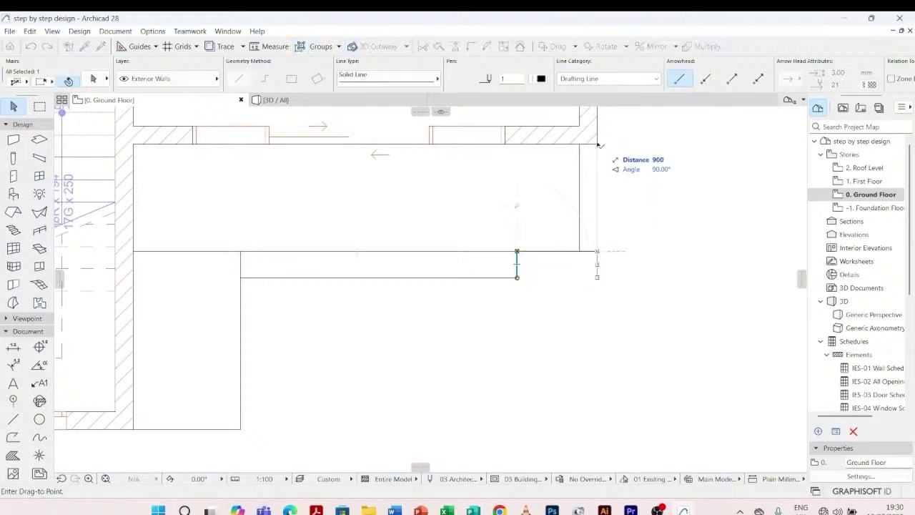
click(599, 145)
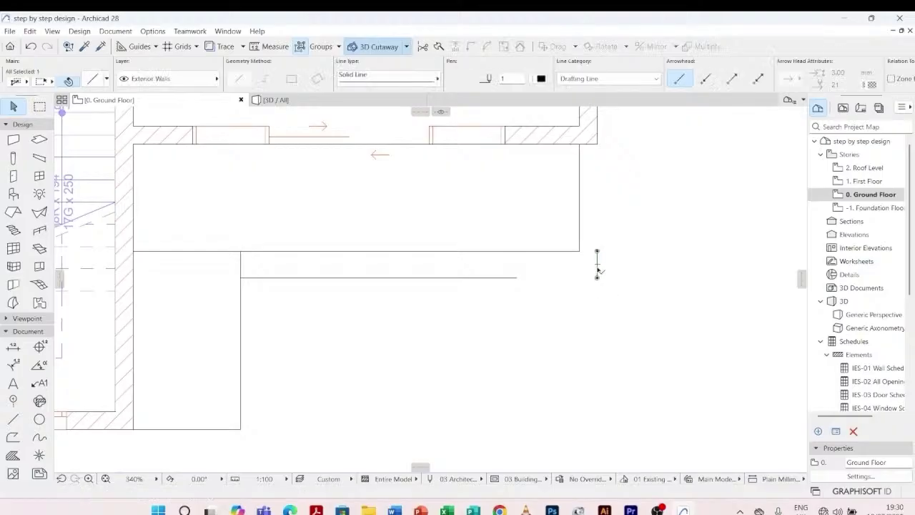
shift+click(512, 281)
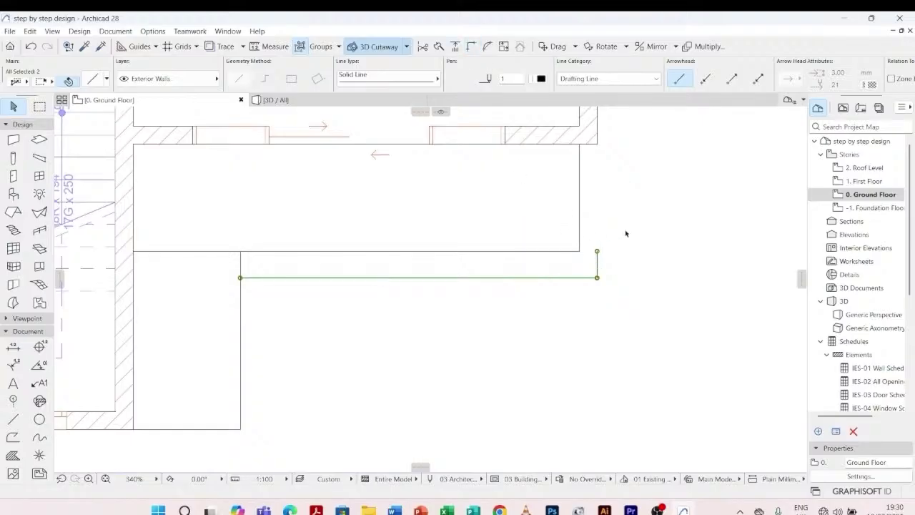
click(601, 263)
- Stretch the step's end line to the exterior wall corner for a length of 1500 mm
click(597, 264)
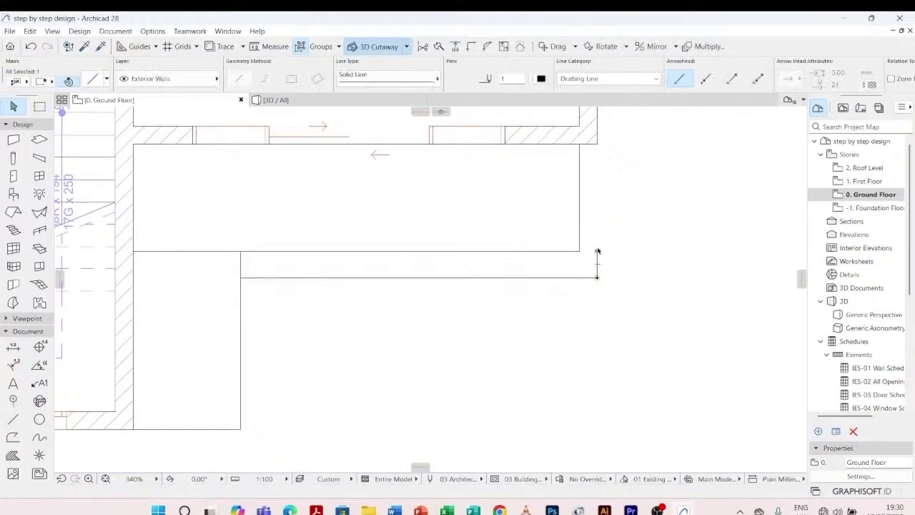
click(597, 251)
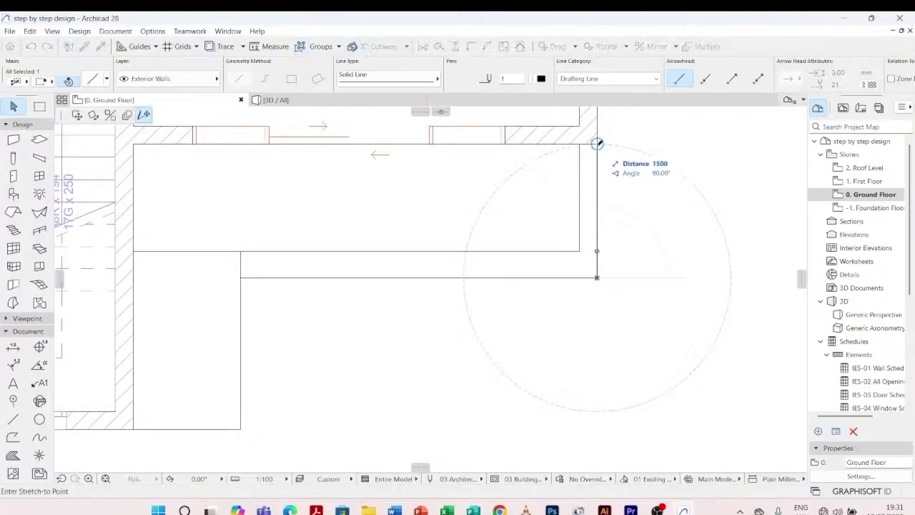
click(597, 144)
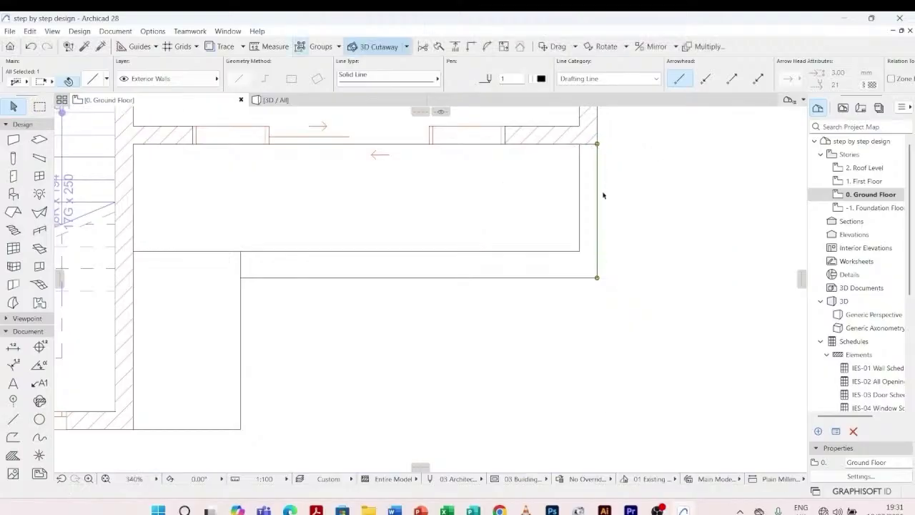
click(603, 204)
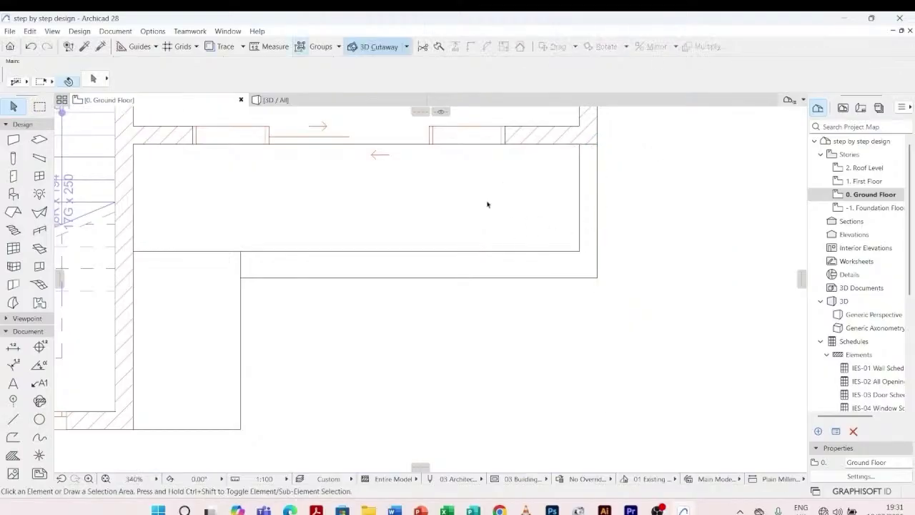
- Draw a single 300 mm line from the landing's free outer corner straight to the step's outer line
click(15, 419)
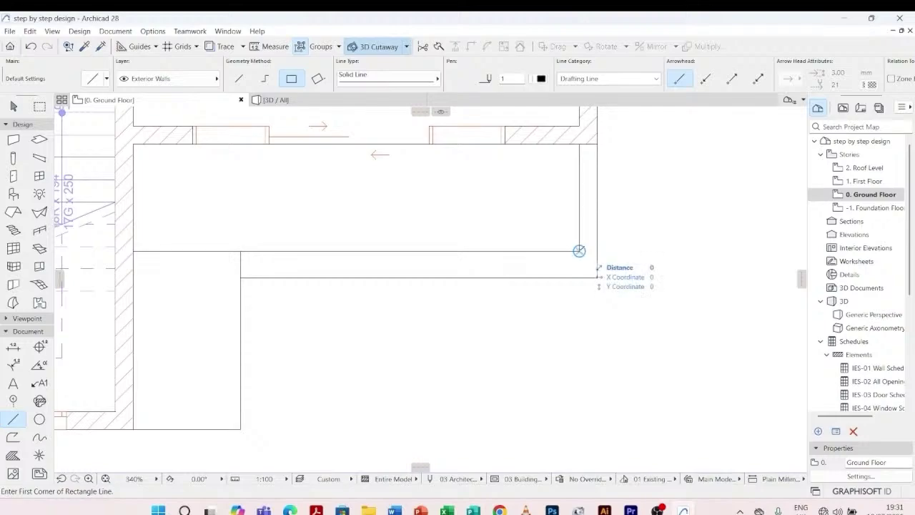
click(579, 251)
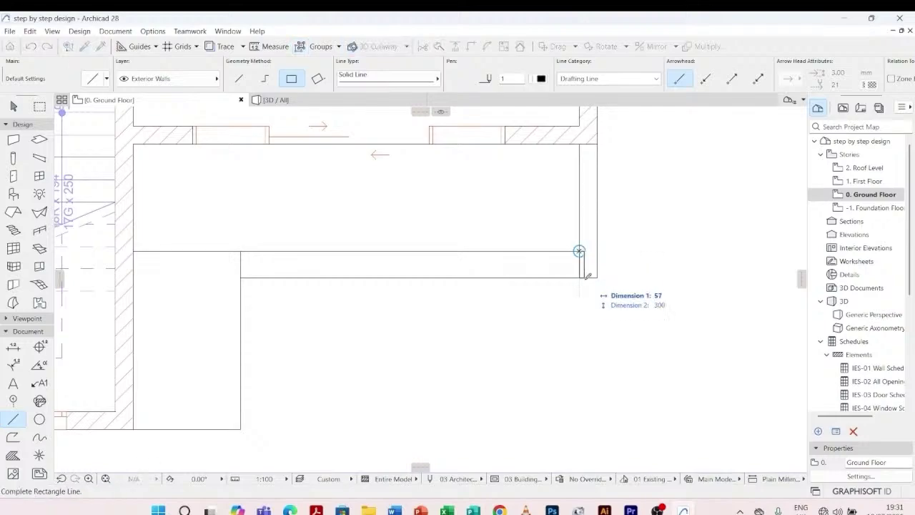
click(238, 78)
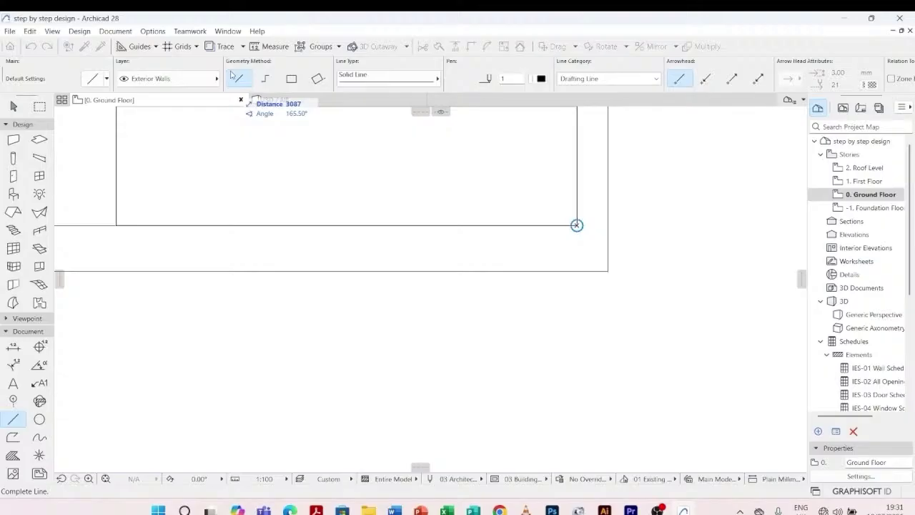
click(578, 270)
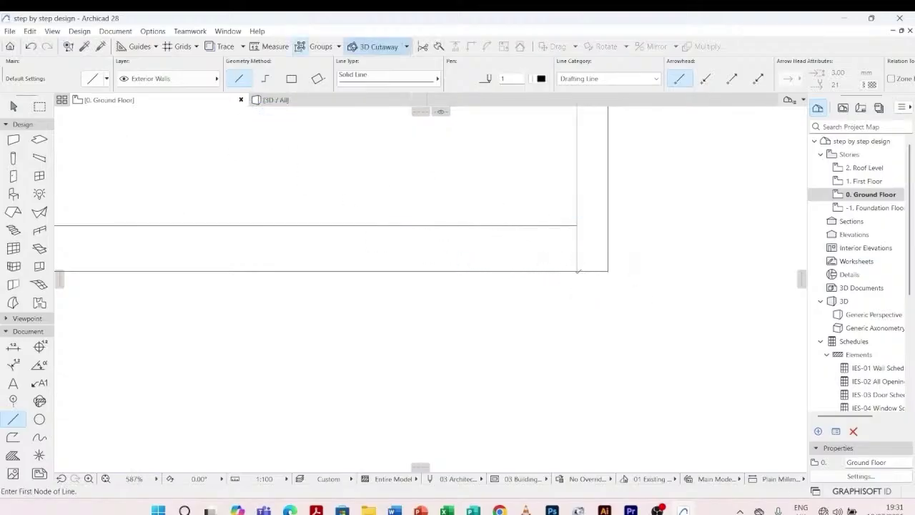
key(Escape)
- Drag a copy of the step's outer line 300 mm outward, away from the landing
scroll(539, 265, down, 2)
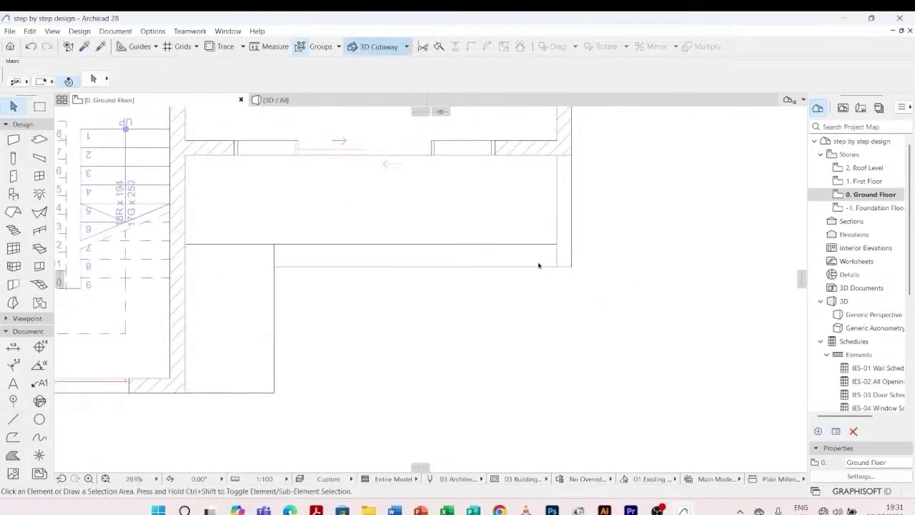
click(348, 270)
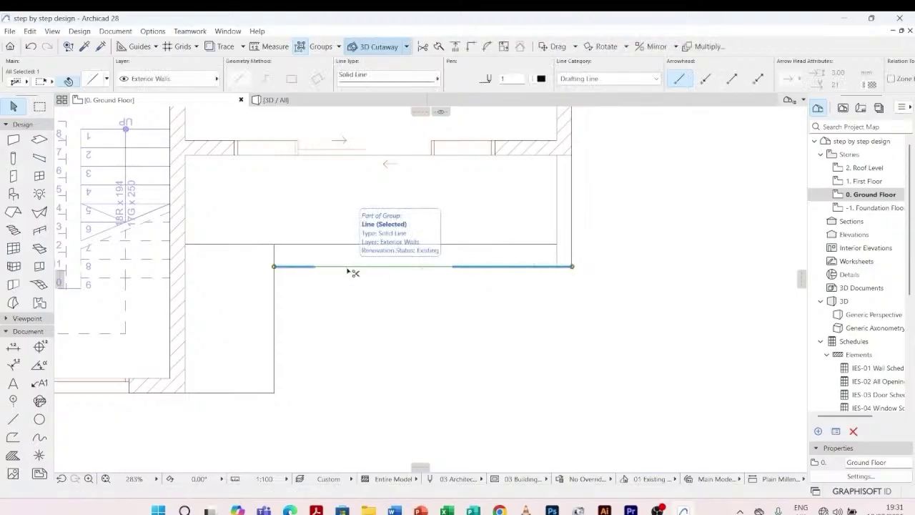
key(ctrl+shift+d)
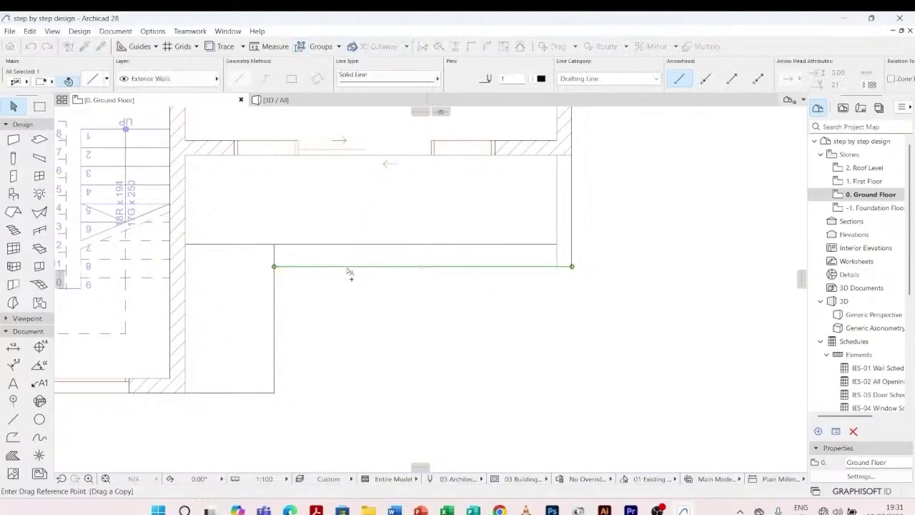
click(274, 266)
text(300)
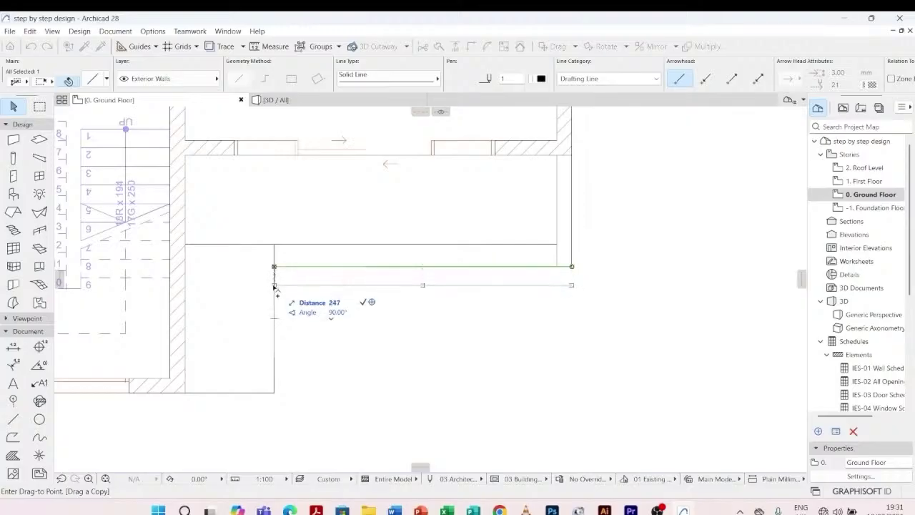
key(Return)
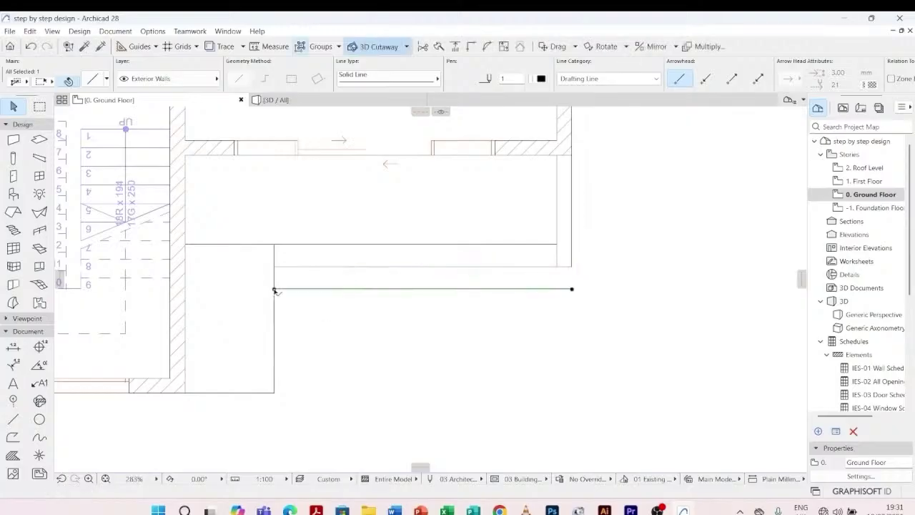
key(Escape)
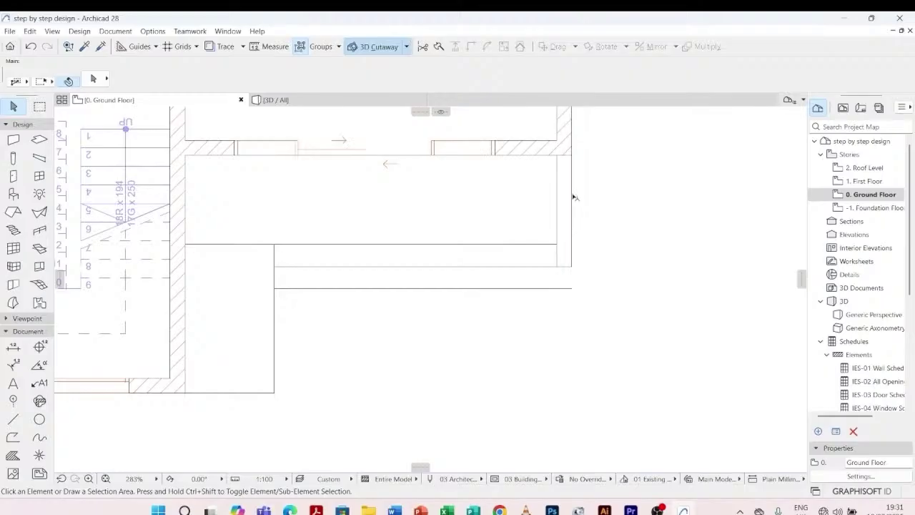
- Intersect the outermost end line at the wall corner with the copied outer step line
click(571, 199)
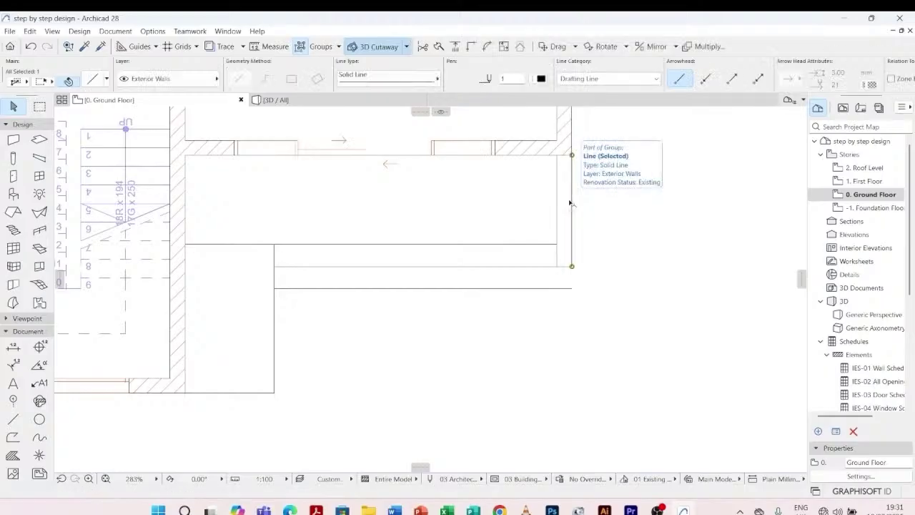
shift+click(531, 290)
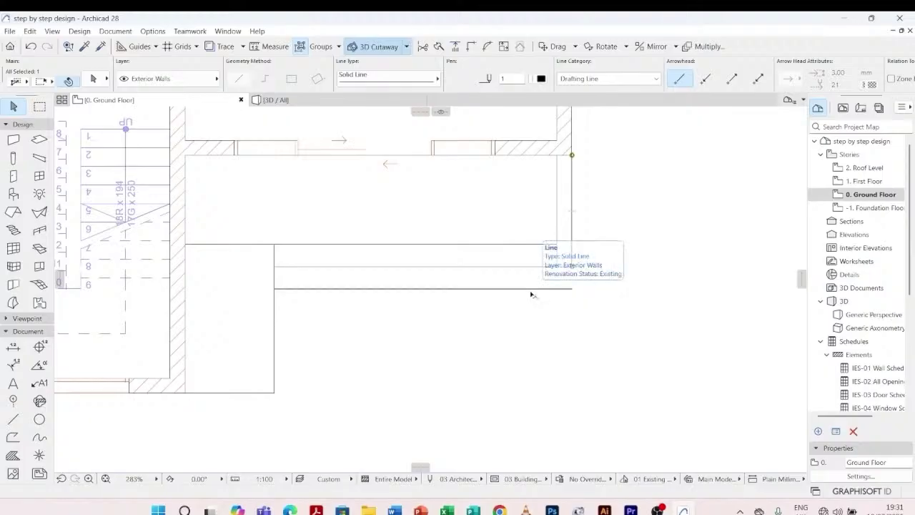
click(471, 45)
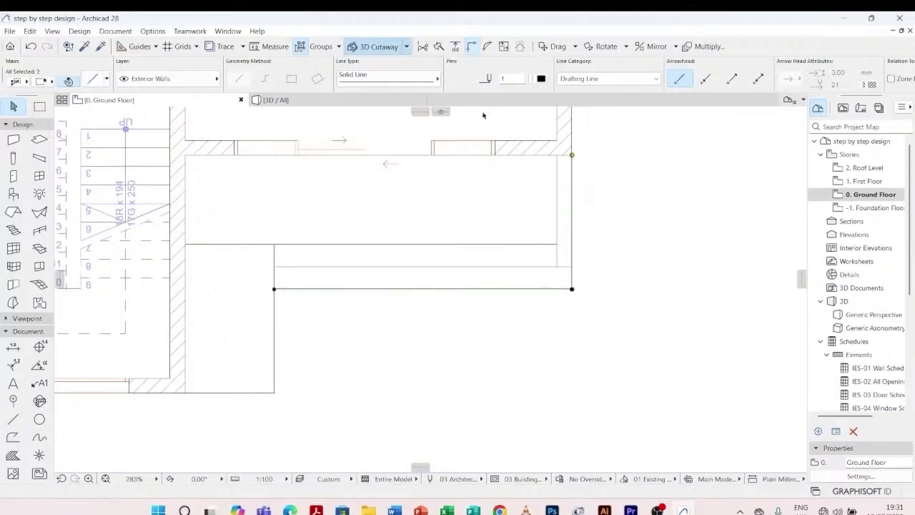
click(517, 348)
- Intersect the first step's outer line with the short line below the landing corner to close the inner step outline
click(523, 267)
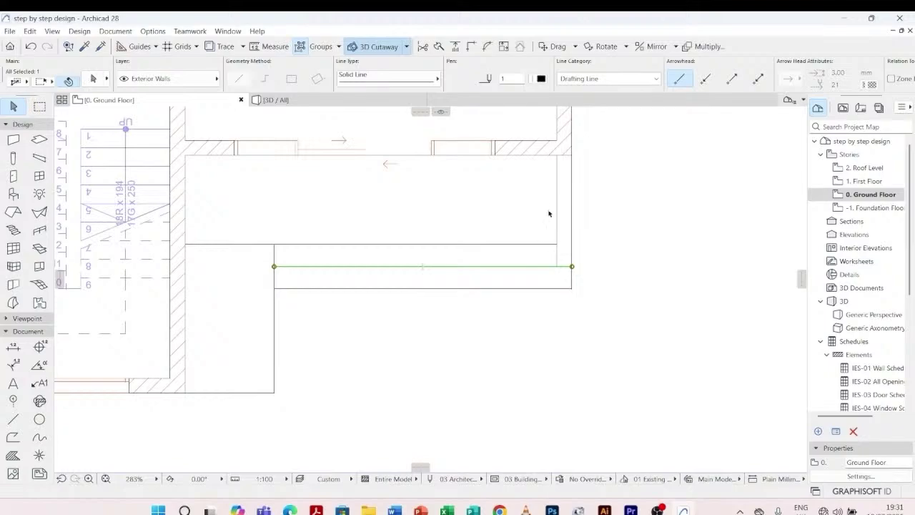
shift+click(557, 255)
click(471, 46)
click(497, 358)
scroll(450, 317, down, 3)
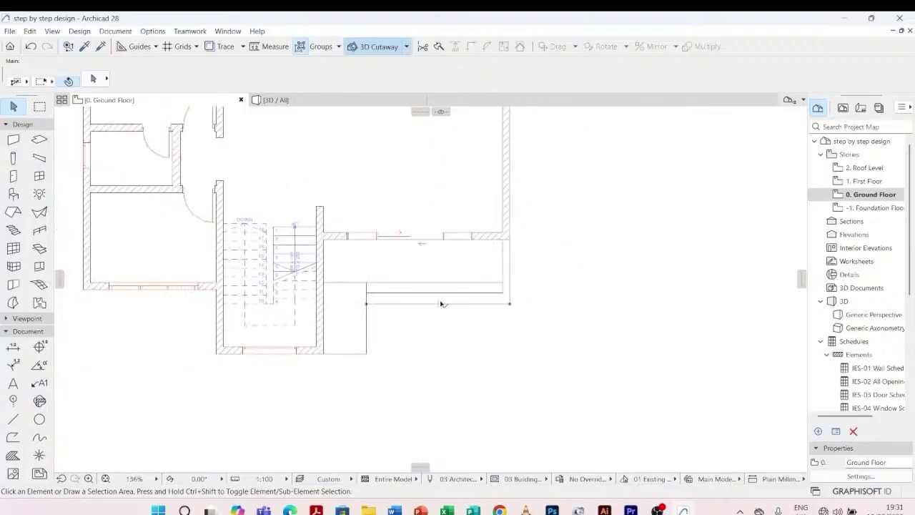
click(452, 296)
- Draw a 6000 by 1000 mm rectangular landing outline against the exterior wall, in front of the two adjacent outward-opening doors
scroll(354, 333, down, 4)
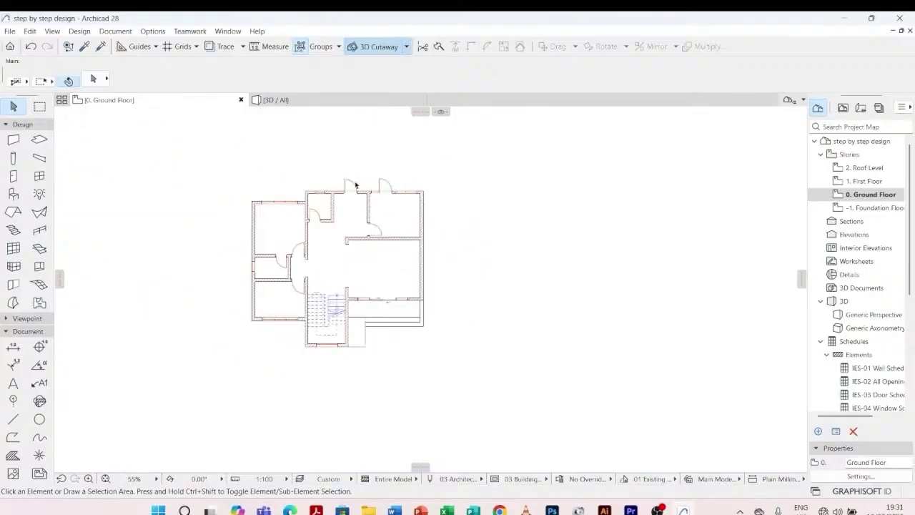
scroll(411, 391, up, 4)
scroll(342, 263, down, 5)
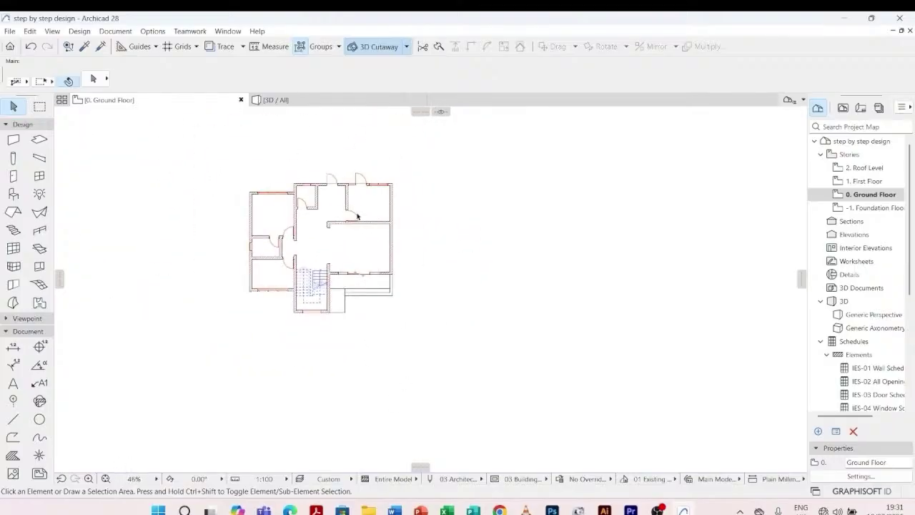
scroll(336, 176, up, 3)
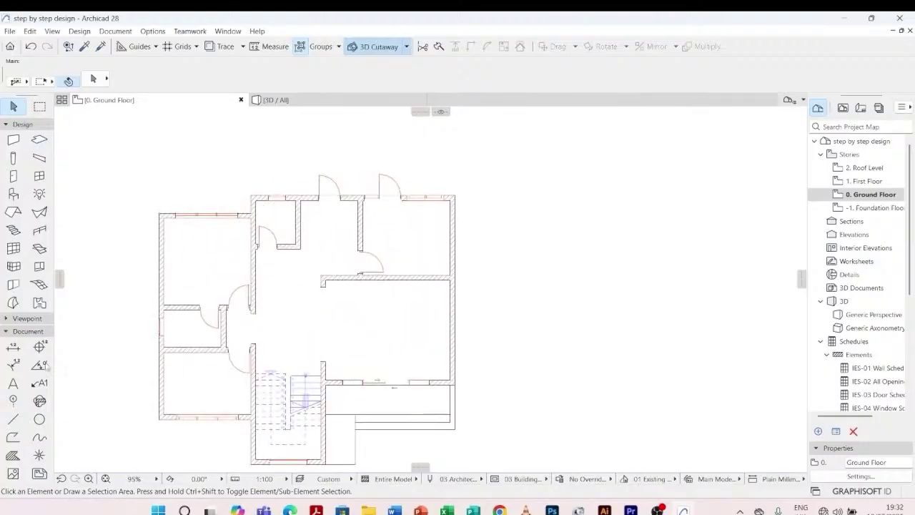
click(13, 420)
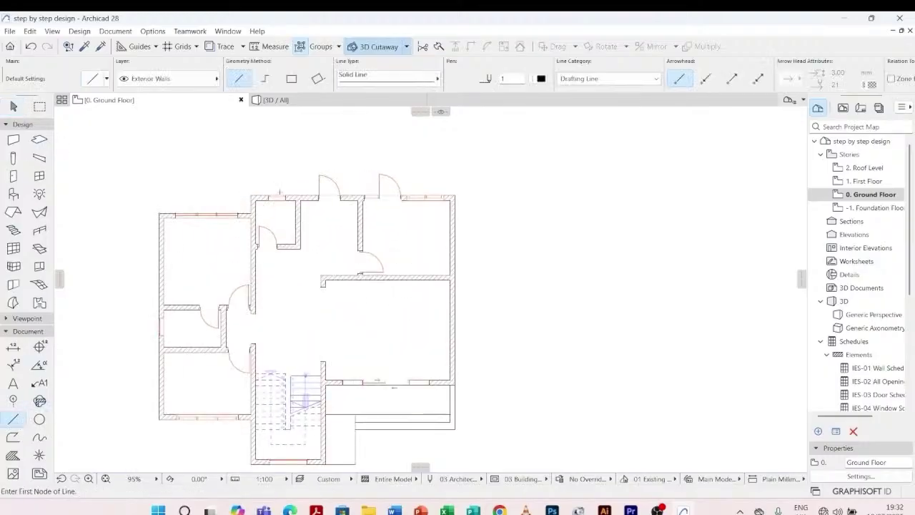
click(291, 79)
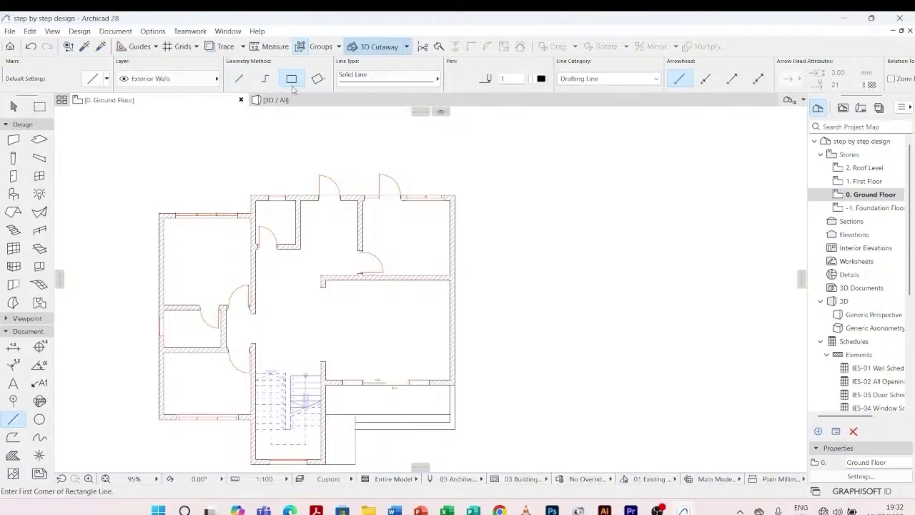
scroll(444, 180, up, 4)
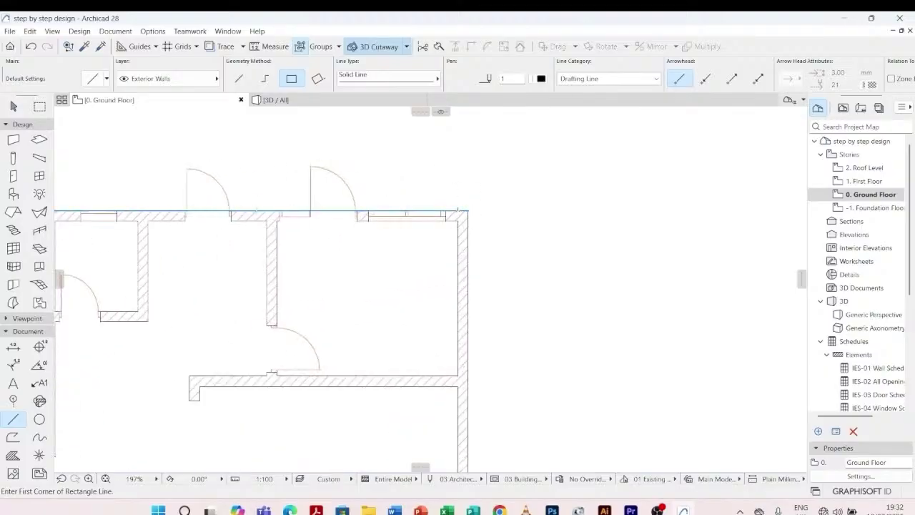
click(467, 211)
scroll(389, 153, down, 1)
scroll(391, 152, down, 2)
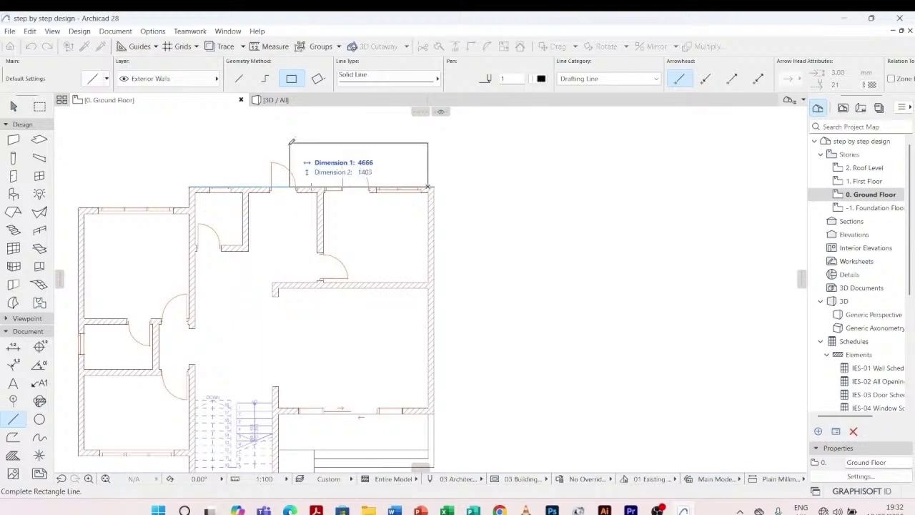
scroll(270, 156, up, 3)
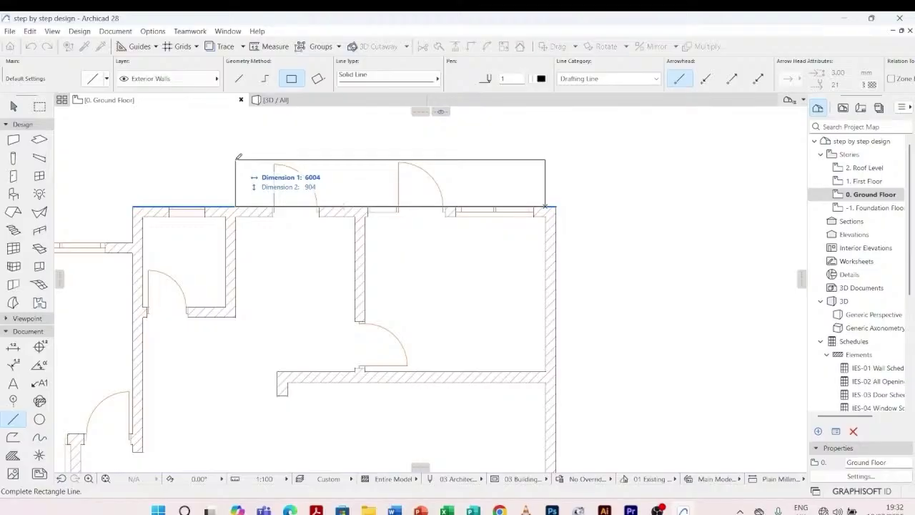
key(Tab)
text(6)
key(Tab)
text(1)
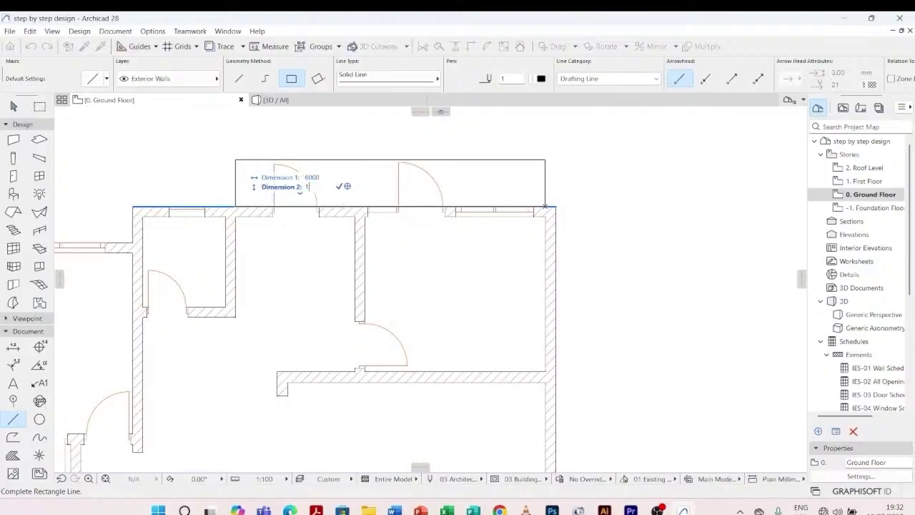
text(000)
key(Return)
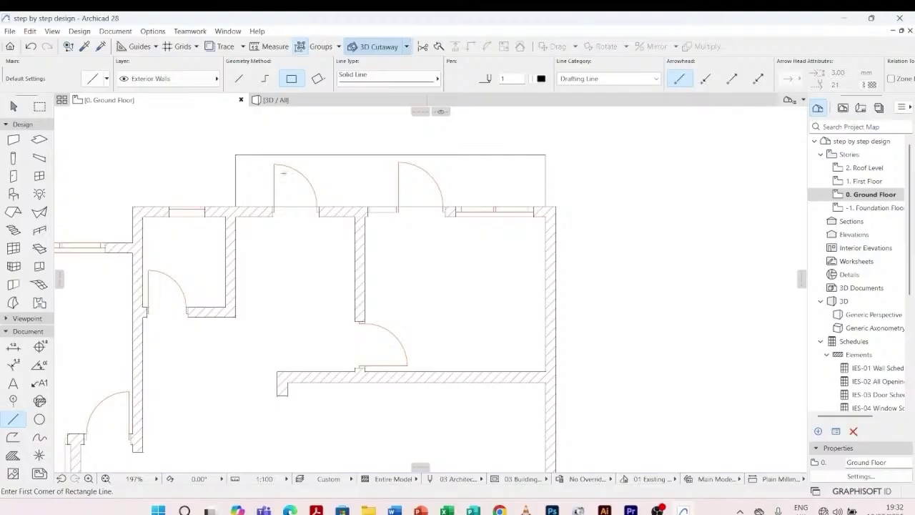
key(Escape)
- Drag a copy of the new landing's long outer line 300 mm outward, away from the wall
click(252, 154)
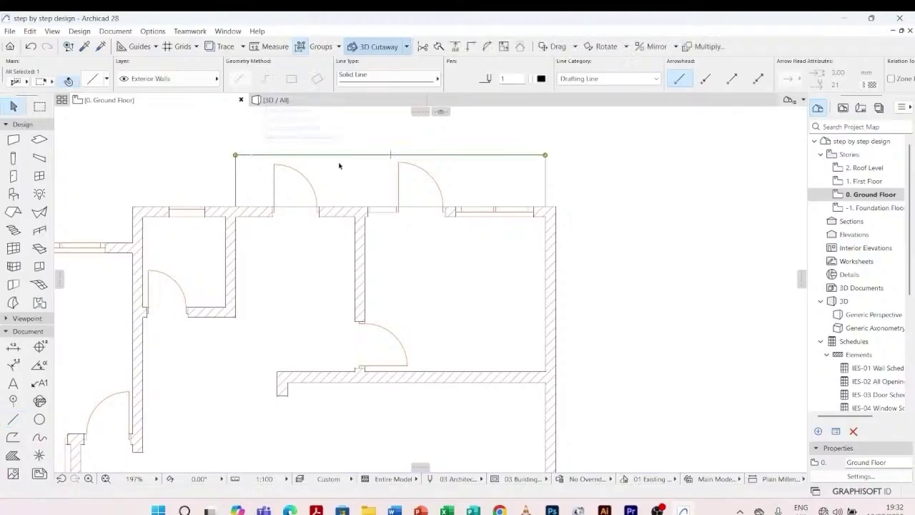
key(Escape)
scroll(341, 166, up, 3)
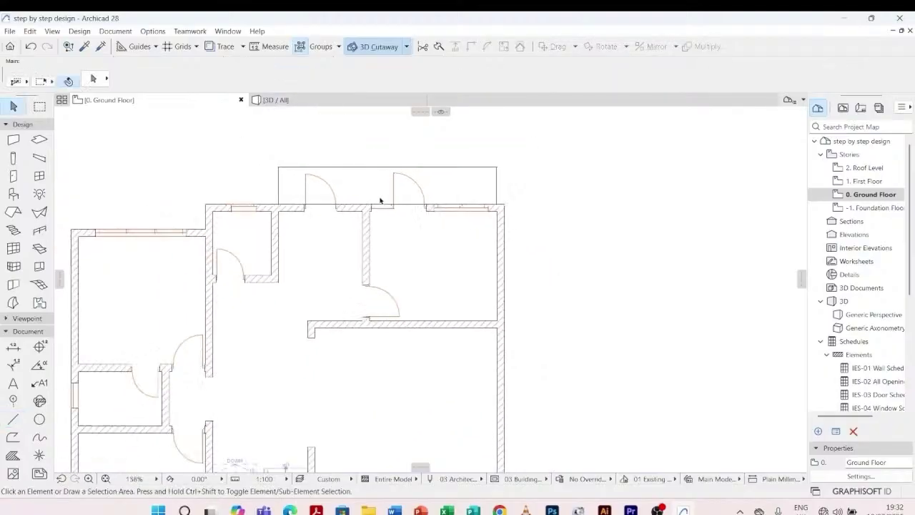
click(296, 171)
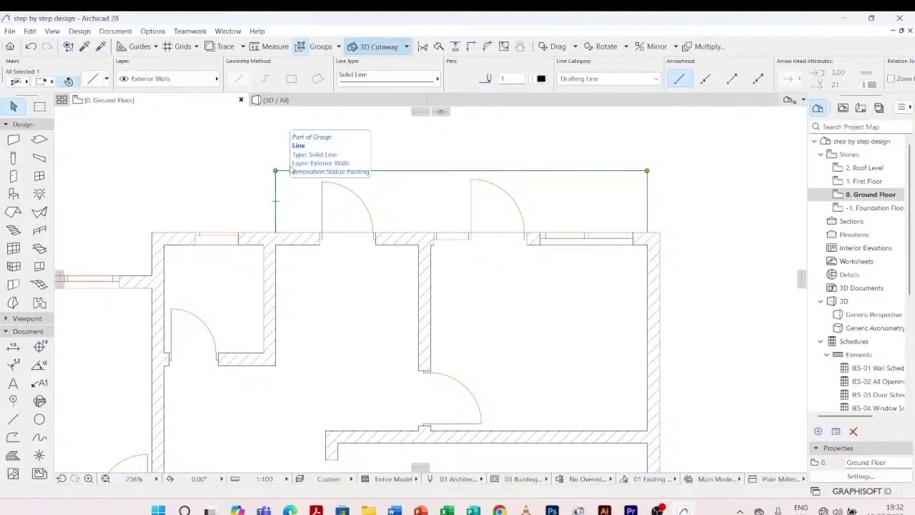
key(ctrl+d)
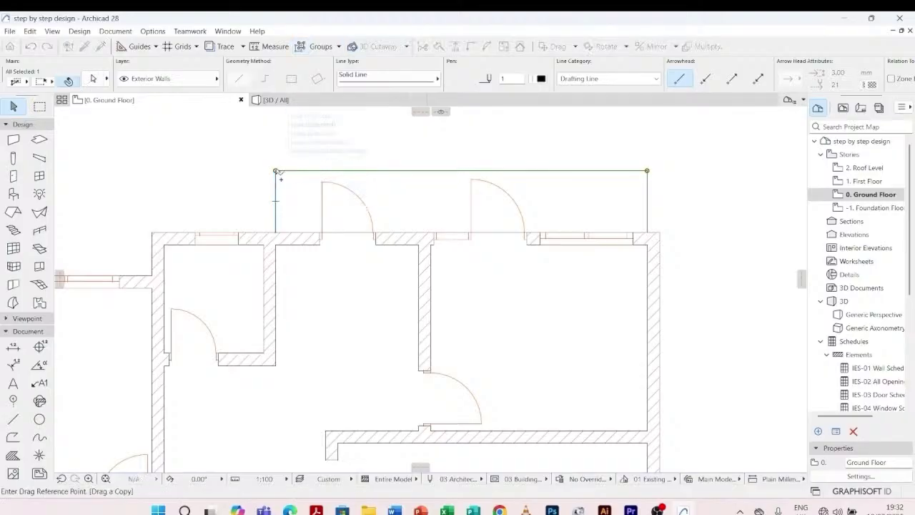
click(277, 171)
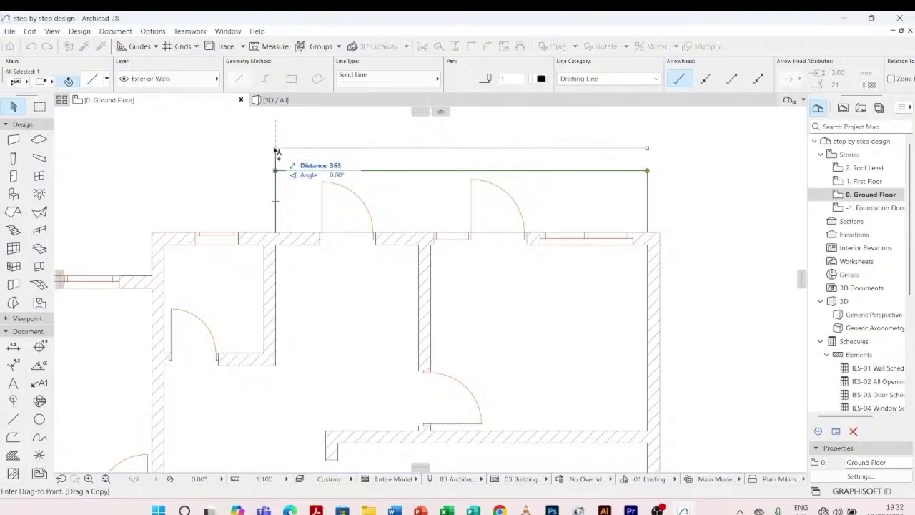
click(276, 151)
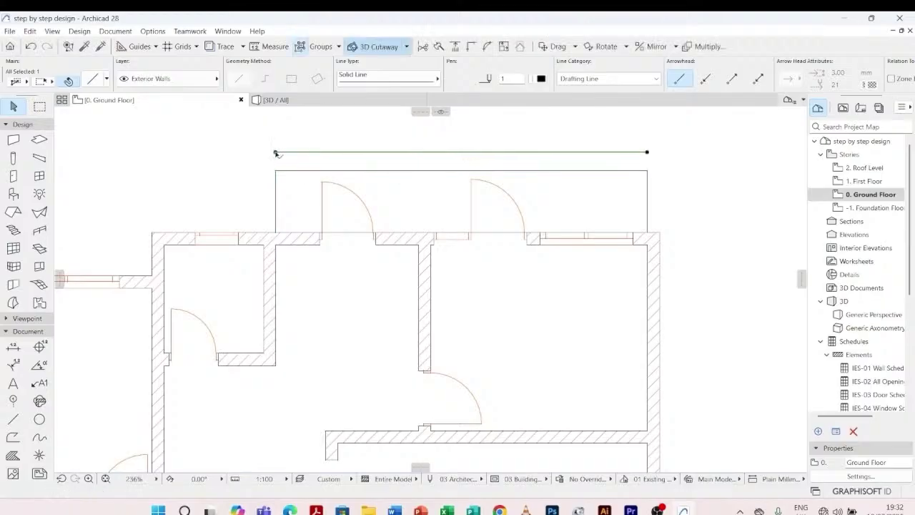
- Drag a copy of the landing's short side line near the small window 300 mm outward
click(276, 198)
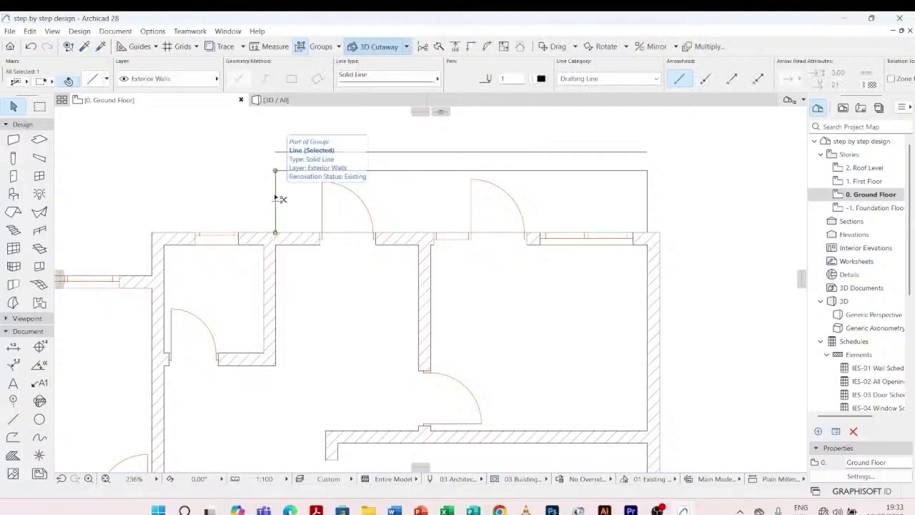
key(ctrl+shift+d)
click(275, 195)
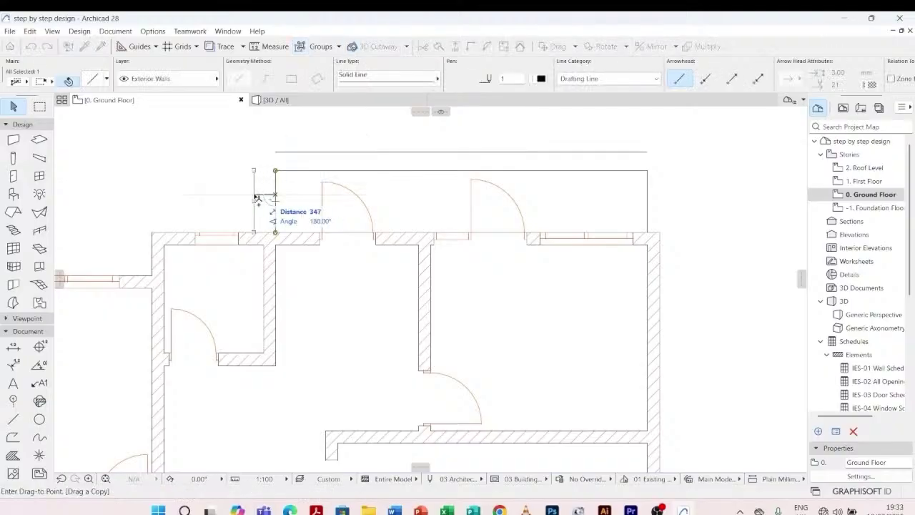
text(300)
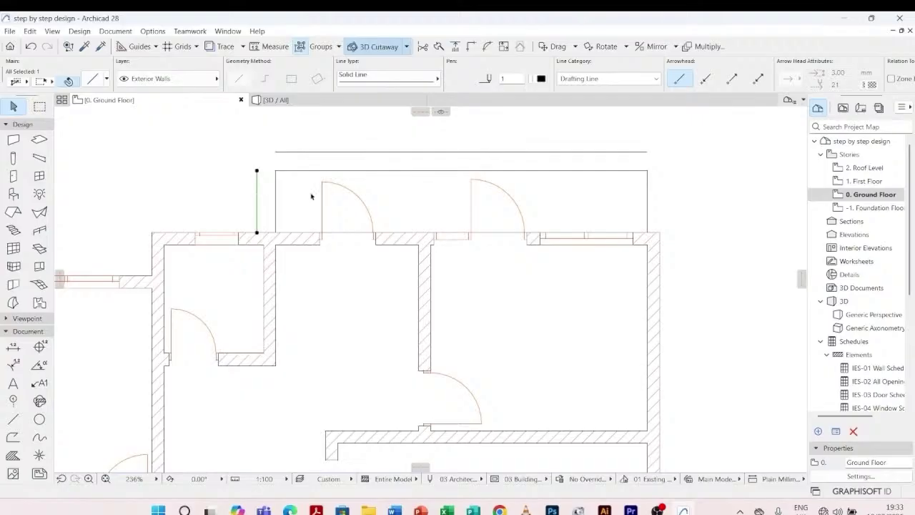
- Drag a copy of the first step's long outer line another 300 mm away from the landing
click(296, 153)
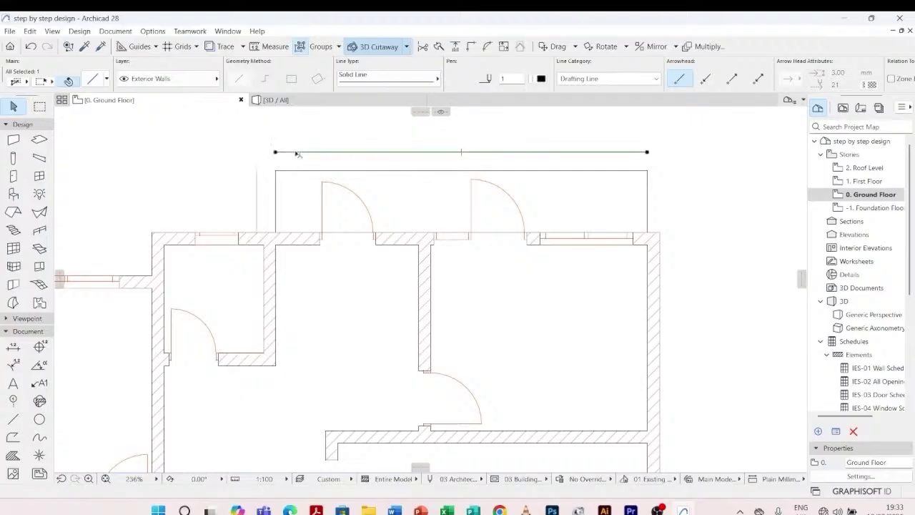
key(ctrl+shift+d)
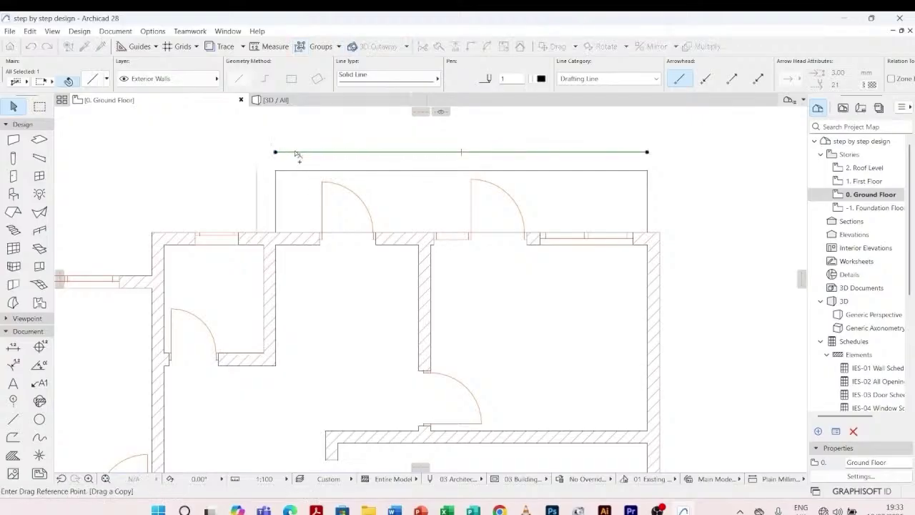
click(297, 153)
text(300)
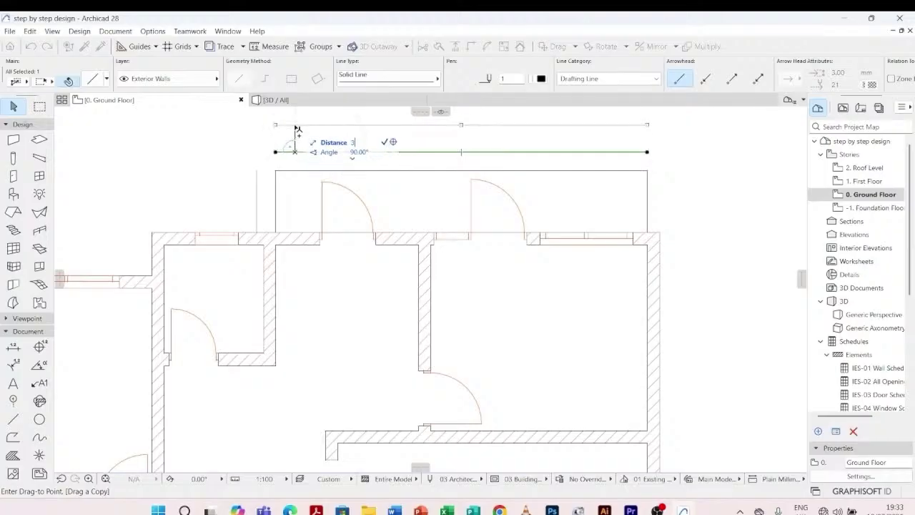
key(Return)
- Drag a copy of the first step's short side line another 300 mm away from the landing
click(257, 208)
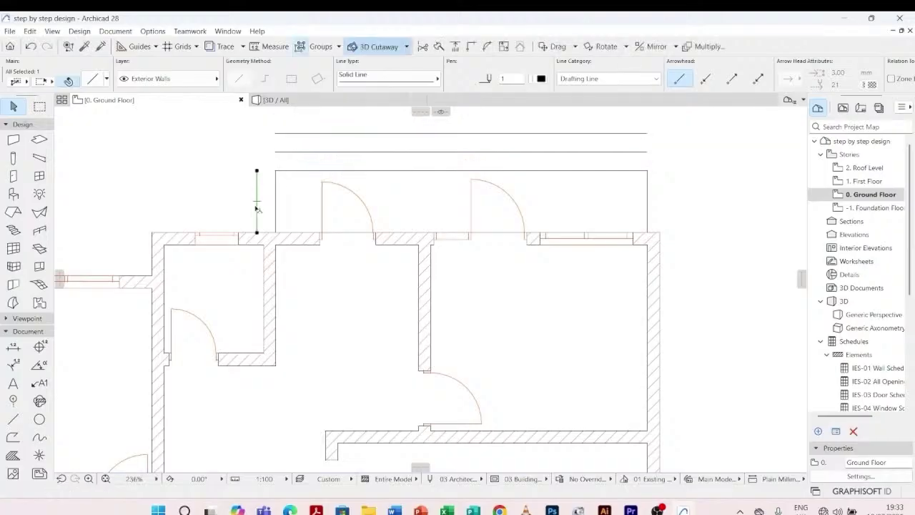
key(ctrl+shift+d)
click(256, 207)
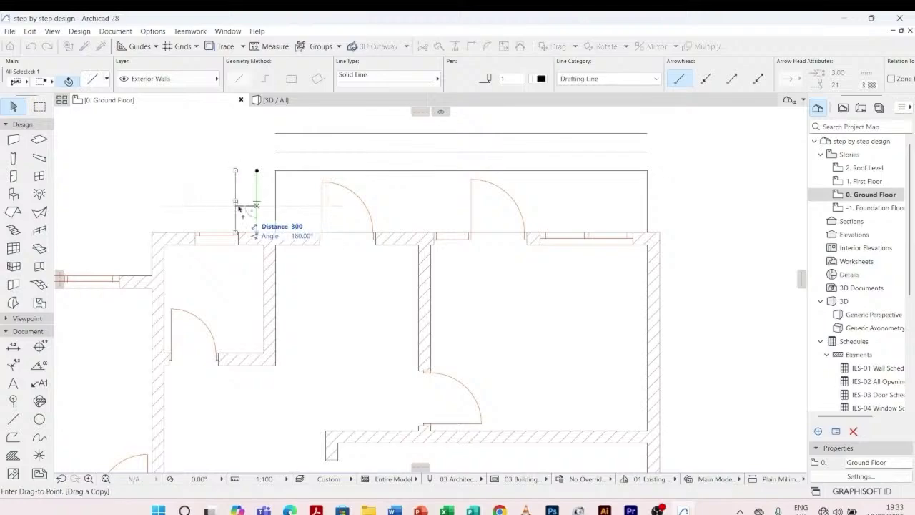
click(239, 211)
- Intersect the outermost long step line with the outermost short side line to form the outer step's corner
click(279, 133)
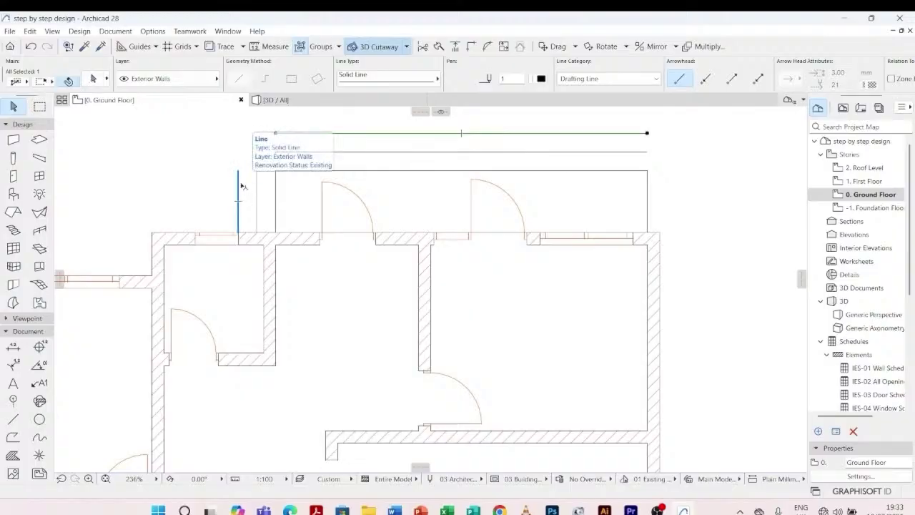
shift+click(241, 186)
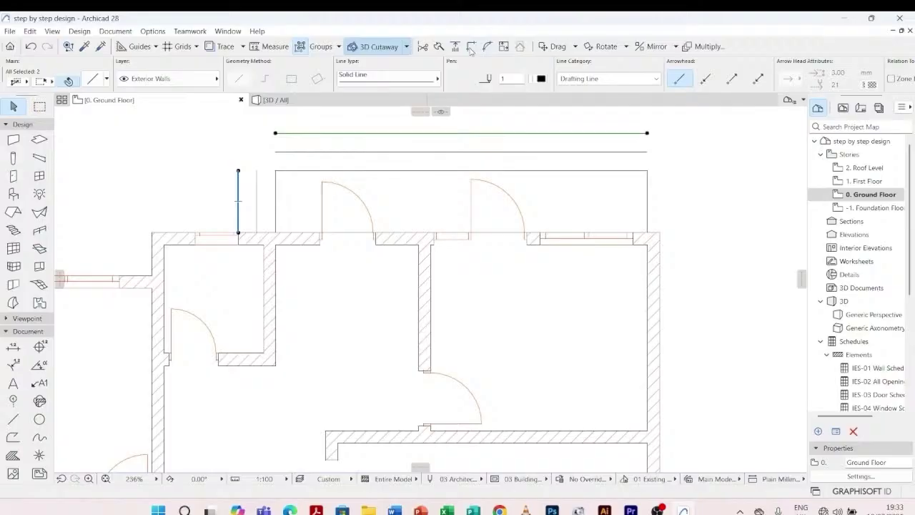
click(471, 47)
click(529, 179)
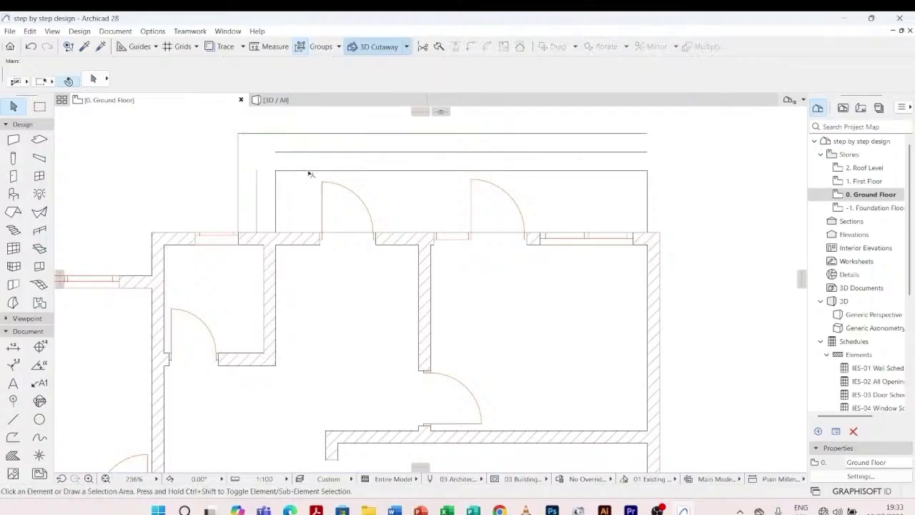
- Intersect the inner step's short side line with its long outer line to close that corner
click(256, 180)
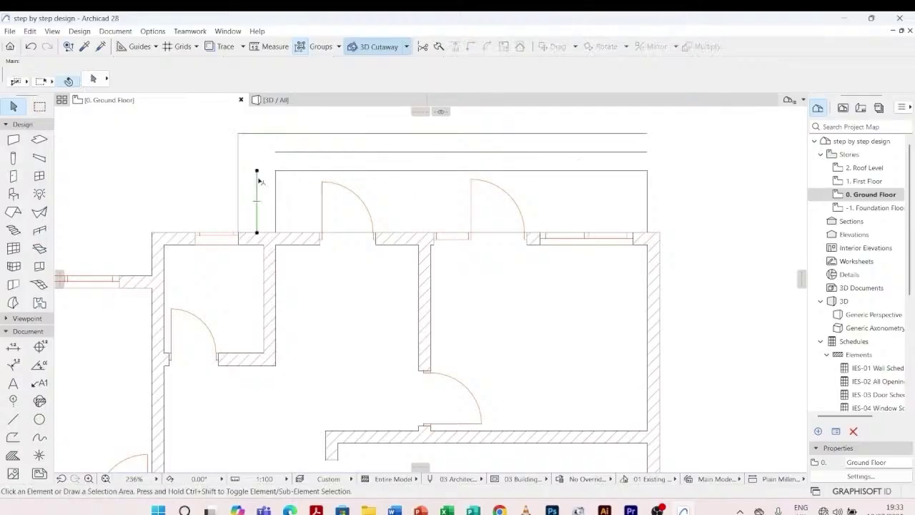
shift+click(285, 151)
click(471, 47)
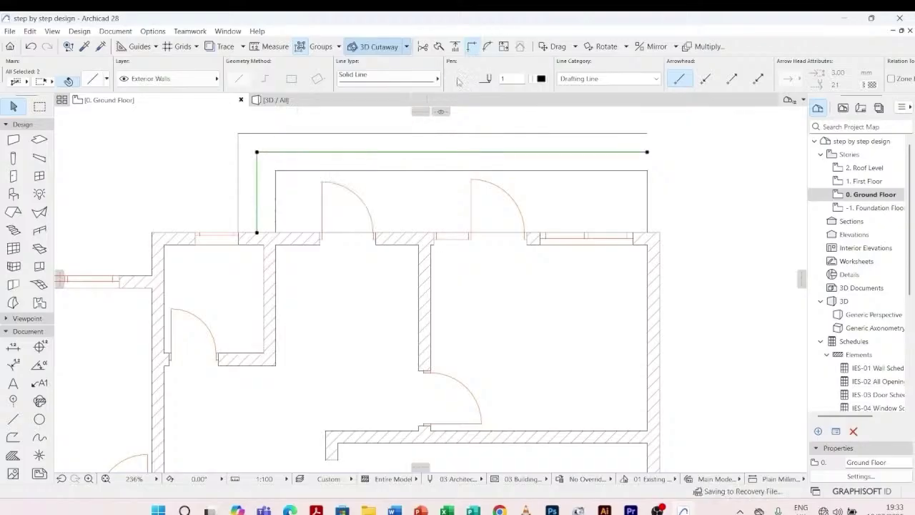
click(267, 213)
- Draw a single line parallel to the wall, connecting the inner step's side line to the landing's side line
scroll(265, 204, up, 2)
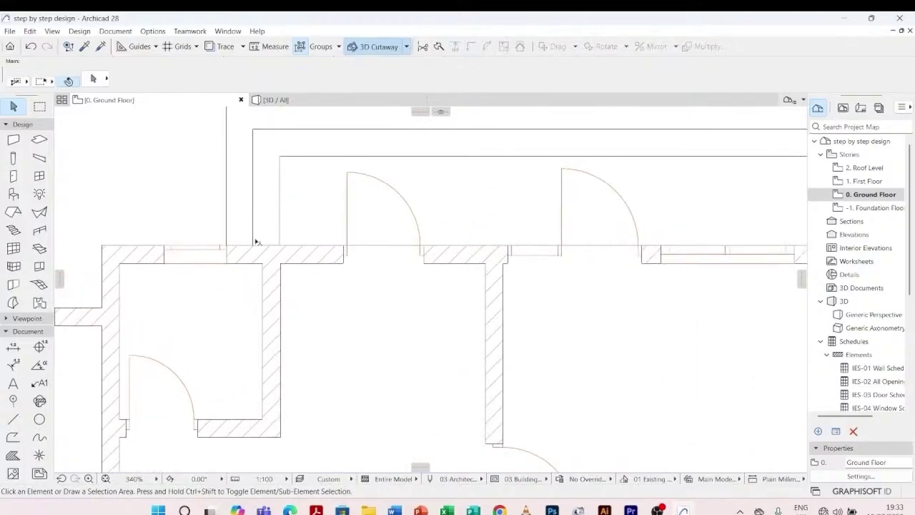
click(14, 419)
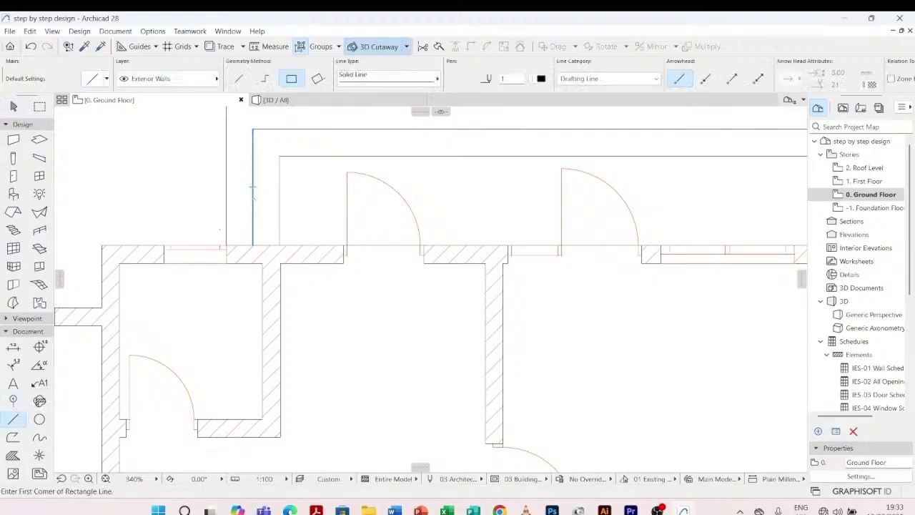
click(252, 197)
key(Escape)
click(246, 79)
click(253, 209)
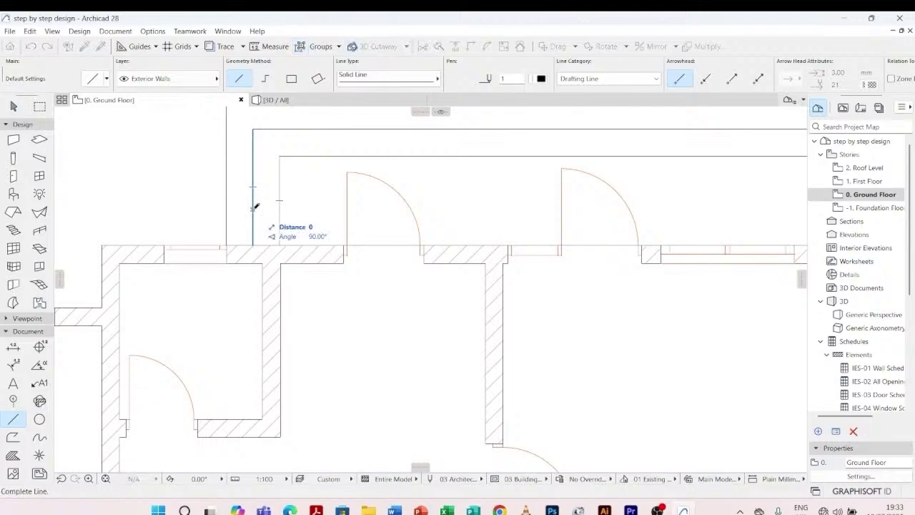
click(281, 208)
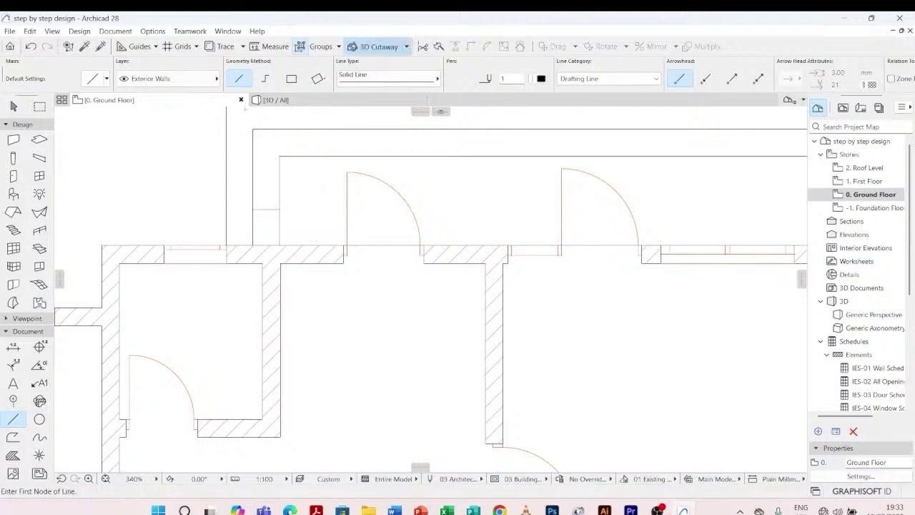
key(Escape)
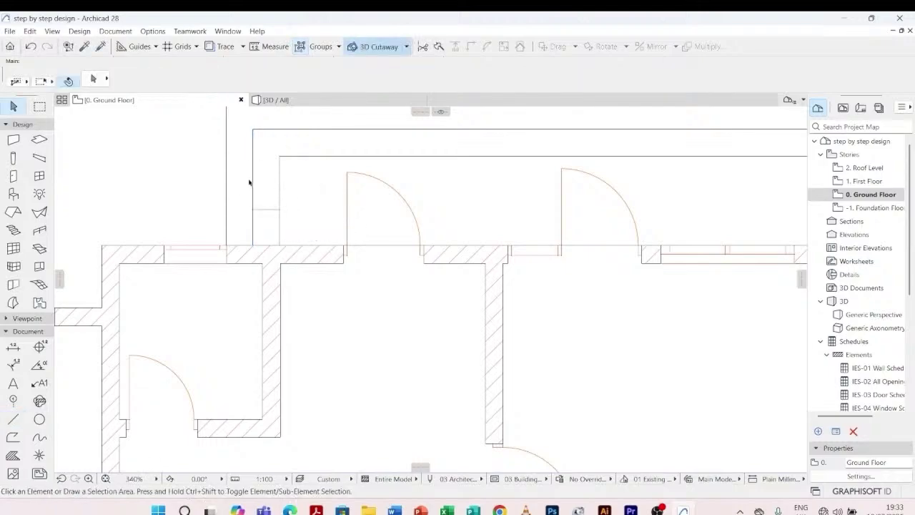
- Intersect the inner step's side line with the short line parallel to the wall to close that end of the step
click(252, 180)
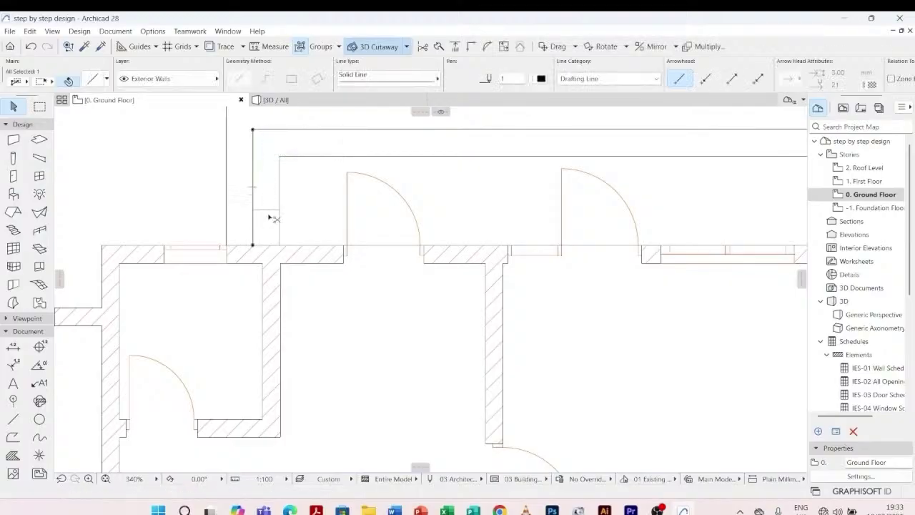
shift+click(268, 209)
click(299, 207)
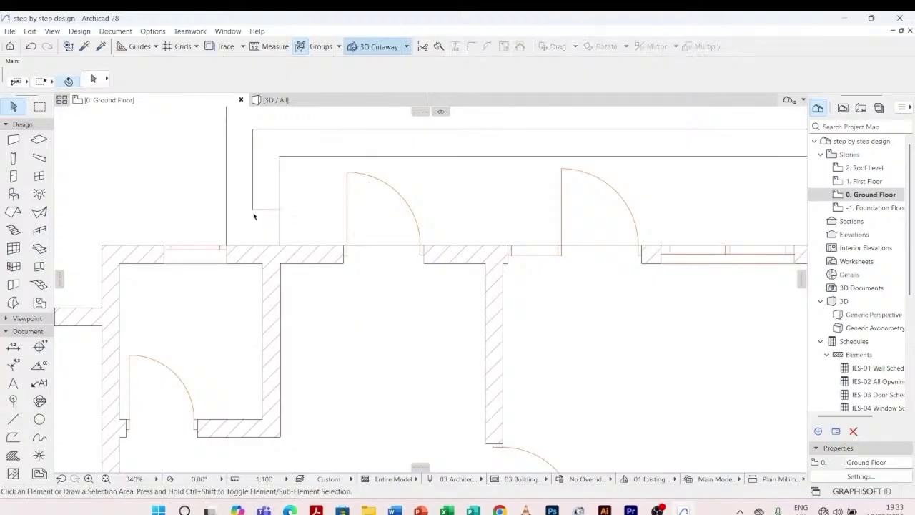
- Draw a short perpendicular line from the landing's long edge to the inner step line, just past the second exterior door
scroll(250, 214, down, 4)
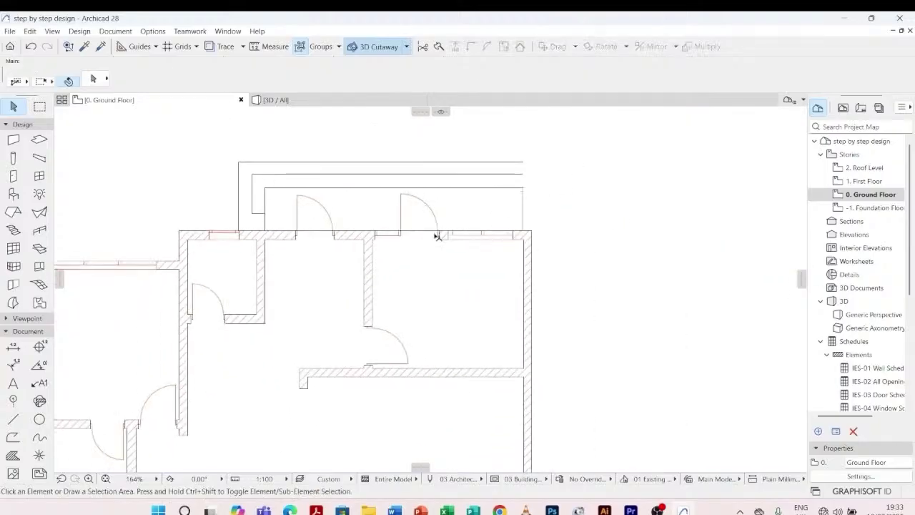
click(439, 187)
click(12, 419)
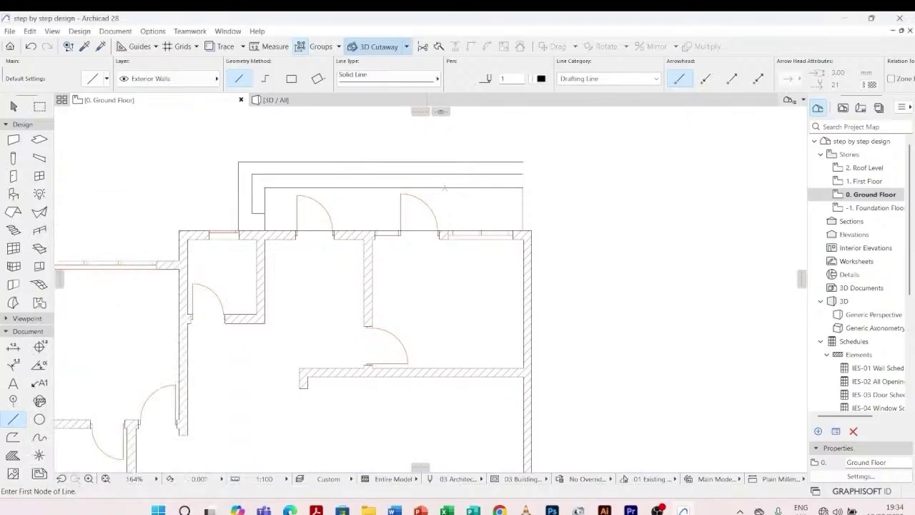
click(445, 187)
click(444, 173)
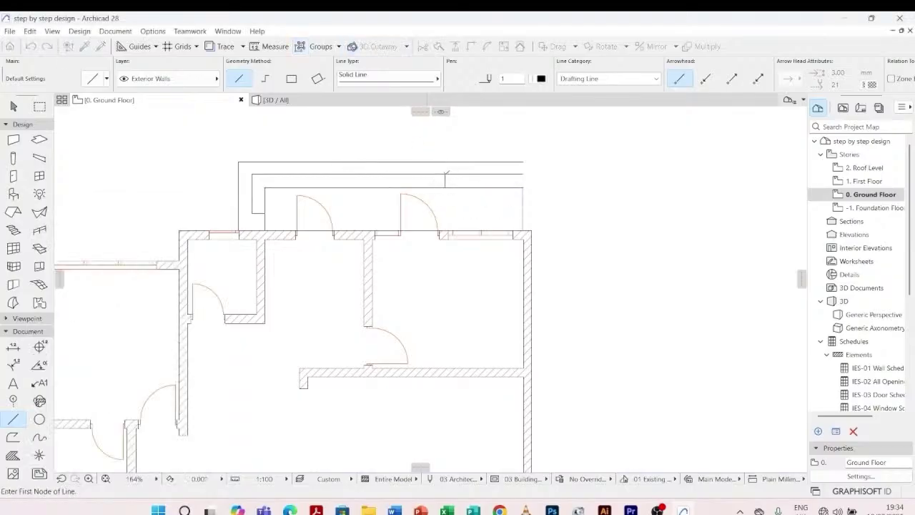
key(Escape)
- Copy the short perpendicular line up between the inner and outer step lines, and shift the copy outward beyond the first one
scroll(443, 182, up, 3)
click(442, 182)
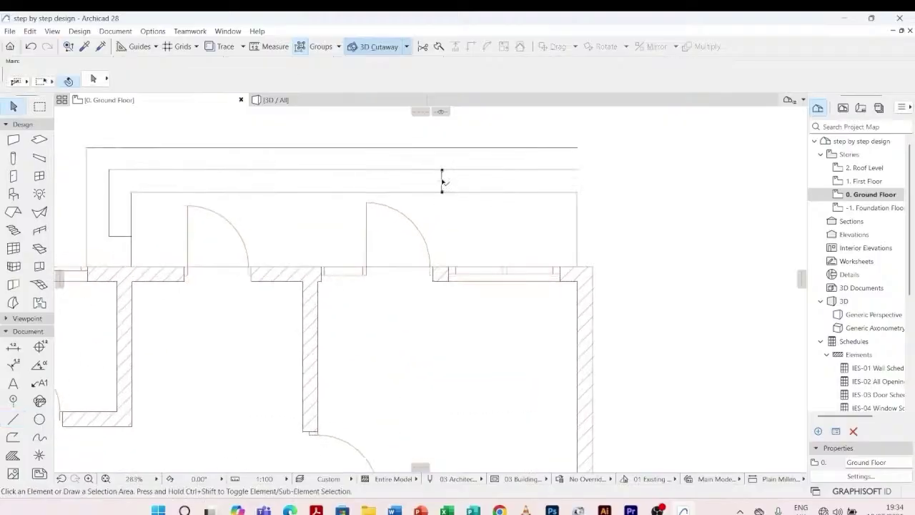
click(442, 182)
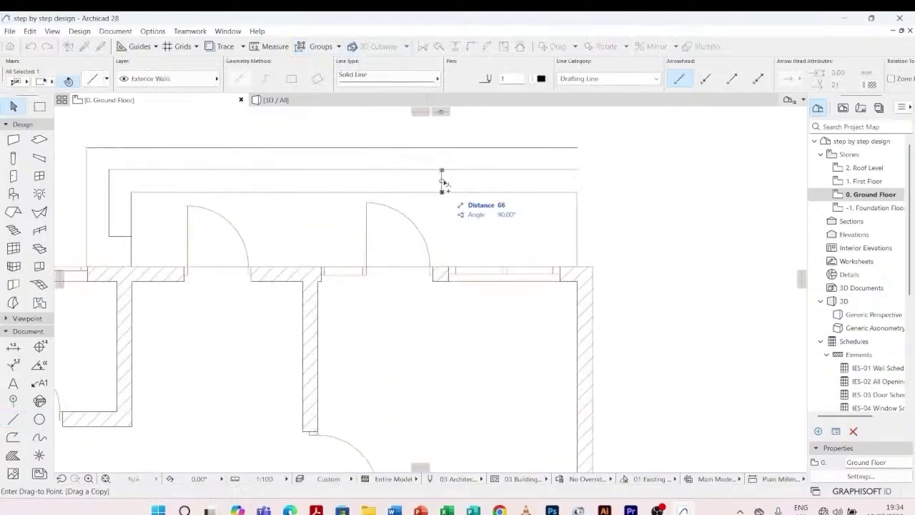
click(442, 169)
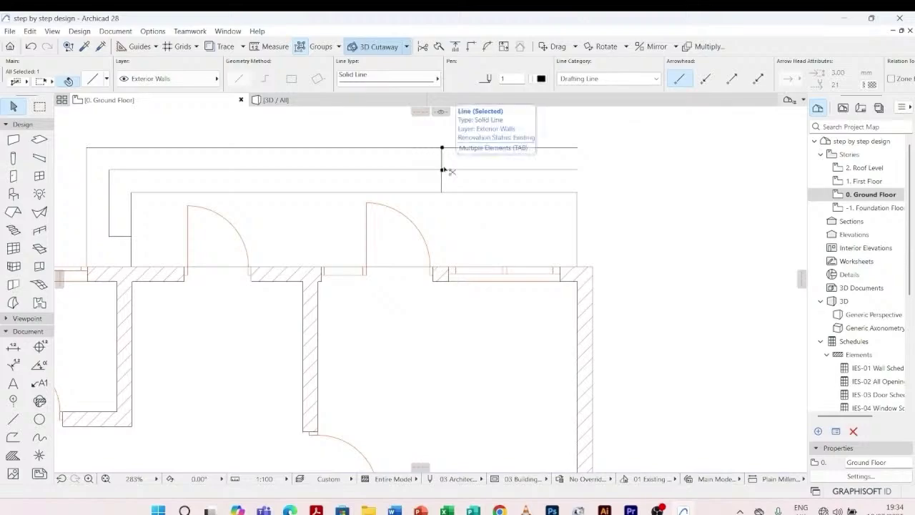
click(443, 169)
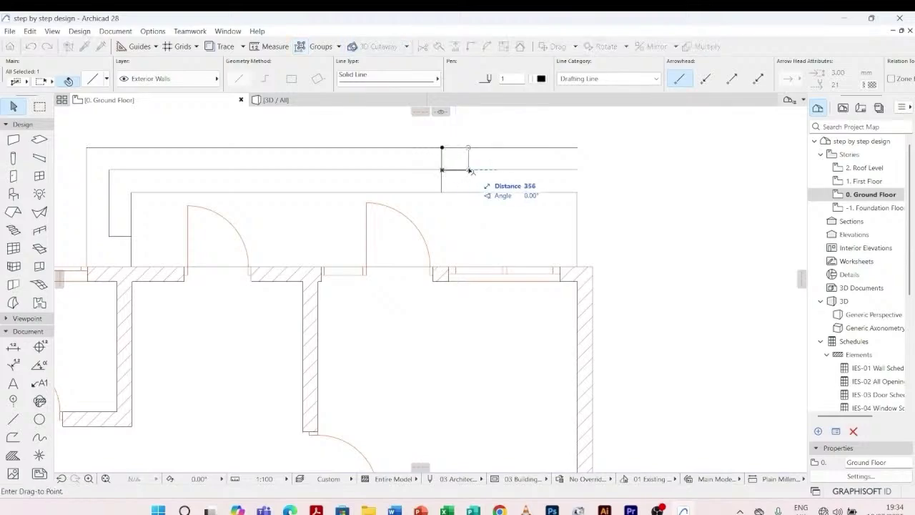
click(464, 169)
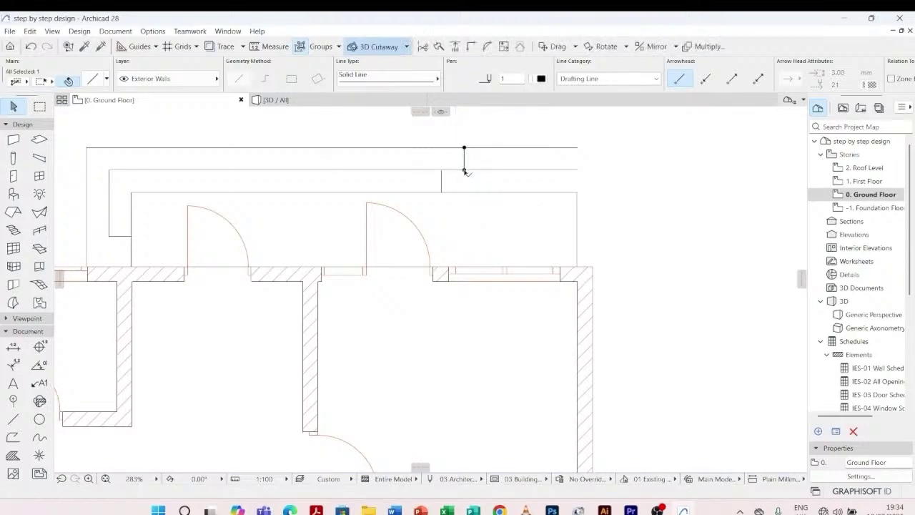
- Intersect the outer long step line and the inner long step line with the shifted short line, ending both at it
scroll(465, 146, up, 1)
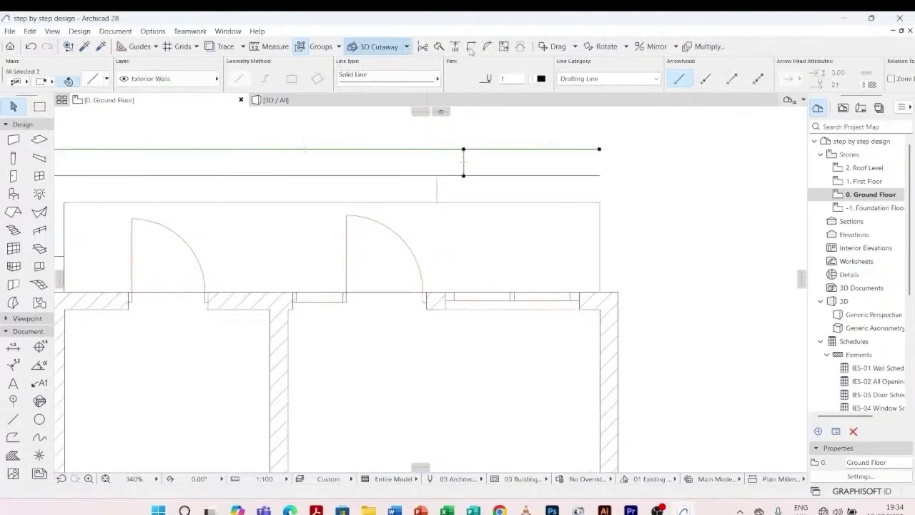
ctrl+click(472, 149)
click(439, 183)
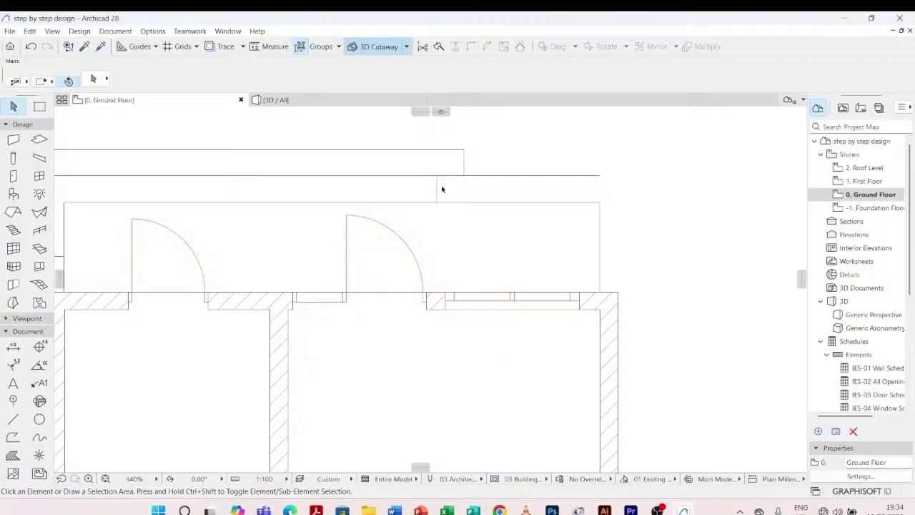
click(449, 176)
shift+click(463, 160)
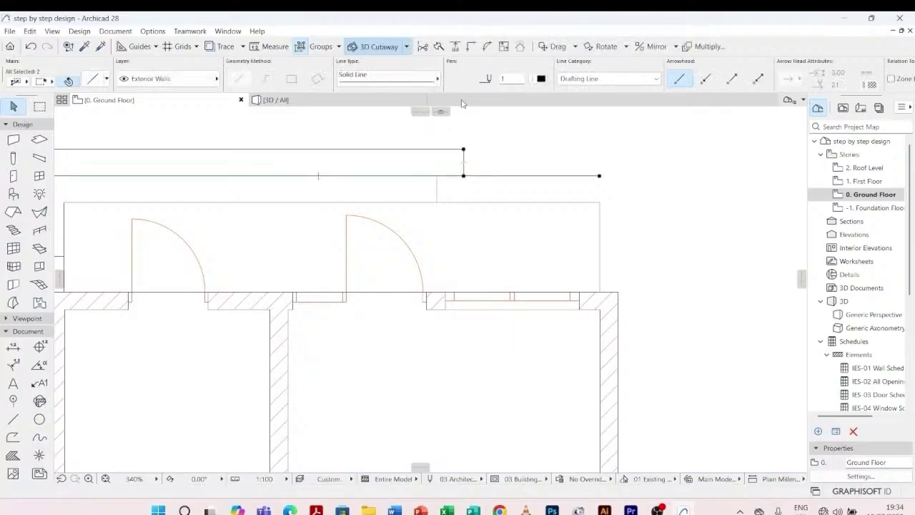
click(471, 48)
click(500, 136)
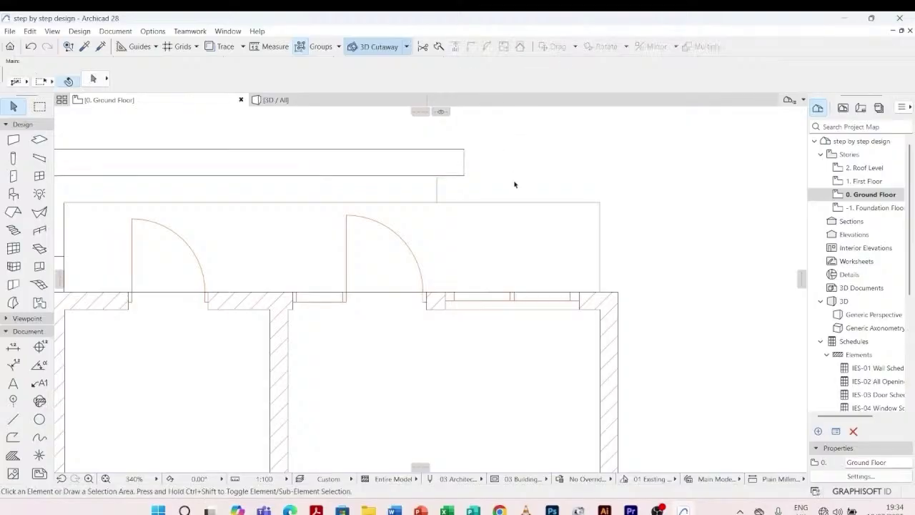
- Stretch the outer step's short end line down to the landing's long edge
scroll(514, 185, down, 3)
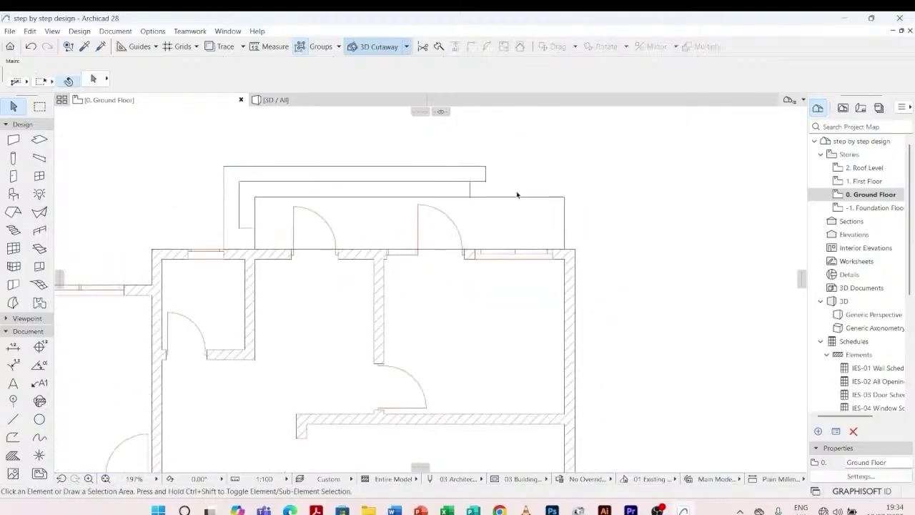
scroll(502, 194, up, 5)
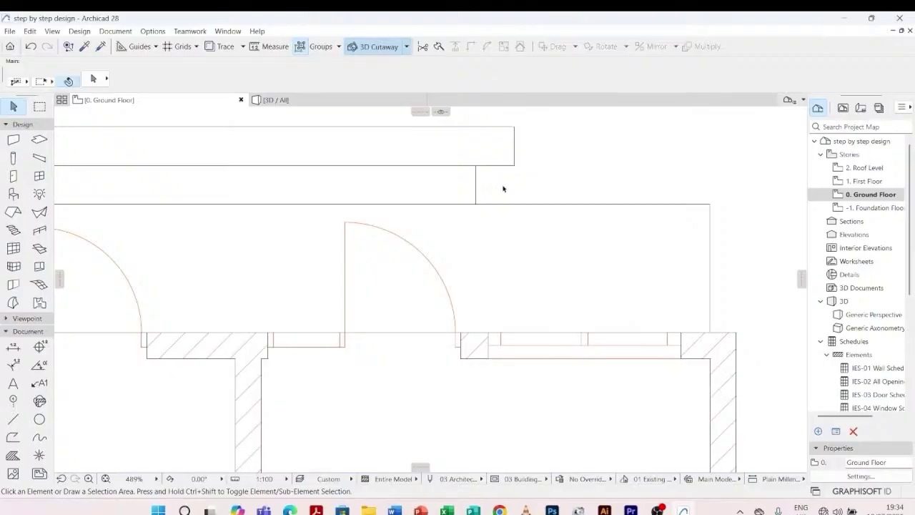
scroll(504, 188, down, 2)
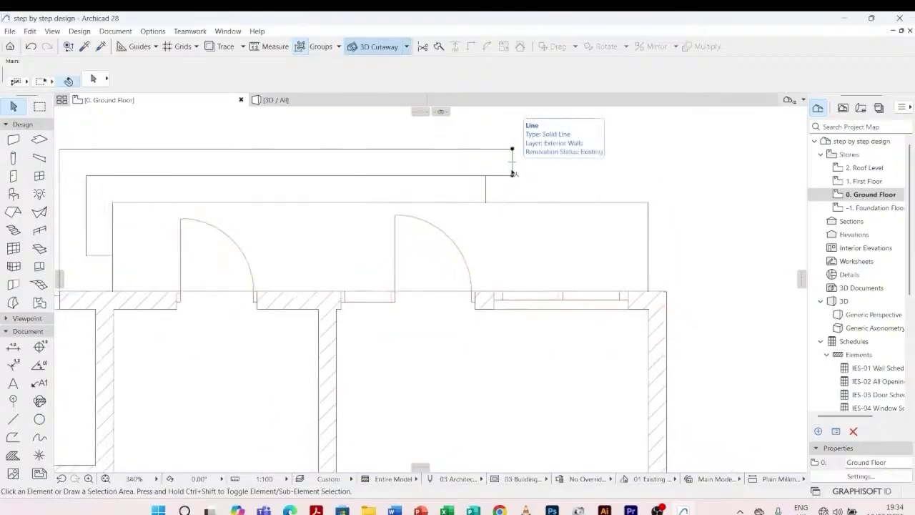
click(513, 172)
scroll(514, 177, up, 4)
click(513, 184)
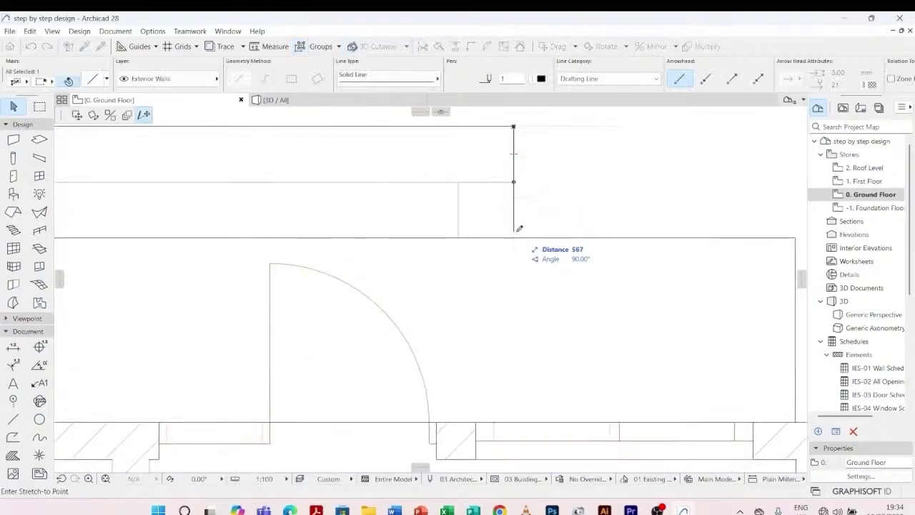
click(517, 233)
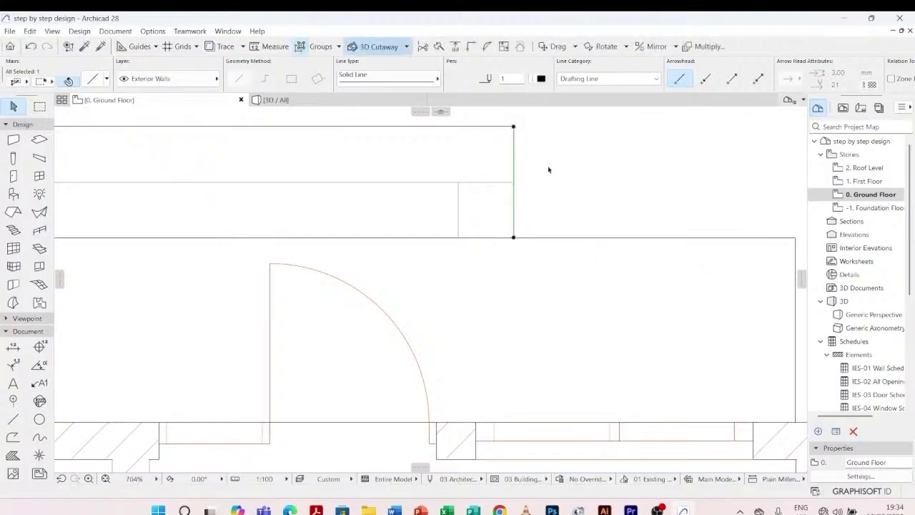
- Intersect the inner long step line with the inner short end line to form the inner step's corner
click(434, 201)
click(424, 182)
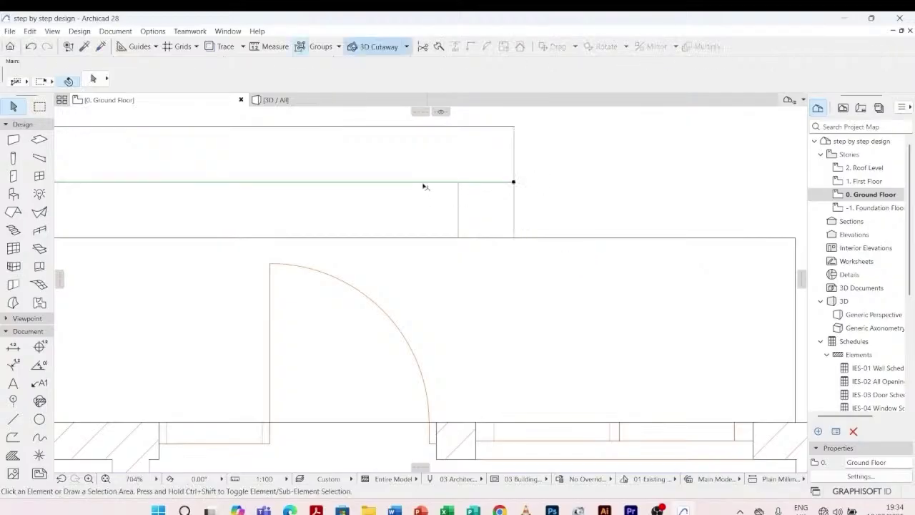
shift+click(458, 211)
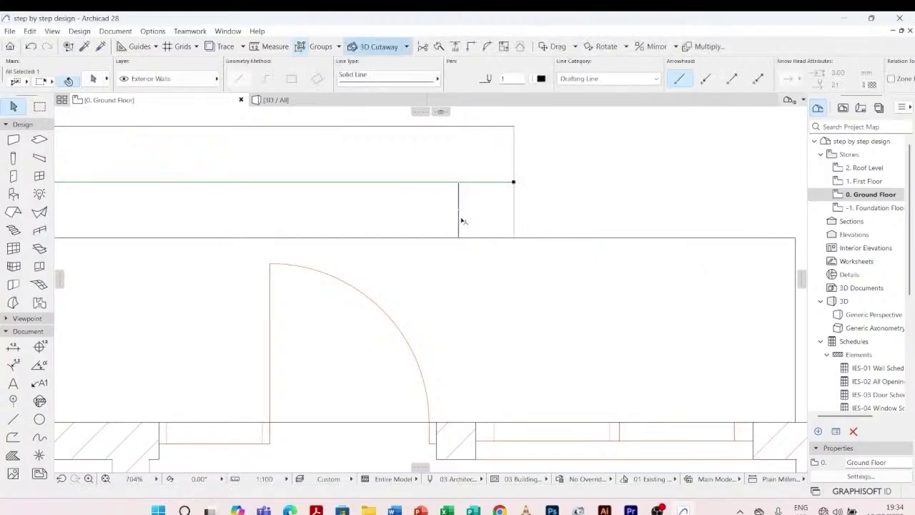
click(474, 48)
click(509, 183)
scroll(509, 184, down, 4)
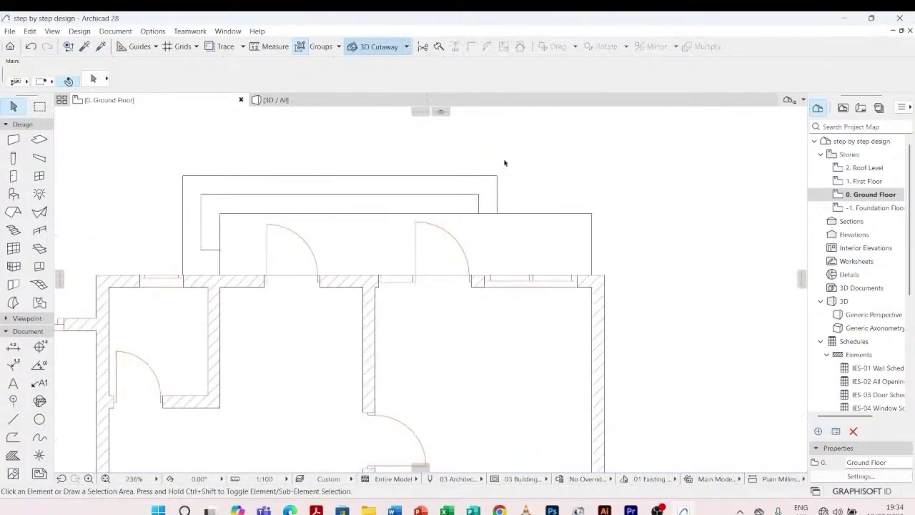
- Draw an irregular seven-sided polygonal slab in the empty area beside the building
scroll(504, 162, down, 5)
scroll(478, 300, up, 2)
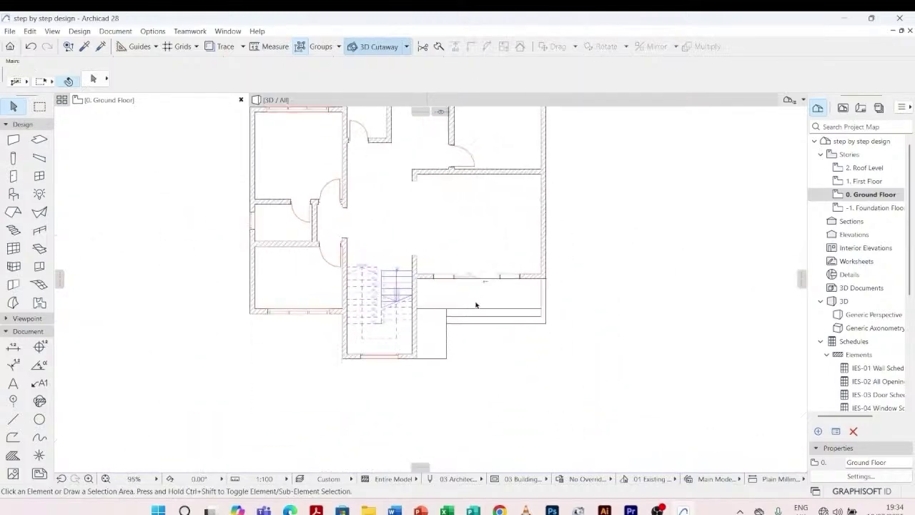
scroll(371, 323, down, 2)
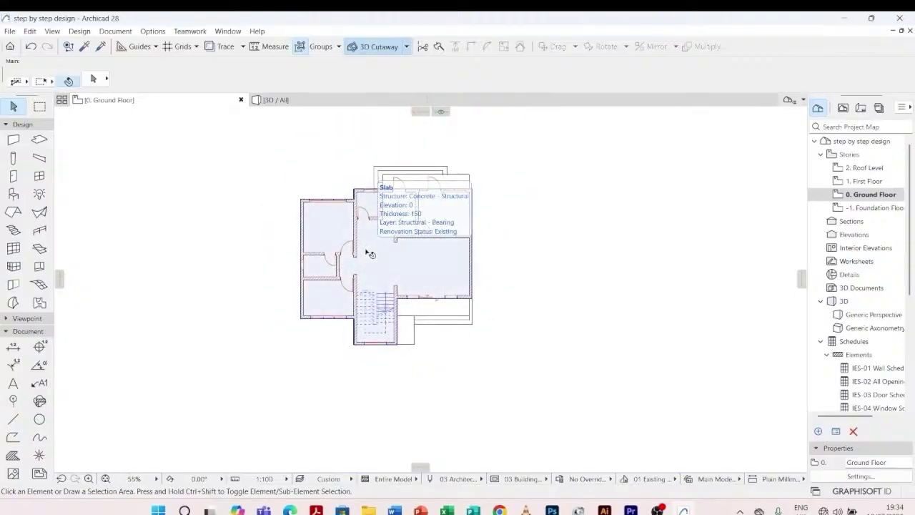
scroll(442, 345, up, 1)
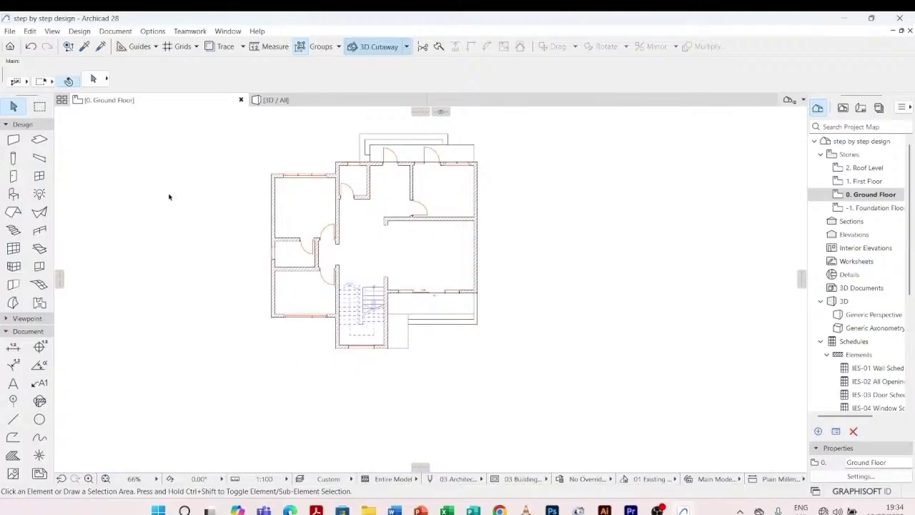
click(40, 140)
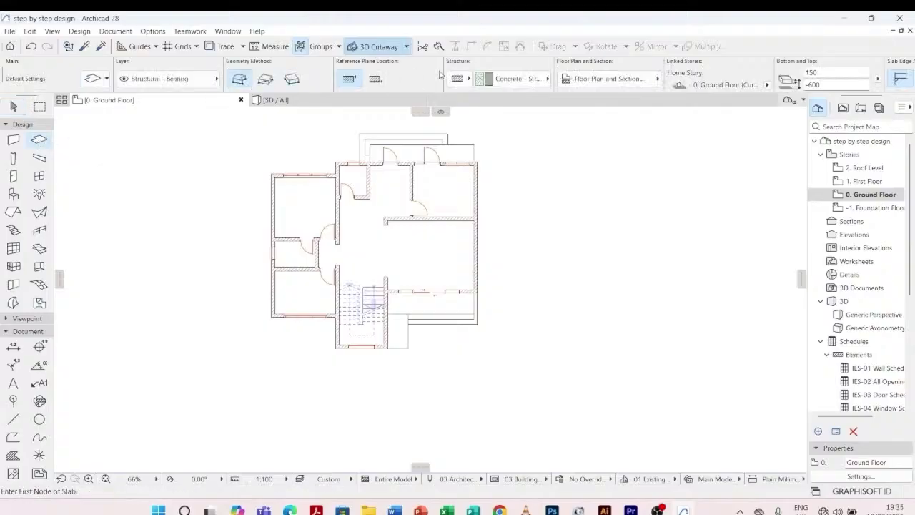
scroll(556, 236, up, 3)
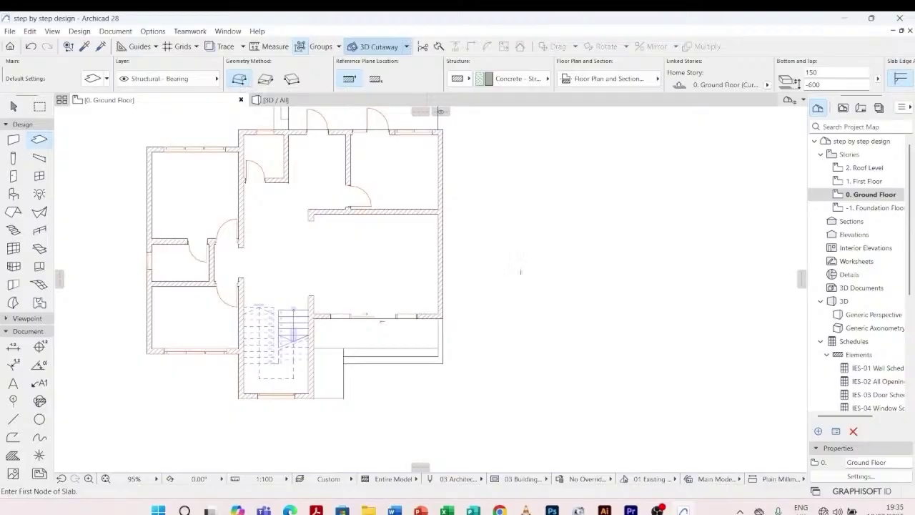
click(480, 278)
click(494, 239)
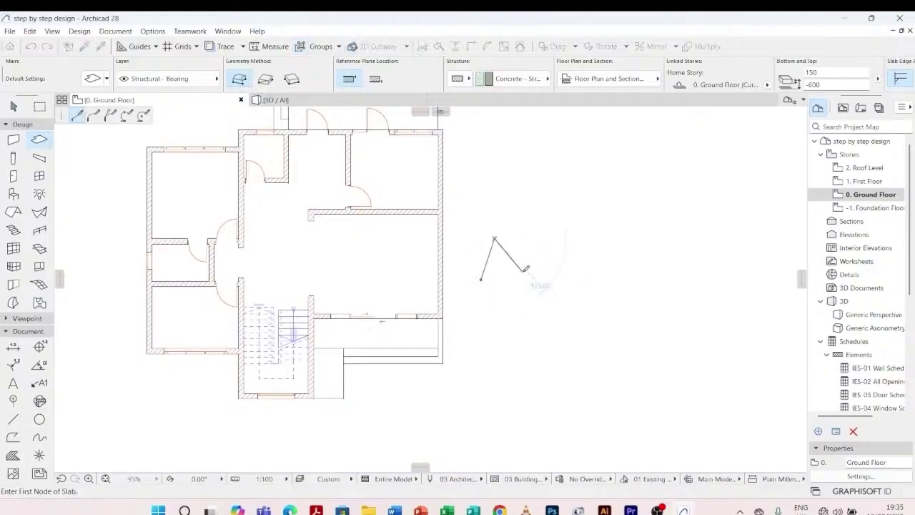
click(523, 272)
click(514, 302)
click(473, 327)
click(490, 291)
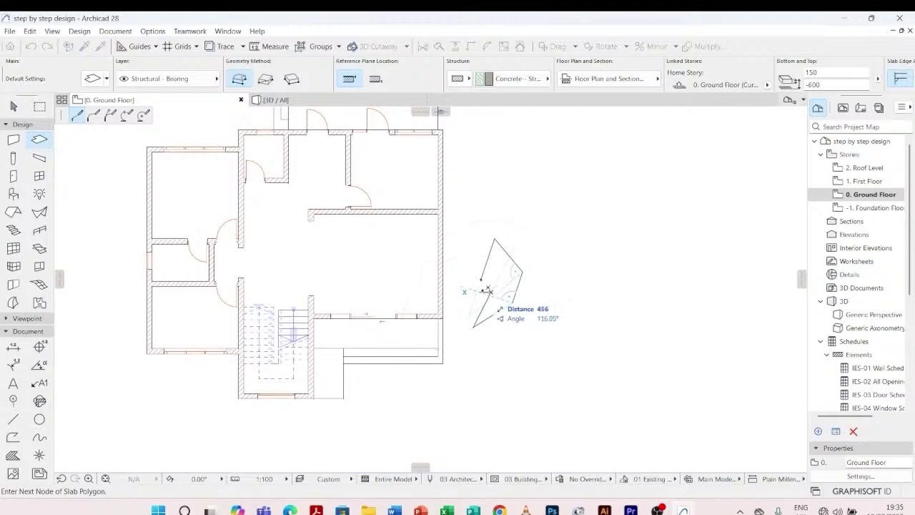
click(473, 290)
click(480, 278)
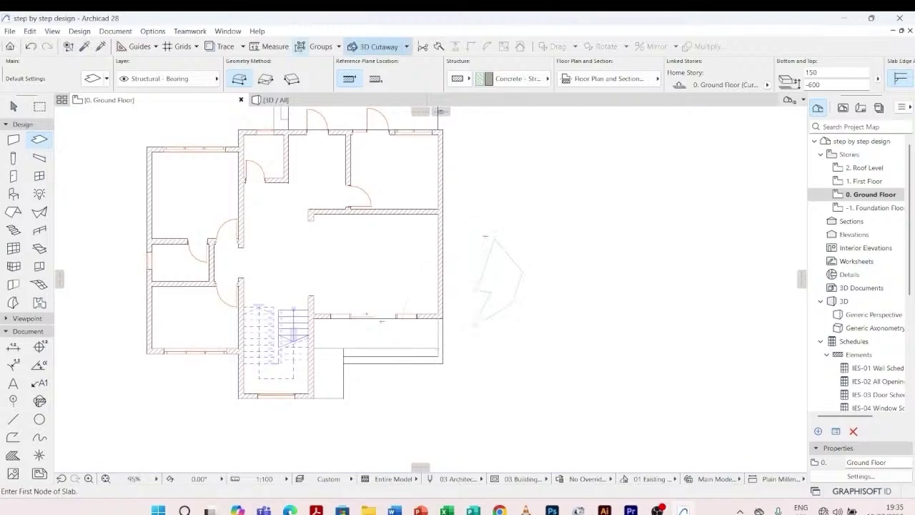
- Draw a small slab with the Rectangular geometry method above the polygonal slab
click(265, 78)
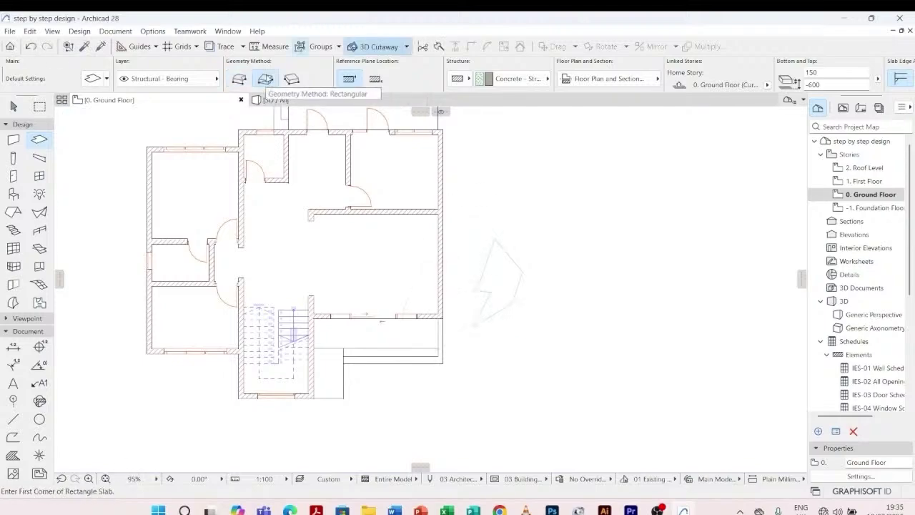
click(486, 175)
click(510, 217)
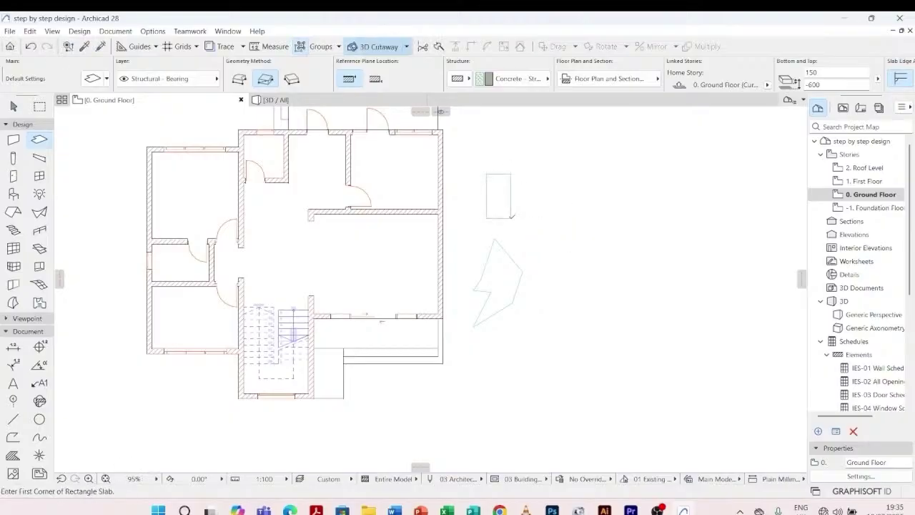
- Draw a slab with the Rotated Rectangle geometry method below the polygonal slab, its first side about 2000 mm long
click(295, 81)
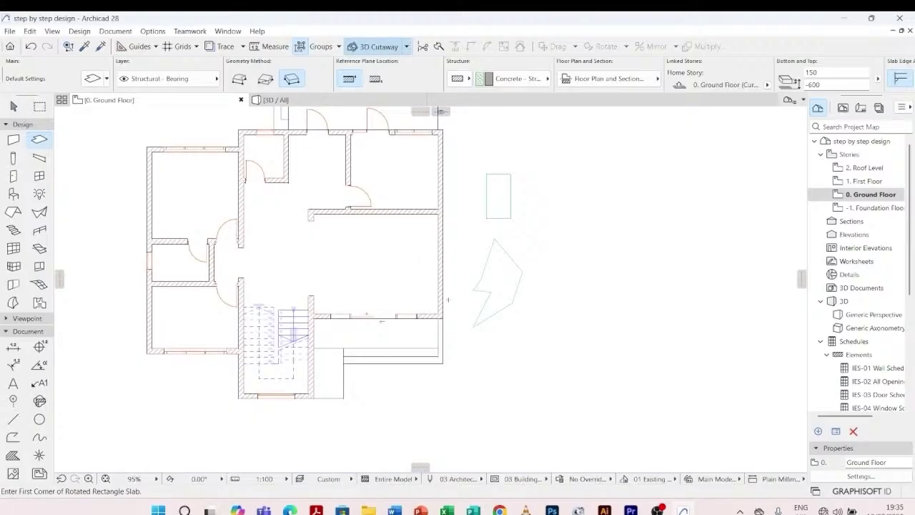
click(485, 344)
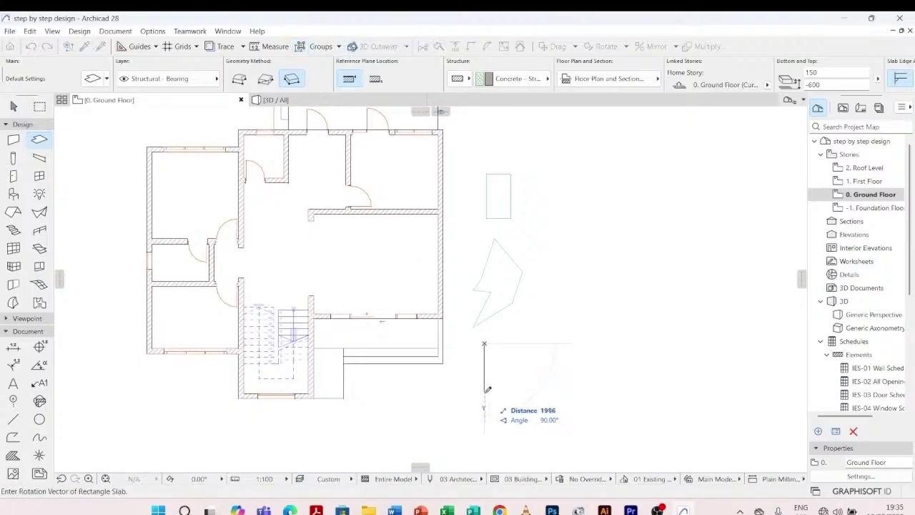
click(485, 393)
click(525, 381)
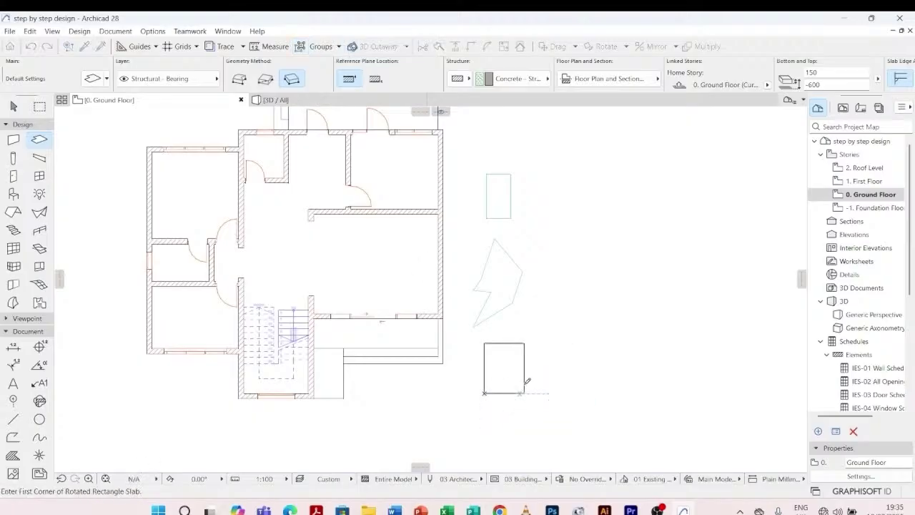
- Delete the three practice slabs beside the building
key(Escape)
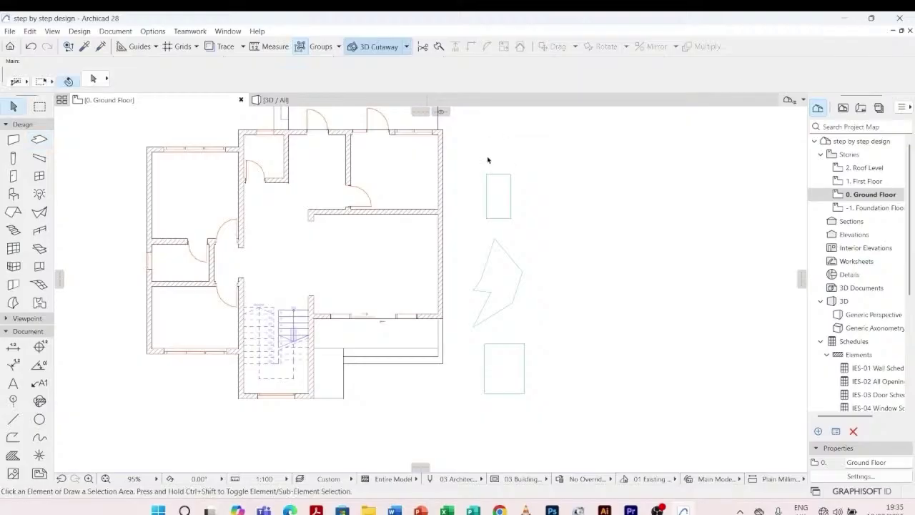
click(449, 152)
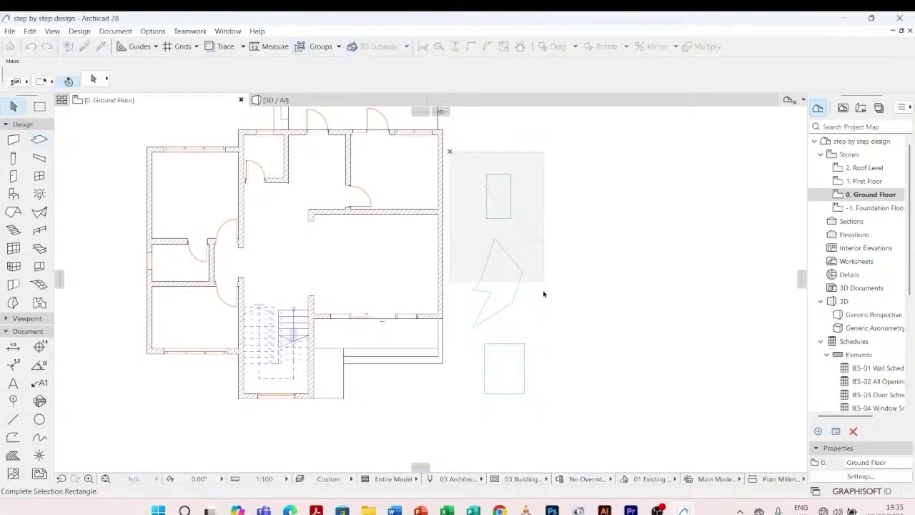
click(560, 407)
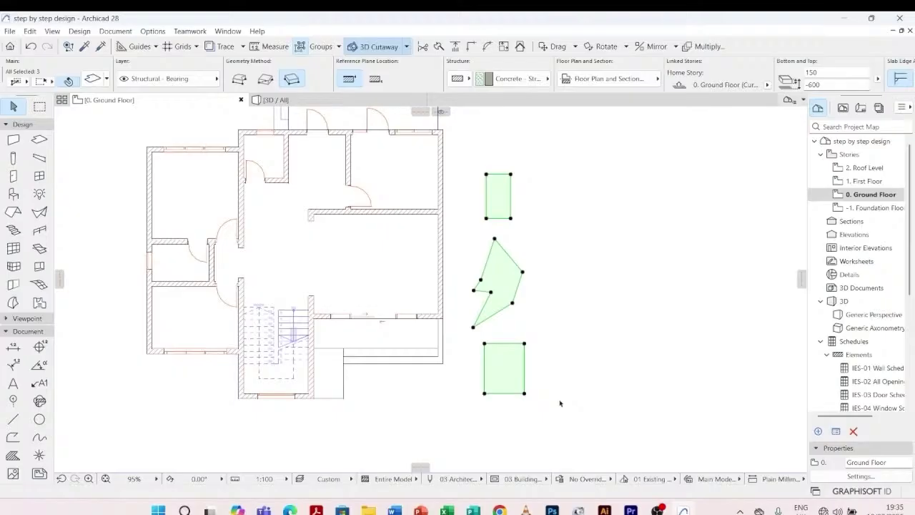
key(Delete)
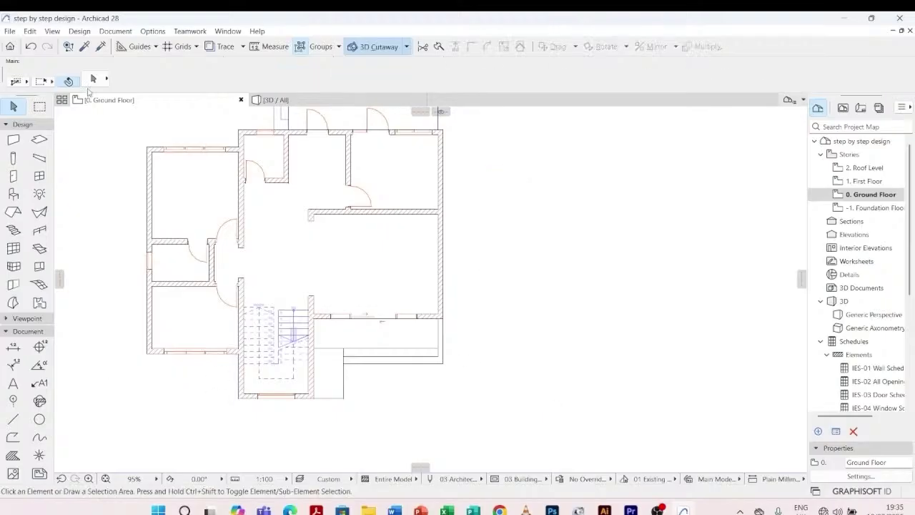
- Try covering the landing outside the sliding door with a Rotated Rectangle slab 1200 mm deep
click(39, 140)
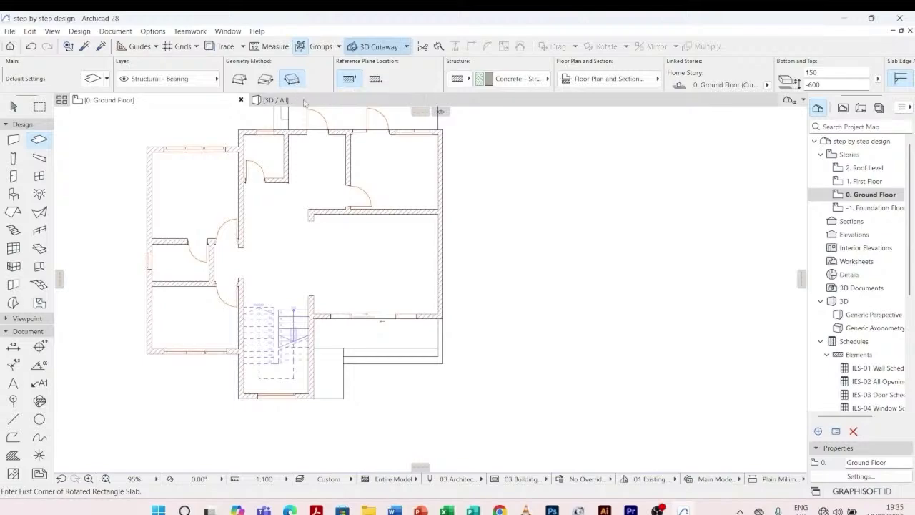
click(313, 349)
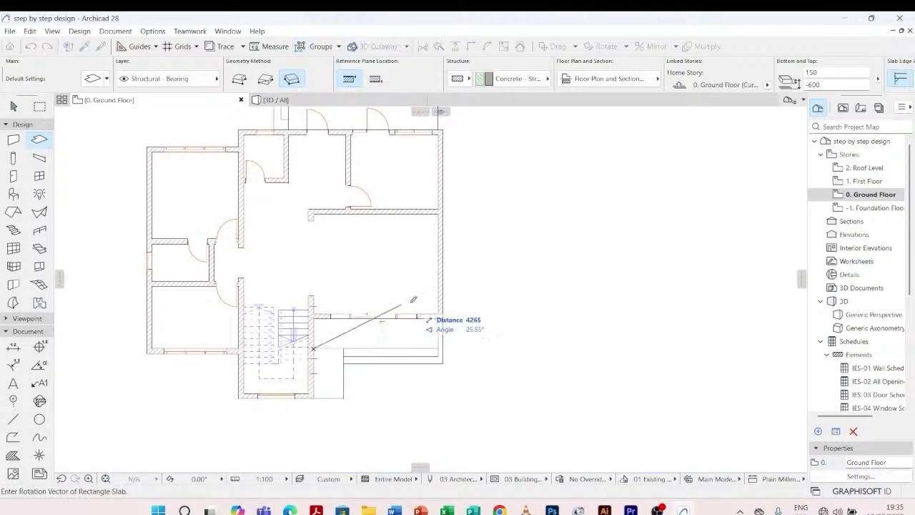
click(444, 344)
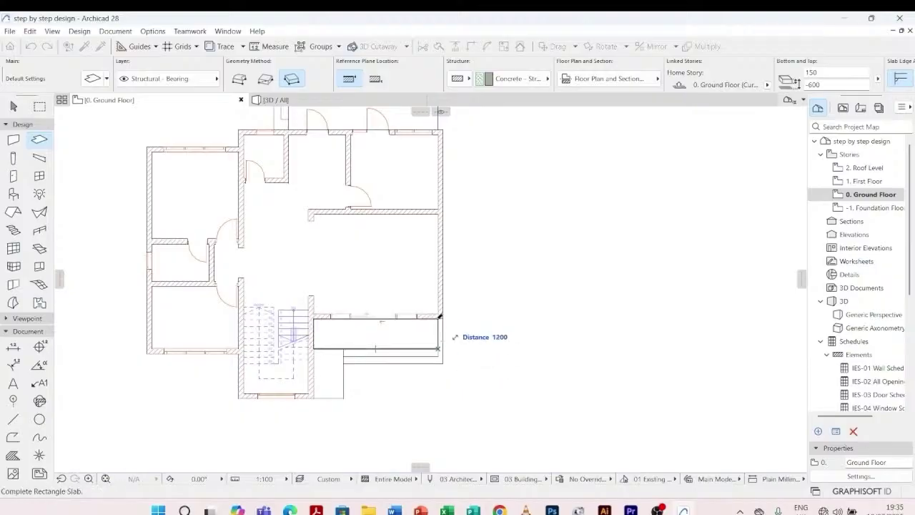
click(439, 316)
scroll(359, 365, up, 3)
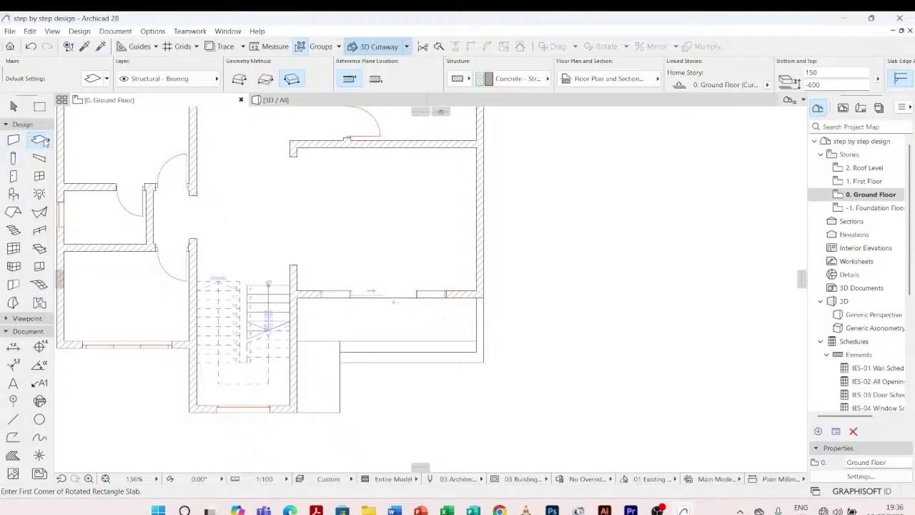
- Using Polygonal slab geometry with a -150 offset to the home story, fill the landing outline outside the sliding door
click(240, 80)
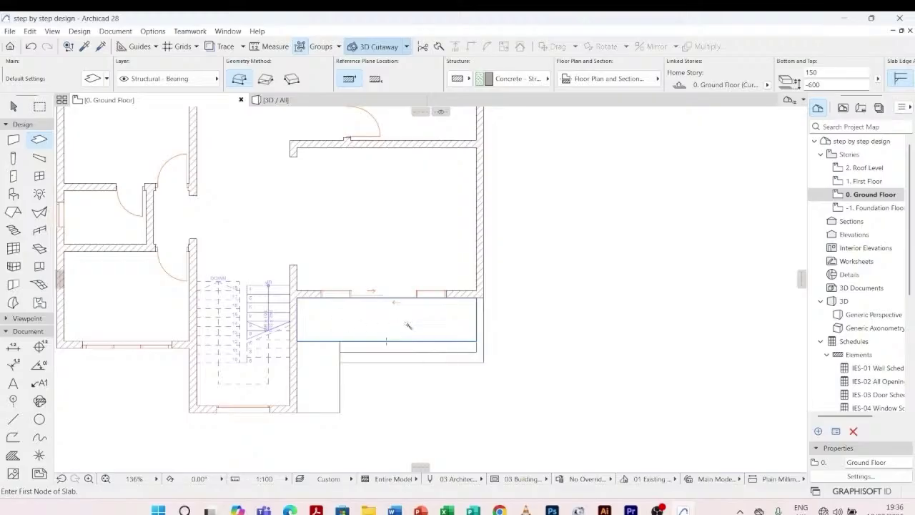
scroll(359, 323, up, 4)
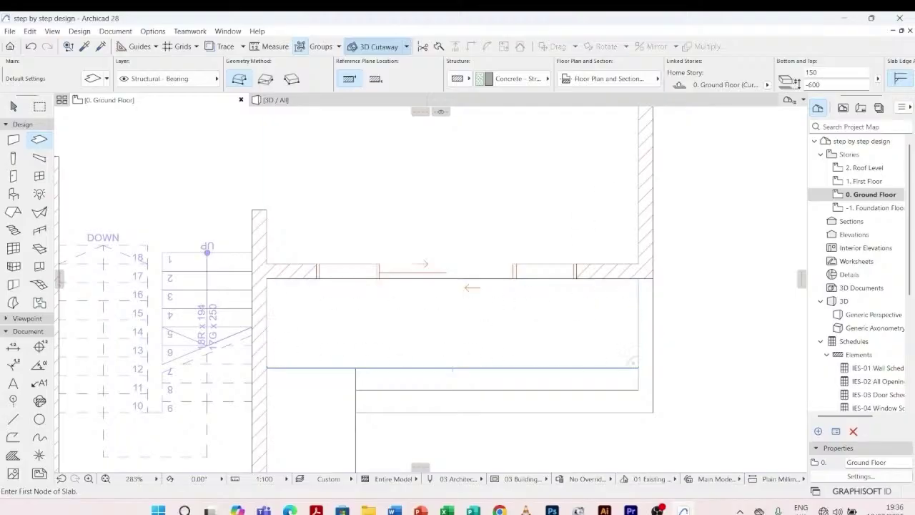
click(827, 86)
text(-)
key(space)
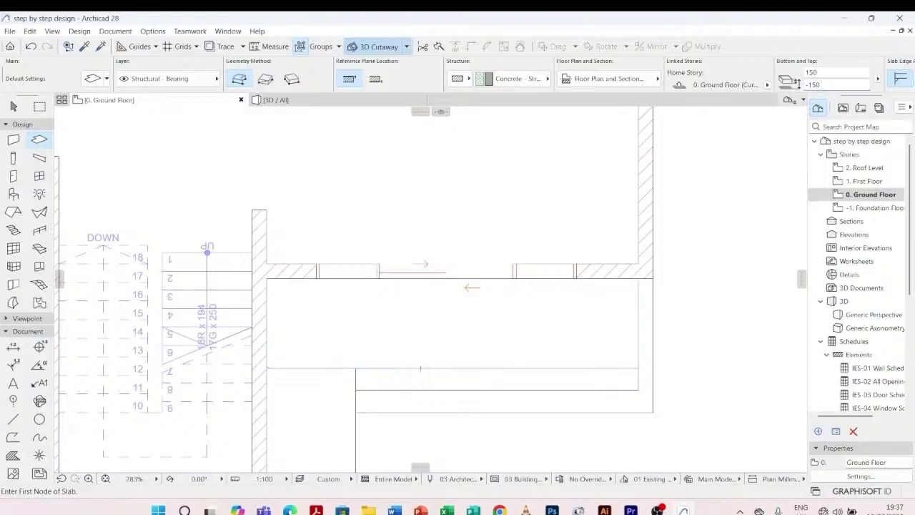
- Fill the landing outline outside the two hinged doors with a slab at -150 and check both landings in 3D
scroll(430, 339, down, 5)
scroll(424, 389, down, 2)
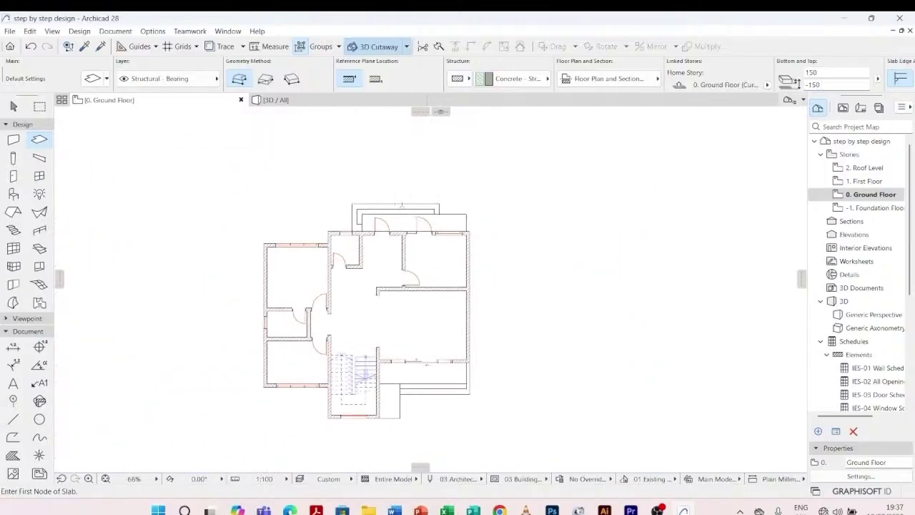
scroll(401, 205, up, 5)
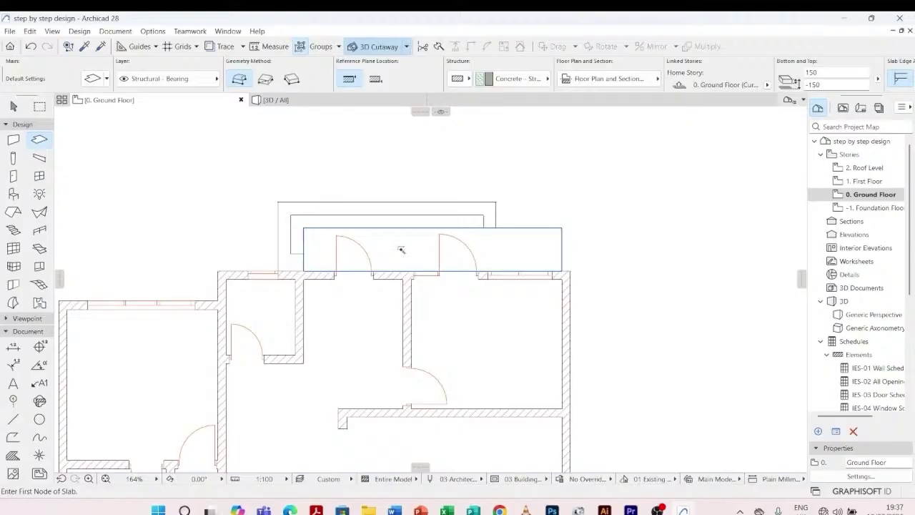
click(312, 100)
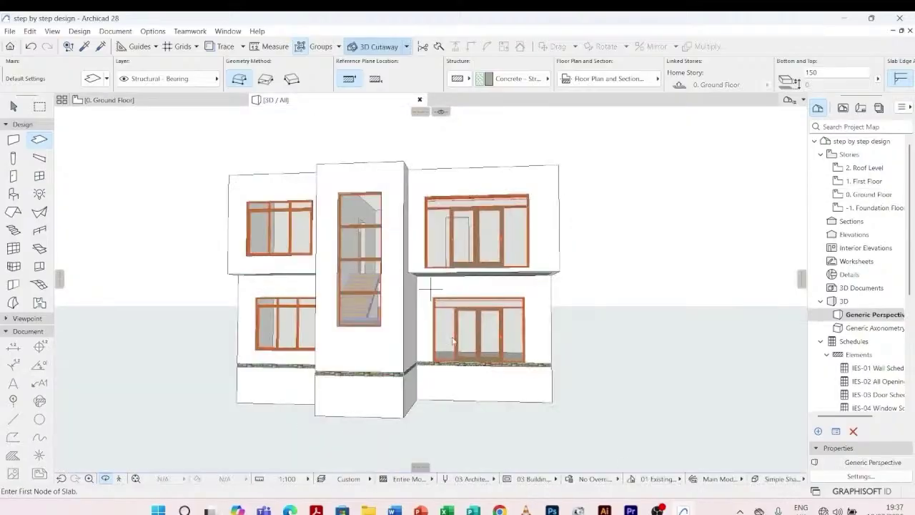
shift+middle_drag(453, 341, 310, 304)
mouse_move(657, 310)
shift+middle_down()
mouse_move(708, 309)
mouse_move(665, 310)
shift+middle_up()
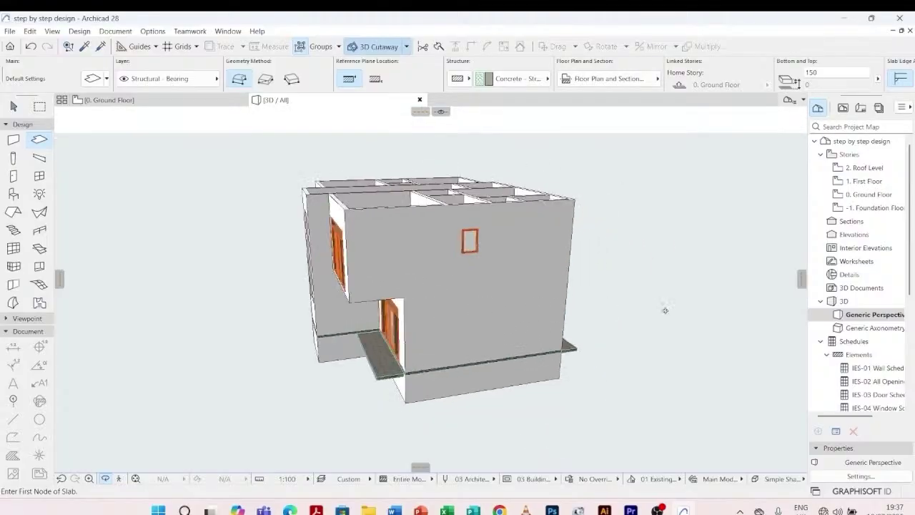
- Set the slab offset to -300 and fill the inner step outline outside the sliding door on the ground floor plan
click(187, 101)
scroll(420, 206, down, 3)
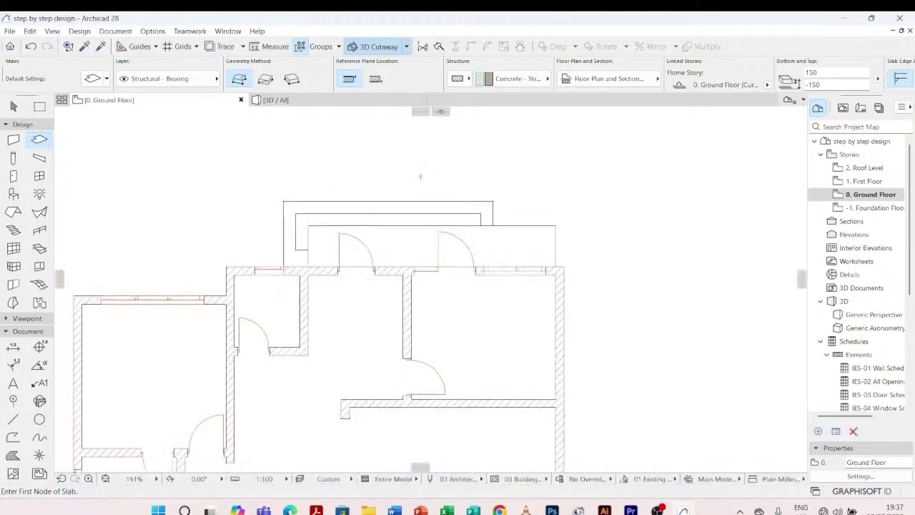
scroll(420, 206, up, 5)
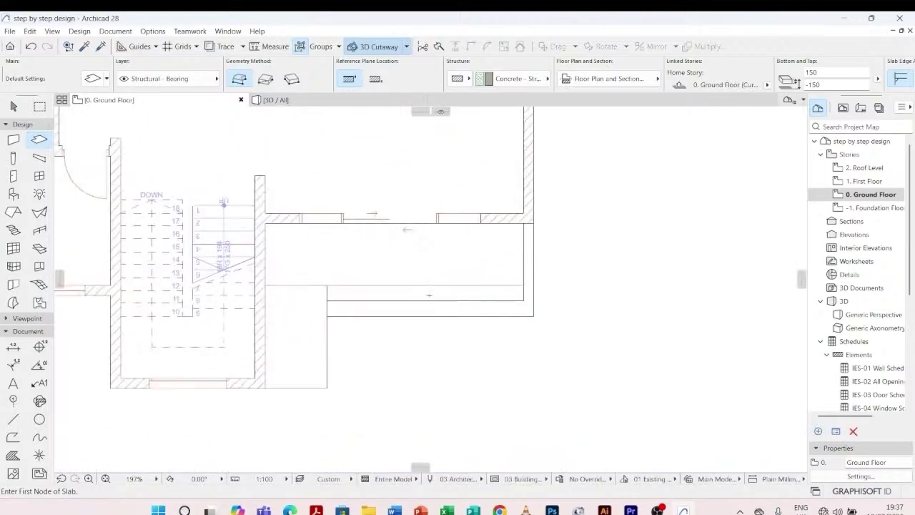
drag(821, 86, 812, 85)
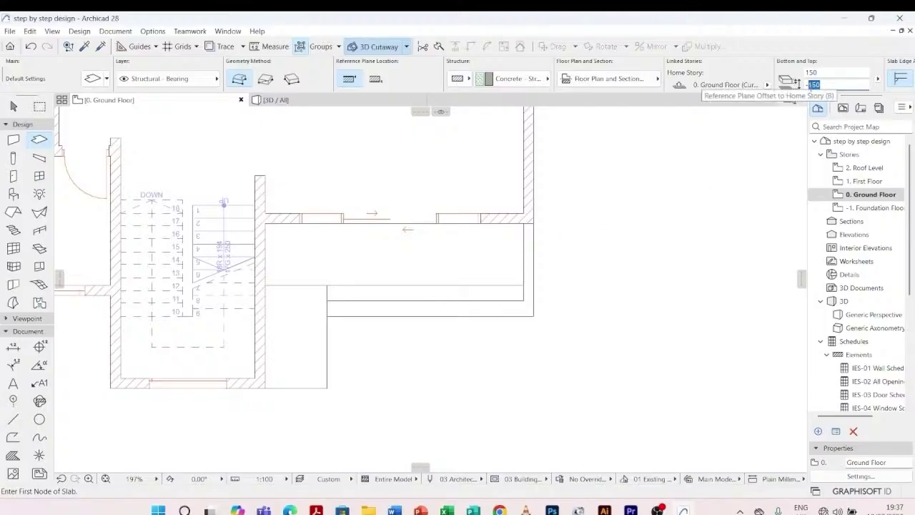
text(300)
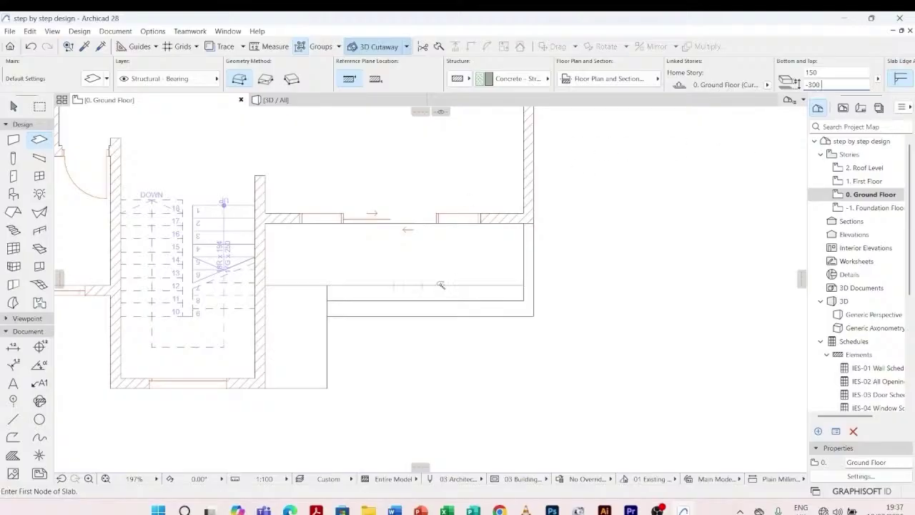
key(space)
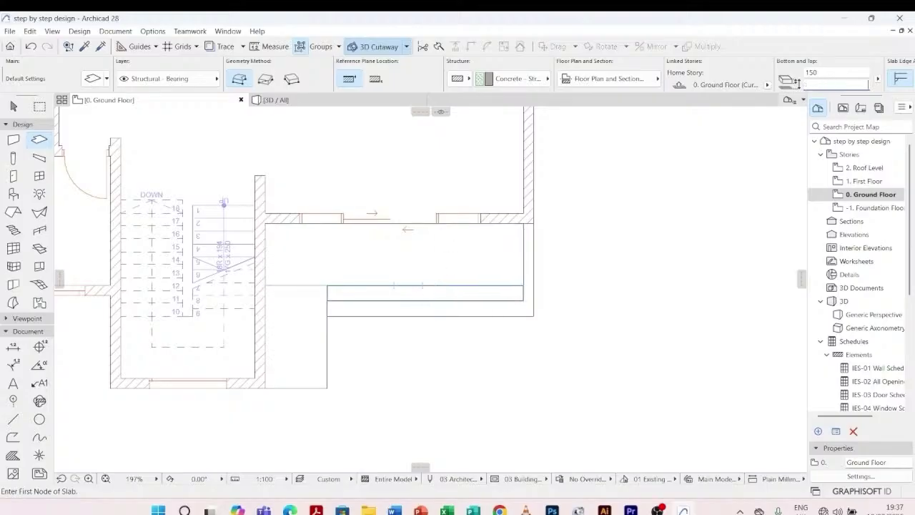
scroll(431, 295, up, 3)
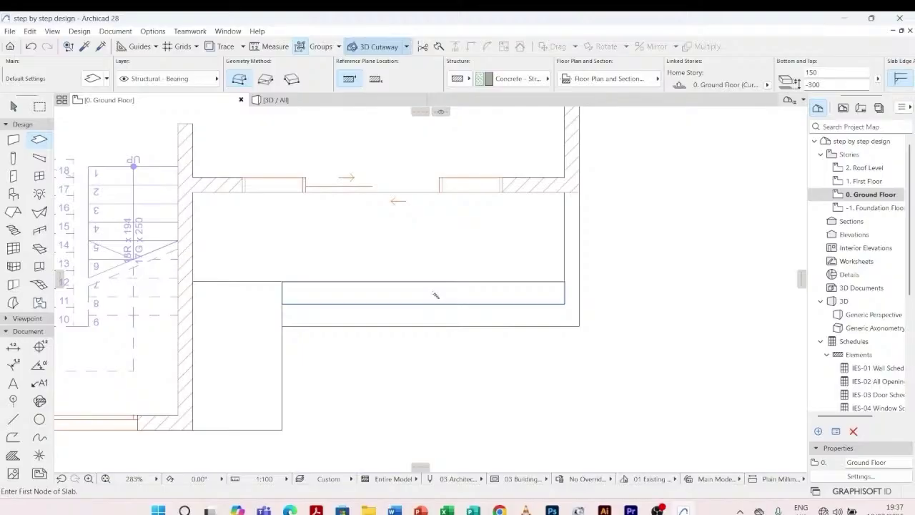
- Fill the inner step outline outside the two hinged doors with a slab at -300 and check the steps in 3D
scroll(435, 294, down, 5)
scroll(376, 196, up, 5)
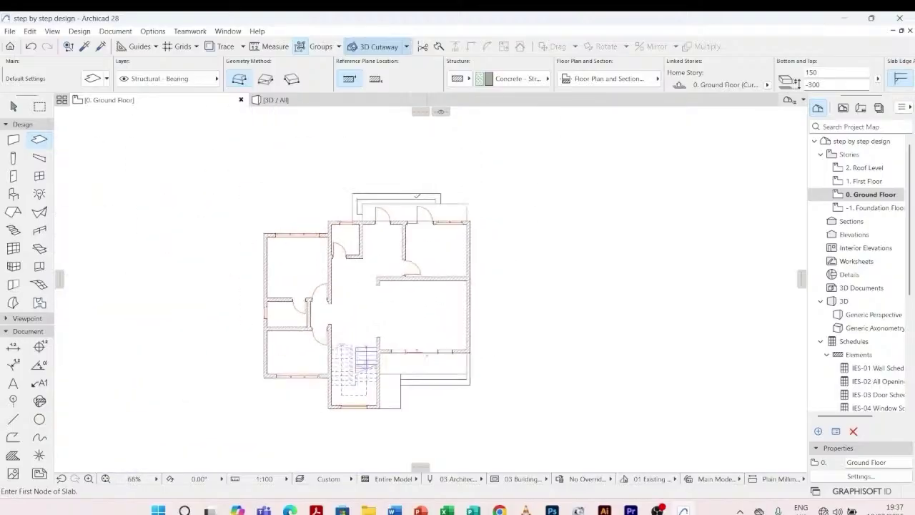
scroll(376, 196, up, 2)
scroll(369, 210, down, 4)
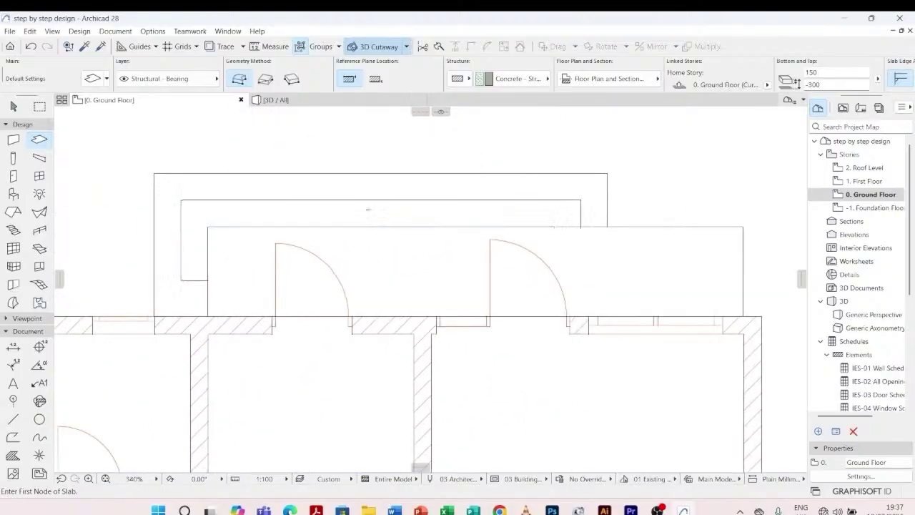
click(311, 102)
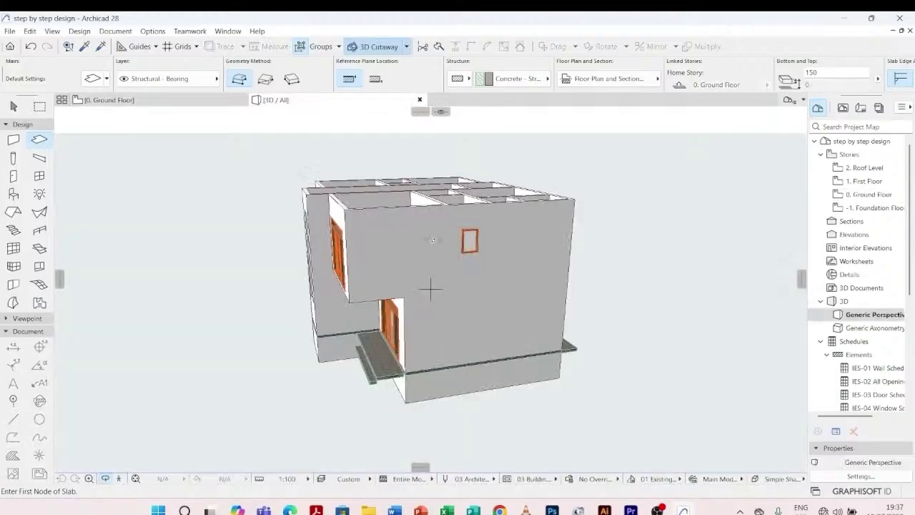
scroll(368, 368, up, 4)
mouse_move(362, 409)
shift+middle_down()
mouse_move(424, 378)
mouse_move(355, 397)
shift+middle_up()
scroll(431, 289, down, 3)
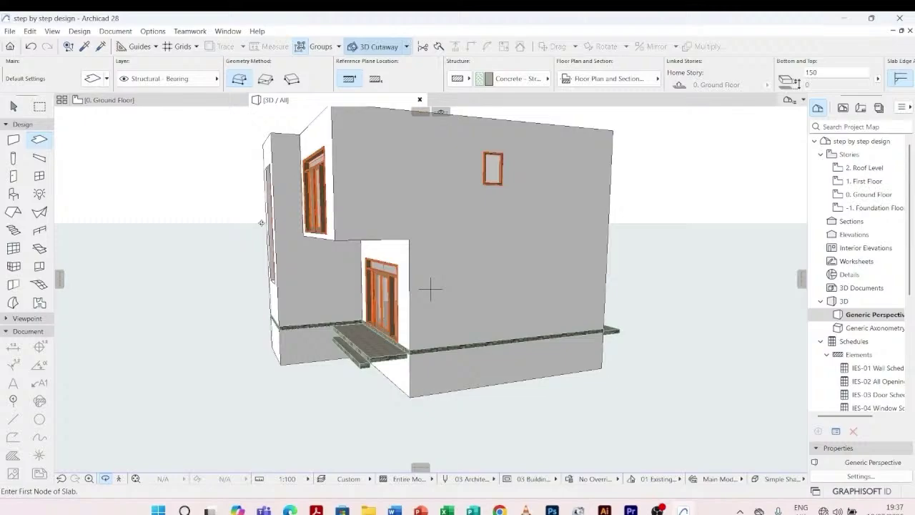
- Set the slab offset to -450 and fill the outer step outlines outside the hinged doors and the sliding door
click(163, 99)
scroll(486, 170, down, 3)
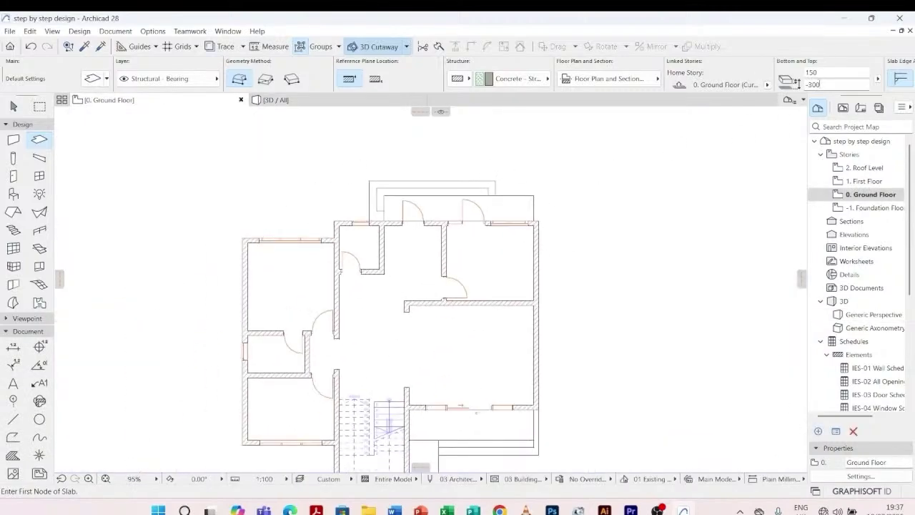
click(826, 81)
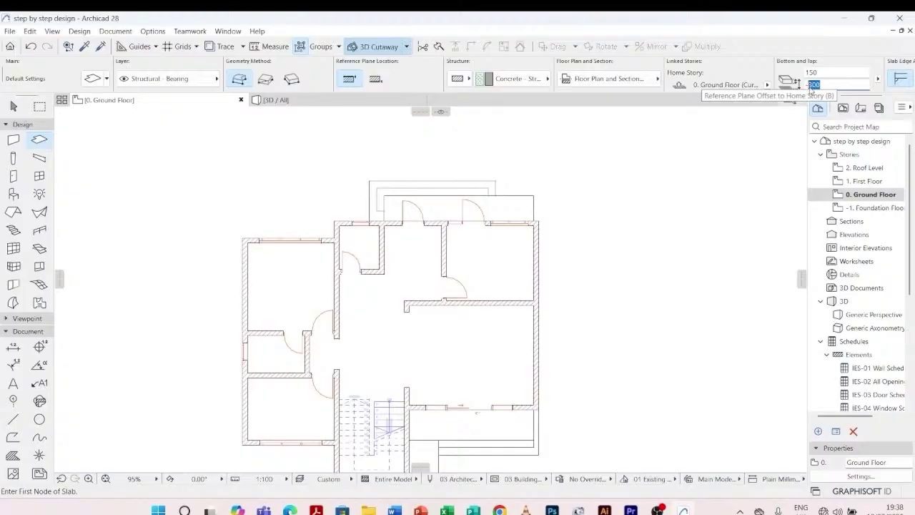
text(-450)
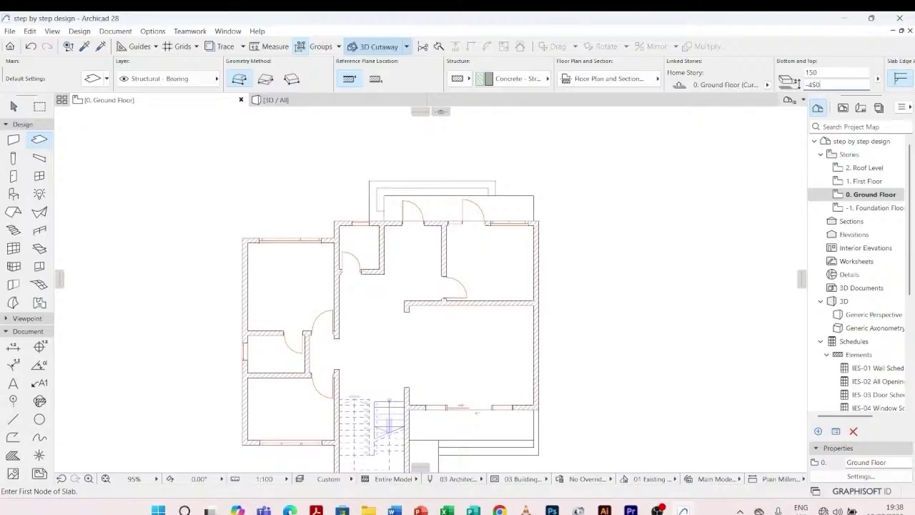
scroll(390, 196, up, 5)
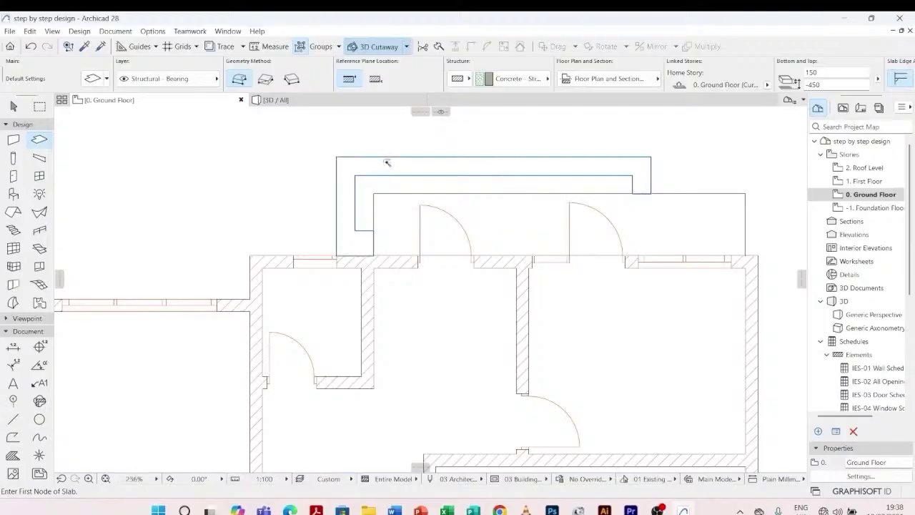
scroll(387, 163, down, 5)
scroll(400, 286, up, 4)
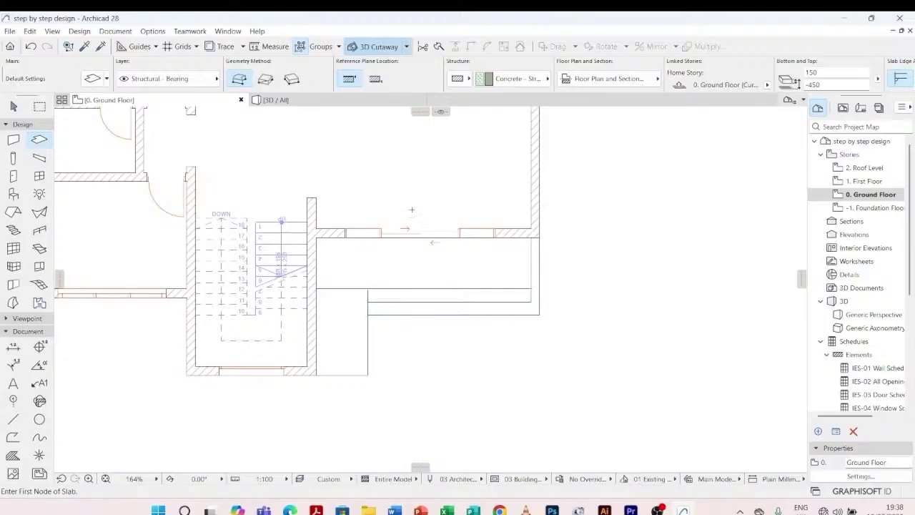
- Examine the landing and step slabs at both entrances in 3D, including the gaps between the stacked slabs
click(292, 101)
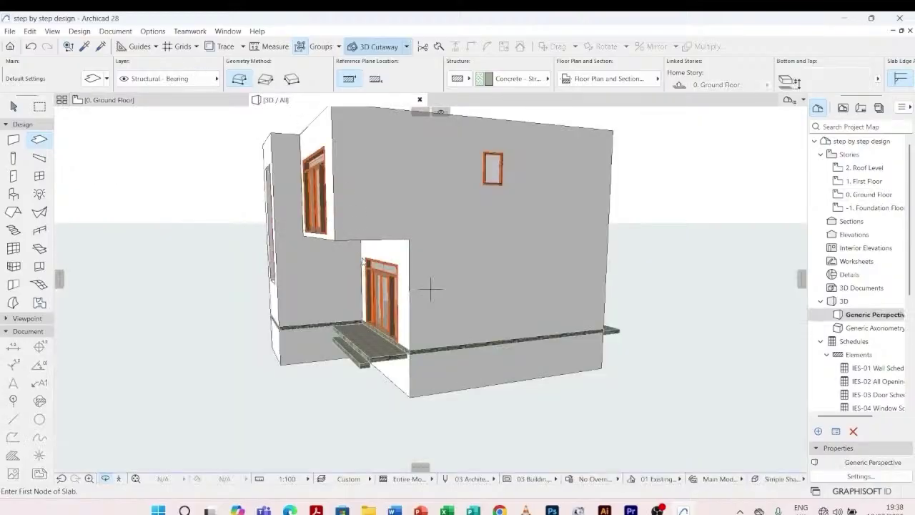
scroll(429, 288, up, 2)
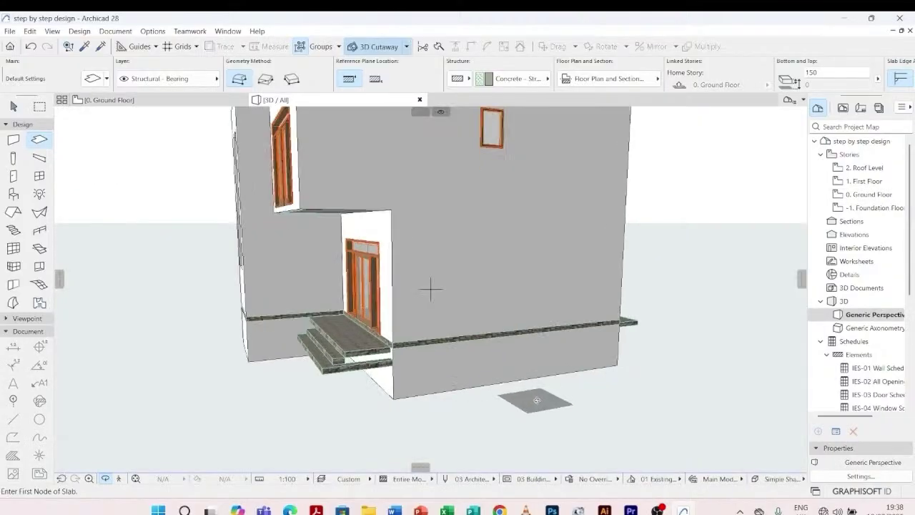
middle_drag(537, 398, 449, 389)
scroll(485, 365, down, 2)
shift+middle_drag(512, 346, 238, 415)
scroll(350, 324, down, 2)
shift+middle_drag(352, 421, 207, 398)
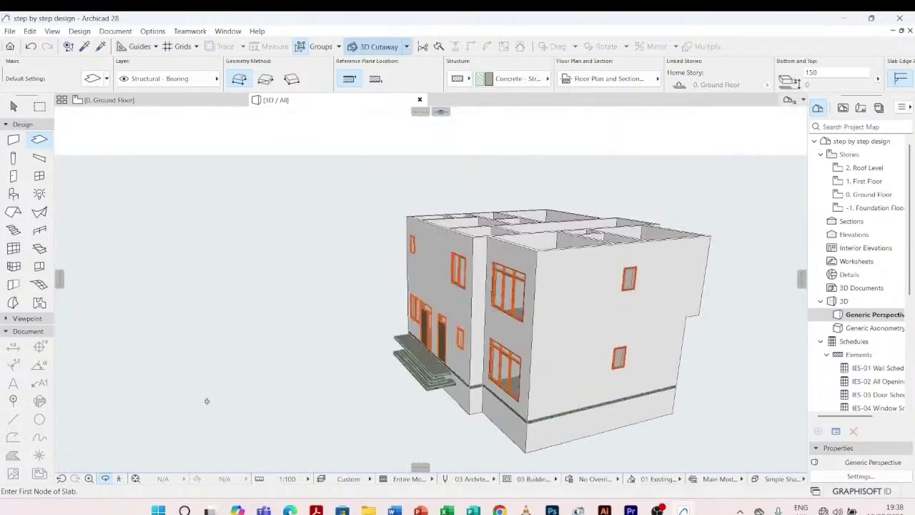
scroll(433, 369, up, 4)
scroll(434, 369, up, 6)
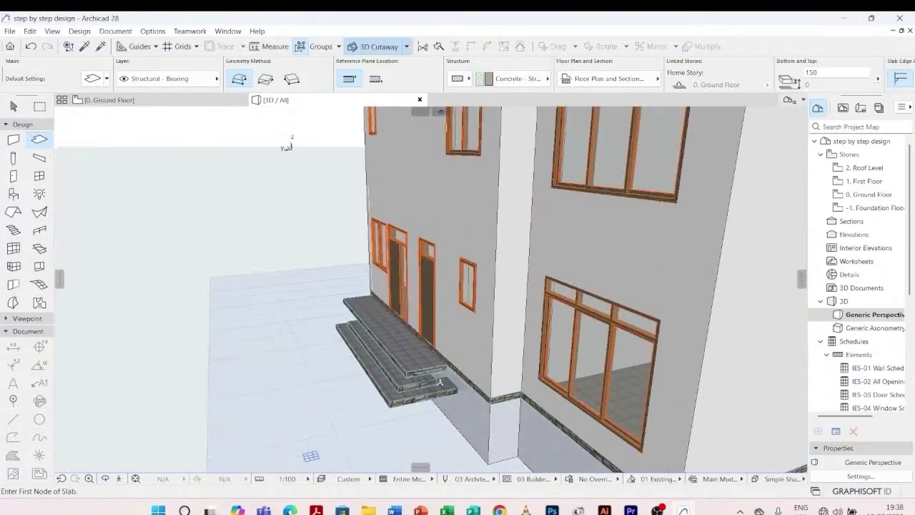
key(Escape)
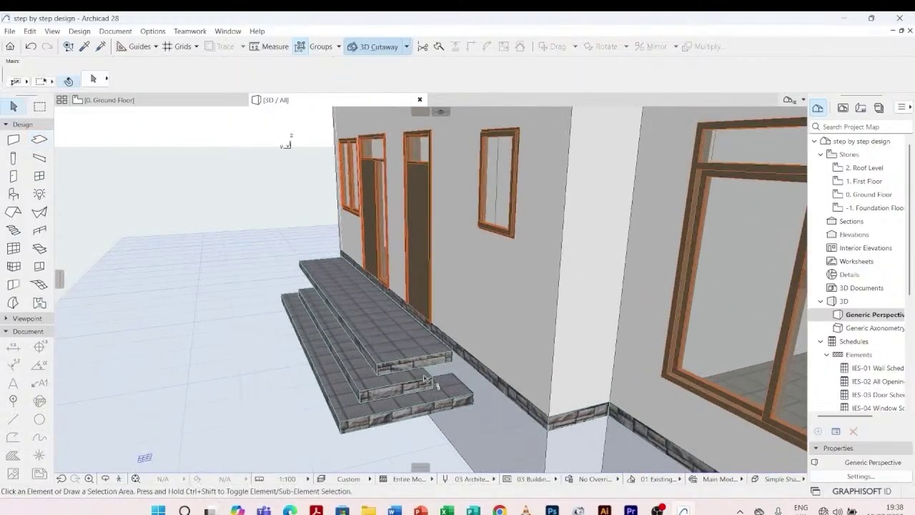
- Examine the ends of the landing and step slabs outside the hinged doors from both sides in 3D
scroll(436, 379, up, 4)
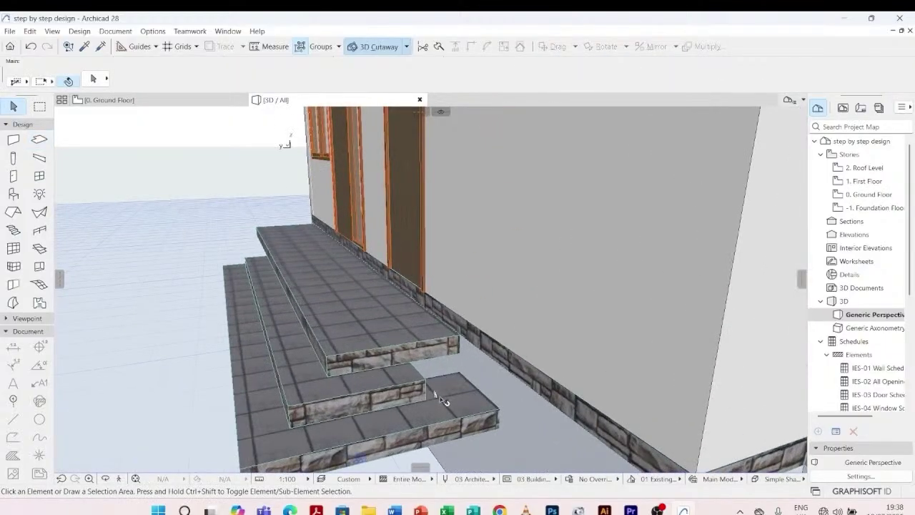
scroll(448, 329, down, 4)
scroll(447, 329, down, 2)
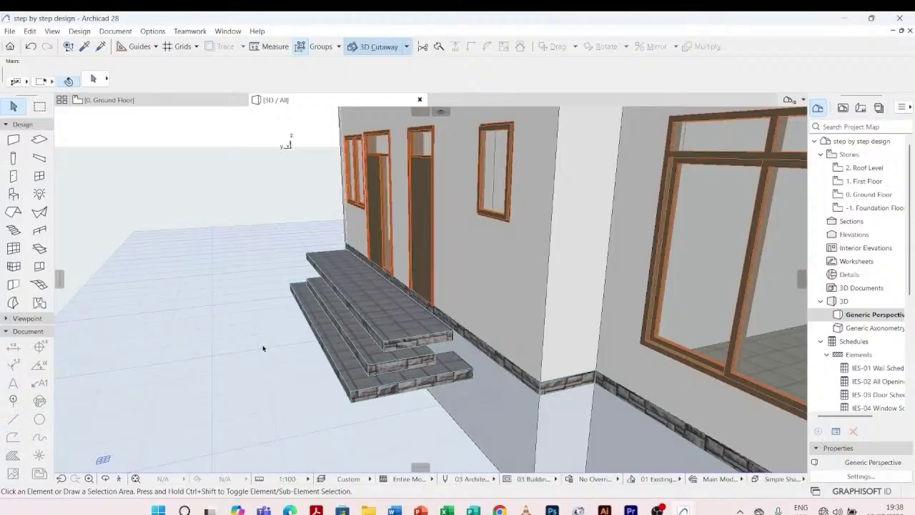
shift+middle_drag(262, 348, 437, 433)
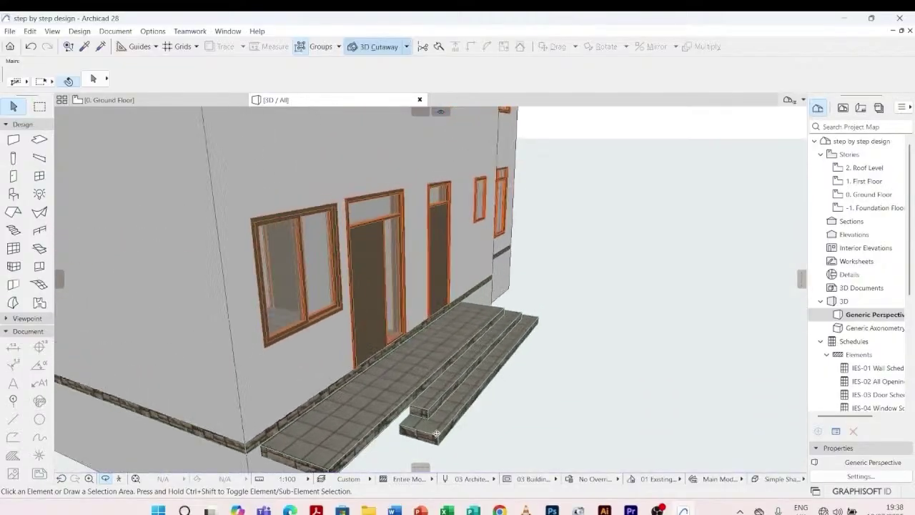
scroll(437, 433, up, 1)
scroll(427, 433, up, 2)
scroll(413, 431, up, 1)
scroll(394, 423, up, 1)
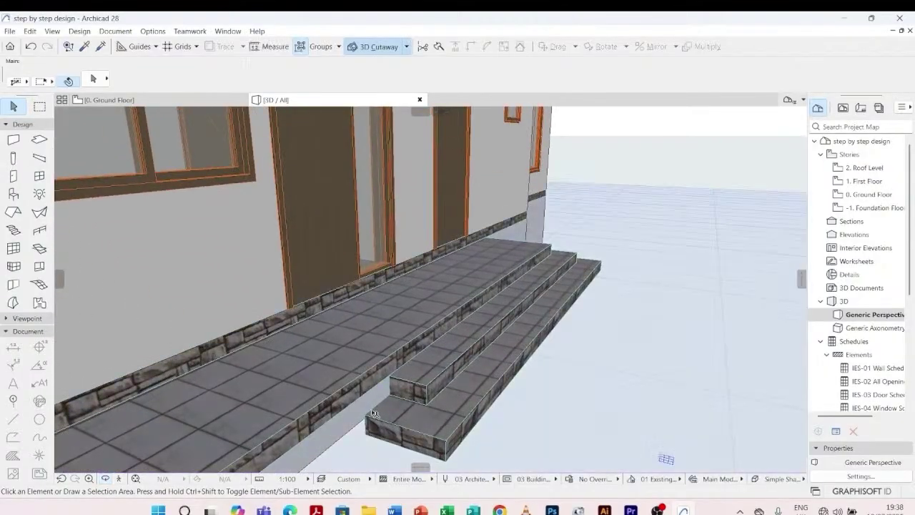
- Offset the inner long edge of the lowest step slab outside the hinged doors by 1300, under the landing to the house wall
click(374, 413)
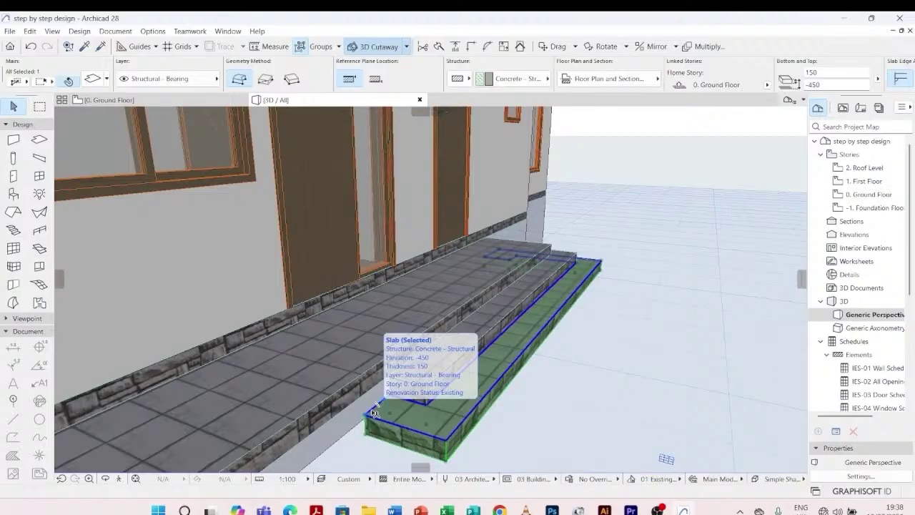
scroll(434, 382, up, 2)
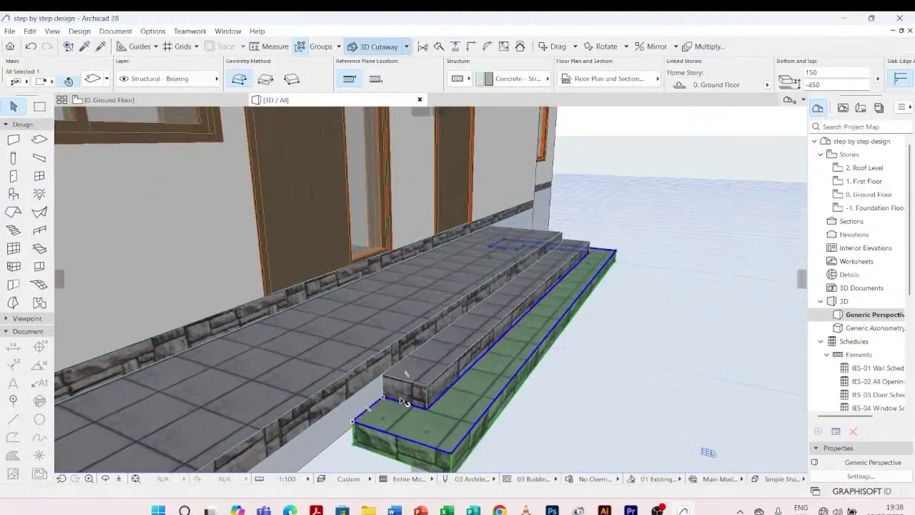
scroll(479, 363, up, 1)
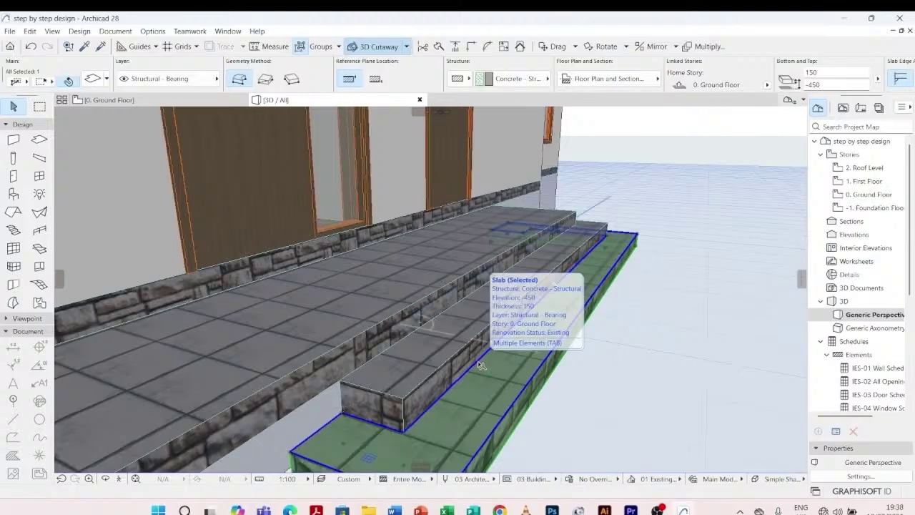
scroll(480, 365, down, 1)
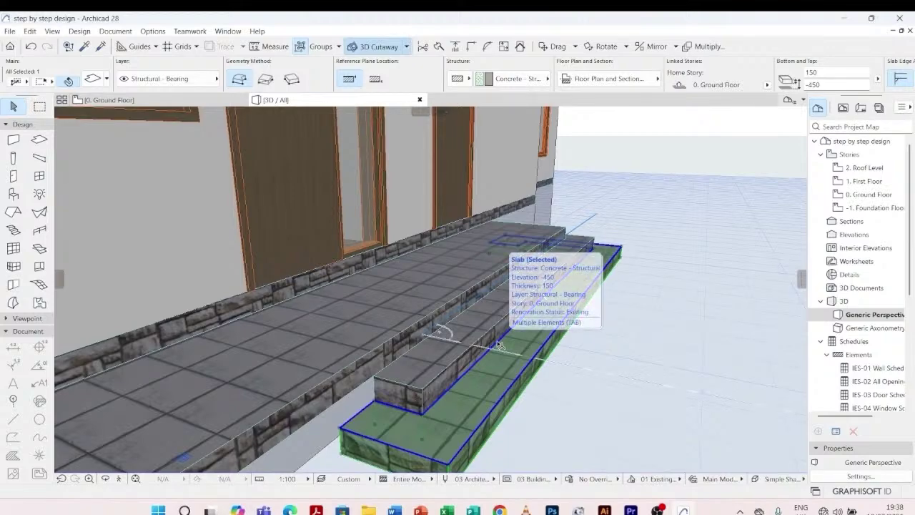
click(499, 345)
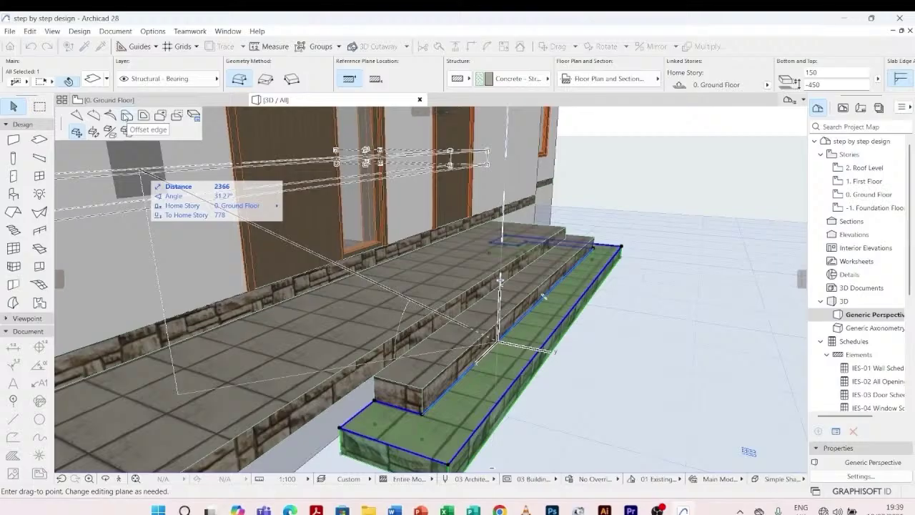
click(126, 117)
scroll(352, 307, down, 1)
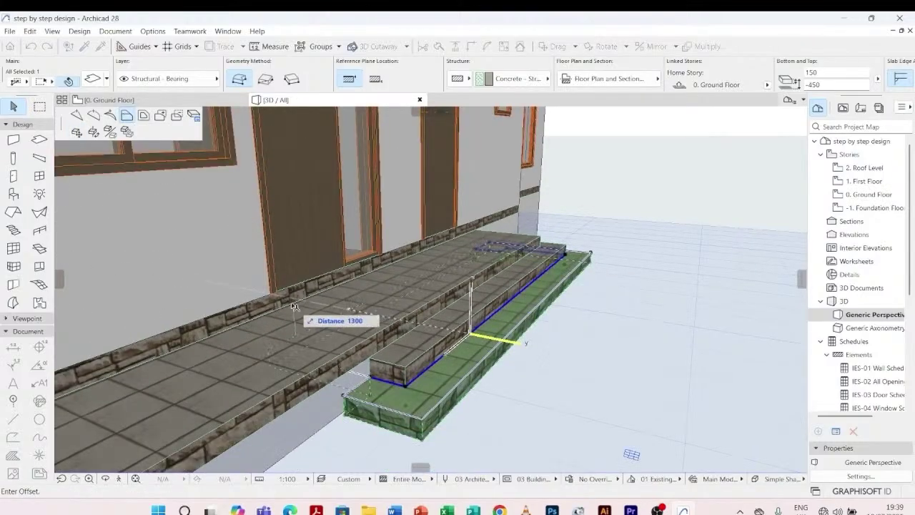
scroll(294, 306, down, 2)
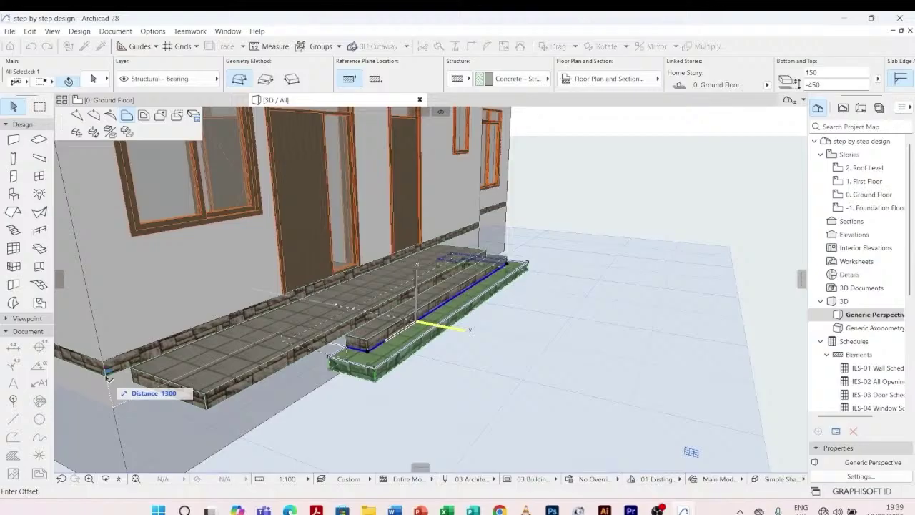
scroll(315, 286, up, 2)
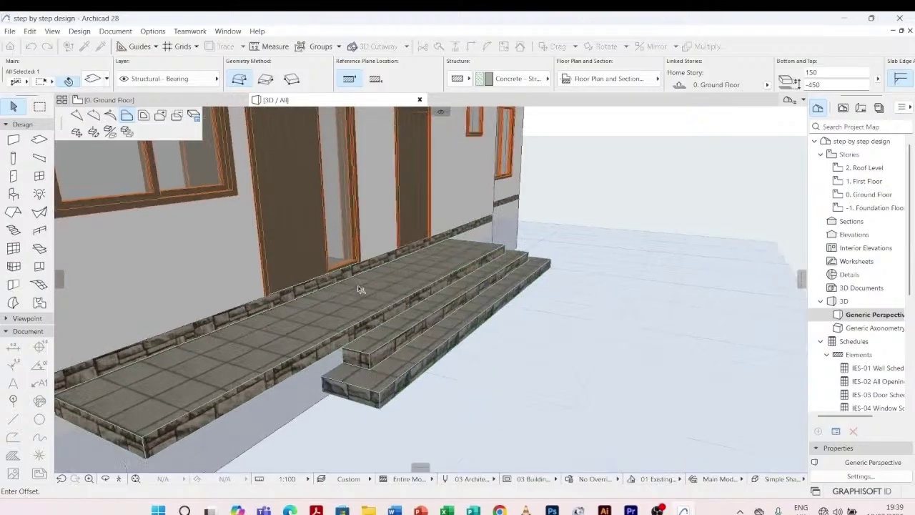
click(315, 282)
scroll(314, 282, down, 2)
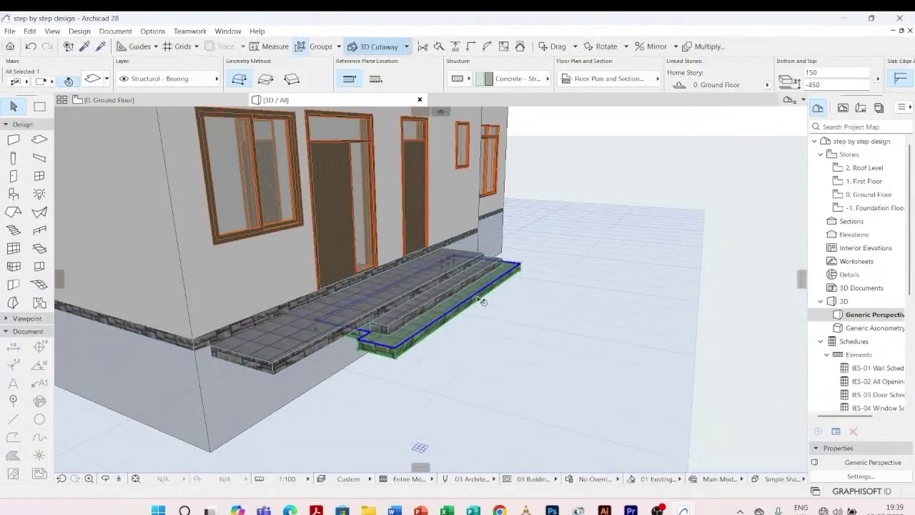
key(Escape)
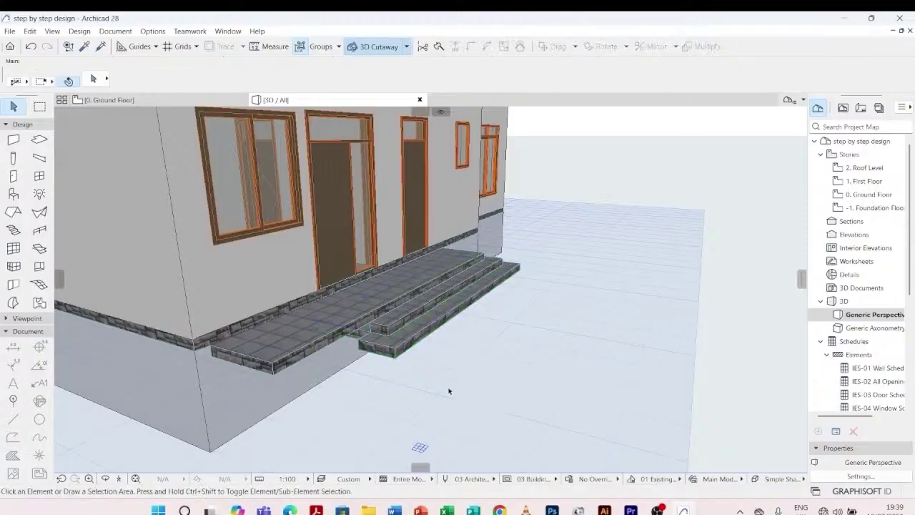
- Offset the inner long edge of the middle step slab outside the hinged doors by 1000, under the landing to the house wall
shift+middle_drag(449, 390, 529, 390)
scroll(397, 350, up, 3)
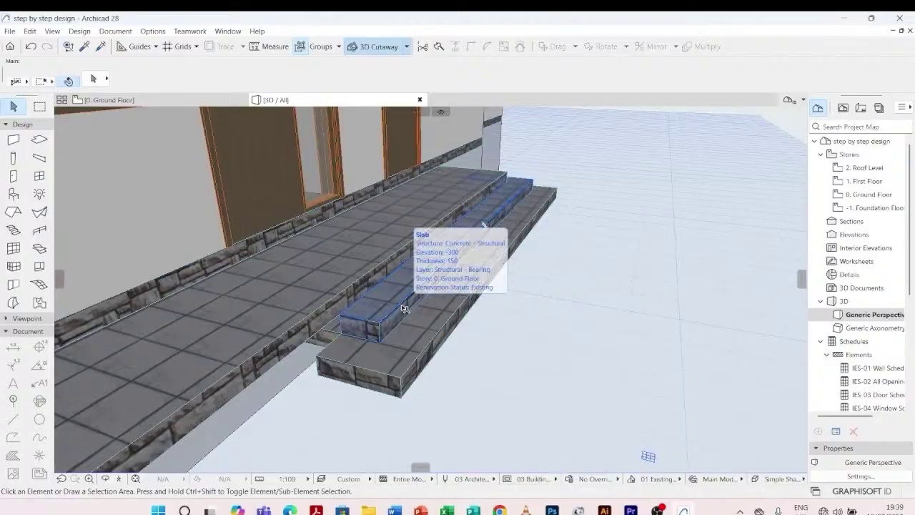
click(405, 309)
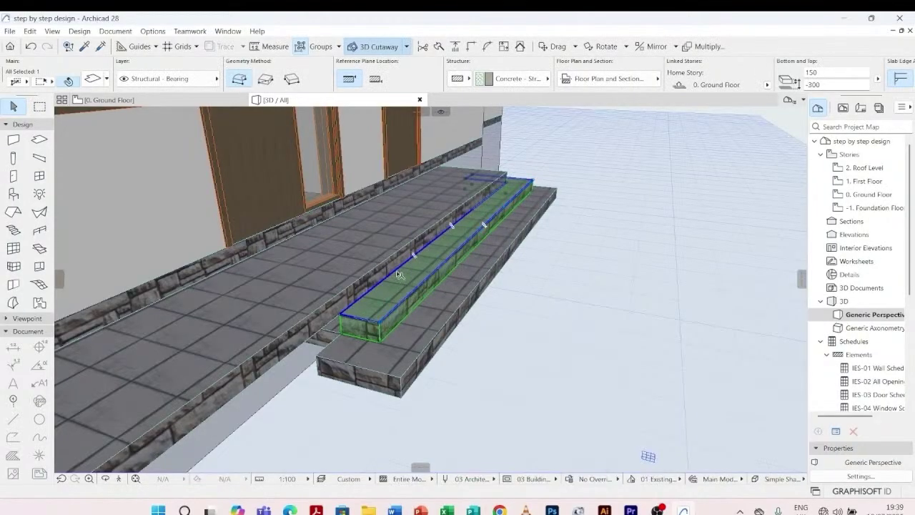
click(398, 275)
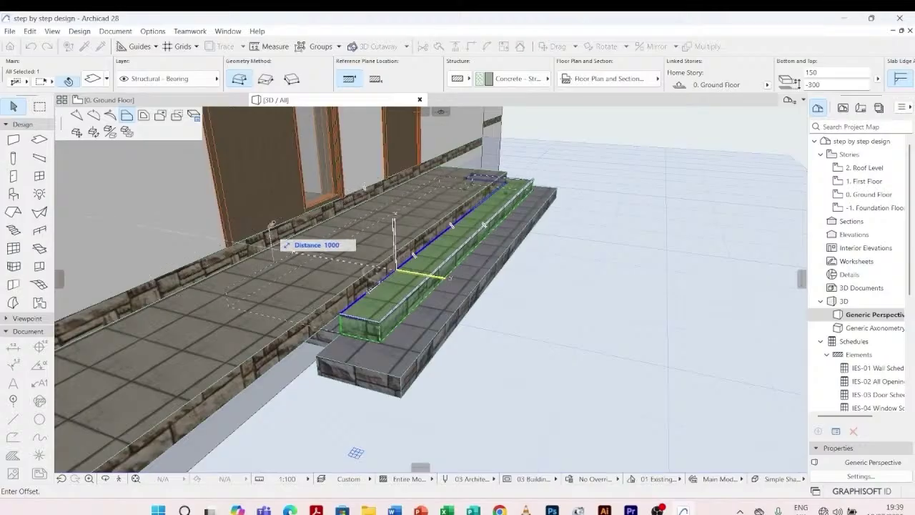
click(347, 239)
key(Escape)
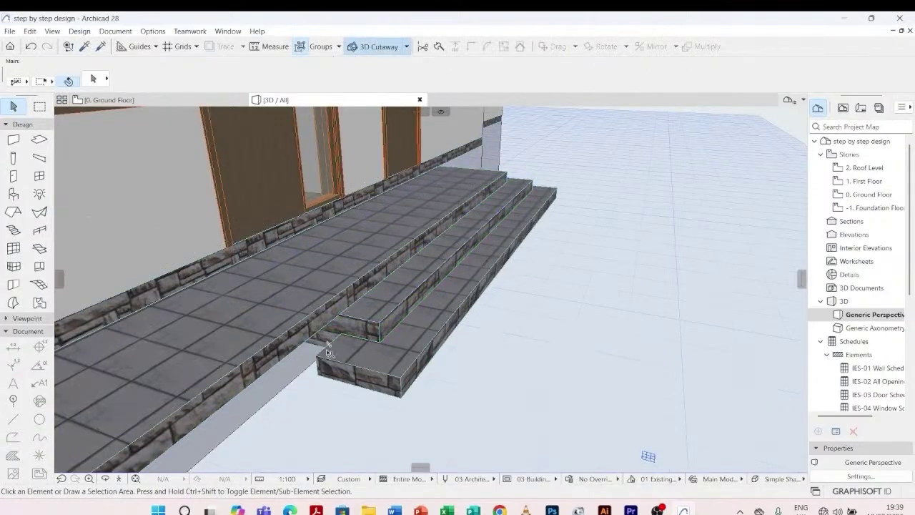
- Offset the short notch edge of the lowest step slab towards the house wall so the slab's end runs straight under the landing
click(329, 350)
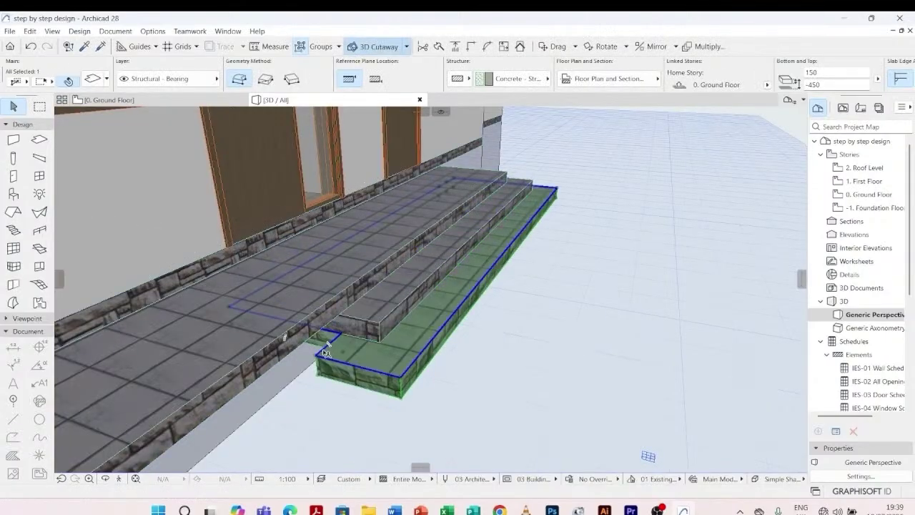
click(326, 350)
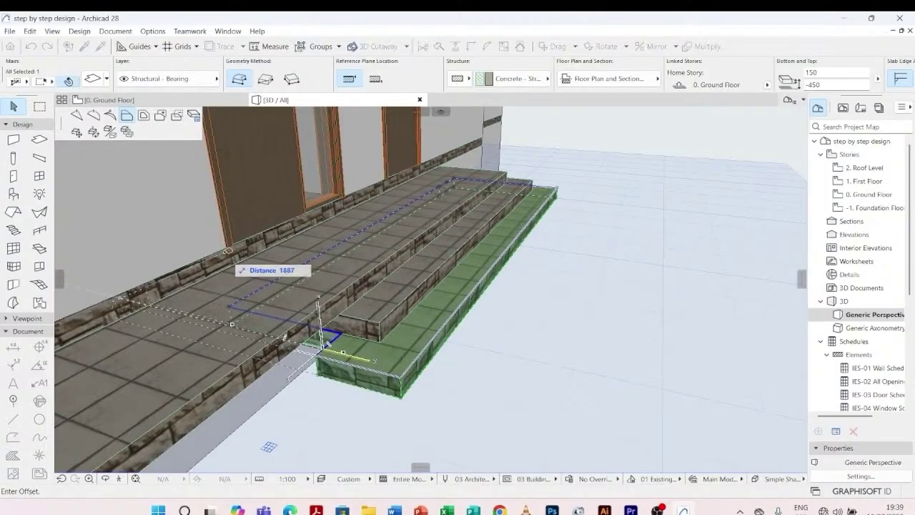
key(Return)
key(Escape)
scroll(351, 322, down, 1)
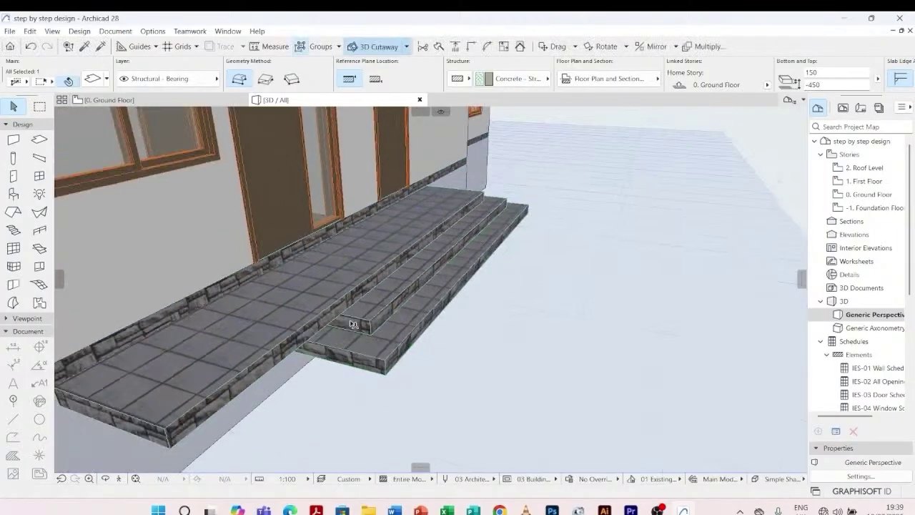
- Examine the extended step slabs outside the hinged doors from a low angle, focusing on the gap under the landing
shift+middle_drag(354, 325, 367, 332)
shift+middle_drag(551, 398, 472, 379)
scroll(337, 369, down, 3)
drag(394, 365, 226, 280)
scroll(466, 393, up, 3)
scroll(226, 281, up, 3)
scroll(337, 283, up, 2)
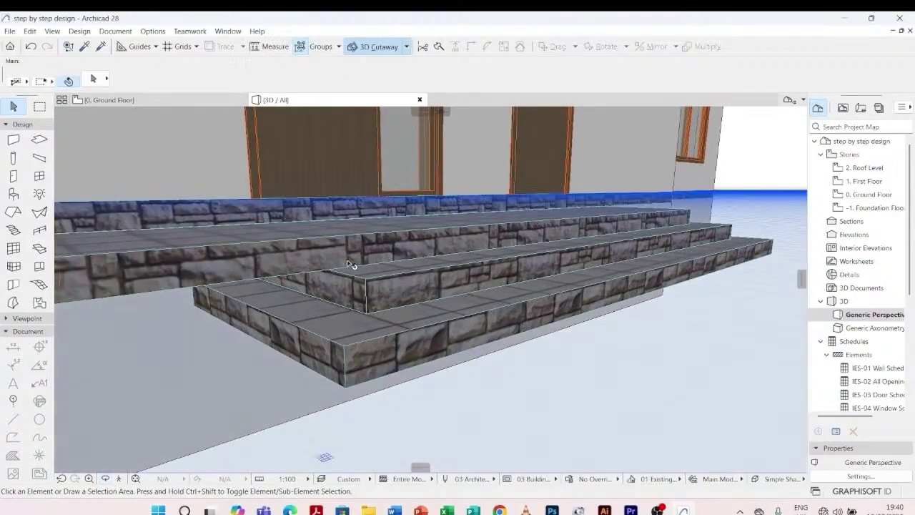
- Insert a new node on the end edge of the middle step slab, 300 from its outer corner, where it meets the landing
click(360, 283)
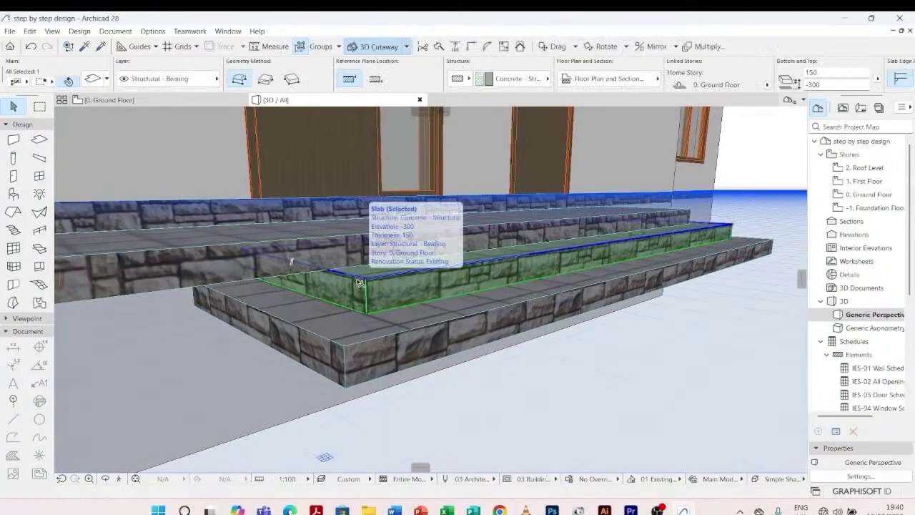
scroll(340, 277, up, 2)
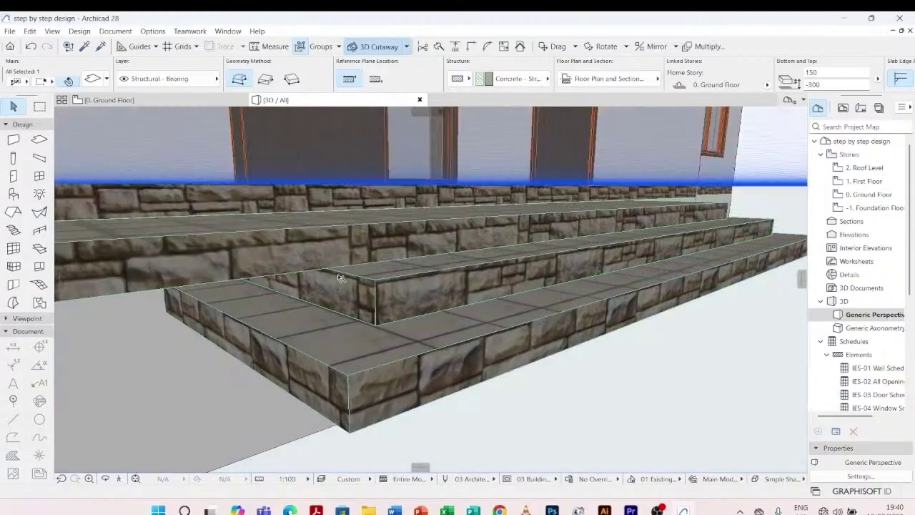
click(345, 277)
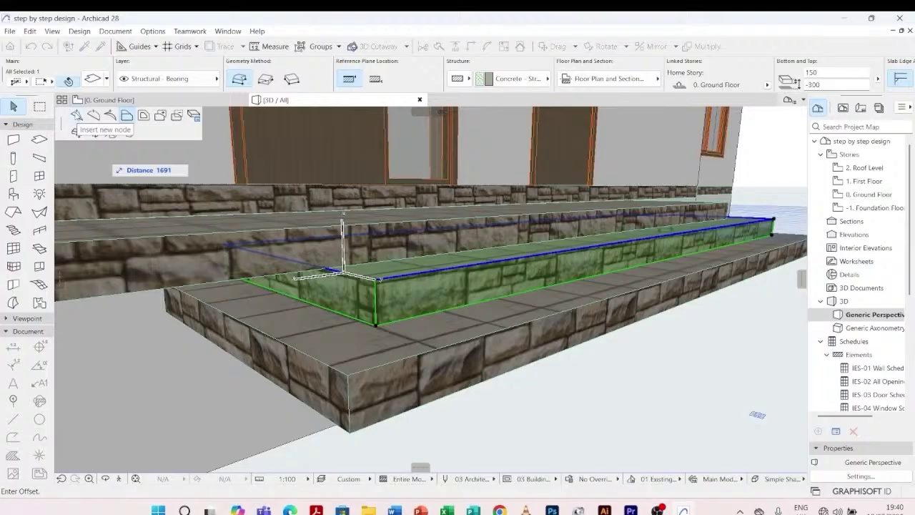
click(76, 116)
scroll(330, 307, up, 3)
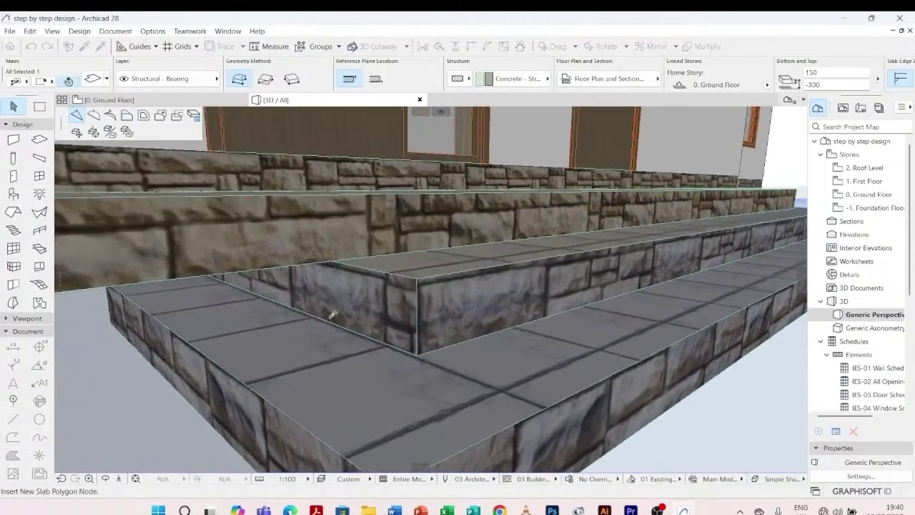
click(333, 315)
click(345, 263)
scroll(342, 265, up, 3)
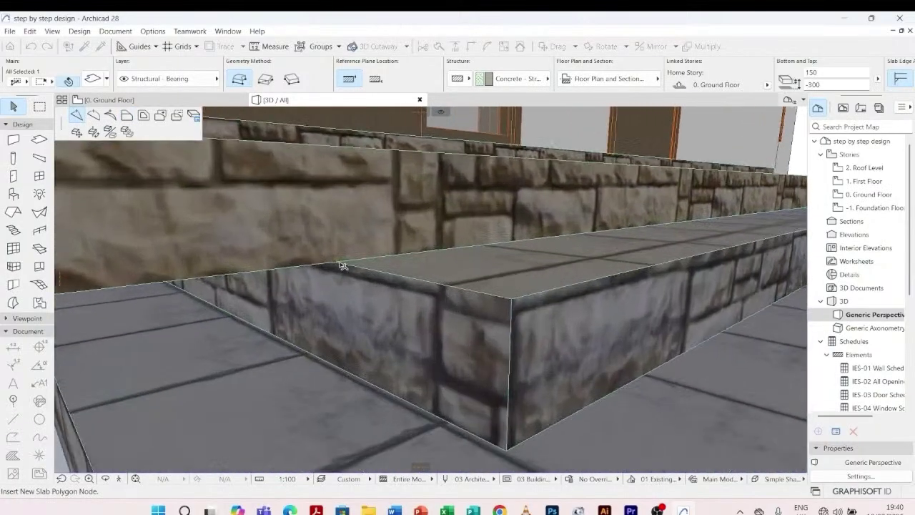
click(343, 266)
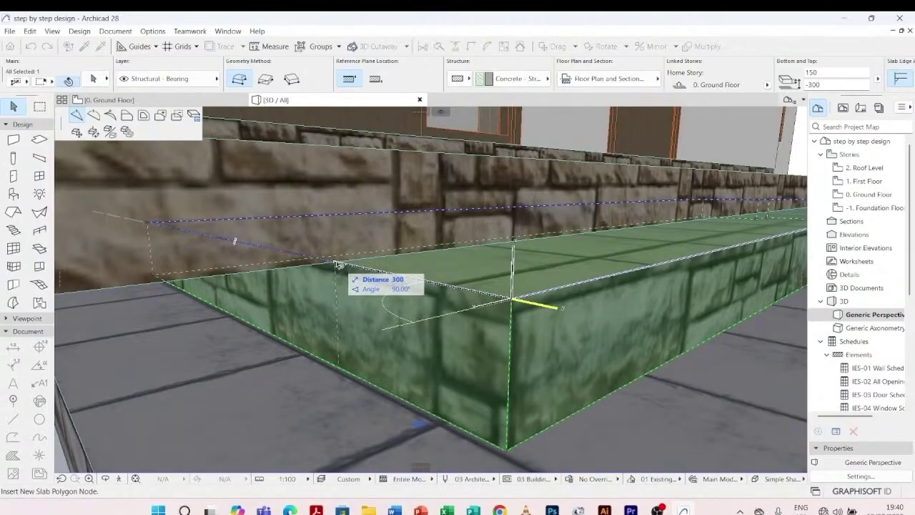
click(339, 265)
scroll(385, 259, down, 3)
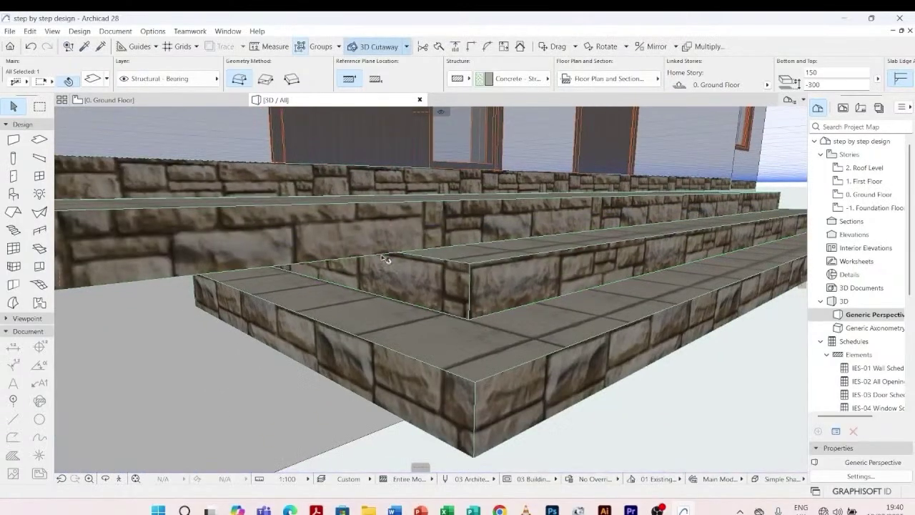
- Offset the middle step slab's end edge behind the new node outwards to the end of the lowest step slab and check it in 3D
click(385, 258)
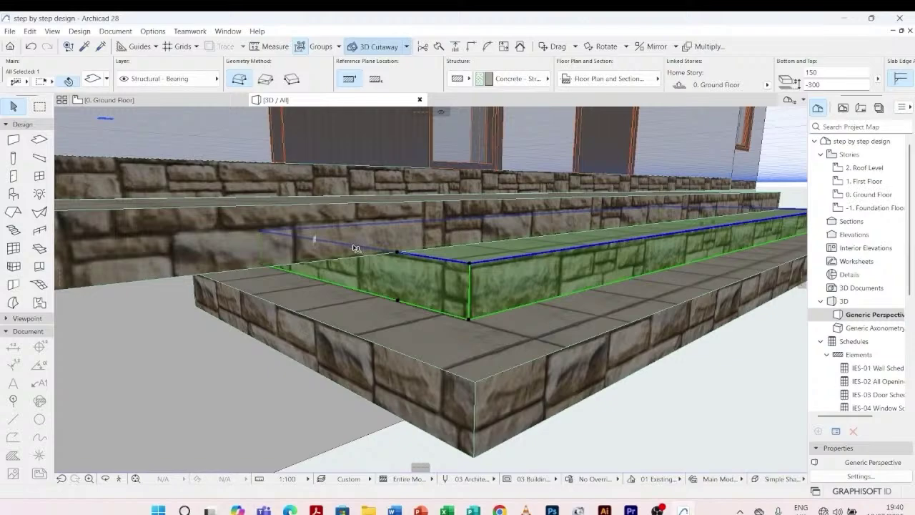
click(356, 247)
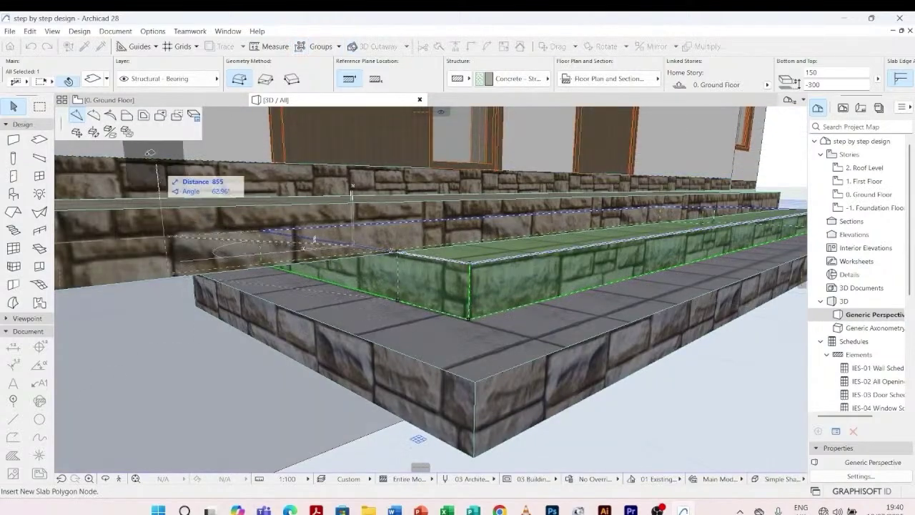
click(126, 114)
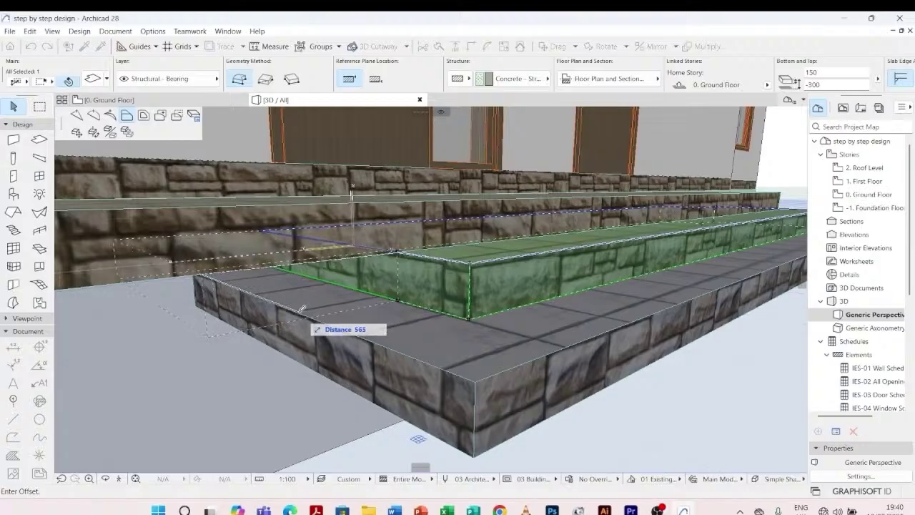
click(479, 377)
key(Escape)
scroll(368, 271, down, 2)
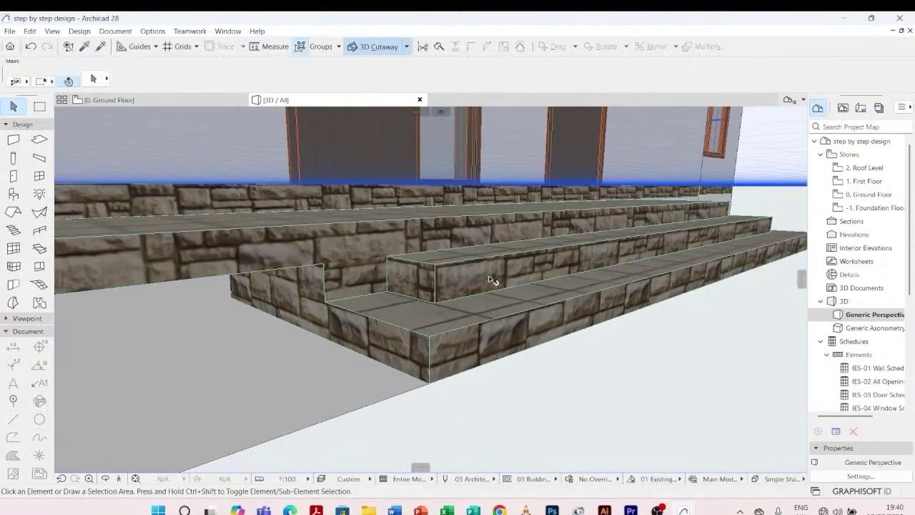
scroll(486, 338, down, 2)
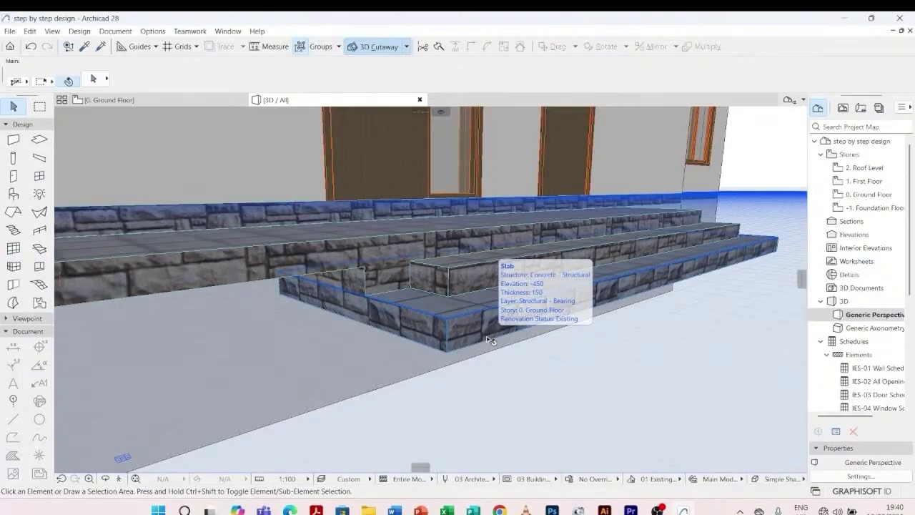
shift+middle_drag(487, 339, 343, 305)
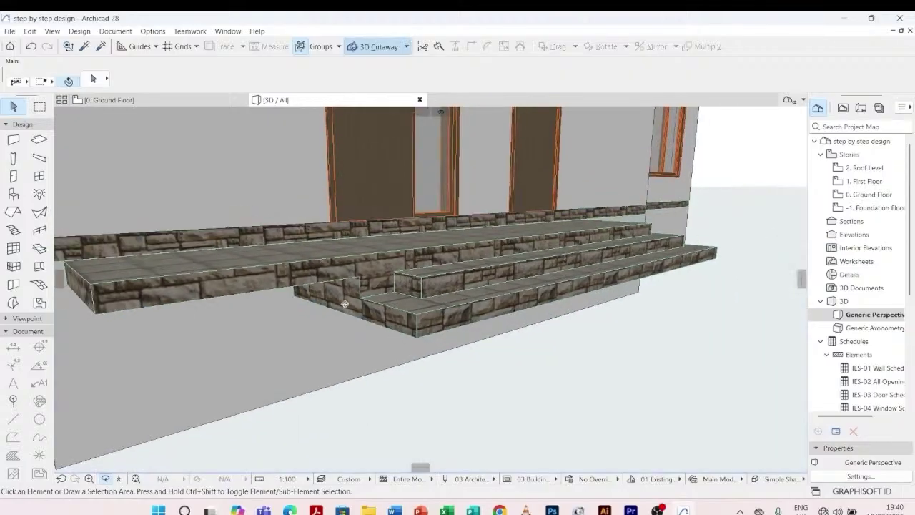
- Offset the middle step slab's inner edge towards the house wall so the slab fills the gap under the landing
shift+middle_drag(569, 371, 445, 374)
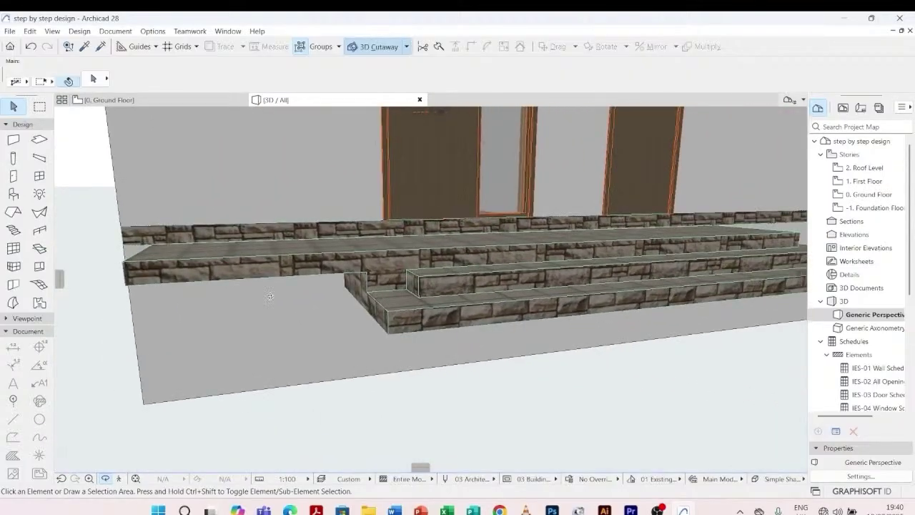
scroll(272, 296, down, 3)
shift+middle_drag(184, 299, 379, 339)
scroll(214, 354, up, 8)
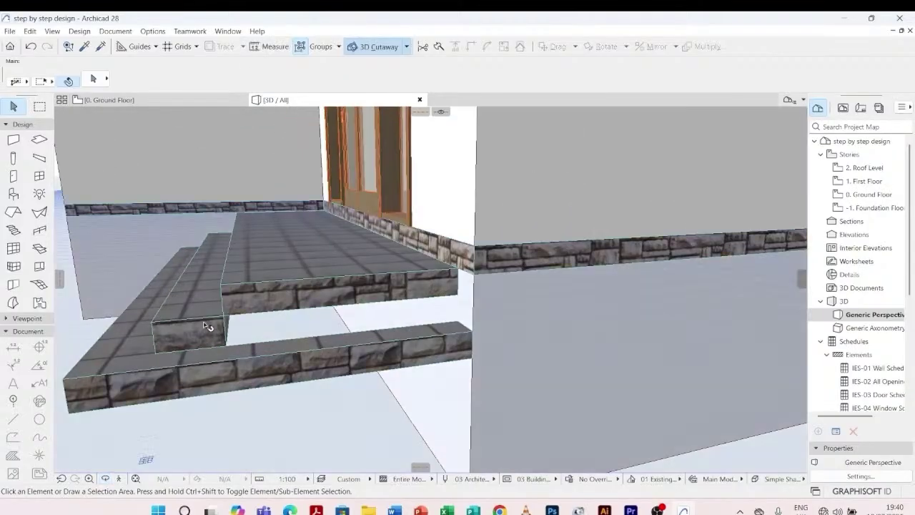
click(206, 326)
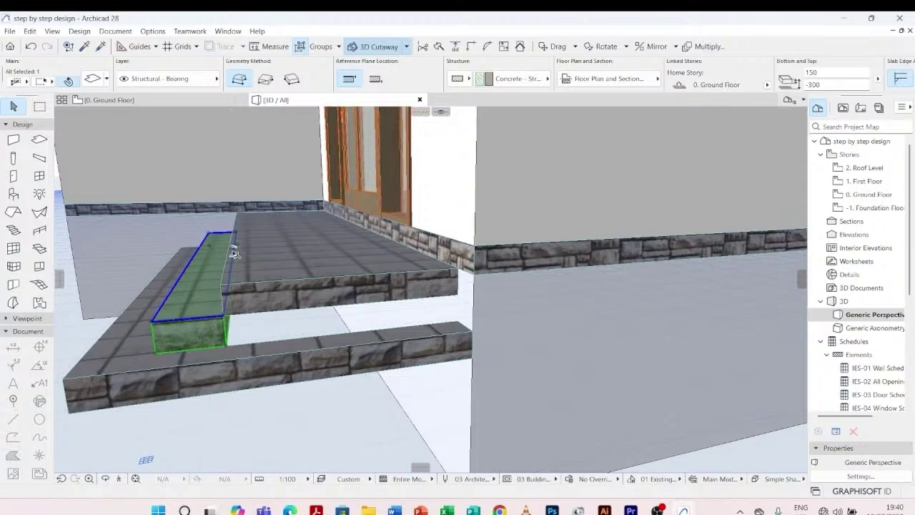
click(235, 264)
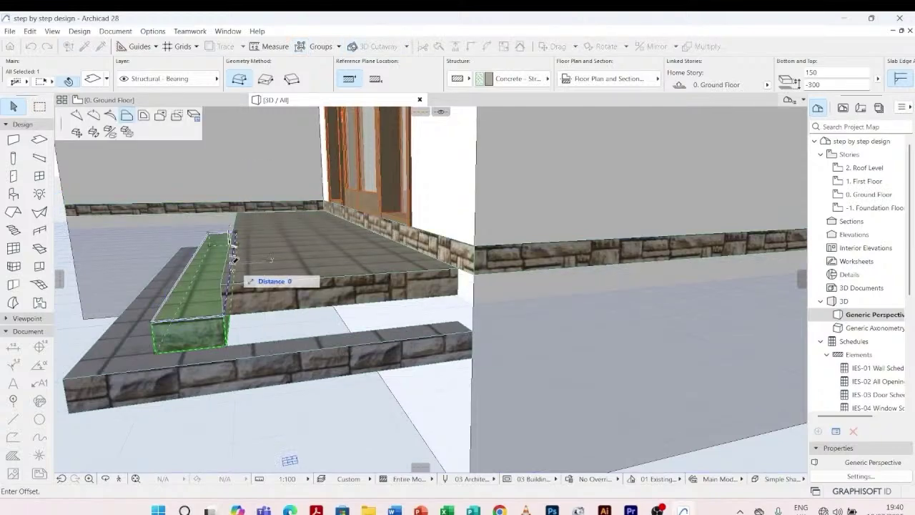
click(461, 264)
key(Escape)
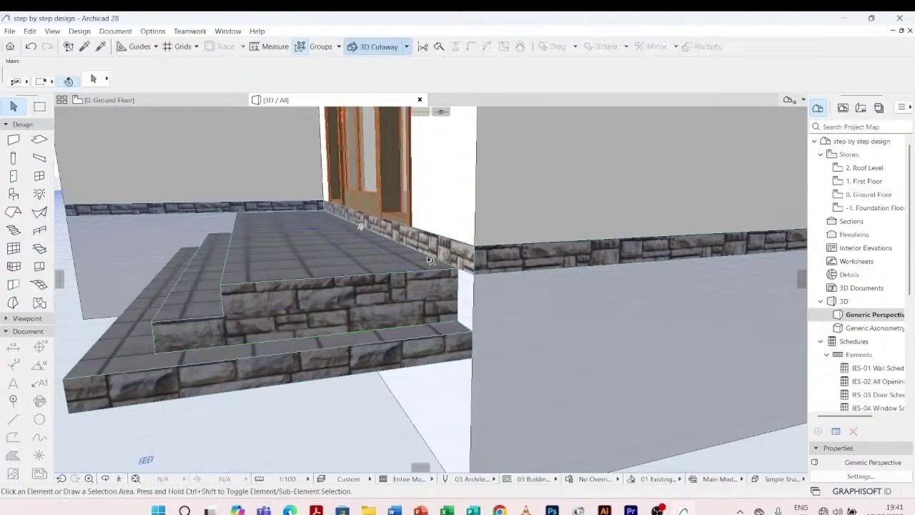
- Examine the steps and landings outside the exterior doors from several sides in 3D, including the unsupported landing ends
scroll(290, 271, down, 3)
mouse_move(200, 319)
shift+middle_down()
mouse_move(472, 271)
mouse_move(229, 341)
mouse_move(245, 348)
mouse_move(372, 331)
mouse_move(351, 351)
mouse_move(216, 328)
shift+middle_up()
scroll(474, 270, down, 4)
scroll(221, 284, down, 2)
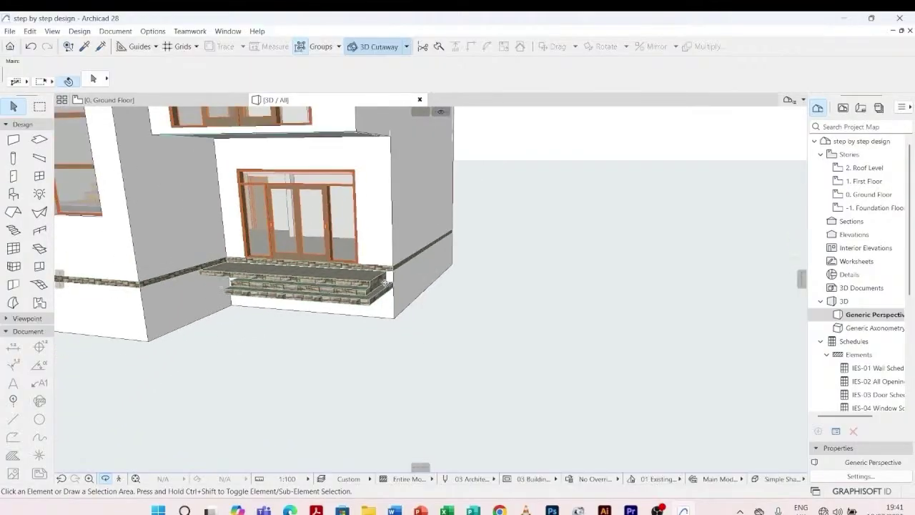
shift+middle_drag(221, 284, 357, 302)
scroll(248, 290, down, 2)
scroll(472, 284, up, 5)
shift+middle_drag(472, 283, 576, 262)
scroll(562, 274, up, 5)
shift+middle_drag(467, 299, 201, 318)
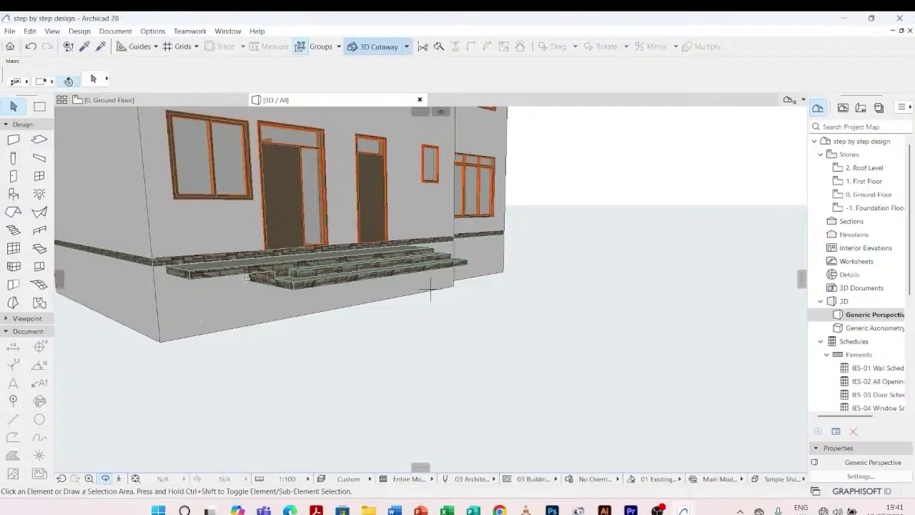
shift+middle_drag(166, 304, 153, 121)
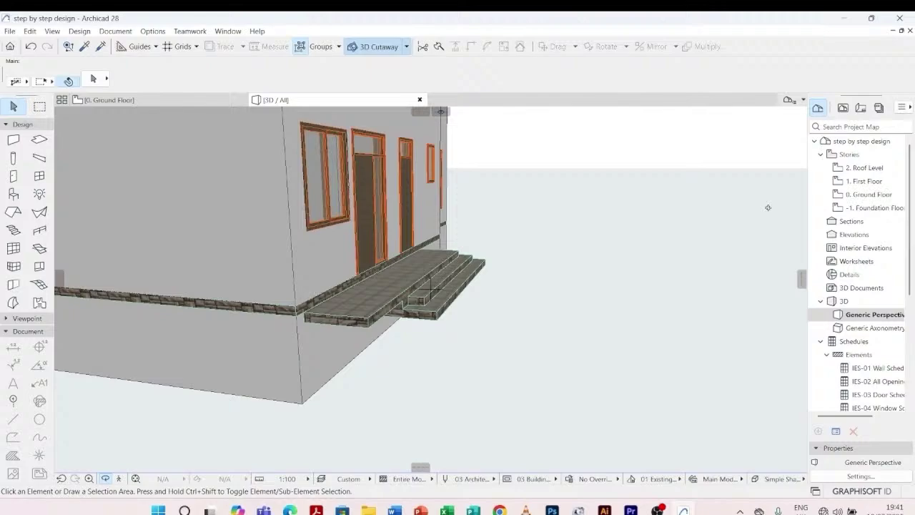
- Open the Foundation Floor story plan showing the foundation walls
double_click(863, 208)
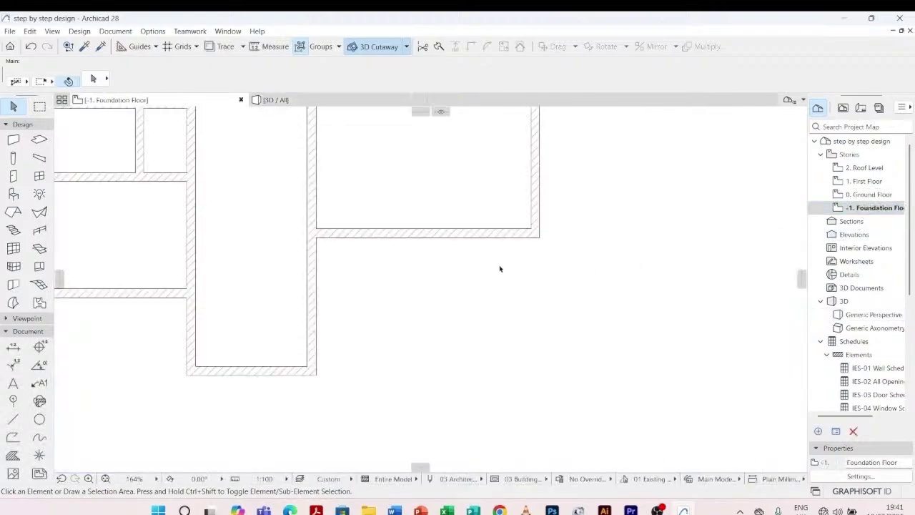
scroll(501, 265, down, 6)
scroll(437, 202, up, 2)
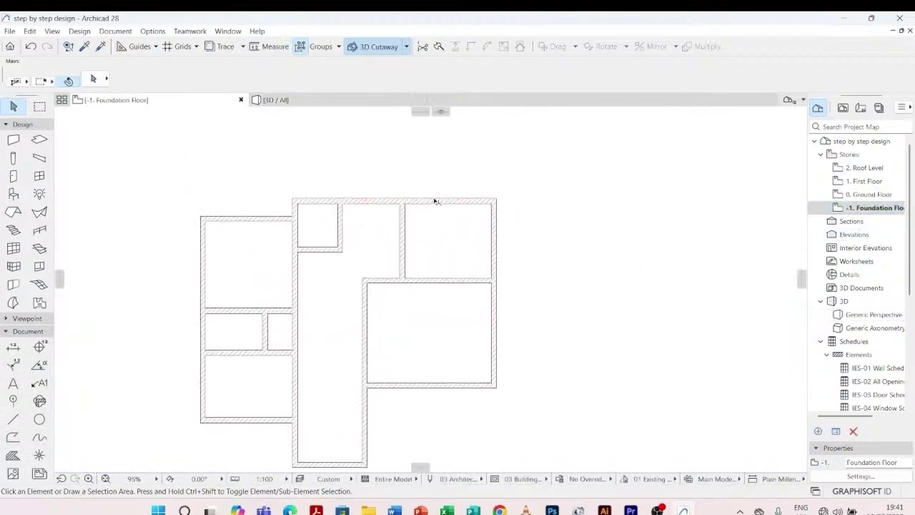
scroll(410, 200, down, 4)
scroll(333, 198, up, 2)
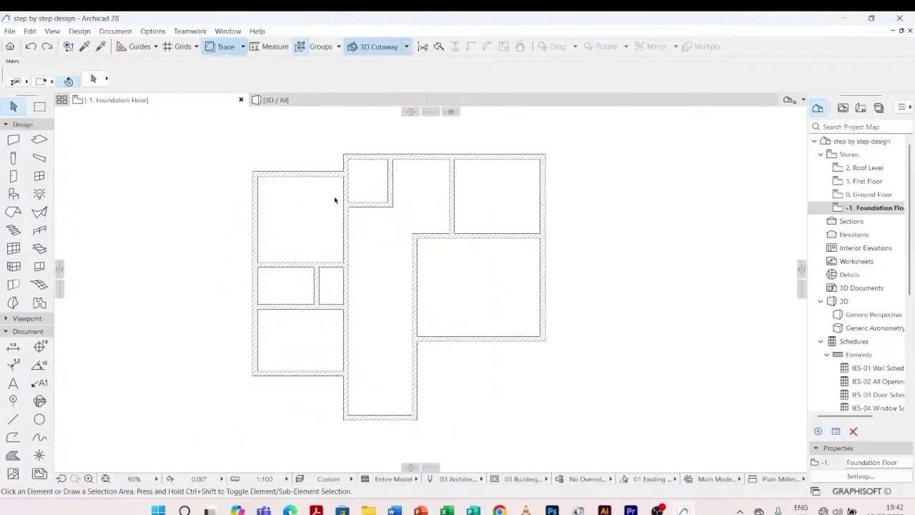
scroll(462, 194, down, 2)
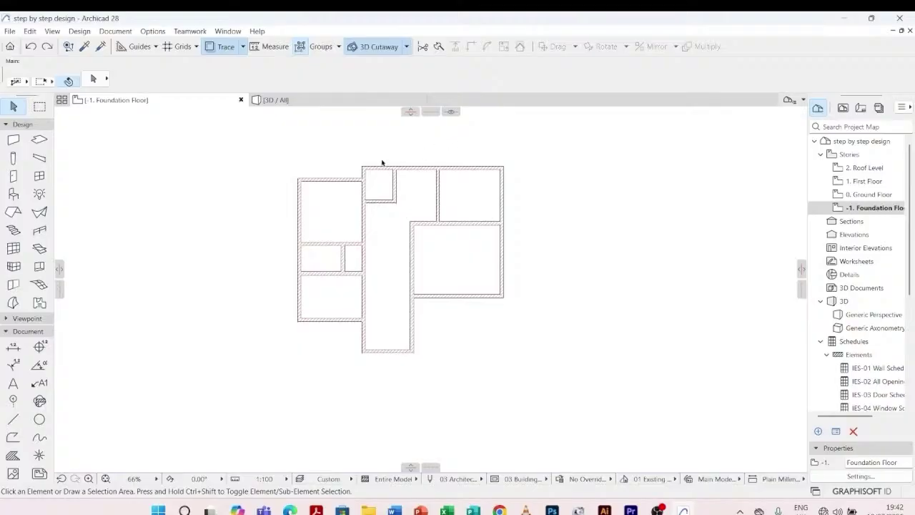
scroll(382, 163, up, 1)
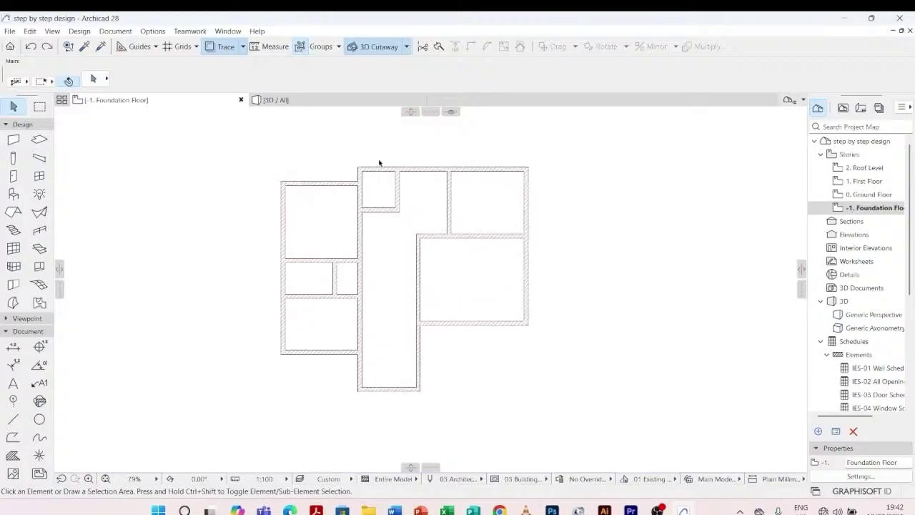
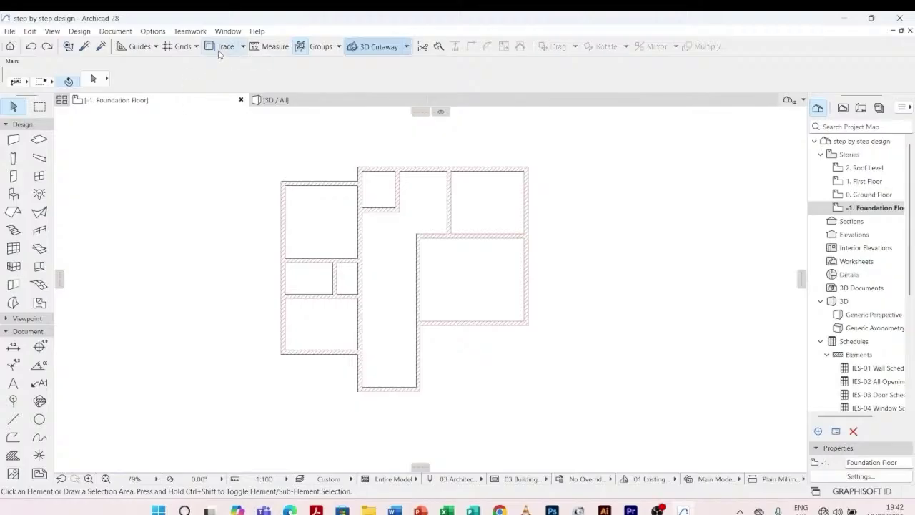
- Turn on Trace and choose the story above the current one as the reference
click(223, 47)
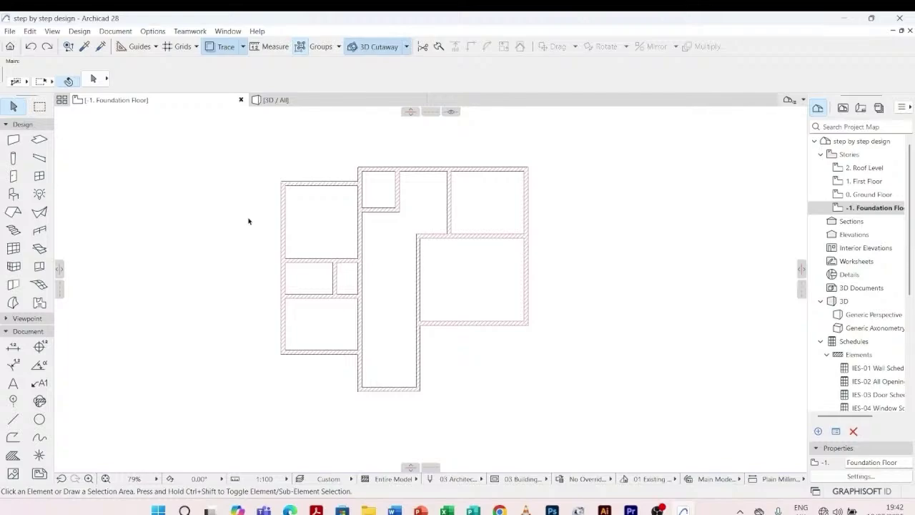
click(244, 46)
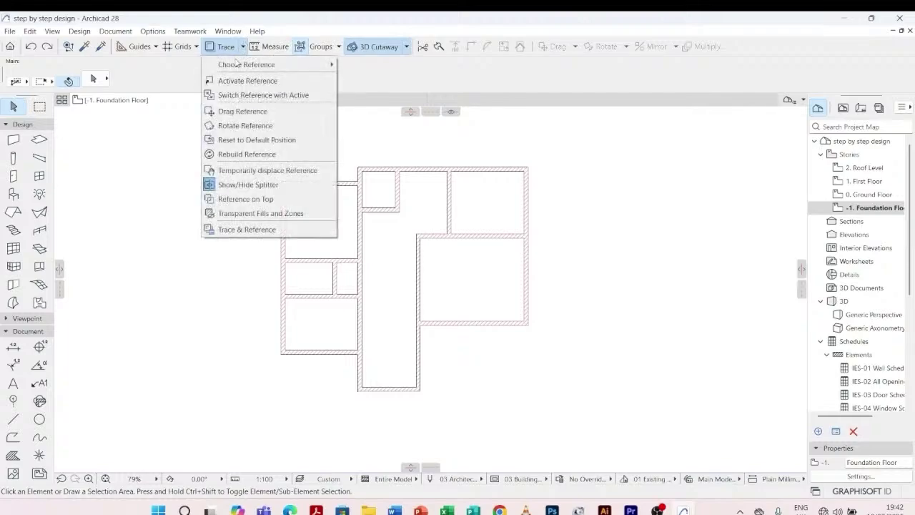
click(180, 157)
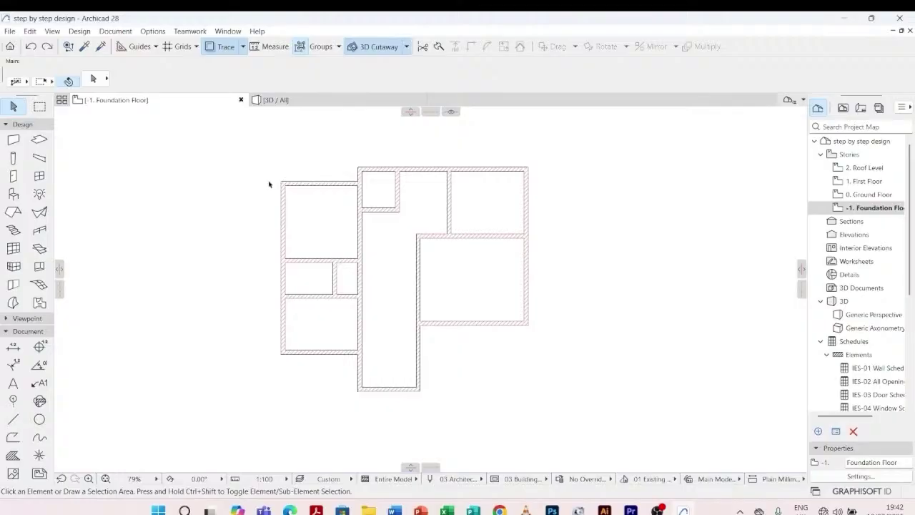
click(243, 46)
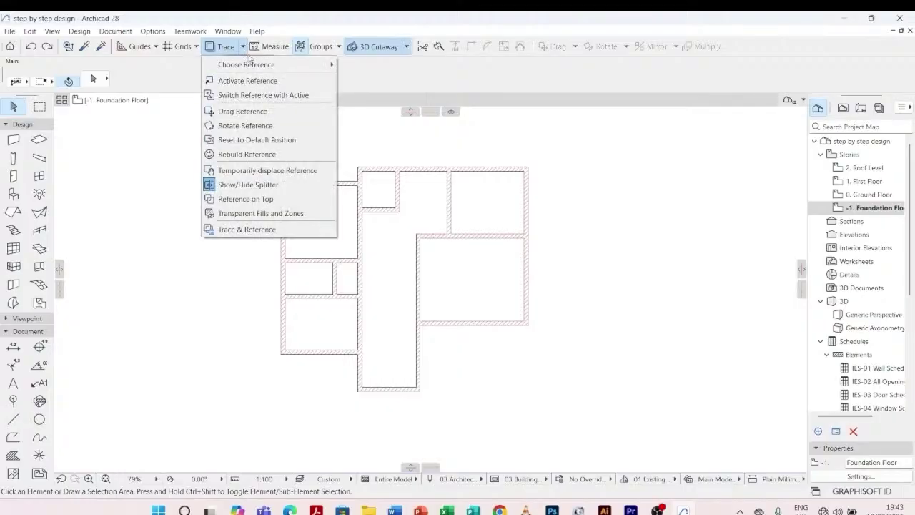
mouse_move(249, 63)
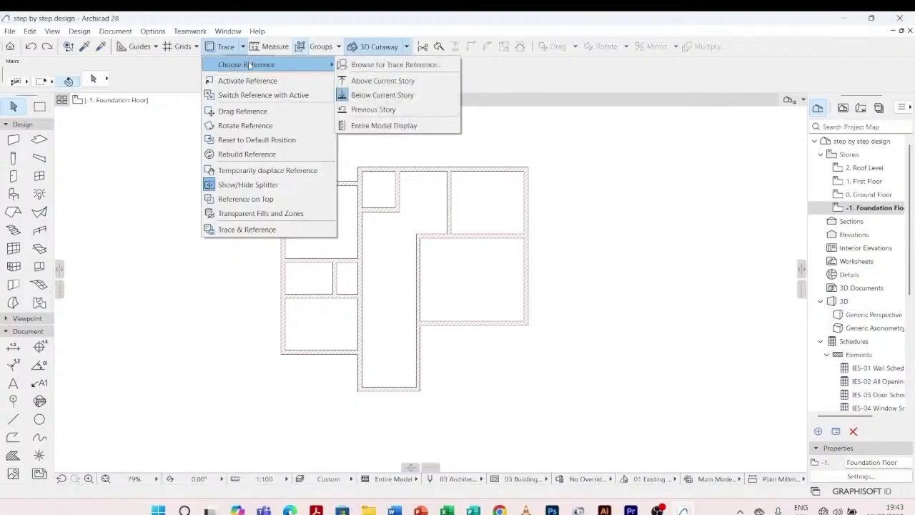
click(383, 81)
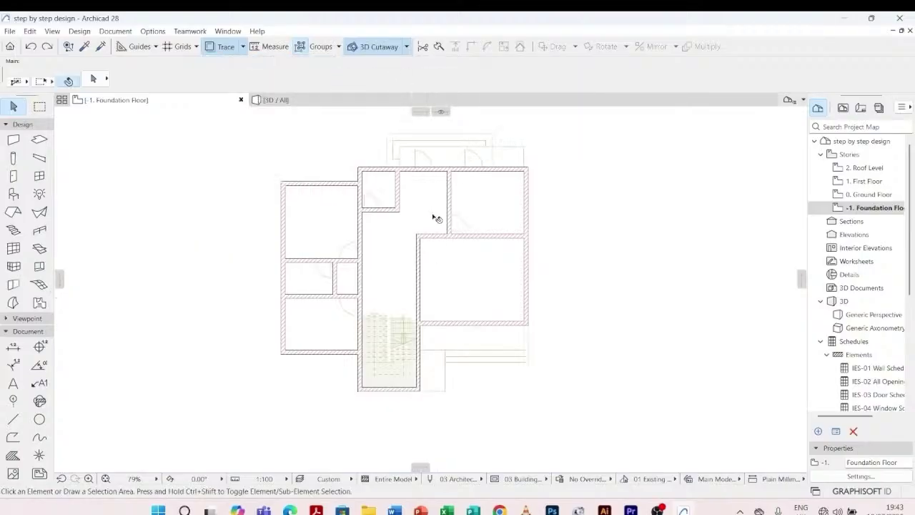
- Pick up the parameters of the existing foundation wall beside the landing for drawing new walls
click(503, 173)
click(336, 164)
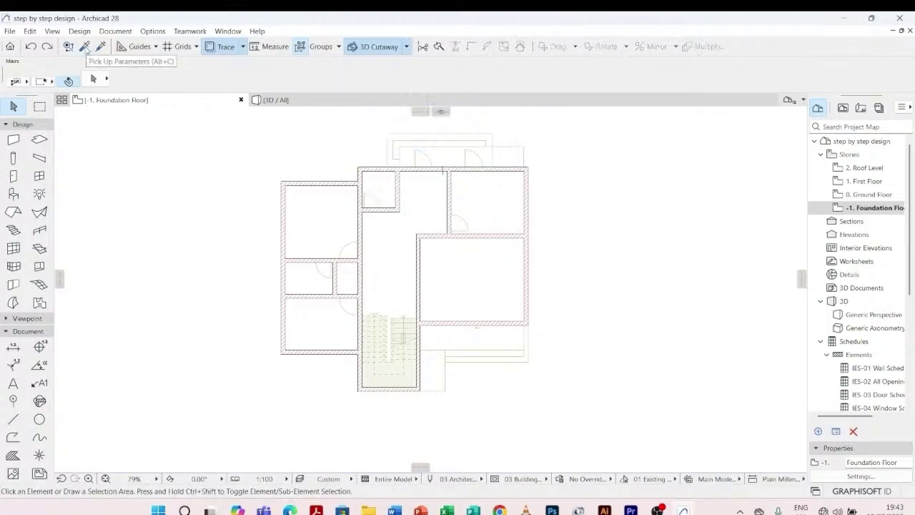
click(85, 47)
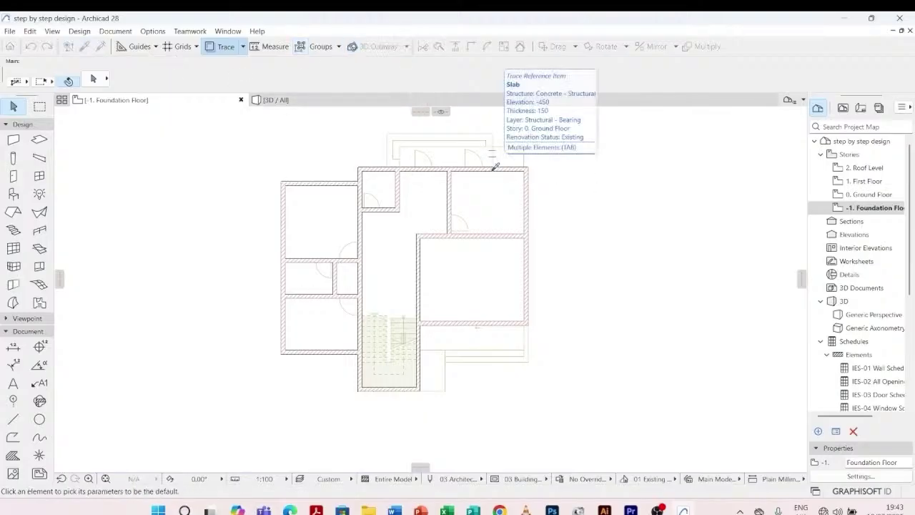
scroll(506, 166, up, 3)
click(510, 166)
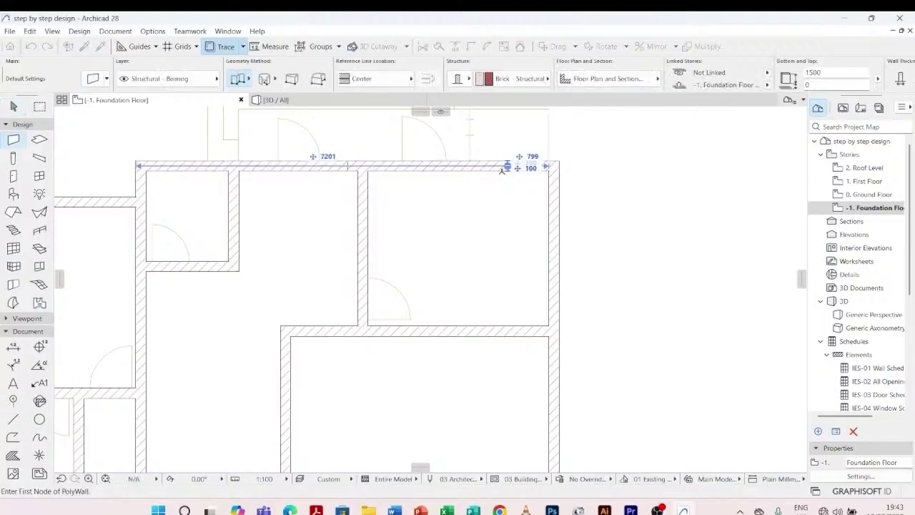
scroll(500, 171, down, 5)
scroll(472, 182, up, 4)
click(472, 182)
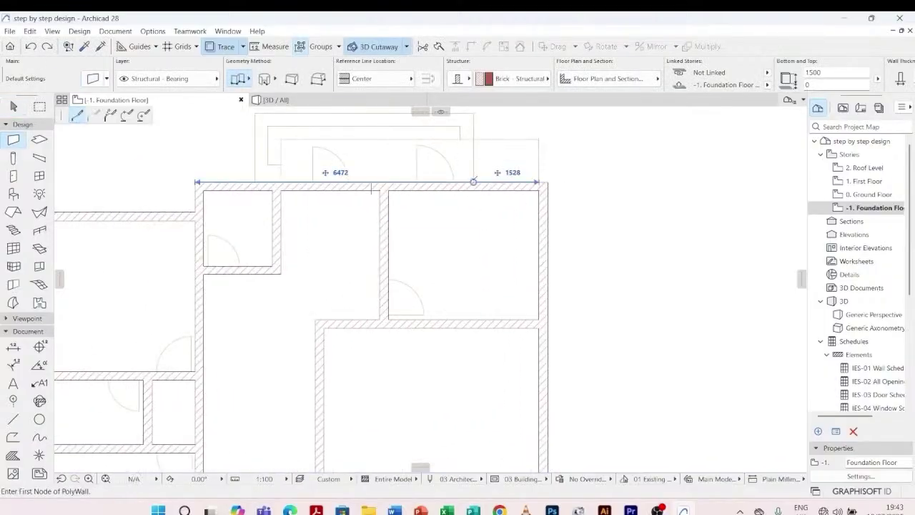
scroll(473, 180, down, 3)
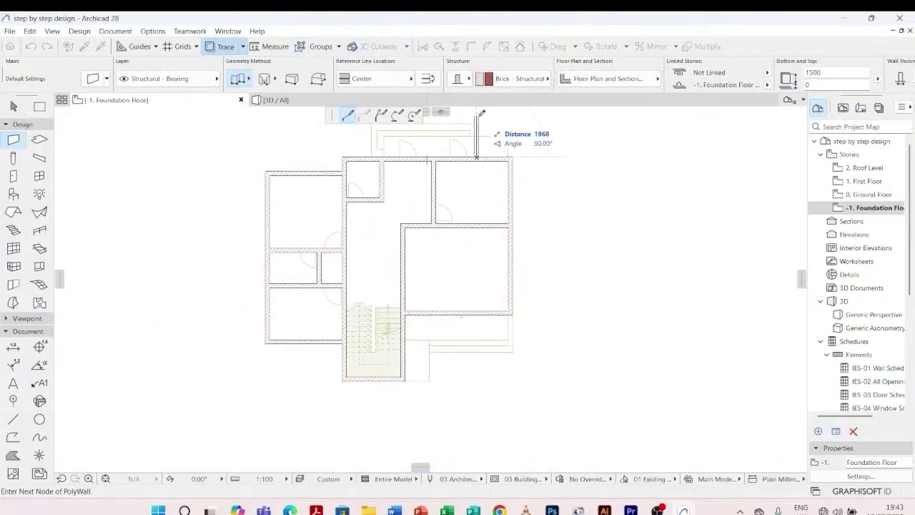
click(478, 118)
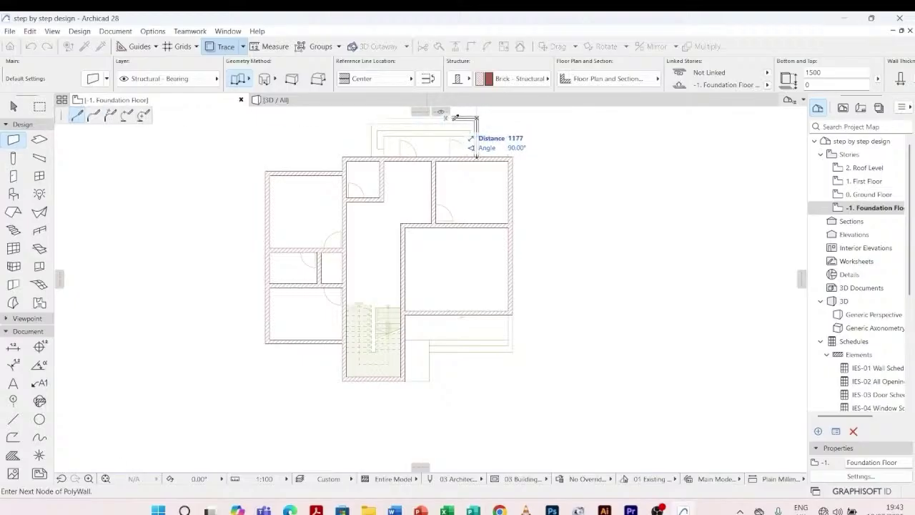
key(Escape)
scroll(509, 156, up, 3)
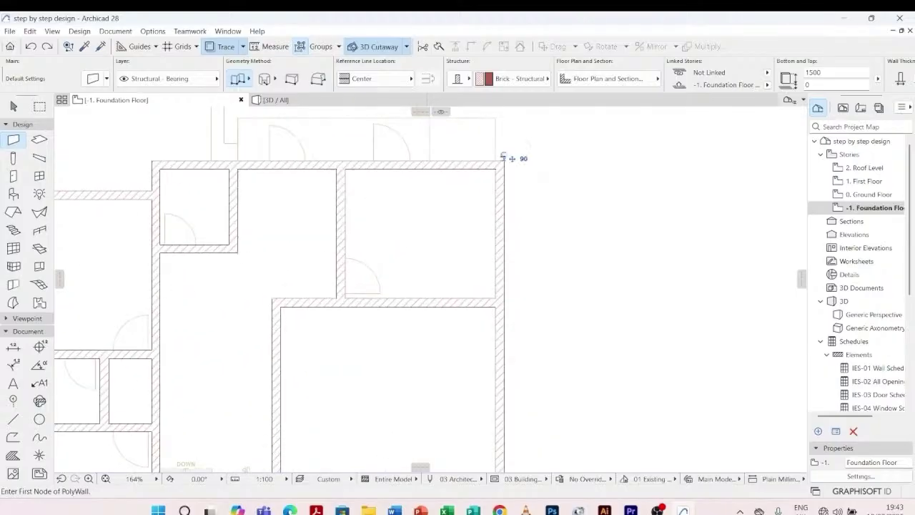
click(500, 160)
scroll(503, 134, down, 3)
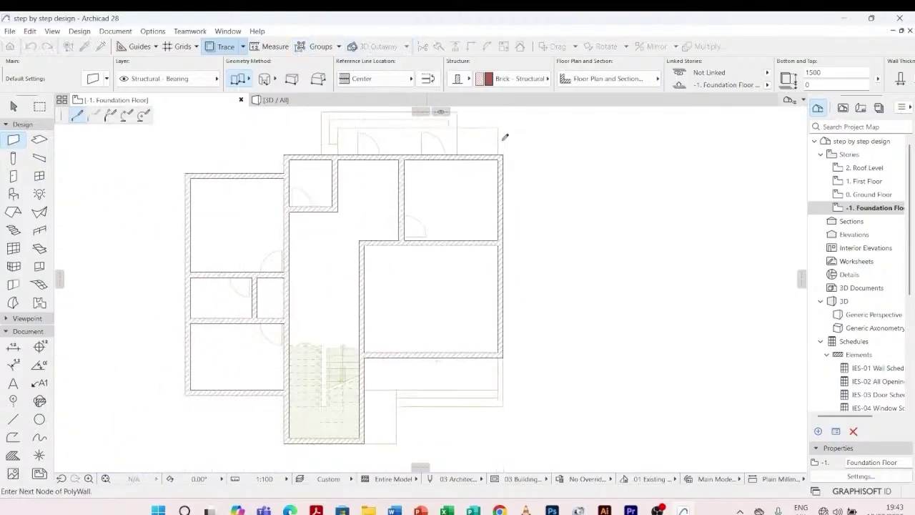
click(500, 119)
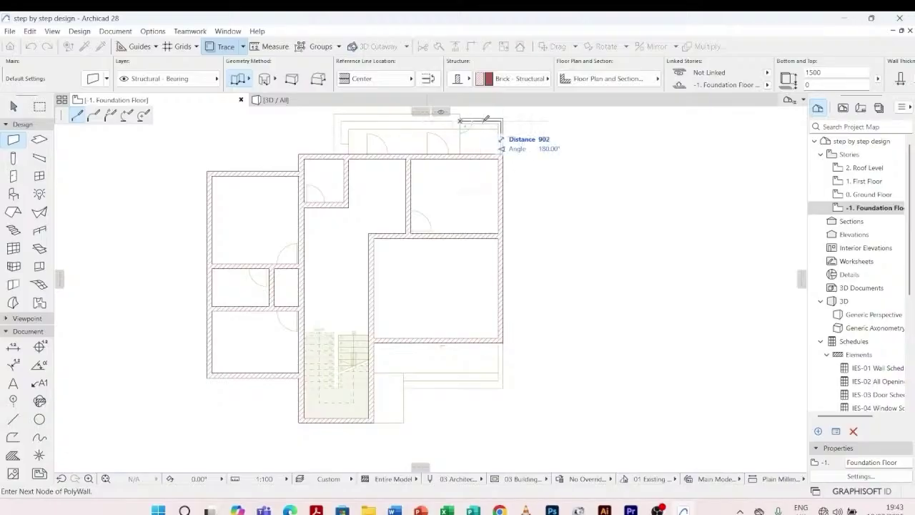
key(Escape)
- Draw an L-shaped foundation wall from the house's outer corner around the landing's outer corner to the edge of the steps
click(501, 155)
scroll(500, 154, up, 5)
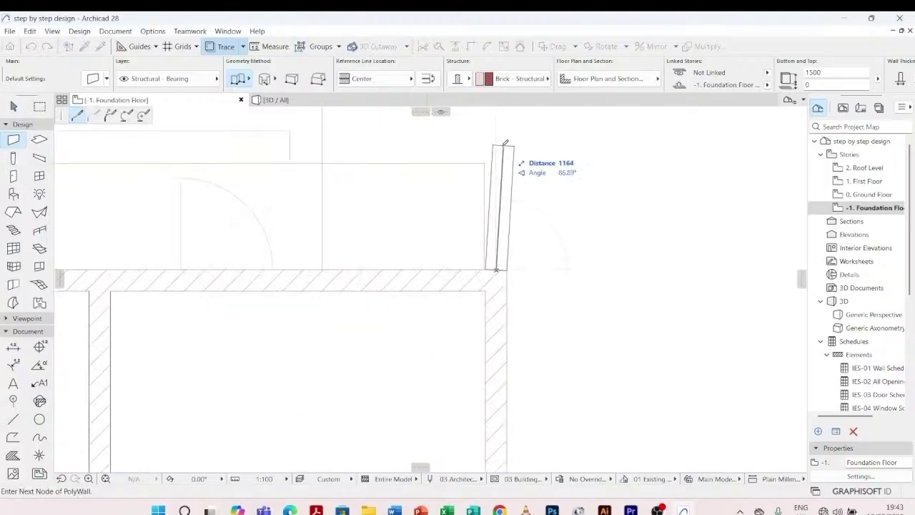
click(498, 149)
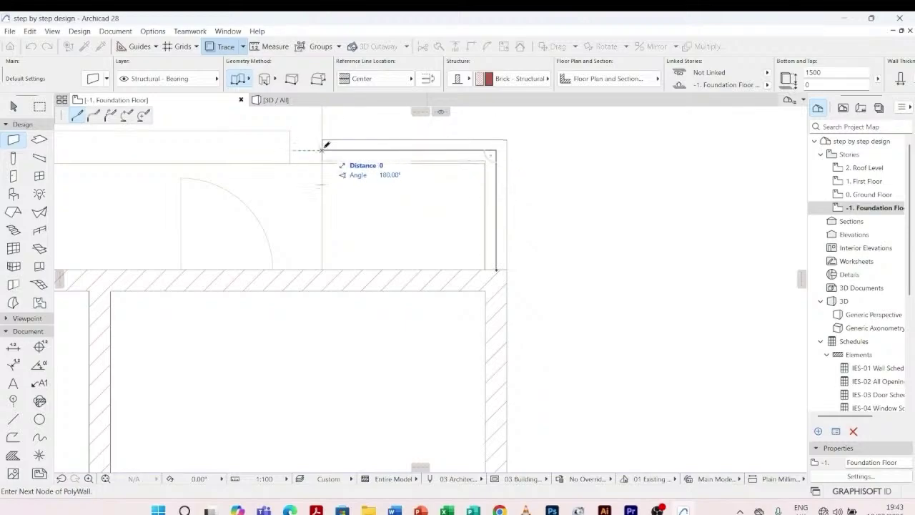
double_click(325, 146)
scroll(326, 145, up, 1)
key(Escape)
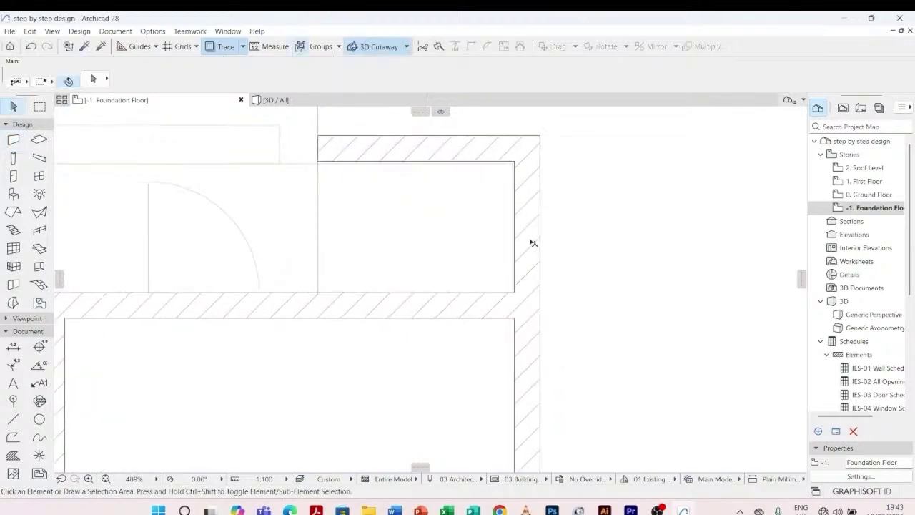
- Move the new foundation wall parallel to the house so its inner face meets the traced landing edge
scroll(532, 250, up, 5)
click(492, 291)
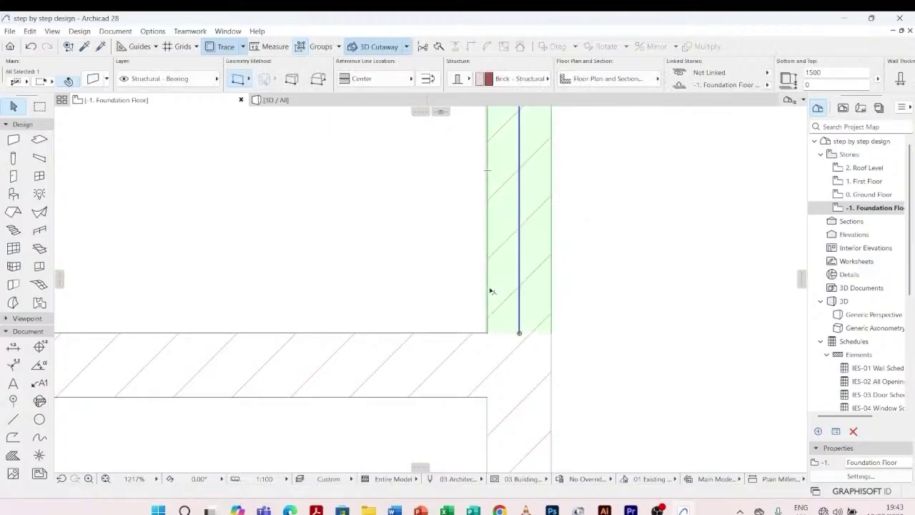
scroll(537, 275, down, 6)
key(Escape)
scroll(375, 186, up, 6)
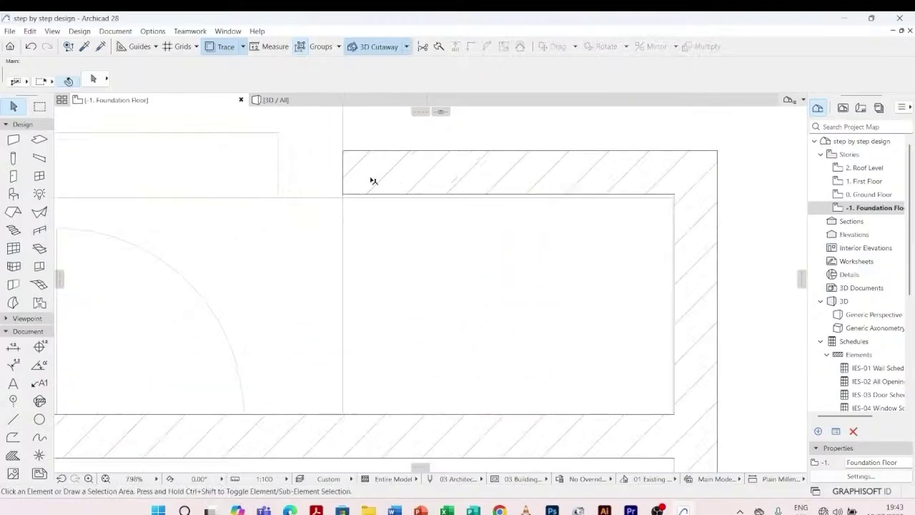
click(369, 203)
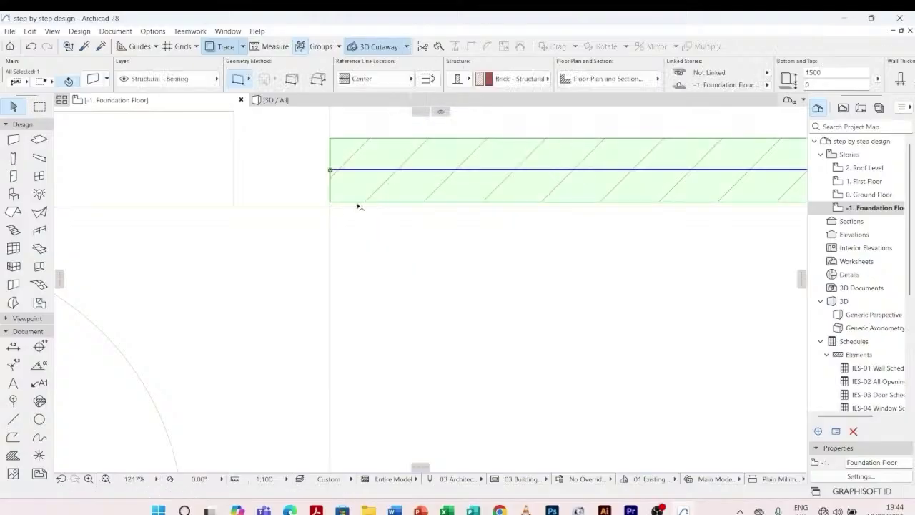
scroll(330, 206, up, 8)
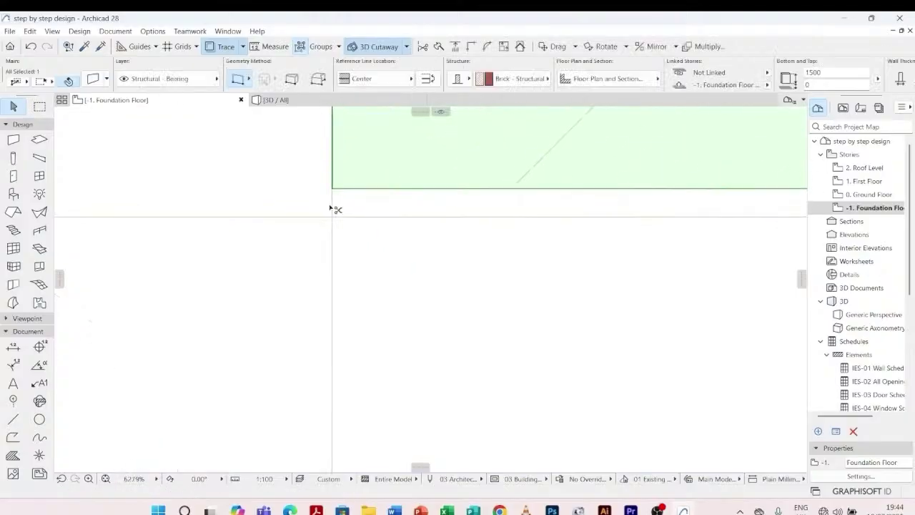
key(ctrl+d)
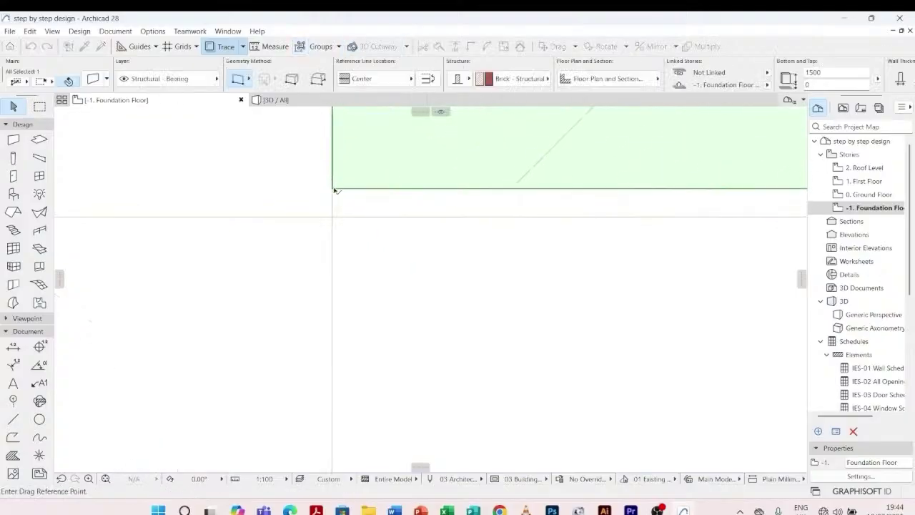
- Move the short horizontal foundation wall down from its lower corner so its lower edge meets the traced porch line
click(335, 190)
click(333, 217)
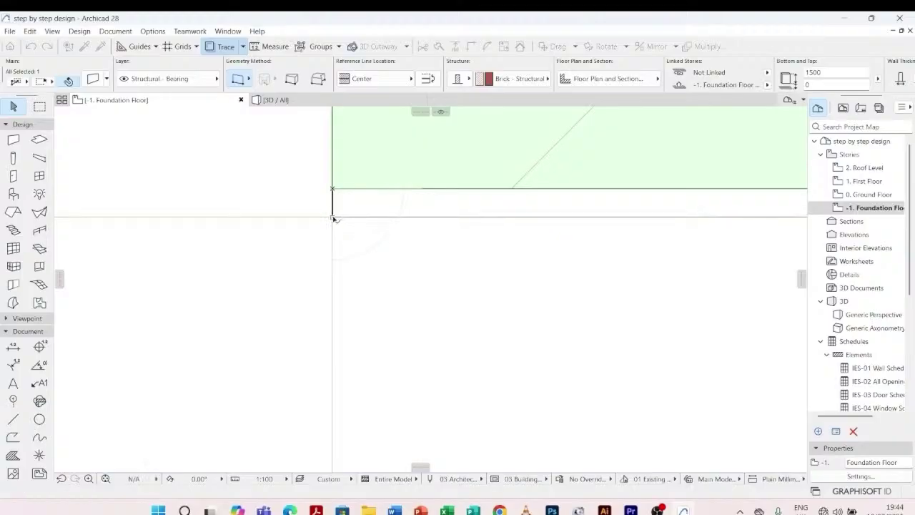
key(Escape)
scroll(363, 182, down, 12)
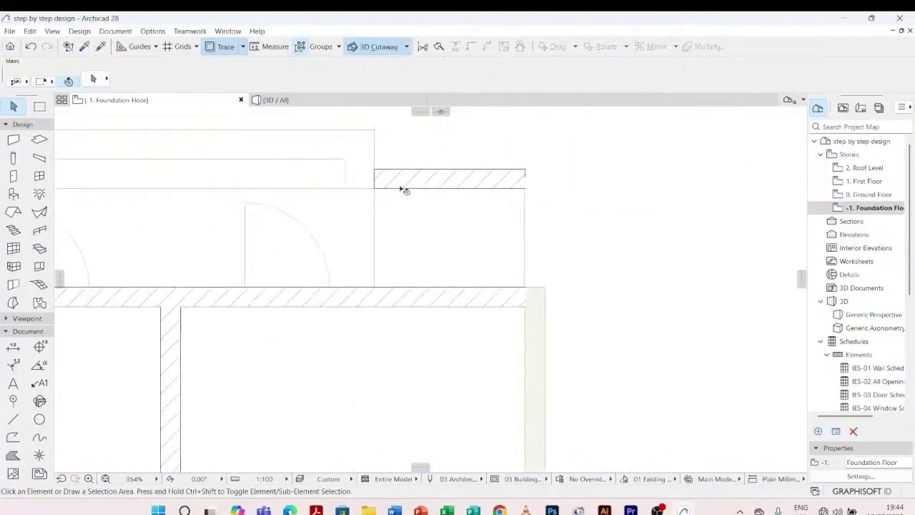
- Intersect the short horizontal wall with the adjoining vertical wall to close the porch's outer corner
scroll(404, 189, down, 2)
click(505, 194)
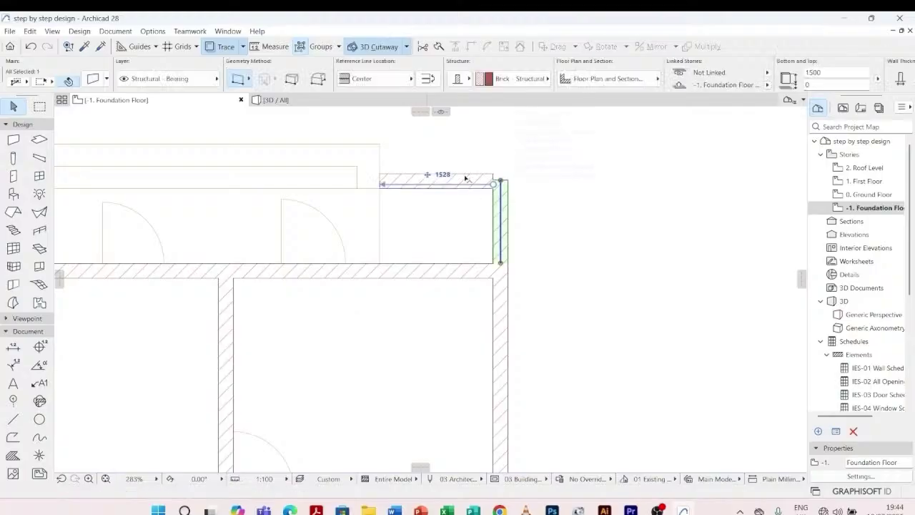
shift+click(473, 183)
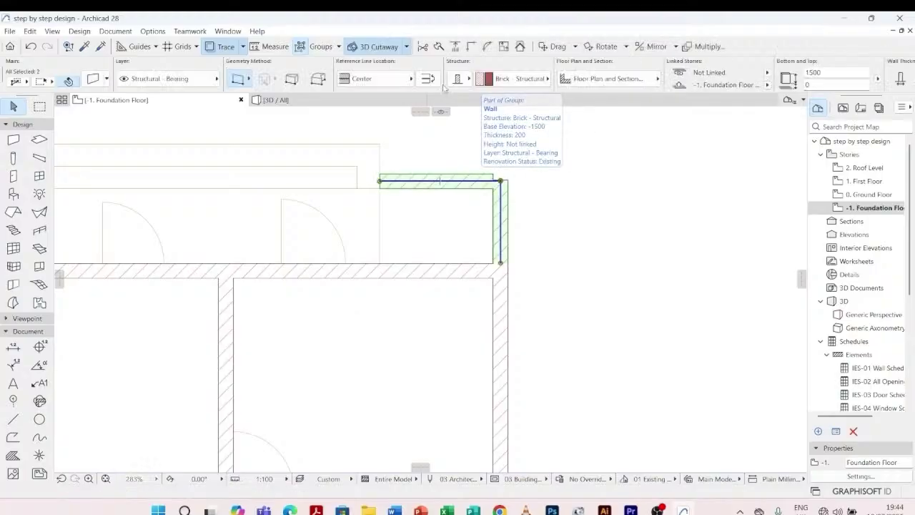
click(472, 214)
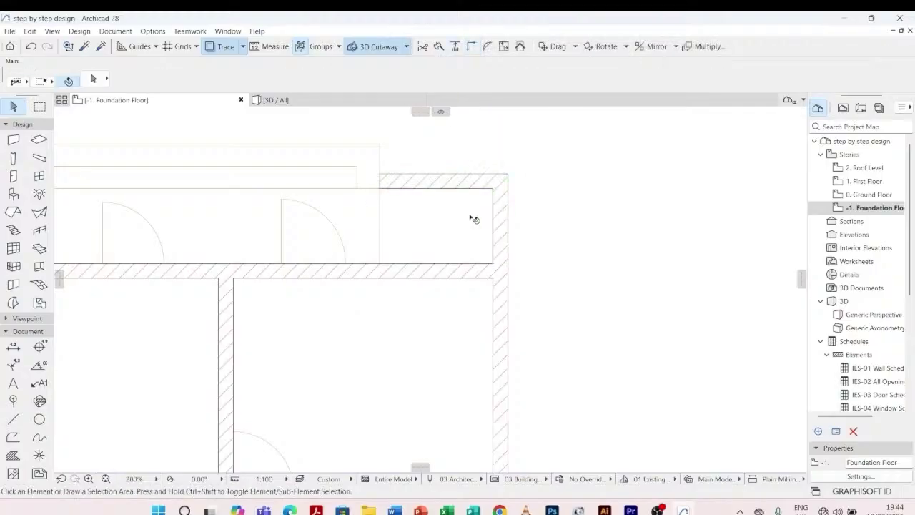
click(463, 180)
click(424, 126)
scroll(424, 126, down, 5)
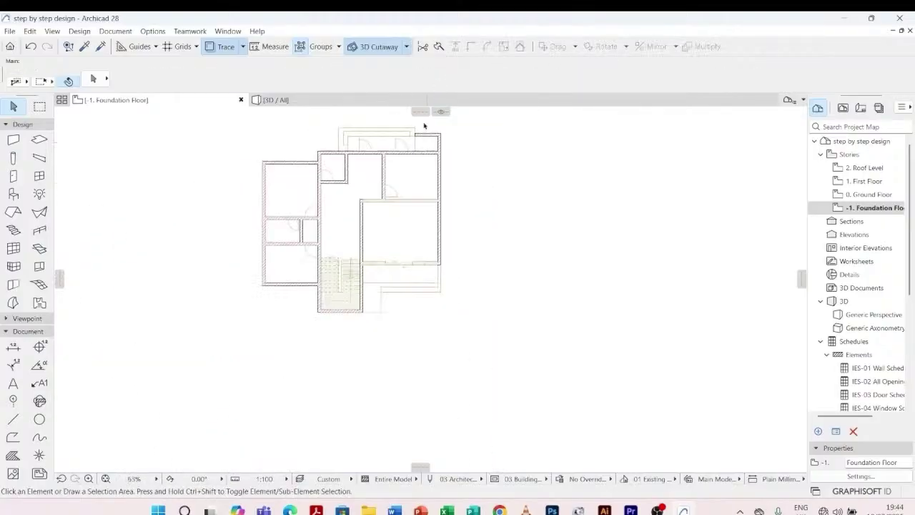
- Using an existing foundation wall's settings, draw a wall about 1230 mm long from the stair wall to the traced step edge
scroll(386, 255, up, 4)
scroll(384, 253, up, 1)
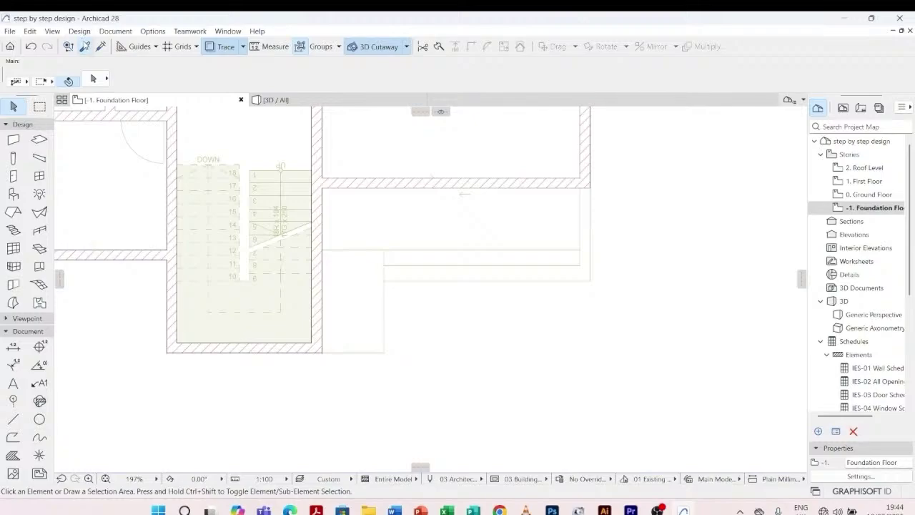
click(85, 47)
click(346, 184)
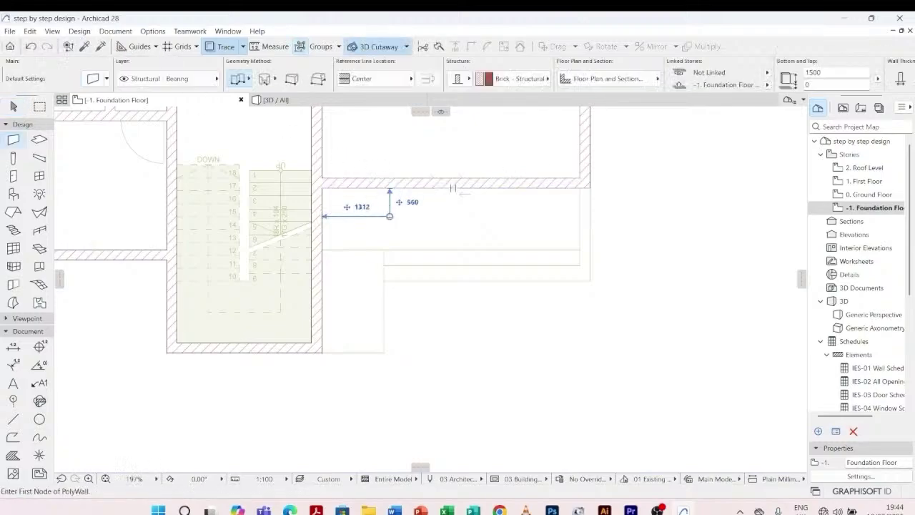
scroll(371, 232, up, 1)
scroll(376, 236, up, 2)
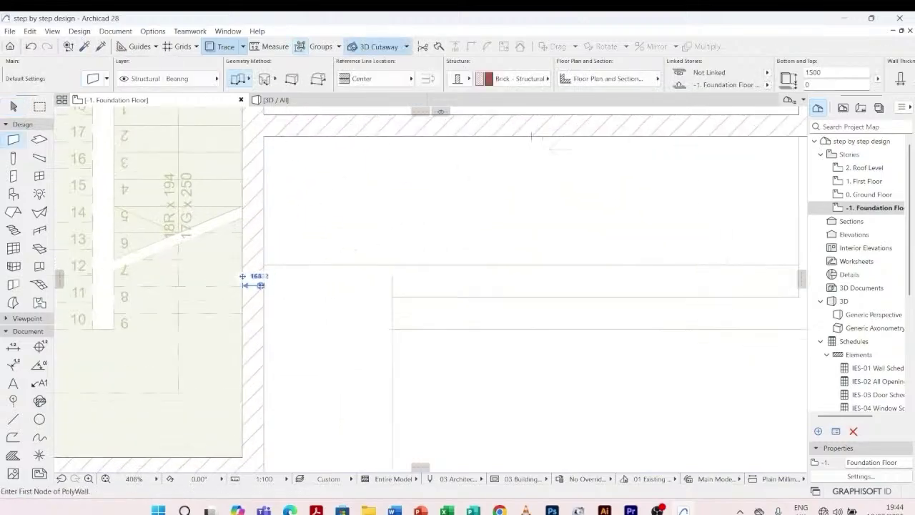
click(260, 284)
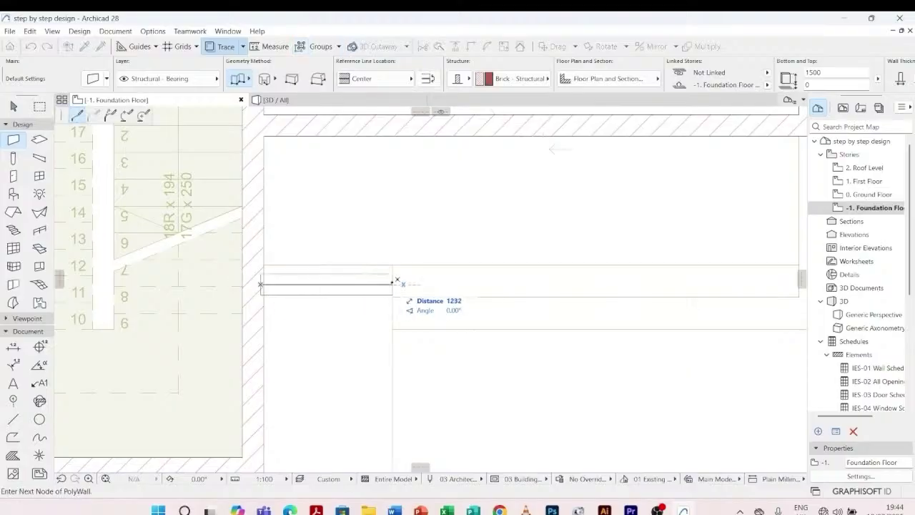
double_click(393, 284)
key(Escape)
- Move the new short wall up so its upper edge aligns with the traced porch edge
click(326, 284)
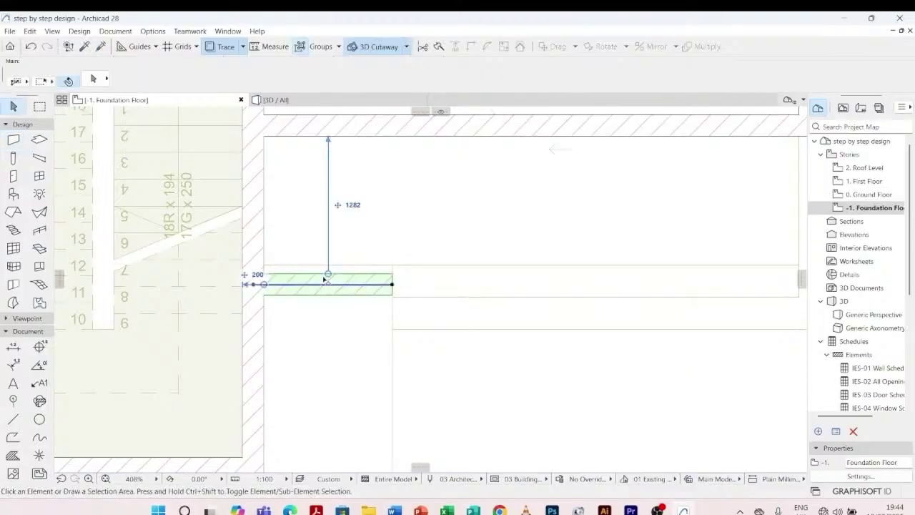
scroll(372, 271, up, 2)
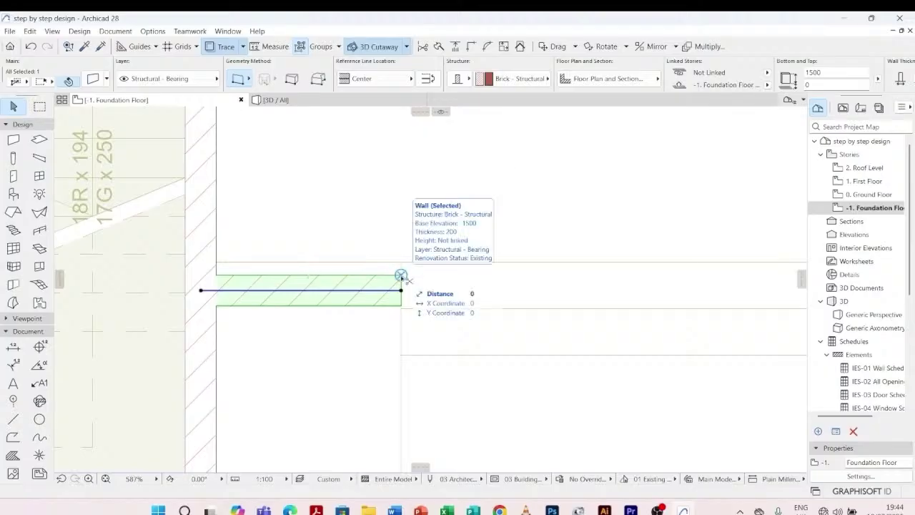
key(ctrl+d)
click(401, 276)
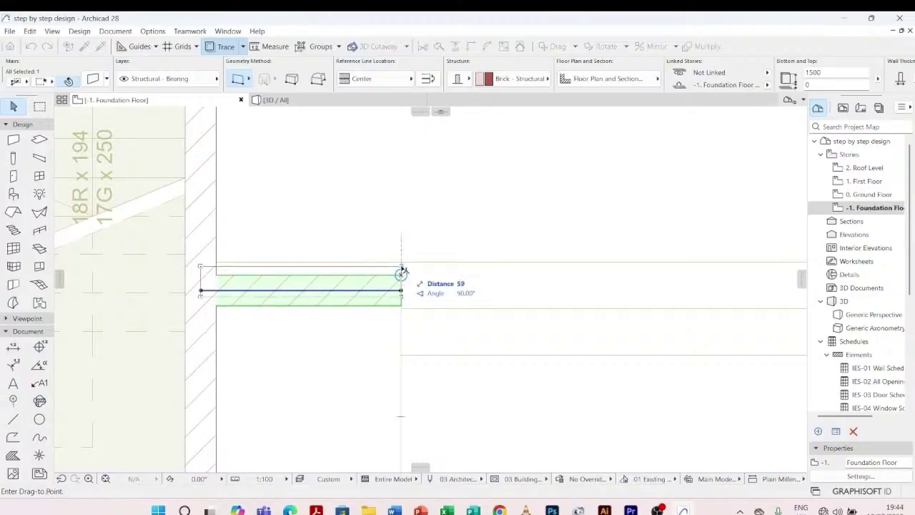
key(Escape)
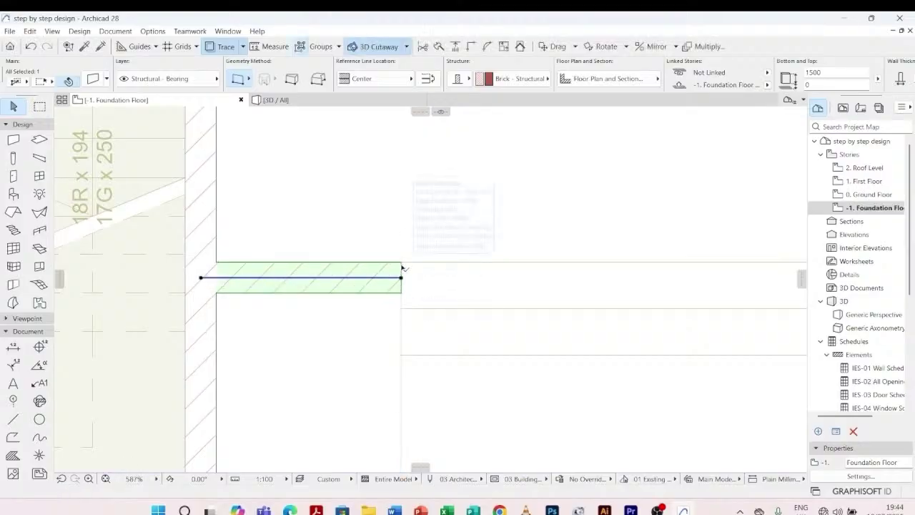
click(283, 148)
- Examine the foundation walls and steps of both porches in the 3D view
click(286, 100)
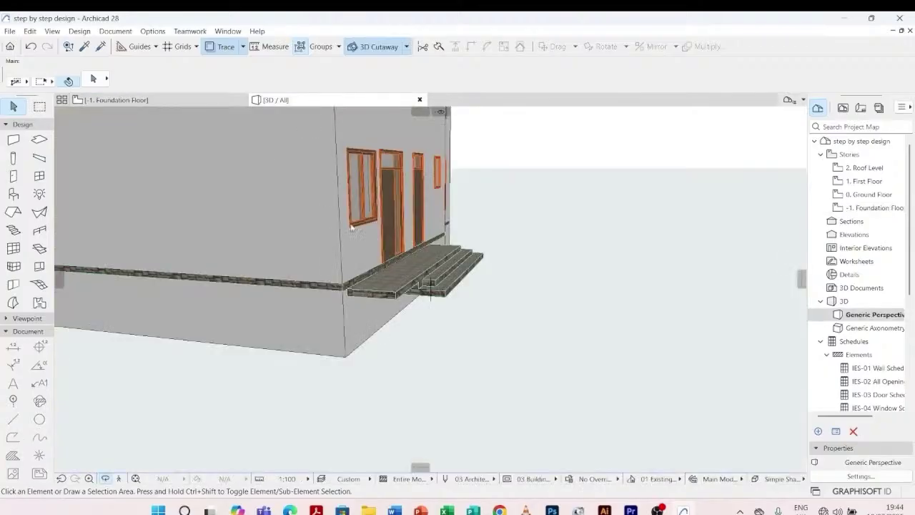
drag(485, 311, 306, 376)
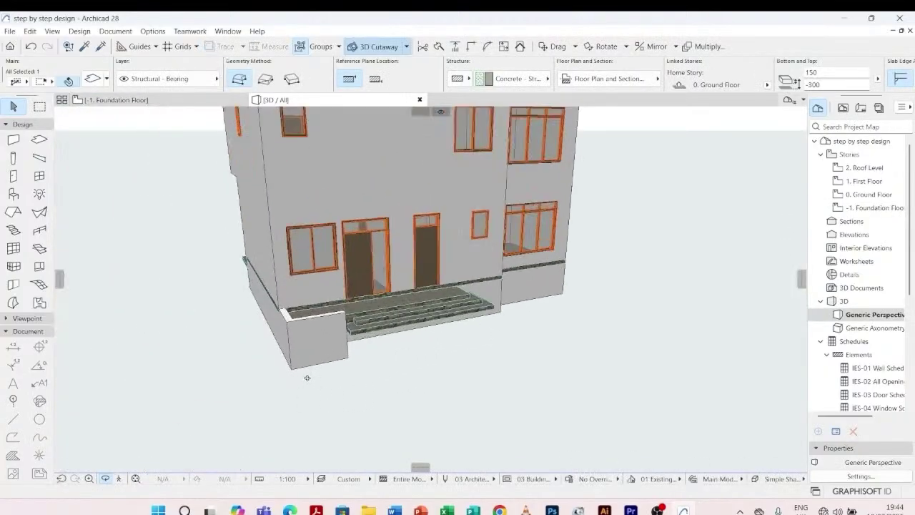
scroll(322, 376, up, 4)
scroll(317, 378, up, 4)
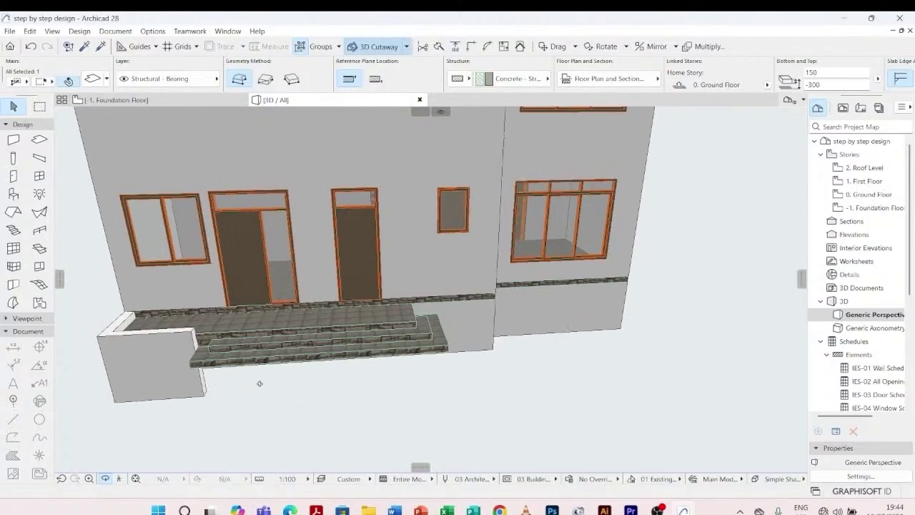
drag(259, 383, 392, 377)
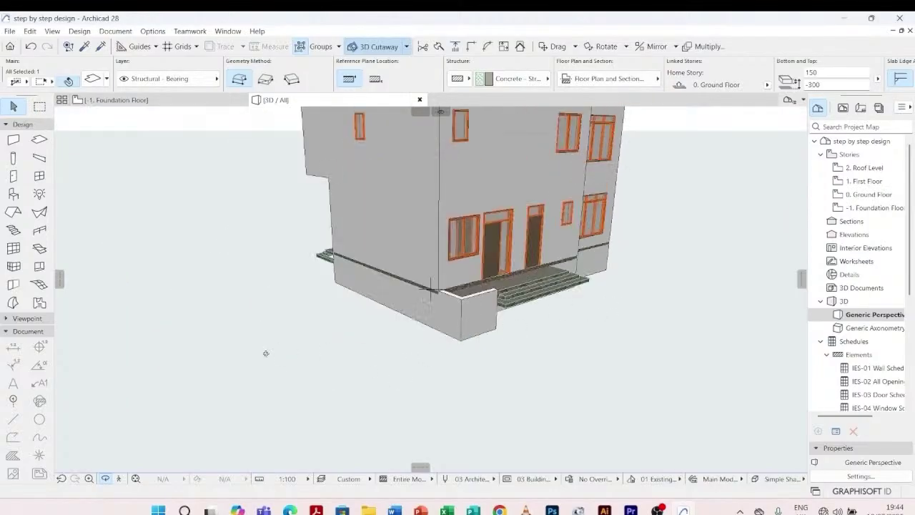
drag(266, 354, 322, 248)
scroll(322, 247, up, 5)
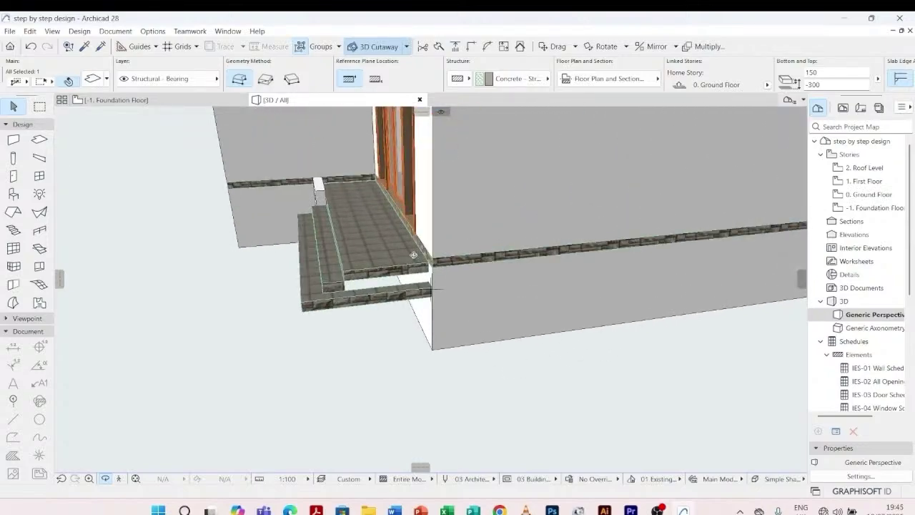
scroll(413, 255, up, 5)
key(Escape)
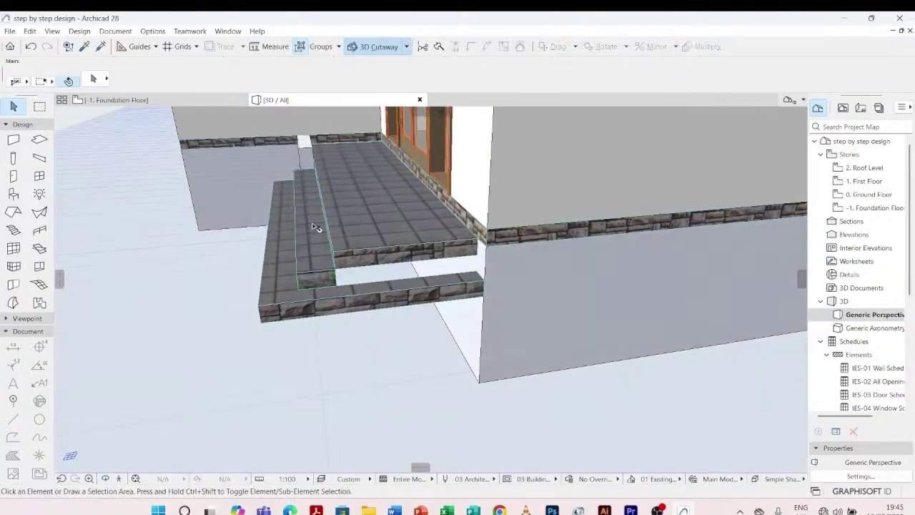
- Offset the middle step slab's inner edge to the house wall, filling the gap beneath the porch slab
scroll(300, 253, down, 5)
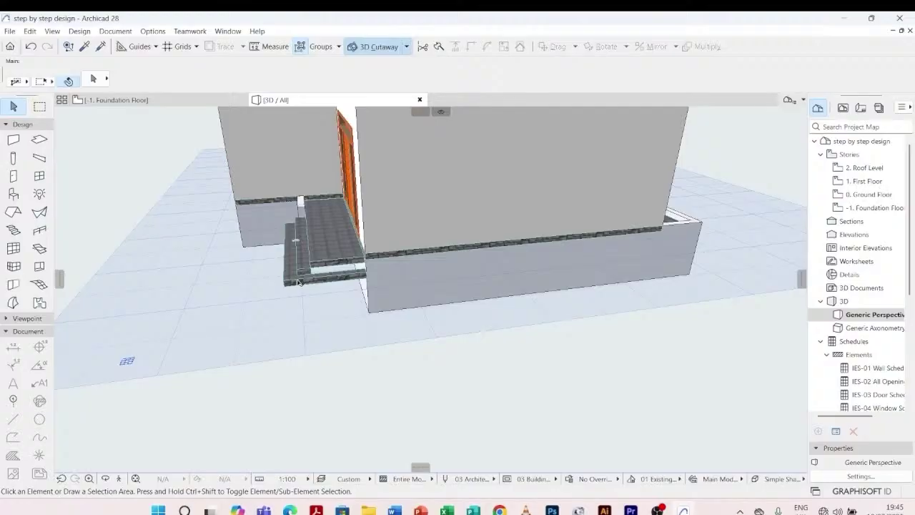
scroll(304, 258, up, 2)
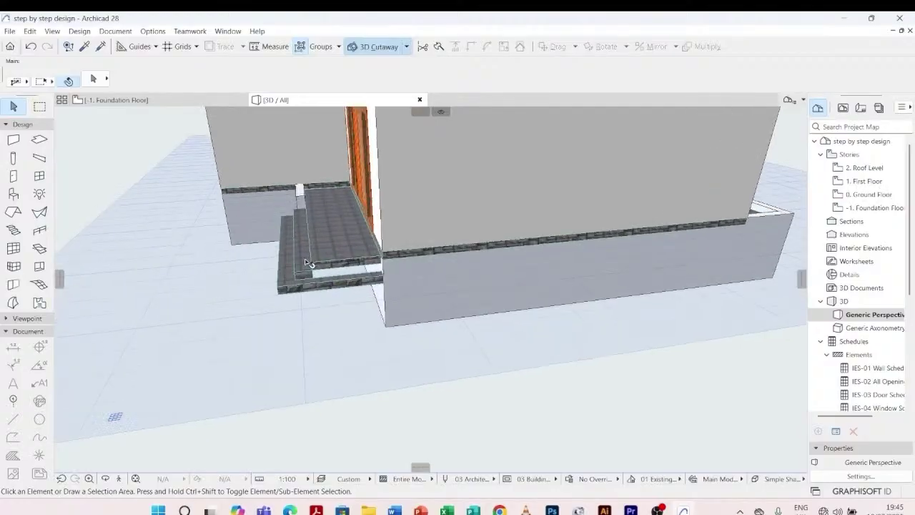
scroll(296, 243, up, 2)
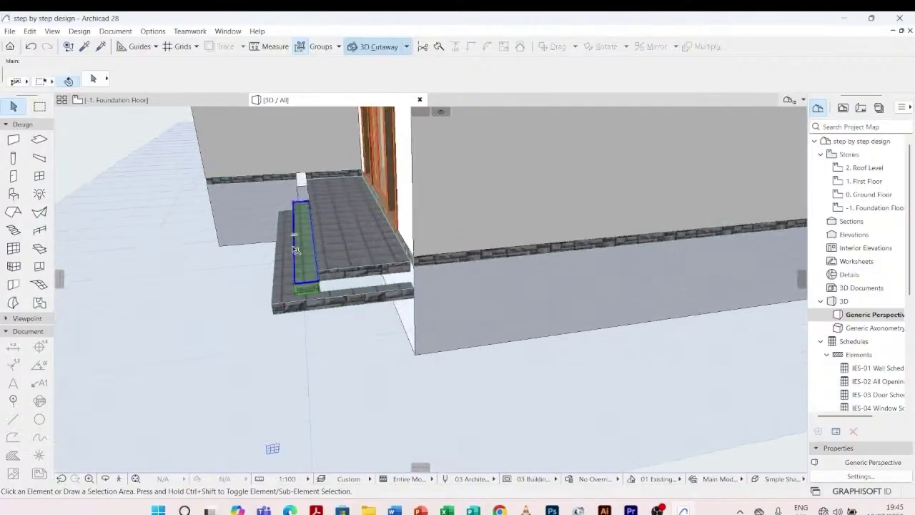
click(296, 250)
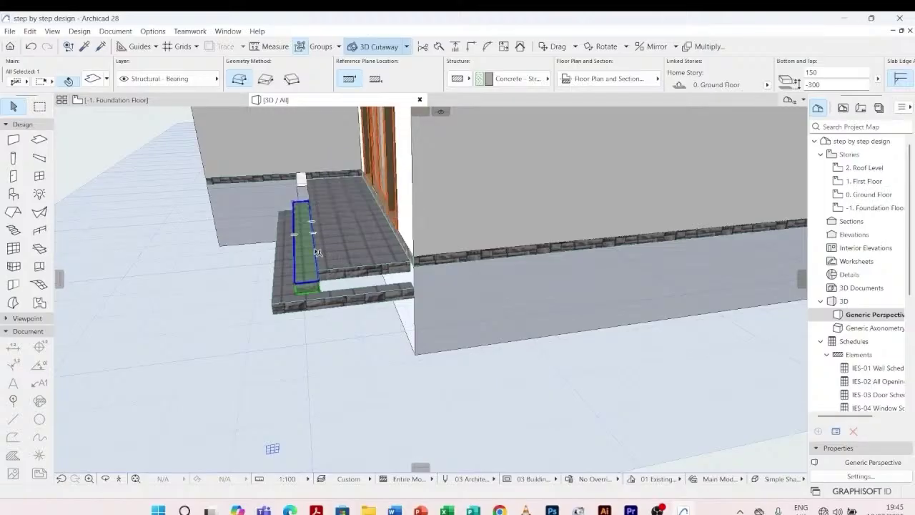
click(318, 253)
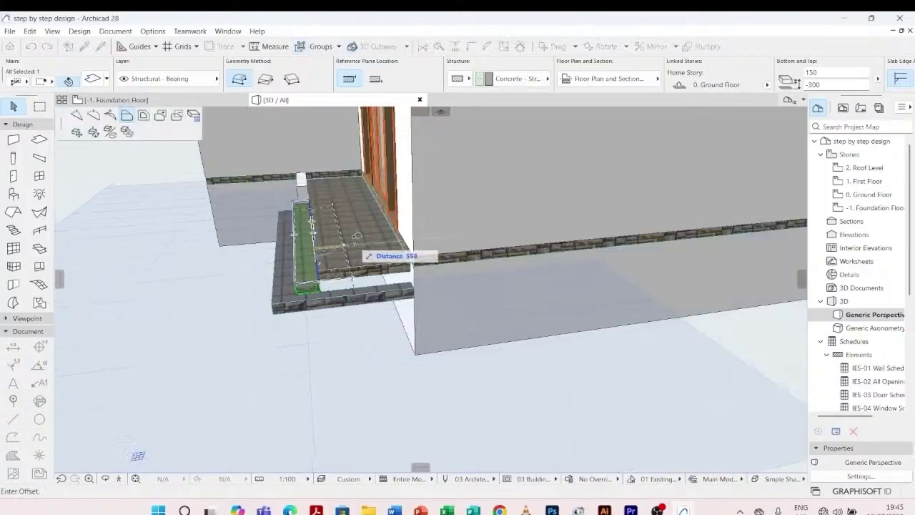
click(414, 263)
key(Escape)
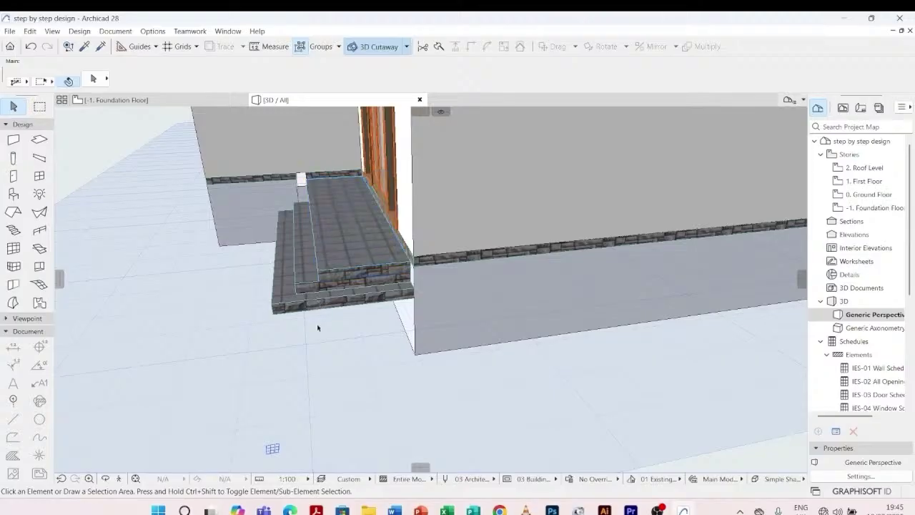
- Lower the top of the short wall beside the porch steps to a height of 1350, referencing the porch slab's corner
shift+middle_drag(317, 325, 317, 326)
shift+middle_drag(242, 299, 355, 348)
scroll(194, 291, up, 6)
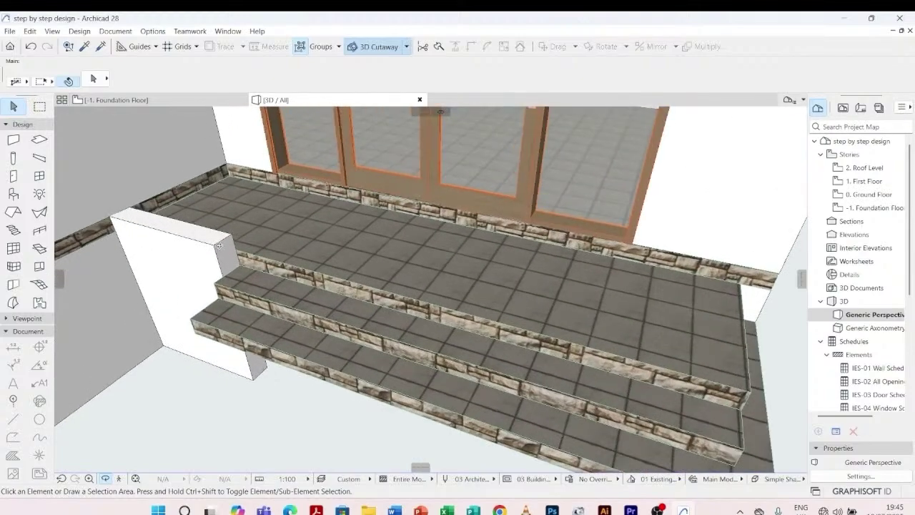
click(217, 246)
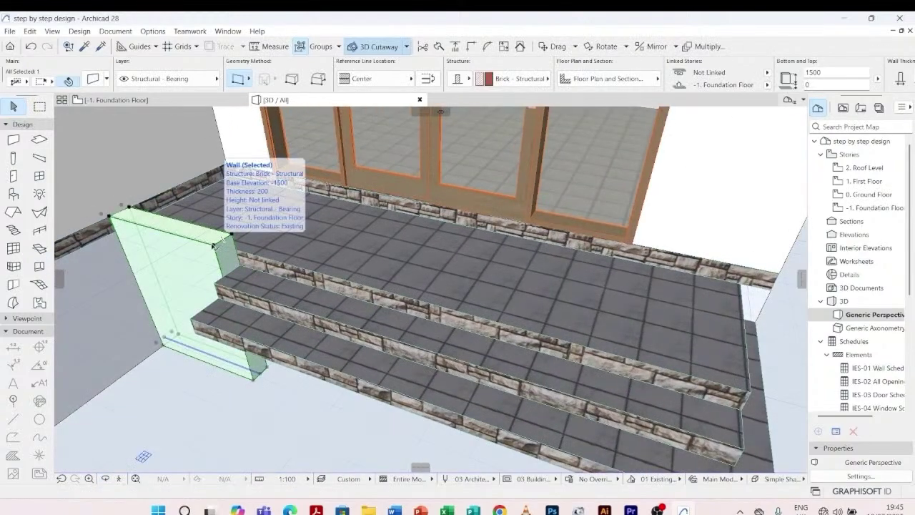
click(213, 246)
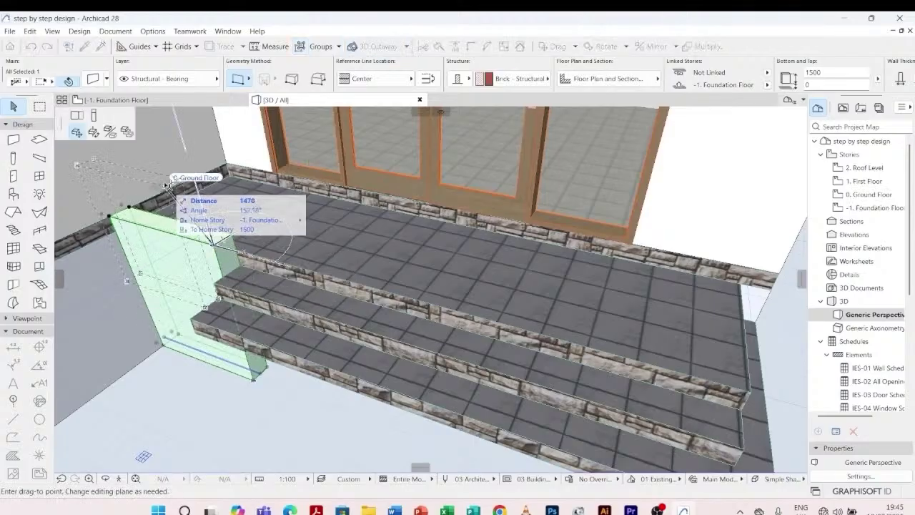
click(94, 116)
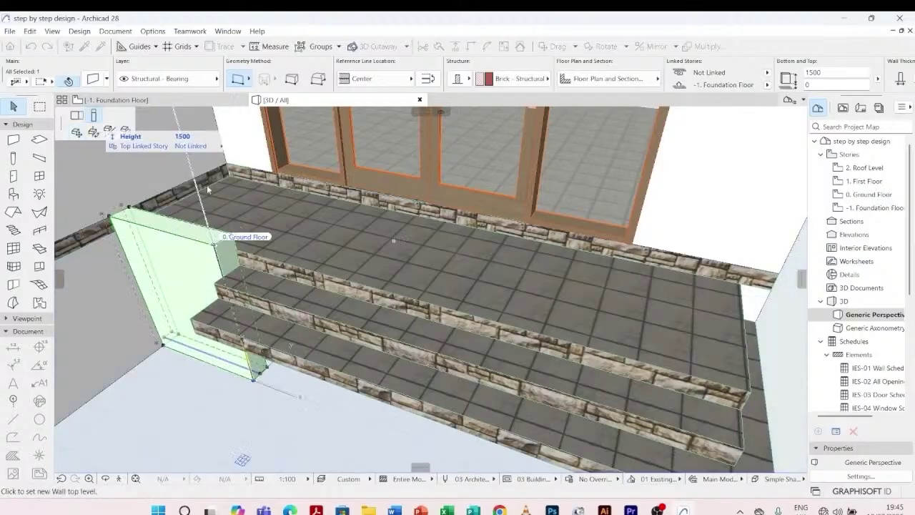
scroll(213, 213, down, 3)
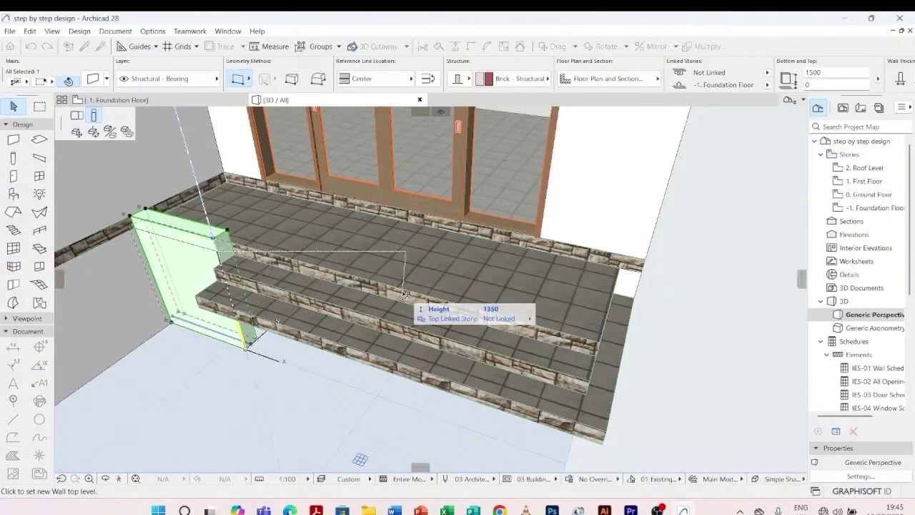
click(599, 347)
scroll(599, 346, up, 3)
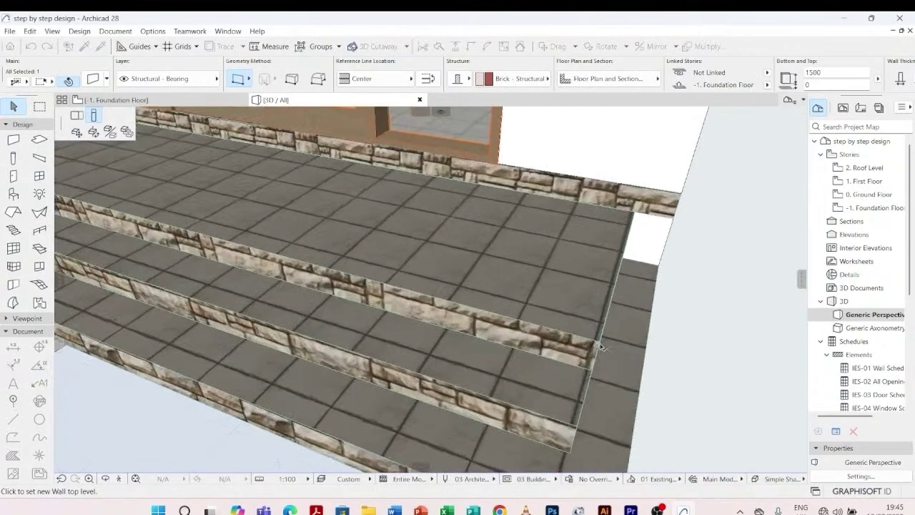
click(599, 345)
scroll(313, 286, down, 5)
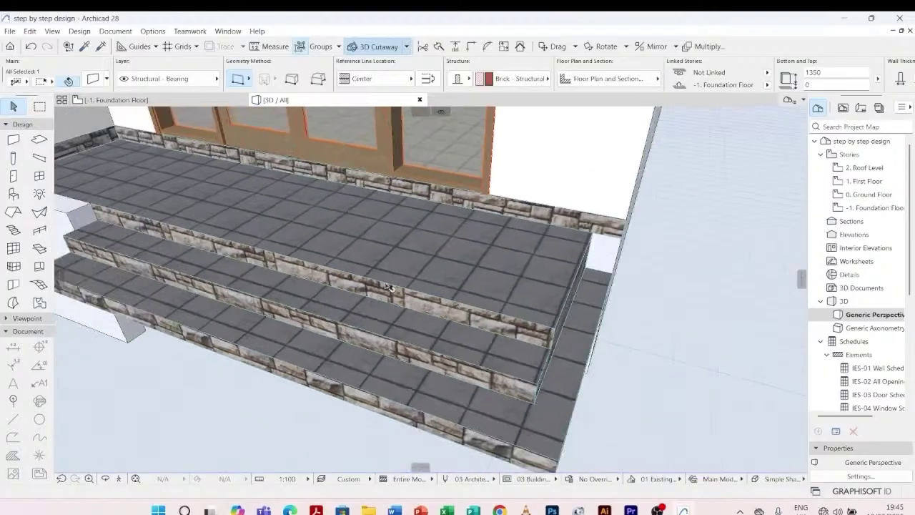
key(Escape)
scroll(314, 286, down, 2)
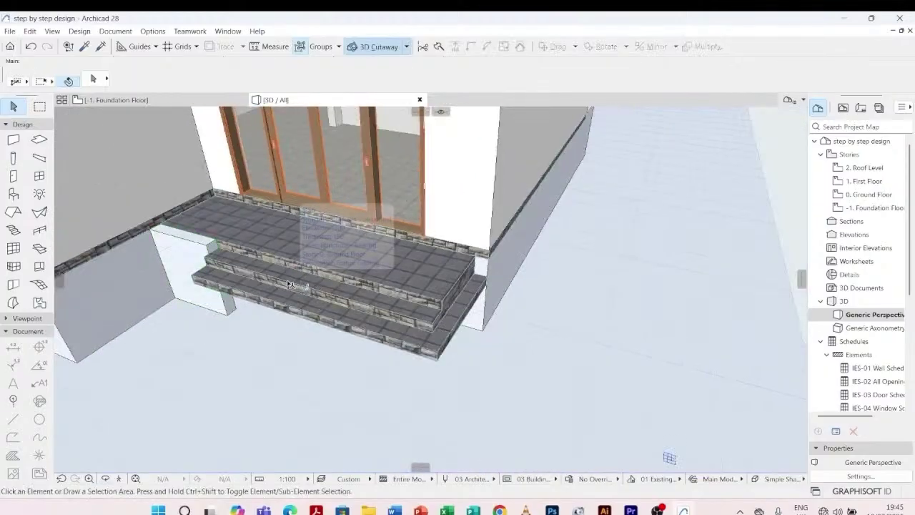
shift+middle_drag(315, 286, 573, 355)
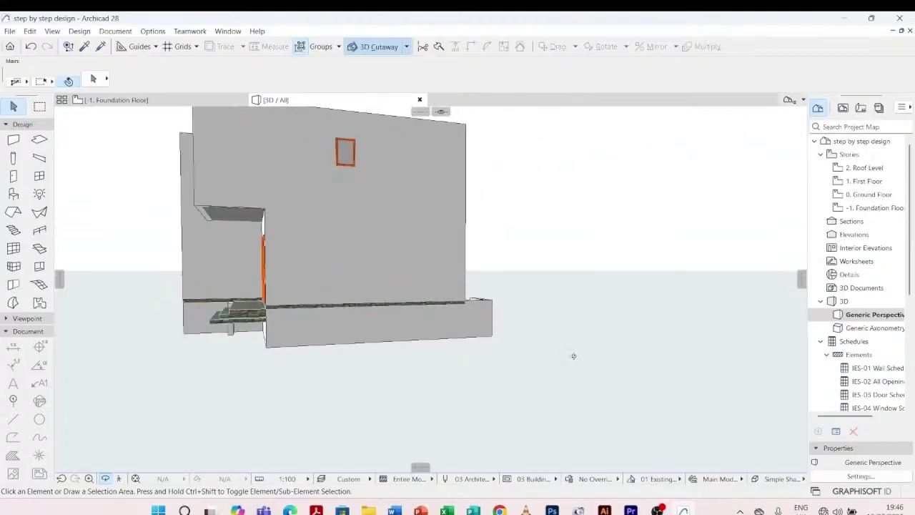
- Examine the house's foundation, side wall and front porch steps from several angles in the 3D view
shift+middle_drag(168, 363, 409, 365)
shift+middle_drag(459, 316, 317, 320)
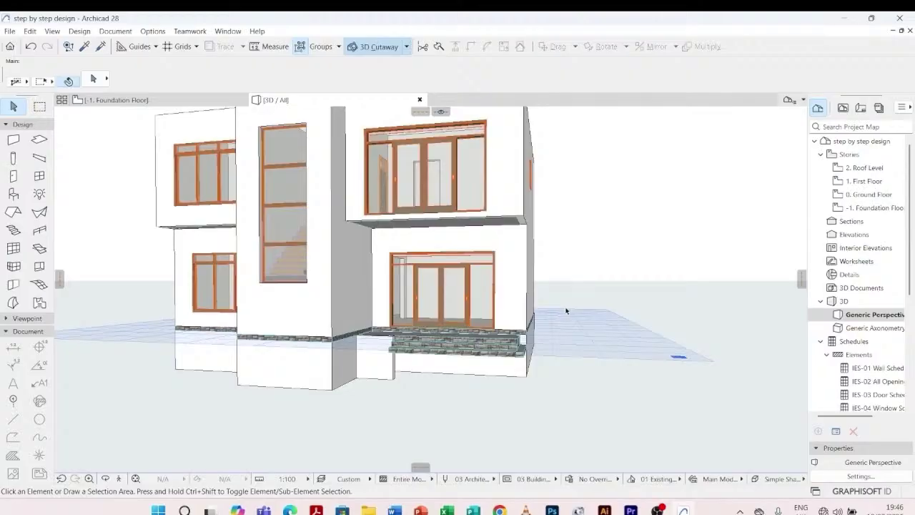
key(o)
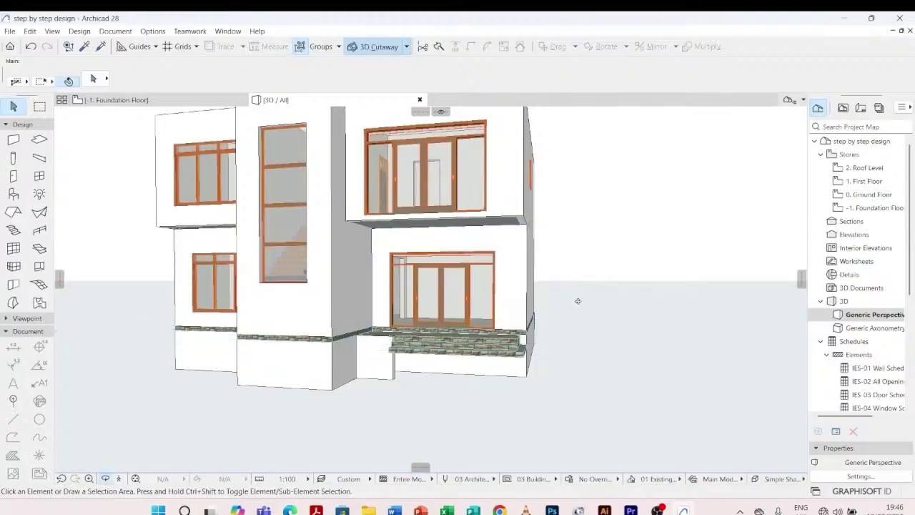
drag(578, 301, 448, 270)
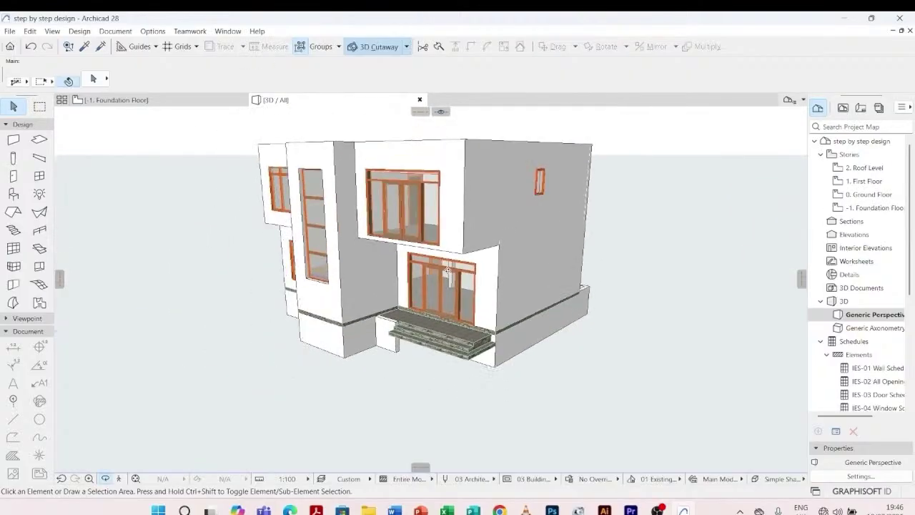
drag(391, 335, 291, 291)
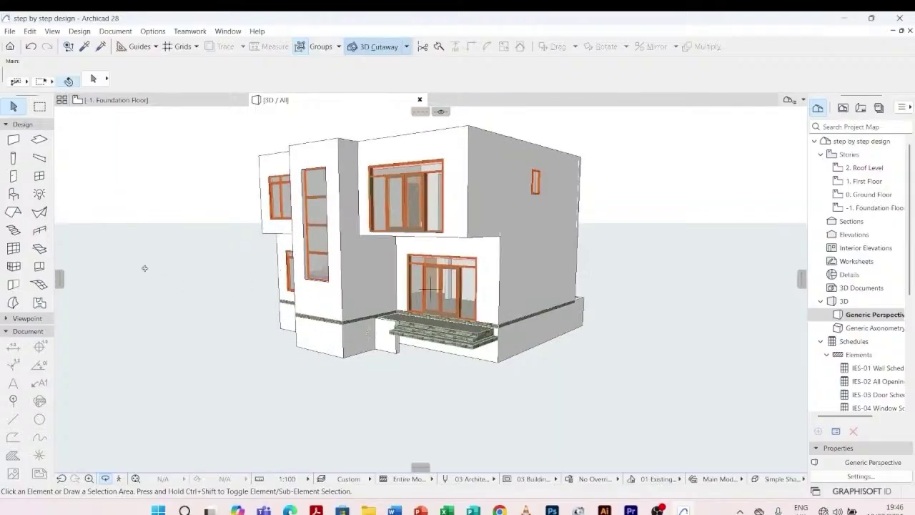
key(Escape)
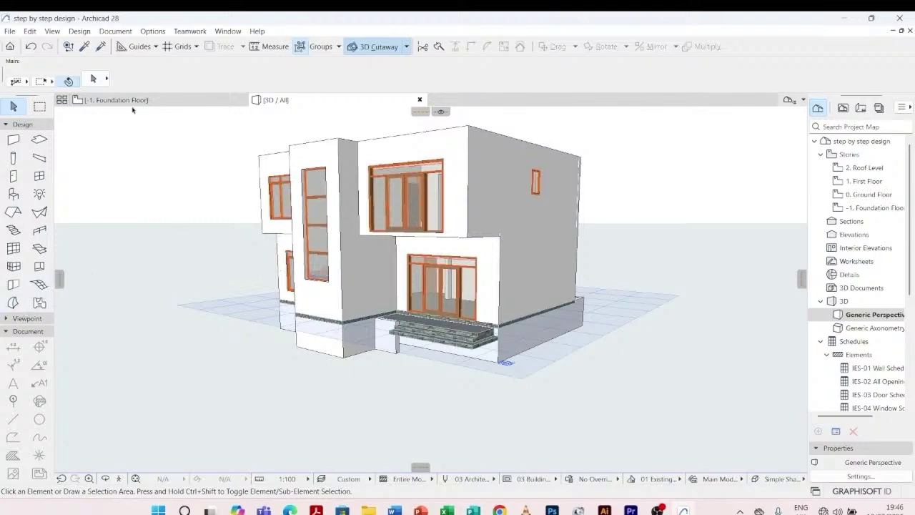
- On the -1. Foundation Floor plan, configure the Mesh tool as a solid body with the GENERIC - ENVIRONMENT building material
mouse_move(133, 109)
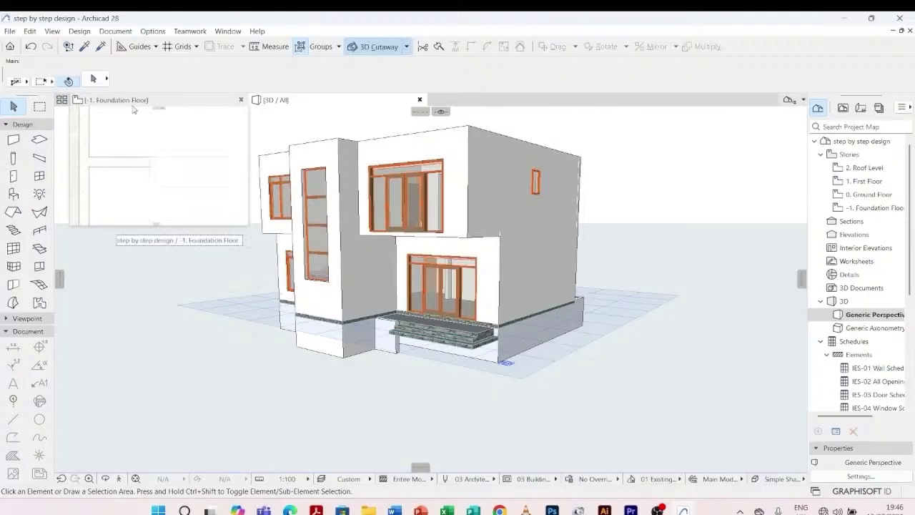
click(133, 110)
scroll(172, 176, down, 5)
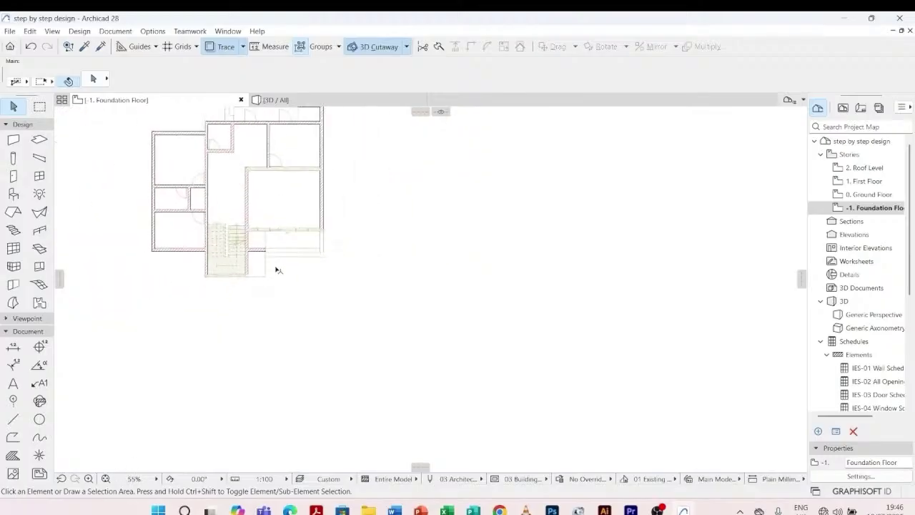
scroll(278, 269, down, 2)
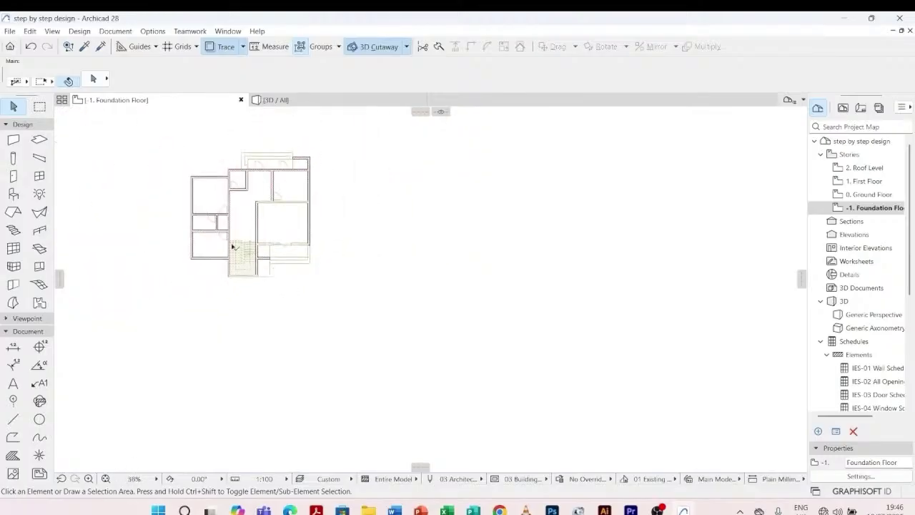
click(40, 284)
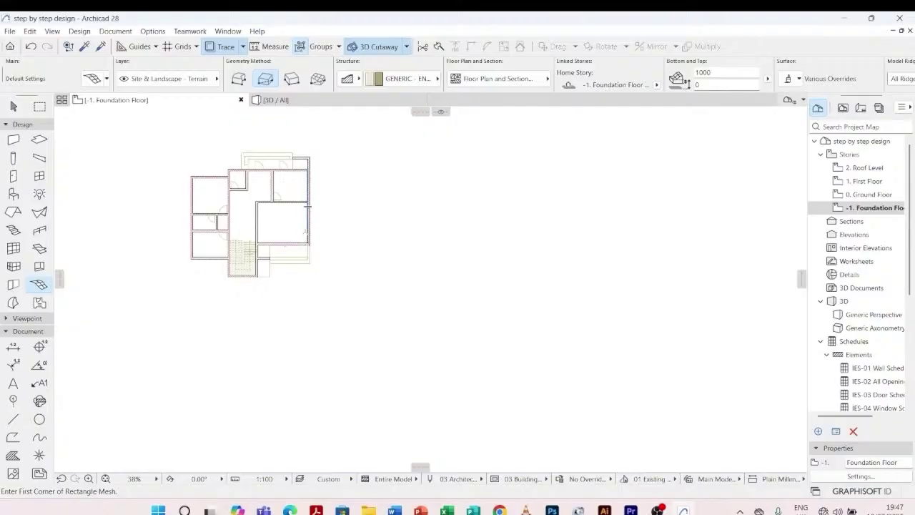
click(359, 77)
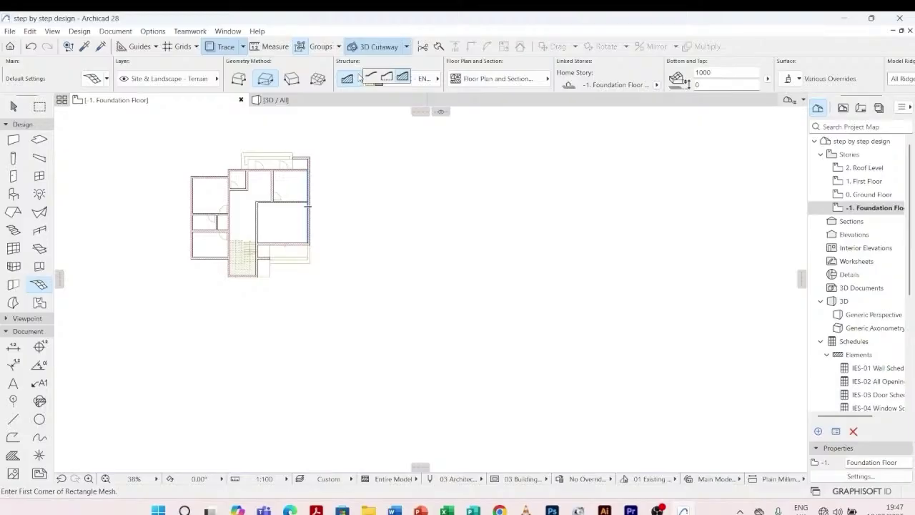
click(403, 76)
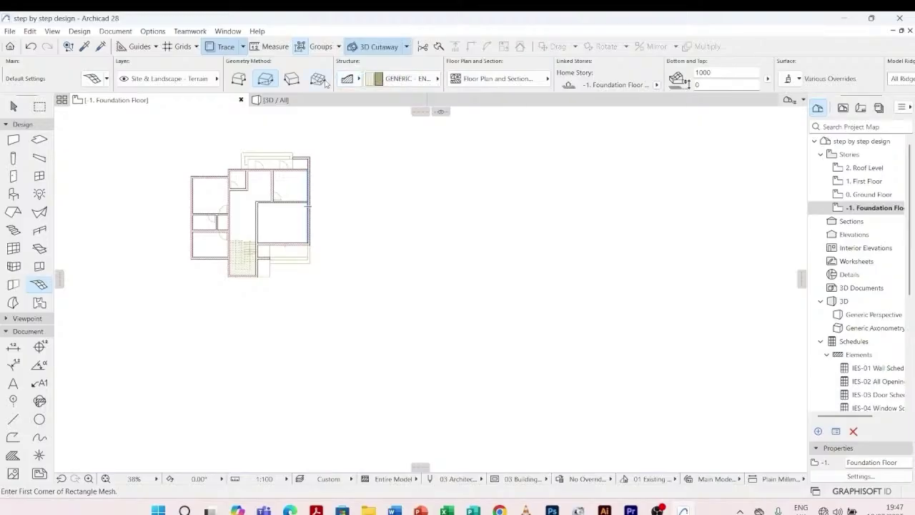
click(433, 78)
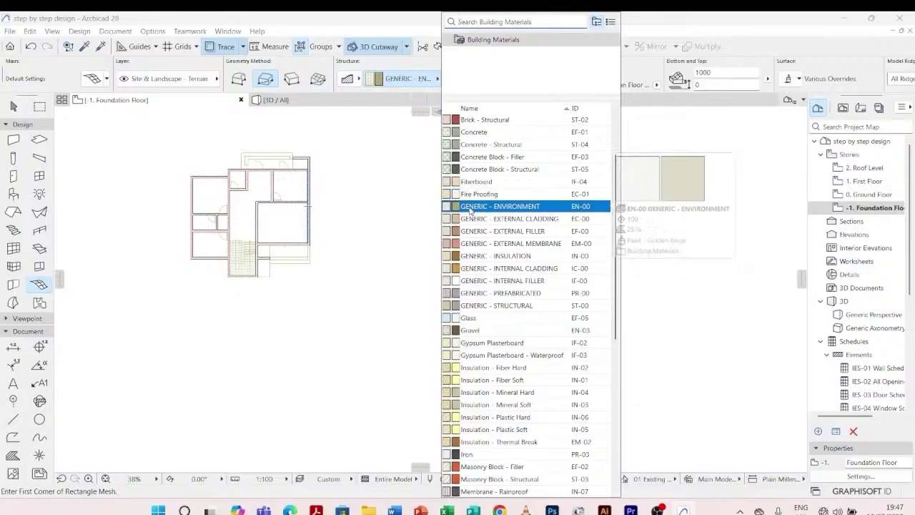
click(470, 209)
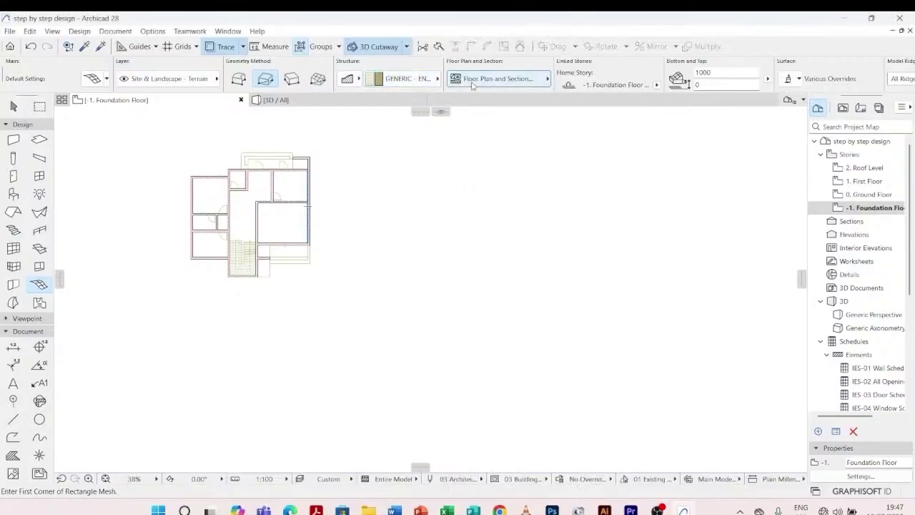
- Draw a rotated-rectangle terrain mesh 1000 high around the whole house, leaving a wide margin on all sides
scroll(472, 84, down, 2)
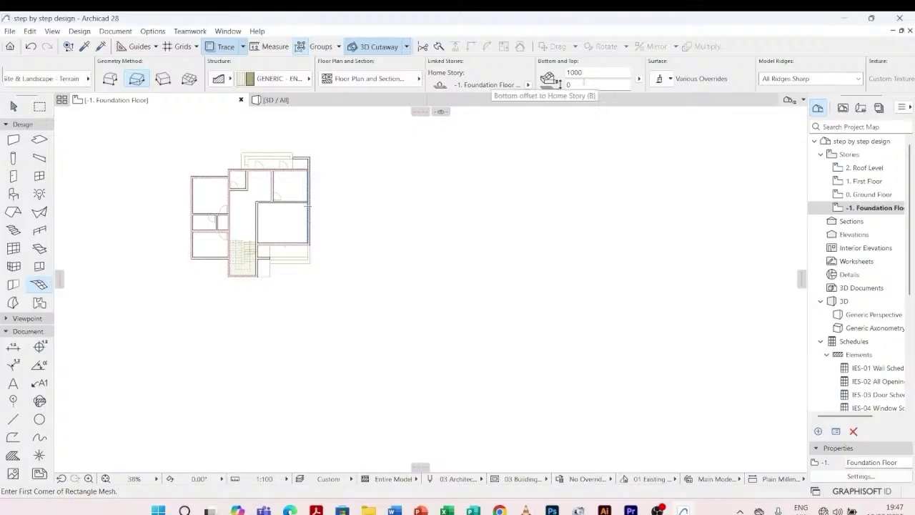
scroll(582, 271, down, 2)
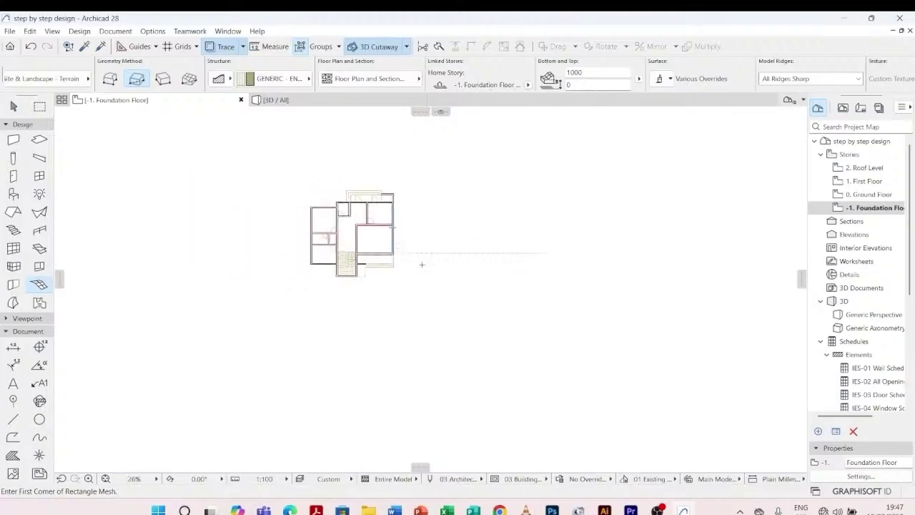
scroll(268, 196, up, 1)
scroll(273, 188, up, 1)
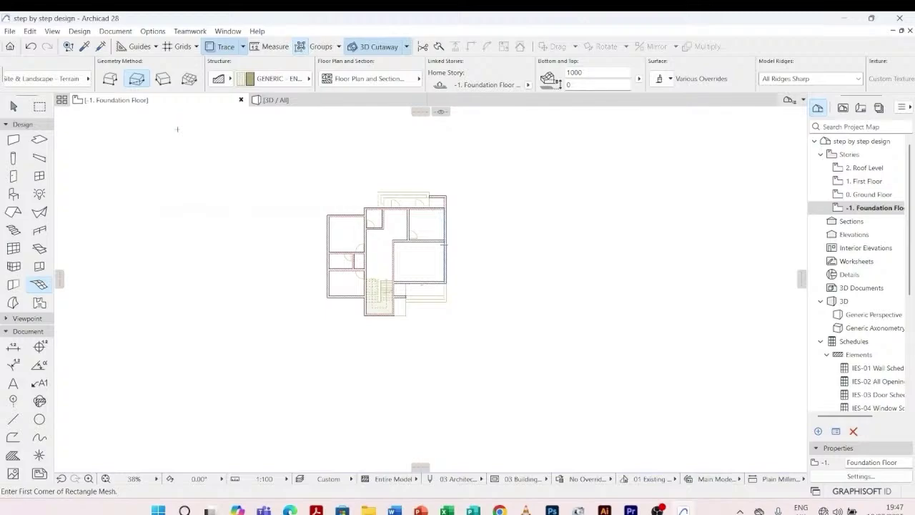
click(165, 80)
scroll(279, 179, down, 3)
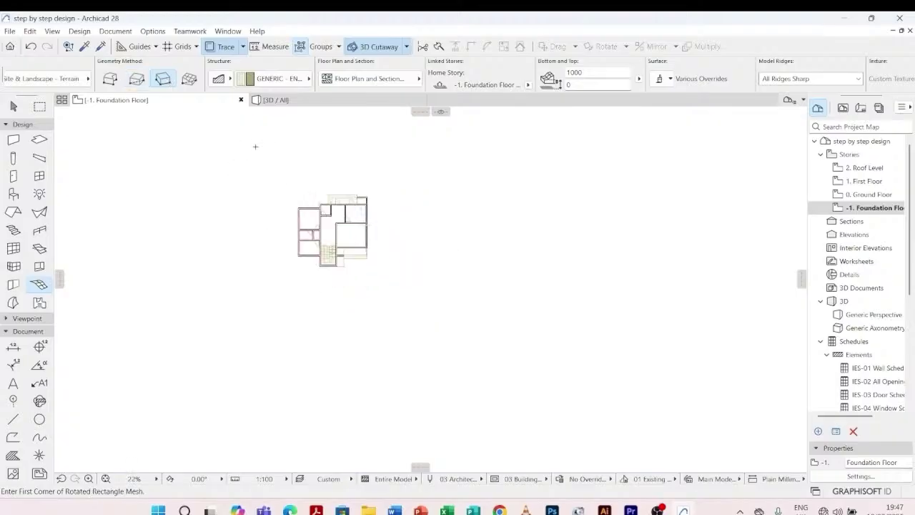
click(256, 146)
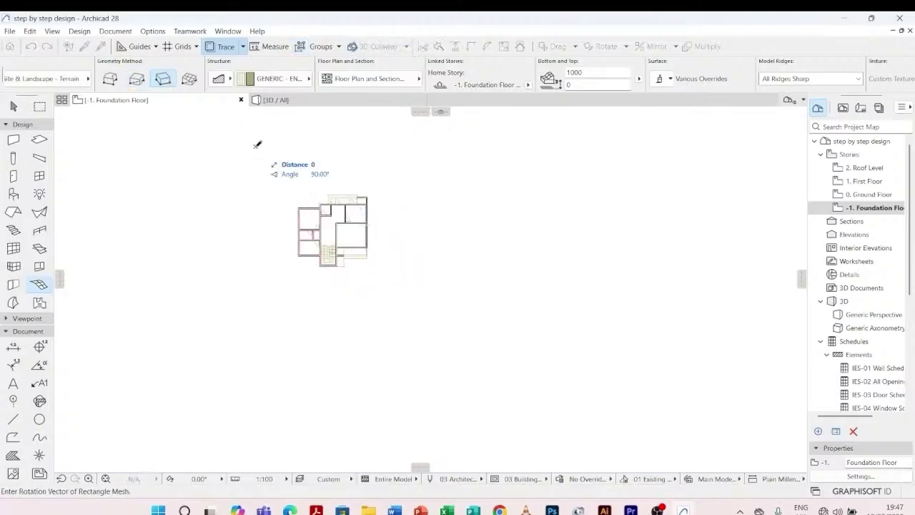
click(424, 146)
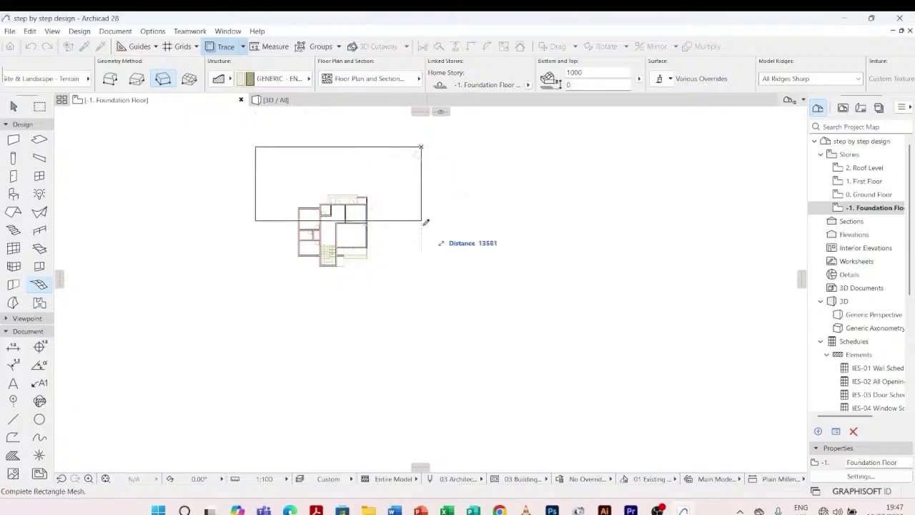
click(422, 328)
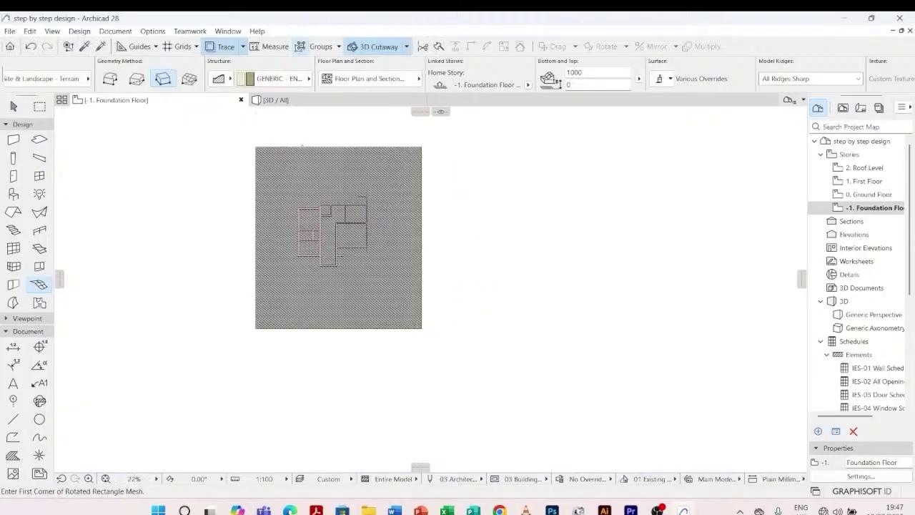
- Inspect the new terrain mesh in 3D, checking its level against the foundation walls and porch steps
key(F3)
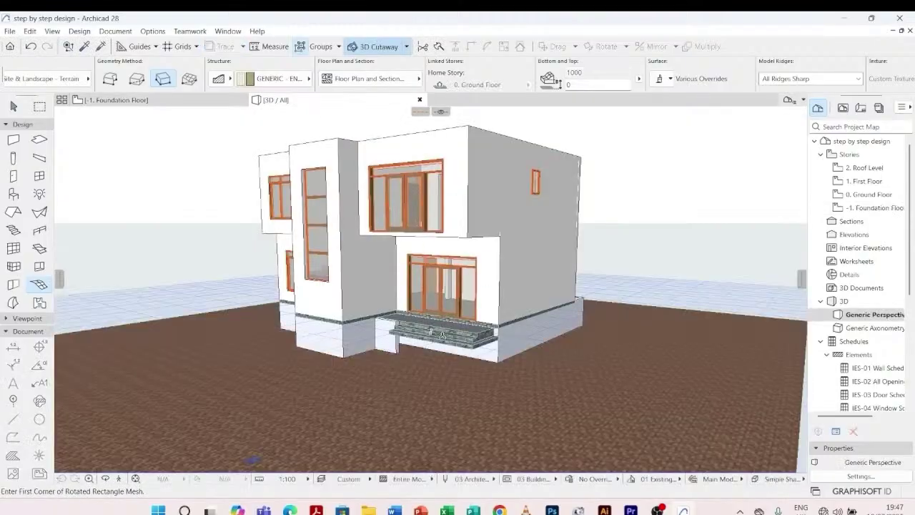
scroll(420, 299, down, 3)
scroll(450, 354, down, 2)
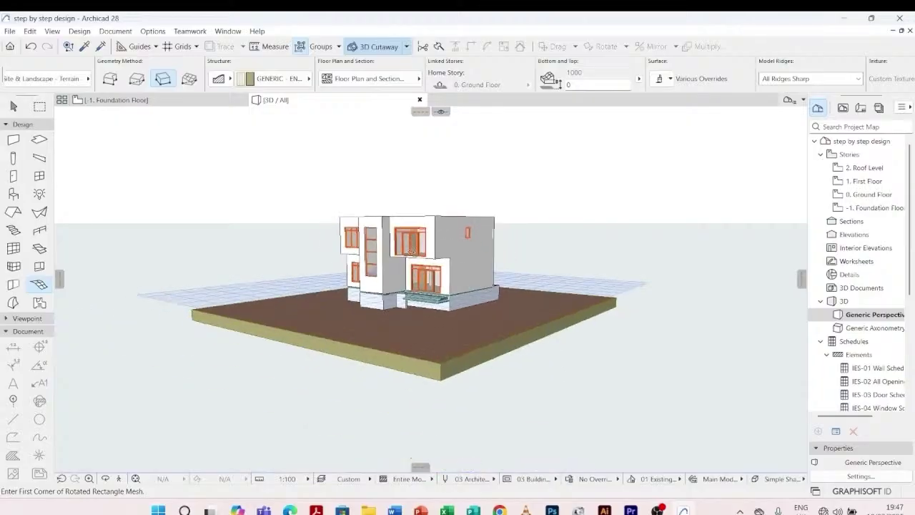
scroll(449, 355, up, 3)
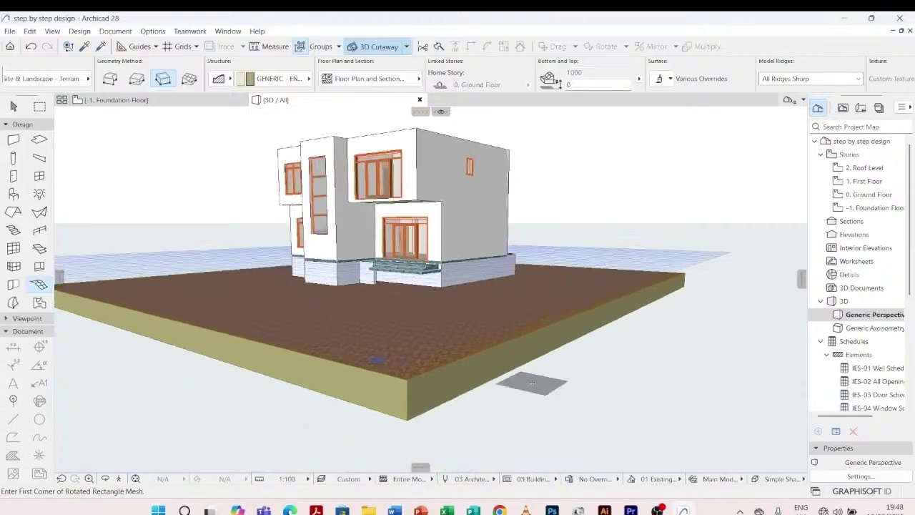
key(Escape)
scroll(395, 272, up, 5)
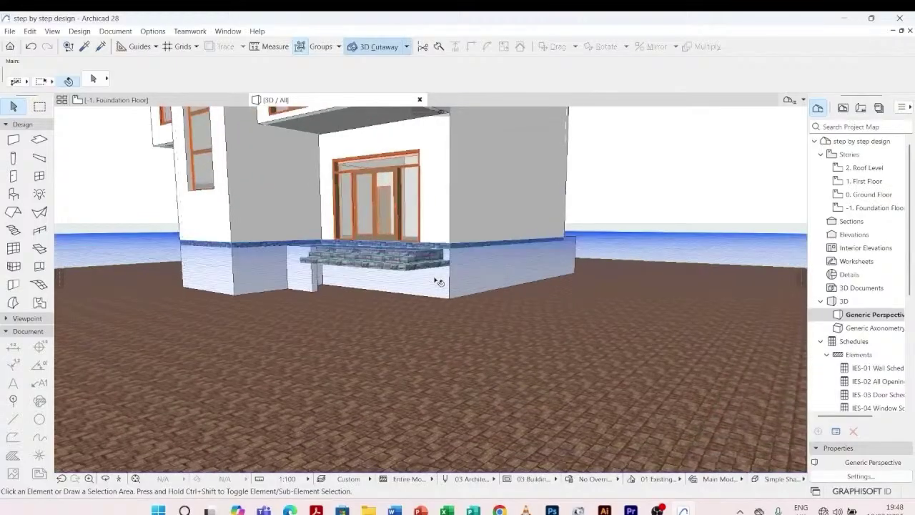
scroll(392, 270, down, 3)
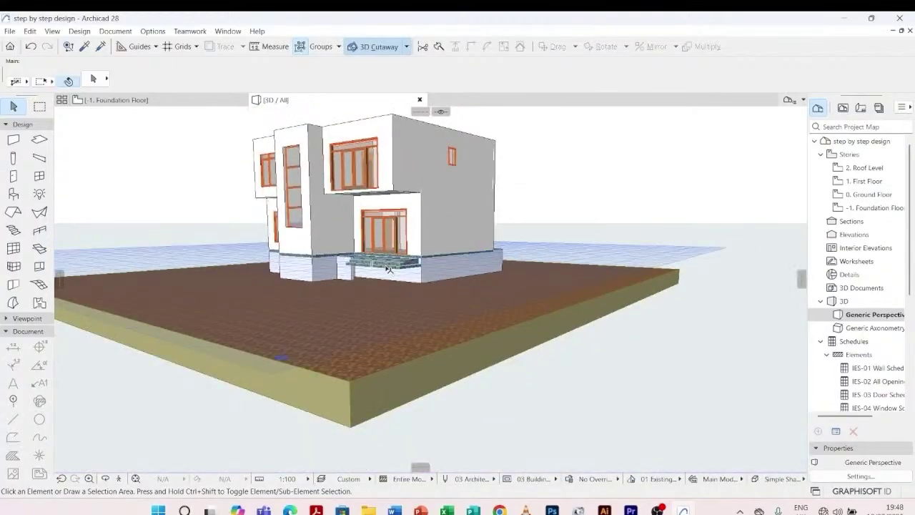
- Try raising the terrain mesh to the lowest porch step by changing its bottom offset to the home story
click(413, 365)
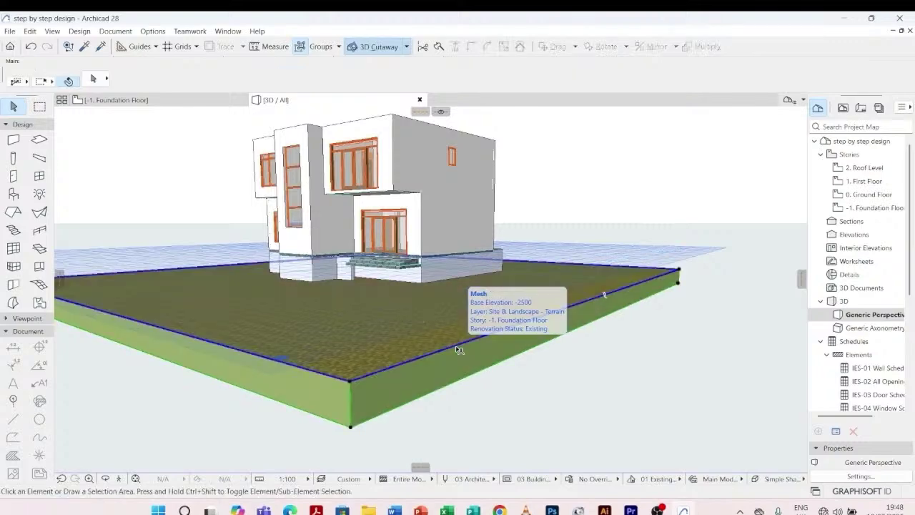
click(736, 84)
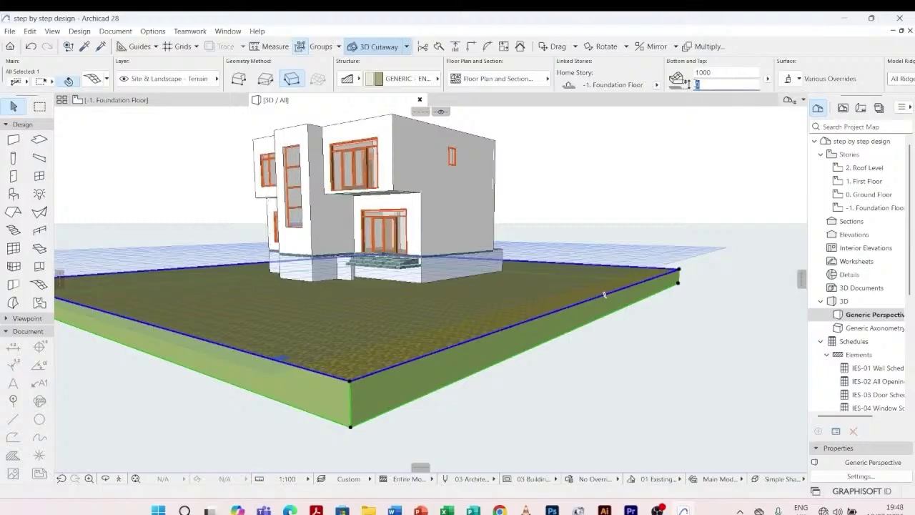
click(588, 178)
scroll(379, 280, up, 6)
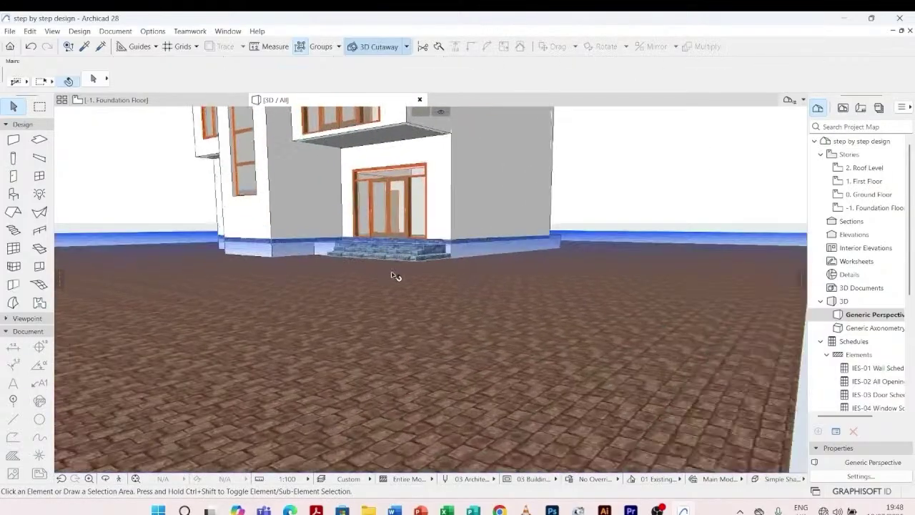
scroll(404, 271, up, 3)
scroll(428, 268, up, 3)
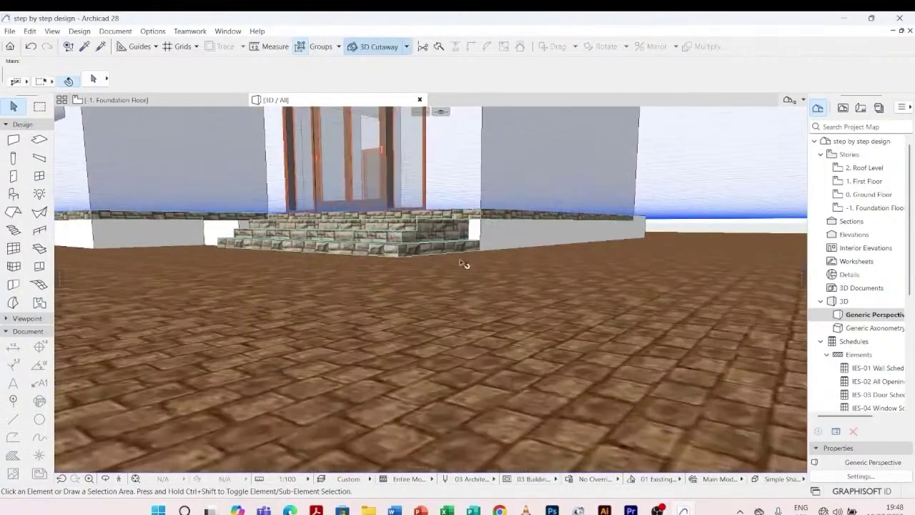
scroll(451, 253, down, 5)
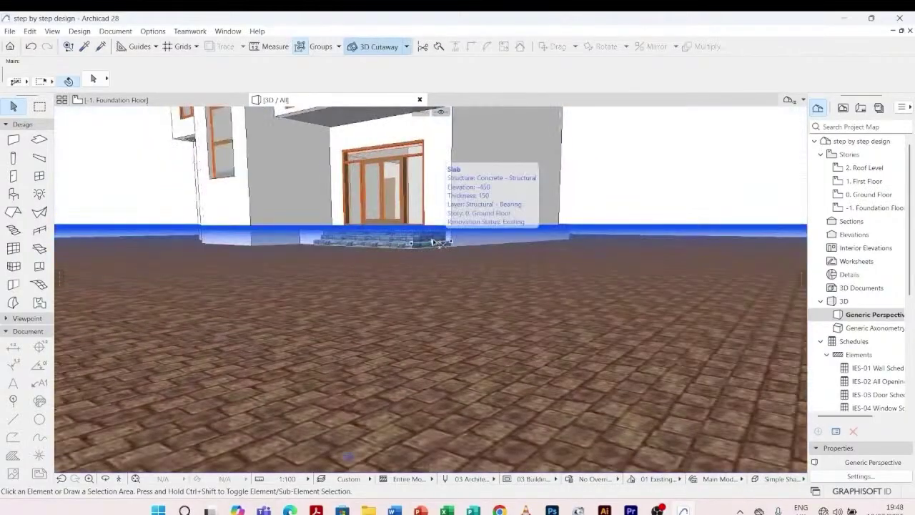
key(ctrl+z)
scroll(436, 246, down, 5)
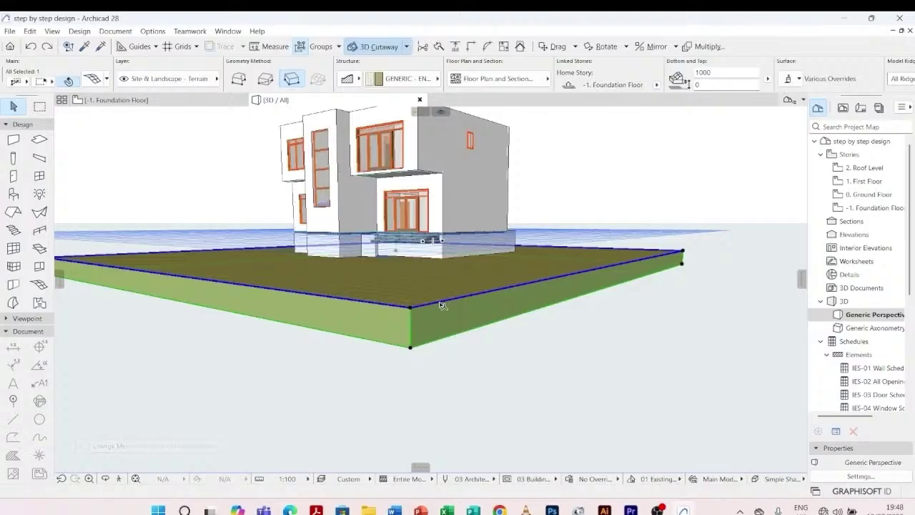
click(486, 298)
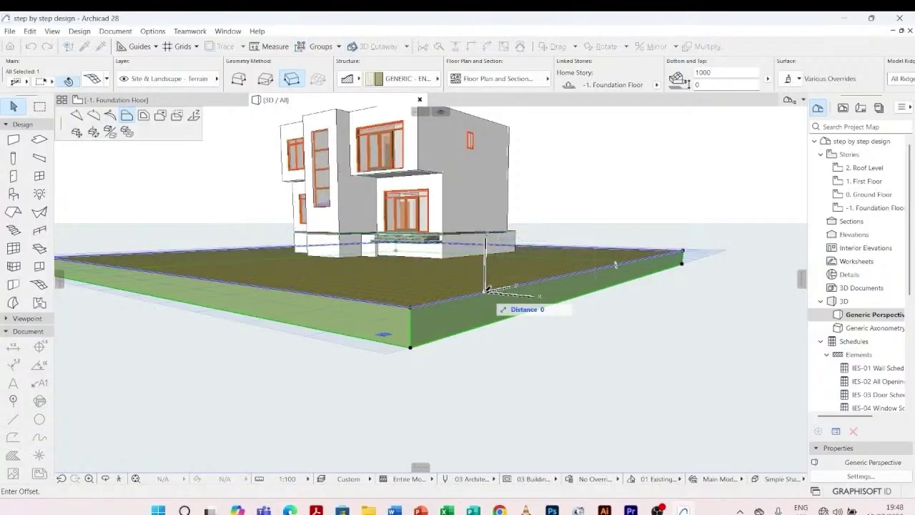
click(486, 292)
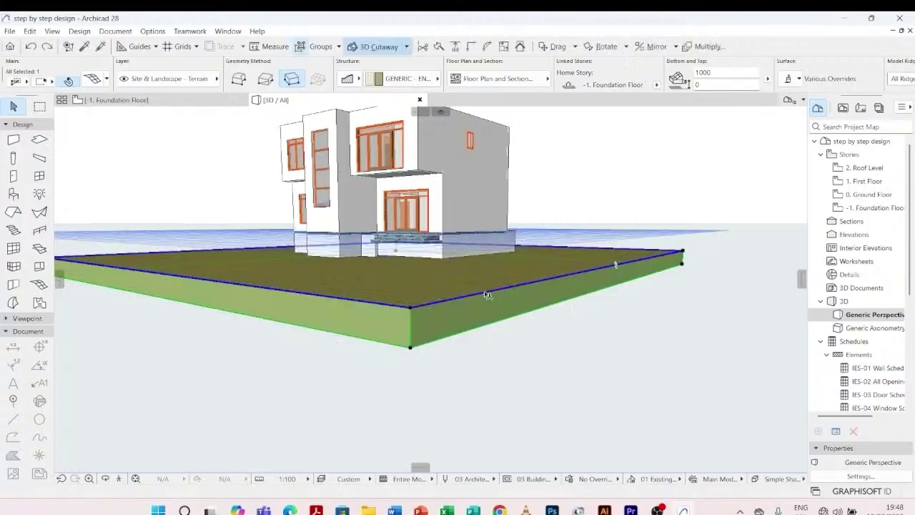
click(410, 309)
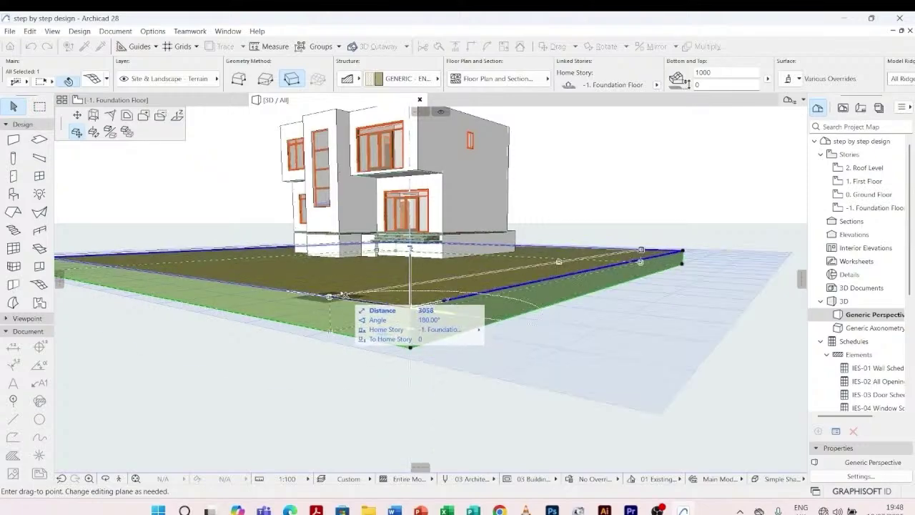
click(77, 115)
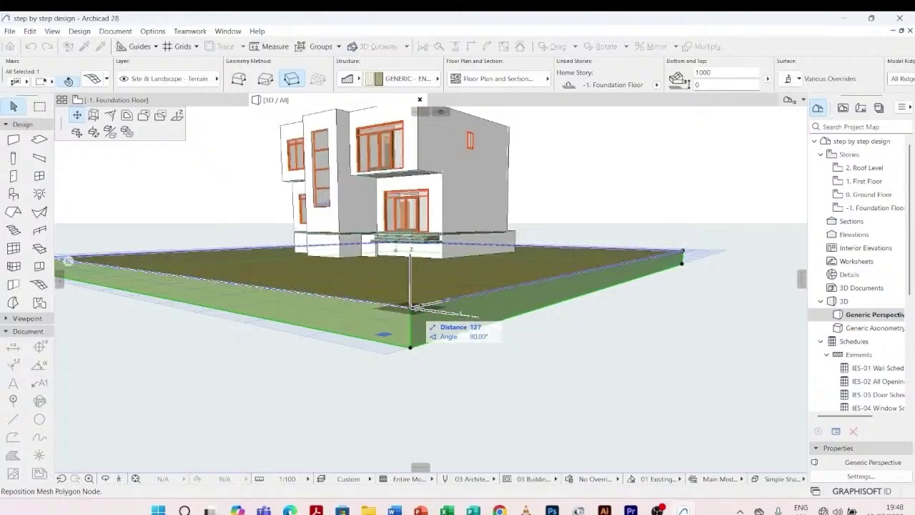
key(Escape)
scroll(539, 300, down, 3)
scroll(545, 170, up, 2)
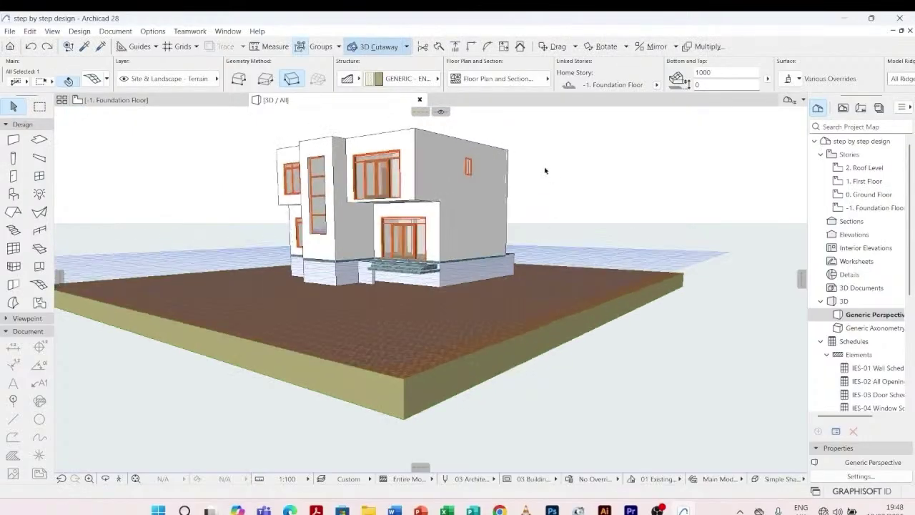
click(546, 170)
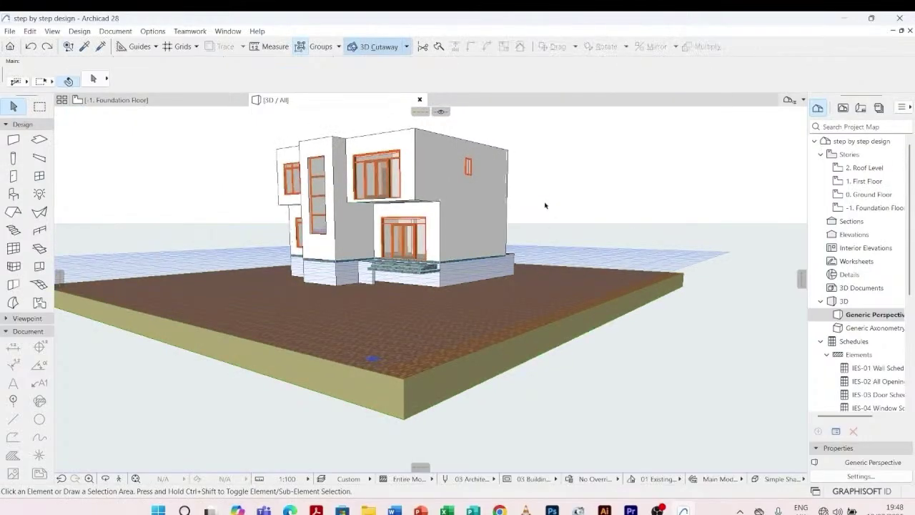
- Move the terrain mesh vertically up by 900 so its surface meets the bottom corner of the lowest porch step
click(554, 324)
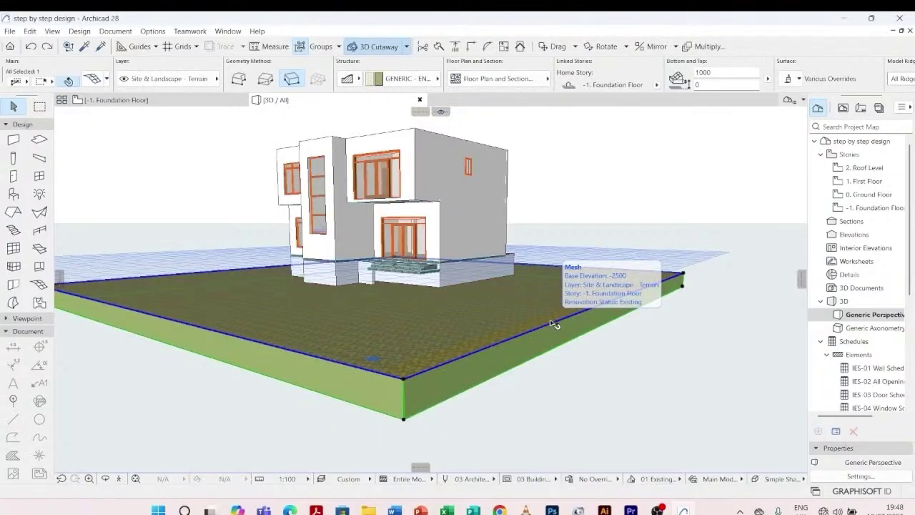
click(554, 324)
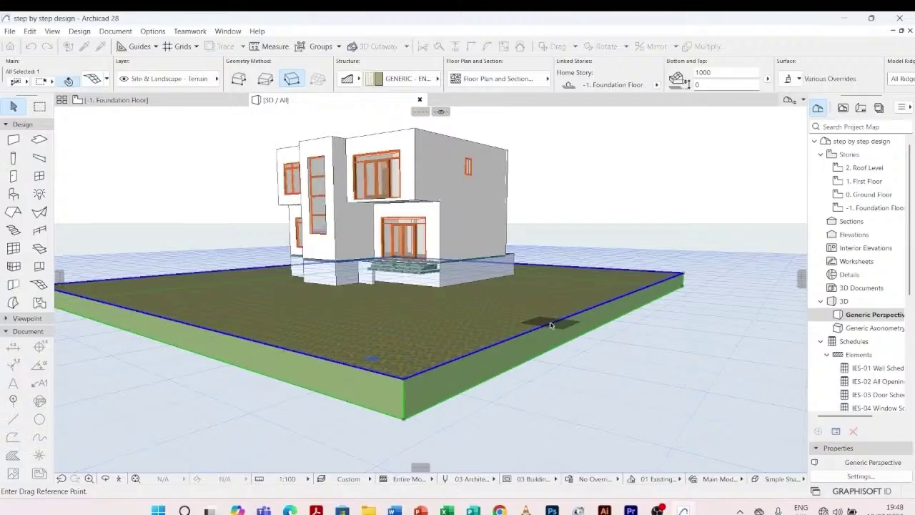
click(550, 325)
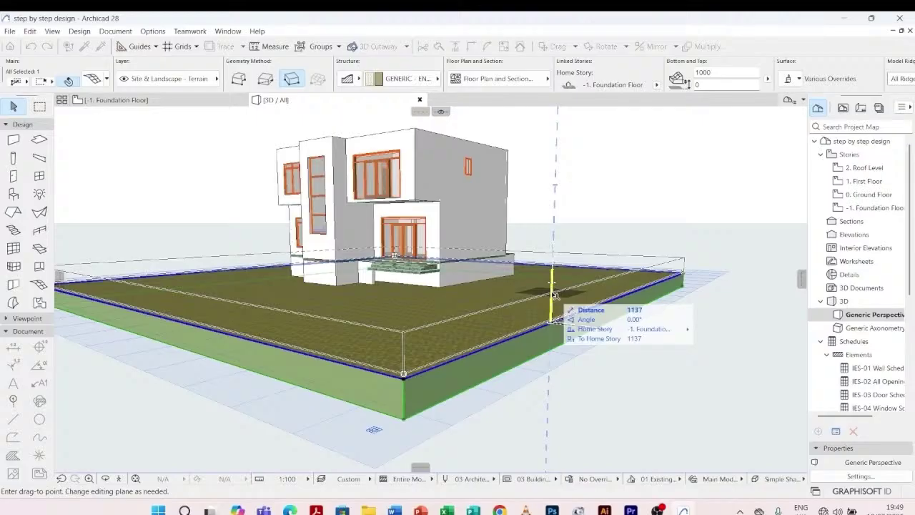
scroll(554, 294, up, 3)
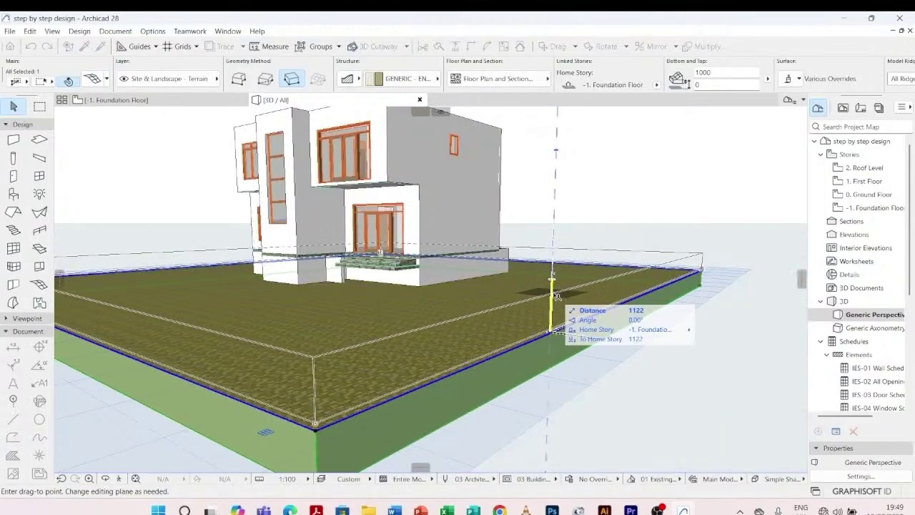
shift+middle_drag(556, 295, 597, 337)
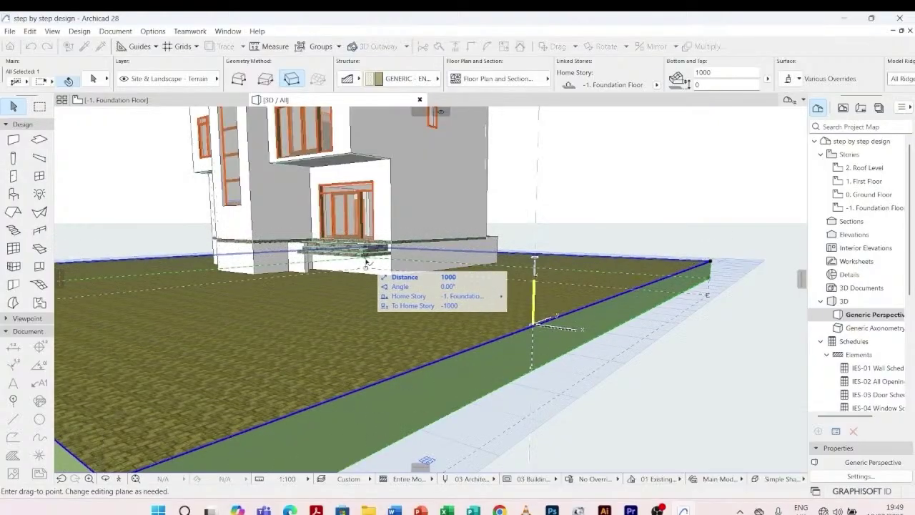
scroll(366, 263, up, 6)
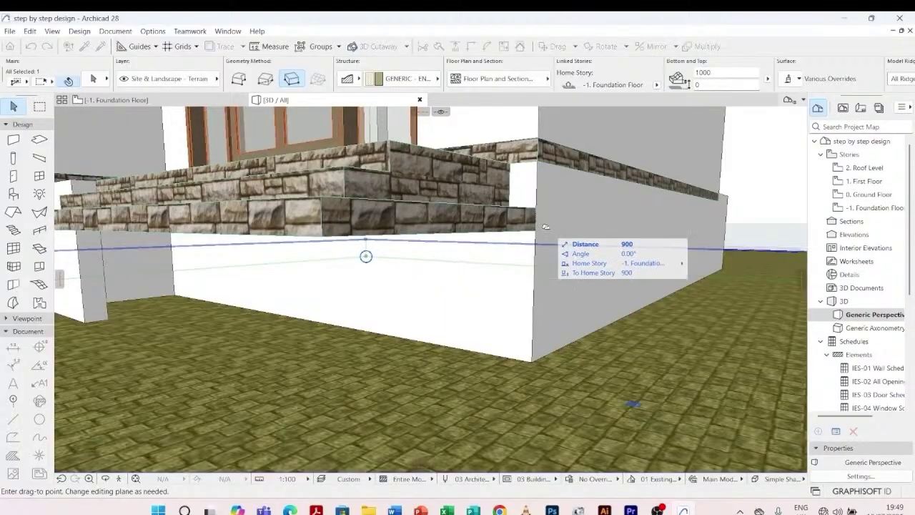
scroll(437, 318, down, 10)
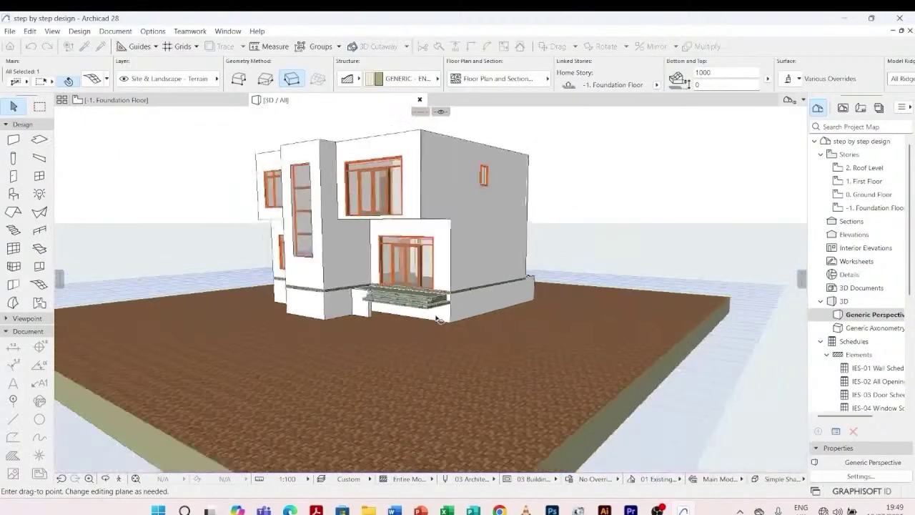
scroll(439, 319, down, 3)
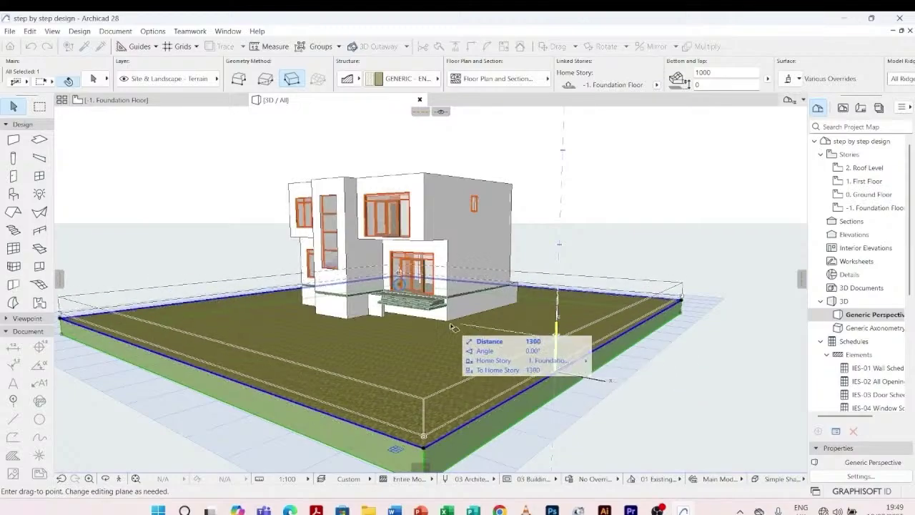
click(447, 309)
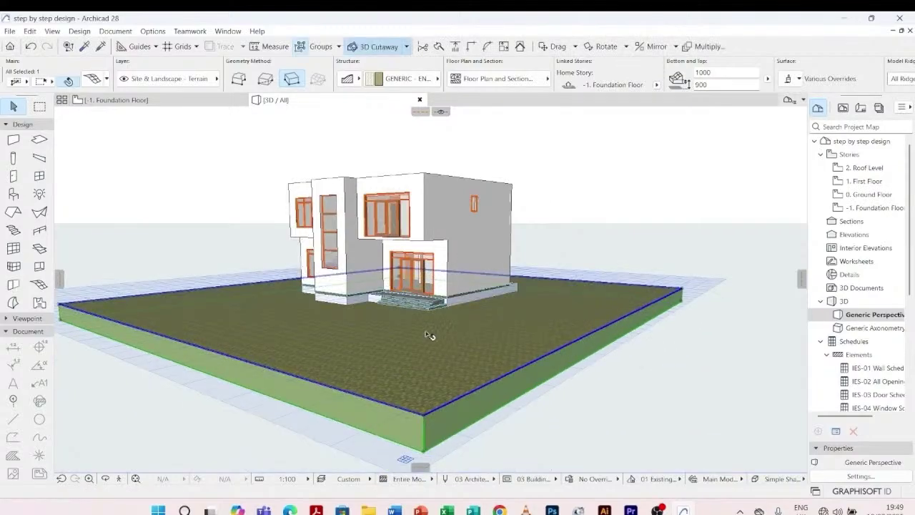
- Inspect the raised terrain mesh from several sides, checking how it meets the porch steps and foundation walls
scroll(429, 335, up, 6)
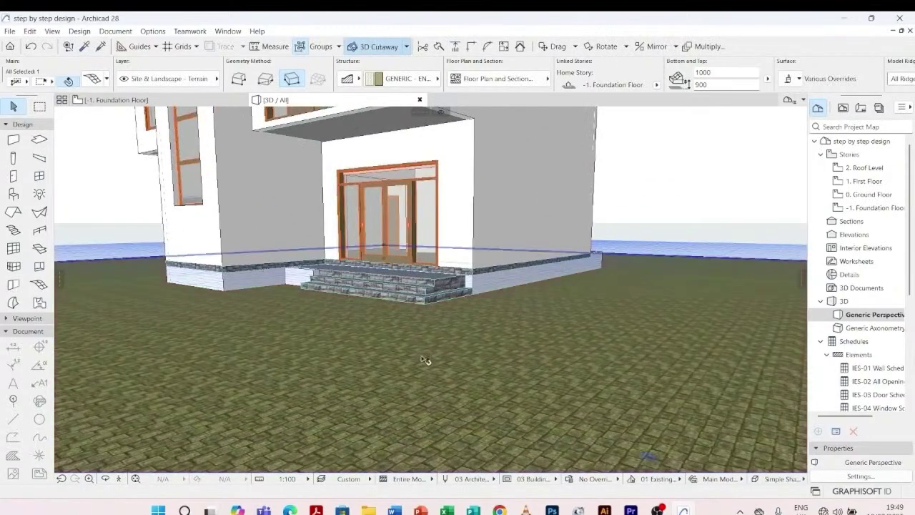
scroll(424, 360, up, 4)
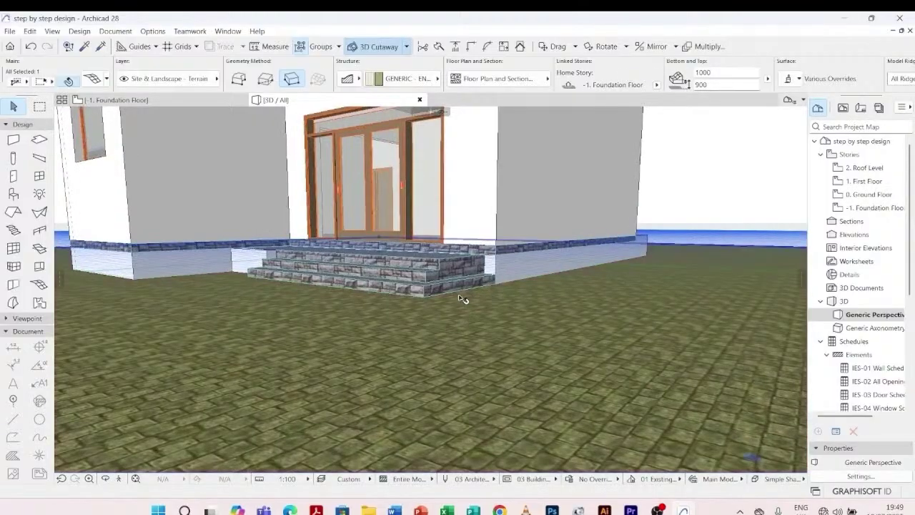
key(Escape)
scroll(461, 297, down, 2)
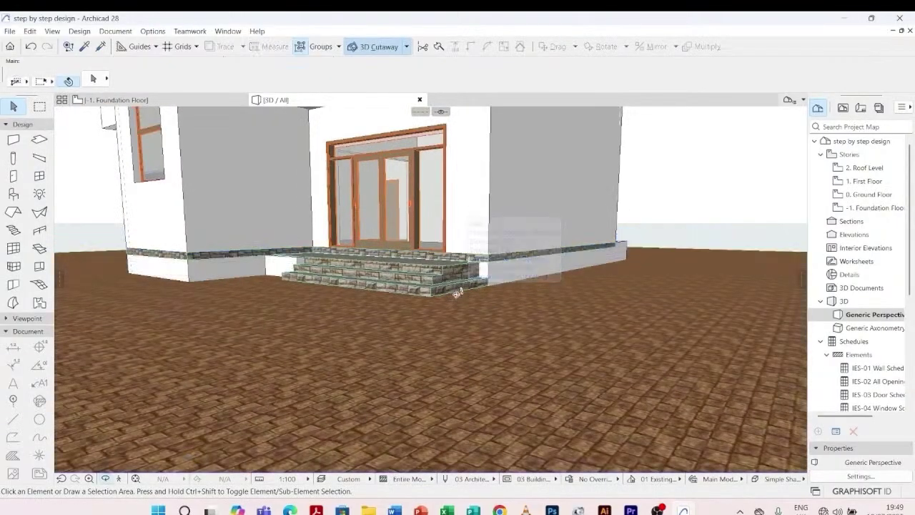
scroll(458, 294, down, 8)
shift+middle_drag(303, 343, 602, 378)
scroll(508, 251, down, 4)
shift+middle_drag(548, 303, 368, 290)
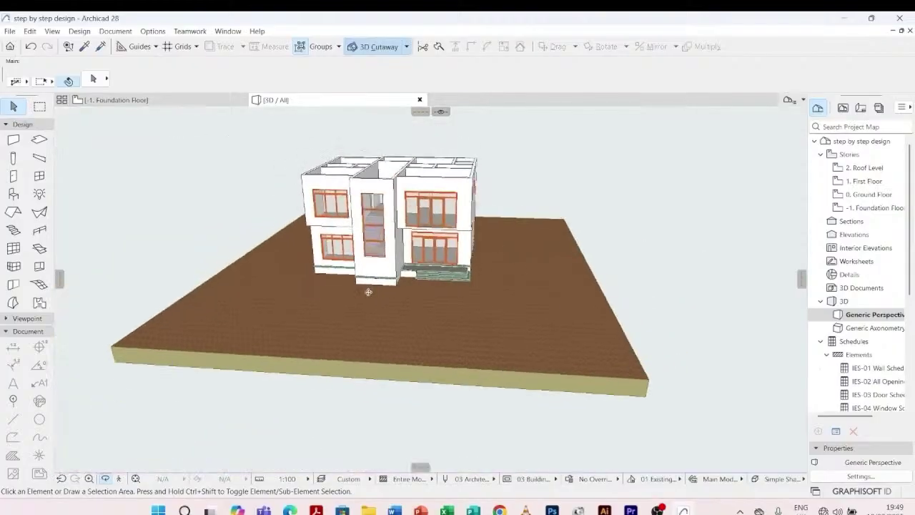
scroll(651, 297, up, 4)
shift+middle_drag(651, 297, 466, 293)
scroll(458, 290, down, 3)
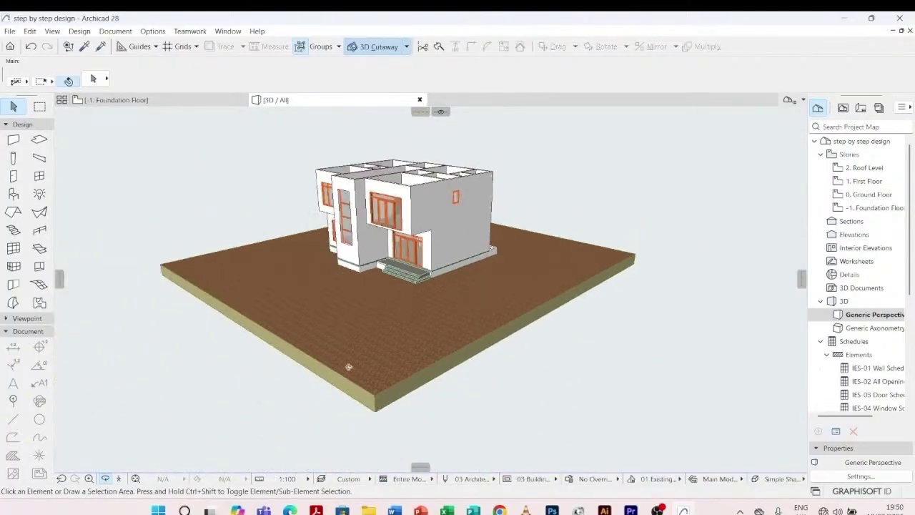
scroll(331, 368, up, 3)
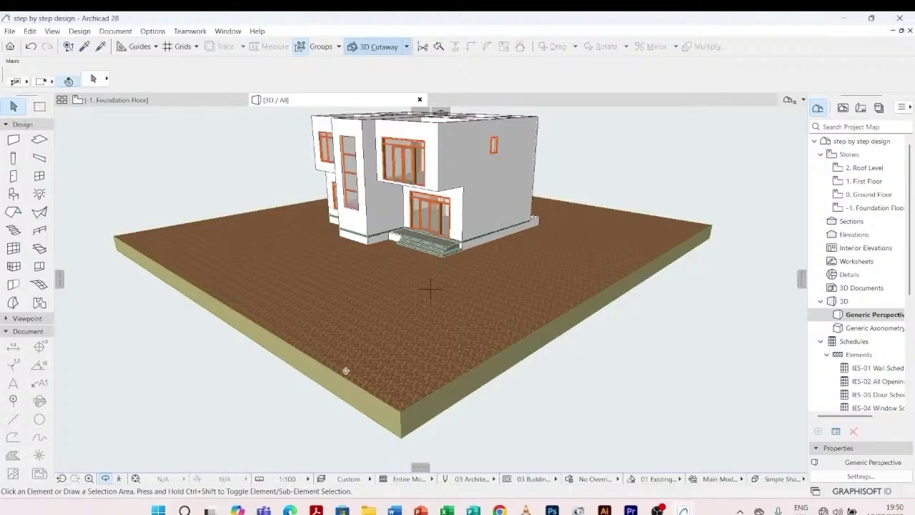
shift+middle_drag(345, 370, 352, 376)
- Change the terrain mesh's top surface override to Grass - Green
click(413, 406)
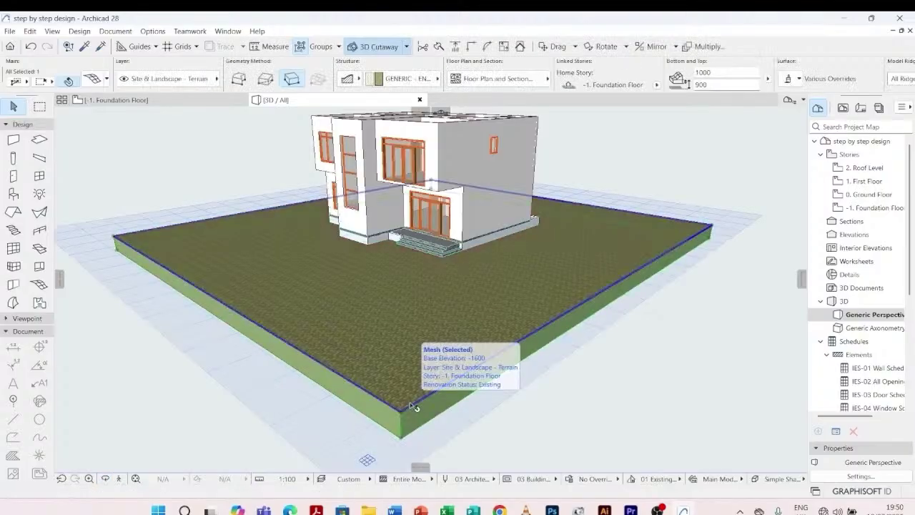
right_click(412, 406)
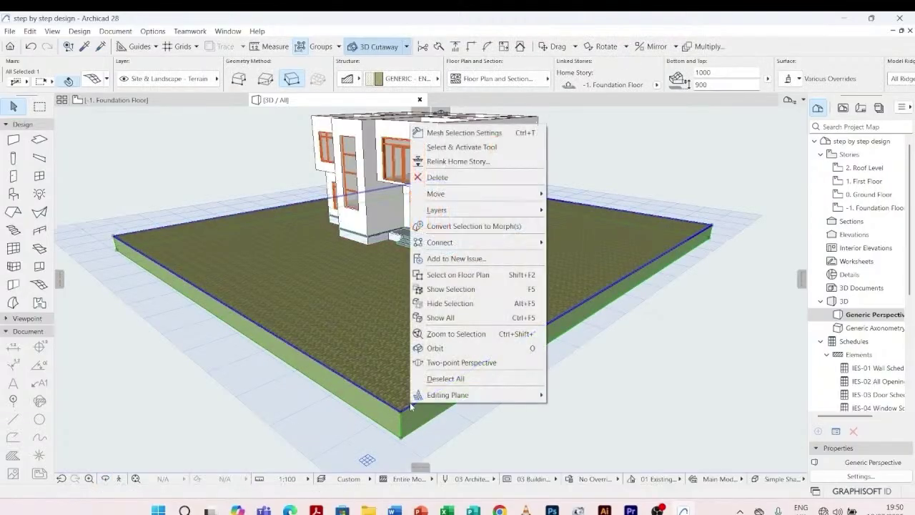
click(451, 134)
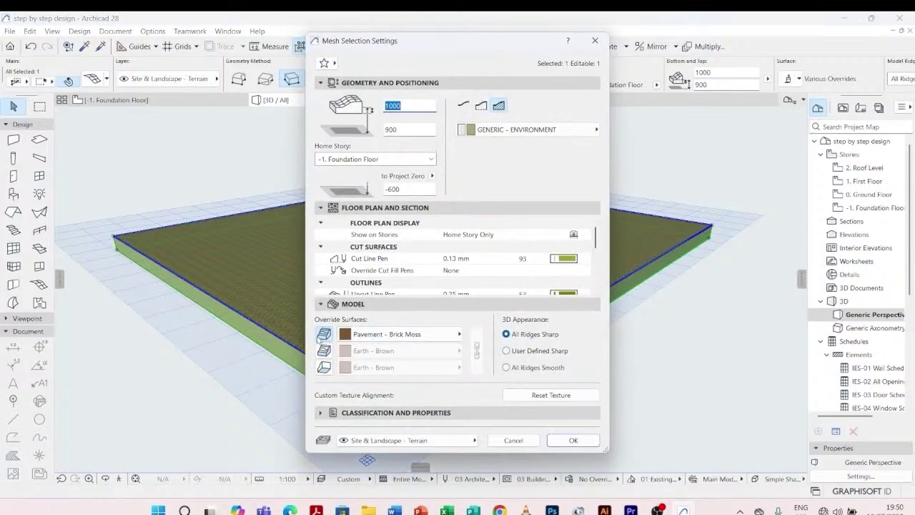
click(451, 336)
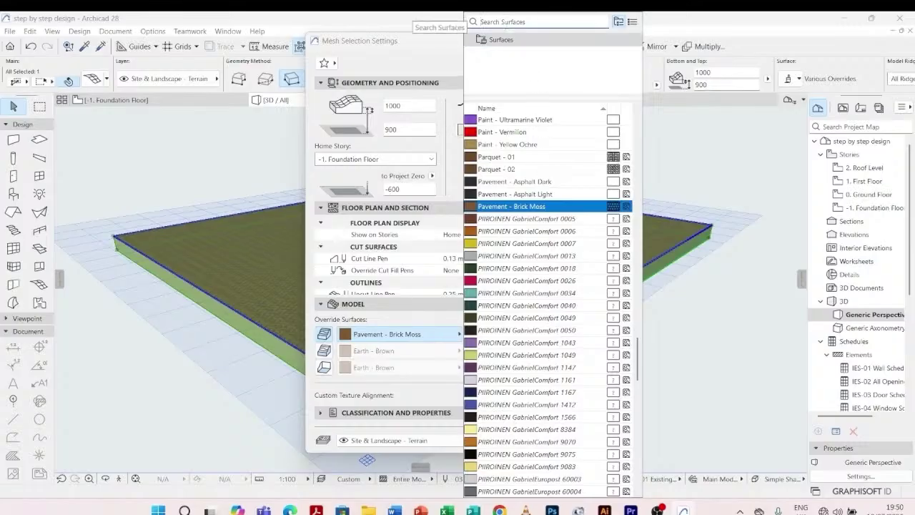
click(501, 21)
text(grass)
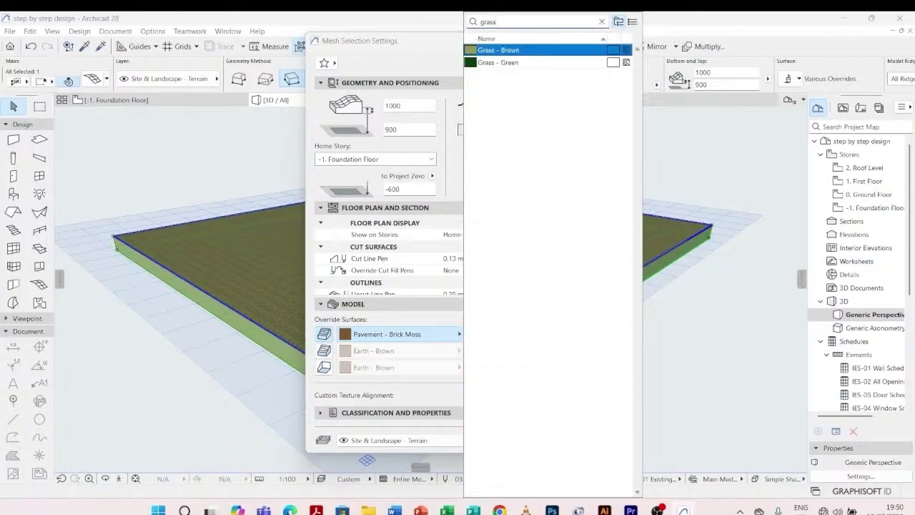
click(615, 62)
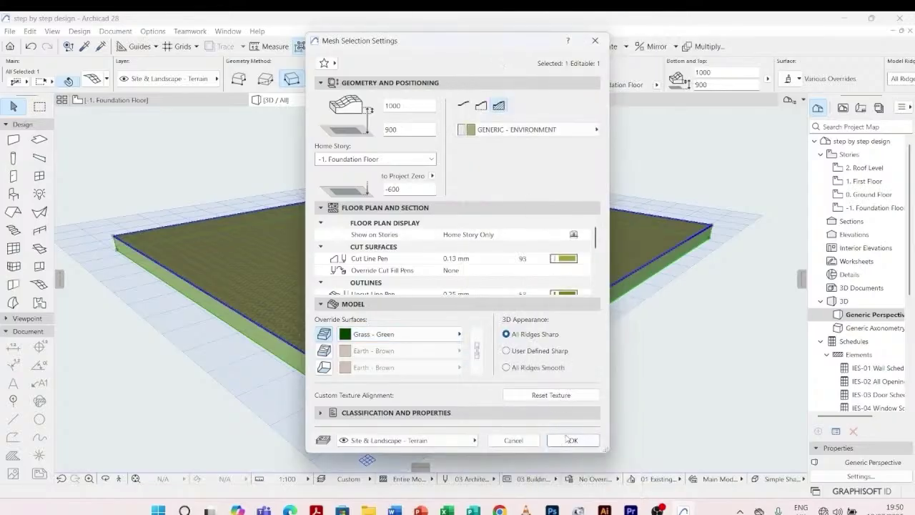
click(574, 440)
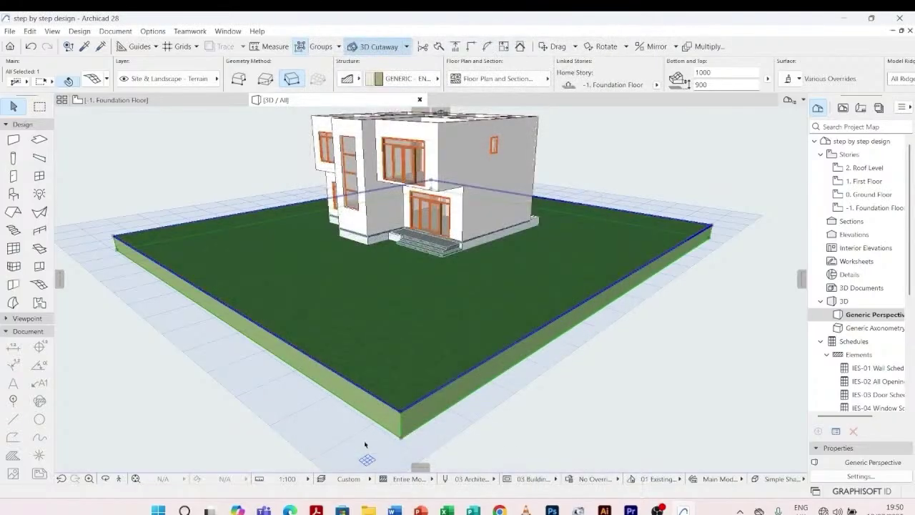
click(219, 402)
- Examine the grass-covered terrain around the house, including the side wall, both porches and the front steps up close
scroll(350, 254, up, 4)
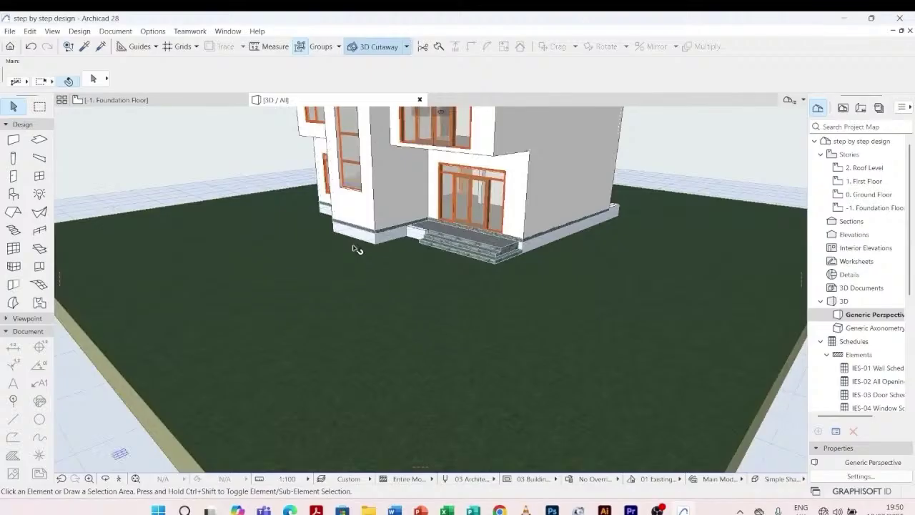
scroll(356, 248, down, 3)
shift+middle_drag(358, 257, 416, 298)
scroll(518, 280, down, 5)
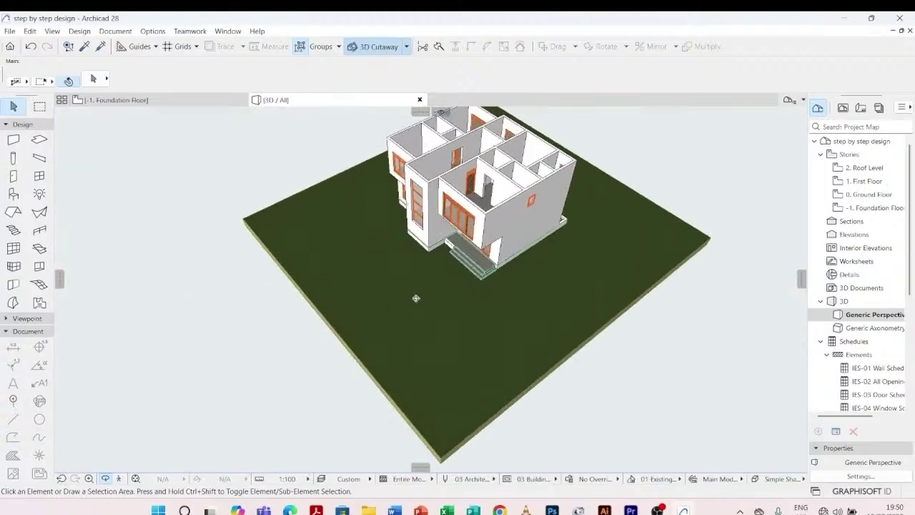
scroll(558, 260, up, 5)
shift+middle_drag(558, 267, 243, 289)
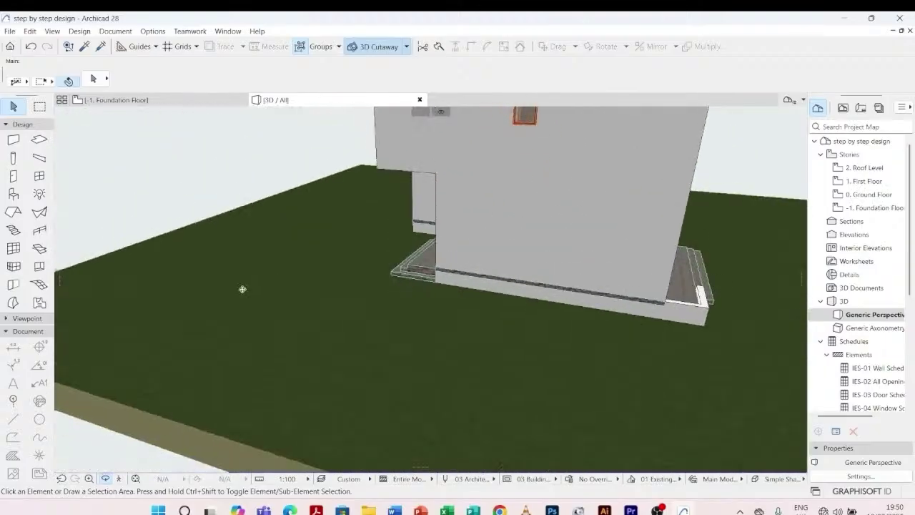
scroll(278, 283, down, 5)
shift+middle_drag(603, 369, 515, 323)
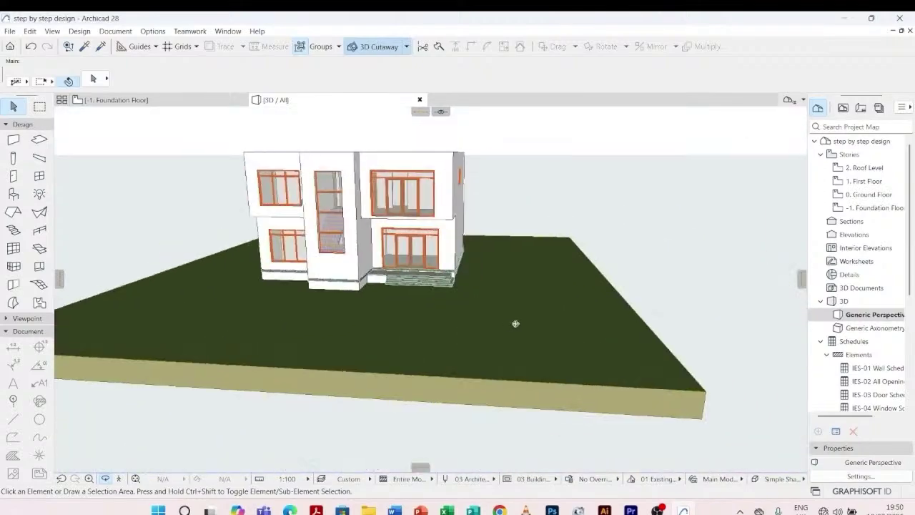
scroll(371, 296, up, 5)
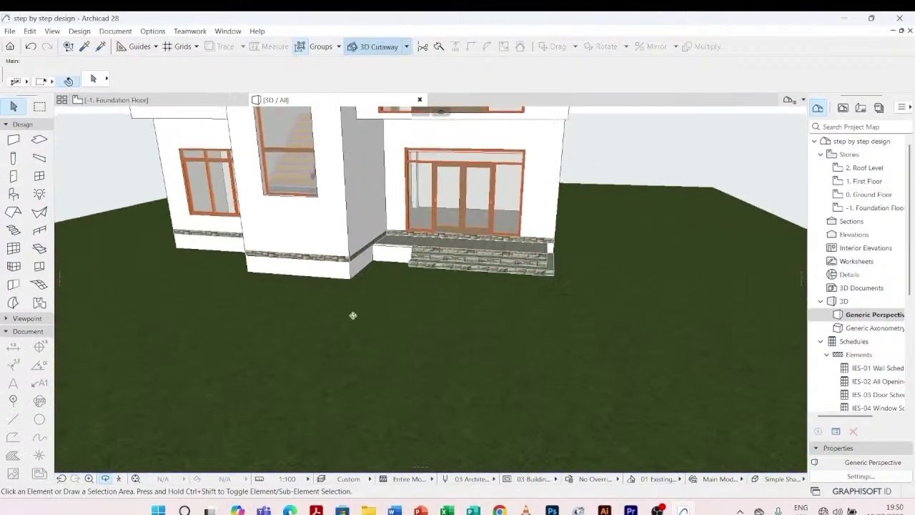
scroll(372, 272, up, 6)
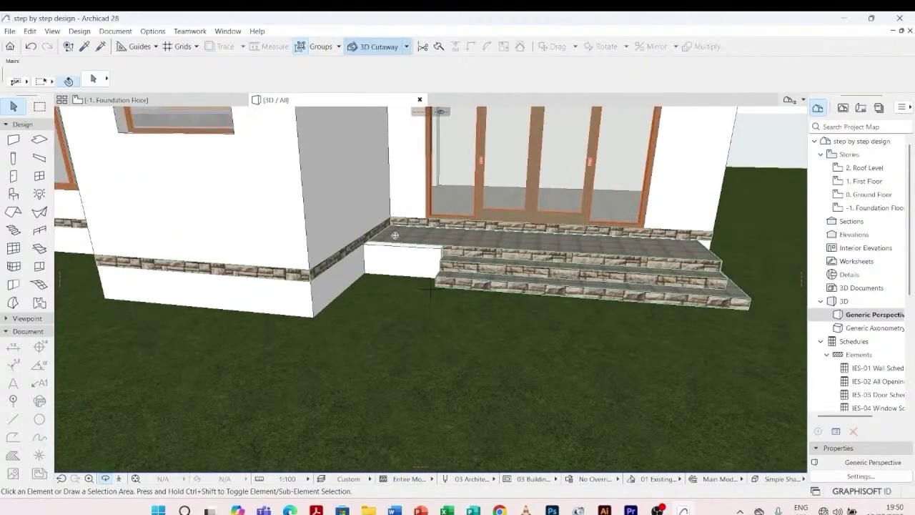
scroll(394, 235, down, 3)
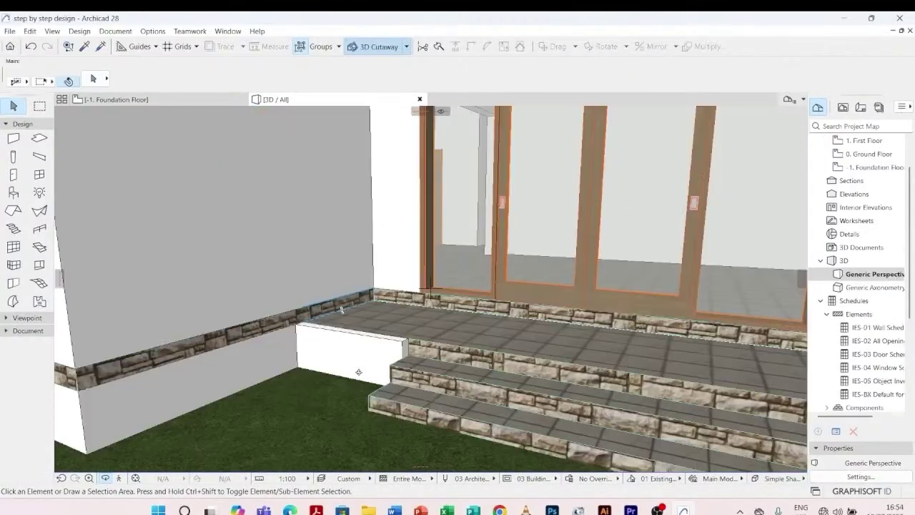
- Examine the exposed foundation wall at the end of the porch, the adjoining steps and the side wall
shift+middle_drag(400, 358, 441, 378)
shift+middle_drag(502, 367, 357, 377)
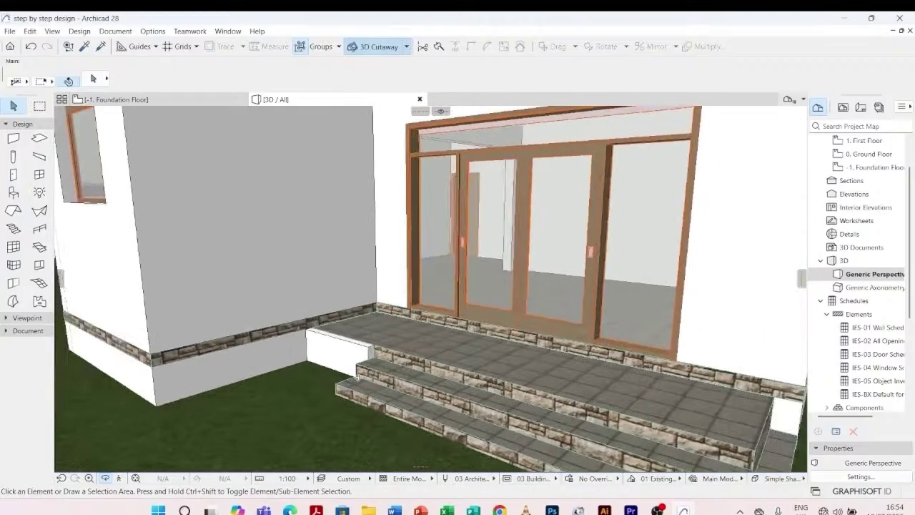
scroll(343, 361, up, 2)
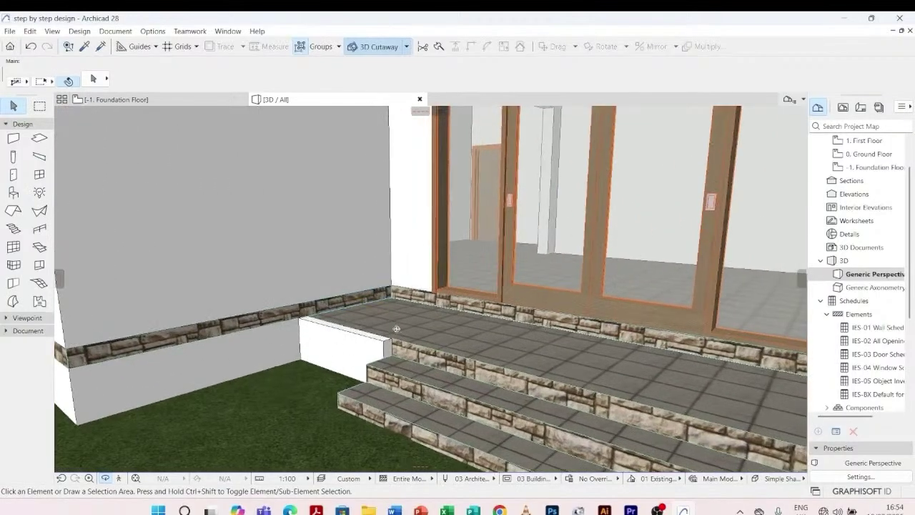
scroll(379, 354, up, 3)
scroll(393, 346, down, 5)
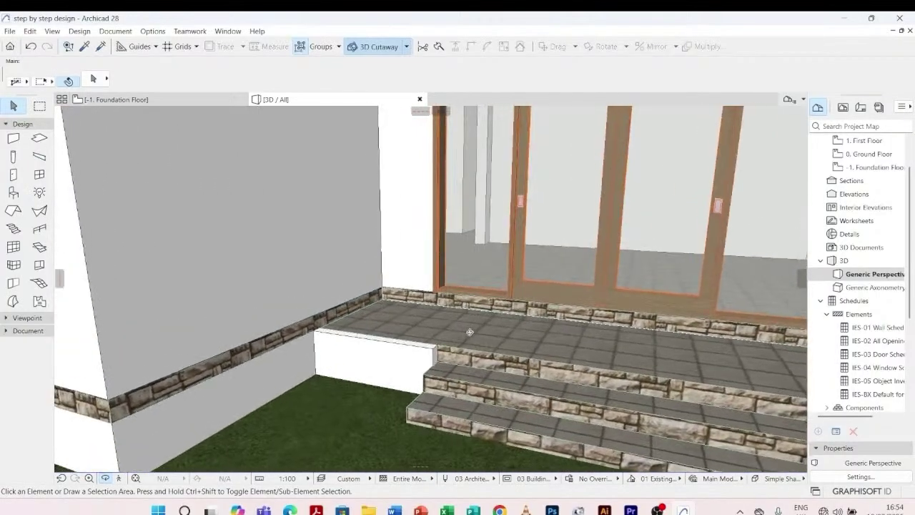
scroll(452, 295, down, 3)
scroll(452, 294, up, 5)
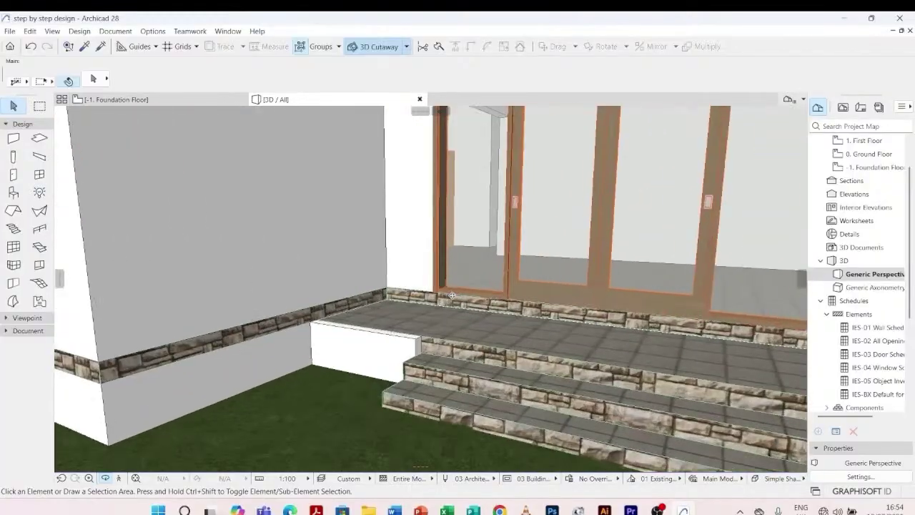
shift+middle_drag(452, 295, 371, 349)
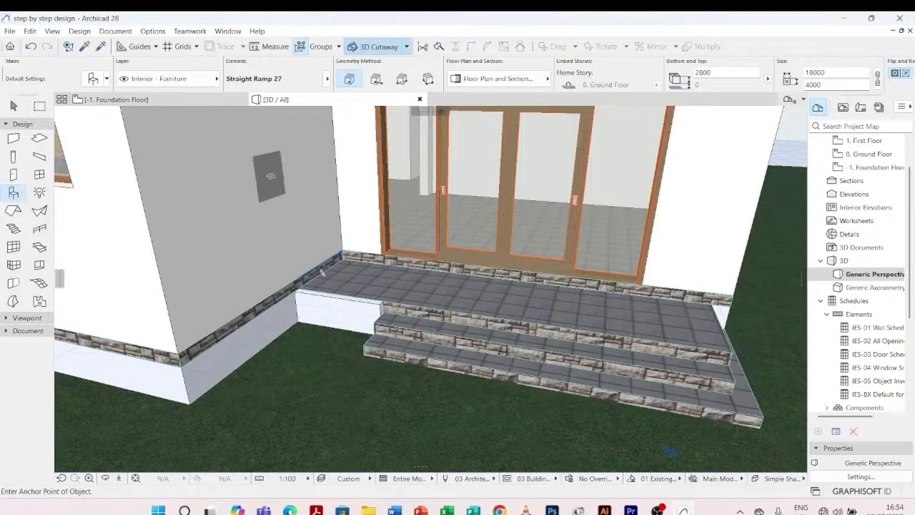
- Search the object library for "ramp" and close the object settings without placing anything
click(93, 79)
click(148, 94)
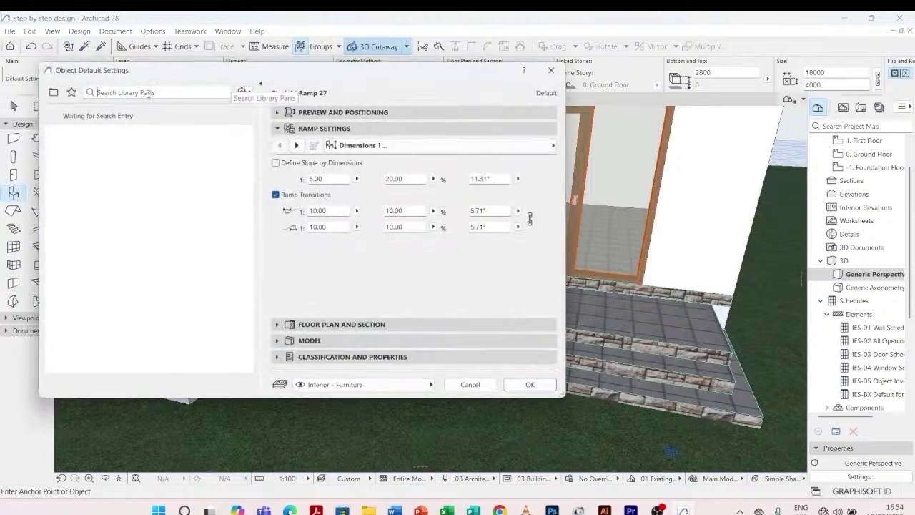
text(ram)
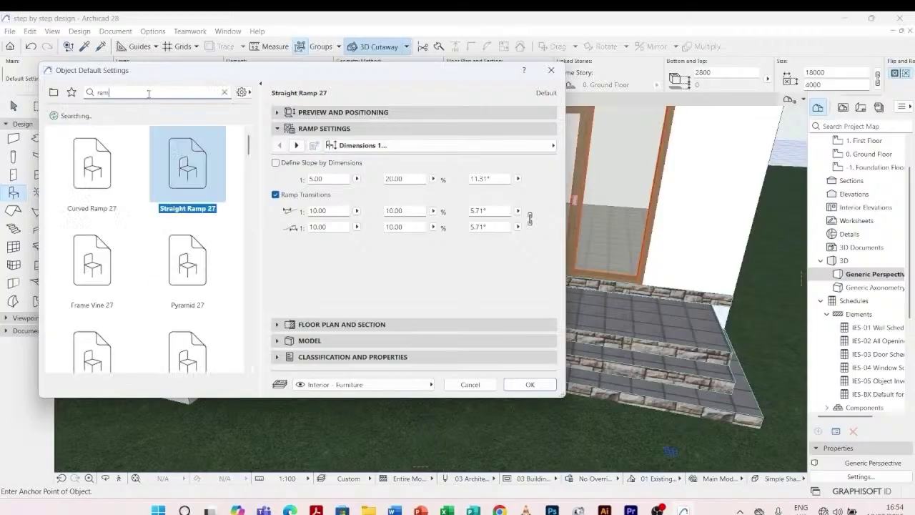
text(p)
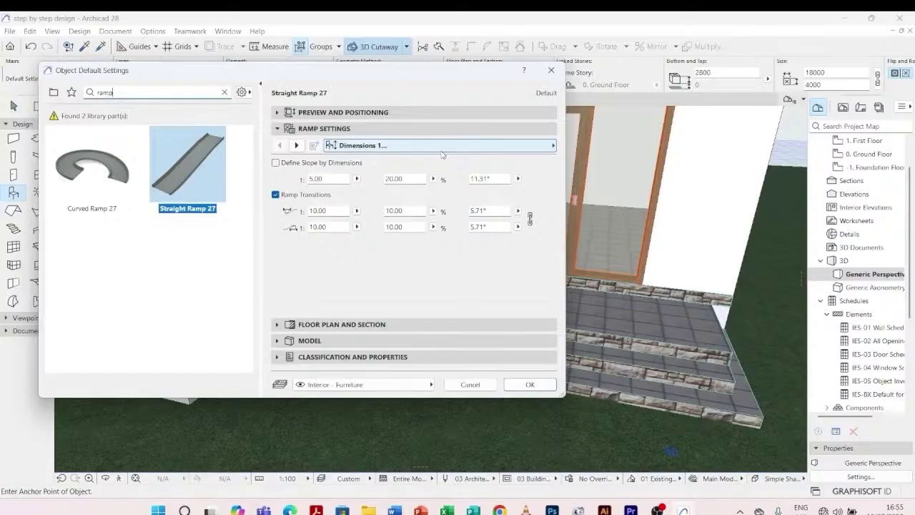
key(Escape)
key(Escape)
key(Escape)
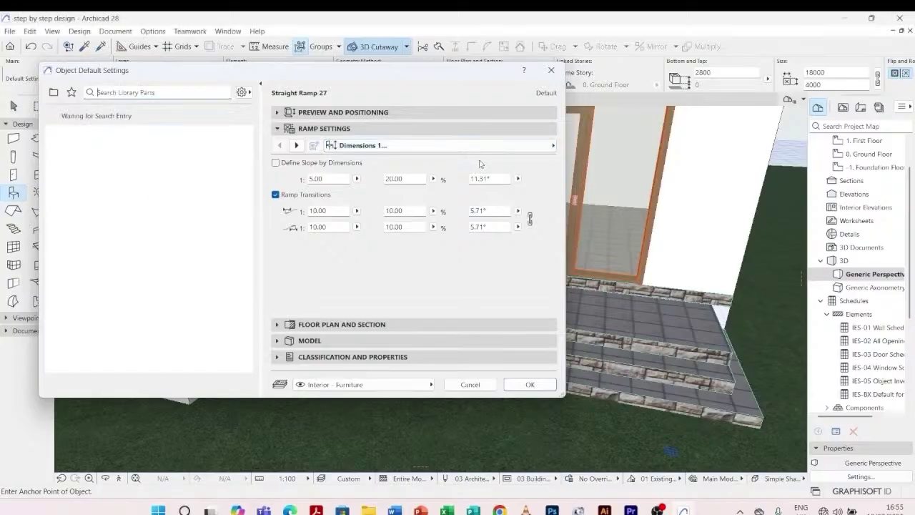
- Delete the short white foundation wall under the end of the porch slab beside the steps
scroll(380, 320, up, 5)
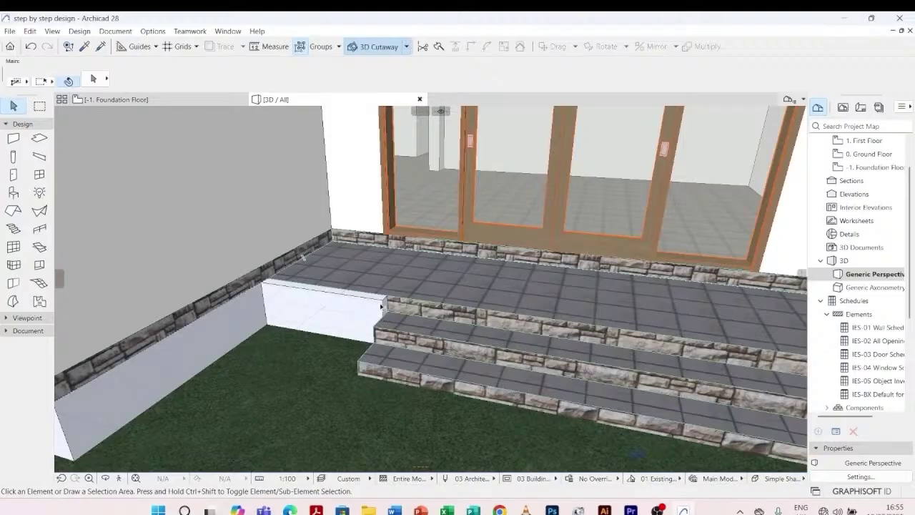
click(384, 306)
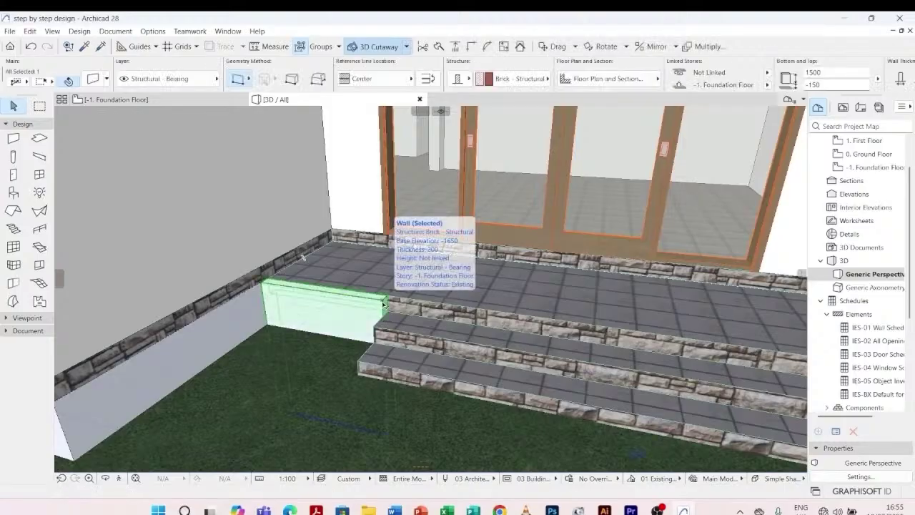
key(Delete)
scroll(268, 295, up, 2)
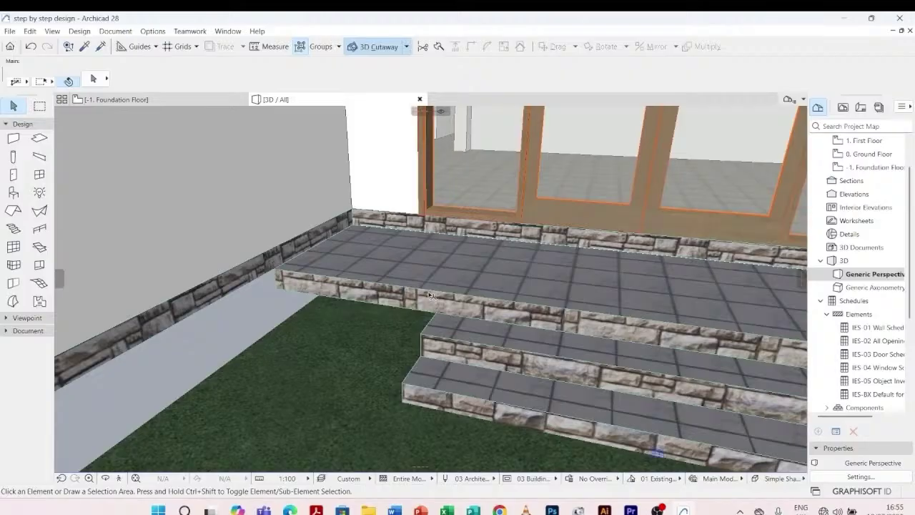
scroll(429, 295, down, 3)
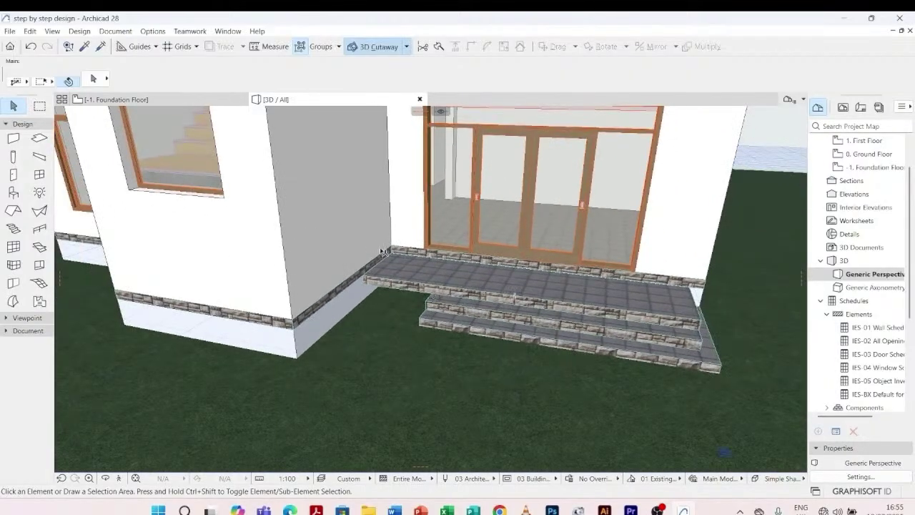
- Open the Ground Floor plan and bring up the porch area beside the staircase
click(199, 100)
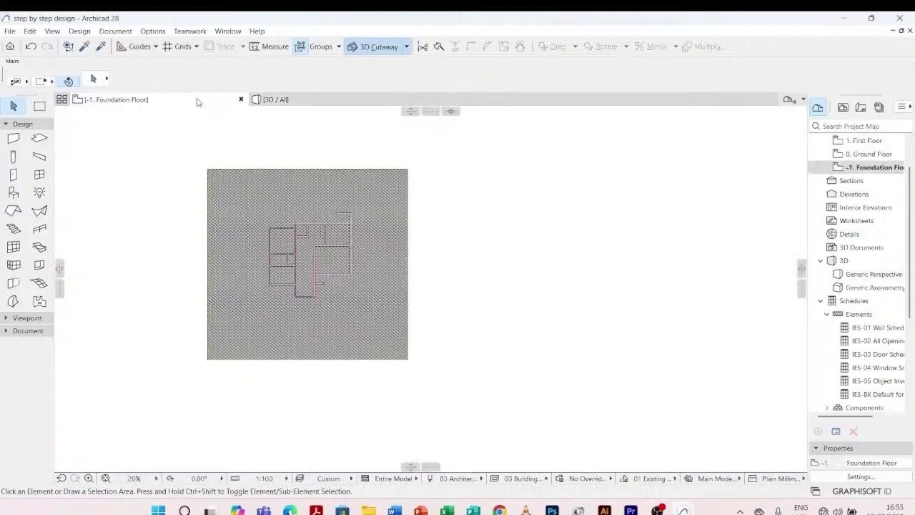
scroll(318, 290, up, 5)
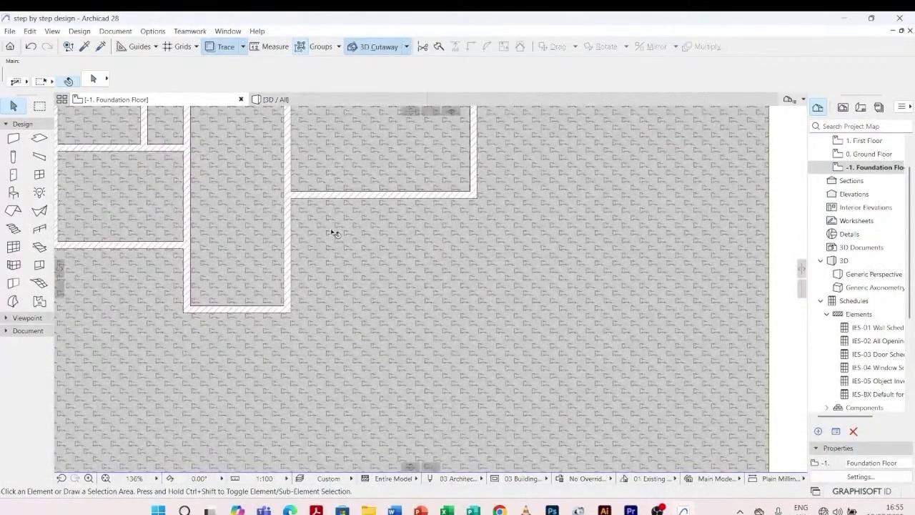
scroll(333, 233, down, 2)
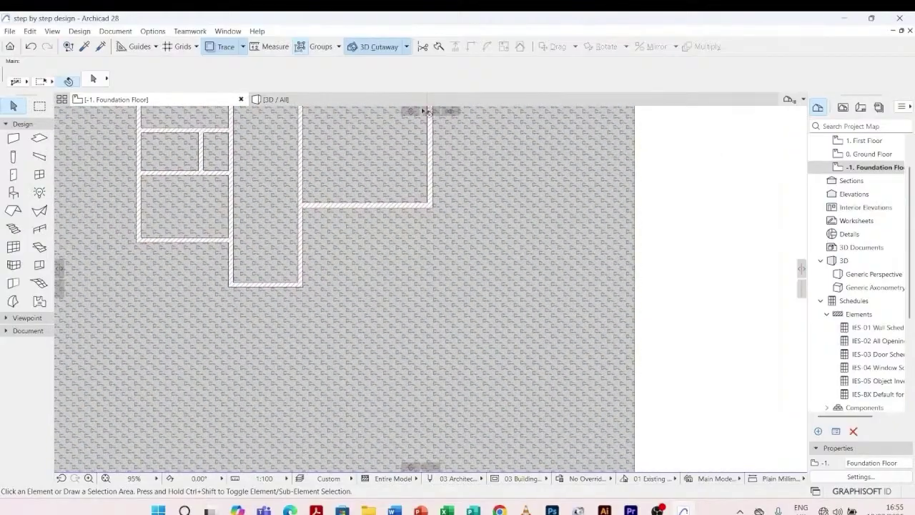
double_click(865, 158)
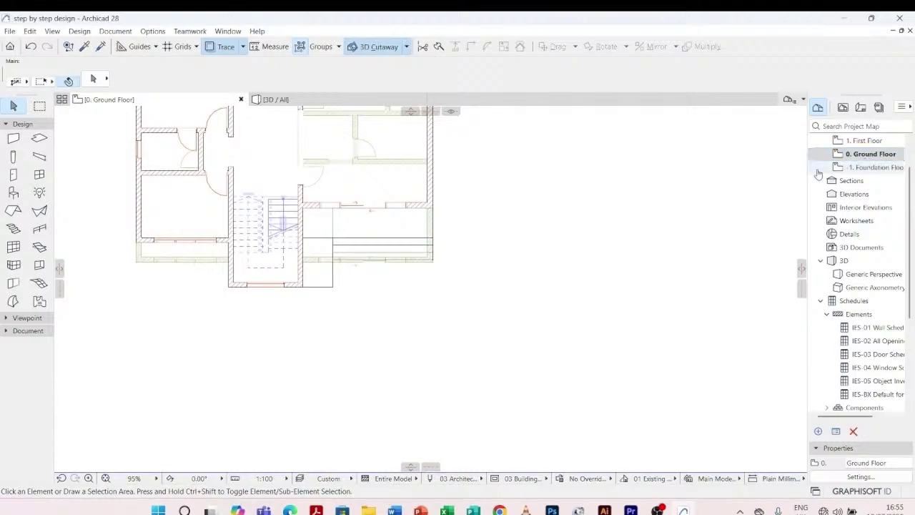
scroll(329, 236, up, 5)
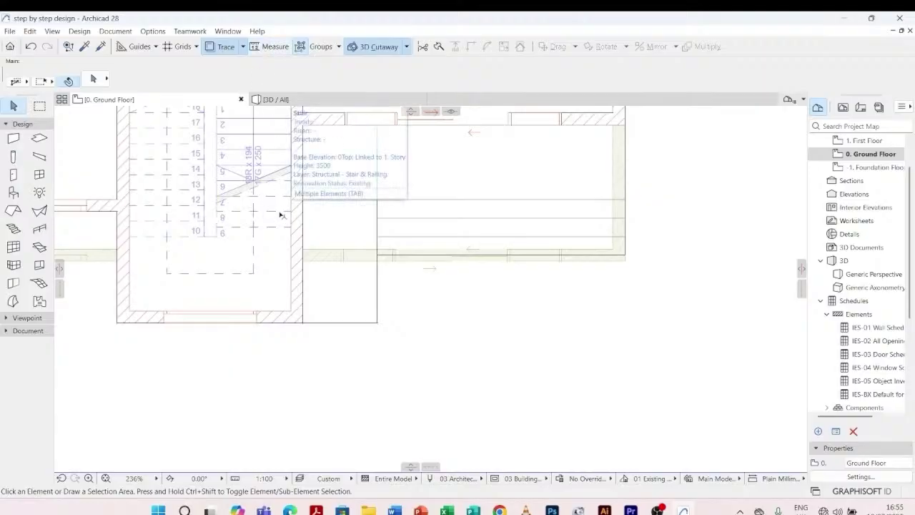
- Measure the length and width of the rectangular strip between the porch edge and the outer end of the staircase wall
key(m)
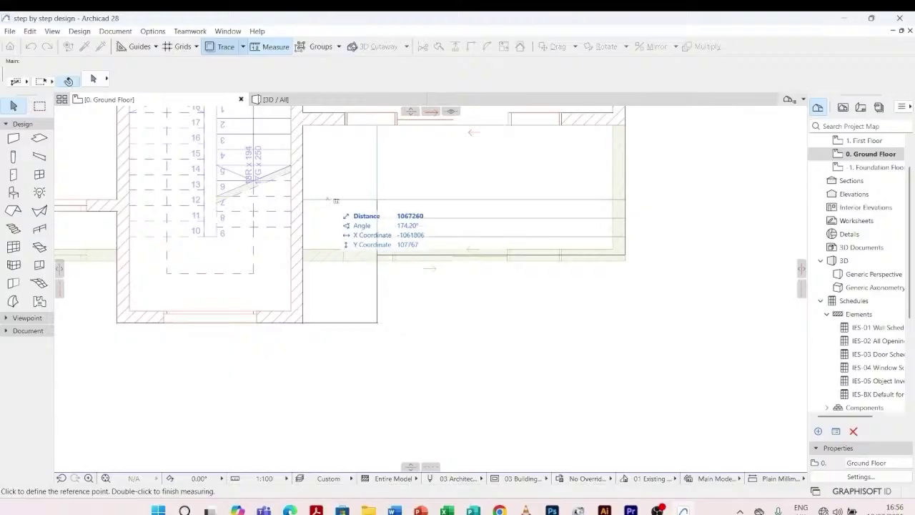
click(326, 201)
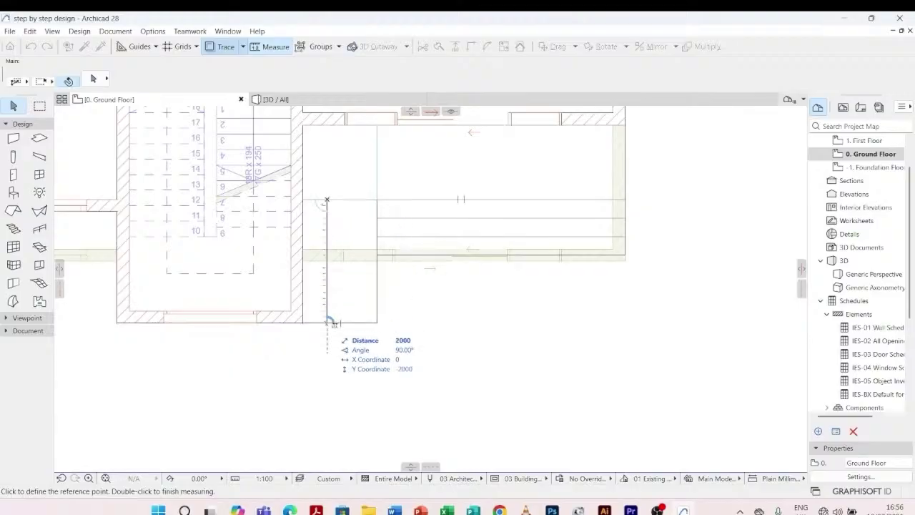
click(326, 322)
key(Escape)
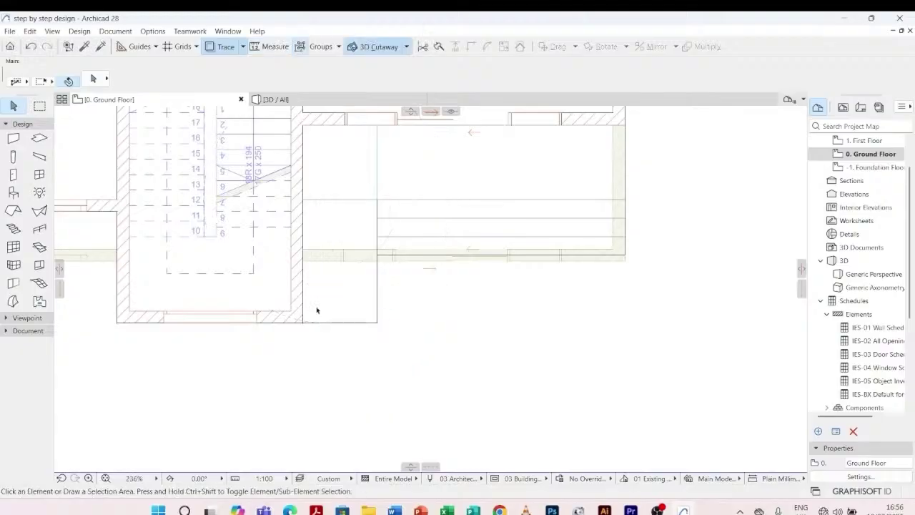
key(m)
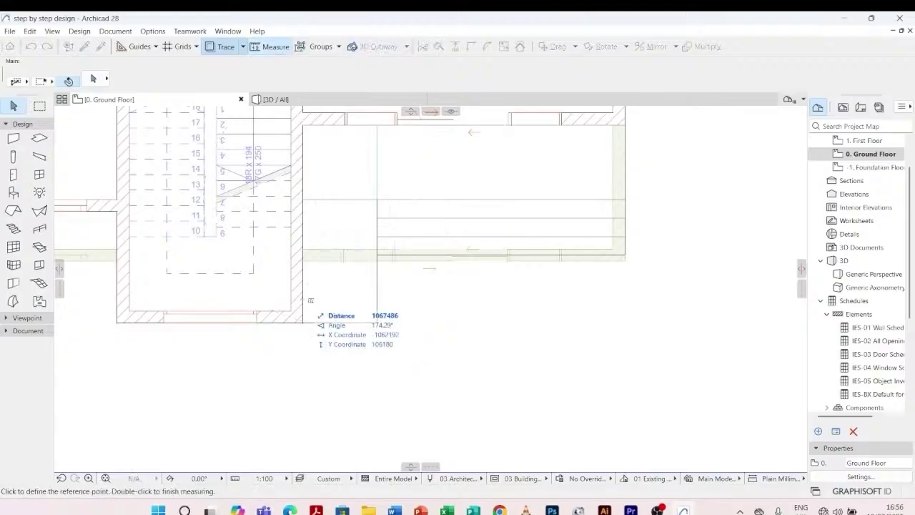
click(303, 298)
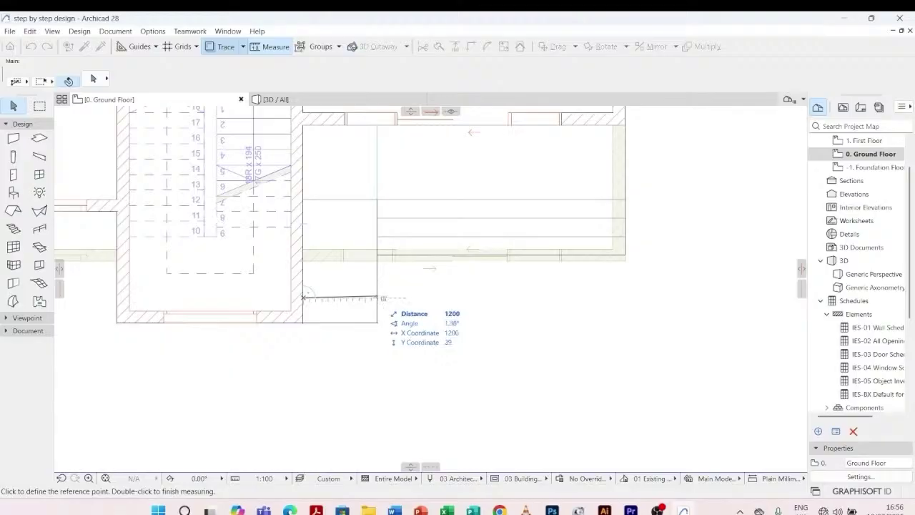
key(Escape)
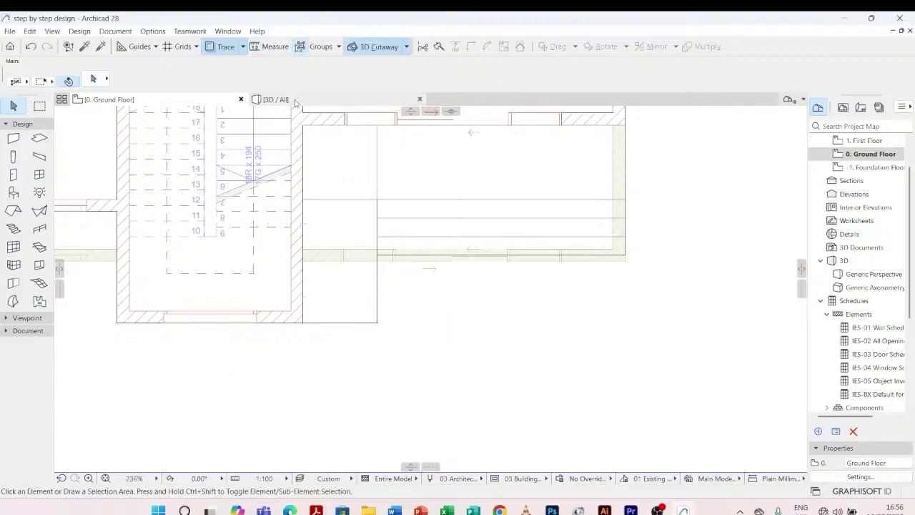
- Examine the ground floor plan around the staircase, the side strip and both porches
mouse_move(296, 102)
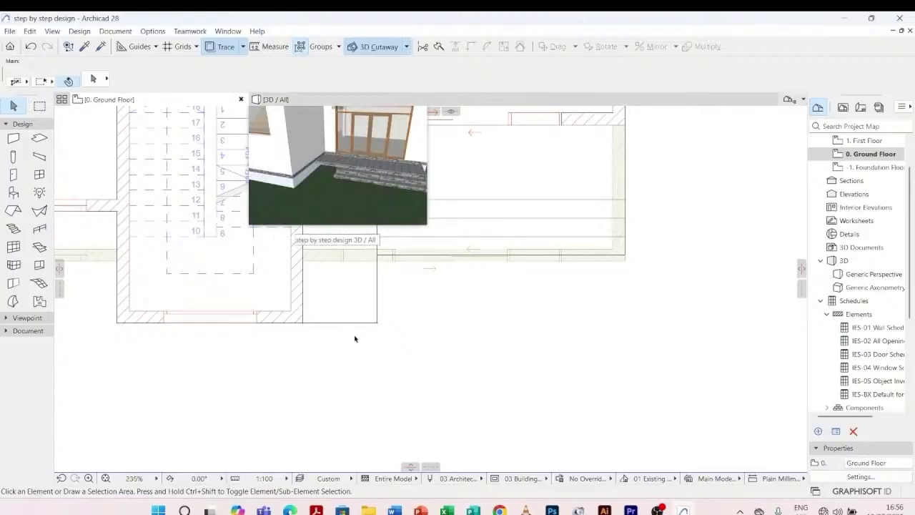
scroll(410, 355, down, 5)
drag(417, 358, 404, 340)
scroll(373, 309, up, 3)
scroll(411, 331, down, 3)
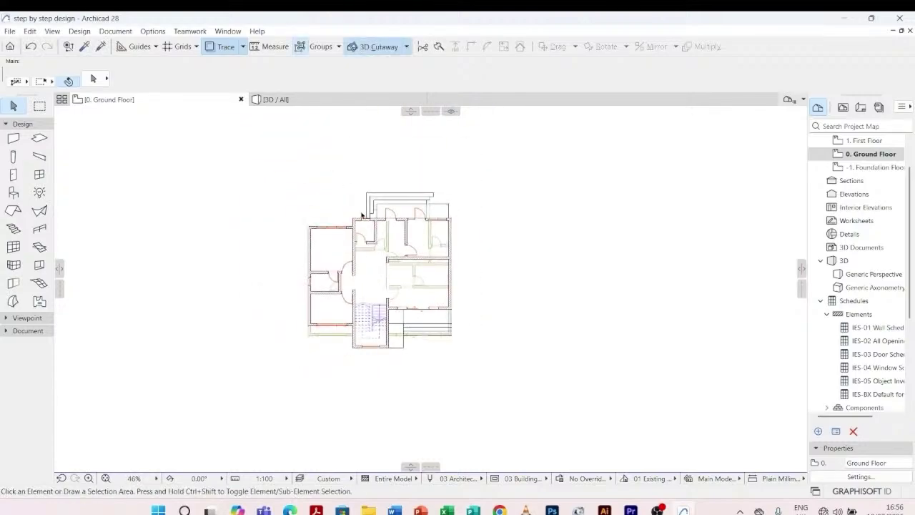
scroll(389, 308, up, 3)
scroll(411, 340, up, 1)
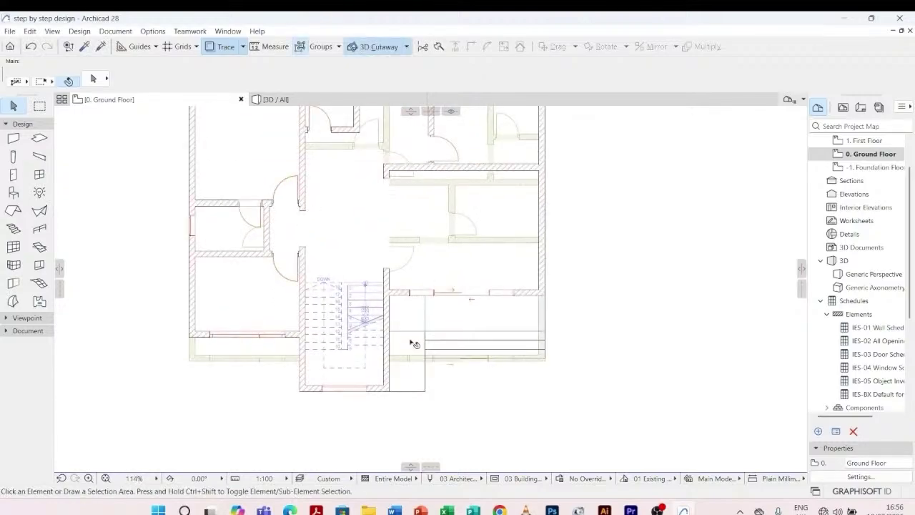
scroll(362, 316, down, 4)
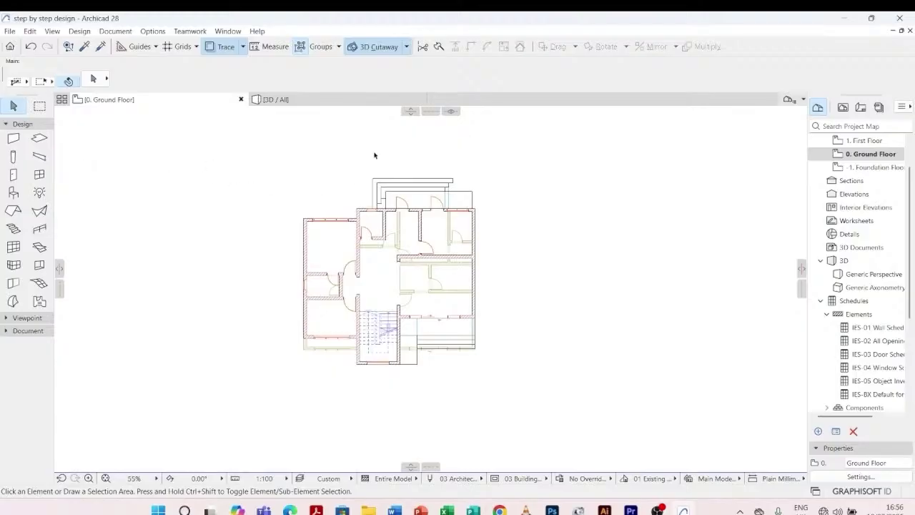
- Place a BACK ELEVATION line through the side strip across the full depth of the house, with its range towards the staircase
click(5, 318)
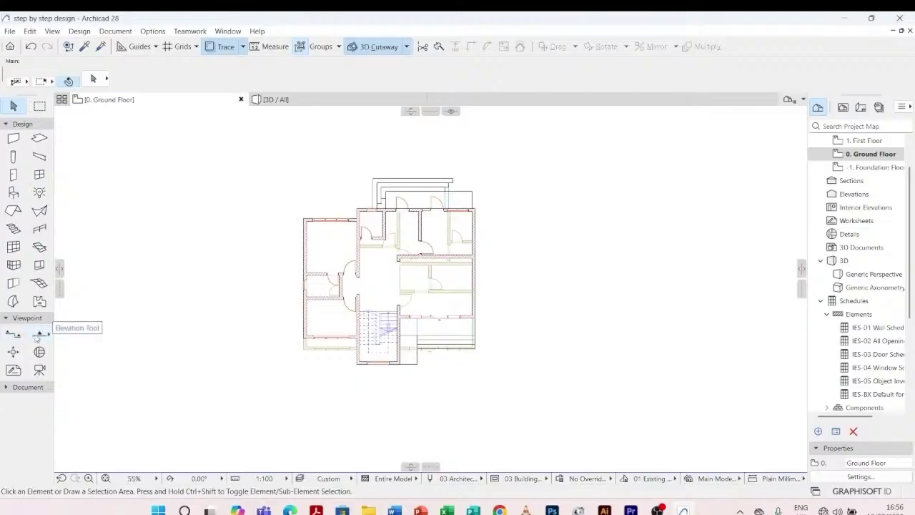
click(40, 334)
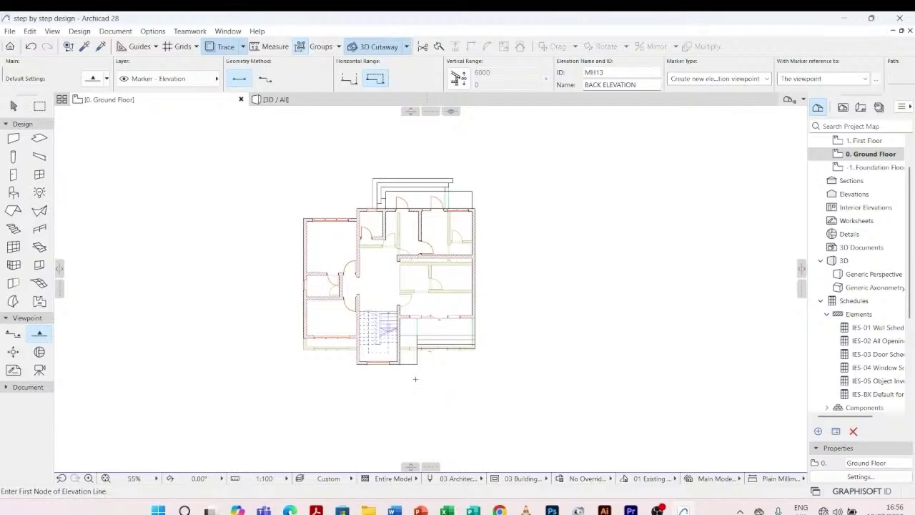
click(409, 379)
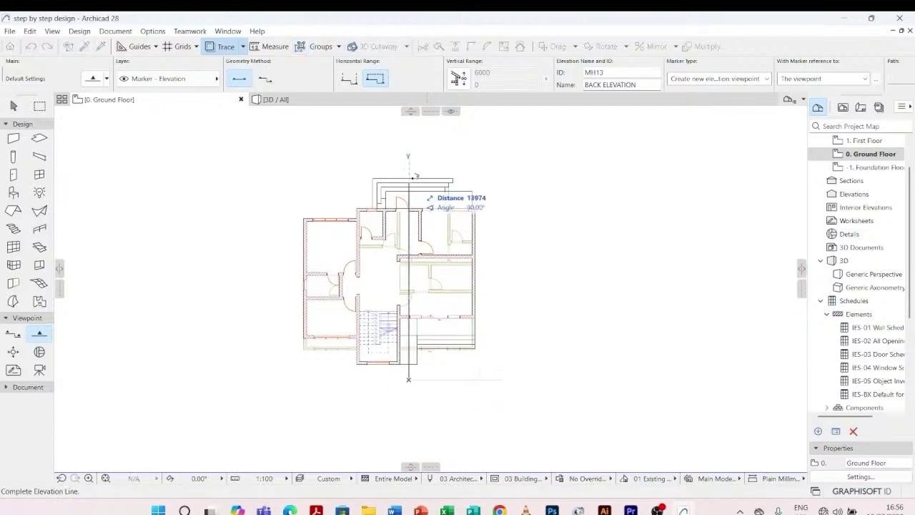
click(409, 160)
click(374, 162)
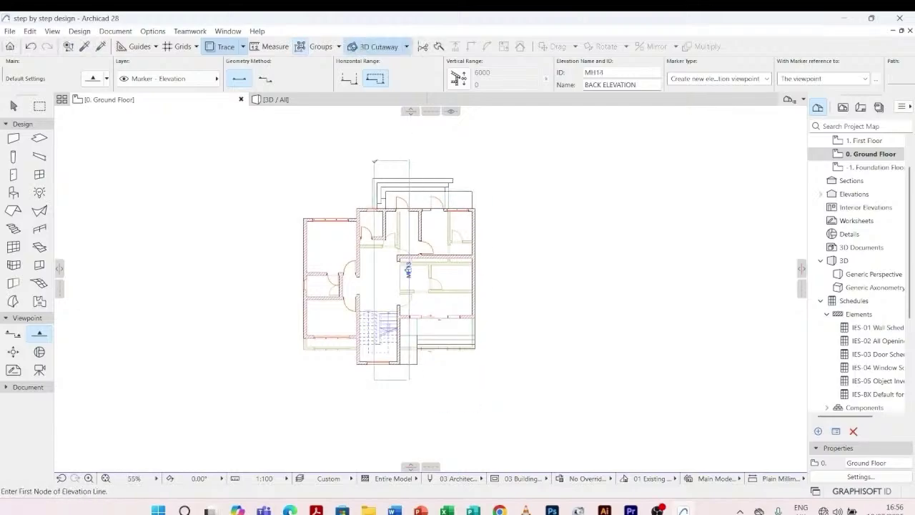
key(Escape)
- Open the new BACK ELEVATION viewpoint with the current view settings
click(374, 163)
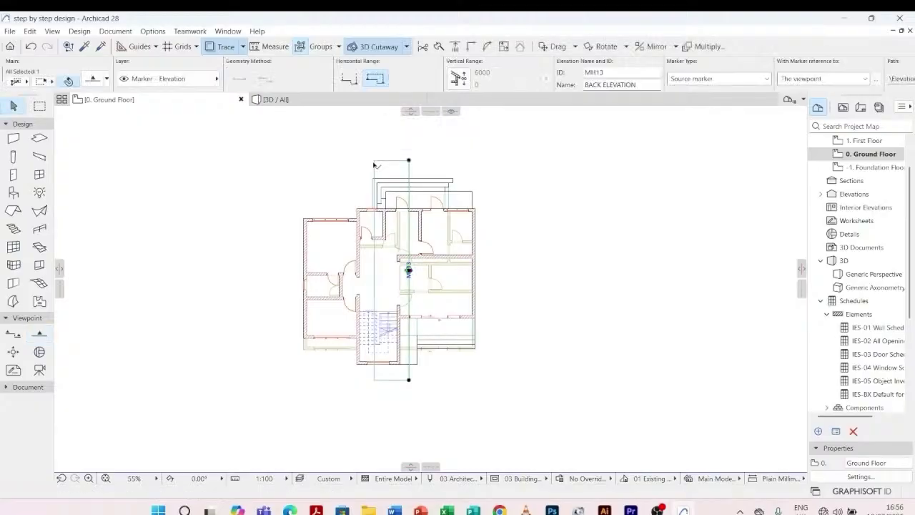
right_click(374, 165)
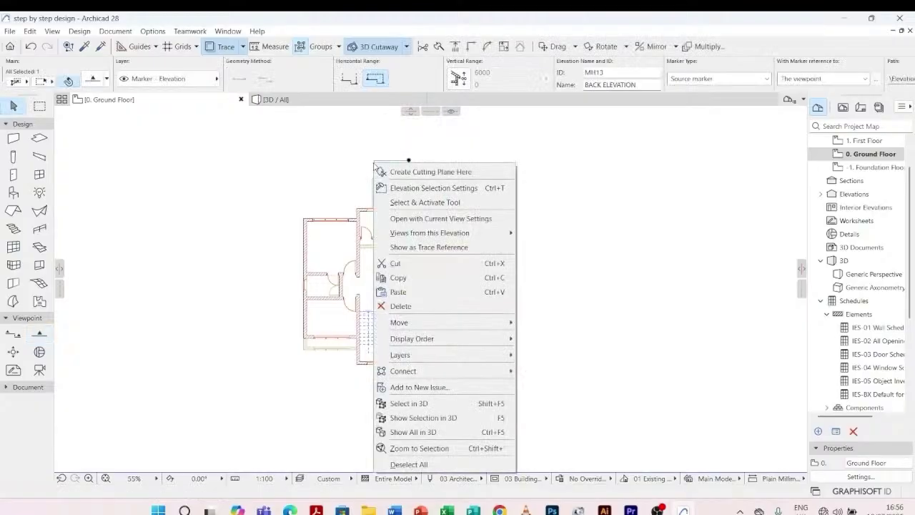
click(404, 219)
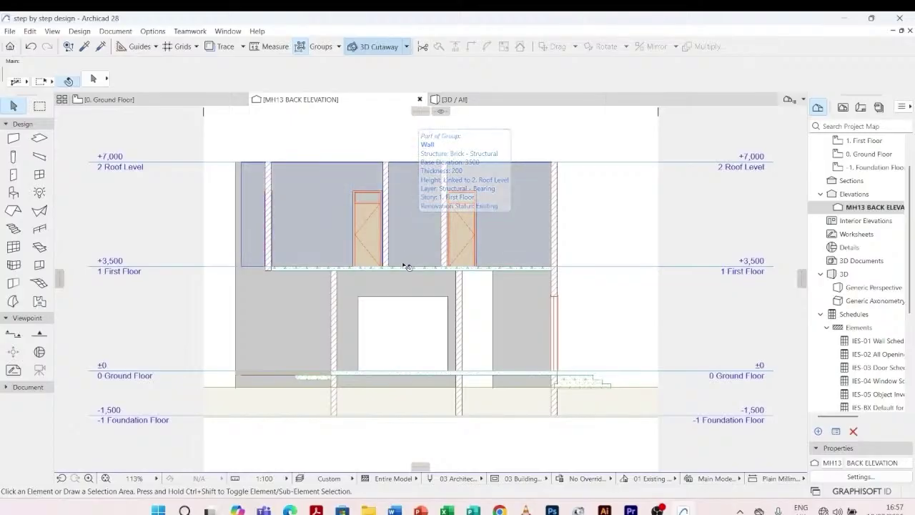
- Draw a sloping line in the back elevation from the porch slab's upper outer corner to ground level at the staircase wall's outer end
scroll(239, 397, up, 3)
scroll(237, 397, up, 5)
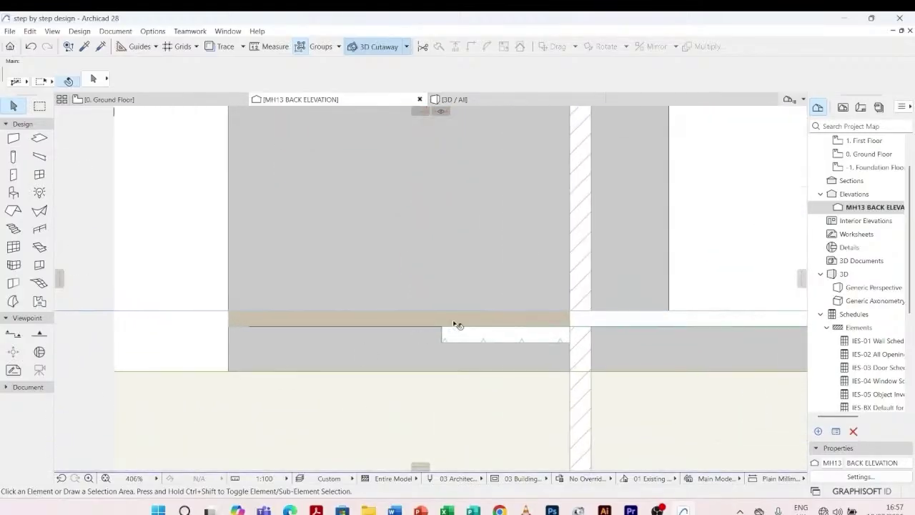
scroll(442, 317, down, 3)
scroll(318, 335, up, 4)
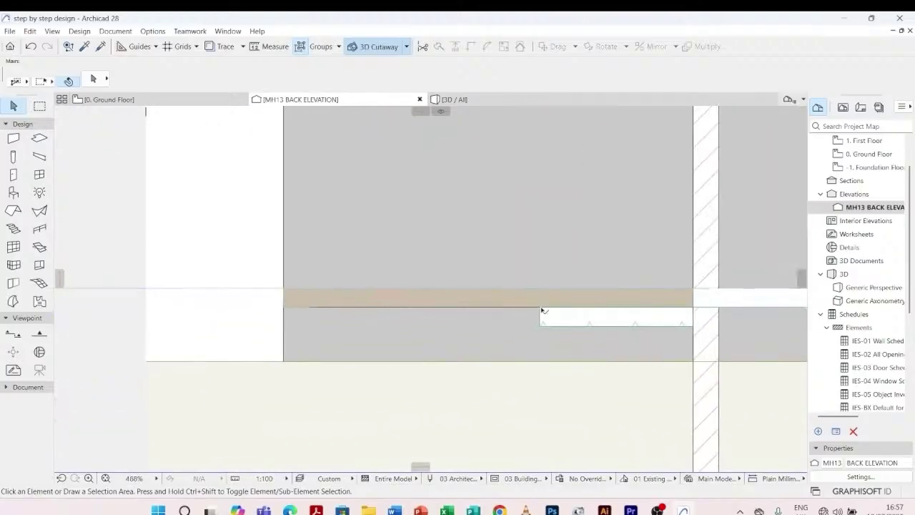
scroll(423, 322, down, 4)
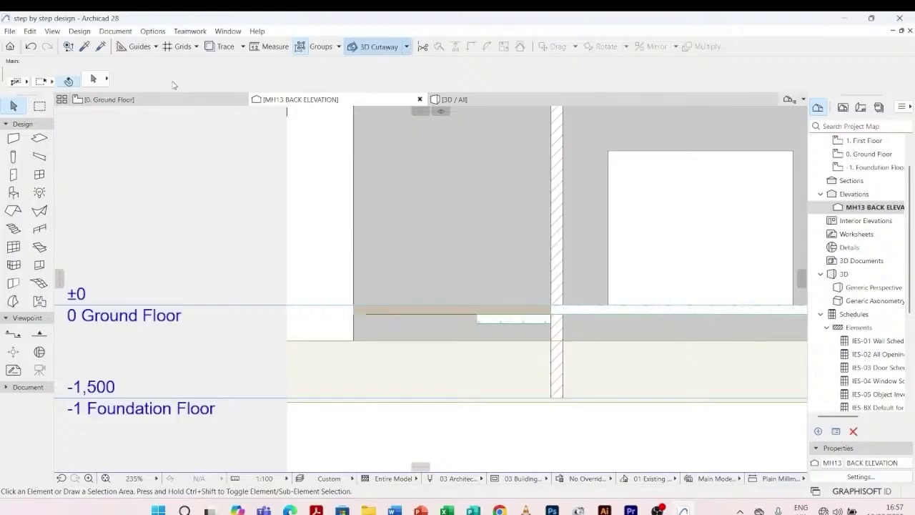
scroll(347, 354, up, 3)
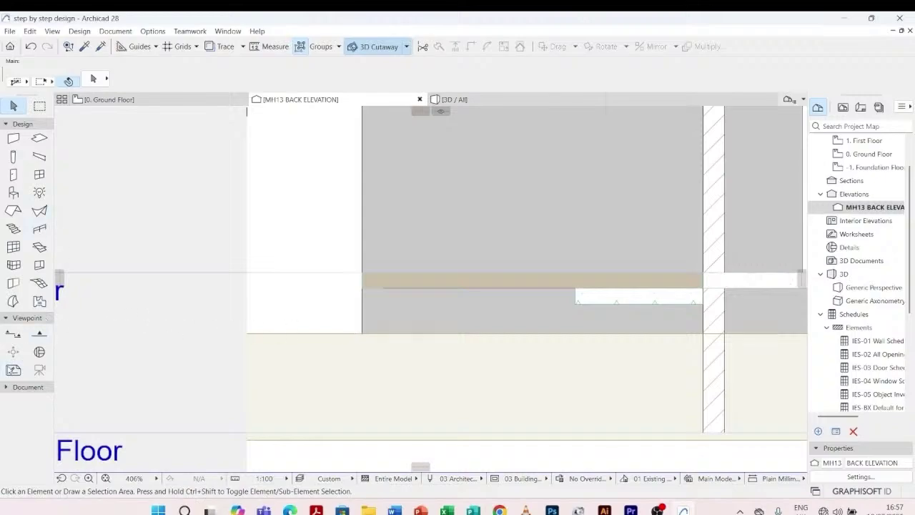
click(5, 387)
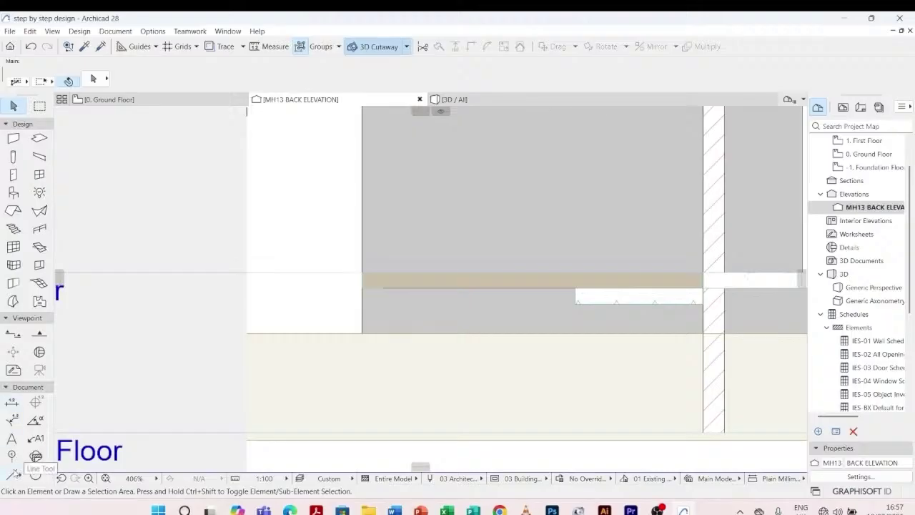
scroll(13, 468, down, 2)
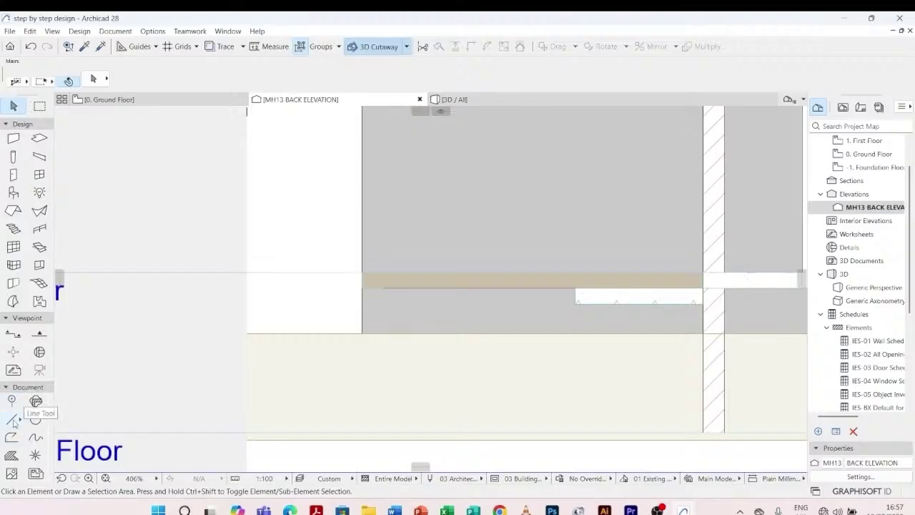
click(12, 419)
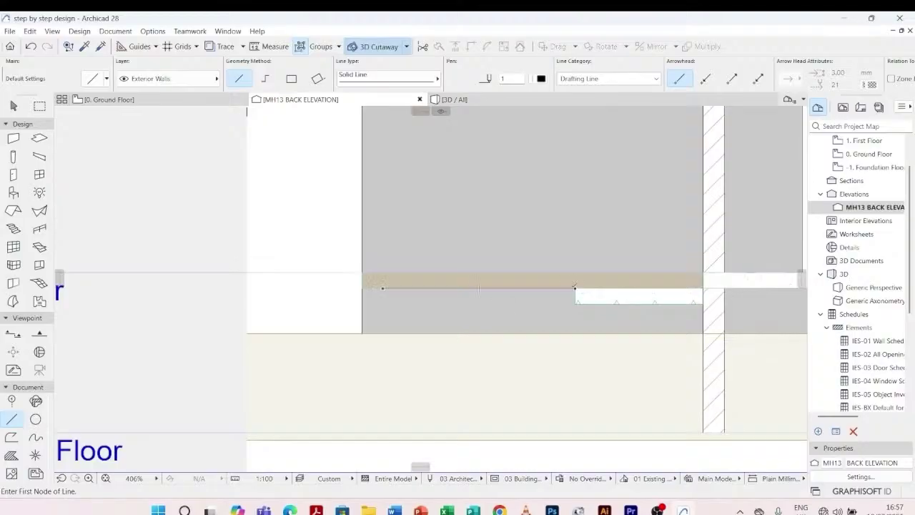
click(575, 289)
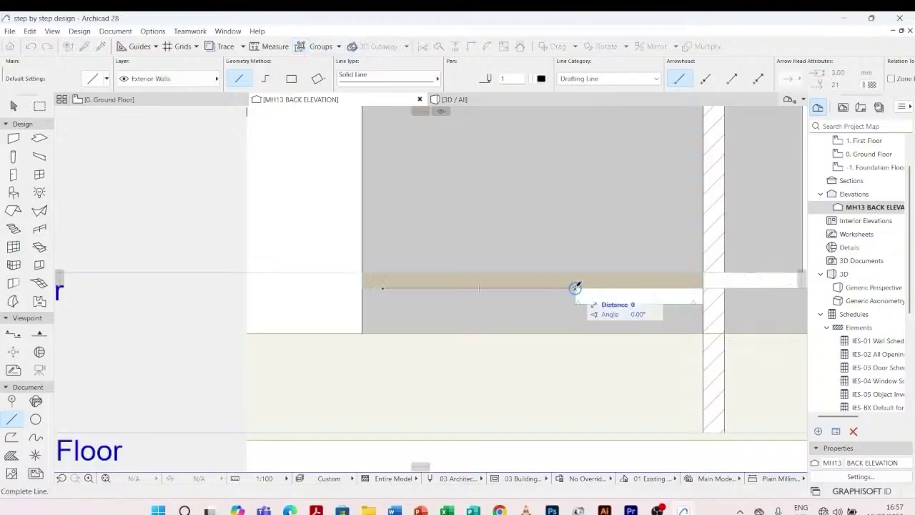
click(362, 331)
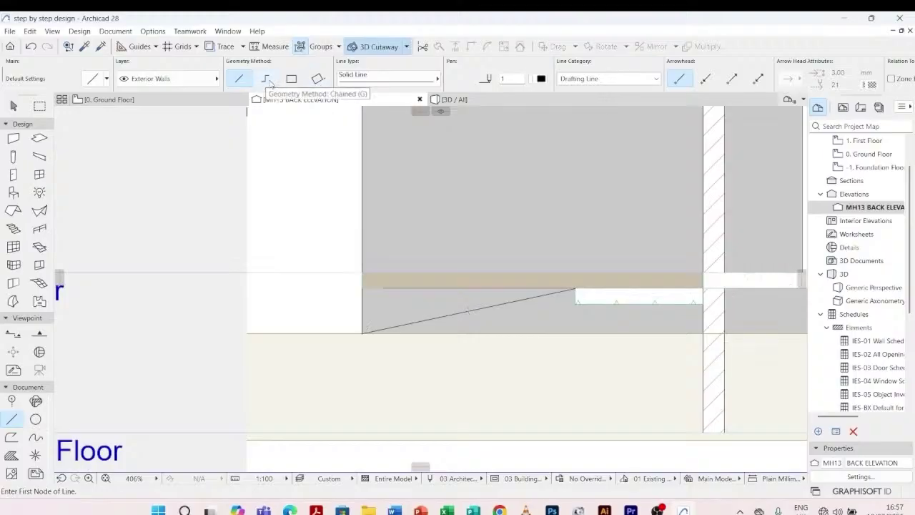
- Close the ramp triangle with chained lines: 2000 mm along the ground from the slope's foot, and up to the porch slab's corner
click(266, 79)
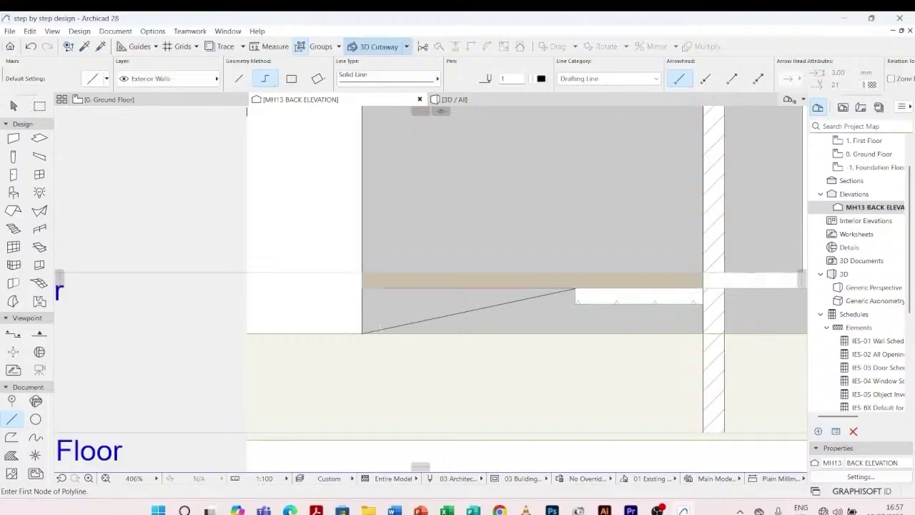
click(362, 333)
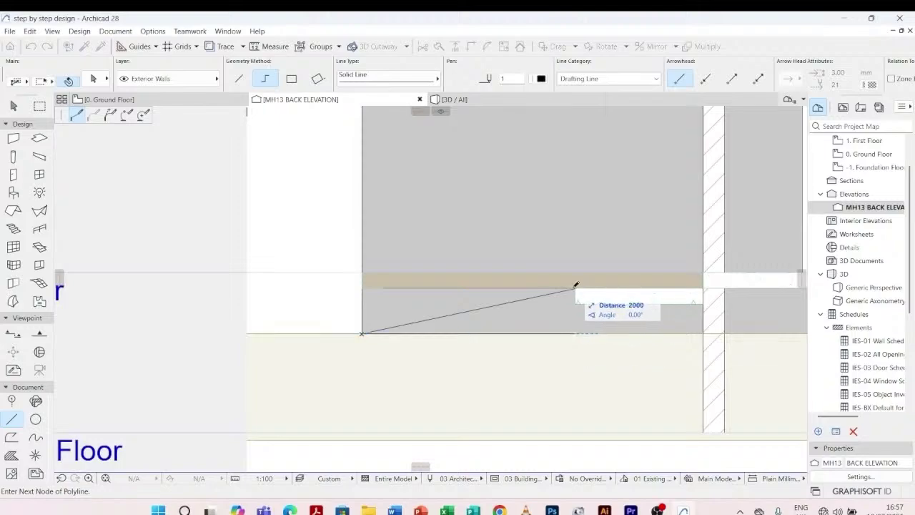
click(575, 286)
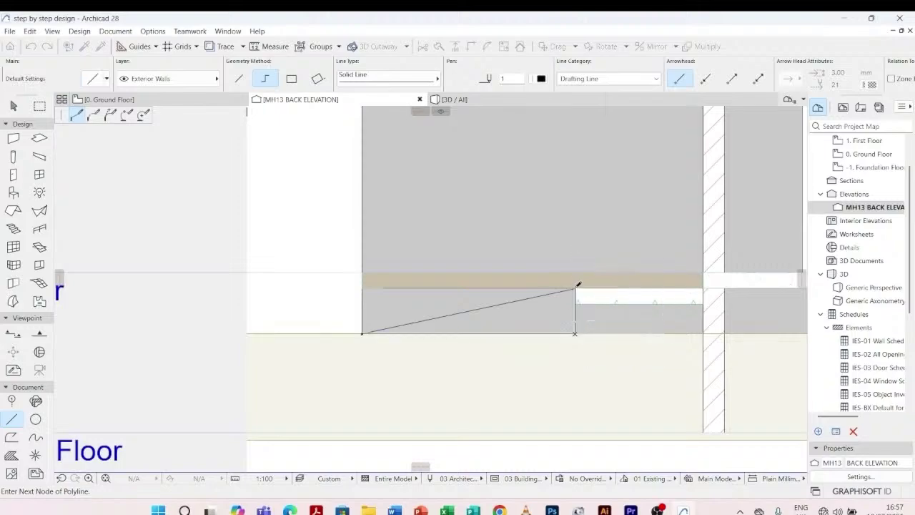
click(576, 287)
key(Escape)
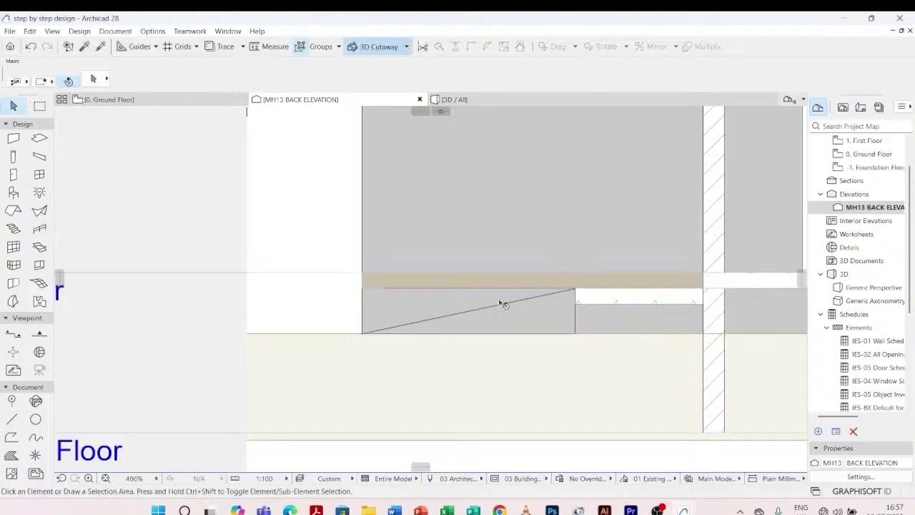
click(387, 291)
key(Escape)
scroll(441, 321, down, 3)
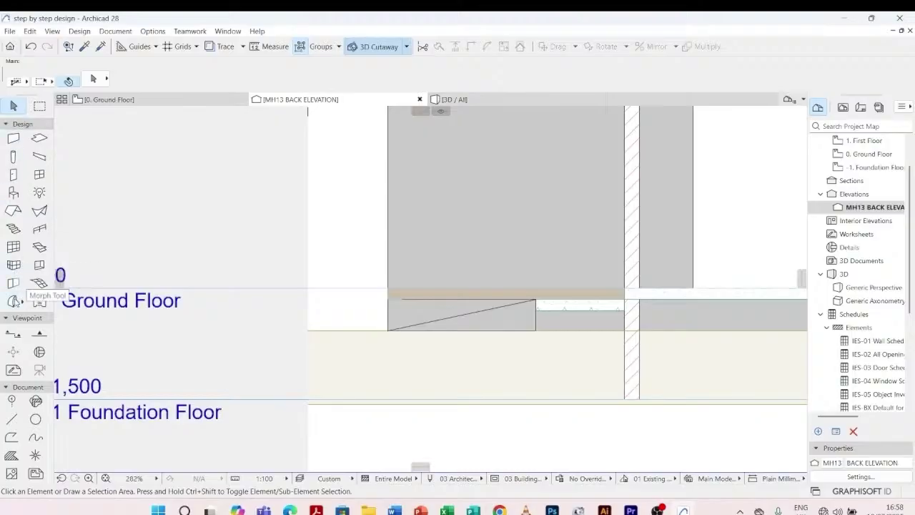
- Create a Morph face from the closed triangular ramp outline in the back elevation
click(15, 301)
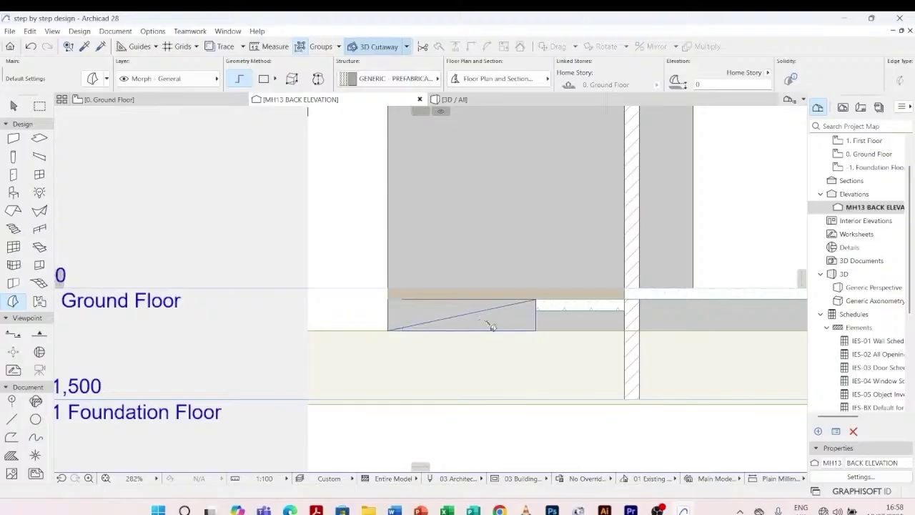
scroll(443, 345, up, 2)
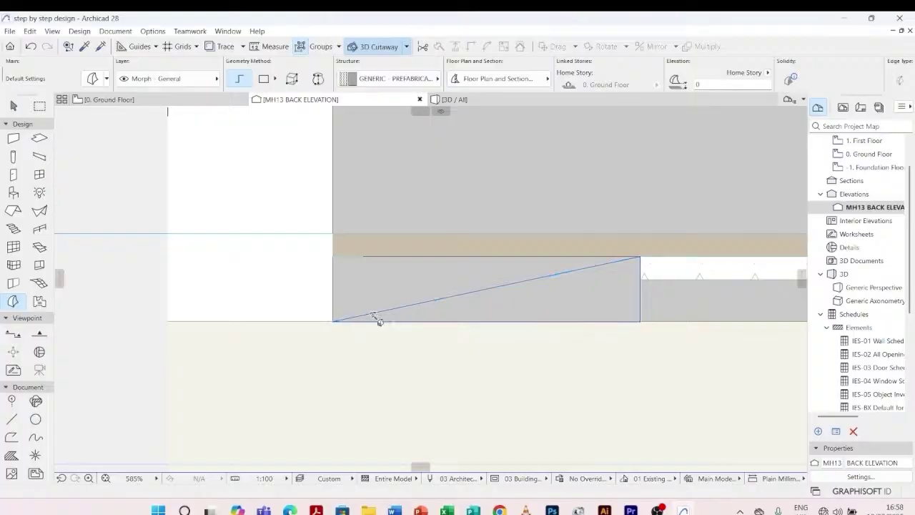
scroll(379, 321, down, 4)
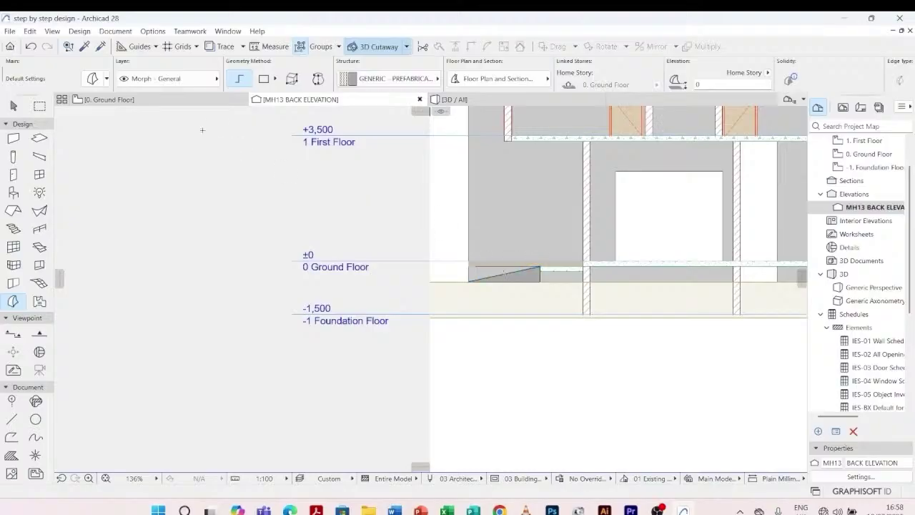
- Check the back elevation line's position through the side strip on the ground floor plan
click(201, 104)
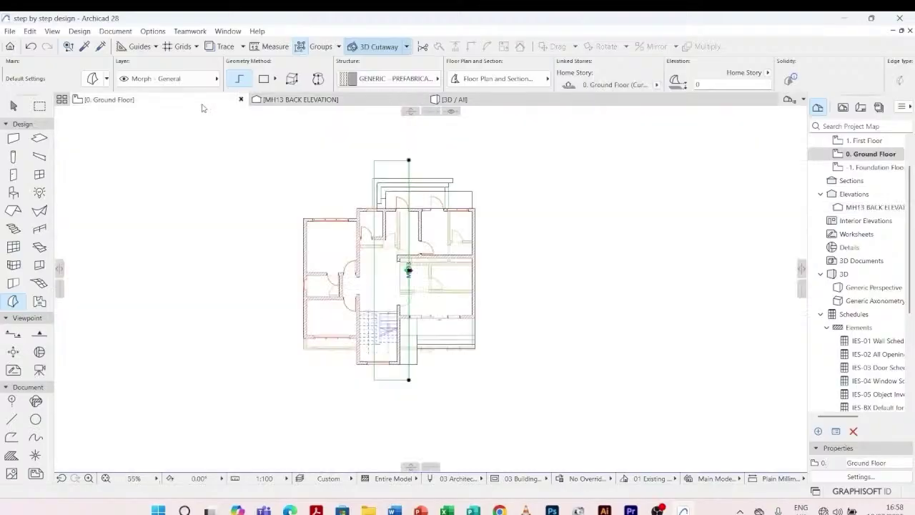
click(408, 270)
scroll(420, 420, up, 4)
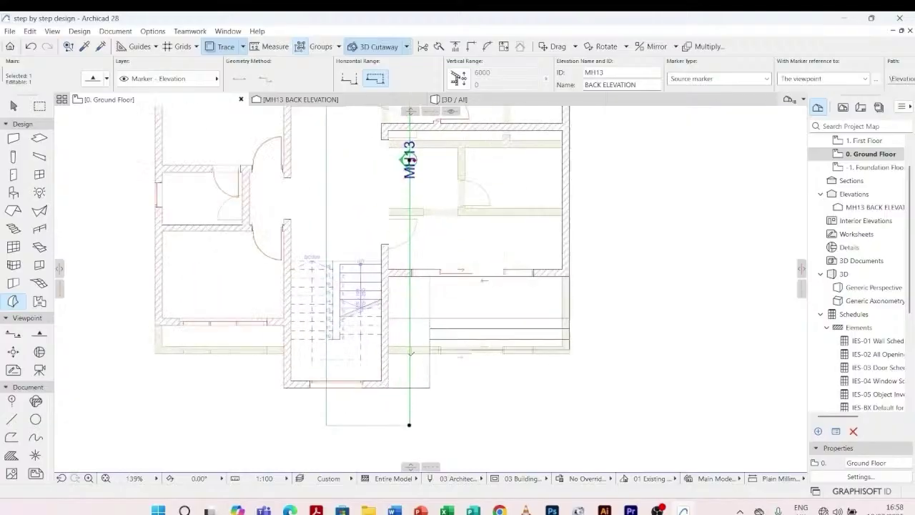
scroll(399, 337, up, 6)
key(Escape)
key(Escape)
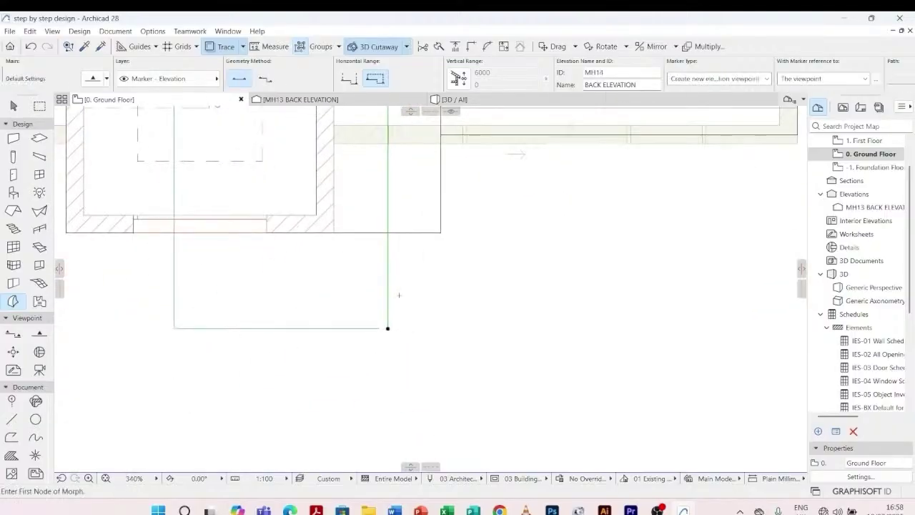
scroll(398, 299, down, 5)
- Extrude the triangular morph face 1200 mm towards the porch steps in the 3D view to form the ramp
click(461, 99)
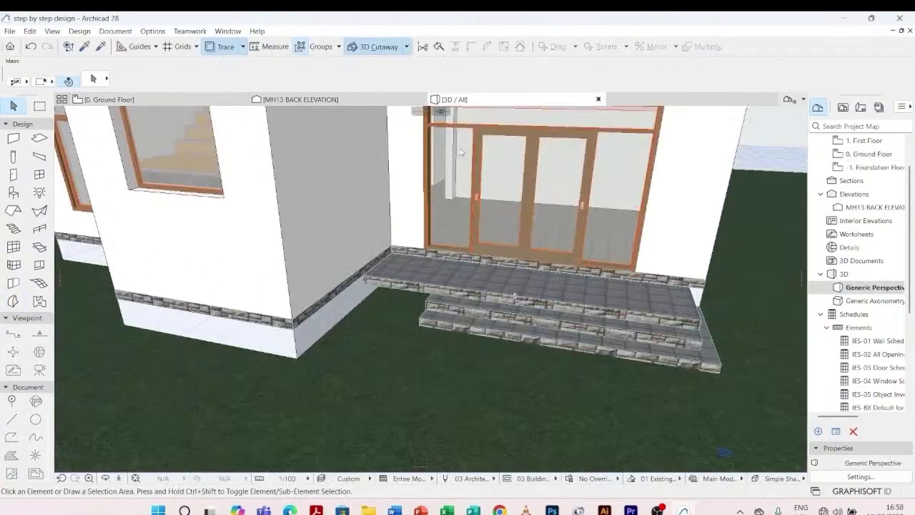
scroll(383, 309, up, 3)
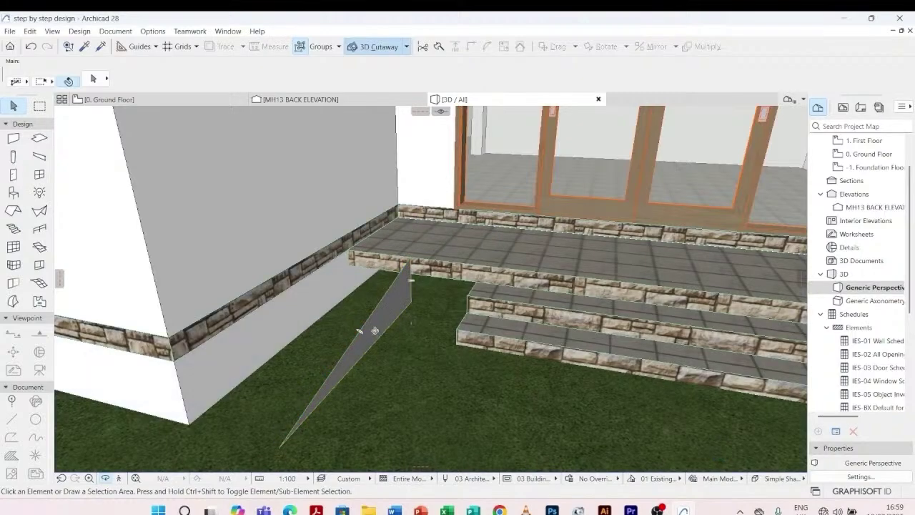
shift+middle_drag(374, 327, 343, 298)
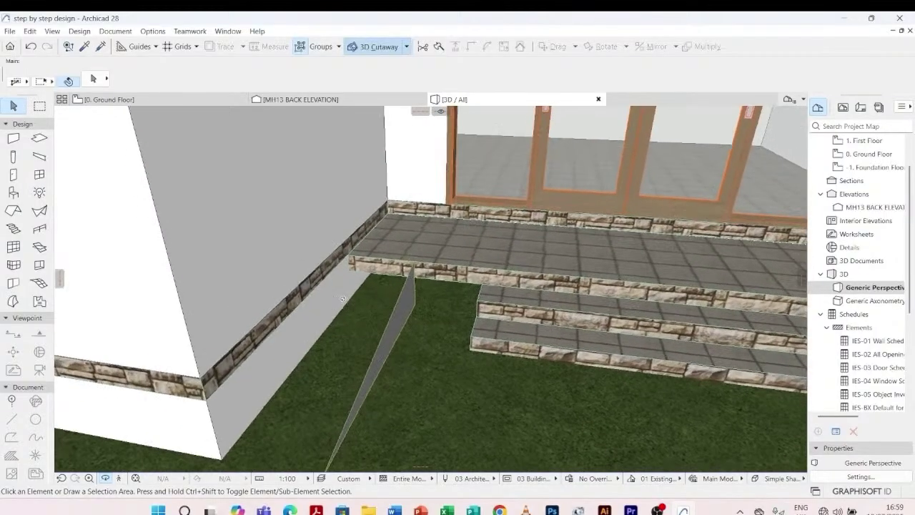
scroll(426, 245, up, 3)
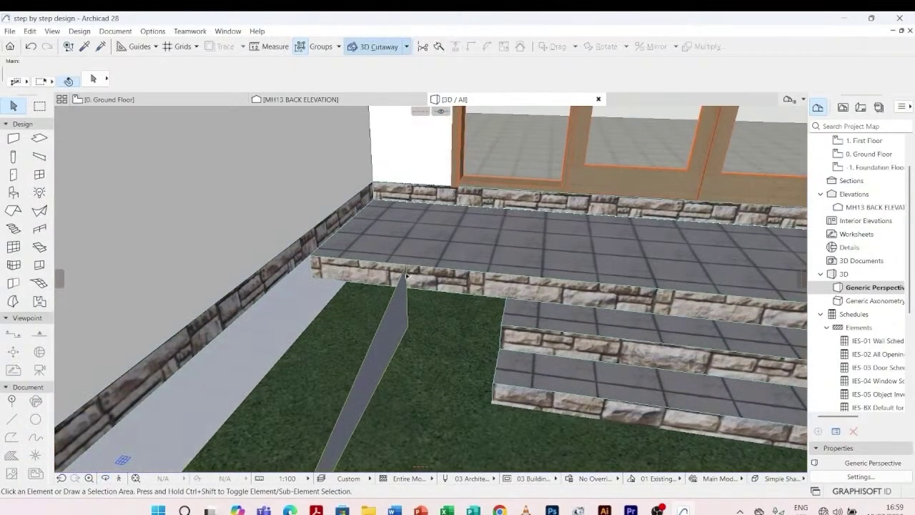
click(407, 293)
scroll(431, 214, down, 2)
scroll(413, 255, up, 2)
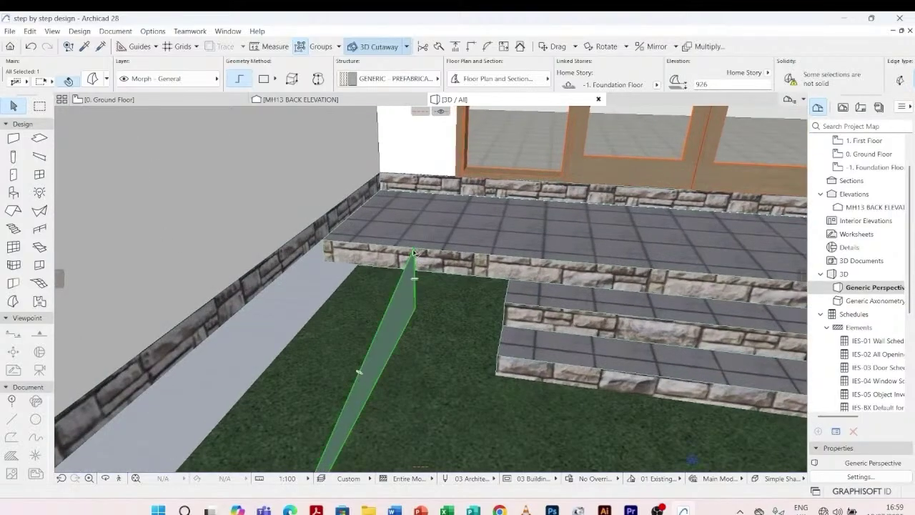
scroll(415, 255, up, 2)
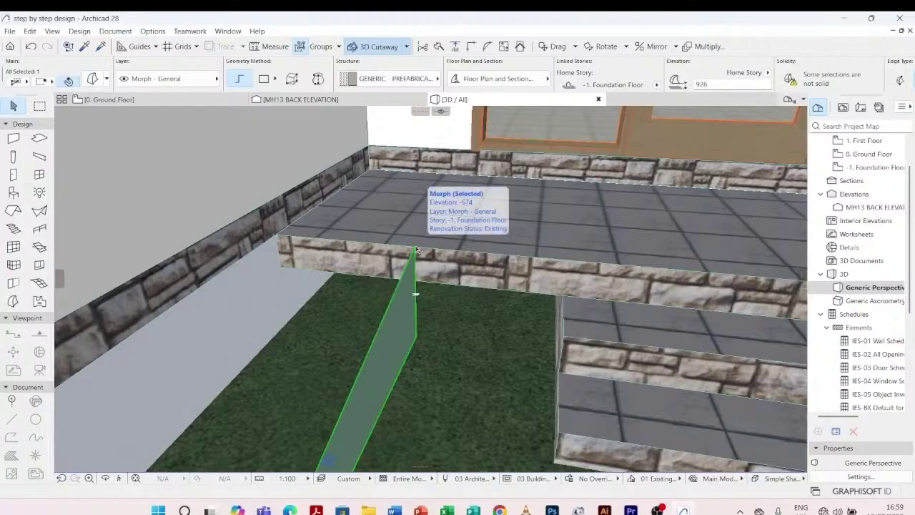
click(415, 250)
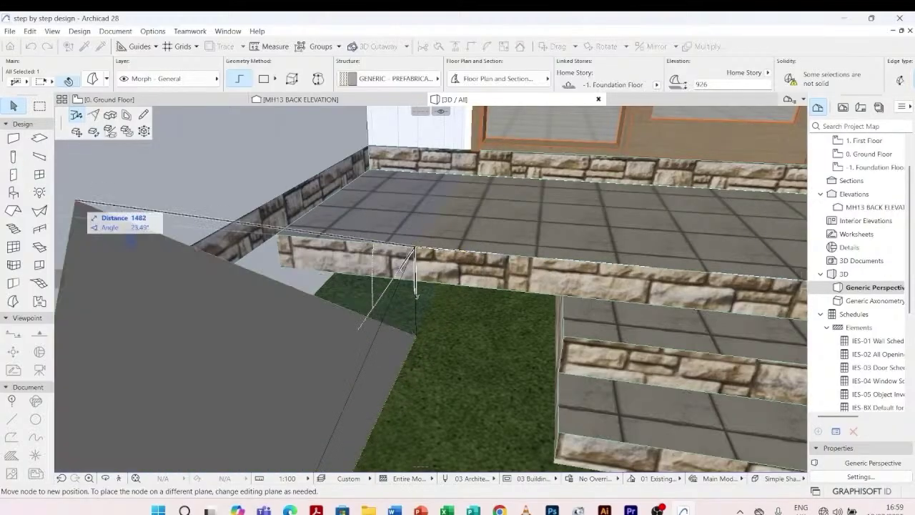
click(109, 115)
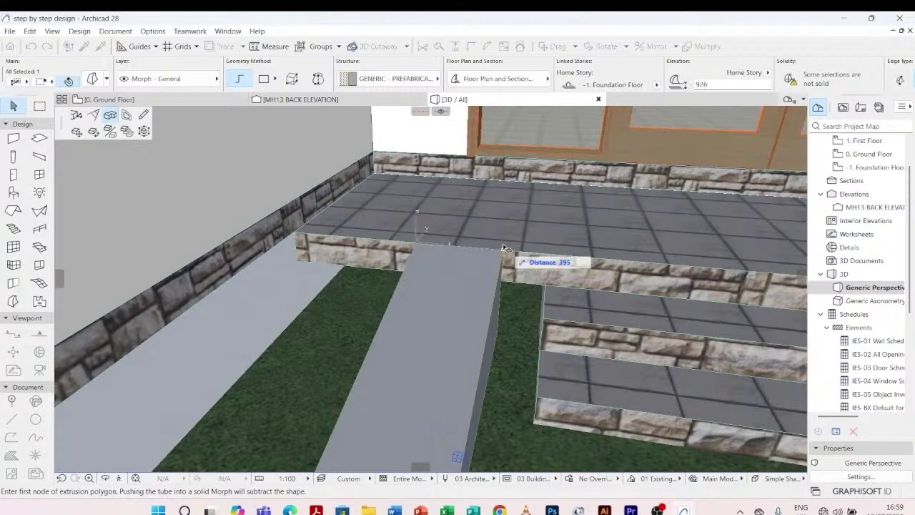
text(1200)
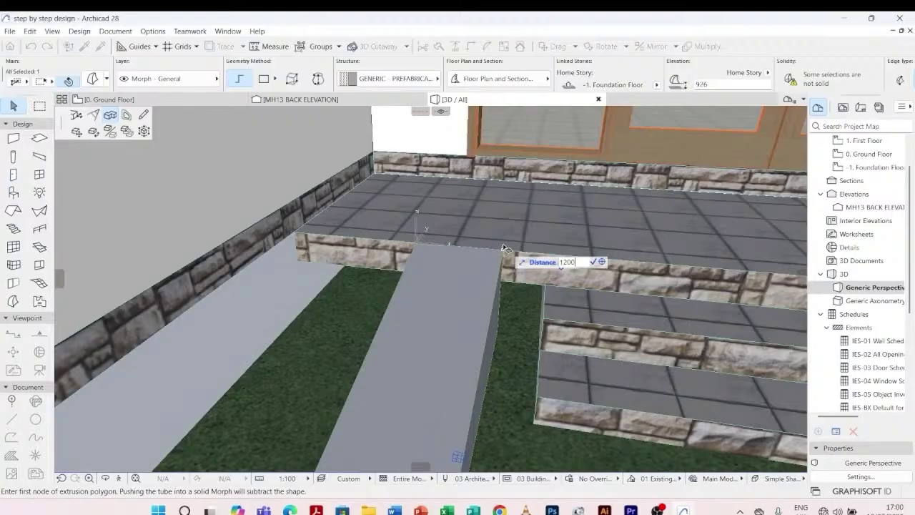
key(Return)
- Move the ramp by its upper corner to the porch slab's front corner beside the house wall
scroll(551, 236, down, 5)
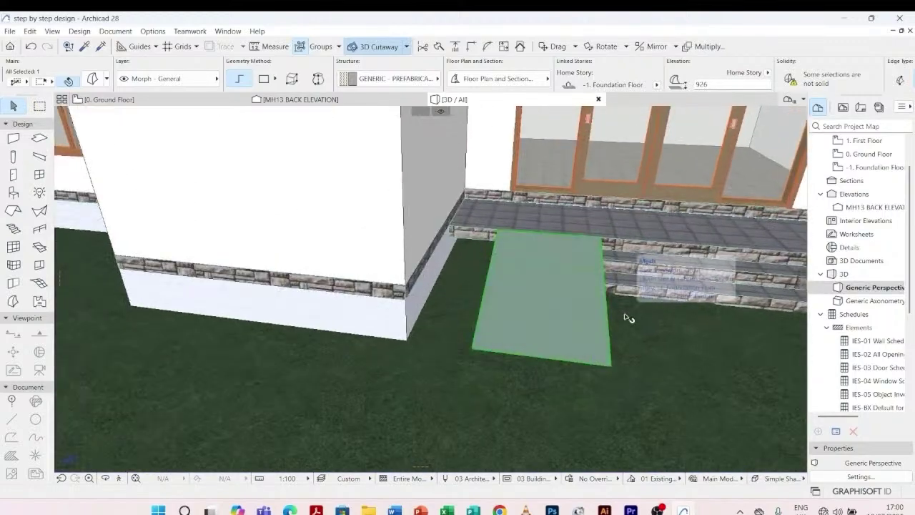
scroll(606, 249, up, 3)
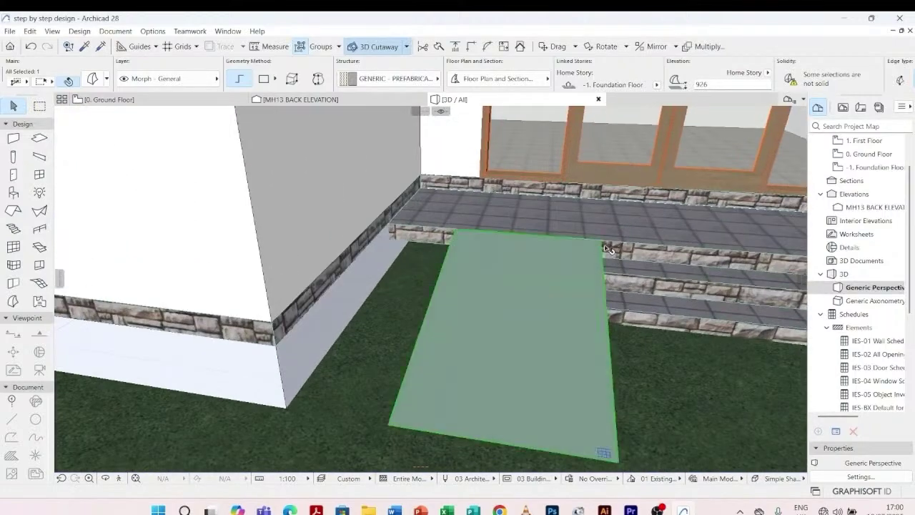
shift+middle_drag(596, 261, 472, 365)
scroll(430, 285, up, 4)
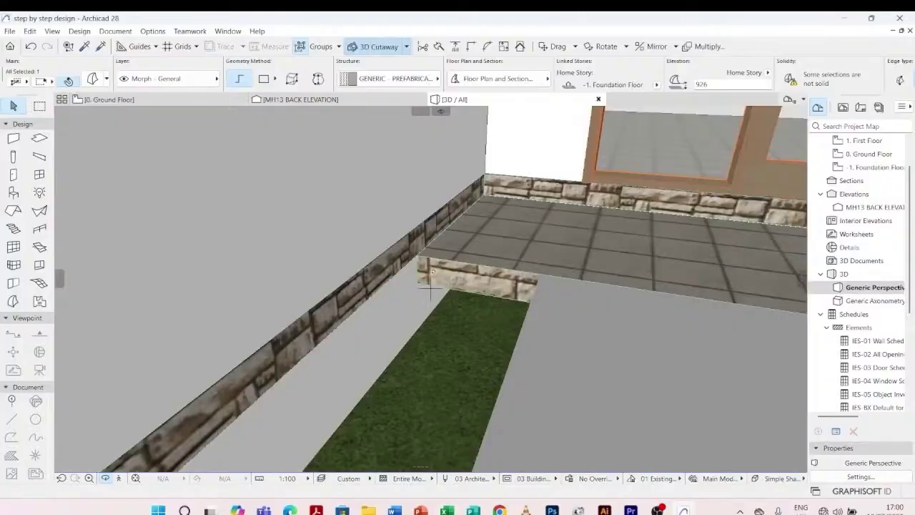
key(Escape)
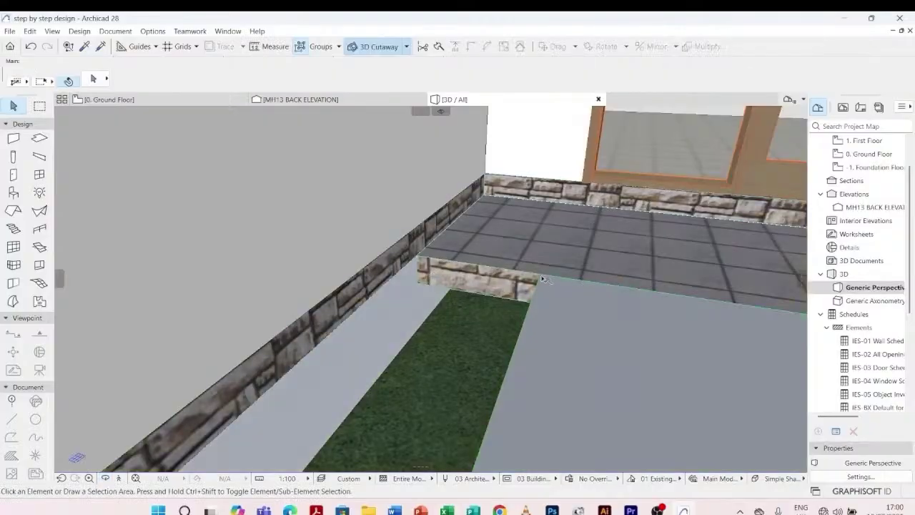
click(544, 278)
key(Escape)
click(528, 315)
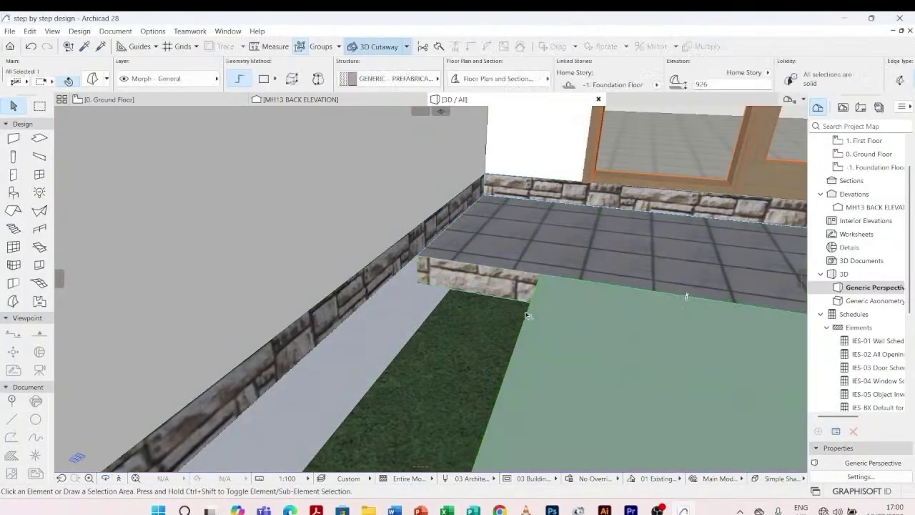
right_click(541, 278)
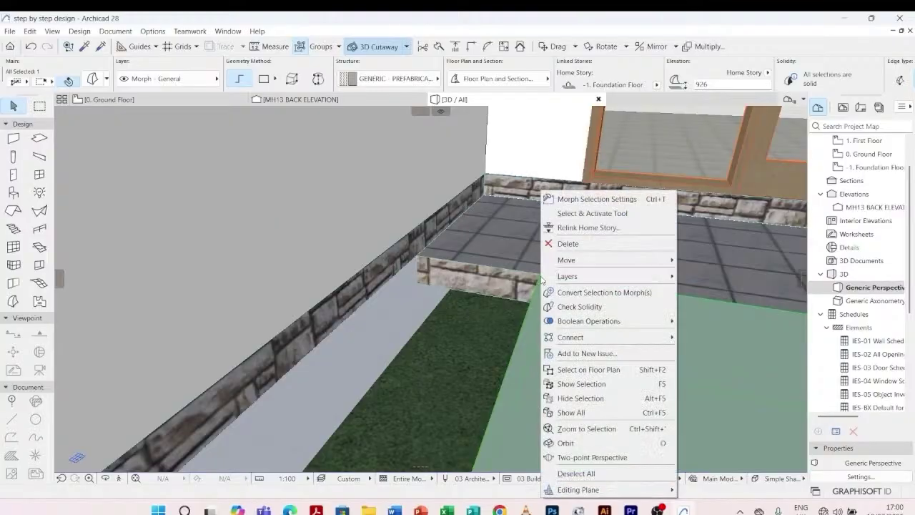
mouse_move(569, 261)
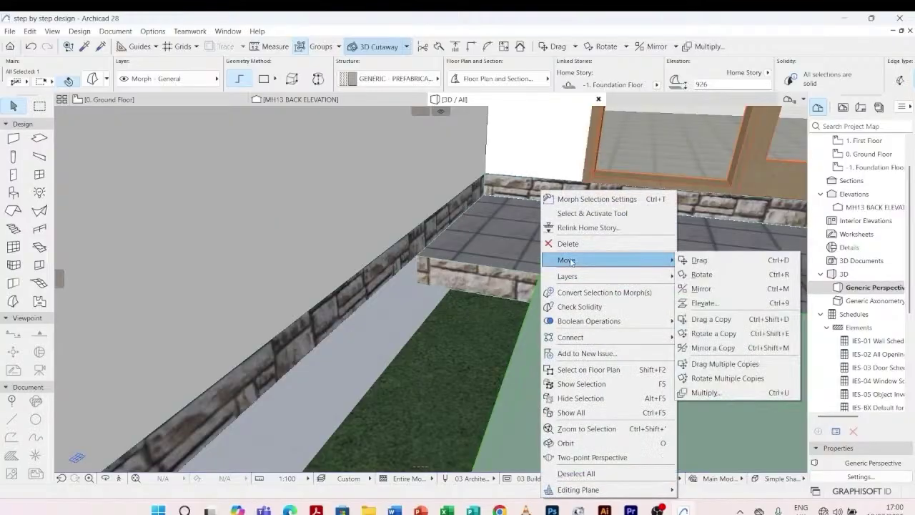
click(699, 260)
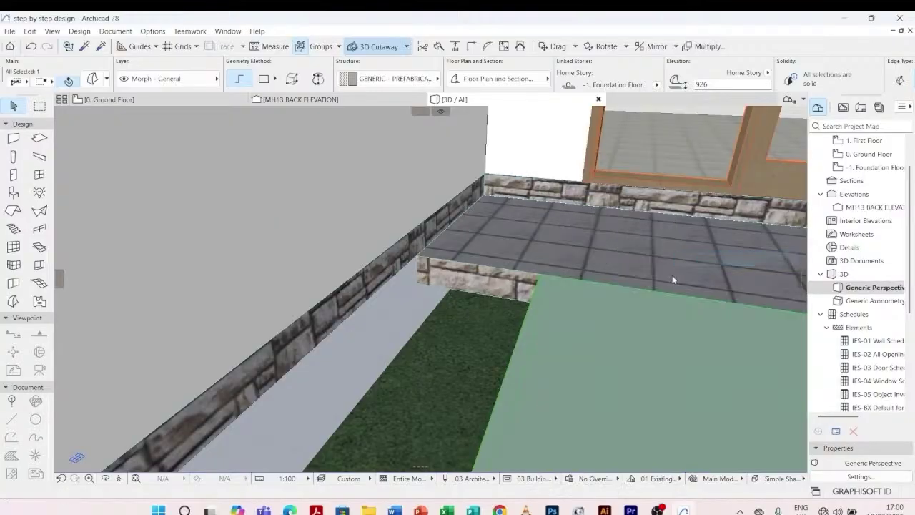
click(543, 277)
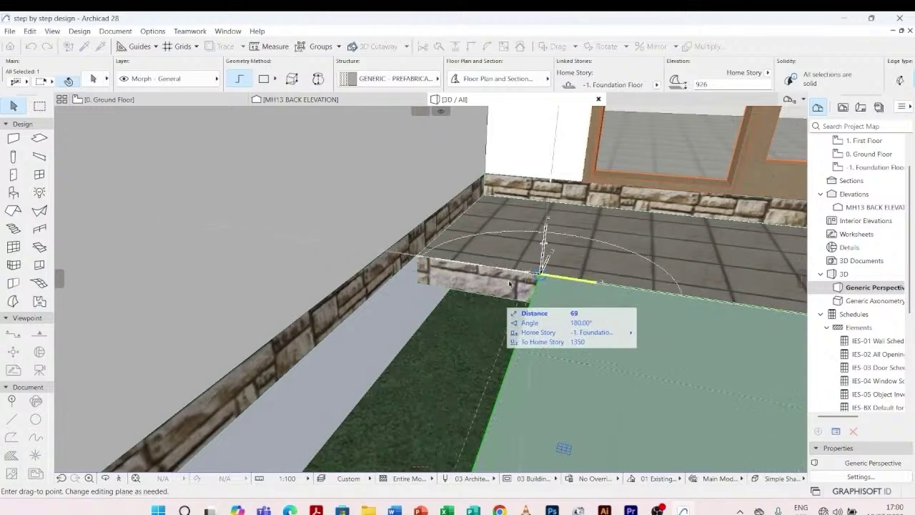
click(418, 259)
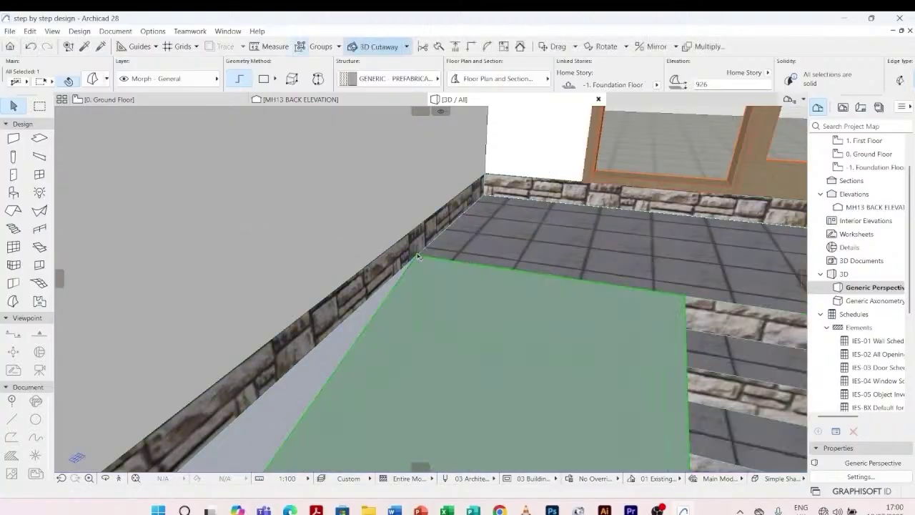
scroll(436, 200, up, 3)
scroll(436, 200, down, 3)
key(Escape)
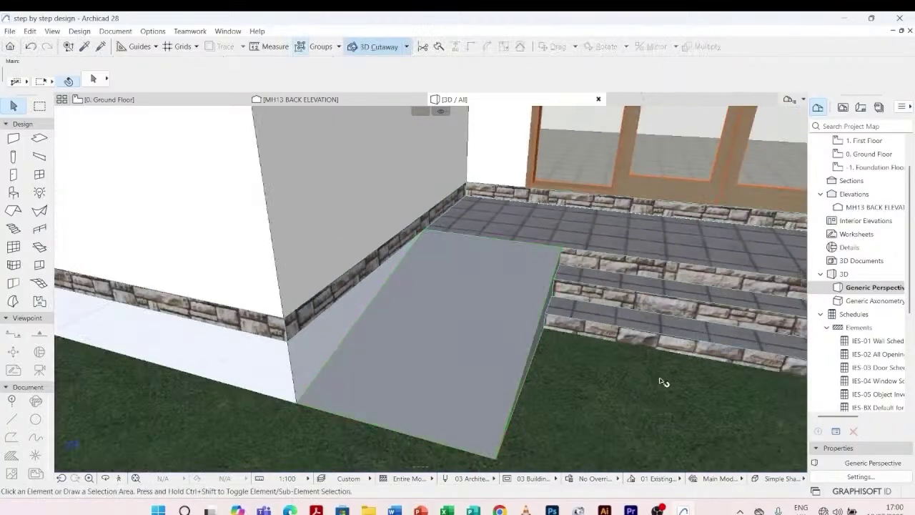
- Open the ramp's morph selection settings and enable its surface override
shift+middle_drag(664, 383, 548, 372)
scroll(564, 332, down, 4)
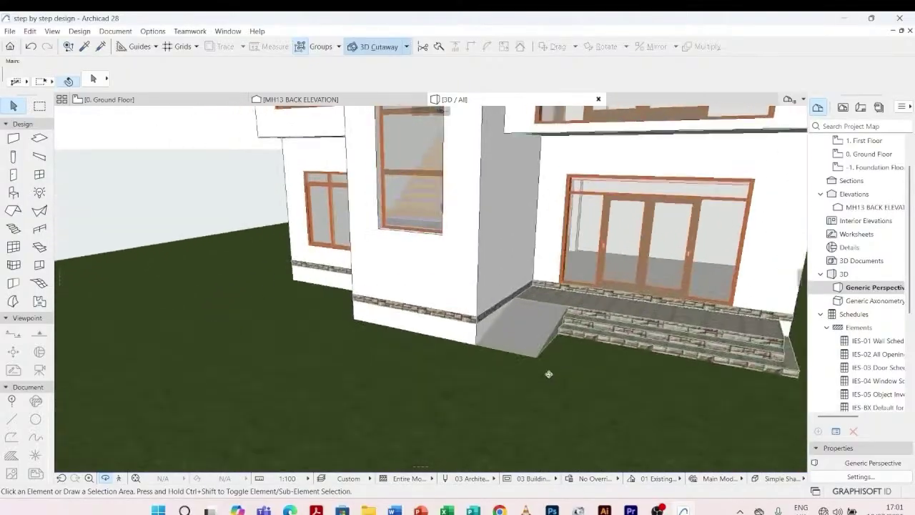
scroll(527, 326, up, 3)
click(546, 332)
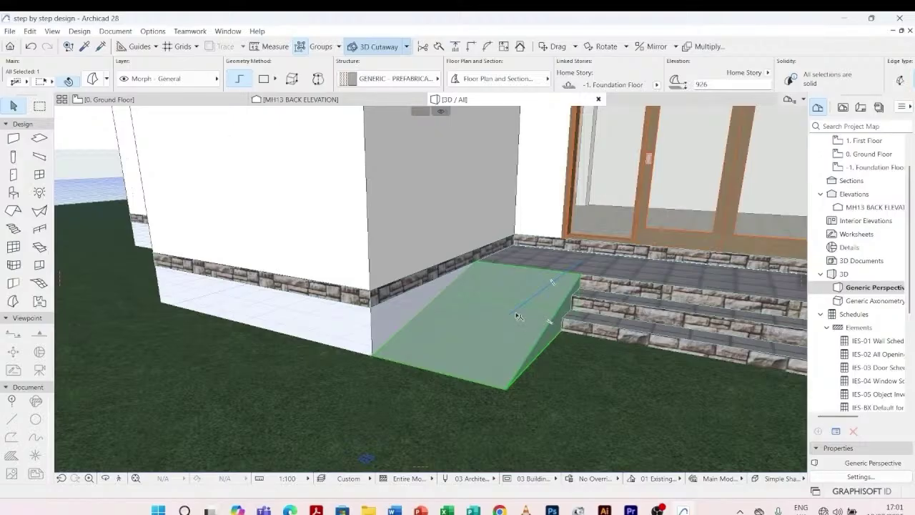
right_click(518, 316)
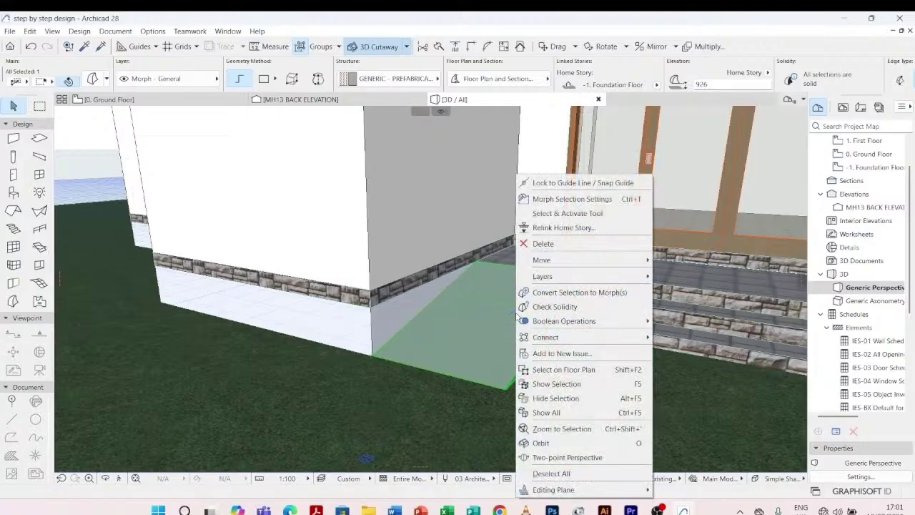
click(562, 201)
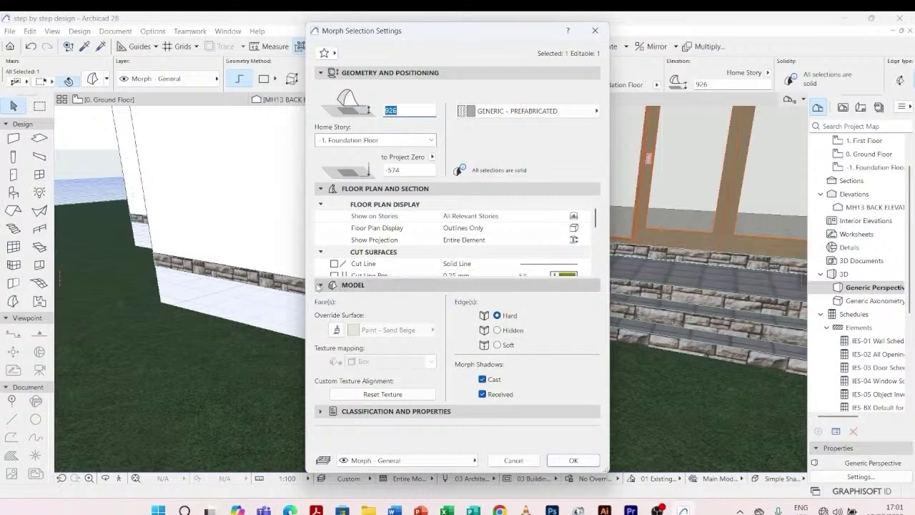
click(336, 329)
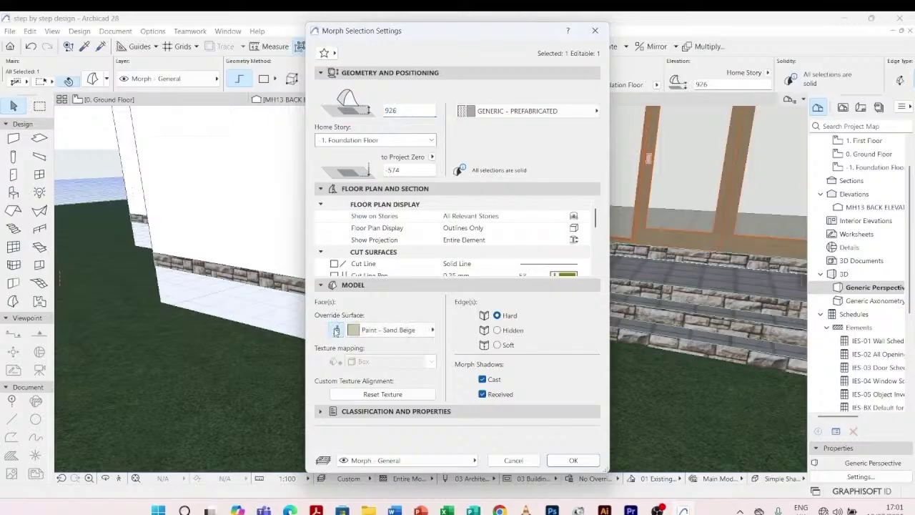
- Search the surfaces for "tile" and apply Textile - 01 as the ramp's override surface
click(423, 330)
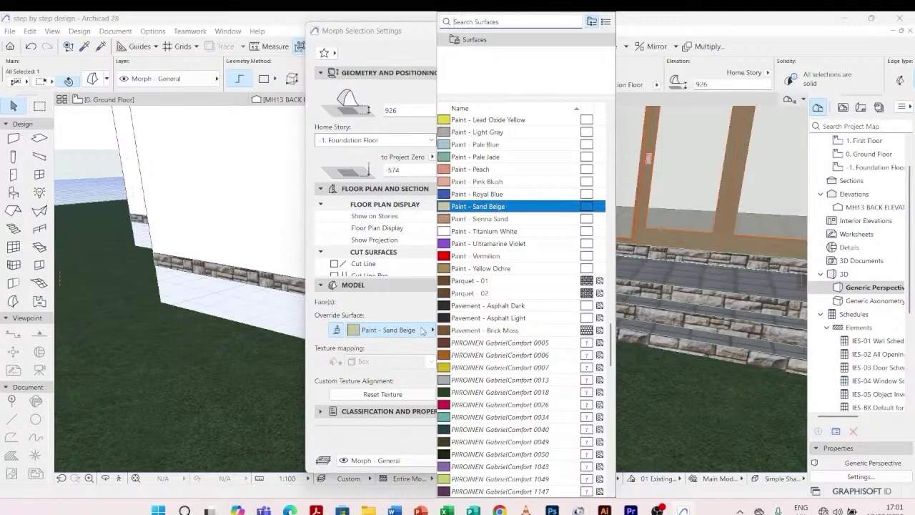
scroll(516, 301, down, 1)
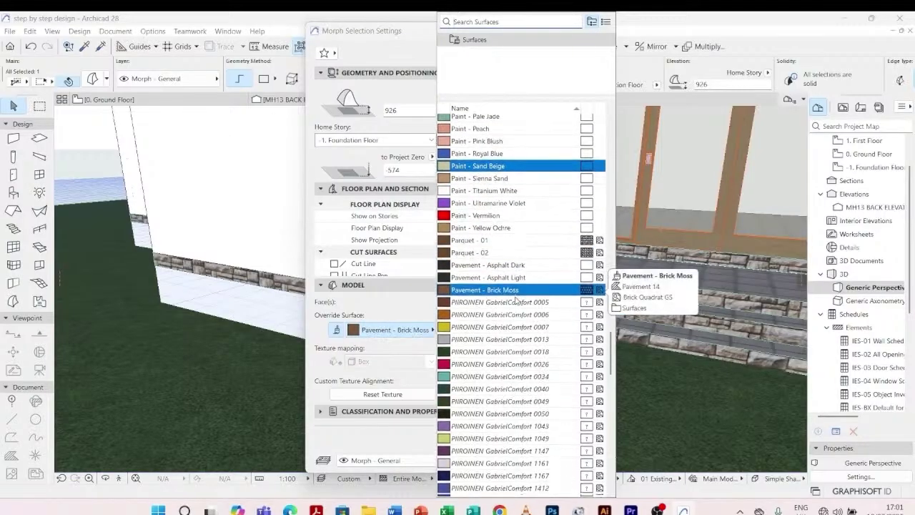
scroll(516, 301, down, 4)
scroll(516, 301, up, 6)
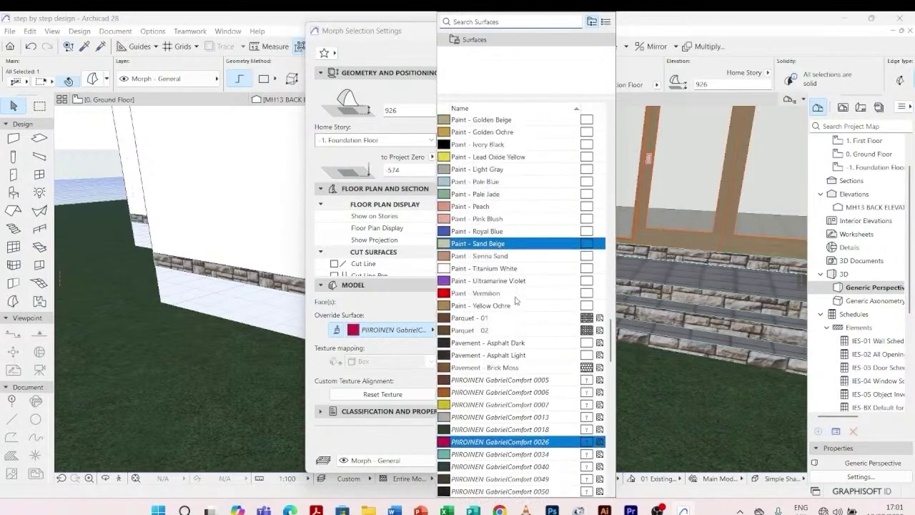
scroll(517, 300, up, 15)
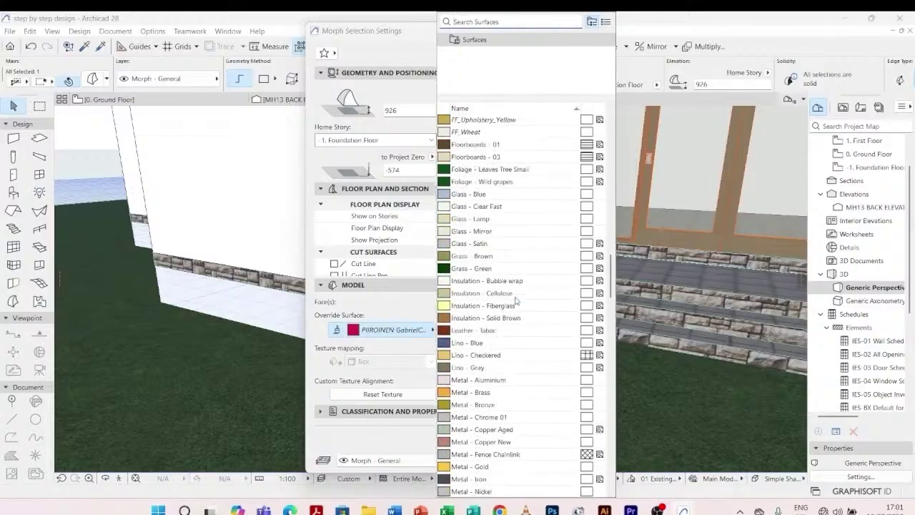
scroll(516, 300, up, 8)
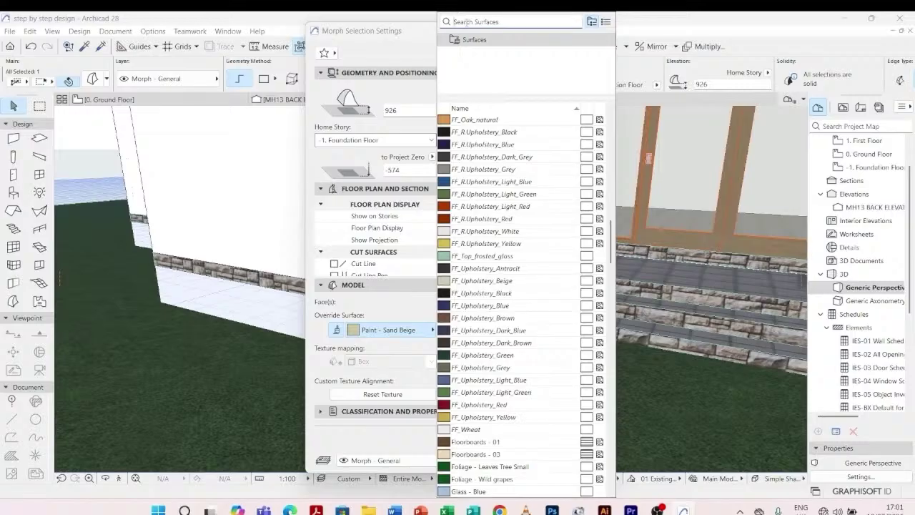
click(455, 22)
text(t)
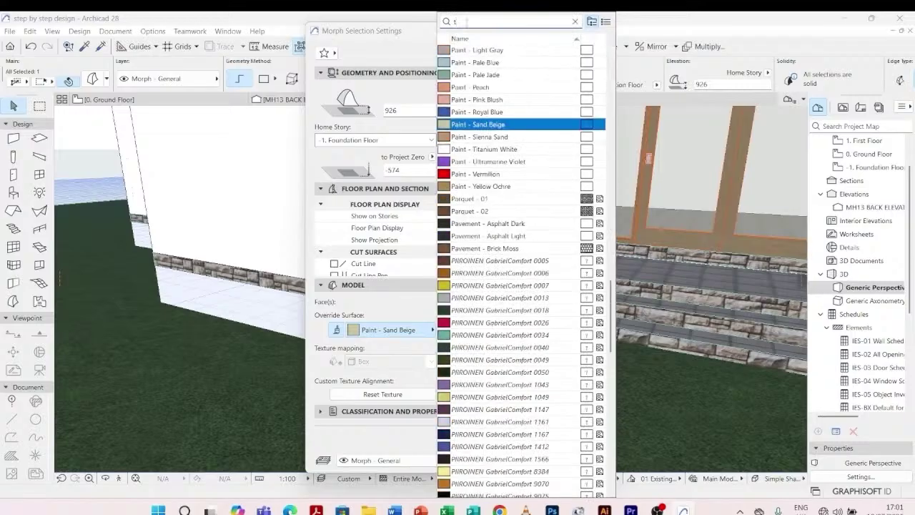
text(ile)
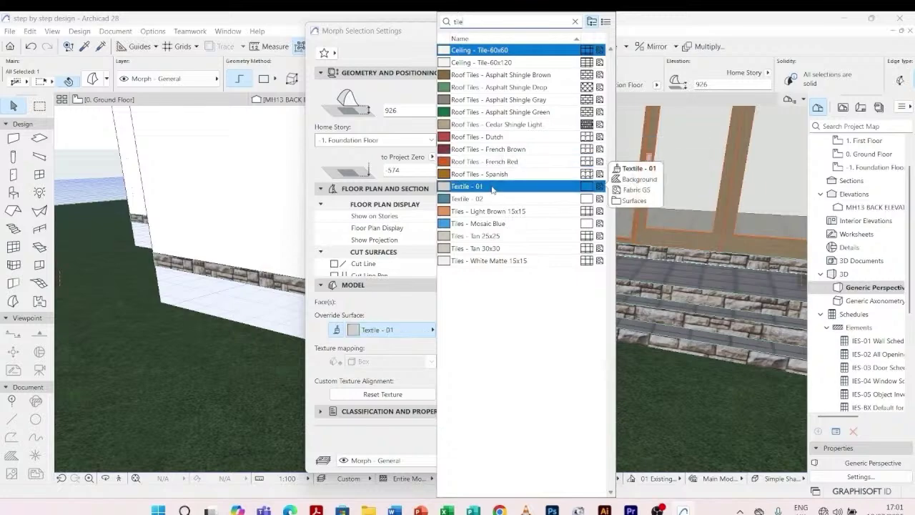
click(492, 188)
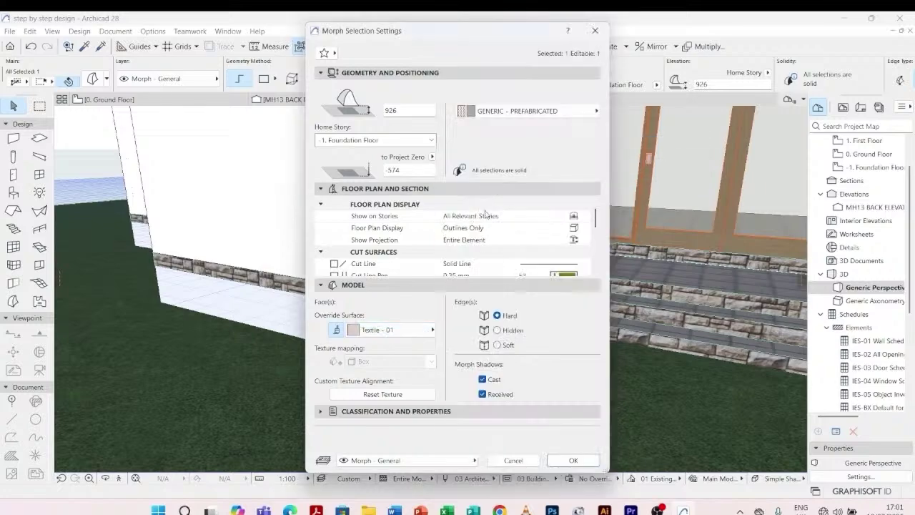
click(573, 459)
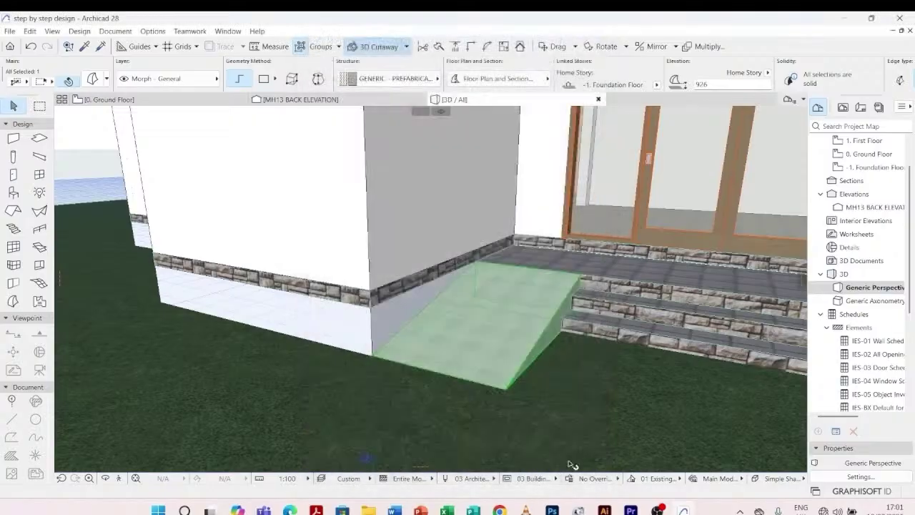
- Examine the surfaced ramp up close and the house's rear and side from several angles in 3D
scroll(572, 347, up, 5)
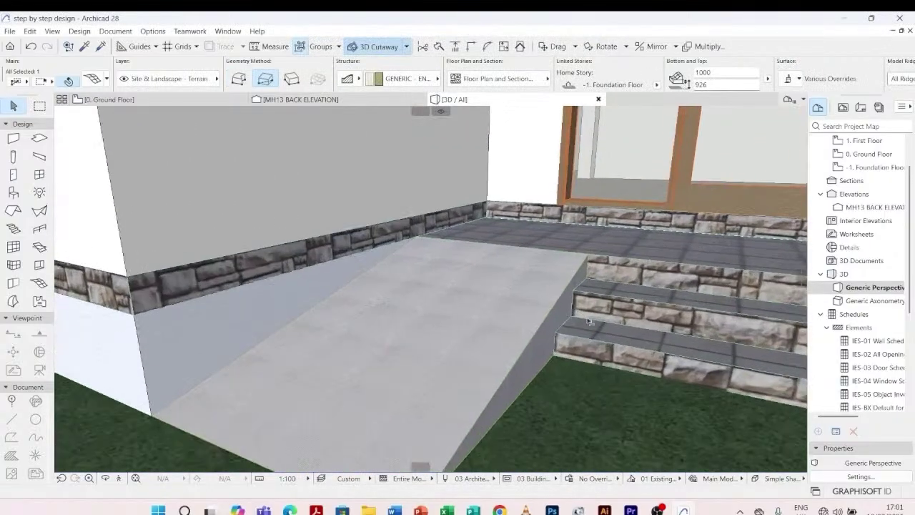
key(Escape)
shift+middle_drag(461, 311, 323, 350)
scroll(301, 321, down, 5)
scroll(521, 340, down, 5)
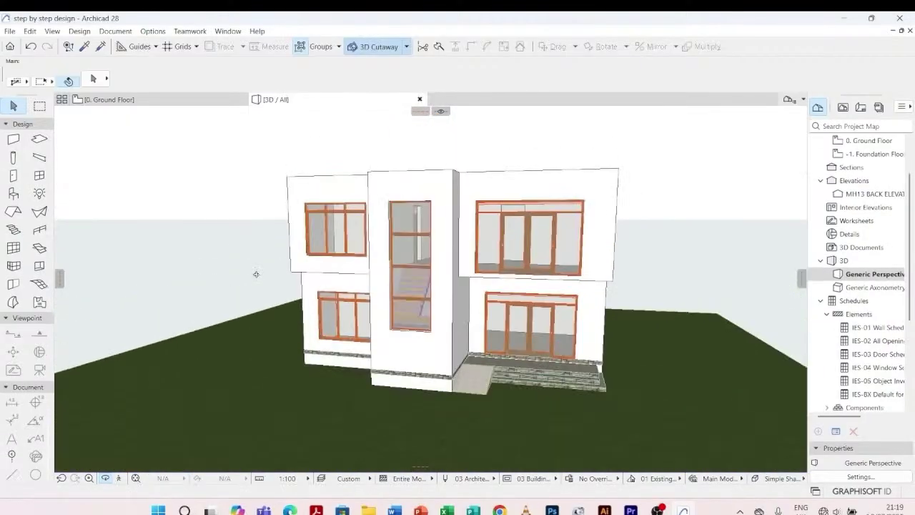
shift+middle_drag(256, 273, 267, 272)
shift+middle_drag(584, 282, 470, 306)
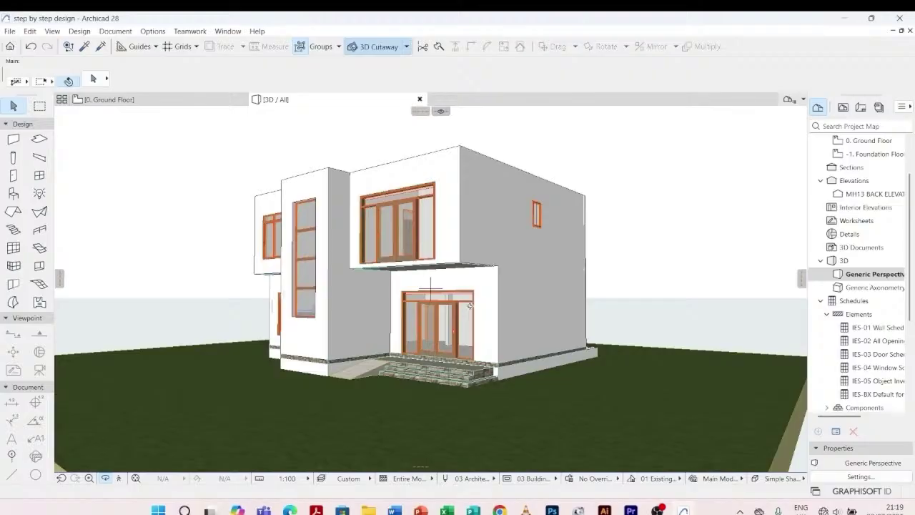
shift+middle_drag(470, 306, 395, 263)
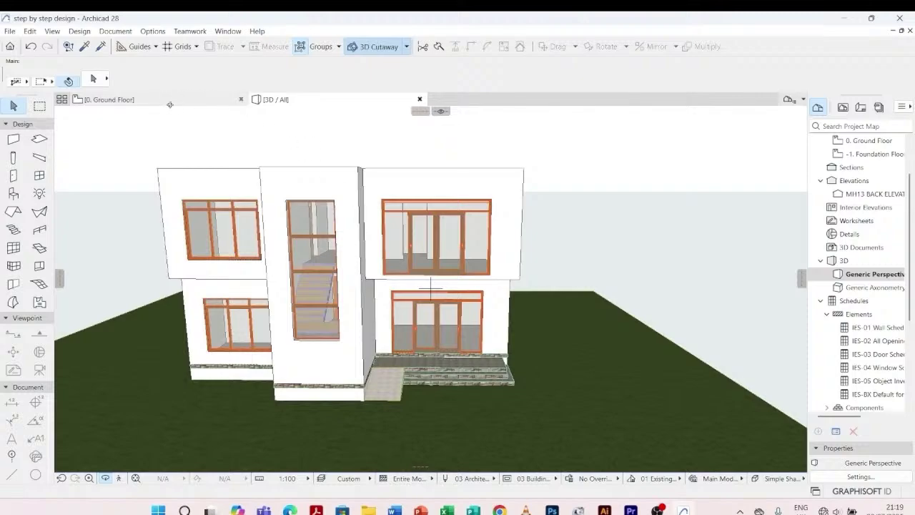
- On the ground floor plan, draw a short vertical line just outside the corner where the outer wall meets the stepped porch
mouse_move(170, 105)
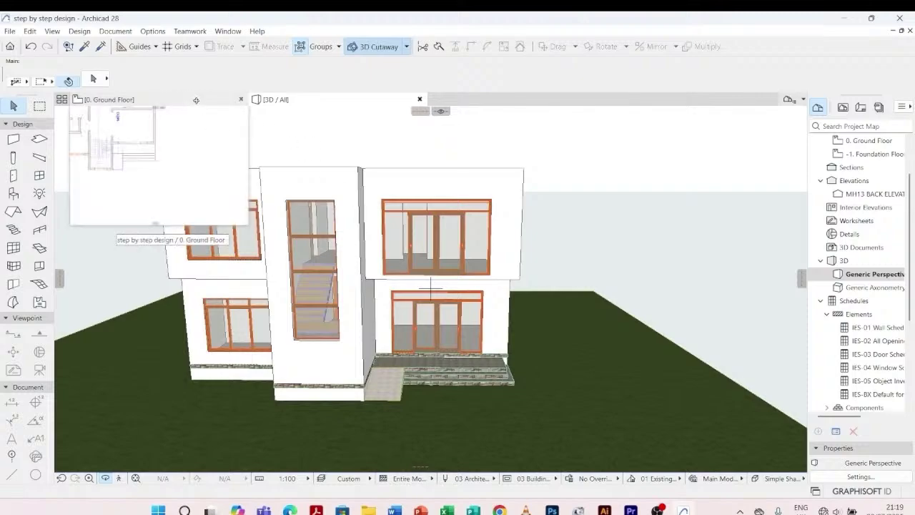
click(196, 100)
scroll(350, 315, down, 2)
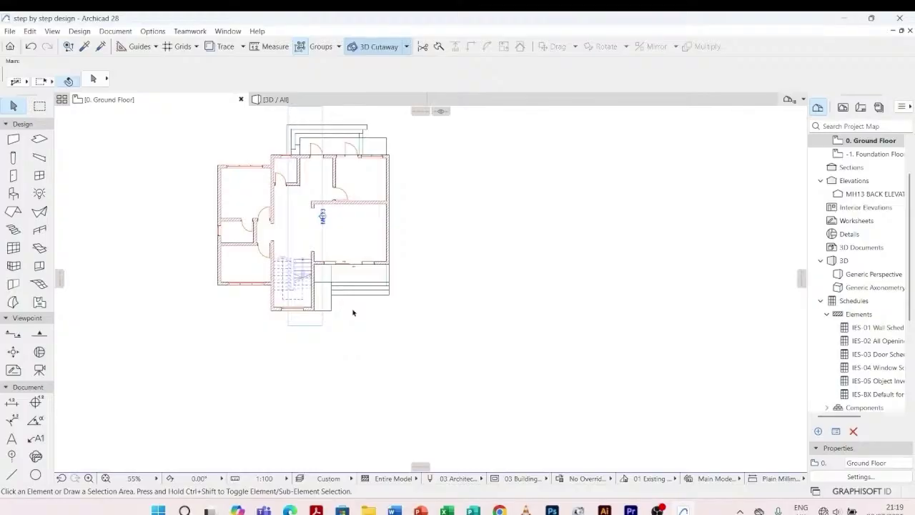
scroll(308, 292, up, 1)
scroll(218, 214, up, 2)
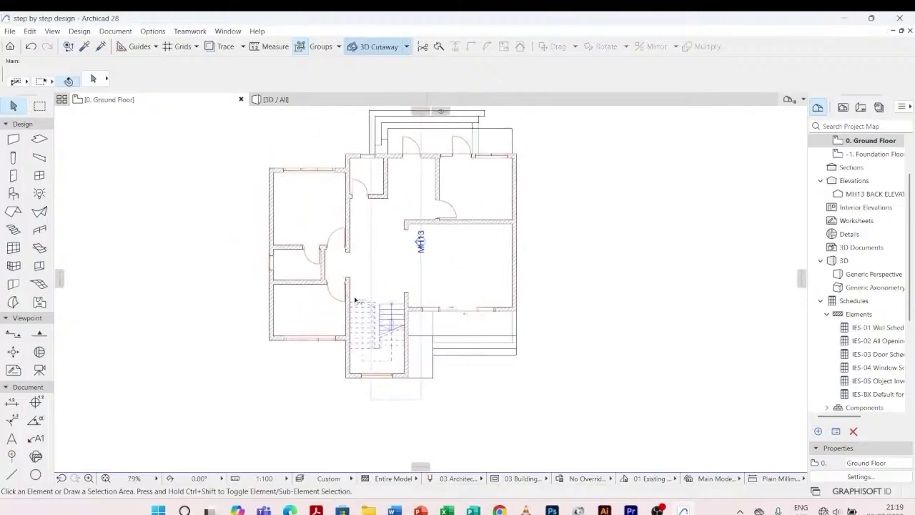
scroll(376, 289, down, 2)
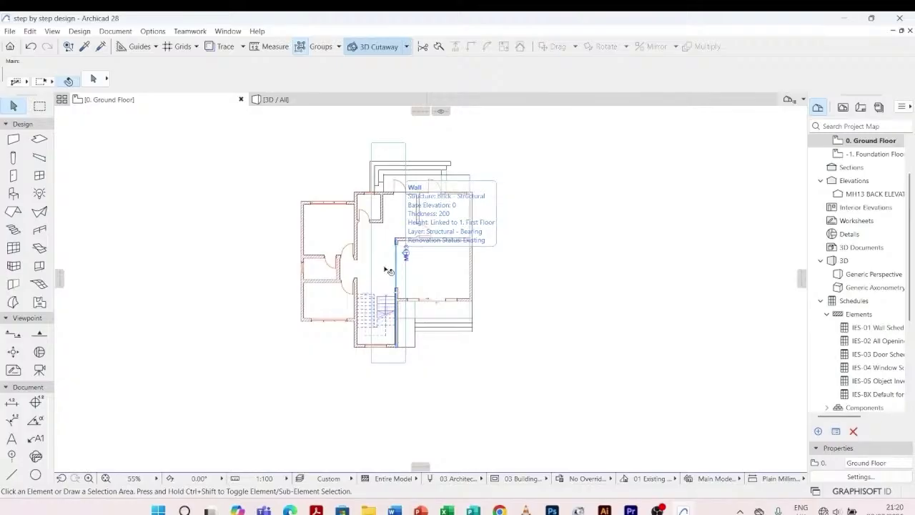
scroll(418, 348, up, 3)
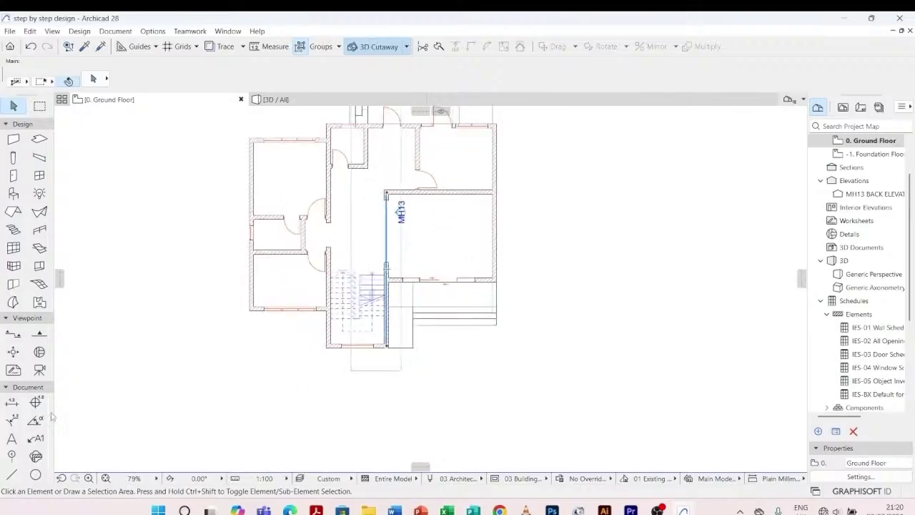
click(12, 474)
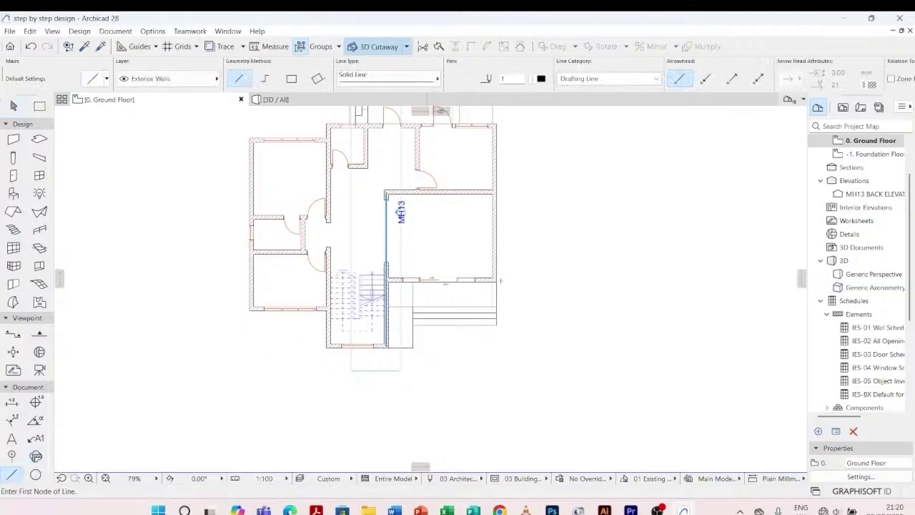
scroll(500, 280, up, 5)
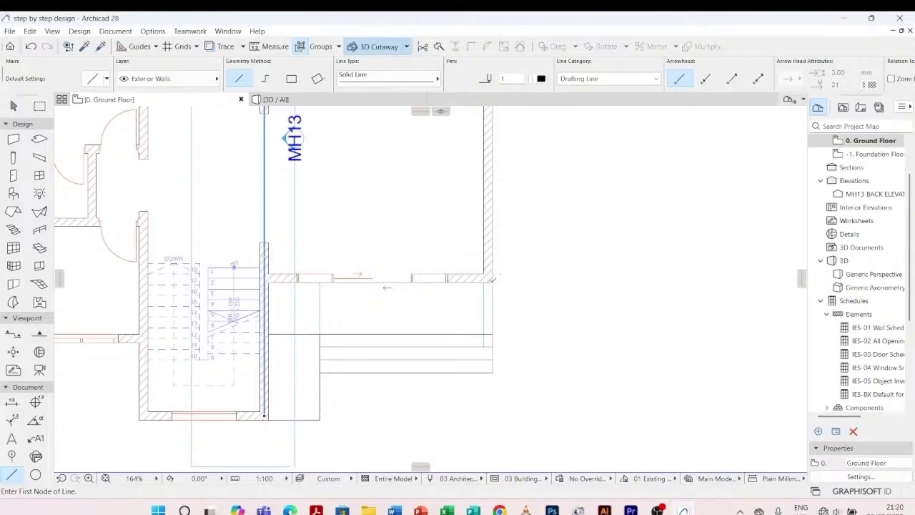
click(530, 250)
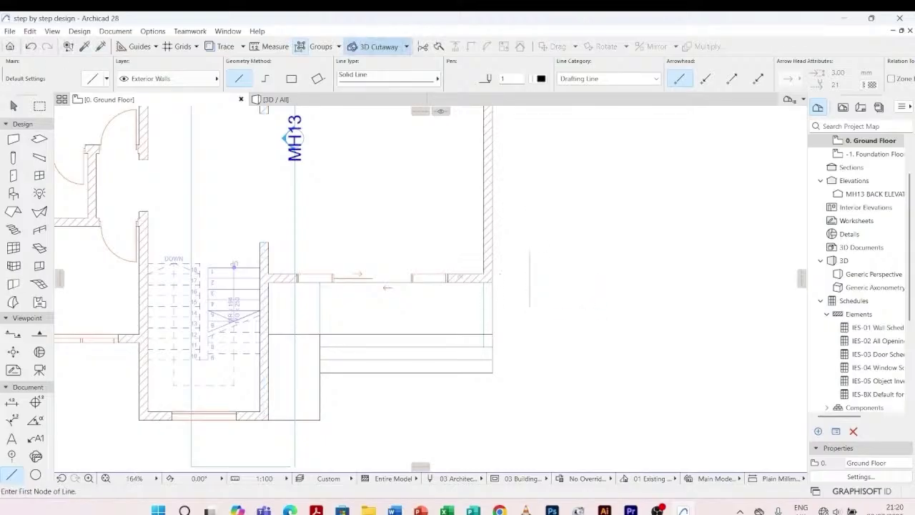
key(Escape)
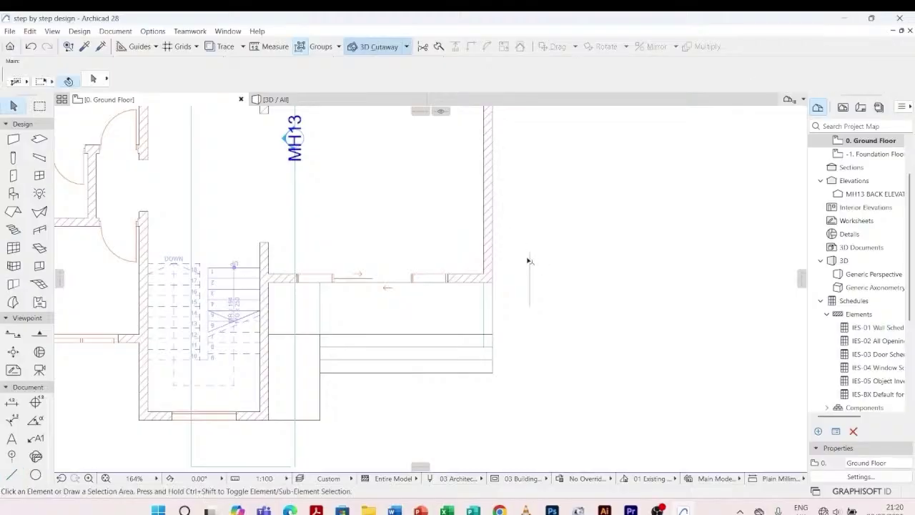
- Move the short vertical line horizontally onto the outer face of the house wall beside the stepped porch
click(530, 254)
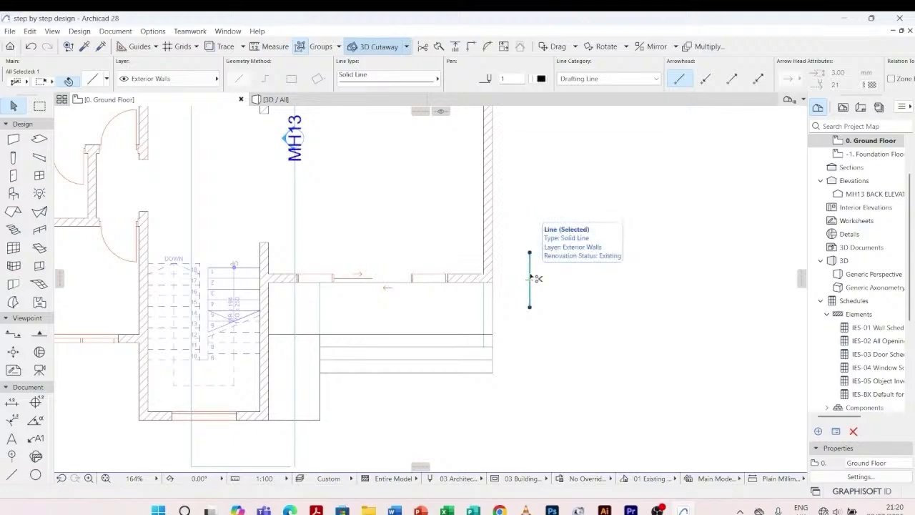
key(ctrl+d)
click(531, 278)
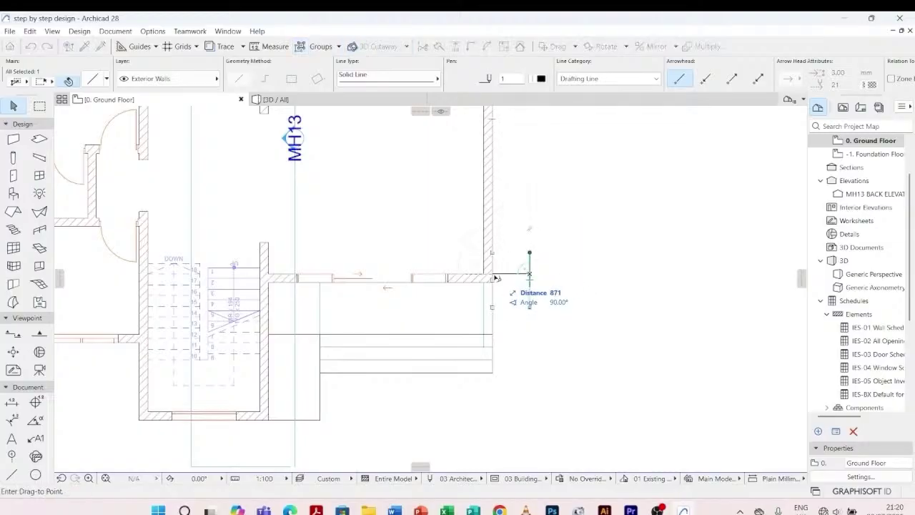
click(493, 276)
- Move the short vertical line 1000 mm horizontally outward from the house wall's outer face
key(ctrl+d)
click(494, 276)
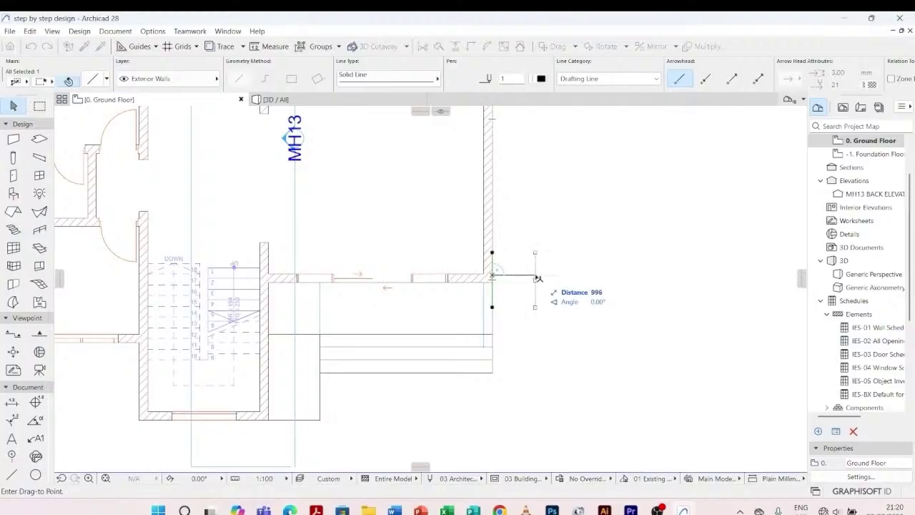
text(1000)
key(Return)
scroll(490, 226, down, 2)
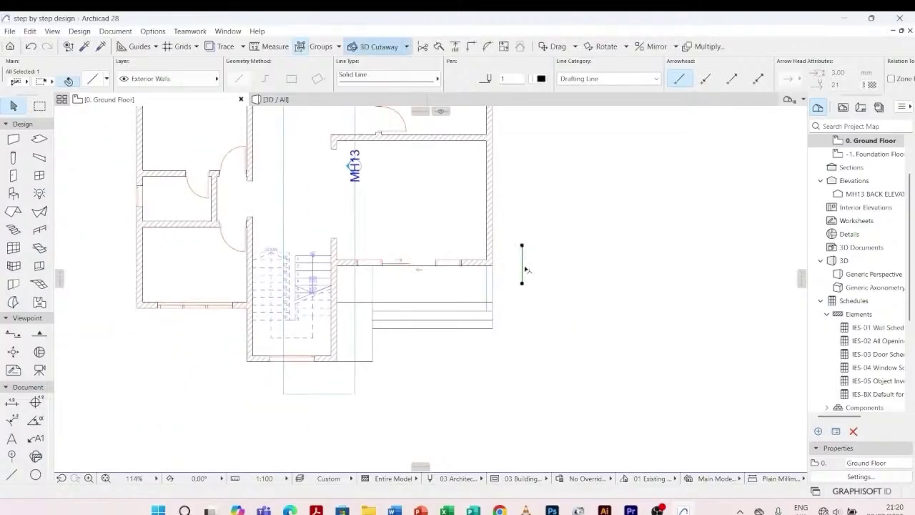
key(Escape)
- Copy the outermost porch step line about 5000 mm straight outward, away from the house
scroll(447, 347, down, 2)
scroll(439, 344, up, 3)
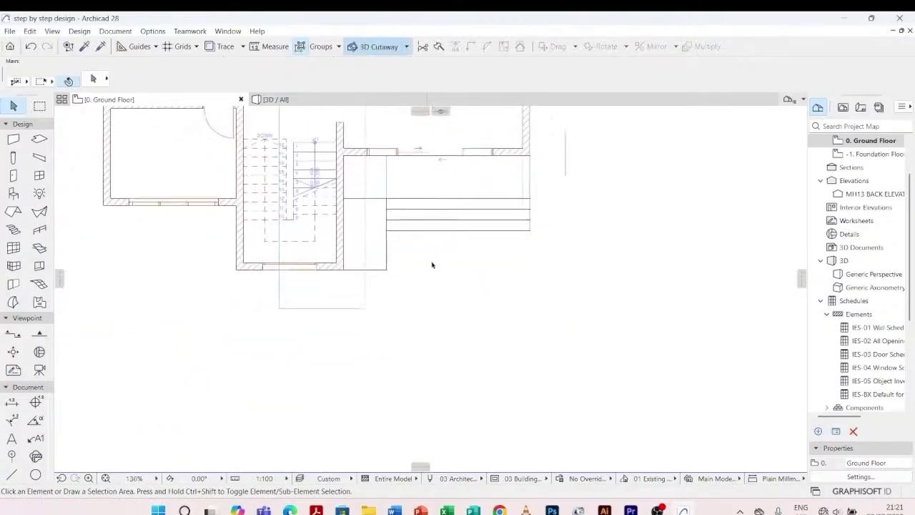
scroll(436, 245, down, 1)
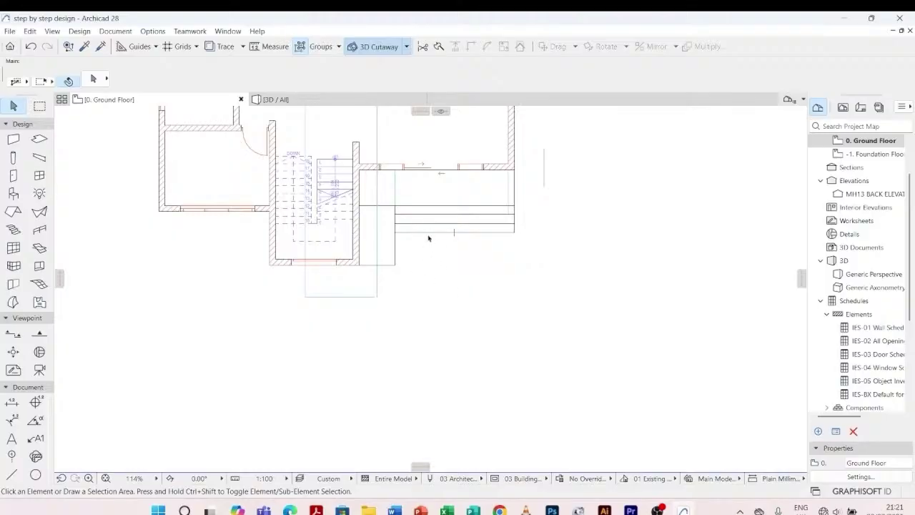
click(473, 232)
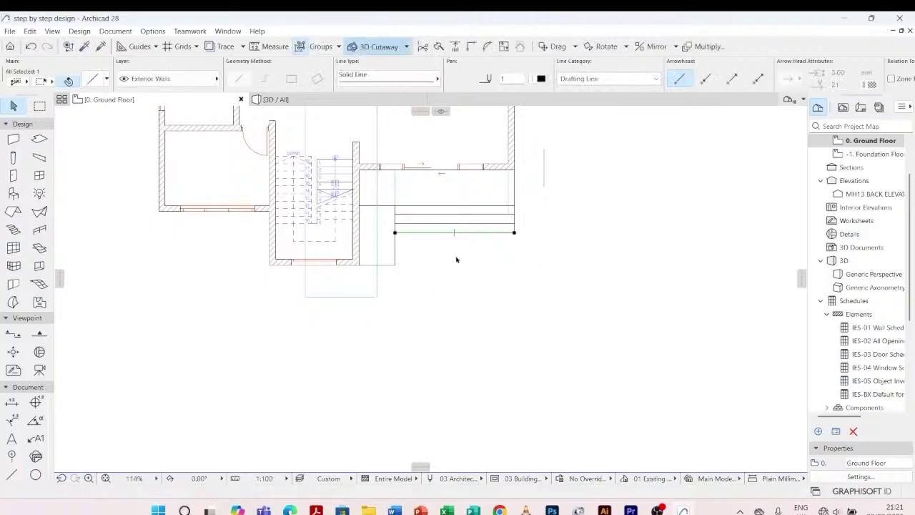
scroll(456, 260, down, 2)
scroll(414, 241, up, 1)
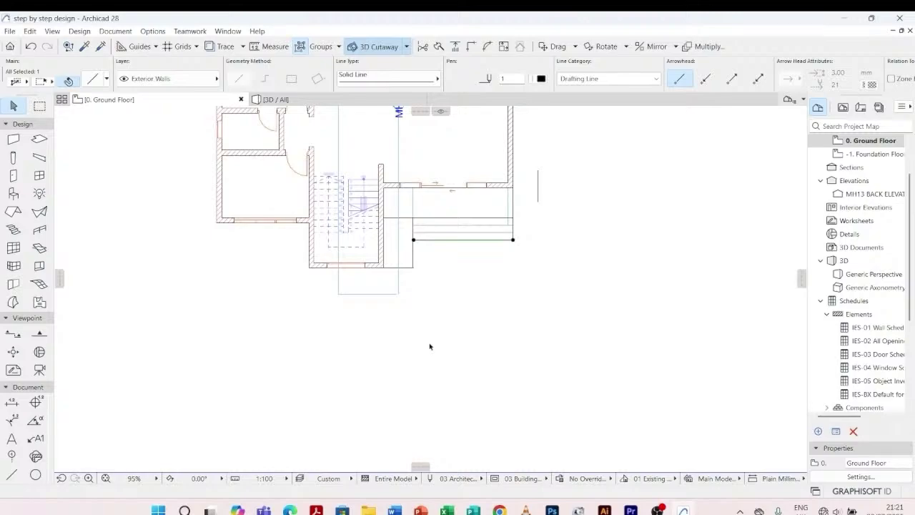
key(ctrl+shift+d)
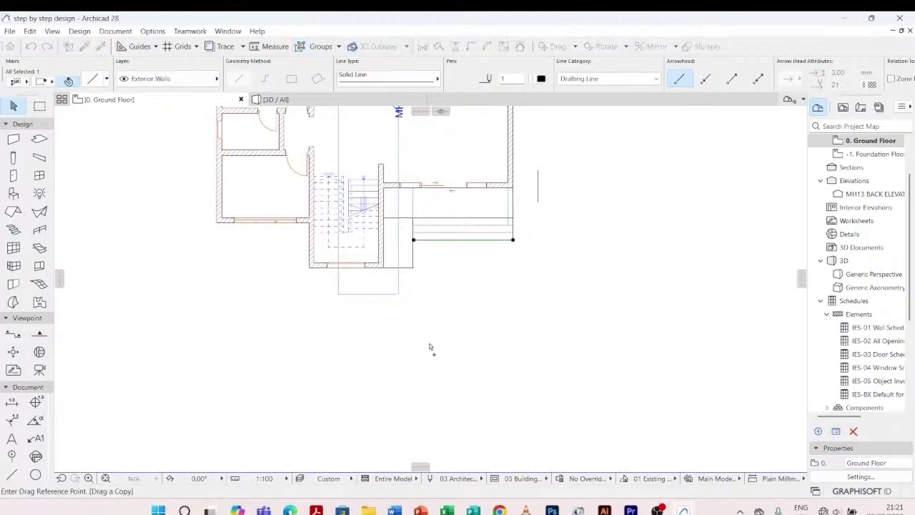
click(414, 241)
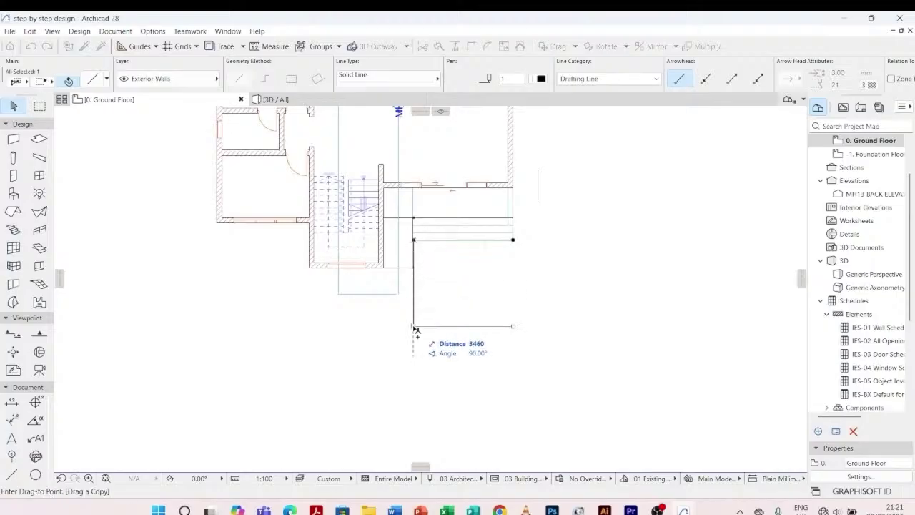
text(55)
text(00)
key(Return)
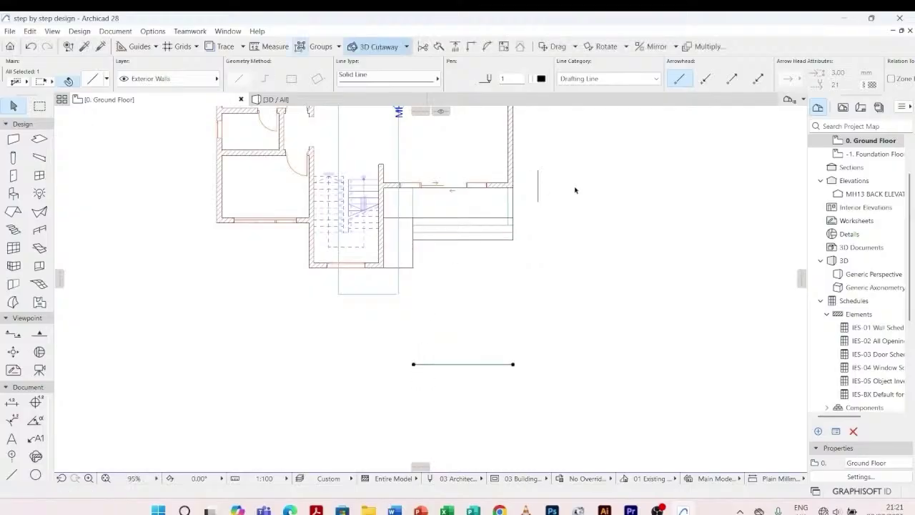
key(Escape)
scroll(527, 227, down, 2)
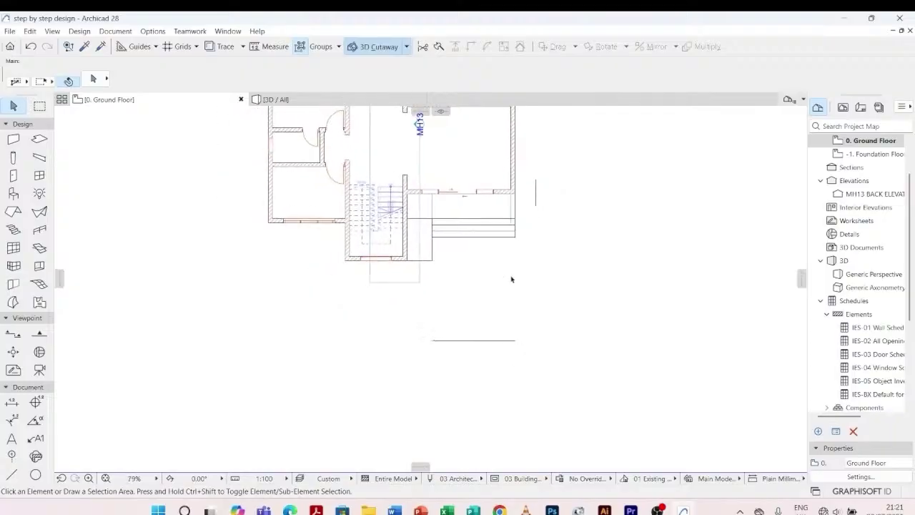
click(515, 341)
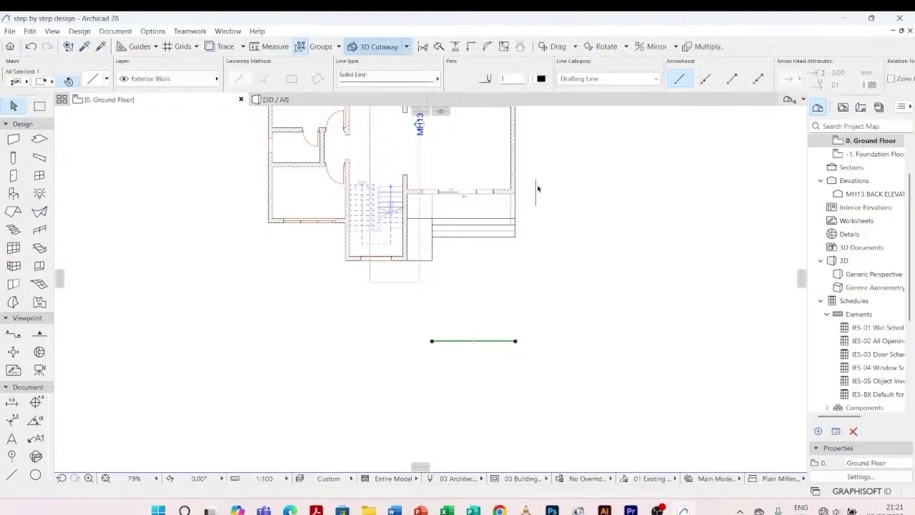
key(Escape)
- Try to stretch the outer end of the wall with the sliding door to the offset vertical line, and undo the stretch
scroll(538, 188, up, 3)
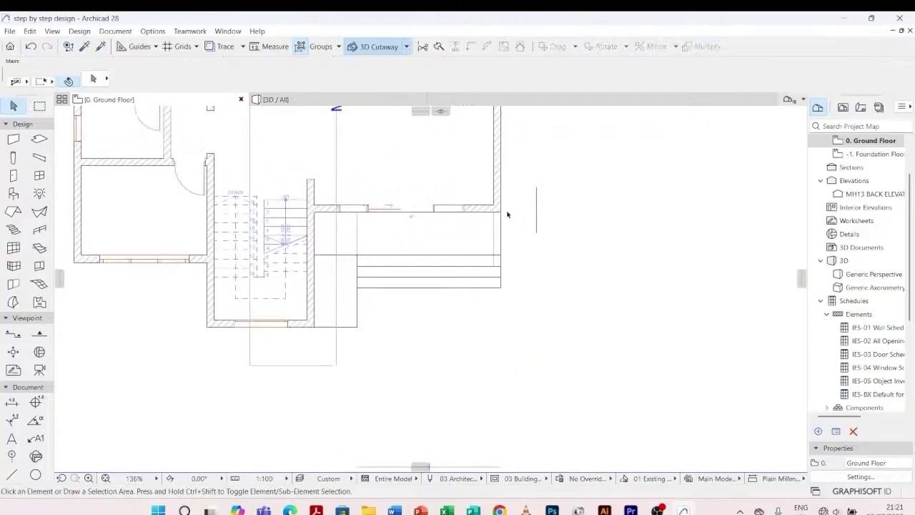
scroll(507, 215, up, 2)
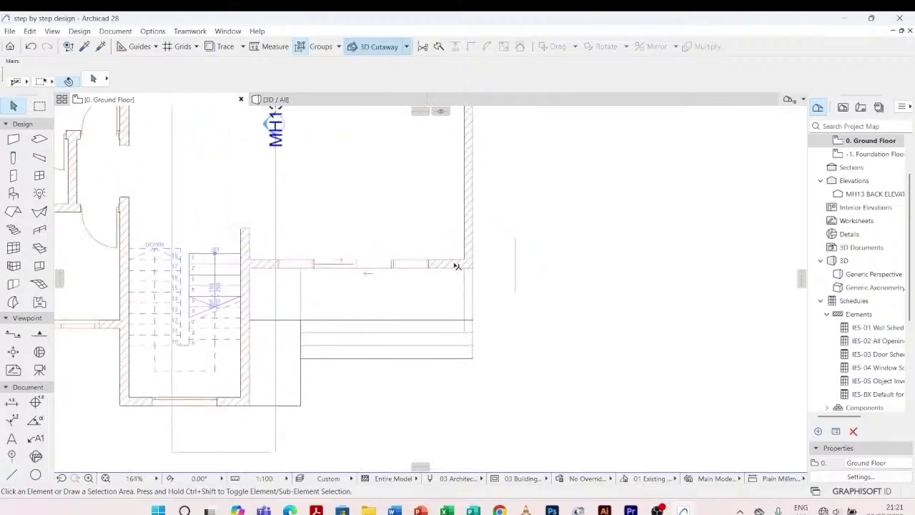
click(456, 266)
scroll(469, 264, up, 3)
click(465, 265)
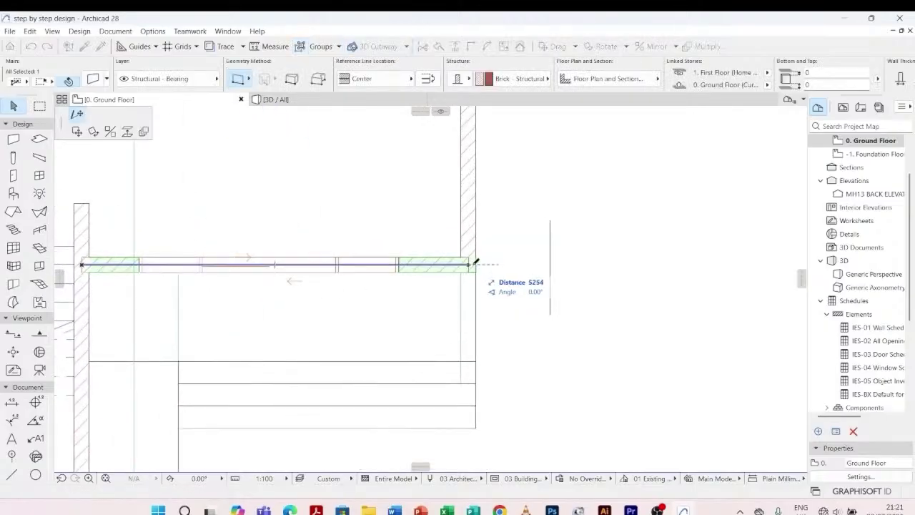
click(469, 265)
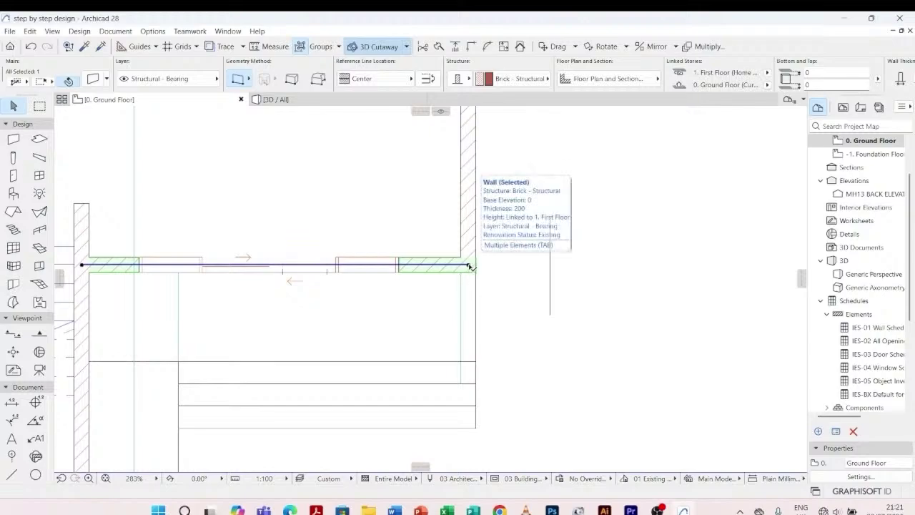
click(470, 266)
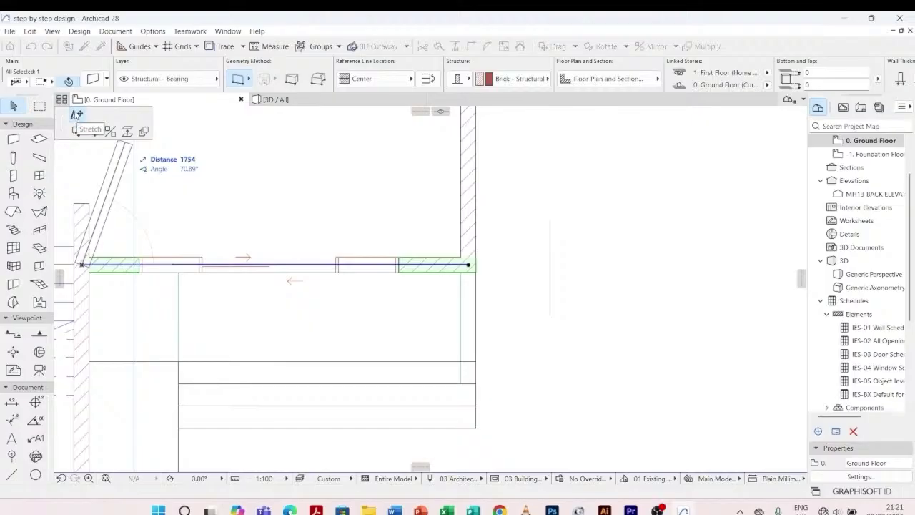
click(77, 115)
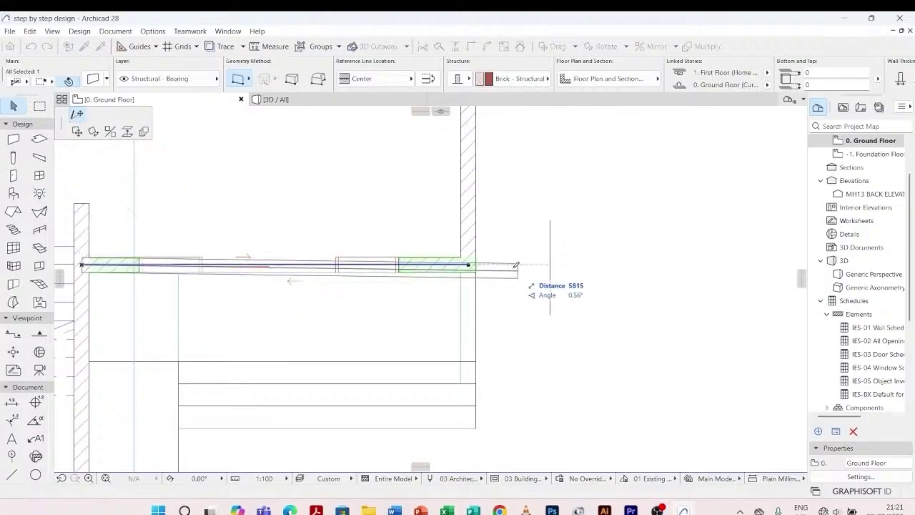
click(556, 263)
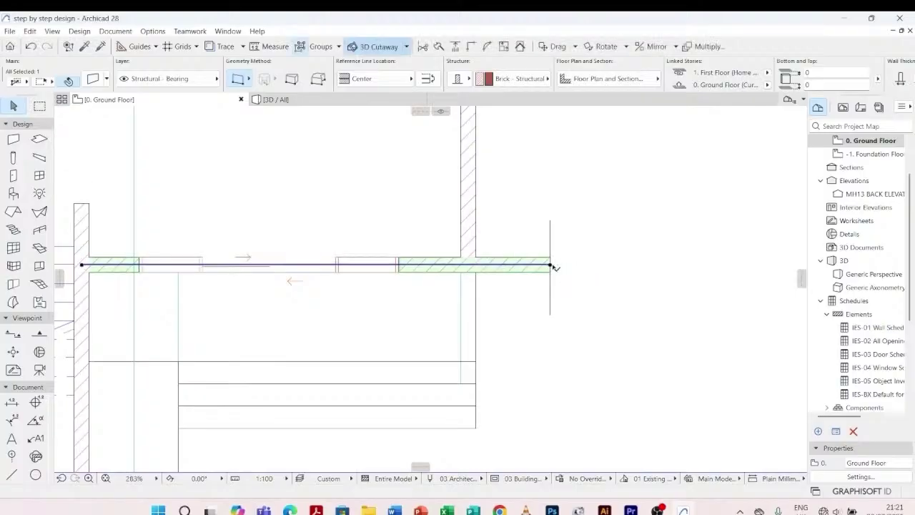
click(491, 333)
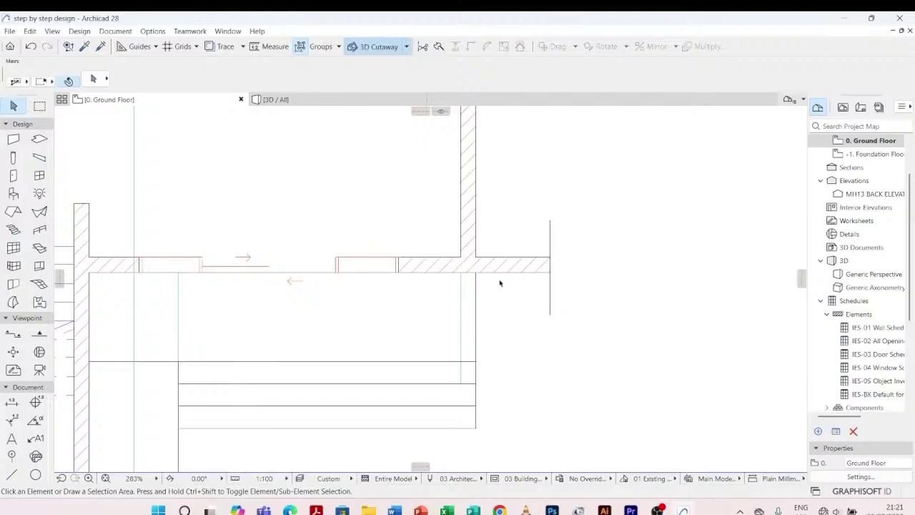
key(ctrl+z)
key(Escape)
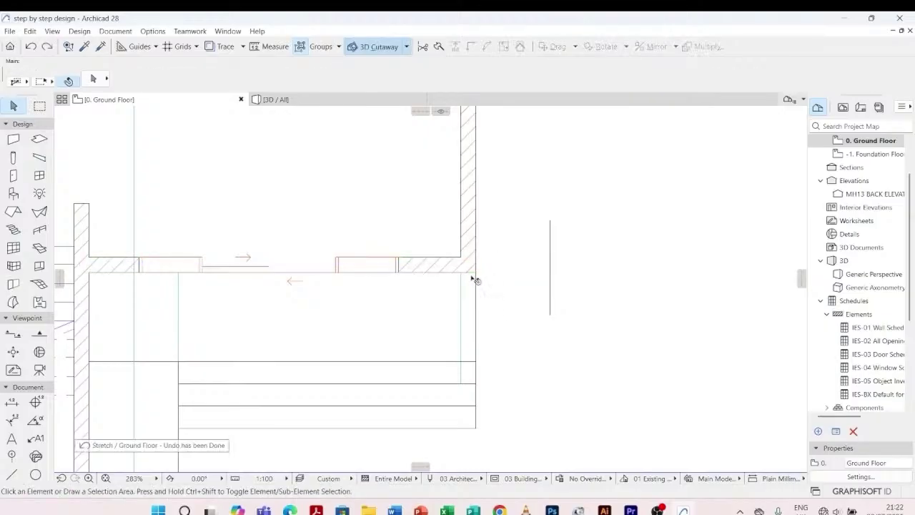
- Extend the wall with the sliding door to the offset vertical line using Adjust
click(446, 260)
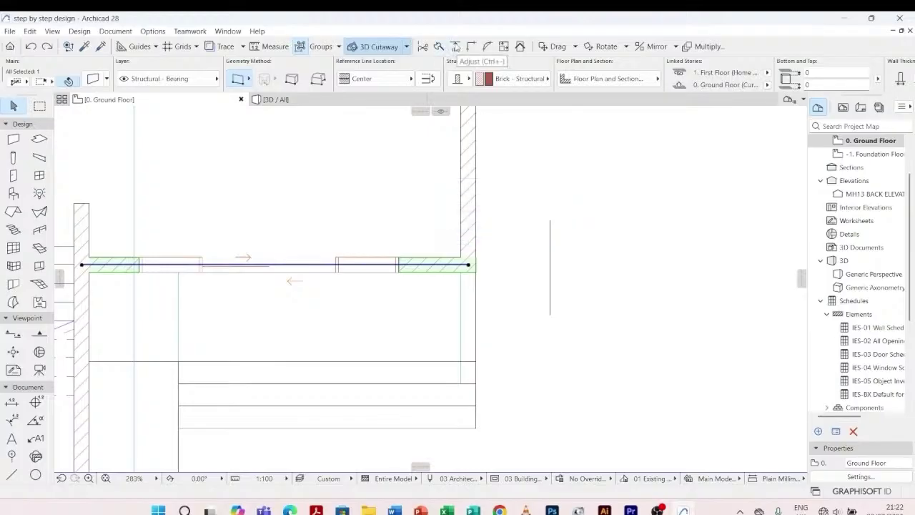
click(455, 47)
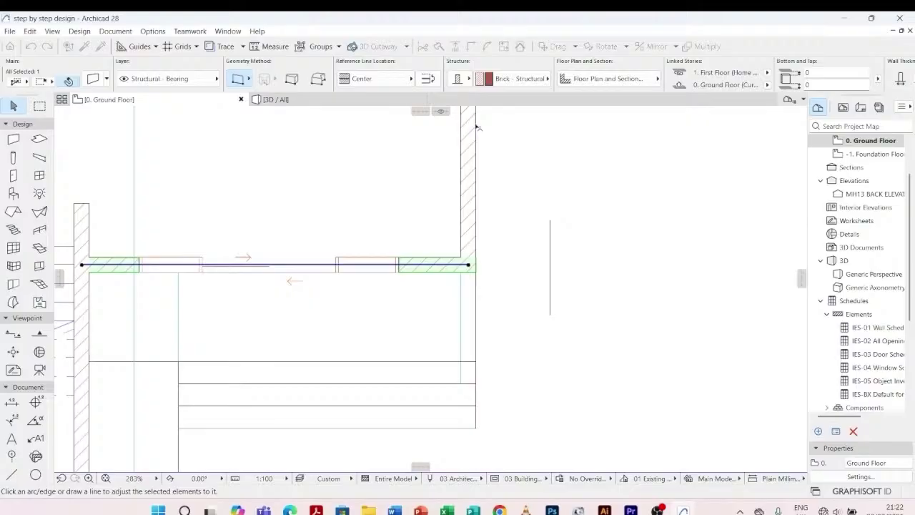
click(551, 249)
key(Escape)
scroll(591, 235, down, 2)
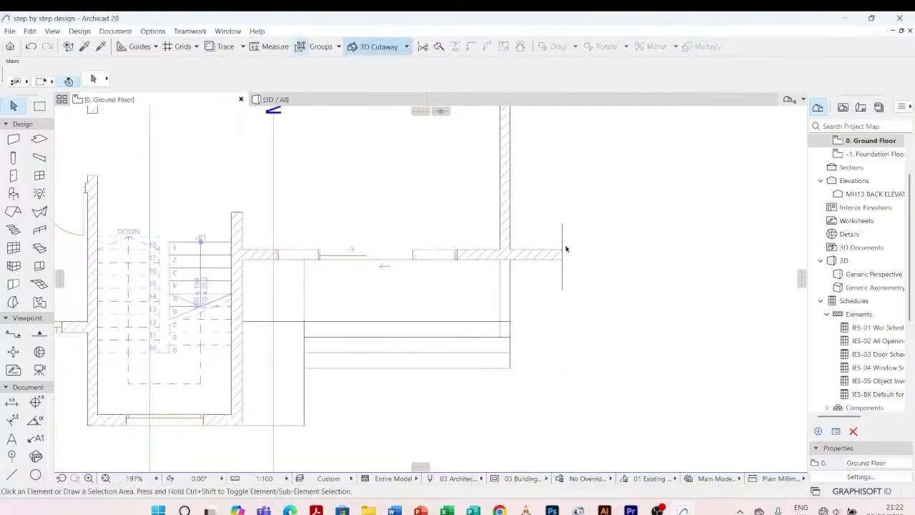
scroll(565, 249, up, 4)
scroll(507, 308, down, 4)
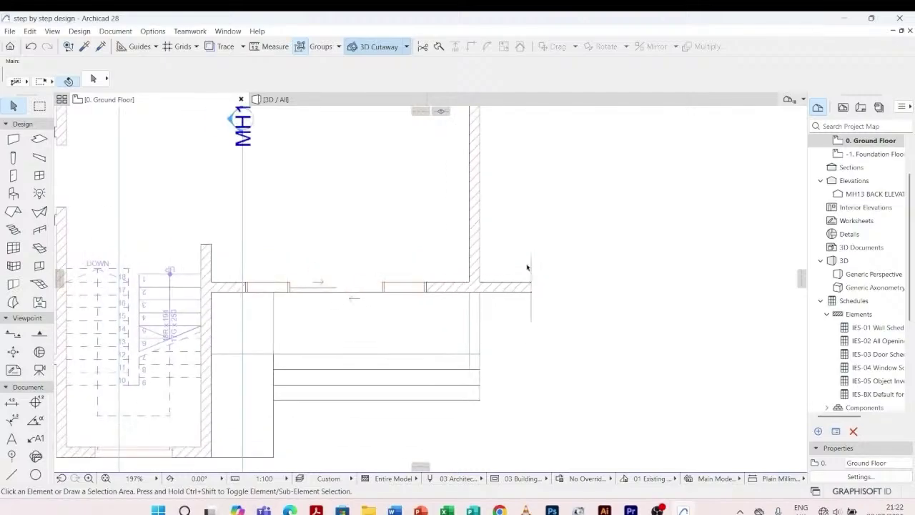
- Pick up the extended door wall's settings and draw a separate perpendicular wall about 670 mm long just inside its outer end
click(513, 286)
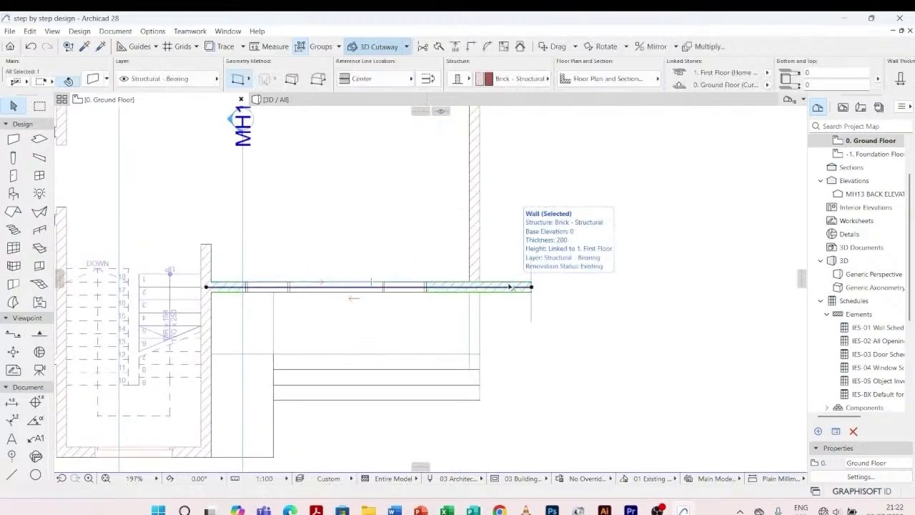
key(Escape)
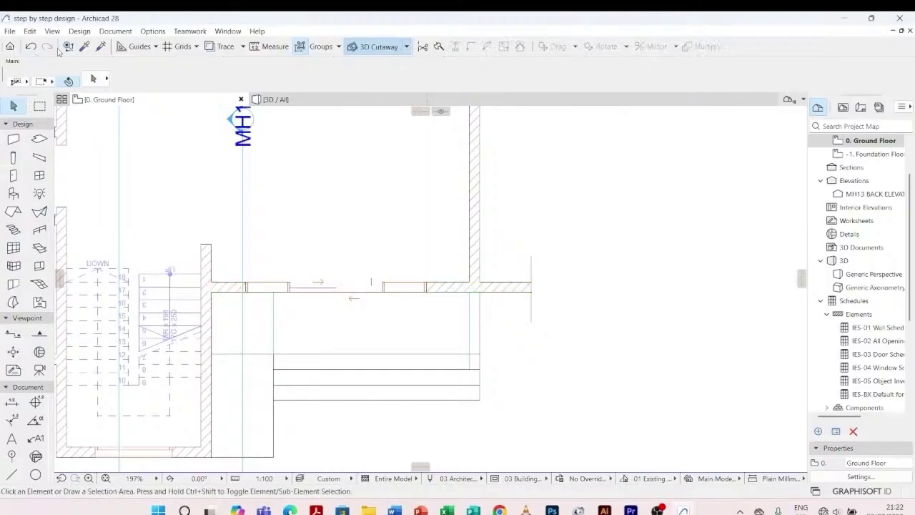
click(84, 46)
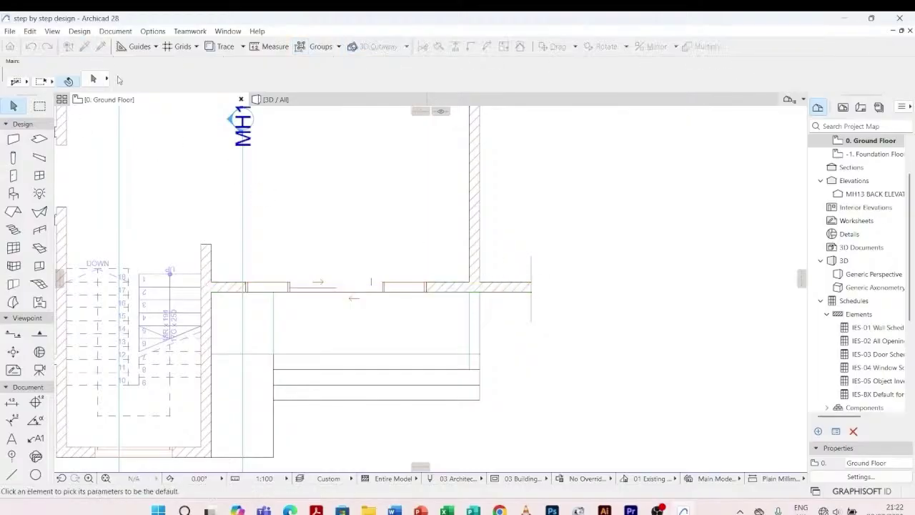
click(524, 286)
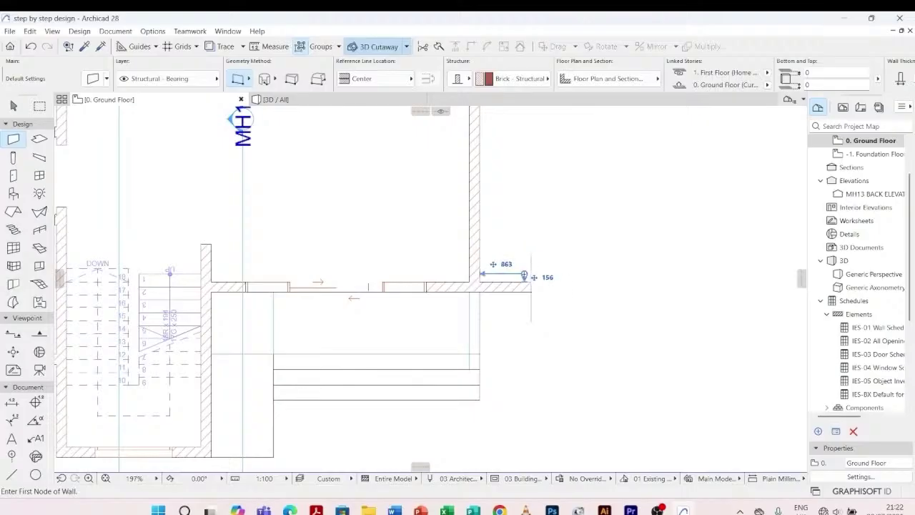
click(524, 275)
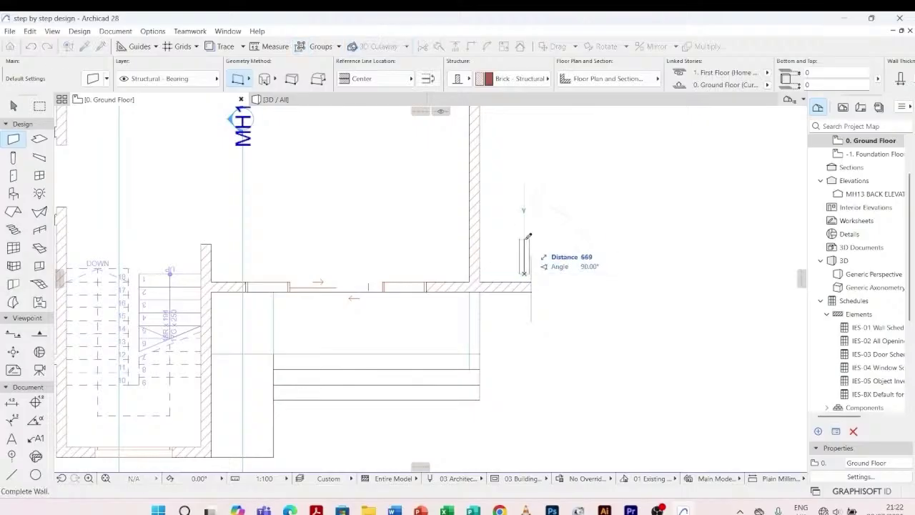
click(525, 237)
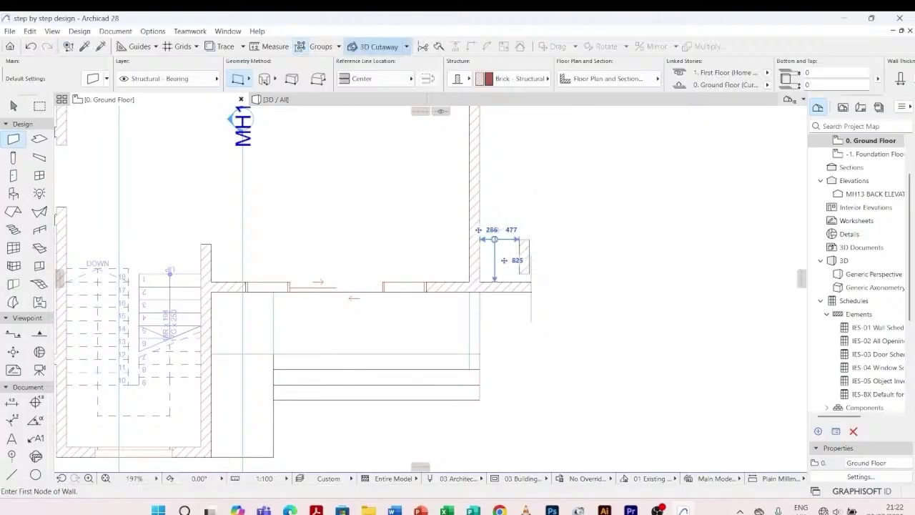
- Draw a horizontal wall about 477 mm long between the house wall and the short vertical wall
click(520, 239)
click(520, 239)
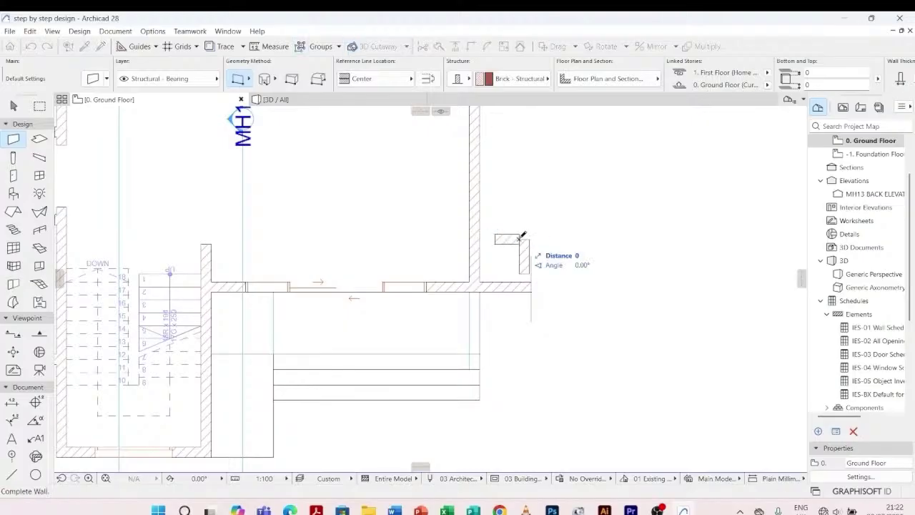
key(Escape)
- Set the short vertical wall's thickness to 150 mm
scroll(531, 239, up, 5)
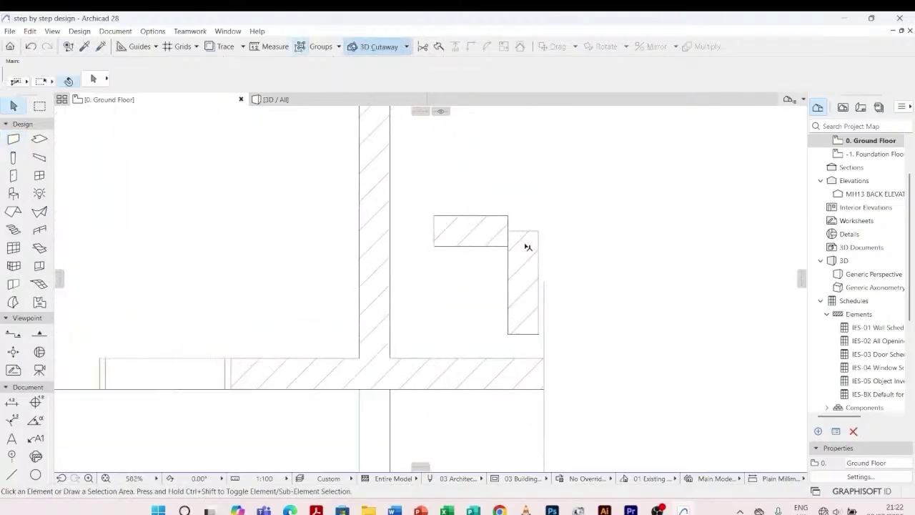
click(531, 239)
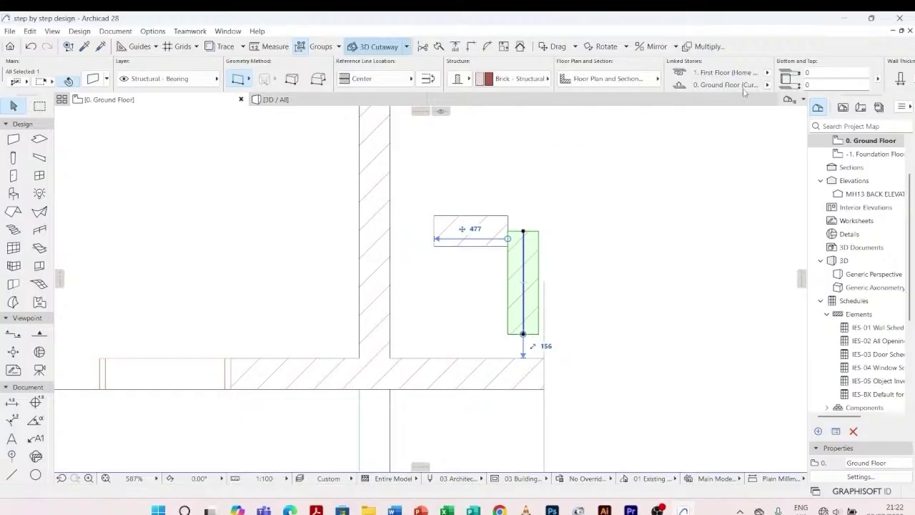
scroll(602, 77, down, 2)
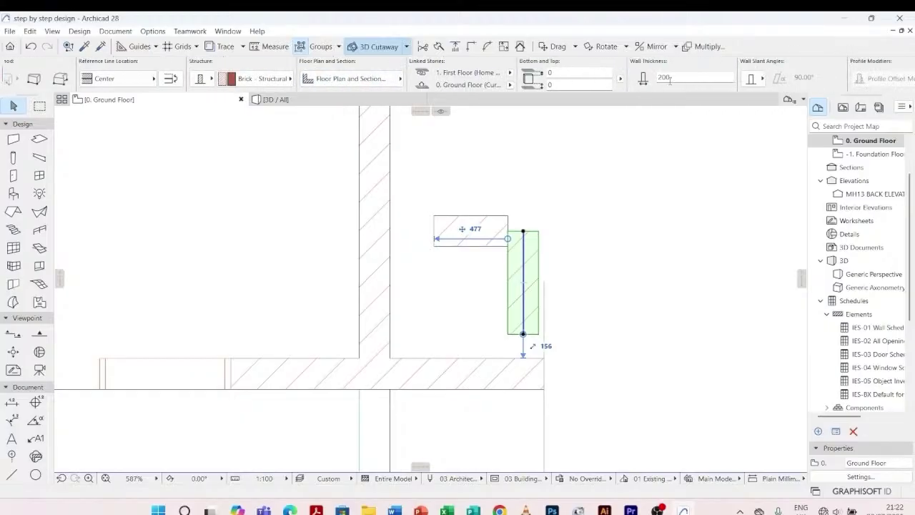
click(679, 76)
text(150)
click(645, 167)
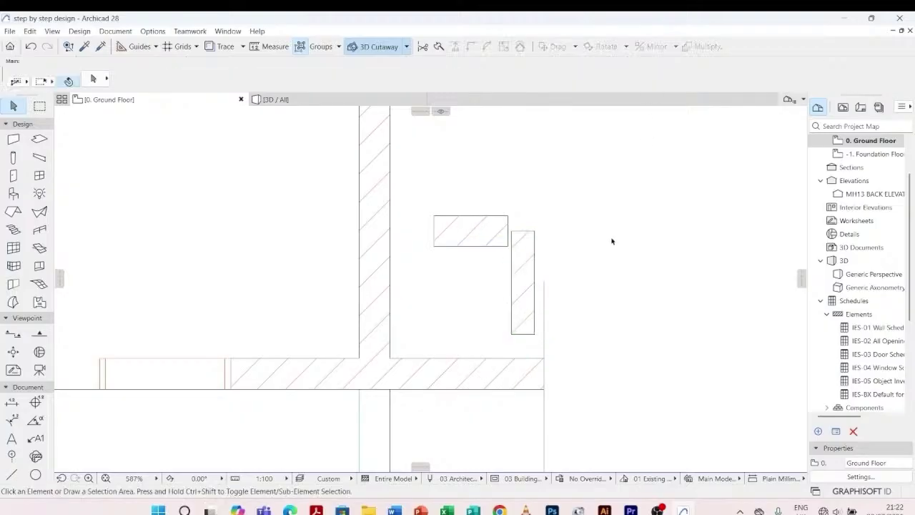
- Move the short vertical wall so its outer lower corner meets the inner corner at the extended wall's outer end
click(512, 325)
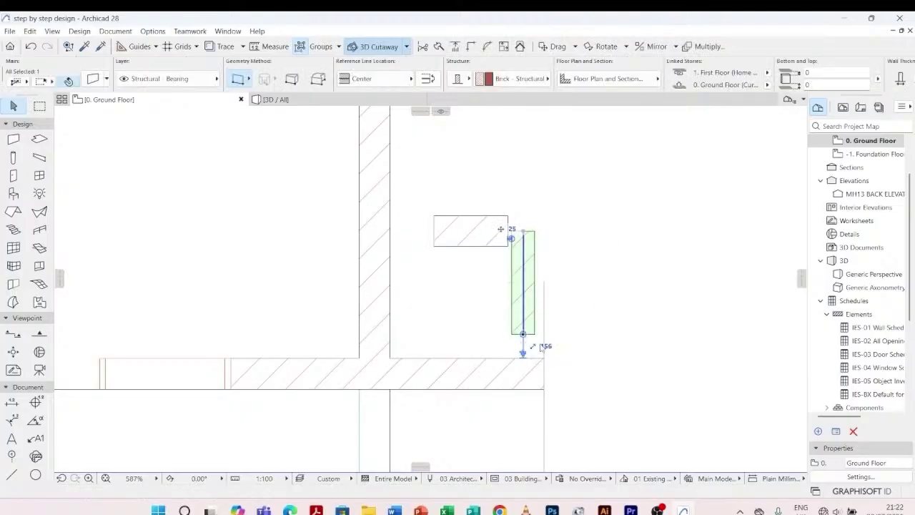
key(ctrl+d)
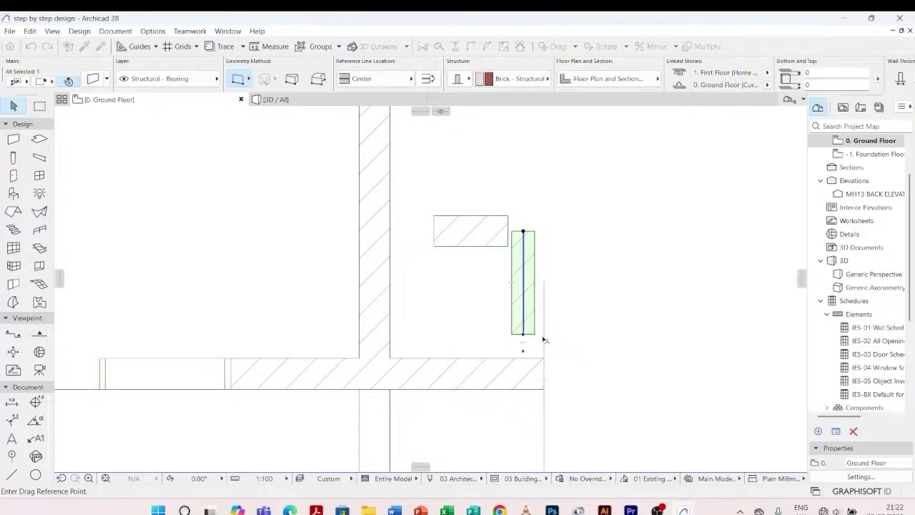
click(535, 334)
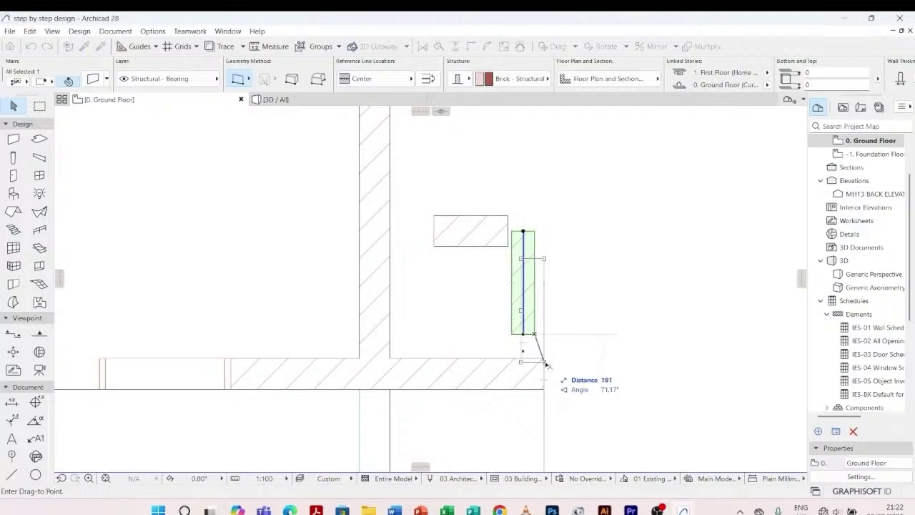
click(544, 358)
key(Escape)
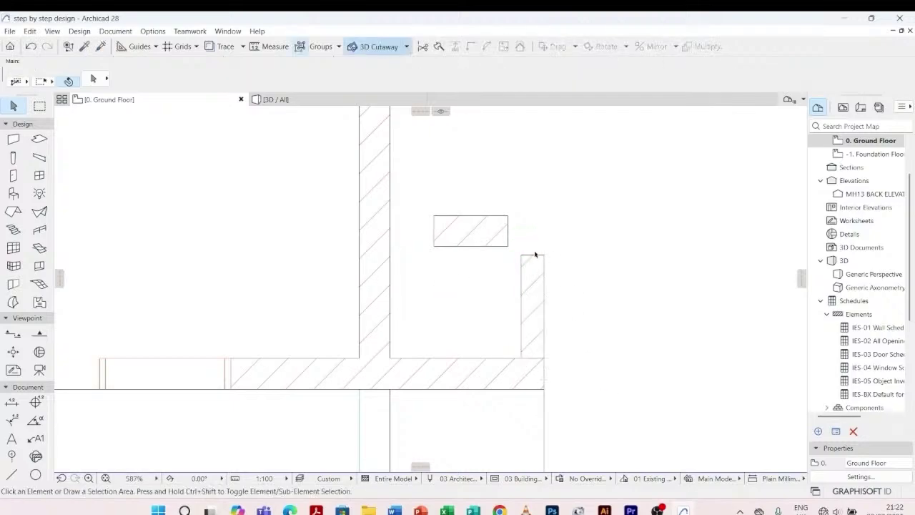
- Join the short vertical wall and the extended door wall into a corner with Intersect
click(535, 254)
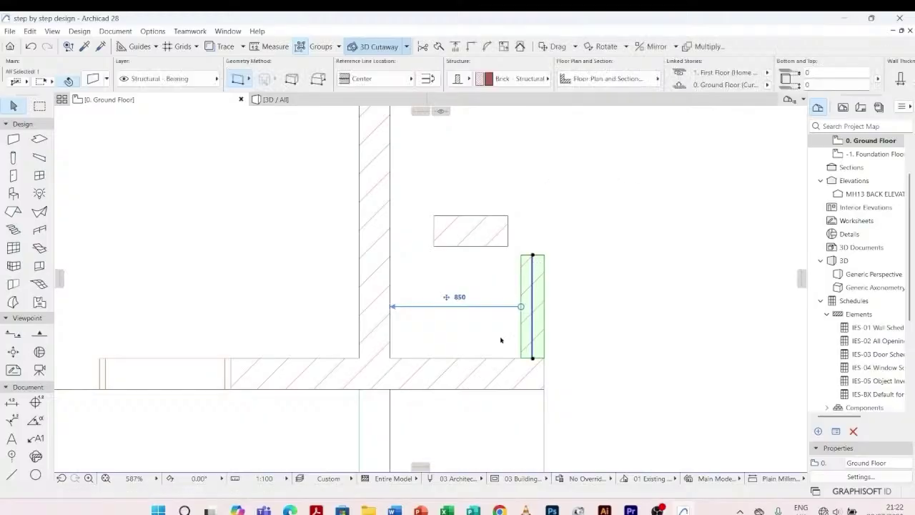
shift+click(499, 357)
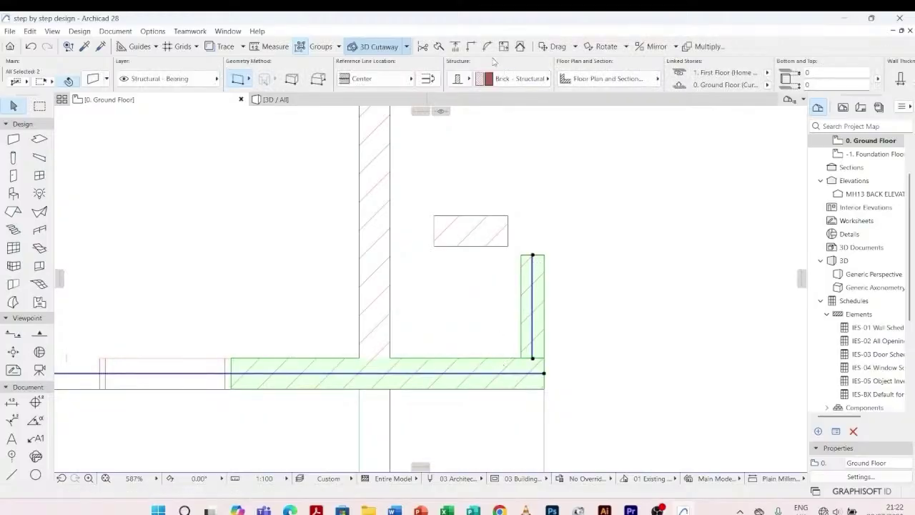
click(472, 50)
click(565, 251)
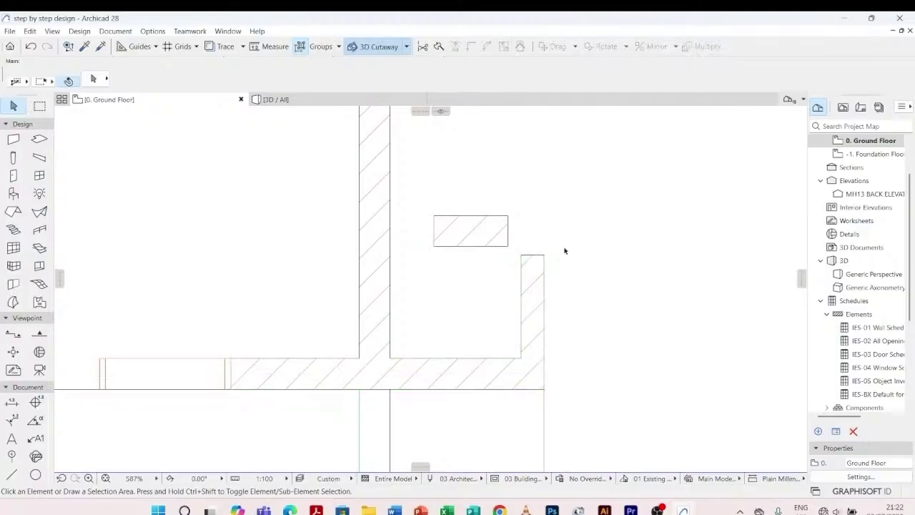
- Transfer the 150 mm vertical wall's settings to the short horizontal wall
click(83, 48)
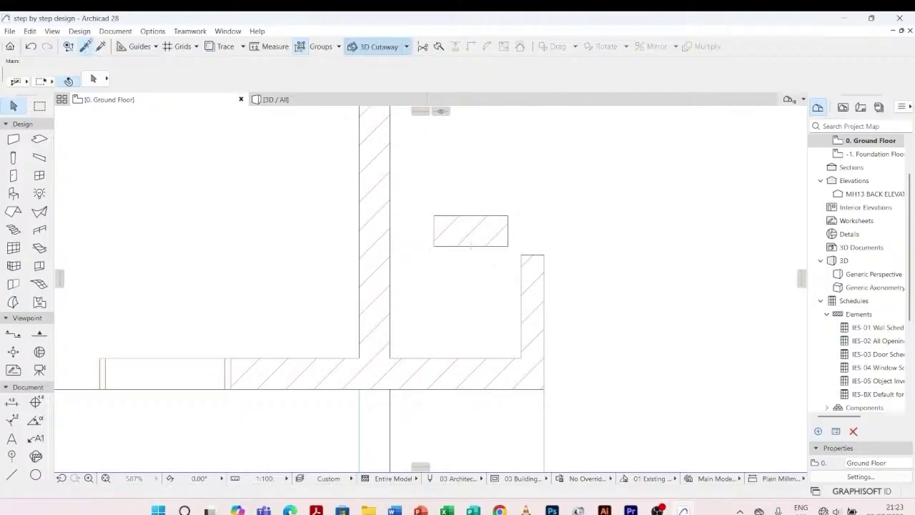
click(538, 254)
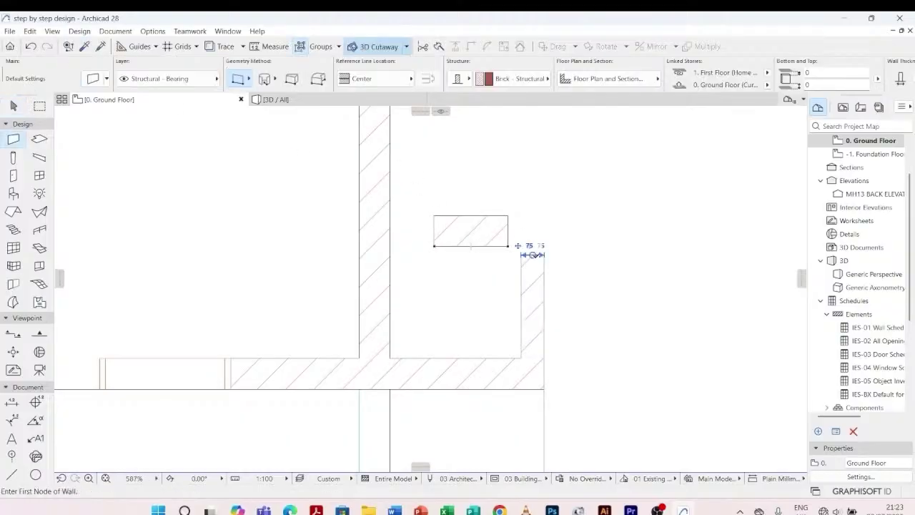
click(100, 46)
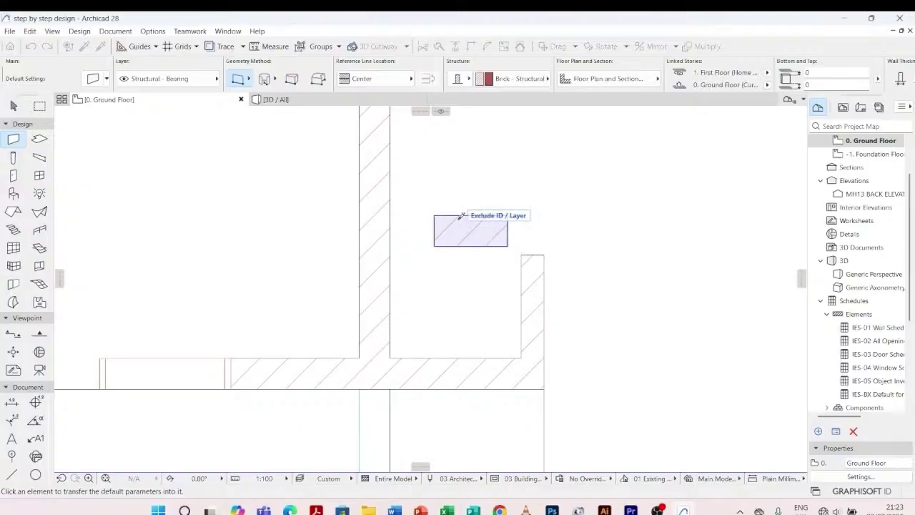
click(461, 215)
key(Escape)
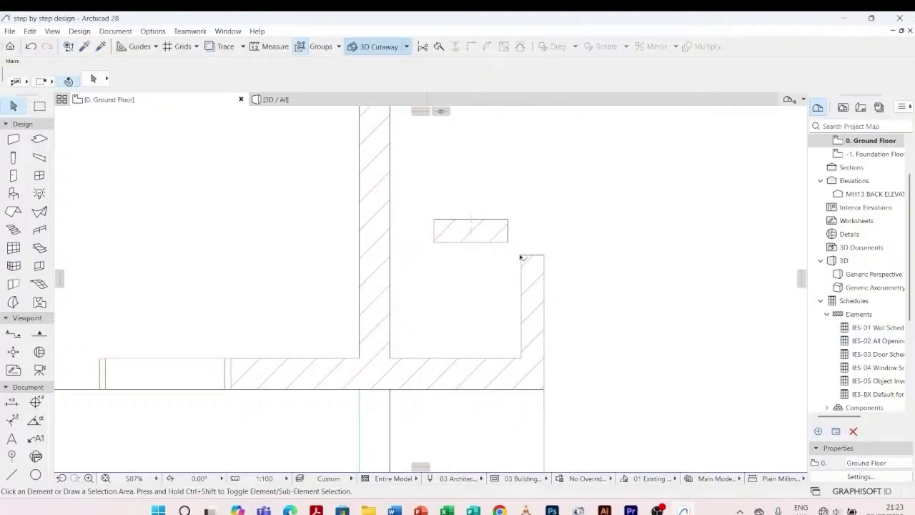
- Set the gap between the short horizontal wall and the extended door wall to 300 mm
click(472, 238)
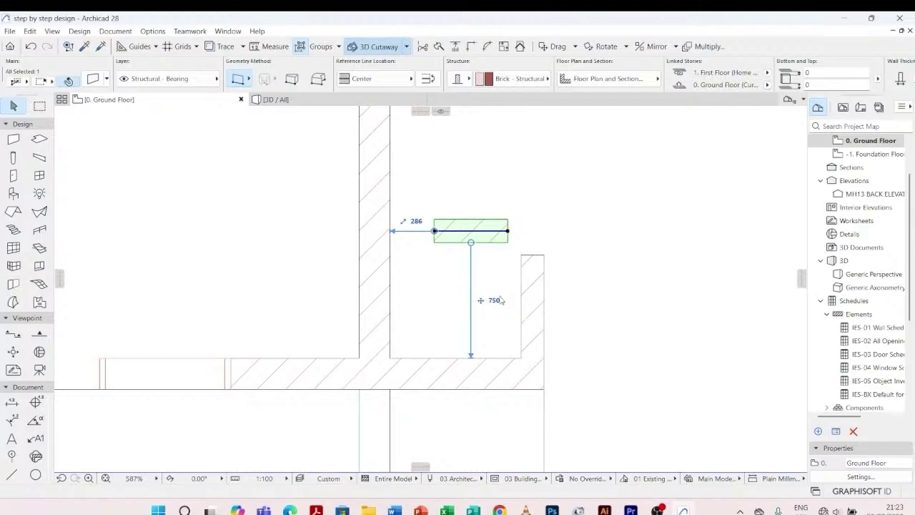
click(499, 300)
text(300)
key(Return)
click(500, 196)
scroll(500, 304, down, 4)
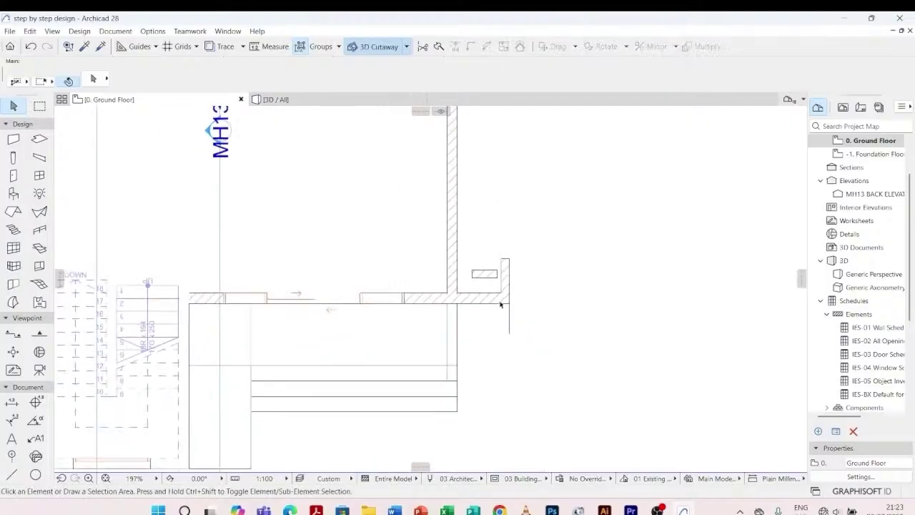
scroll(501, 305, down, 5)
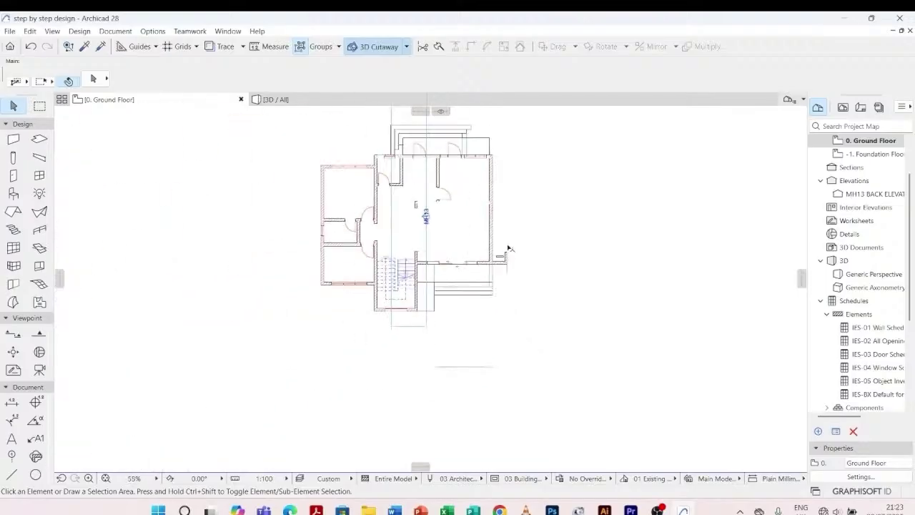
scroll(509, 248, up, 10)
click(490, 274)
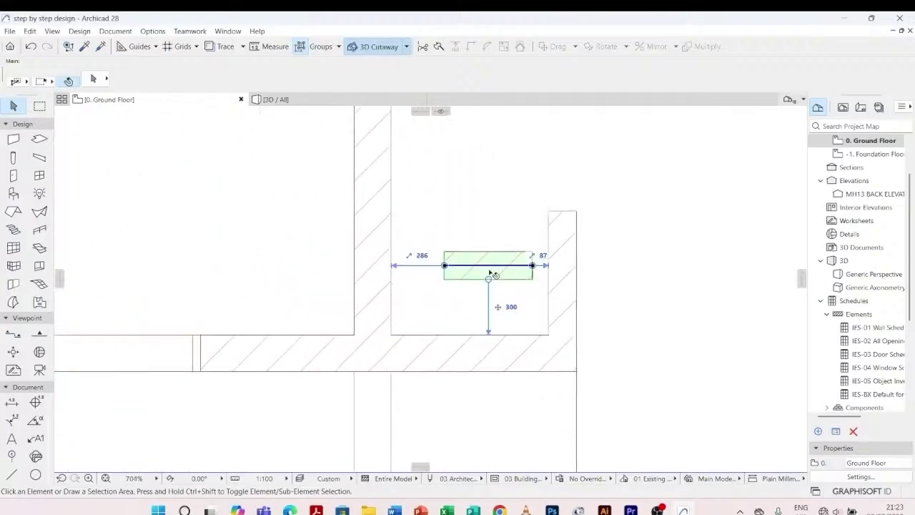
key(Escape)
click(488, 274)
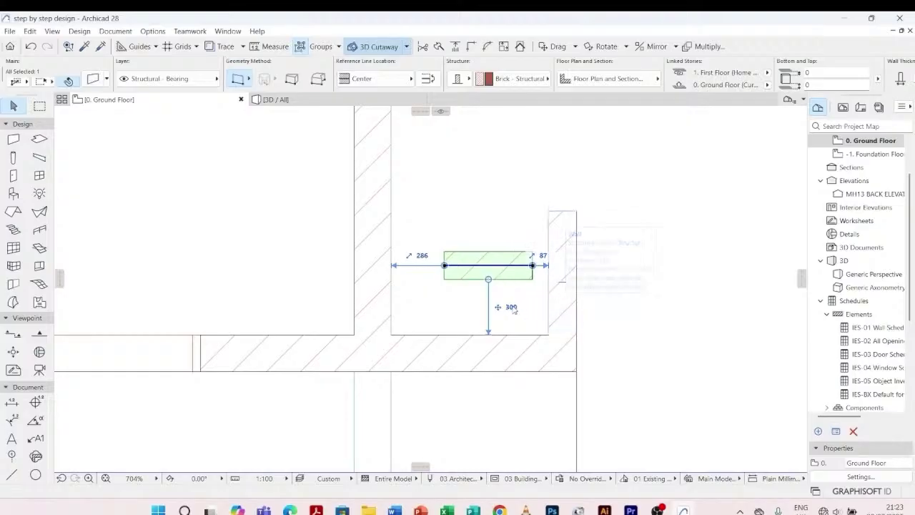
key(Escape)
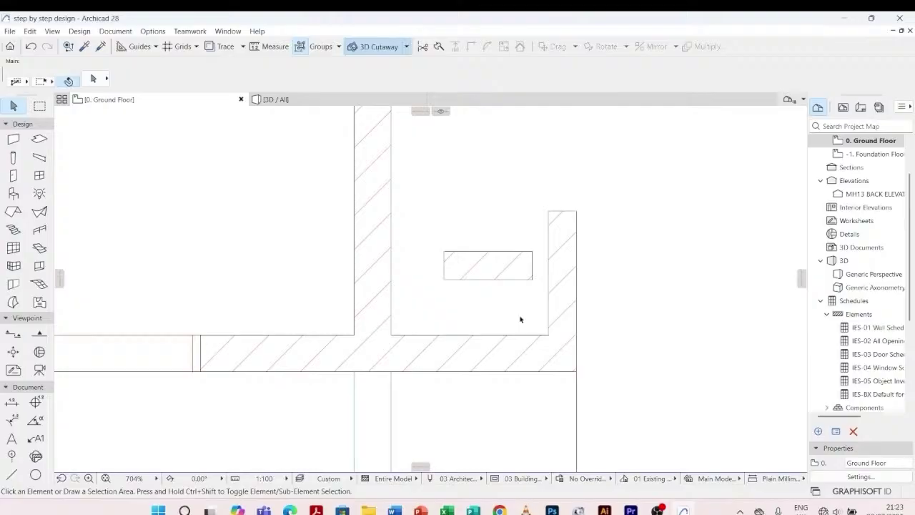
- Join the short horizontal wall and the 150 mm vertical wall into a corner with Intersect
click(515, 275)
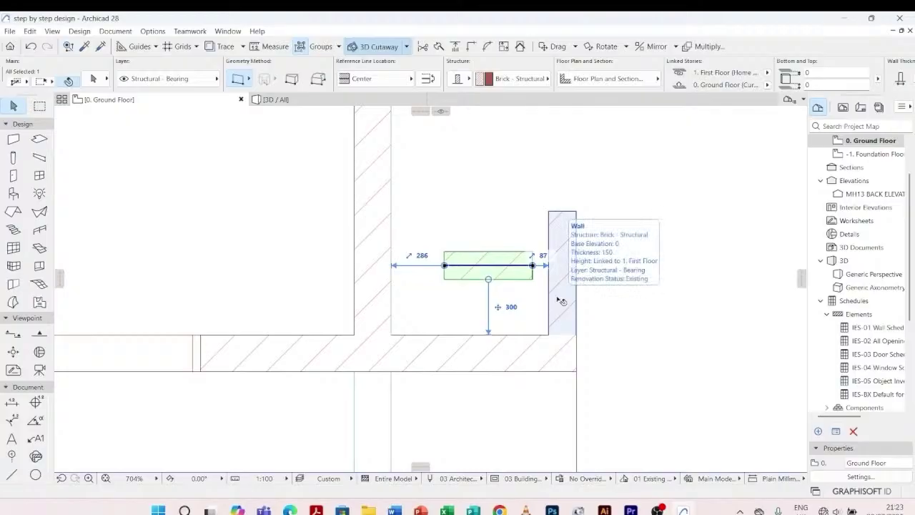
shift+click(562, 301)
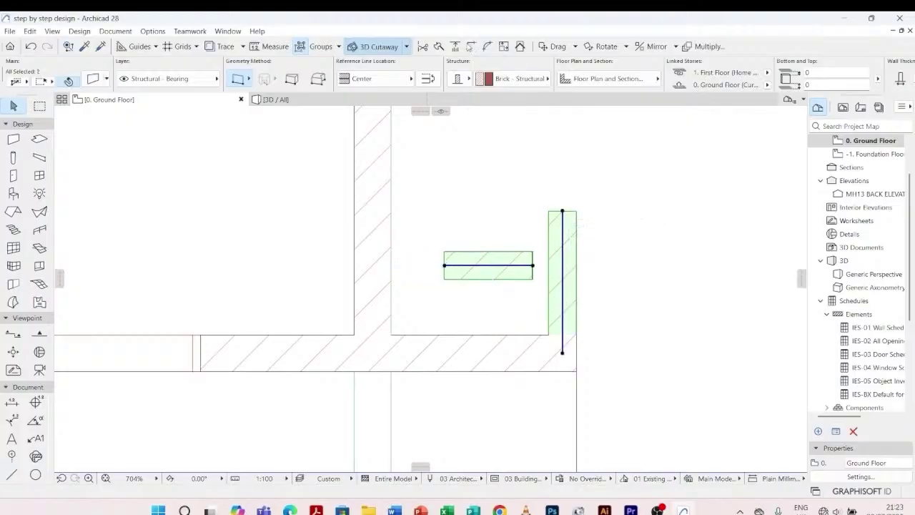
click(470, 46)
click(429, 250)
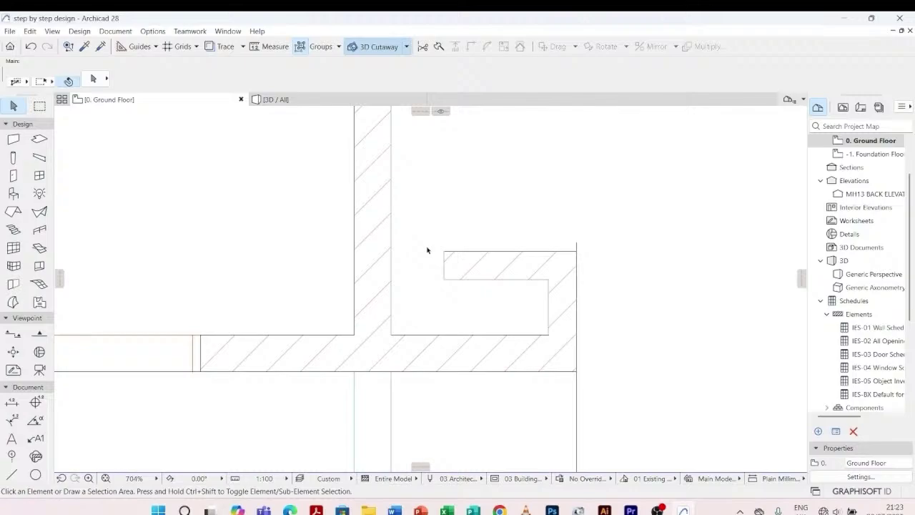
- Extend the short horizontal wall's inner end to the house wall's outer face using Adjust
click(474, 256)
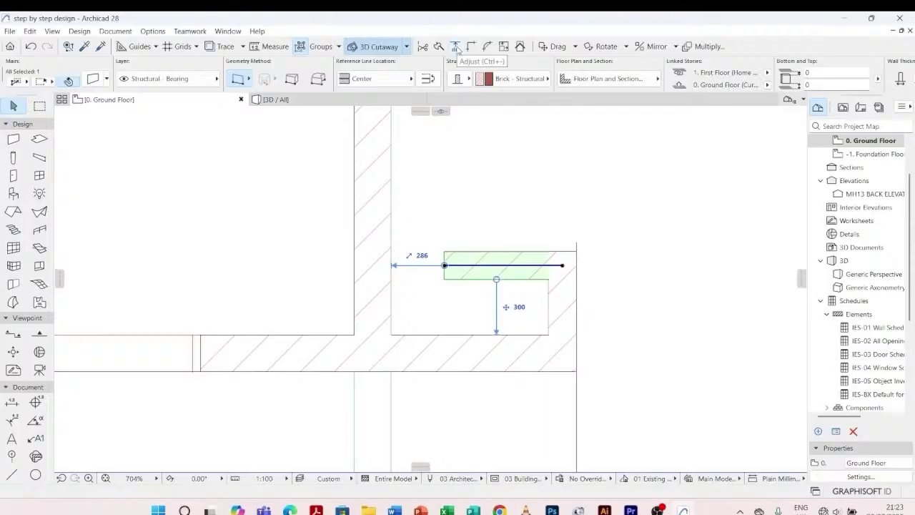
click(454, 47)
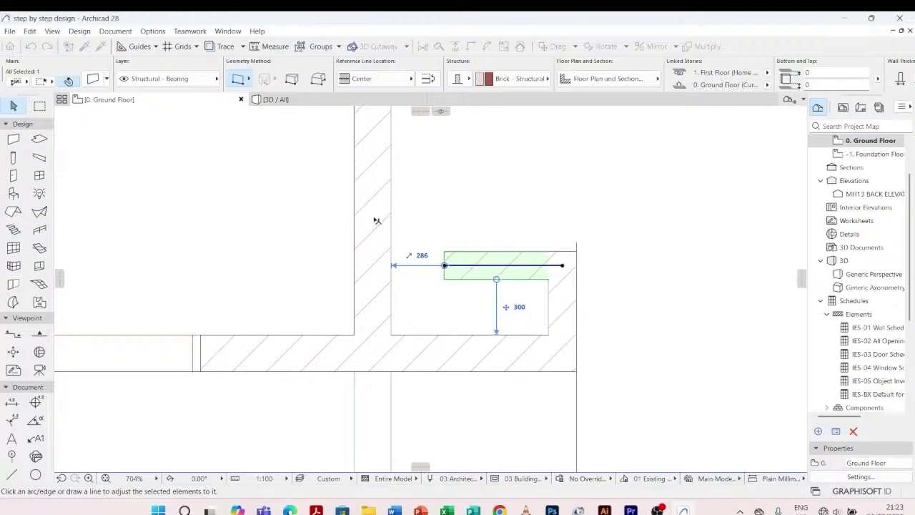
click(393, 276)
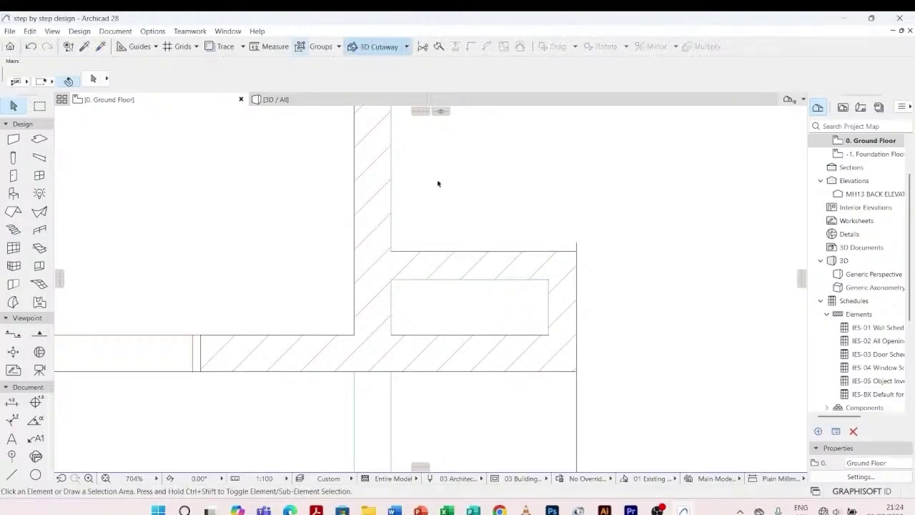
scroll(466, 279, down, 2)
scroll(466, 279, down, 1)
scroll(521, 289, down, 5)
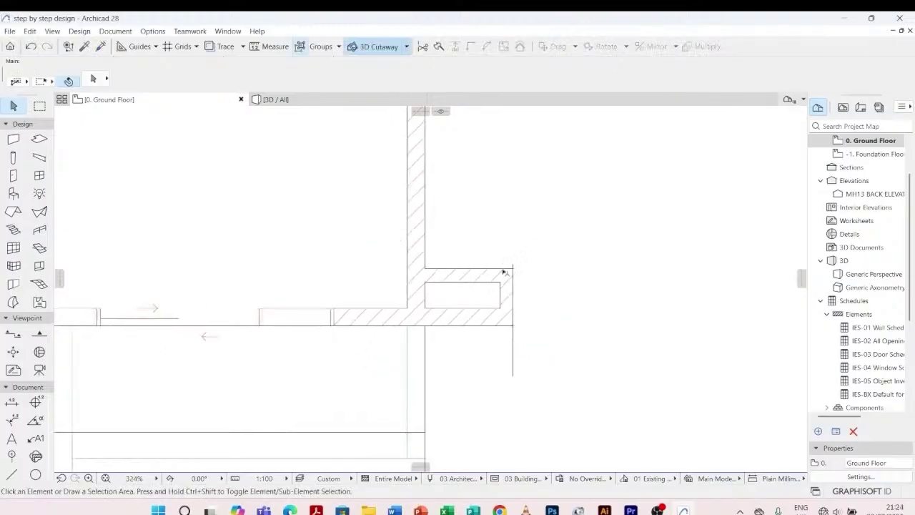
- Pick up the settings of the short horizontal wall of the small enclosure beside the porch
scroll(503, 278, up, 1)
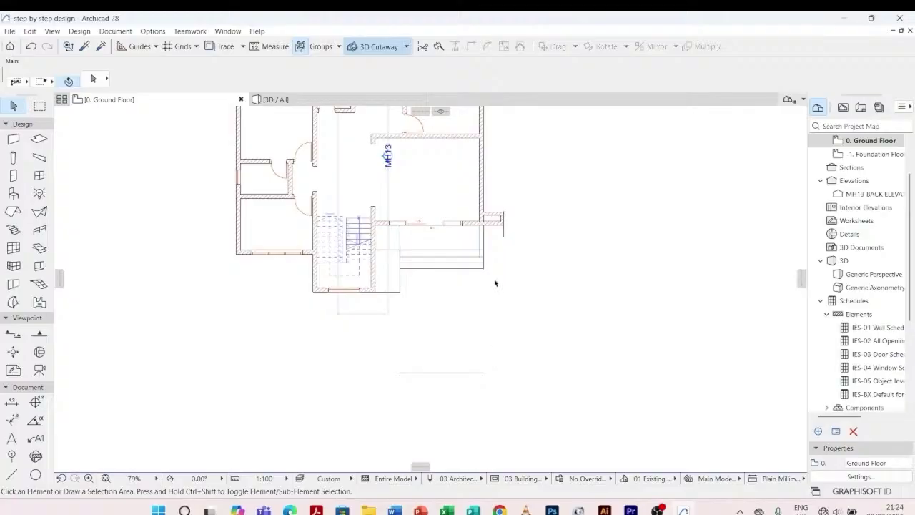
scroll(521, 209, up, 5)
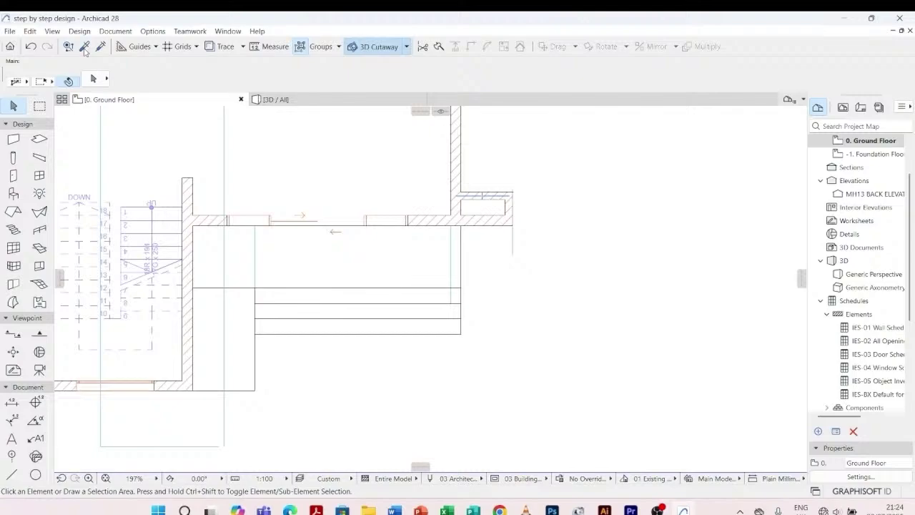
key(alt)
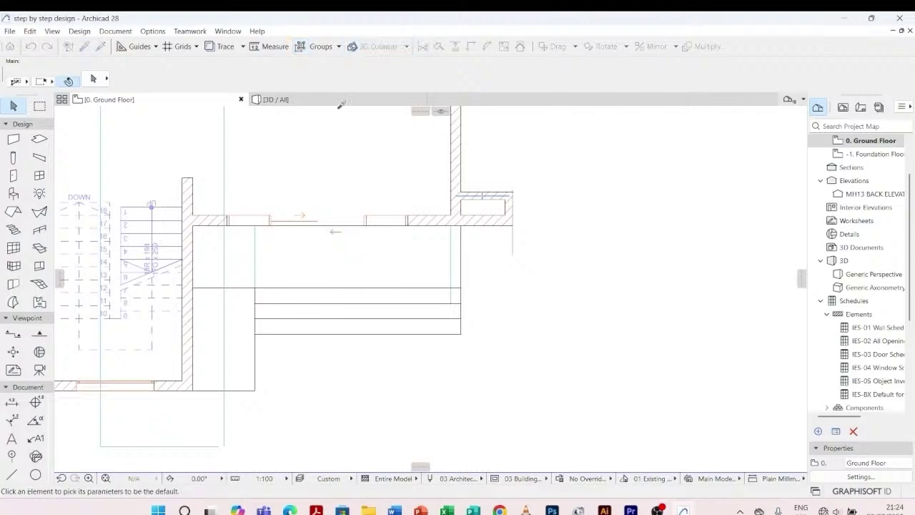
alt+click(482, 187)
- Draw a short vertical wall just beyond the outer end of the detached horizontal line in front of the porch
scroll(494, 122, down, 2)
scroll(495, 123, down, 3)
scroll(499, 355, up, 2)
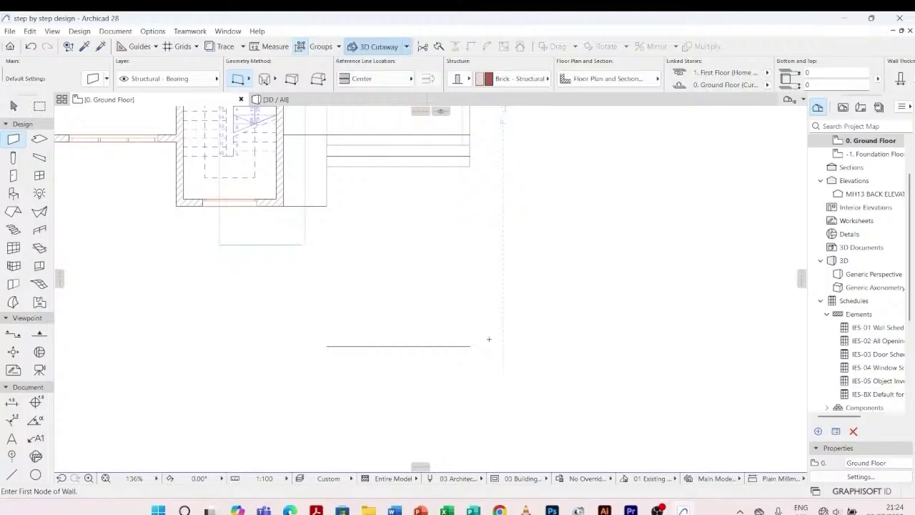
click(473, 341)
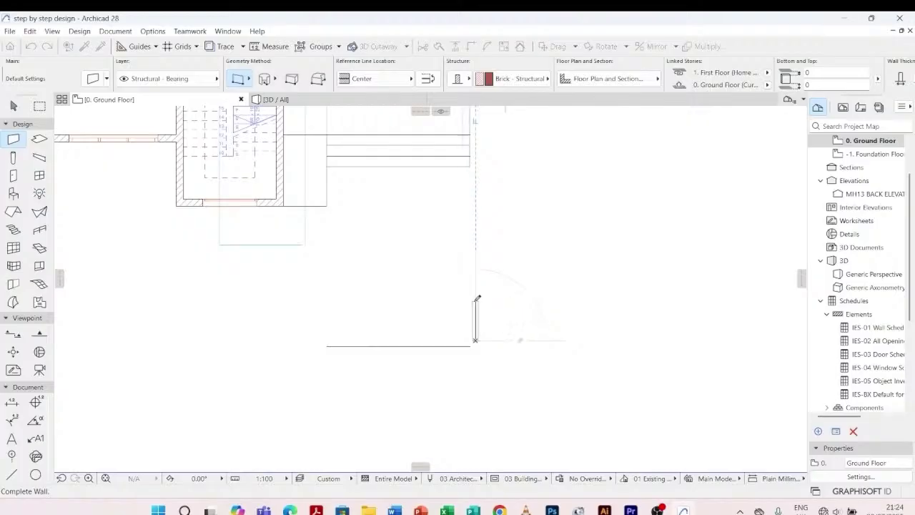
scroll(476, 303, up, 1)
click(477, 289)
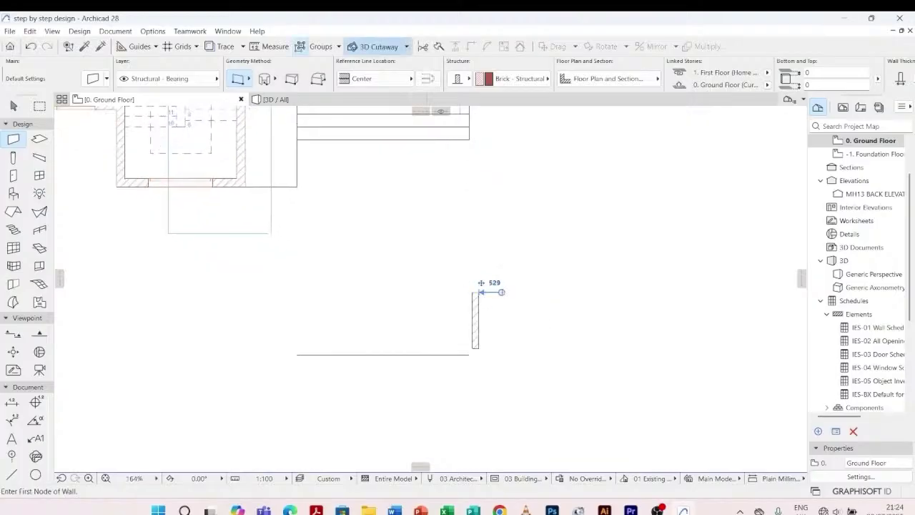
- Draw a chained wall from the short vertical wall's upper end around to its lower end, forming a narrow rectangle
click(247, 79)
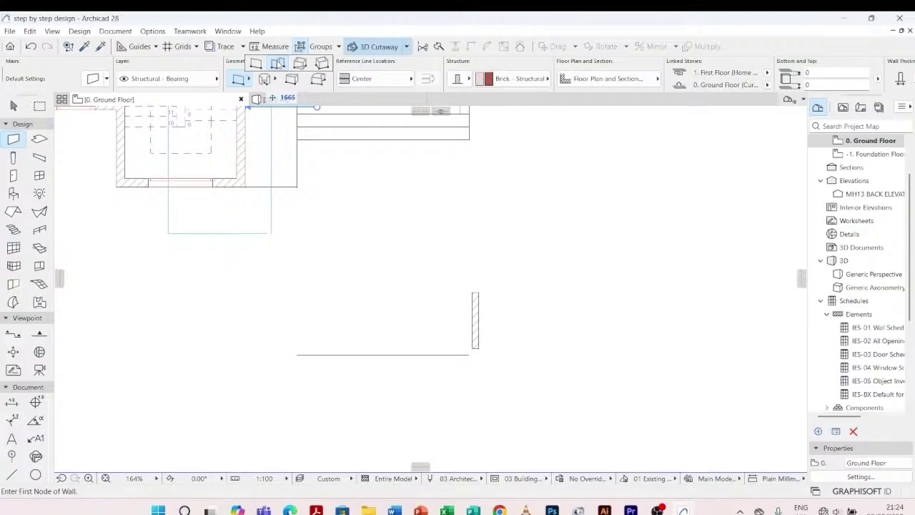
click(278, 64)
scroll(476, 319, up, 2)
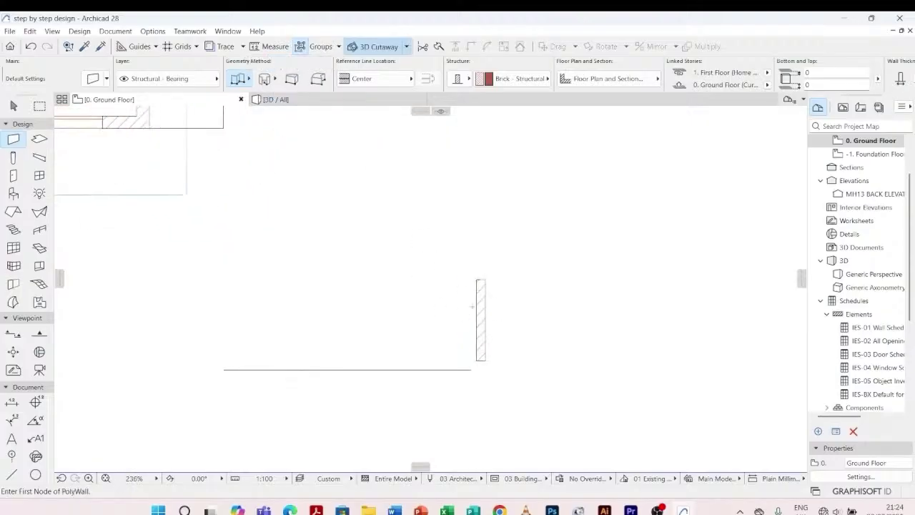
click(480, 279)
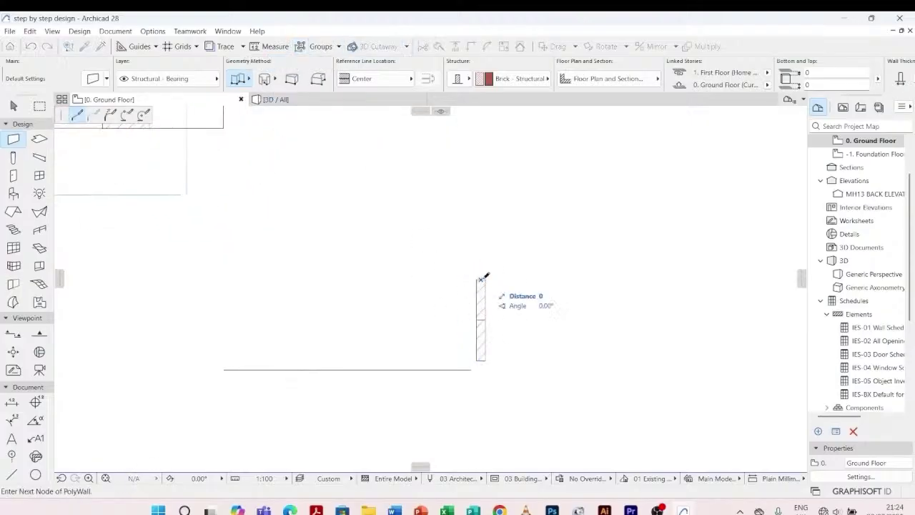
click(510, 279)
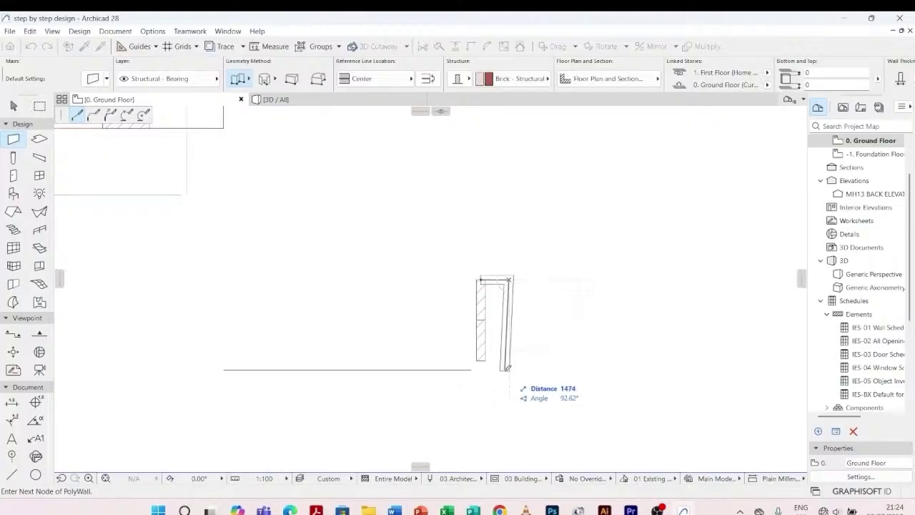
click(510, 359)
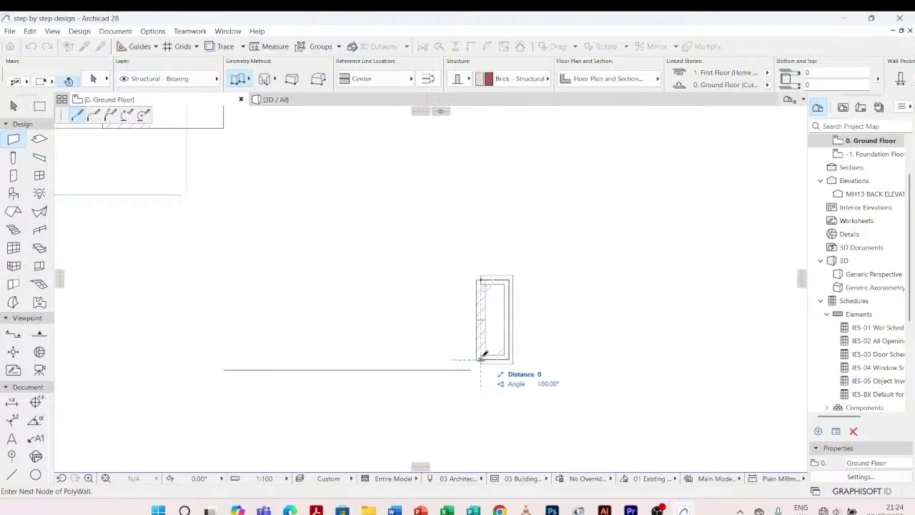
click(479, 357)
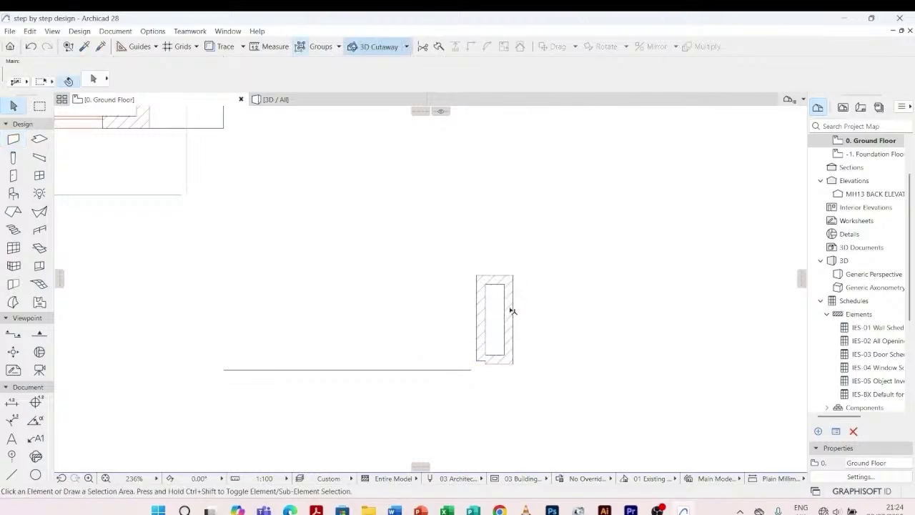
- Set the clear width between the rectangle's two vertical walls to 300 mm
click(512, 311)
scroll(501, 307, up, 5)
click(487, 313)
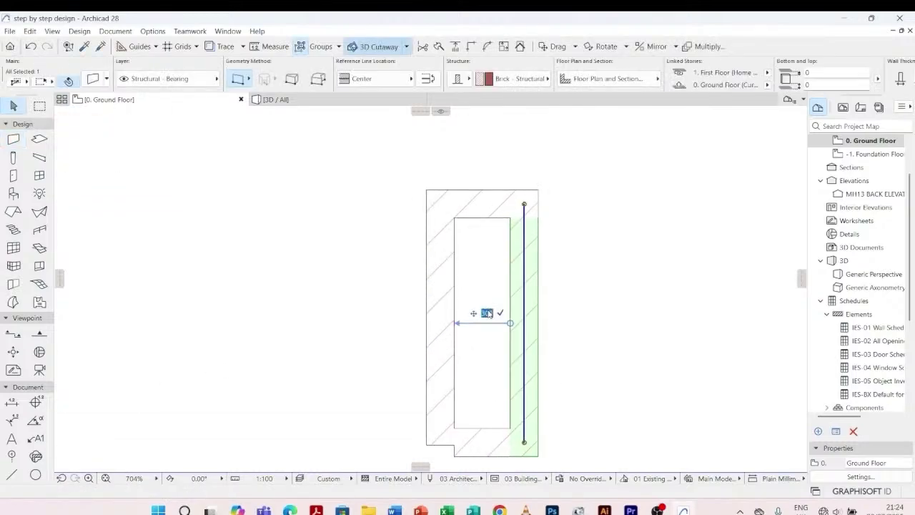
text(3)
key(Return)
- Set the clear length between the rectangle's upper and lower walls to 1000 mm by moving the upper wall
click(561, 221)
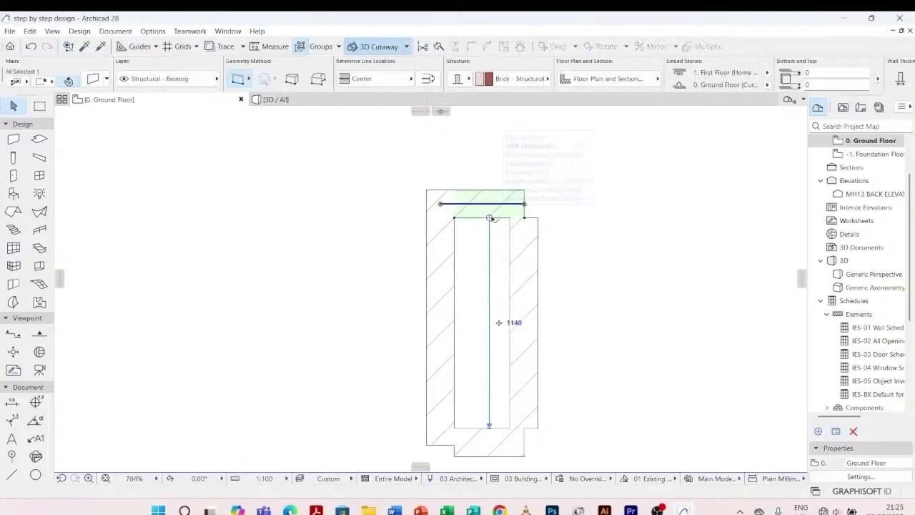
click(515, 322)
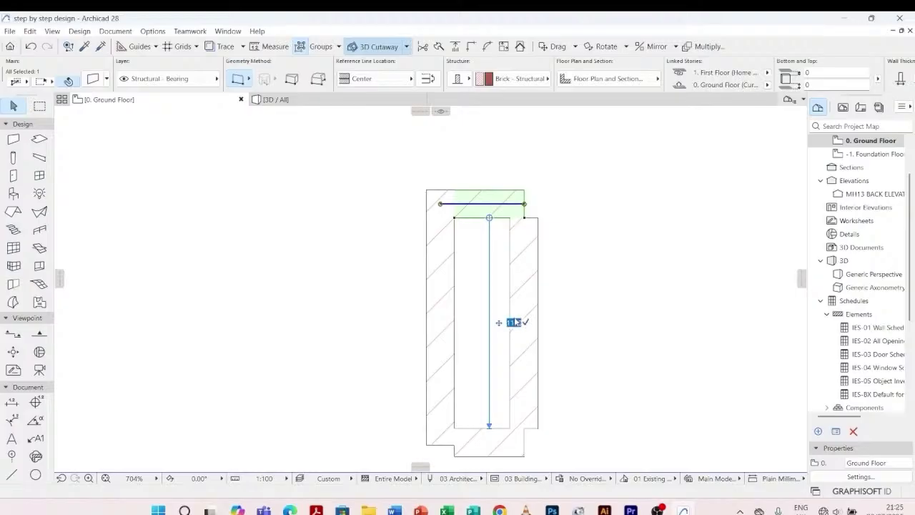
text(1000)
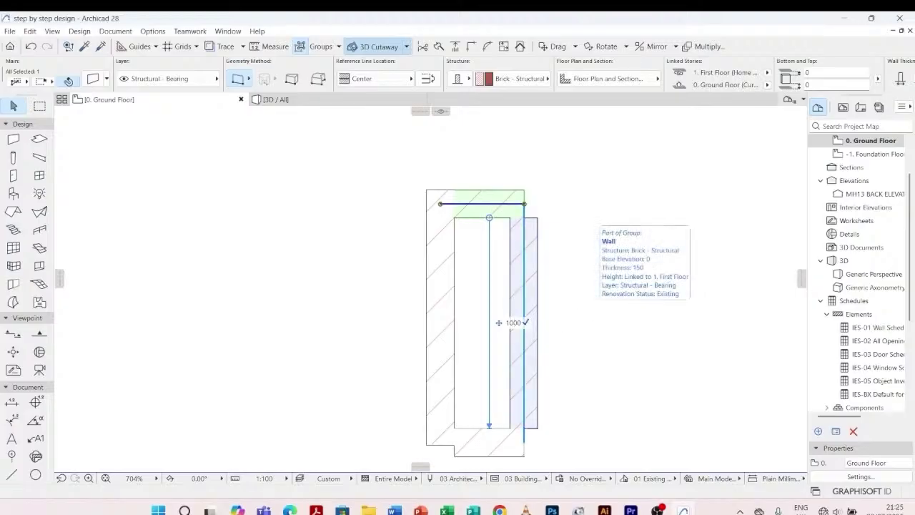
key(Return)
click(572, 215)
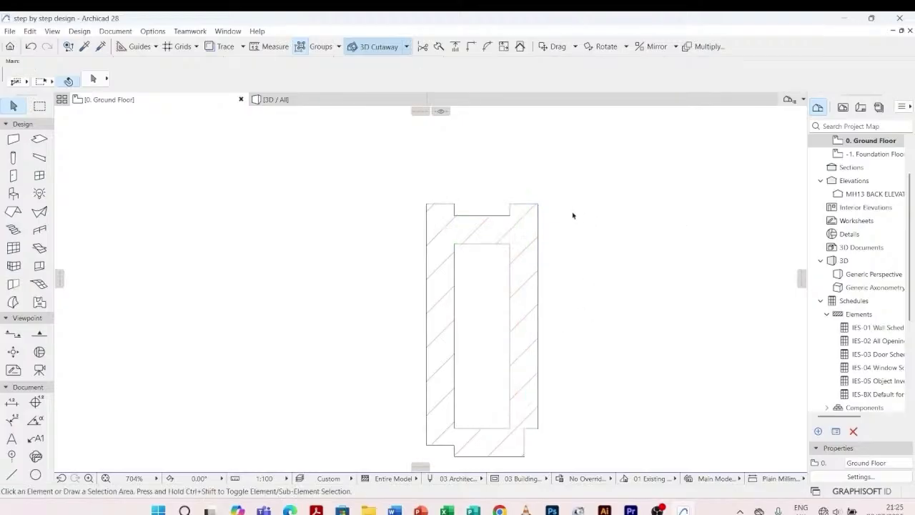
- Select all four walls of the small rectangle and clean up their corners with Intersect
scroll(572, 215, down, 8)
scroll(574, 233, up, 6)
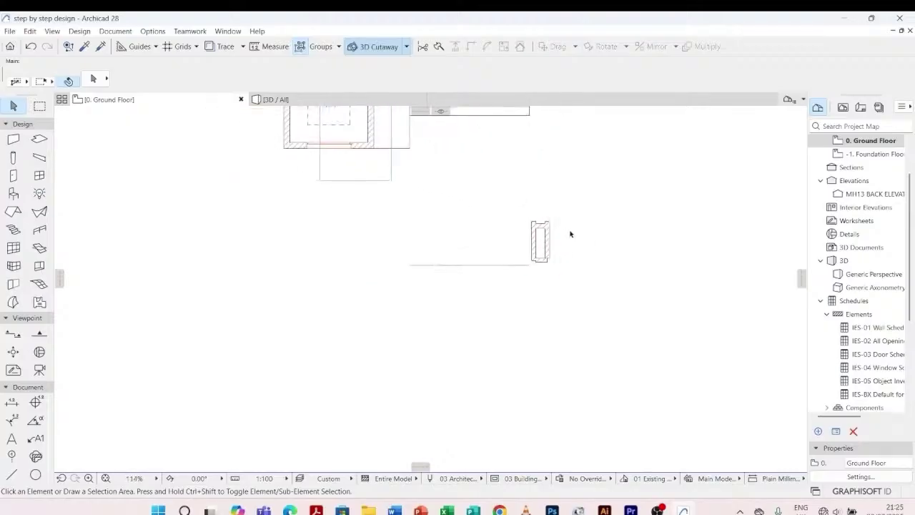
click(541, 213)
scroll(542, 214, up, 1)
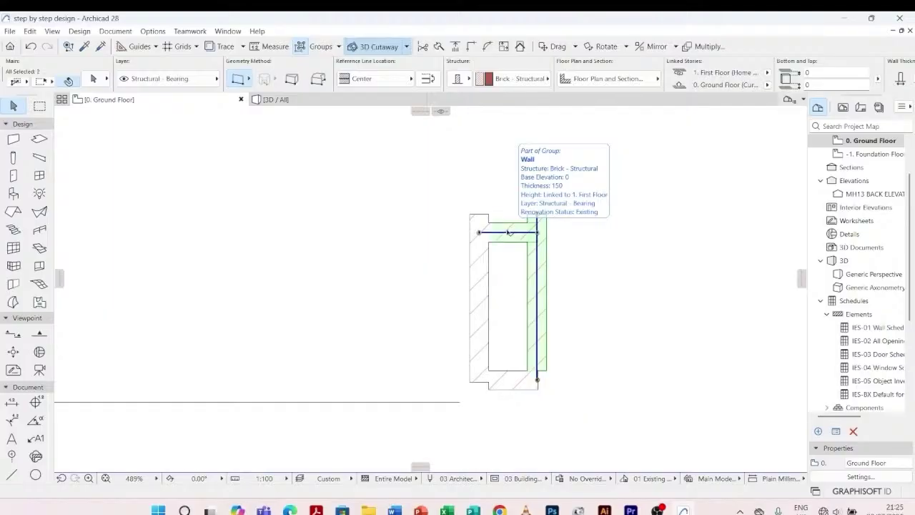
shift+click(507, 232)
shift+click(486, 288)
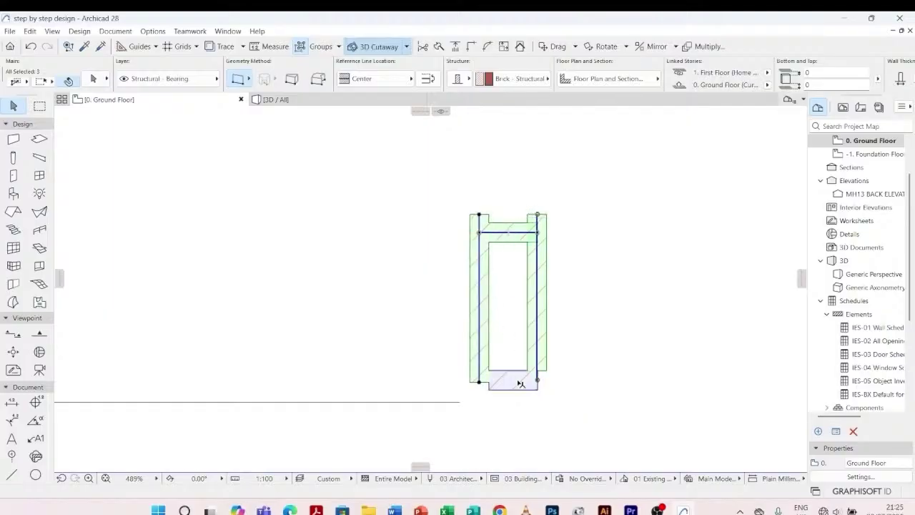
shift+click(520, 379)
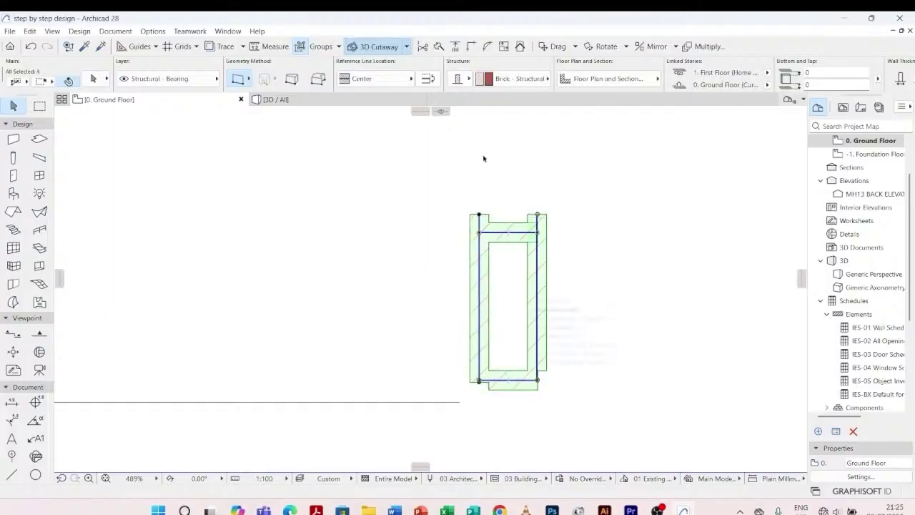
click(475, 47)
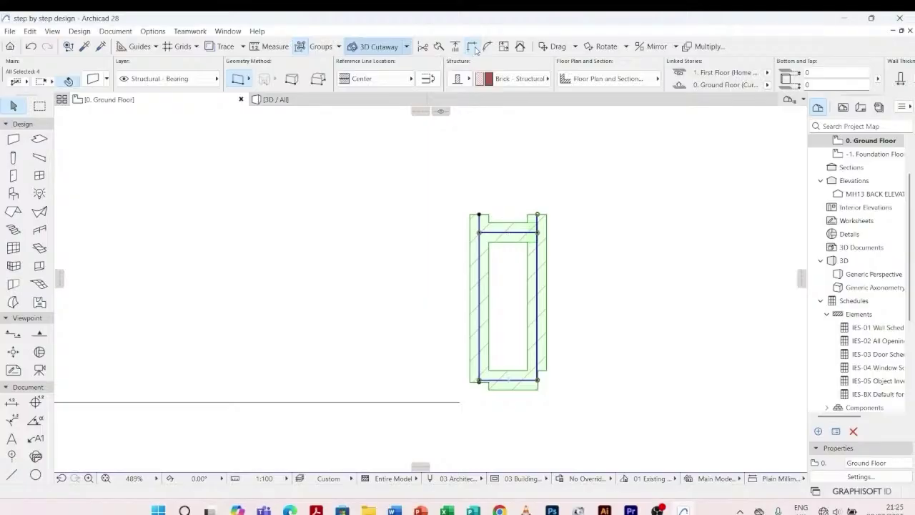
click(443, 245)
scroll(463, 299, down, 4)
drag(460, 260, 527, 347)
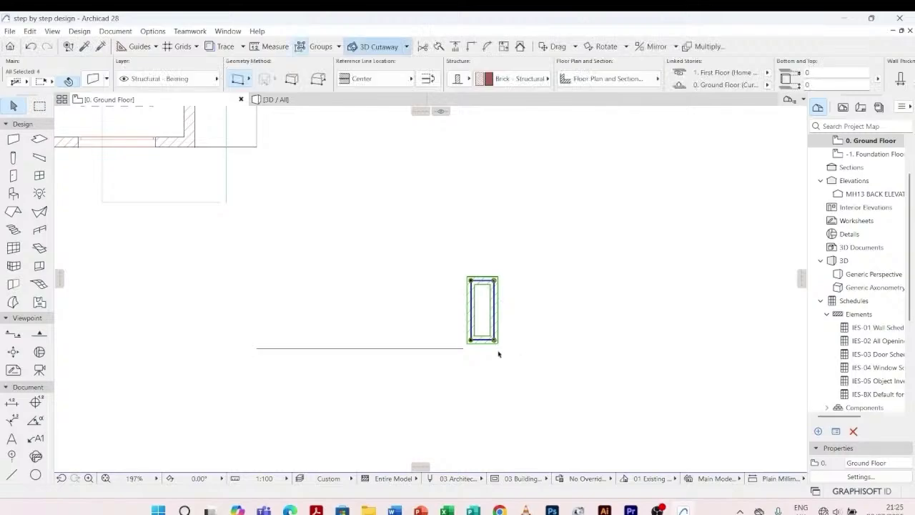
- Join the detached horizontal line and the vertical line at the porch enclosure's outer face into a corner with Intersect
scroll(466, 350, up, 6)
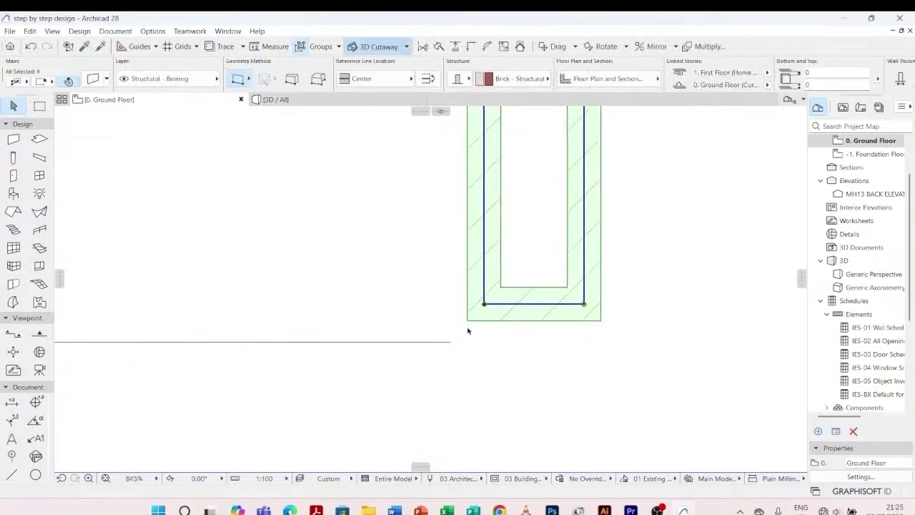
click(449, 351)
click(438, 342)
scroll(445, 435, down, 6)
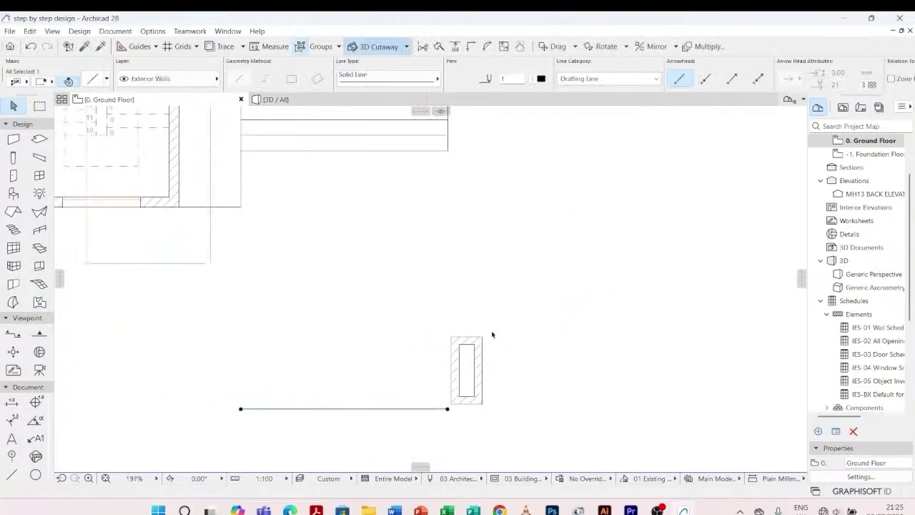
scroll(508, 283, down, 4)
scroll(508, 189, up, 3)
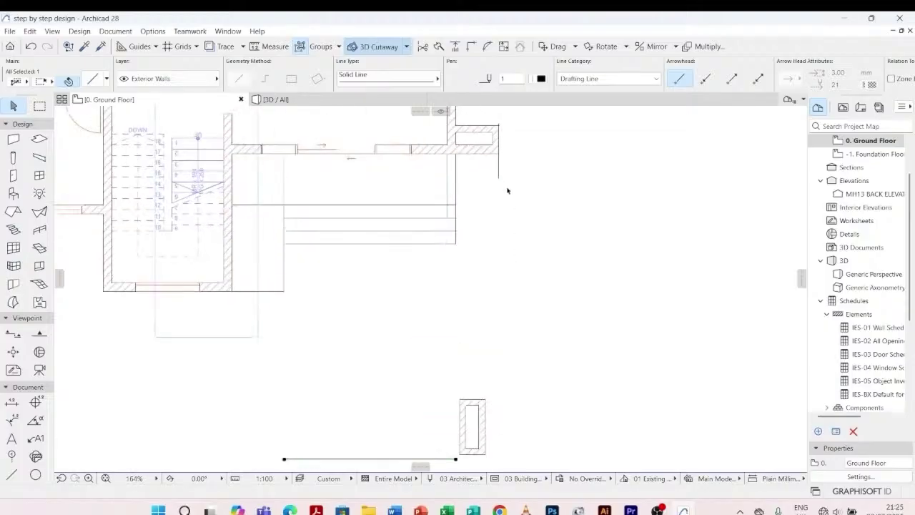
scroll(424, 401, down, 2)
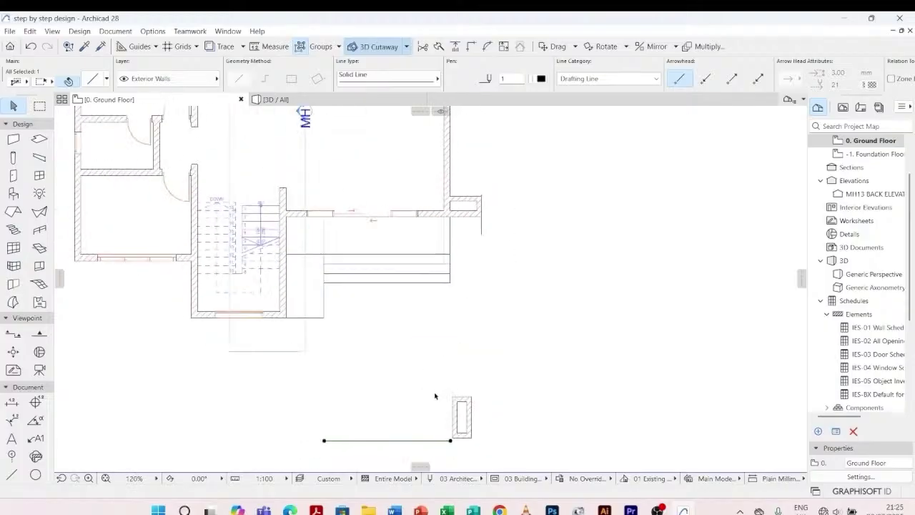
shift+click(480, 239)
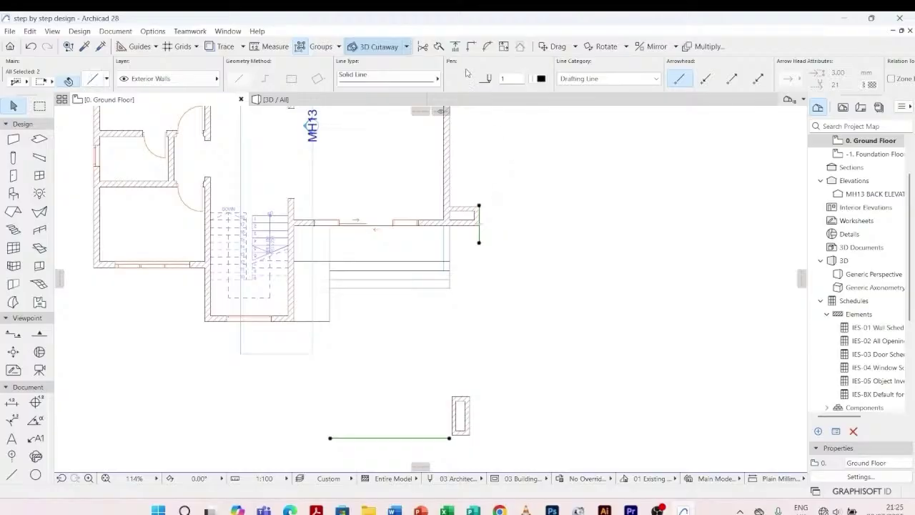
click(472, 47)
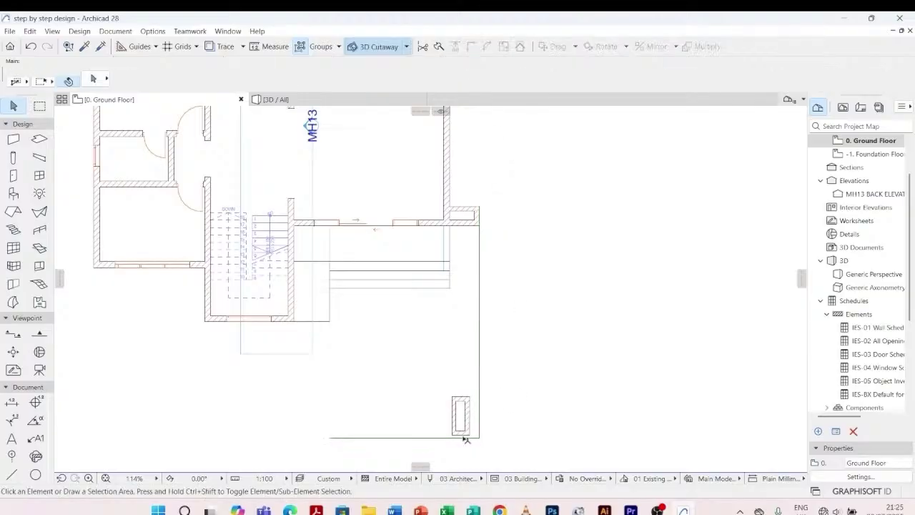
- Move the four-wall rectangle by its outer lower corner onto the corner where the two guide lines meet
scroll(457, 440, up, 3)
click(420, 253)
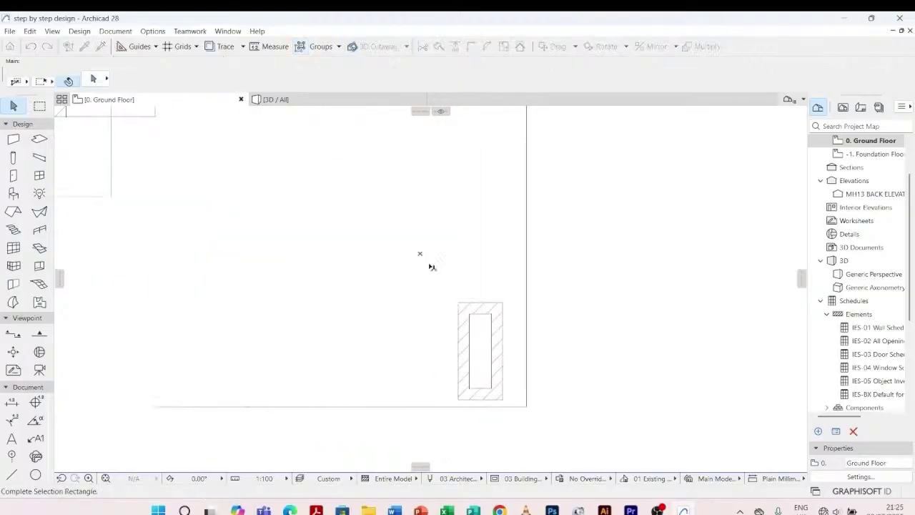
click(511, 404)
scroll(511, 405, up, 3)
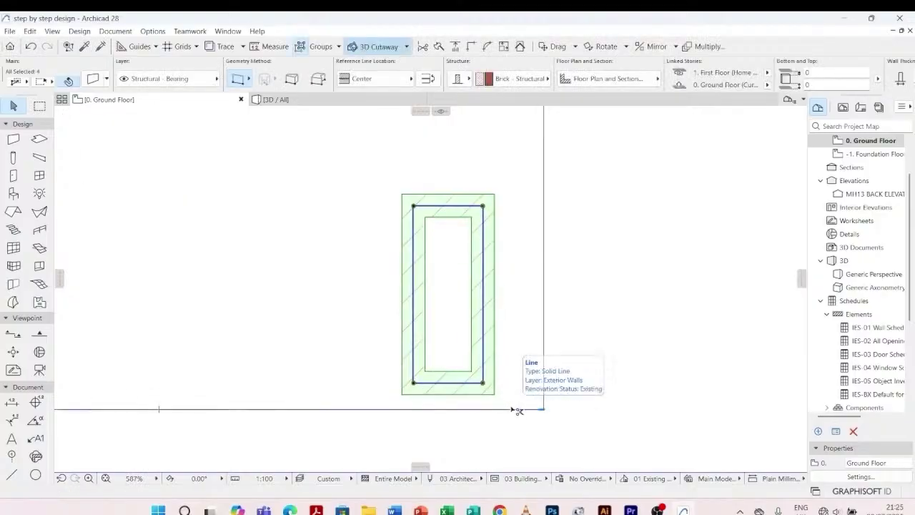
key(ctrl+d)
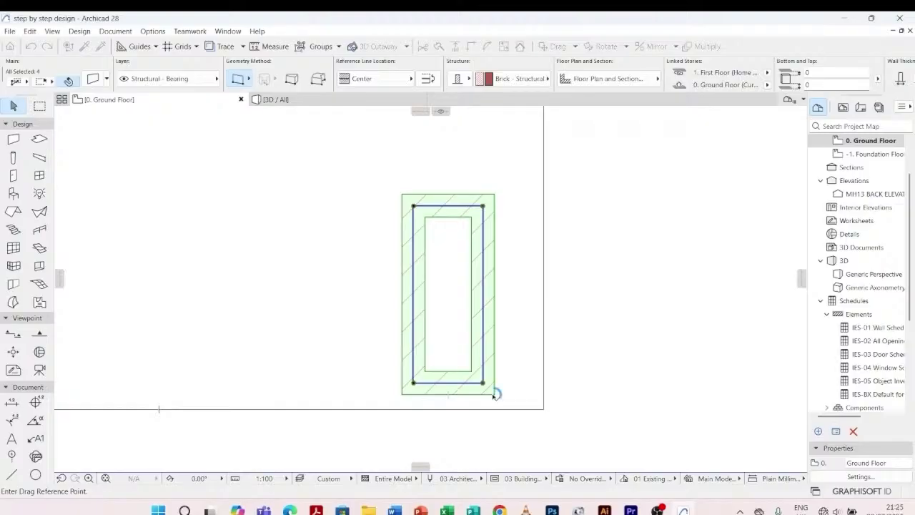
click(494, 394)
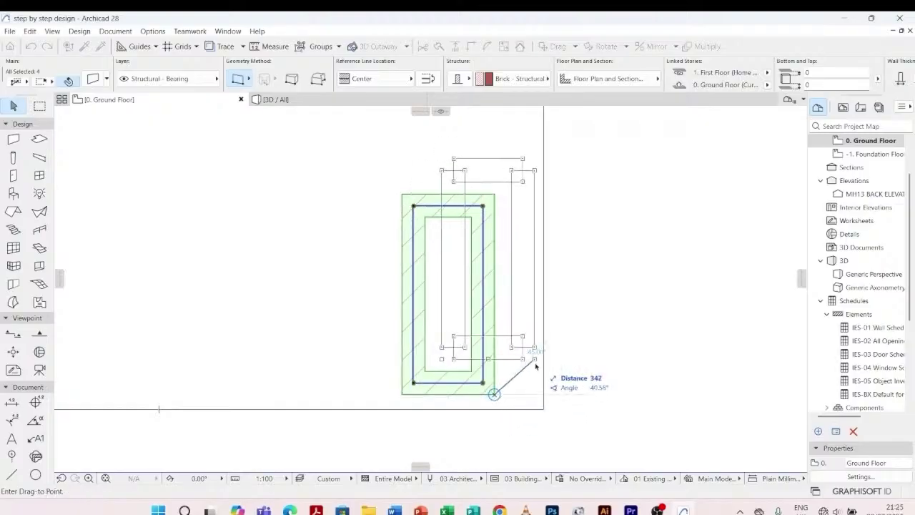
click(544, 411)
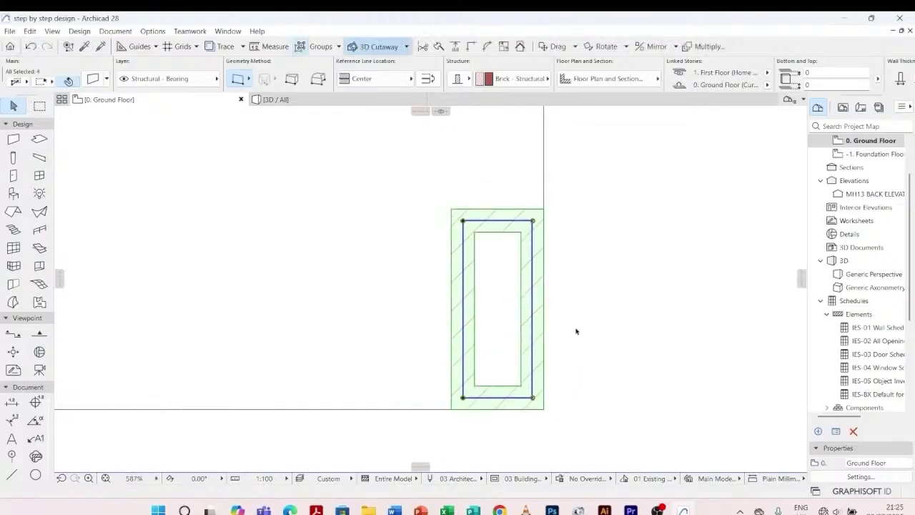
key(Escape)
scroll(508, 379, down, 5)
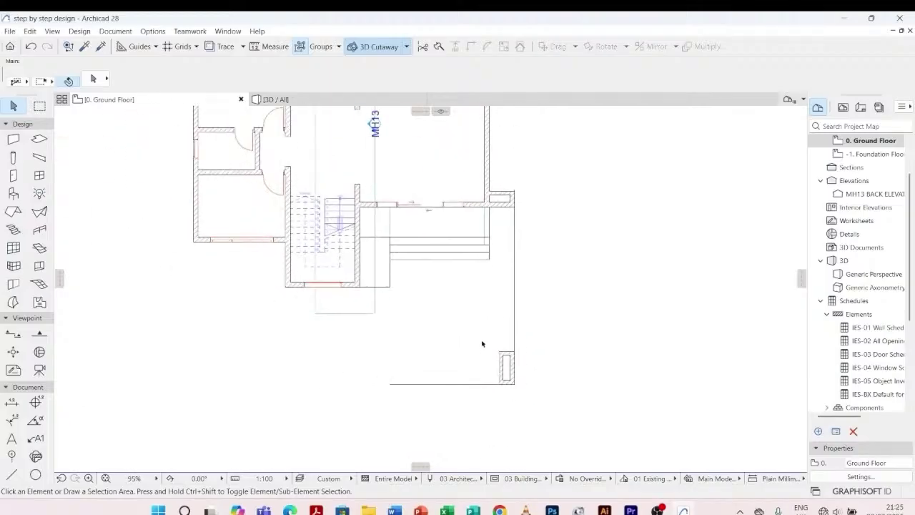
- Draw a short horizontal guide line below the stairwell's lower outer corner on the porch side
scroll(481, 344, down, 2)
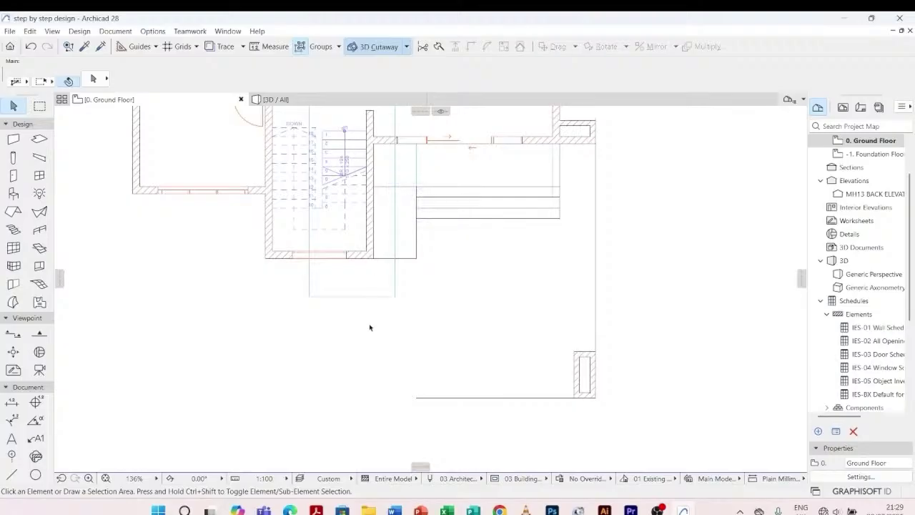
click(426, 399)
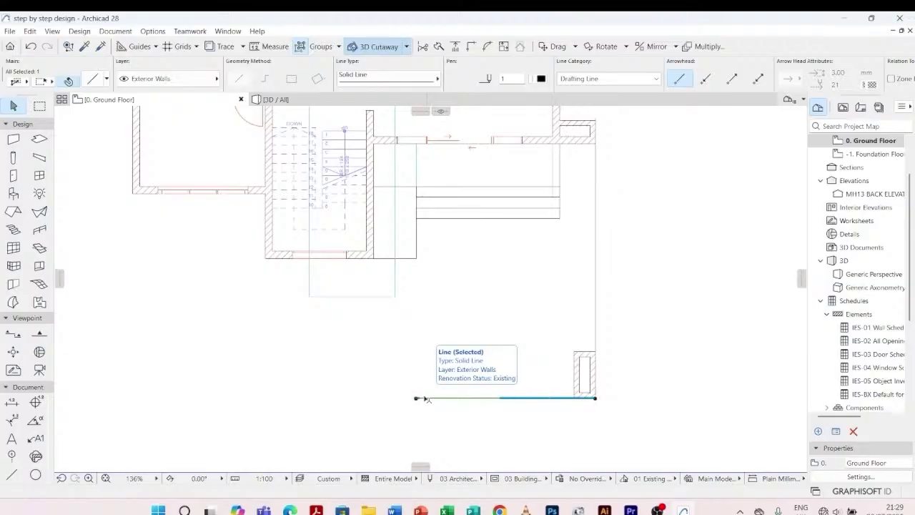
key(Escape)
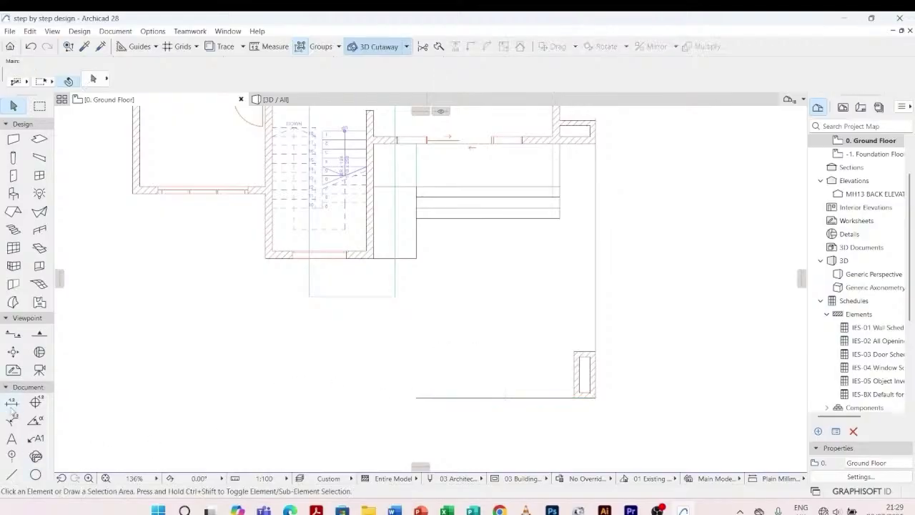
click(12, 474)
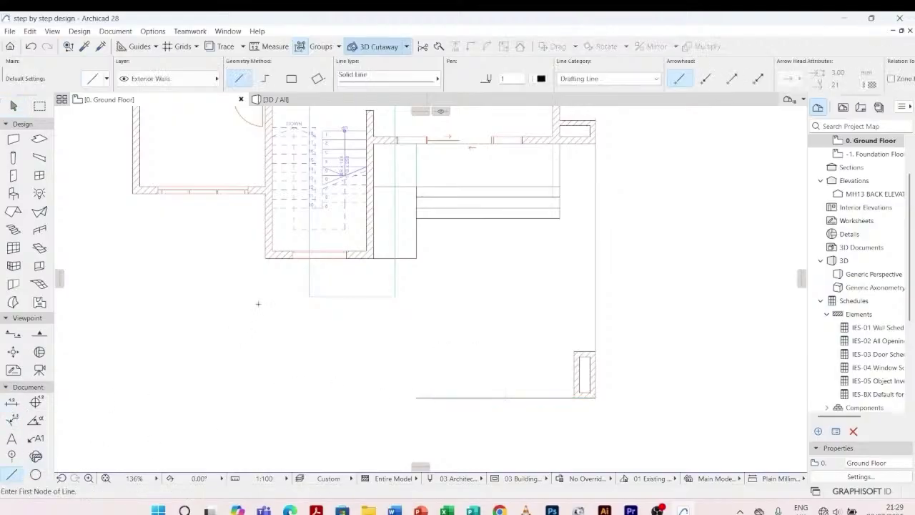
scroll(361, 302, up, 3)
click(344, 309)
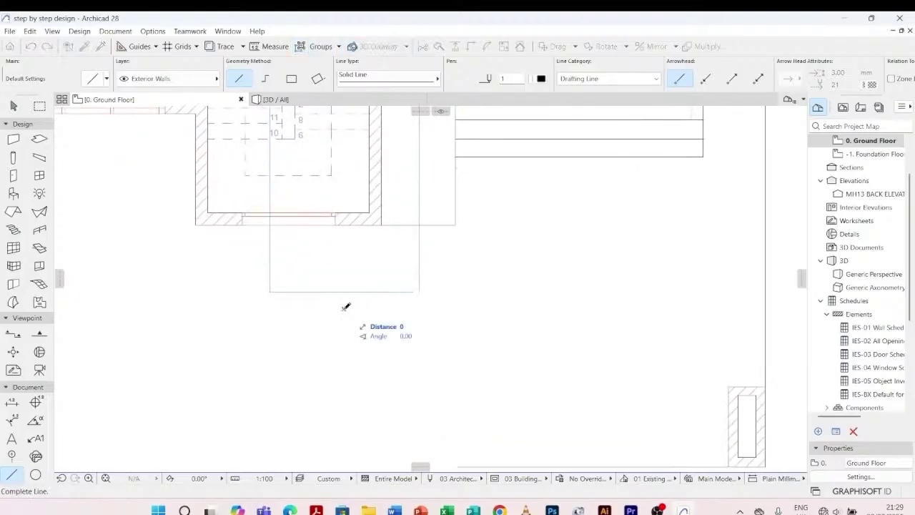
click(418, 309)
key(Escape)
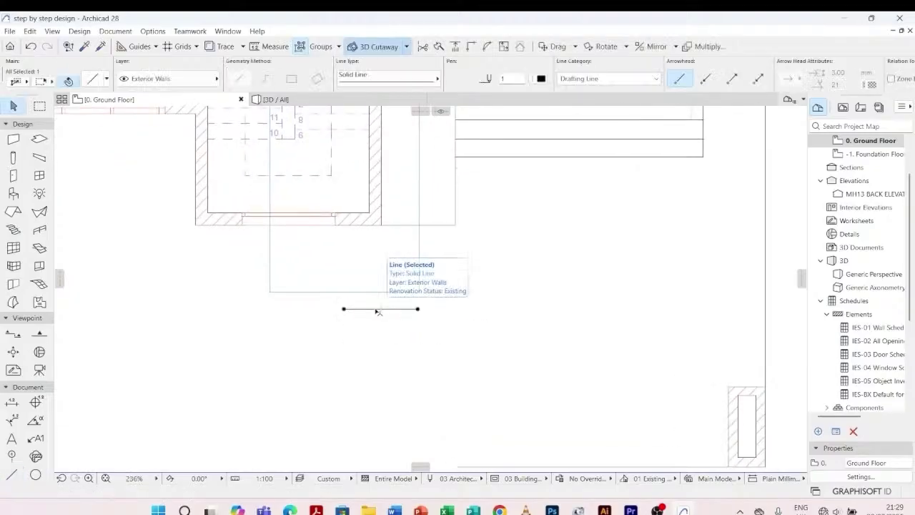
- Move the short guide line onto the outer face of the stairwell's lower wall, and offset it 1500 mm outward from that face
key(ctrl+d)
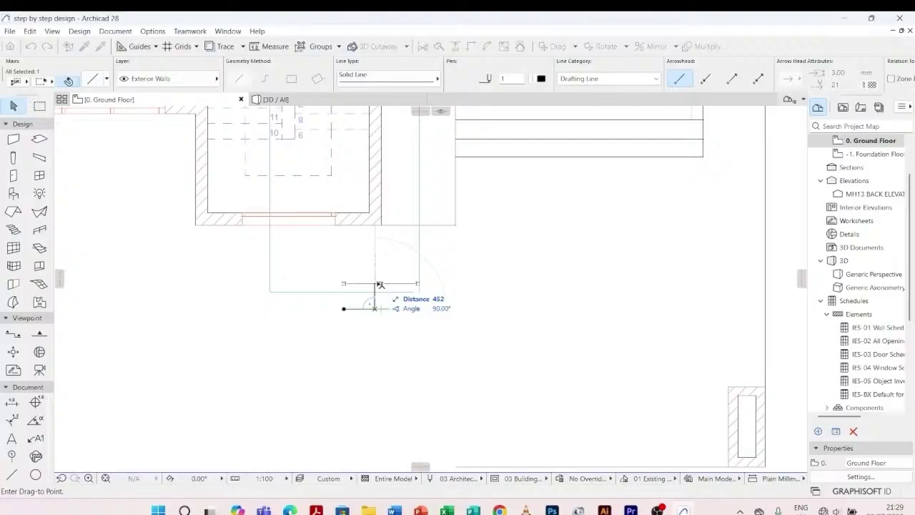
click(379, 229)
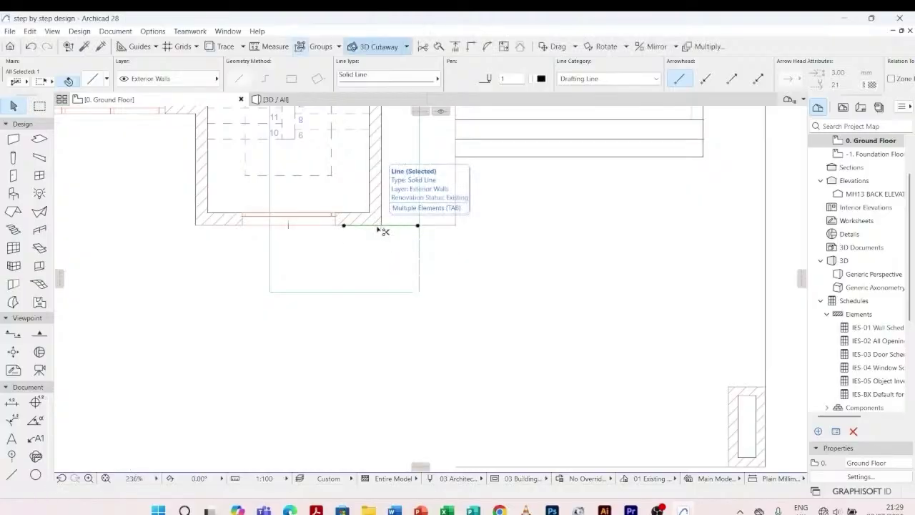
click(377, 227)
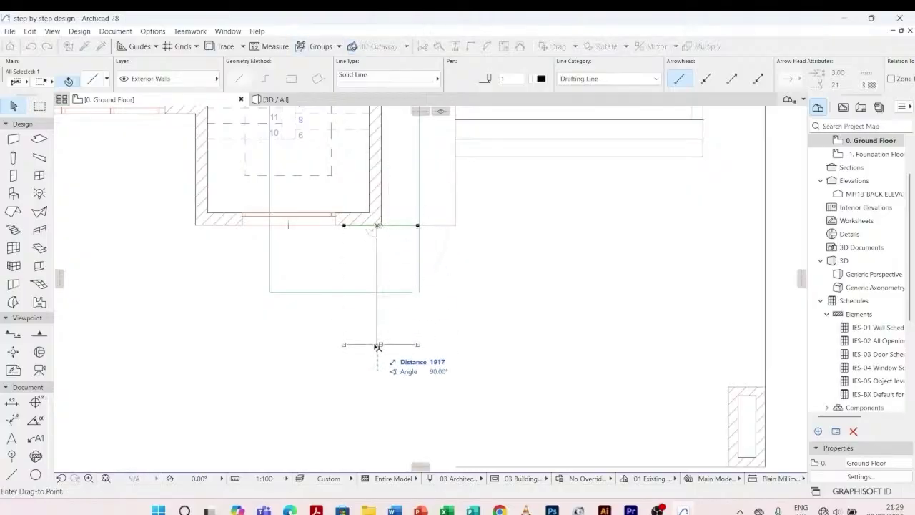
text(1500)
key(Return)
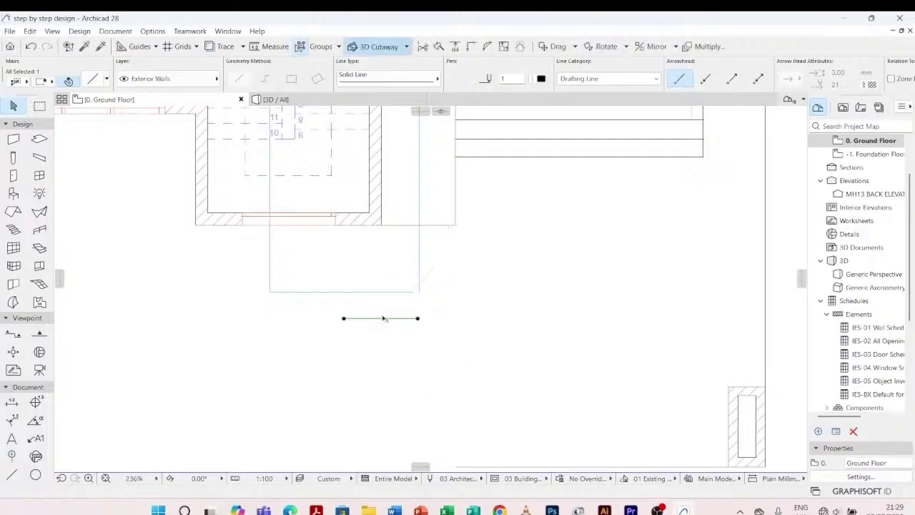
key(Escape)
- Stretch the lower end of the wall between the stairwell and the porch out to the short guide line
scroll(414, 222, up, 3)
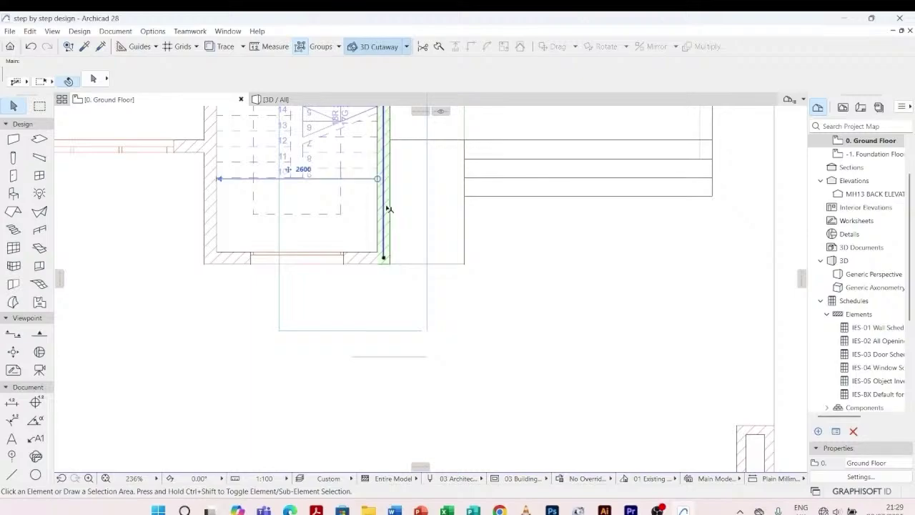
click(382, 183)
click(385, 260)
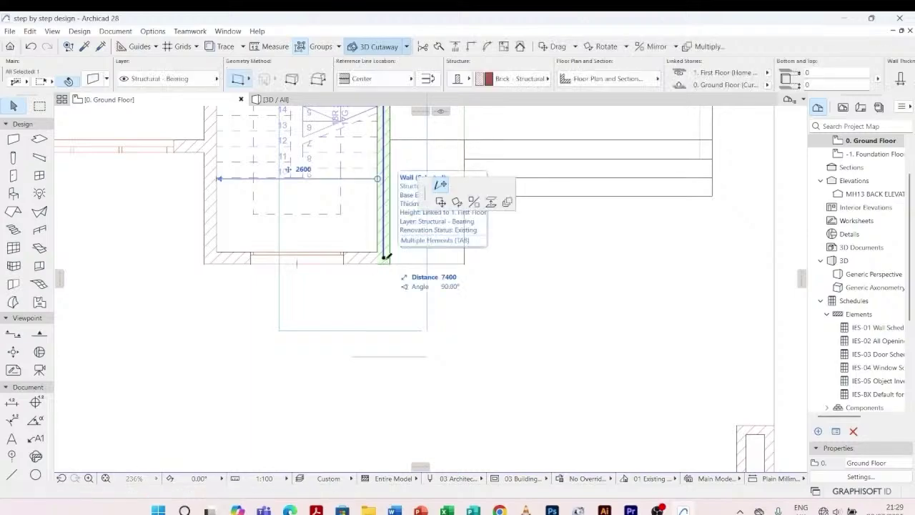
click(384, 356)
key(Escape)
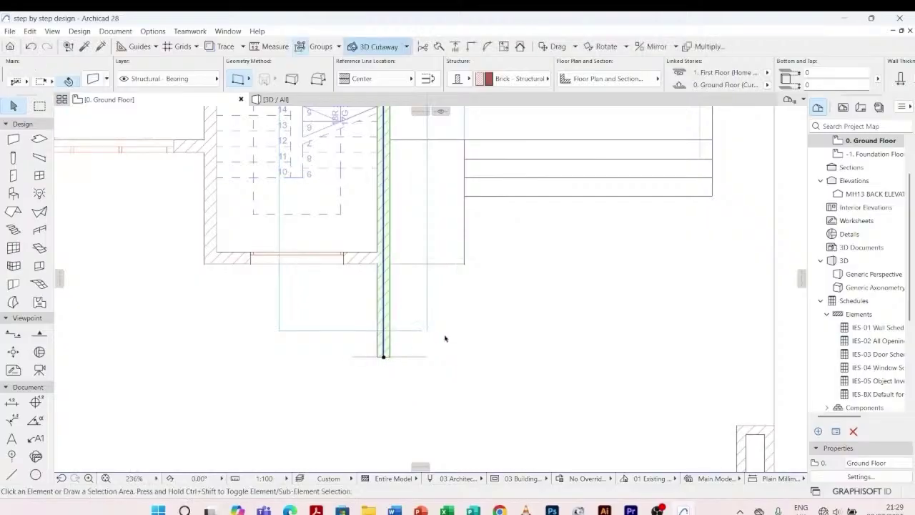
scroll(444, 338, down, 5)
scroll(462, 390, down, 2)
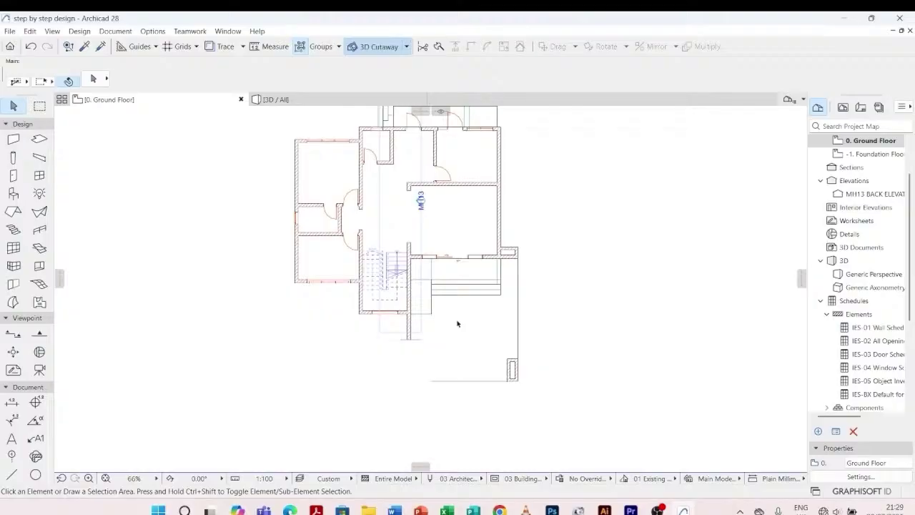
scroll(385, 325, up, 2)
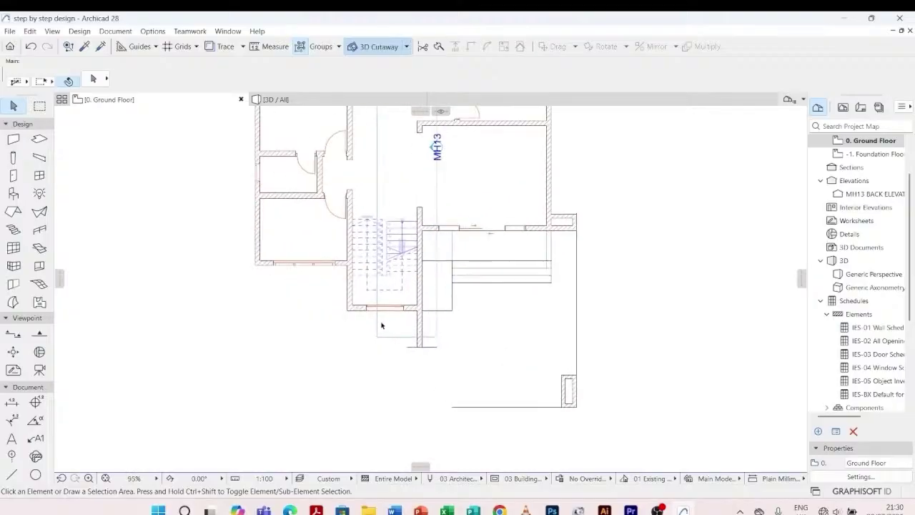
scroll(381, 325, up, 4)
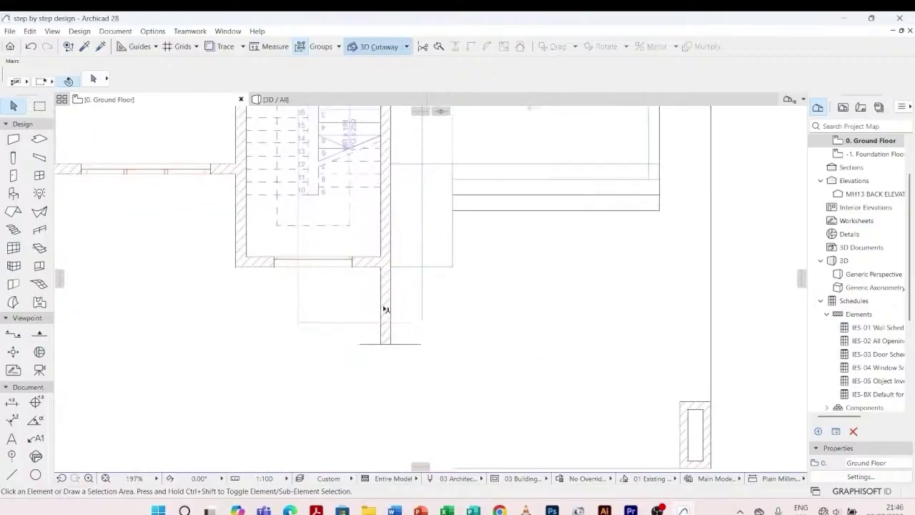
scroll(385, 309, down, 2)
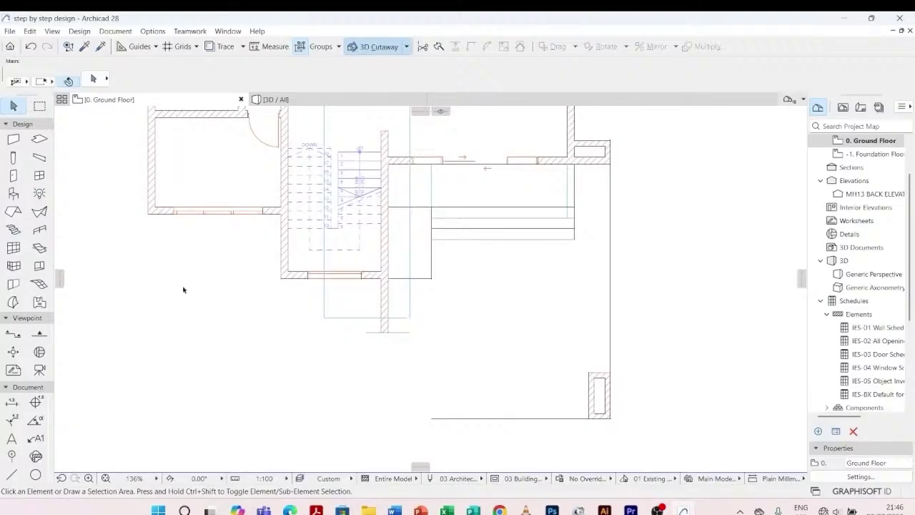
scroll(588, 377, up, 4)
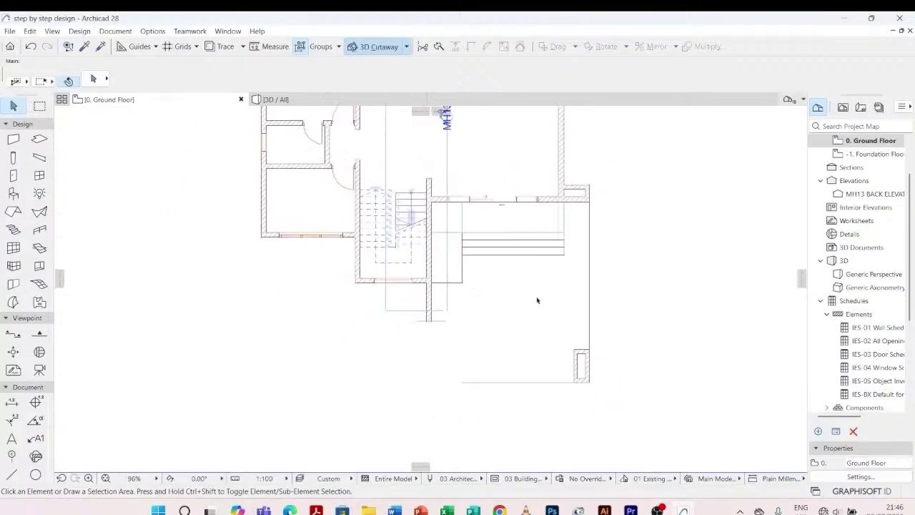
- Set the hollow pier's clear length to 1200 mm by moving its upper wall
scroll(565, 368, down, 3)
scroll(536, 364, up, 2)
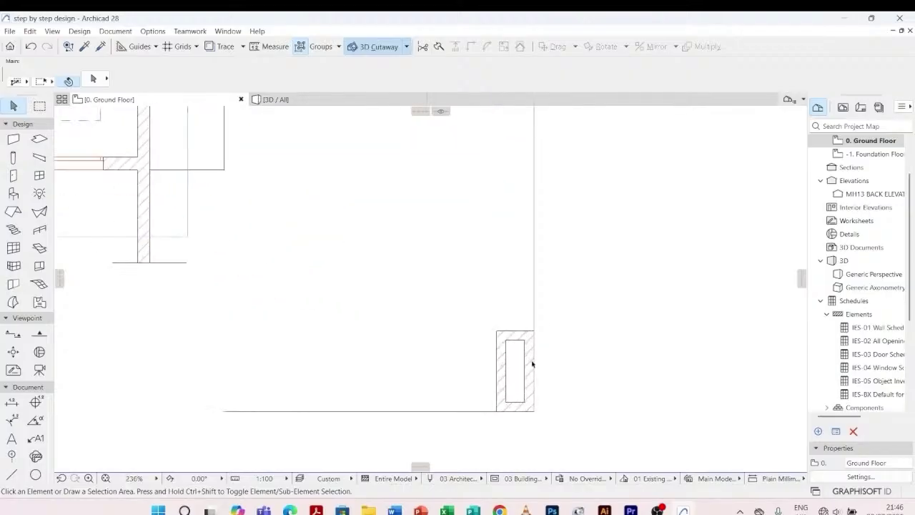
click(522, 338)
scroll(542, 341, down, 2)
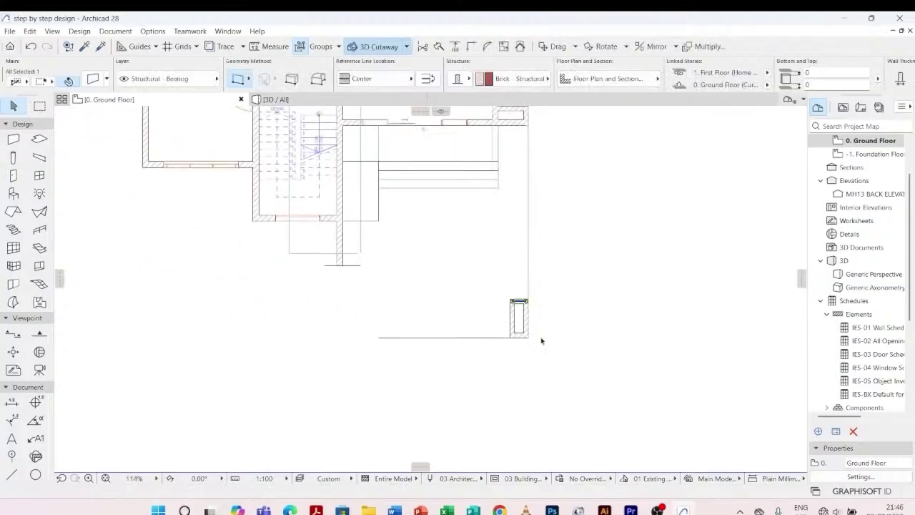
scroll(536, 310, up, 2)
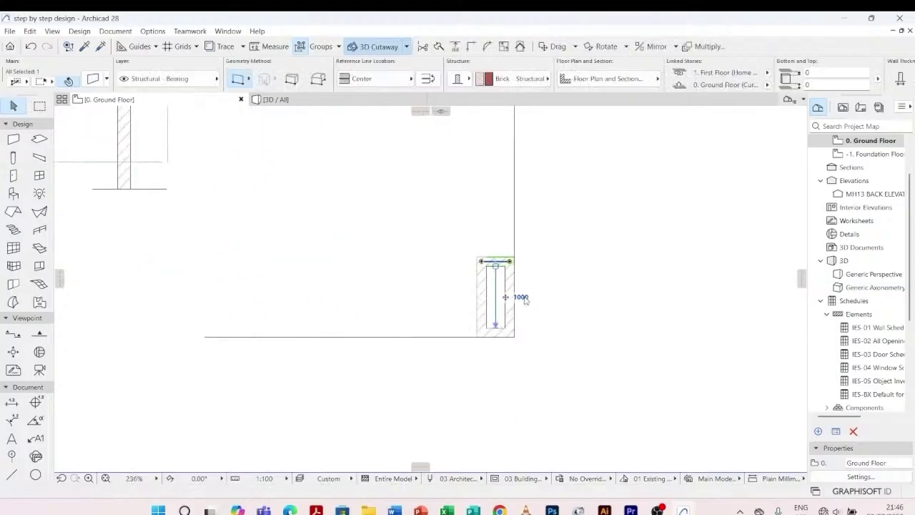
click(521, 297)
text(1200)
key(Return)
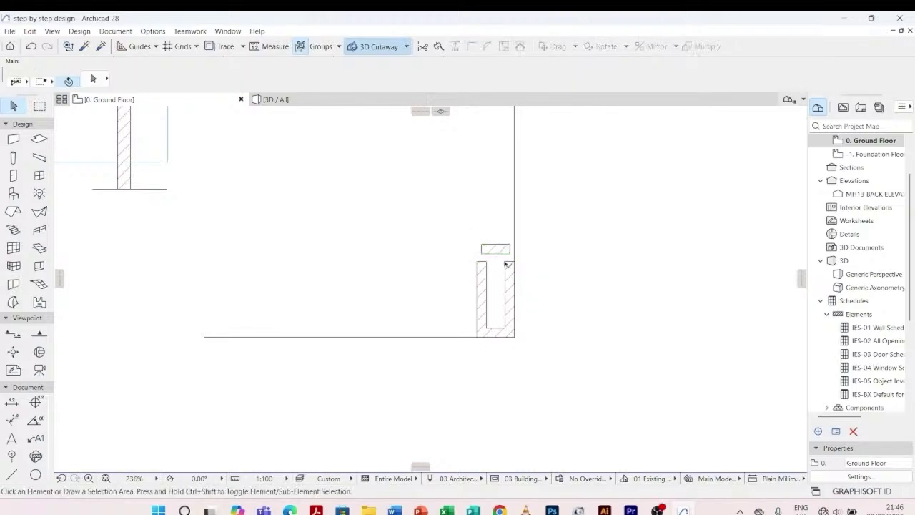
- Select the pier's two long walls with its detached upper wall and join their corners with Intersect
shift+click(483, 293)
shift+click(509, 301)
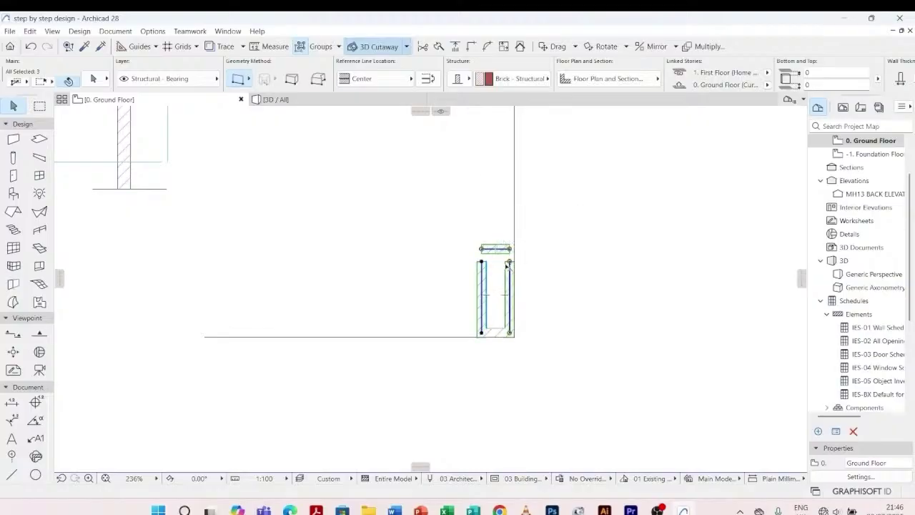
click(475, 47)
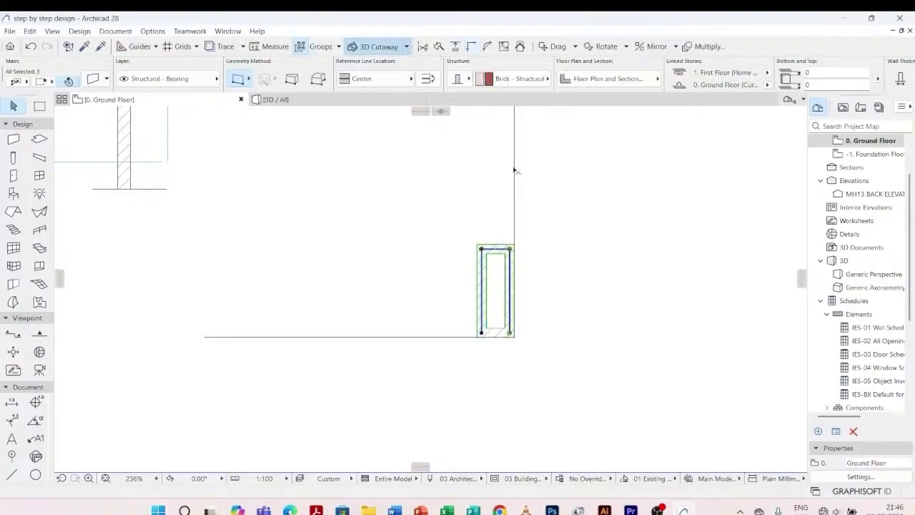
click(553, 258)
- Stretch the upper end of the wall between the bedrooms and the hall a short distance beyond the upper exterior wall
scroll(491, 383, down, 5)
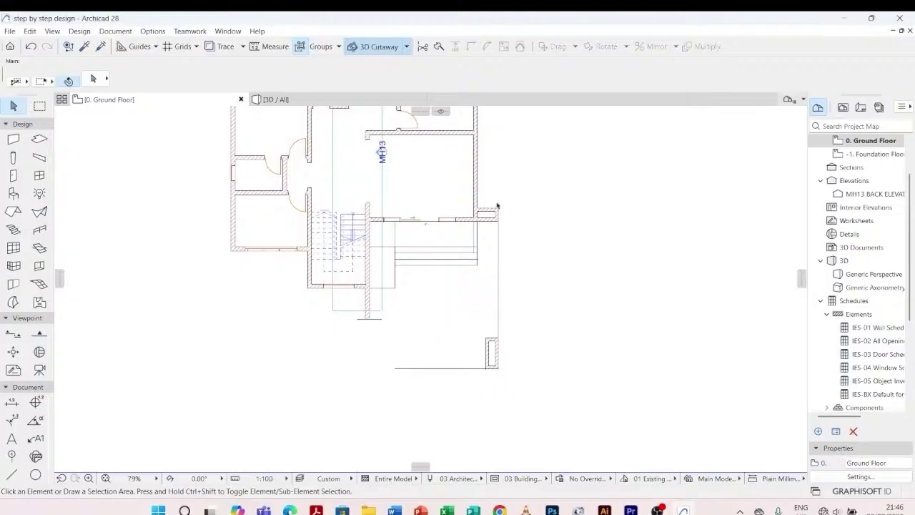
scroll(479, 360, down, 2)
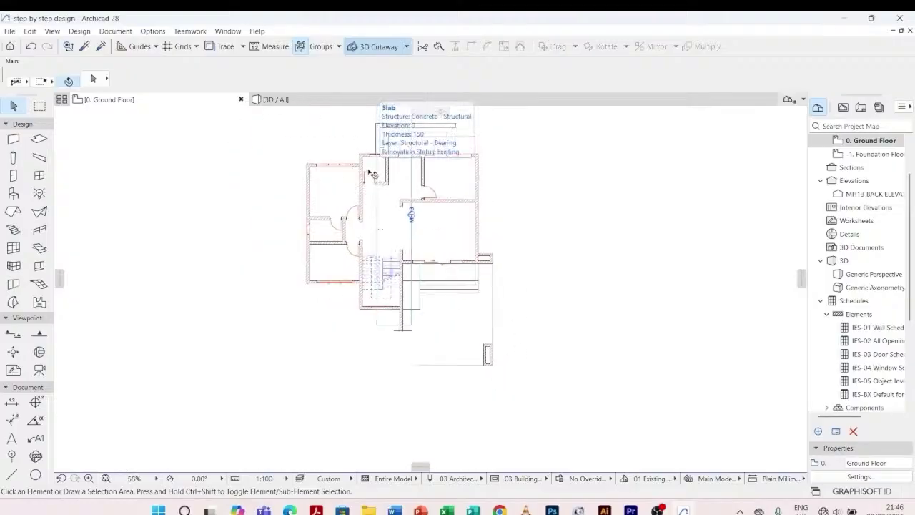
scroll(358, 156, up, 3)
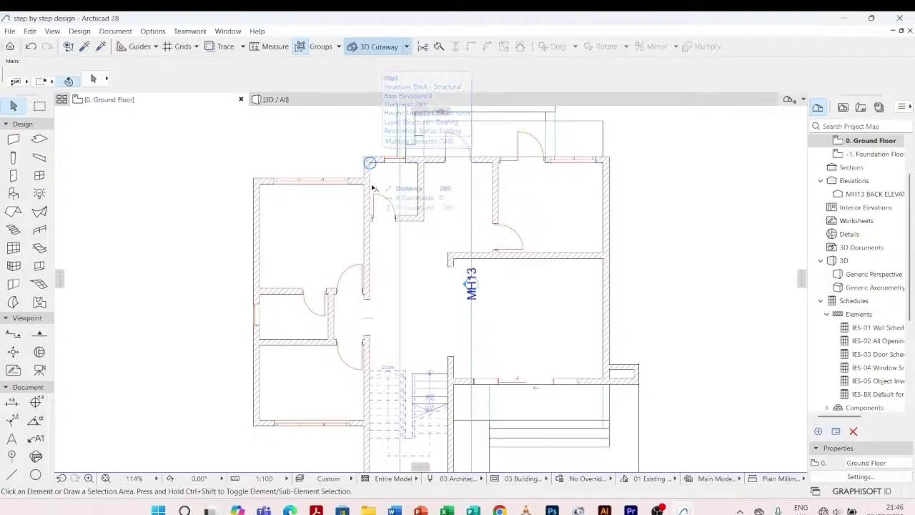
scroll(370, 152, up, 2)
scroll(370, 152, up, 1)
click(365, 172)
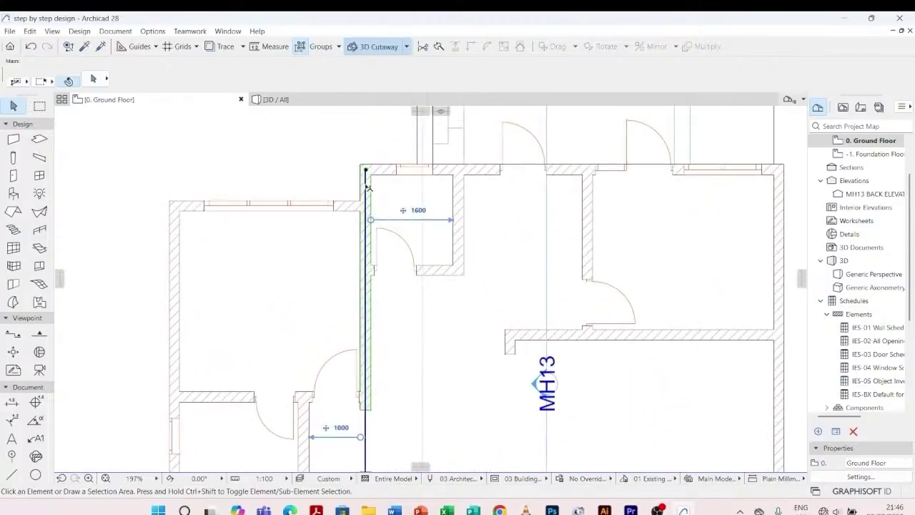
click(365, 172)
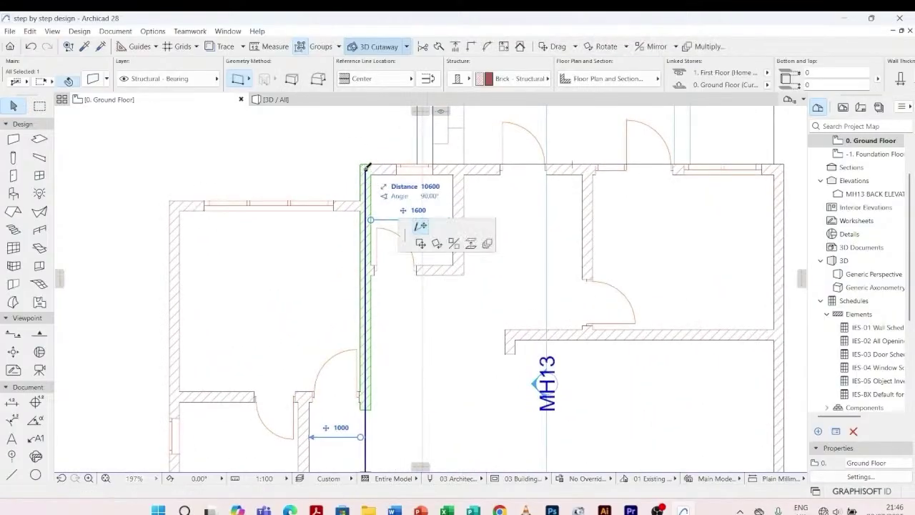
click(369, 122)
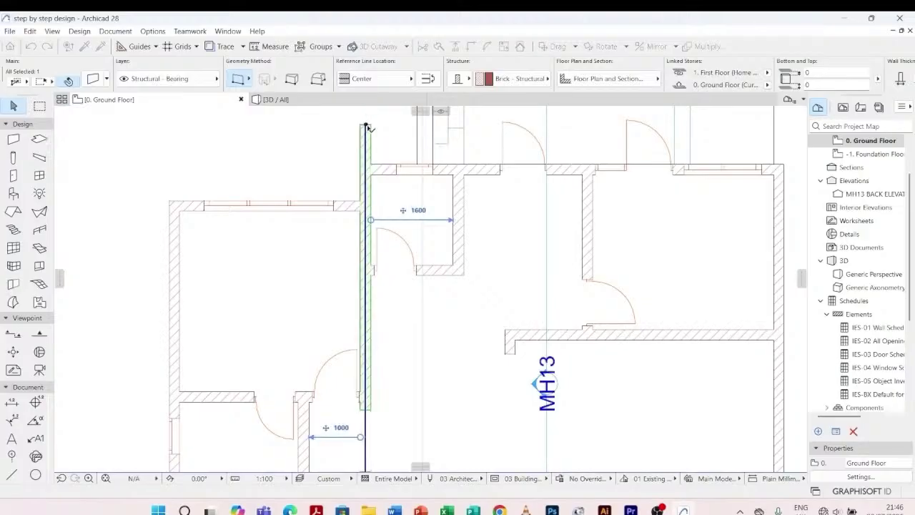
click(398, 184)
- Draw a short horizontal guide line just above the upper end of the extended hall wall and select it
scroll(398, 183, down, 5)
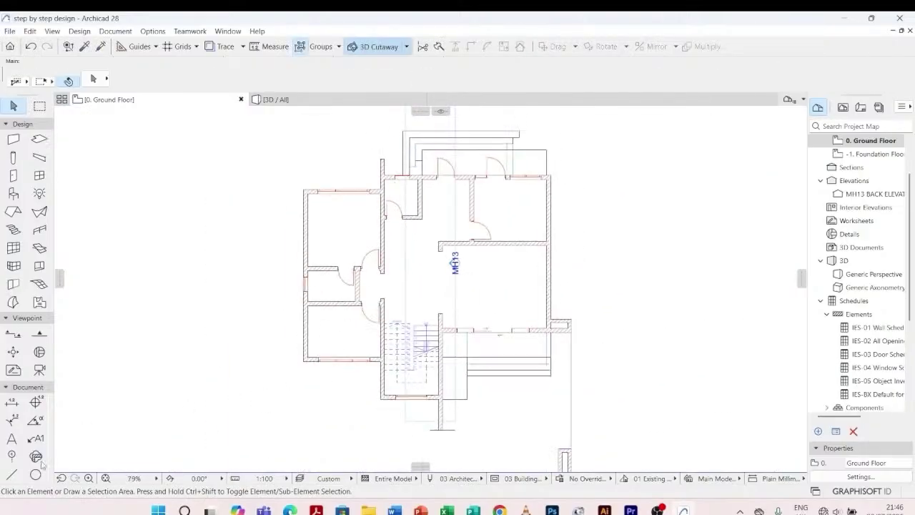
click(16, 474)
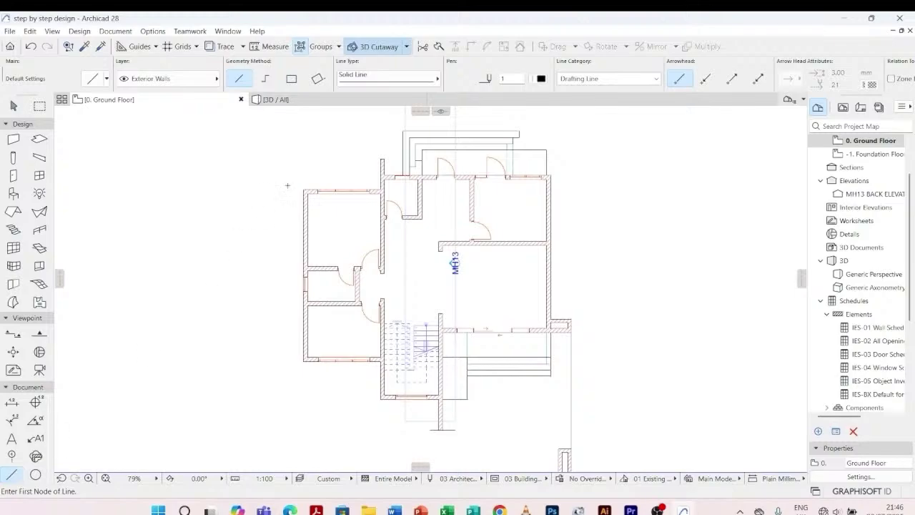
scroll(287, 185, up, 3)
click(434, 145)
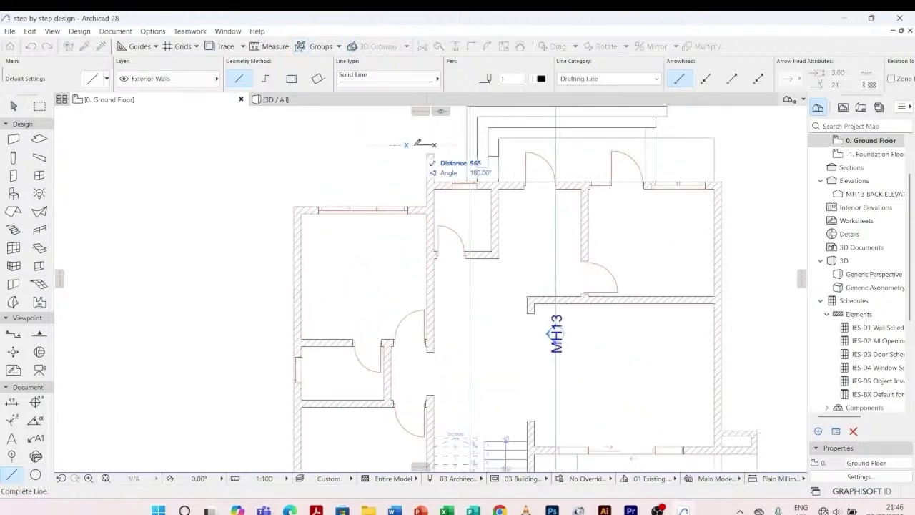
click(414, 145)
key(Escape)
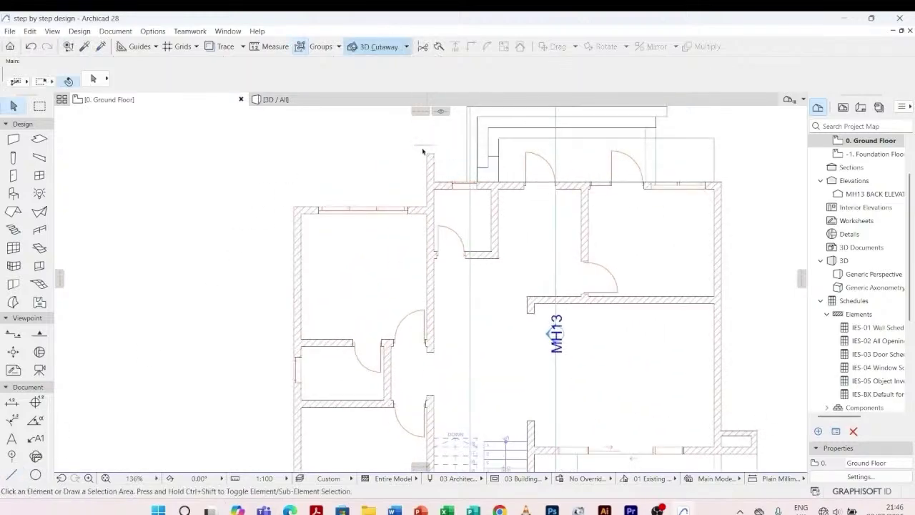
click(423, 146)
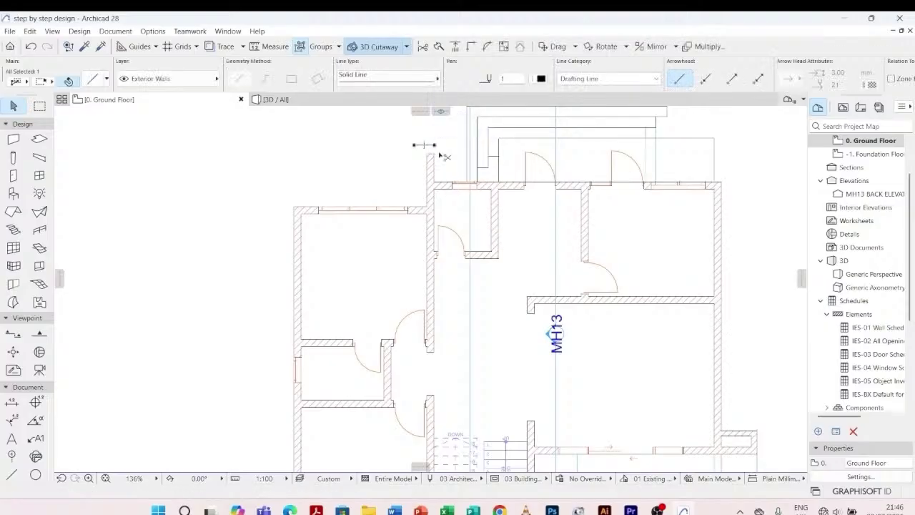
- Move the selected guide line onto the outer face of the upper exterior wall, at its corner with the hall wall
key(ctrl+d)
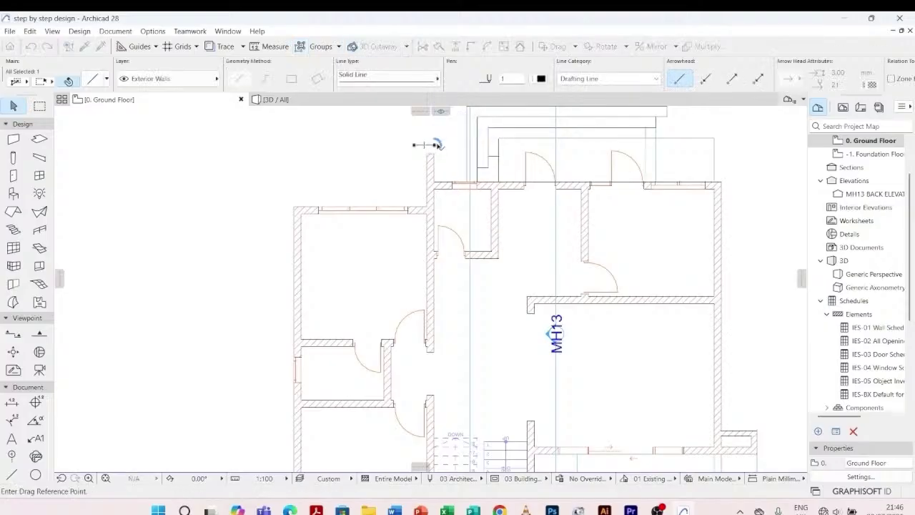
click(436, 145)
scroll(435, 186, up, 1)
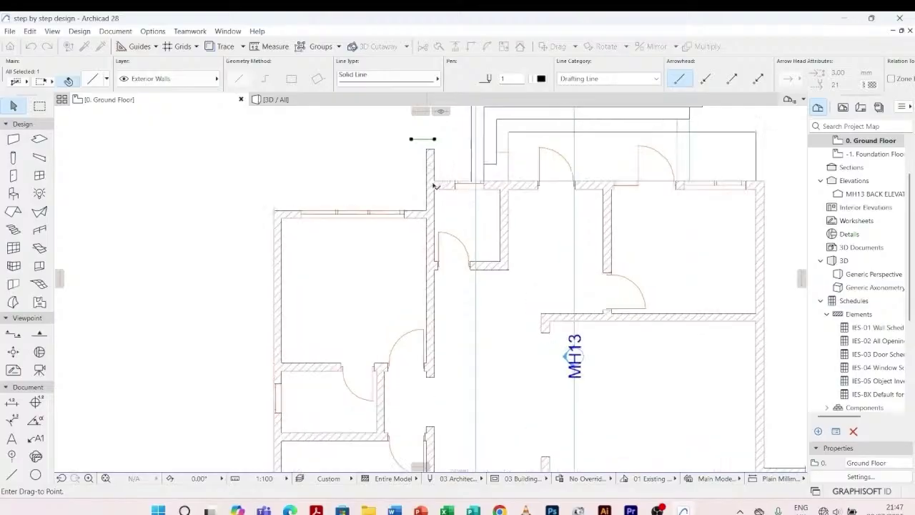
scroll(433, 186, up, 2)
click(438, 179)
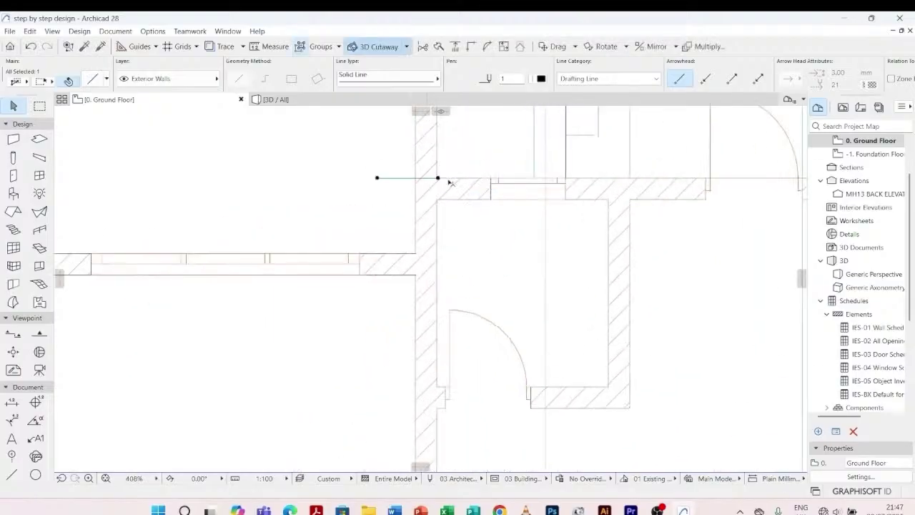
- Move the guide line 1000 mm upward from the outer face of the upper exterior wall
key(ctrl+d)
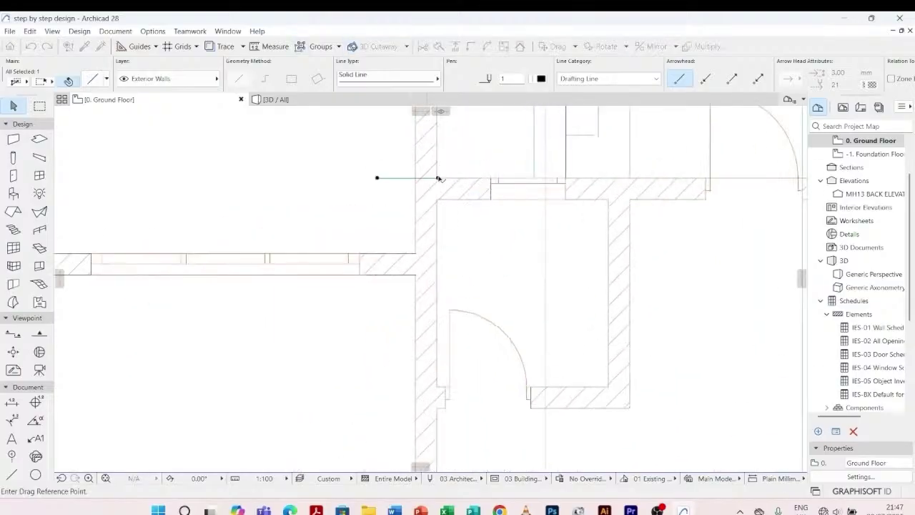
click(437, 178)
scroll(437, 178, down, 2)
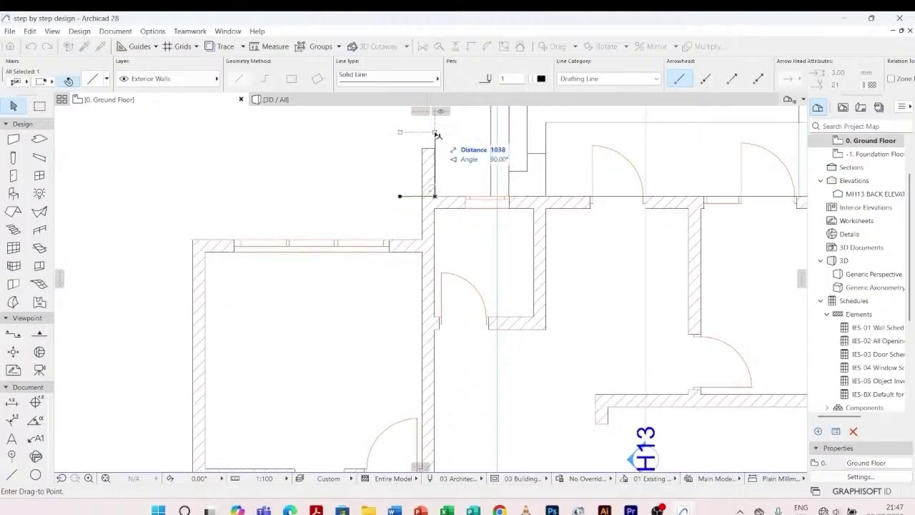
text(1000)
key(Return)
scroll(427, 170, down, 2)
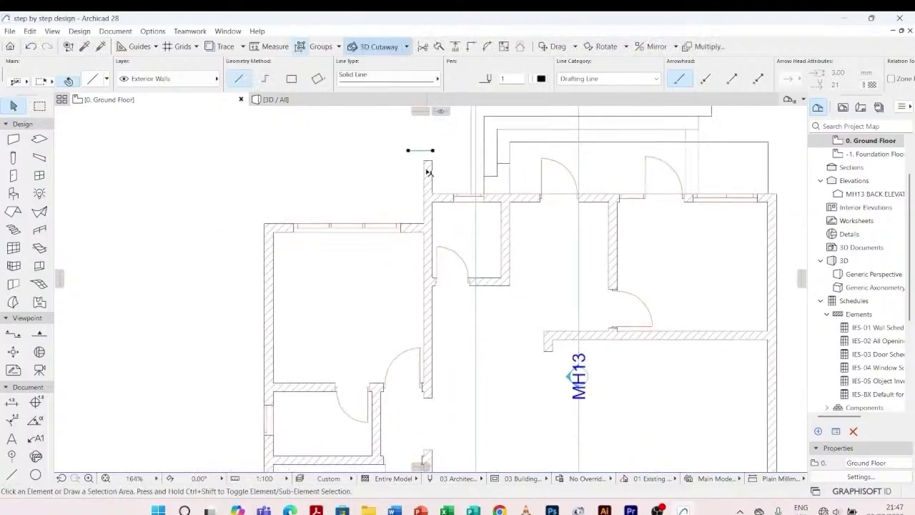
- Stretch the upper end of the wall between the bedrooms and the hall to the guide line
click(427, 170)
click(428, 162)
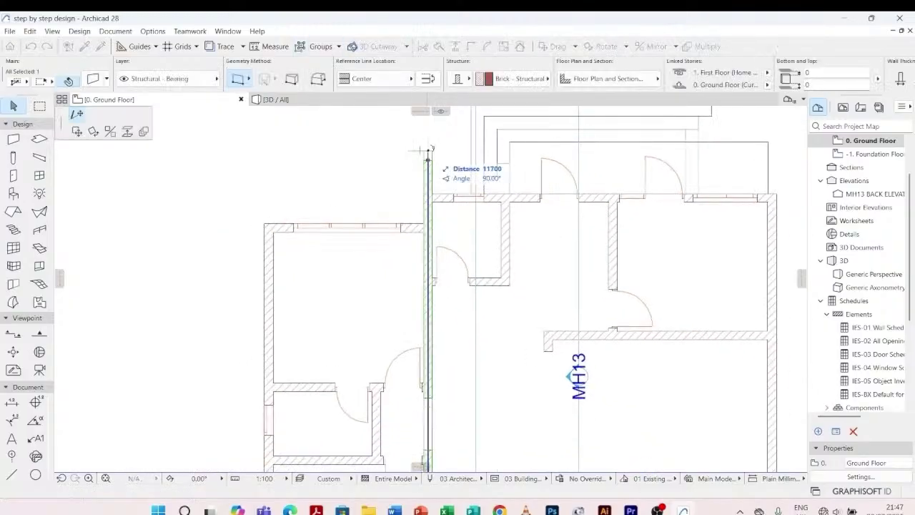
click(429, 152)
click(437, 178)
scroll(437, 178, down, 3)
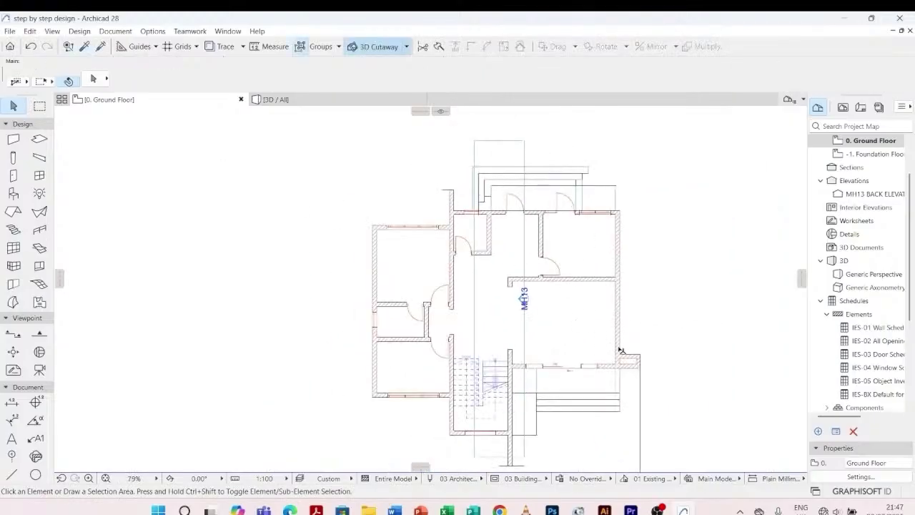
- Using the hollow enclosure wall's settings, draw an L-shaped wall from the hall wall's upper end back to the bedroom's exterior wall
scroll(624, 354, up, 2)
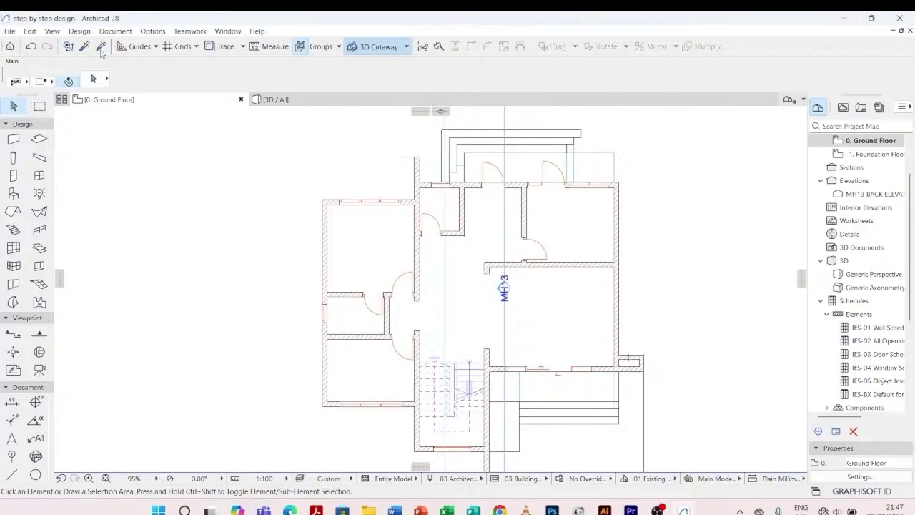
key(alt)
scroll(639, 373, up, 8)
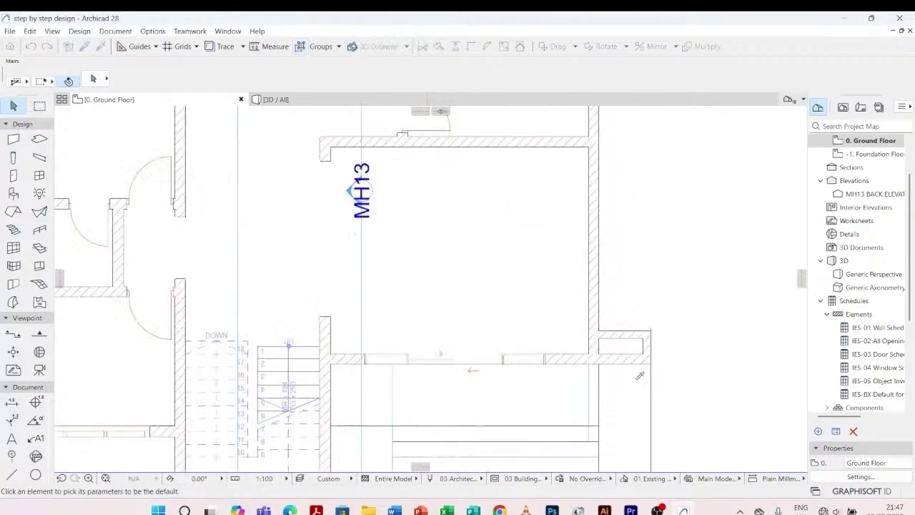
alt+click(639, 323)
scroll(639, 324, down, 8)
scroll(436, 211, up, 6)
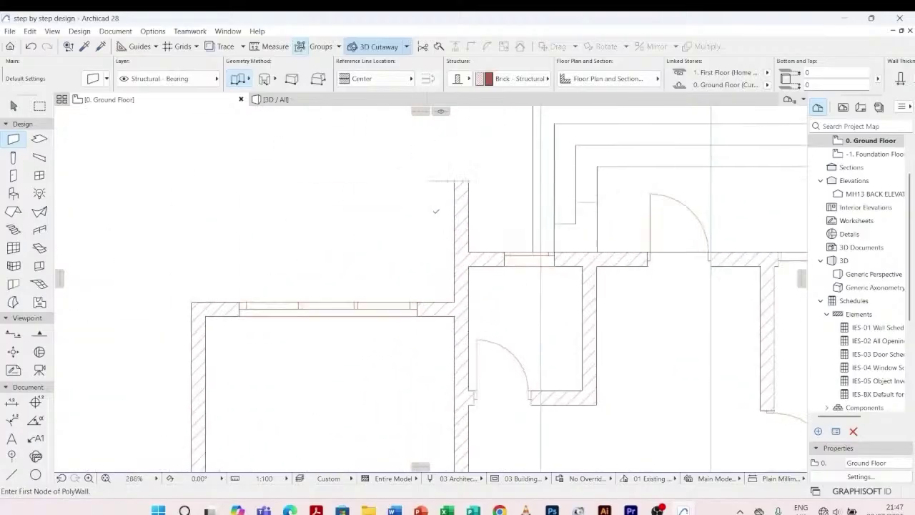
scroll(436, 211, up, 2)
click(460, 180)
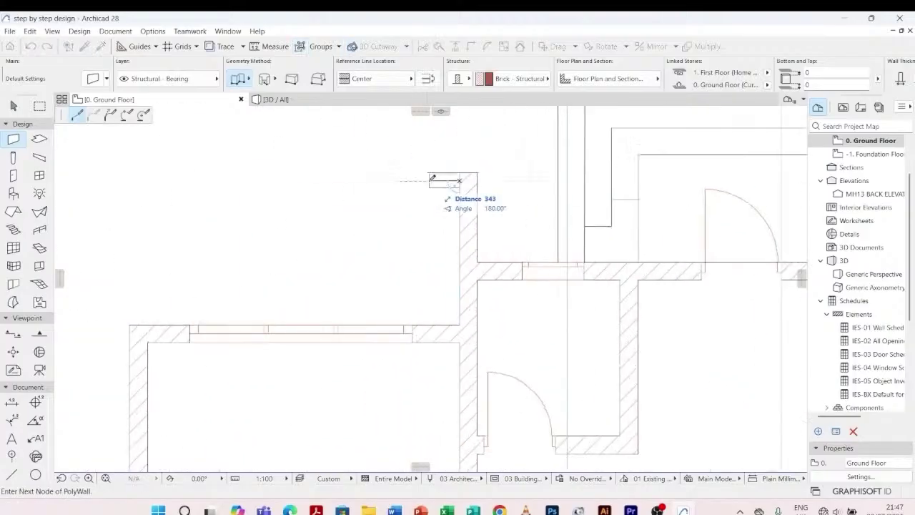
click(429, 180)
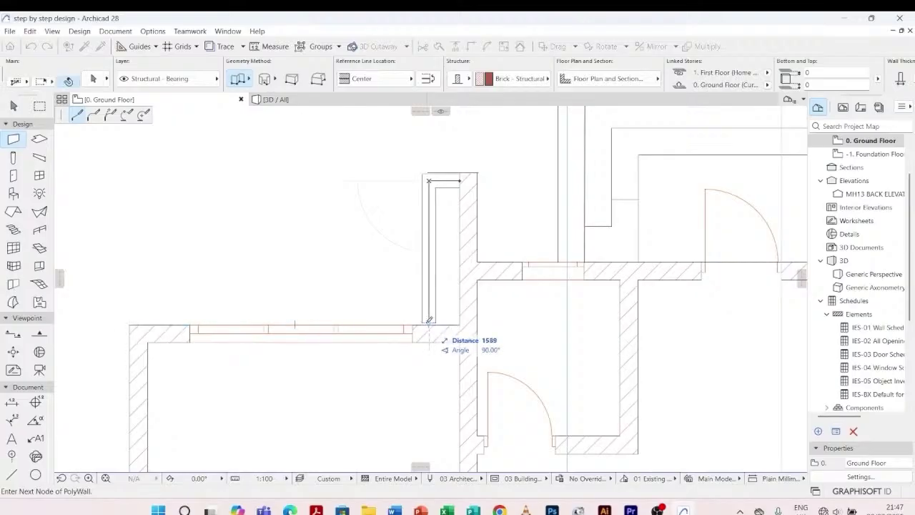
double_click(429, 321)
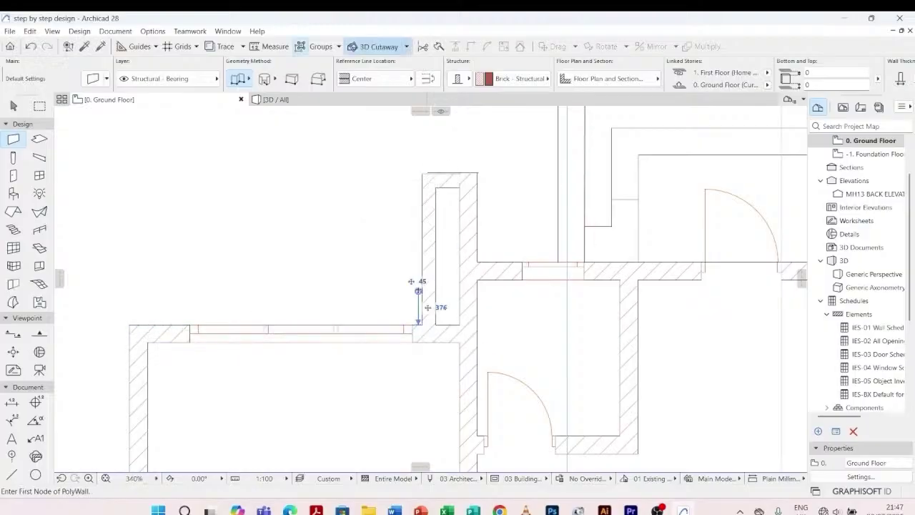
key(Escape)
- Move the new short upper wall so its outer face aligns with the guide line
scroll(428, 179, up, 4)
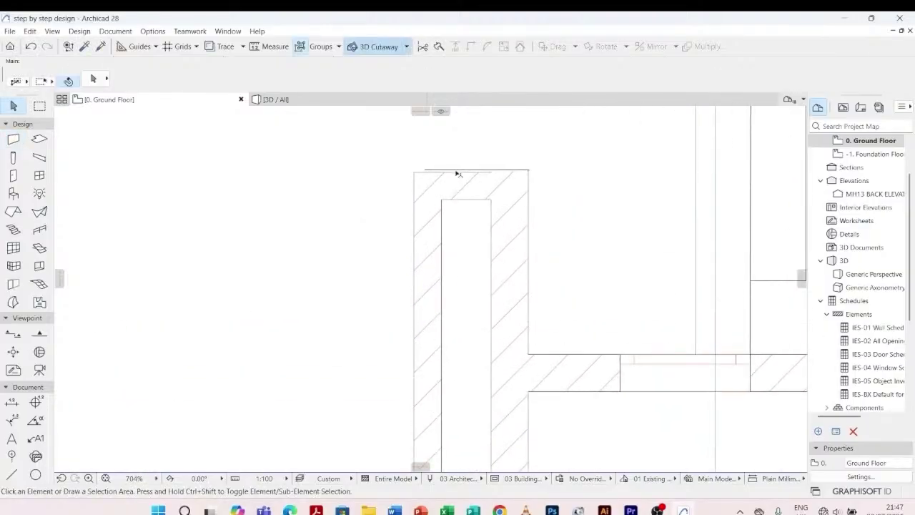
click(452, 177)
scroll(429, 175, up, 7)
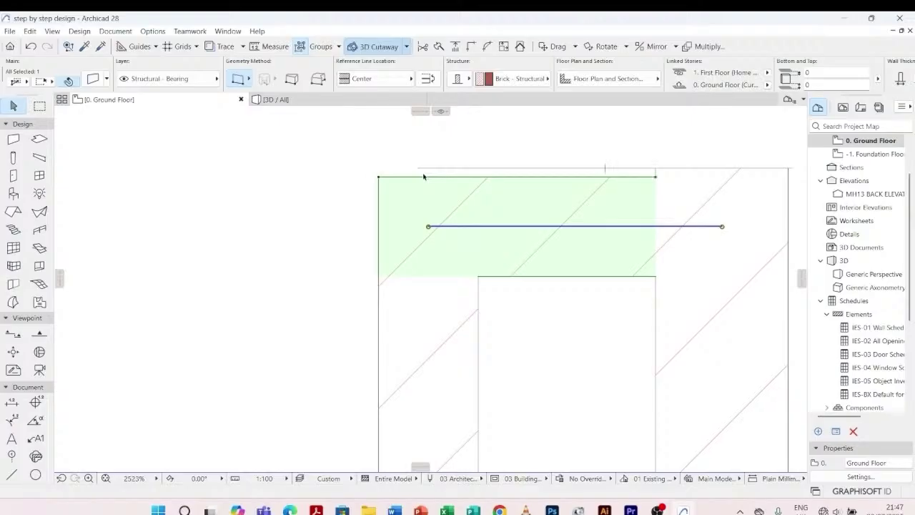
key(ctrl+d)
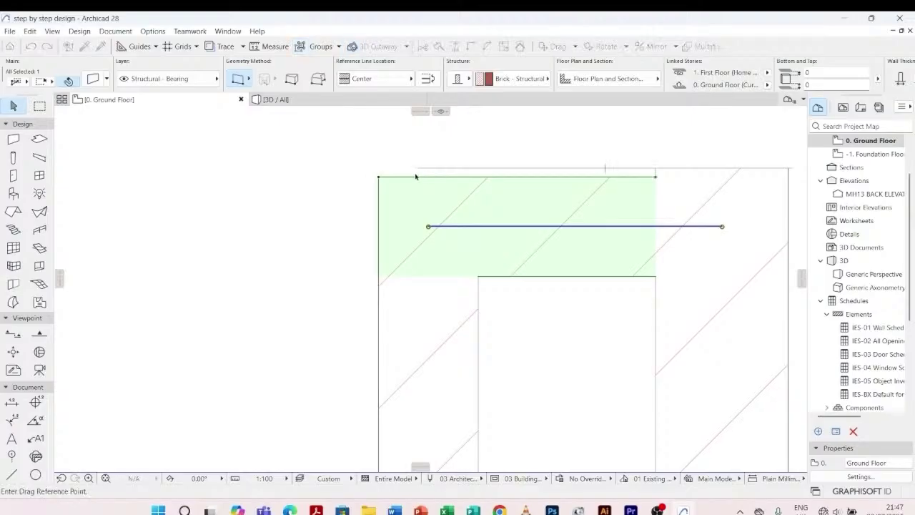
click(379, 178)
text(75)
key(Return)
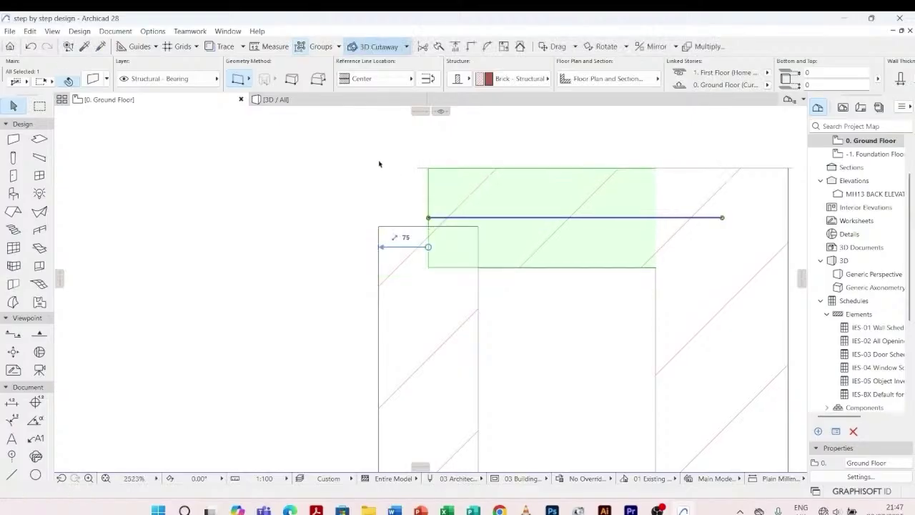
- Select the short upper wall and the new long wall and join their corner with Intersect
scroll(379, 164, down, 5)
key(Escape)
click(420, 236)
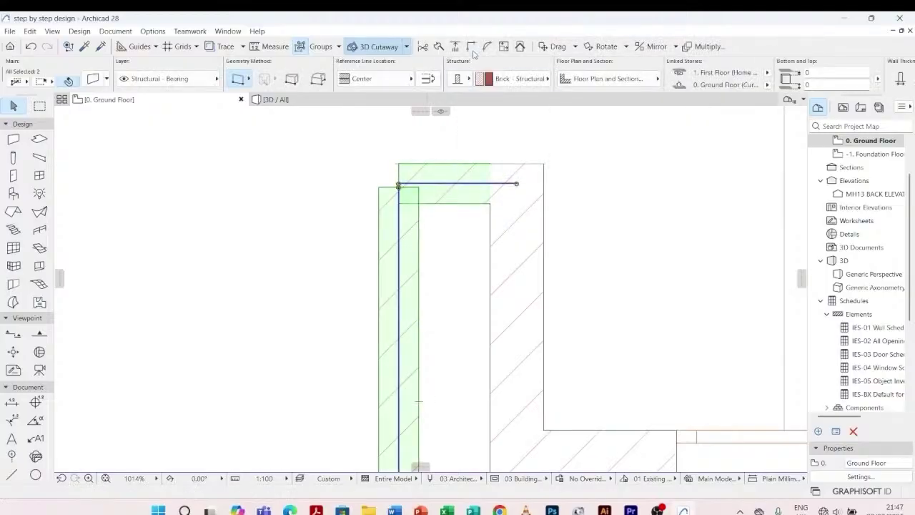
key(Escape)
scroll(456, 188, down, 6)
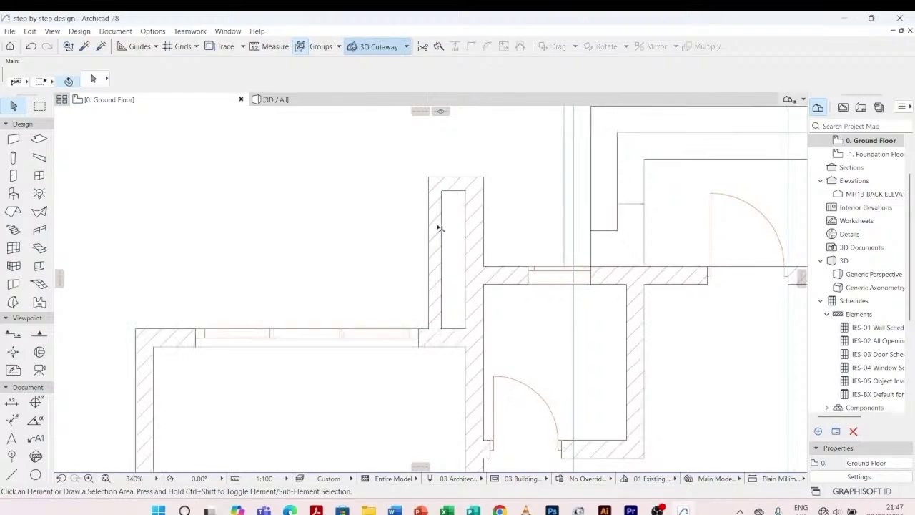
- Set the clear width inside the new hollow enclosure to 250 mm by moving its long outer wall
click(437, 226)
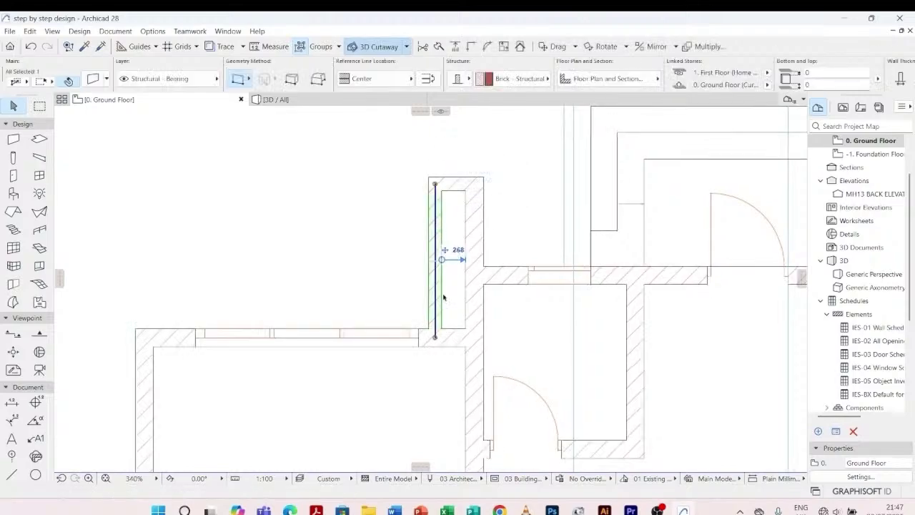
scroll(447, 311, up, 2)
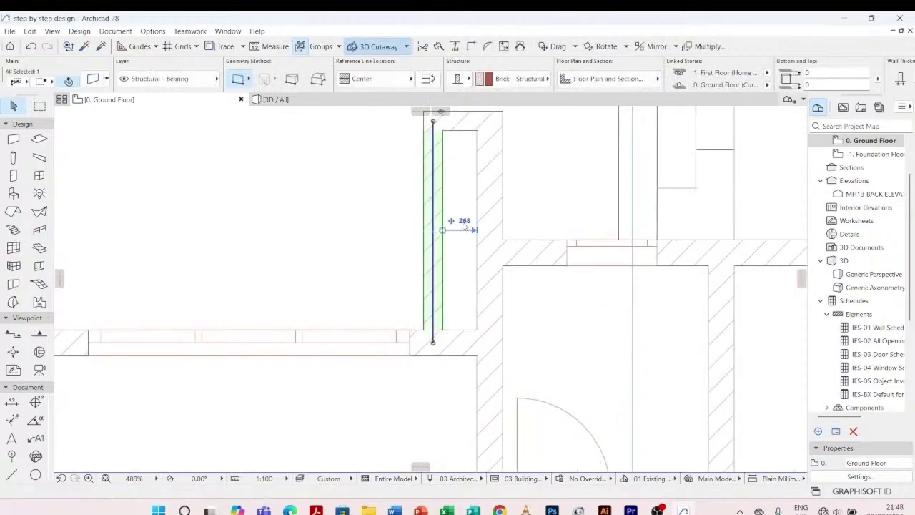
click(464, 222)
text(2)
click(337, 218)
click(437, 219)
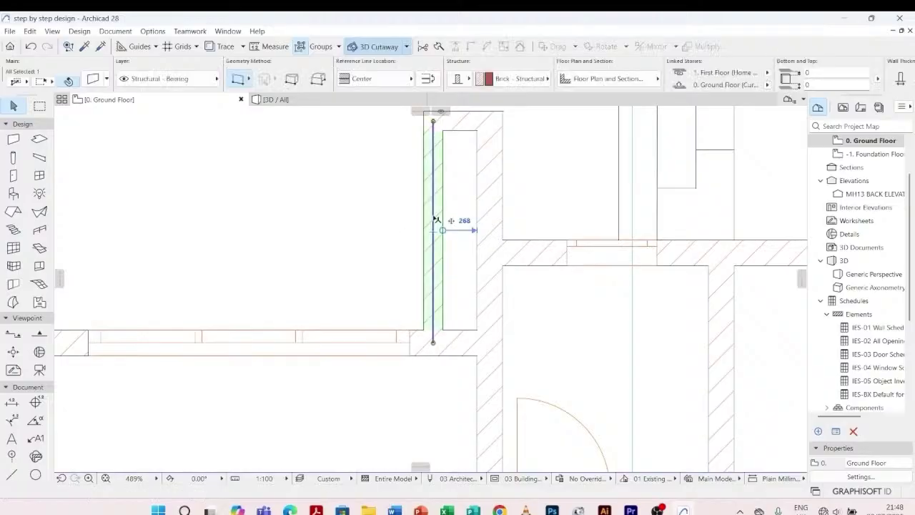
click(463, 221)
text(250)
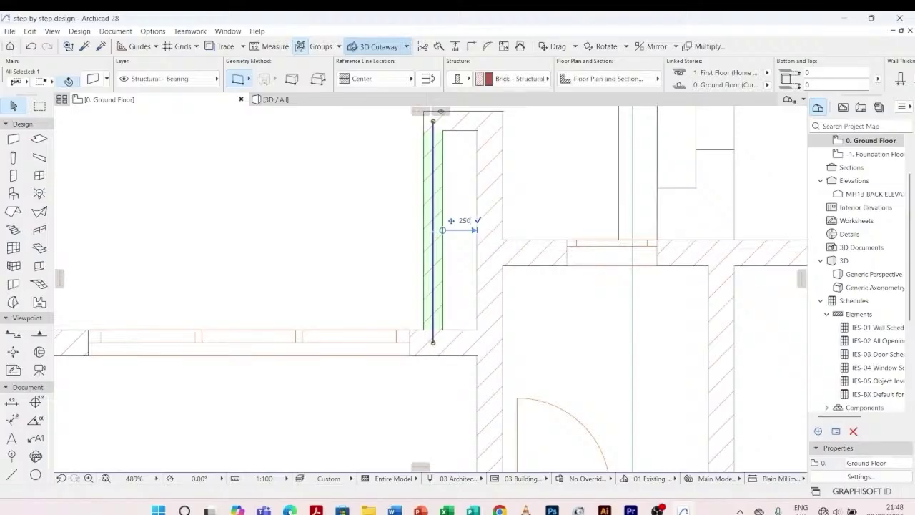
key(Return)
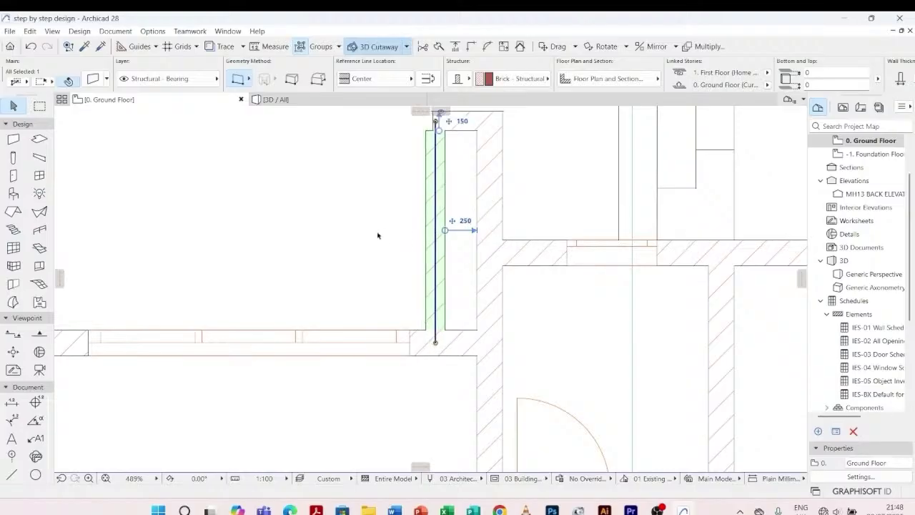
- Add the short upper wall to the selection and rejoin its corner with the moved long wall using Intersect
scroll(395, 295, down, 2)
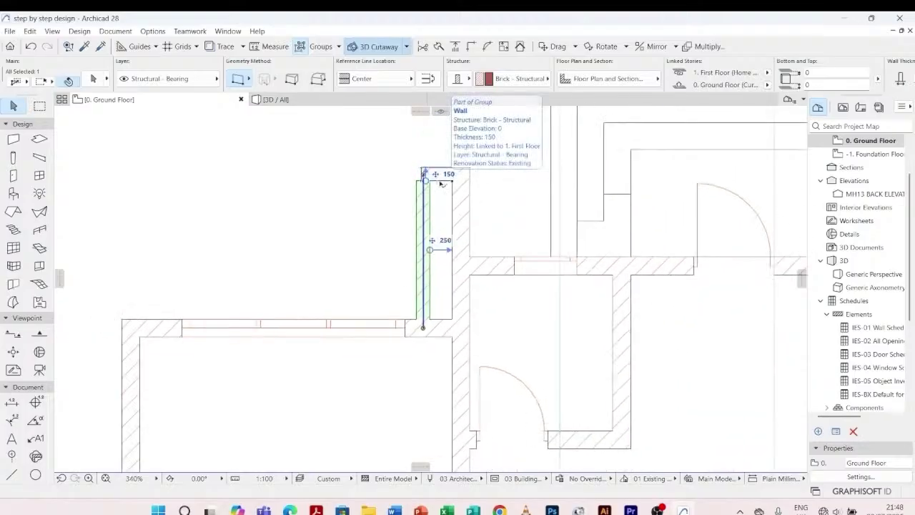
shift+click(441, 179)
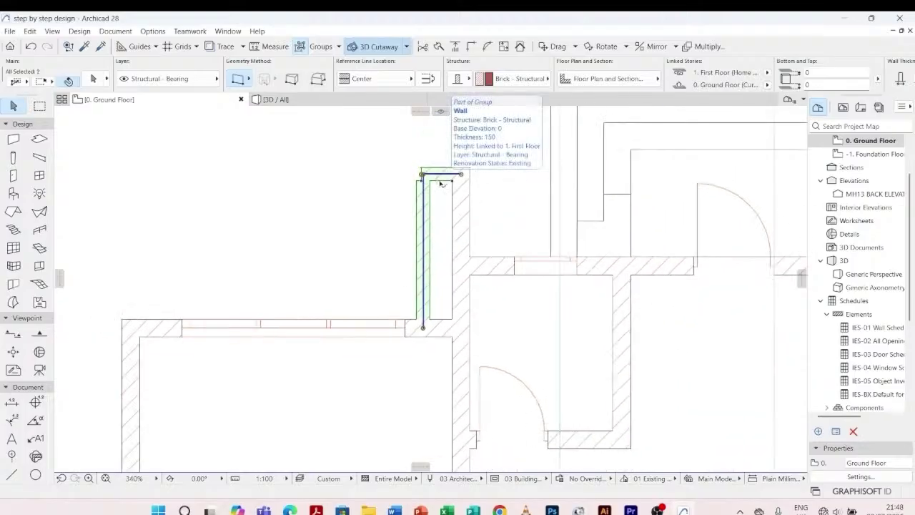
click(472, 48)
click(407, 210)
scroll(458, 191, down, 8)
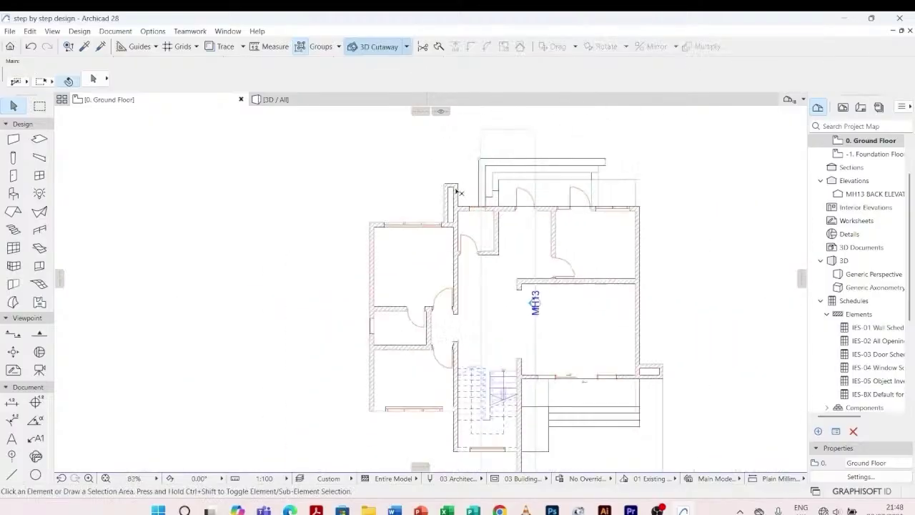
- Examine the extended wall, the freestanding pier and the entrance ramp from several sides in the 3D view
scroll(457, 191, down, 1)
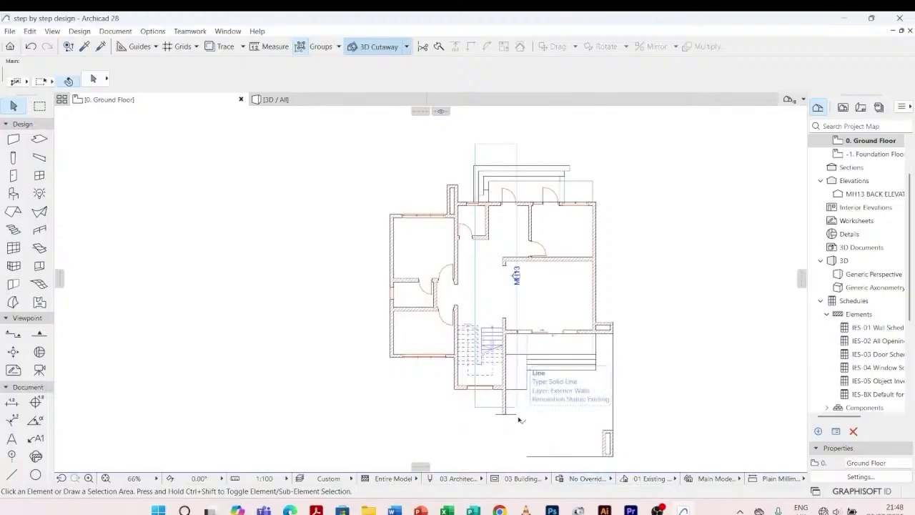
scroll(489, 232, down, 3)
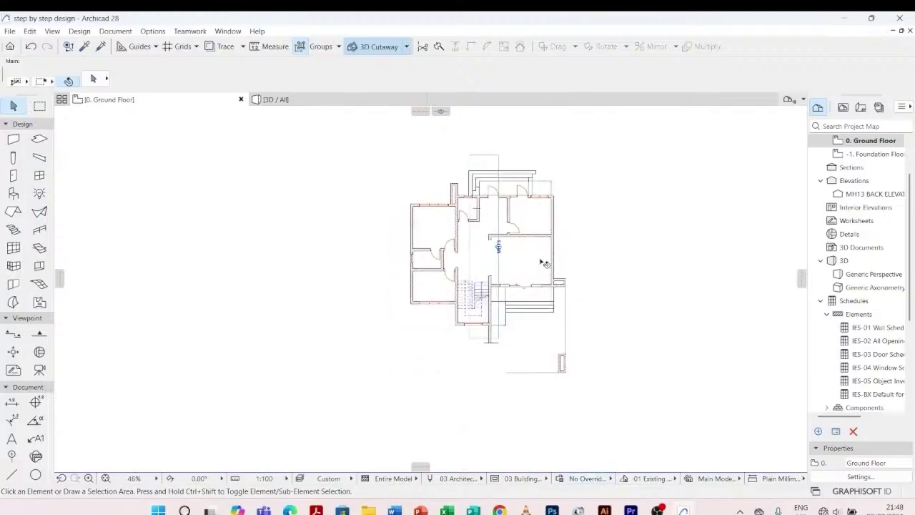
click(275, 100)
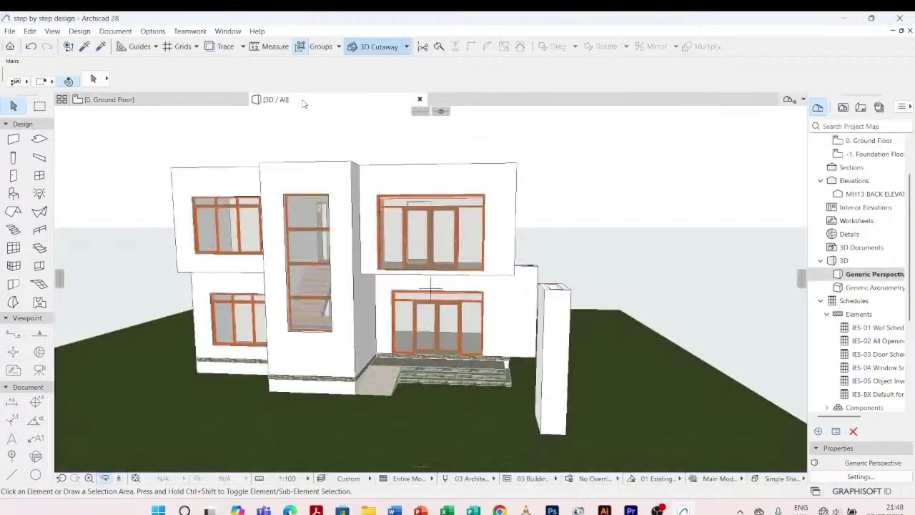
shift+middle_drag(614, 275, 532, 274)
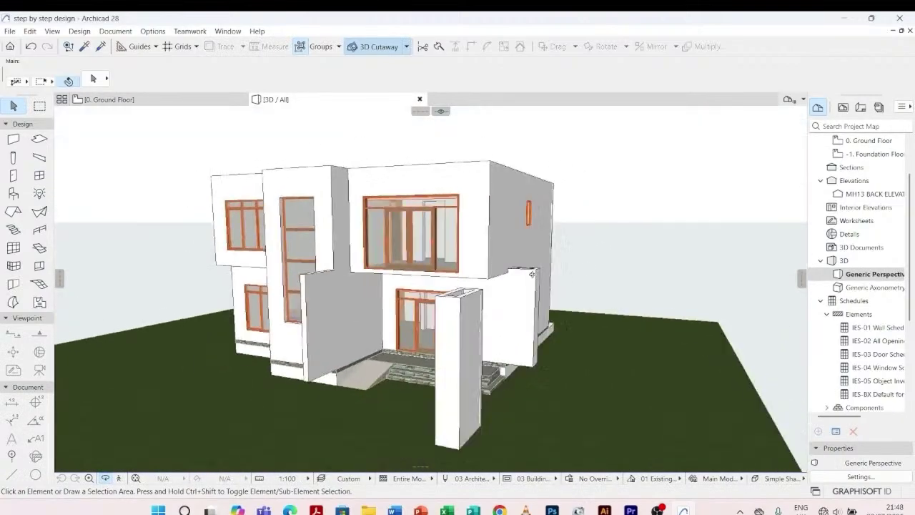
scroll(534, 257, down, 3)
shift+middle_drag(376, 351, 511, 380)
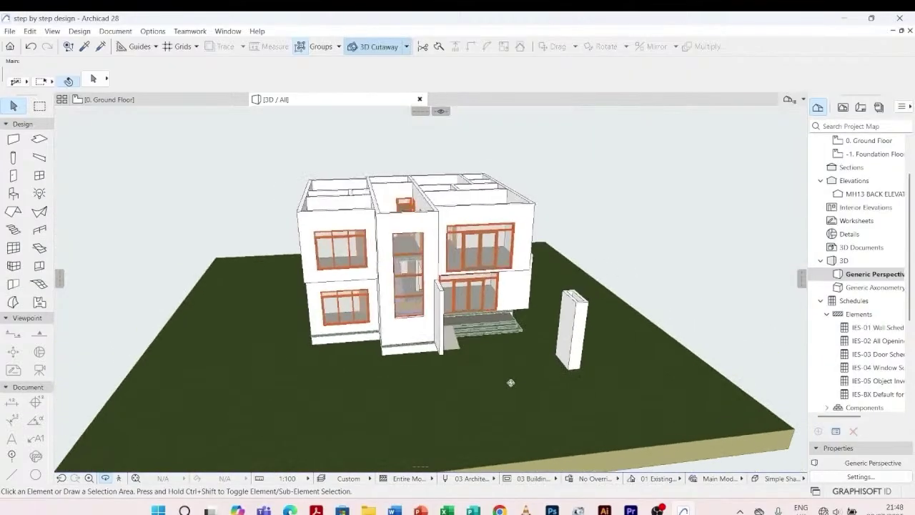
scroll(431, 384, up, 3)
shift+middle_drag(431, 384, 414, 348)
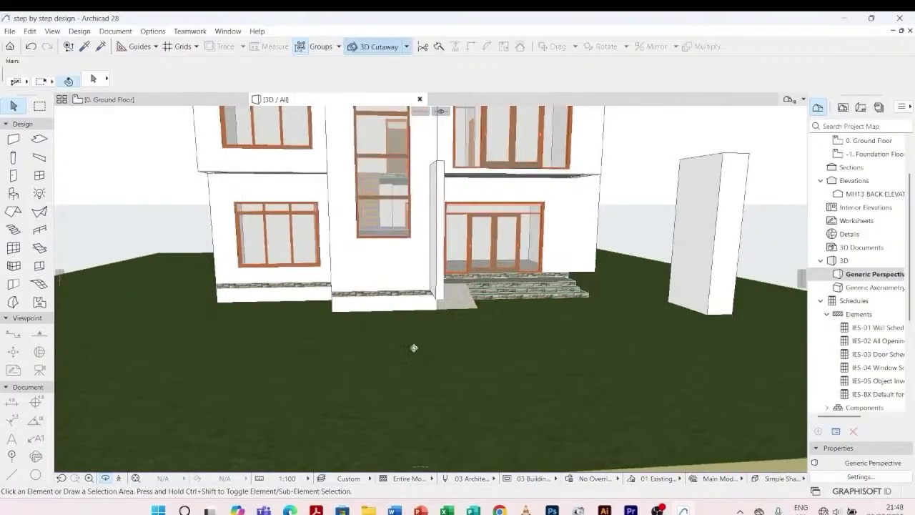
scroll(438, 259, up, 3)
shift+middle_drag(438, 259, 356, 366)
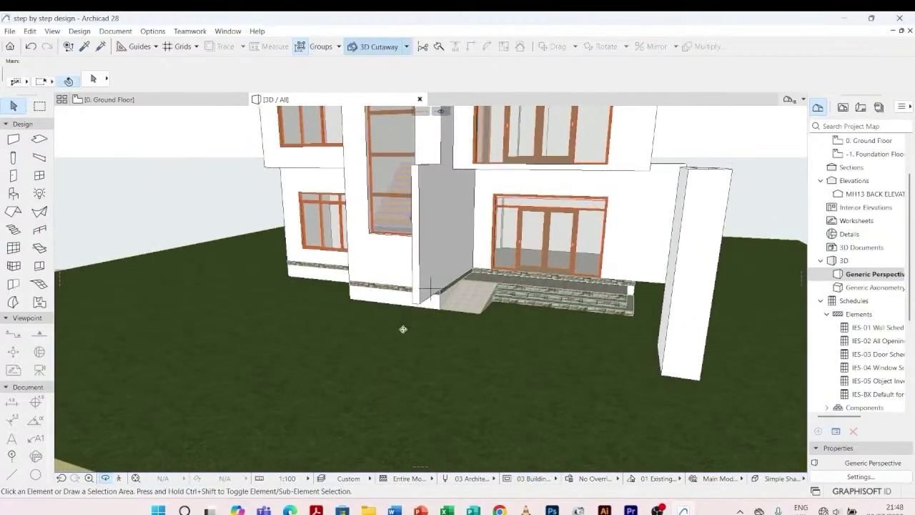
mouse_move(402, 329)
shift+middle_down()
mouse_move(508, 337)
mouse_move(635, 299)
mouse_move(496, 326)
mouse_move(393, 329)
shift+middle_up()
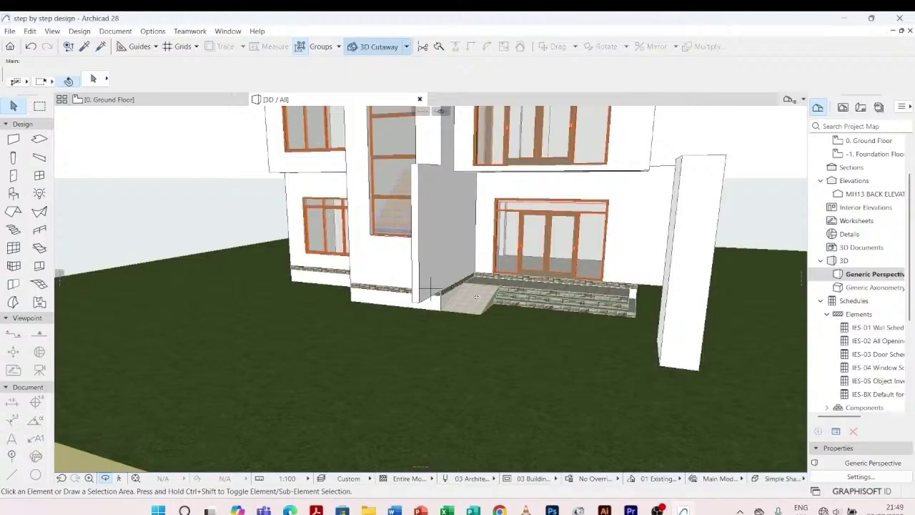
shift+middle_drag(431, 288, 527, 312)
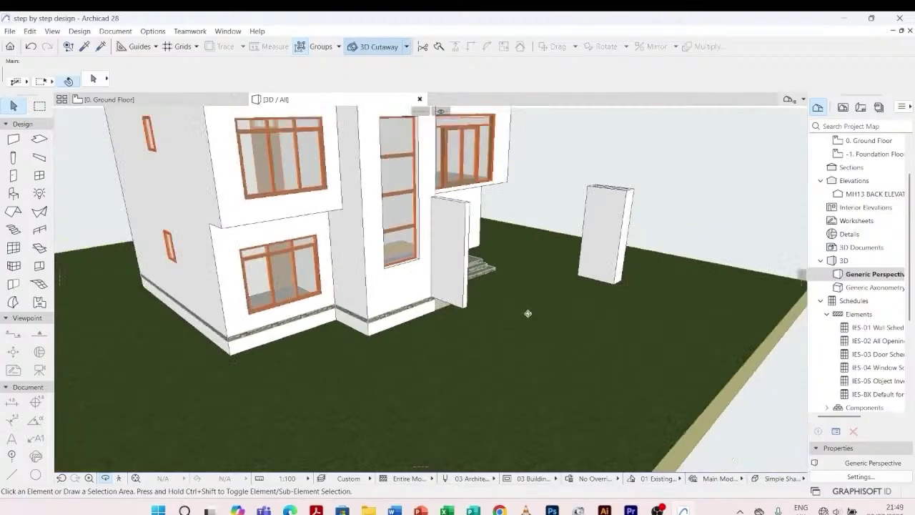
- Open the Foundation Floor plan at the area around the entrance ramp
double_click(870, 155)
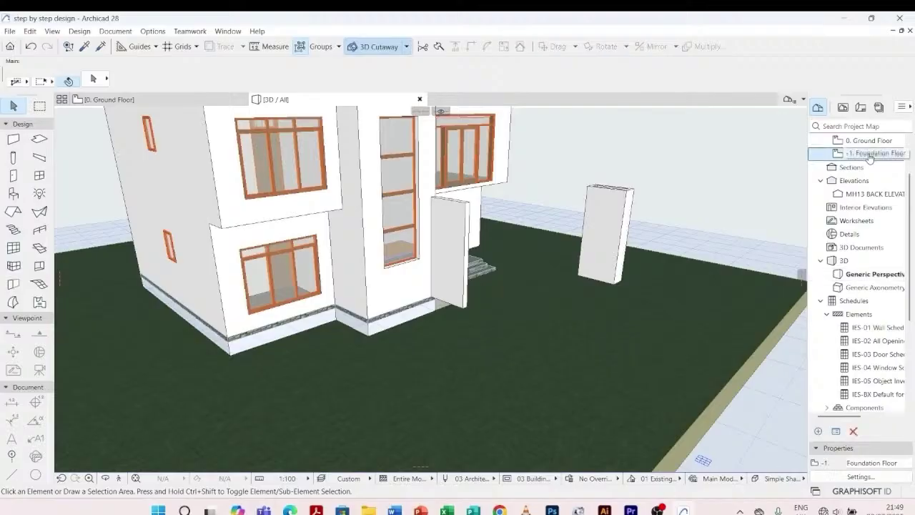
scroll(581, 193, up, 2)
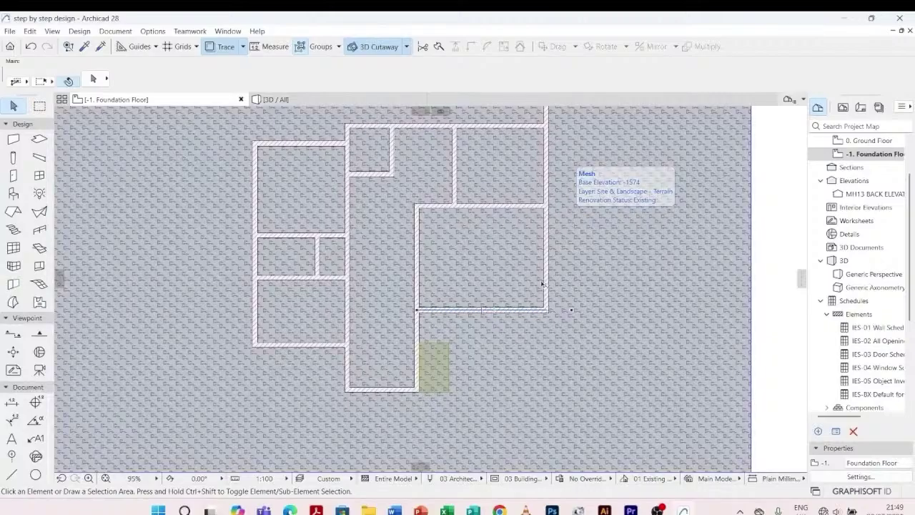
- Choose Above Current Story as the trace reference on the foundation floor plan, and switch the trace display off
scroll(525, 328, down, 3)
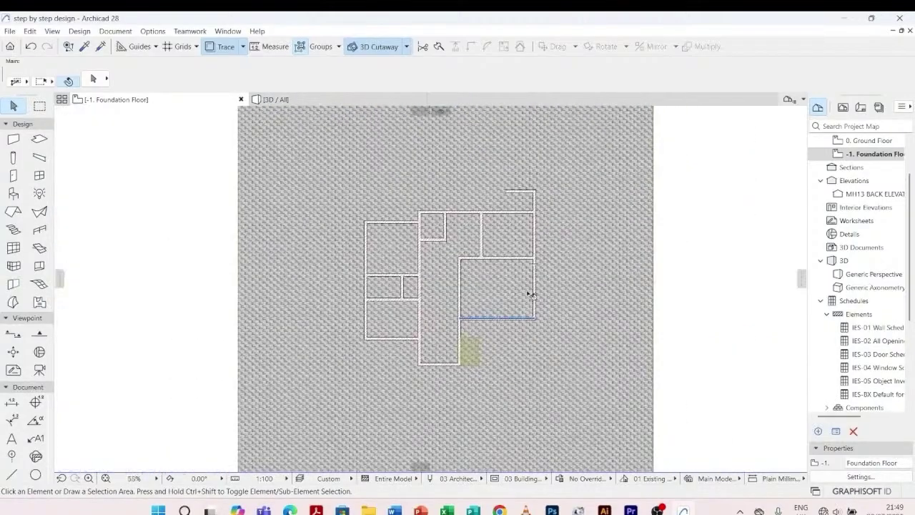
scroll(530, 320, up, 5)
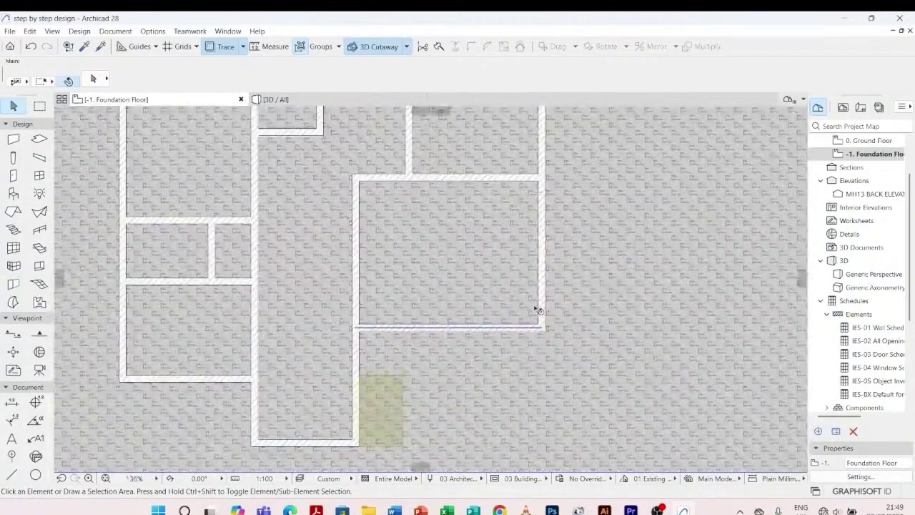
scroll(534, 313, down, 2)
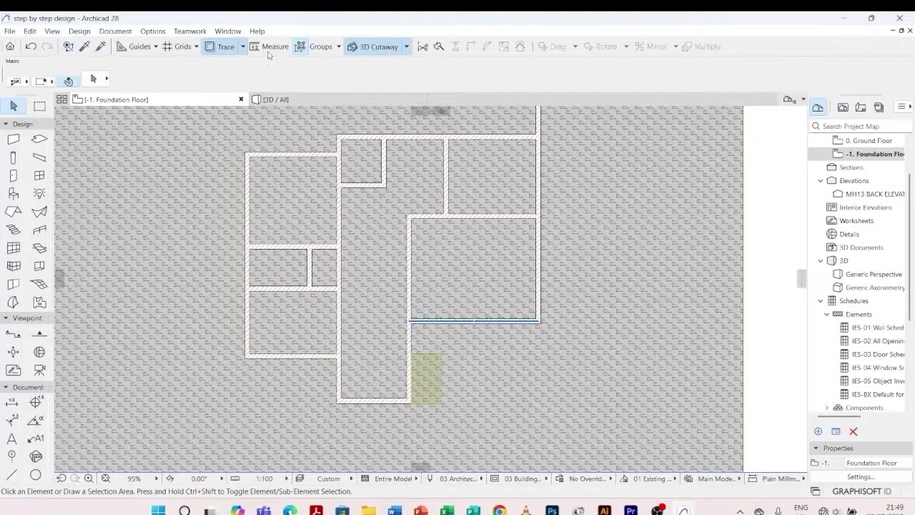
click(242, 46)
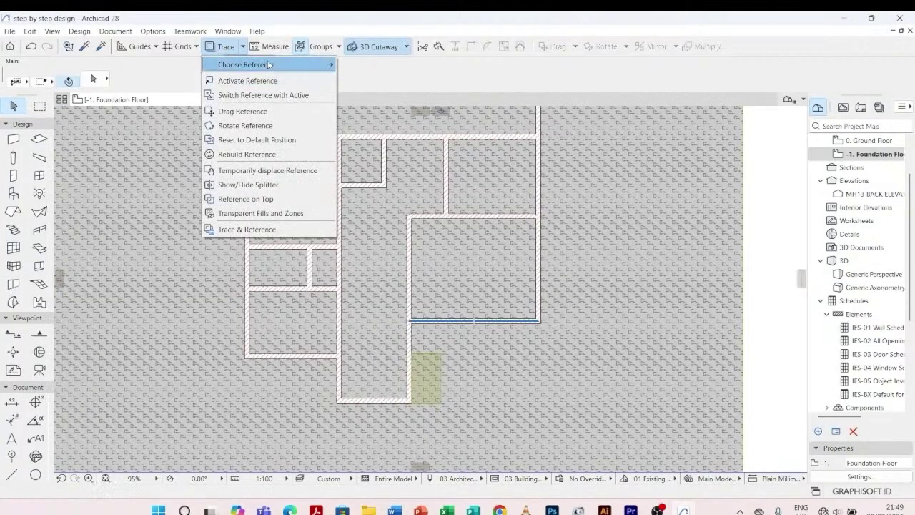
mouse_move(269, 65)
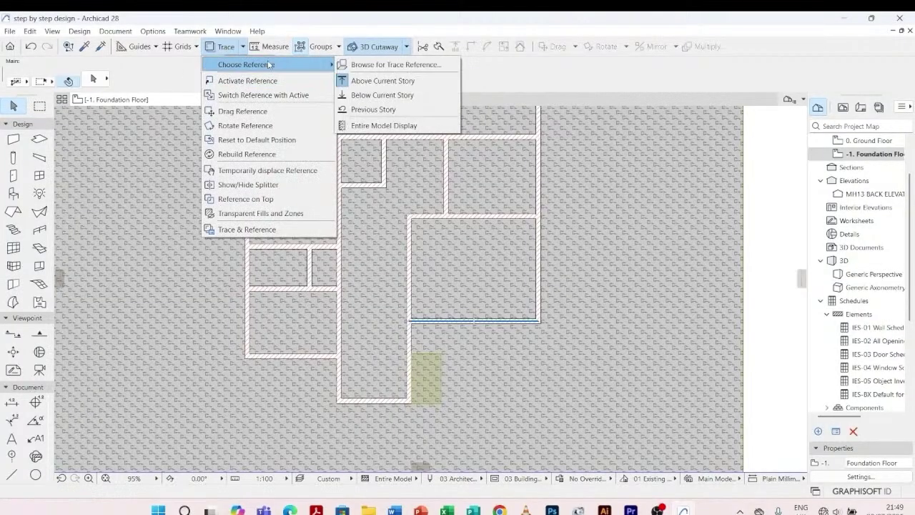
click(390, 80)
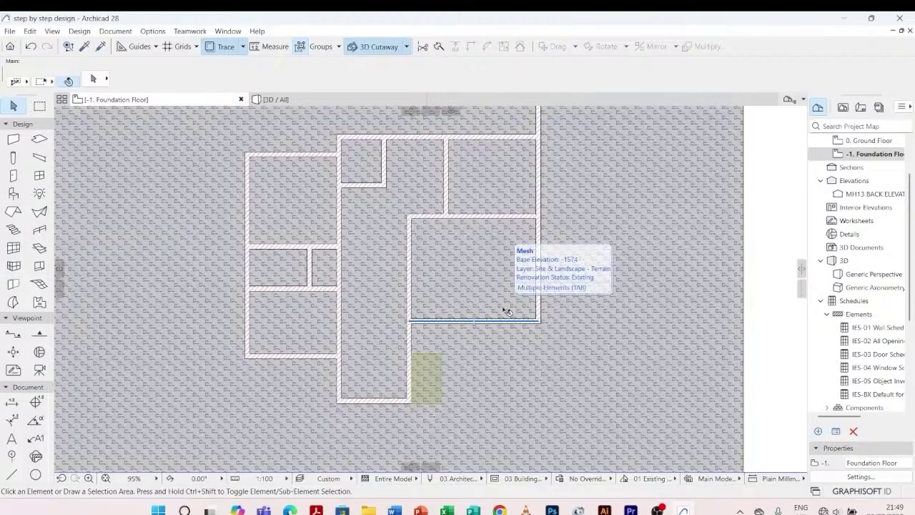
key(alt+F2)
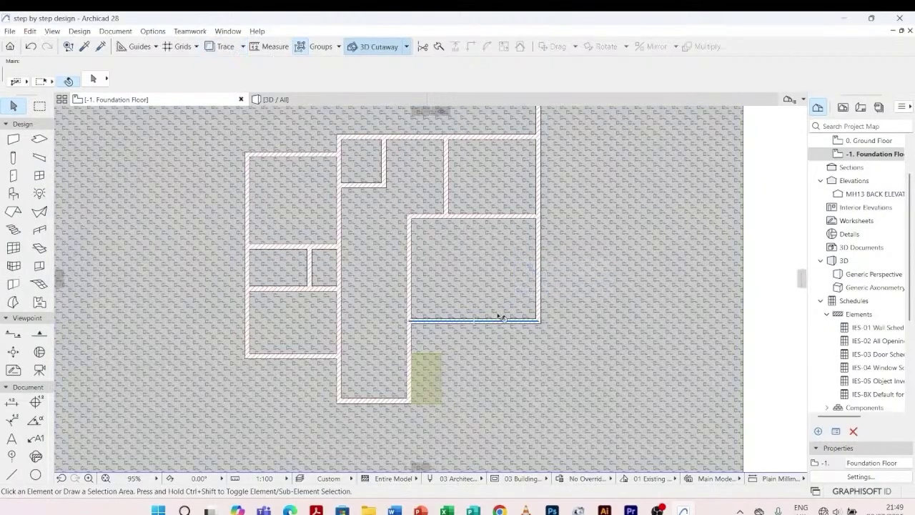
click(412, 338)
scroll(414, 343, up, 3)
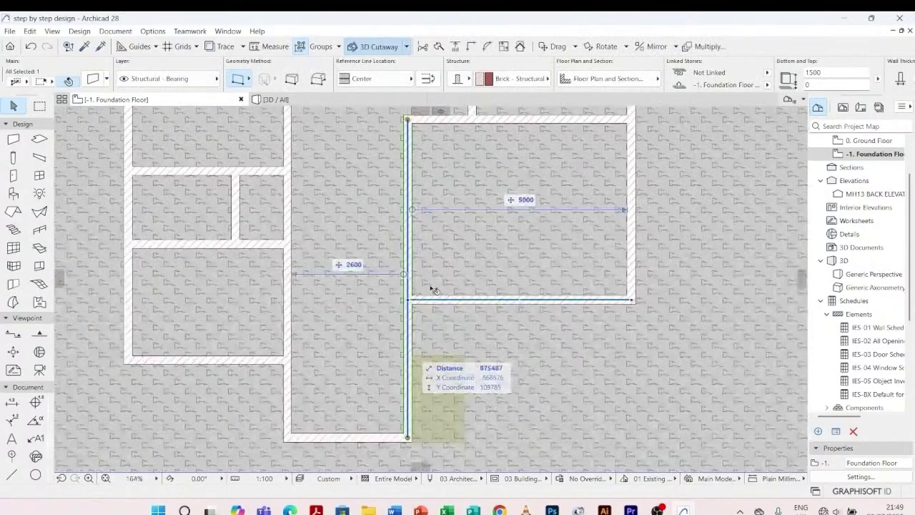
key(Escape)
scroll(458, 315, down, 4)
scroll(465, 337, up, 3)
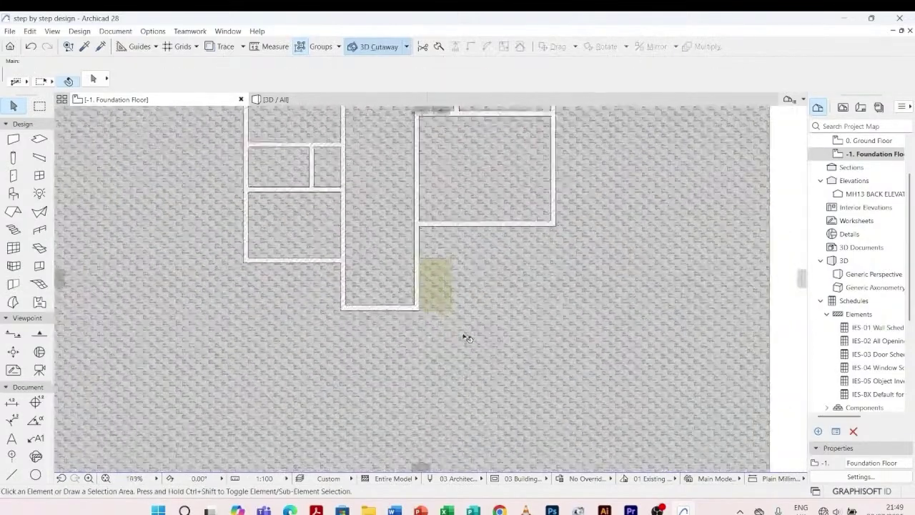
- Pick up the settings of the vertical foundation wall beside the highlighted ramp area as wall defaults
click(401, 207)
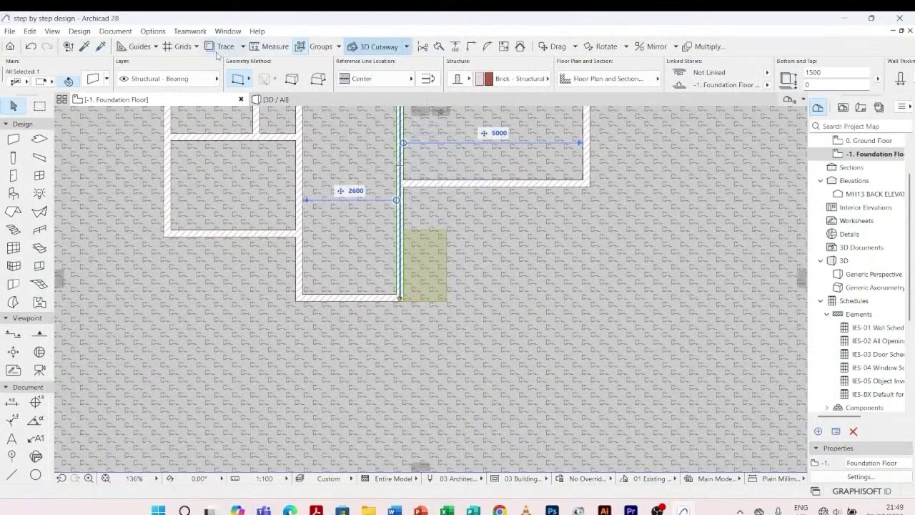
click(84, 48)
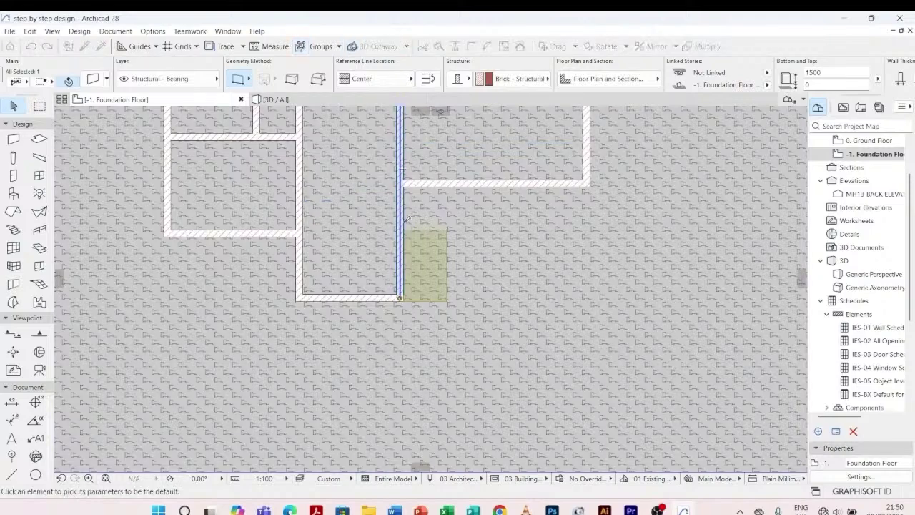
click(404, 218)
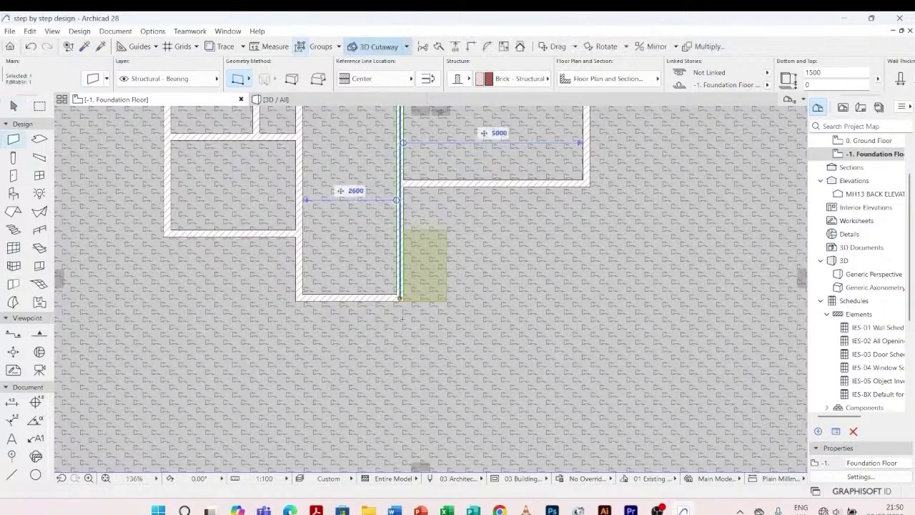
key(Escape)
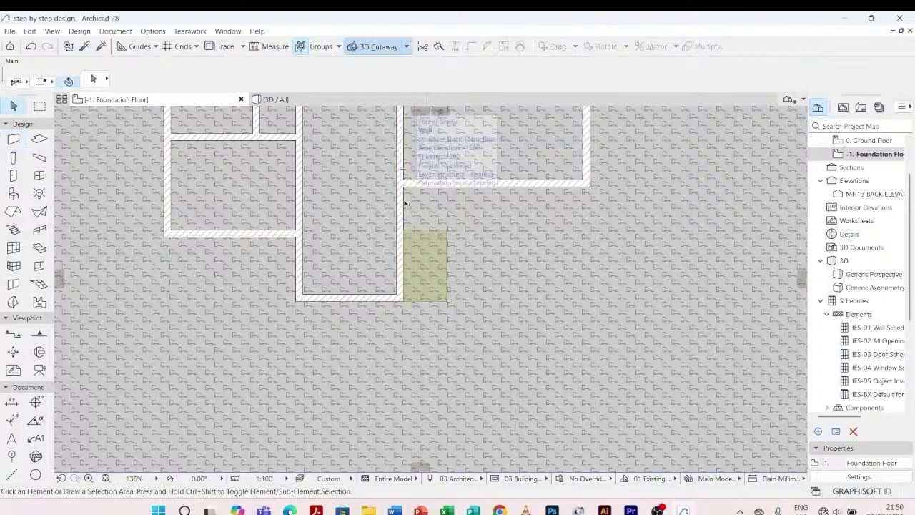
- Stretch the lower end of the vertical foundation wall beside the ramp area downward beyond the building corner
click(404, 202)
click(400, 299)
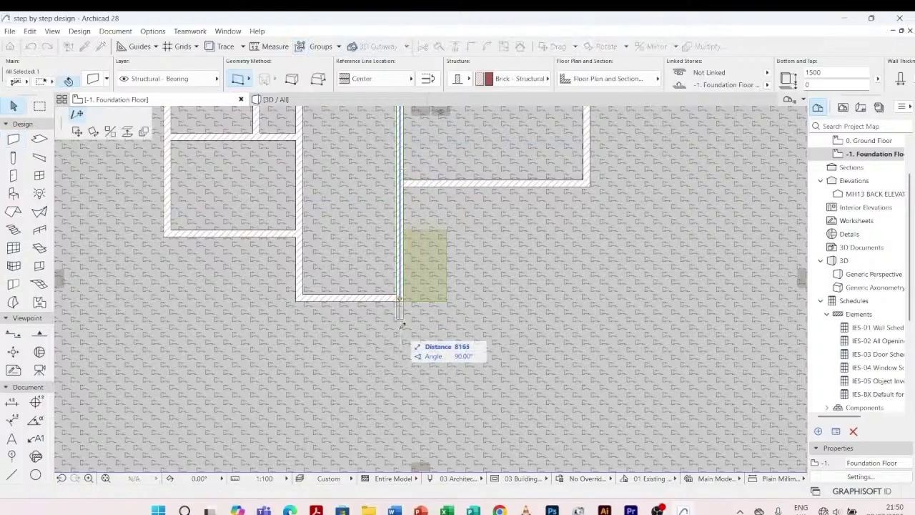
click(402, 352)
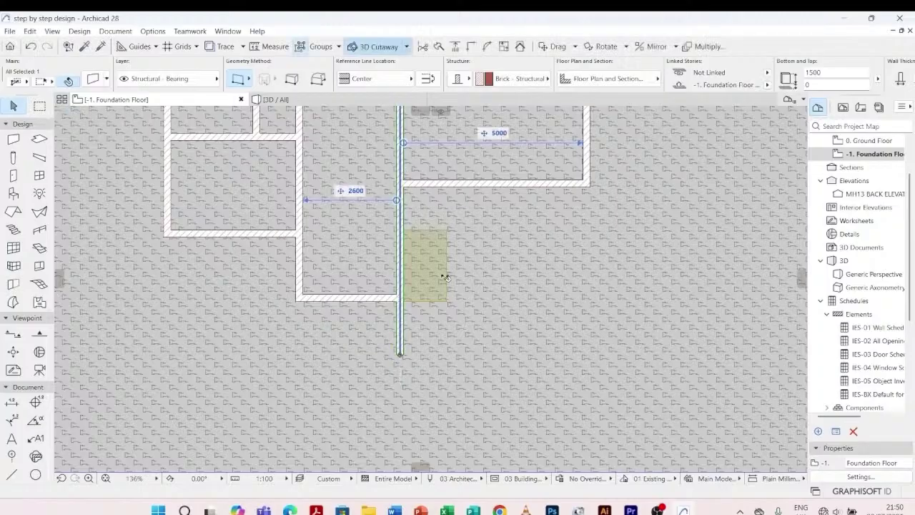
key(Escape)
scroll(421, 255, down, 5)
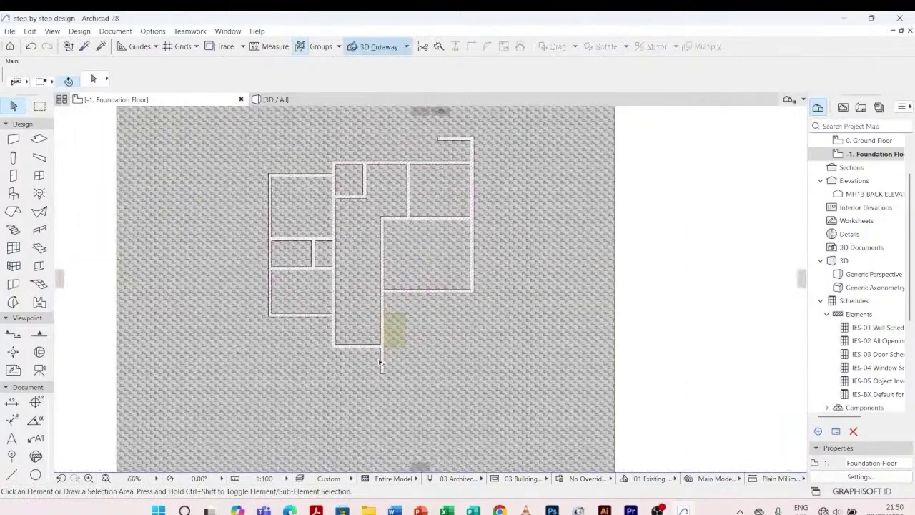
- Using the settings of the extended foundation wall, draw a small closed rectangular loop of walls for the freestanding column's foundation
click(381, 358)
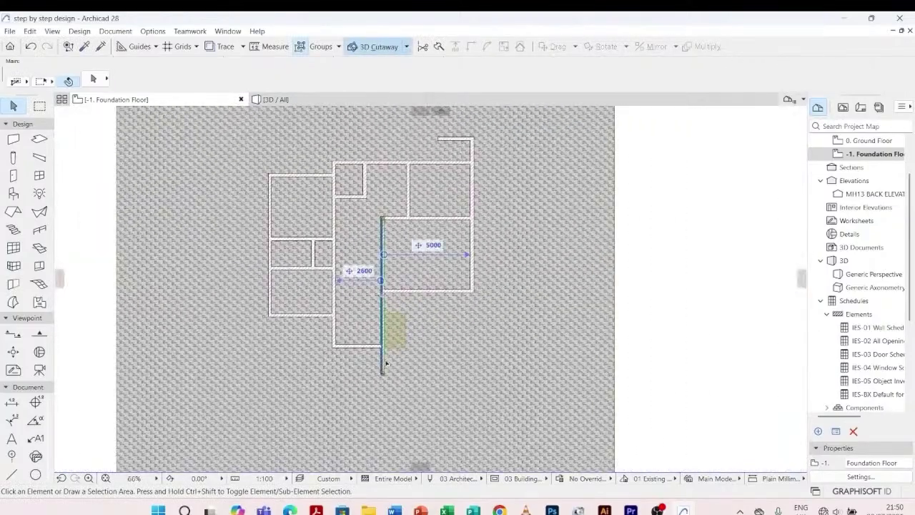
key(Escape)
key(w)
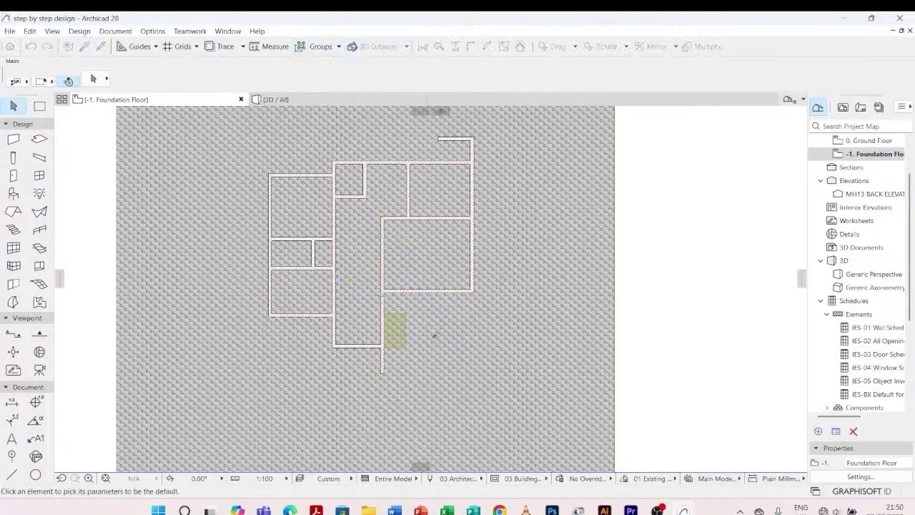
scroll(479, 343, up, 3)
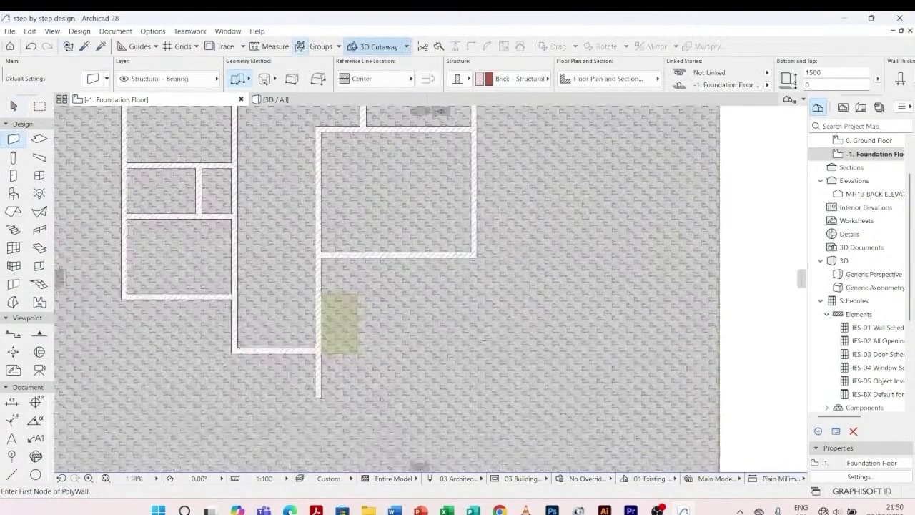
click(479, 368)
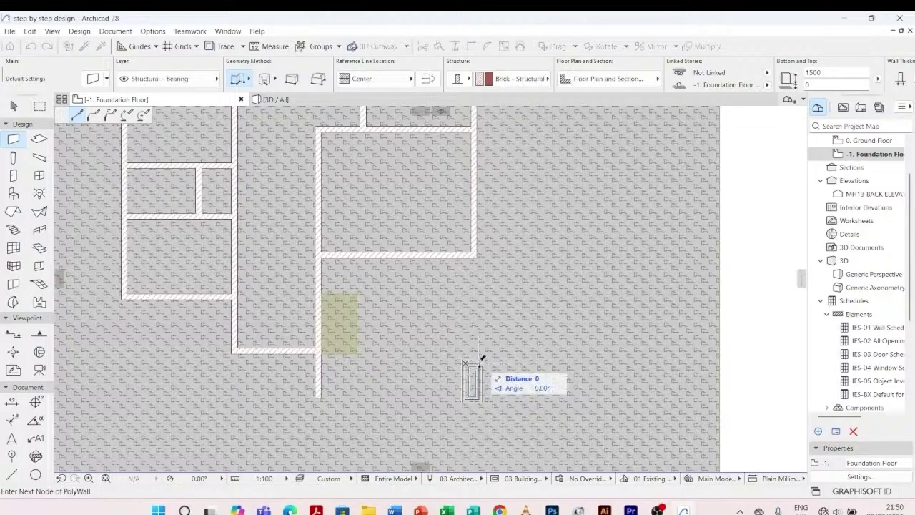
double_click(477, 362)
key(Escape)
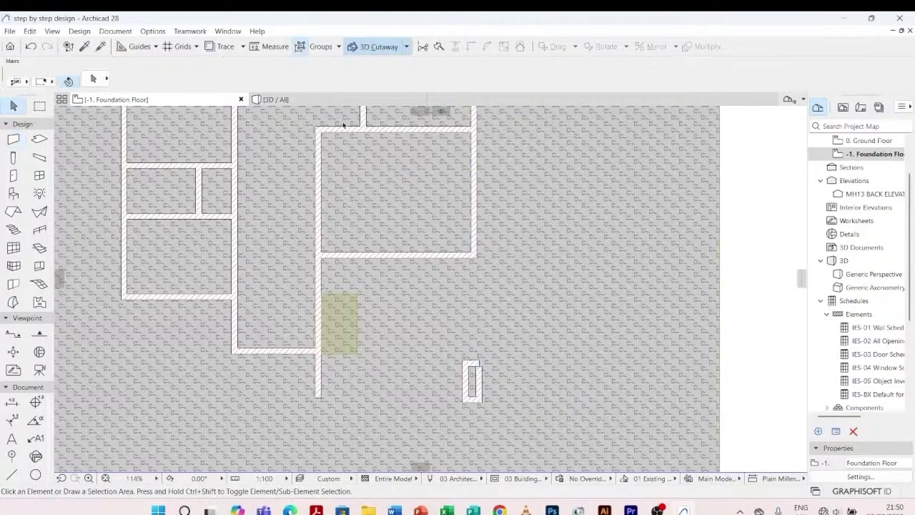
- In the 3D view, adjust the extended foundation wall's length so its outer end aligns with the corner of the projecting wall above
click(302, 105)
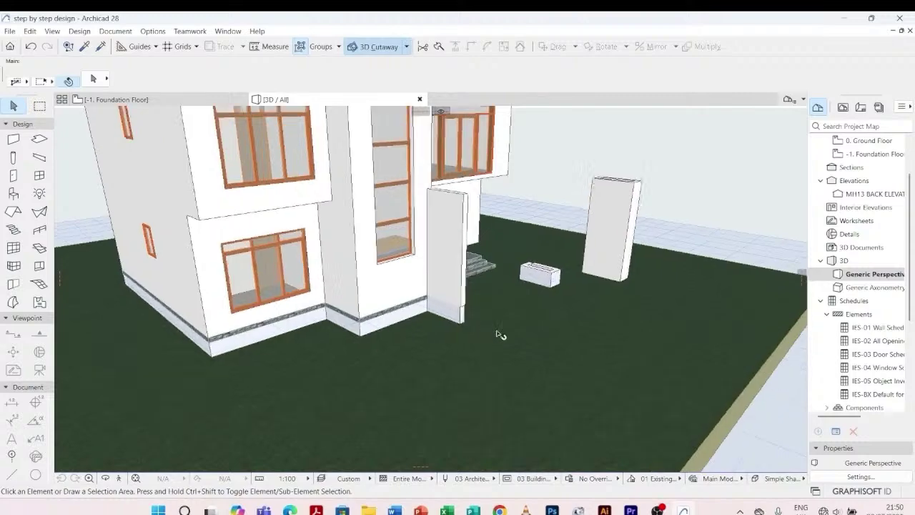
scroll(500, 335, up, 5)
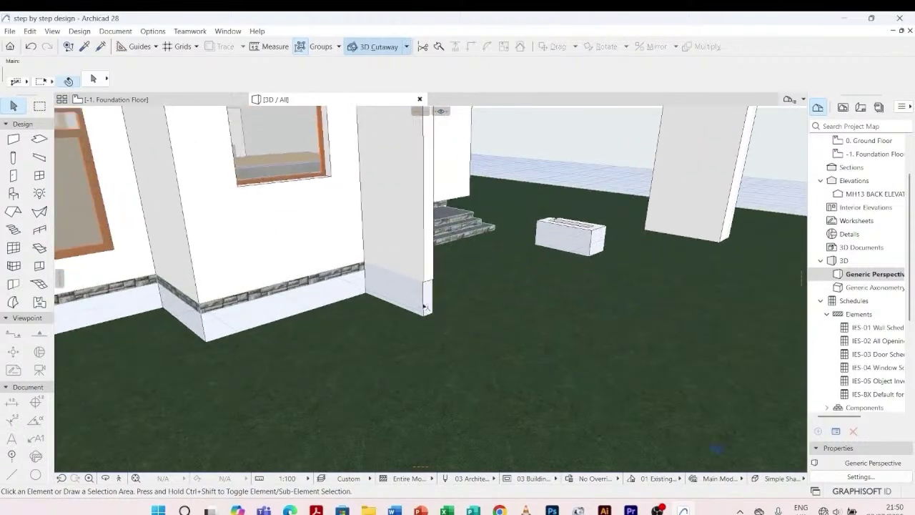
click(424, 306)
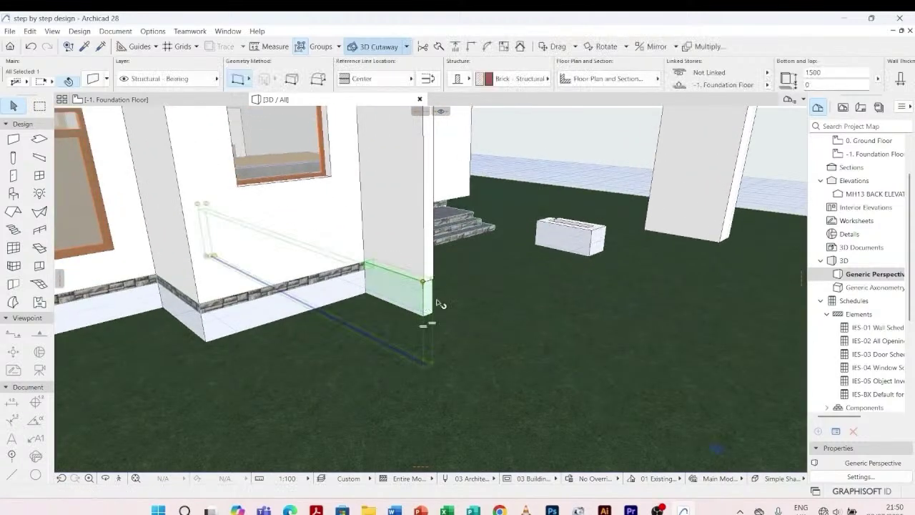
scroll(440, 304, down, 2)
scroll(429, 306, up, 3)
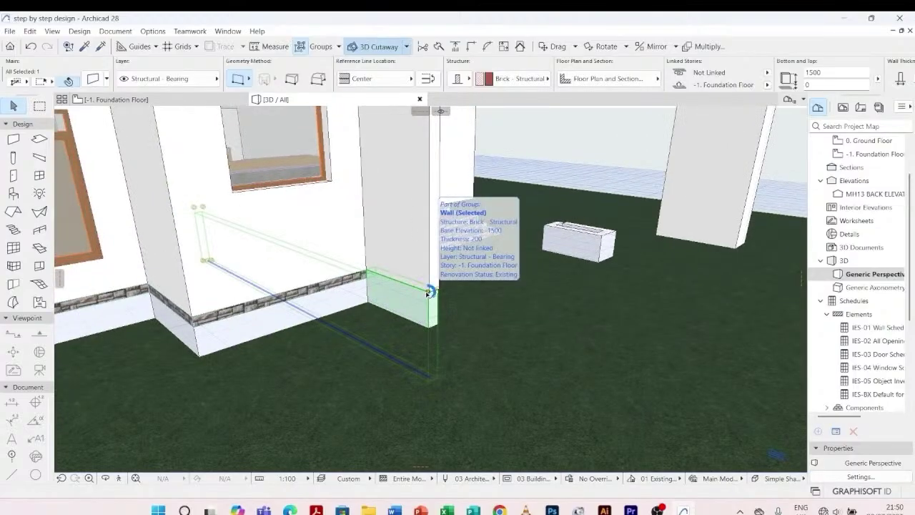
click(428, 292)
click(481, 362)
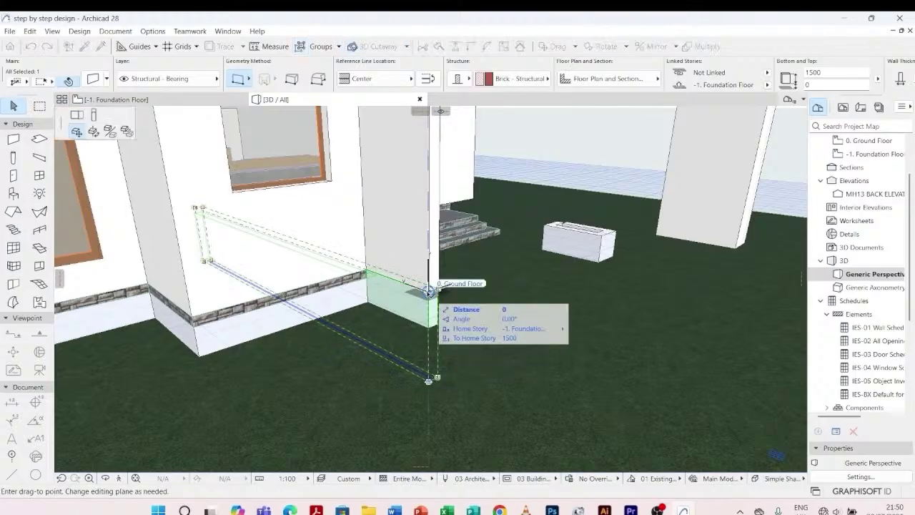
click(76, 115)
scroll(438, 297, up, 6)
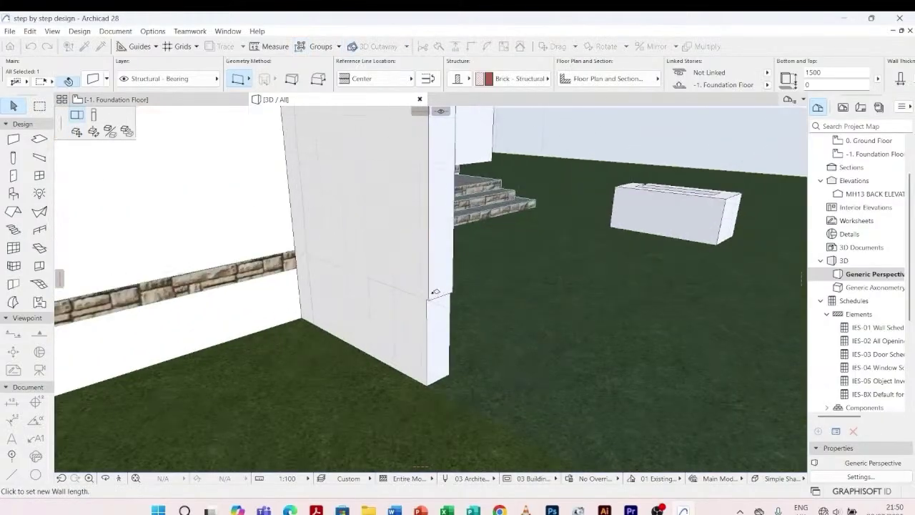
scroll(438, 296, down, 2)
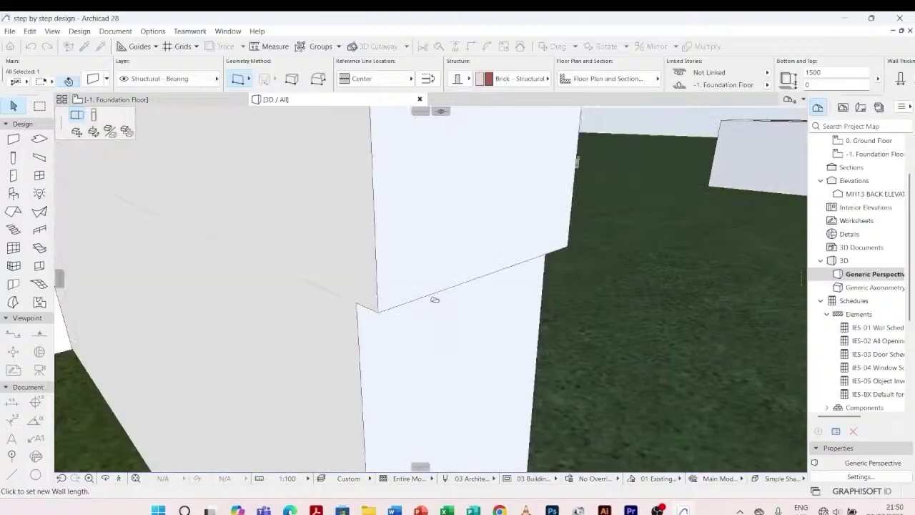
click(381, 314)
key(Escape)
scroll(336, 351, down, 3)
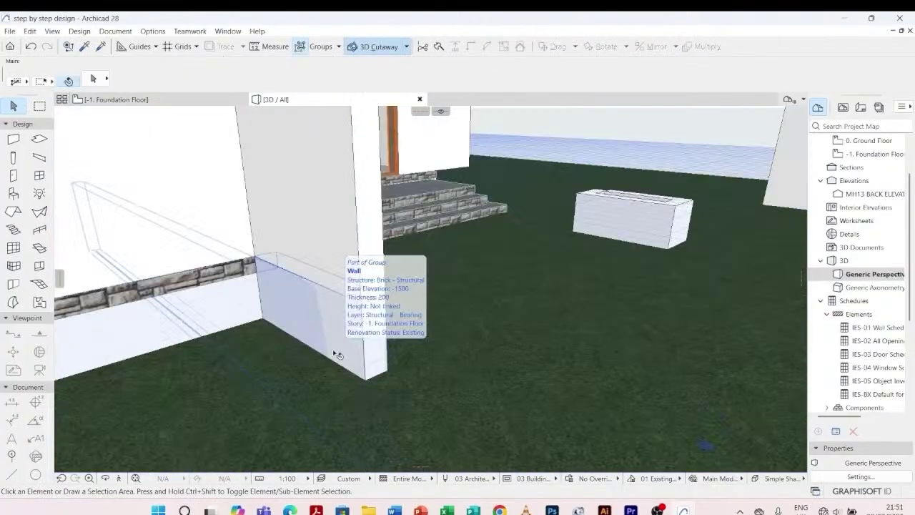
- Select the four walls of the small rectangular foundation loop and set their thickness to 150
scroll(333, 350, down, 8)
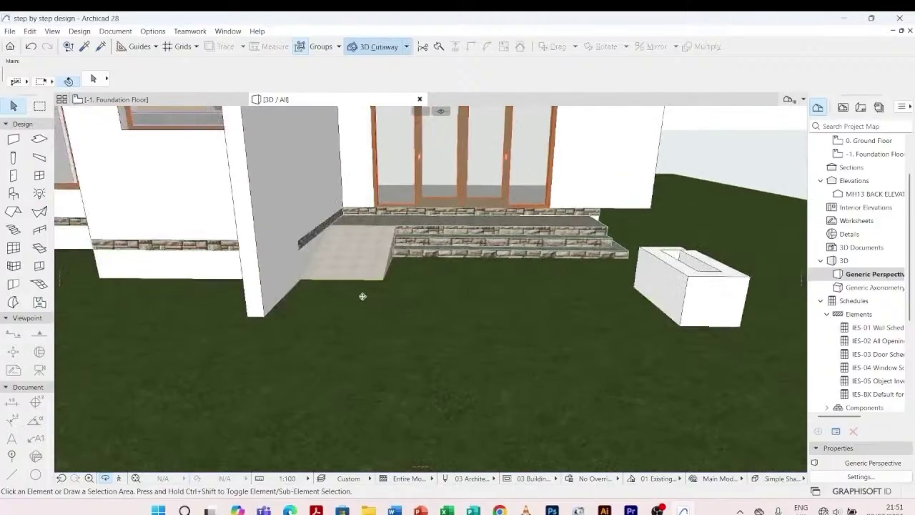
shift+middle_drag(356, 298, 328, 363)
scroll(386, 322, up, 5)
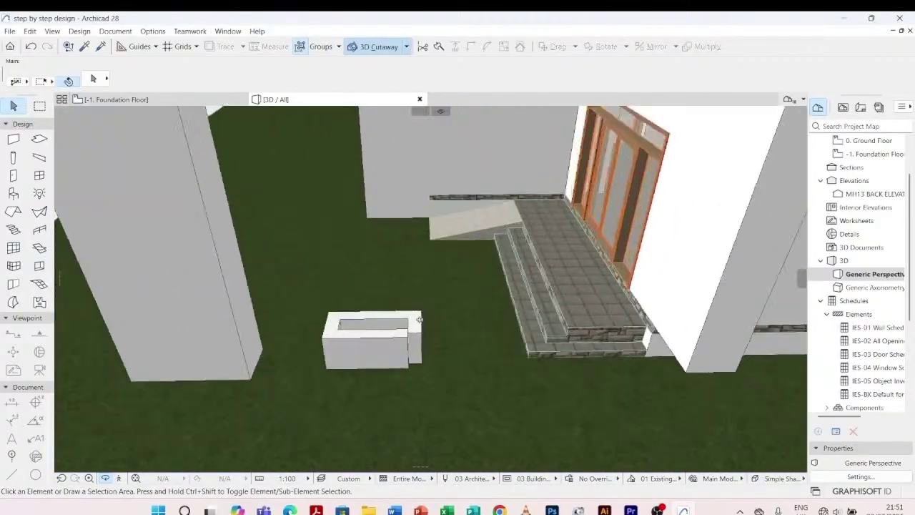
click(419, 330)
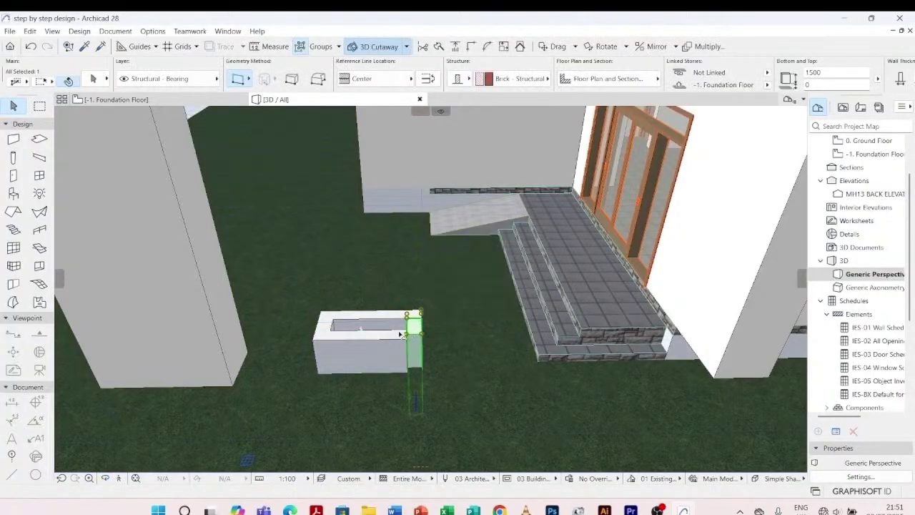
shift+click(391, 315)
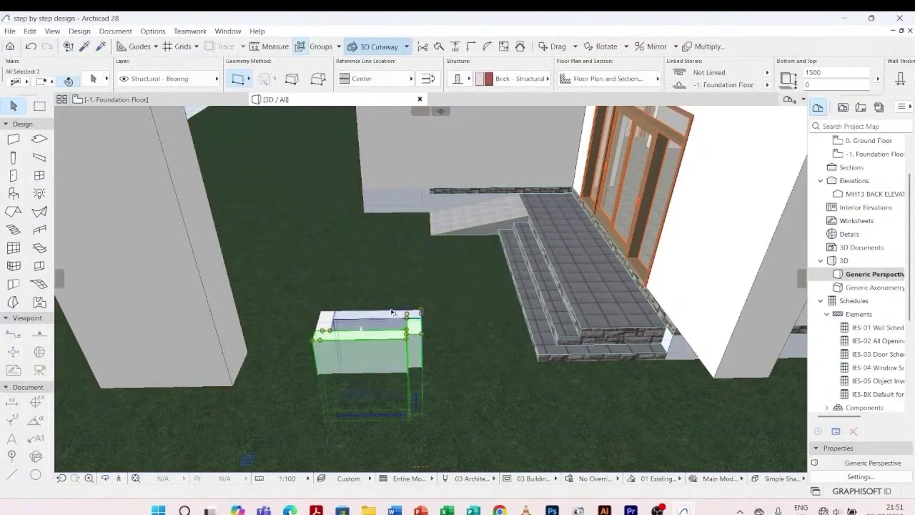
shift+click(326, 323)
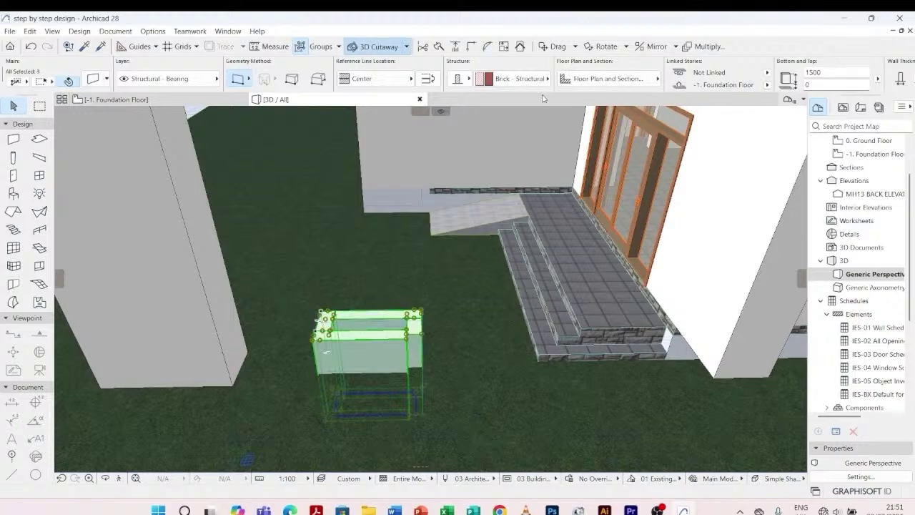
scroll(543, 80, down, 2)
click(812, 76)
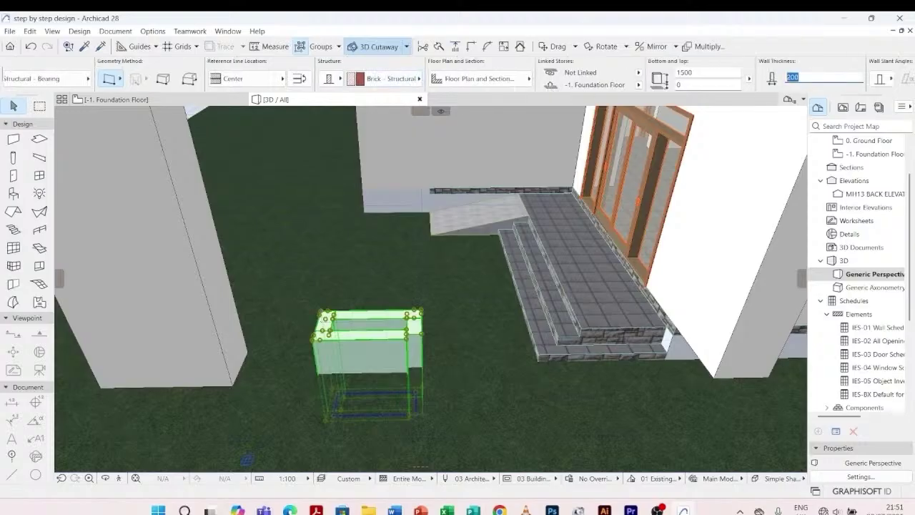
text(15)
key(Return)
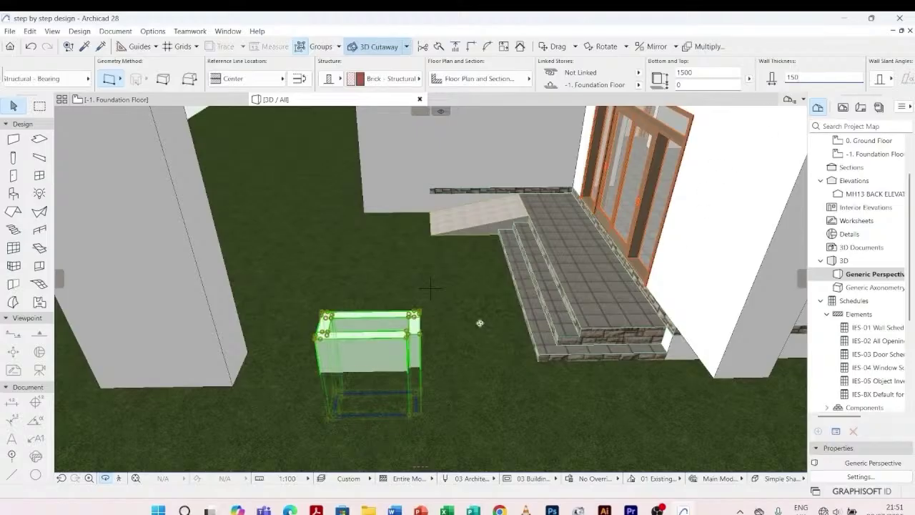
shift+middle_drag(484, 319, 352, 377)
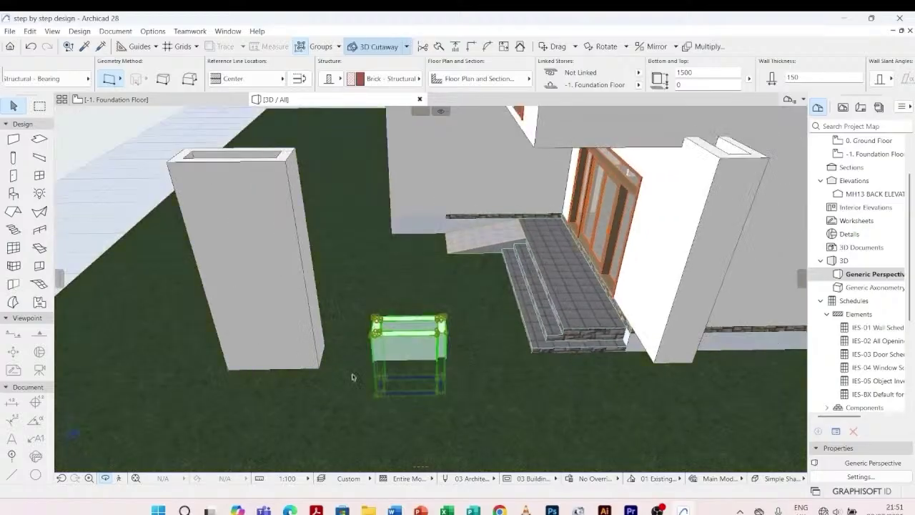
key(Escape)
- Move the loop's short end wall nearest the freestanding column so that it sits beneath the column's outer corner
scroll(322, 379, up, 3)
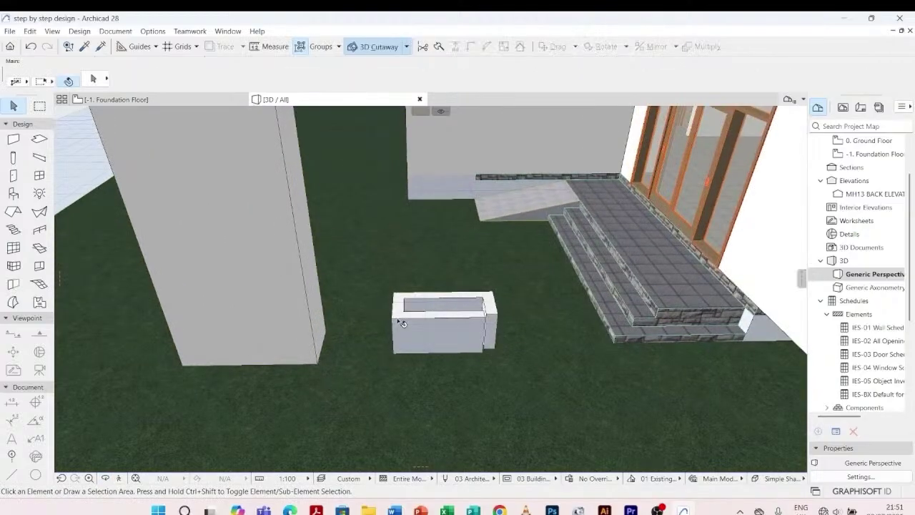
click(405, 304)
scroll(406, 307, down, 2)
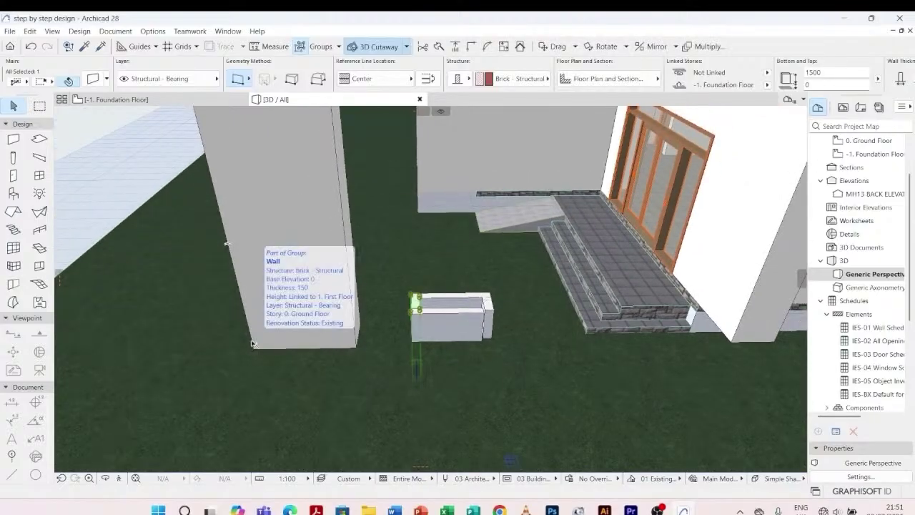
shift+middle_drag(328, 379, 306, 380)
scroll(420, 306, up, 2)
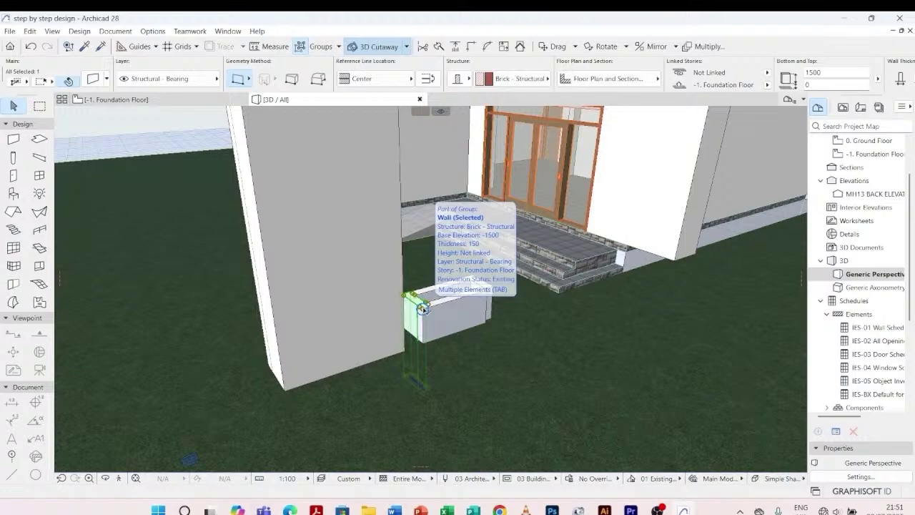
click(422, 308)
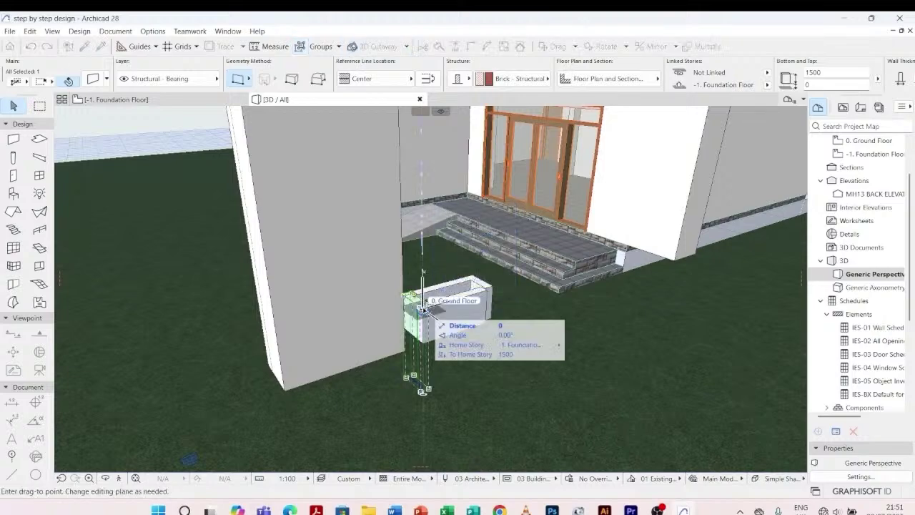
scroll(276, 384, up, 2)
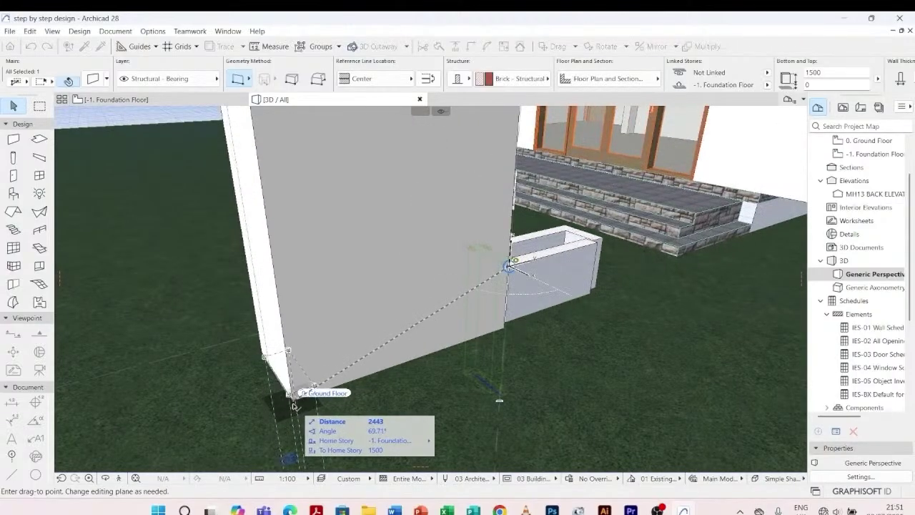
click(293, 406)
key(Escape)
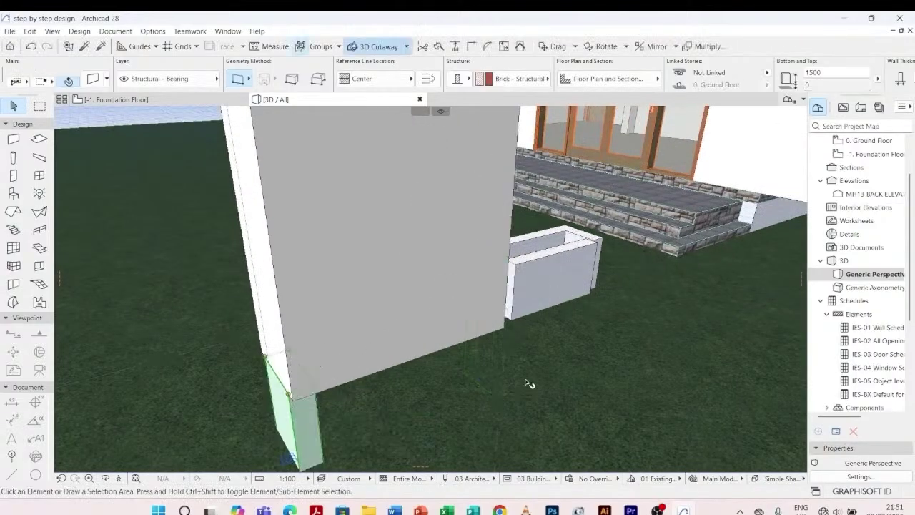
- Move the loop's adjacent long wall beneath the long face of the column, matching its corner to the column's outer corner
click(554, 262)
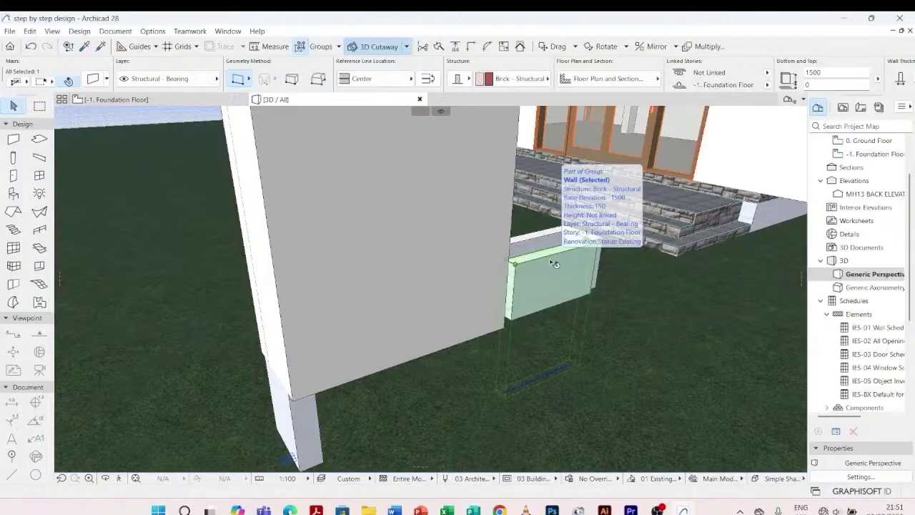
click(514, 265)
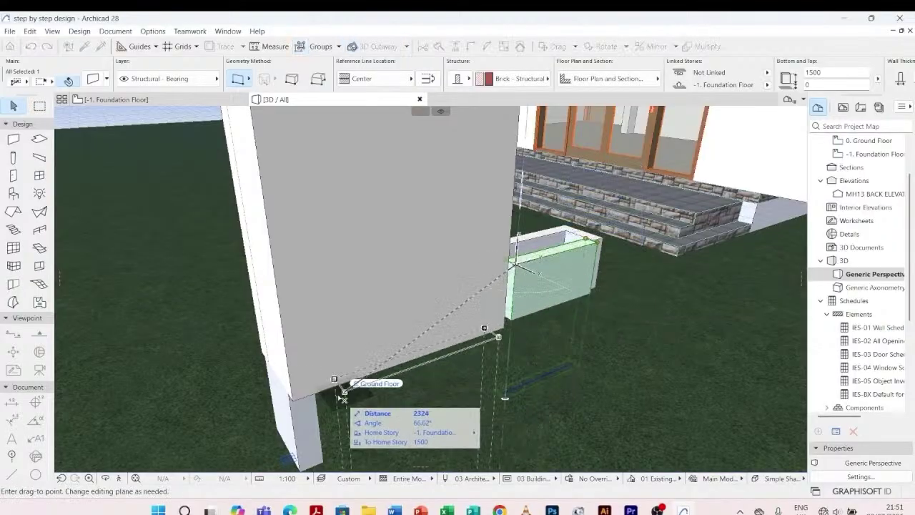
scroll(296, 400, up, 2)
click(293, 398)
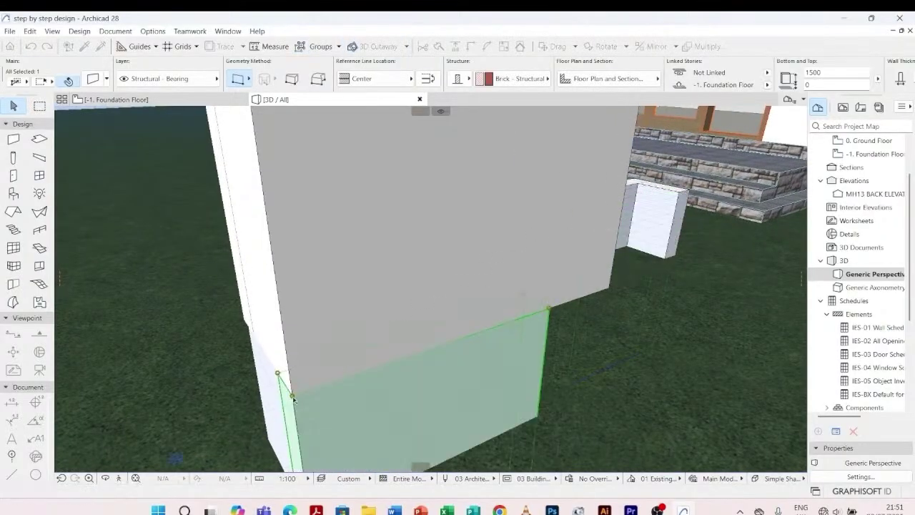
scroll(352, 242, down, 2)
key(Escape)
- Move the loop's remaining short end wall beneath the opposite end of the column, snapping it to the column's bottom corner
shift+middle_drag(353, 242, 384, 297)
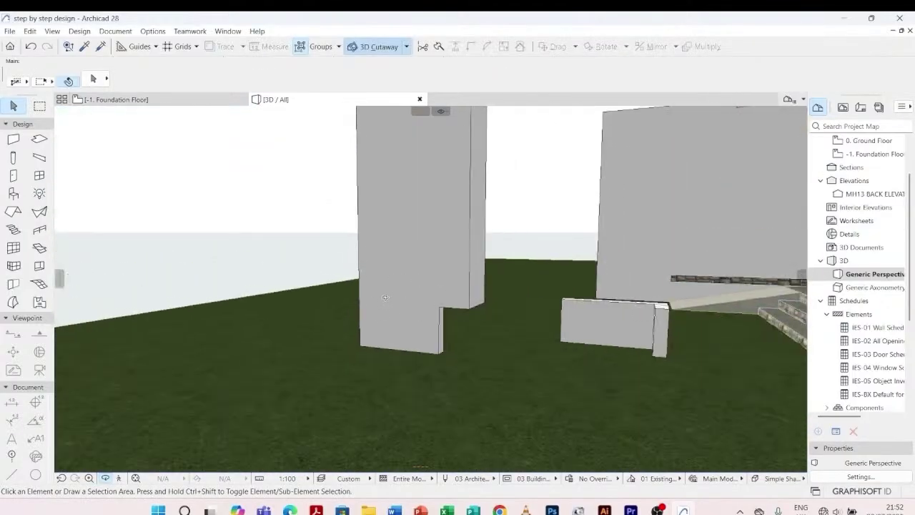
click(670, 315)
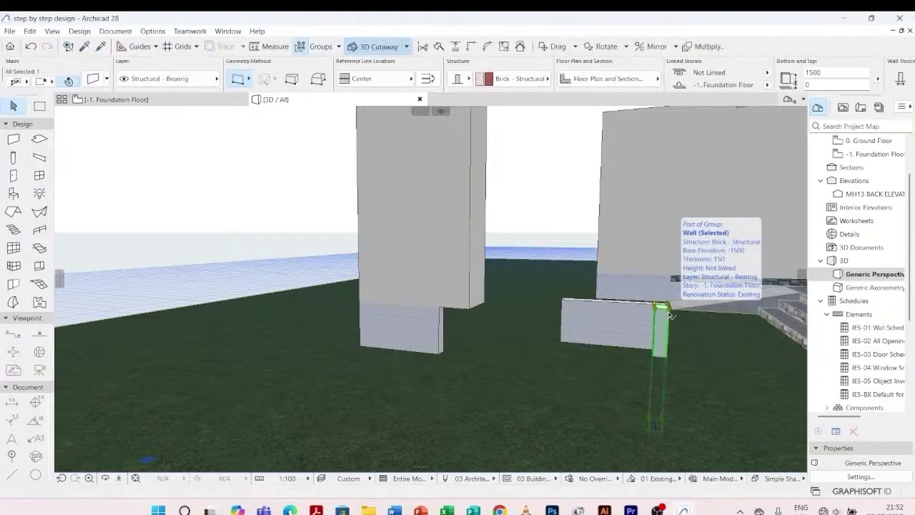
key(ctrl+d)
click(671, 312)
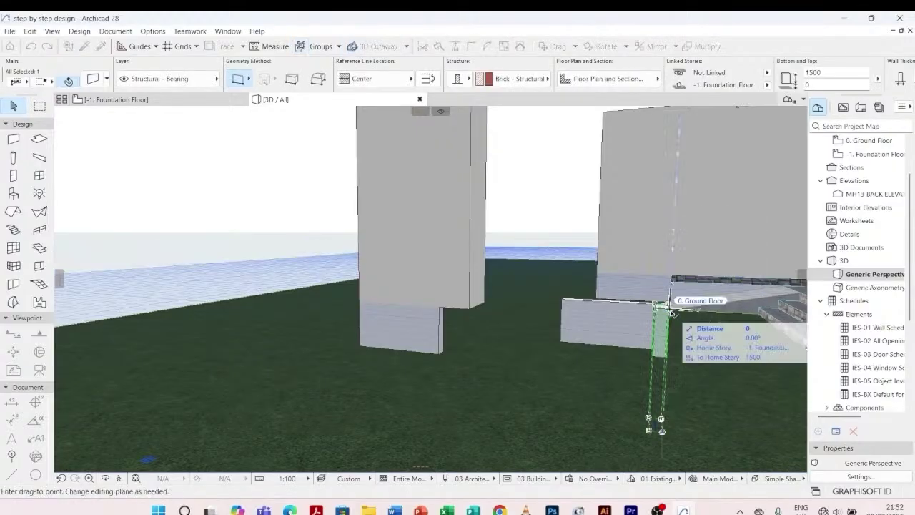
scroll(498, 317, up, 6)
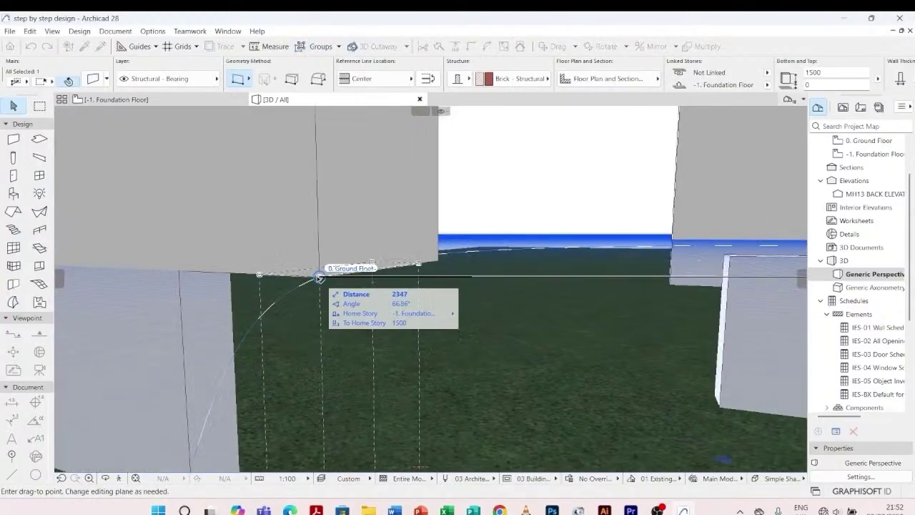
click(319, 278)
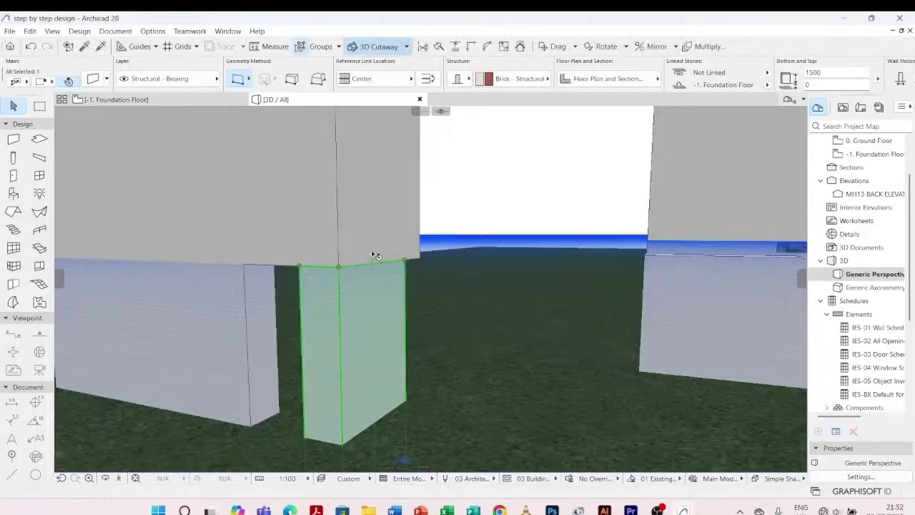
key(Escape)
- Move the last long foundation wall beneath the column's other long face, snapping its end to the column's bottom corner
scroll(425, 282, down, 5)
shift+middle_drag(450, 308, 470, 359)
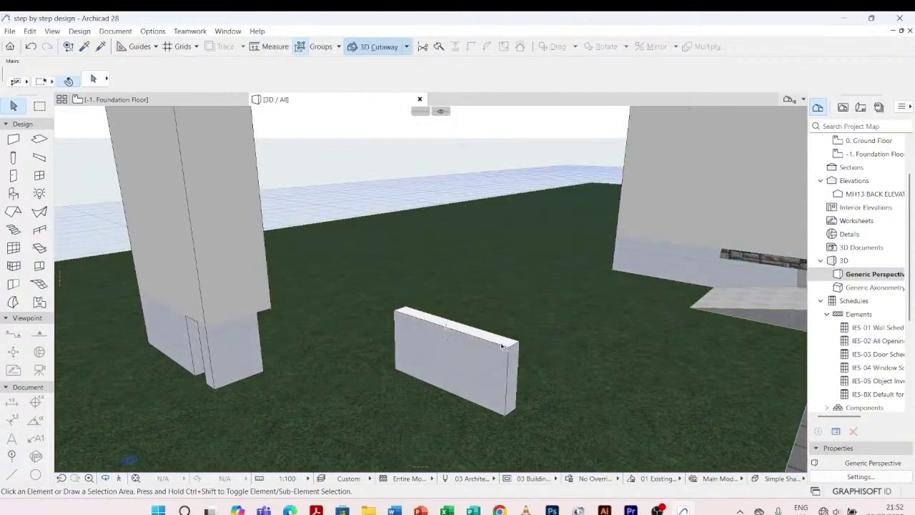
click(505, 346)
key(ctrl+d)
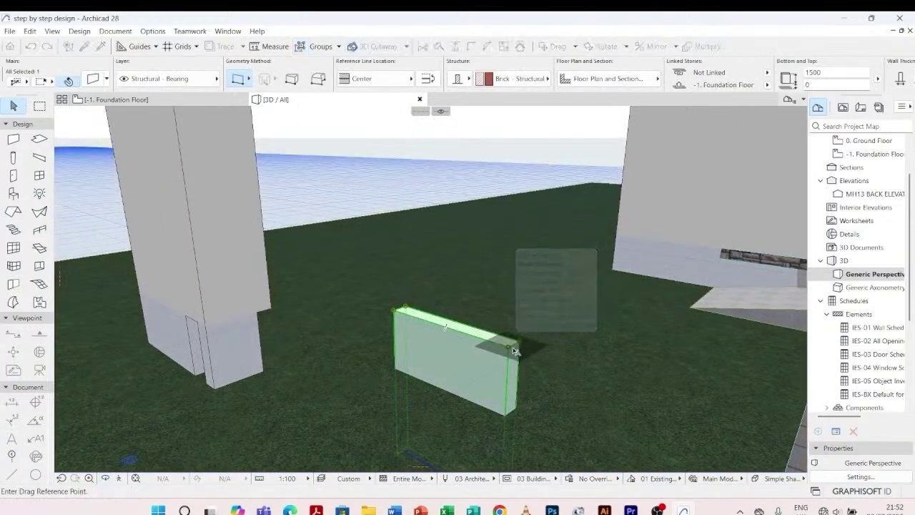
click(516, 344)
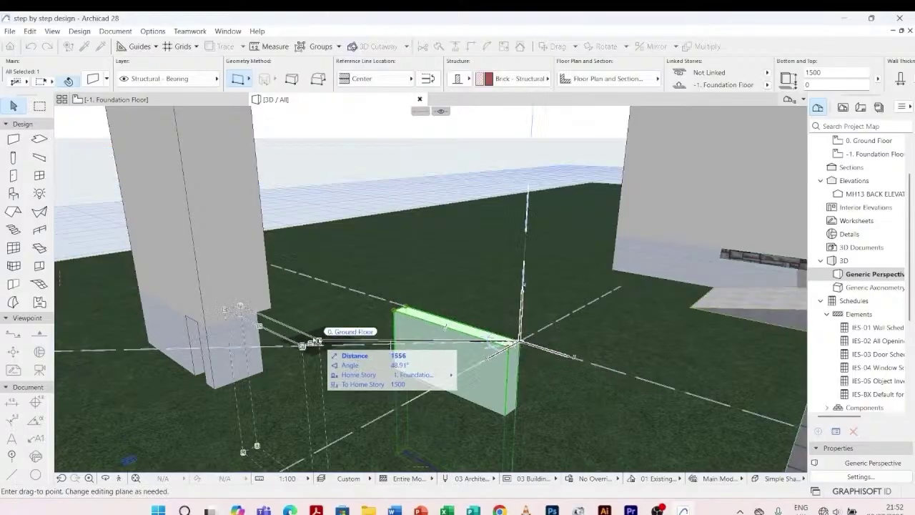
scroll(250, 306, up, 5)
scroll(250, 306, down, 3)
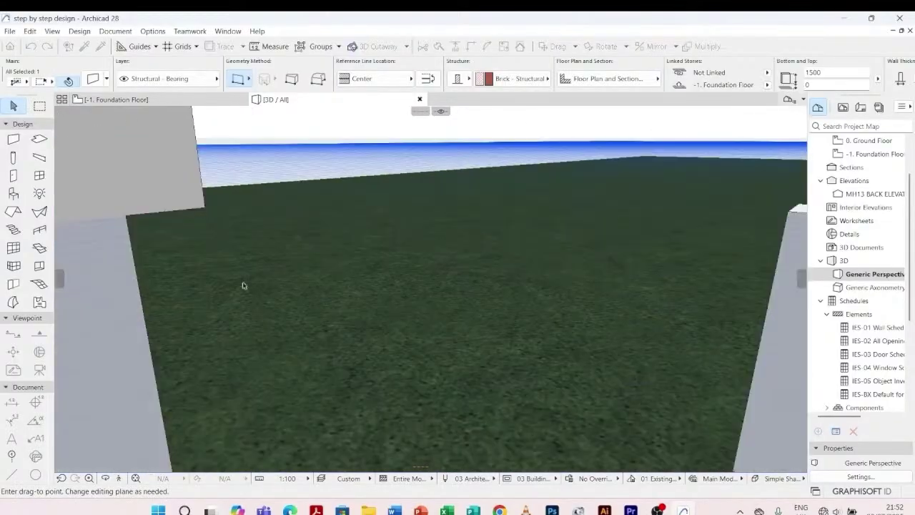
click(212, 208)
key(Escape)
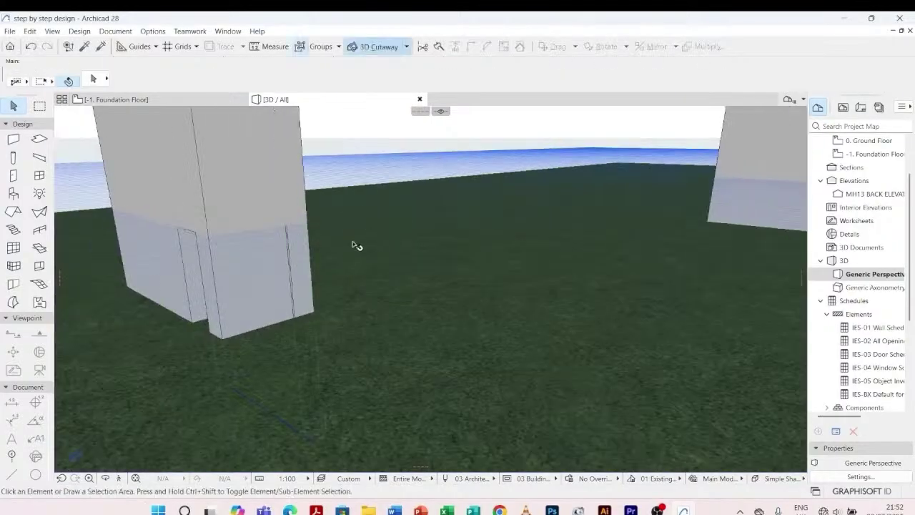
- Select the adjoining foundation walls under the column and intersect them to close the open corner
click(306, 256)
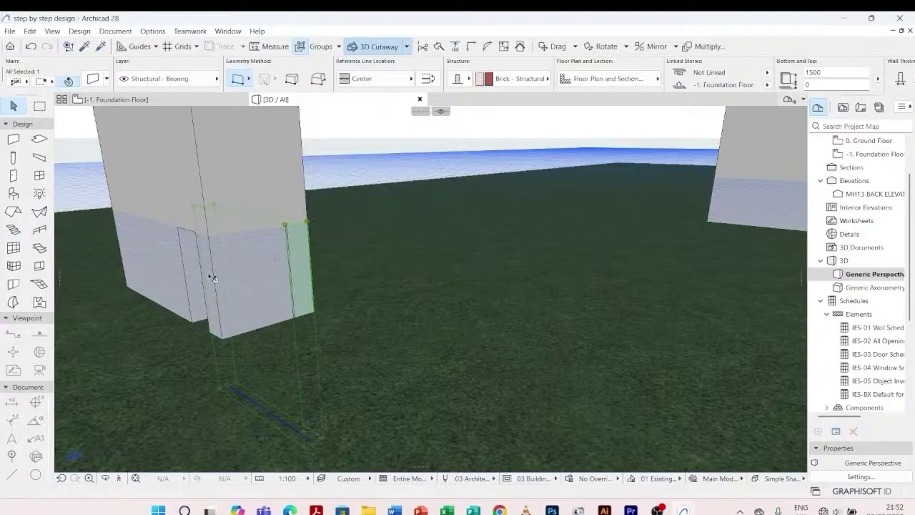
scroll(228, 339, up, 3)
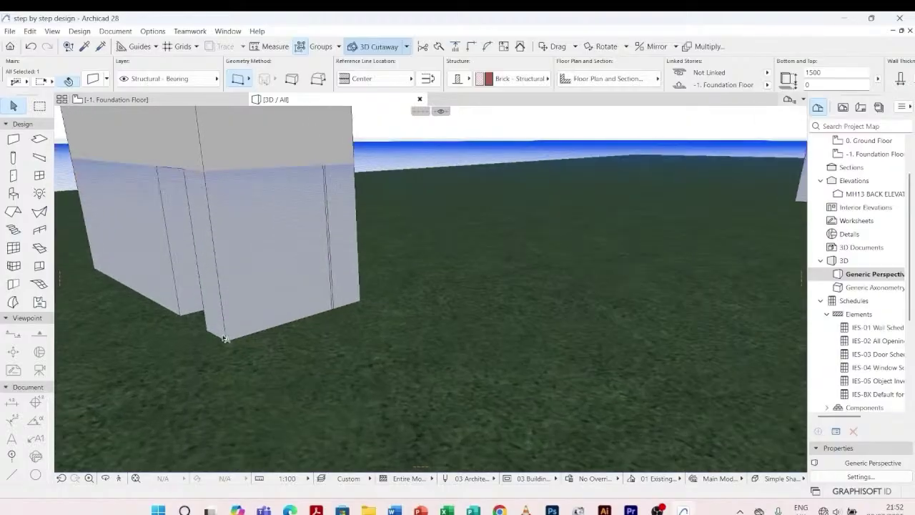
shift+click(181, 281)
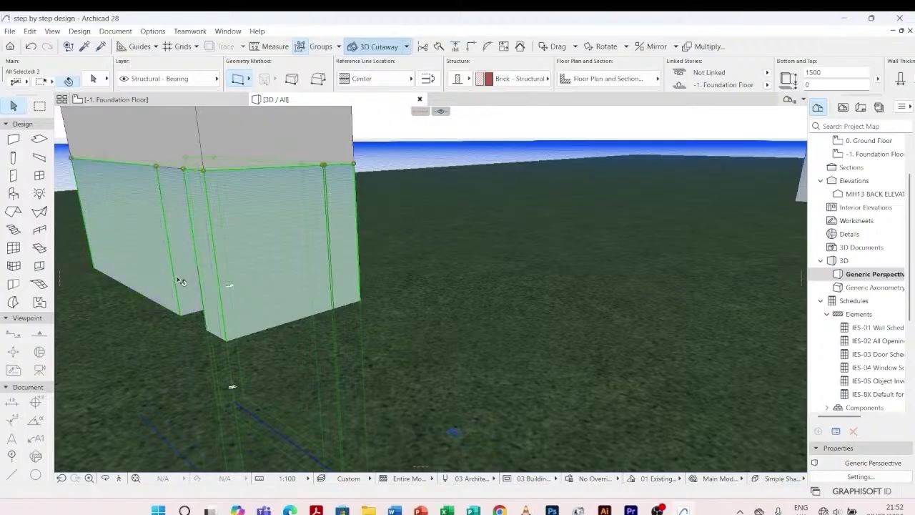
key(Escape)
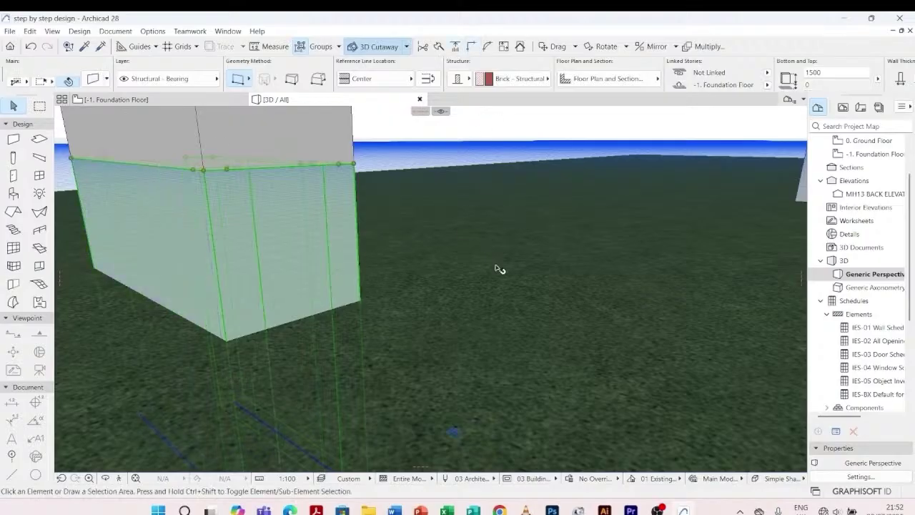
- Intersect the long and short foundation walls at the column's remaining open corner facing away from the ramp
shift+middle_drag(403, 276, 475, 303)
click(473, 302)
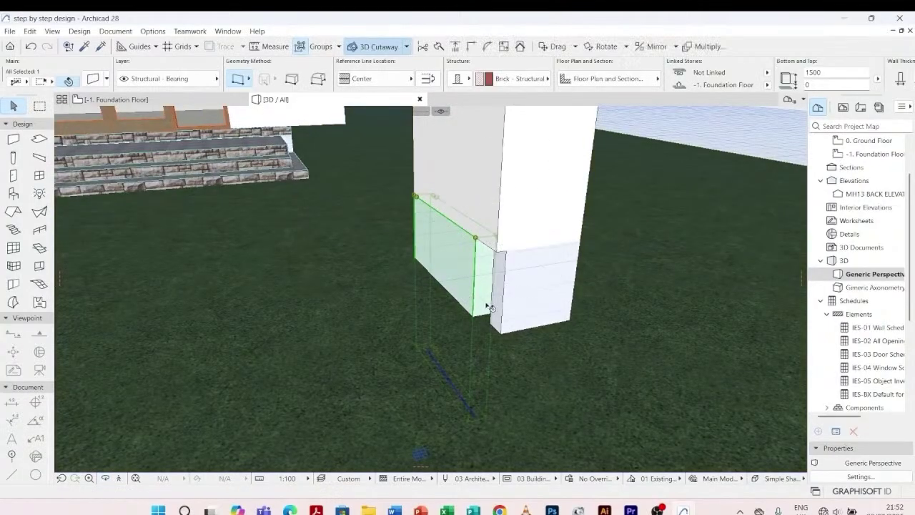
shift+click(506, 312)
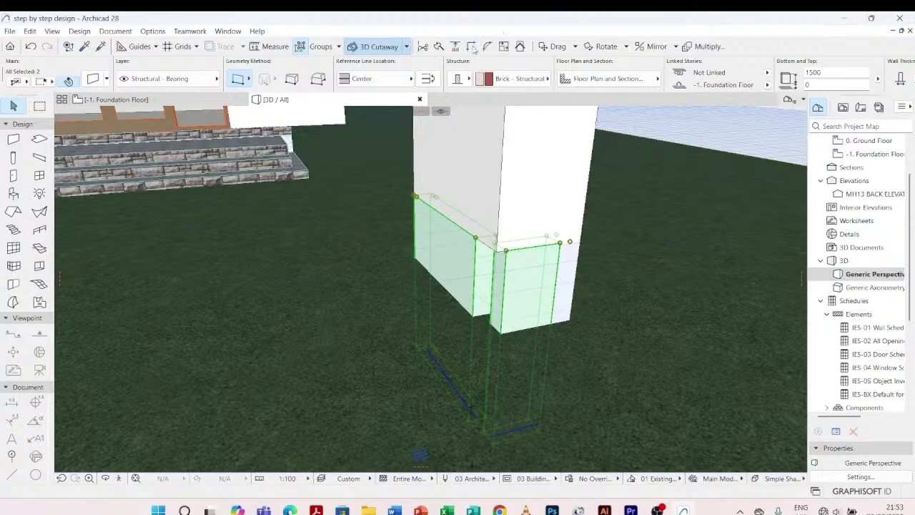
click(473, 48)
key(Escape)
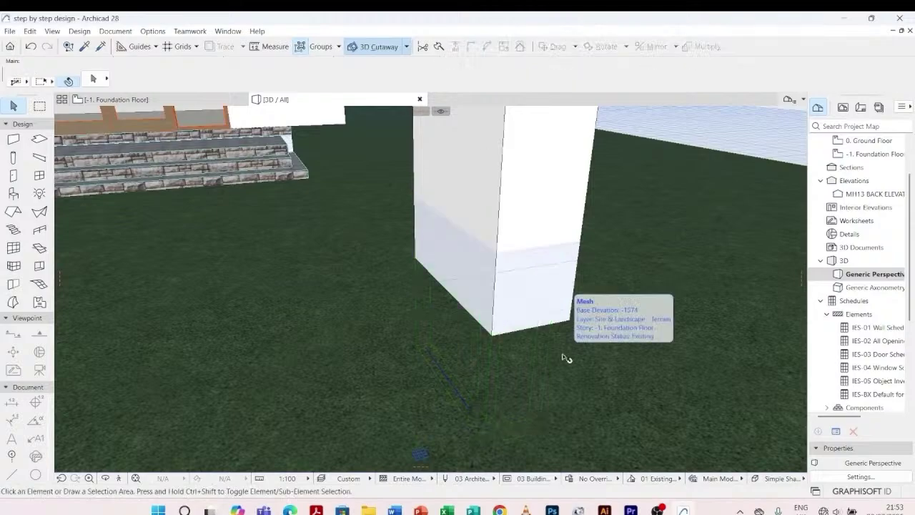
scroll(541, 341, down, 5)
shift+middle_drag(542, 341, 283, 367)
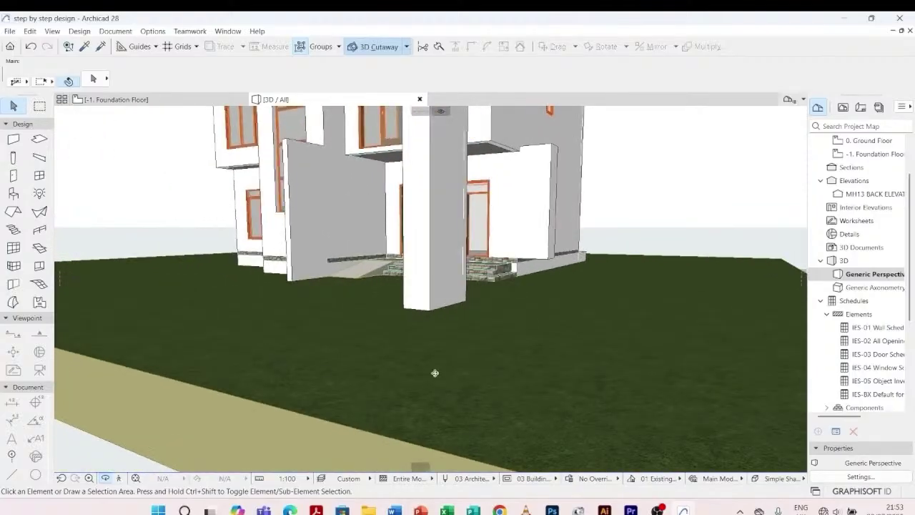
scroll(435, 373, down, 5)
scroll(462, 358, up, 6)
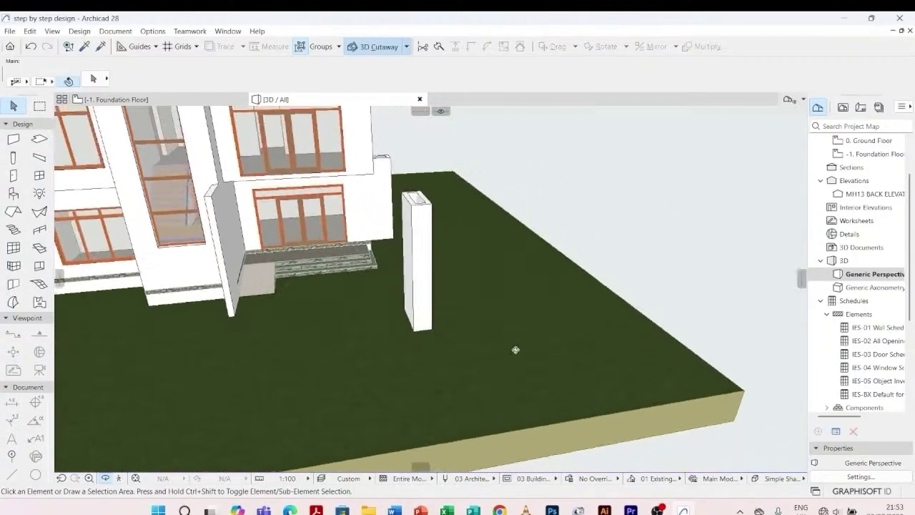
shift+middle_drag(515, 349, 451, 341)
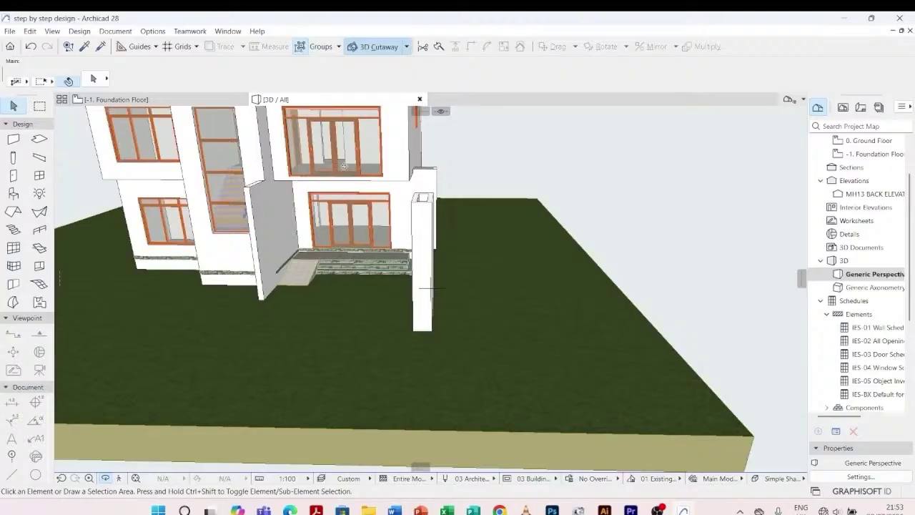
shift+middle_drag(344, 166, 278, 261)
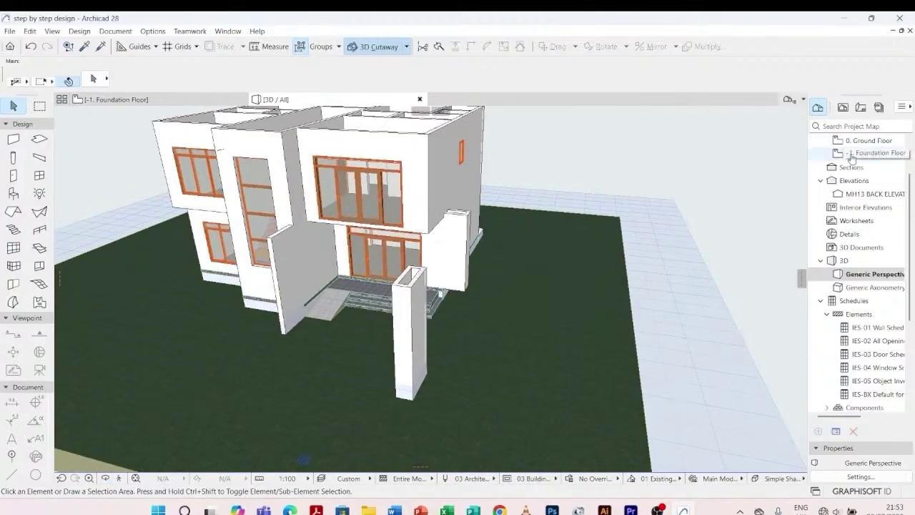
- Open the First Floor plan
scroll(851, 158, up, 2)
double_click(861, 185)
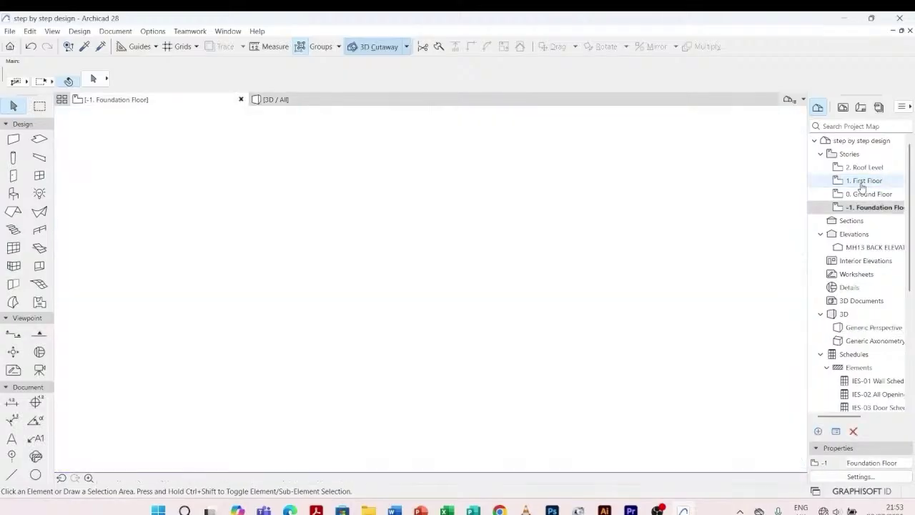
double_click(861, 184)
click(322, 333)
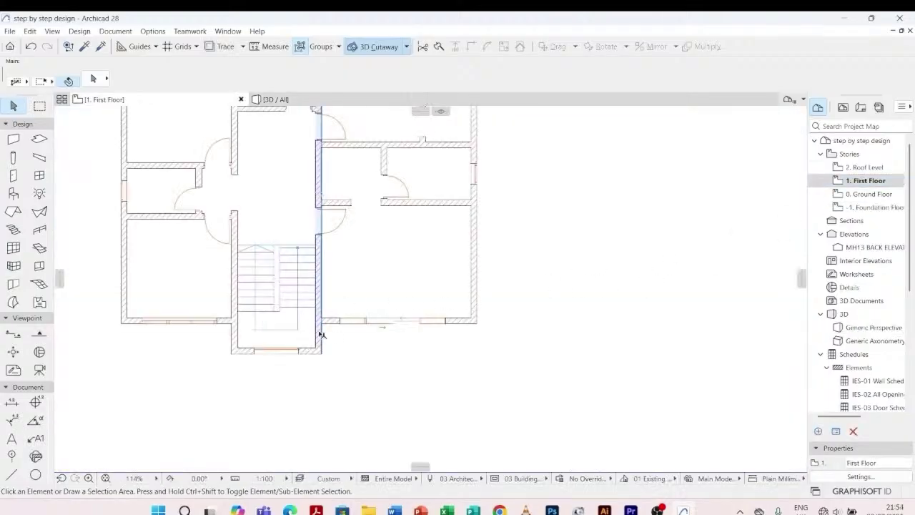
click(457, 390)
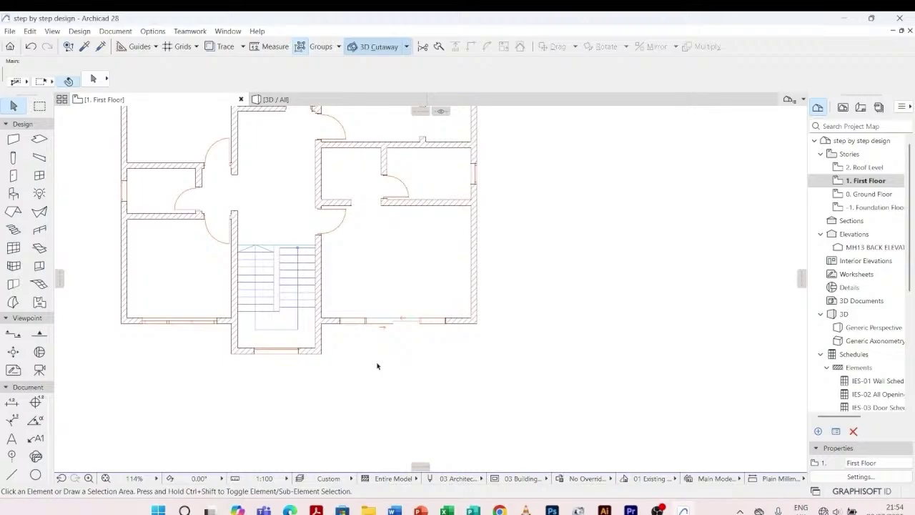
- Turn on the trace reference for the First Floor plan and choose the story below as its source
key(alt+F2)
scroll(378, 361, down, 3)
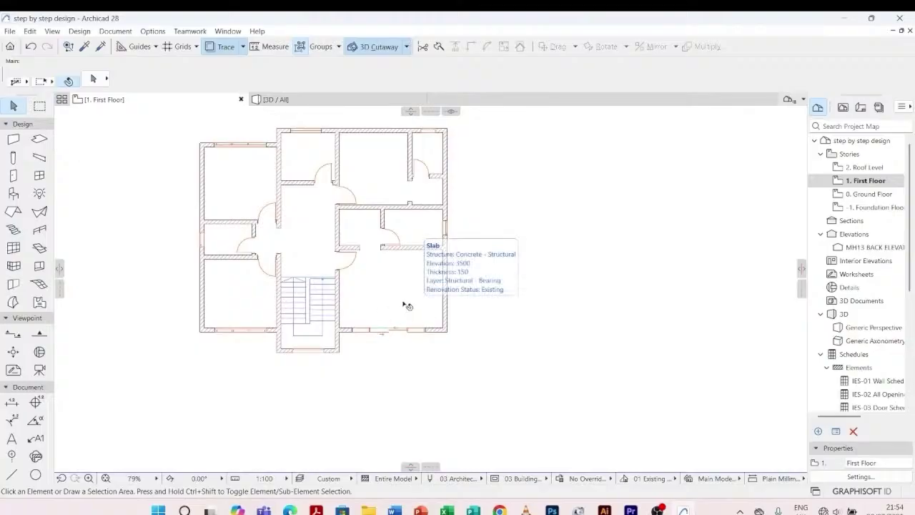
click(244, 48)
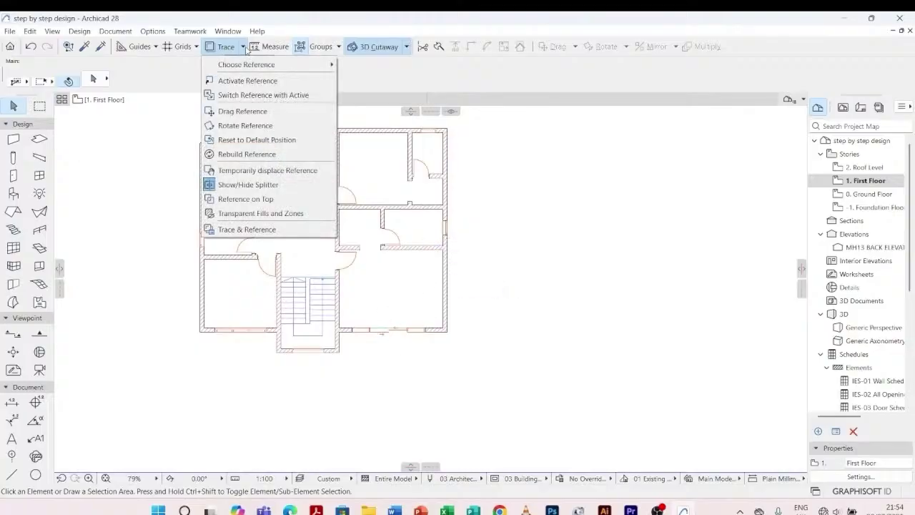
mouse_move(256, 68)
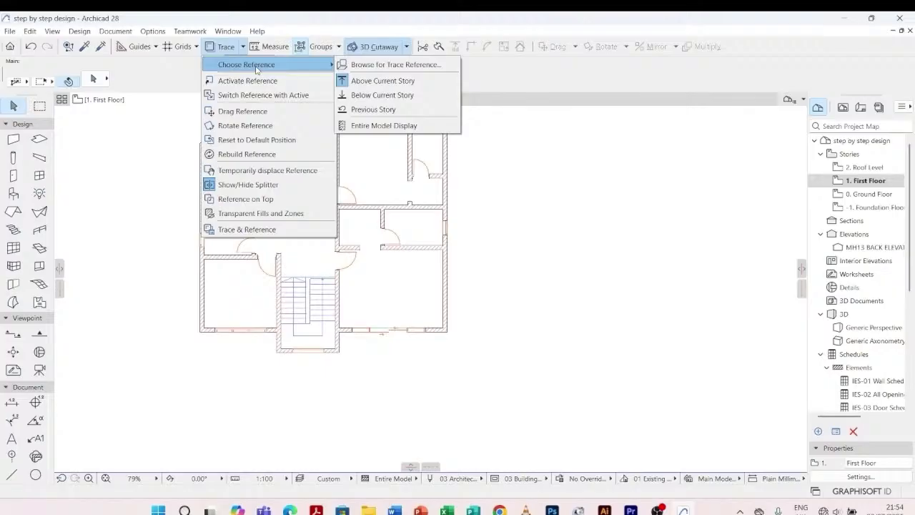
click(360, 95)
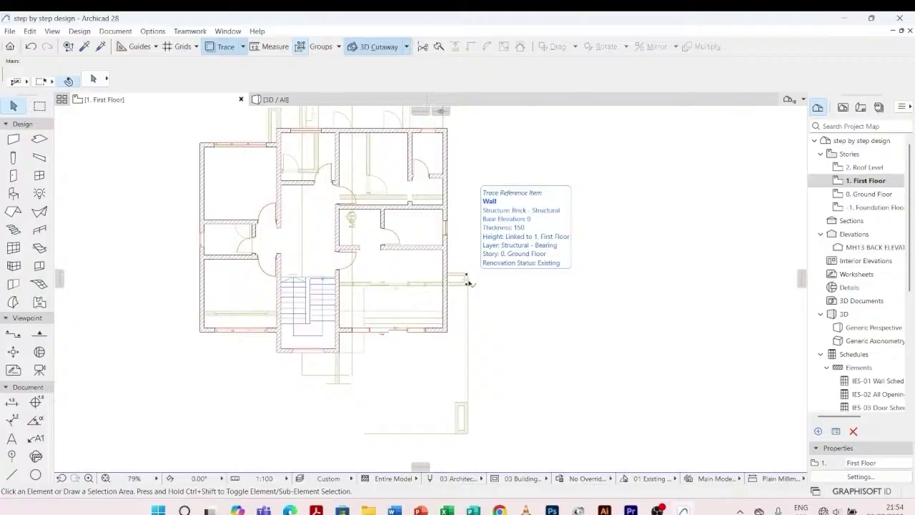
scroll(422, 450, up, 3)
scroll(363, 332, down, 3)
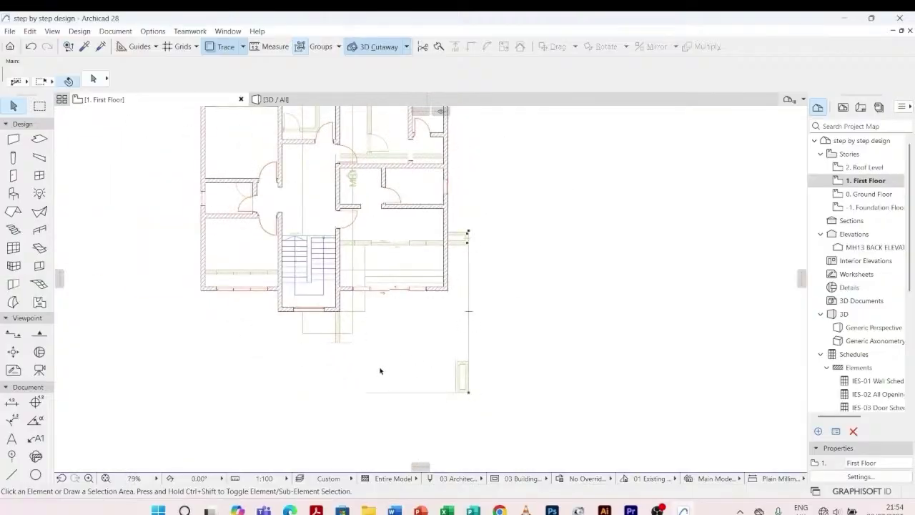
- Start a polygonal slab where the first-floor side wall meets the traced entrance wall, running its first edge along that wall's front face
click(40, 140)
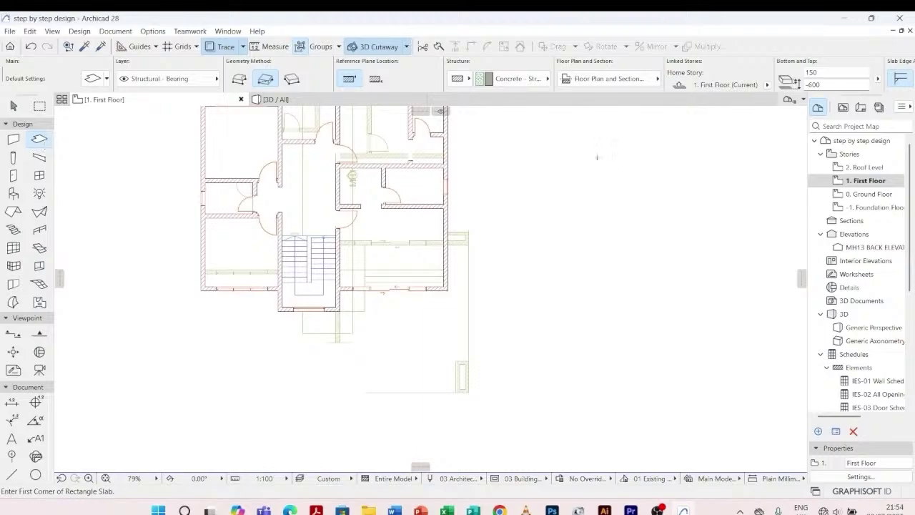
click(239, 79)
scroll(449, 244, up, 5)
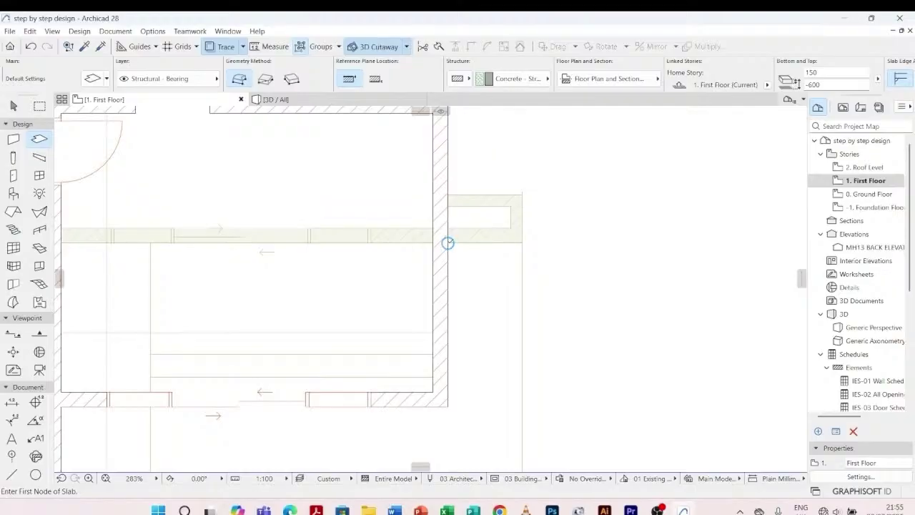
click(448, 243)
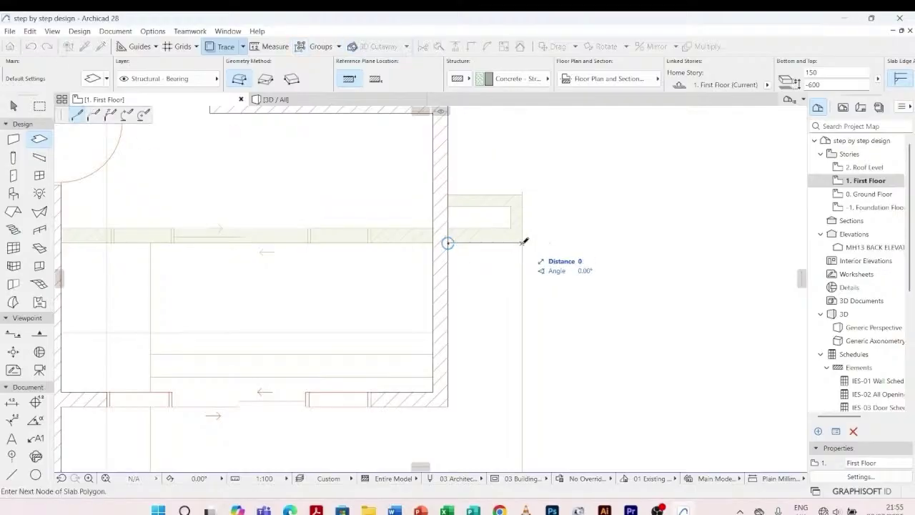
scroll(524, 241, down, 5)
scroll(515, 321, up, 5)
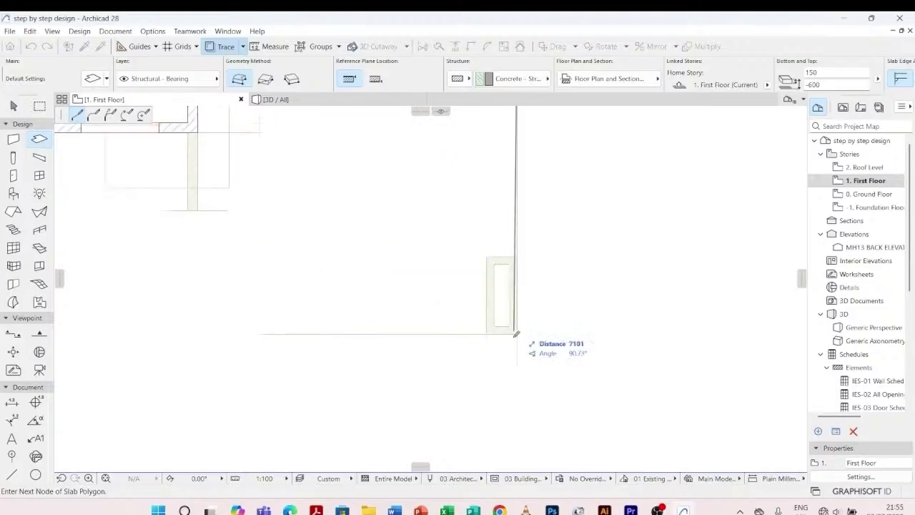
- Continue the slab outline around the traced column's outer corner, across the front, and back along the projecting wall to the stair block
click(516, 333)
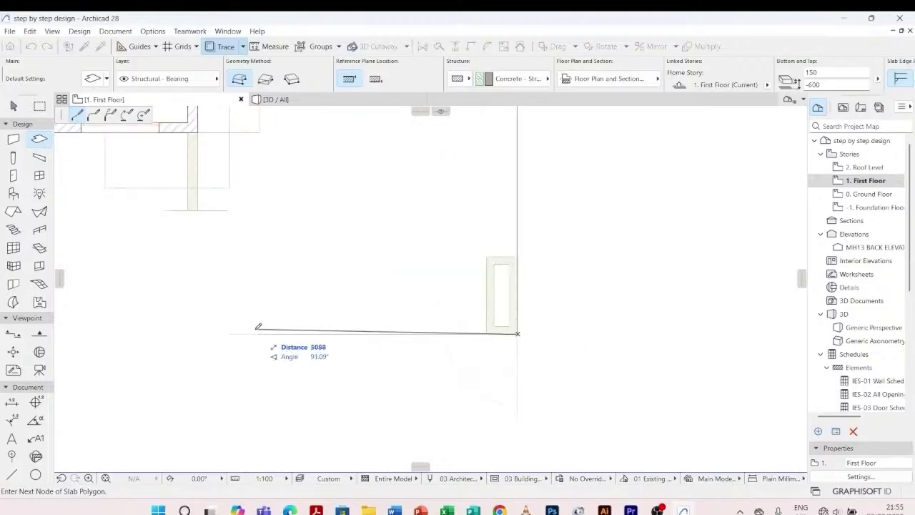
click(198, 333)
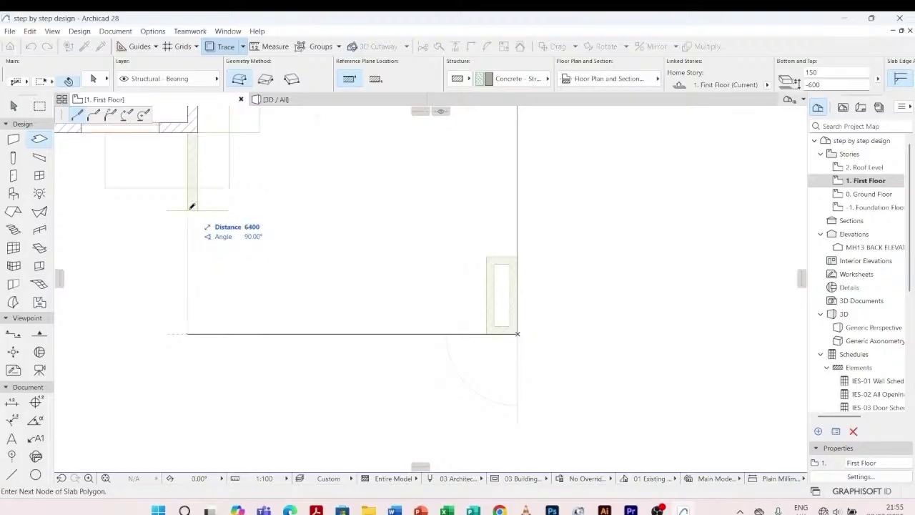
click(190, 206)
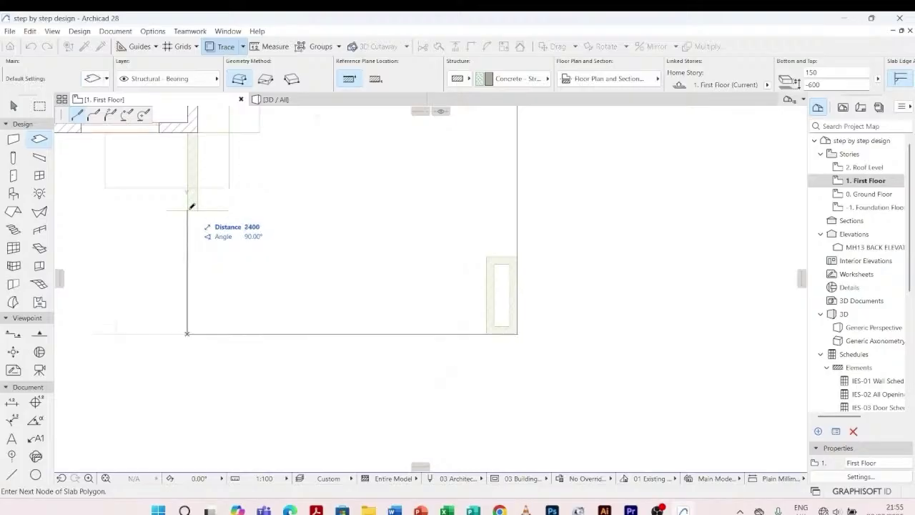
click(188, 133)
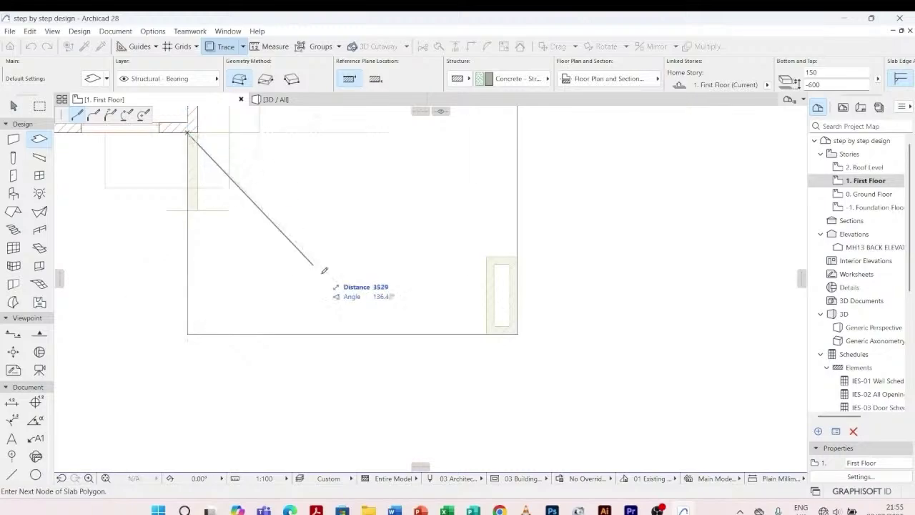
- Continue the slab outline around the stair block's outer corner and up its side to the adjoining front wall
scroll(341, 296, down, 7)
scroll(325, 261, up, 6)
scroll(284, 234, up, 5)
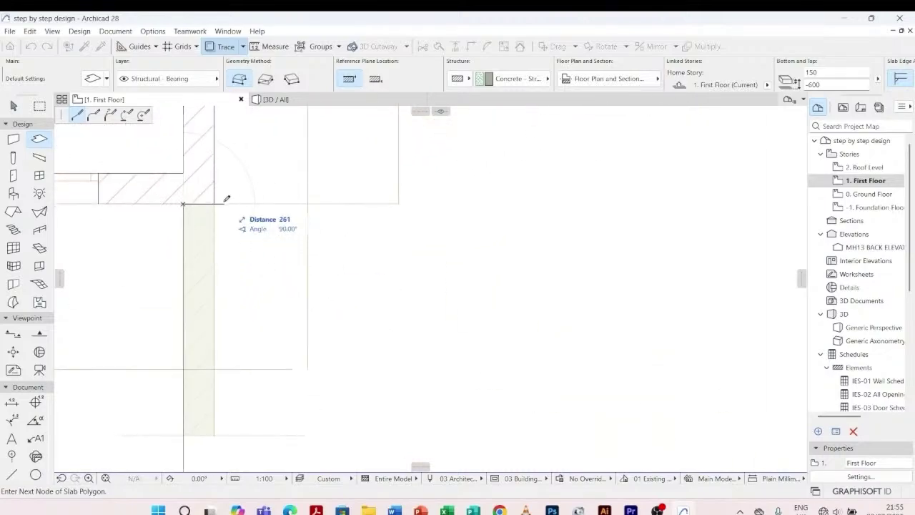
scroll(232, 190, down, 3)
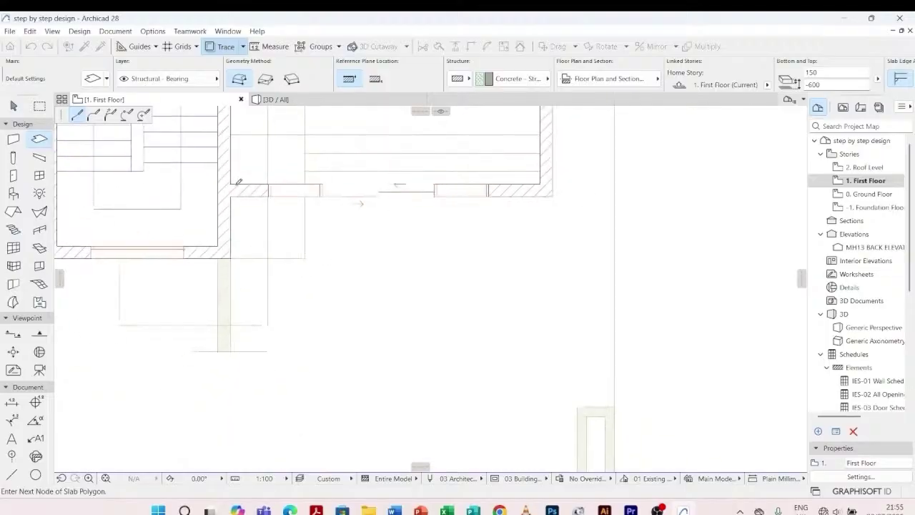
scroll(238, 182, up, 3)
click(229, 229)
scroll(244, 252, down, 3)
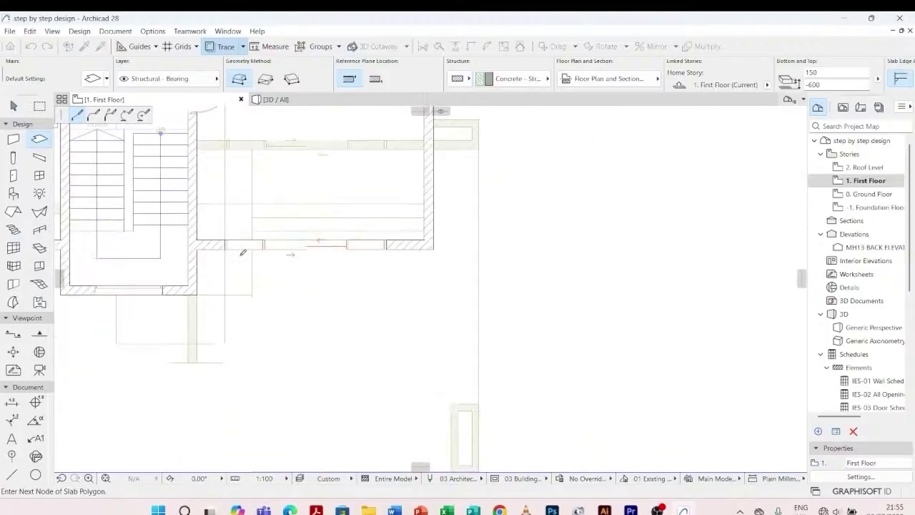
- Run the slab outline along the front wall to its outer corner and close the polygon at the starting point
scroll(420, 251, up, 4)
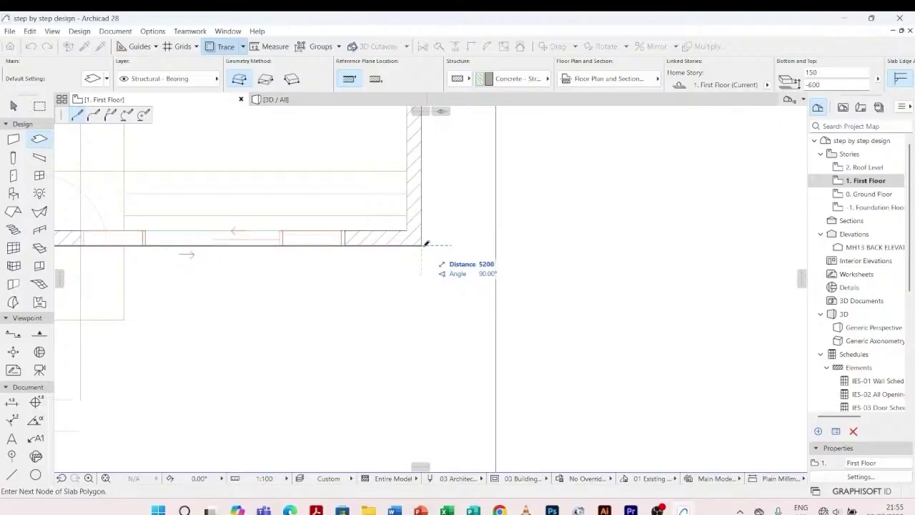
scroll(424, 243, up, 2)
scroll(425, 242, up, 3)
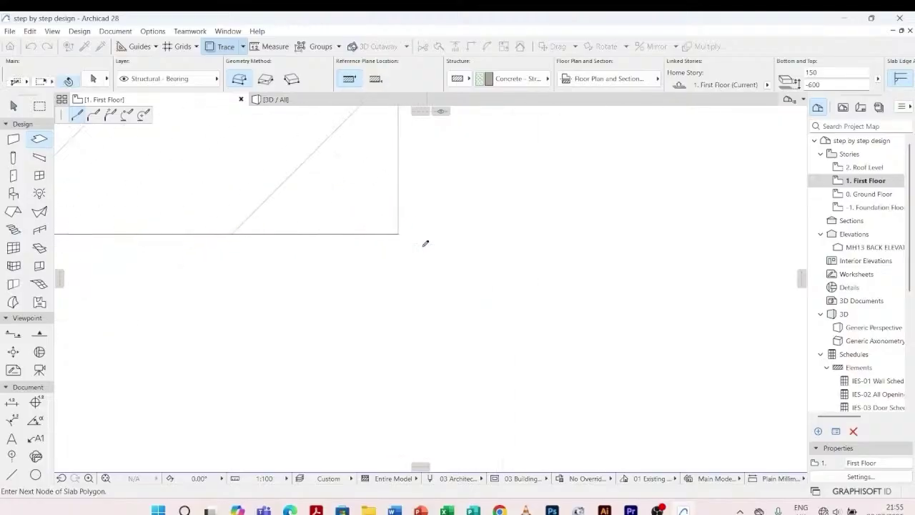
click(400, 234)
scroll(423, 336, down, 4)
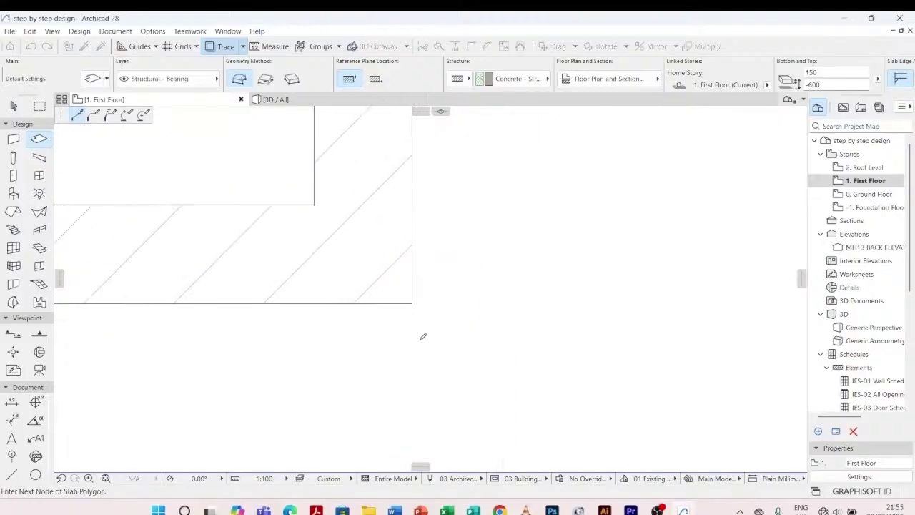
scroll(431, 242, down, 6)
middle_drag(434, 175, 435, 238)
scroll(422, 175, up, 4)
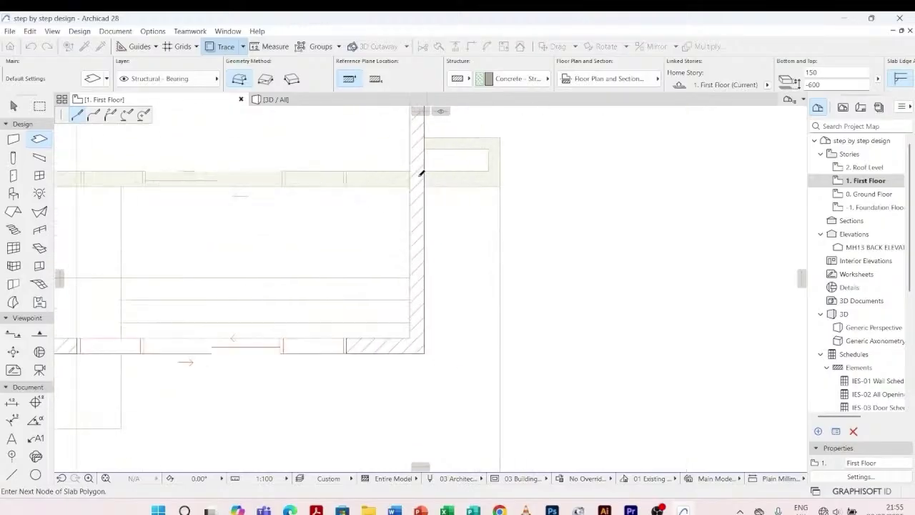
double_click(429, 194)
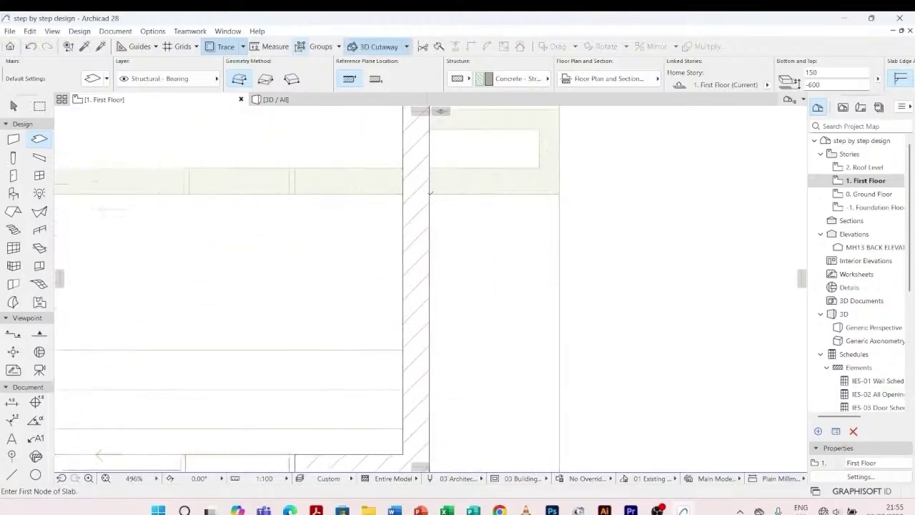
scroll(488, 199, down, 3)
scroll(487, 199, down, 3)
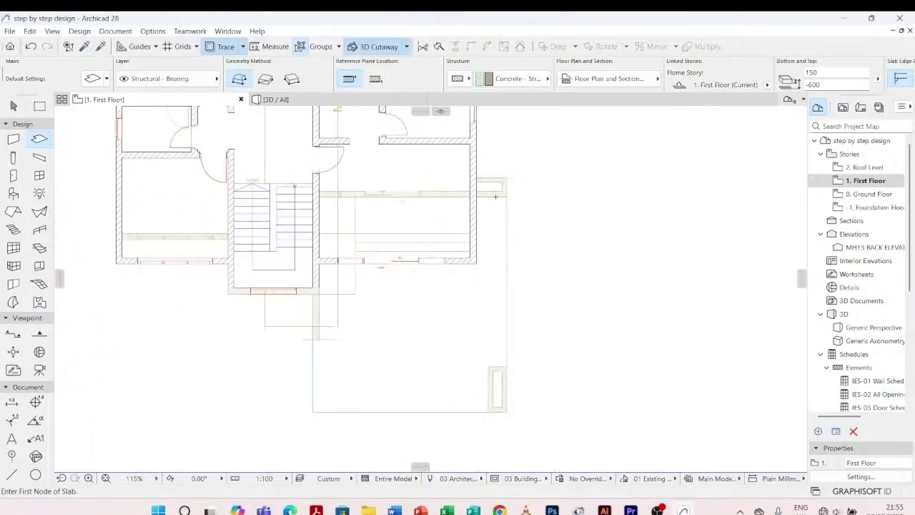
- In the 3D view, set the entrance canopy slab's thickness to 500 mm
click(299, 106)
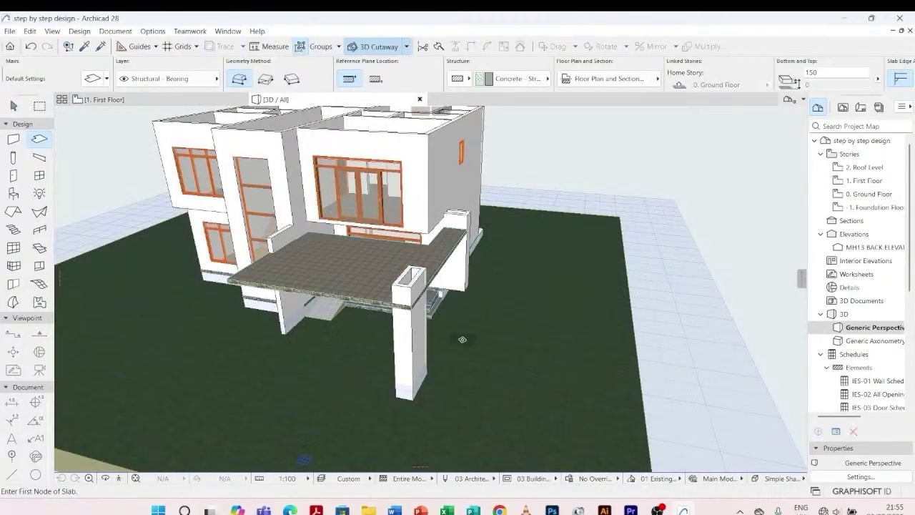
key(Escape)
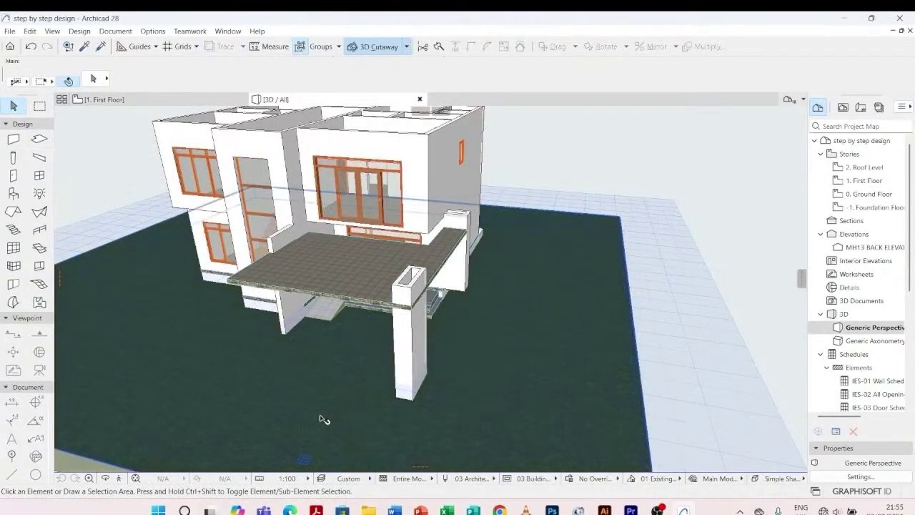
shift+middle_drag(325, 418, 366, 367)
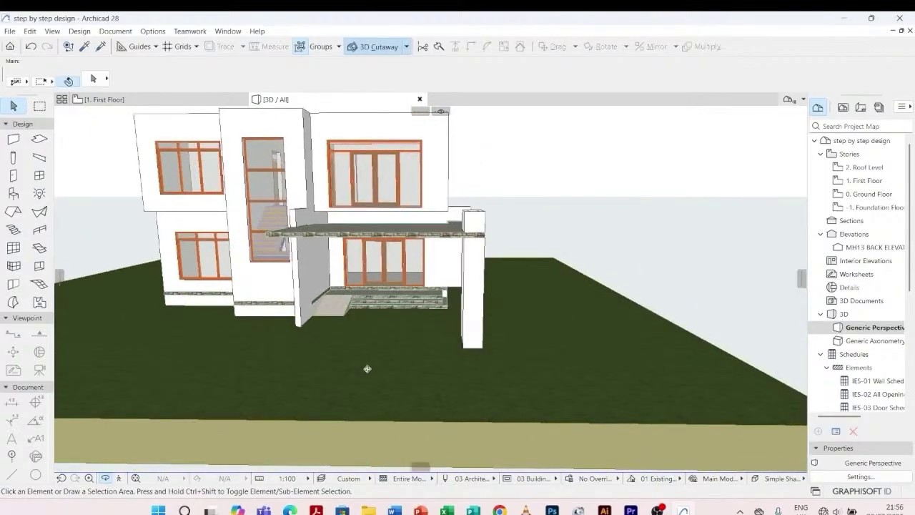
scroll(280, 226, up, 3)
shift+middle_drag(279, 227, 246, 283)
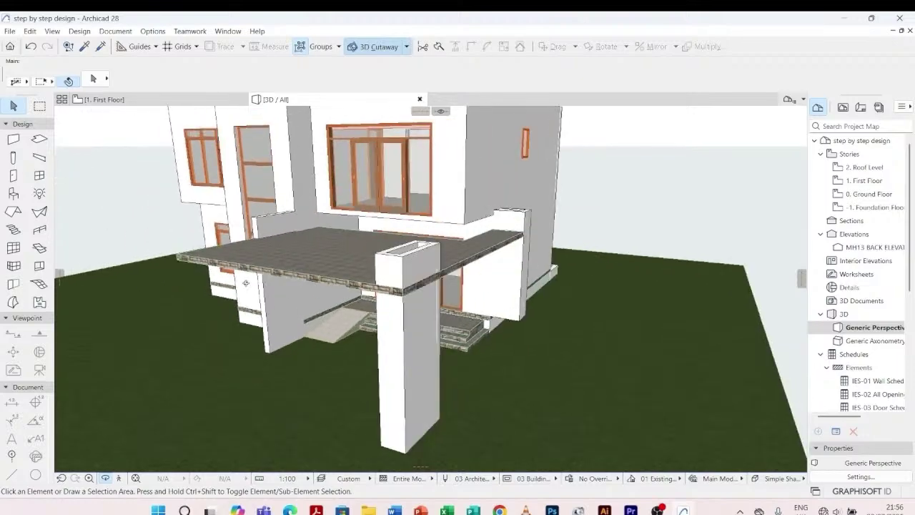
click(344, 281)
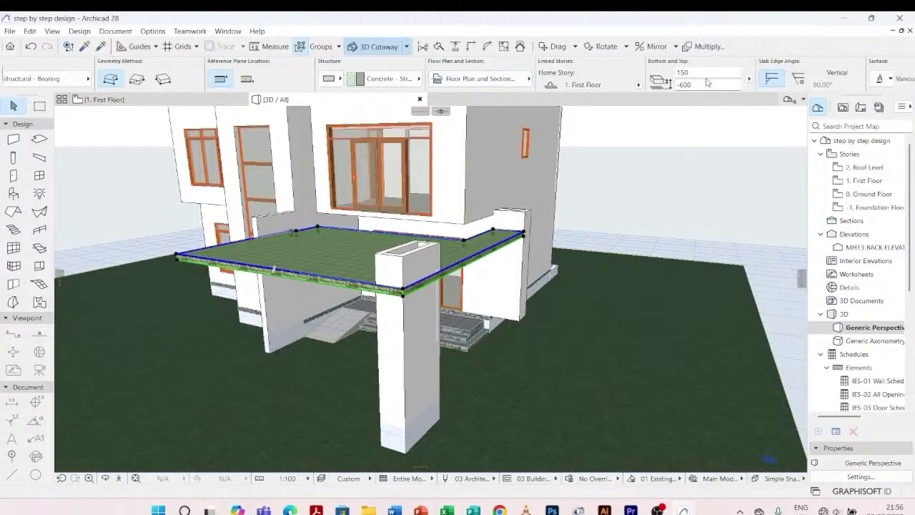
click(685, 73)
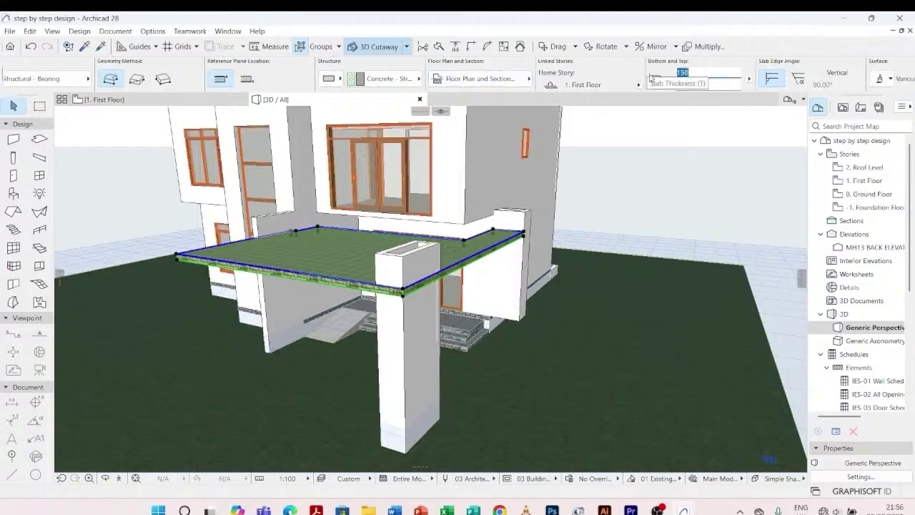
text(5)
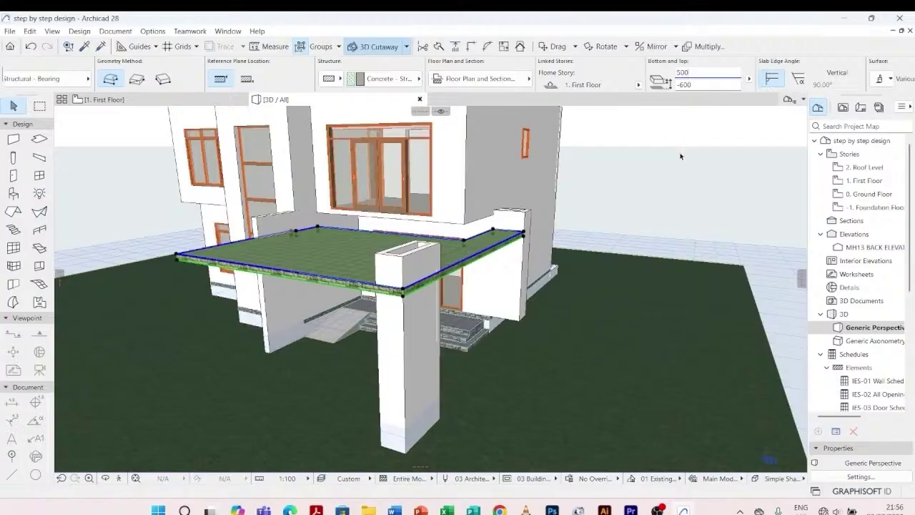
key(Return)
click(636, 190)
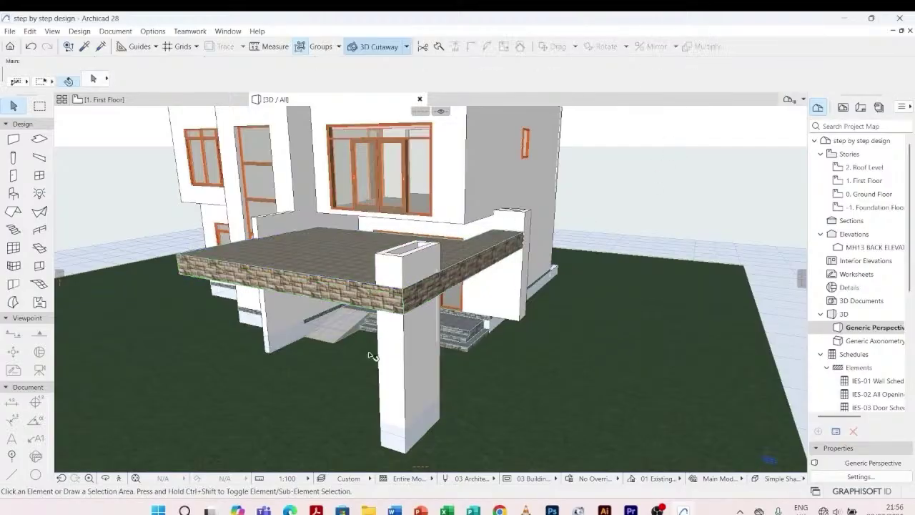
scroll(358, 389, up, 2)
click(492, 262)
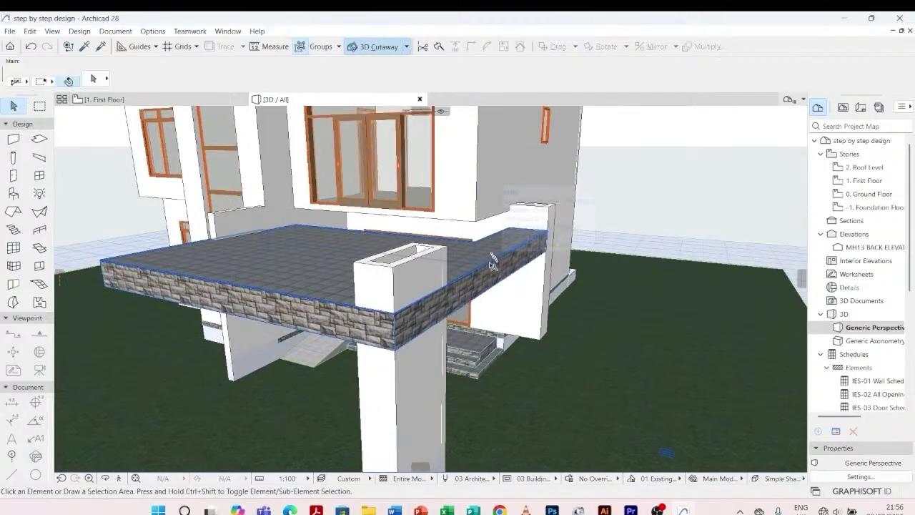
click(492, 261)
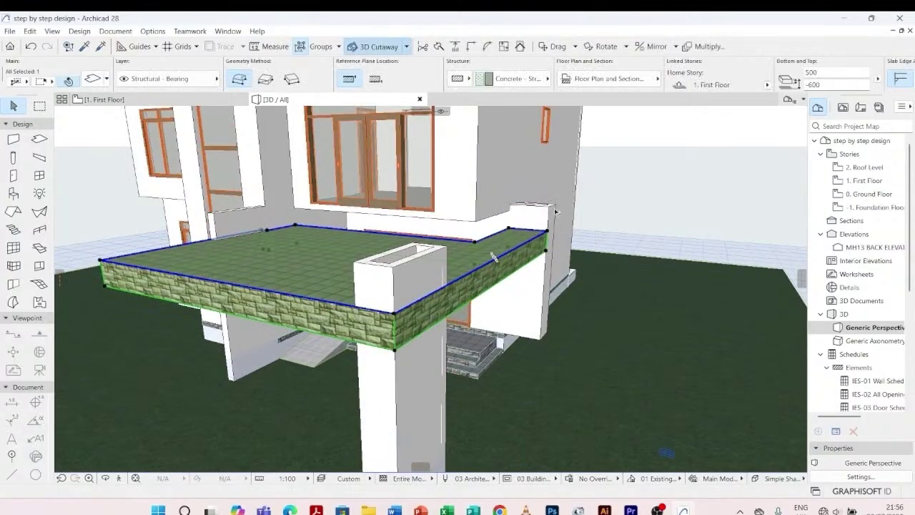
scroll(492, 257, up, 3)
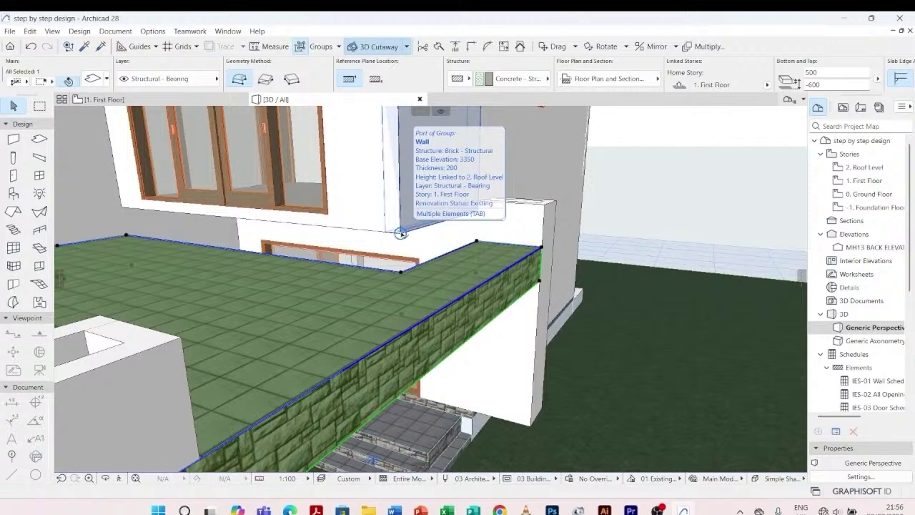
click(401, 233)
right_click(399, 232)
key(Escape)
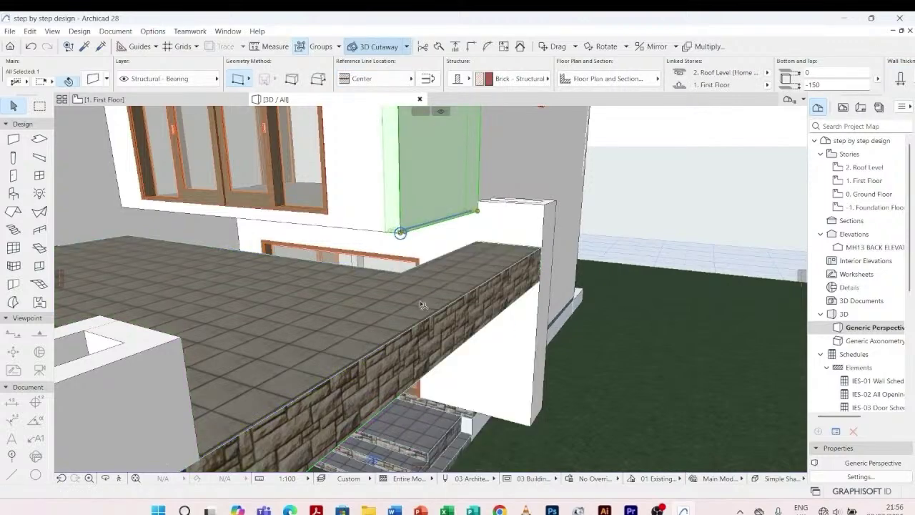
- Raise the canopy slab vertically from its inner corner to the bottom corner of the first-floor wall above
click(426, 316)
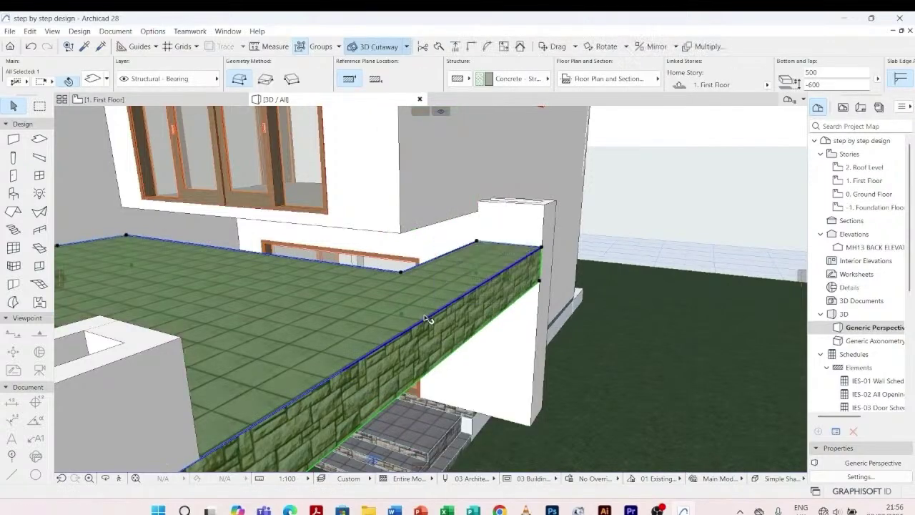
right_click(429, 311)
mouse_move(493, 105)
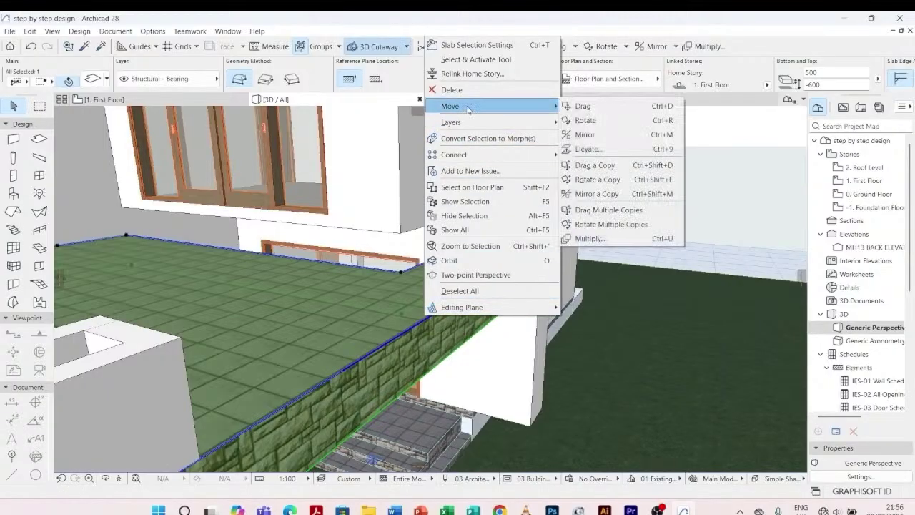
click(596, 107)
scroll(402, 275, up, 3)
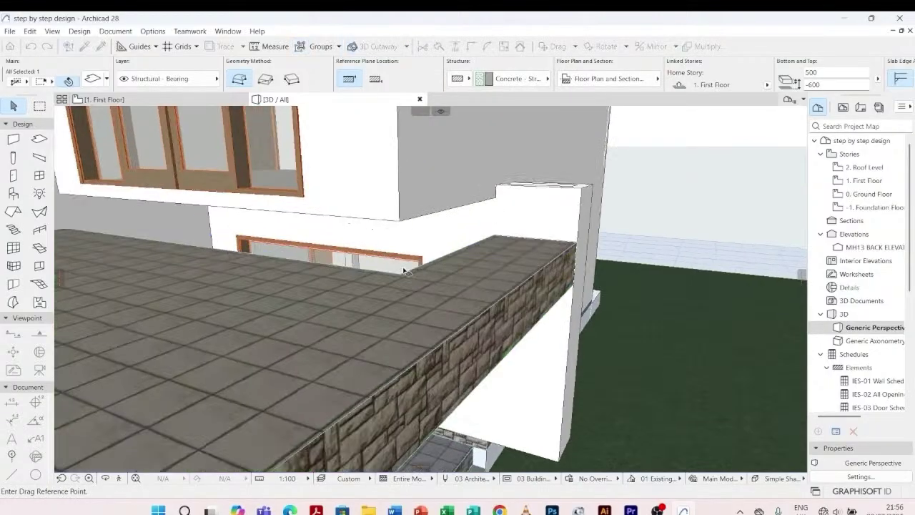
click(401, 278)
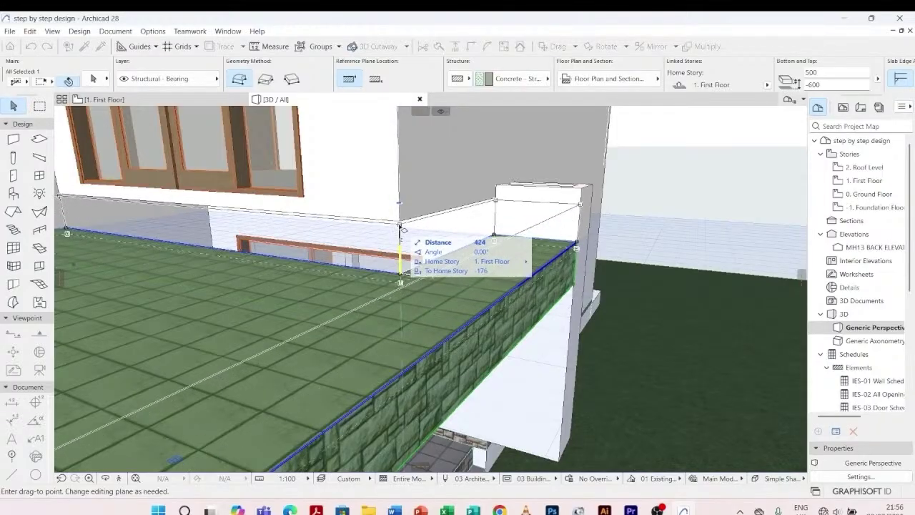
click(402, 222)
scroll(459, 194, down, 3)
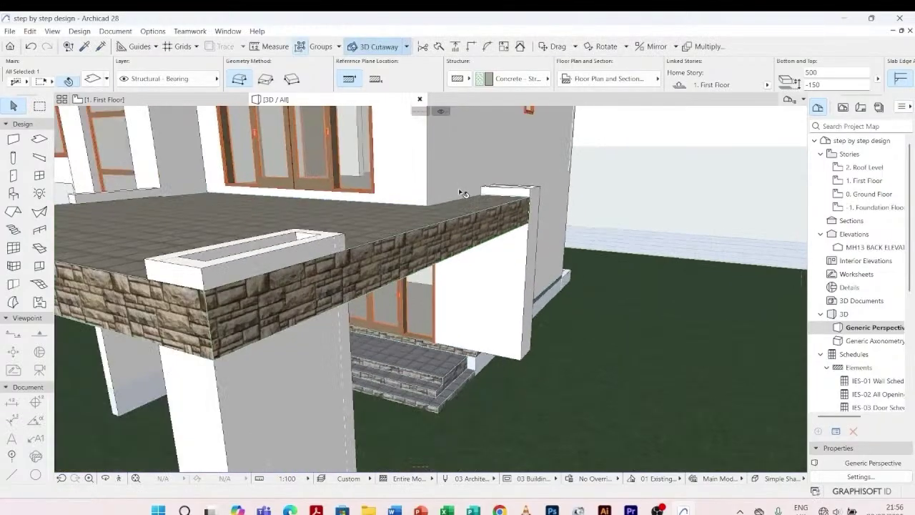
key(Escape)
- Lower the top of the freestanding column's outer side wall to the underside of the canopy slab
shift+middle_drag(437, 307, 380, 337)
scroll(379, 337, up, 4)
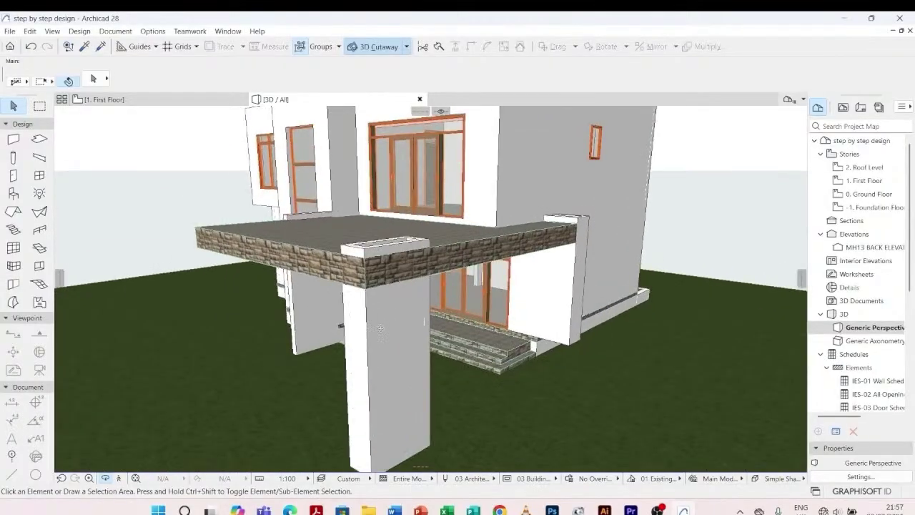
scroll(359, 298, up, 2)
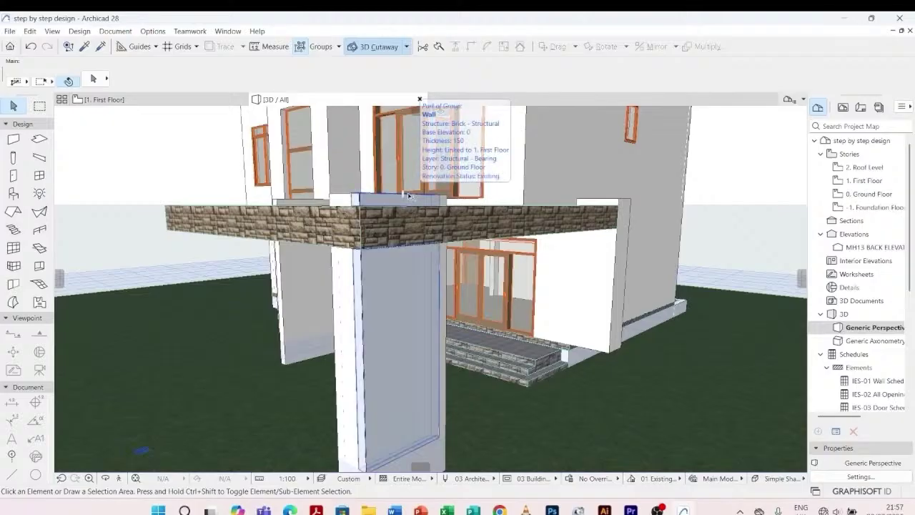
click(361, 201)
scroll(362, 201, up, 1)
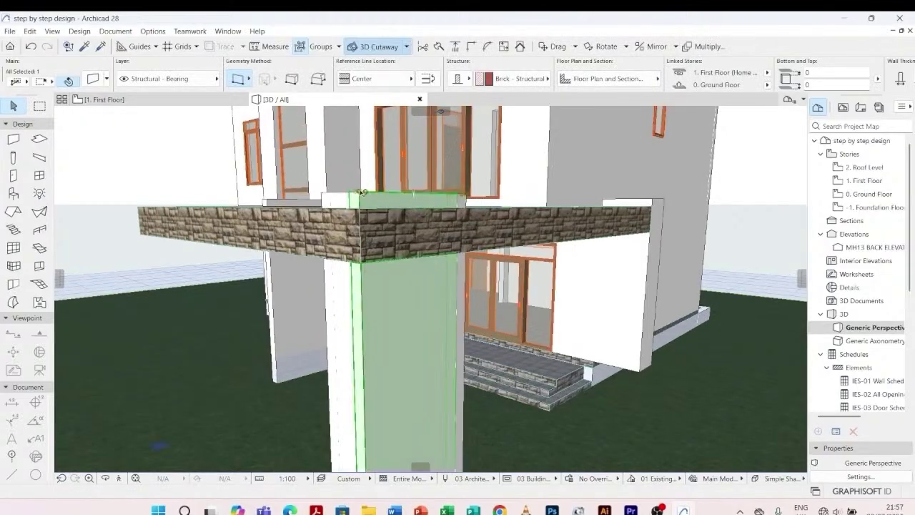
click(362, 192)
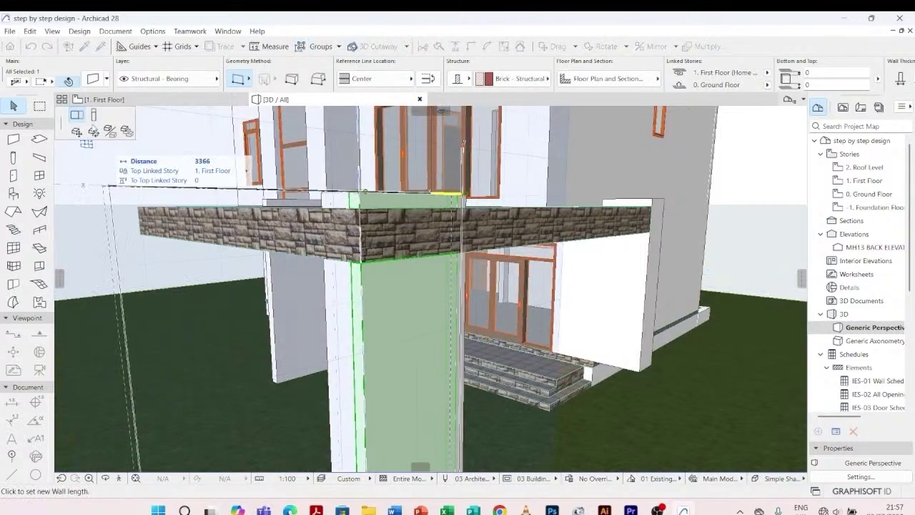
click(93, 115)
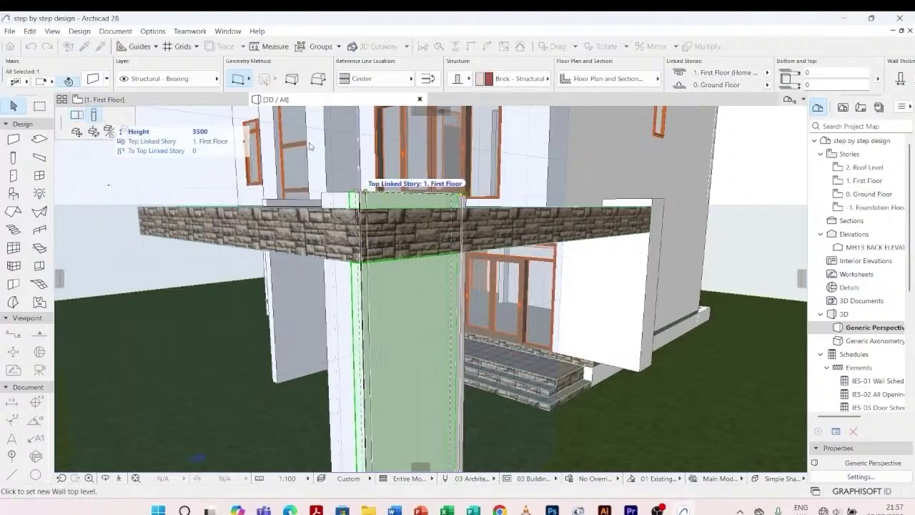
scroll(363, 269, up, 2)
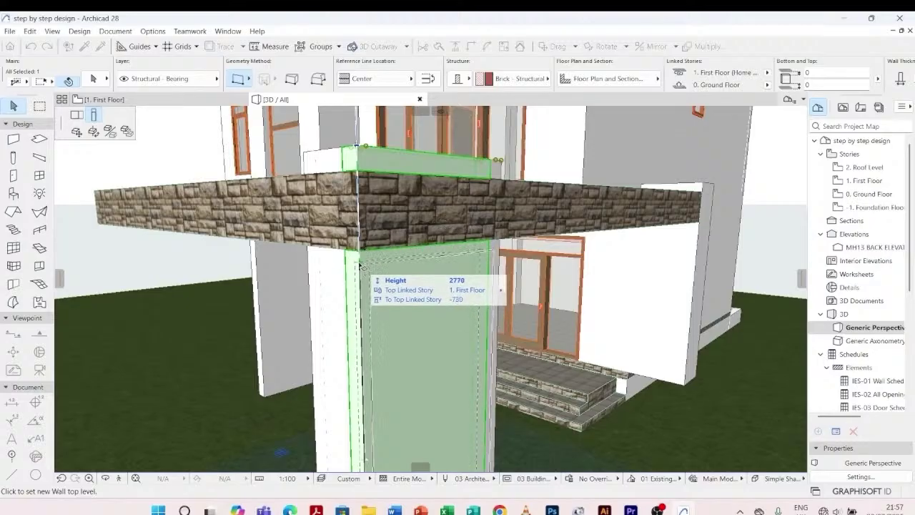
click(363, 256)
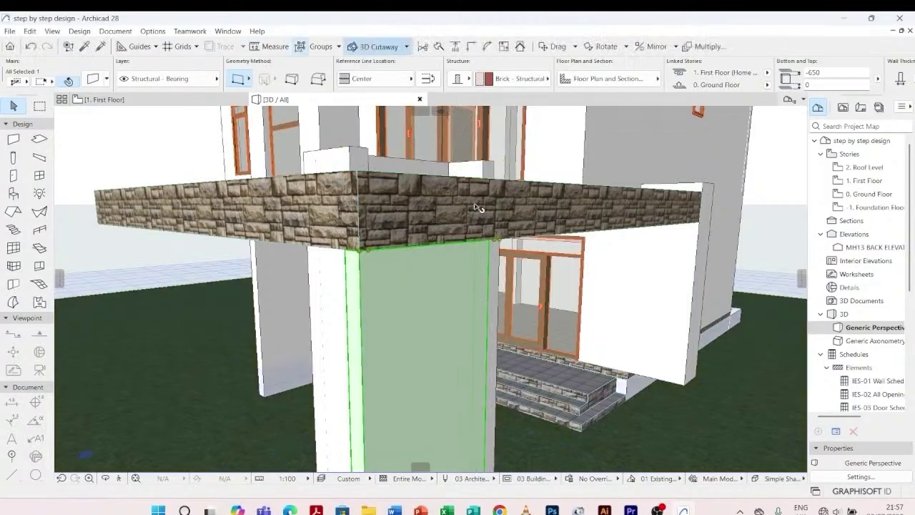
key(Escape)
- Pick up the lowered column wall's parameters as the wall defaults
shift+middle_drag(532, 292, 312, 307)
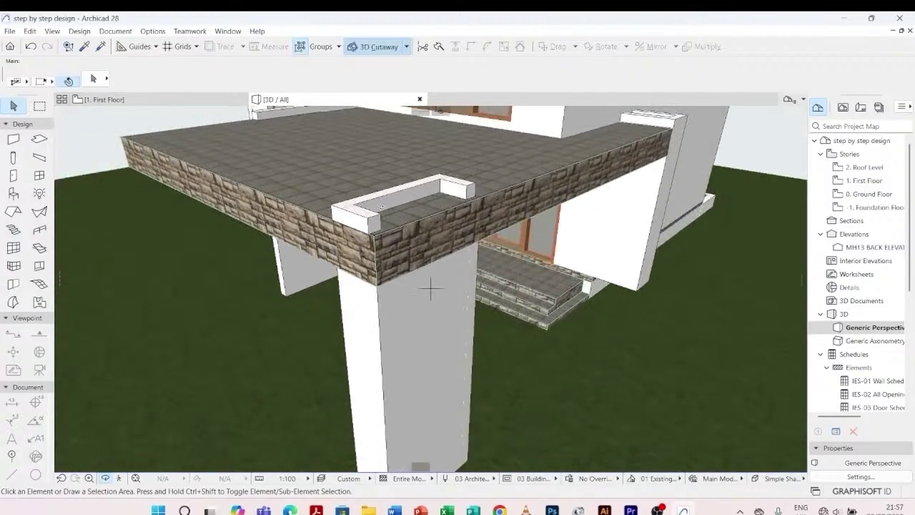
shift+middle_drag(431, 288, 431, 286)
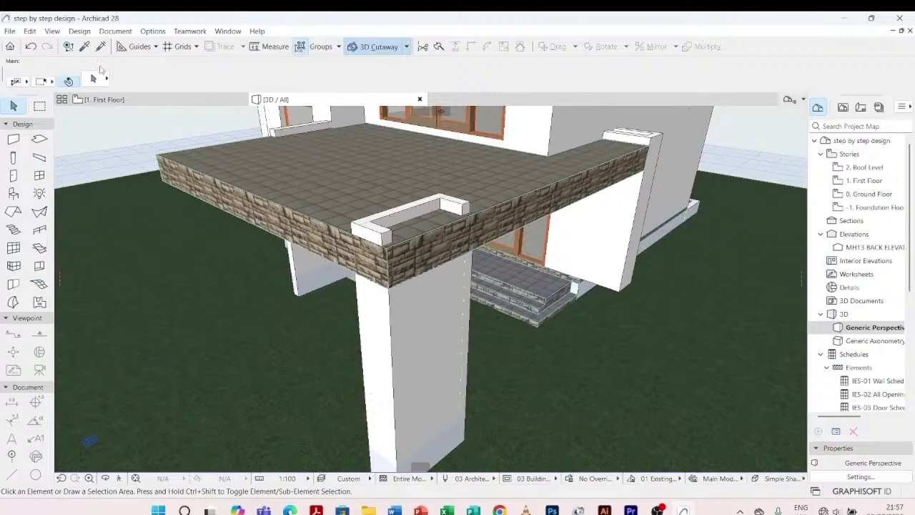
click(85, 47)
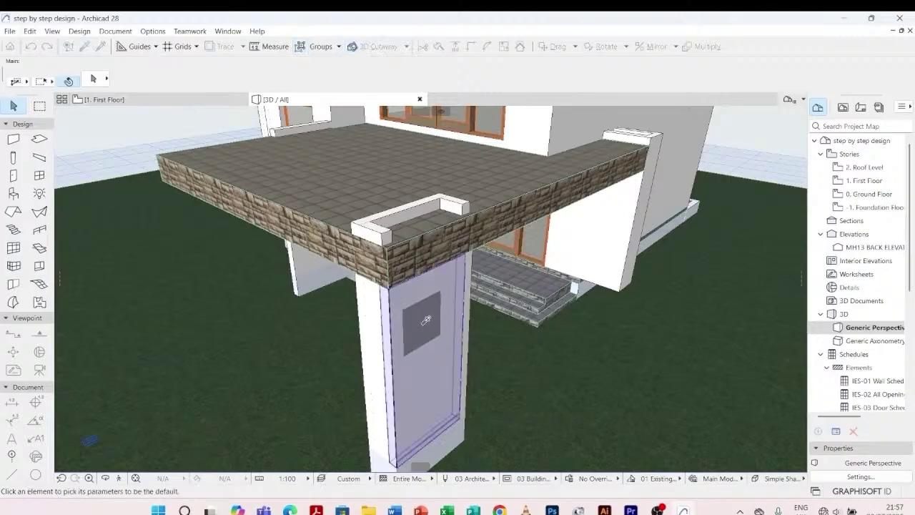
click(426, 319)
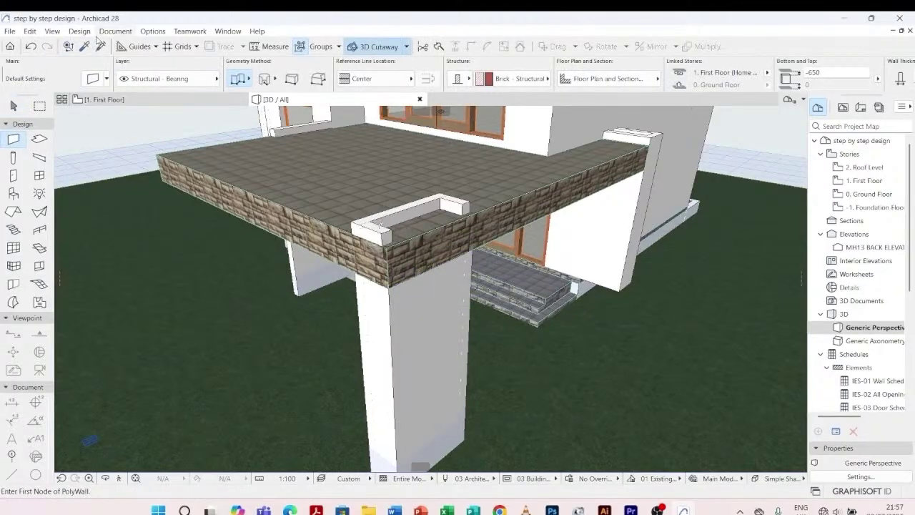
- Transfer the picked-up wall parameters to the column's three remaining walls that protrude above the canopy slab
click(100, 47)
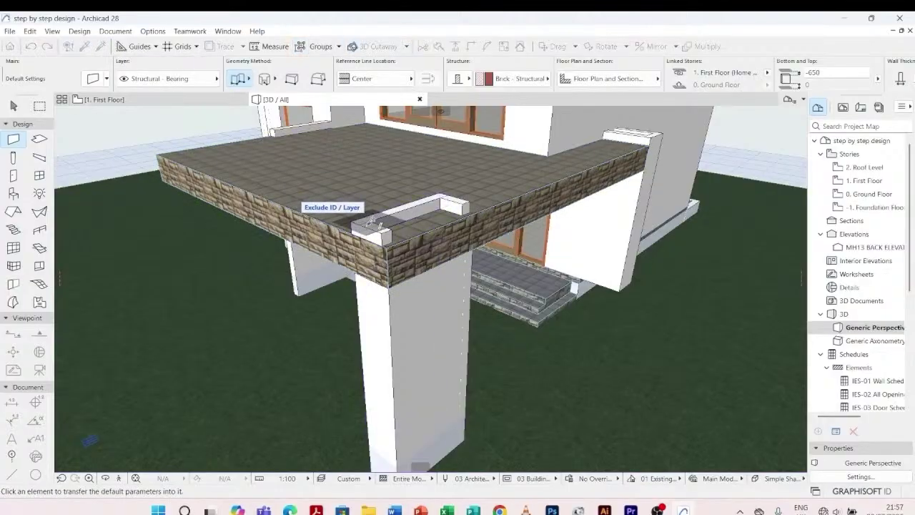
click(373, 228)
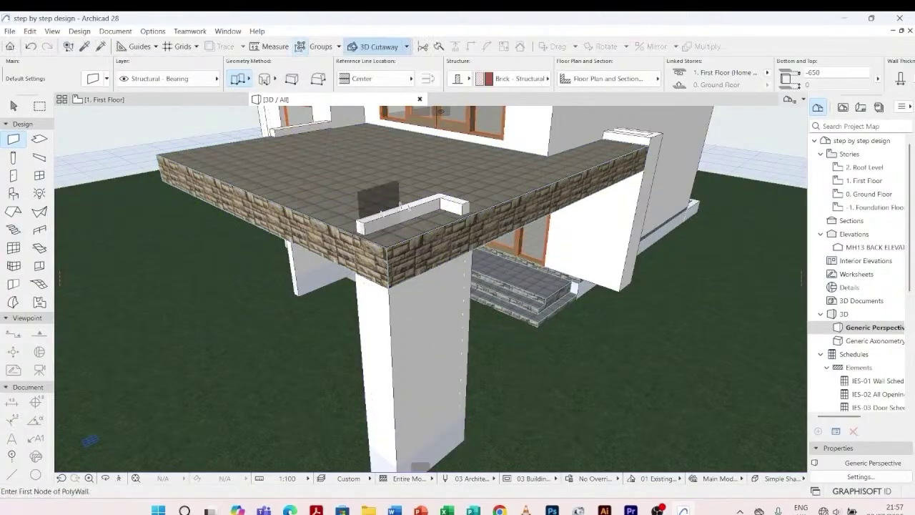
click(100, 46)
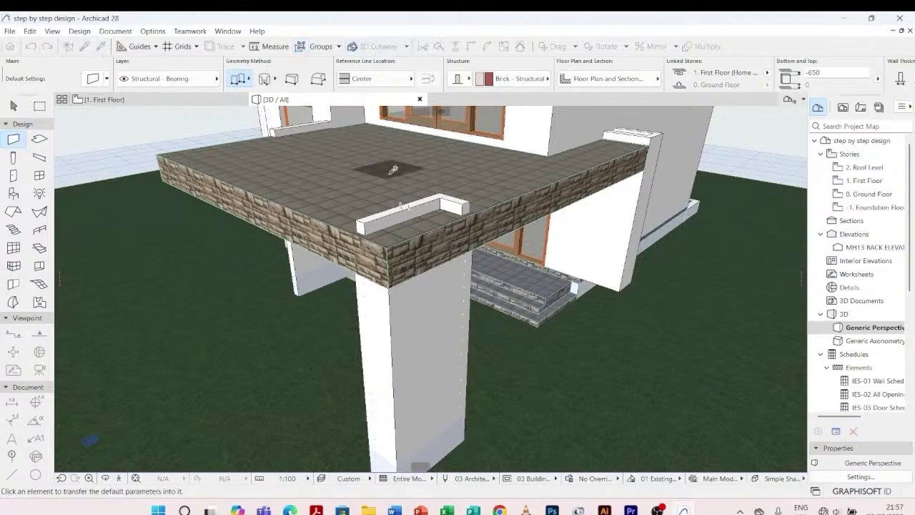
click(401, 209)
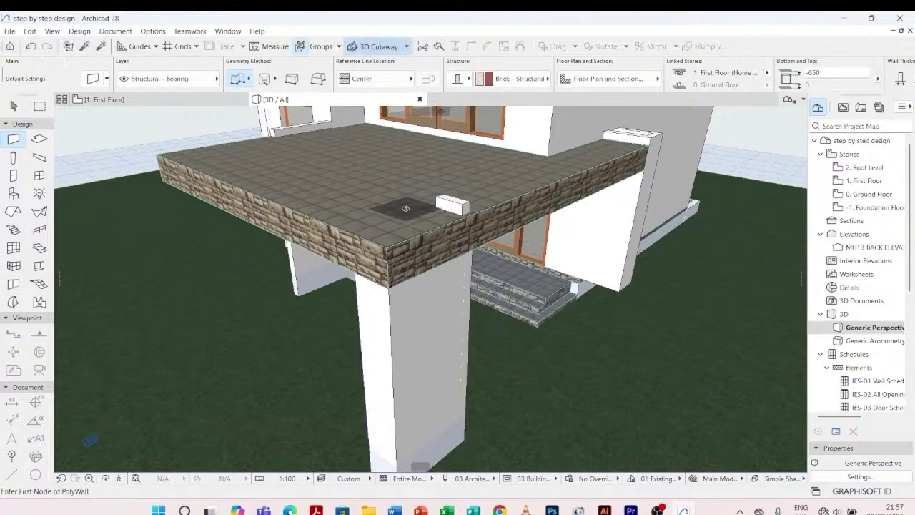
click(100, 47)
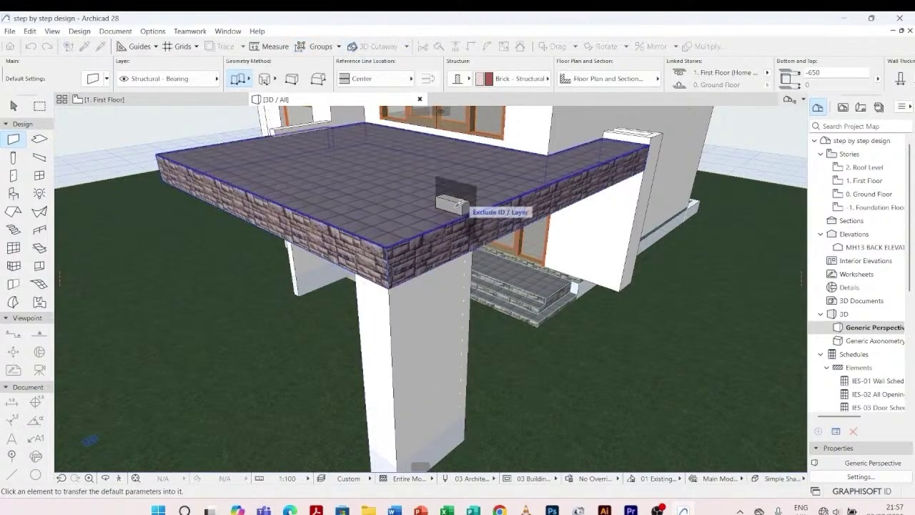
click(439, 198)
shift+middle_drag(442, 199, 472, 309)
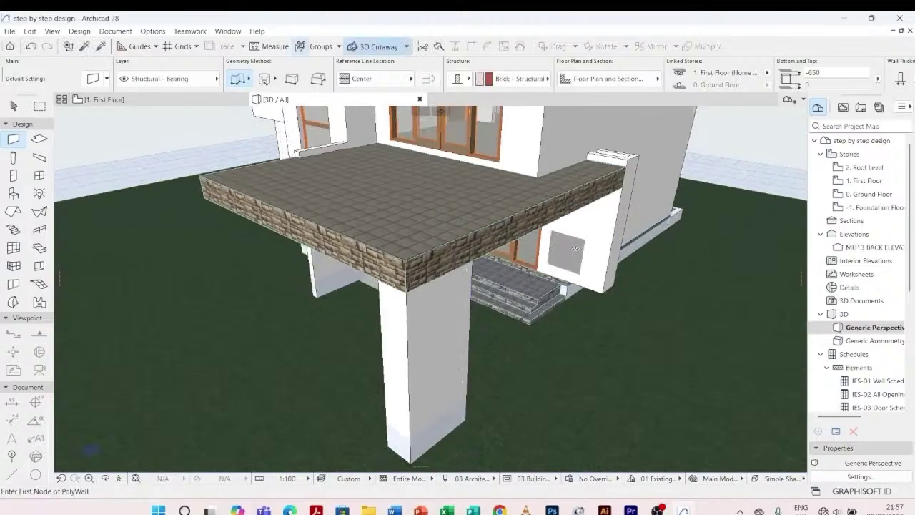
scroll(617, 140, up, 2)
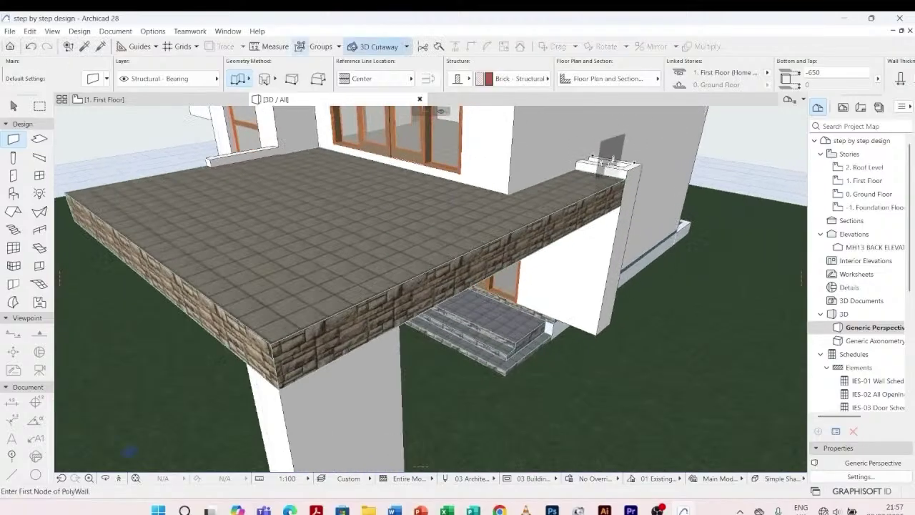
- Try to transfer the picked-up wall parameters to the walls still protruding above the canopy slab at the house-side column
click(100, 47)
click(617, 160)
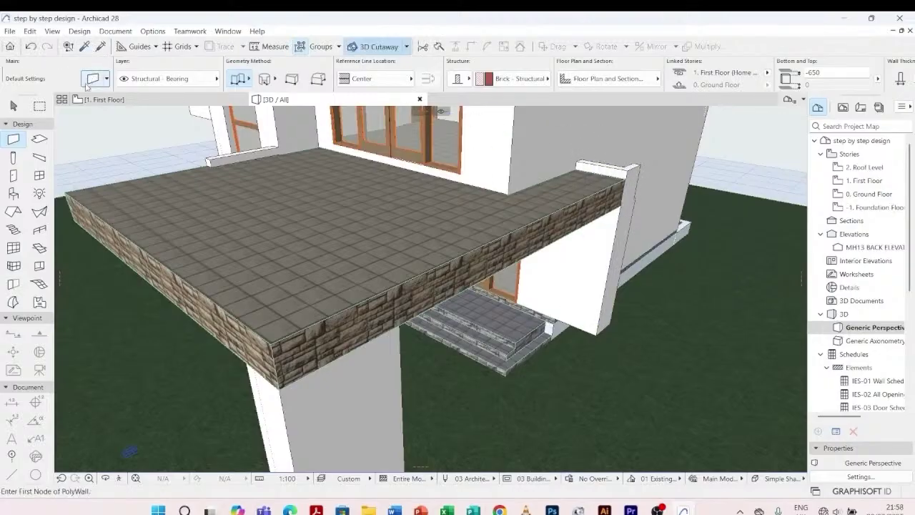
click(101, 47)
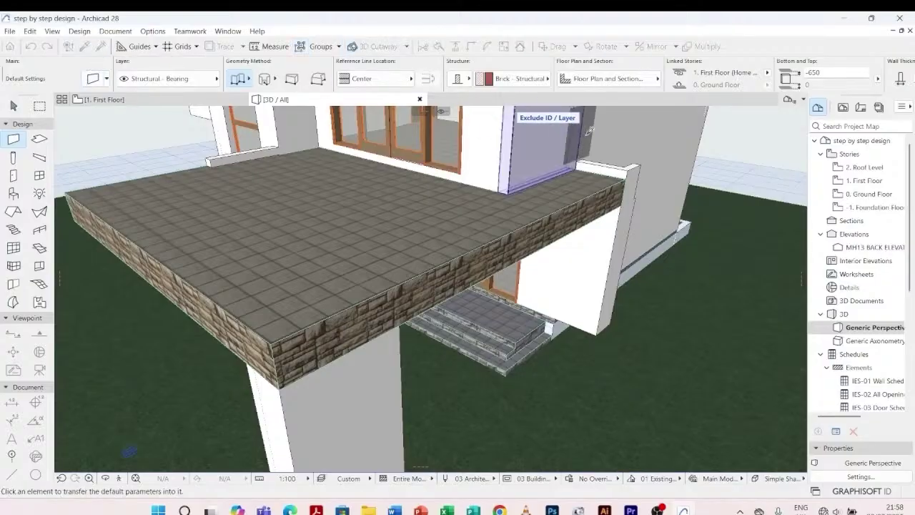
click(647, 168)
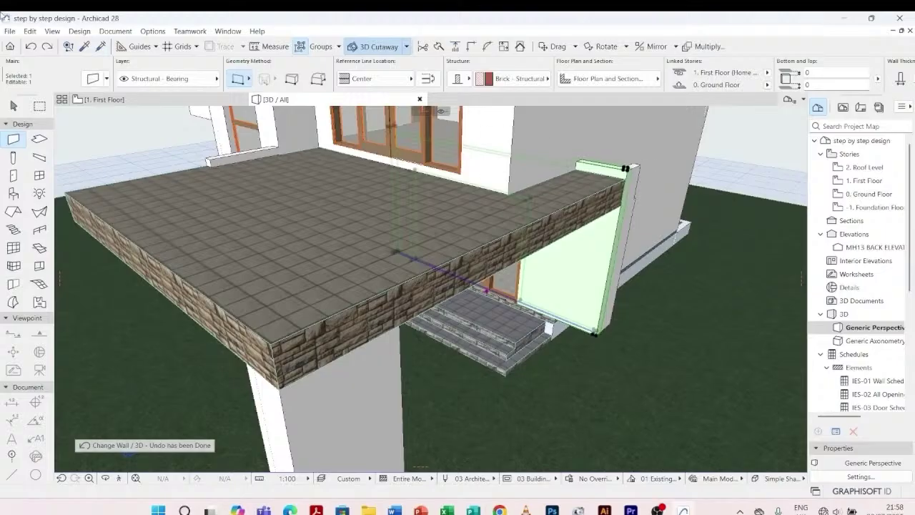
- Transfer the picked-up wall parameters to the outer end wall of the hollow column against the house
click(101, 47)
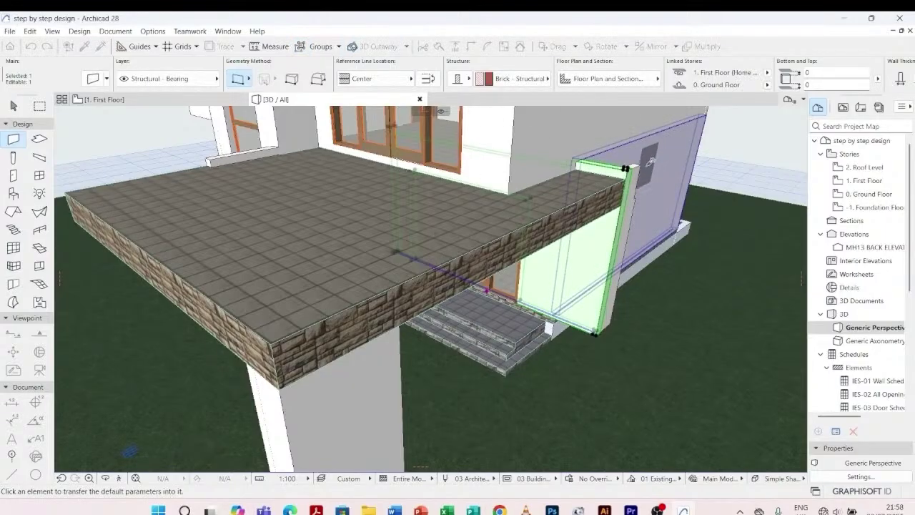
click(623, 168)
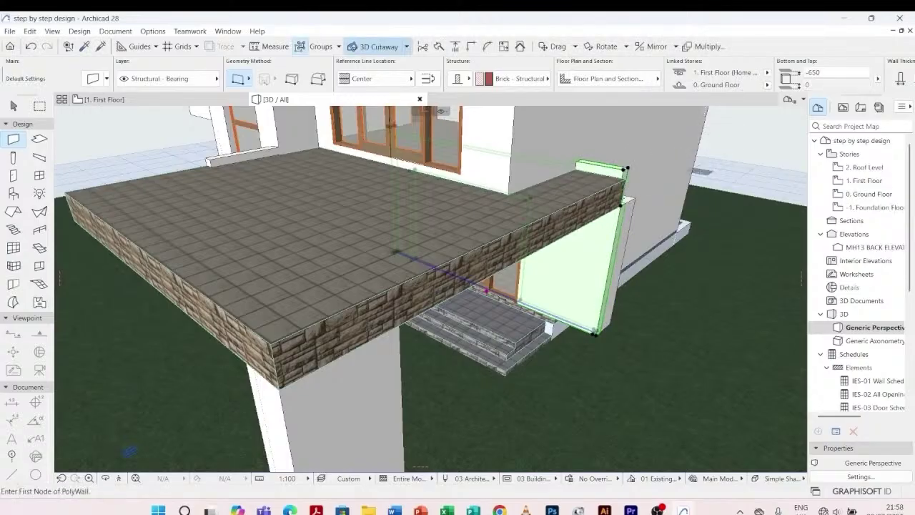
click(614, 173)
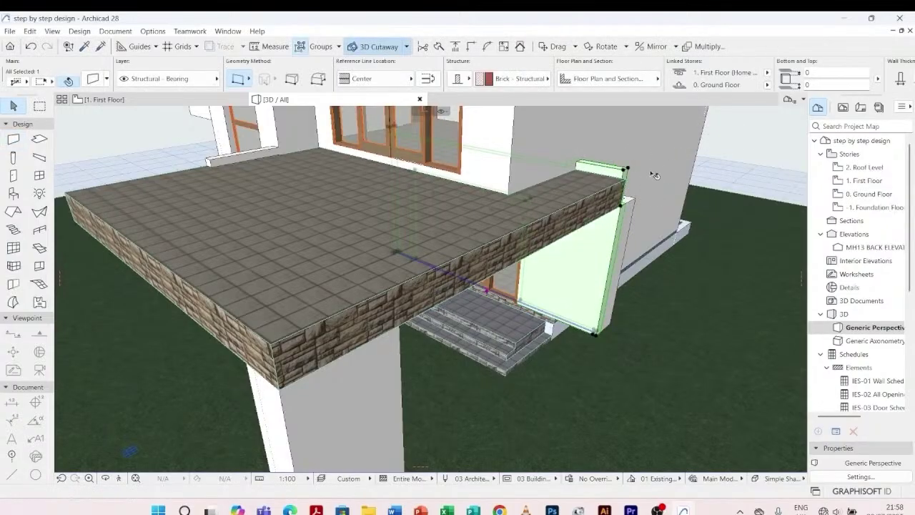
- Try to lower the top of the remaining protruding entrance wall to the top of the adjoining lowered column walls
scroll(639, 201, down, 3)
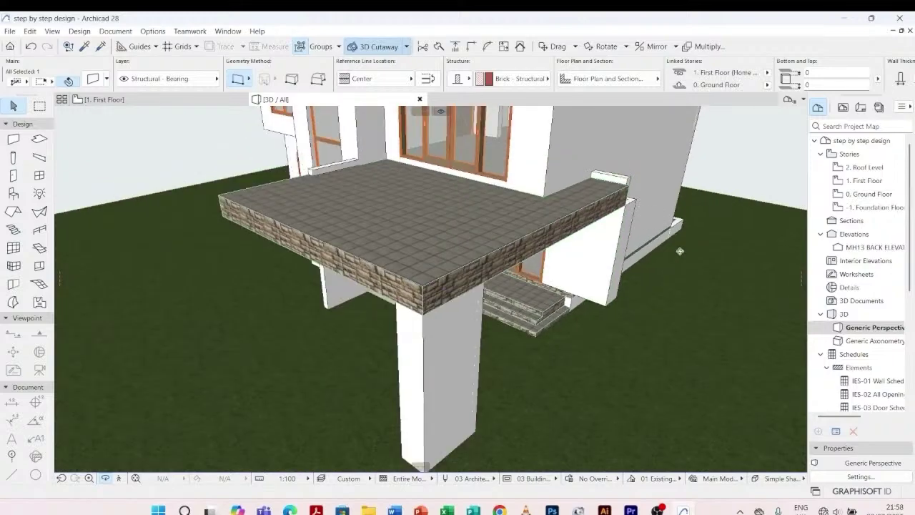
shift+middle_drag(681, 251, 382, 246)
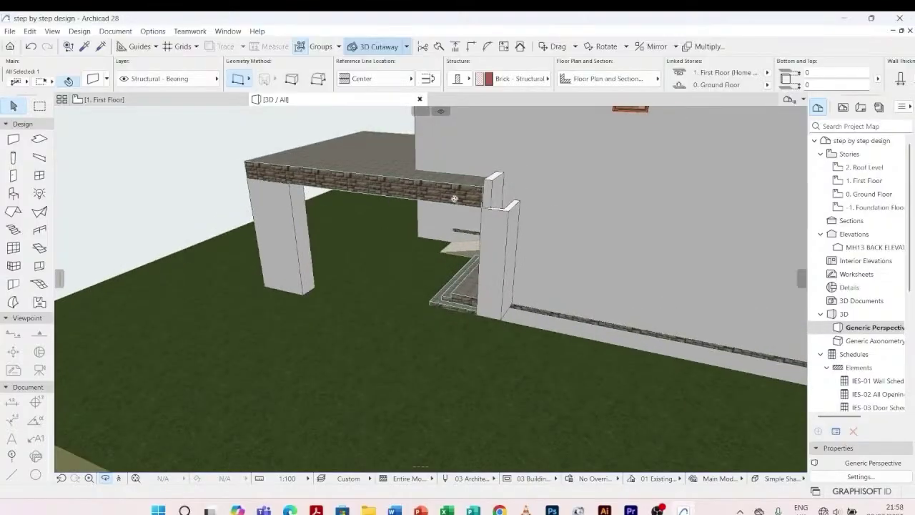
shift+middle_drag(454, 198, 491, 185)
key(Escape)
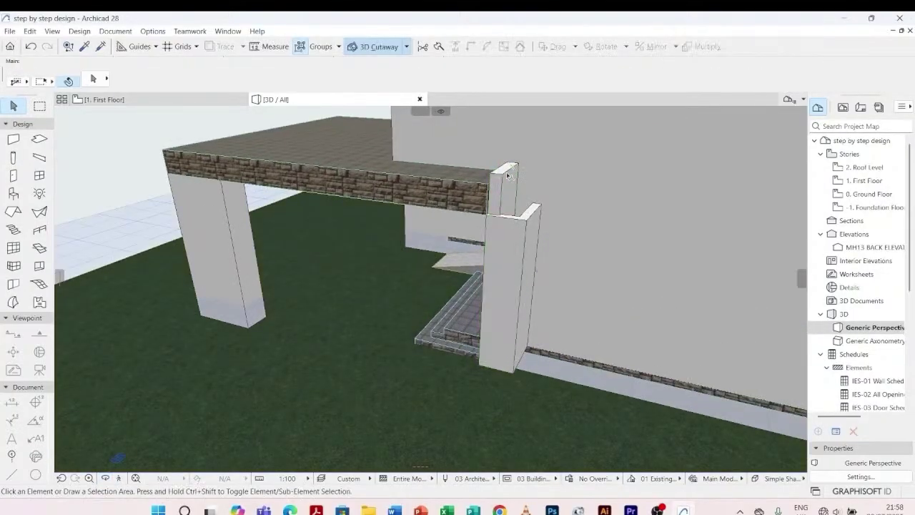
click(506, 174)
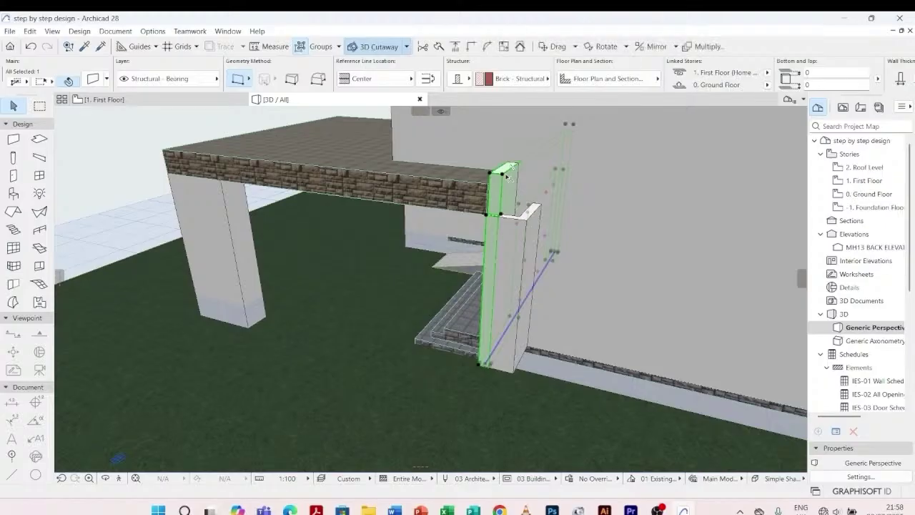
click(506, 174)
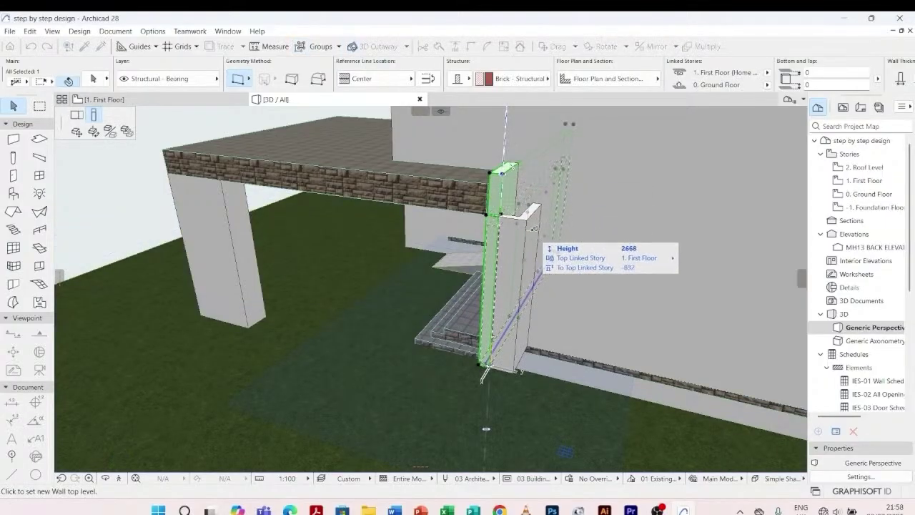
click(529, 214)
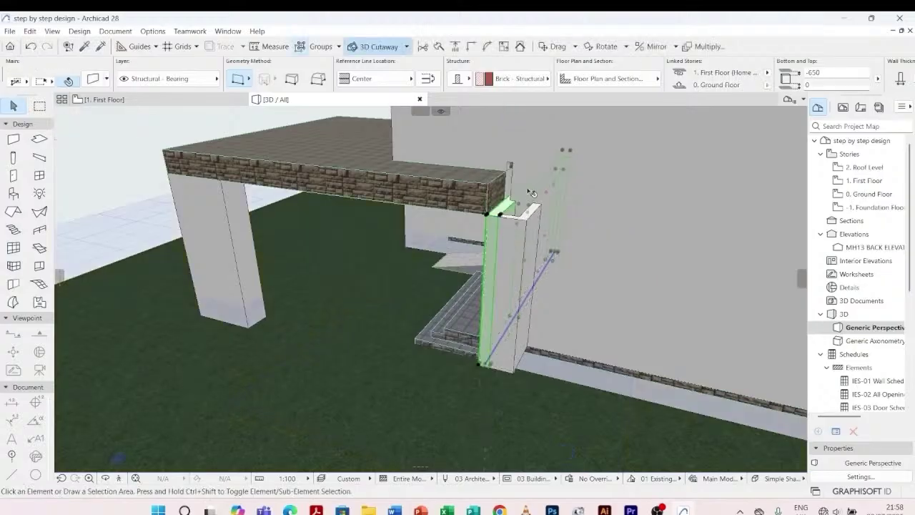
key(Escape)
scroll(509, 176, up, 3)
scroll(511, 179, up, 2)
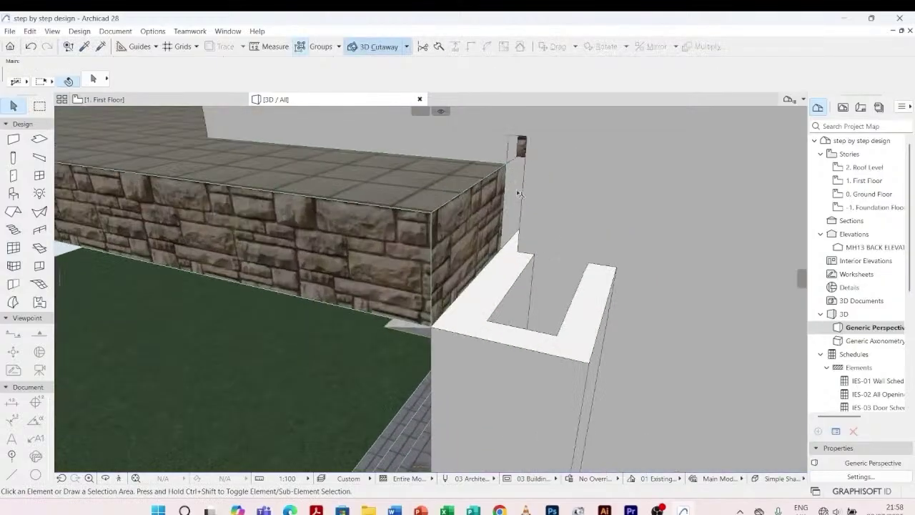
- Undo the last lowering of the entrance wall's top and clear the selection
click(546, 233)
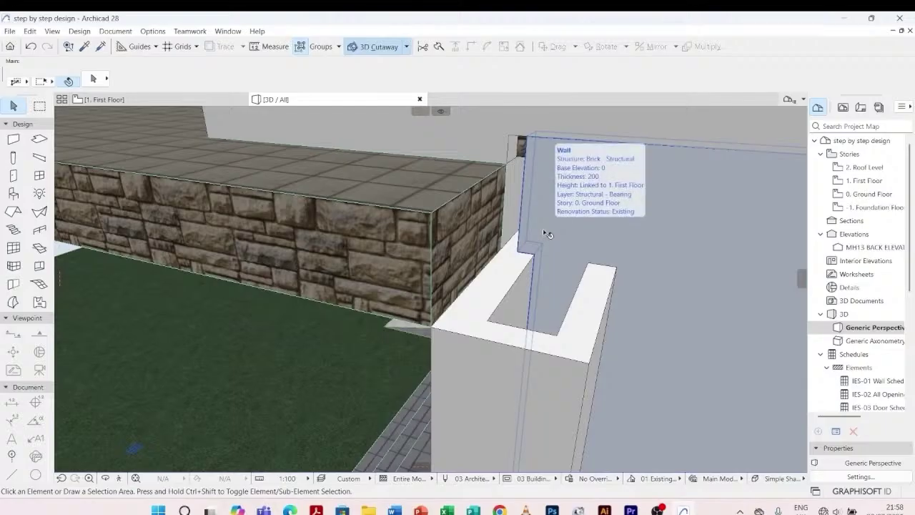
key(ctrl+z)
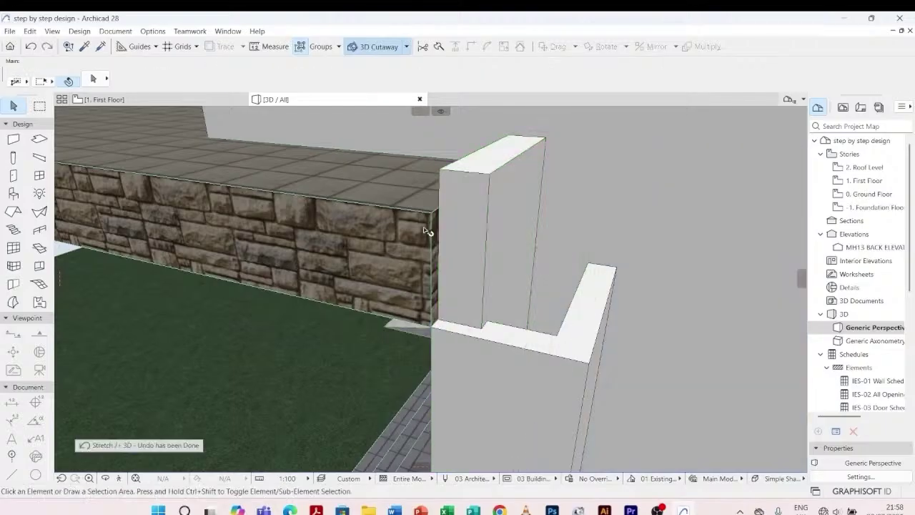
key(ctrl+z)
click(348, 341)
right_click(351, 338)
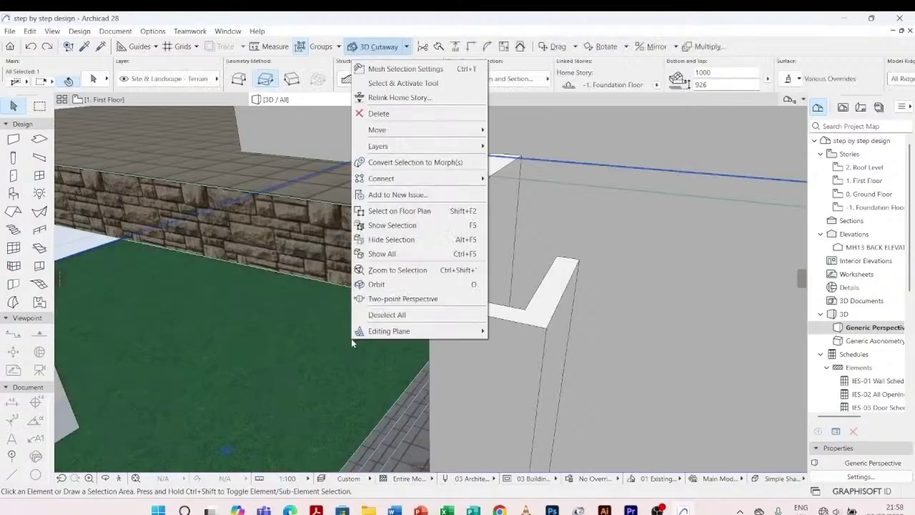
key(Escape)
key(Escape)
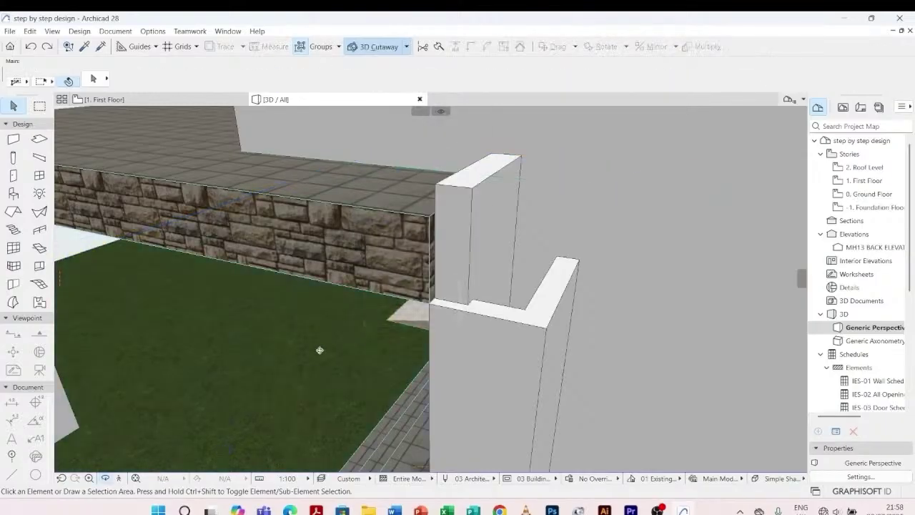
- On the ground floor plan, split the entrance wall along the perpendicular wall's face where the hollow column begins
shift+middle_drag(320, 350, 546, 336)
scroll(593, 303, down, 6)
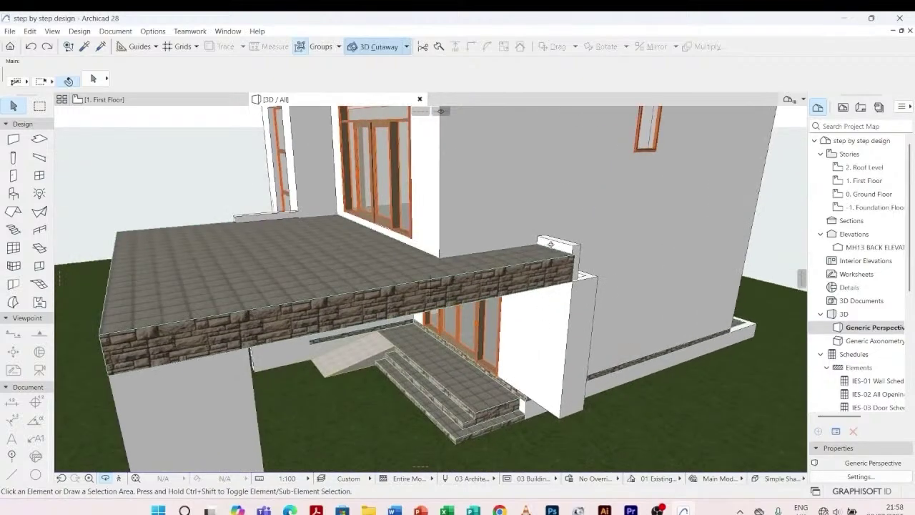
shift+middle_drag(551, 243, 536, 340)
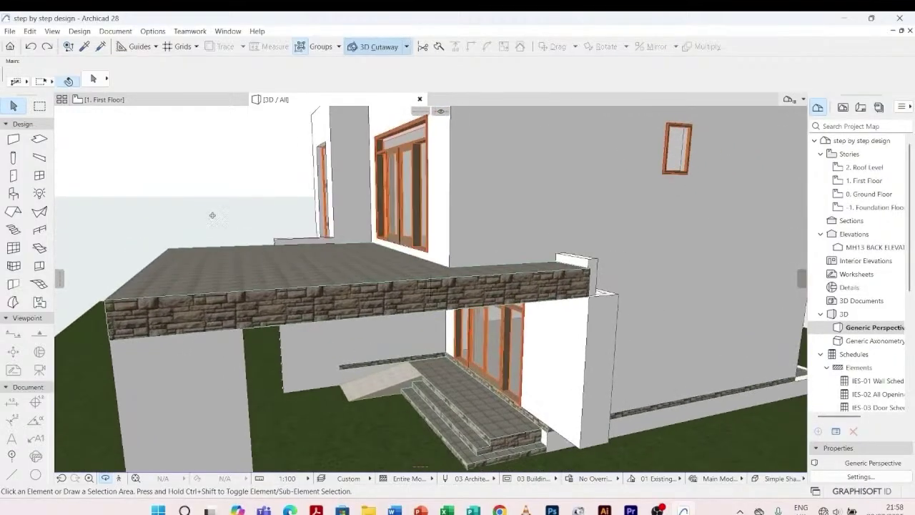
double_click(877, 197)
scroll(498, 196, up, 5)
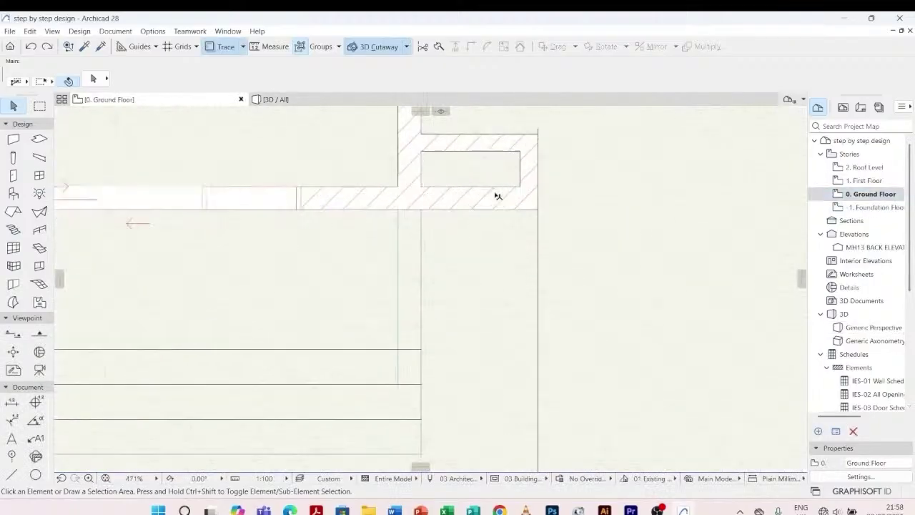
scroll(497, 196, up, 2)
click(474, 194)
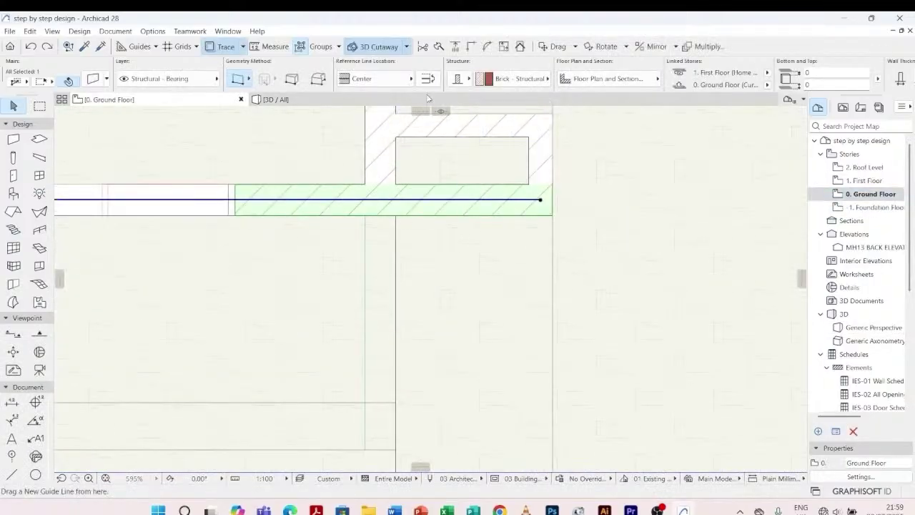
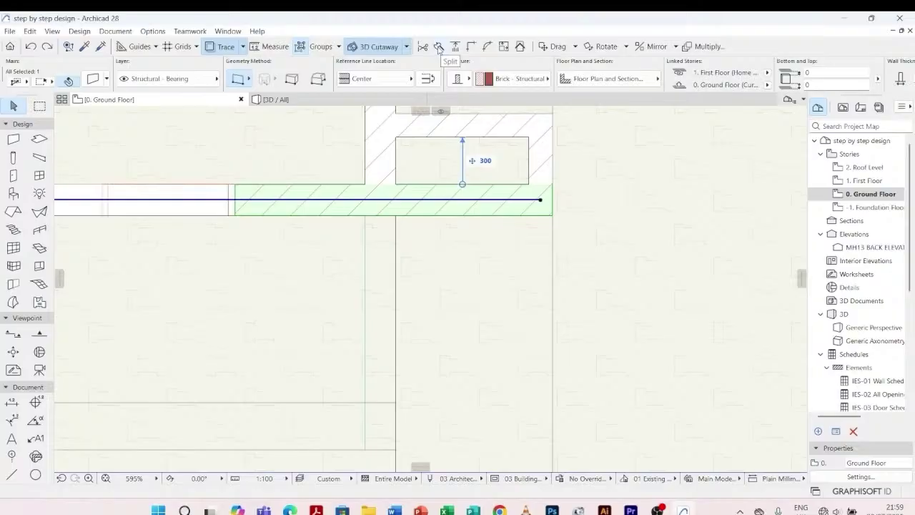
click(438, 47)
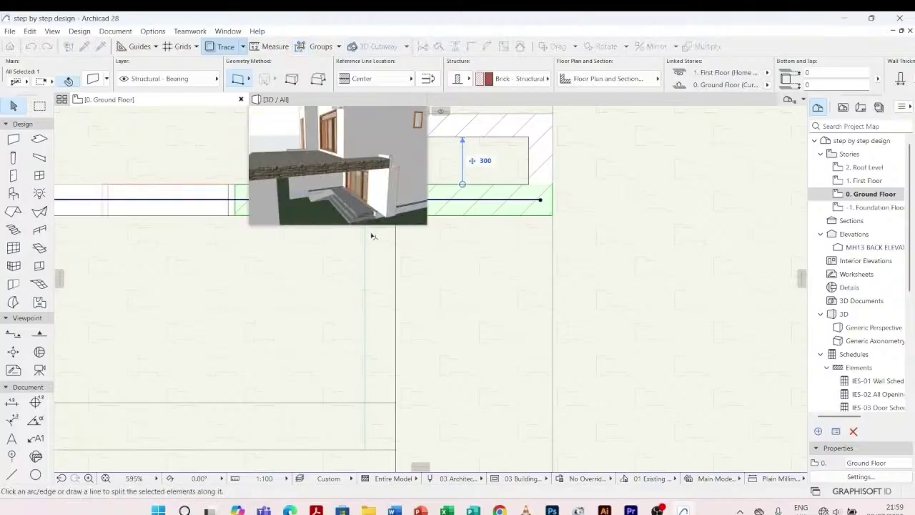
scroll(494, 323, down, 2)
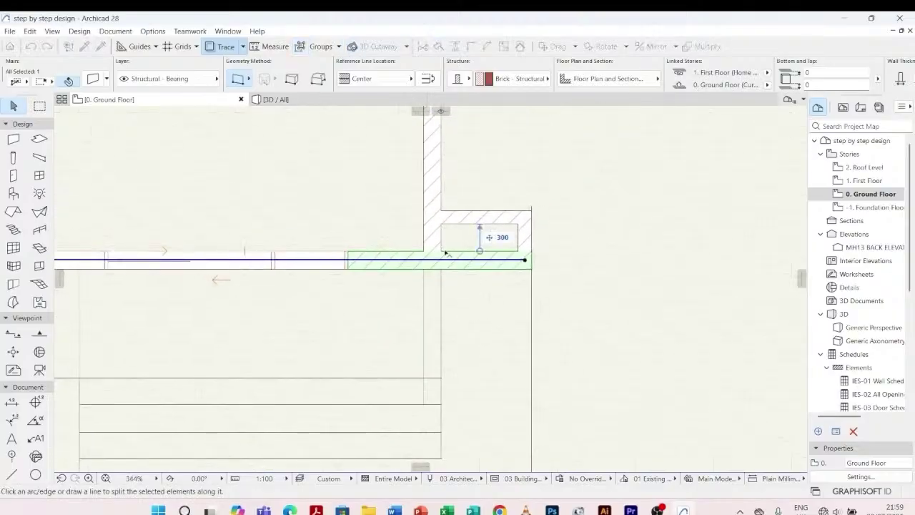
scroll(438, 253, up, 4)
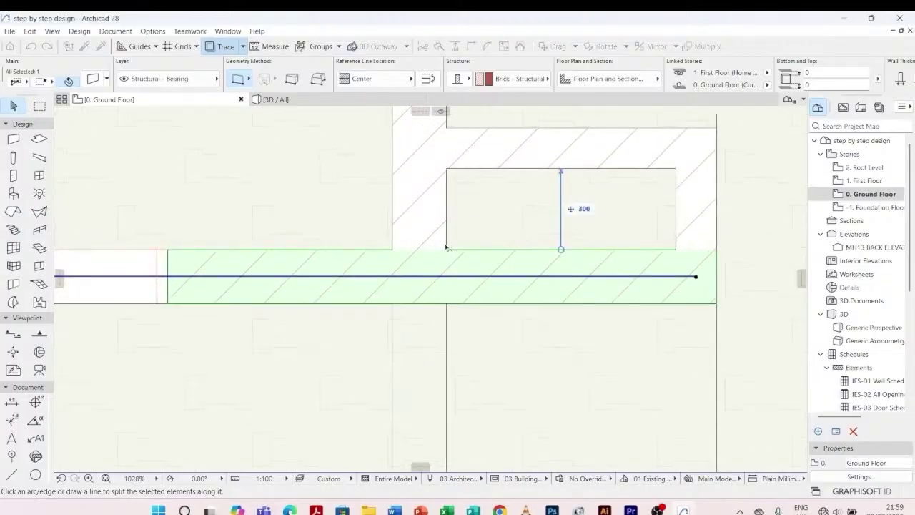
click(447, 247)
click(447, 322)
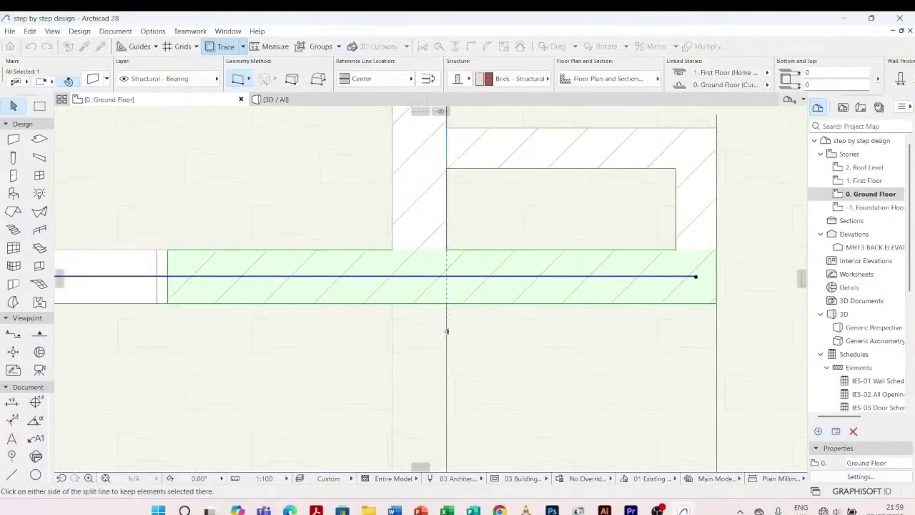
click(450, 331)
key(Escape)
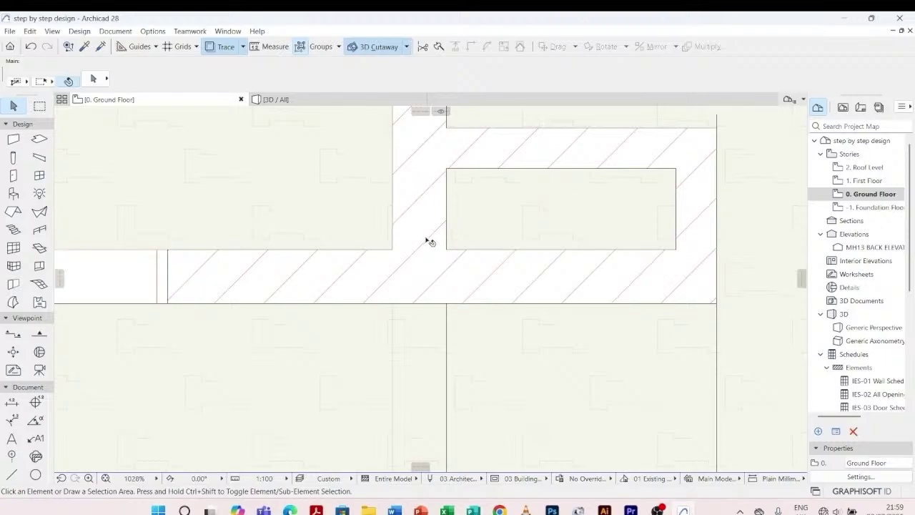
- Intersect the perpendicular house wall with the house-side portion of the split entrance wall
click(427, 241)
shift+click(393, 272)
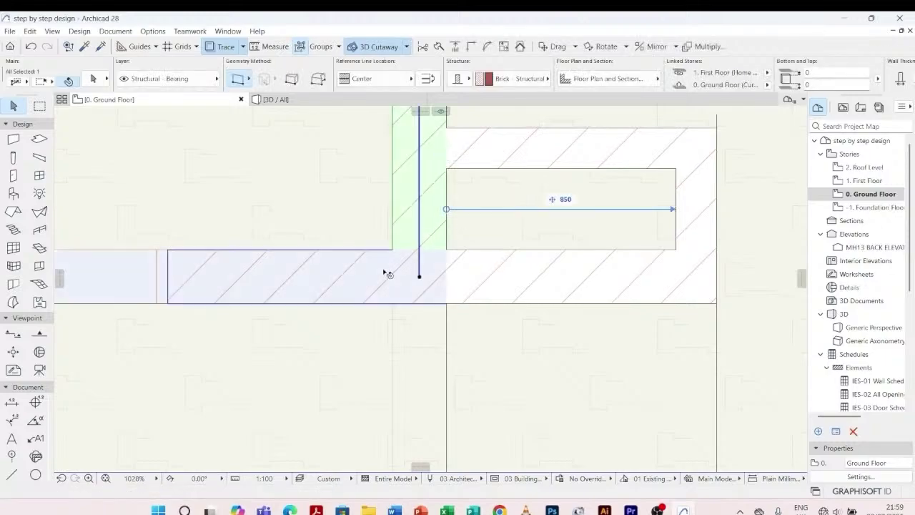
click(471, 47)
key(Escape)
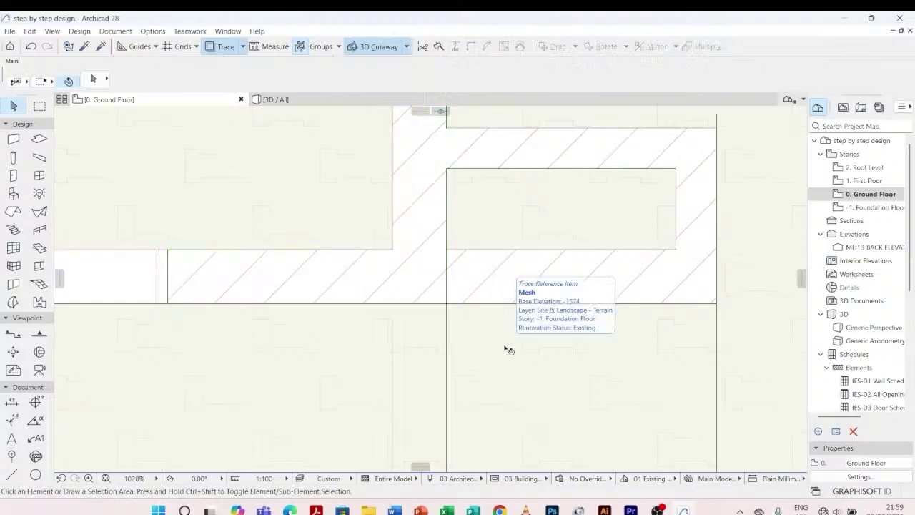
- In the 3D view, lower the split-off entrance wall's top to the adjoining hollow column's top, at a wall height of 2850
click(279, 99)
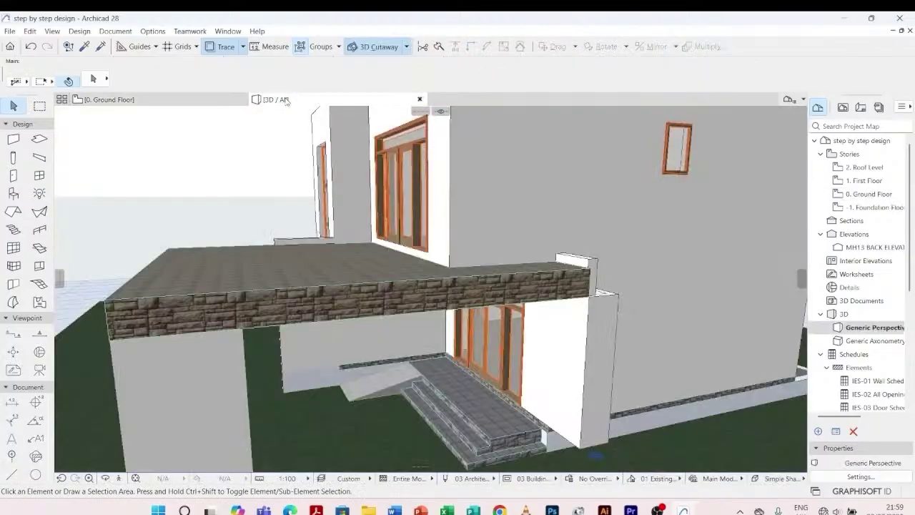
click(596, 265)
scroll(597, 263, up, 3)
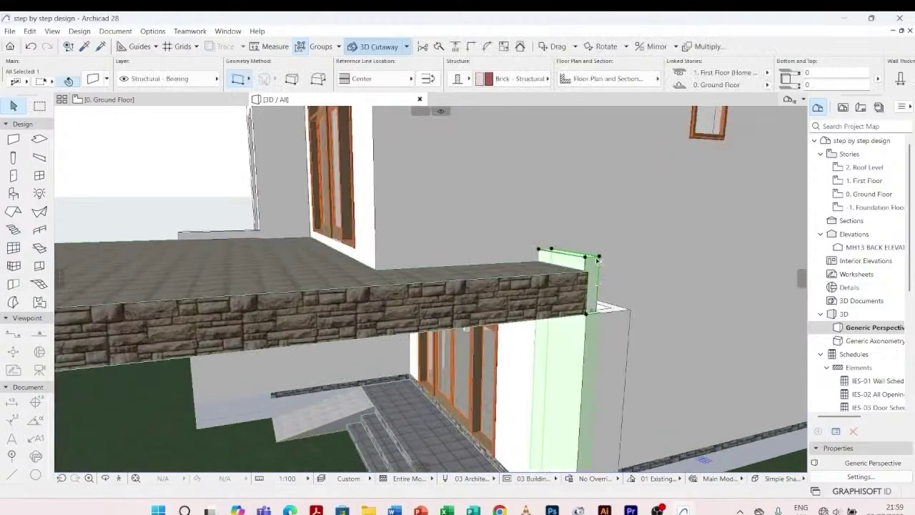
click(600, 257)
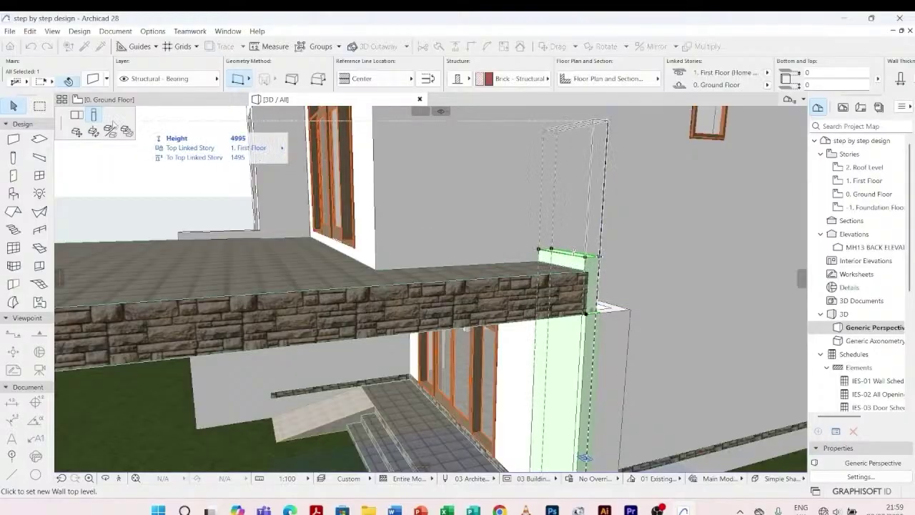
click(647, 308)
scroll(648, 308, up, 2)
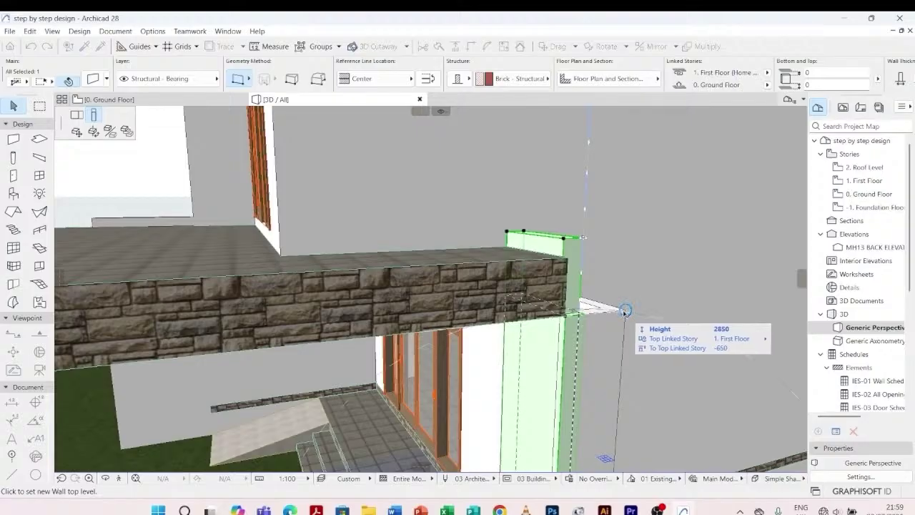
scroll(624, 311, up, 1)
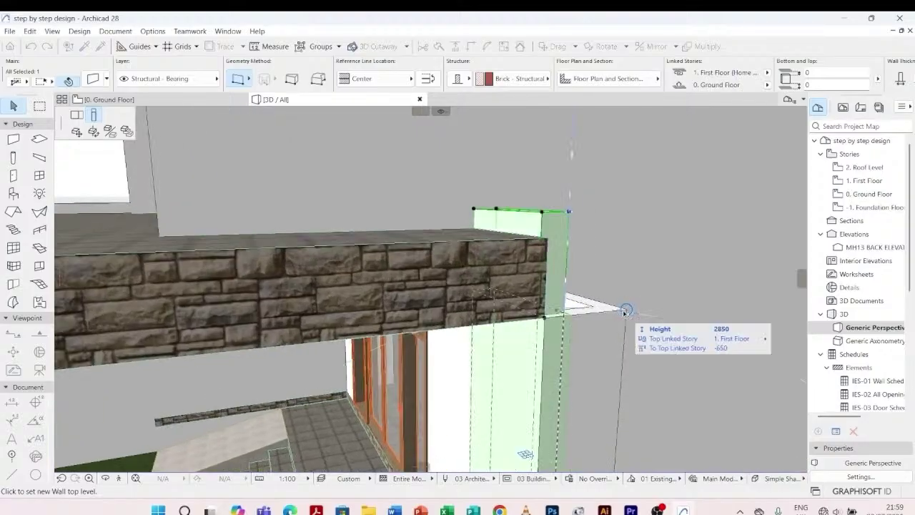
scroll(625, 311, up, 2)
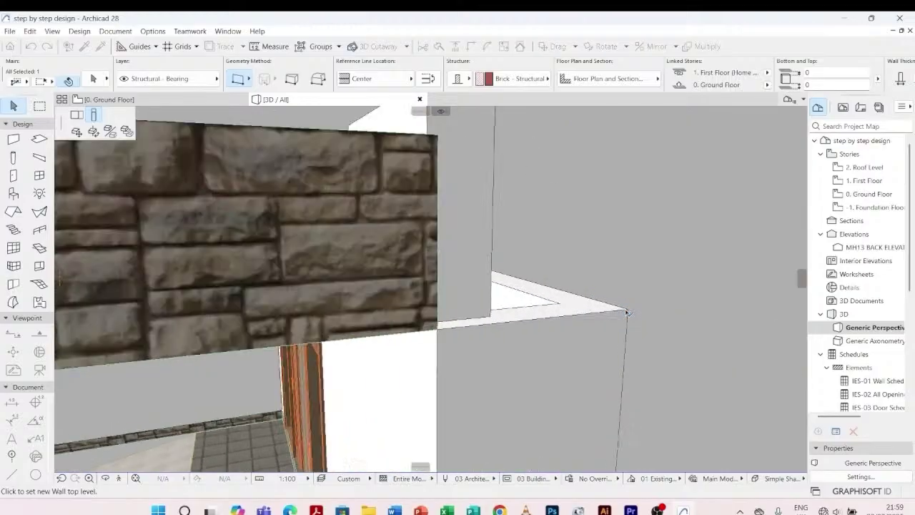
key(Escape)
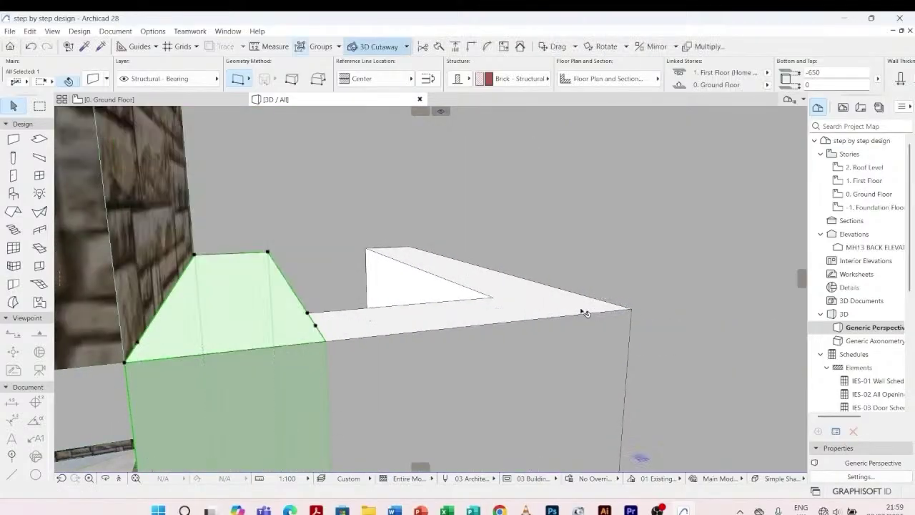
key(Escape)
- Offset the canopy slab's end edge outward by 650 to cover the hollow column up to its outer face
scroll(567, 303, down, 3)
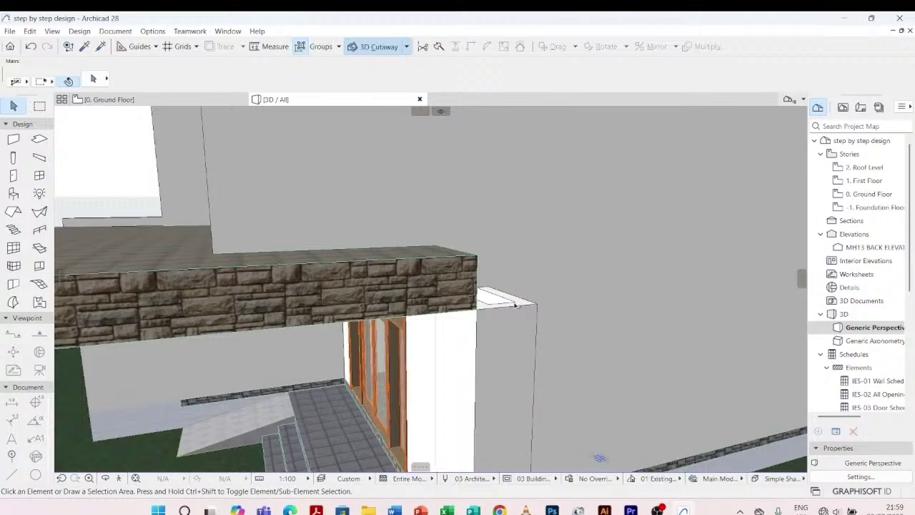
scroll(514, 304, down, 1)
shift+middle_drag(613, 366, 440, 392)
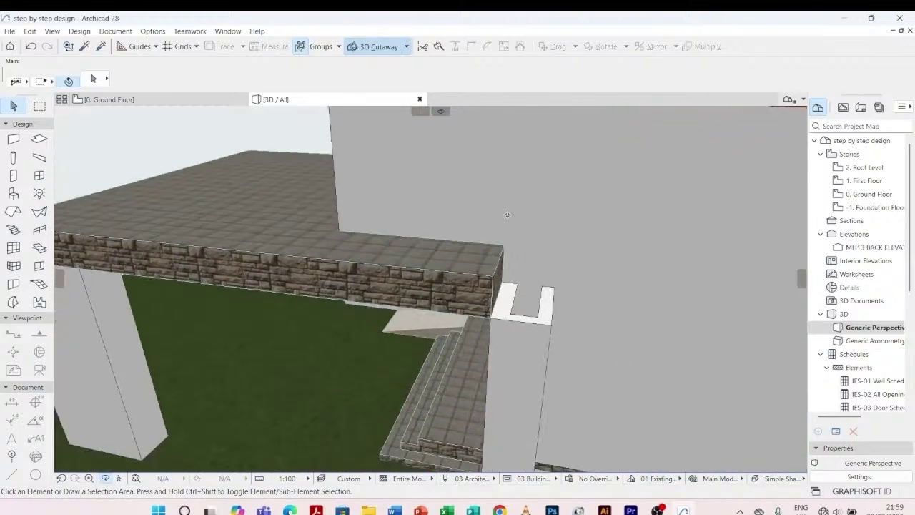
click(493, 276)
scroll(557, 284, up, 2)
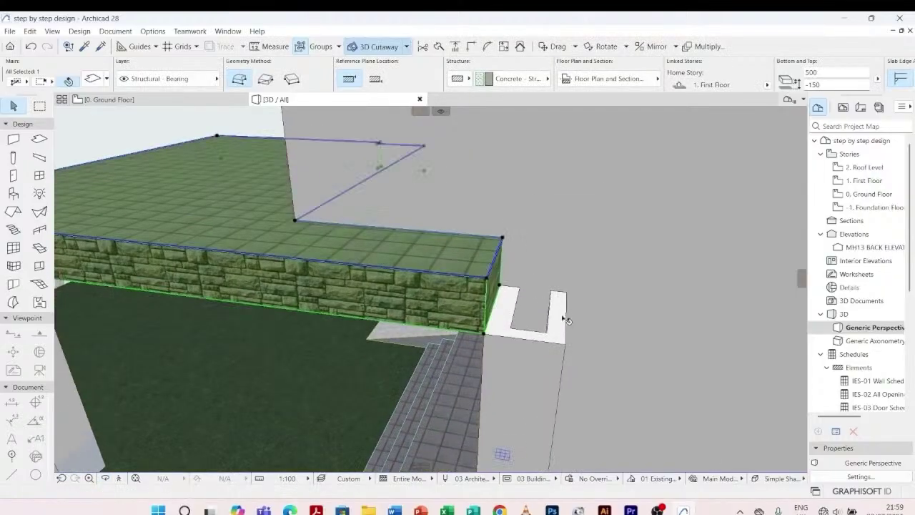
mouse_move(496, 257)
click(496, 257)
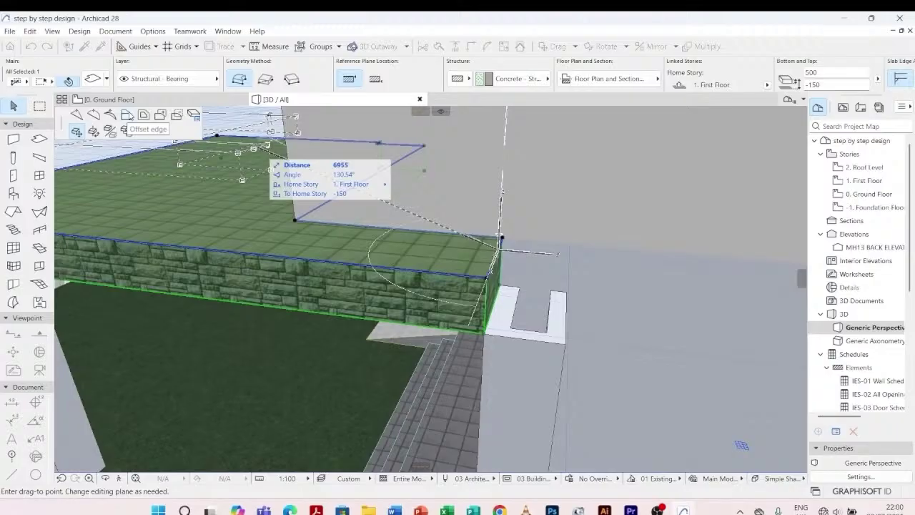
click(127, 115)
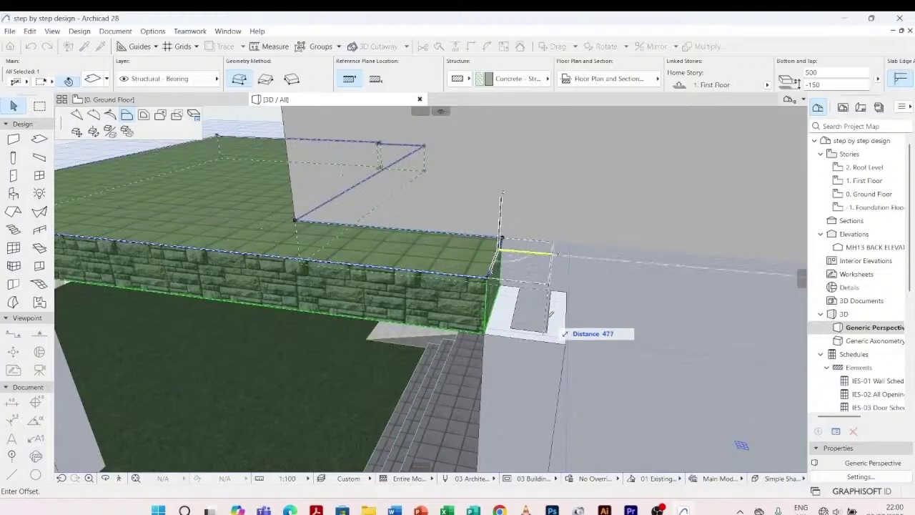
scroll(568, 344, up, 4)
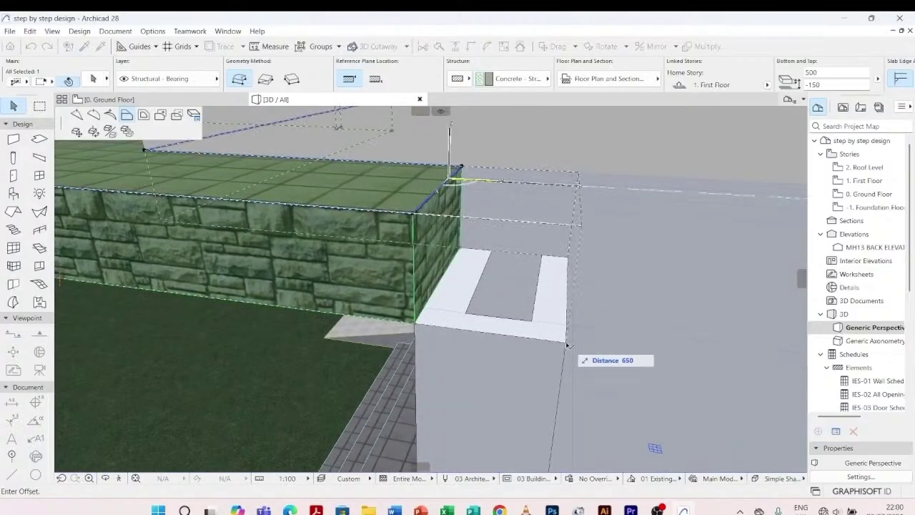
click(566, 348)
key(Escape)
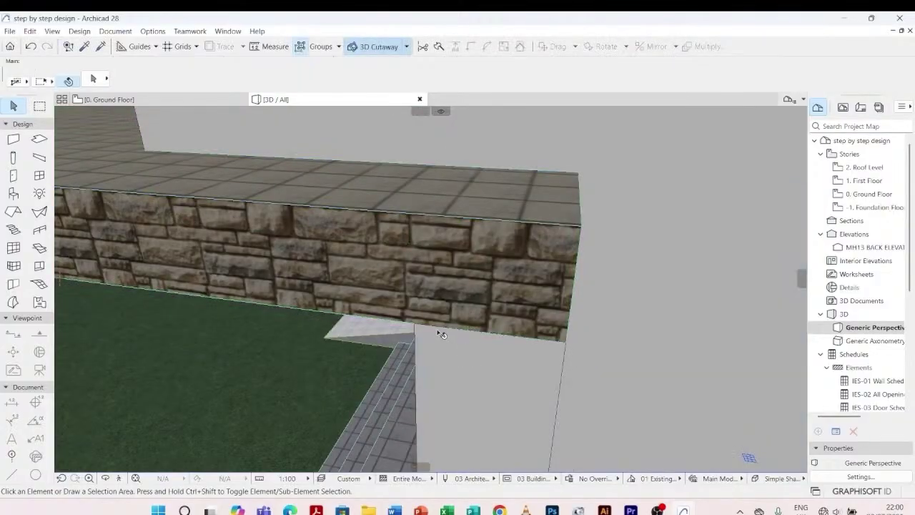
- Offset the slab's recessed edge above the entrance steps to the inner face of the entrance wall, closing the notch
scroll(573, 306, down, 5)
shift+middle_drag(411, 365, 477, 271)
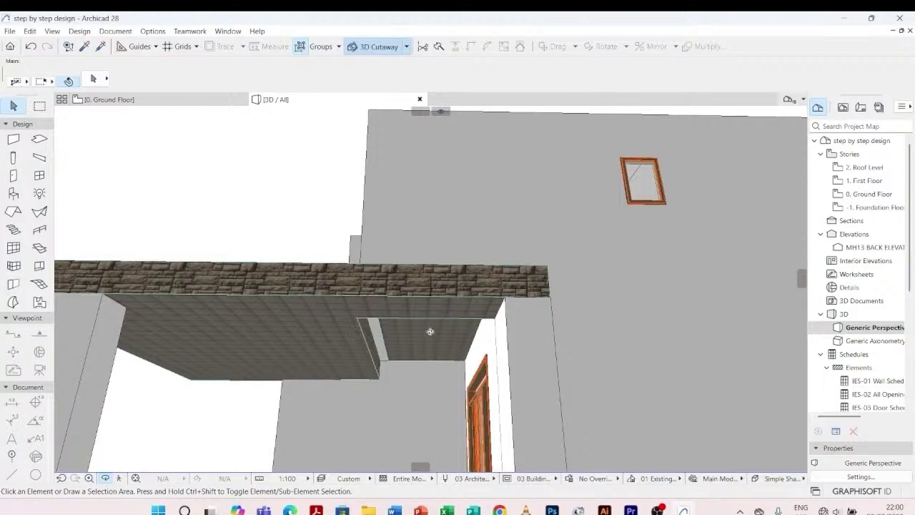
shift+middle_drag(430, 331, 438, 353)
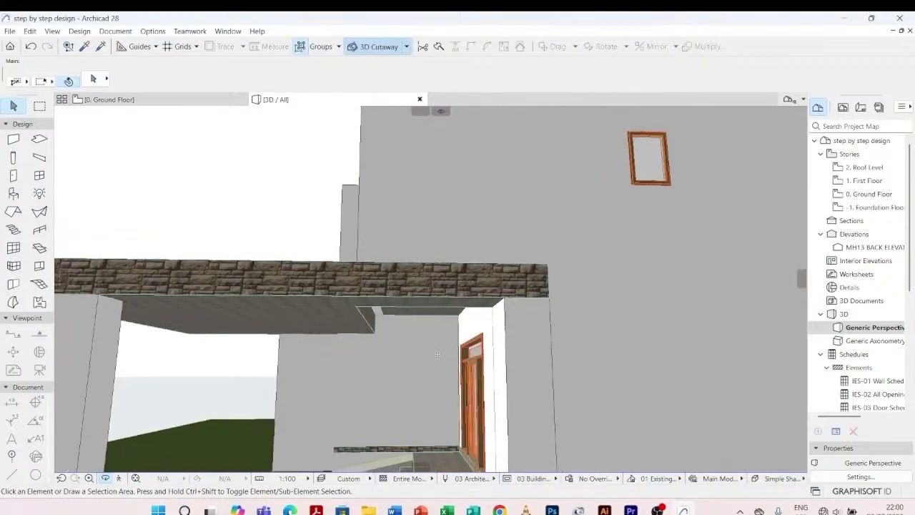
click(363, 319)
shift+middle_drag(363, 319, 371, 306)
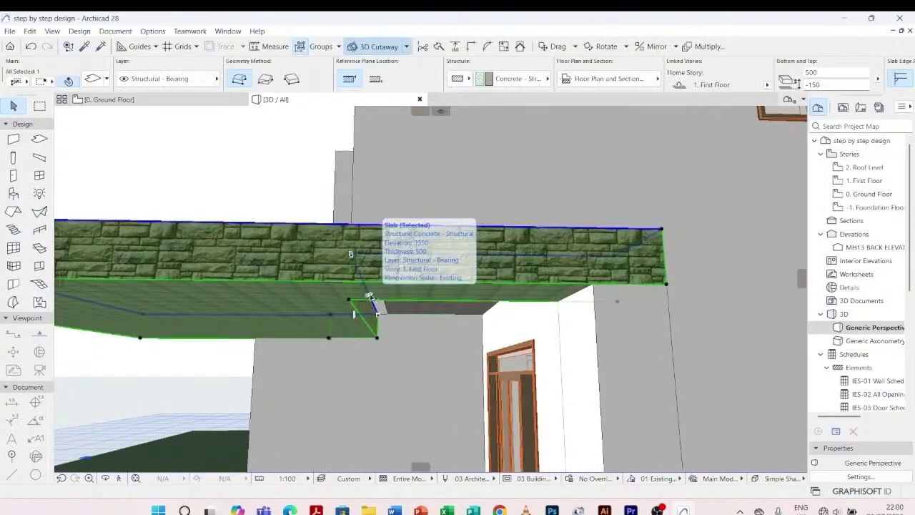
click(369, 296)
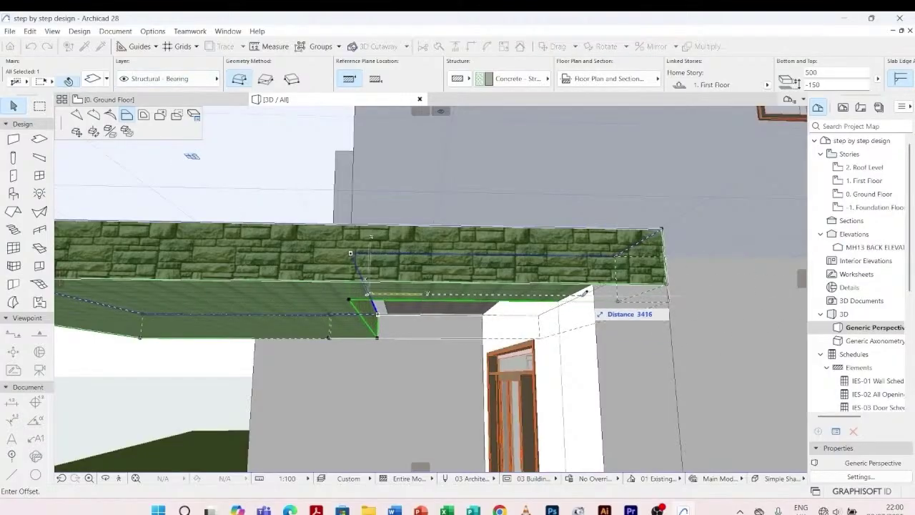
scroll(597, 287, up, 3)
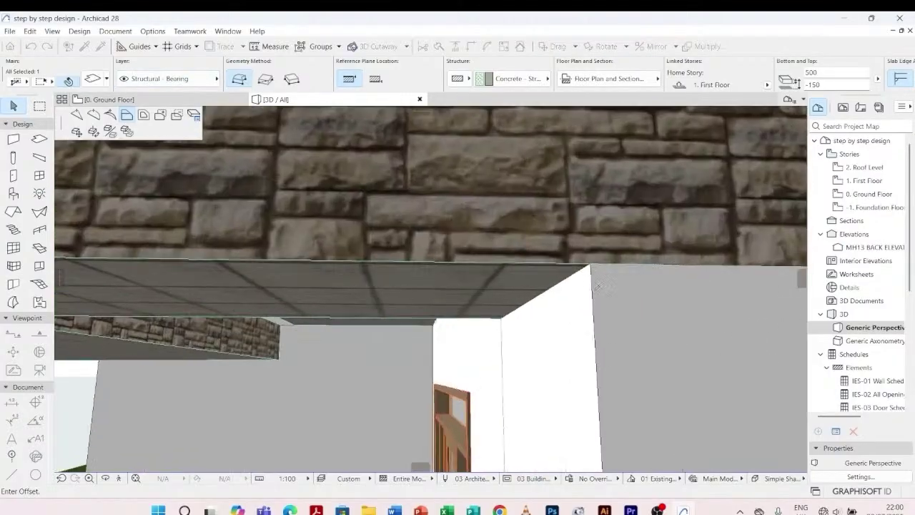
click(593, 258)
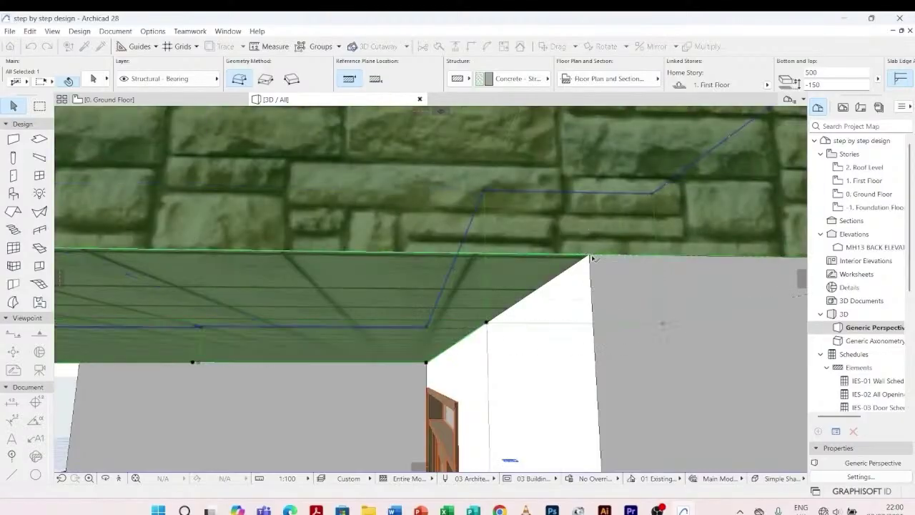
key(Escape)
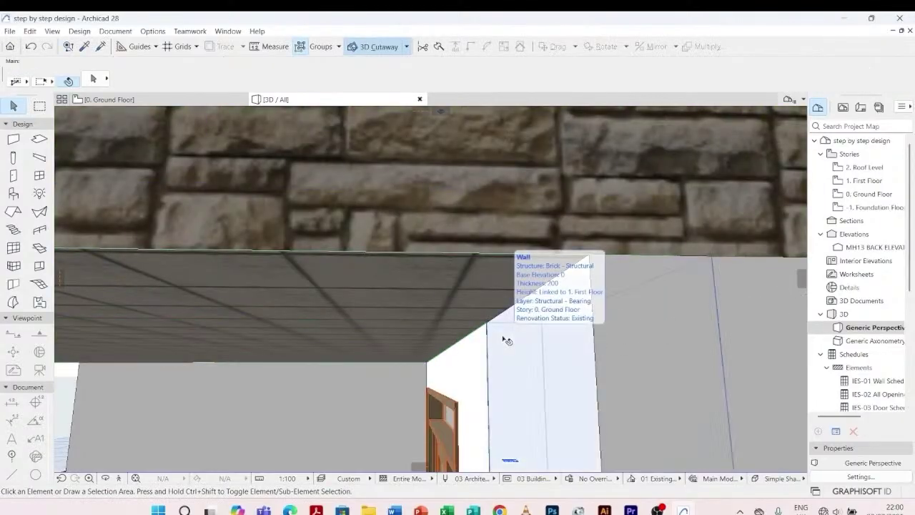
- Examine the canopy from below and from the stair-window side, checking the extent of the projecting wall that supports it
scroll(506, 340, down, 8)
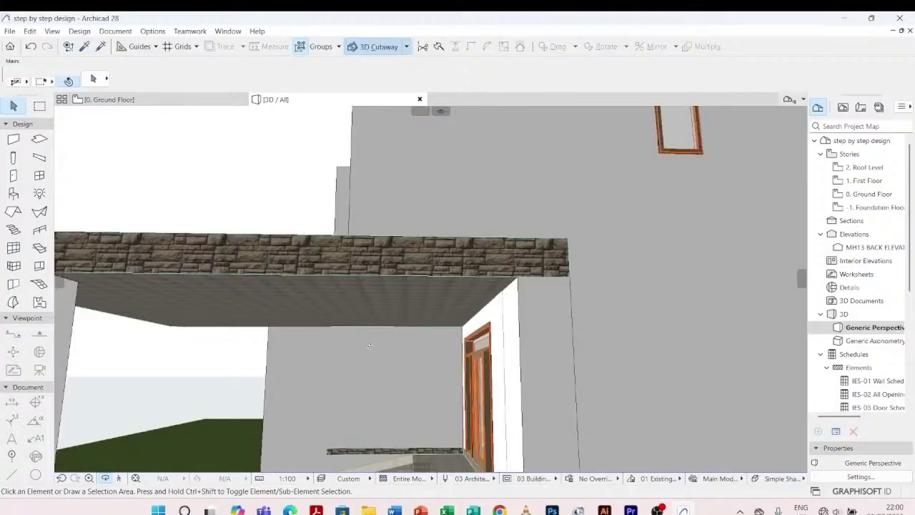
scroll(369, 345, down, 8)
scroll(448, 353, up, 8)
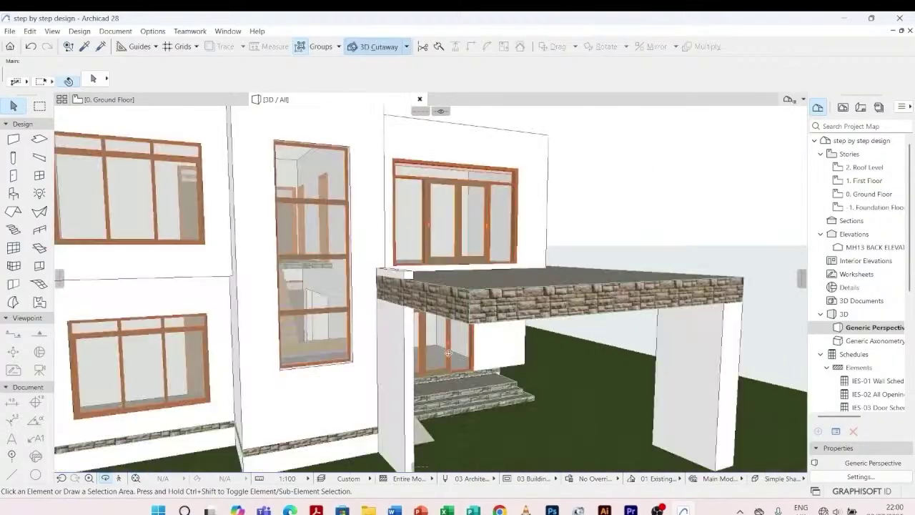
scroll(405, 333, up, 4)
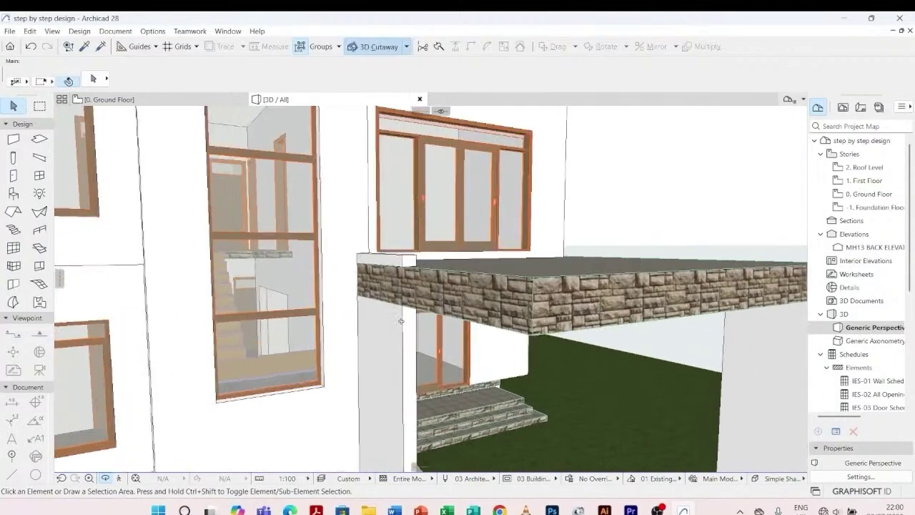
click(404, 333)
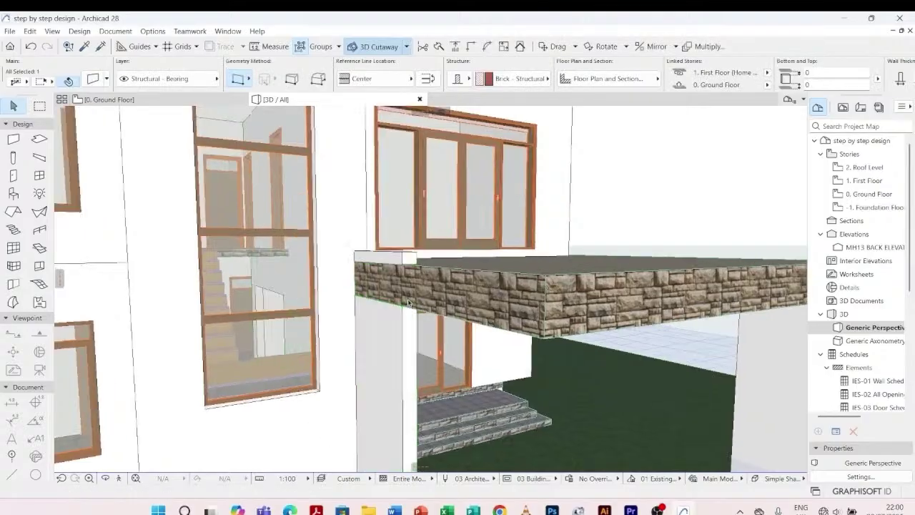
scroll(410, 304, up, 1)
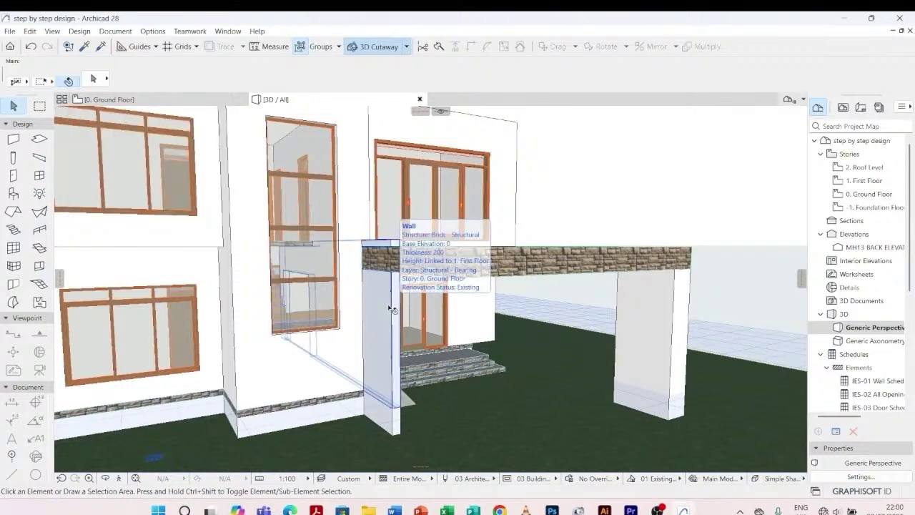
click(389, 308)
key(Escape)
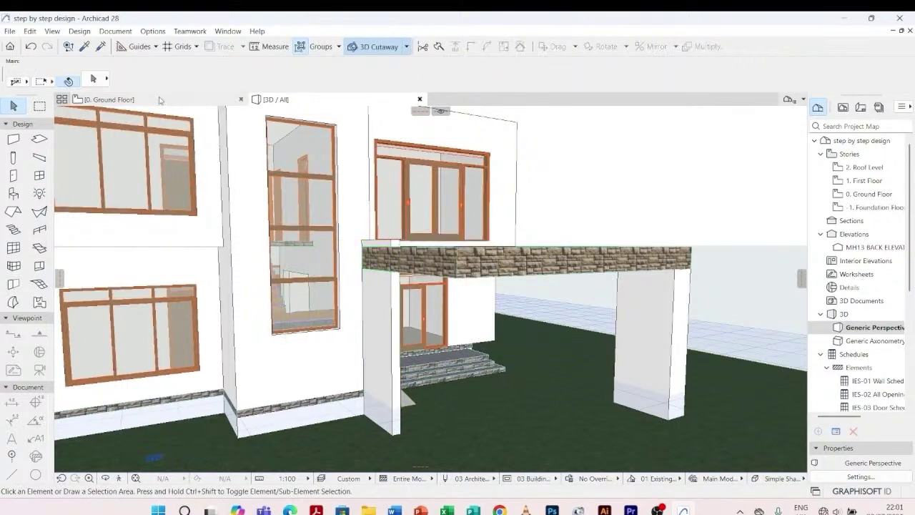
- On the ground floor plan, split the long wall beside the staircase along the outer face of the stair window wall
click(160, 100)
scroll(463, 289, down, 5)
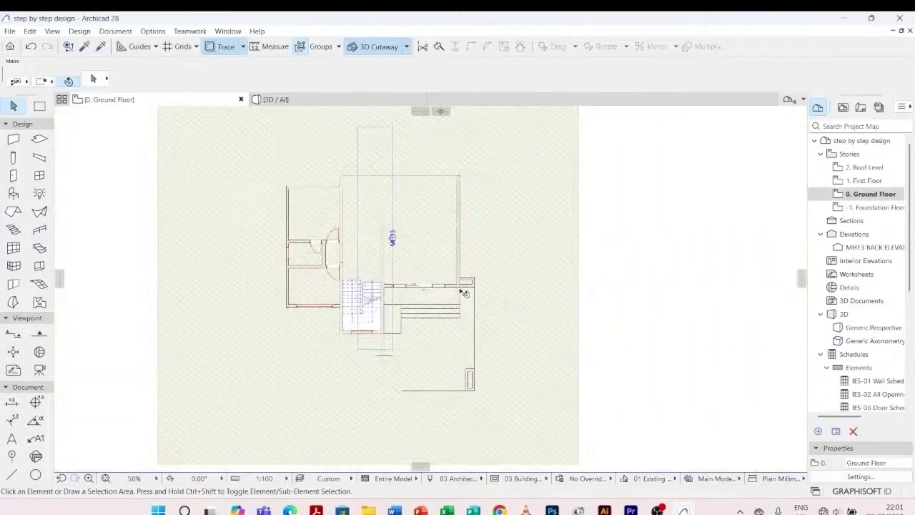
scroll(386, 332, up, 6)
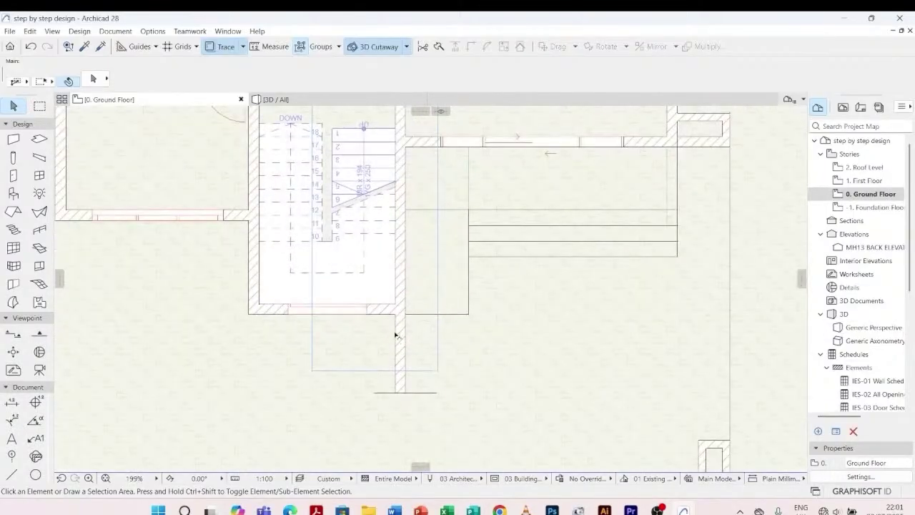
click(398, 335)
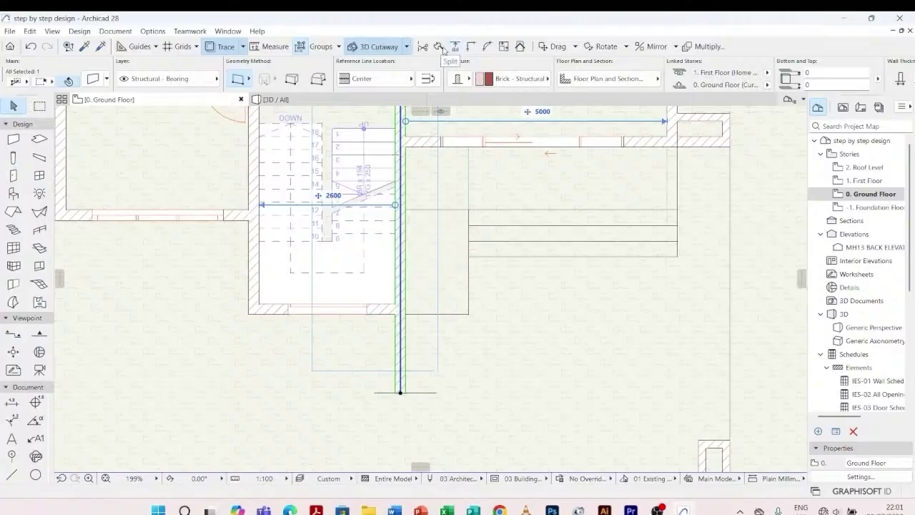
click(439, 47)
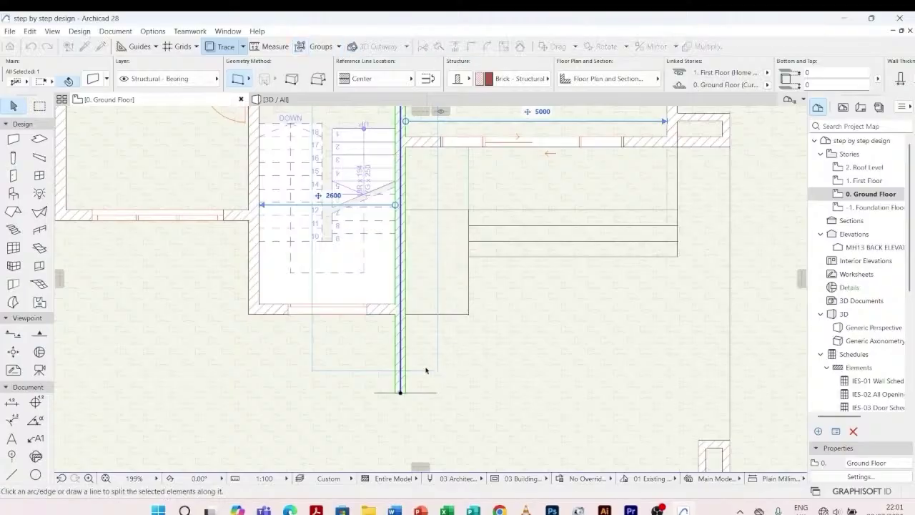
scroll(420, 332, up, 4)
click(359, 290)
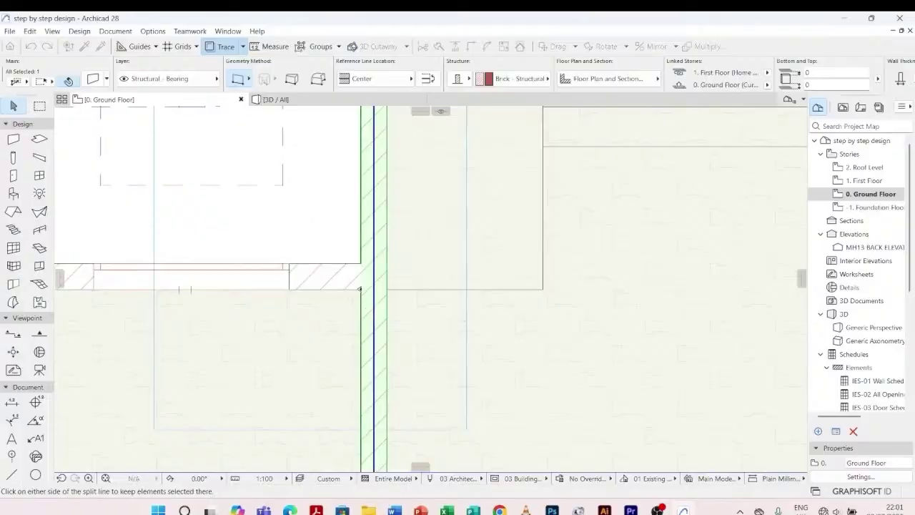
click(401, 339)
key(Escape)
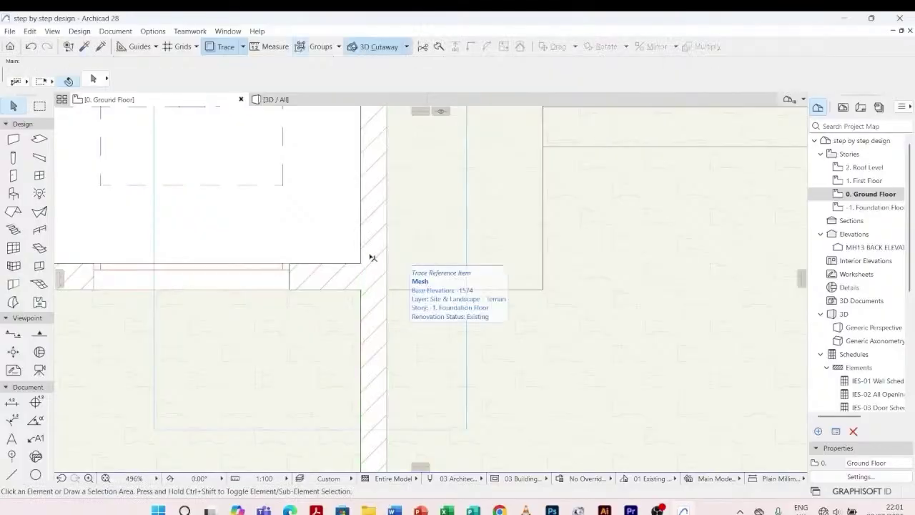
- Lower the top of the split-off wall beneath the canopy's stair-window end to the slab's underside
click(319, 100)
click(392, 290)
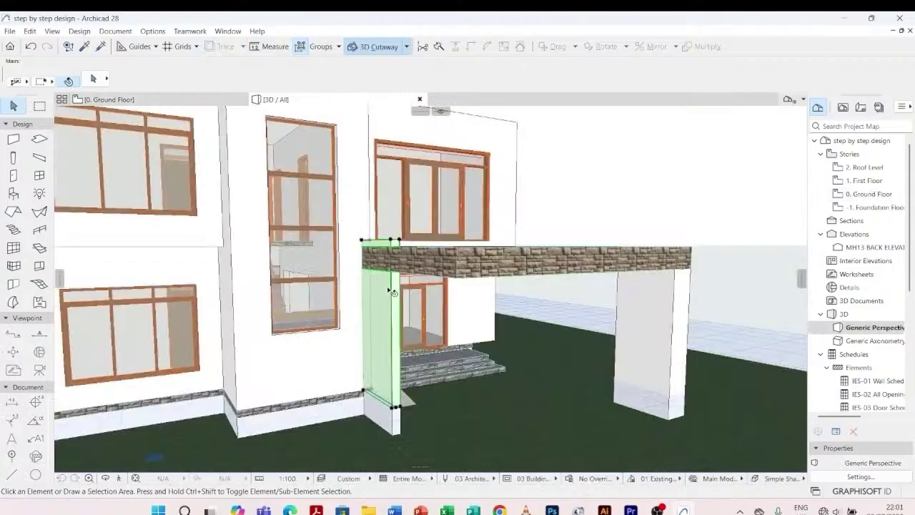
scroll(396, 282, up, 2)
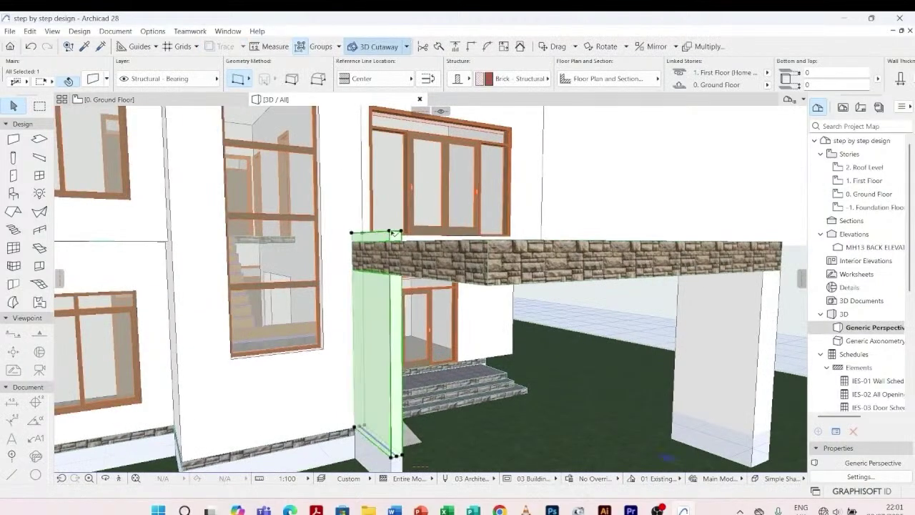
click(393, 233)
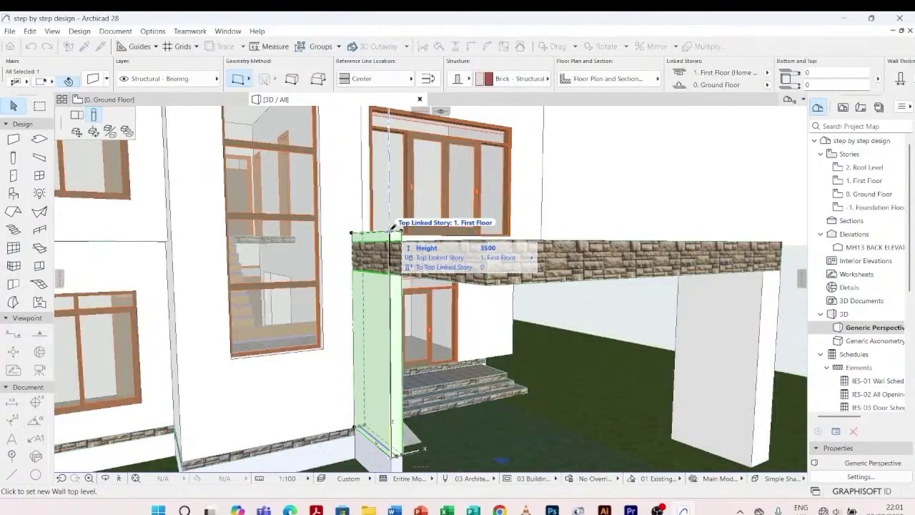
click(489, 283)
key(Escape)
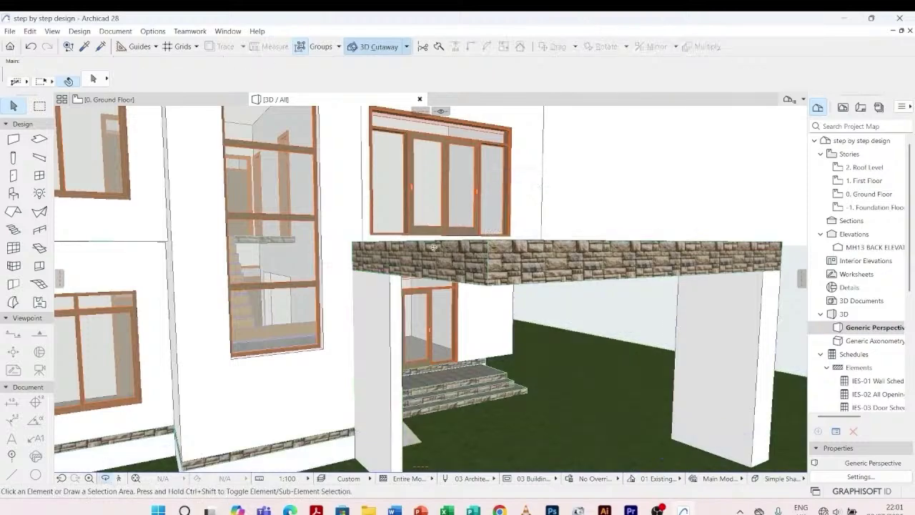
- Examine the canopy, its supporting wall and its column from the front and the column side
scroll(423, 261, down, 4)
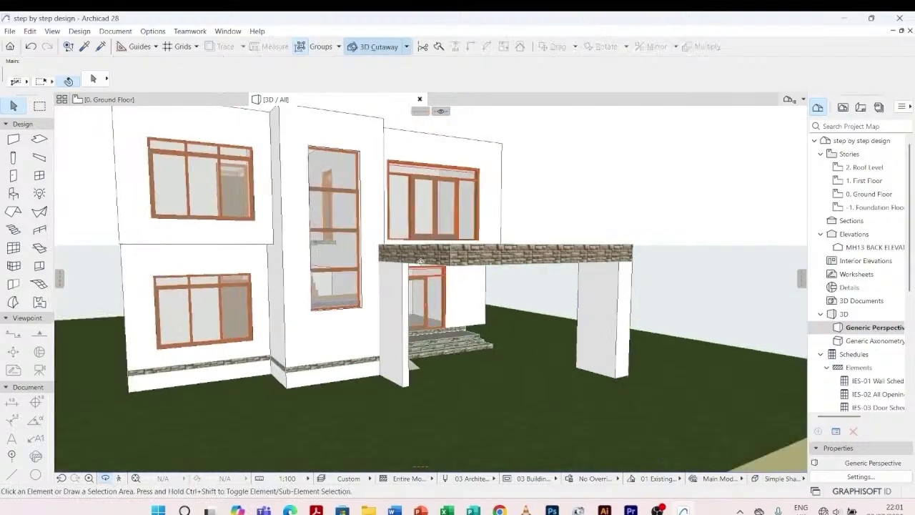
shift+middle_drag(536, 290, 364, 350)
scroll(355, 364, down, 3)
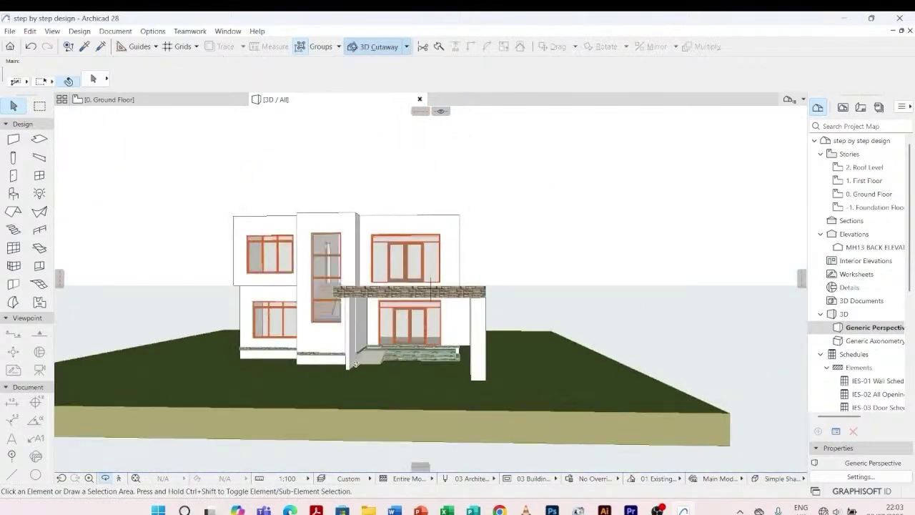
scroll(354, 363, up, 5)
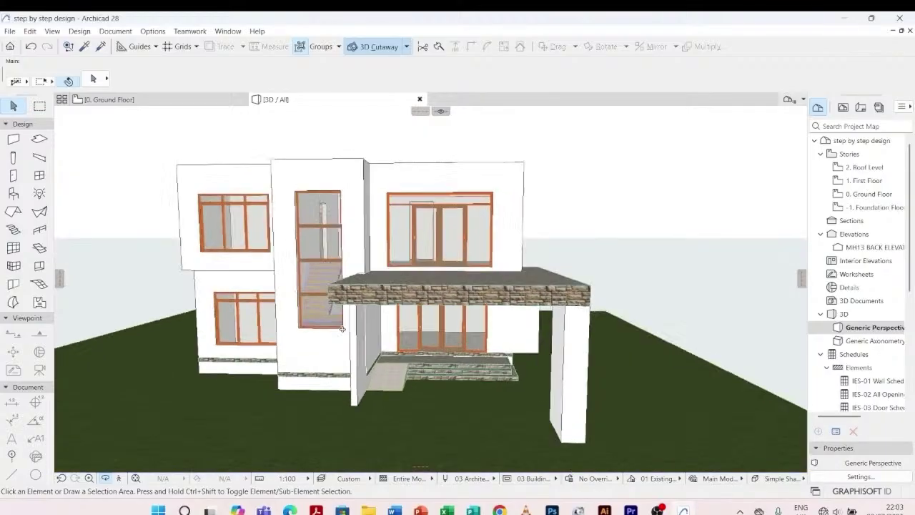
shift+middle_drag(343, 328, 326, 339)
shift+middle_drag(402, 349, 366, 326)
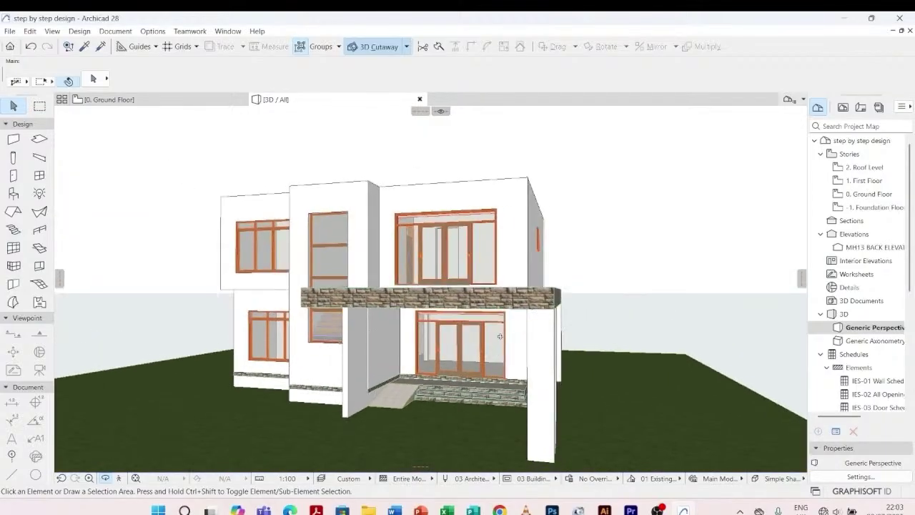
shift+middle_drag(499, 336, 468, 342)
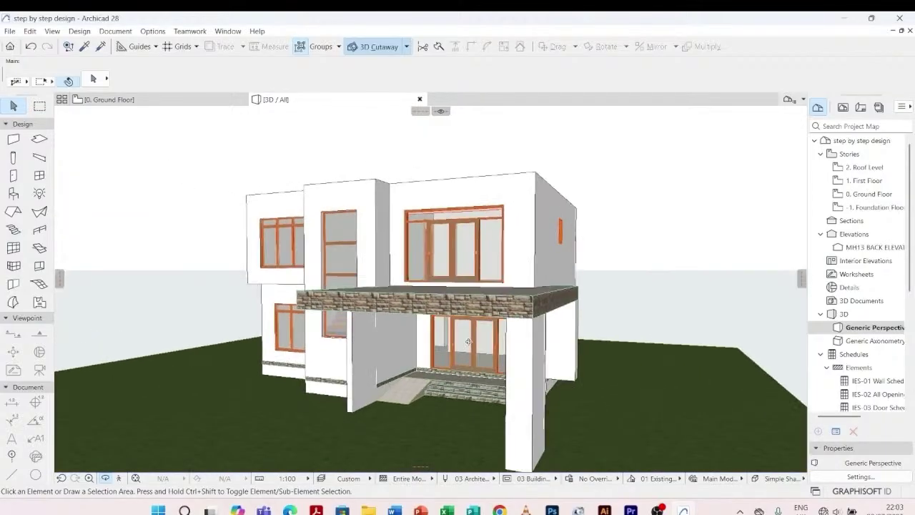
- Override the canopy slab's edge and bottom surfaces with Stucco - White Rough, keeping Tiles - Tan 30x30 on top
click(528, 301)
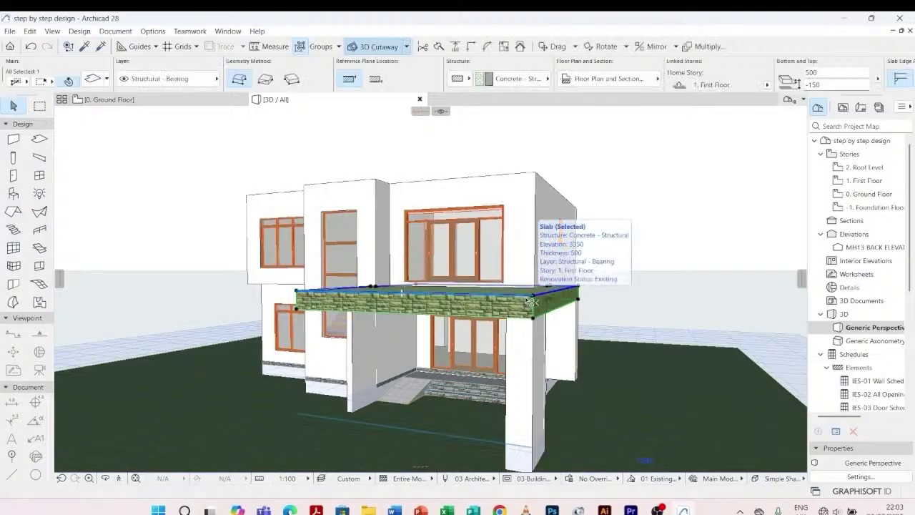
double_click(531, 301)
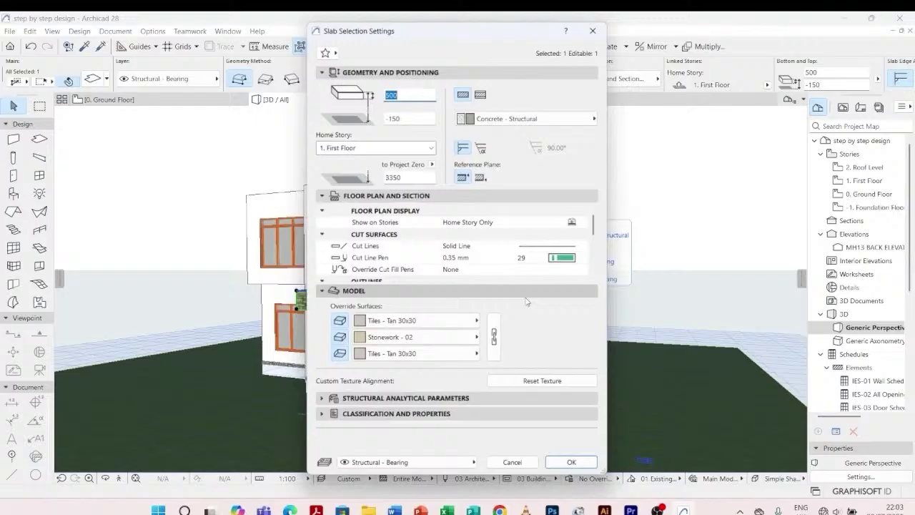
click(472, 323)
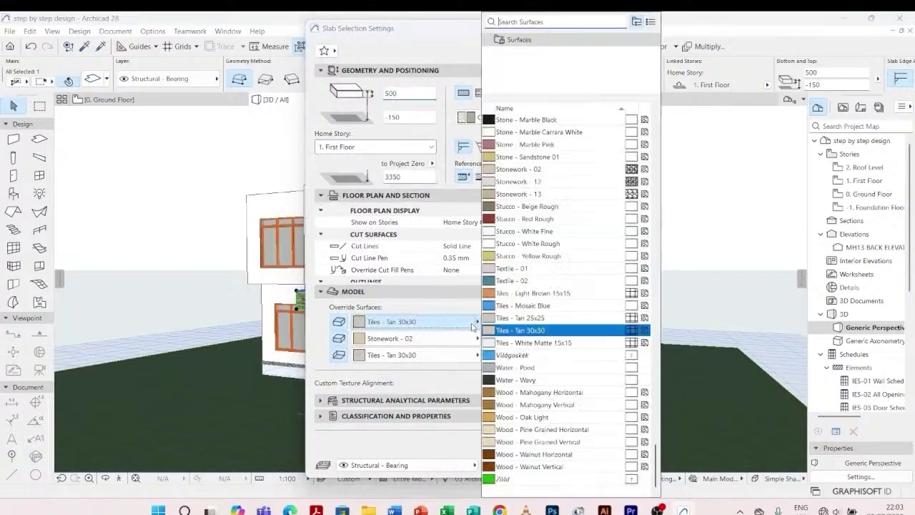
click(518, 332)
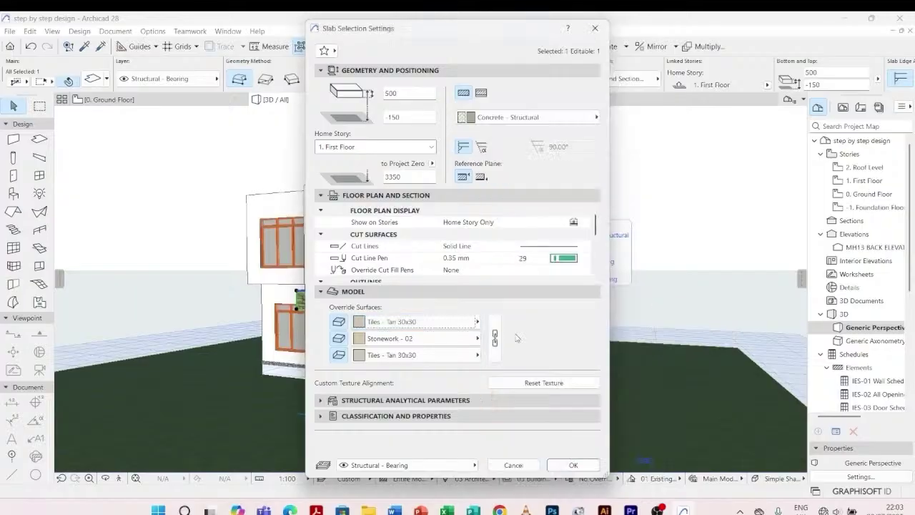
click(475, 341)
click(538, 299)
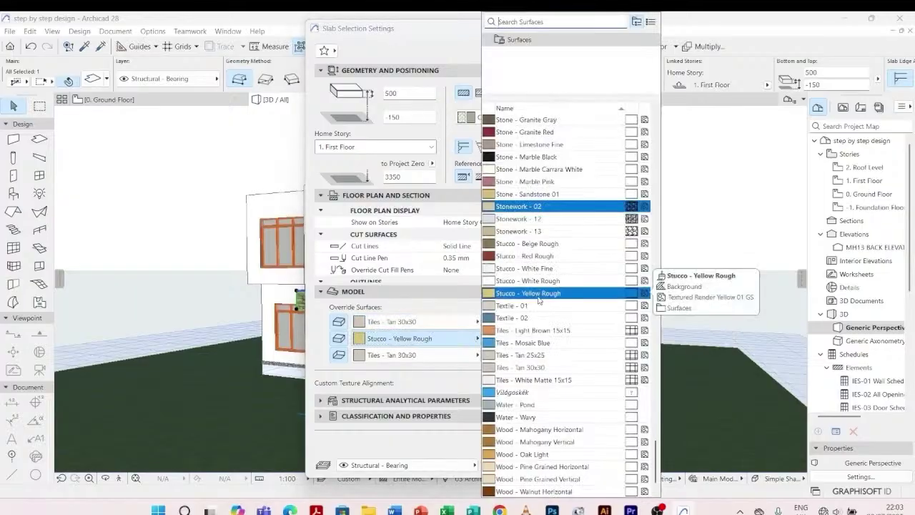
click(538, 281)
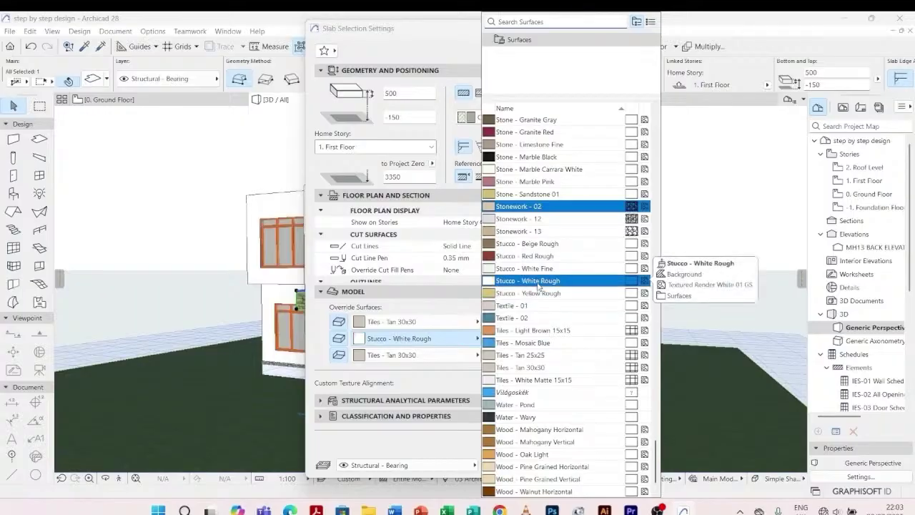
click(477, 354)
click(524, 231)
click(523, 243)
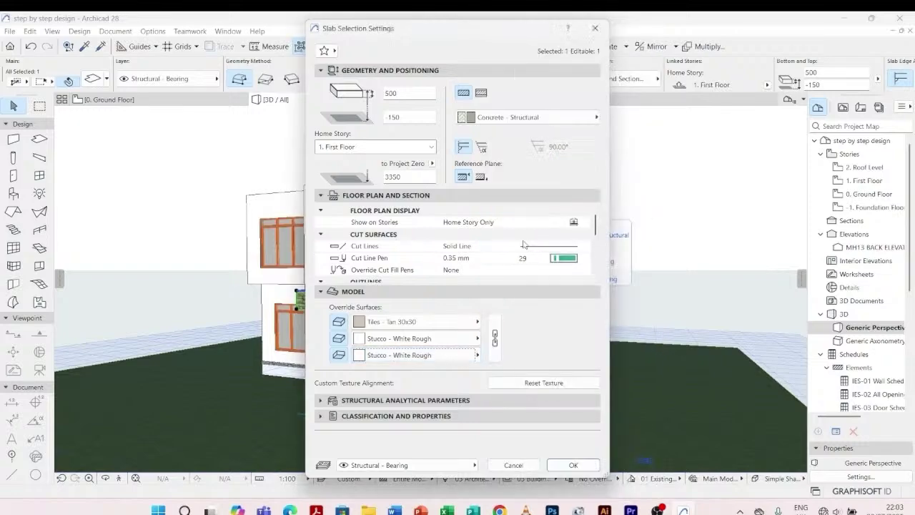
click(572, 465)
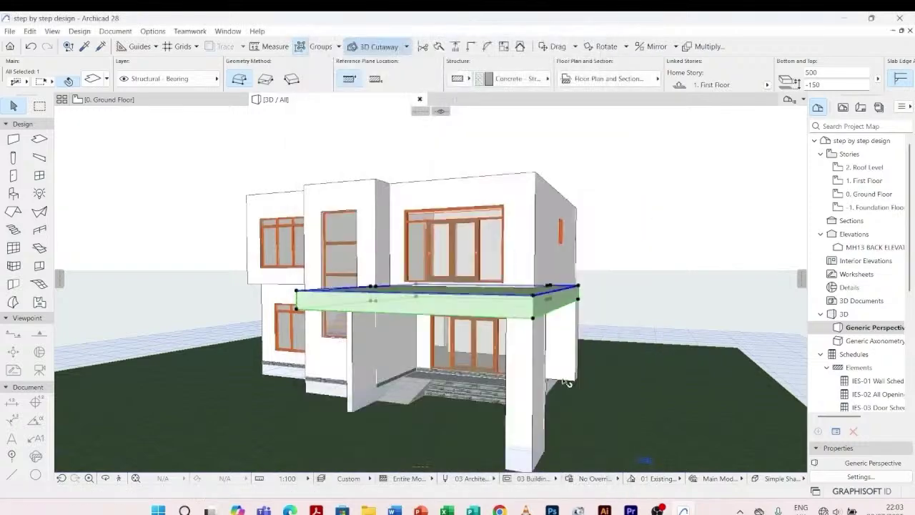
click(592, 315)
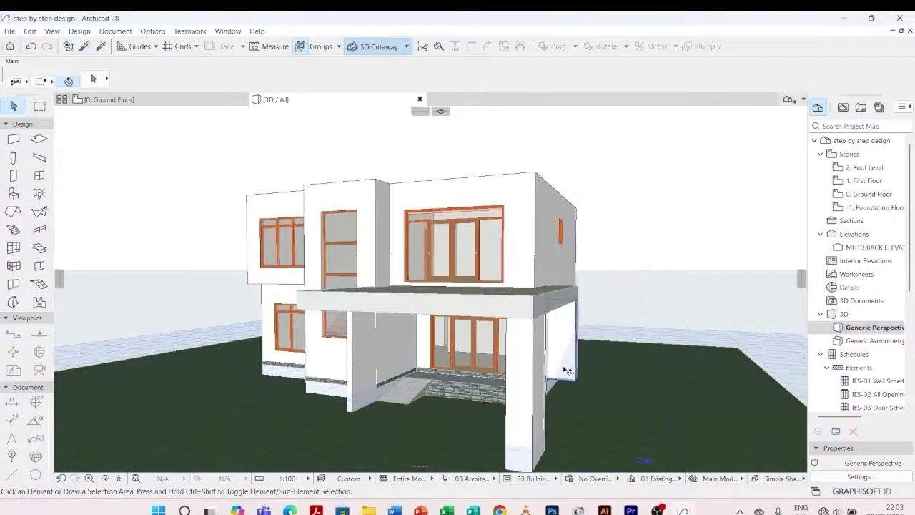
- Check which surface overrides are assigned to the front wall of the canopy's hollow column
shift+middle_drag(599, 377, 543, 420)
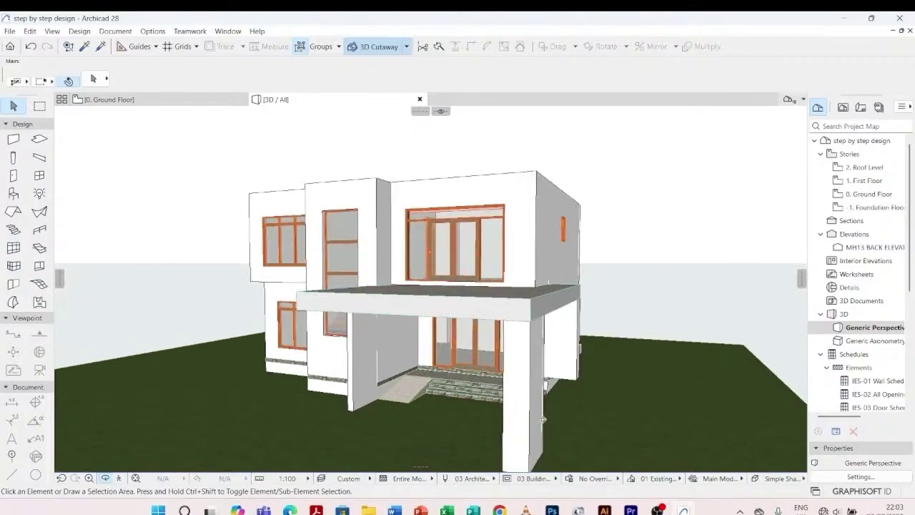
click(508, 350)
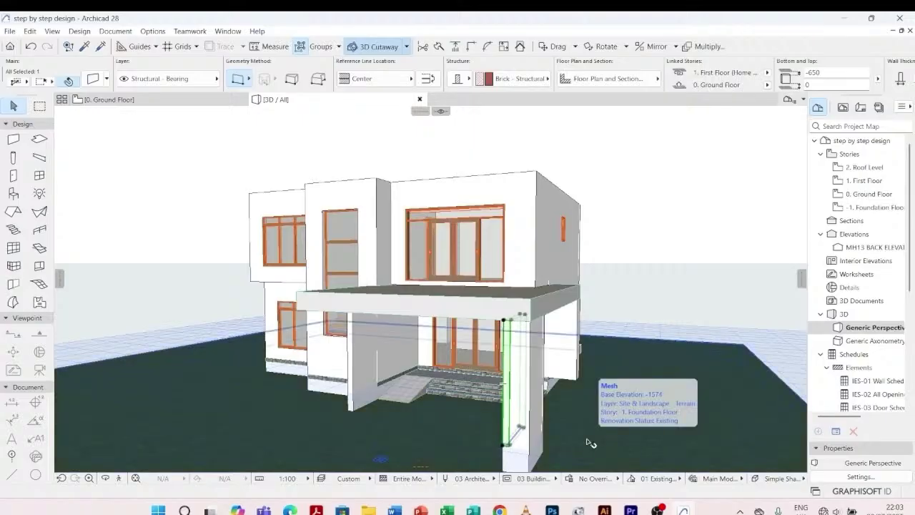
key(ctrl+t)
scroll(529, 358, down, 3)
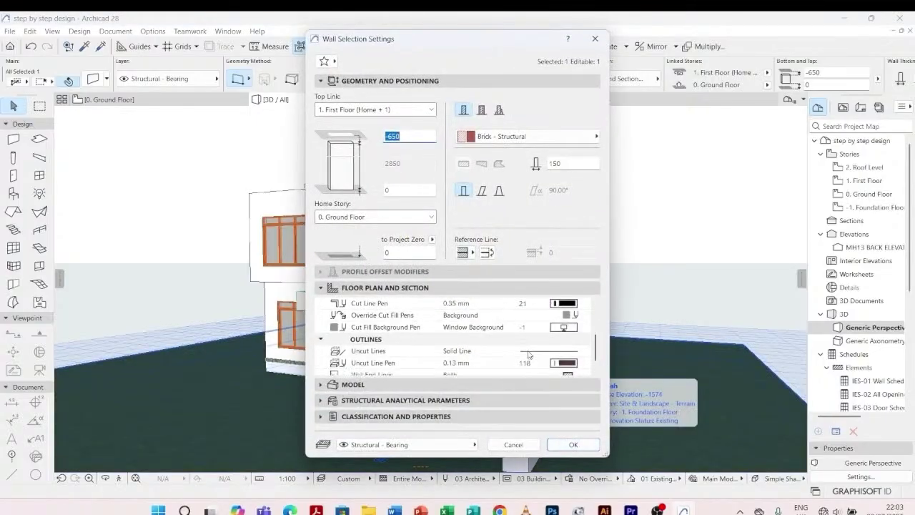
ctrl+click(320, 388)
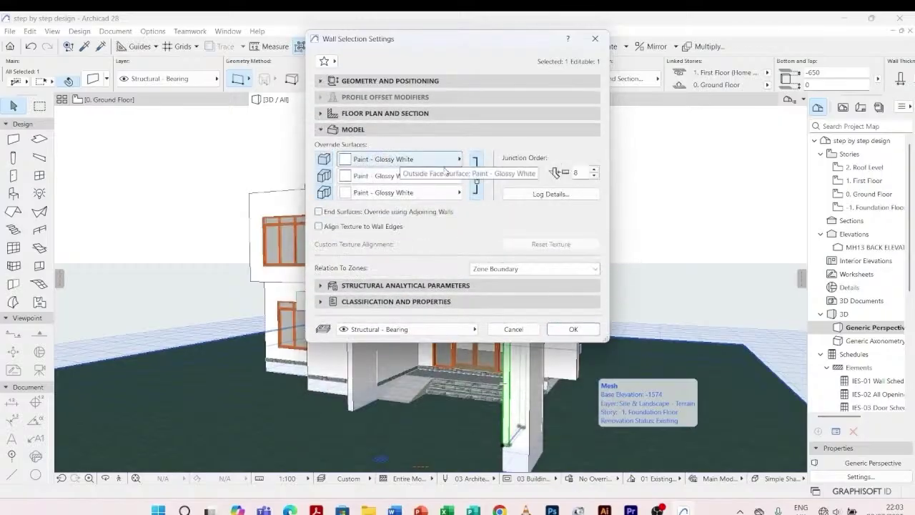
click(573, 329)
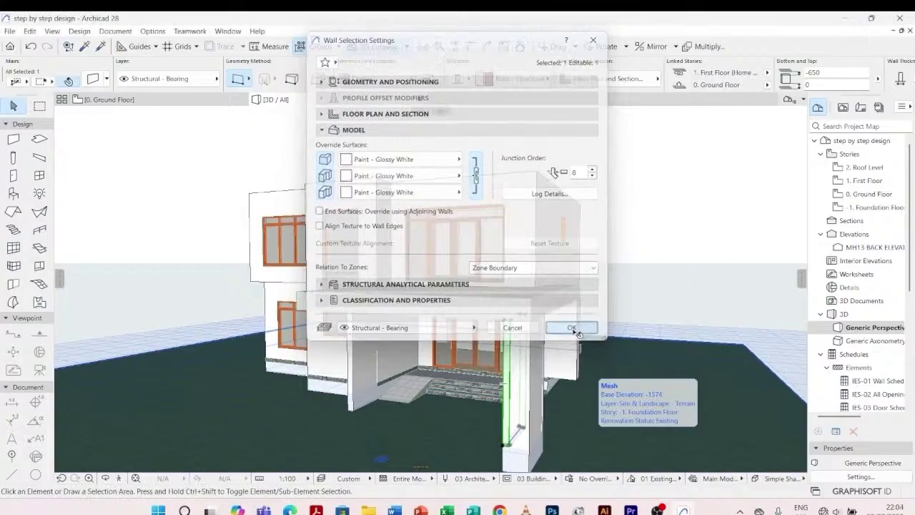
key(Escape)
- Override the canopy slab's edge and bottom surfaces with Paint - Glossy White
click(520, 303)
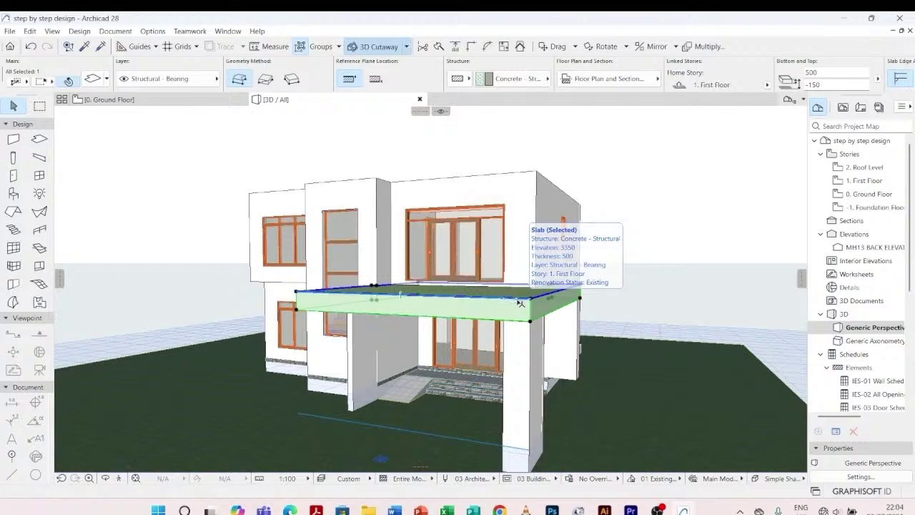
double_click(524, 303)
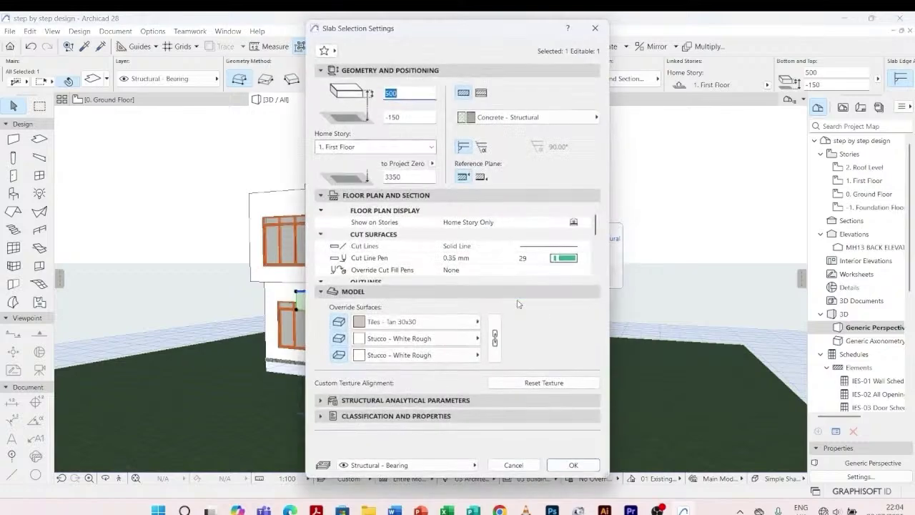
click(475, 338)
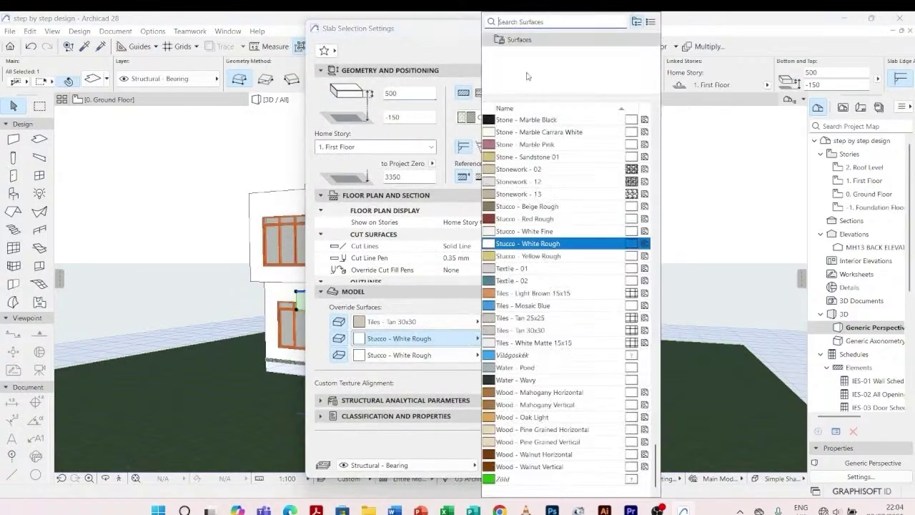
click(532, 23)
text(paint)
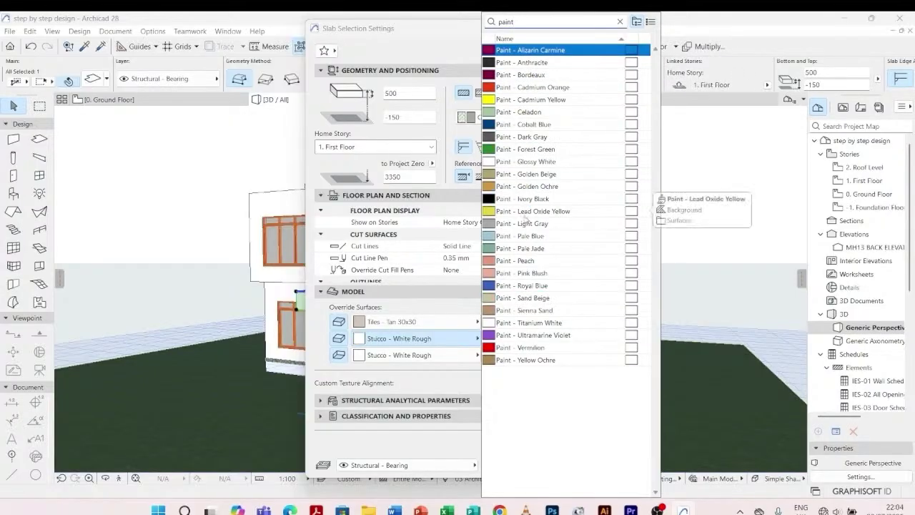
click(525, 161)
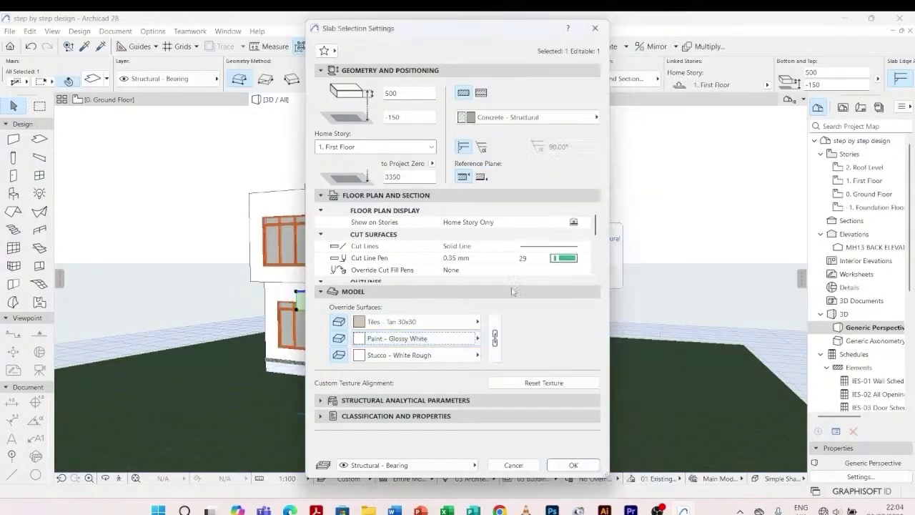
click(477, 355)
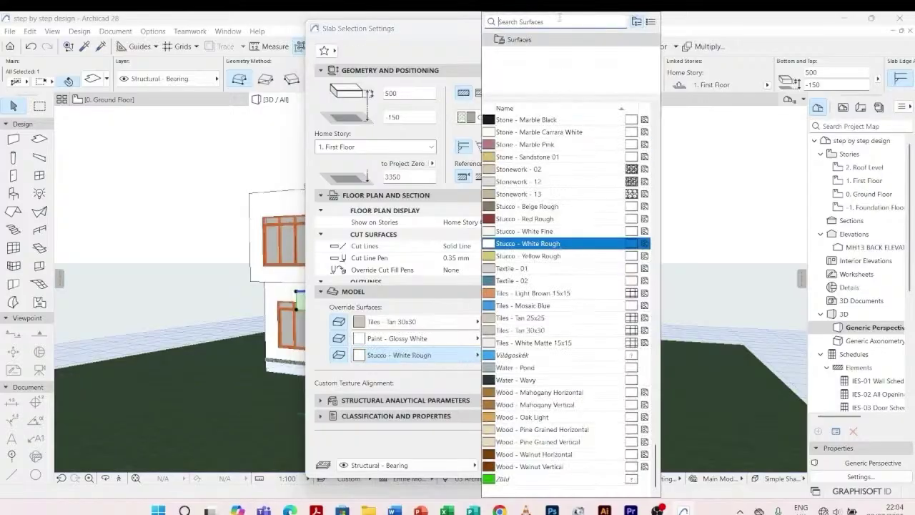
text(paint)
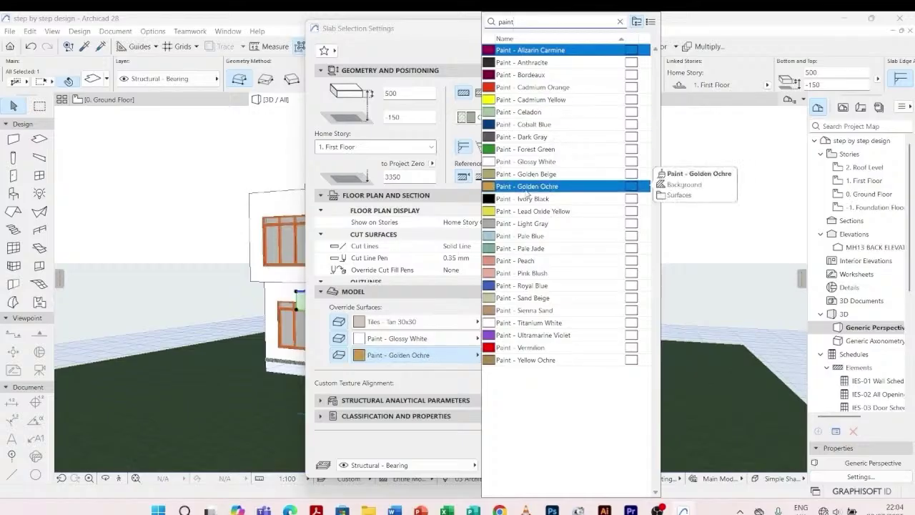
click(526, 163)
click(572, 466)
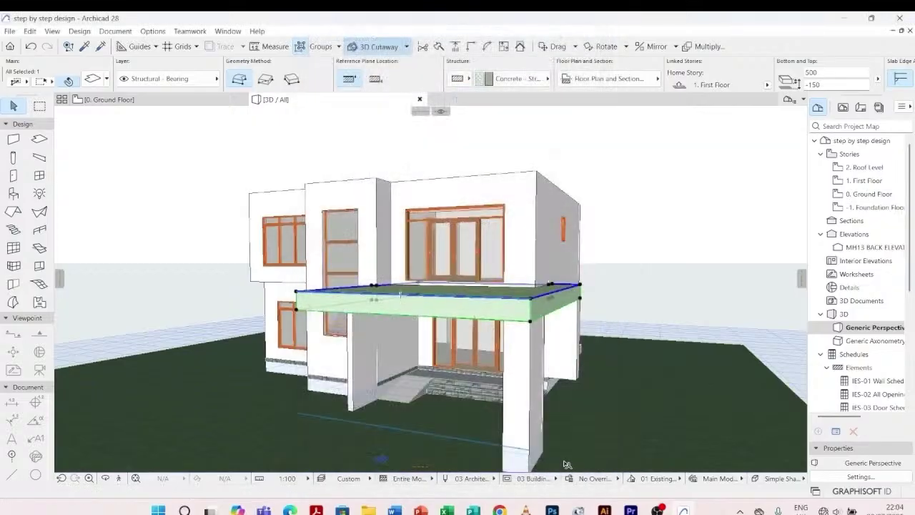
click(615, 258)
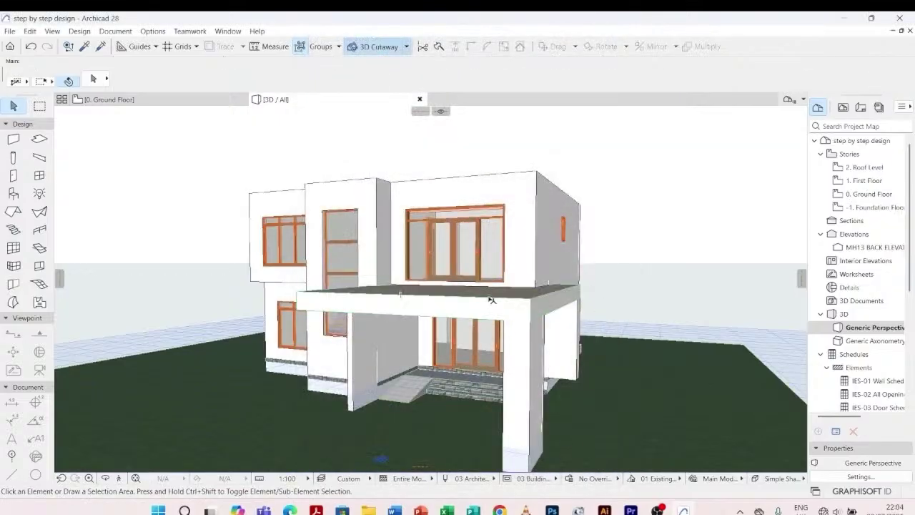
- Examine the canopy, its column and the entrance from several angles, checking the base beneath the entrance's projecting front wall
shift+middle_drag(492, 300, 441, 410)
scroll(441, 410, up, 5)
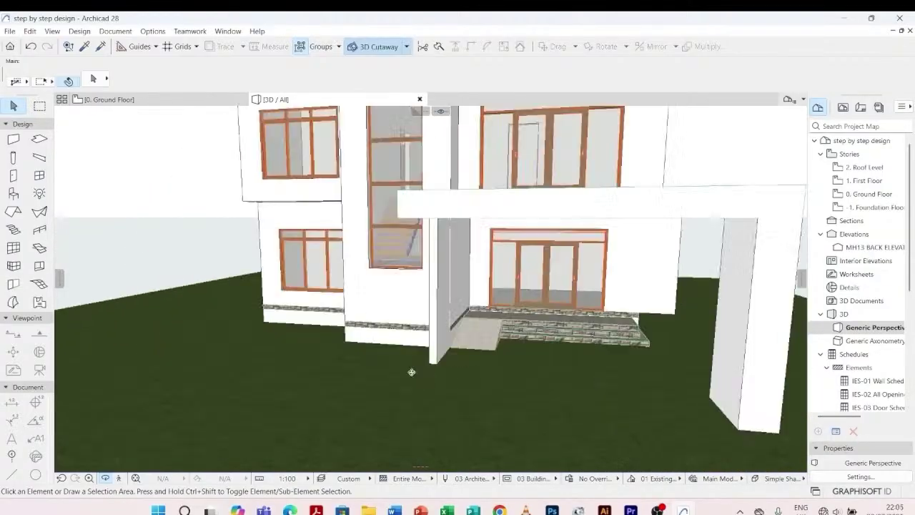
shift+middle_drag(411, 372, 706, 349)
scroll(400, 370, down, 3)
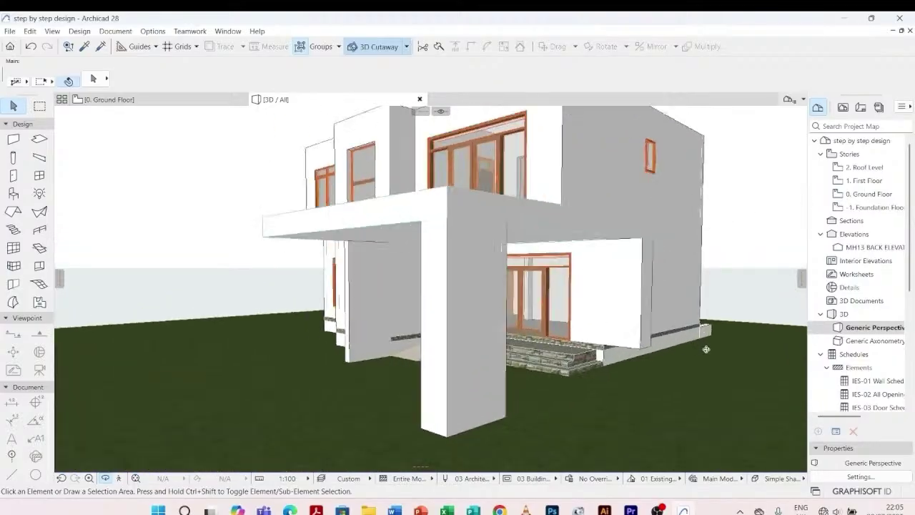
scroll(685, 364, up, 4)
shift+middle_drag(578, 403, 557, 407)
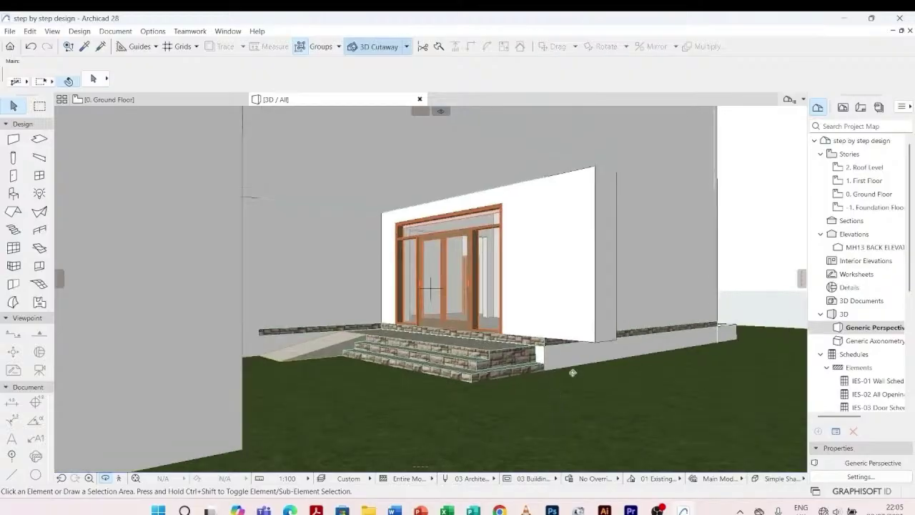
scroll(605, 328, down, 3)
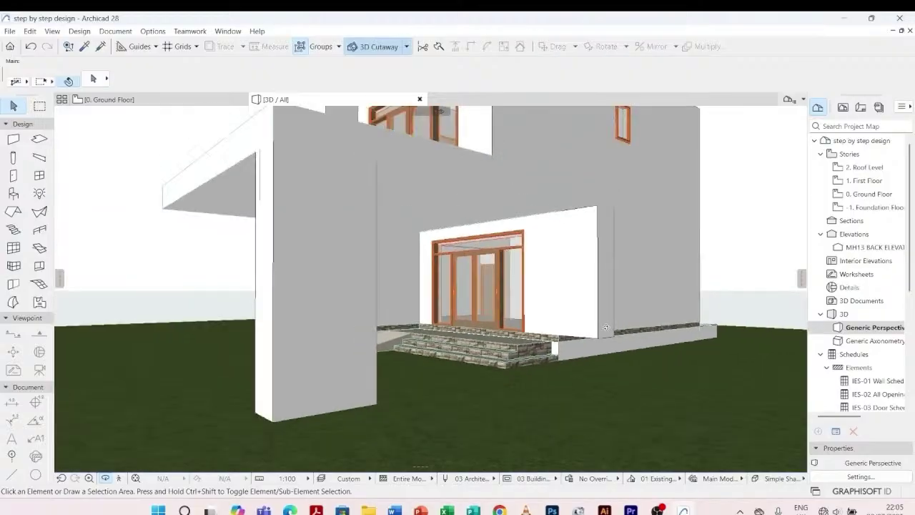
scroll(539, 363, down, 3)
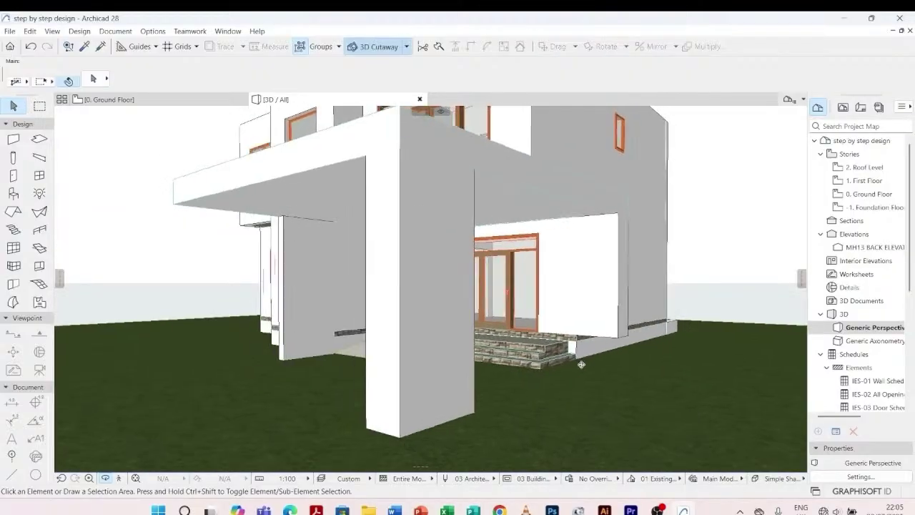
- On the -1. Foundation Floor plan, stretch the front foundation wall past the house corner to the projecting end of the wall above
double_click(868, 194)
double_click(865, 206)
scroll(460, 281, up, 5)
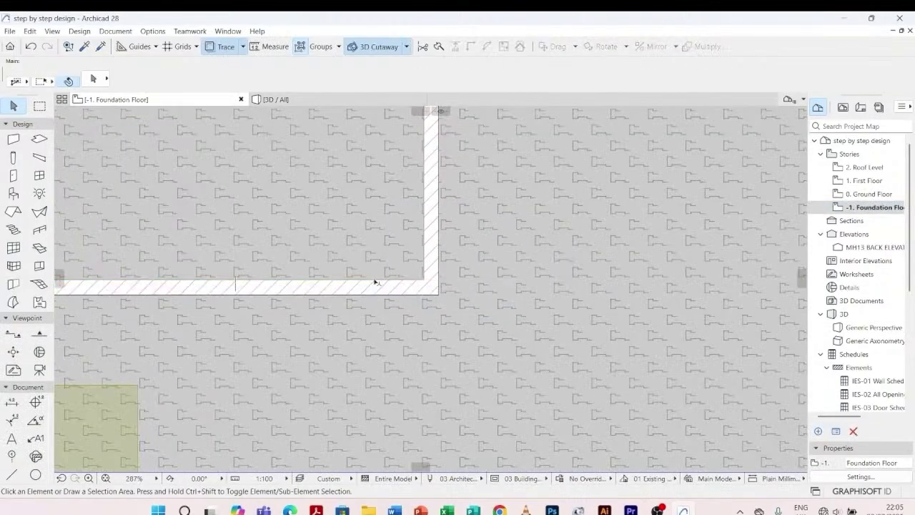
click(376, 283)
click(432, 288)
click(491, 360)
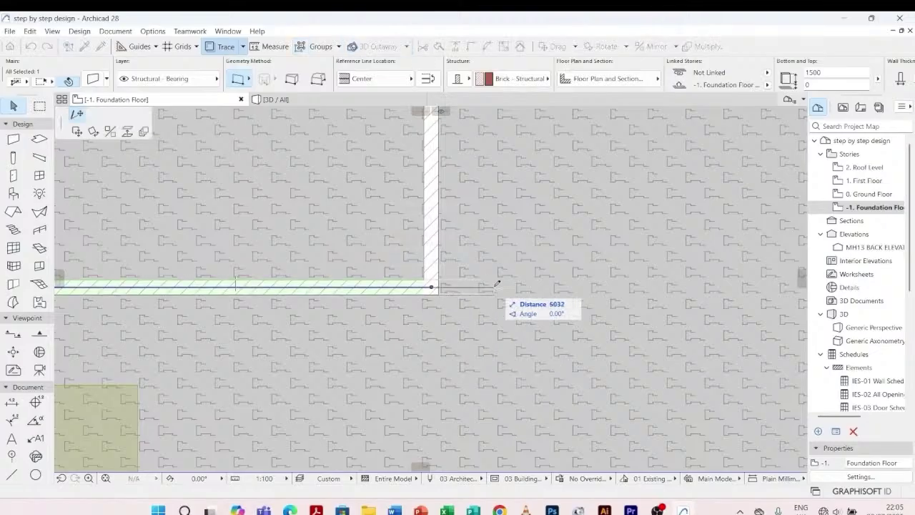
click(496, 285)
key(Escape)
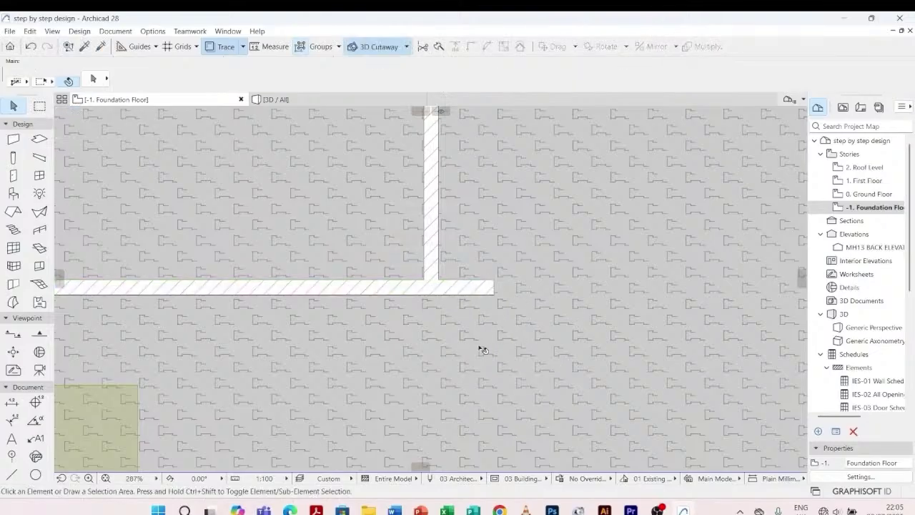
click(483, 348)
- Pick up the settings of the hollow canopy column's foundation wall as the defaults for new walls
scroll(486, 343, down, 3)
scroll(486, 343, down, 3)
key(Escape)
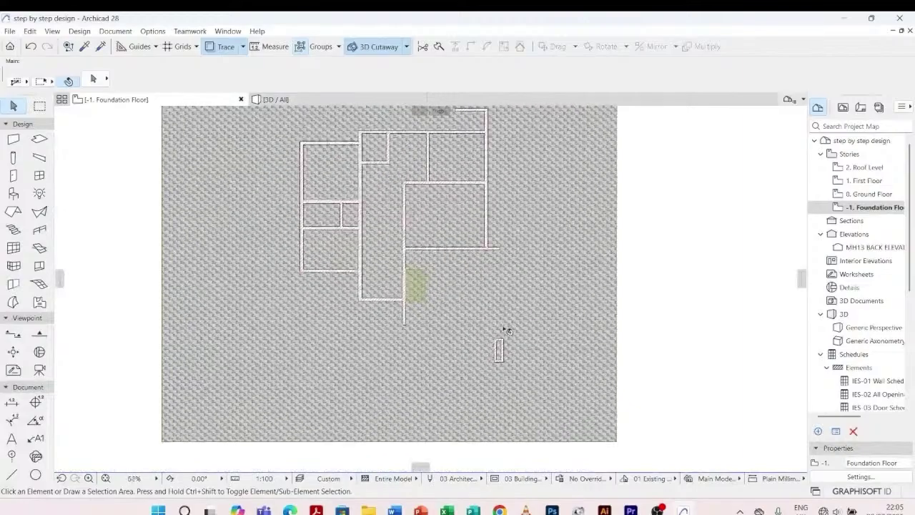
scroll(503, 349, up, 5)
click(503, 372)
key(Escape)
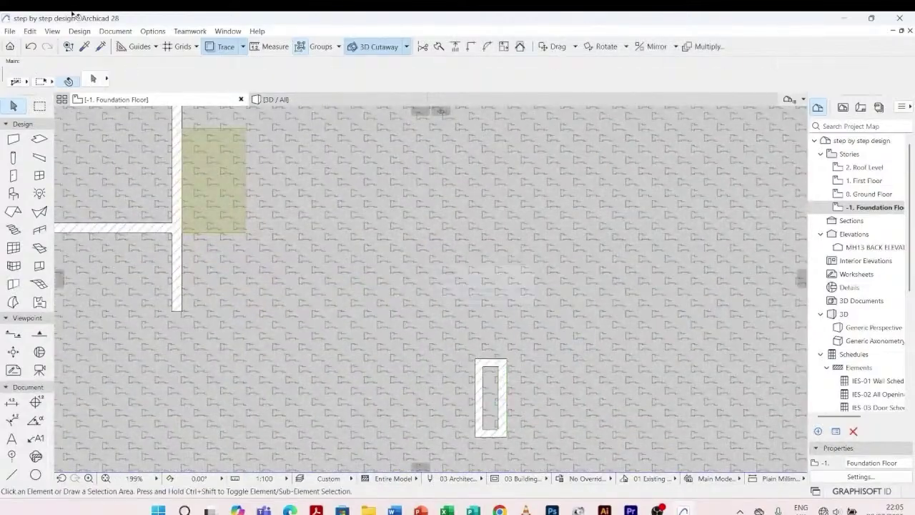
click(83, 47)
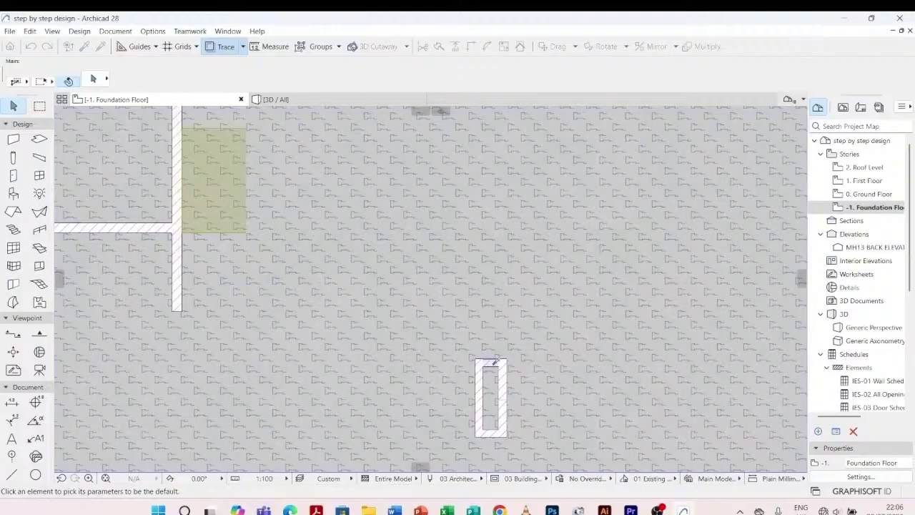
click(476, 360)
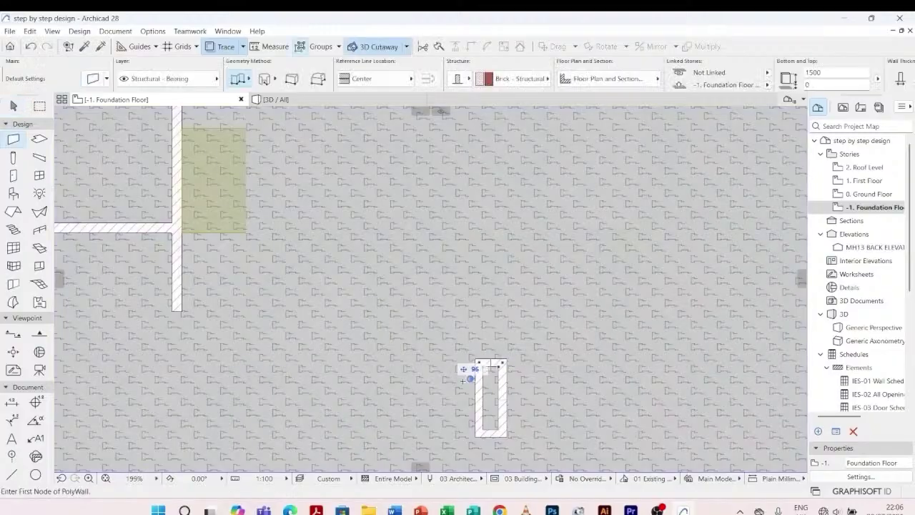
- Draw an L-shaped foundation wall just behind the extended wall end, turning back towards the house's side wall
scroll(461, 379, down, 5)
scroll(442, 239, up, 5)
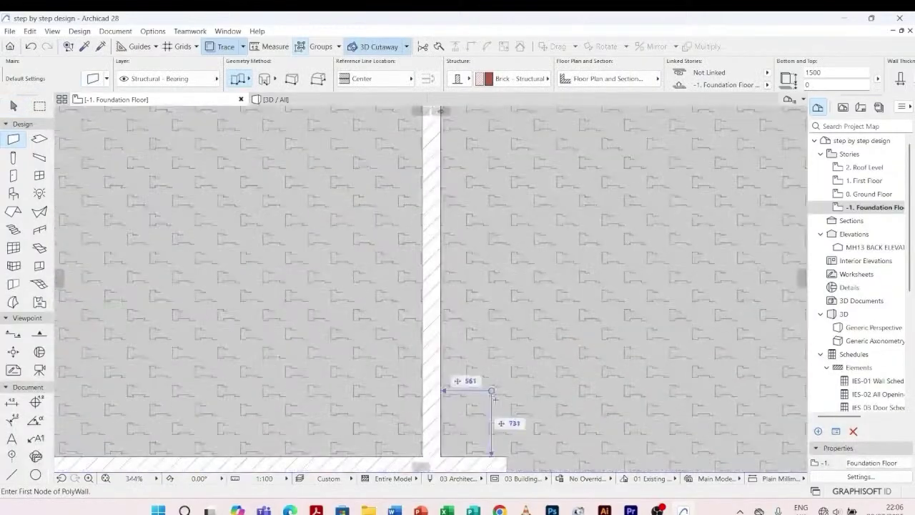
click(517, 446)
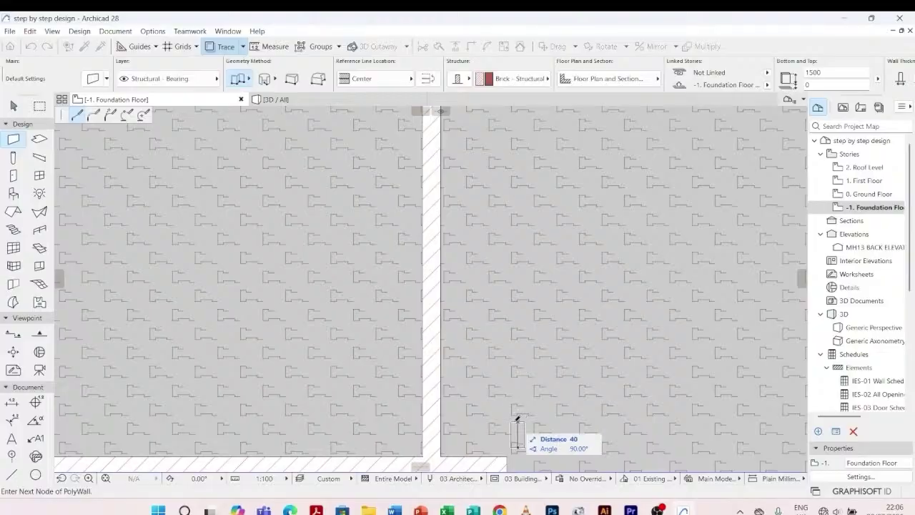
key(Escape)
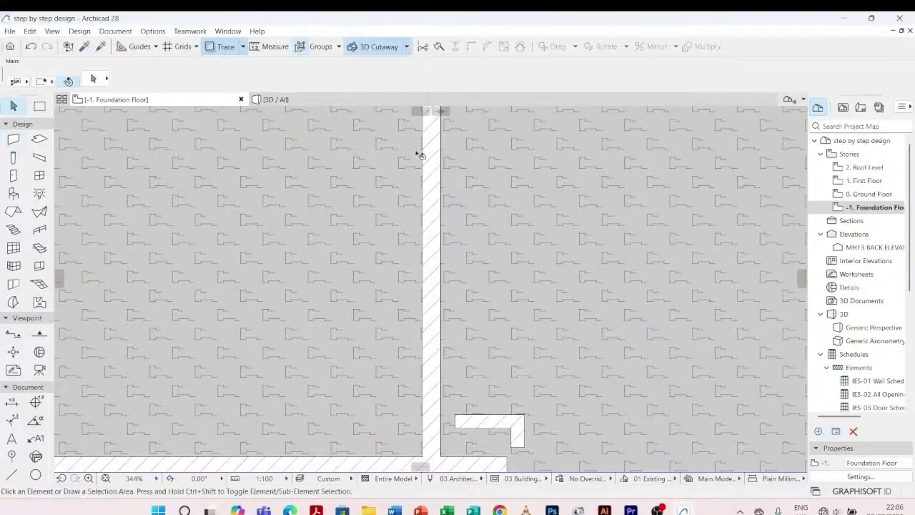
- In the 3D view, move the short leg of the new foundation wall until its outer corner meets the wall corner above
click(287, 100)
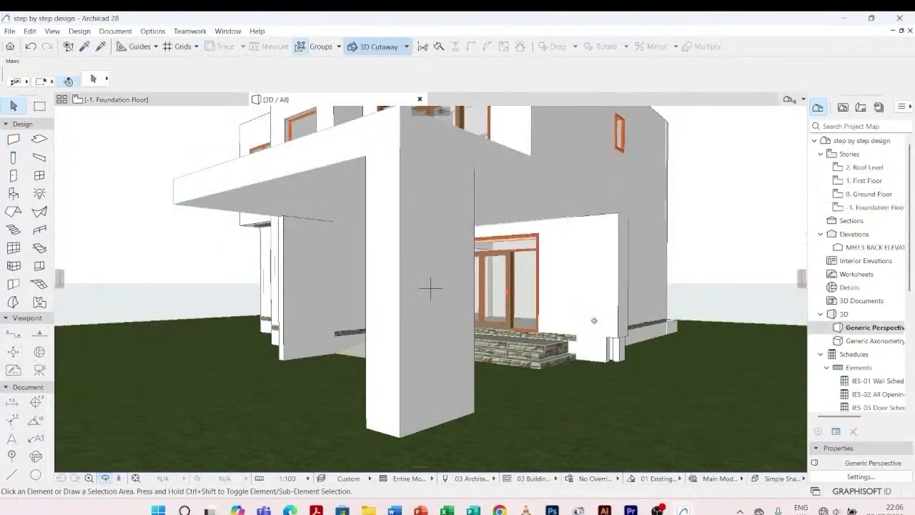
scroll(642, 357, up, 6)
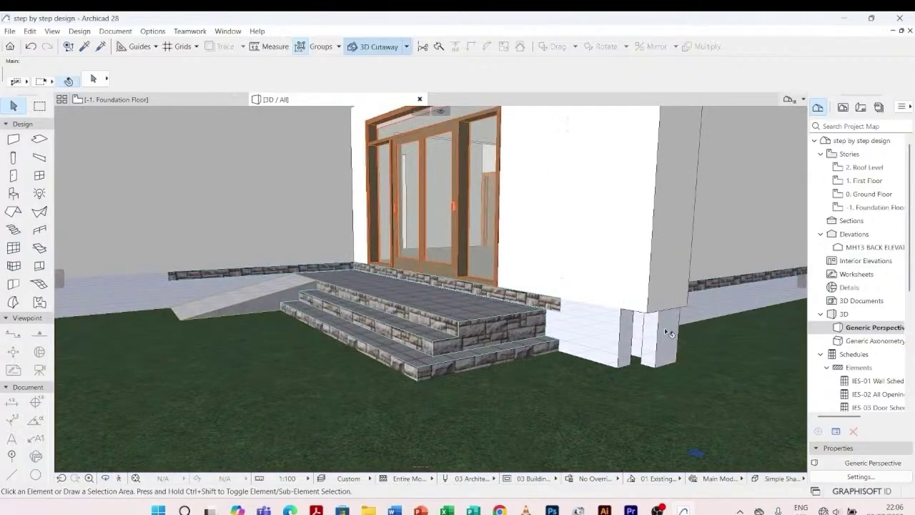
click(664, 327)
scroll(697, 327, up, 5)
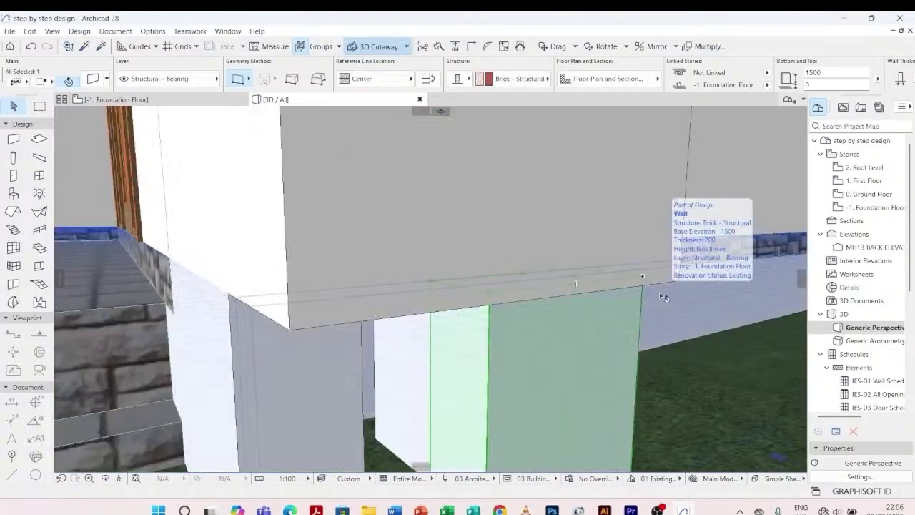
key(ctrl+d)
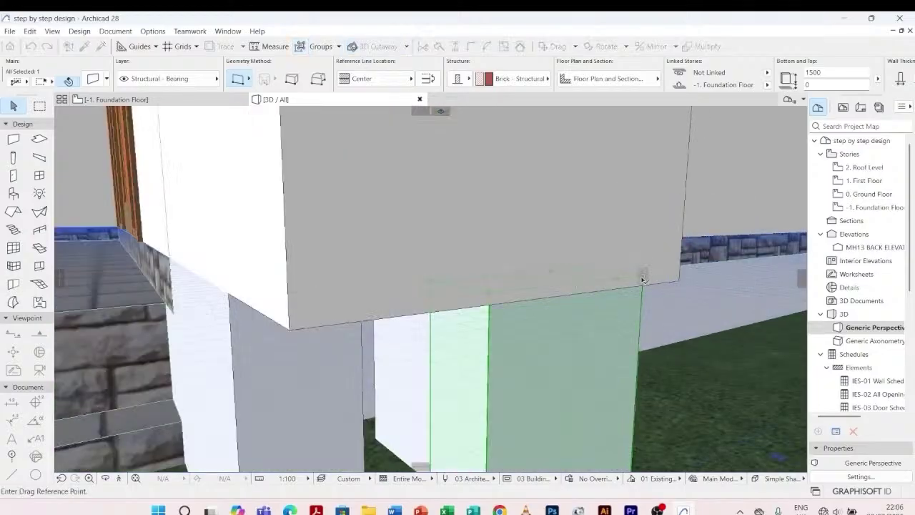
click(643, 276)
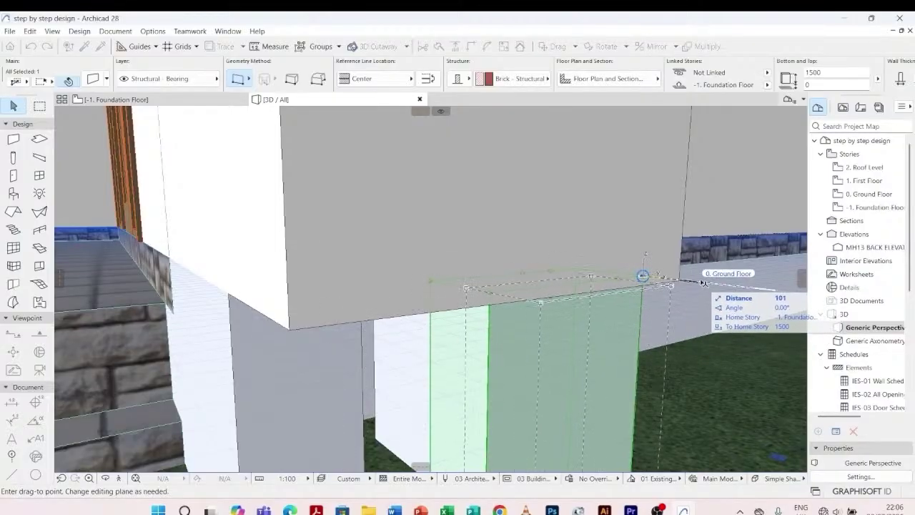
click(713, 298)
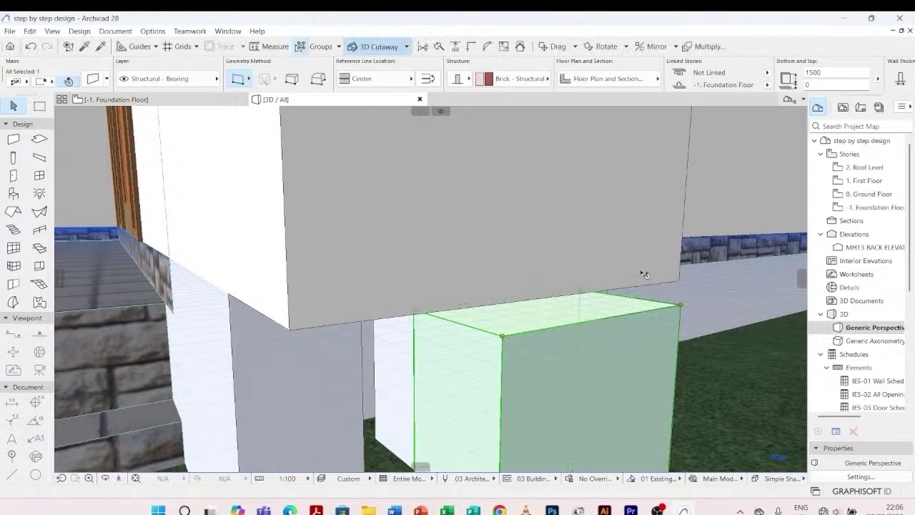
key(ctrl+d)
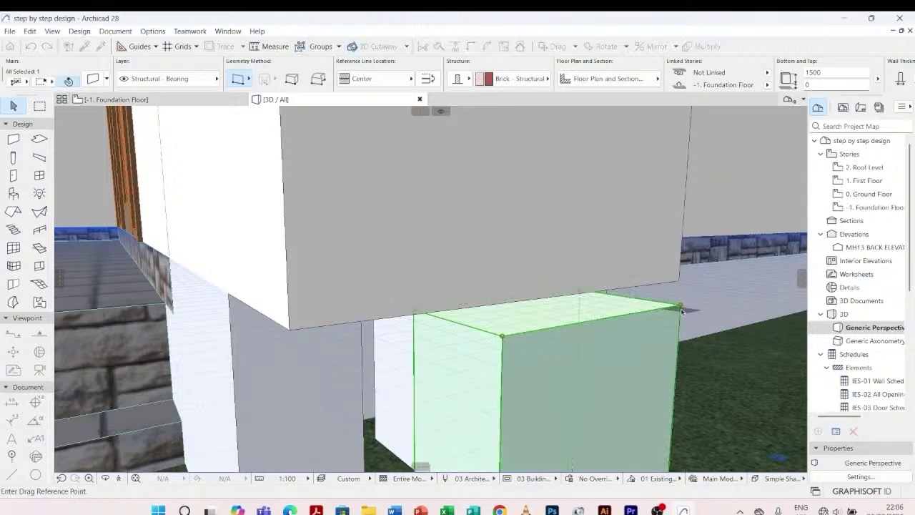
click(682, 306)
scroll(681, 301, up, 3)
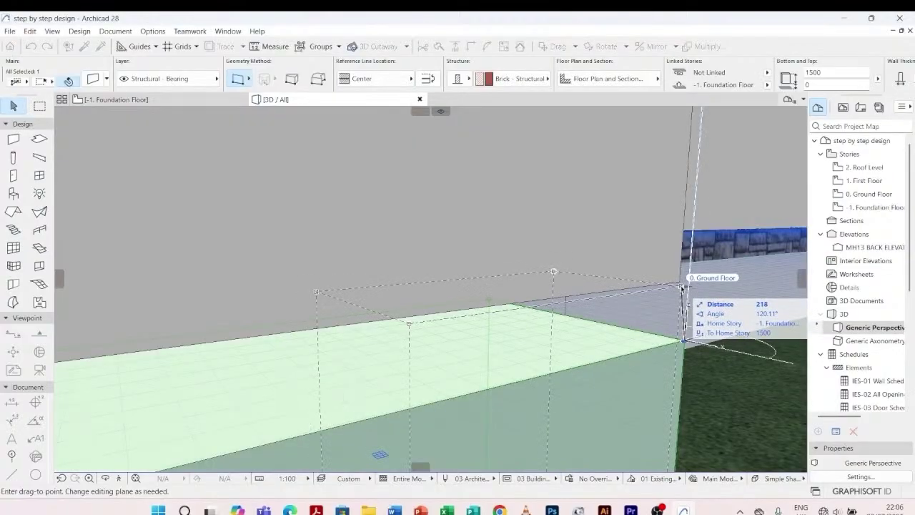
click(683, 282)
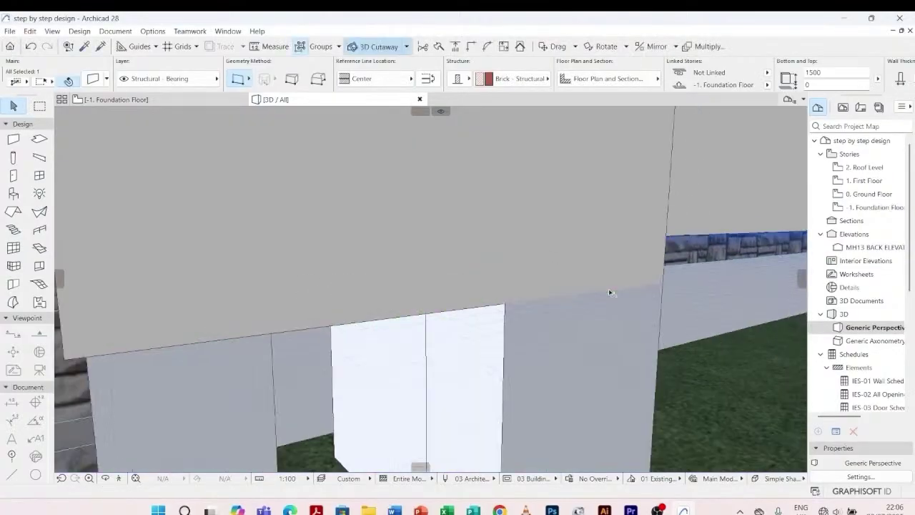
- Intersect the moved short leg with the extended front foundation wall to close the corner
scroll(490, 339, down, 2)
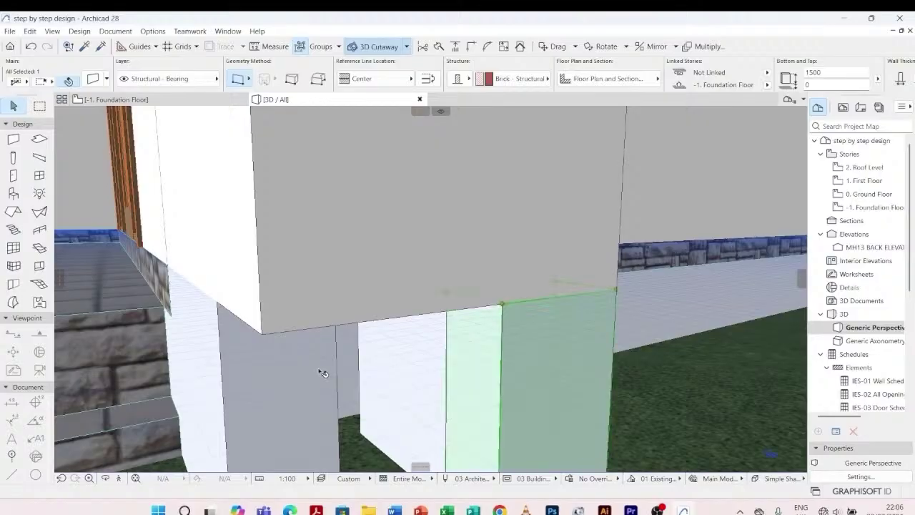
shift+click(219, 388)
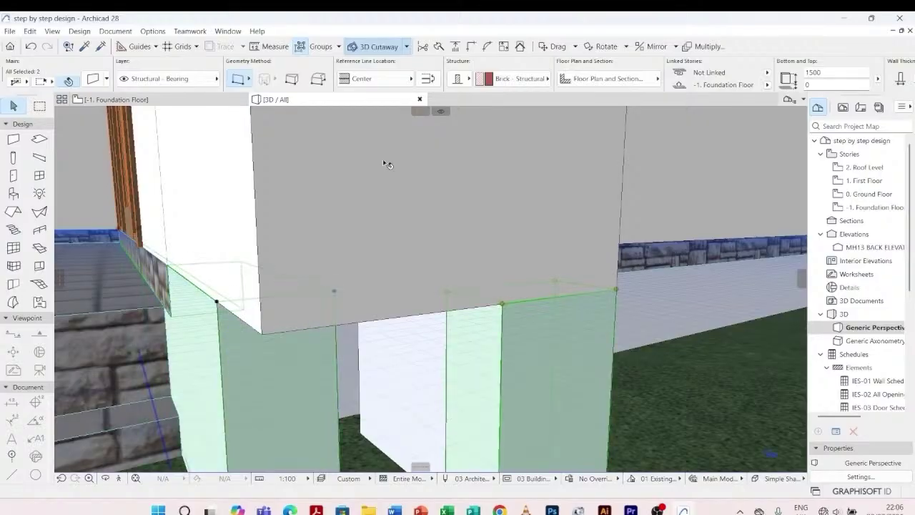
click(470, 50)
key(Escape)
scroll(403, 284, down, 2)
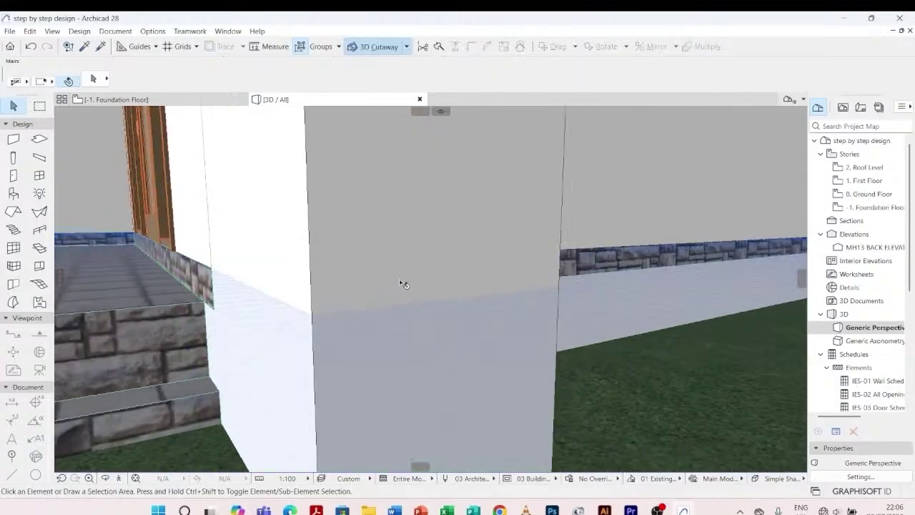
- Move the back leg of the new foundation wall slightly to line up its outer face with the wall above
scroll(403, 285, down, 2)
shift+middle_drag(402, 284, 443, 380)
scroll(442, 380, up, 2)
scroll(447, 376, up, 3)
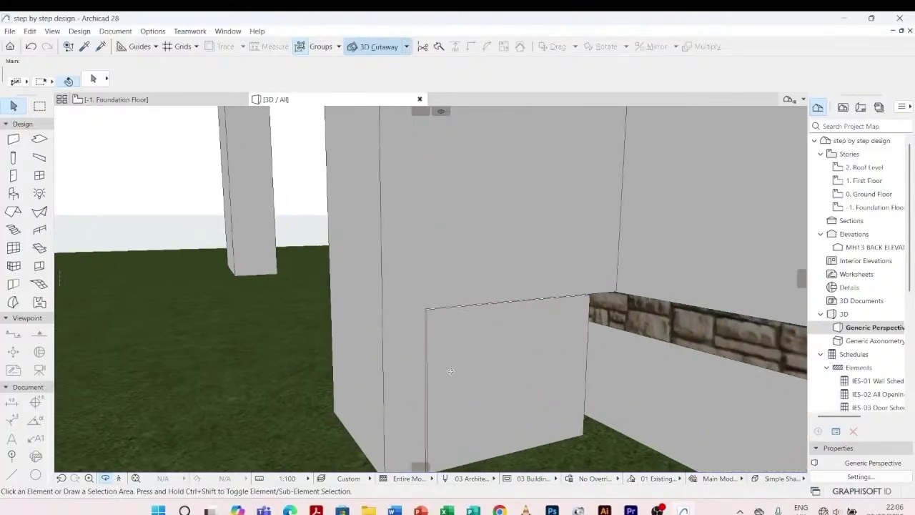
click(585, 304)
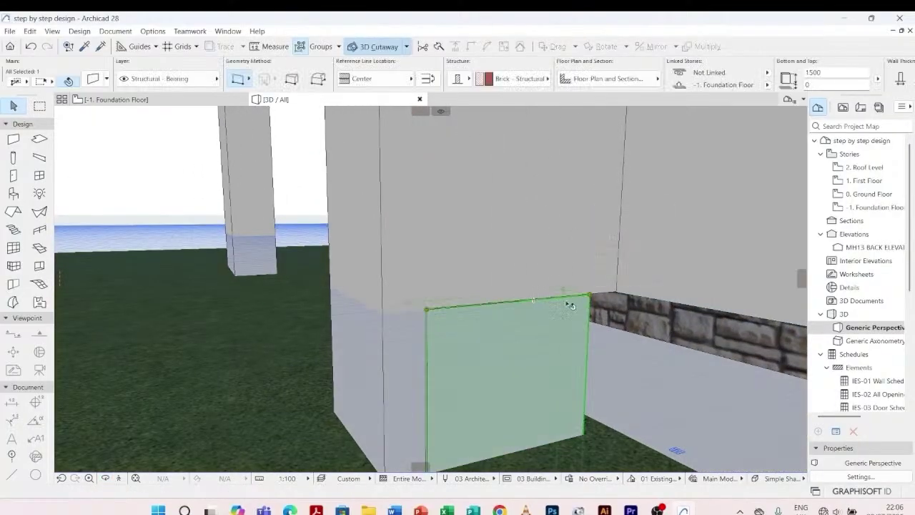
key(ctrl+d)
scroll(423, 310, up, 1)
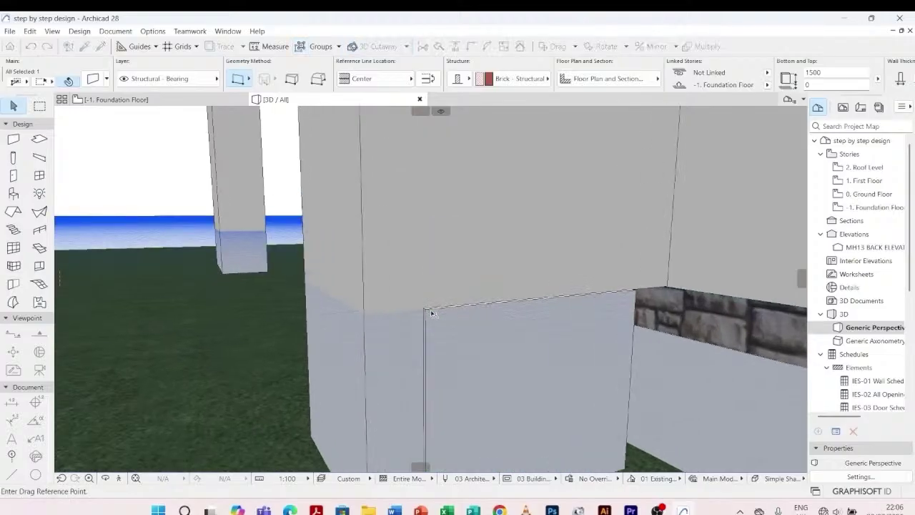
click(426, 312)
scroll(426, 312, up, 3)
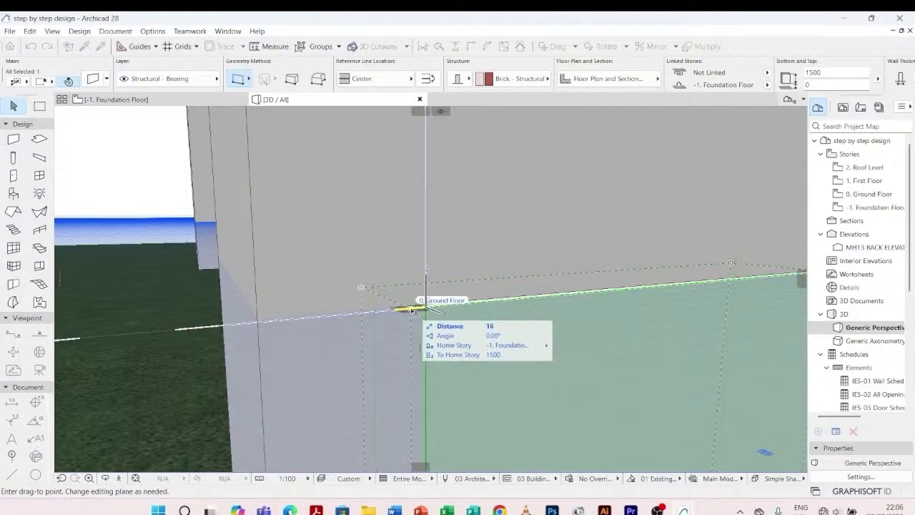
scroll(429, 306, up, 2)
scroll(429, 305, up, 1)
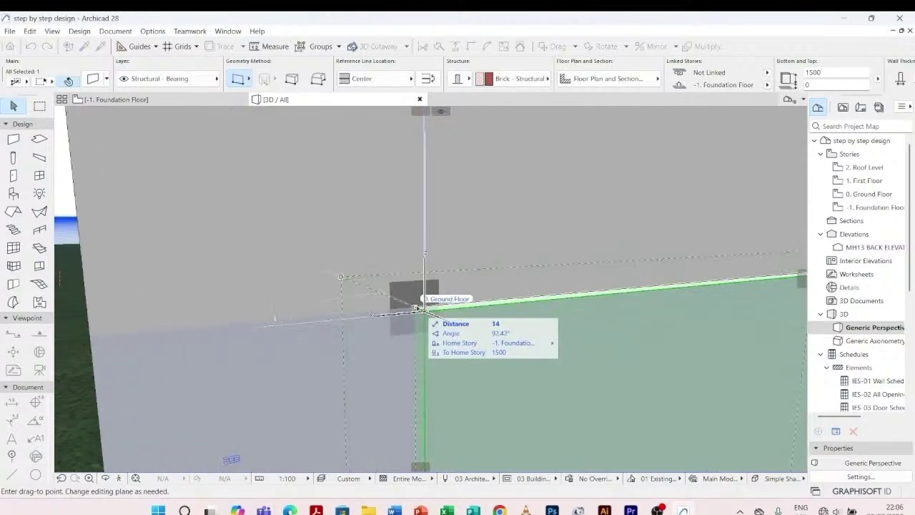
click(417, 307)
- Stretch the back leg of the foundation wall lengthwise until its end meets the corner with the house's side wall
scroll(245, 295, down, 3)
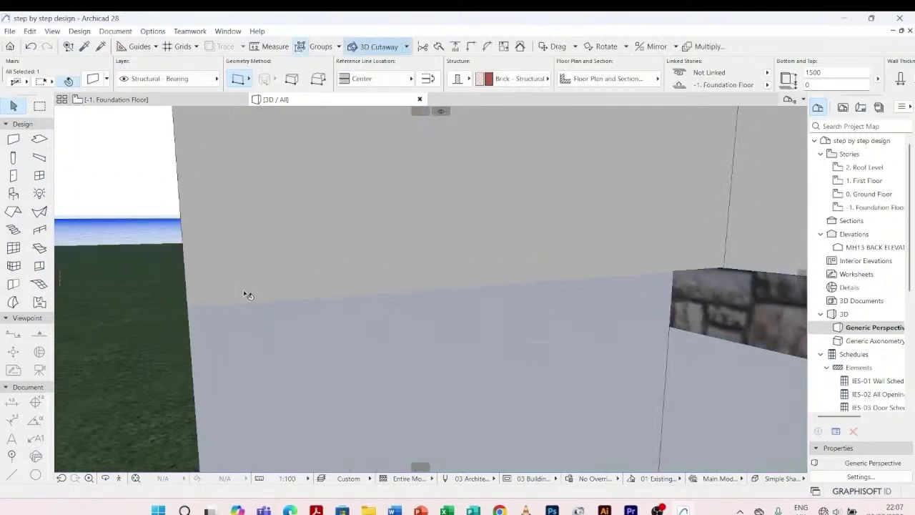
scroll(478, 275, down, 2)
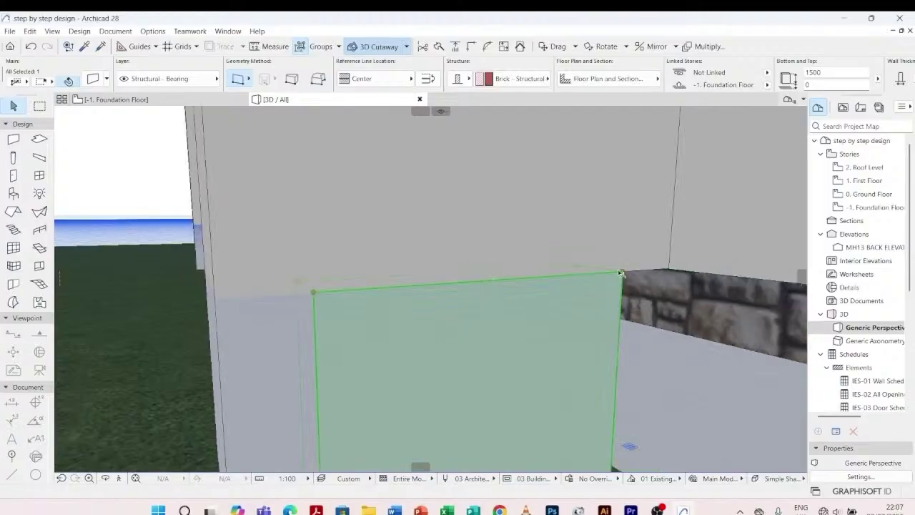
click(624, 272)
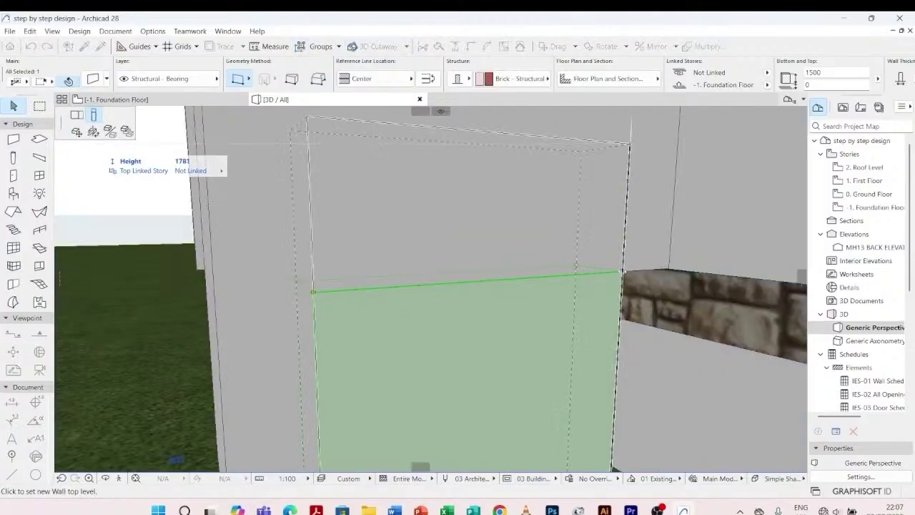
click(76, 115)
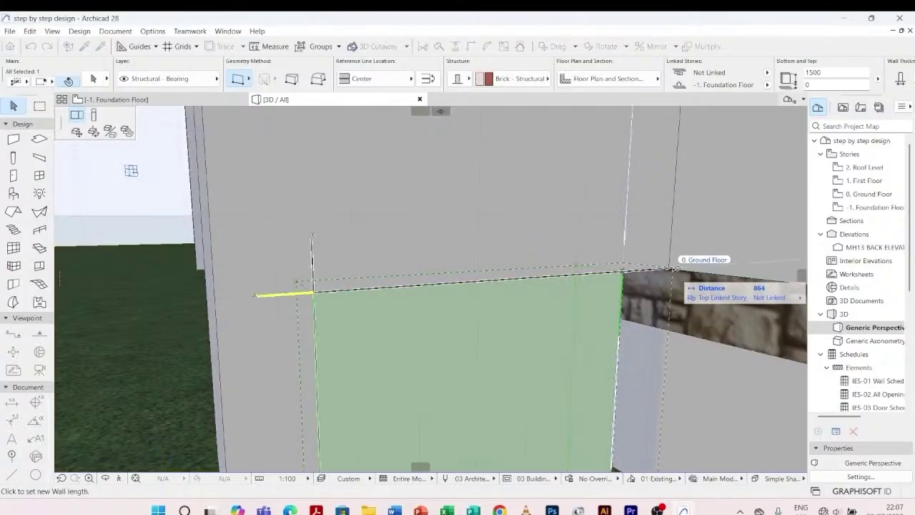
click(670, 270)
key(Escape)
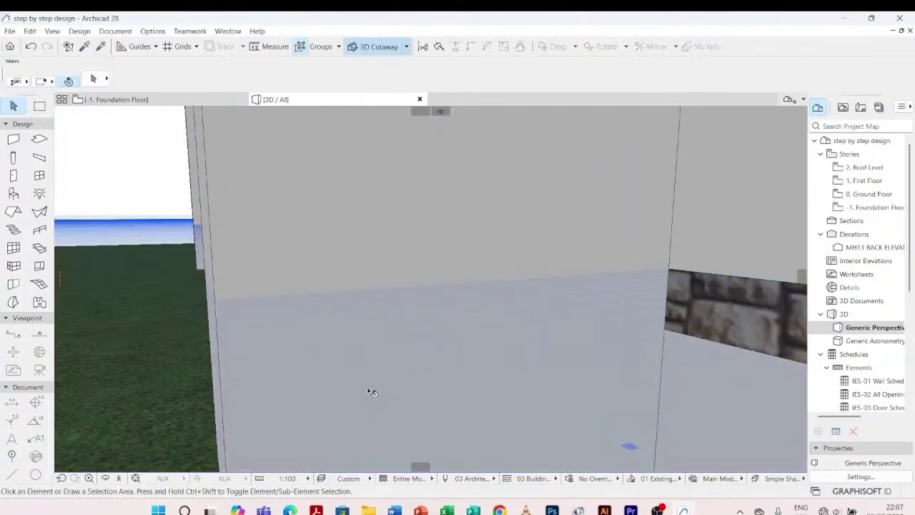
- Examine the house from the front entrance canopy round to the rear steps, doors and projecting wall
scroll(366, 387, down, 5)
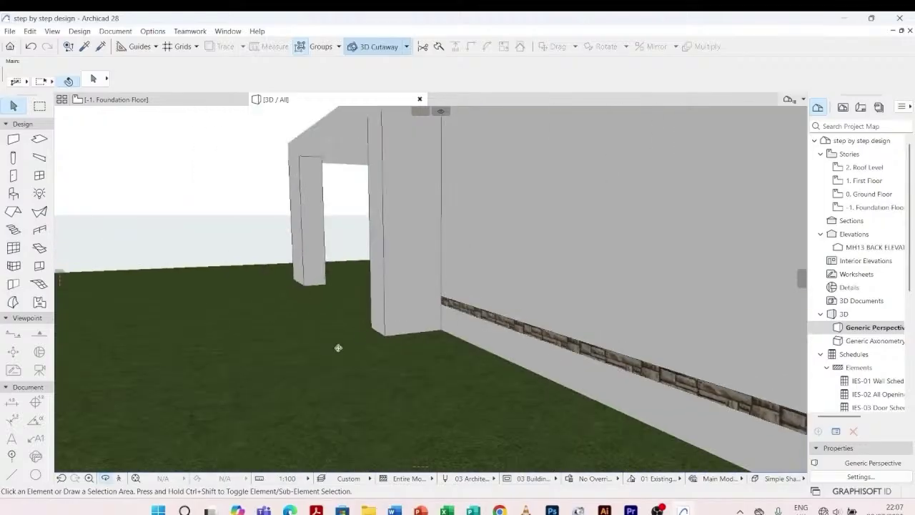
shift+middle_drag(339, 348, 627, 369)
scroll(629, 397, down, 5)
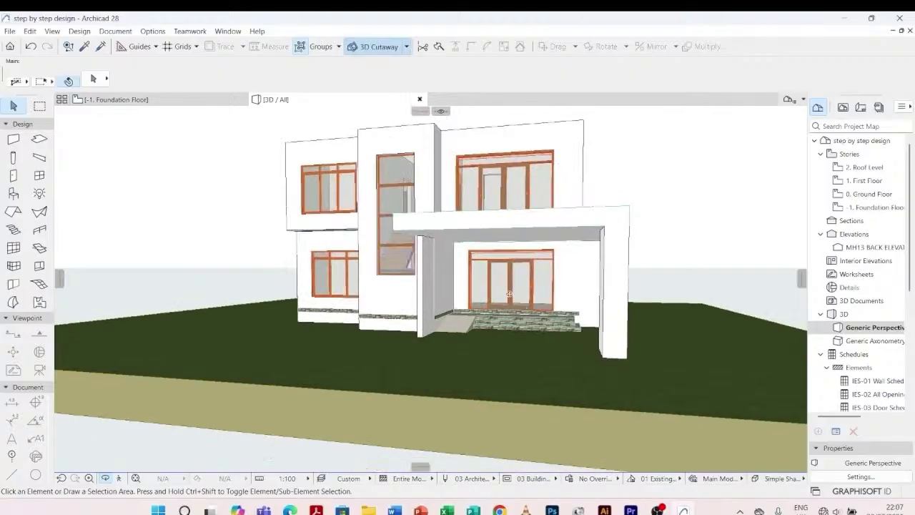
scroll(351, 337, up, 2)
shift+middle_drag(351, 337, 204, 359)
scroll(354, 335, down, 4)
shift+middle_drag(654, 404, 658, 382)
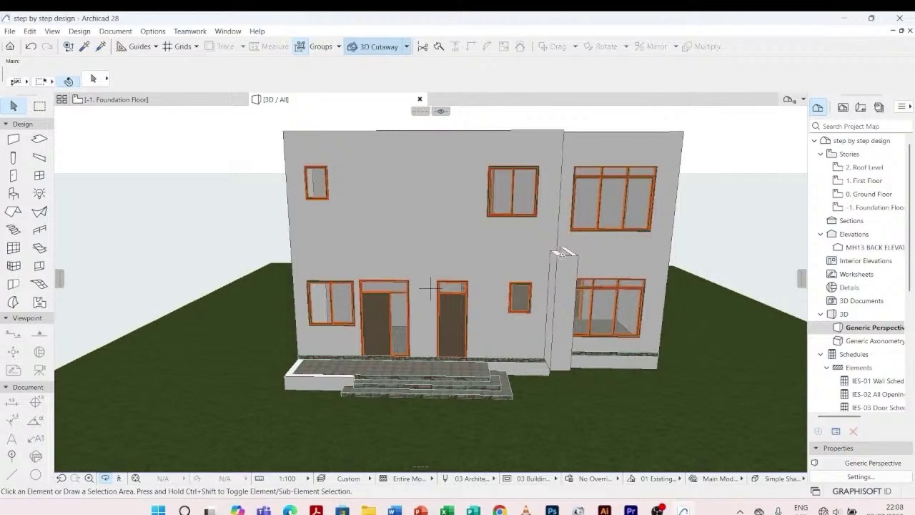
drag(274, 305, 368, 261)
scroll(368, 263, down, 5)
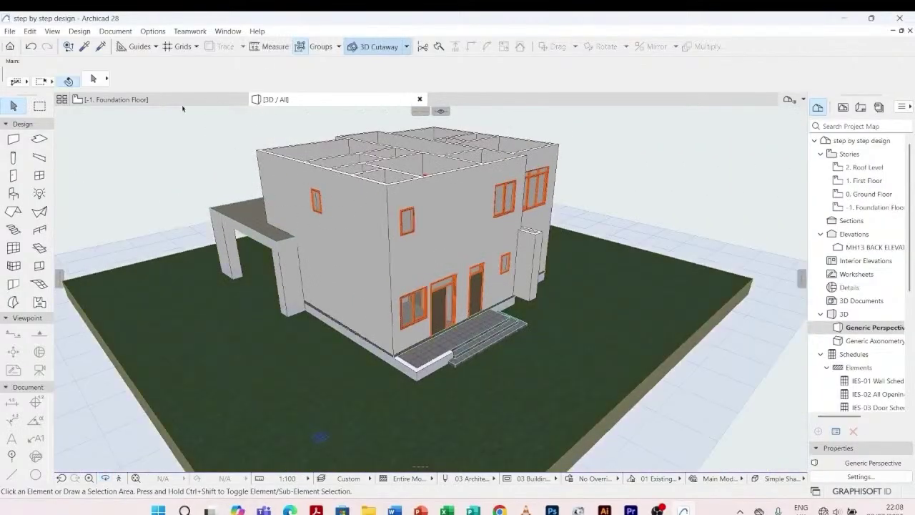
- On the First Floor plan, draw a polygonal slab over the rear doors, 1000 mm deep, from the projecting wall to the house's far rear corner
double_click(865, 180)
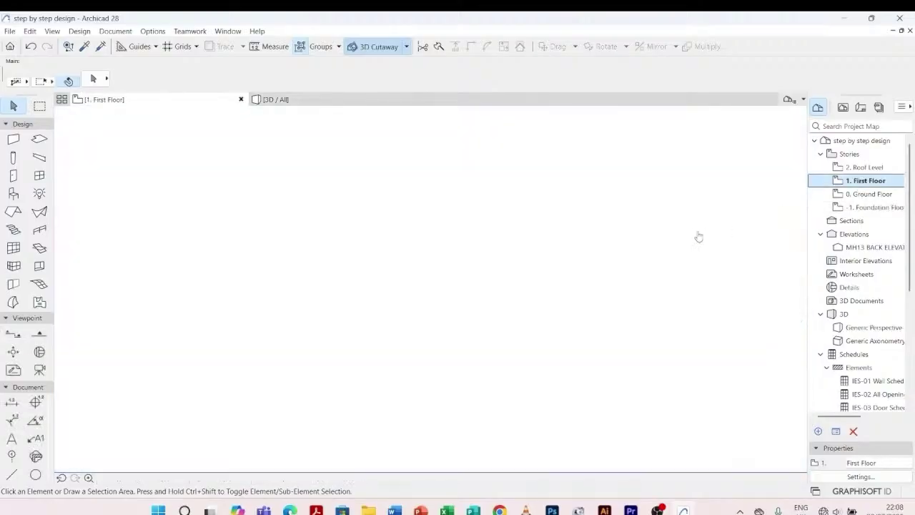
scroll(492, 245, down, 10)
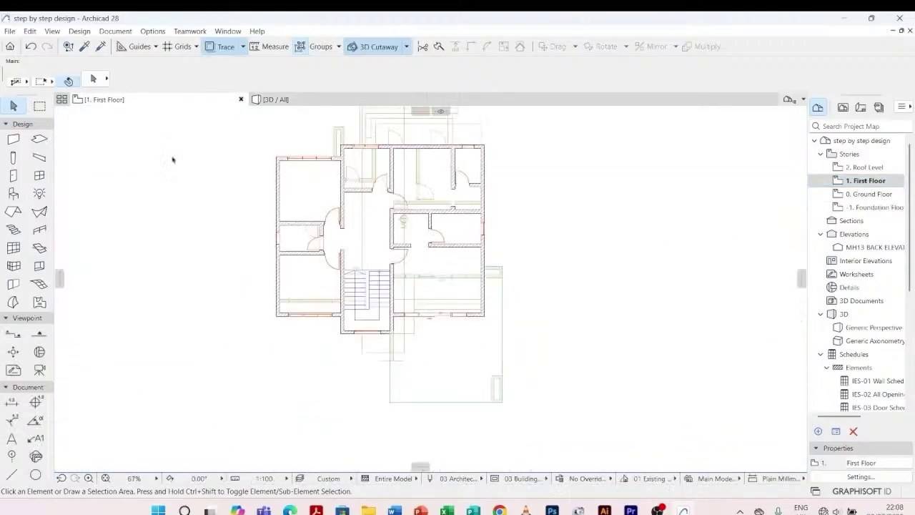
click(39, 141)
scroll(351, 245, down, 3)
scroll(352, 245, up, 8)
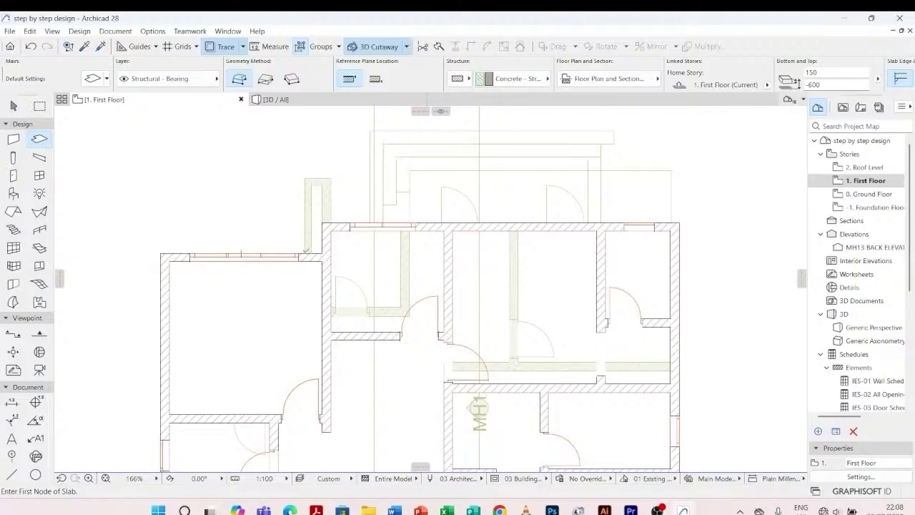
click(305, 253)
scroll(682, 182, up, 5)
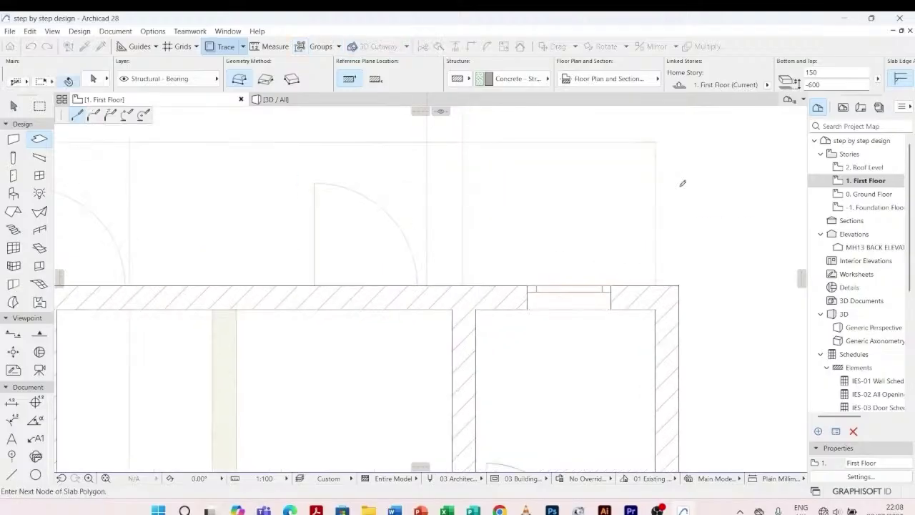
click(682, 166)
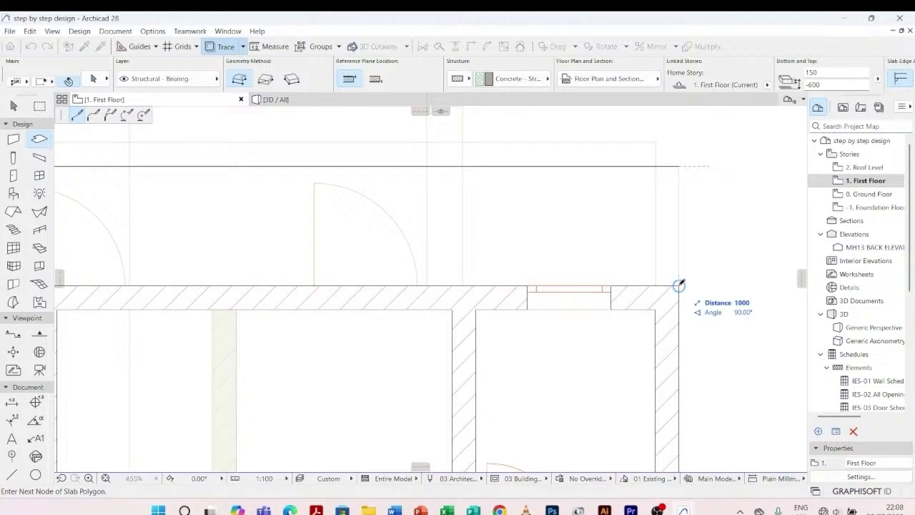
click(679, 285)
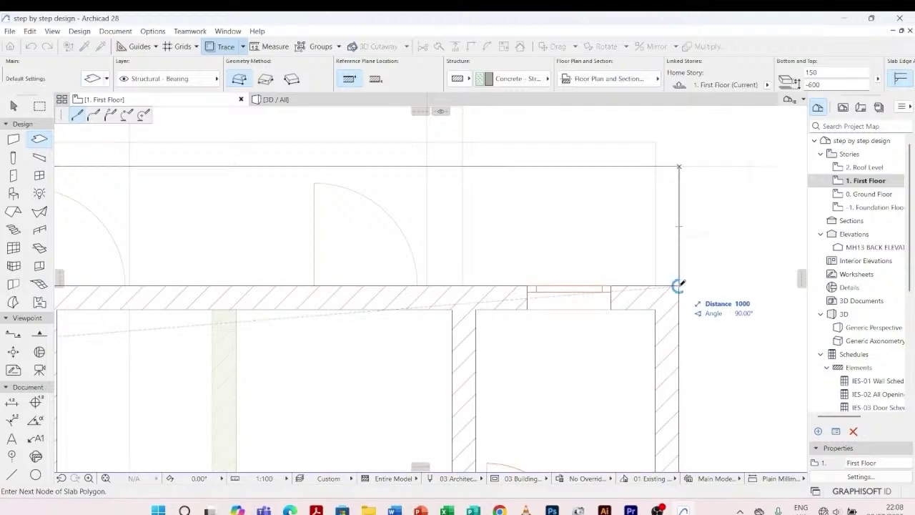
scroll(679, 285, down, 4)
scroll(374, 268, up, 5)
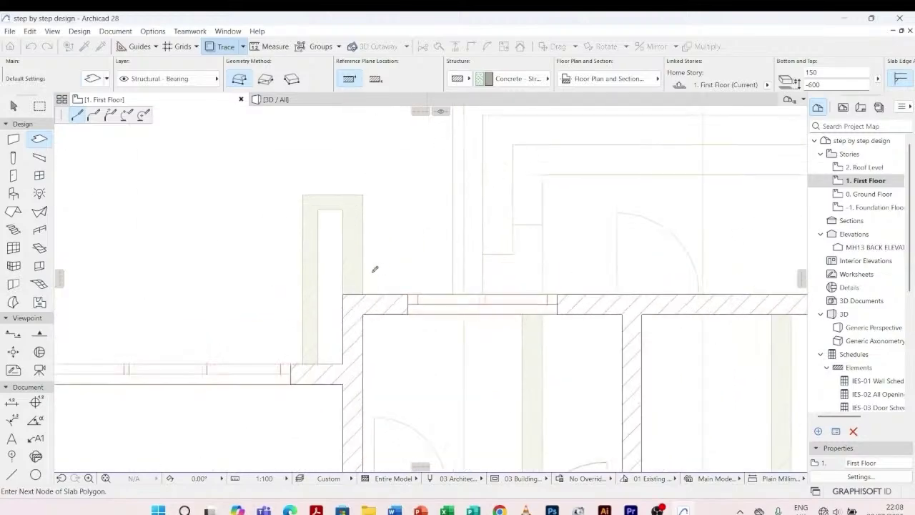
click(343, 294)
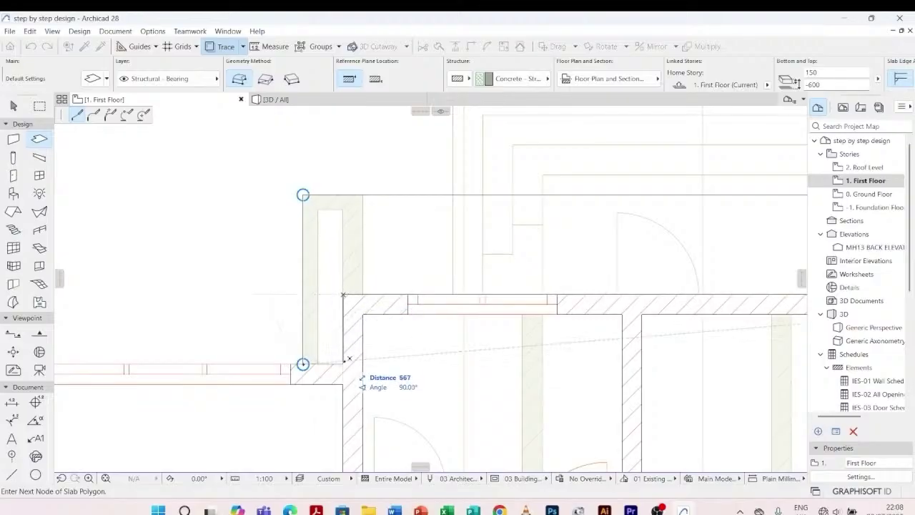
double_click(303, 363)
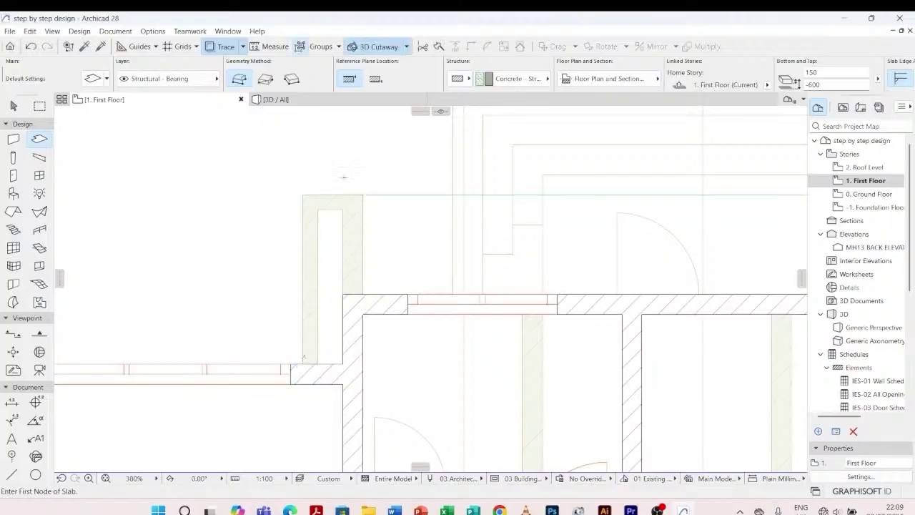
- In the 3D view, pick up the settings of the front entrance canopy slab and transfer them to the new rear slab
click(317, 101)
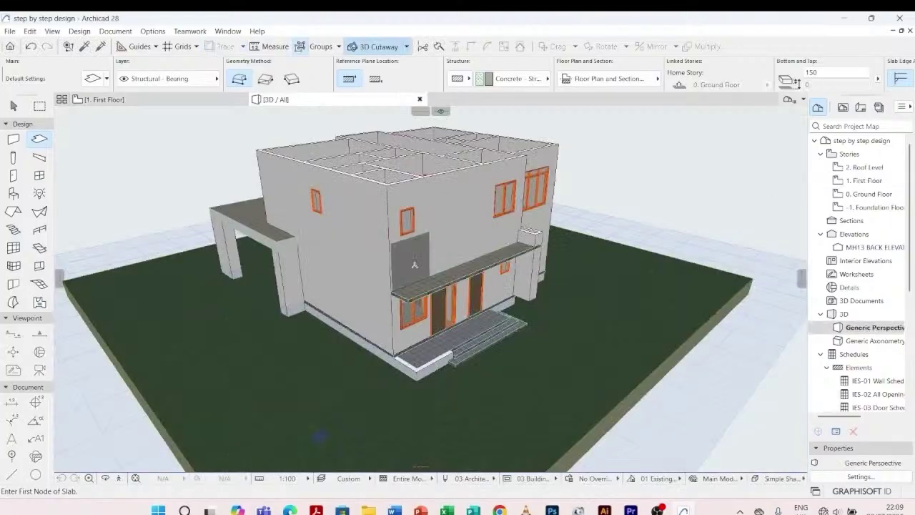
scroll(416, 311, up, 2)
key(Escape)
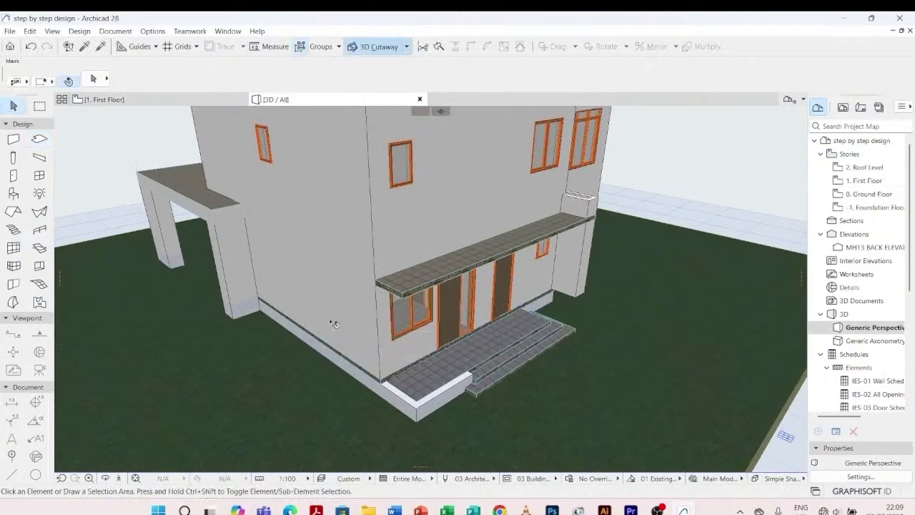
scroll(332, 323, down, 3)
shift+middle_drag(333, 323, 486, 315)
scroll(486, 314, down, 2)
scroll(478, 263, up, 3)
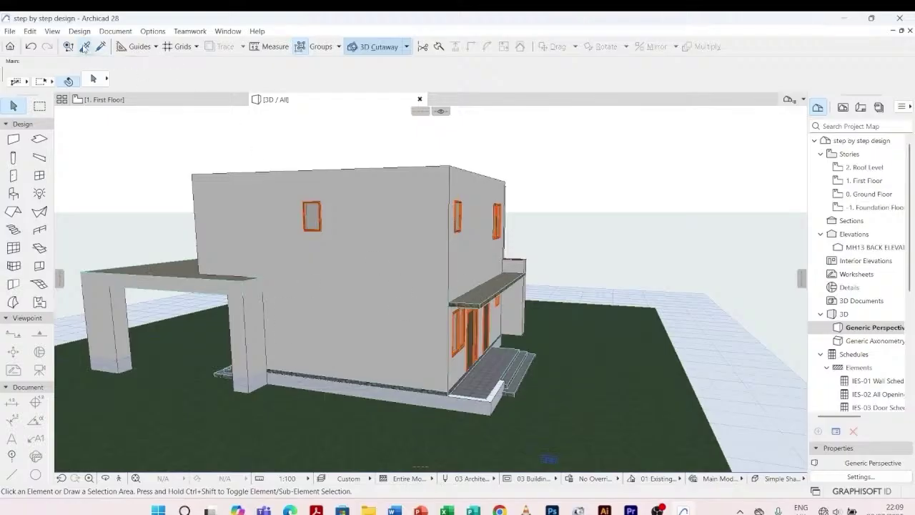
key(alt)
alt+click(173, 243)
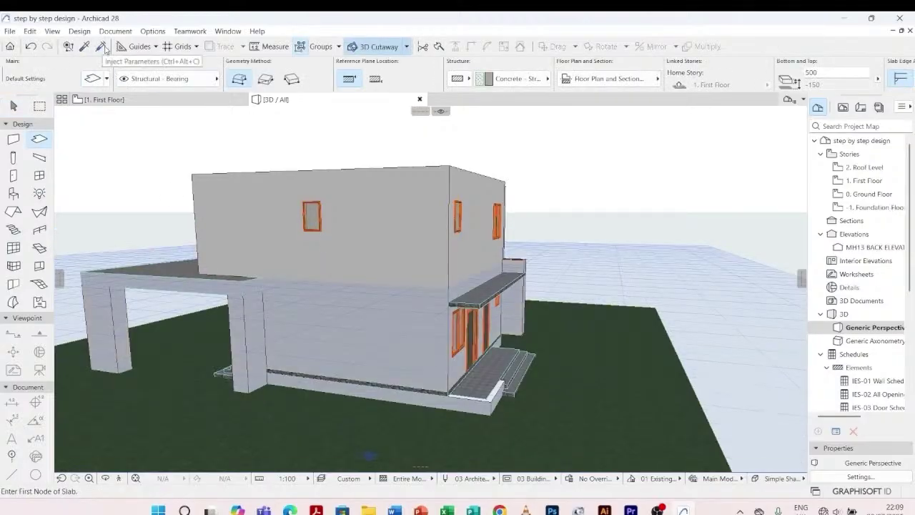
click(106, 49)
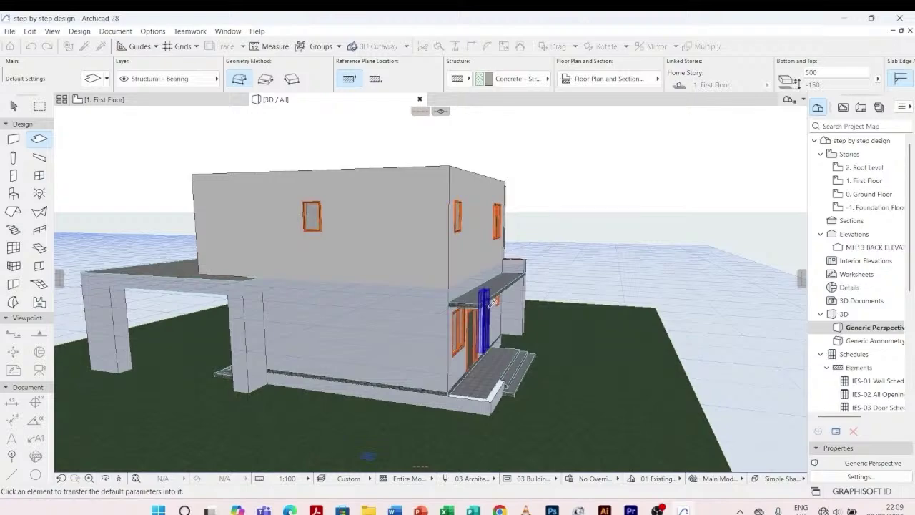
click(504, 285)
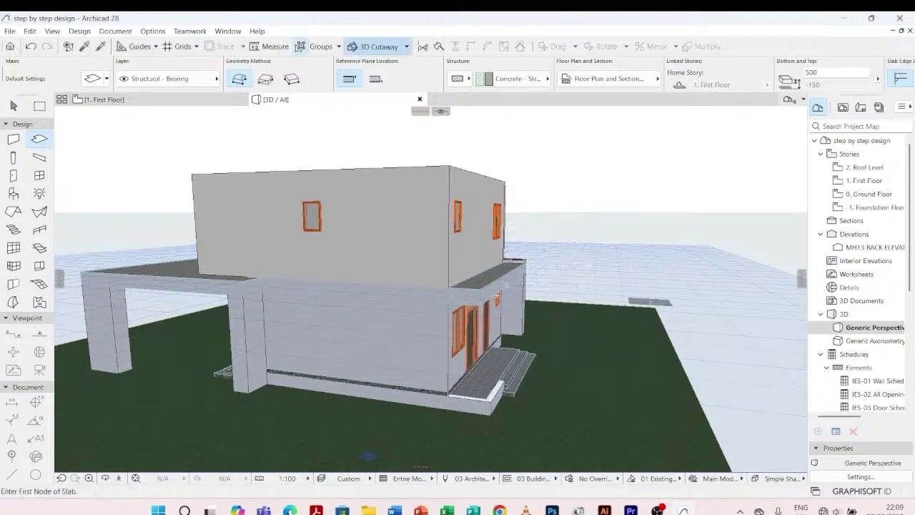
key(Escape)
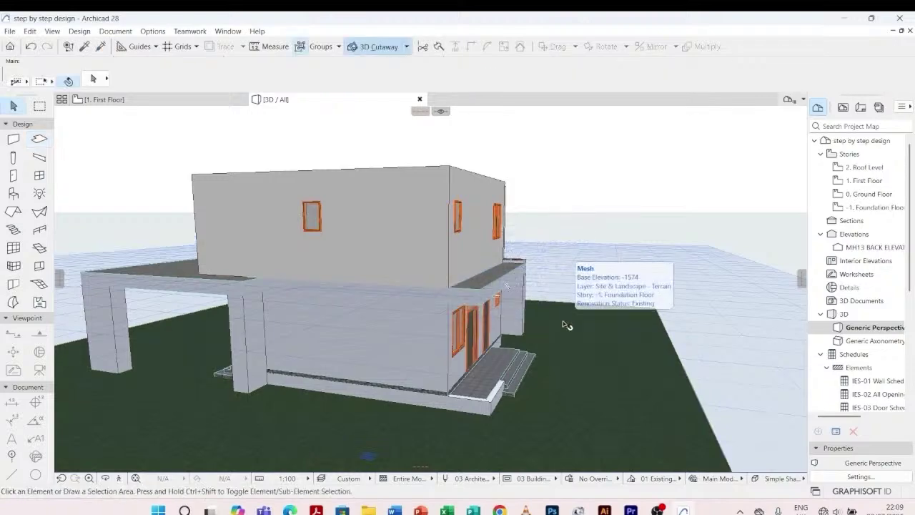
- Examine the rear canopy's junction with the projecting wall and select that wall to check its extent
shift+middle_drag(569, 286, 327, 341)
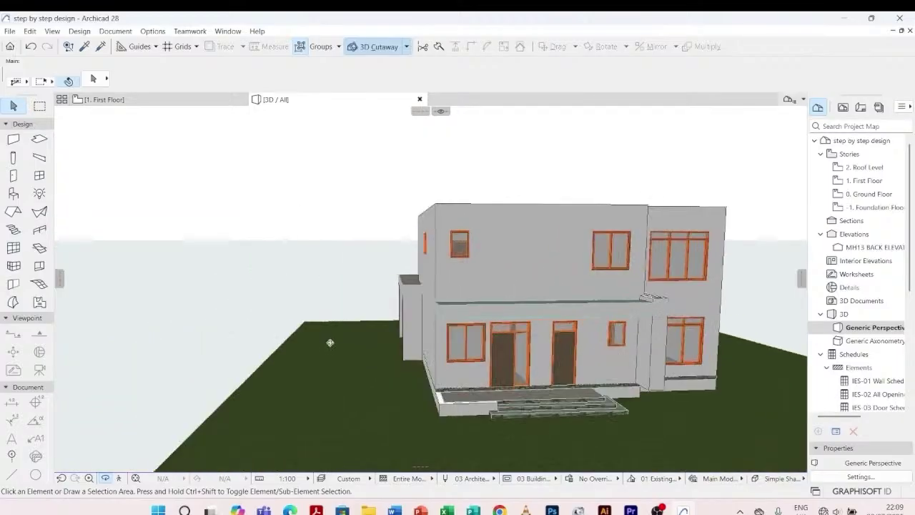
scroll(326, 341, down, 5)
scroll(498, 374, up, 6)
shift+middle_drag(577, 378, 395, 373)
scroll(471, 307, up, 2)
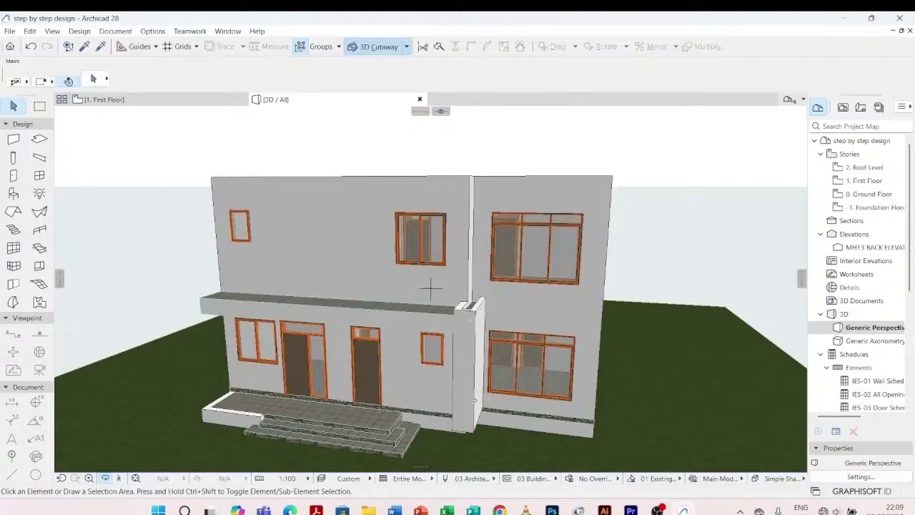
shift+middle_drag(474, 400, 437, 403)
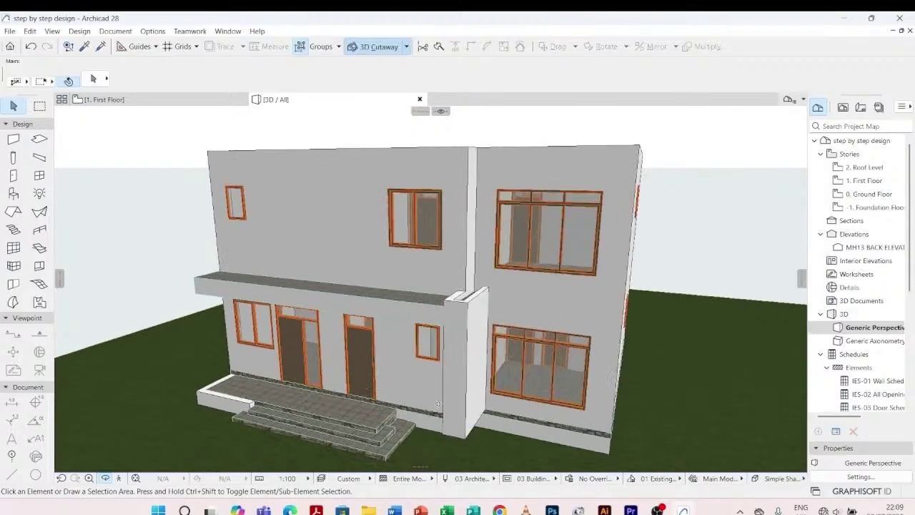
click(461, 297)
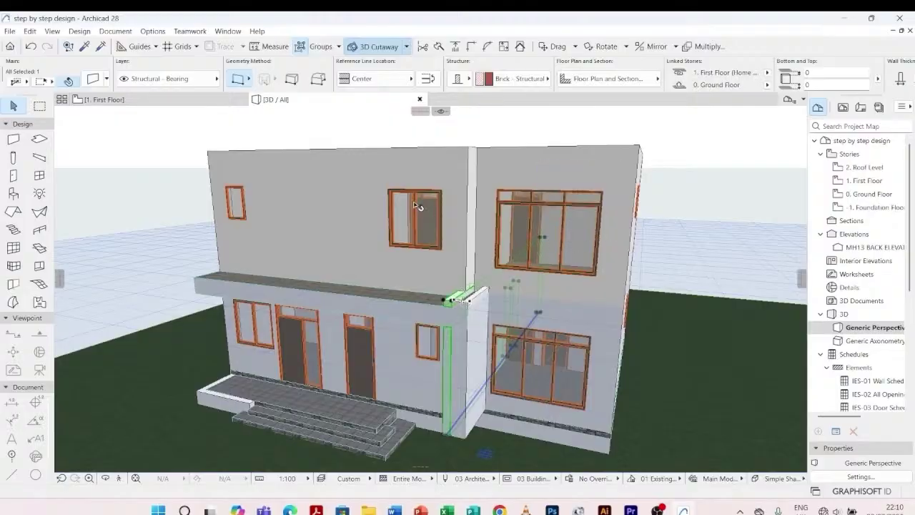
- On the Ground Floor plan, split the long wall beside the narrow gap along the outer face of the rear wall, separating its projecting part
double_click(855, 194)
scroll(502, 289, down, 4)
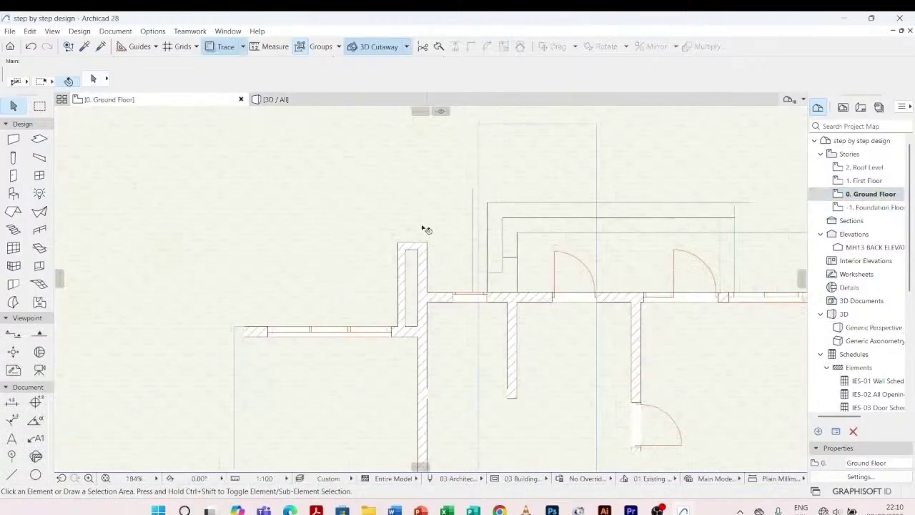
scroll(449, 231, down, 5)
scroll(437, 266, up, 9)
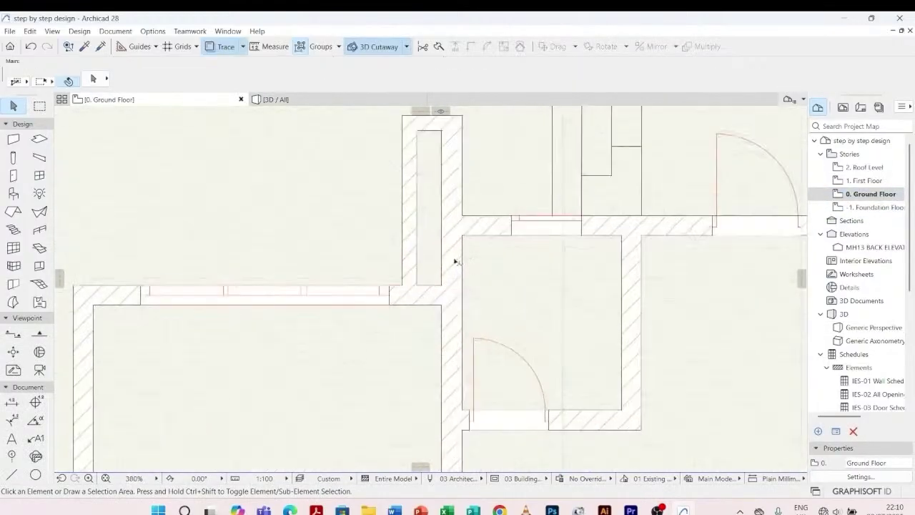
click(458, 262)
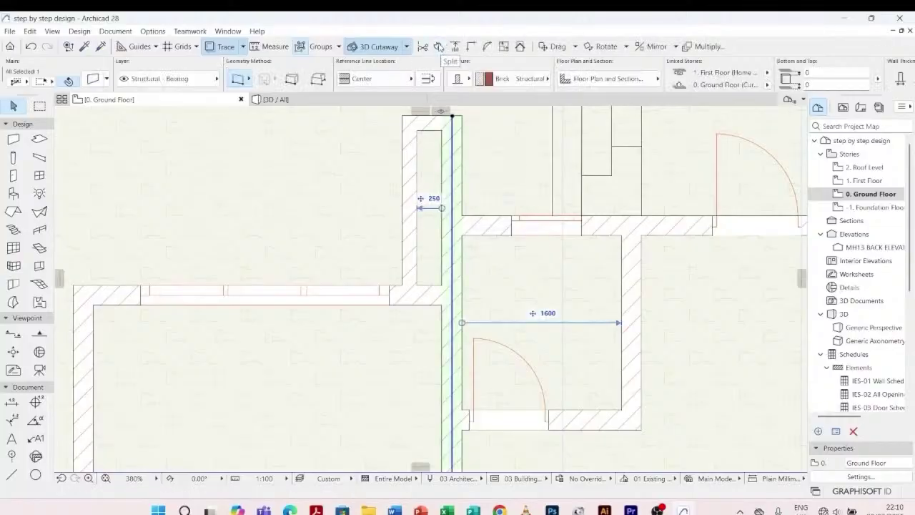
click(439, 46)
scroll(446, 198, up, 5)
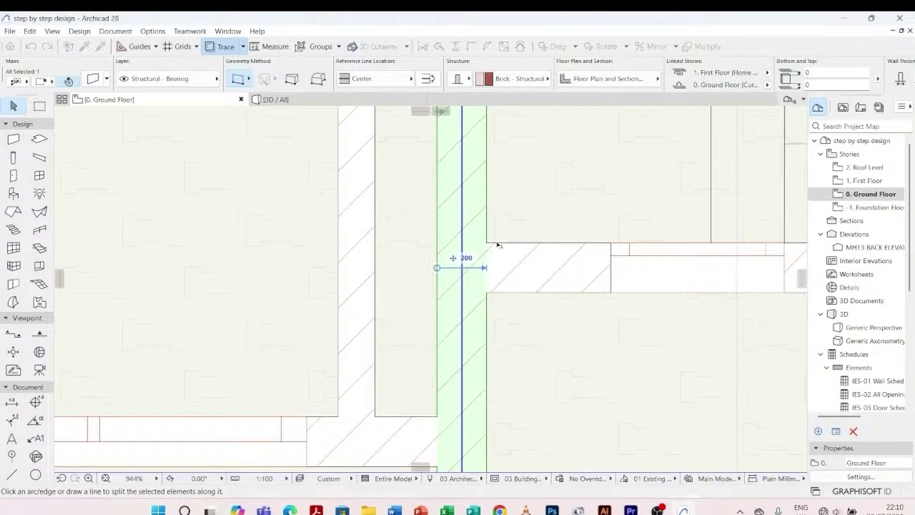
click(498, 244)
click(413, 257)
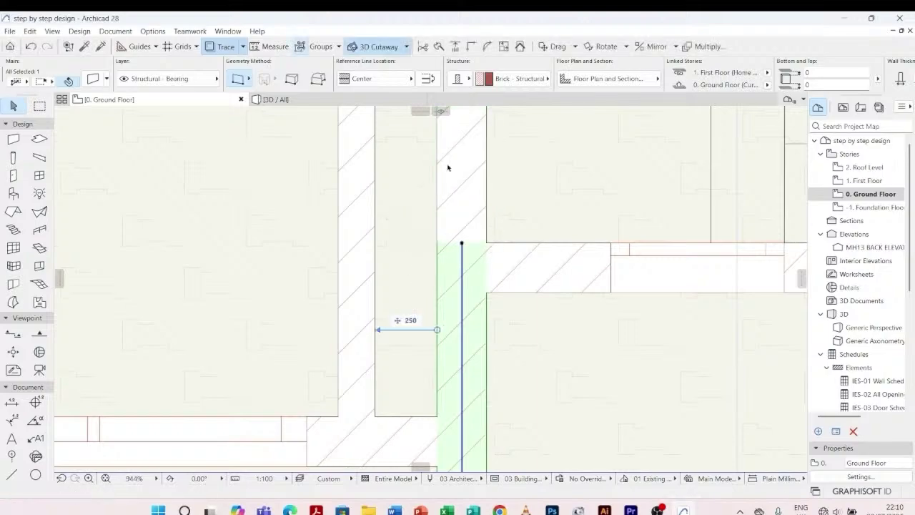
key(Escape)
scroll(399, 246, down, 3)
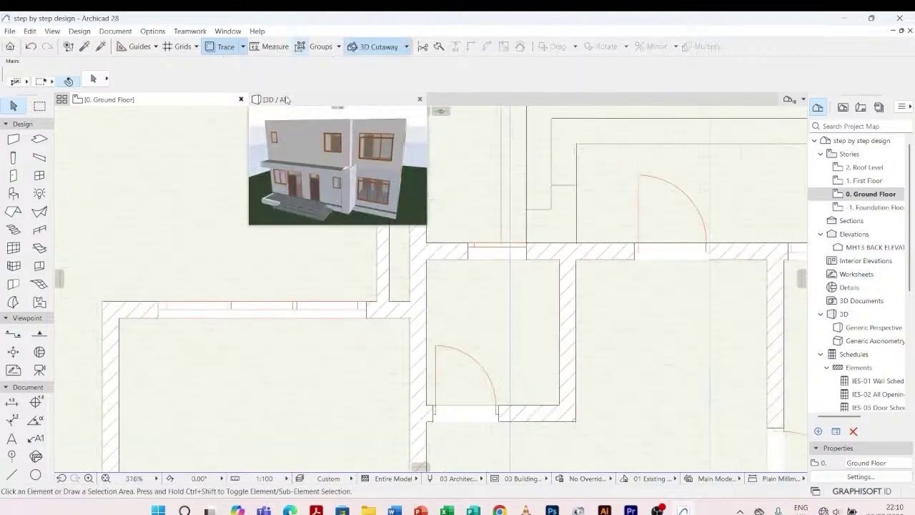
- In the 3D view, lower the top of the projection's side wall nearest the rear doors to a height of 2850 mm
click(275, 99)
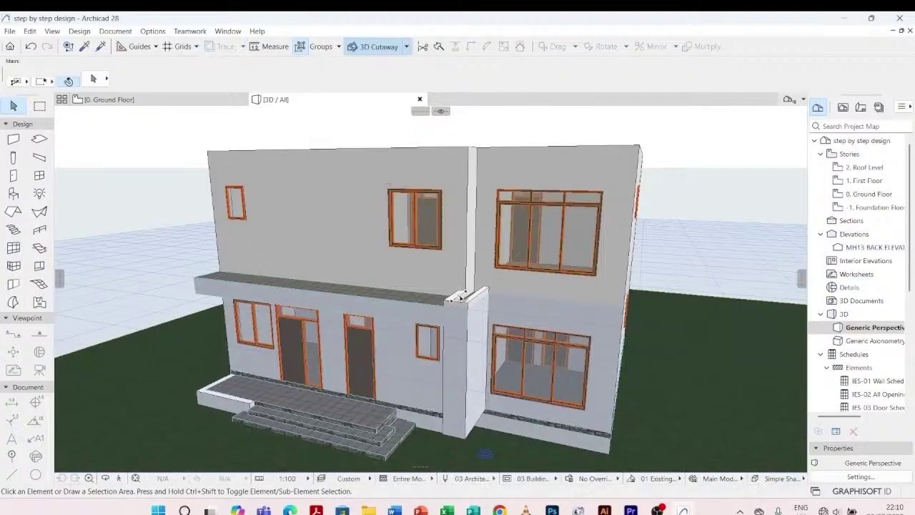
click(460, 296)
scroll(458, 293, up, 4)
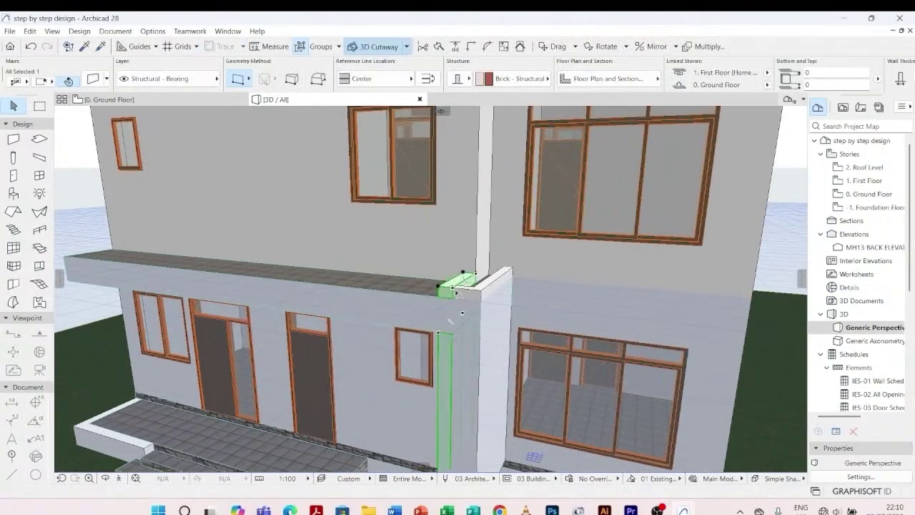
scroll(501, 243, down, 2)
scroll(494, 243, up, 5)
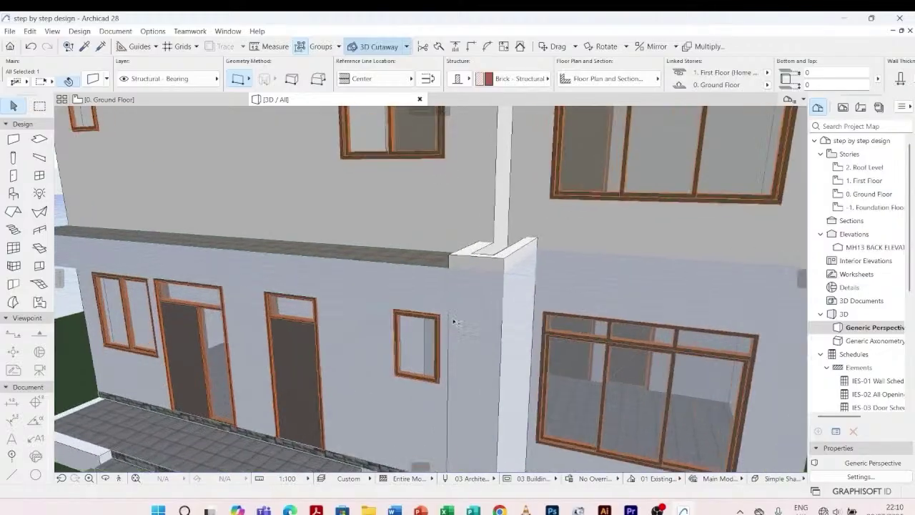
click(469, 248)
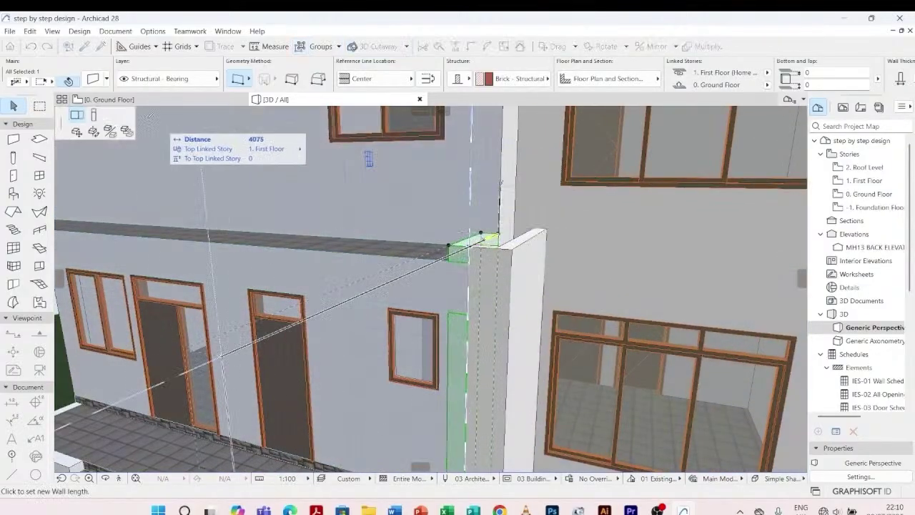
scroll(471, 318, up, 2)
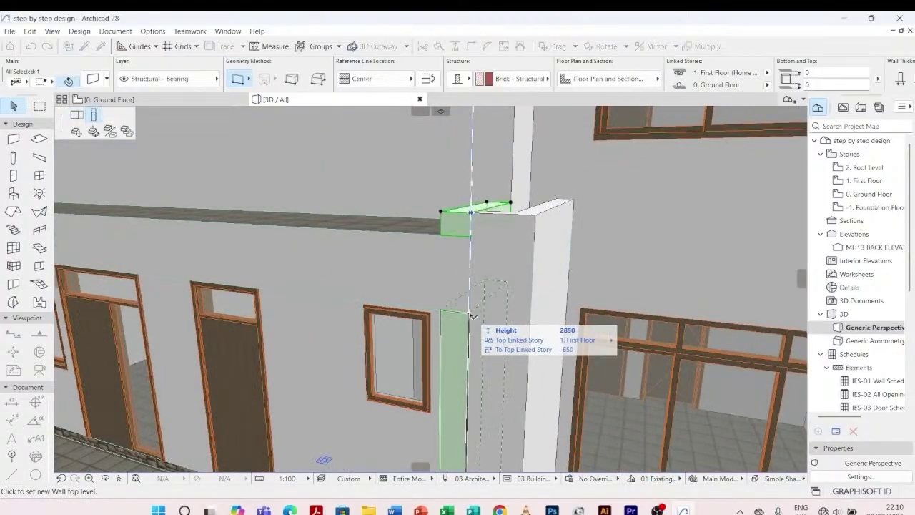
click(472, 315)
- Lower the tops of the projection's end wall and its side wall by the large window to the same level under the canopy slab
click(495, 216)
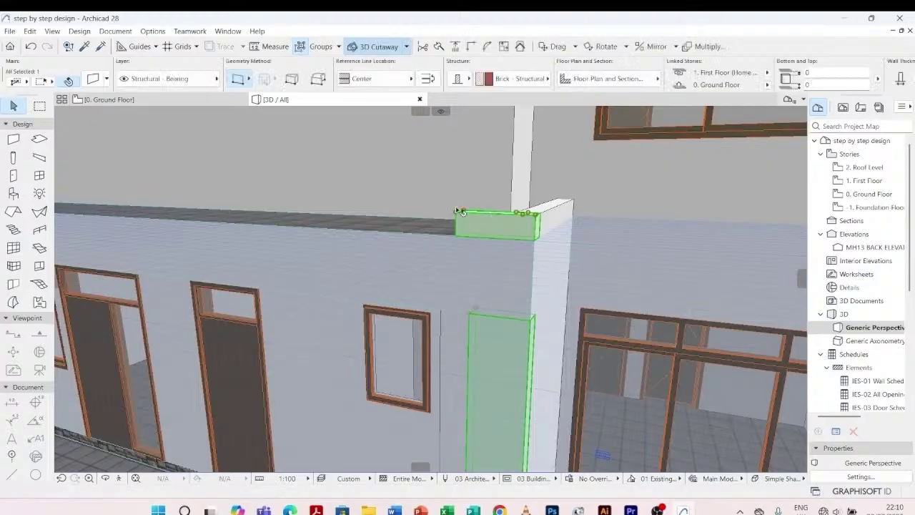
click(458, 211)
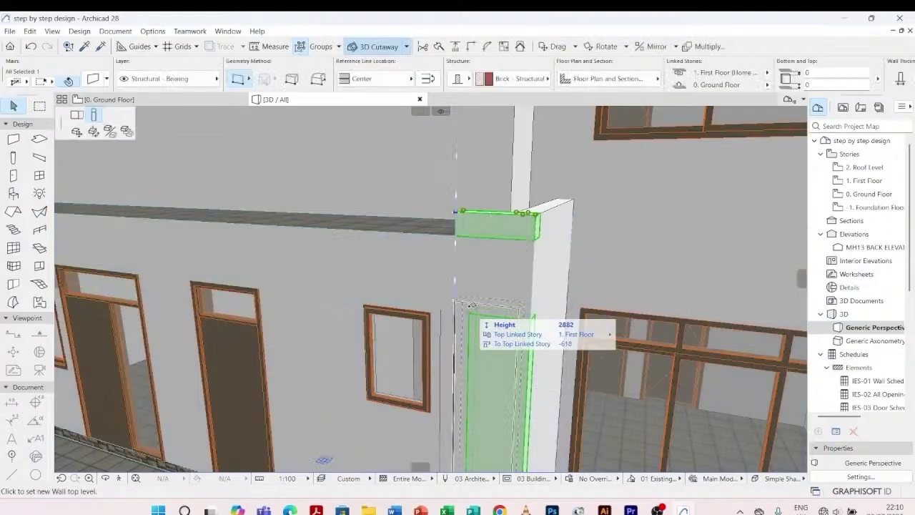
click(473, 322)
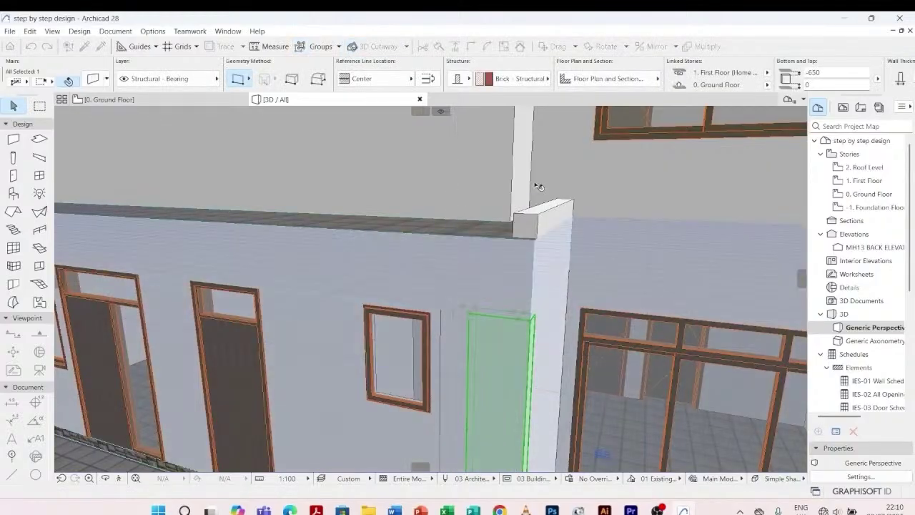
click(541, 212)
click(537, 213)
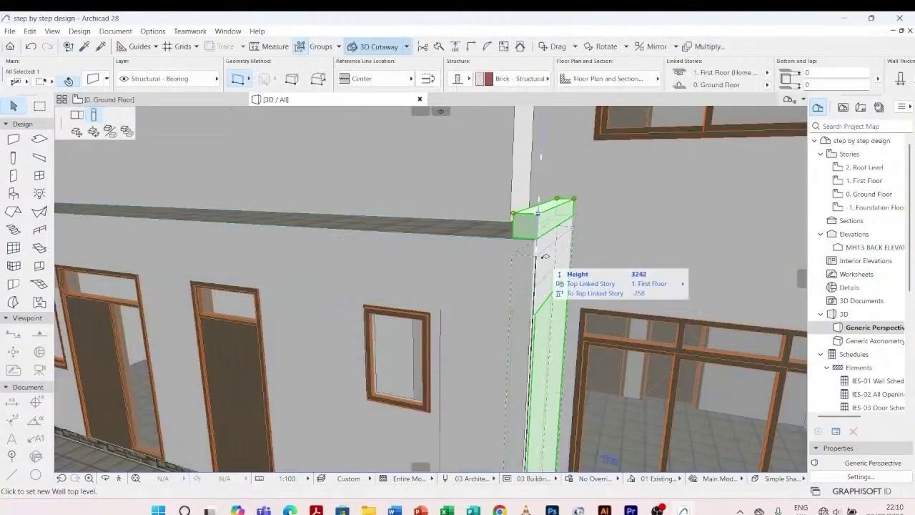
click(536, 313)
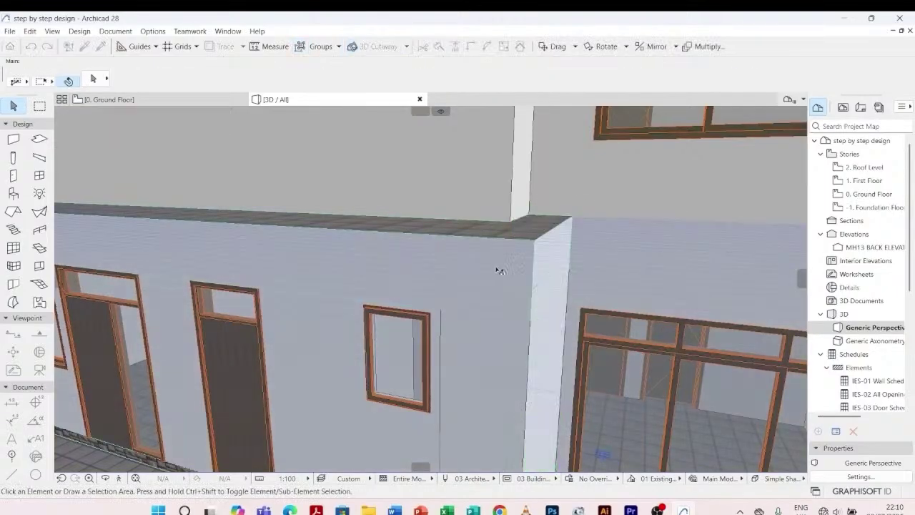
scroll(455, 250, down, 2)
scroll(452, 249, down, 6)
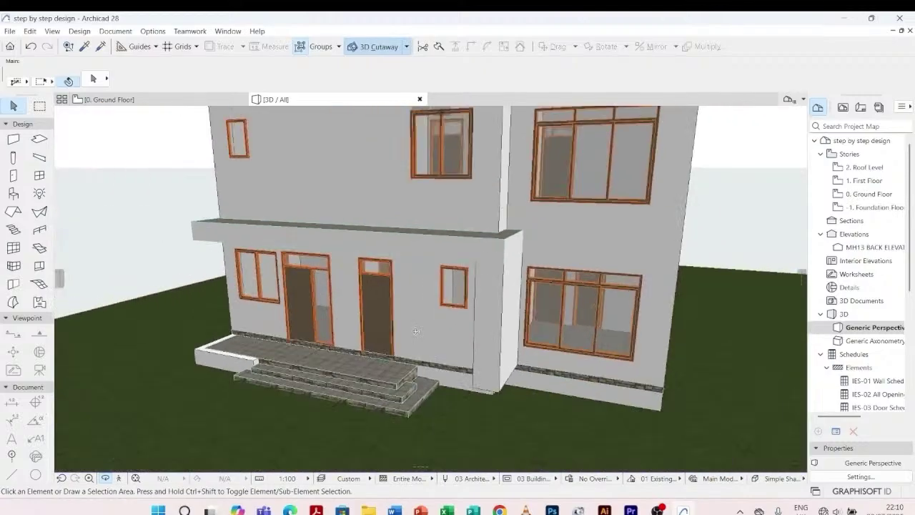
shift+middle_drag(416, 331, 474, 276)
scroll(467, 341, up, 6)
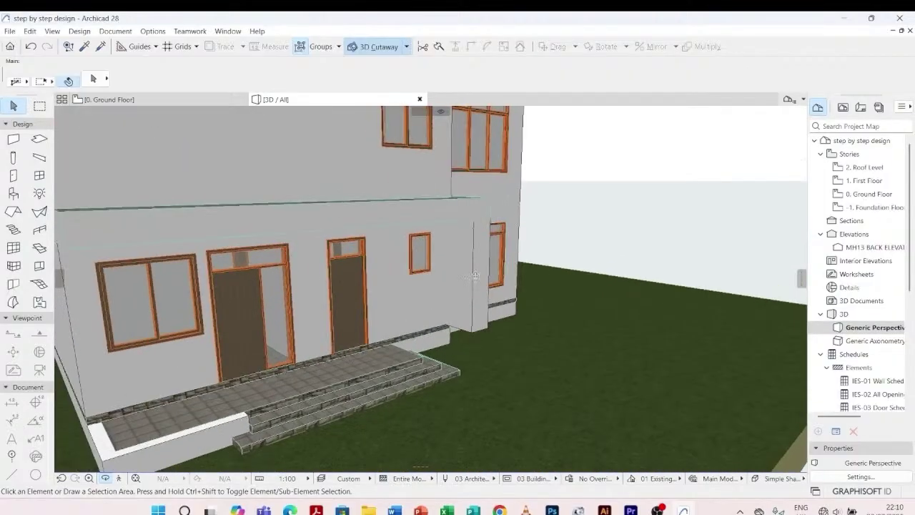
scroll(431, 288, down, 8)
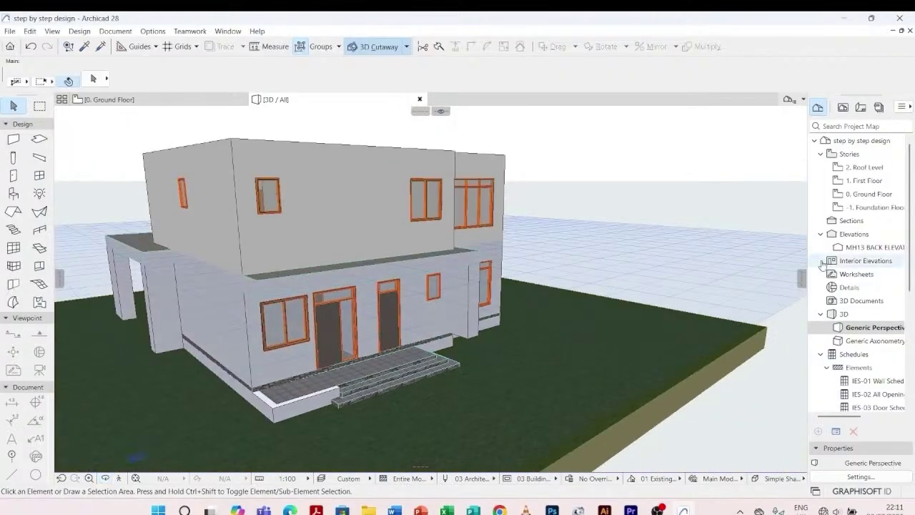
- On the Foundation Floor plan, pick up the settings of the 150 mm thick foundation wall in the small front projection
double_click(872, 207)
scroll(475, 258, down, 3)
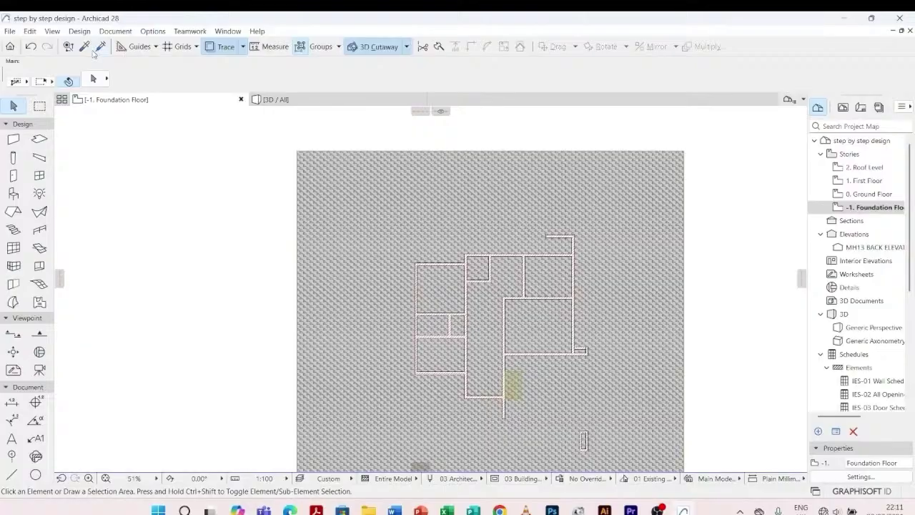
click(85, 47)
scroll(593, 350, up, 6)
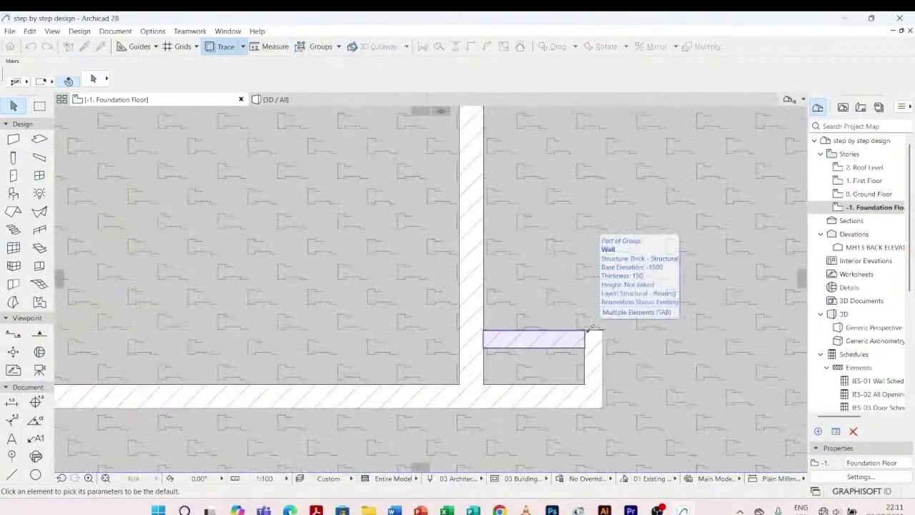
click(591, 336)
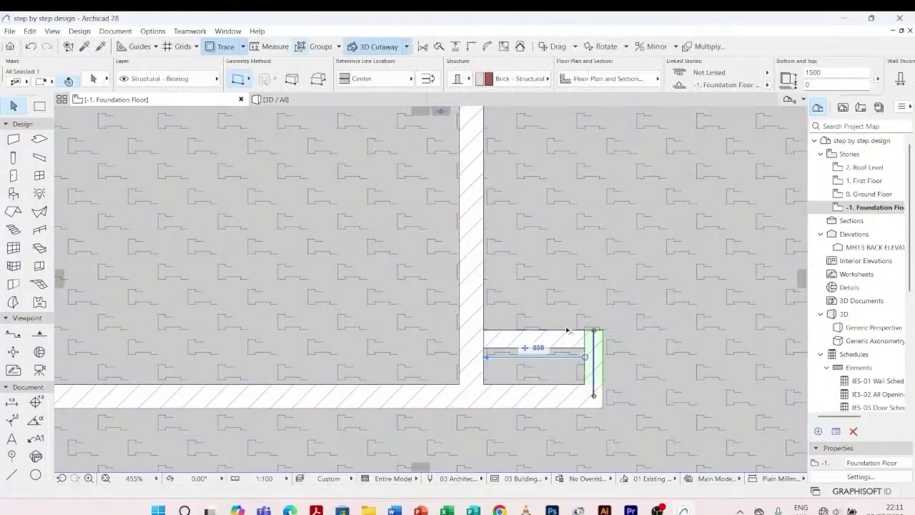
shift+click(569, 333)
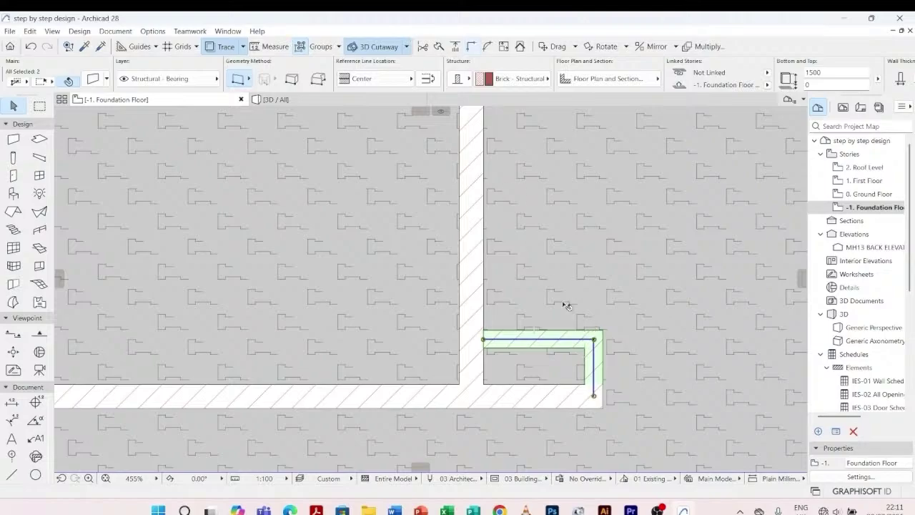
key(Escape)
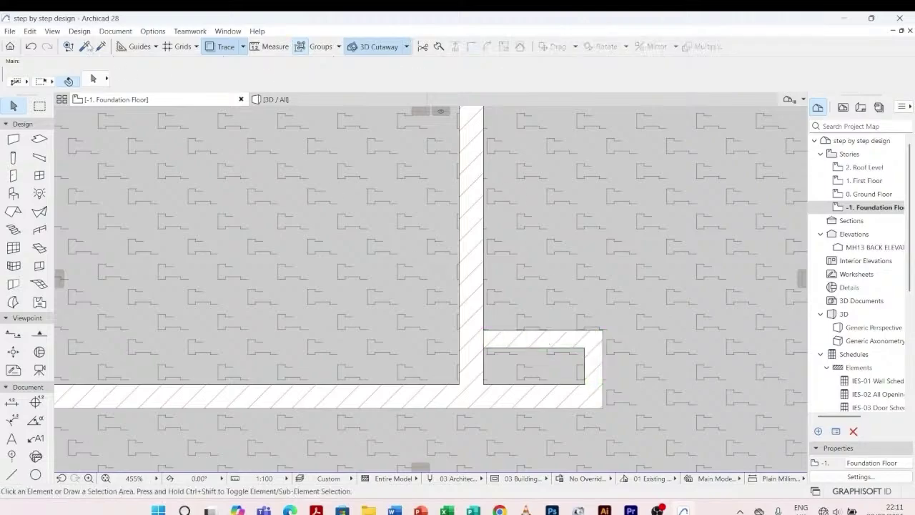
alt+click(535, 344)
- Draw an L-shaped foundation wall under the rear projection, with its long leg about 1363 mm down to the adjoining room's wall
scroll(649, 321, down, 7)
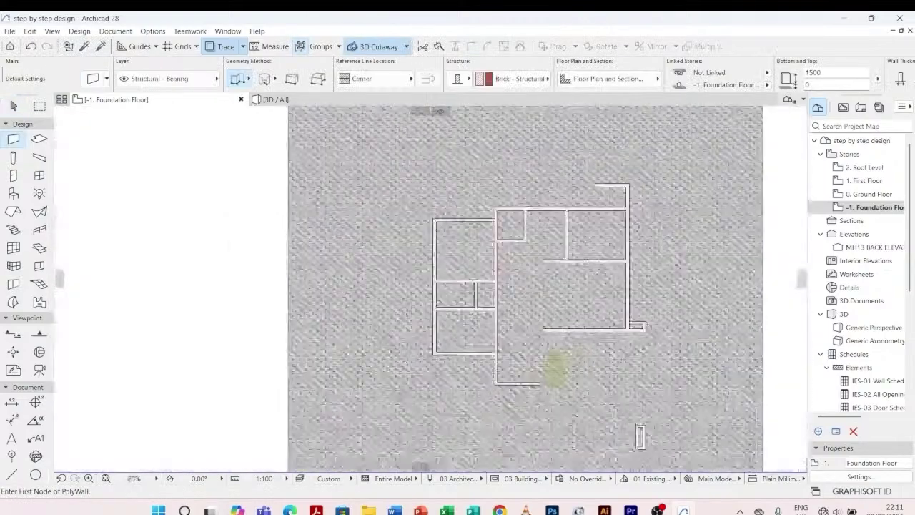
scroll(468, 200, up, 6)
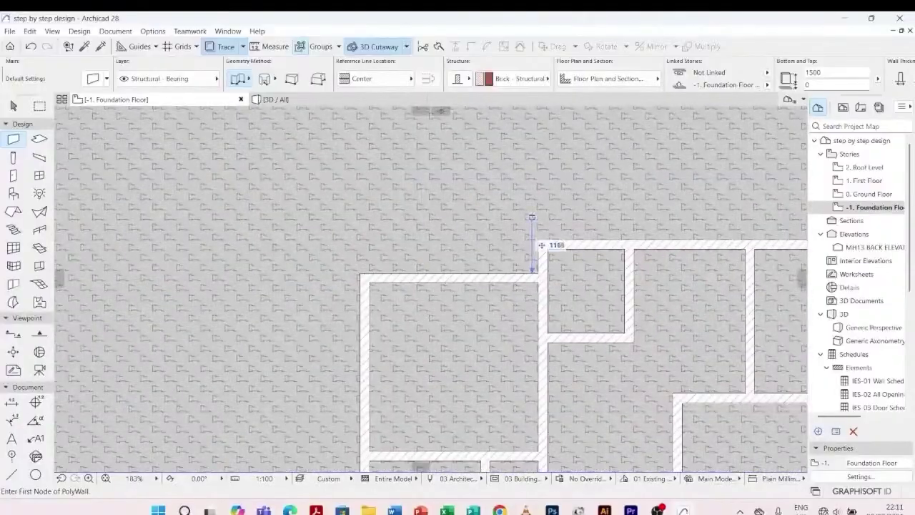
click(532, 208)
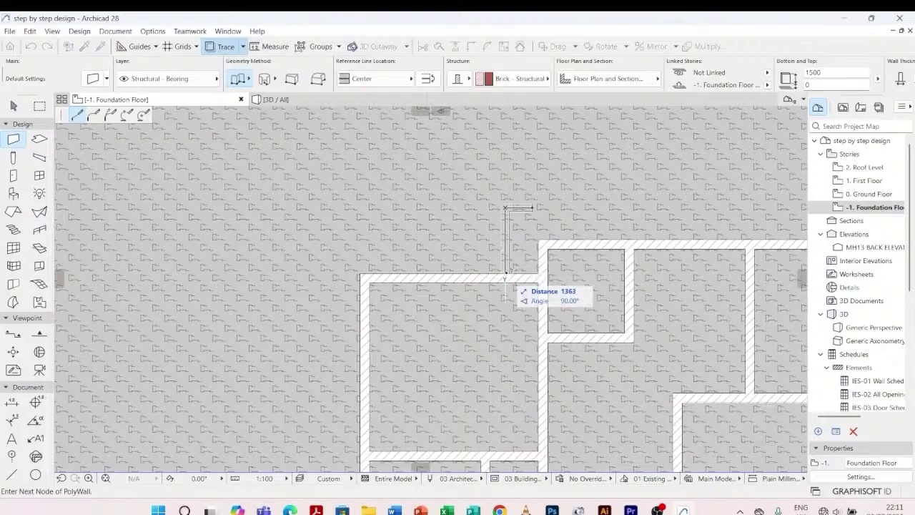
double_click(506, 270)
key(Escape)
- Extend the foundation wall beside the new L-shaped wall outward past the rear wall, towards the end of the short leg
click(542, 257)
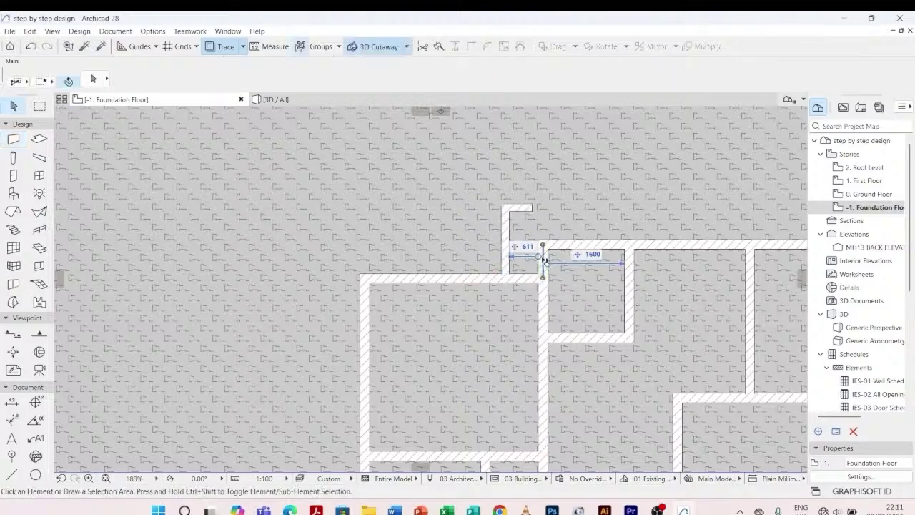
drag(542, 245, 543, 215)
click(303, 122)
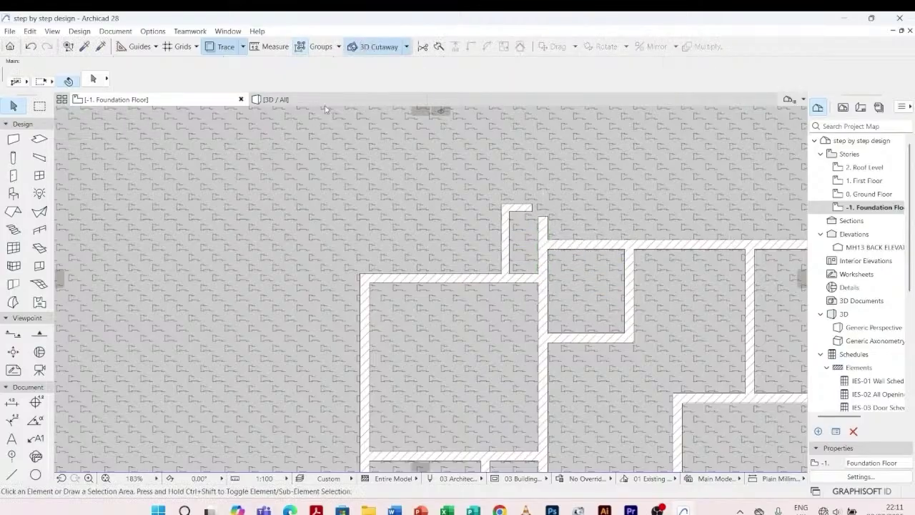
- In the 3D view, move the short foundation leg so its top corner meets the bottom corner of the projecting wall above
click(325, 103)
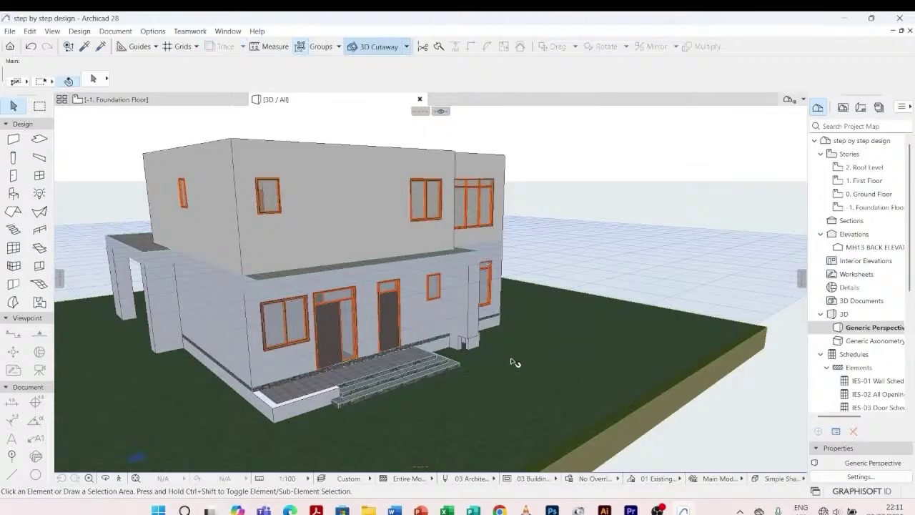
scroll(512, 362, up, 6)
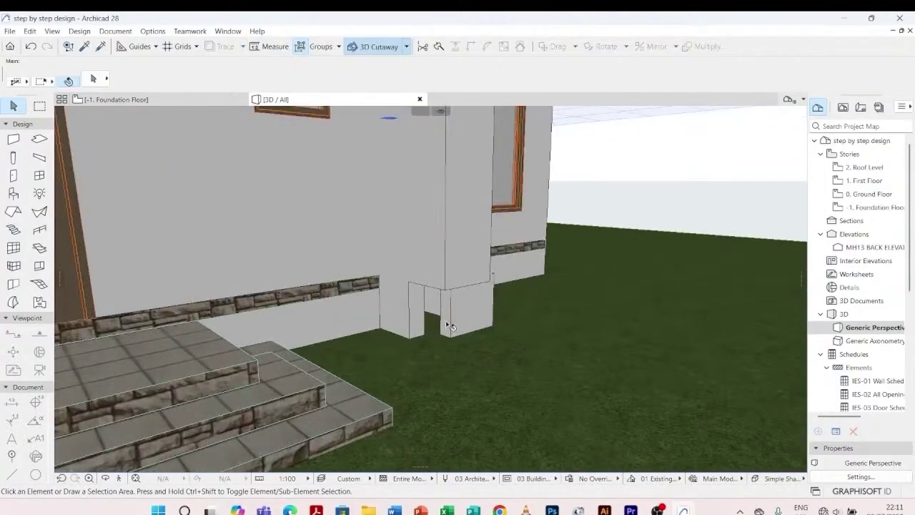
click(451, 324)
scroll(465, 277, up, 2)
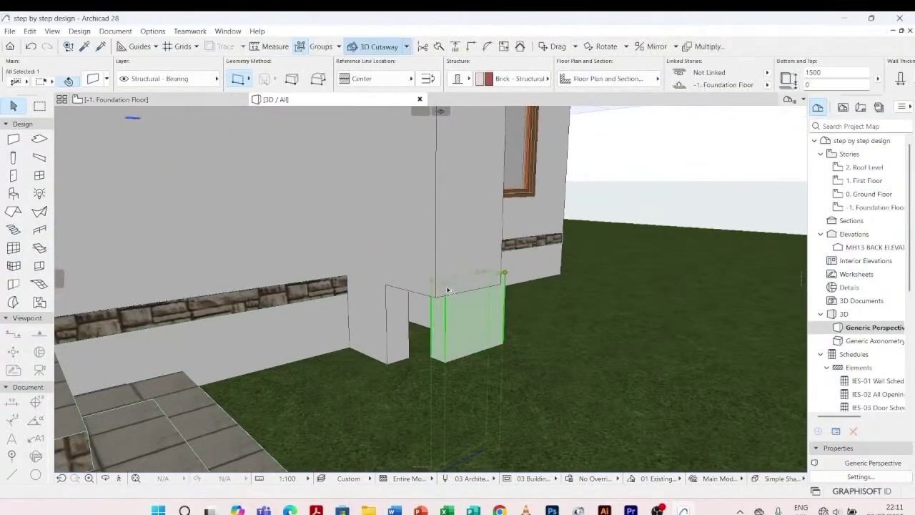
click(448, 290)
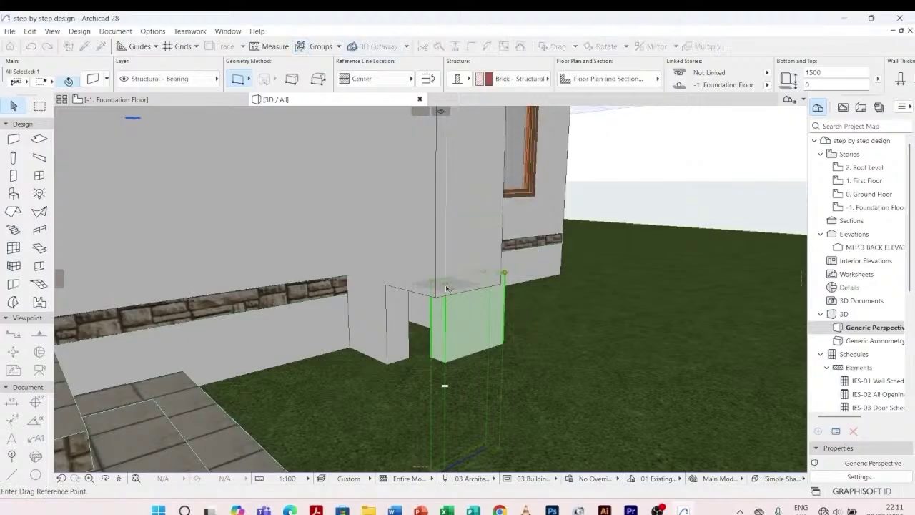
click(447, 287)
scroll(444, 284, up, 1)
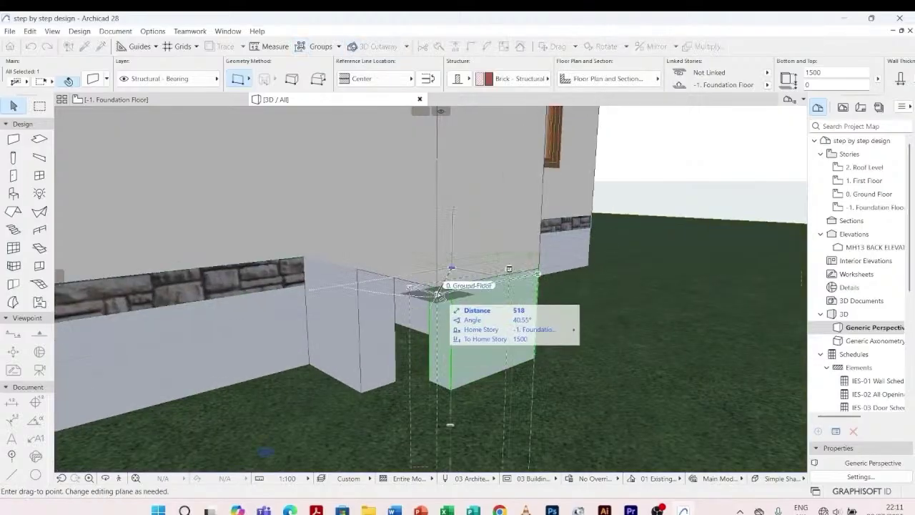
click(442, 282)
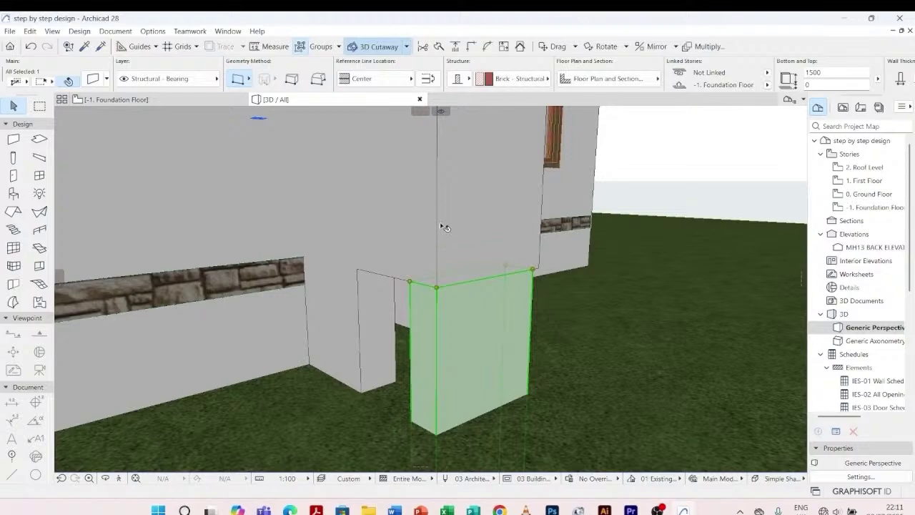
key(Escape)
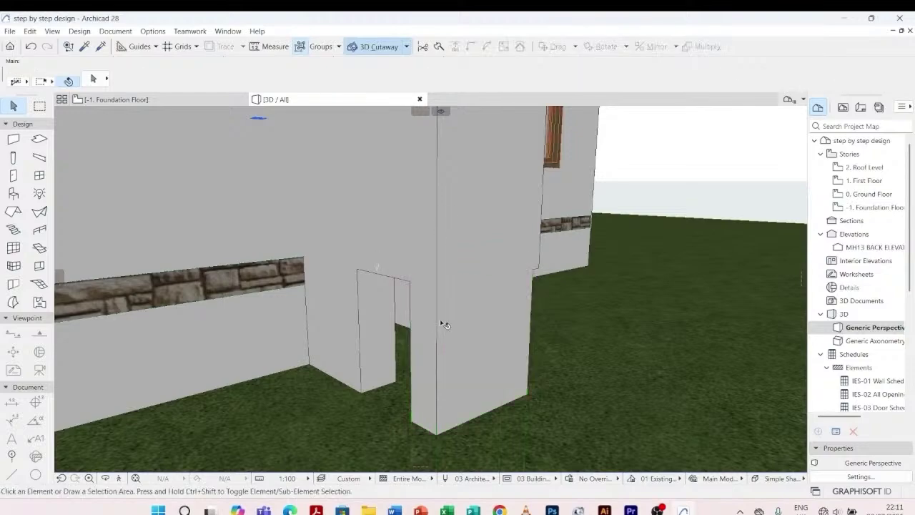
- Intersect the short foundation leg with the extended side foundation wall to close the corner between them
click(442, 324)
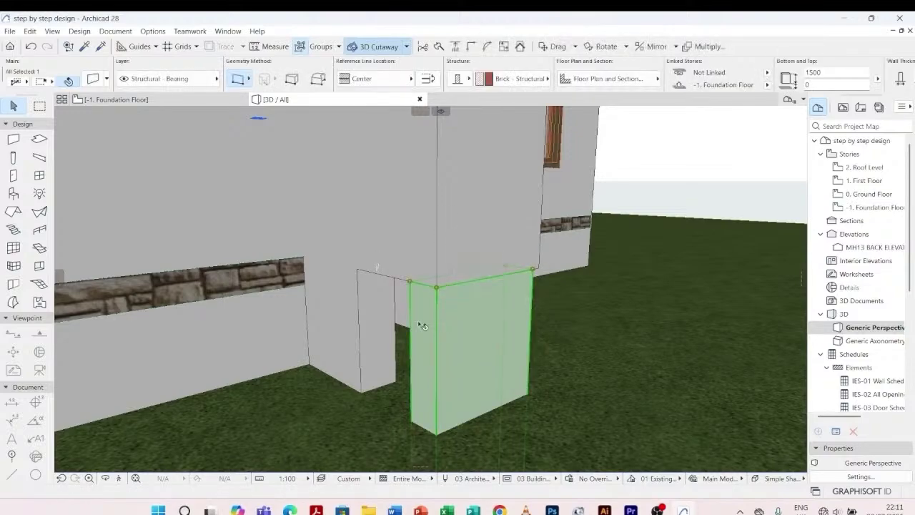
shift+click(365, 297)
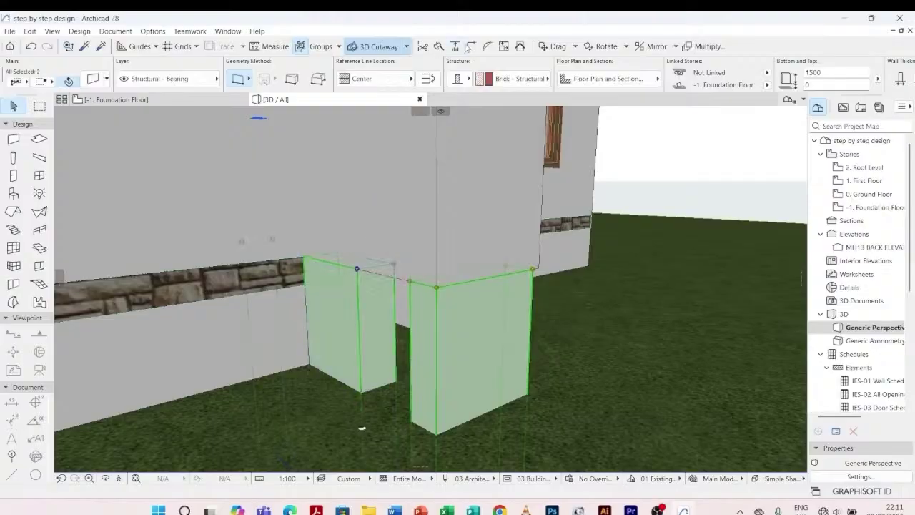
click(471, 47)
key(Escape)
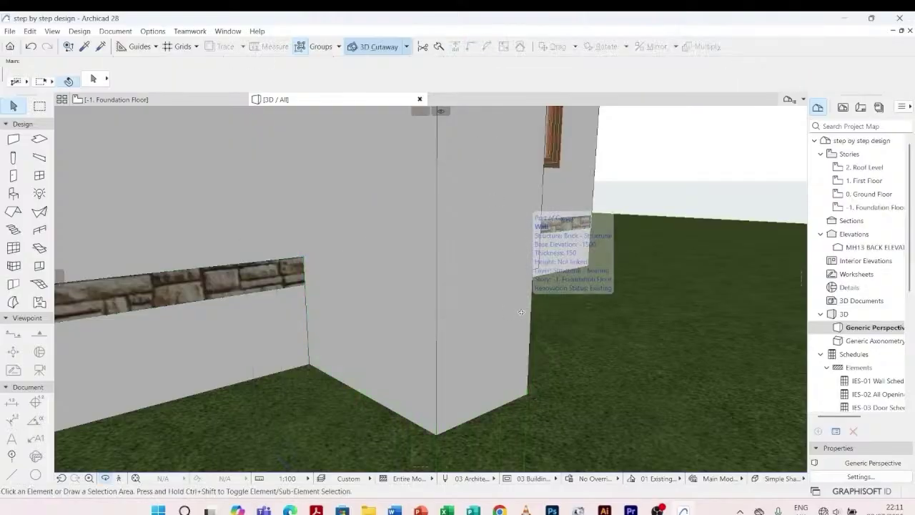
- Move the freestanding side foundation wall so its outer top corner meets the bottom outer corner of the projecting wall above
shift+middle_drag(525, 310, 464, 332)
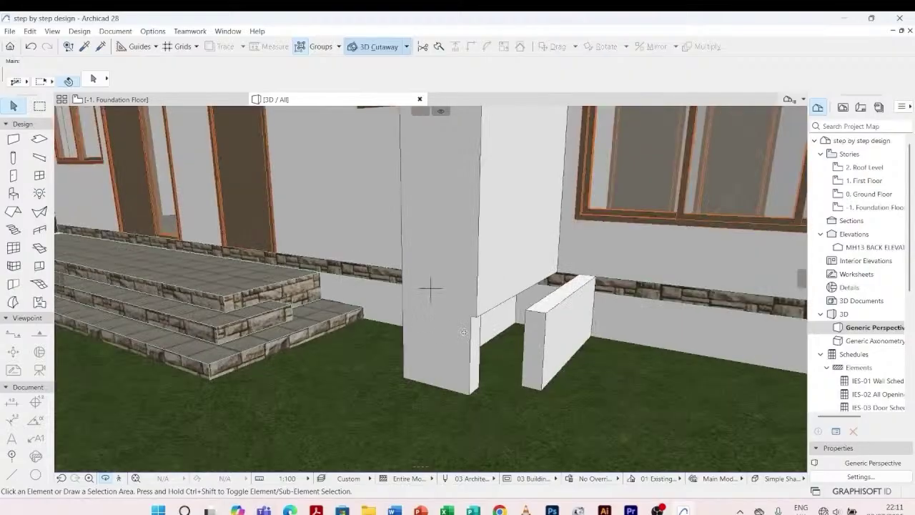
click(549, 318)
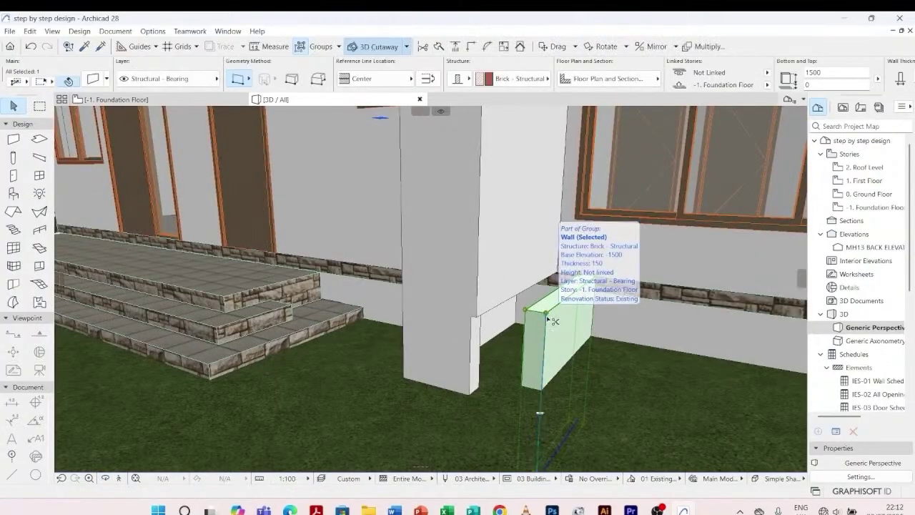
key(ctrl+d)
click(547, 314)
scroll(469, 324, up, 2)
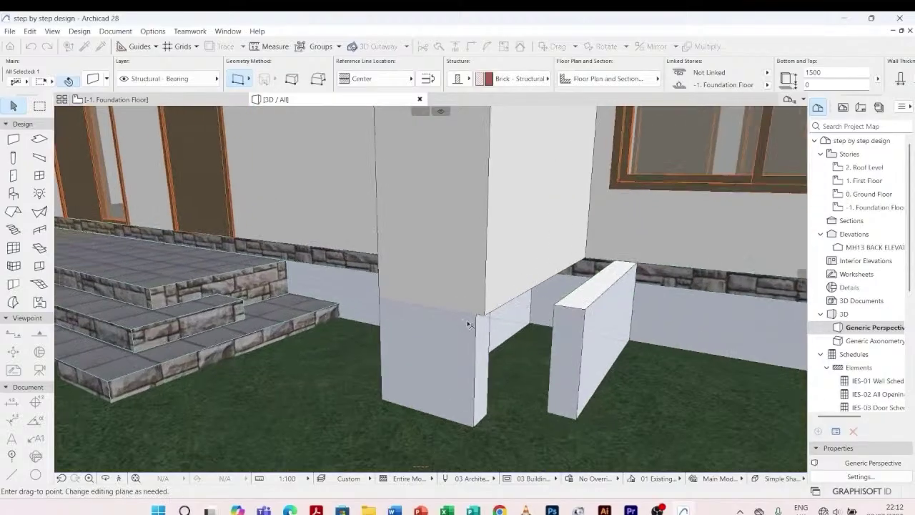
scroll(469, 323, up, 3)
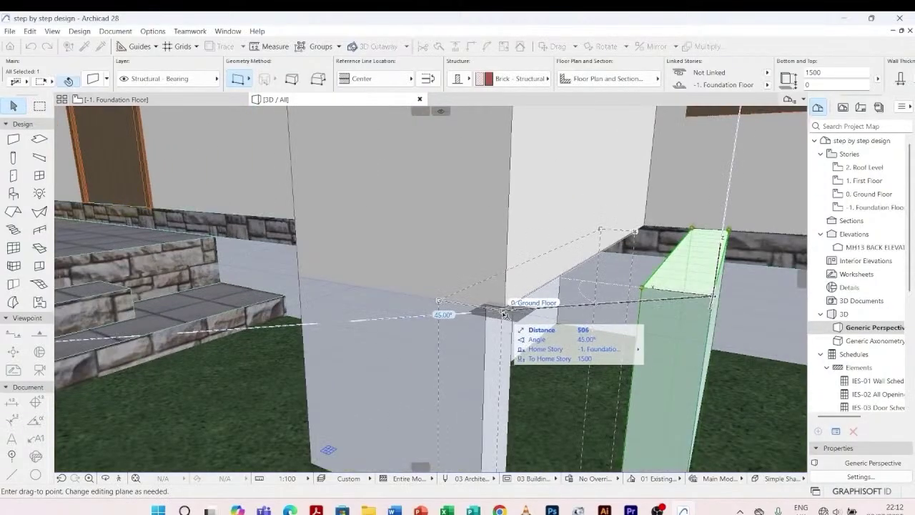
scroll(504, 313, up, 3)
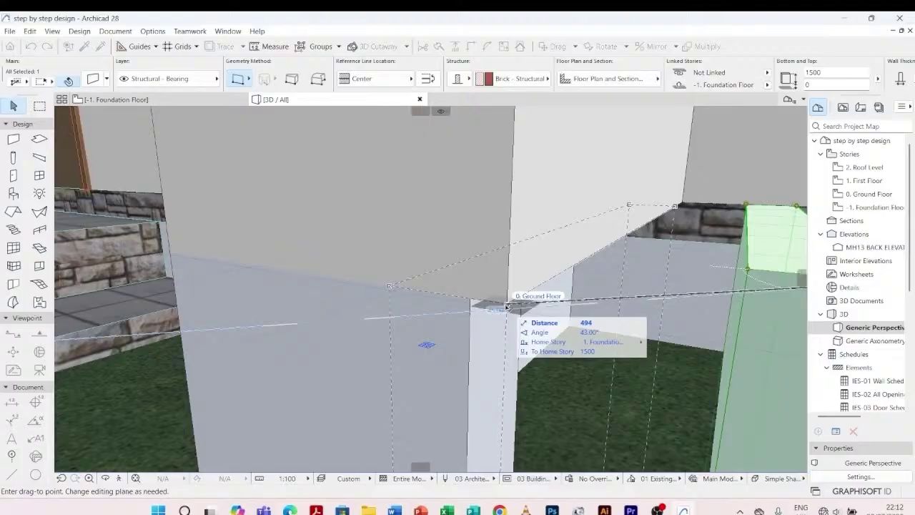
click(506, 306)
scroll(403, 276, down, 3)
key(Escape)
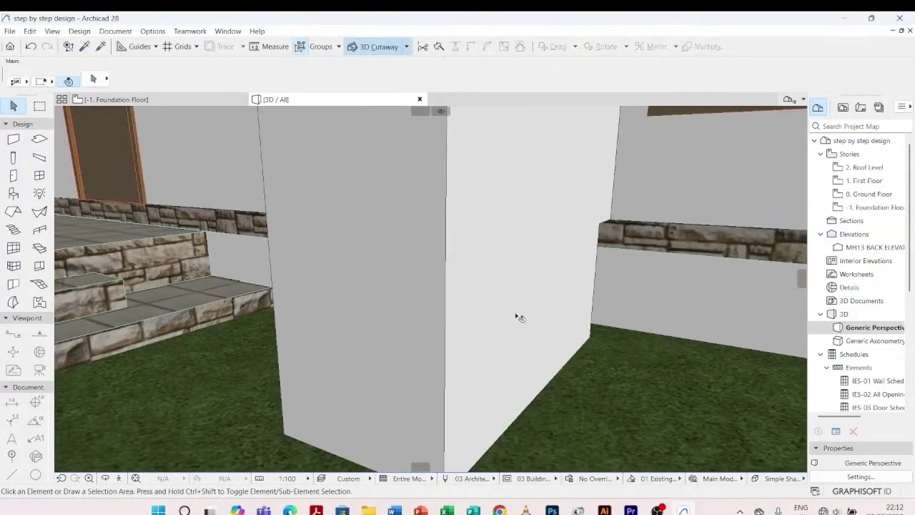
- Intersect the moved side foundation wall with the adjoining short foundation leg to join them at the outer corner
click(419, 347)
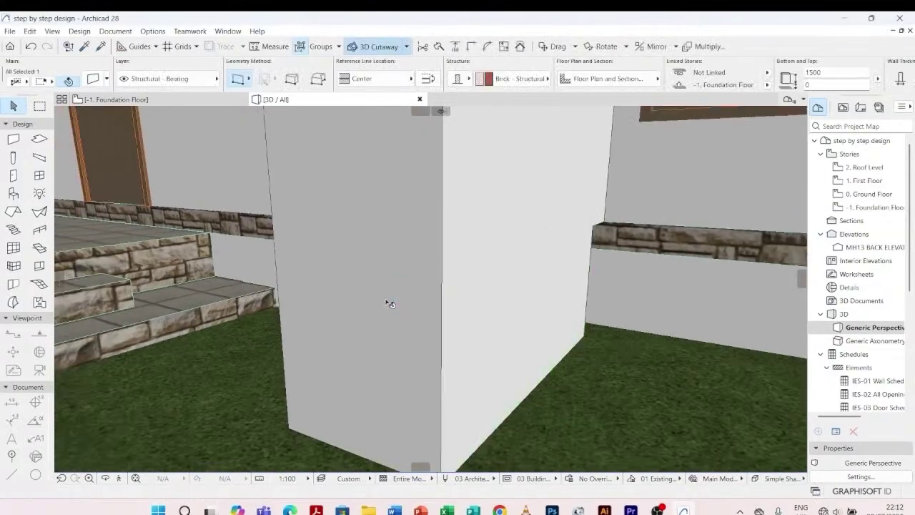
shift+click(351, 447)
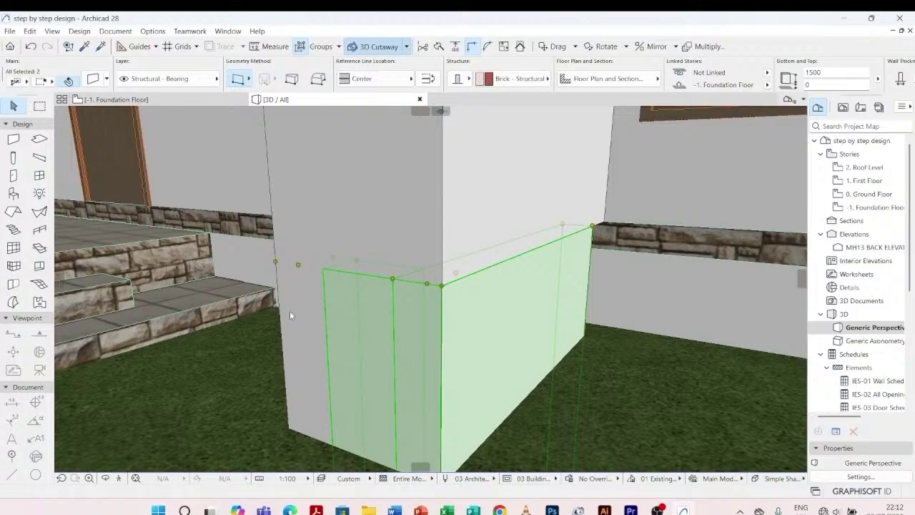
scroll(290, 311, down, 2)
key(Escape)
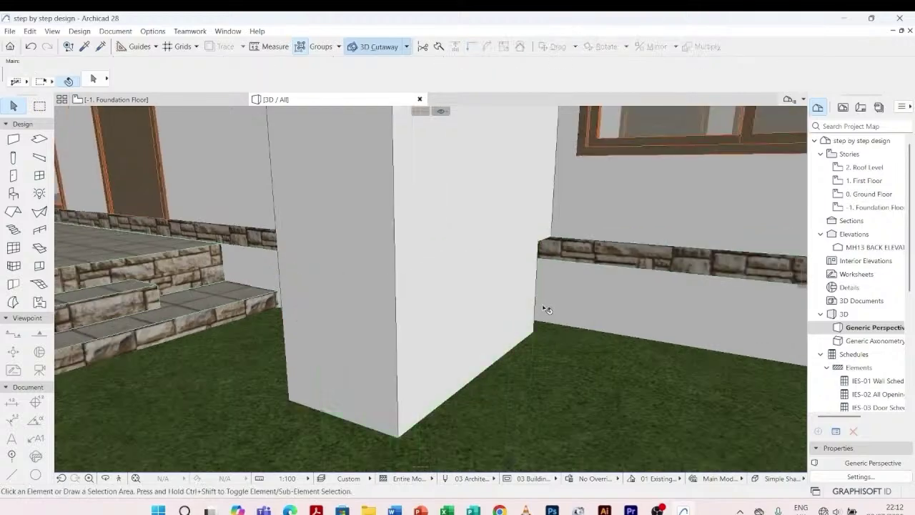
- Stretch the side foundation wall's inner end to the house wall under the projection, for a length of 1595 mm
click(536, 323)
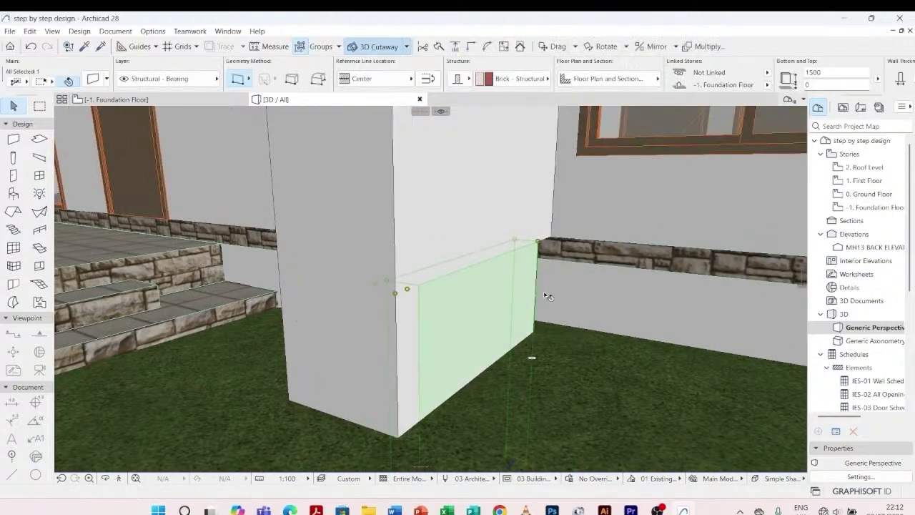
shift+middle_drag(547, 295, 412, 332)
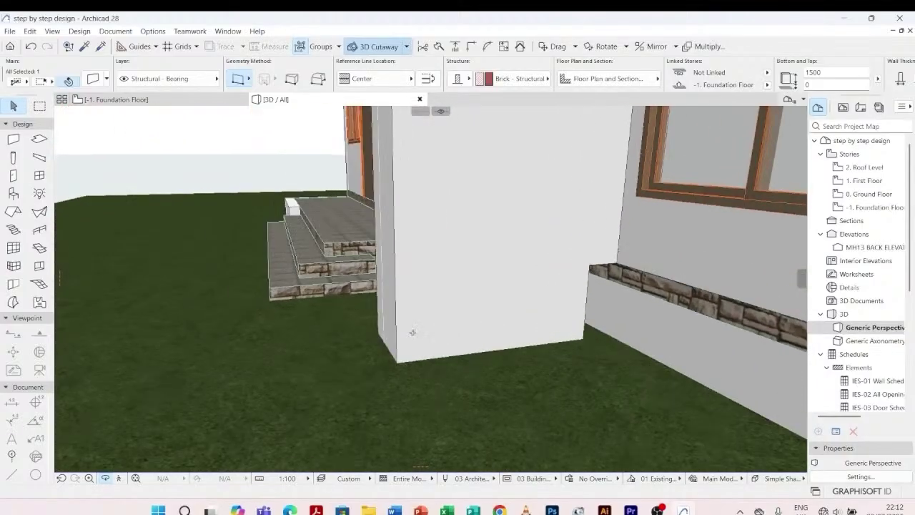
shift+middle_drag(667, 249, 429, 288)
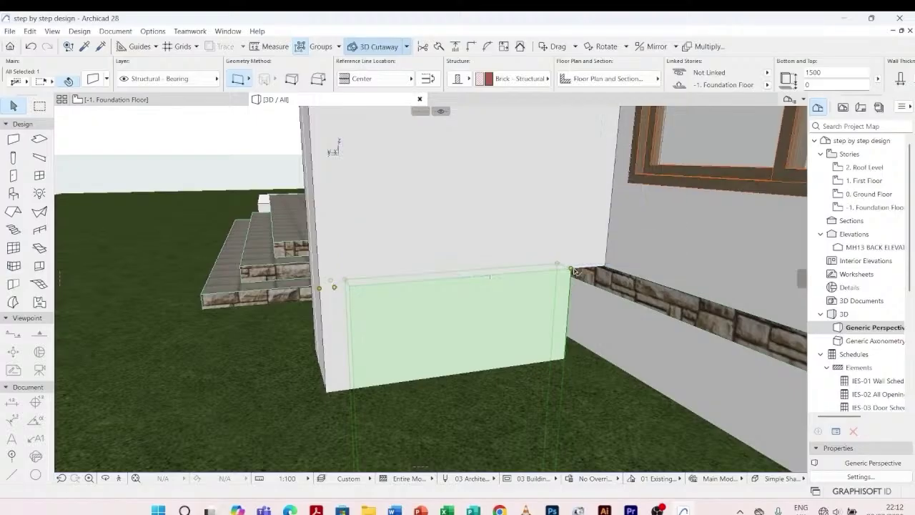
click(576, 273)
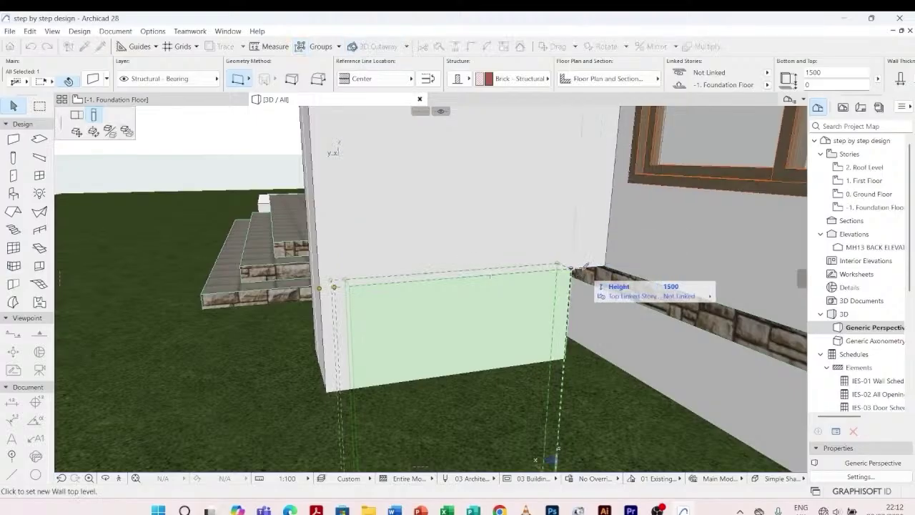
click(76, 115)
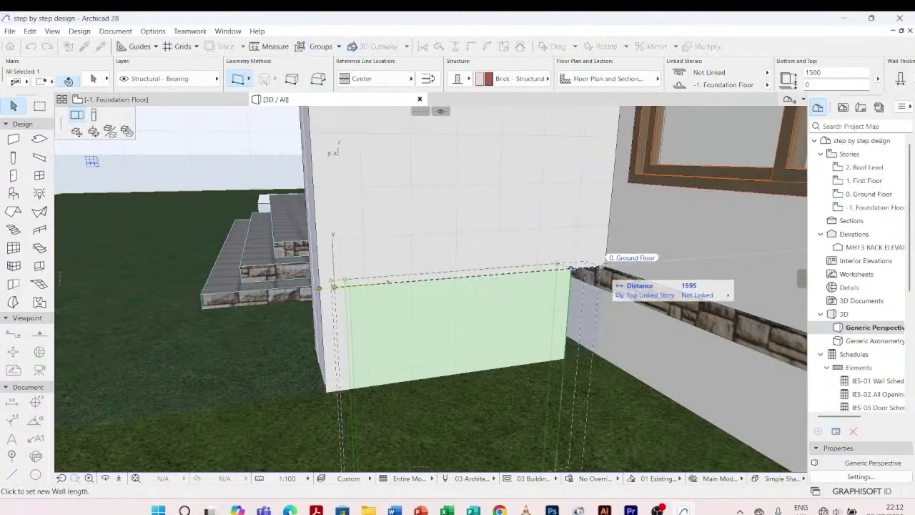
click(605, 266)
key(Escape)
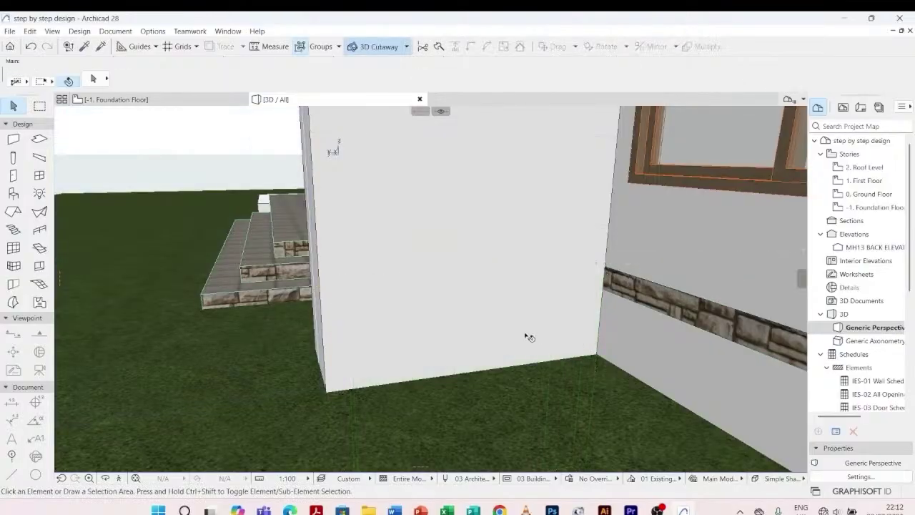
- Examine the rear projection, its foundation walls and both entrance canopies from all around the house
scroll(468, 333, down, 5)
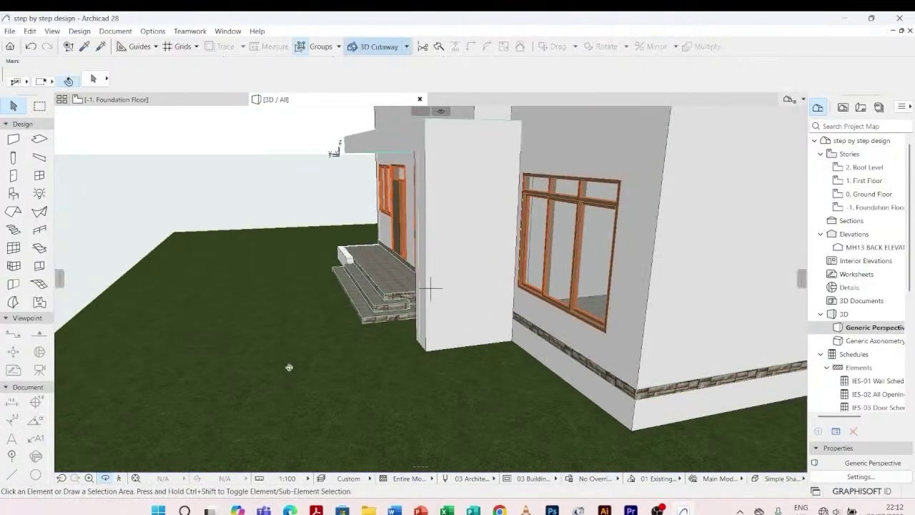
shift+middle_drag(288, 367, 546, 350)
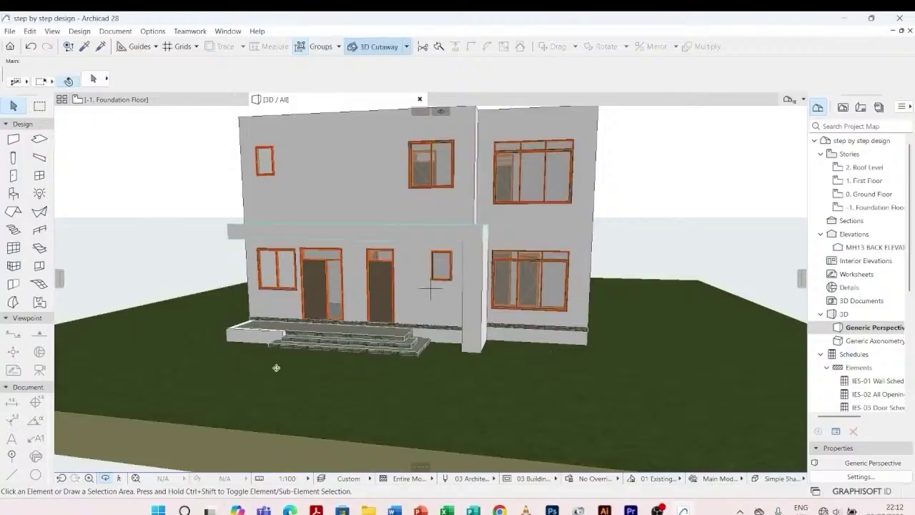
shift+middle_drag(276, 368, 465, 410)
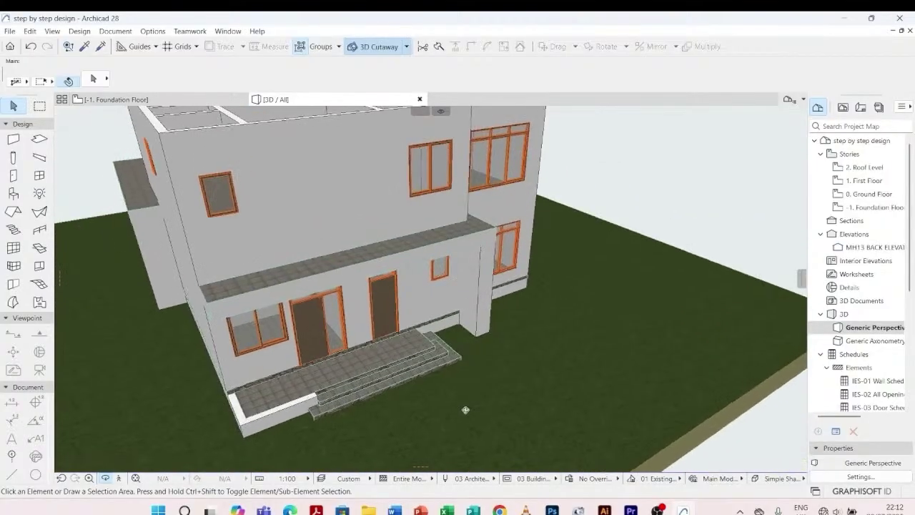
scroll(445, 372, up, 3)
scroll(479, 355, down, 5)
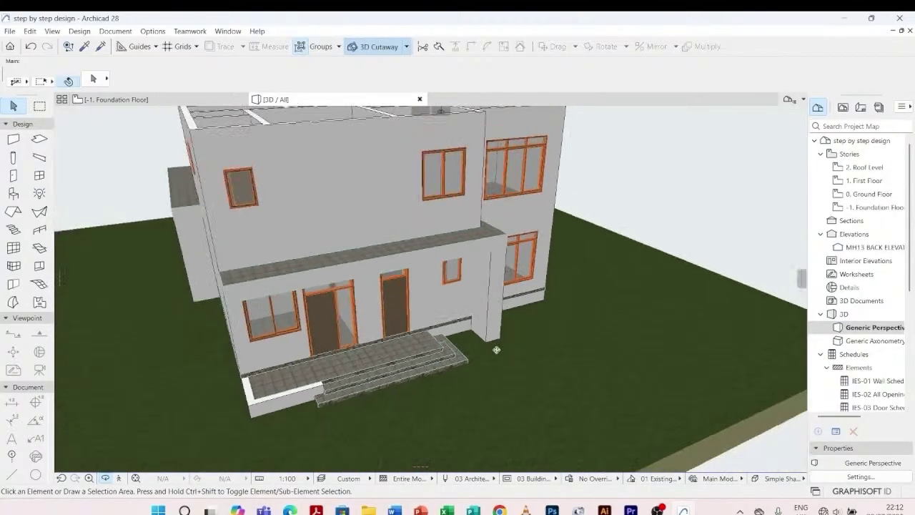
shift+middle_drag(493, 351, 627, 392)
mouse_move(335, 401)
shift+middle_down()
mouse_move(385, 407)
mouse_move(336, 405)
shift+middle_up()
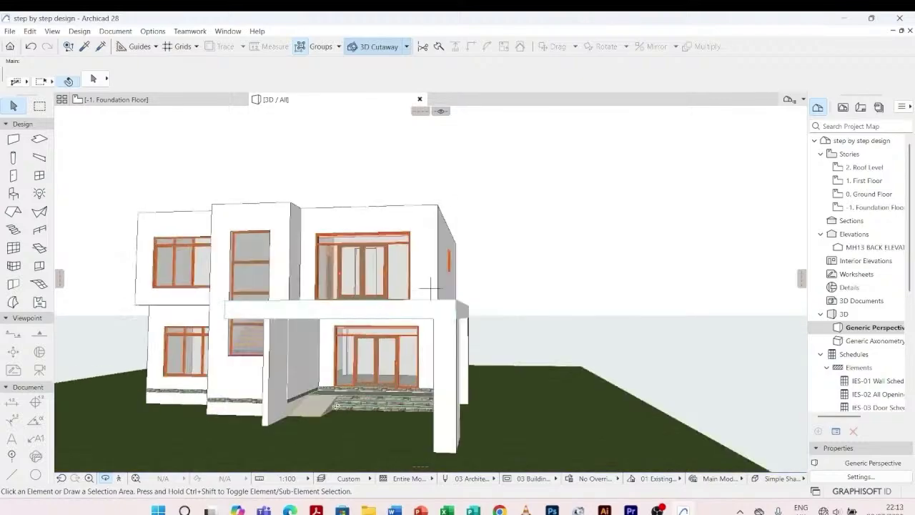
shift+middle_drag(409, 326, 466, 287)
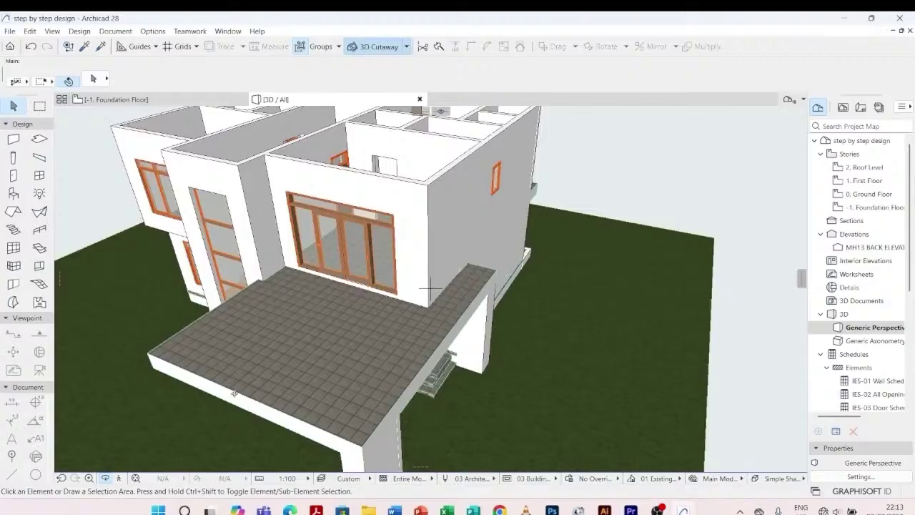
scroll(429, 289, down, 5)
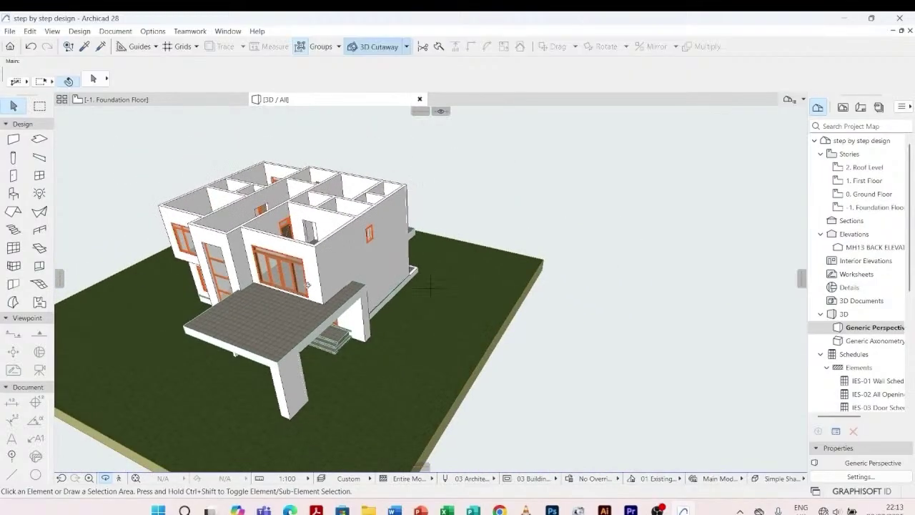
scroll(430, 288, up, 10)
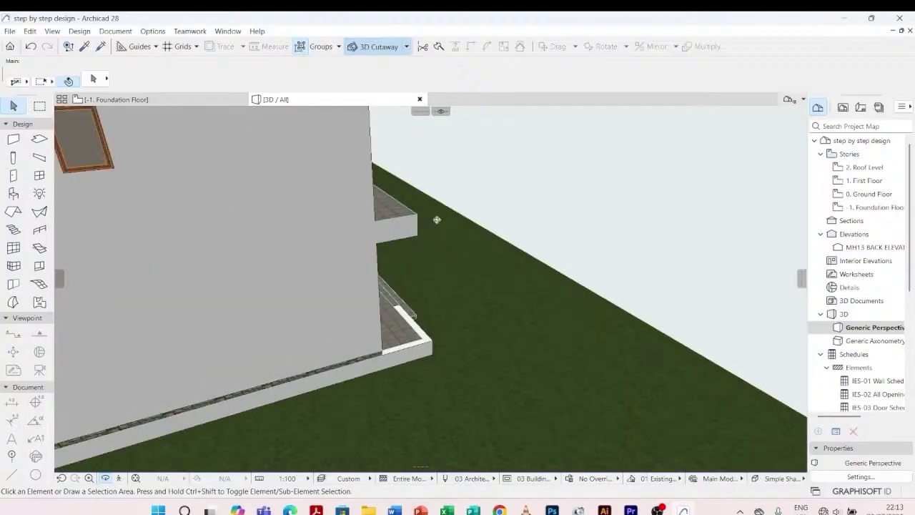
scroll(326, 255, down, 8)
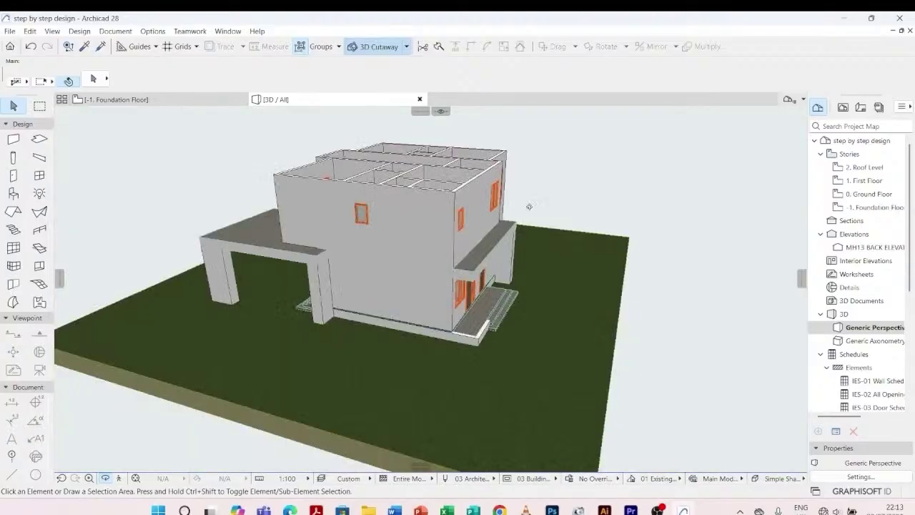
shift+middle_drag(529, 207, 530, 316)
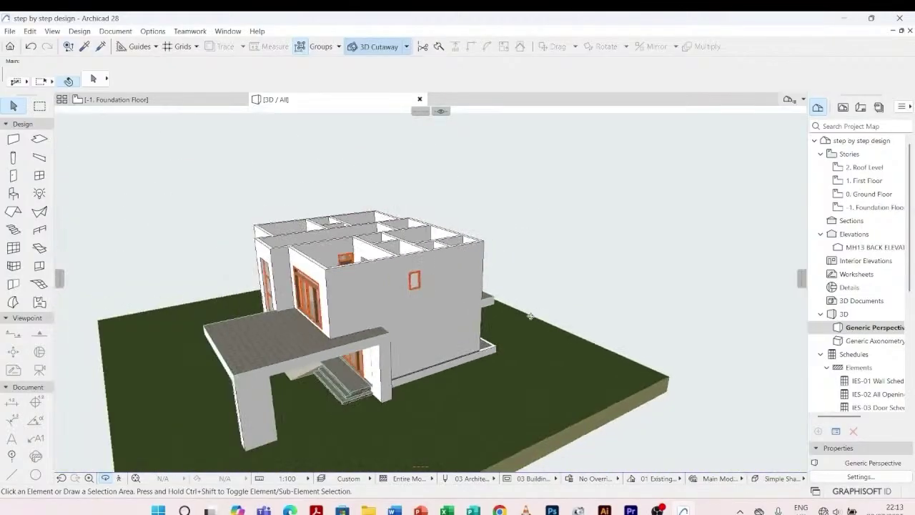
shift+middle_drag(213, 416, 280, 413)
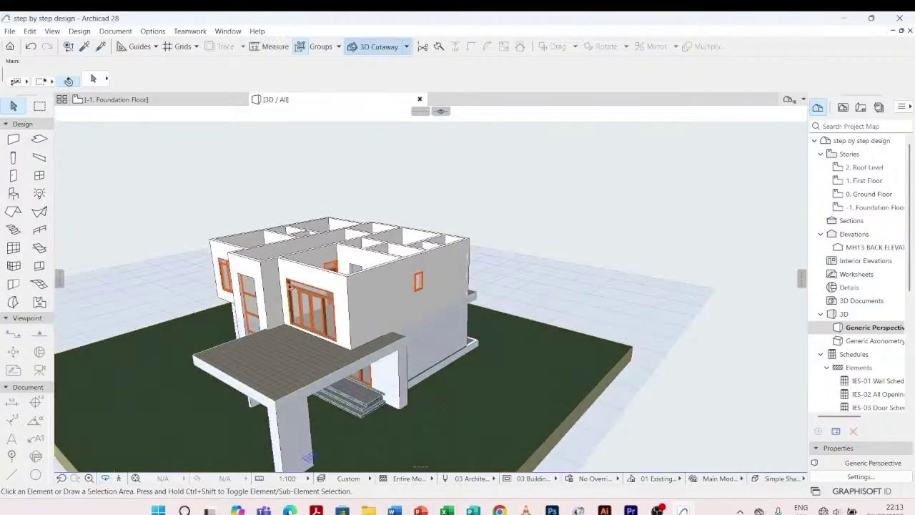
- Set up a chained wall on the first-floor plan with its reference line on the outside face
double_click(871, 184)
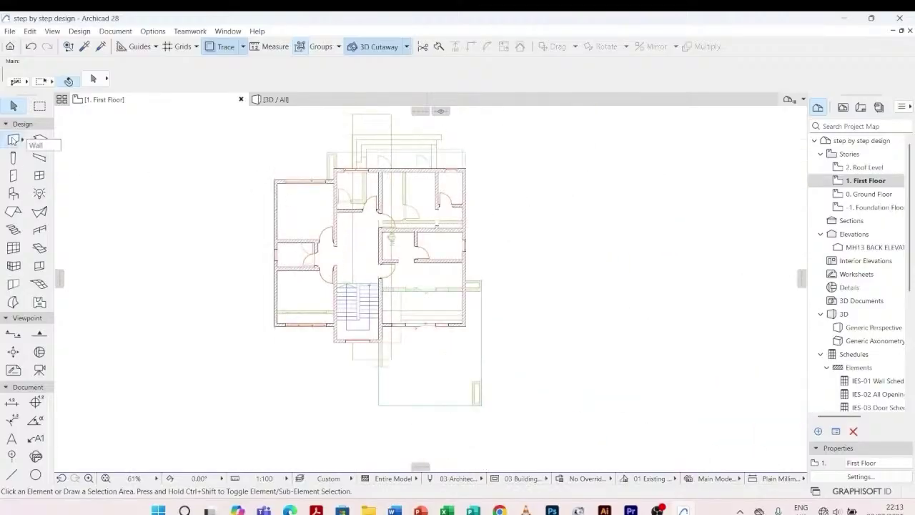
click(13, 140)
scroll(551, 86, down, 3)
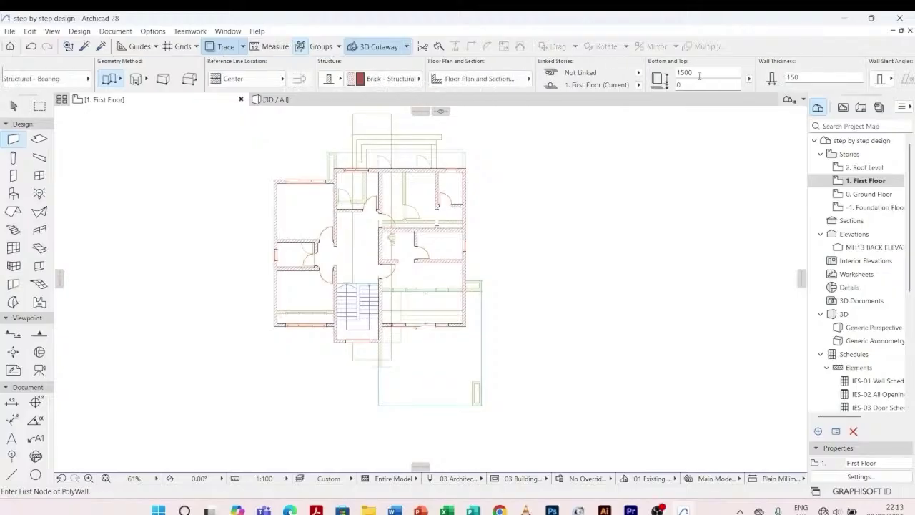
scroll(475, 336, up, 5)
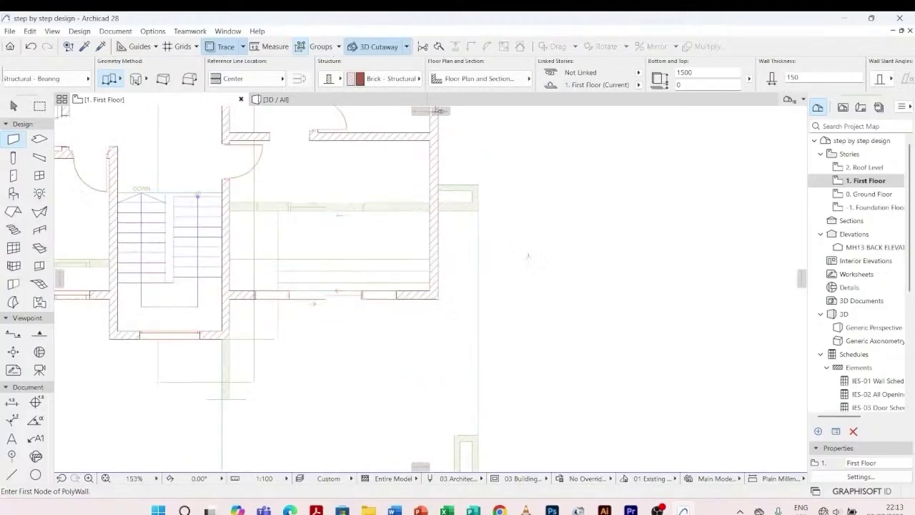
scroll(439, 210, up, 3)
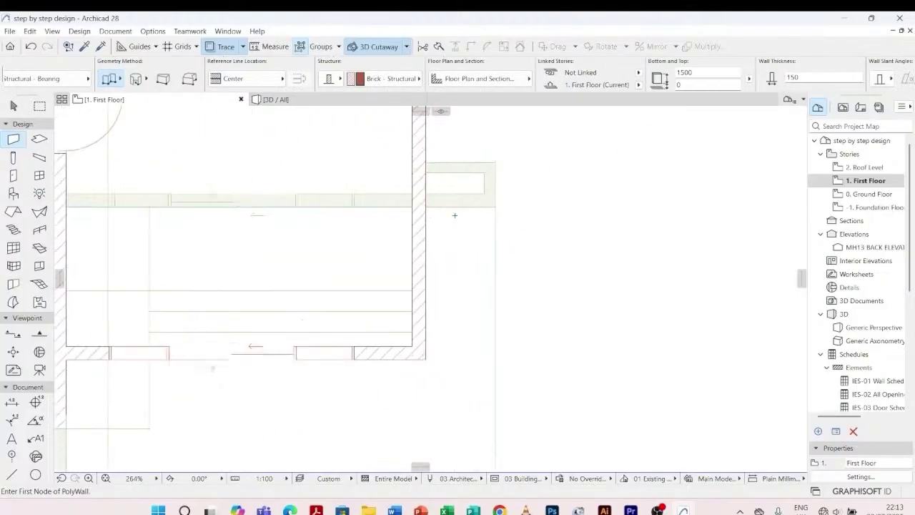
click(280, 80)
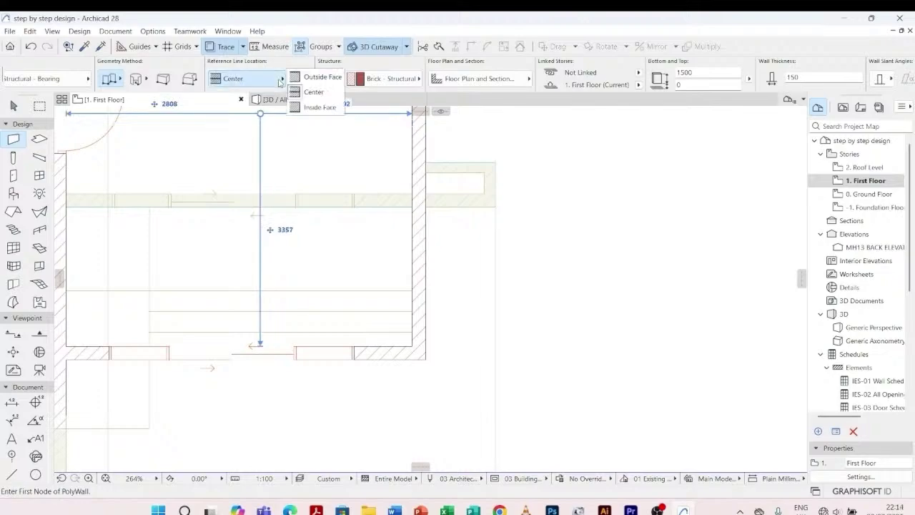
click(322, 77)
- Draw a chained wall around the front canopy slab's outer edges, 1000 mm out, 7100 mm forward, across the front and back to the stairwell corner
scroll(425, 207, up, 3)
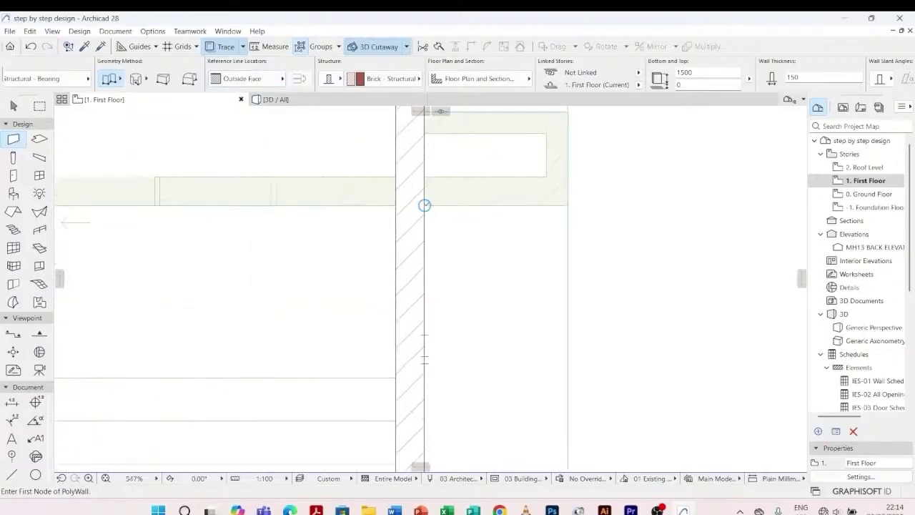
click(425, 205)
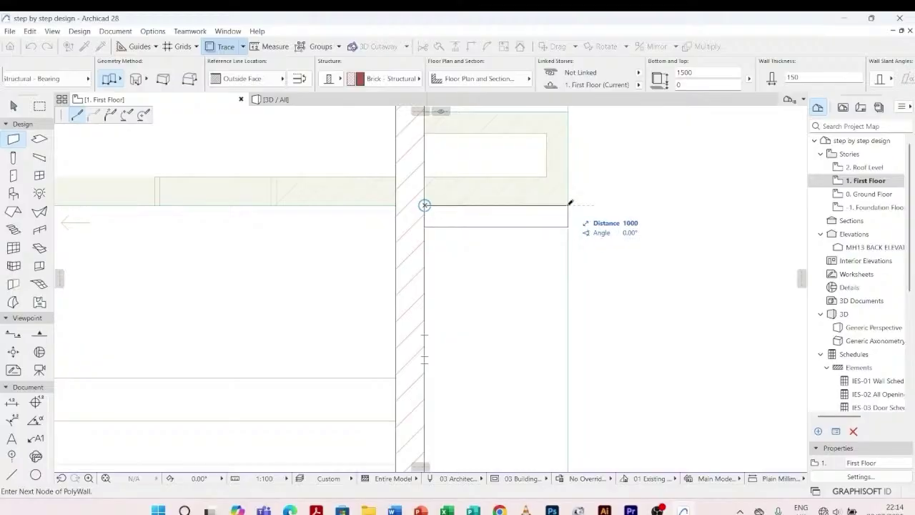
scroll(570, 203, down, 3)
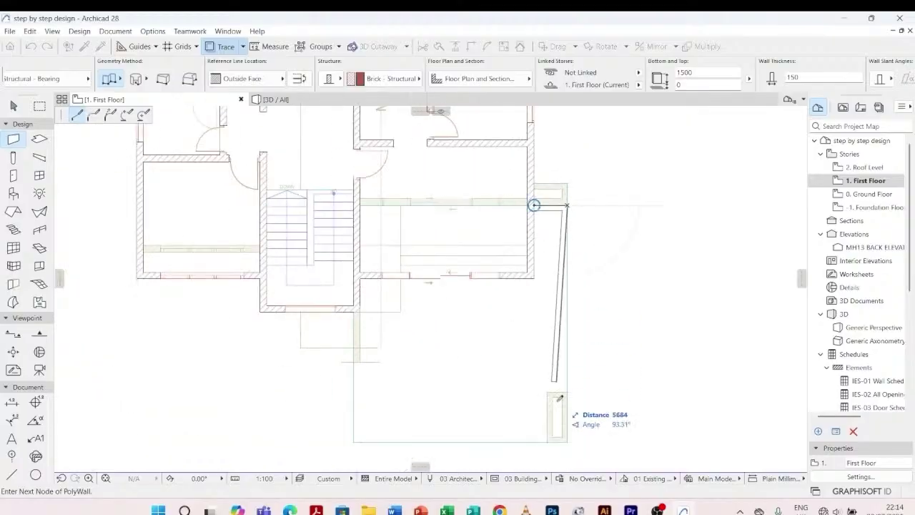
scroll(564, 439, up, 3)
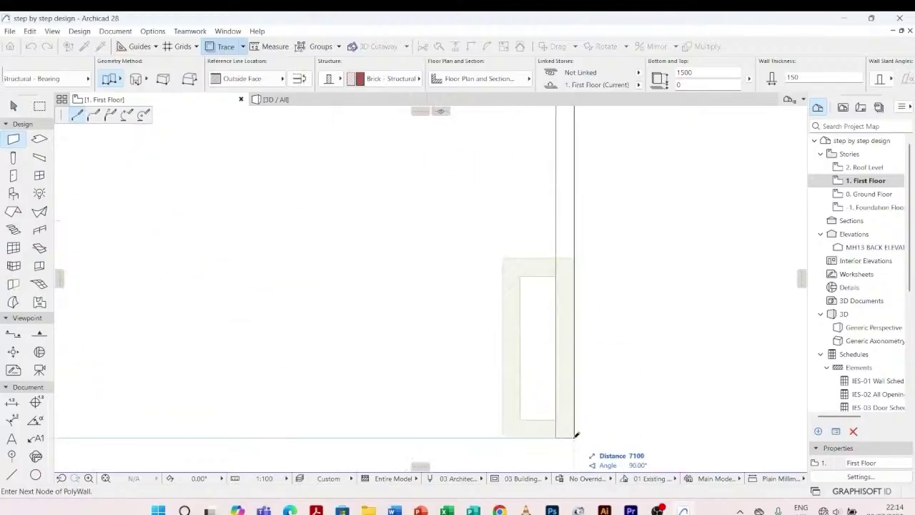
click(576, 434)
scroll(404, 402, down, 2)
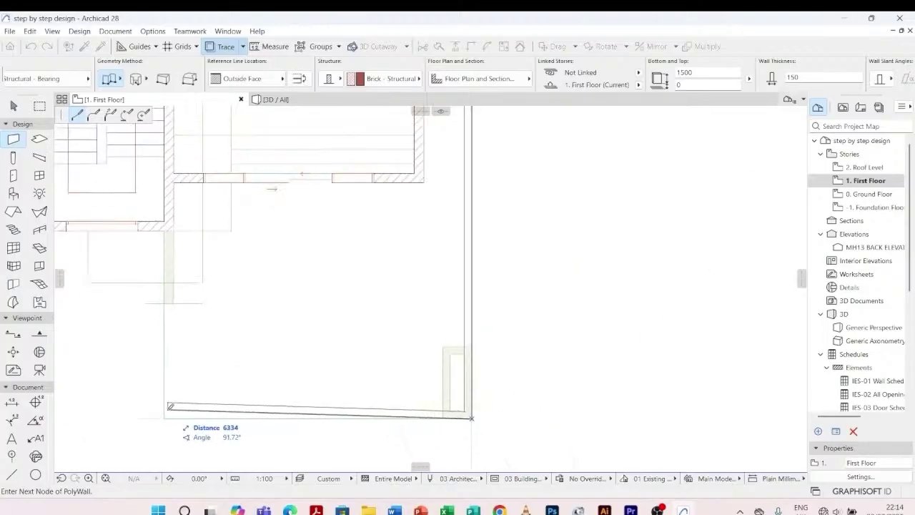
click(166, 417)
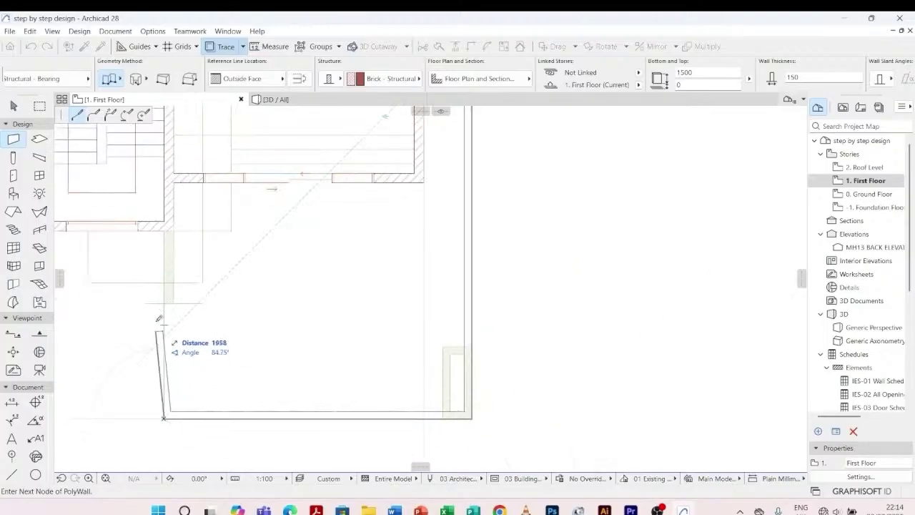
scroll(169, 235, up, 4)
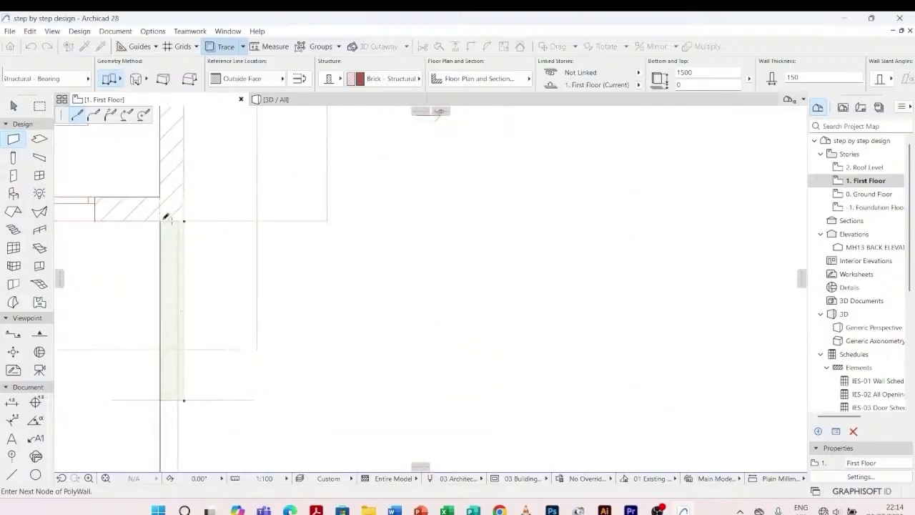
click(164, 218)
click(165, 218)
scroll(265, 310, down, 4)
scroll(265, 310, down, 3)
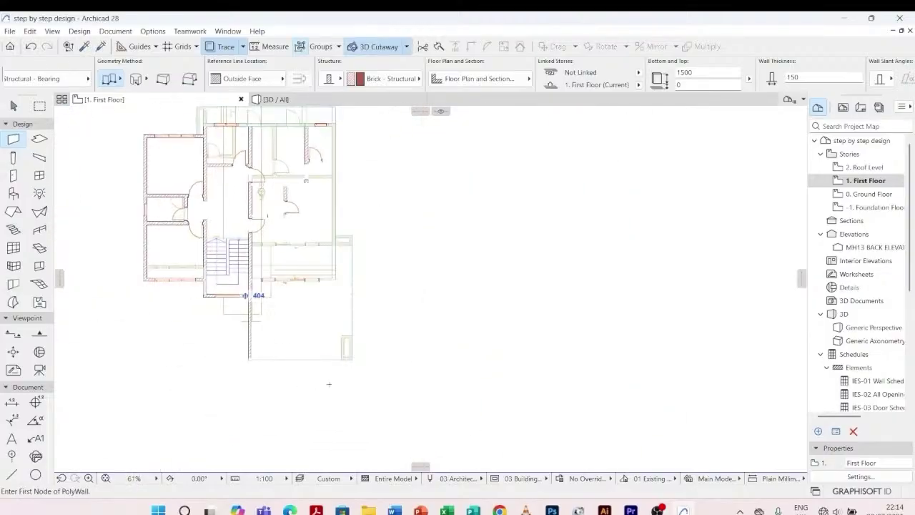
- Draw a chained wall along the opposite canopy slab's outer edges, from the recessed house wall around to the far house corner with a 1000 mm return
scroll(365, 382, down, 3)
scroll(314, 216, up, 5)
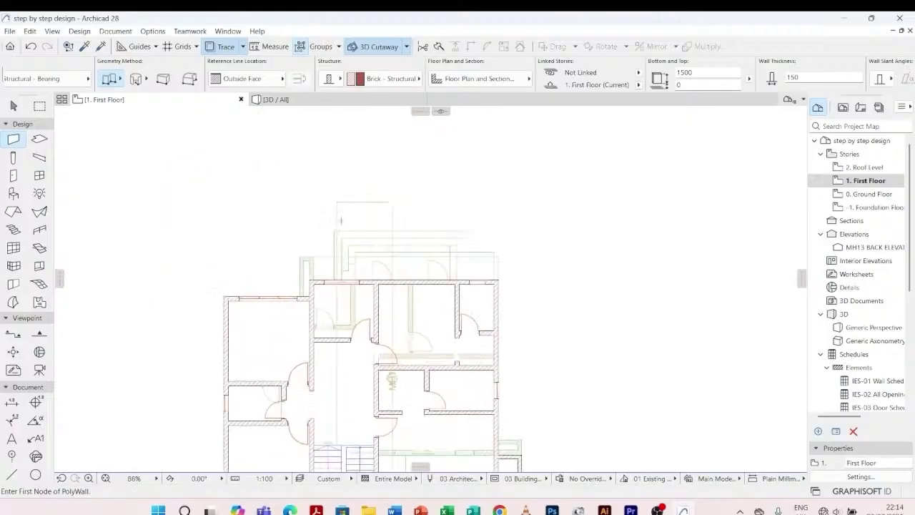
scroll(290, 312, up, 8)
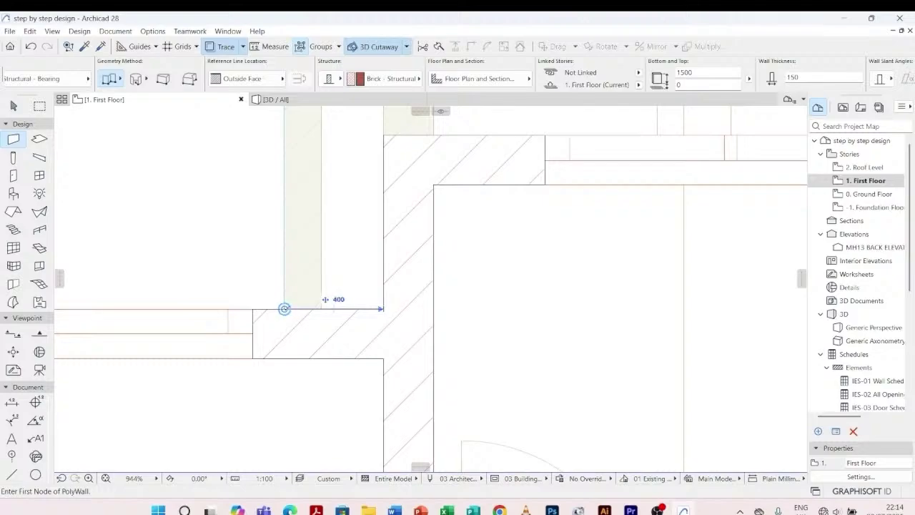
click(284, 308)
scroll(293, 272, down, 10)
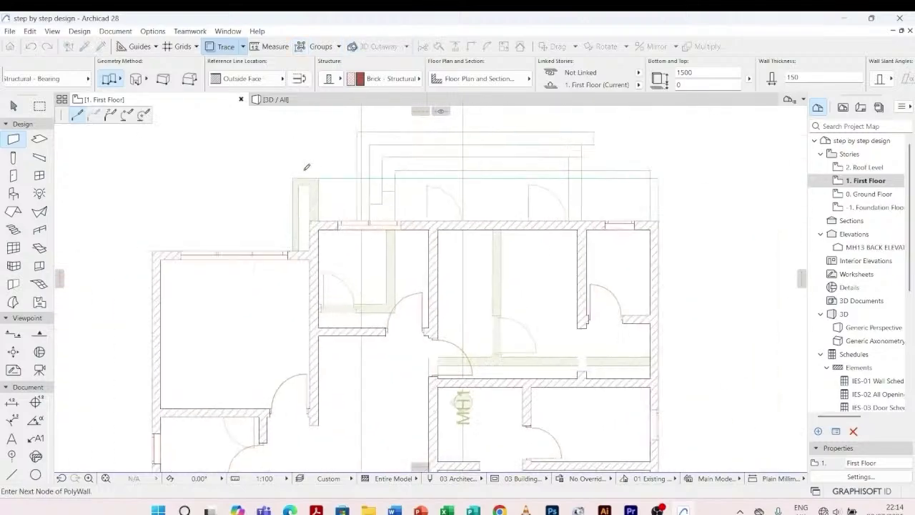
scroll(307, 167, up, 5)
click(268, 199)
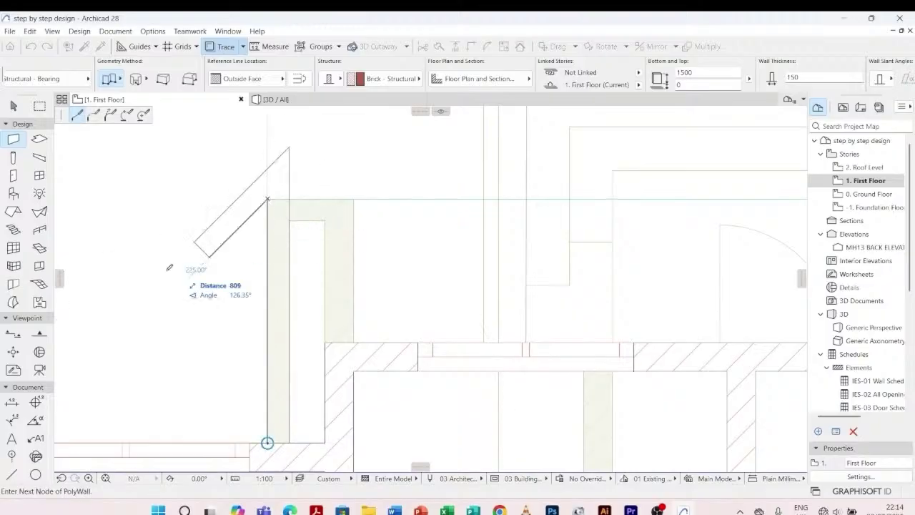
scroll(169, 268, down, 5)
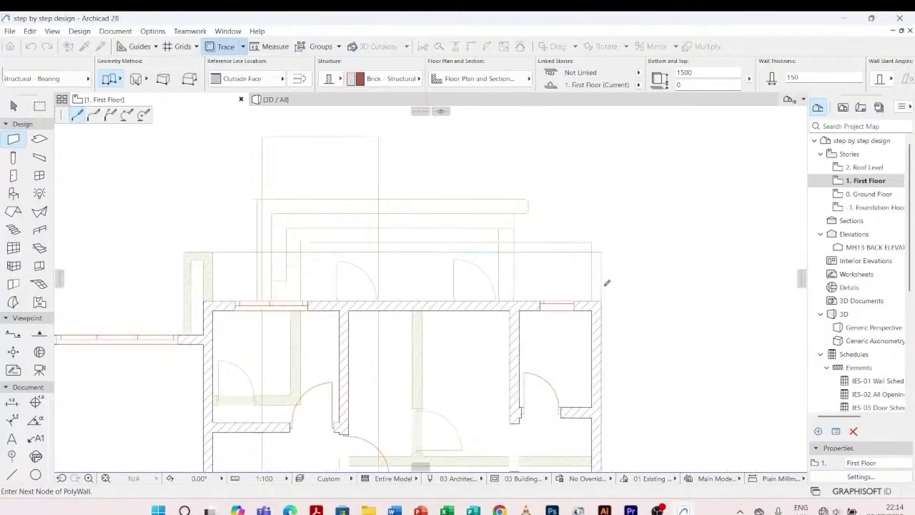
scroll(607, 283, up, 5)
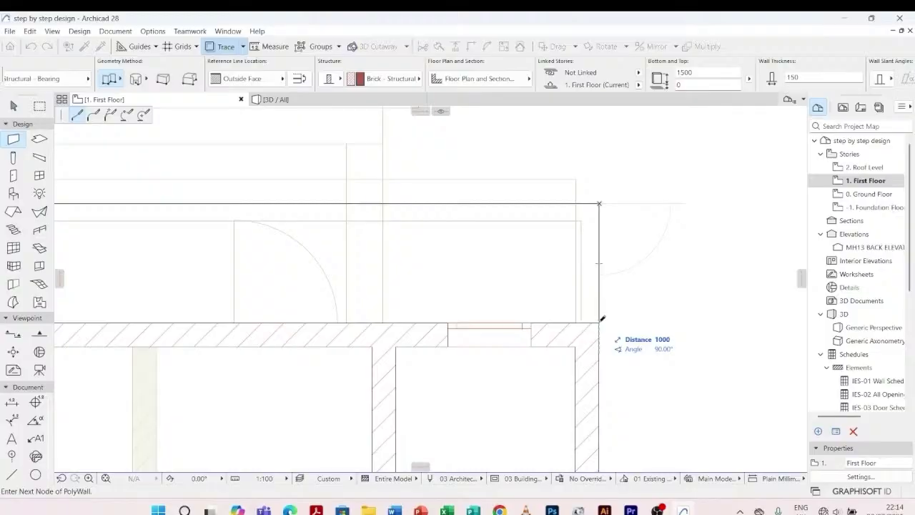
double_click(600, 321)
key(Escape)
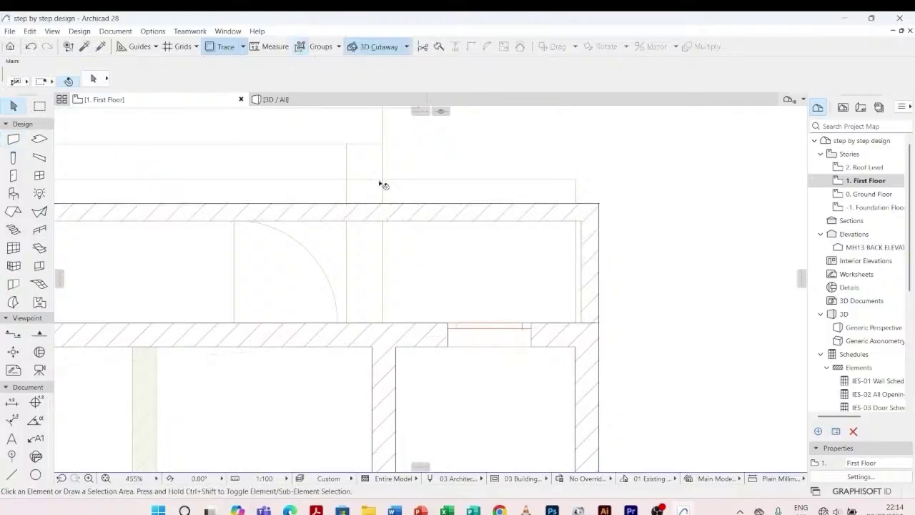
- Check the height setting of the short return wall at the end of the new canopy wall
click(592, 232)
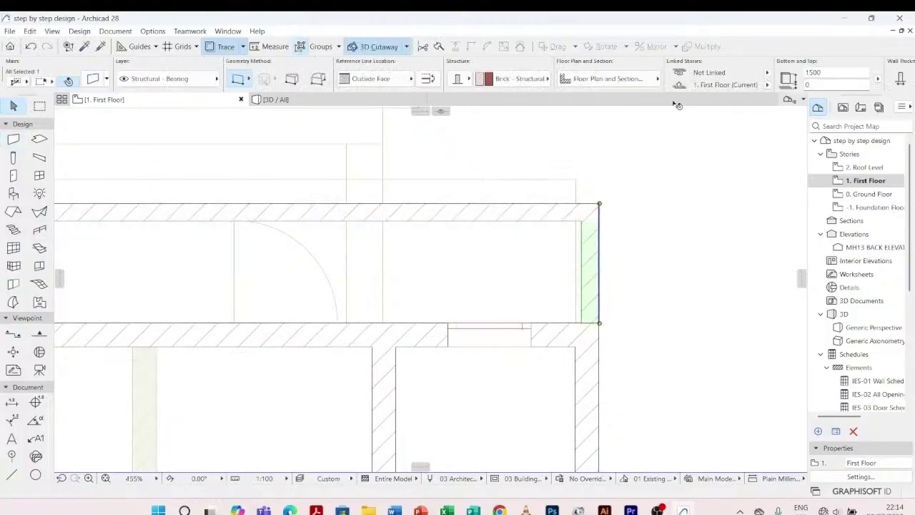
scroll(704, 81, down, 2)
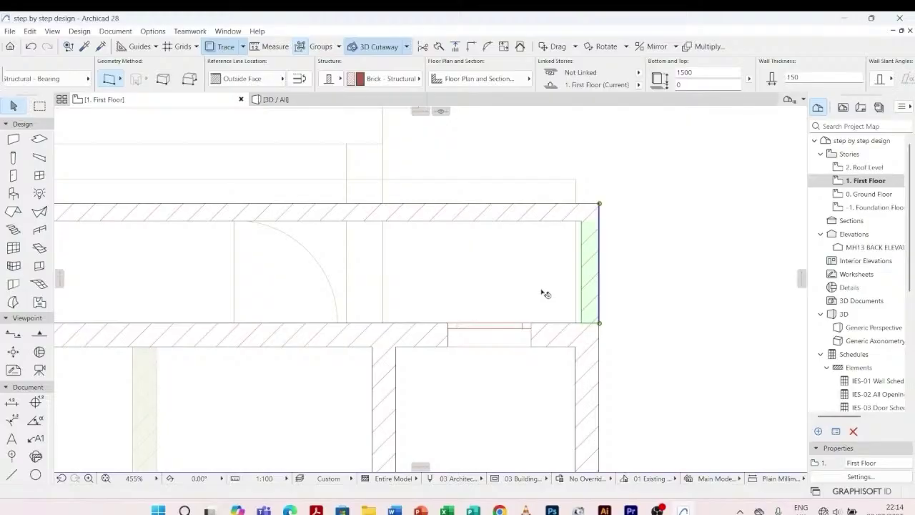
click(551, 246)
scroll(552, 241, down, 4)
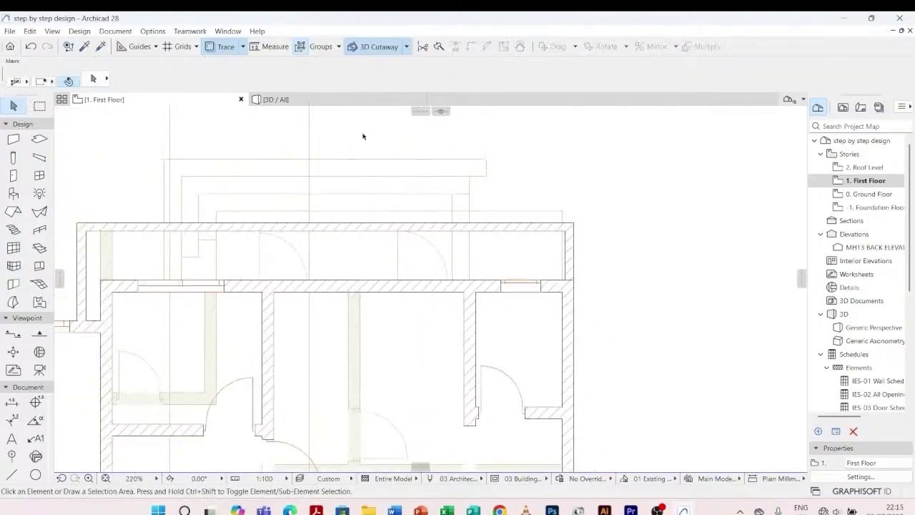
- Inspect the new canopy walls in 3D and select the long side wall above the front canopy
key(F3)
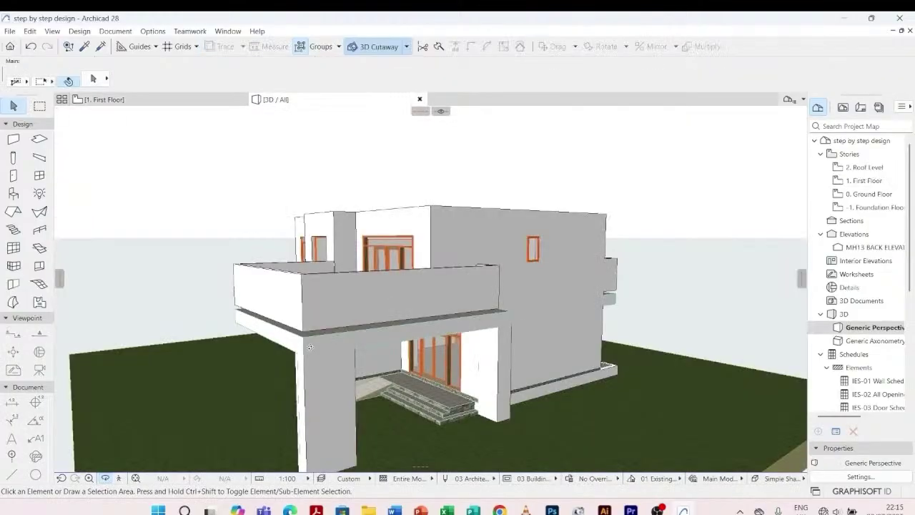
drag(310, 347, 401, 350)
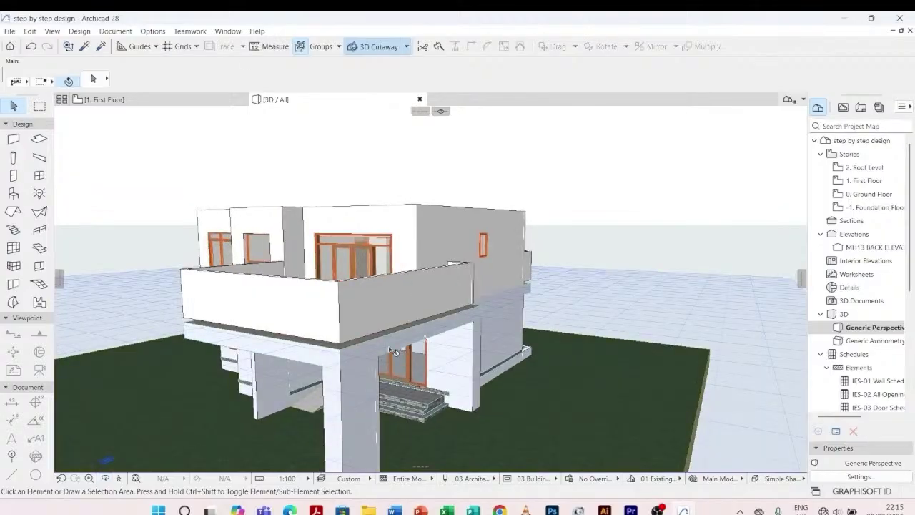
click(370, 286)
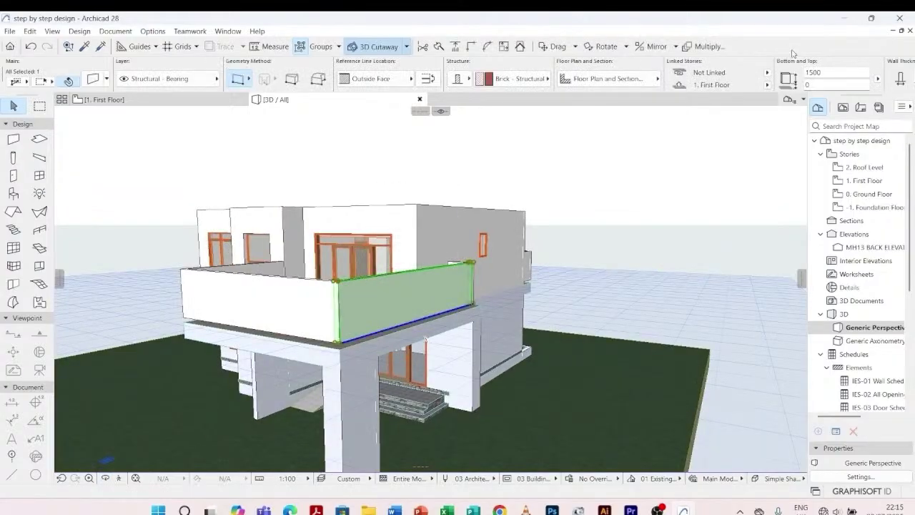
- Drag the selected terrace parapet wall down from its lower outer corner to the corner of the slab edge, lowering its base to -150
scroll(355, 346, up, 5)
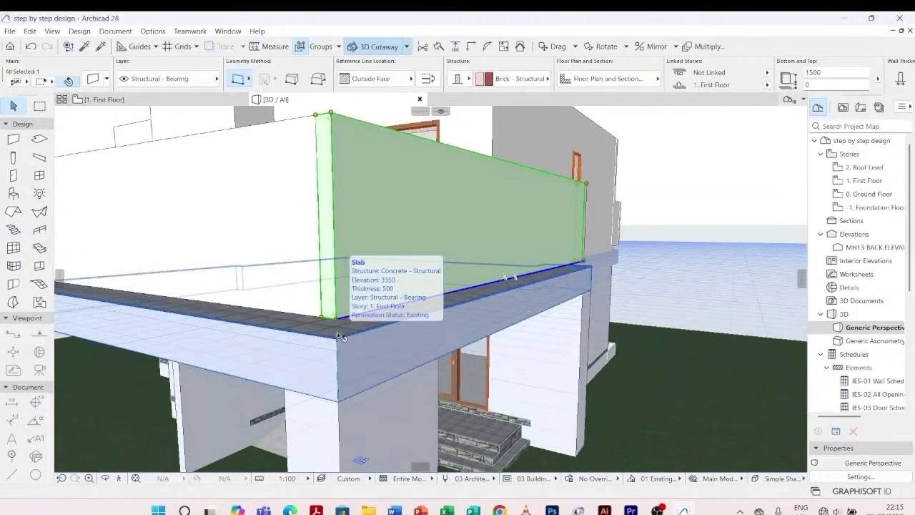
key(ctrl+d)
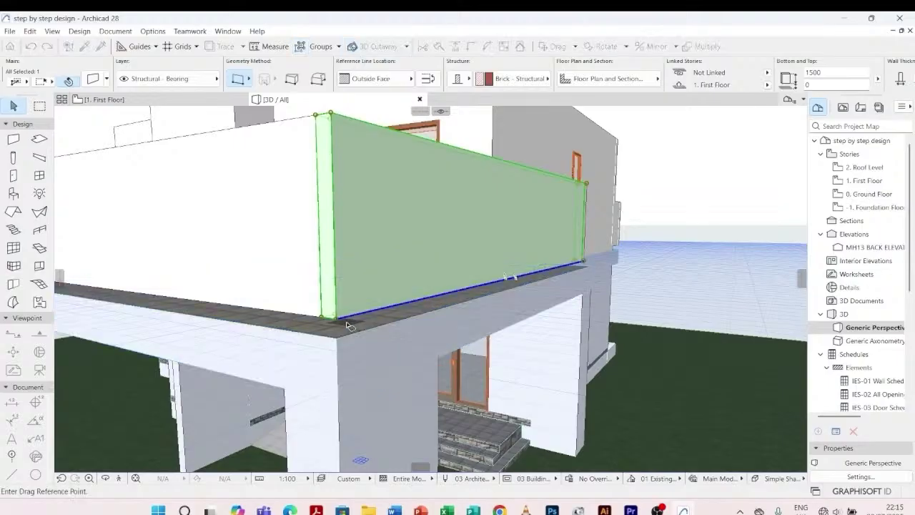
click(339, 322)
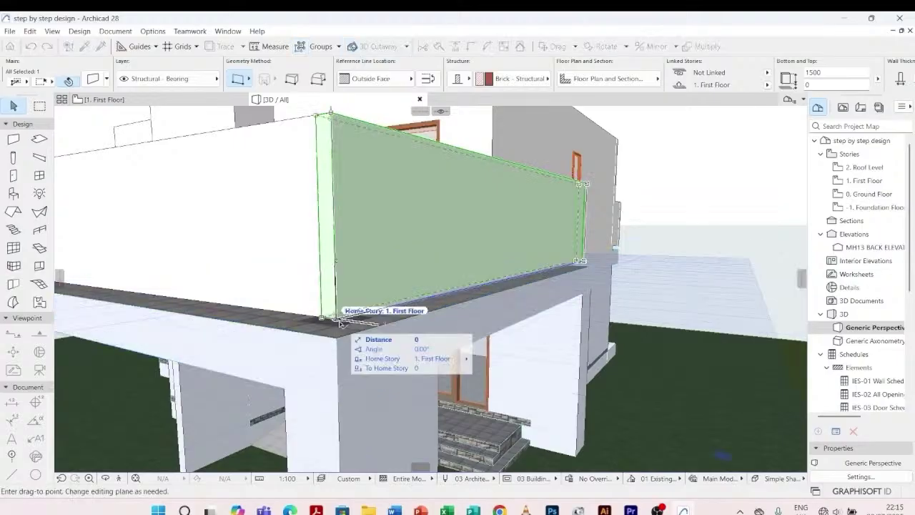
click(339, 339)
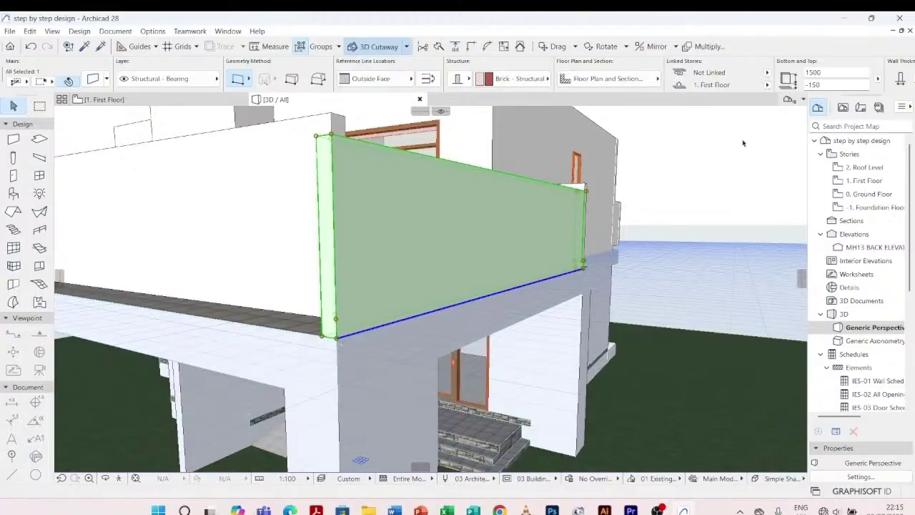
- Set the top height of the lowered parapet wall to 200
scroll(398, 306, down, 2)
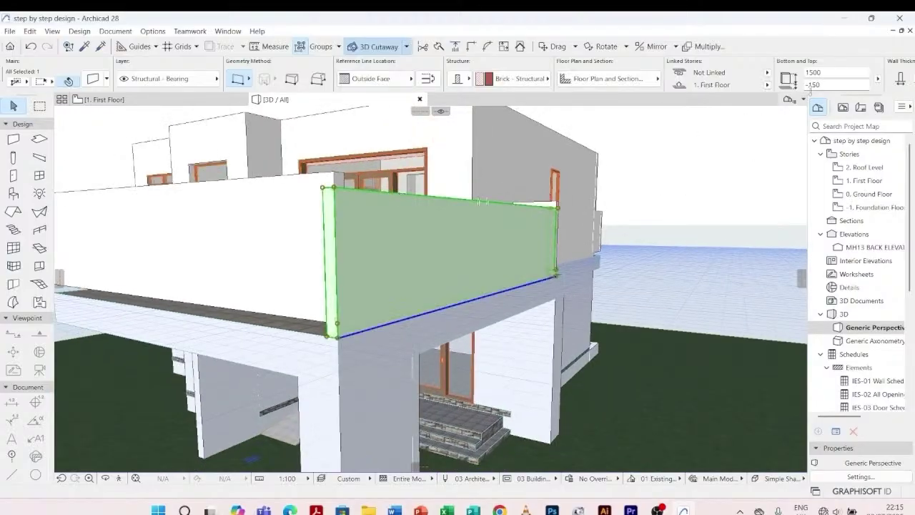
click(807, 72)
key(Return)
click(667, 185)
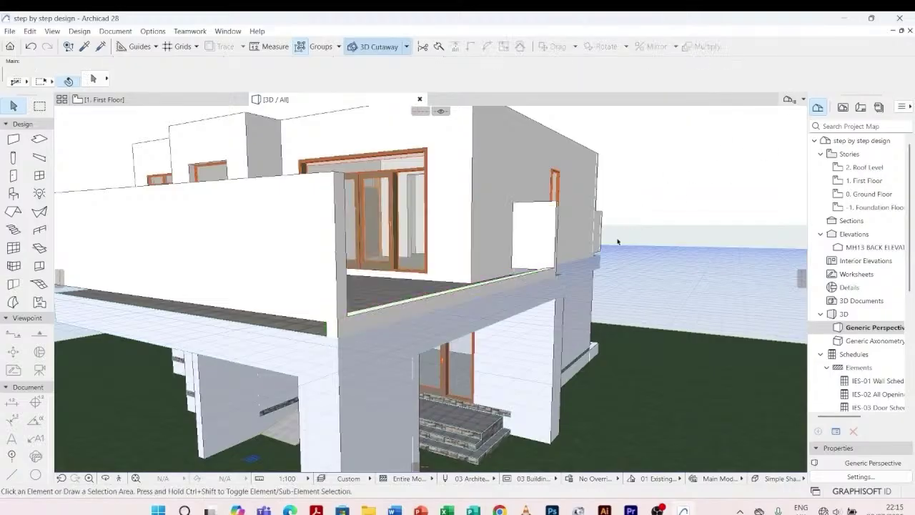
- Set the height of the low terrace parapet wall to 100
shift+middle_drag(619, 242, 509, 304)
scroll(350, 267, up, 5)
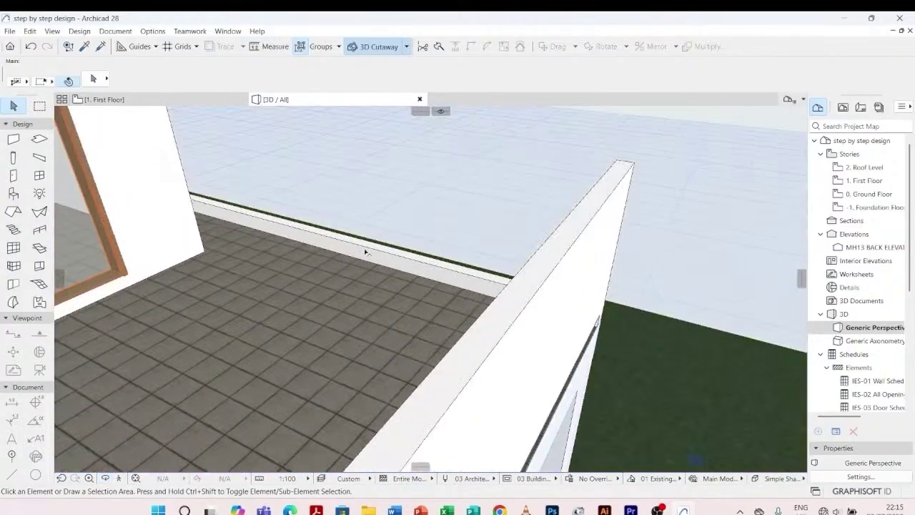
click(366, 251)
scroll(755, 65, down, 3)
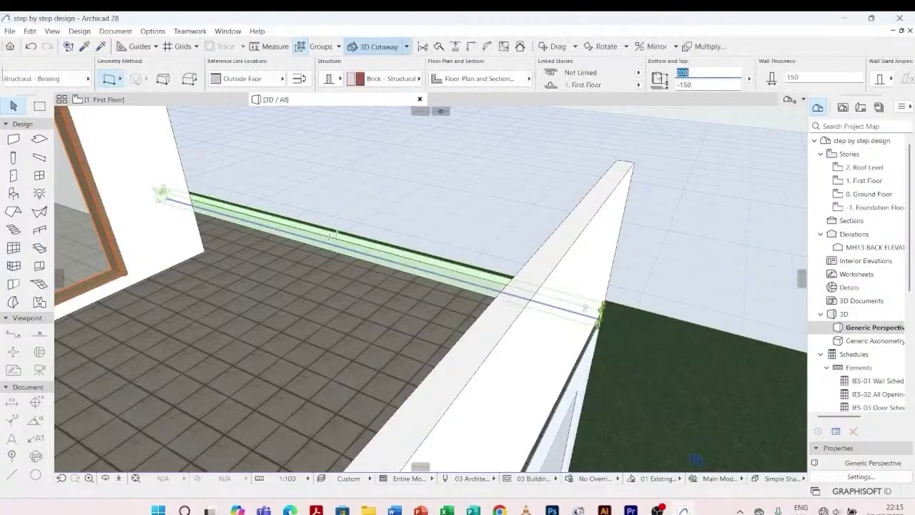
text(1)
click(704, 220)
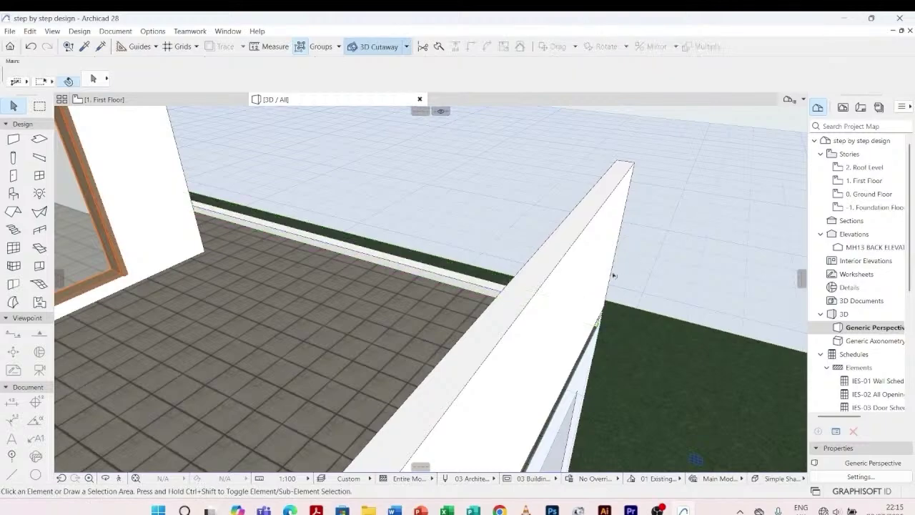
- Pick up the parameters of the low terrace wall as the default wall settings
scroll(604, 273, down, 5)
shift+middle_drag(458, 268, 292, 260)
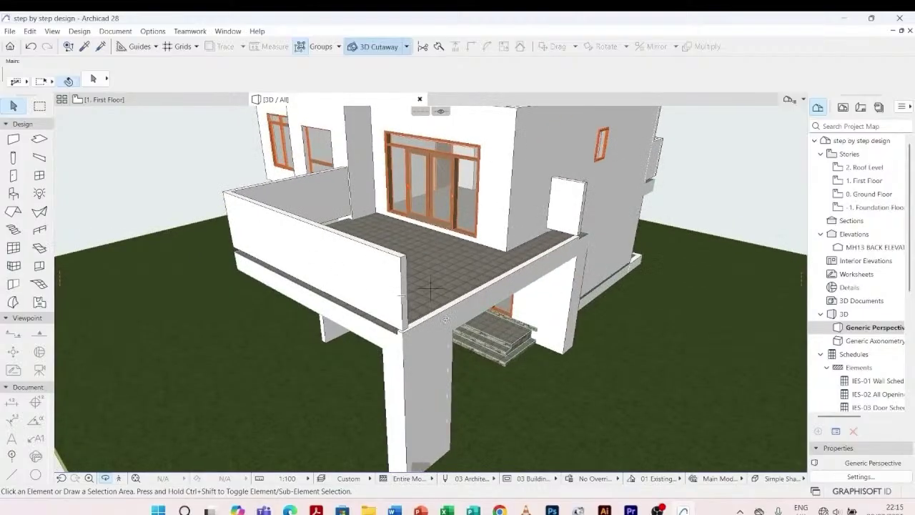
shift+middle_drag(446, 318, 472, 300)
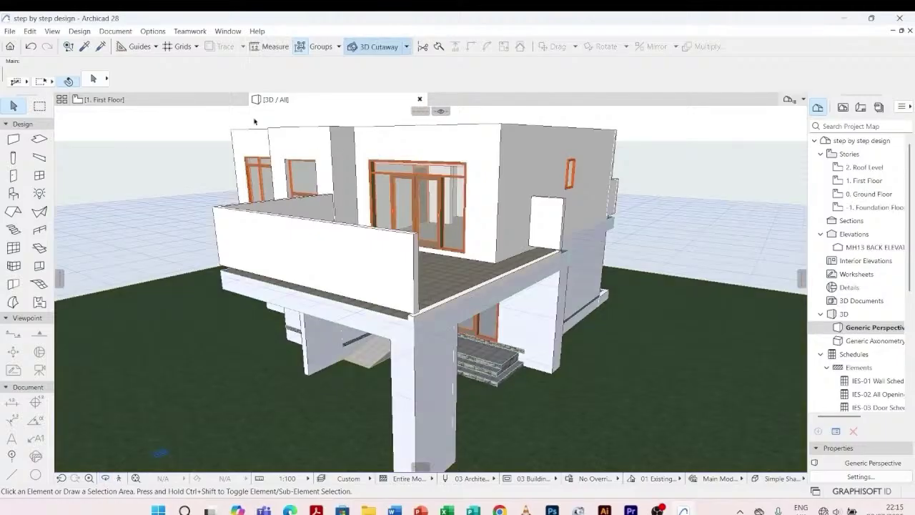
click(85, 48)
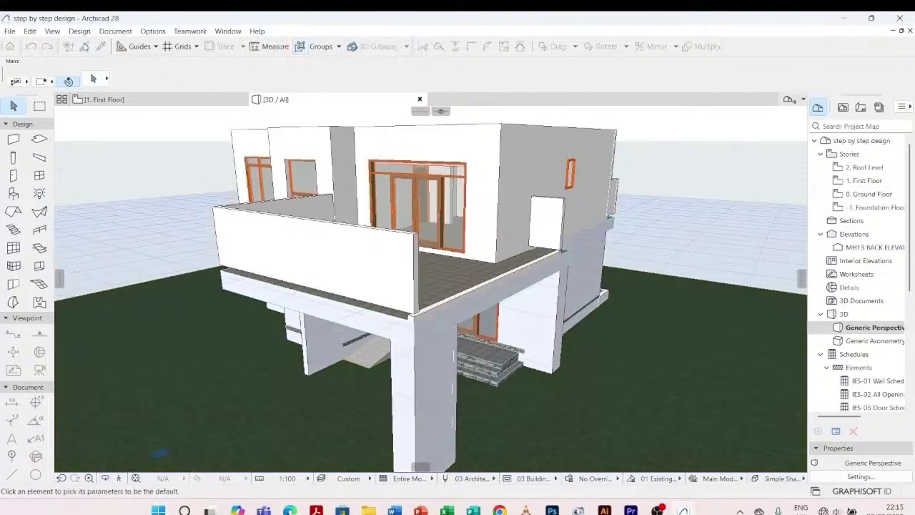
scroll(277, 179, up, 3)
click(278, 180)
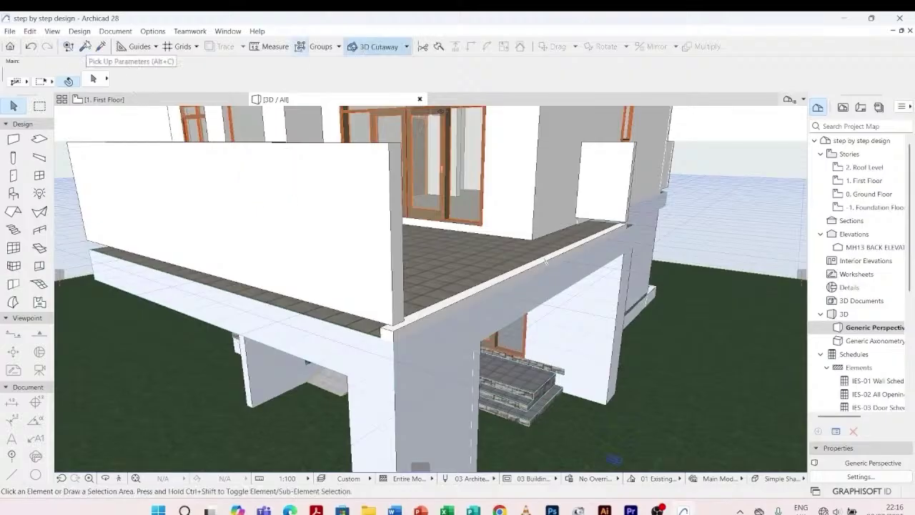
click(86, 47)
click(444, 301)
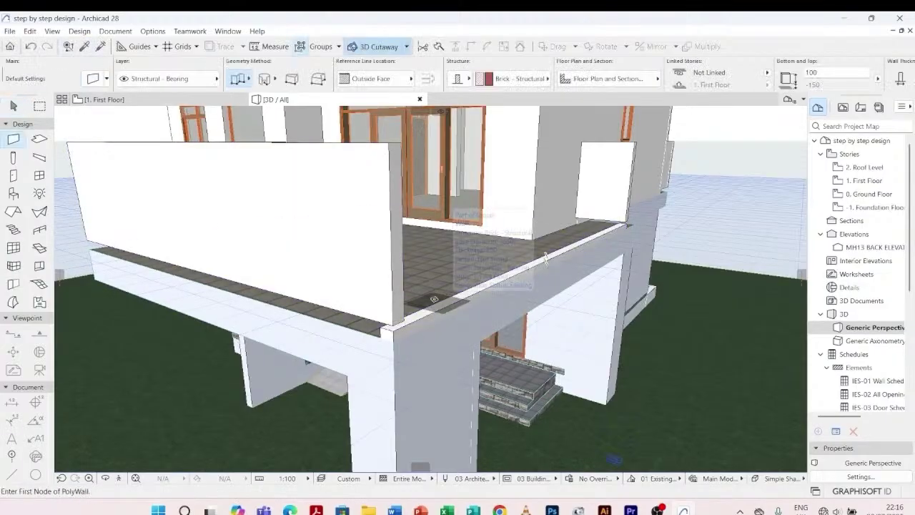
- Inject the low wall's parameters into the terrace's three remaining tall parapet walls: the long front wall, the far side wall and the short end wall
click(101, 46)
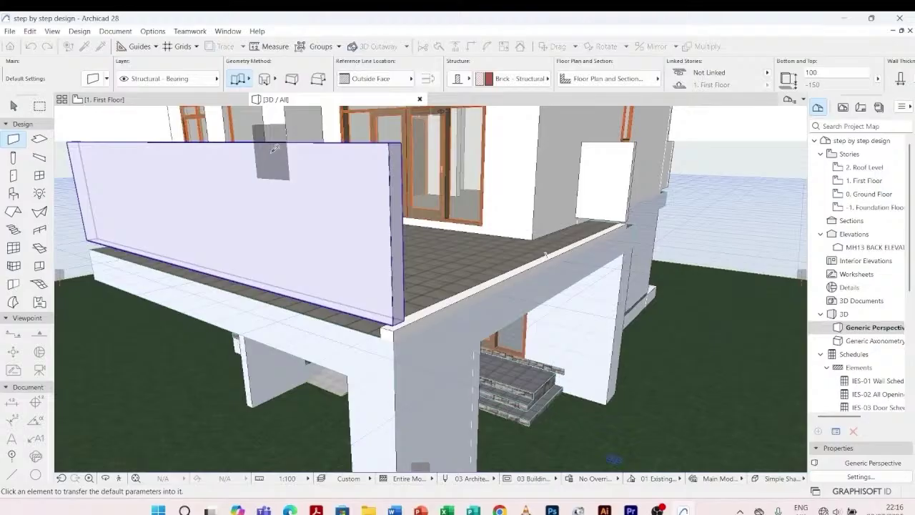
click(274, 148)
click(101, 47)
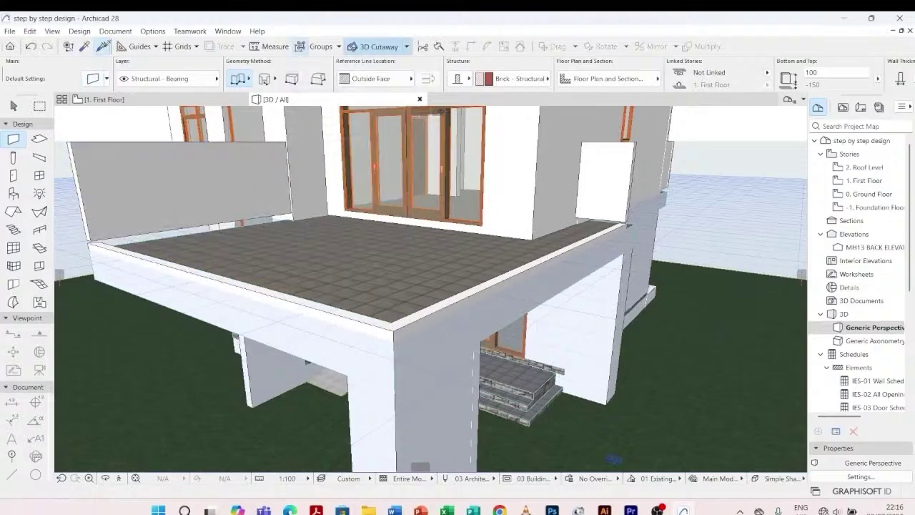
click(123, 140)
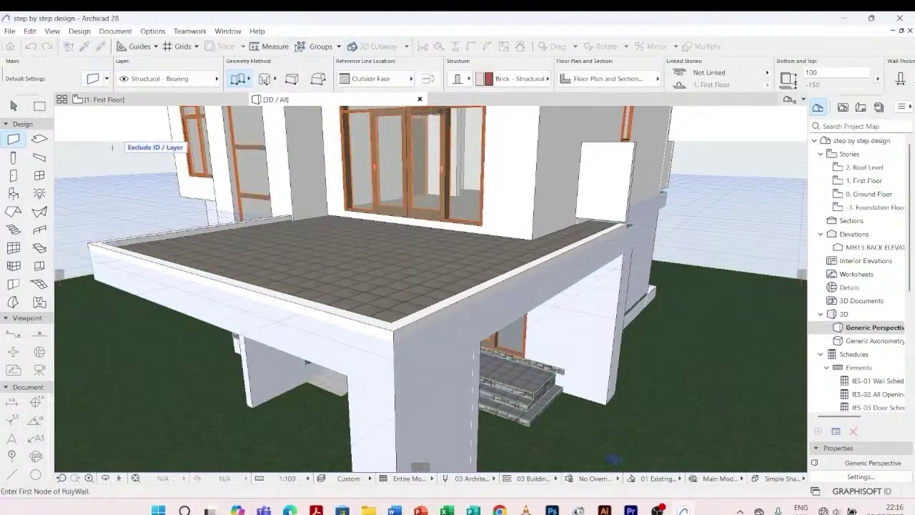
click(101, 46)
click(599, 188)
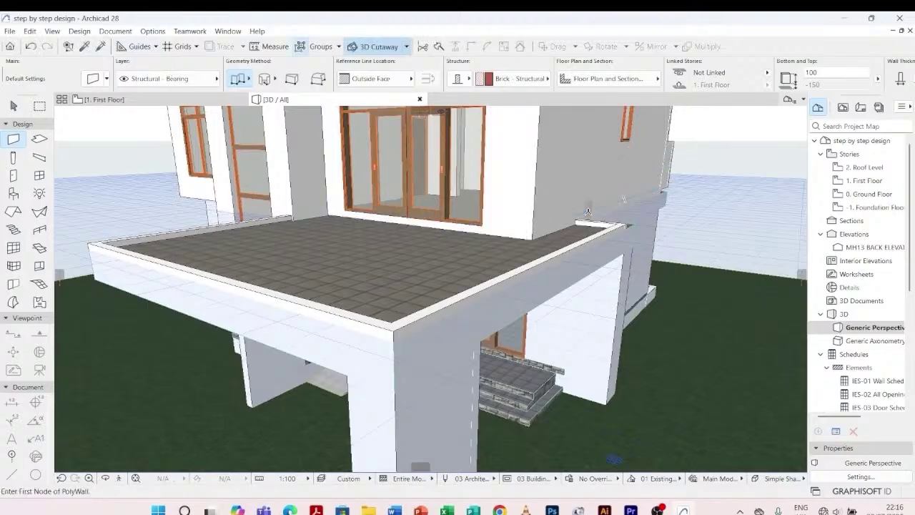
- Move the short terrace end wall 650 outward from its lower corner to the outer end of the slab
shift+middle_drag(588, 211, 367, 272)
scroll(366, 271, down, 5)
scroll(466, 279, up, 7)
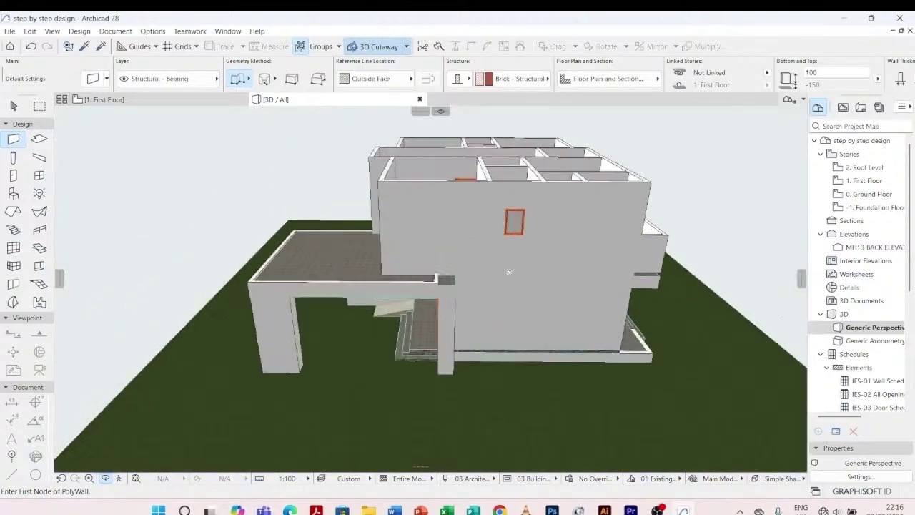
shift+middle_drag(461, 286, 421, 297)
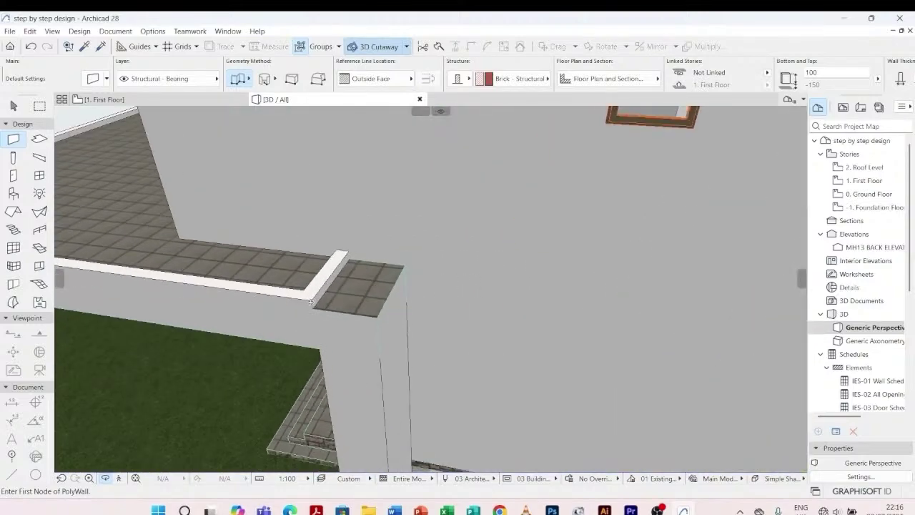
scroll(316, 301, up, 3)
key(Escape)
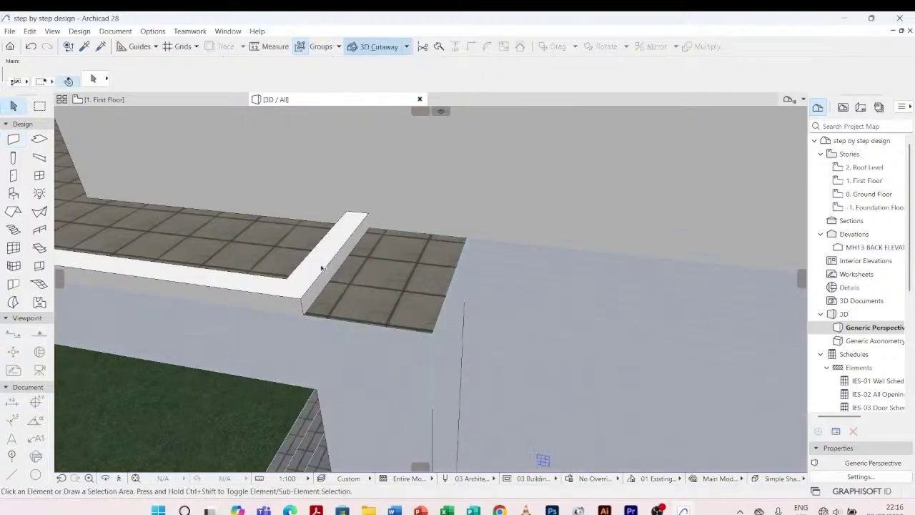
click(335, 261)
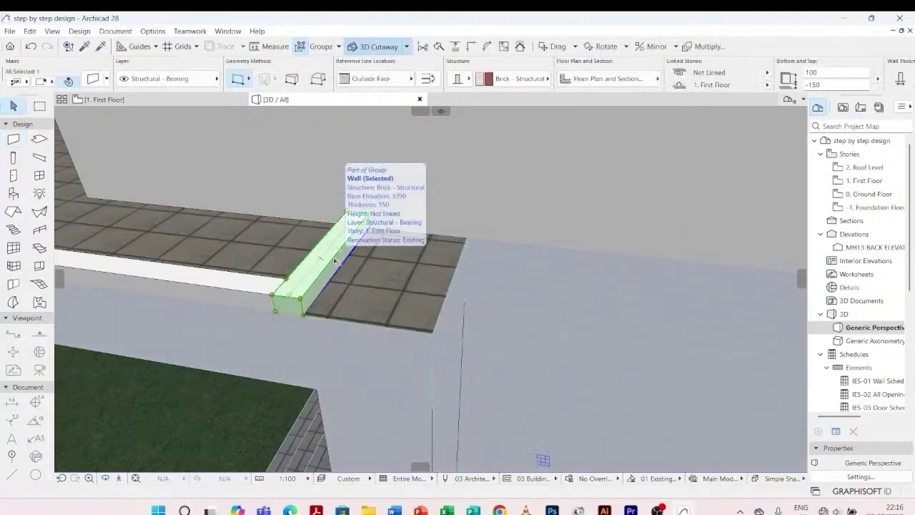
key(ctrl+d)
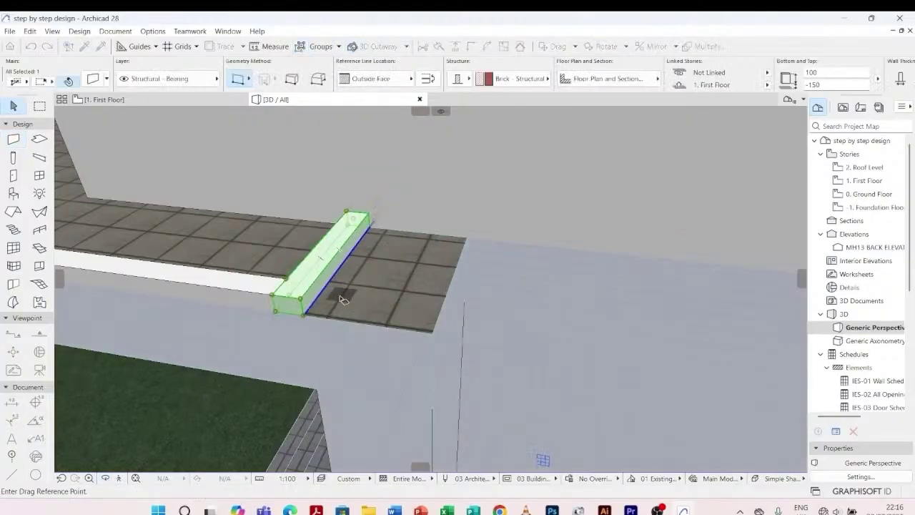
click(305, 316)
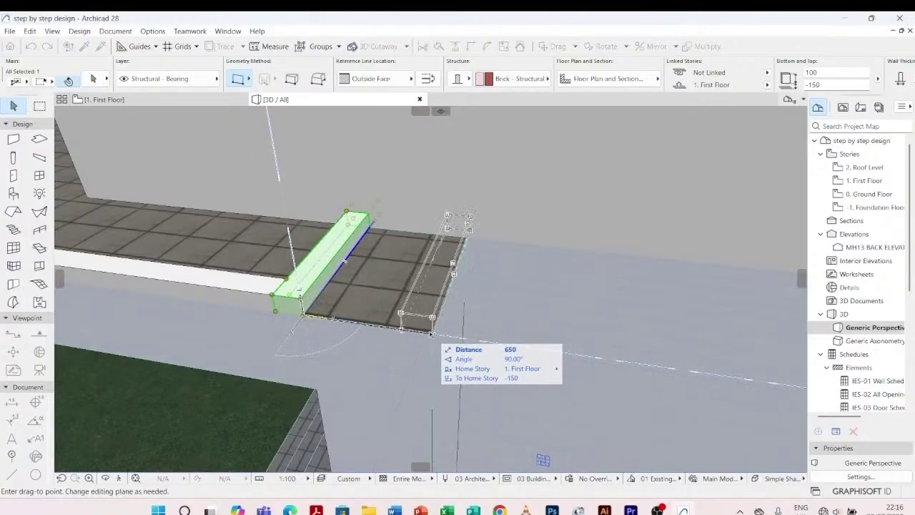
click(432, 333)
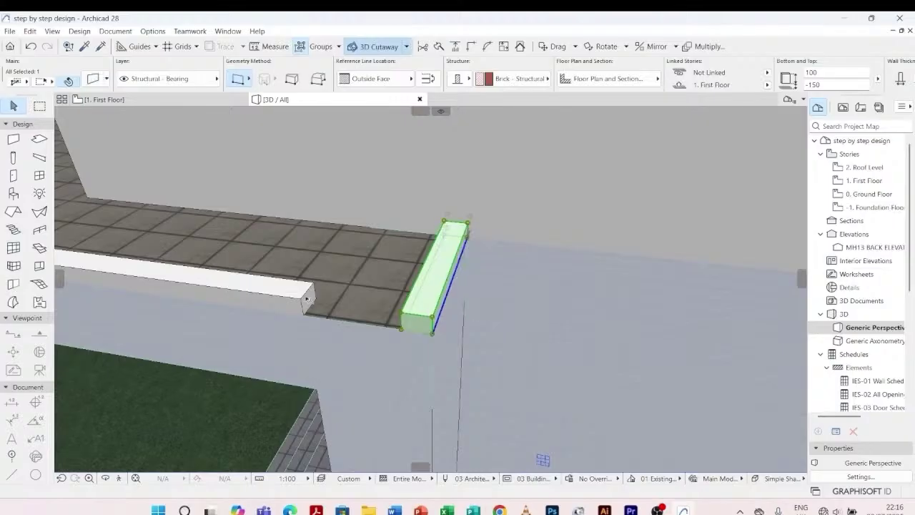
- Intersect the adjoining long low wall with the relocated end wall so they meet at the slab corner
shift+click(275, 298)
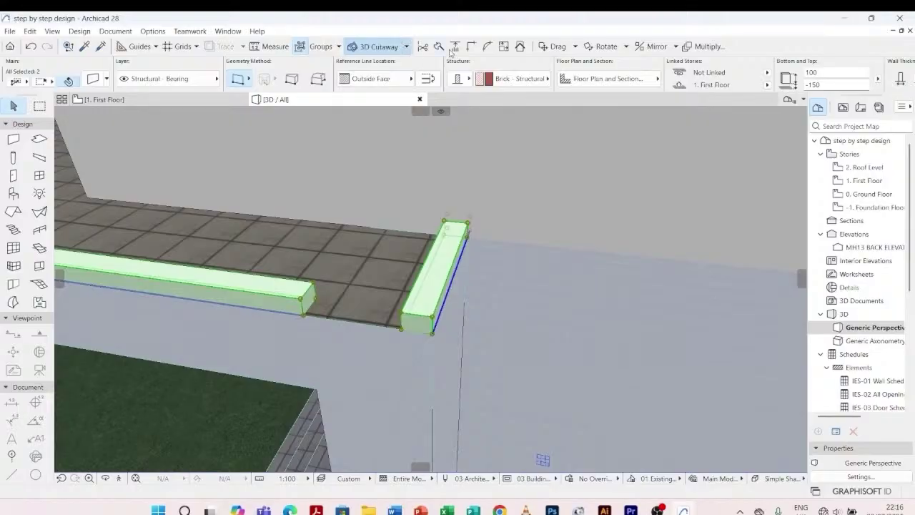
click(471, 47)
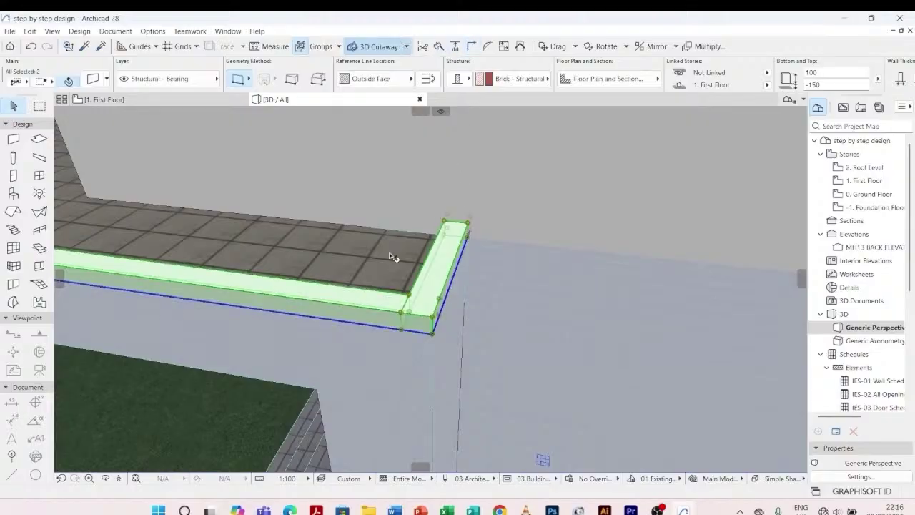
key(Escape)
- Pick up the parameters of the short low end wall at the terrace corner as the wall defaults
shift+middle_drag(321, 262, 299, 259)
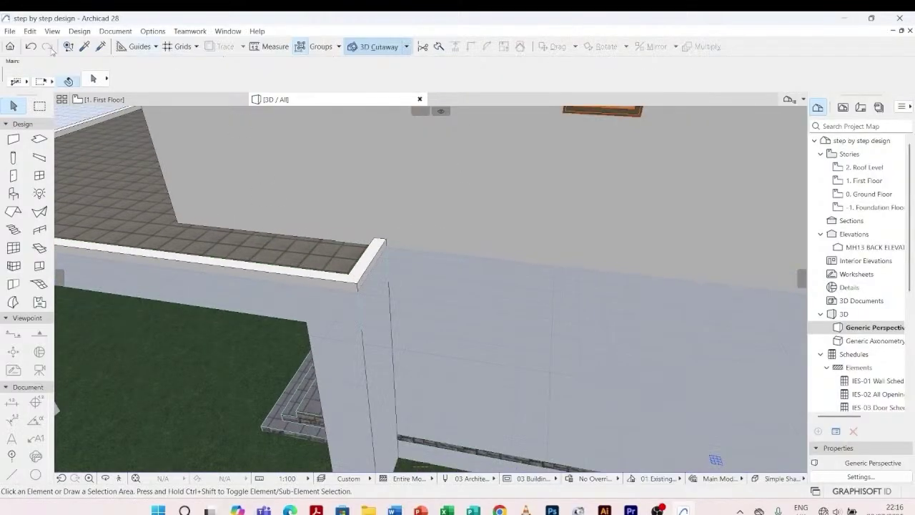
key(alt)
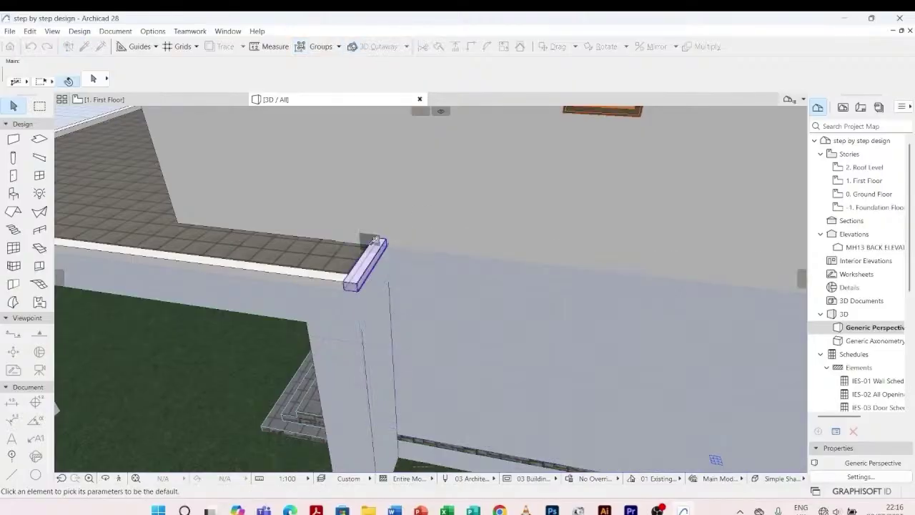
alt+click(379, 252)
- Inject the low wall's parameters into the long outer wall and the far end wall of the narrow balcony on the building's other side
scroll(379, 252, down, 6)
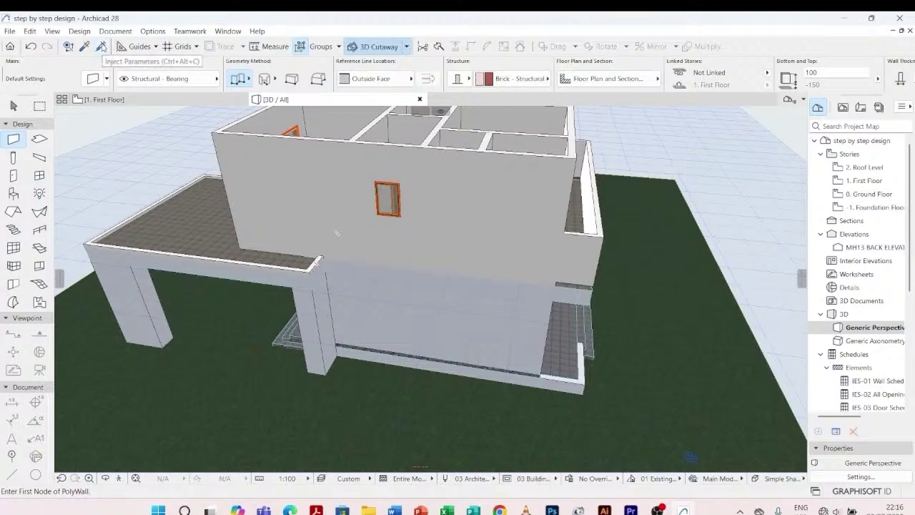
scroll(640, 231, up, 5)
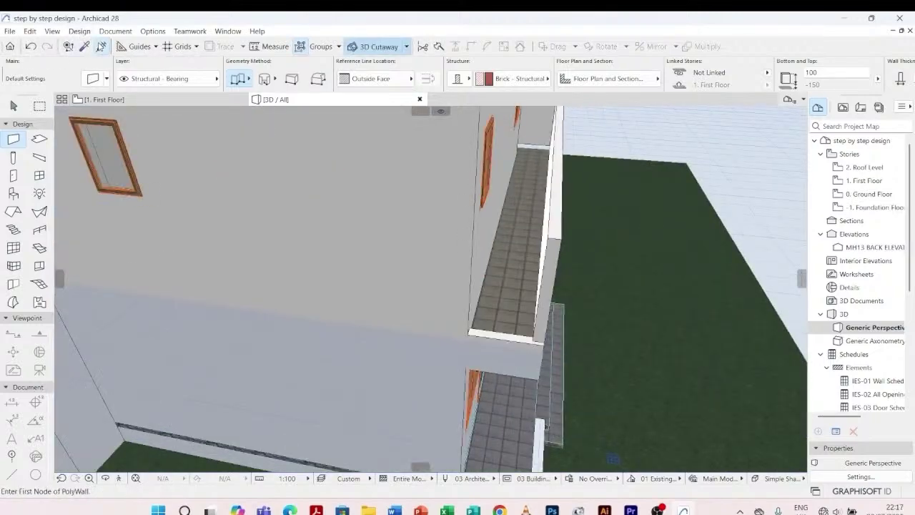
key(ctrl+alt)
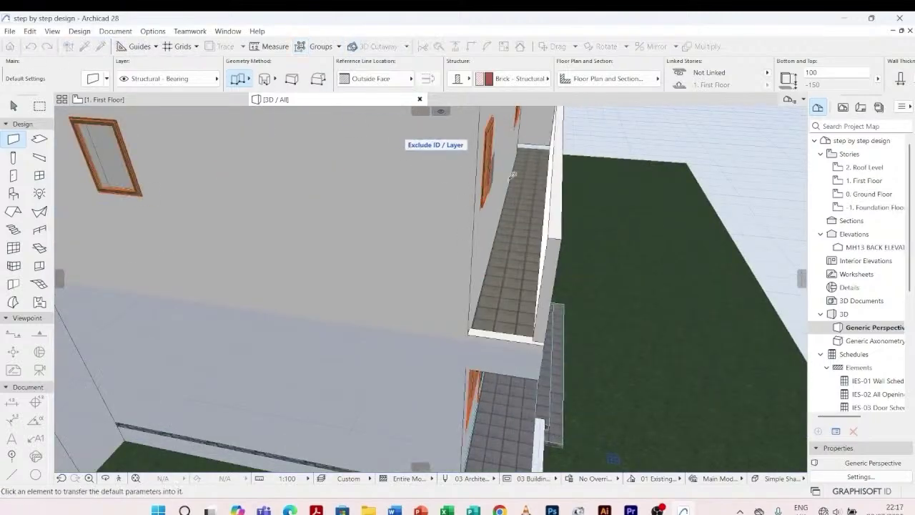
ctrl+alt+click(565, 234)
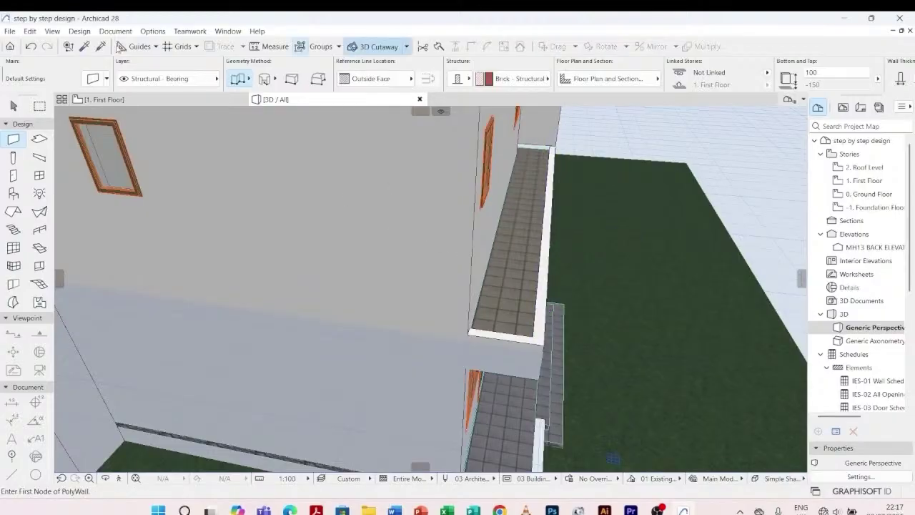
key(ctrl+alt)
scroll(504, 177, down, 2)
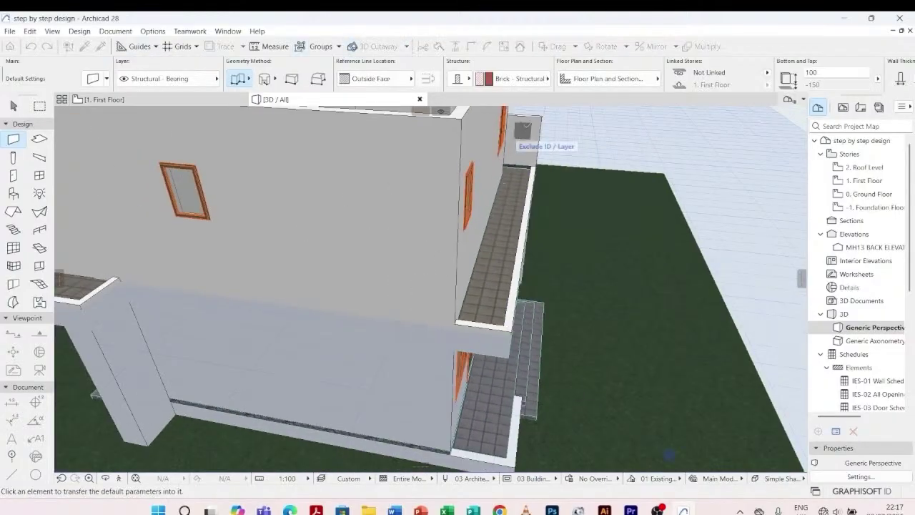
ctrl+alt+click(531, 120)
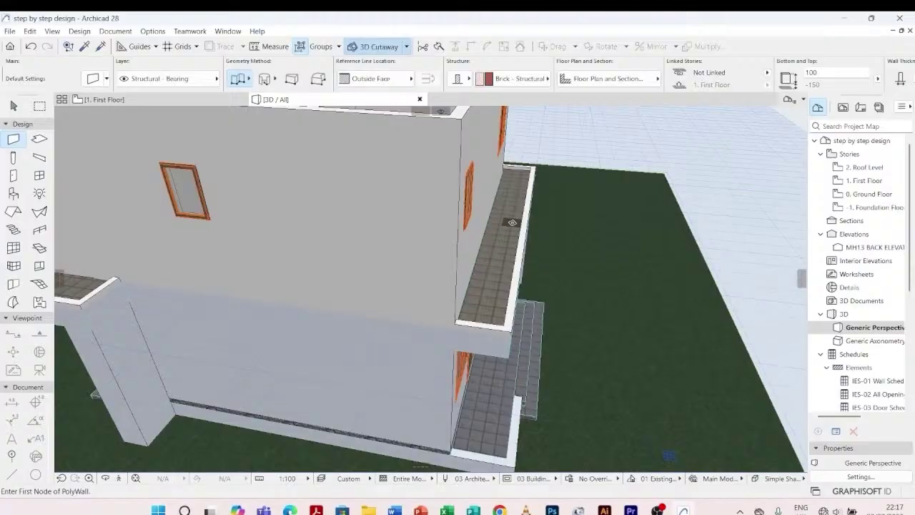
- Examine the low curb walls of the terrace and narrow balcony from all sides of the house
scroll(511, 223, down, 8)
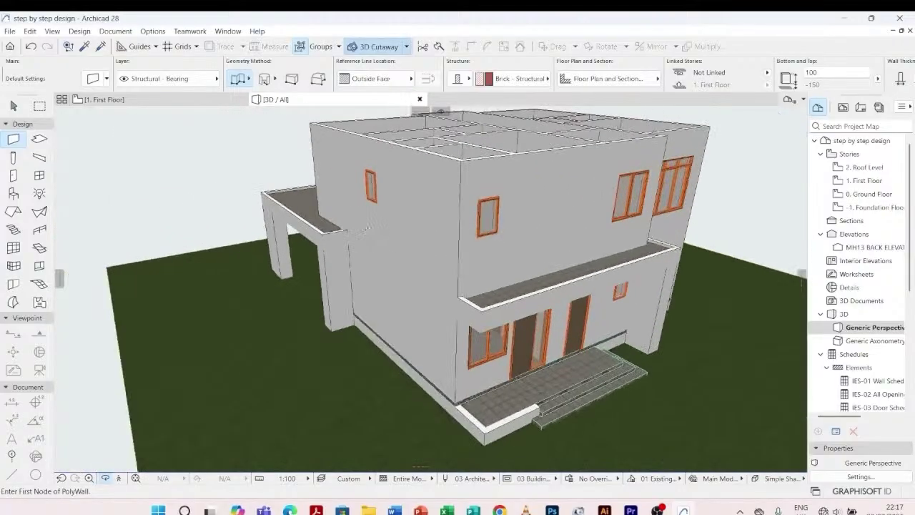
scroll(366, 228, down, 2)
shift+middle_drag(601, 298, 276, 304)
scroll(282, 275, down, 2)
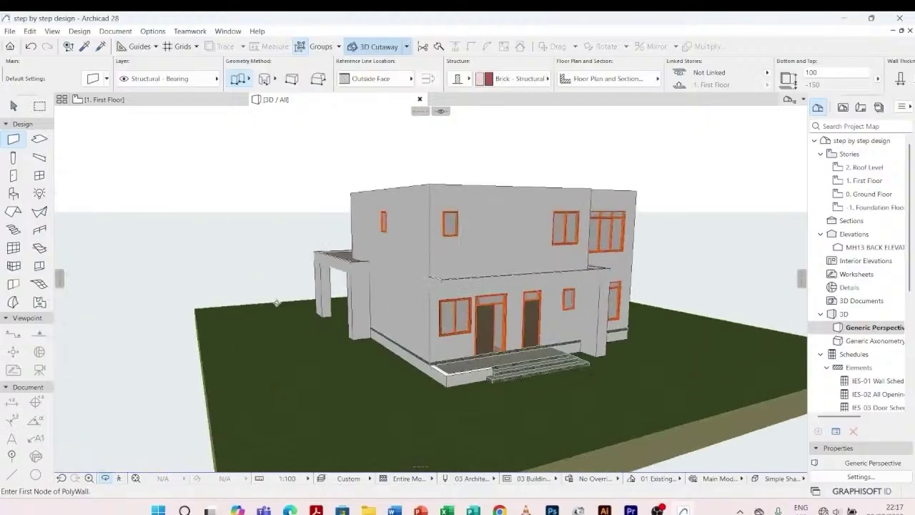
scroll(433, 296, down, 2)
shift+middle_drag(626, 289, 586, 322)
scroll(594, 326, up, 4)
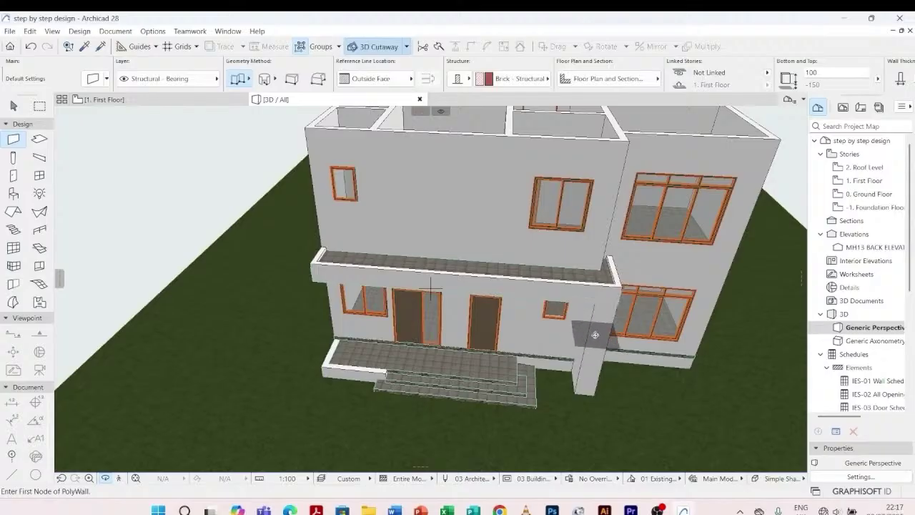
scroll(595, 334, down, 2)
shift+middle_drag(594, 334, 723, 306)
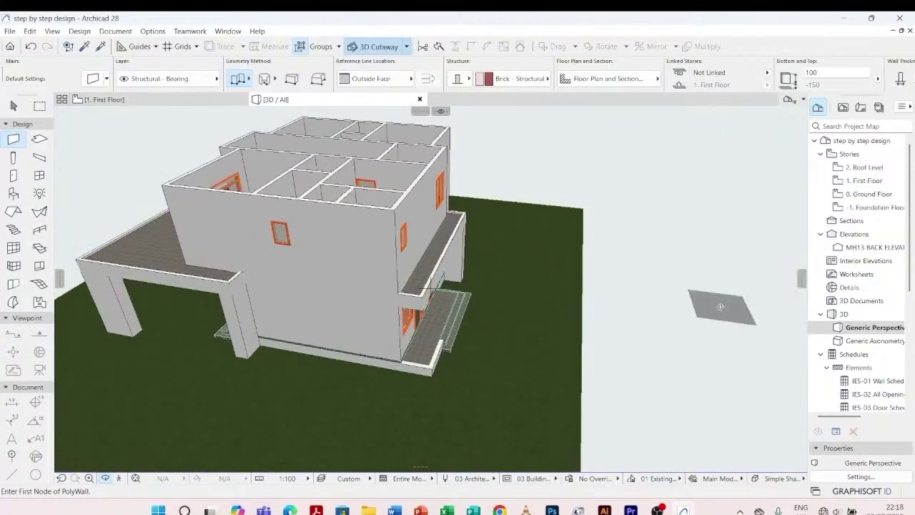
shift+middle_drag(721, 307, 264, 386)
scroll(318, 383, down, 2)
scroll(306, 427, up, 2)
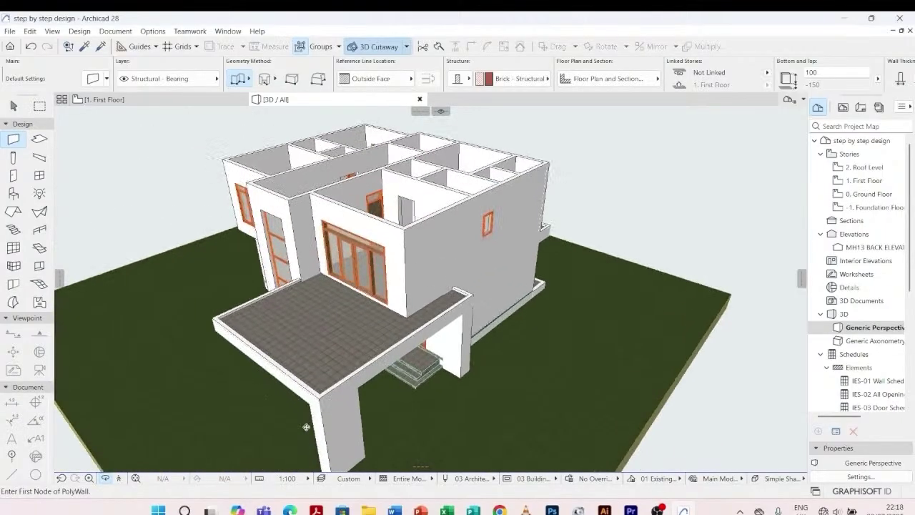
scroll(313, 424, up, 2)
scroll(313, 425, down, 2)
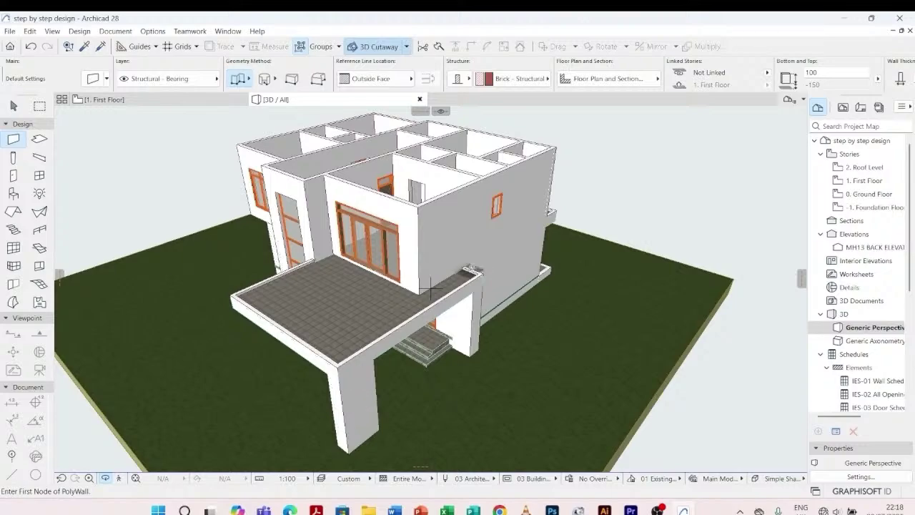
scroll(429, 289, up, 2)
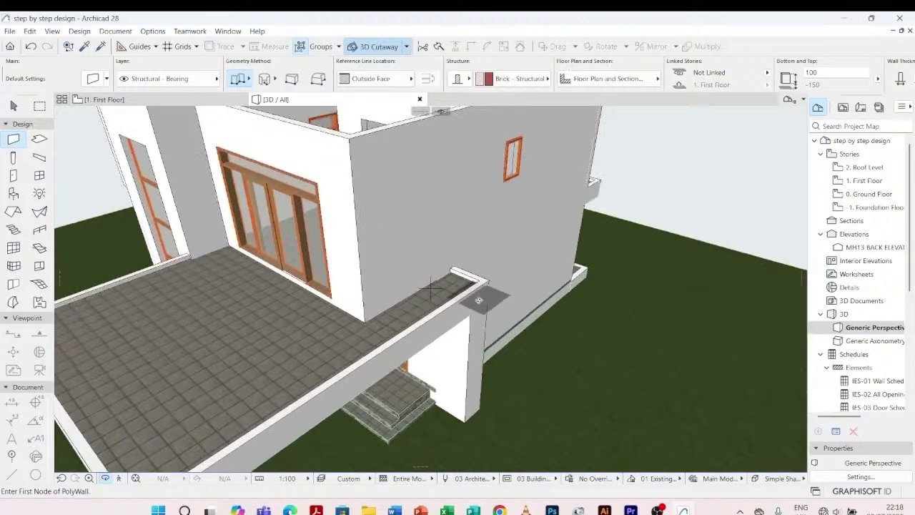
scroll(430, 289, down, 4)
shift+middle_drag(261, 379, 468, 315)
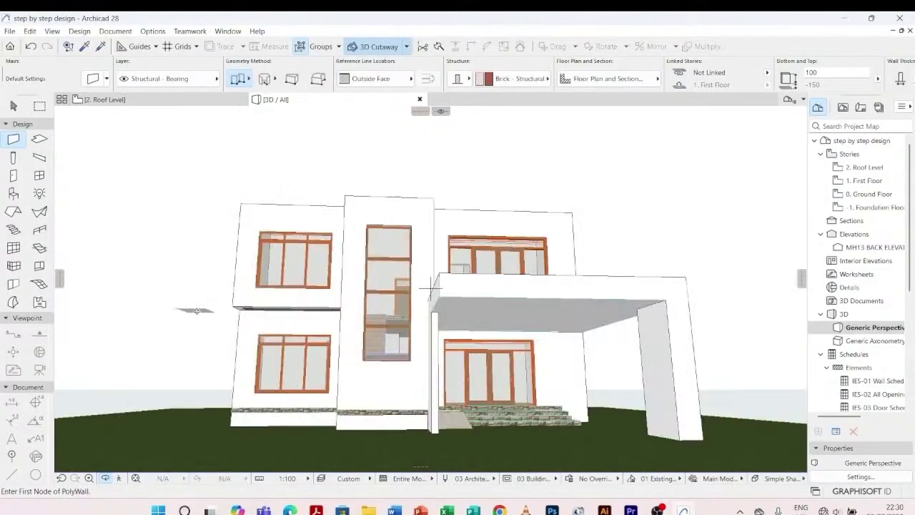
- Set the bottom surface override of the first-floor slab projecting below the bedroom window to Paint - Glossy White
scroll(196, 314, up, 3)
shift+middle_drag(196, 321, 231, 275)
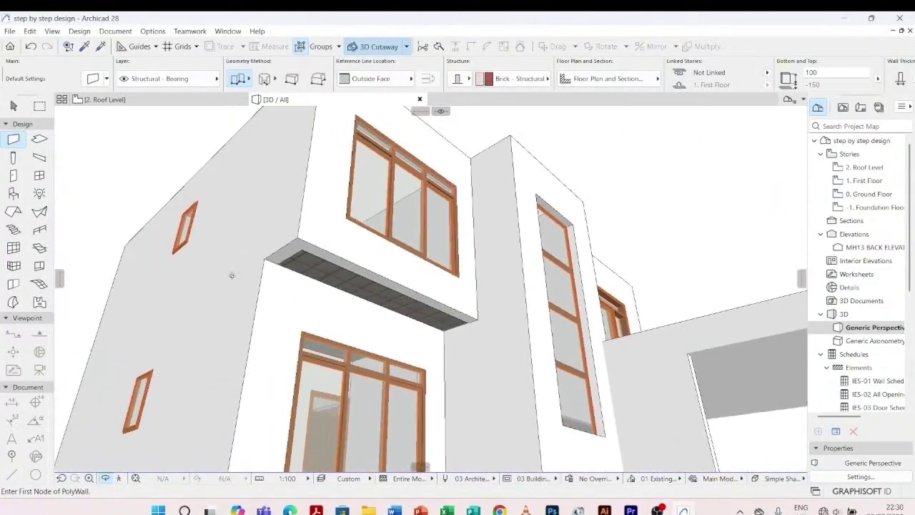
scroll(353, 259, up, 3)
key(Escape)
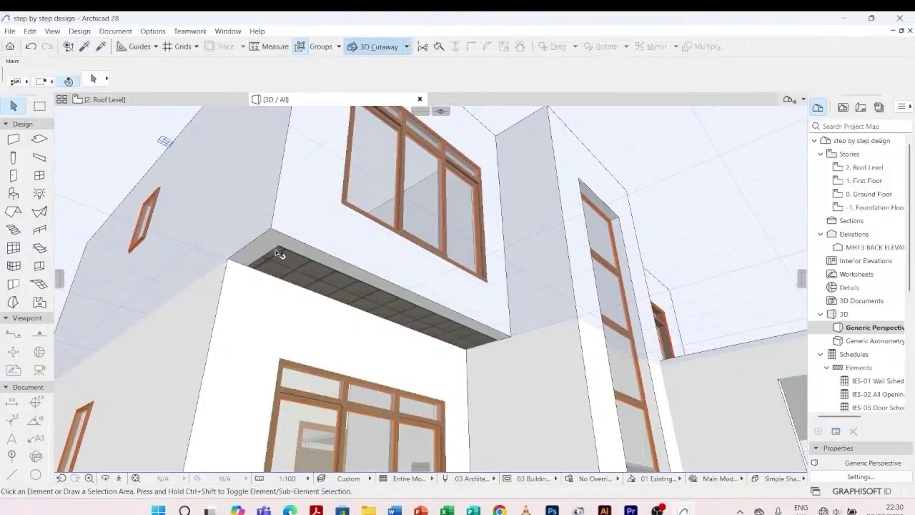
click(278, 255)
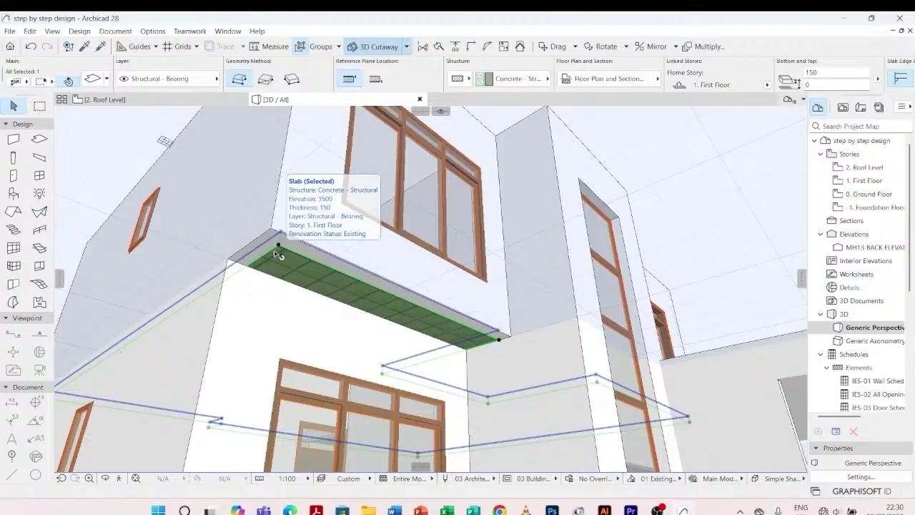
double_click(278, 255)
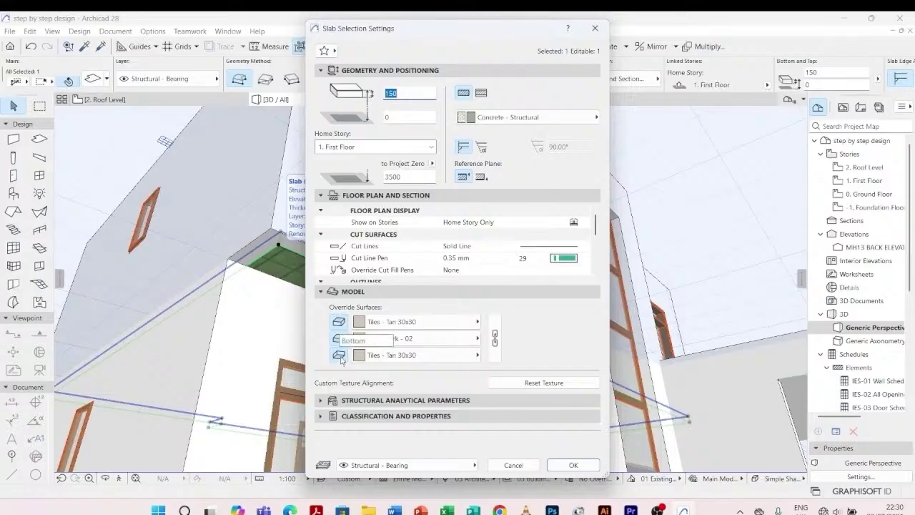
click(471, 355)
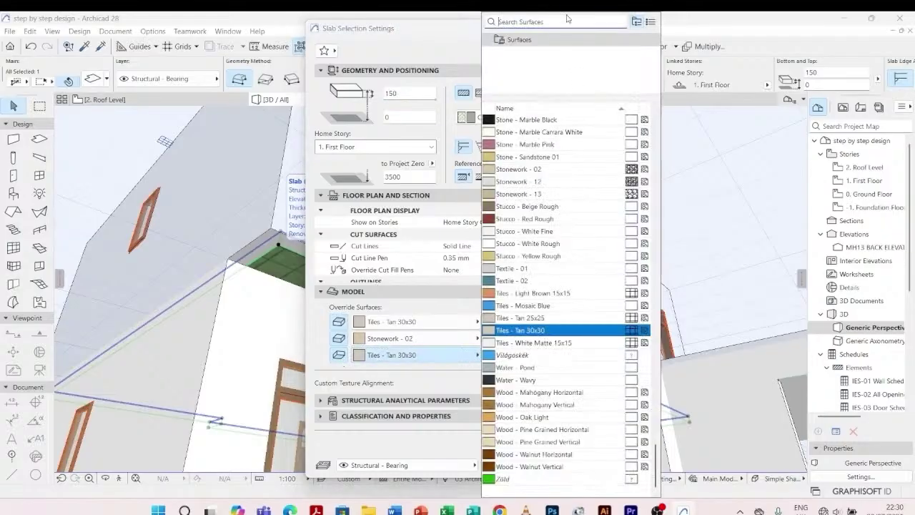
text(paint)
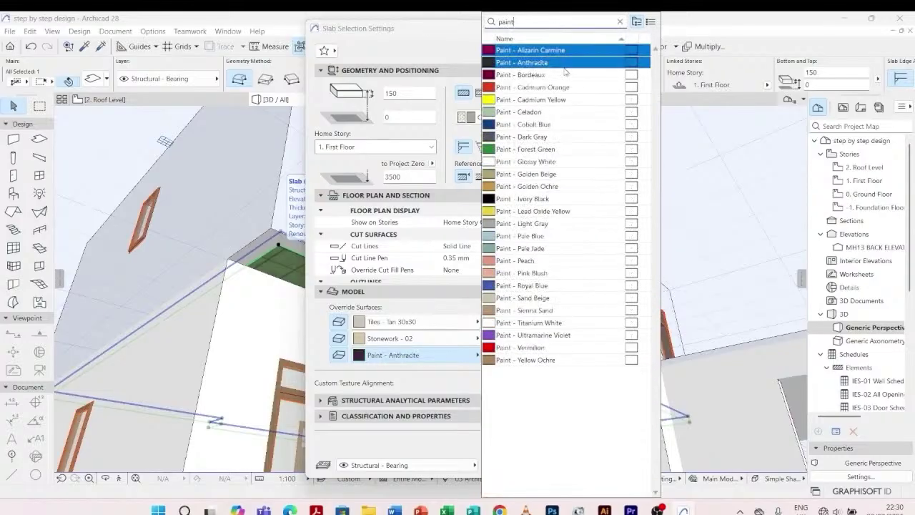
click(540, 161)
click(574, 464)
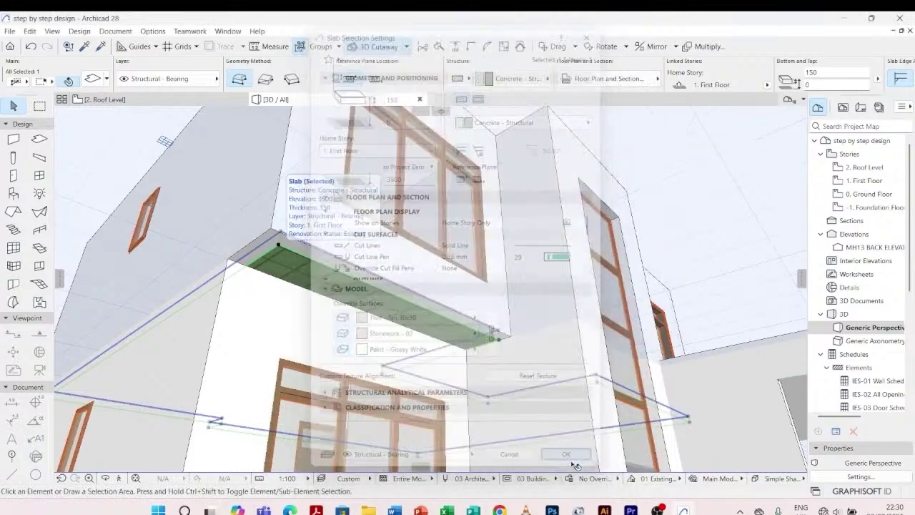
key(Escape)
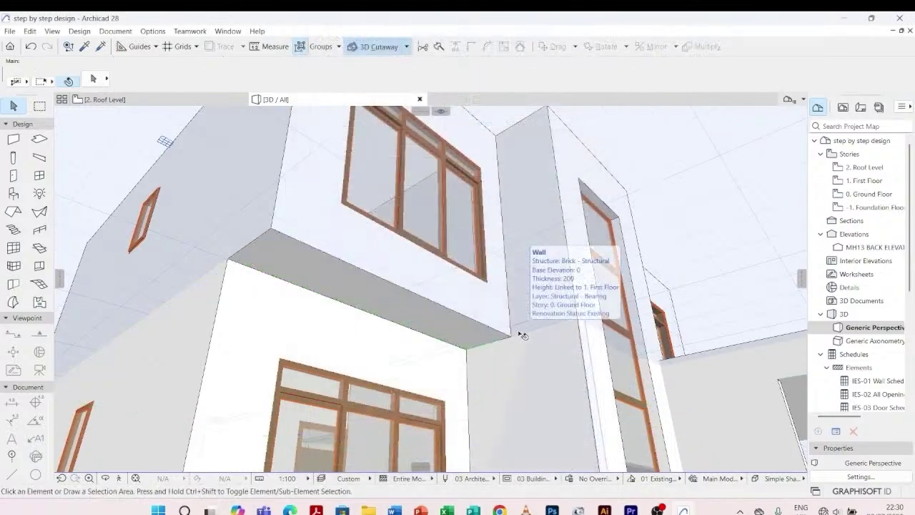
- Review the front of the house in 3D and check the Roof Level and Ground Floor plans
shift+middle_drag(520, 334, 302, 305)
scroll(400, 283, down, 3)
scroll(430, 287, up, 3)
scroll(302, 305, down, 4)
shift+middle_drag(385, 283, 461, 268)
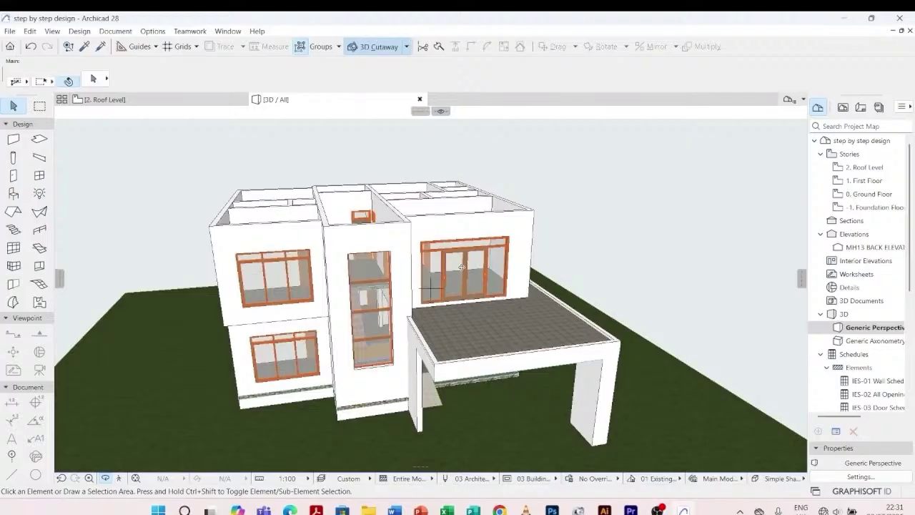
shift+middle_drag(566, 269, 544, 266)
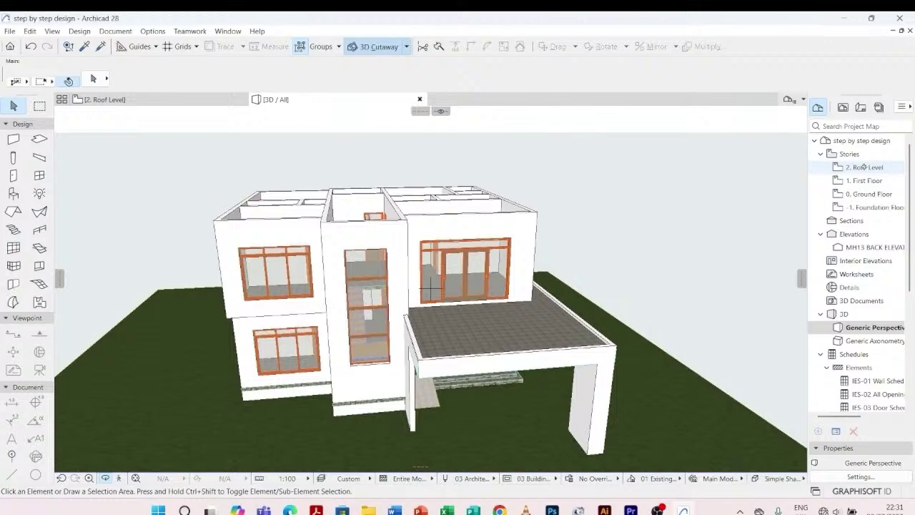
double_click(864, 167)
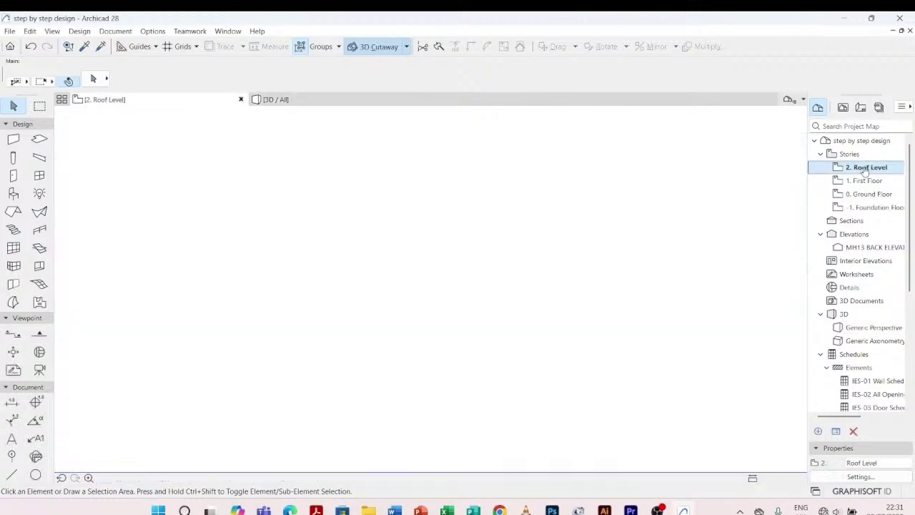
scroll(389, 361, up, 3)
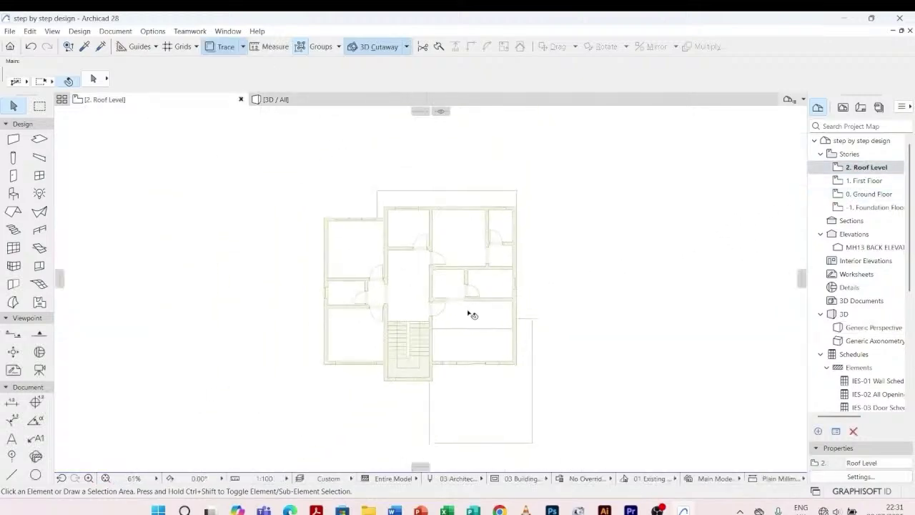
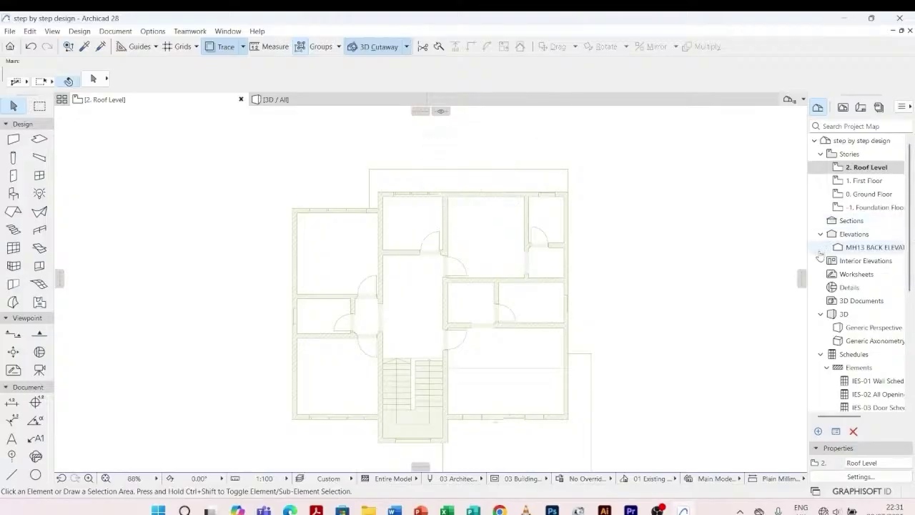
double_click(873, 194)
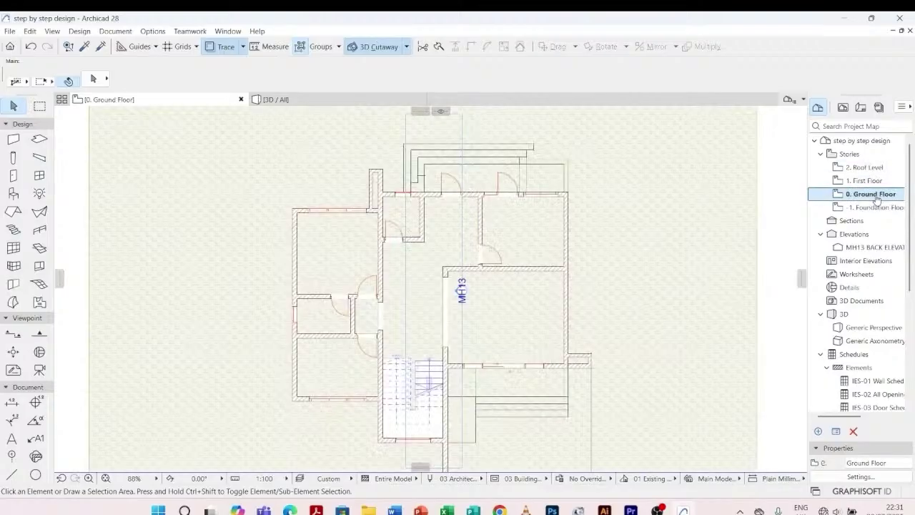
scroll(575, 357, up, 2)
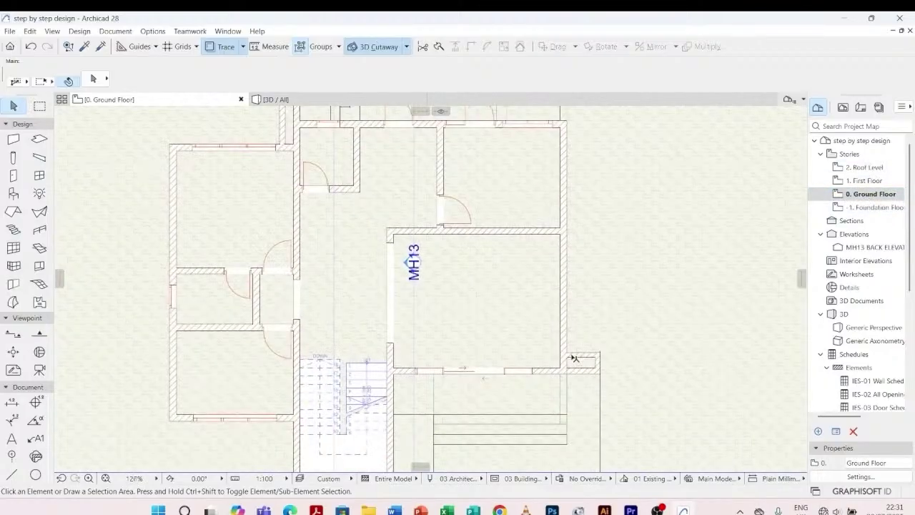
scroll(575, 358, down, 1)
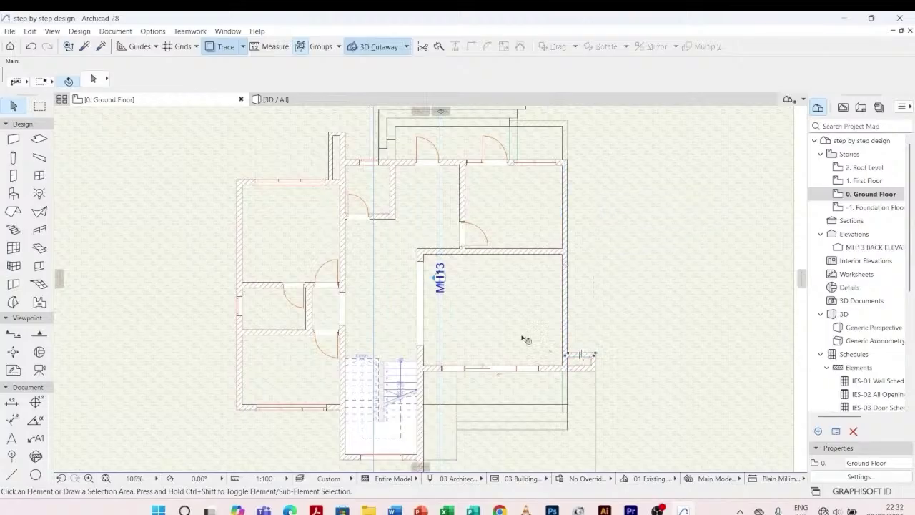
- Delete the short low end wall at the terrace corner beside the house's side wall in the 3D model
click(297, 100)
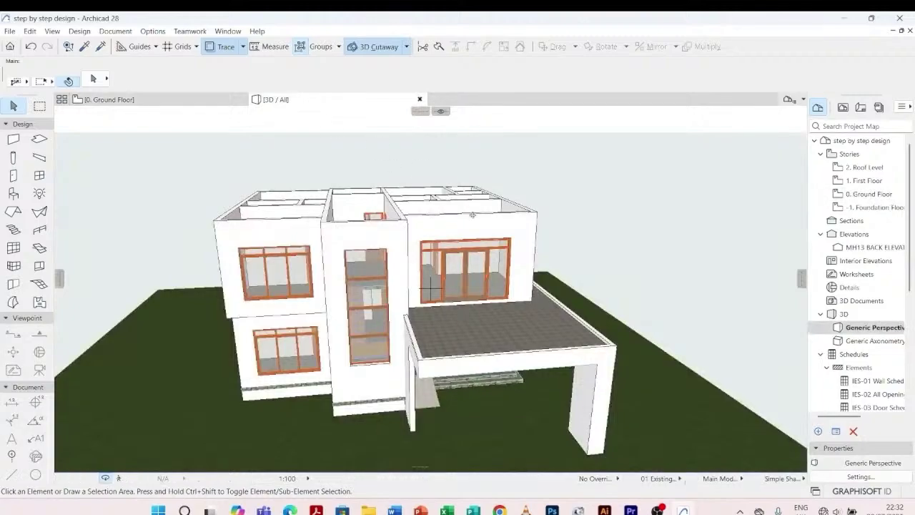
shift+middle_drag(577, 245, 452, 313)
scroll(453, 313, up, 5)
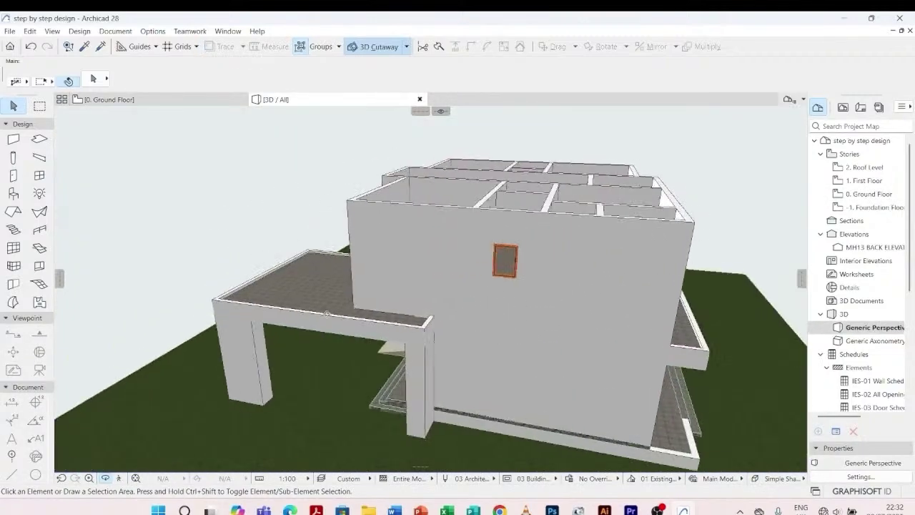
scroll(410, 337, up, 2)
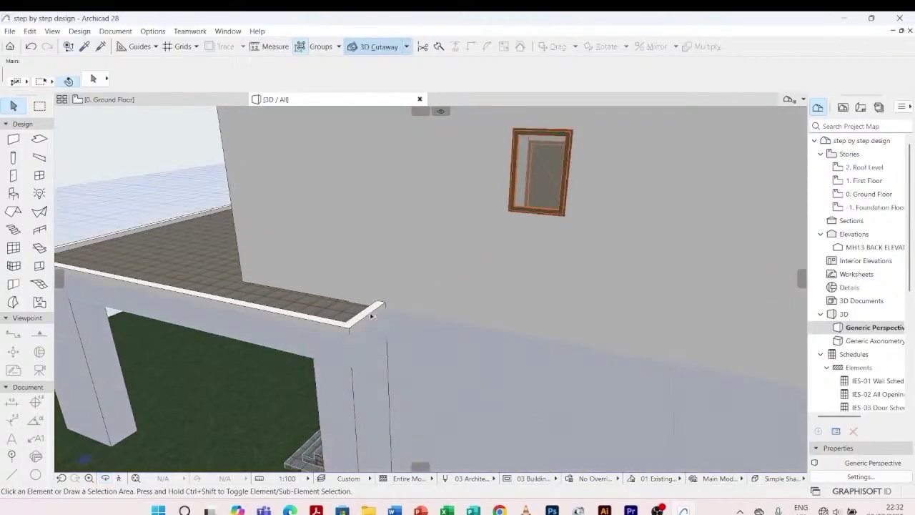
click(372, 314)
key(Delete)
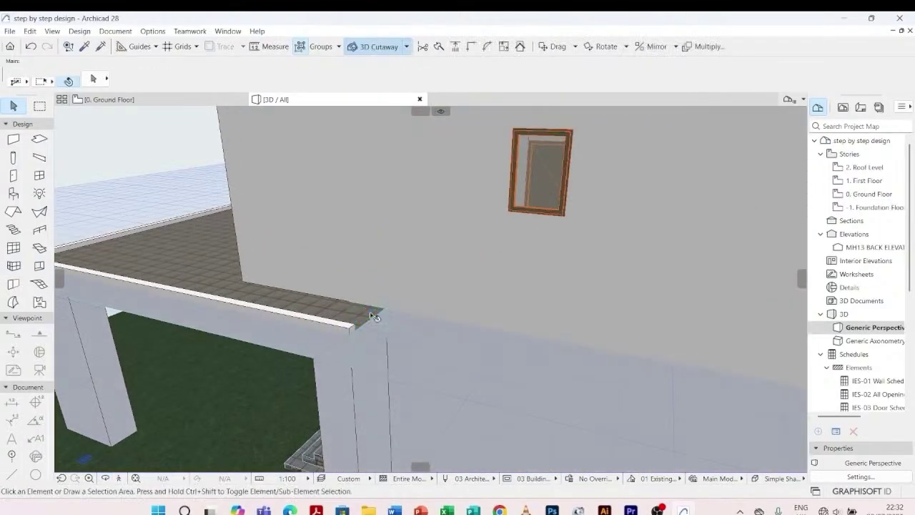
- Raise the top of the short ground-floor wall under the terrace corner to the top of the house walls, 3500 above the first floor
click(357, 387)
key(Escape)
click(386, 353)
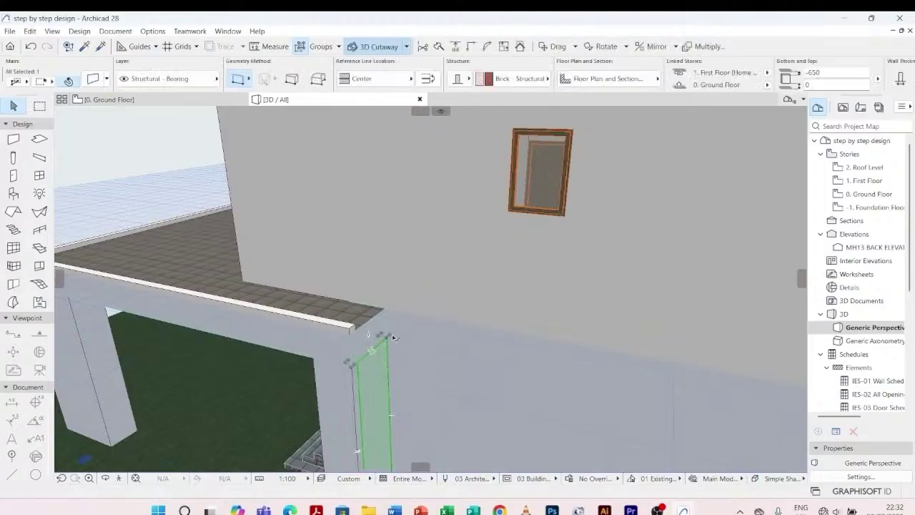
click(392, 335)
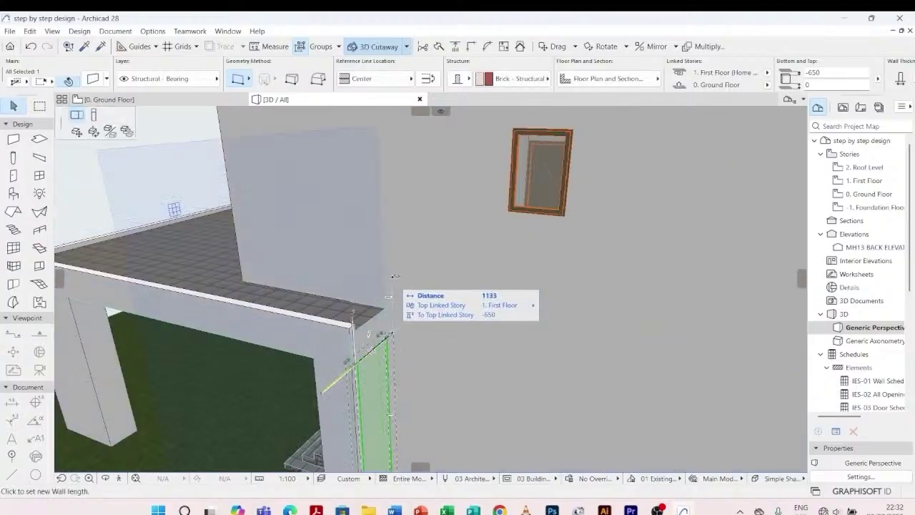
click(93, 115)
scroll(470, 298, down, 4)
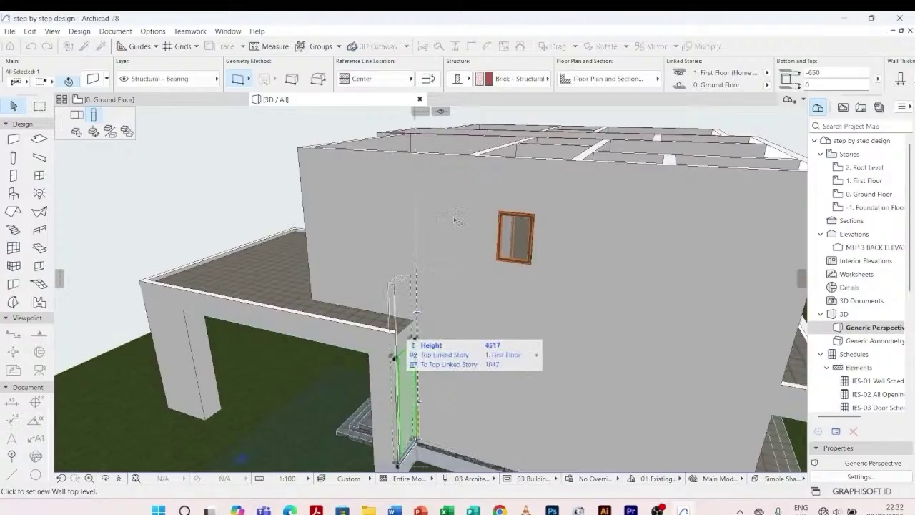
click(415, 152)
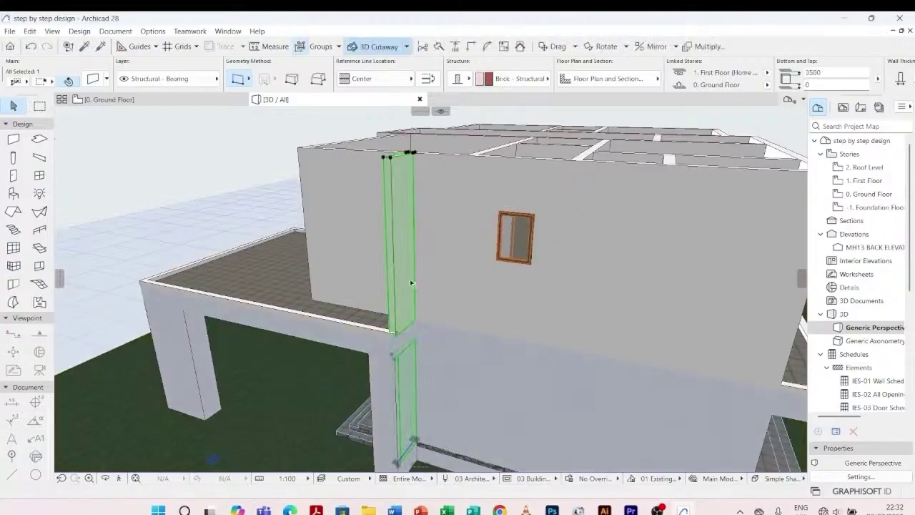
key(Escape)
- Offset the end edge of the first-floor terrace slab inward from the corner walls to line up with the adjacent slab corner
shift+middle_drag(411, 285, 477, 264)
click(397, 328)
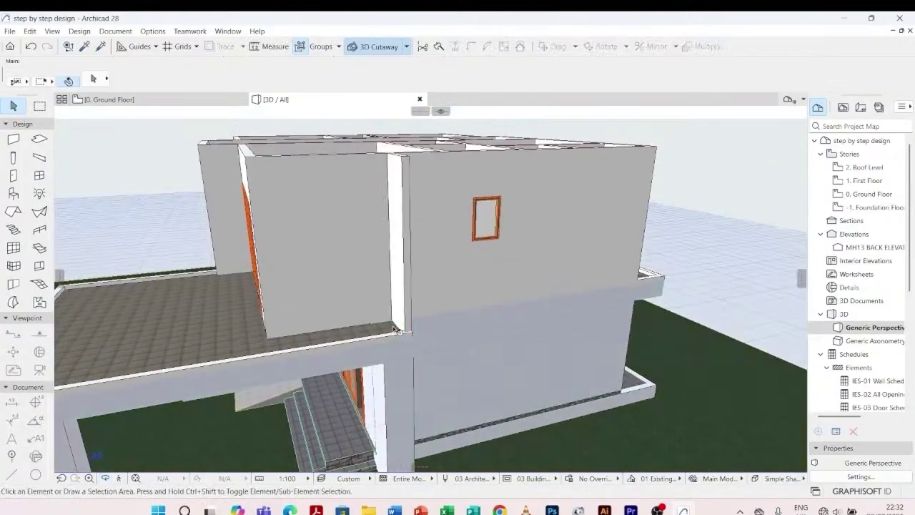
scroll(397, 327, up, 4)
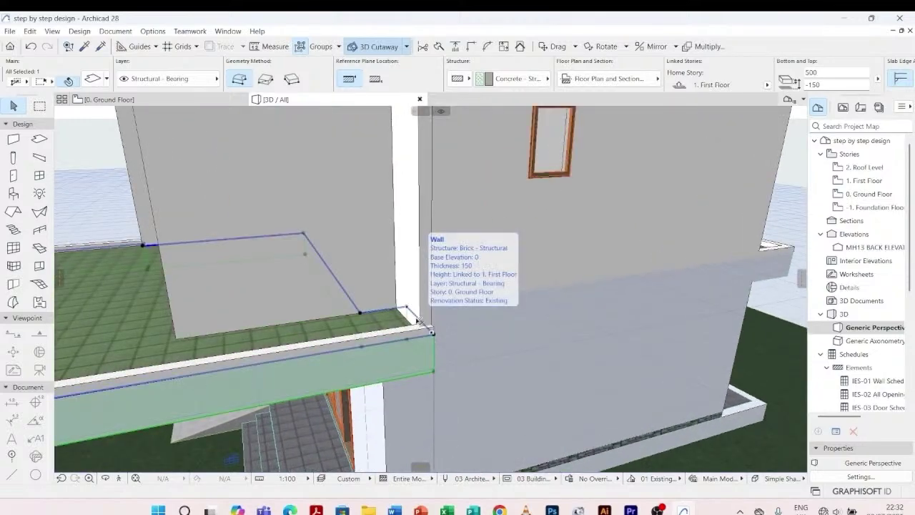
scroll(416, 320, up, 2)
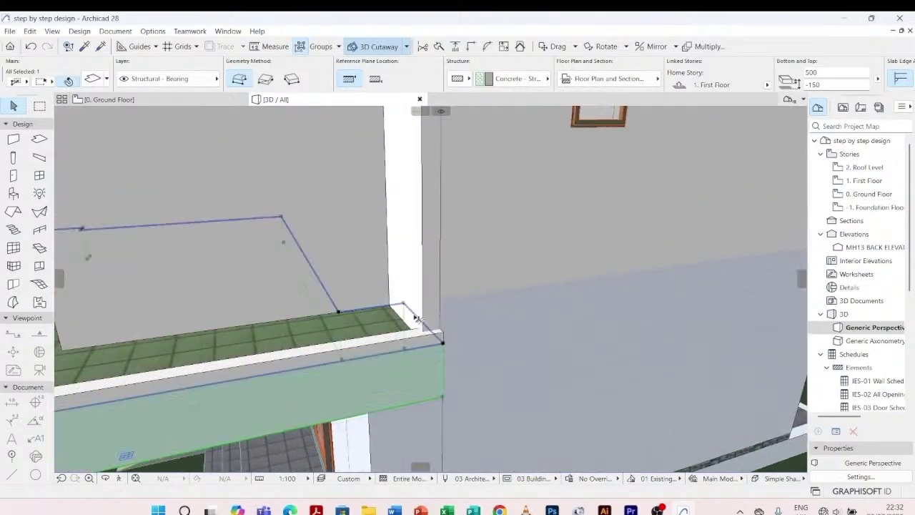
click(415, 317)
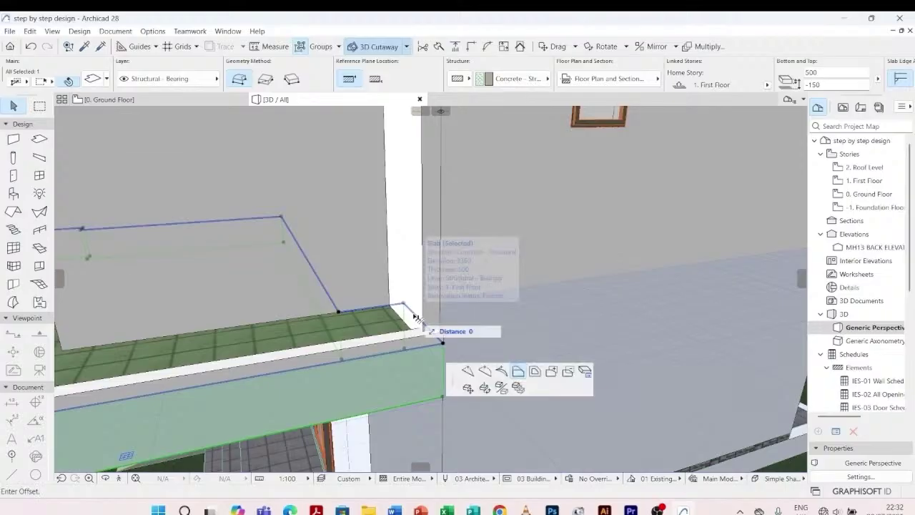
click(379, 419)
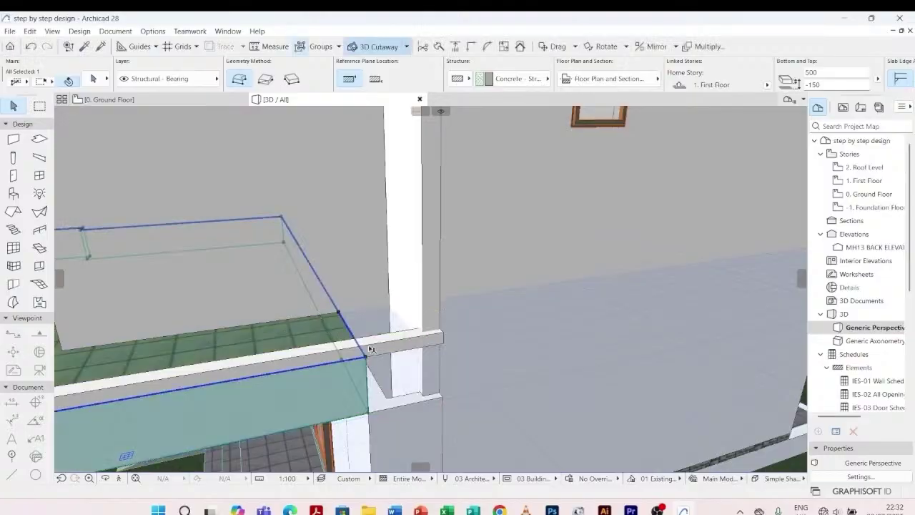
key(Escape)
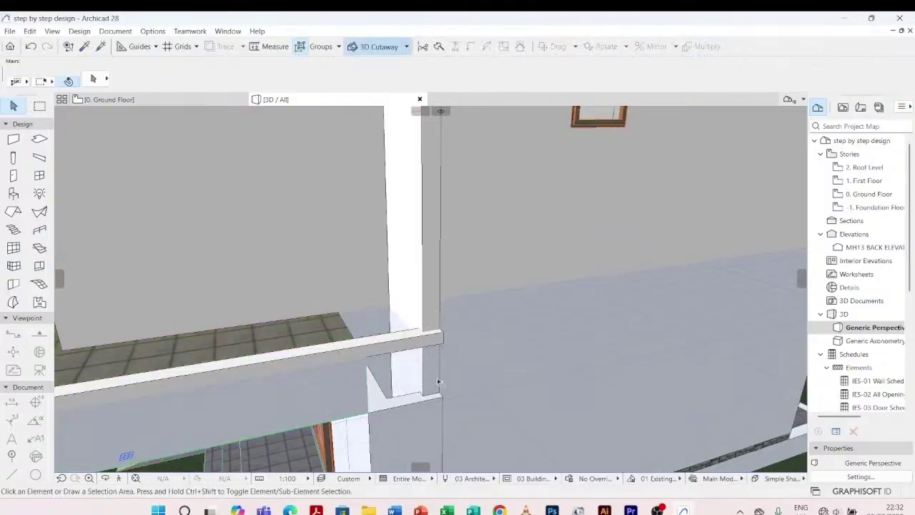
- Raise the top of the narrow outer ground-floor wall at the terrace corner to the house wall tops, 3500 above the first floor
click(412, 403)
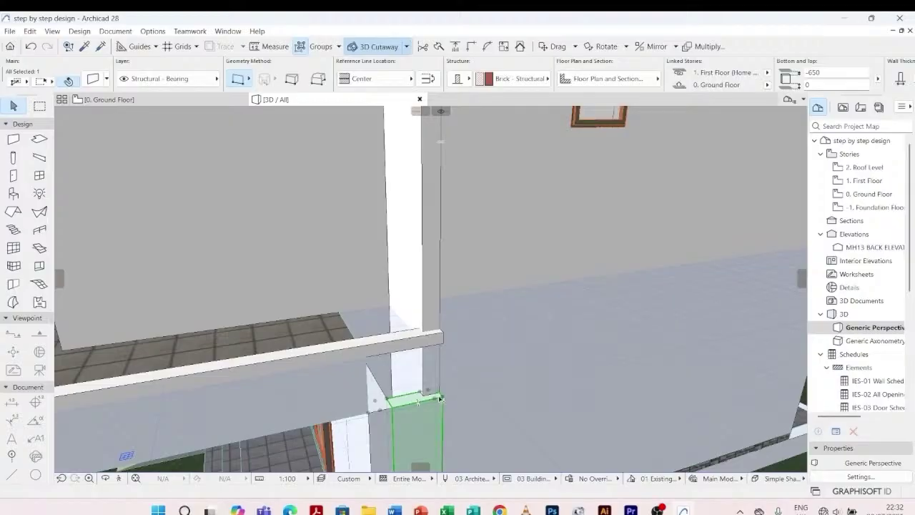
click(443, 398)
scroll(434, 336, down, 5)
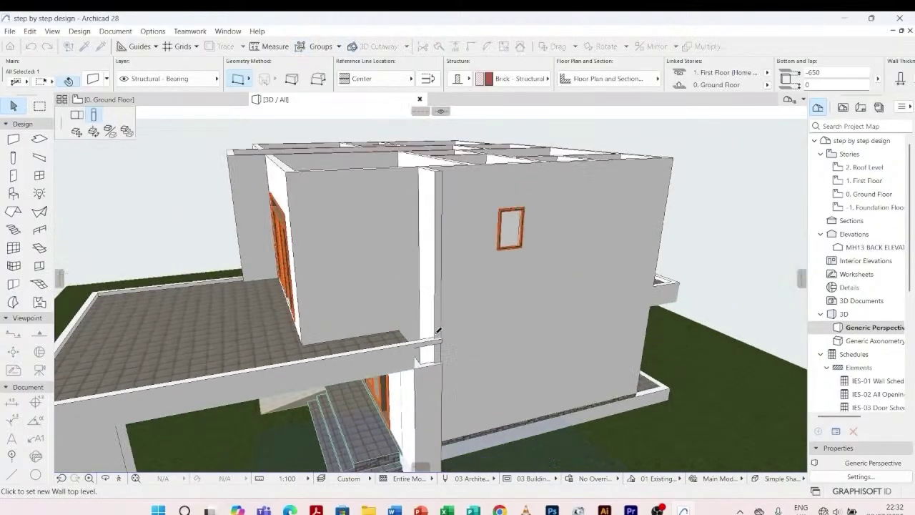
click(445, 207)
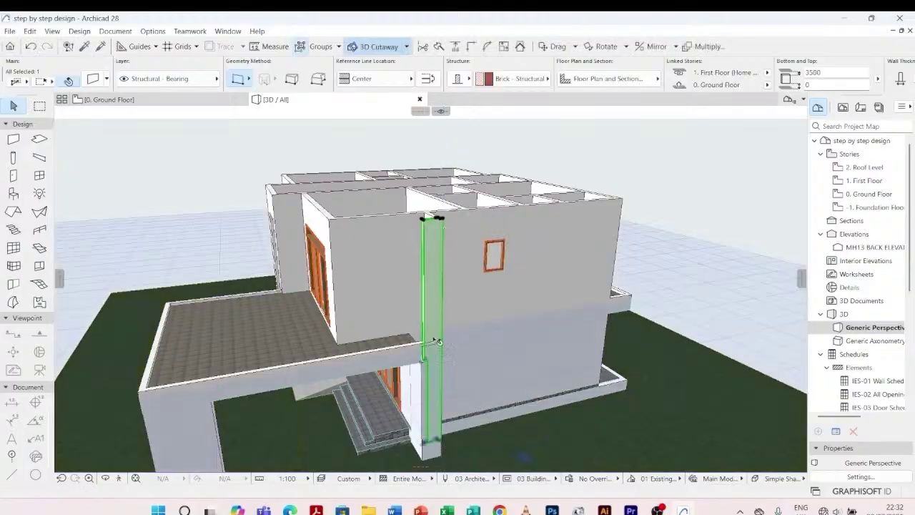
key(Escape)
- Shorten the low curb wall along the terrace's long edge so it ends at the slab end beside the raised corner wall
scroll(411, 357, up, 6)
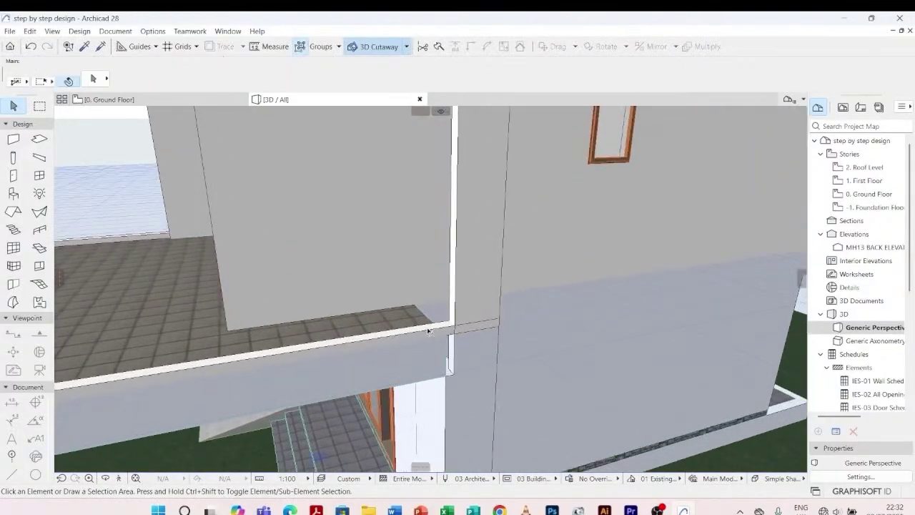
click(444, 329)
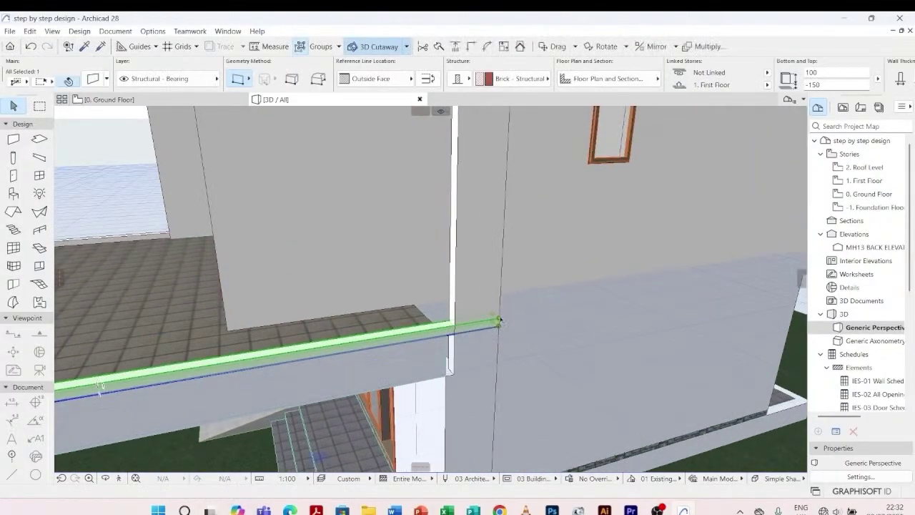
click(498, 322)
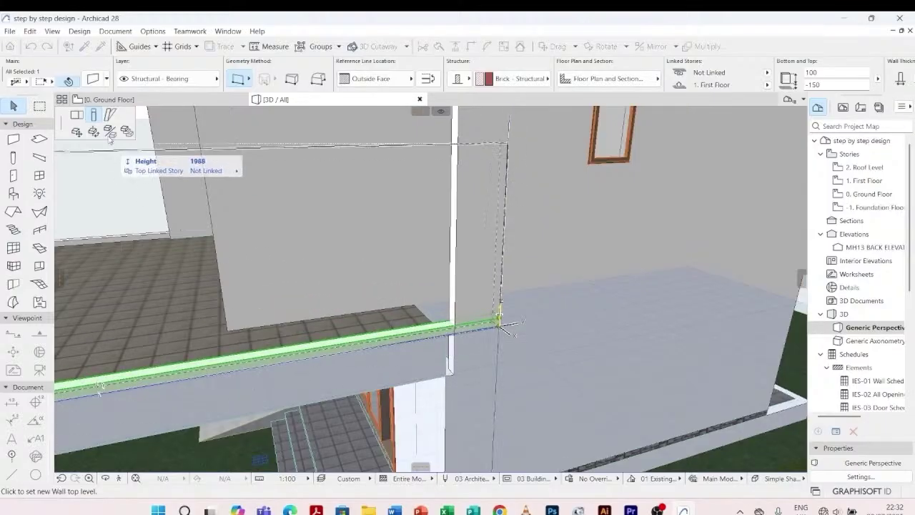
click(77, 116)
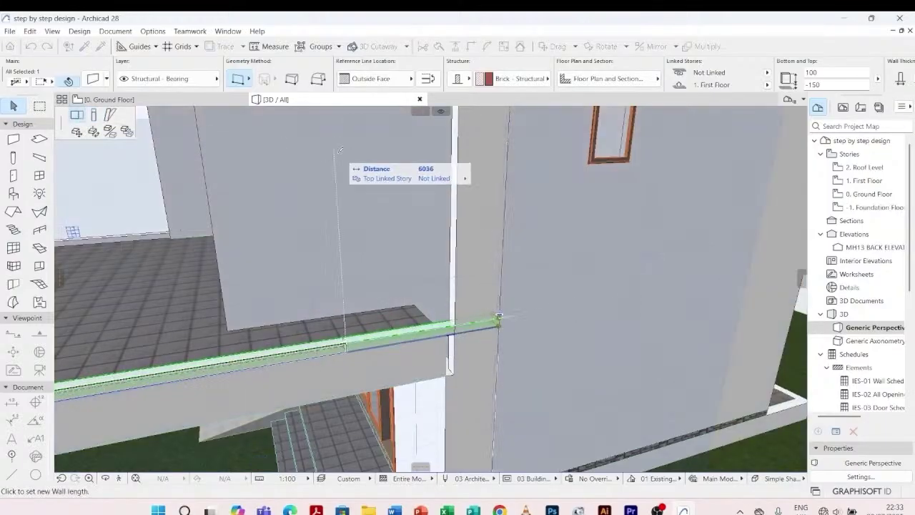
scroll(479, 379, up, 2)
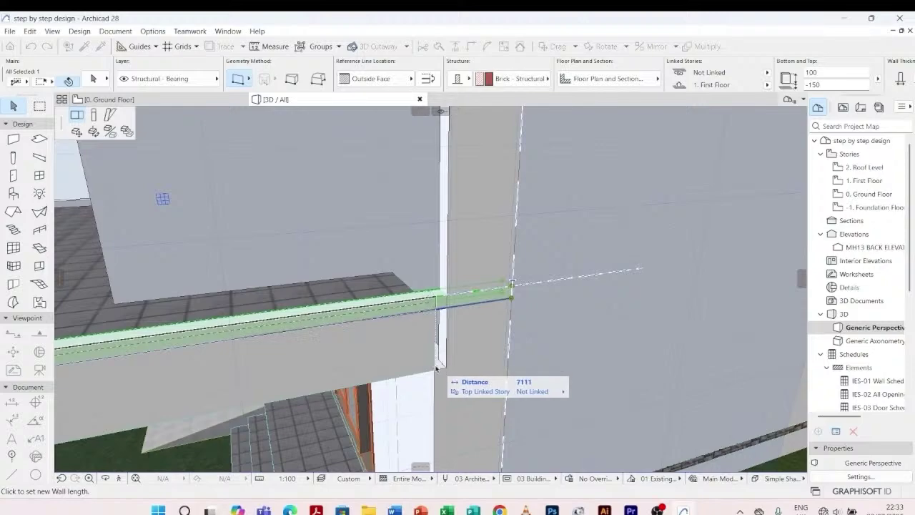
click(434, 366)
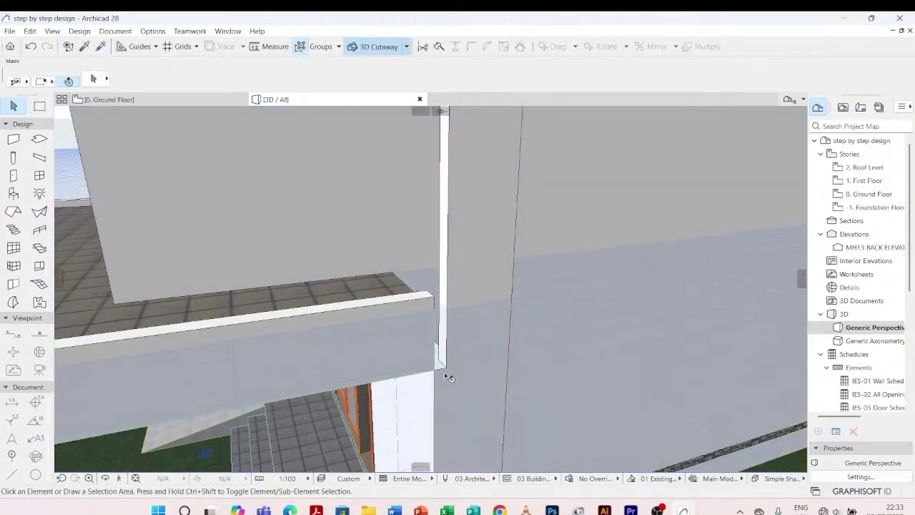
- Raise the top of the remaining short ground-floor wall at the terrace corner to the Roof Level, 3500 above the first floor
click(444, 369)
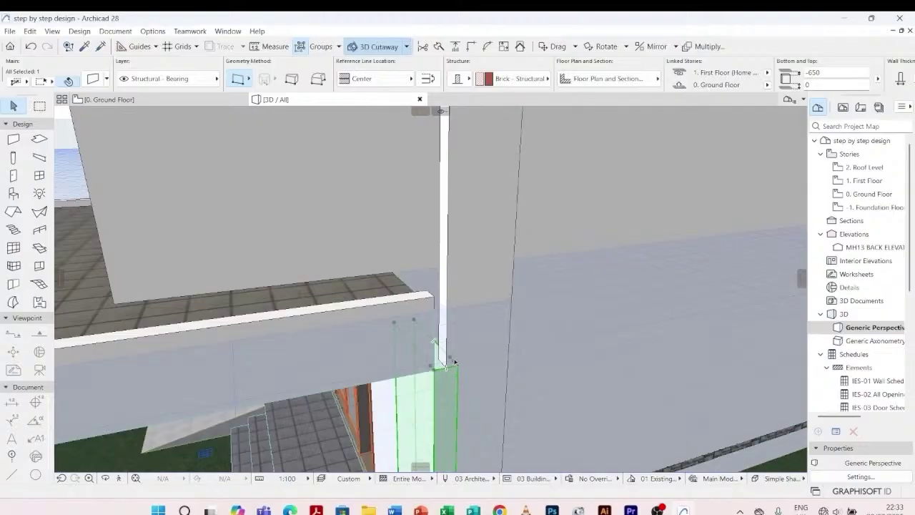
click(454, 364)
scroll(458, 313, down, 5)
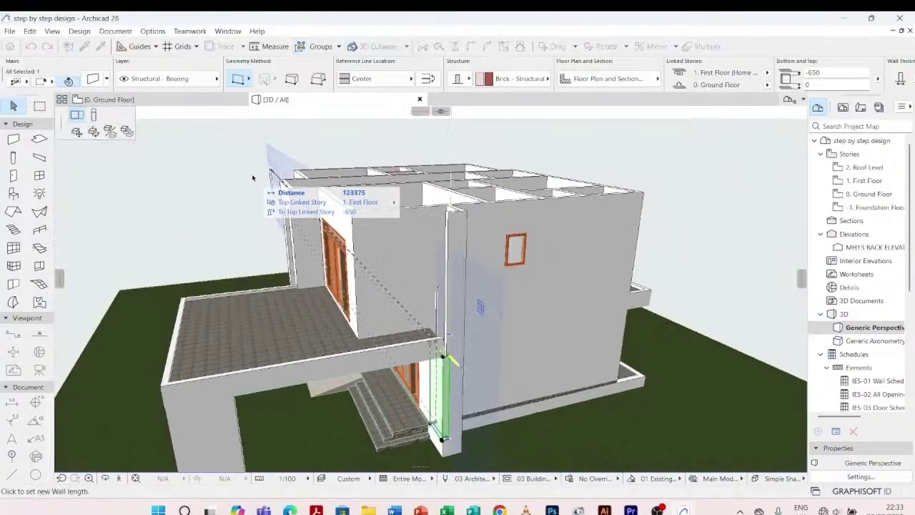
click(93, 115)
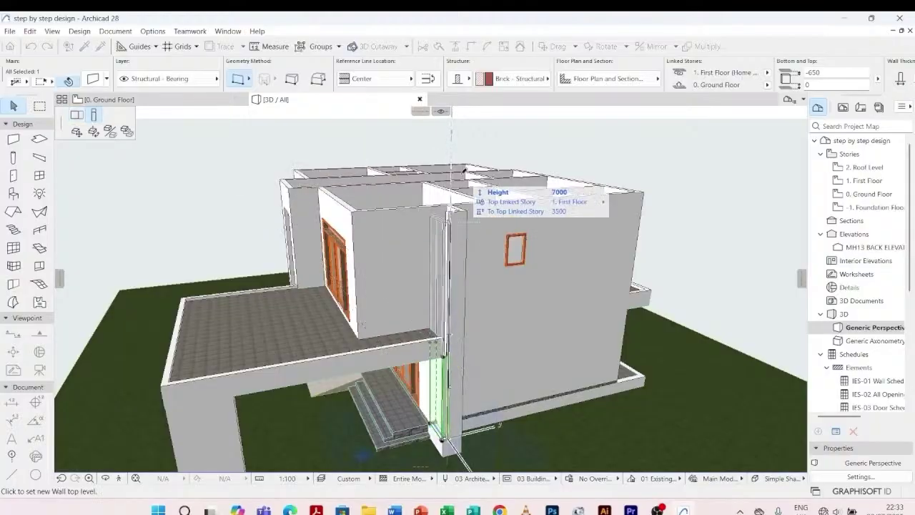
scroll(406, 292, up, 5)
click(409, 258)
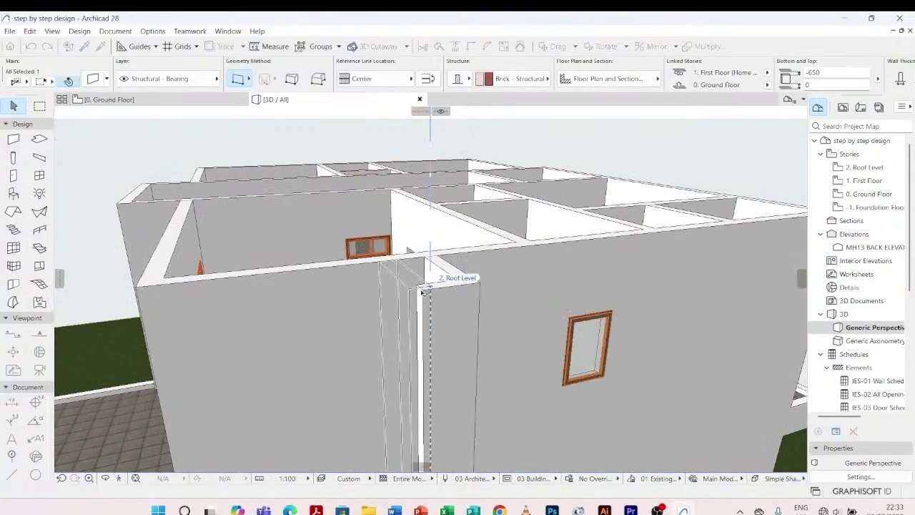
key(Escape)
- Delete the short low curb wall at the end of the balcony beside the large first-floor window
scroll(408, 257, down, 6)
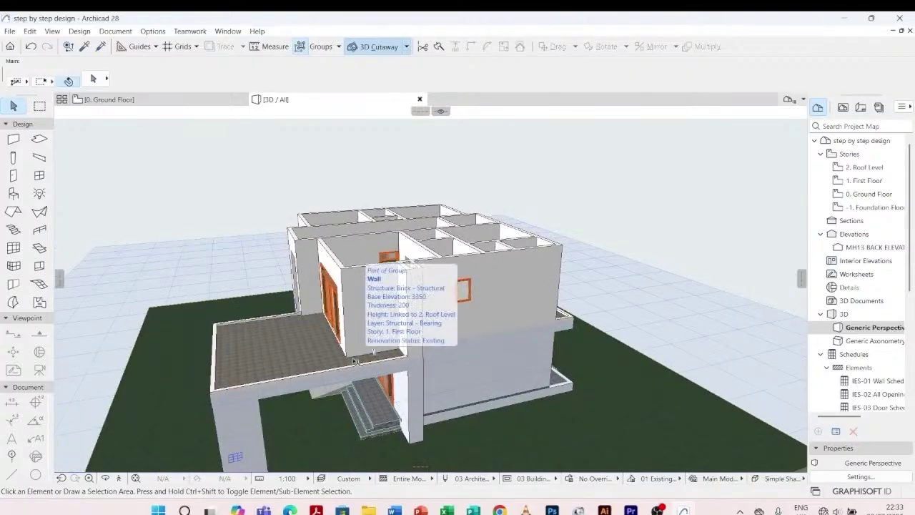
scroll(410, 367, down, 3)
shift+middle_drag(410, 367, 298, 323)
scroll(580, 333, up, 3)
shift+middle_drag(580, 333, 420, 365)
scroll(420, 365, up, 2)
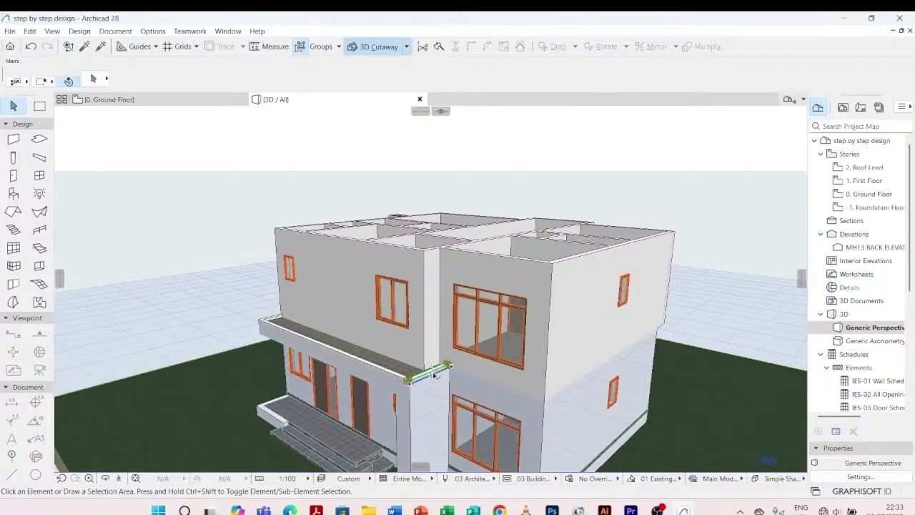
scroll(405, 388, up, 2)
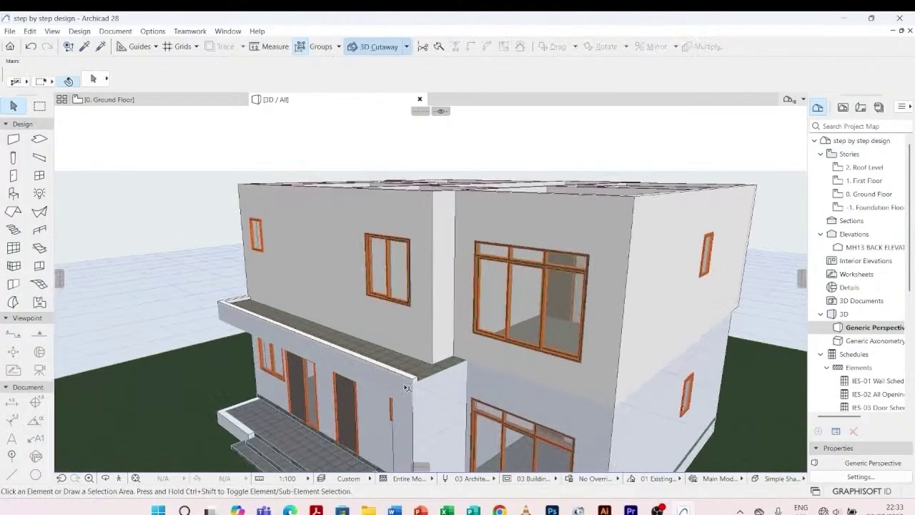
- Shorten the long balcony curb wall to 8000 so it stops before the slab corner near the large window
click(405, 378)
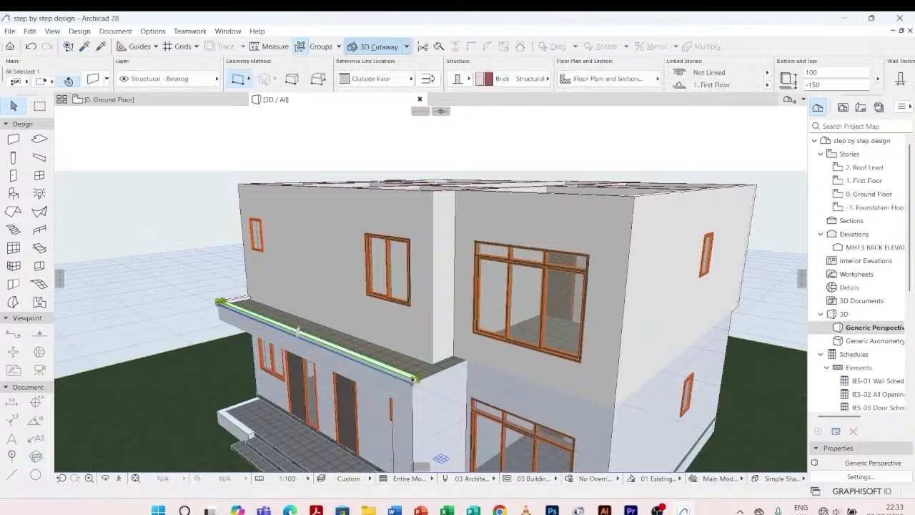
scroll(408, 380, up, 2)
click(414, 380)
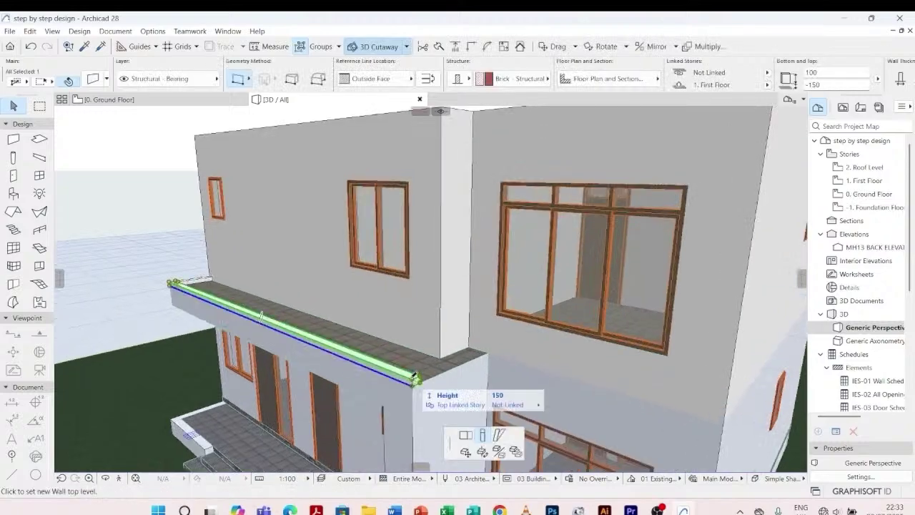
click(466, 436)
click(77, 114)
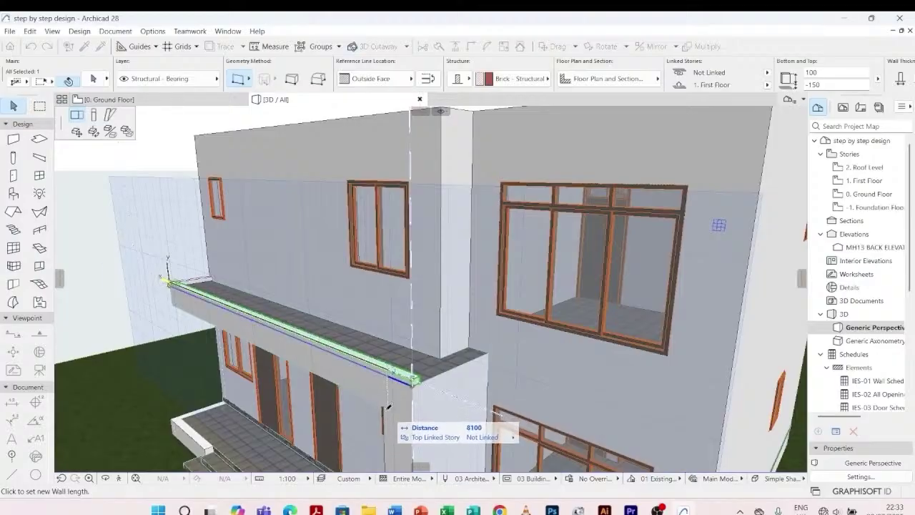
scroll(387, 408, up, 4)
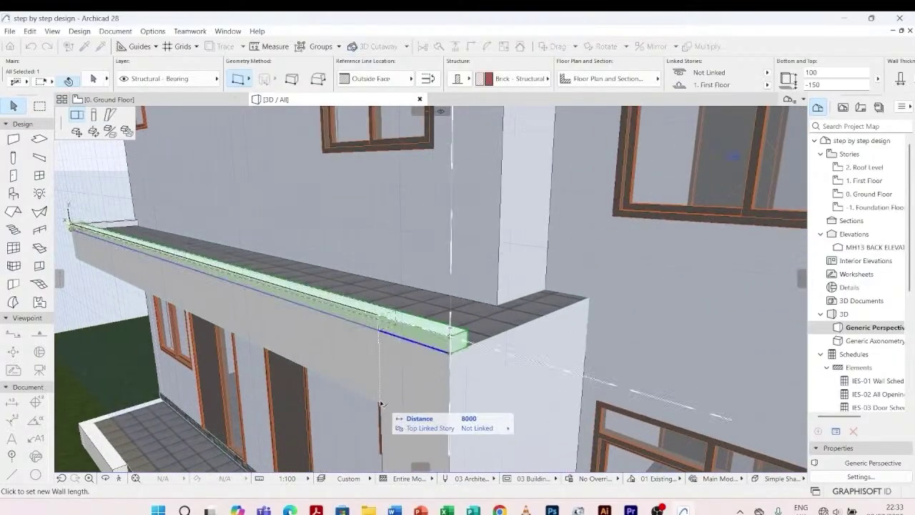
key(Escape)
key(Escape)
- Subtract the corner section projecting past the adjoining house wall from the balcony slab, cutting along that wall's line from the slab's inner corner
shift+middle_drag(429, 327, 450, 341)
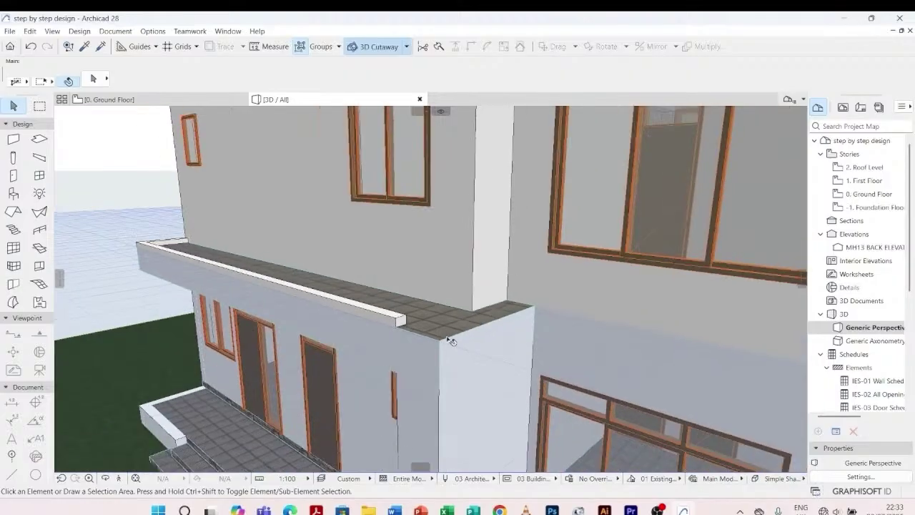
click(453, 340)
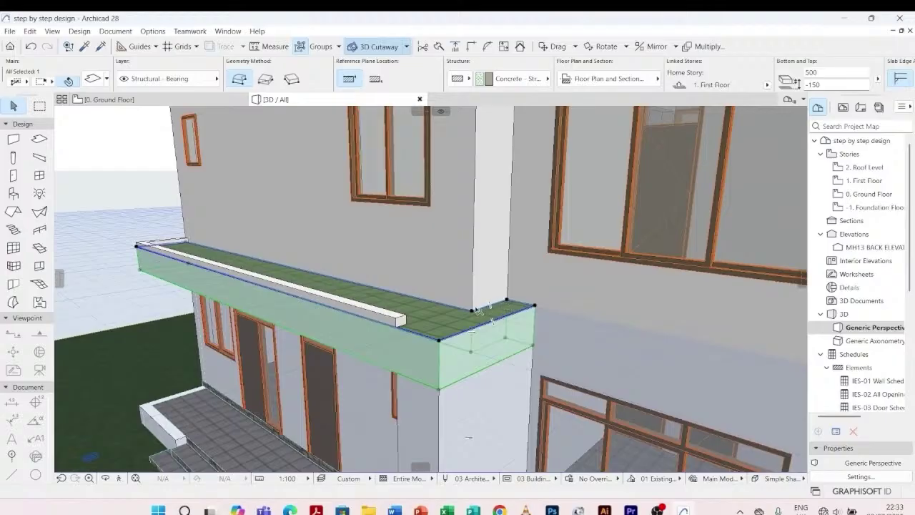
click(472, 311)
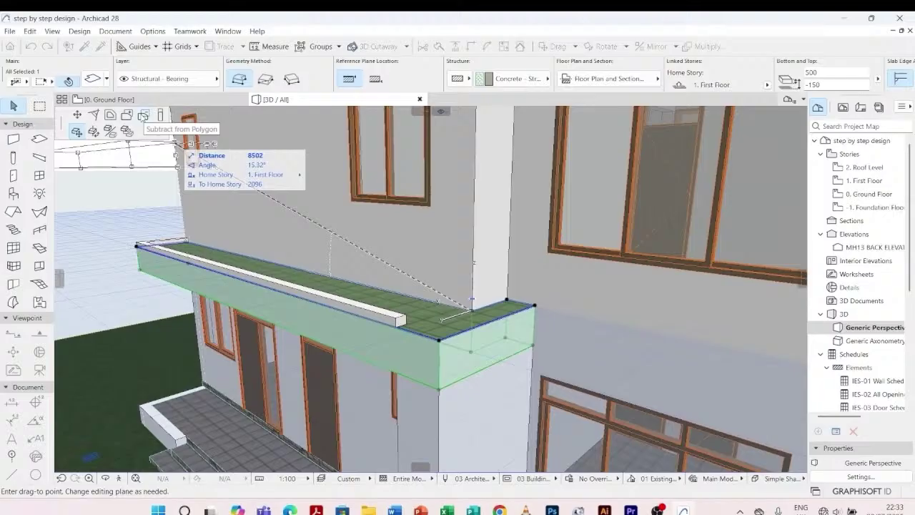
click(143, 115)
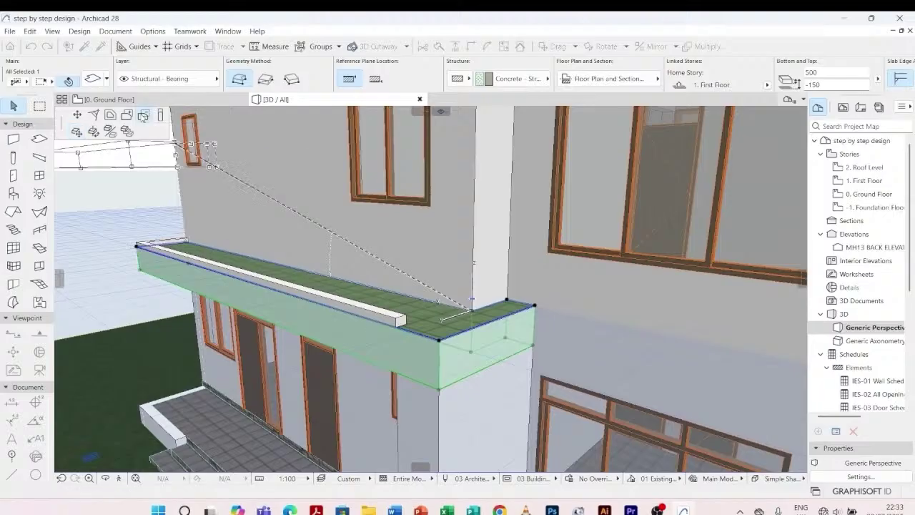
click(507, 301)
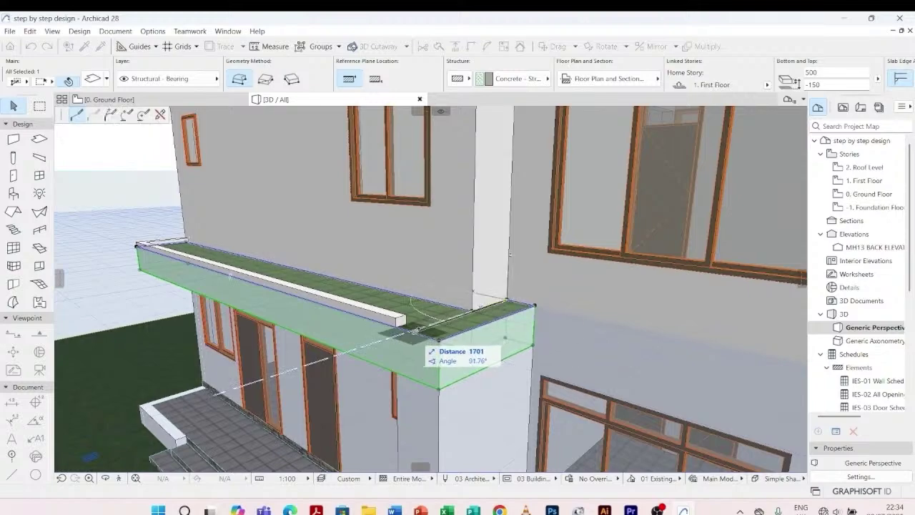
scroll(416, 330, up, 3)
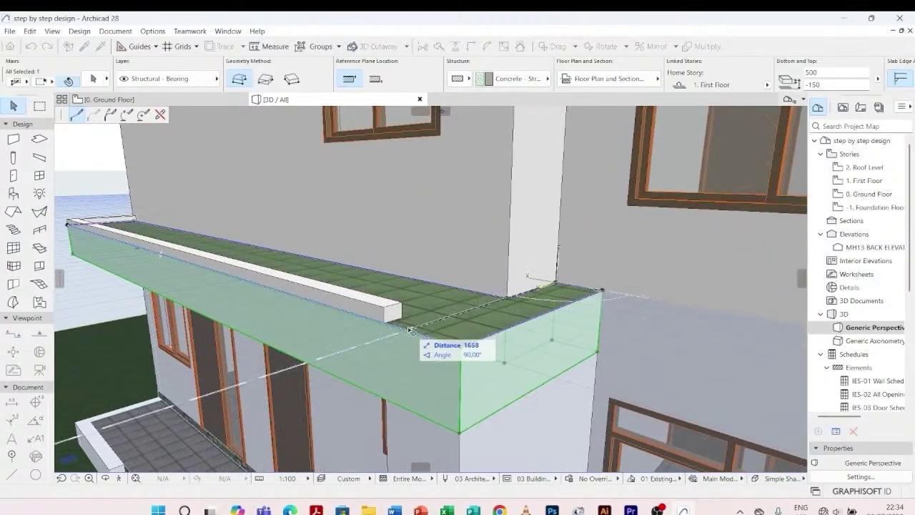
click(411, 329)
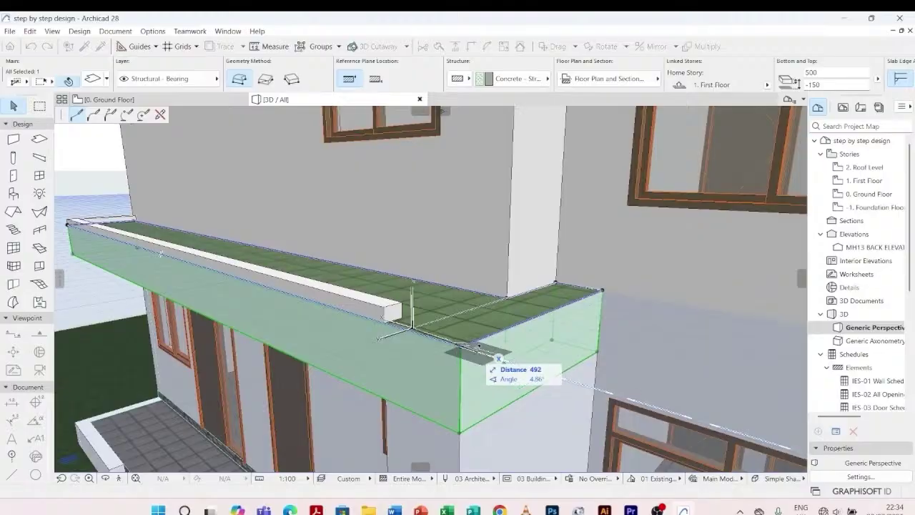
click(461, 340)
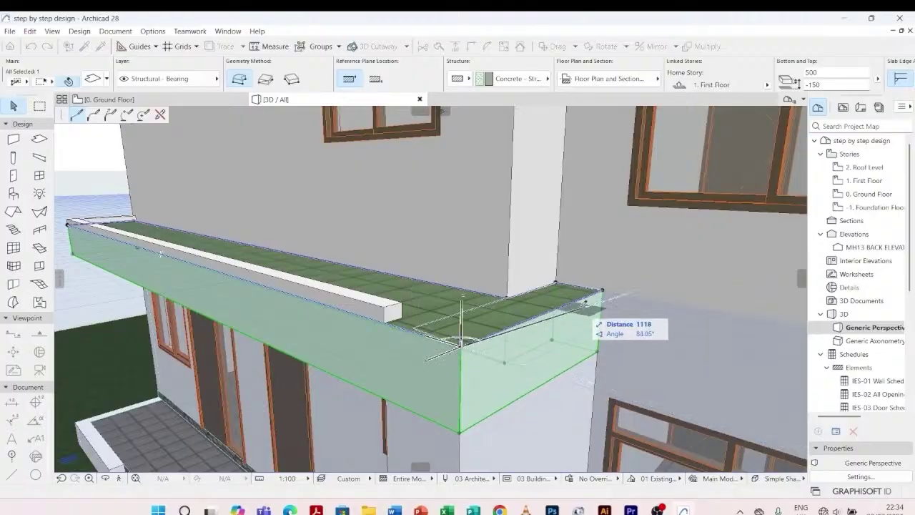
click(604, 290)
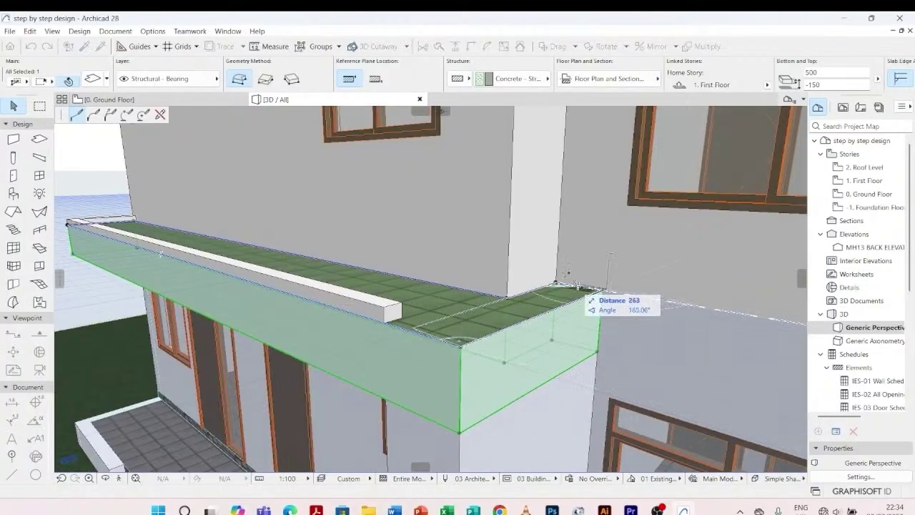
click(560, 280)
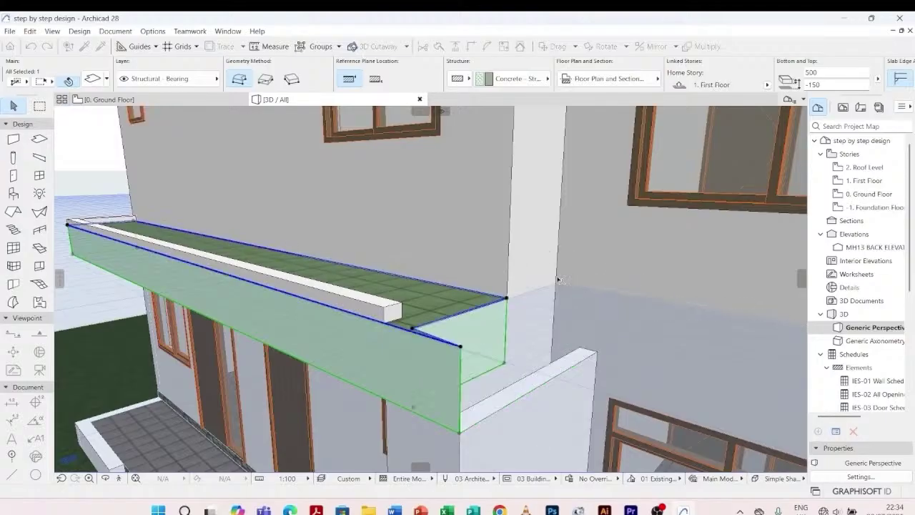
- Subtract the leftover triangular sliver from the balcony slab's outer corner beside the end of the curb wall
scroll(460, 348, up, 3)
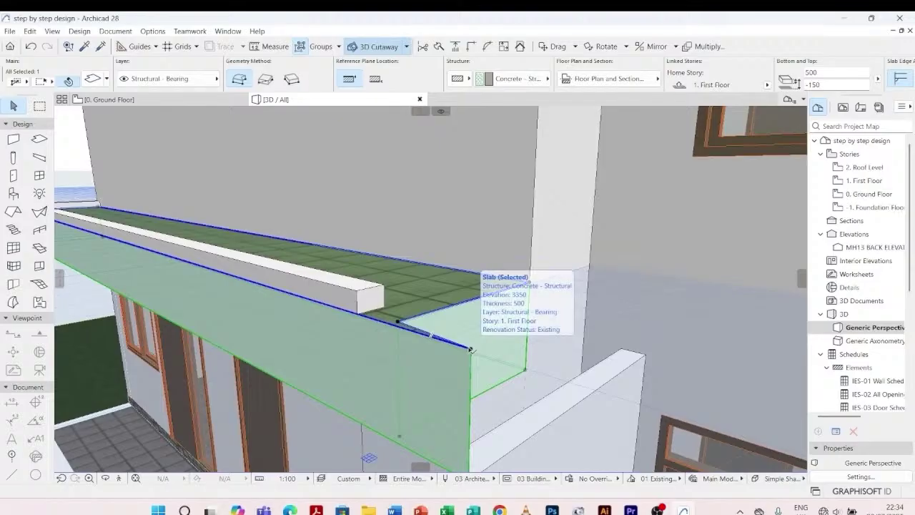
click(460, 334)
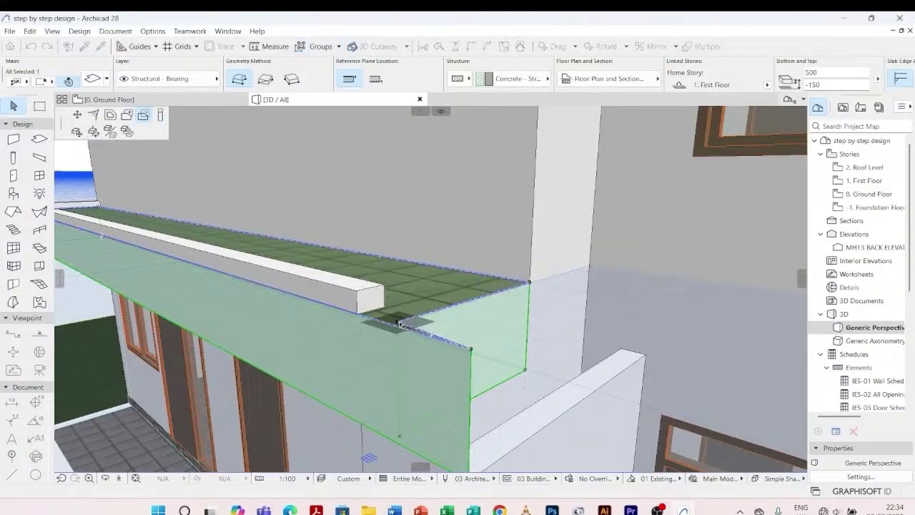
click(400, 325)
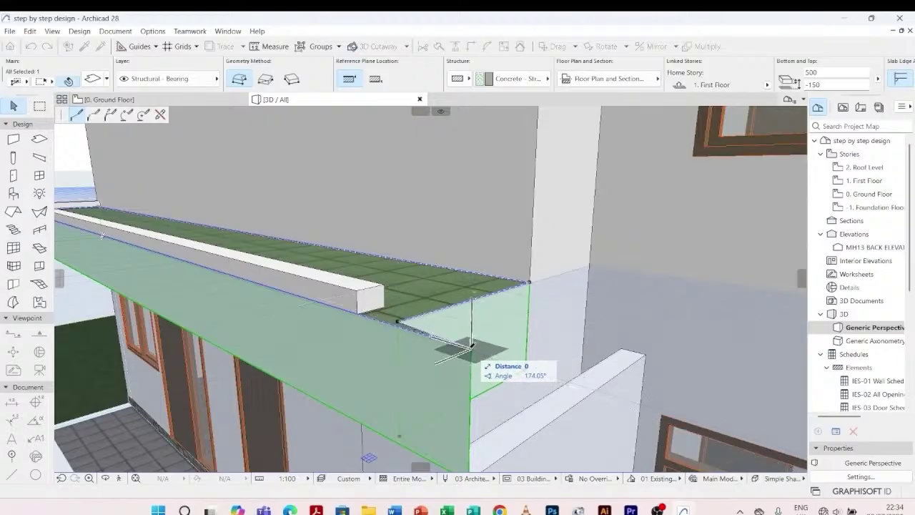
click(388, 324)
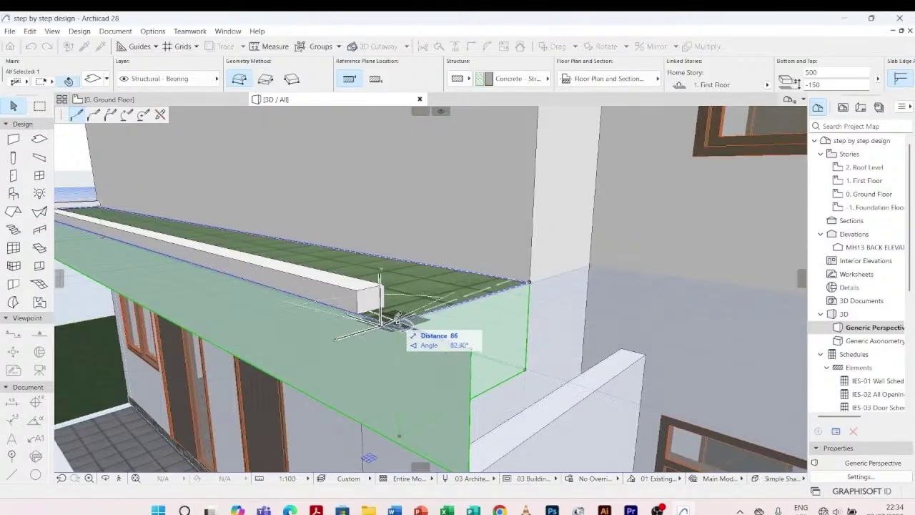
click(399, 321)
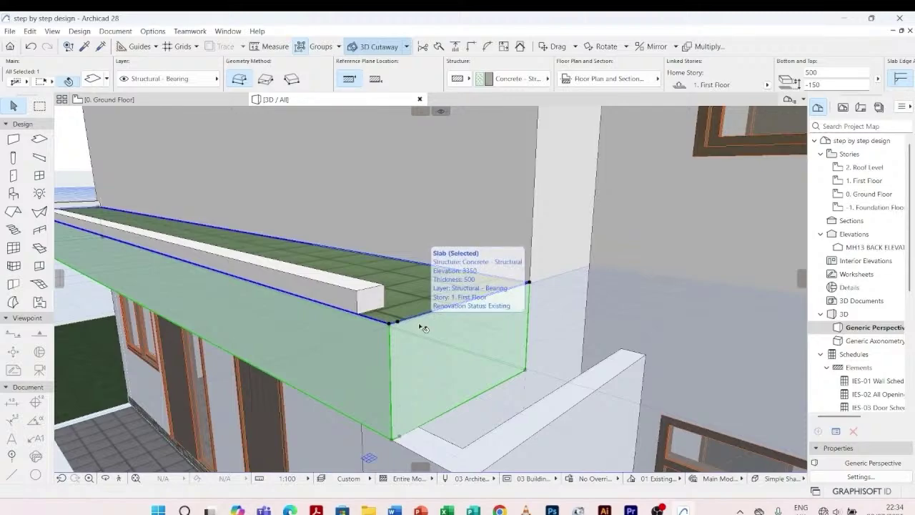
key(Escape)
scroll(453, 278, down, 3)
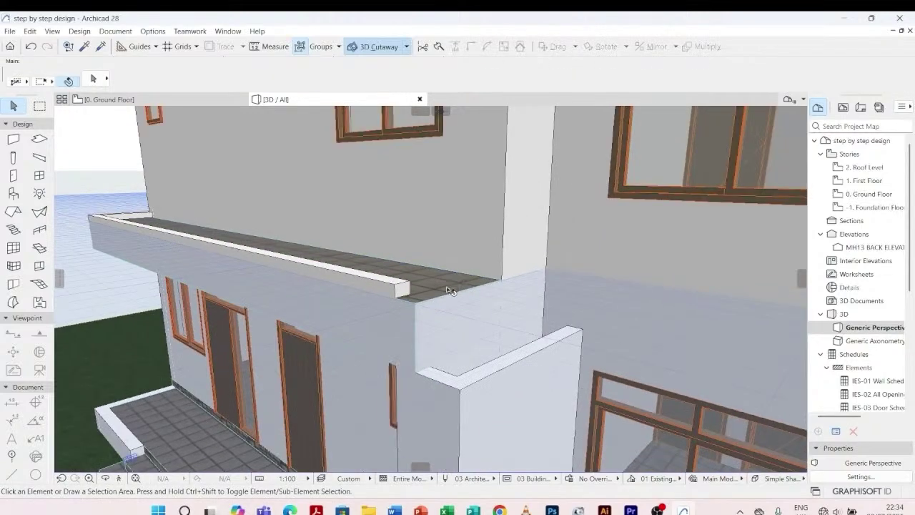
- Reposition the extra node beside the balcony slab's outer corner onto the corner to leave a single clean corner
click(448, 297)
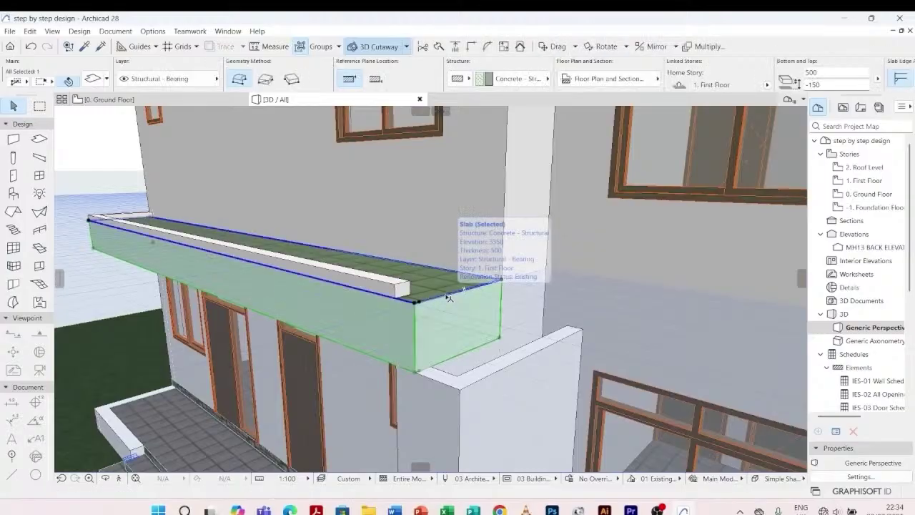
click(449, 299)
click(533, 352)
scroll(449, 290, up, 2)
scroll(449, 290, up, 3)
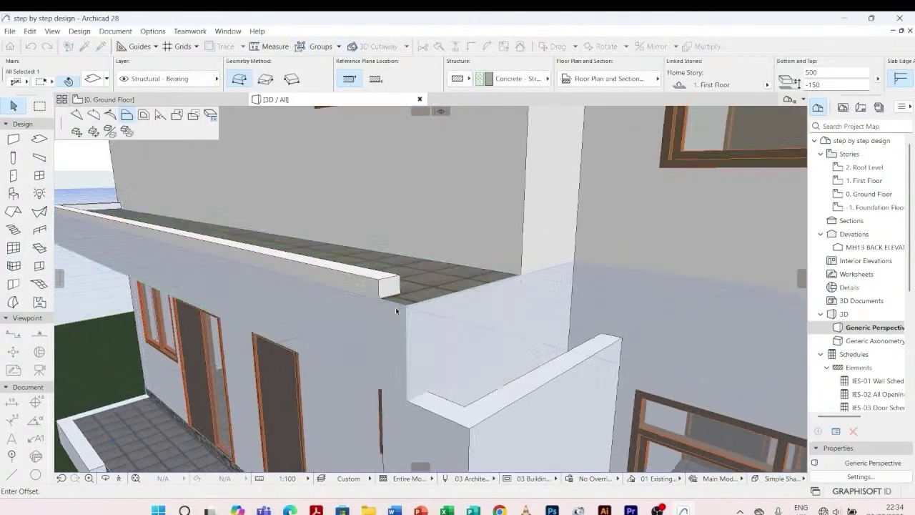
click(429, 300)
click(423, 301)
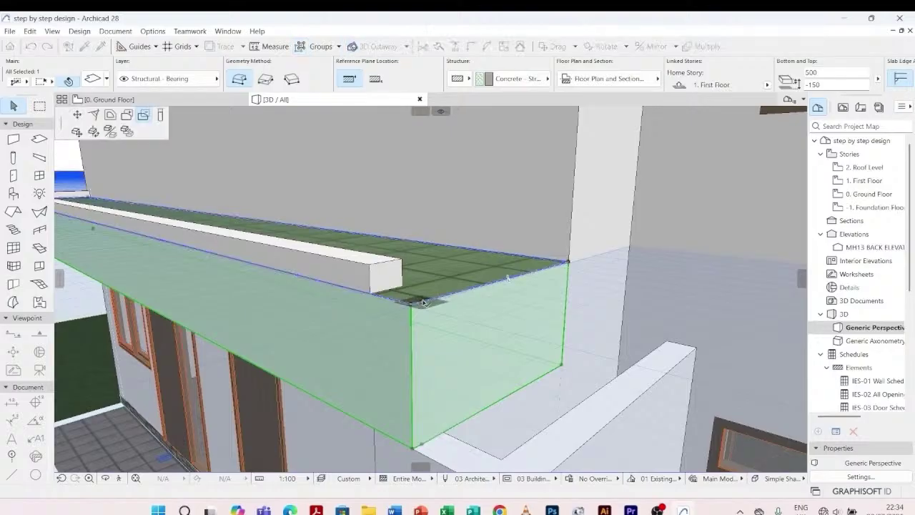
click(77, 117)
click(391, 312)
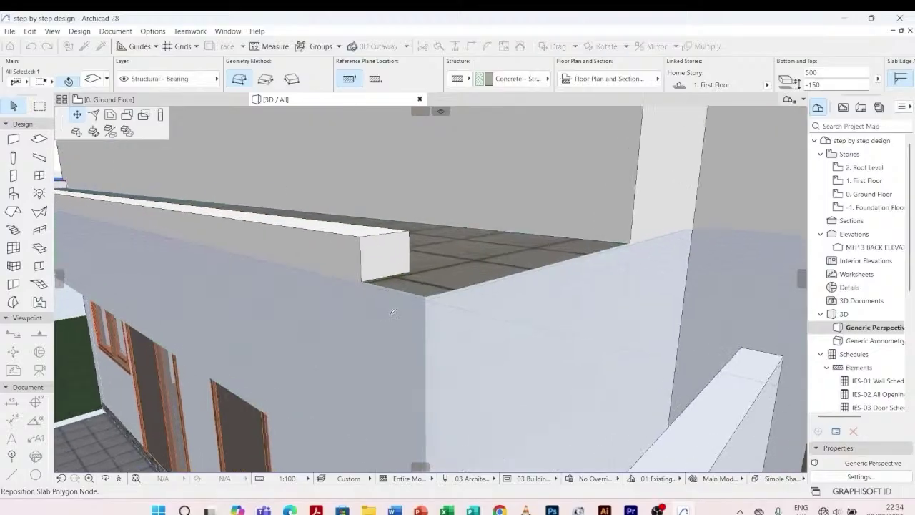
click(429, 305)
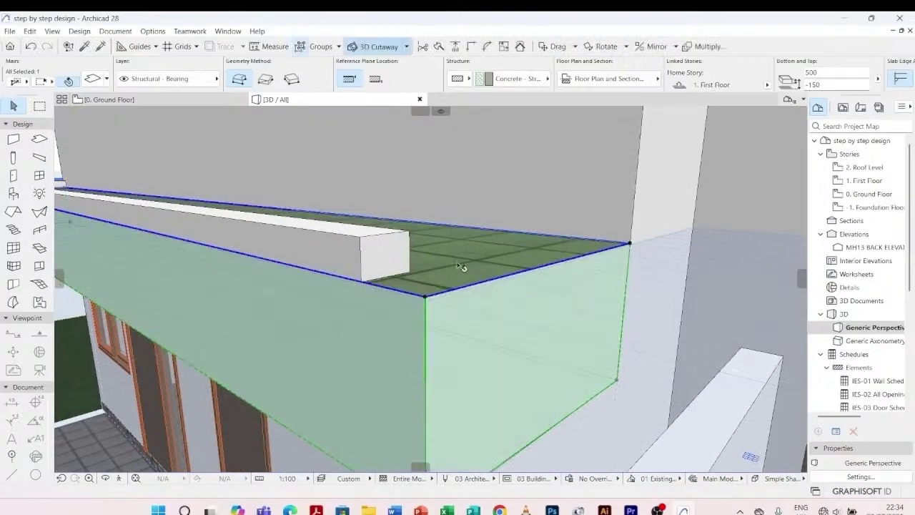
- Offset the balcony slab's short end edge inward by 196 so it lines up with the end of the curb wall
scroll(511, 273, down, 2)
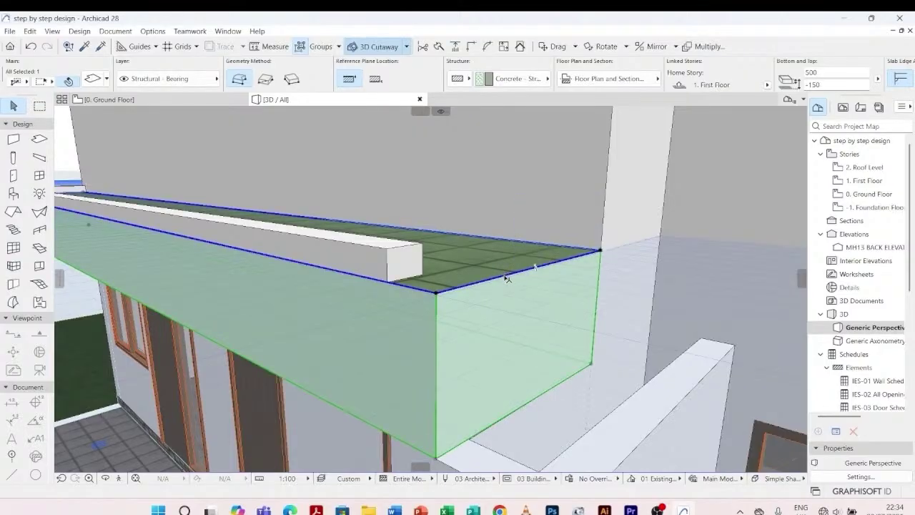
click(507, 275)
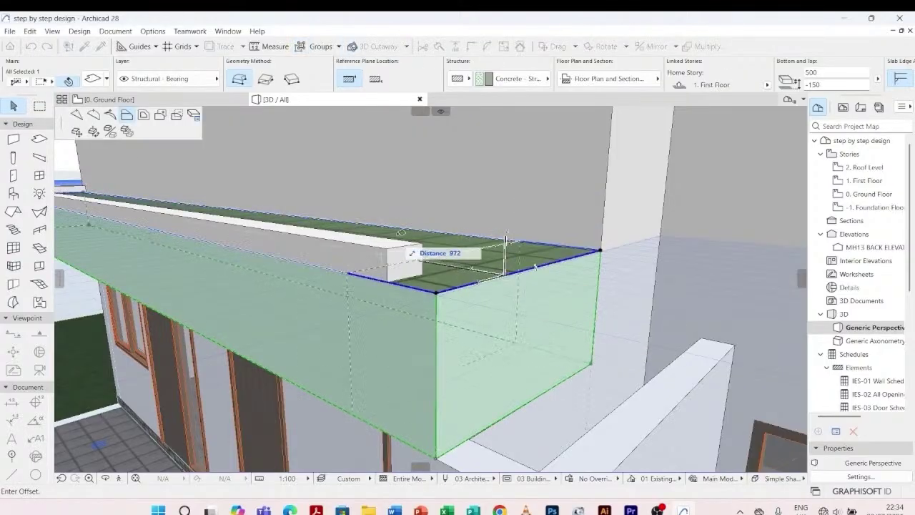
scroll(398, 242, down, 2)
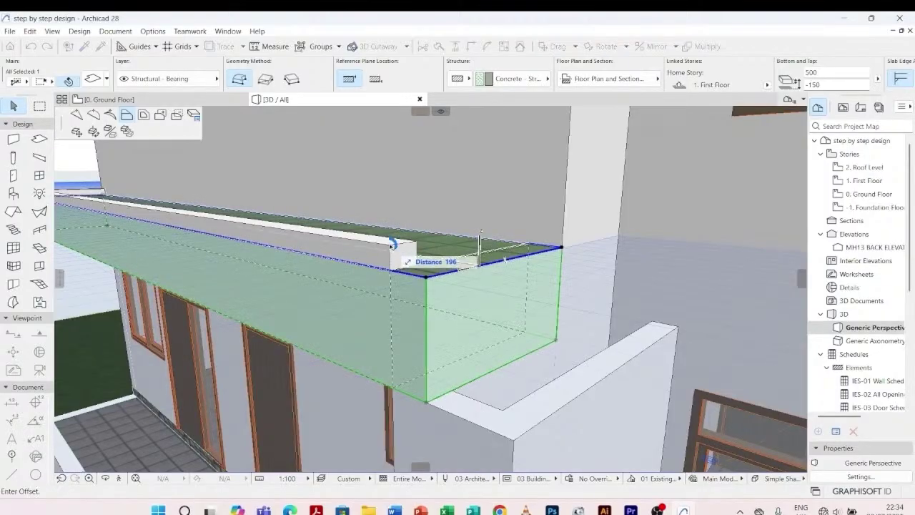
click(390, 246)
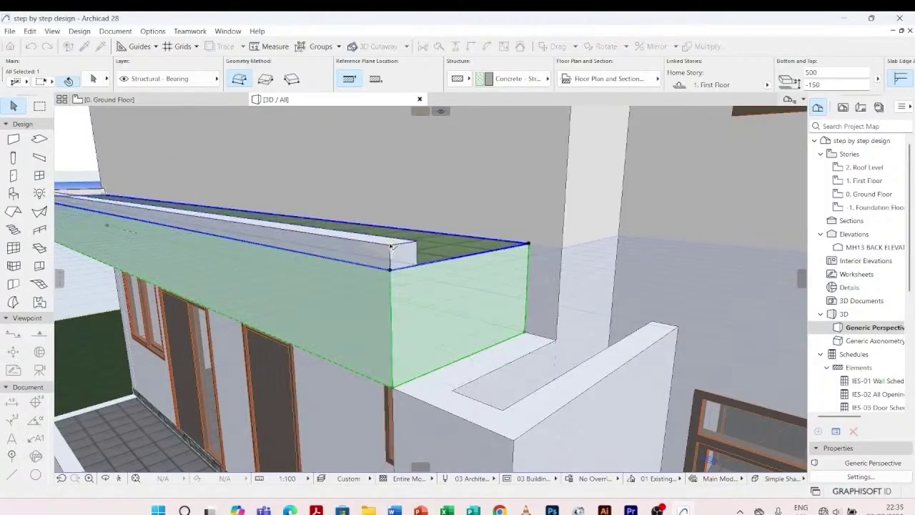
key(Escape)
shift+middle_drag(395, 228, 494, 343)
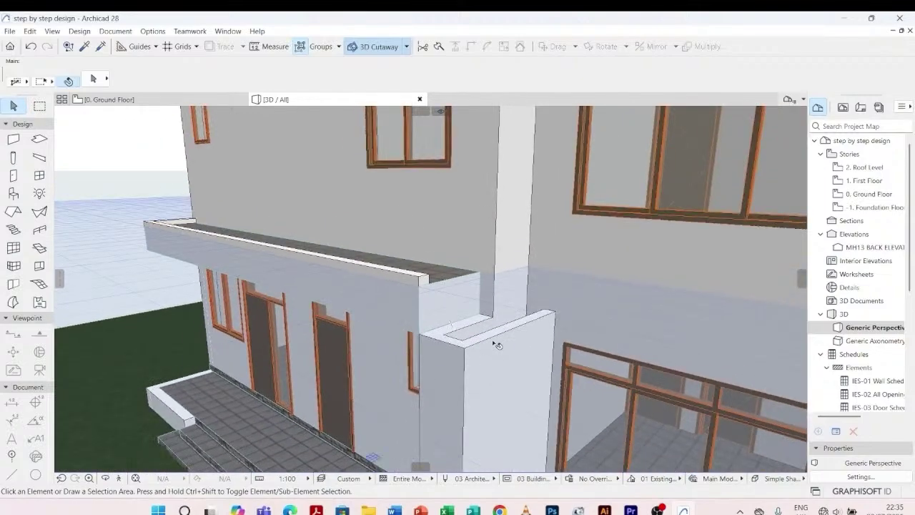
- Raise the outer ground-floor corner wall beside the large windows to the top of the house walls, 3500 above the first floor
click(494, 343)
scroll(516, 342, up, 2)
scroll(517, 341, down, 3)
scroll(529, 336, up, 3)
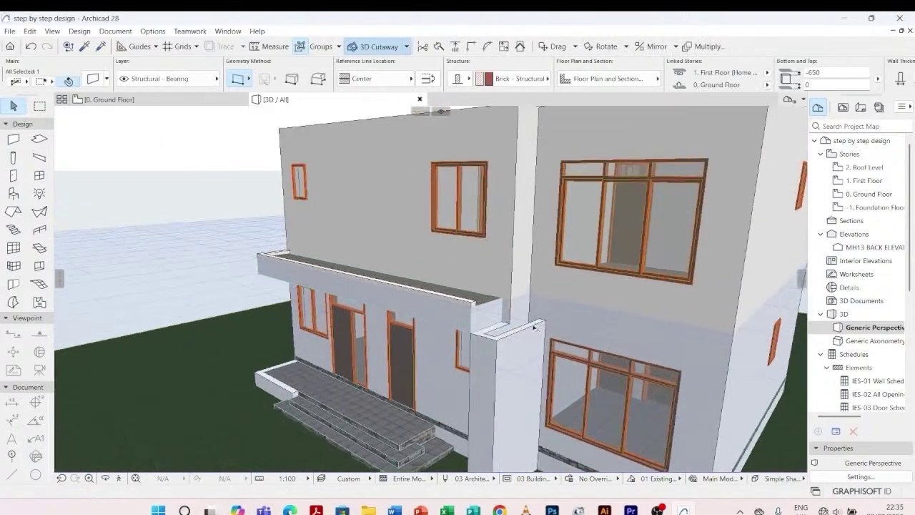
click(547, 321)
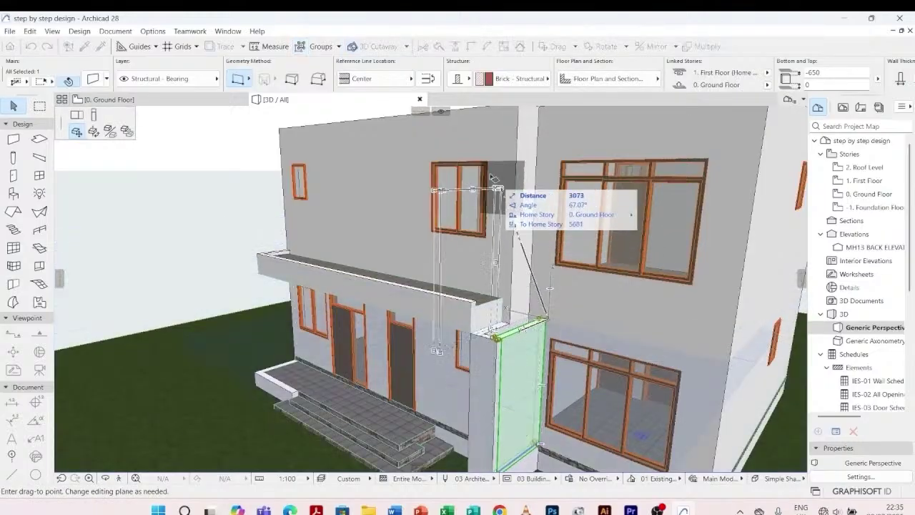
click(94, 114)
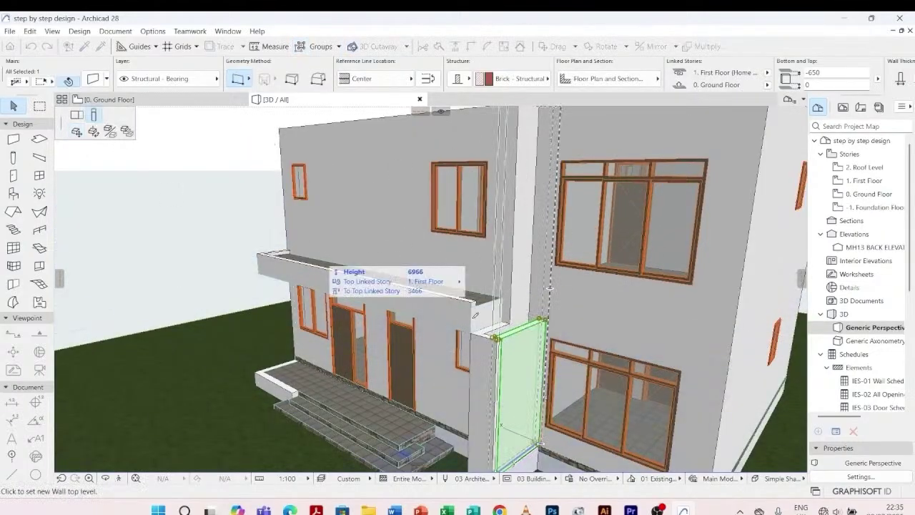
scroll(500, 250, down, 3)
scroll(553, 144, up, 2)
click(552, 144)
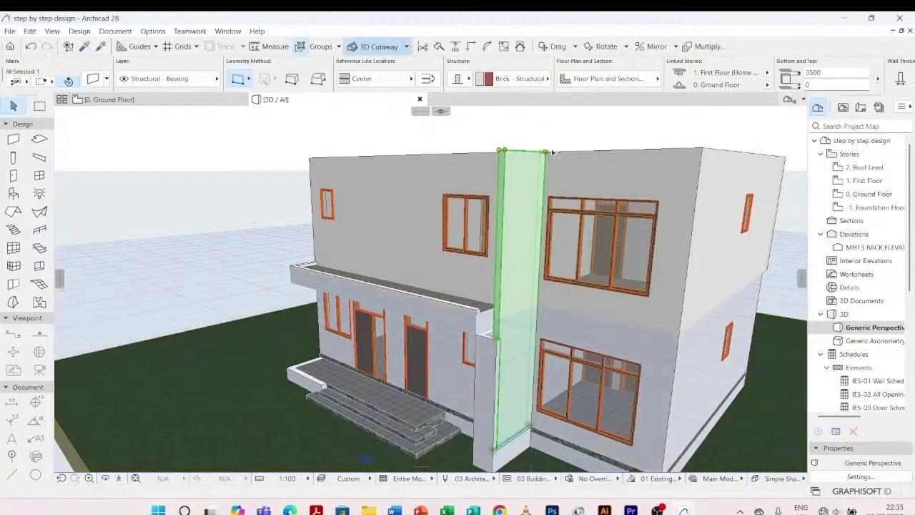
key(Escape)
- Raise the short ground-floor wall at the balcony's end to the same top level as the neighbouring full-height wall
shift+middle_drag(485, 293, 492, 350)
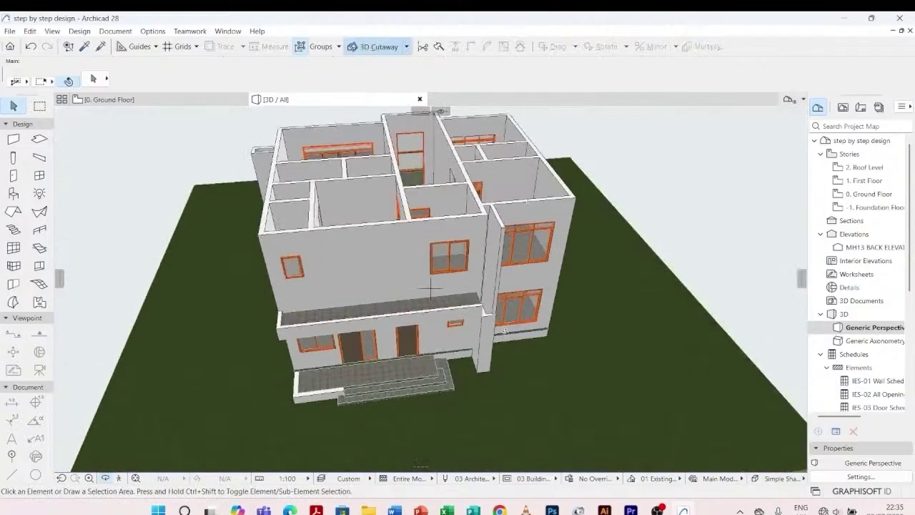
scroll(504, 330, up, 10)
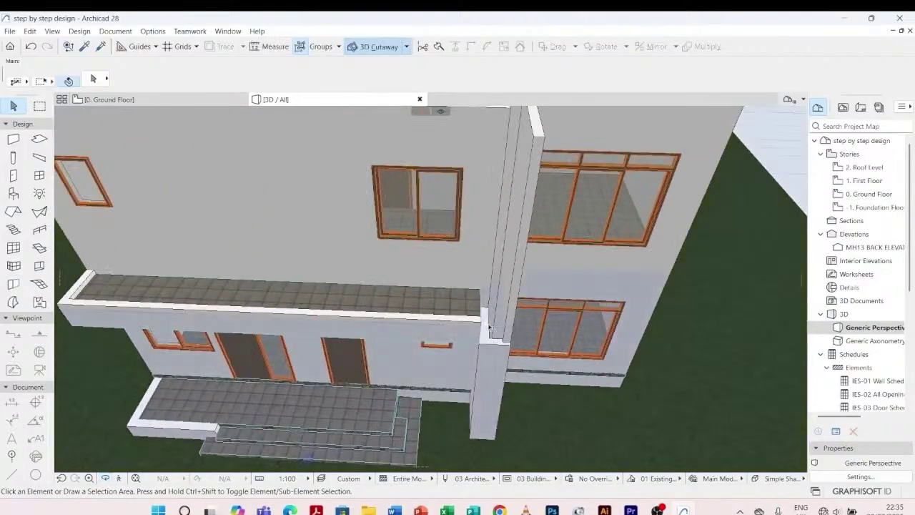
click(488, 340)
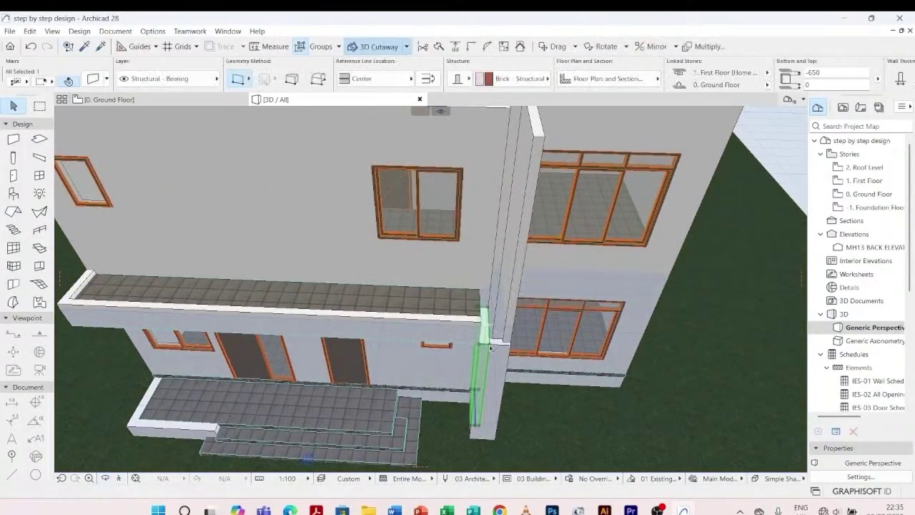
click(491, 346)
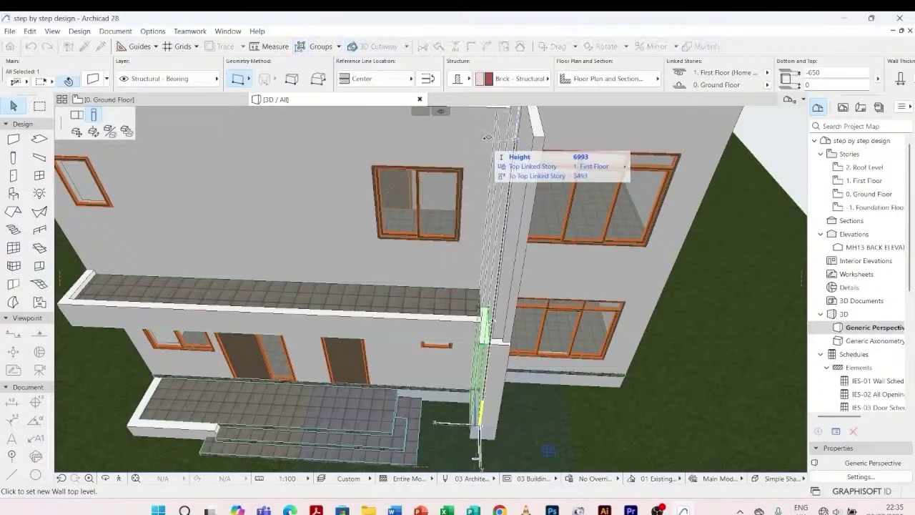
click(533, 132)
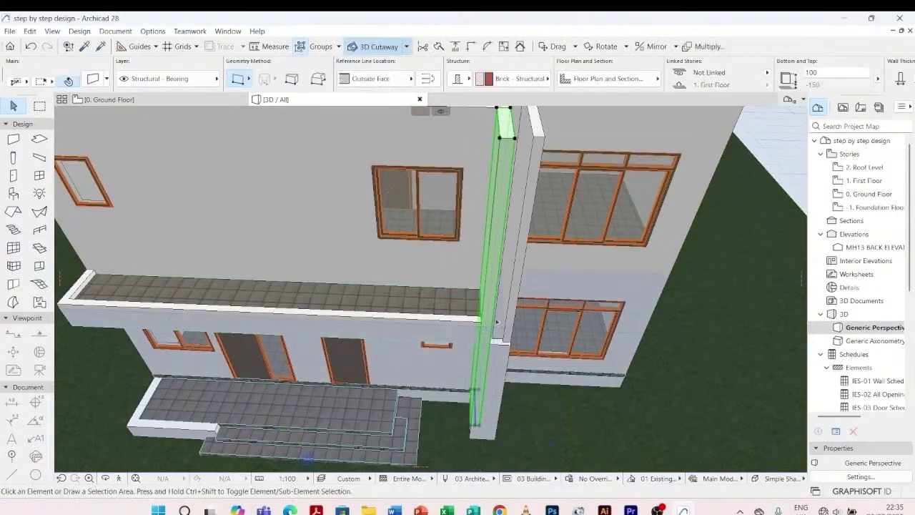
- Raise the short ground-floor wall between the two full-height corner walls to the same top level as its neighbours
key(Escape)
click(499, 350)
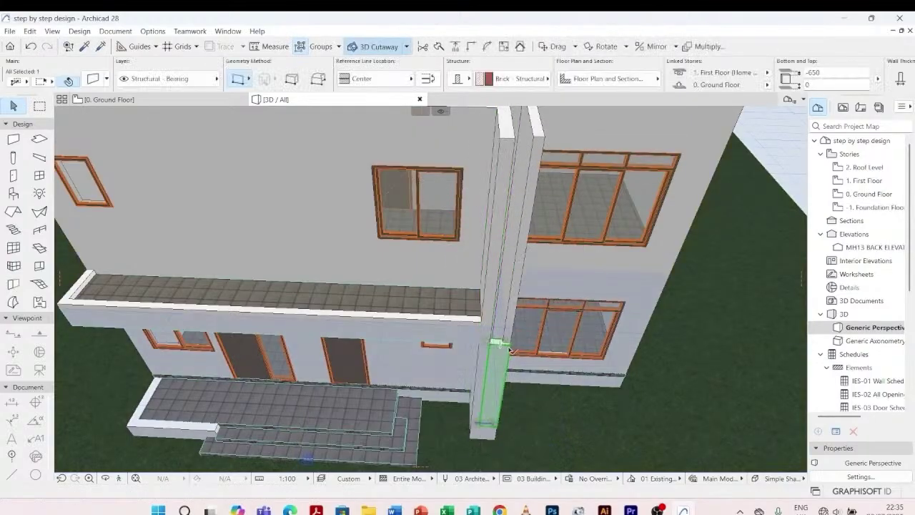
click(511, 349)
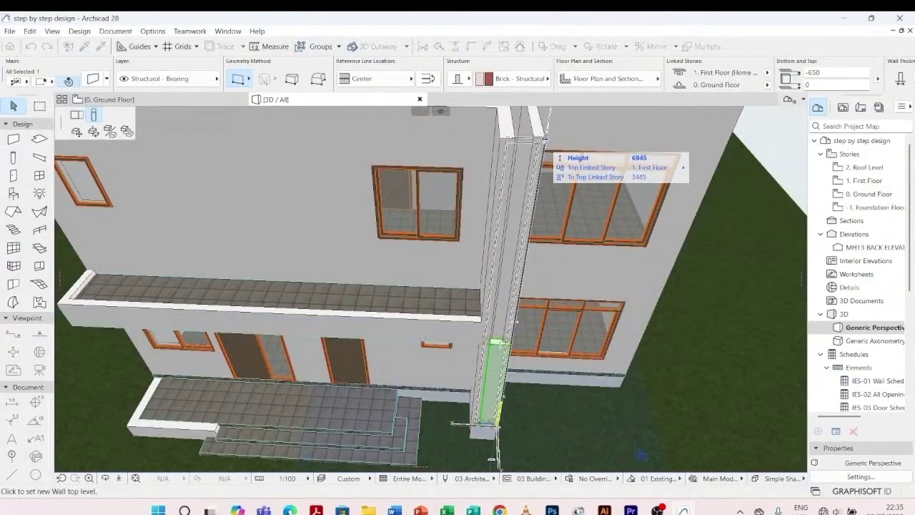
click(547, 133)
key(Escape)
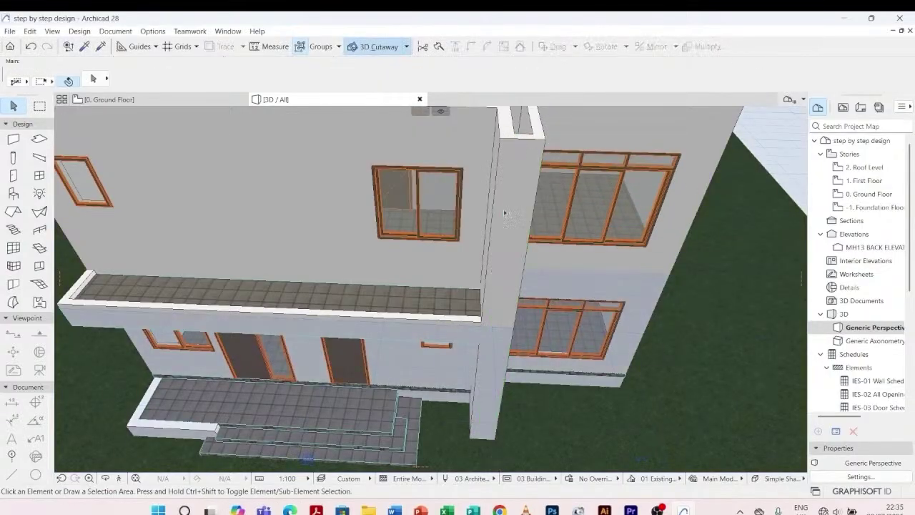
- Review the raised corner walls around the whole house in 3D and open the Roof Level floor plan
scroll(473, 256, down, 3)
drag(276, 311, 524, 323)
scroll(543, 253, down, 6)
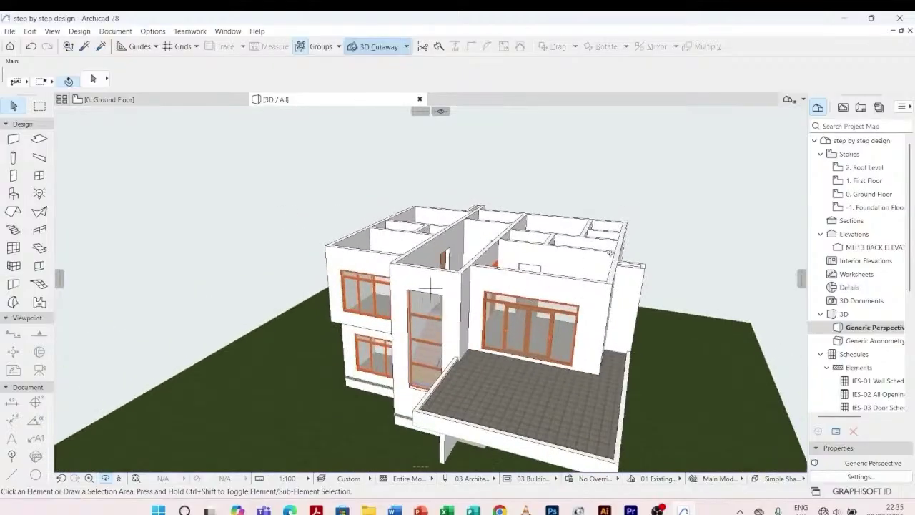
drag(610, 251, 577, 296)
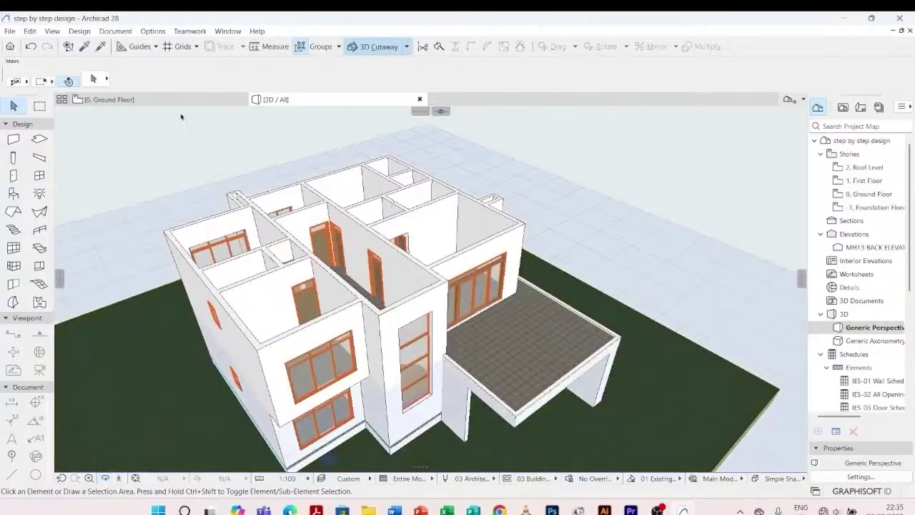
double_click(869, 183)
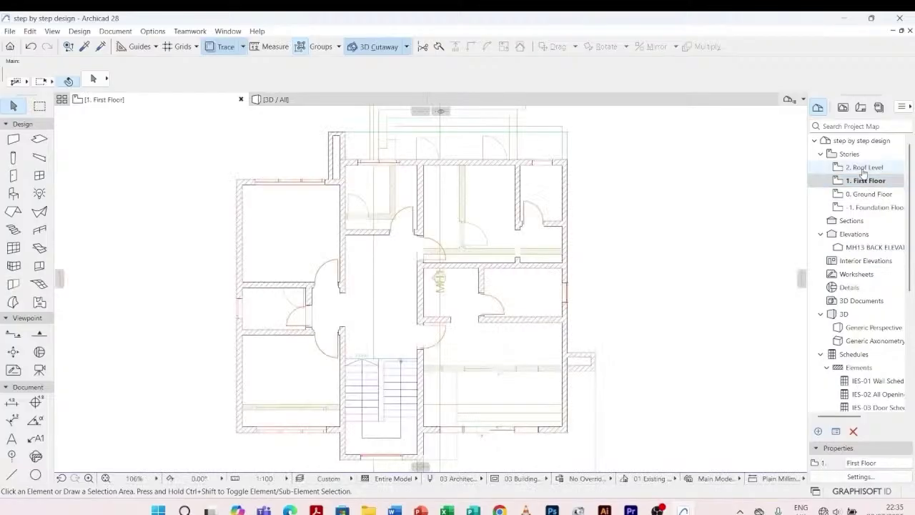
double_click(864, 171)
scroll(457, 226, down, 2)
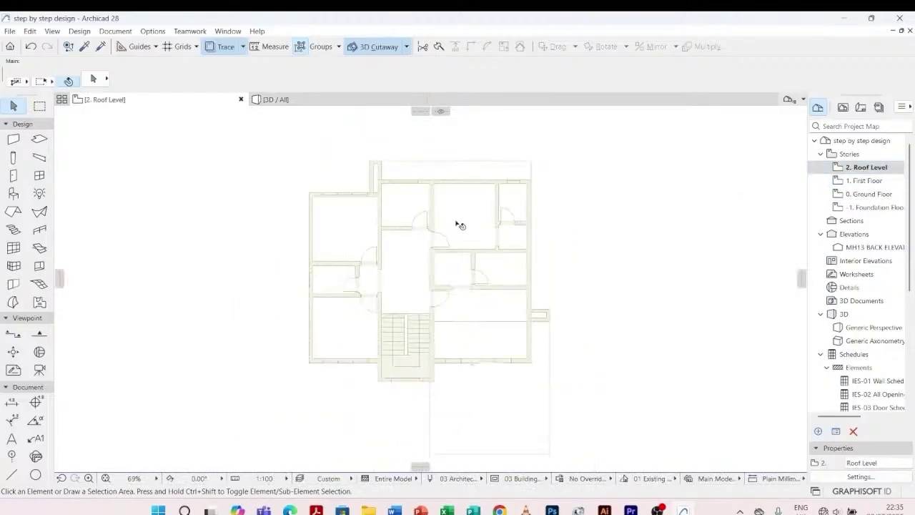
scroll(460, 225, down, 1)
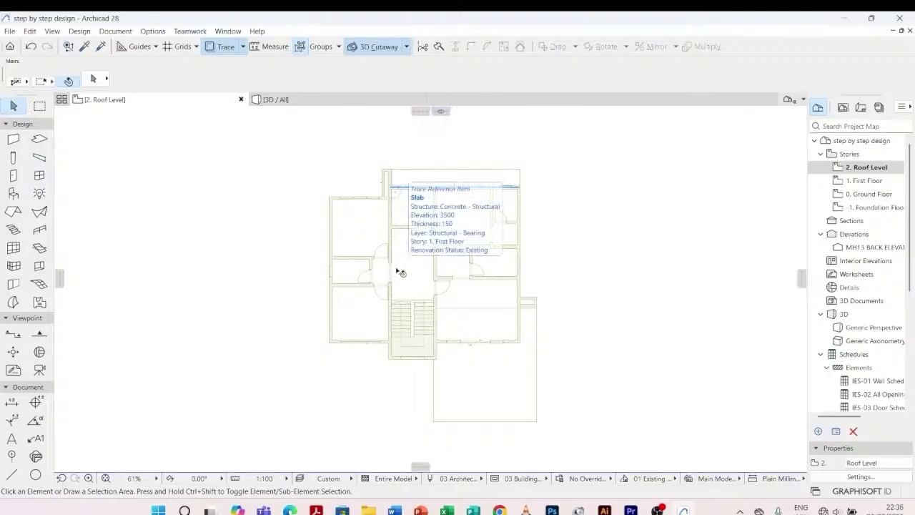
- Start a polygonal roof-level slab along the rear wall's inner face, 5000 from the central hall wall to the right wing's outer wall
click(41, 141)
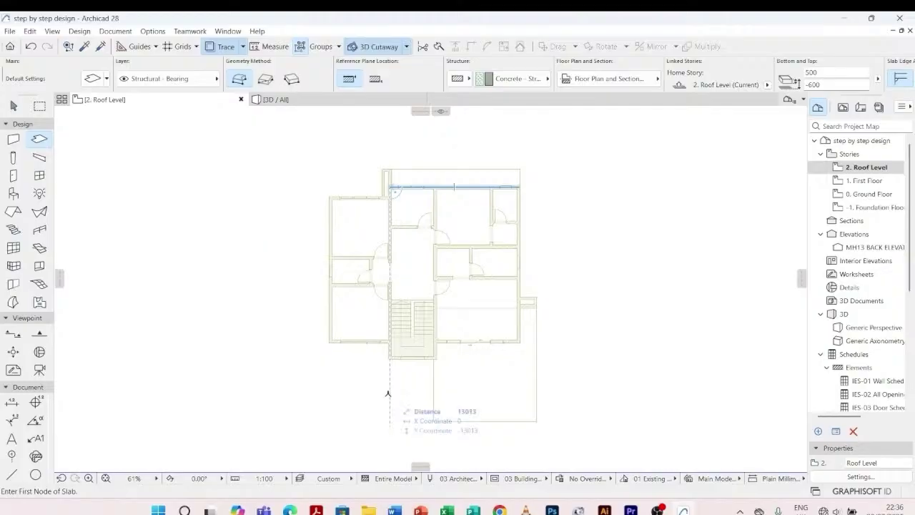
scroll(429, 258, up, 3)
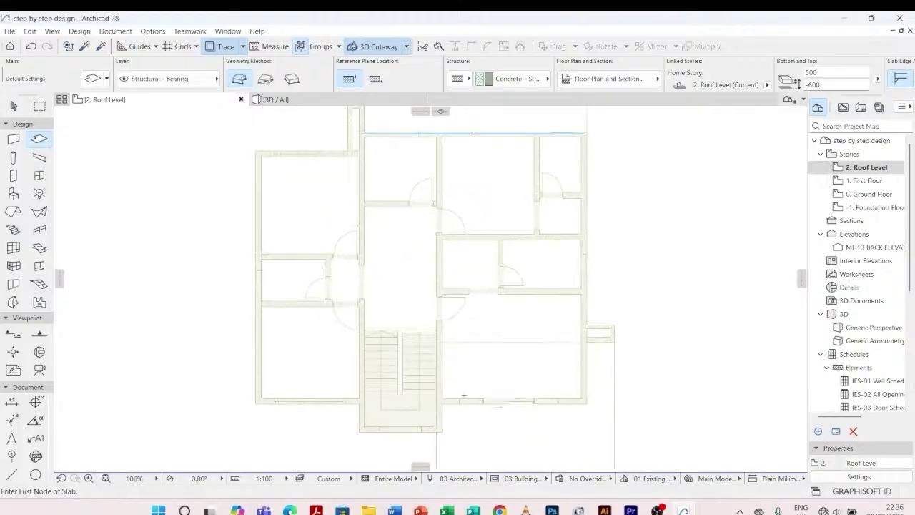
scroll(463, 394, up, 4)
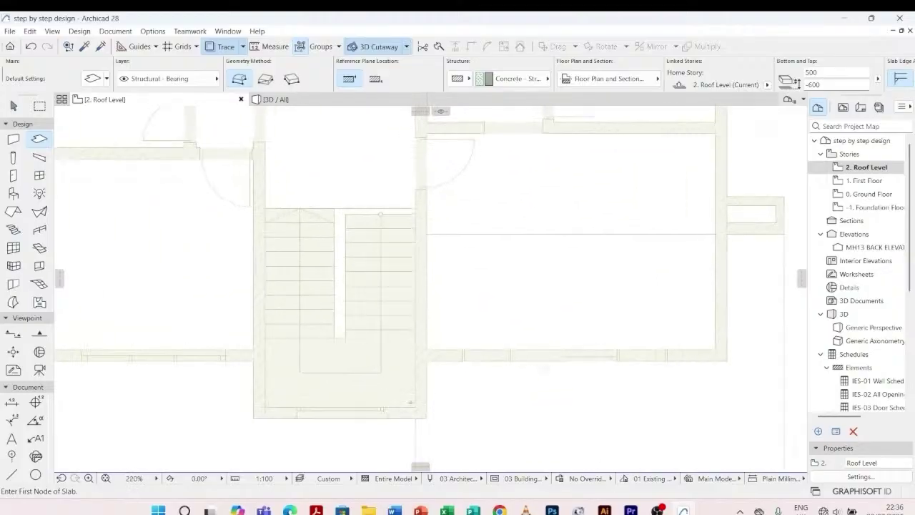
scroll(365, 395, down, 4)
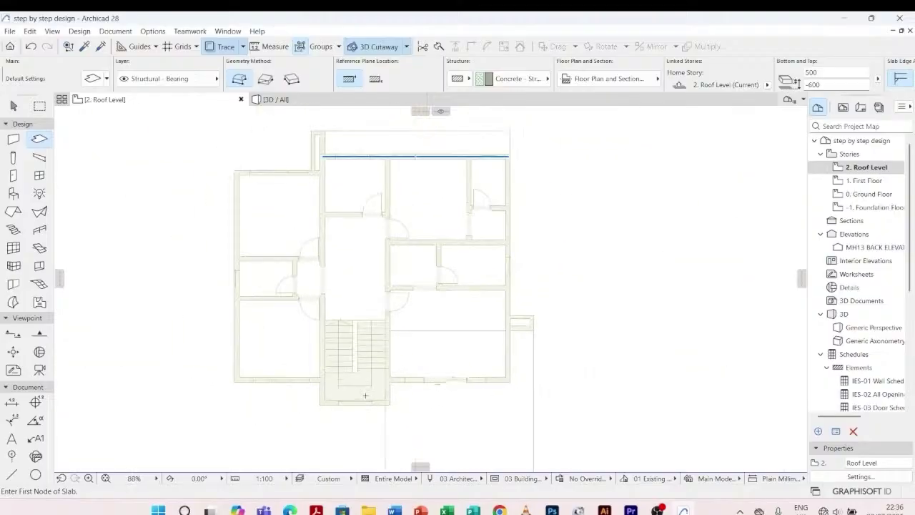
scroll(407, 144, up, 4)
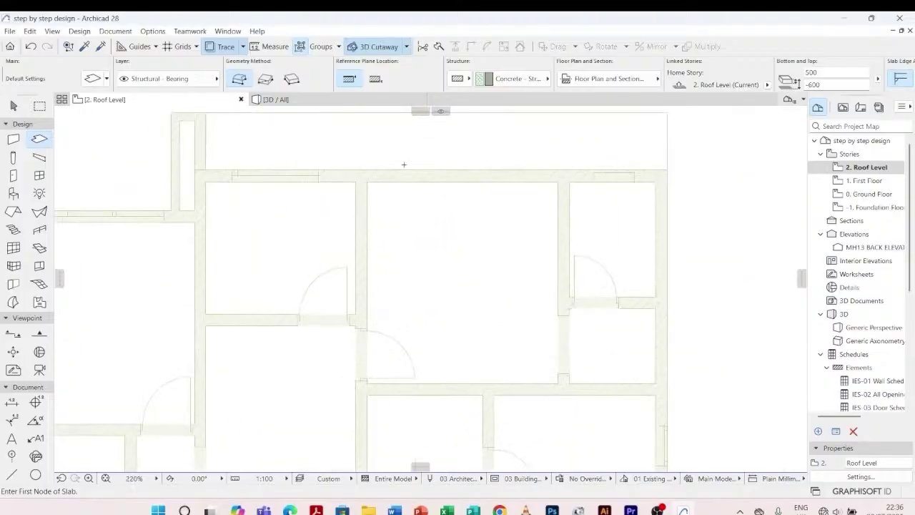
click(366, 181)
scroll(493, 175, down, 2)
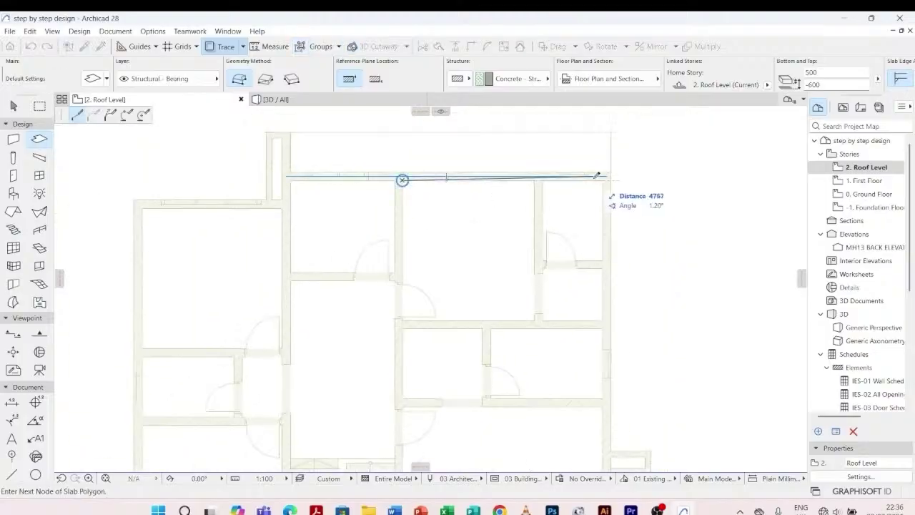
scroll(599, 175, up, 3)
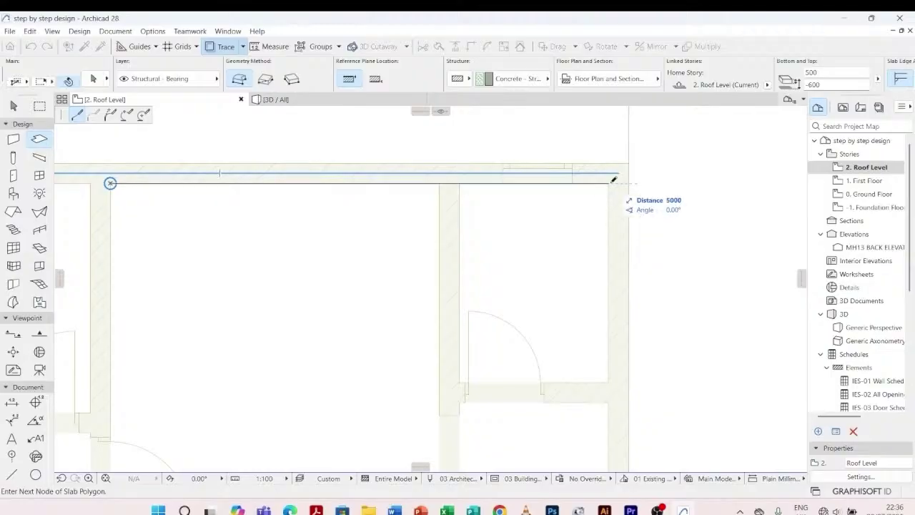
click(609, 183)
- Trace the right wing's remaining inner wall faces via its front corners and close the slab outline at the starting node
scroll(539, 150, down, 3)
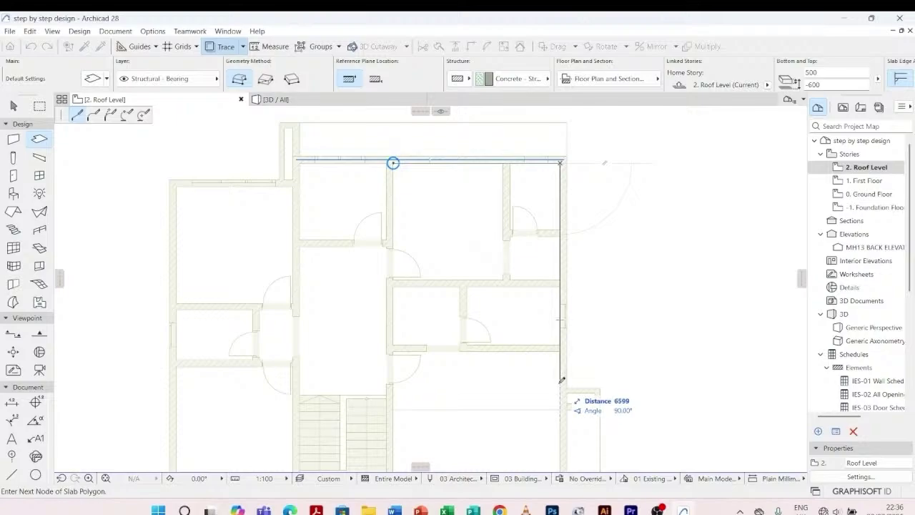
scroll(562, 394, up, 2)
scroll(562, 394, down, 2)
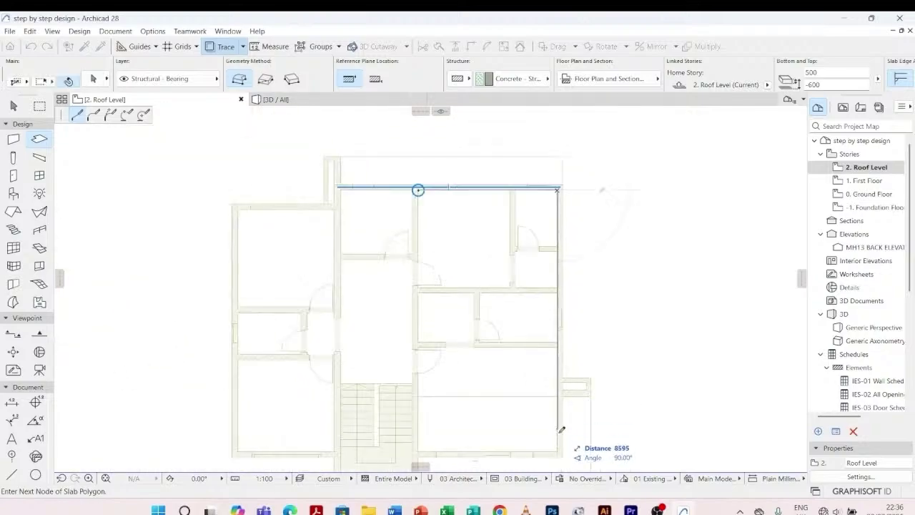
scroll(560, 445, up, 3)
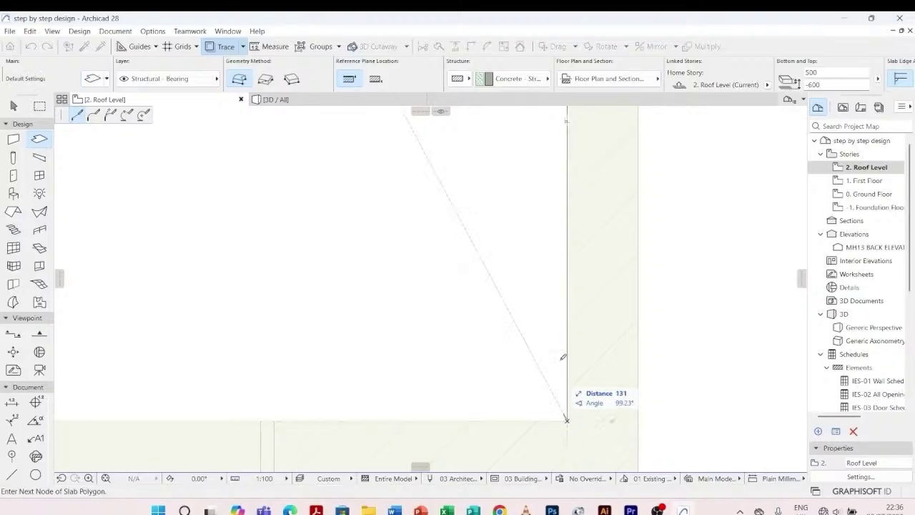
scroll(574, 312, down, 2)
scroll(574, 312, down, 2)
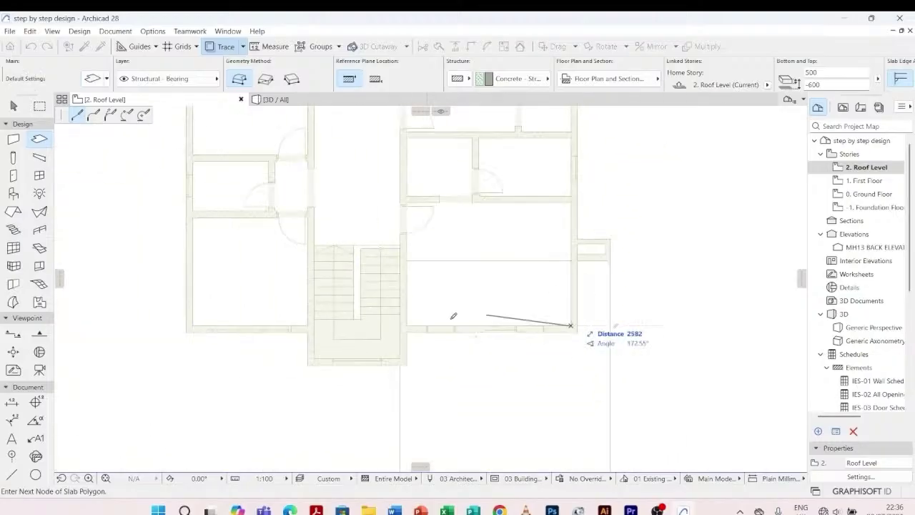
click(407, 325)
scroll(406, 324, down, 3)
scroll(421, 243, up, 3)
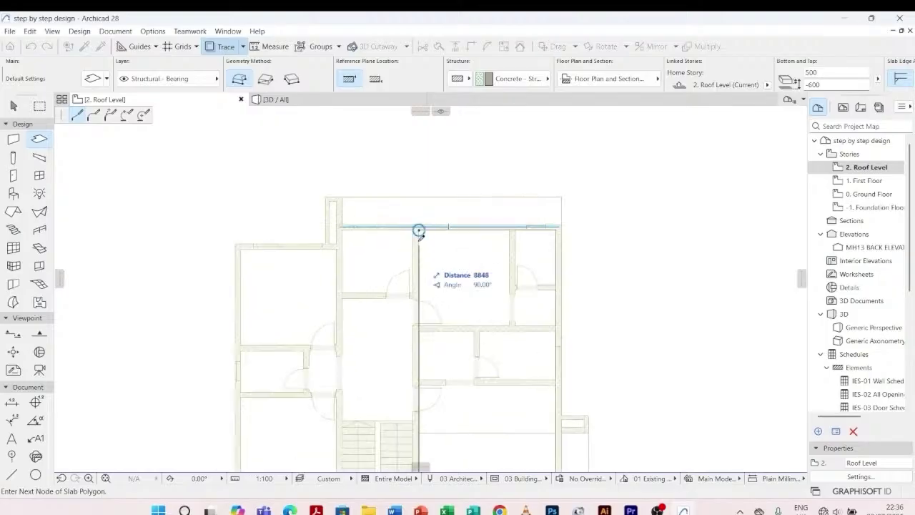
click(419, 229)
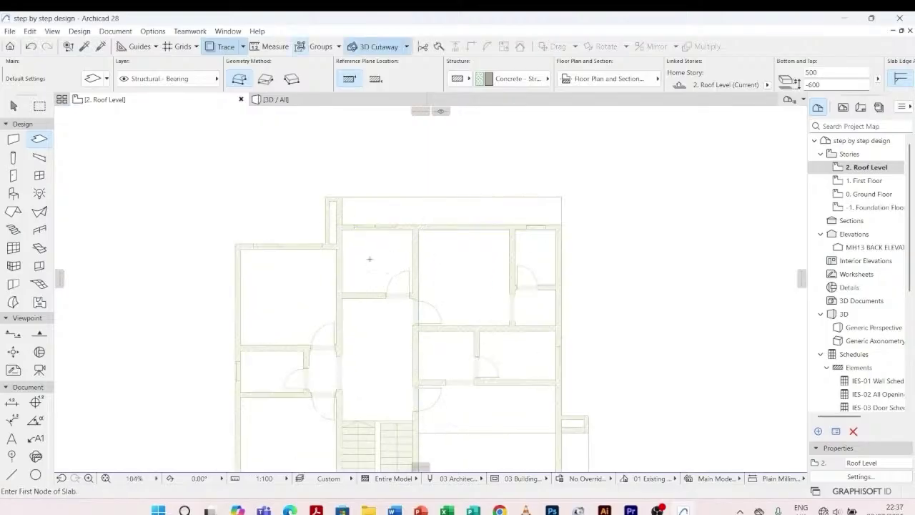
- Draw a rectangular slab over the central hall and staircase, from the rear inner corner to the opposite front inner corner
scroll(357, 212, down, 3)
scroll(359, 129, up, 3)
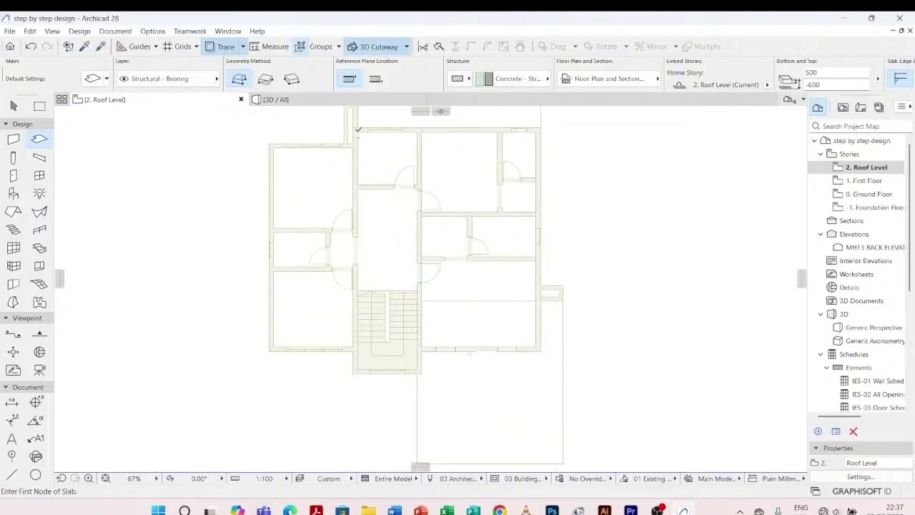
scroll(359, 129, up, 3)
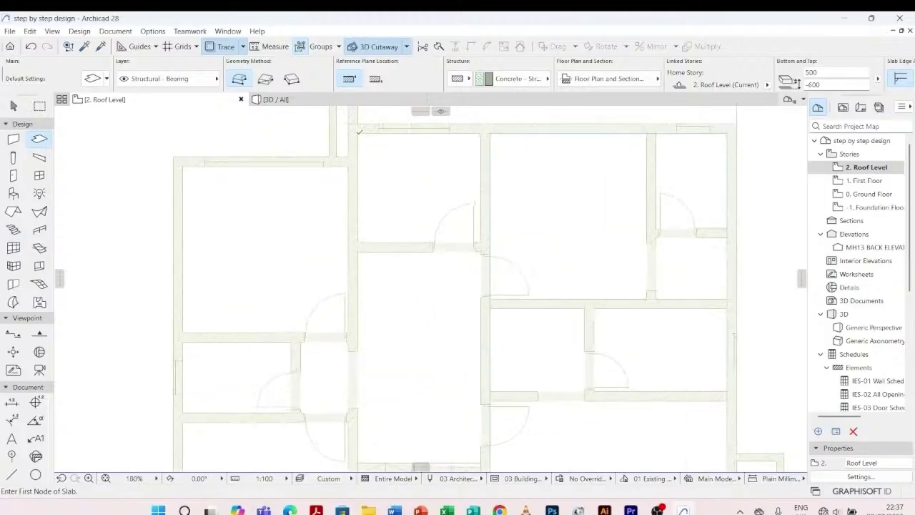
click(359, 132)
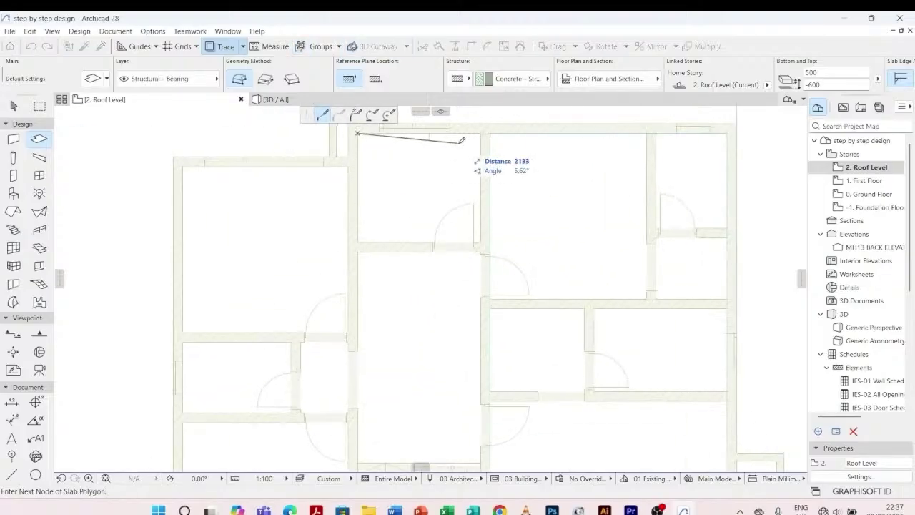
click(265, 79)
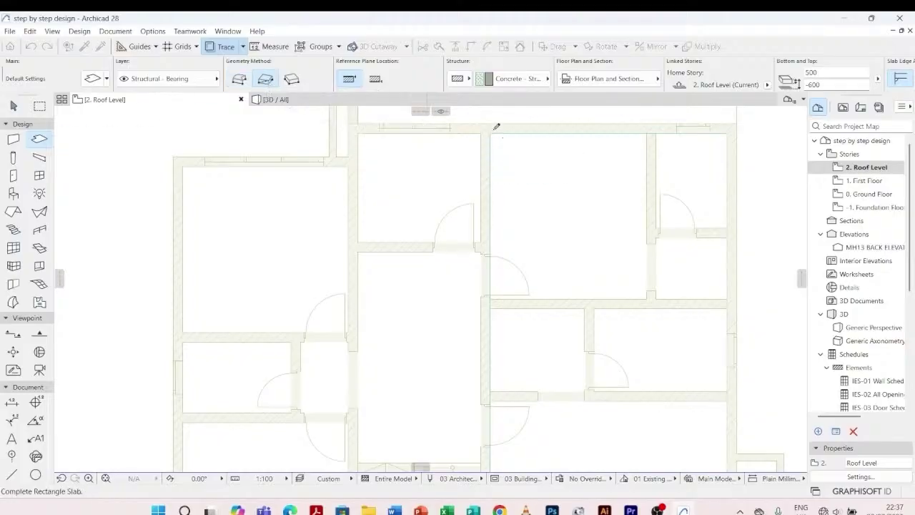
scroll(494, 128, down, 3)
scroll(493, 279, up, 6)
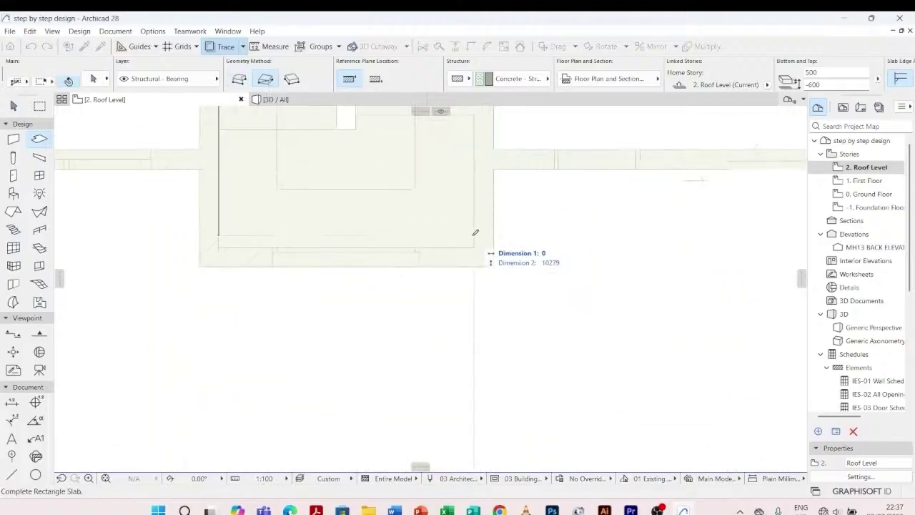
click(479, 247)
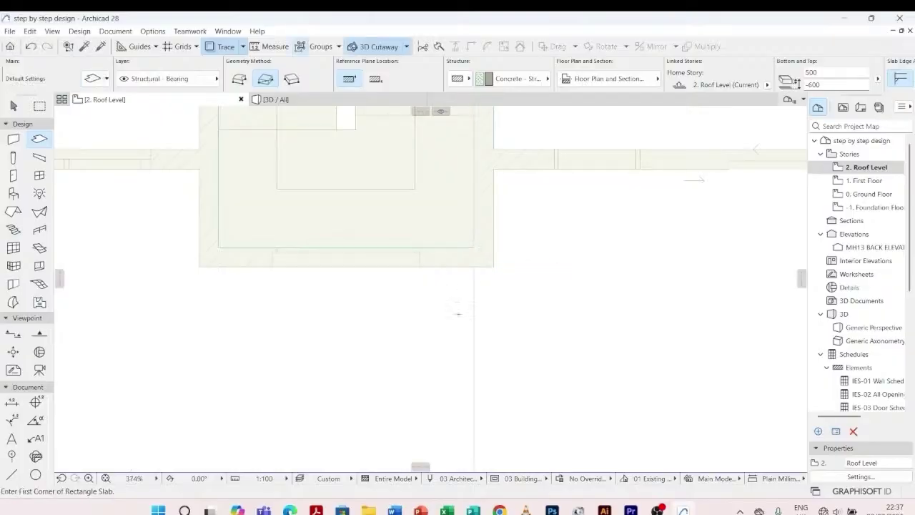
- Draw a rectangular slab over the left wing, from its rear inner corner beside the hall wall to its outer front inner corner
scroll(404, 228, down, 5)
scroll(404, 167, up, 1)
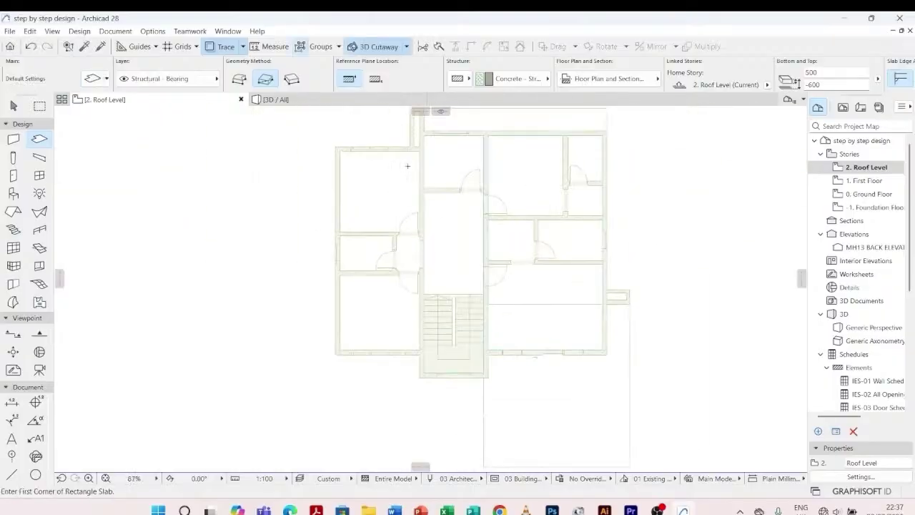
scroll(413, 155, up, 8)
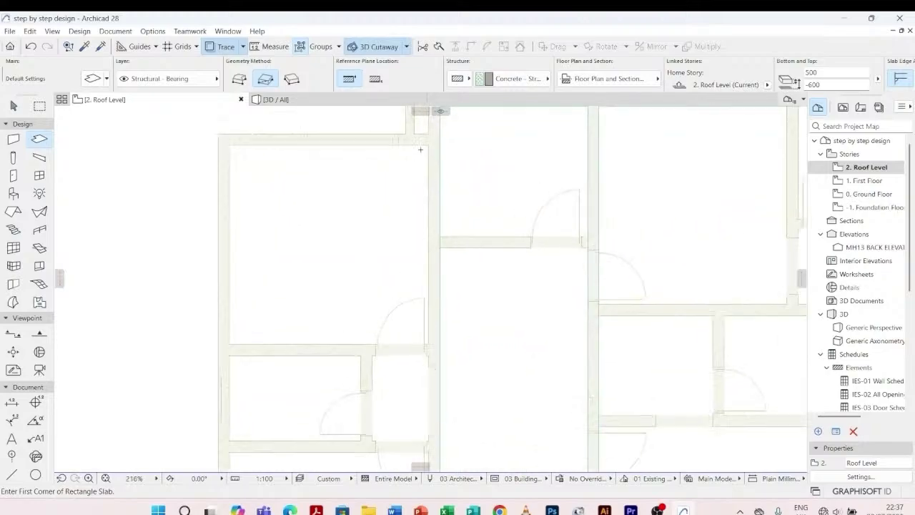
scroll(400, 138, down, 6)
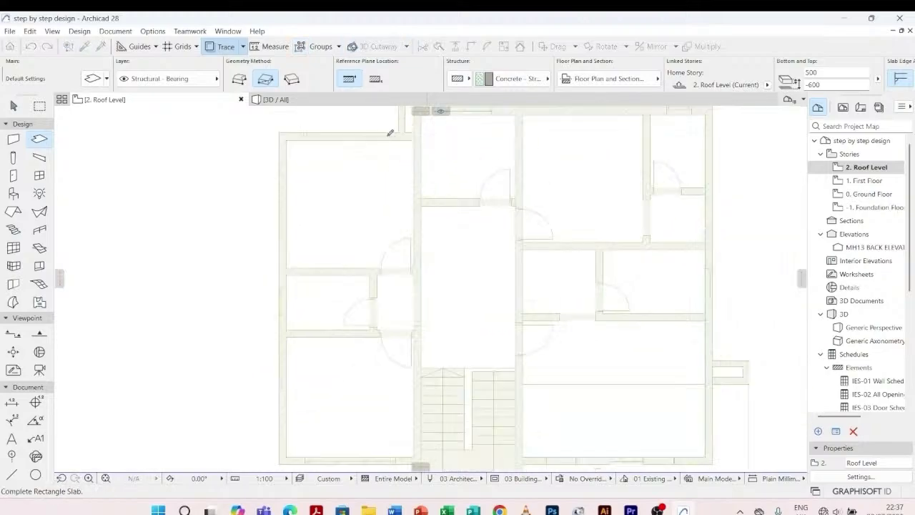
click(401, 136)
scroll(346, 300, up, 9)
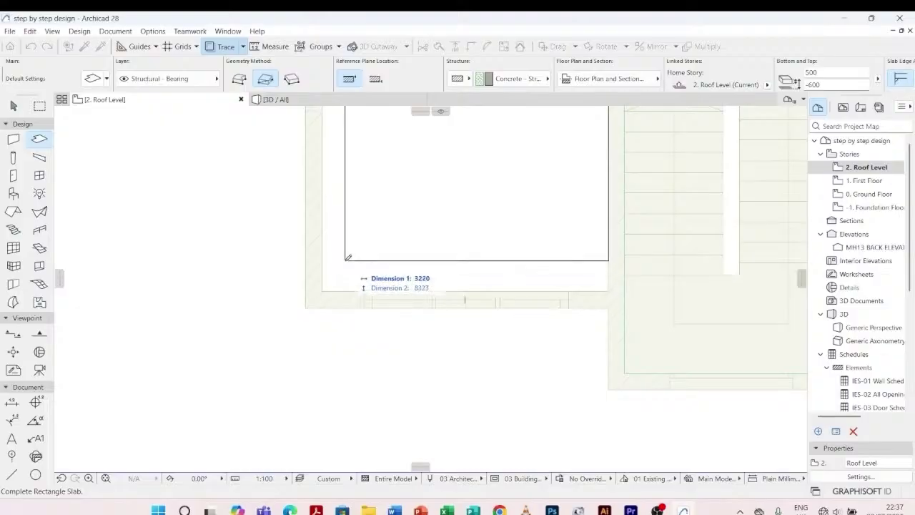
scroll(348, 257, up, 3)
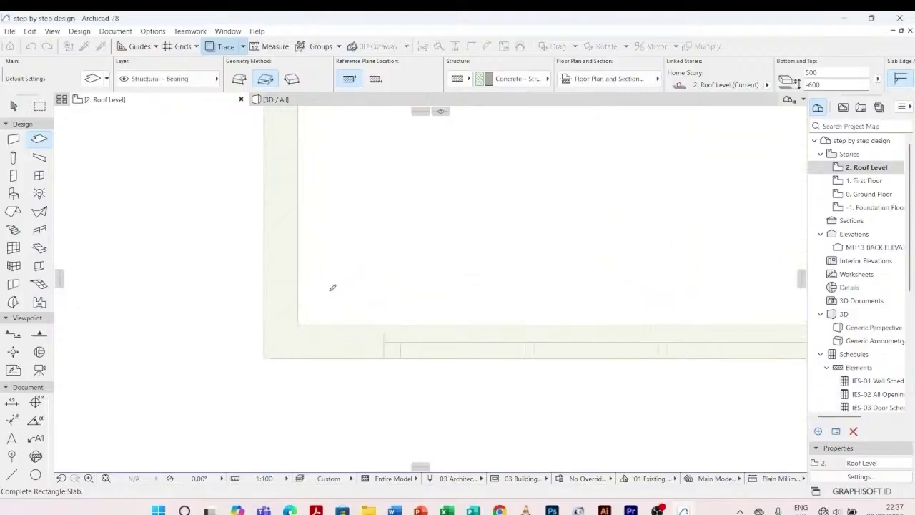
click(298, 323)
scroll(332, 359, down, 10)
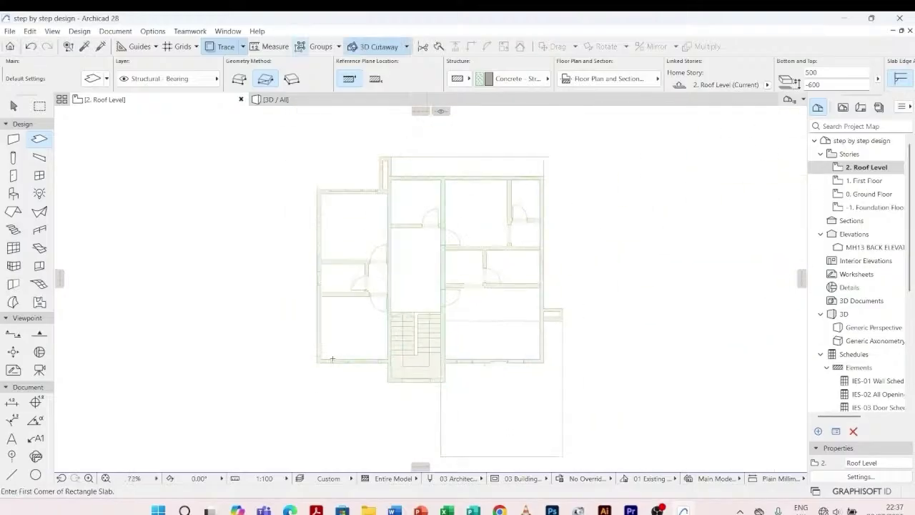
key(Escape)
scroll(374, 183, up, 2)
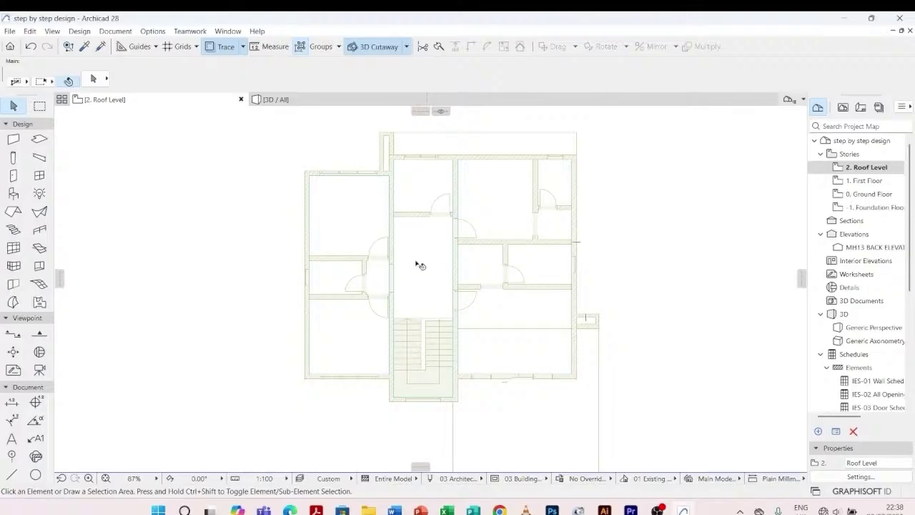
scroll(384, 153, up, 4)
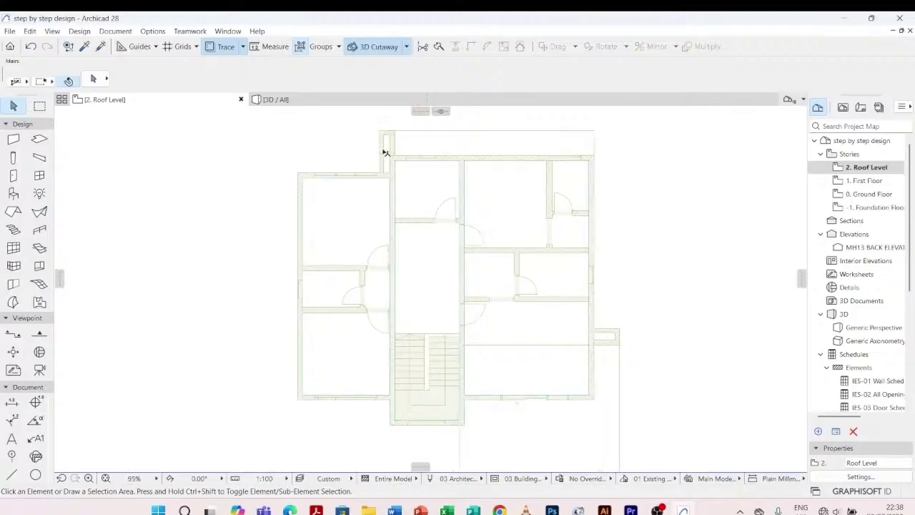
- Examine the new roof-level slabs between the upper-floor walls in the 3D perspective view
scroll(411, 171, down, 4)
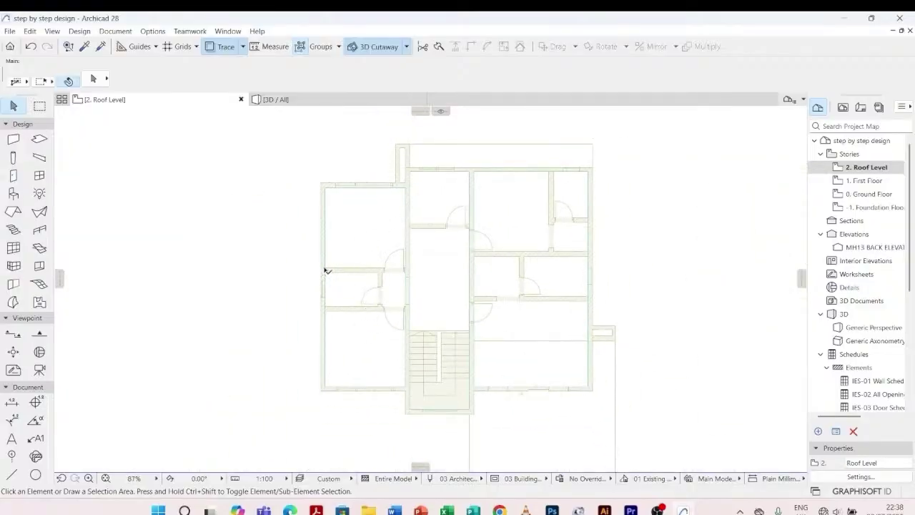
scroll(359, 262, down, 3)
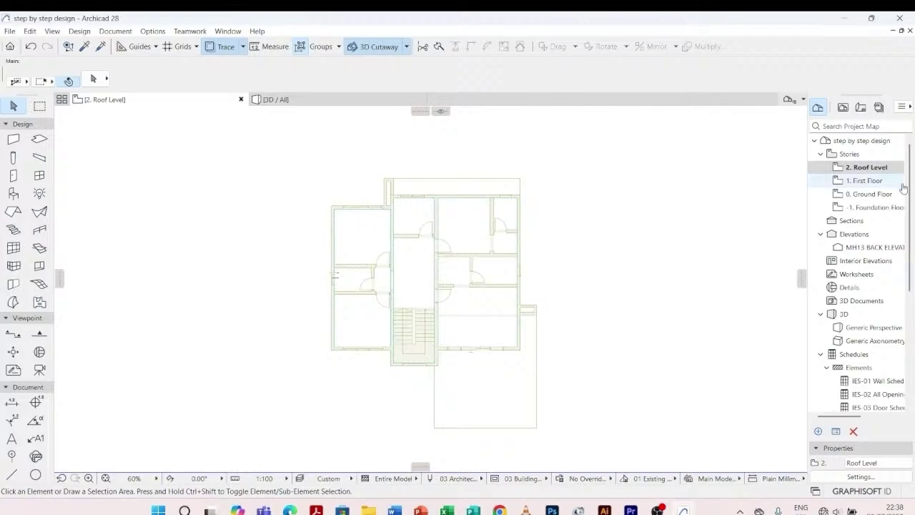
double_click(884, 201)
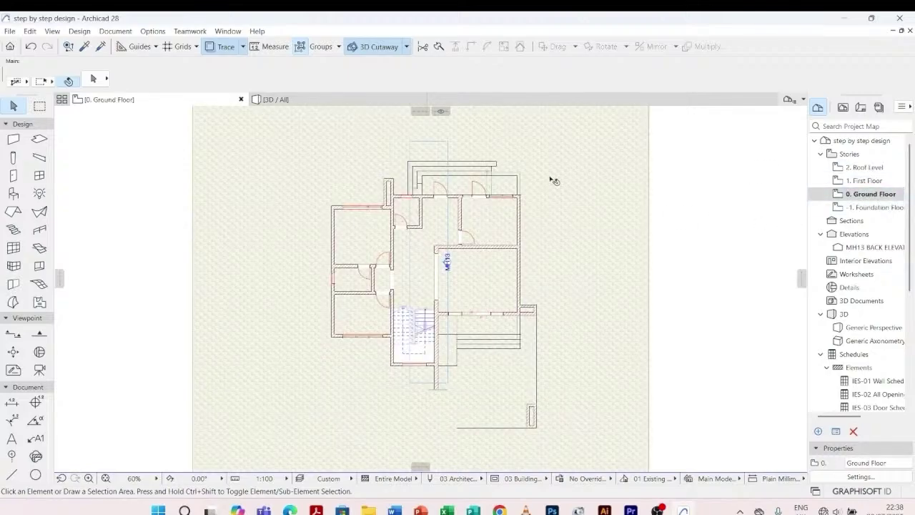
click(337, 102)
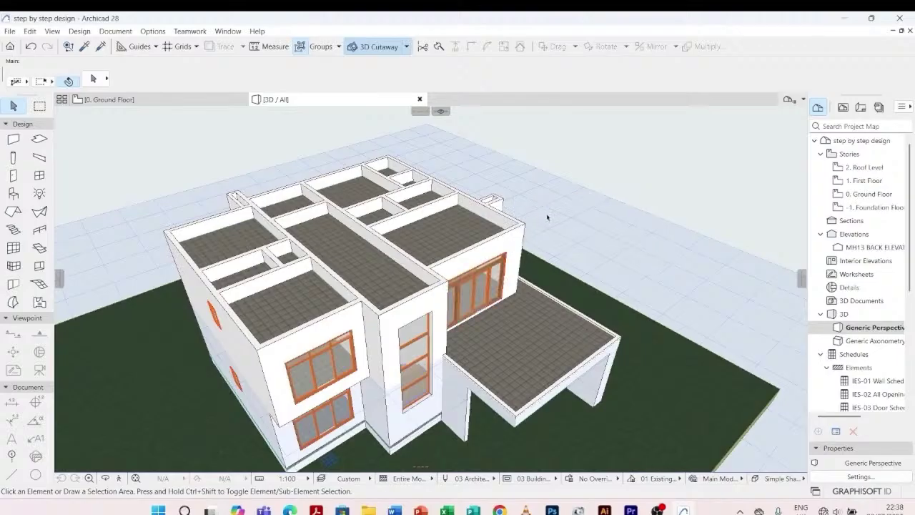
scroll(548, 226, up, 5)
scroll(548, 229, down, 6)
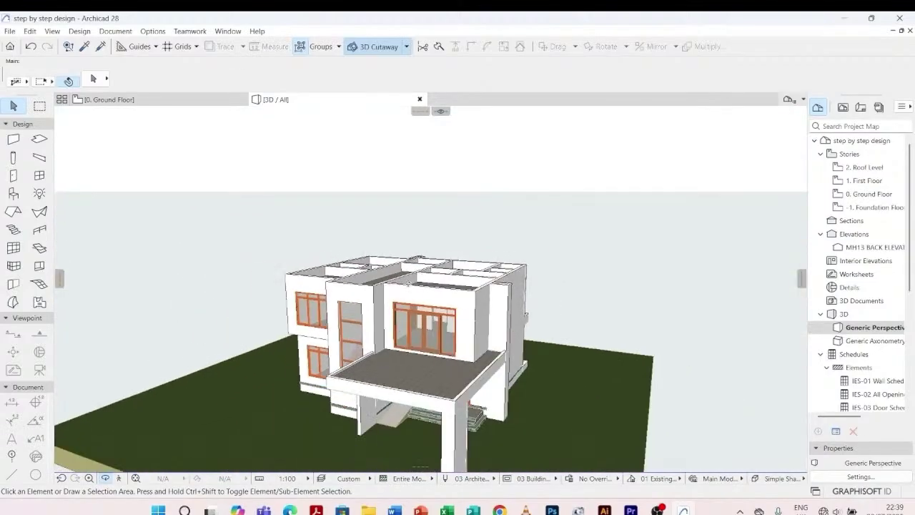
scroll(481, 251, up, 5)
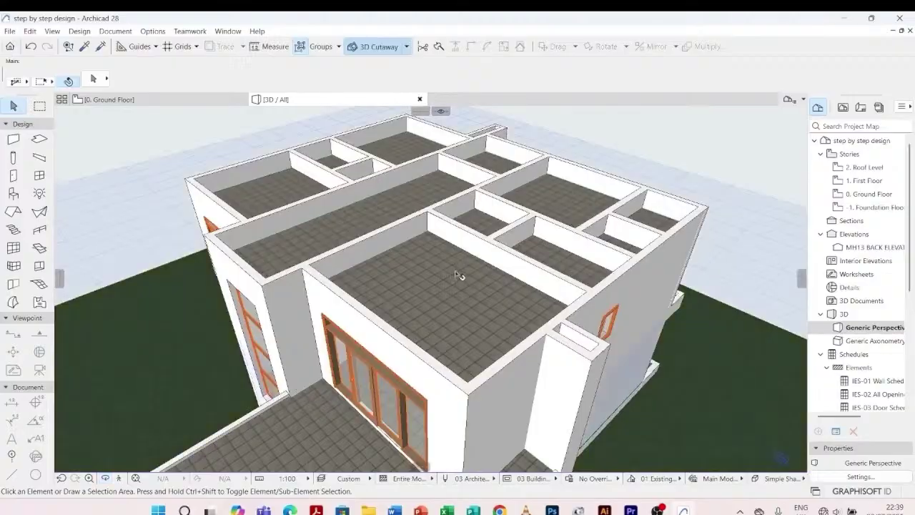
- Set the right wing's roof slab thickness to 150 and its reference plane offset to -350
click(425, 237)
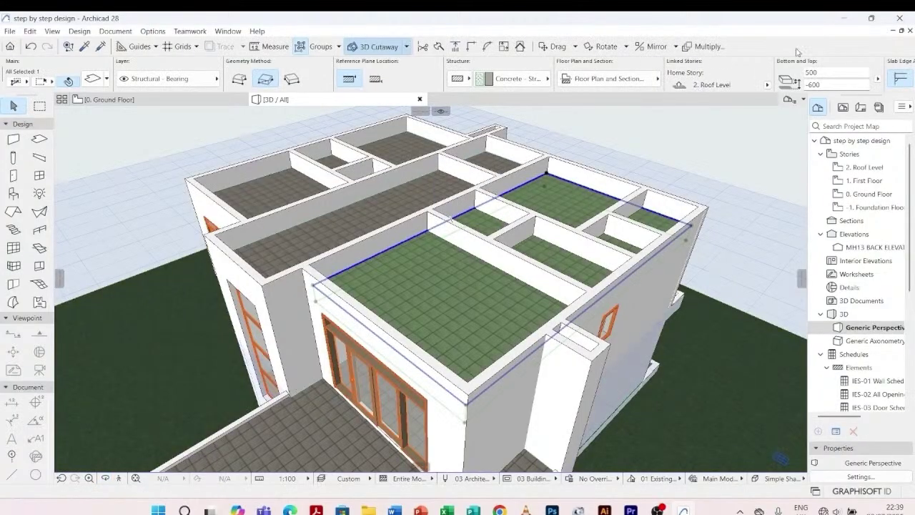
click(810, 72)
text(1)
double_click(814, 84)
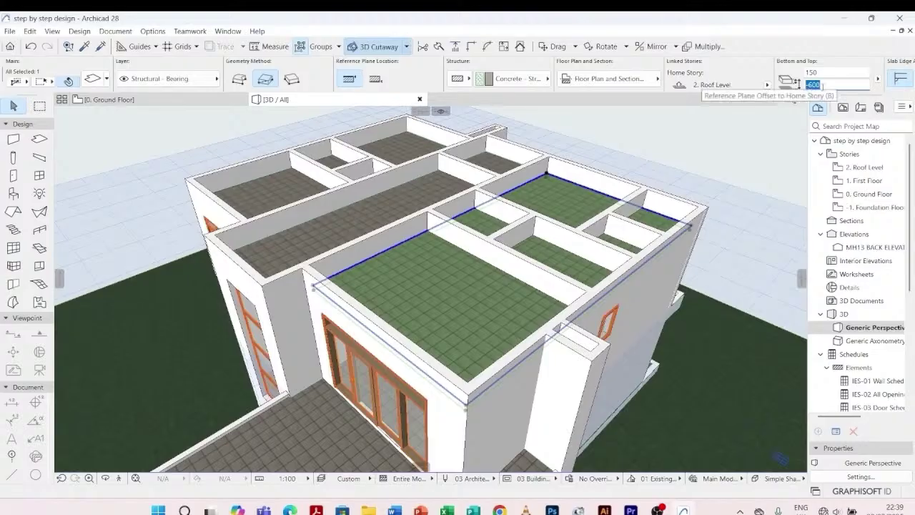
text(-)
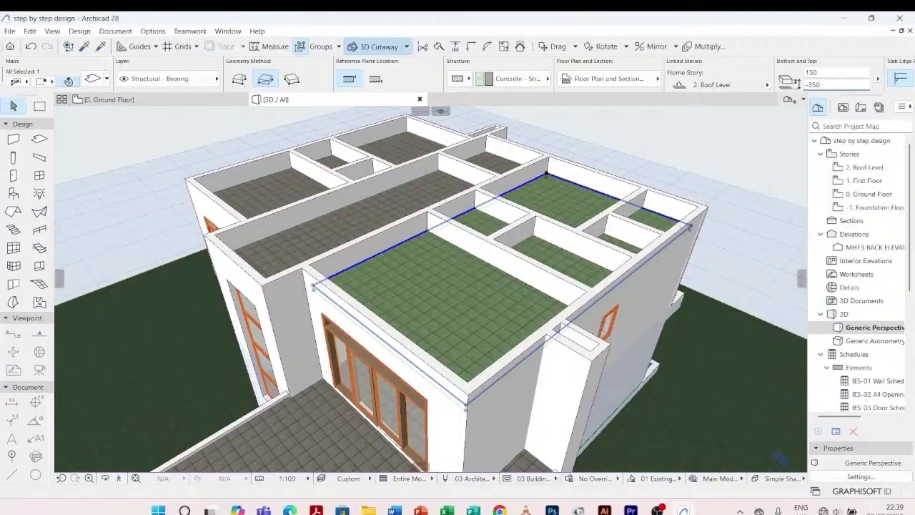
key(Return)
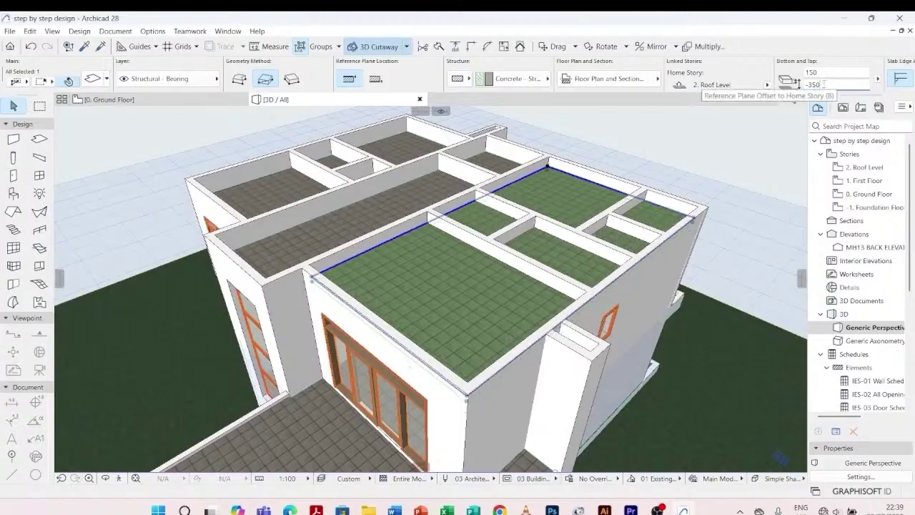
- Change the right wing roof slab's reference plane offset to -450 and deselect the slab
drag(820, 84, 813, 84)
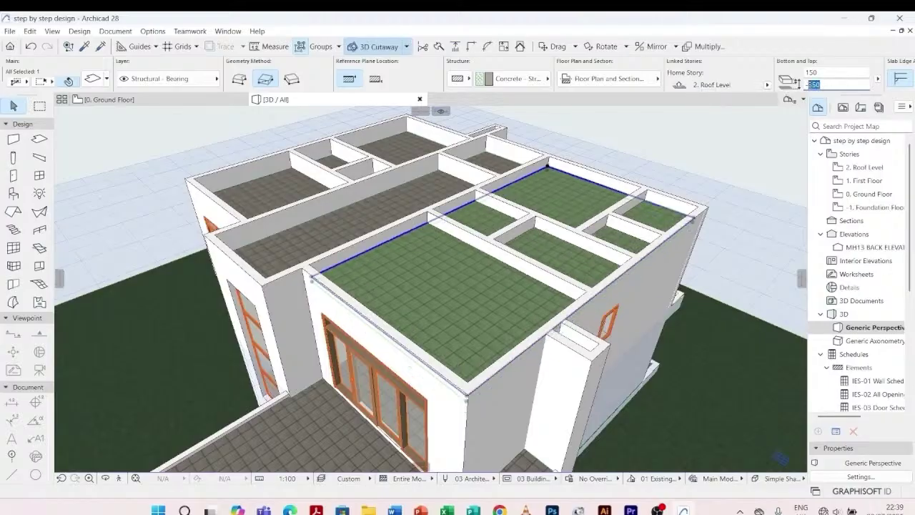
text(45)
click(672, 143)
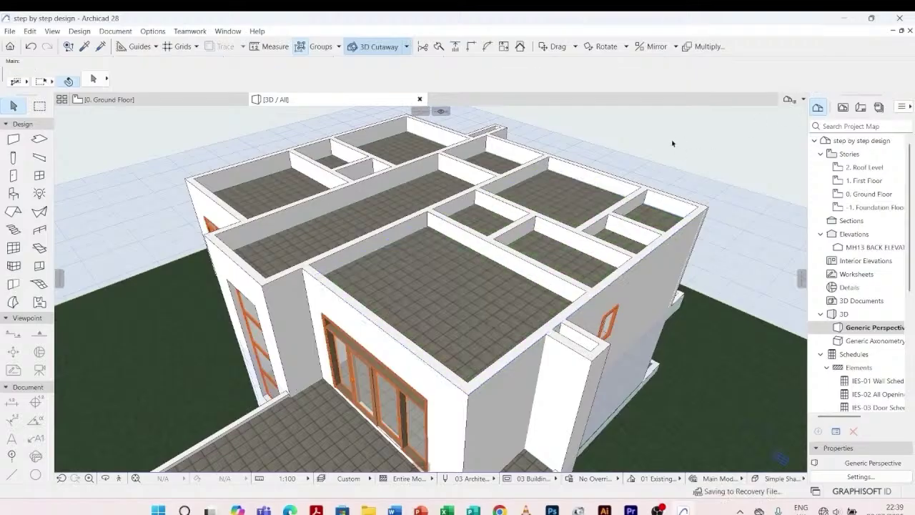
- Pick up the right wing slab's parameters and transfer them to the central hall slab
shift+middle_drag(519, 225, 289, 230)
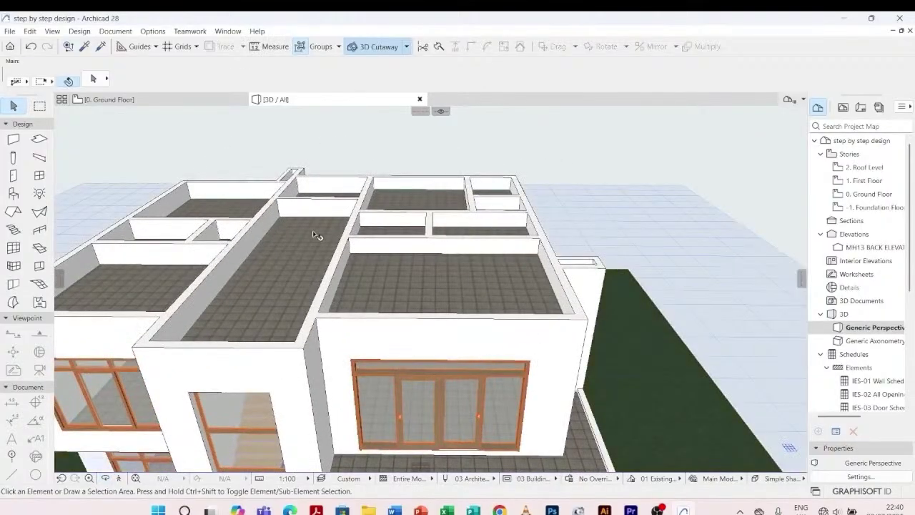
click(315, 221)
click(291, 128)
click(85, 46)
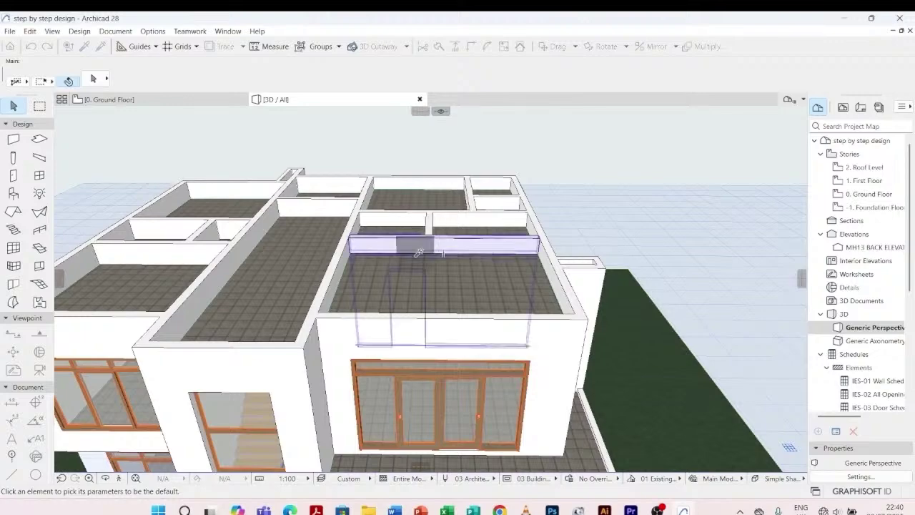
click(412, 262)
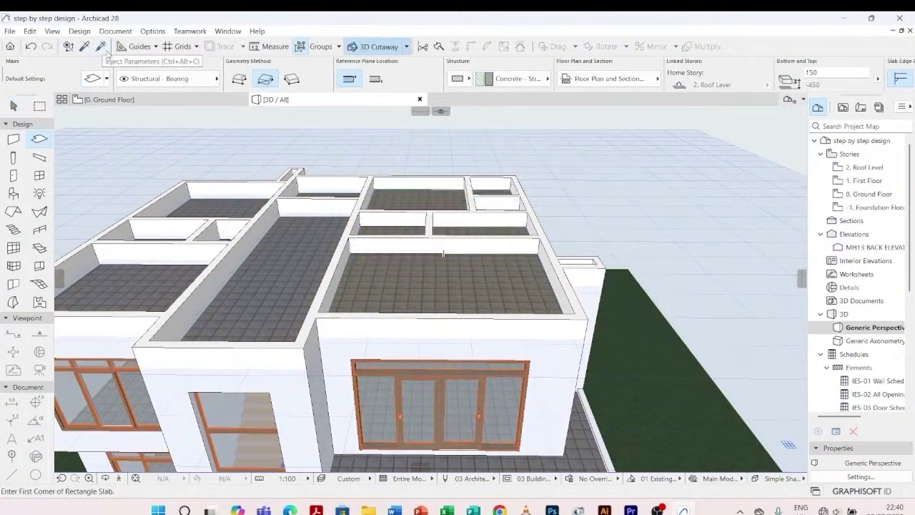
click(101, 46)
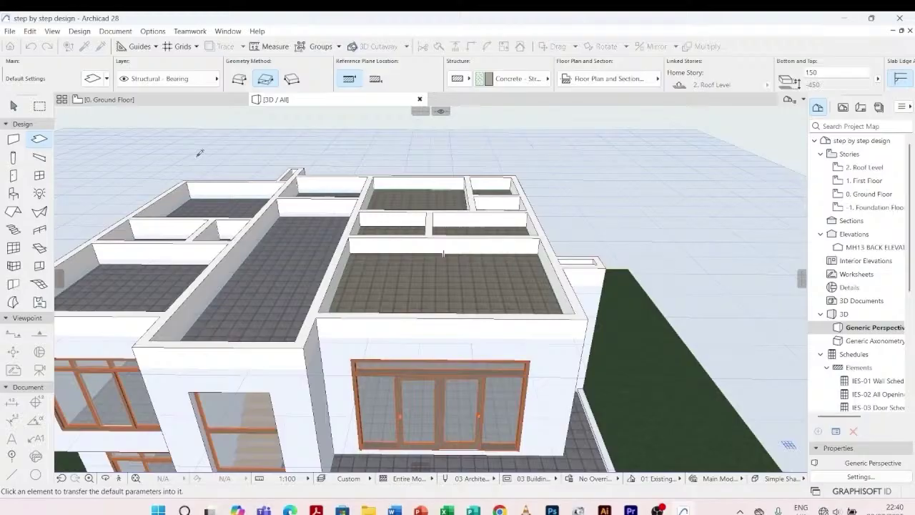
click(251, 246)
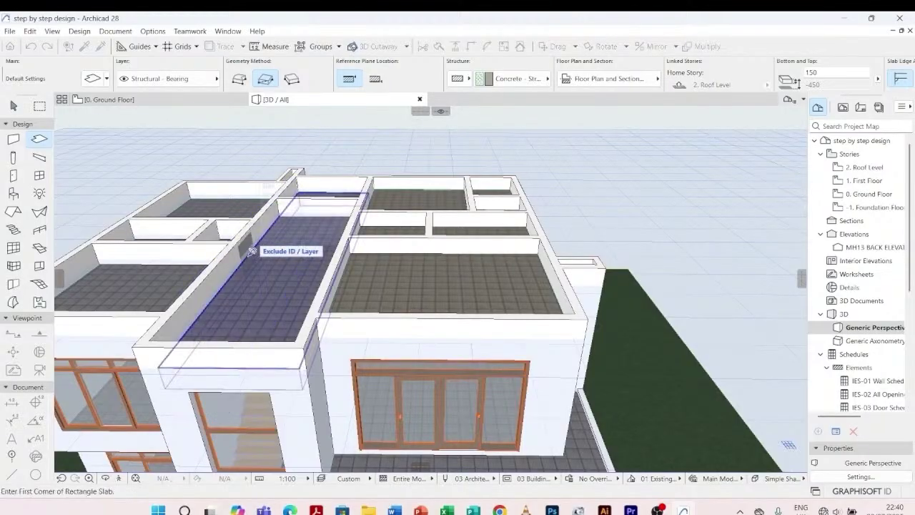
- Transfer the same slab parameters to the left wing's roof slab
click(101, 47)
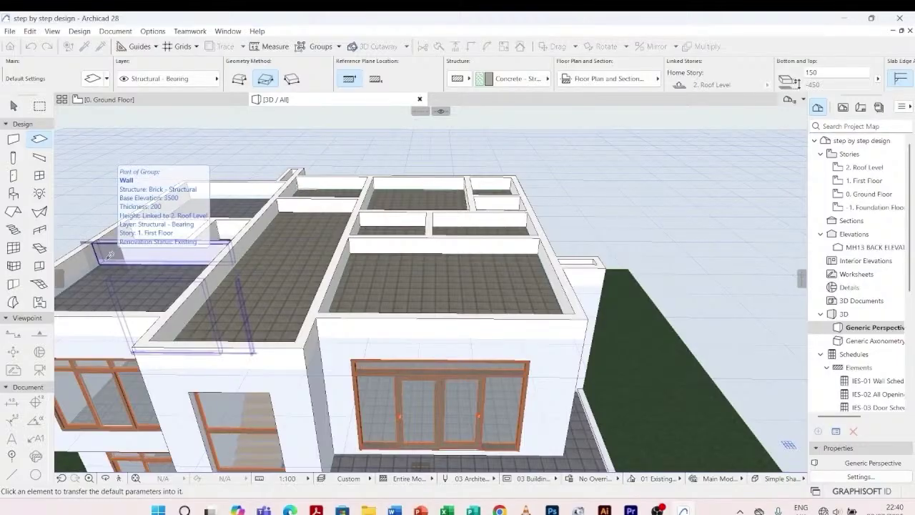
click(129, 281)
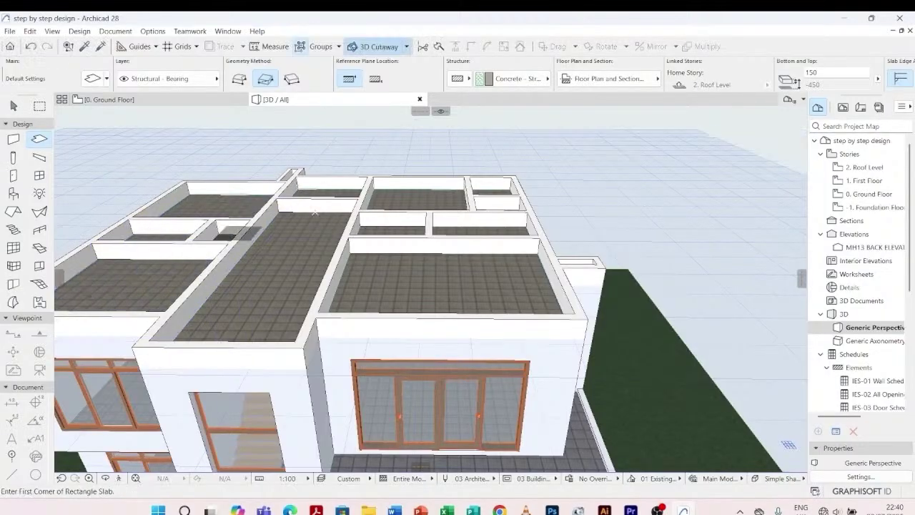
key(Escape)
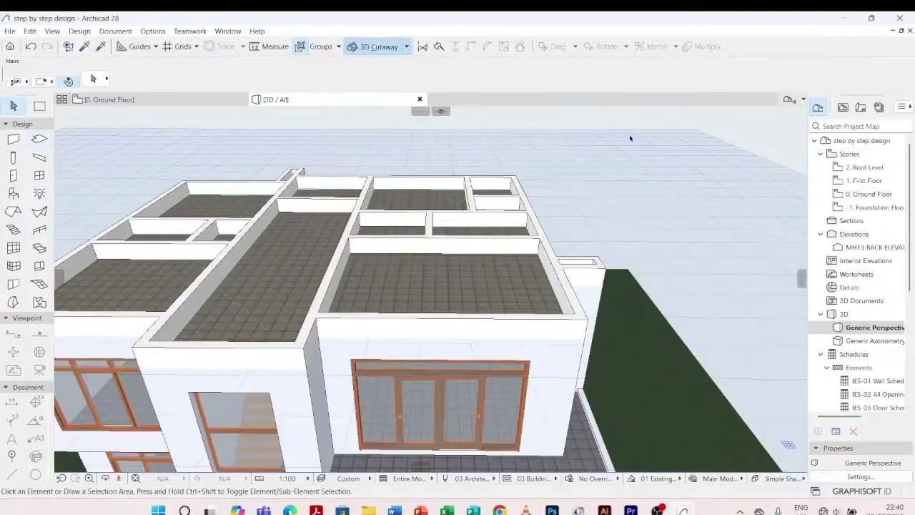
- Unlink the top of the partition wall behind the right wing's large front room and set its height to 3000
shift+middle_drag(629, 179, 509, 228)
scroll(509, 228, up, 2)
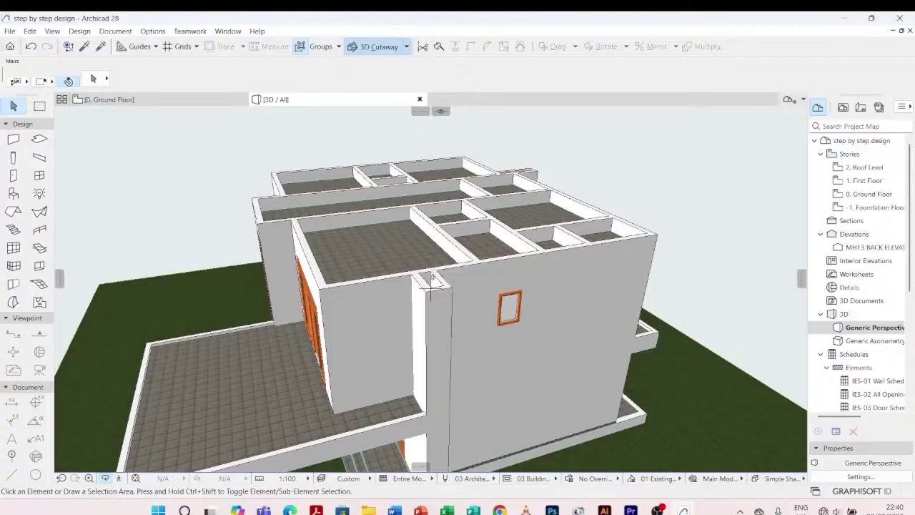
scroll(432, 277, down, 3)
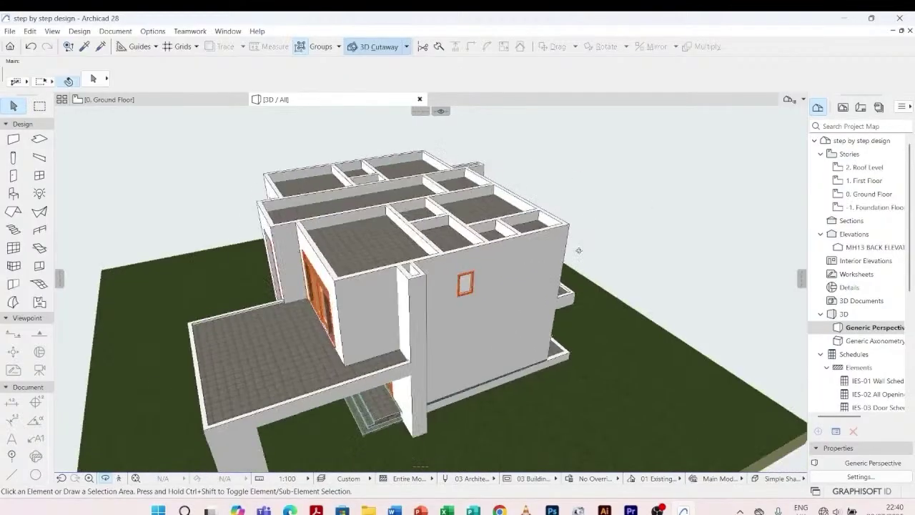
scroll(458, 243, up, 3)
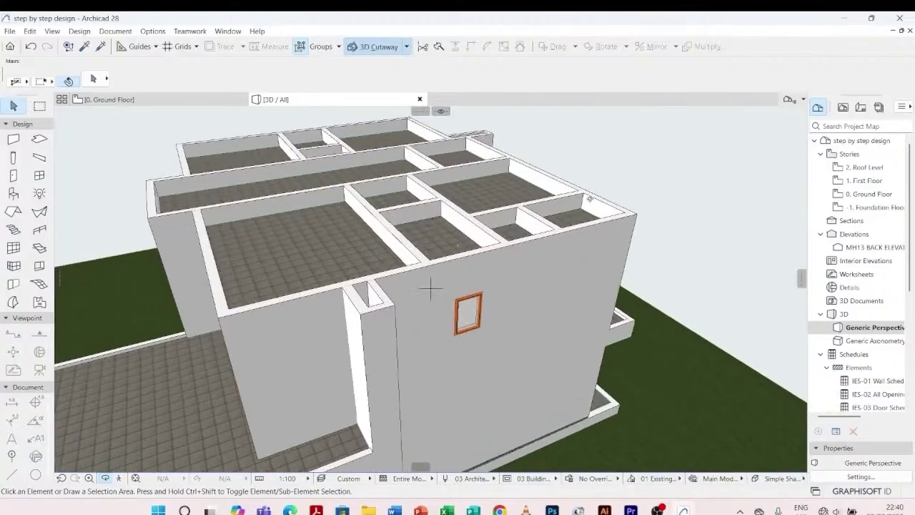
click(431, 289)
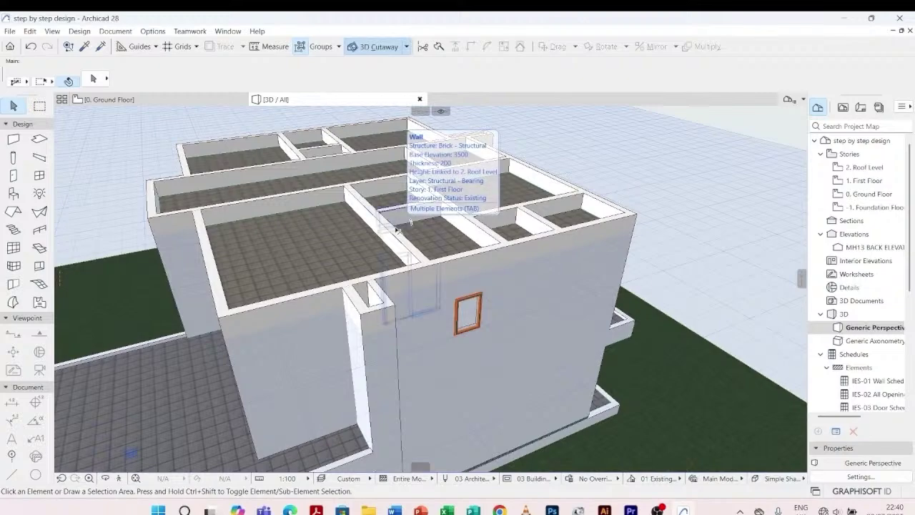
click(400, 227)
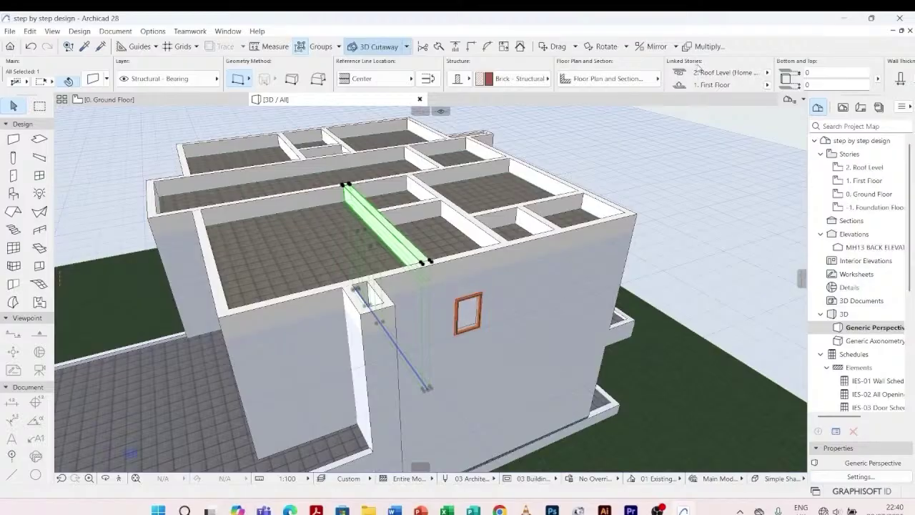
click(767, 73)
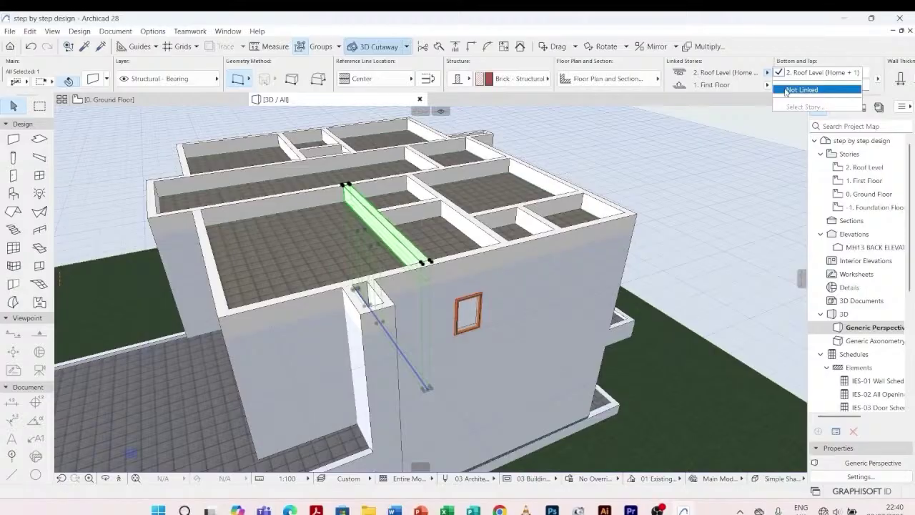
click(786, 90)
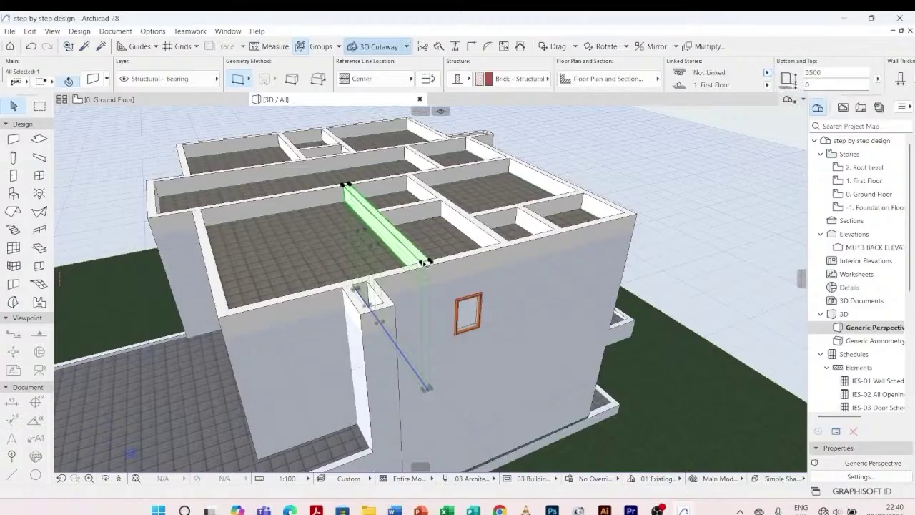
click(840, 74)
text(3000)
key(Return)
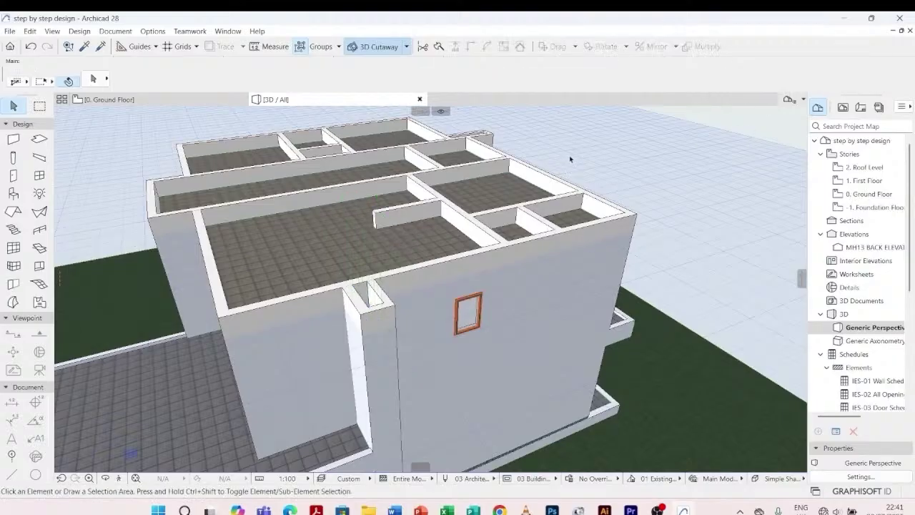
- Unlink the tops of the four remaining partition walls in the right wing and set their height to 3000
click(401, 212)
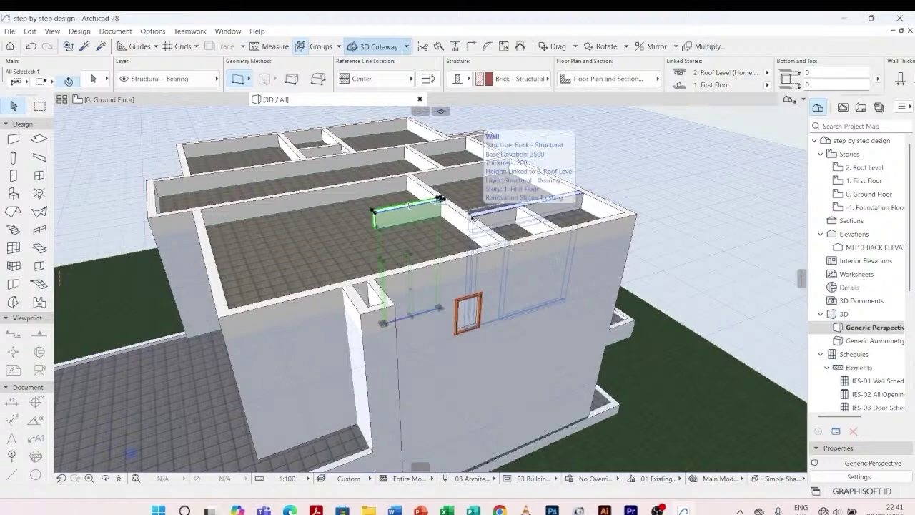
shift+click(469, 222)
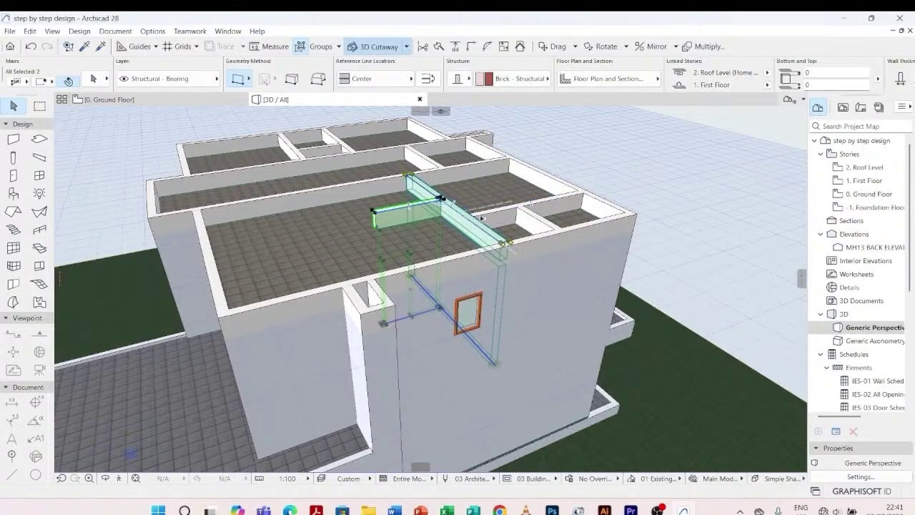
shift+click(512, 213)
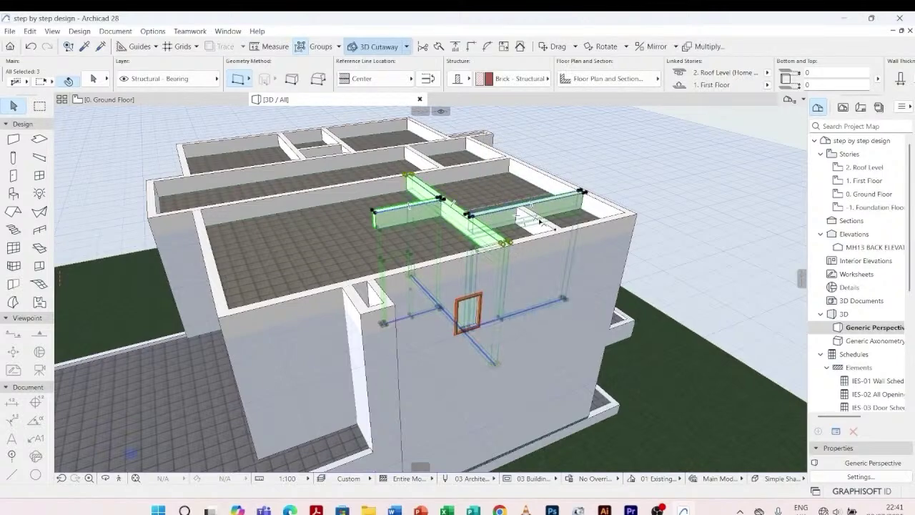
scroll(537, 223, up, 5)
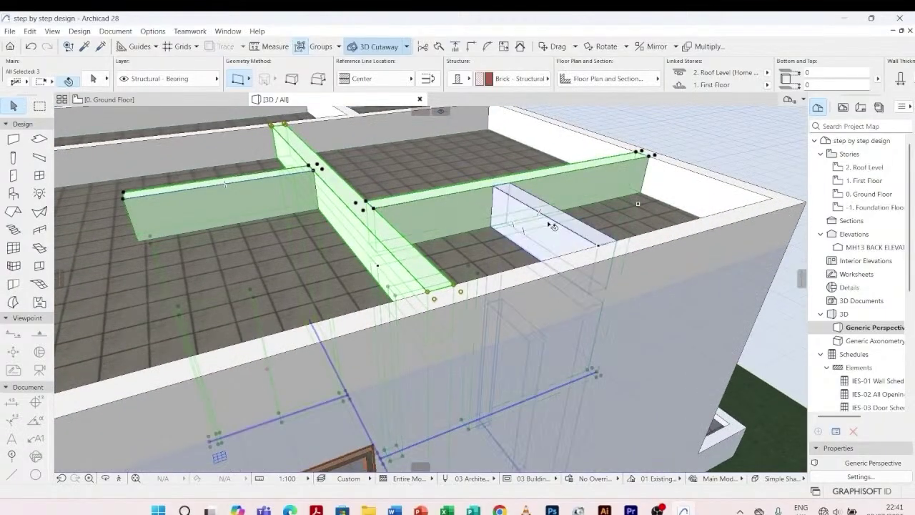
shift+click(551, 224)
scroll(541, 222, down, 3)
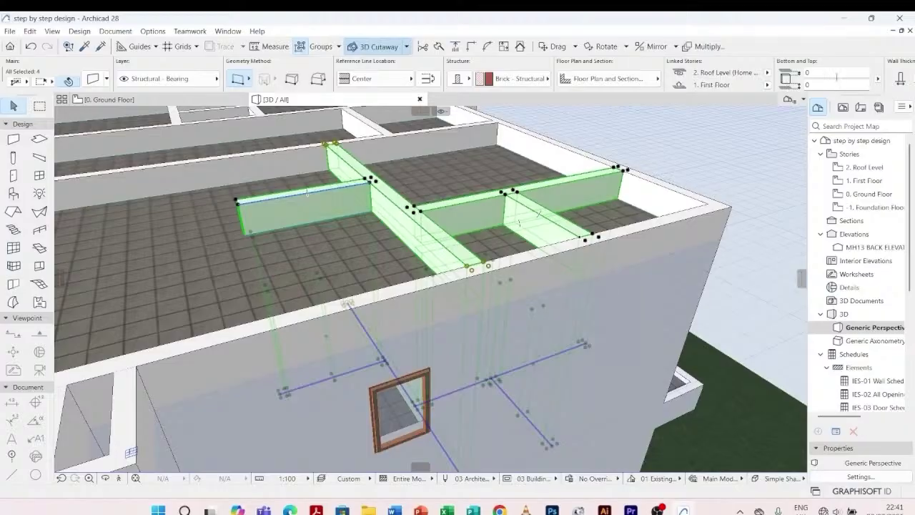
scroll(837, 77, right, 5)
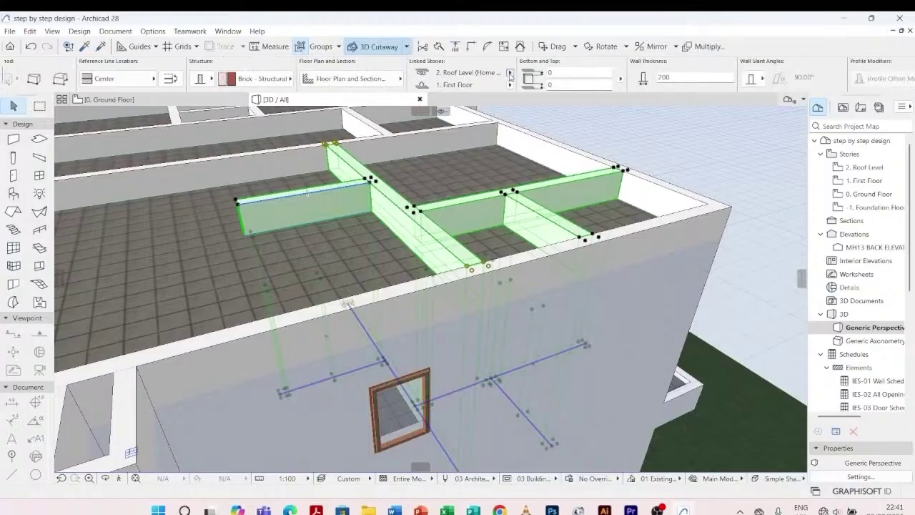
click(510, 75)
click(541, 88)
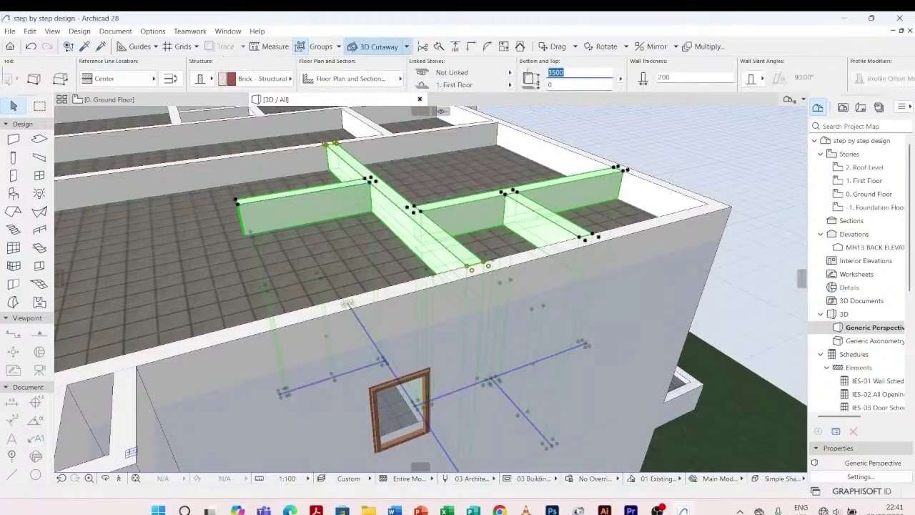
text(3000)
key(Return)
key(Escape)
- Unlink the top of the short cross wall near the rear of the central hall and set its height to 3000
shift+middle_drag(601, 136, 588, 175)
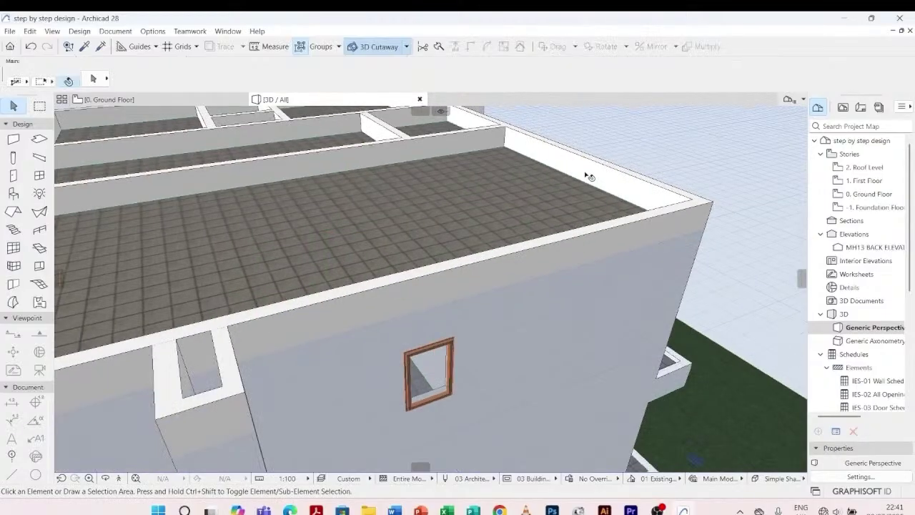
scroll(588, 176, down, 3)
shift+middle_drag(523, 219, 525, 196)
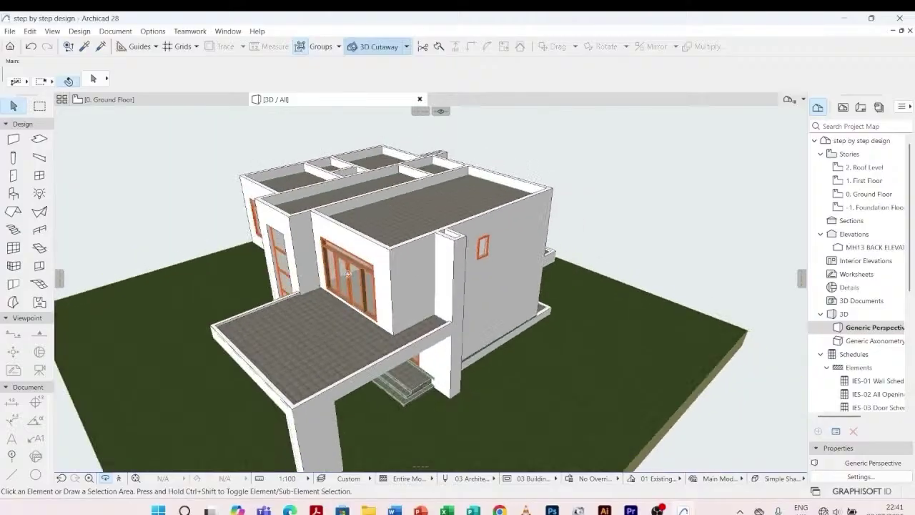
shift+middle_drag(348, 274, 623, 266)
shift+middle_drag(432, 288, 521, 288)
scroll(587, 269, down, 3)
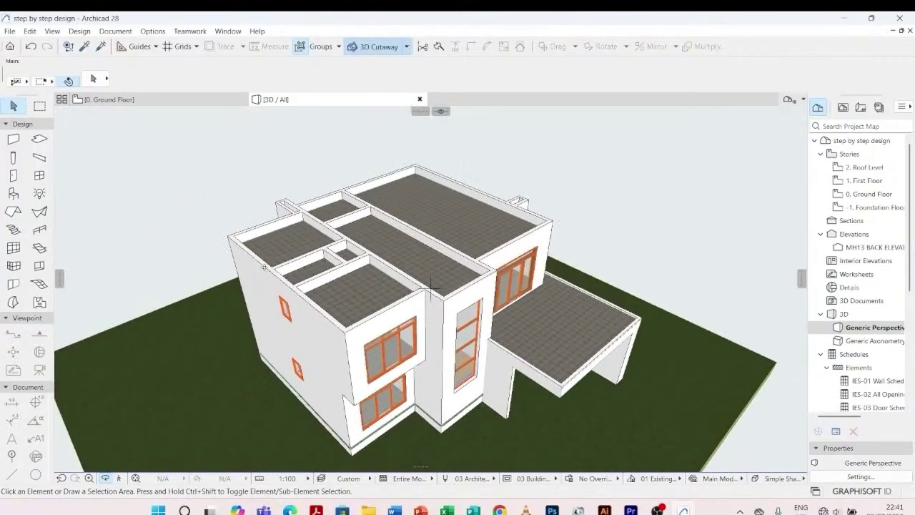
scroll(413, 206, up, 4)
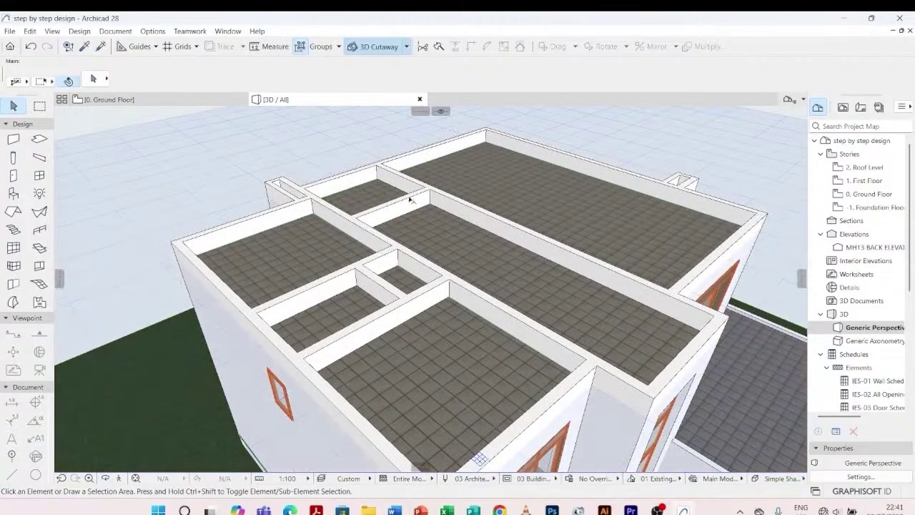
click(411, 200)
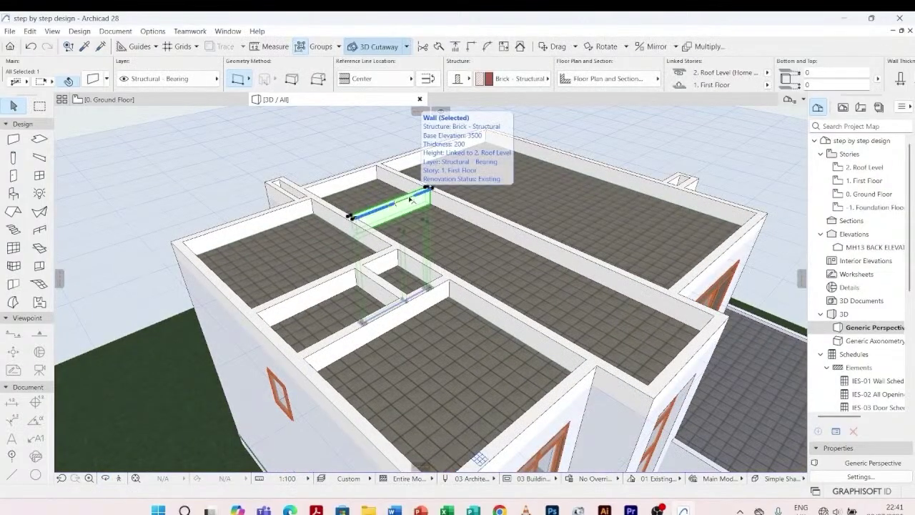
click(767, 74)
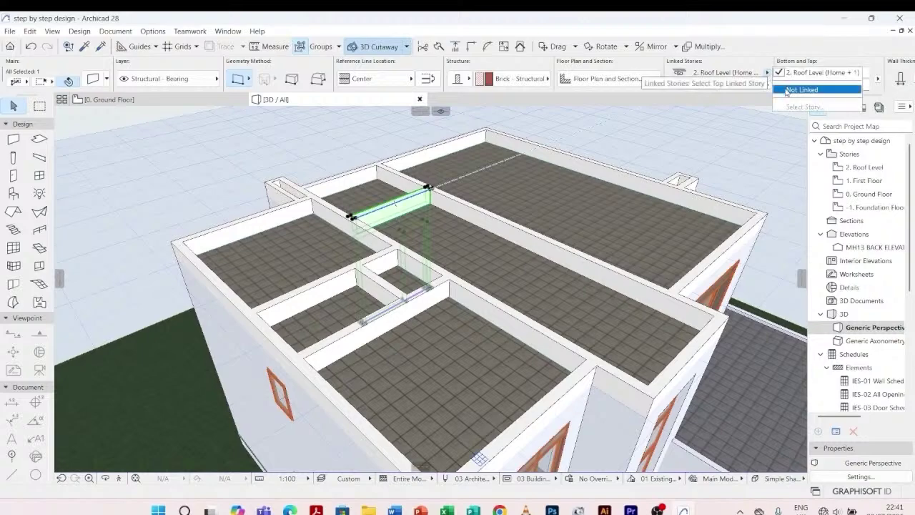
click(794, 89)
text(3)
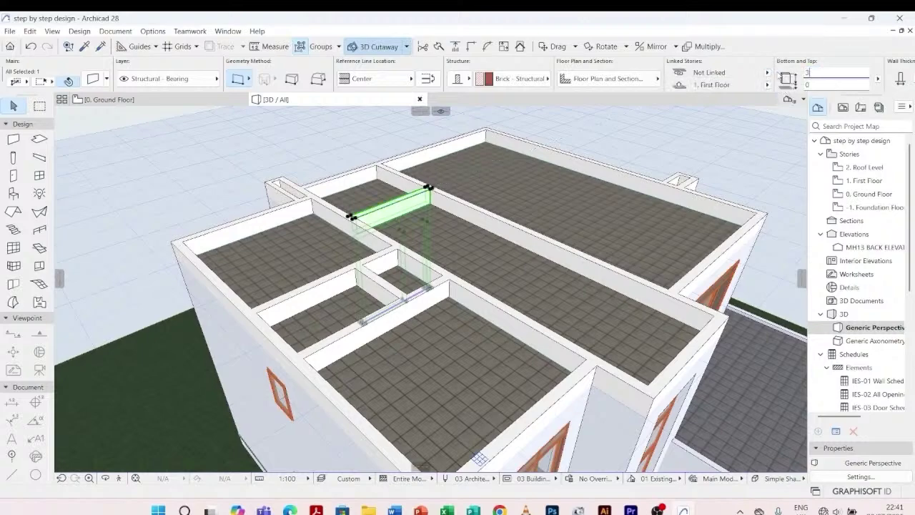
text(000)
key(Return)
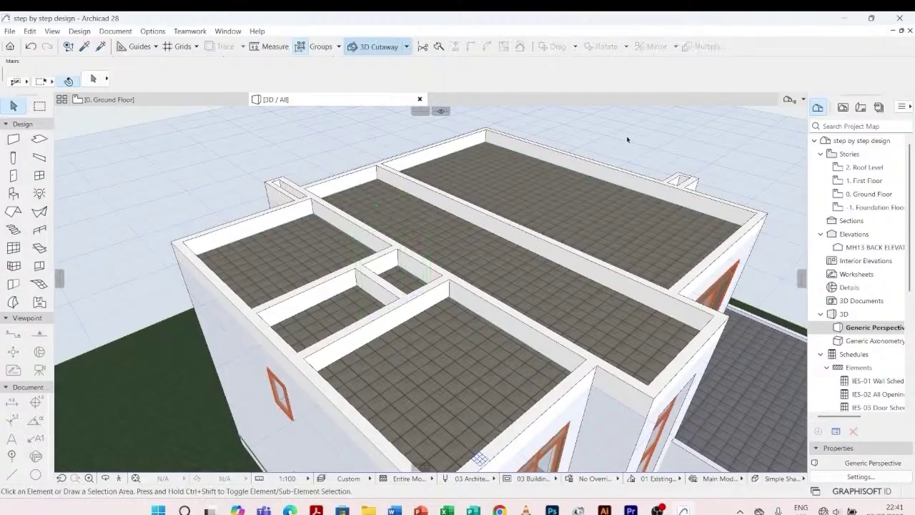
- Unlink the tops of the left wing's three partition walls, set their height to 3000 and clear the selection
click(333, 284)
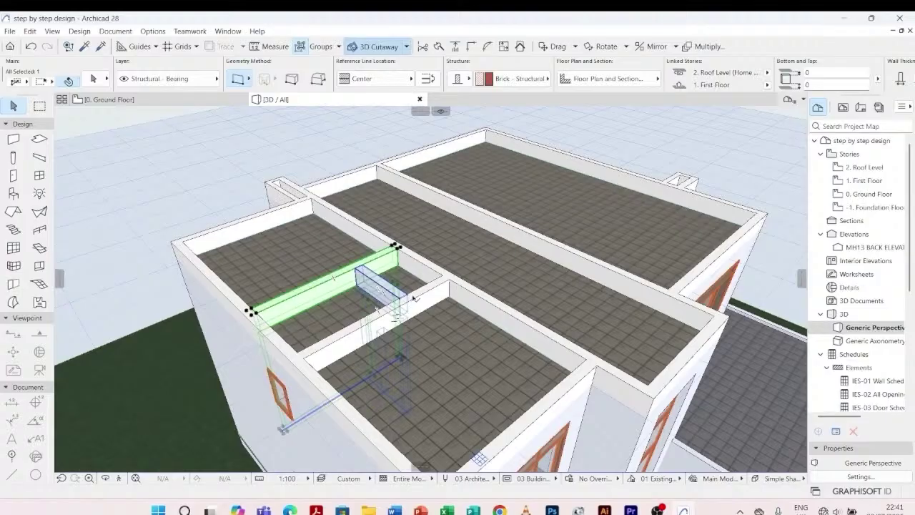
shift+click(386, 294)
scroll(375, 277, up, 5)
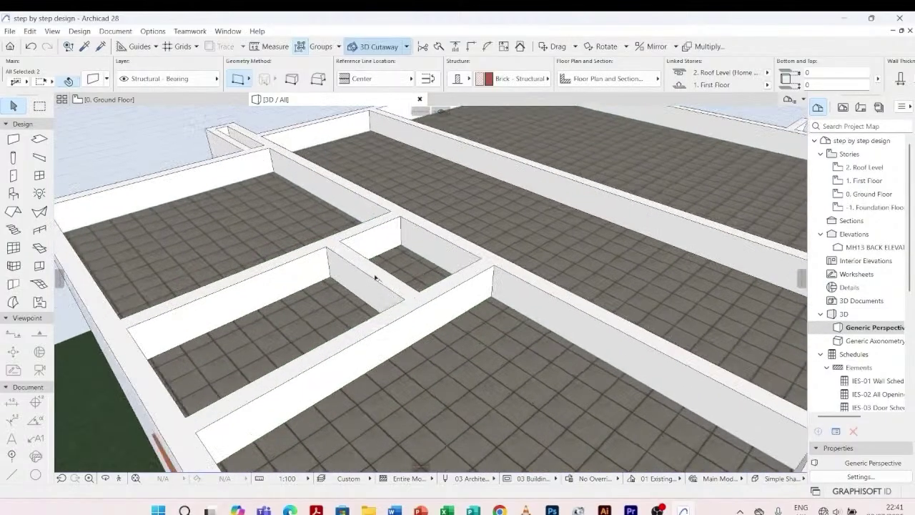
shift+click(364, 272)
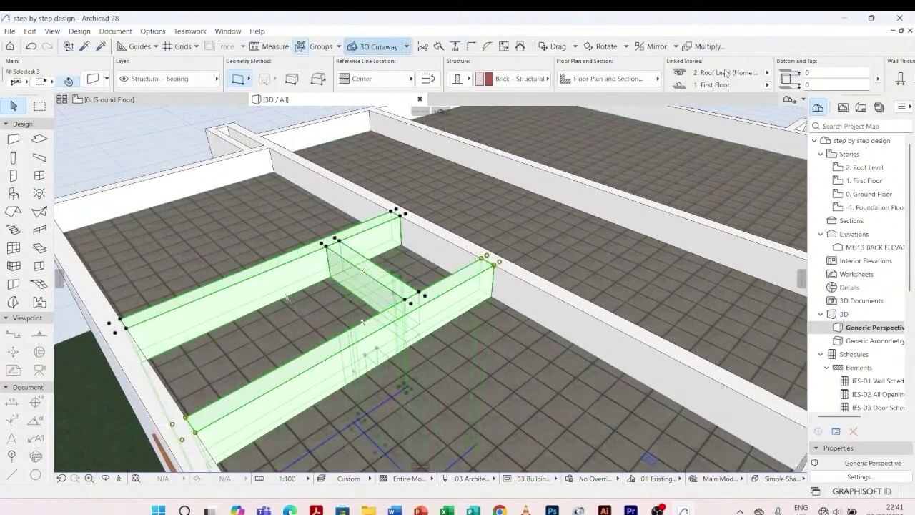
click(767, 72)
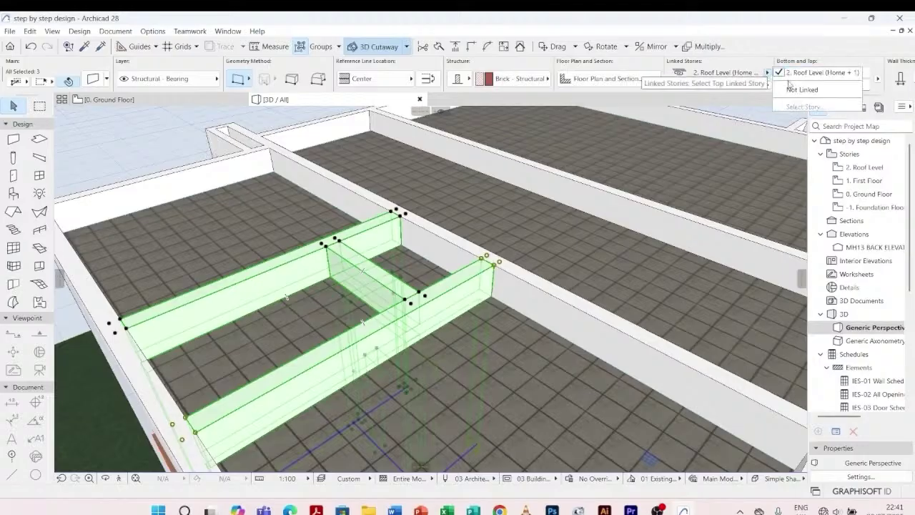
click(794, 90)
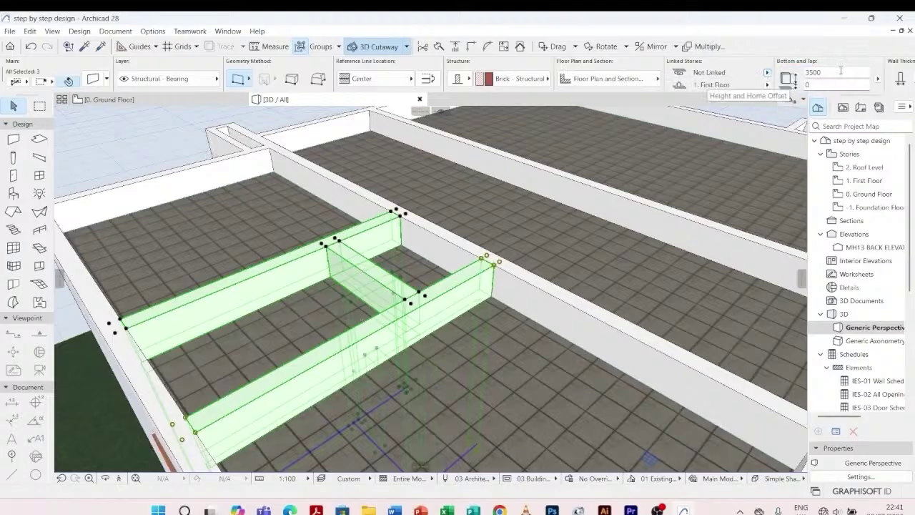
drag(842, 72, 813, 72)
text(00)
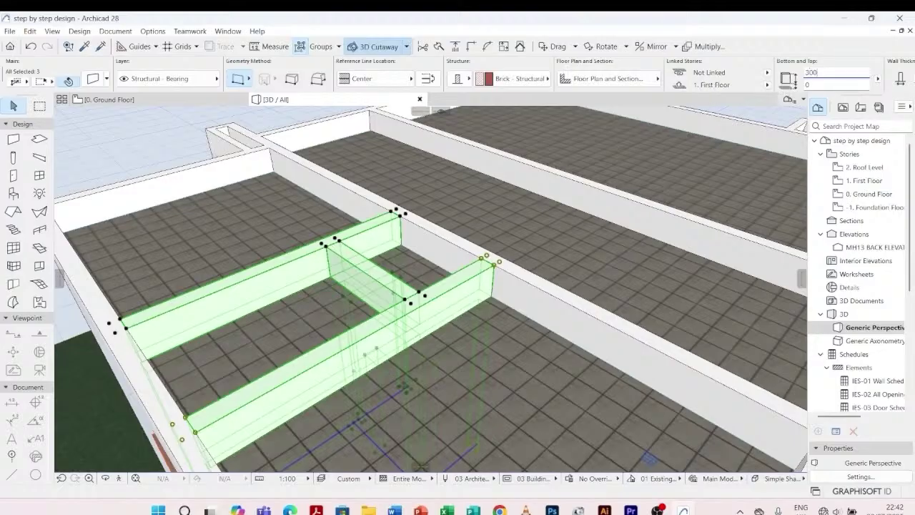
click(509, 196)
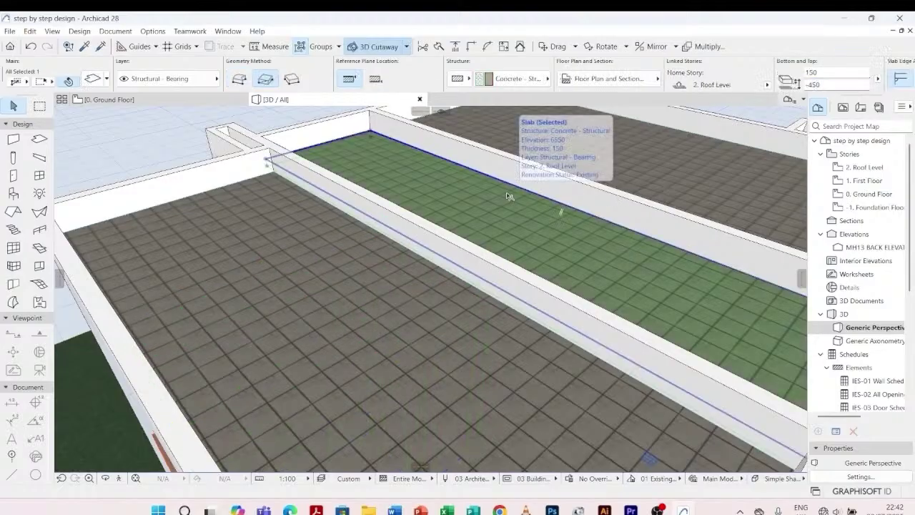
key(Escape)
- Examine the roof slabs and surrounding parapet walls of all three wings from several sides of the house
scroll(337, 253, down, 2)
mouse_move(339, 253)
shift+middle_down()
mouse_move(236, 238)
mouse_move(443, 259)
mouse_move(327, 198)
mouse_move(312, 224)
mouse_move(388, 212)
mouse_move(329, 262)
shift+middle_up()
scroll(314, 243, down, 3)
scroll(312, 225, up, 5)
scroll(380, 260, up, 3)
scroll(380, 260, down, 4)
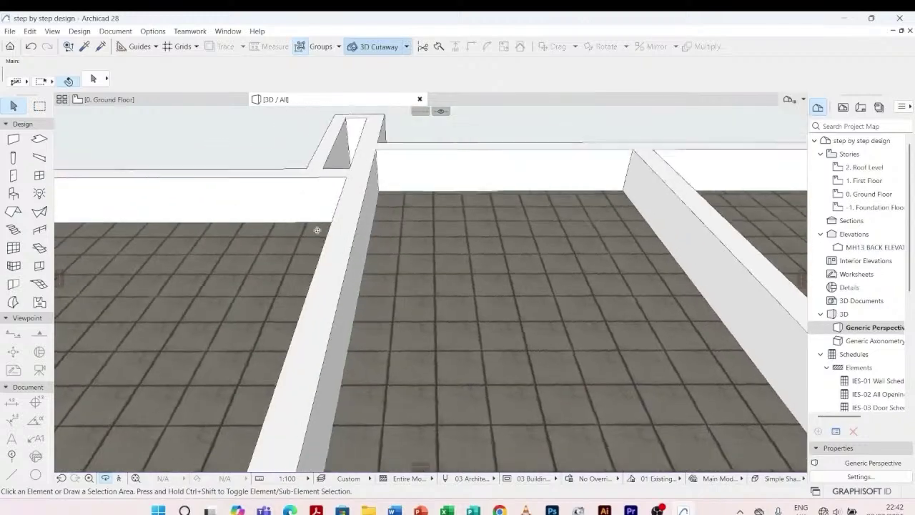
shift+middle_drag(327, 212, 344, 147)
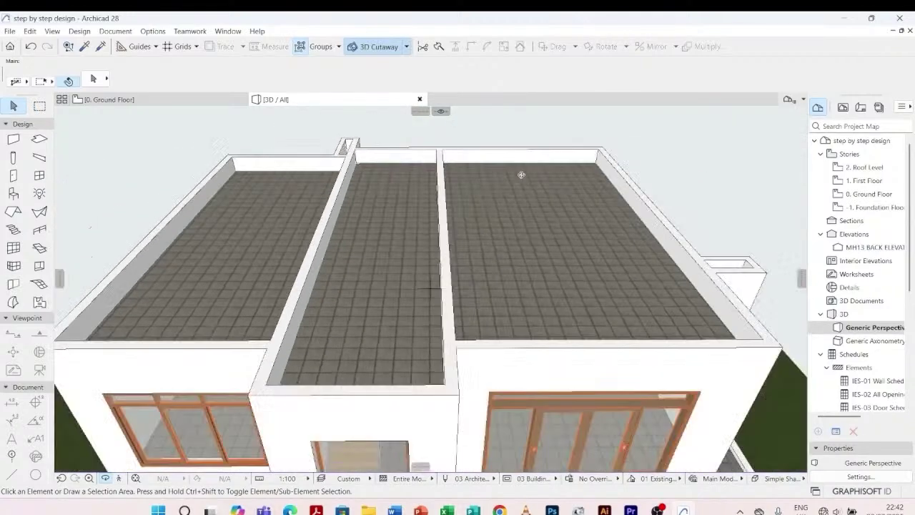
scroll(499, 246, down, 5)
shift+middle_drag(414, 200, 416, 215)
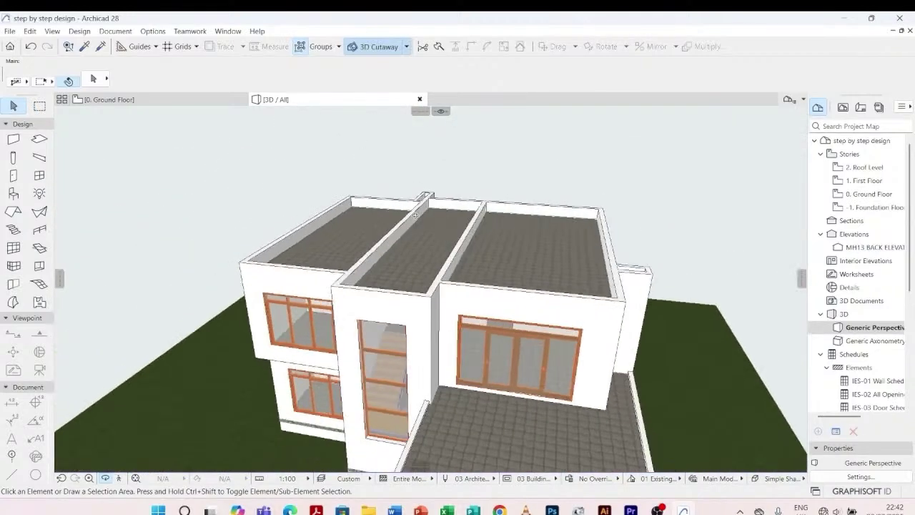
scroll(642, 271, up, 2)
scroll(499, 276, down, 3)
shift+middle_drag(294, 273, 491, 225)
scroll(491, 225, down, 3)
shift+middle_drag(292, 357, 429, 286)
scroll(431, 286, up, 3)
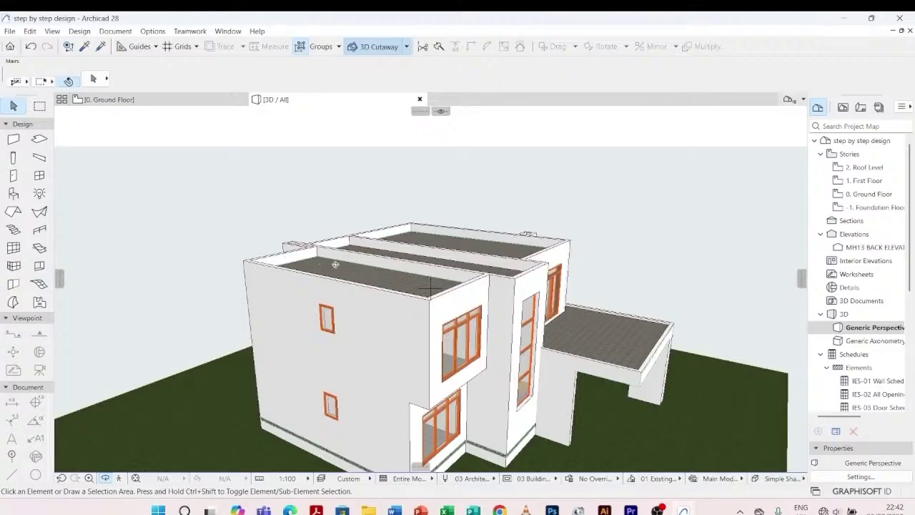
scroll(336, 263, up, 3)
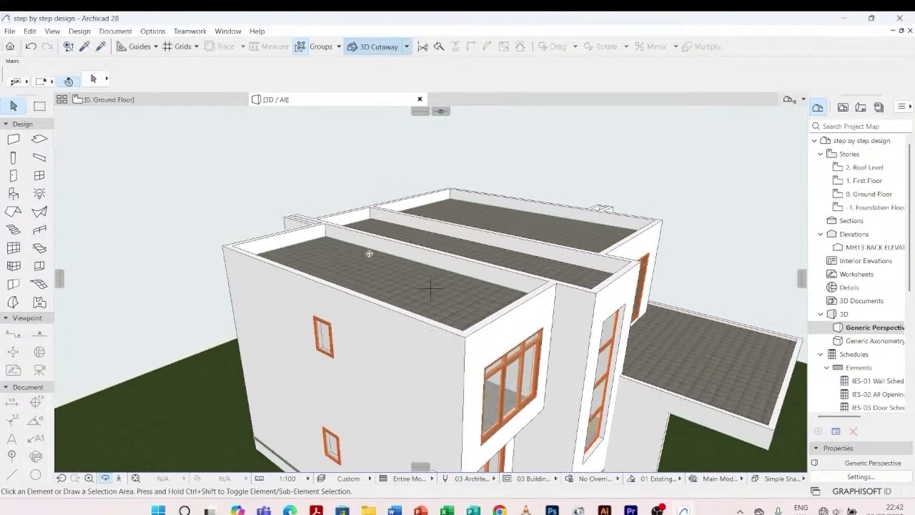
scroll(370, 253, down, 3)
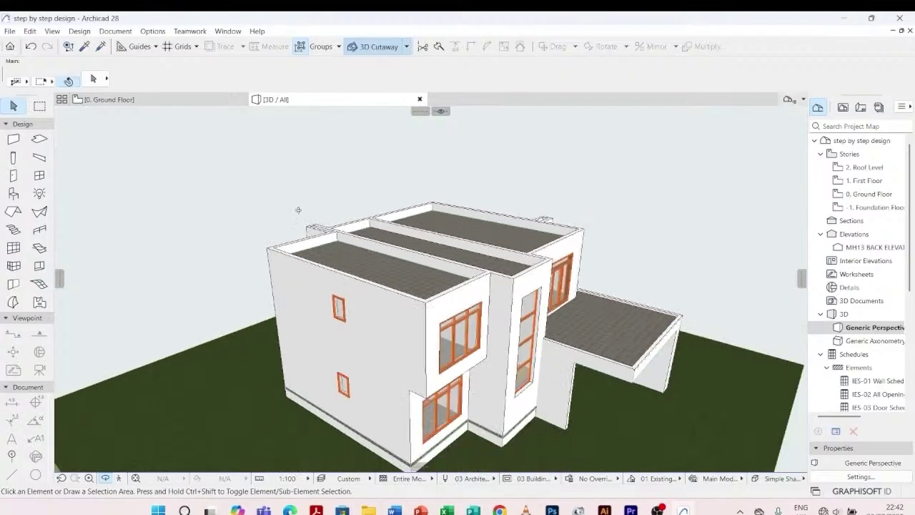
- On the ground floor plan, stretch the upper wall of the left wing's small windowed room outward past the exterior wall
click(188, 104)
scroll(338, 285, up, 3)
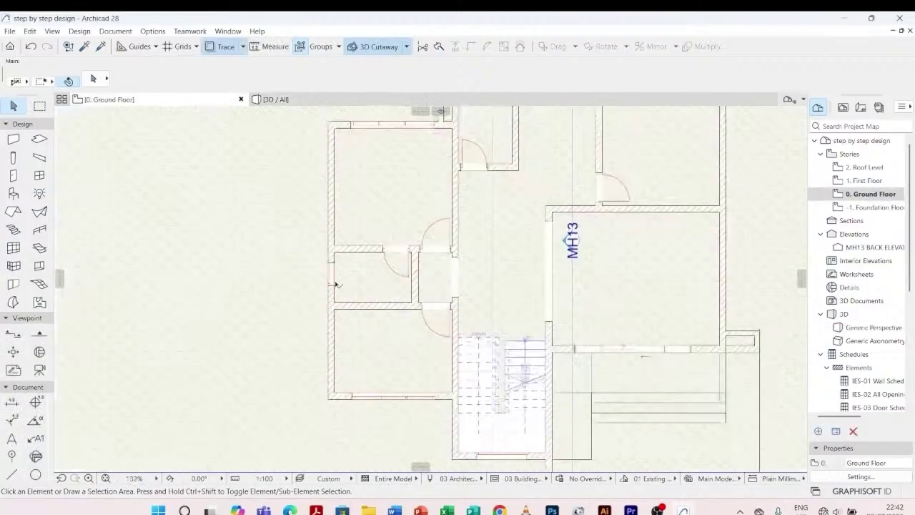
scroll(339, 284, up, 3)
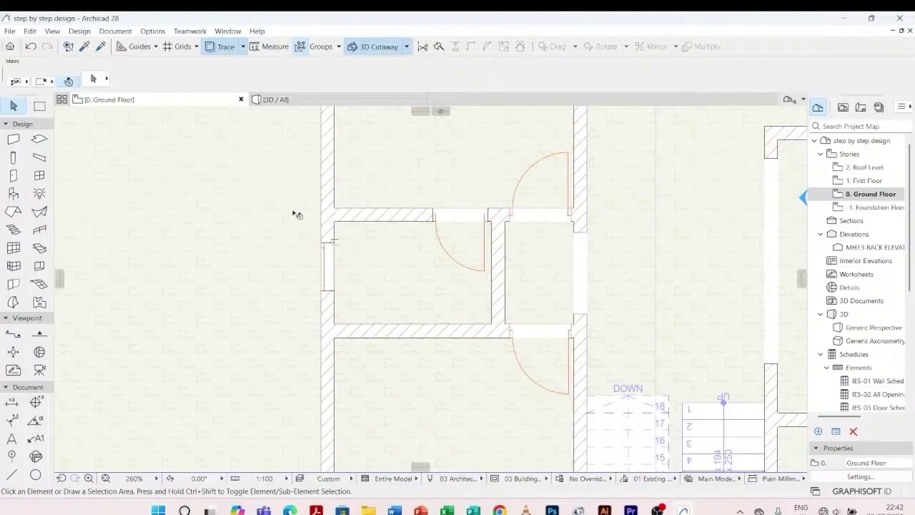
click(344, 214)
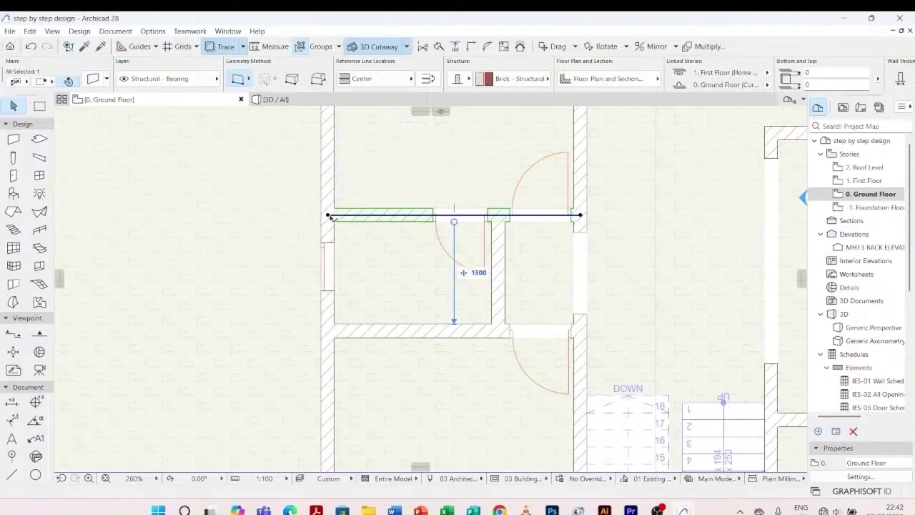
click(329, 216)
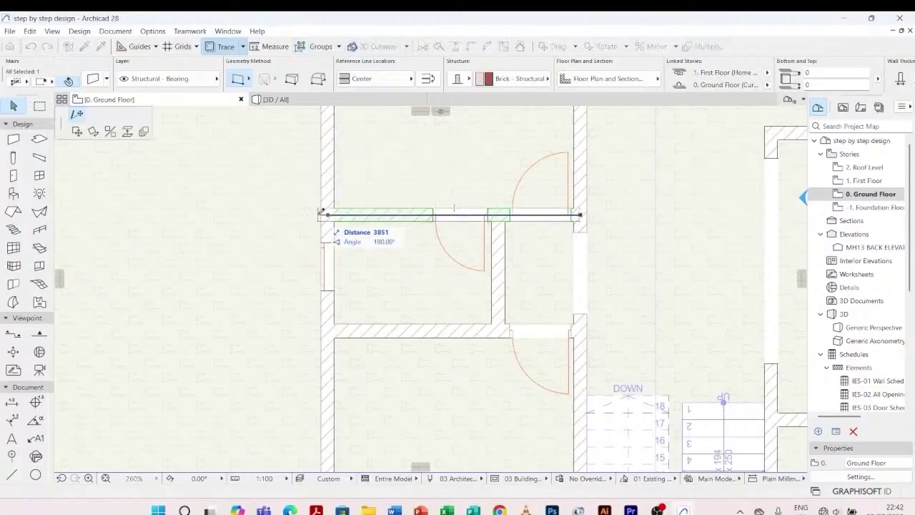
click(278, 214)
key(Escape)
- Stretch the lower wall of the same small room outward past the exterior wall, slightly beyond the upper wall's end
click(377, 329)
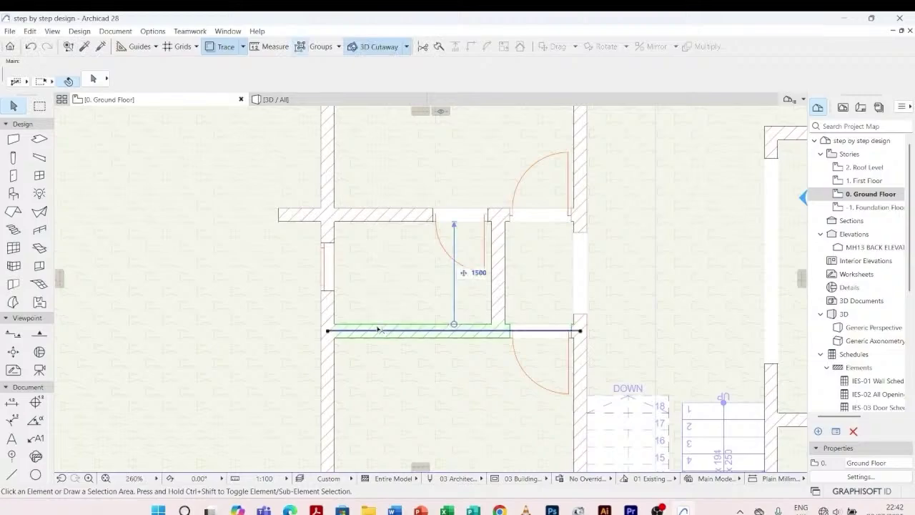
click(328, 331)
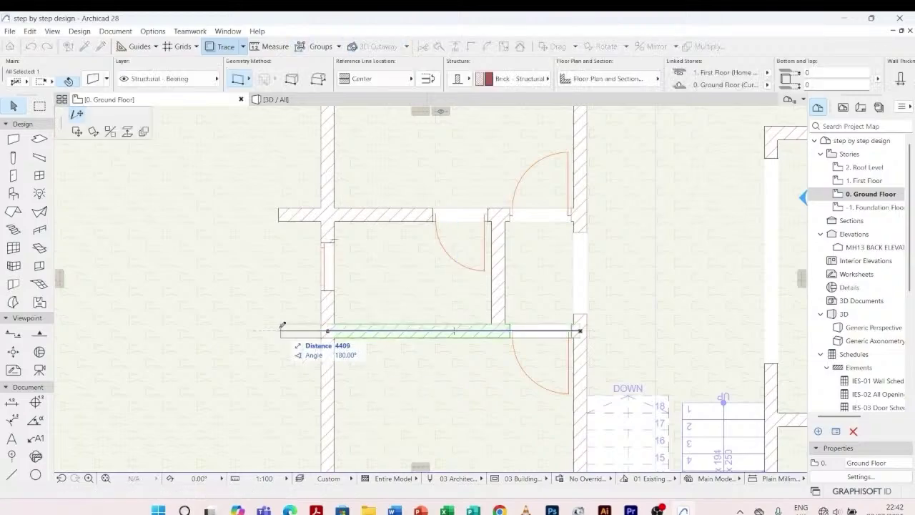
click(262, 329)
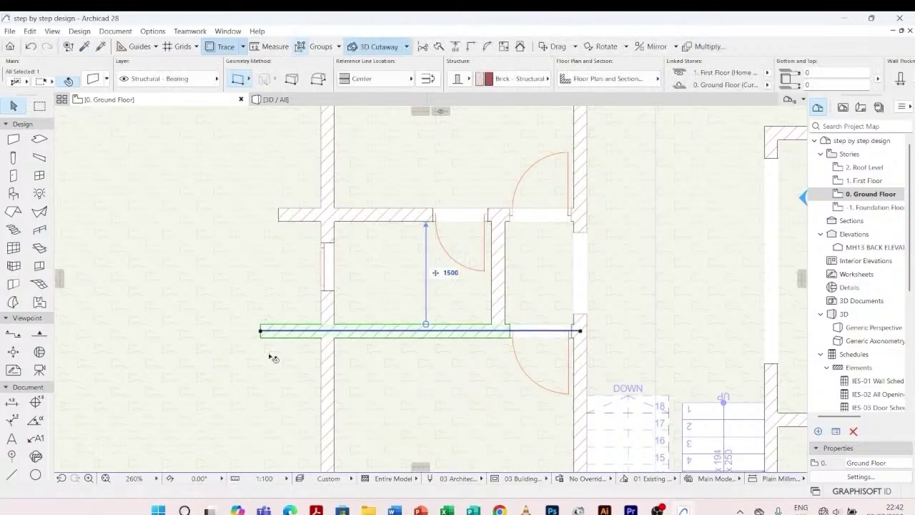
- Split the small room's lower wall along the exterior wall's outer face, separating the outside part from the interior wall
key(Escape)
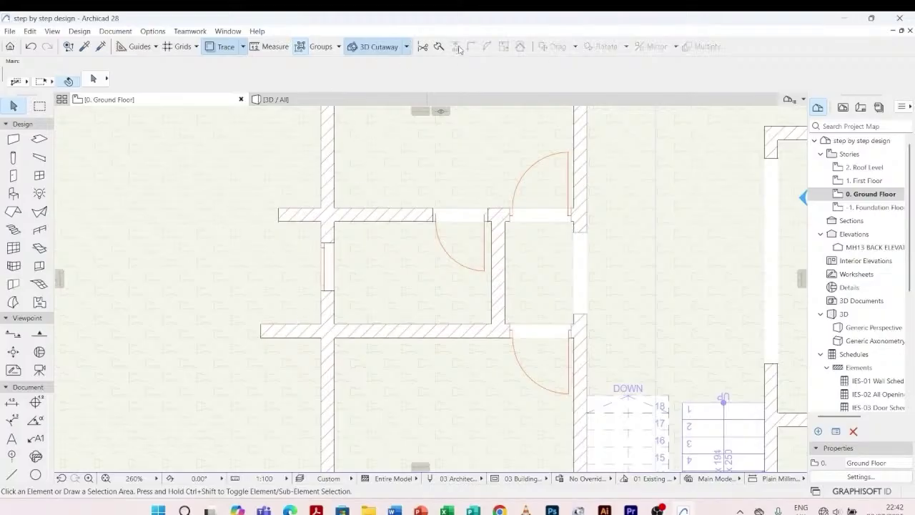
click(297, 328)
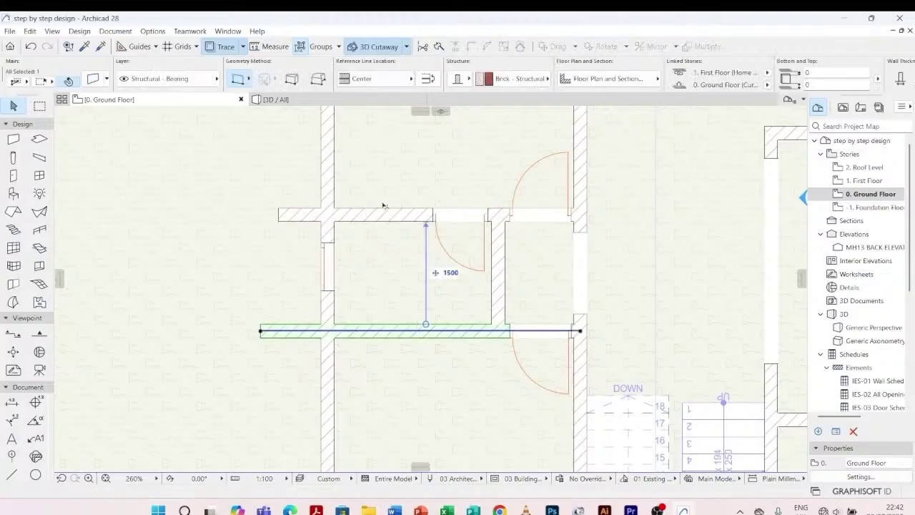
click(439, 47)
scroll(325, 332, up, 4)
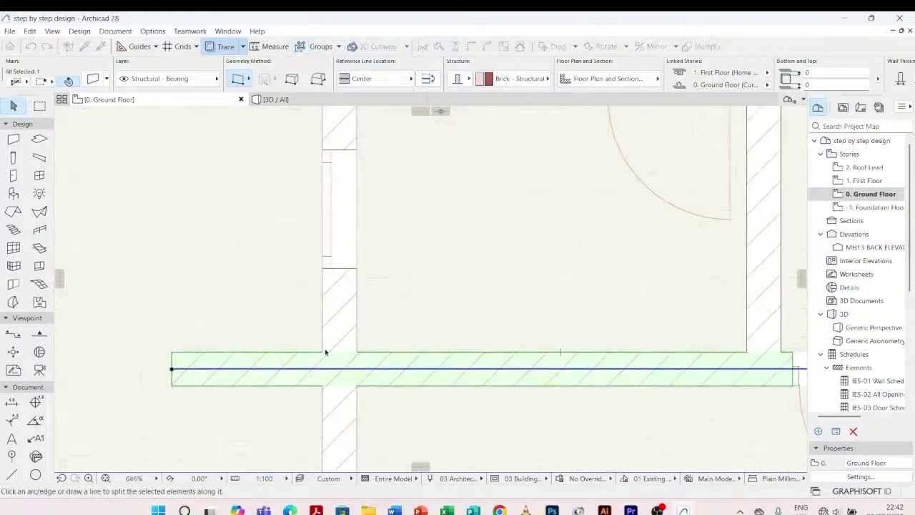
click(323, 354)
click(323, 392)
click(261, 425)
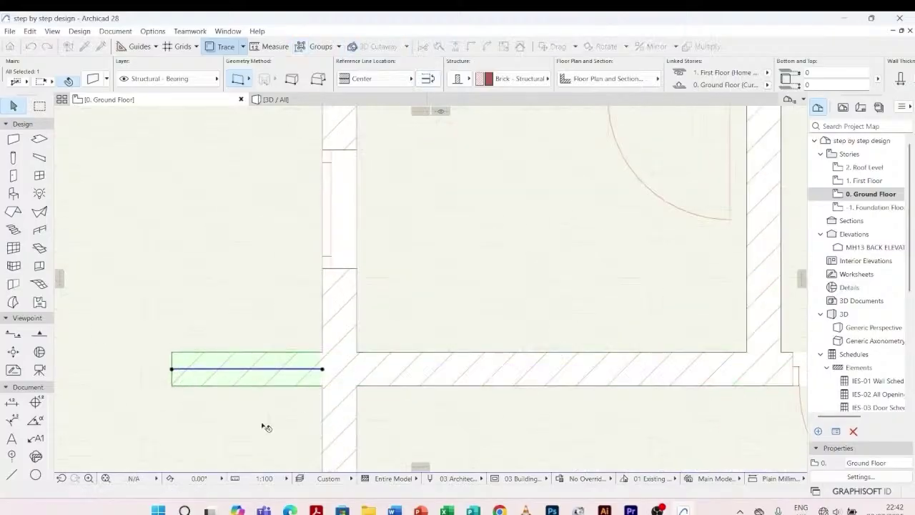
scroll(287, 300, down, 5)
- Split the small room's upper wall along the exterior wall's outer face in the same way and clear the selection
click(282, 236)
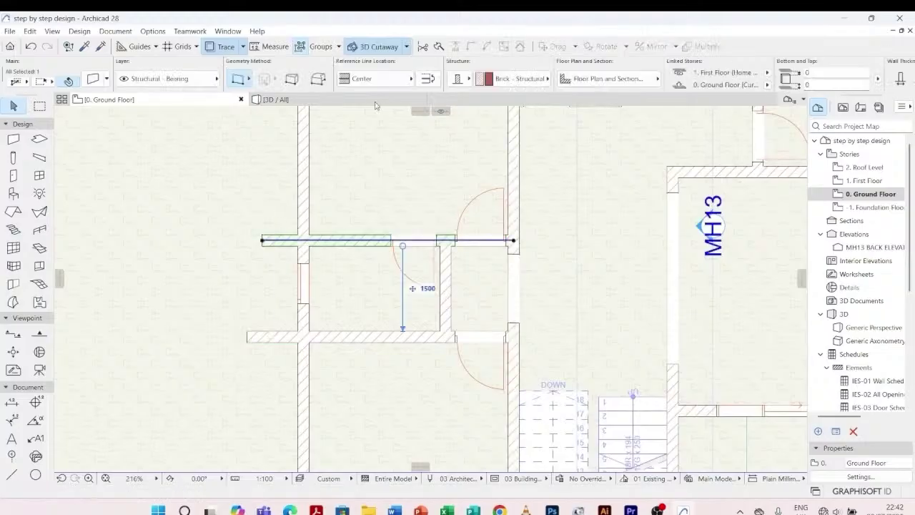
click(438, 46)
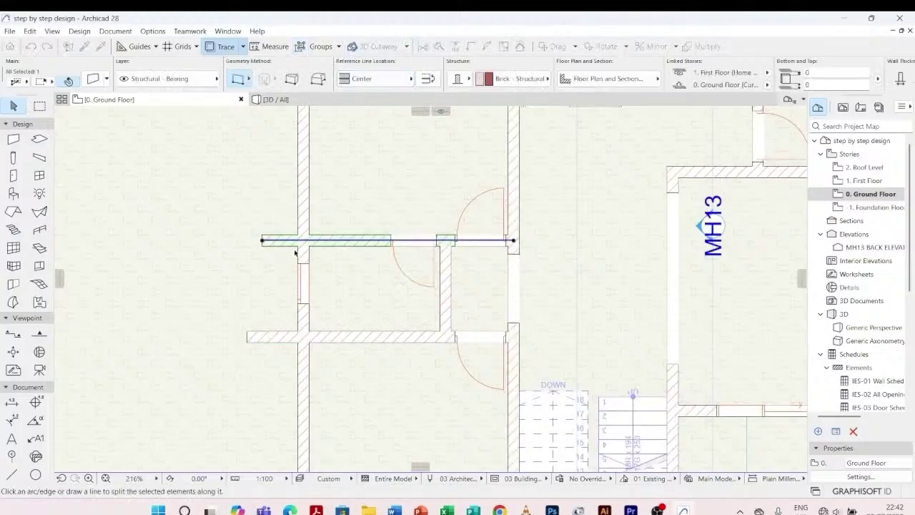
scroll(300, 239, up, 4)
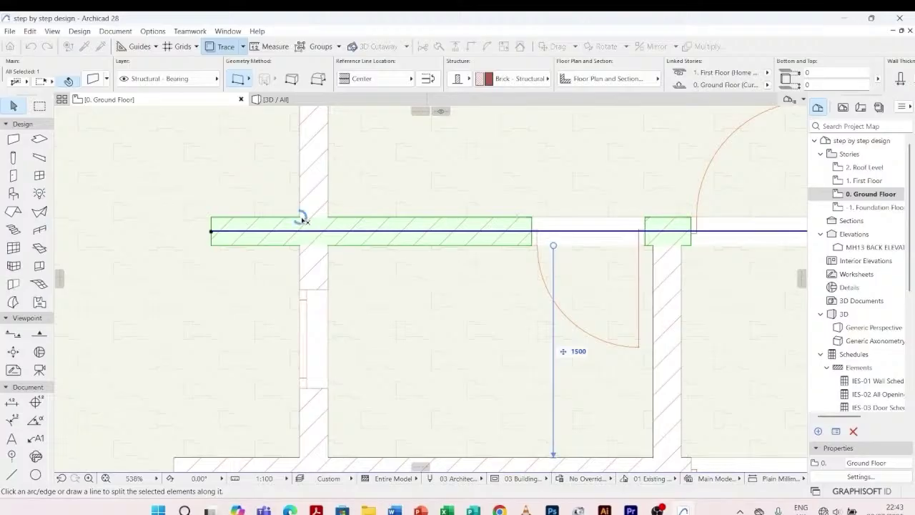
click(299, 216)
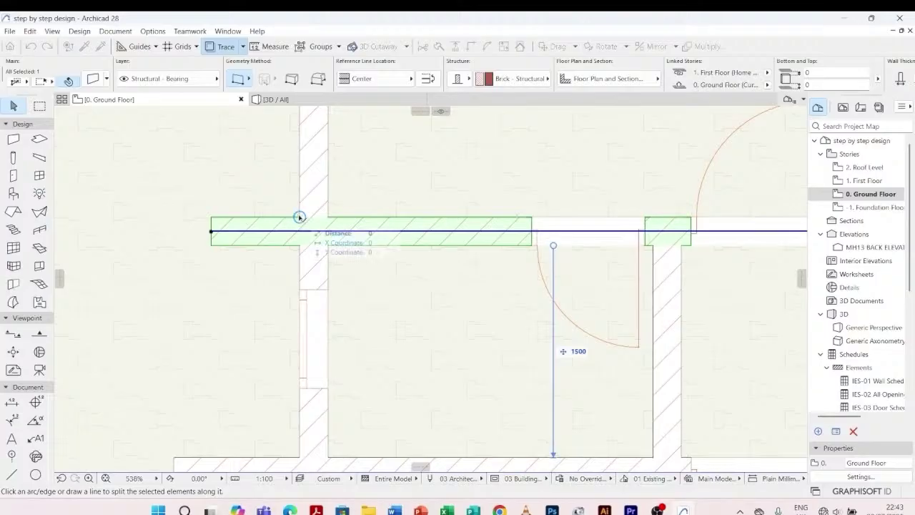
click(300, 252)
click(258, 320)
scroll(319, 245, down, 10)
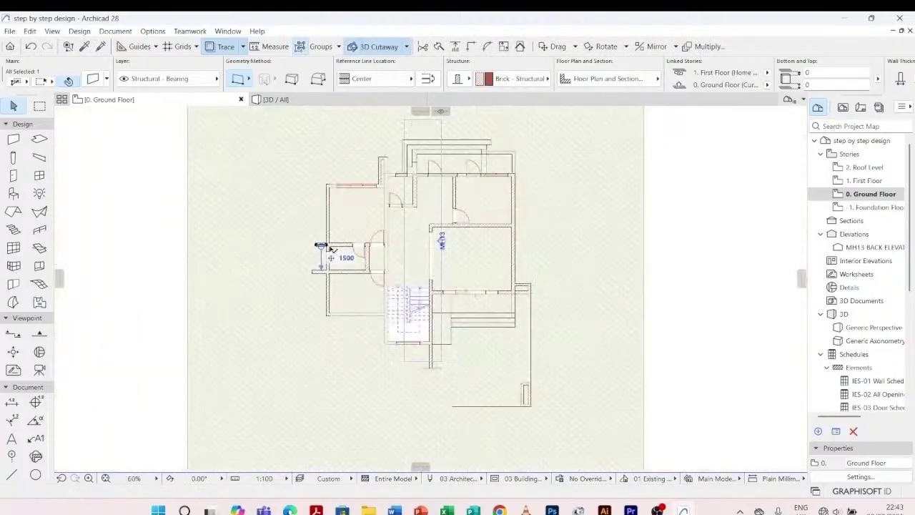
scroll(321, 247, up, 6)
click(380, 290)
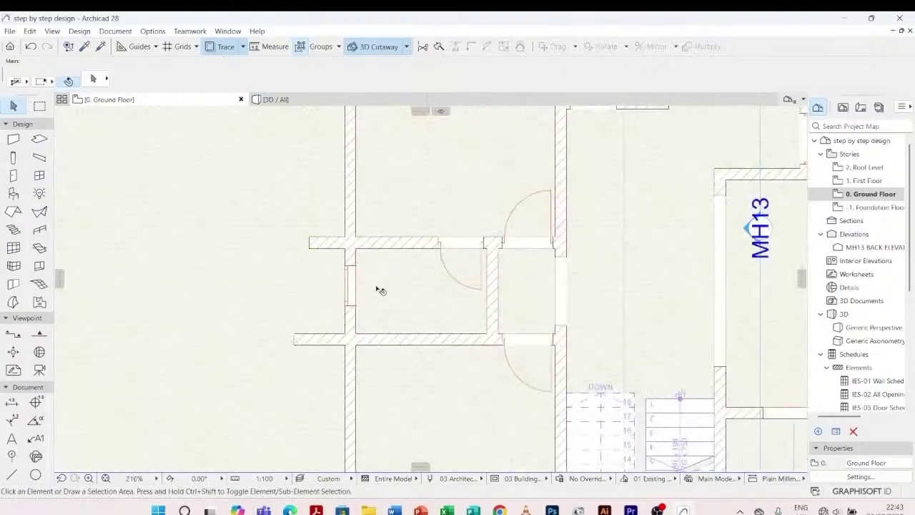
- Pick up the settings of the thin wall projecting outside the right wing's large room as the wall defaults
scroll(355, 219, down, 3)
scroll(338, 303, up, 5)
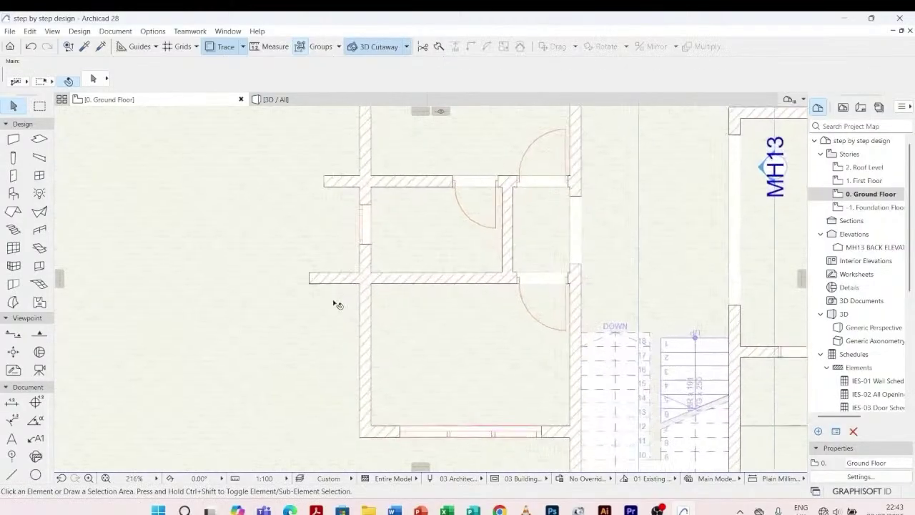
scroll(337, 298, up, 5)
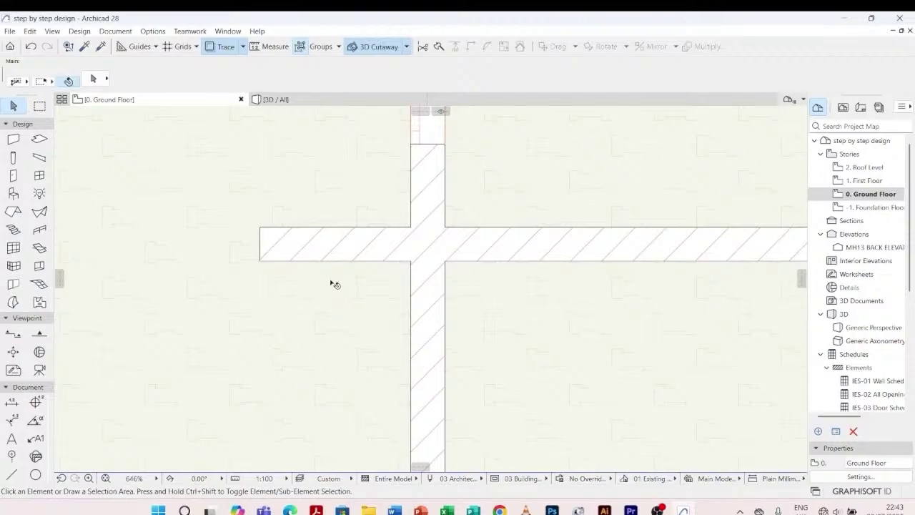
click(331, 237)
key(Escape)
click(83, 49)
scroll(336, 313, down, 10)
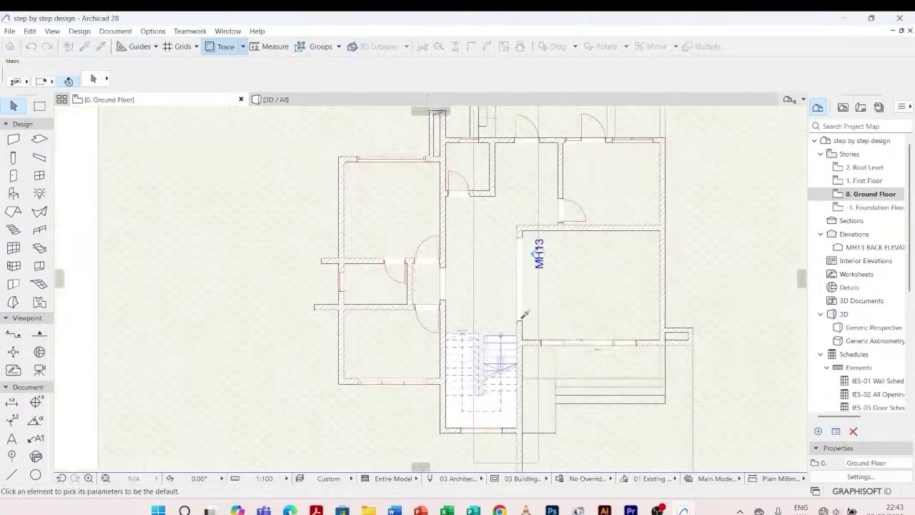
scroll(683, 325, up, 5)
click(687, 323)
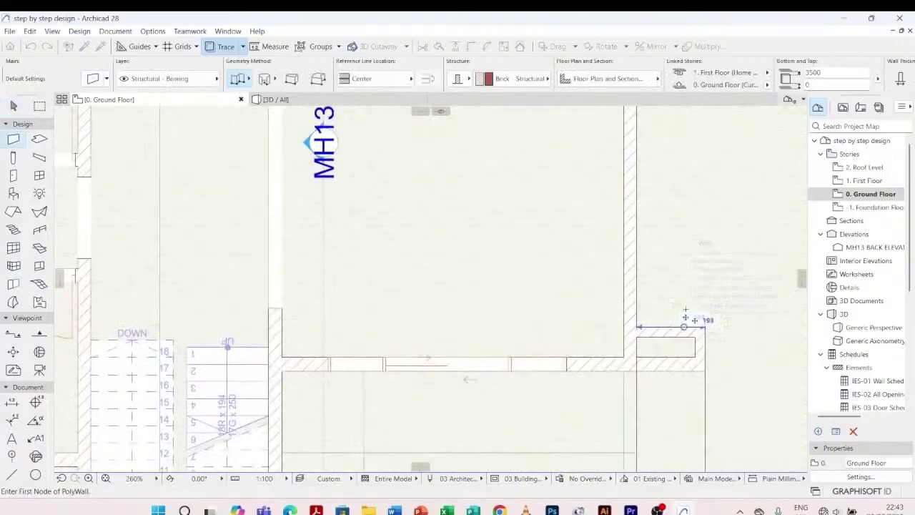
- Draw an L-shaped wall from the exterior wall just below the small window outward, with an end leg about 360 toward the lower outside wall
scroll(686, 323, down, 6)
scroll(408, 266, up, 5)
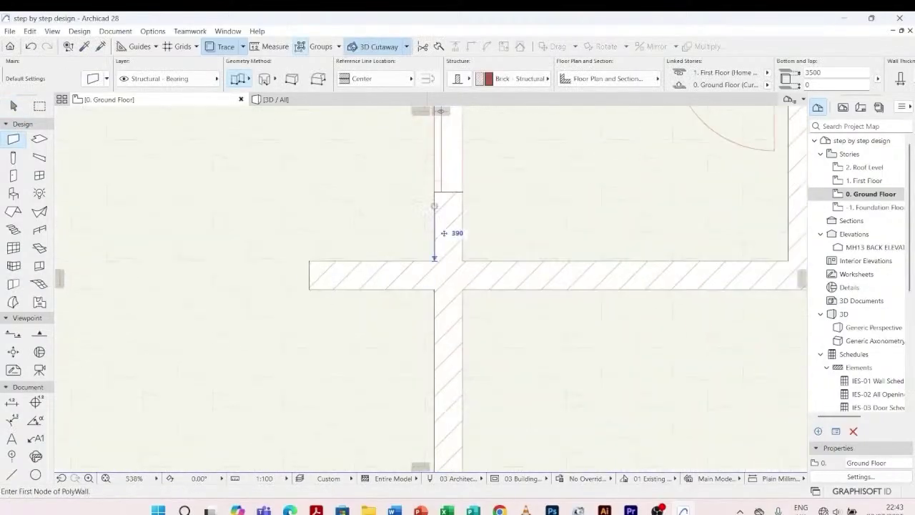
click(434, 205)
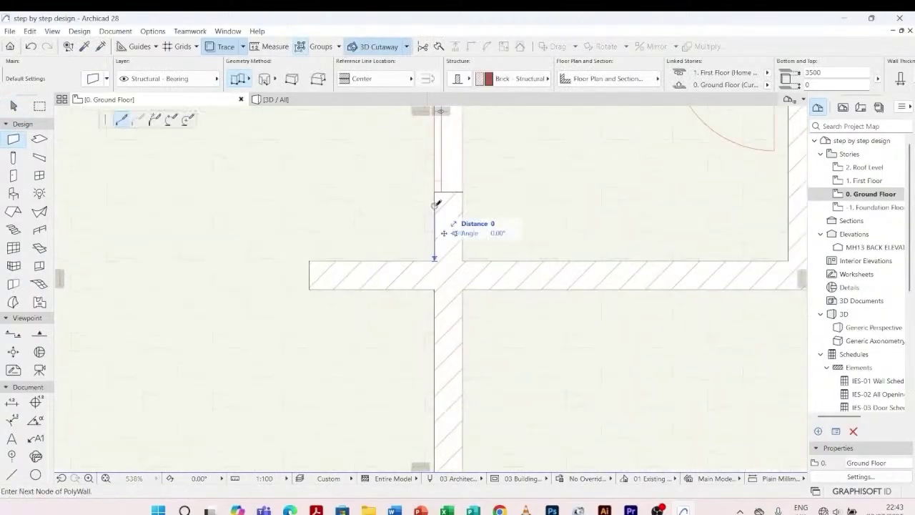
click(299, 208)
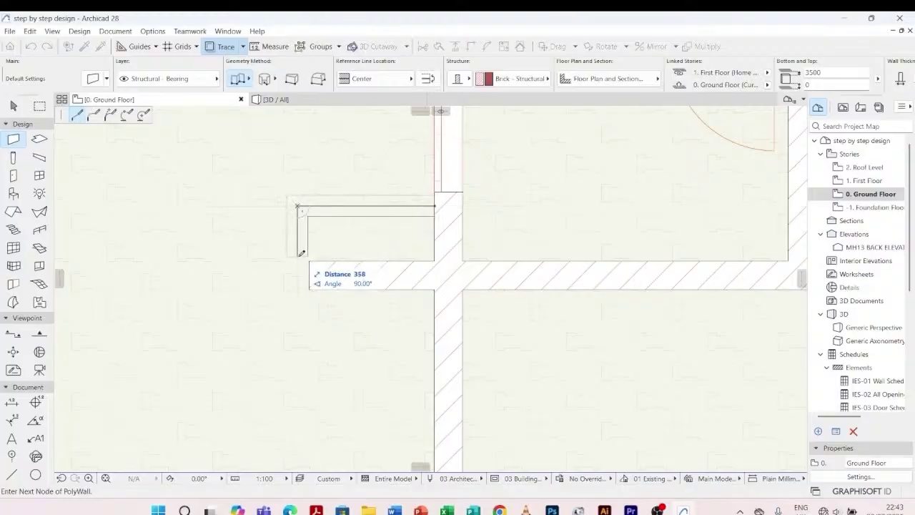
double_click(299, 256)
scroll(306, 261, down, 4)
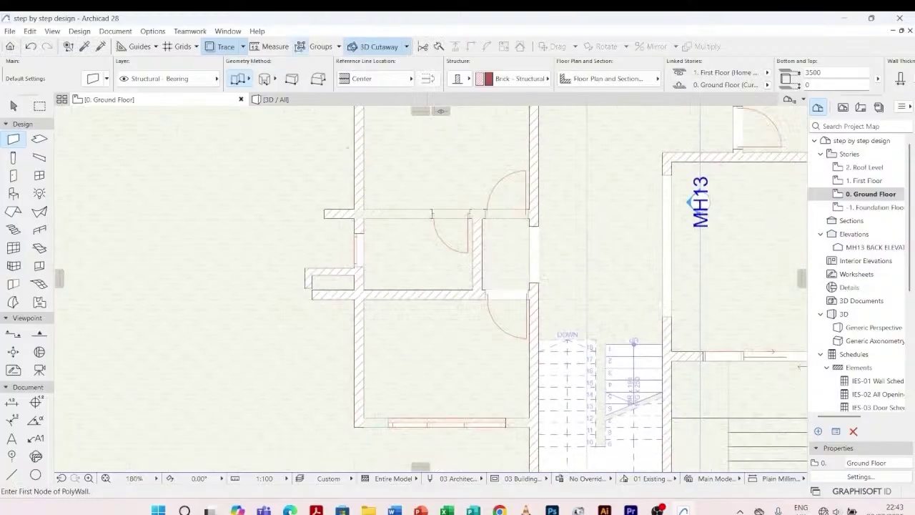
- Draw a second L-shaped wall beside the small window's upper end, its end leg turned toward the upper outside wall, and inspect it in 3D
scroll(348, 198, up, 3)
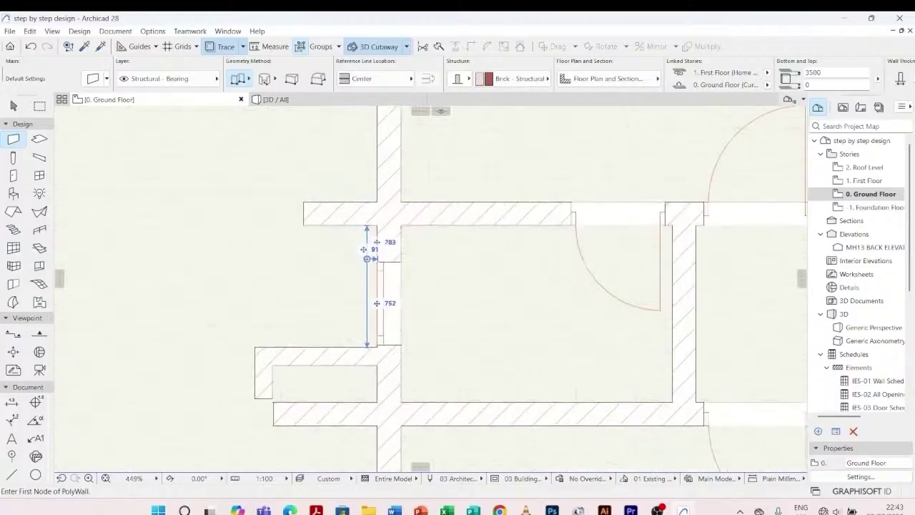
click(370, 261)
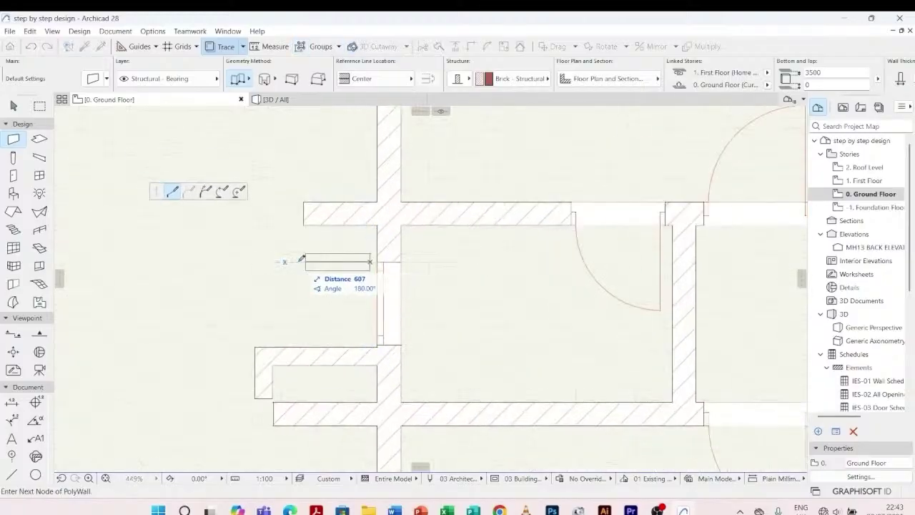
click(277, 262)
double_click(276, 222)
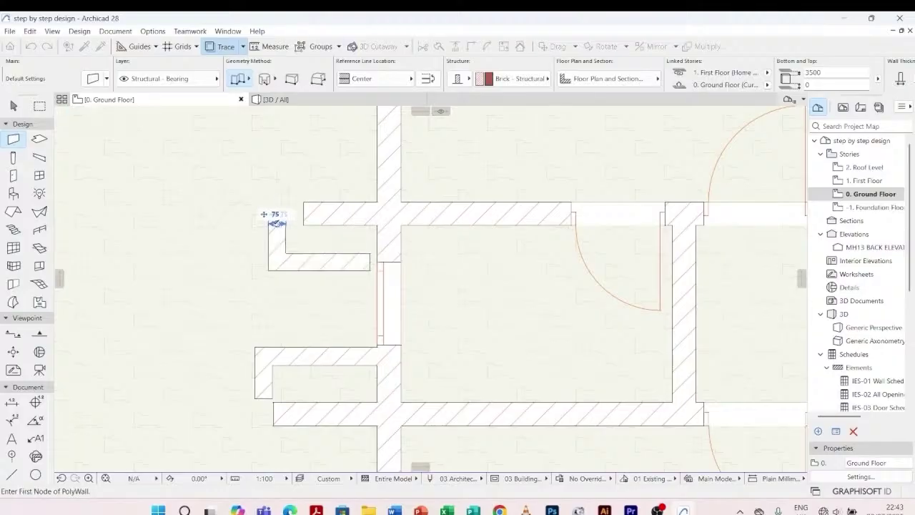
key(Escape)
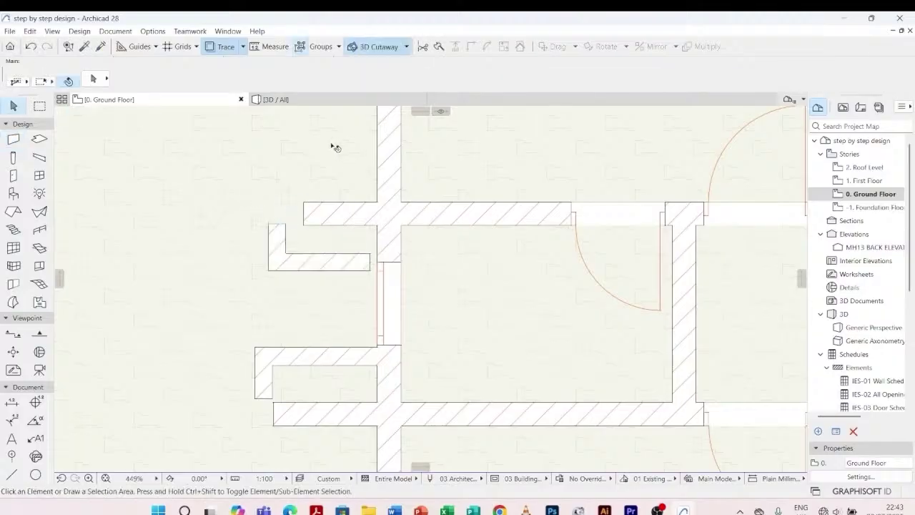
click(279, 100)
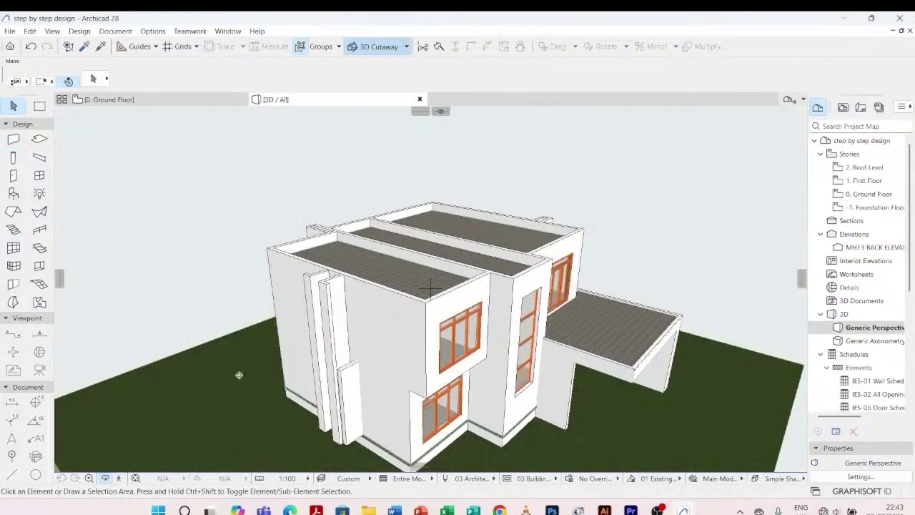
middle_drag(210, 392, 389, 379)
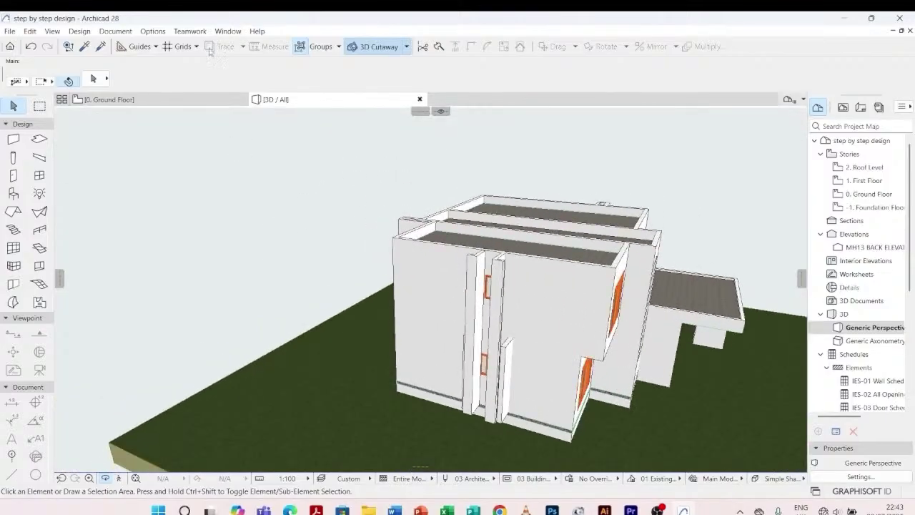
- On the ground floor plan, set the gap between the upper L-shaped wall's long leg and the upper outside wall to 200
mouse_move(189, 93)
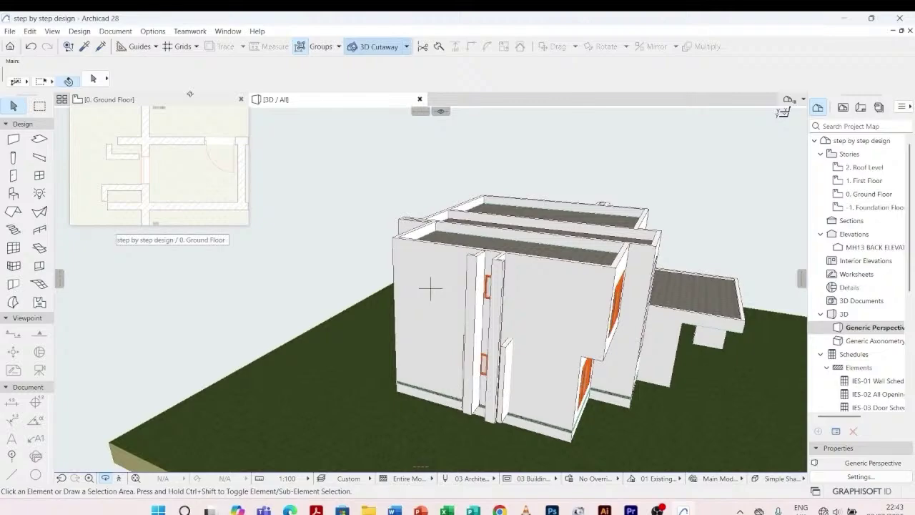
click(189, 102)
scroll(368, 265, up, 5)
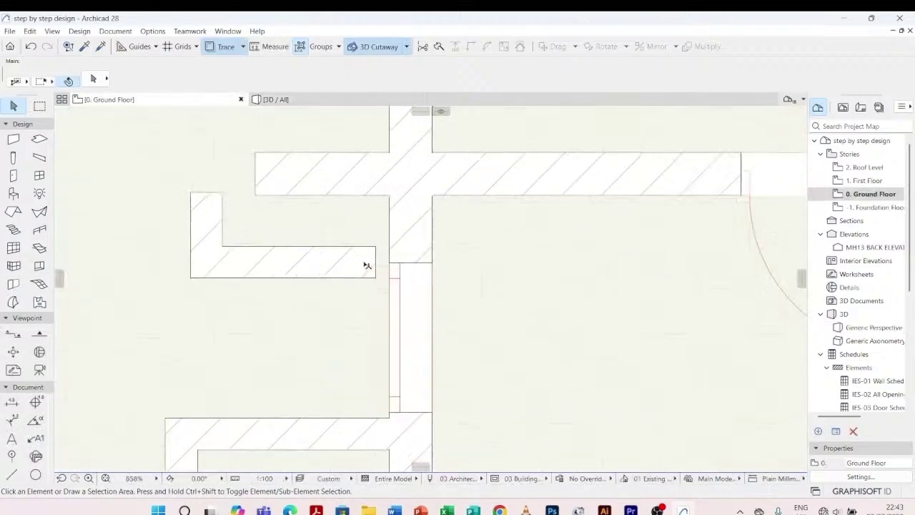
scroll(391, 223, down, 2)
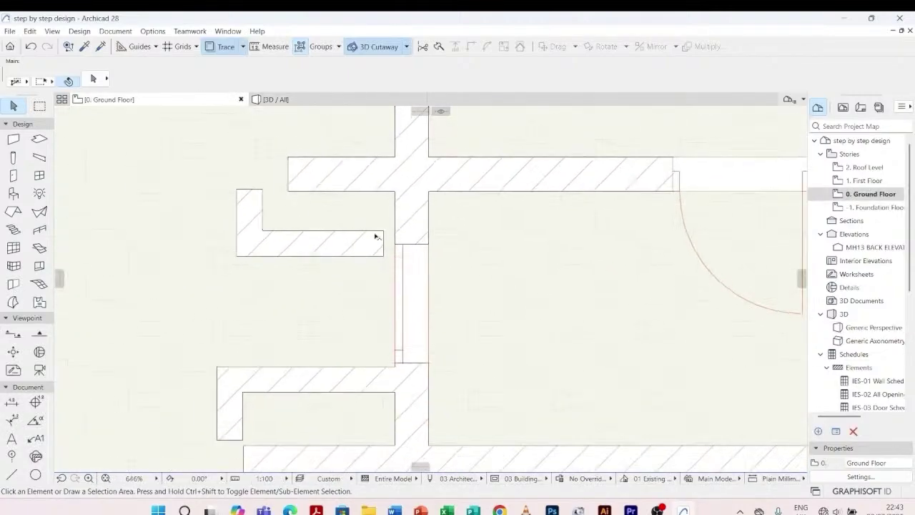
click(377, 237)
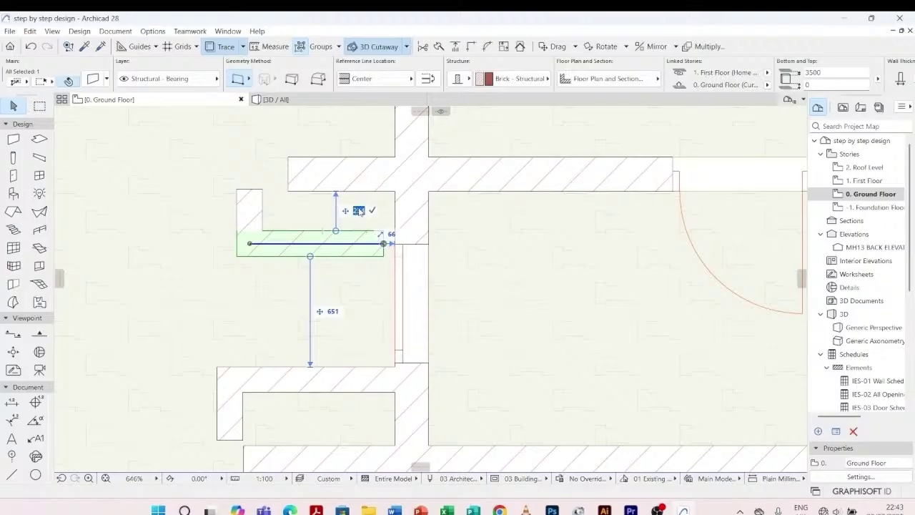
text(200)
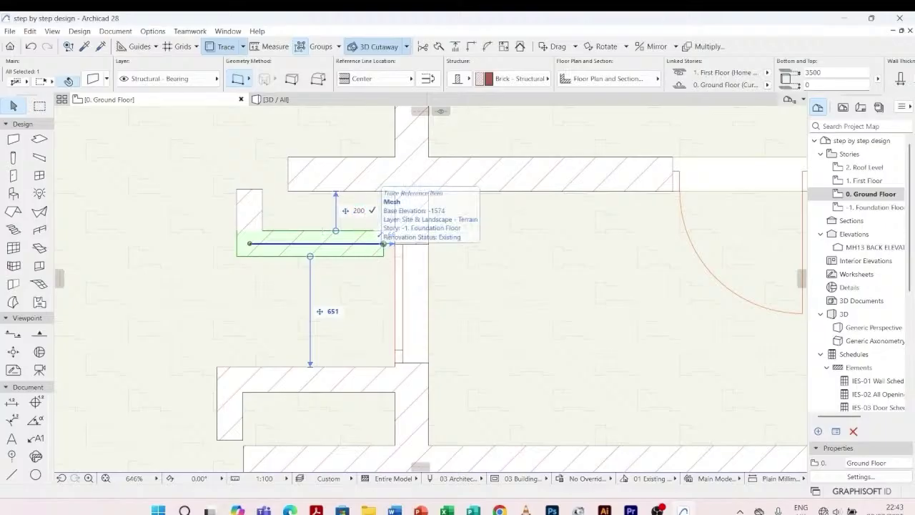
key(Return)
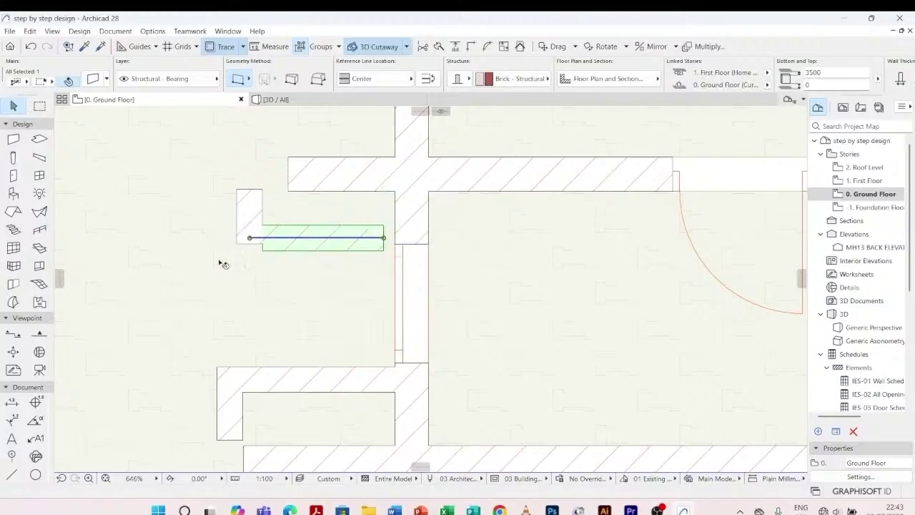
click(220, 262)
- Set the gap between the lower L-shaped wall's long leg and the lower outside wall to 200
click(352, 372)
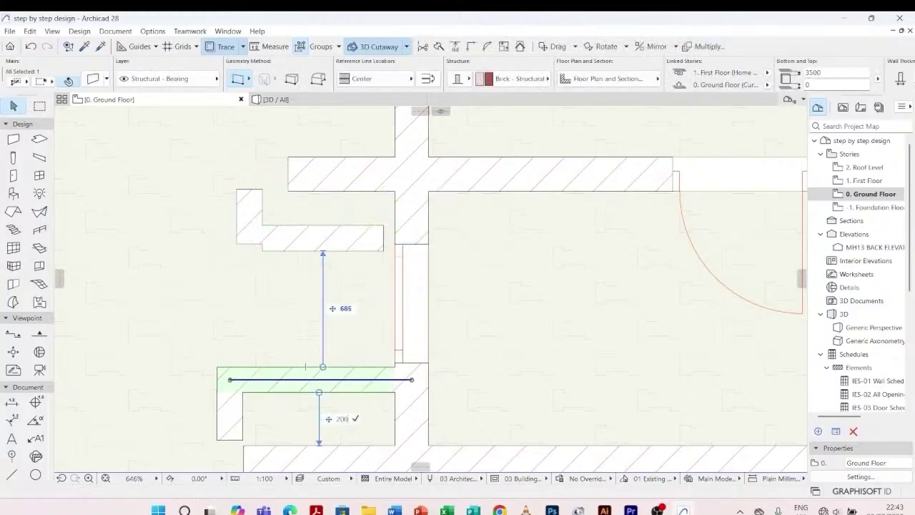
key(Return)
click(235, 337)
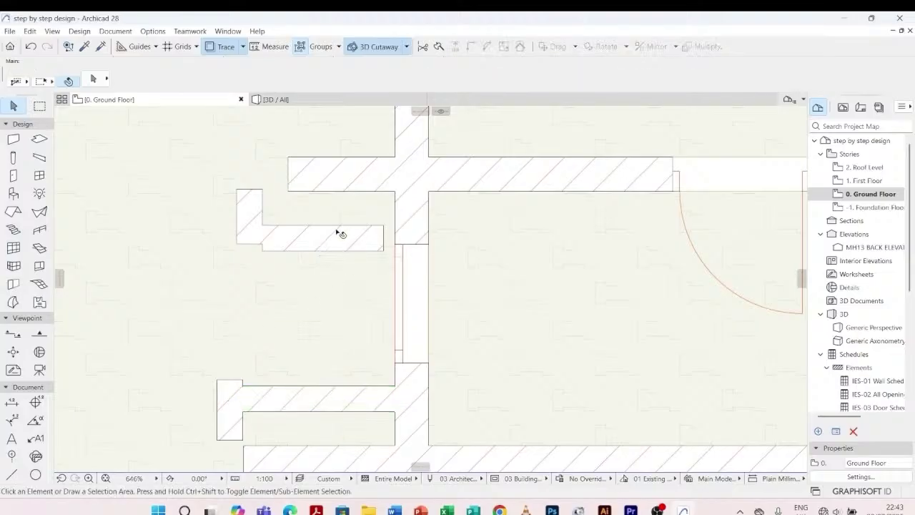
- Shift the small window along the exterior wall toward the lower L-shaped wall, fitting it between the two L-shaped walls
click(401, 255)
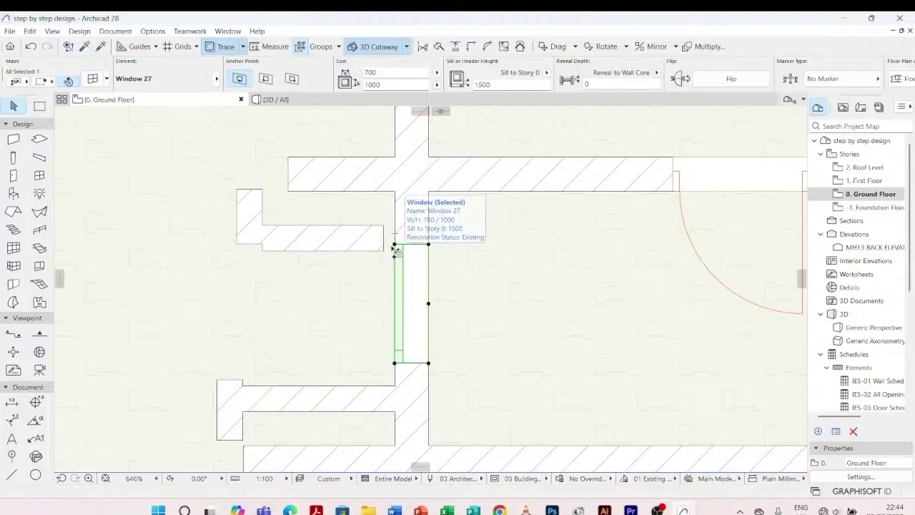
key(ctrl+d)
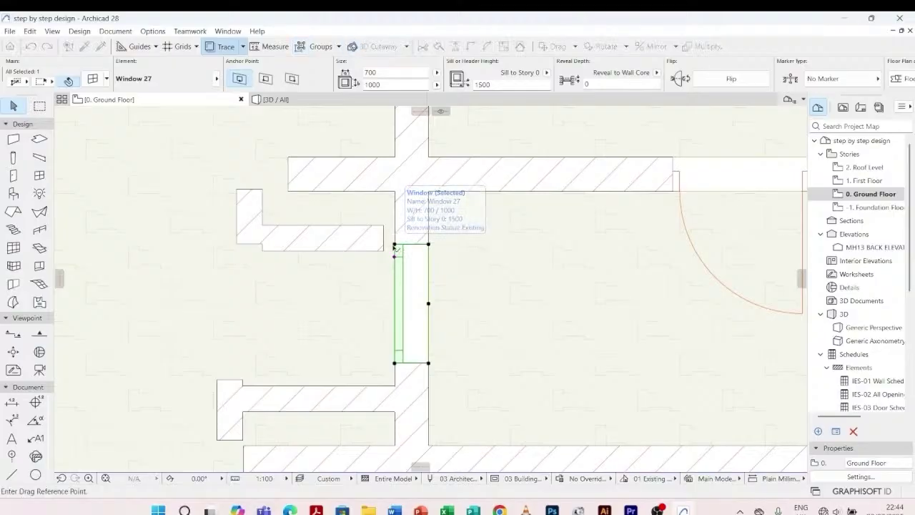
click(429, 304)
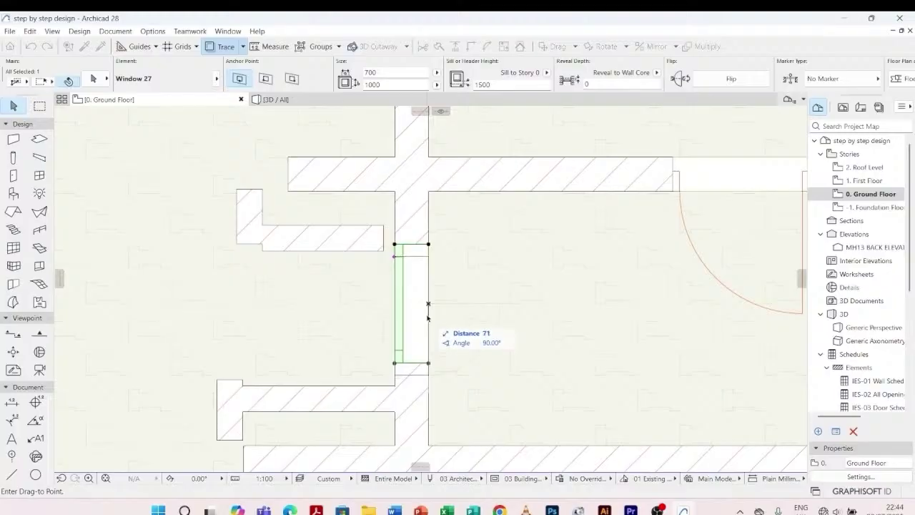
click(429, 315)
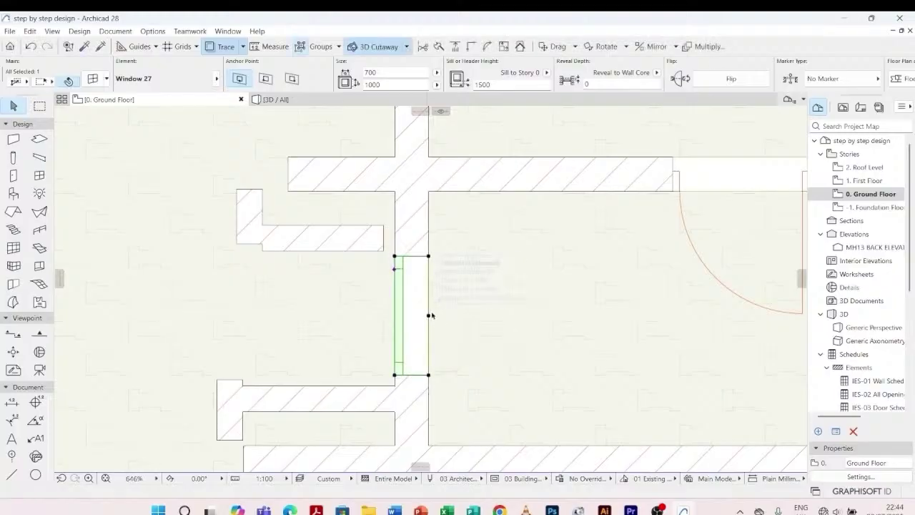
key(ctrl+d)
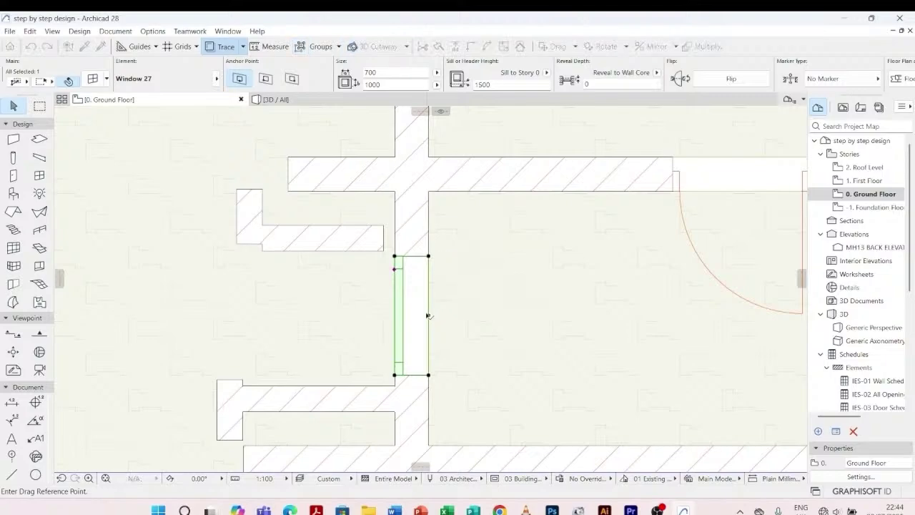
click(428, 316)
click(429, 319)
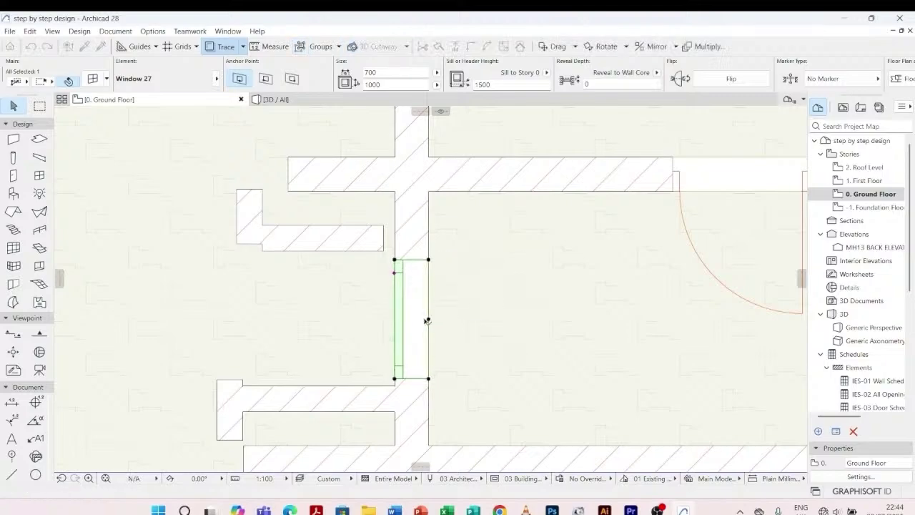
- Extend the upper L-shaped wall's long leg to meet the exterior wall using the Adjust command
click(373, 216)
click(363, 228)
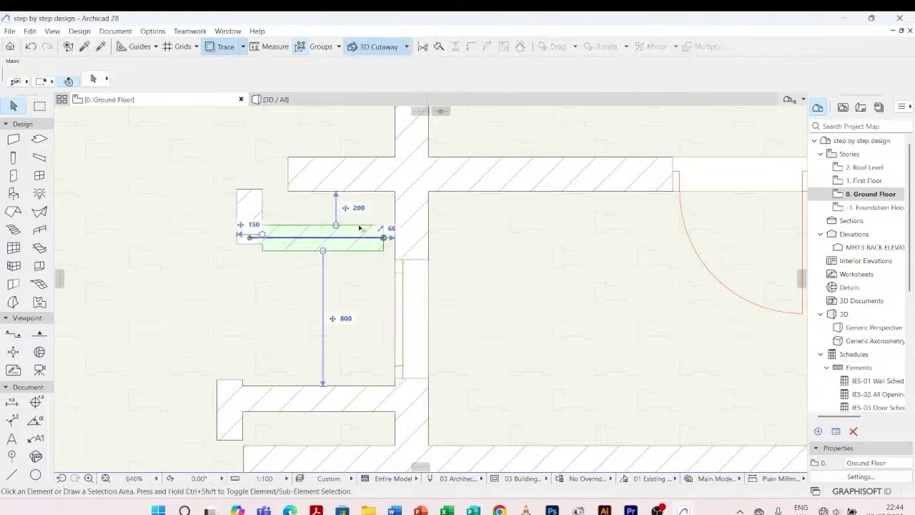
click(456, 46)
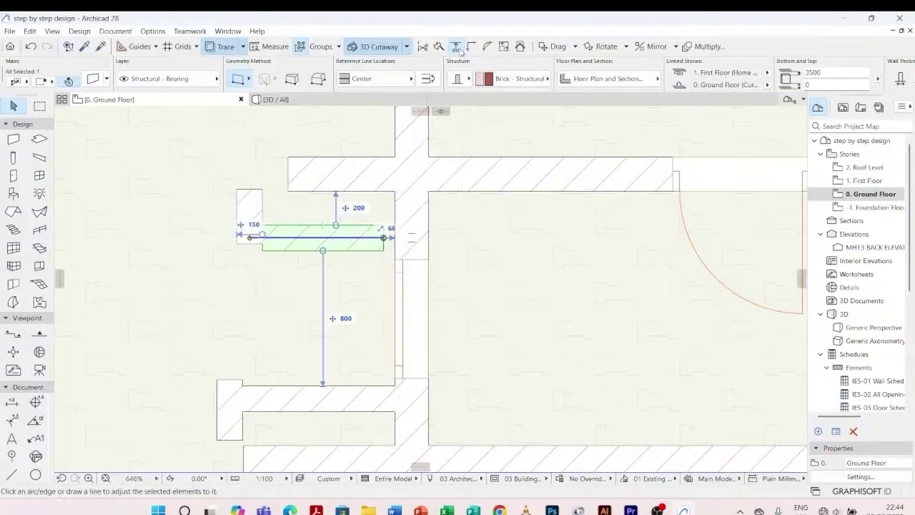
click(412, 207)
click(438, 248)
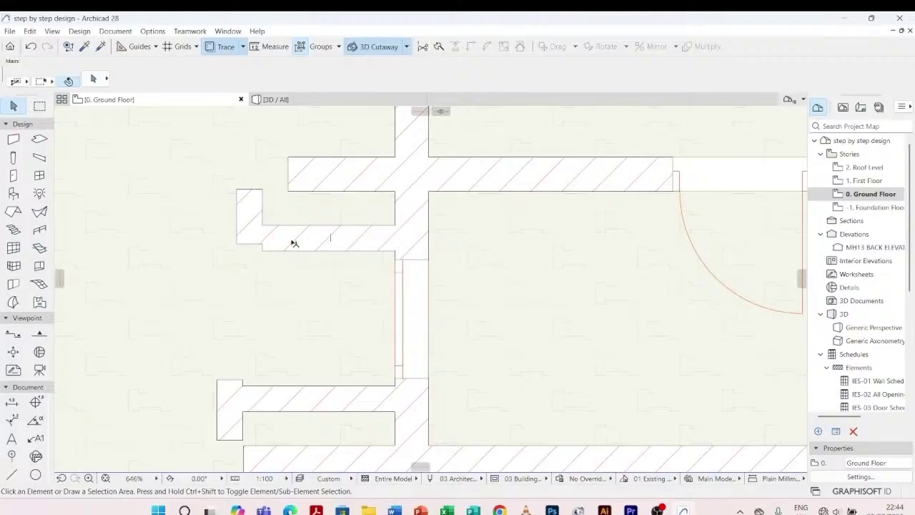
- Set the distance between the lower L-shaped wall's end leg and the exterior wall to 1000
click(258, 201)
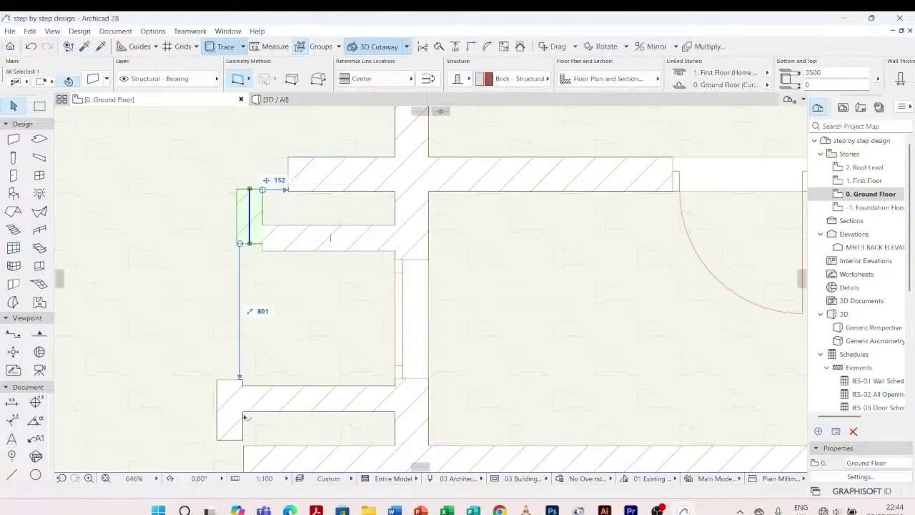
scroll(245, 292, down, 2)
scroll(250, 350, up, 3)
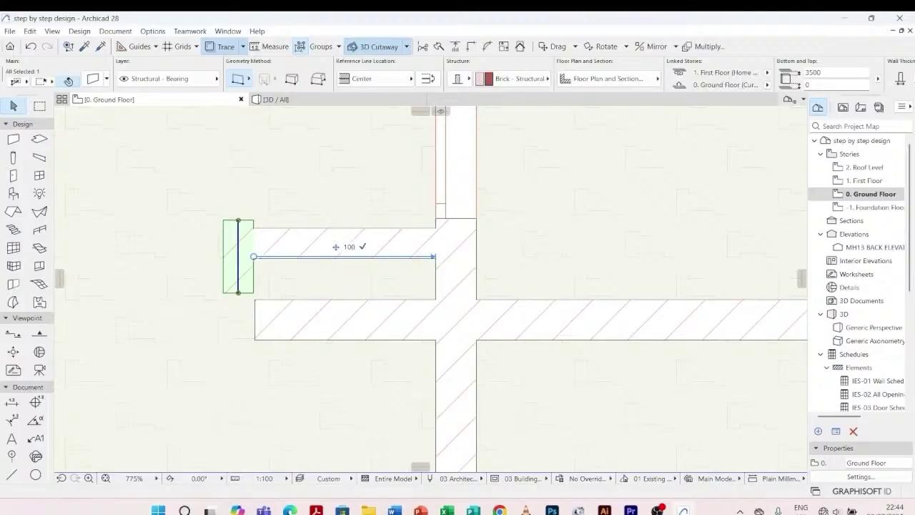
key(Return)
key(Escape)
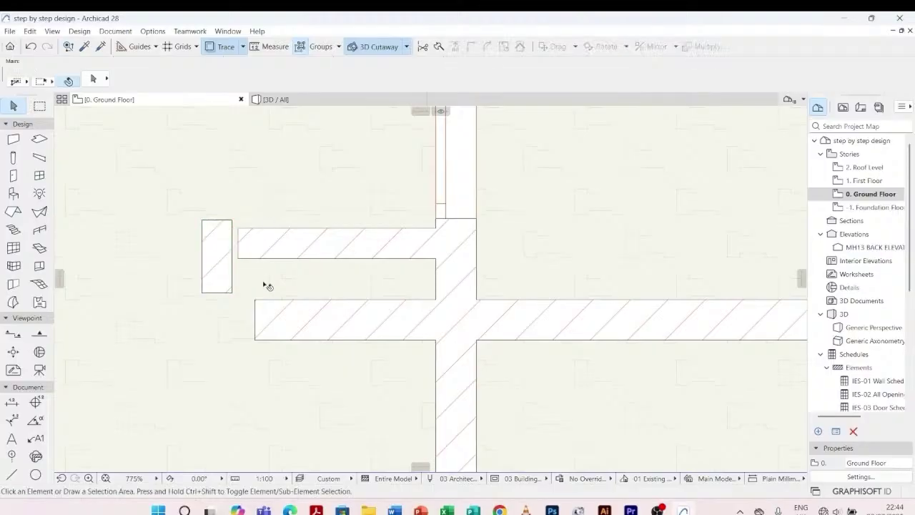
- Intersect the lower L-shaped wall's end leg and long leg with the lower outside wall to form a closed pillar outline
click(285, 313)
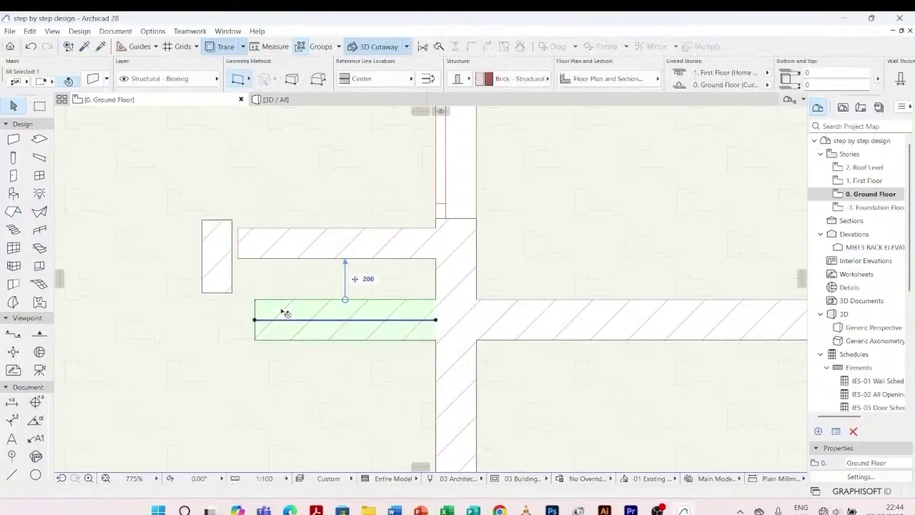
shift+click(215, 257)
shift+click(262, 253)
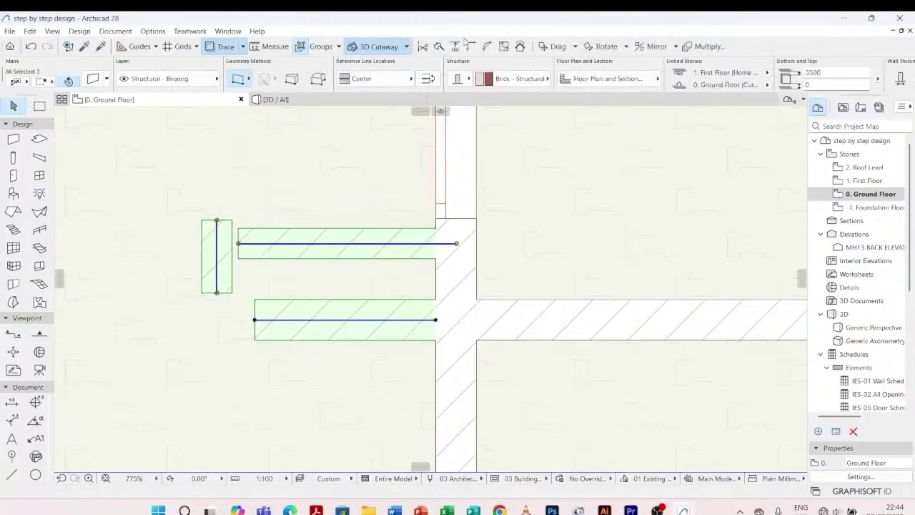
click(471, 45)
key(Escape)
scroll(343, 251, down, 2)
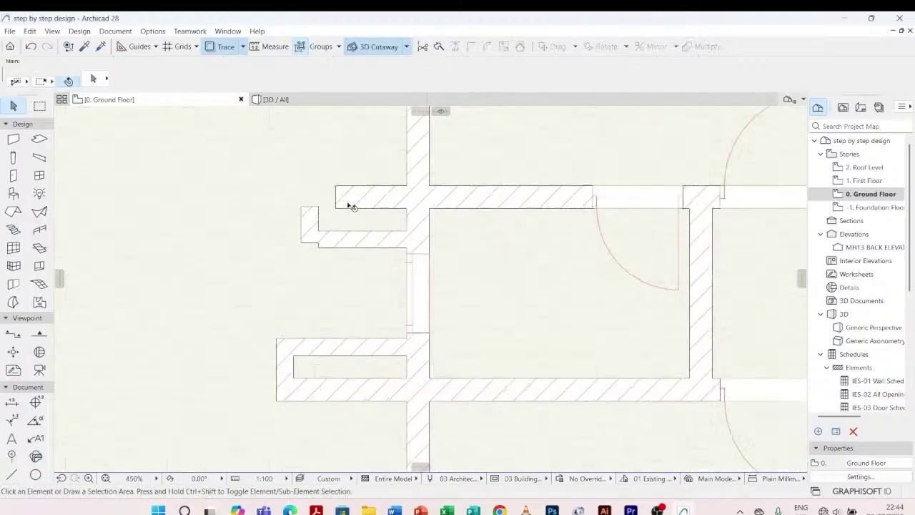
- Intersect the upper L-shaped wall's two legs with the upper outside wall to close the second pillar outline
click(346, 261)
shift+click(299, 211)
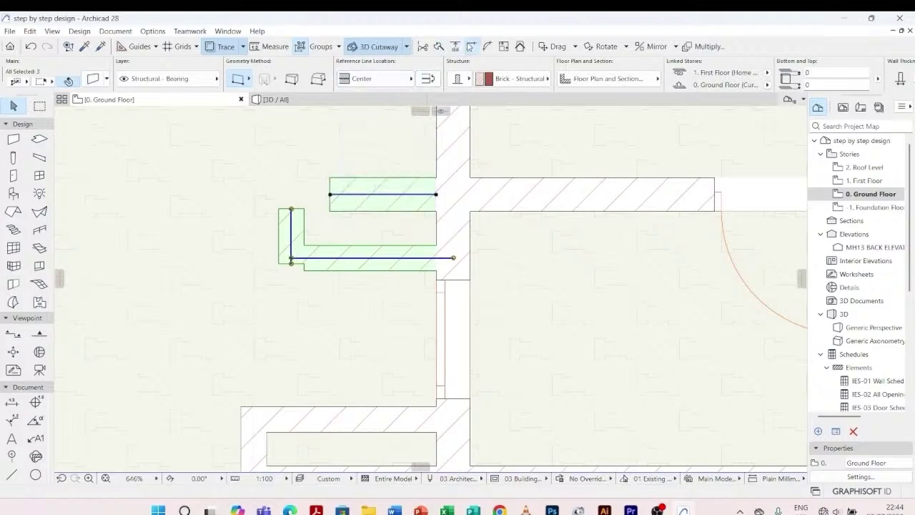
click(351, 217)
scroll(334, 222, down, 3)
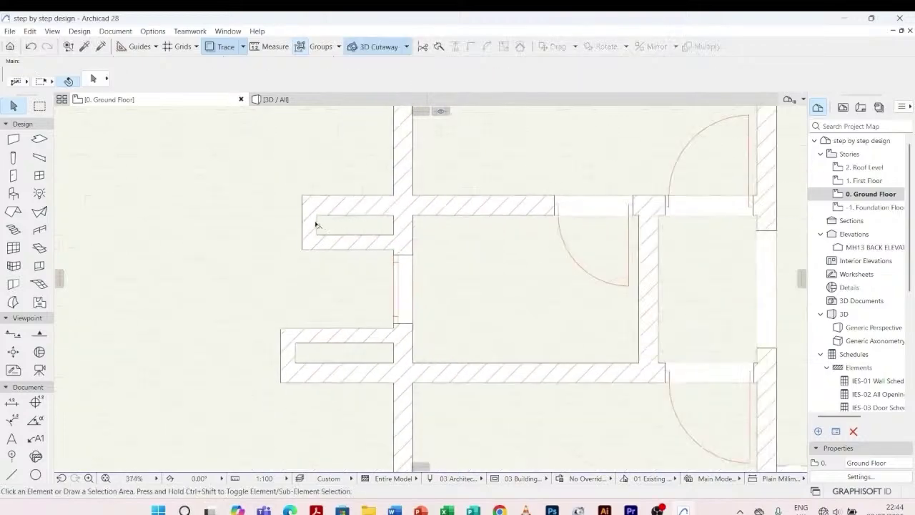
- Move the upper pillar's end leg 221 outward in line with the lower pillar's end leg, and rejoin it with its two adjoining walls
click(318, 224)
scroll(308, 227, up, 4)
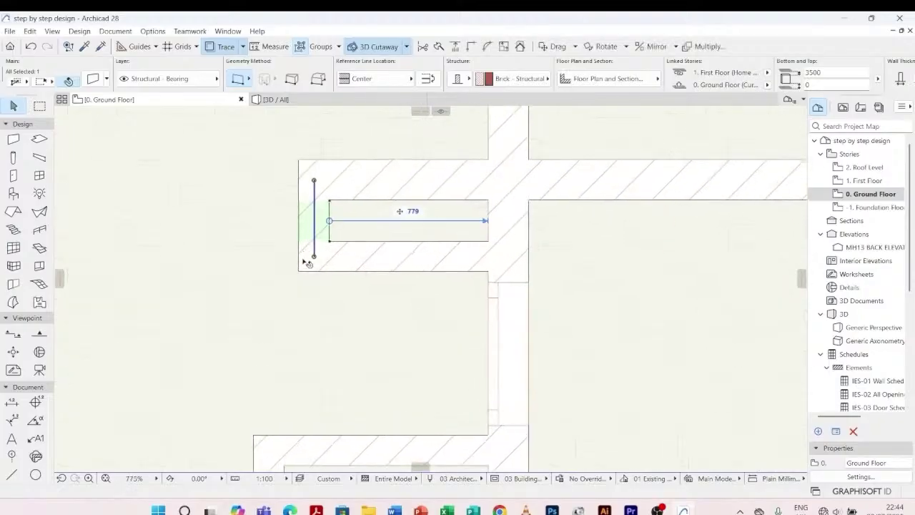
key(ctrl+d)
click(299, 272)
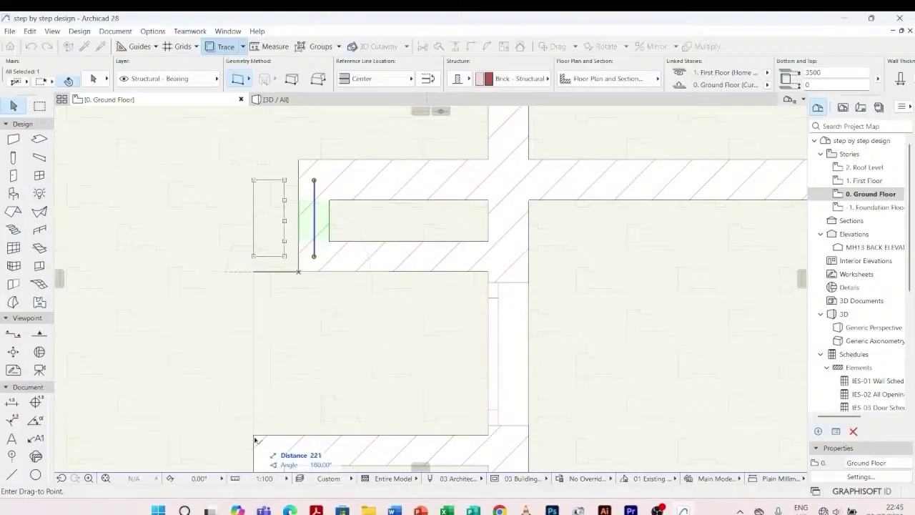
scroll(255, 439, up, 1)
scroll(256, 439, up, 5)
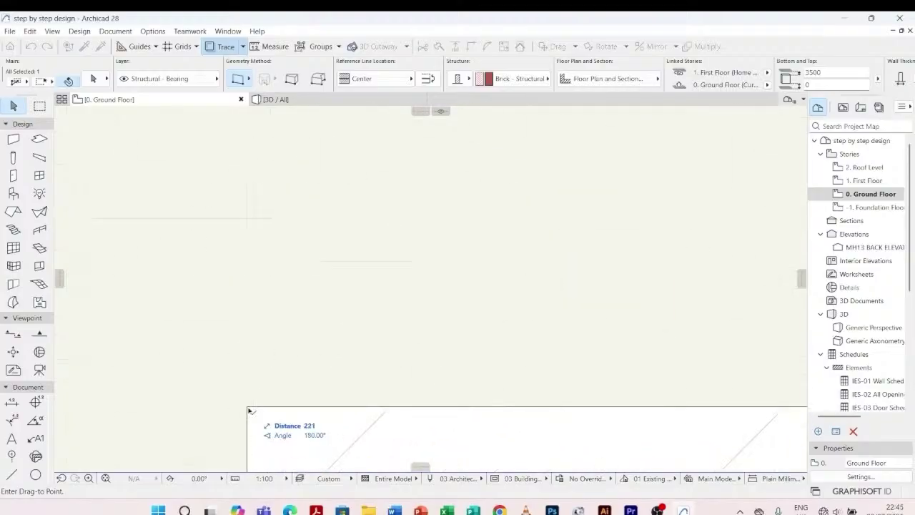
scroll(296, 298, down, 4)
click(296, 298)
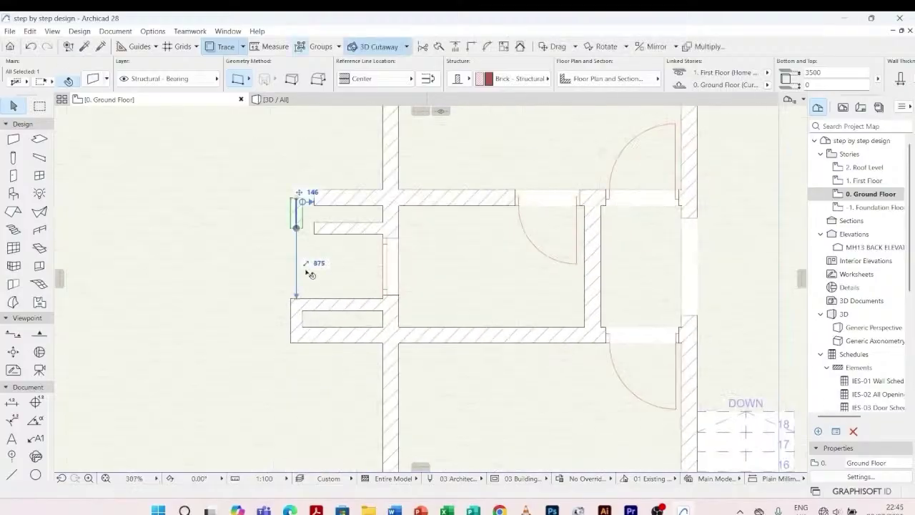
shift+click(319, 198)
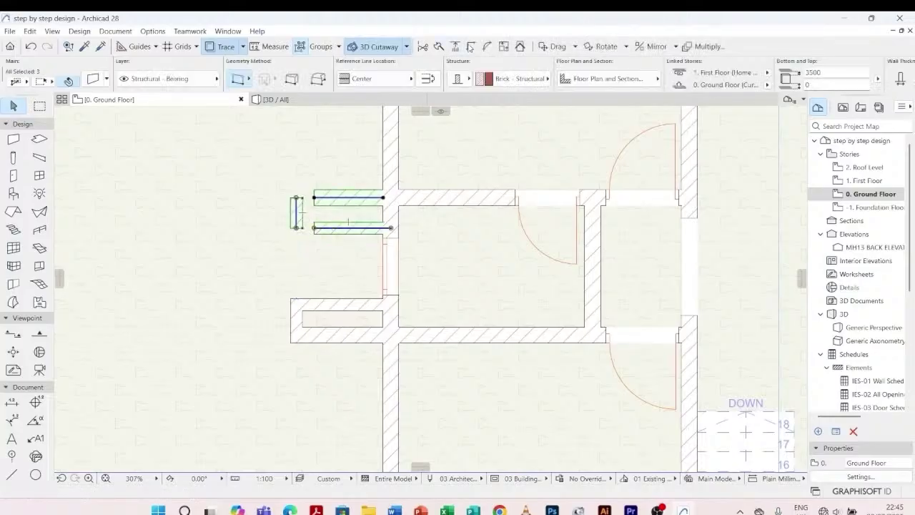
- In the 3D view, raise the short outside wall of the pillar nearer the viewer to a height of 7000, level with the roof
click(300, 100)
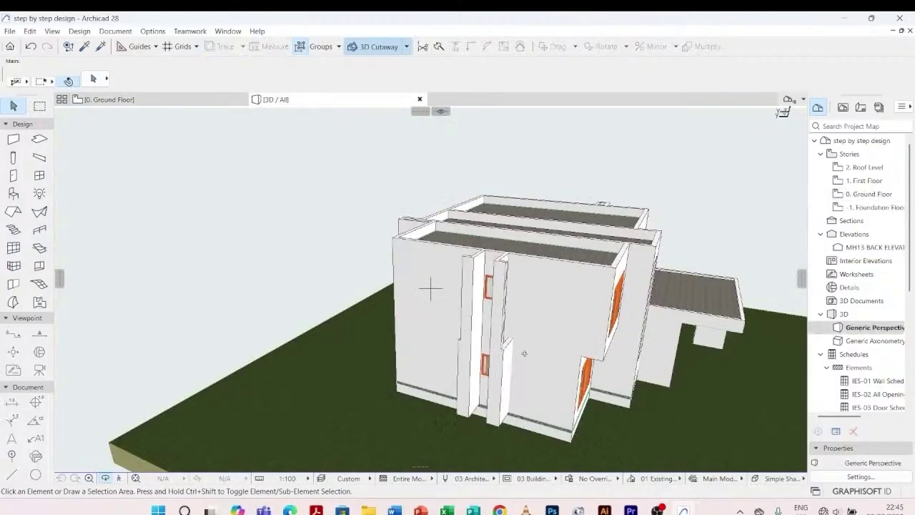
shift+middle_drag(524, 353, 485, 370)
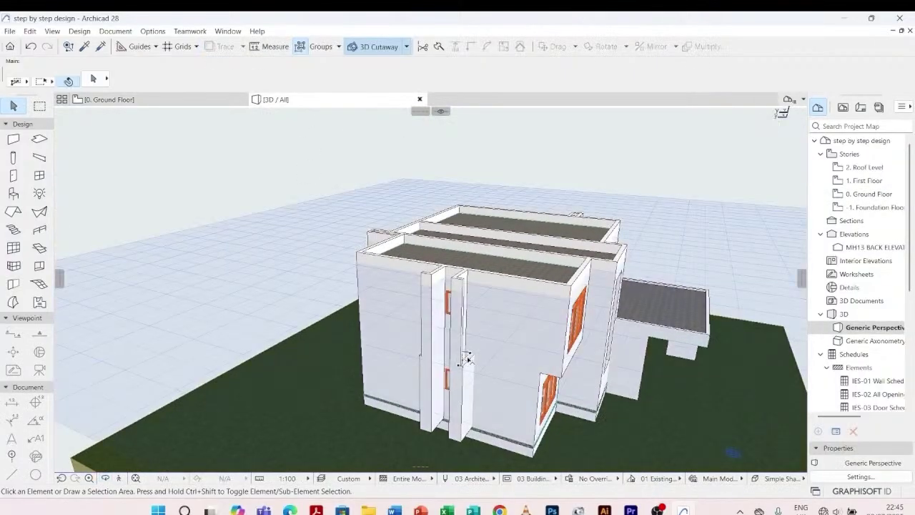
click(467, 359)
scroll(468, 359, up, 3)
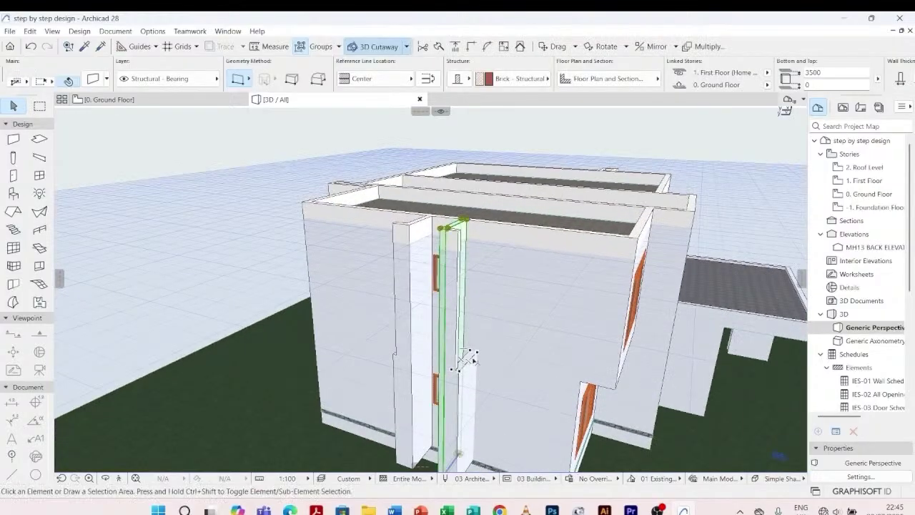
click(465, 366)
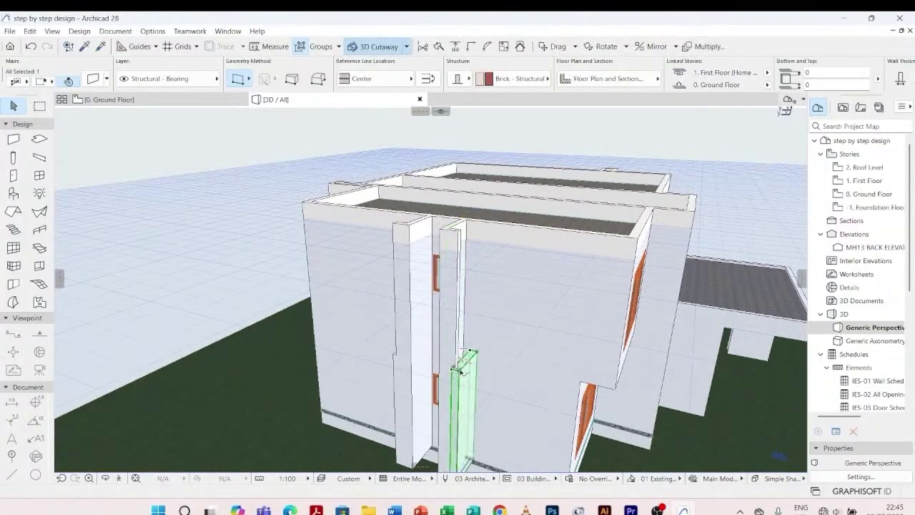
click(463, 362)
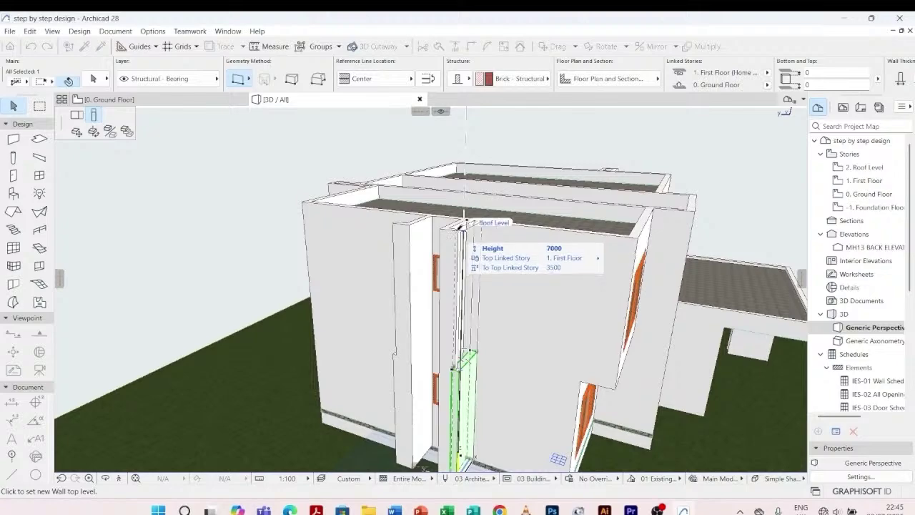
key(Escape)
key(Escape)
scroll(354, 290, down, 2)
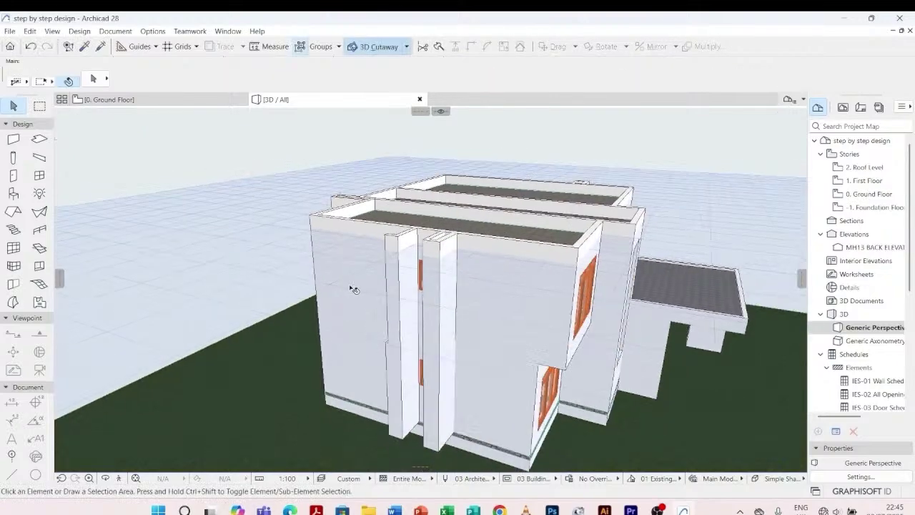
- Raise the short outside wall of the opposite pillar to the top of its adjoining walls and inspect both pillars in 3D
shift+middle_drag(354, 289, 430, 348)
shift+middle_drag(402, 391, 400, 388)
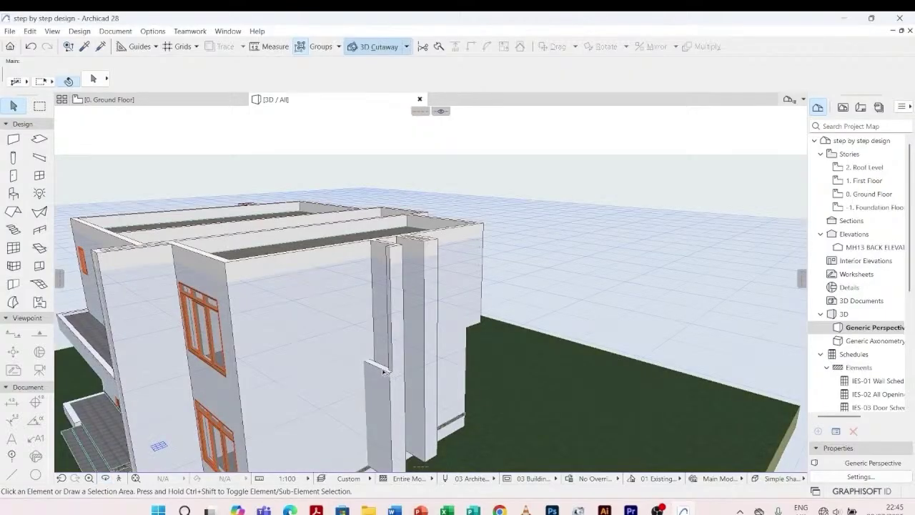
click(383, 367)
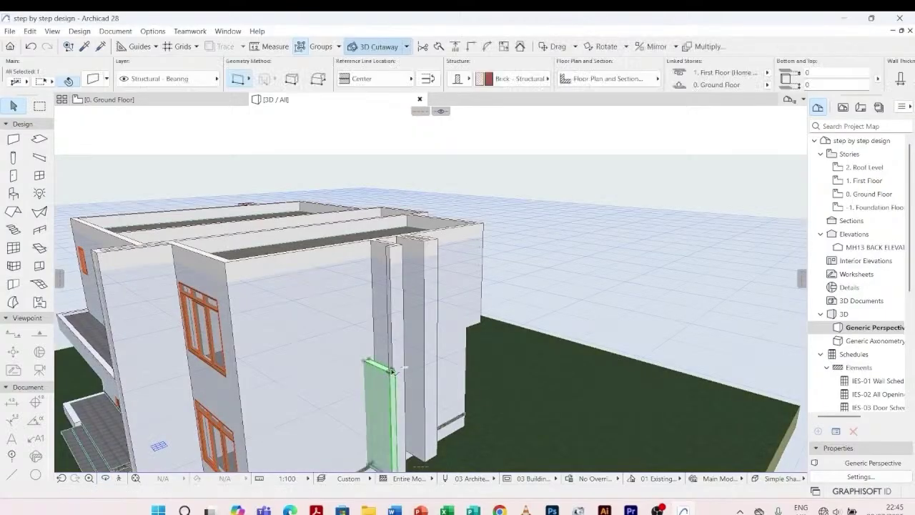
click(392, 369)
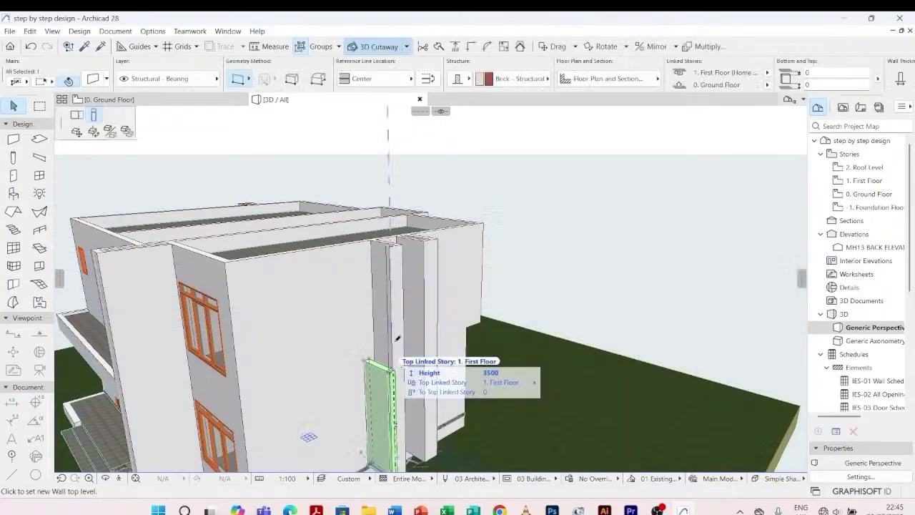
click(393, 244)
key(Escape)
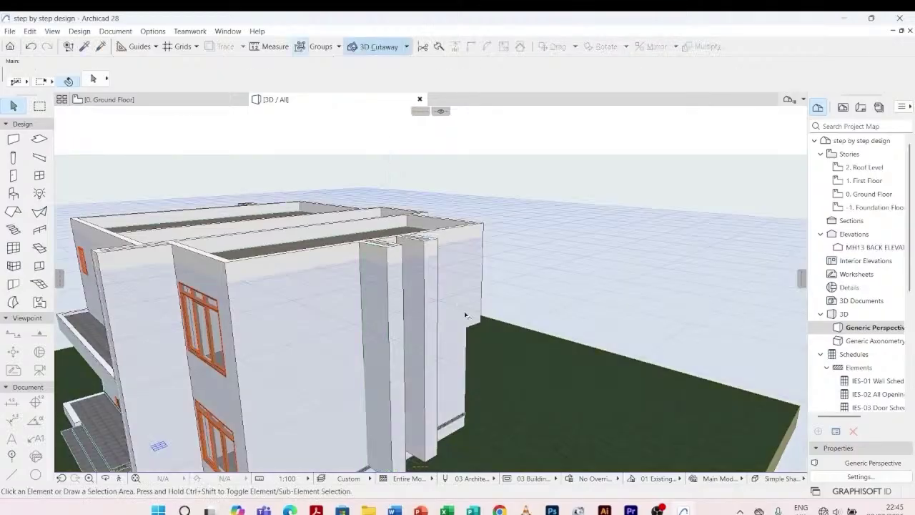
shift+middle_drag(465, 314, 429, 258)
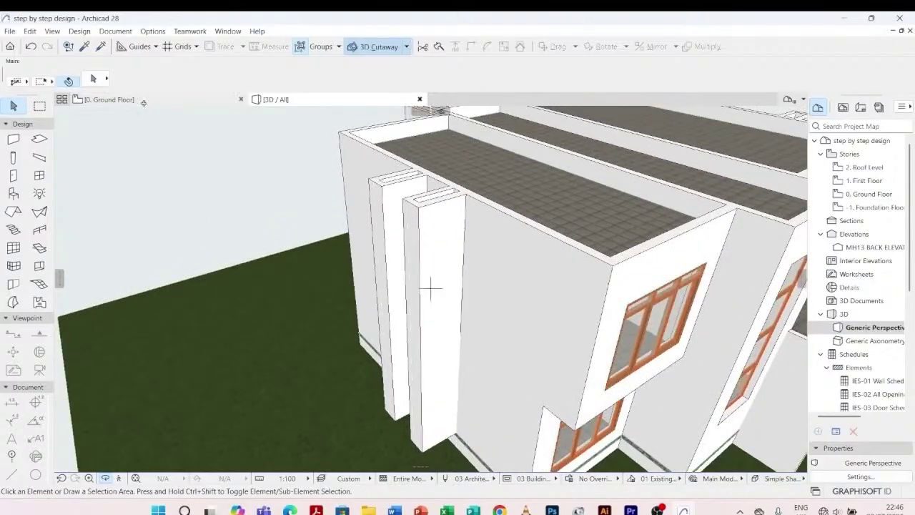
- On the ground floor plan, set the lower pillar's end leg 500 from the outside wall
click(115, 99)
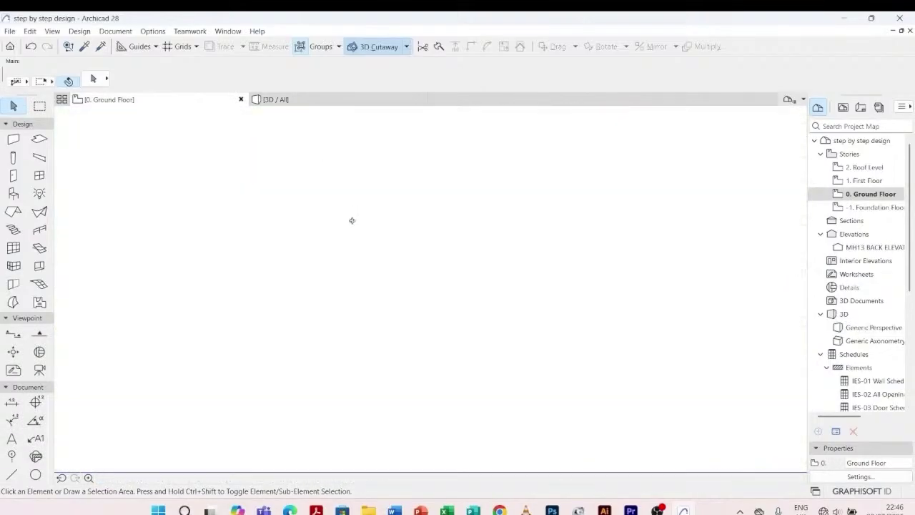
scroll(317, 327, up, 5)
click(271, 311)
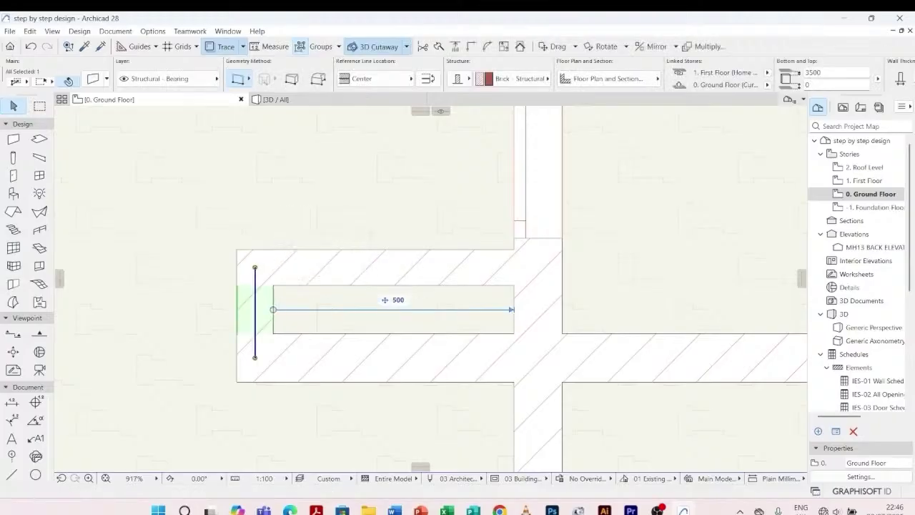
key(Escape)
scroll(308, 266, down, 4)
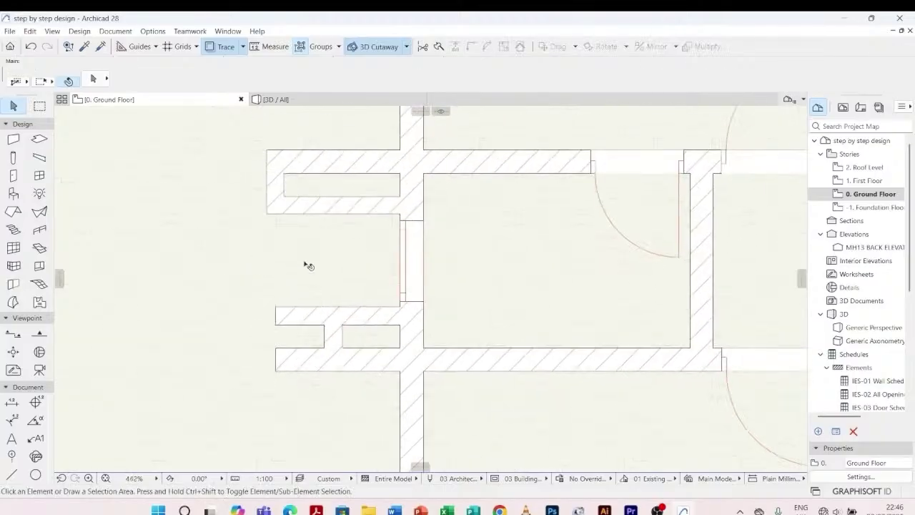
- Set the upper pillar's end leg 500 from the outside wall and intersect it with its two side walls
click(276, 195)
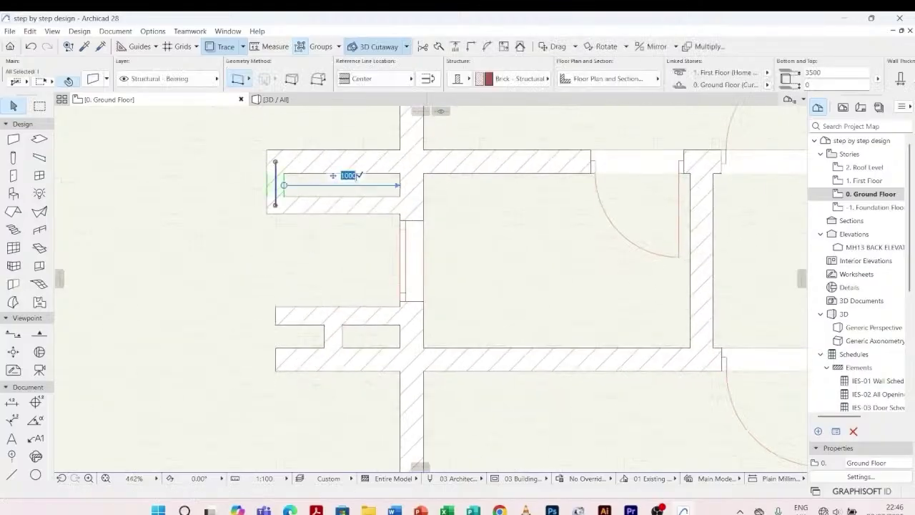
key(Return)
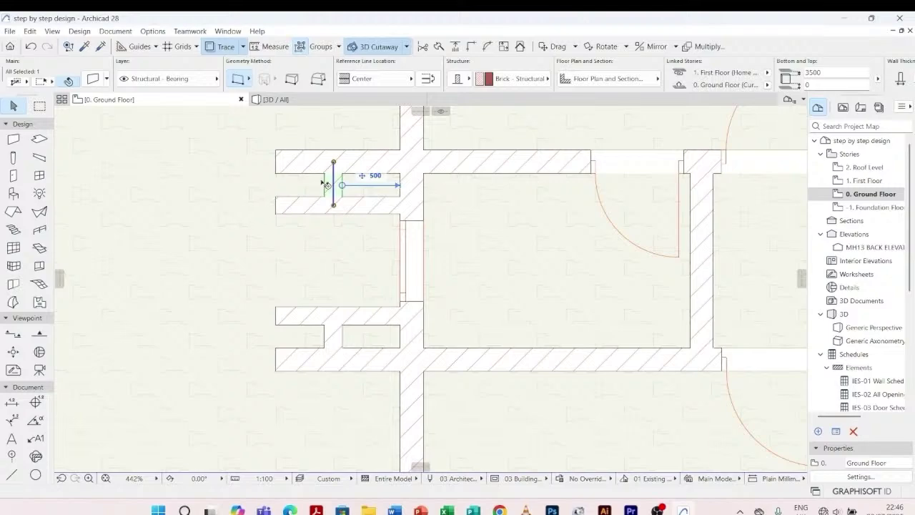
shift+click(366, 163)
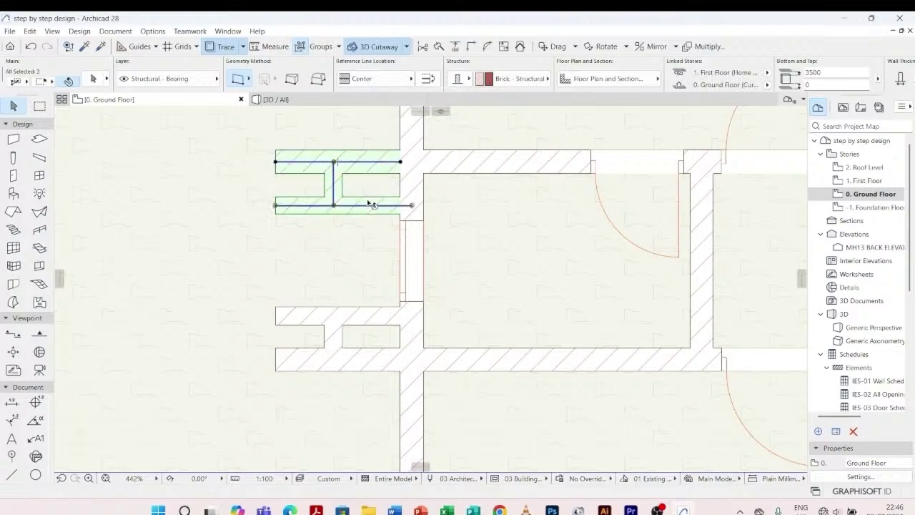
shift+click(372, 204)
click(472, 49)
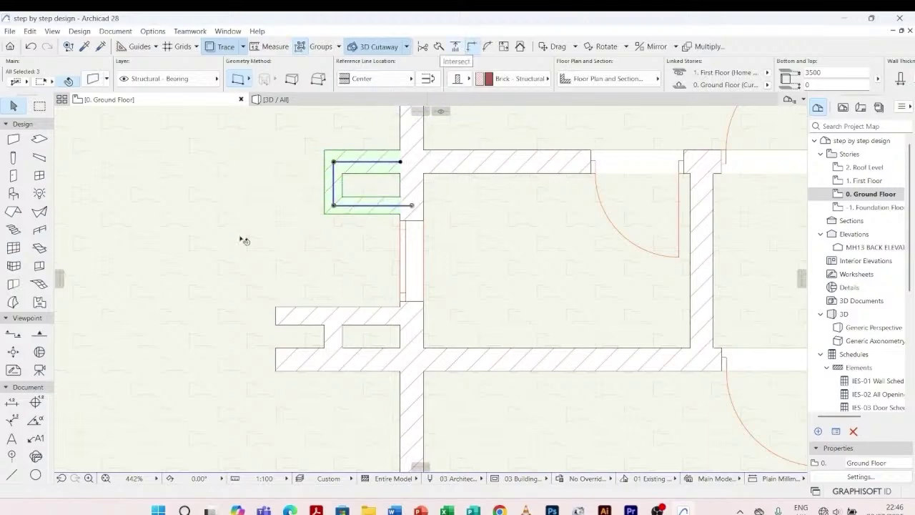
click(241, 241)
- Intersect the lower pillar's end leg with its two side walls to trim their overhanging ends
click(370, 318)
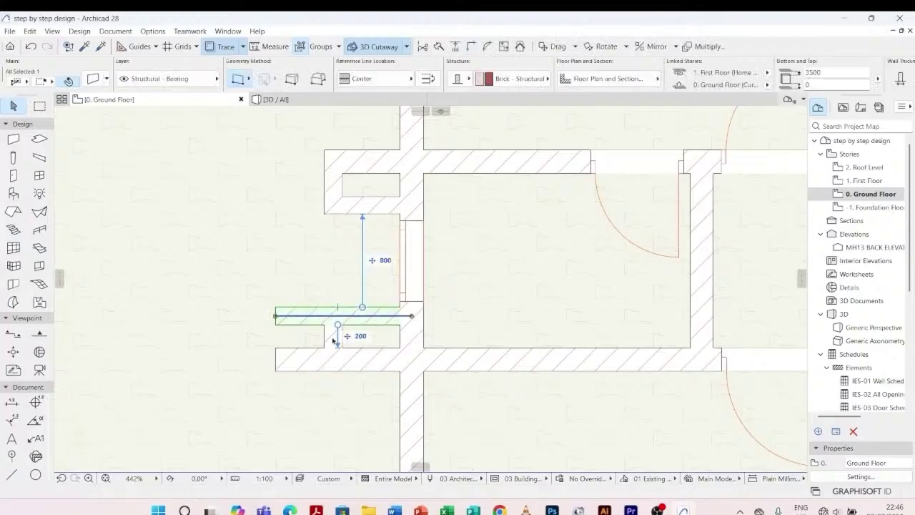
drag(271, 278, 374, 410)
click(374, 410)
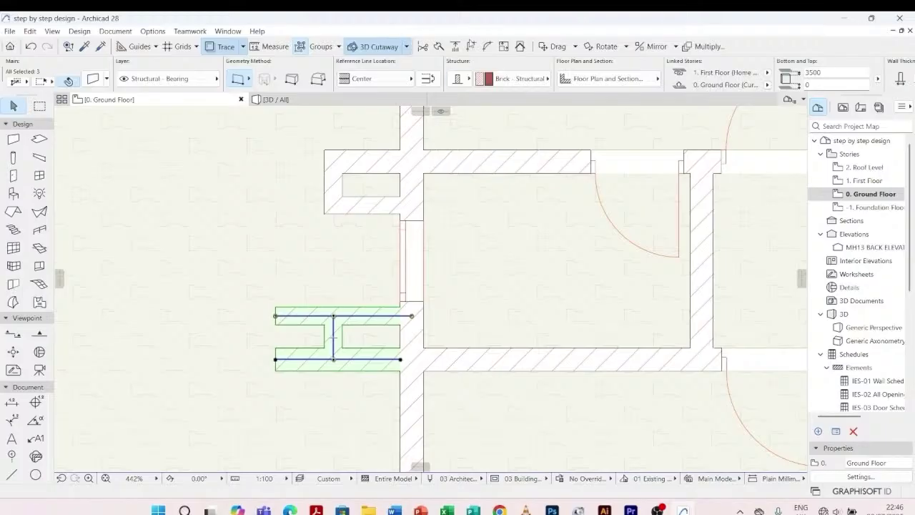
click(472, 48)
click(288, 262)
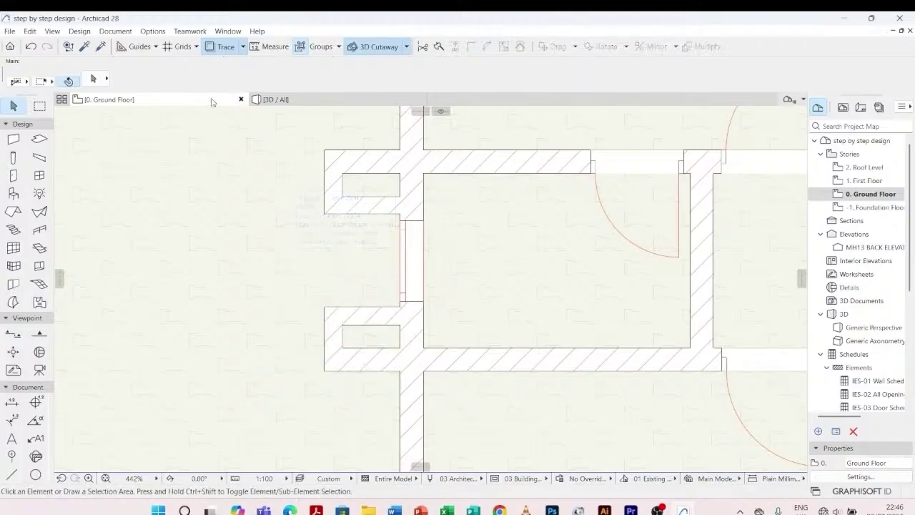
- Examine the shallower pillars in 3D from several sides, especially where their bases meet the foundation
click(272, 99)
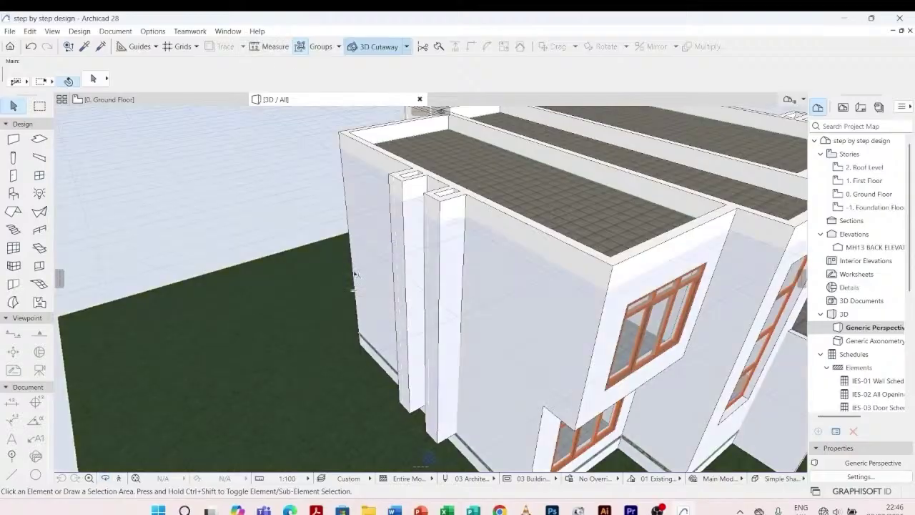
shift+middle_drag(354, 274, 458, 213)
scroll(457, 213, down, 4)
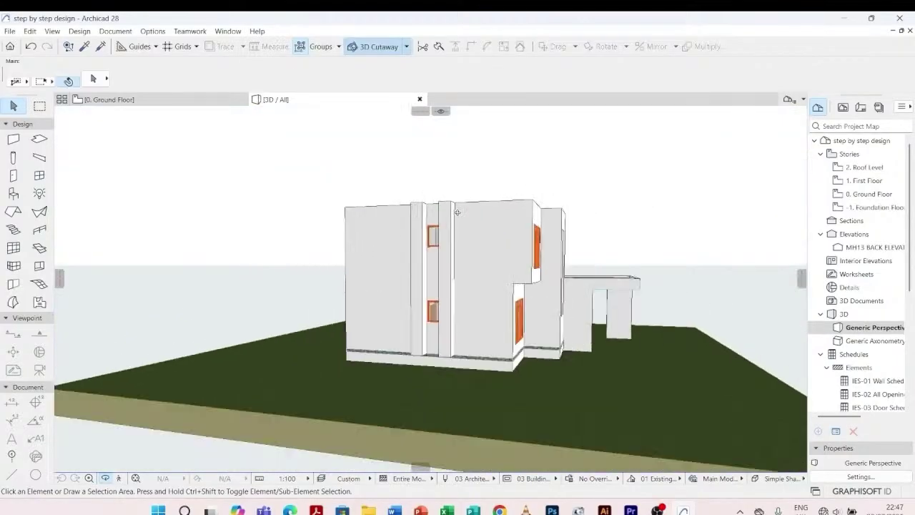
shift+middle_drag(444, 377, 401, 413)
scroll(401, 413, up, 8)
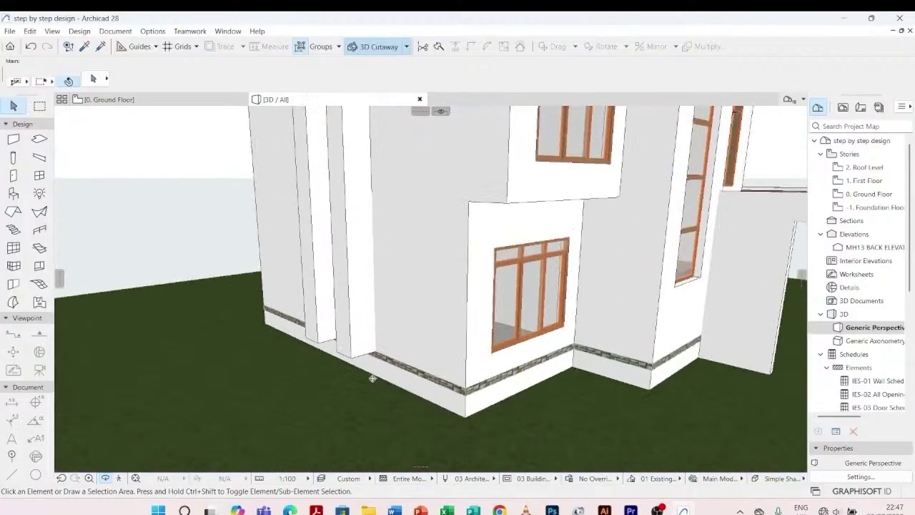
scroll(316, 369, down, 5)
shift+middle_drag(315, 370, 425, 379)
scroll(427, 361, up, 4)
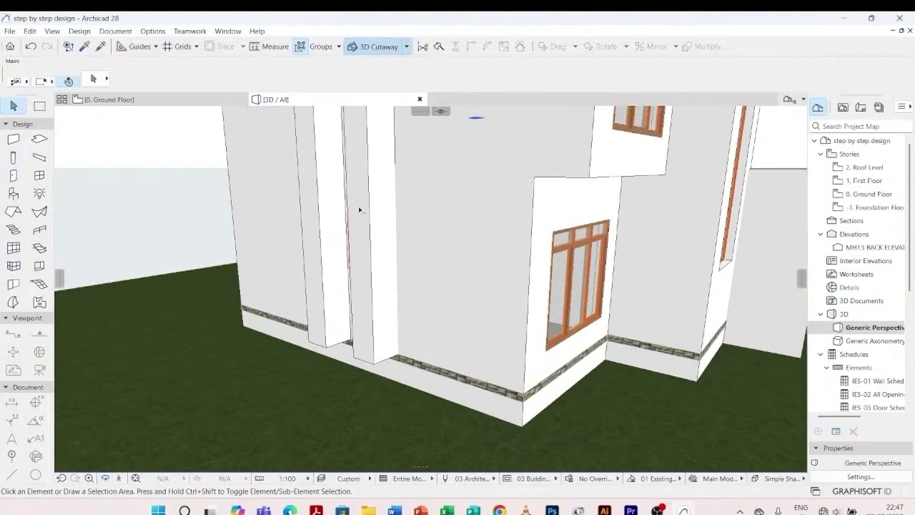
- On the foundation floor, stretch the small room's lower wall outward about 634 past the left outside wall
click(193, 100)
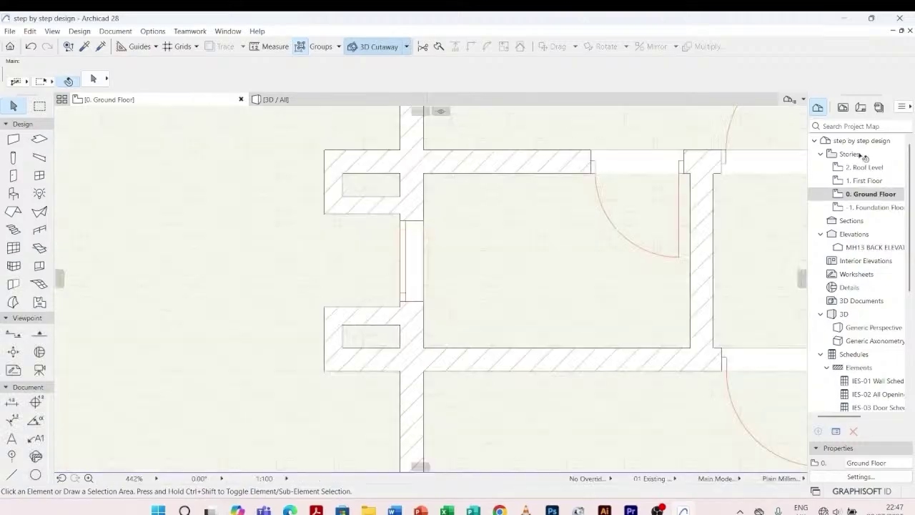
double_click(873, 208)
scroll(557, 250, down, 6)
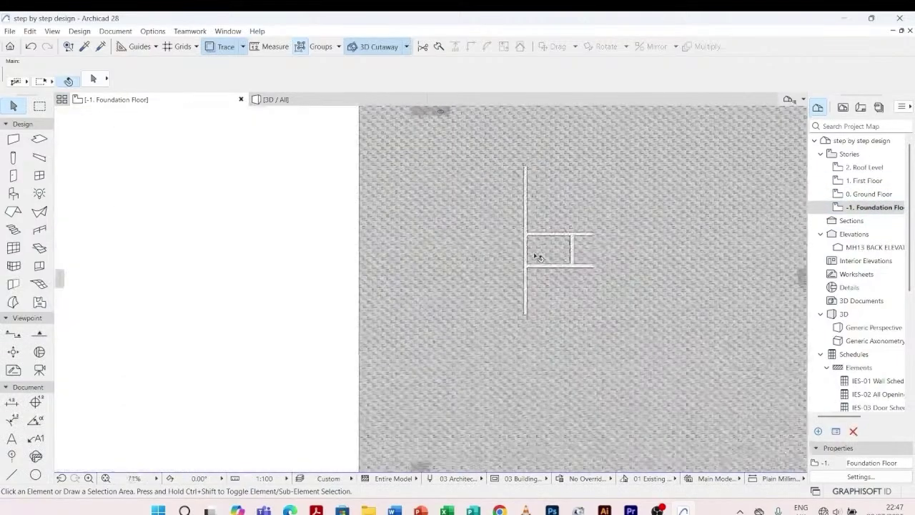
scroll(537, 258, down, 1)
scroll(530, 263, up, 7)
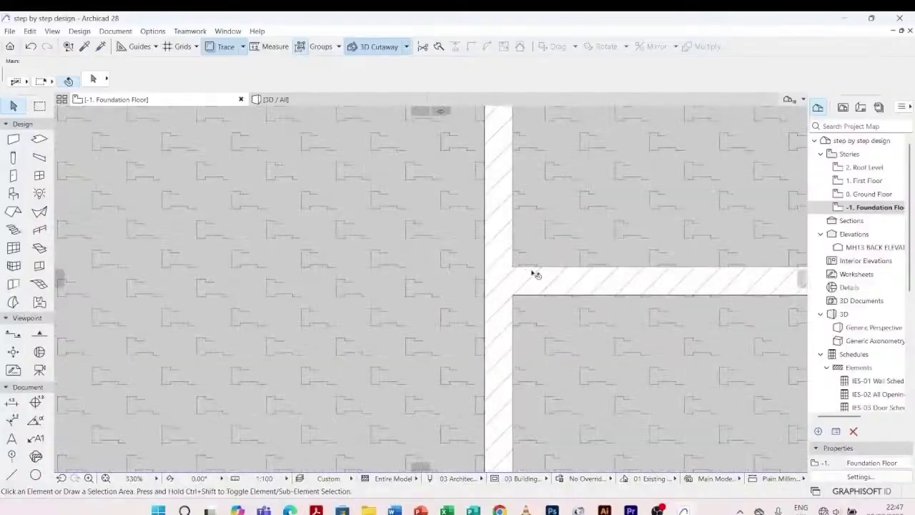
click(536, 275)
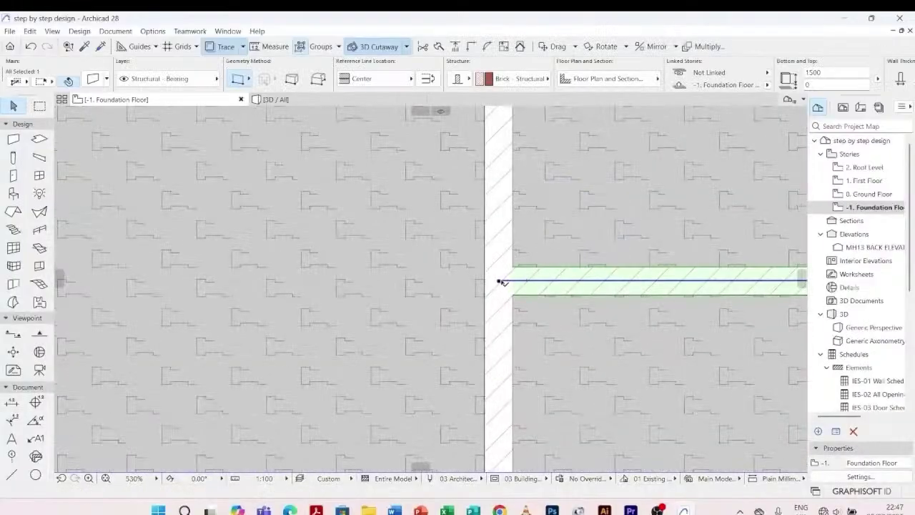
click(499, 282)
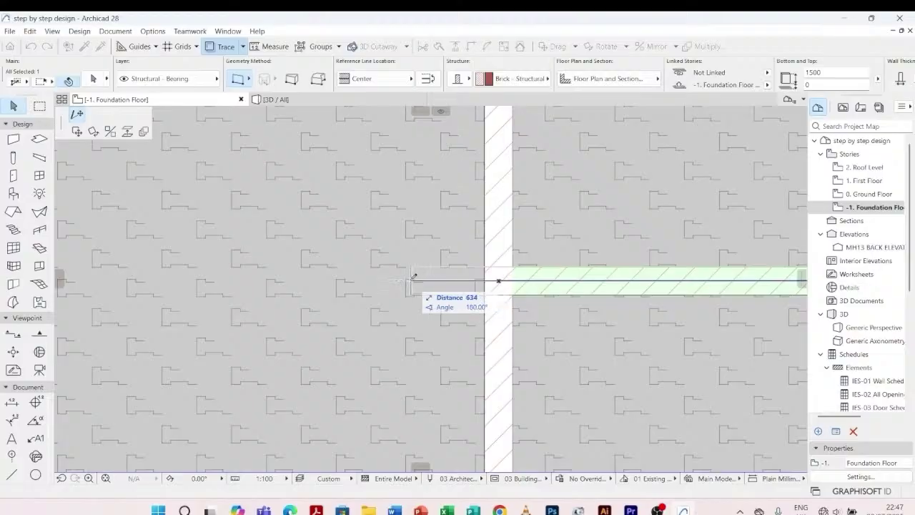
click(413, 279)
scroll(422, 370, down, 5)
key(Escape)
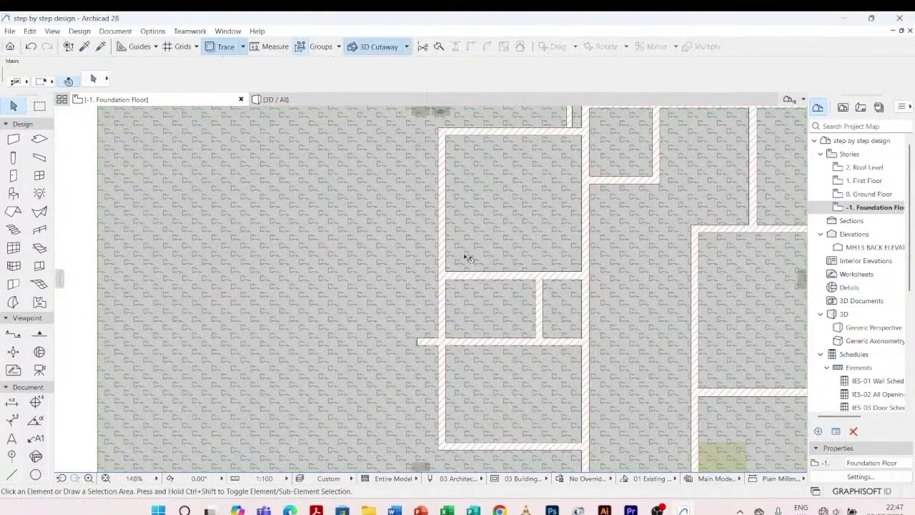
- Stretch the small room's upper foundation wall outward past the left outside wall as a second stub
click(466, 274)
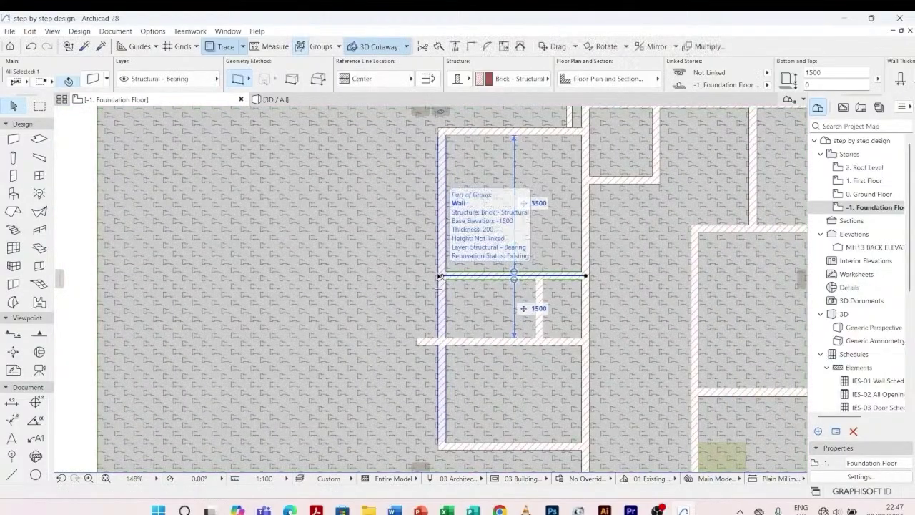
click(441, 275)
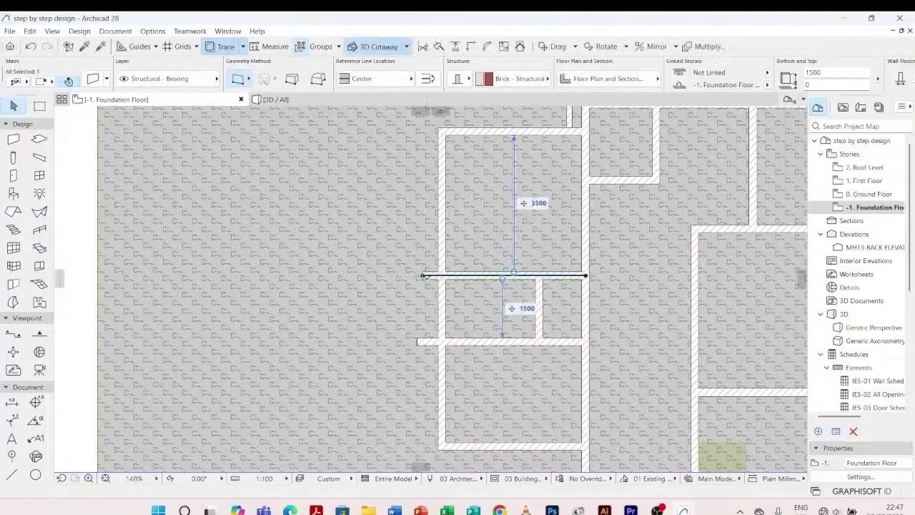
click(424, 275)
key(Escape)
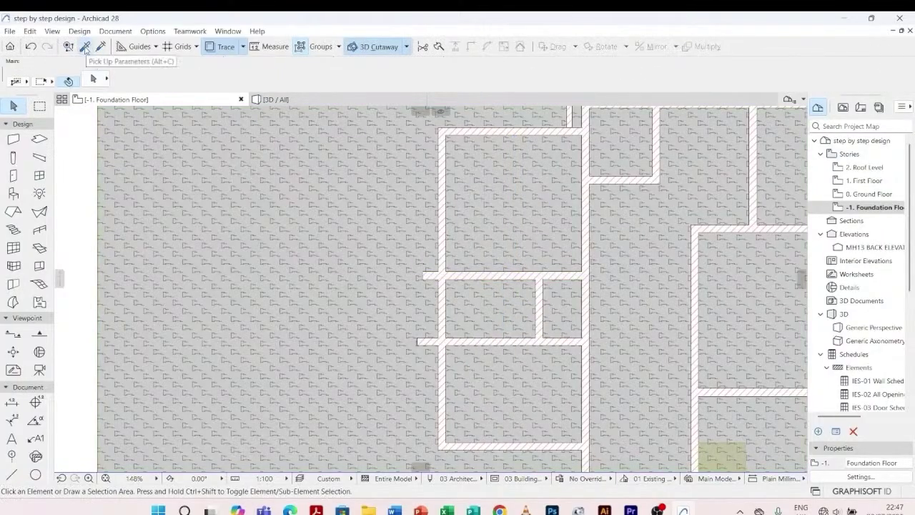
- Pick up the settings of the thin foundation wall at the narrow recess and draw an L-shaped wall beside the upper stub
scroll(350, 286, down, 3)
scroll(478, 170, up, 5)
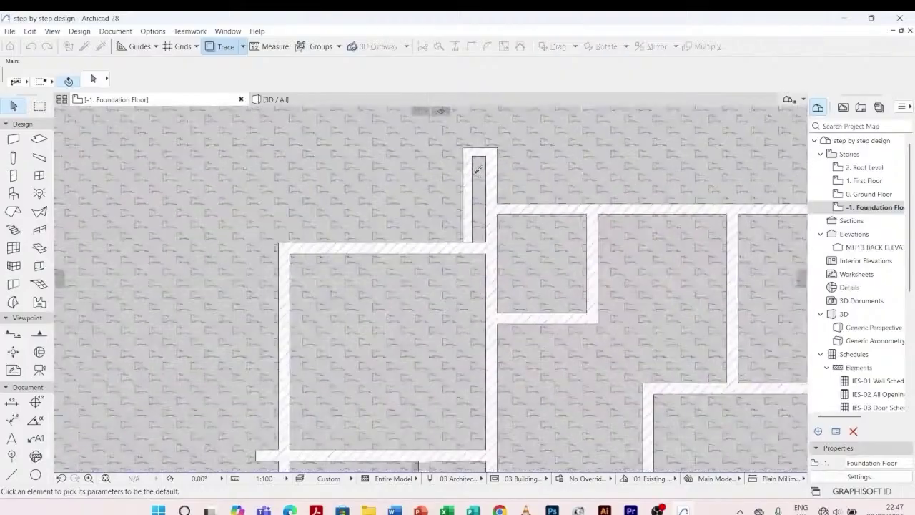
alt+click(476, 175)
scroll(477, 172, down, 3)
scroll(406, 226, up, 5)
click(363, 134)
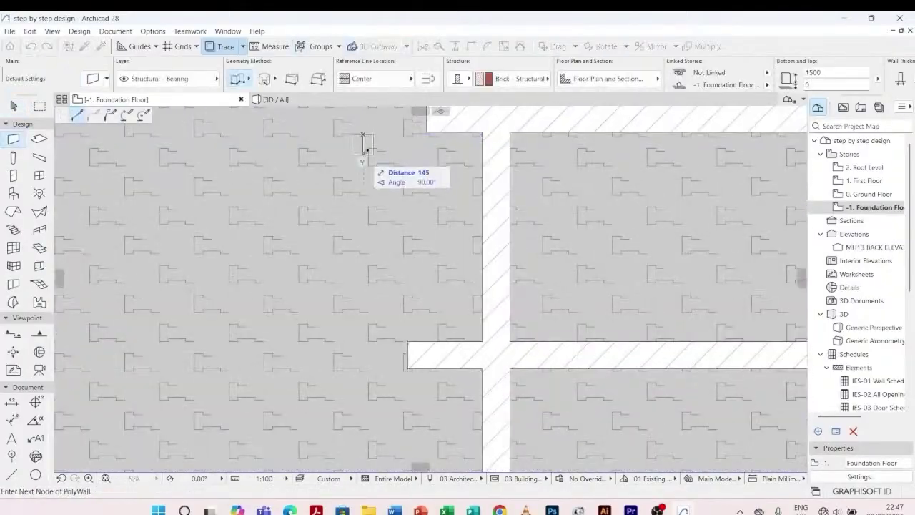
click(363, 170)
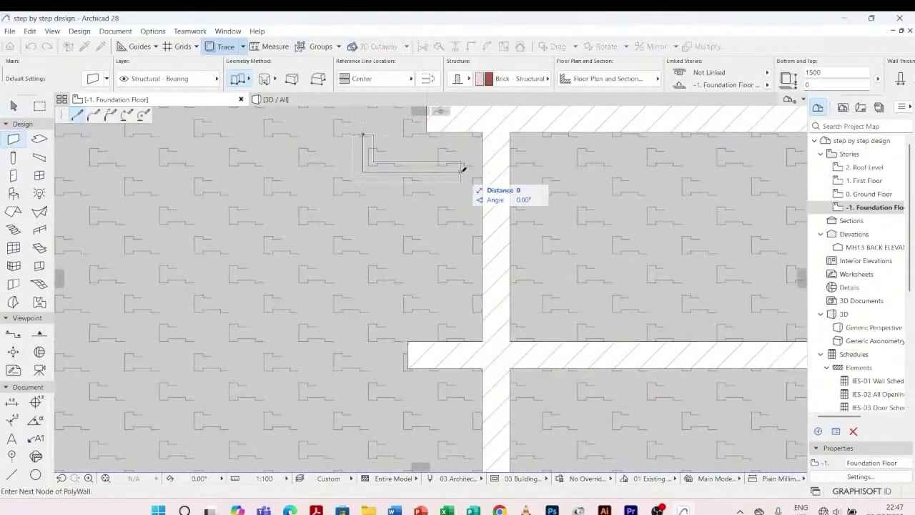
click(461, 169)
- Draw a mirrored L-shaped wall with the same settings beside the lower stub
click(368, 350)
click(369, 300)
click(452, 300)
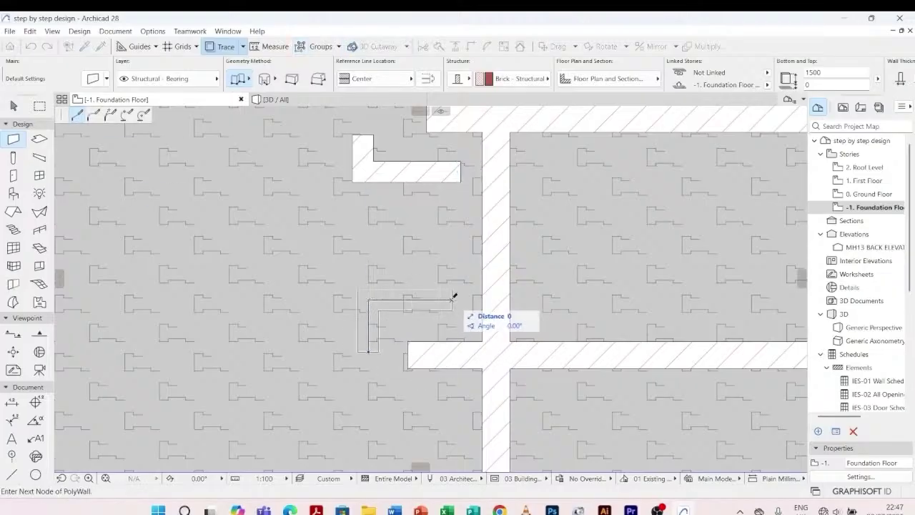
click(452, 301)
key(Escape)
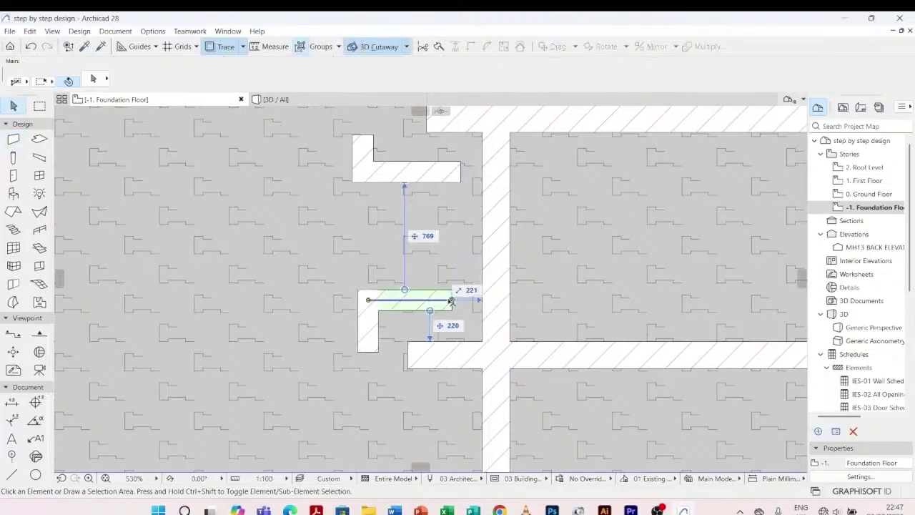
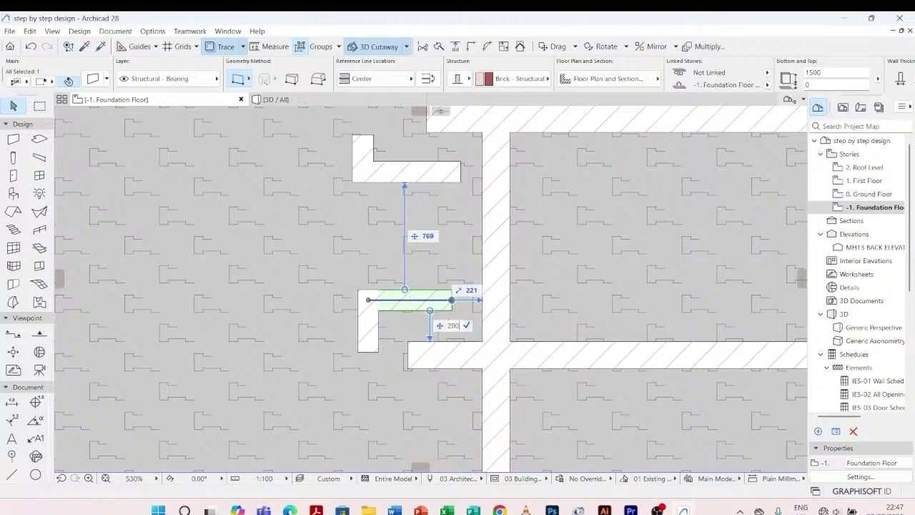
- Set the lower L-shaped wall's horizontal leg 200 from the lower stub and stretch it to the outside wall
scroll(453, 318, up, 3)
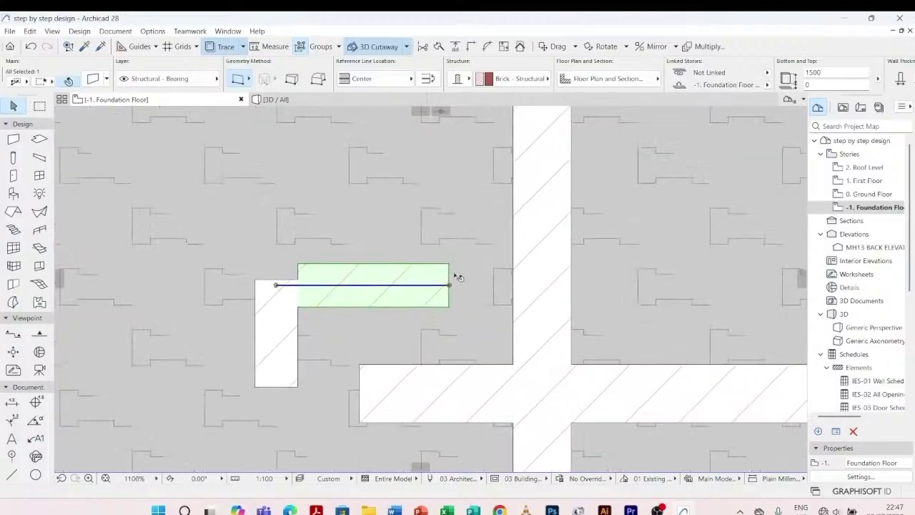
click(451, 285)
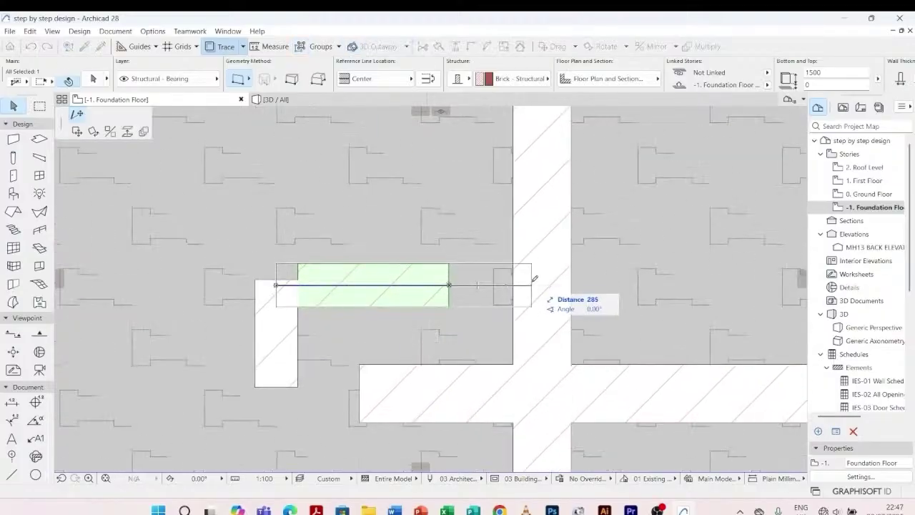
click(515, 274)
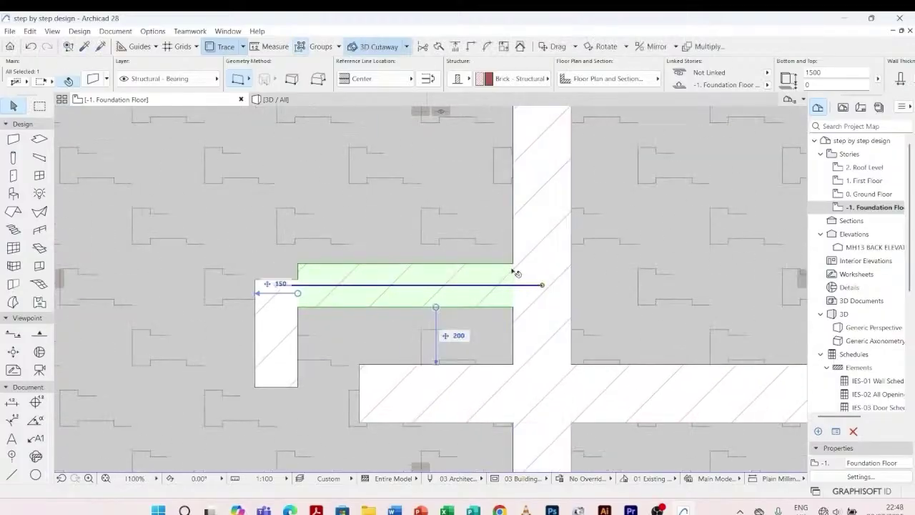
- Move the lower L-shaped wall's short leg inward and set it 500 from the outside wall
click(287, 346)
click(276, 349)
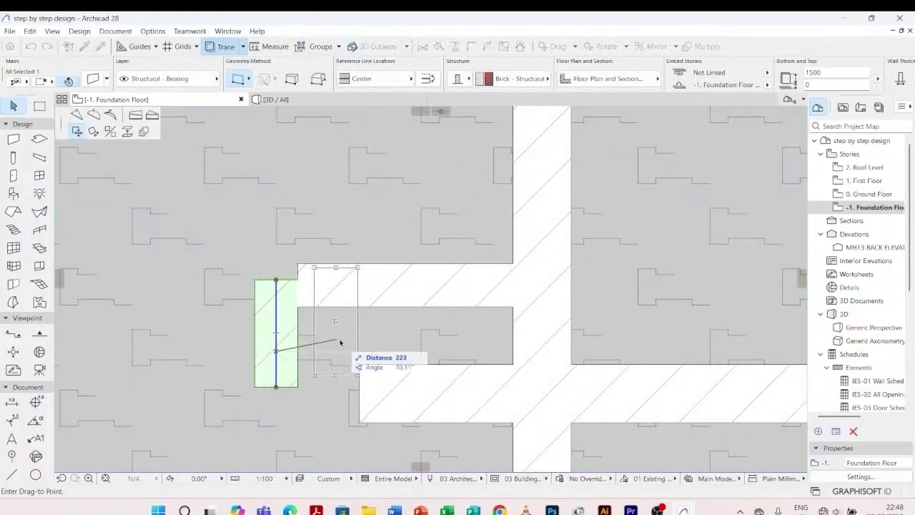
click(352, 346)
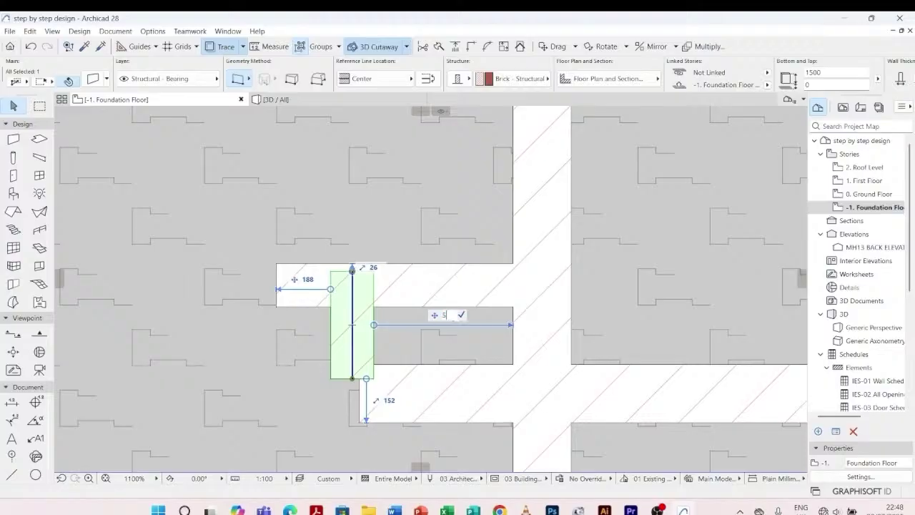
text(0)
key(Return)
click(392, 259)
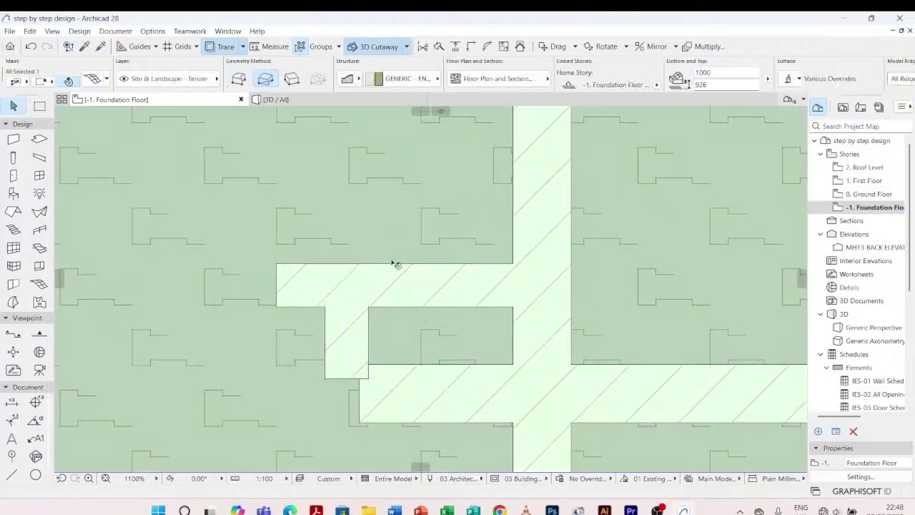
- Intersect the lower L-shaped wall's two legs with the lower foundation stub so they form a closed pillar outline
key(Escape)
click(393, 273)
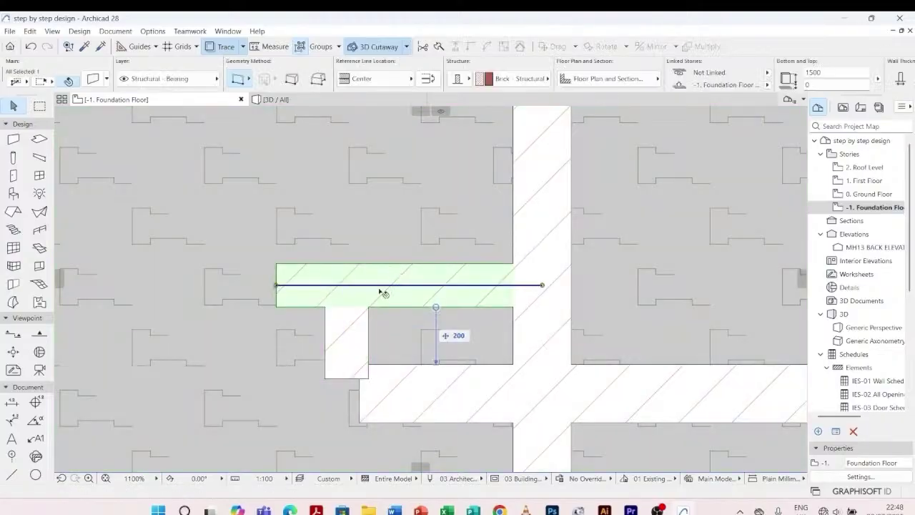
shift+click(356, 318)
shift+click(388, 377)
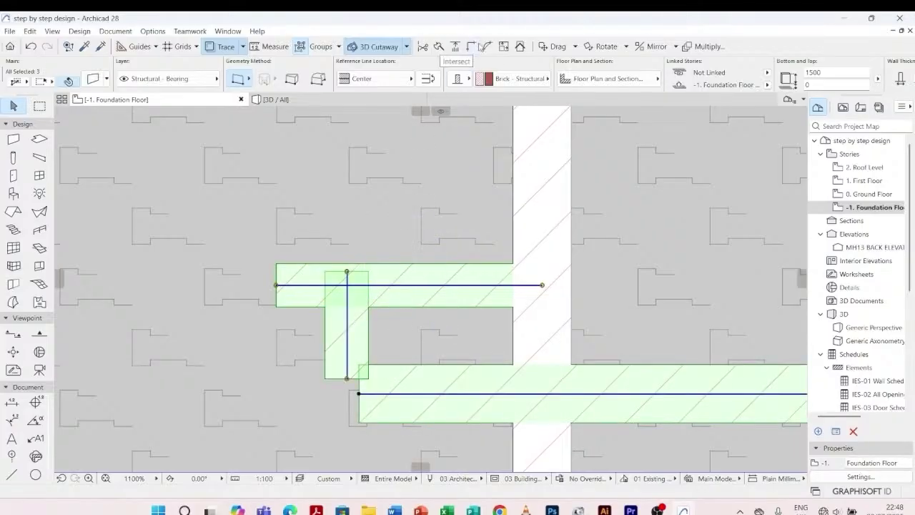
key(Escape)
scroll(377, 326, down, 10)
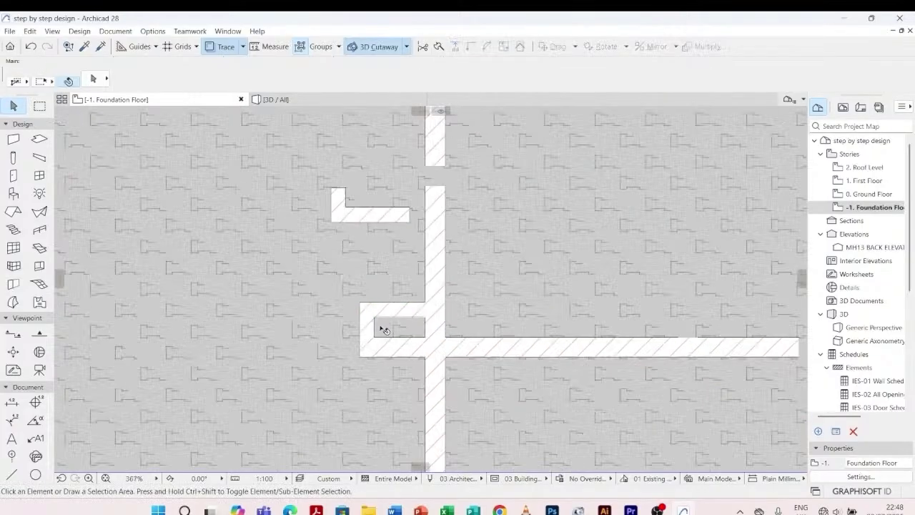
- Set the upper L-shaped wall's short leg 500 from the outside wall and stretch its horizontal leg into that wall
scroll(385, 285, up, 10)
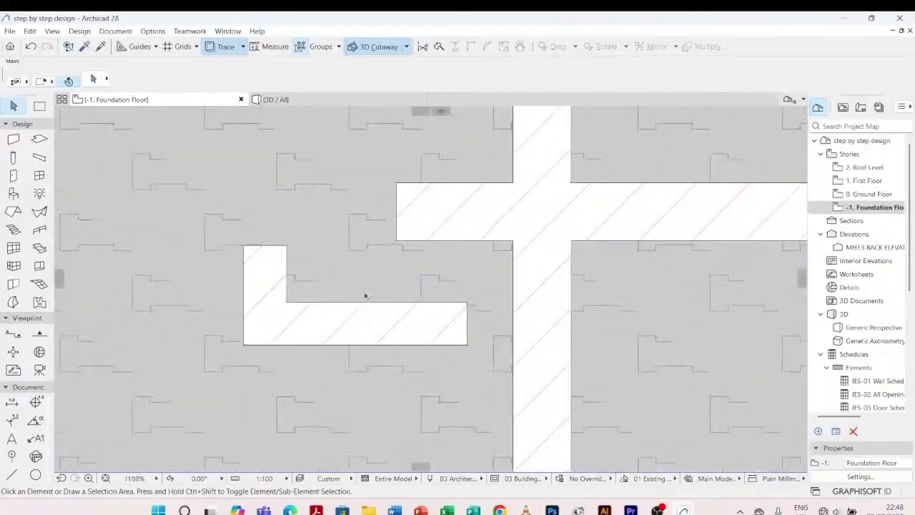
click(283, 285)
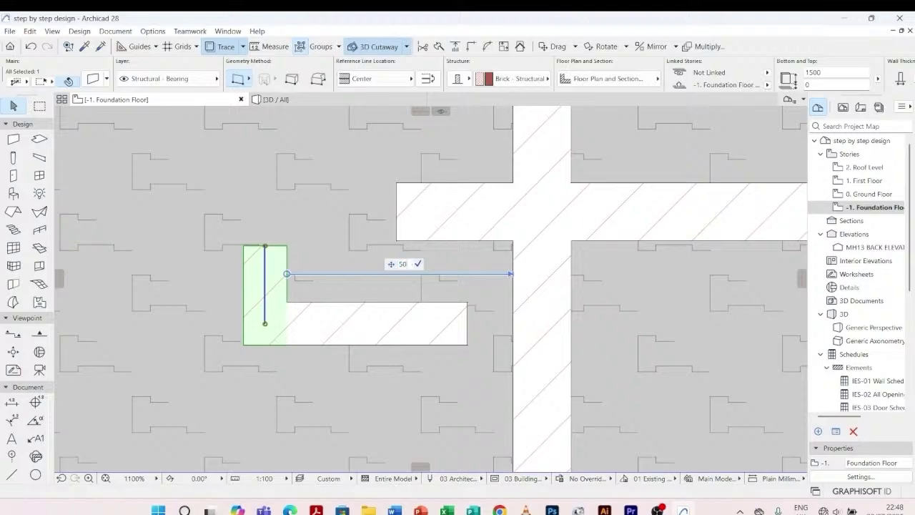
click(422, 320)
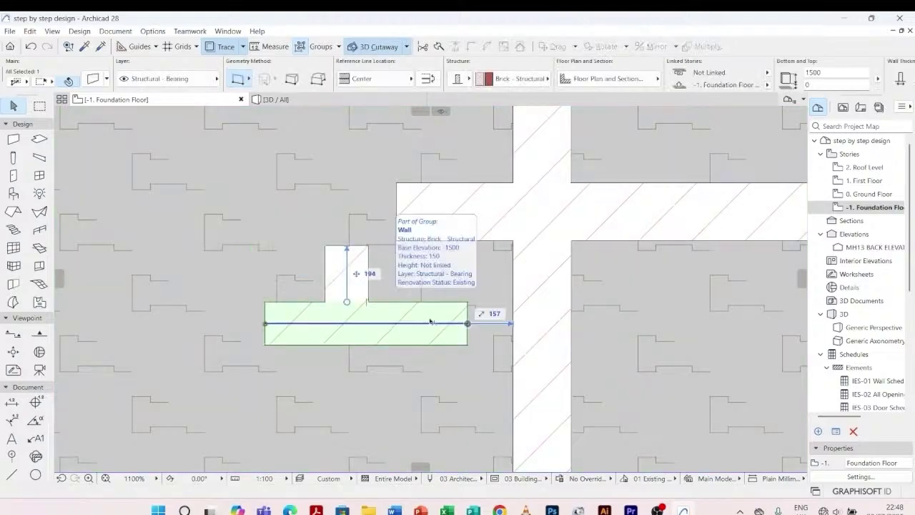
click(470, 325)
click(542, 323)
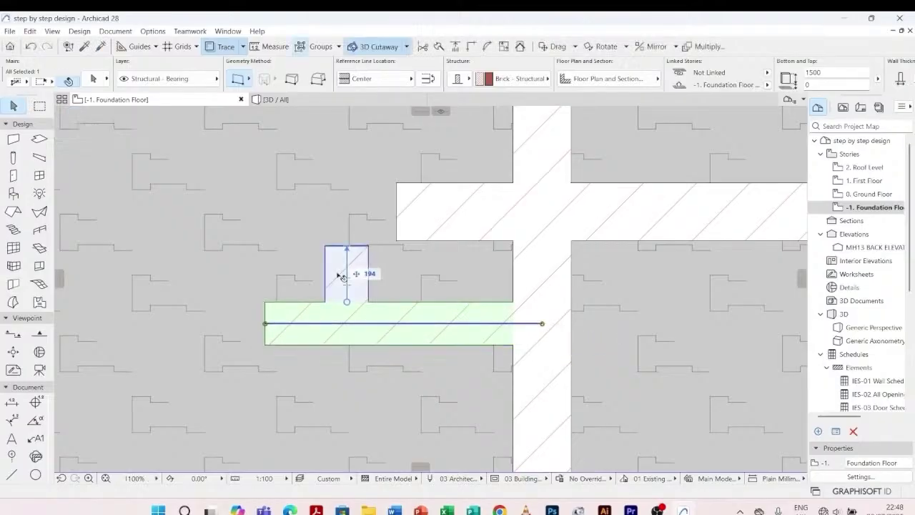
- Intersect the upper L-shaped wall's two legs with the upper foundation stub to close the pillar outline
shift+click(341, 275)
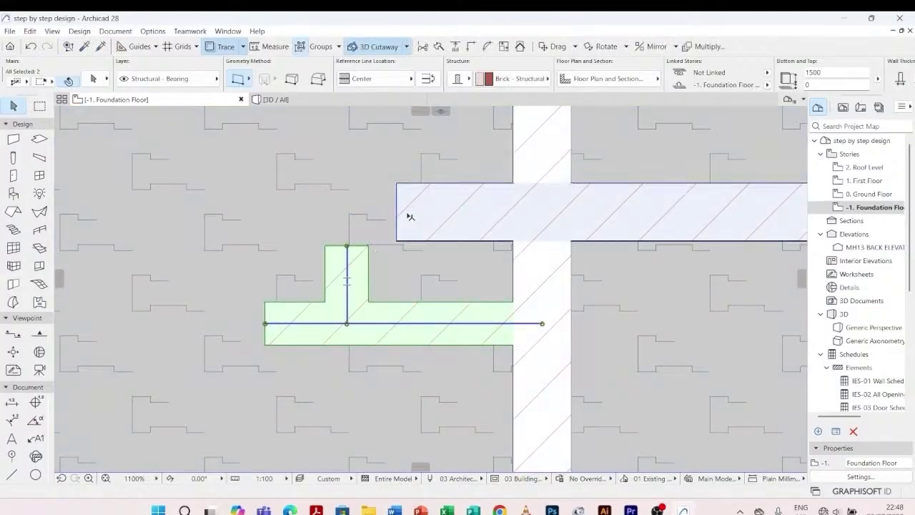
shift+click(413, 192)
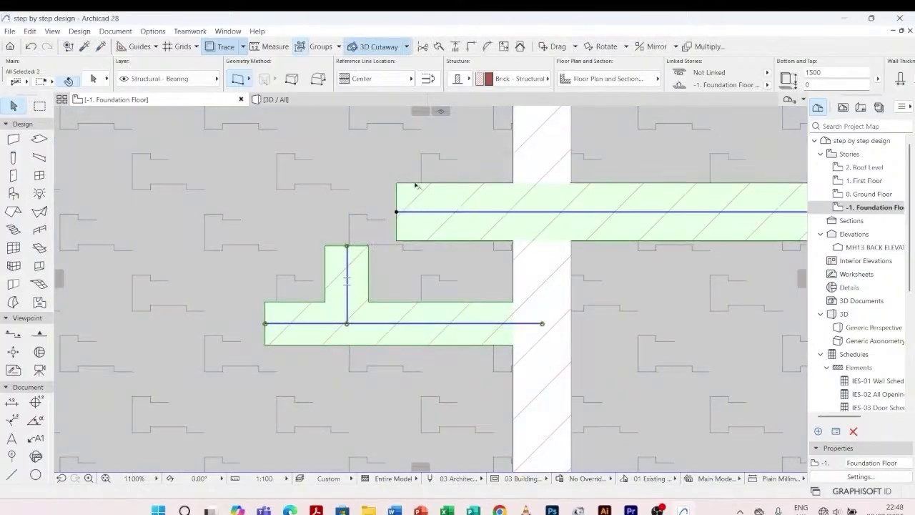
click(471, 47)
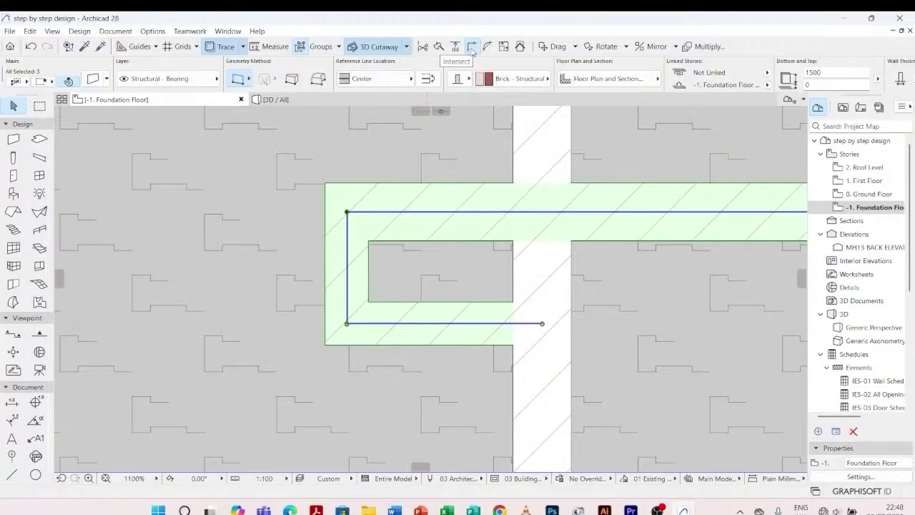
click(284, 145)
- Check the upper foundation pillar in 3D, then set its horizontal wall 200 from the stub and rejoin it with the short wall
click(275, 99)
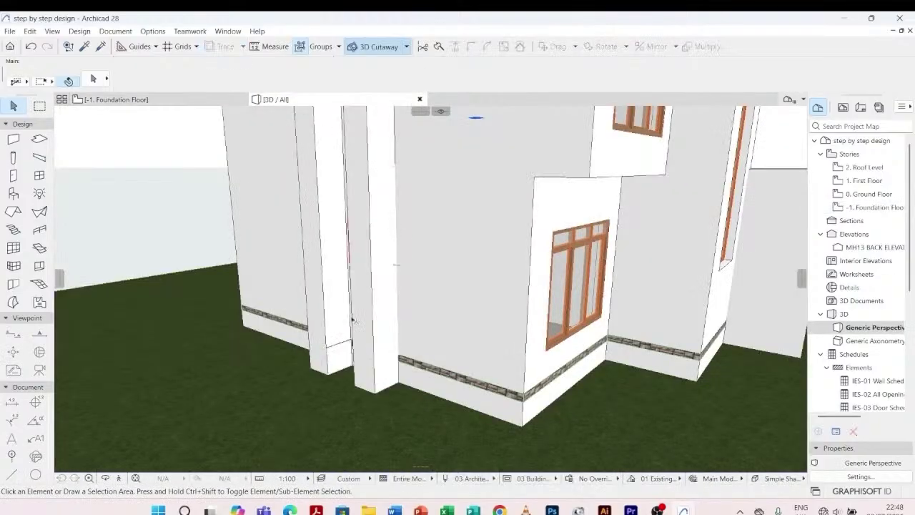
scroll(326, 359, up, 10)
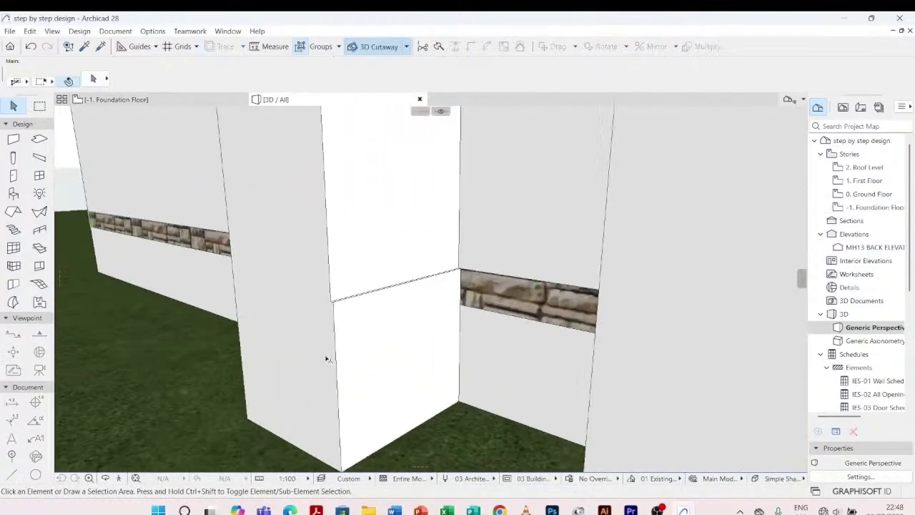
shift+middle_drag(315, 356, 370, 368)
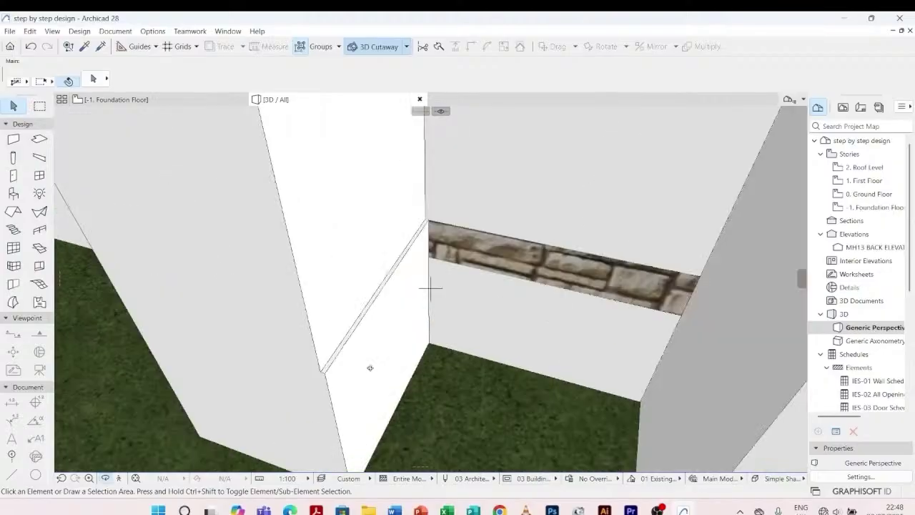
click(334, 366)
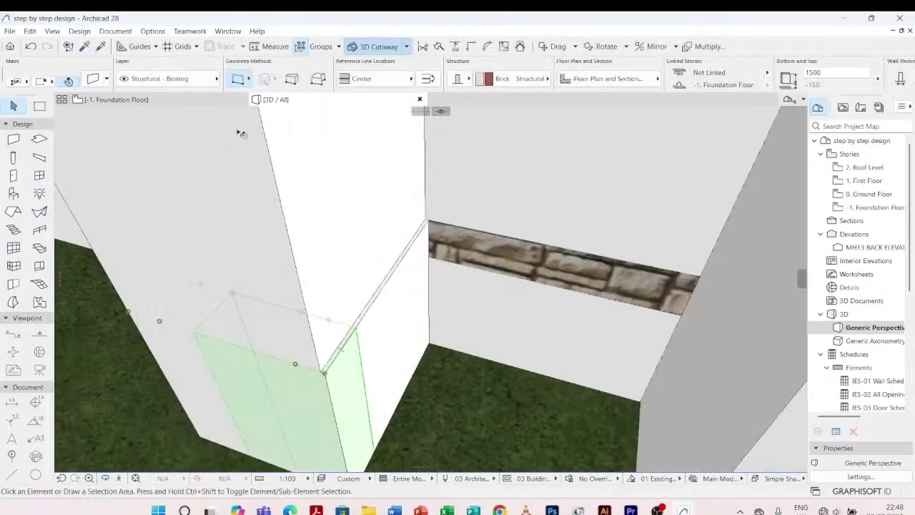
click(117, 99)
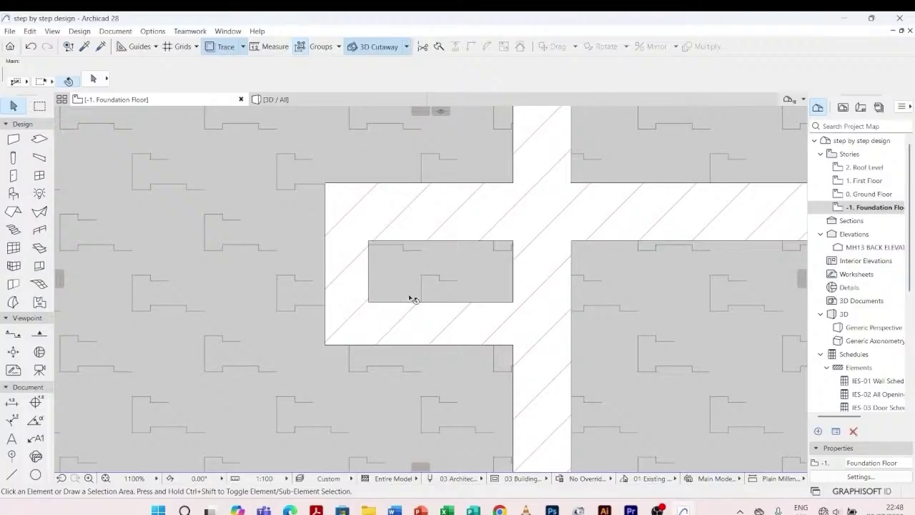
click(413, 313)
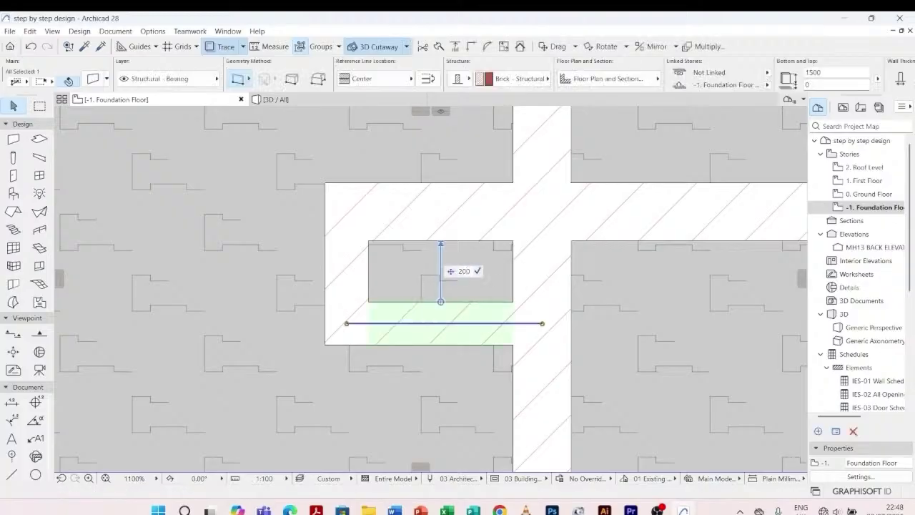
key(Return)
shift+click(351, 262)
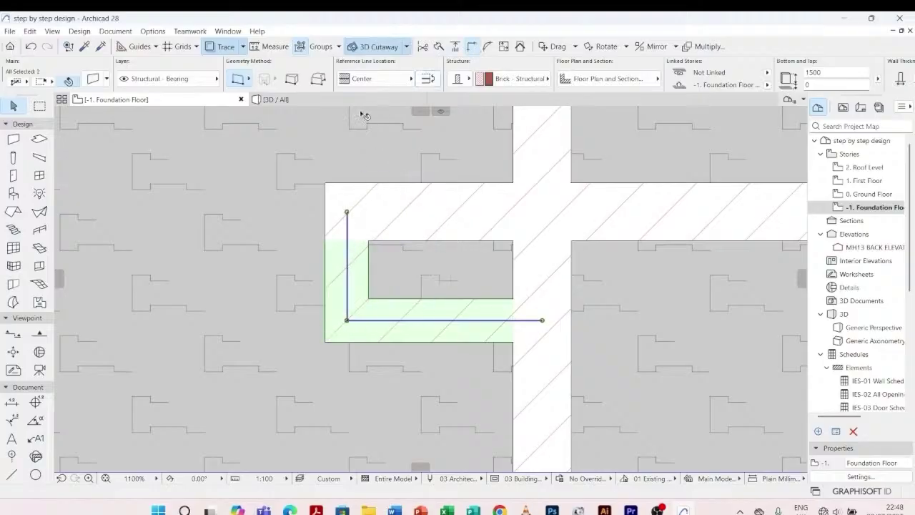
- Examine the building in 3D from the pillars around to the balcony above the porch
click(321, 100)
drag(485, 322, 282, 343)
scroll(282, 343, down, 3)
drag(443, 321, 321, 344)
drag(472, 347, 508, 255)
scroll(603, 243, up, 4)
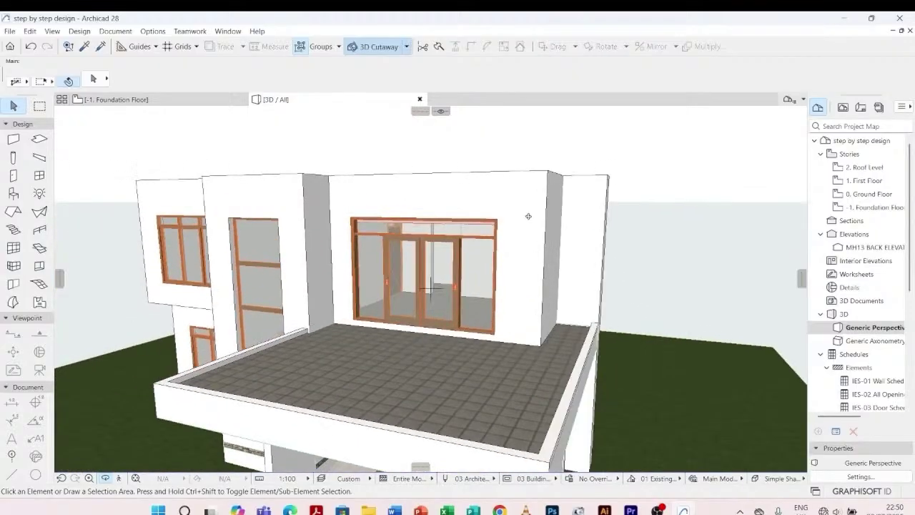
scroll(529, 209, up, 2)
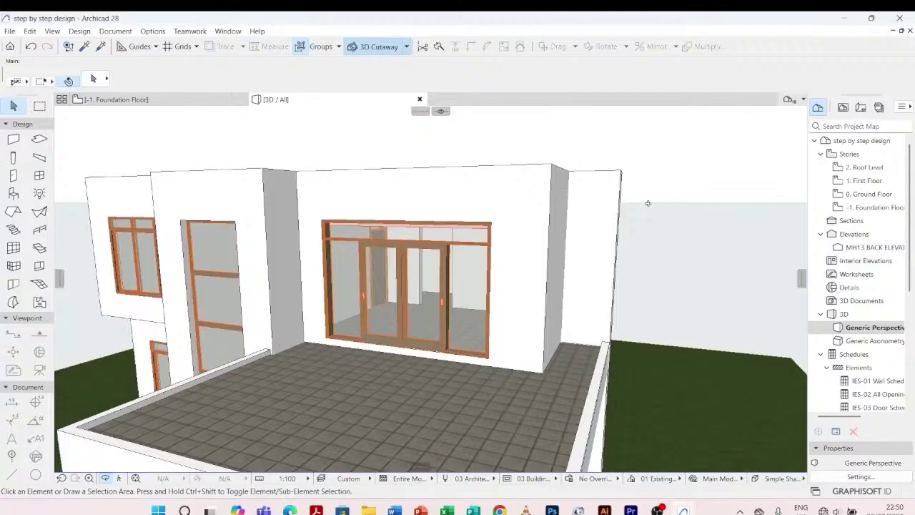
- On the First Floor, start a polygonal slab at the stair wall corner and run its first edge along the balcony door wall to the outer corner
double_click(854, 182)
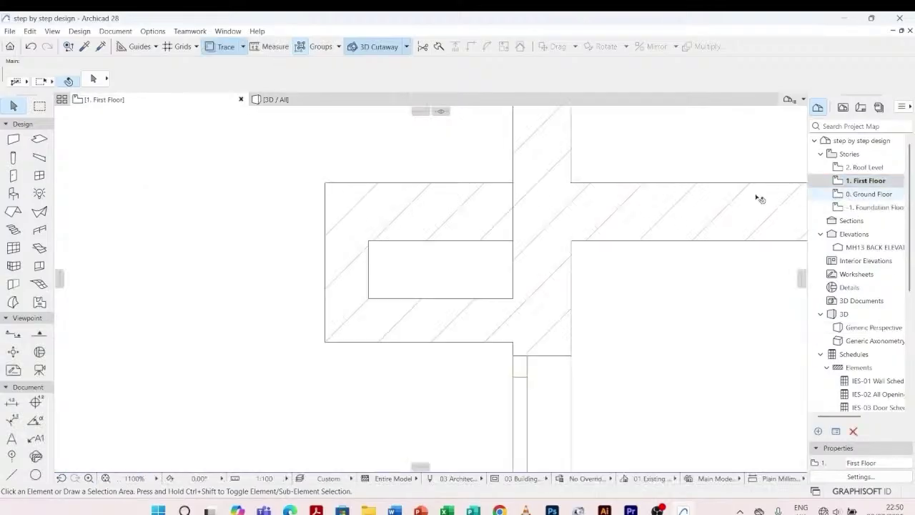
scroll(351, 175, down, 4)
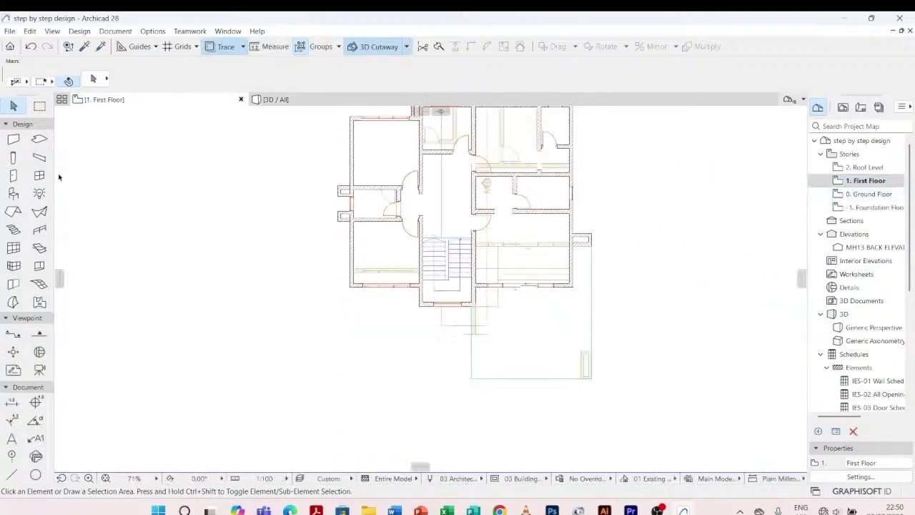
click(39, 139)
scroll(522, 306, up, 3)
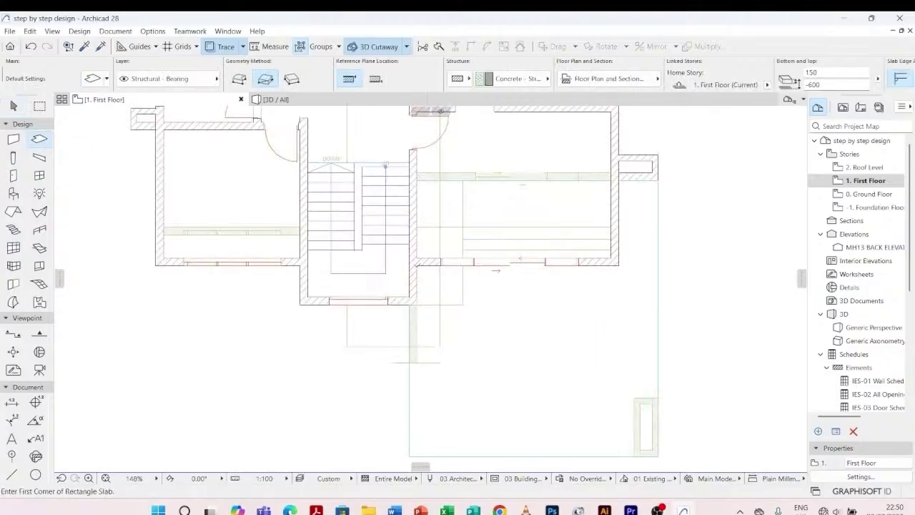
click(241, 81)
scroll(368, 249, up, 5)
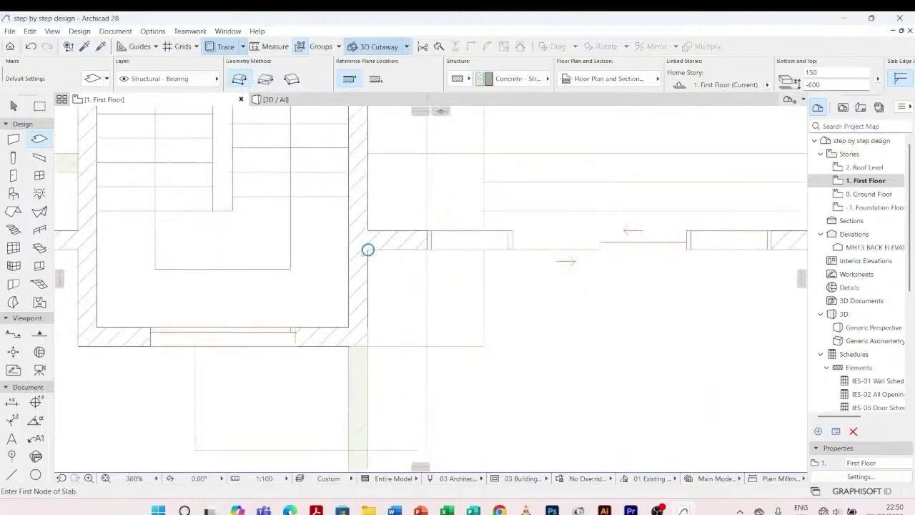
click(368, 250)
scroll(370, 351, down, 3)
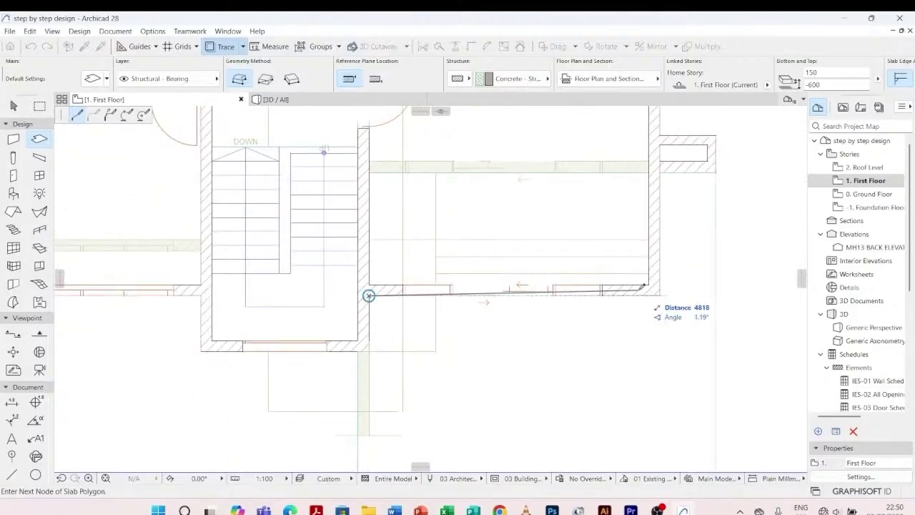
scroll(662, 288, up, 10)
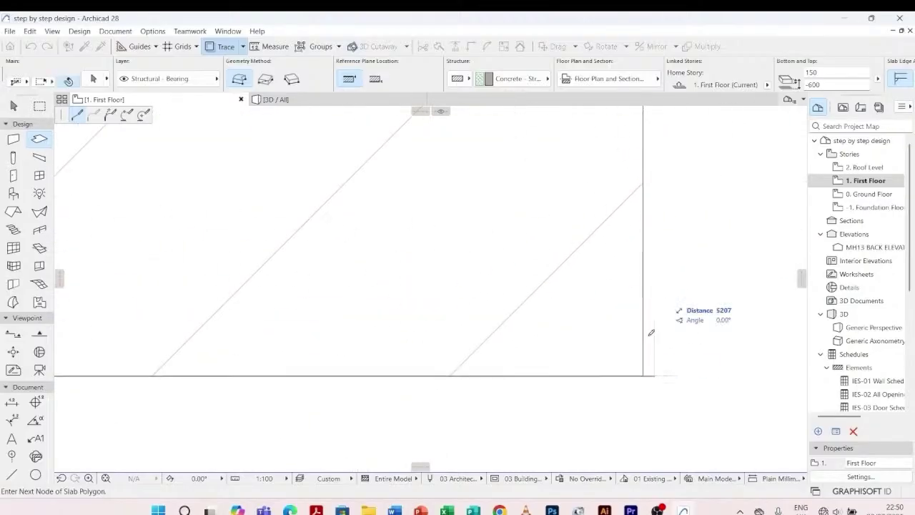
scroll(591, 407, down, 4)
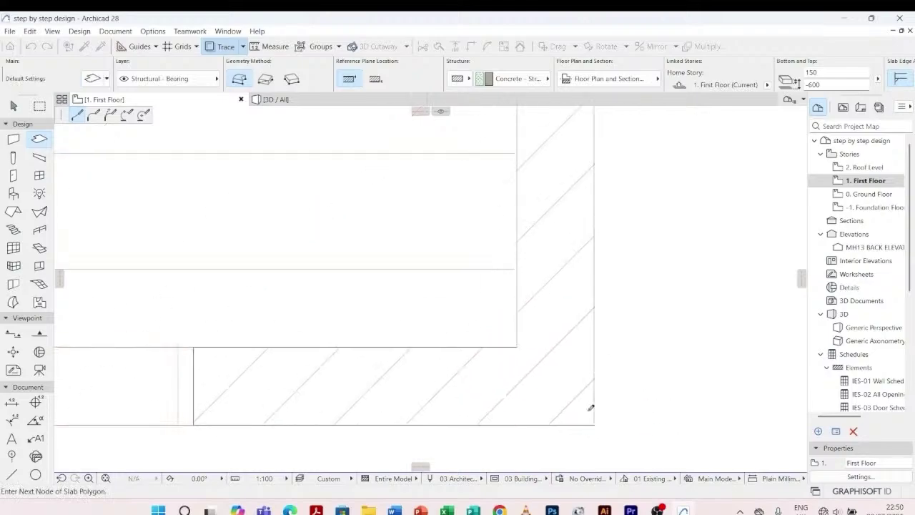
click(592, 422)
- Continue the slab outline along the side wall and pillar, out to the end of the ground-floor porch wall, and close it at its start
scroll(605, 272, down, 5)
scroll(608, 250, up, 5)
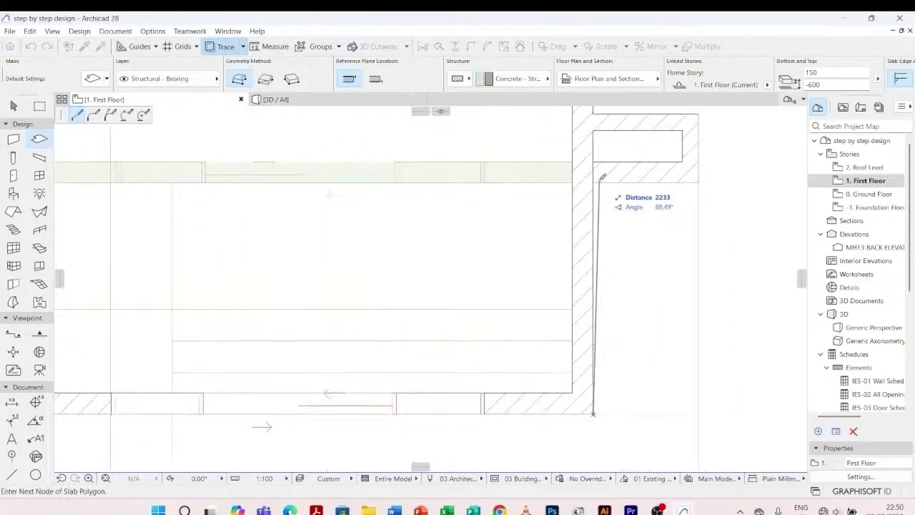
click(593, 183)
click(698, 183)
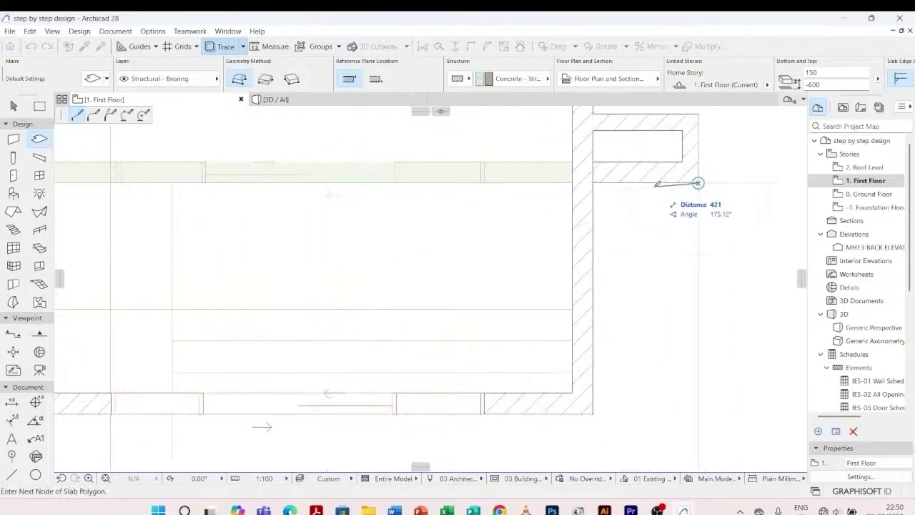
click(655, 184)
scroll(655, 183, down, 5)
scroll(598, 279, up, 3)
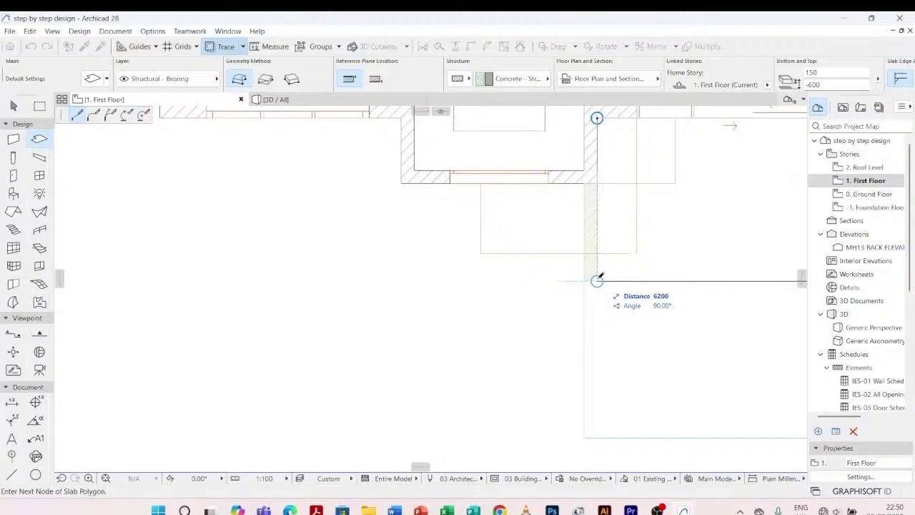
click(597, 281)
click(597, 117)
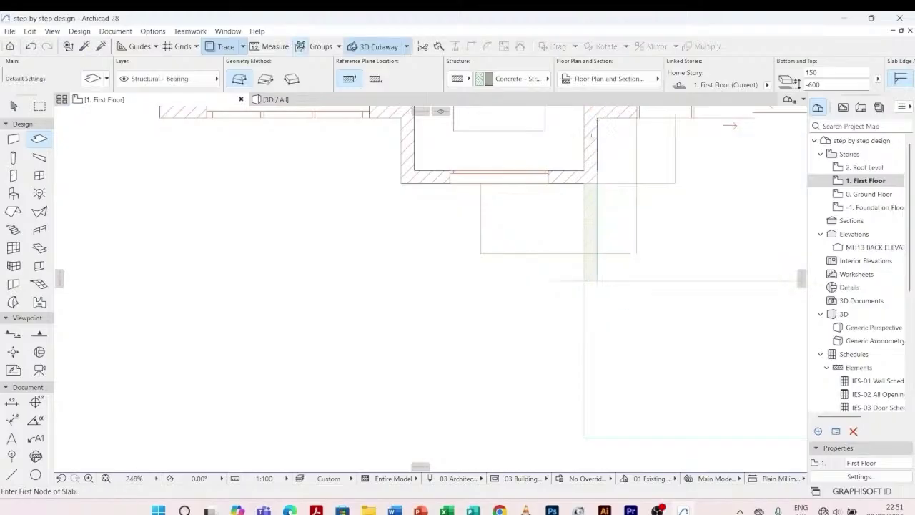
- Inspect the porch and balcony in 3D to check the new slab, and return to the First Floor plan
scroll(592, 134, down, 3)
click(276, 99)
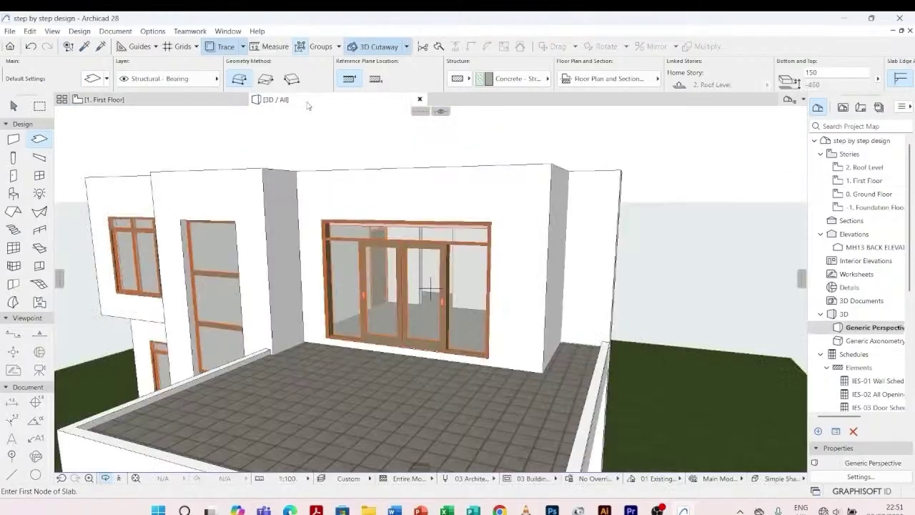
scroll(306, 143, down, 3)
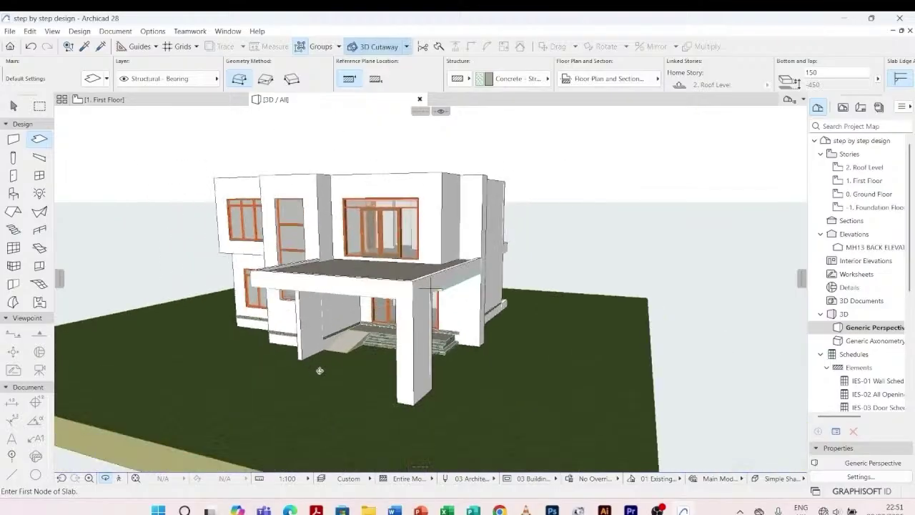
shift+middle_drag(320, 370, 429, 215)
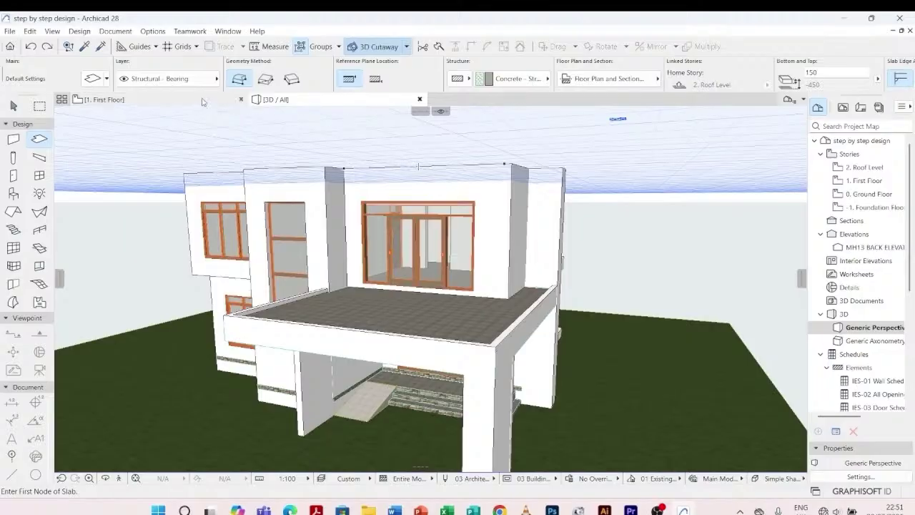
mouse_move(207, 104)
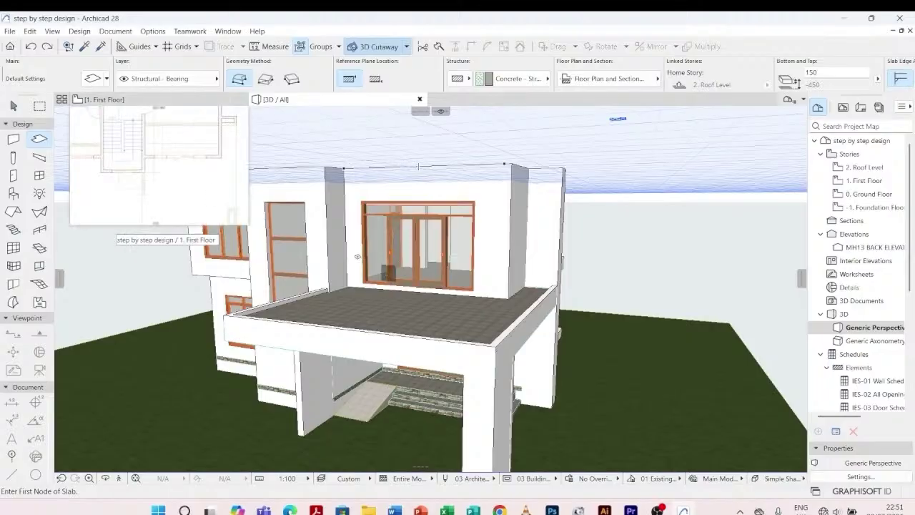
click(203, 102)
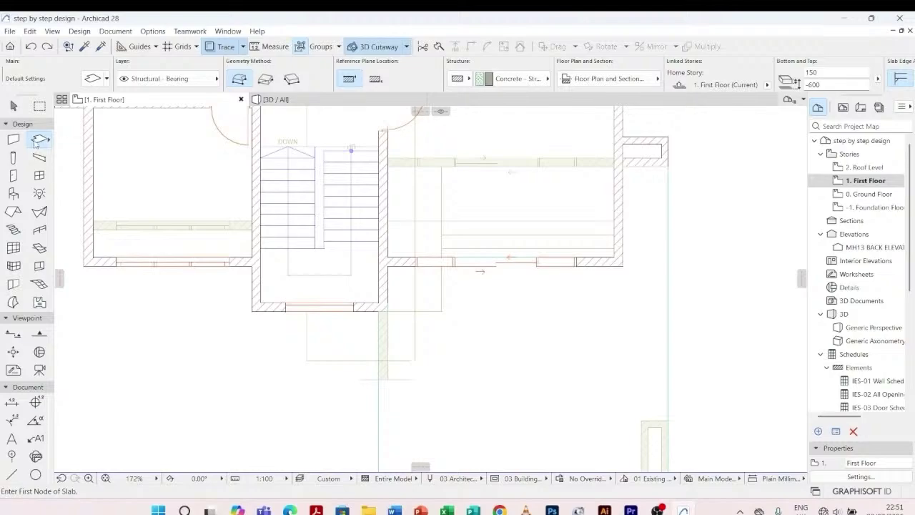
- Set the new slab's thickness to 400 and its offset from the First Floor to 3000
click(847, 83)
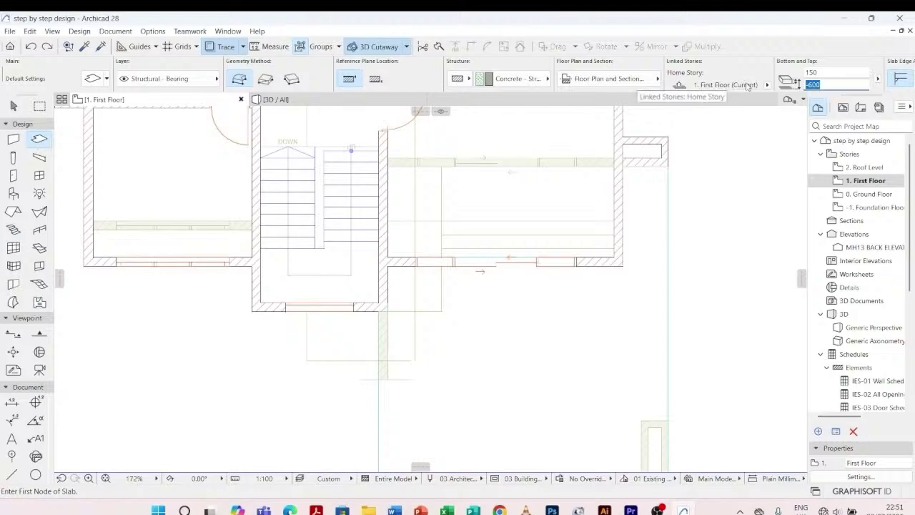
text(3000)
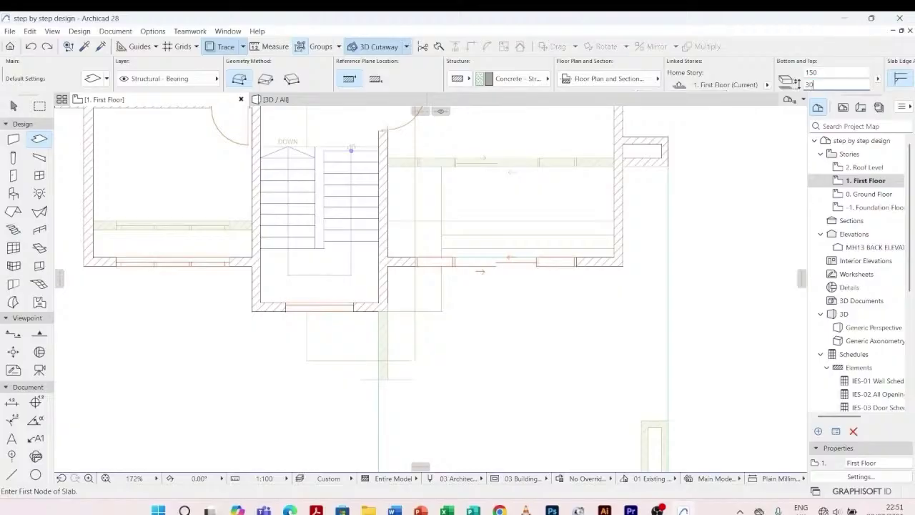
click(828, 72)
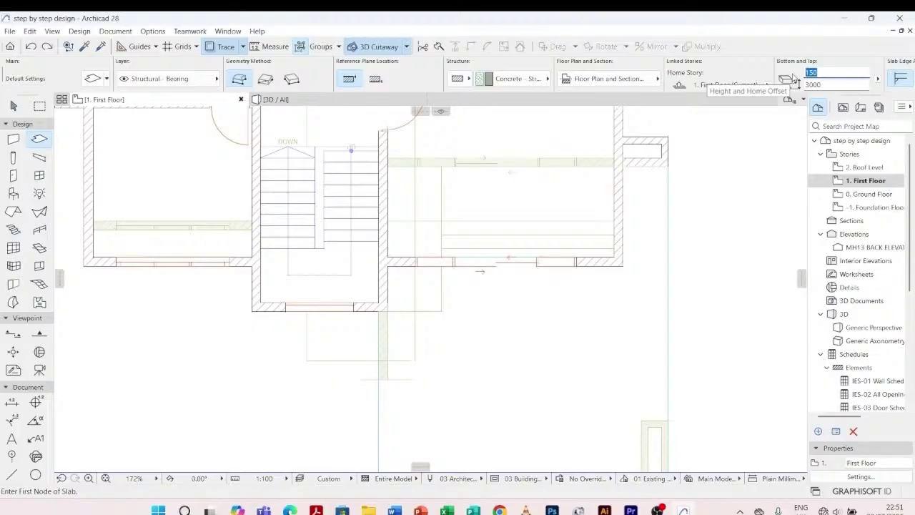
text(400)
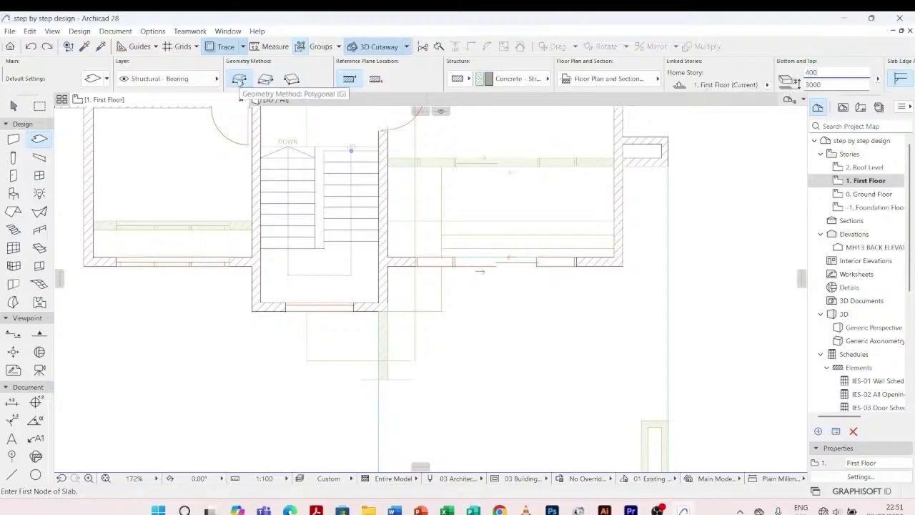
- Start a polygonal slab at the stair wall corner and outline it along the balcony door wall, the side wall and out to the pillar's outer corner
scroll(393, 289, up, 5)
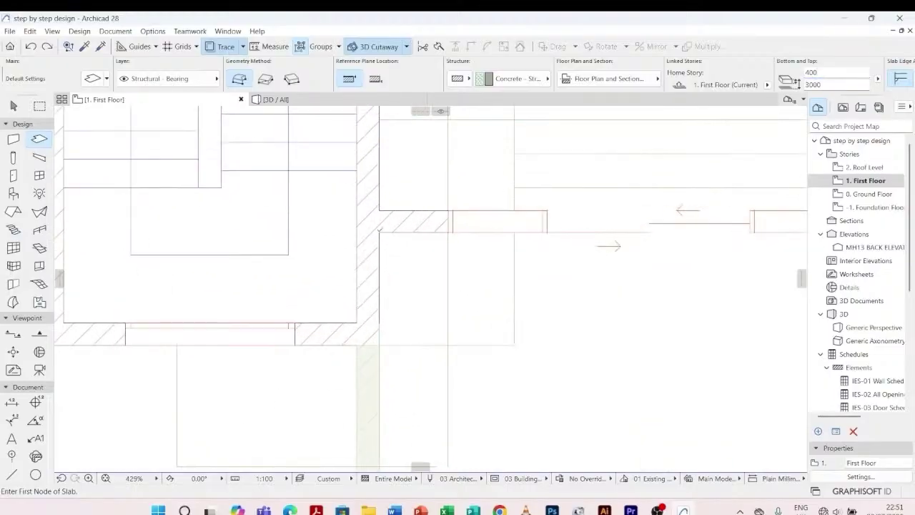
click(379, 231)
scroll(589, 255, down, 5)
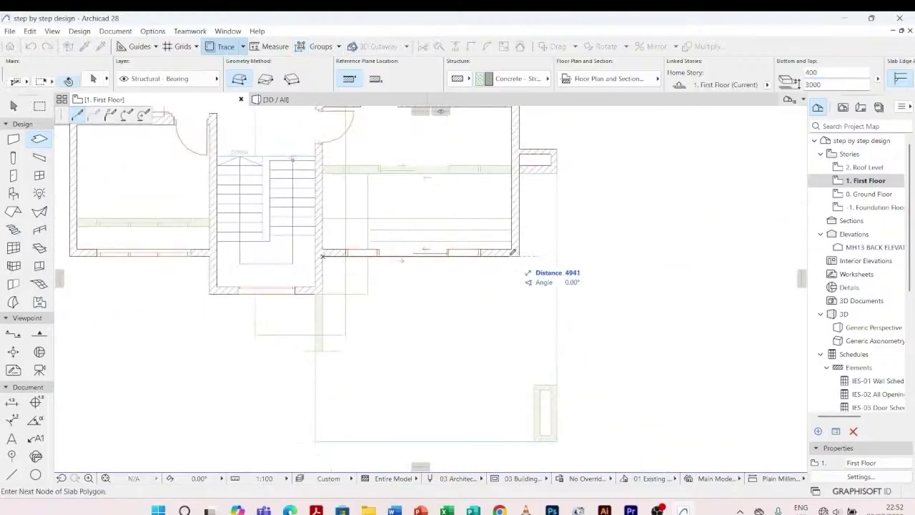
scroll(525, 259, up, 6)
scroll(537, 277, down, 5)
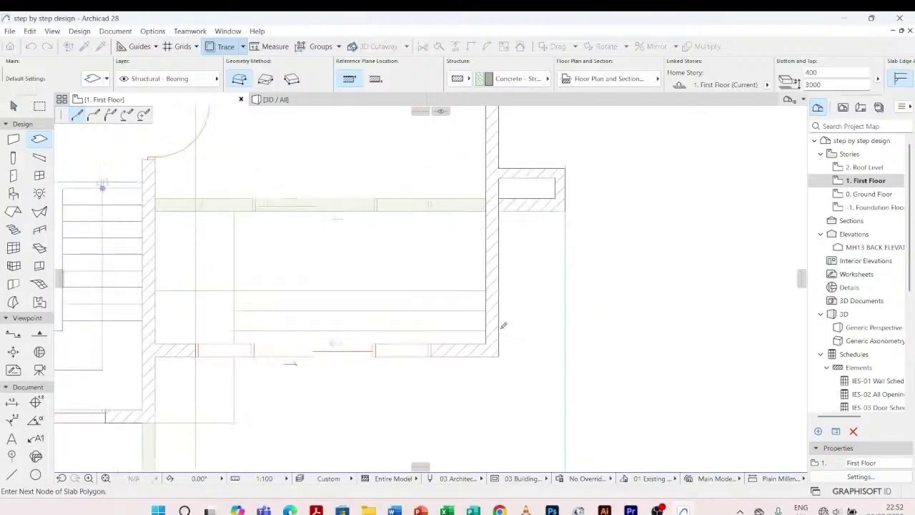
click(499, 211)
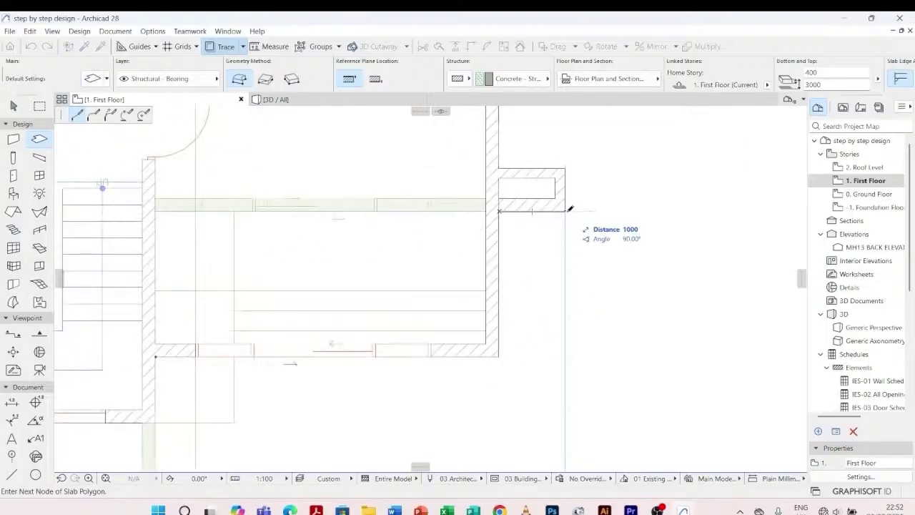
click(564, 211)
- Continue the slab outline across to the end of the ground-floor porch wall, close it at its start corner, and show the model in 3D
scroll(569, 203, down, 5)
scroll(456, 279, up, 6)
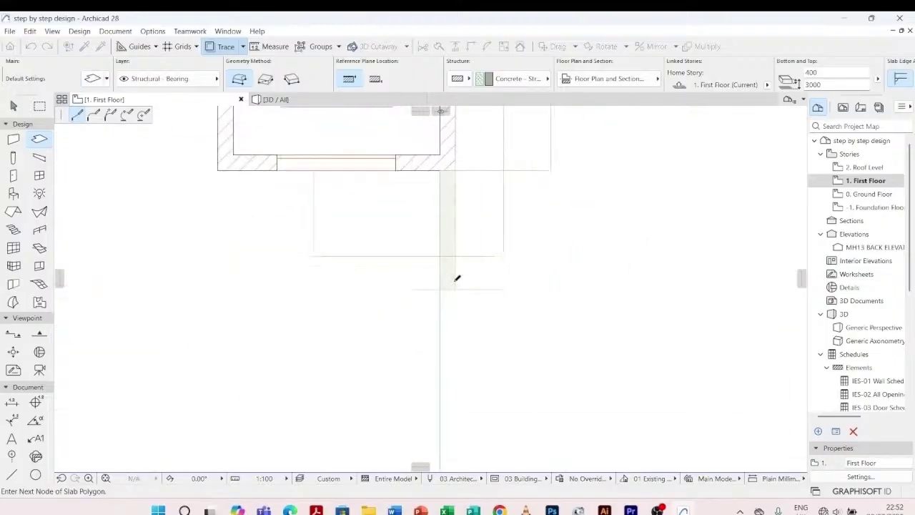
click(456, 280)
scroll(458, 236, down, 3)
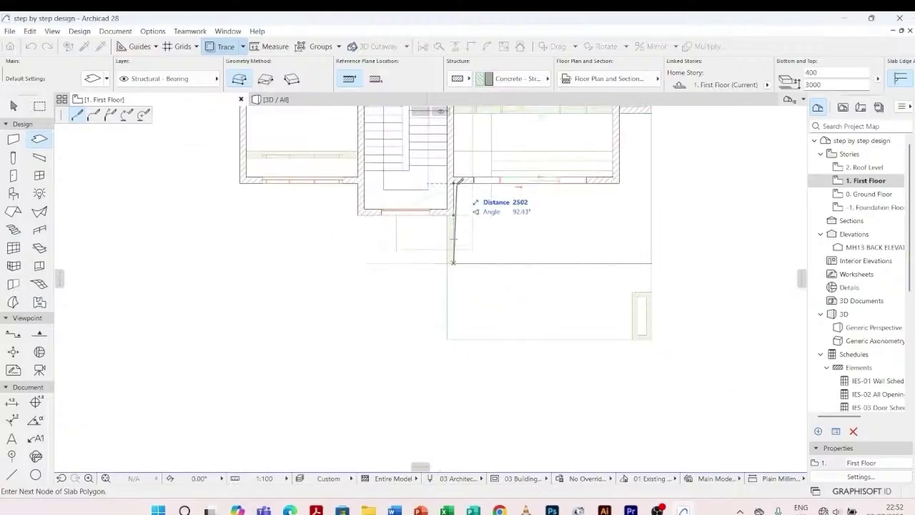
click(304, 100)
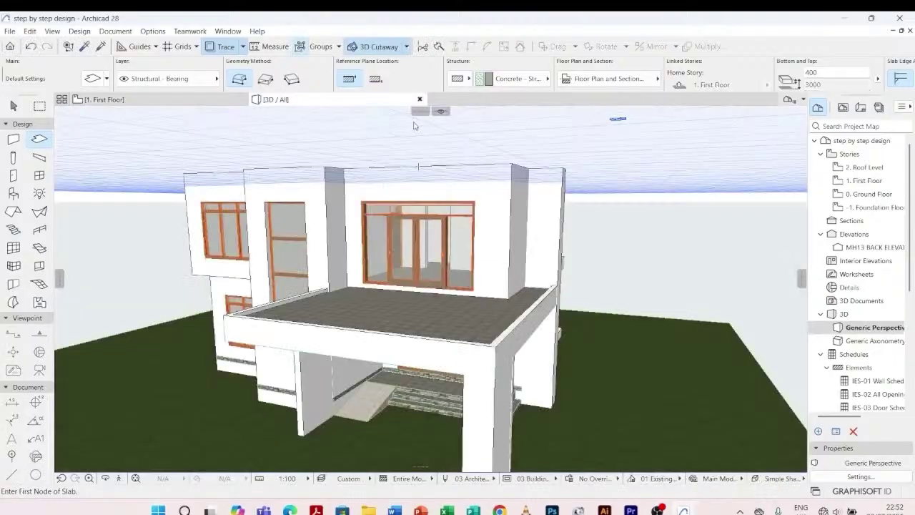
- Check the slab over the front balcony in 3D and open the Roof Level floor plan at its outline
scroll(504, 249, down, 2)
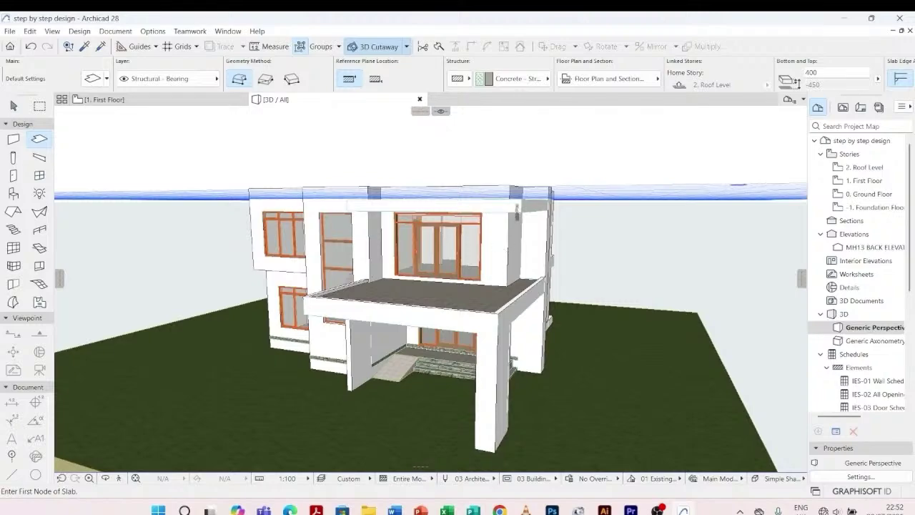
key(Escape)
key(o)
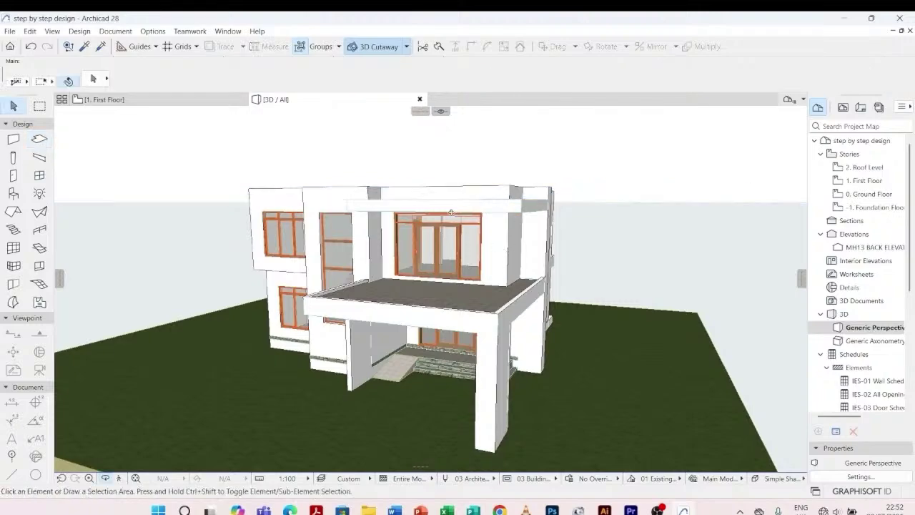
drag(451, 213, 443, 248)
drag(525, 208, 375, 201)
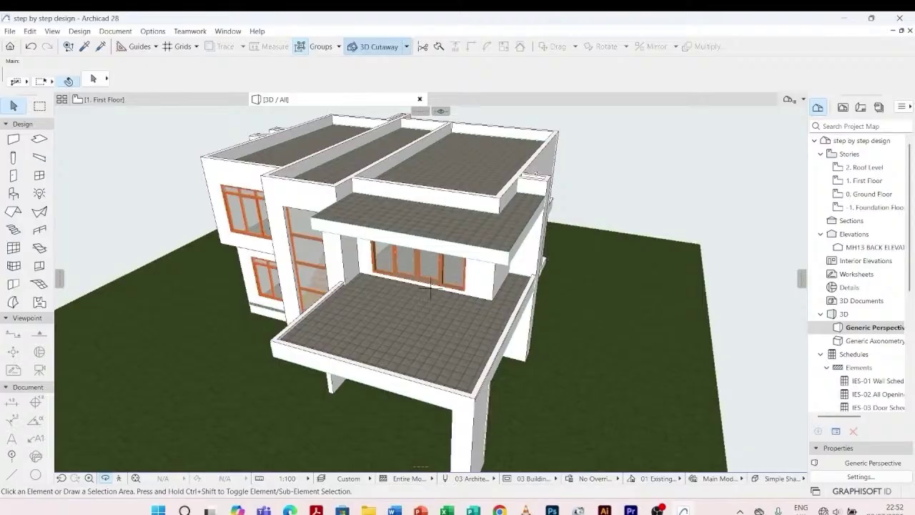
drag(430, 289, 372, 145)
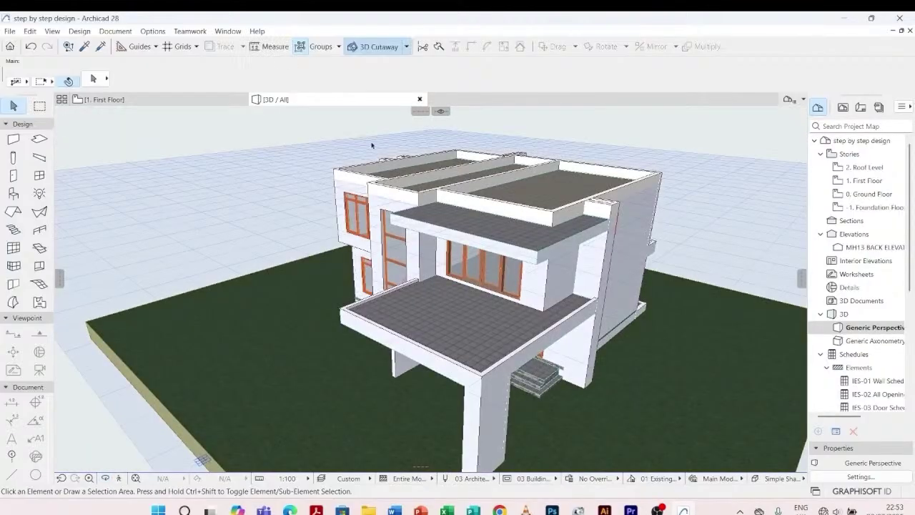
double_click(860, 170)
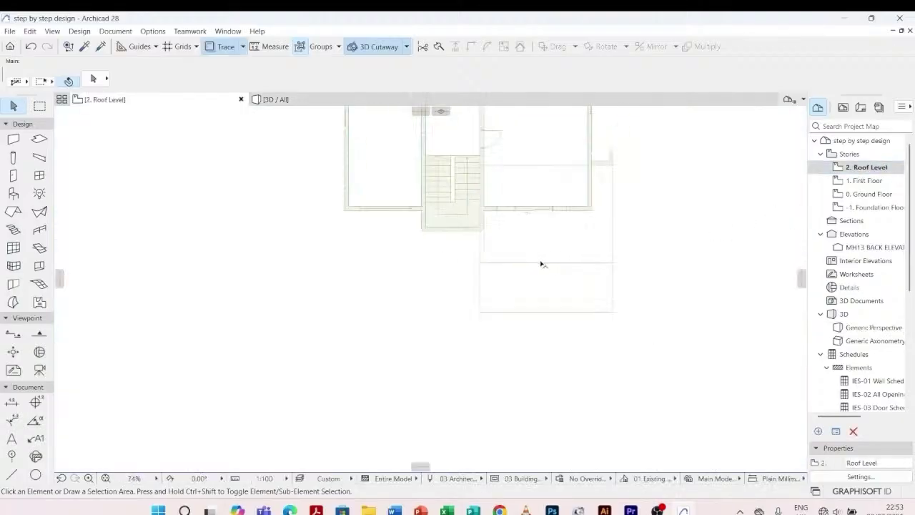
scroll(591, 208, up, 5)
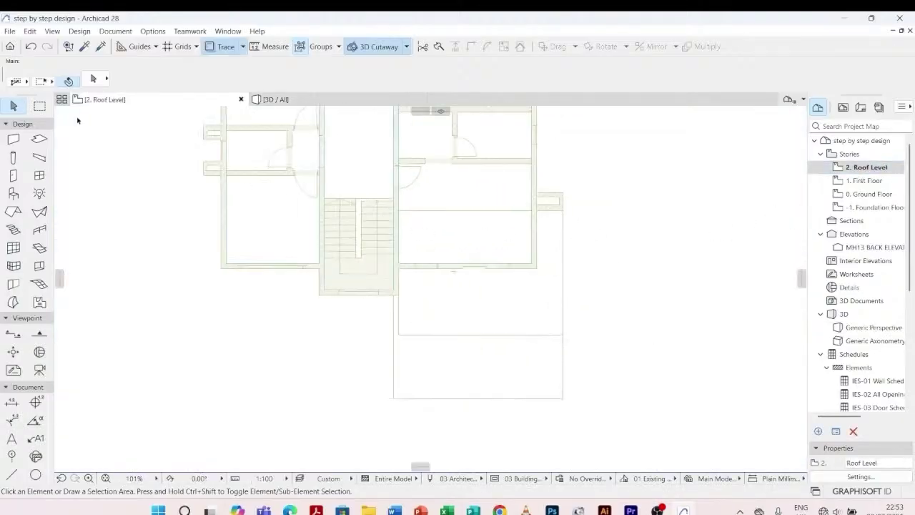
- Set up the Wall tool with a height of 100 and the reference line on the outside face
click(14, 141)
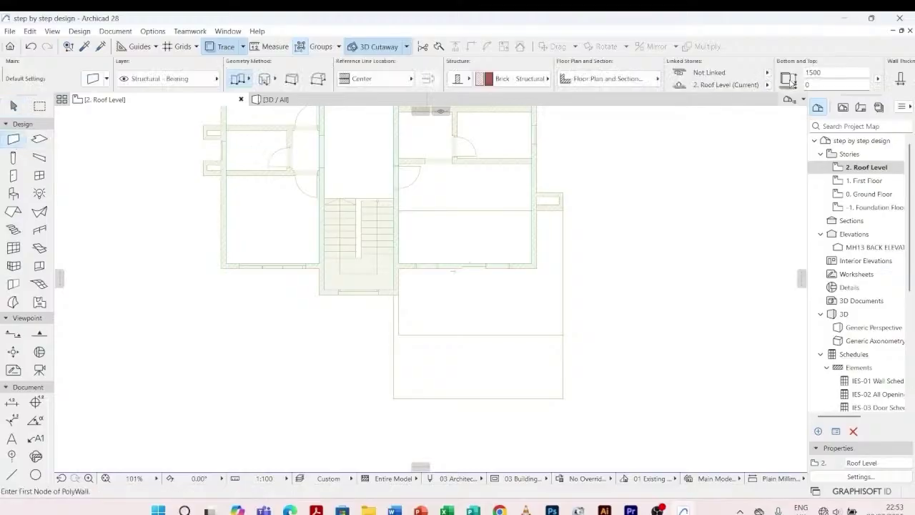
scroll(792, 84, down, 2)
click(722, 74)
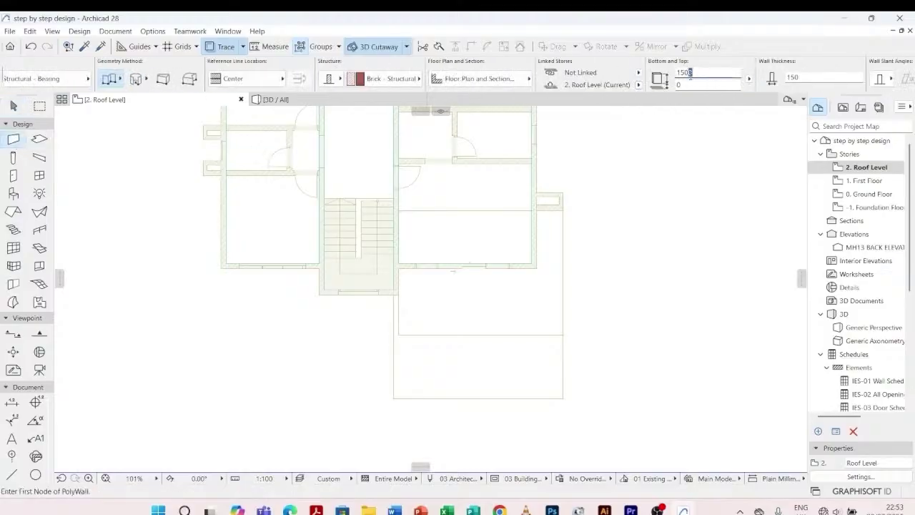
double_click(690, 73)
text(10)
click(272, 78)
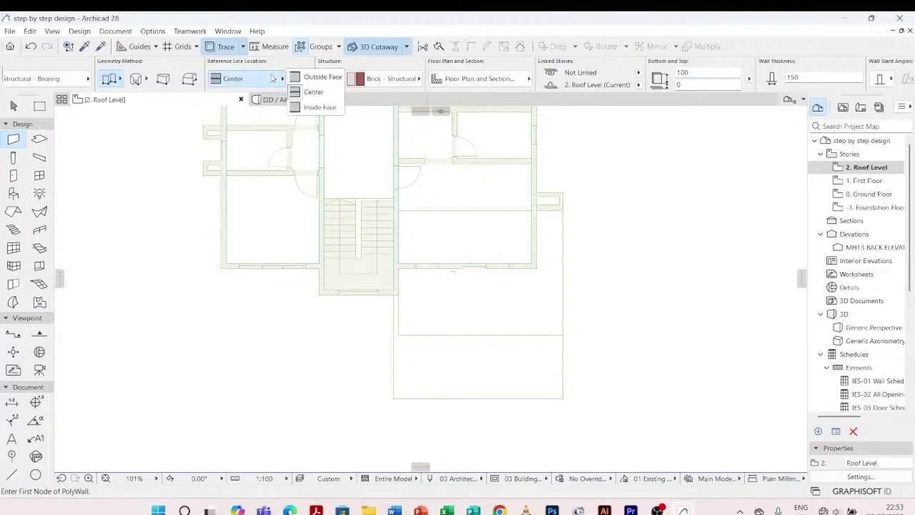
click(309, 77)
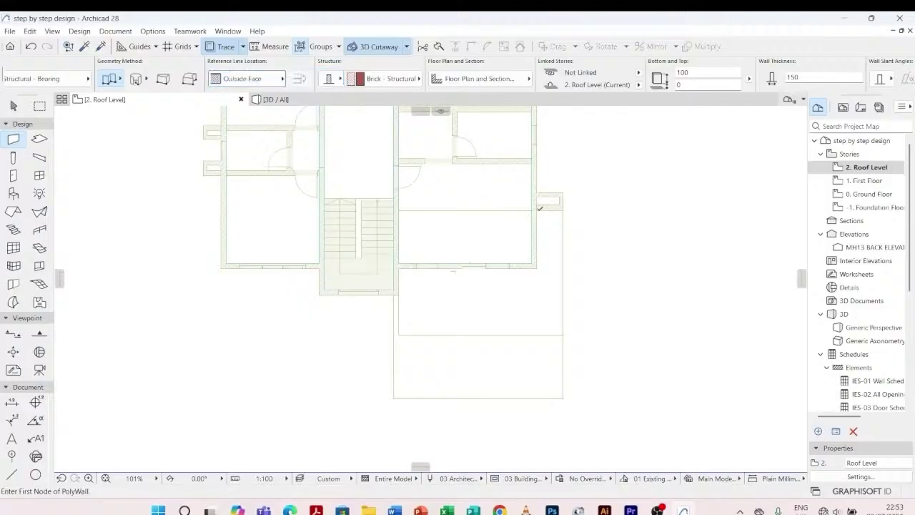
- Draw a continuous parapet wall along the balcony roof slab's outer edges, from the side column around to the staircase wall
scroll(540, 208, up, 5)
click(576, 171)
scroll(565, 169, down, 2)
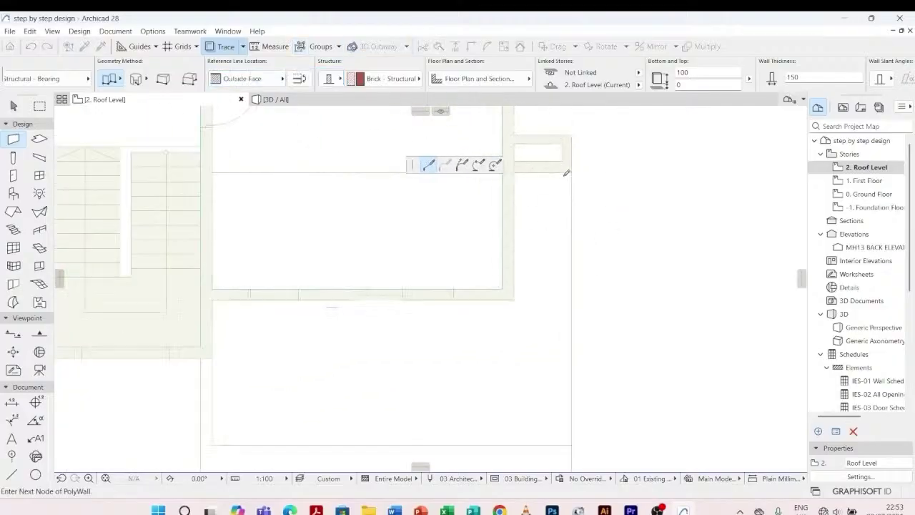
scroll(564, 327, up, 2)
scroll(425, 296, down, 3)
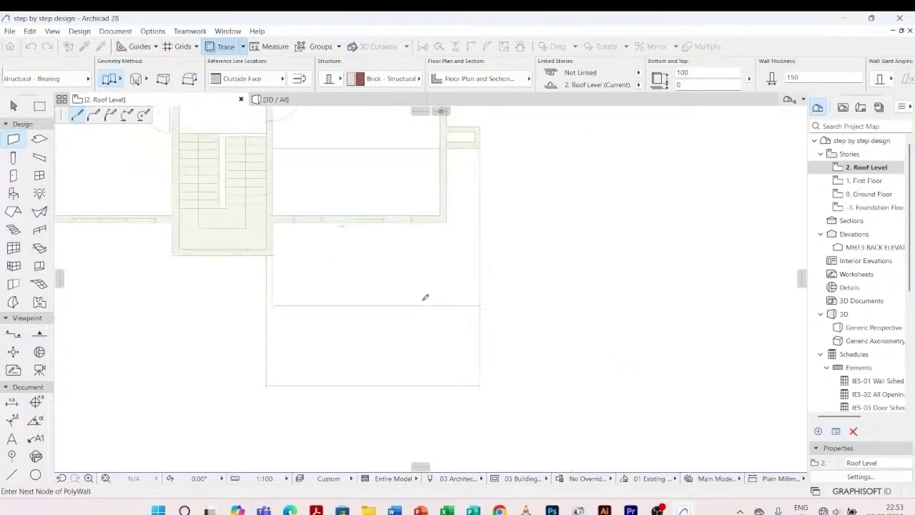
scroll(317, 295, up, 3)
click(332, 319)
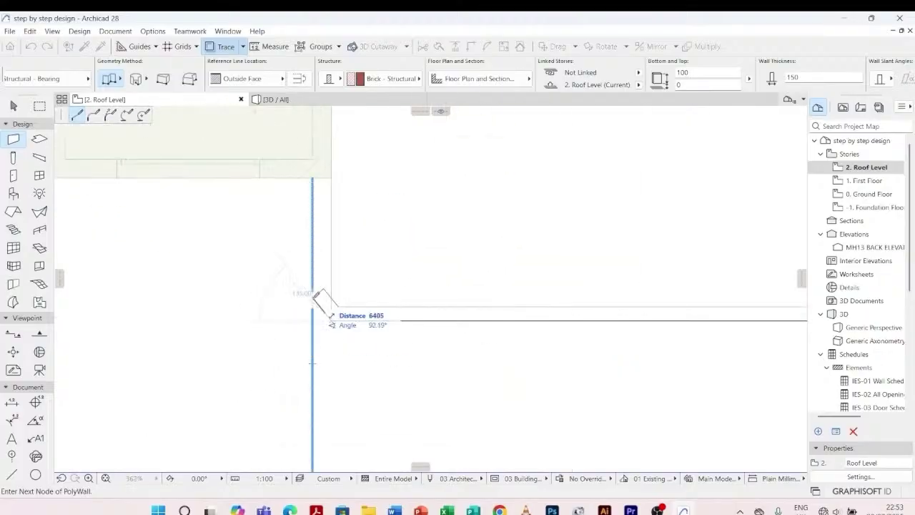
click(315, 176)
click(316, 177)
- In the 3D view, move the column-side parapet wall straight down 500 onto the balcony roof slab's top edge
key(F3)
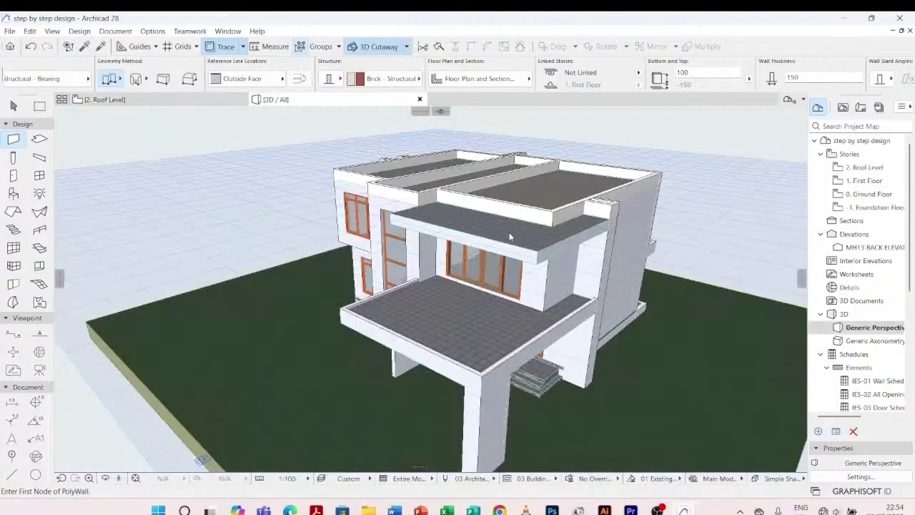
scroll(572, 223, up, 5)
key(Escape)
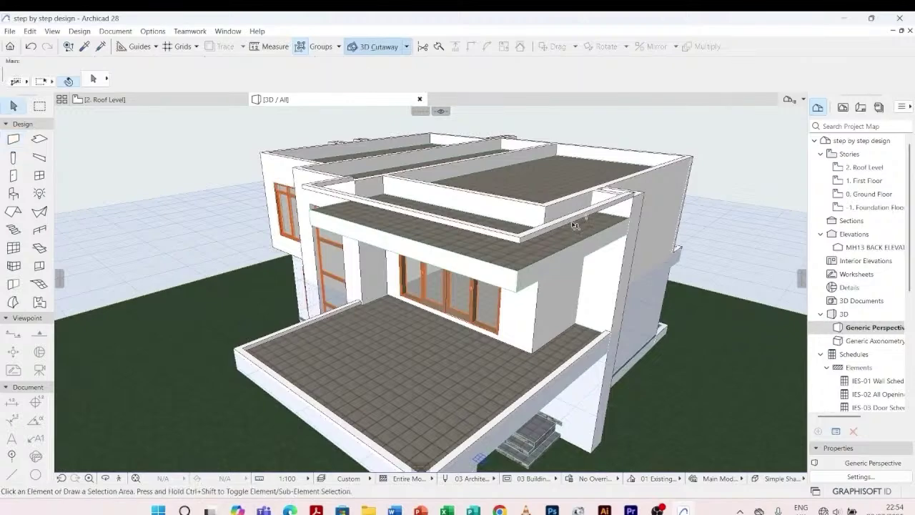
click(533, 236)
scroll(506, 259, up, 3)
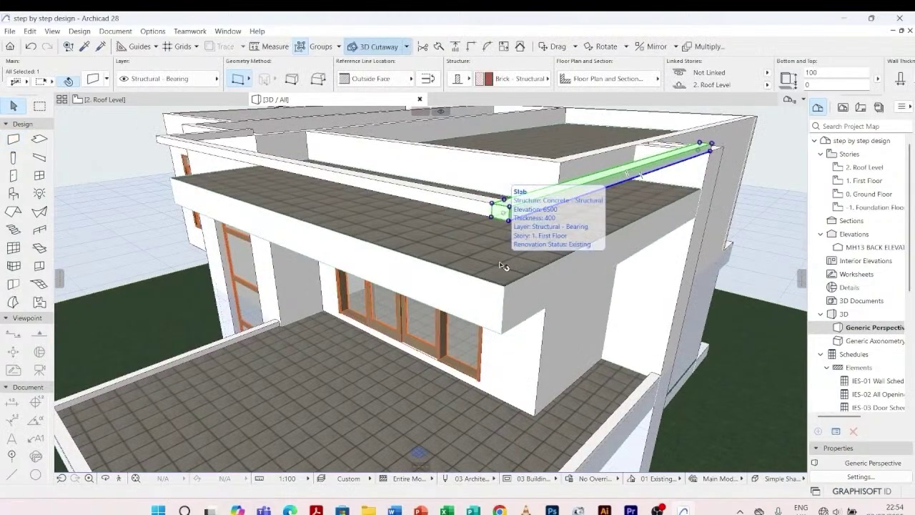
key(ctrl+d)
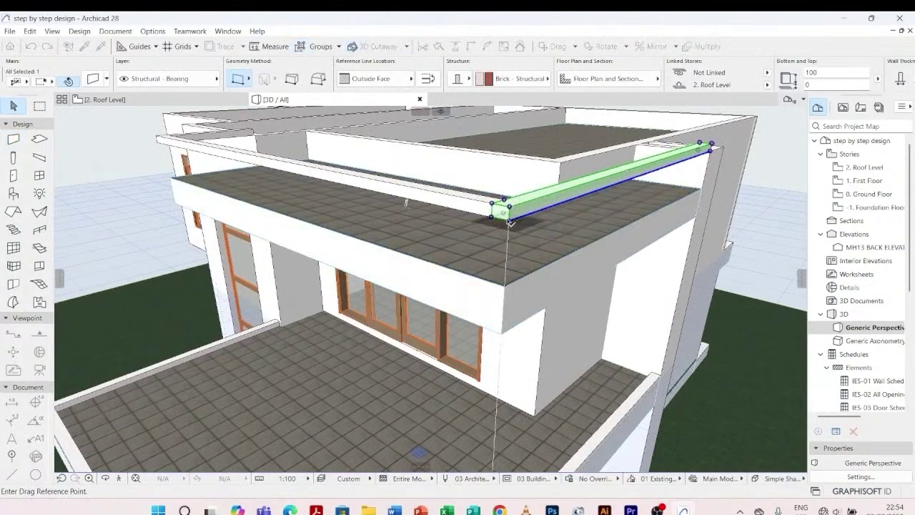
click(510, 223)
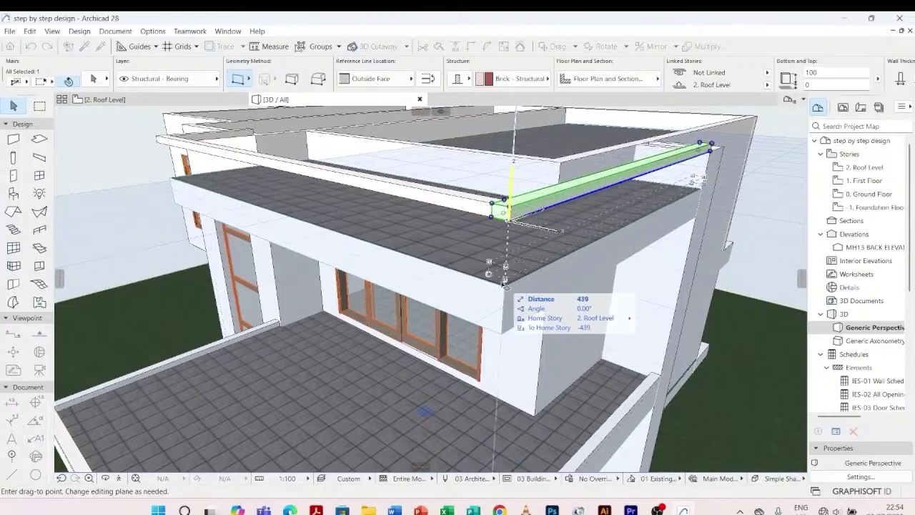
scroll(510, 223, up, 3)
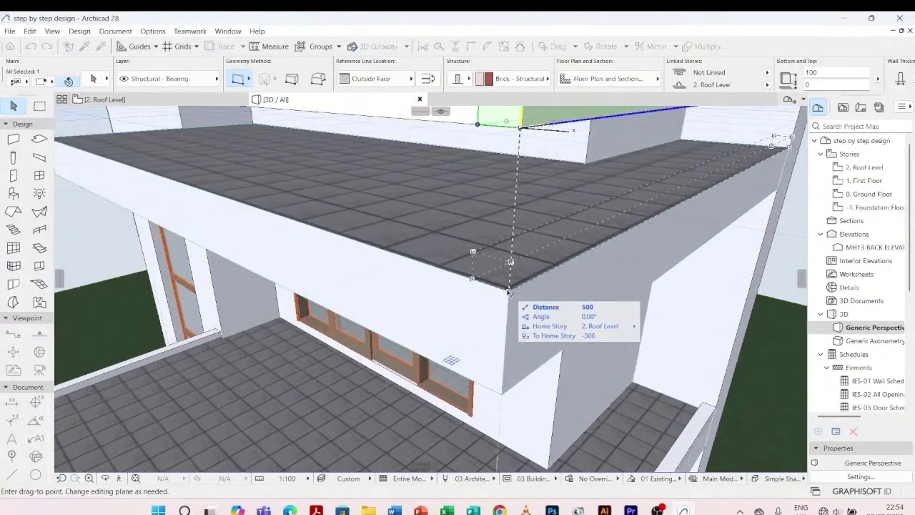
click(510, 291)
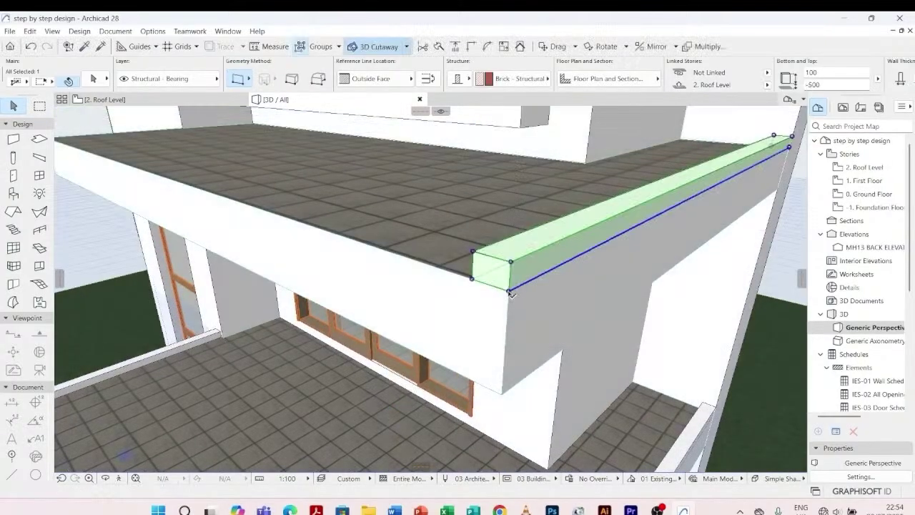
scroll(507, 289, down, 2)
key(Escape)
scroll(401, 232, down, 2)
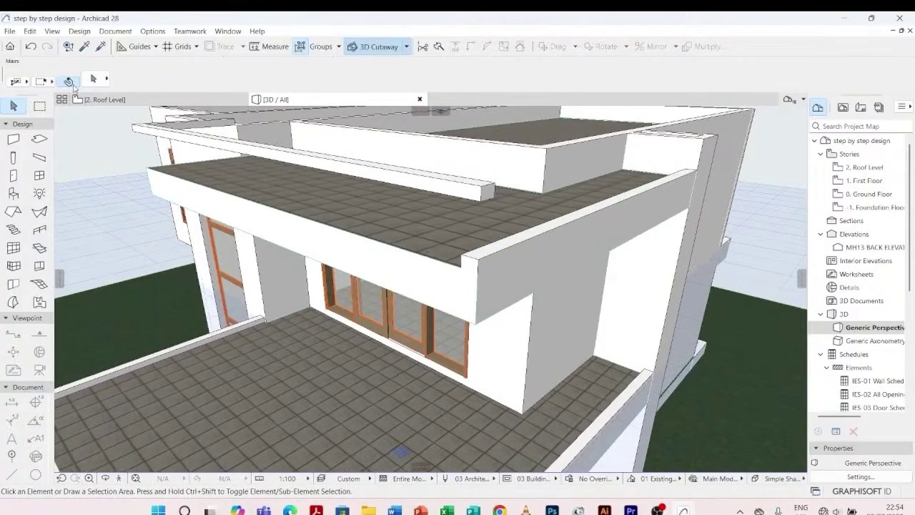
- Transfer the lowered parapet wall's settings to the long front parapet wall
click(84, 45)
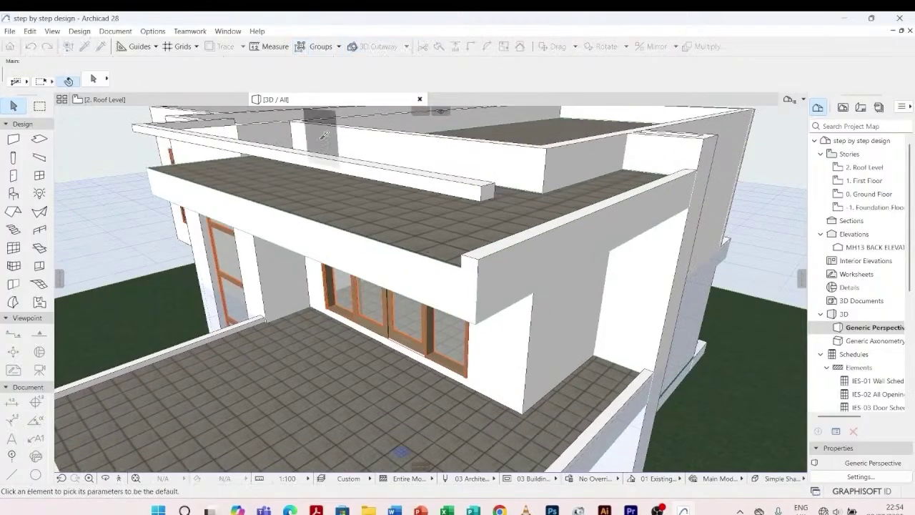
click(504, 238)
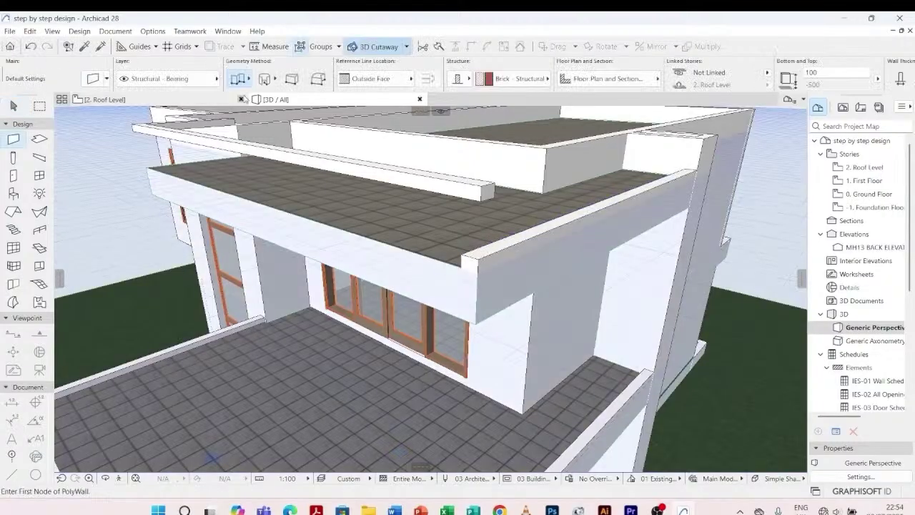
click(101, 46)
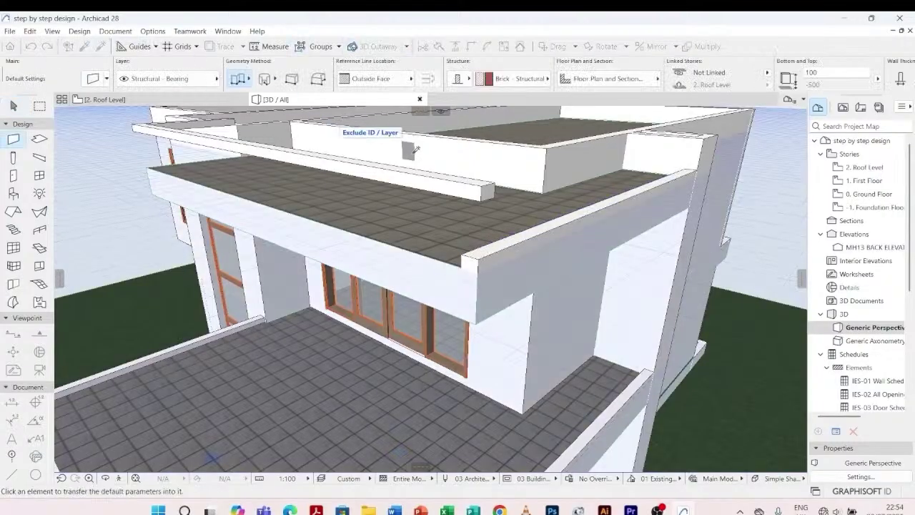
click(429, 166)
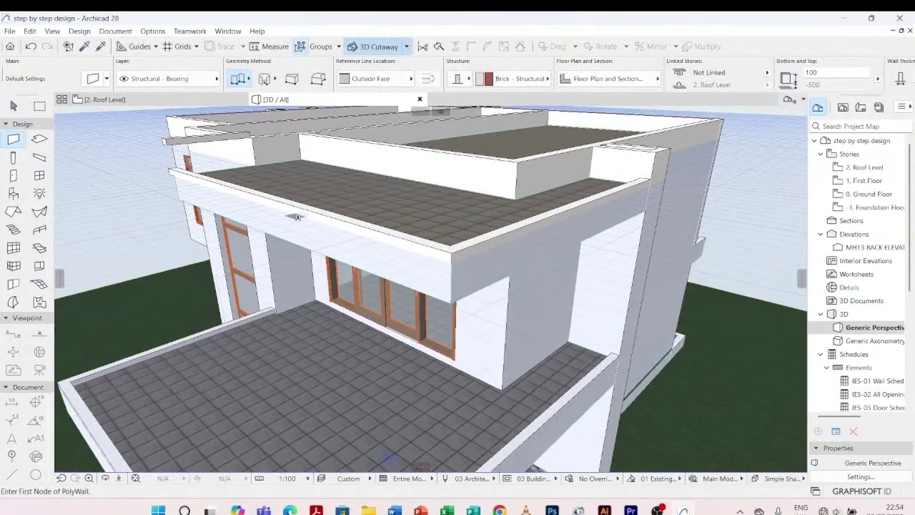
- Transfer the lowered parapet's settings to the short parapet wall on the staircase side of the slab
mouse_move(298, 217)
shift+middle_down()
mouse_move(456, 214)
mouse_move(446, 217)
shift+middle_up()
mouse_move(231, 260)
shift+middle_down()
mouse_move(355, 243)
mouse_move(83, 20)
shift+middle_up()
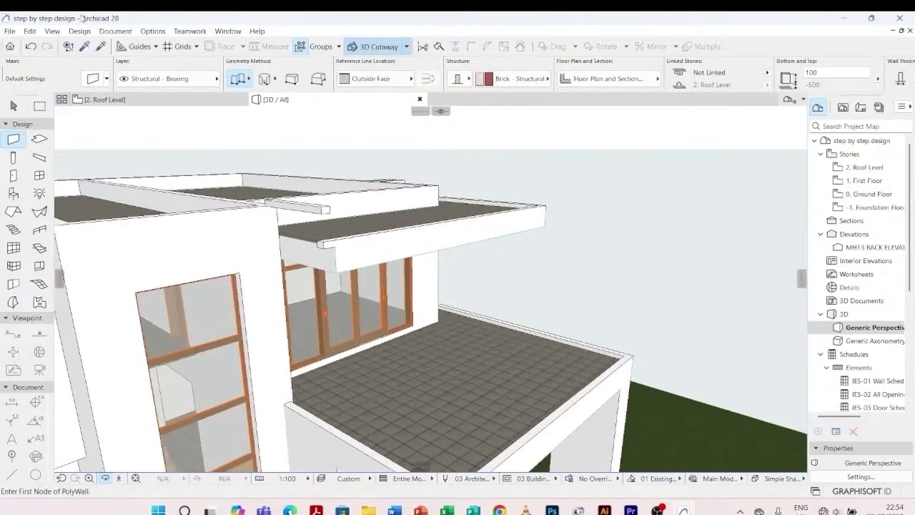
click(101, 45)
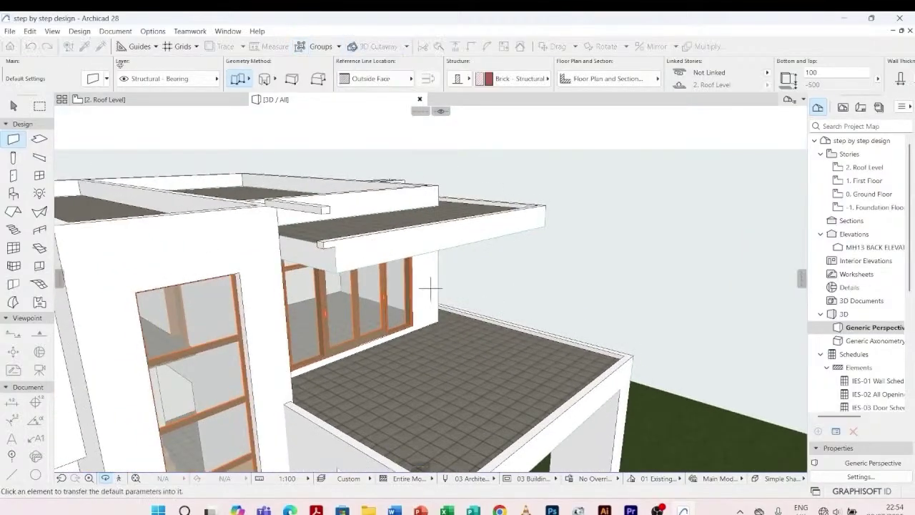
click(292, 210)
click(14, 105)
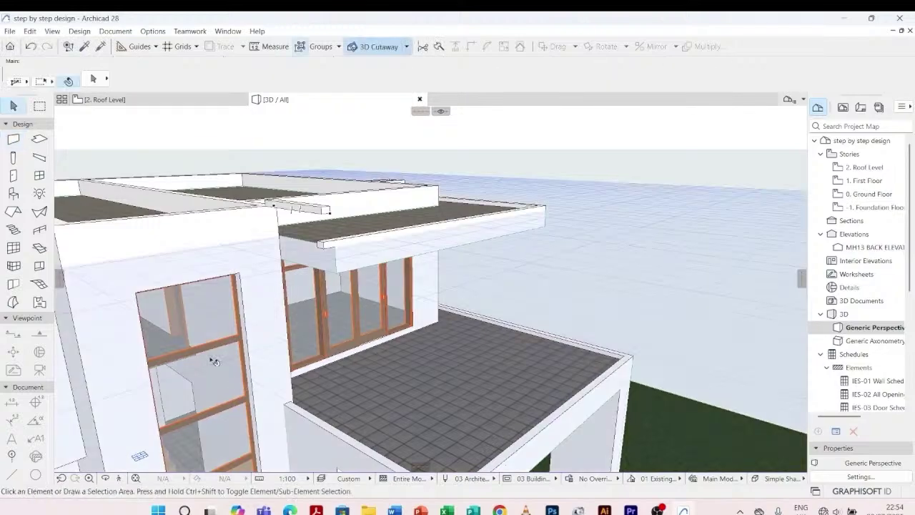
click(87, 45)
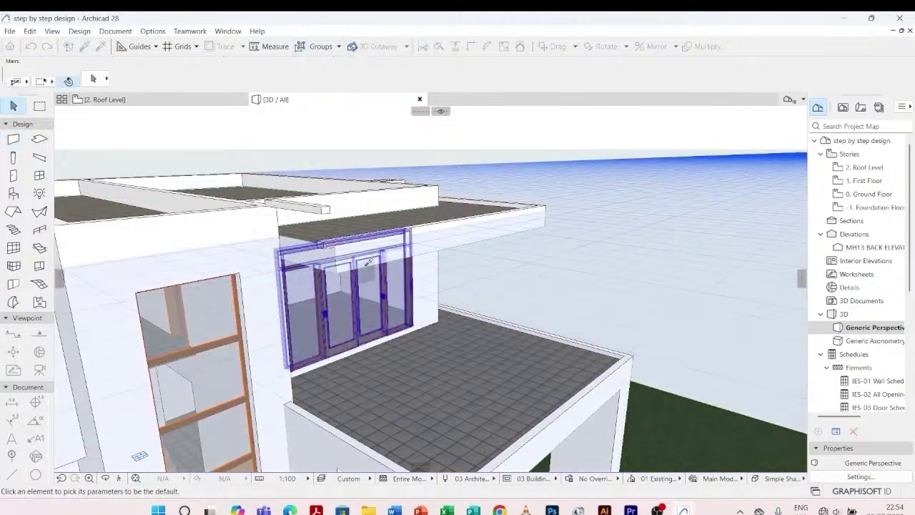
click(332, 237)
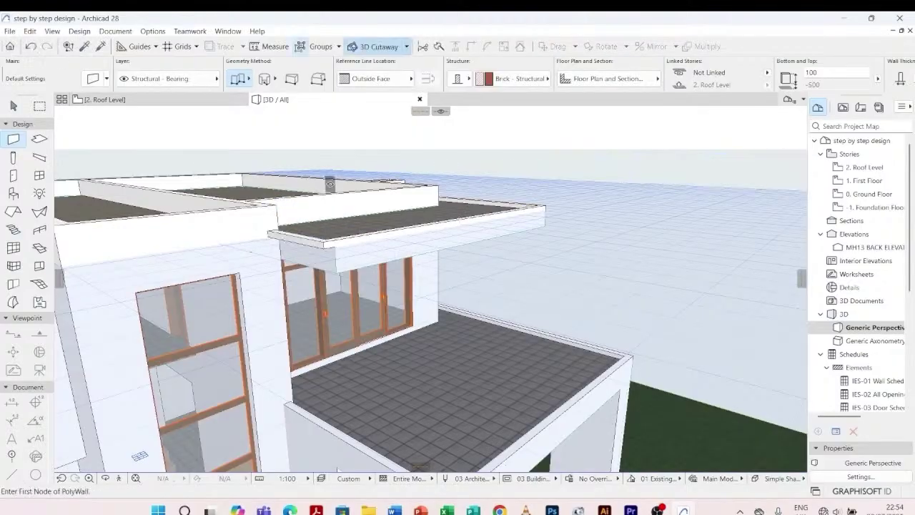
key(Escape)
- On the First Floor plan, insert a new node on the balcony roof slab's staircase-side edge at the staircase wall's outer corner
click(324, 264)
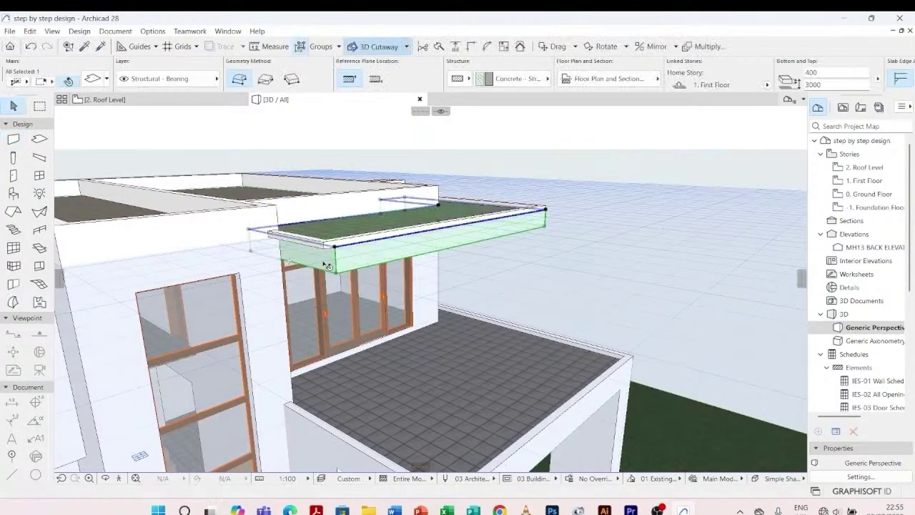
scroll(324, 264, up, 3)
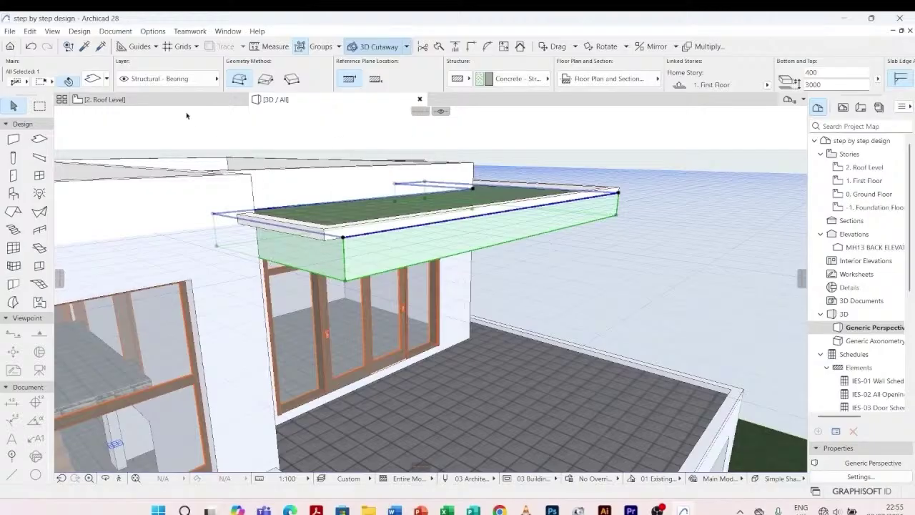
click(153, 105)
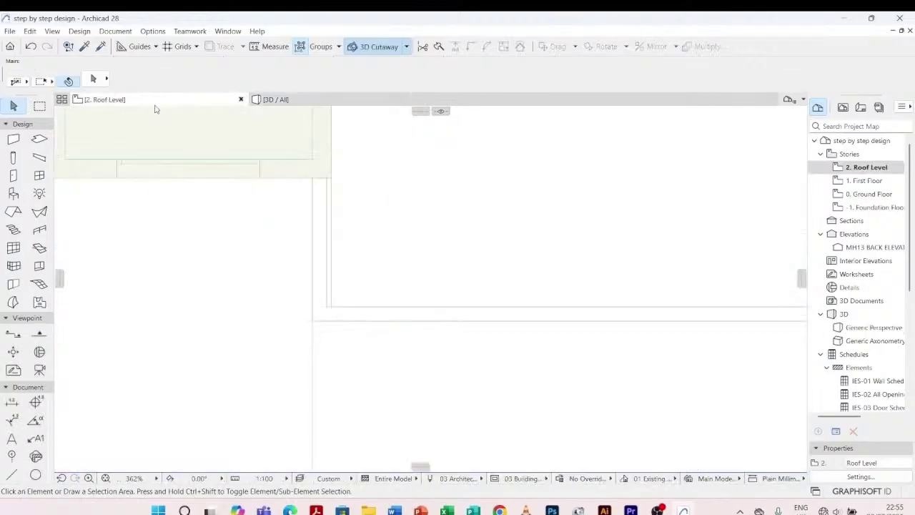
double_click(863, 180)
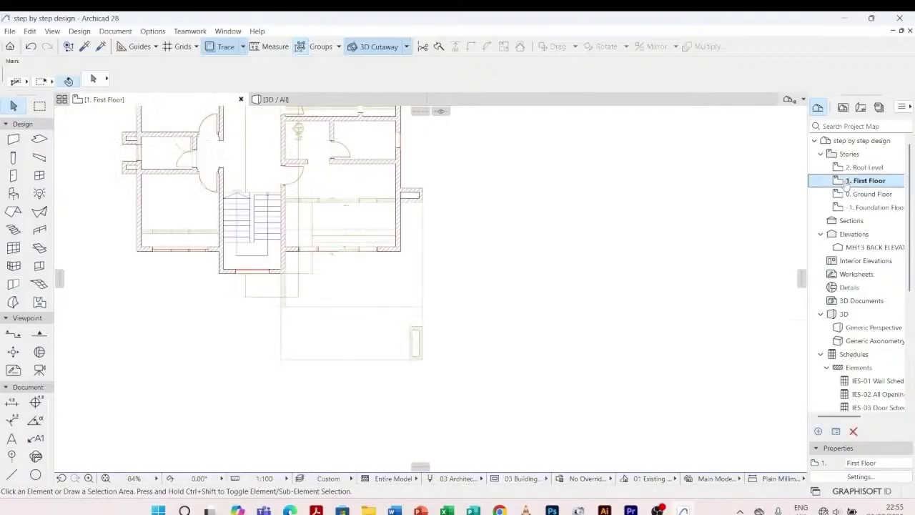
click(325, 309)
scroll(296, 288, up, 10)
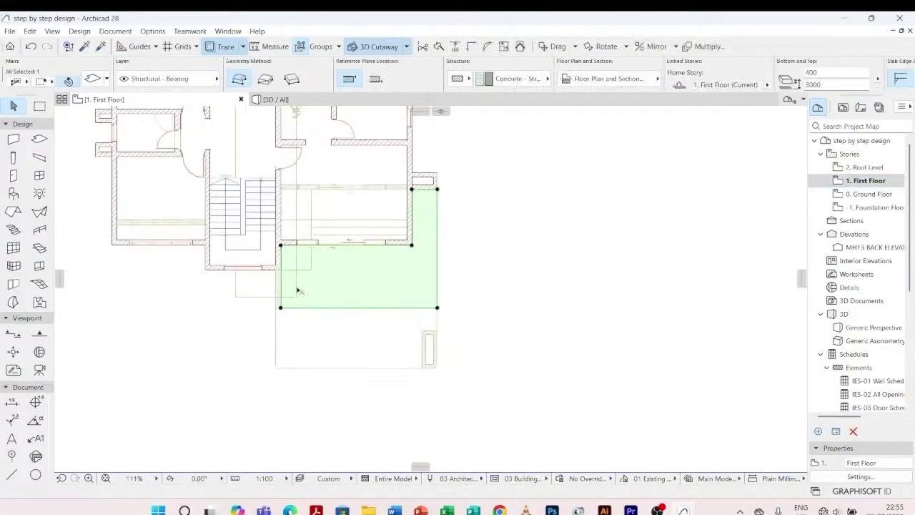
scroll(211, 229, up, 3)
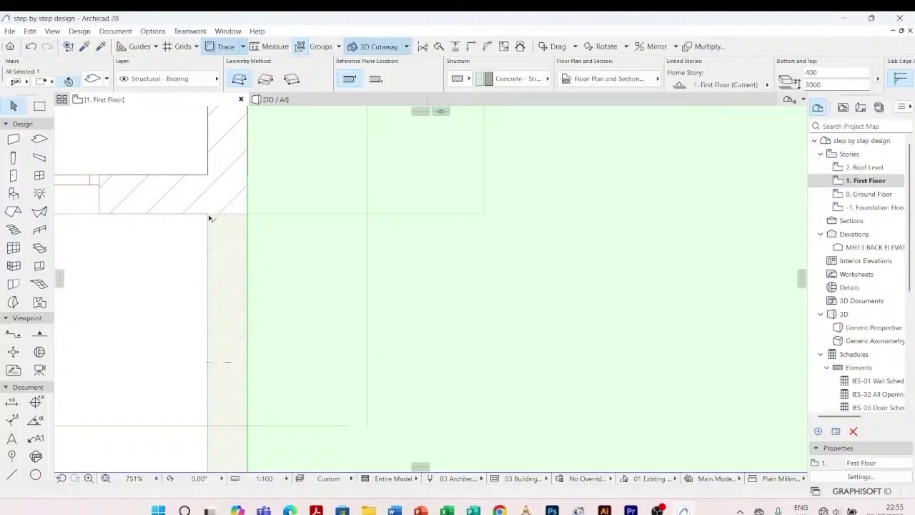
scroll(249, 216, down, 4)
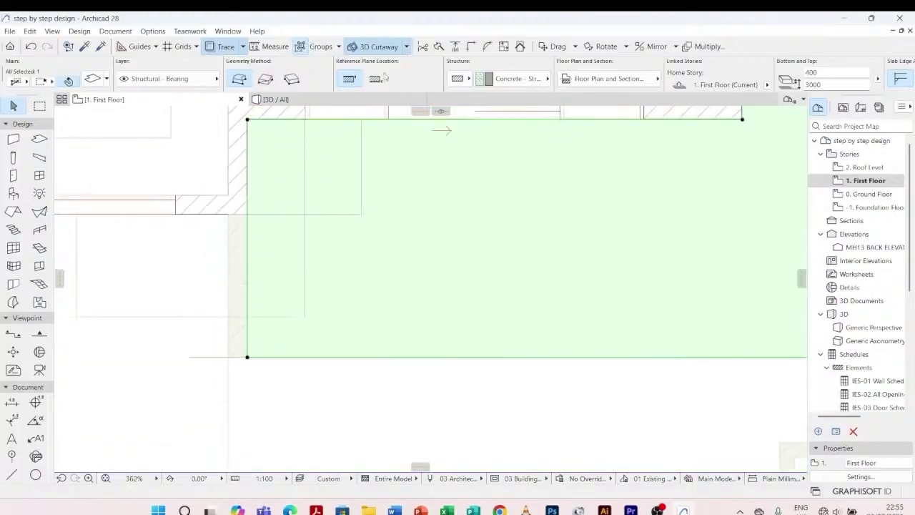
click(247, 235)
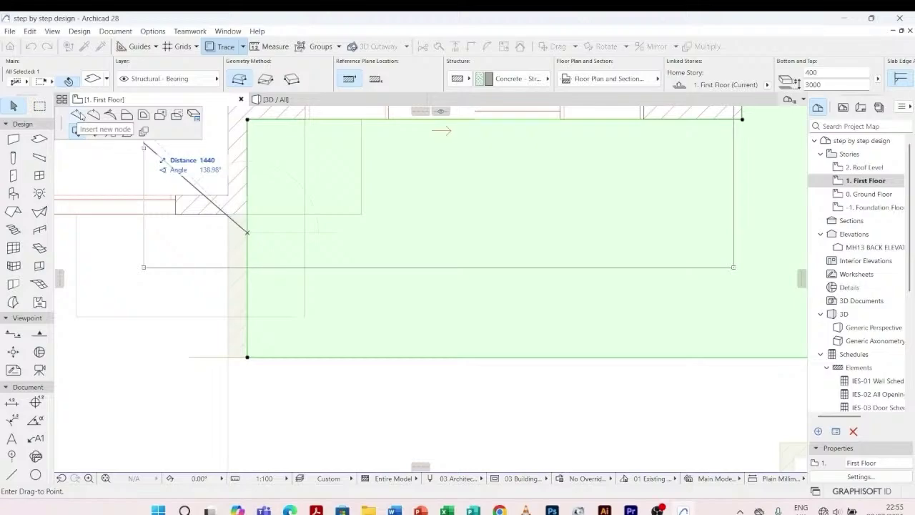
click(78, 115)
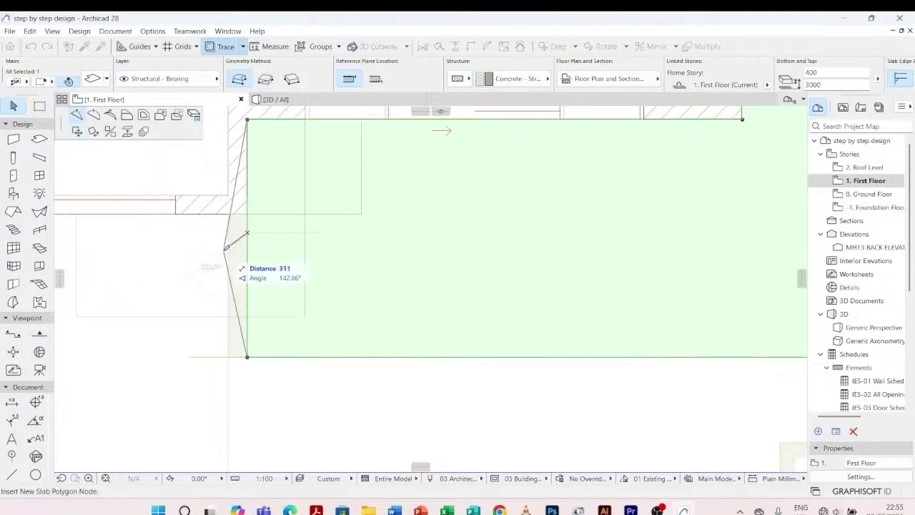
scroll(229, 261, up, 3)
click(269, 179)
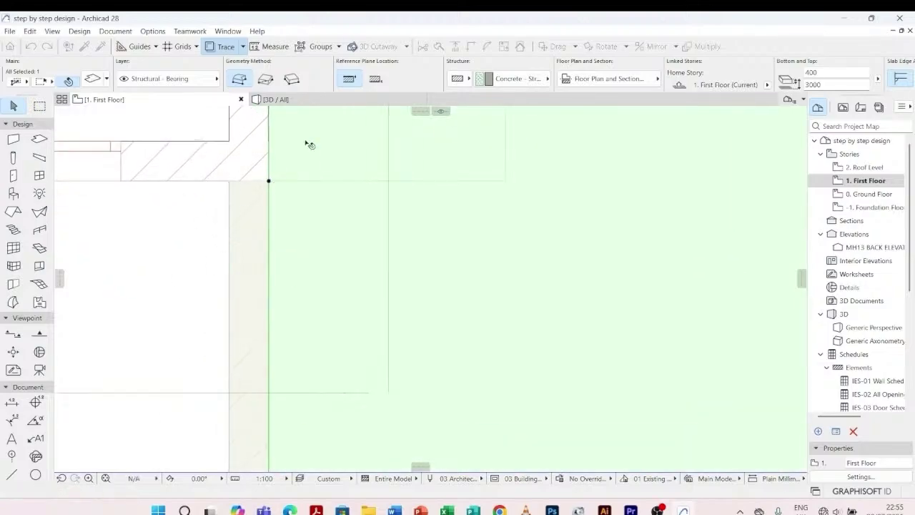
- In the 3D view, offset the balcony roof slab's short staircase-side edge outward by 200, flush with the parapet's outer face
click(282, 99)
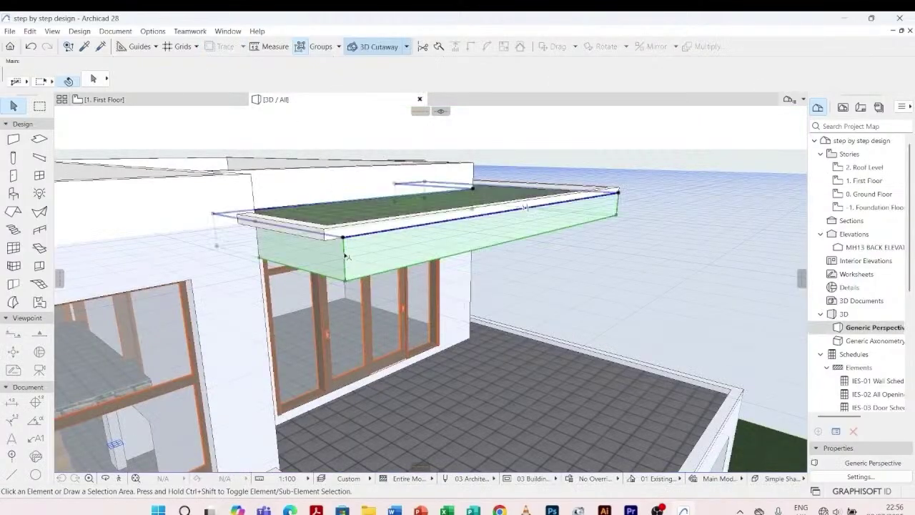
click(350, 253)
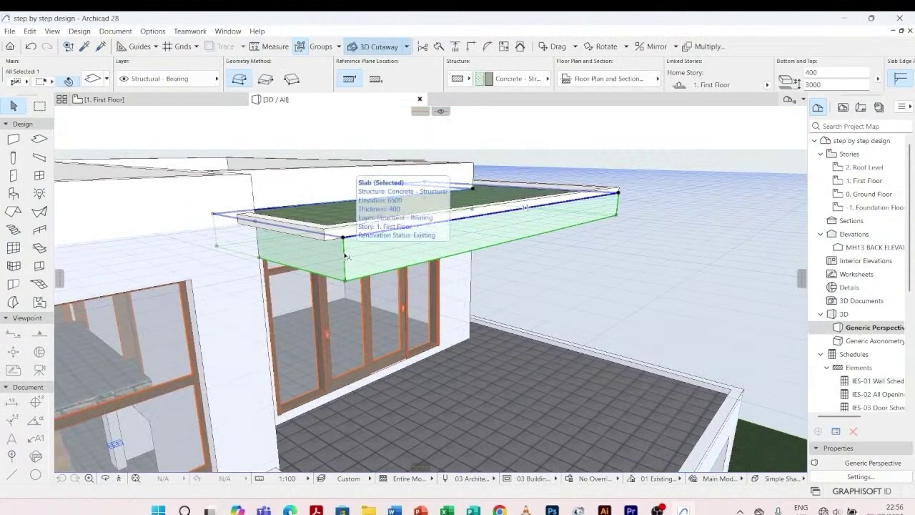
click(274, 227)
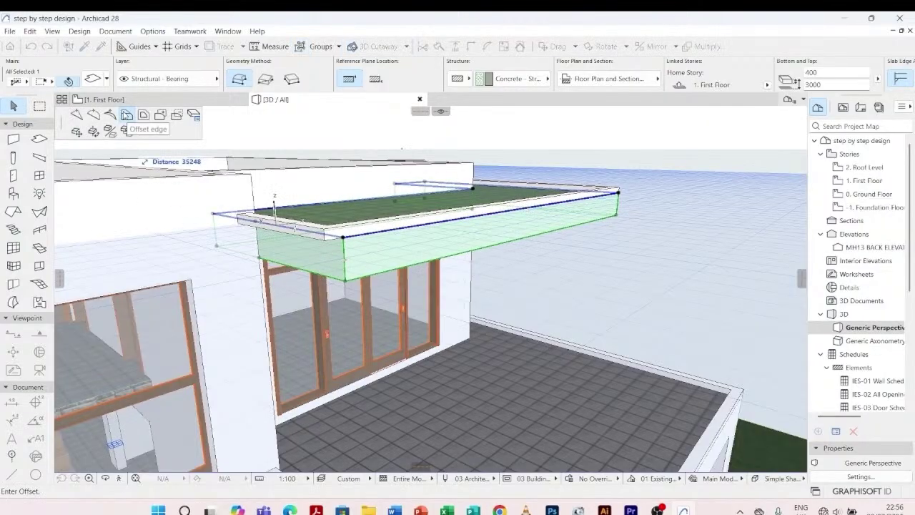
click(333, 242)
text(200)
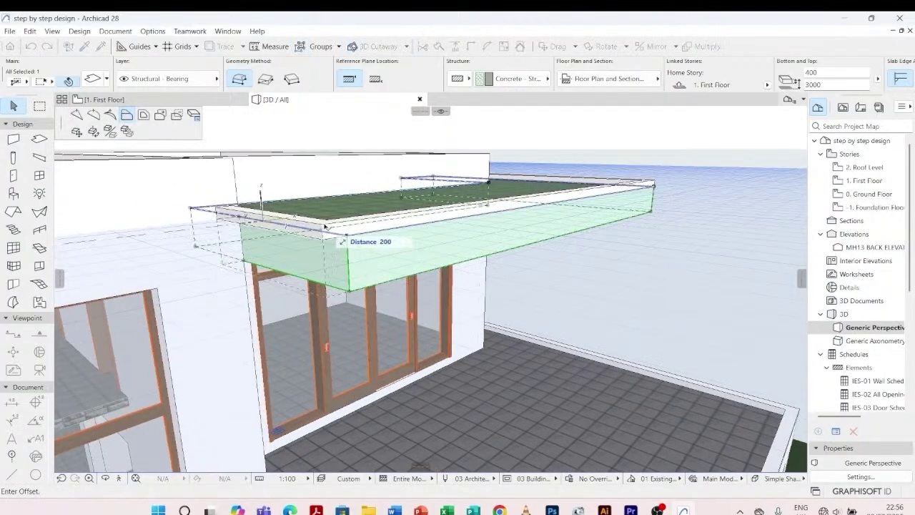
key(Return)
key(Escape)
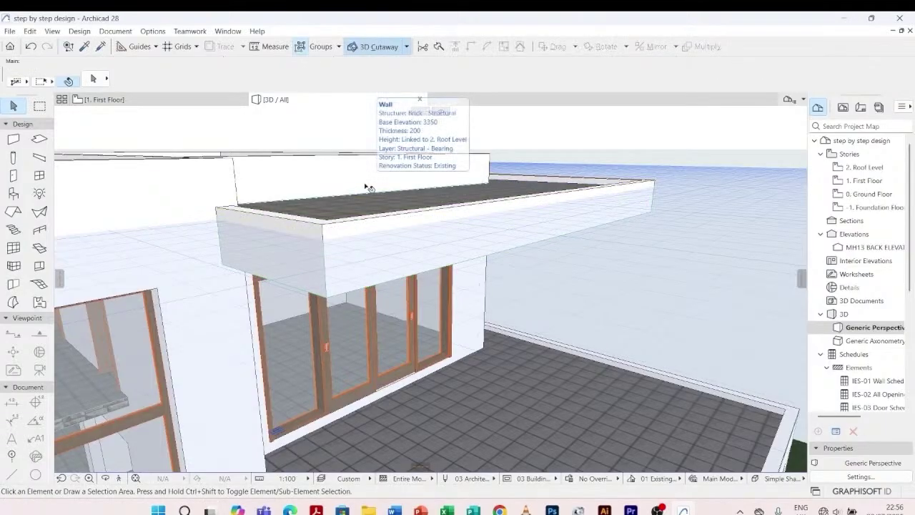
- Examine the balcony roof slab and its parapet from the front and from above
scroll(366, 187, down, 5)
shift+middle_drag(366, 189, 330, 225)
scroll(330, 225, down, 3)
shift+middle_drag(436, 229, 509, 245)
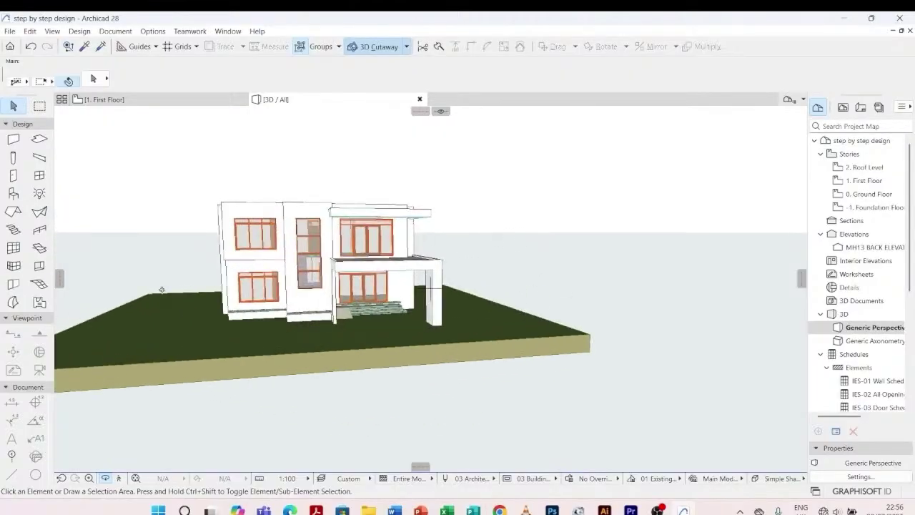
shift+middle_drag(162, 289, 407, 250)
scroll(379, 257, down, 2)
scroll(422, 224, up, 5)
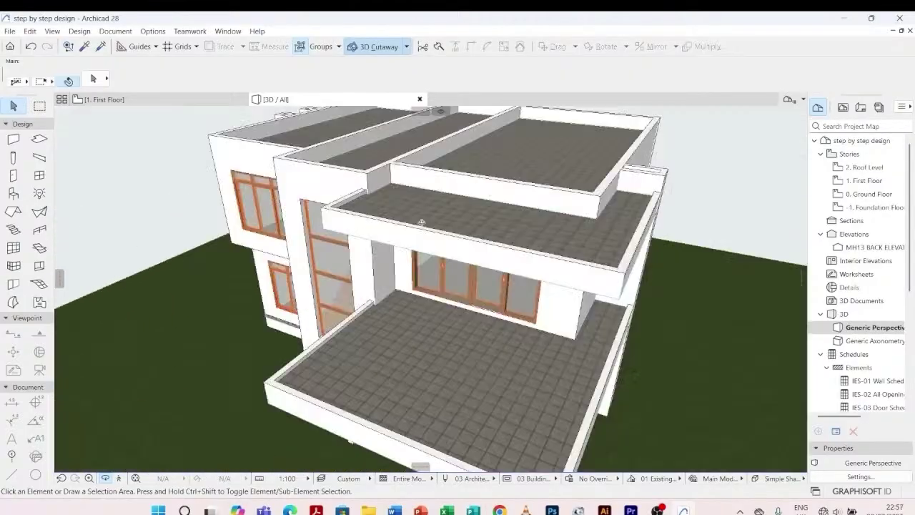
- Try setting the long front parapet wall's base offset to -400, and undo the change
click(388, 191)
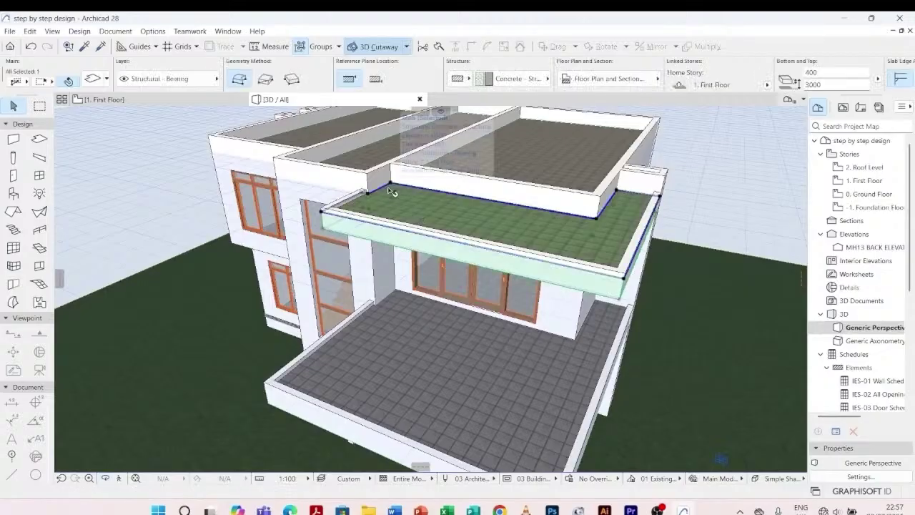
click(706, 74)
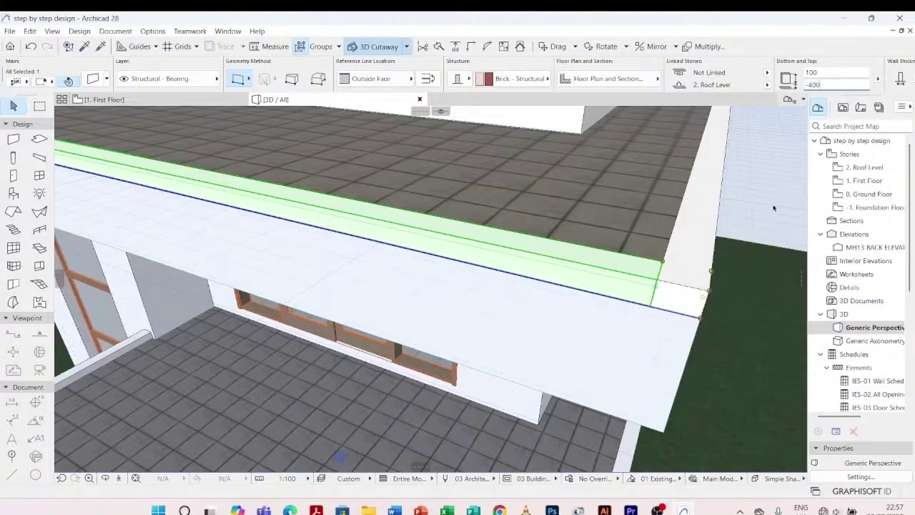
key(Return)
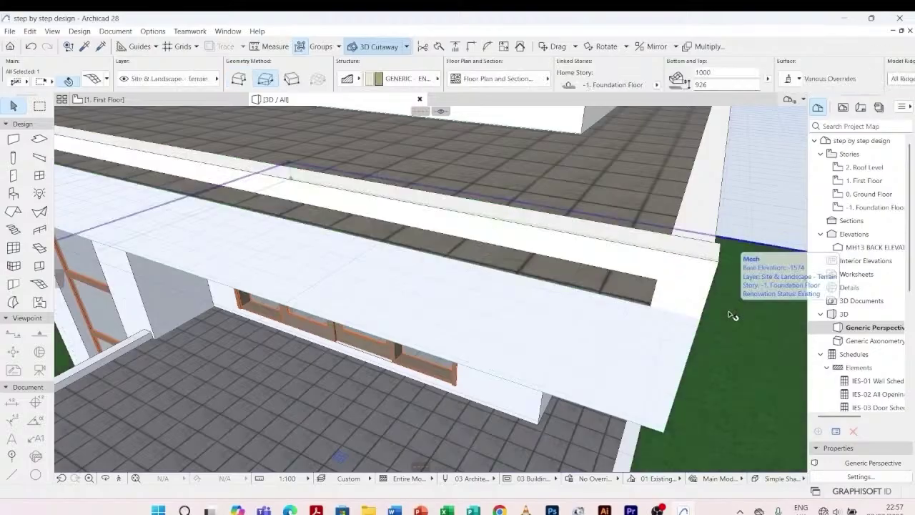
key(Escape)
key(ctrl+z)
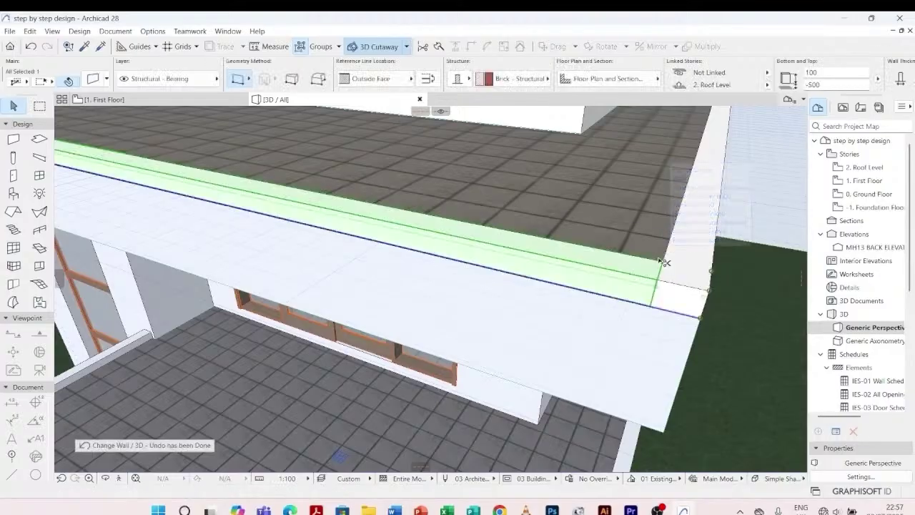
key(Escape)
- Examine the front facade and the side room's upper-floor walls from several angles
scroll(652, 264, down, 10)
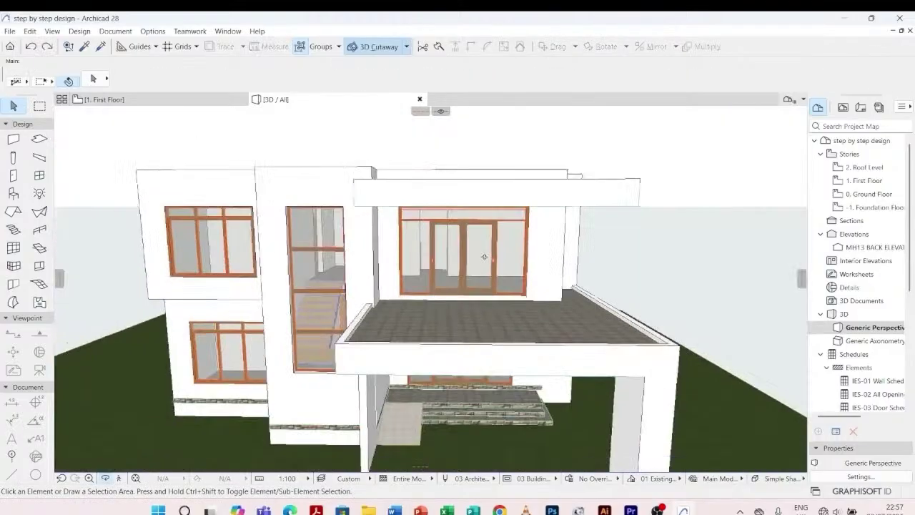
shift+middle_drag(418, 350, 568, 358)
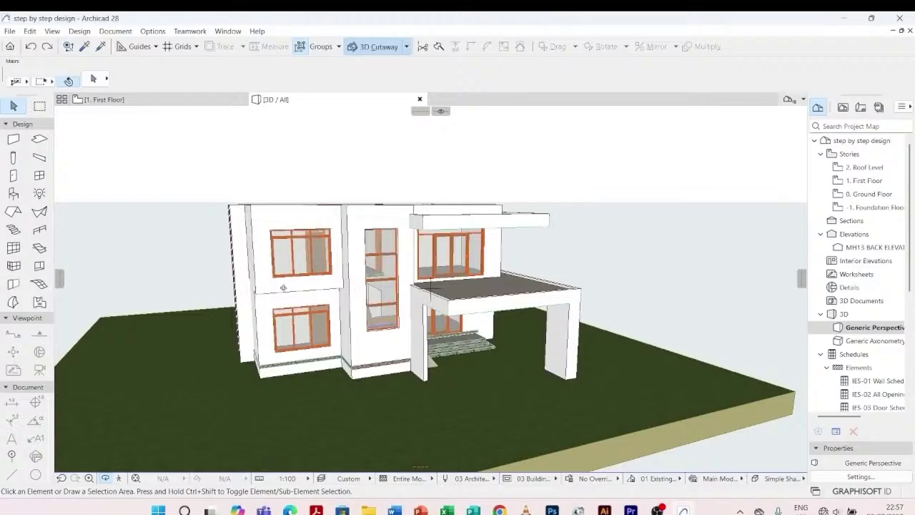
shift+middle_drag(283, 287, 258, 243)
scroll(272, 196, up, 4)
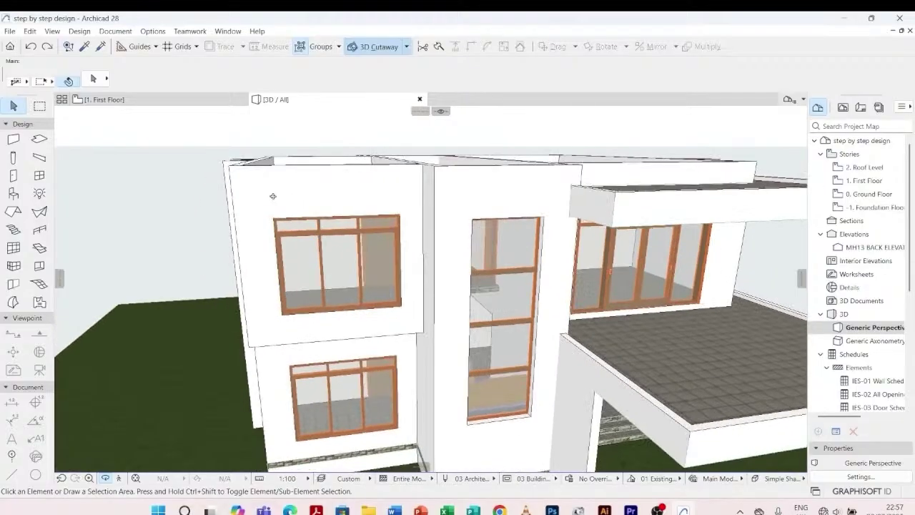
scroll(269, 196, up, 1)
scroll(434, 331, down, 4)
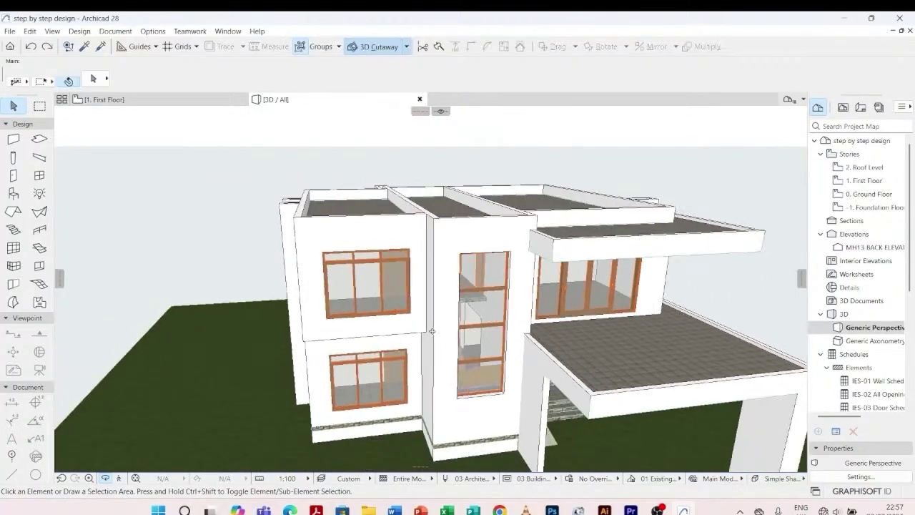
shift+middle_drag(266, 342, 333, 313)
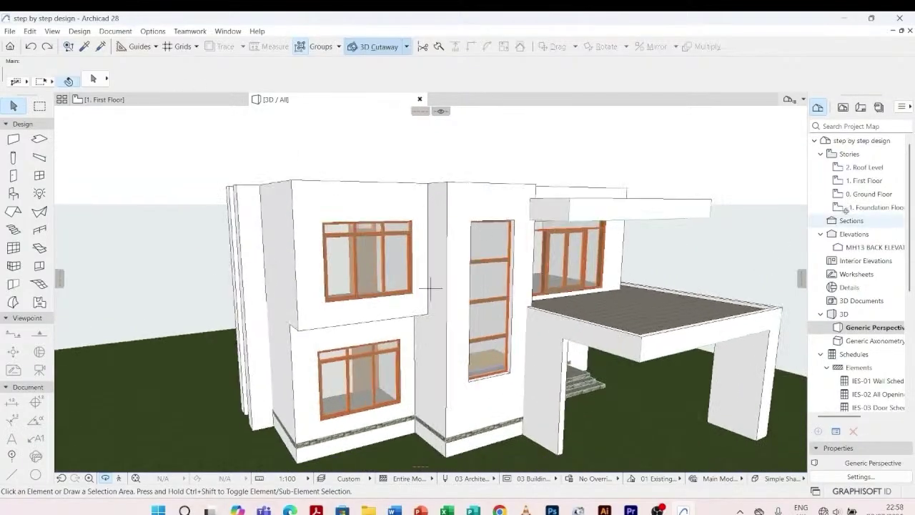
- On the First Floor plan, extend the front room's short outer side wall forward past the window wall
click(181, 101)
click(407, 300)
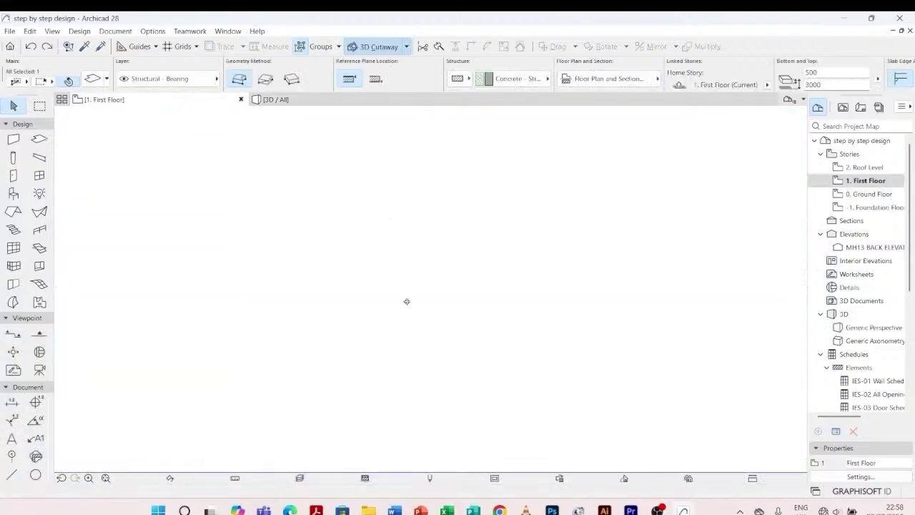
scroll(402, 302, down, 3)
click(288, 286)
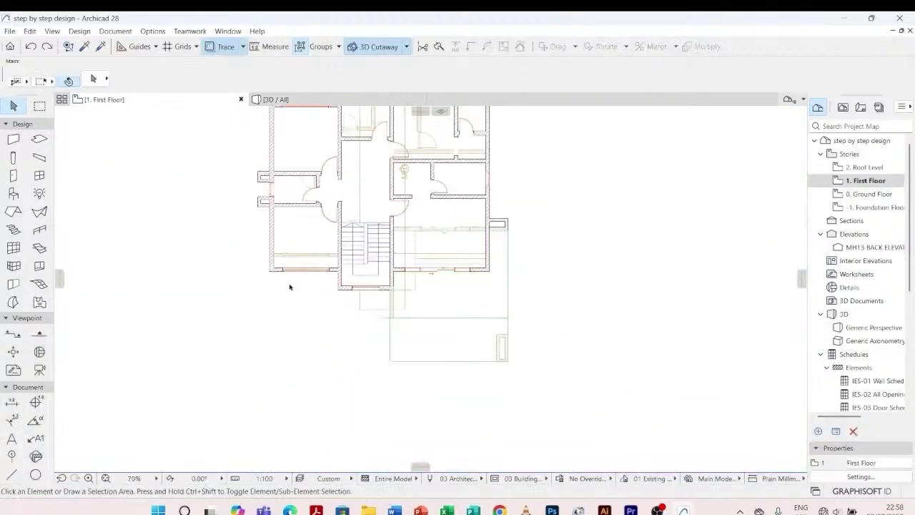
scroll(272, 276, up, 6)
click(242, 215)
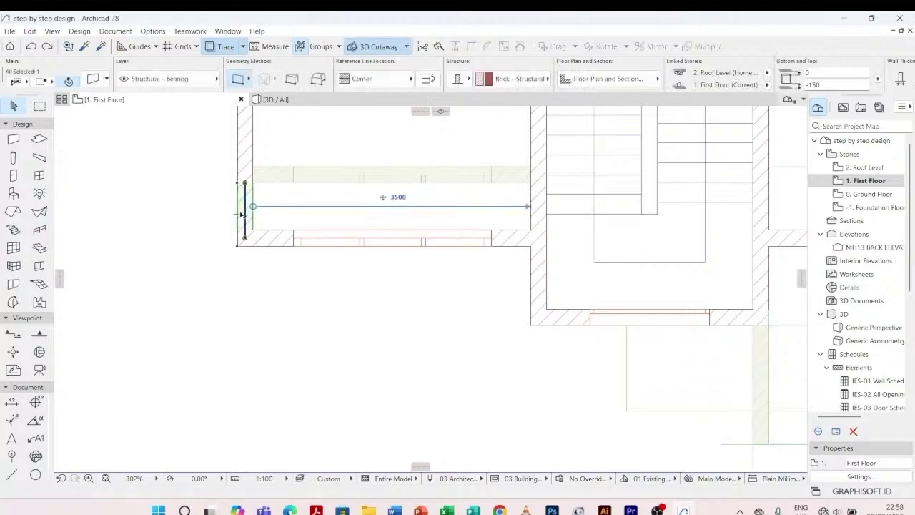
click(241, 281)
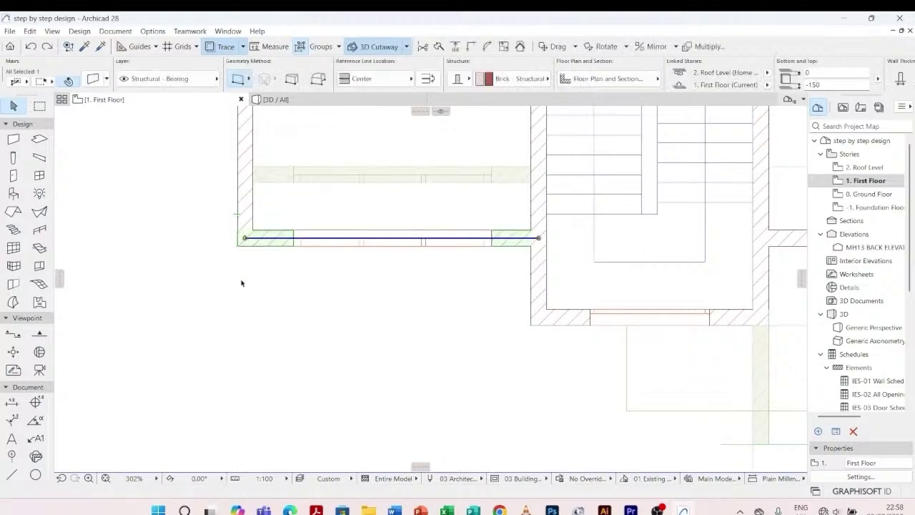
click(250, 209)
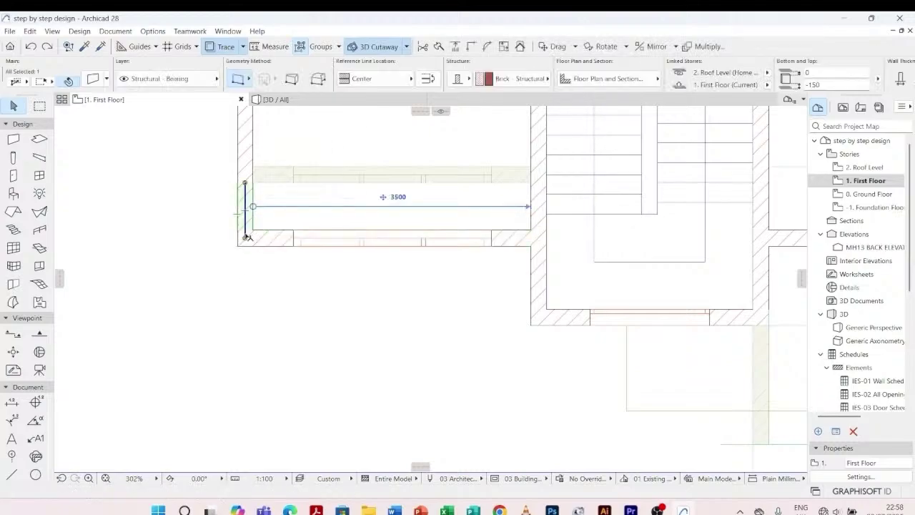
click(245, 237)
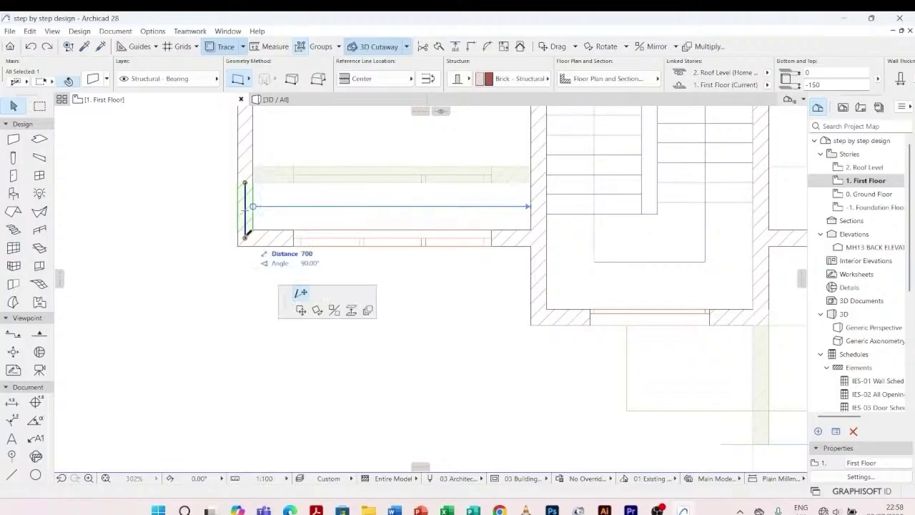
click(245, 274)
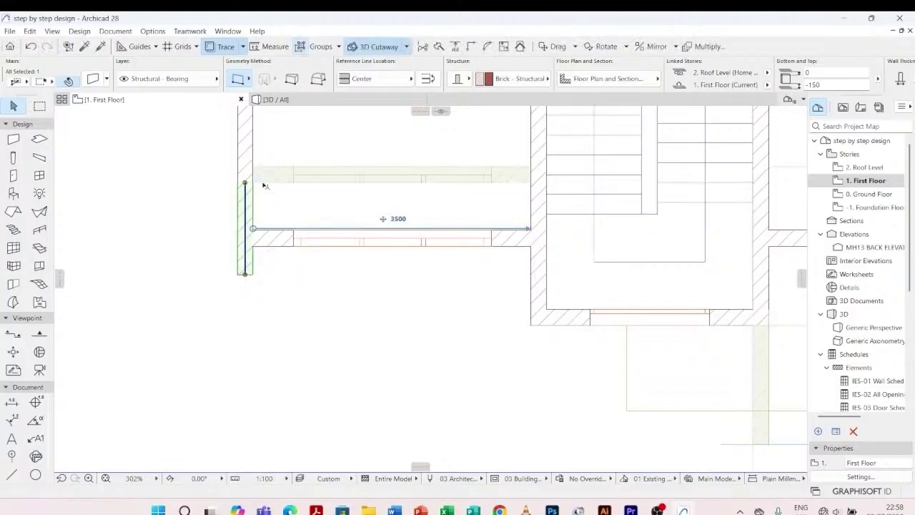
click(265, 187)
- Pick up the settings of the thin wall projecting beside the balcony as wall defaults, and set their home story to 1. First Floor
scroll(286, 303, down, 6)
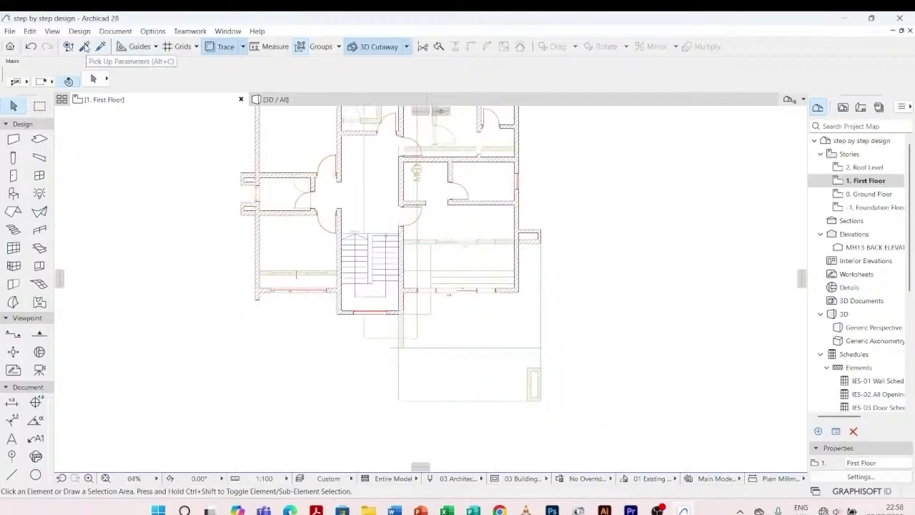
click(100, 47)
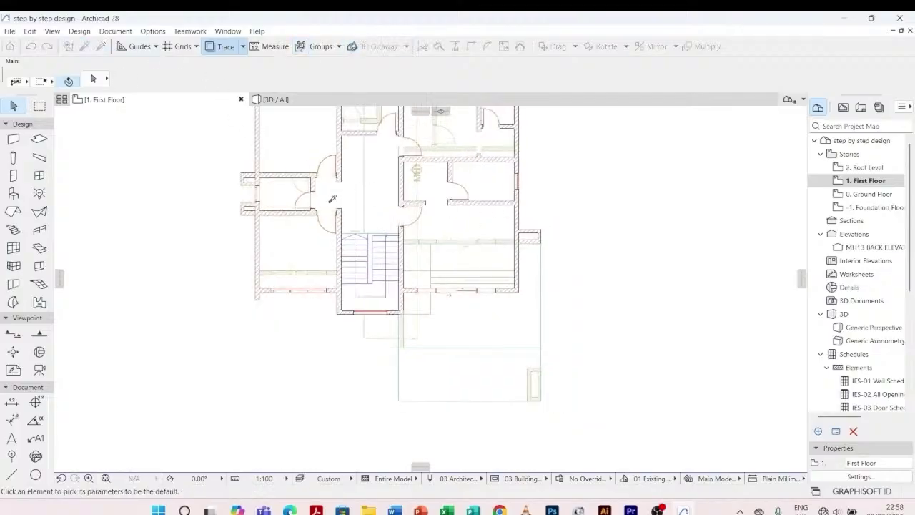
click(520, 230)
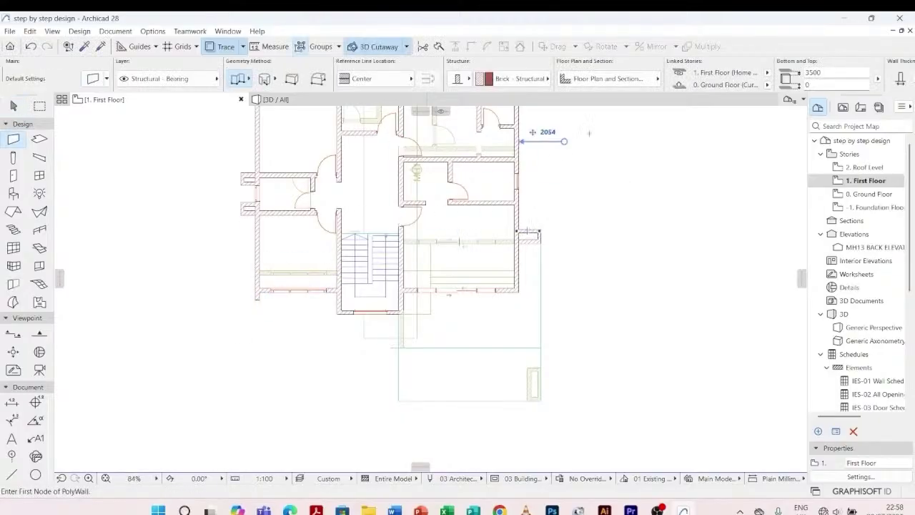
click(766, 85)
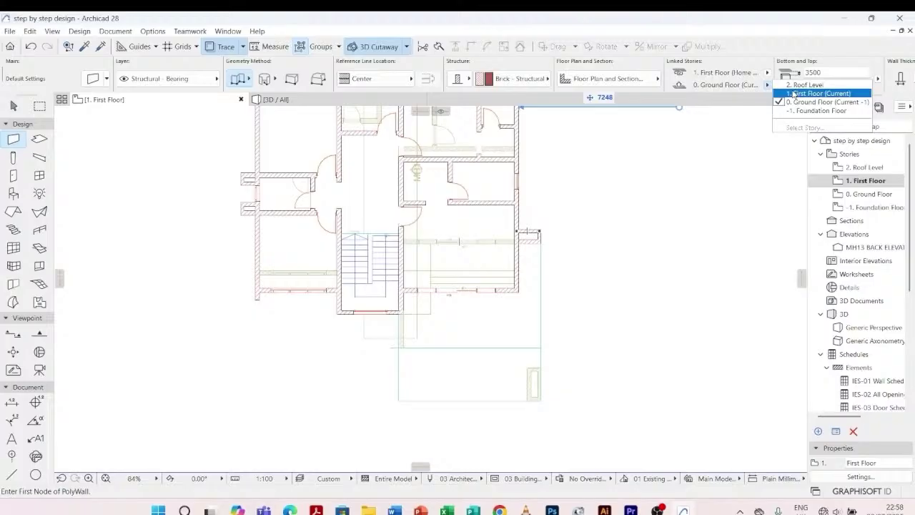
click(794, 94)
- Draw an L-shaped wall running across just beyond the extended side wall's end and turning back toward the near edge of the front room's window
scroll(277, 293, up, 5)
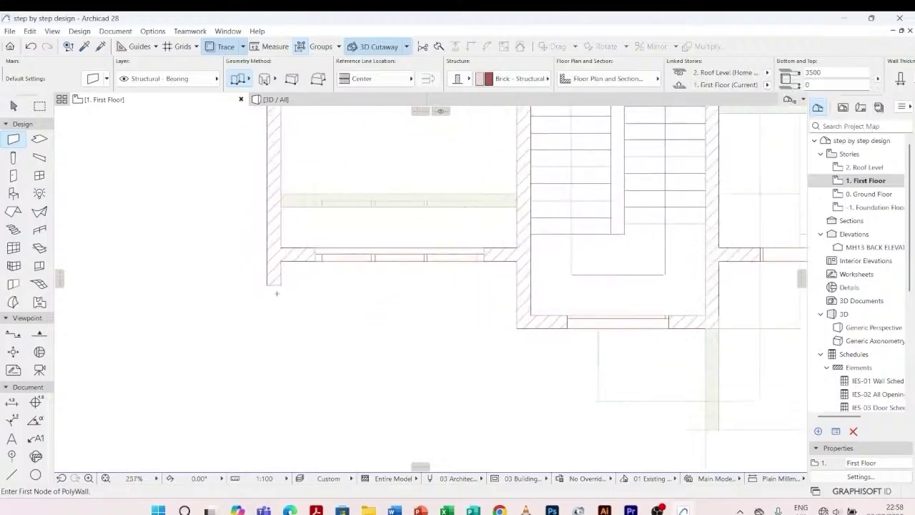
click(277, 293)
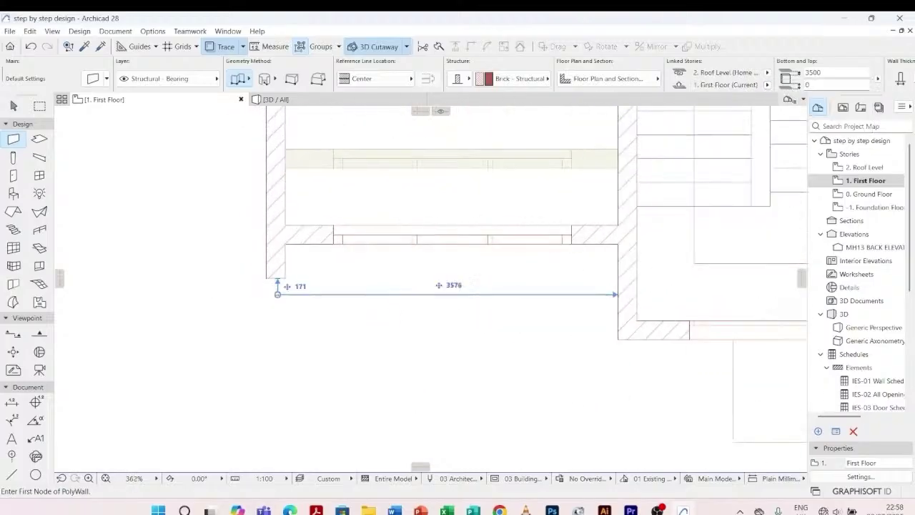
click(326, 293)
double_click(327, 250)
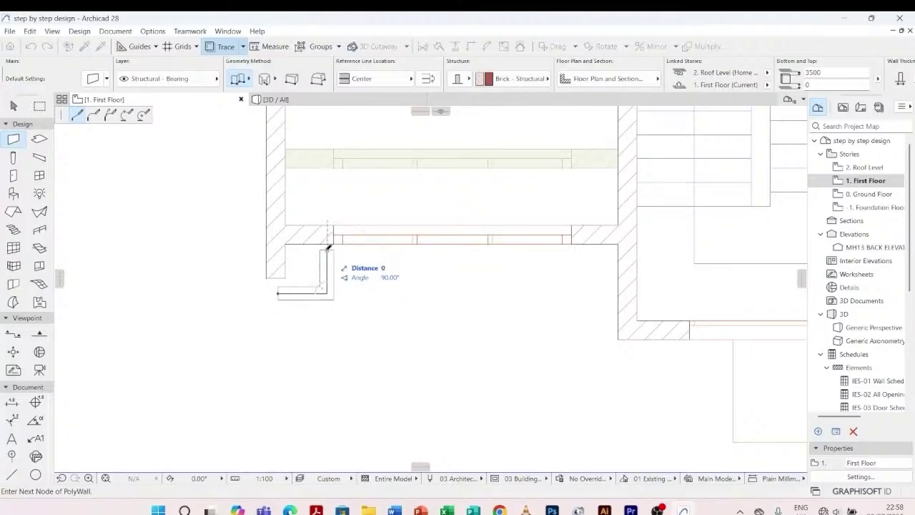
key(Escape)
- Align the return segment of the L-shaped wall with the window opening's edge and stretch its end into the window wall
click(333, 261)
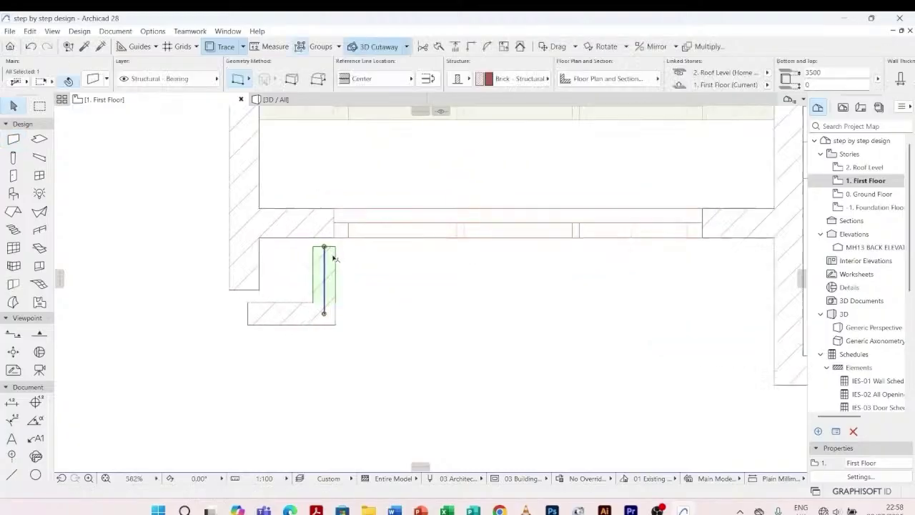
scroll(333, 261, up, 5)
key(ctrl+d)
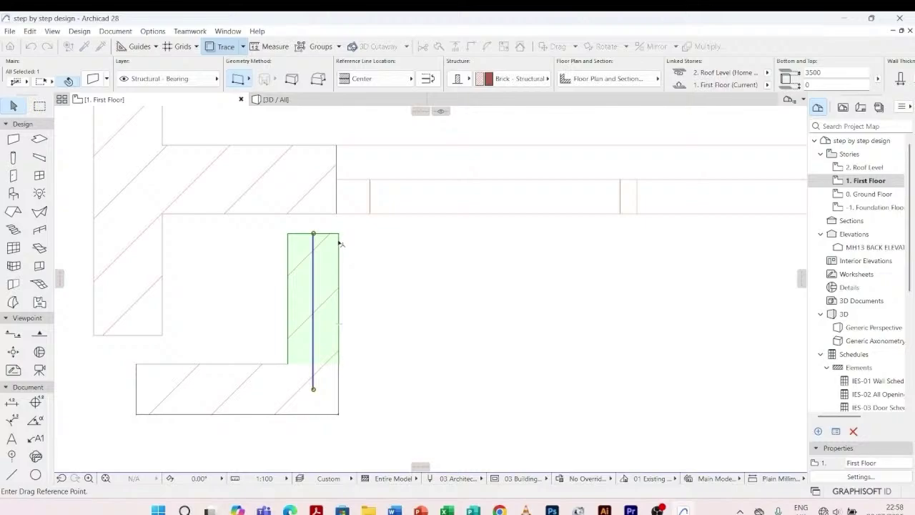
click(339, 234)
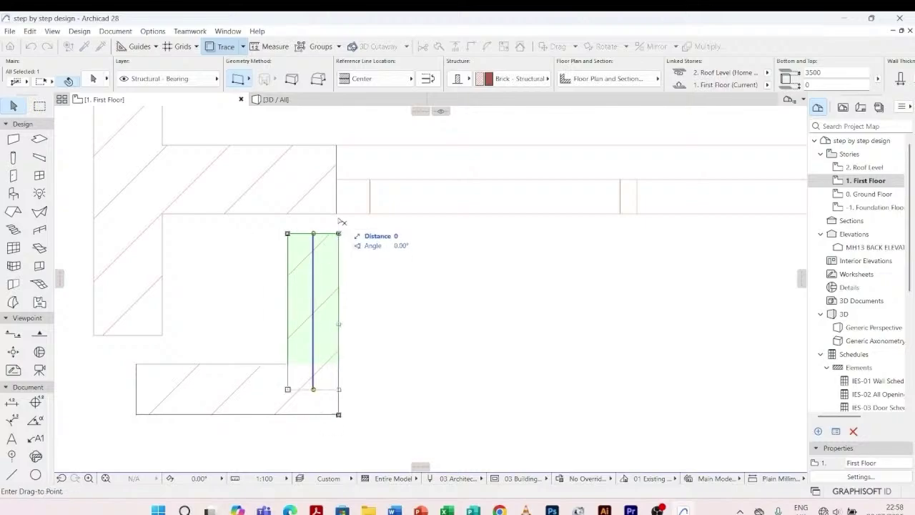
key(Escape)
key(Escape)
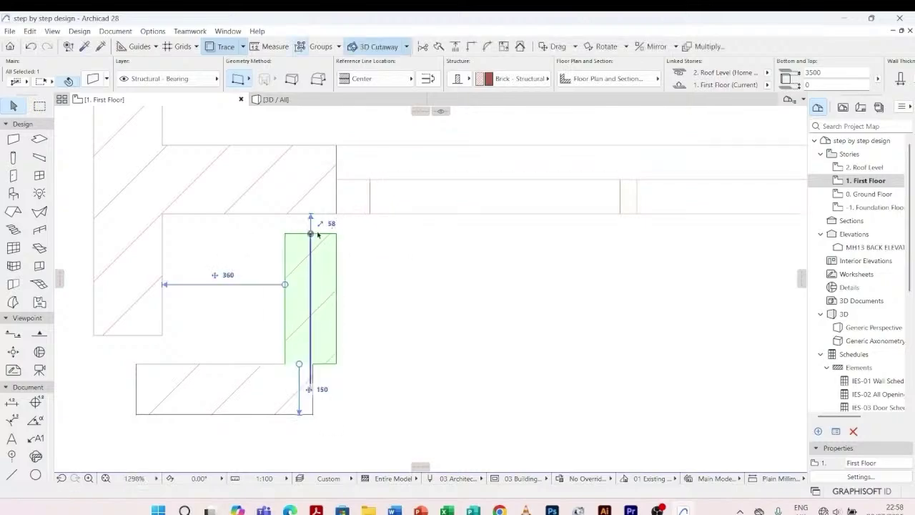
click(311, 234)
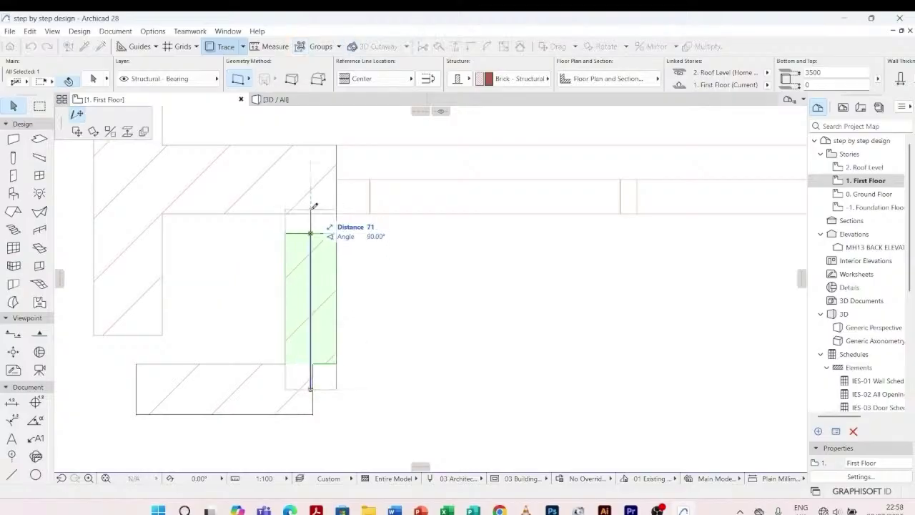
click(311, 180)
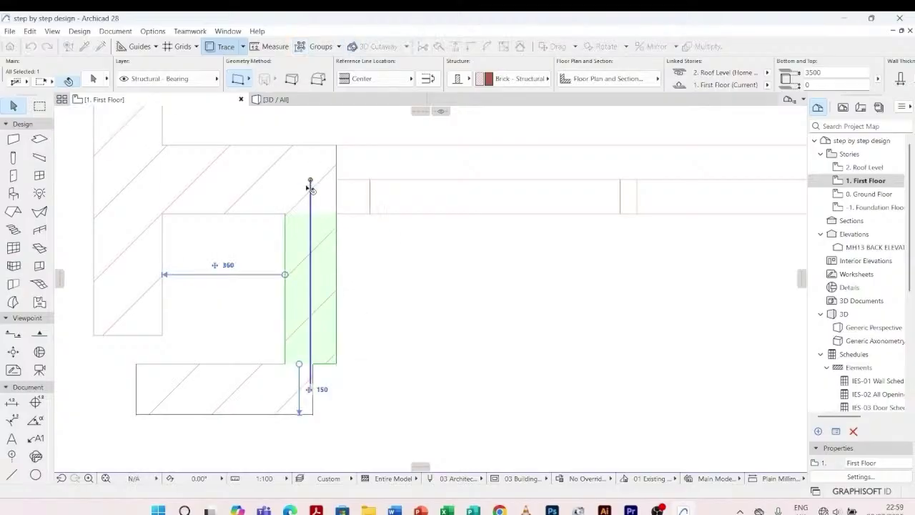
key(Escape)
- Move the L-shaped wall's front segment outward beyond a 300 gap from the window wall, and intersect it with the return segment and outer side wall
scroll(364, 286, down, 5)
scroll(306, 314, up, 5)
click(343, 319)
drag(343, 319, 342, 270)
click(368, 216)
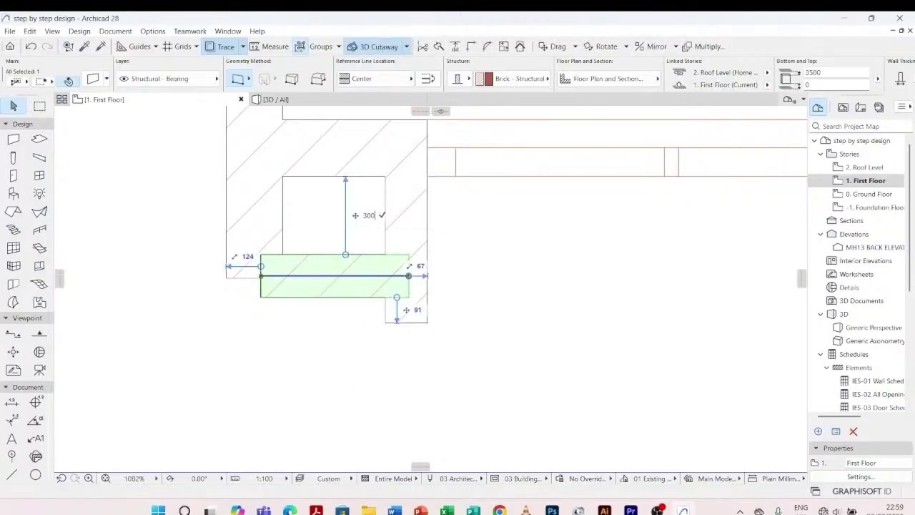
text(300)
key(Return)
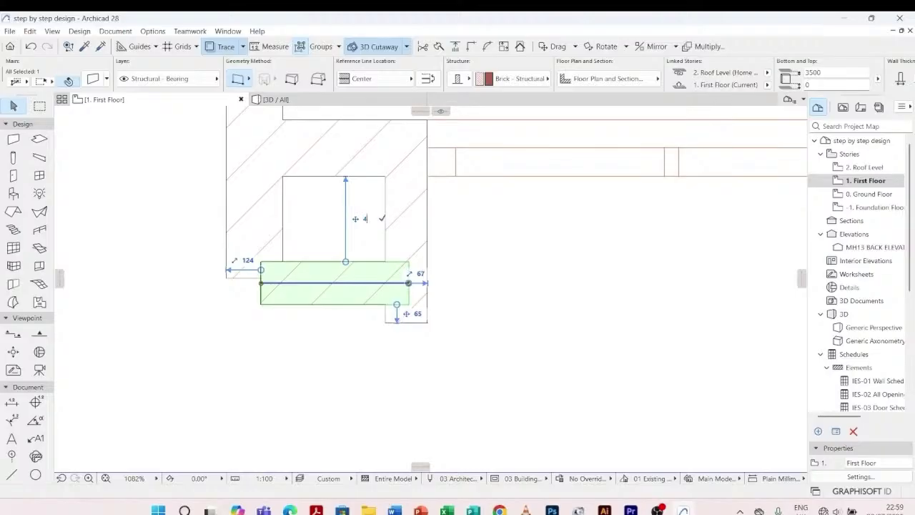
key(Return)
shift+click(261, 214)
shift+click(422, 237)
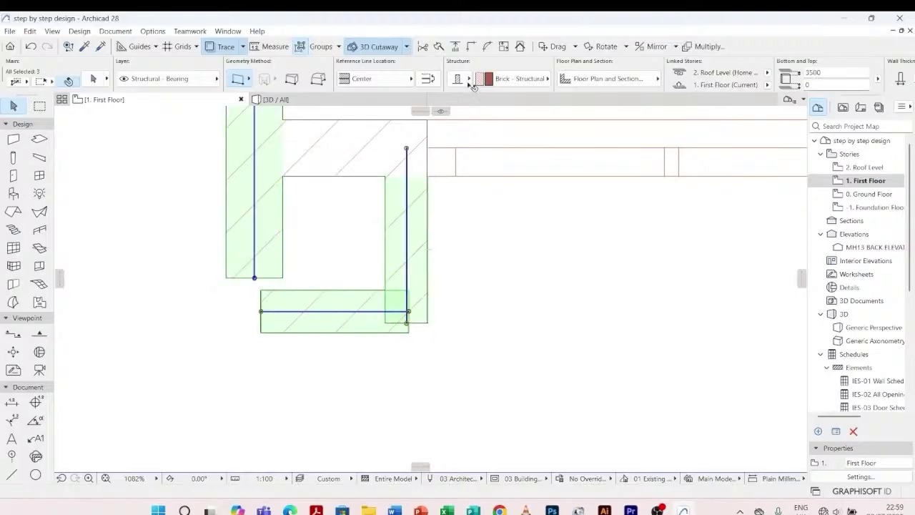
- Examine the new projecting wall's height and shape in 3D from the front and from above the roof
key(F3)
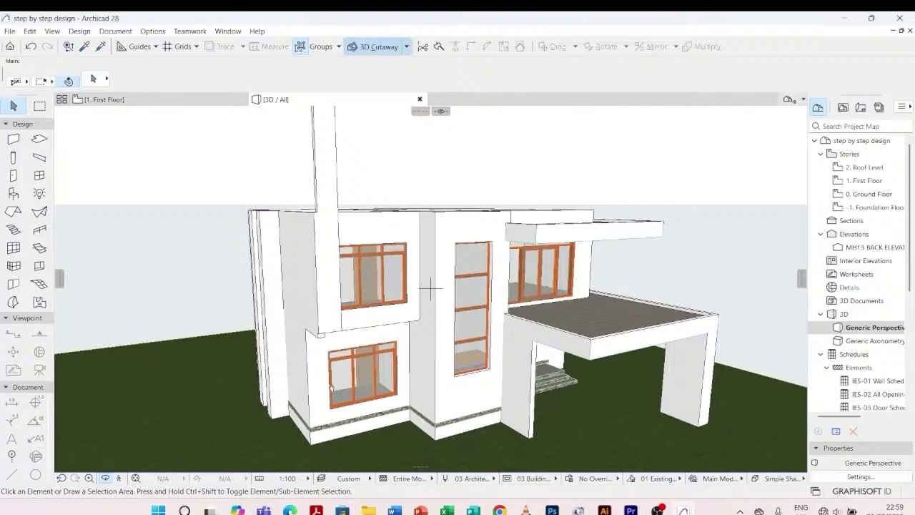
scroll(430, 288, down, 5)
shift+middle_drag(321, 343, 280, 403)
scroll(395, 149, up, 5)
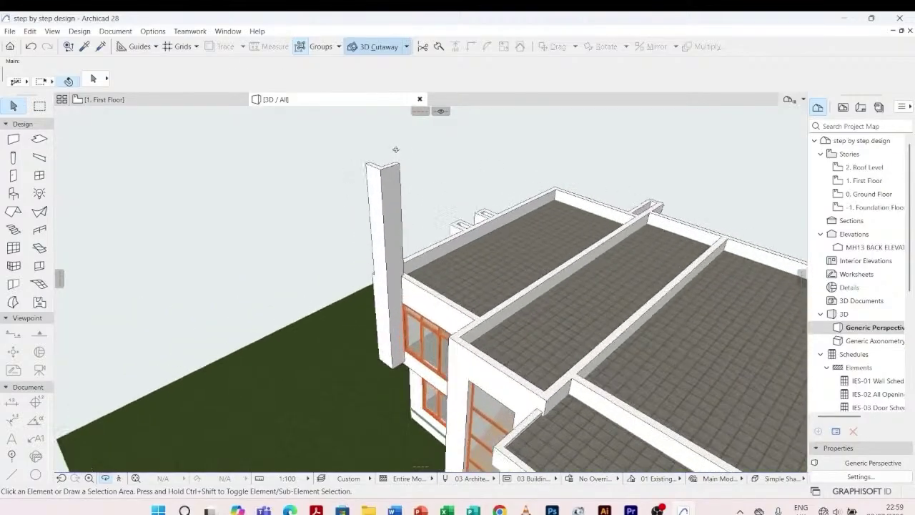
scroll(395, 149, up, 3)
scroll(384, 170, down, 5)
shift+middle_drag(317, 307, 416, 215)
middle_drag(417, 216, 504, 279)
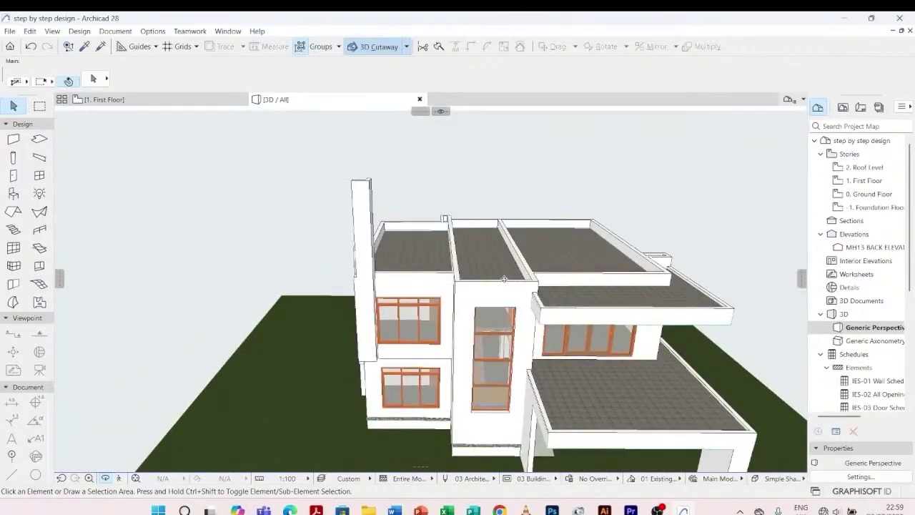
- On the Roof Level plan, draw a rectangular slab 500 thick at offset 3000 between the projecting wall and the stairwell wall
double_click(867, 167)
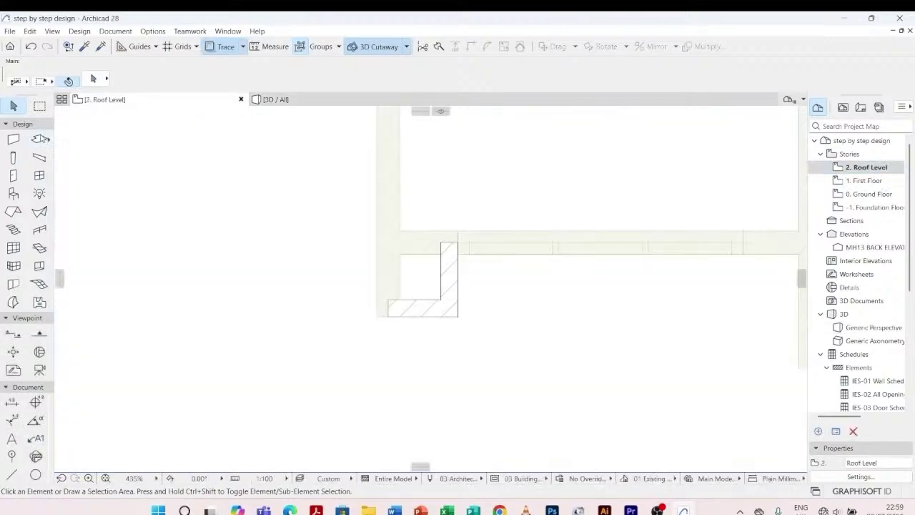
click(39, 139)
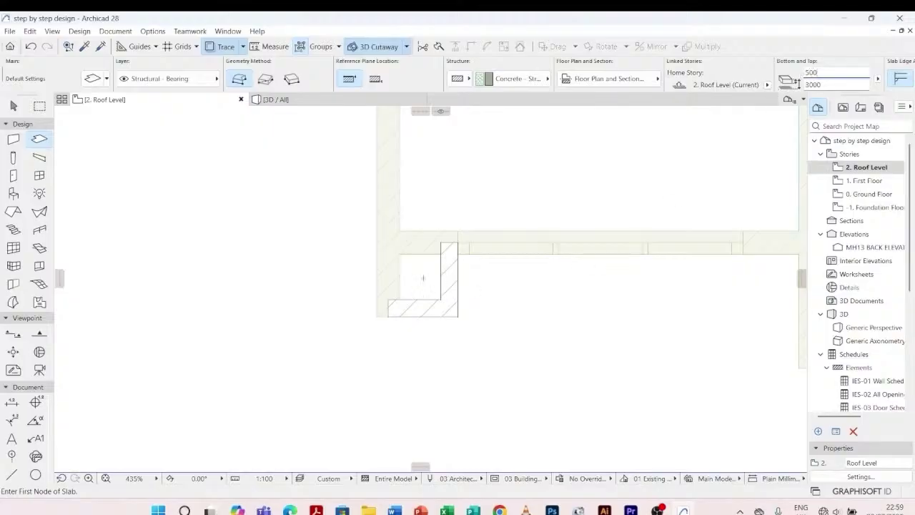
click(457, 245)
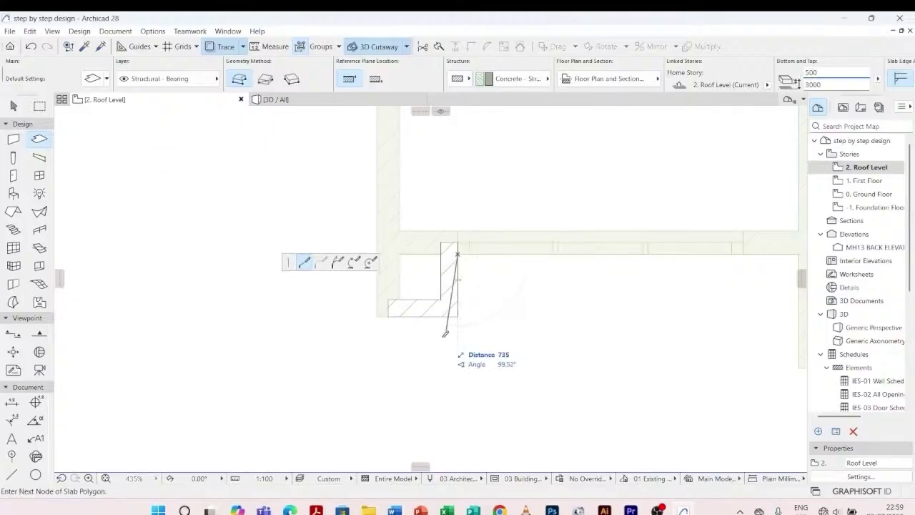
scroll(450, 347, down, 3)
click(266, 78)
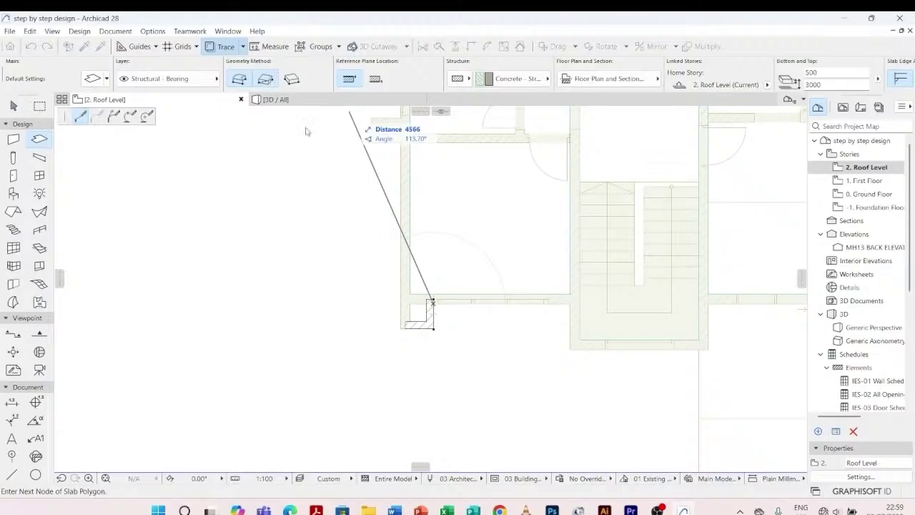
scroll(531, 315, up, 3)
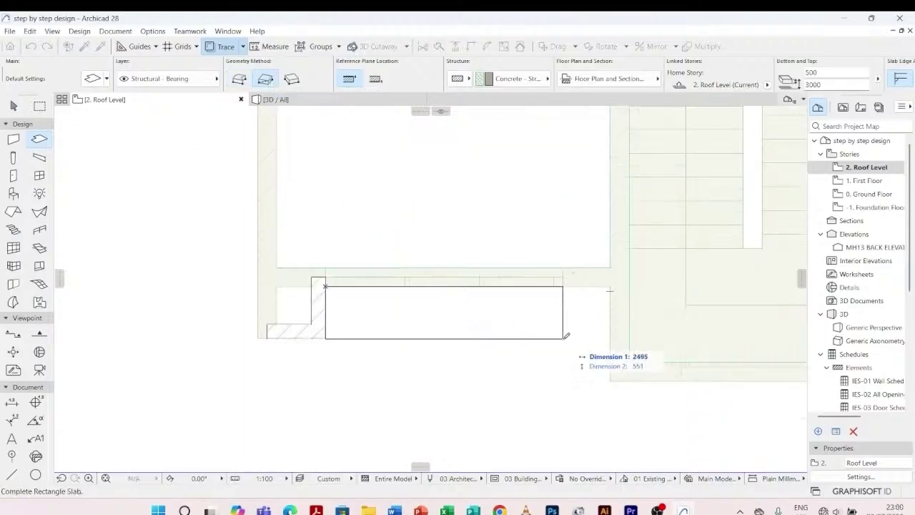
click(613, 334)
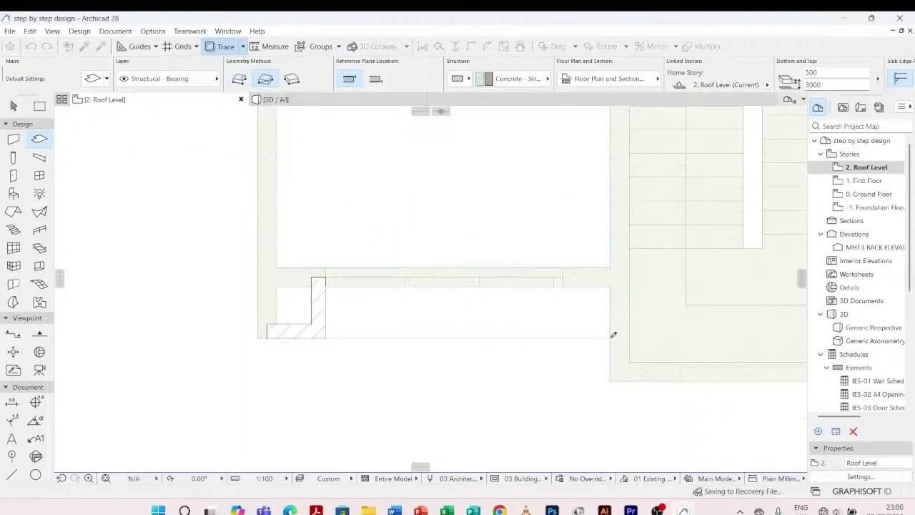
- In the 3D view, change the new slab's home story to 1. First Floor
click(275, 100)
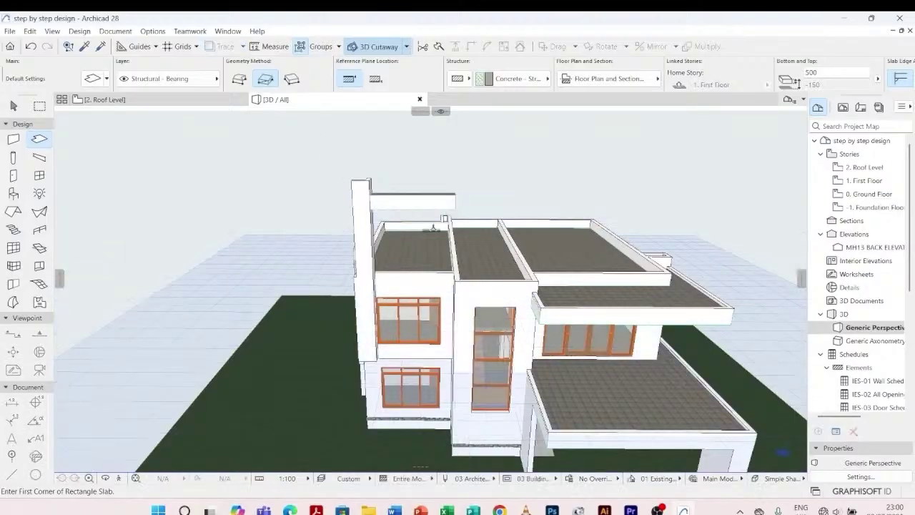
scroll(454, 187, up, 5)
click(450, 187)
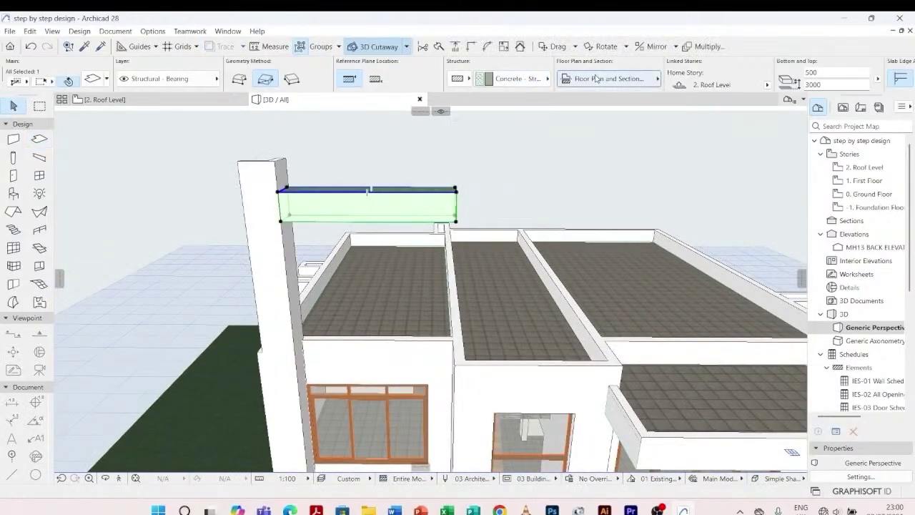
click(767, 84)
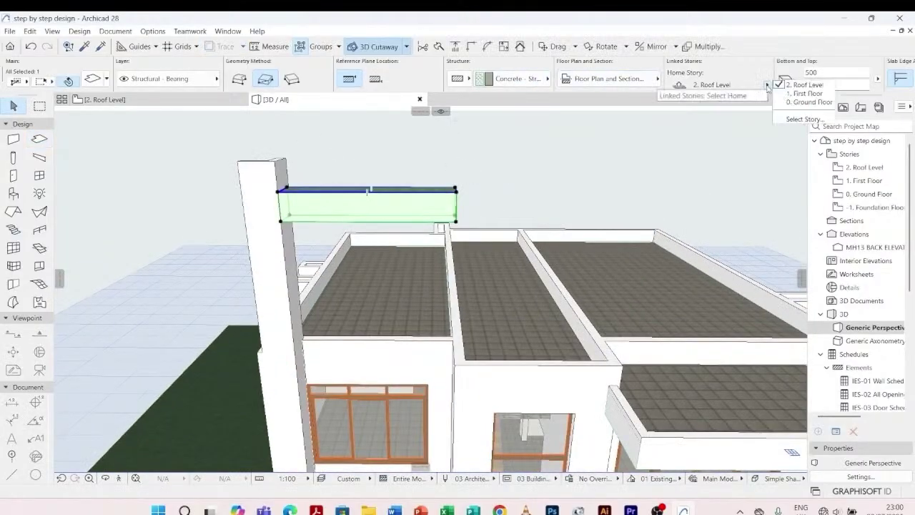
click(804, 94)
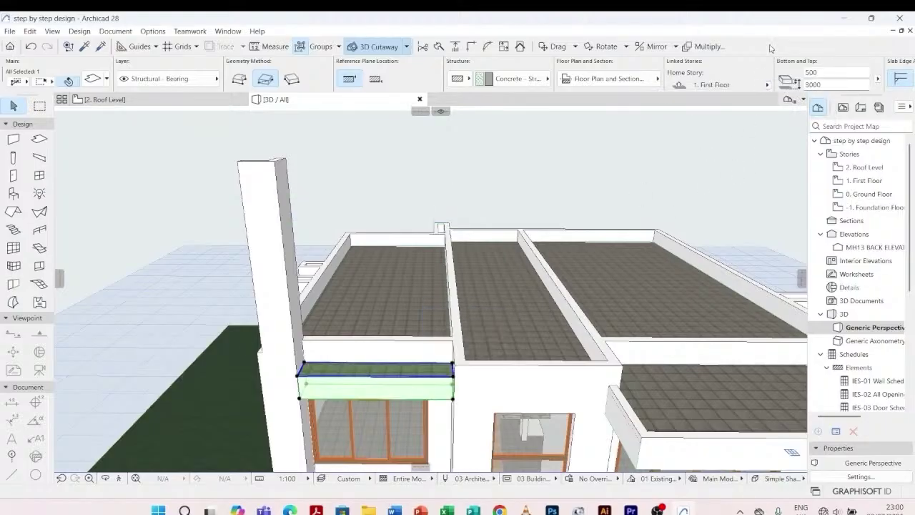
scroll(764, 86, down, 2)
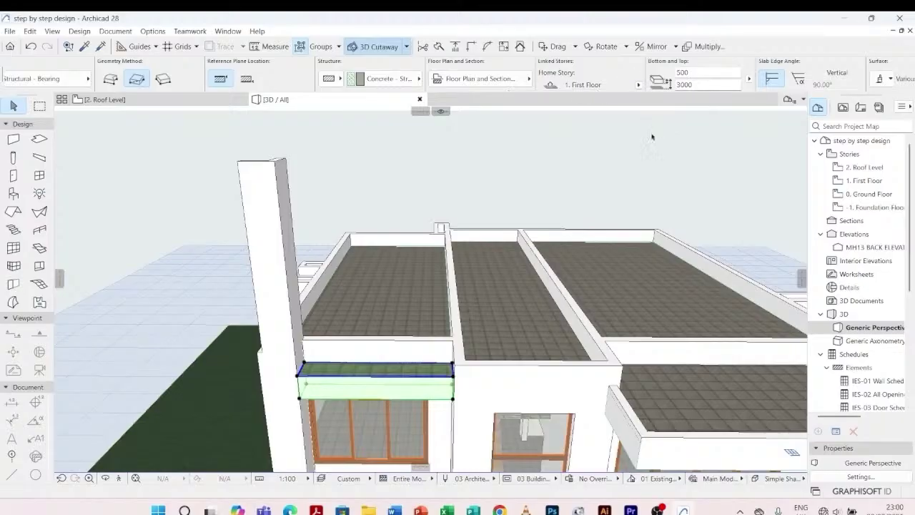
- Examine how the new slab sits above the front room's window and against the stairwell wall
key(Escape)
scroll(431, 288, down, 2)
shift+middle_drag(431, 288, 483, 273)
scroll(486, 274, down, 2)
shift+middle_drag(526, 330, 308, 285)
scroll(407, 270, up, 3)
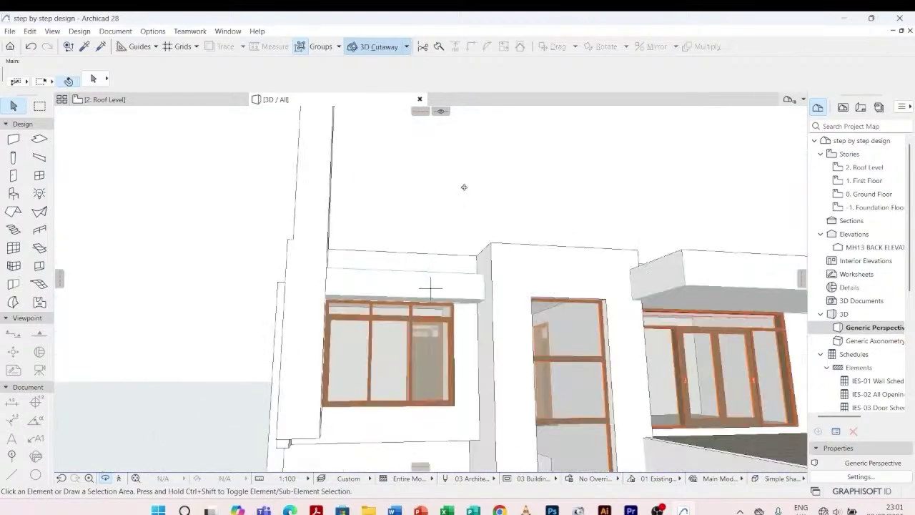
shift+middle_drag(464, 187, 553, 257)
scroll(454, 303, up, 3)
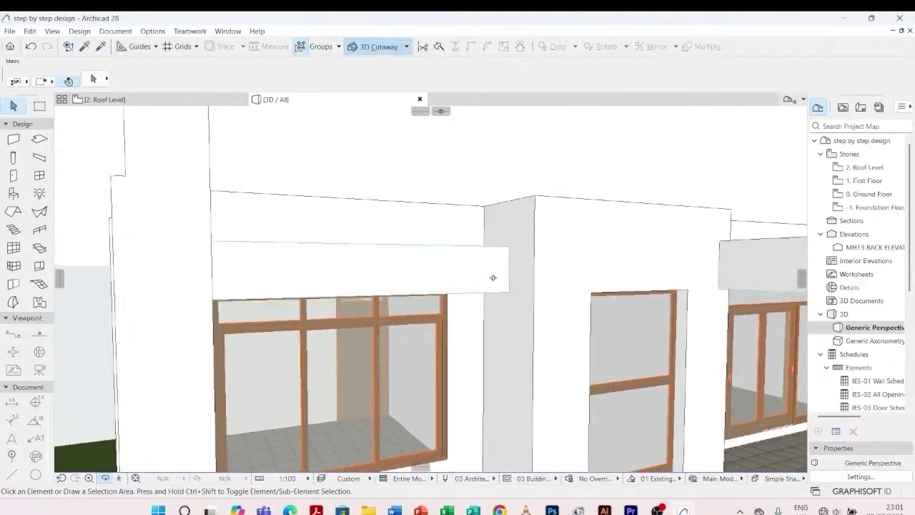
shift+middle_drag(492, 278, 487, 258)
- Set the home offset of the slab above the front room's window to 3200
click(484, 257)
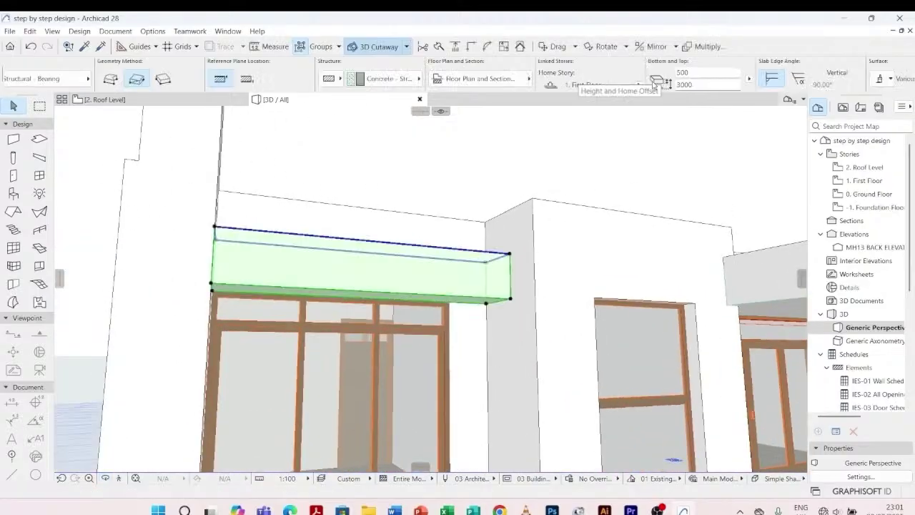
click(706, 84)
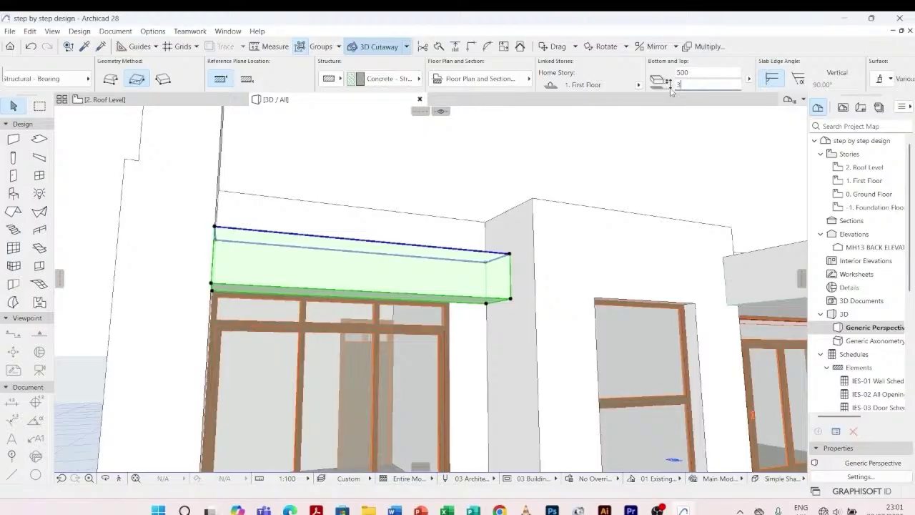
text(3200)
key(Return)
key(Escape)
scroll(402, 268, down, 2)
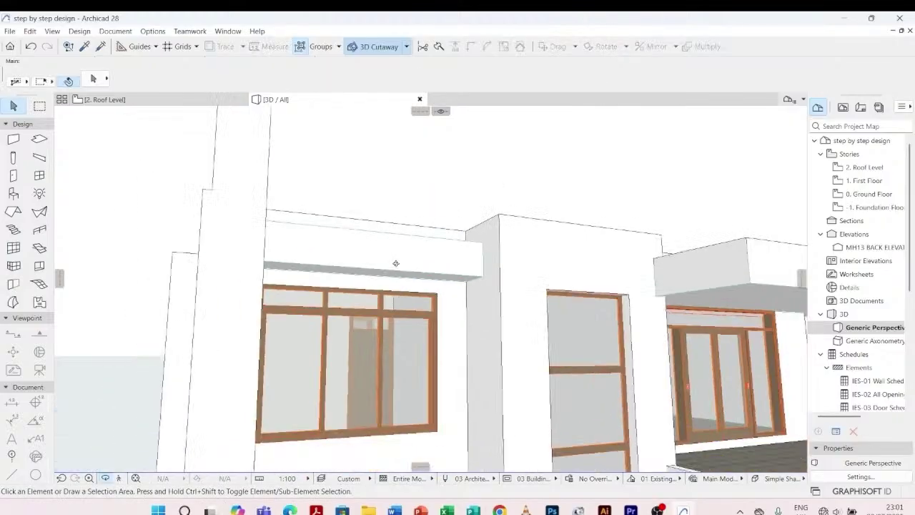
- Set the bottom offset of the three parapet walls along the balcony roof slab's edges to -300
shift+middle_drag(394, 262, 369, 258)
scroll(366, 198, down, 4)
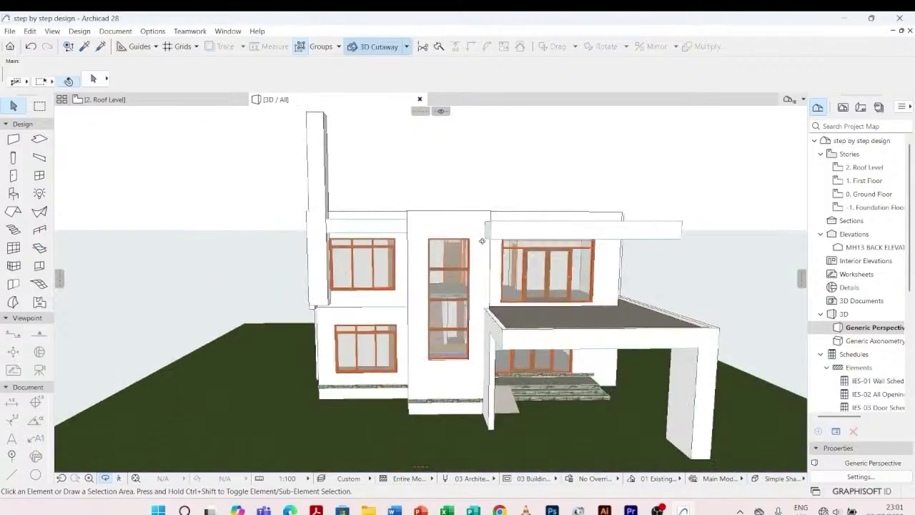
scroll(616, 230, up, 3)
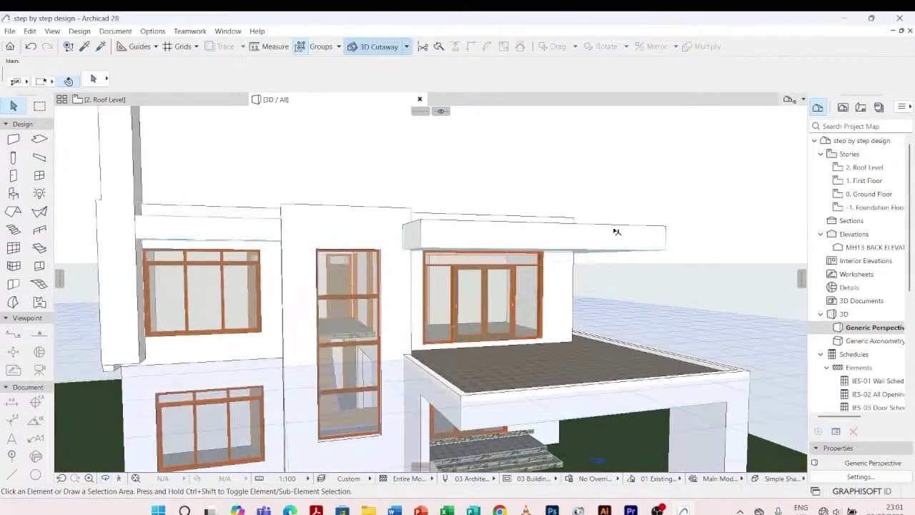
click(611, 231)
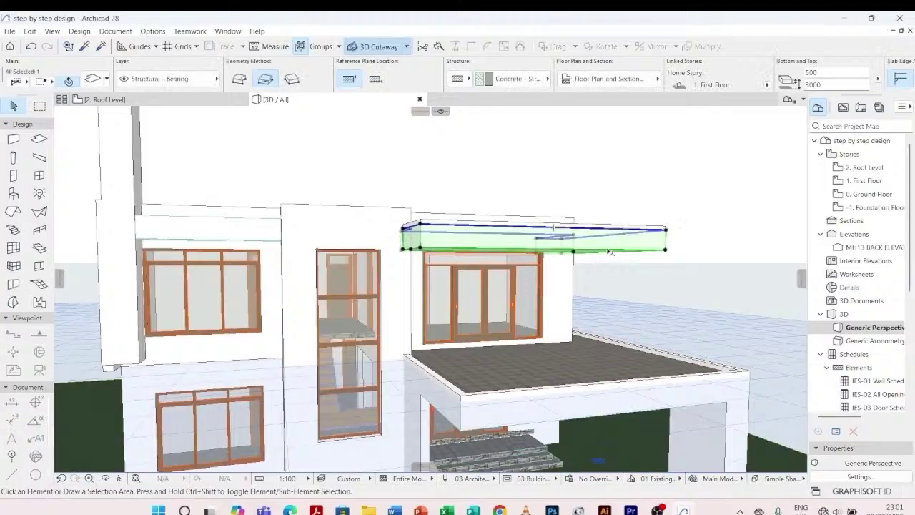
click(635, 132)
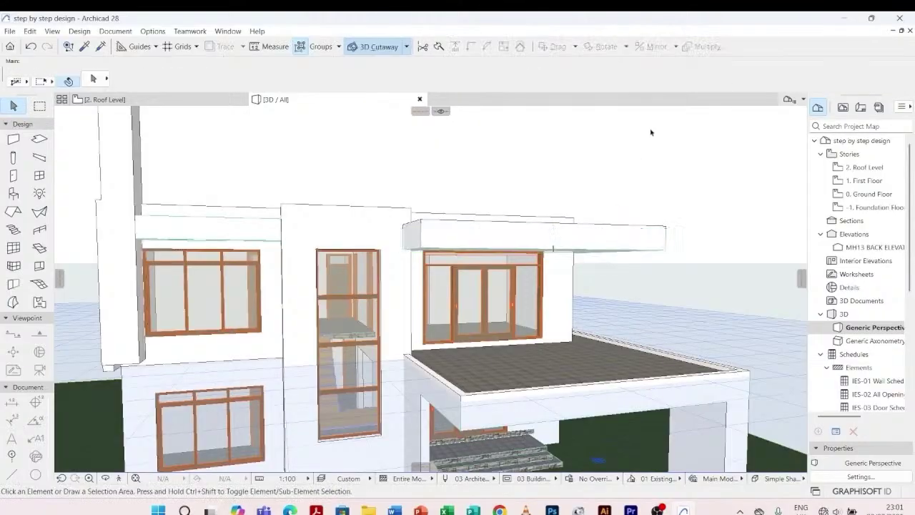
shift+middle_drag(633, 143, 596, 231)
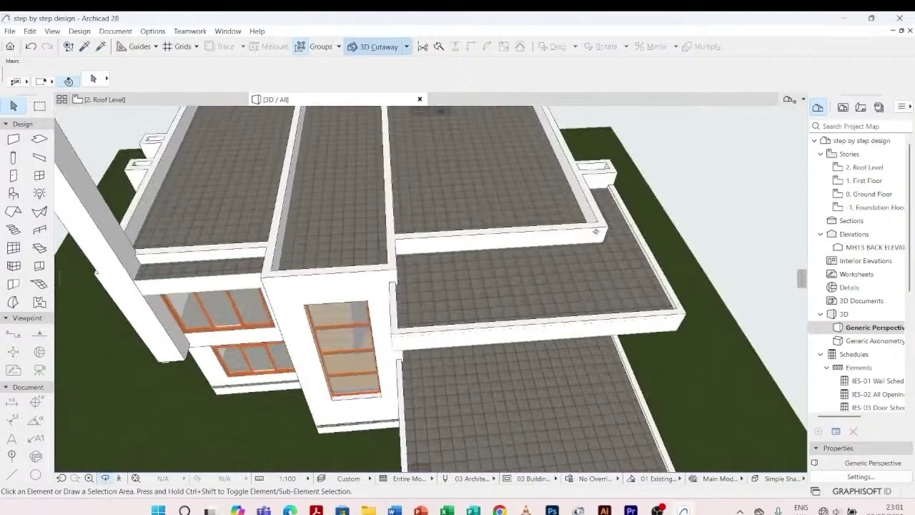
click(632, 229)
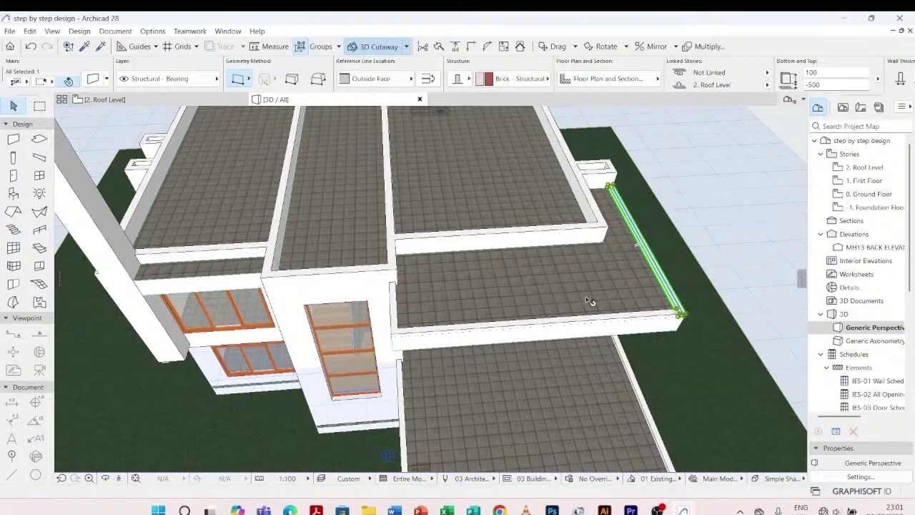
shift+click(505, 320)
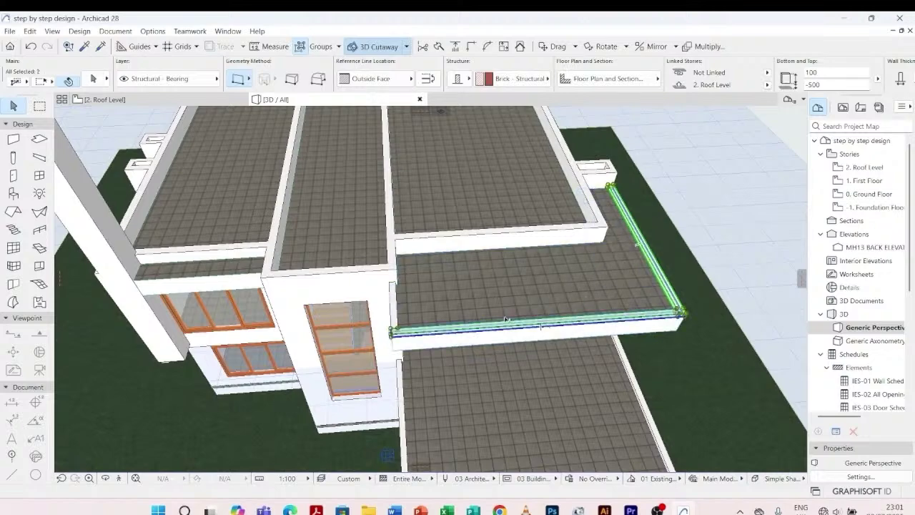
shift+click(402, 284)
click(815, 85)
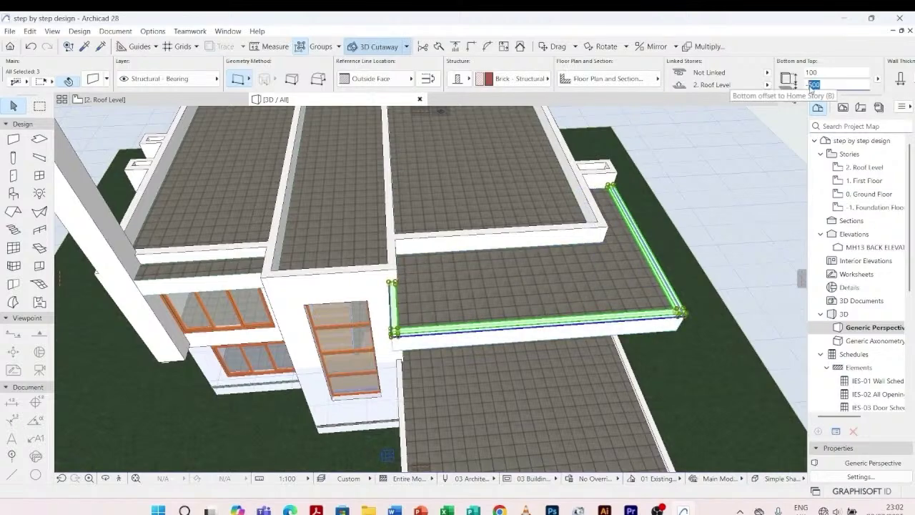
text(-3)
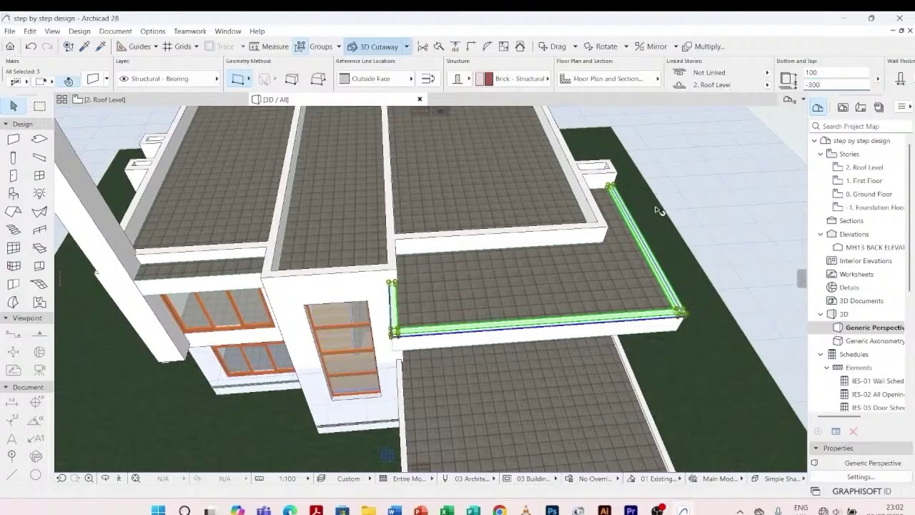
key(Escape)
- Raise the home offset of the balcony roof slab so it meets the underside of its parapet walls
shift+middle_drag(619, 210, 478, 290)
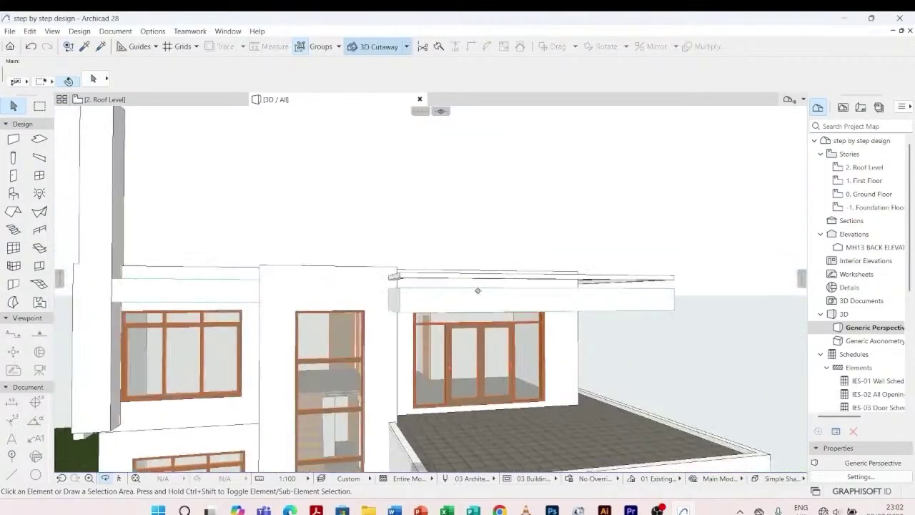
click(428, 295)
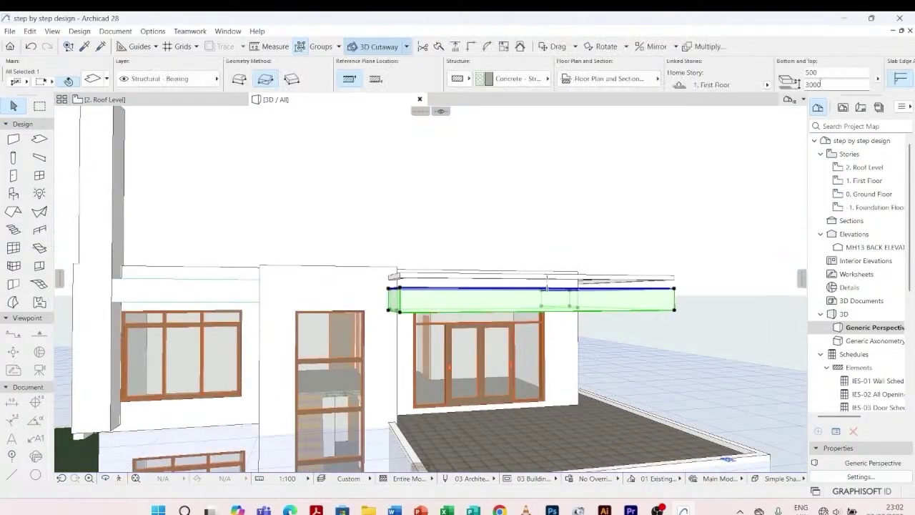
click(820, 84)
text(3)
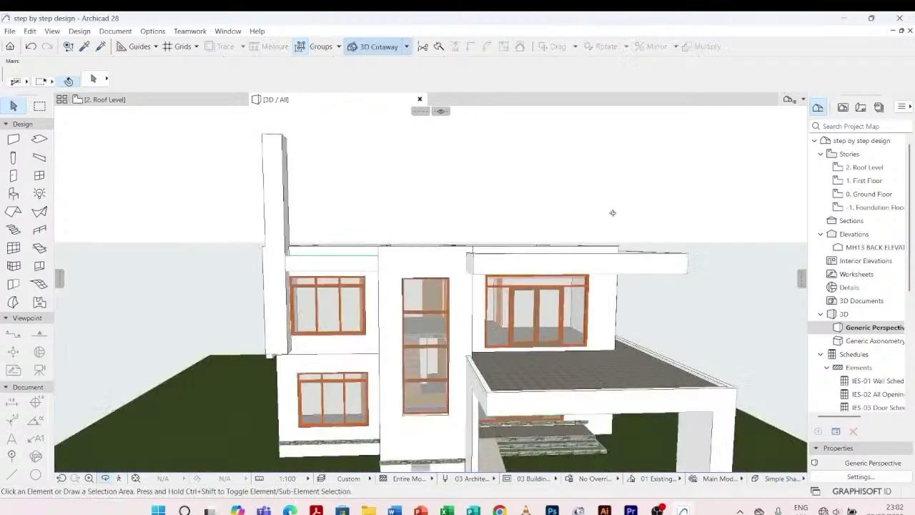
- Lower the top of the tall projecting front wall beside the front room's window to an offset of -183 from the Roof Level
shift+middle_drag(613, 212, 341, 272)
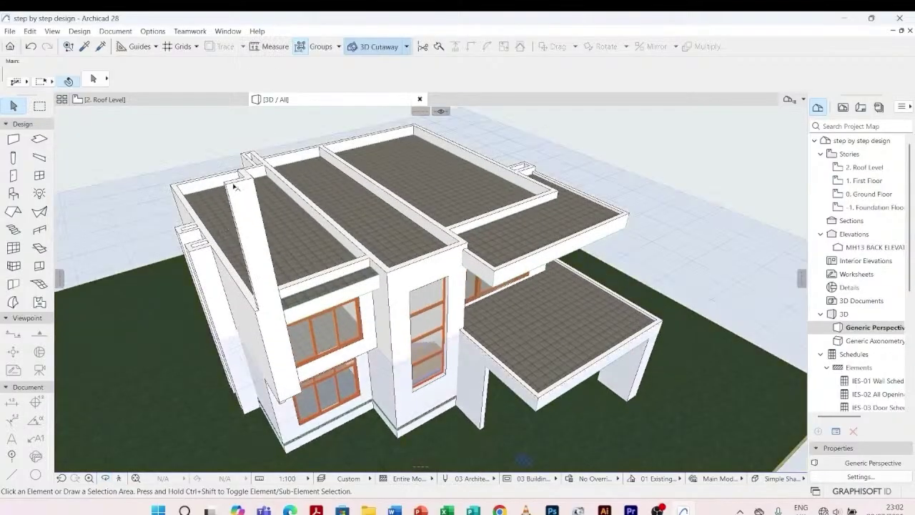
click(234, 186)
scroll(261, 189, up, 2)
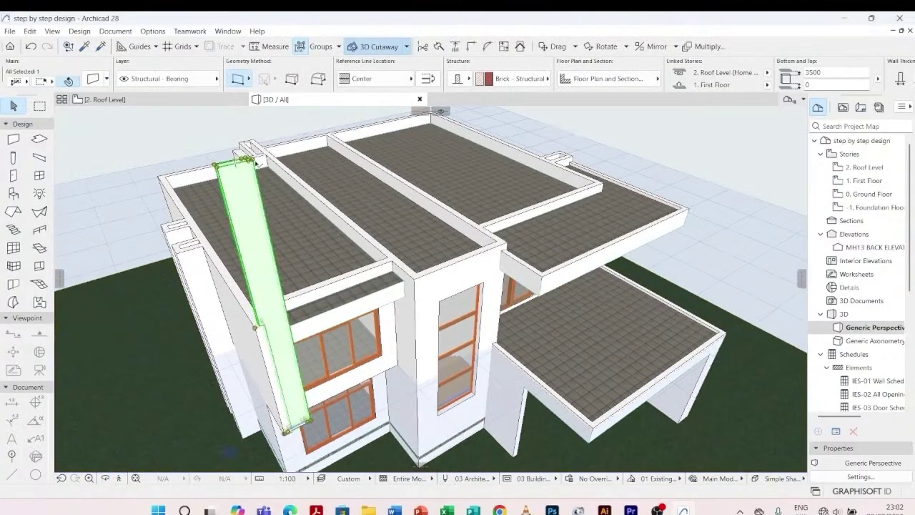
click(252, 161)
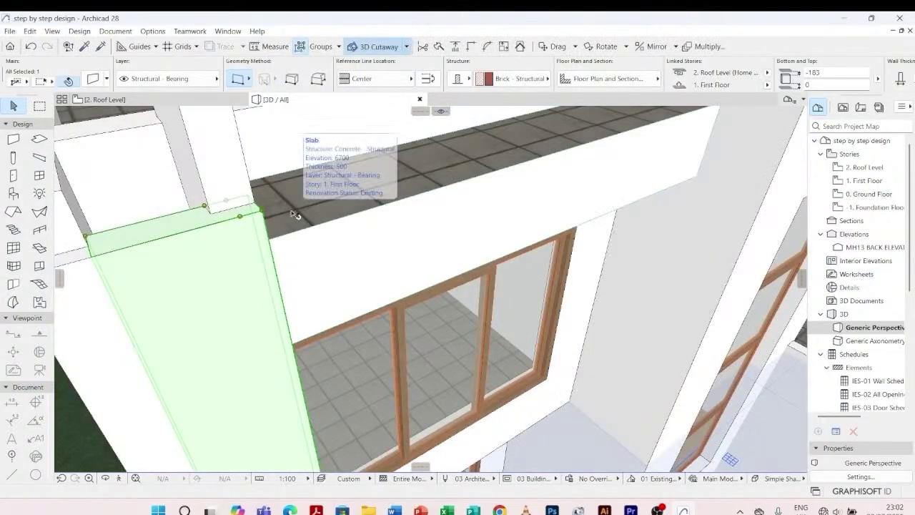
key(Escape)
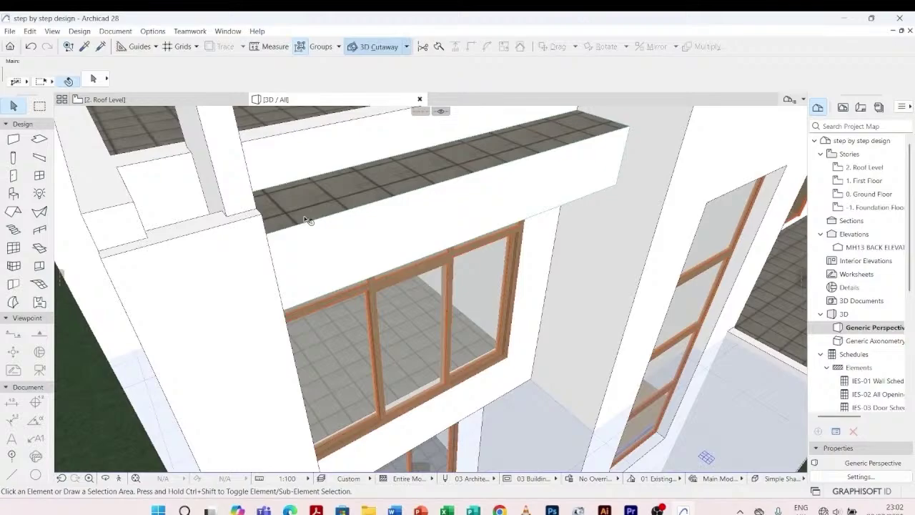
scroll(305, 219, down, 8)
shift+middle_drag(313, 221, 293, 228)
scroll(292, 228, down, 3)
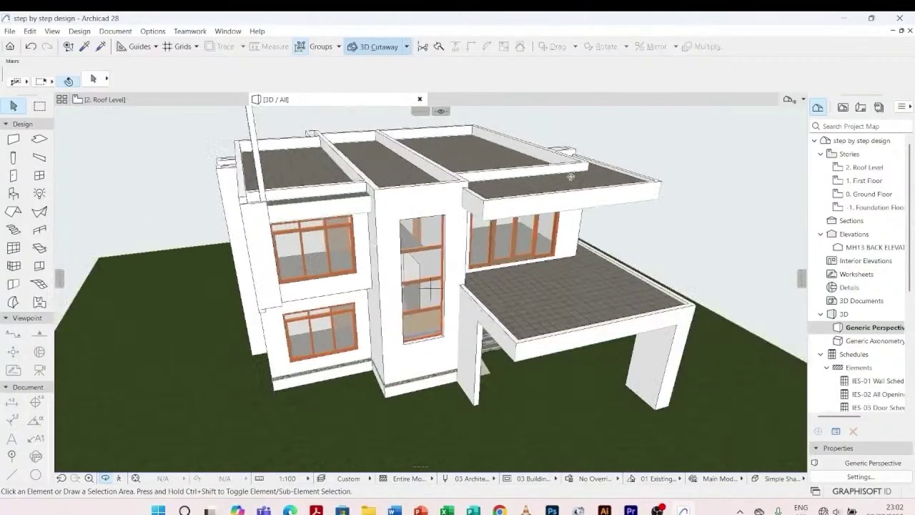
- On the Roof Level plan, pick up the settings of the projecting wall's short return as the wall defaults
click(159, 100)
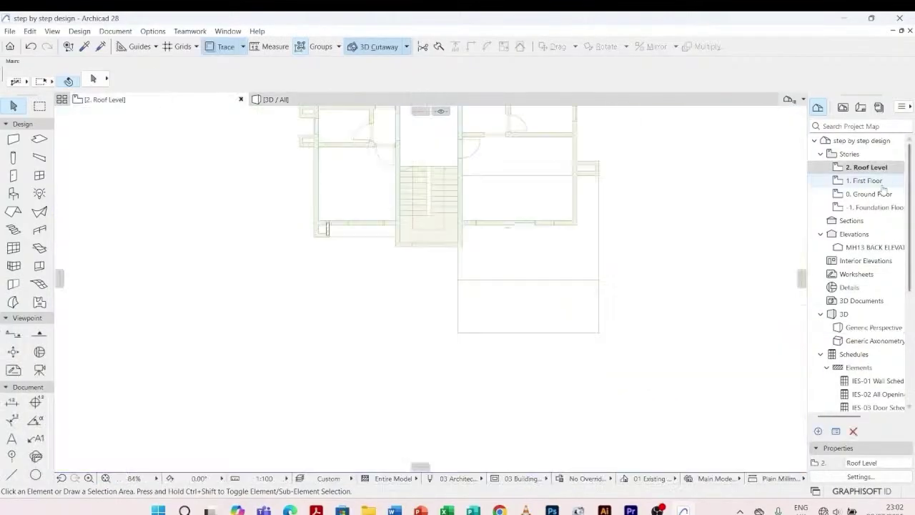
click(880, 183)
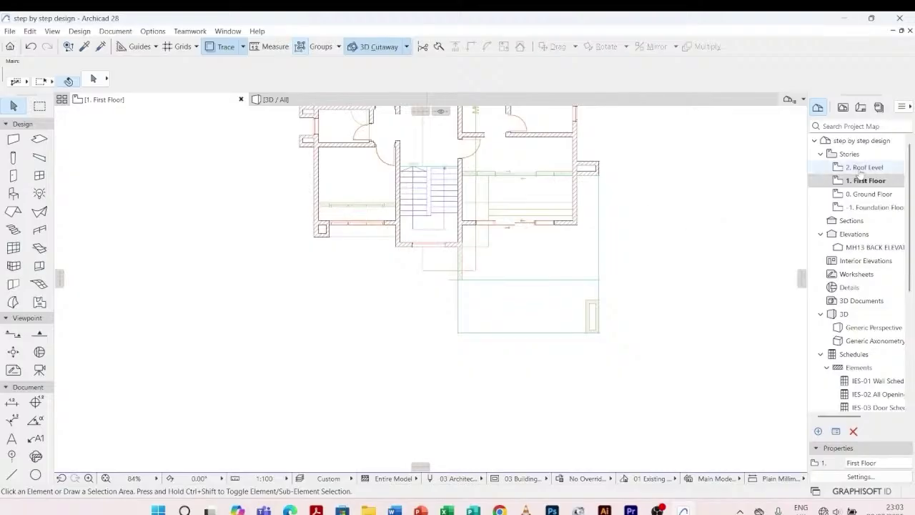
click(863, 168)
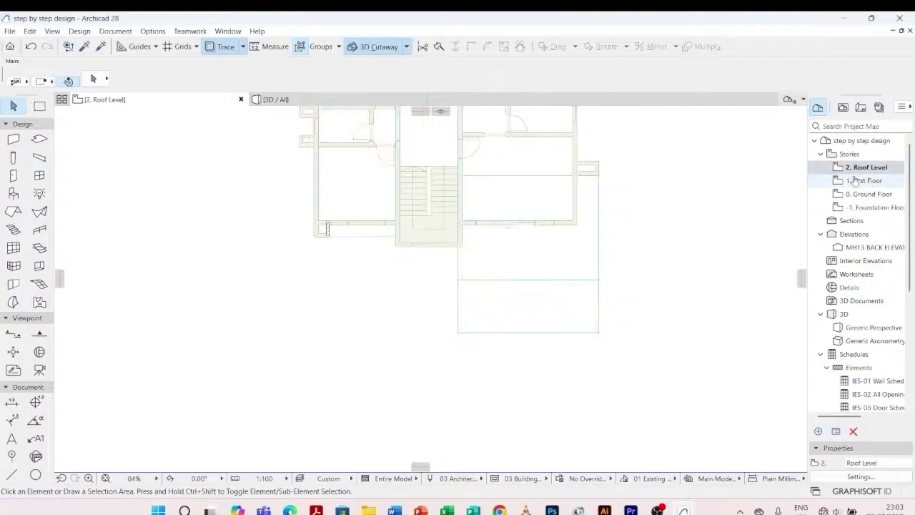
scroll(330, 252, up, 5)
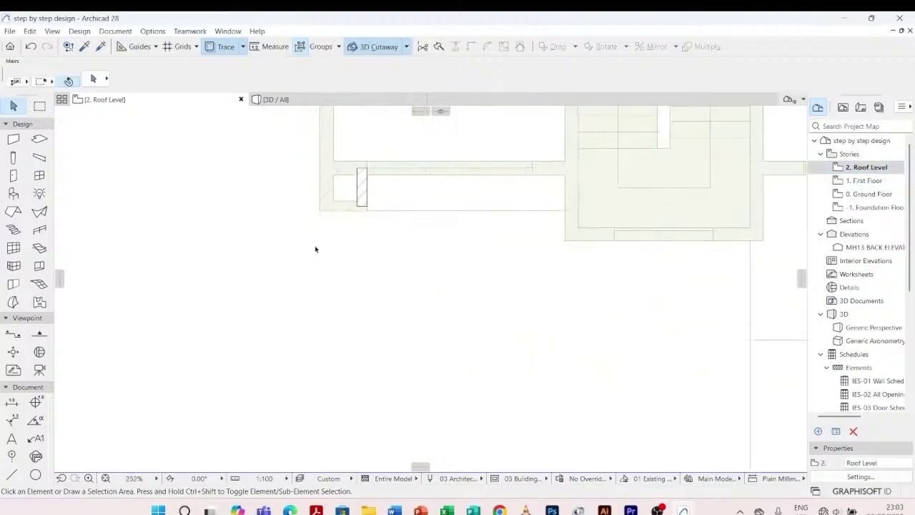
click(83, 47)
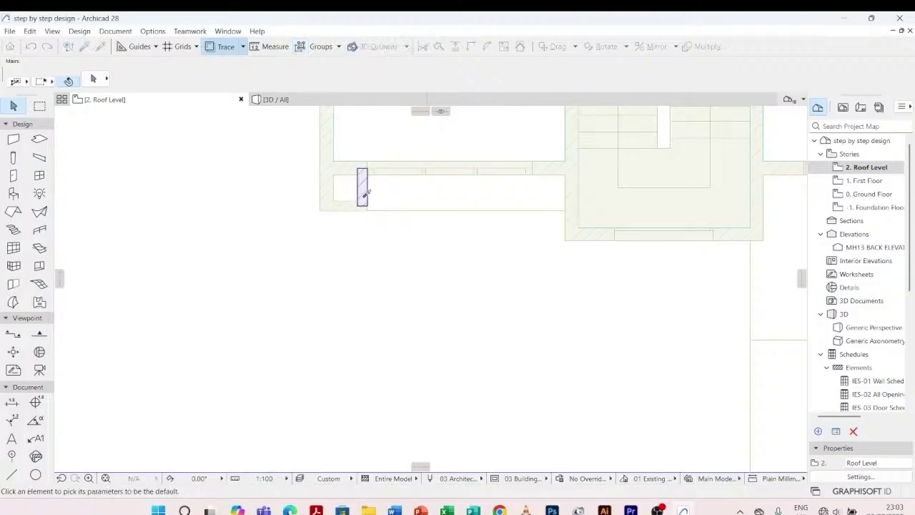
click(361, 187)
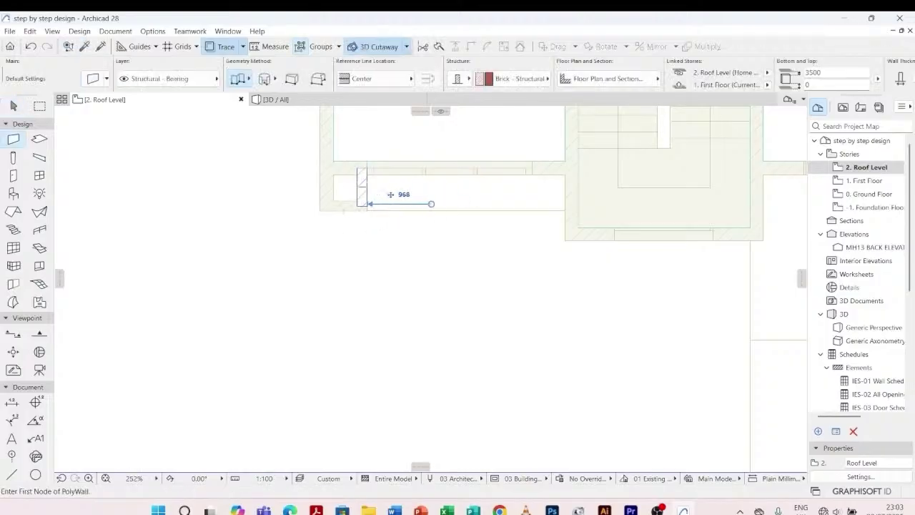
- Configure the new wall as top not linked, home story 2. Roof Level, bottom offset 0 and height 100
mouse_move(767, 71)
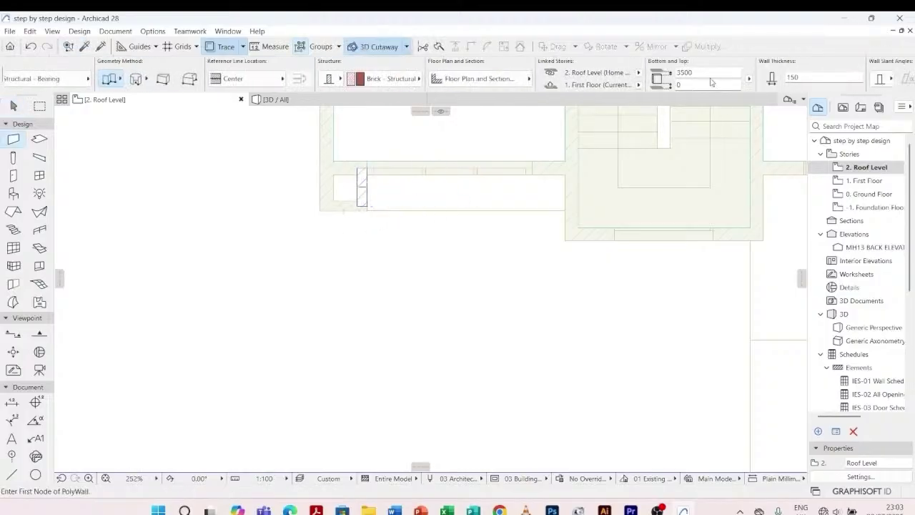
click(639, 75)
click(670, 89)
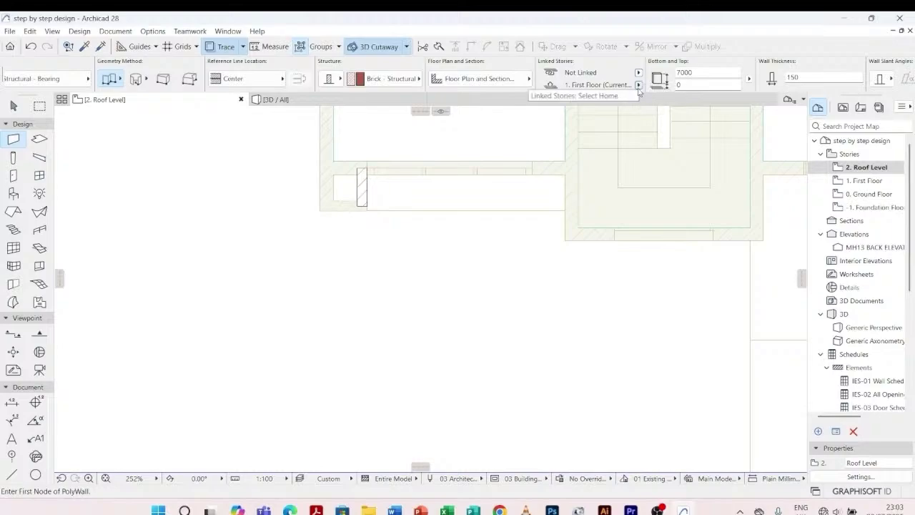
click(638, 85)
click(690, 85)
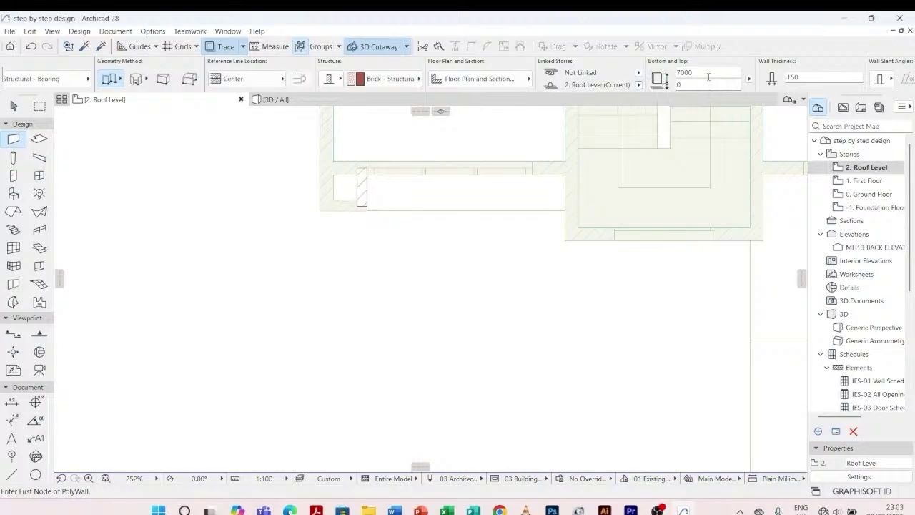
click(689, 73)
text(1)
- Draw a wall with Outside Face reference line along the small slab's front edge, from the stairwell wall to the projecting wall
scroll(373, 201, up, 3)
click(359, 218)
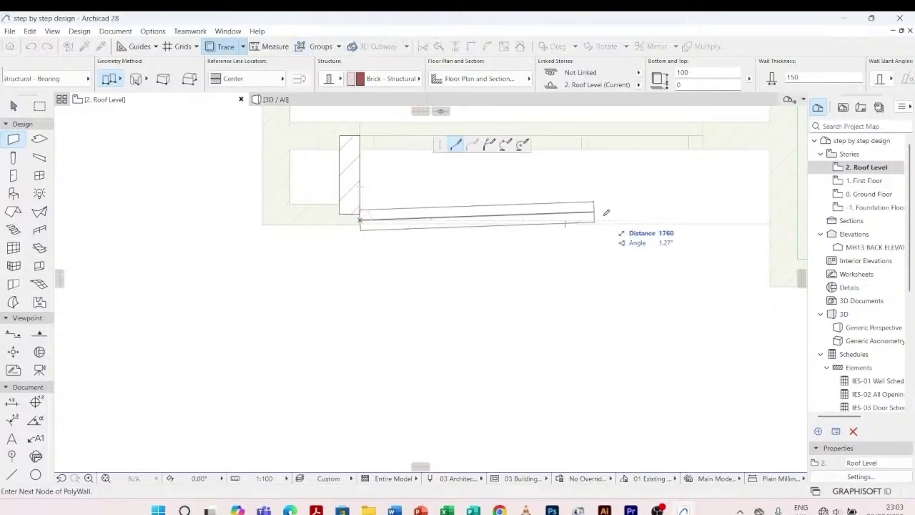
key(Escape)
click(271, 80)
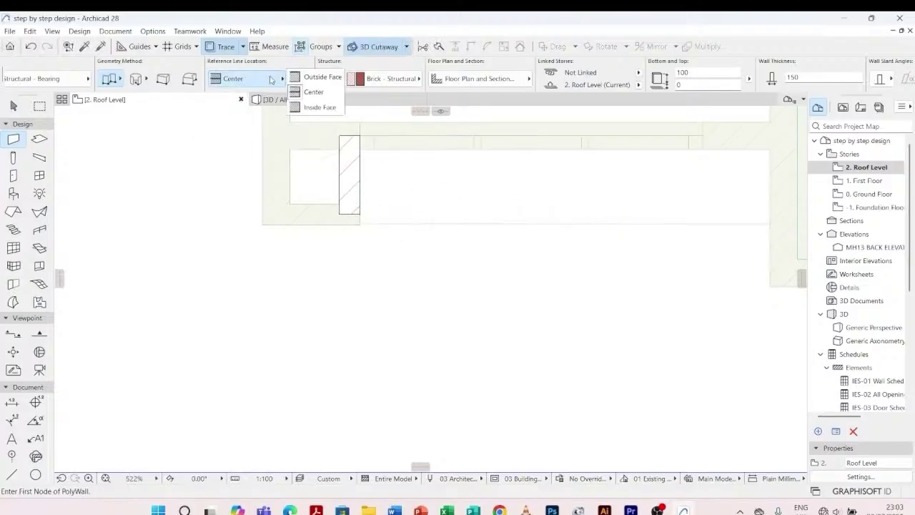
click(315, 77)
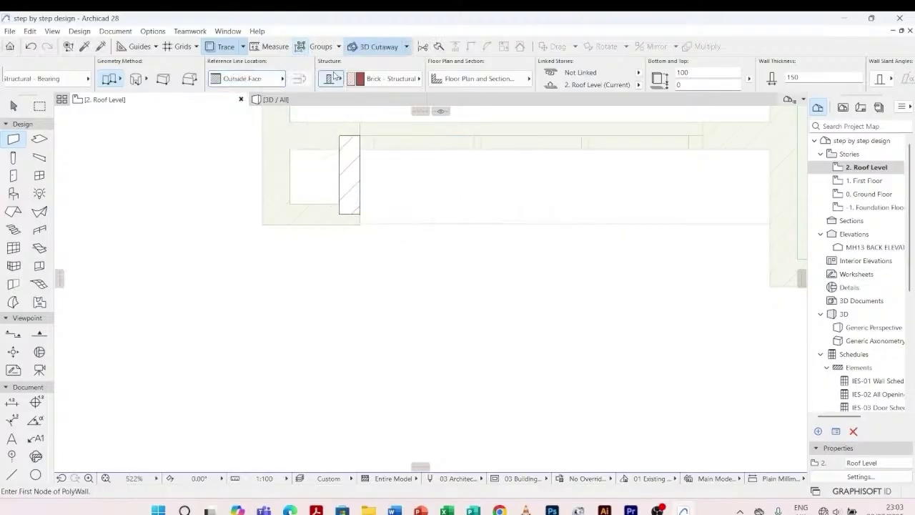
scroll(429, 79, down, 3)
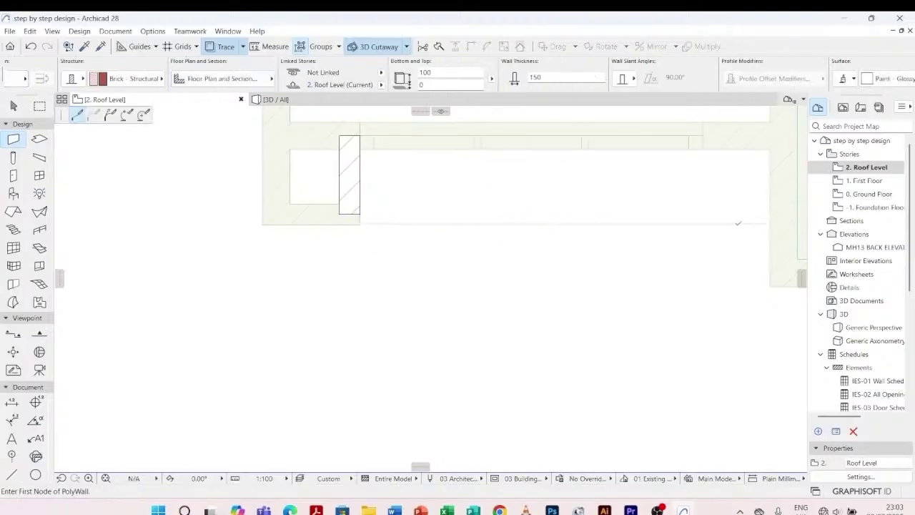
click(769, 224)
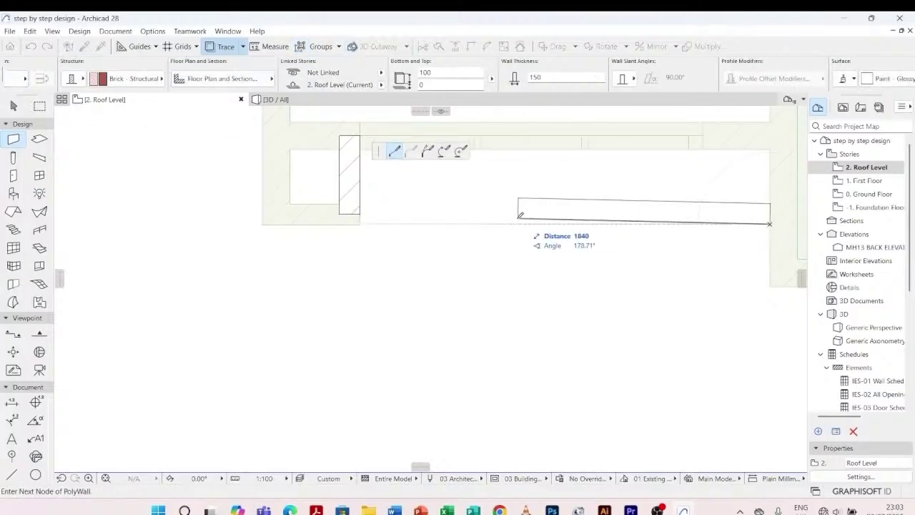
double_click(360, 224)
key(Escape)
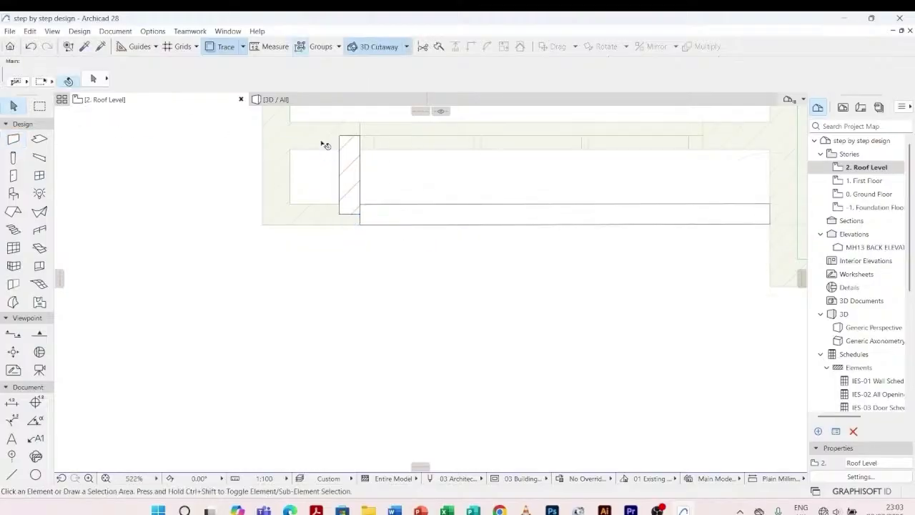
- In the 3D view, set the bottom offset of the new parapet wall above the front room's window to -300
click(322, 99)
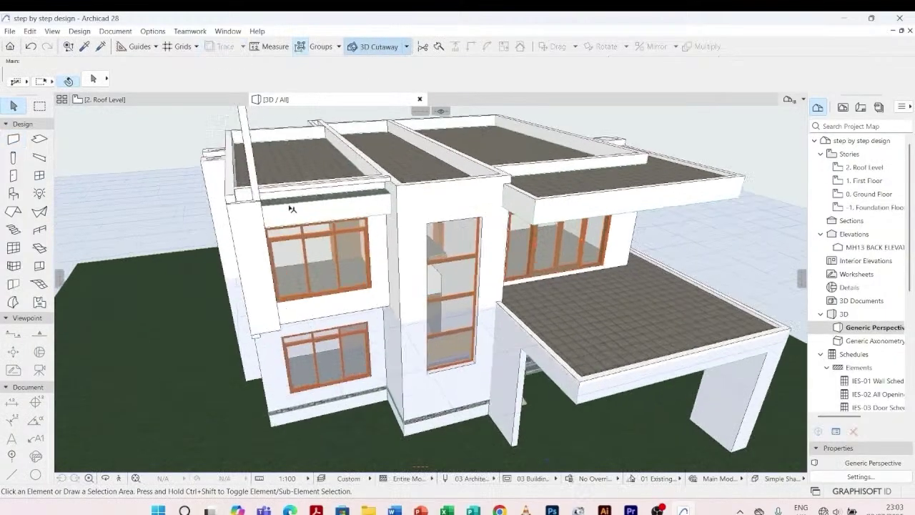
click(291, 208)
scroll(485, 143, up, 3)
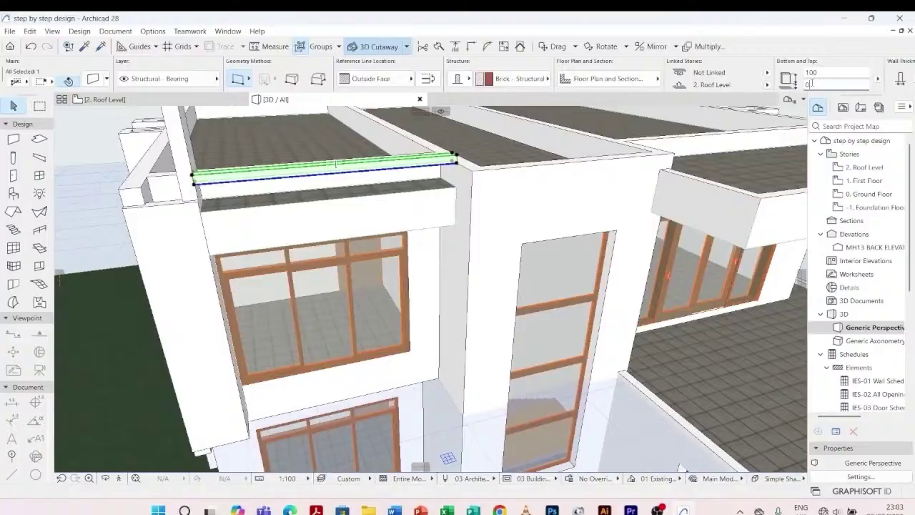
text(-300)
click(525, 207)
key(Escape)
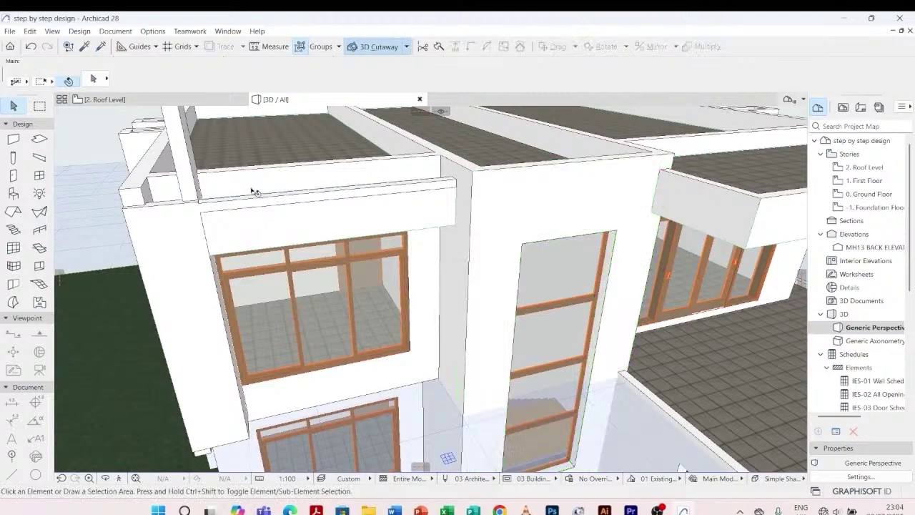
- Align the top of the projecting wall's narrow front panel with the parapet's top edge, at -200 from Roof Level
scroll(134, 207, up, 5)
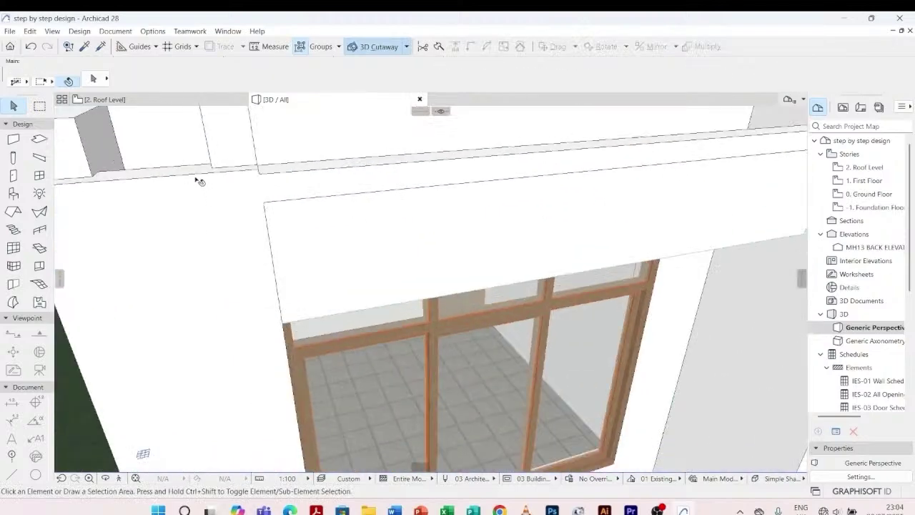
click(198, 176)
click(236, 172)
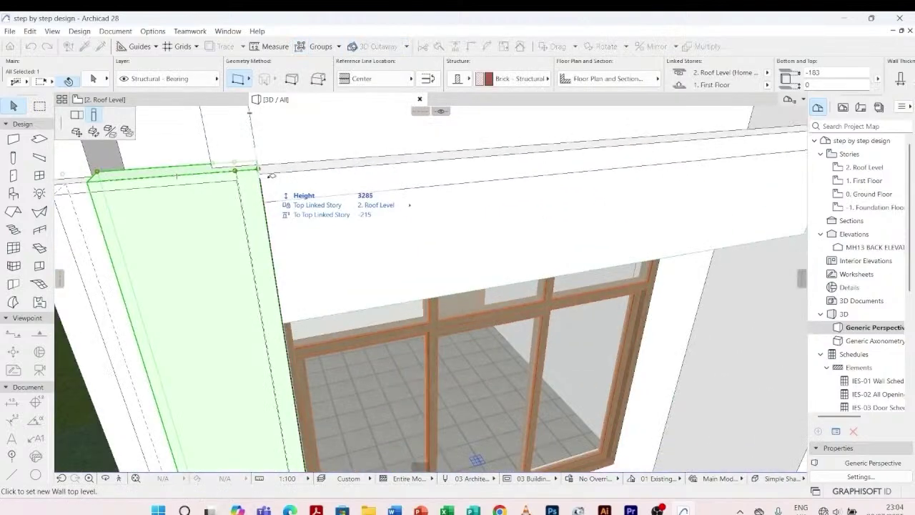
scroll(358, 178, down, 1)
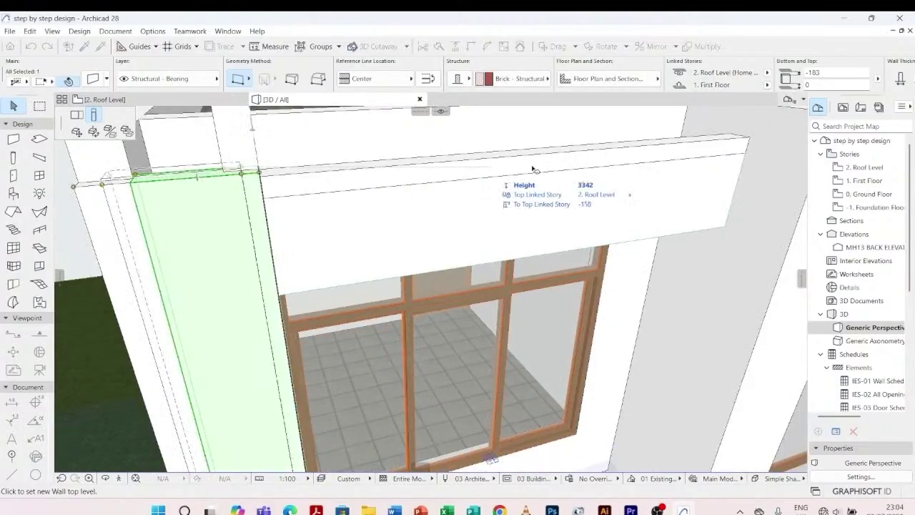
click(748, 143)
key(Escape)
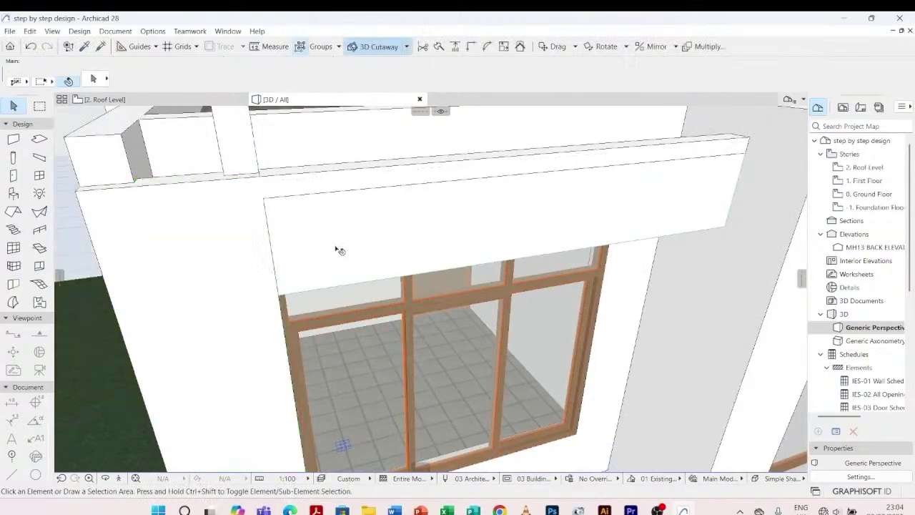
- Lower the projecting wall's tall short return to the parapet's top corner, at -200 from Roof Level
scroll(273, 266, down, 2)
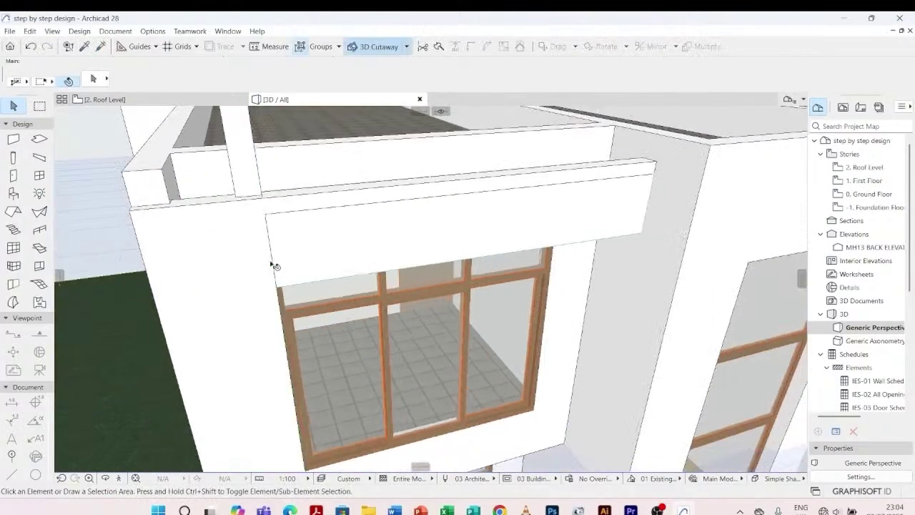
click(248, 148)
scroll(242, 223, down, 6)
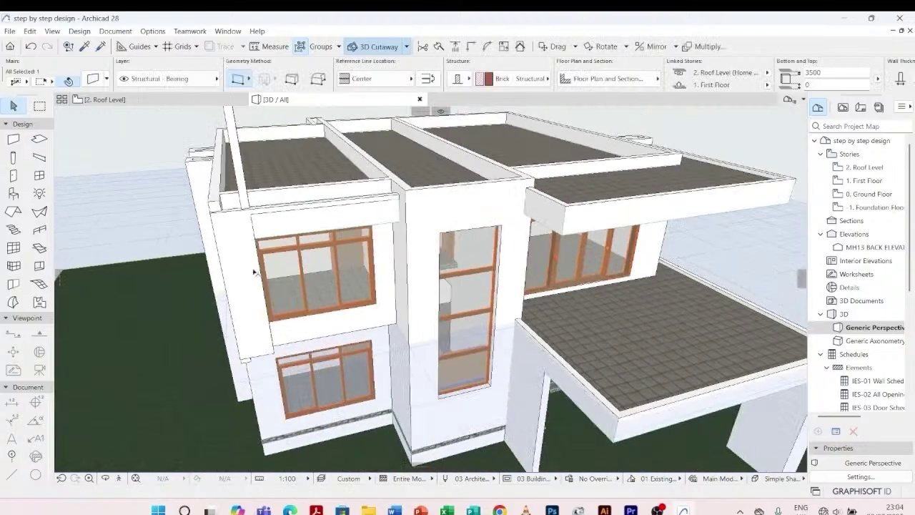
click(253, 272)
scroll(315, 211, up, 5)
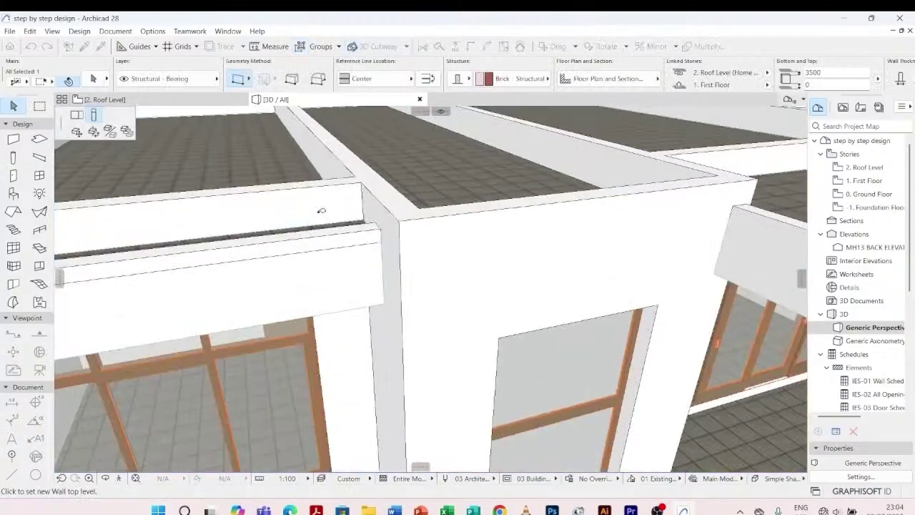
click(383, 233)
scroll(426, 164, down, 4)
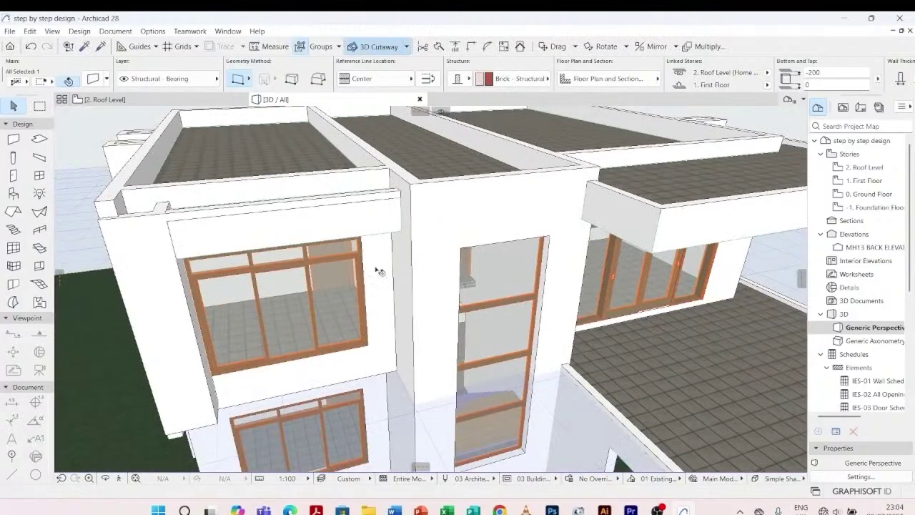
- Examine from above and below how the lowered return wall meets the parapet and slab above the front room's window
shift+middle_drag(156, 242, 219, 286)
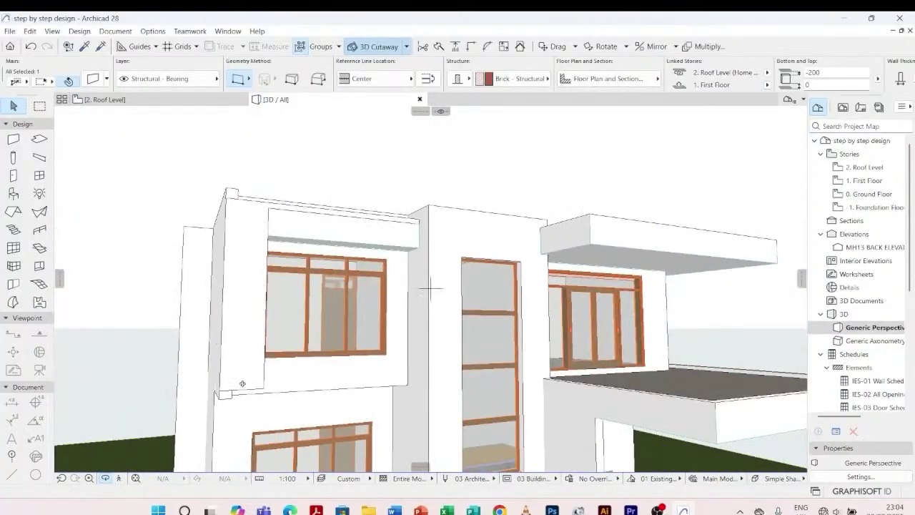
scroll(430, 288, down, 2)
shift+middle_drag(430, 289, 429, 336)
scroll(430, 336, up, 3)
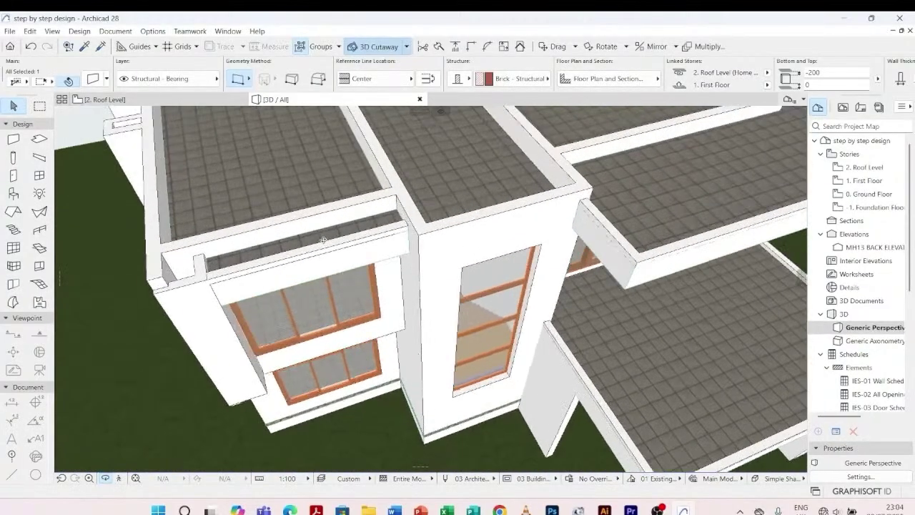
scroll(429, 289, up, 3)
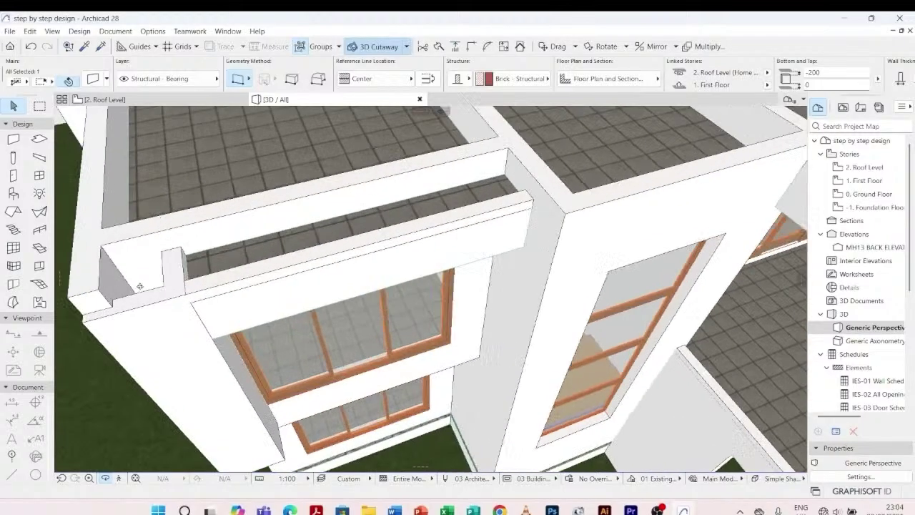
click(185, 260)
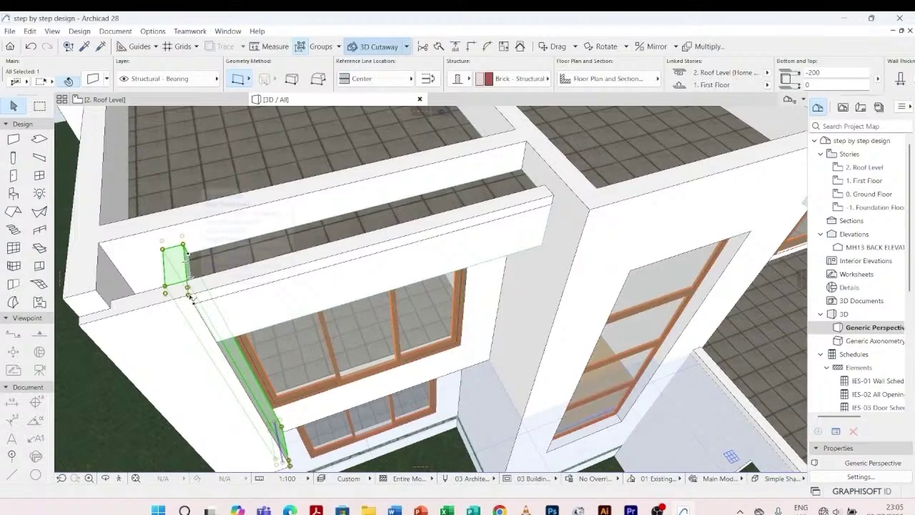
key(Escape)
shift+middle_drag(189, 294, 207, 316)
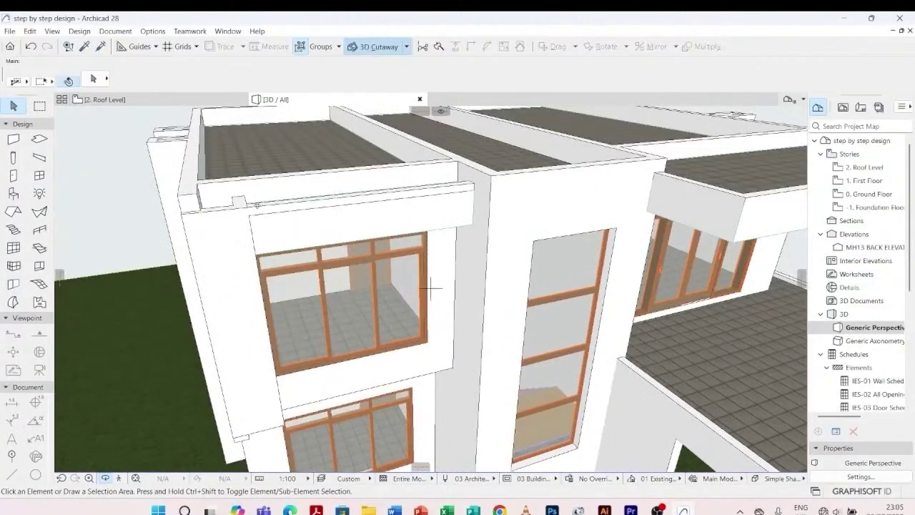
- Lower the top of the projecting wall's narrow front panel to the slab's underside, at -800 from Roof Level
click(240, 205)
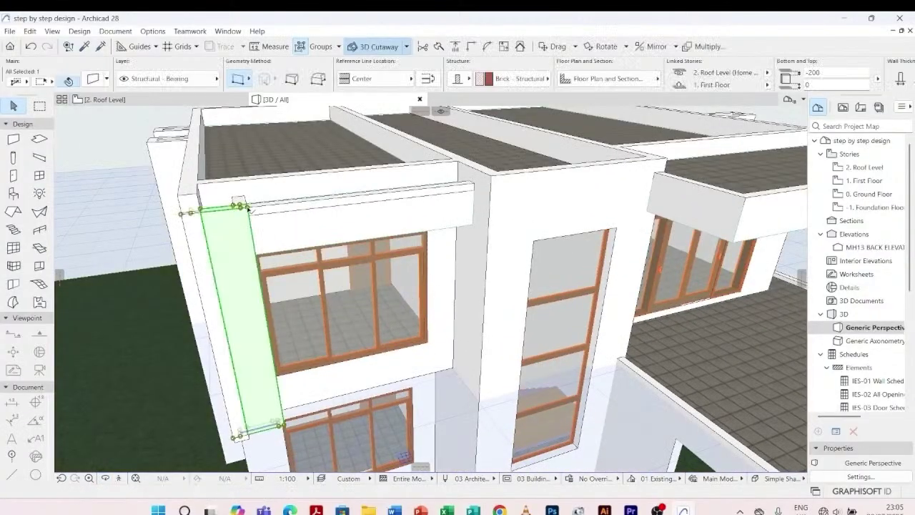
click(247, 208)
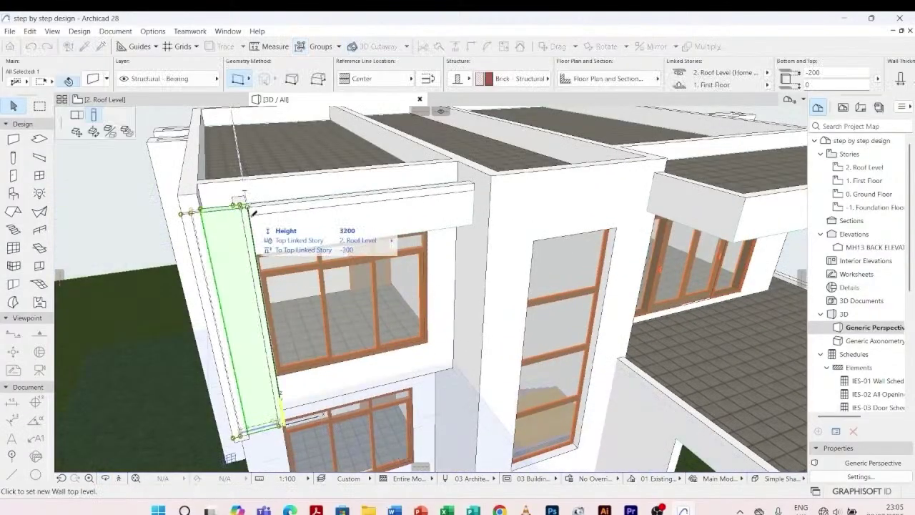
click(478, 224)
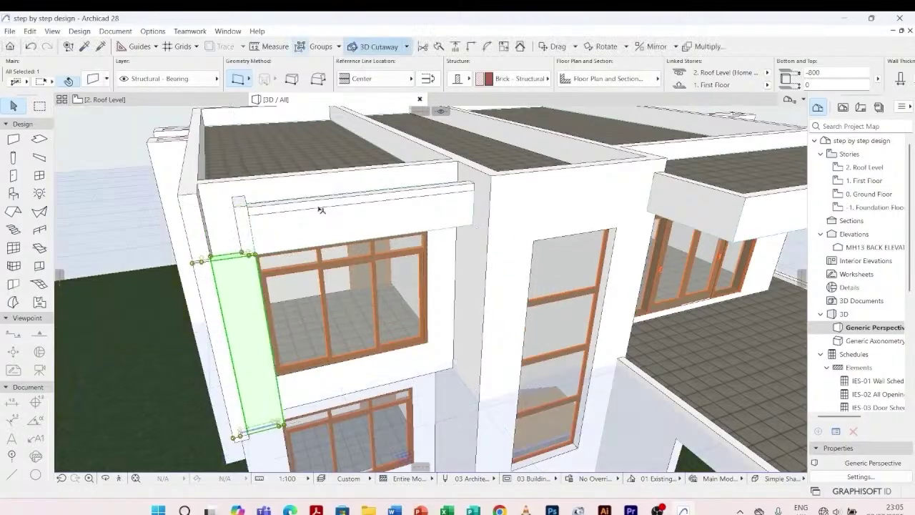
key(Escape)
- On the First Floor plan, split the long side wall across its thickness at the inner corner of the small projecting box
click(182, 200)
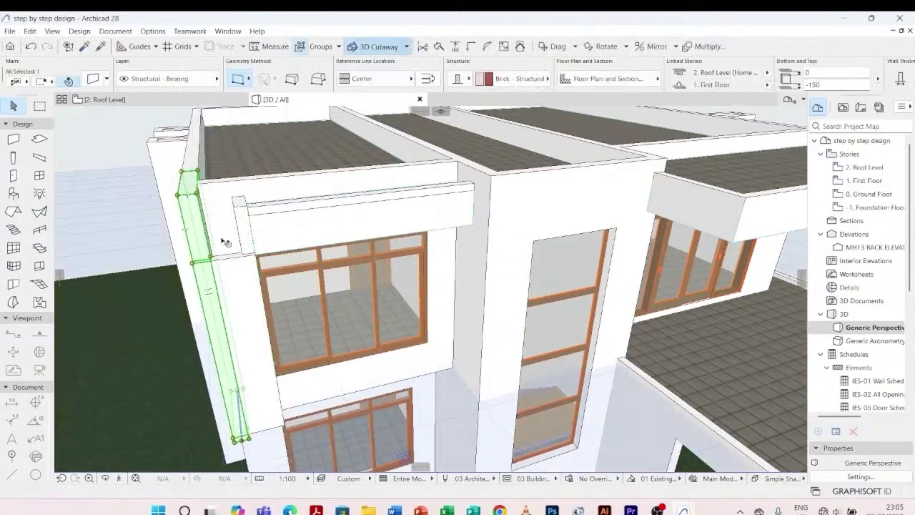
shift+middle_drag(226, 257, 401, 276)
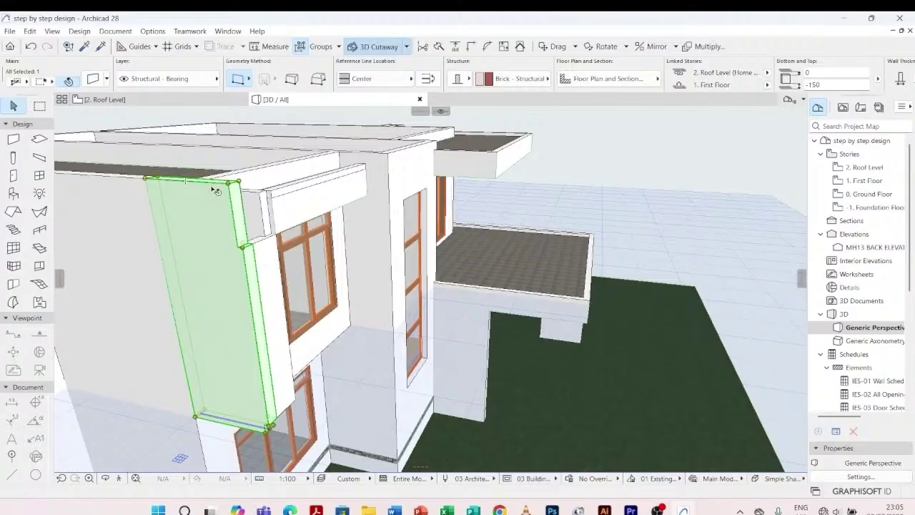
key(Escape)
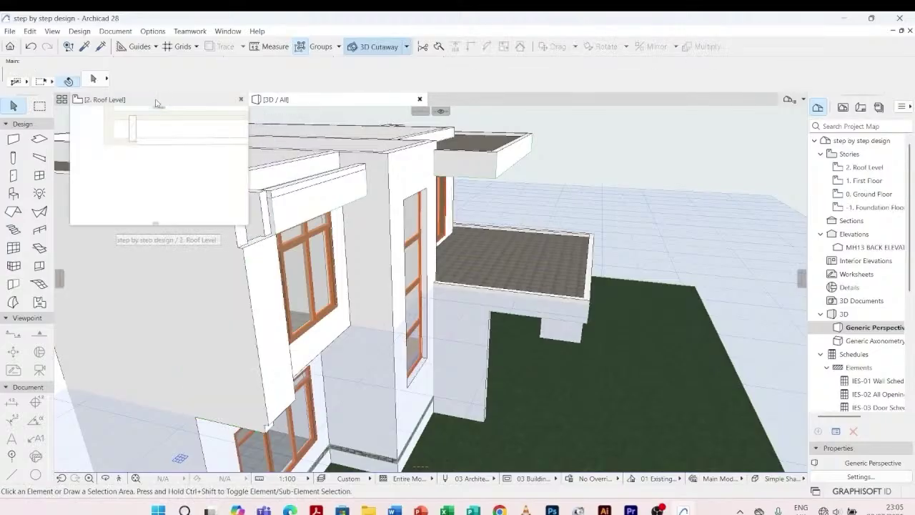
click(158, 104)
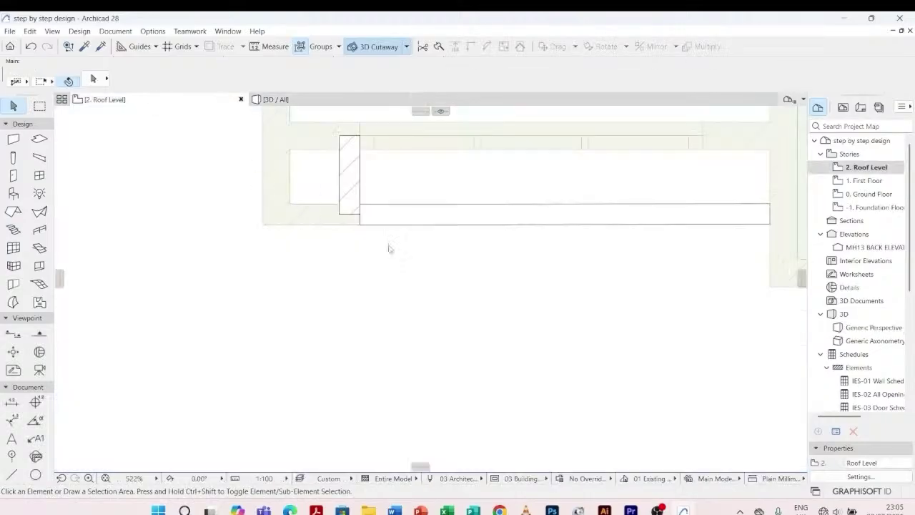
double_click(868, 181)
click(272, 164)
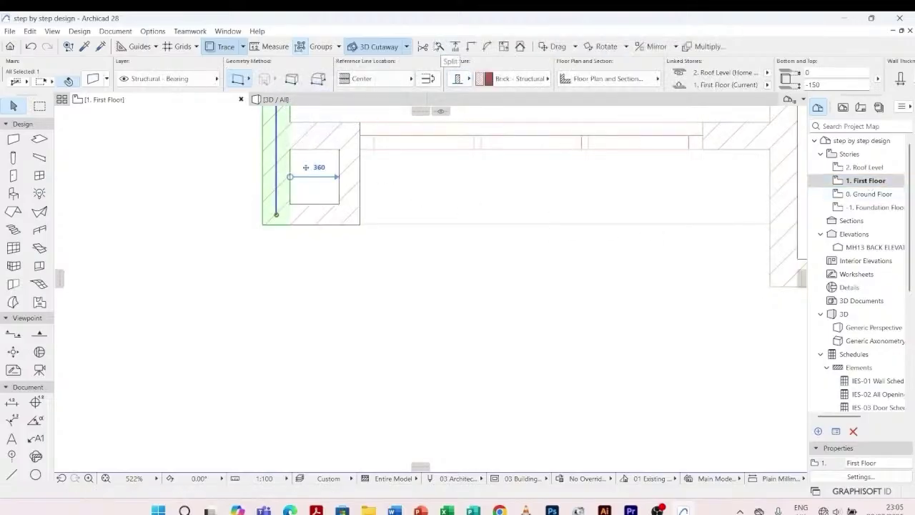
click(439, 46)
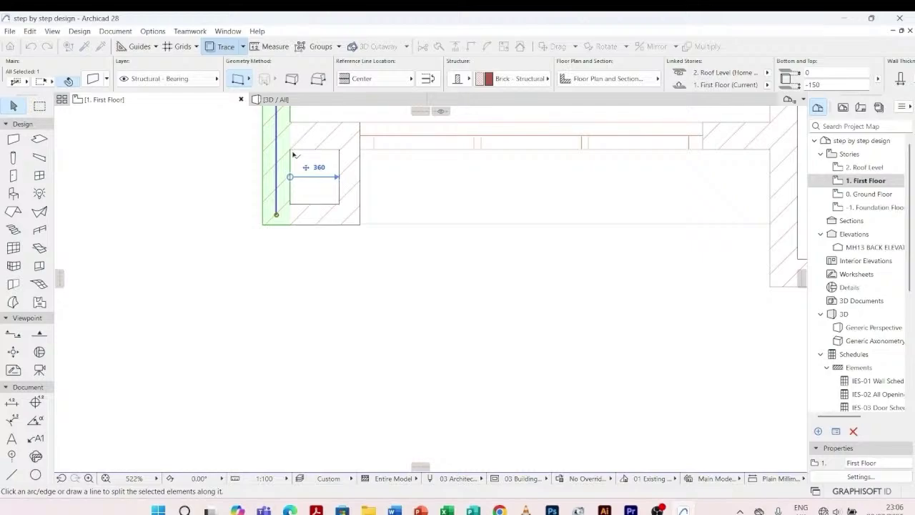
click(289, 150)
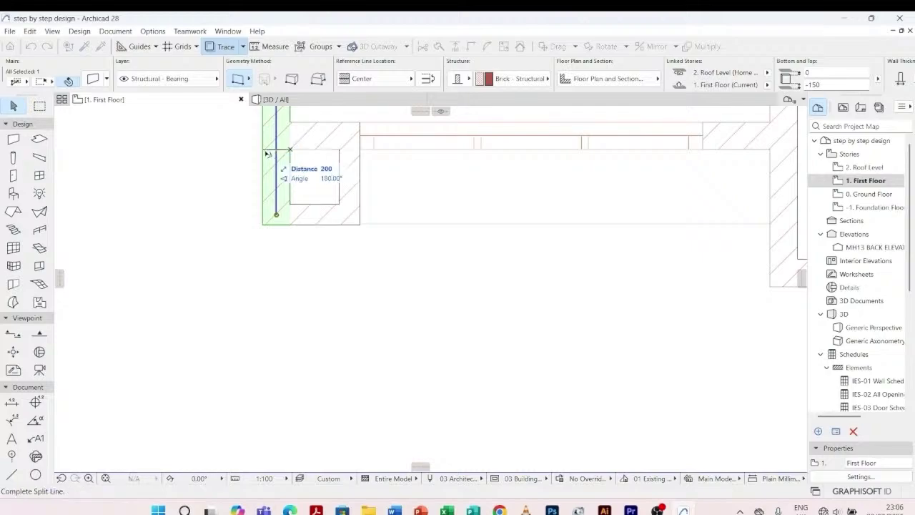
click(266, 154)
- In the 3D view, lower the split-off front segment of the side wall to the front panel's top, at -800
click(323, 105)
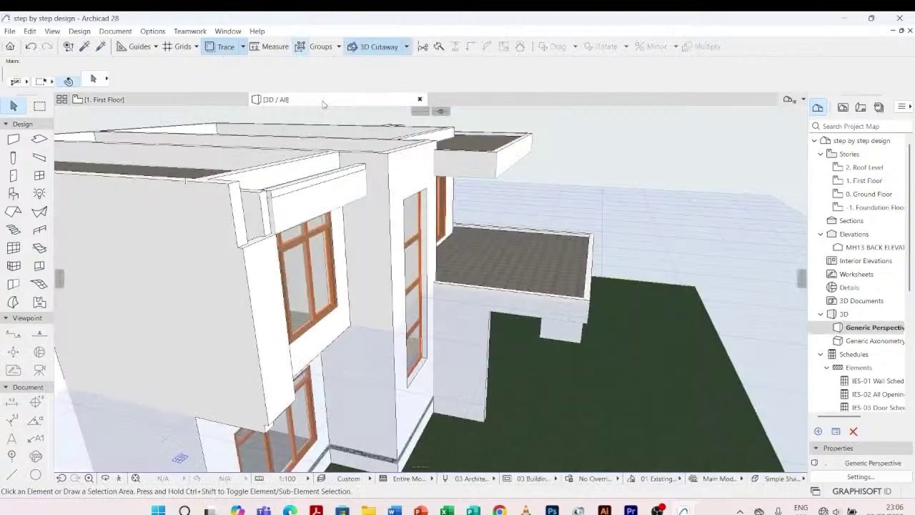
click(226, 192)
scroll(226, 191, up, 1)
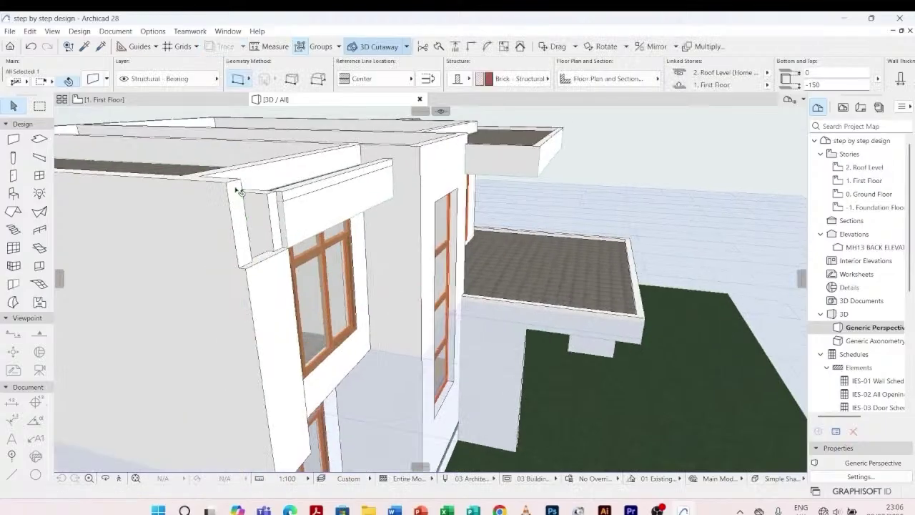
click(227, 183)
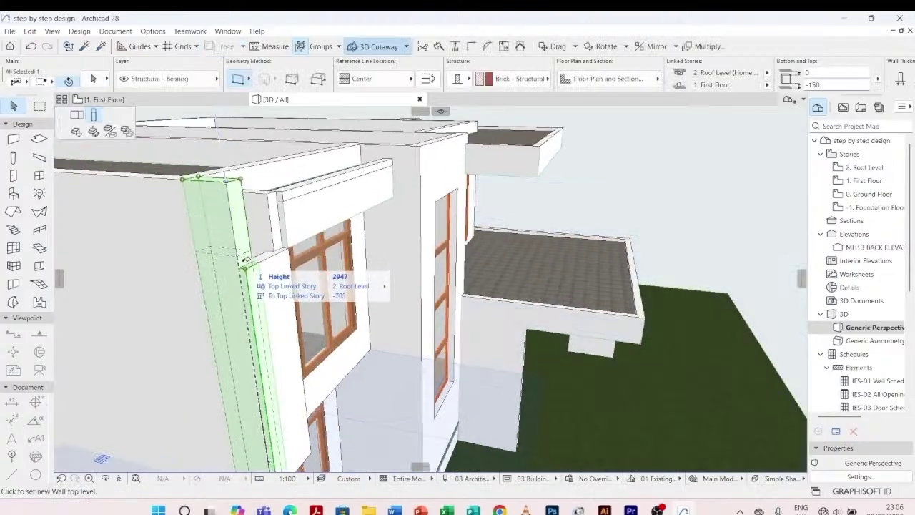
click(245, 268)
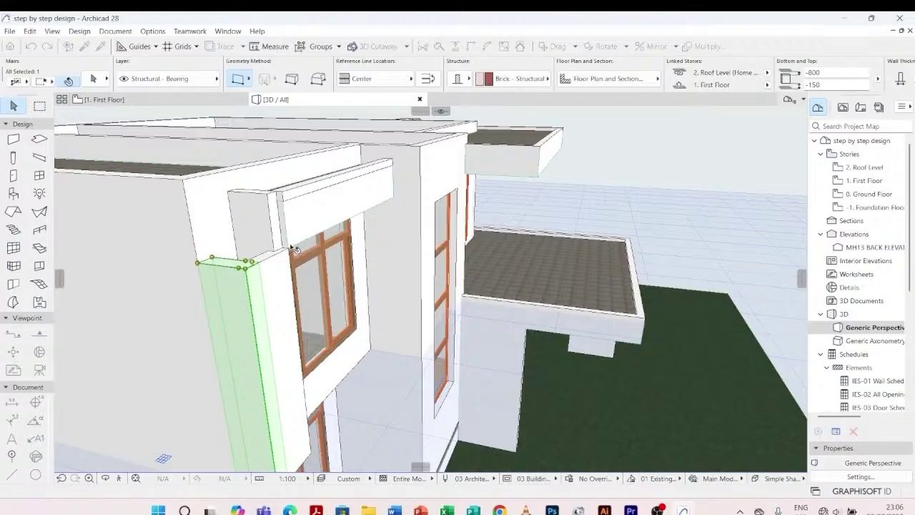
- Lower the short return wall beside the window to the slab's underside, at -800 from Roof Level
click(264, 199)
click(268, 199)
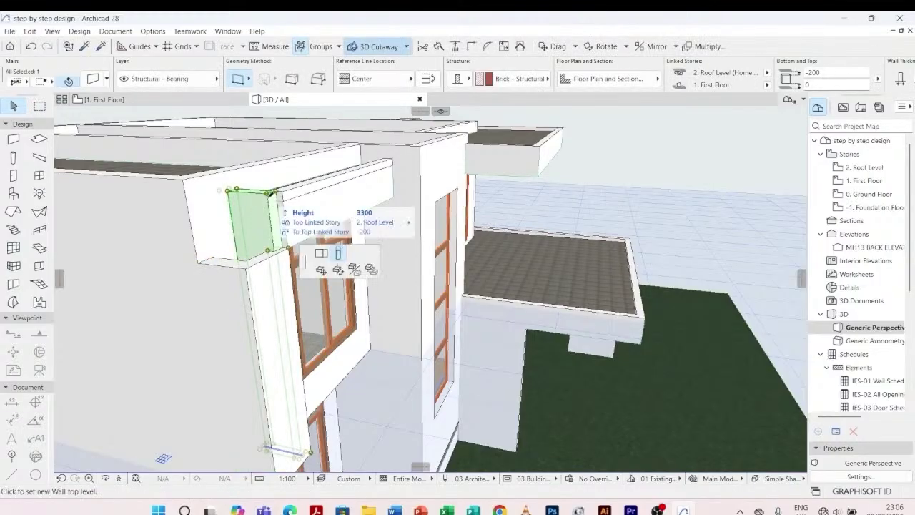
click(326, 249)
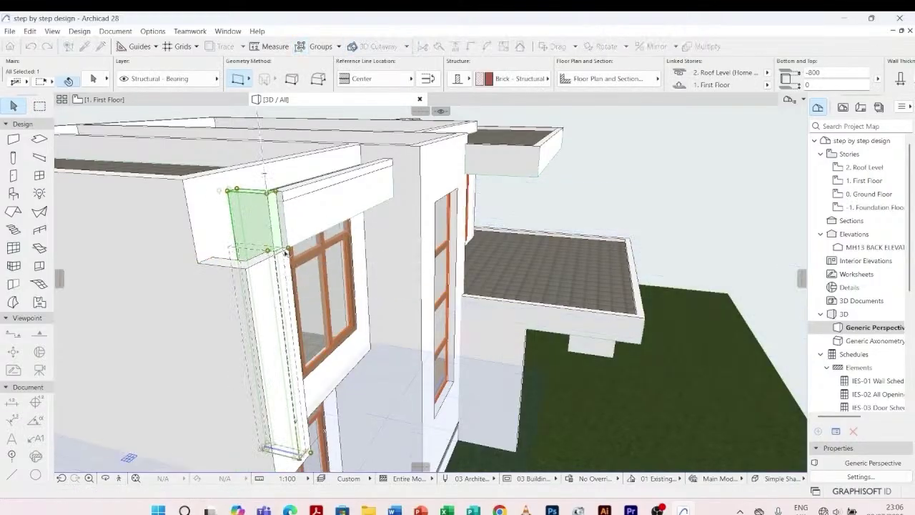
click(287, 247)
key(Escape)
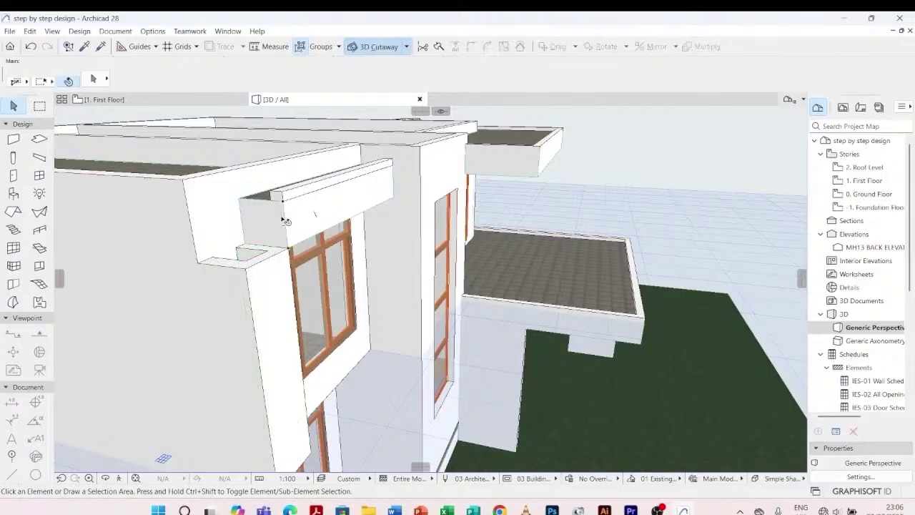
- Offset the front edge of the slab above the window to the outer corner of the lowered front wall
click(285, 220)
scroll(325, 197, up, 4)
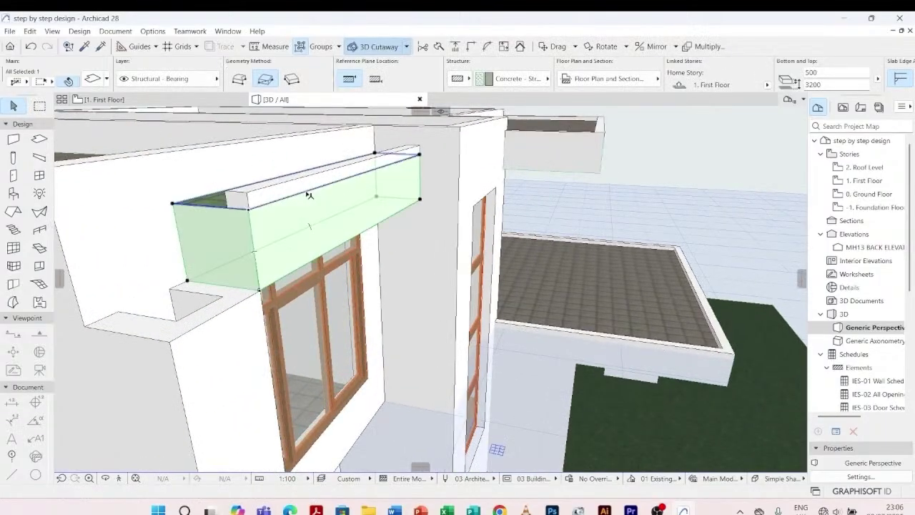
click(309, 194)
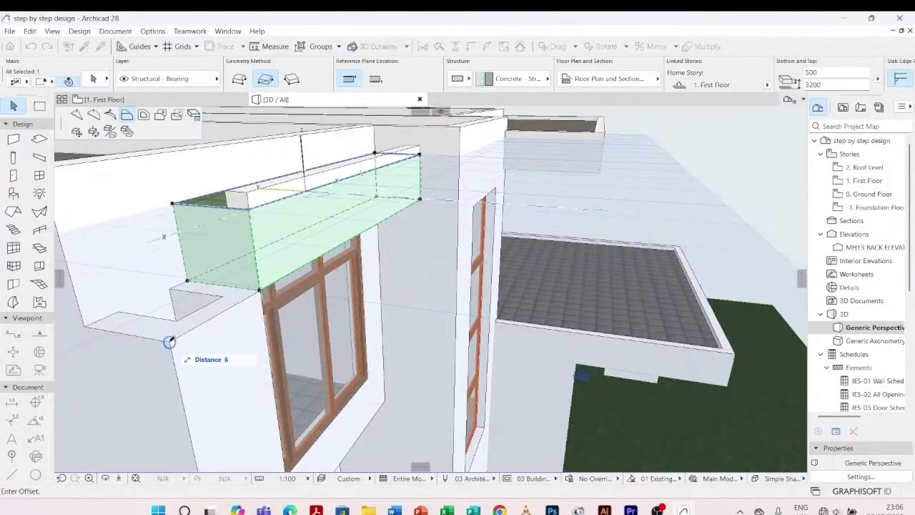
click(171, 339)
key(Escape)
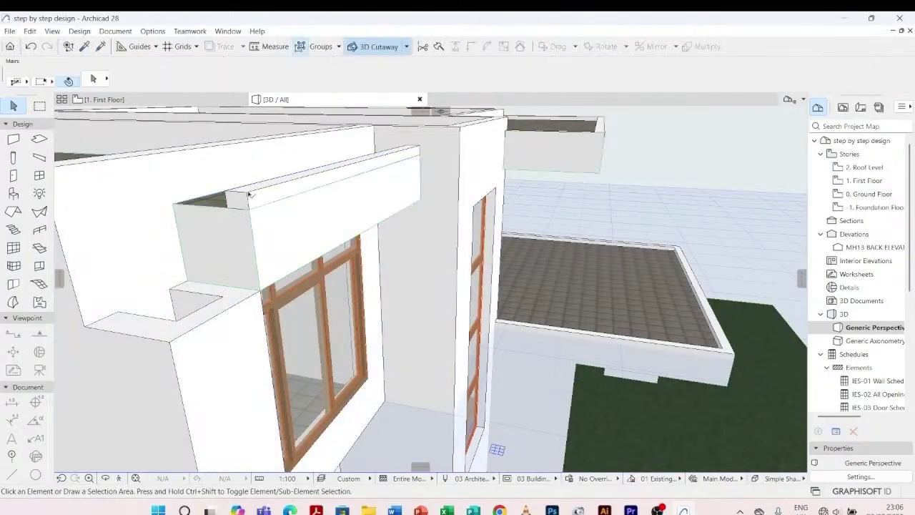
- Offset the outer side edge of the slab above the front window by about 710 mm to the projecting box's outer corner
click(221, 213)
shift+middle_drag(359, 188, 266, 200)
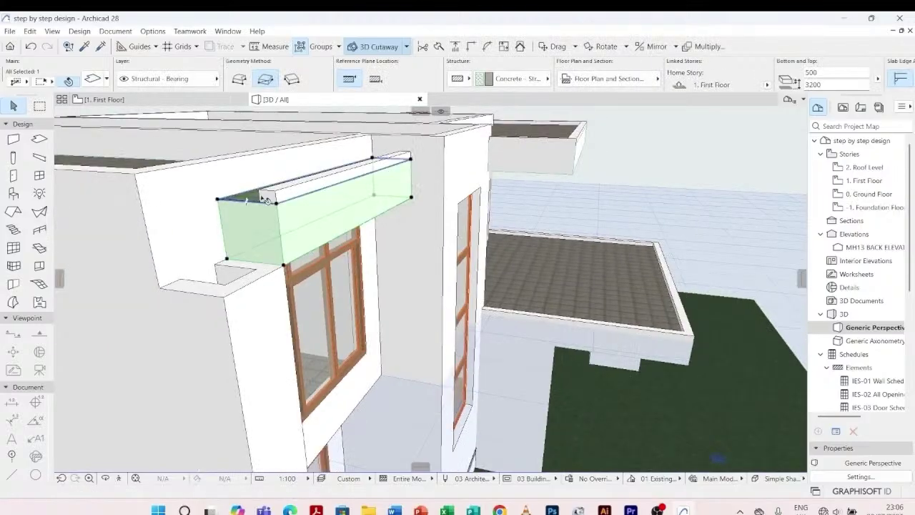
click(245, 203)
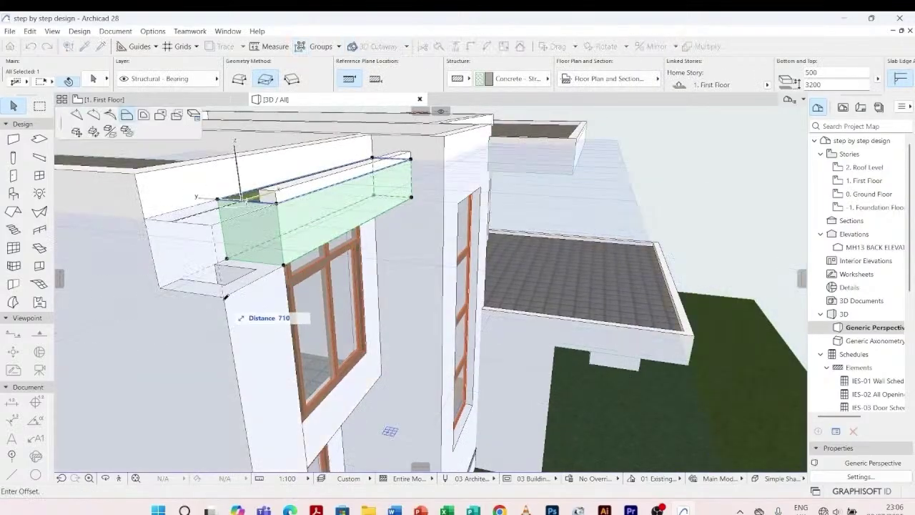
click(226, 297)
key(Escape)
shift+middle_drag(290, 194, 296, 321)
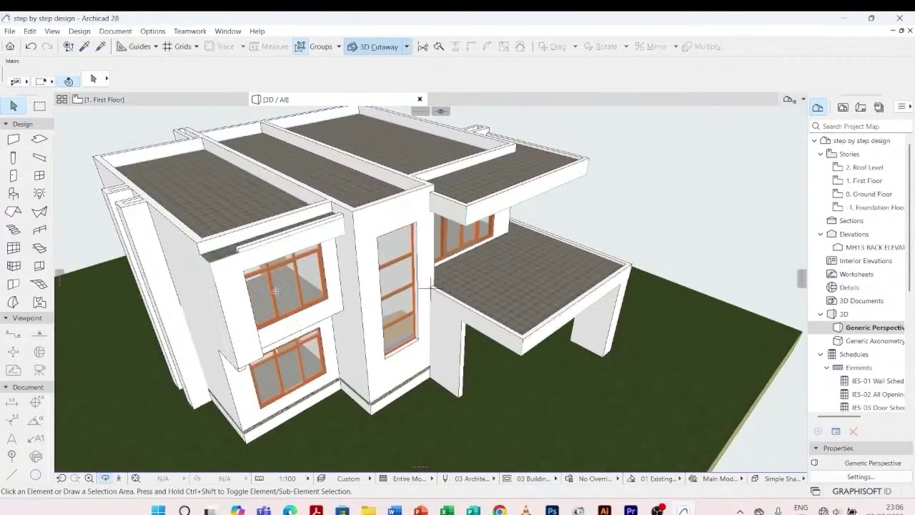
- Stretch the end of the parapet wall above the front window to the extended slab's outer front corner
scroll(276, 291, up, 2)
click(243, 231)
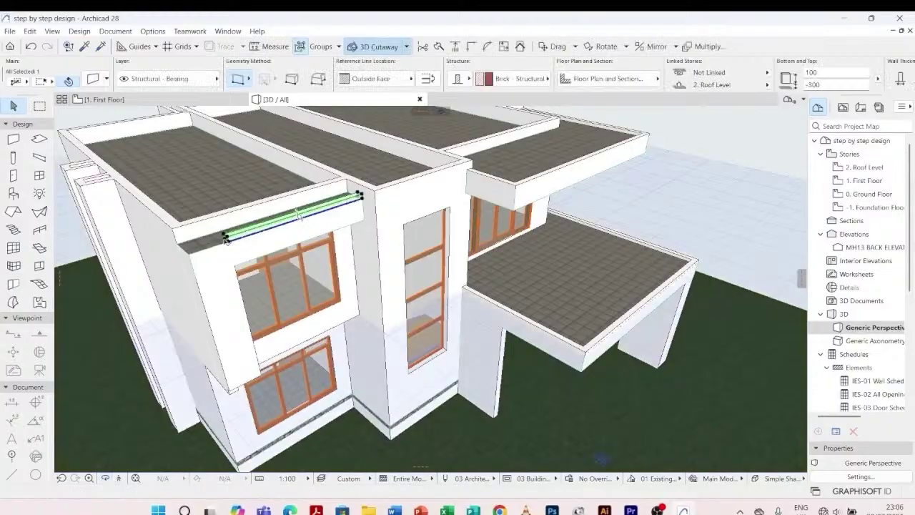
scroll(239, 236, up, 2)
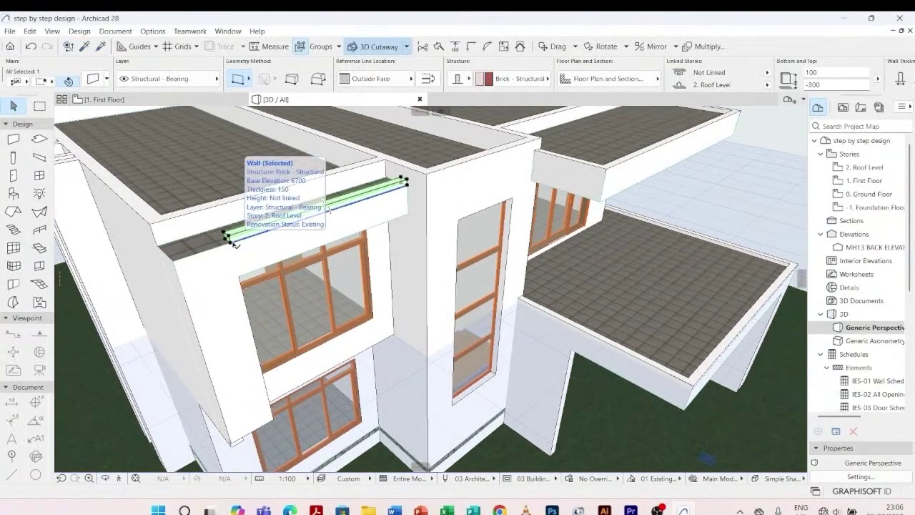
click(231, 241)
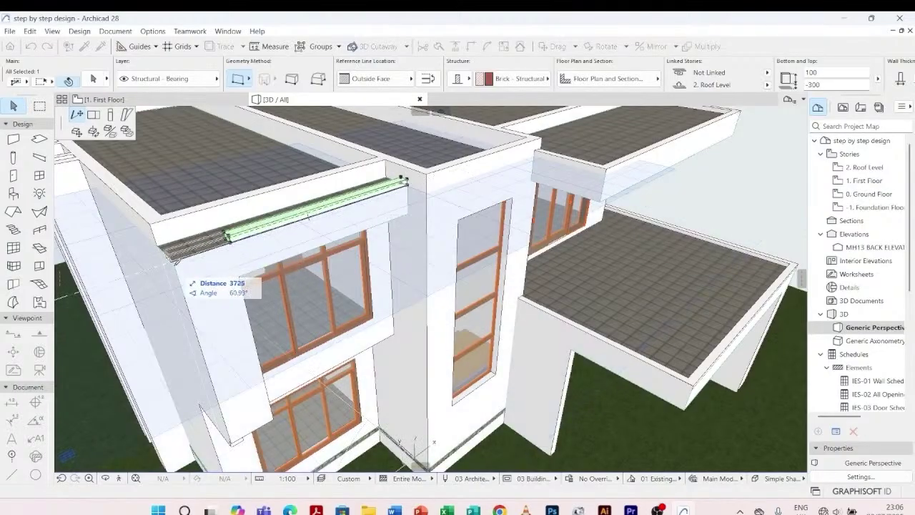
click(172, 256)
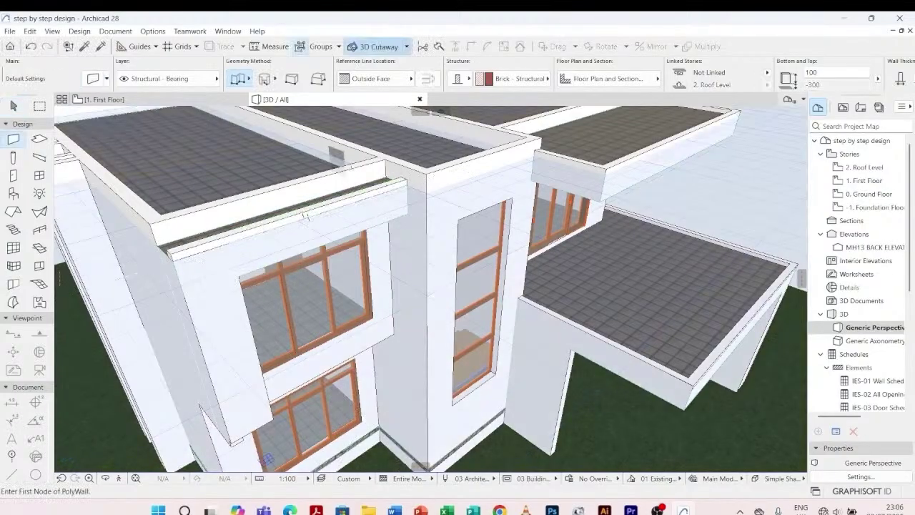
- Open the Roof Level floor plan at the small projecting box beside the front window, with the Wall tool active
click(214, 100)
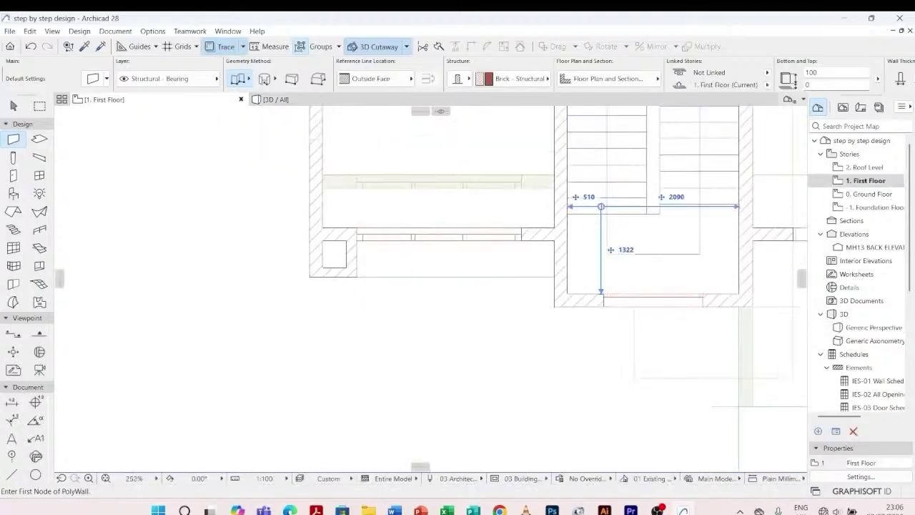
double_click(885, 166)
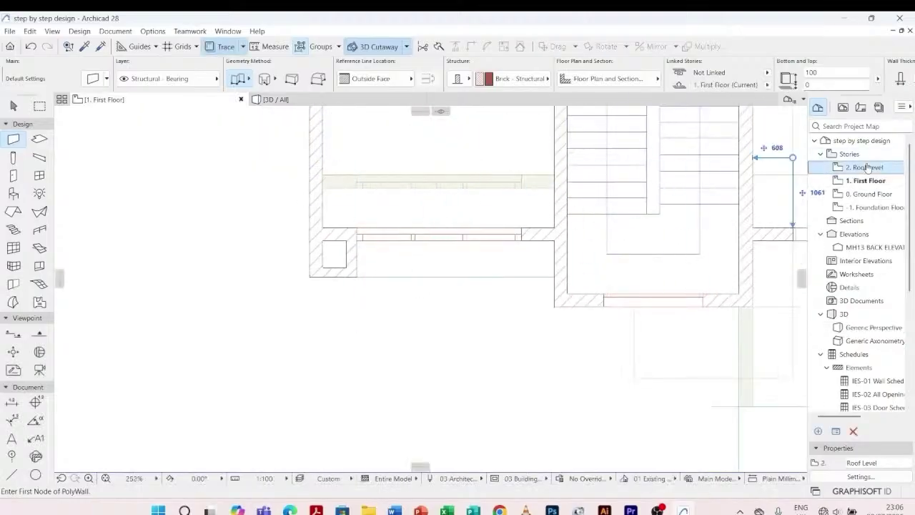
scroll(316, 267, up, 3)
scroll(316, 267, up, 1)
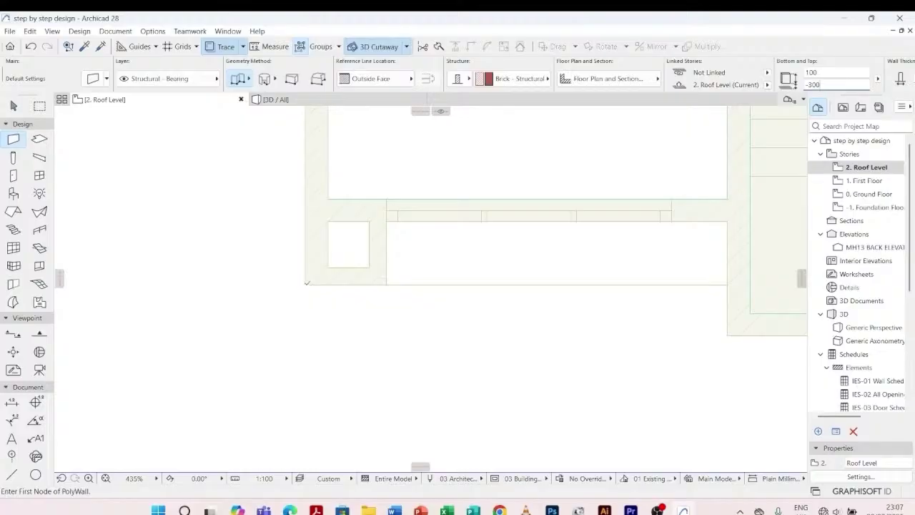
click(307, 283)
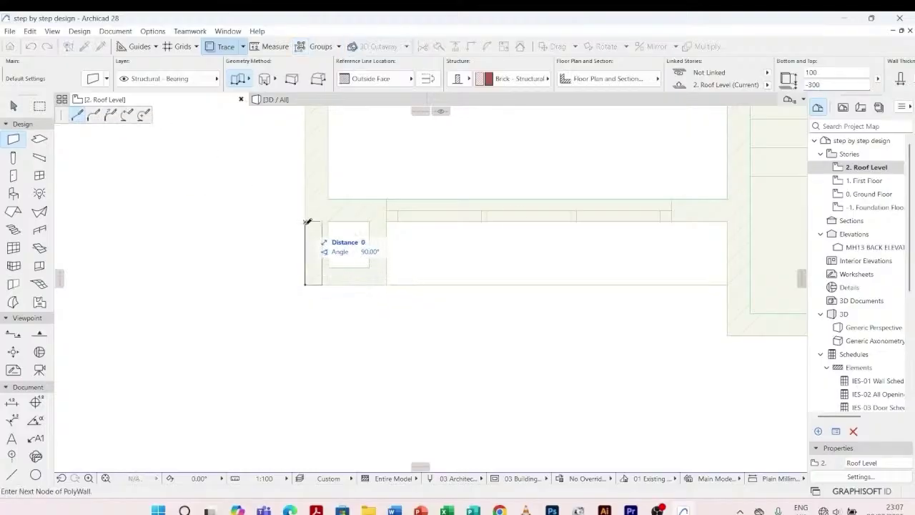
key(Escape)
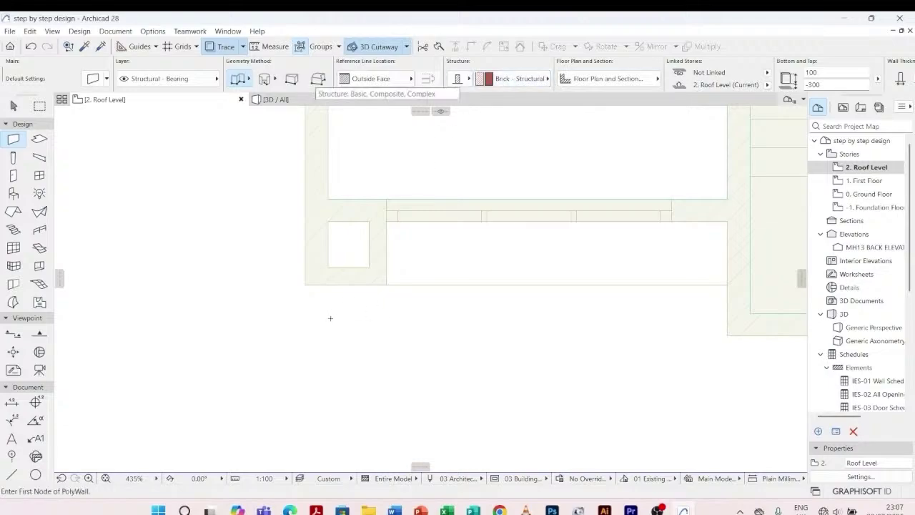
key(Escape)
- Draw a short parapet wall along the projecting box's outer side from its front corner to the inner corner, and inspect it in 3D
click(13, 139)
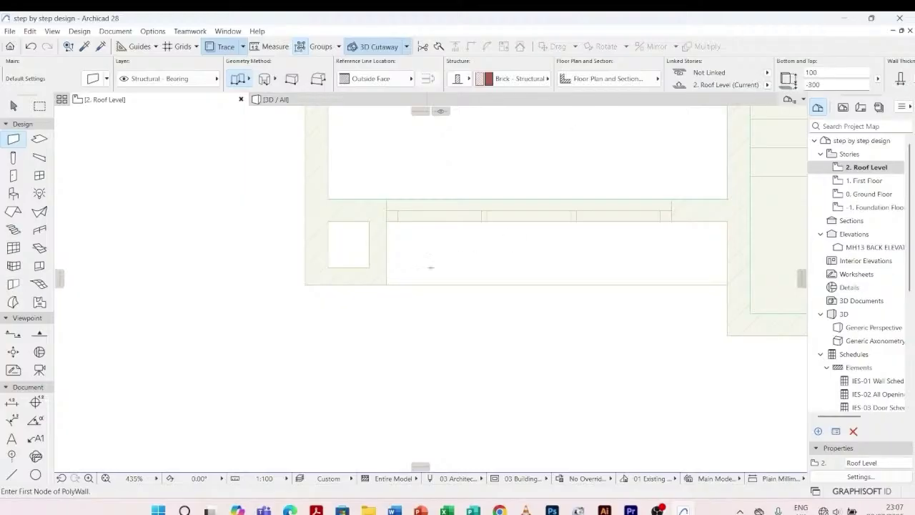
click(306, 284)
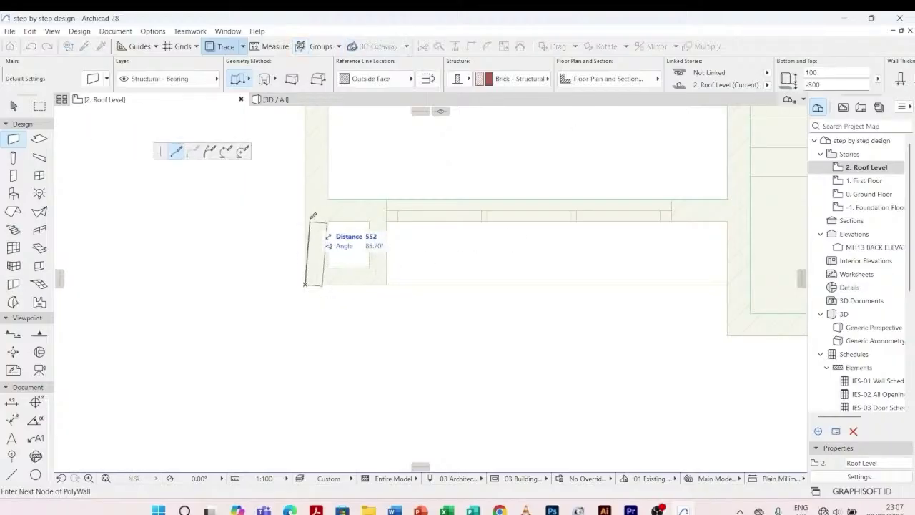
double_click(306, 221)
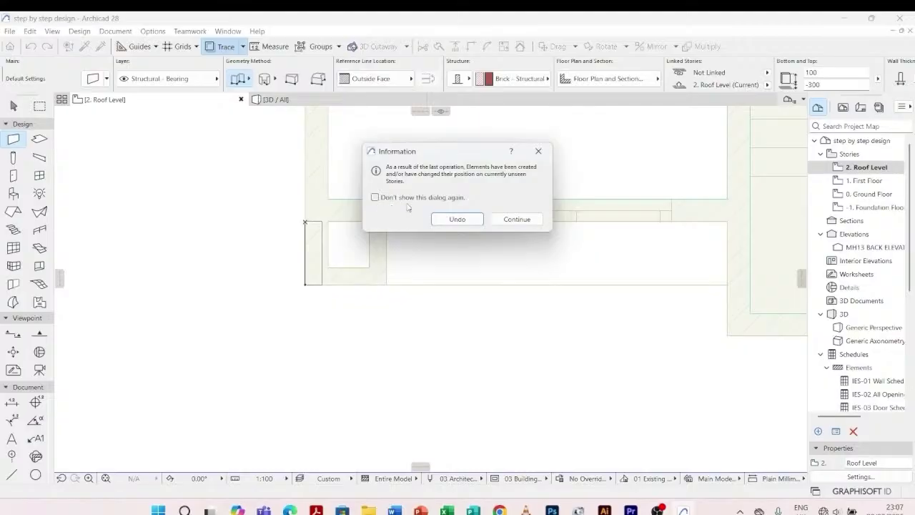
click(516, 219)
click(345, 100)
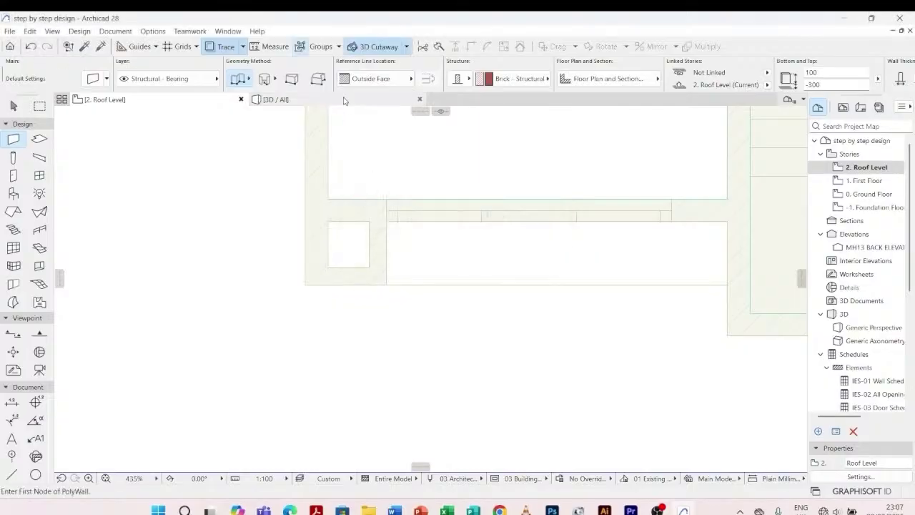
scroll(152, 266, up, 3)
scroll(152, 266, up, 5)
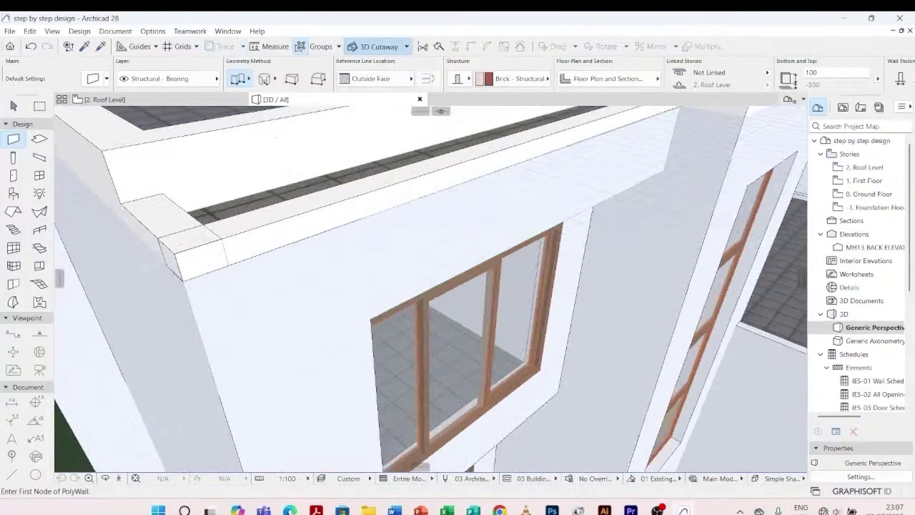
- Undo a trial deletion of the short side parapet wall and select it together with the long front parapet wall
key(Escape)
click(112, 212)
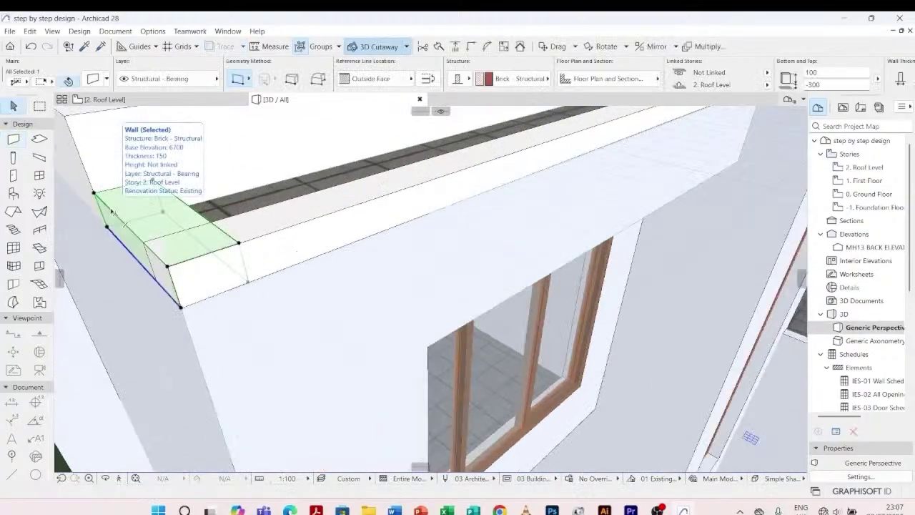
key(Delete)
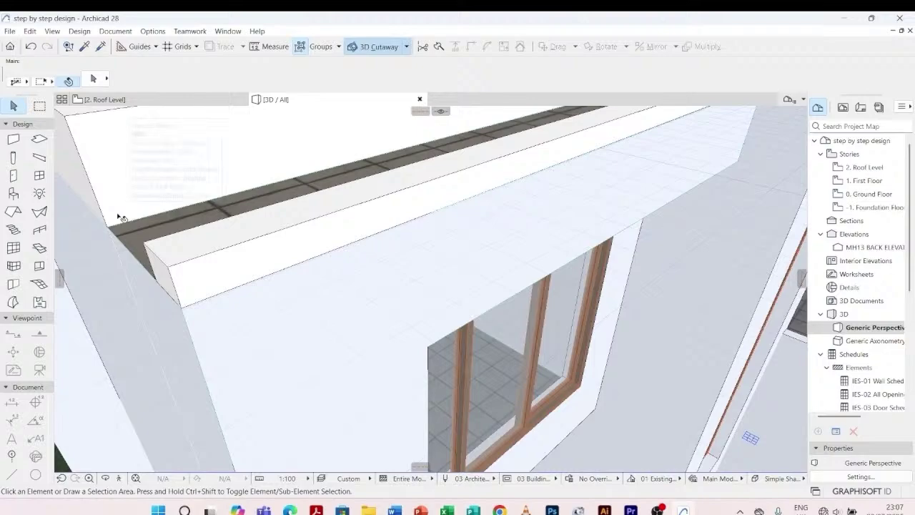
key(ctrl+z)
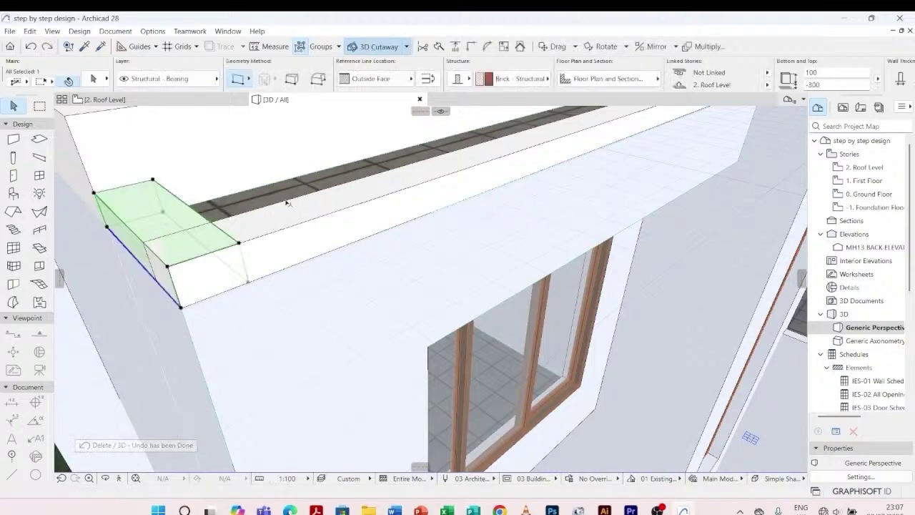
shift+click(286, 203)
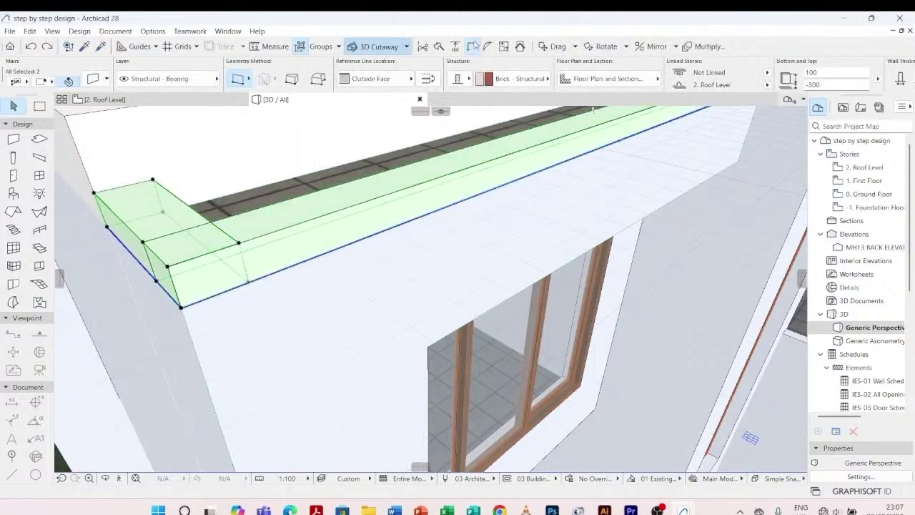
key(Escape)
- Copy the slab above the front room's upper window straight down to below that window, placing the copy's top at 500 from First Floor
shift+middle_drag(306, 266, 314, 354)
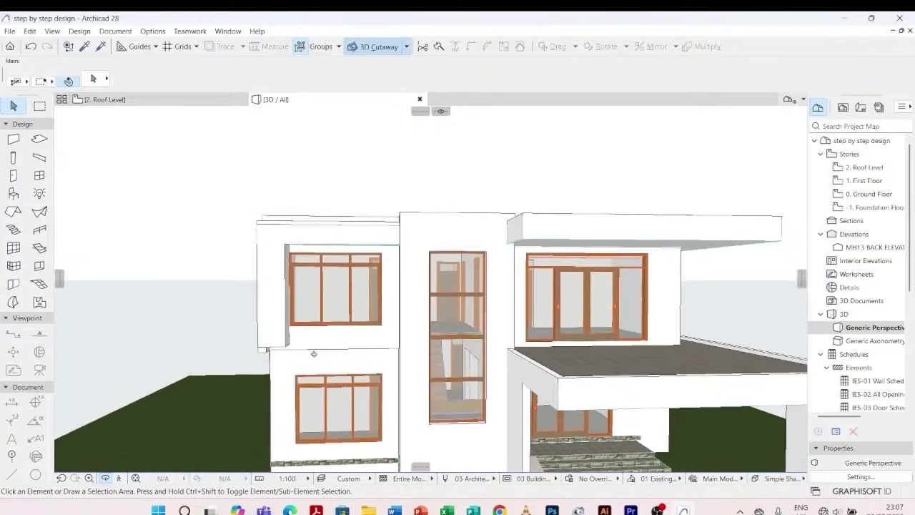
scroll(266, 262, up, 4)
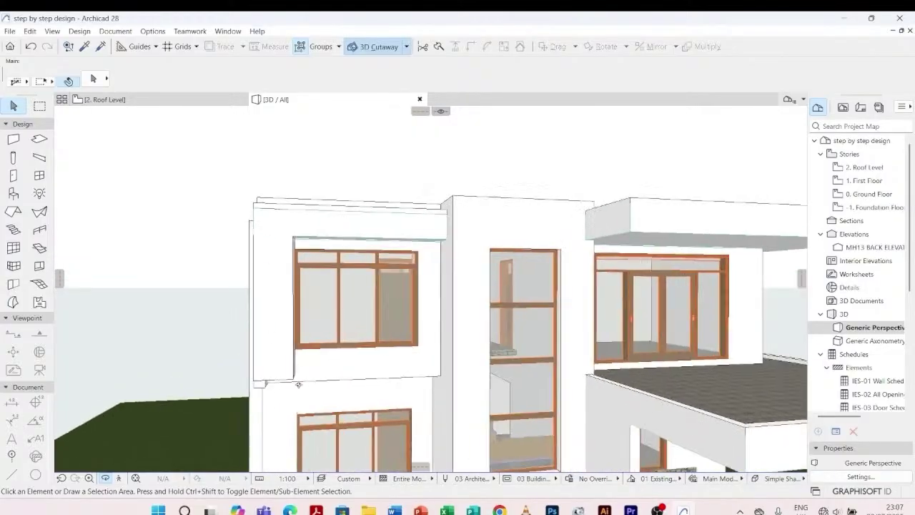
click(440, 237)
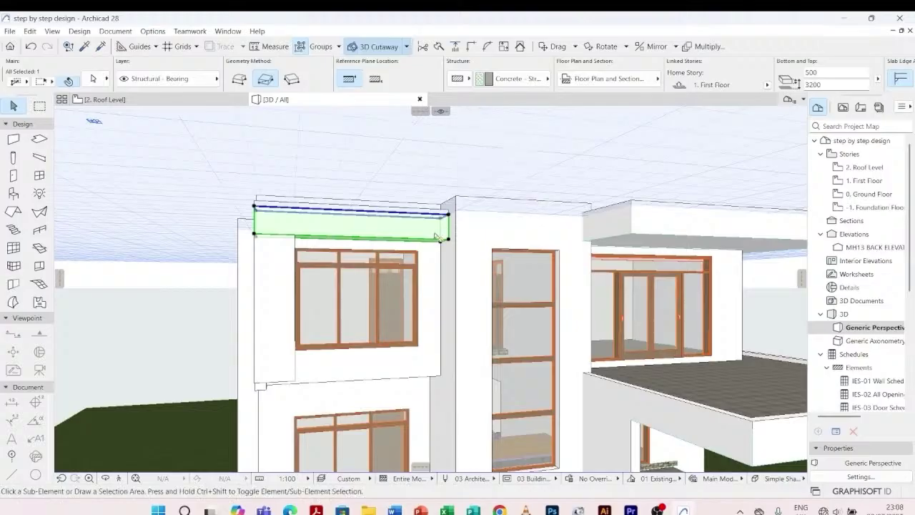
key(ctrl+d)
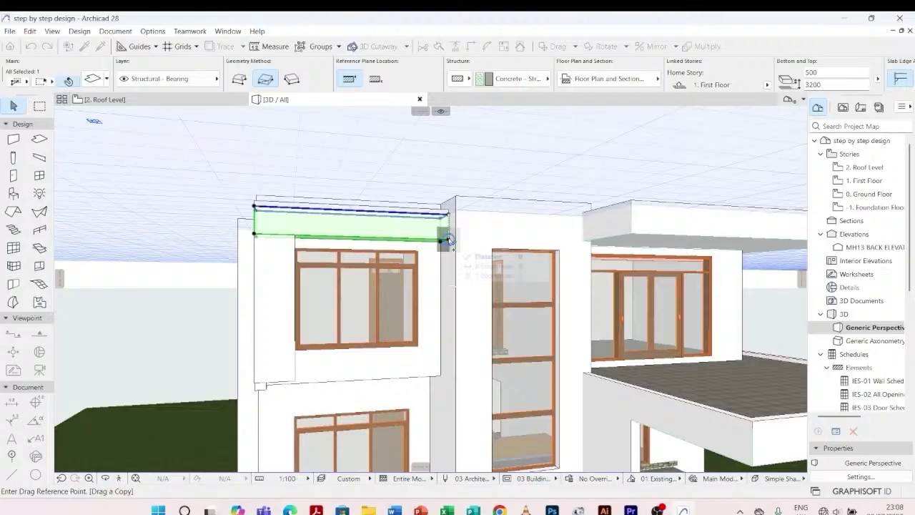
click(448, 240)
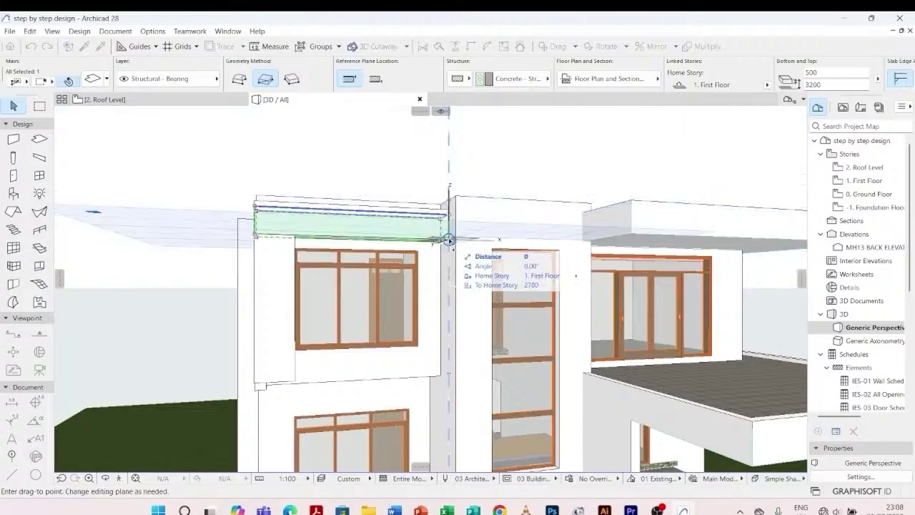
click(448, 372)
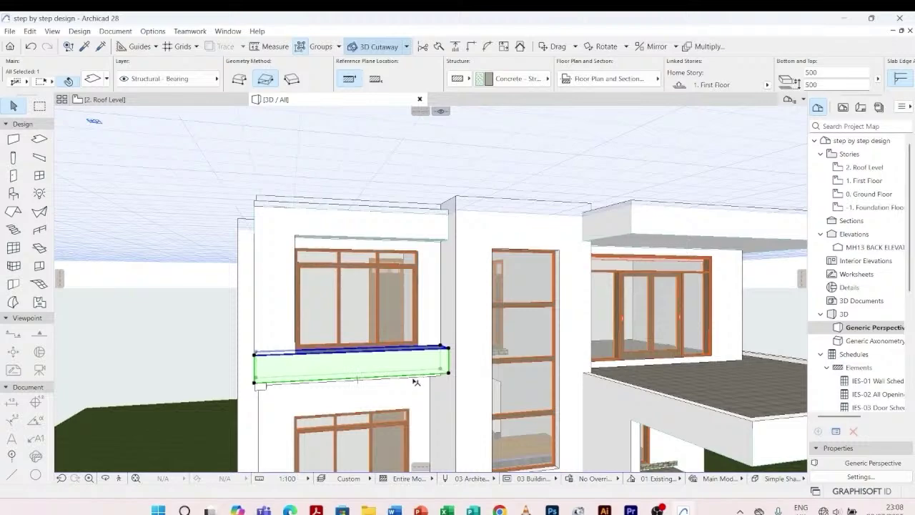
key(Escape)
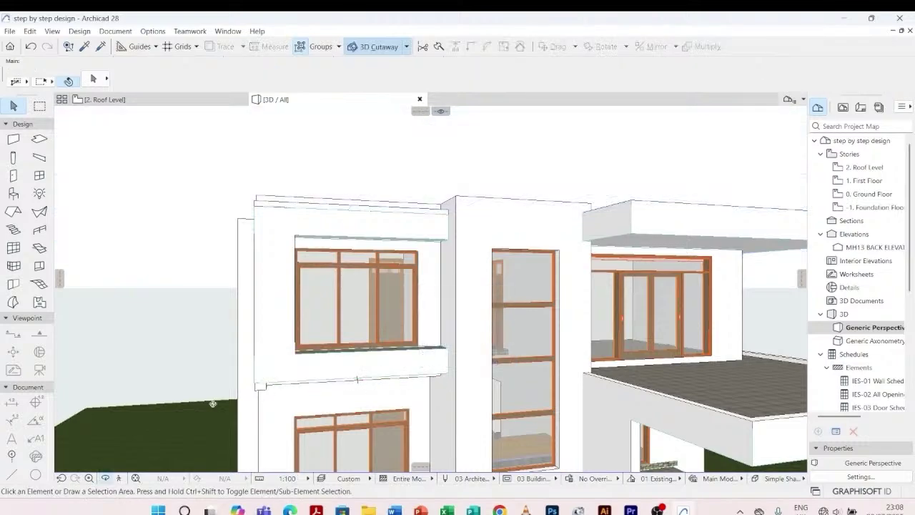
- Move the copied slab below the window down 150 mm to the underside of the projection, with its top at 350
shift+middle_drag(213, 403, 500, 352)
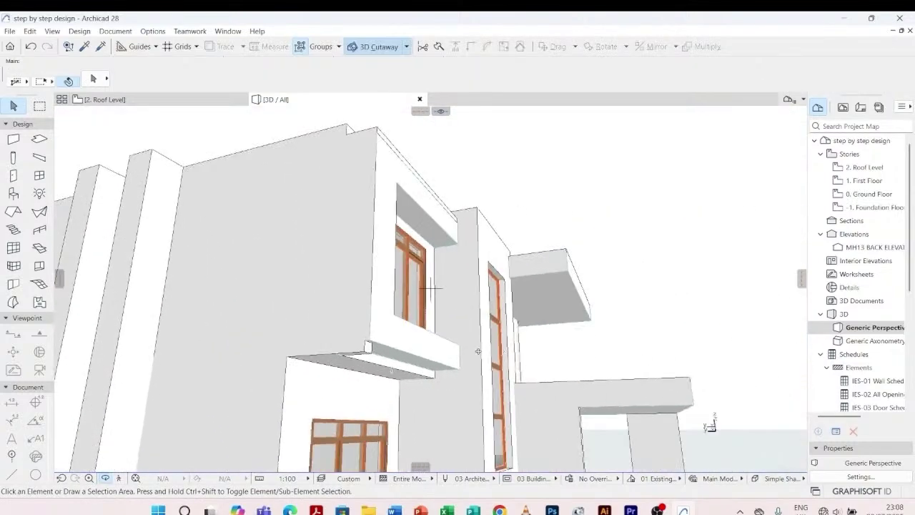
click(382, 347)
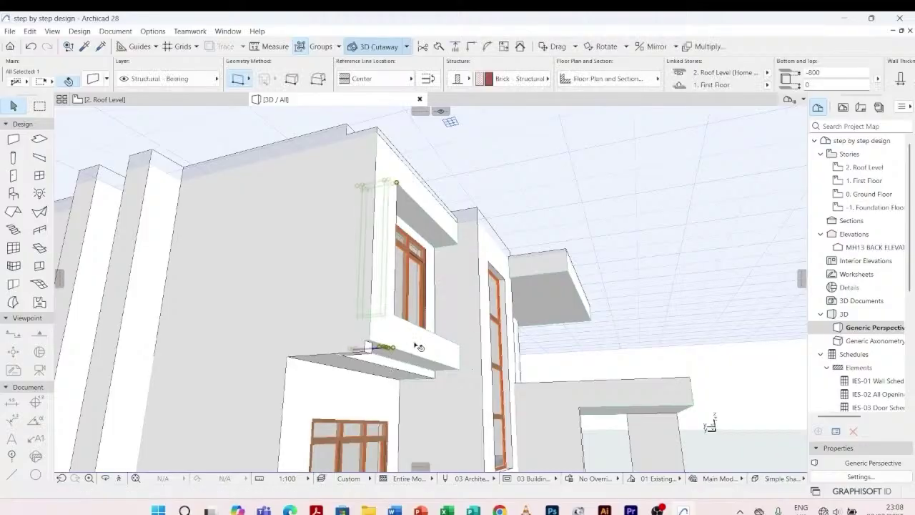
shift+middle_drag(370, 359, 347, 355)
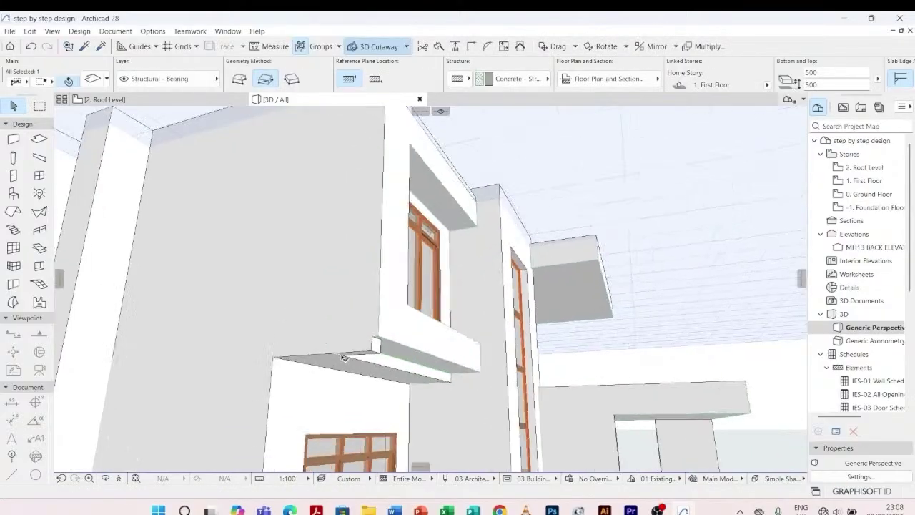
click(481, 373)
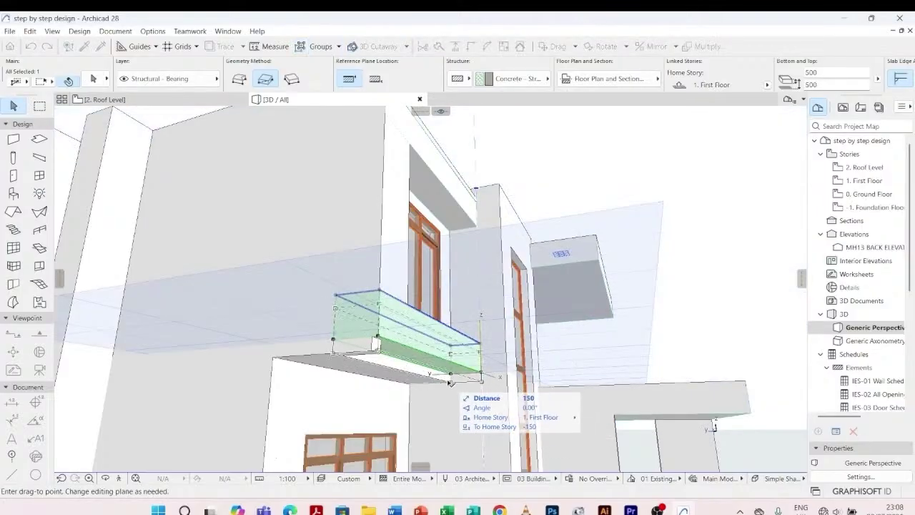
shift+middle_drag(441, 381, 251, 342)
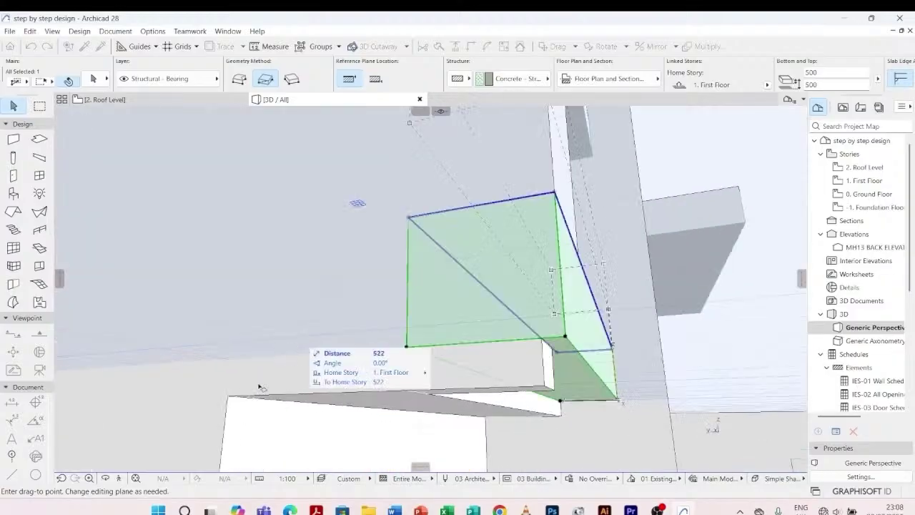
click(543, 388)
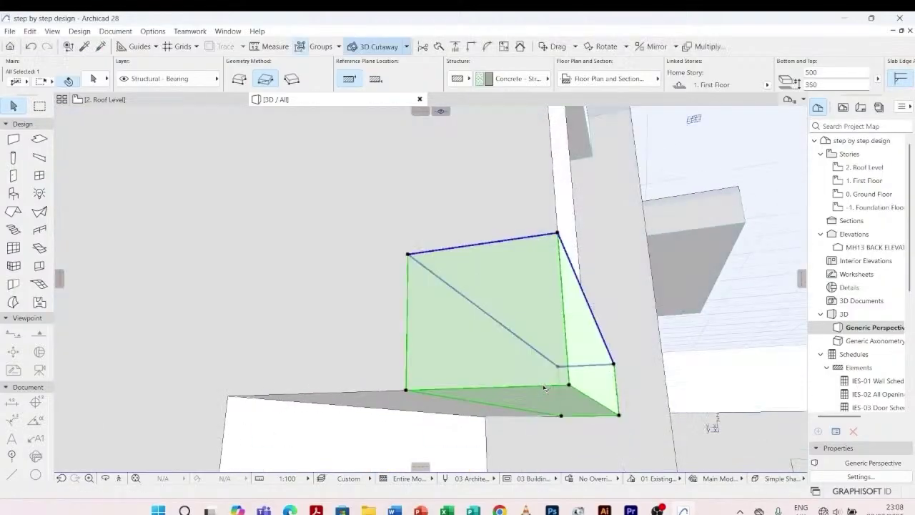
click(323, 327)
scroll(323, 327, down, 2)
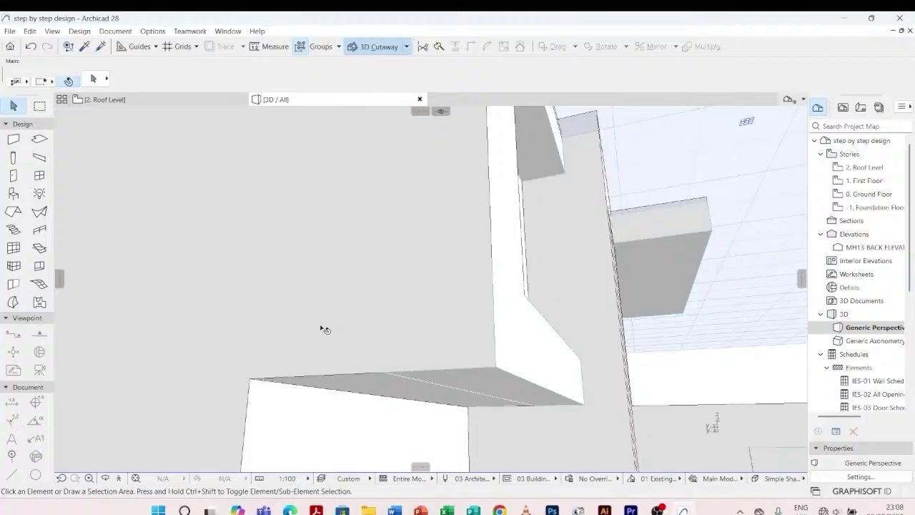
- Inspect the underside slab and side walls of the projection around the front room's upper window in 3D
scroll(501, 327, down, 1)
scroll(501, 327, down, 3)
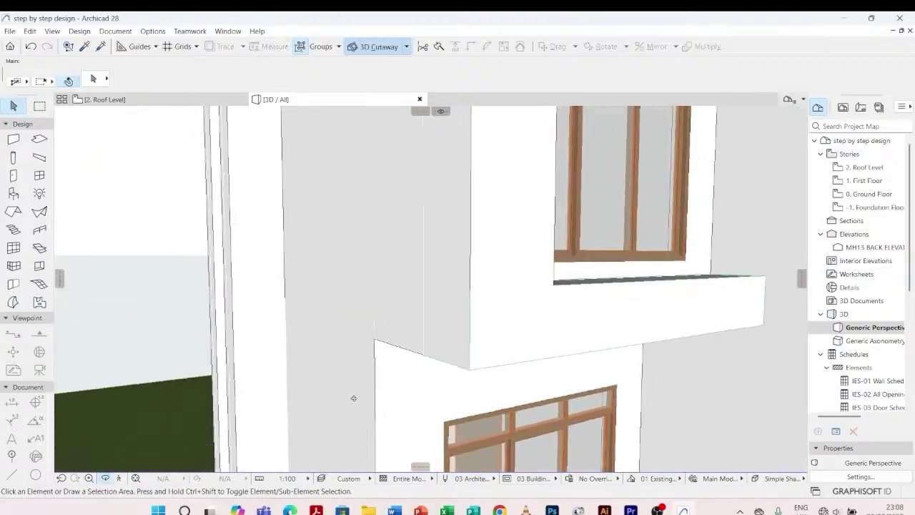
scroll(389, 324, down, 1)
click(434, 256)
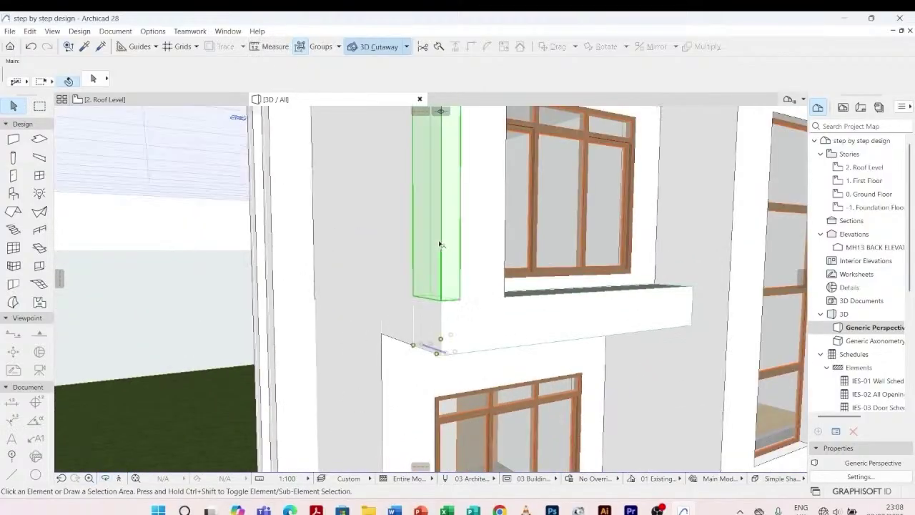
key(Escape)
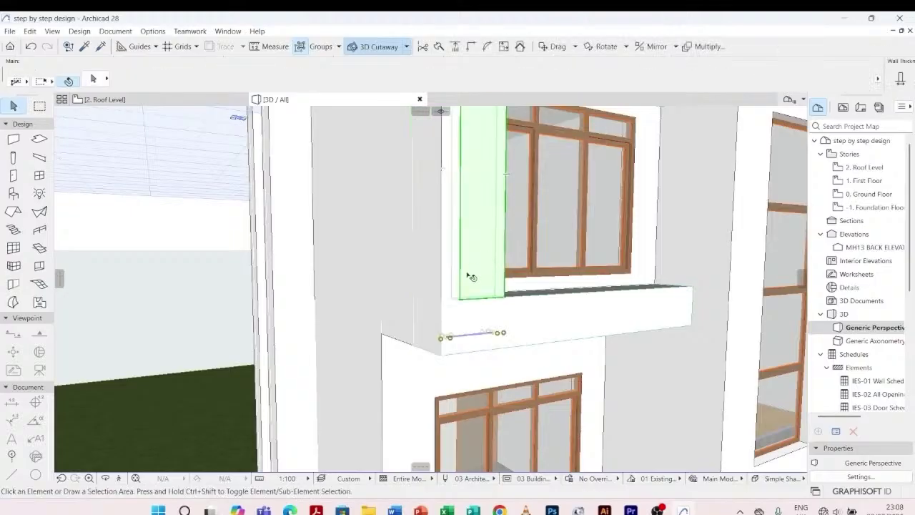
scroll(438, 293, down, 5)
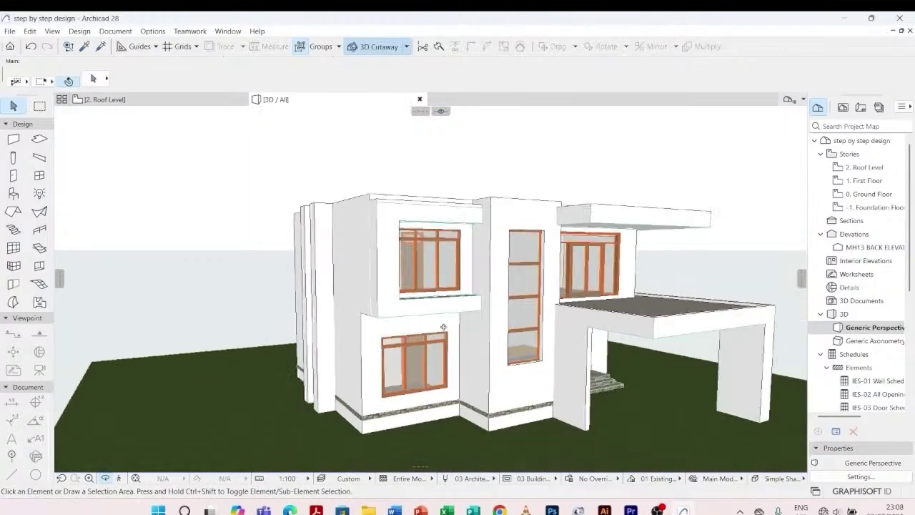
scroll(328, 326, up, 3)
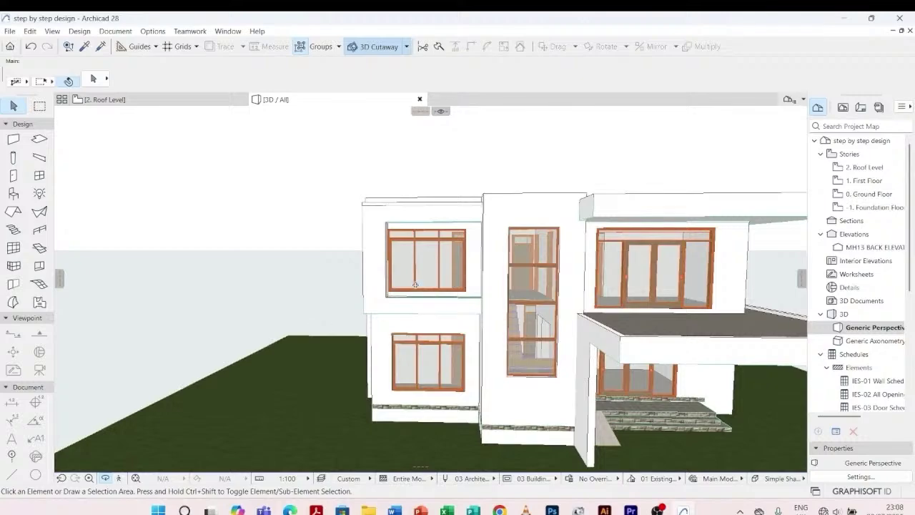
scroll(312, 247, down, 2)
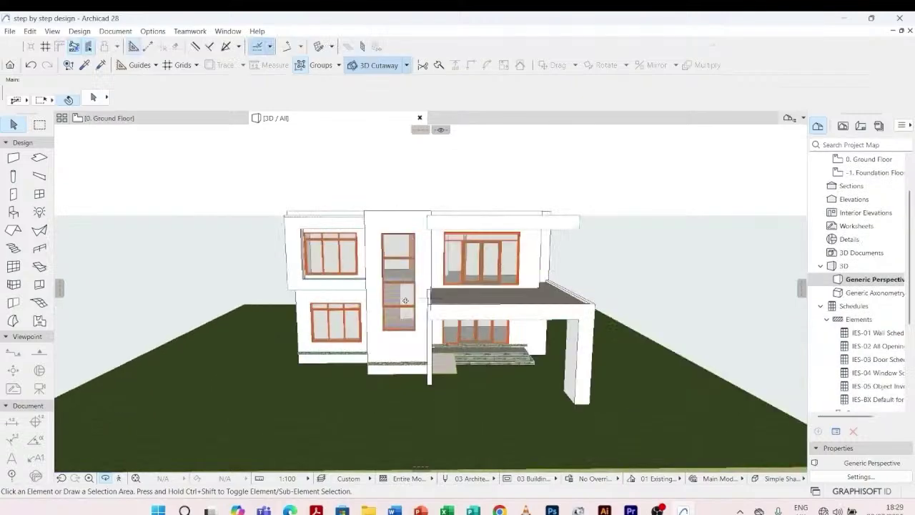
- Review the whole front facade in 3D from the carport side and from the front room's side
shift+middle_drag(405, 300, 511, 294)
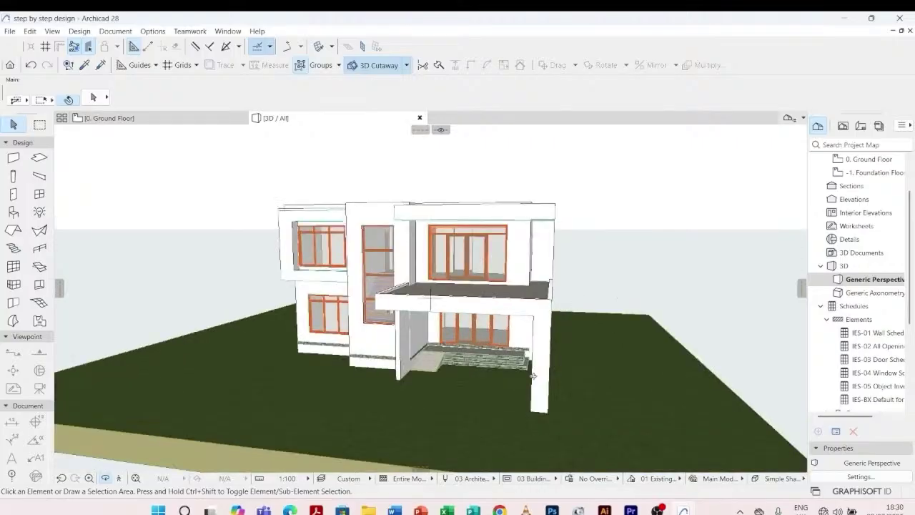
scroll(453, 431, up, 2)
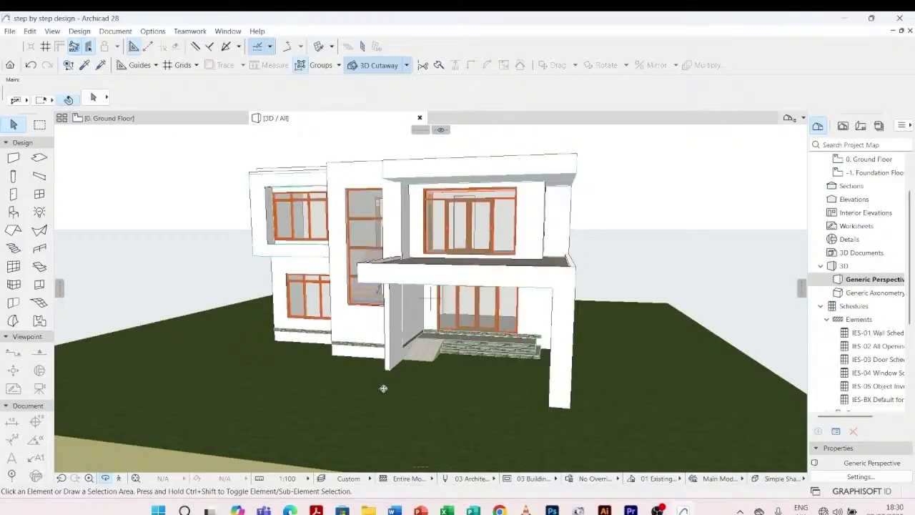
shift+middle_drag(384, 388, 493, 388)
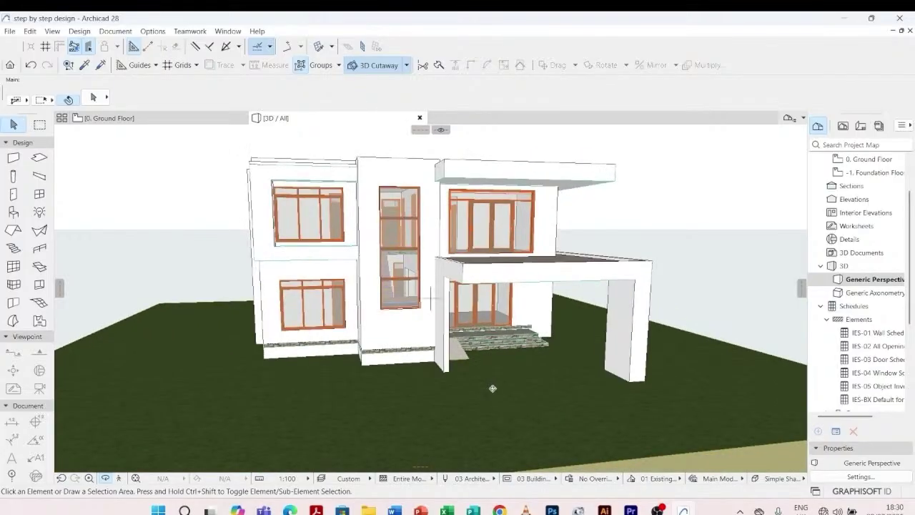
scroll(493, 388, down, 1)
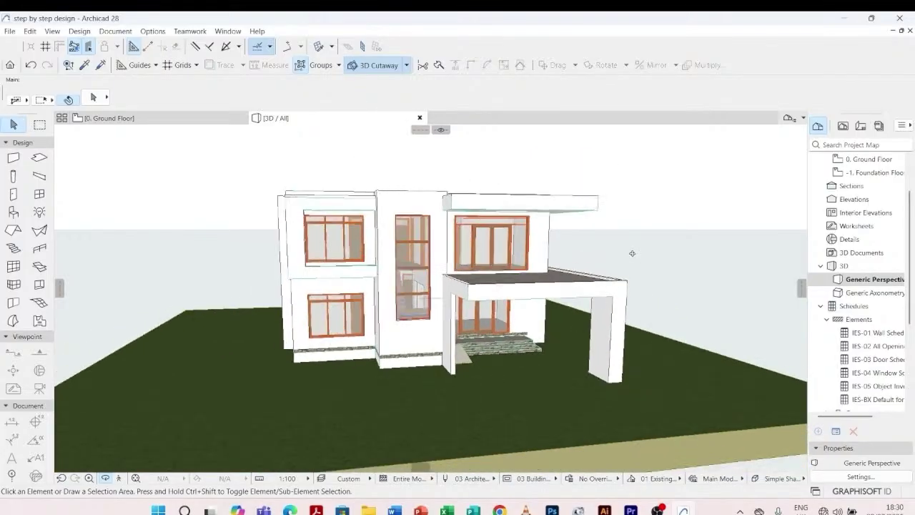
scroll(632, 253, up, 1)
shift+middle_drag(627, 254, 508, 253)
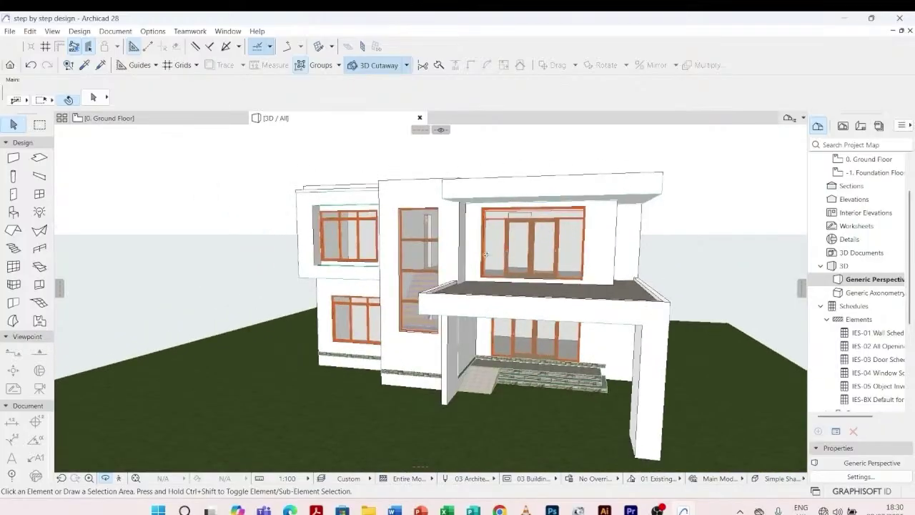
scroll(152, 226, down, 1)
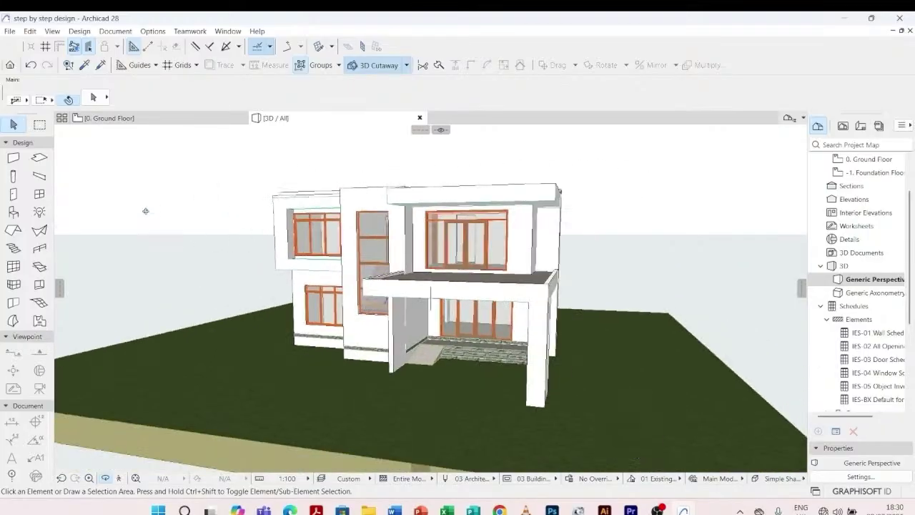
- Open the Ground Floor plan and examine the exterior walls, side piers, stairwell front and entrance steps
mouse_move(118, 118)
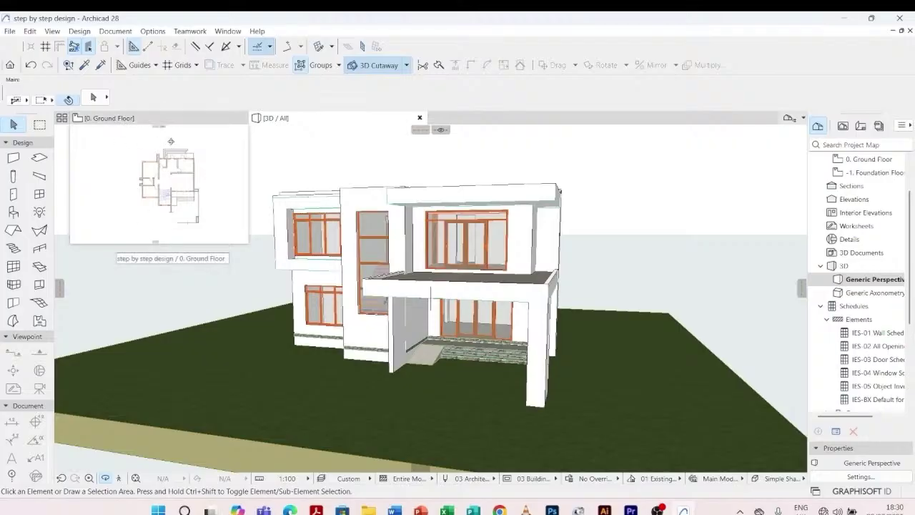
scroll(870, 181, up, 2)
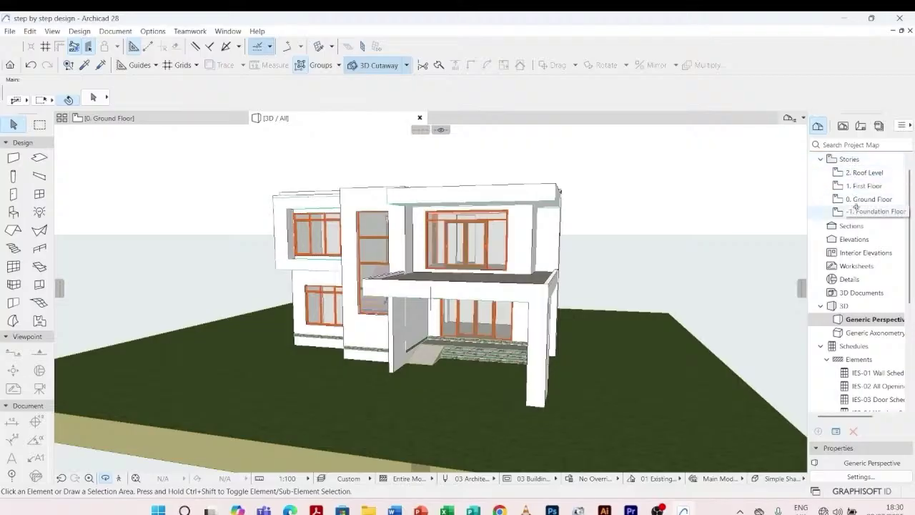
double_click(857, 203)
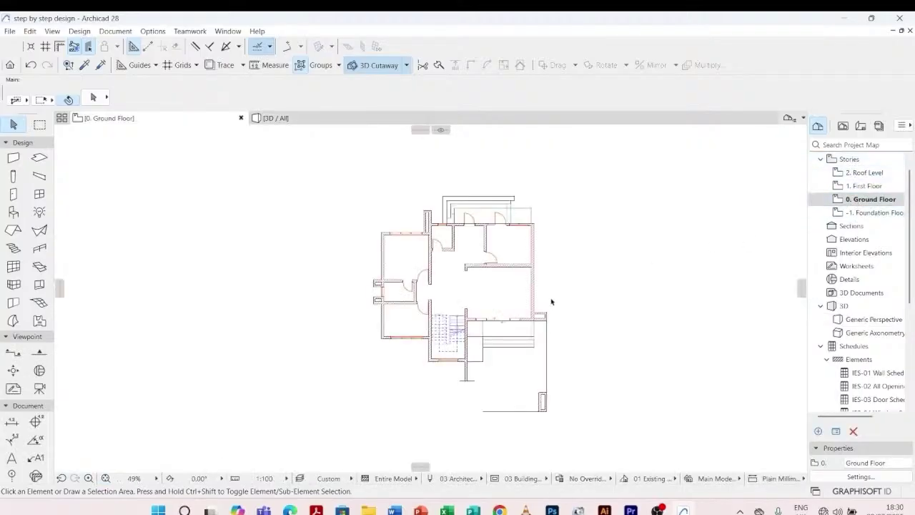
scroll(551, 301, up, 2)
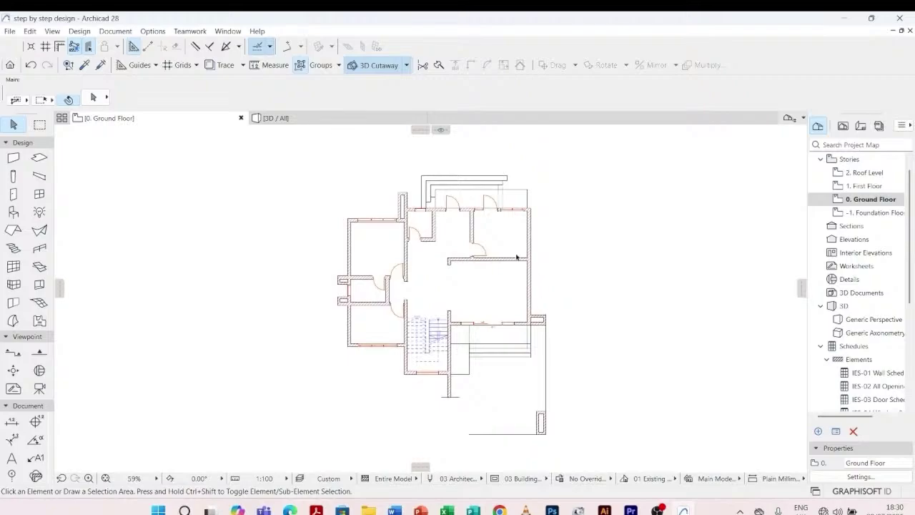
scroll(496, 323, up, 1)
scroll(462, 386, up, 1)
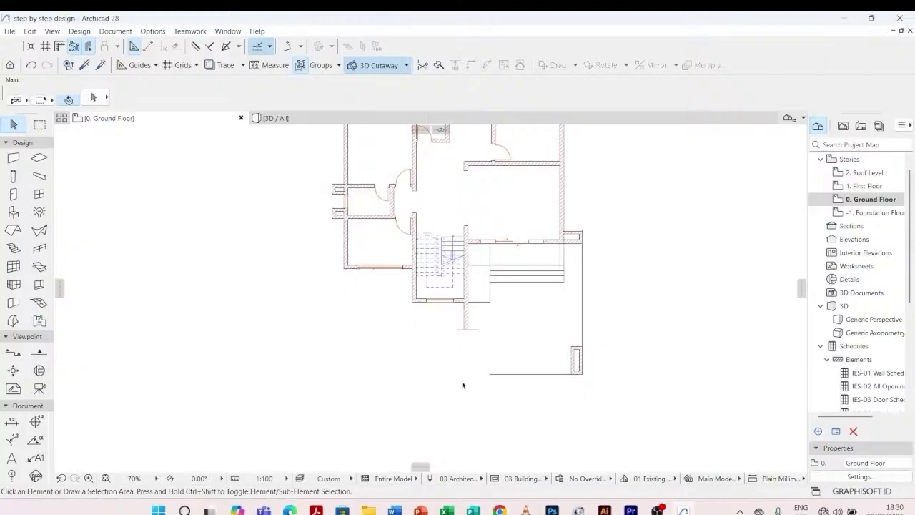
scroll(463, 385, down, 1)
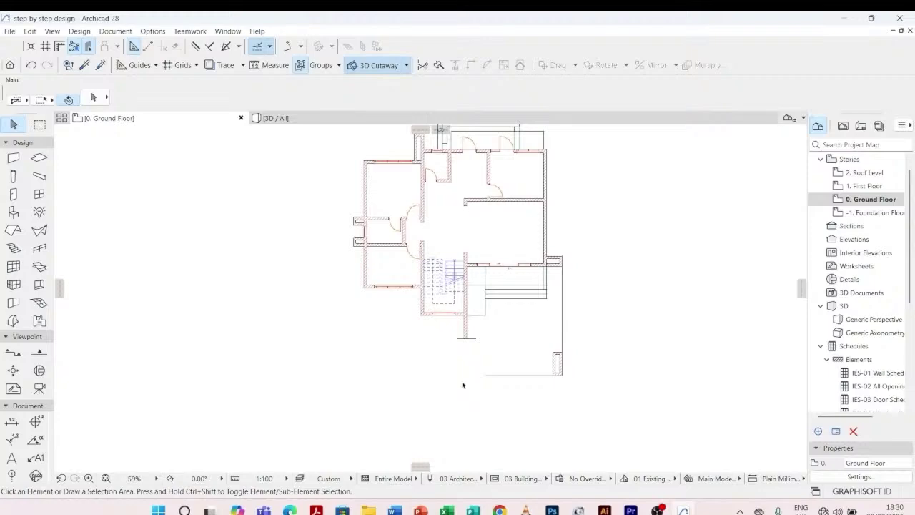
scroll(462, 385, up, 3)
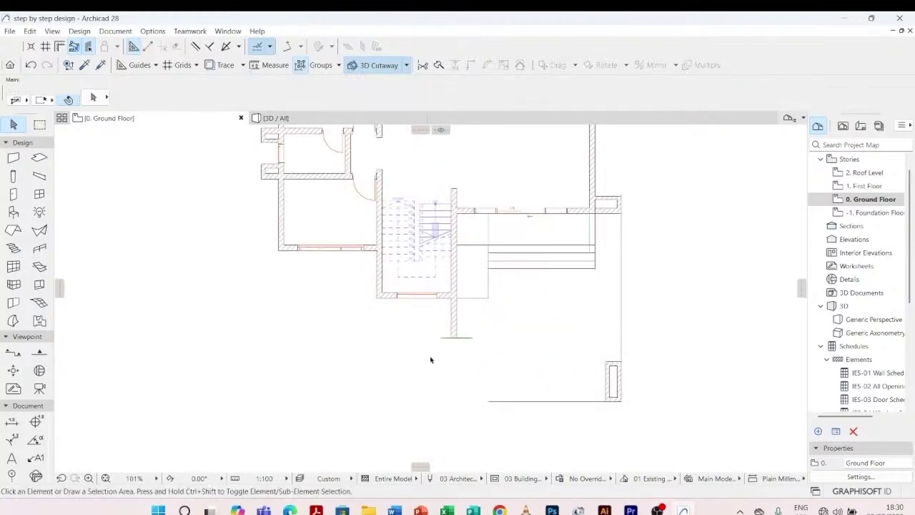
scroll(429, 359, down, 3)
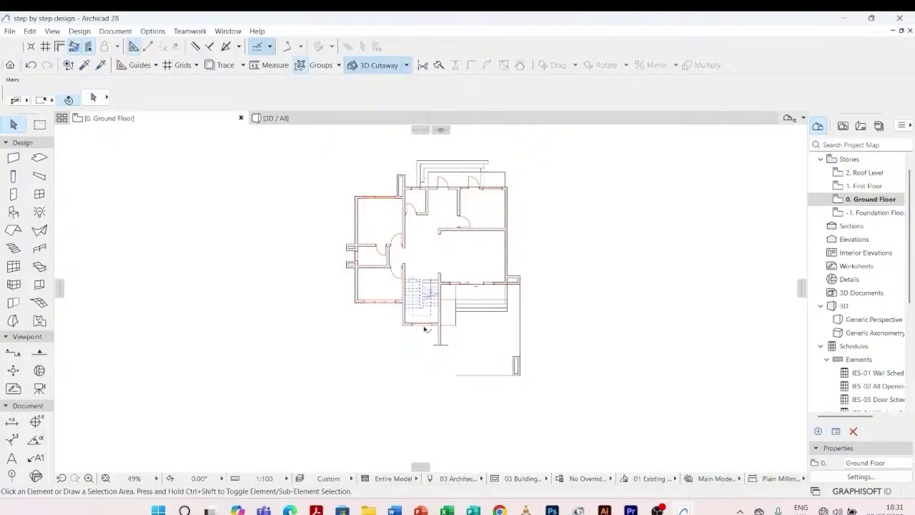
scroll(428, 329, up, 3)
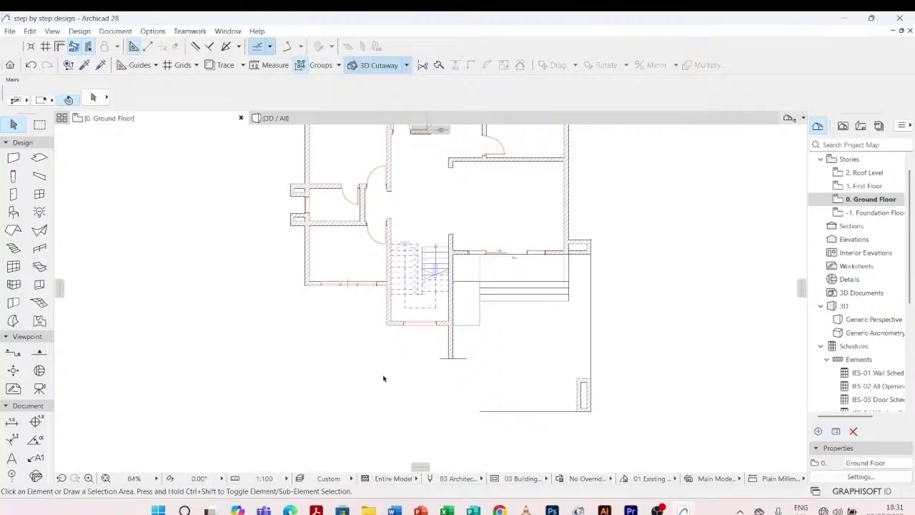
scroll(468, 382, down, 3)
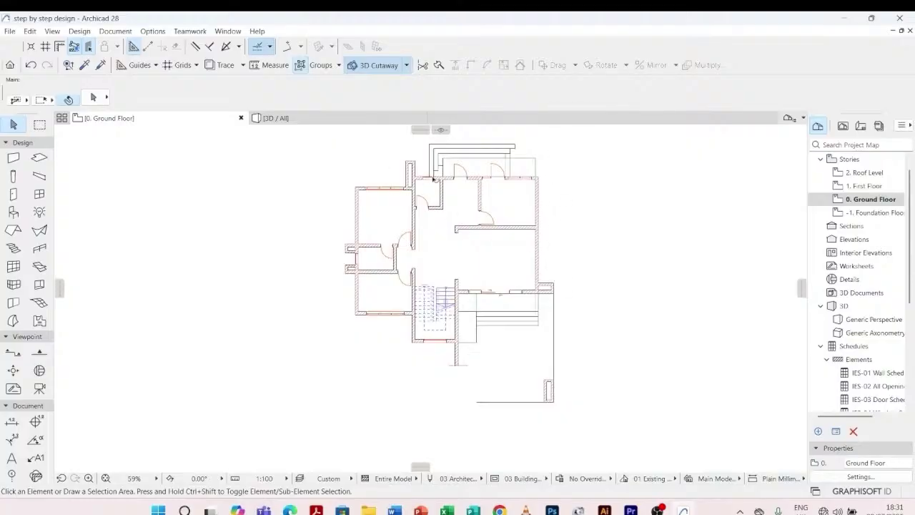
scroll(415, 193, up, 2)
scroll(418, 160, up, 1)
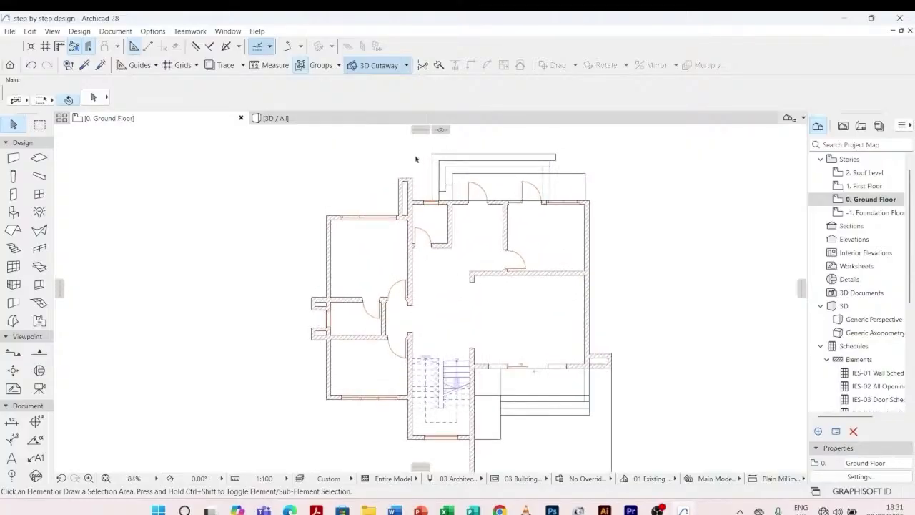
scroll(413, 193, down, 1)
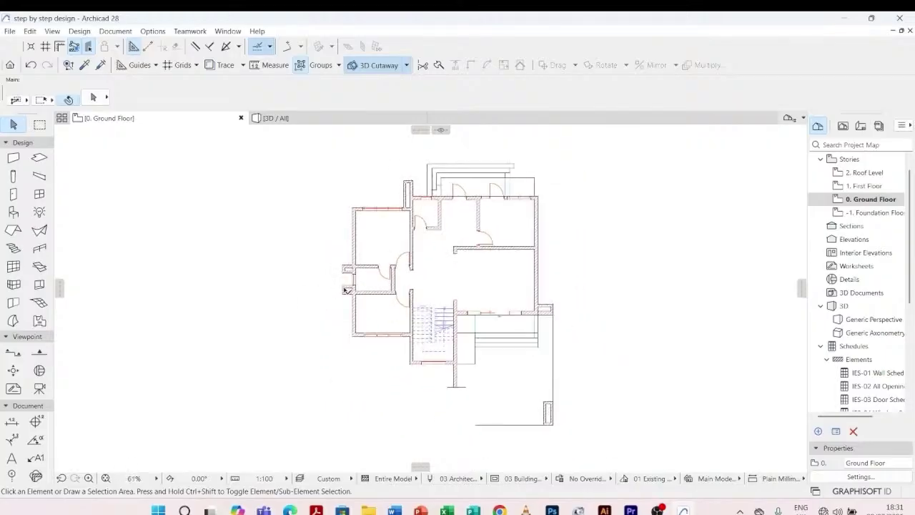
scroll(346, 261, up, 4)
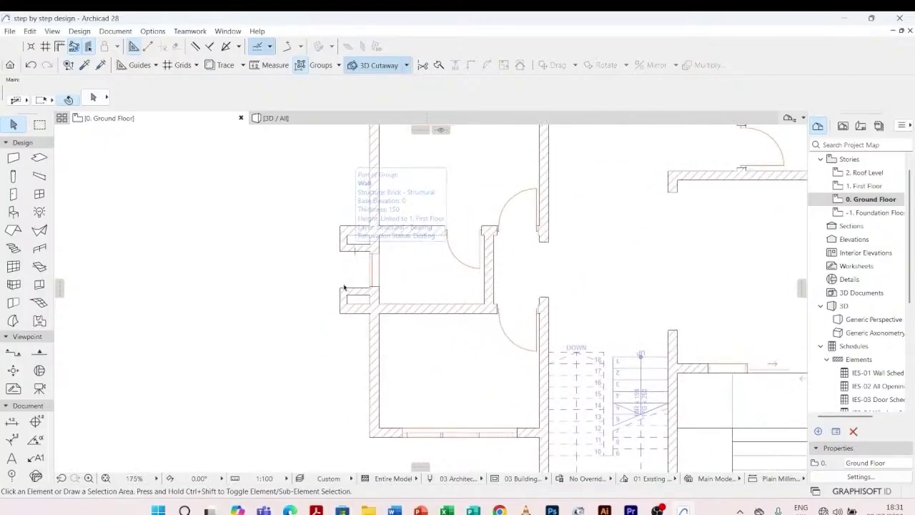
scroll(350, 254, down, 4)
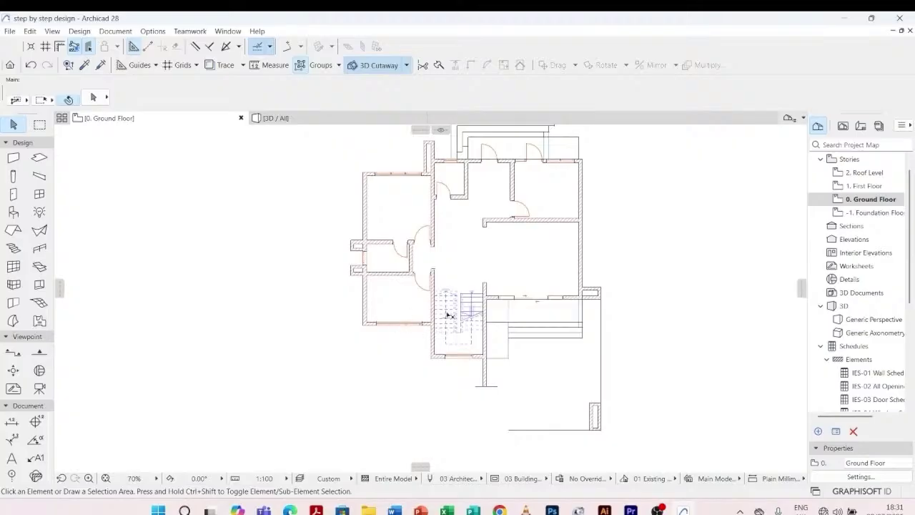
mouse_move(449, 316)
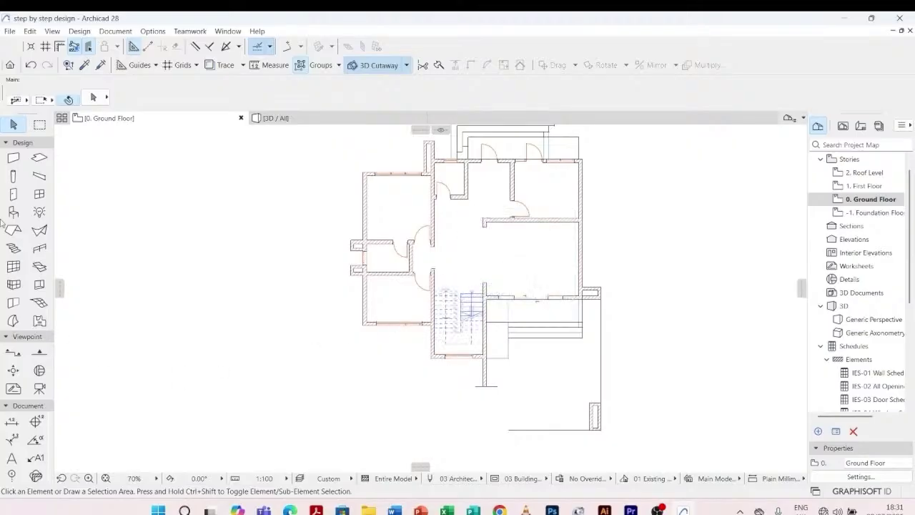
- Set up a new ground-floor wall with the Wall tool, using a height of 500 mm
click(13, 159)
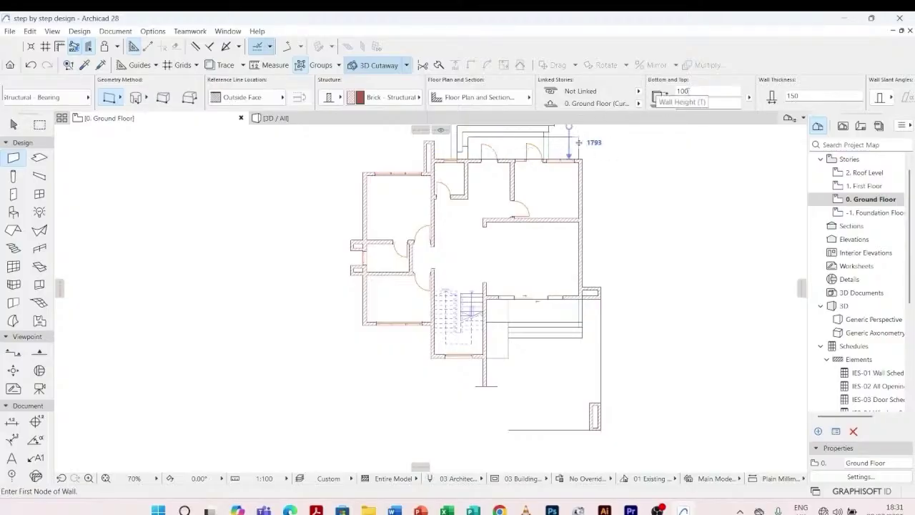
click(705, 90)
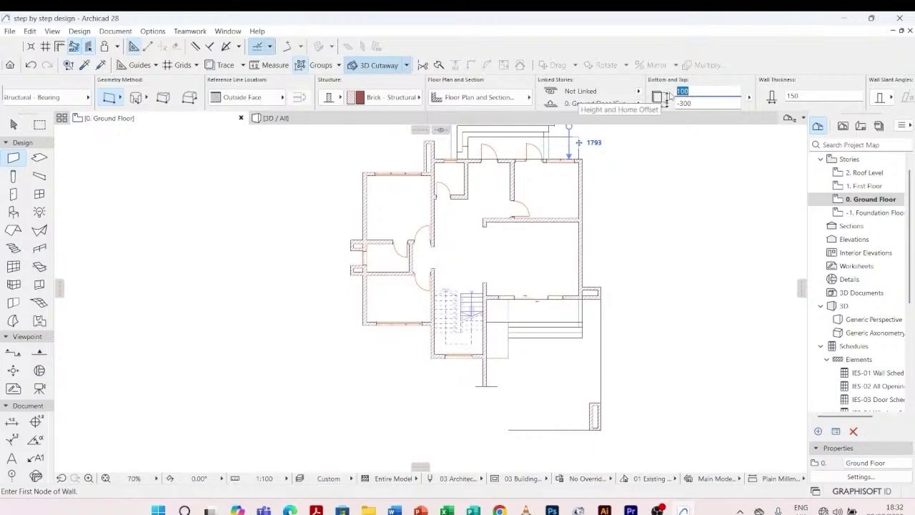
text(500)
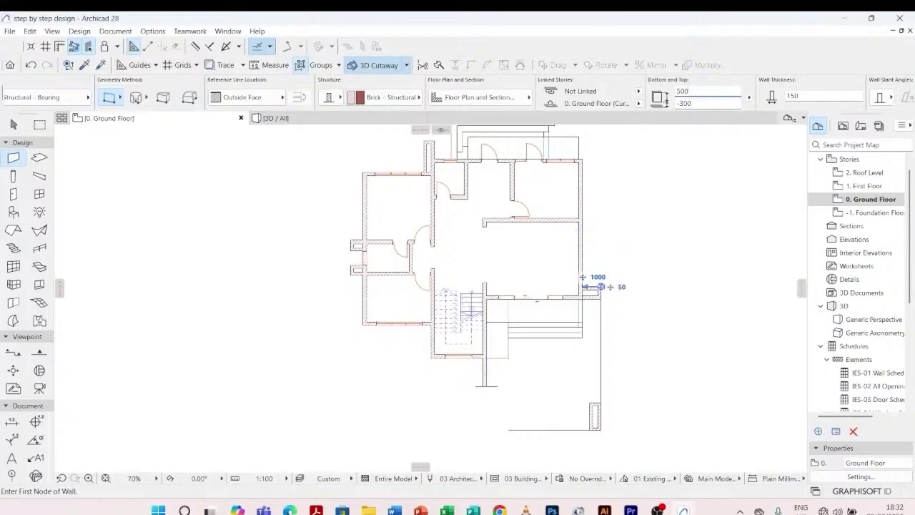
scroll(590, 281, up, 5)
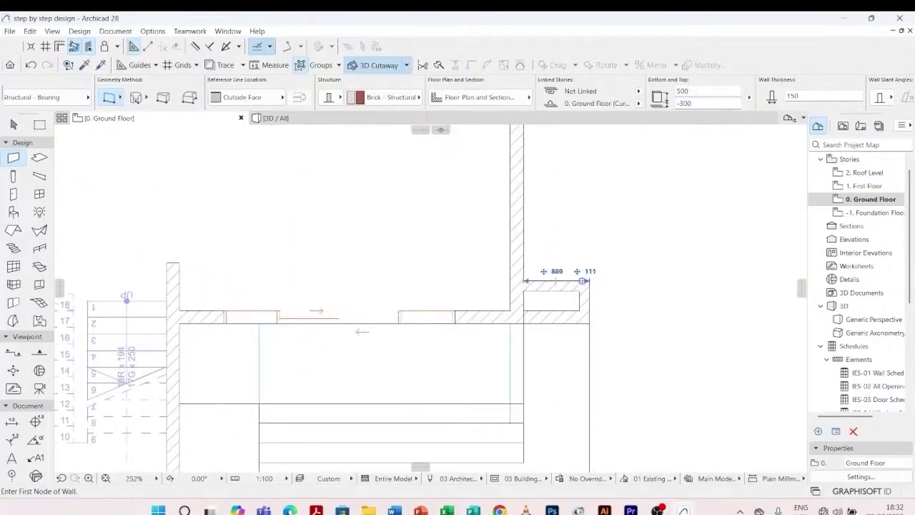
click(584, 280)
scroll(577, 347, down, 6)
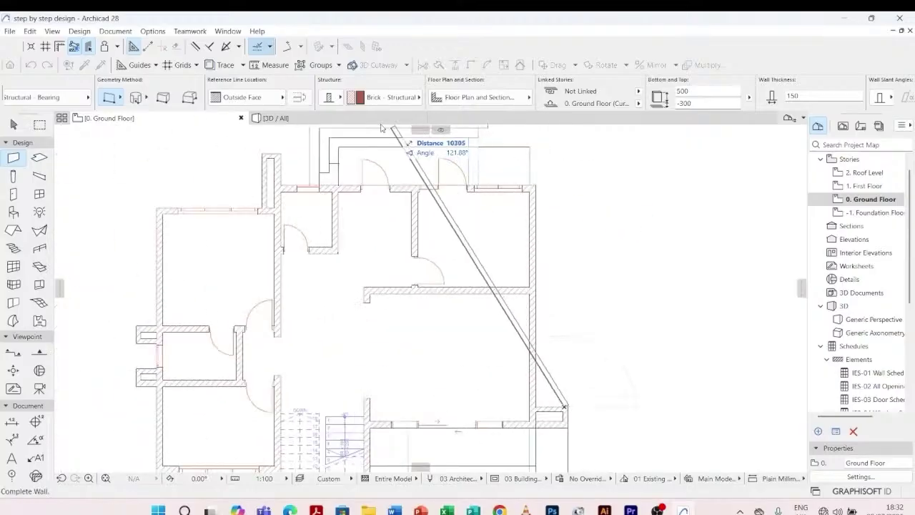
click(562, 199)
- Draw a 1000 mm low wall outward from the house's exterior corner beside the terrace, ending in line with the side pier's outer face
scroll(540, 199, up, 5)
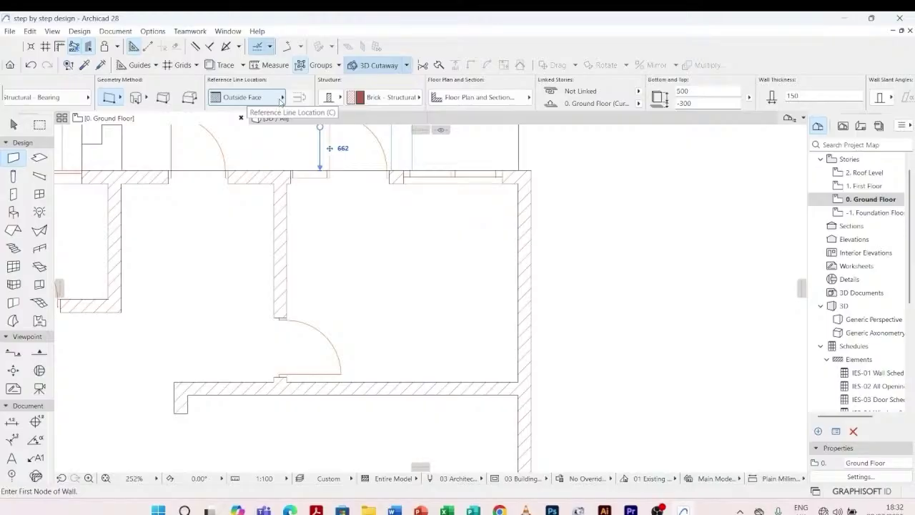
scroll(528, 180, up, 5)
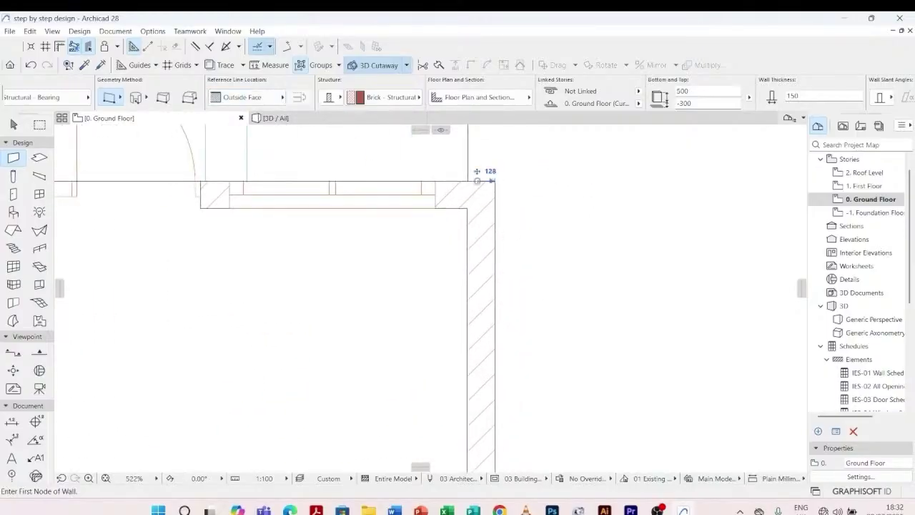
click(496, 181)
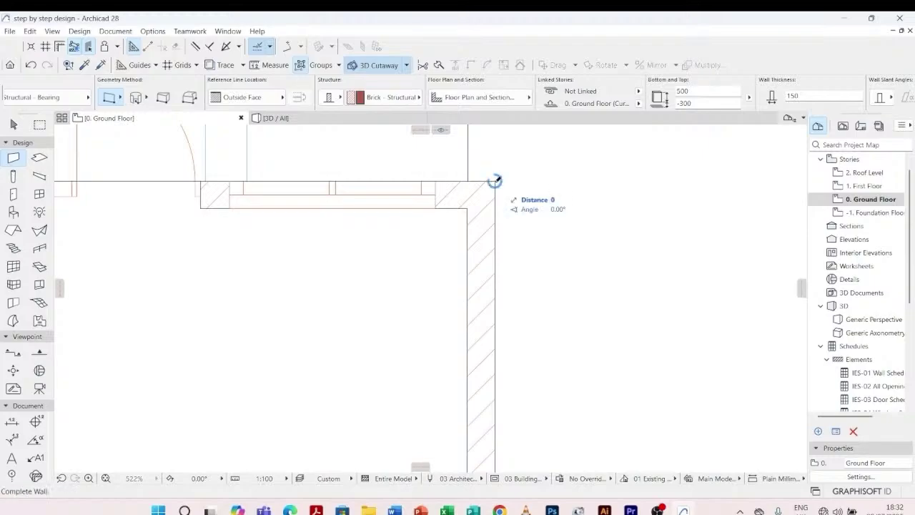
scroll(548, 185, down, 5)
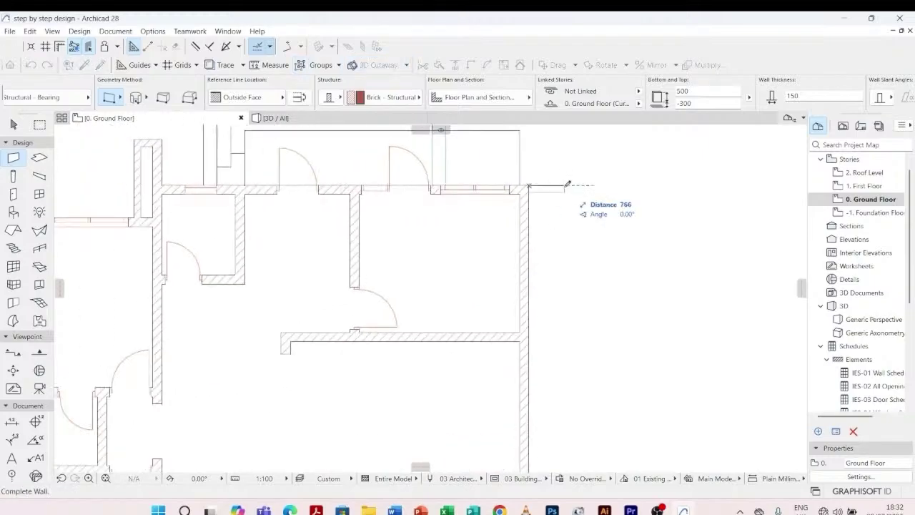
scroll(569, 185, down, 4)
scroll(566, 255, up, 6)
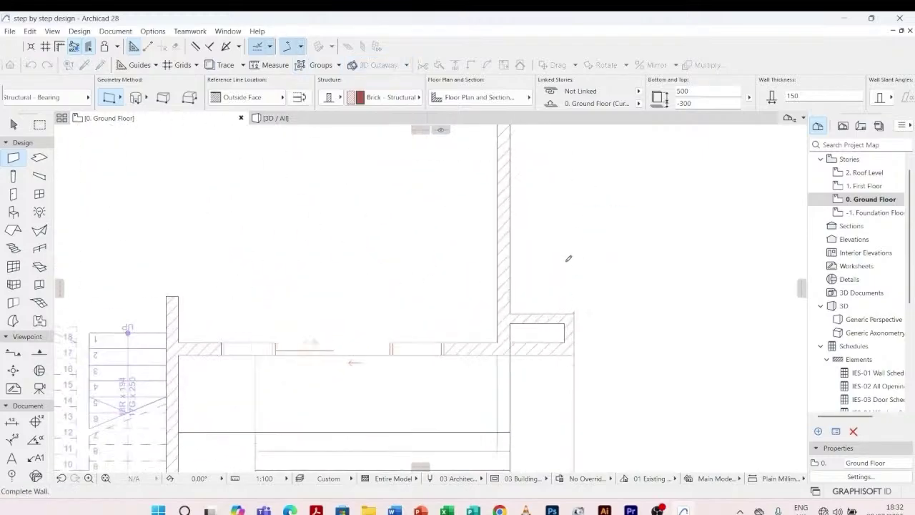
scroll(582, 312, up, 4)
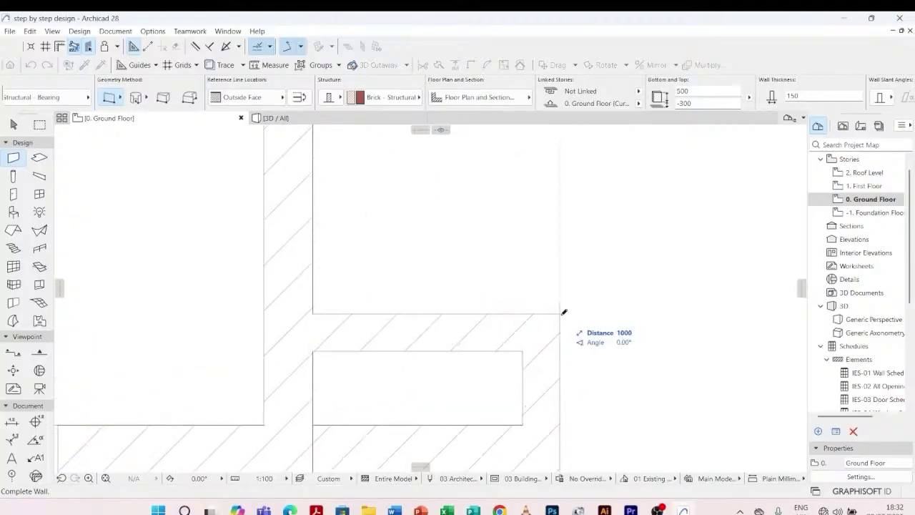
click(561, 317)
scroll(542, 393, down, 8)
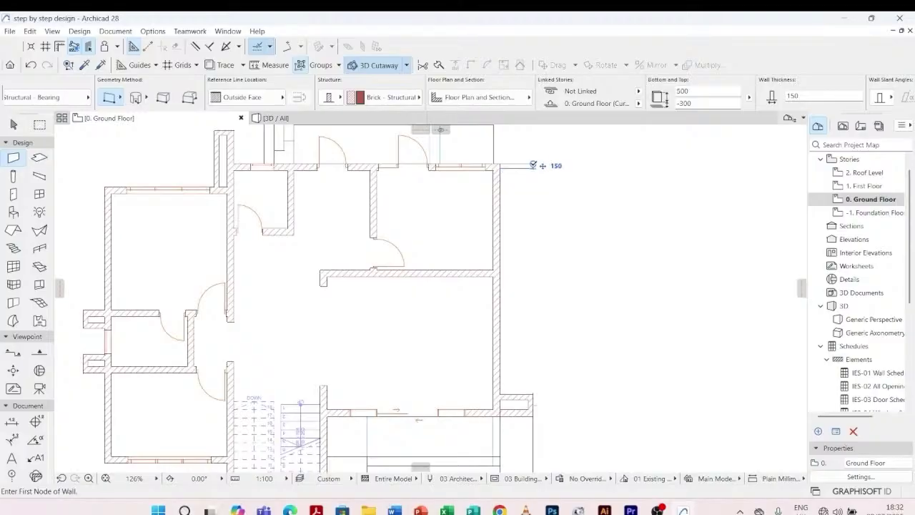
- Draw a long low wall from the short wall's outer end to the side pier's outer corner, parallel to the house wall
click(533, 168)
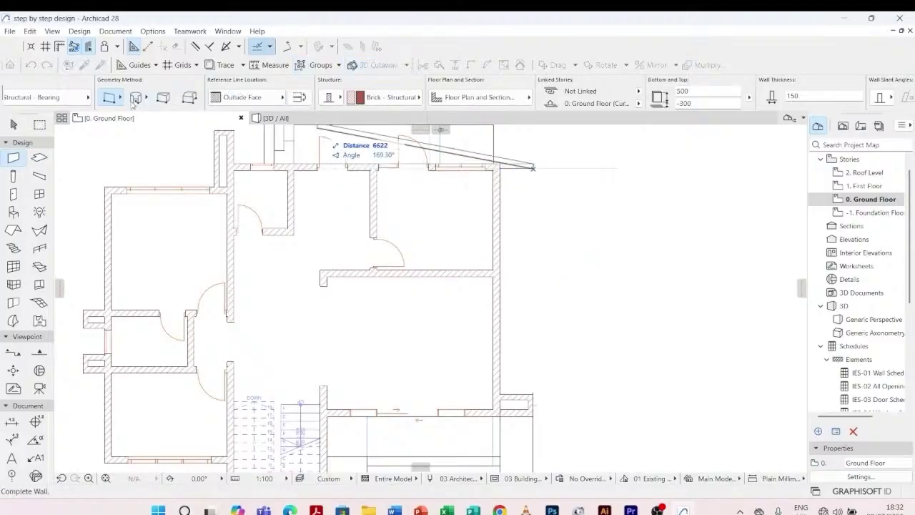
scroll(529, 400, up, 3)
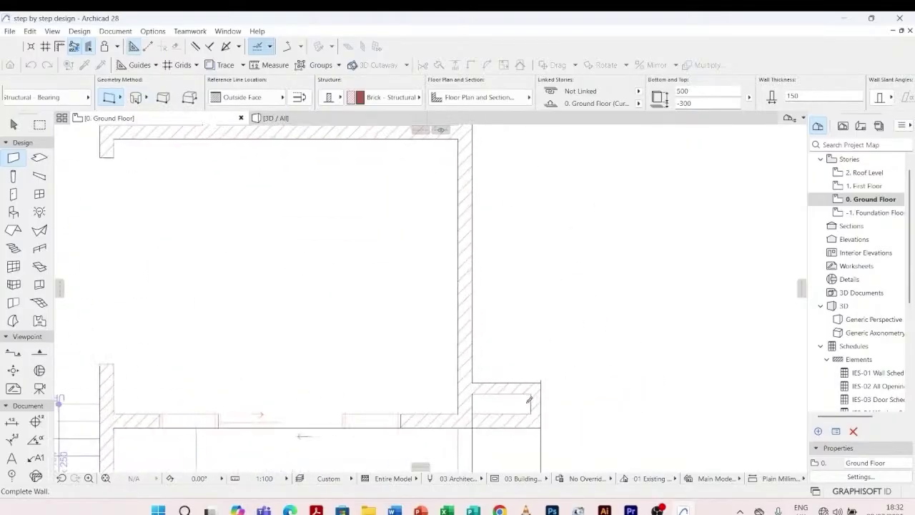
click(542, 380)
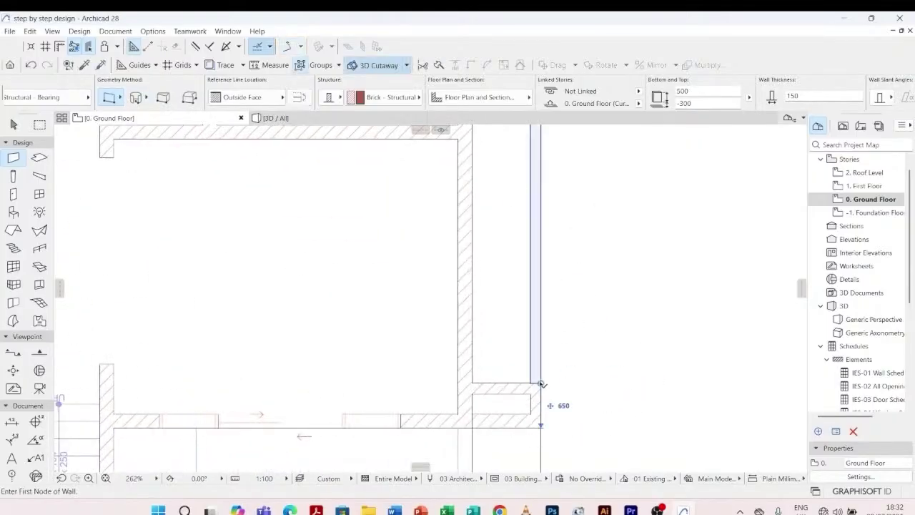
scroll(515, 322, down, 5)
scroll(511, 288, up, 2)
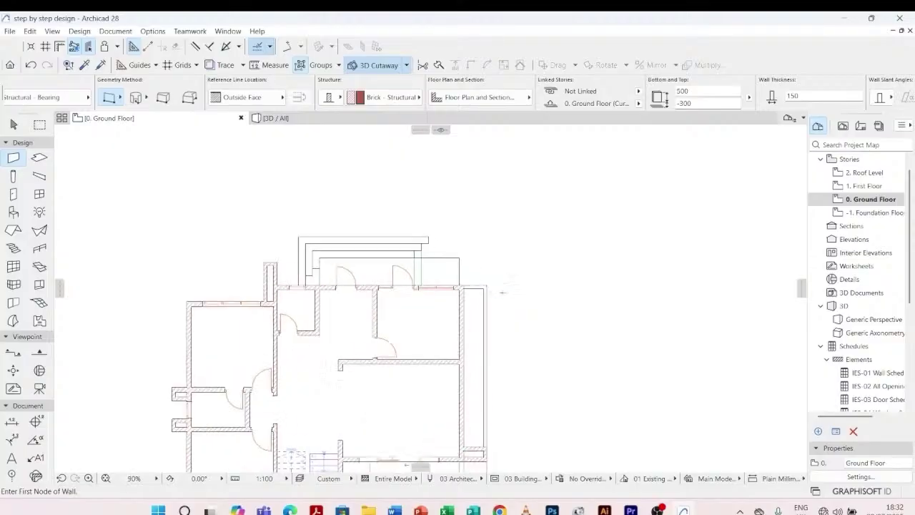
- Inspect the new low walls in 3D from the side of the house between the pier and the terrace
click(299, 118)
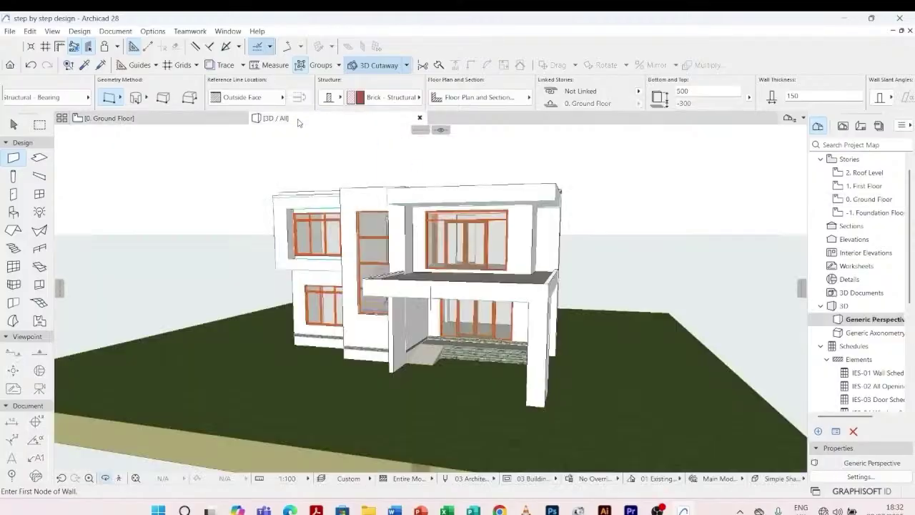
shift+middle_drag(625, 265, 344, 286)
scroll(373, 283, down, 2)
shift+middle_drag(542, 360, 321, 331)
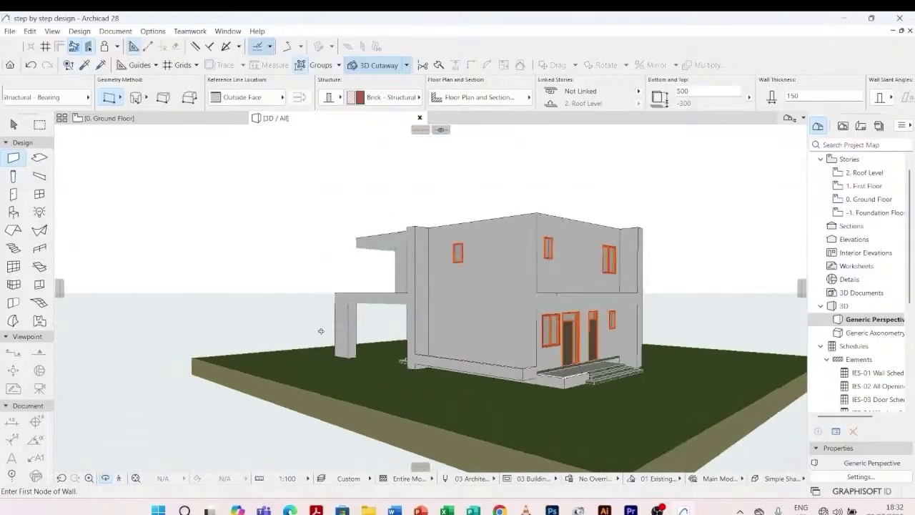
scroll(580, 403, up, 3)
shift+middle_drag(479, 390, 594, 401)
shift+middle_drag(430, 386, 339, 374)
scroll(339, 373, up, 2)
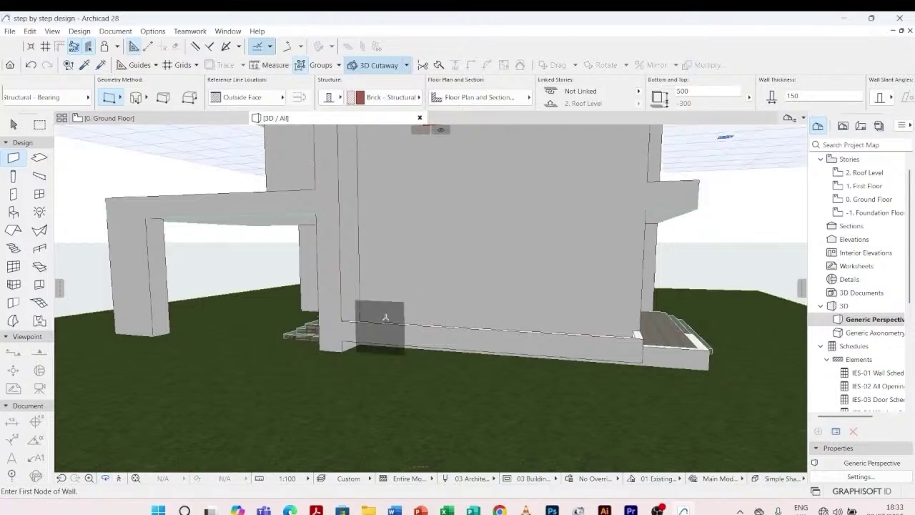
- Move the long low wall vertically down 274 mm so its bottom corner meets the foot of the side pier
key(Escape)
click(375, 326)
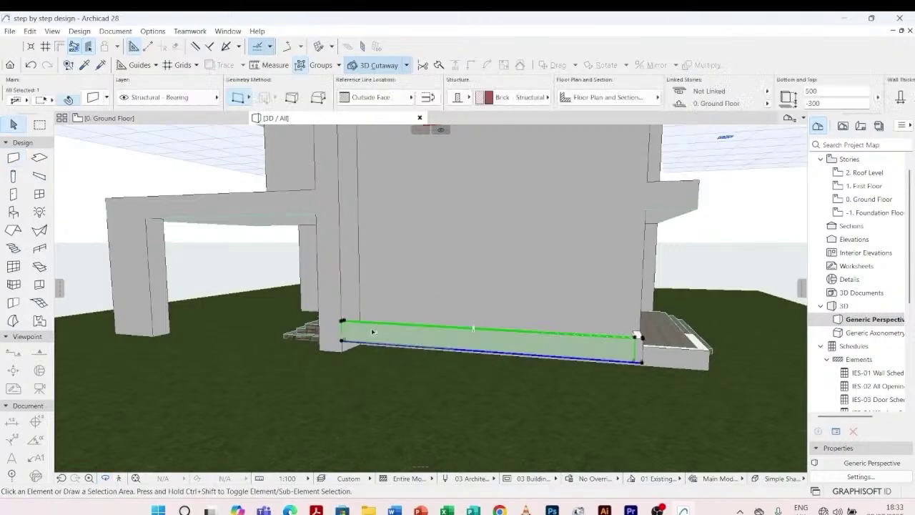
scroll(344, 368, up, 5)
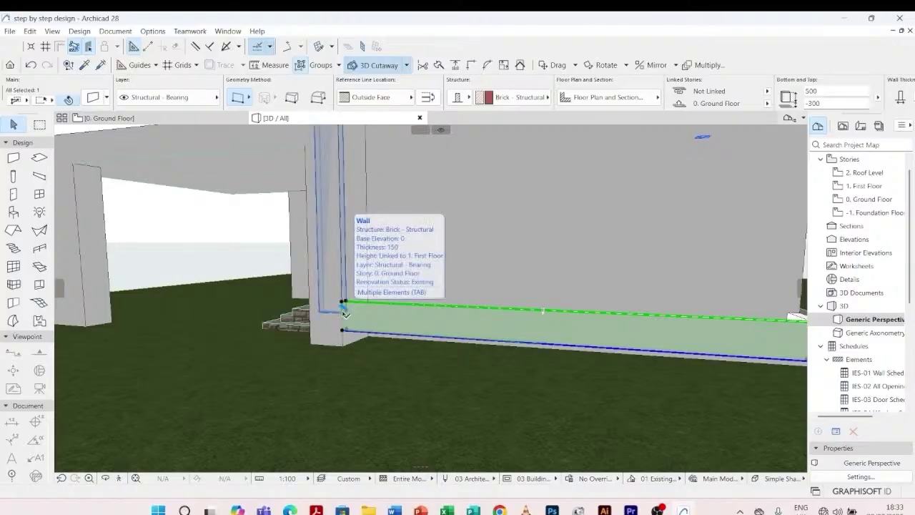
key(ctrl+d)
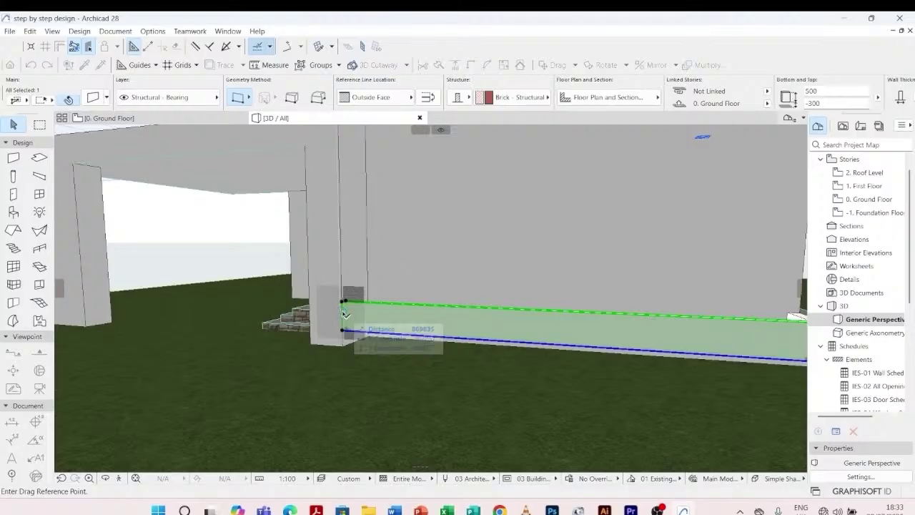
key(Escape)
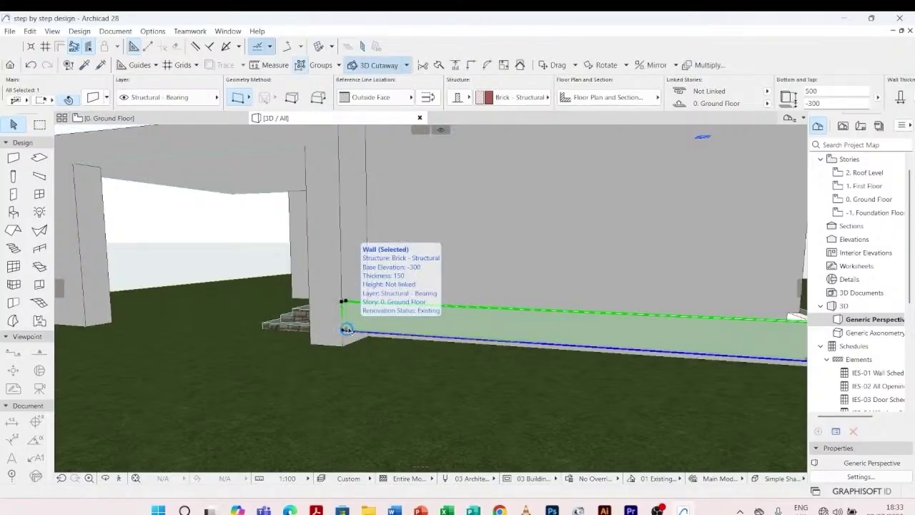
right_click(346, 329)
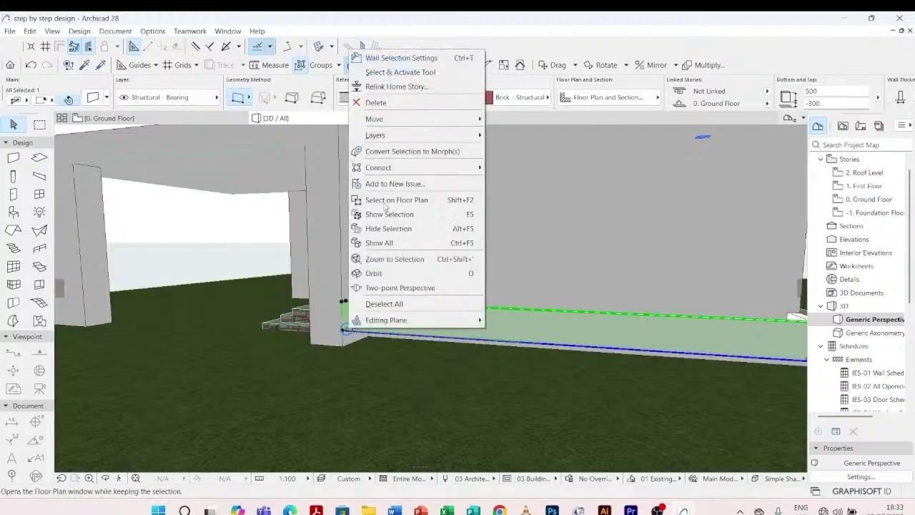
mouse_move(394, 118)
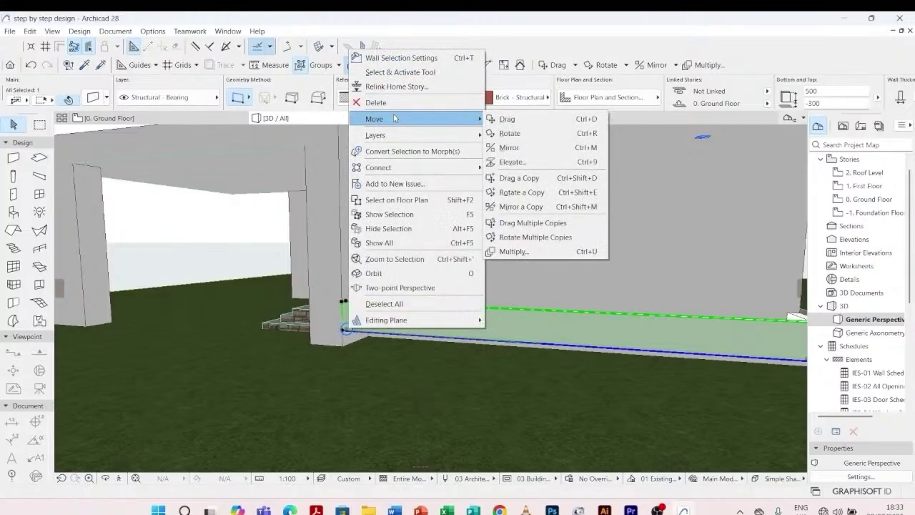
click(572, 119)
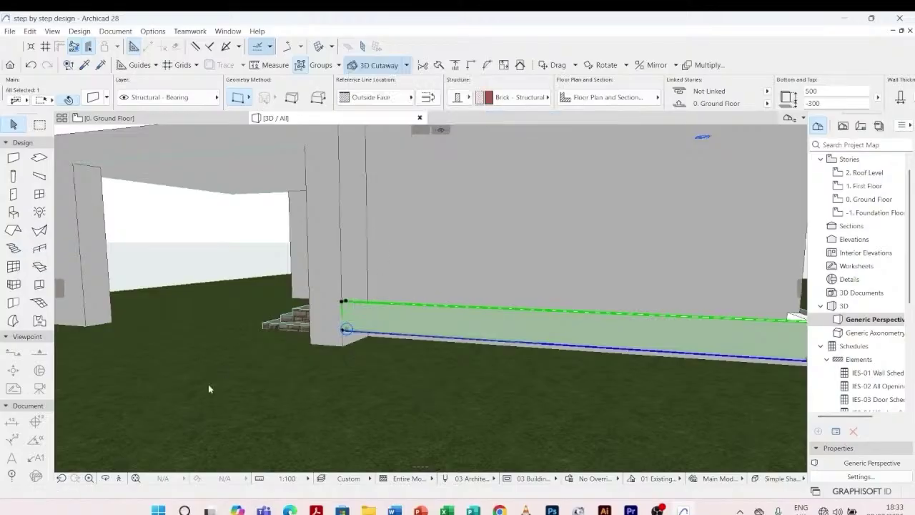
scroll(327, 364, up, 5)
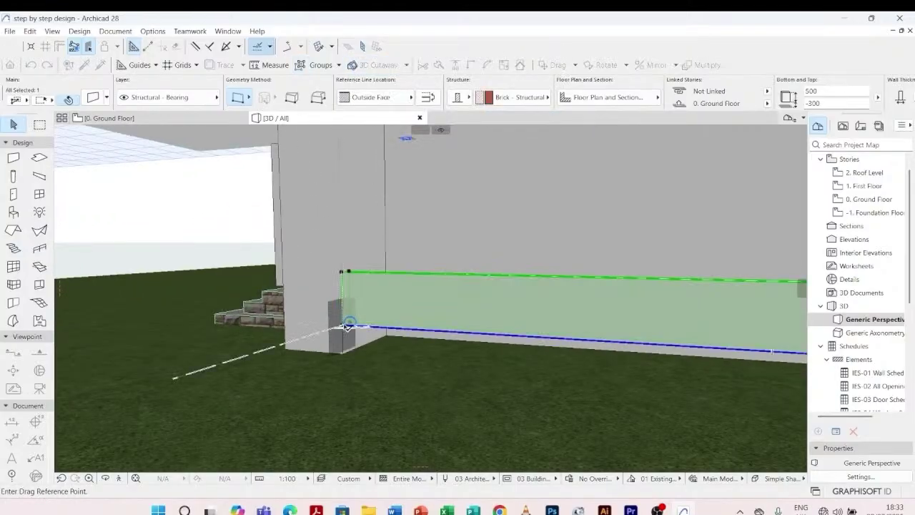
click(344, 326)
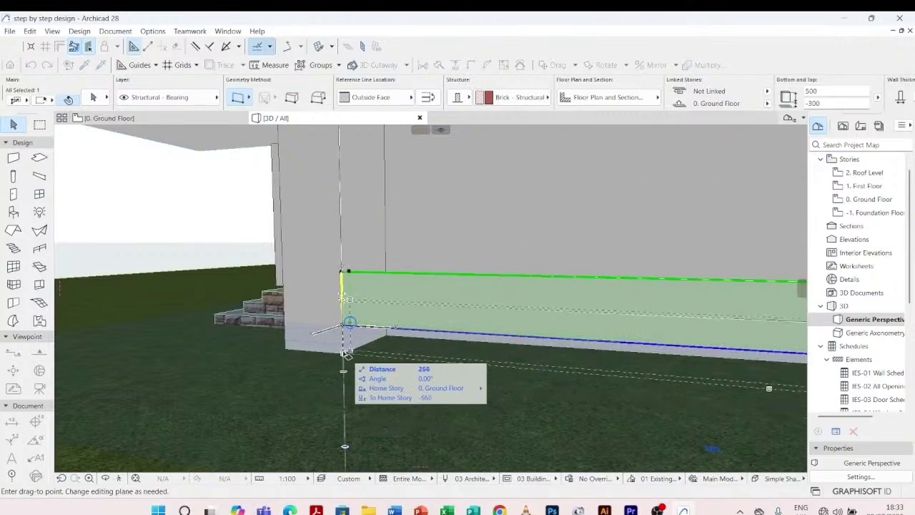
scroll(344, 351, up, 5)
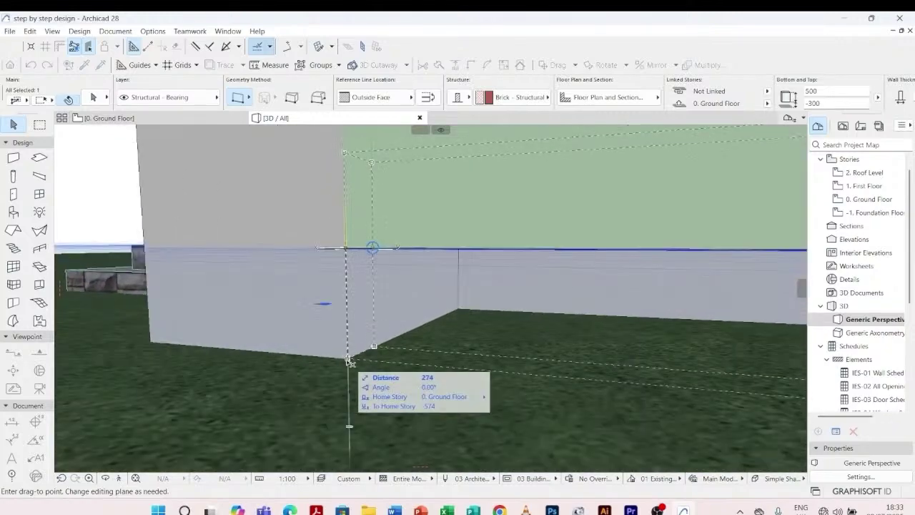
click(348, 360)
scroll(249, 315, down, 6)
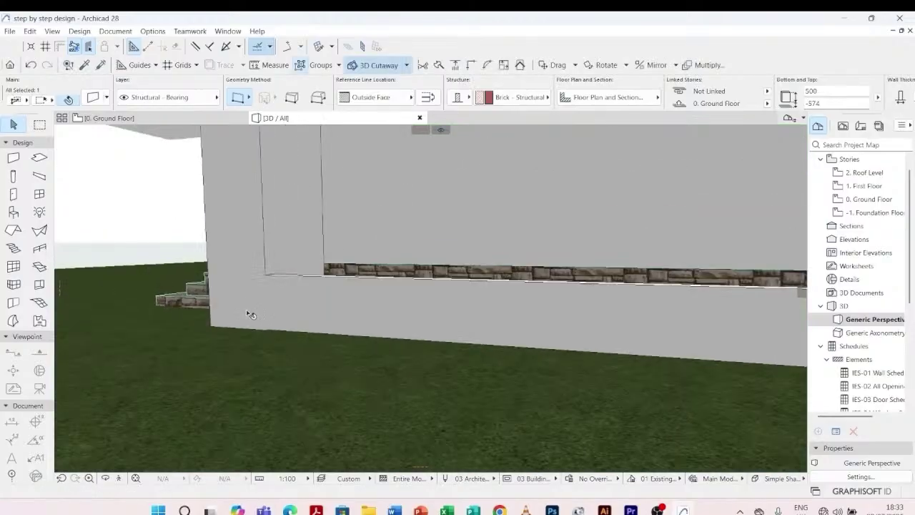
scroll(248, 314, down, 3)
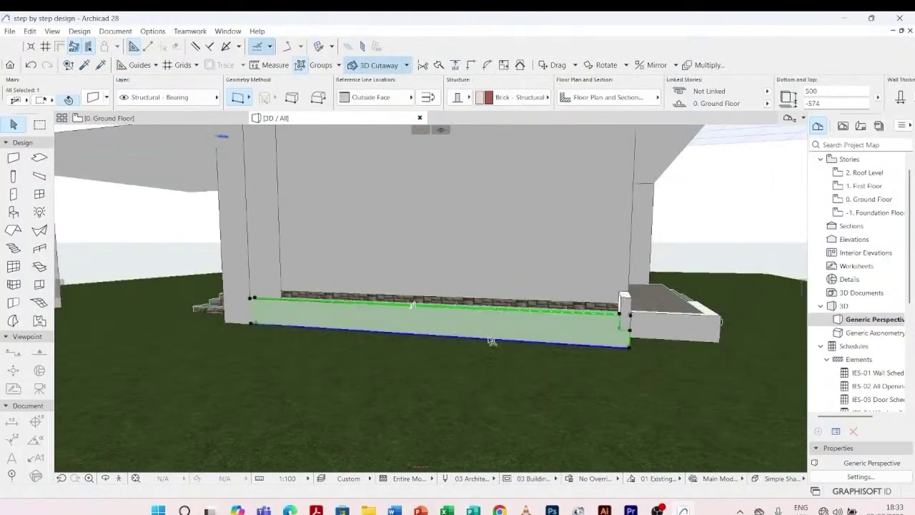
key(Escape)
- Move the short low wall by the terrace vertically down so its base aligns with the long wall's bottom corner
shift+middle_drag(622, 359, 573, 362)
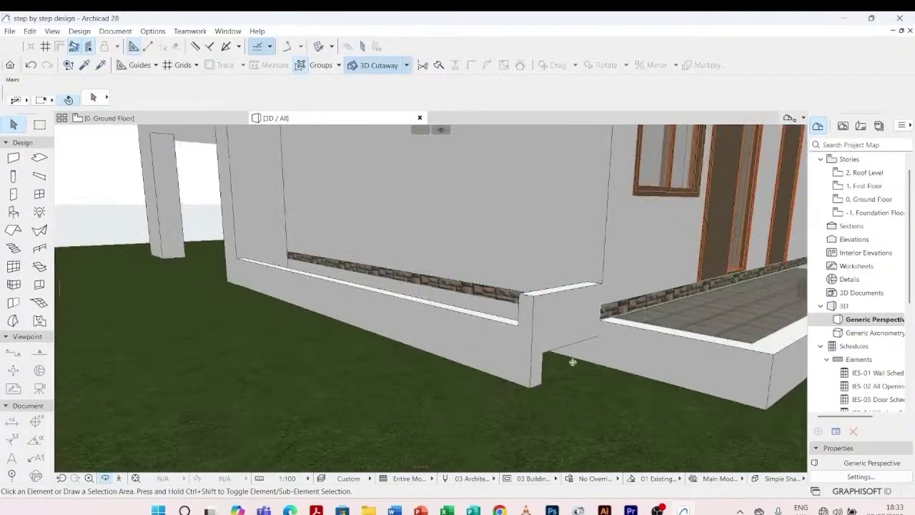
click(534, 306)
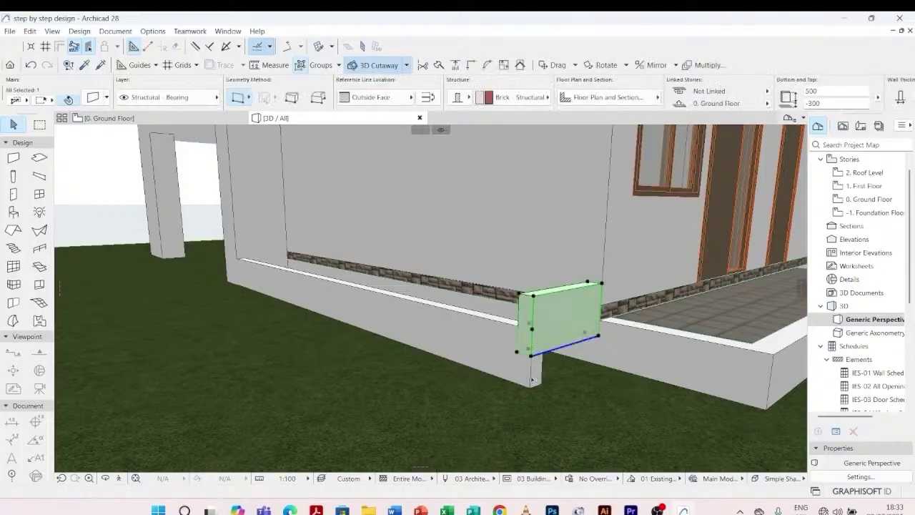
key(ctrl+d)
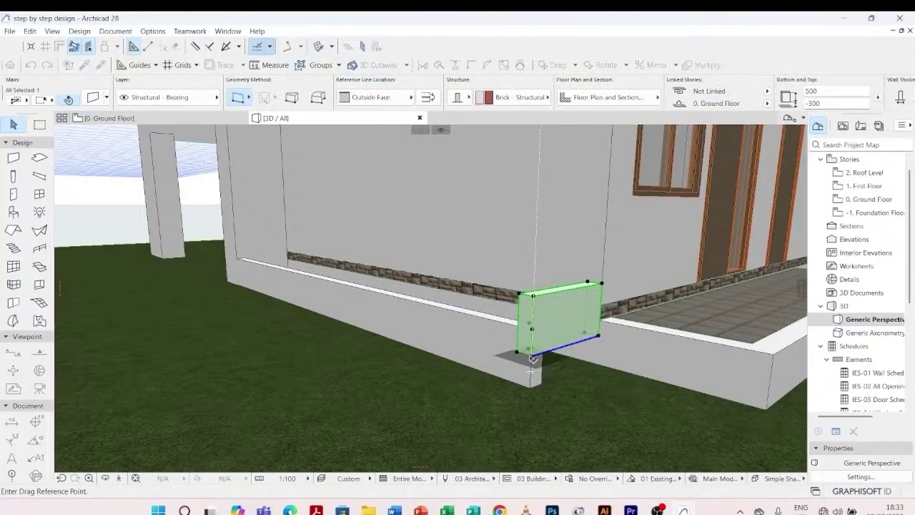
click(531, 355)
click(530, 386)
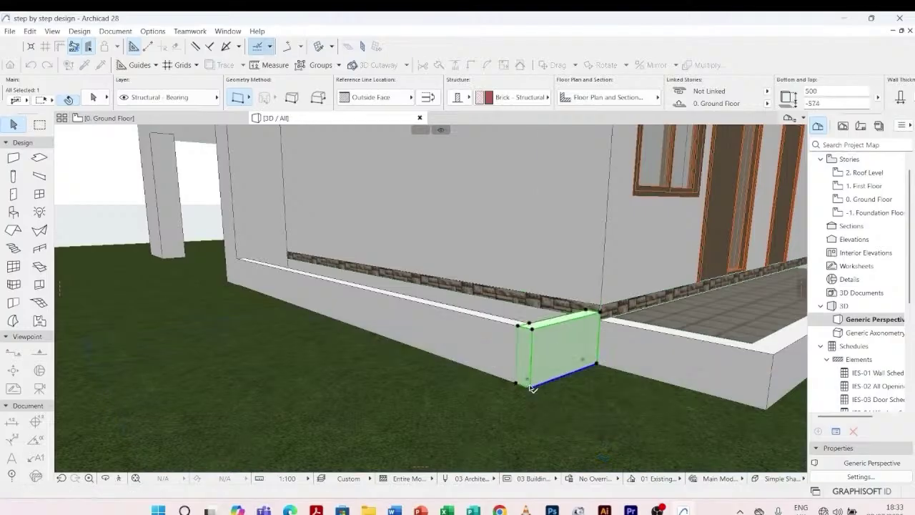
key(Delete)
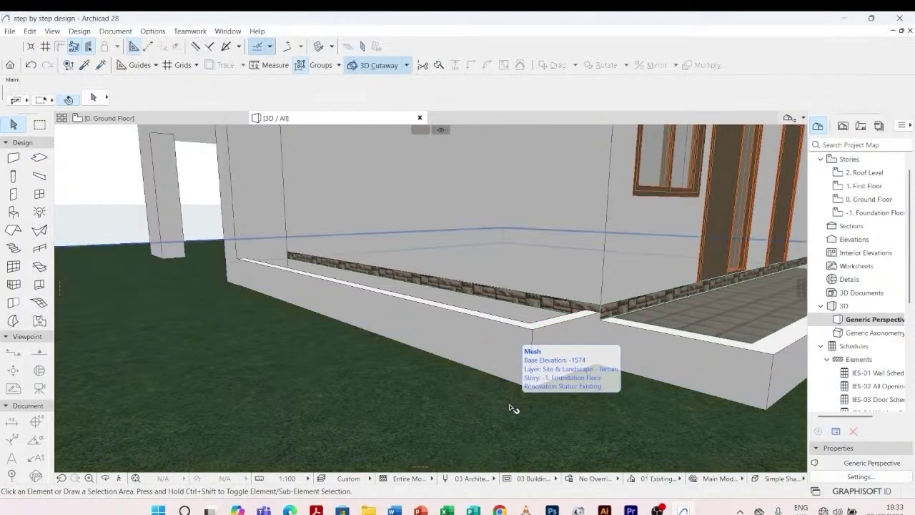
- Set the long low wall's bottom elevation to -600 and check the wall corner beside the terrace in 3D
shift+middle_drag(511, 408, 495, 332)
scroll(494, 333, down, 5)
shift+middle_drag(316, 376, 443, 314)
click(443, 313)
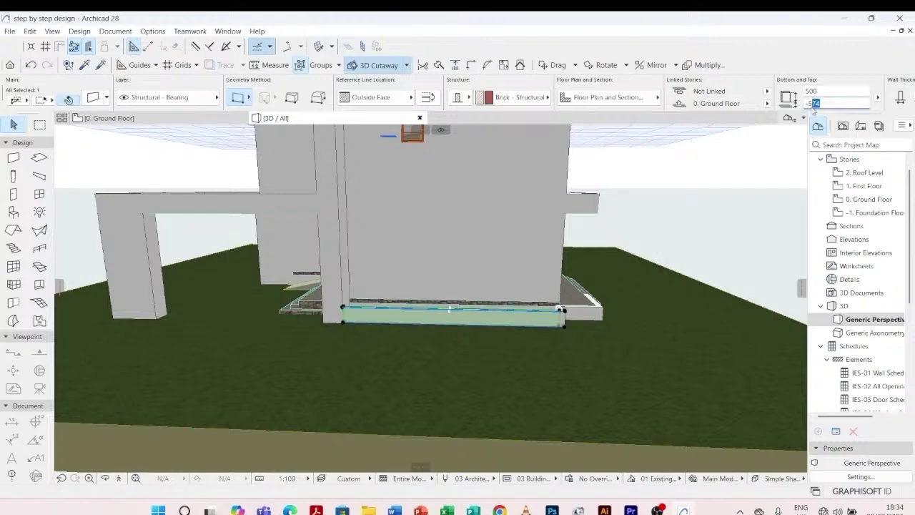
text(-600)
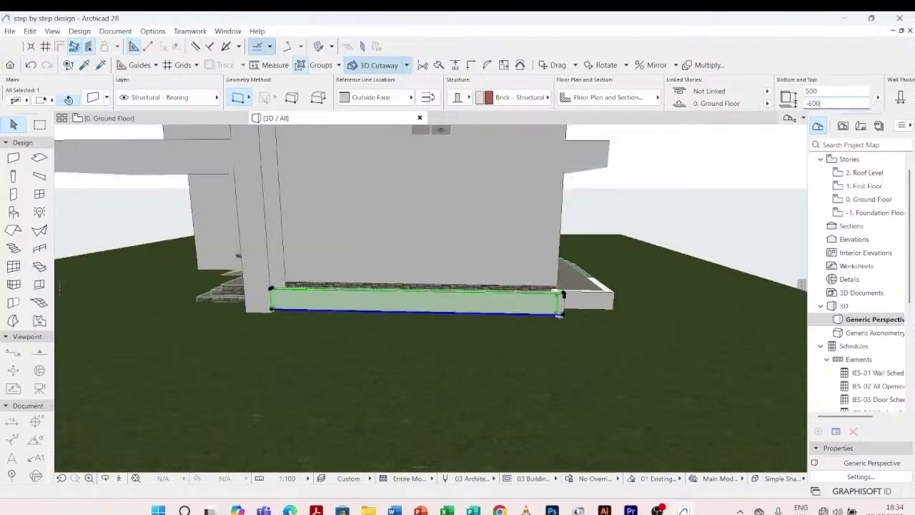
click(685, 221)
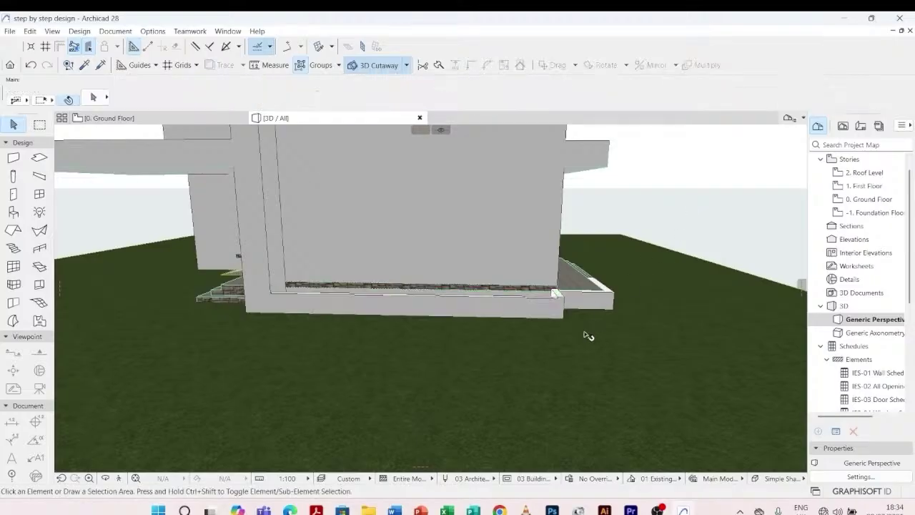
shift+middle_drag(584, 329, 497, 407)
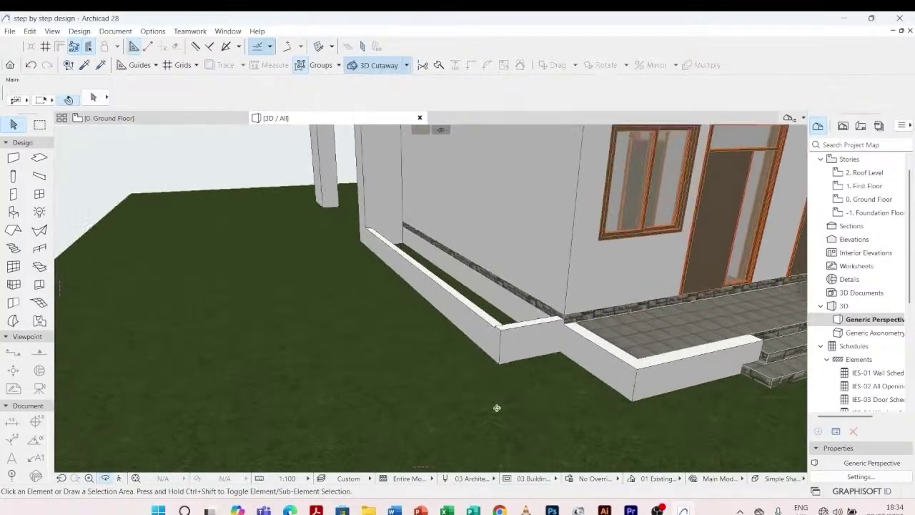
- Check the low wall corner beside the terrace up close and look over the house's front in 3D
scroll(501, 394, up, 2)
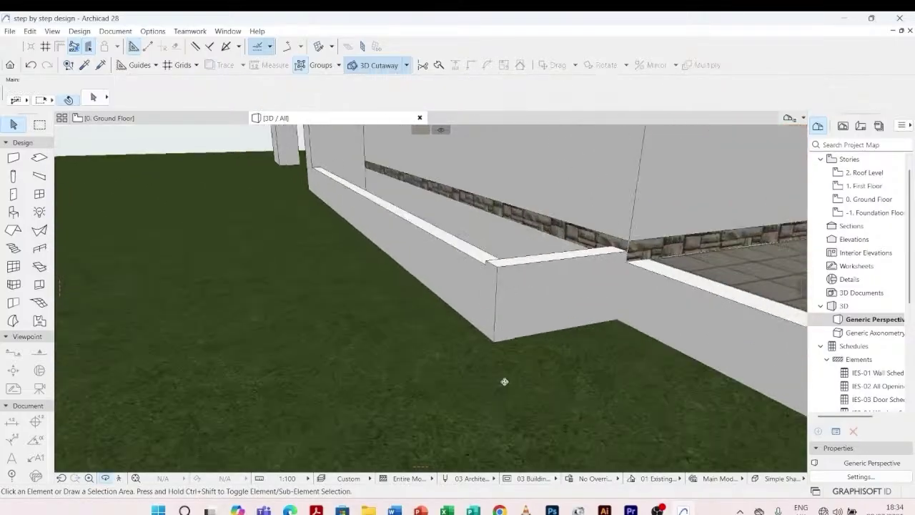
click(513, 270)
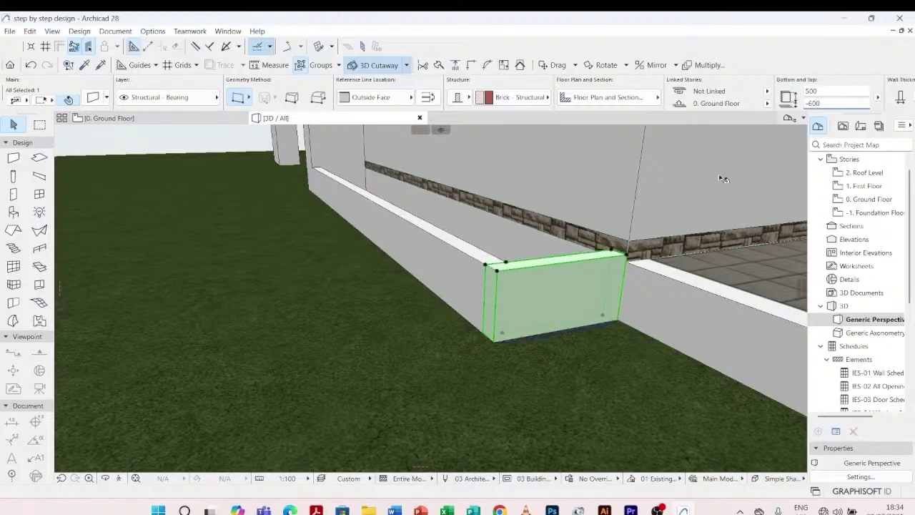
key(Escape)
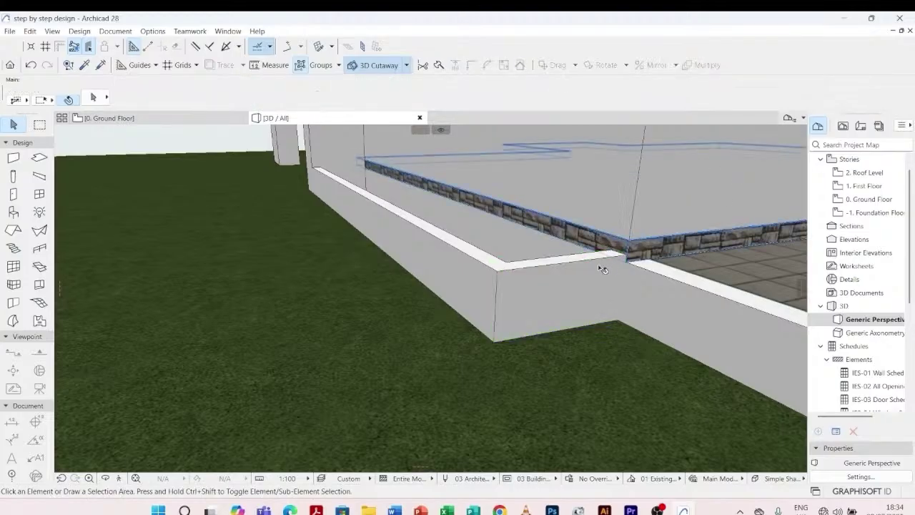
shift+middle_drag(602, 266, 666, 279)
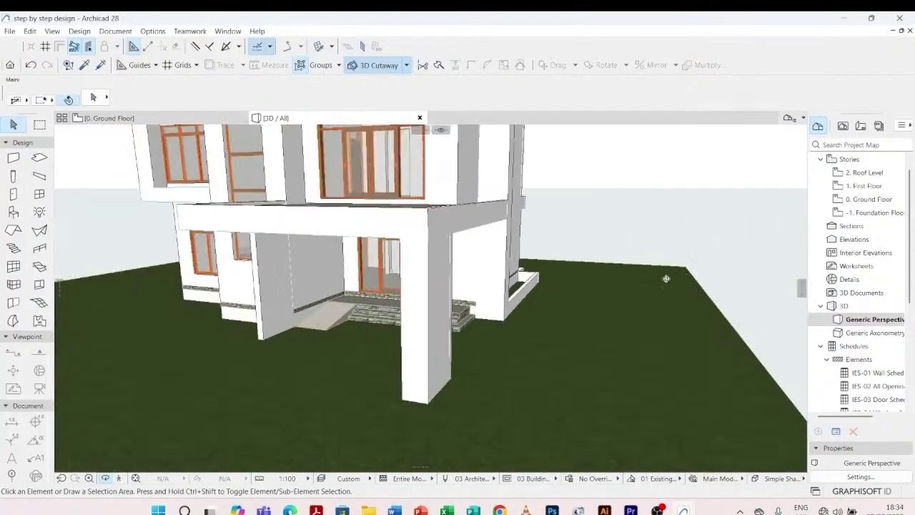
shift+middle_drag(431, 298, 584, 302)
scroll(581, 296, down, 2)
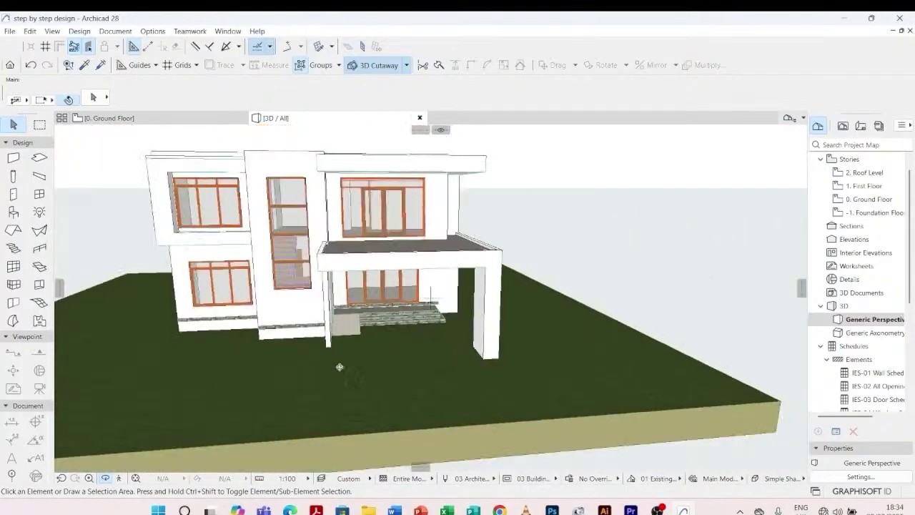
scroll(260, 345, up, 2)
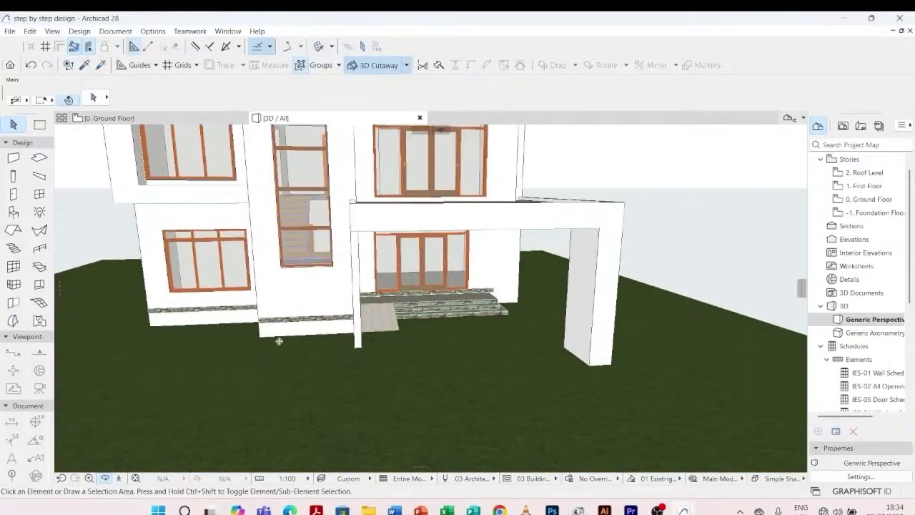
- Open the Ground Floor plan and the Foundation Floor plan to examine the wall layout around the side strip and piers
click(193, 118)
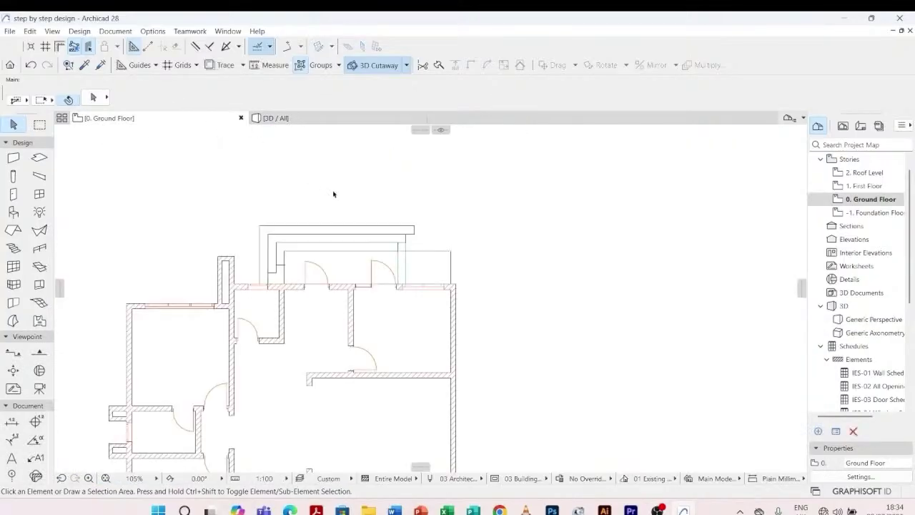
scroll(355, 200, down, 6)
scroll(381, 339, up, 5)
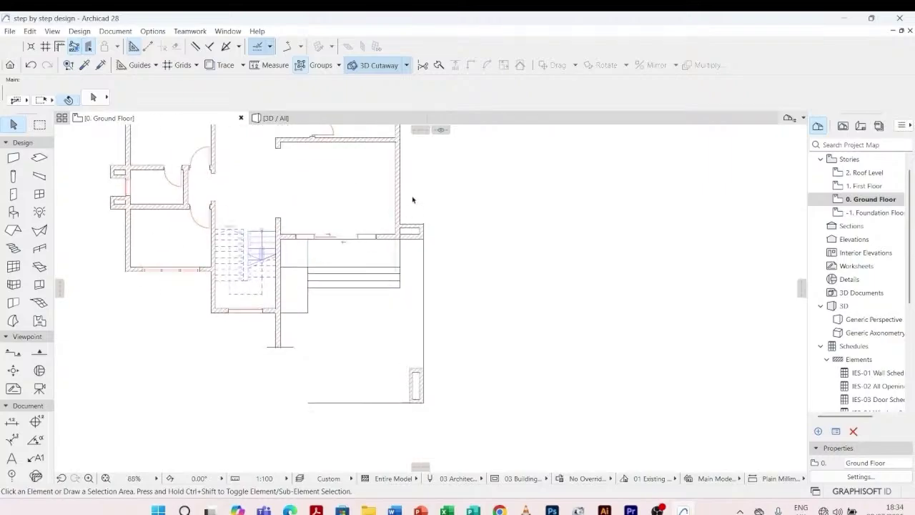
scroll(396, 308, down, 3)
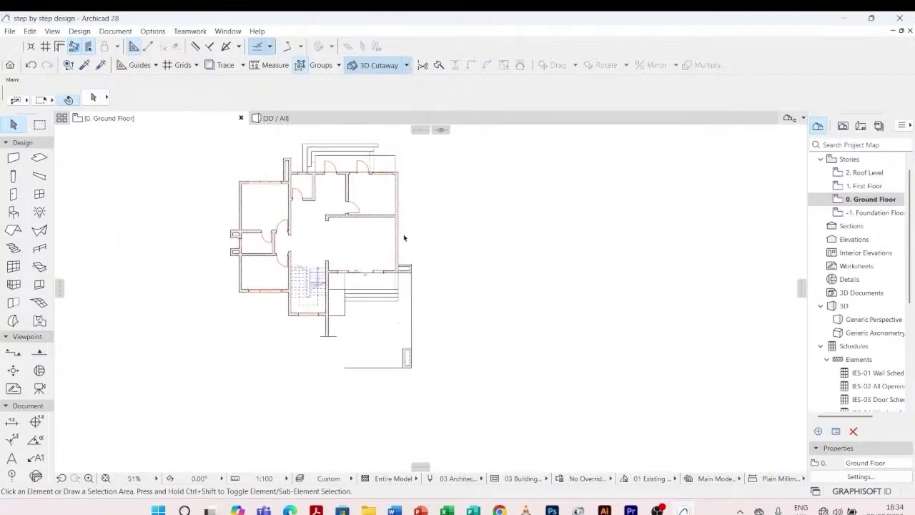
double_click(873, 212)
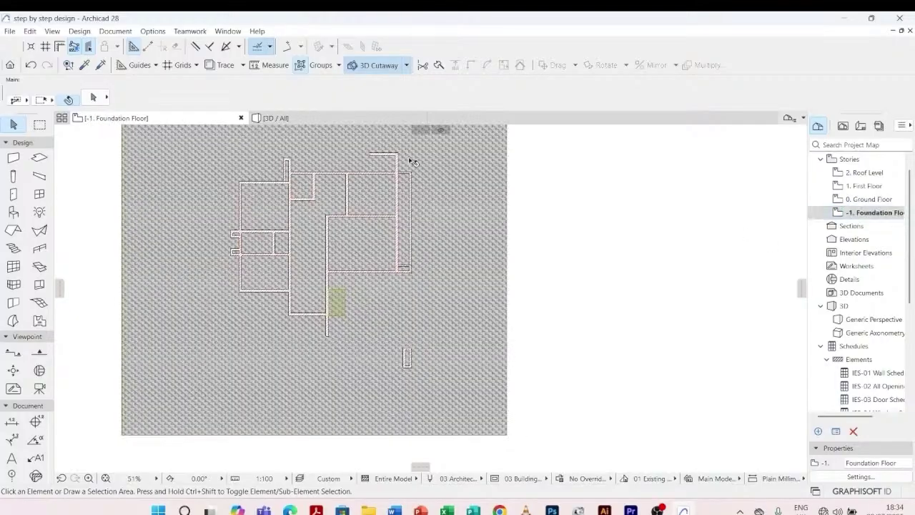
scroll(411, 172, up, 4)
scroll(441, 174, down, 4)
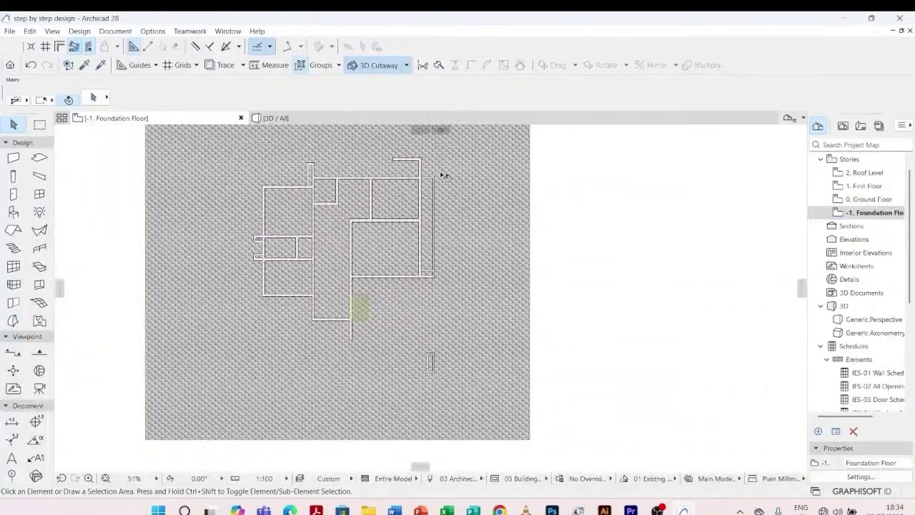
scroll(364, 341, up, 4)
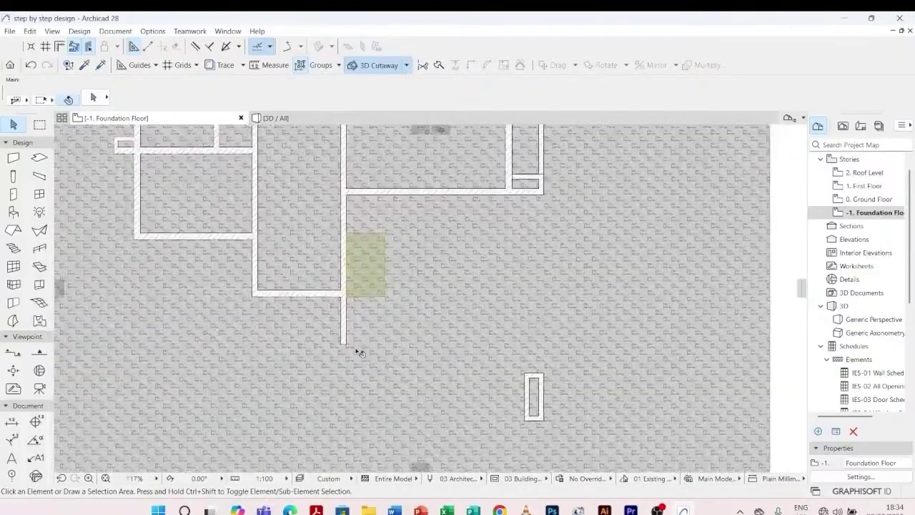
scroll(390, 268, down, 4)
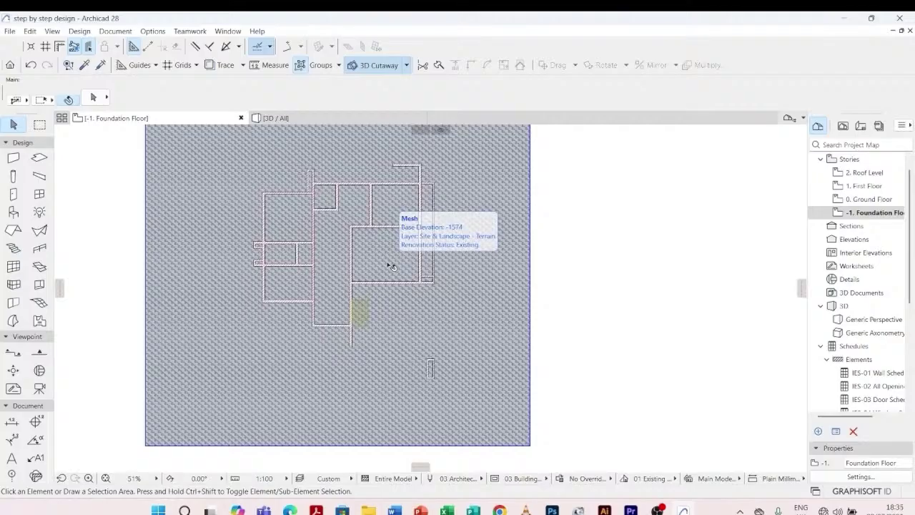
scroll(432, 185, up, 3)
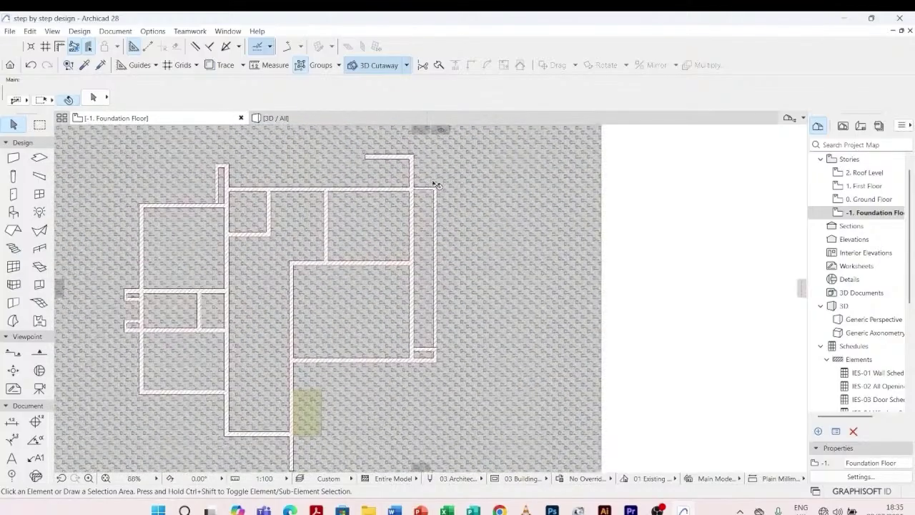
scroll(435, 189, up, 2)
scroll(434, 189, down, 3)
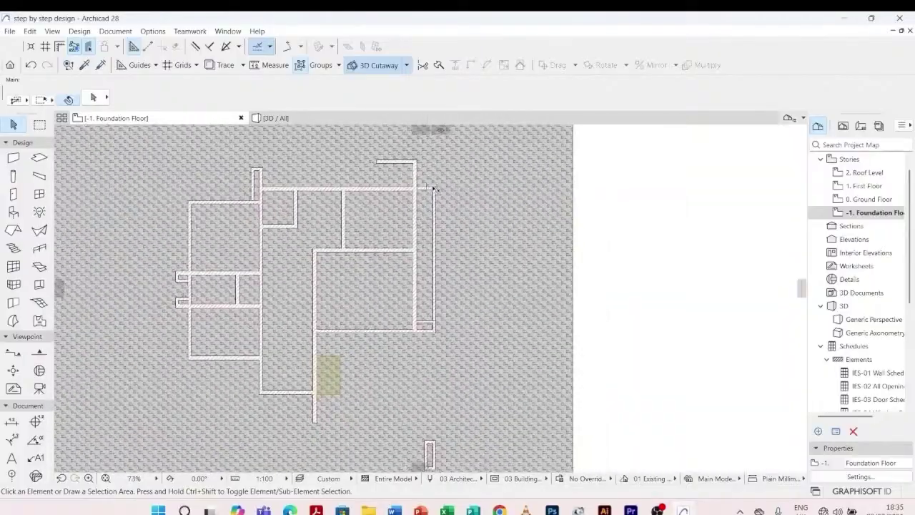
scroll(434, 190, down, 1)
scroll(433, 193, up, 3)
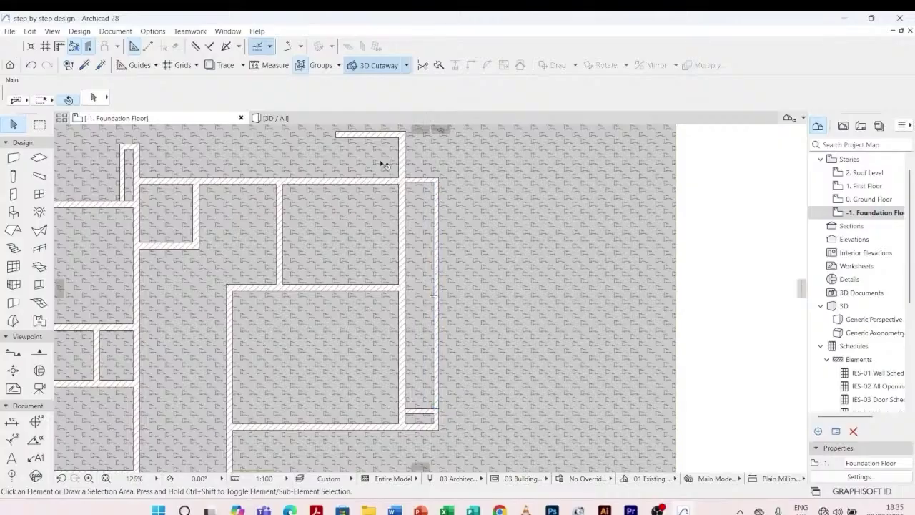
- Enclose the pier beside the rear terrace with low walls back to the house, copying the short side-strip wall's settings and using chained geometry
key(alt)
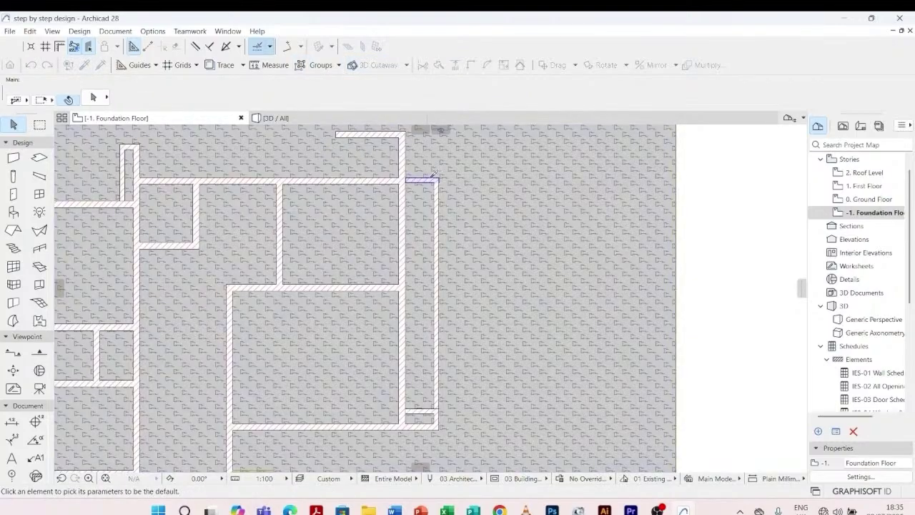
alt+click(432, 177)
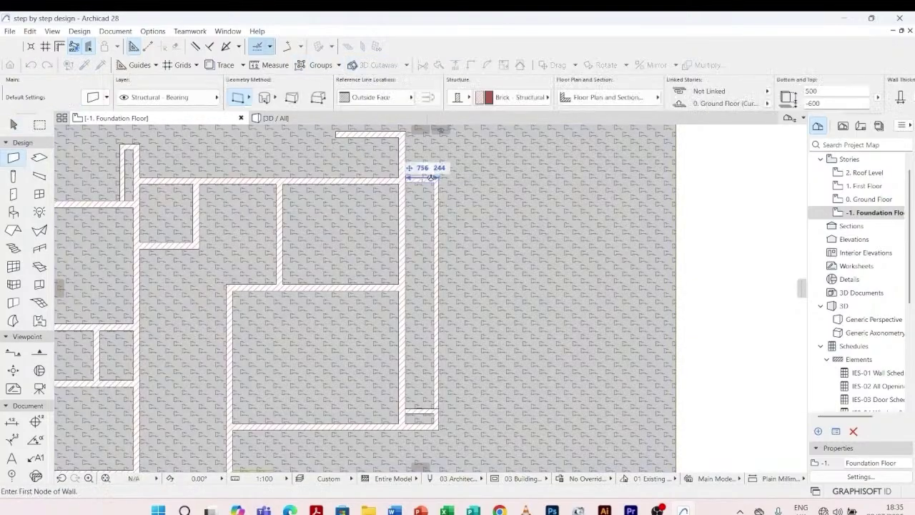
scroll(433, 172, down, 4)
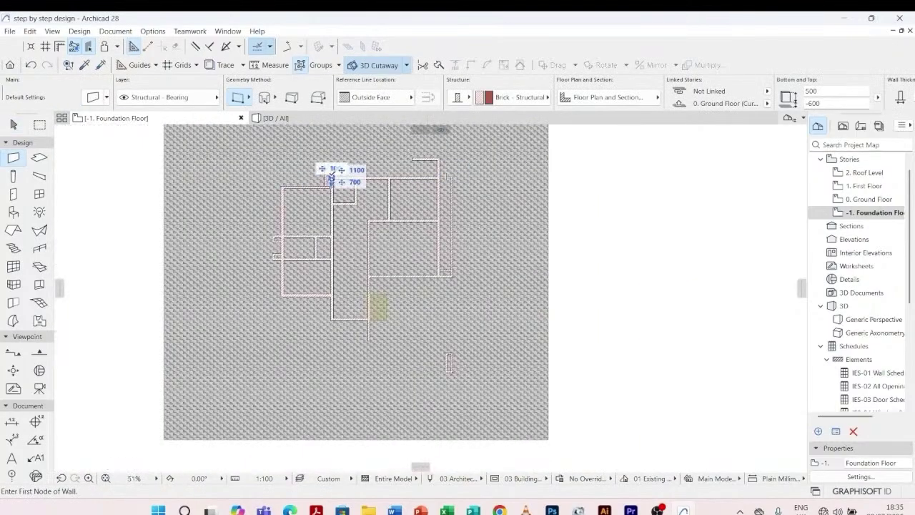
scroll(330, 172, up, 4)
scroll(345, 169, down, 5)
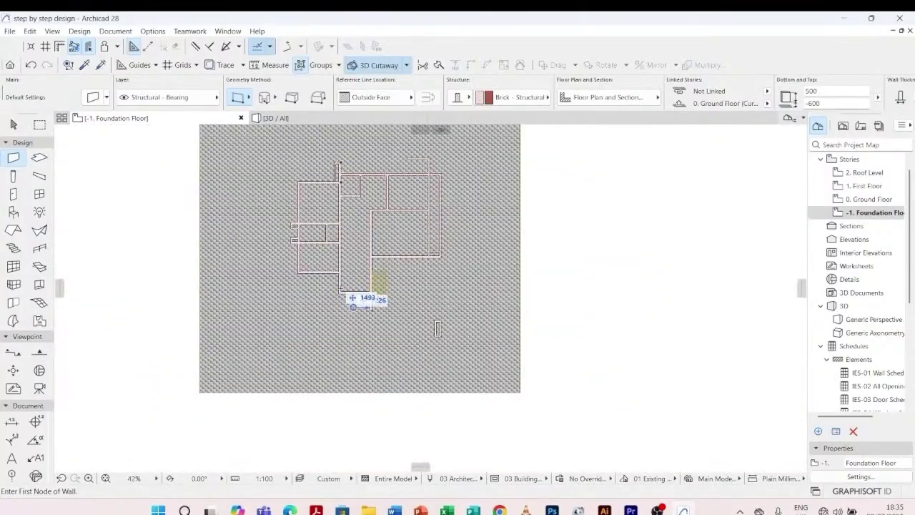
scroll(340, 169, up, 7)
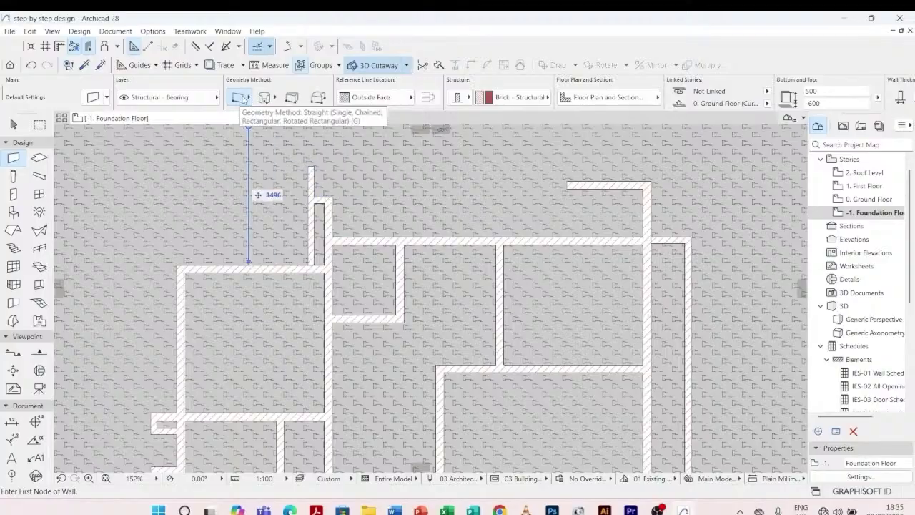
click(247, 97)
click(272, 85)
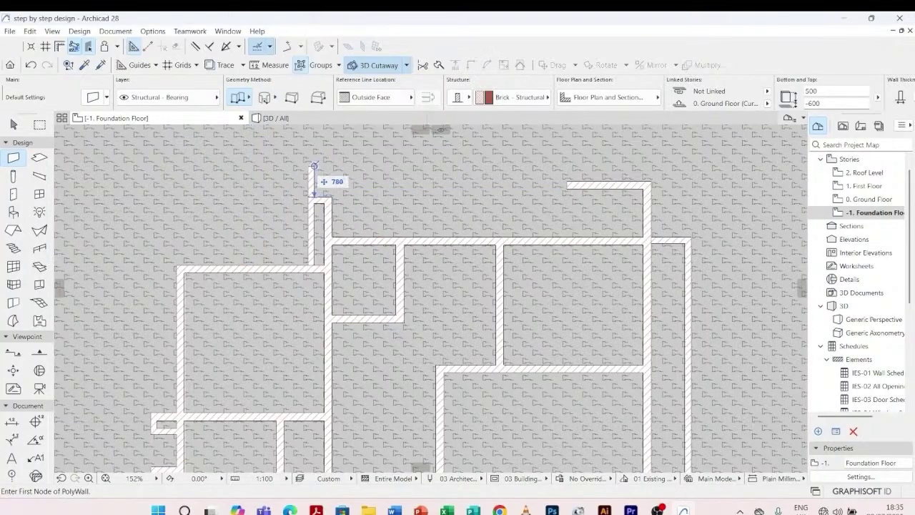
click(314, 166)
click(343, 166)
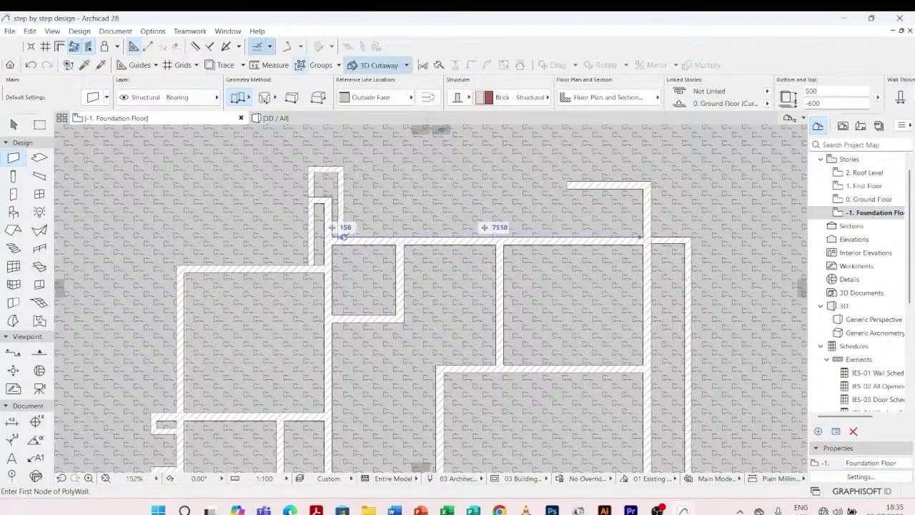
key(Escape)
- In 3D, move the low wall between the pier and the terrace steps over to the lowest step's corner
click(286, 119)
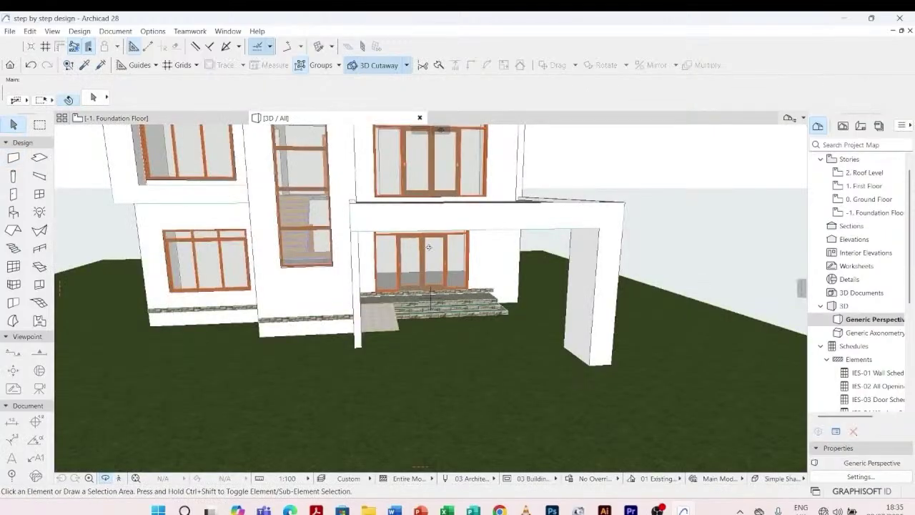
scroll(454, 277, down, 4)
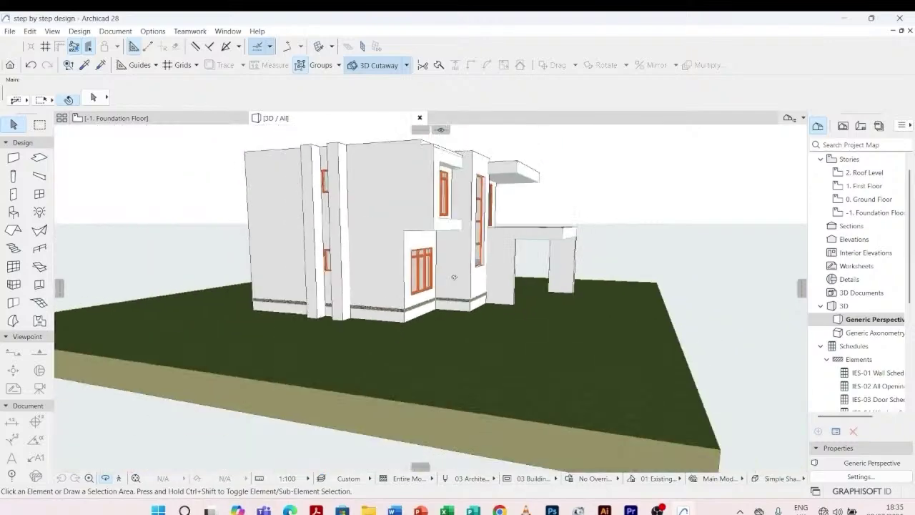
shift+middle_drag(263, 312, 486, 326)
shift+middle_drag(315, 344, 384, 282)
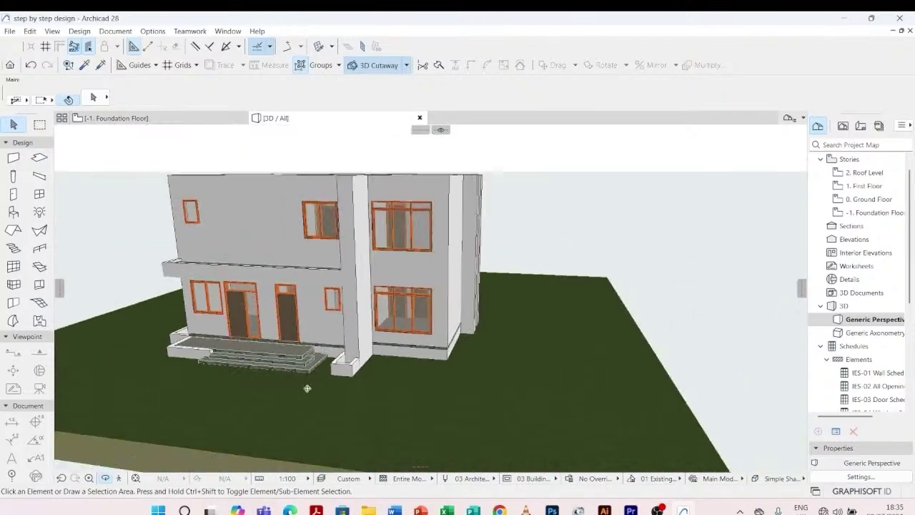
shift+middle_drag(307, 389, 419, 379)
scroll(453, 321, up, 4)
click(453, 321)
scroll(450, 340, up, 3)
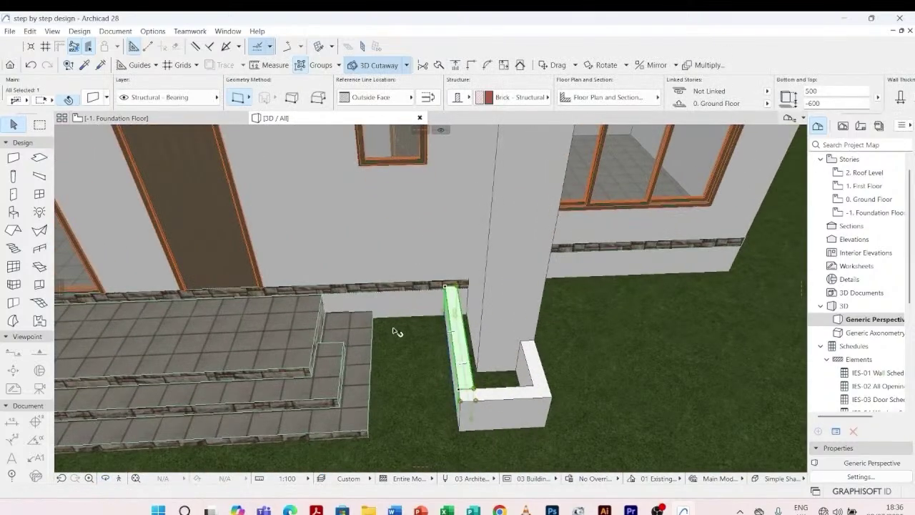
scroll(374, 320, up, 4)
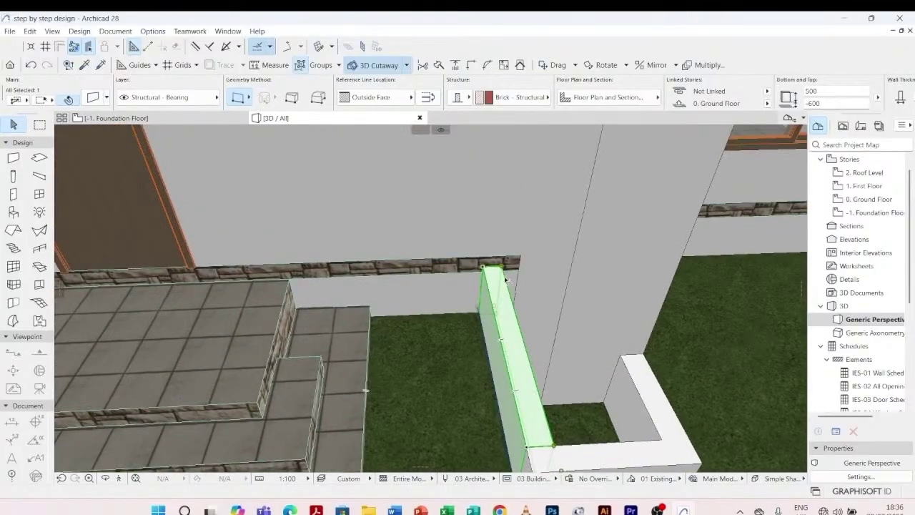
key(ctrl+d)
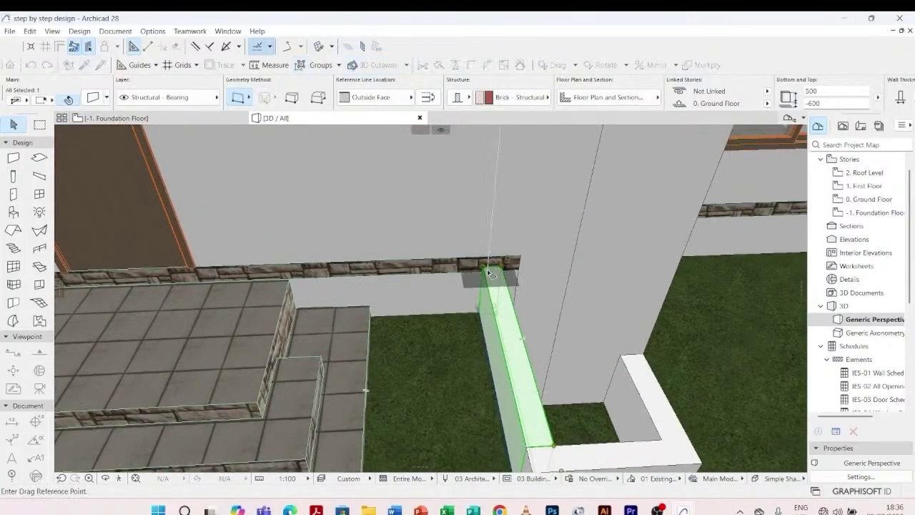
click(484, 269)
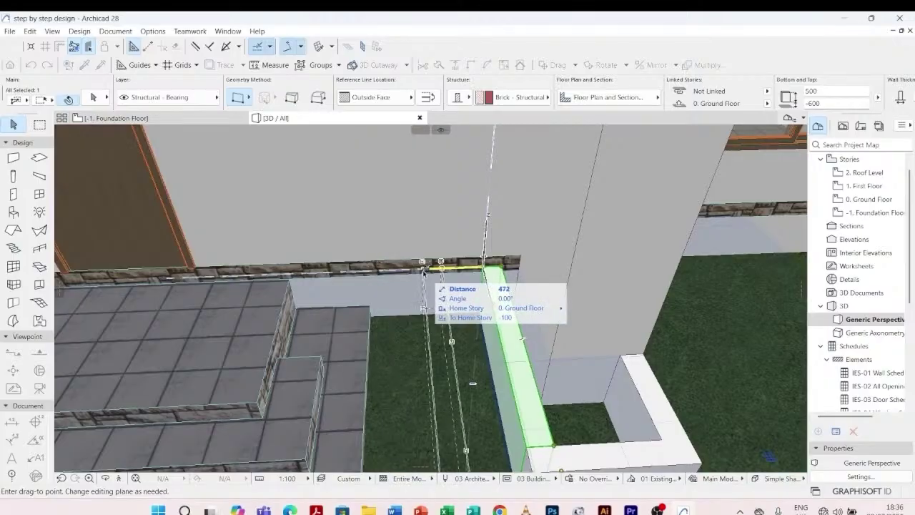
click(372, 310)
shift+middle_drag(372, 310, 499, 404)
key(Escape)
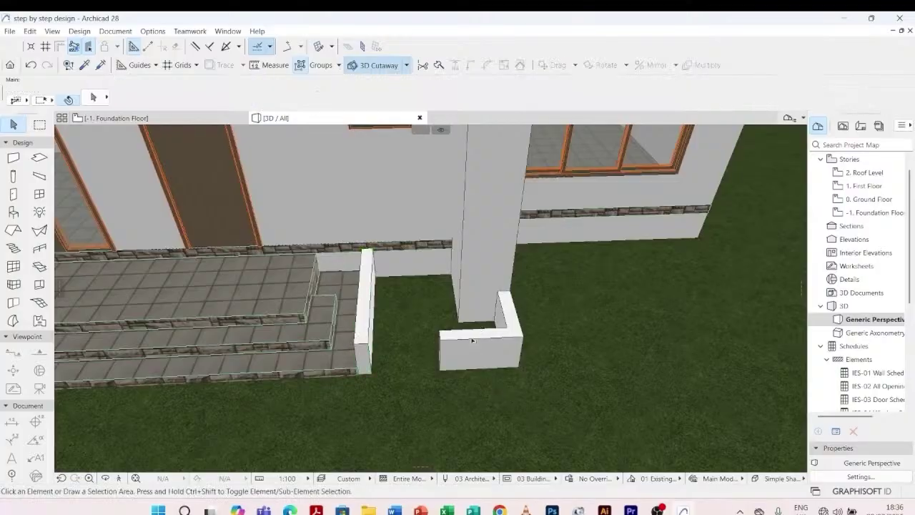
- Intersect the front low wall by the pier with the moved wall beside the steps and check the corner in 3D
click(473, 341)
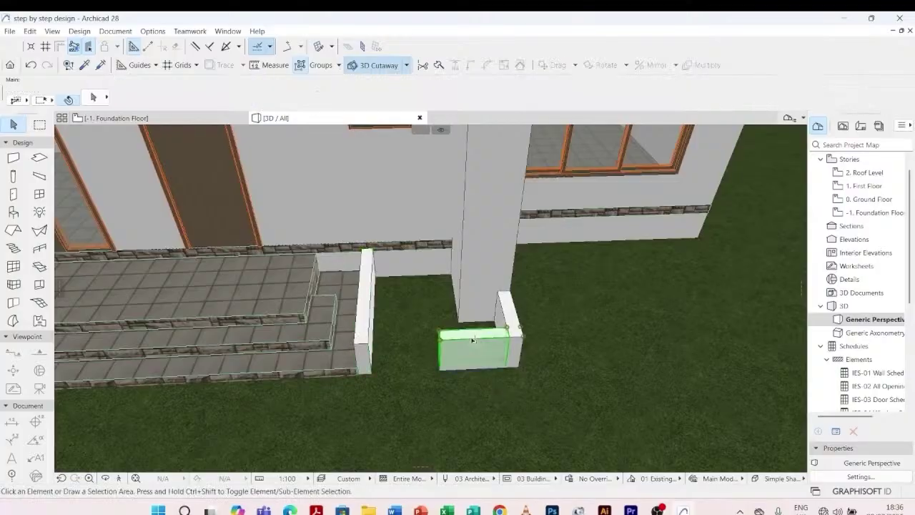
shift+click(361, 286)
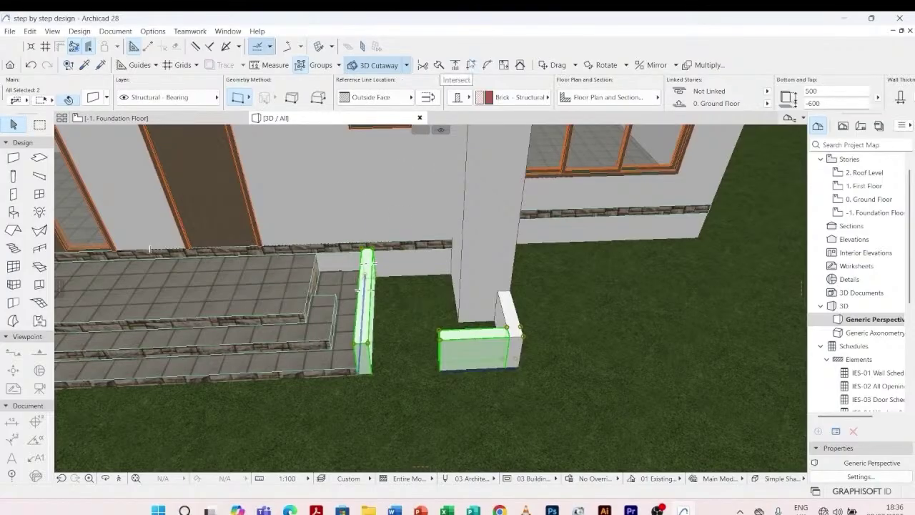
click(471, 65)
click(465, 402)
scroll(358, 418, up, 5)
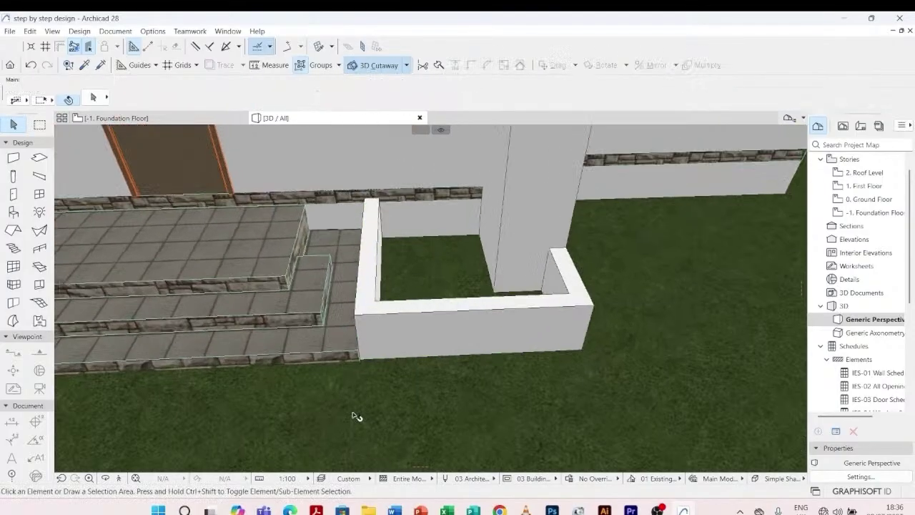
scroll(357, 410, down, 5)
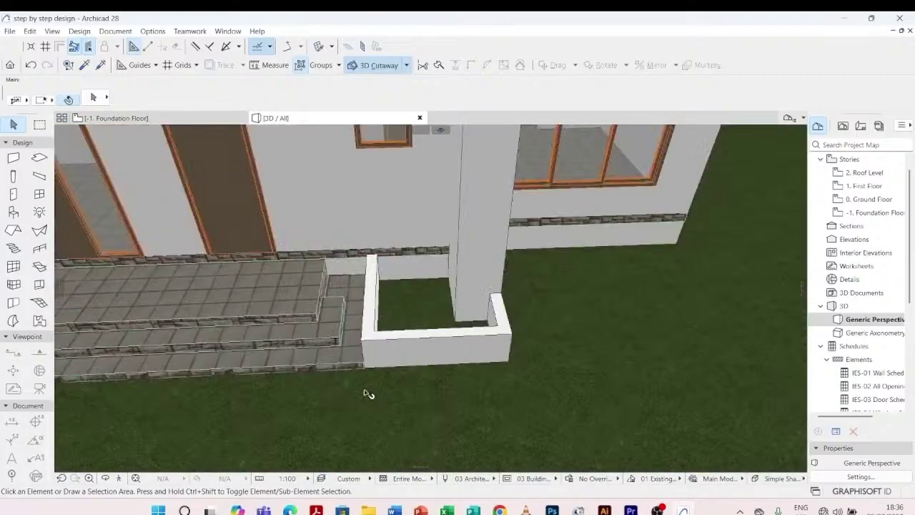
- Move the front low wall by the pier so its base corner meets the lowest terrace step's front corner
shift+middle_drag(422, 378, 267, 384)
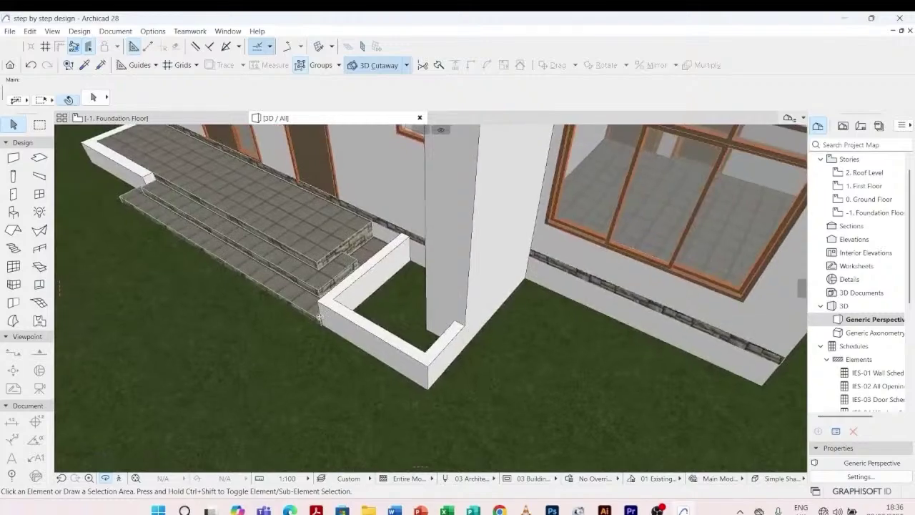
scroll(322, 325, up, 3)
scroll(322, 326, up, 2)
scroll(424, 346, up, 2)
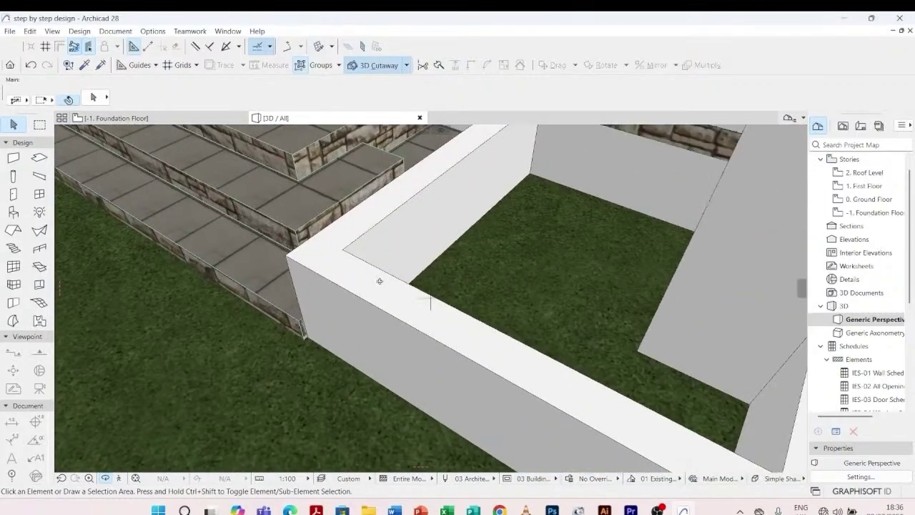
click(353, 298)
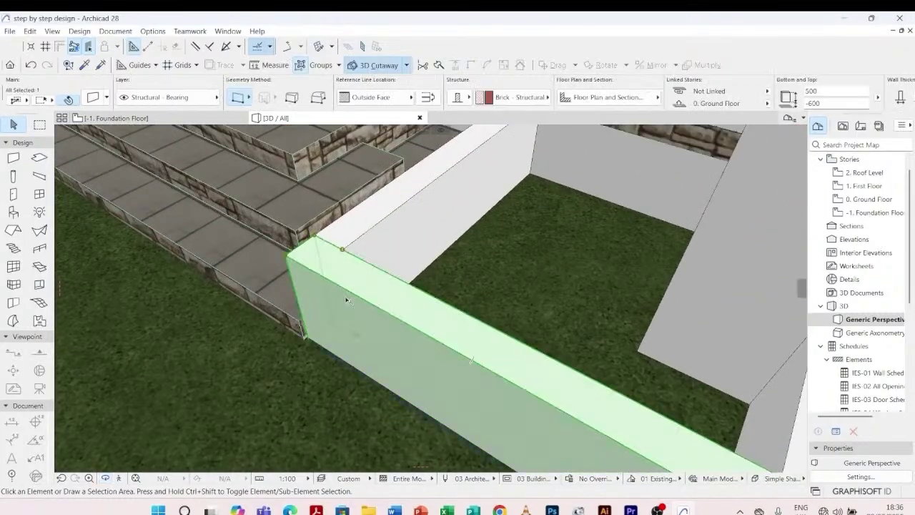
scroll(316, 343, up, 5)
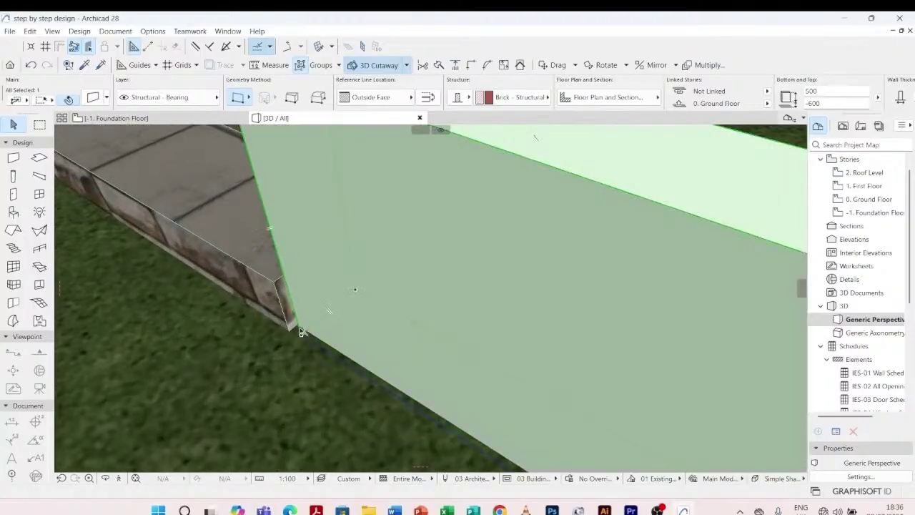
key(ctrl+d)
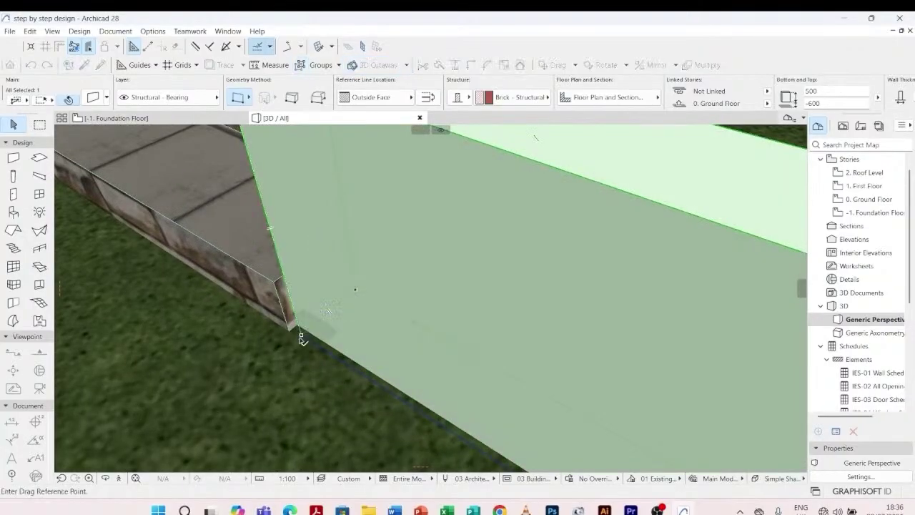
click(301, 334)
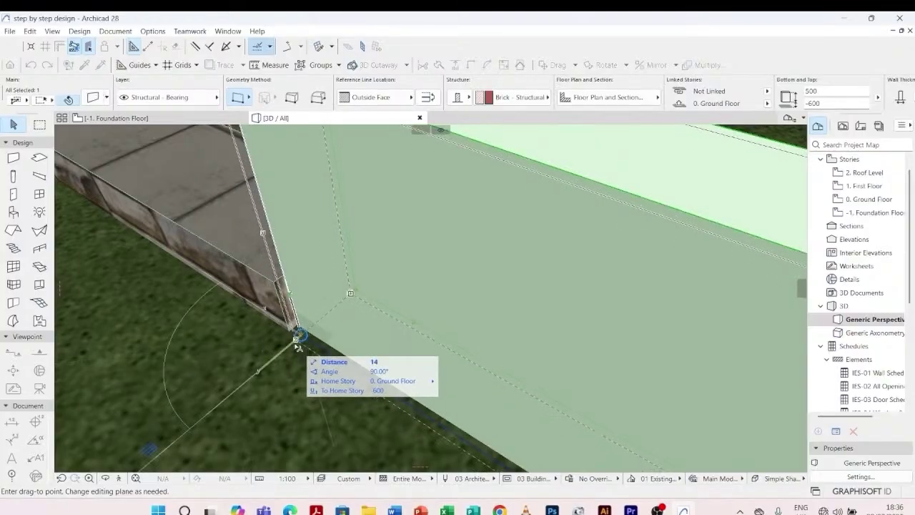
scroll(293, 342, up, 3)
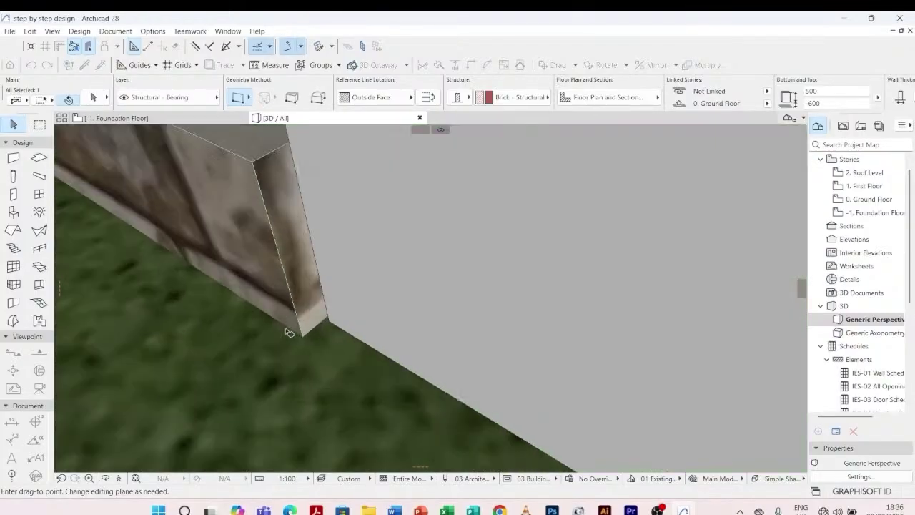
click(327, 346)
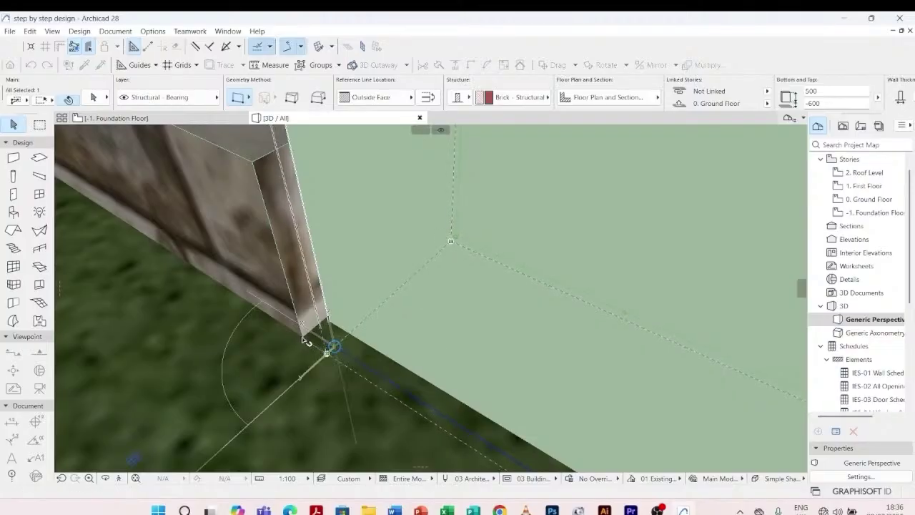
scroll(312, 315, down, 5)
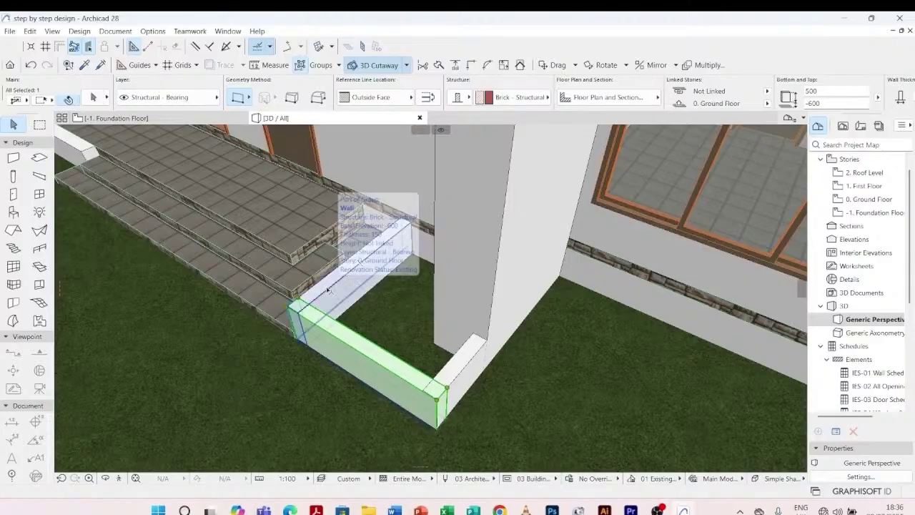
- Intersect the front low wall with the wall beside the steps and with the short wall against the pier
shift+click(327, 291)
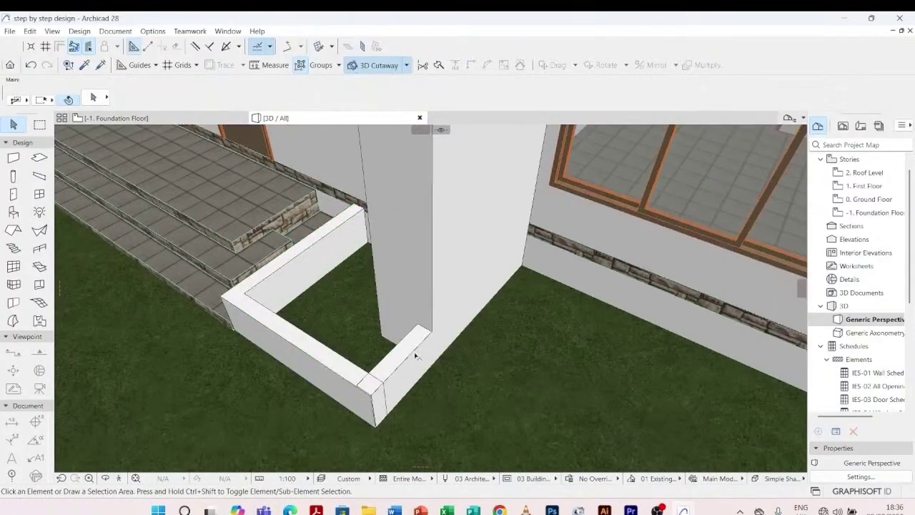
click(415, 356)
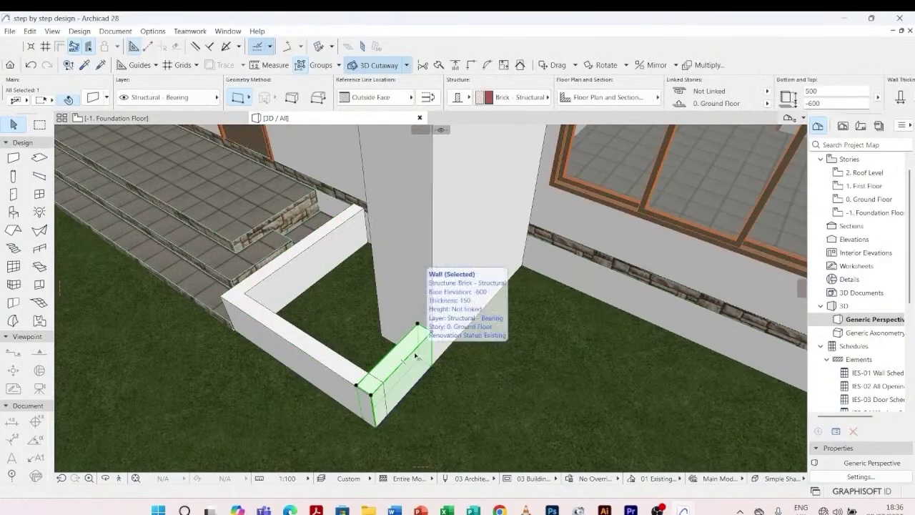
shift+click(342, 368)
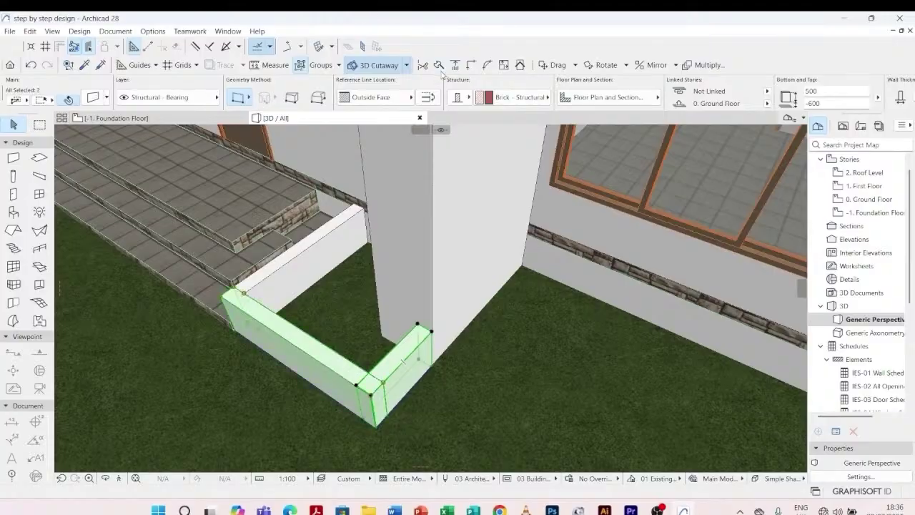
- In the Foundation Floor plan, copy the low wall's settings and draw a wall closing the gap between the two small side piers
key(F2)
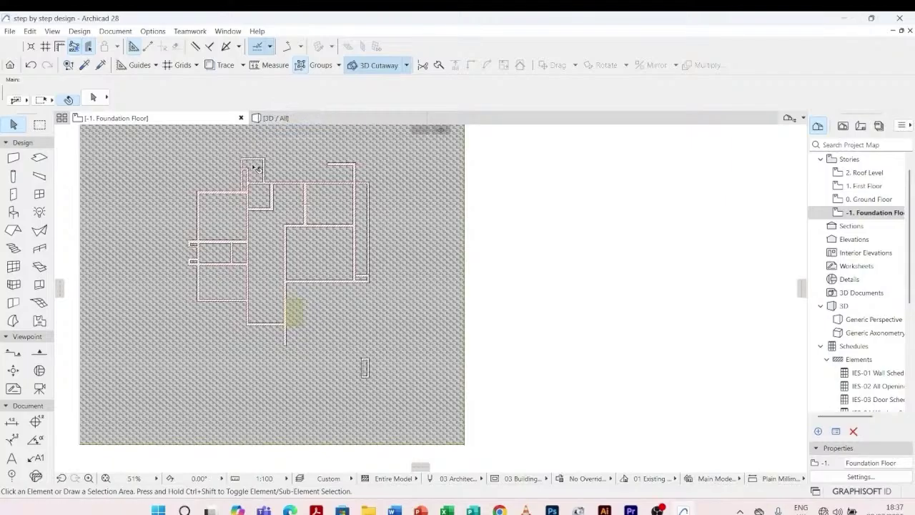
scroll(222, 289, up, 5)
scroll(204, 290, down, 3)
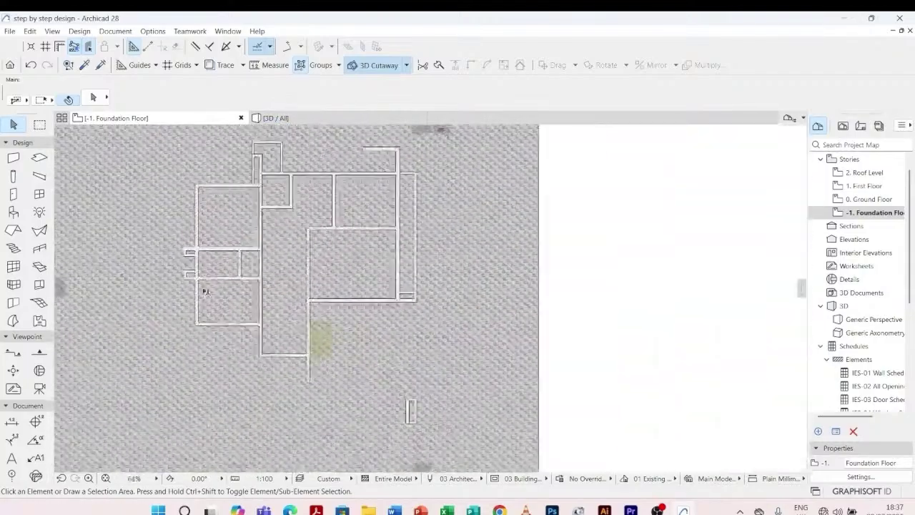
scroll(197, 314, up, 3)
scroll(195, 322, down, 3)
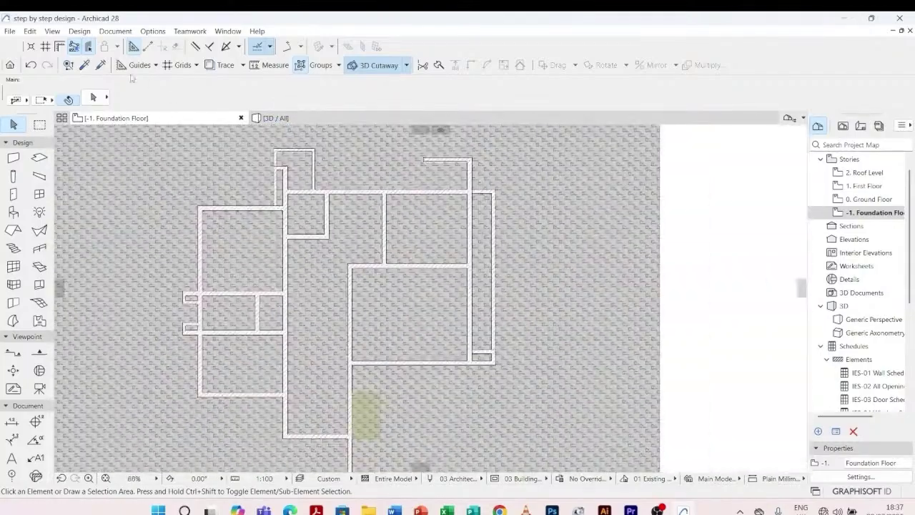
click(87, 64)
click(314, 152)
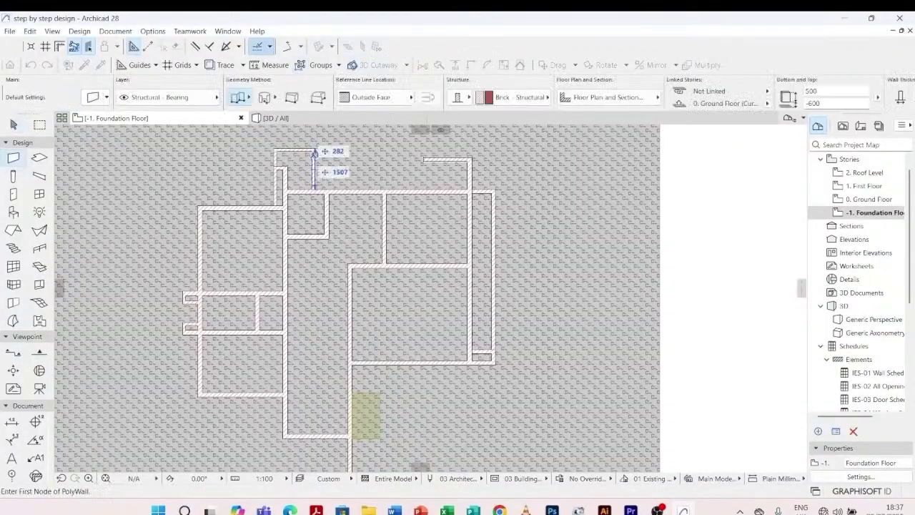
scroll(183, 333, up, 6)
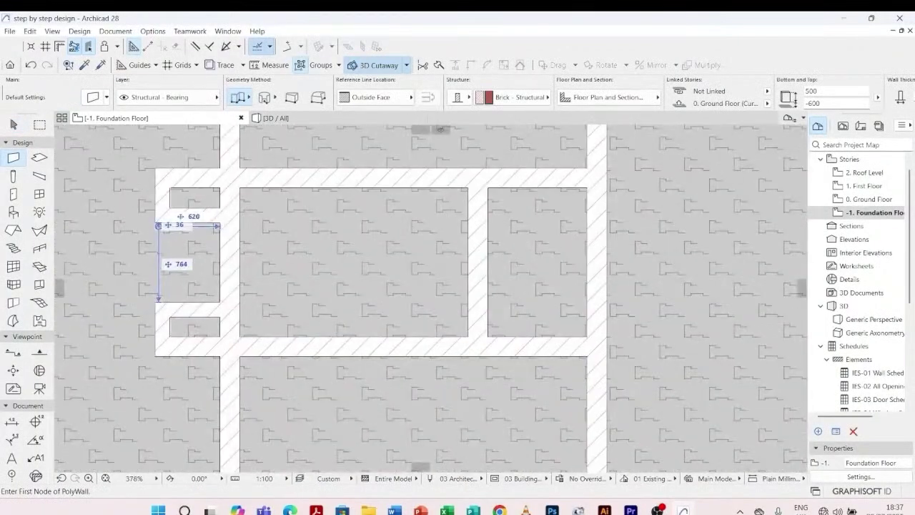
click(157, 224)
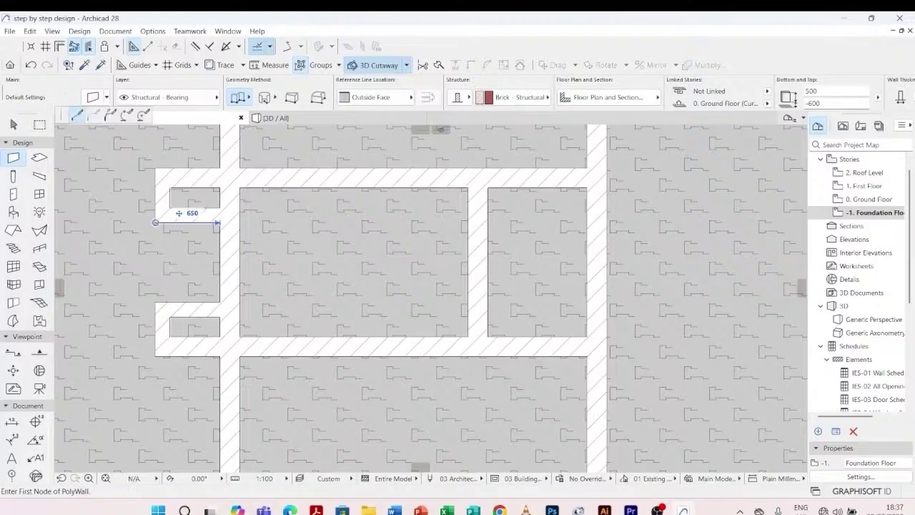
click(157, 302)
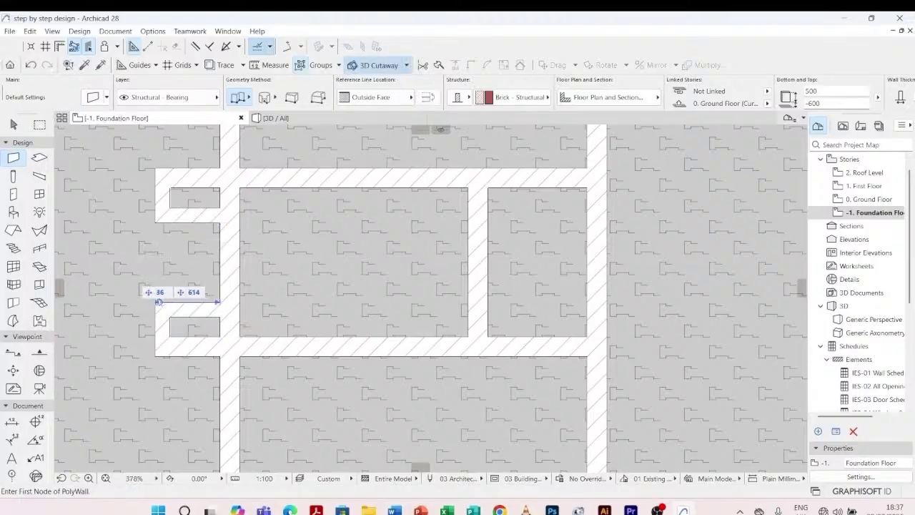
double_click(156, 224)
scroll(208, 210, down, 8)
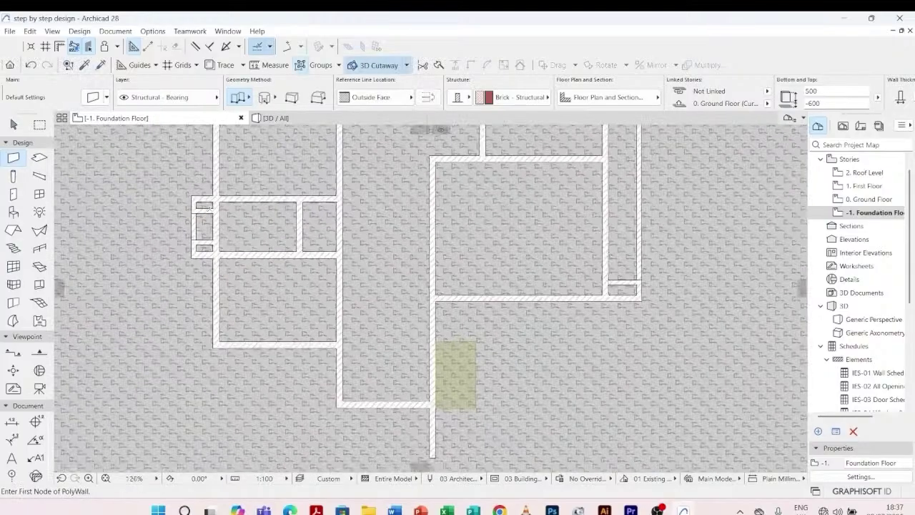
- Draw chained low walls from the projecting wall's end, about 2700 mm outward, about 1160 mm across, and about 4215 mm back to the house
scroll(279, 314, up, 3)
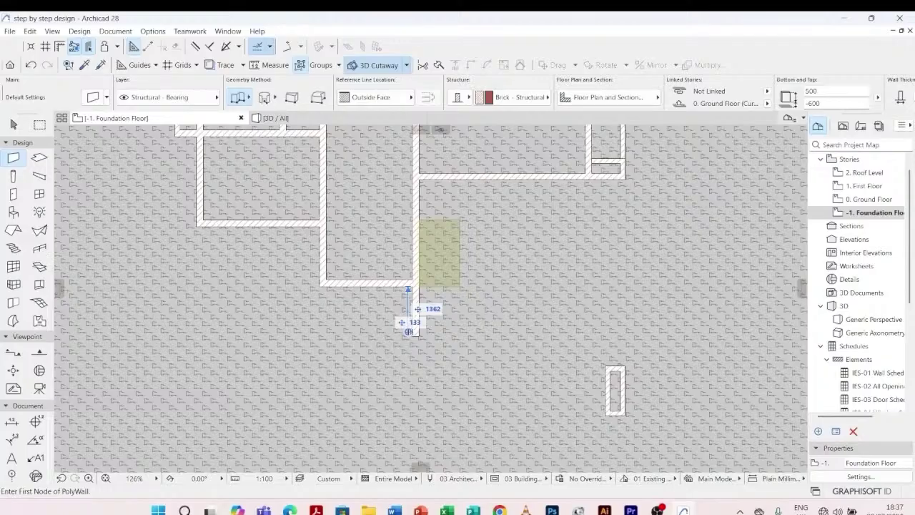
scroll(409, 309, up, 2)
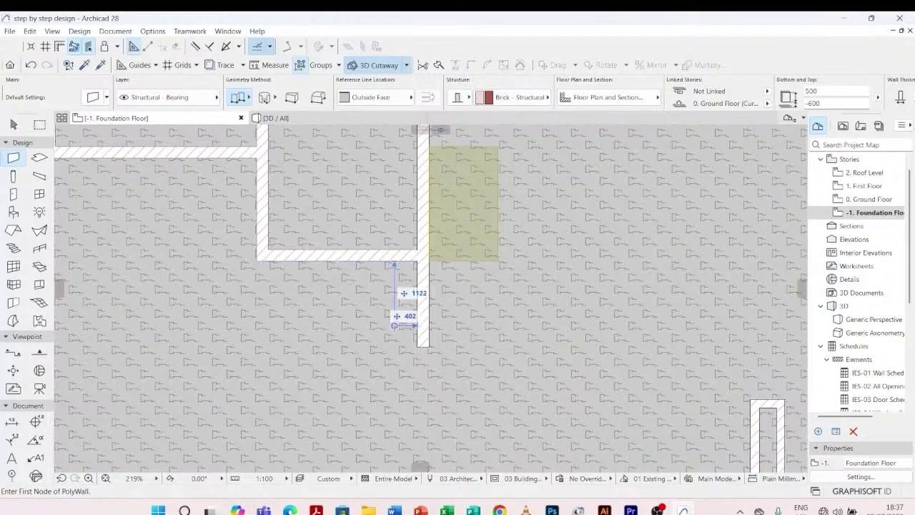
click(418, 353)
scroll(424, 386, down, 3)
click(426, 410)
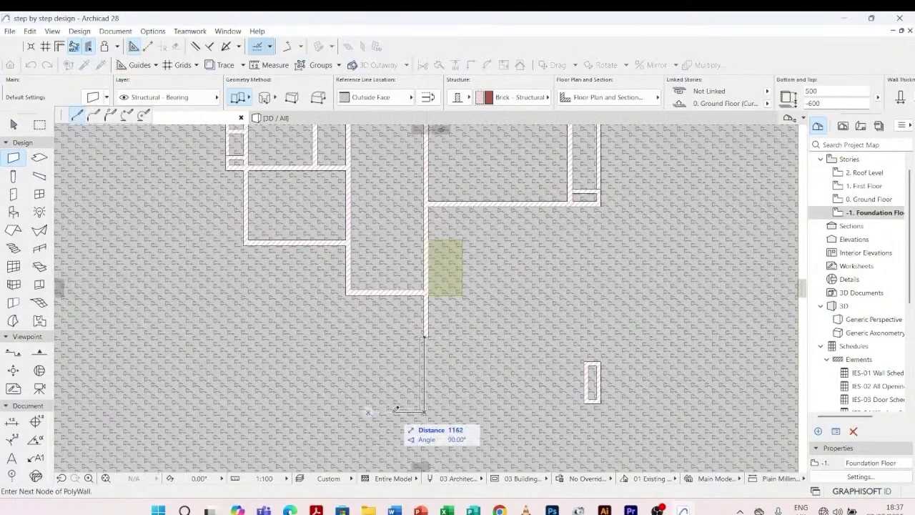
scroll(394, 290, up, 2)
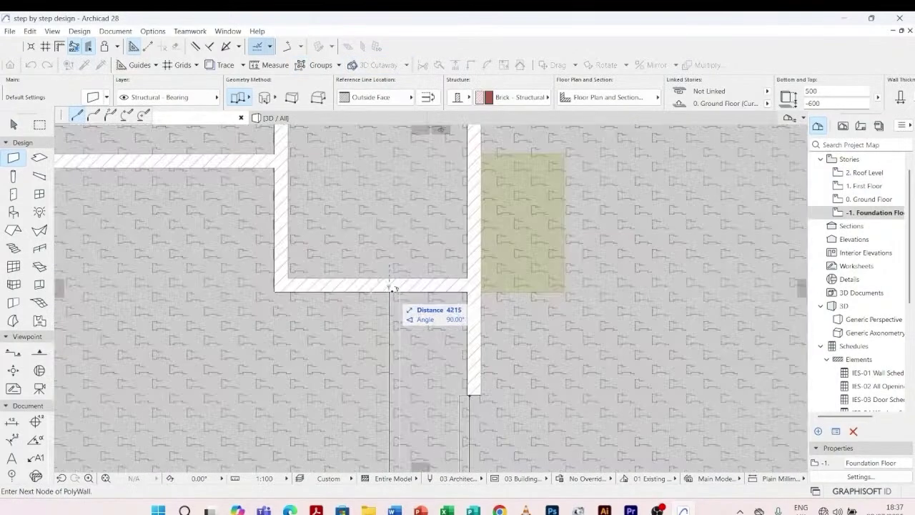
click(391, 291)
scroll(399, 255, down, 4)
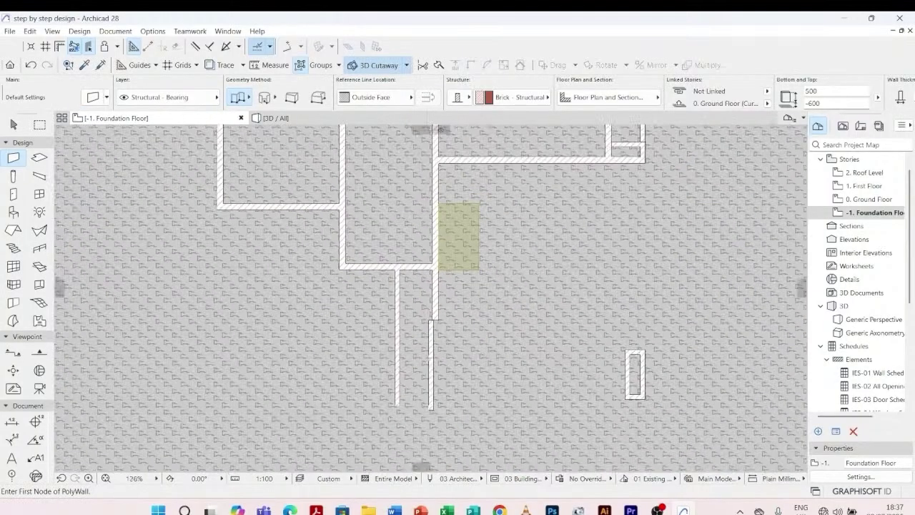
- Stretch the new low wall's upper end to meet the end face of the projecting house wall
key(Escape)
scroll(429, 331, up, 1)
click(431, 321)
scroll(443, 306, up, 6)
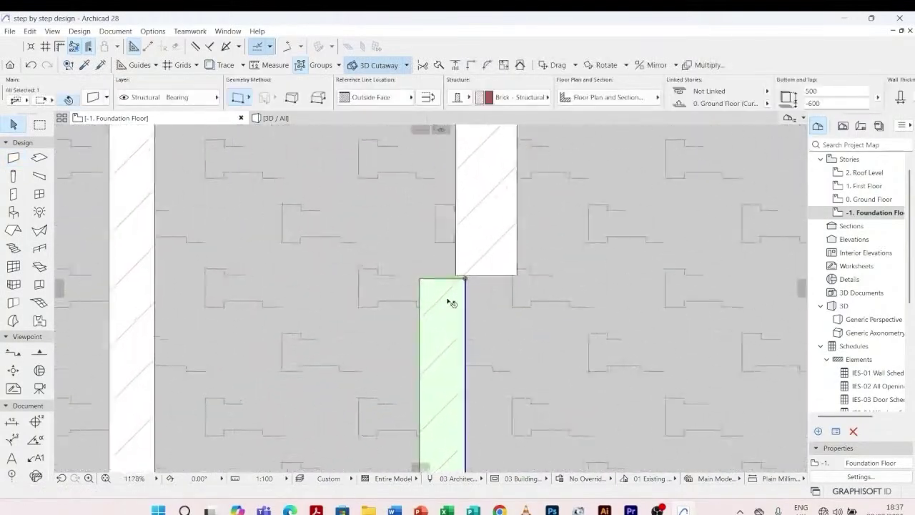
scroll(469, 276, up, 2)
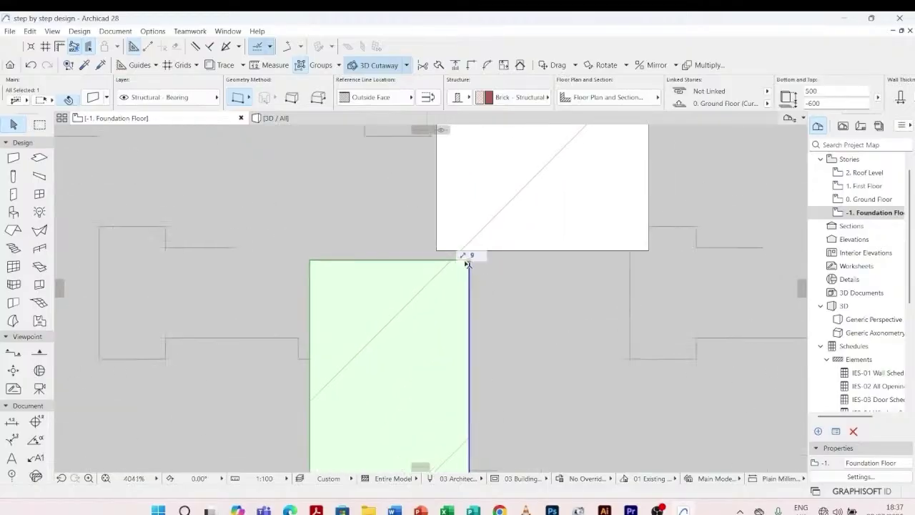
click(469, 263)
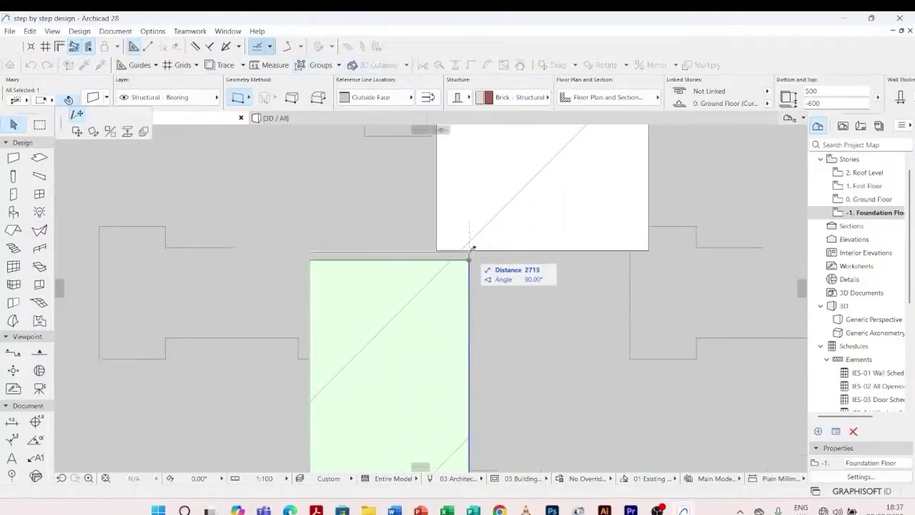
scroll(470, 249, up, 4)
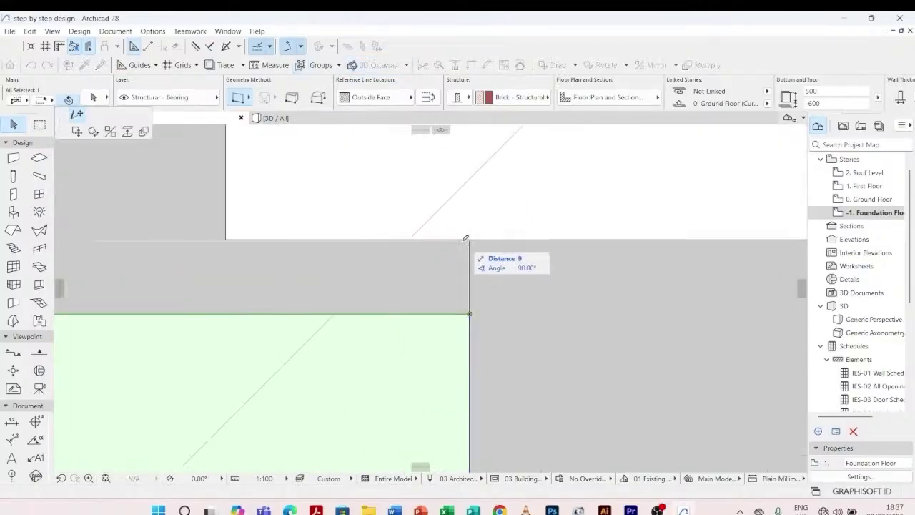
click(228, 237)
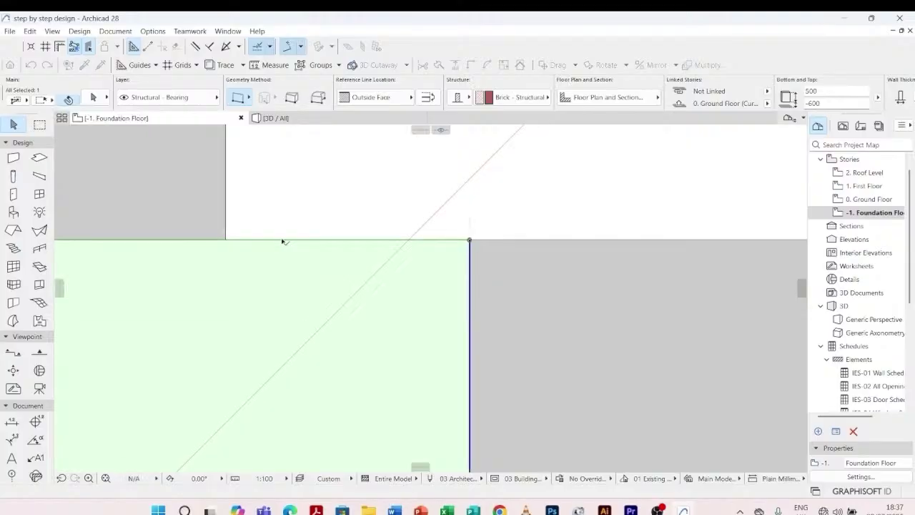
scroll(497, 259, down, 2)
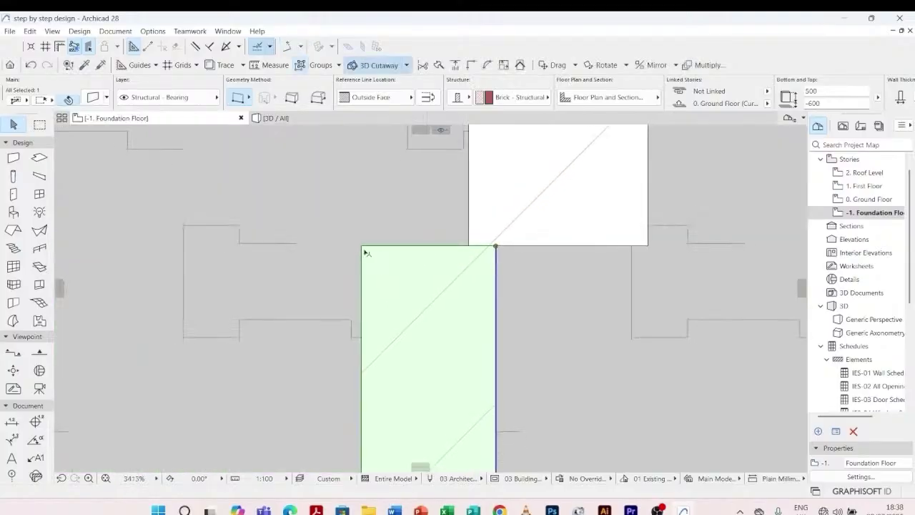
- Move the same low wall so its inner corner lines up with the projecting house wall's inner corner
key(ctrl+d)
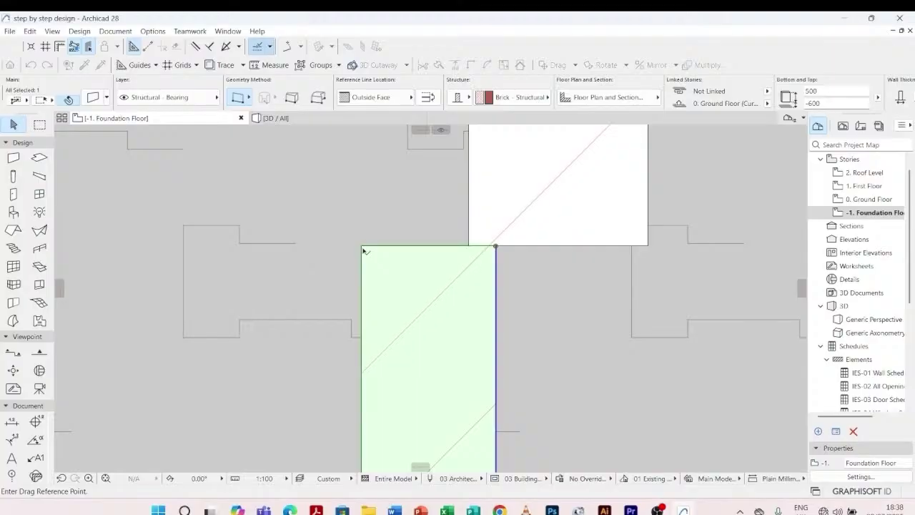
click(363, 248)
click(470, 247)
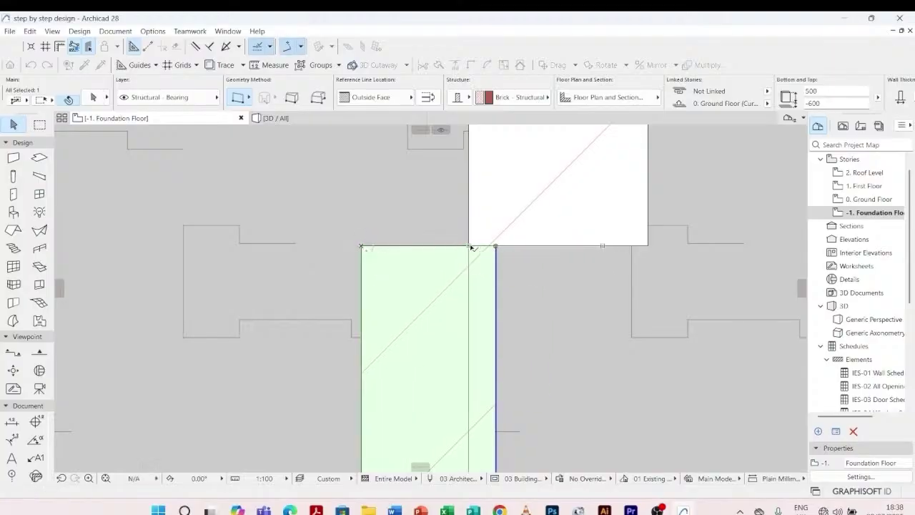
scroll(357, 221, down, 2)
scroll(466, 219, down, 7)
key(Escape)
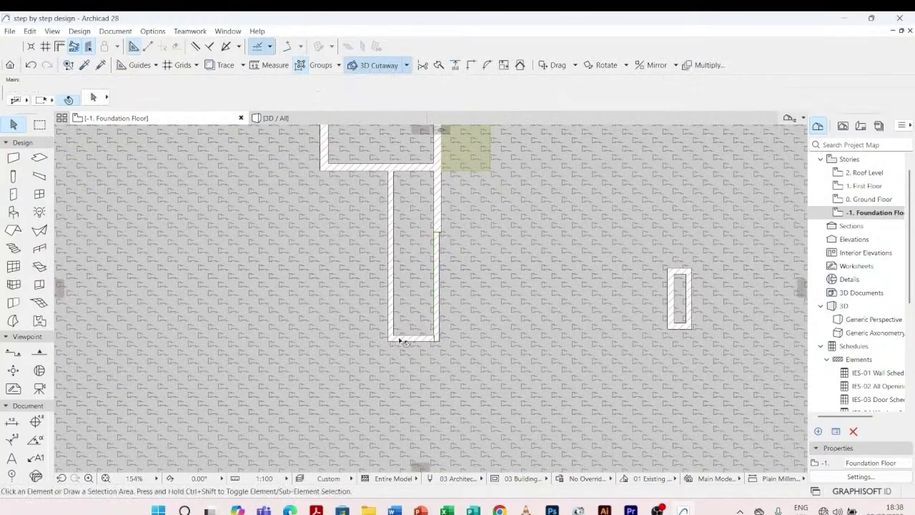
- Move the end wall of the narrow low enclosure farther outward from the house, beyond the ends of its two side walls
click(403, 340)
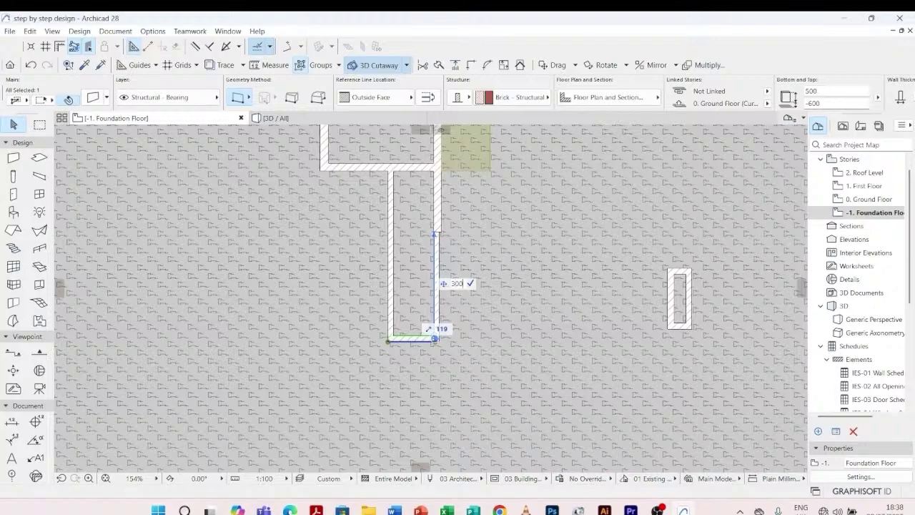
key(Return)
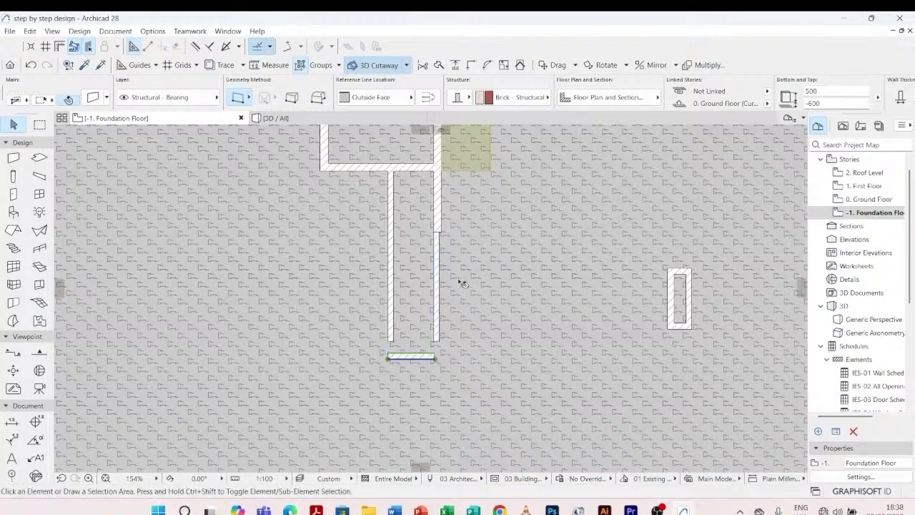
click(449, 309)
click(438, 308)
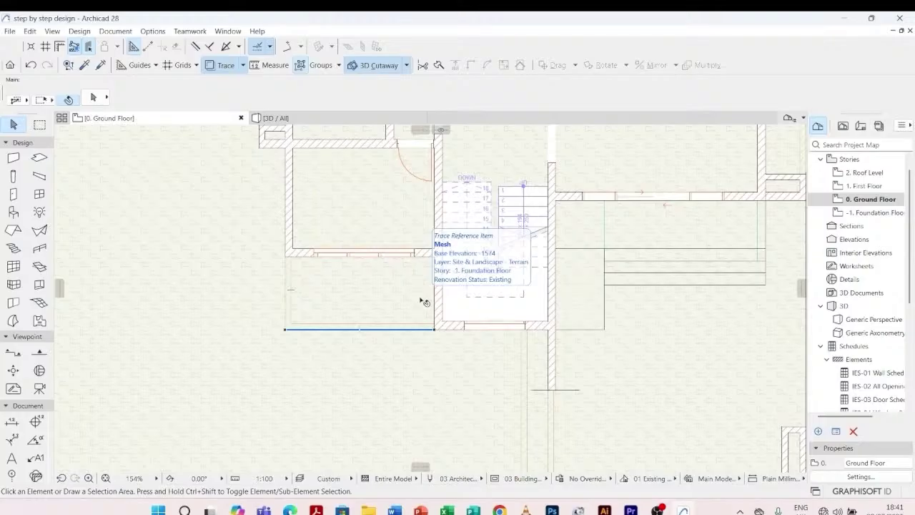
- In the Ground Floor plan, set the slab's reference plane offset to 0 and draw a rectangular slab filling the low-walled enclosure beside the staircase
scroll(325, 311, up, 2)
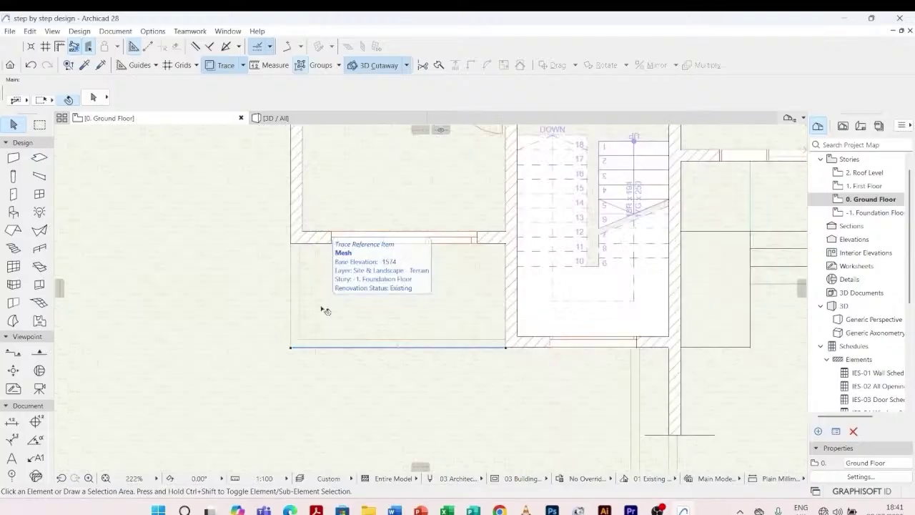
scroll(325, 310, down, 2)
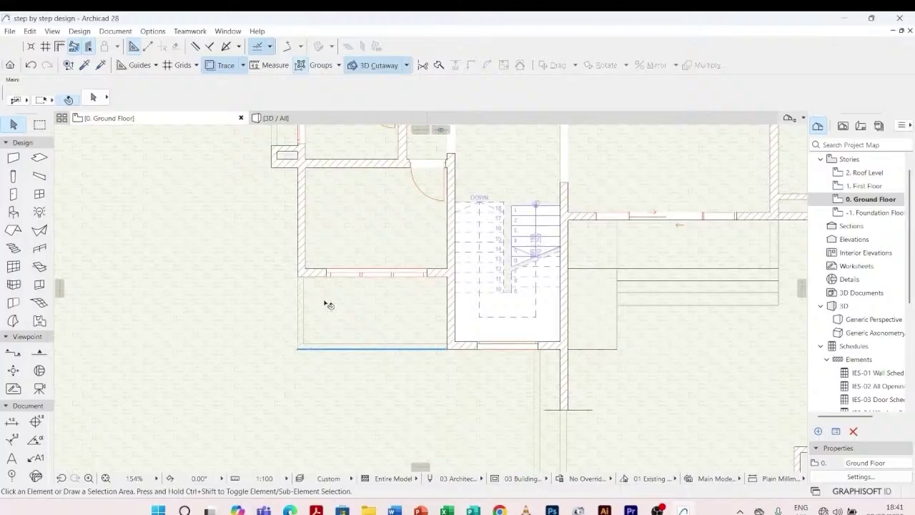
scroll(326, 305, down, 2)
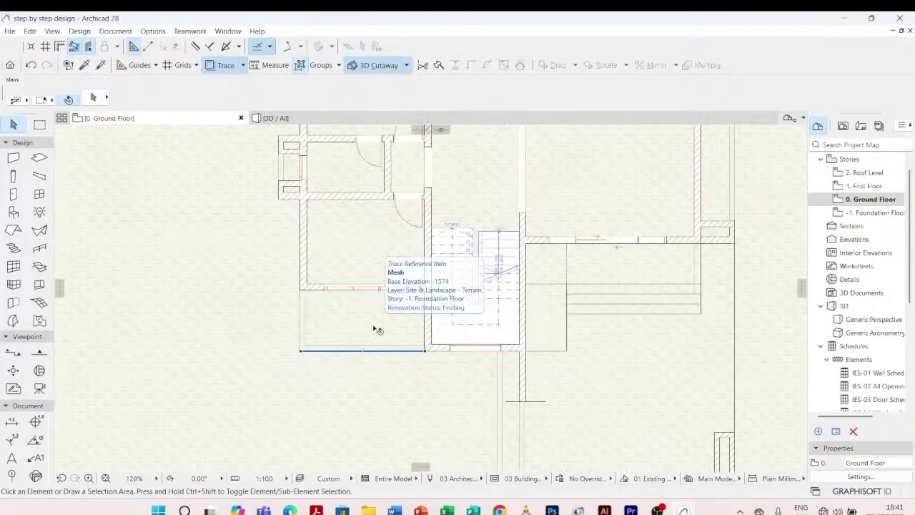
click(38, 158)
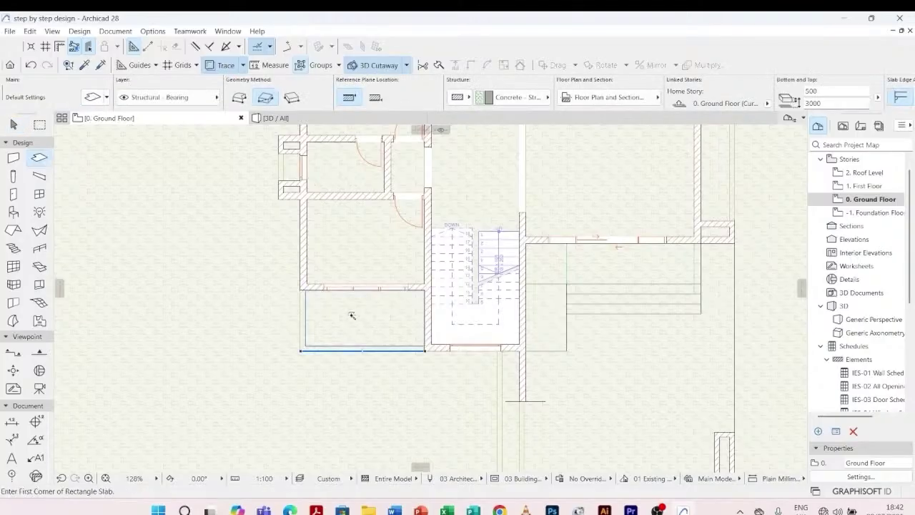
scroll(351, 316, up, 5)
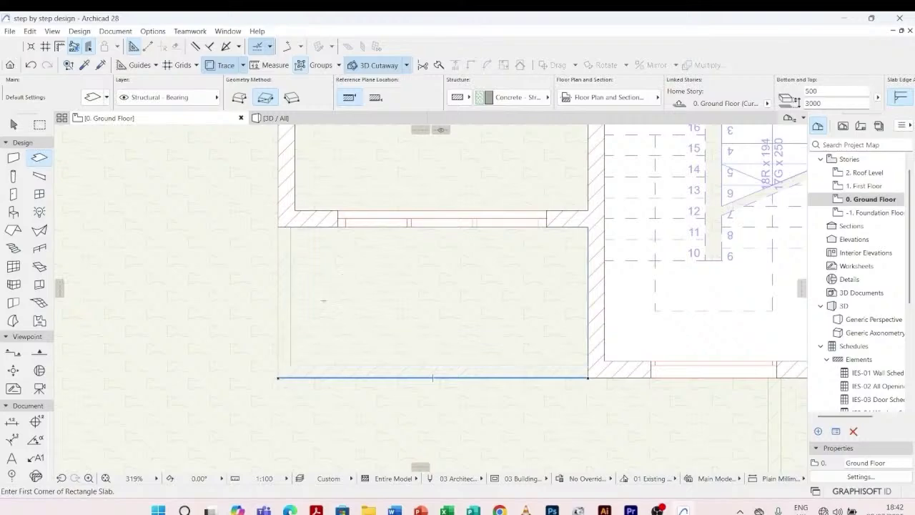
scroll(324, 301, down, 3)
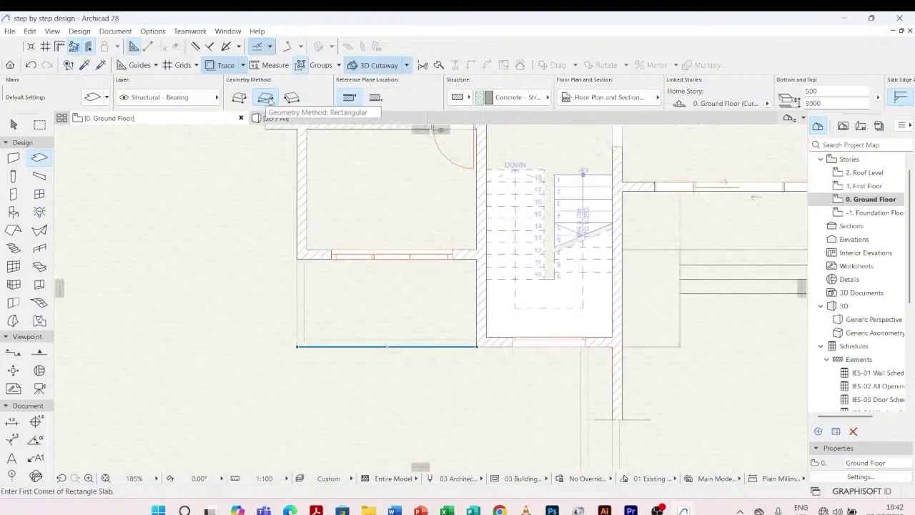
scroll(283, 283, up, 3)
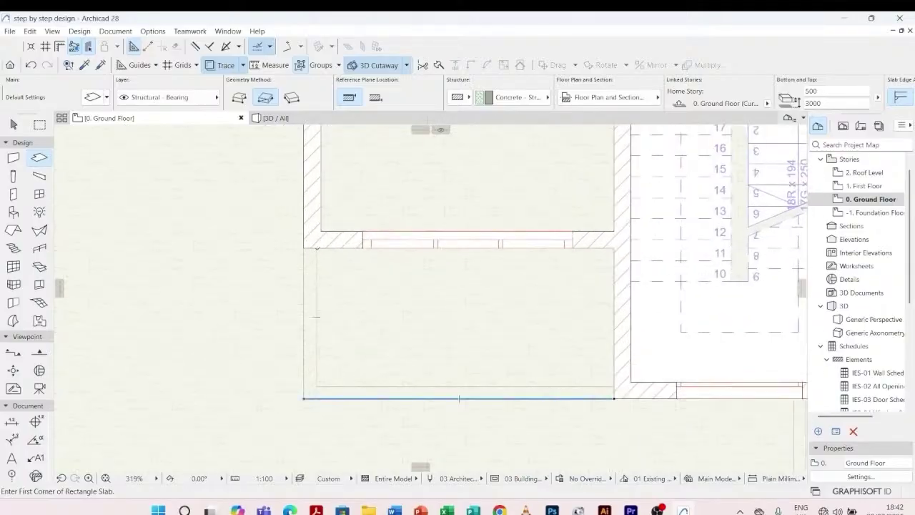
click(317, 248)
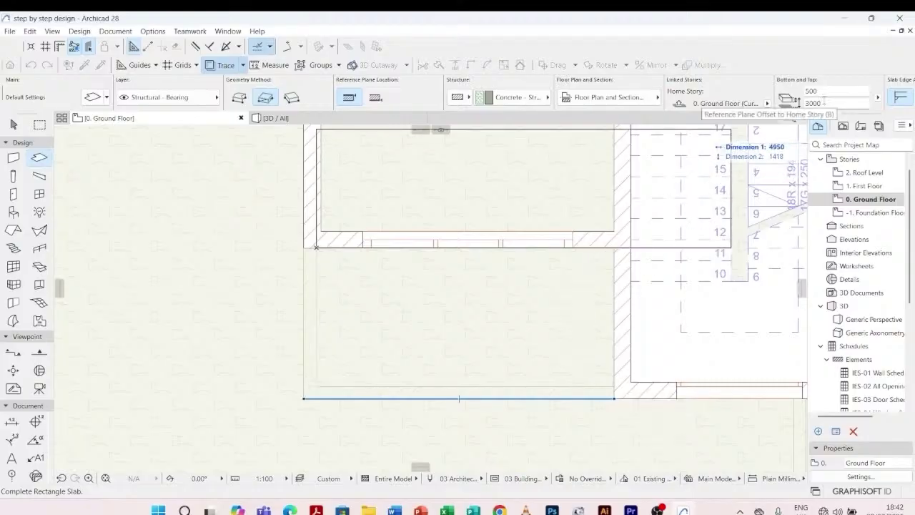
click(824, 102)
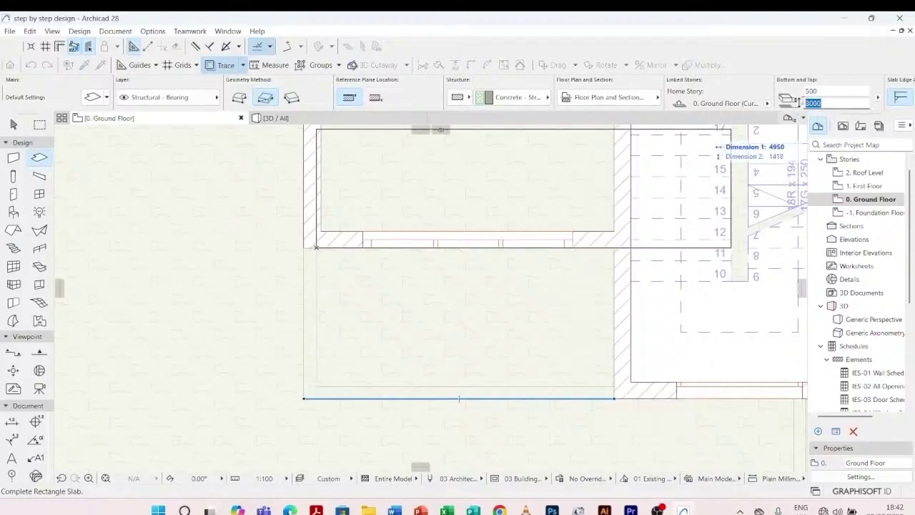
text(0)
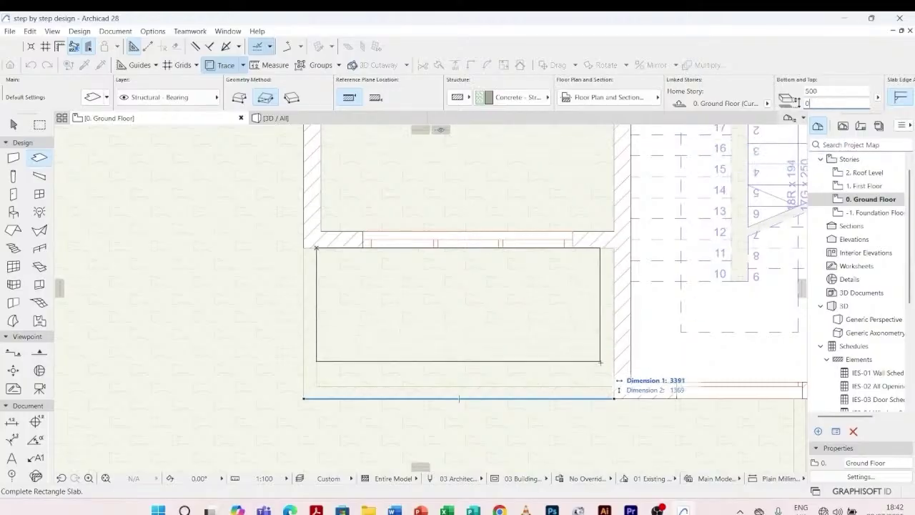
click(612, 386)
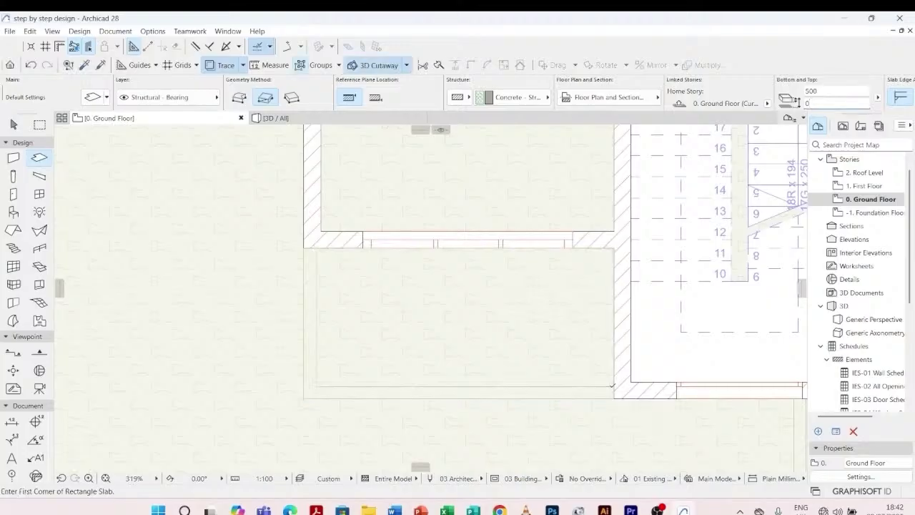
- Draw a rectangular slab filling the long narrow low-walled enclosure beside the projecting house wall
scroll(316, 330, down, 5)
scroll(329, 332, up, 8)
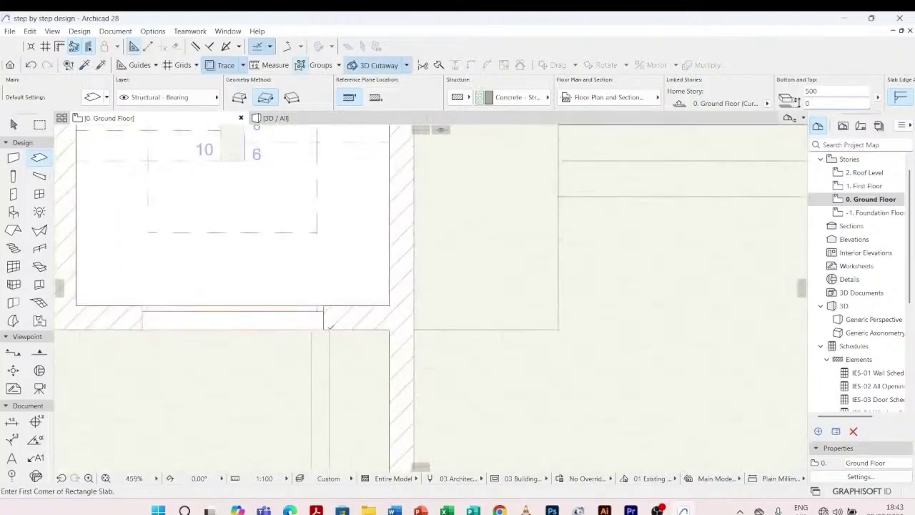
click(330, 326)
scroll(402, 365, down, 3)
scroll(400, 328, up, 6)
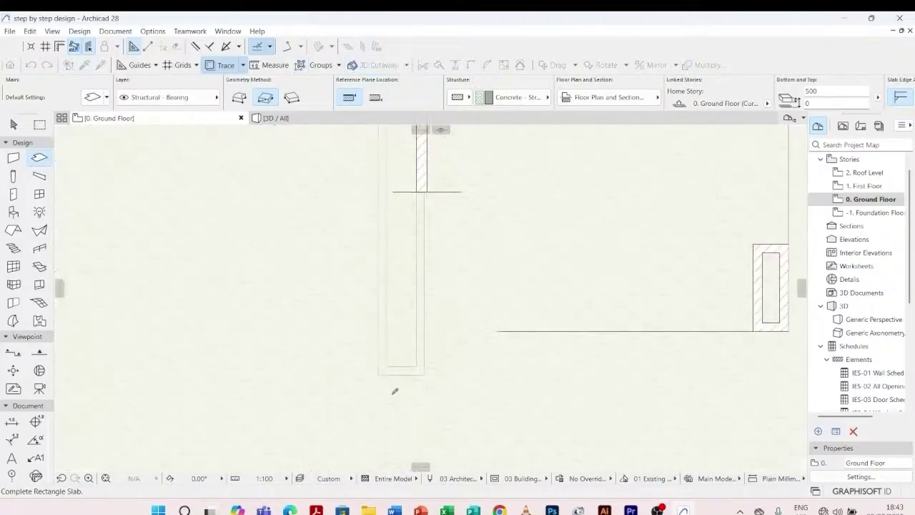
click(387, 370)
scroll(361, 394, down, 3)
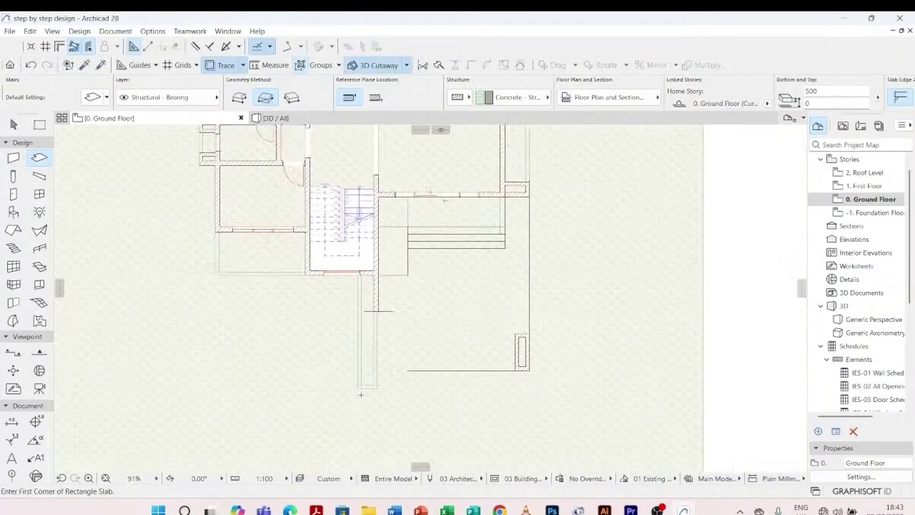
- Draw a rectangular slab filling the gap between the two small side piers outside the window
scroll(361, 394, down, 3)
scroll(298, 240, up, 10)
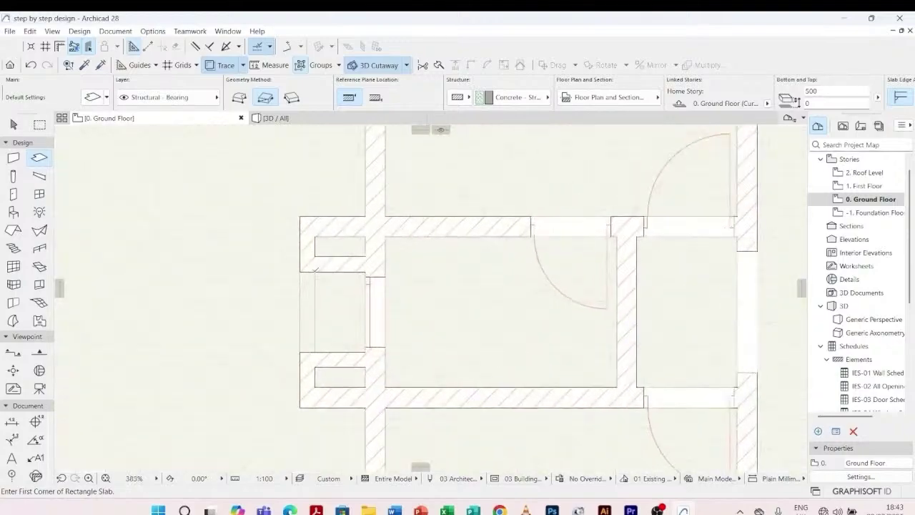
click(314, 269)
click(369, 349)
scroll(307, 414, down, 3)
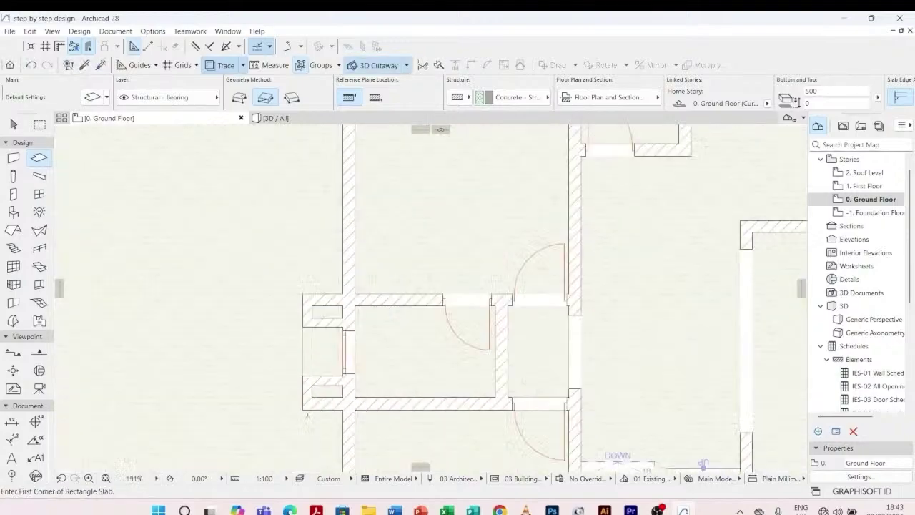
- Undo the overlapping stepping-stone copy, then place a copy of the selected staggered outlines 6400 mm away at 90° to extend the path
scroll(307, 415, down, 5)
scroll(400, 268, up, 8)
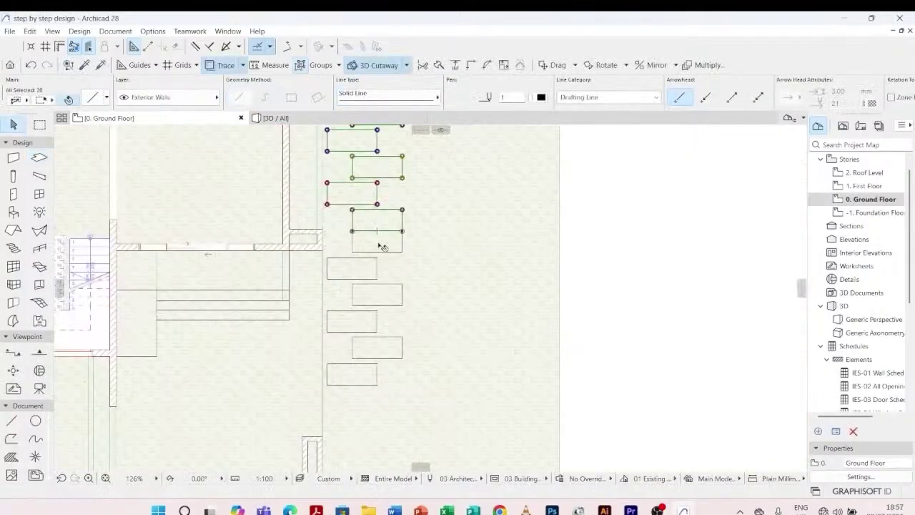
scroll(392, 202, up, 4)
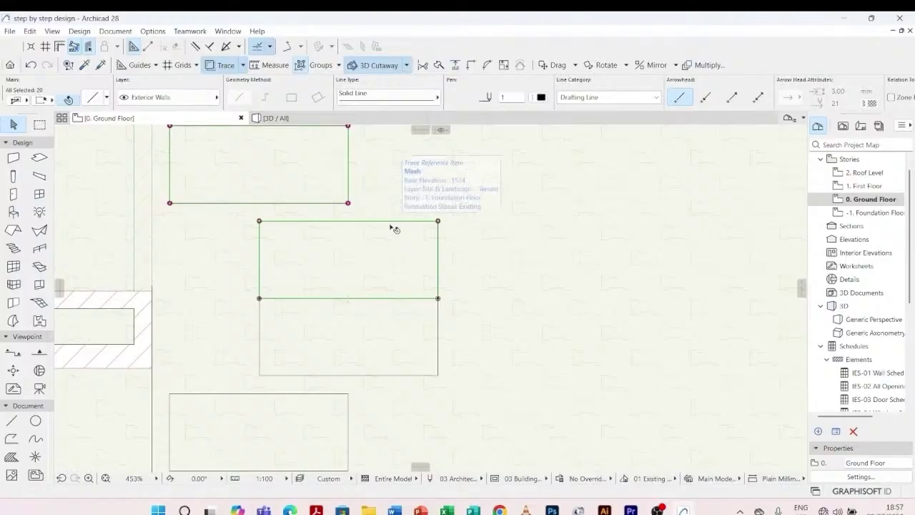
scroll(395, 229, down, 6)
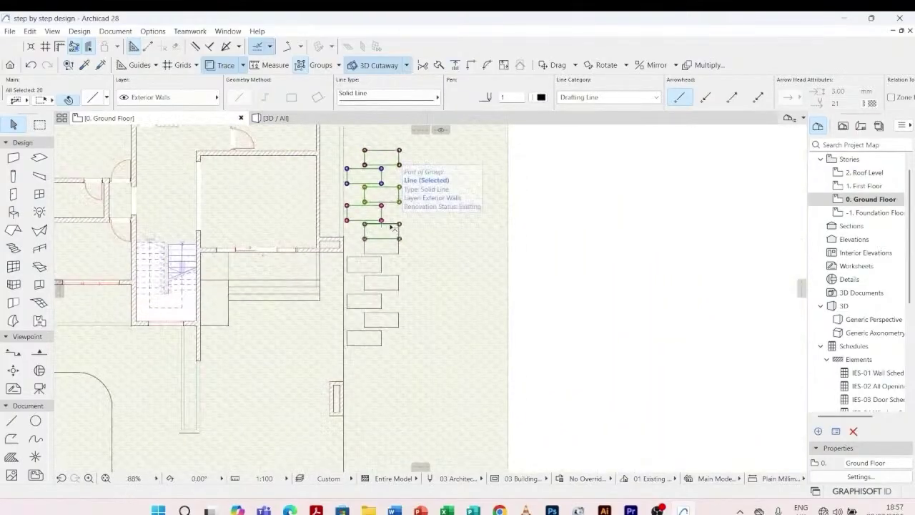
scroll(392, 229, up, 3)
key(ctrl+z)
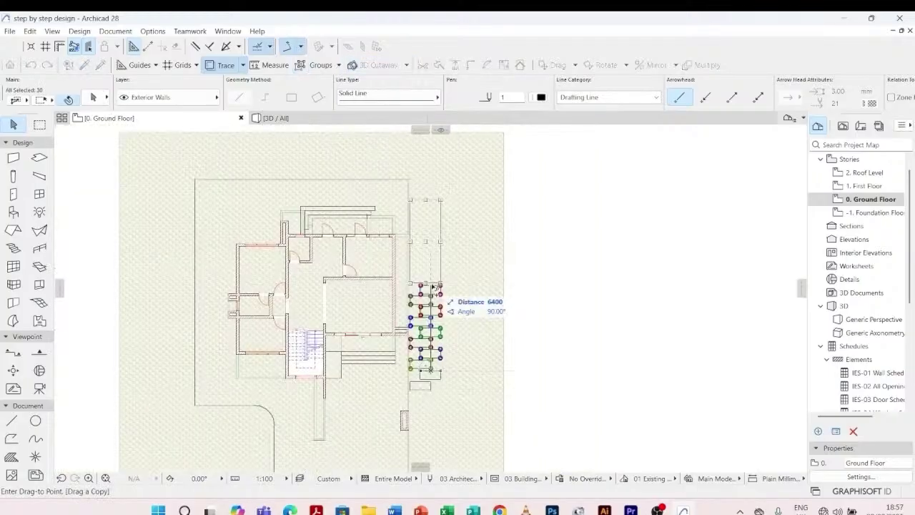
click(431, 286)
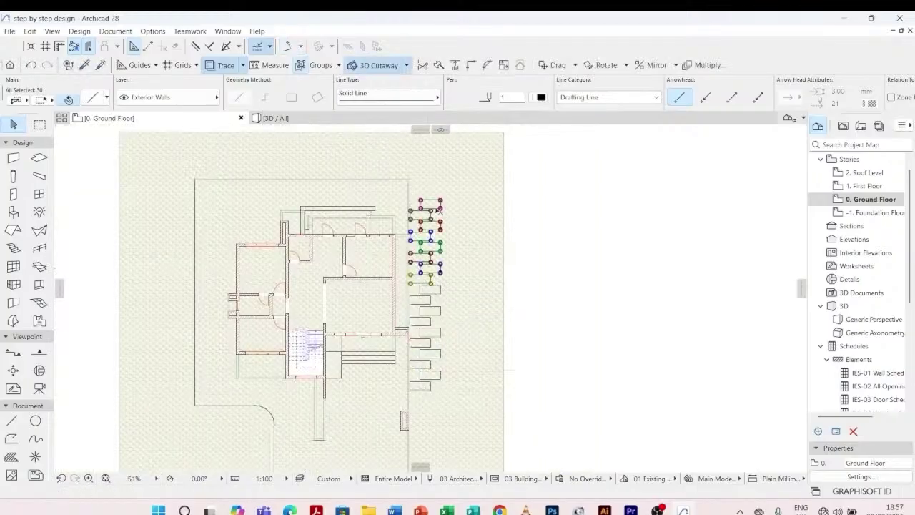
- Enter a new thickness for the polygonal wall in the Ground Floor plan
scroll(439, 211, up, 4)
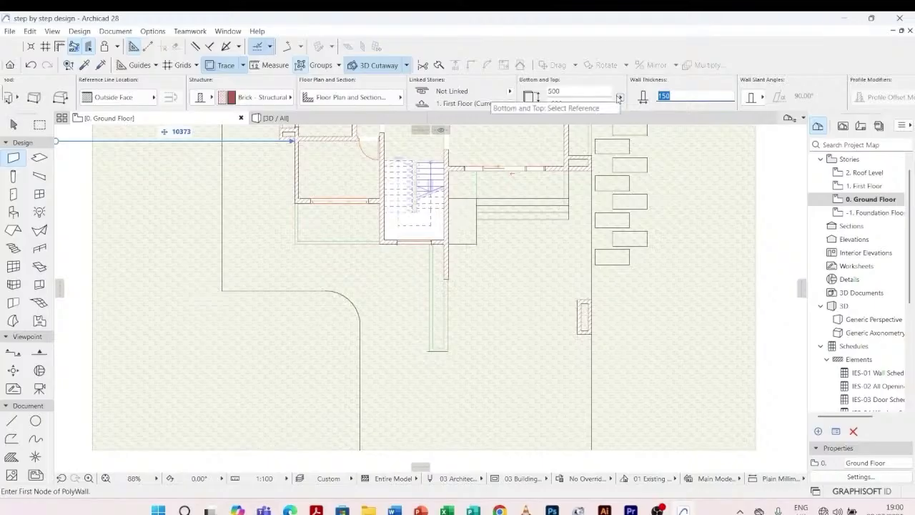
text(1)
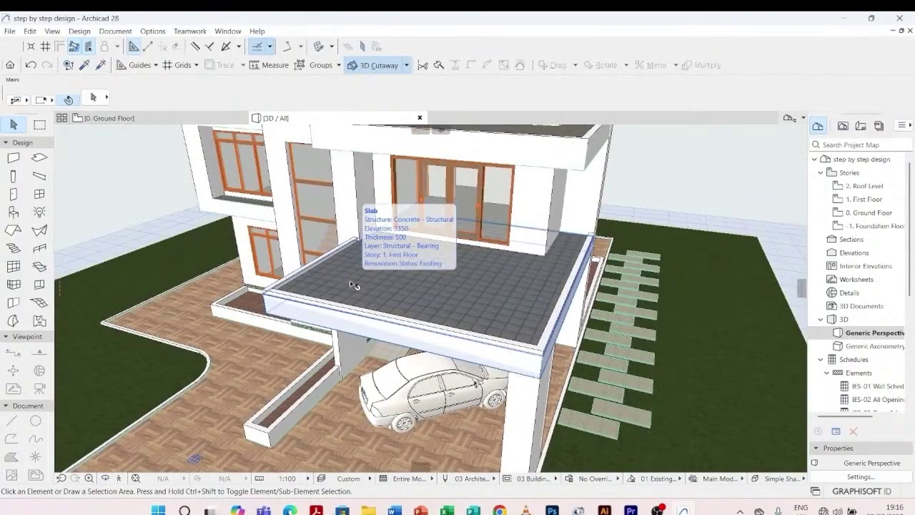
- In the 3D model, select the low enclosure walls around the rear pier beside the steps and open their settings
scroll(352, 284, down, 10)
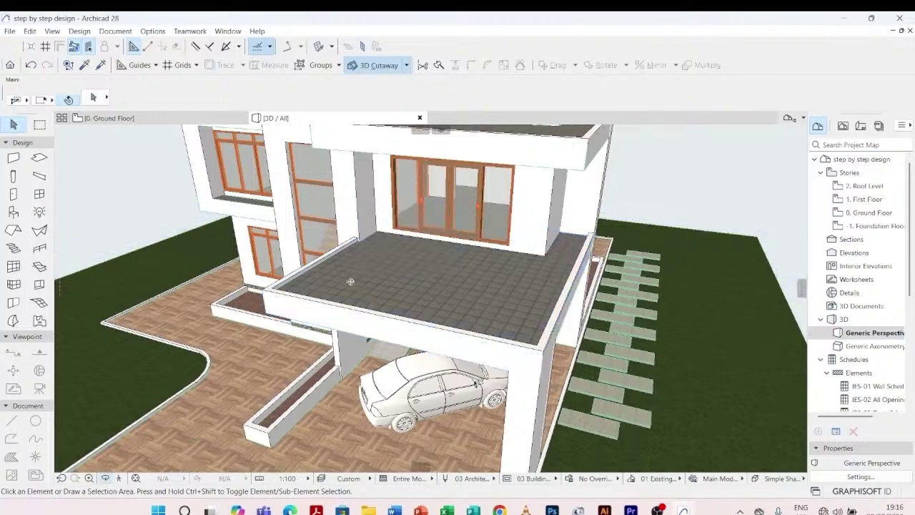
shift+middle_drag(352, 284, 292, 288)
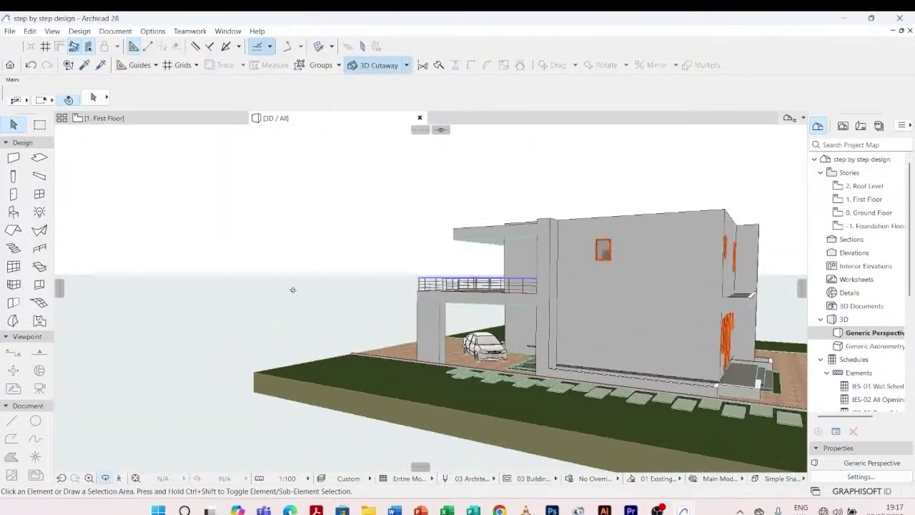
scroll(292, 288, down, 3)
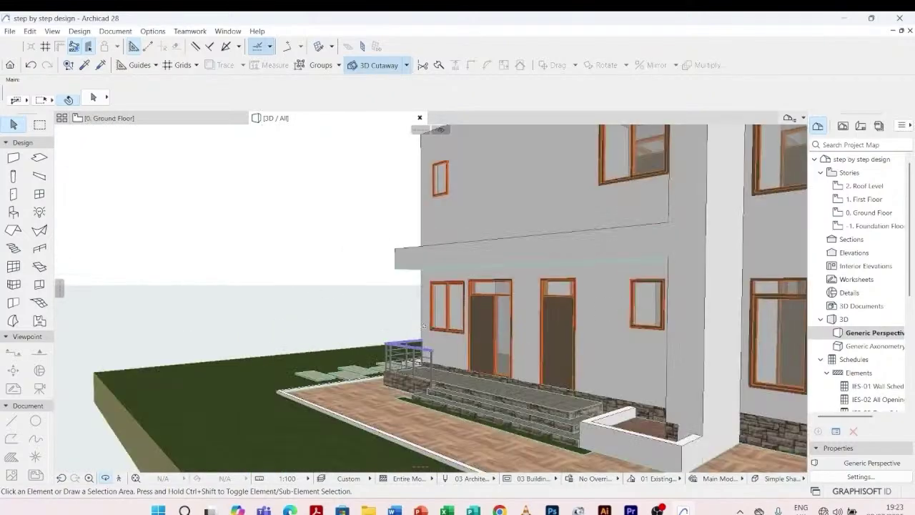
scroll(423, 325, down, 3)
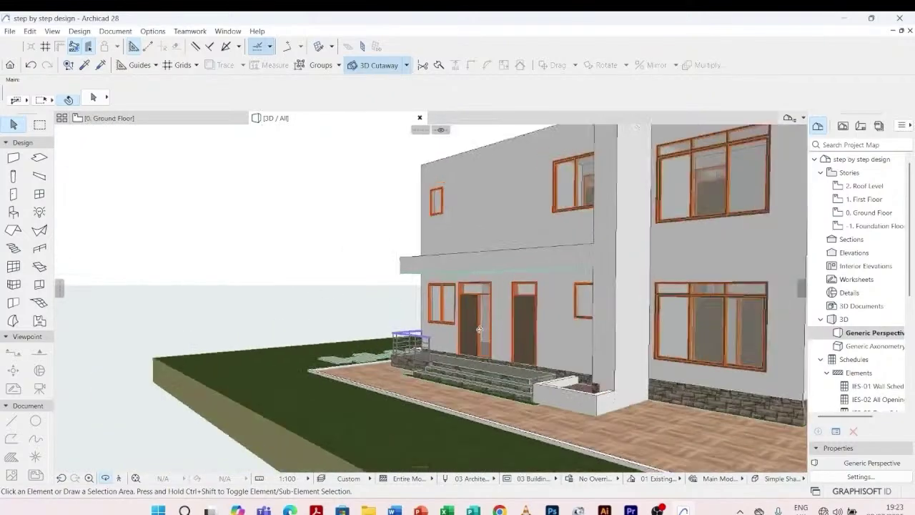
scroll(479, 329, up, 2)
scroll(633, 406, up, 2)
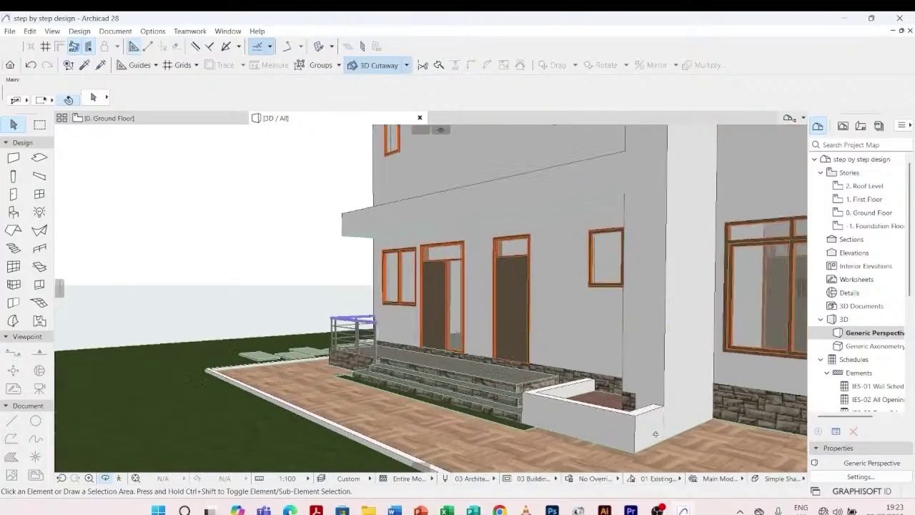
click(562, 384)
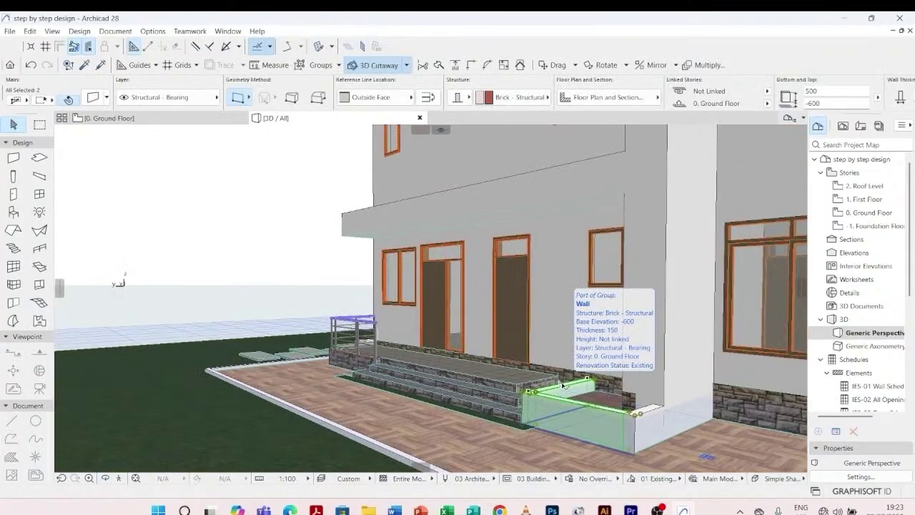
shift+click(647, 425)
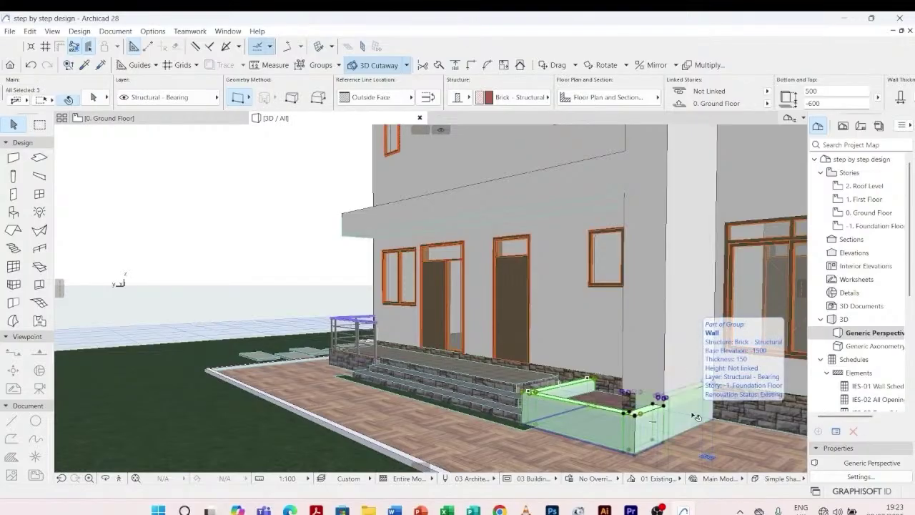
shift+click(695, 416)
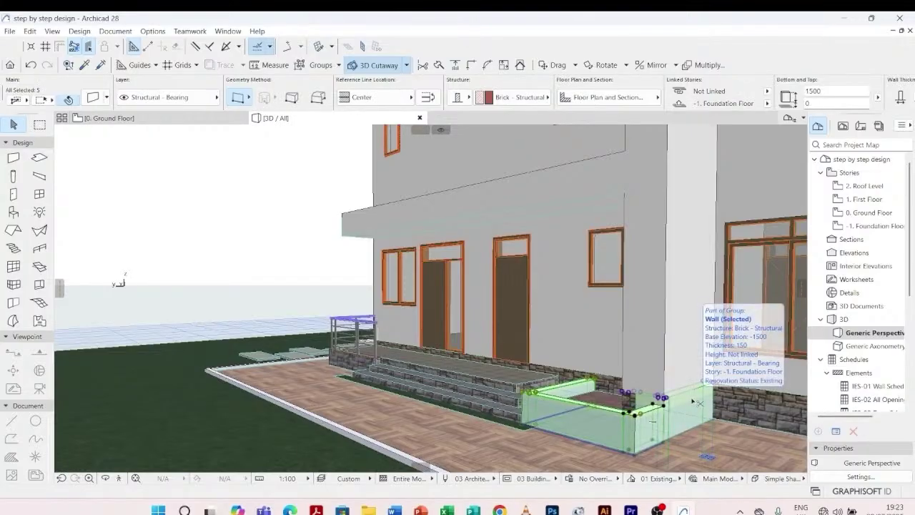
key(ctrl+t)
click(386, 159)
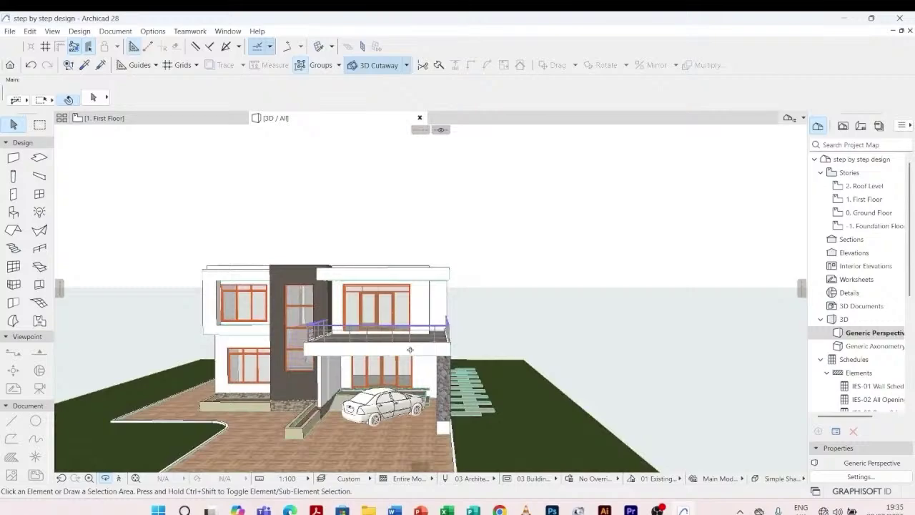
- Select the tall wall of the rear pier, next to the flat canopy slab
drag(409, 349, 308, 358)
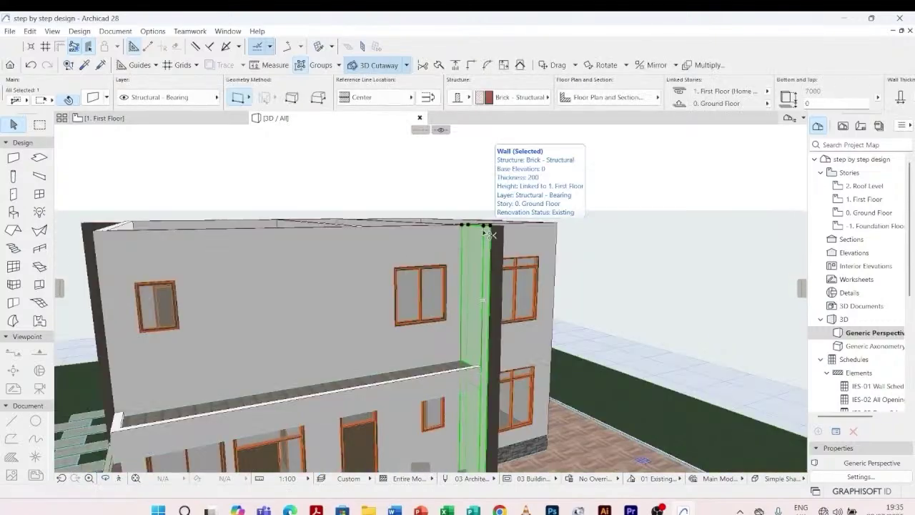